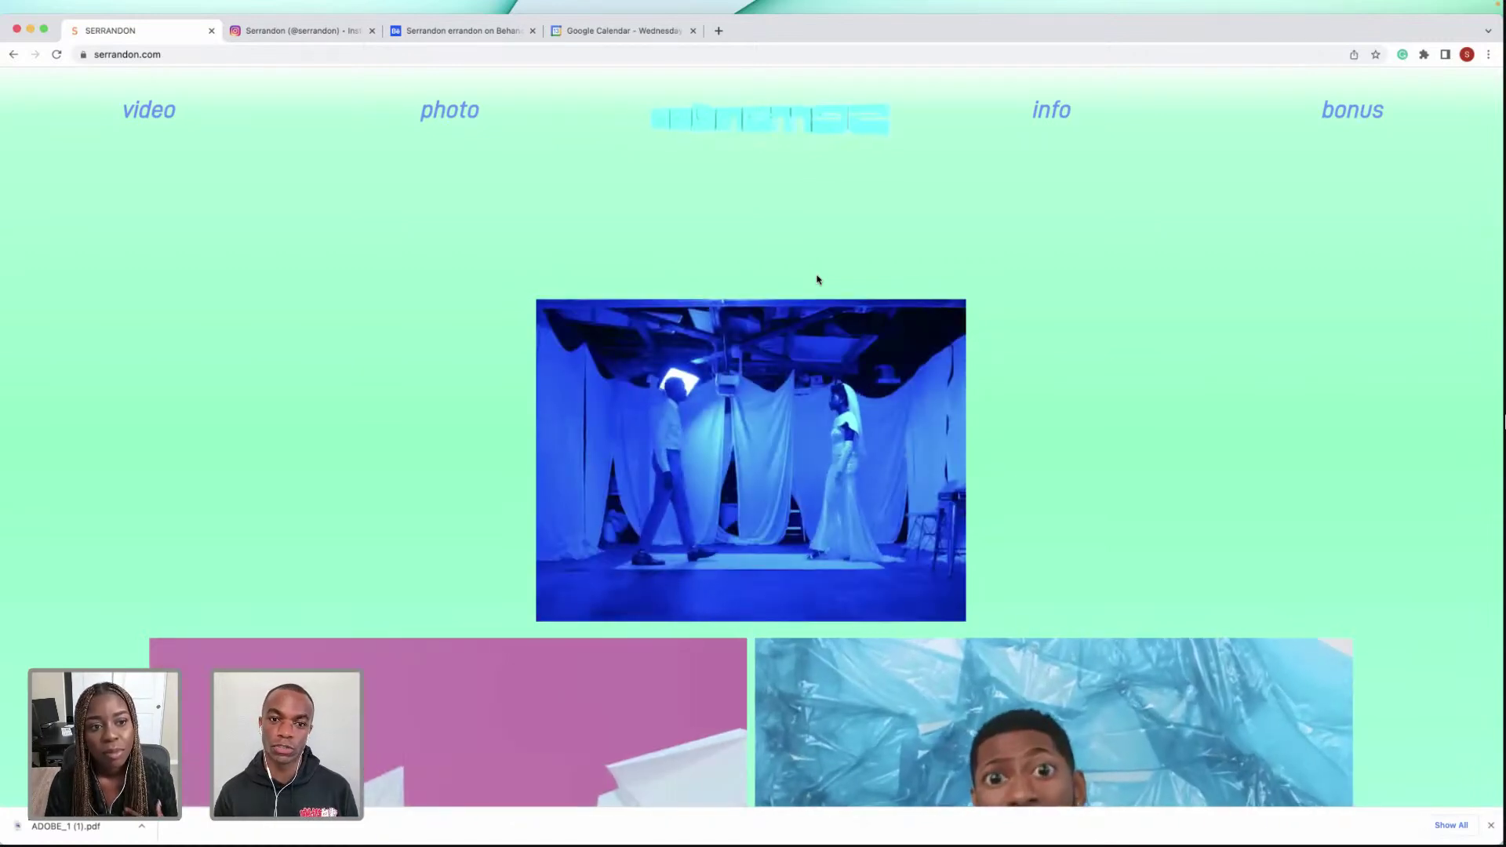
Step: Look through the video projects on the portfolio's home page, from the blue wedding clip down to the cherry blossom clip
scroll(804, 367, down, 1)
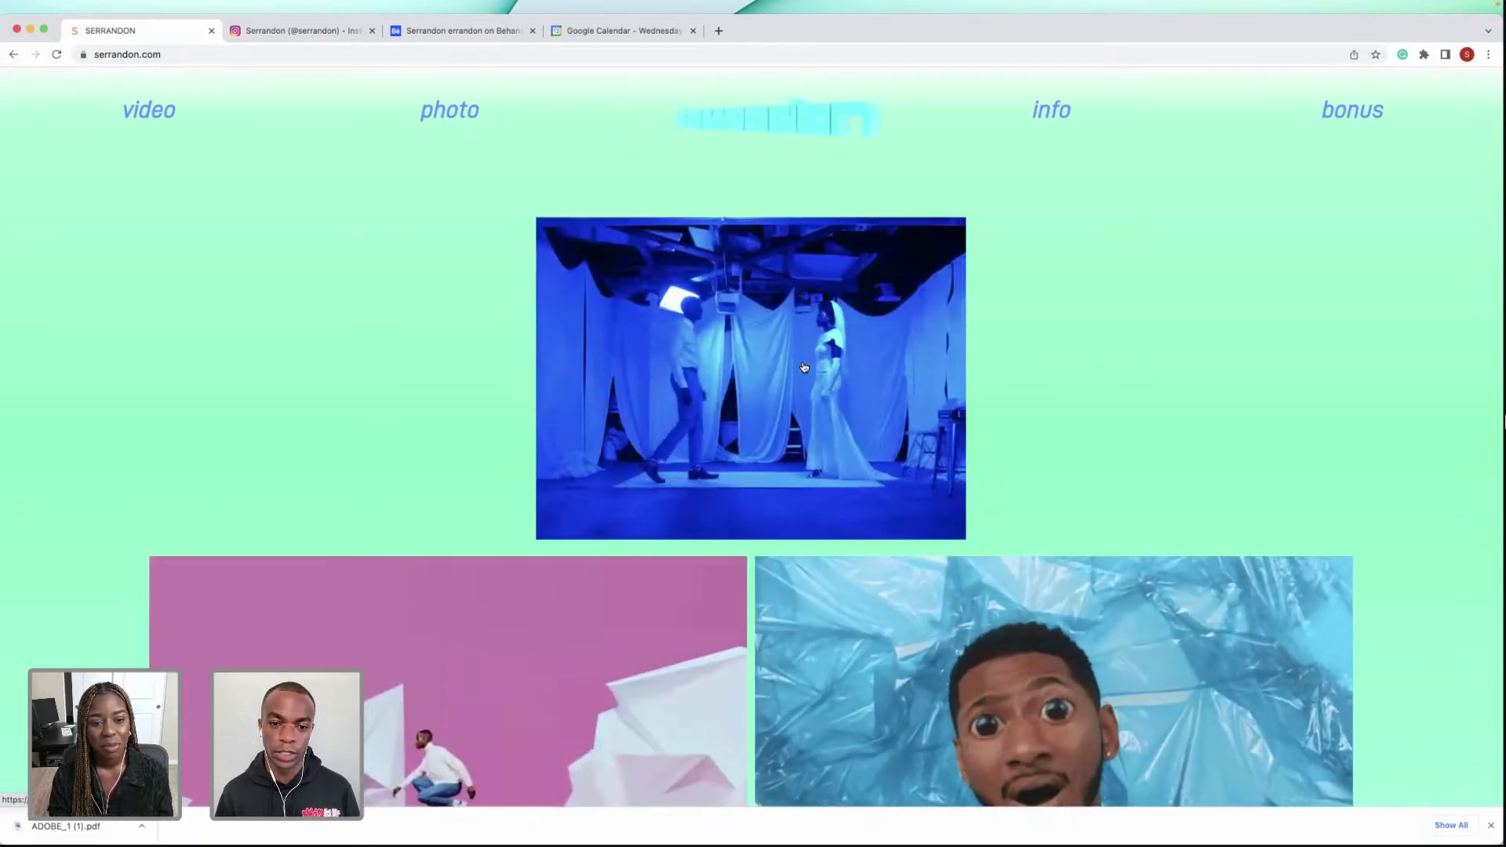
scroll(801, 386, down, 3)
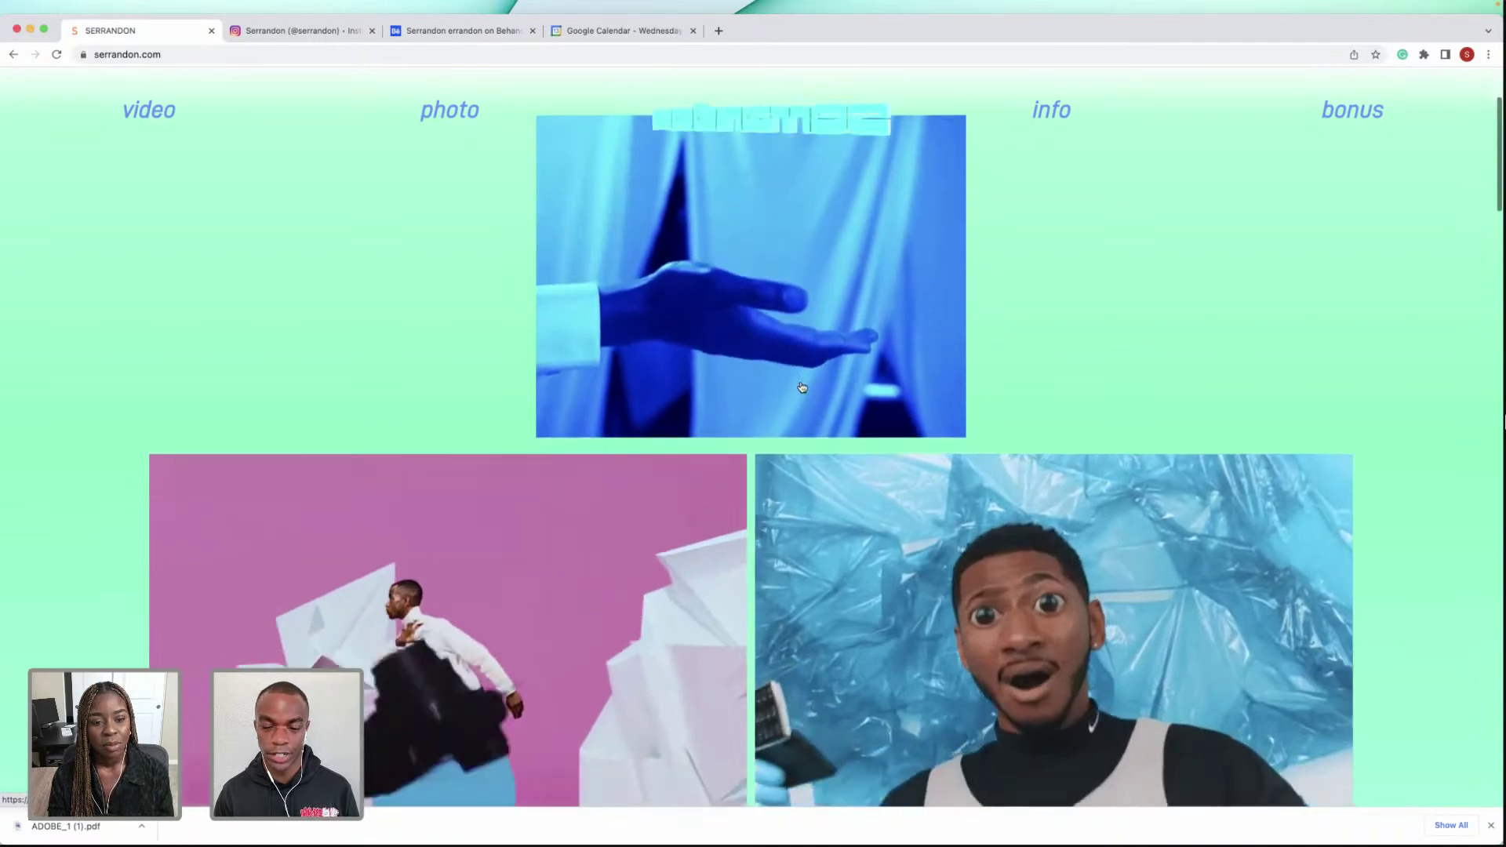
scroll(802, 387, down, 3)
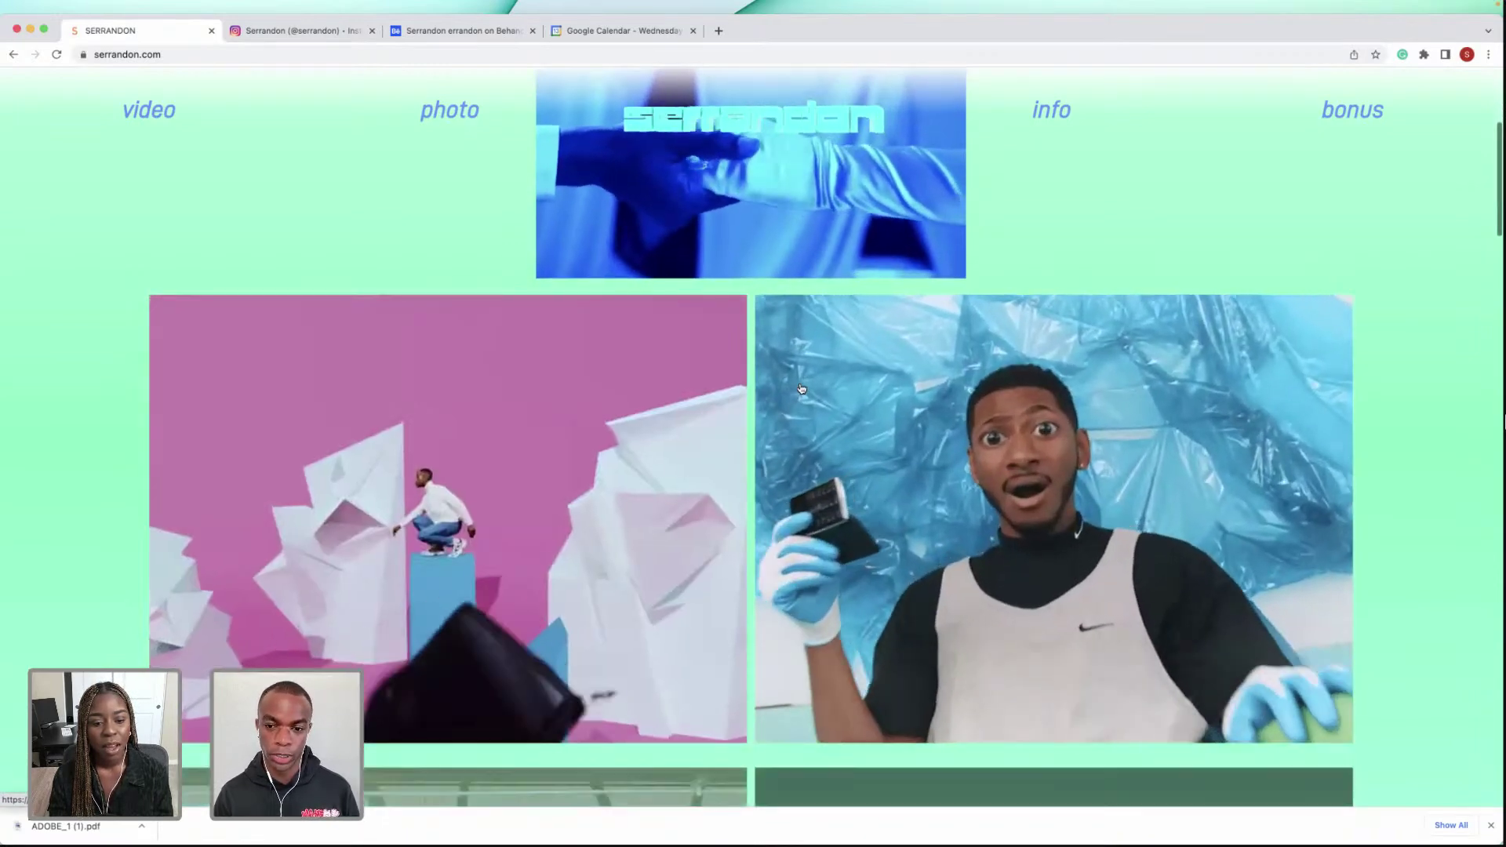
scroll(802, 387, up, 3)
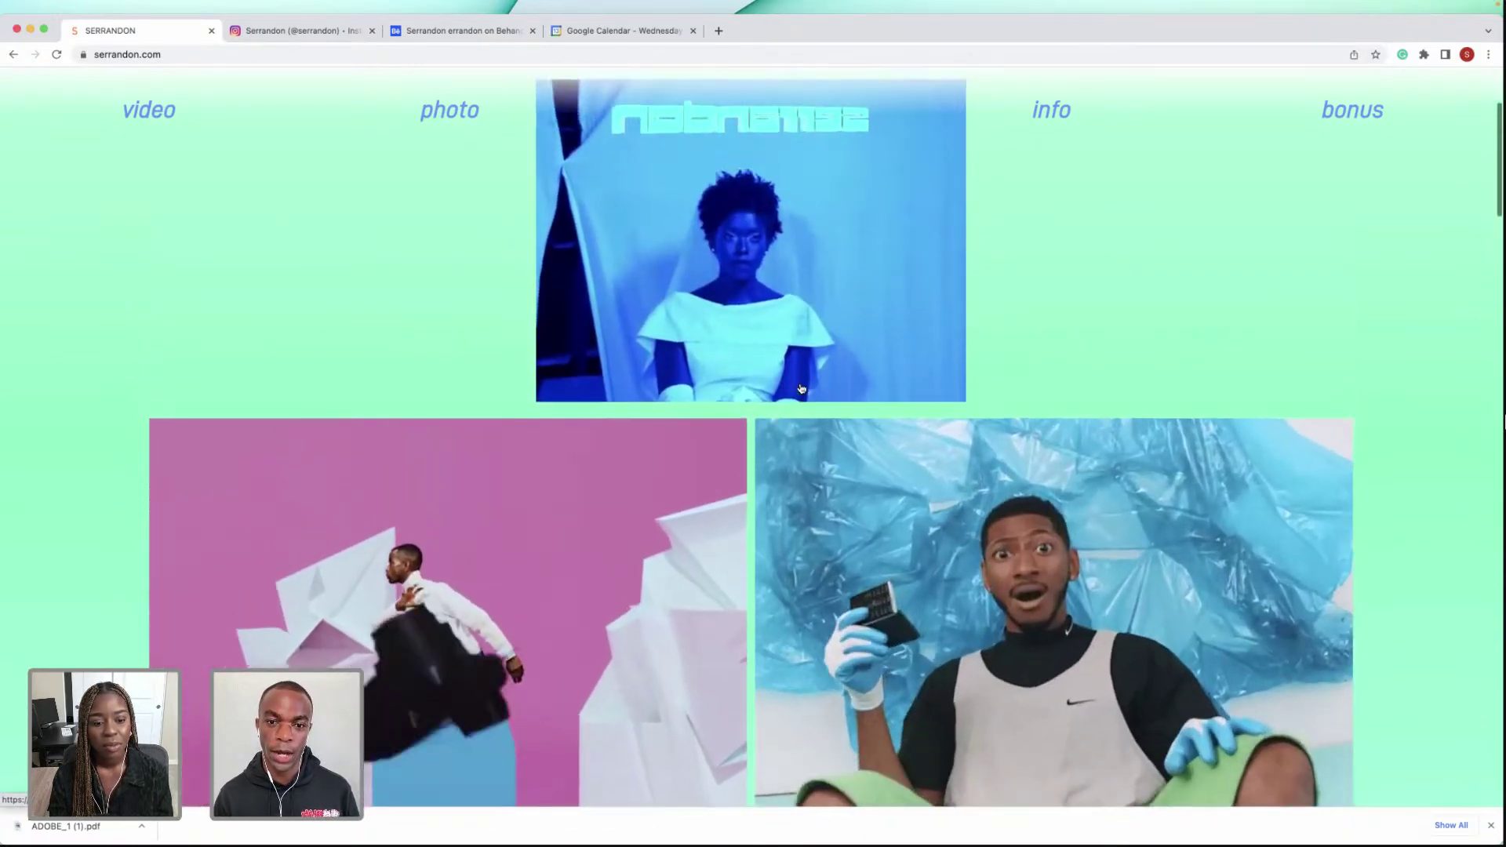
scroll(801, 388, down, 5)
scroll(801, 387, down, 7)
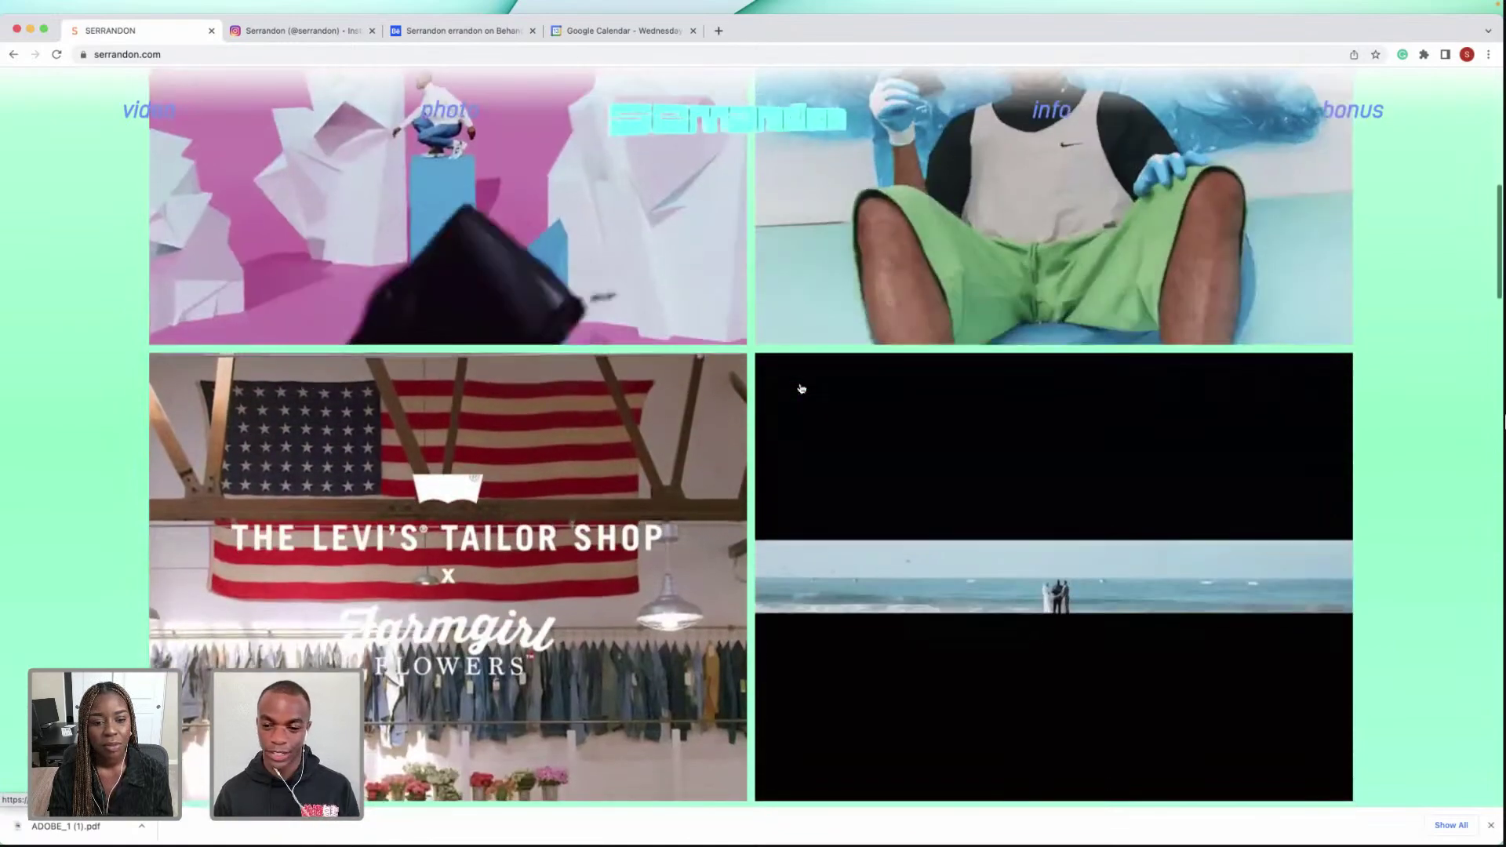
scroll(801, 387, down, 5)
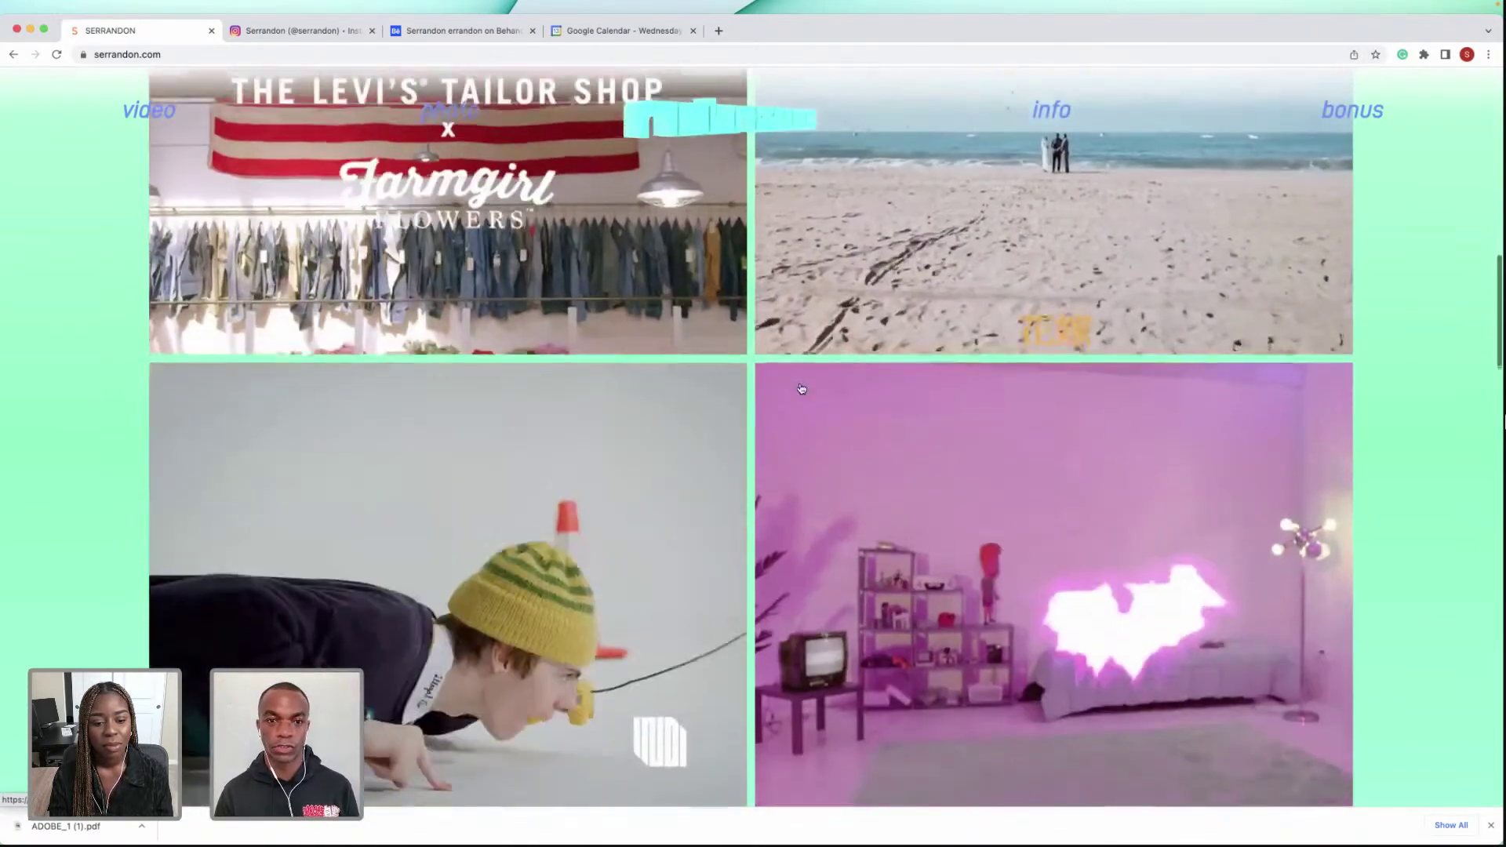
scroll(801, 387, down, 4)
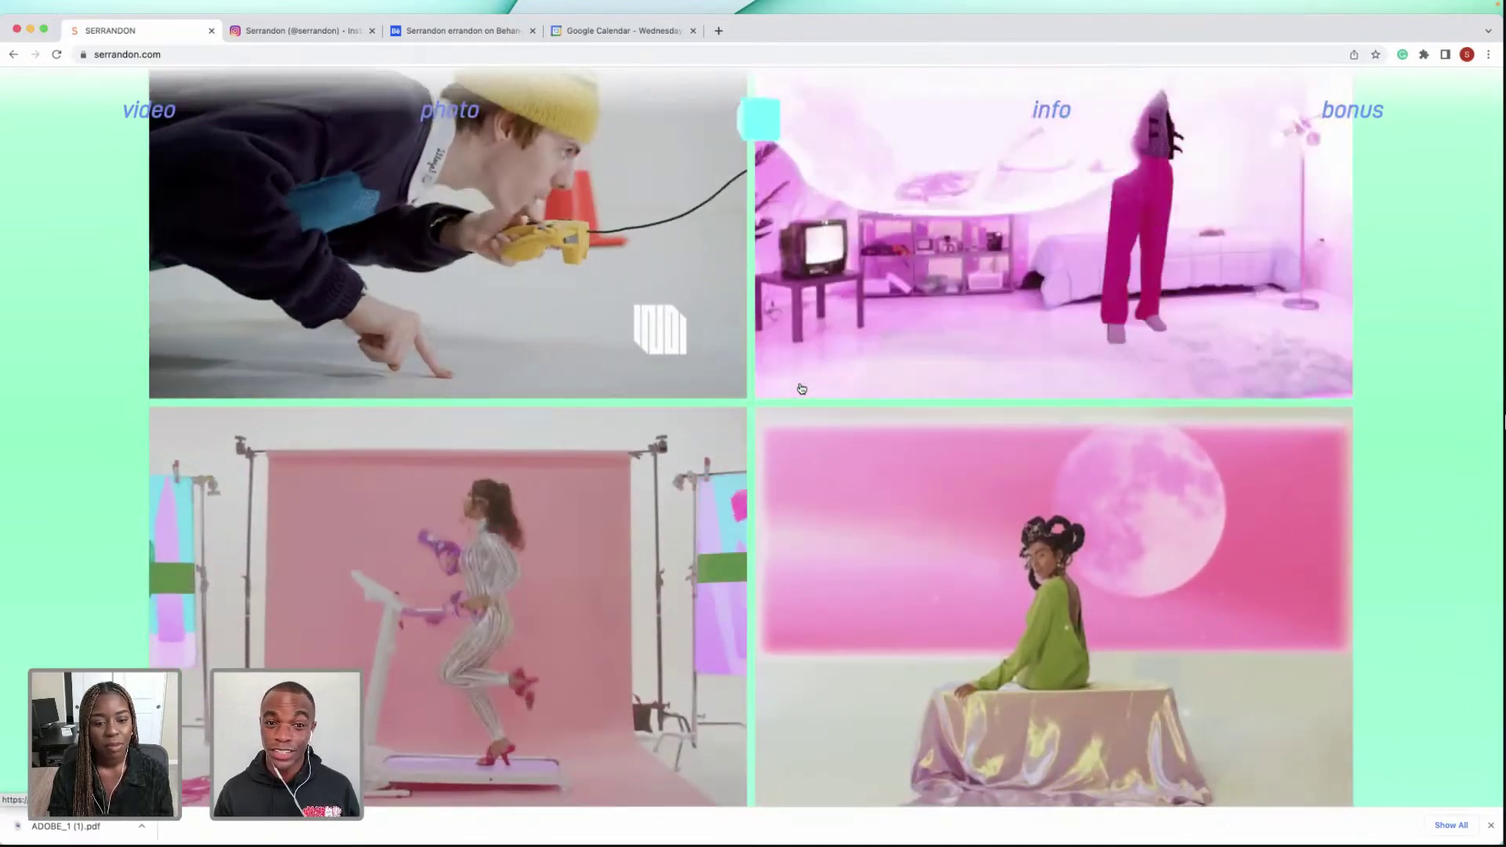
scroll(801, 387, down, 2)
scroll(801, 388, down, 4)
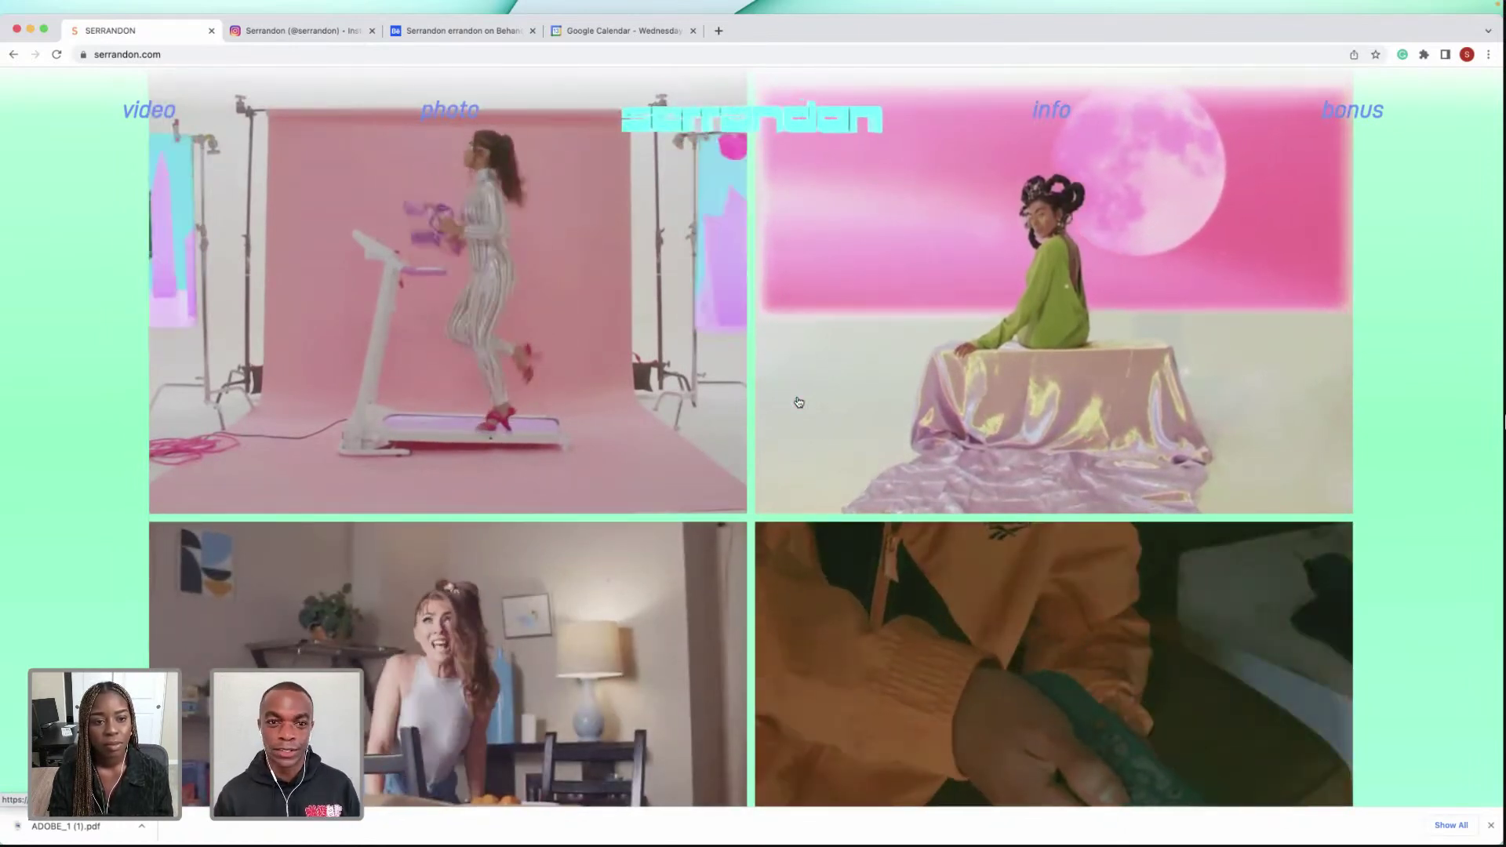
scroll(800, 426, down, 3)
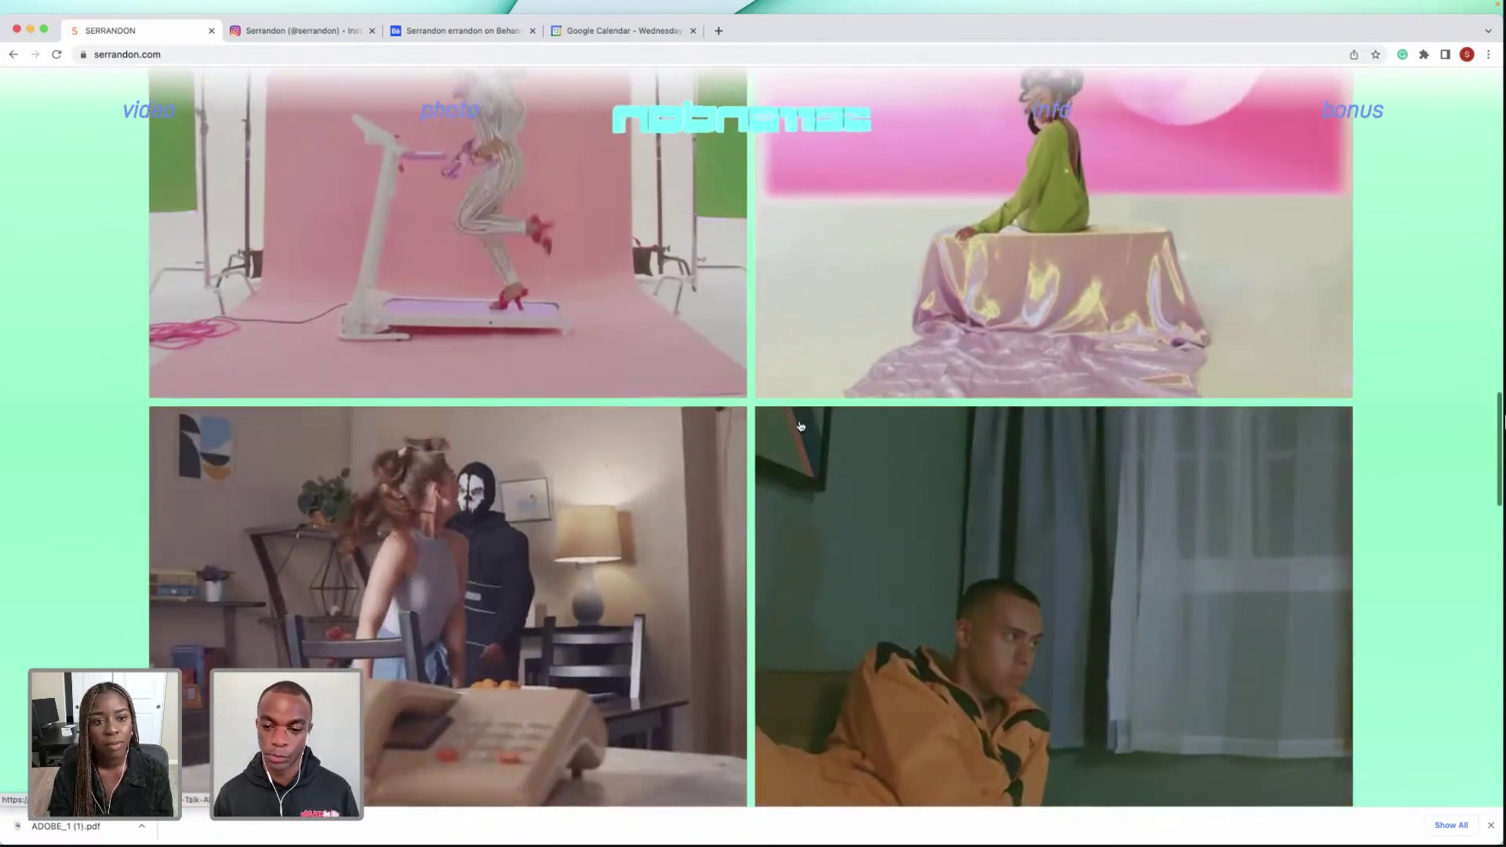
scroll(801, 426, down, 3)
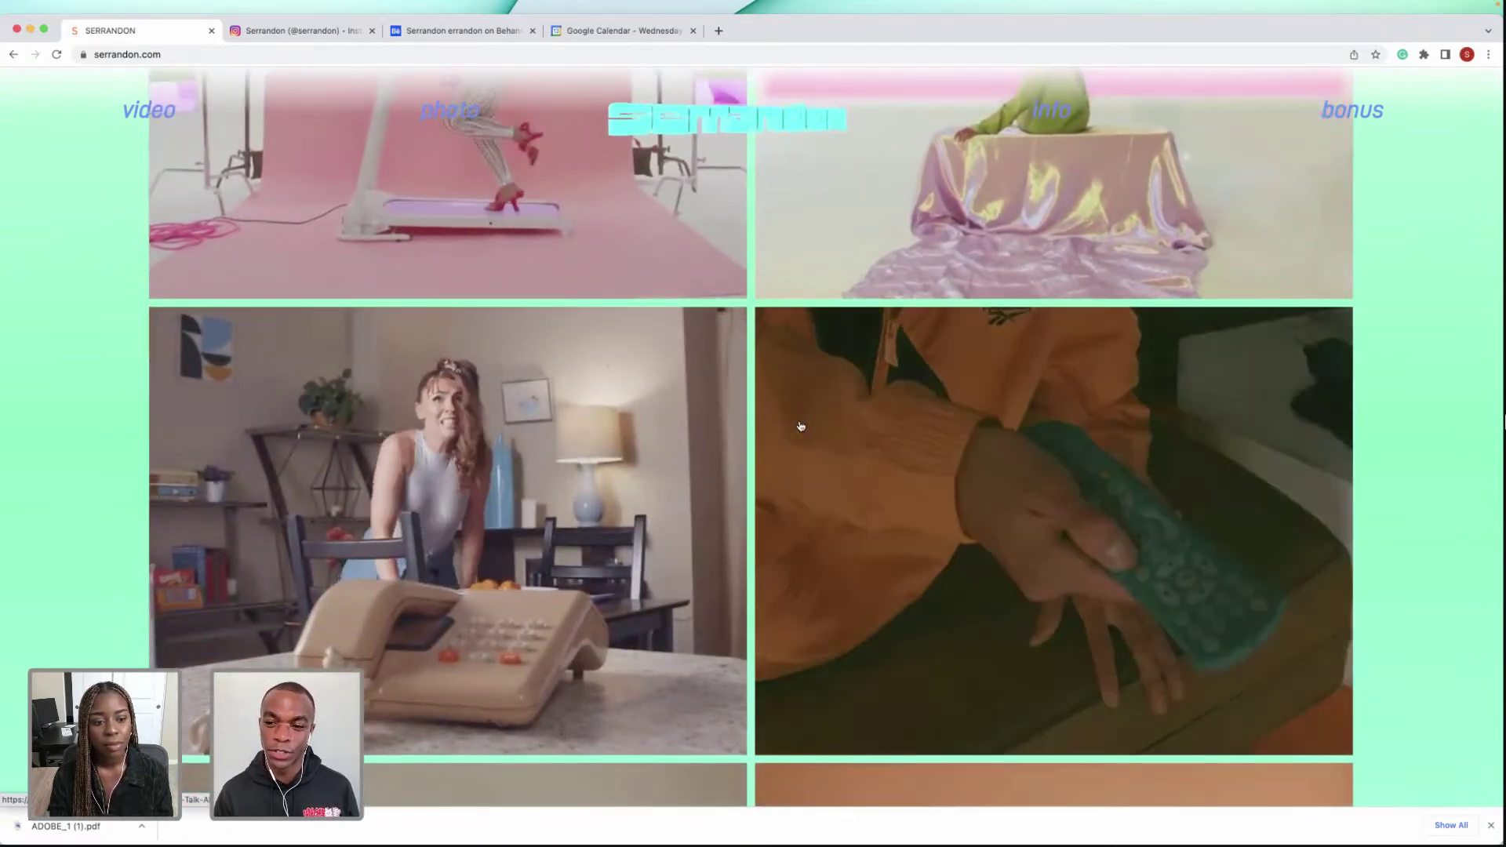
scroll(801, 426, down, 2)
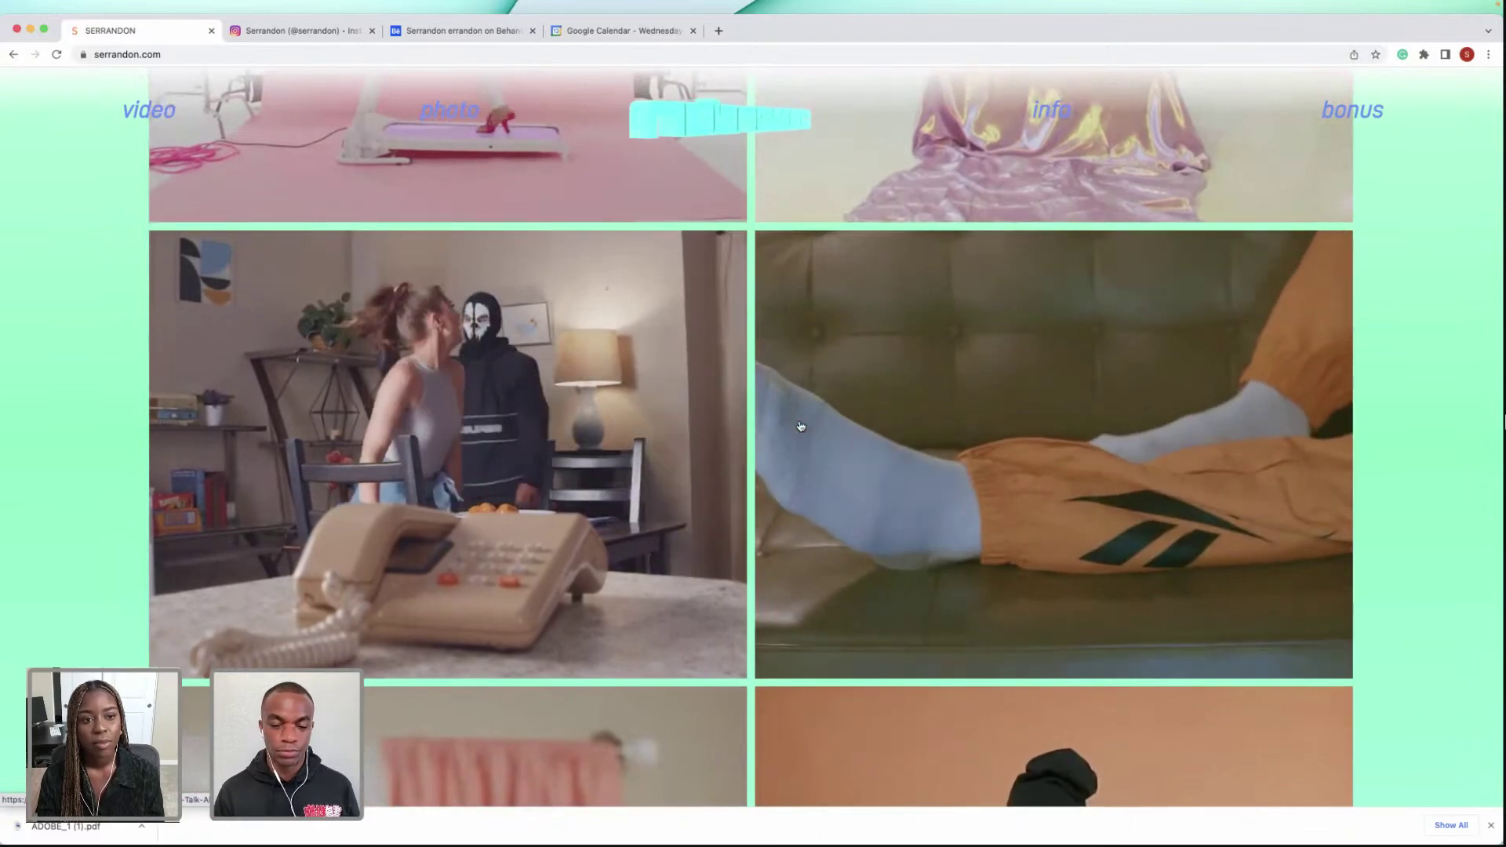
scroll(800, 426, down, 10)
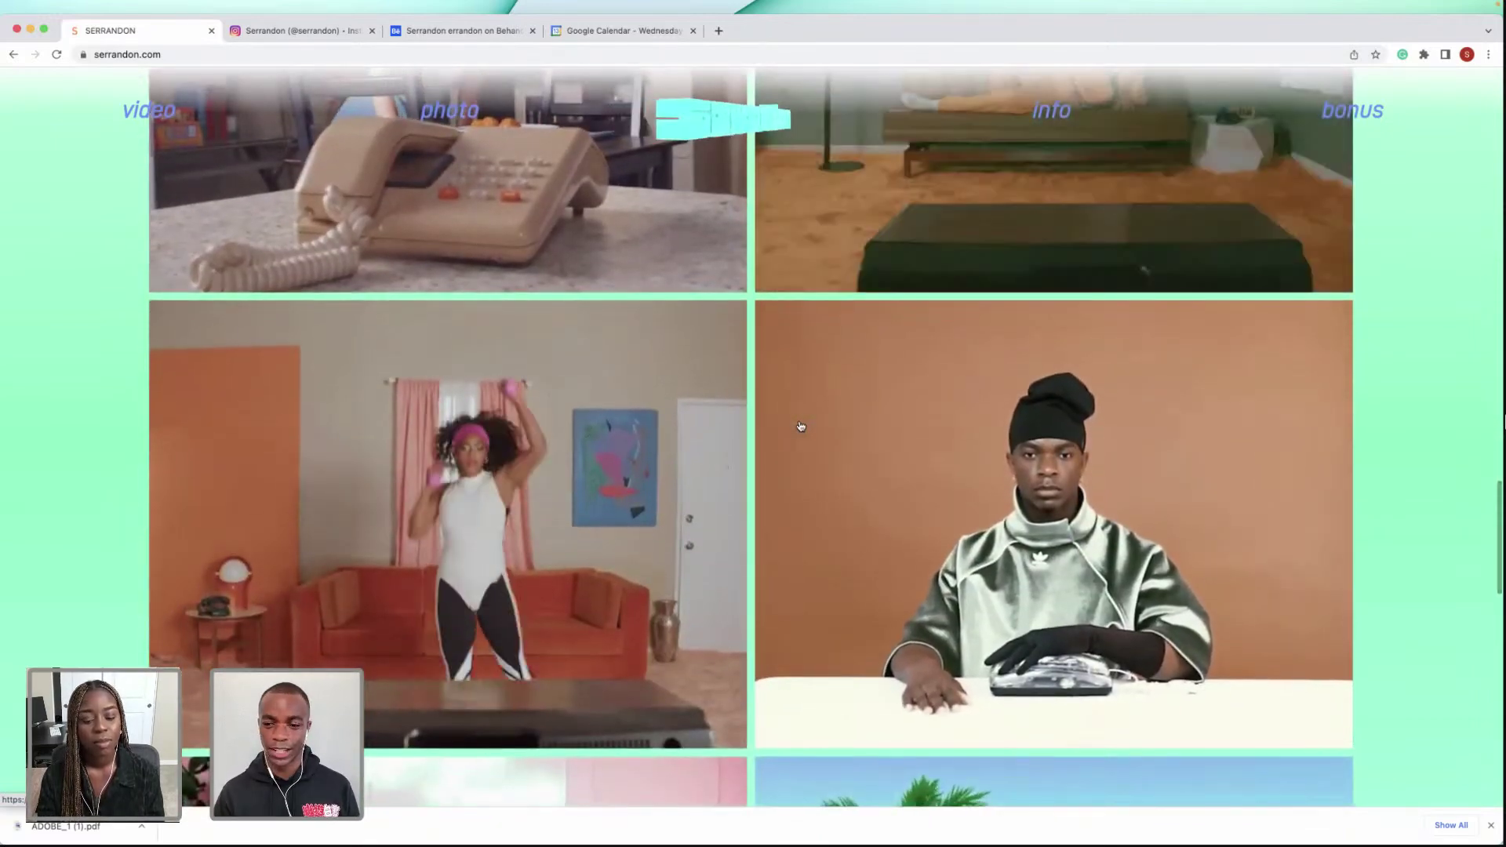
scroll(801, 426, down, 10)
scroll(796, 430, down, 5)
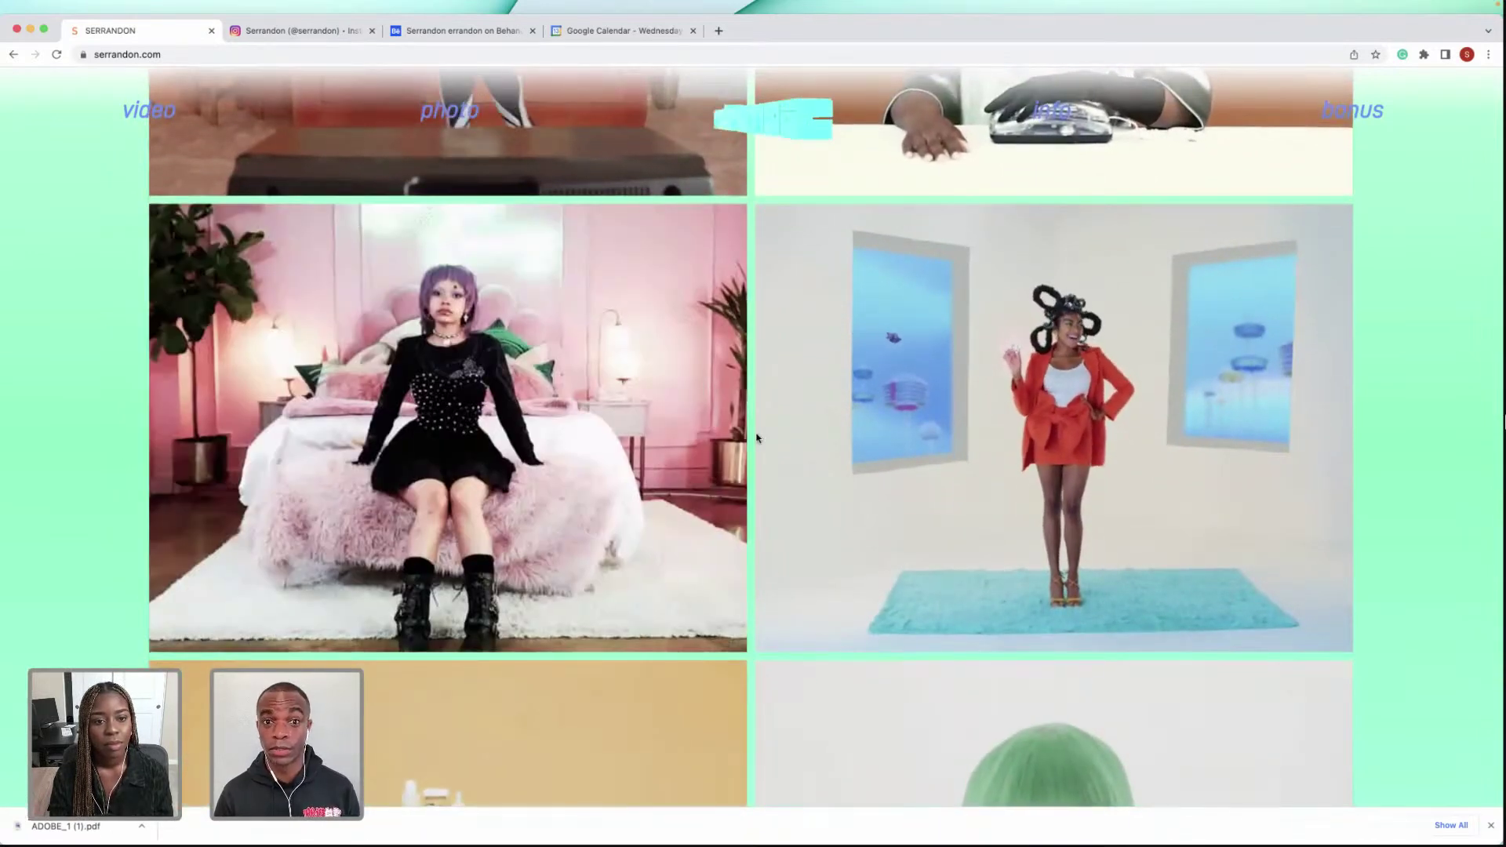
scroll(755, 438, down, 6)
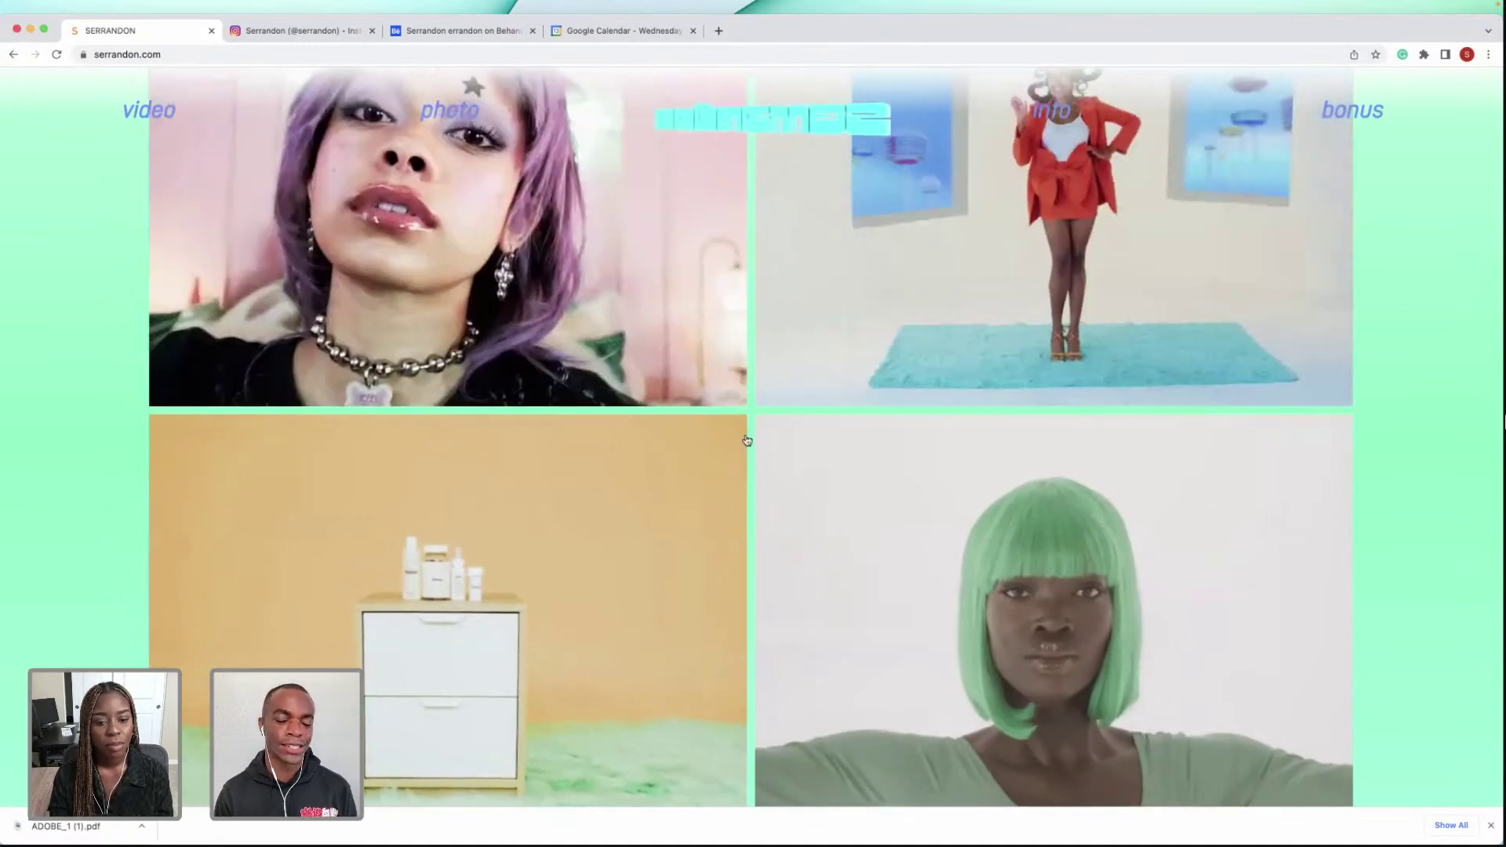
scroll(746, 440, down, 6)
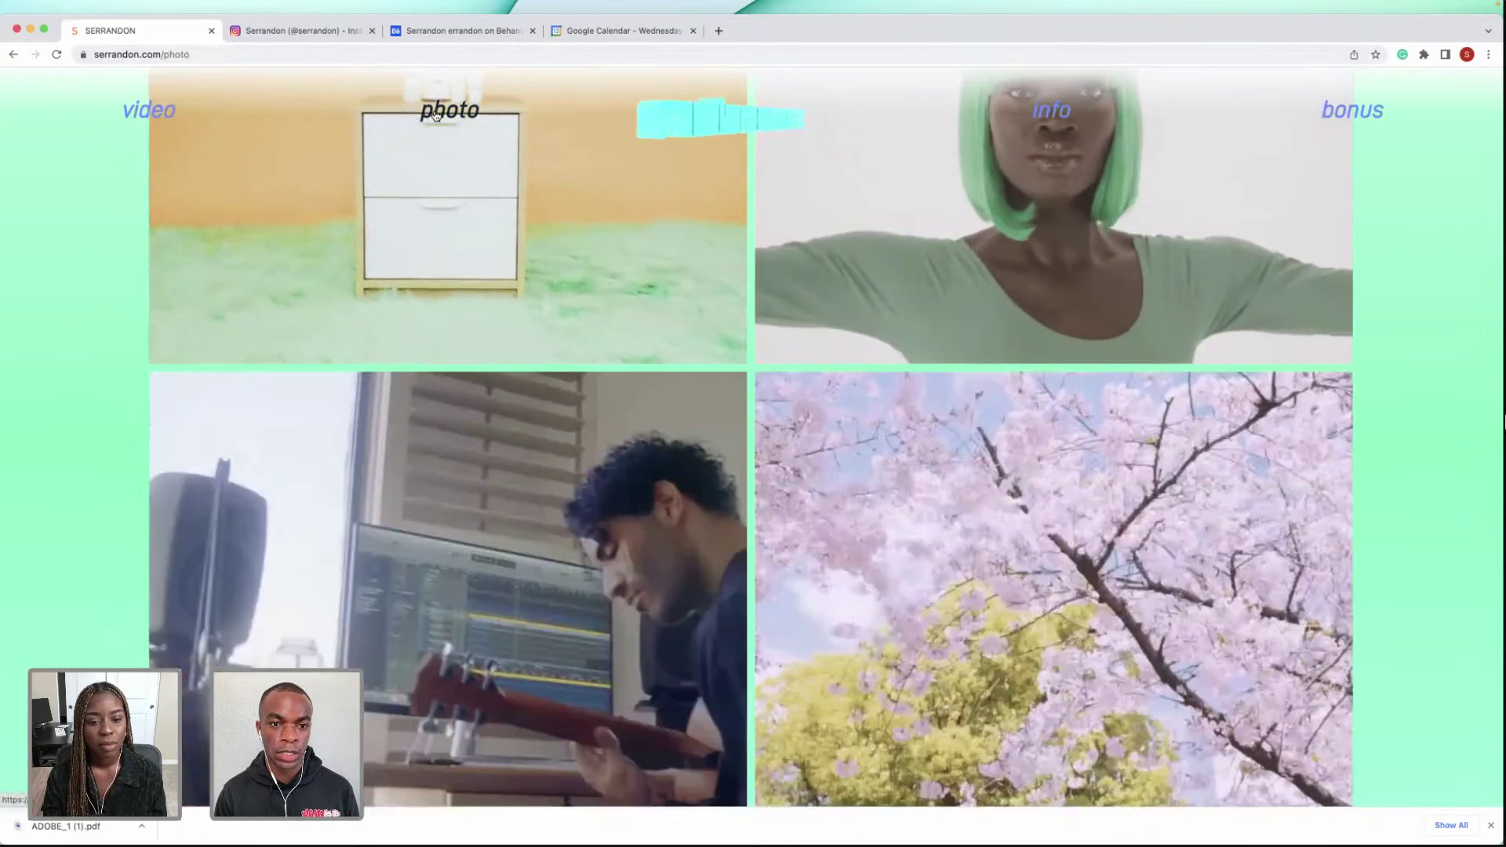
Step: Open the portfolio's photo page and look through its gallery, from the "Here Comes the Bride" series through the fashion portraits
click(436, 115)
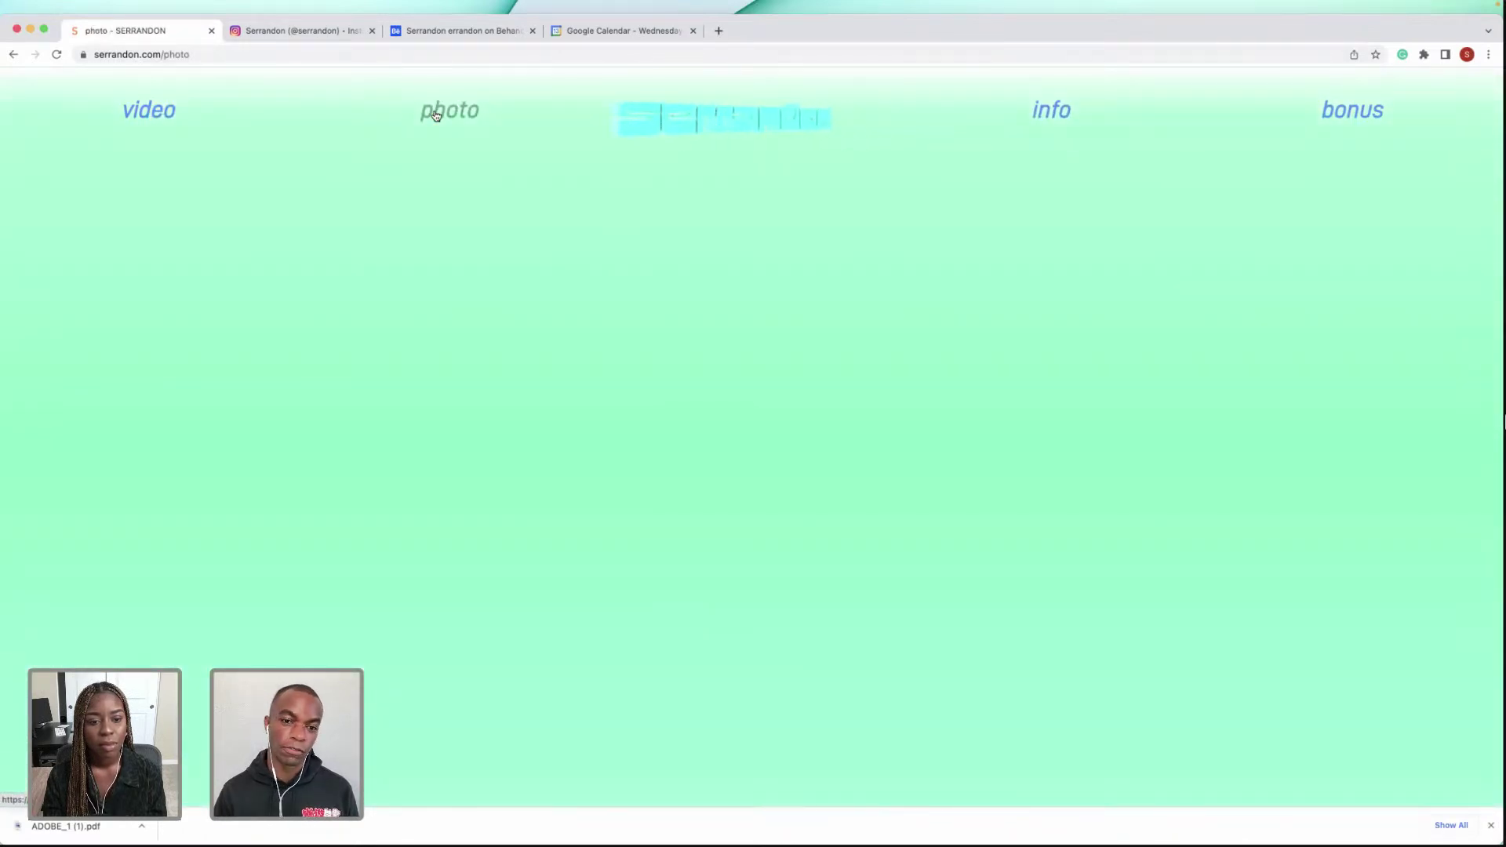
scroll(592, 164, down, 2)
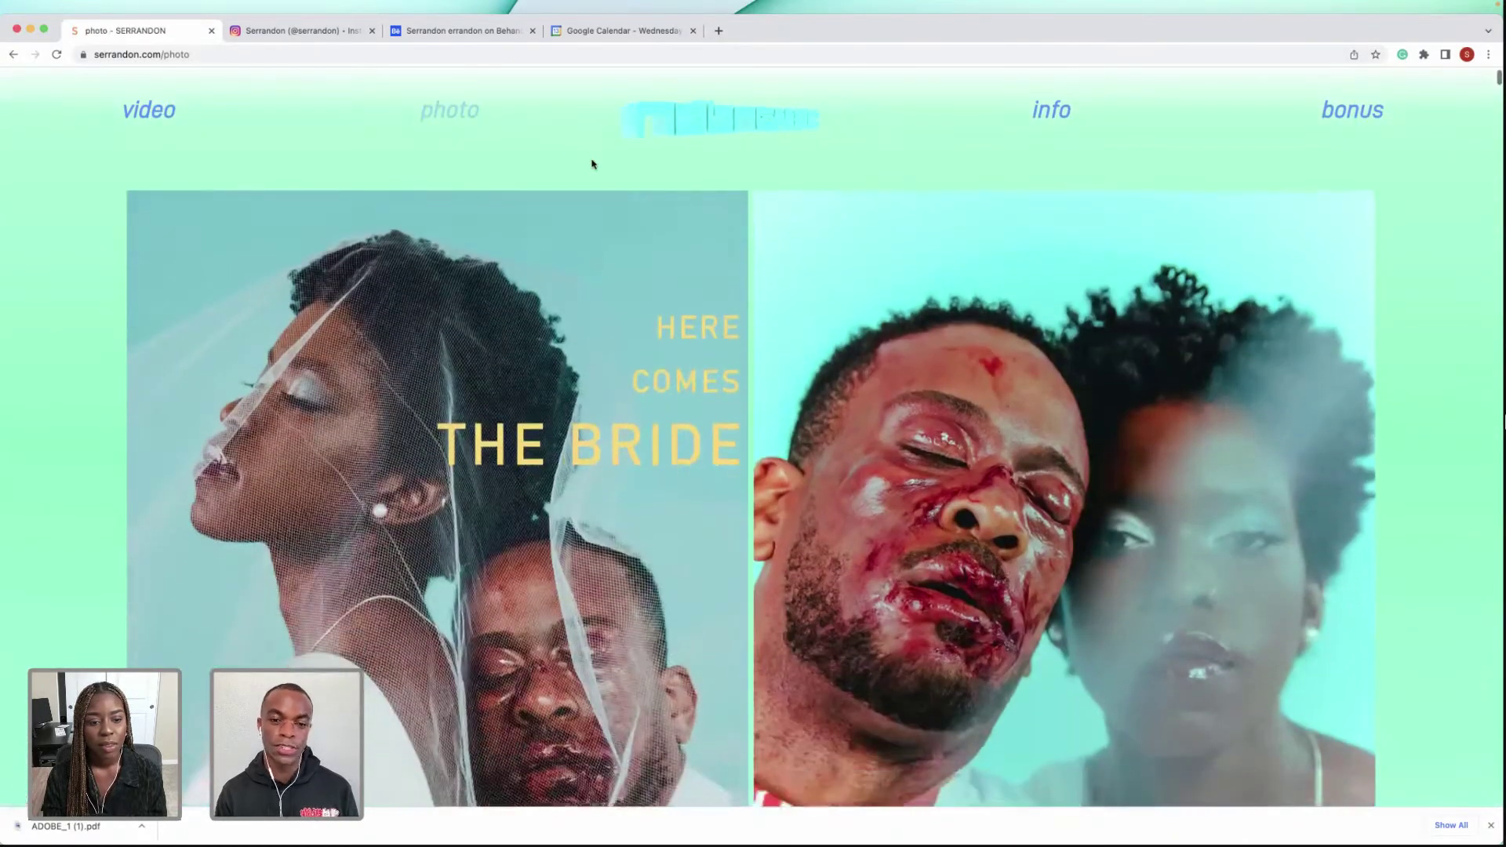
scroll(592, 164, down, 2)
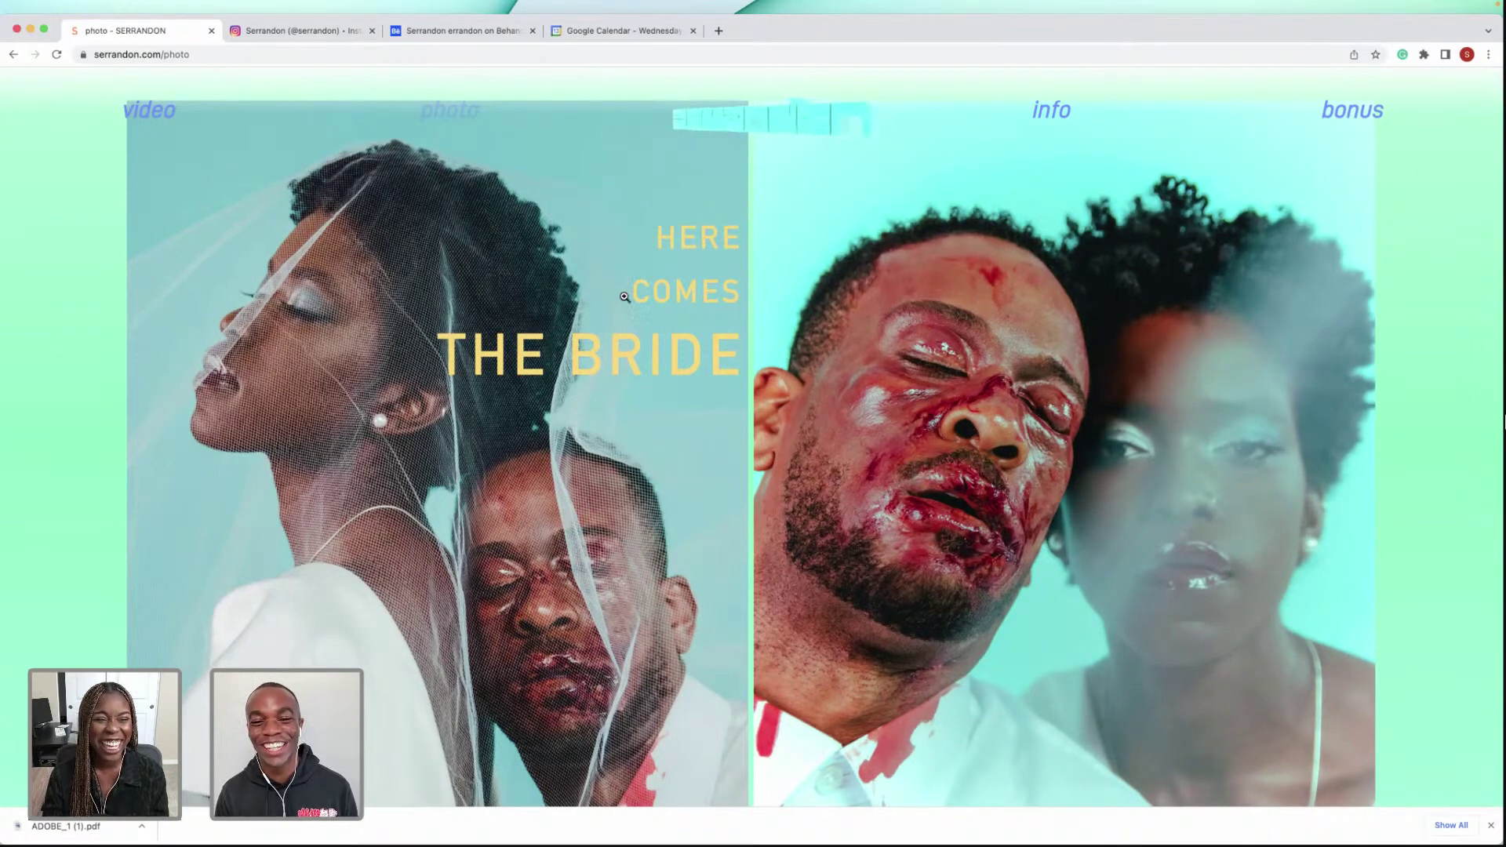
scroll(675, 301, down, 3)
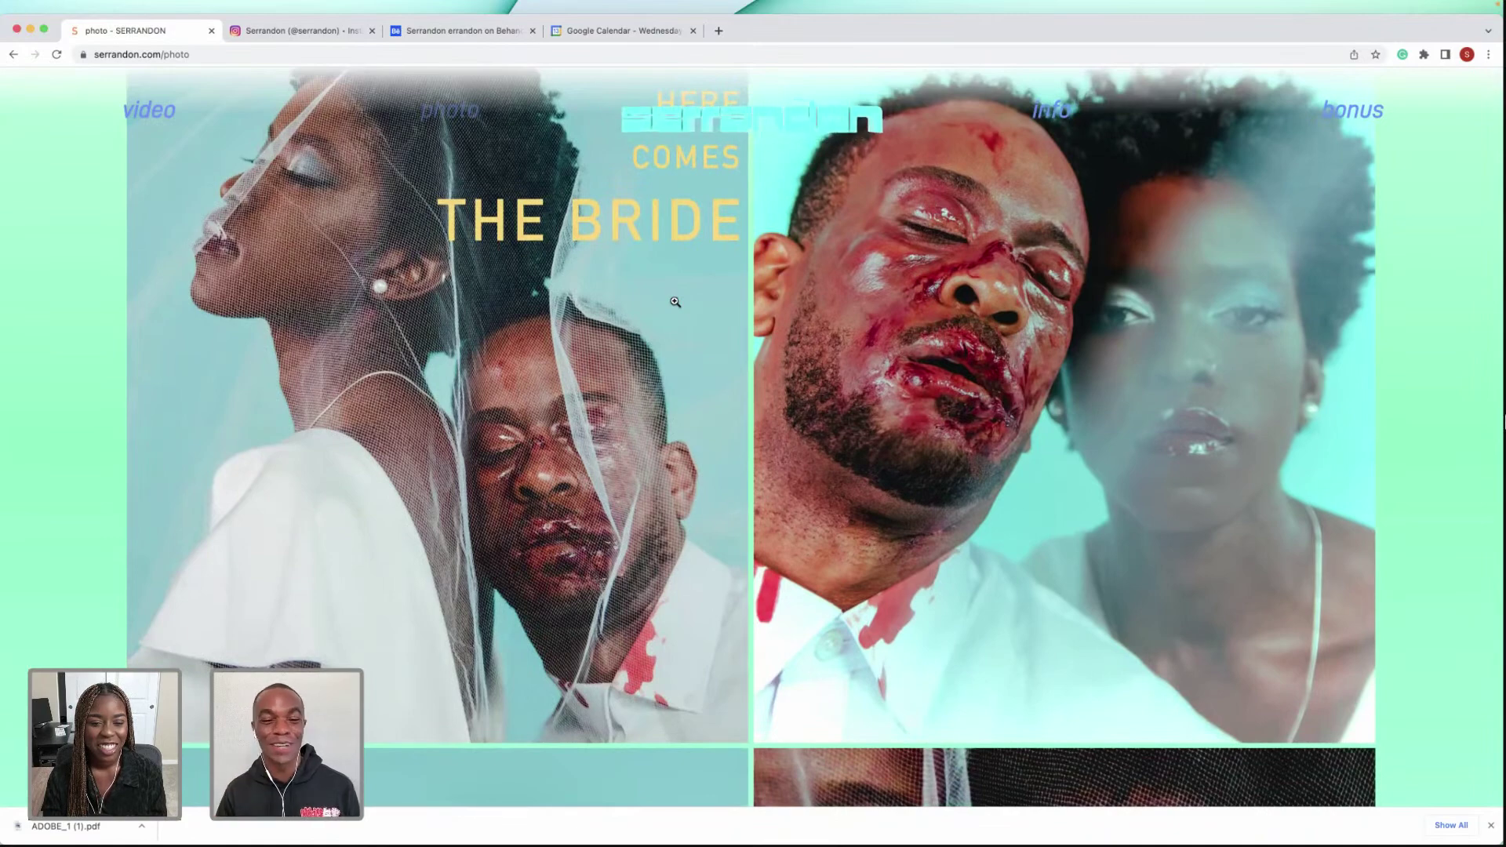
scroll(674, 301, down, 10)
scroll(680, 303, down, 10)
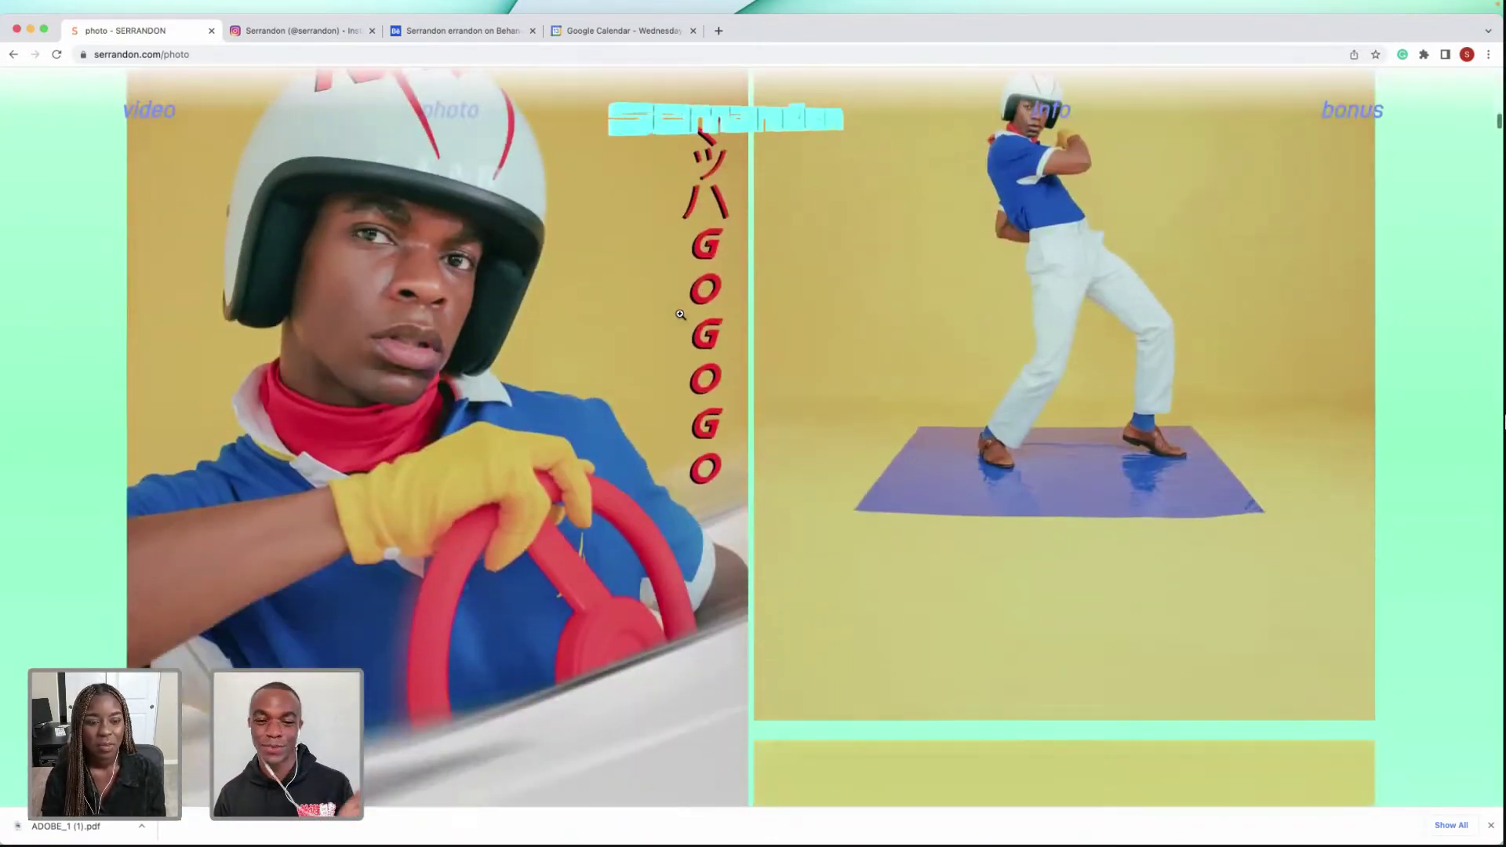
scroll(679, 314, down, 10)
scroll(680, 318, down, 10)
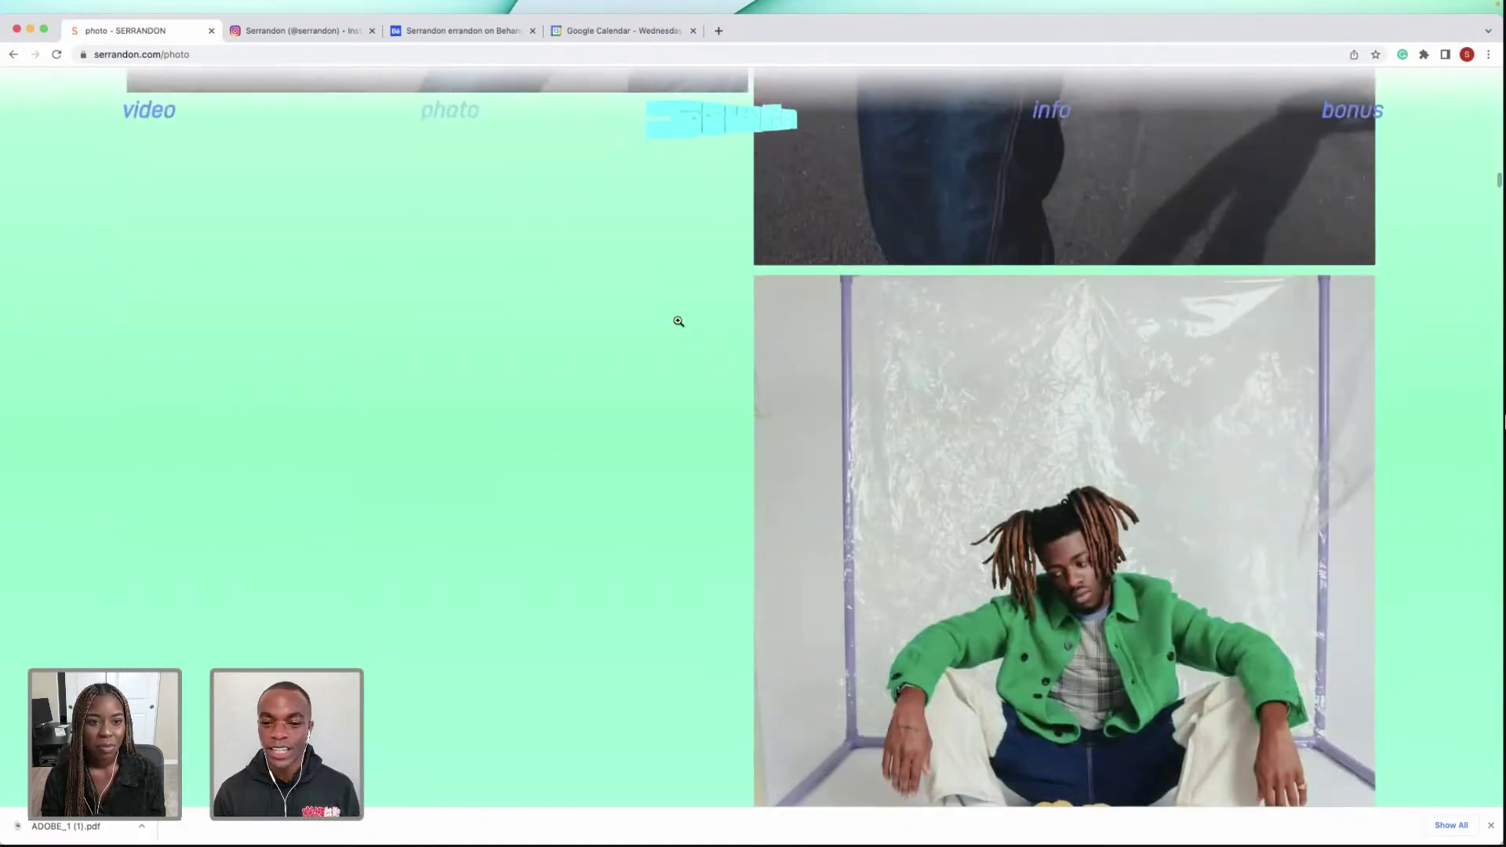
scroll(679, 322, up, 3)
scroll(678, 323, down, 15)
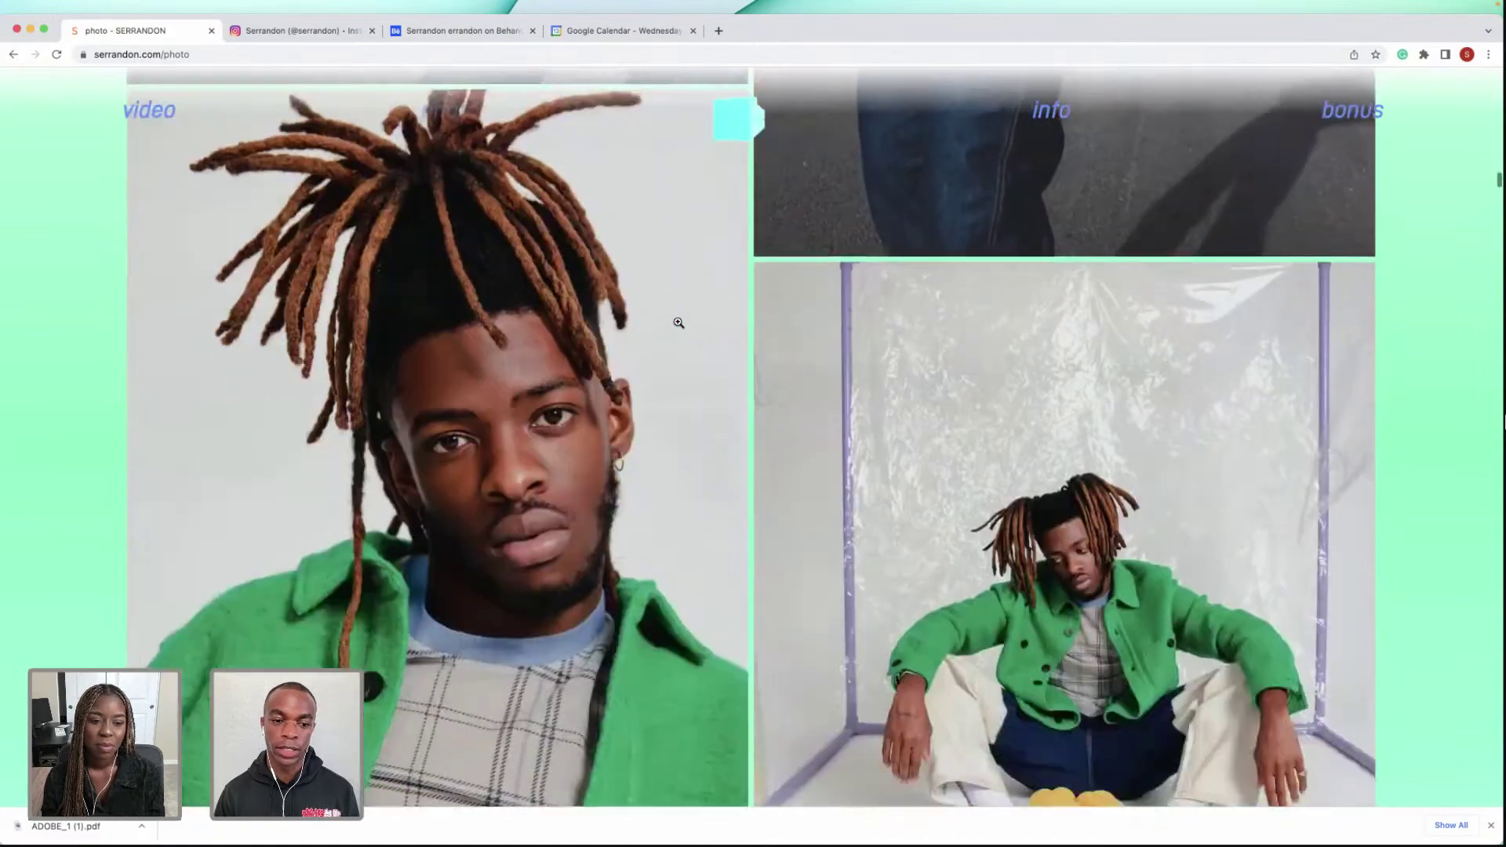
scroll(679, 322, up, 2)
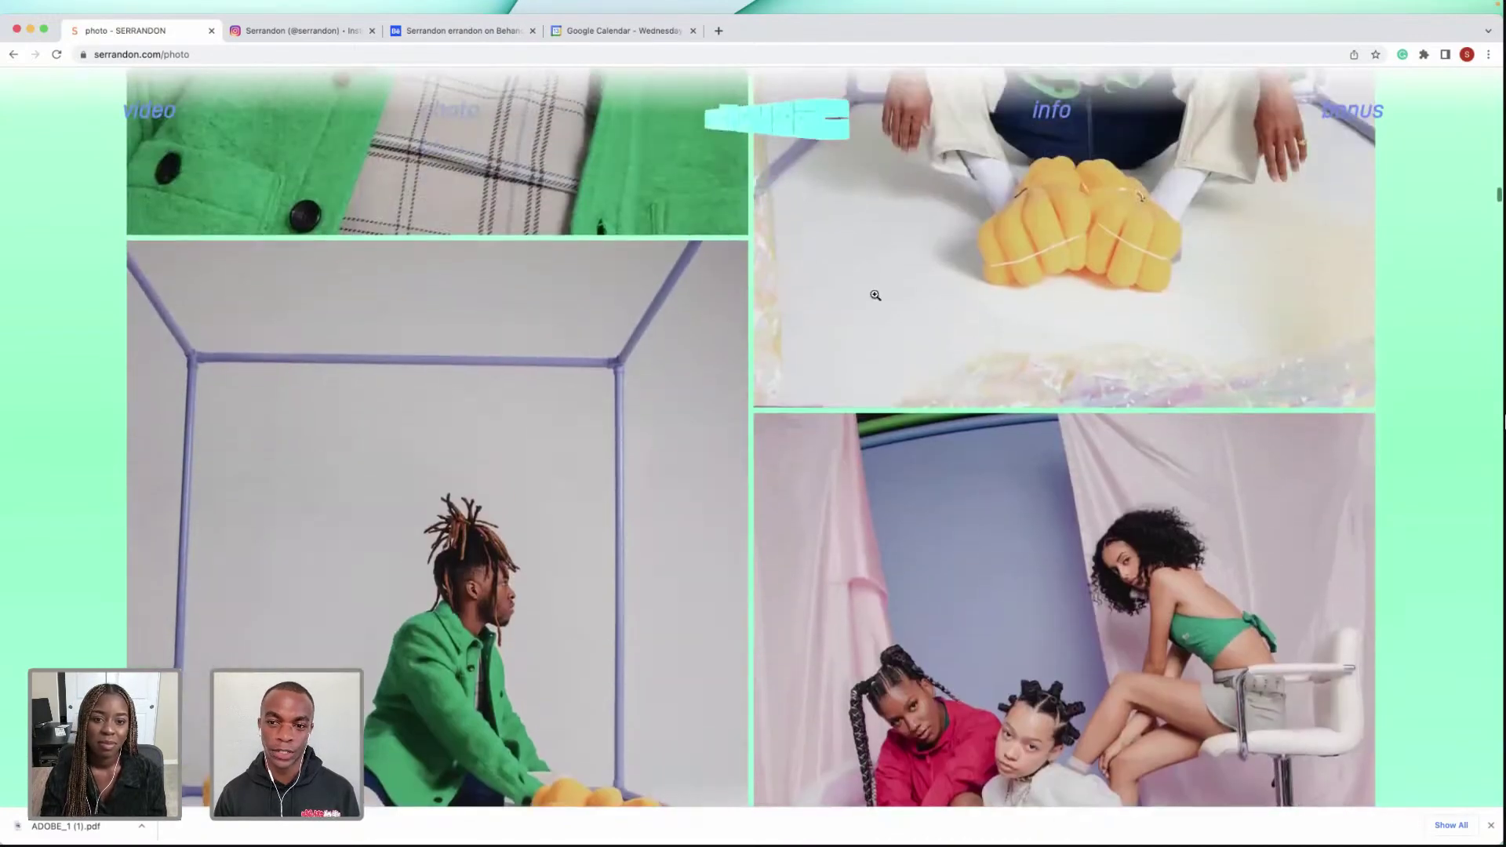
scroll(644, 536, down, 4)
scroll(644, 536, down, 5)
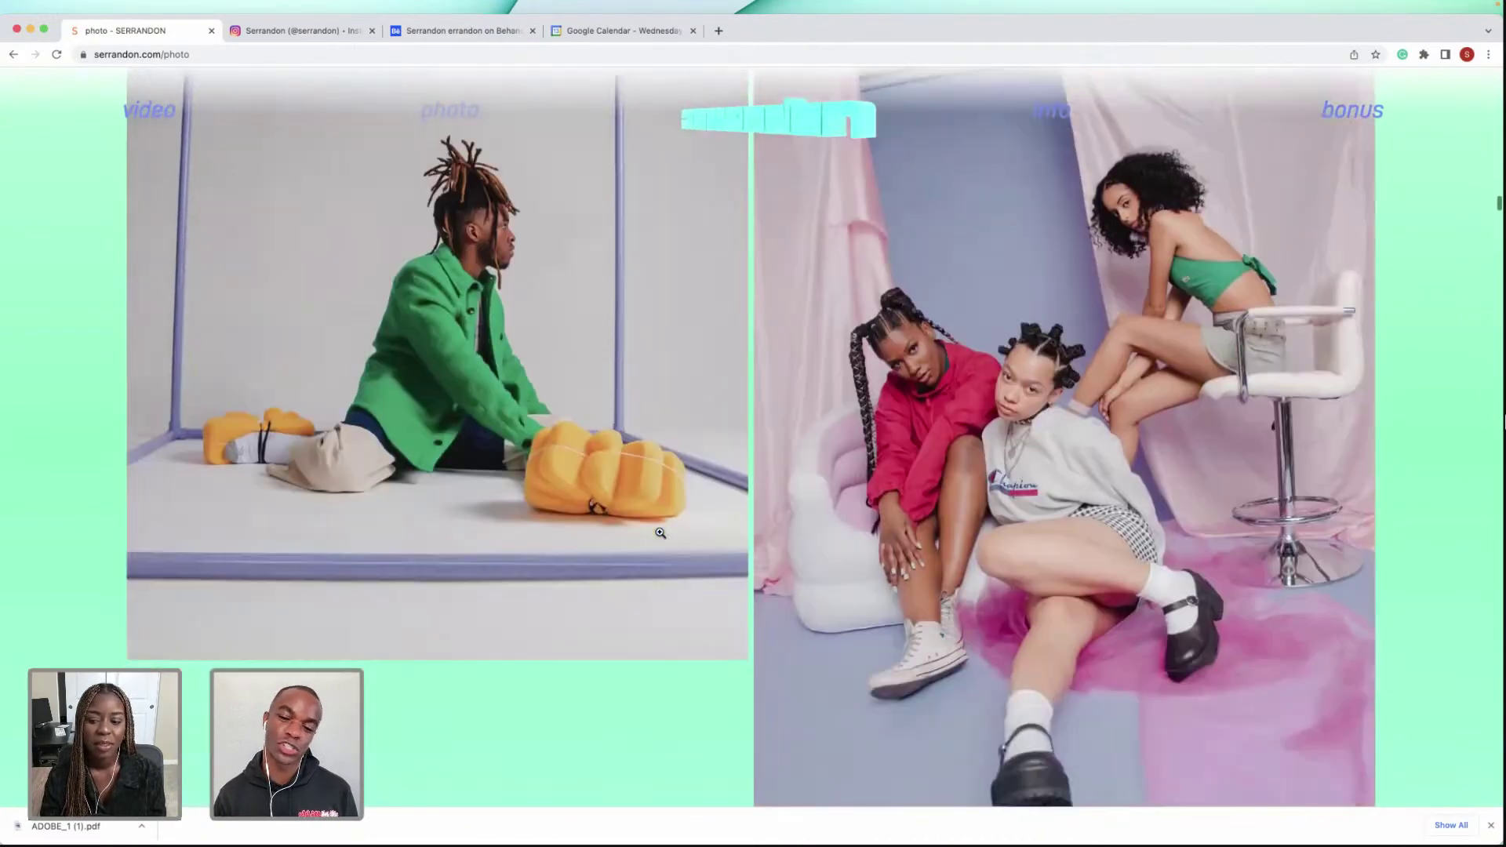
scroll(660, 531, down, 7)
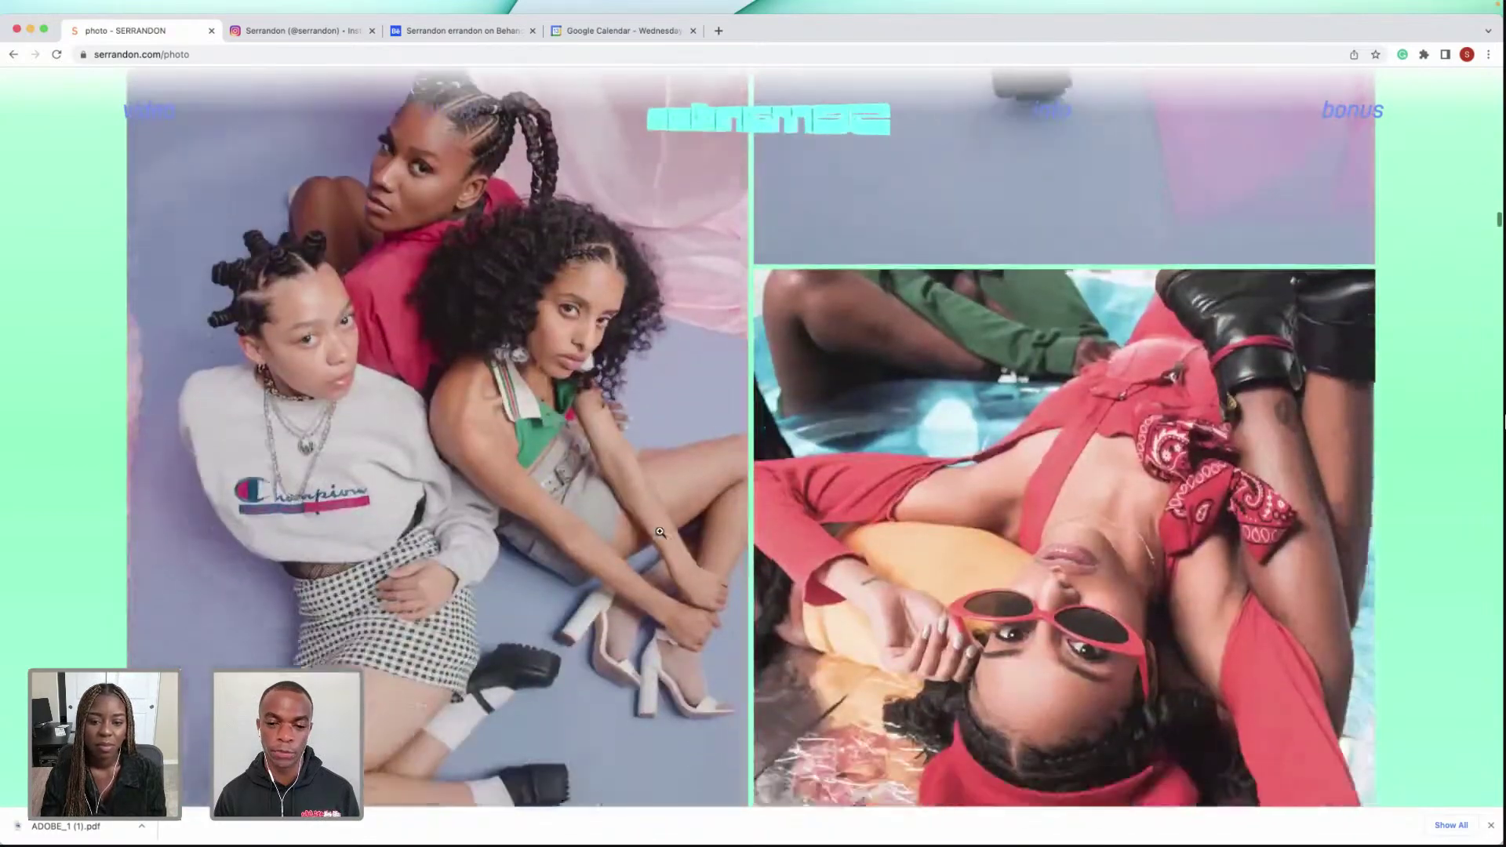
scroll(626, 531, down, 5)
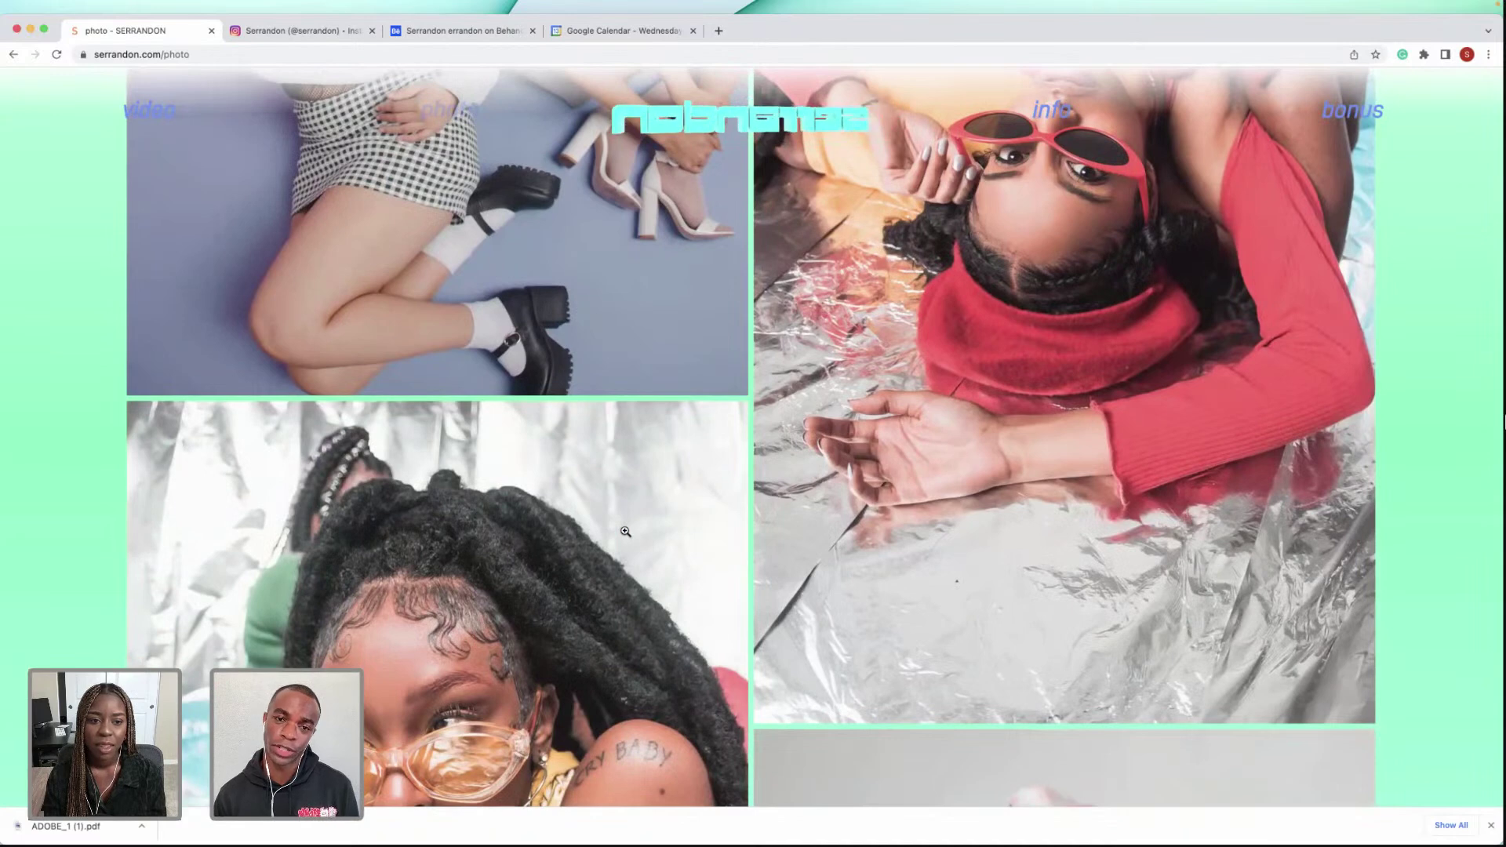
scroll(625, 532, down, 3)
scroll(625, 531, down, 2)
scroll(625, 532, down, 2)
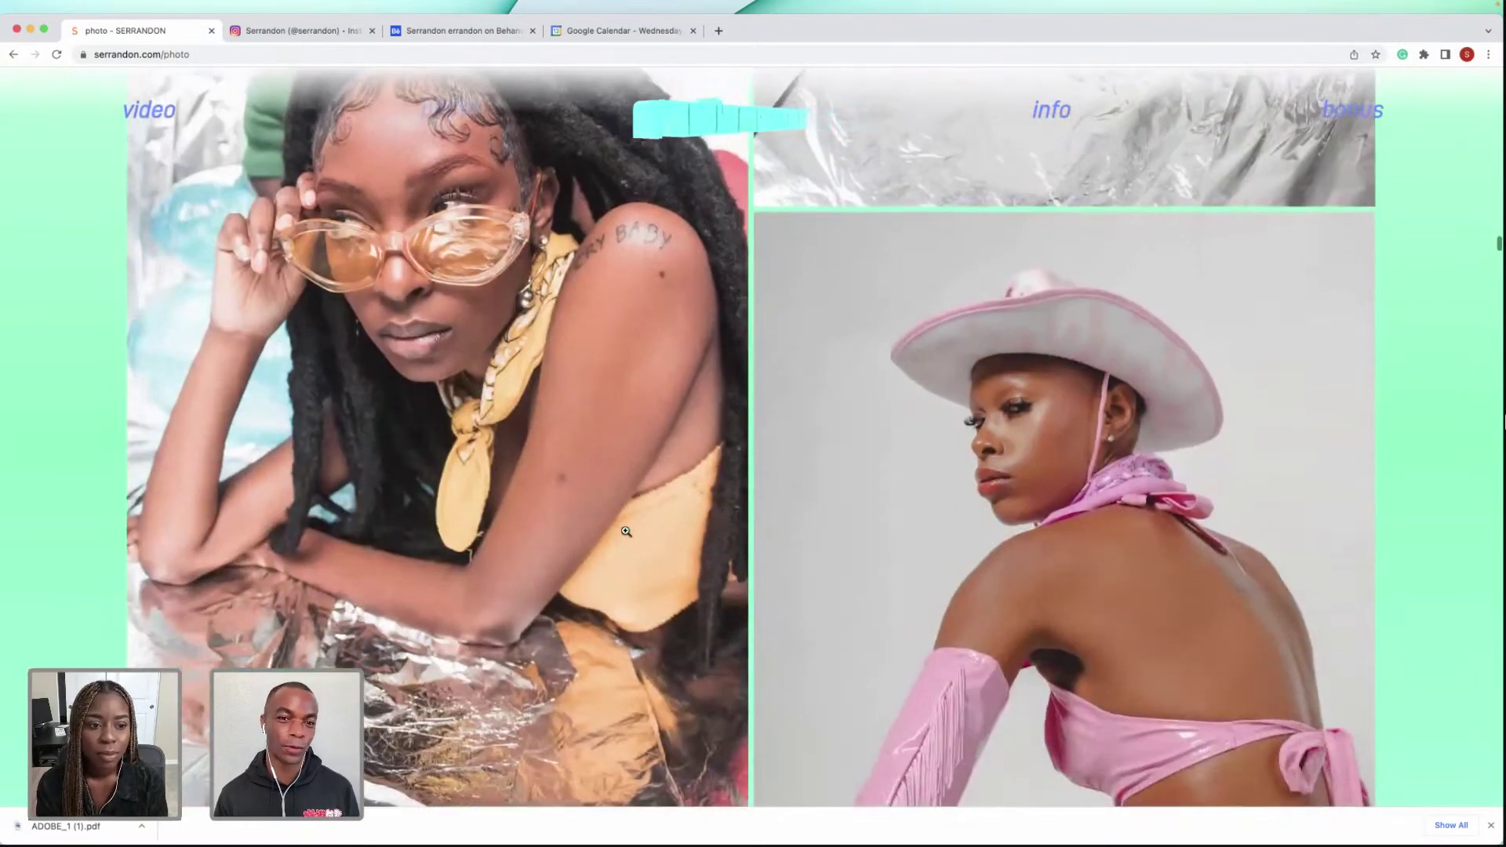
scroll(625, 532, down, 6)
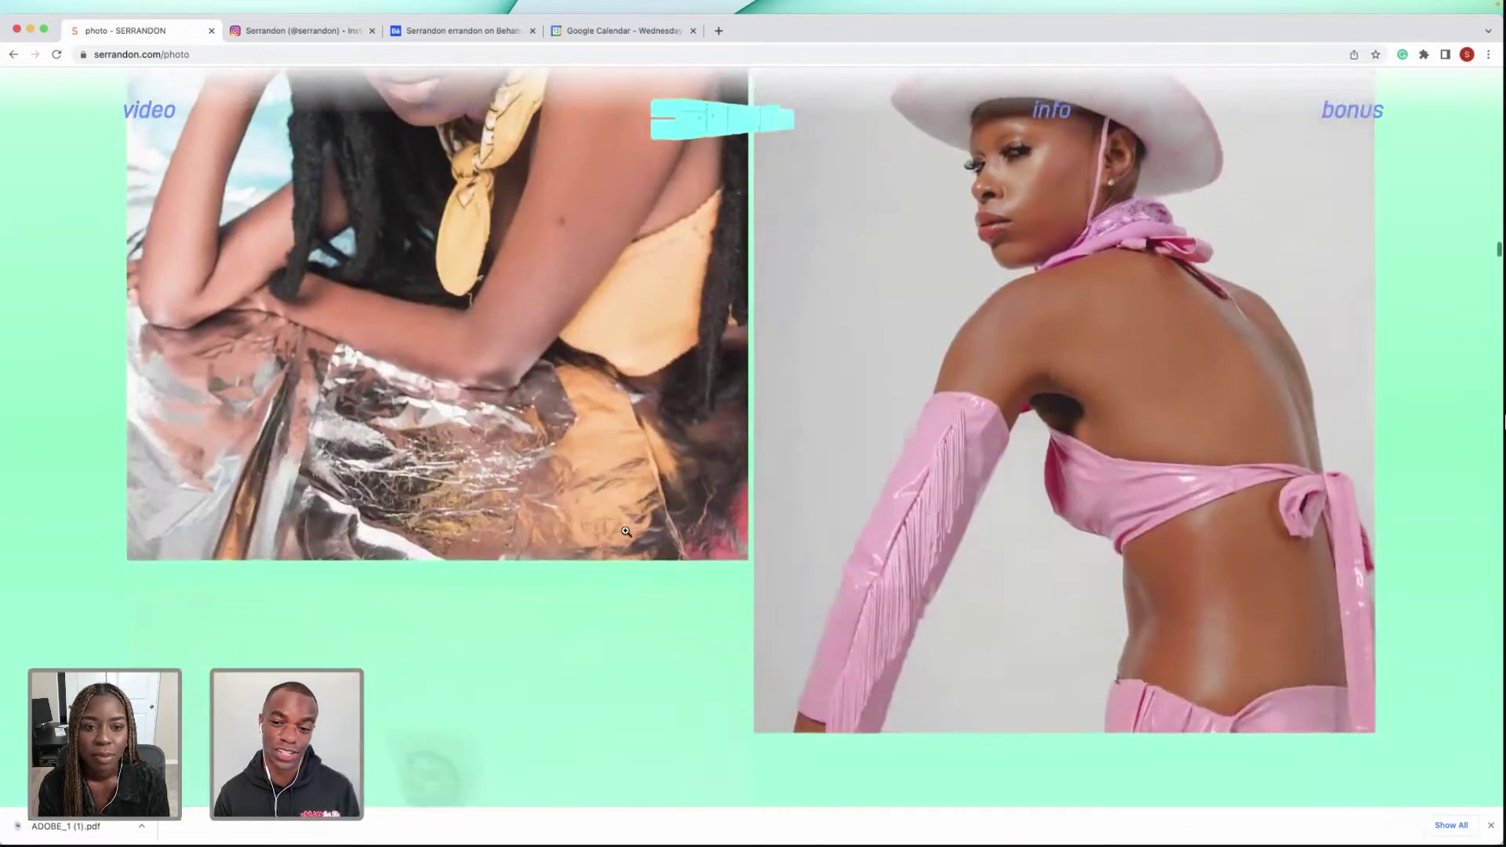
scroll(625, 532, down, 8)
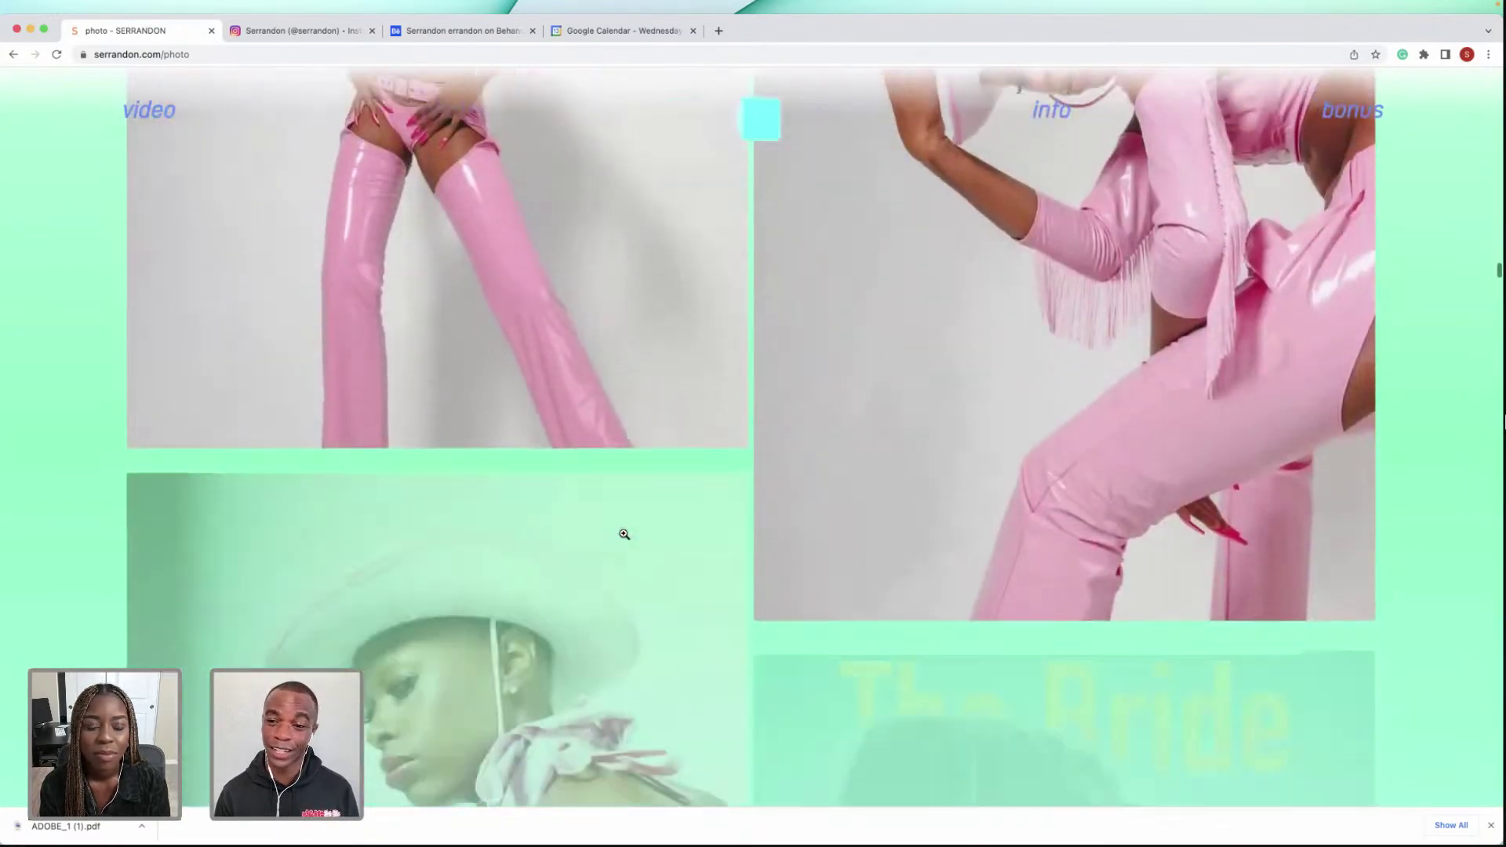
scroll(623, 534, down, 10)
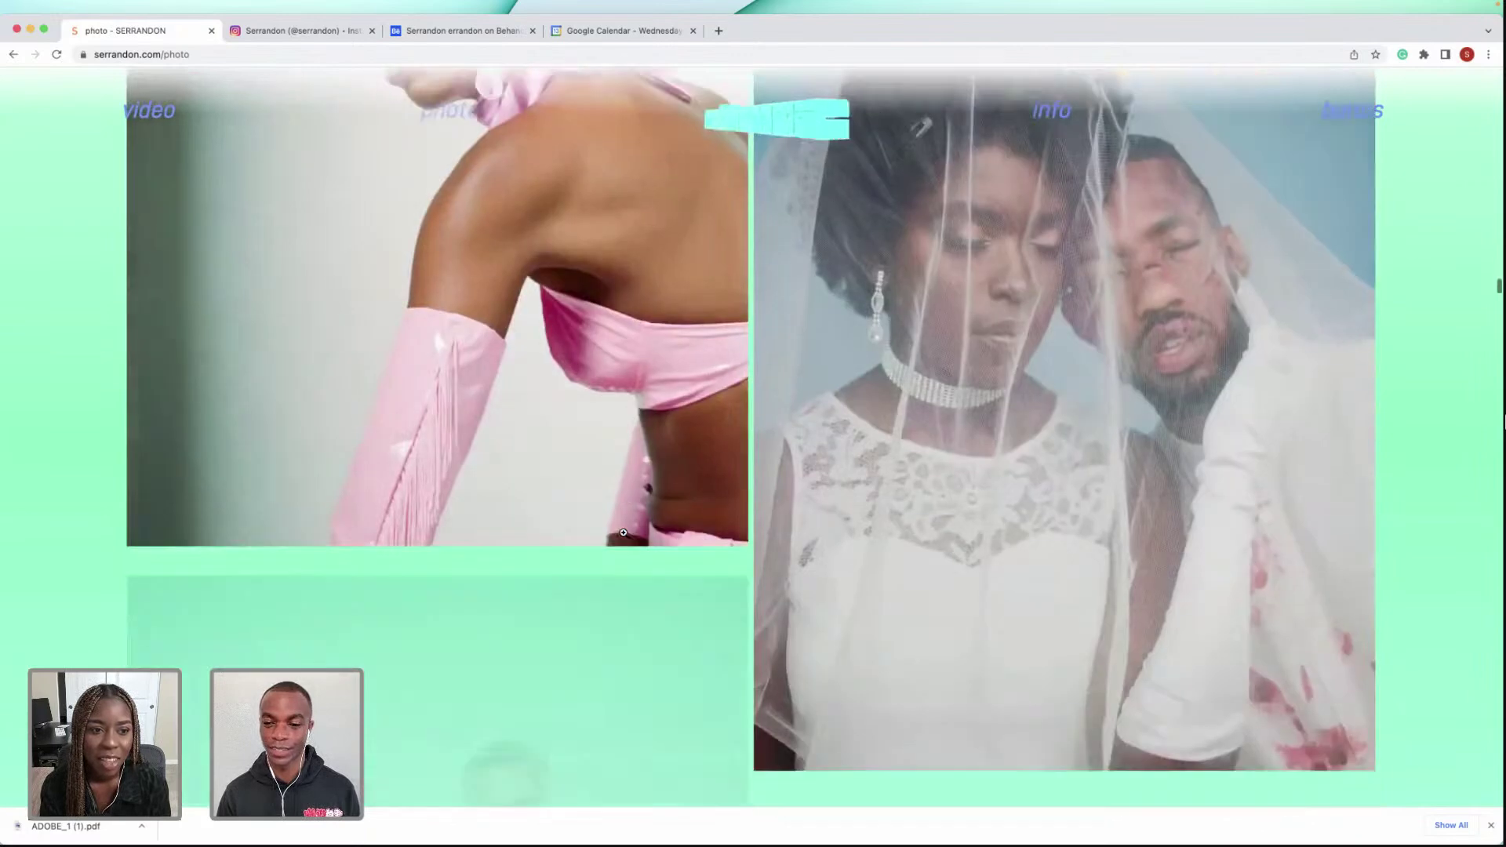
scroll(623, 534, down, 2)
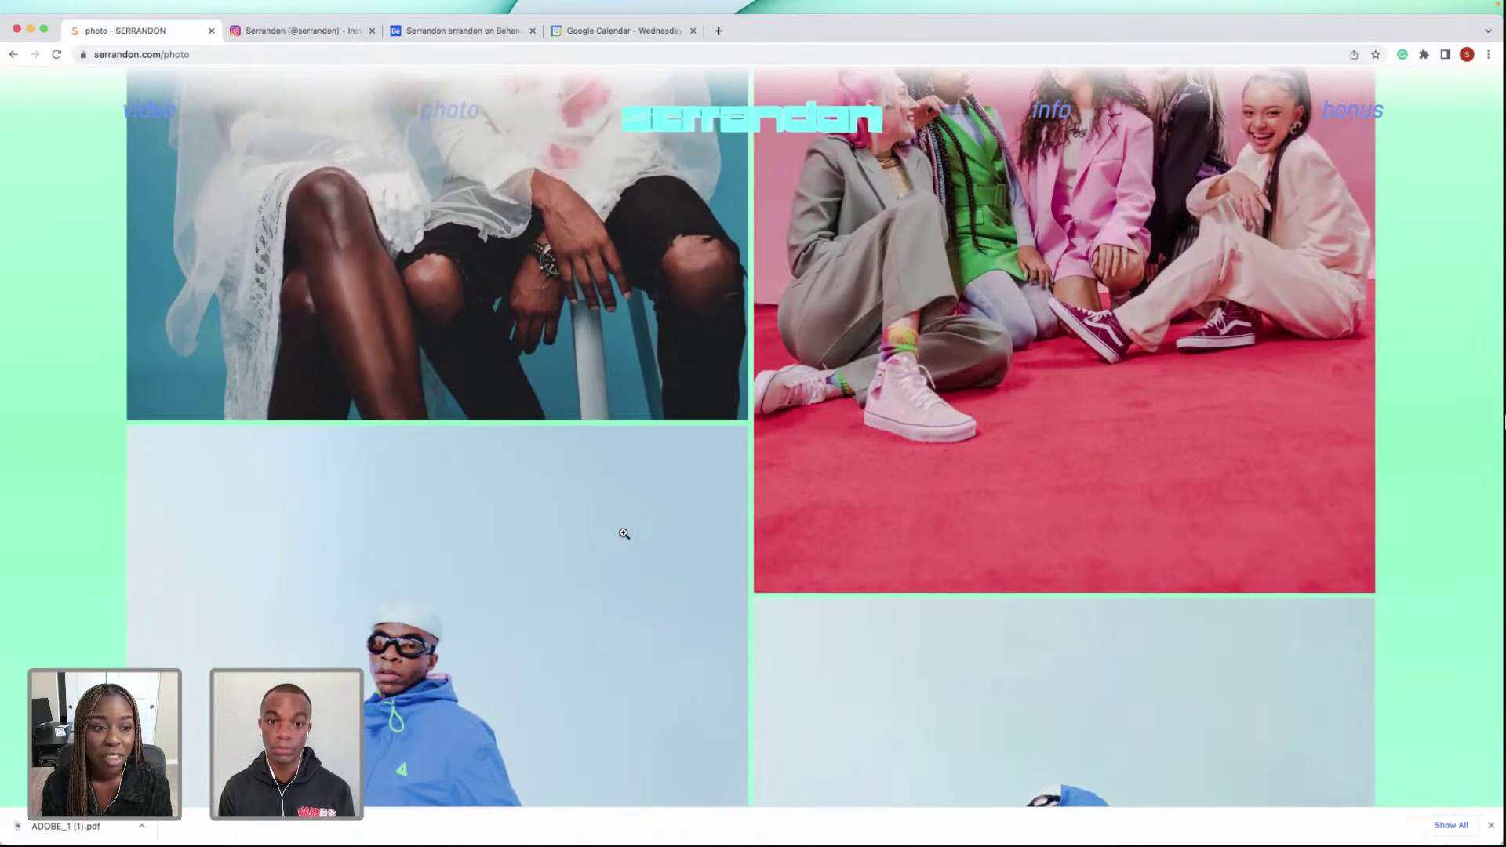
scroll(624, 533, down, 6)
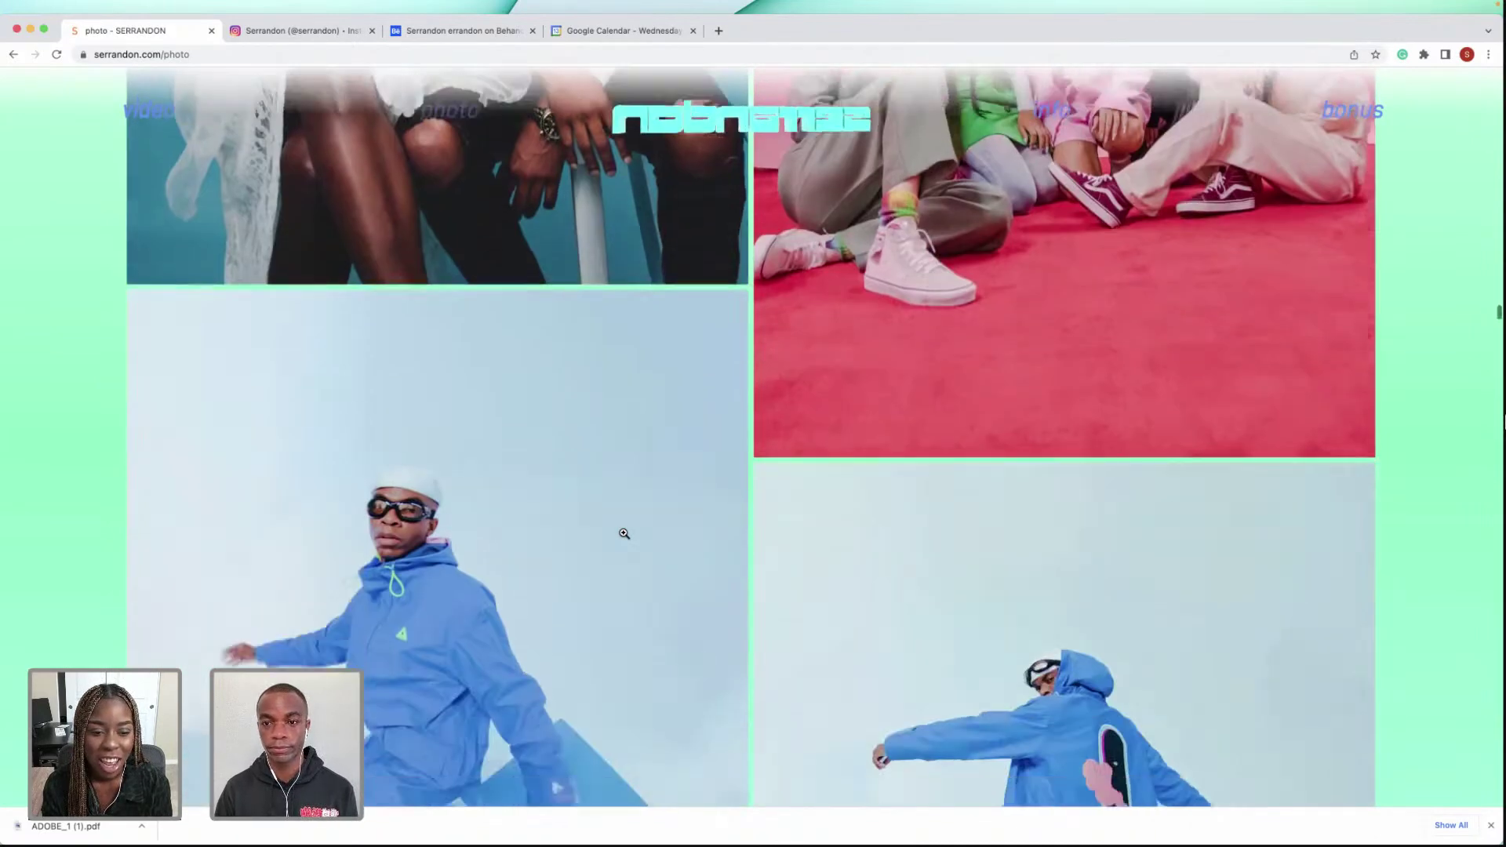
scroll(623, 533, down, 5)
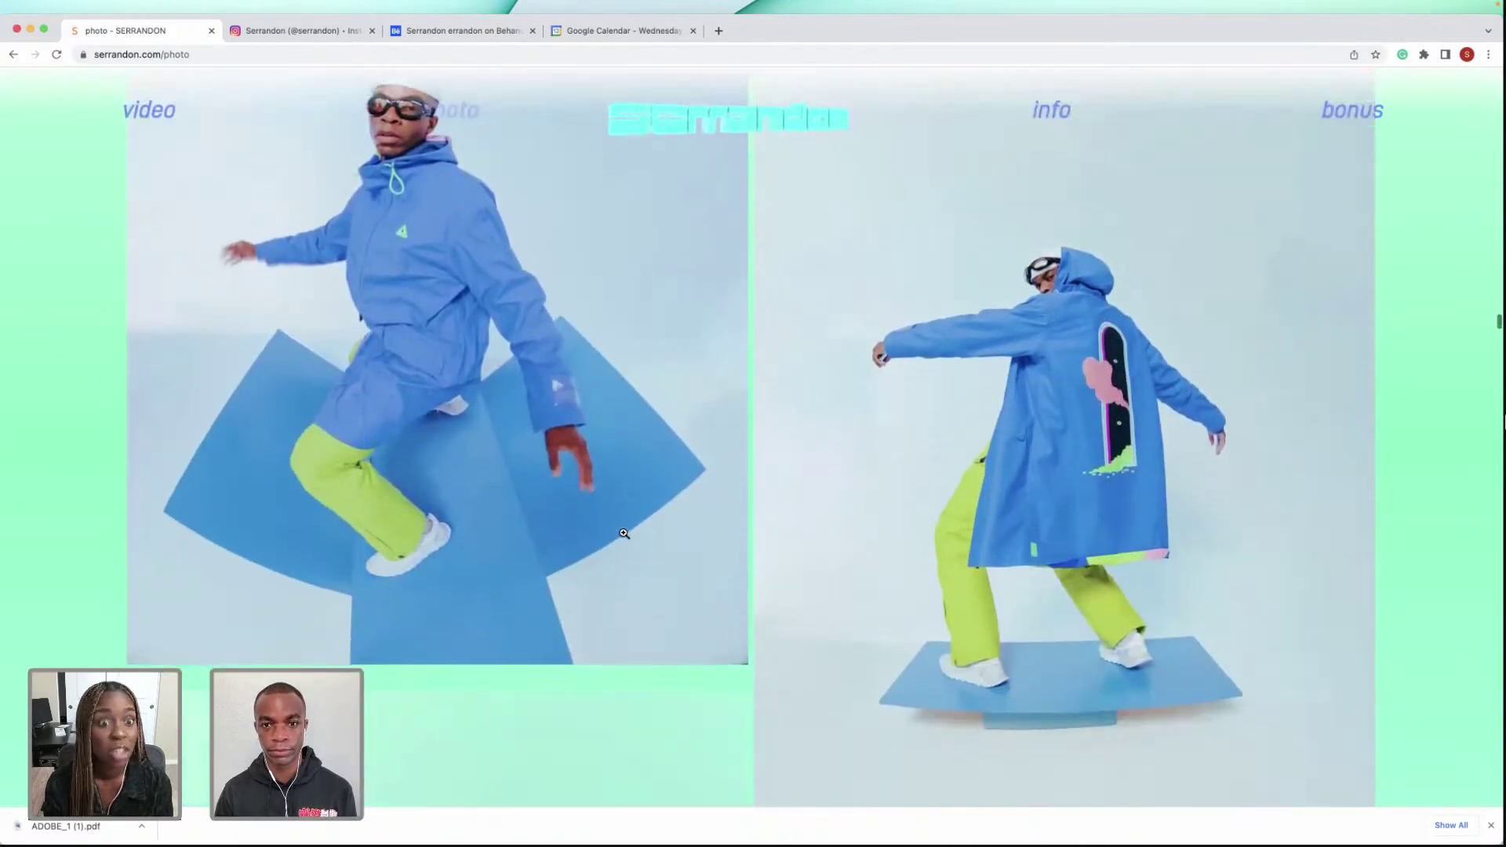
scroll(624, 533, down, 6)
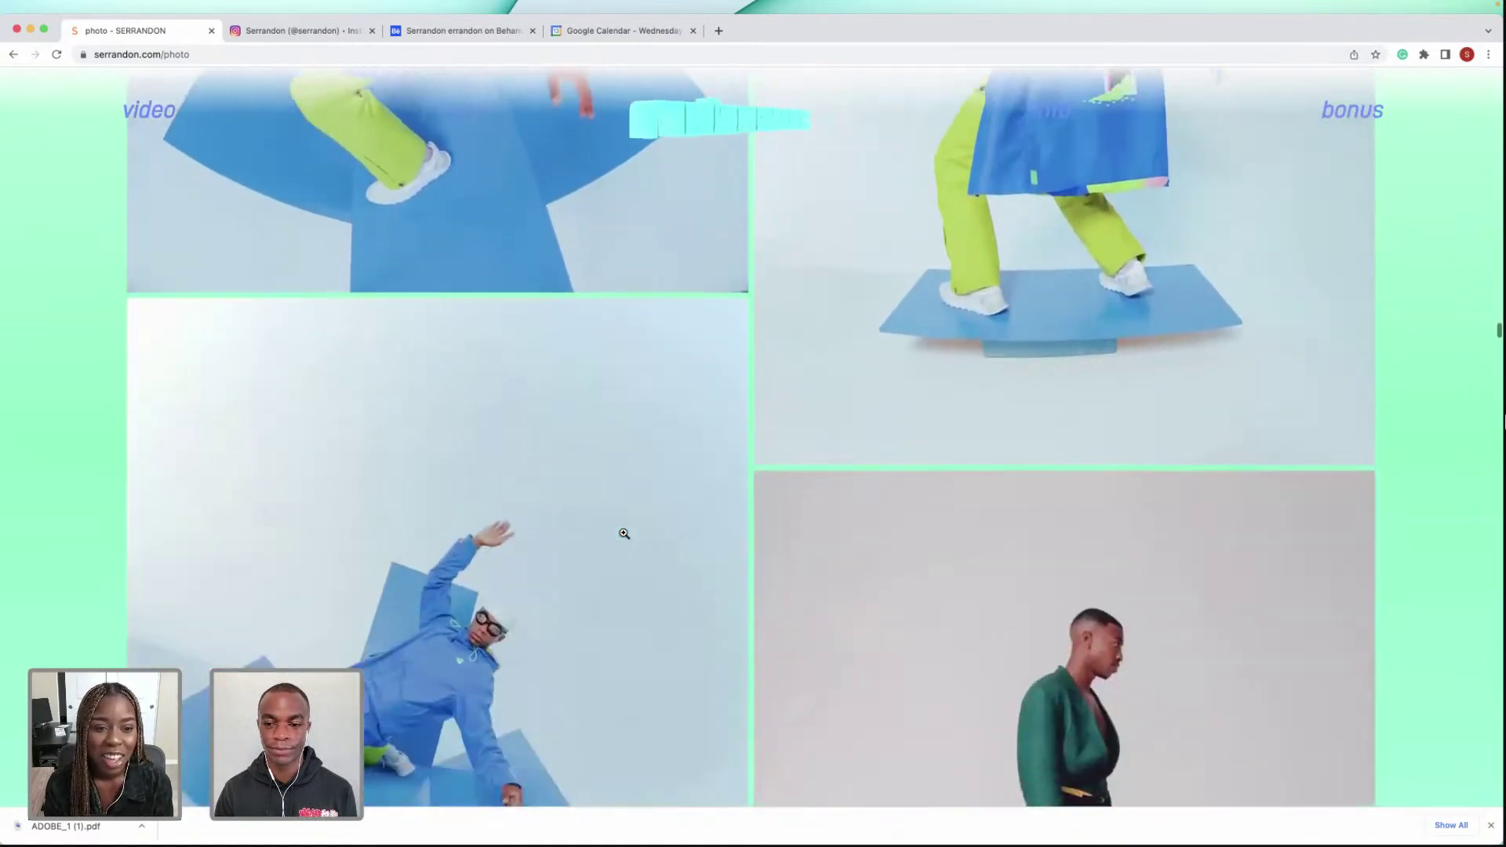
scroll(623, 534, down, 5)
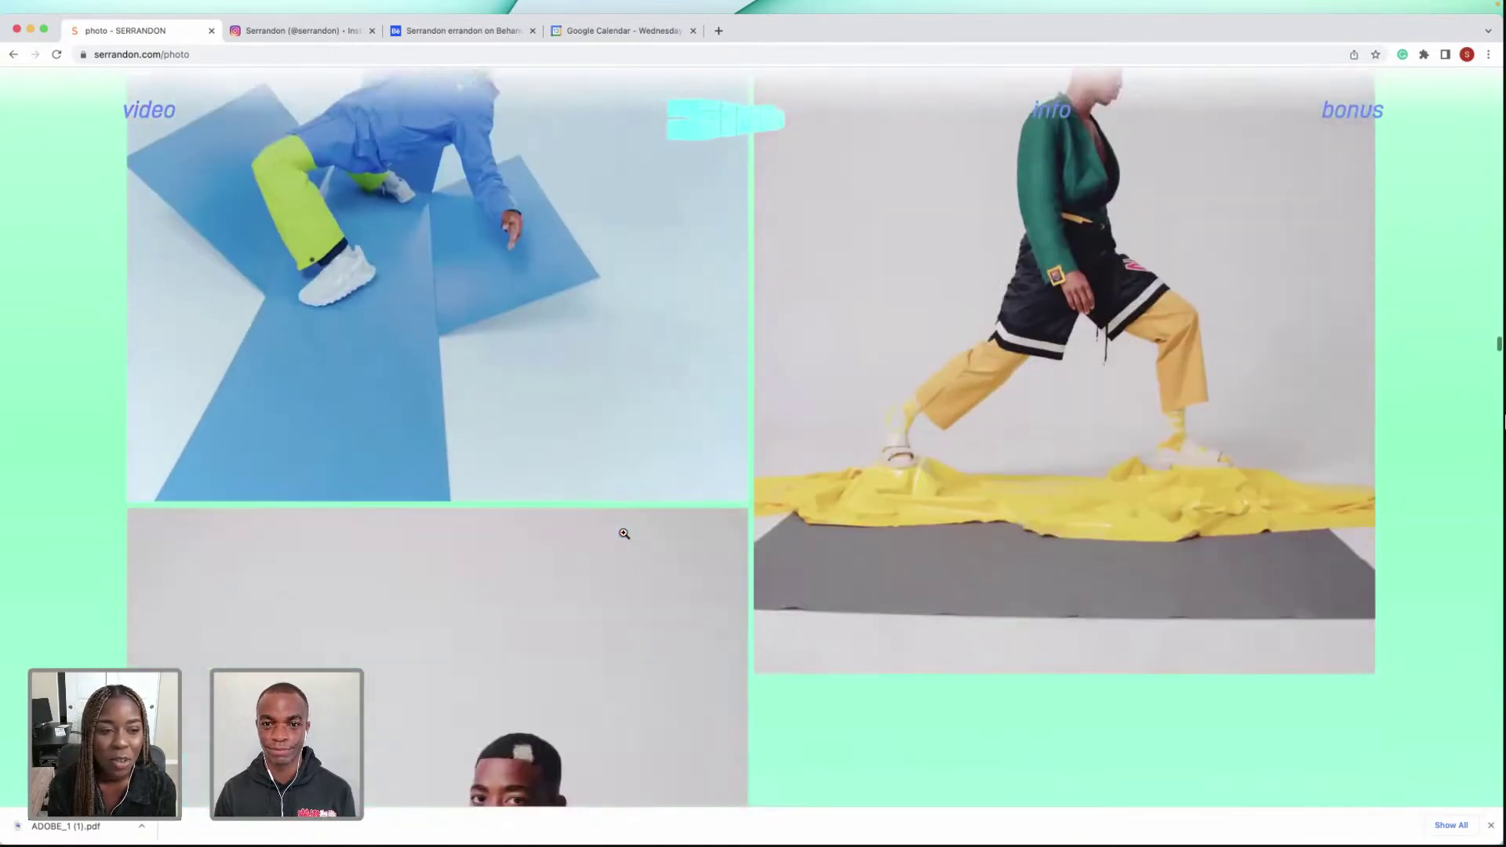
Step: Look through the photo gallery's green-blazer portraits down to the portrait in the red and teal jacket
scroll(624, 534, down, 5)
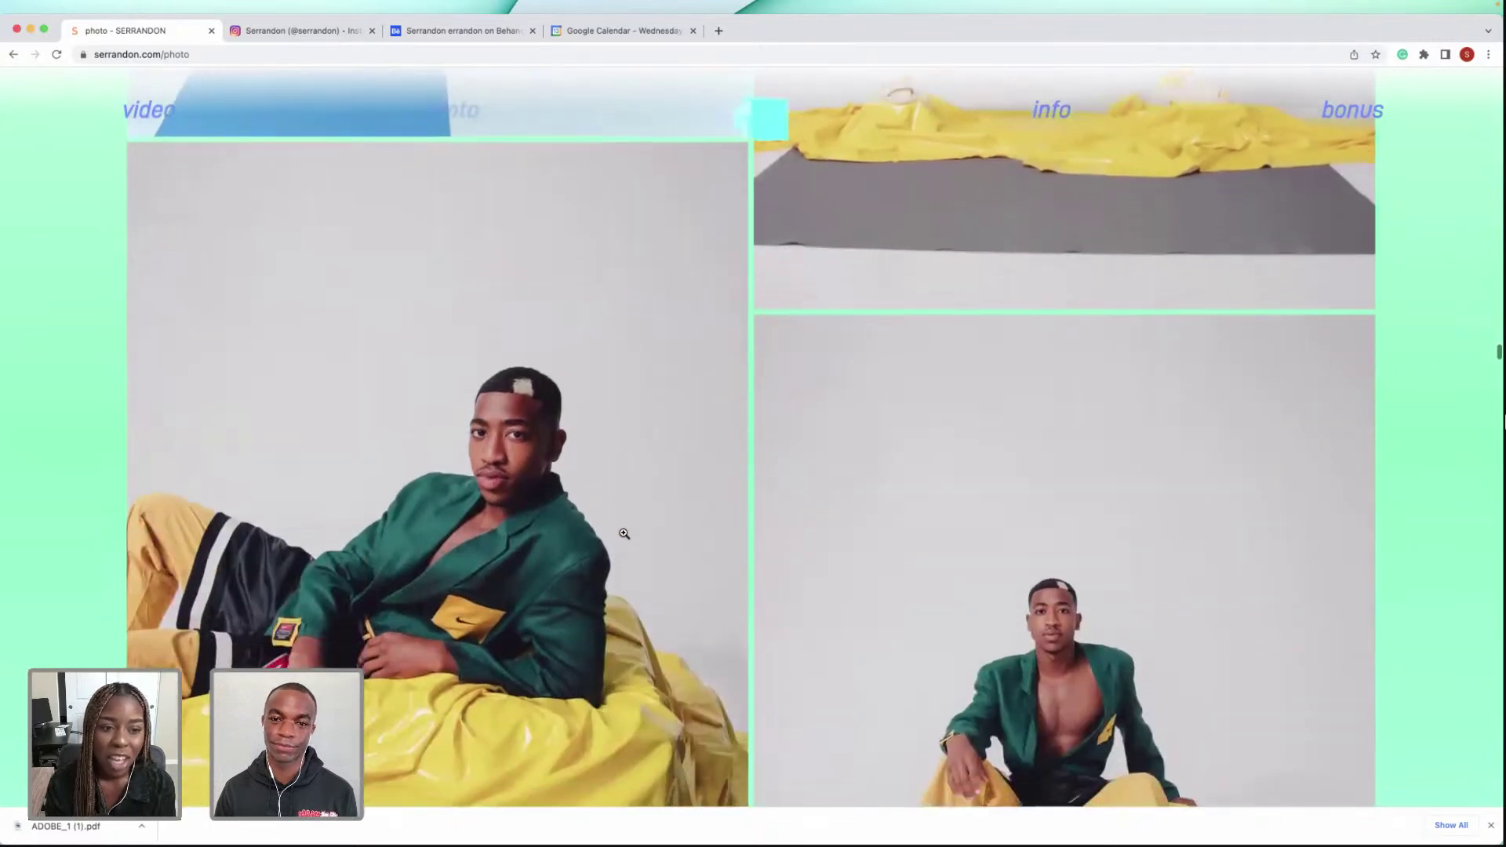
scroll(623, 533, down, 4)
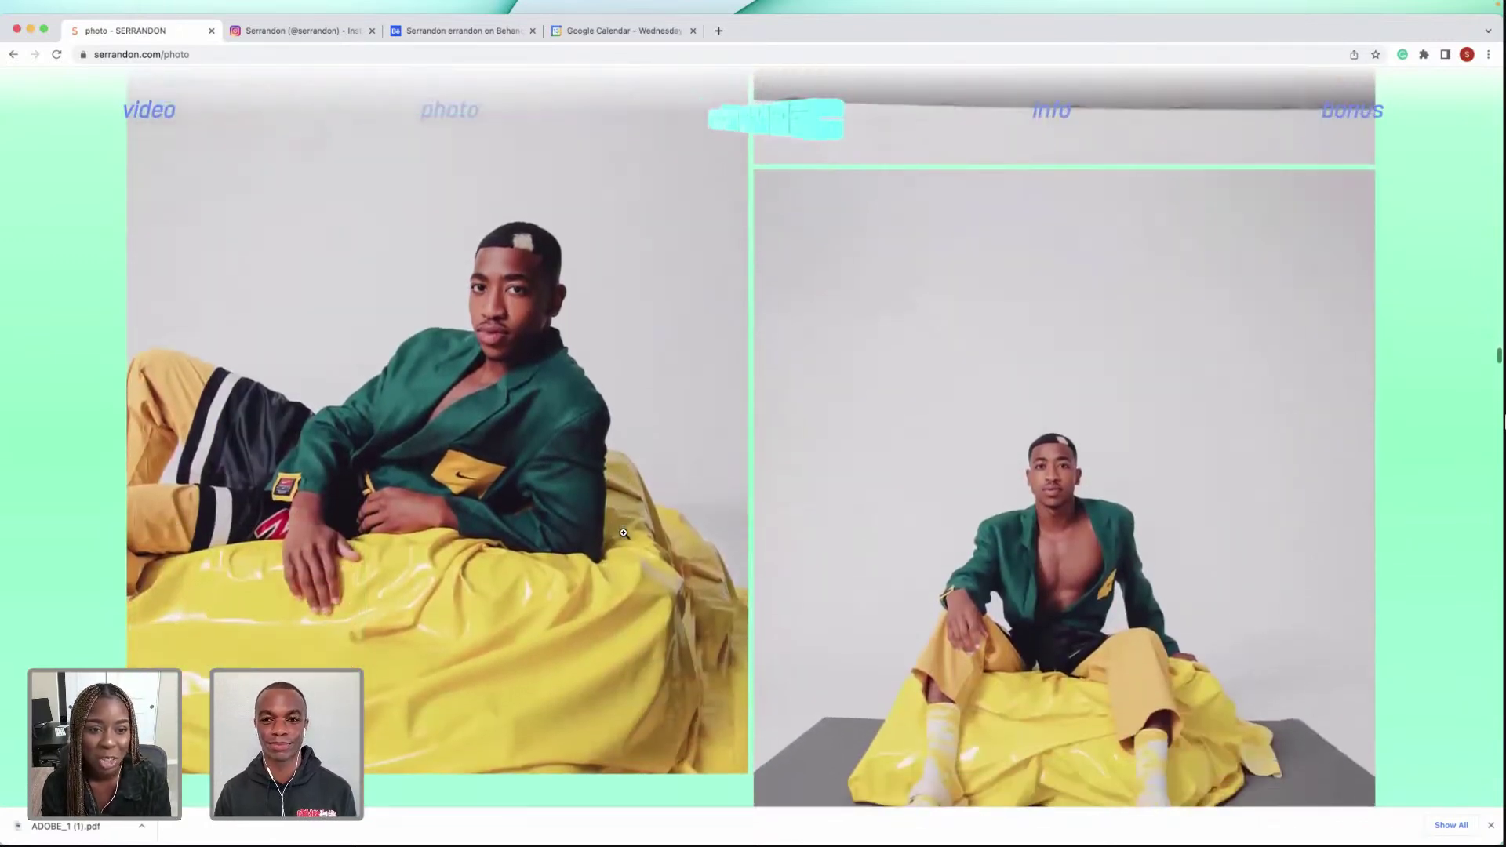
scroll(624, 533, down, 3)
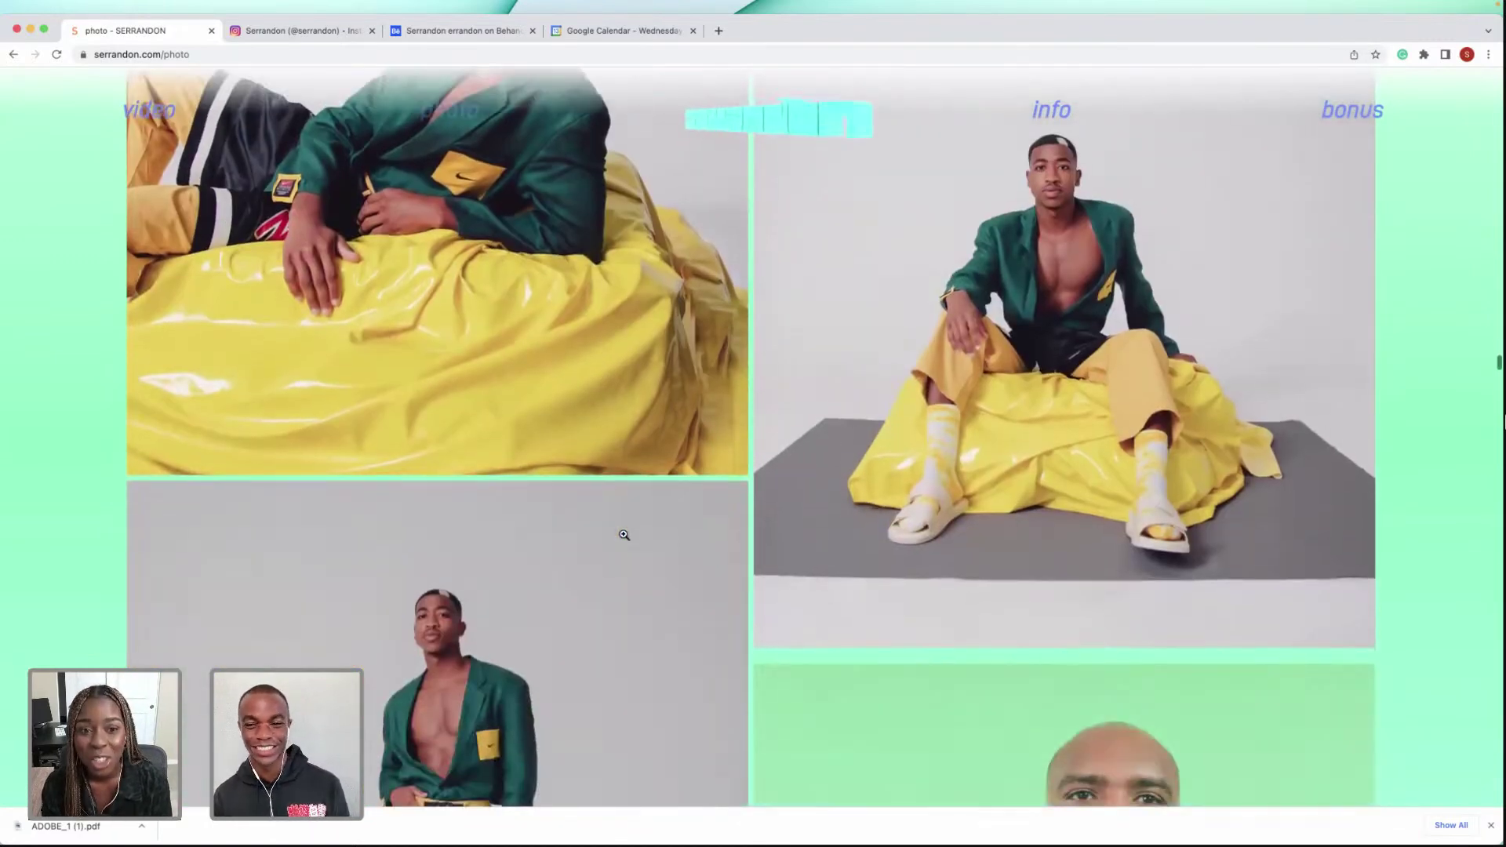
scroll(624, 534, down, 3)
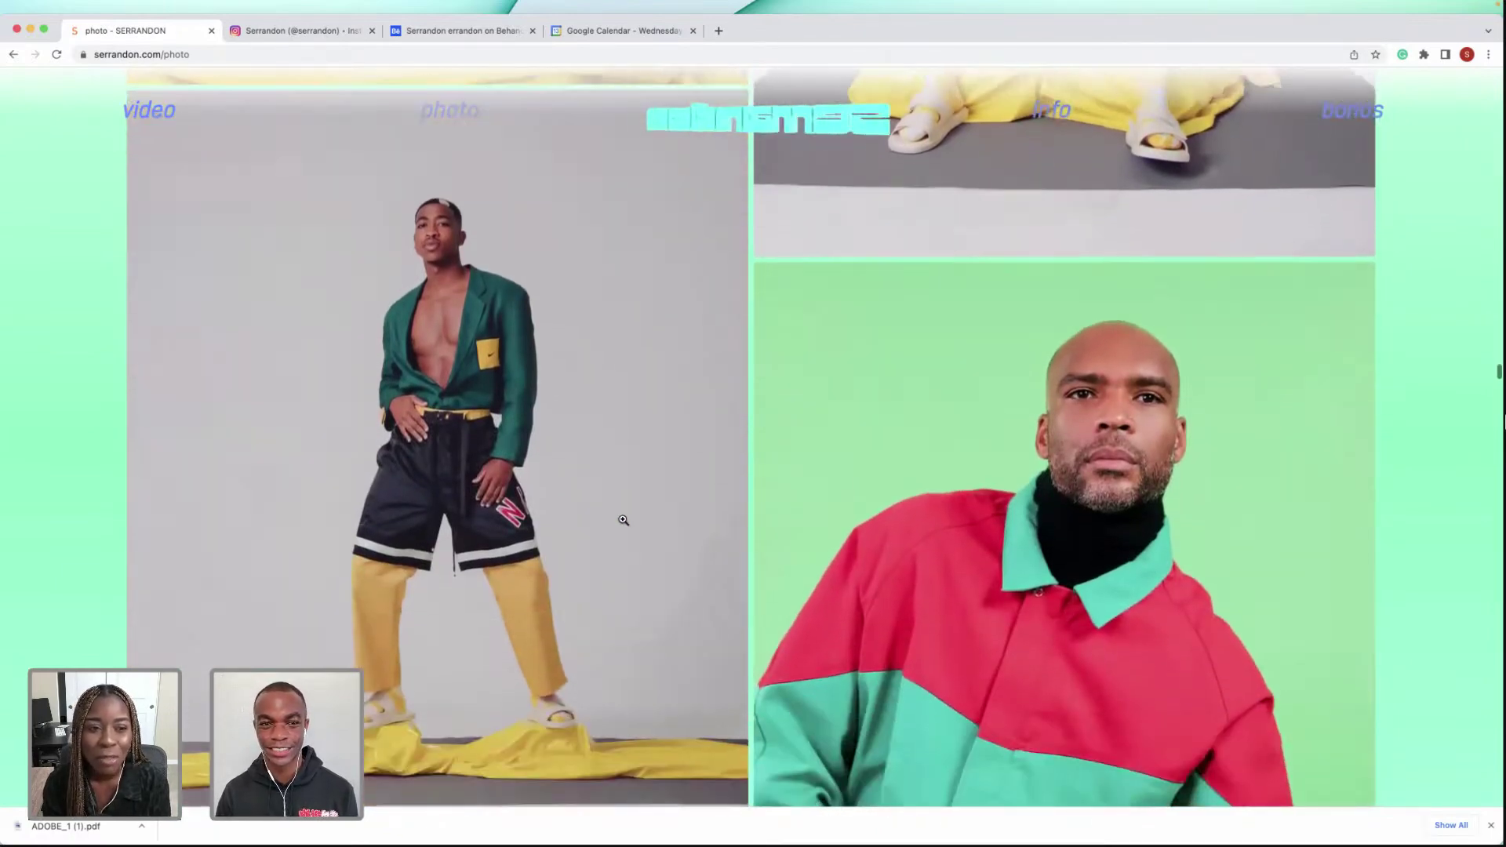
Step: Switch to the creative's Instagram profile and look through its post grid down to the "Here Comes the Bride" posts
click(335, 32)
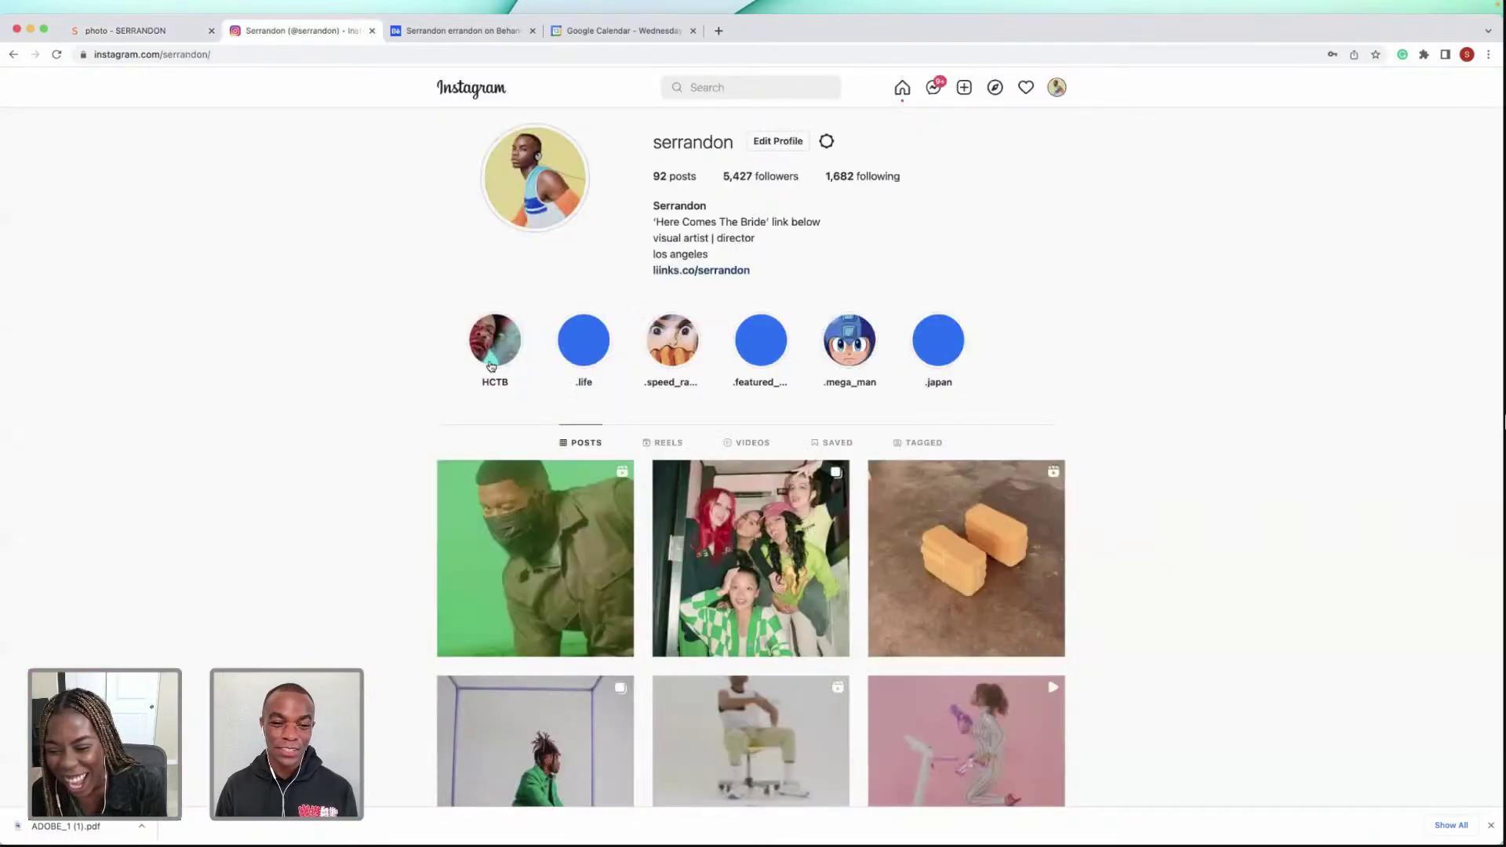
scroll(491, 367, down, 2)
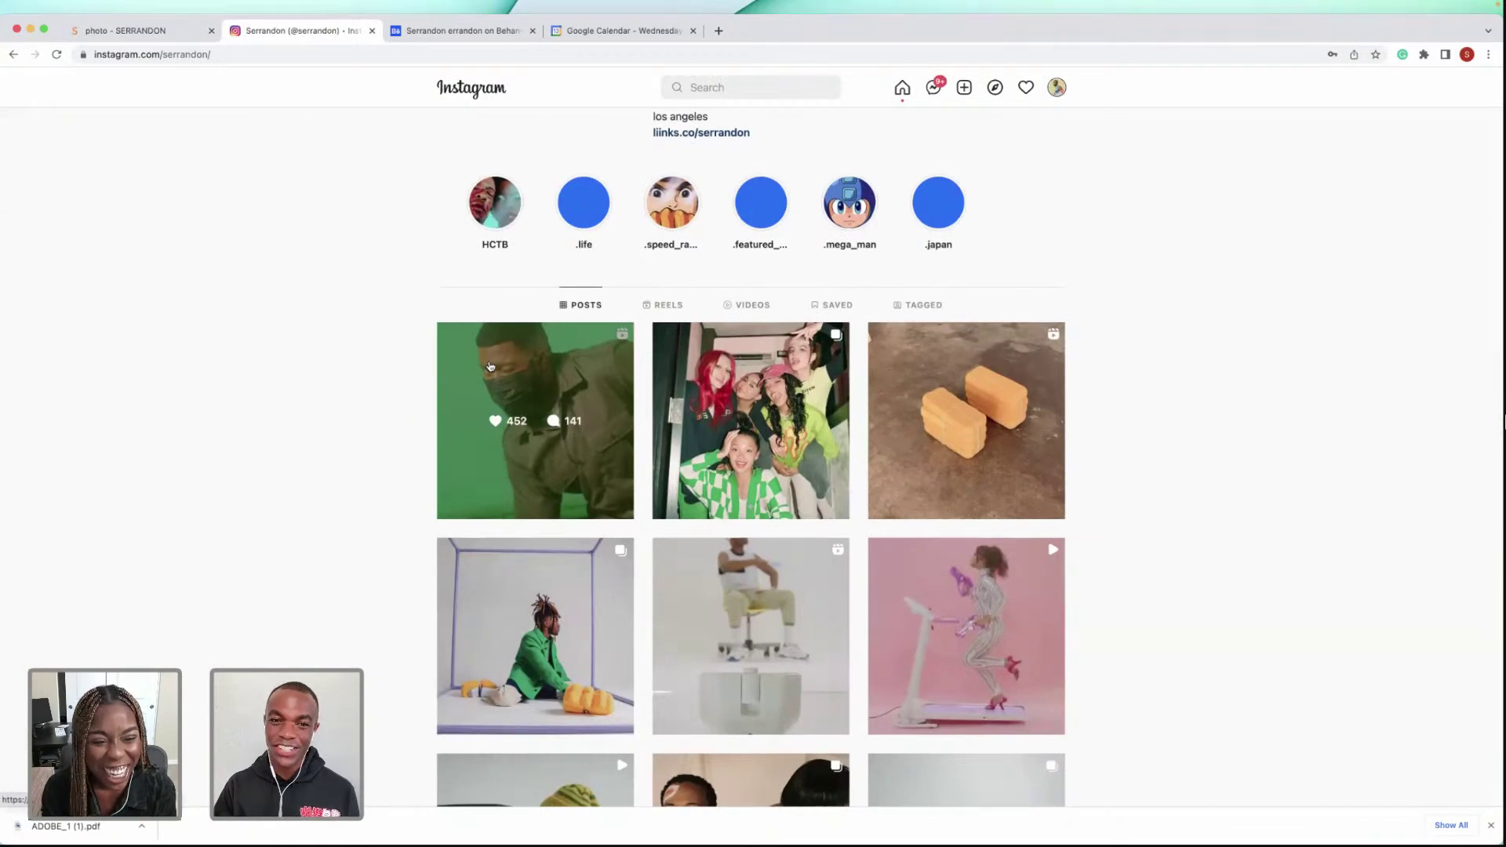
scroll(490, 367, up, 2)
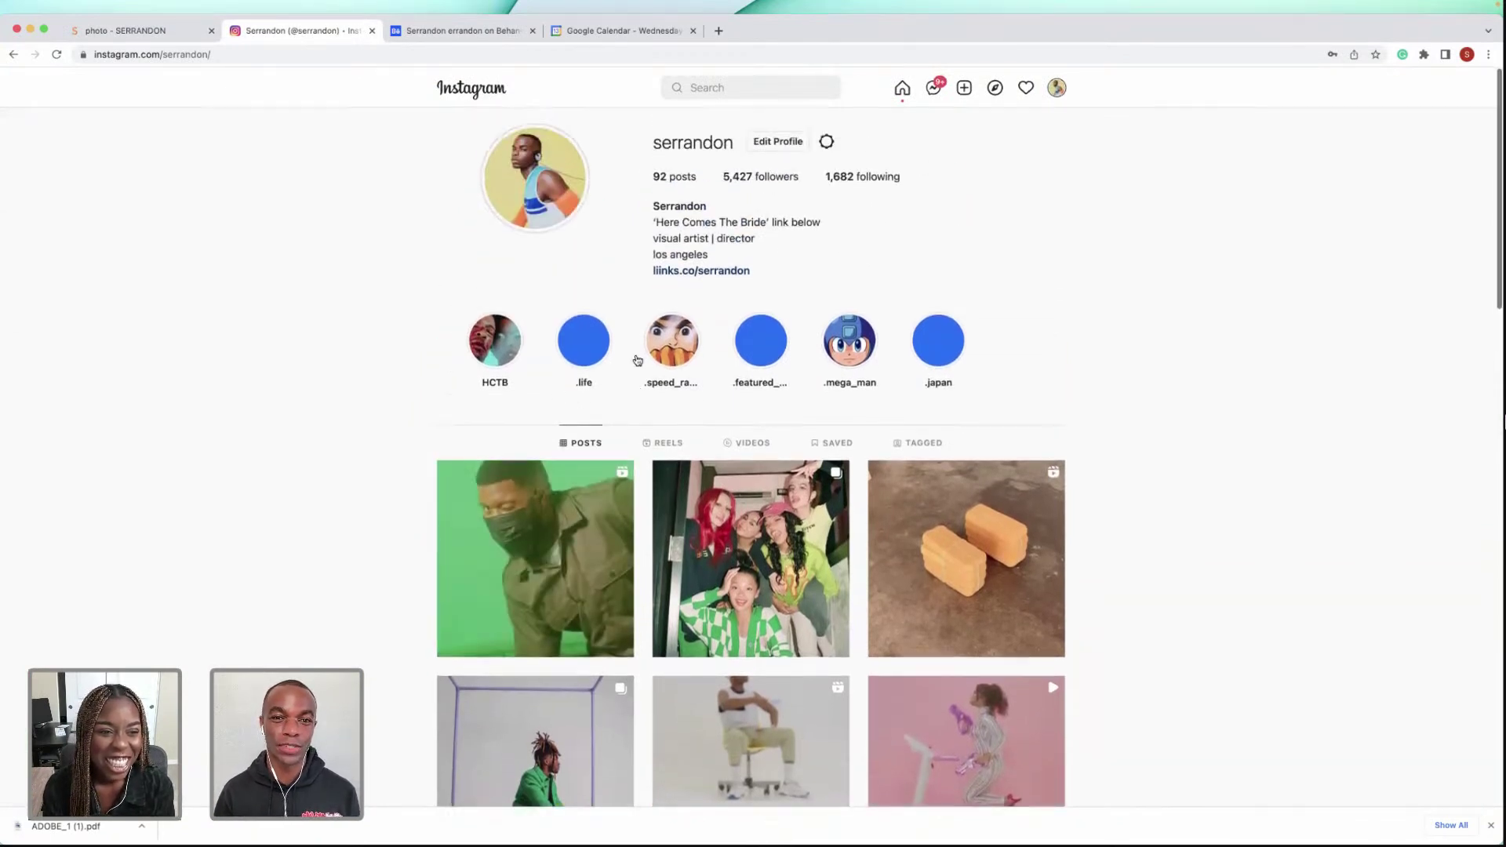
scroll(434, 353, down, 2)
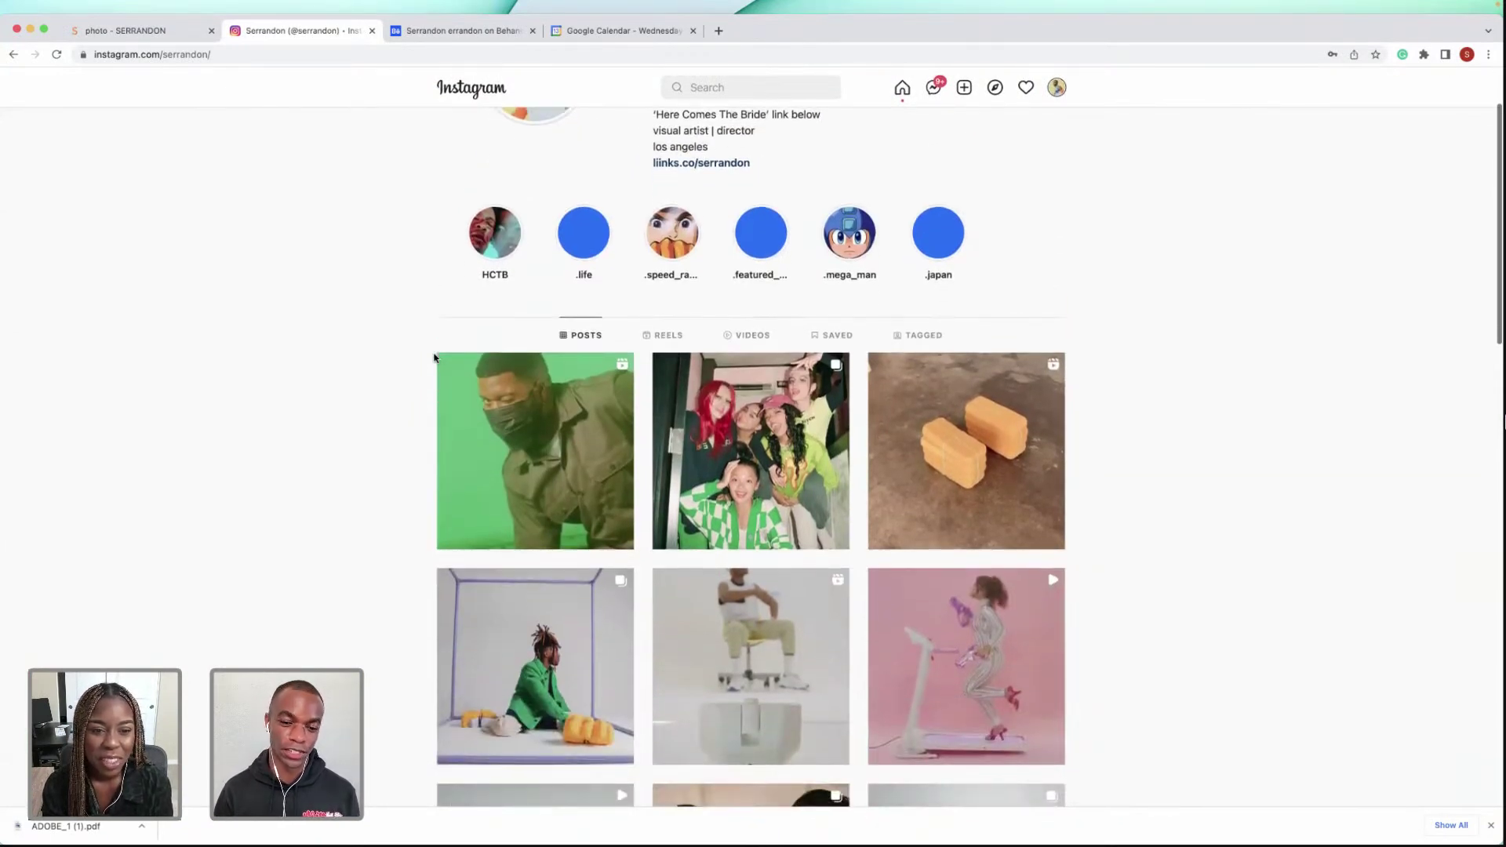
scroll(434, 357, down, 3)
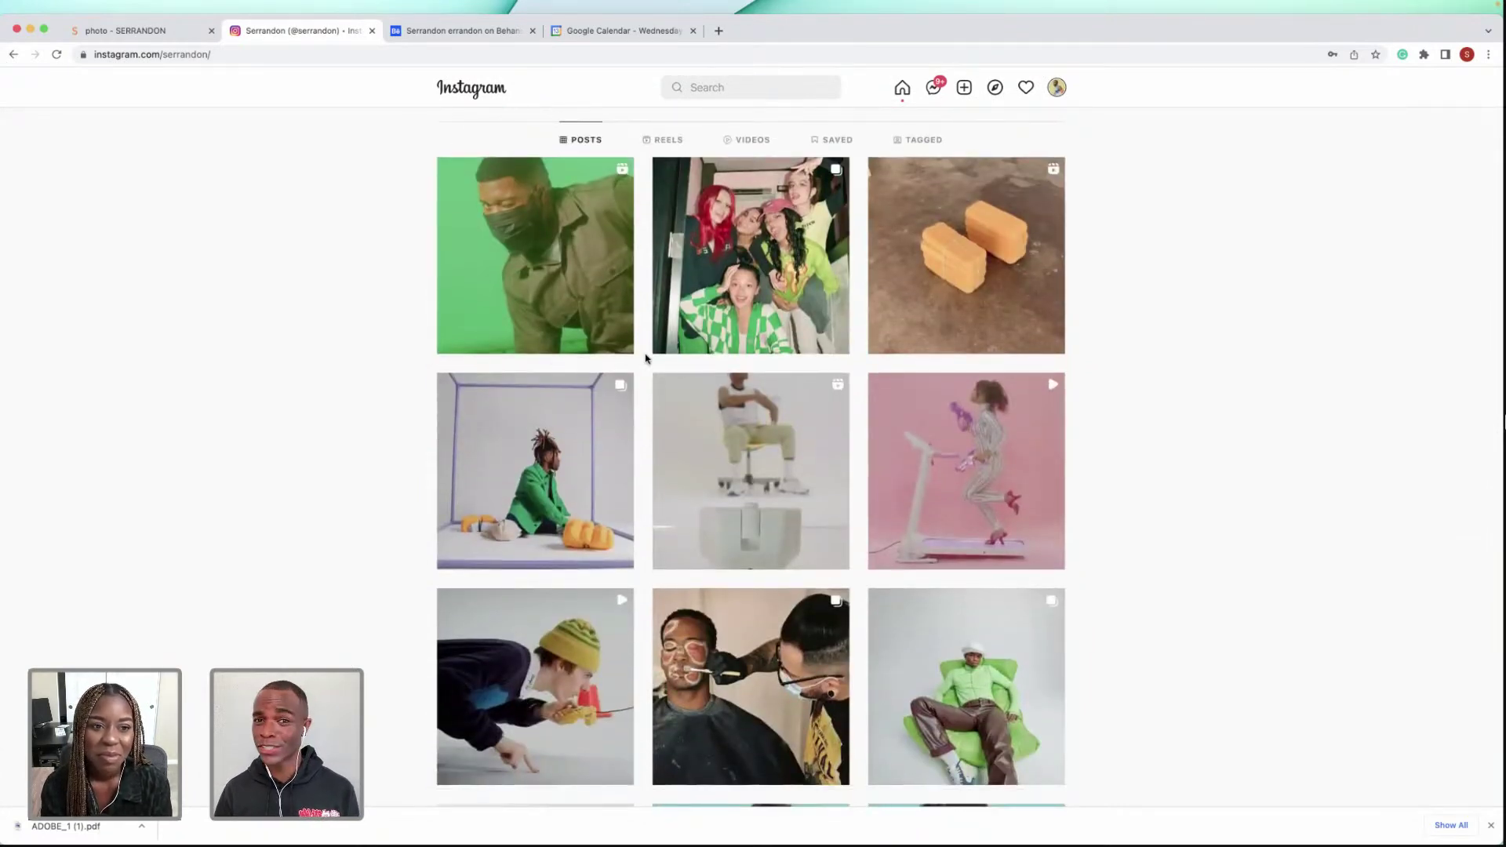
scroll(941, 251, down, 2)
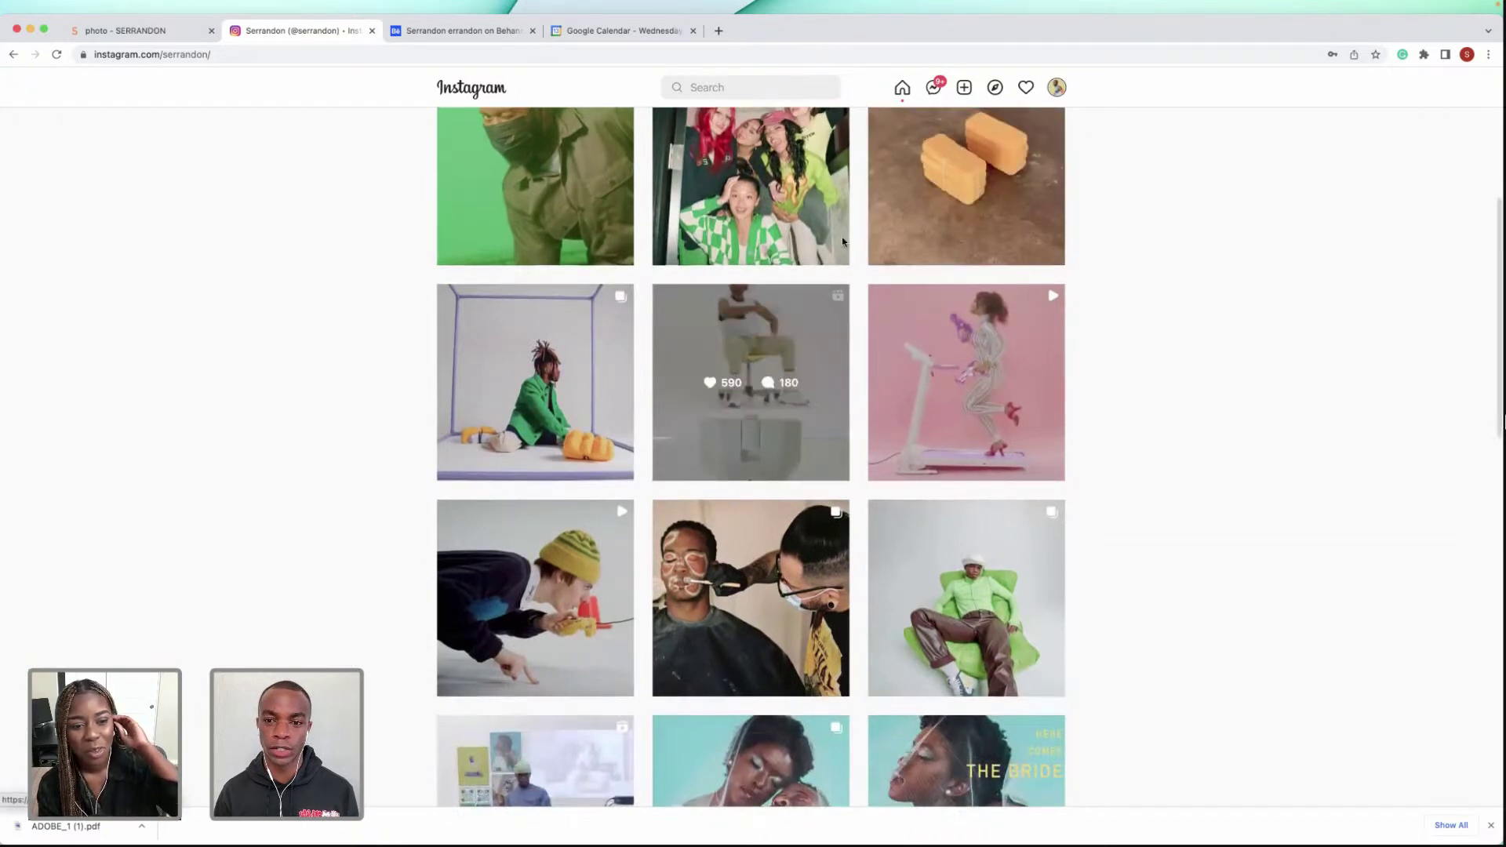
scroll(1060, 269, down, 2)
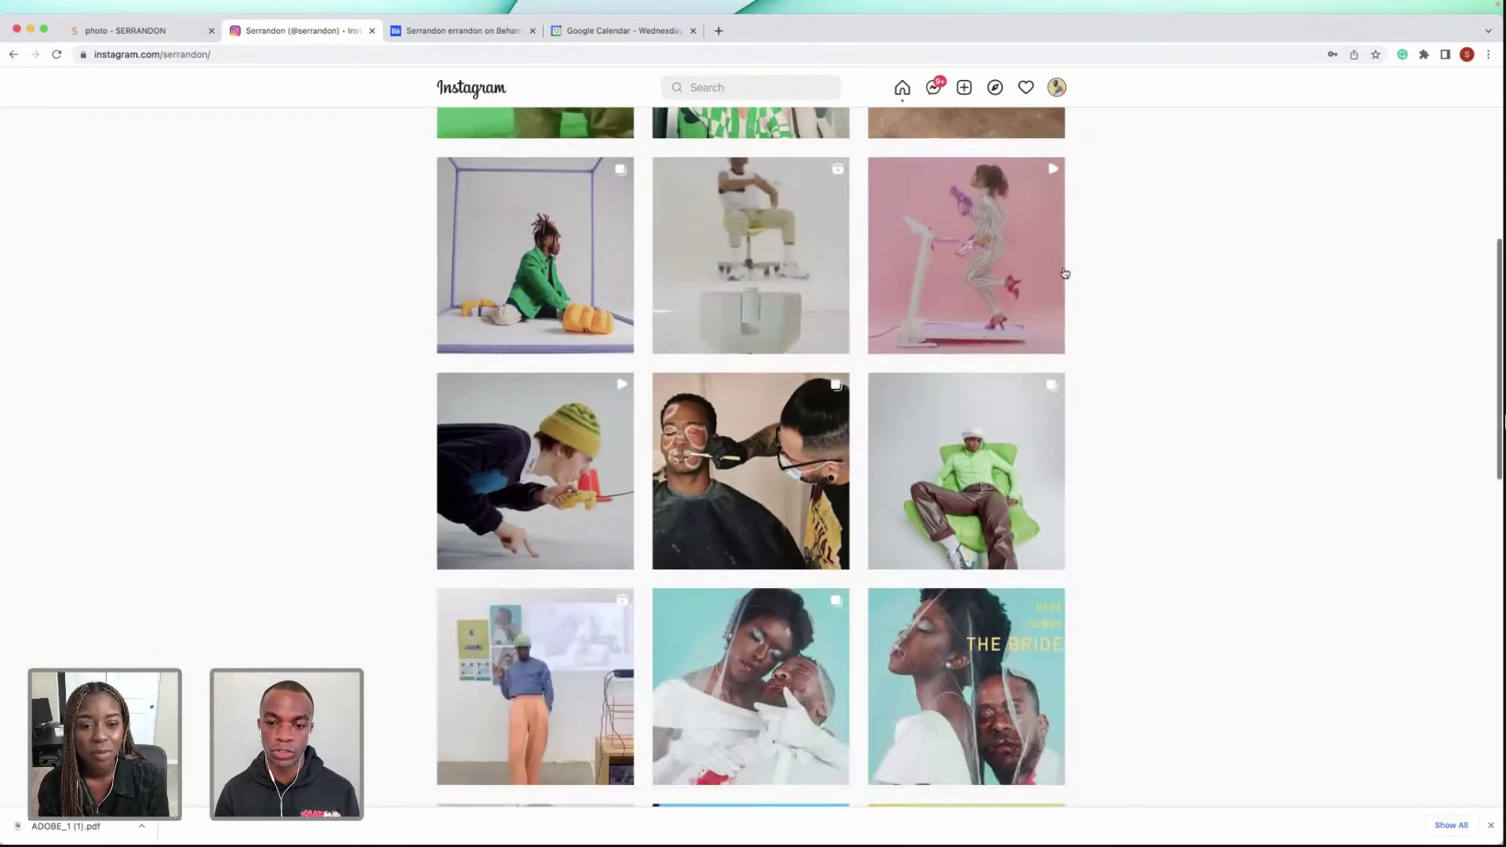
scroll(813, 270, down, 3)
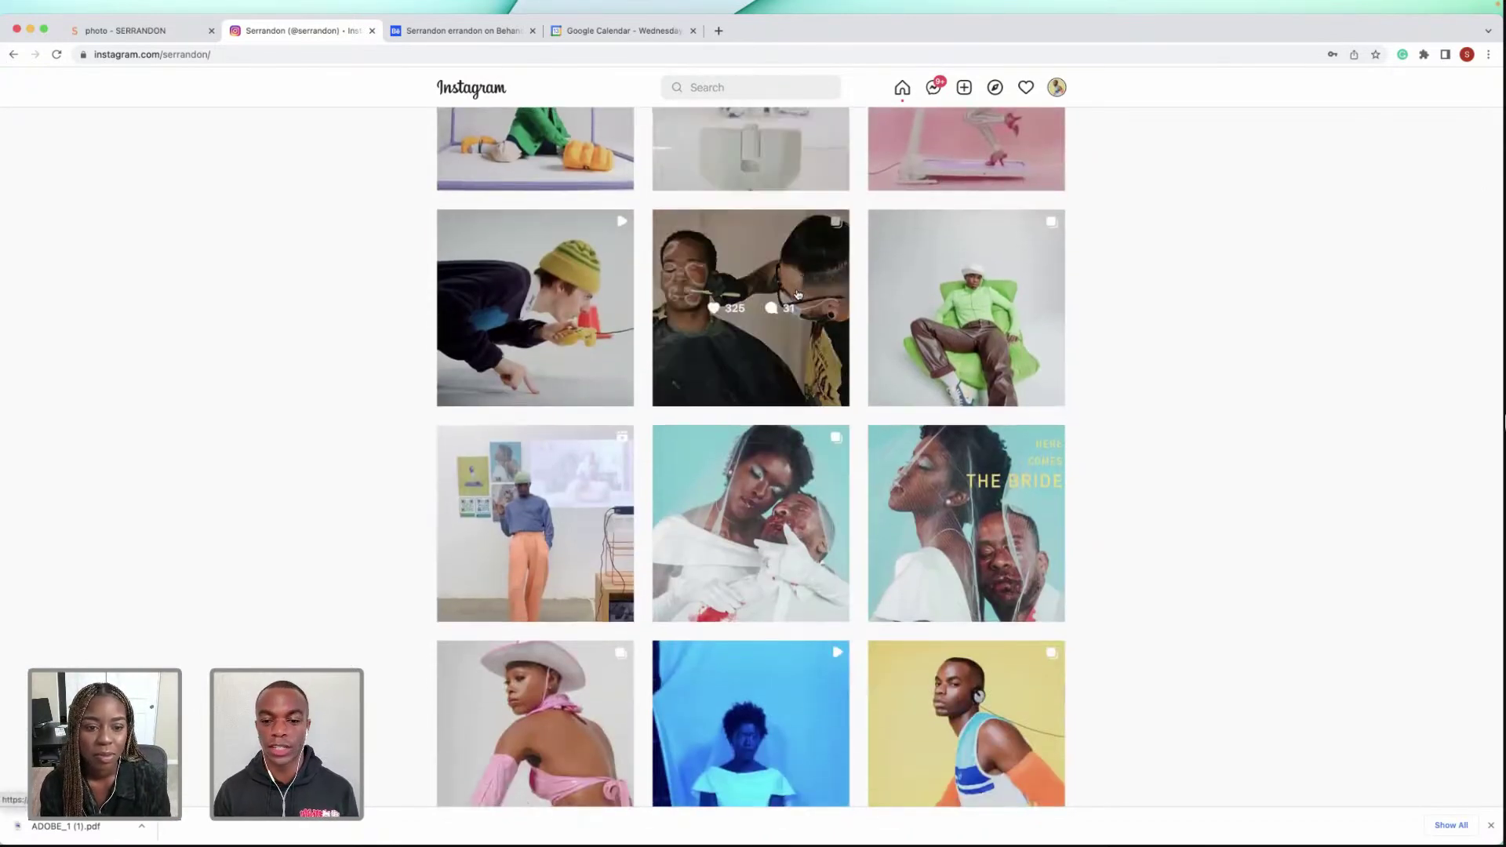
scroll(800, 291, down, 2)
Step: Return to the head of the Instagram profile and highlight the 'Here Comes The Bride' line in the bio
scroll(797, 295, up, 3)
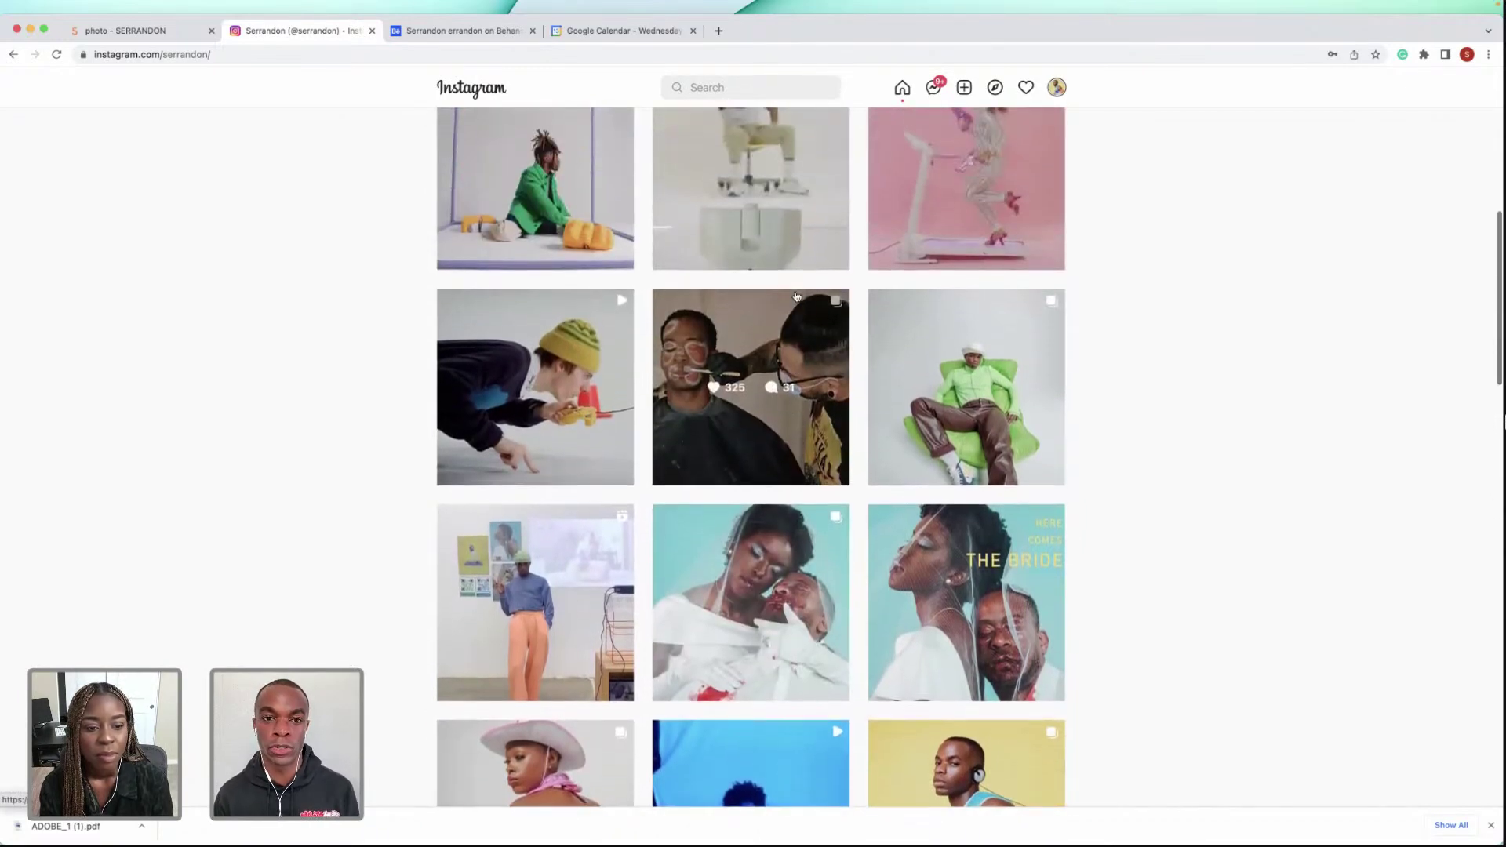
scroll(796, 296, up, 3)
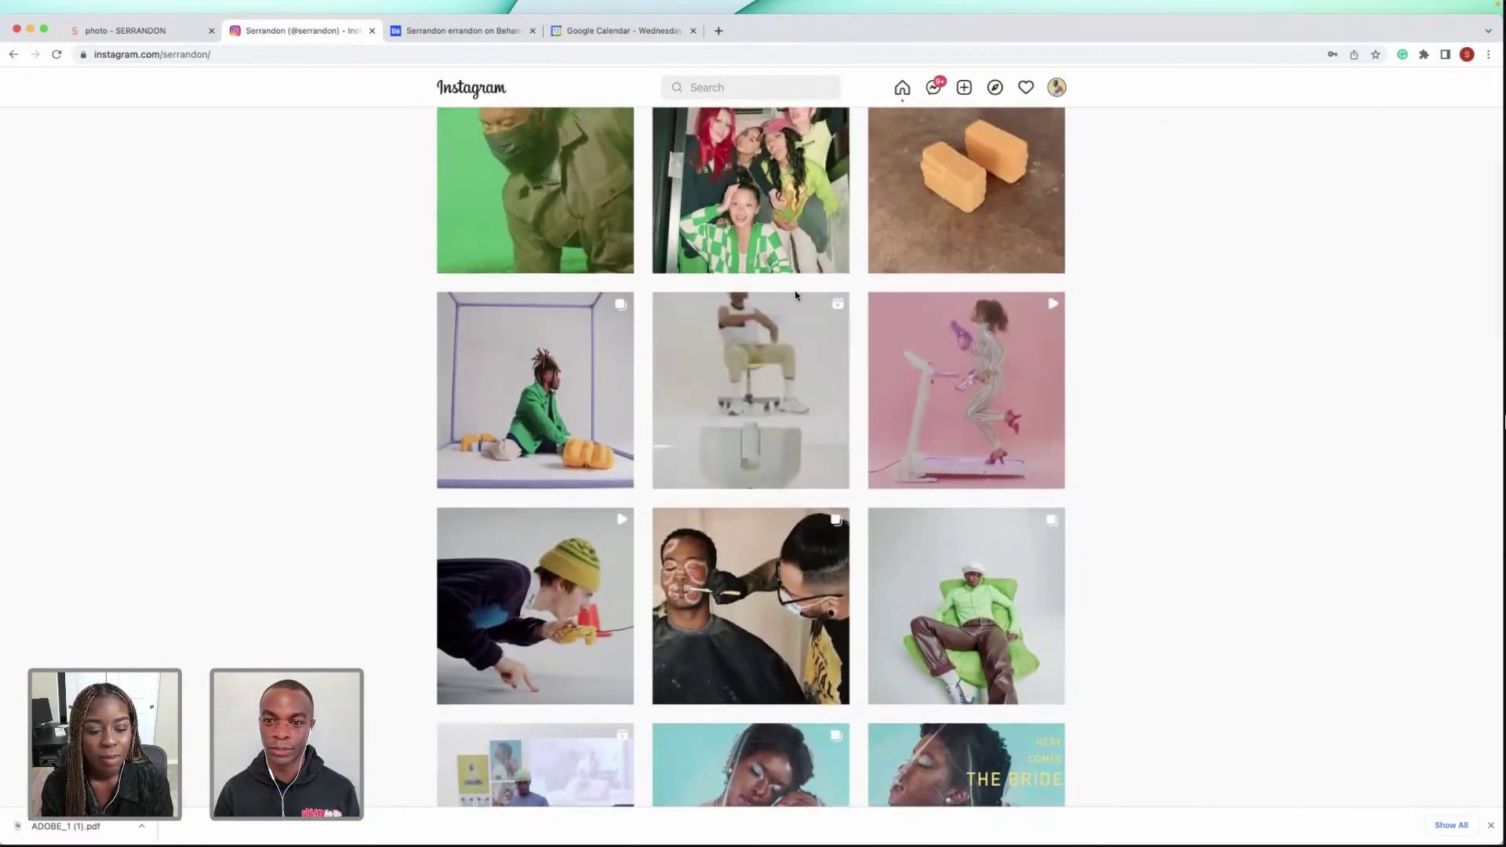
scroll(863, 292, up, 4)
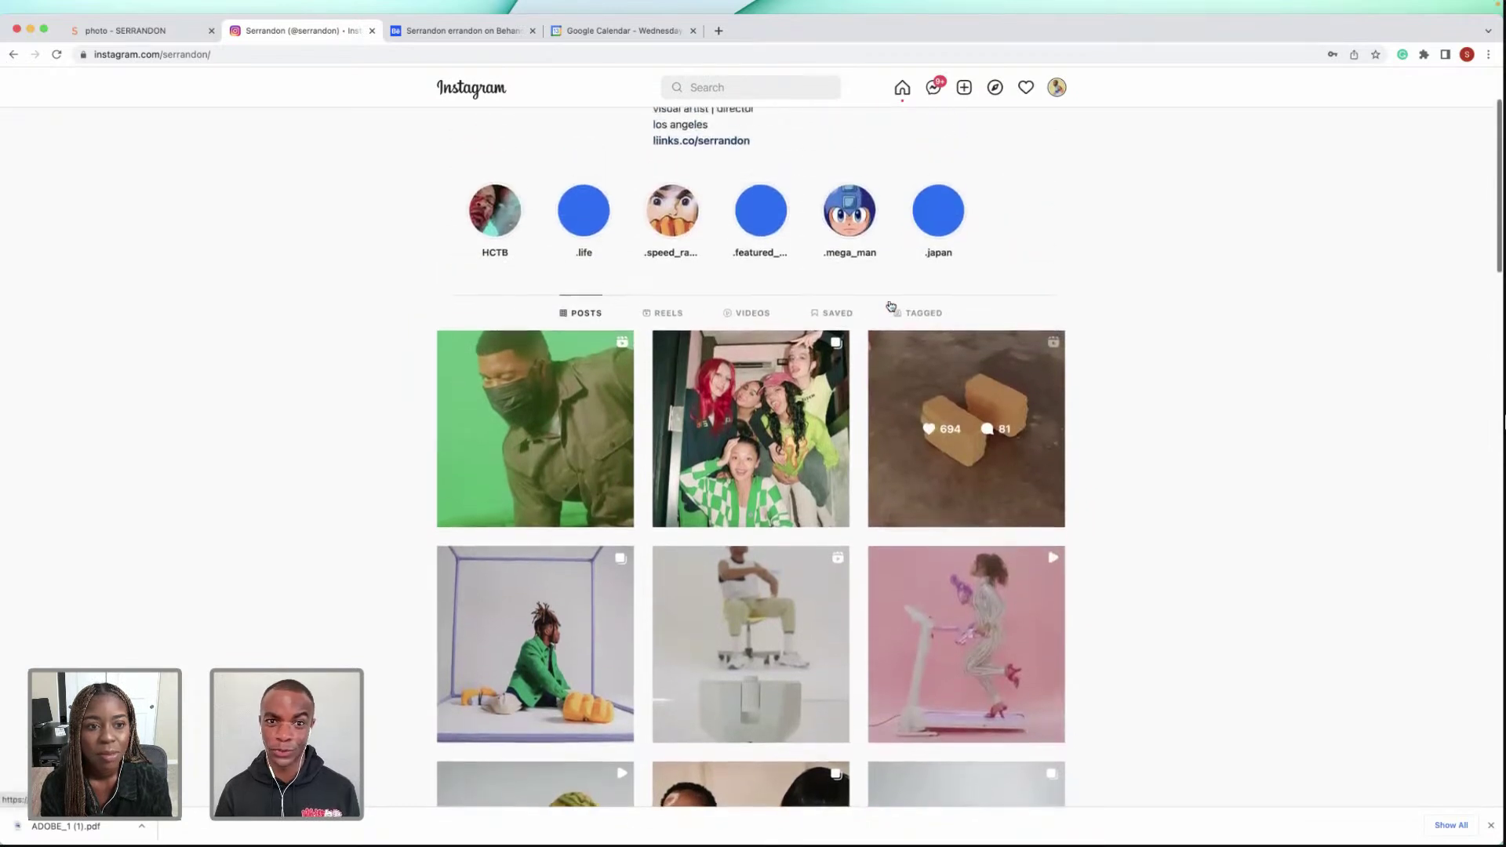
scroll(889, 305, up, 2)
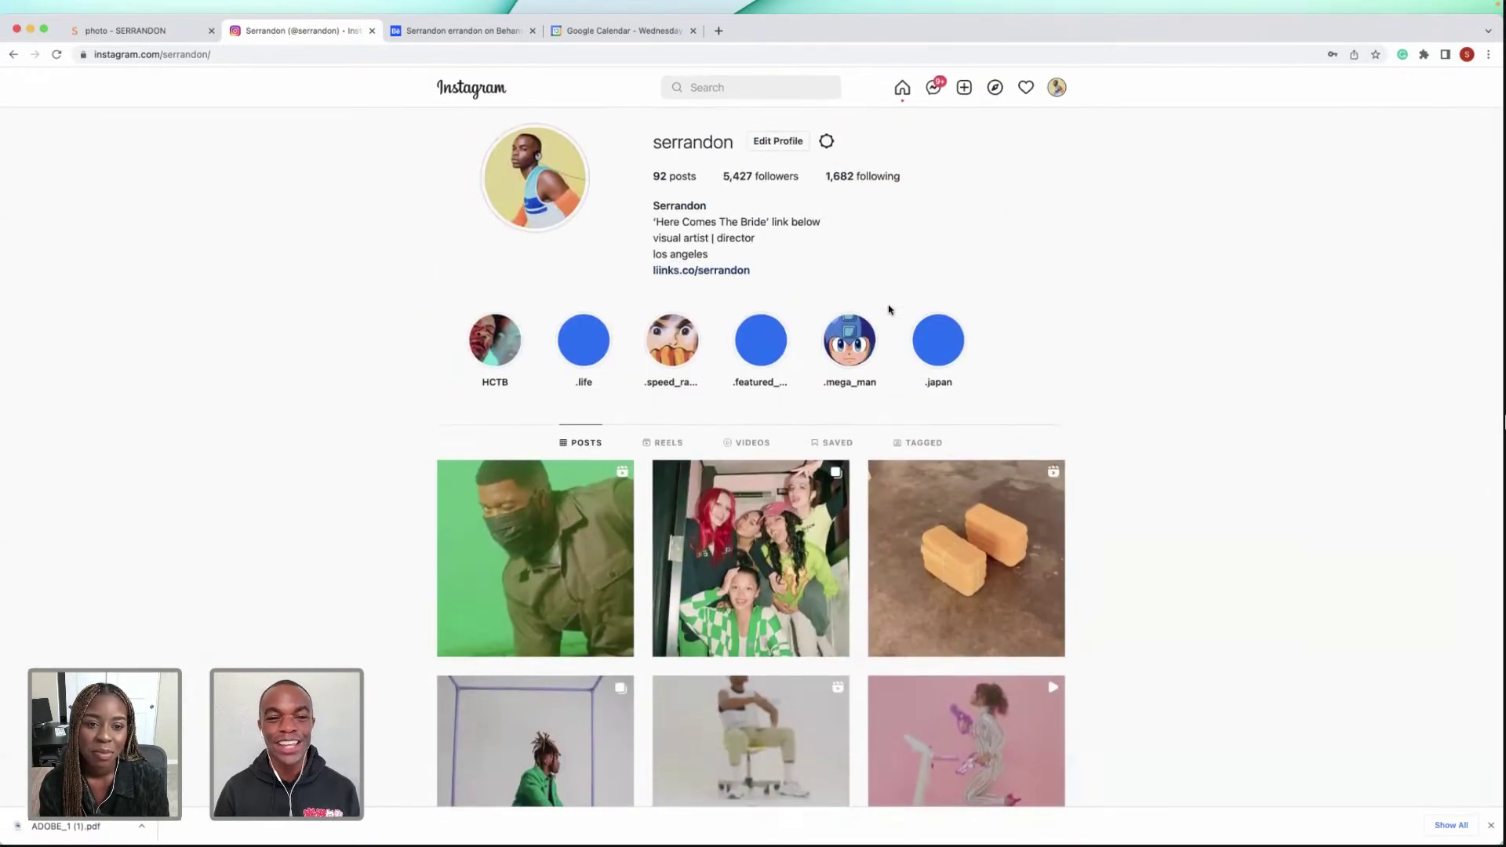
drag(655, 222, 800, 220)
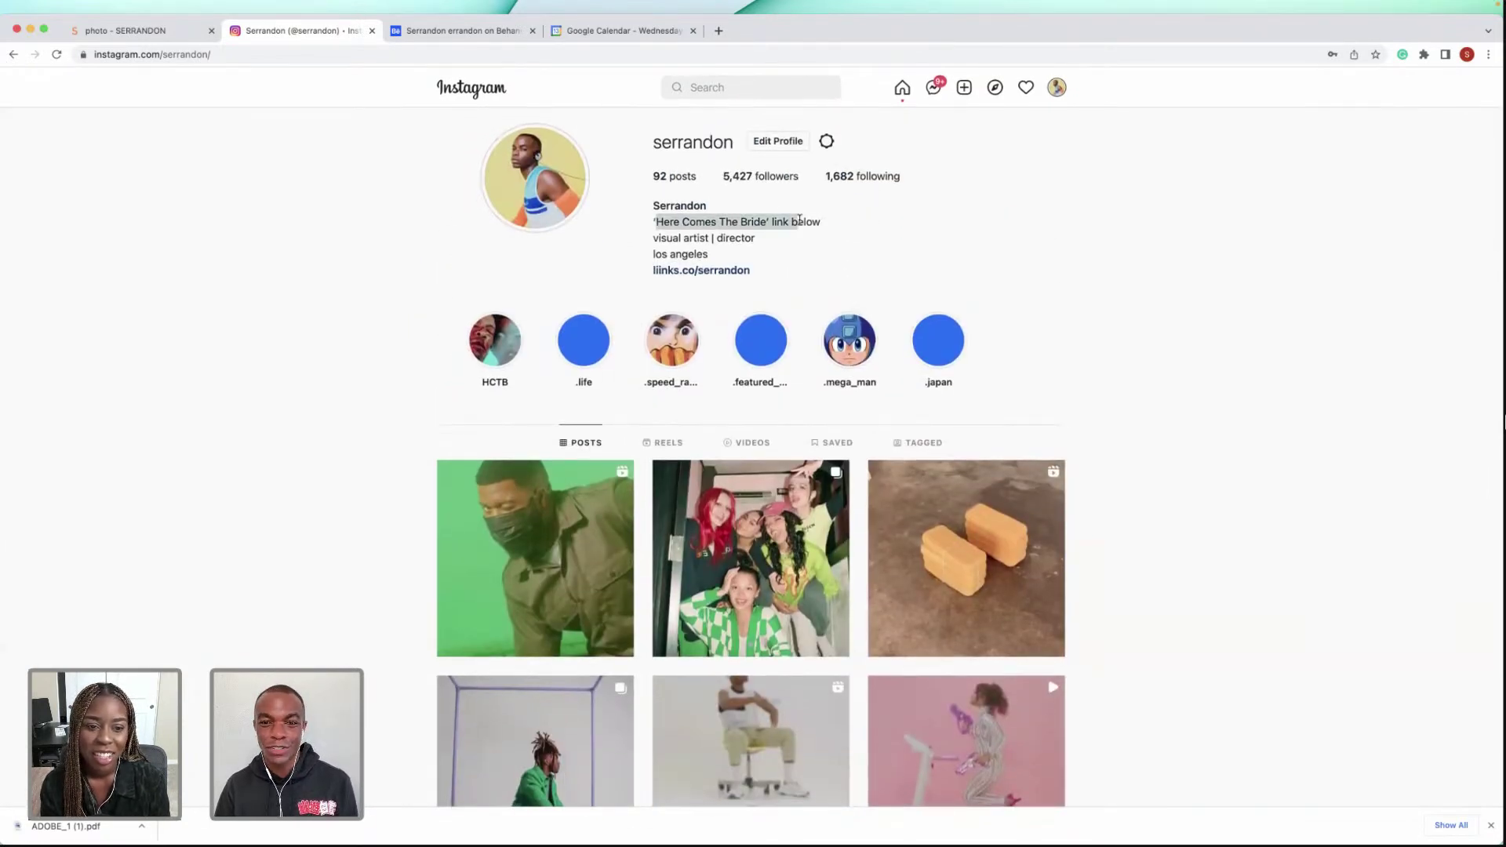
click(862, 238)
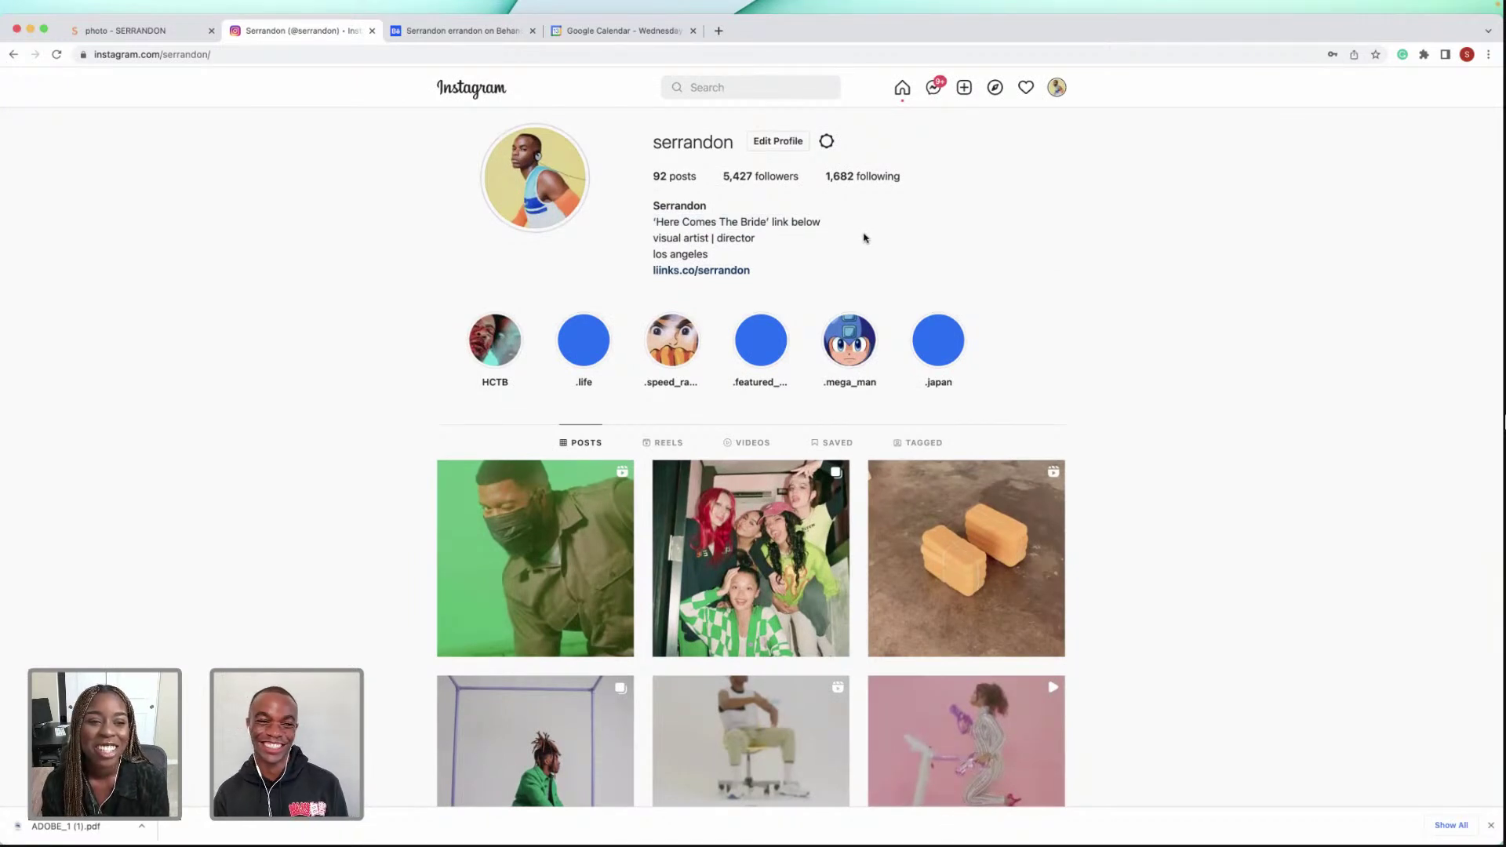
Step: Go back to the portfolio page, minimize the browser, and bring up ADOBE_1 (1).pdf in Preview at full screen
click(137, 32)
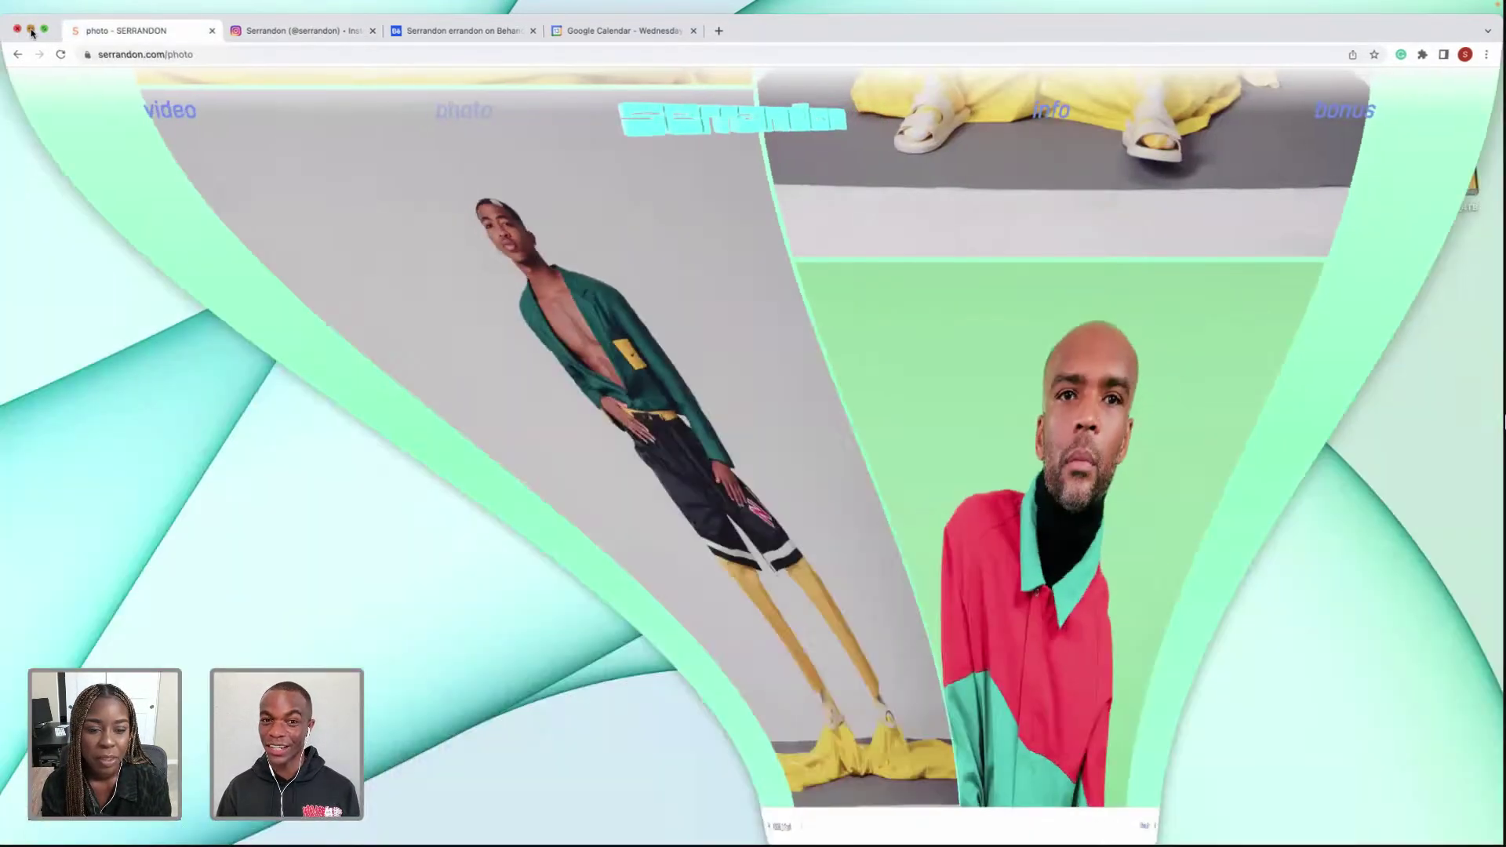
click(30, 29)
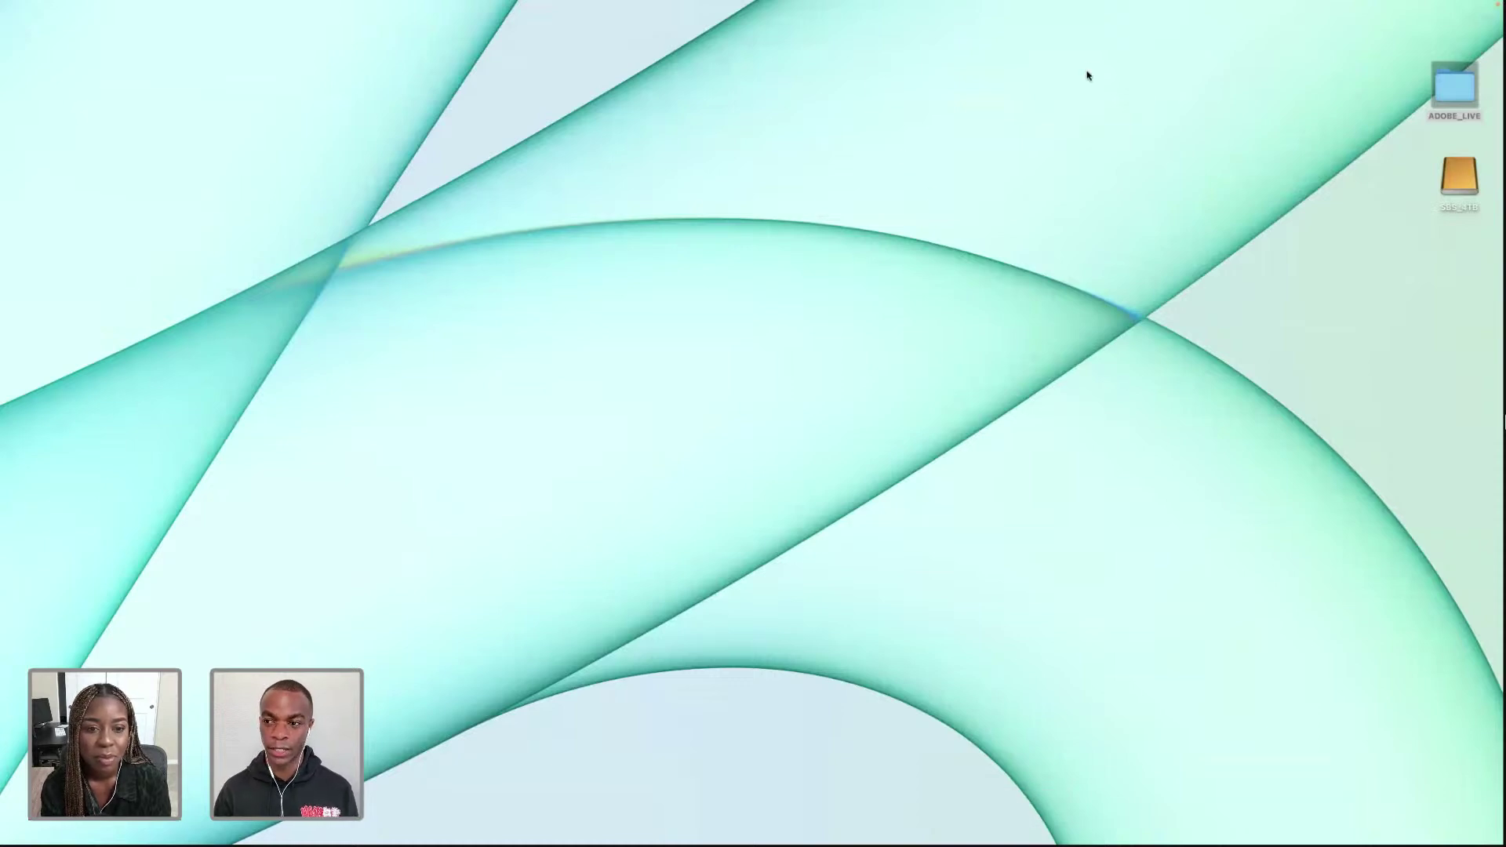
mouse_move(1082, 832)
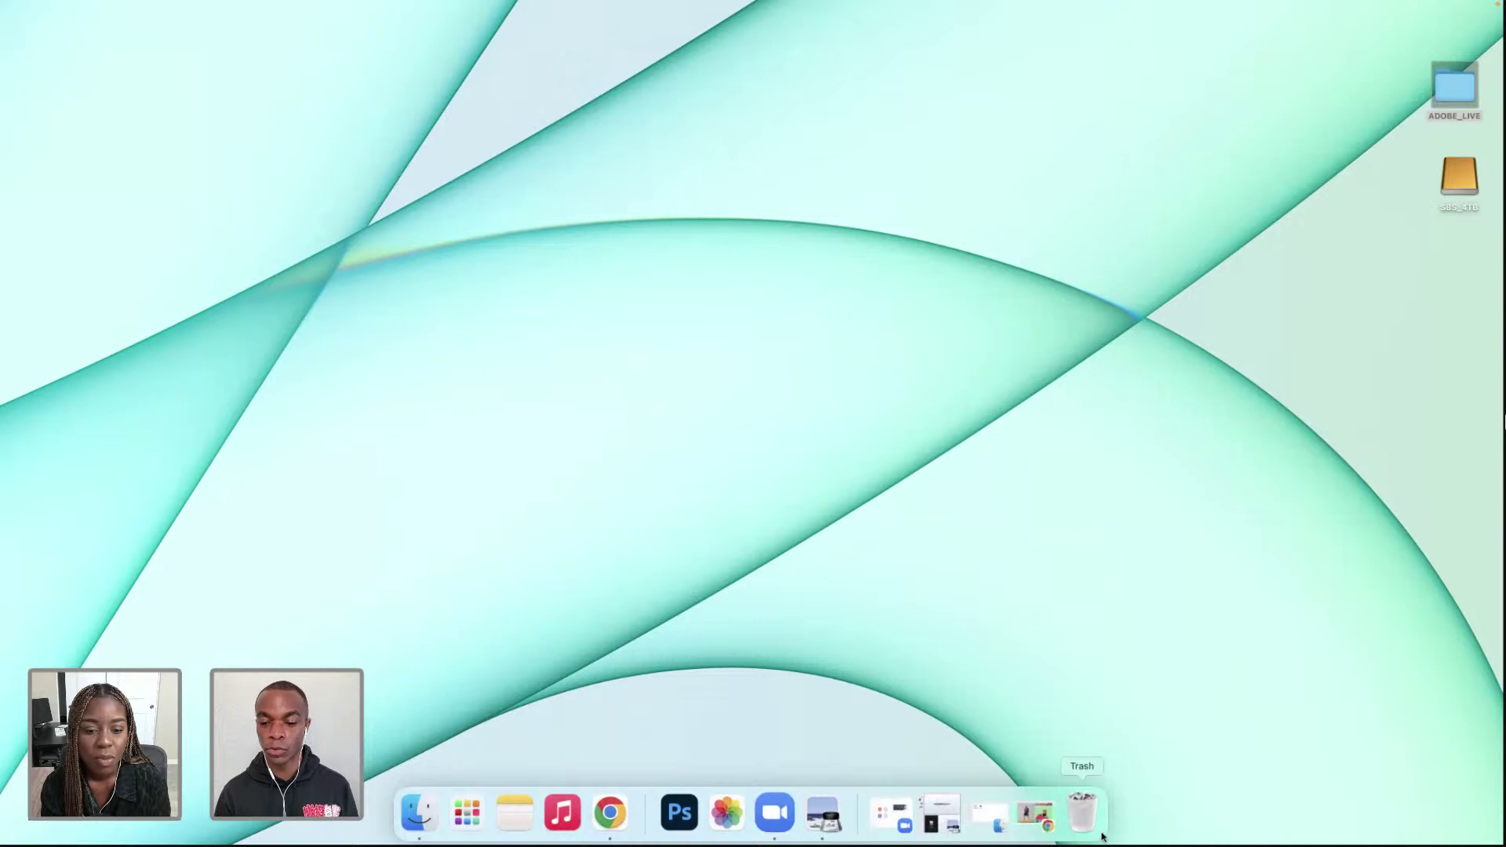
click(932, 822)
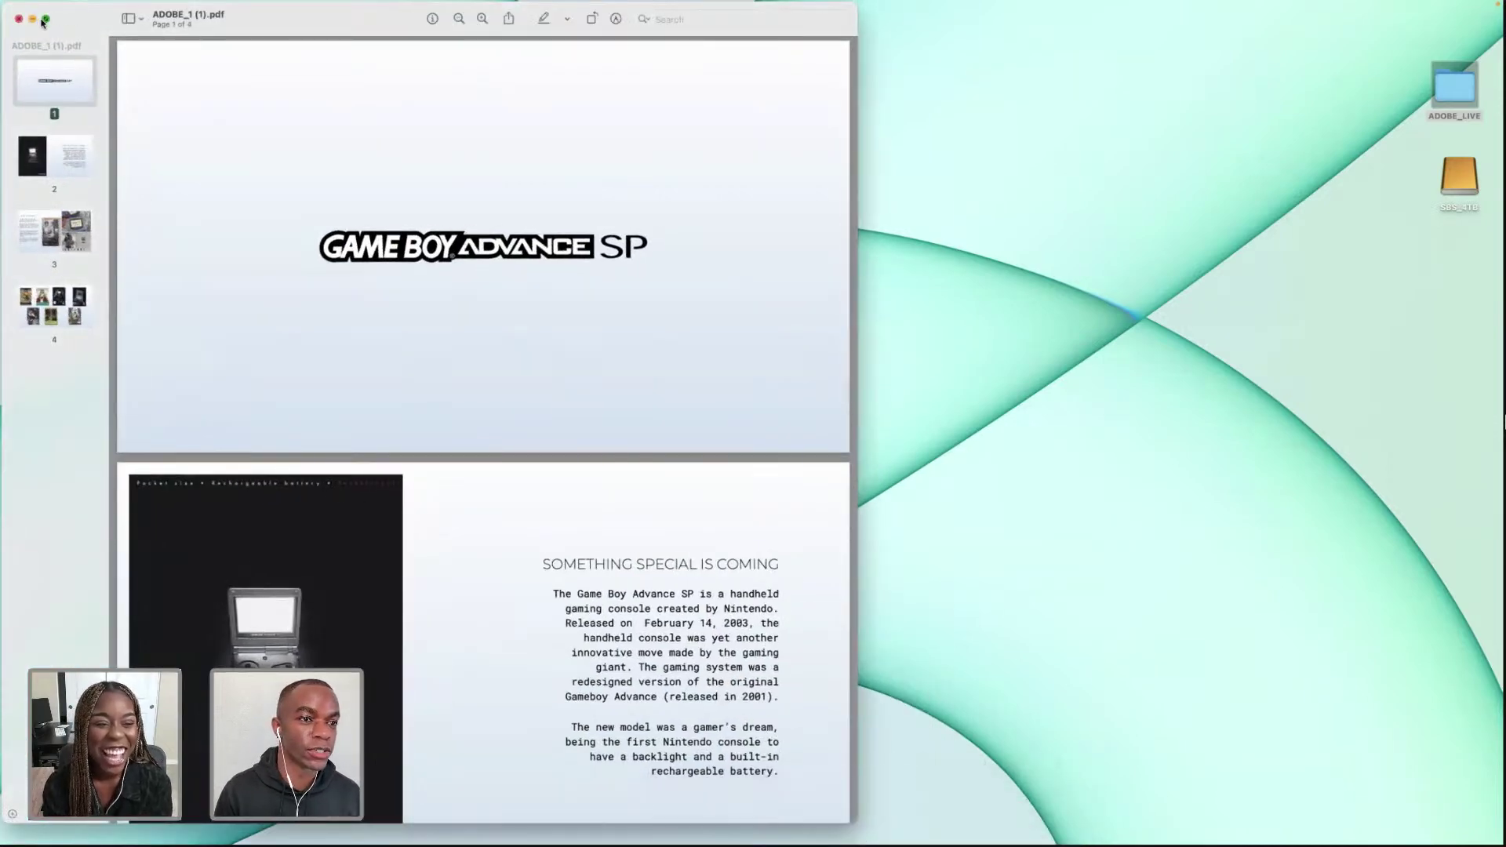
click(45, 18)
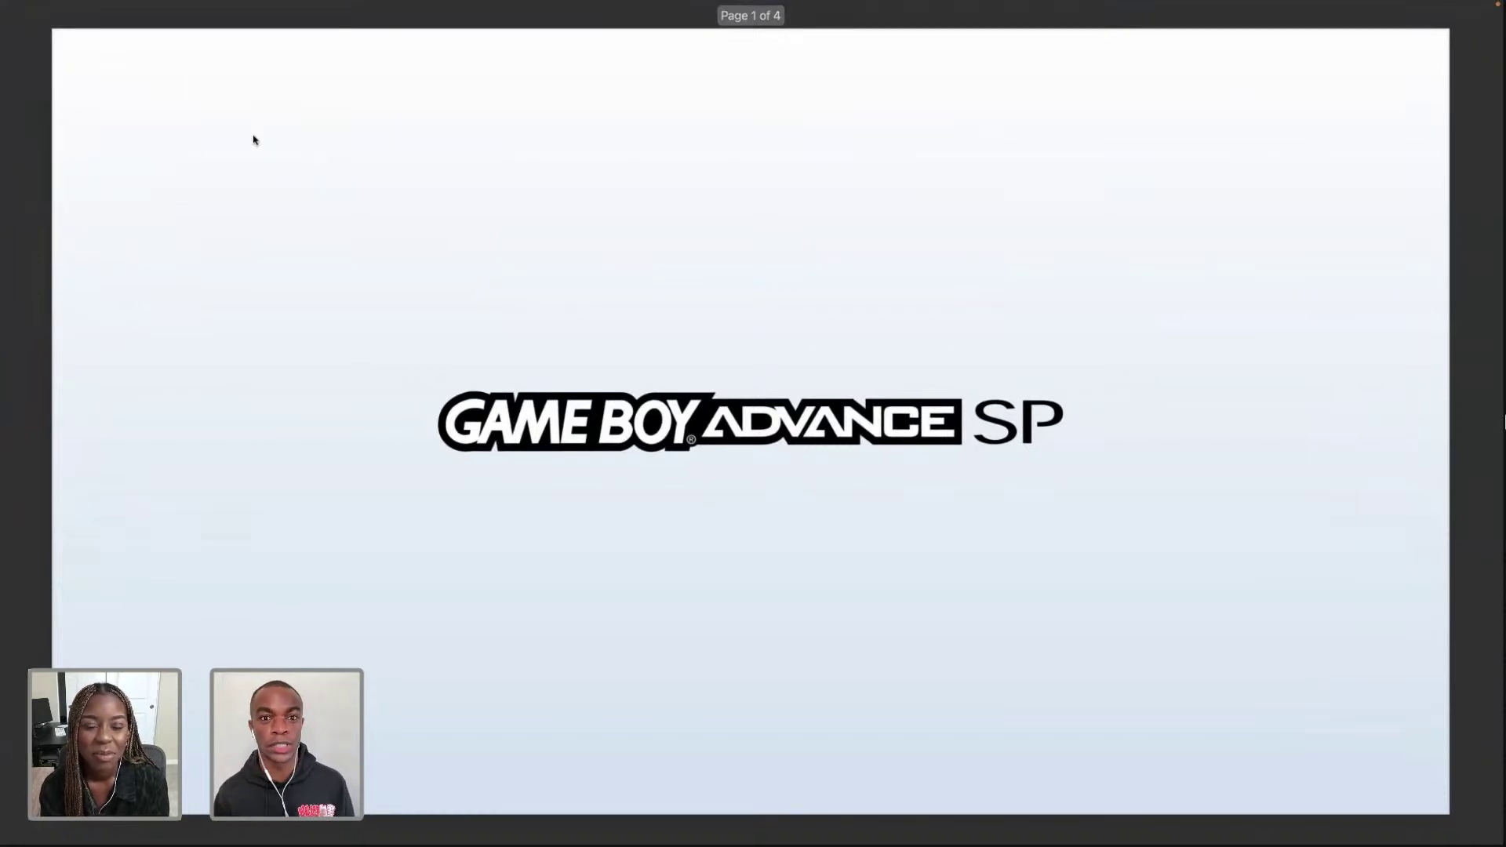
Step: Page through the Game Boy Advance SP presentation to the vintage ads on page 4, and put the PDF away
key(Down)
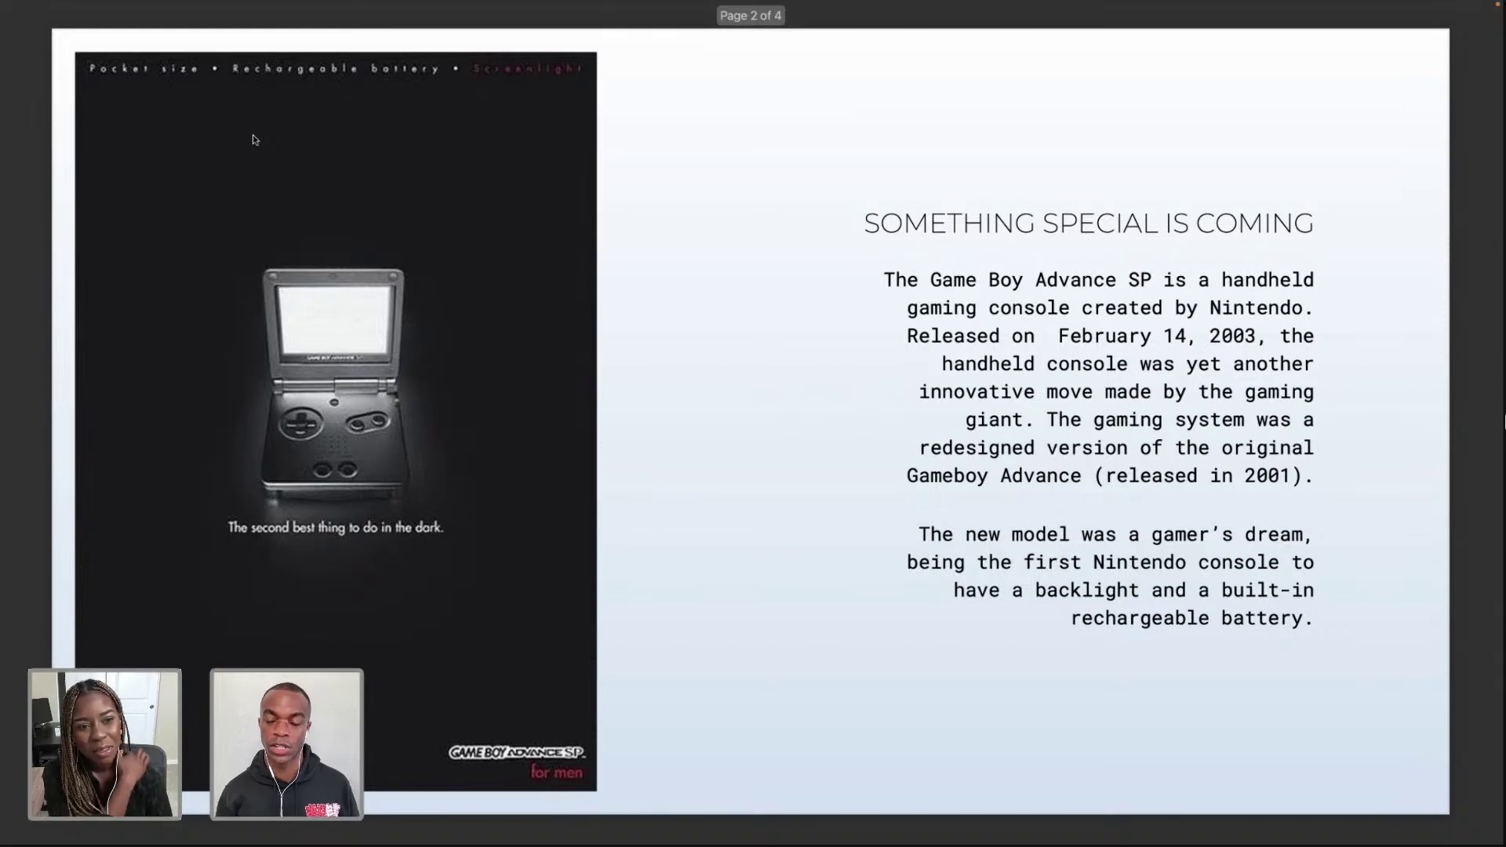
key(Right)
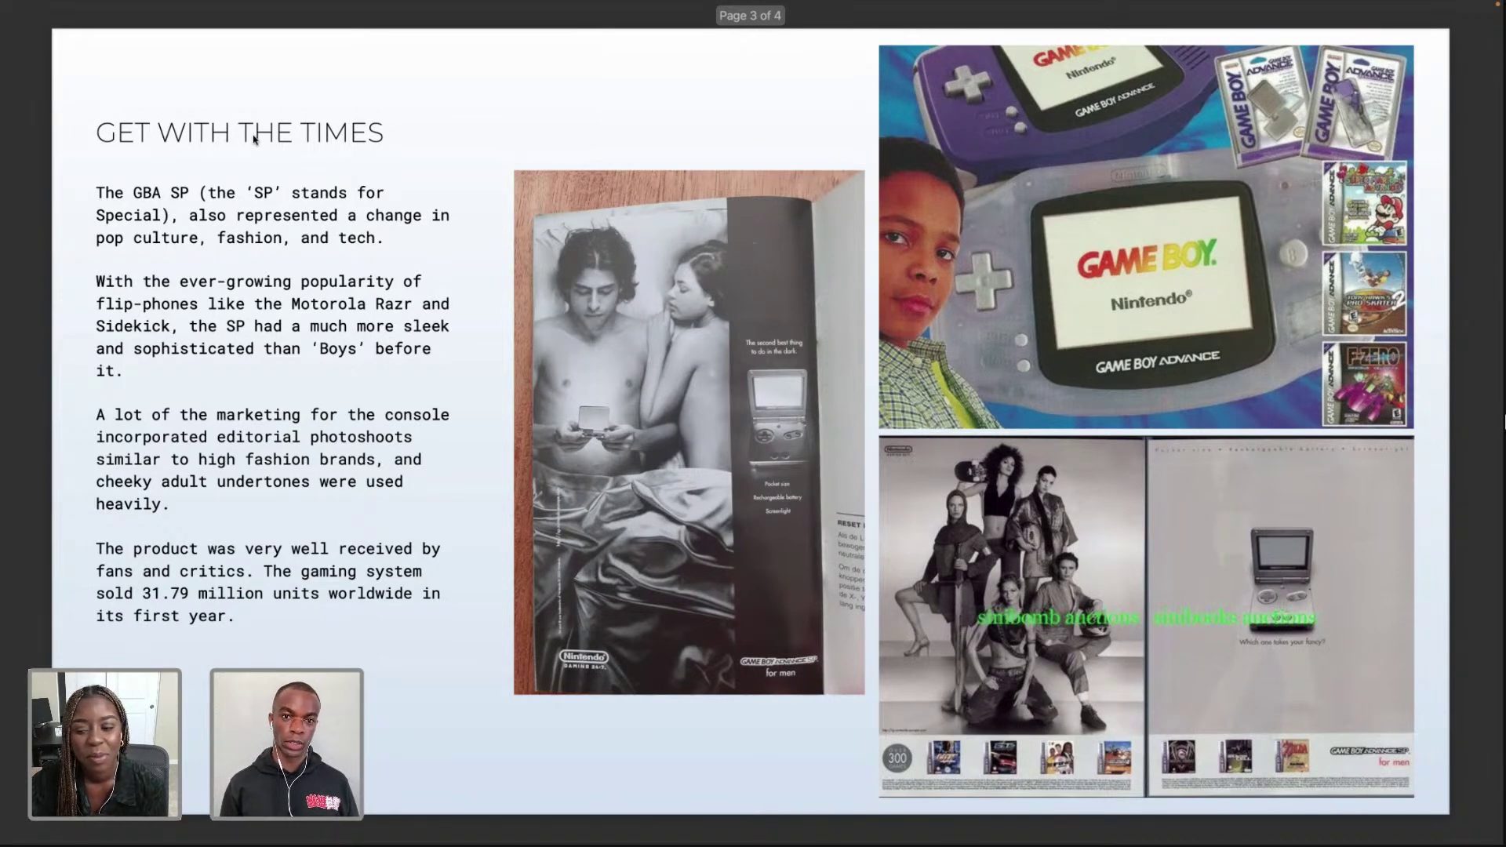
key(Right)
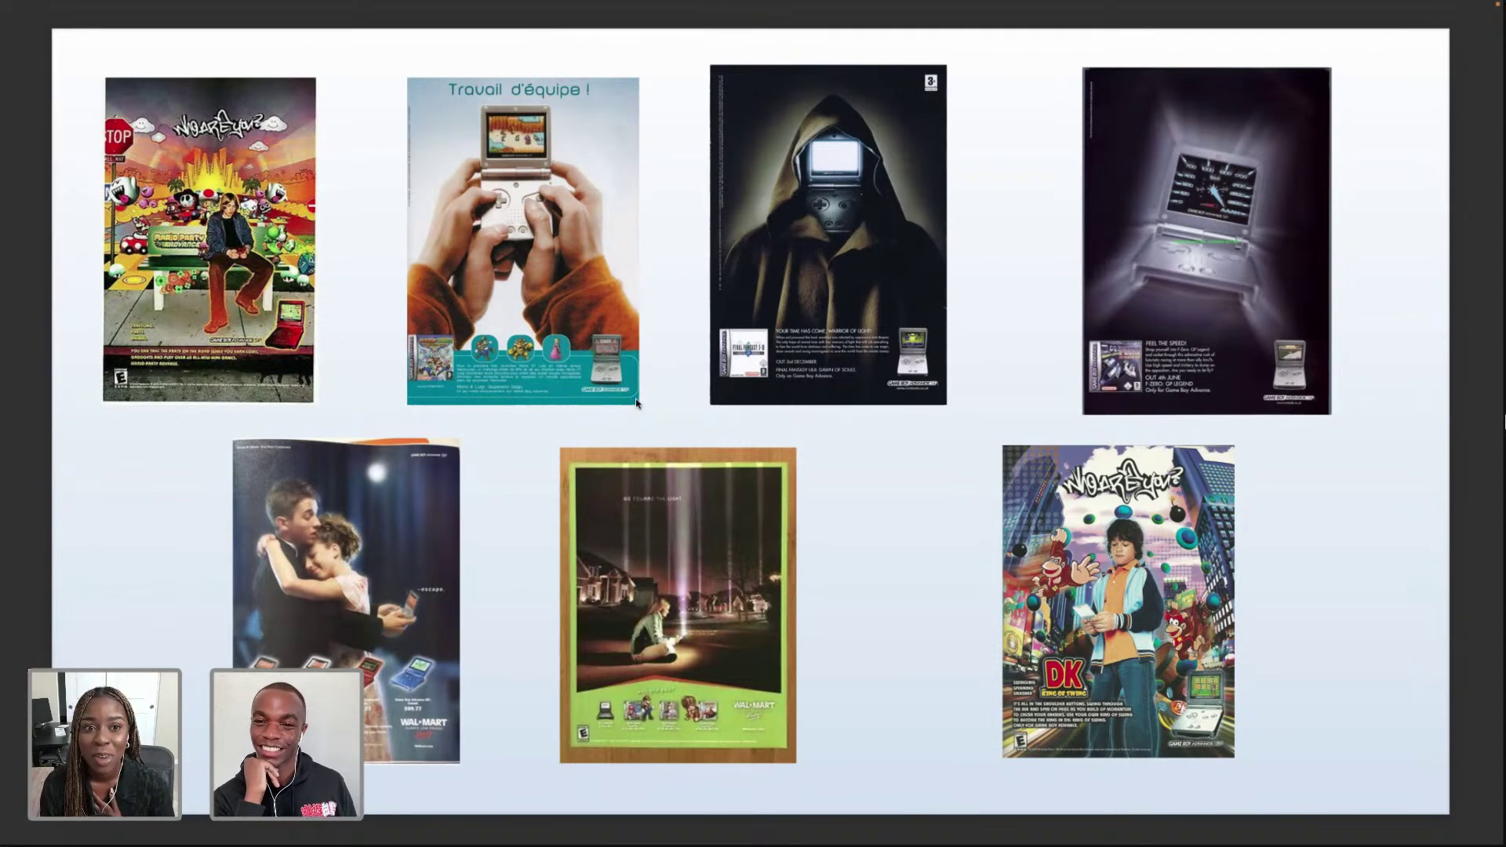
key(Escape)
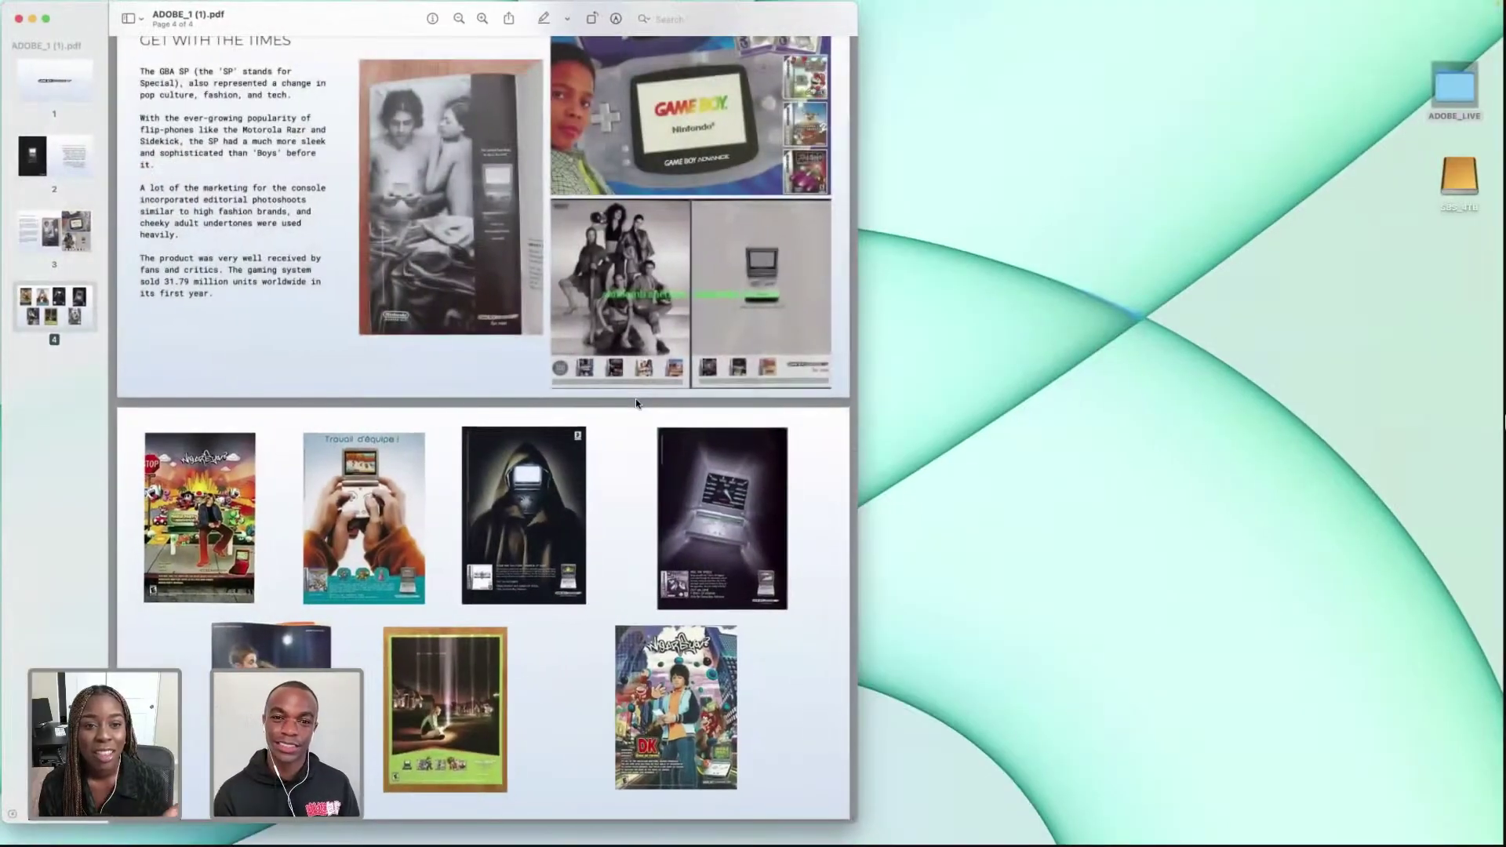
click(33, 20)
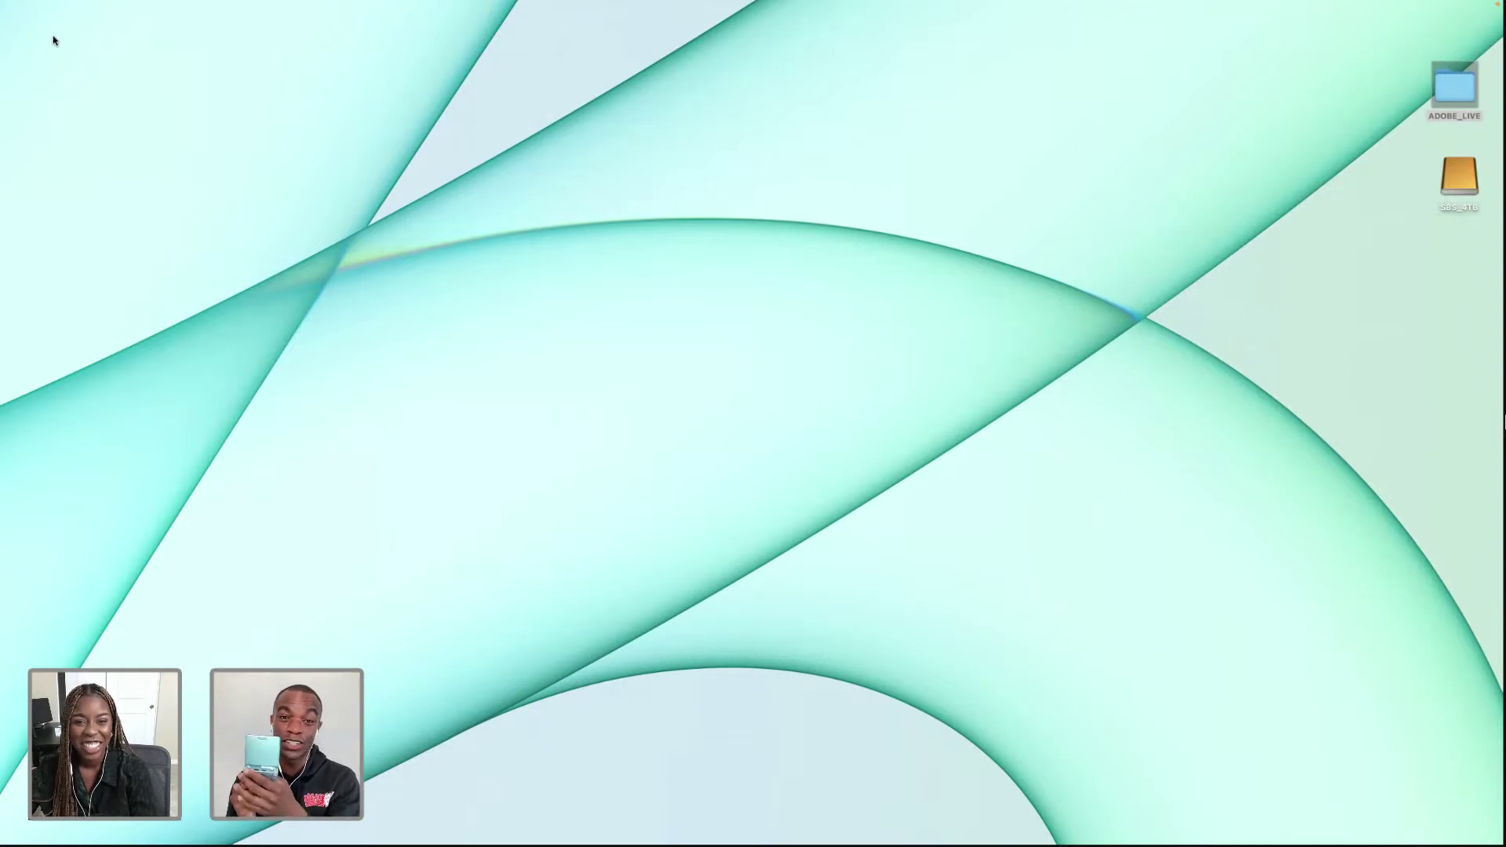
Step: In Finder, open the PROJECT folder inside DAY_1_PHOTOS of the desktop folder ADOBE_LIVE
double_click(1455, 91)
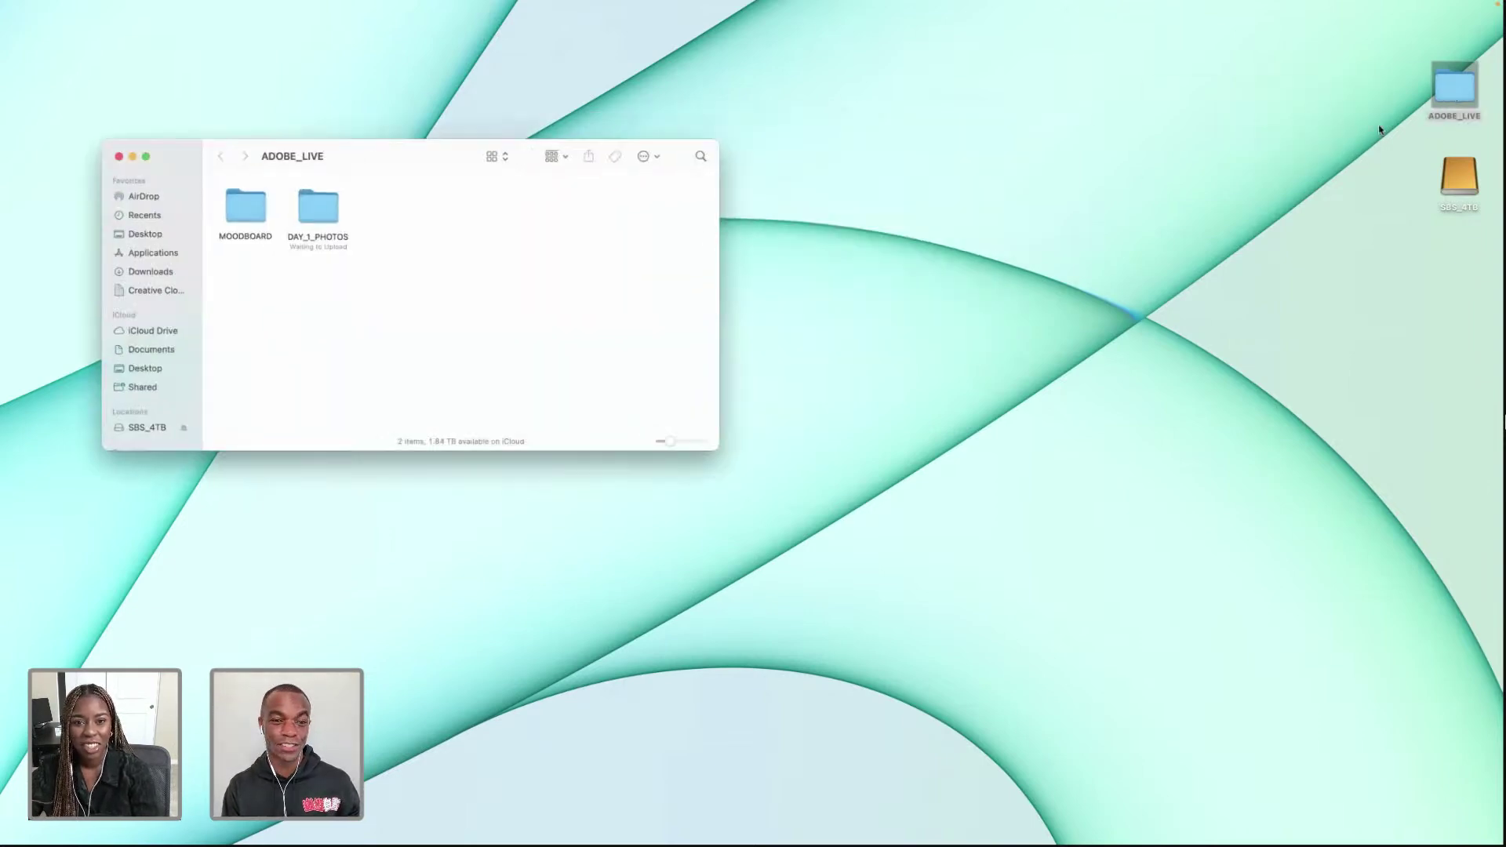
click(320, 216)
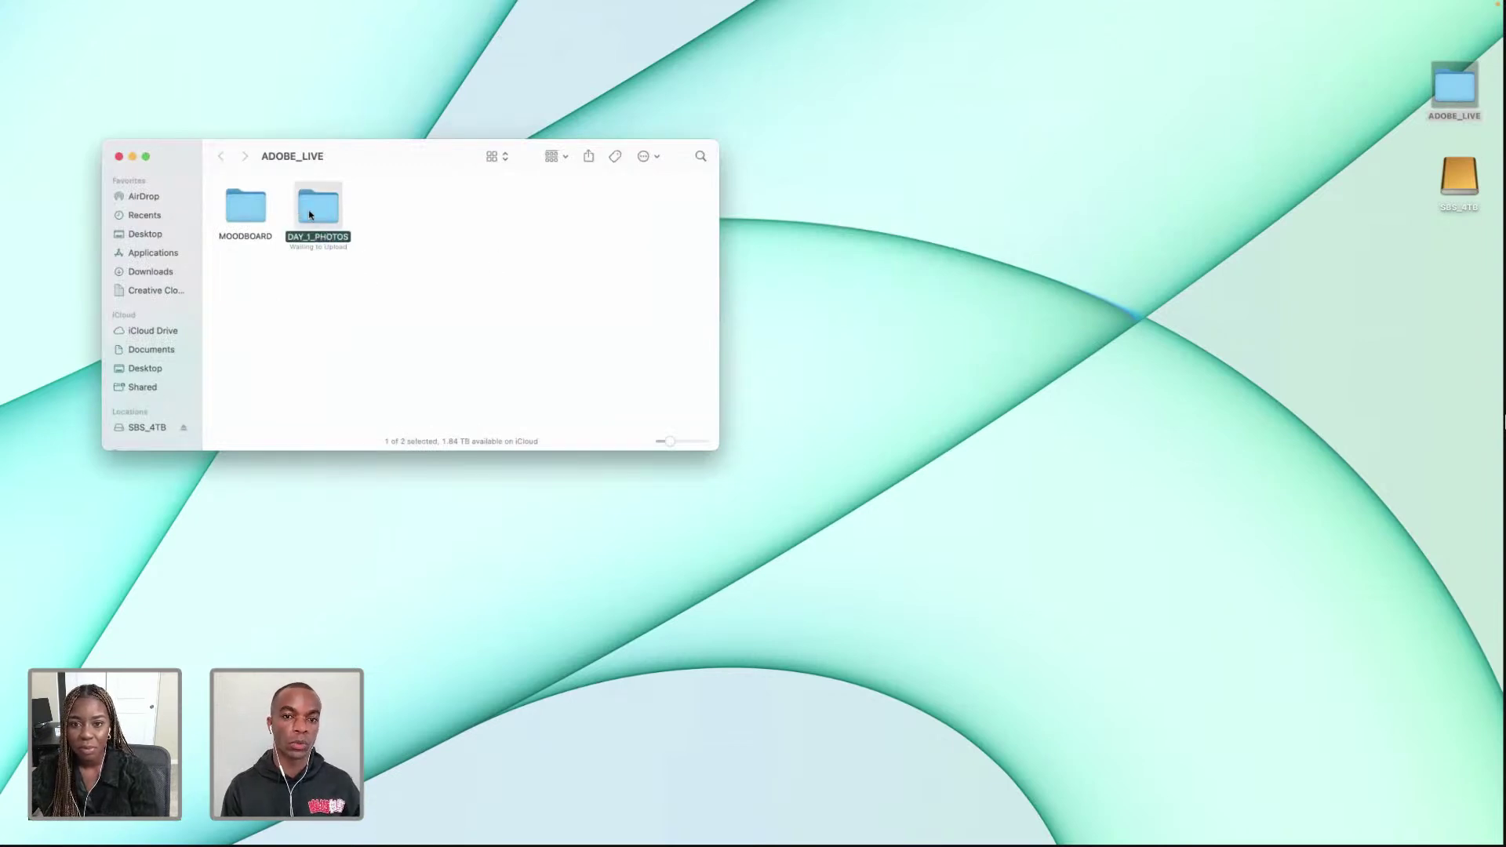
double_click(310, 213)
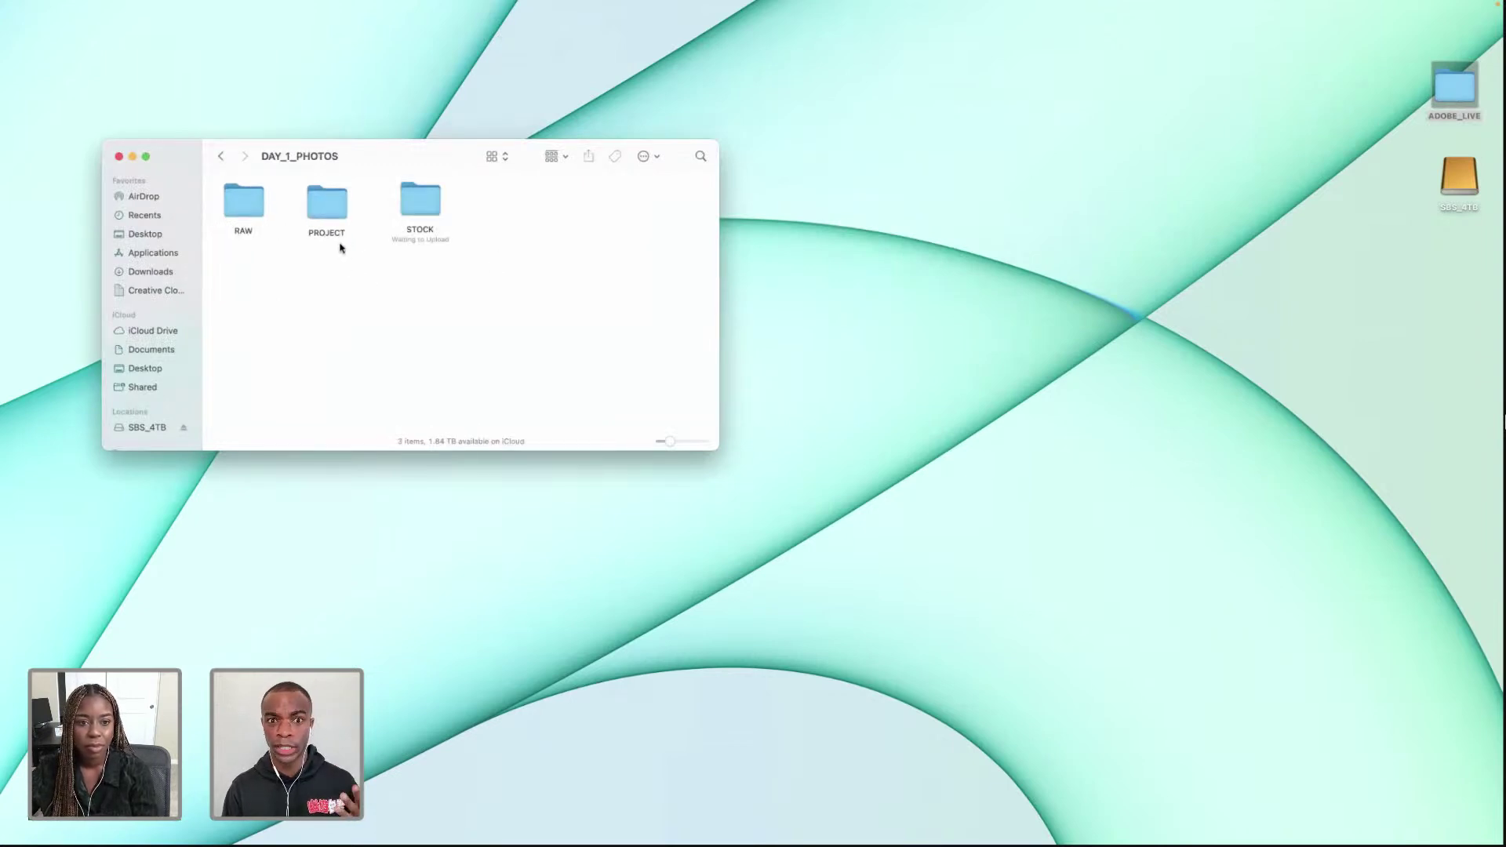
click(325, 201)
double_click(324, 201)
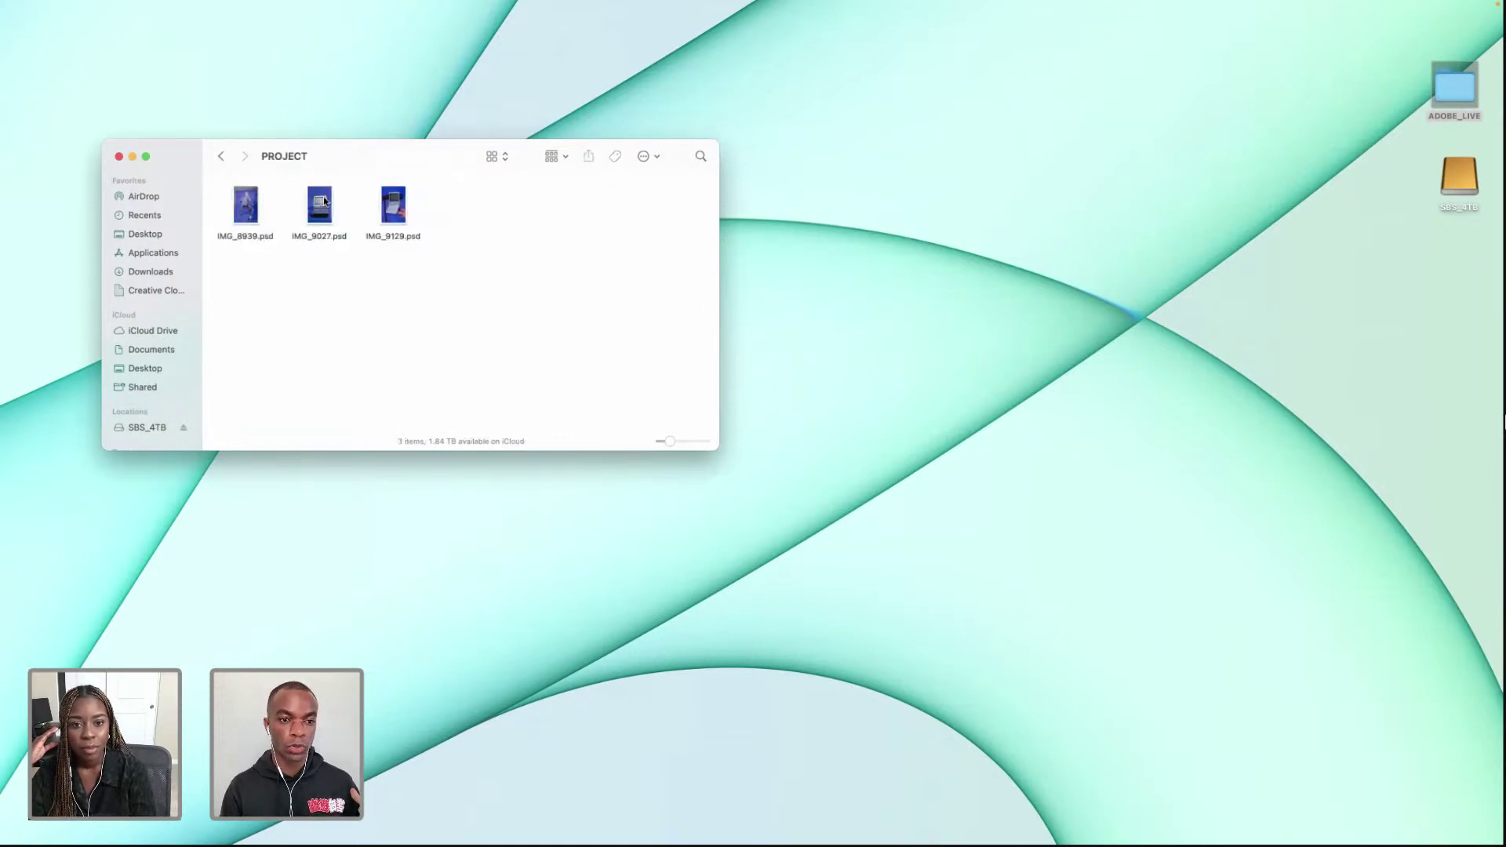
Step: Open IMG_9027.psd from the PROJECT folder in Photoshop
drag(461, 259, 236, 236)
click(330, 295)
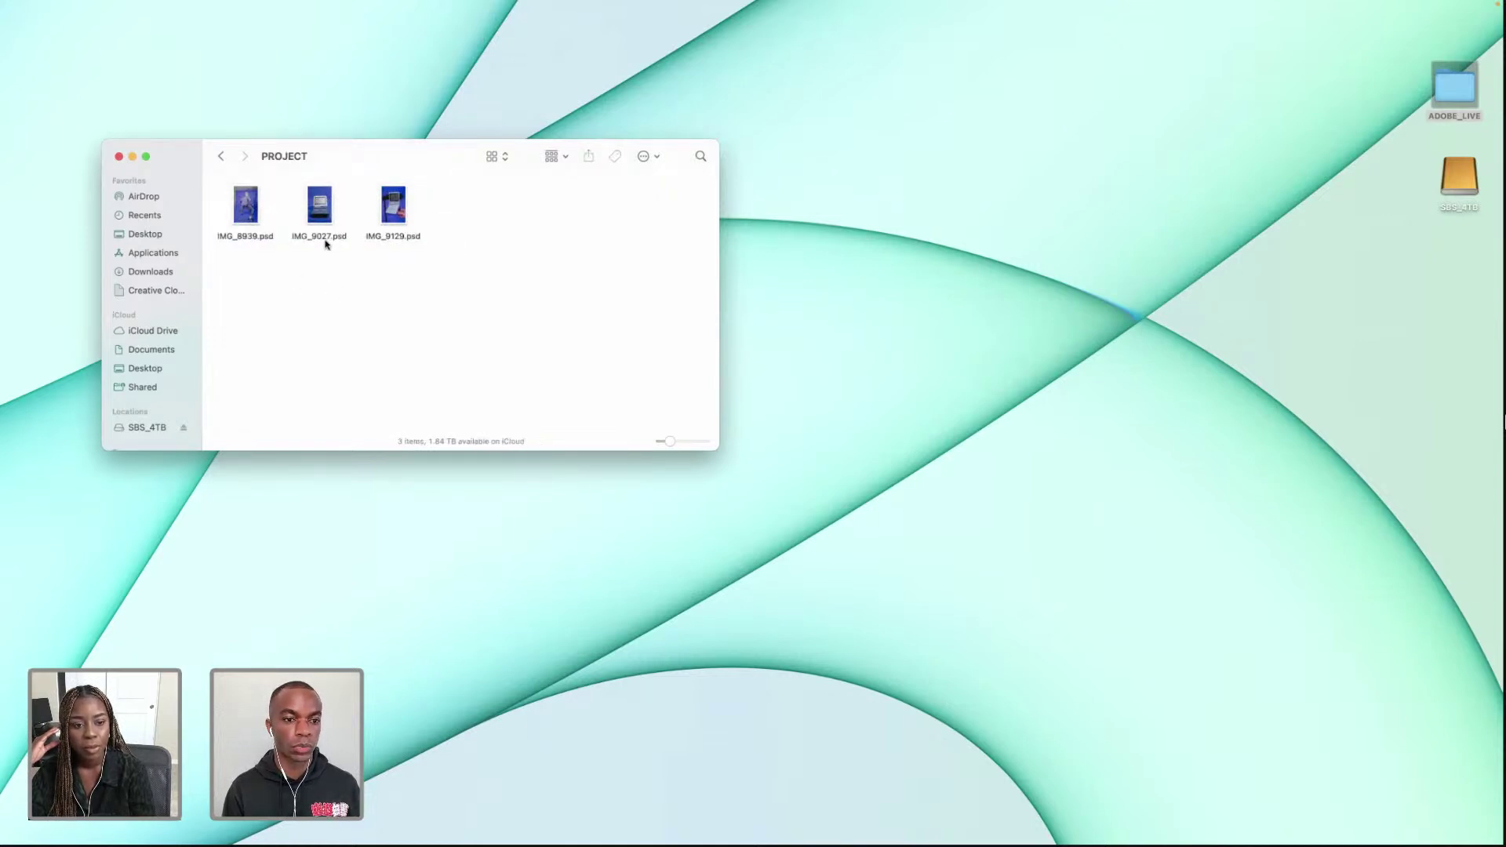
click(321, 222)
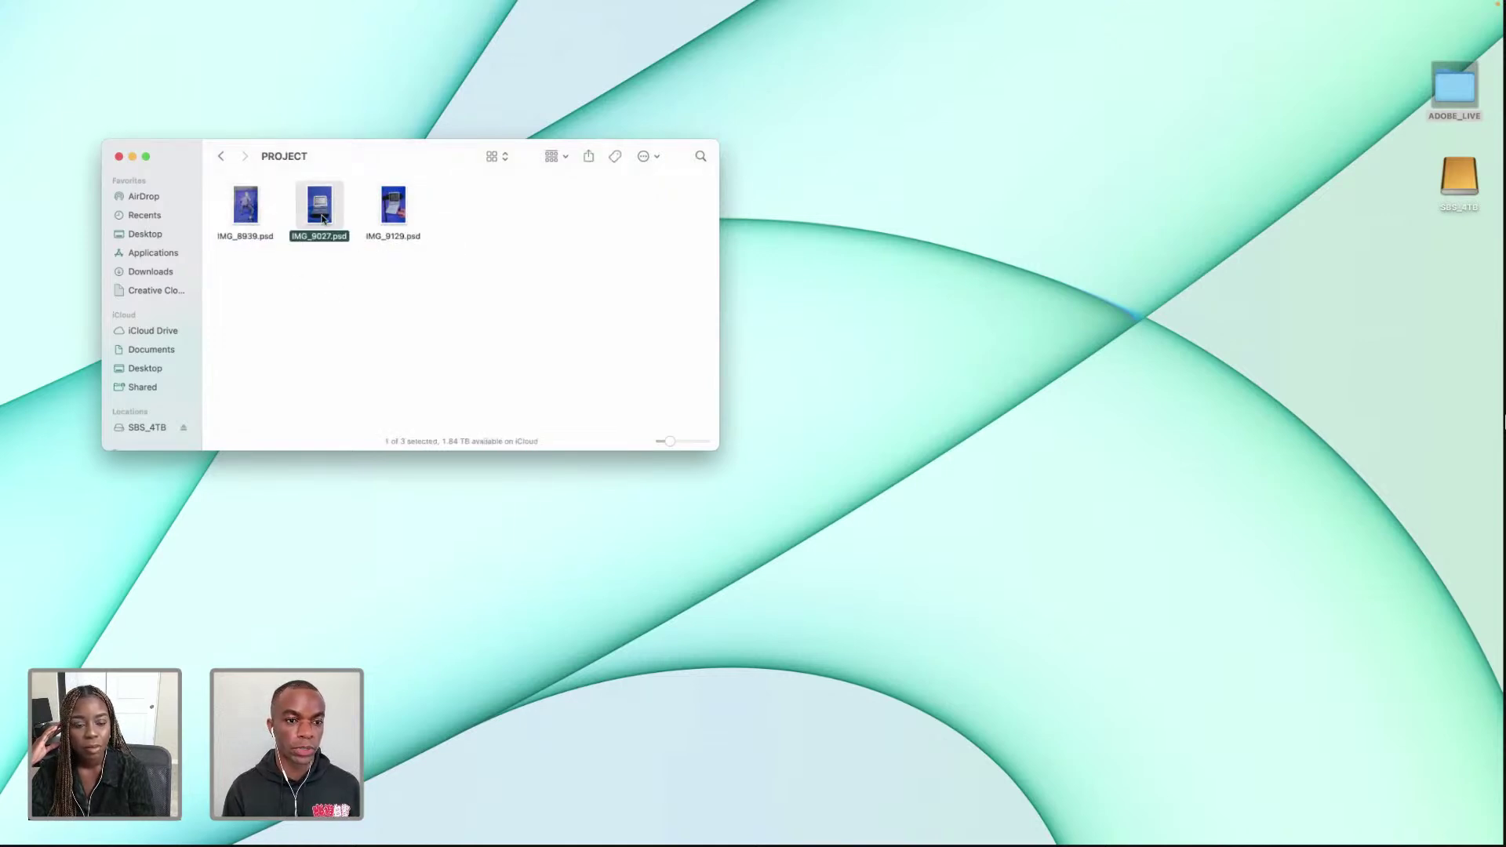
double_click(322, 219)
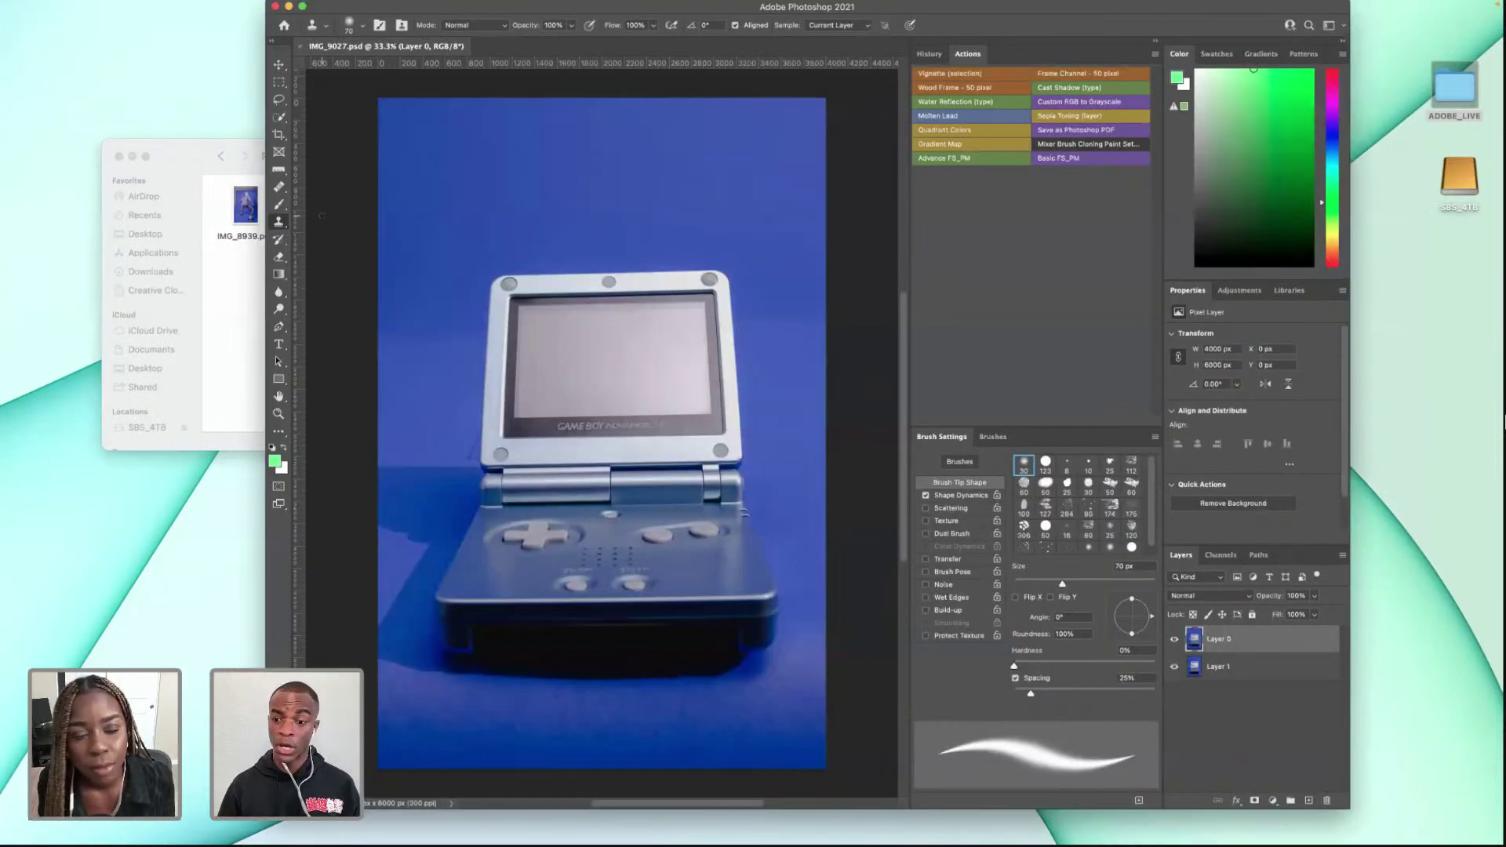
Step: Hide Layer 0 of IMG_9027.psd and show it again to compare the photo before and after
click(1170, 641)
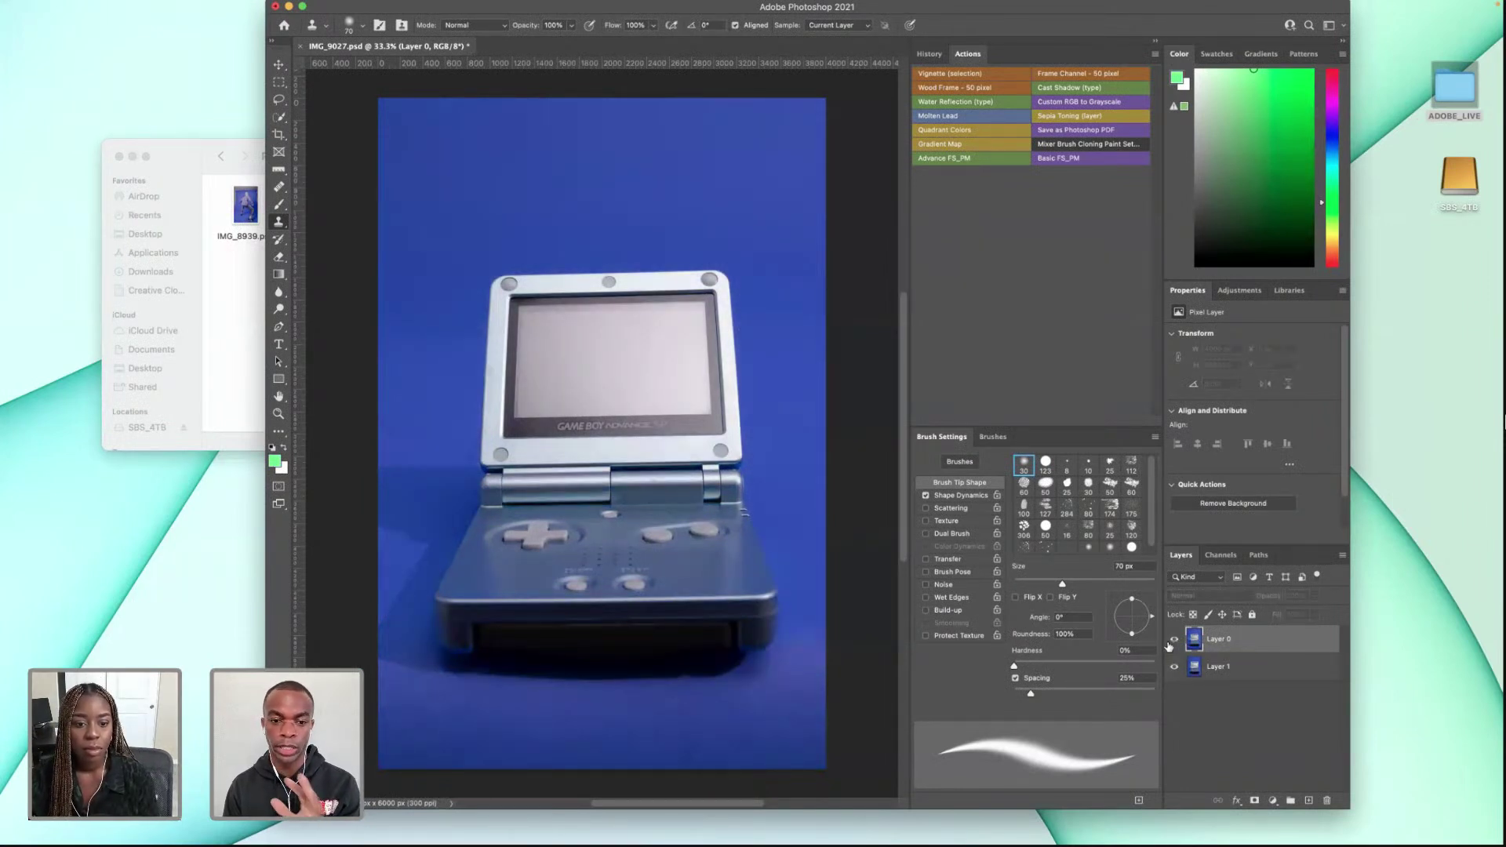
click(1172, 641)
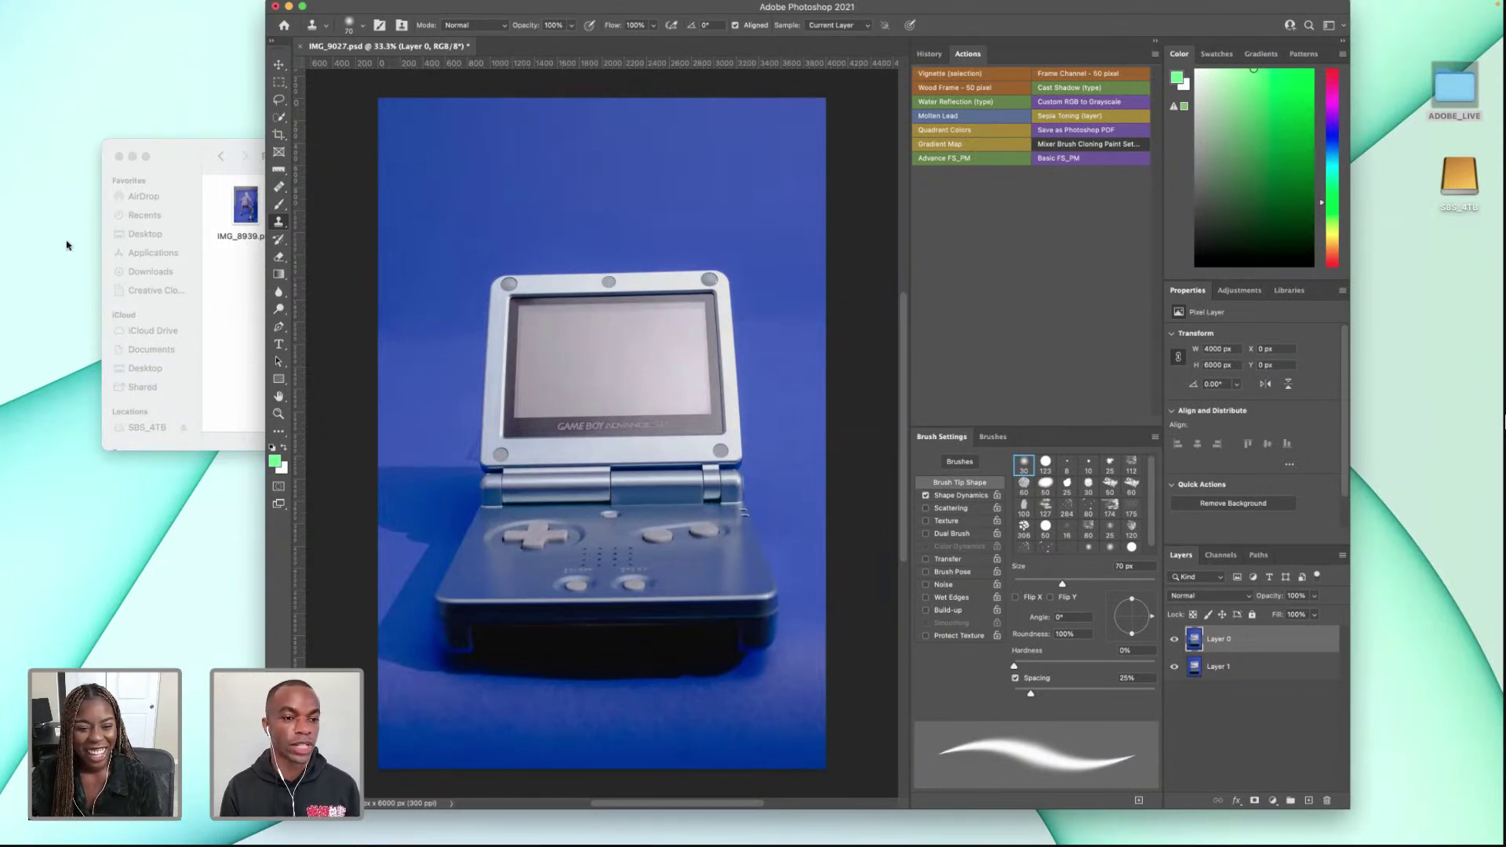
Step: Open IMG_8939.psd and IMG_9129.psd from Finder's PROJECT folder in Photoshop, and enlarge the Photoshop window to fill the screen
click(242, 271)
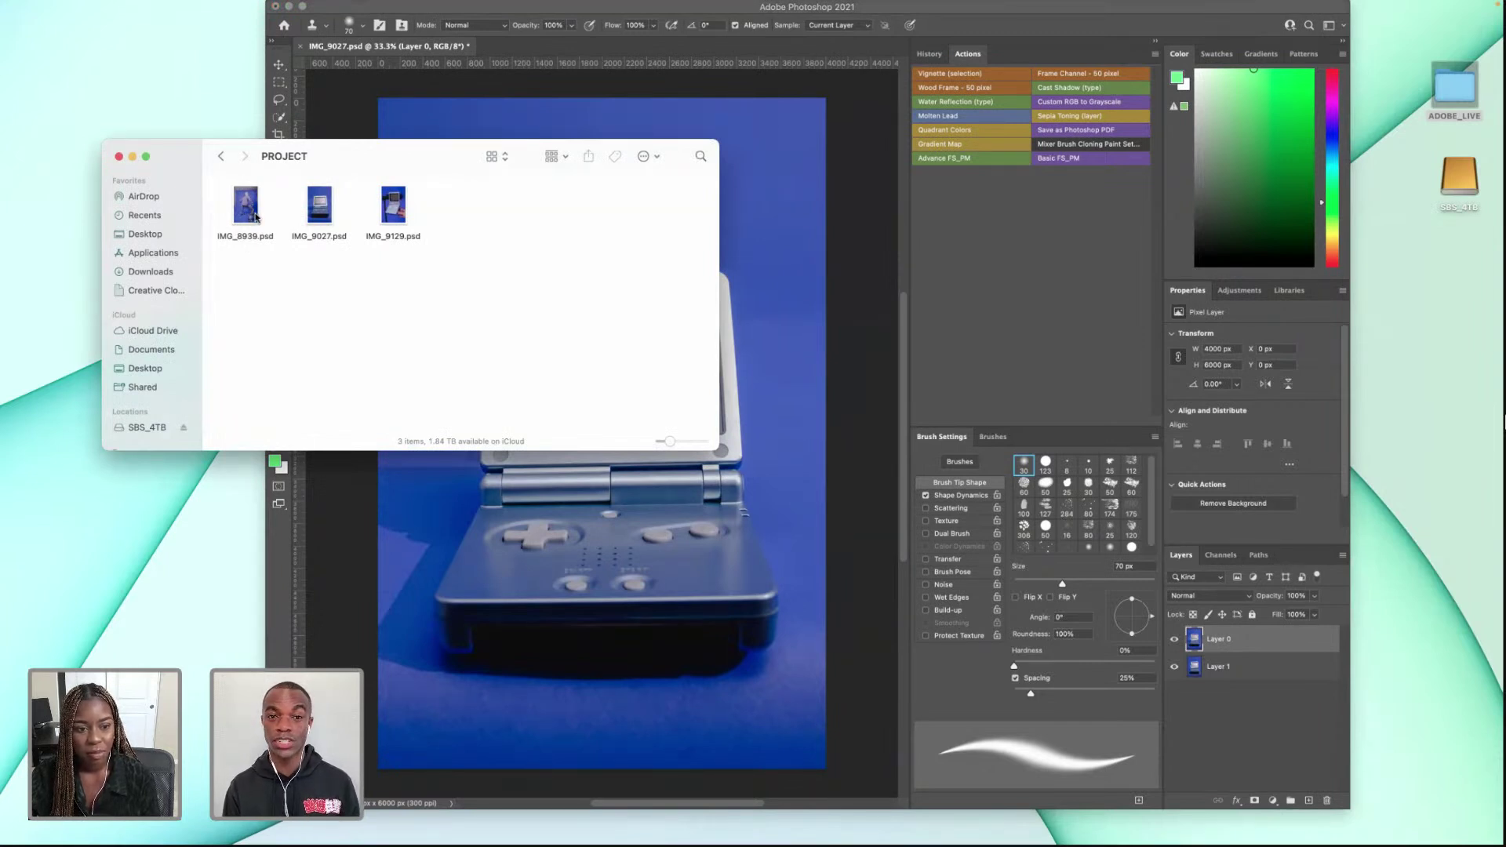
double_click(248, 218)
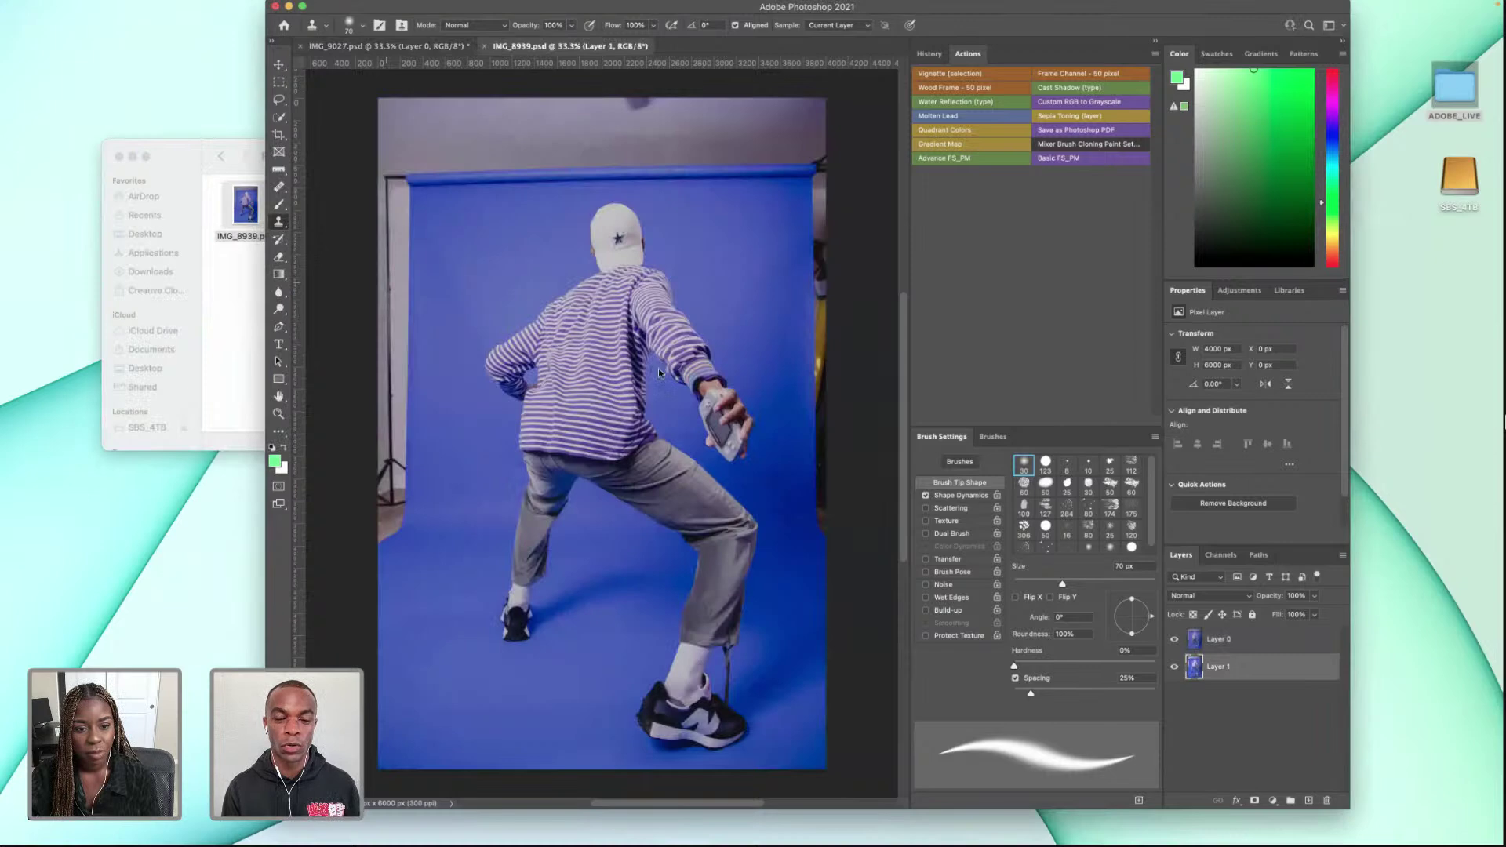
click(206, 308)
double_click(397, 201)
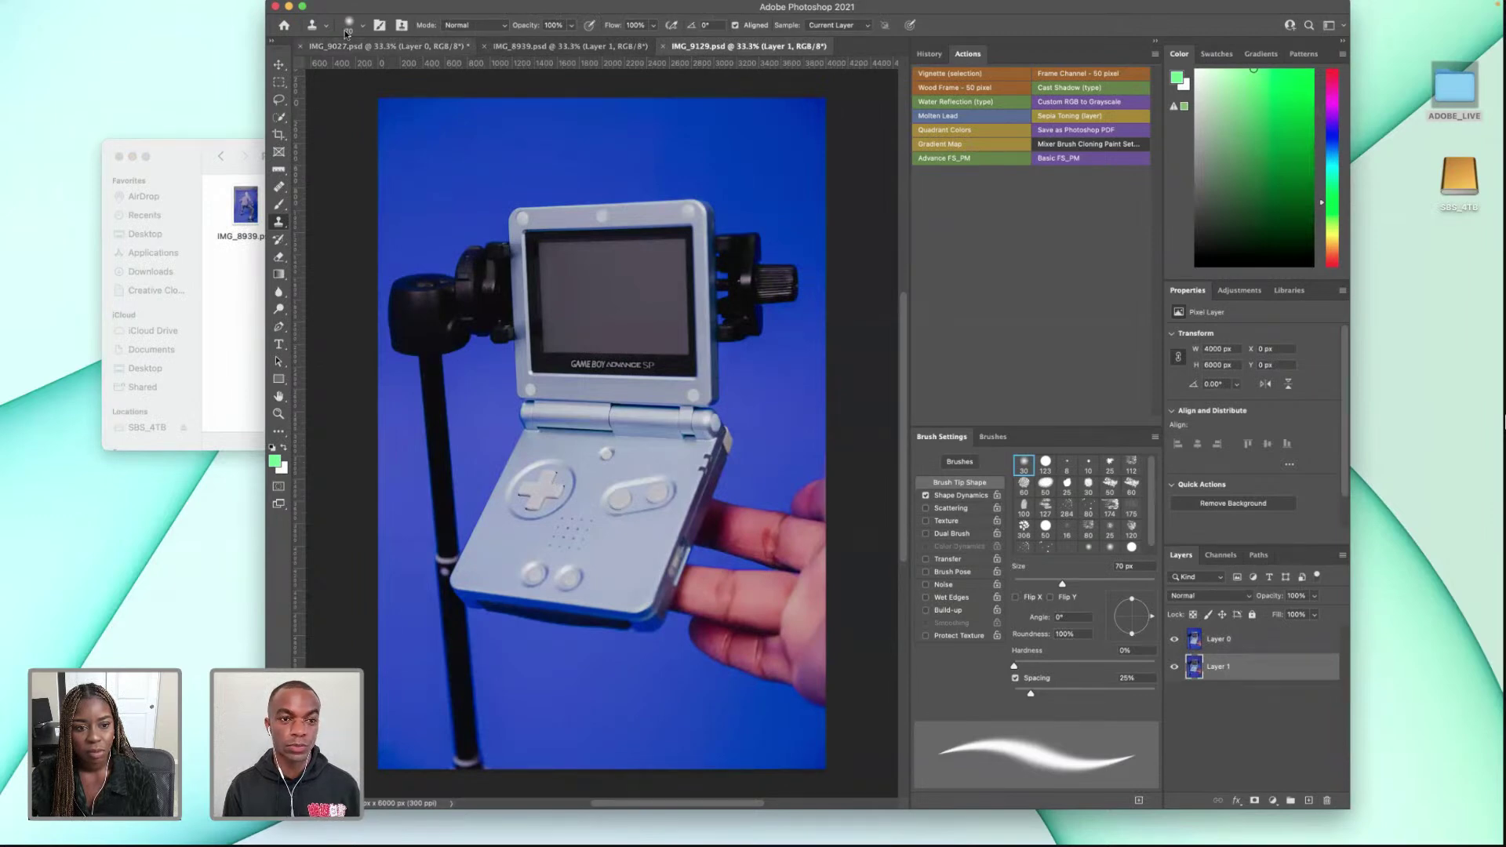
click(302, 6)
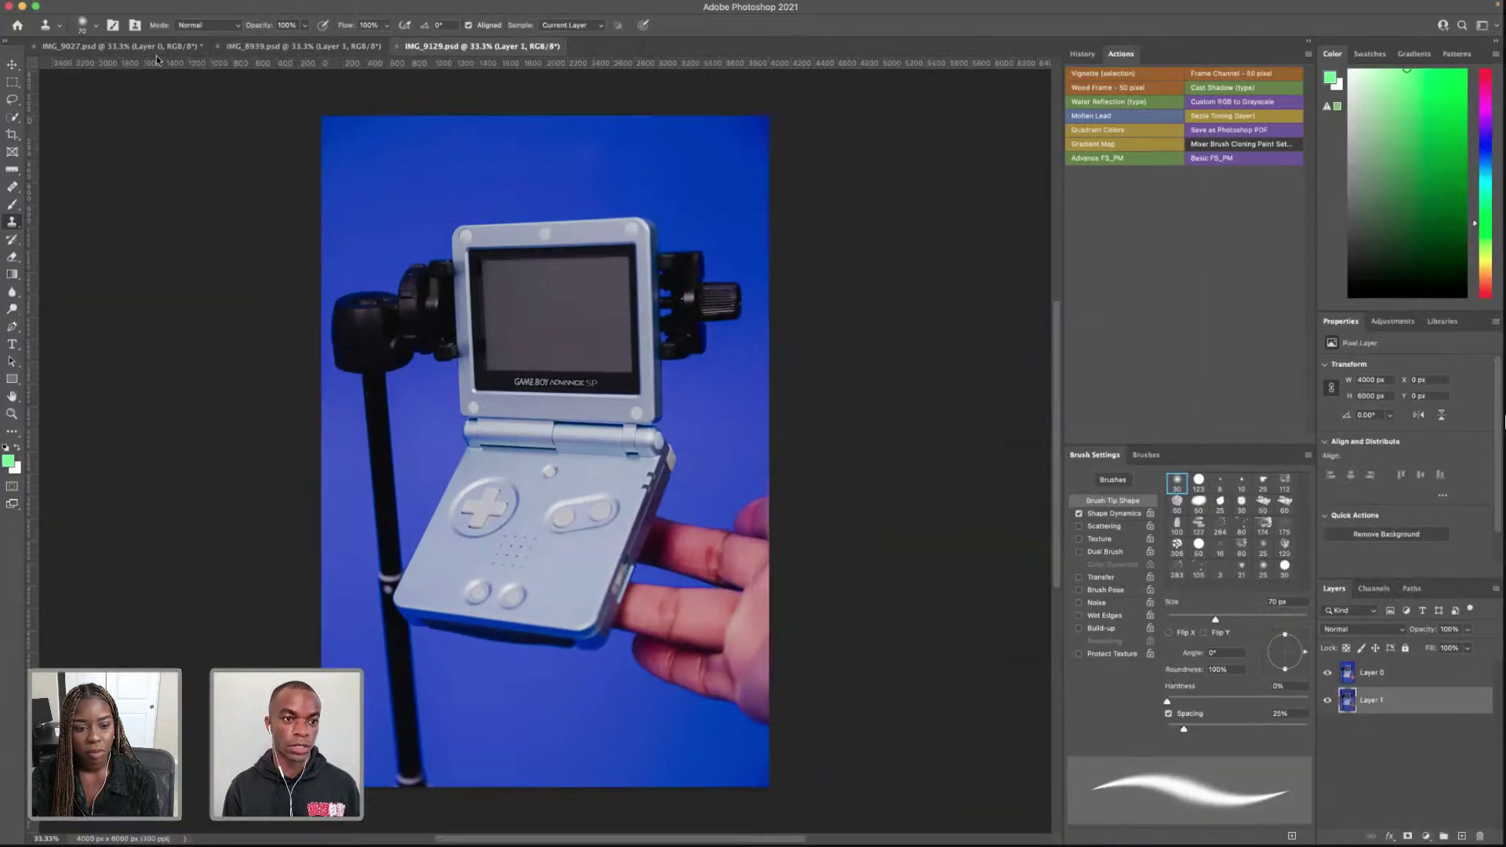
Step: Look over IMG_9027.psd, and examine IMG_8939.psd up close around the handheld console, the leg and the shoe
click(155, 47)
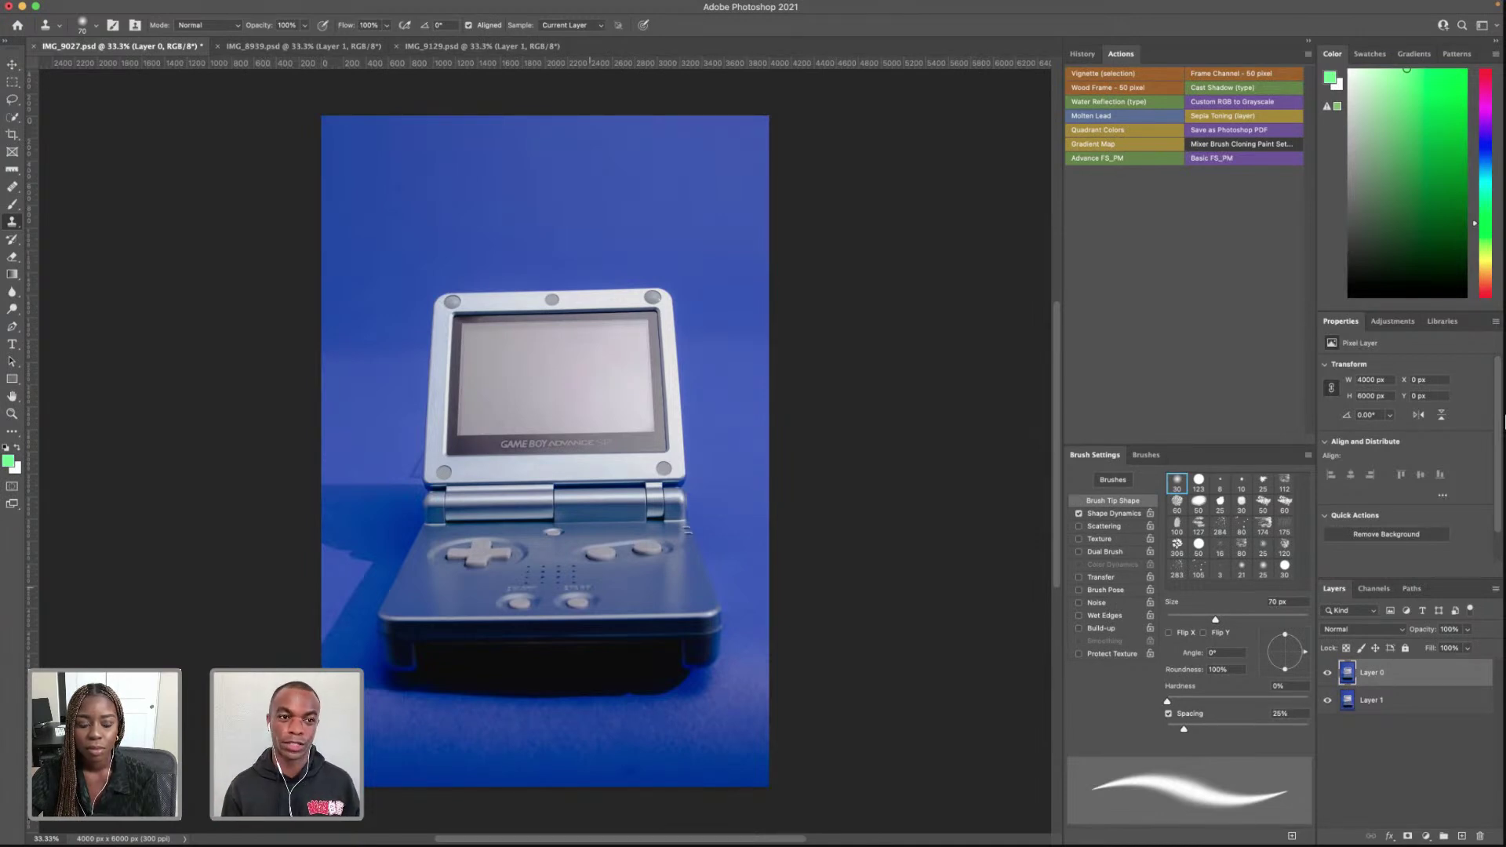
click(252, 46)
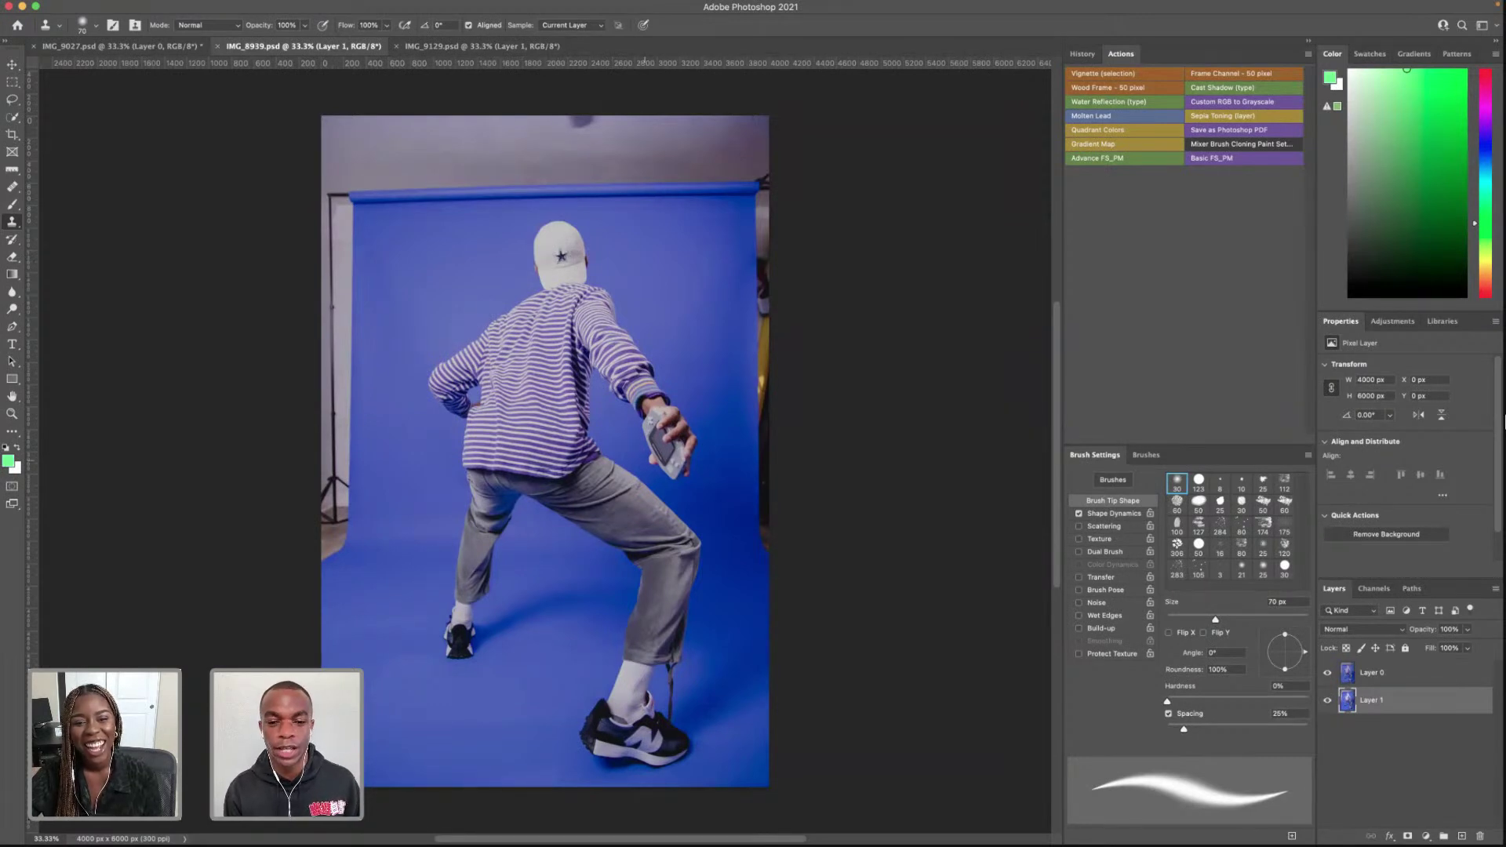
scroll(667, 454, up, 10)
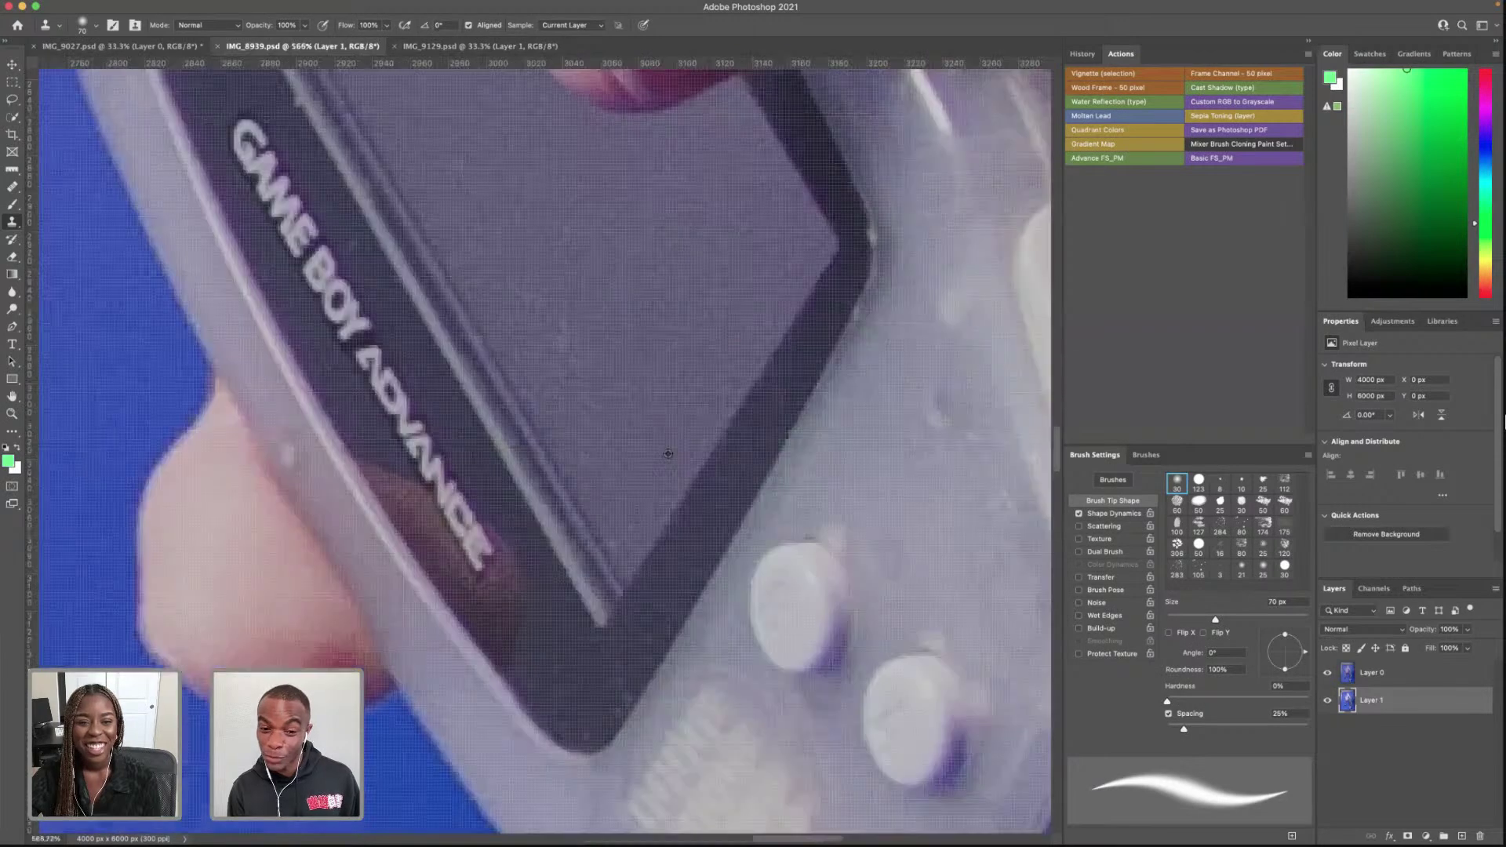
scroll(668, 453, down, 3)
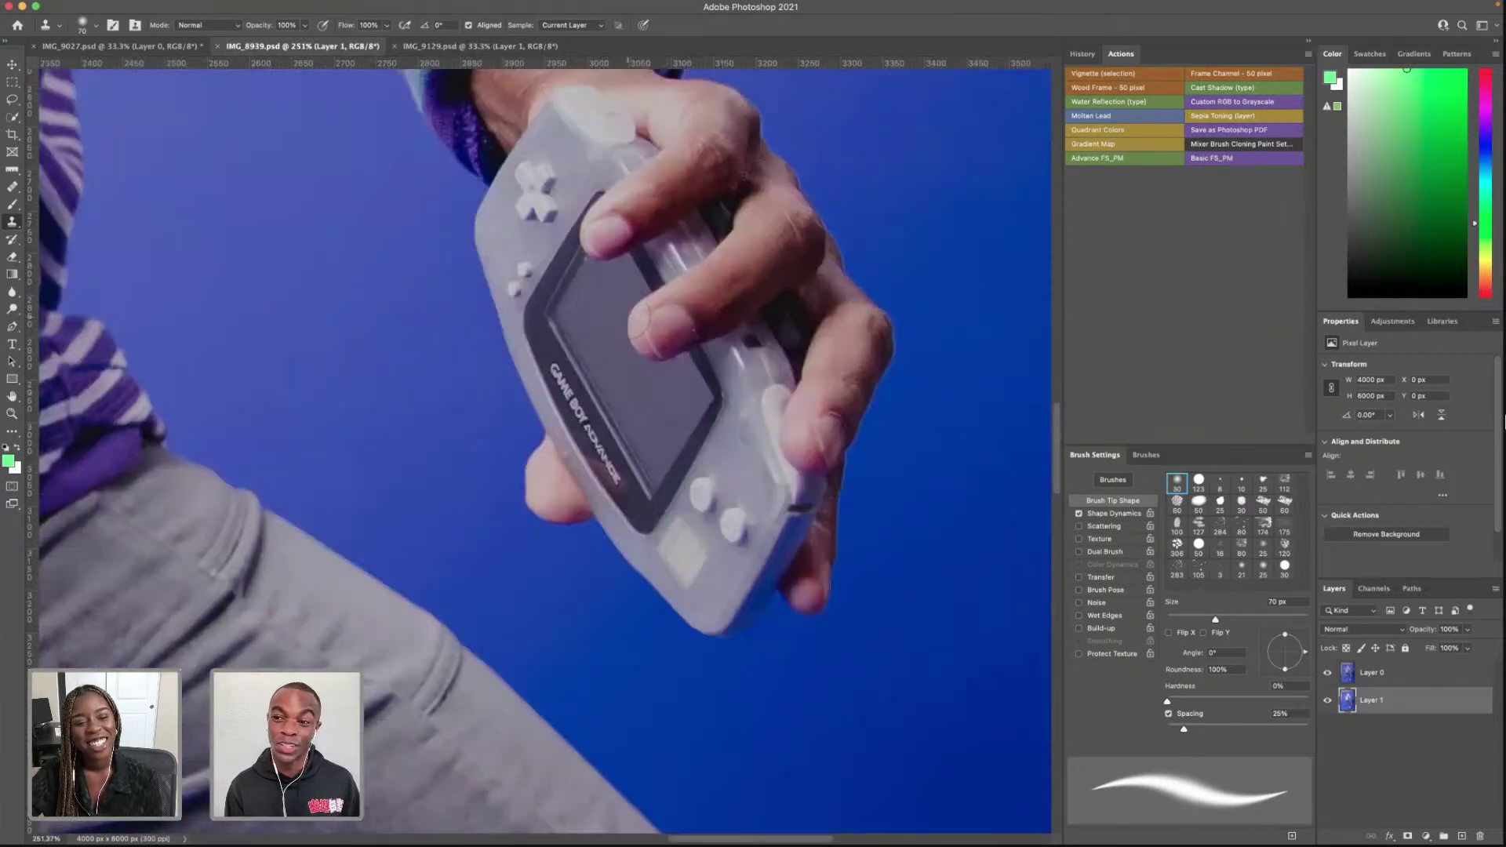
scroll(639, 319, down, 5)
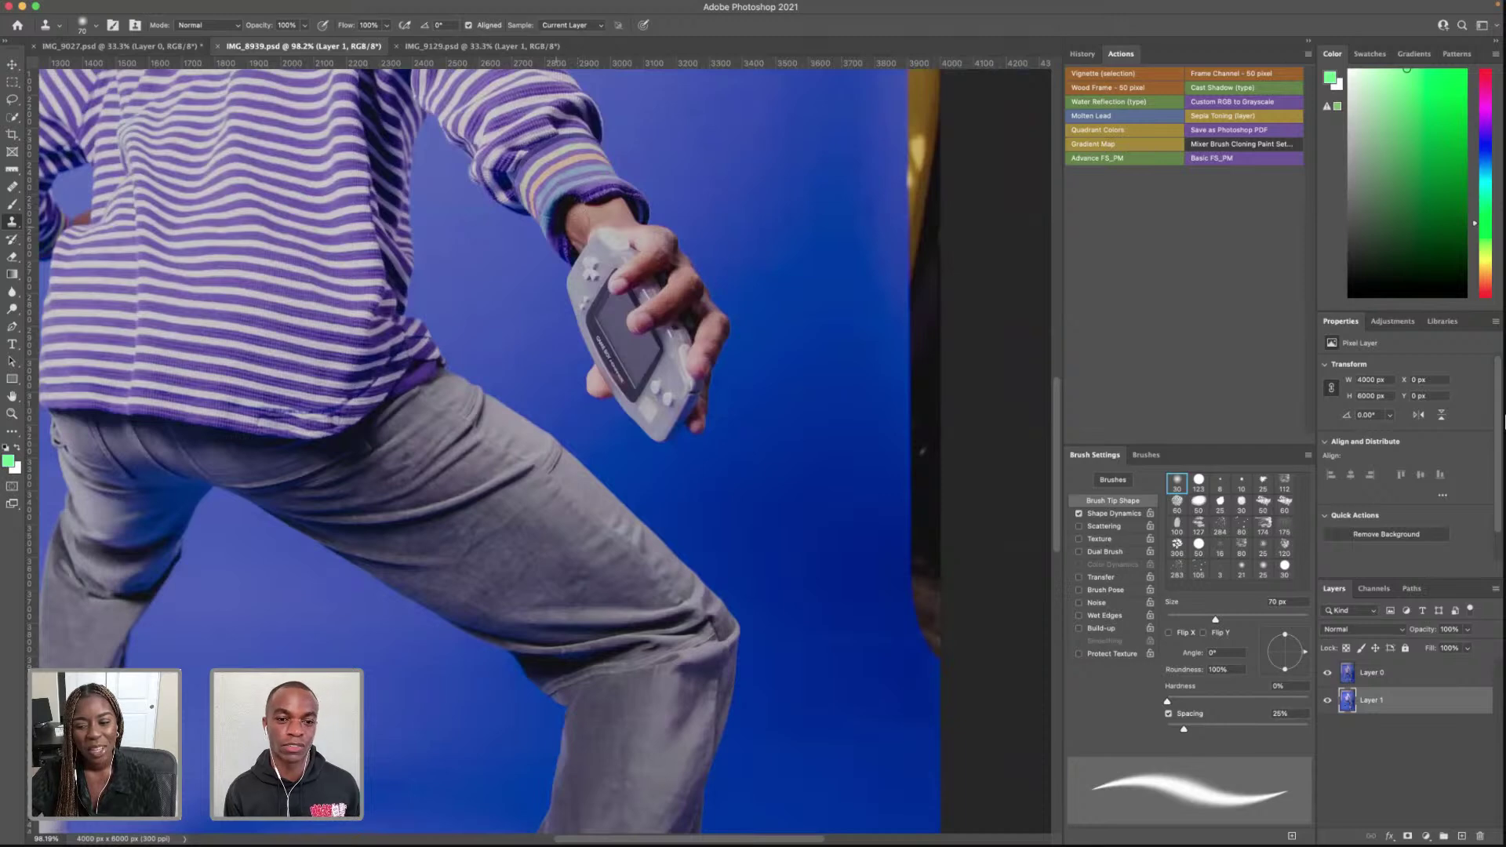
scroll(509, 596, down, 5)
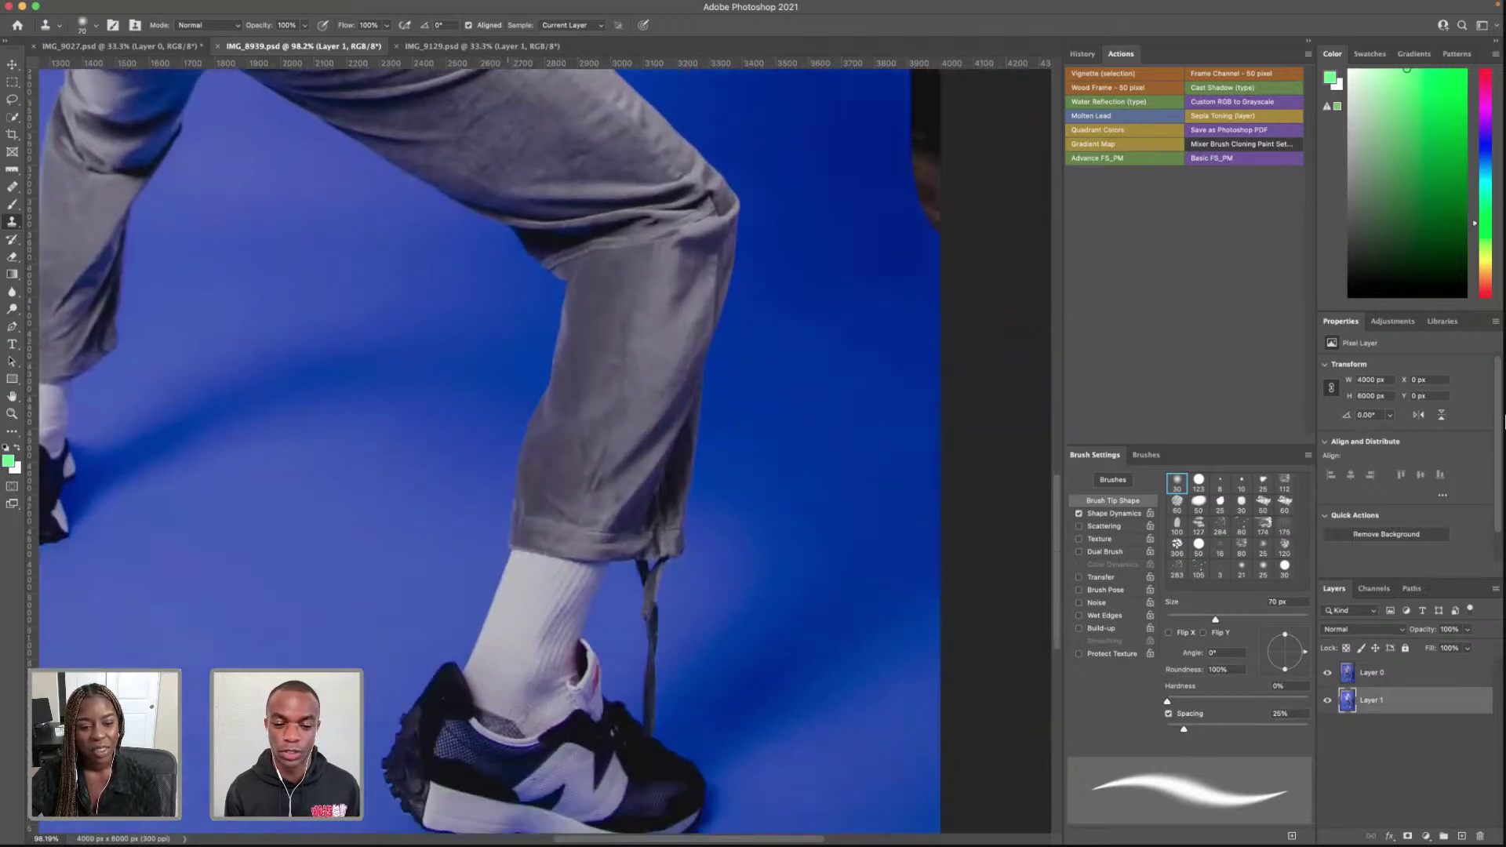
scroll(471, 643, down, 5)
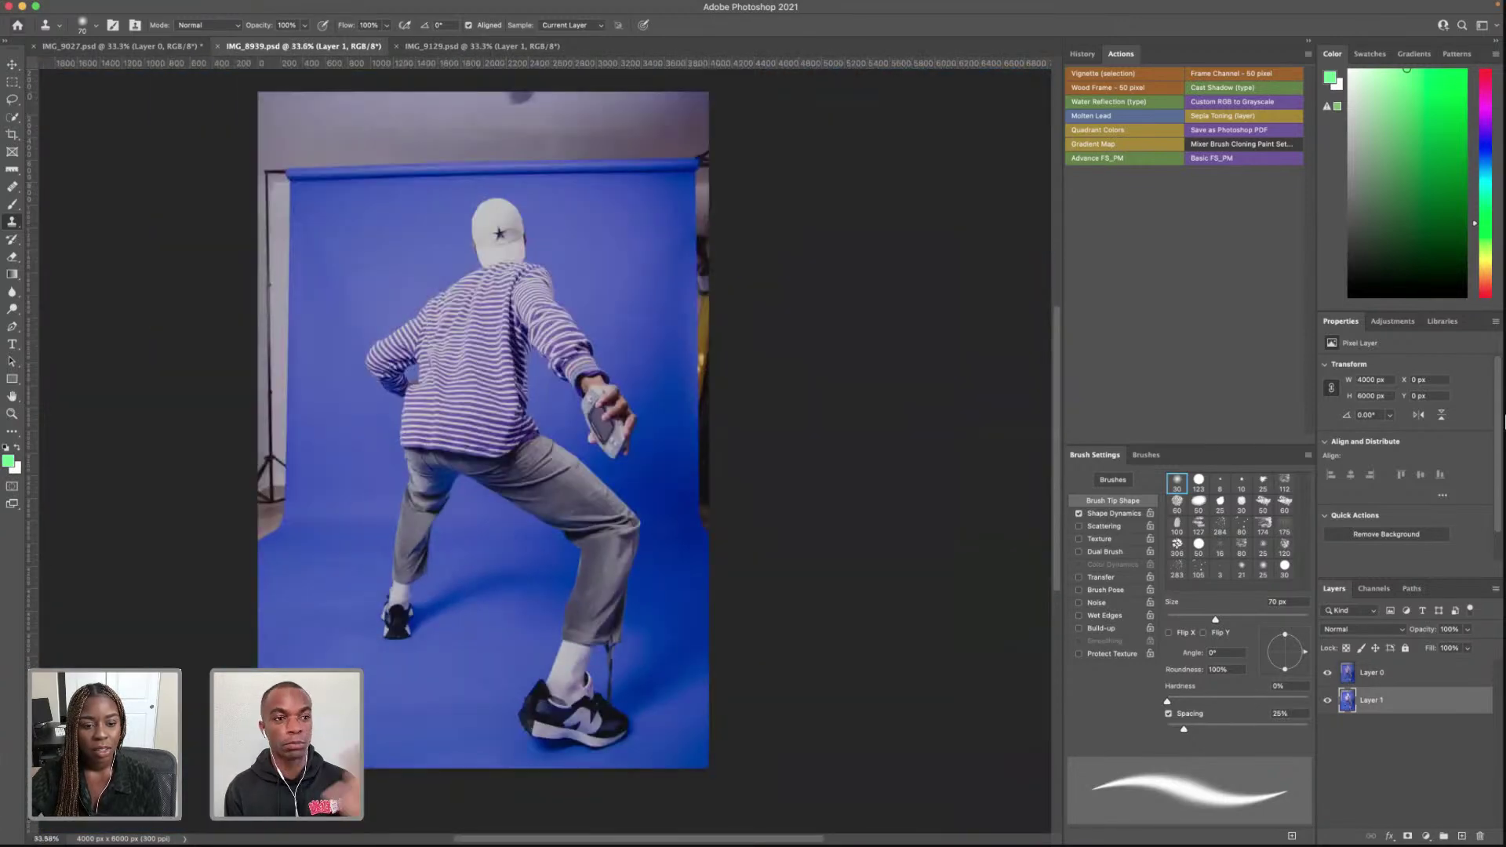
Step: Review the three open photos in turn, from IMG_9027.psd through IMG_8939.psd to IMG_9129.psd
click(117, 46)
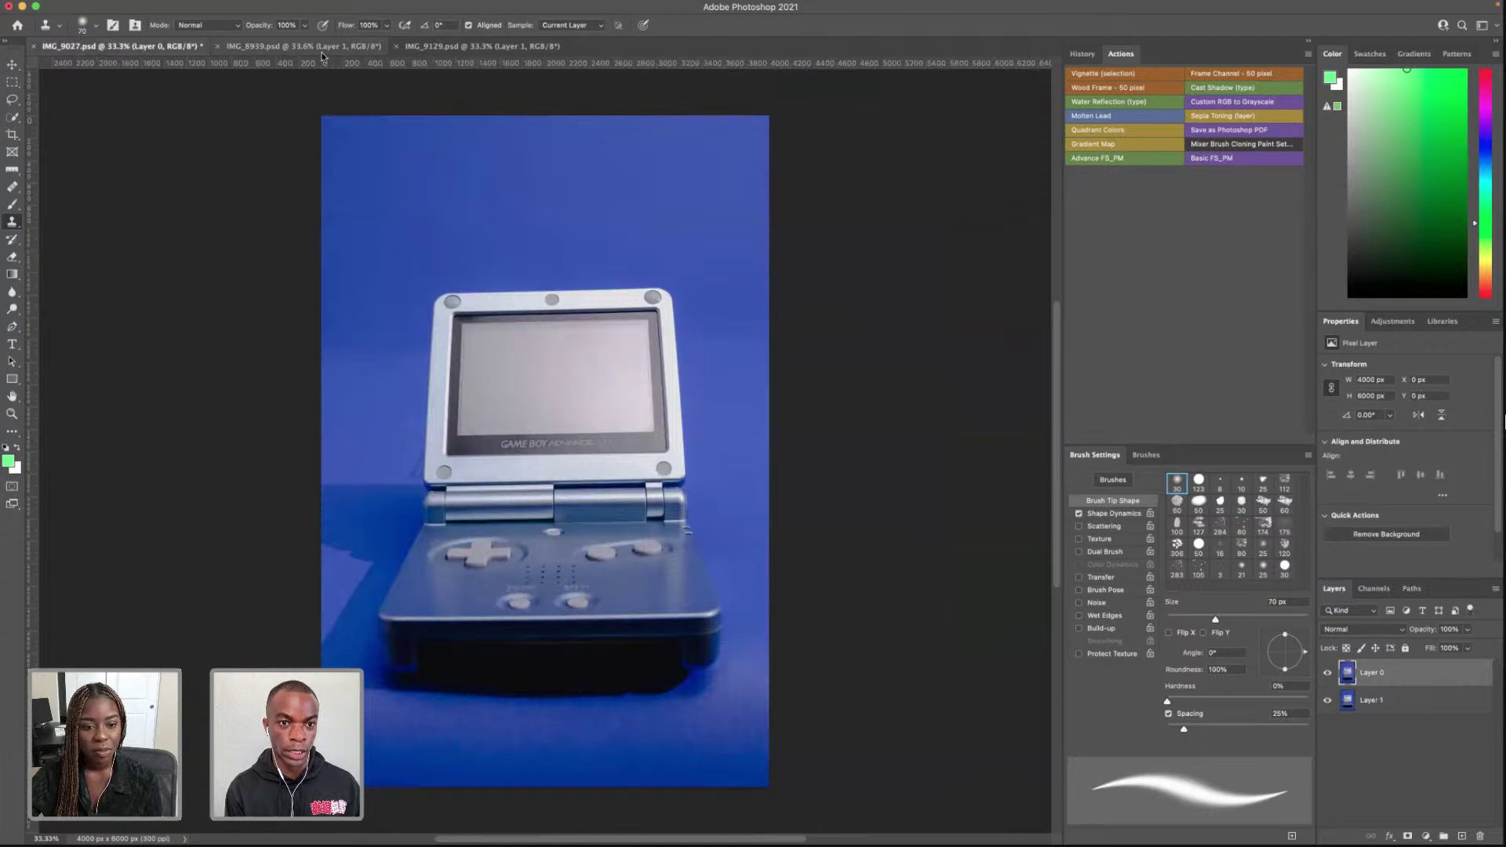
click(322, 49)
click(427, 49)
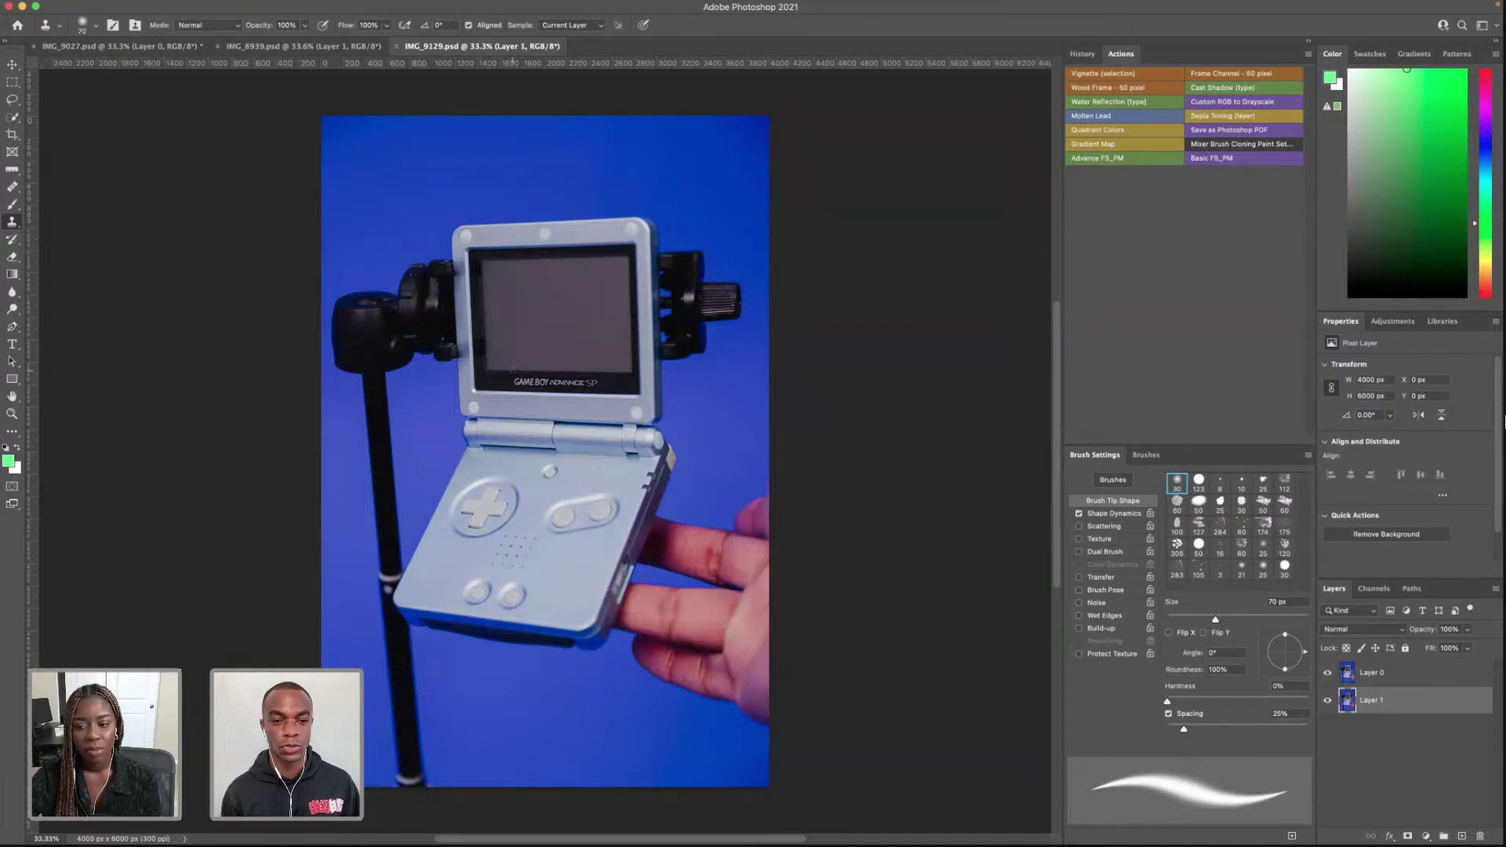
scroll(545, 393, up, 1)
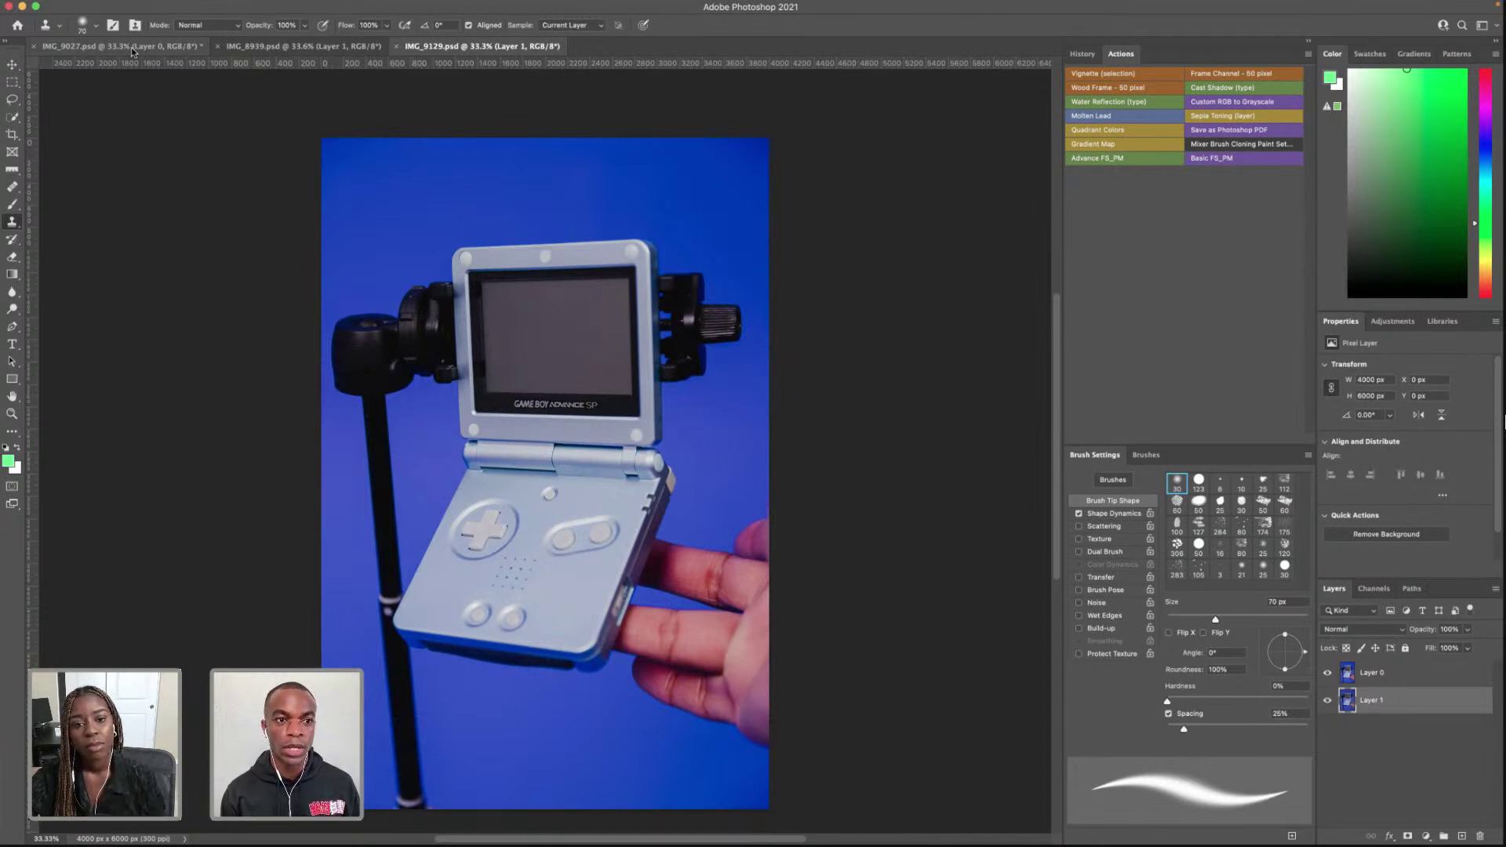
Step: In IMG_9027.psd, set up a 4:5 crop and straighten it along the upper edge of the Game Boy's lid
click(132, 48)
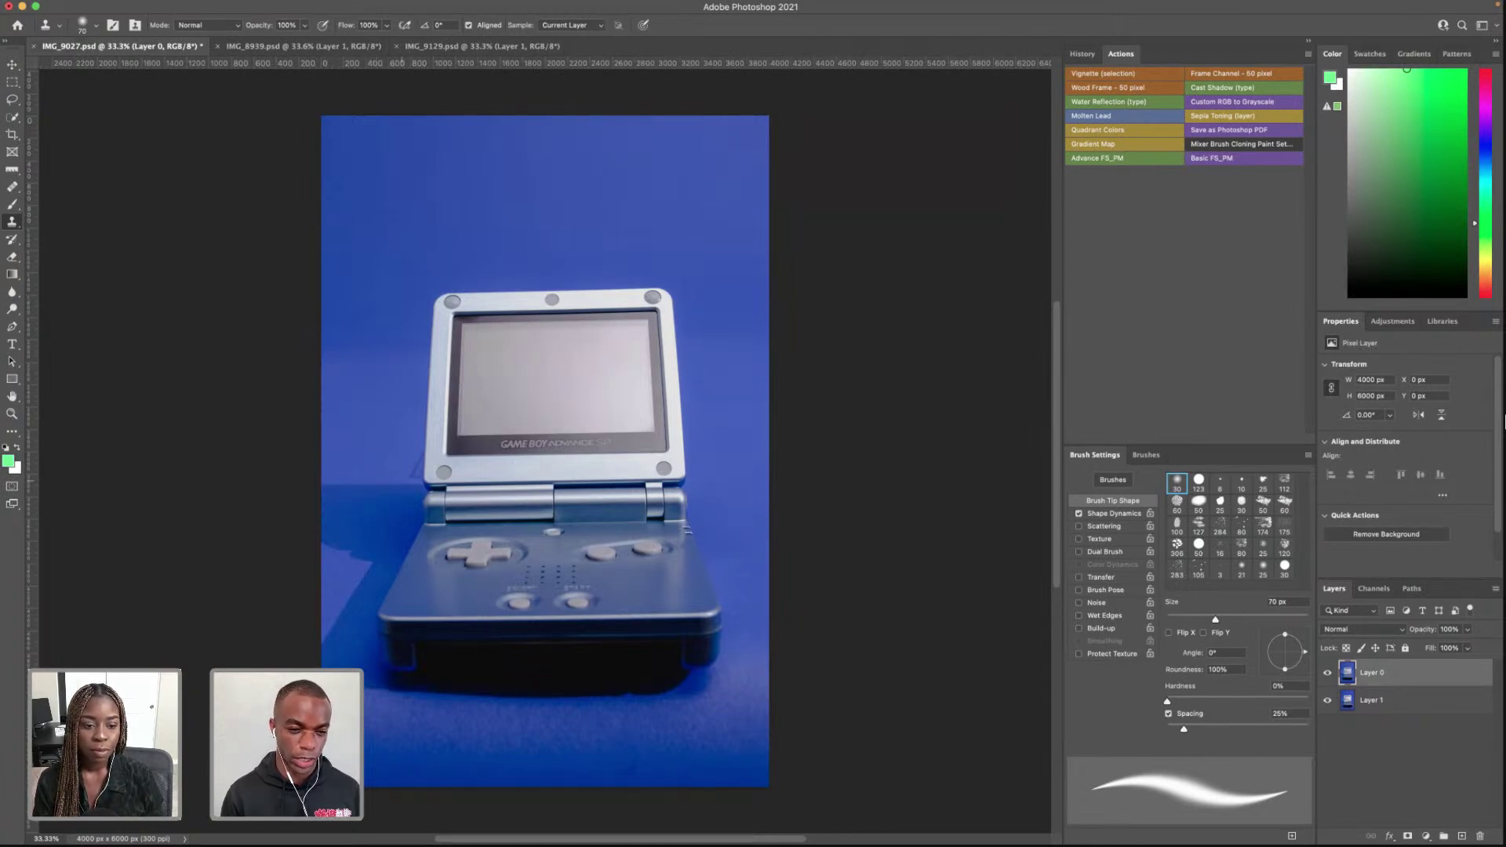
scroll(407, 479, up, 5)
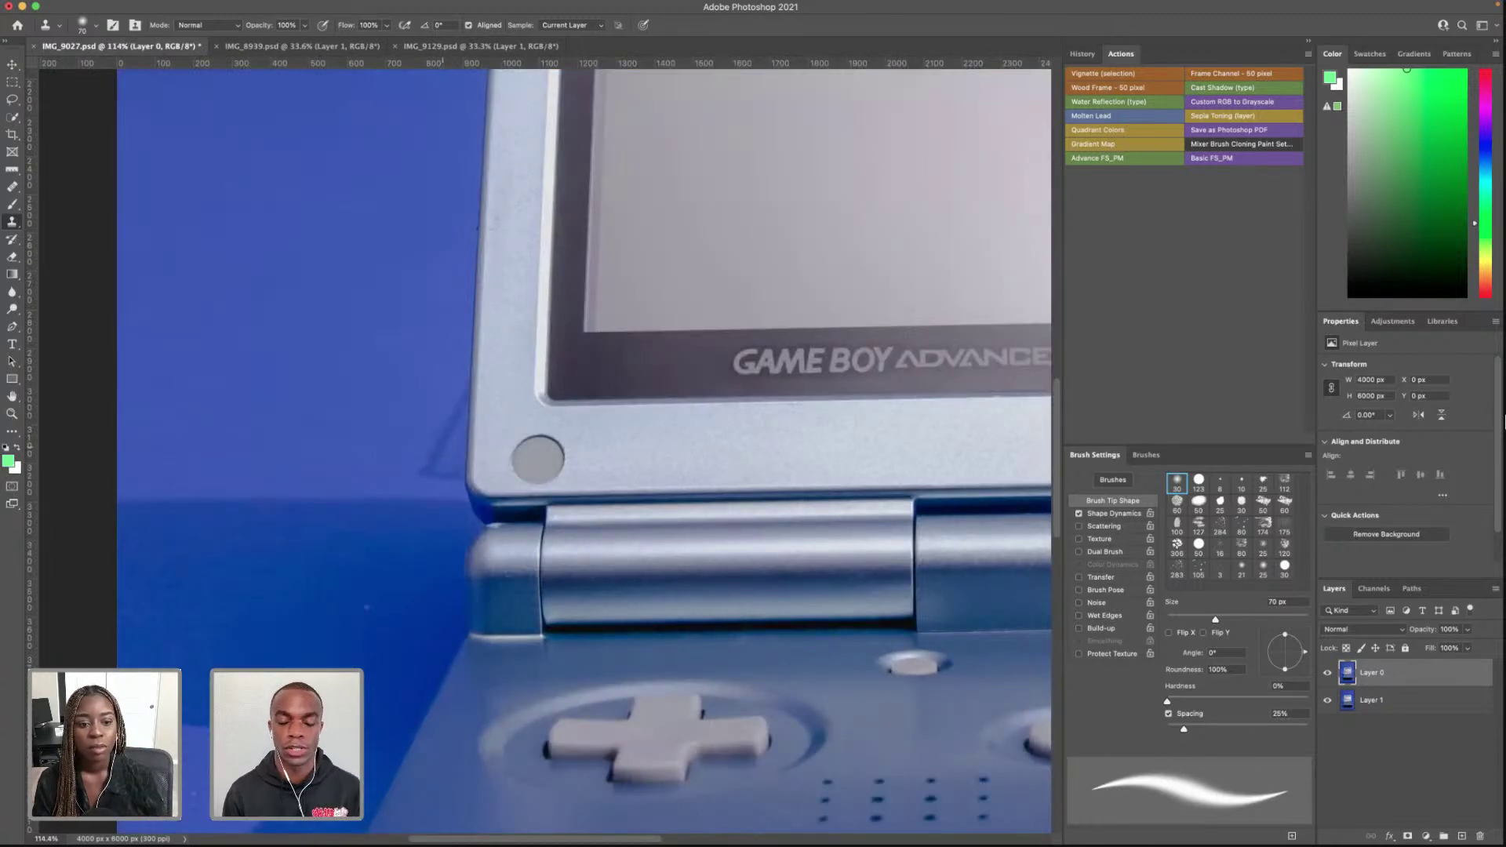
scroll(671, 471, down, 10)
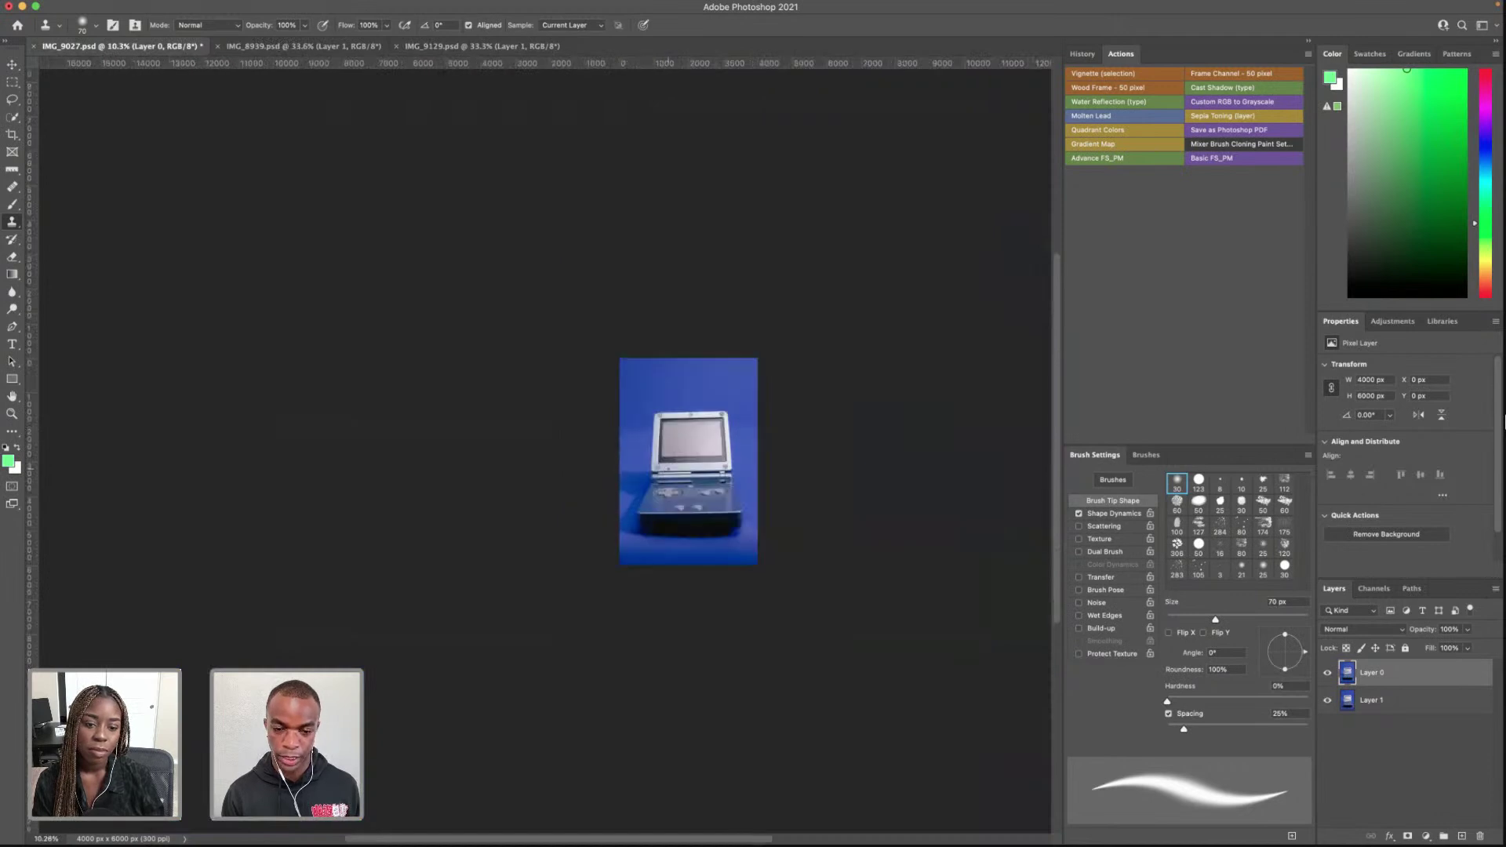
scroll(731, 455, up, 5)
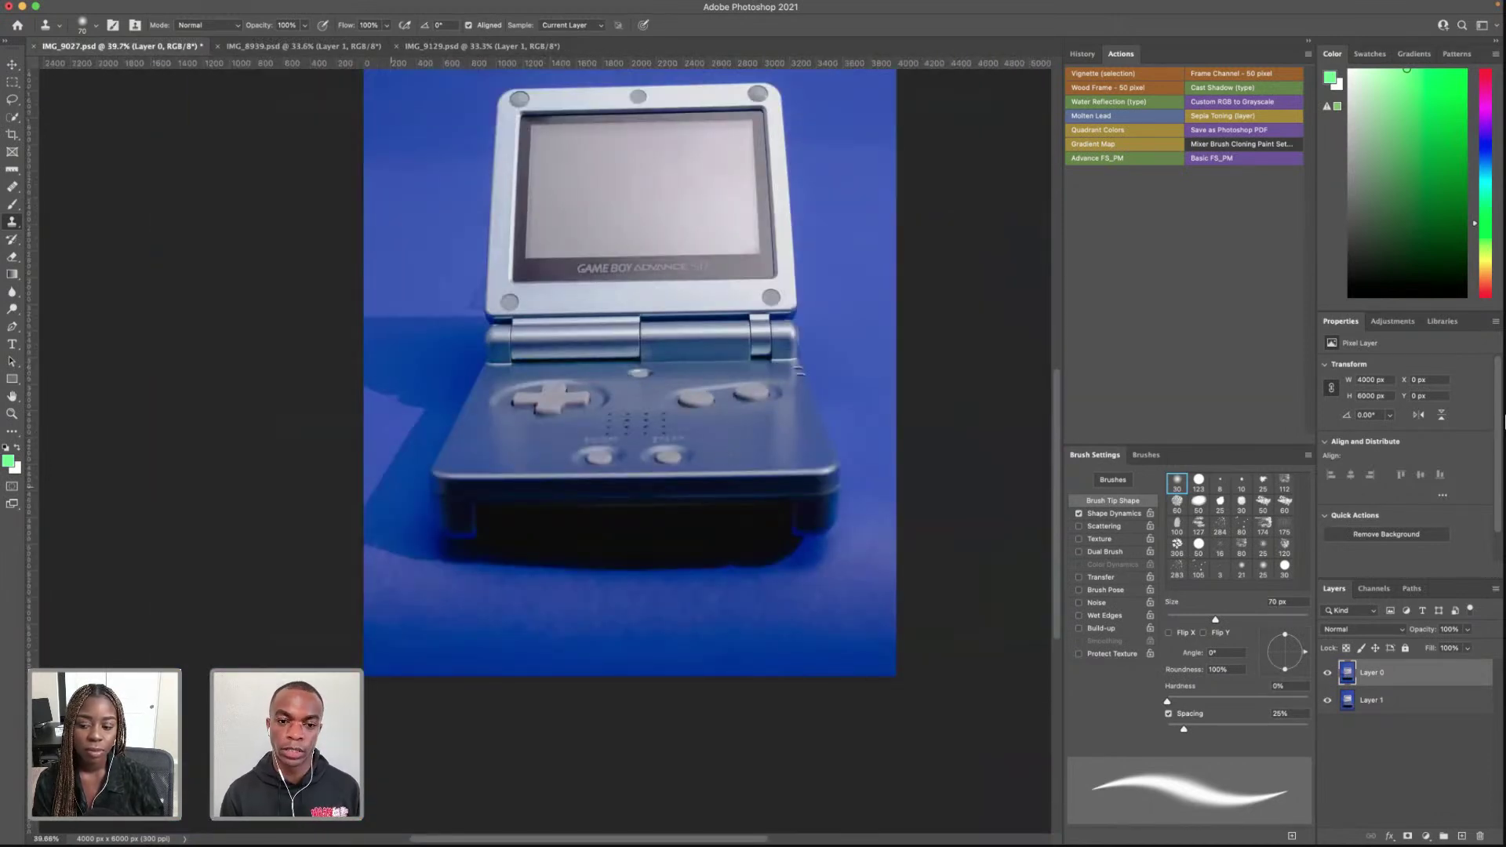
scroll(601, 407, up, 5)
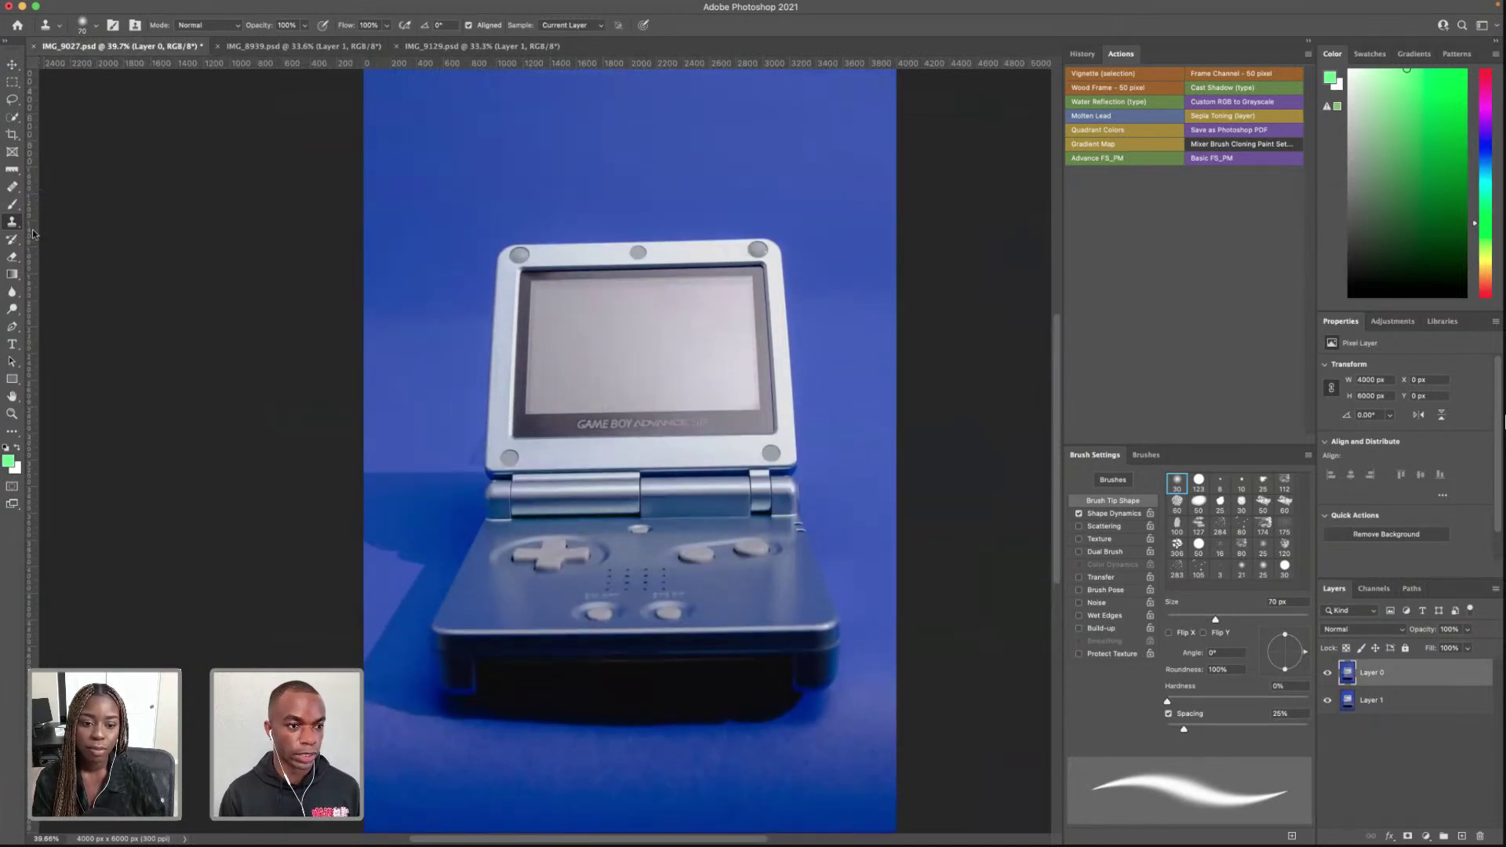
click(11, 135)
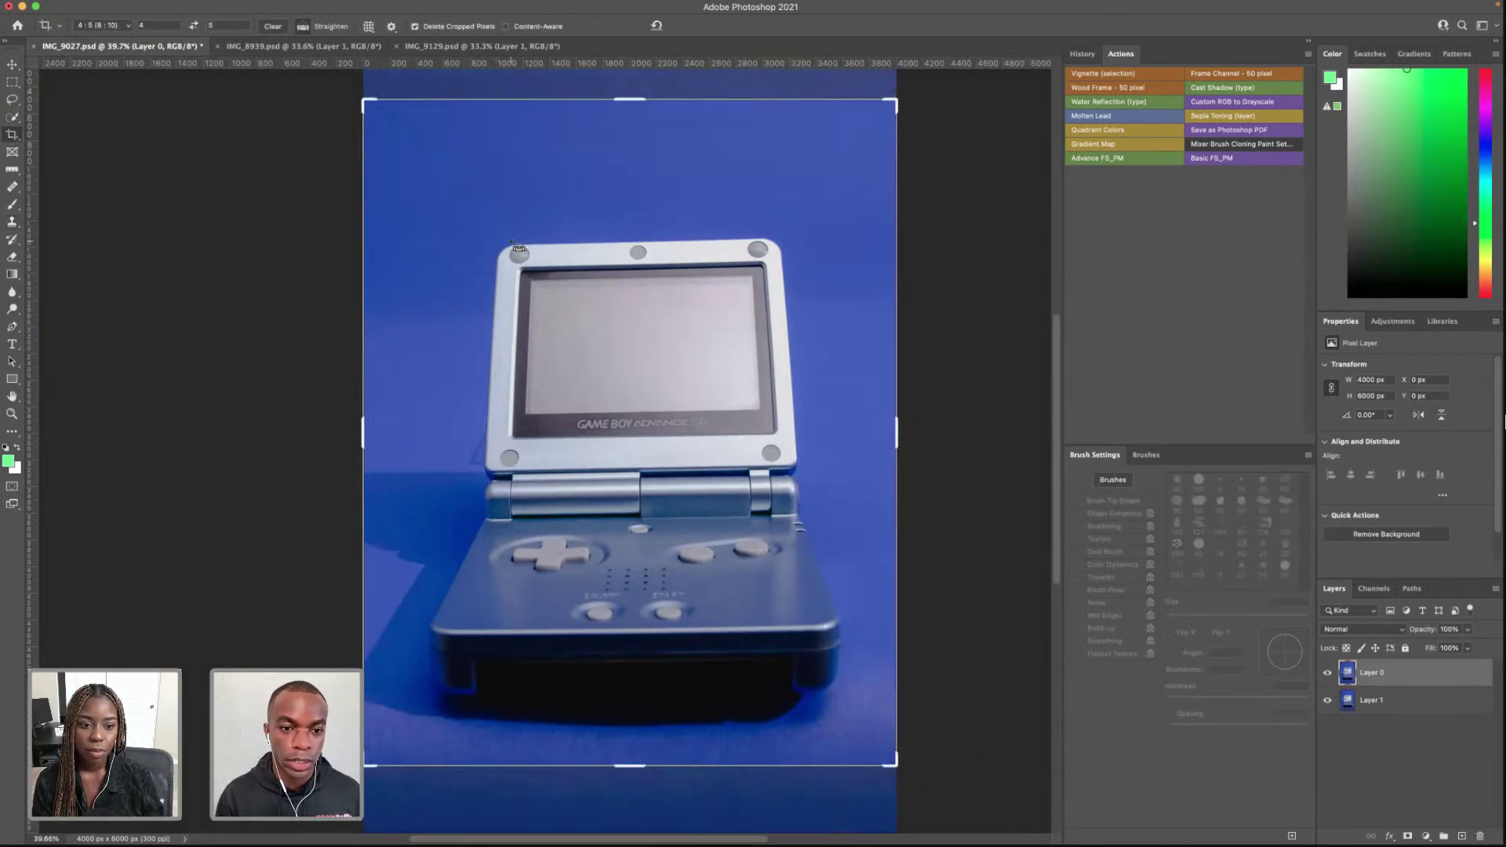
key(super+r)
drag(511, 242, 762, 238)
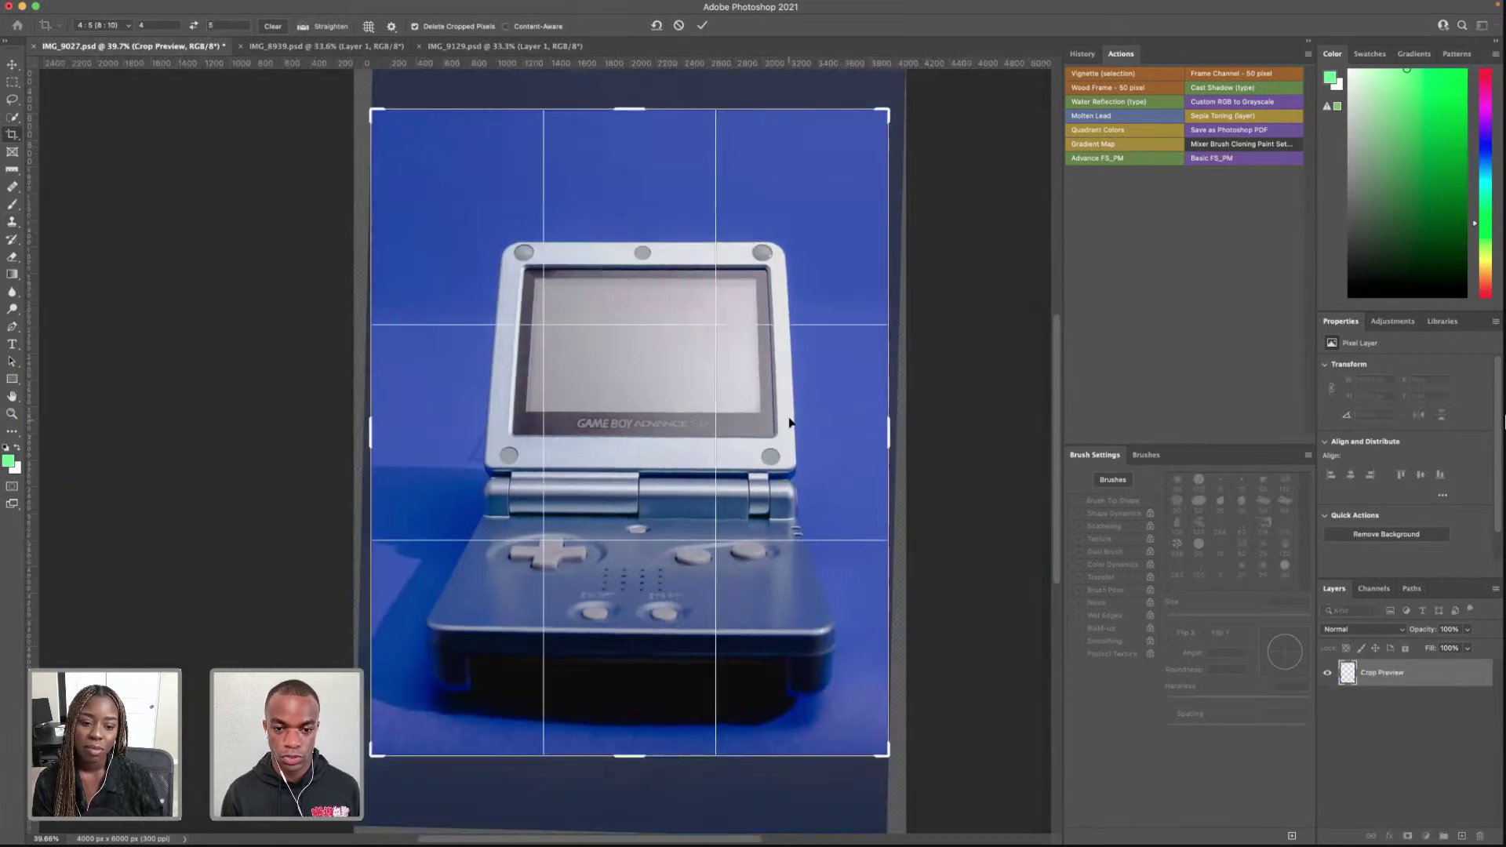
key(super)
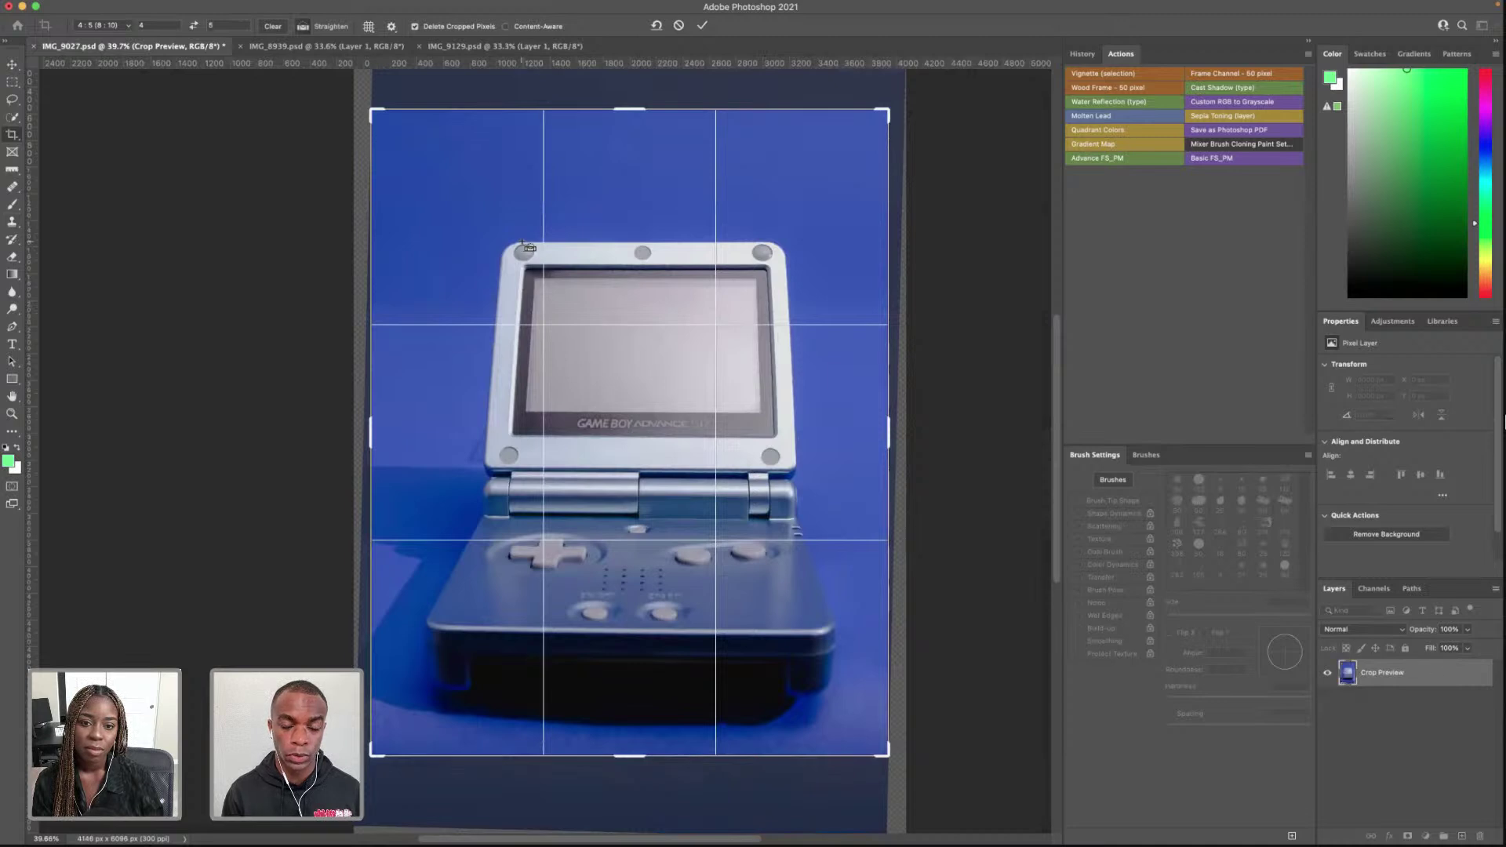
drag(521, 243, 760, 242)
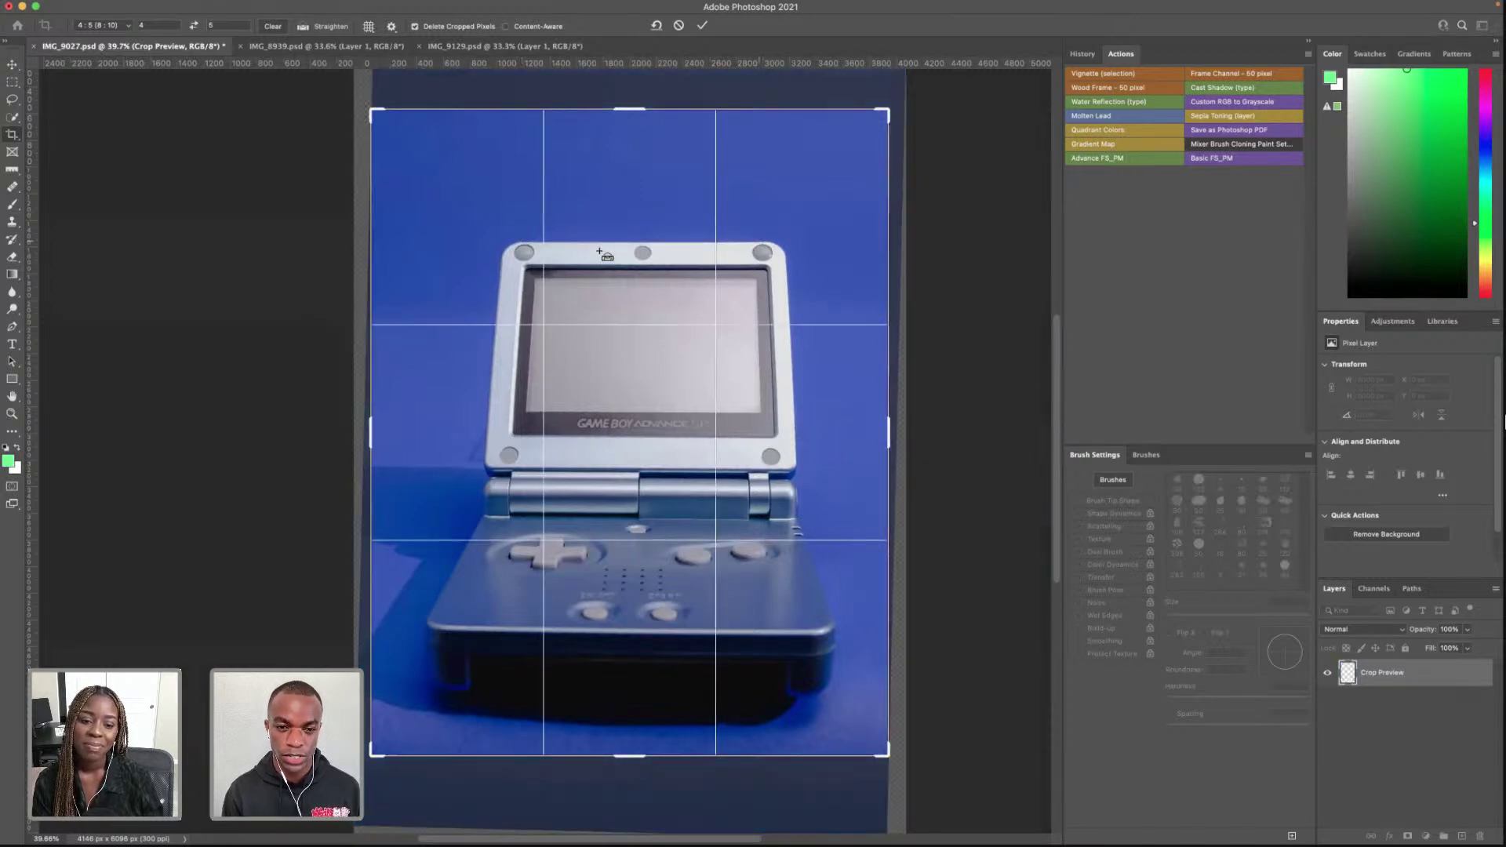
Step: Rotate the pending crop slightly and check the Game Boy's lid and base against the crop grid
scroll(599, 254, up, 3)
scroll(598, 253, down, 6)
scroll(597, 253, up, 5)
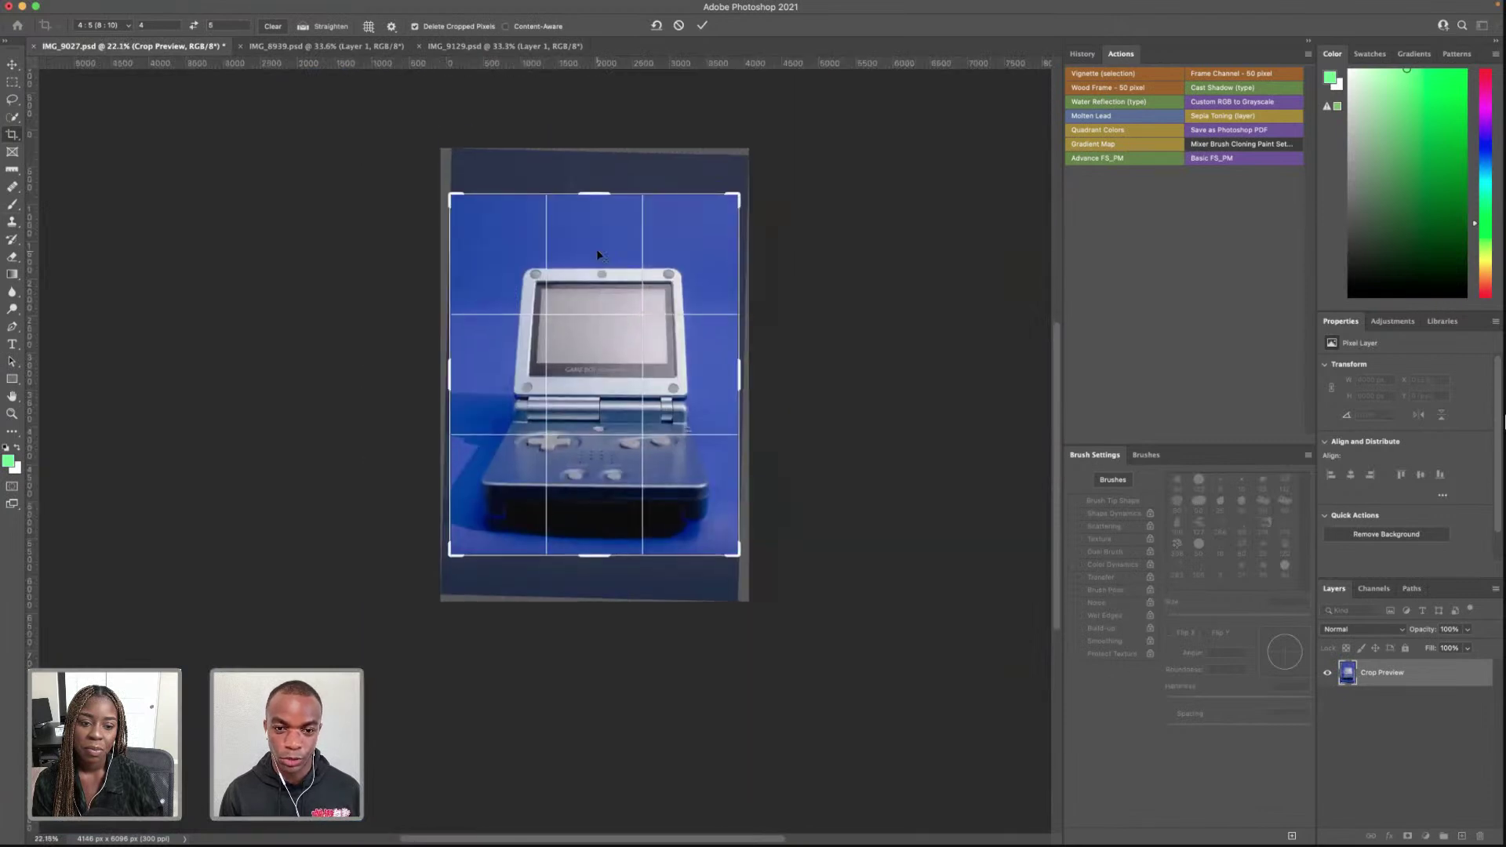
scroll(874, 360, up, 3)
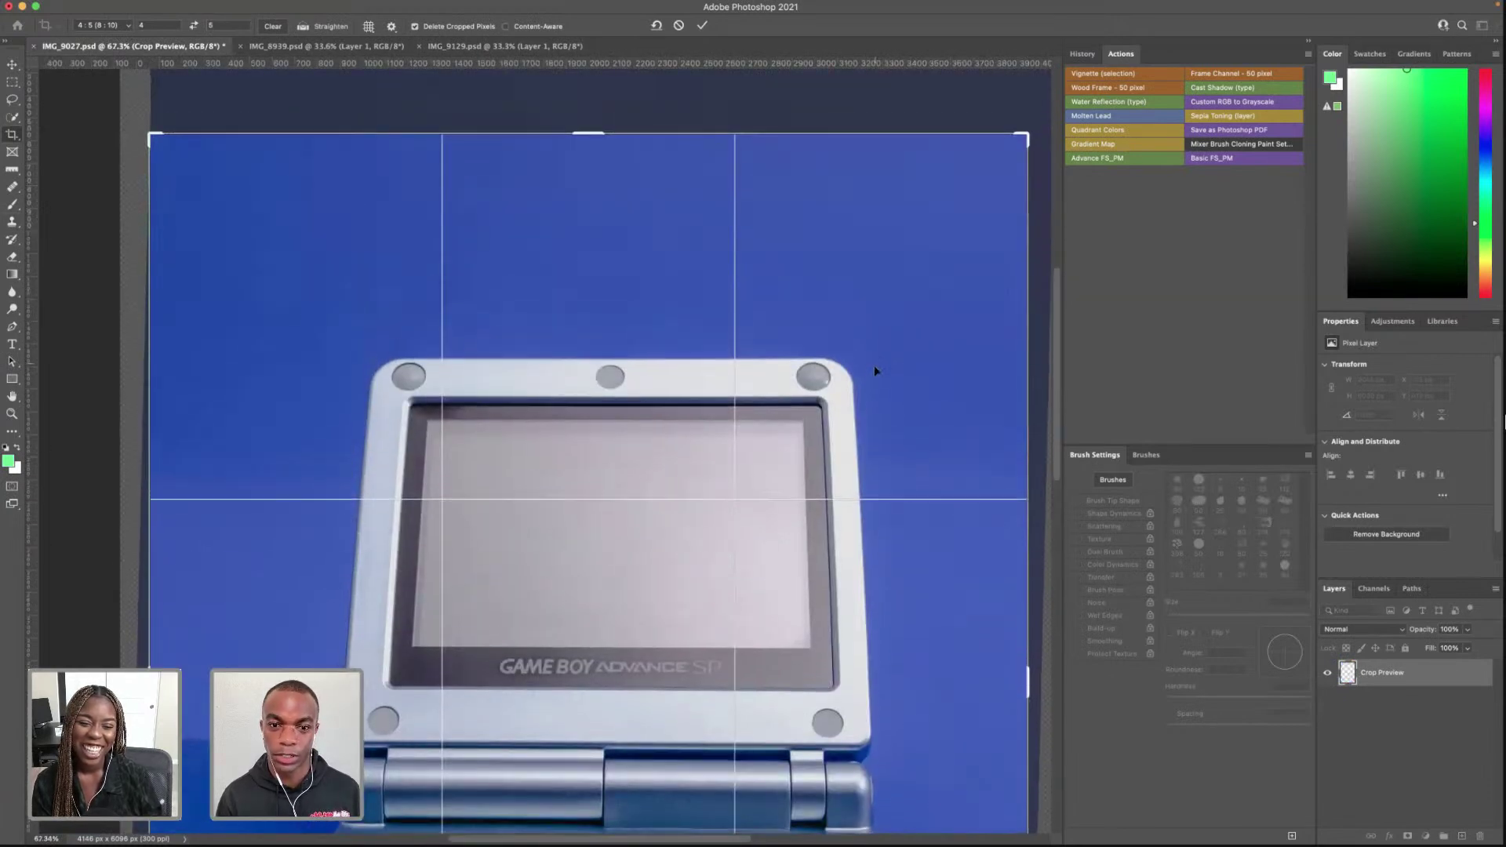
drag(1047, 154, 1030, 155)
scroll(746, 375, down, 5)
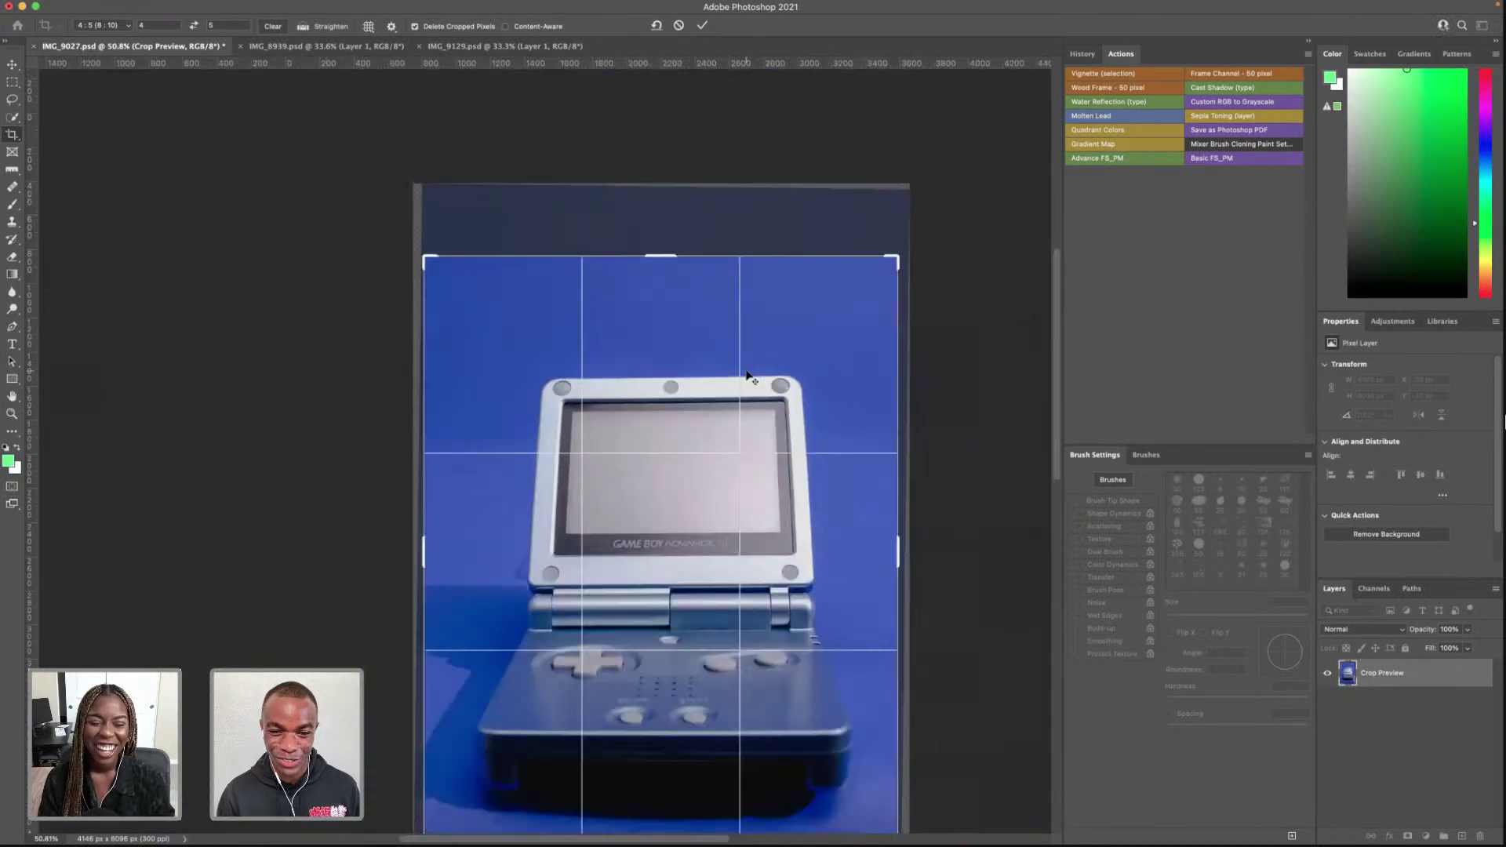
scroll(799, 404, up, 4)
scroll(753, 431, down, 3)
scroll(715, 459, up, 1)
scroll(716, 459, up, 3)
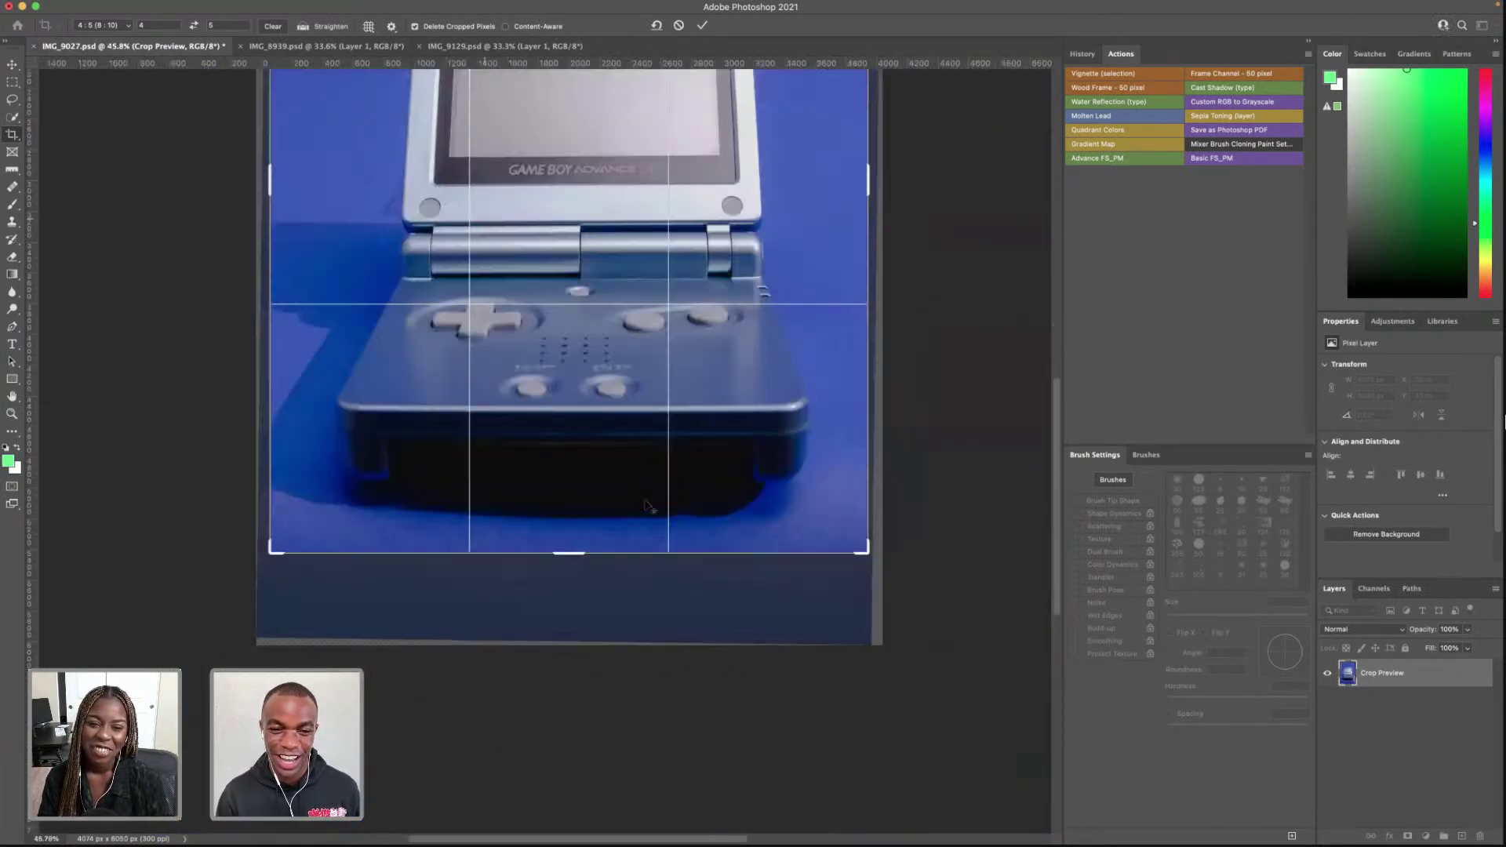
scroll(602, 476, up, 5)
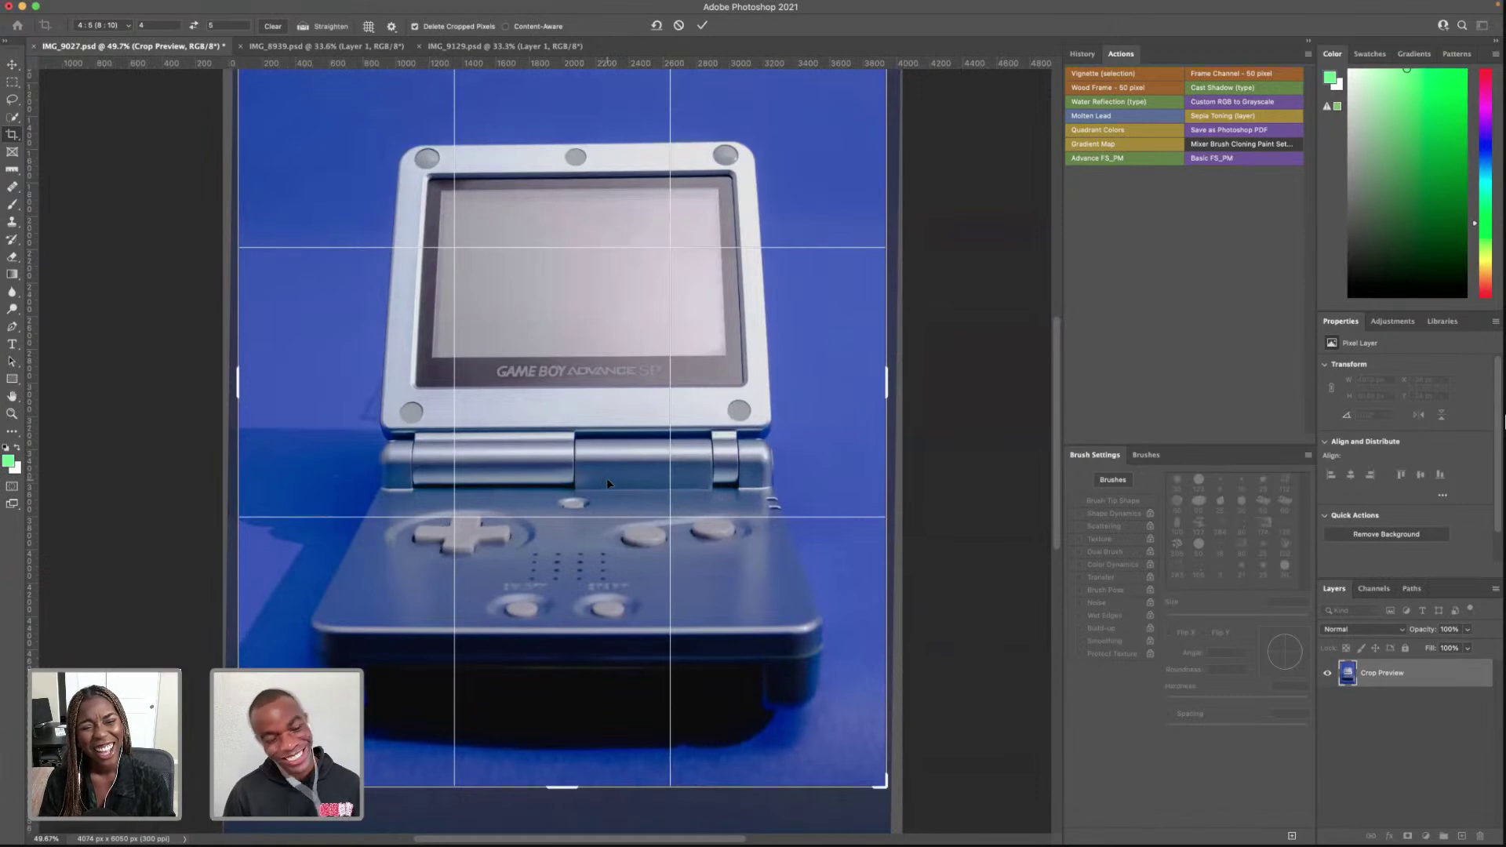
scroll(605, 480, down, 4)
scroll(648, 551, up, 4)
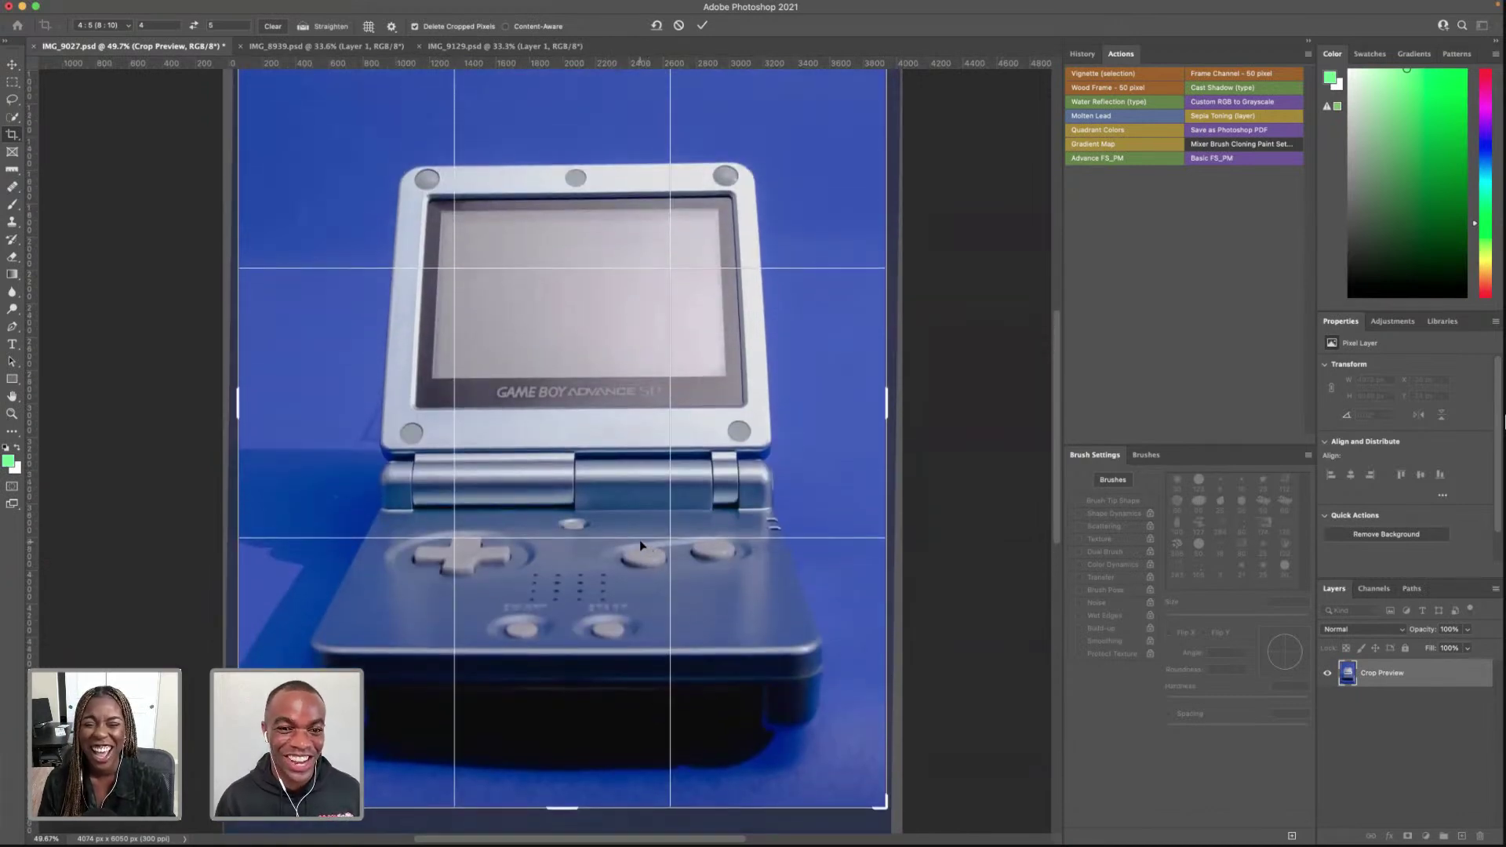
scroll(640, 543, down, 2)
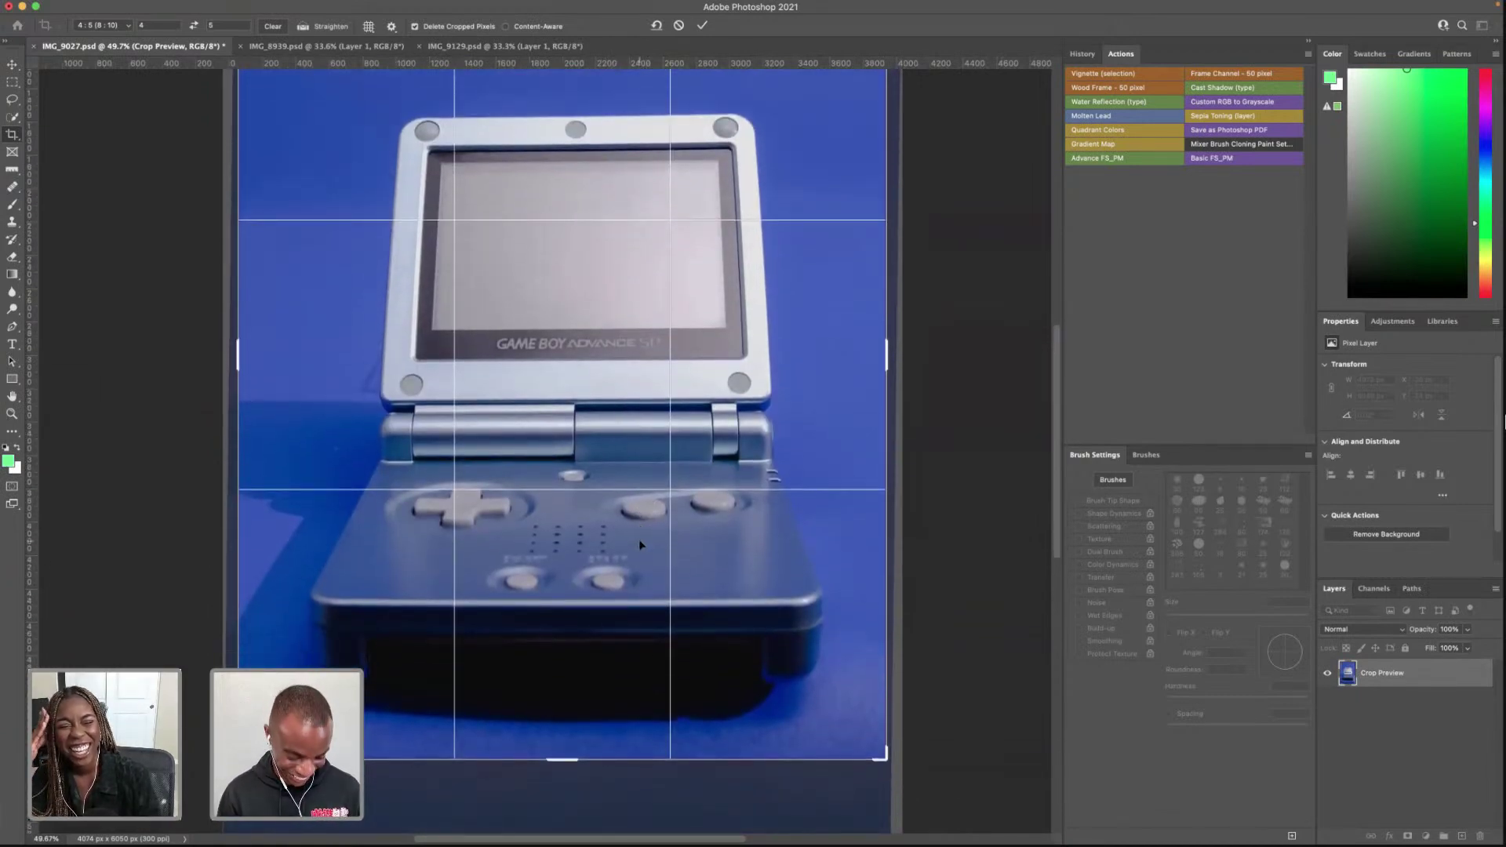
alt+scroll(639, 539, down, 3)
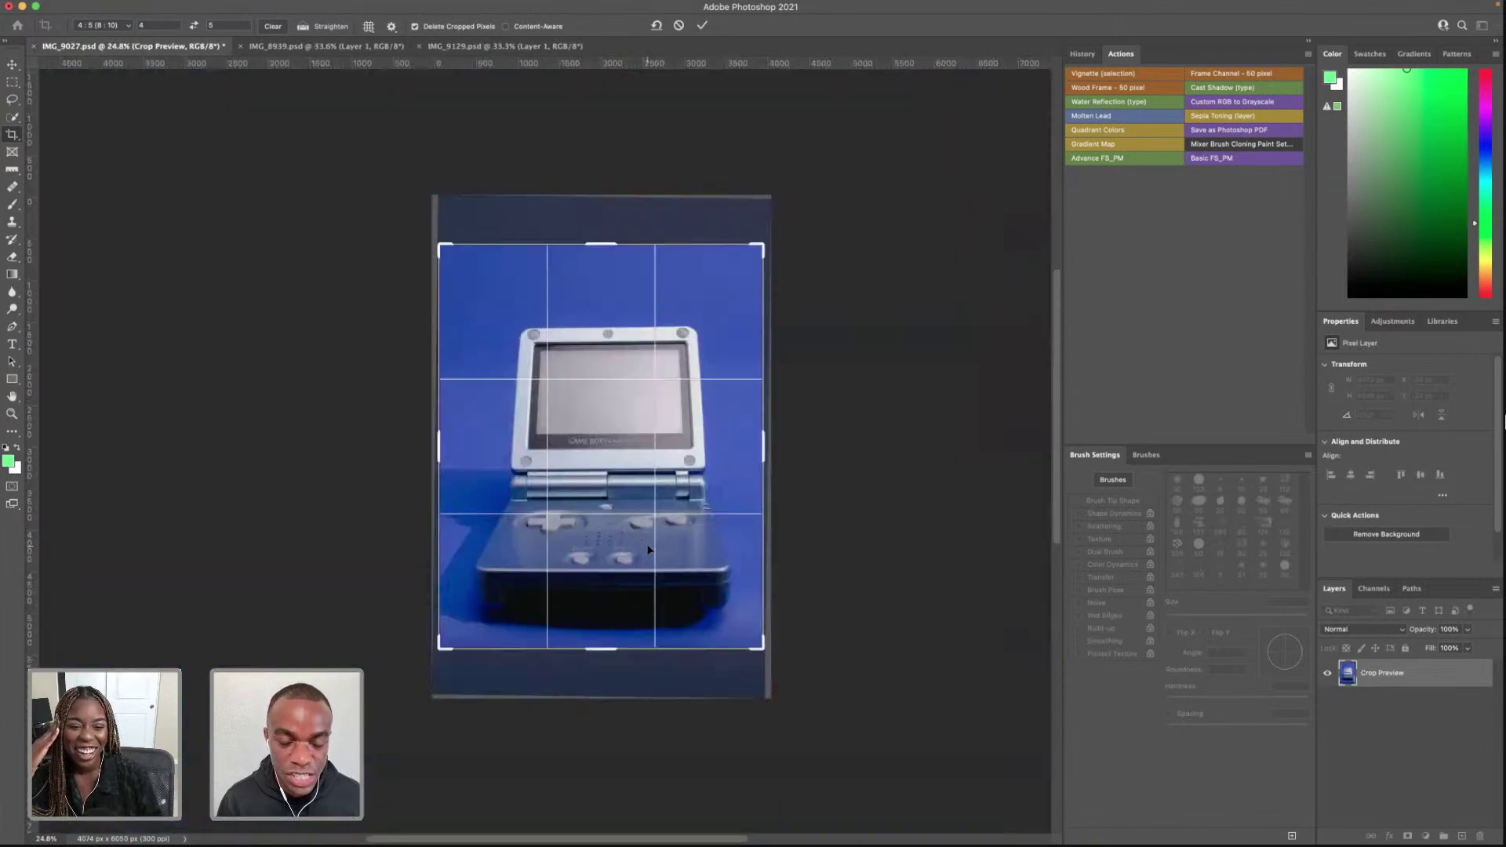
Step: Fine-tune the crop's rotation against the lid's upper edge and apply the 4:5 crop
drag(765, 232, 759, 238)
scroll(610, 336, up, 5)
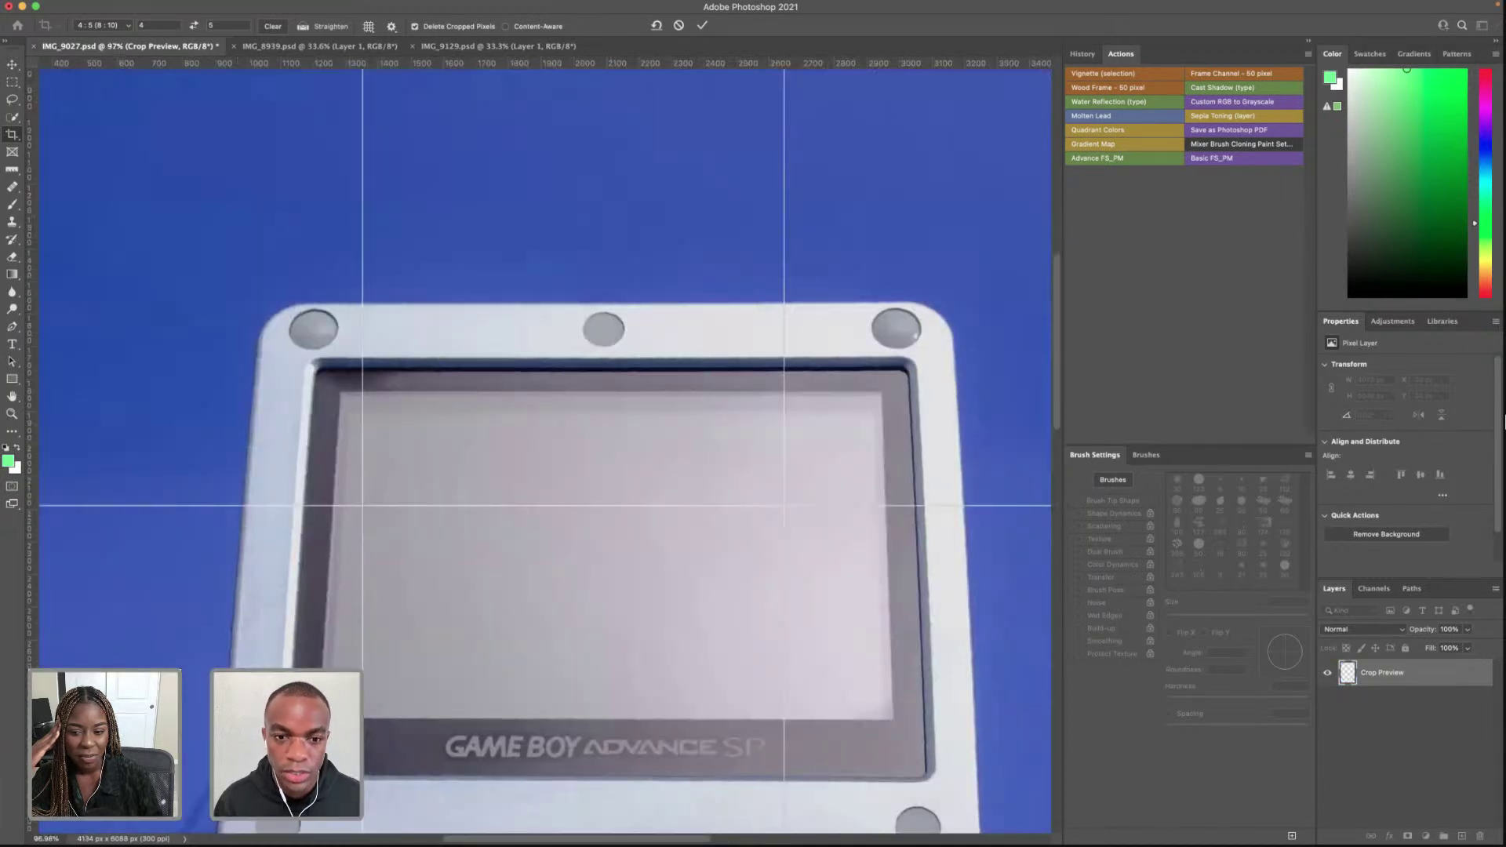
key(Return)
Step: Measure along the upper edge of the Game Boy's lid with the Ruler tool, drawing a line about 1767 px long
click(12, 171)
right_click(12, 171)
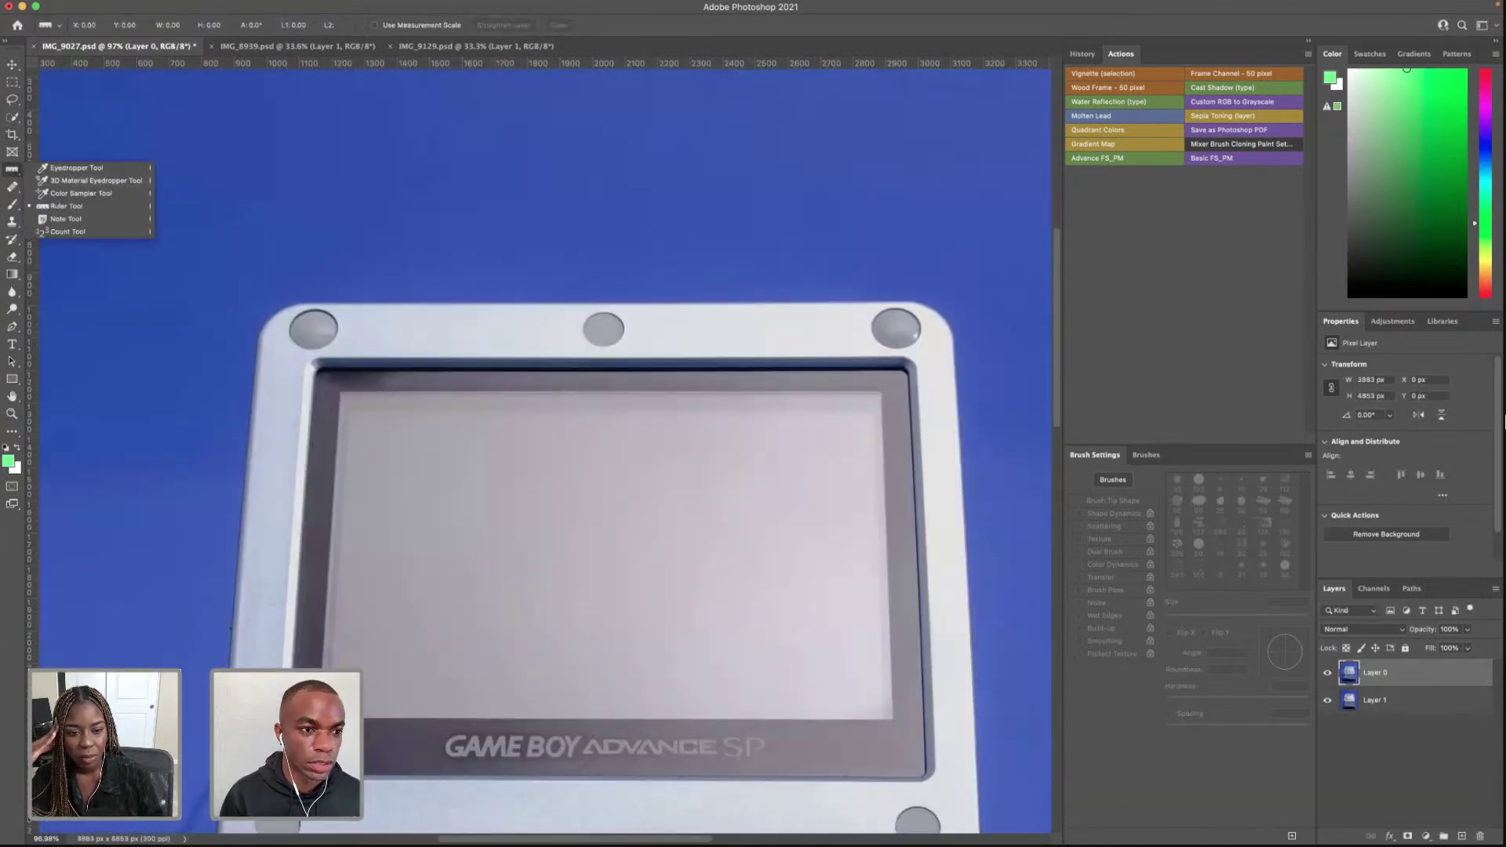
scroll(303, 292, up, 10)
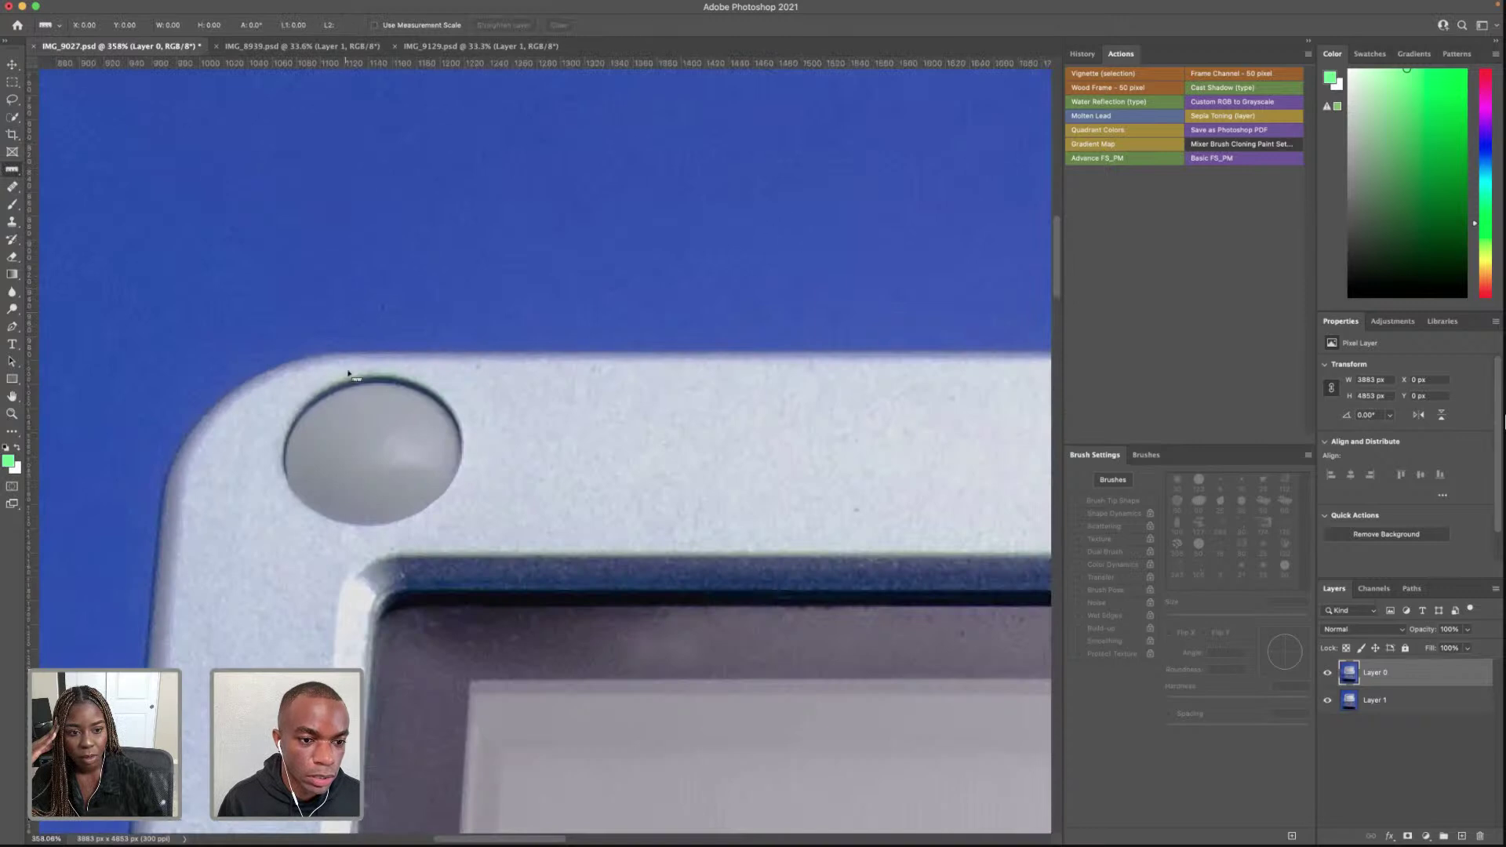
scroll(343, 355, down, 8)
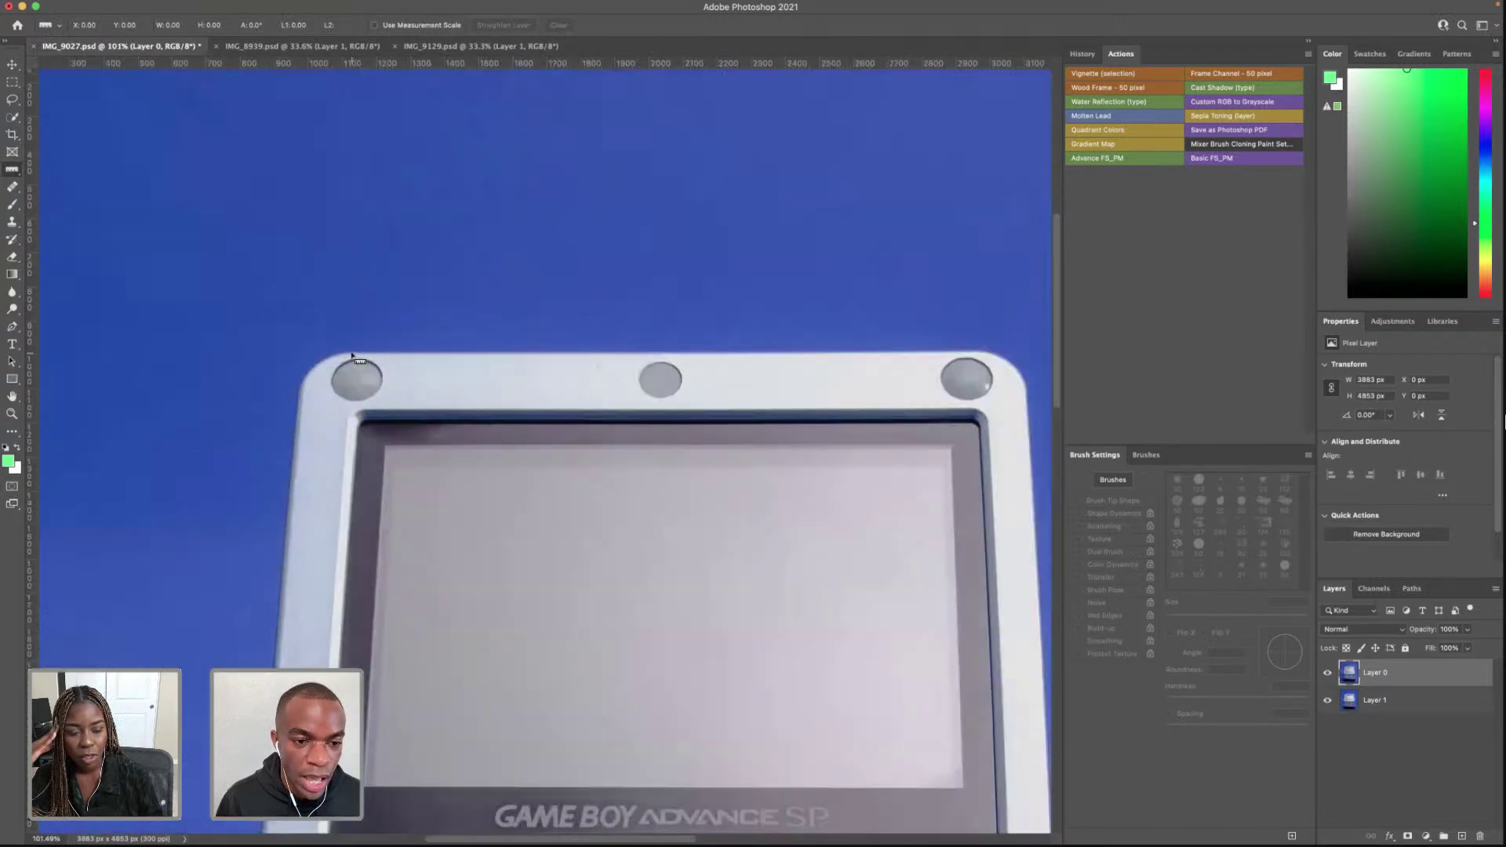
drag(357, 353, 958, 351)
Step: Fine-tune both ends of the ruler line against the upper edge of the Game Boy's lid
scroll(959, 351, up, 15)
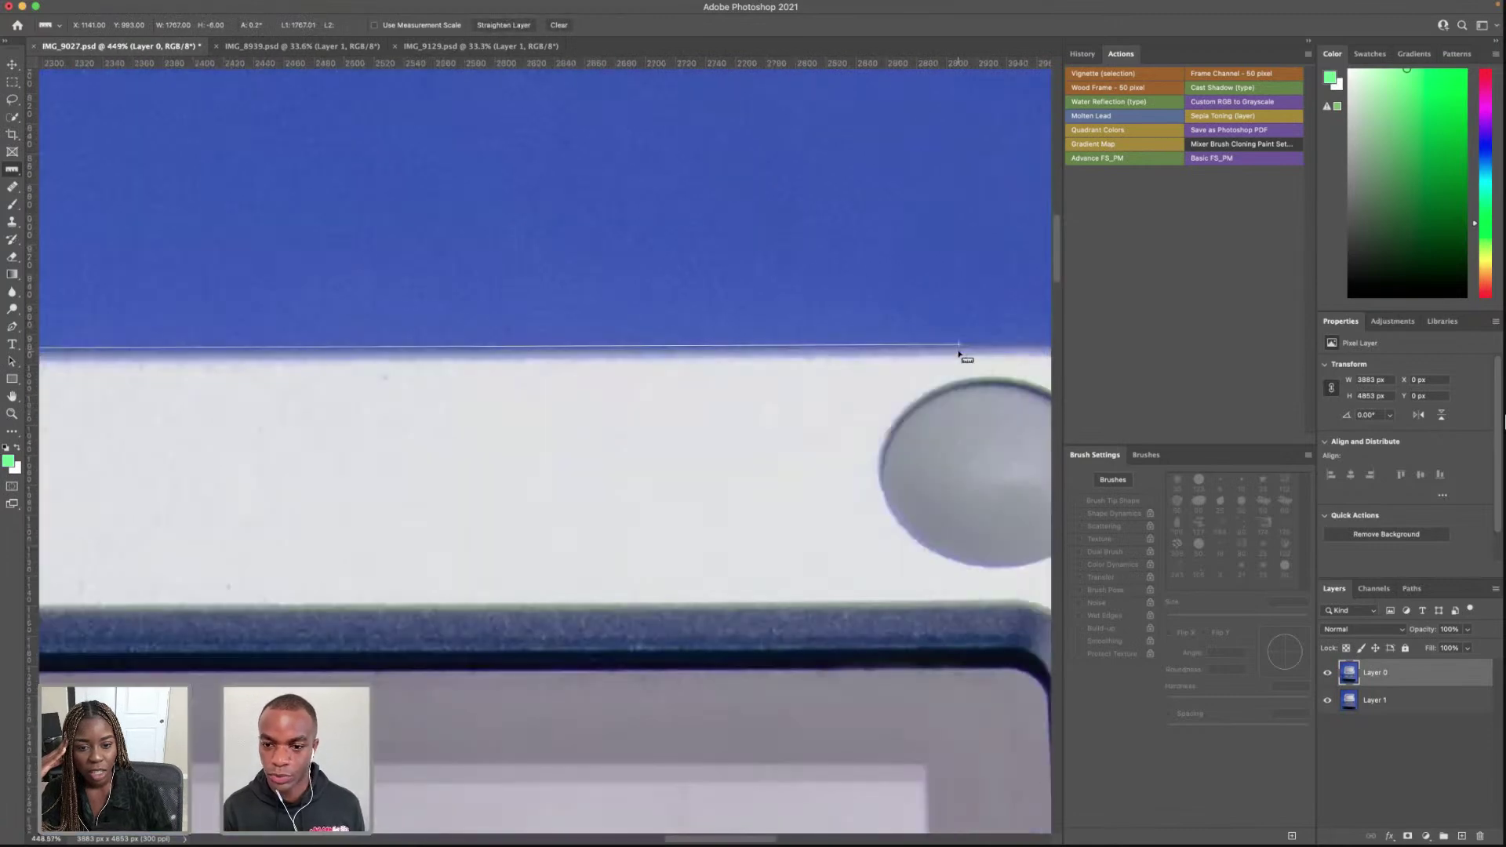
scroll(524, 365, left, 20)
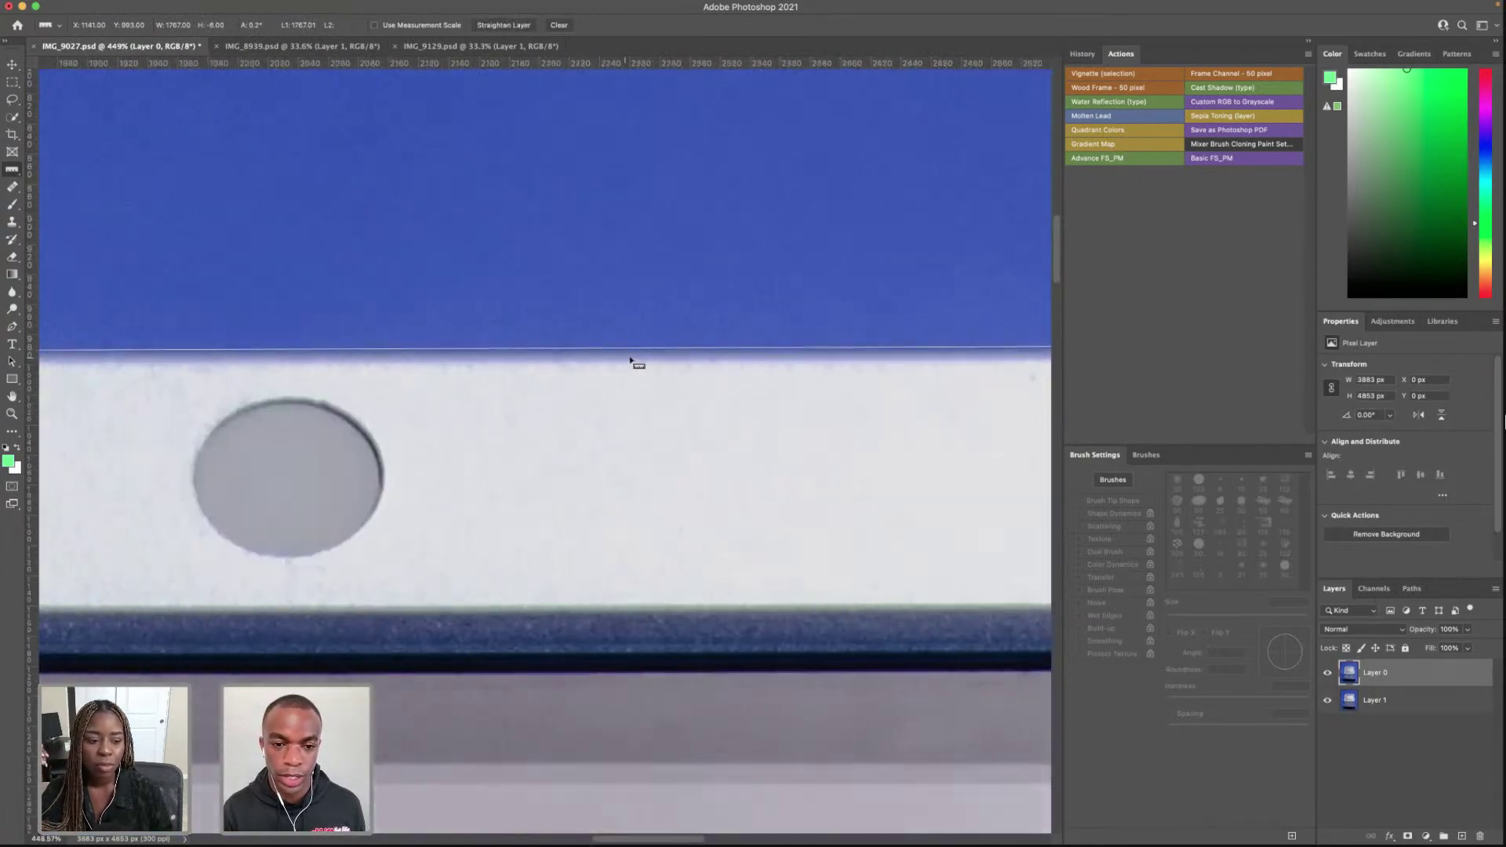
scroll(792, 361, right, 20)
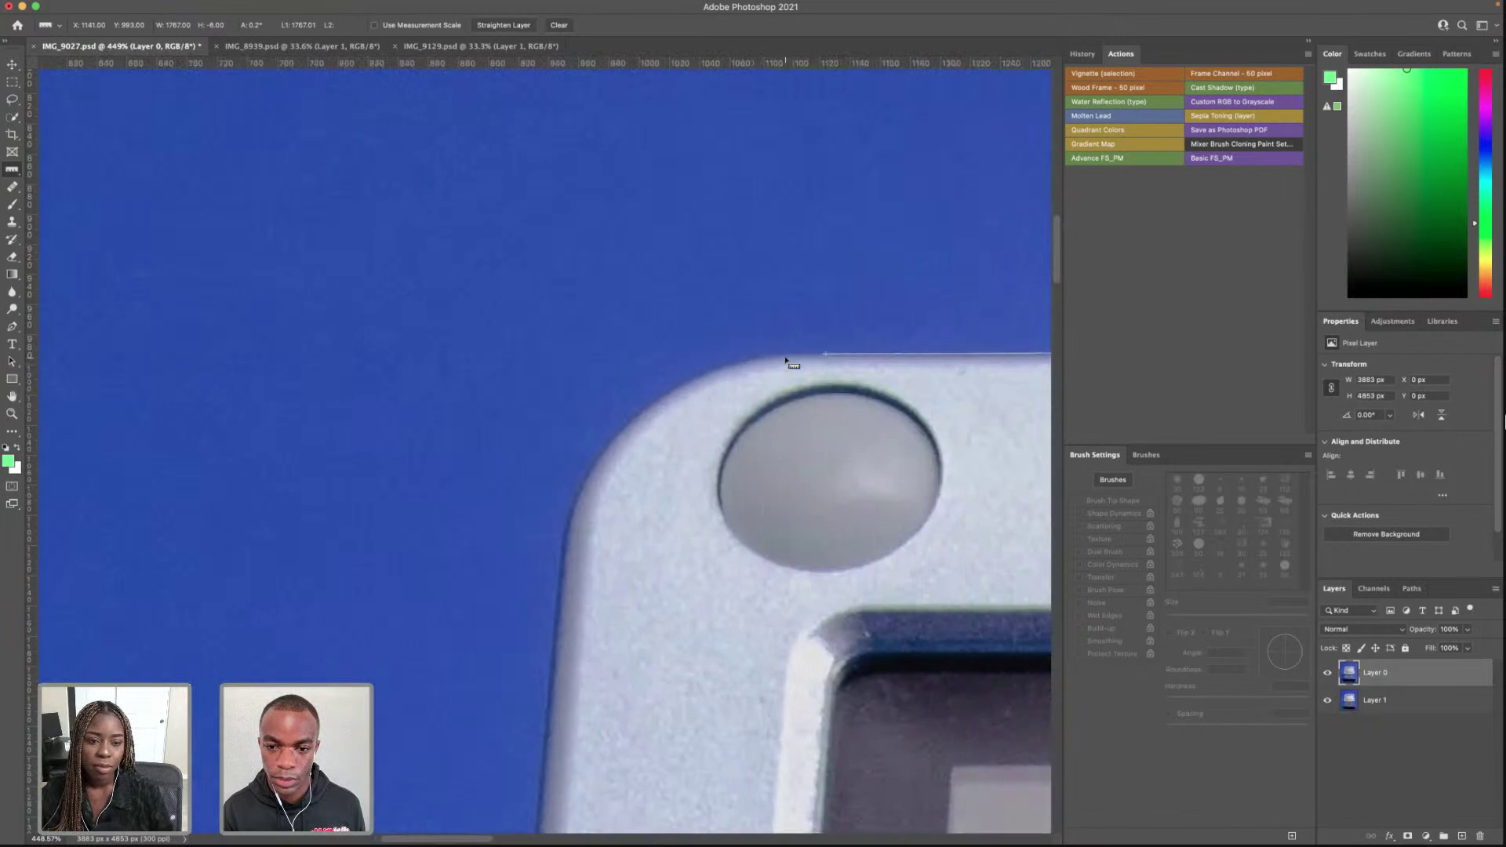
drag(320, 356, 323, 354)
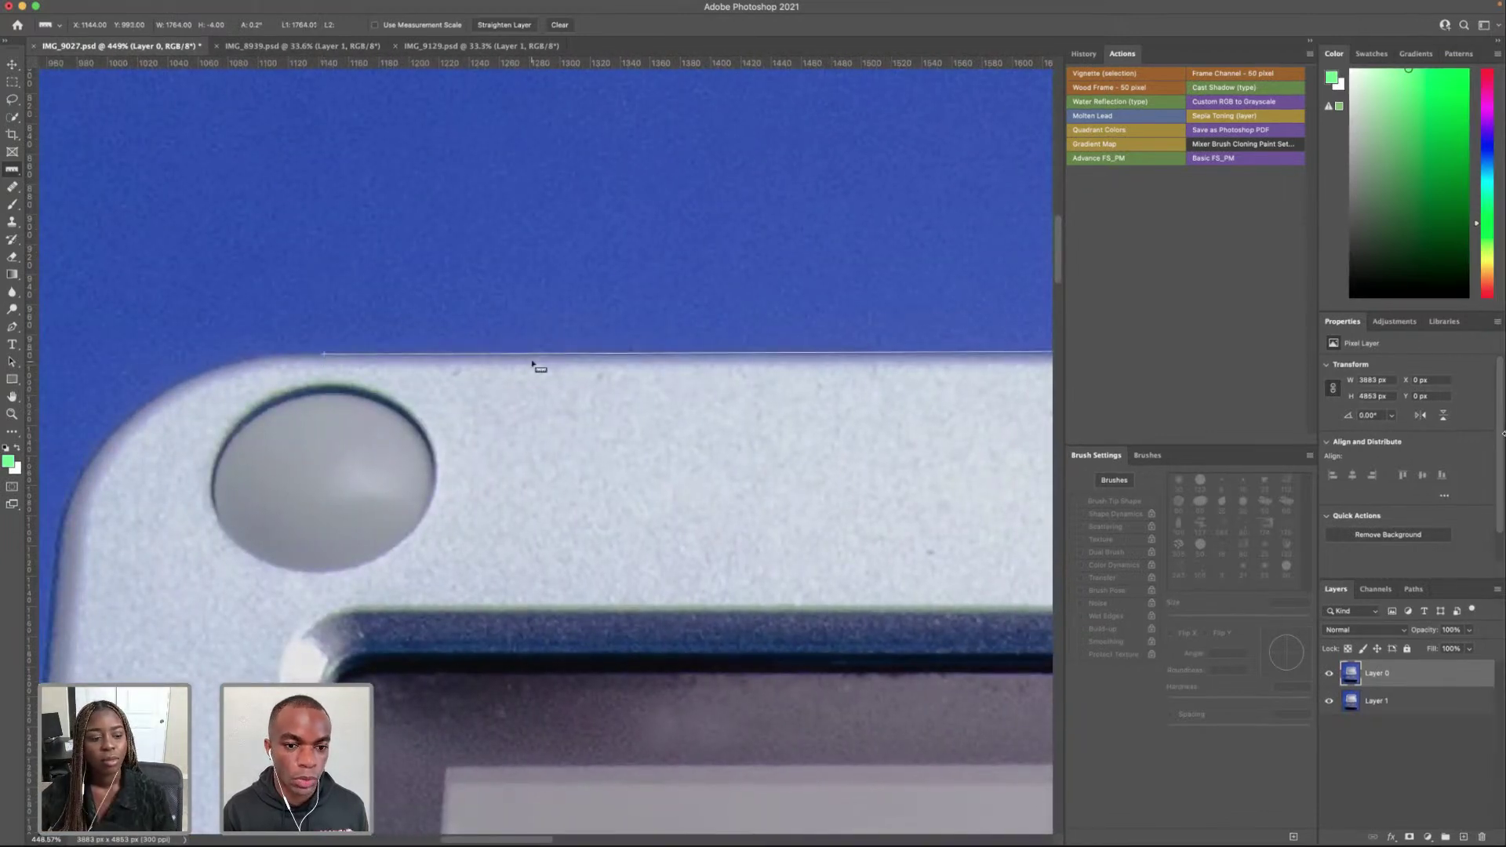
scroll(532, 365, down, 10)
scroll(757, 369, up, 1)
drag(757, 369, 757, 368)
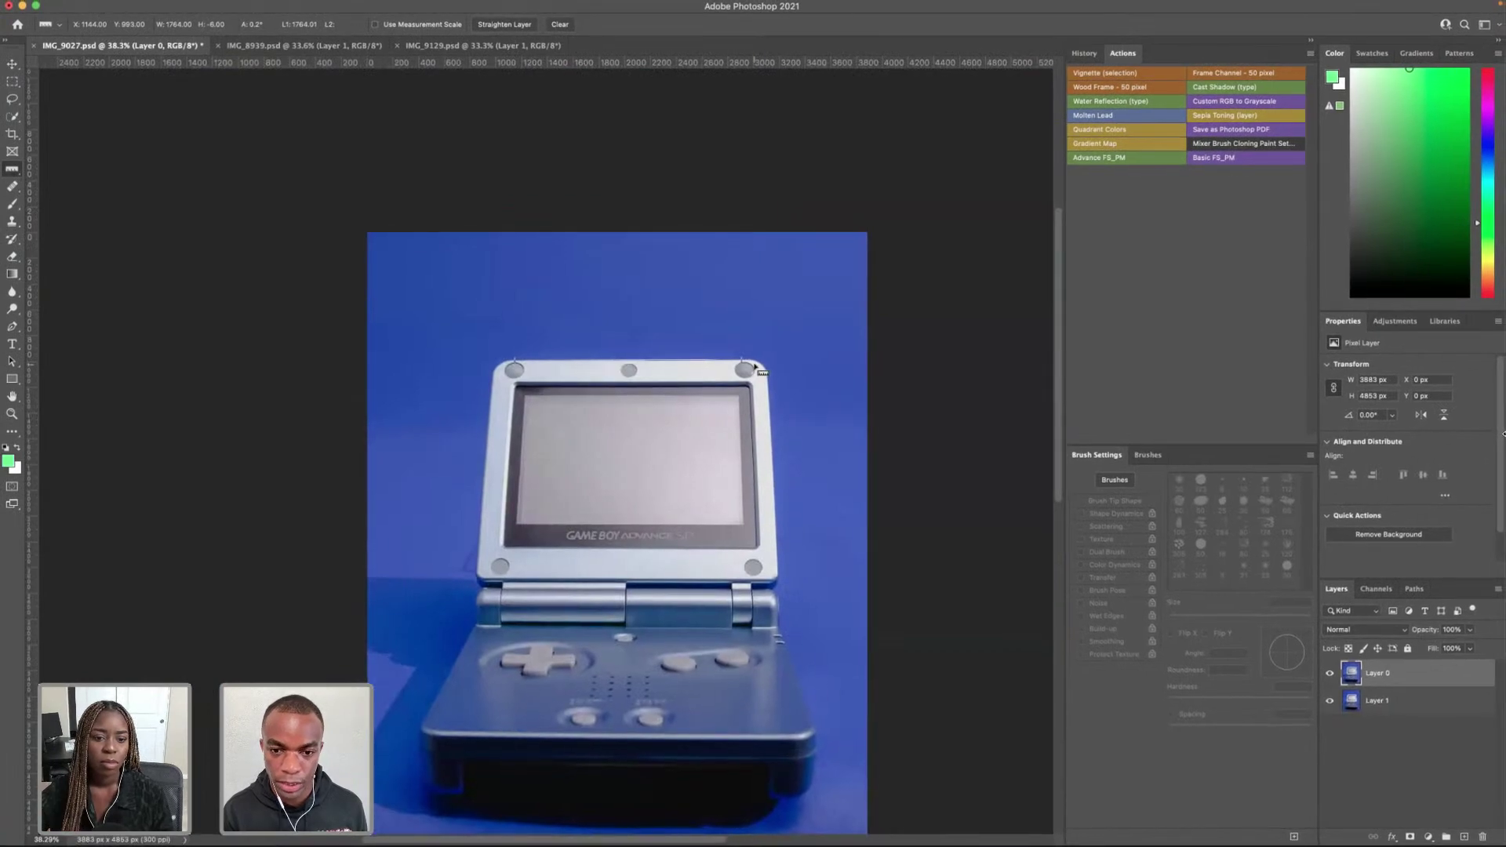
scroll(757, 369, up, 8)
scroll(649, 322, up, 9)
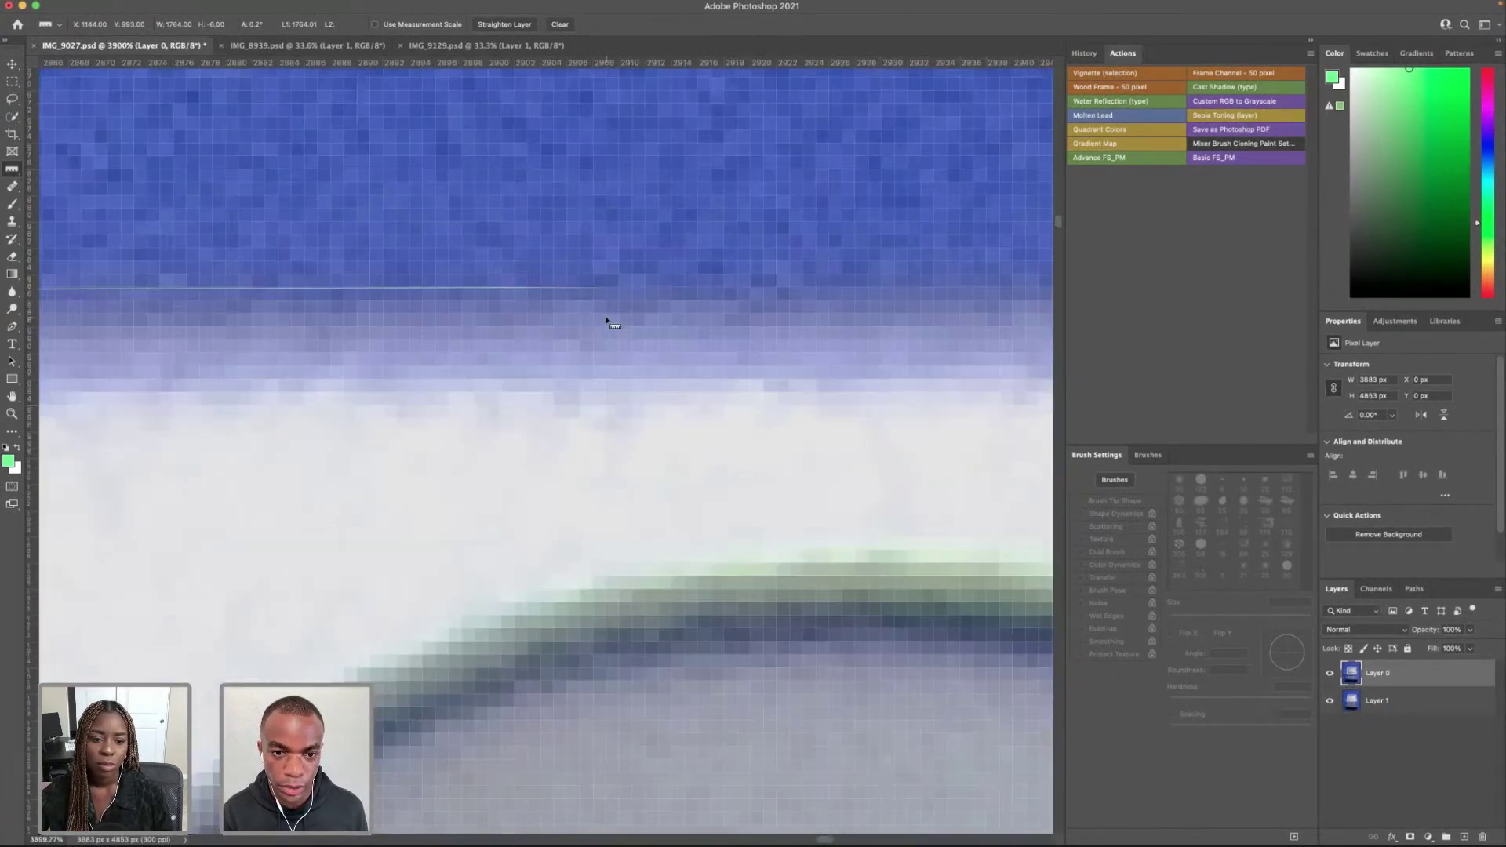
scroll(607, 319, down, 15)
scroll(416, 325, up, 3)
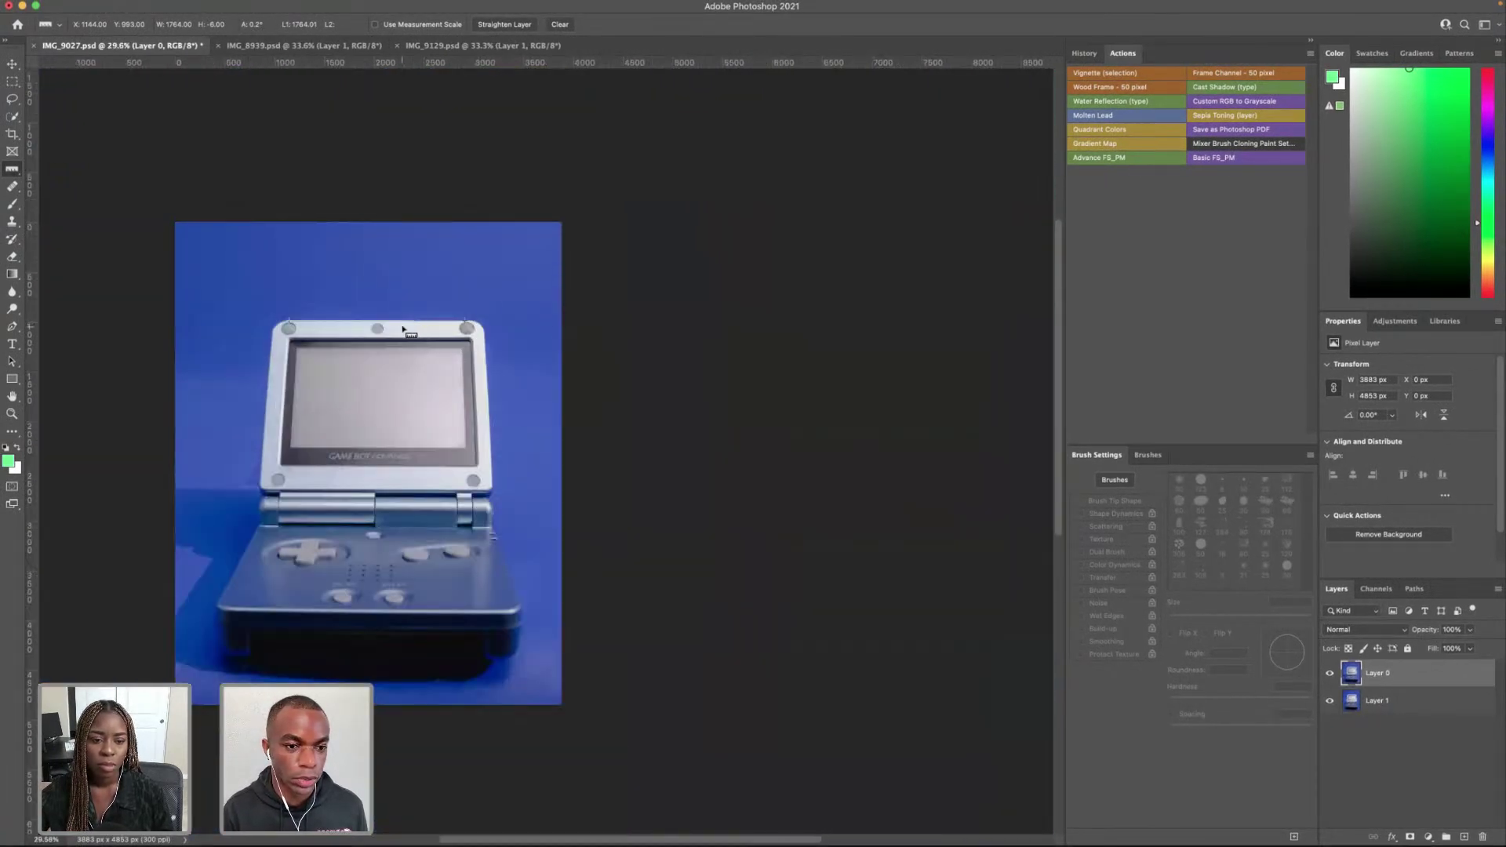
scroll(416, 326, left, 4)
Step: Rotate the canvas 0.19° clockwise to match the ruler line
click(131, 5)
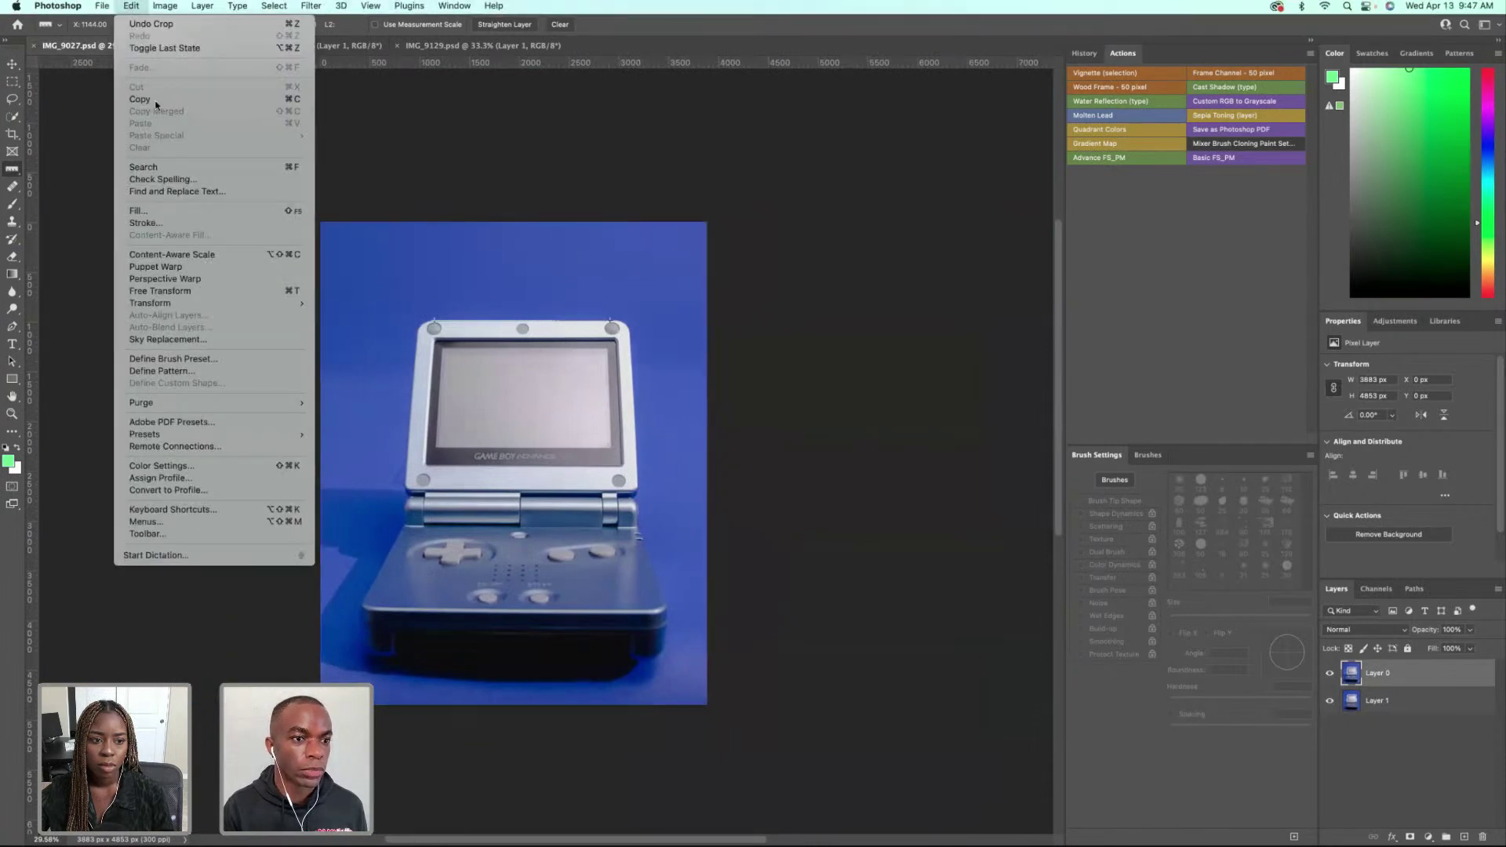
mouse_move(165, 6)
mouse_move(212, 131)
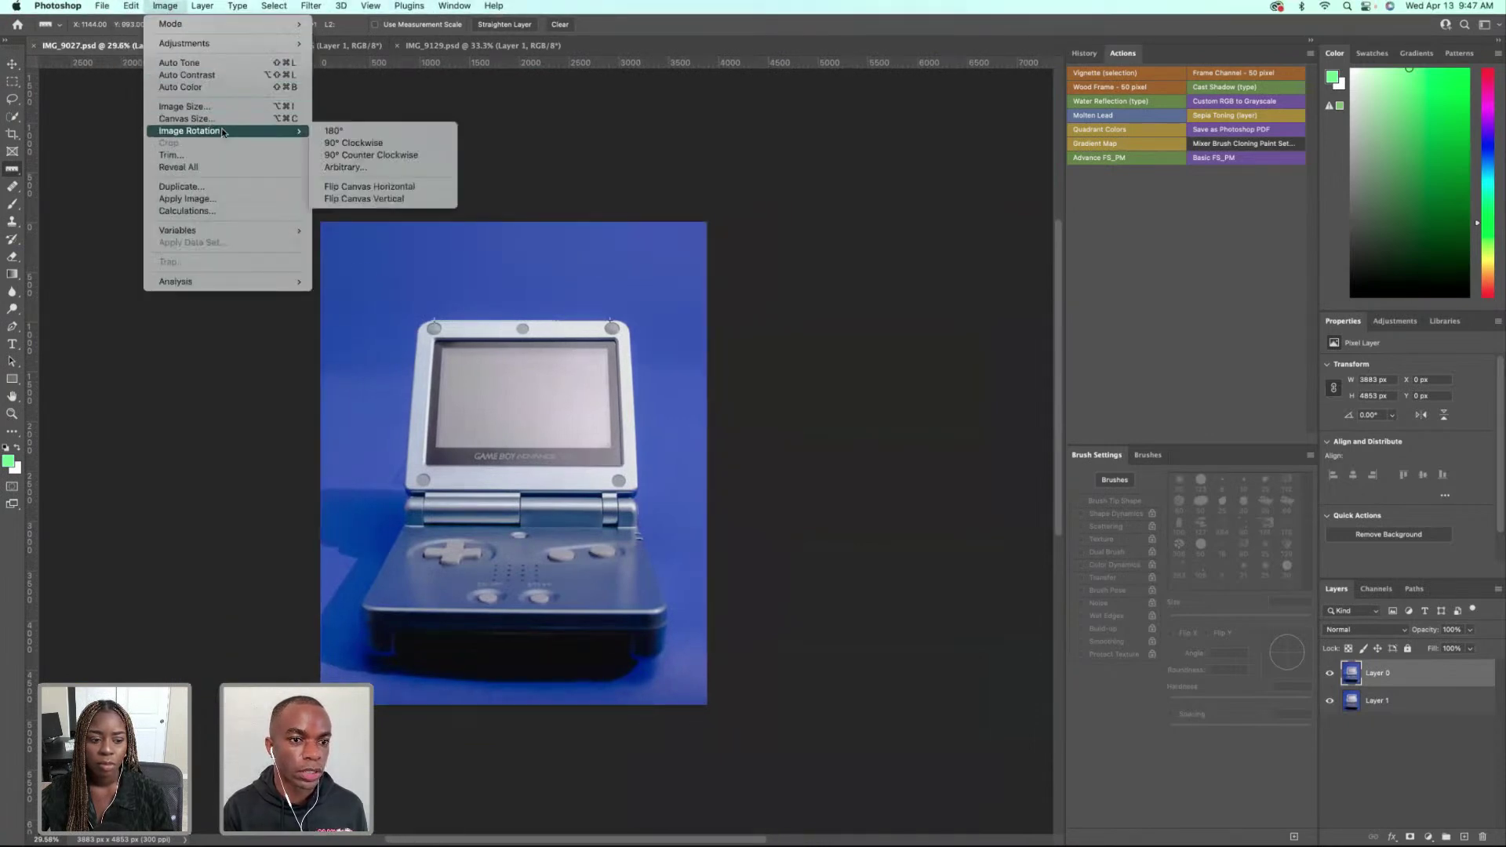
click(403, 167)
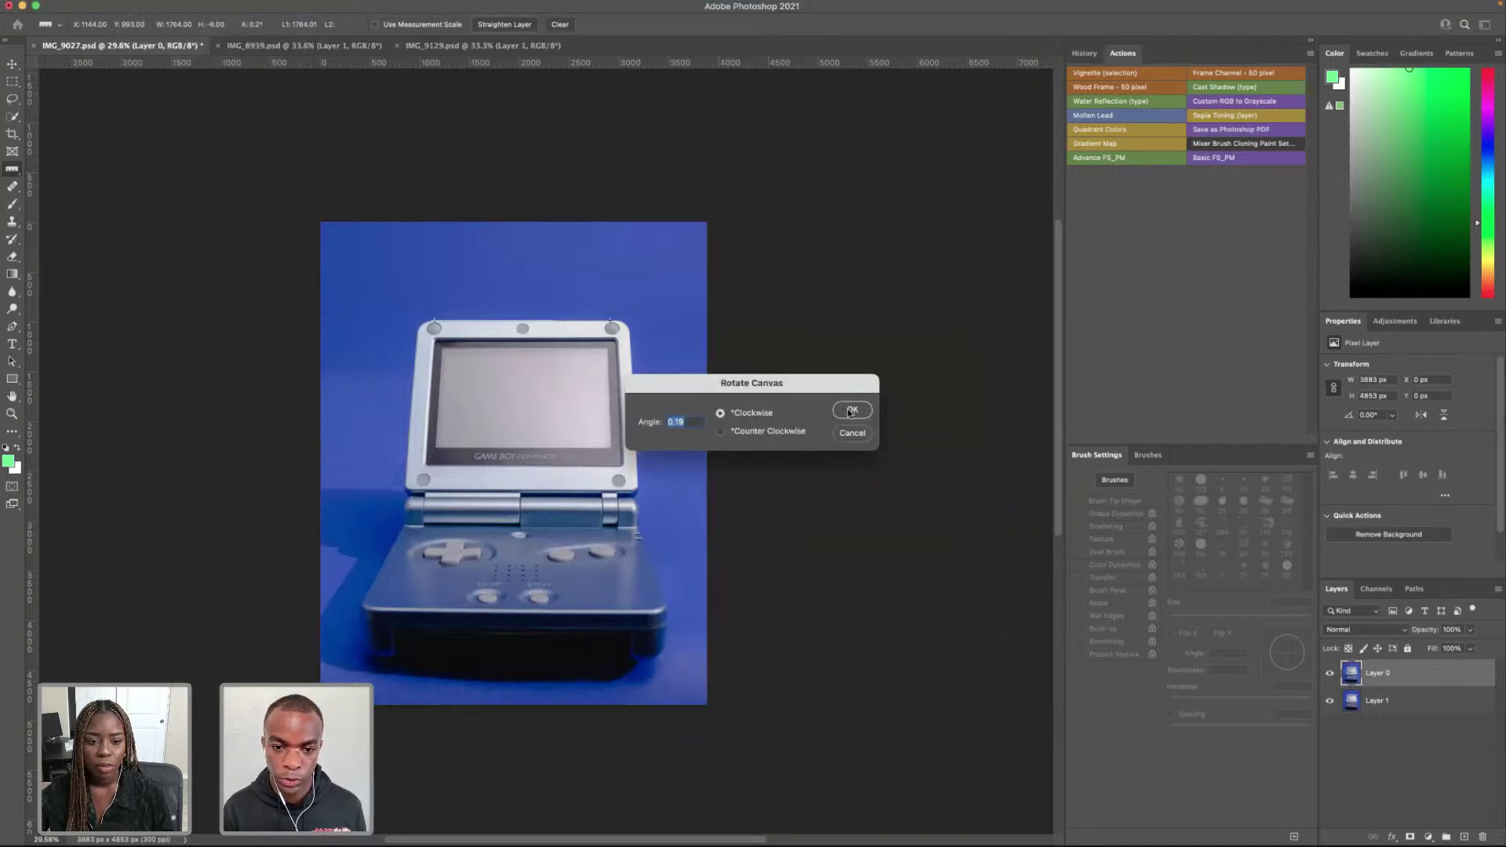
click(851, 410)
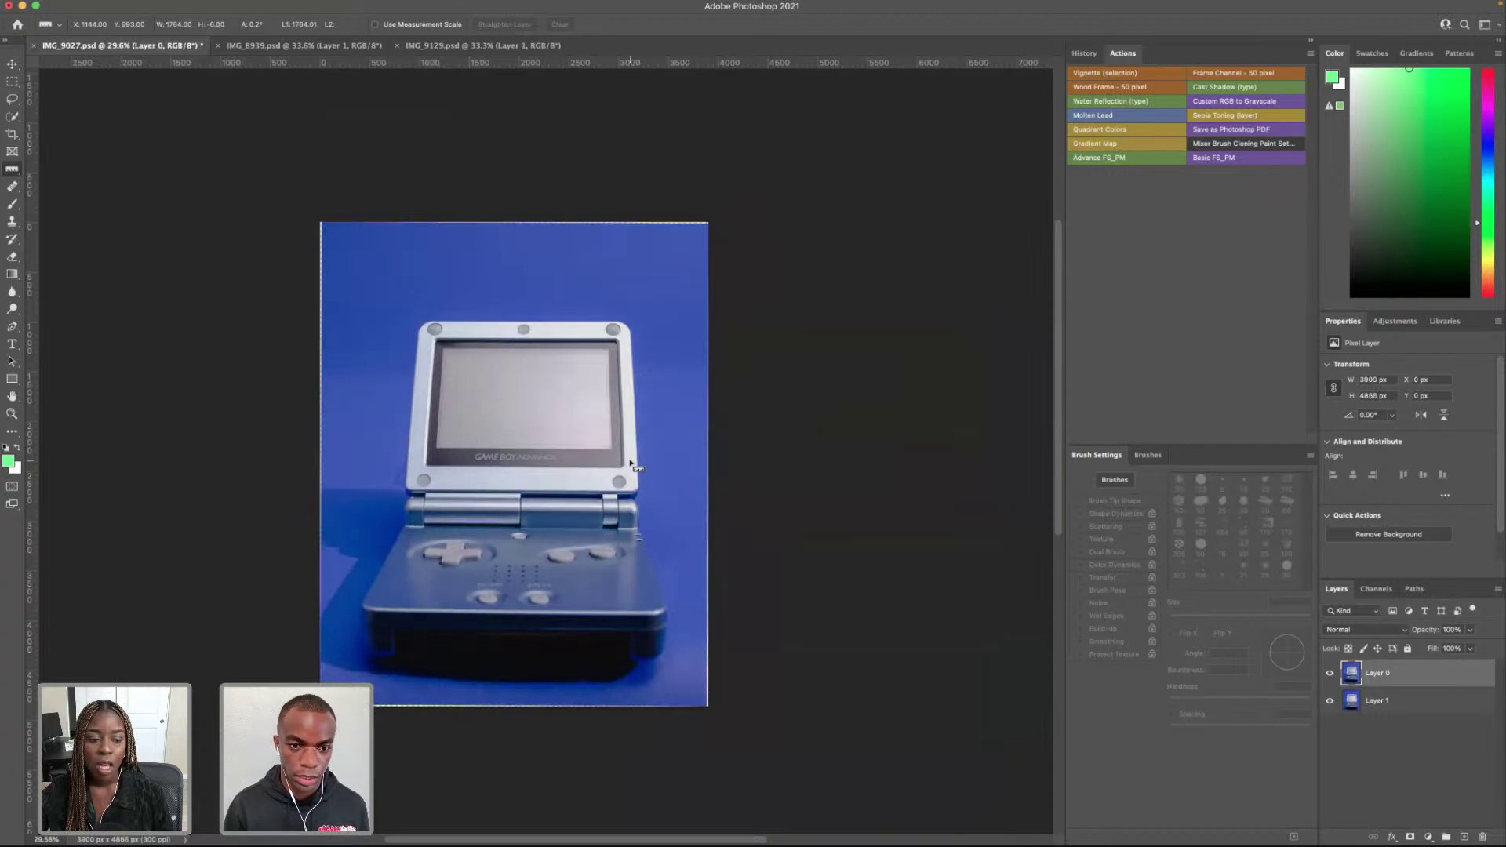
Step: Set up a 4:5 crop and pull its upper-right corner inside the transparent margin around the photo
click(12, 133)
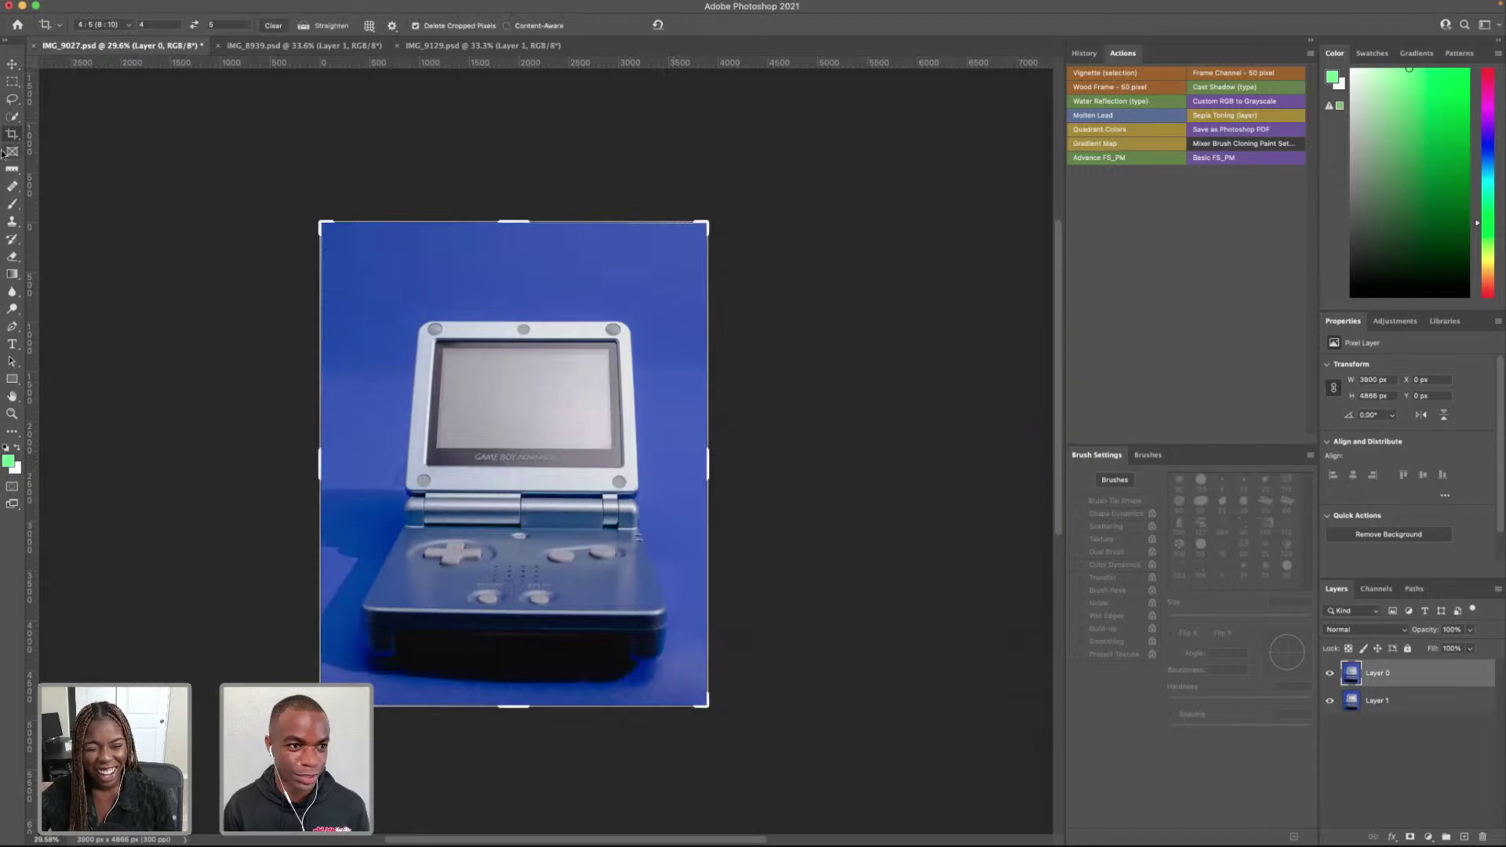
click(760, 217)
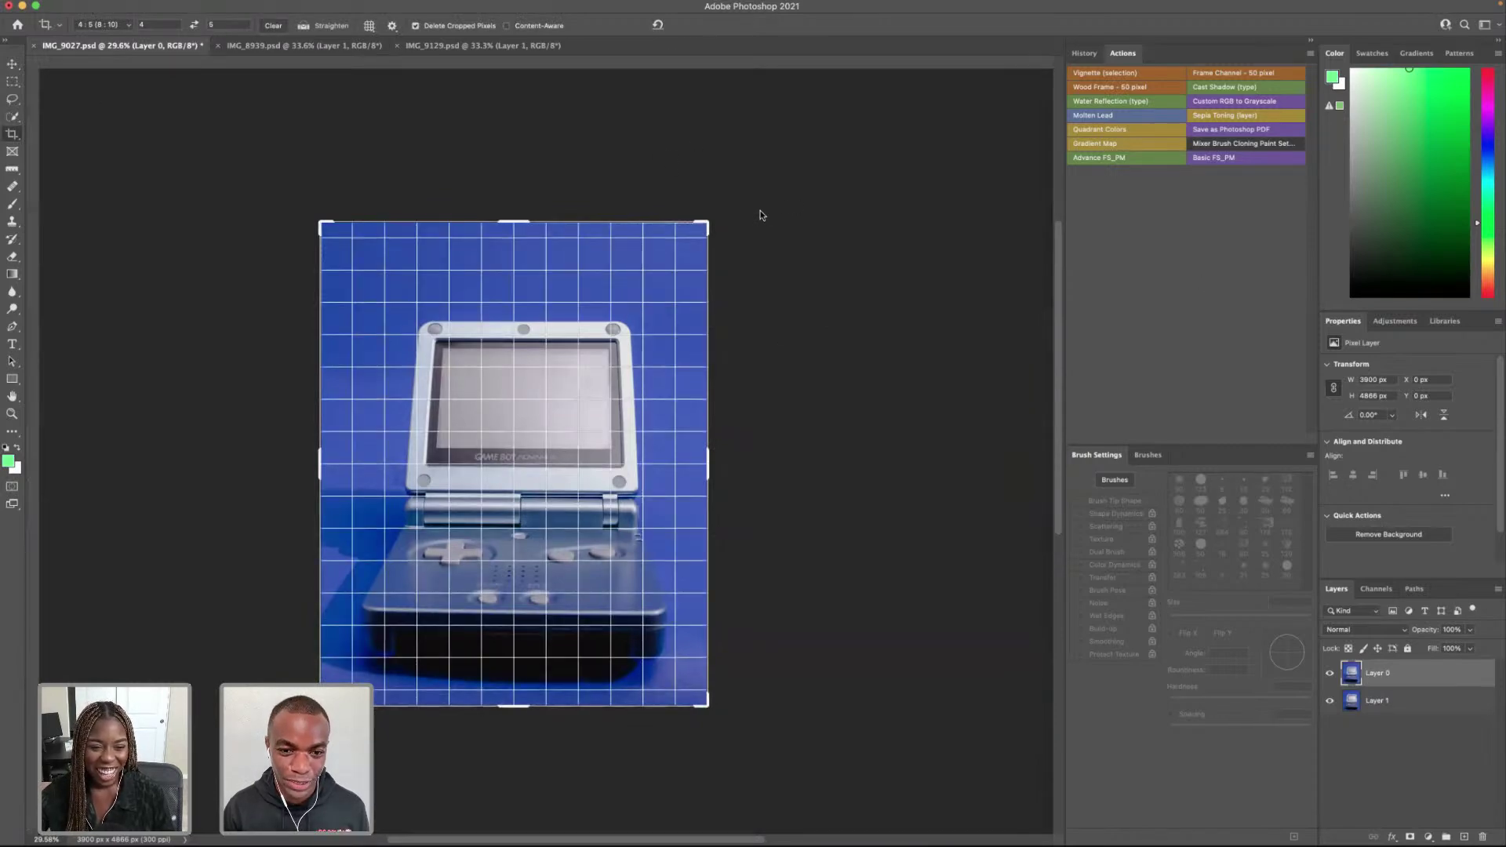
scroll(760, 215, up, 10)
scroll(803, 227, right, 15)
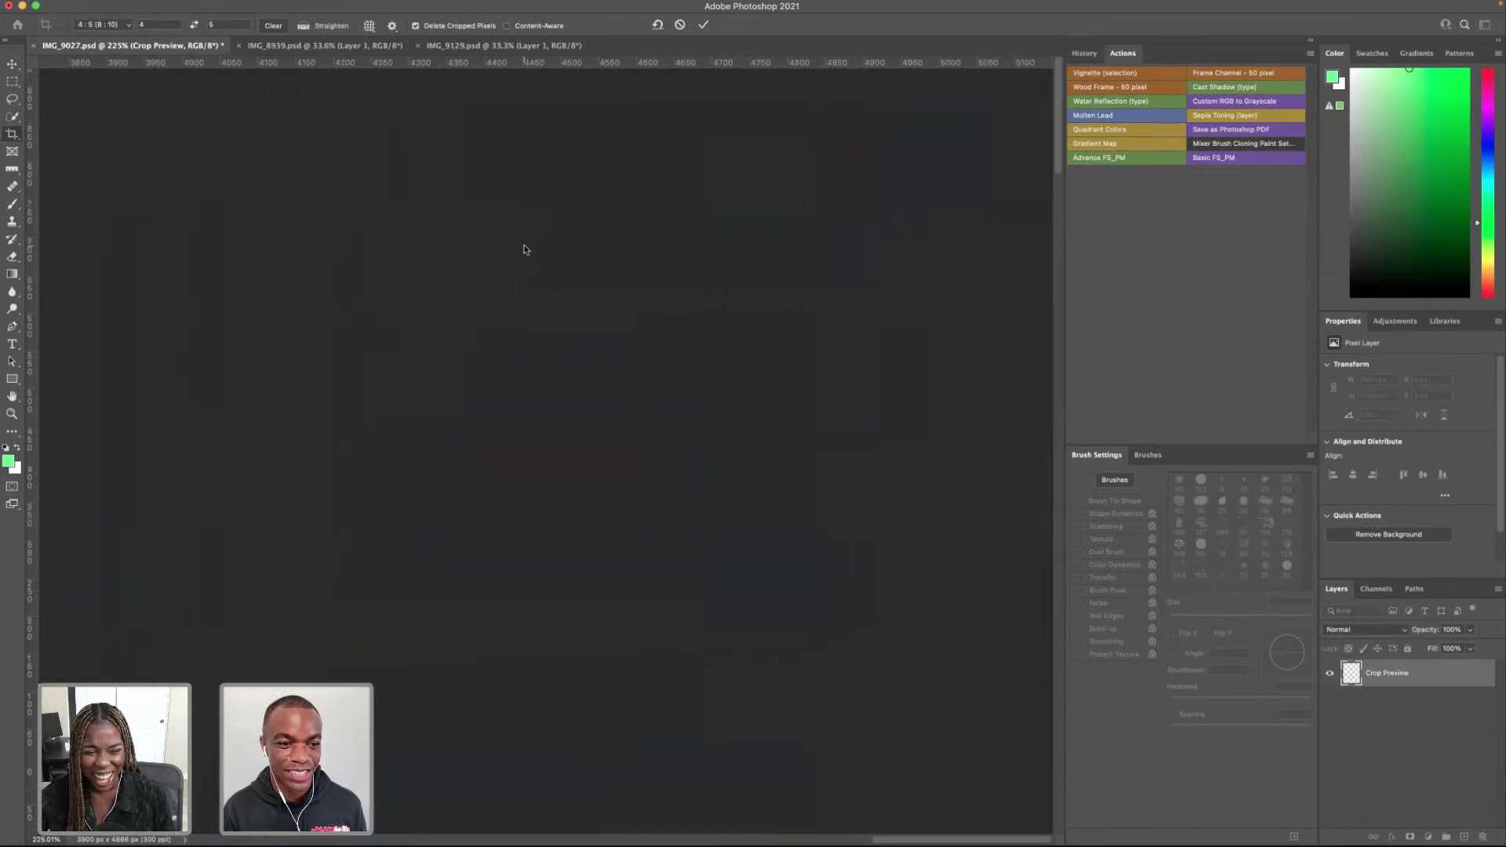
scroll(524, 250, left, 4)
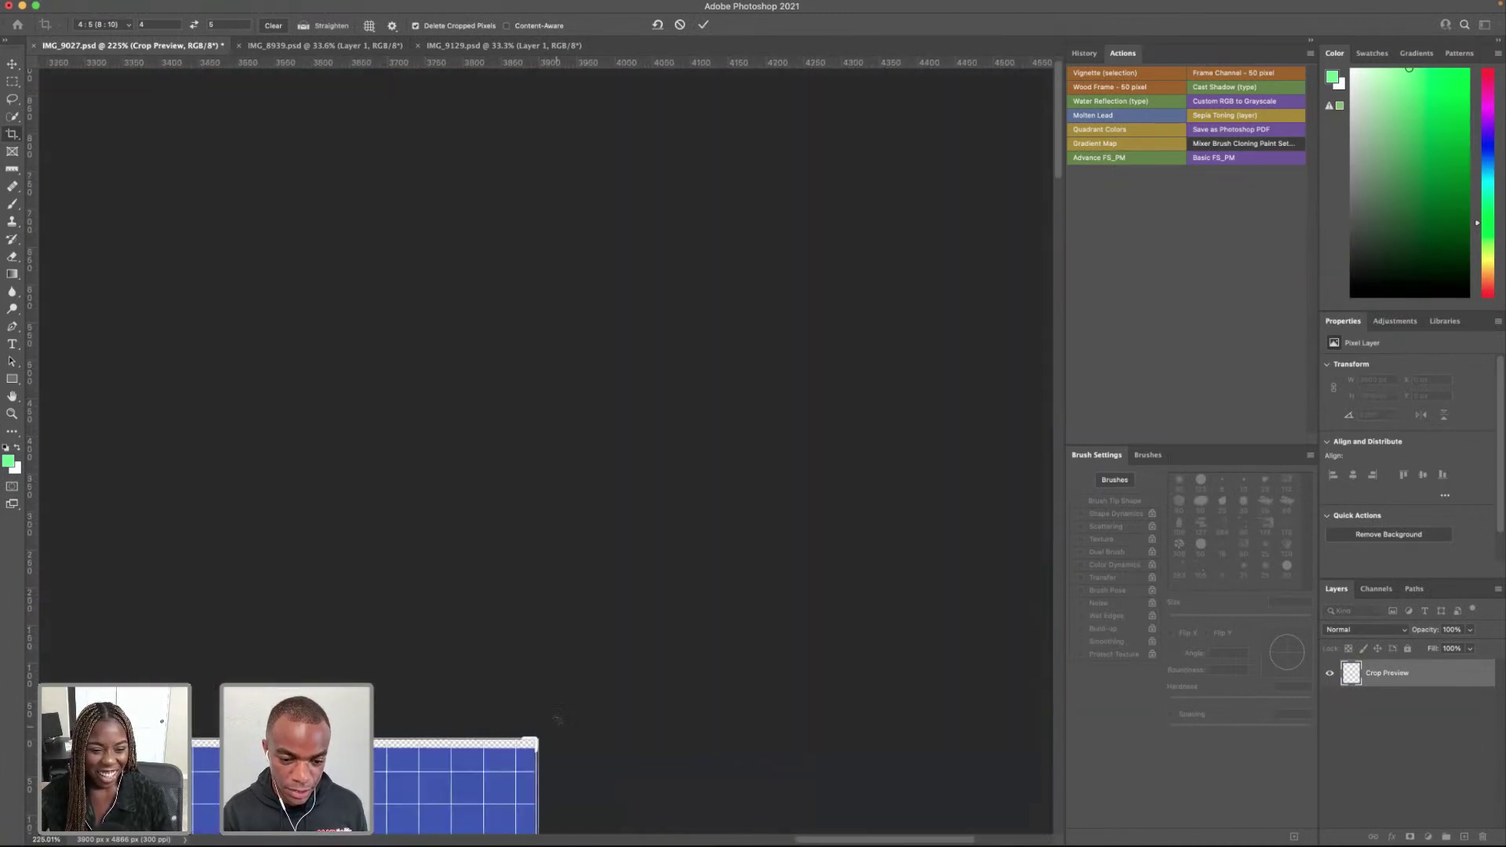
scroll(596, 628, down, 5)
drag(636, 487, 618, 443)
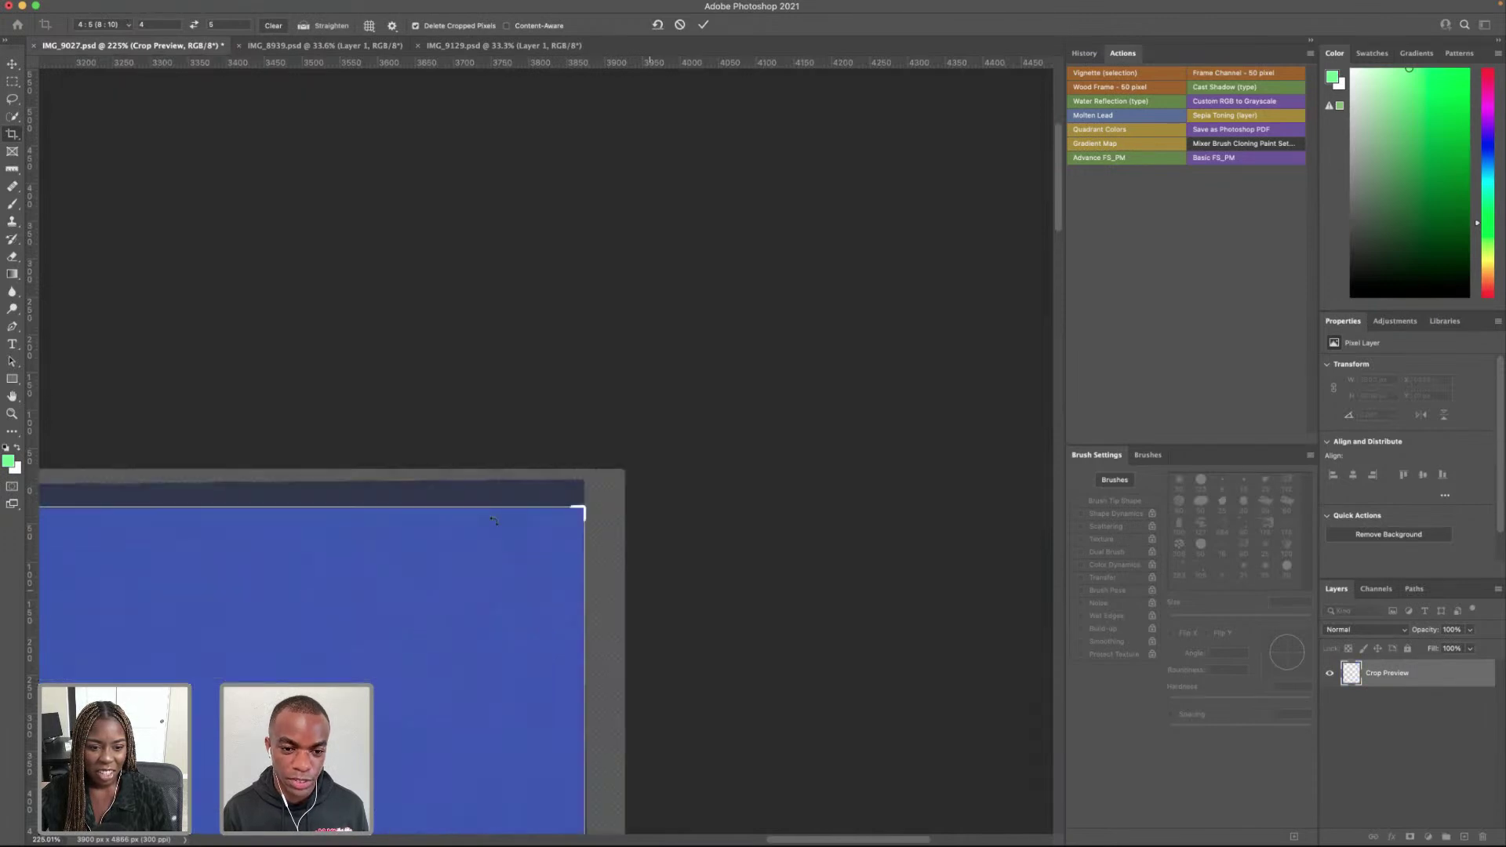
Step: Examine the edges of the pending crop for leftover transparency and check the Game Boy's overall framing
scroll(492, 519, down, 2)
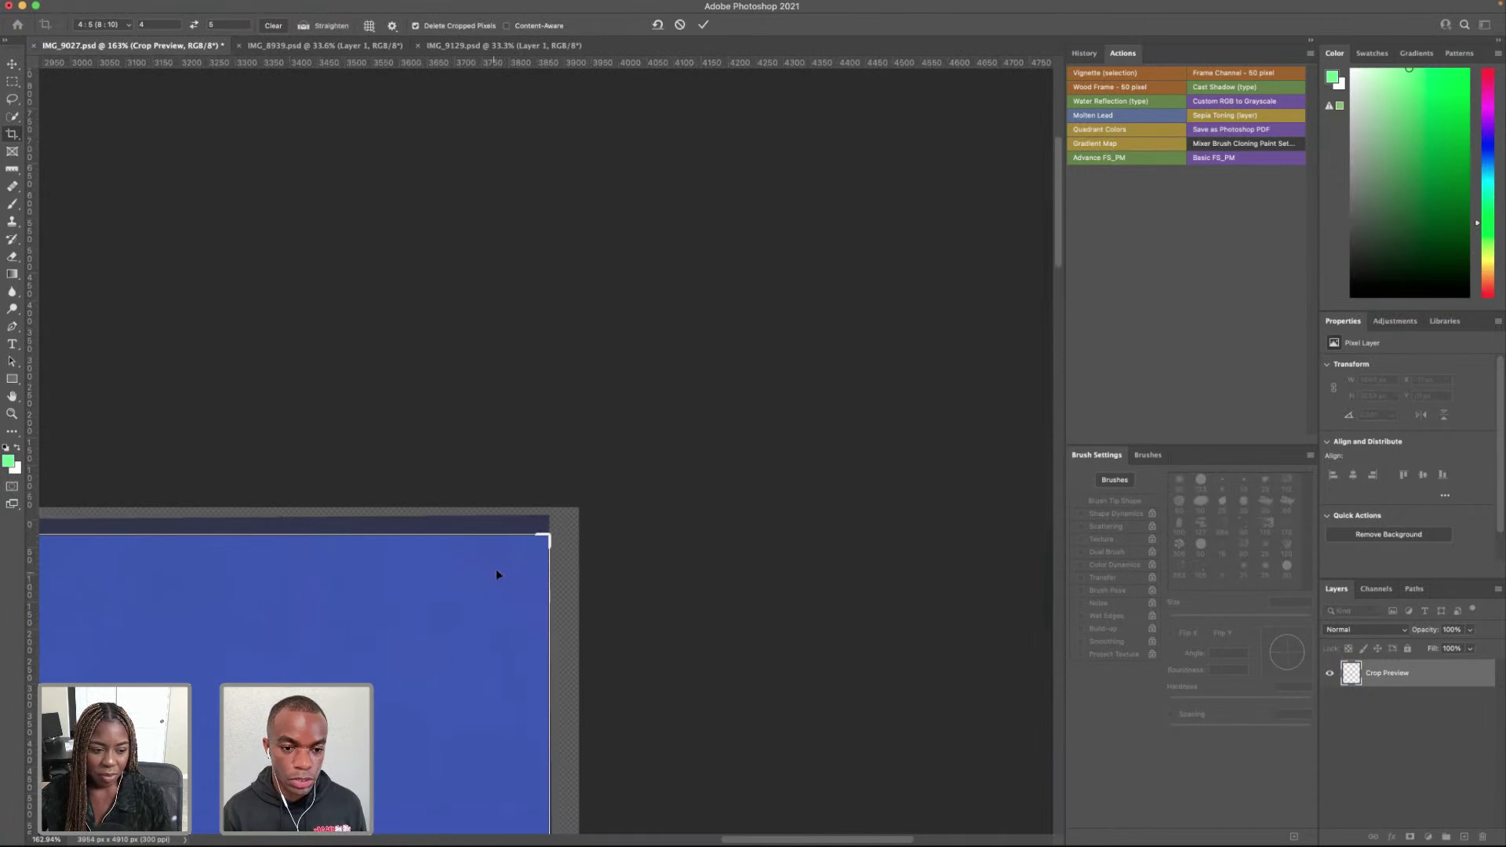
scroll(494, 571, down, 5)
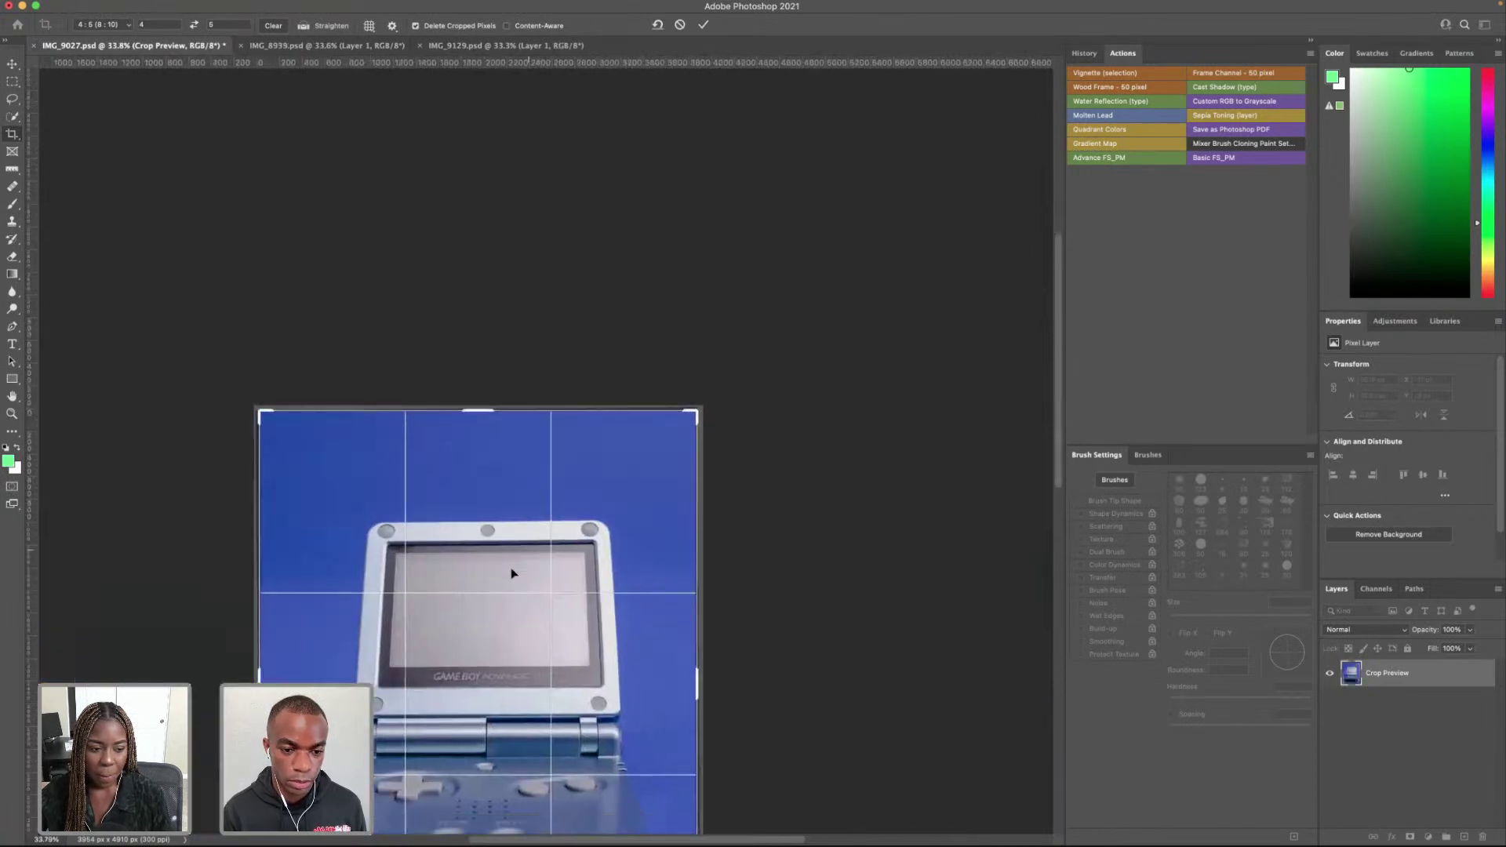
scroll(512, 574, up, 5)
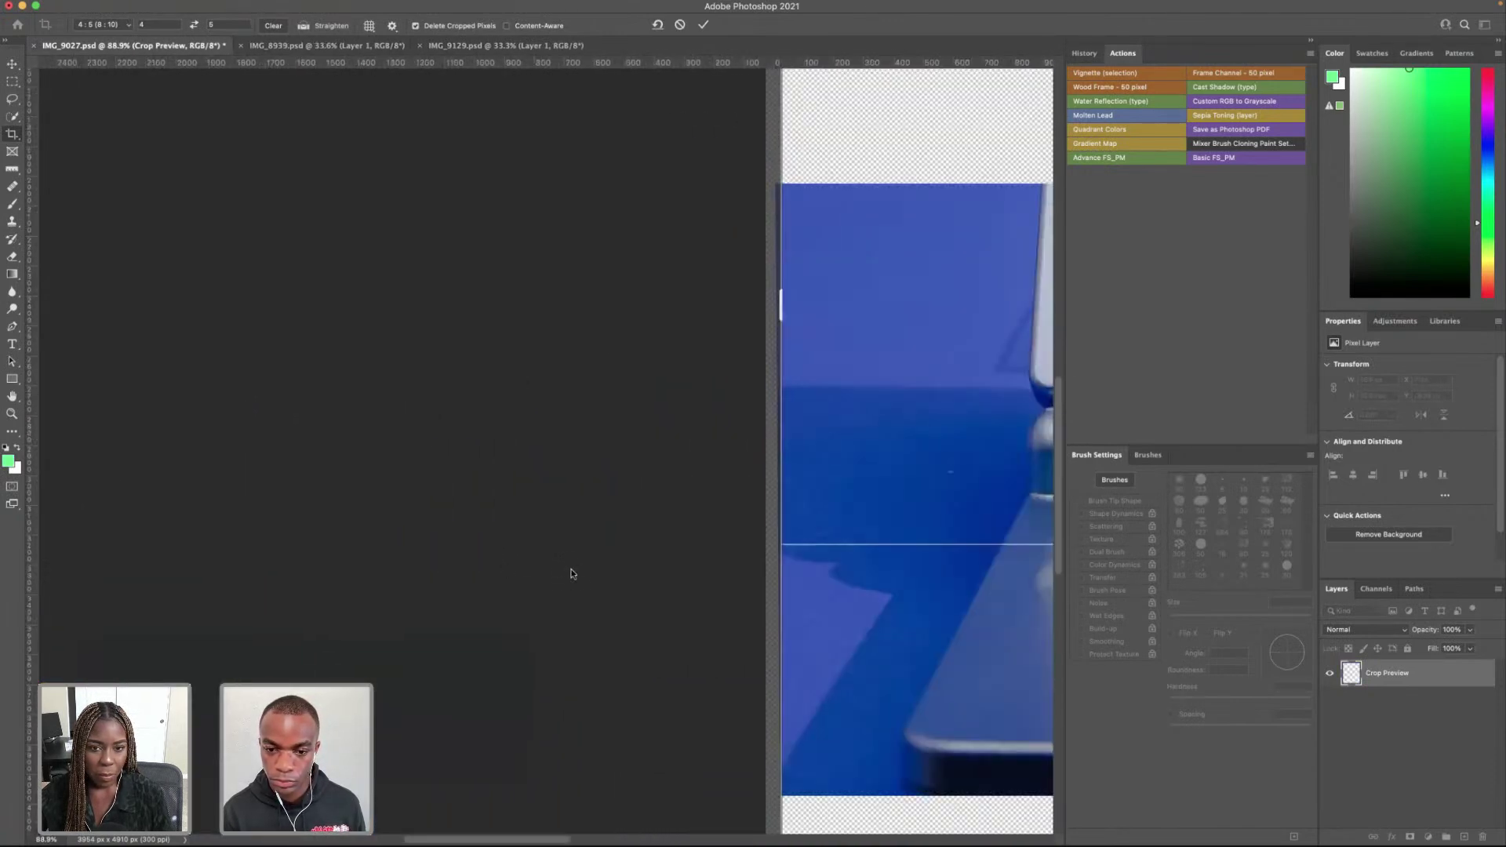
scroll(764, 567, left, 3)
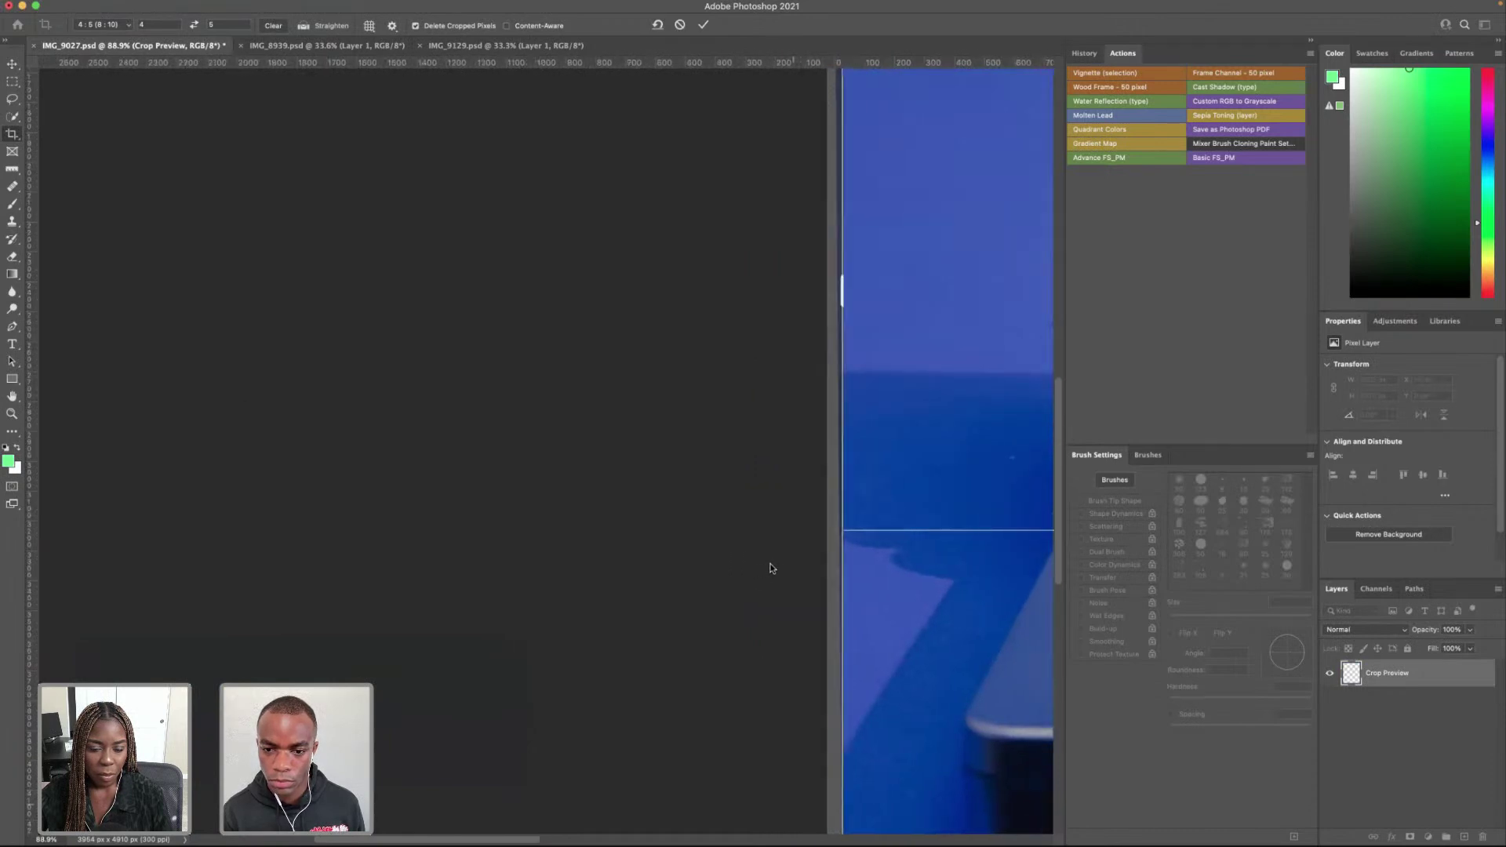
scroll(767, 567, left, 10)
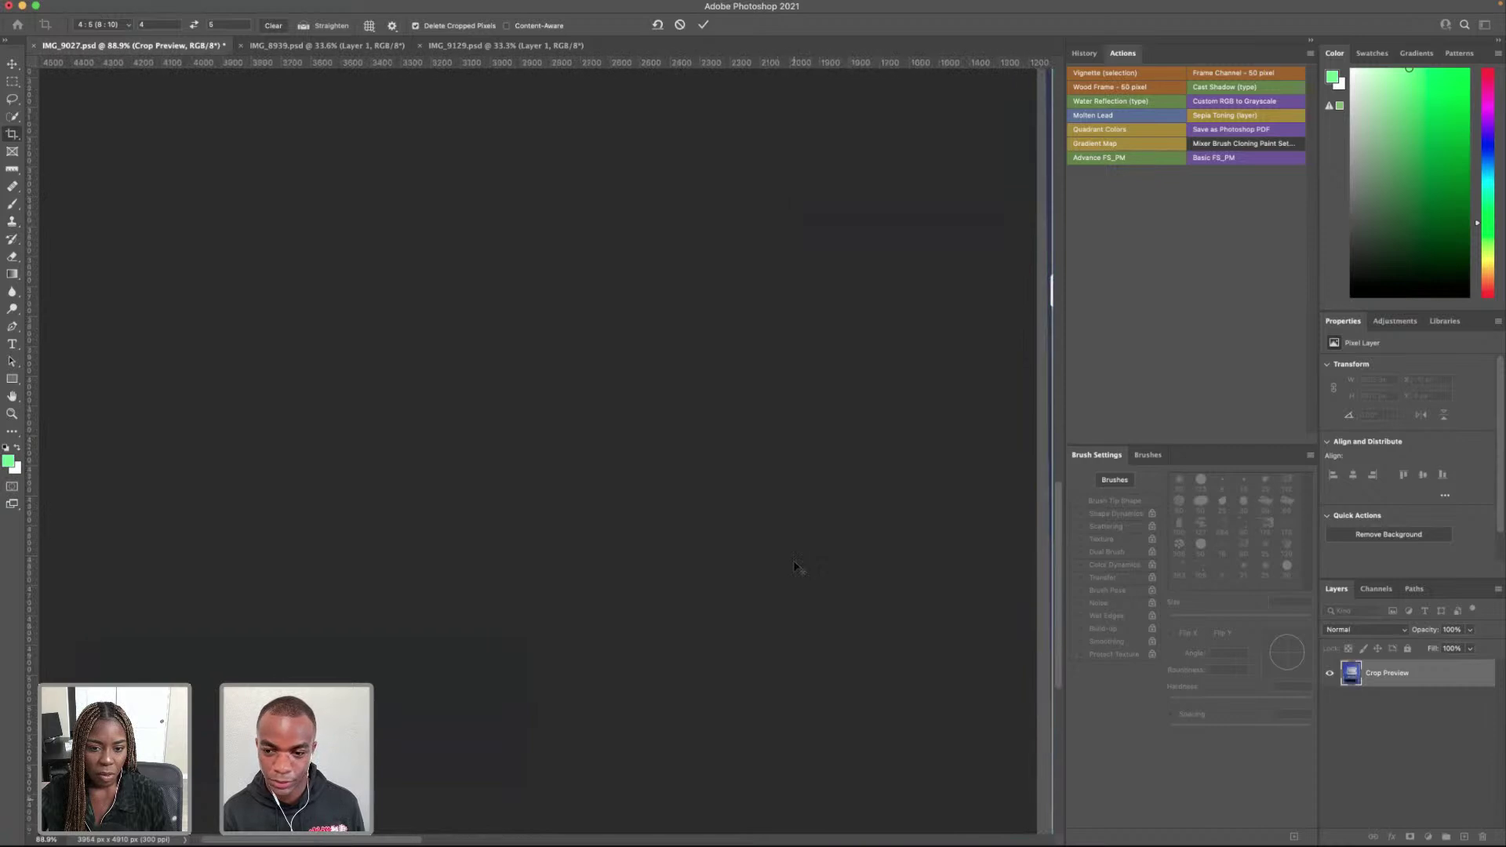
scroll(796, 565, down, 10)
scroll(796, 561, right, 10)
scroll(437, 566, down, 10)
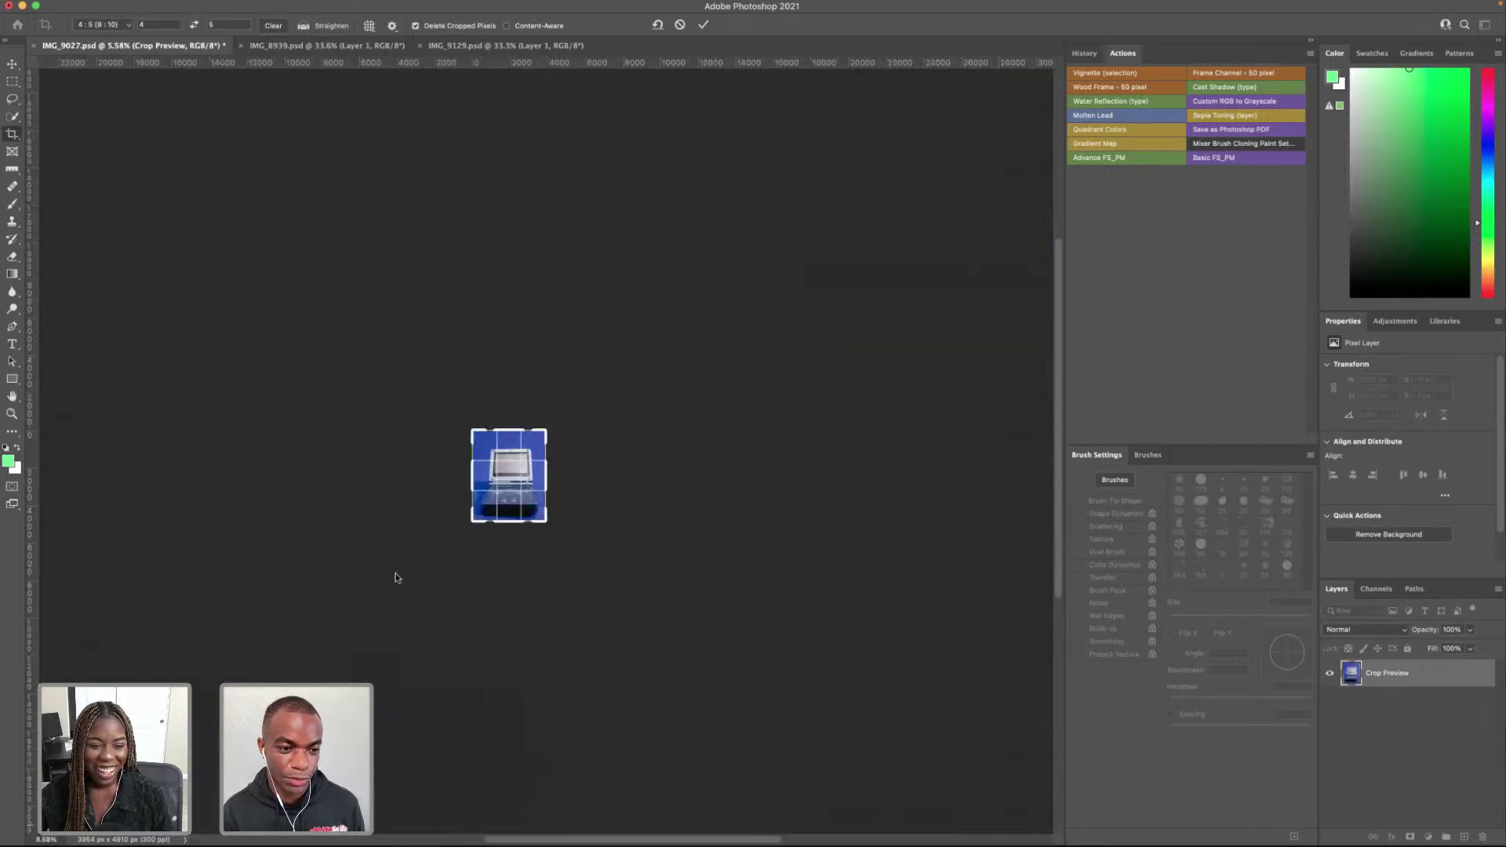
scroll(752, 469, up, 10)
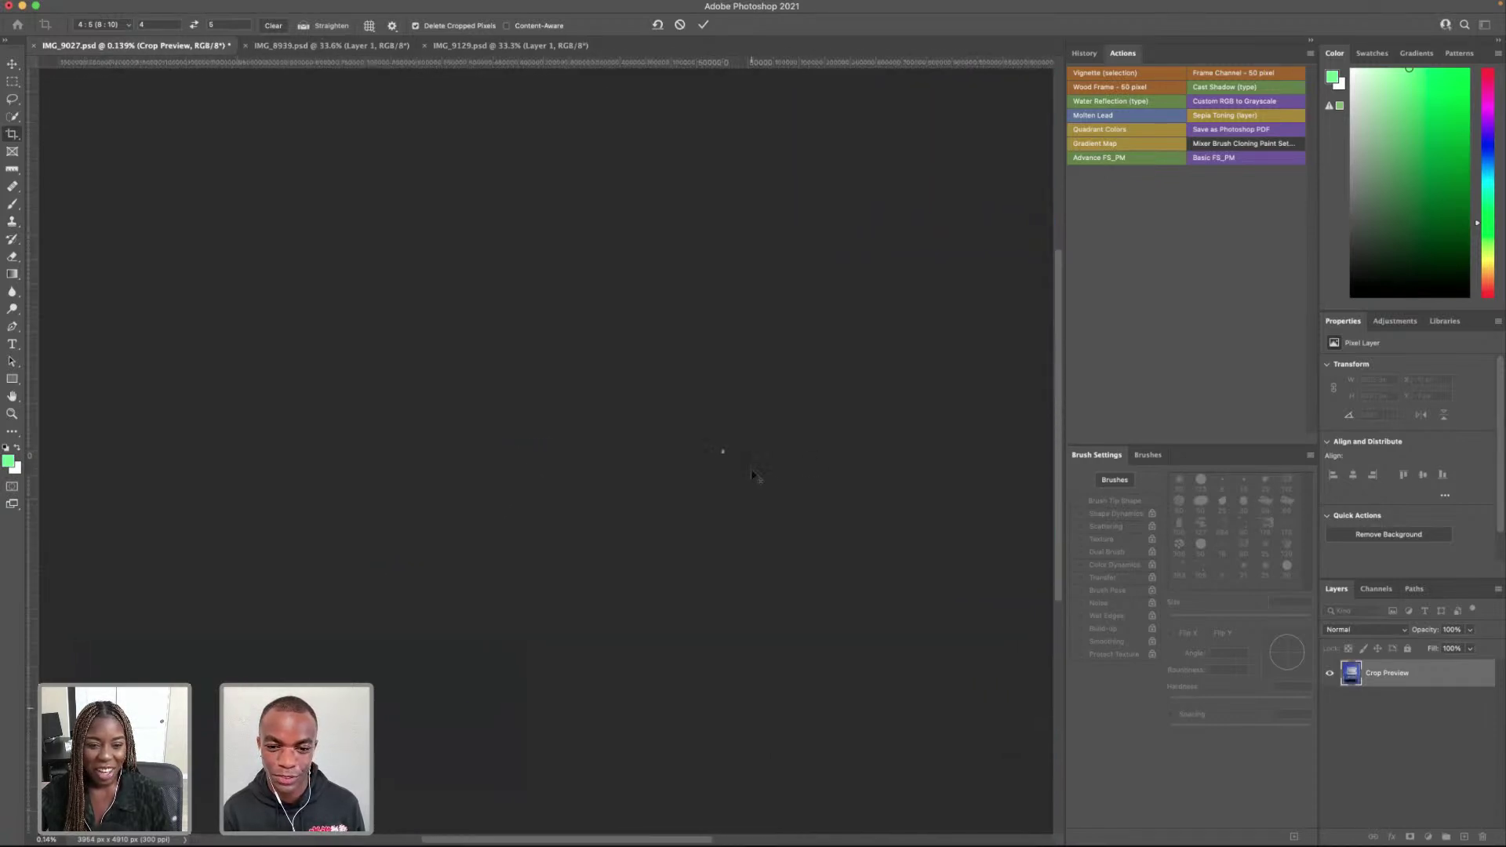
scroll(749, 474, up, 3)
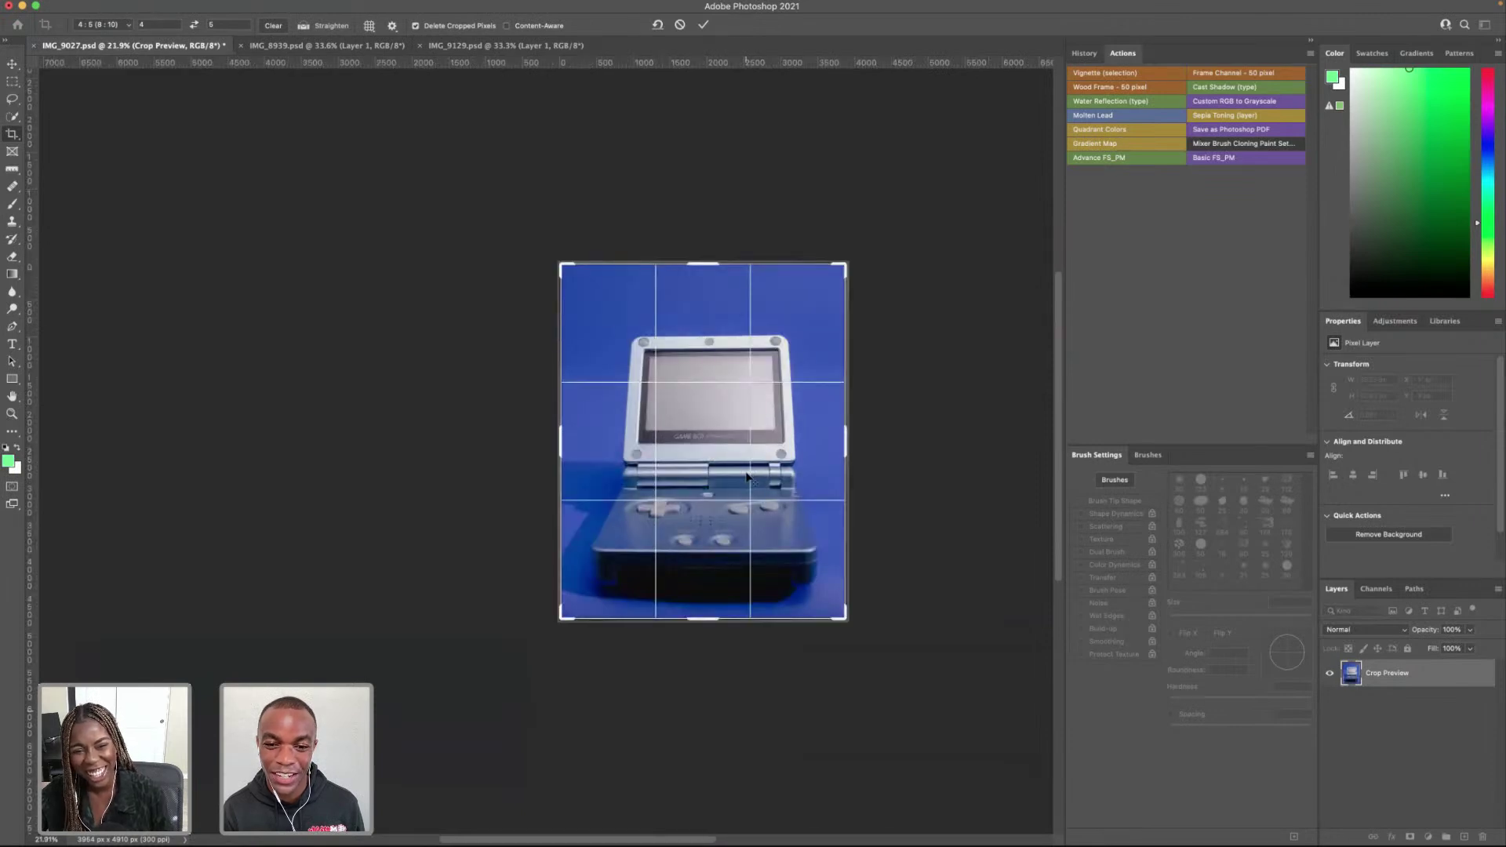
scroll(747, 475, up, 6)
scroll(747, 475, down, 3)
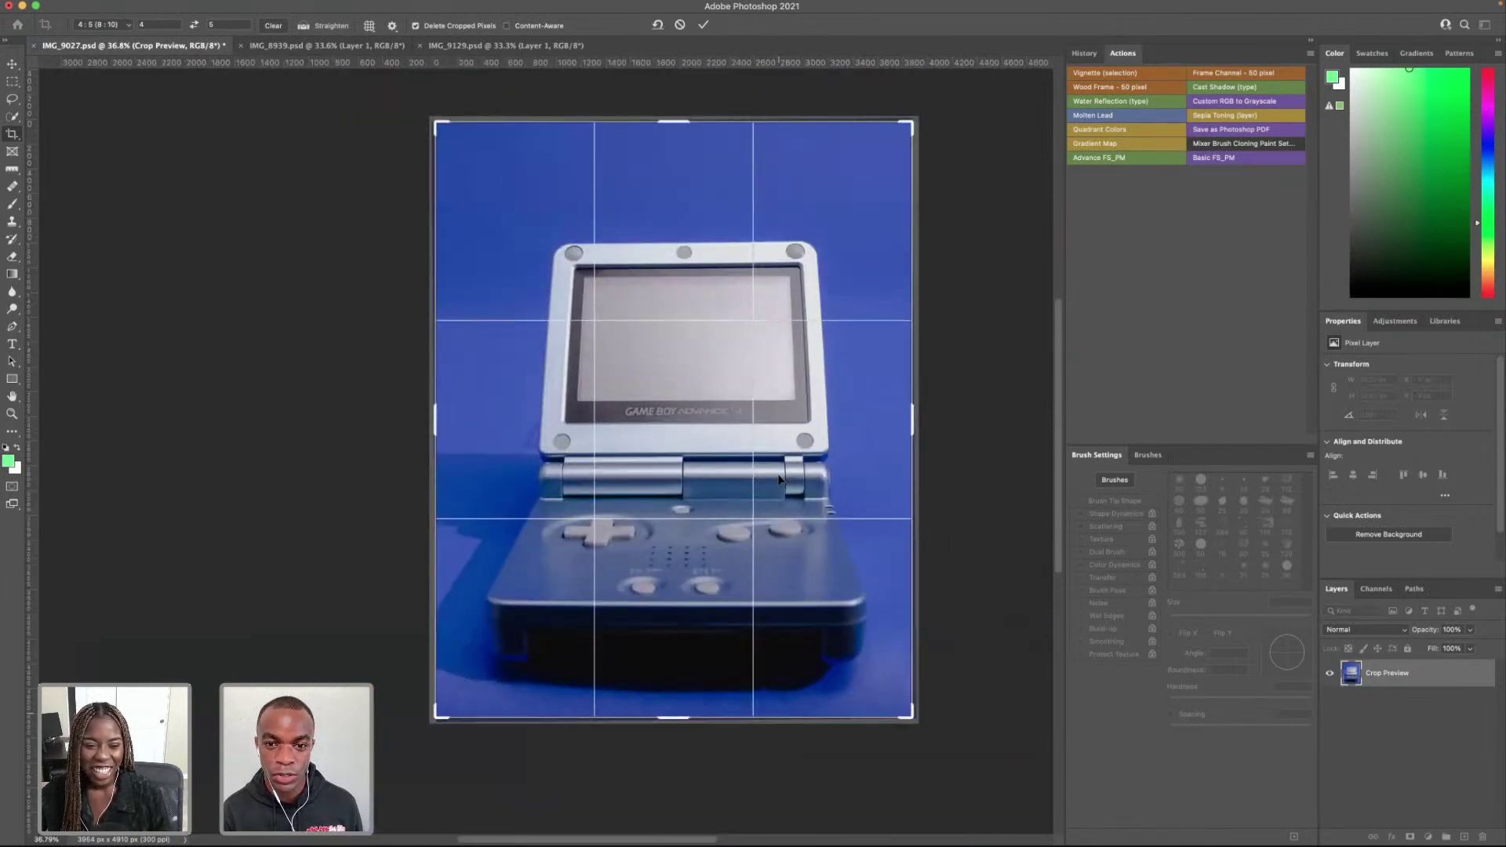
scroll(778, 479, up, 1)
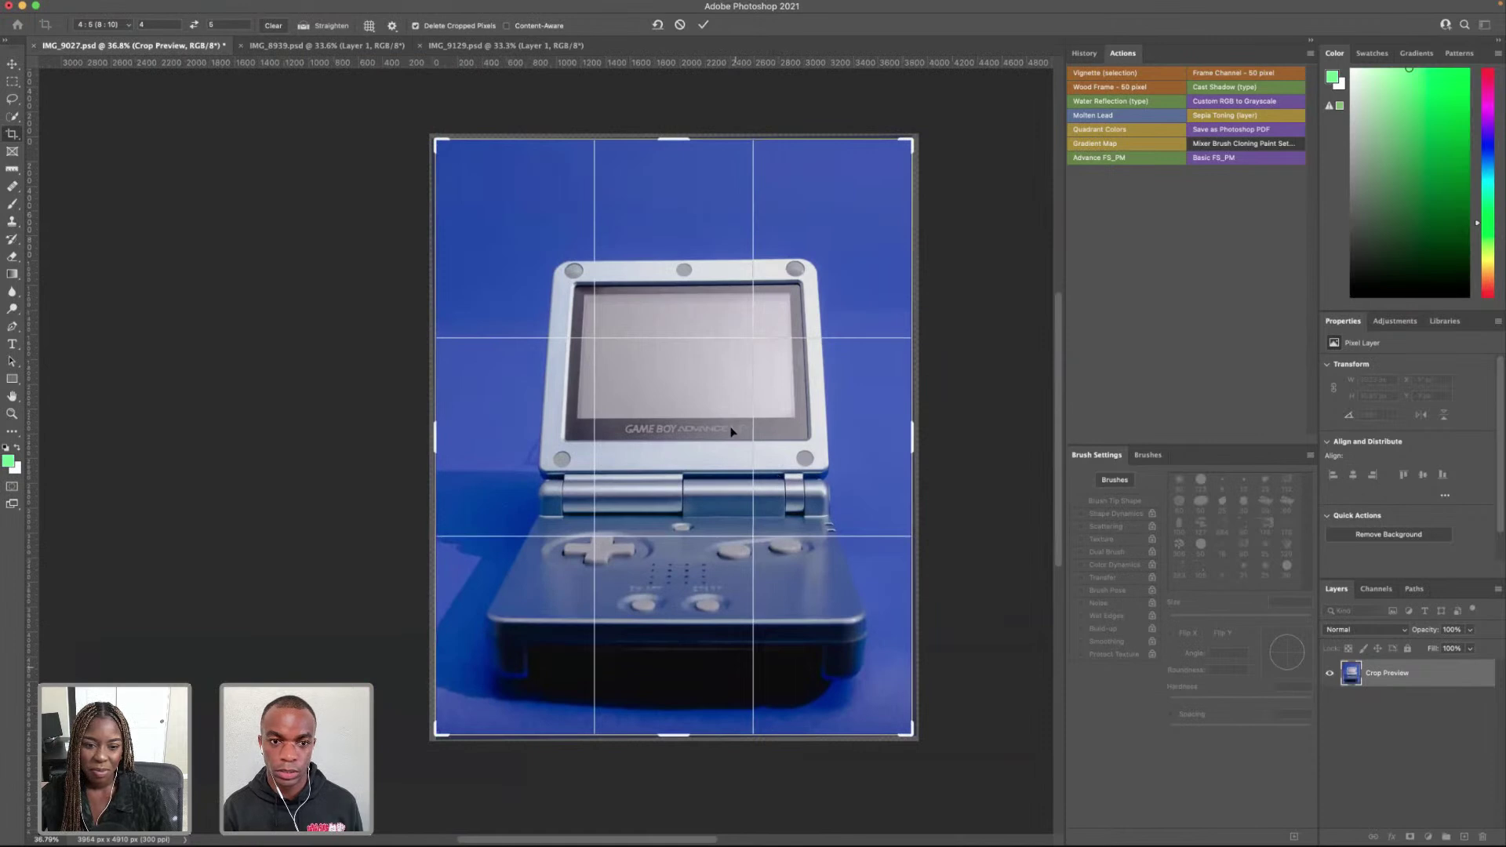
Step: Shift the photo about 54 px to the left within the crop frame and apply the 4:5 crop
drag(712, 454, 704, 454)
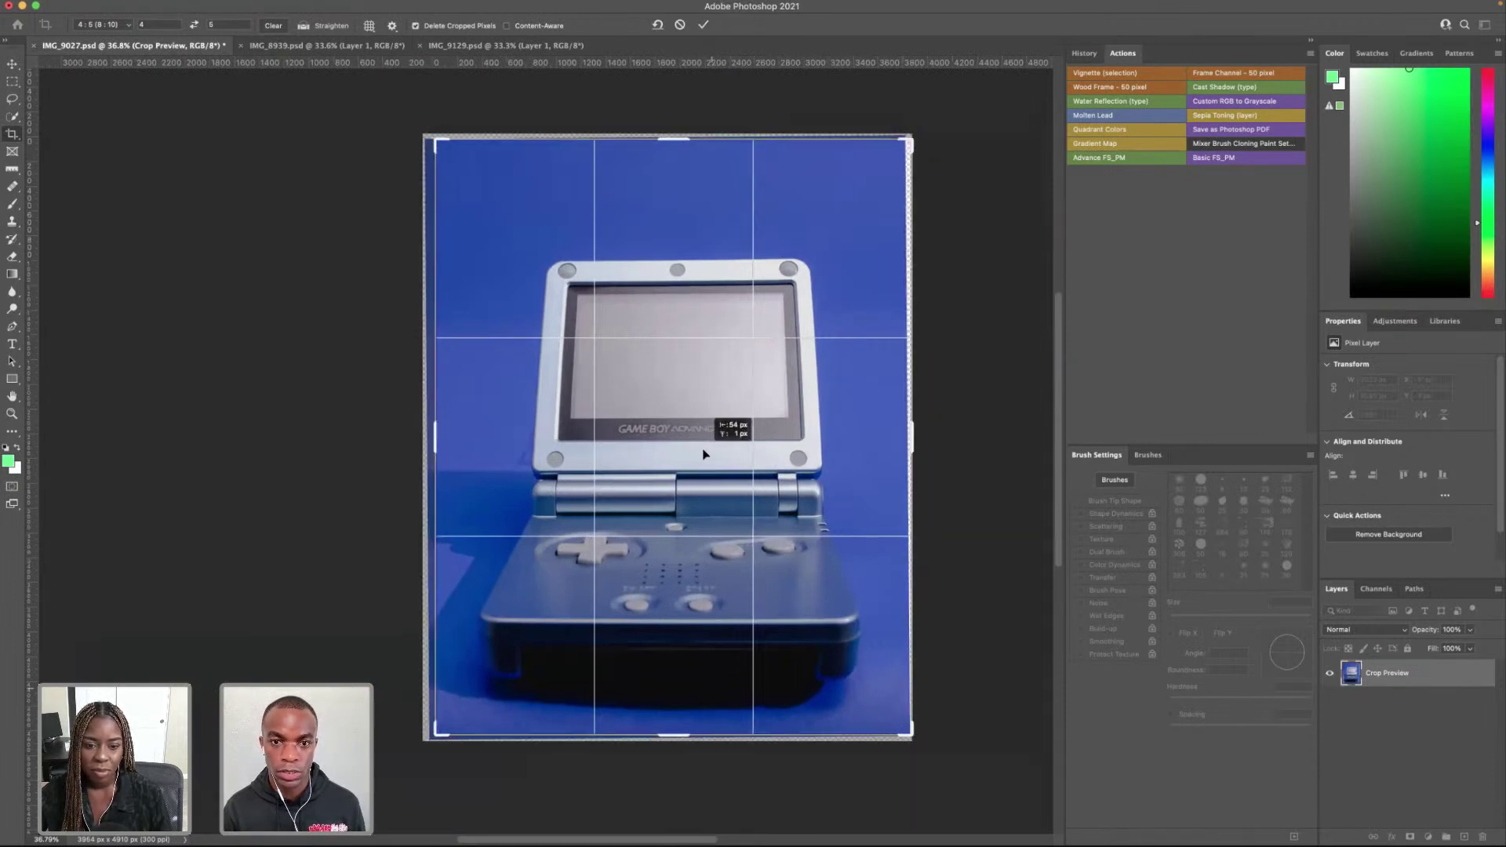
drag(703, 454, 703, 454)
key(Return)
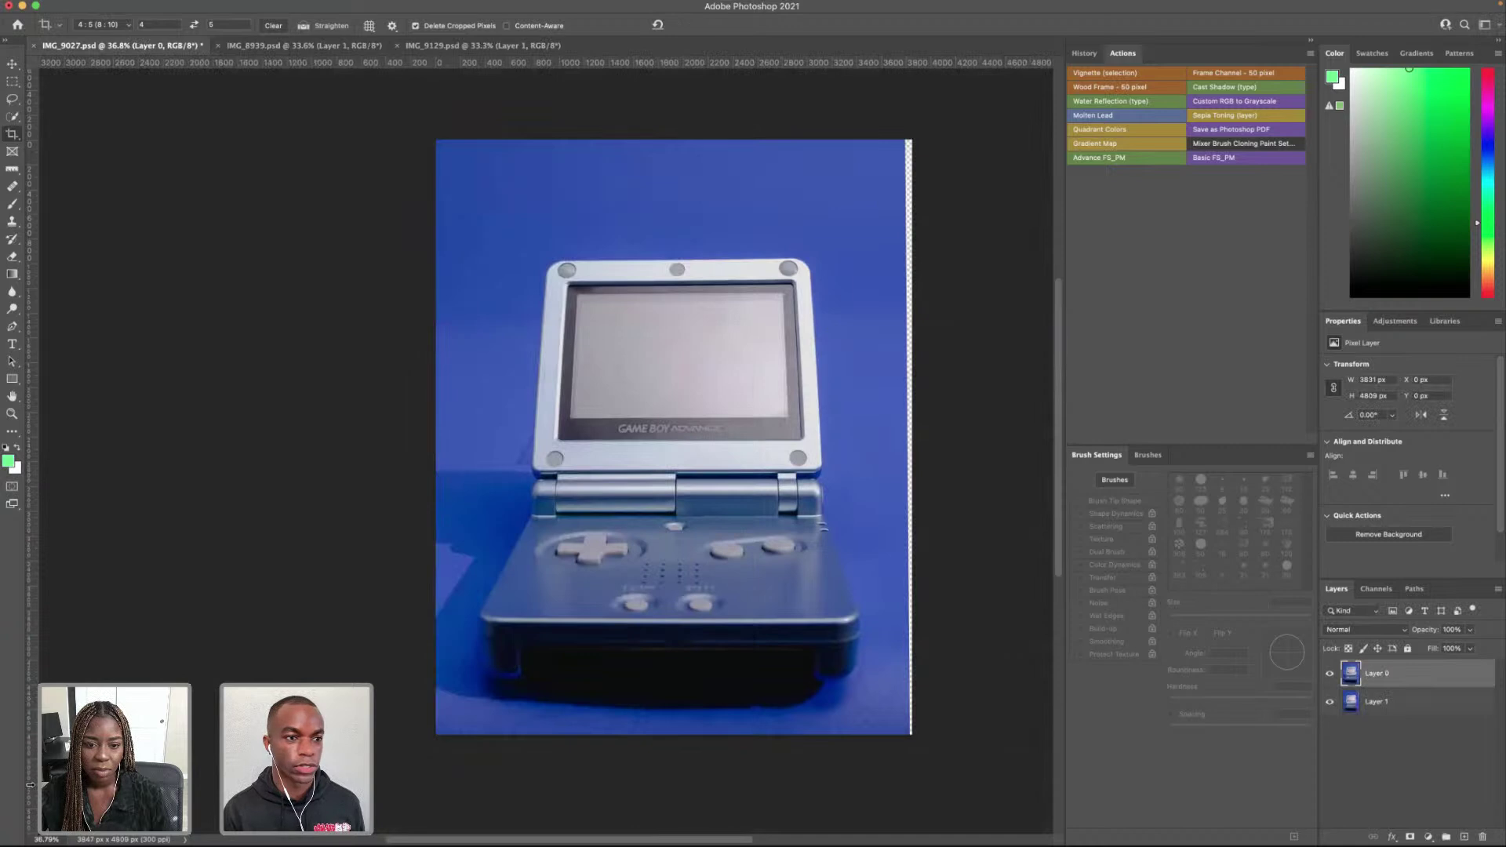
Step: Lasso the transparent strip along the photo's right edge, fill it with Content-Aware at 100% opacity and deselect
click(13, 99)
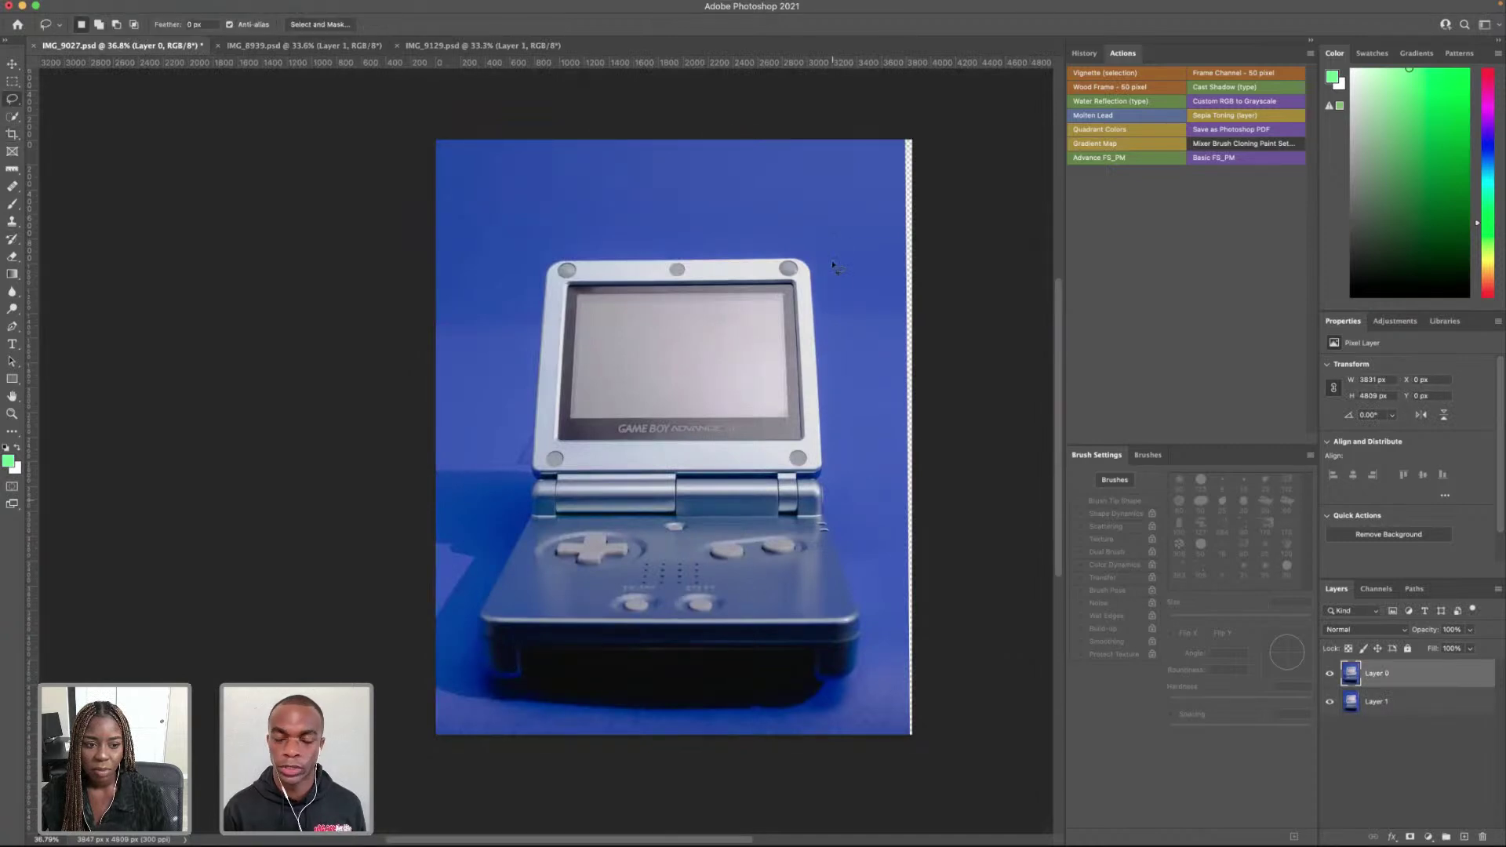
mouse_move(886, 132)
mouse_down()
mouse_move(886, 647)
mouse_move(918, 770)
mouse_move(918, 141)
mouse_up()
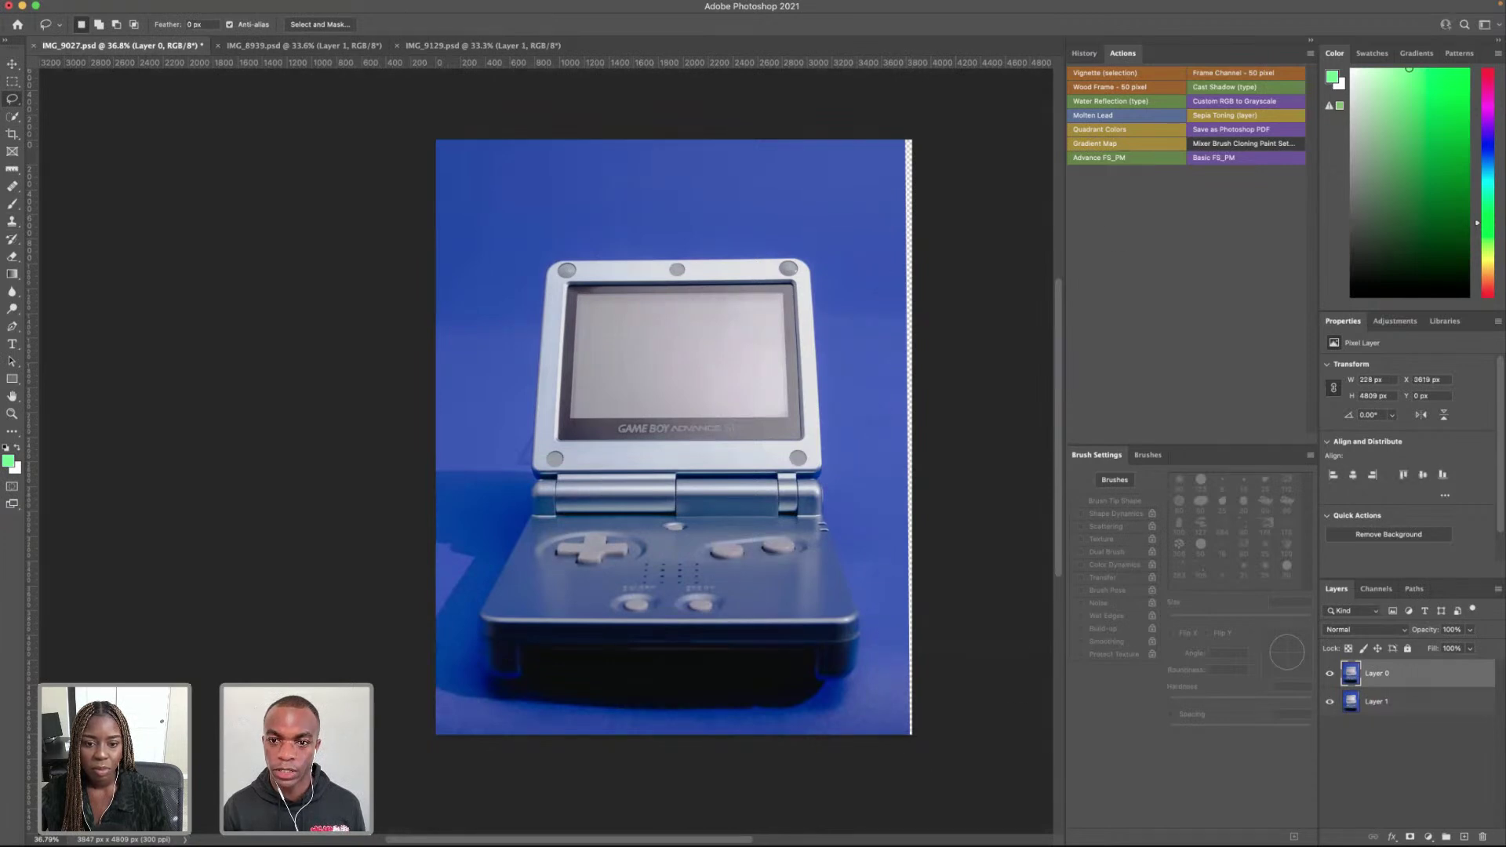
right_click(907, 160)
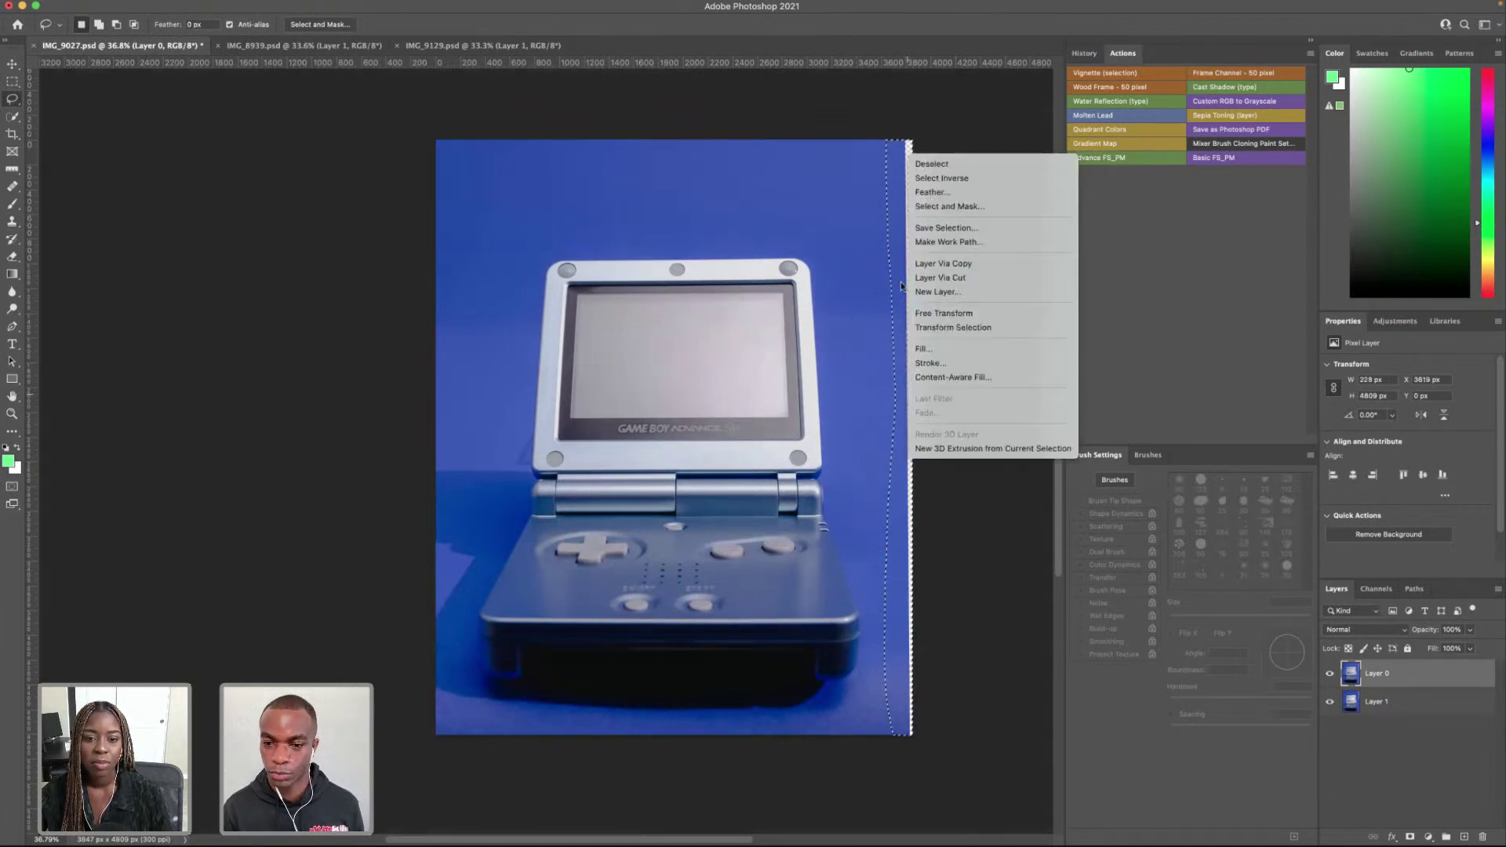
click(957, 355)
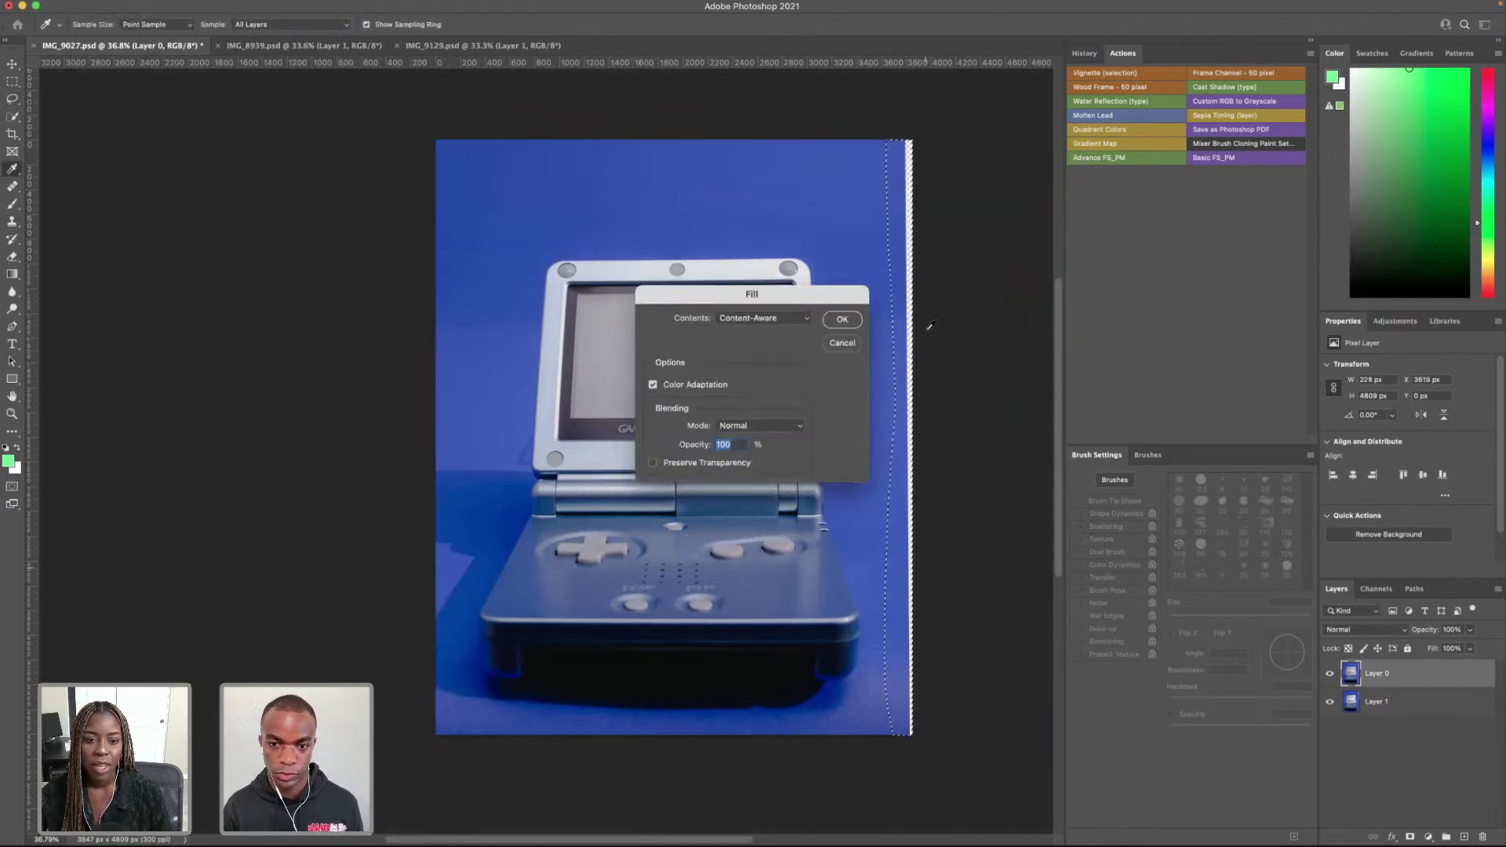
click(843, 321)
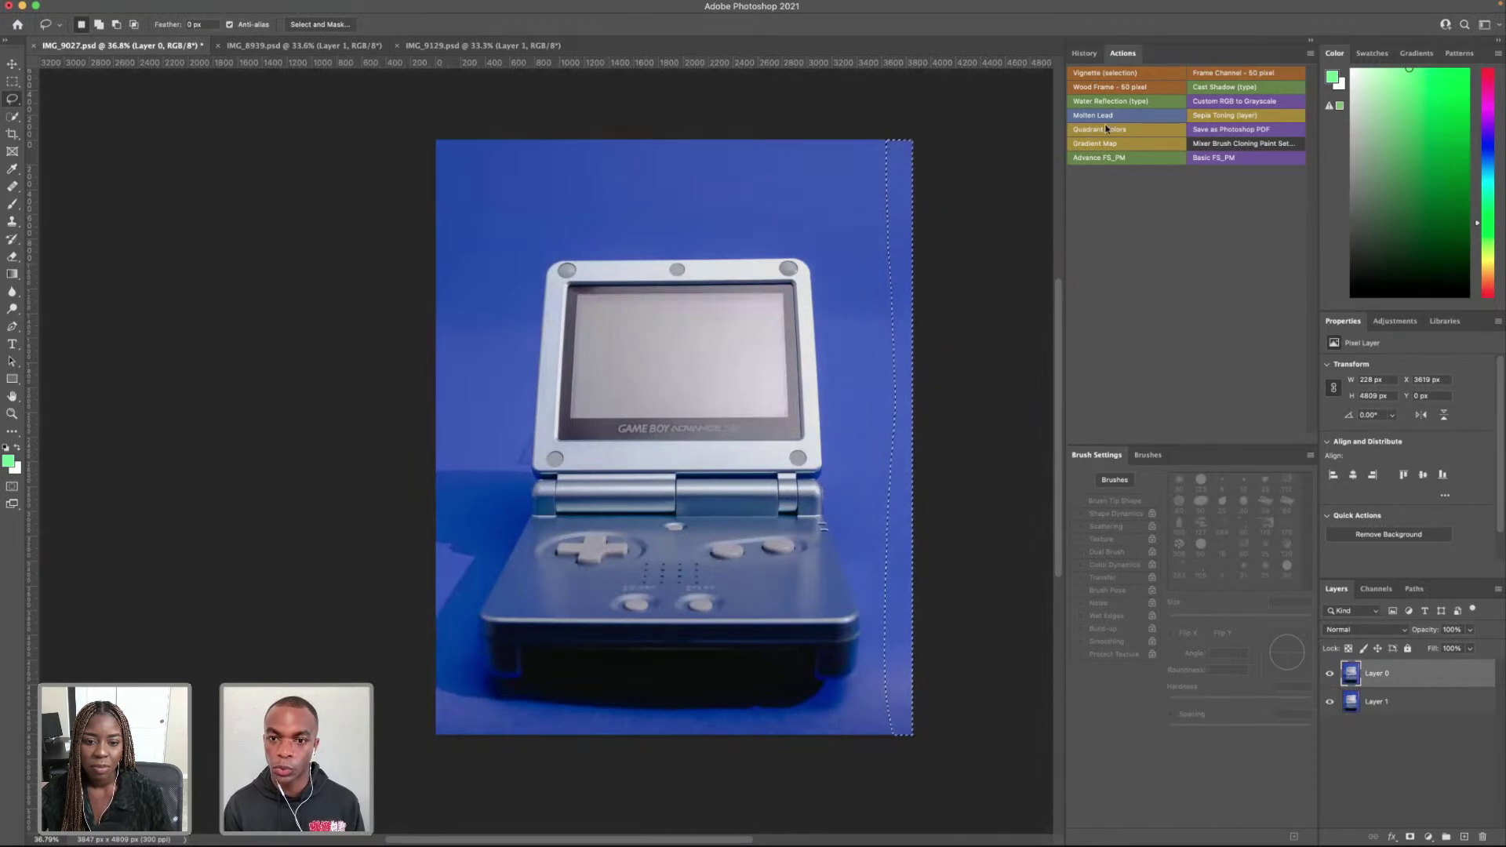
key(super+d)
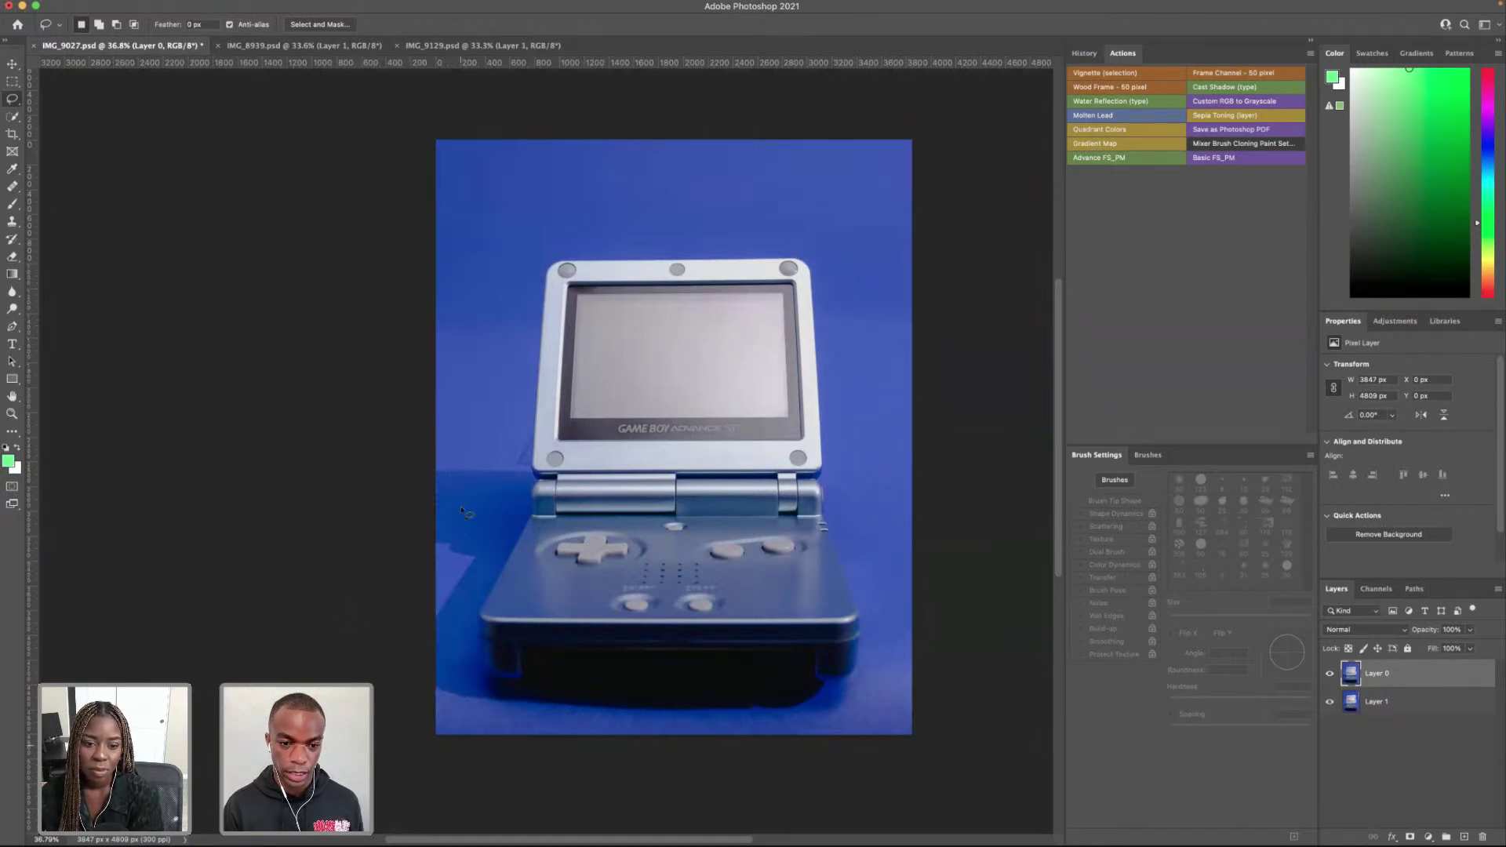
Step: Lasso the hard-edged background shadow beside the Game Boy's left hinge and replace it with a Content-Aware fill
scroll(463, 512, up, 5)
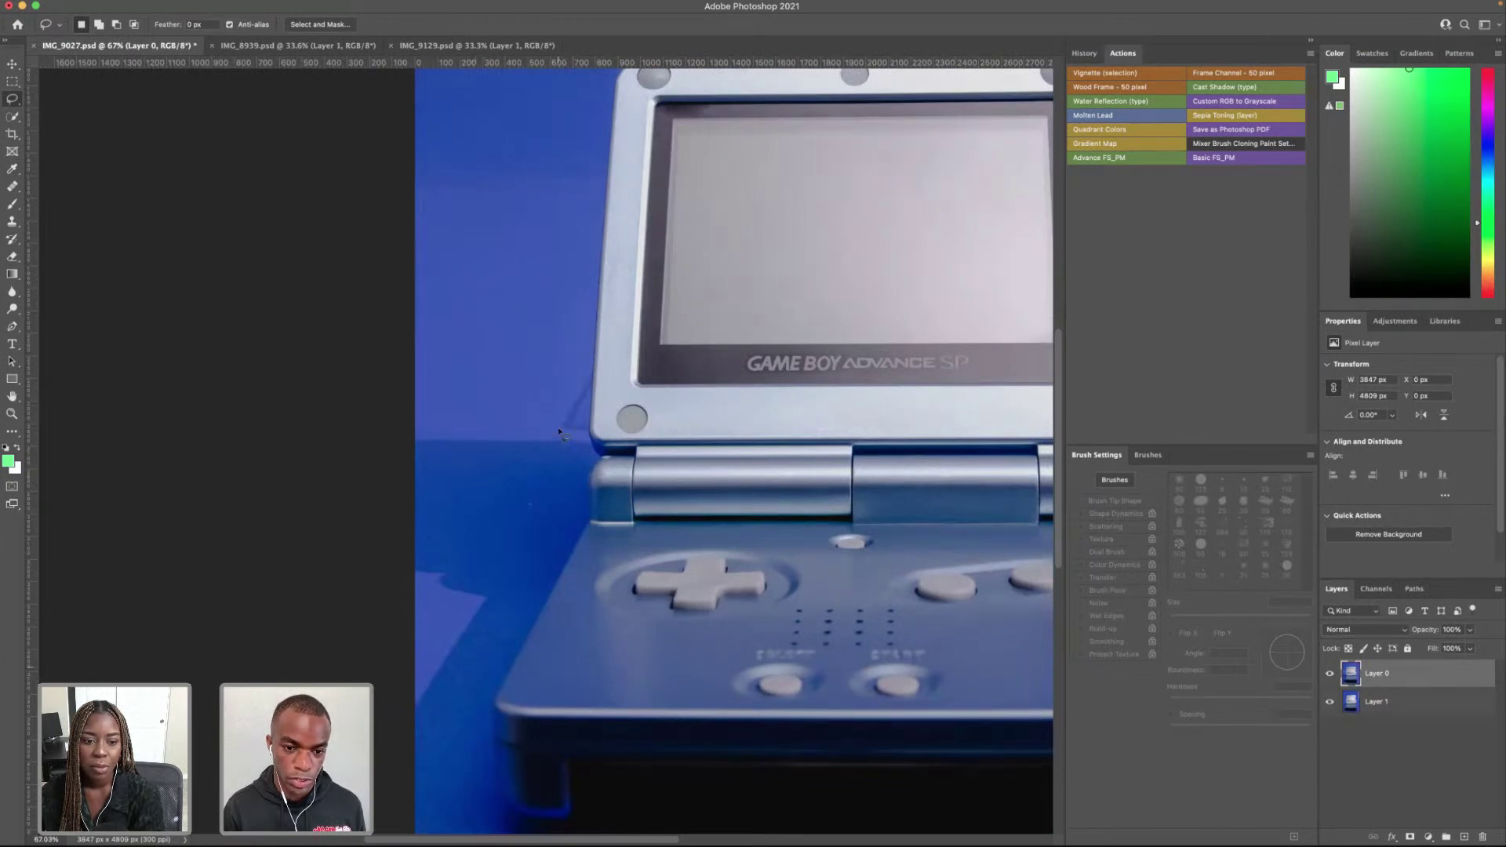
mouse_move(564, 439)
mouse_down()
mouse_move(493, 598)
mouse_move(396, 580)
mouse_move(386, 455)
mouse_move(404, 429)
mouse_move(531, 405)
mouse_move(564, 441)
mouse_up()
right_click(482, 477)
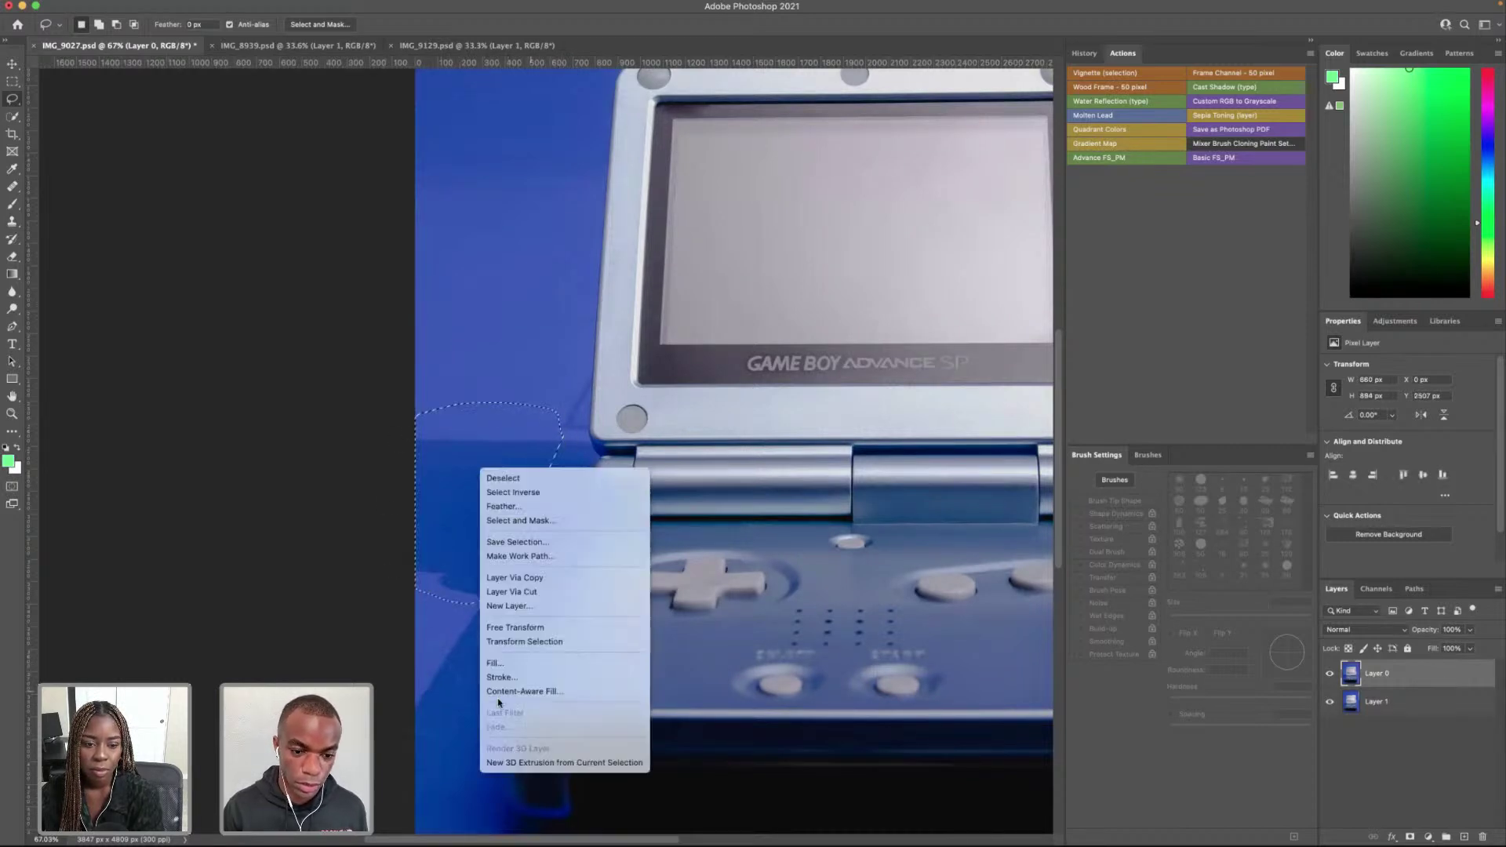
click(513, 665)
click(842, 319)
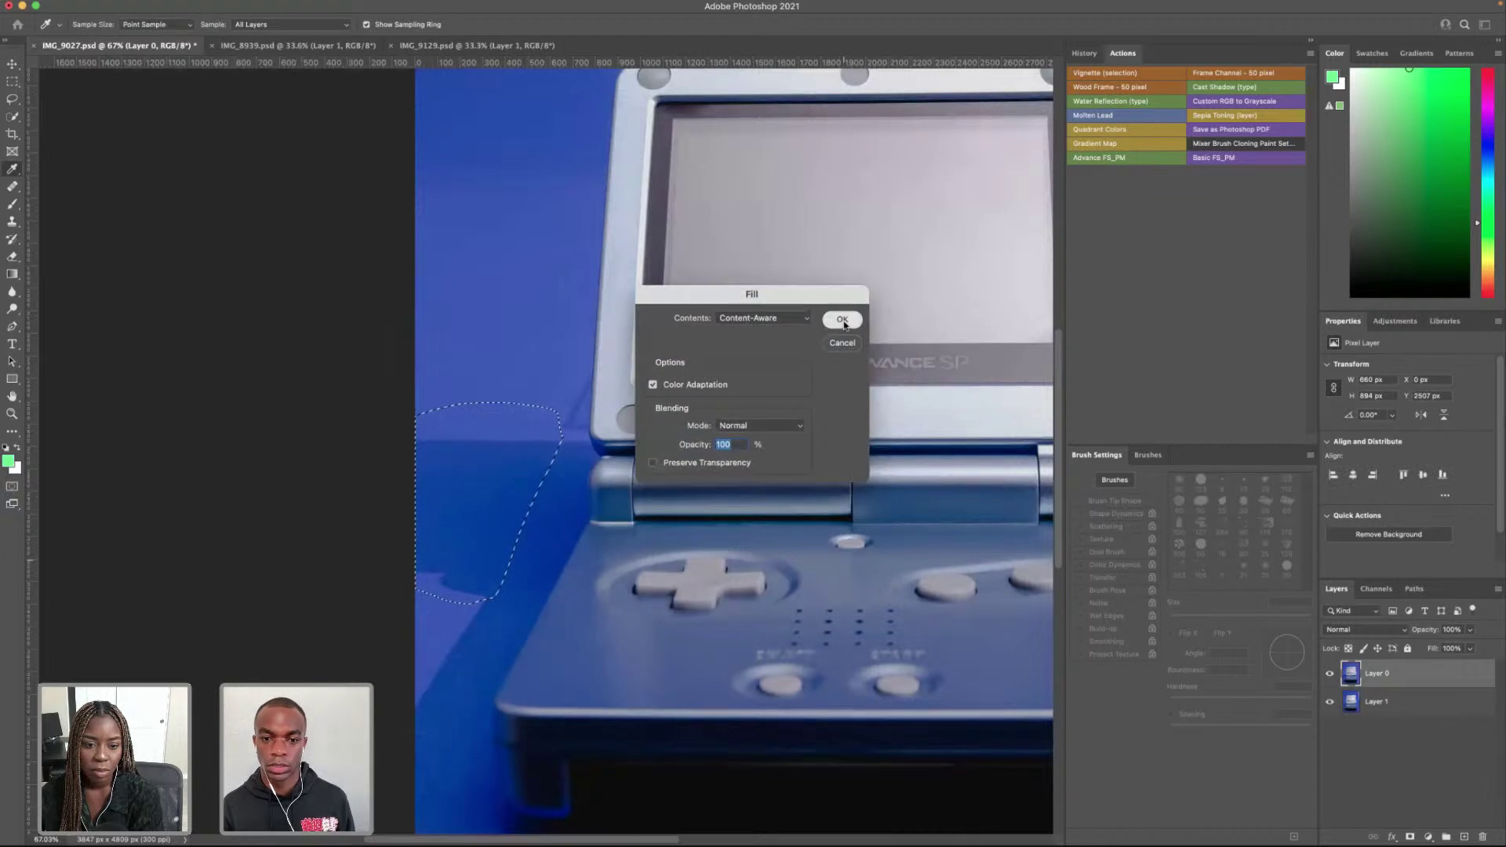
key(super+d)
Step: Lasso a tall area of blue background from beside the screen down past the left hinge and fill it with Content-Aware
mouse_move(554, 437)
mouse_down()
mouse_move(462, 615)
mouse_move(437, 622)
mouse_move(385, 593)
mouse_move(447, 353)
mouse_up()
key(super+d)
mouse_move(416, 153)
mouse_down()
mouse_move(442, 134)
mouse_move(508, 170)
mouse_move(558, 436)
mouse_move(495, 590)
mouse_move(426, 621)
mouse_move(388, 617)
mouse_move(396, 239)
mouse_up()
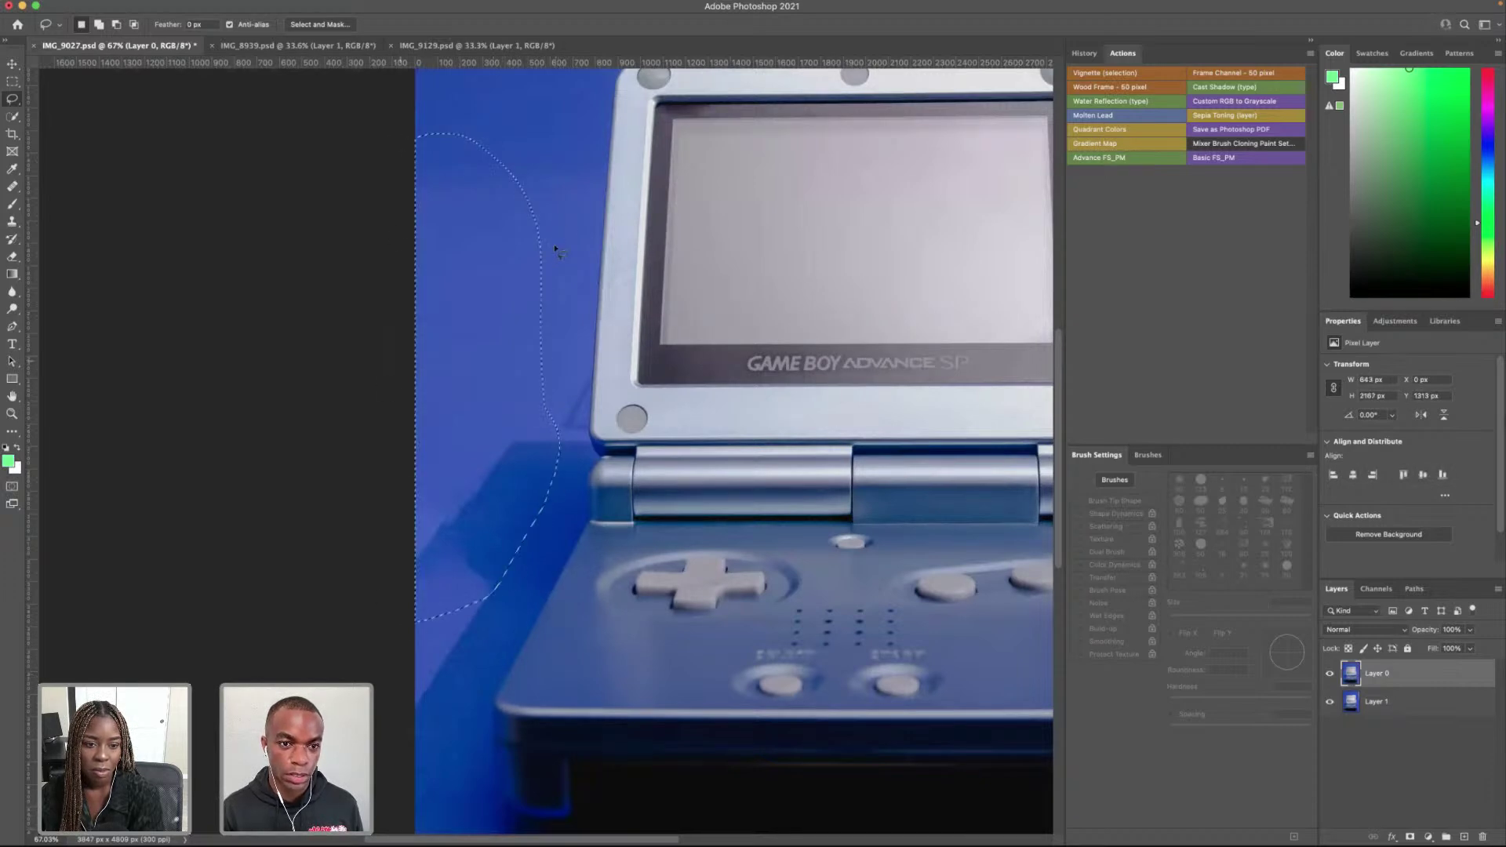
right_click(502, 258)
click(546, 452)
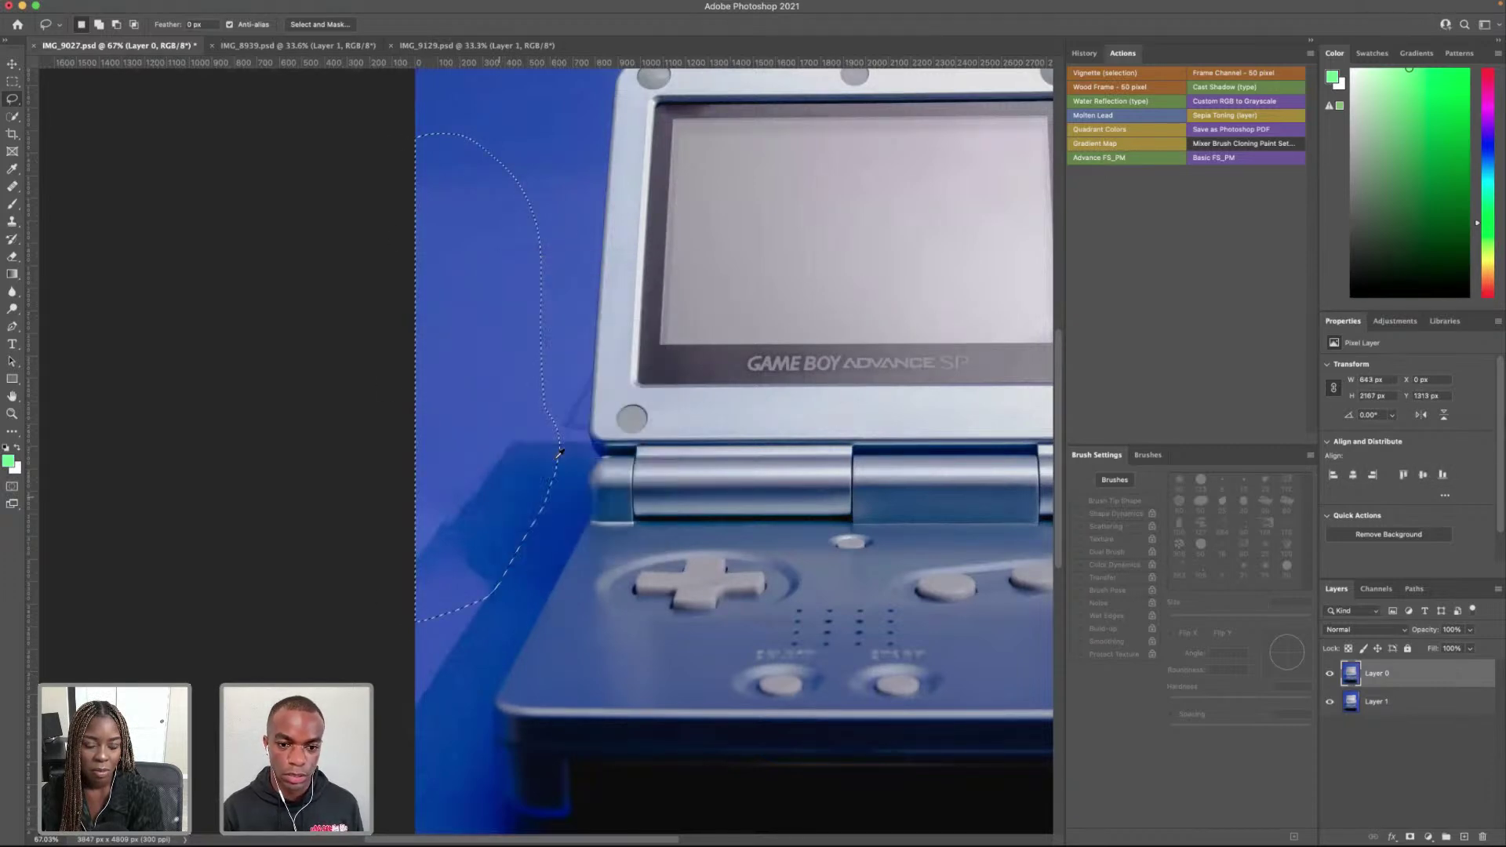
click(852, 319)
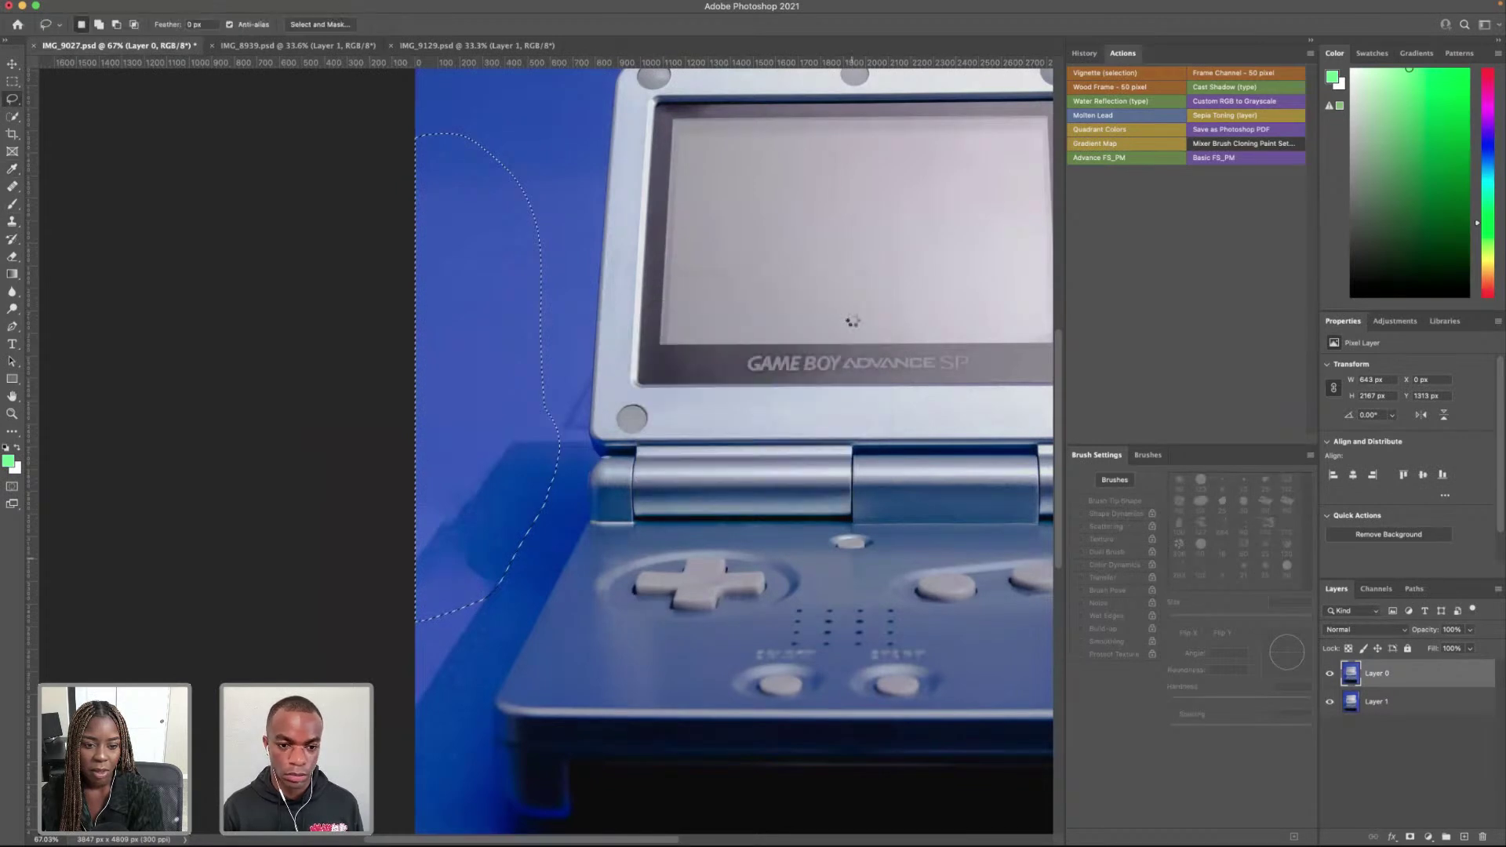
key(super+d)
Step: Lasso the leftover dark patches at the photo's left edge, level with the hinge, and remove them with Content-Aware fill
mouse_move(524, 481)
mouse_down()
mouse_move(490, 571)
mouse_move(420, 597)
mouse_move(378, 496)
mouse_move(405, 411)
mouse_move(503, 412)
mouse_move(524, 480)
mouse_up()
right_click(445, 465)
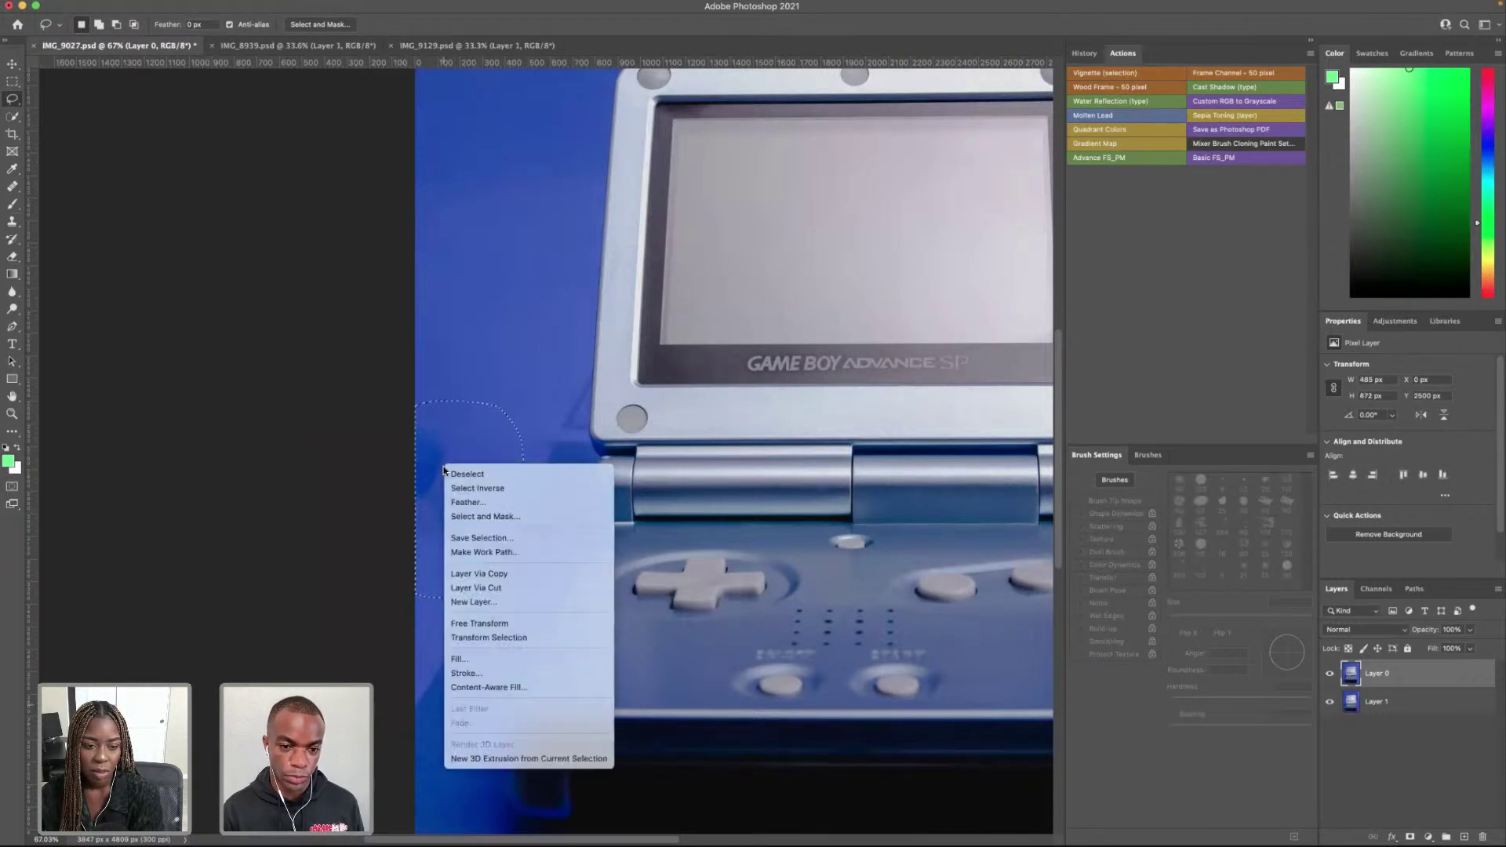
click(462, 659)
click(855, 321)
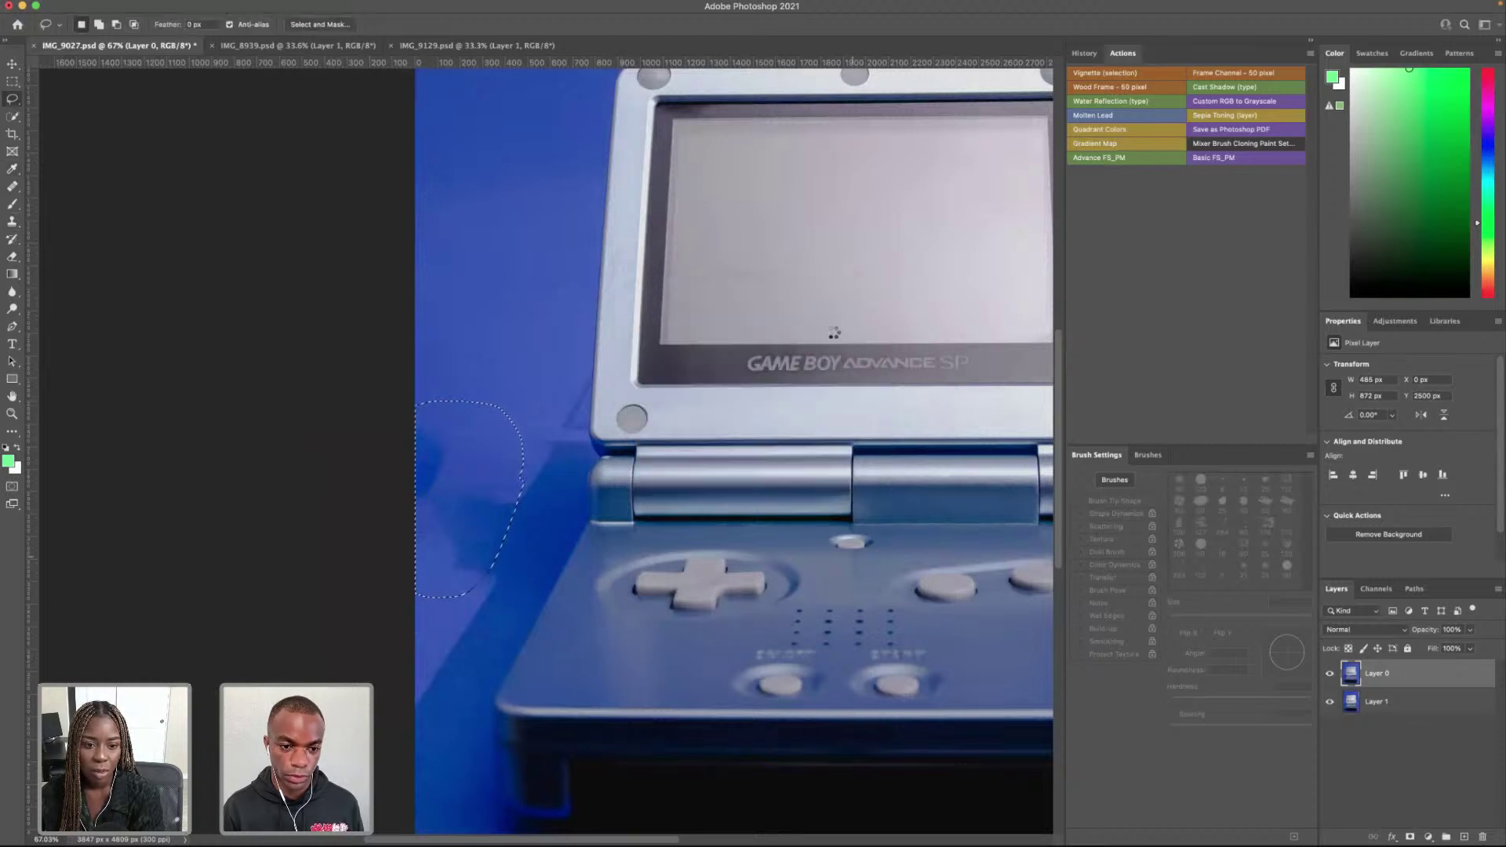
key(super+d)
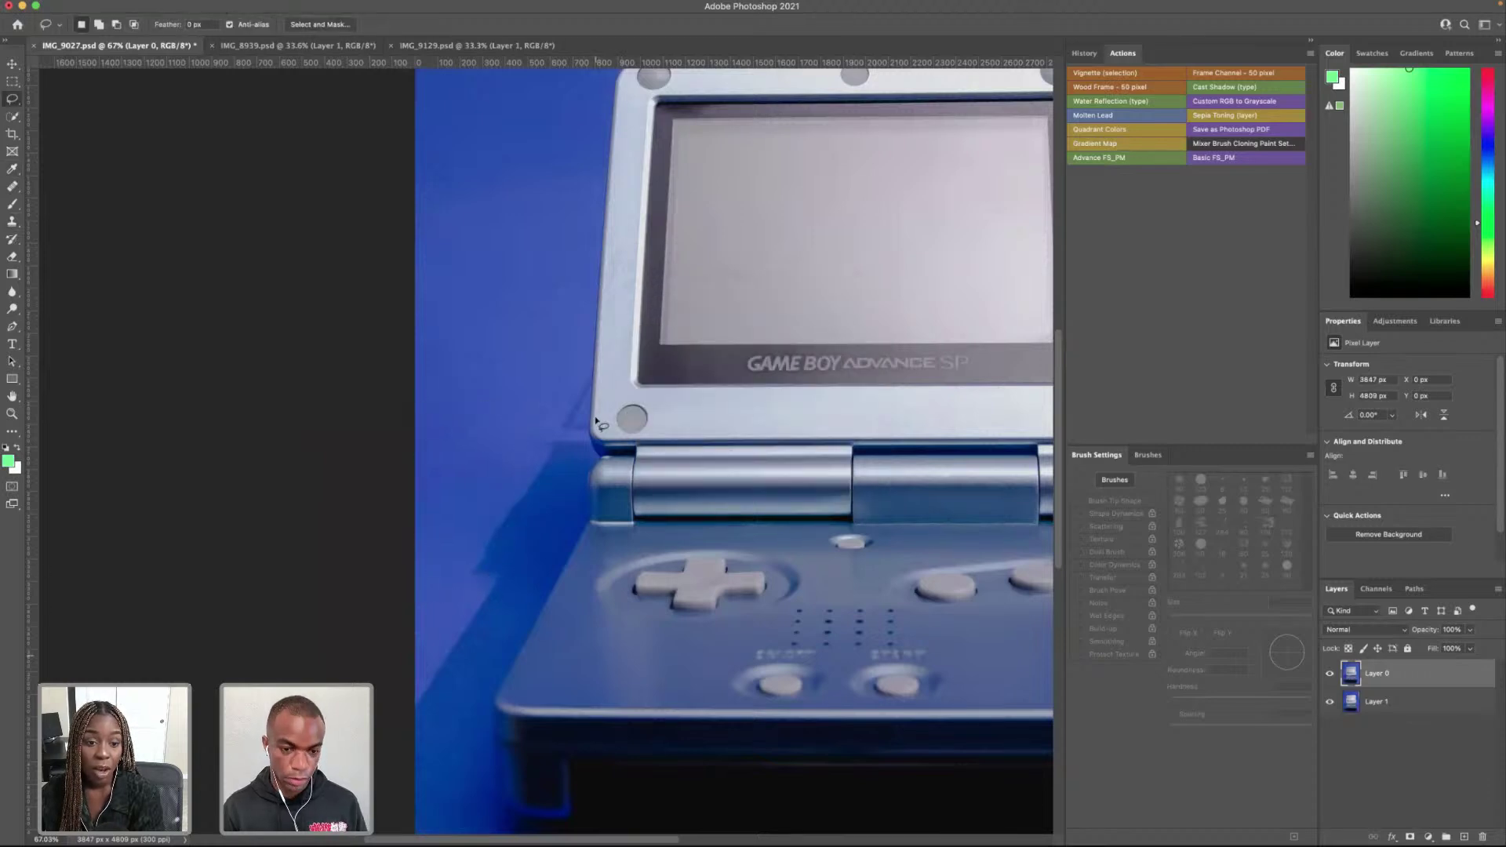
Step: Lasso the background bordering the diagonal shadow left of the hinge, smooth it with another Content-Aware fill and deselect
mouse_move(536, 464)
mouse_down()
mouse_move(486, 558)
mouse_move(416, 549)
mouse_move(511, 411)
mouse_move(559, 439)
mouse_move(536, 463)
mouse_up()
right_click(506, 462)
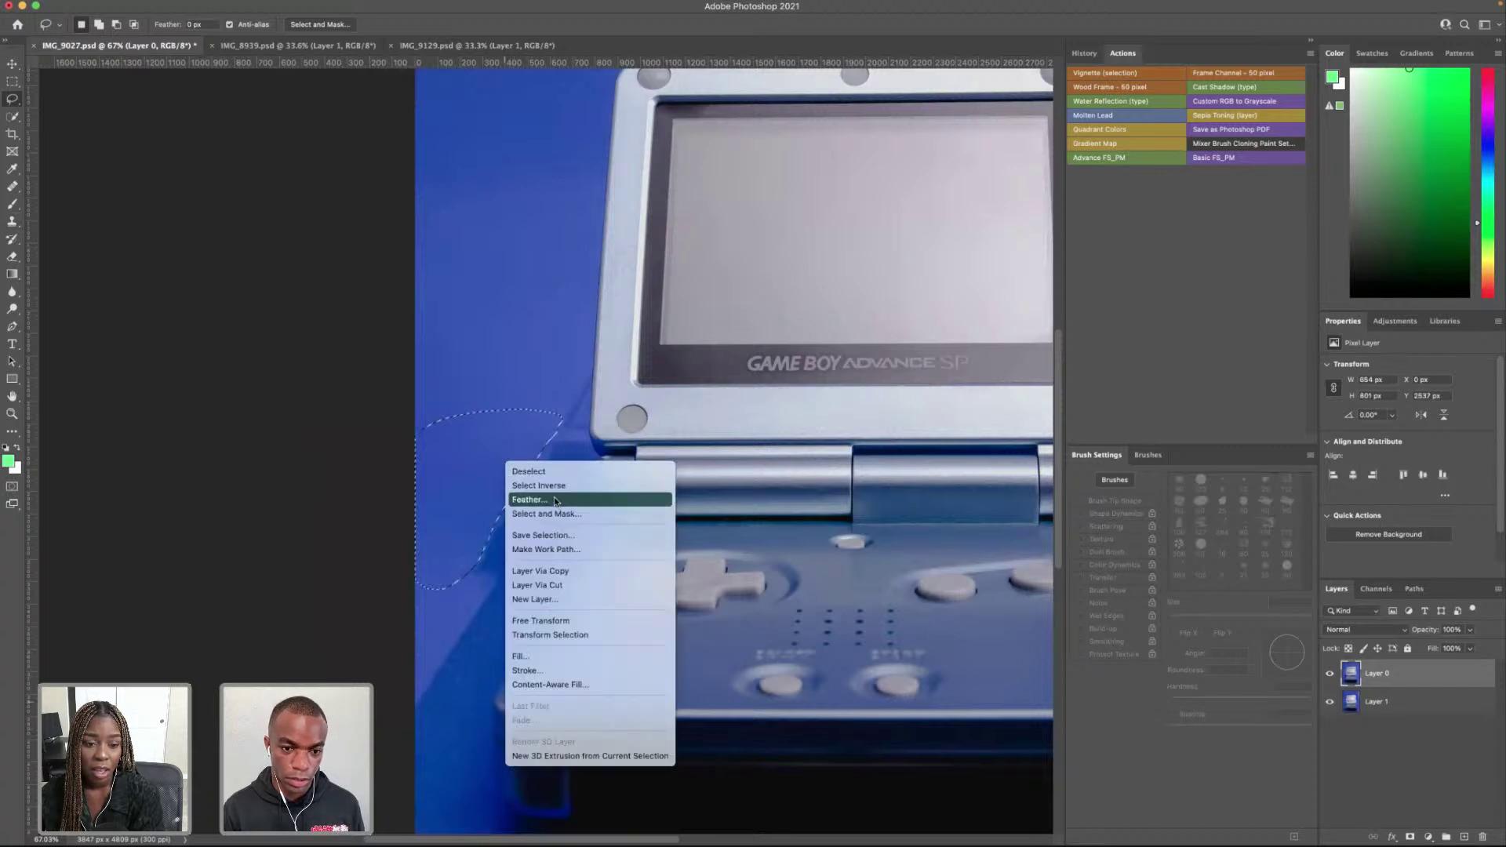
click(534, 657)
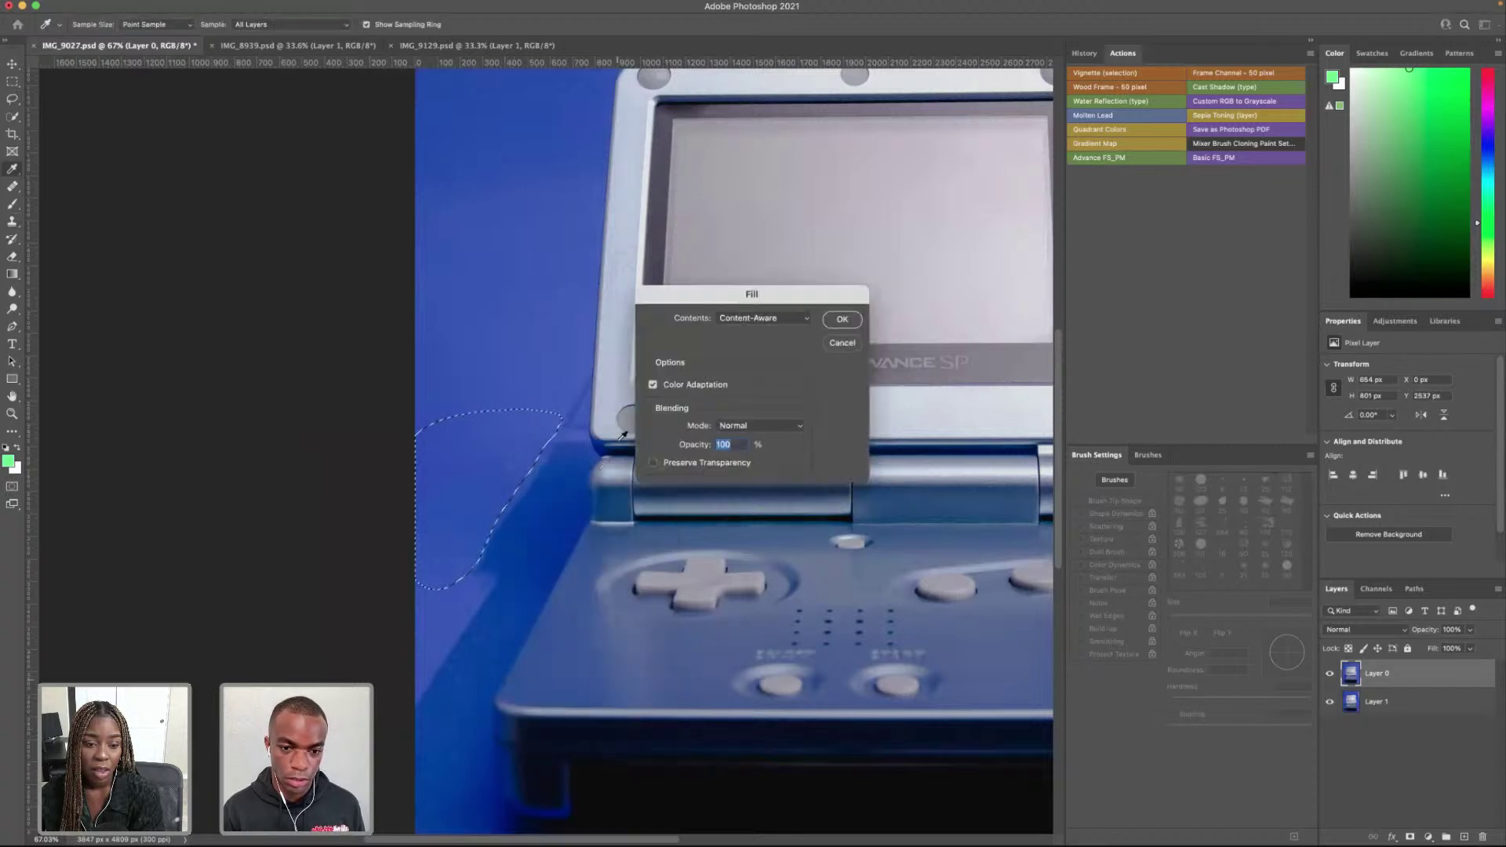
click(835, 323)
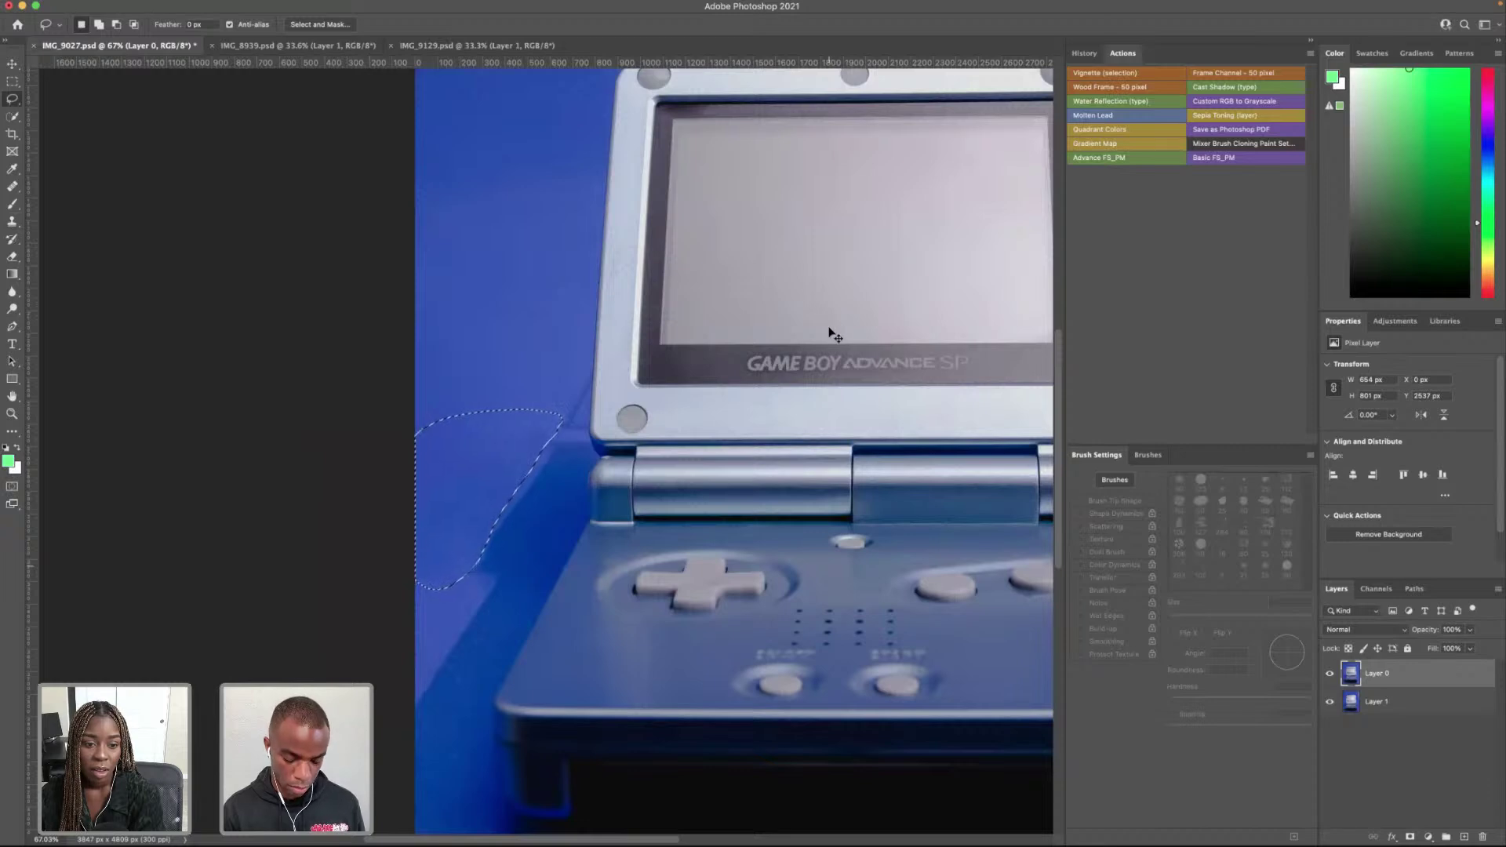
key(super+d)
Step: Activate the Clone Stamp tool on Layer 0 and enlarge its soft brush to 250 px
scroll(427, 495, down, 10)
scroll(427, 496, up, 5)
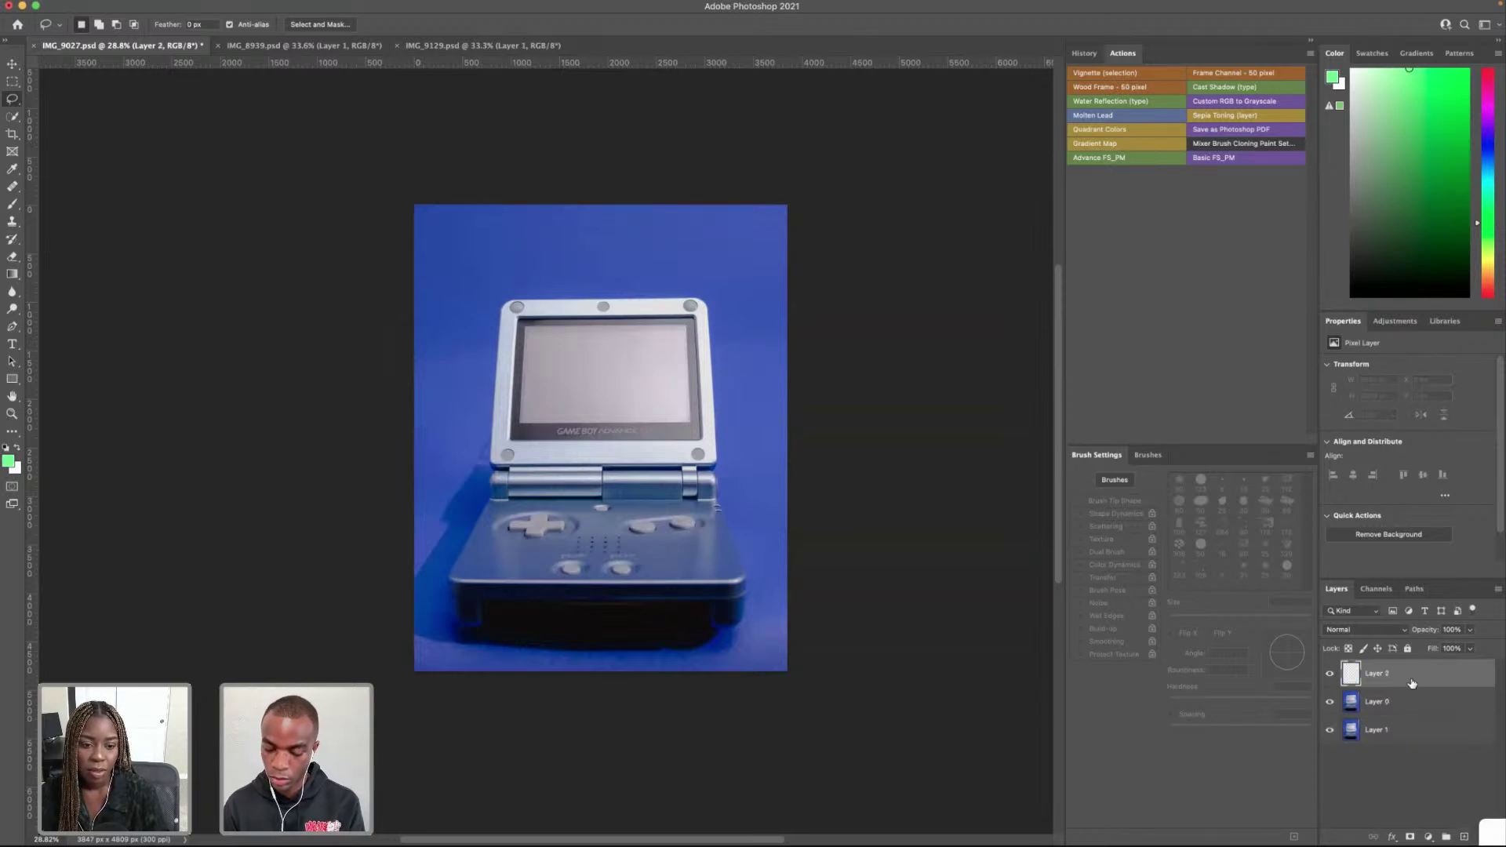
click(12, 222)
key(bracketright)
key(bracketright)
key(bracketright)
key(bracketright)
key(bracketright)
key(bracketright)
key(bracketright)
key(bracketright)
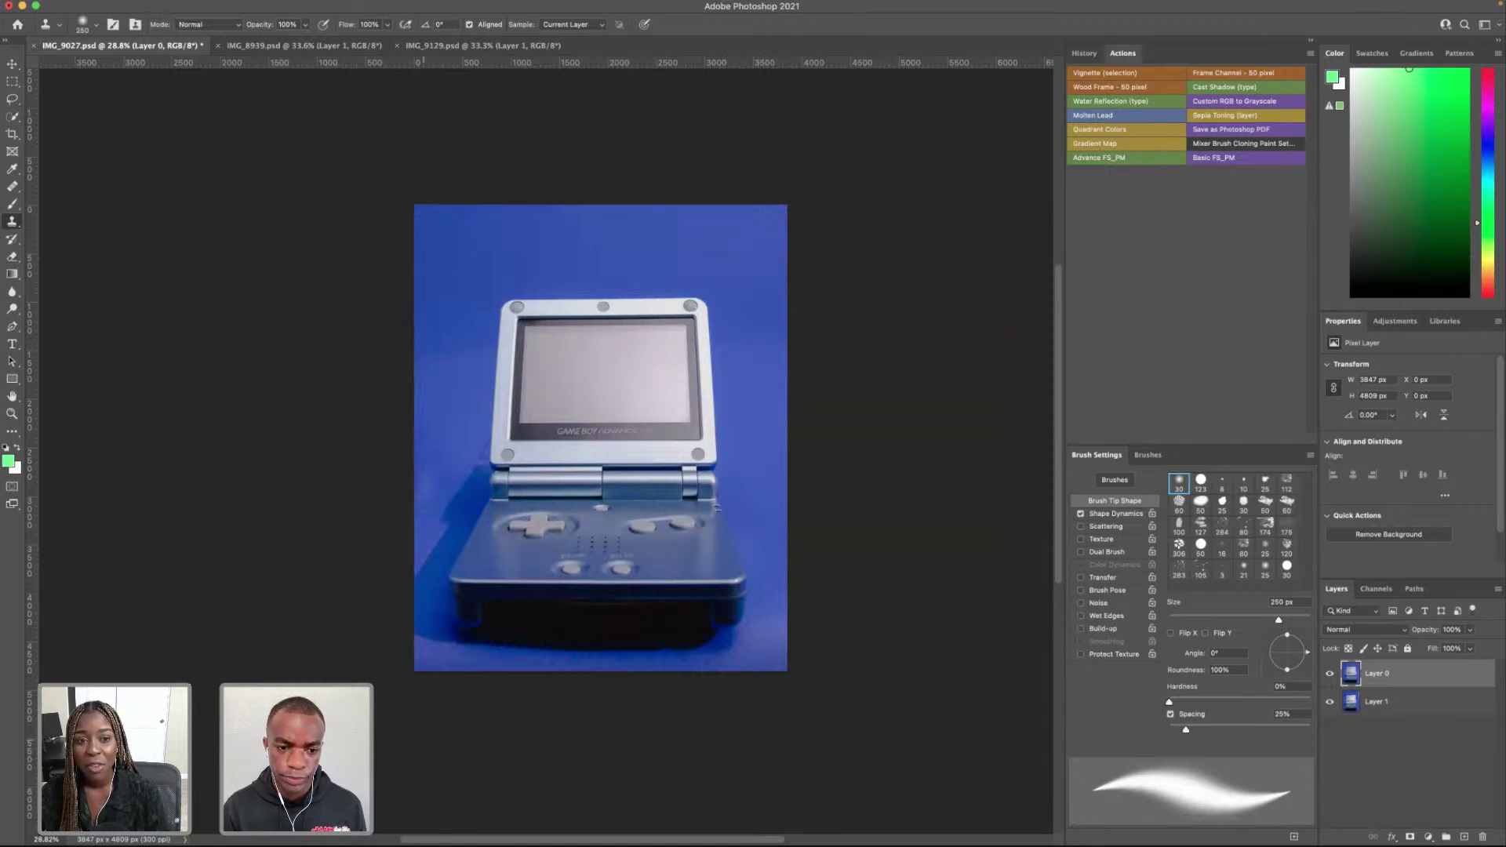
Step: Reduce the Clone Stamp brush to 80 px and clone clean blue background over the thin shadow beside the screen's lower-left corner
scroll(455, 469, up, 5)
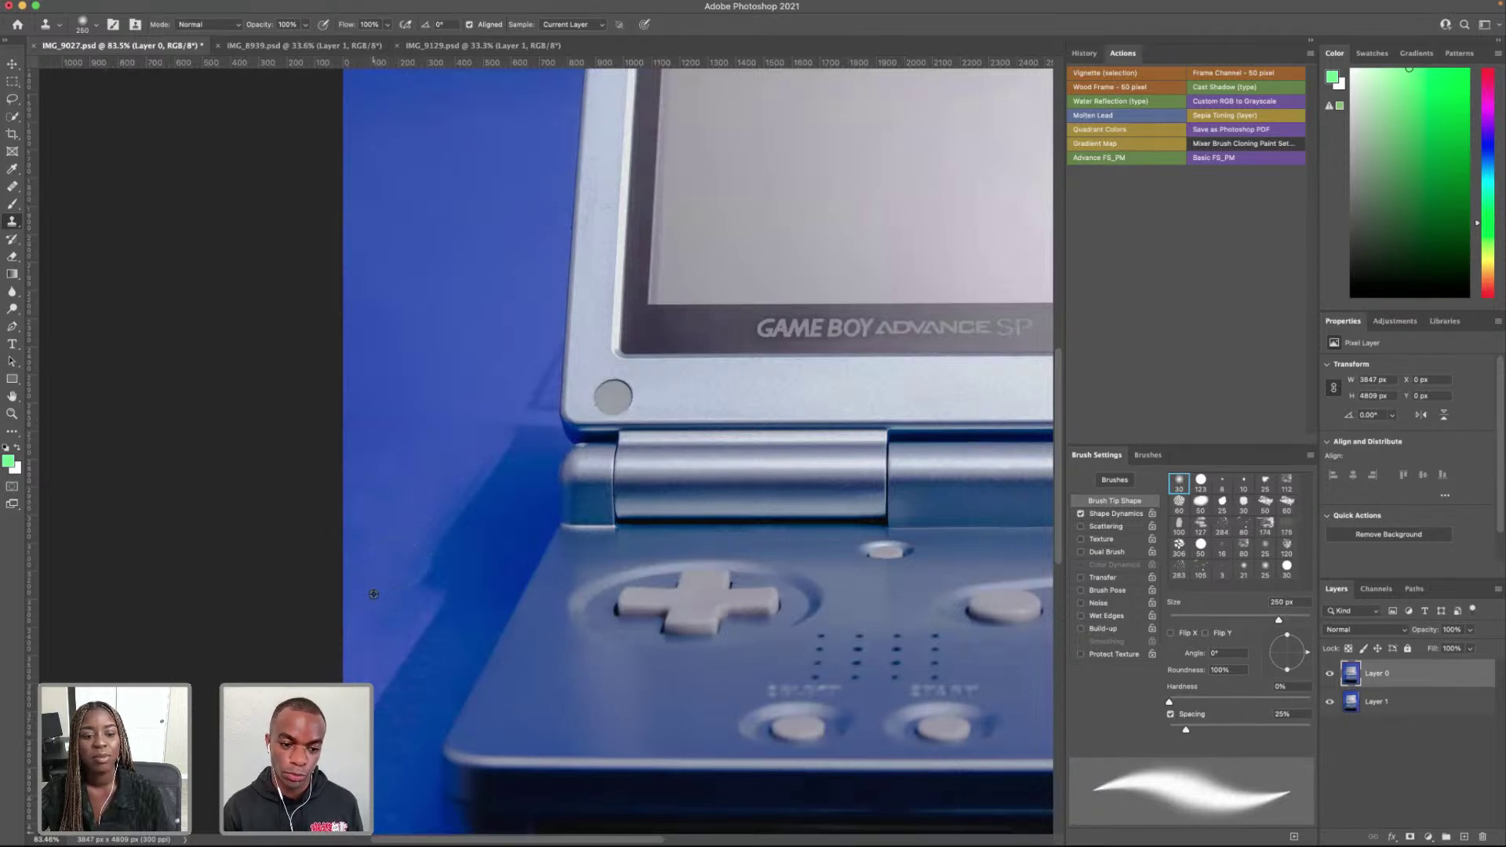
scroll(470, 516, down, 5)
scroll(470, 516, up, 3)
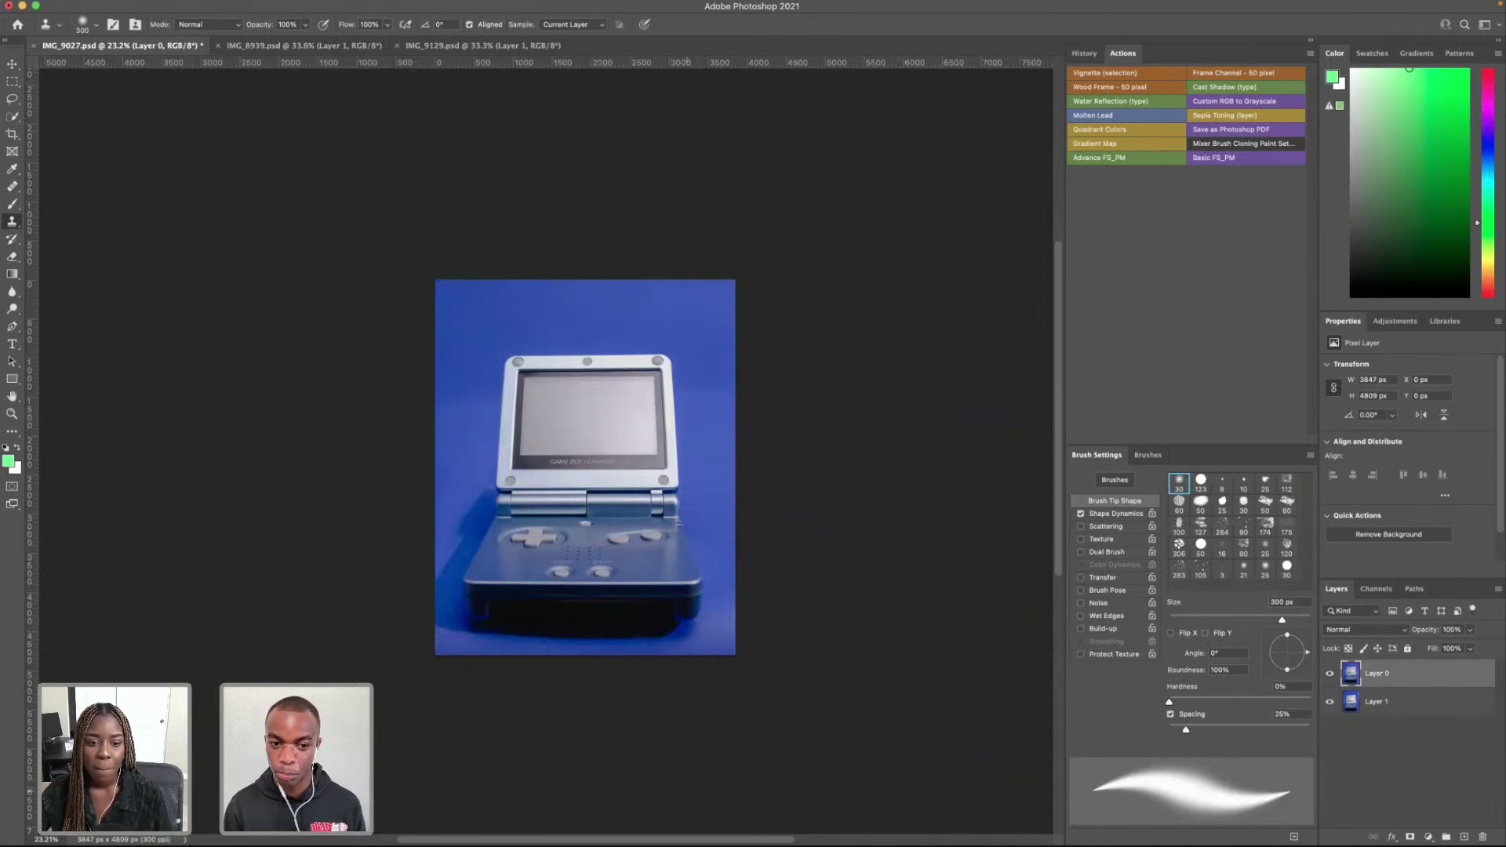
scroll(469, 474, up, 10)
scroll(468, 474, down, 3)
scroll(468, 474, up, 3)
key(bracketleft)
key(bracketleft)
key(bracketleft)
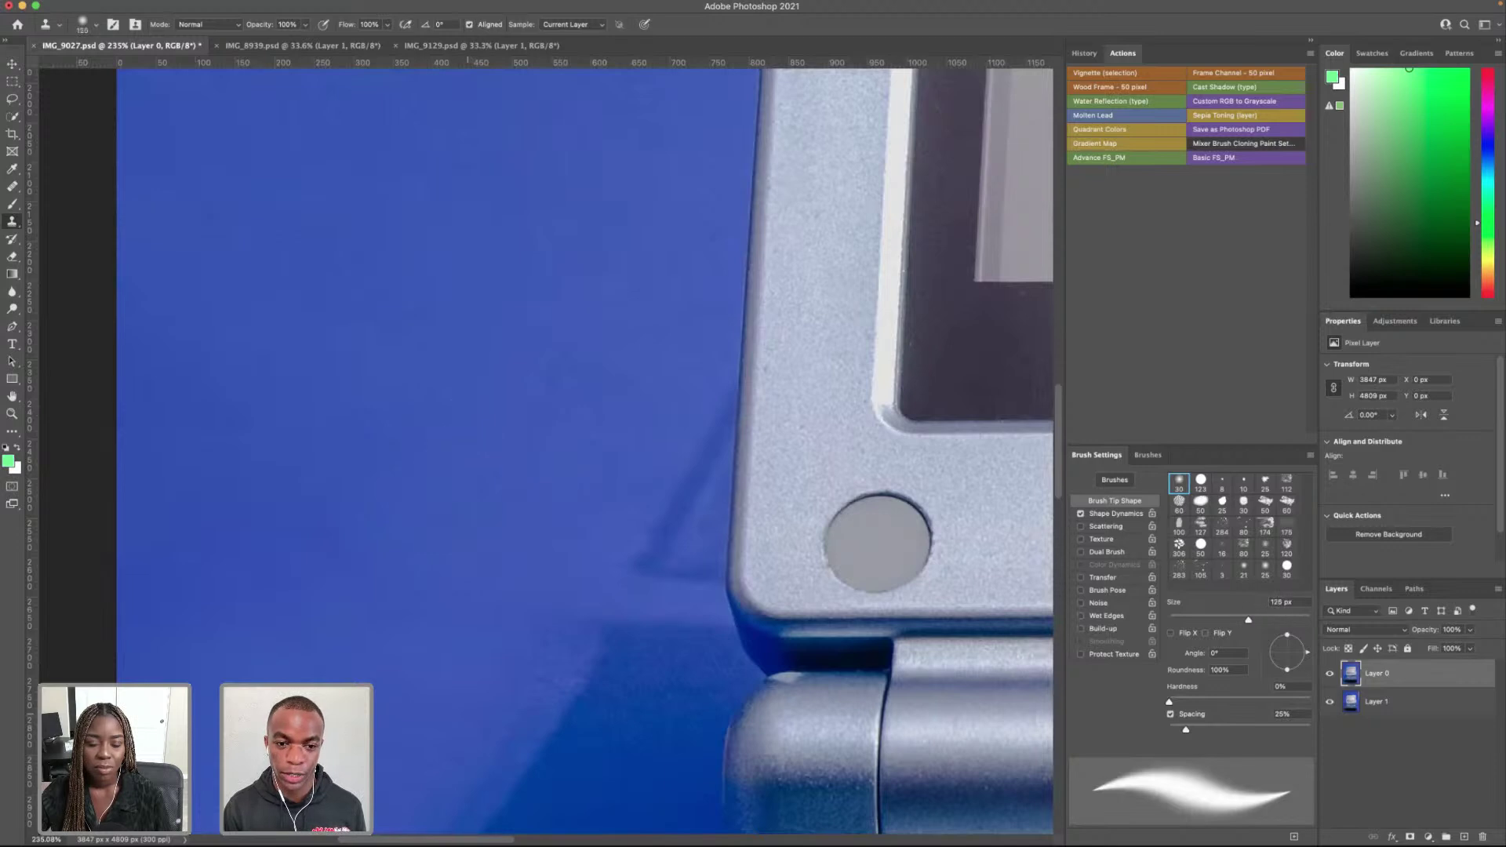
key(bracketleft)
key(bracketleft)
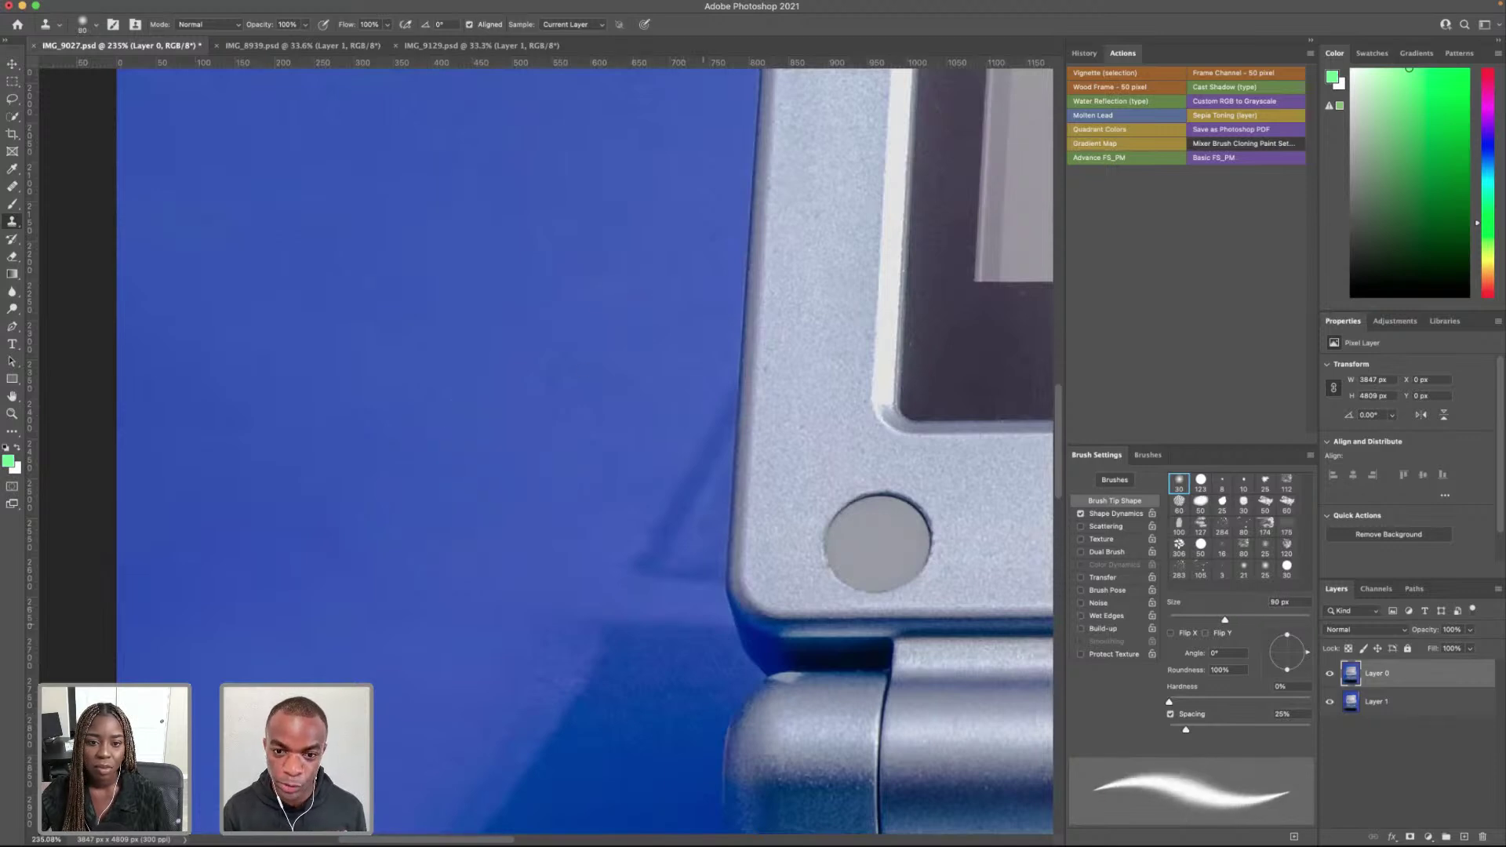
drag(633, 299, 620, 409)
drag(632, 277, 598, 476)
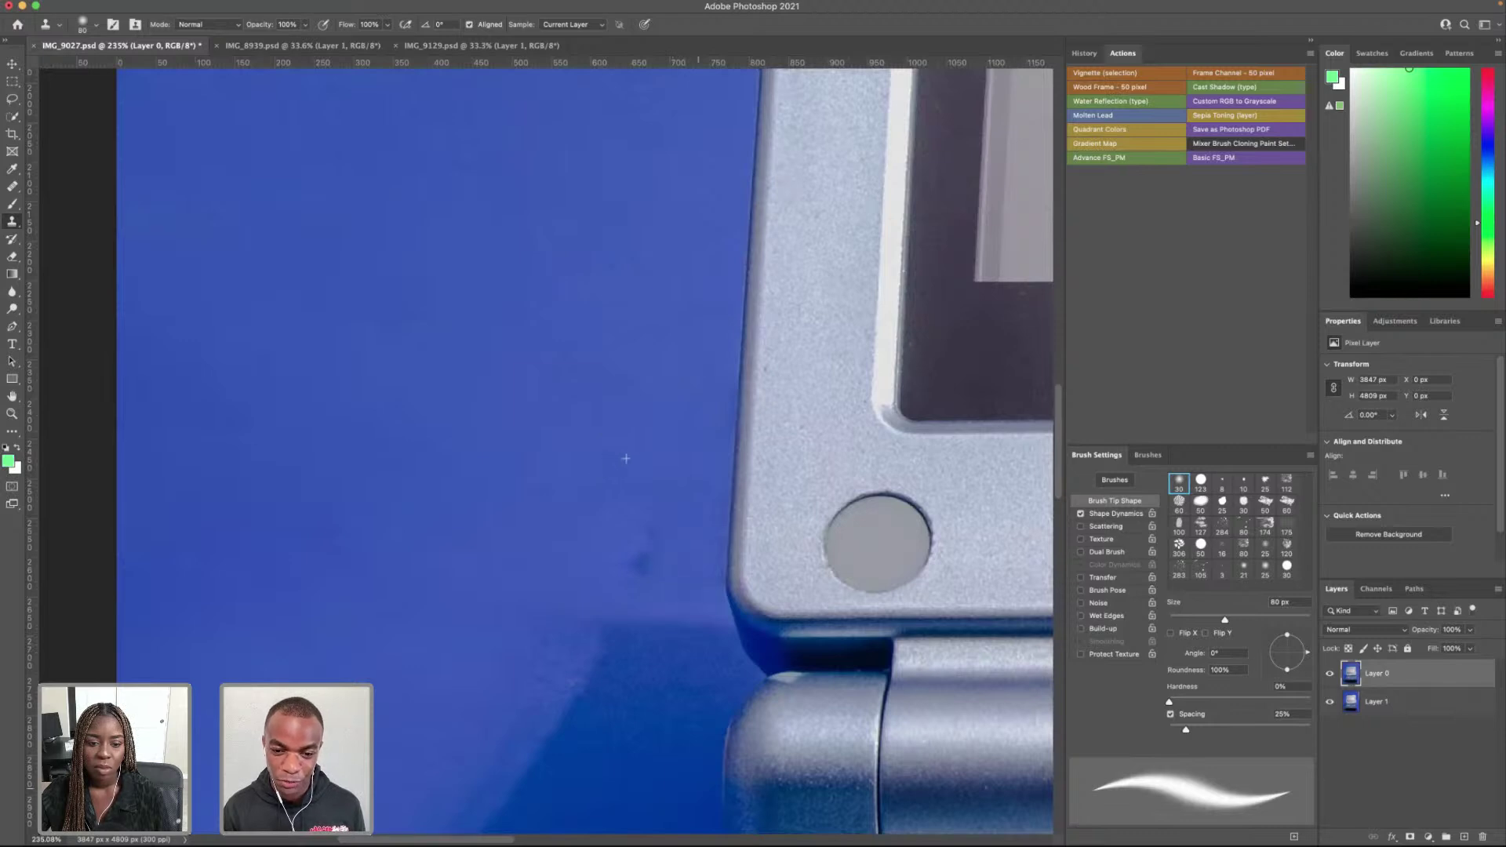
drag(616, 337, 553, 346)
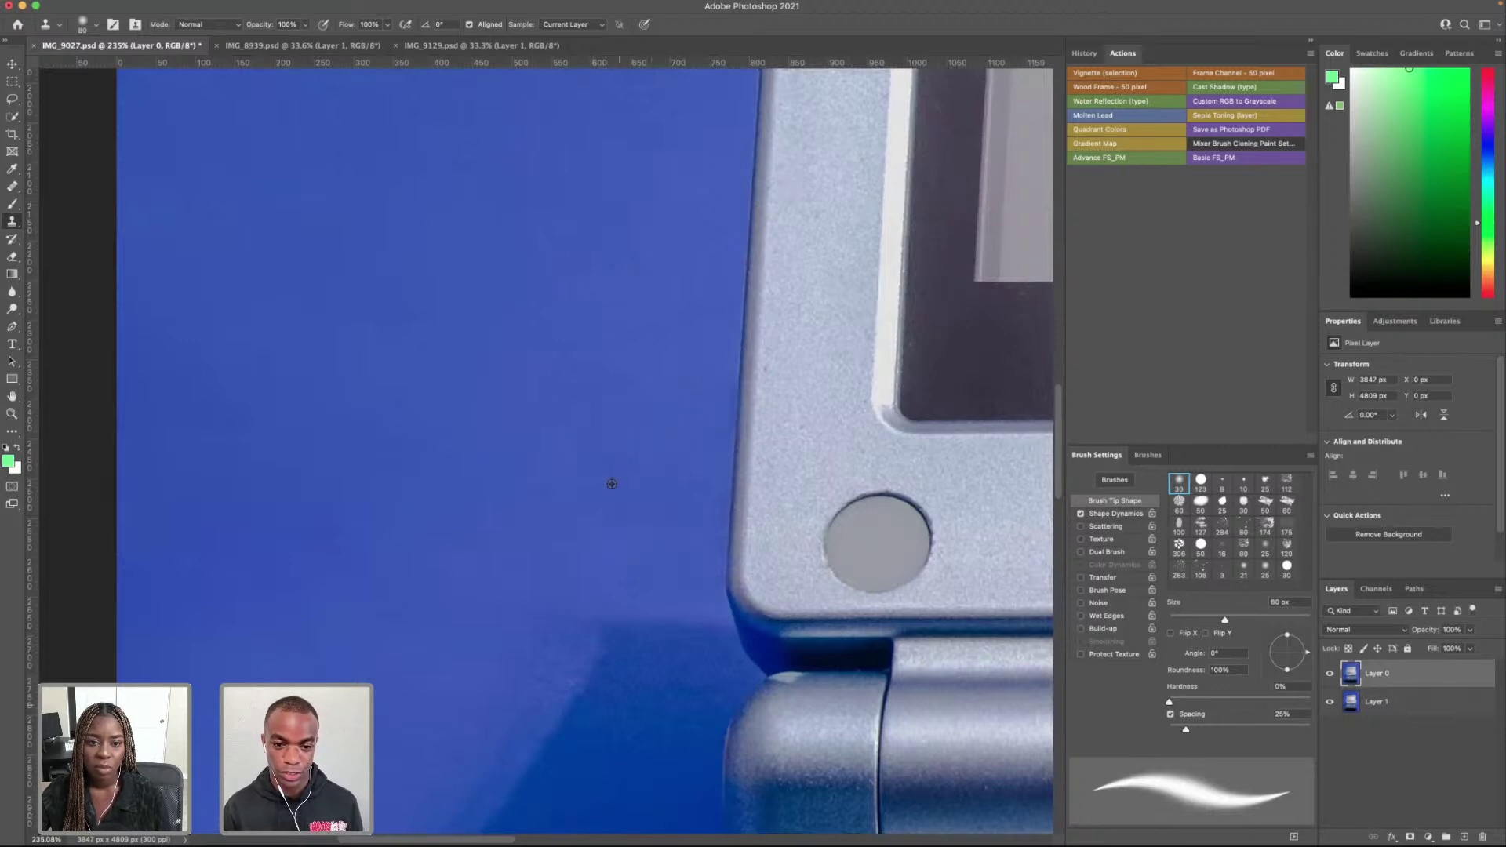
Step: Enlarge the Clone Stamp brush to 200 px for larger background areas
scroll(569, 457, down, 5)
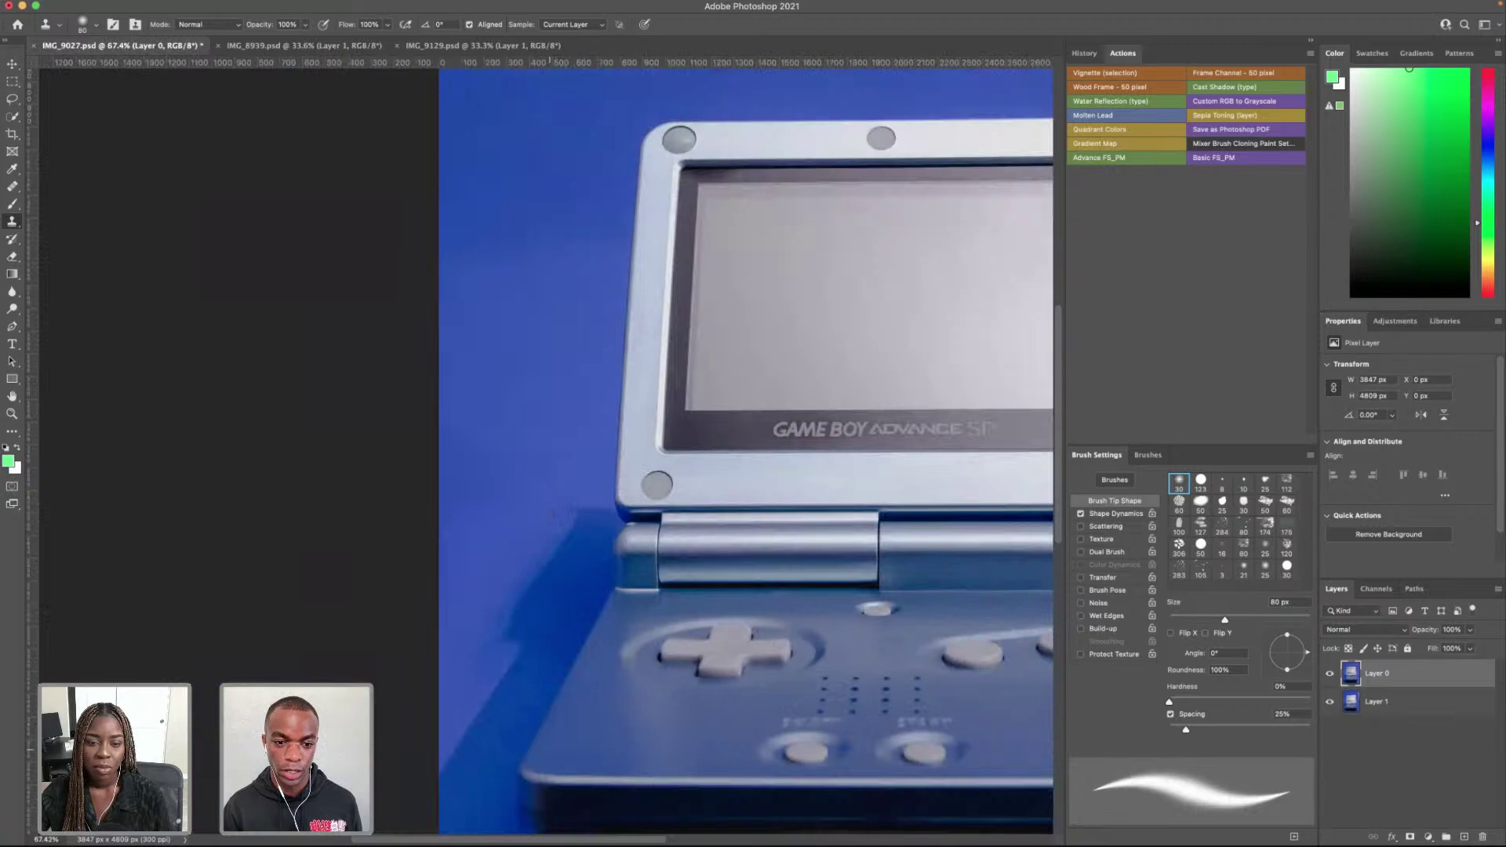
scroll(553, 512, down, 3)
scroll(701, 513, up, 2)
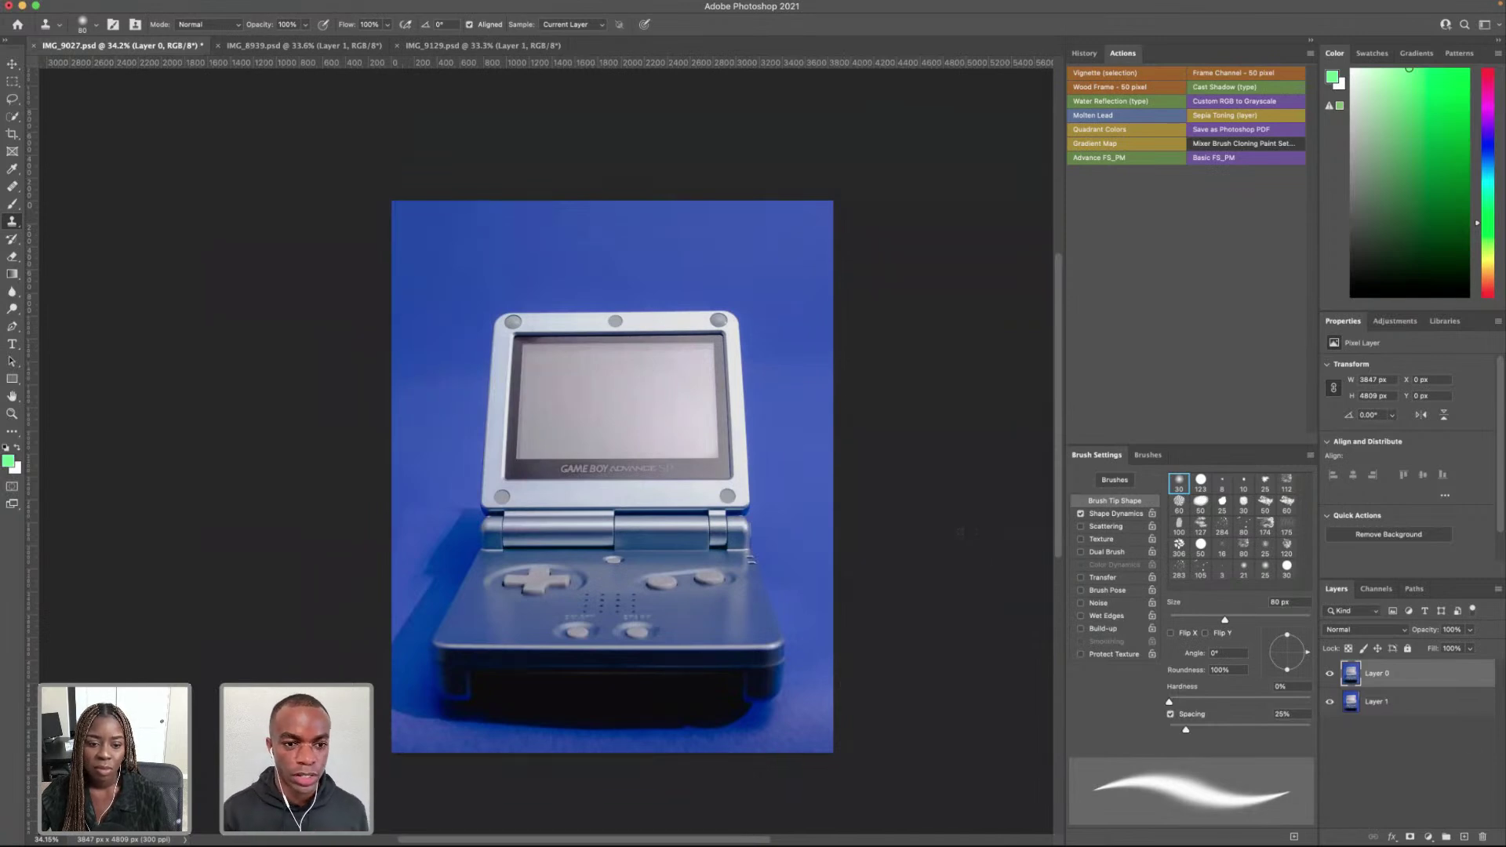
key(bracketright)
key(bracketright)
key(bracketright)
key(bracketright)
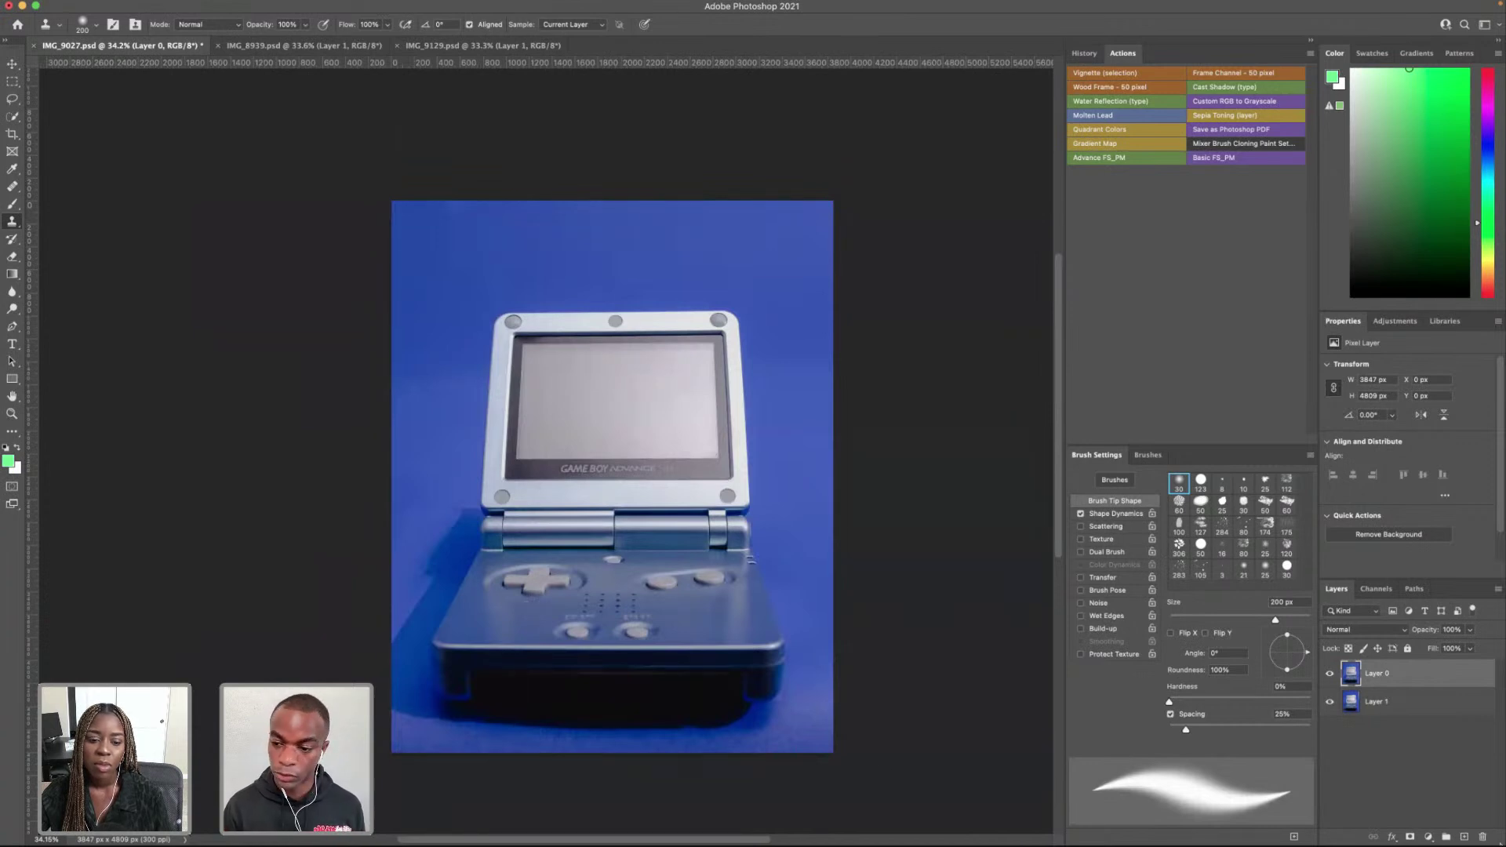
Step: Duplicate Layer 0 and rename the original layer Clean Up
click(1390, 712)
click(1411, 683)
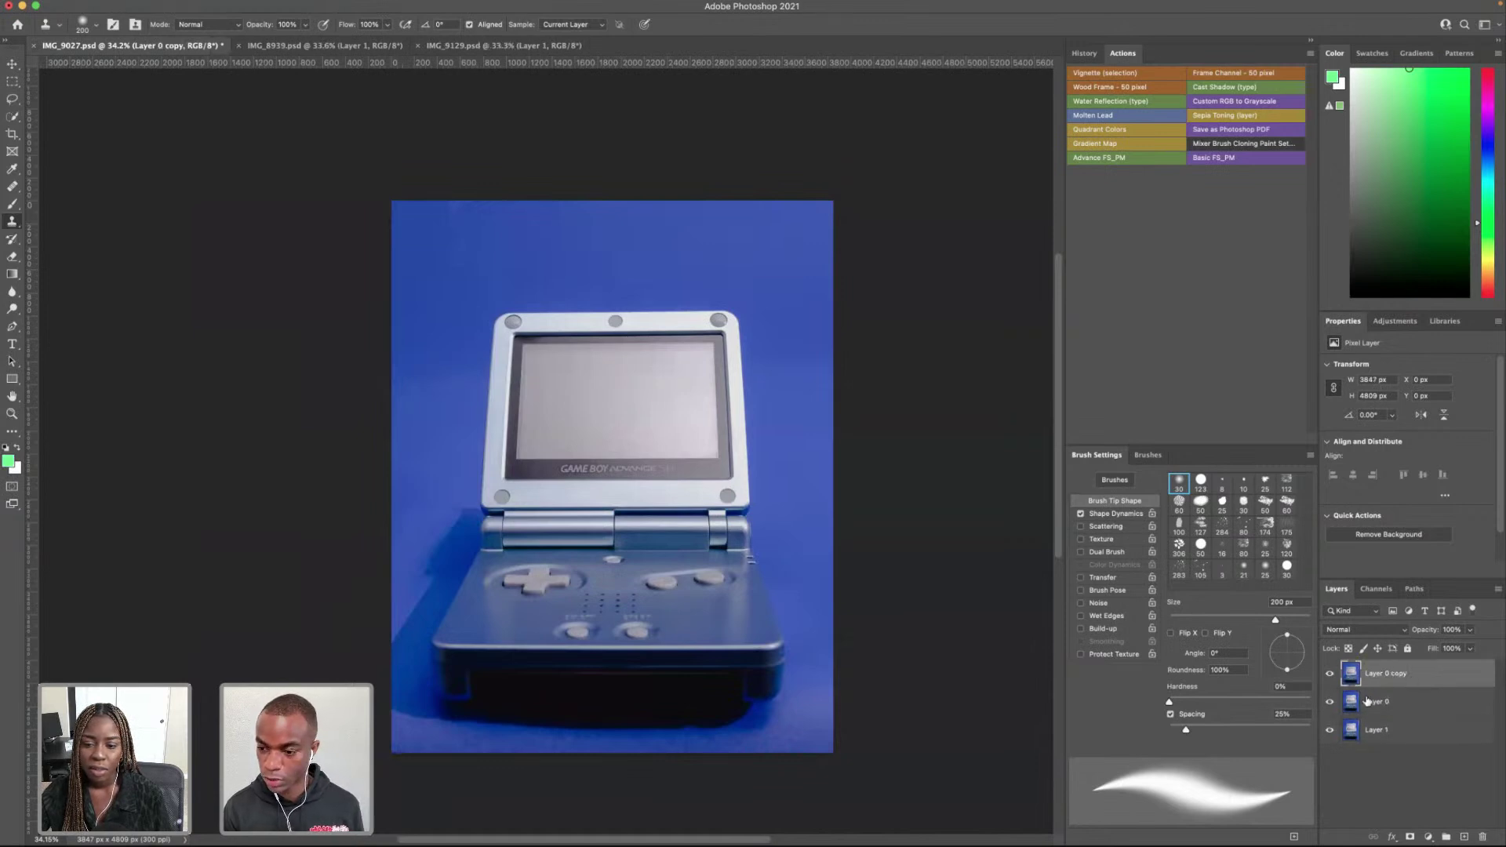
key(ctrl+j)
double_click(1374, 702)
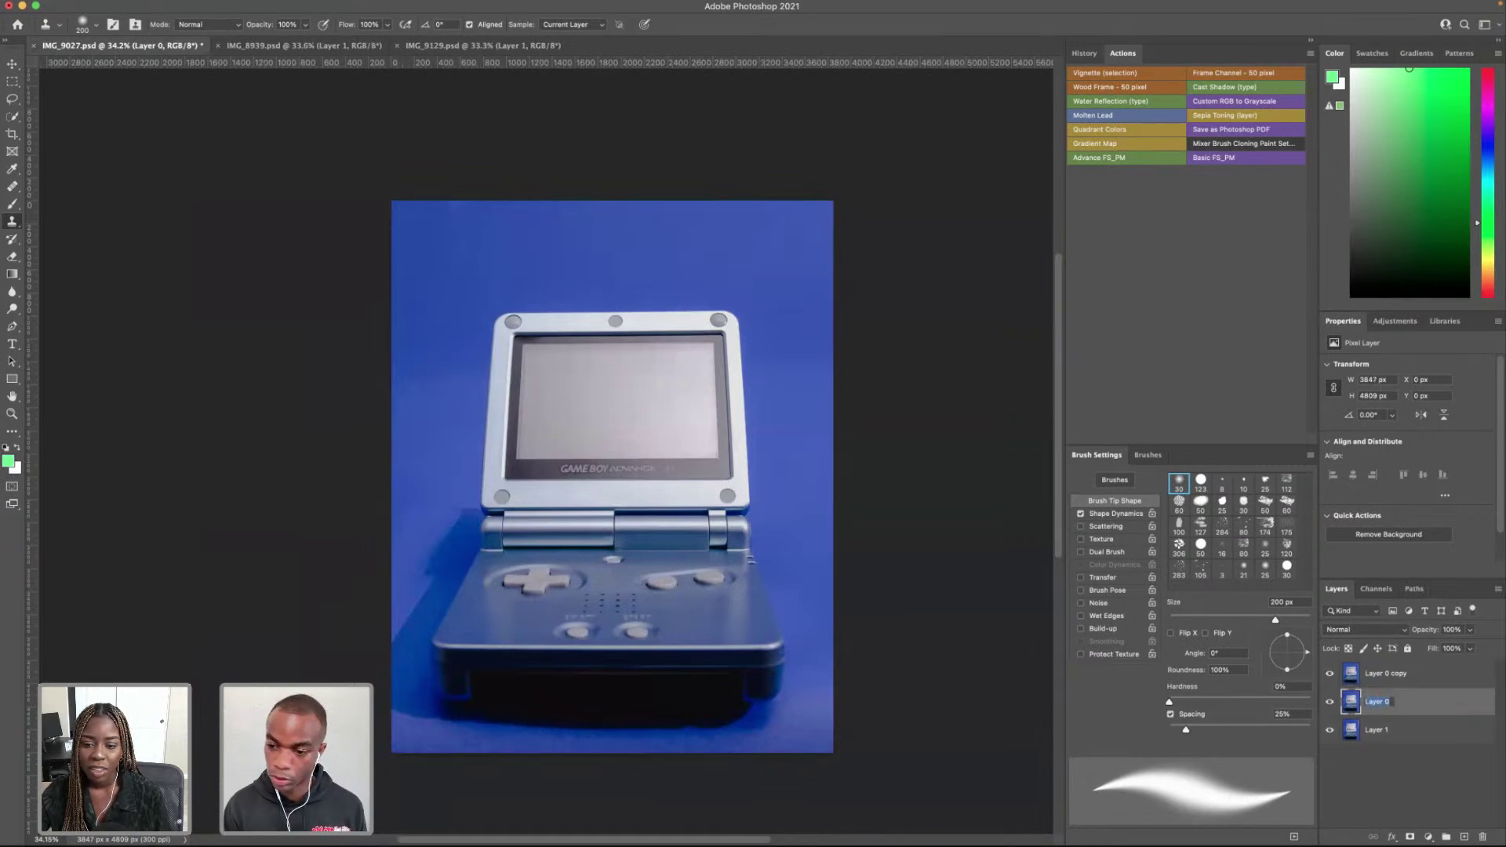
text(Clean Up)
Step: Rename the duplicated top layer Base and activate the Pen tool in Path mode
double_click(1388, 673)
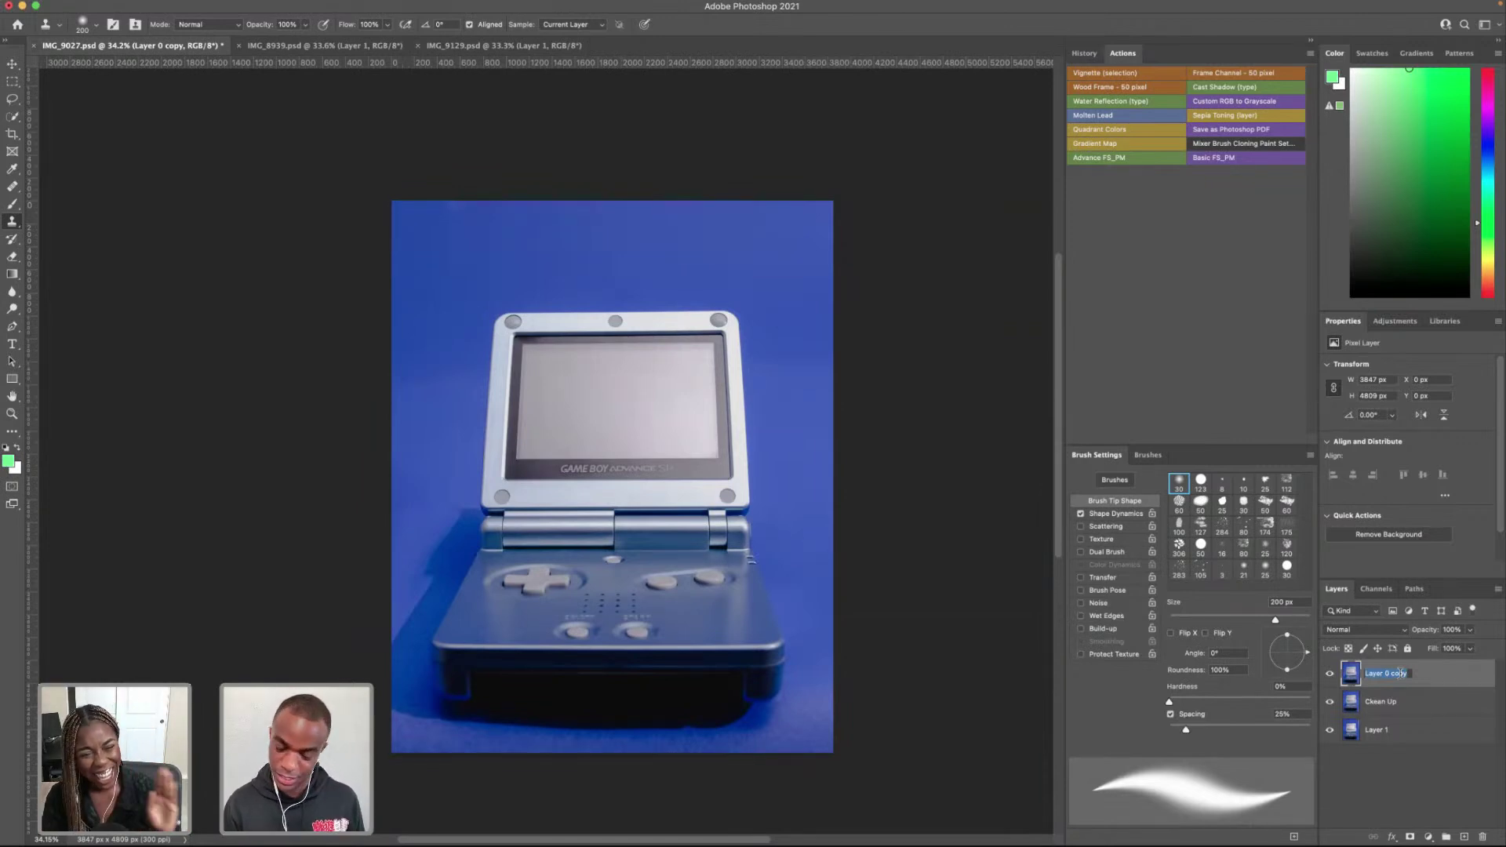
text(B)
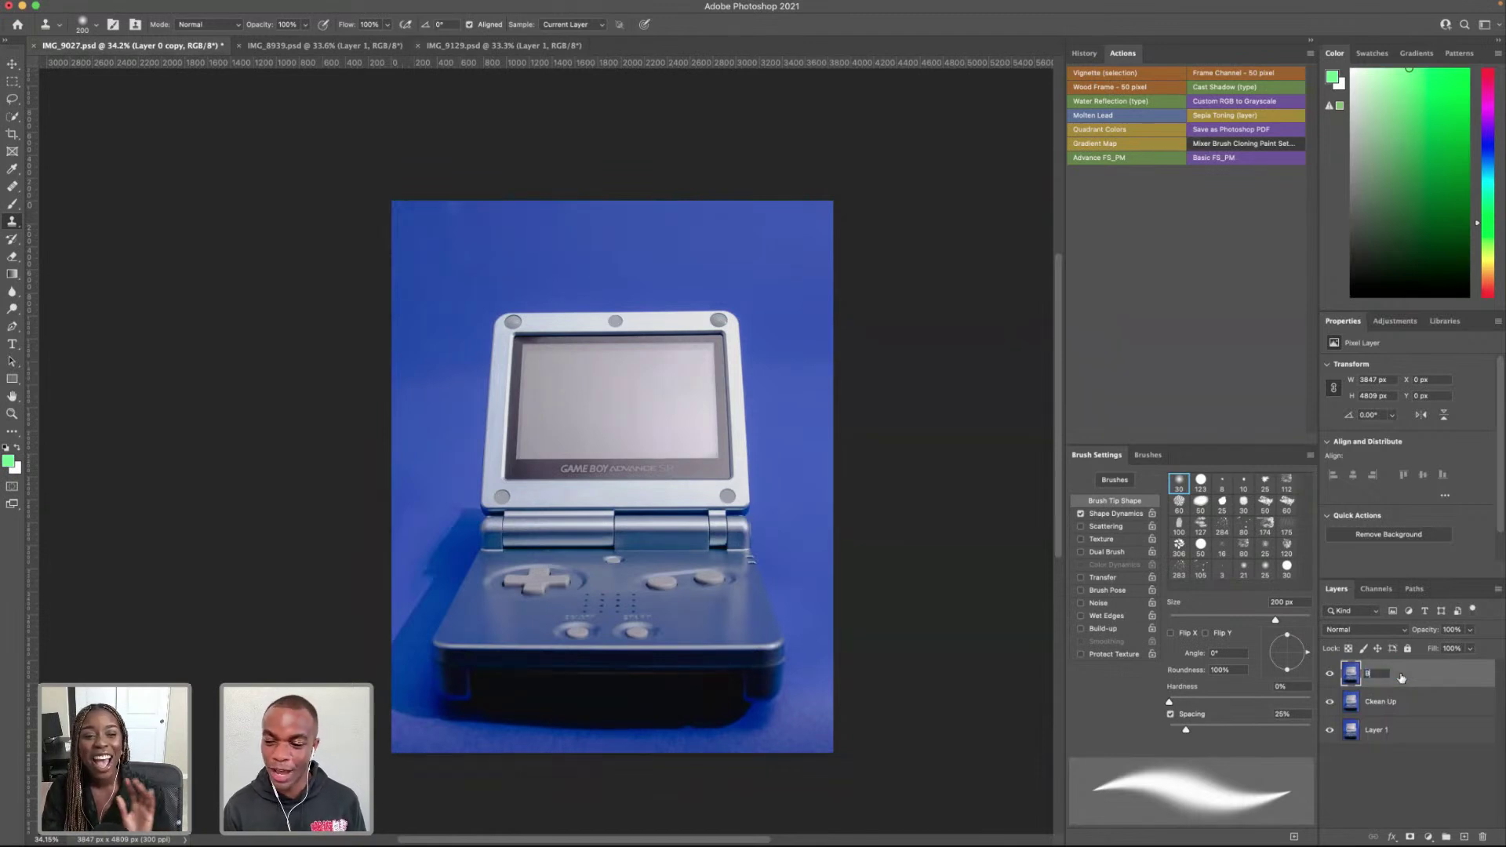
text(ase)
key(Return)
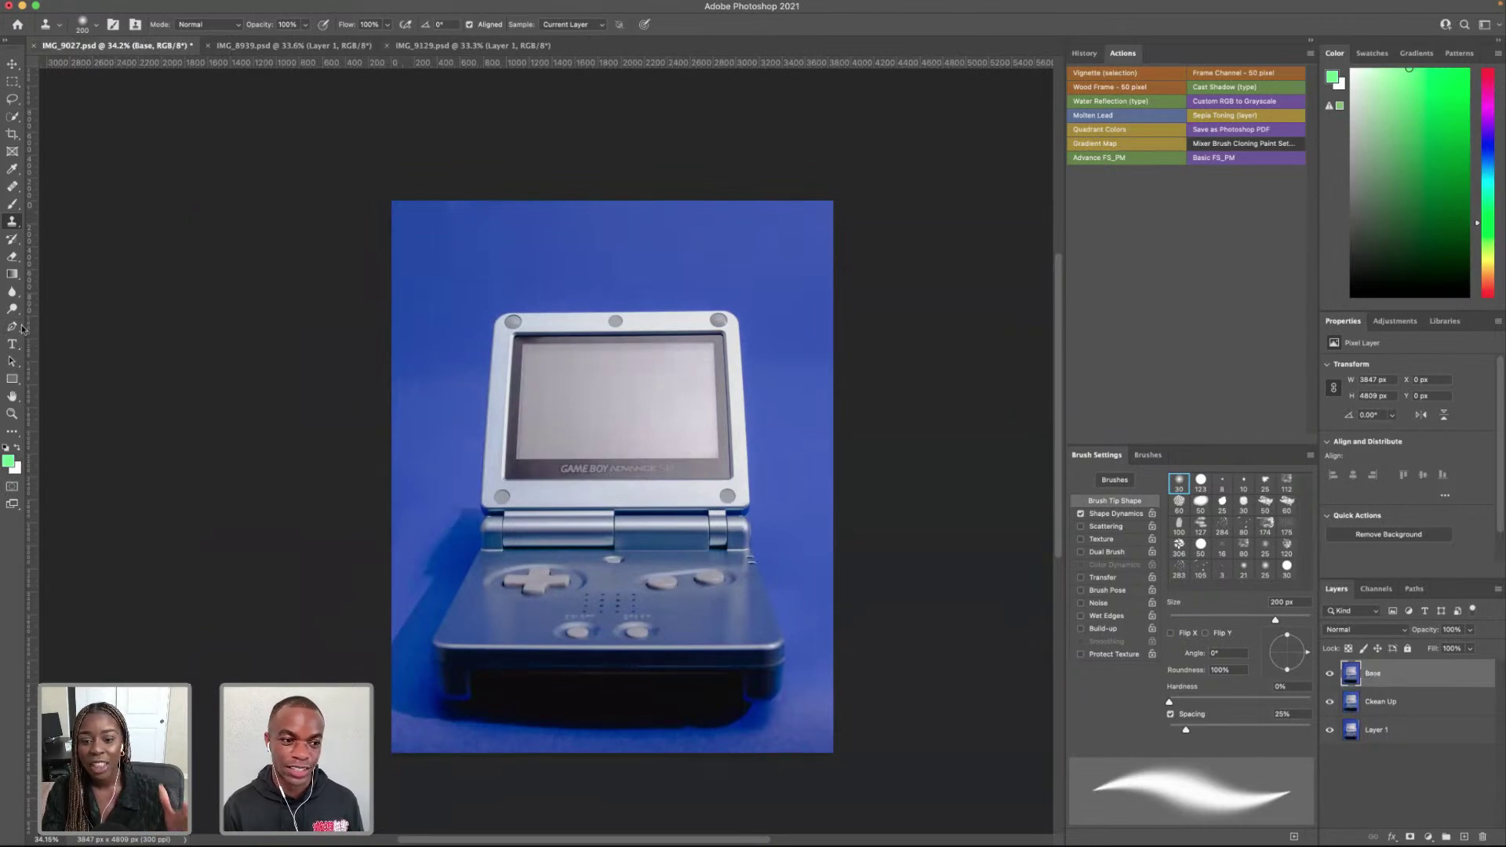
click(21, 327)
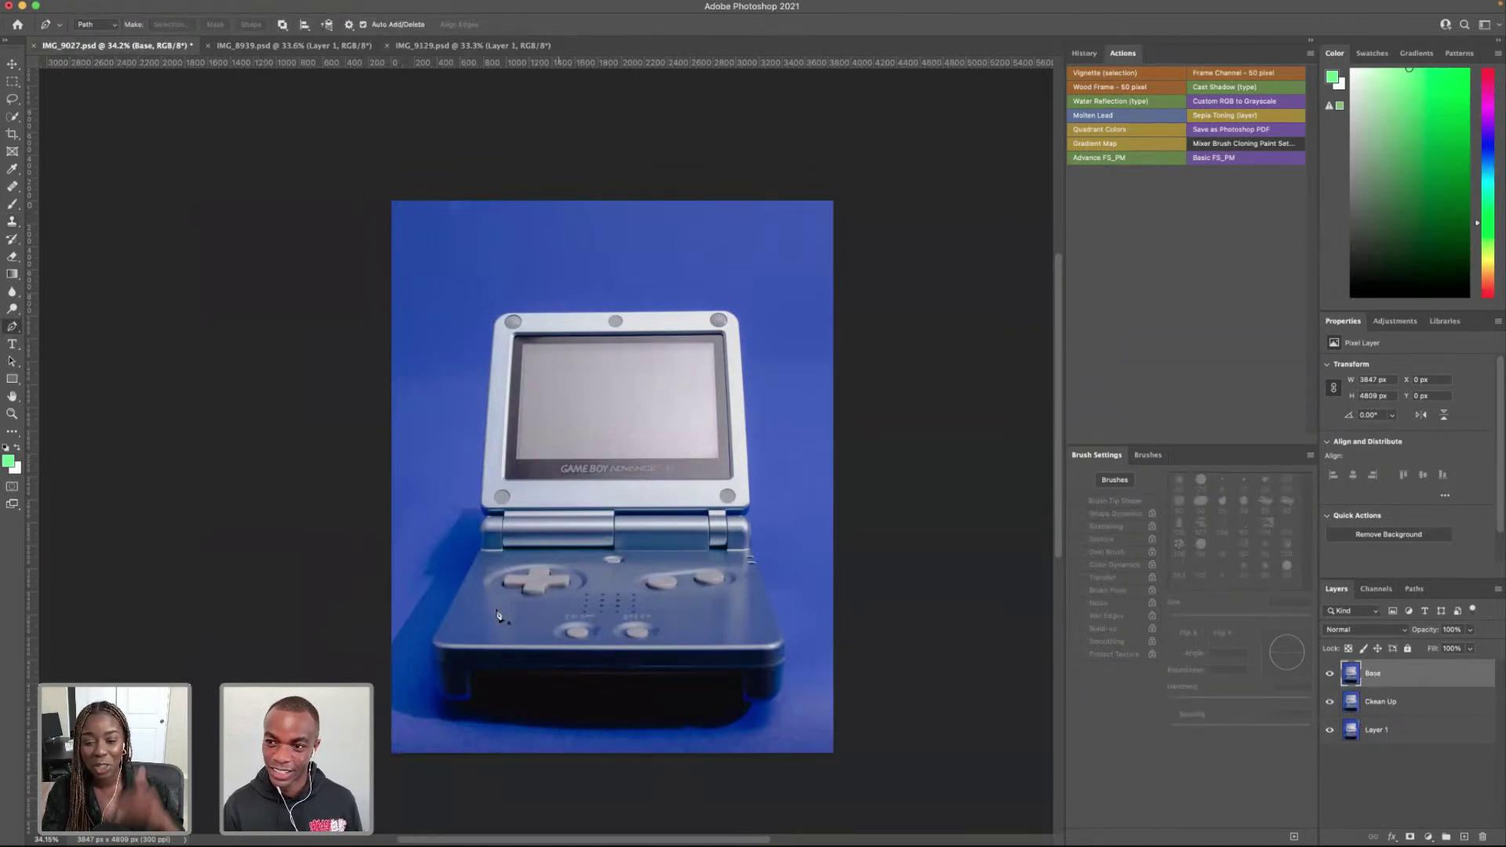
Step: Start a Pen path at the bottom of the console's lower-left foot and curve it up around the foot's outer edge
scroll(482, 614, up, 4)
scroll(455, 615, up, 2)
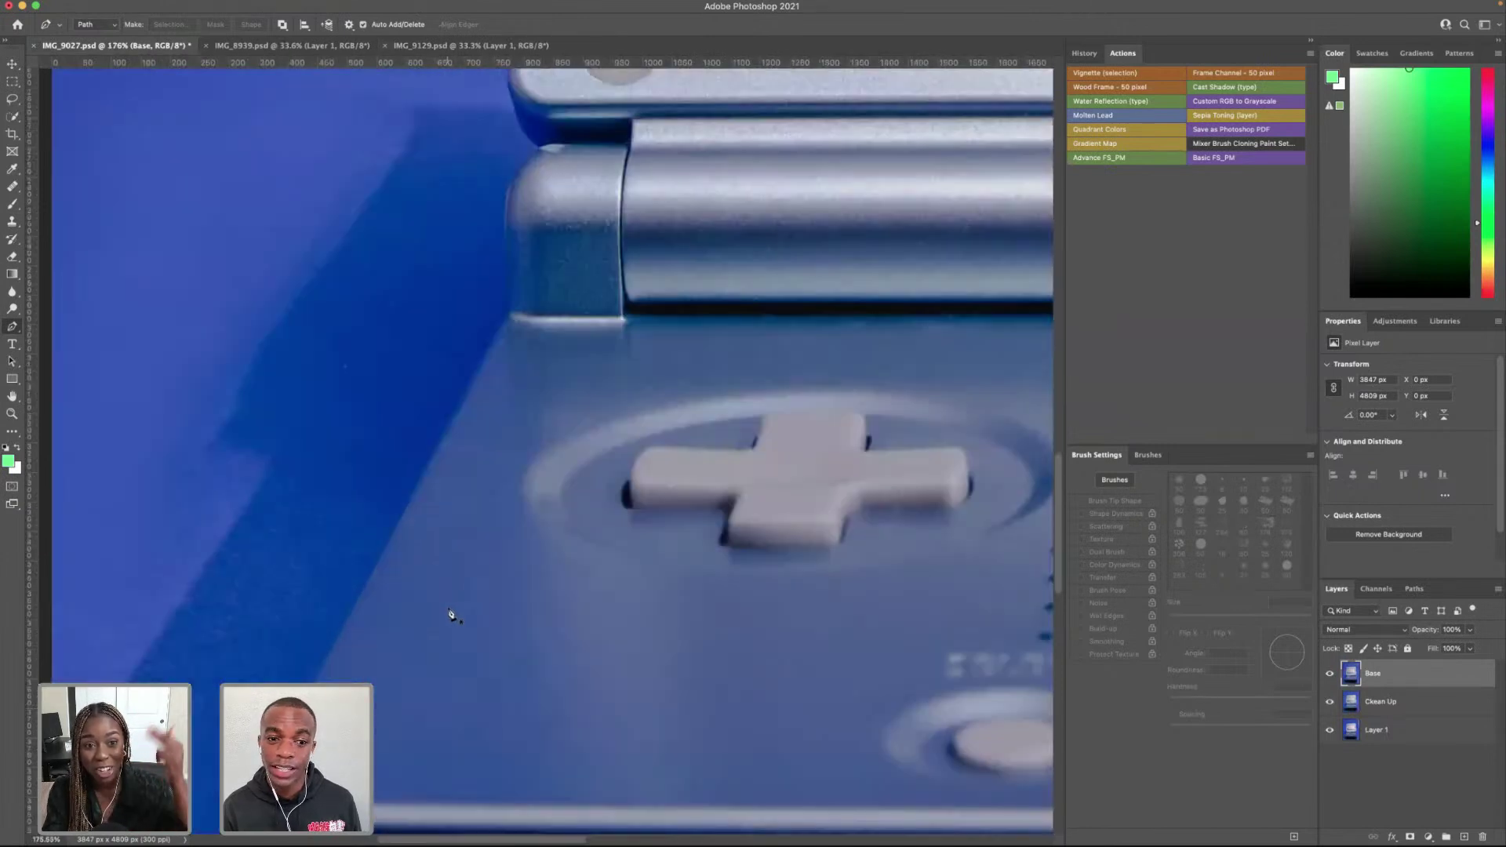
scroll(491, 498, down, 5)
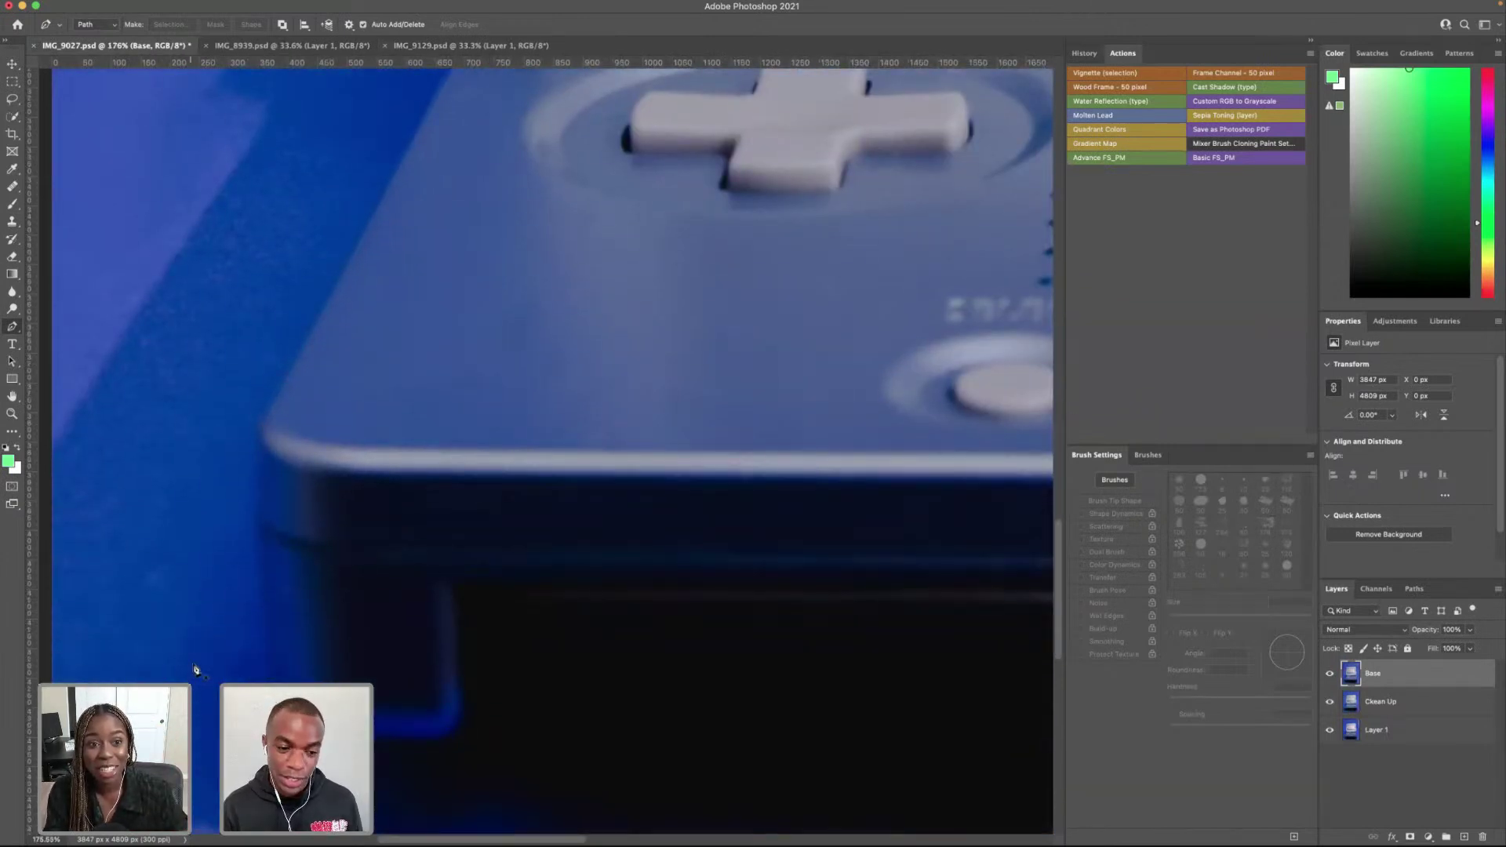
scroll(192, 671, down, 2)
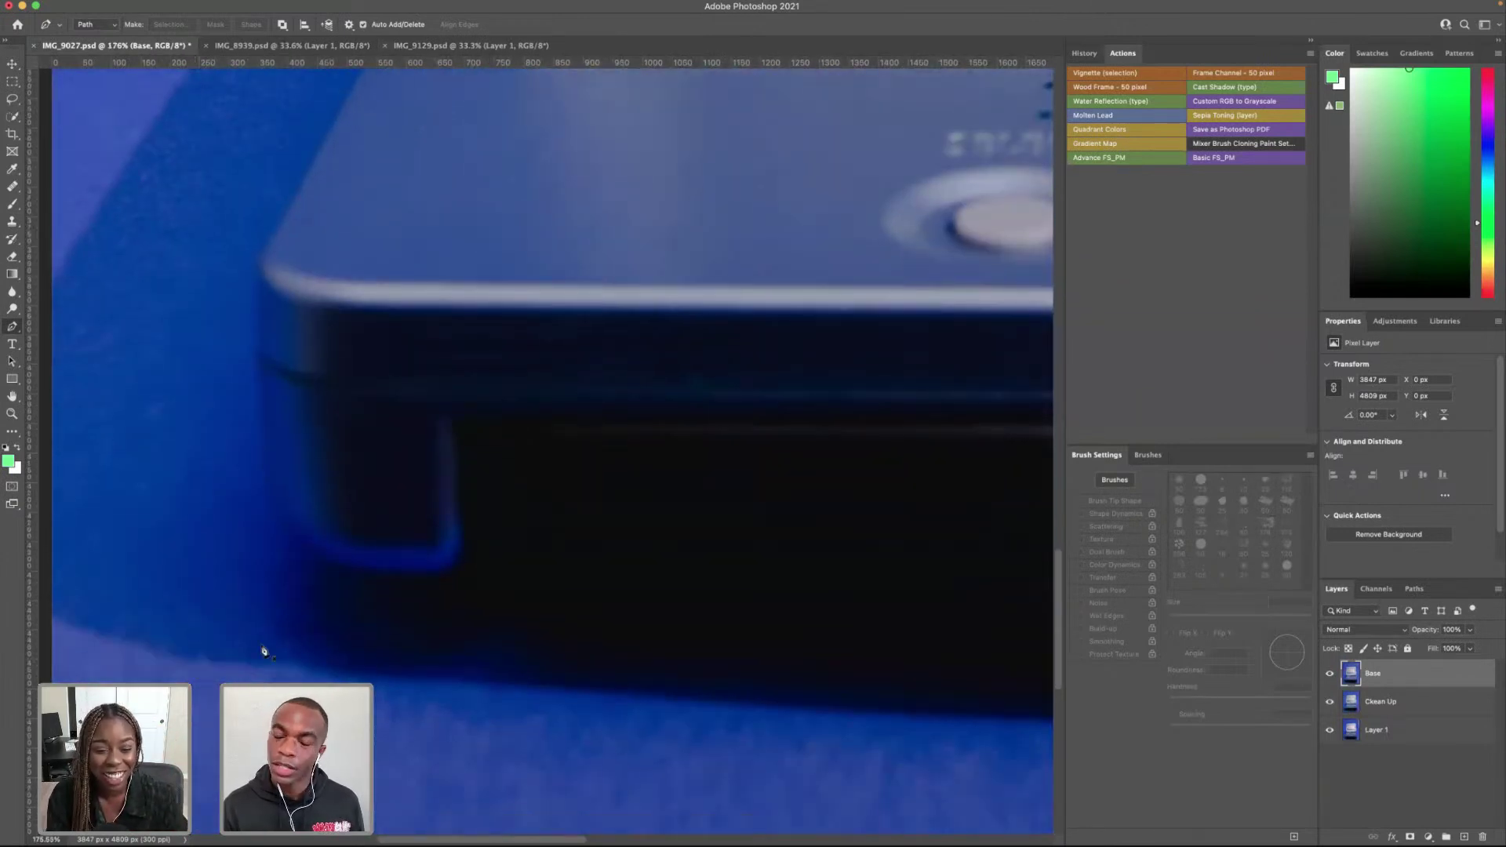
click(337, 568)
drag(331, 573, 258, 395)
scroll(262, 439, up, 3)
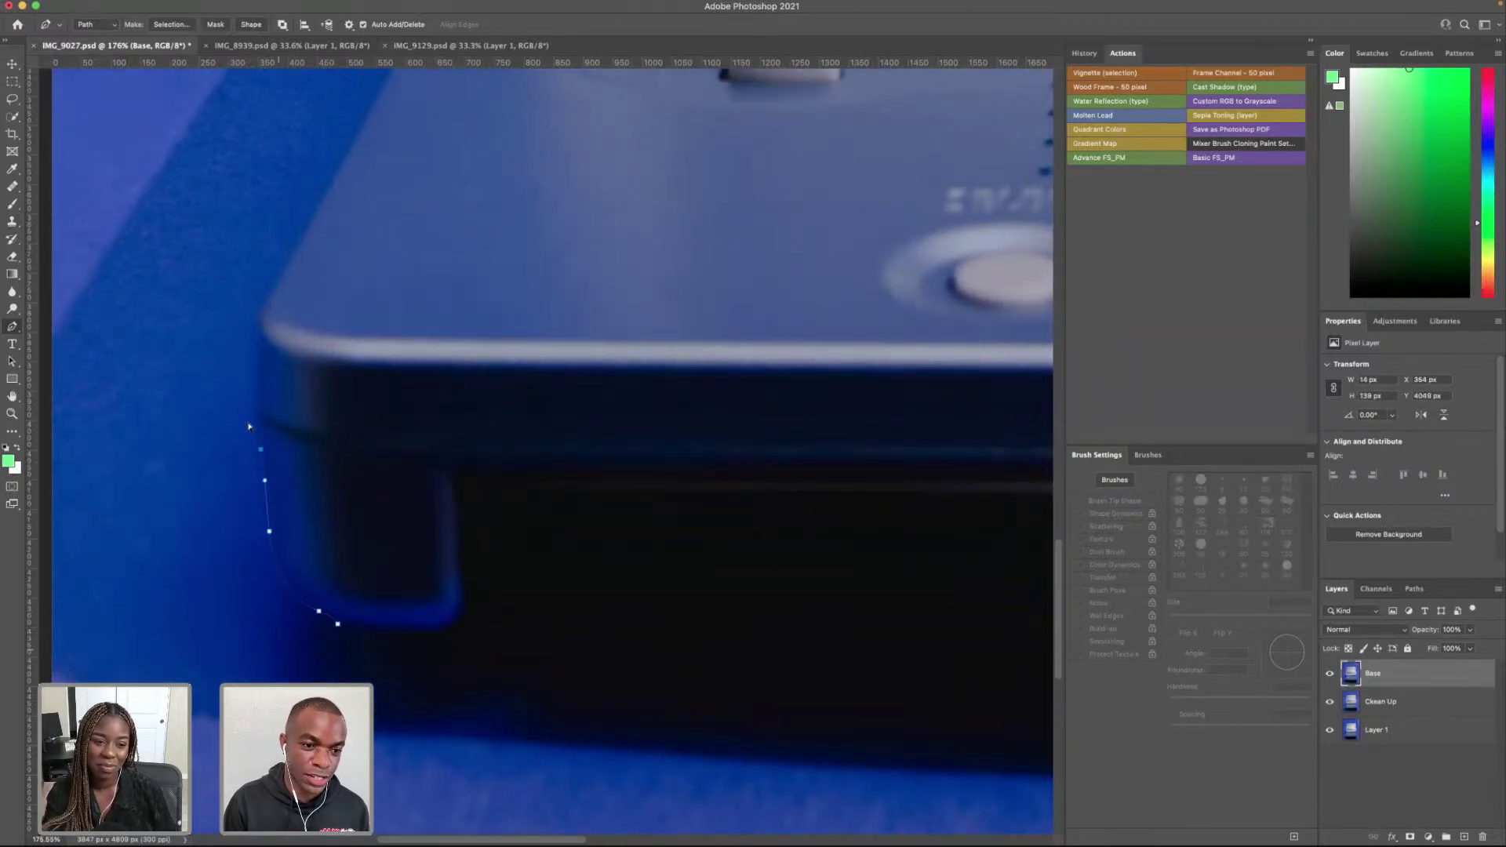
Step: Continue the path with closely spaced anchors up the front-left side of the base to its upper corner
click(257, 423)
click(258, 387)
click(257, 365)
click(260, 338)
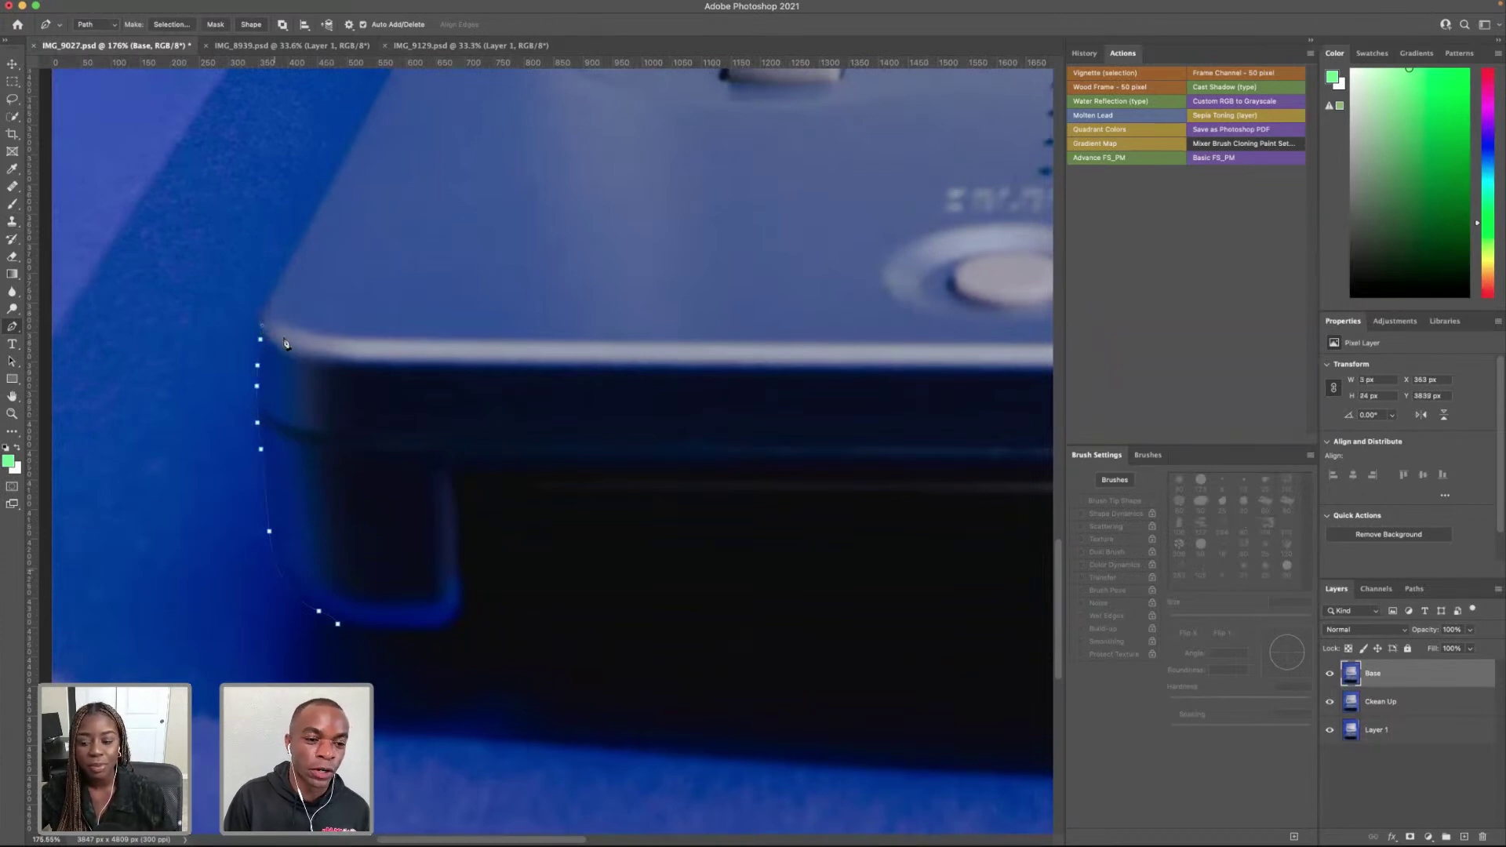
scroll(288, 353, up, 3)
click(262, 397)
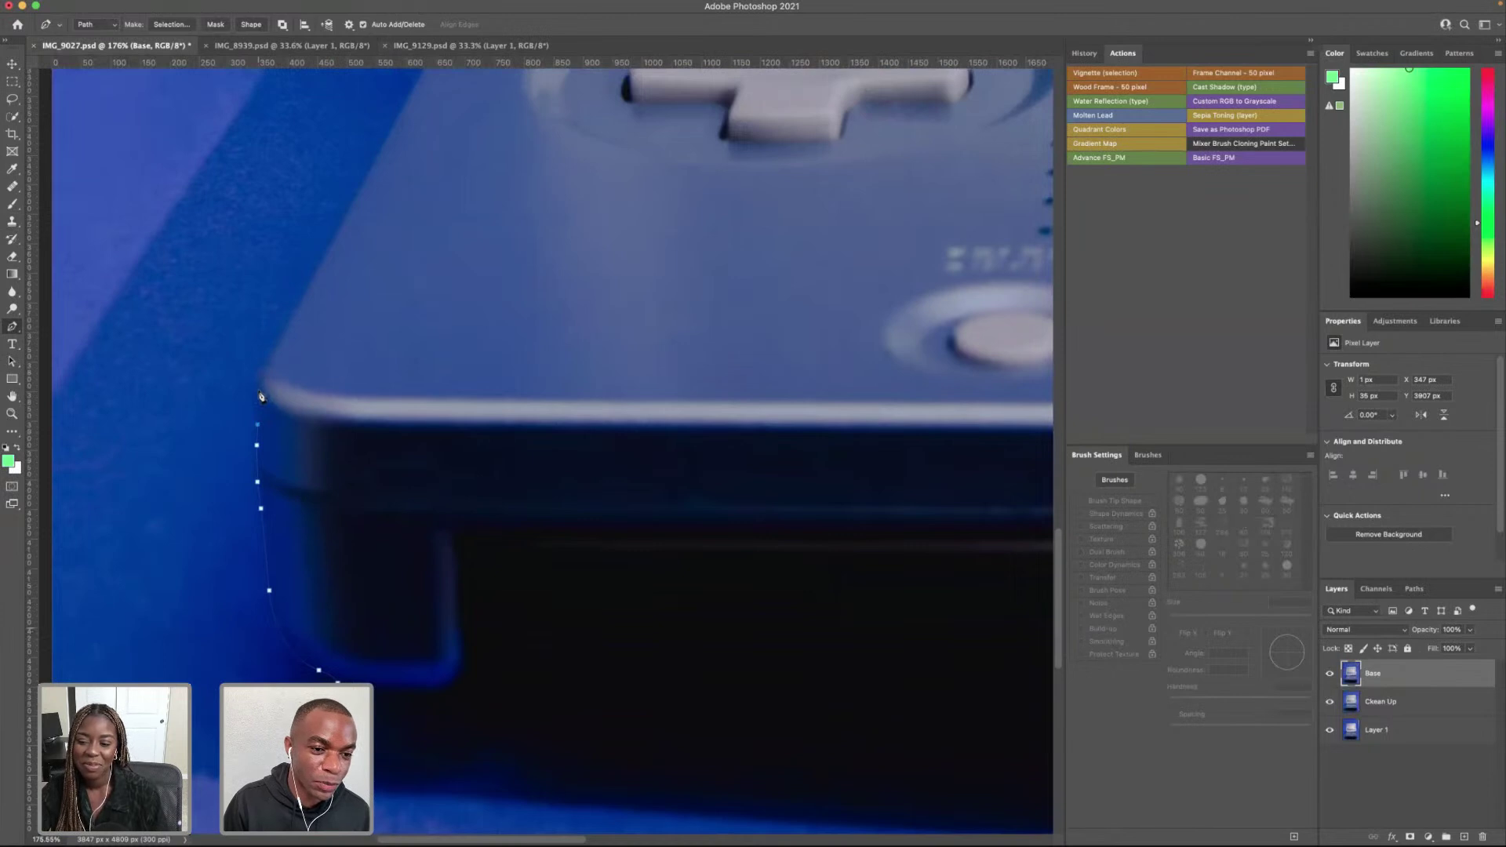
click(260, 373)
Step: Extend the path along the slanted left edge of the control panel up to the base of the left hinge
scroll(284, 348, up, 5)
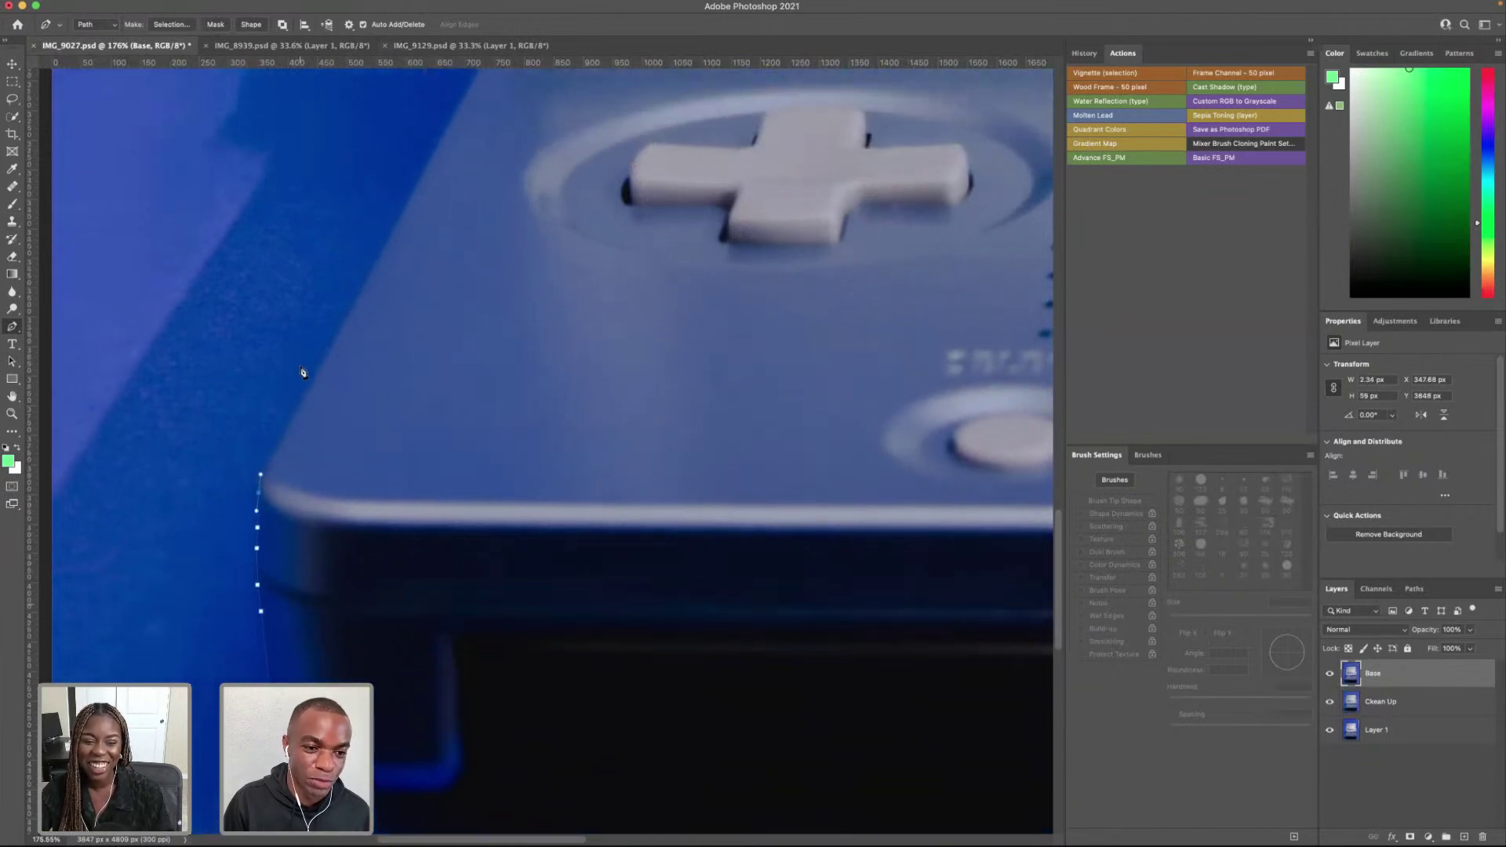
click(348, 315)
scroll(369, 455, up, 15)
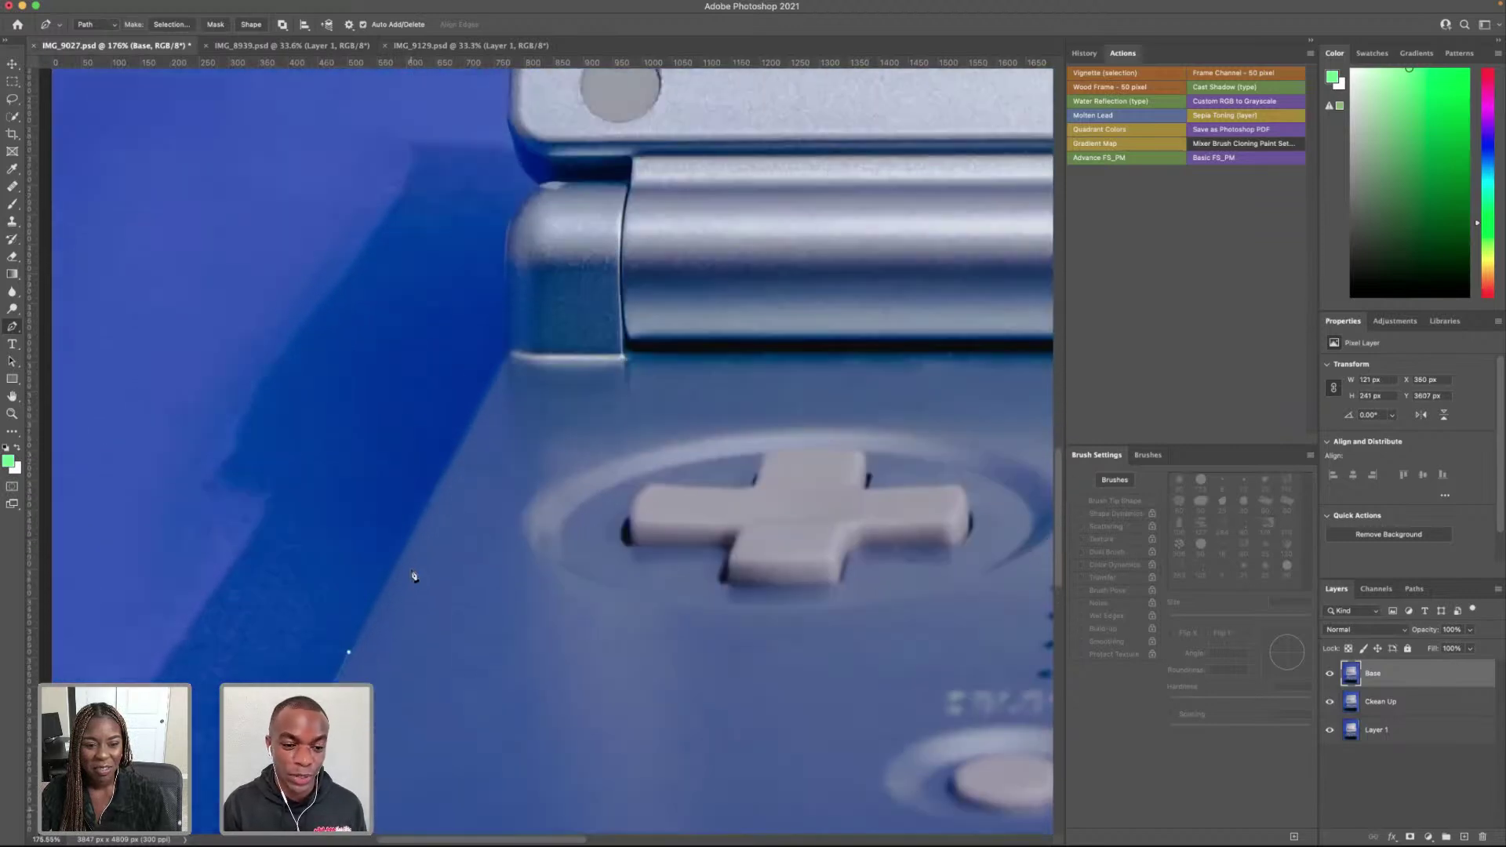
click(393, 571)
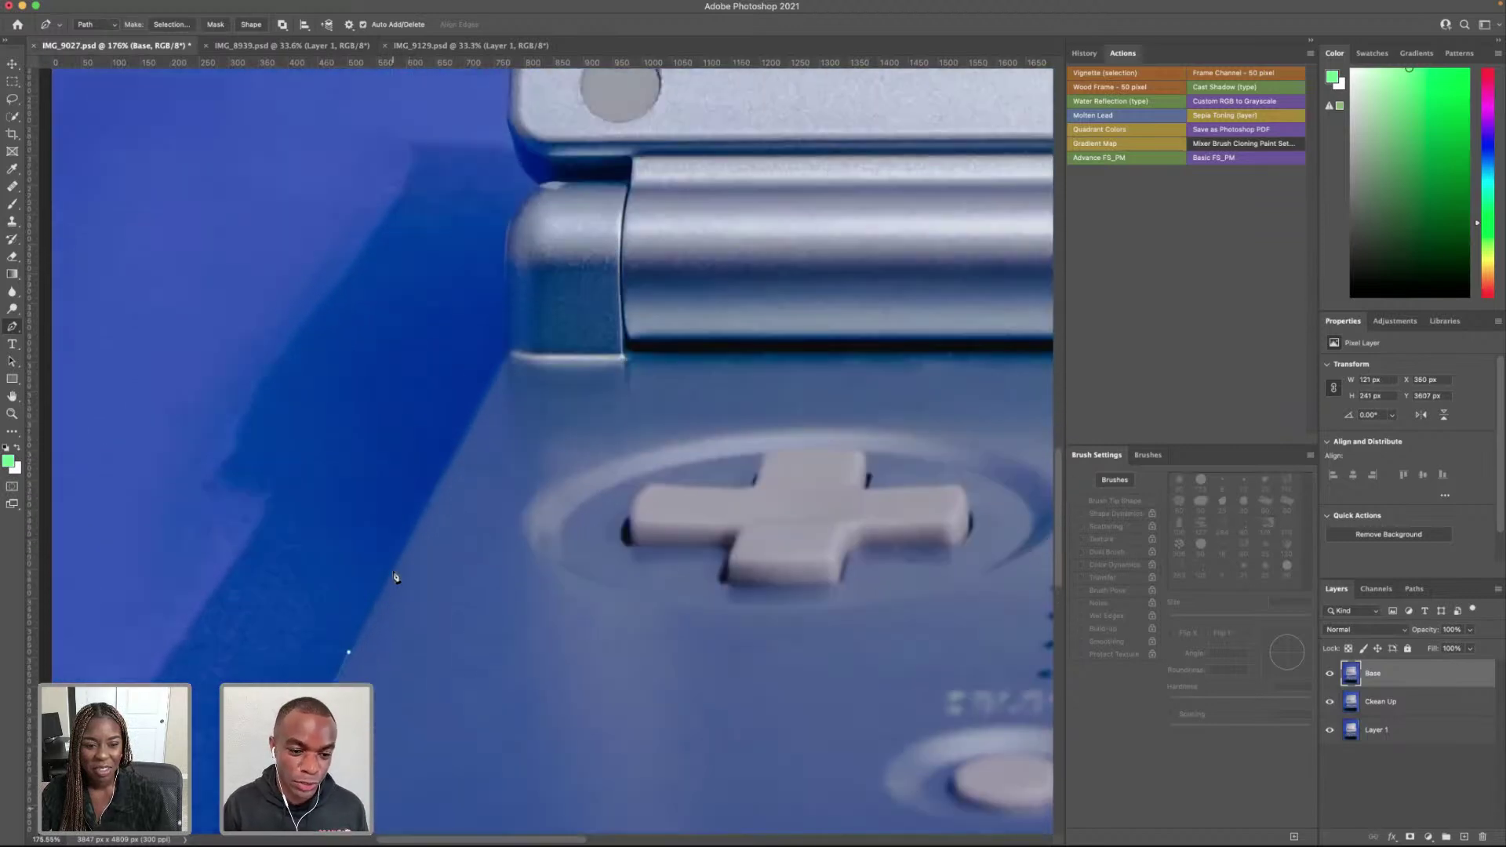
click(426, 507)
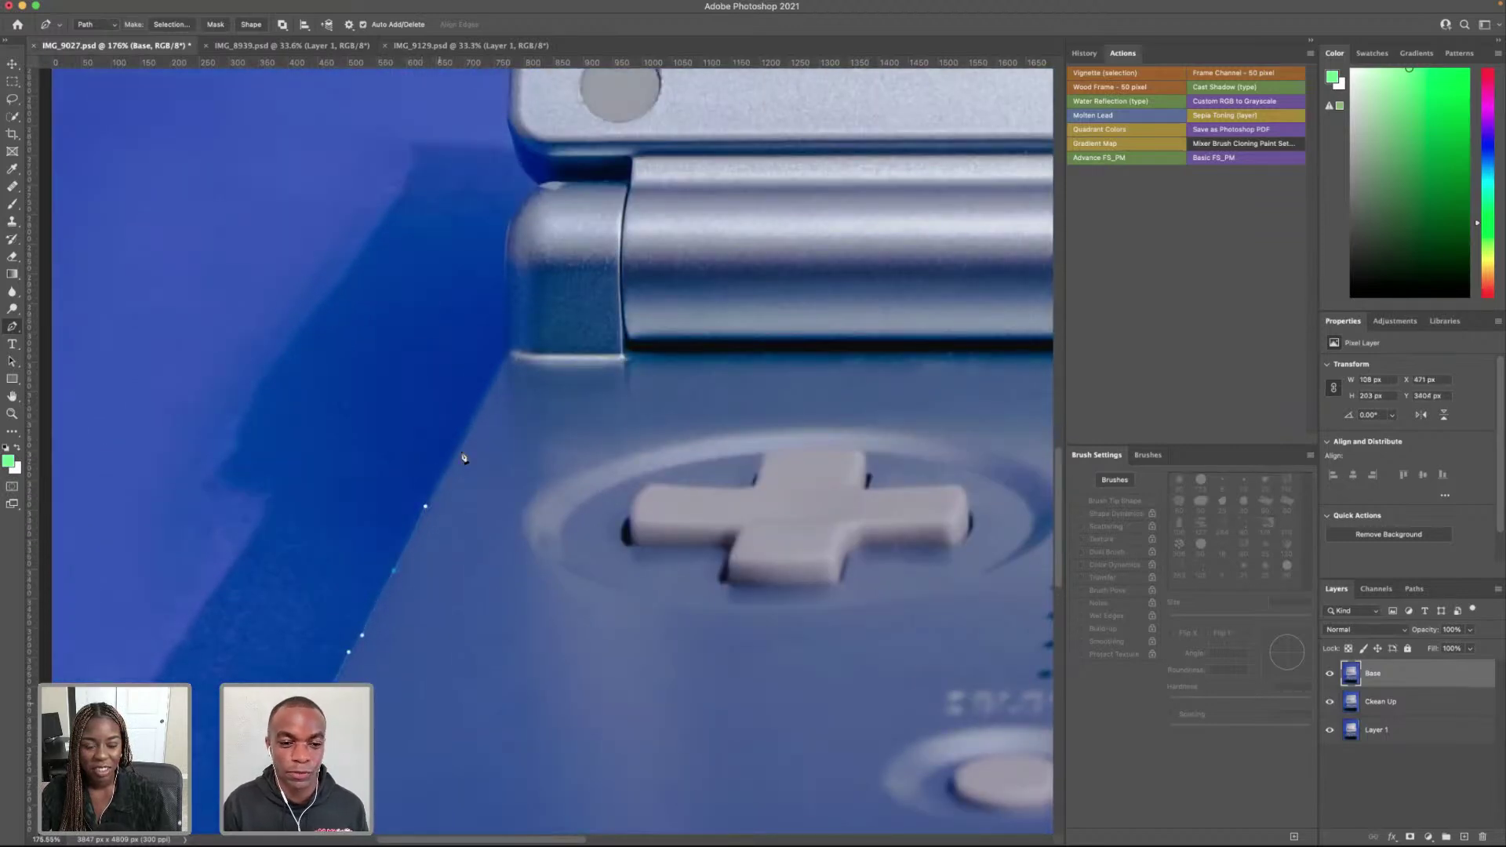
click(443, 465)
click(481, 400)
scroll(482, 404, up, 3)
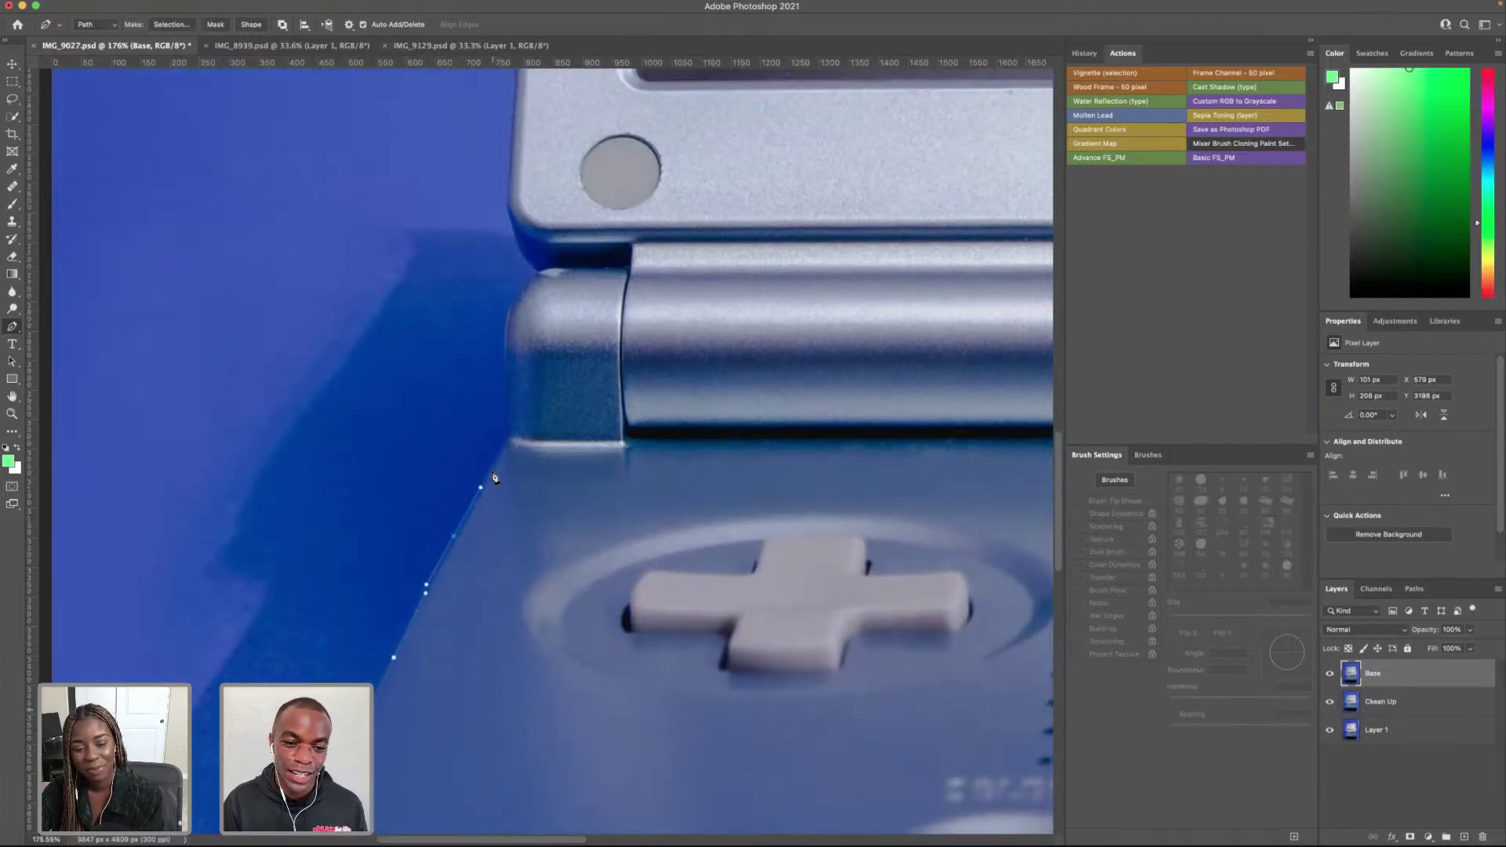
click(493, 463)
click(498, 450)
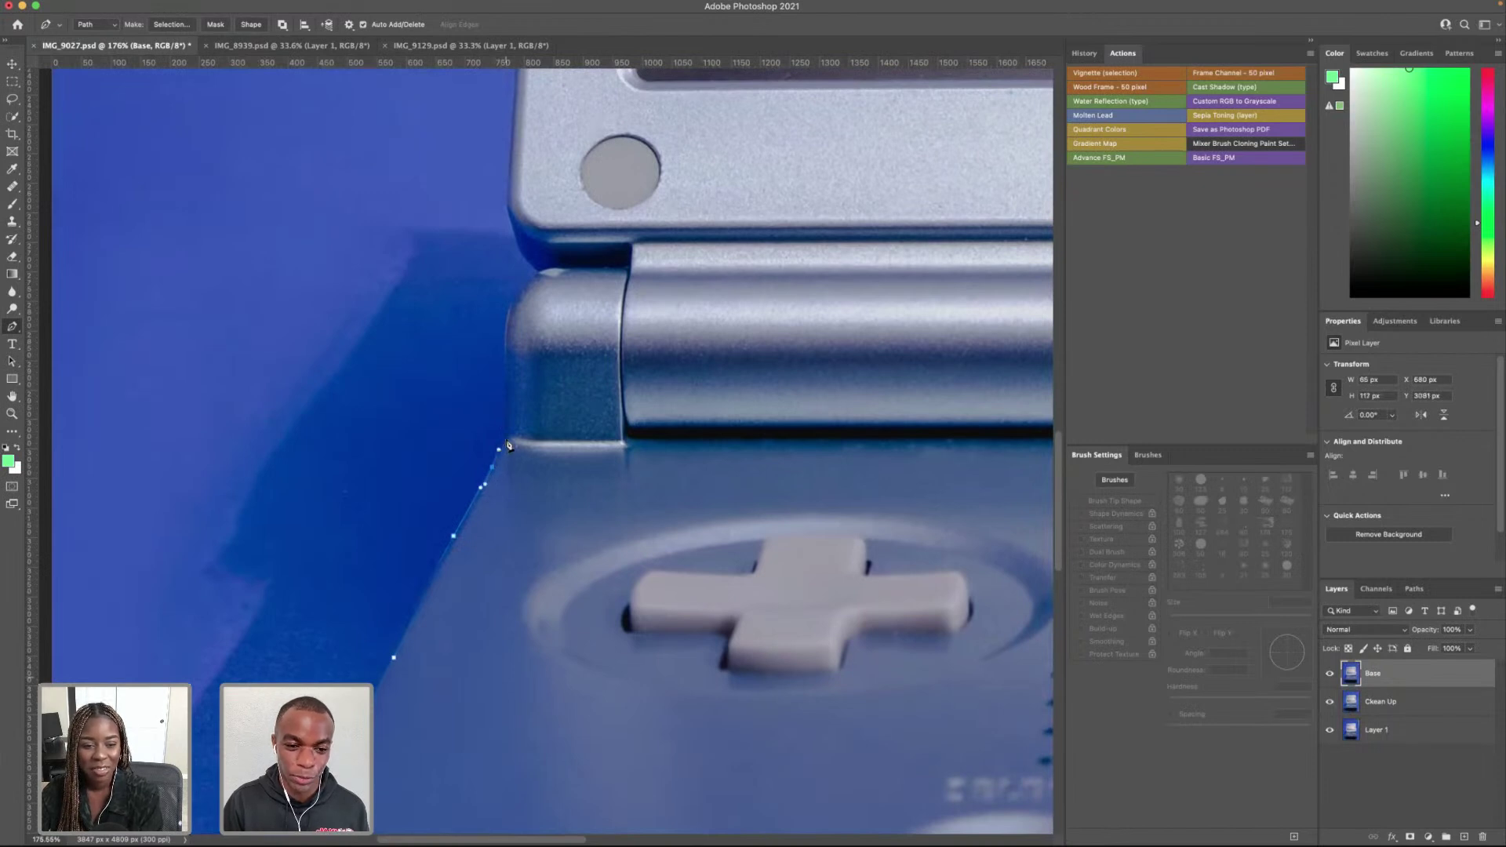
Step: Trace the outer side and rounded upper corner of the left hinge cap, undoing and replacing one misplaced anchor
click(504, 414)
click(506, 396)
click(506, 366)
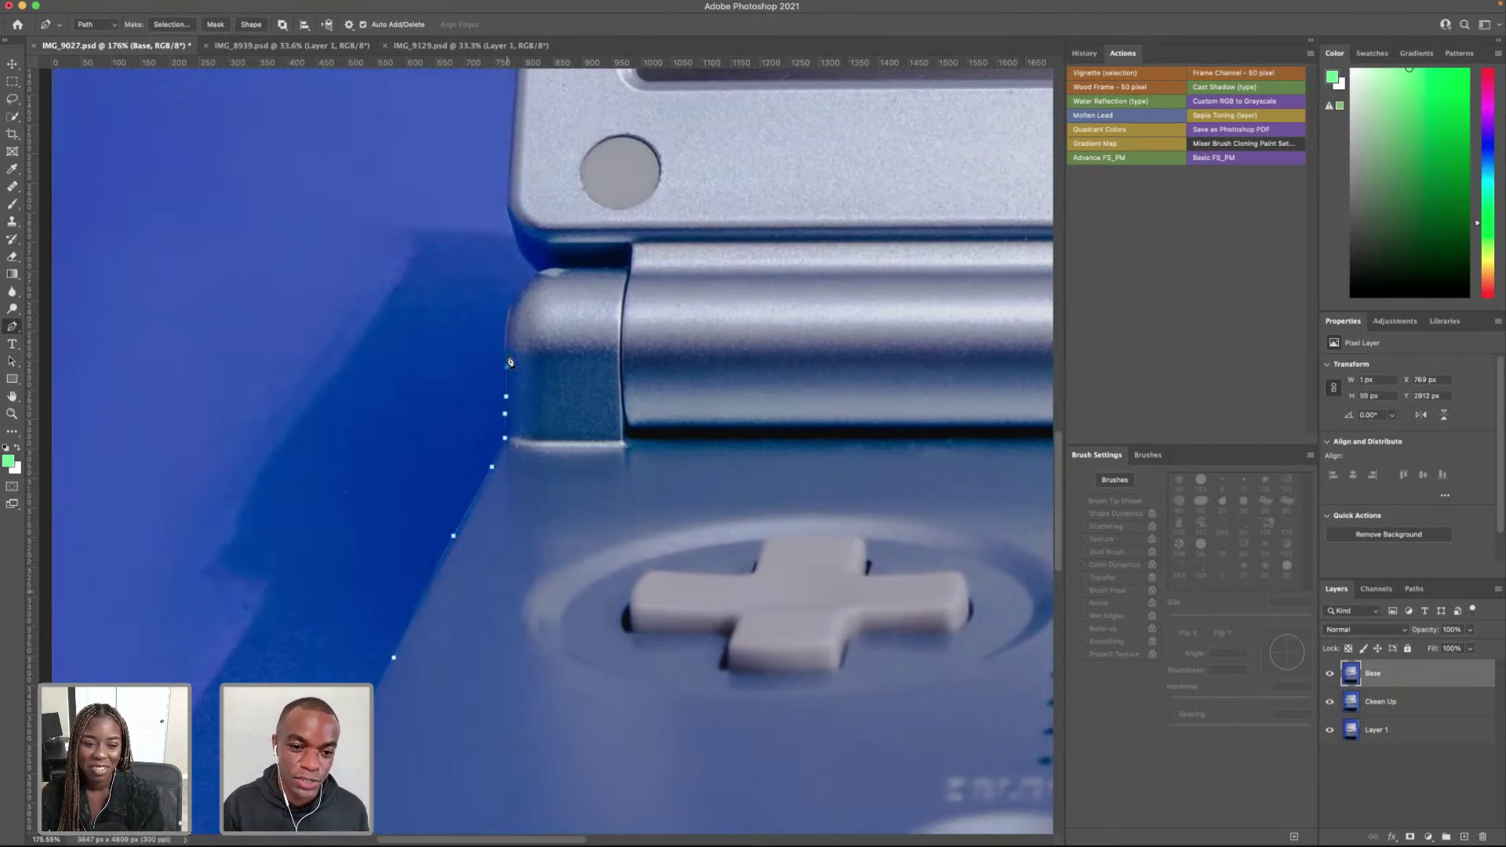
click(505, 346)
key(super+z)
click(507, 320)
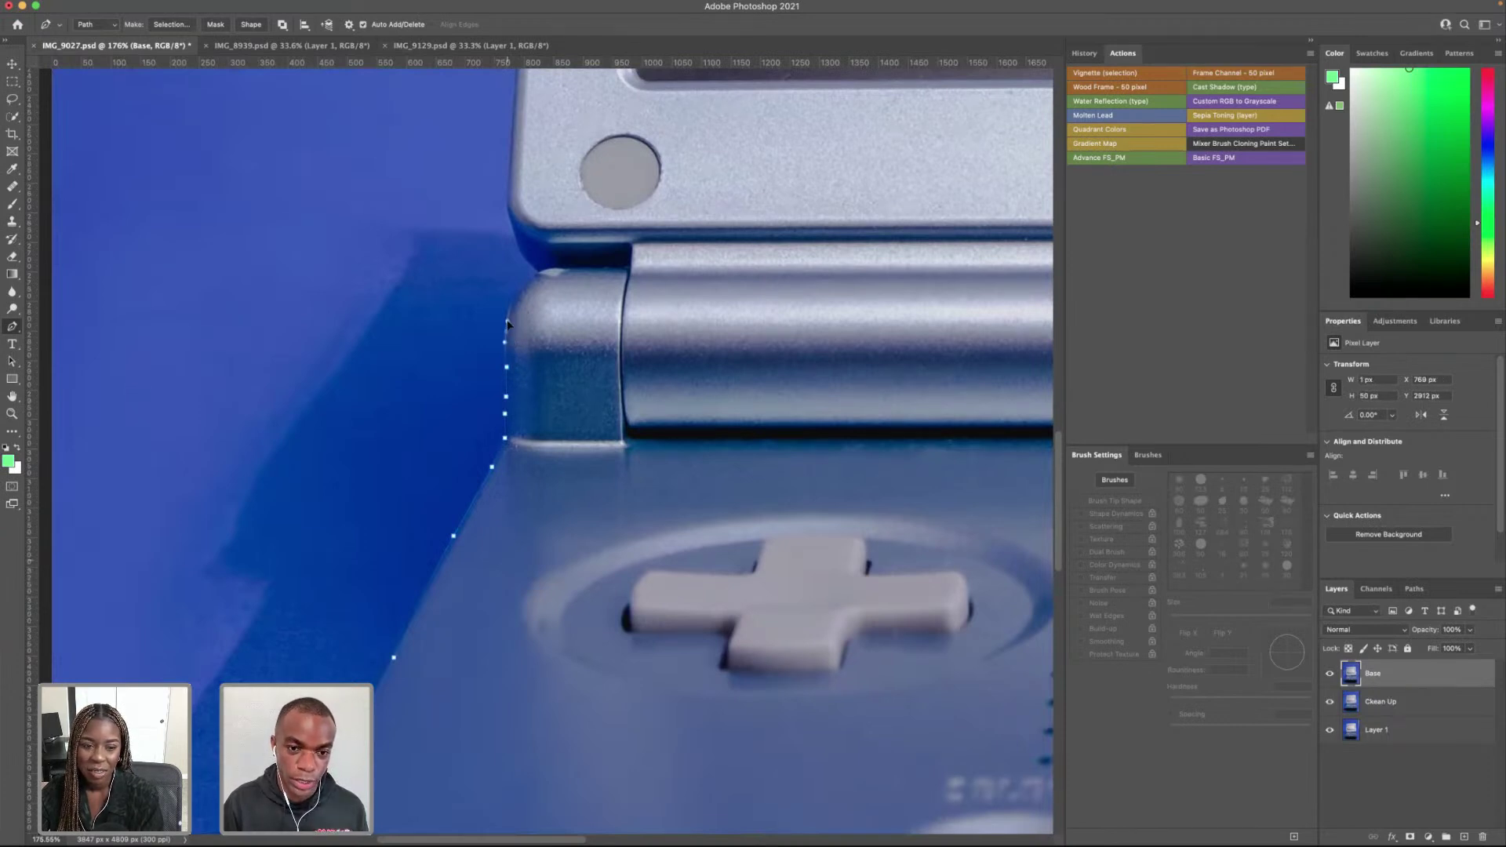
click(514, 298)
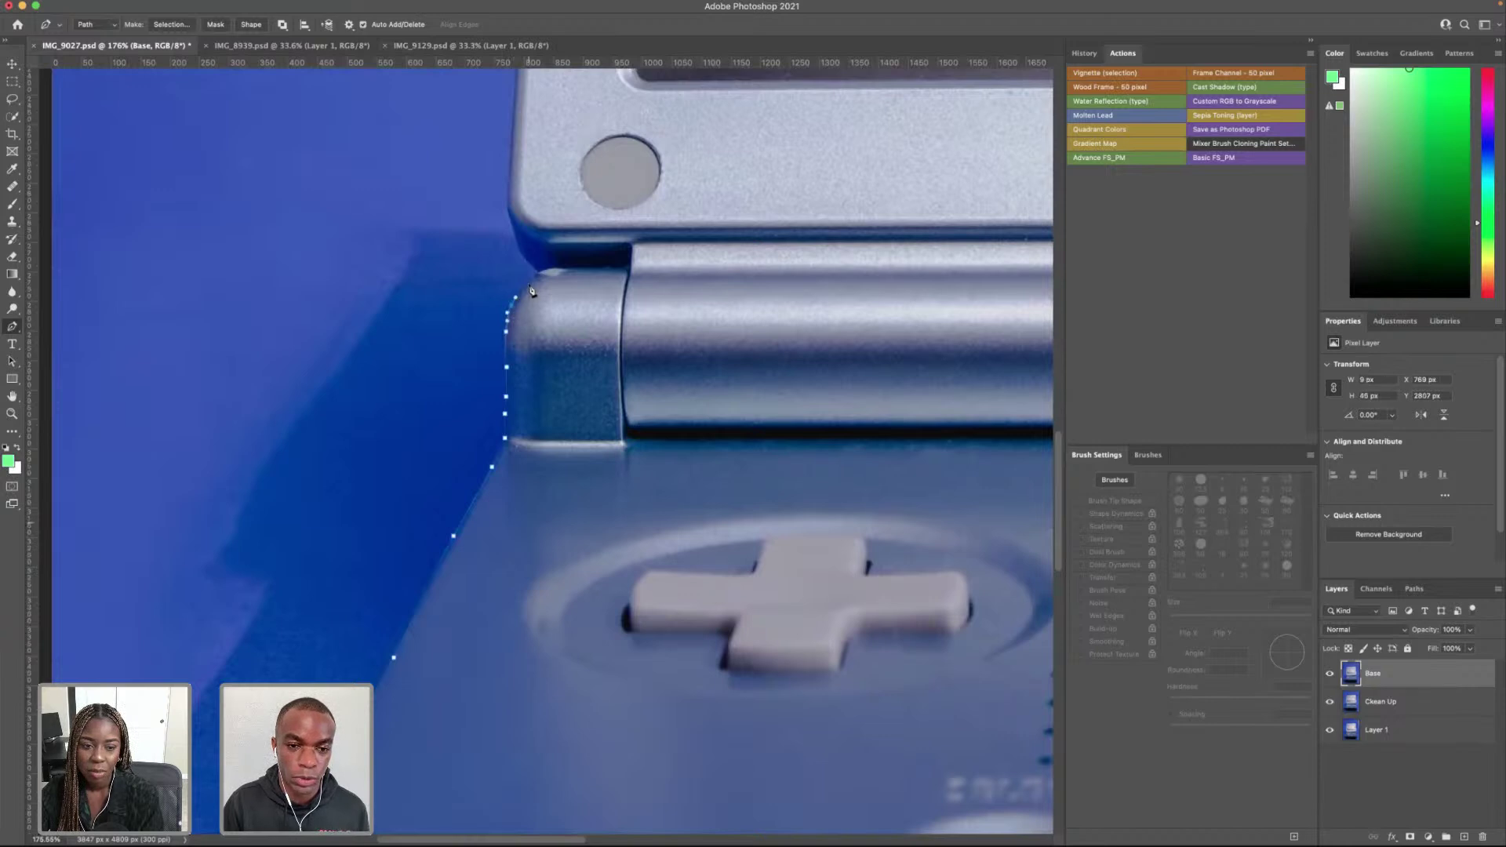
click(533, 276)
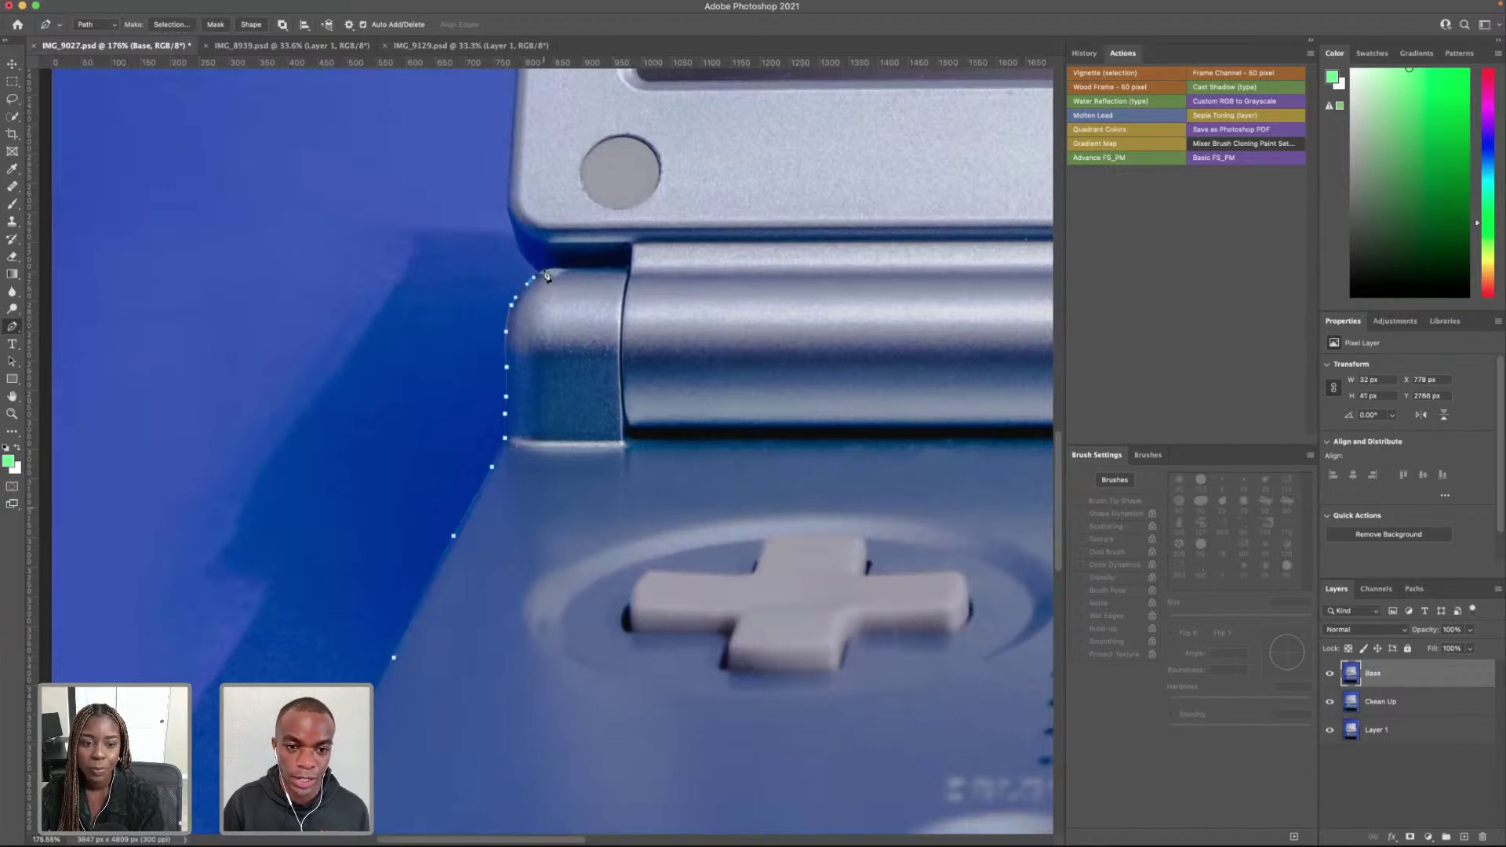
Step: Carry the path along the top of the left hinge cap and straight across to the top of the right hinge cap
click(573, 269)
click(591, 268)
click(606, 268)
click(629, 274)
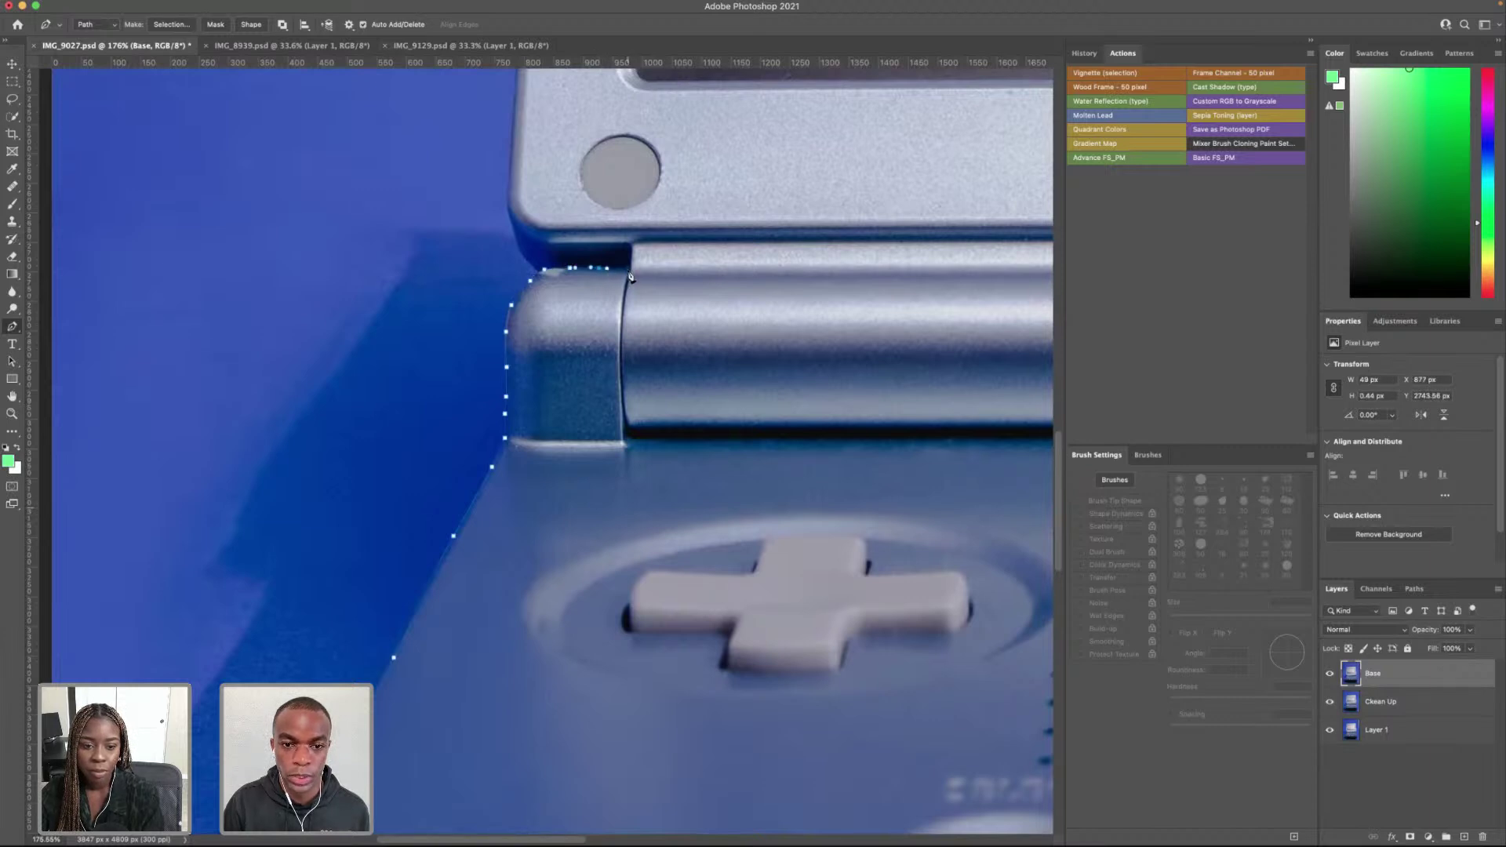
scroll(812, 296, right, 15)
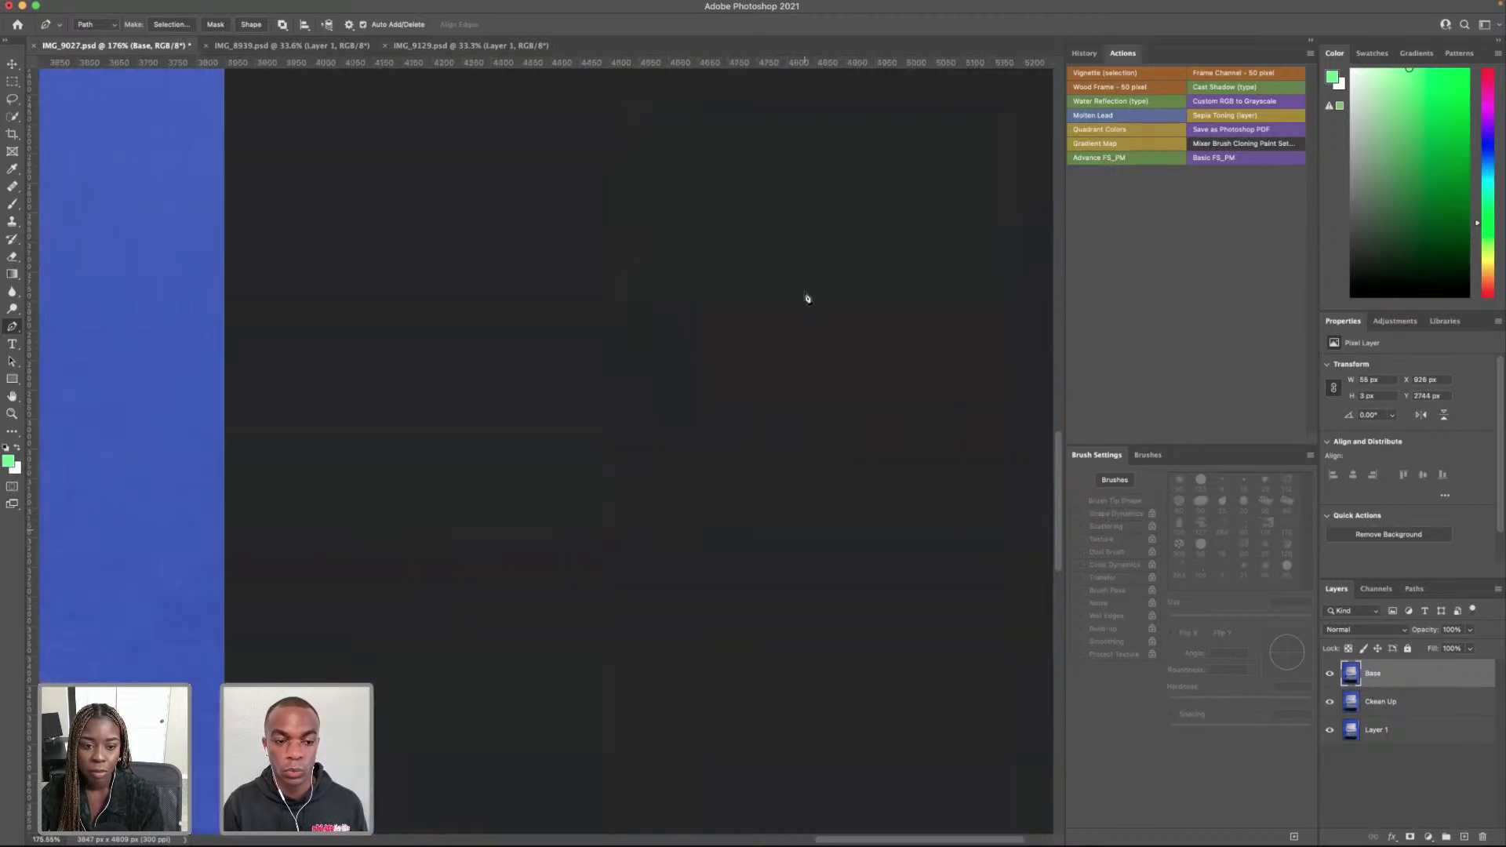
scroll(551, 324, left, 2)
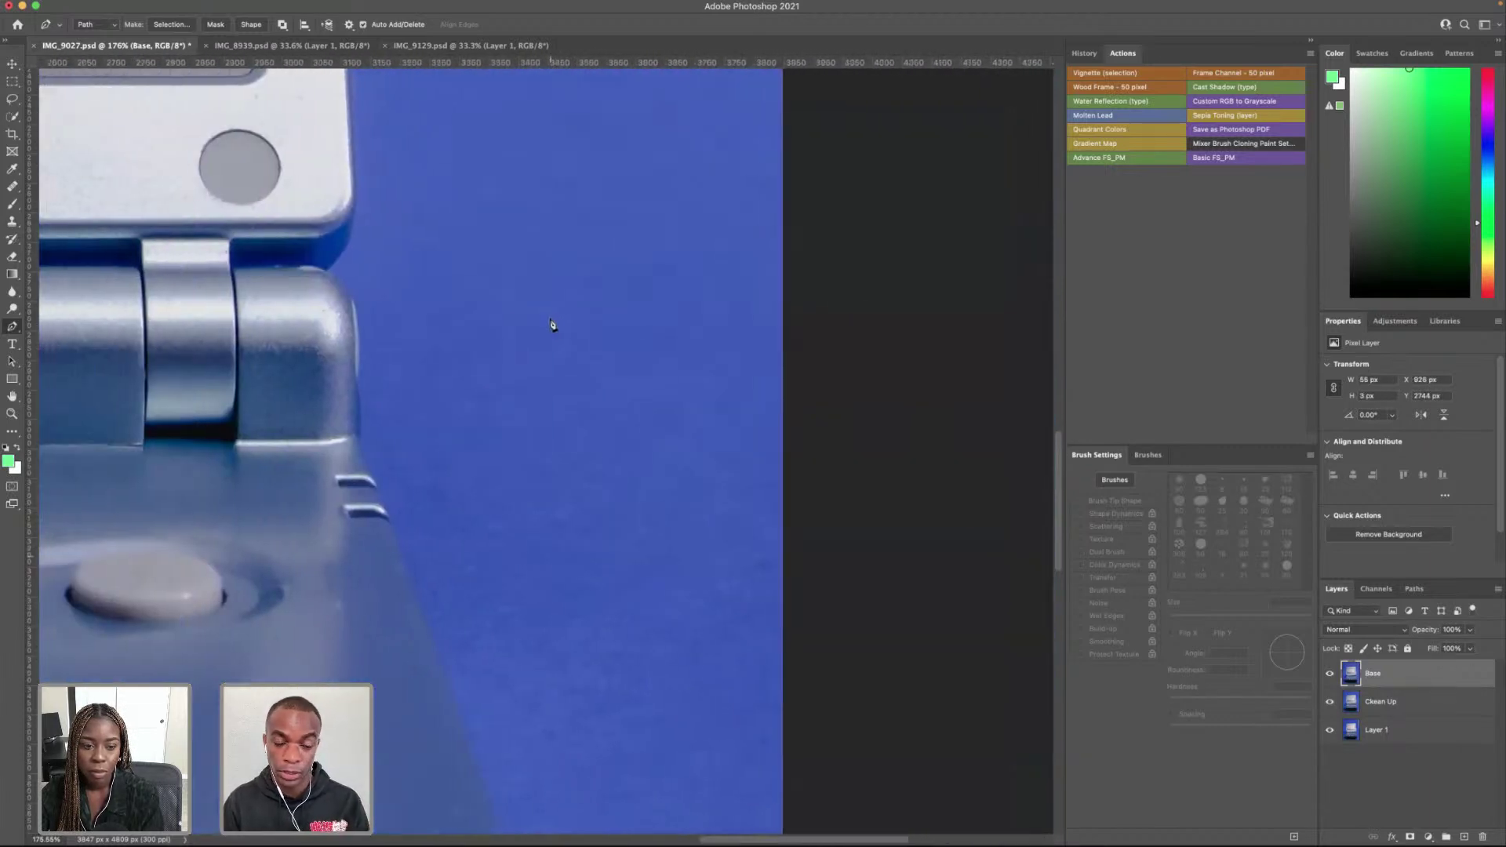
click(313, 272)
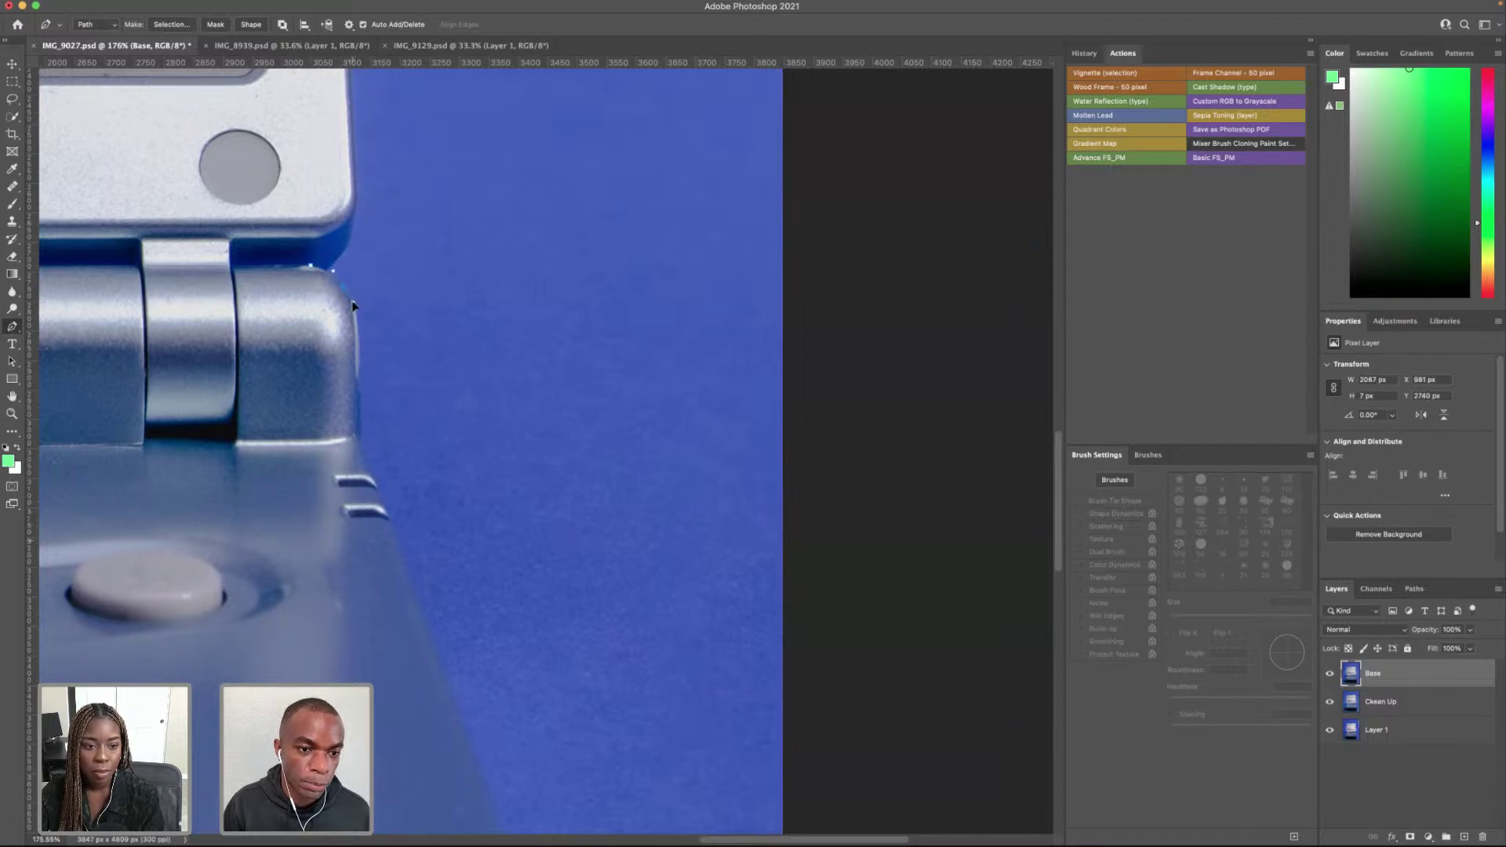
Step: Trace the path around the right hinge cap and down its outer side to the upper notch on the base's edge
click(355, 302)
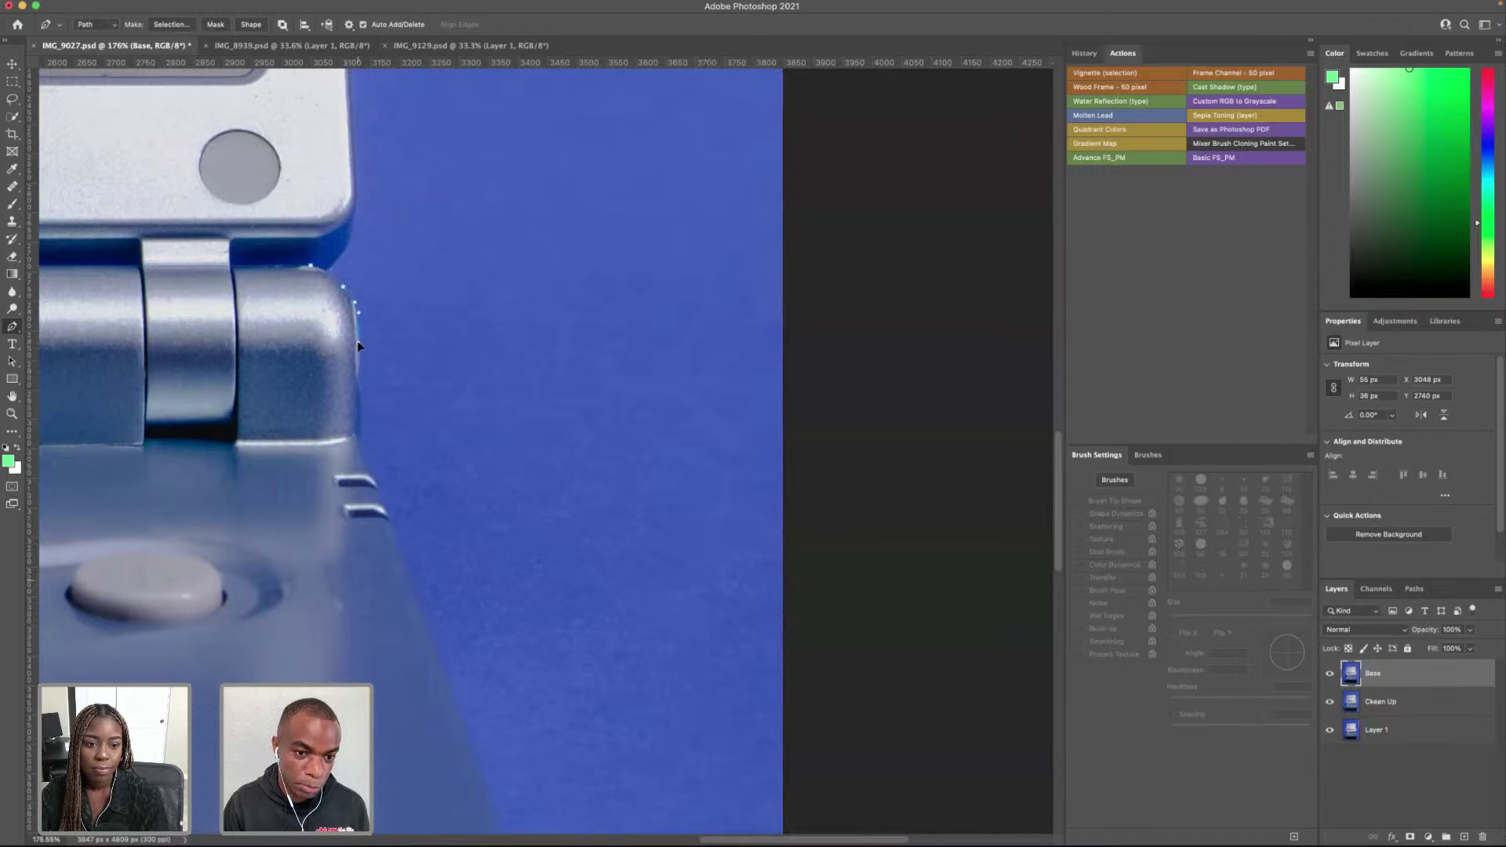
click(359, 342)
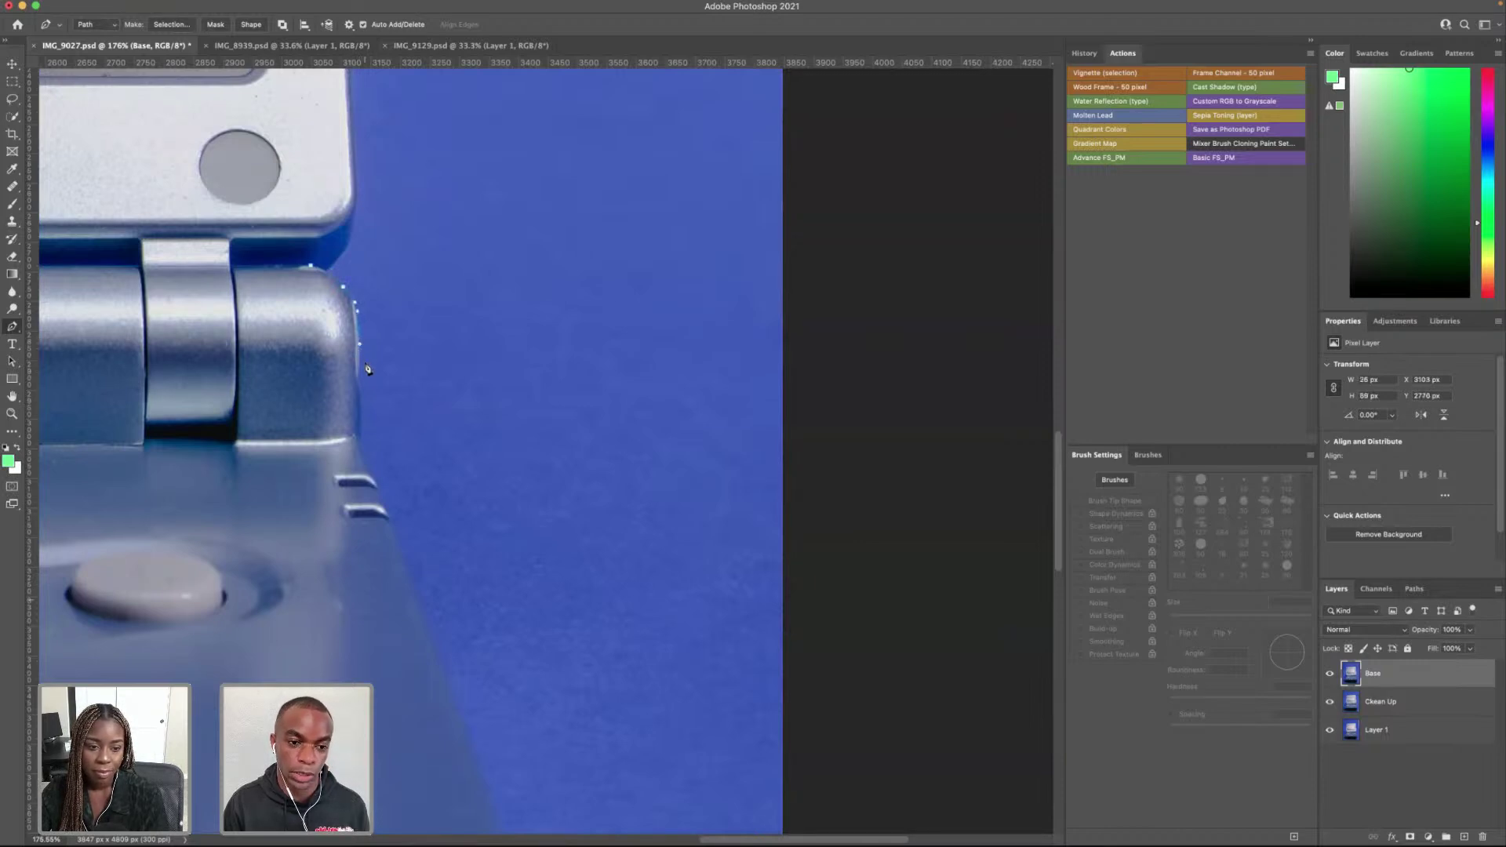
click(360, 370)
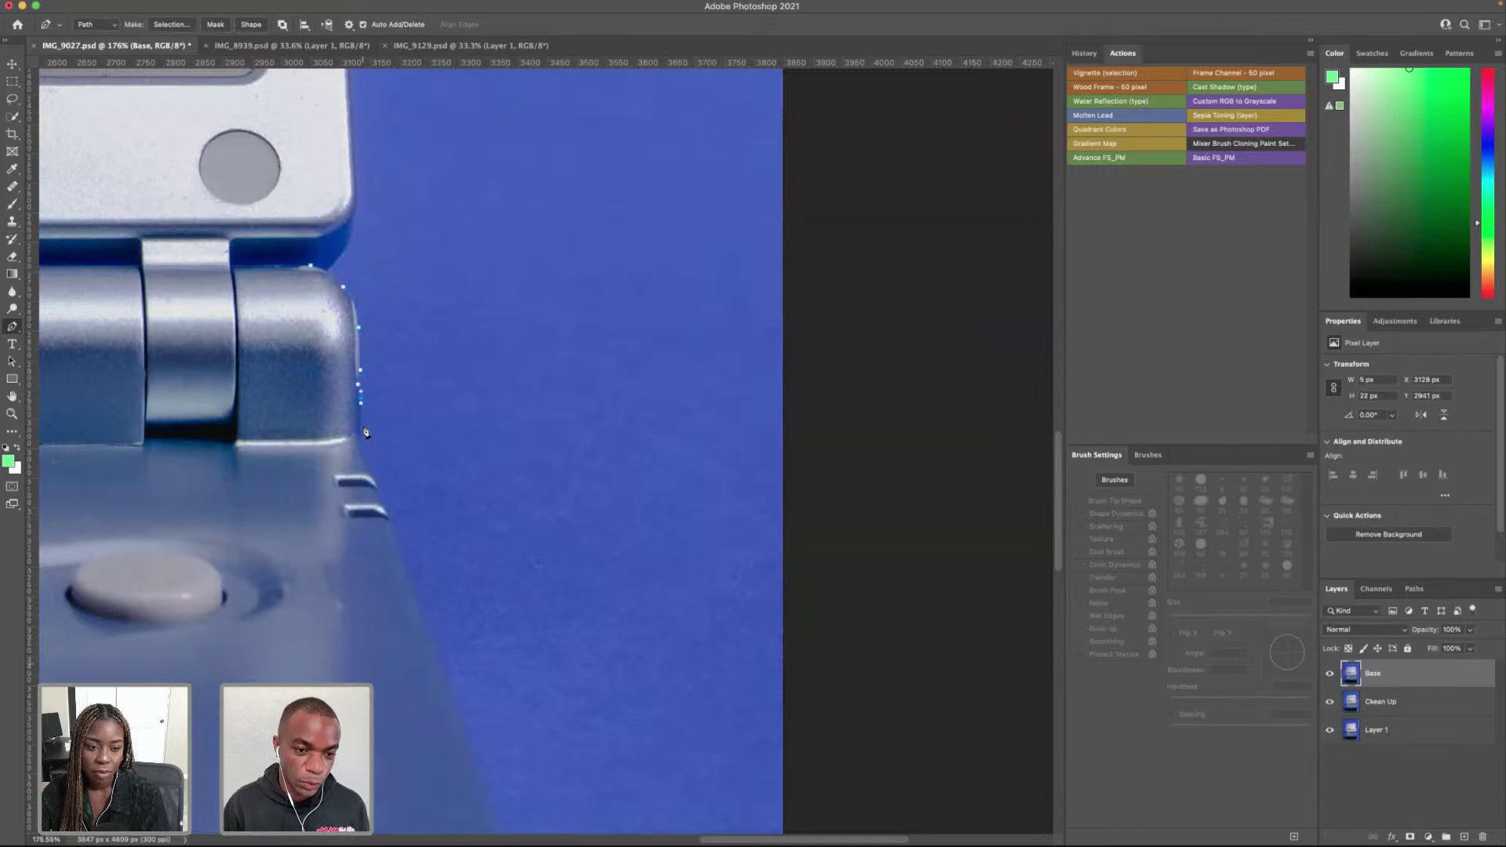
click(361, 426)
click(375, 483)
Step: Extend the path down the slanted right edge of the control panel and around its front-right corner
scroll(382, 503, up, 4)
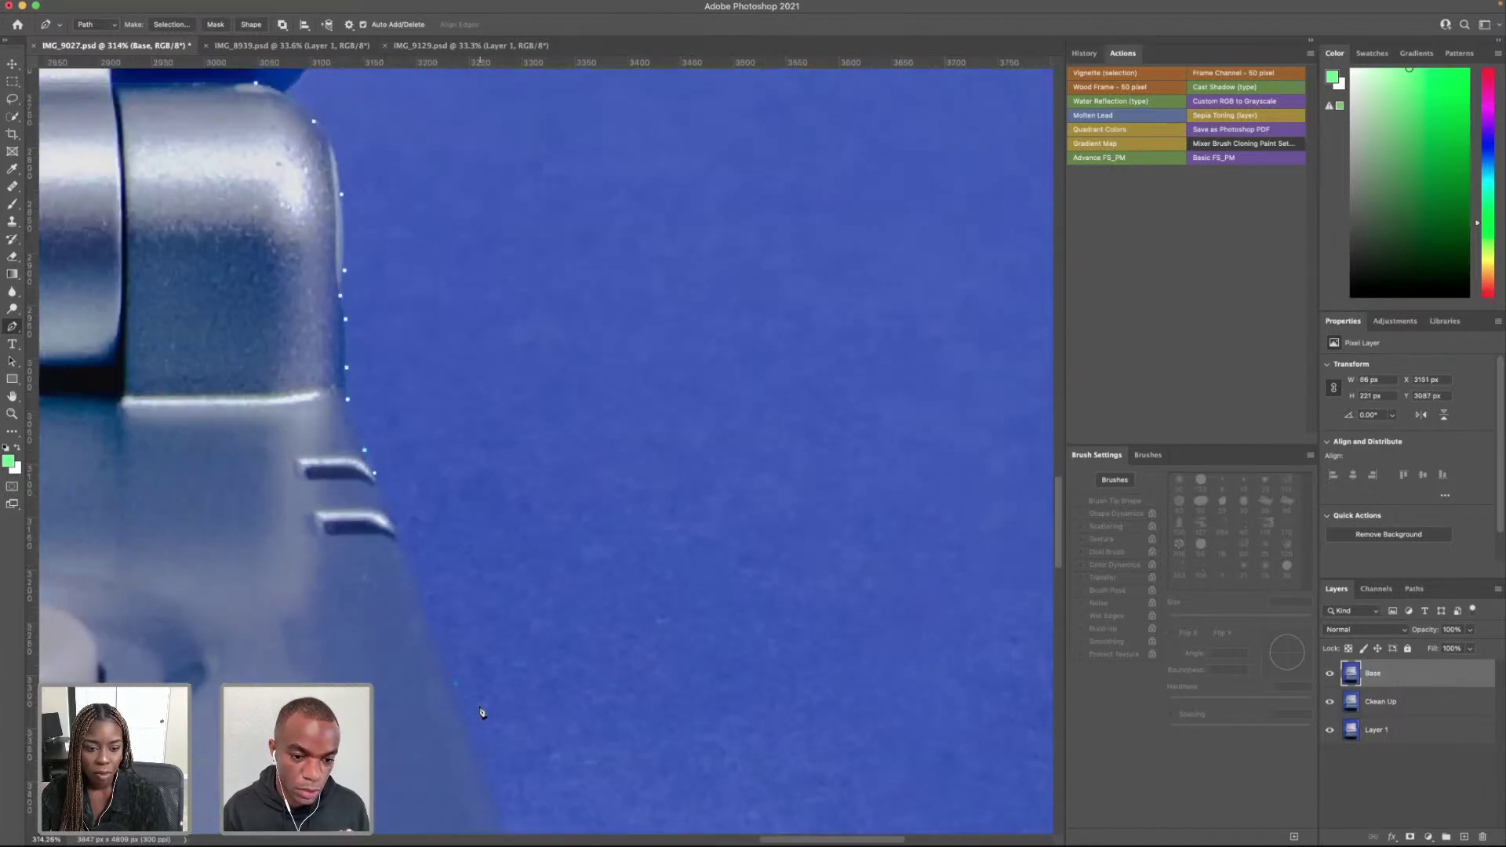
scroll(471, 690, down, 10)
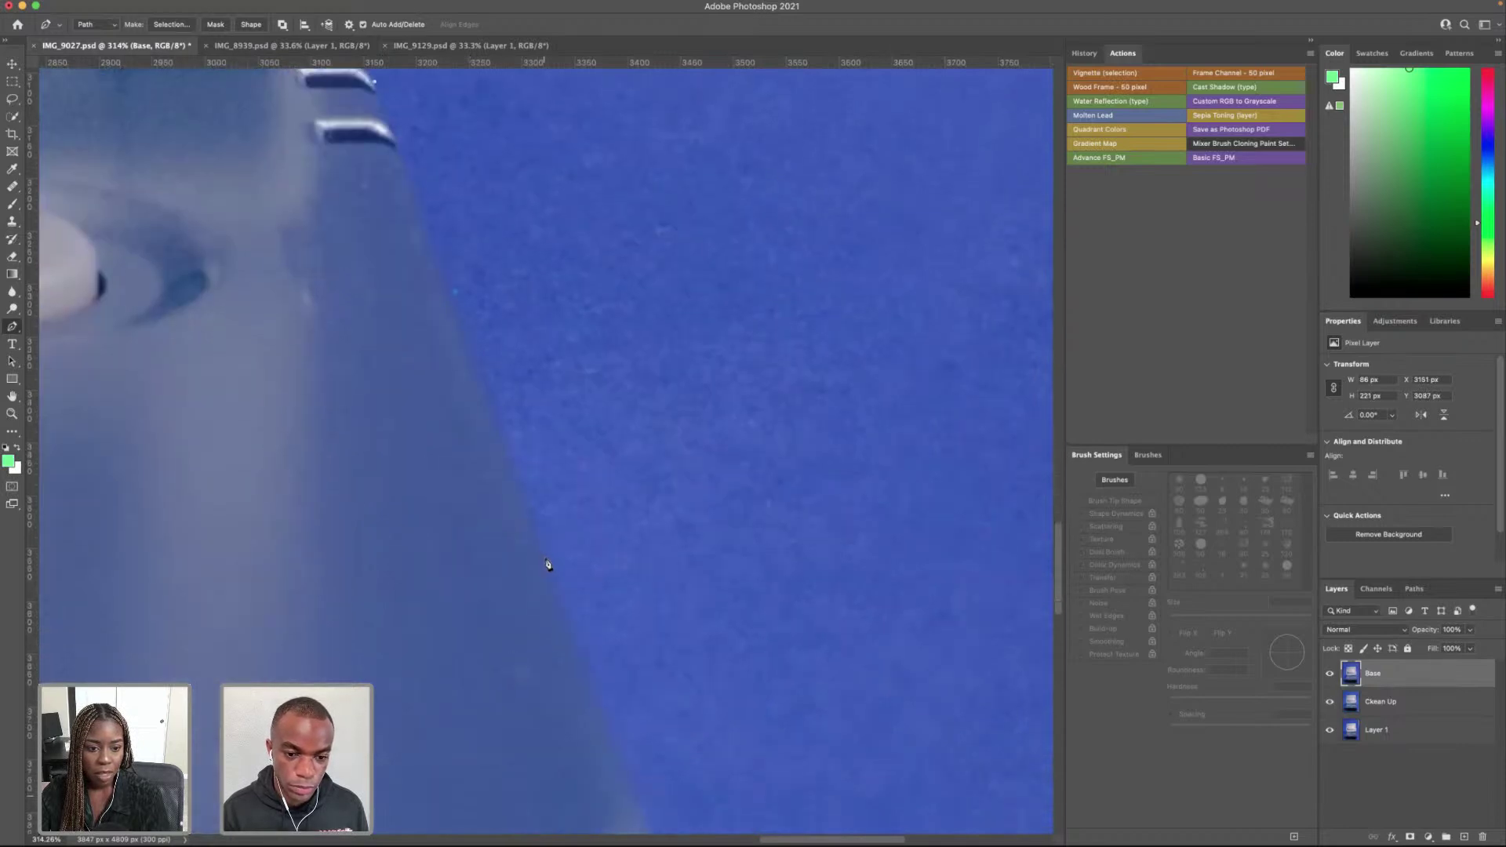
scroll(588, 679, down, 10)
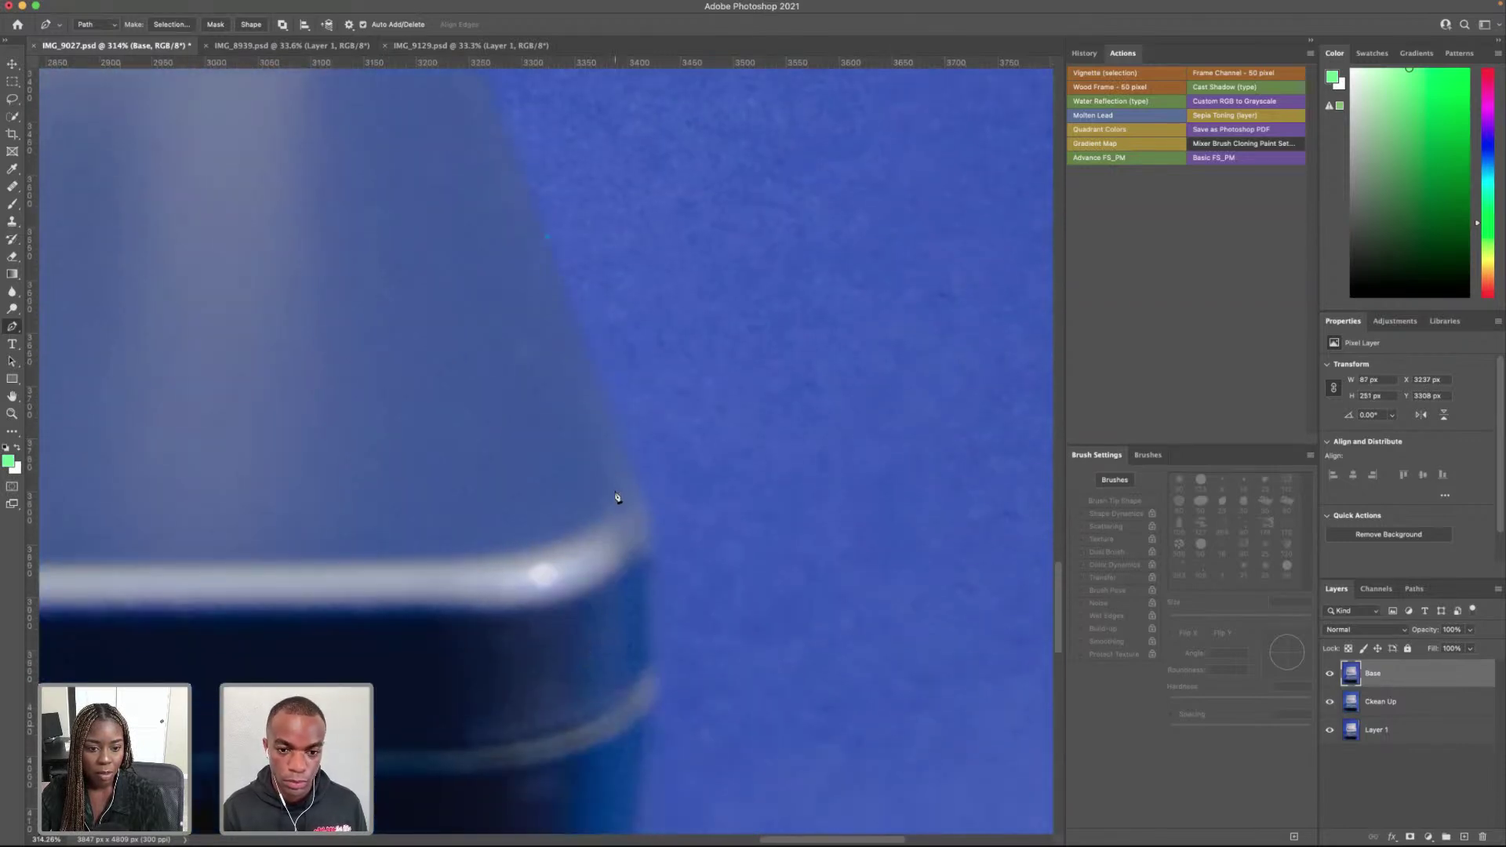
click(654, 574)
click(652, 565)
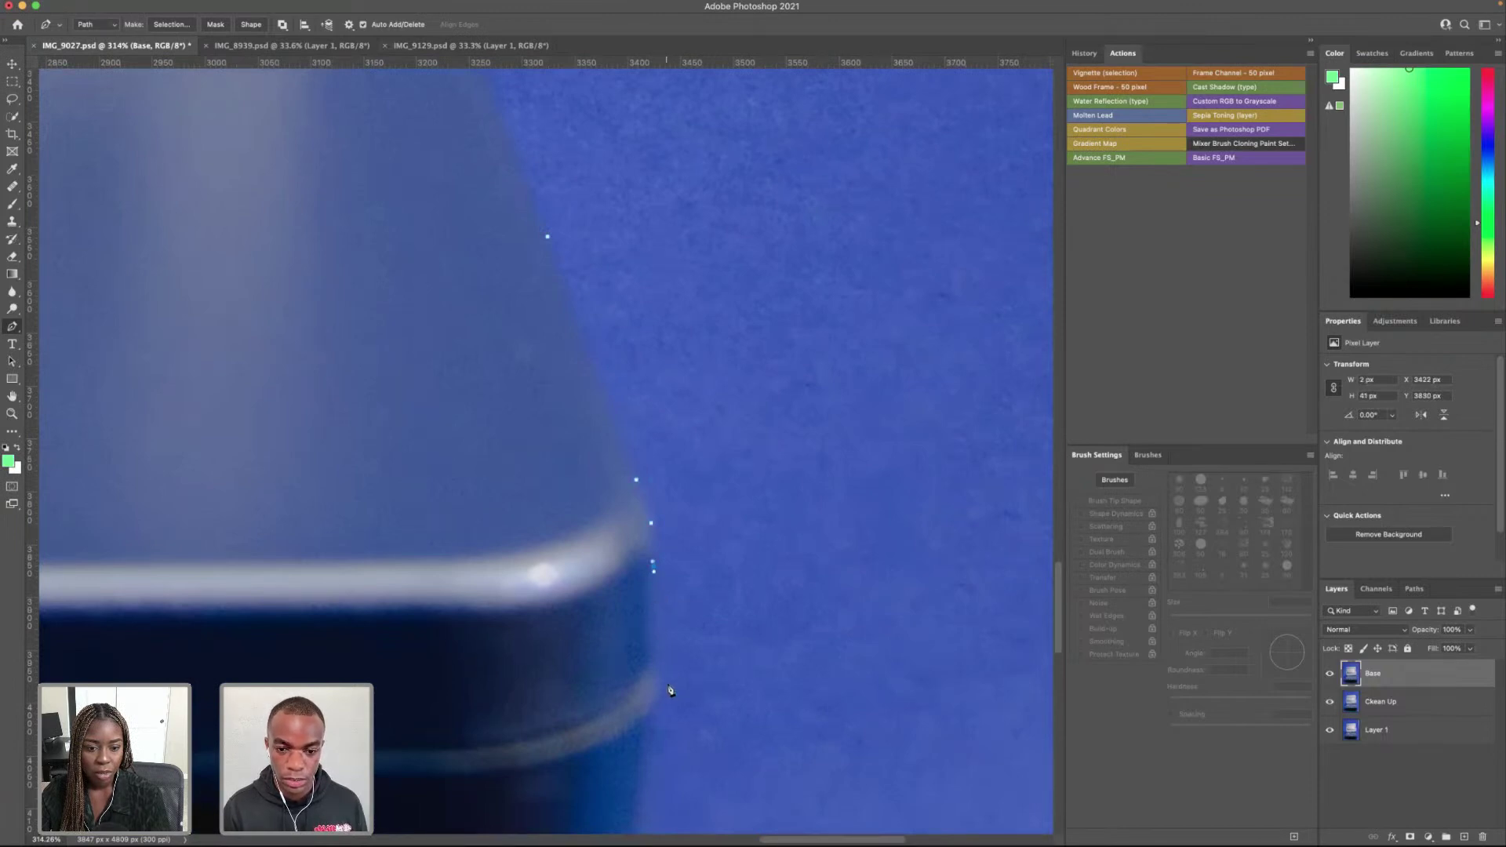
Step: Continue the path down the front-right side of the base to the protruding seam line
scroll(666, 679, down, 5)
click(656, 388)
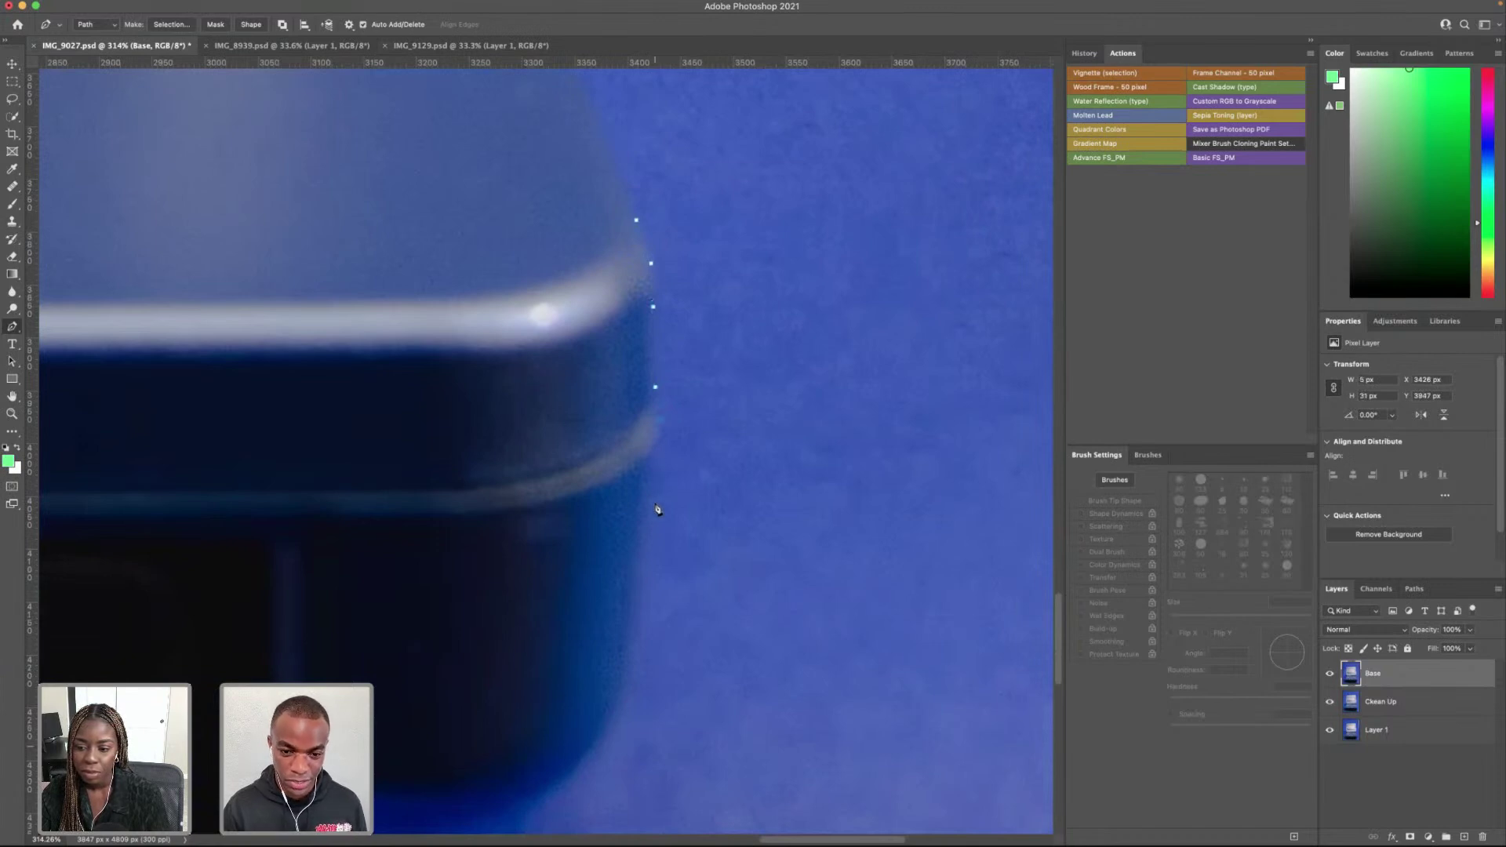
click(660, 421)
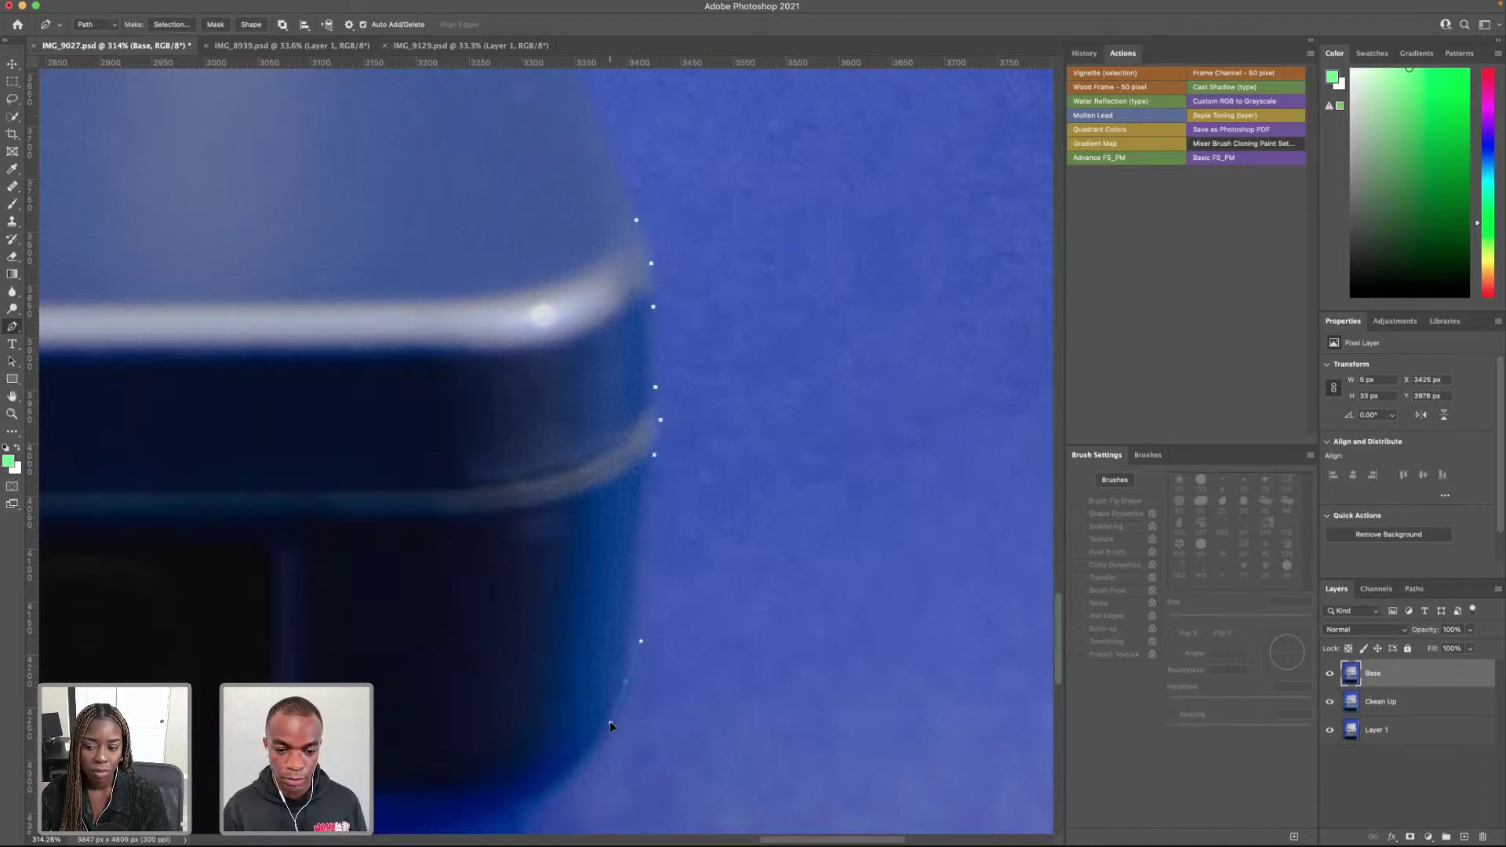
Step: Curve the path around the lower-right foot and along its underside with smooth anchors
scroll(550, 706, left, 5)
scroll(549, 706, down, 4)
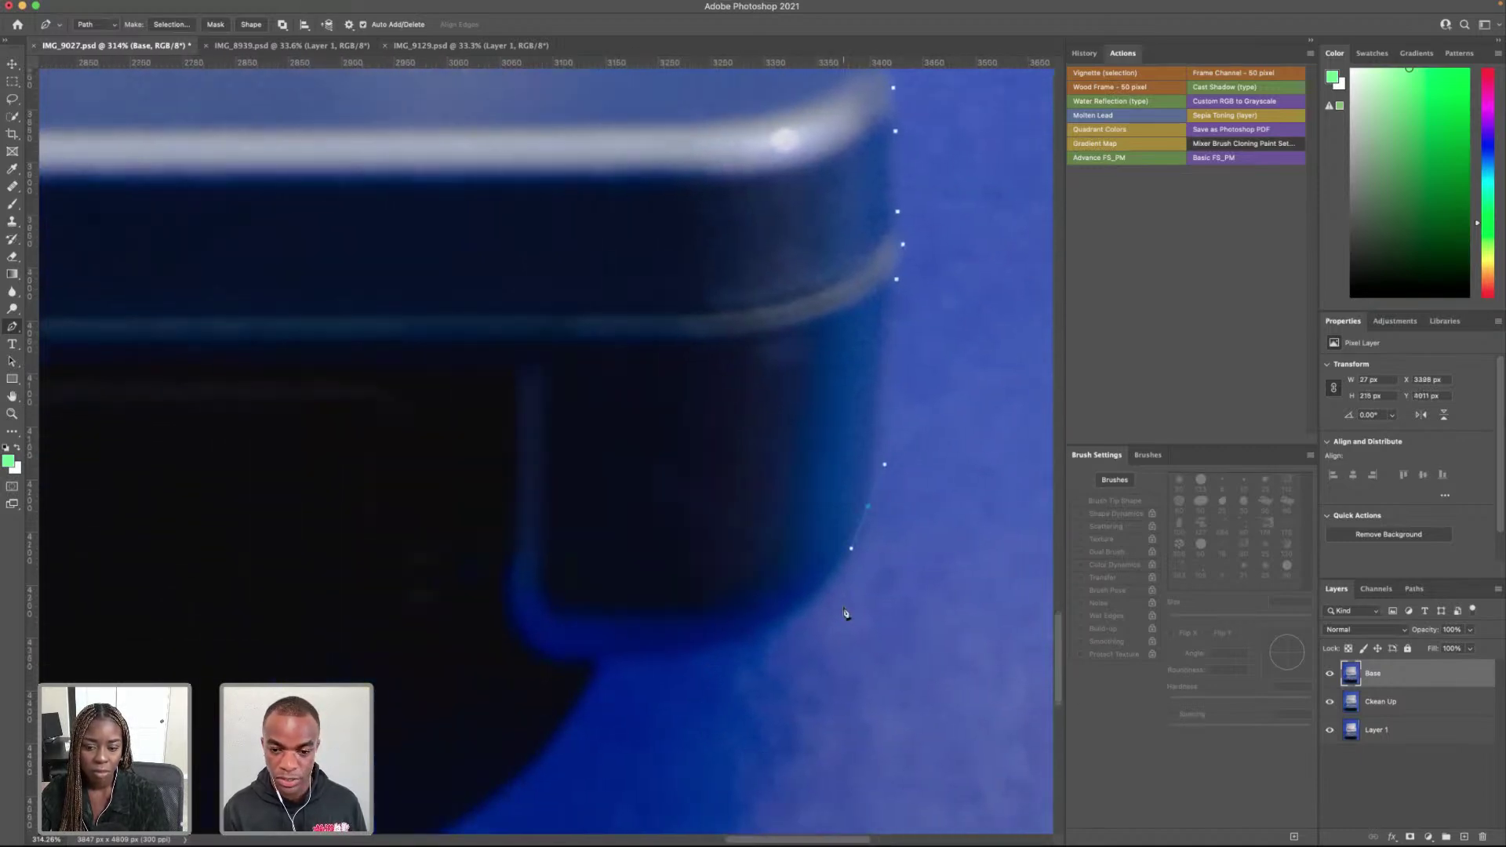
drag(805, 607, 783, 618)
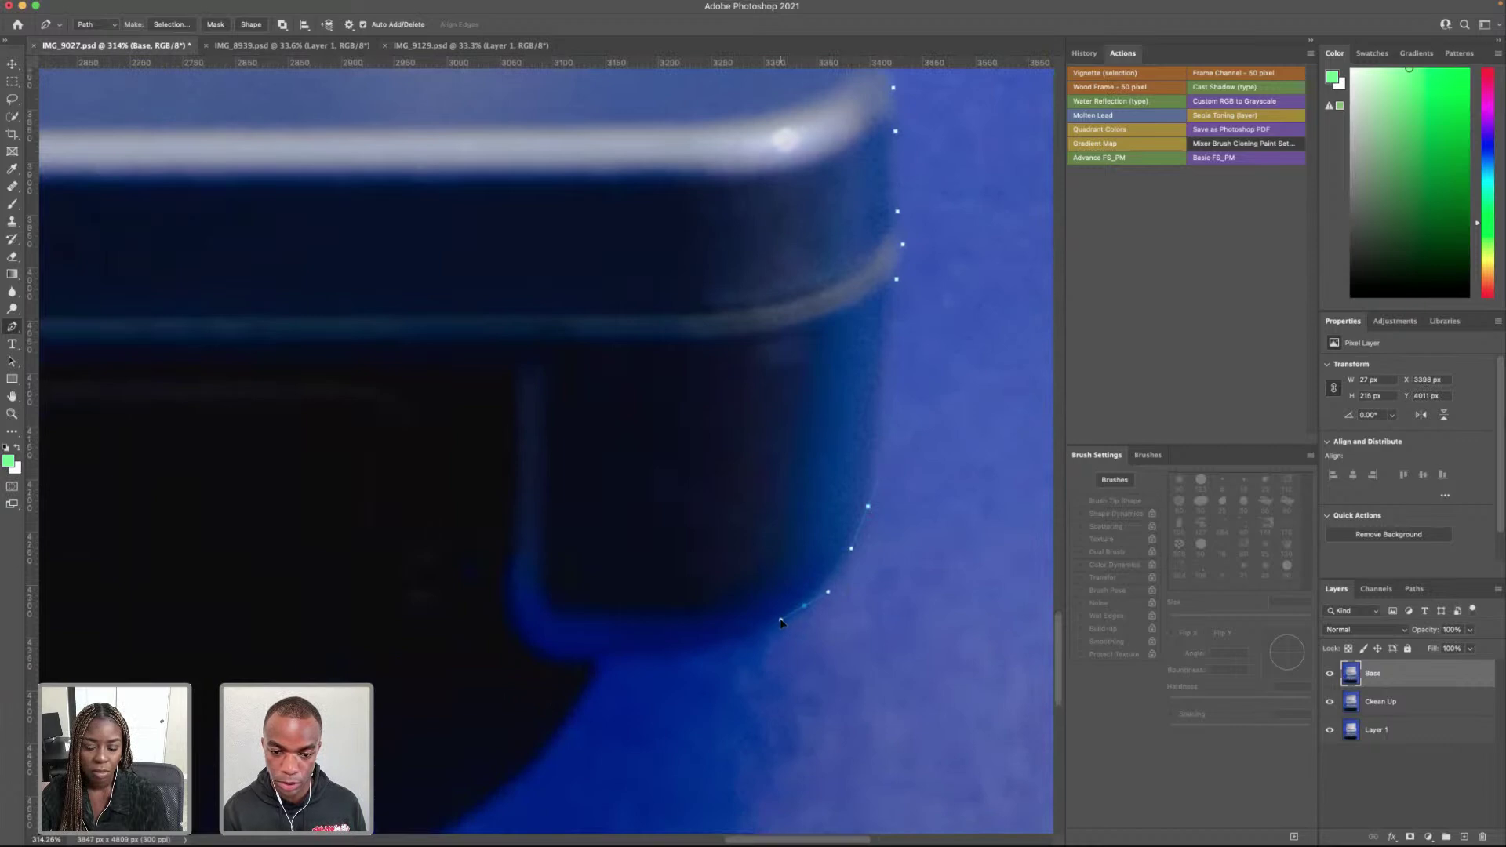
drag(638, 655, 535, 662)
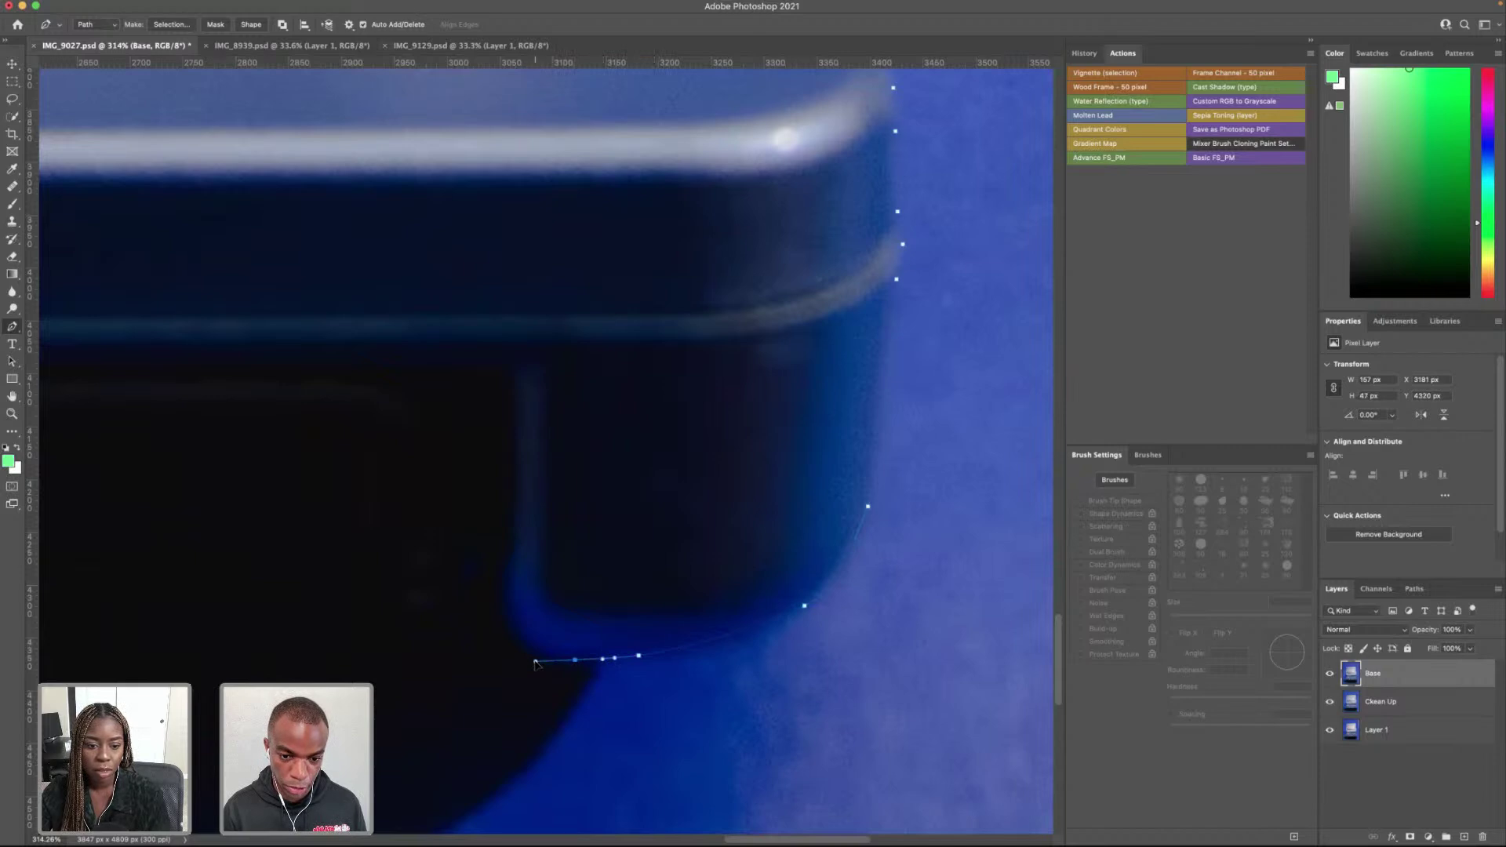
Step: Bring the path across the underside to the lower-left foot and close it at the starting anchor
scroll(423, 624, left, 20)
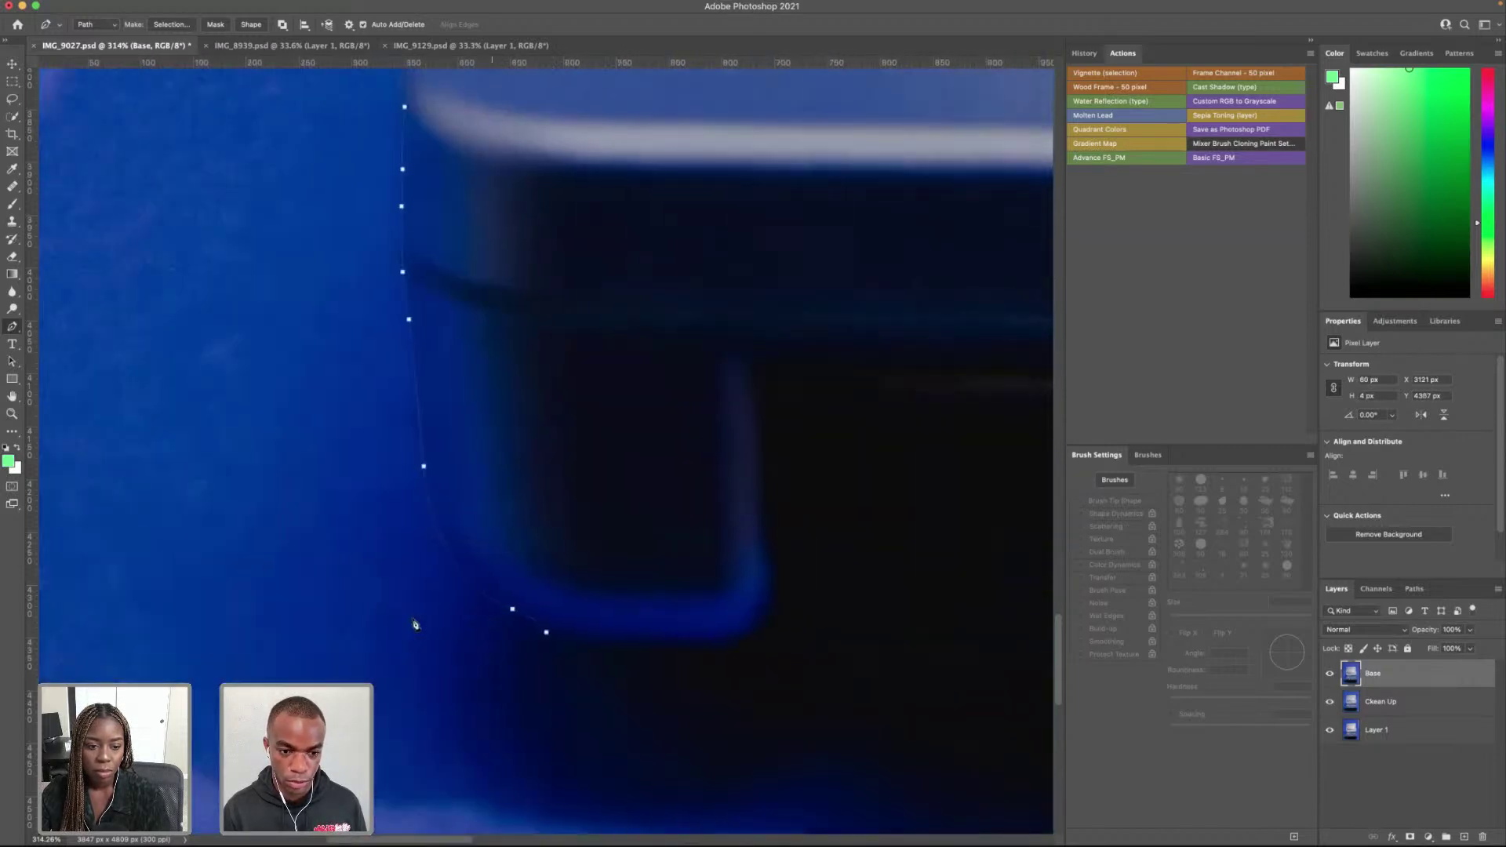
scroll(420, 625, left, 15)
scroll(640, 612, right, 20)
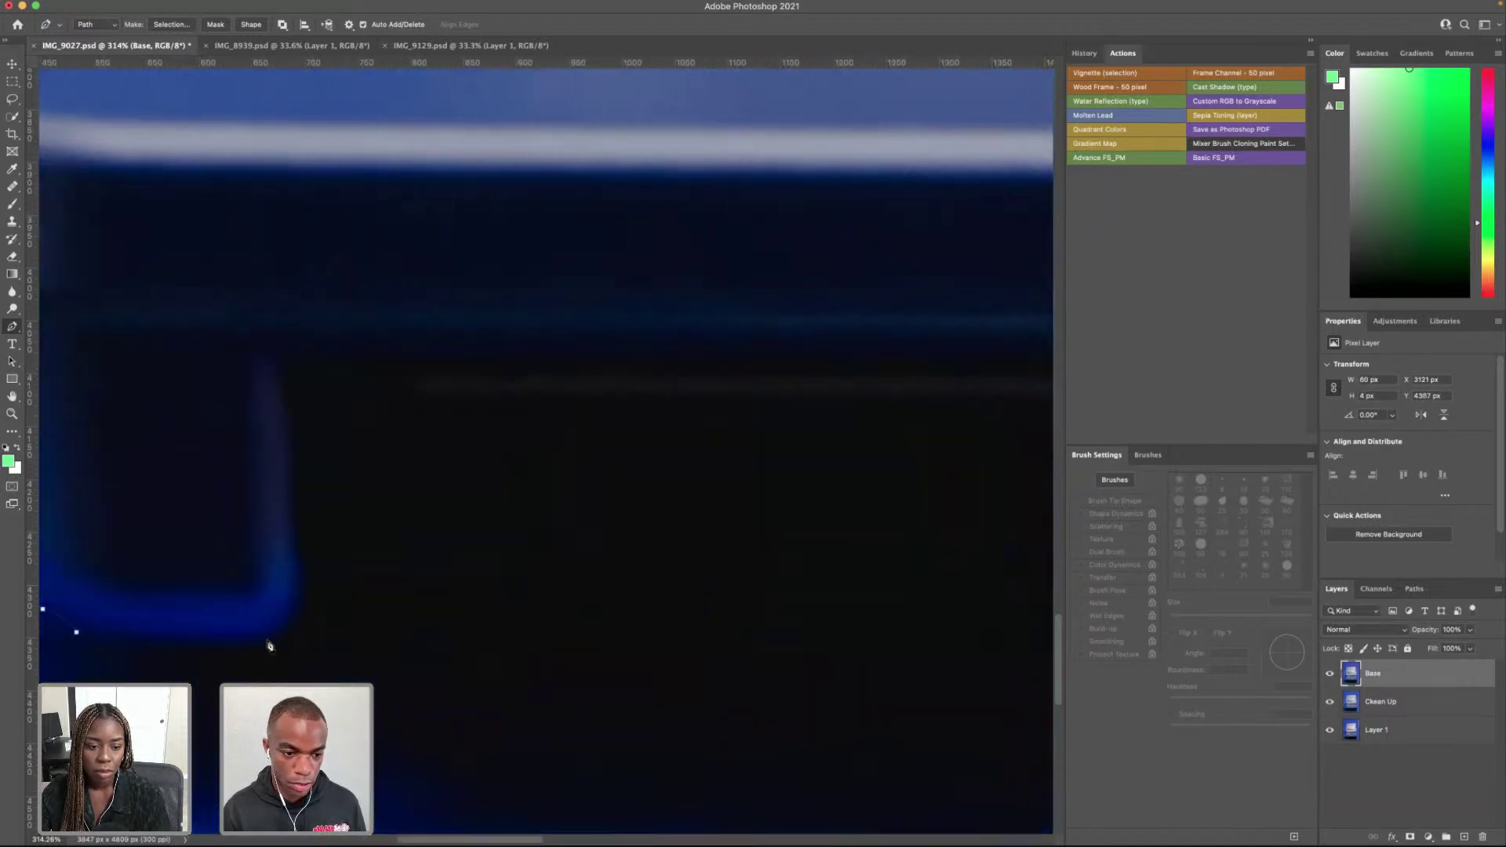
click(257, 641)
drag(167, 643, 78, 633)
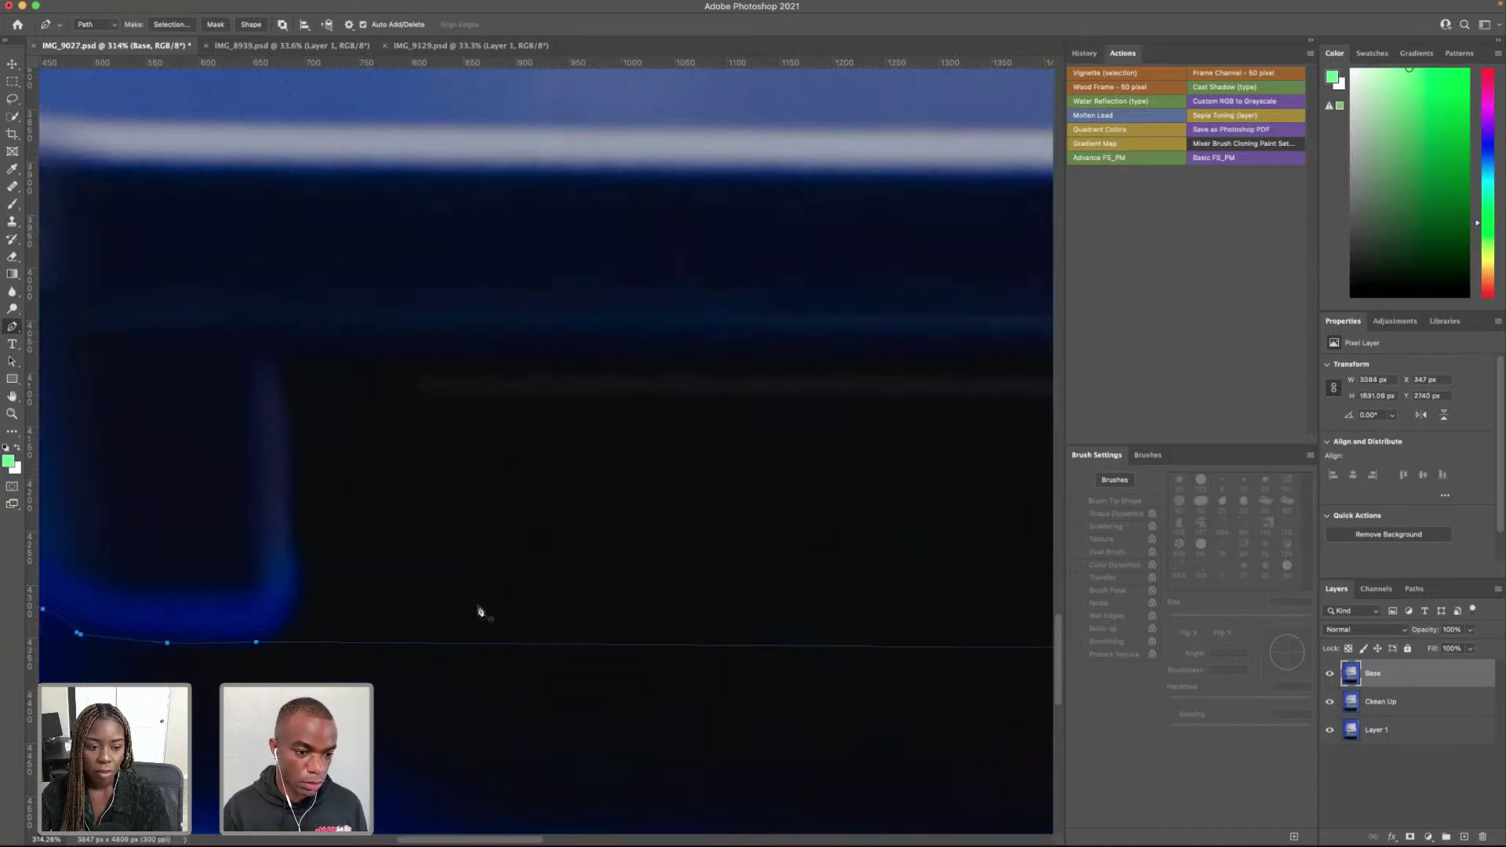
Step: Bring the whole console base into view and hide the Clean Up layer and Layer 1
scroll(481, 611, down, 10)
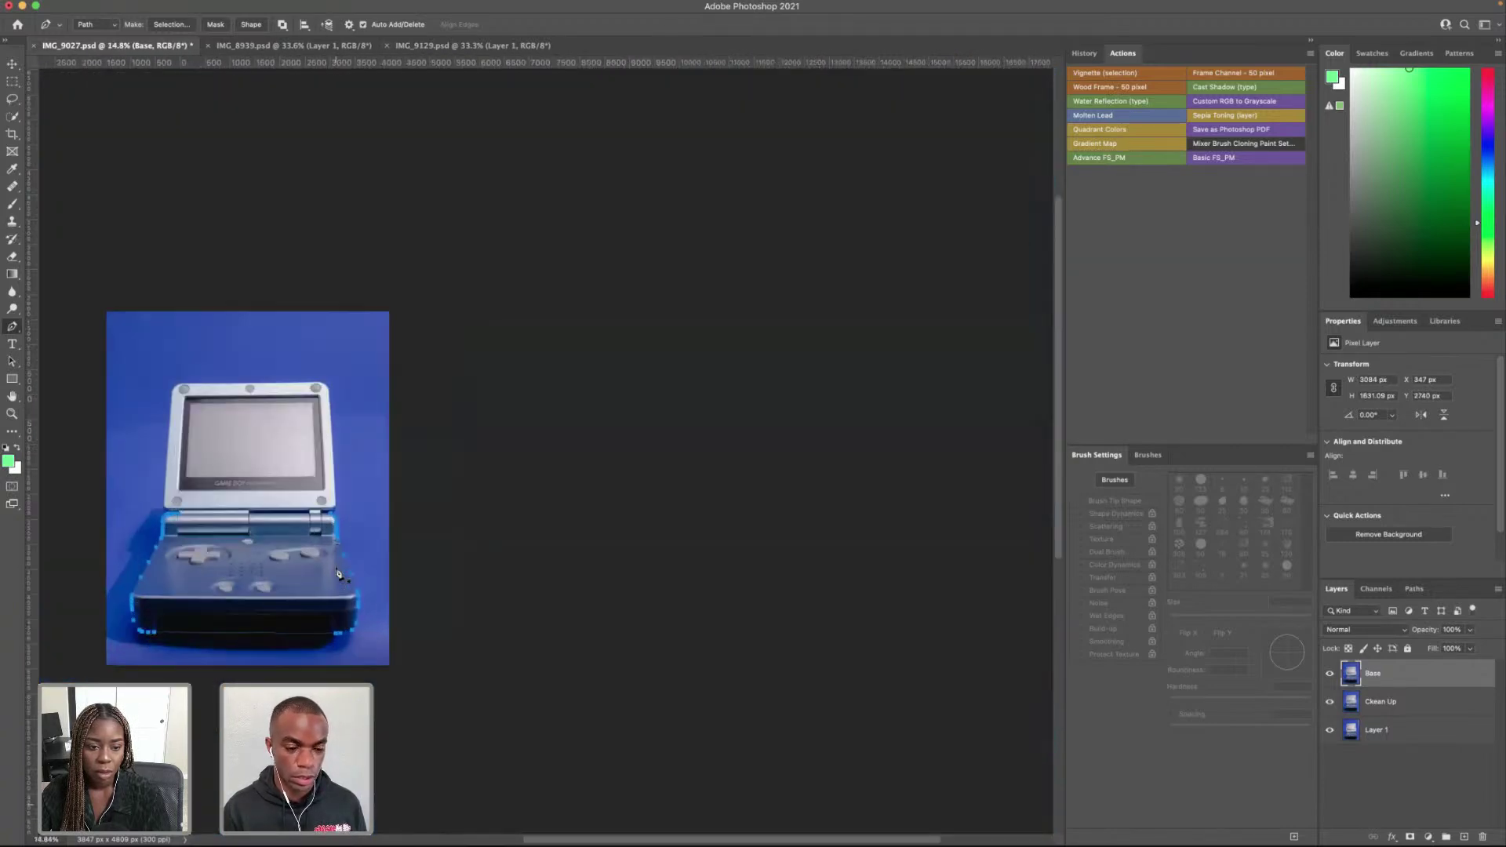
scroll(339, 574, up, 6)
scroll(339, 575, down, 4)
right_click(273, 567)
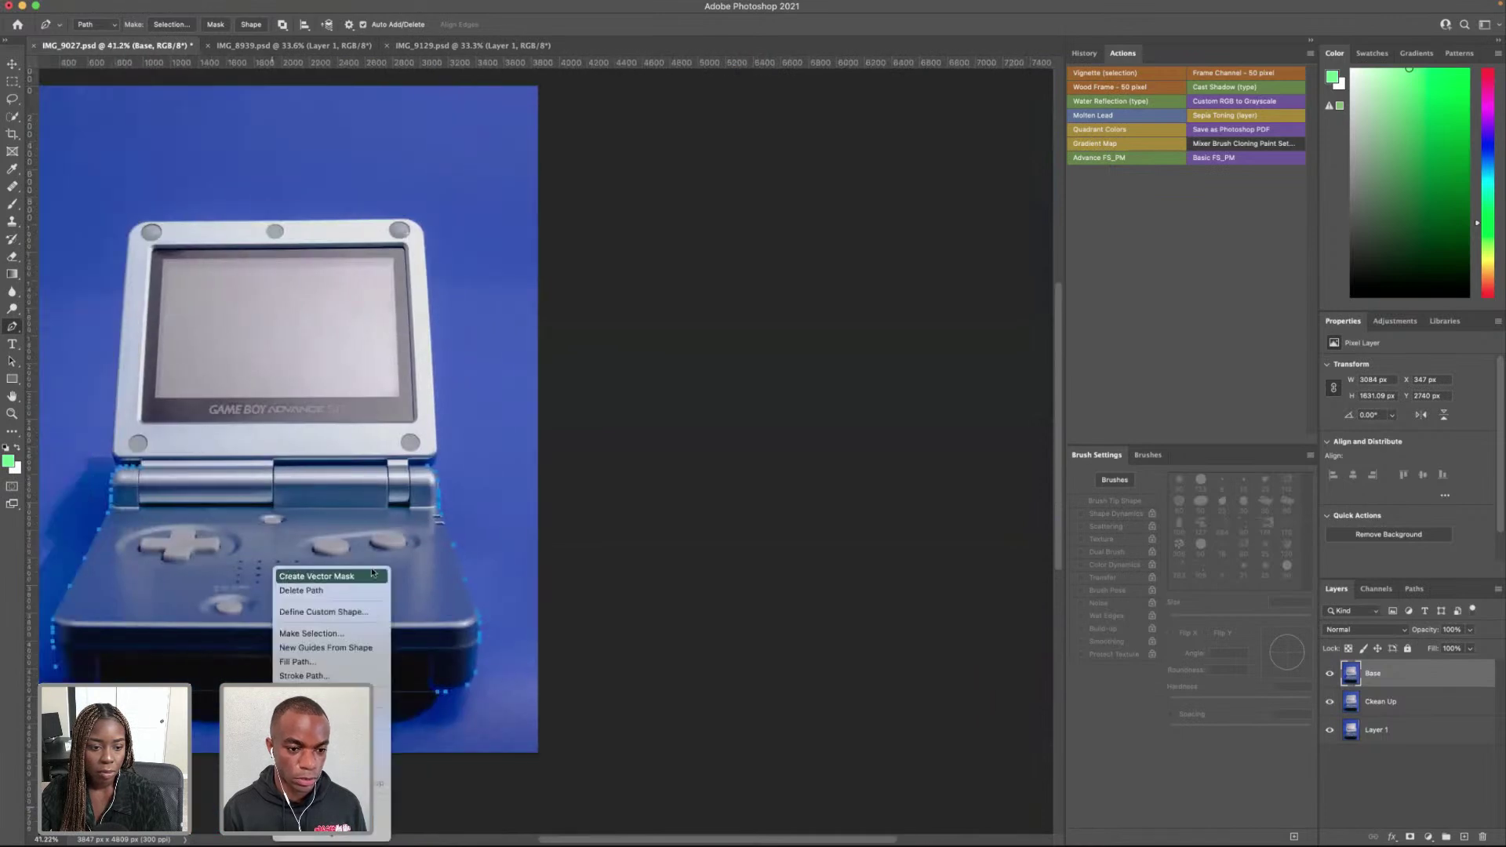
click(359, 634)
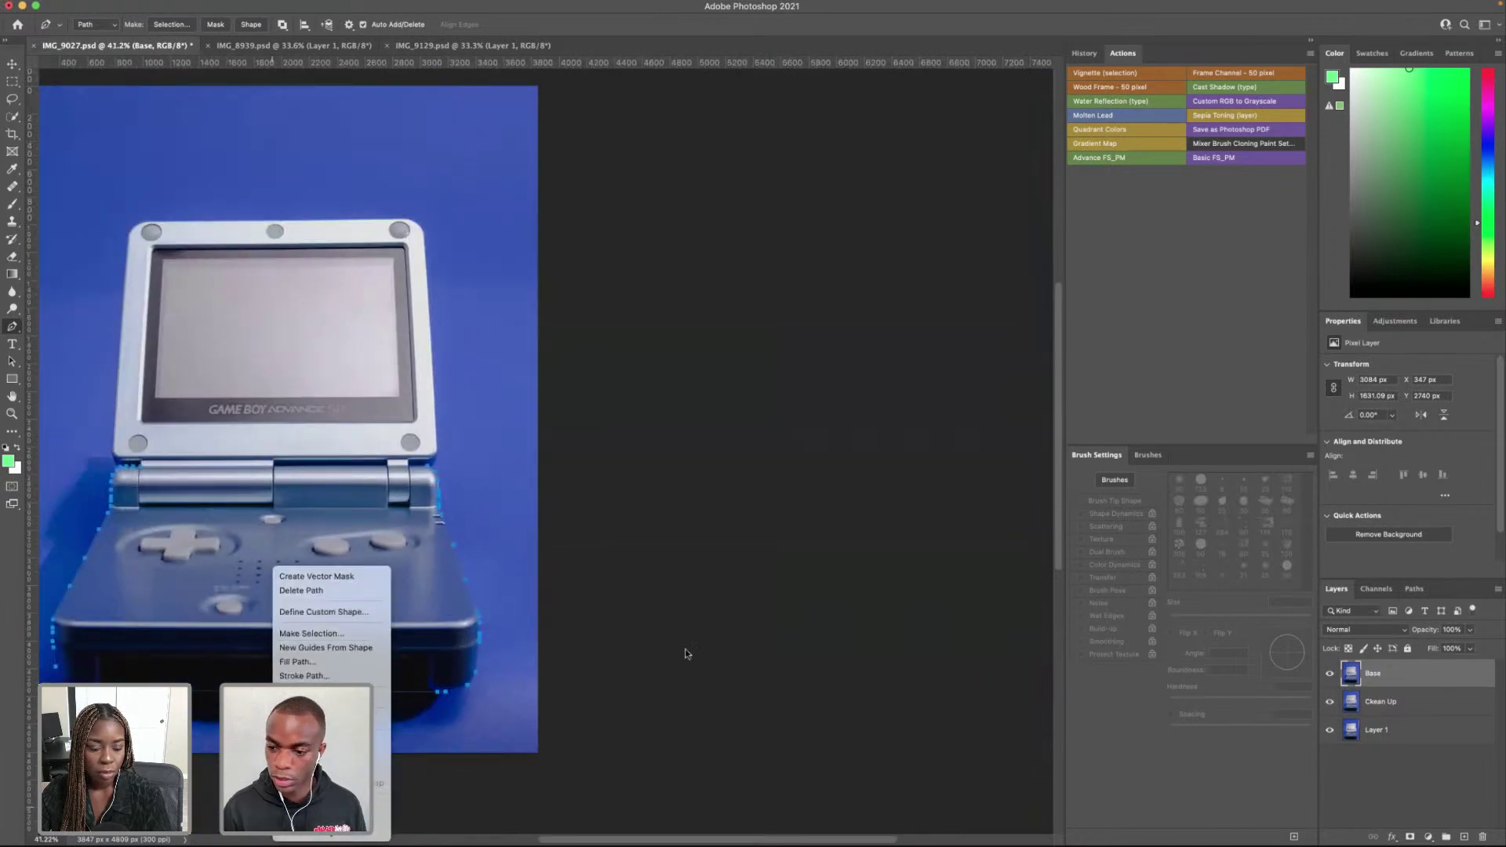
key(Return)
click(1329, 701)
click(1329, 729)
Step: Convert the closed path around the console's base into a selection
scroll(157, 565, left, 2)
right_click(218, 570)
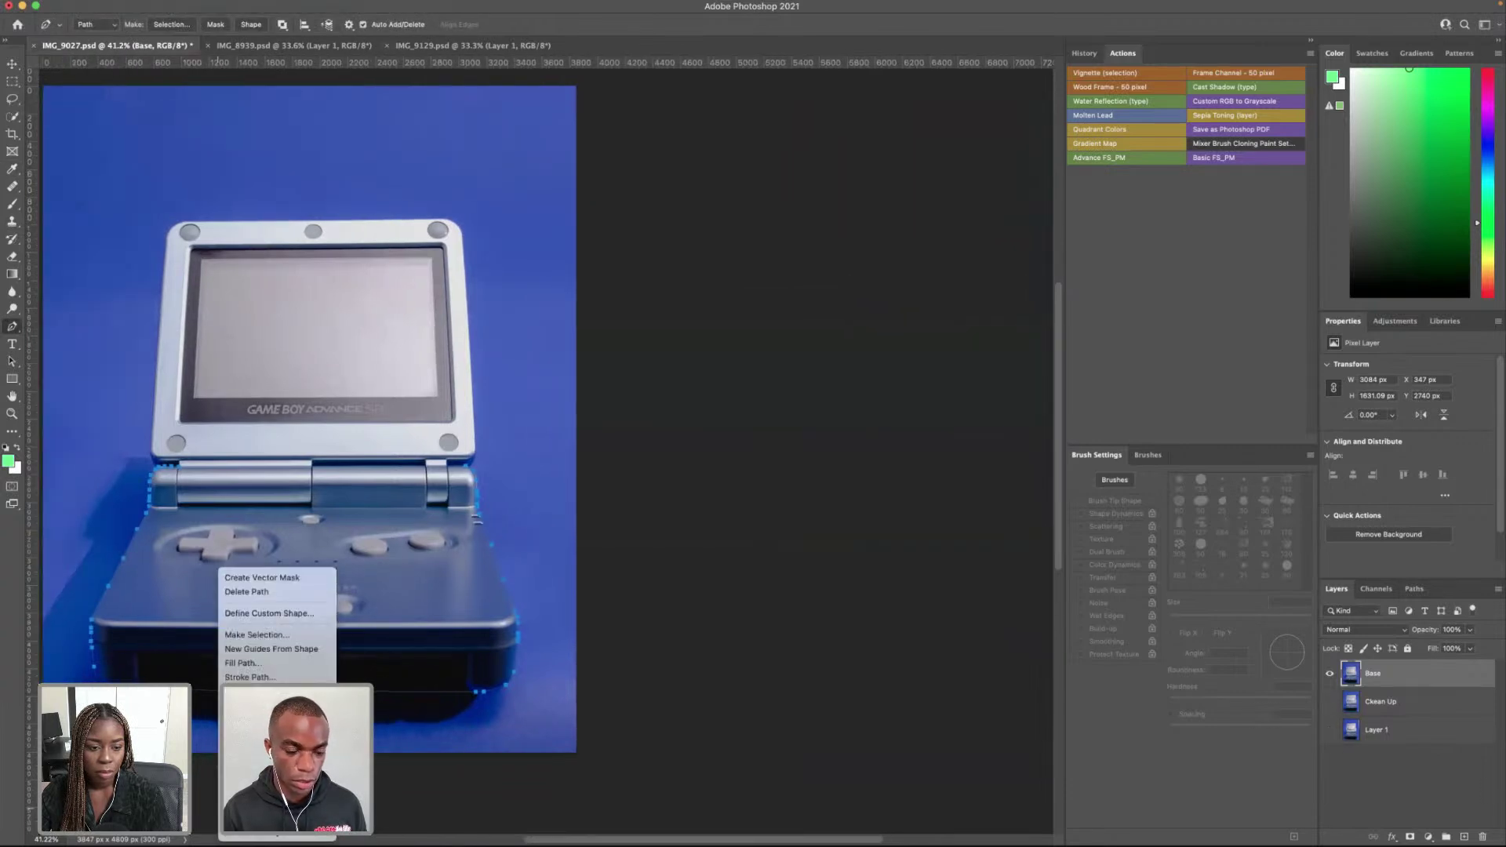
click(279, 635)
click(826, 334)
key(m)
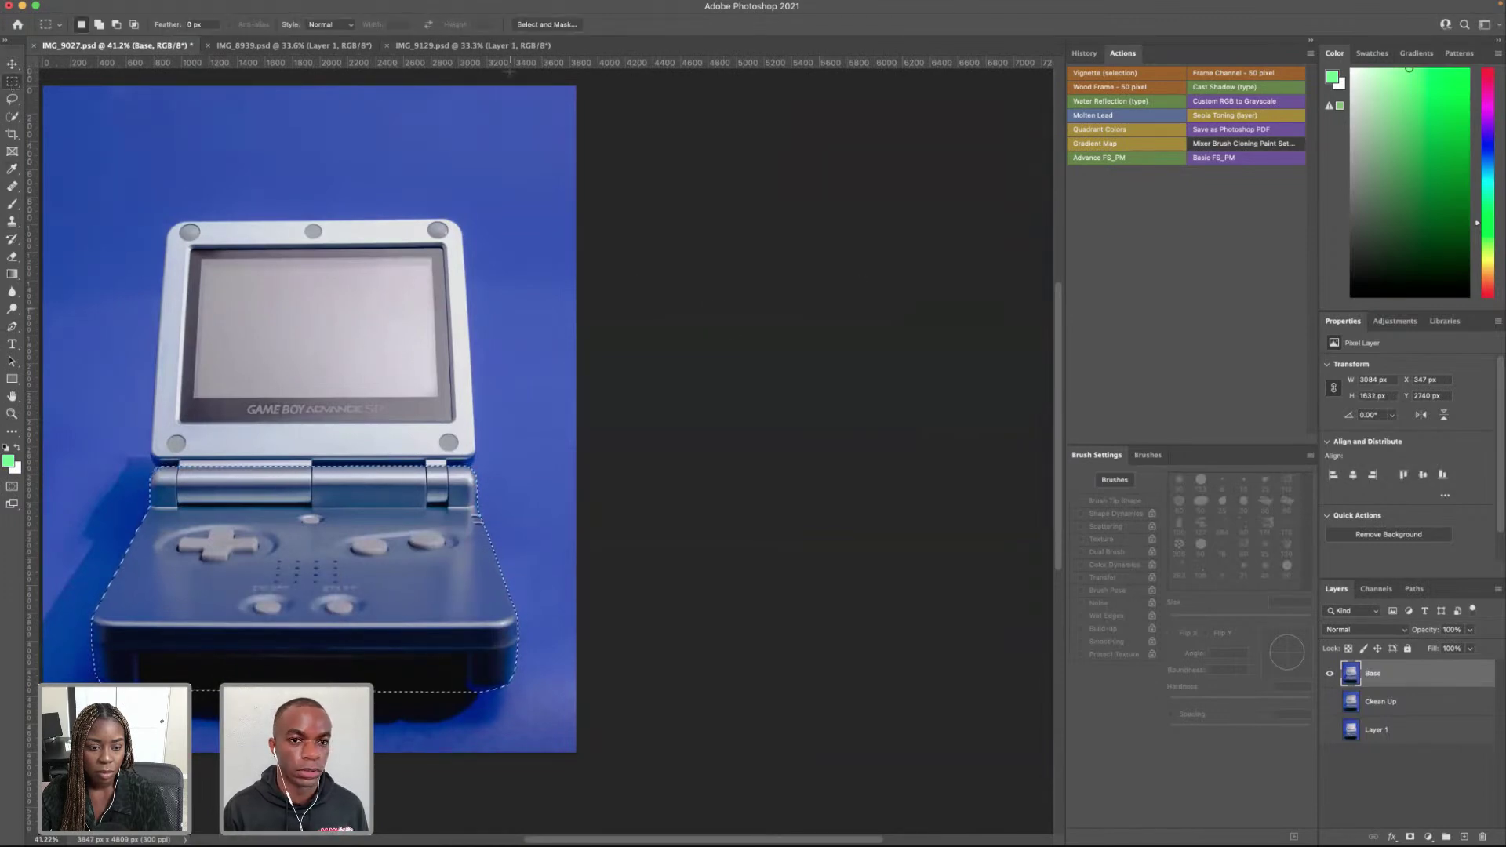
Step: Refine the base selection in Select and Mask with a slight feather and output it as a selection
click(546, 24)
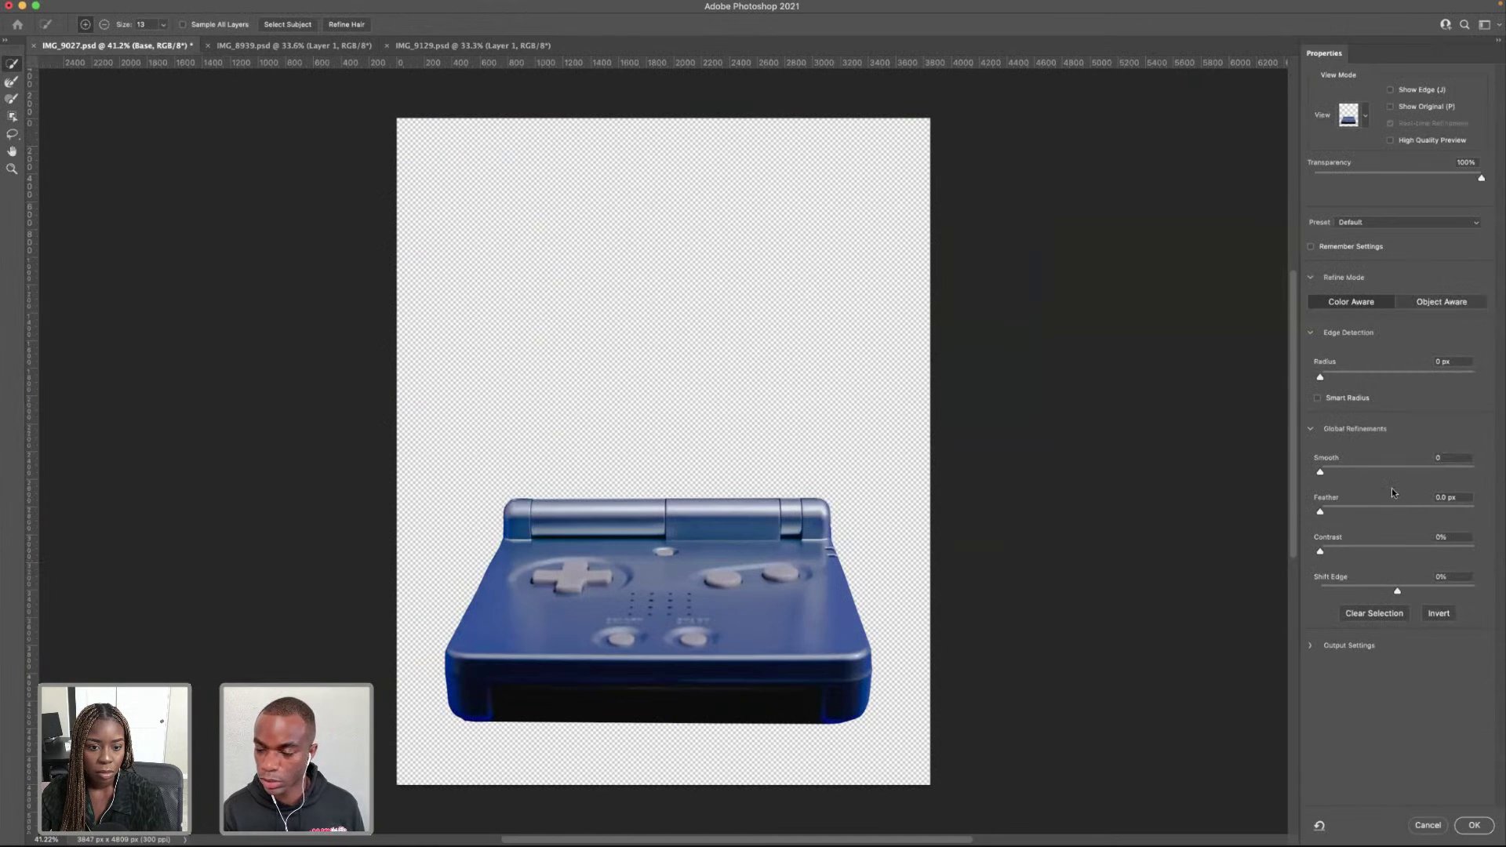
drag(1320, 509, 1338, 509)
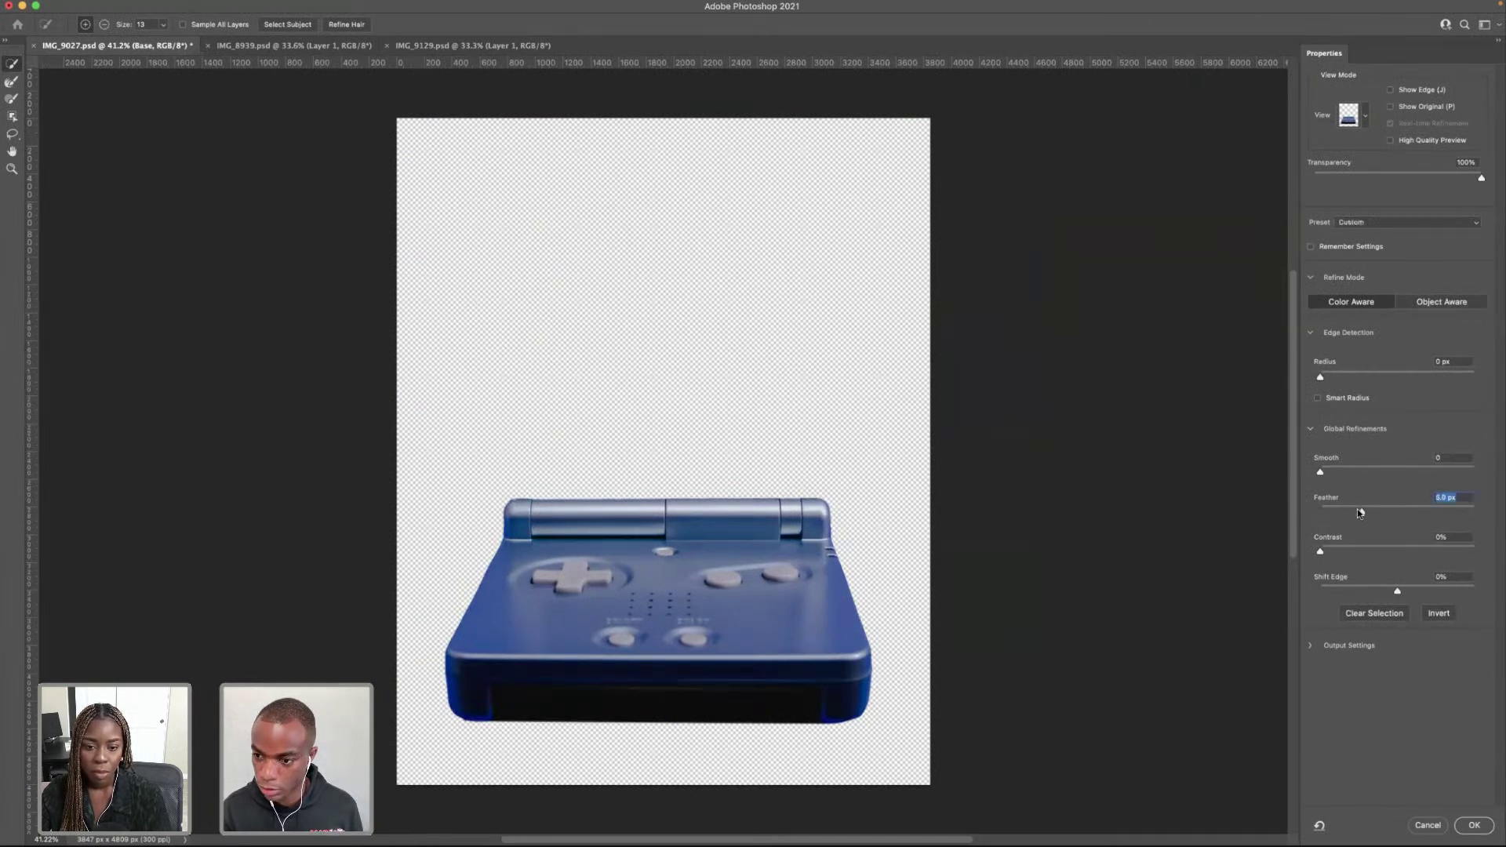
drag(1359, 511, 1341, 514)
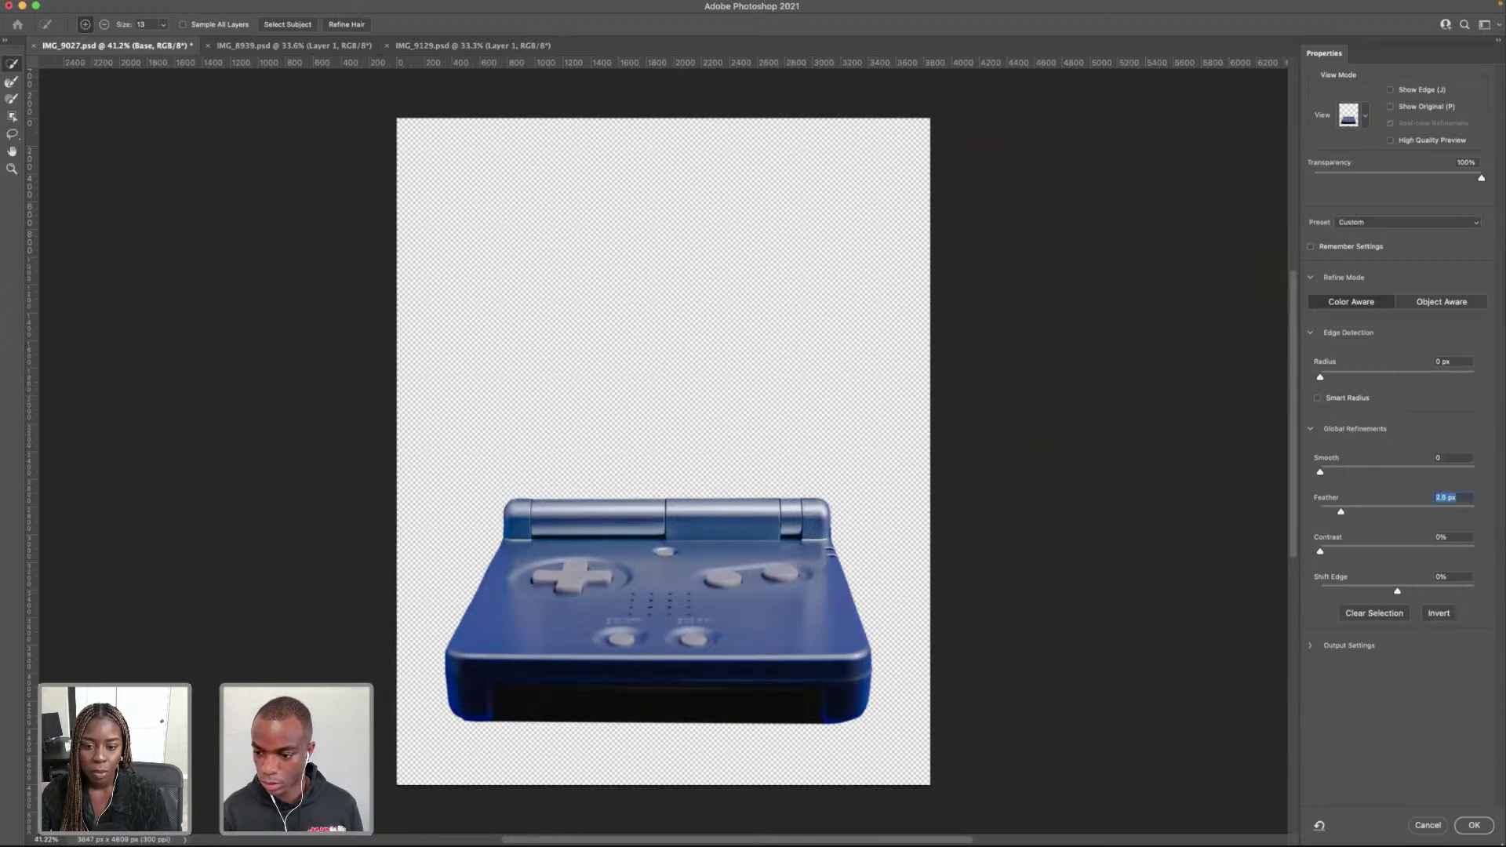
click(1472, 825)
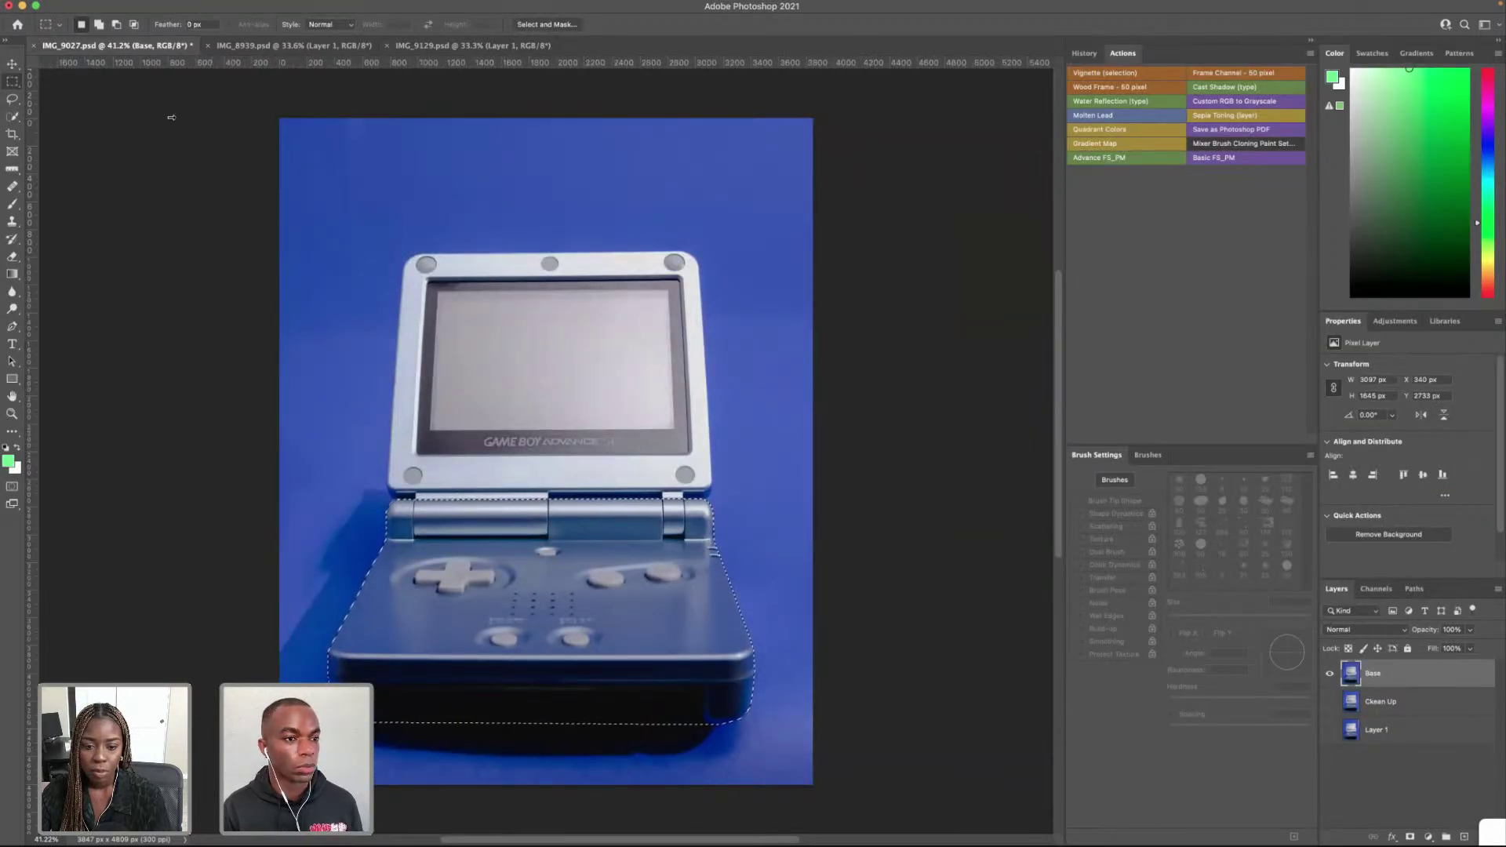
Step: Show the Clean Up layer and Layer 1 again and make Base the active layer
click(1329, 701)
click(1329, 729)
click(1382, 706)
click(1384, 677)
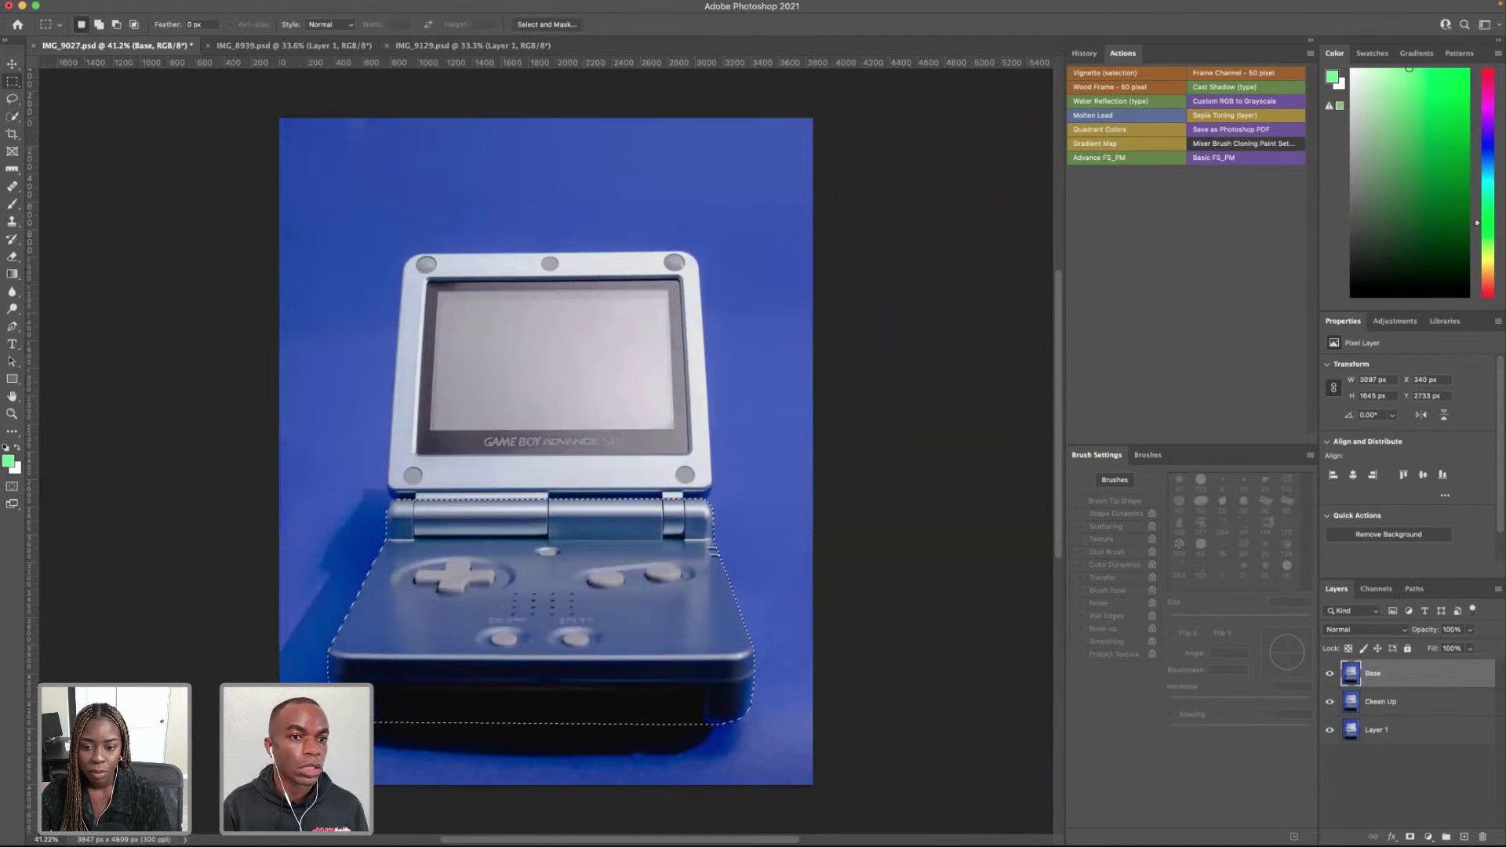
Step: Invert the selection, delete everything around the console's base on the Base layer, and deselect
click(273, 5)
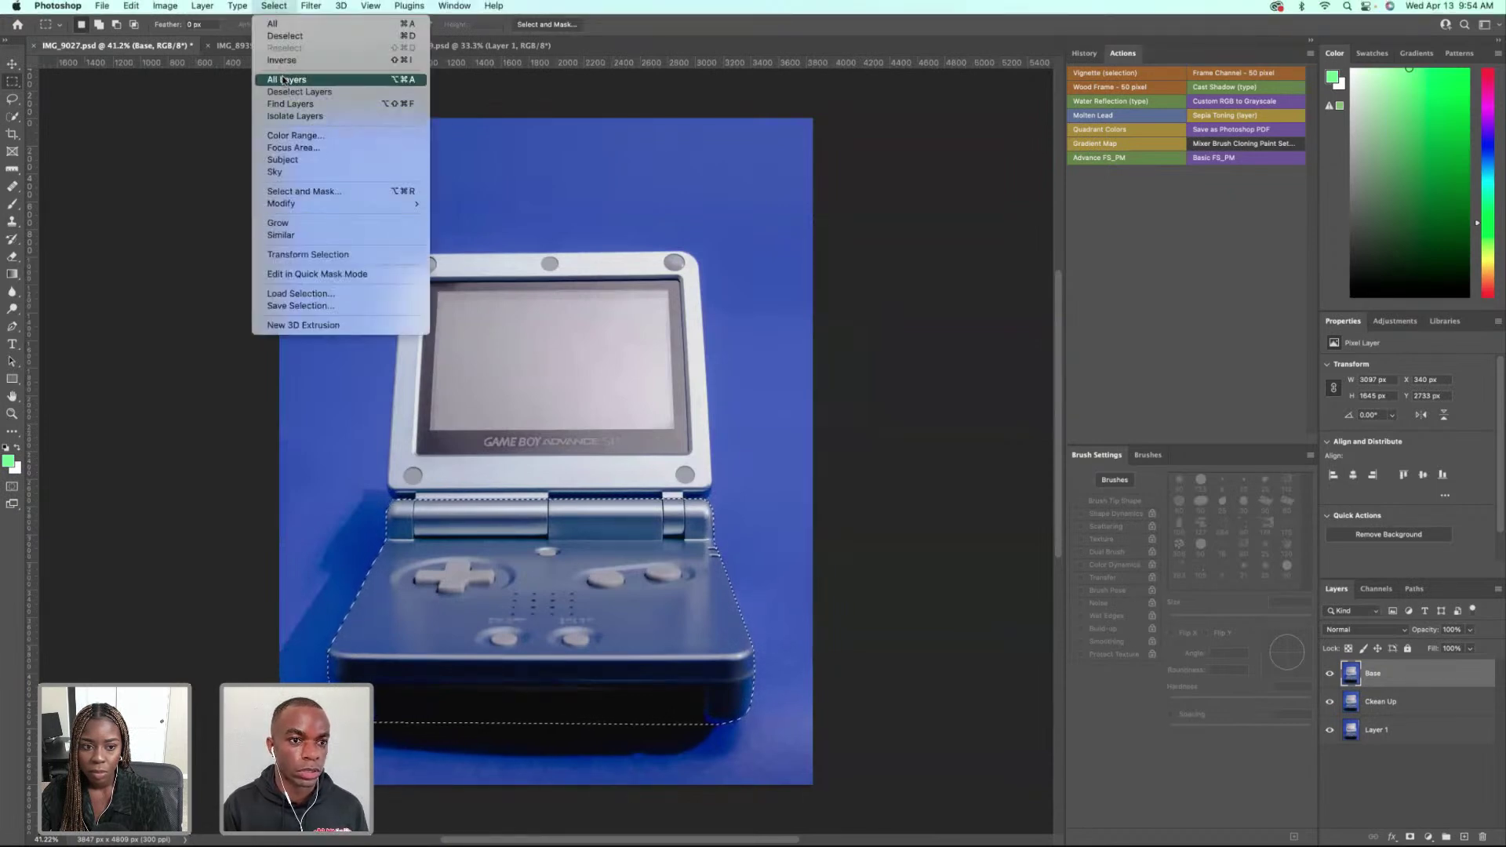
key(Return)
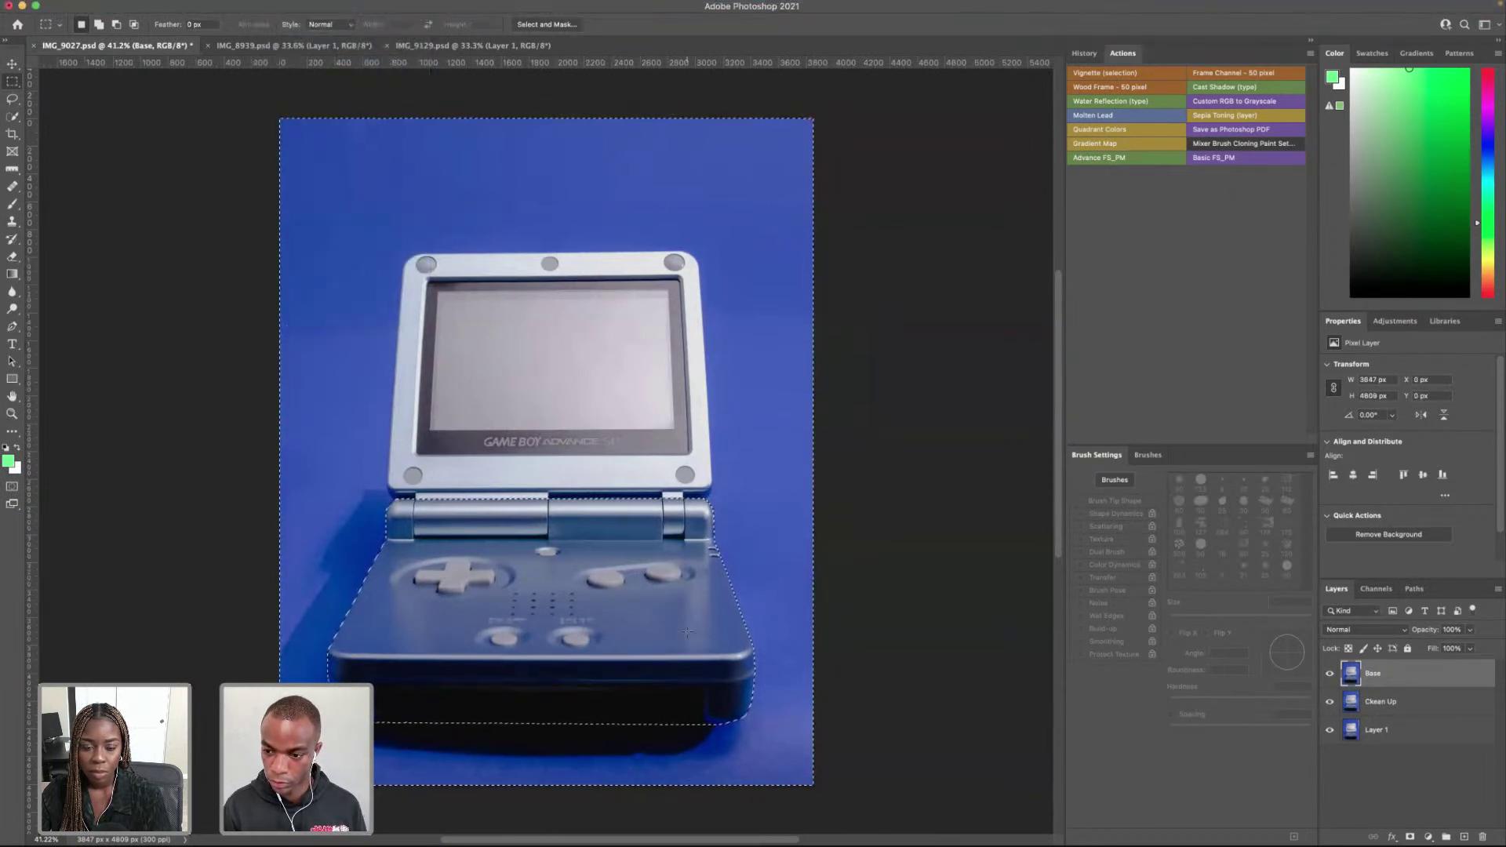
key(Delete)
key(ctrl+d)
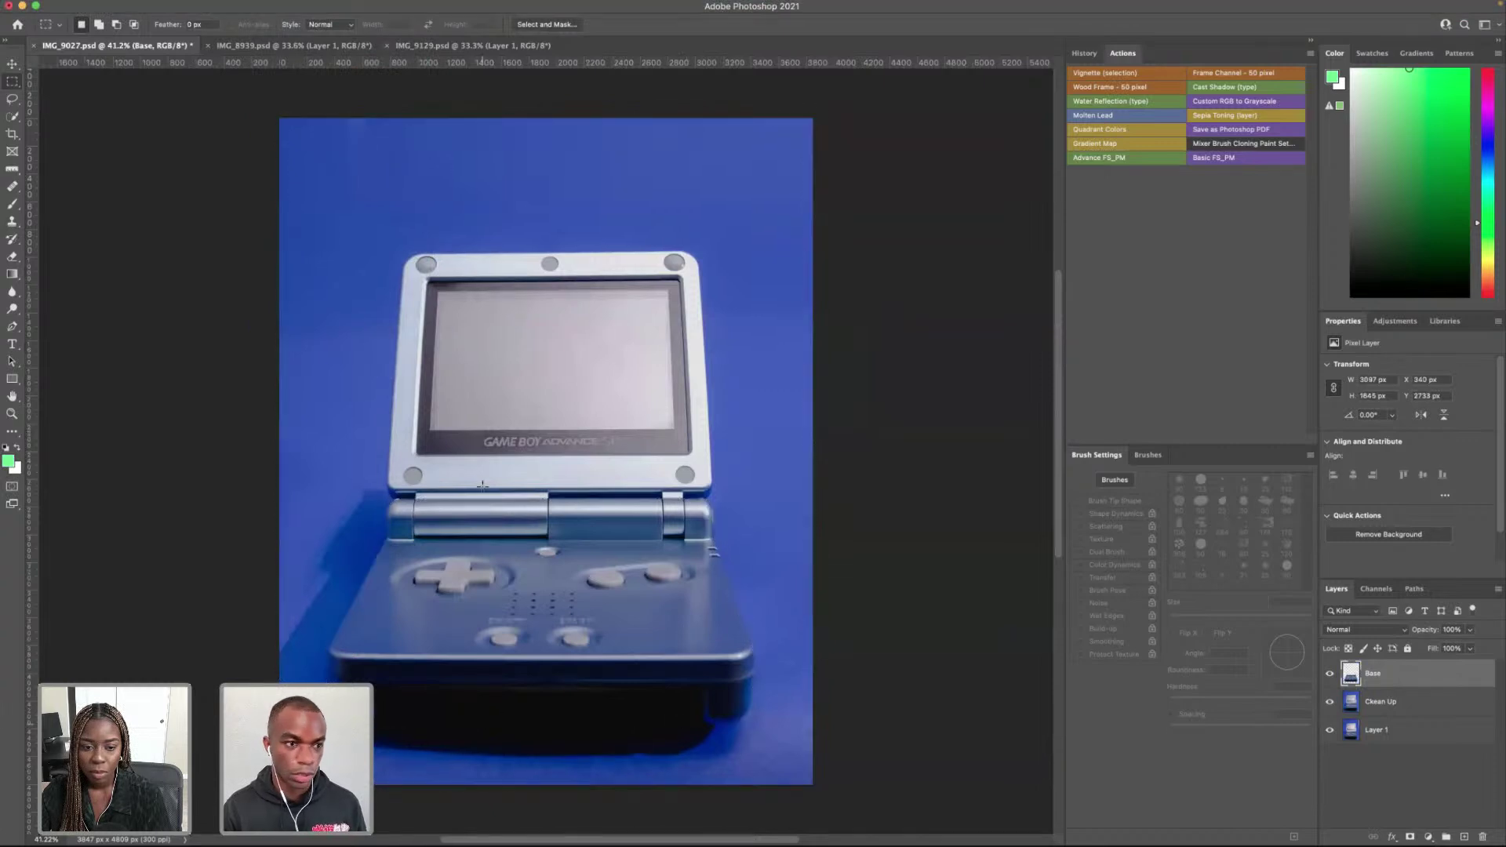
Step: Distort the Base layer by pulling both front corners outward and down to about 154% width and 139% height
click(12, 63)
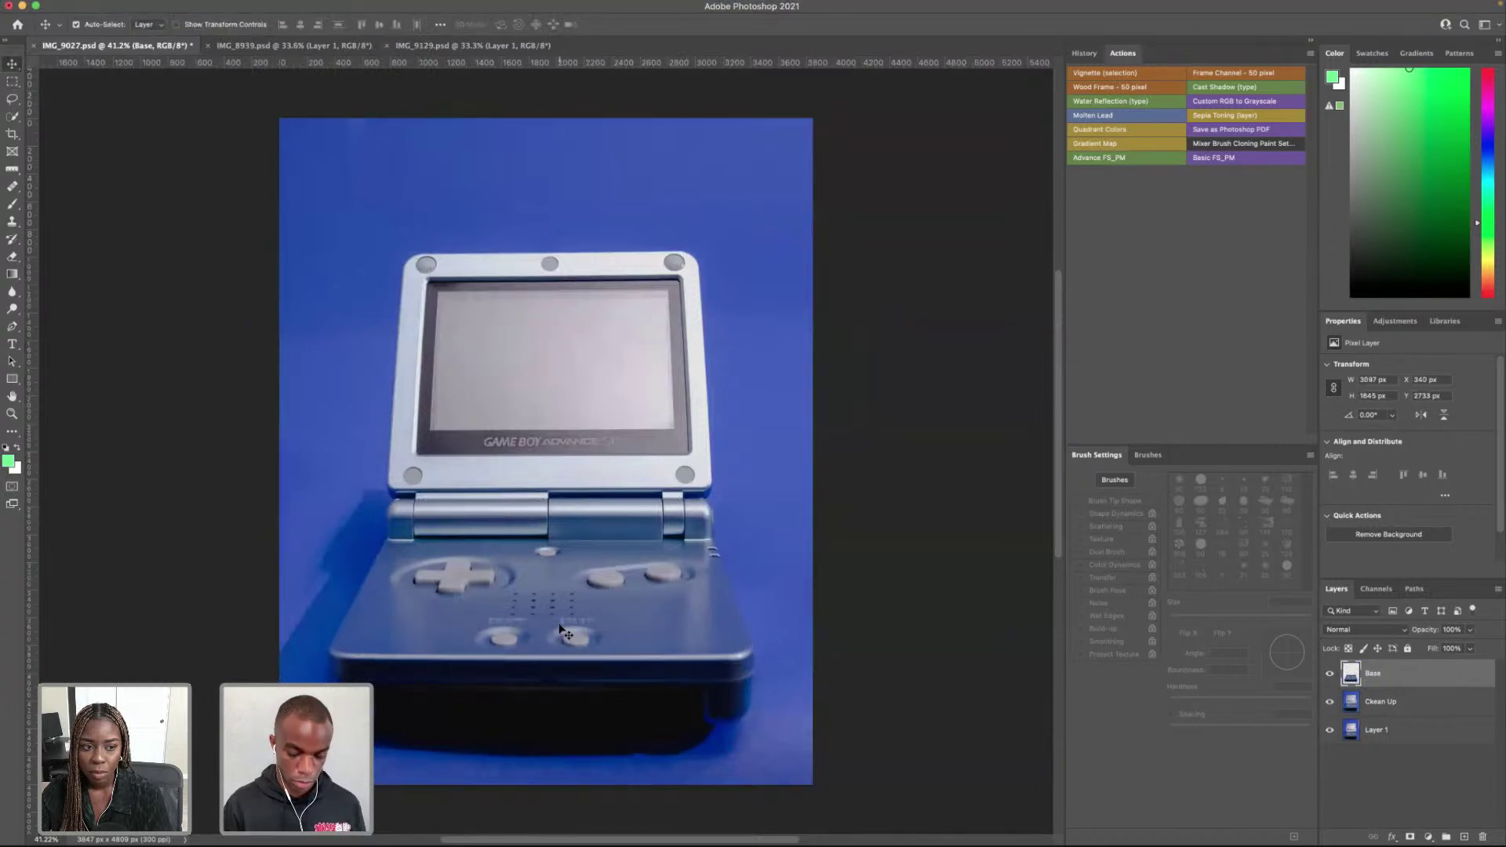
key(ctrl+t)
scroll(562, 630, down, 3)
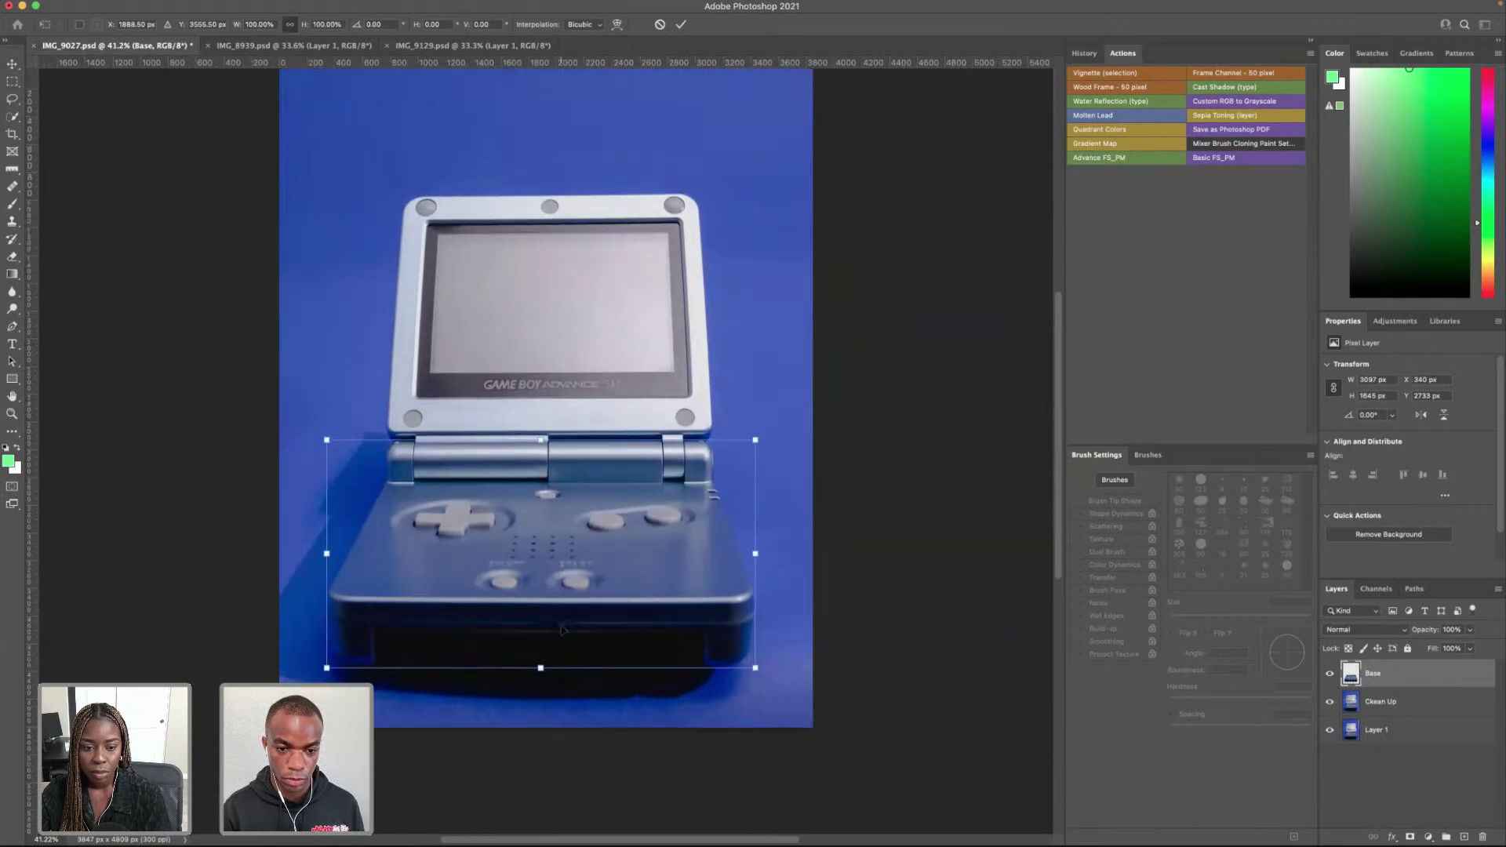
right_click(568, 584)
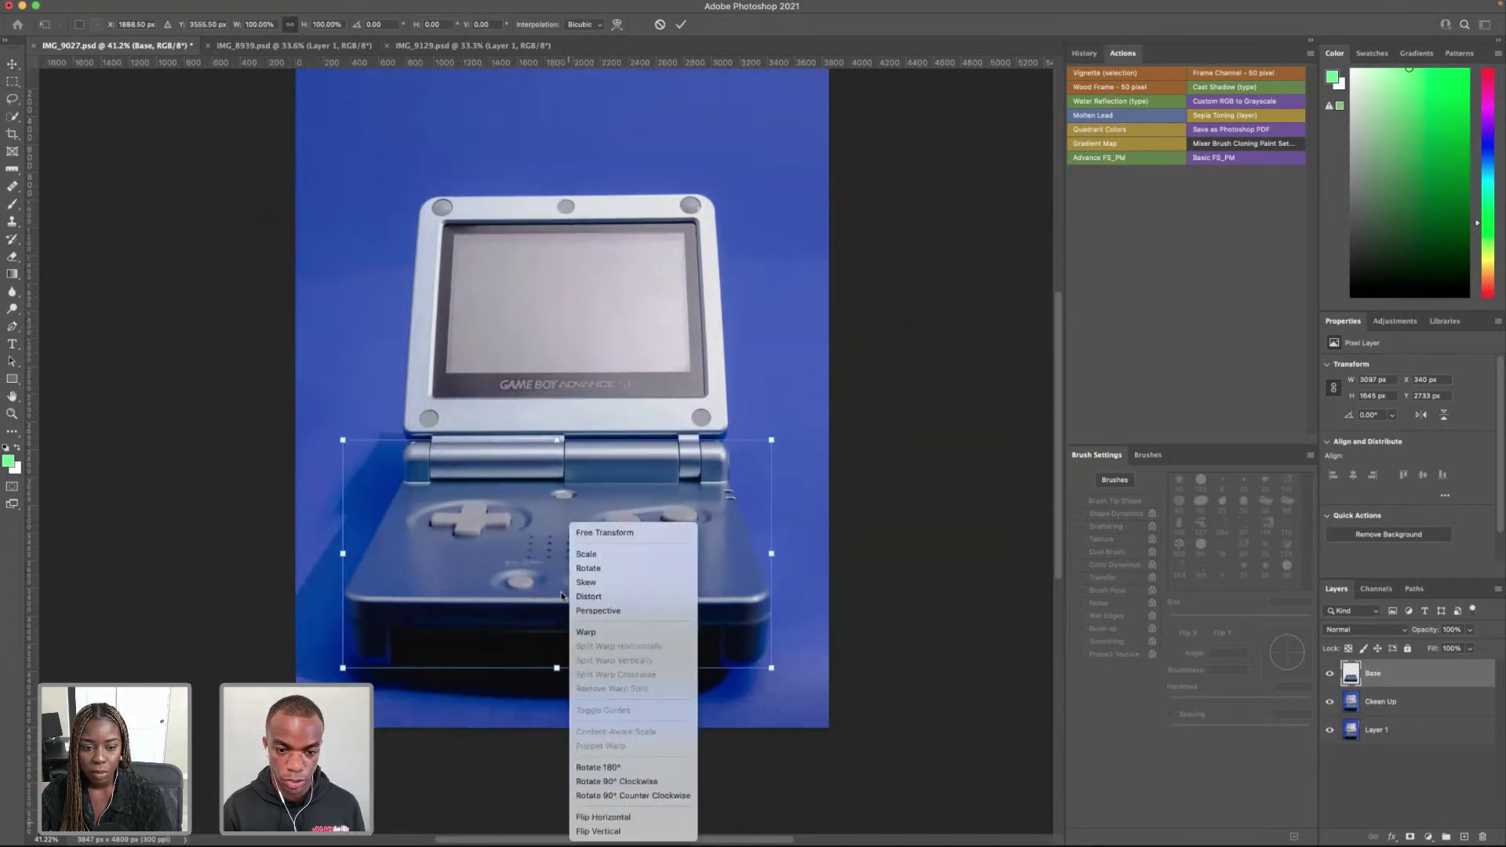
click(620, 597)
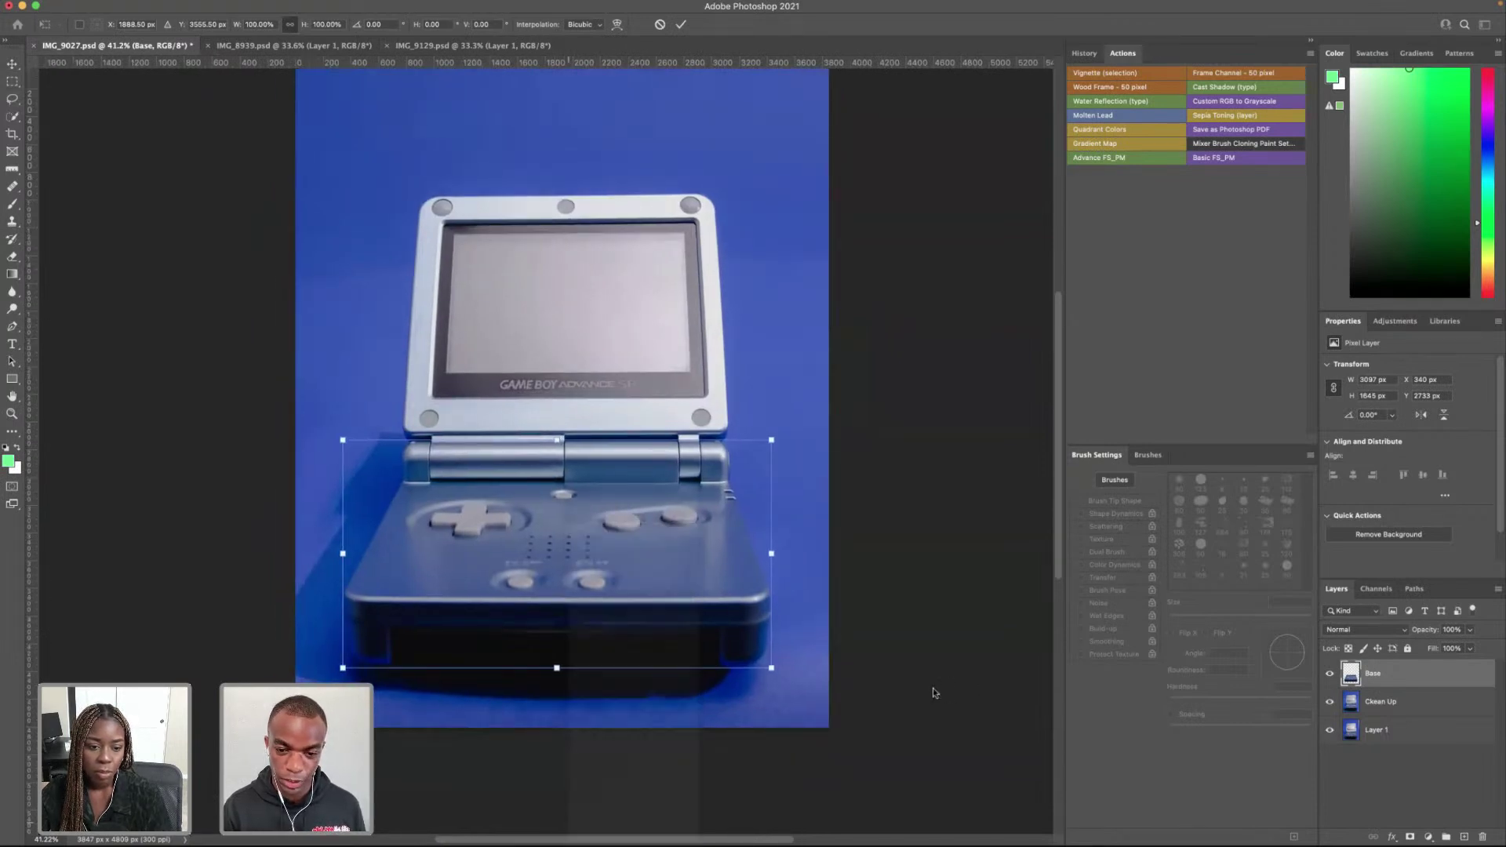
drag(772, 672, 876, 765)
drag(343, 668, 237, 758)
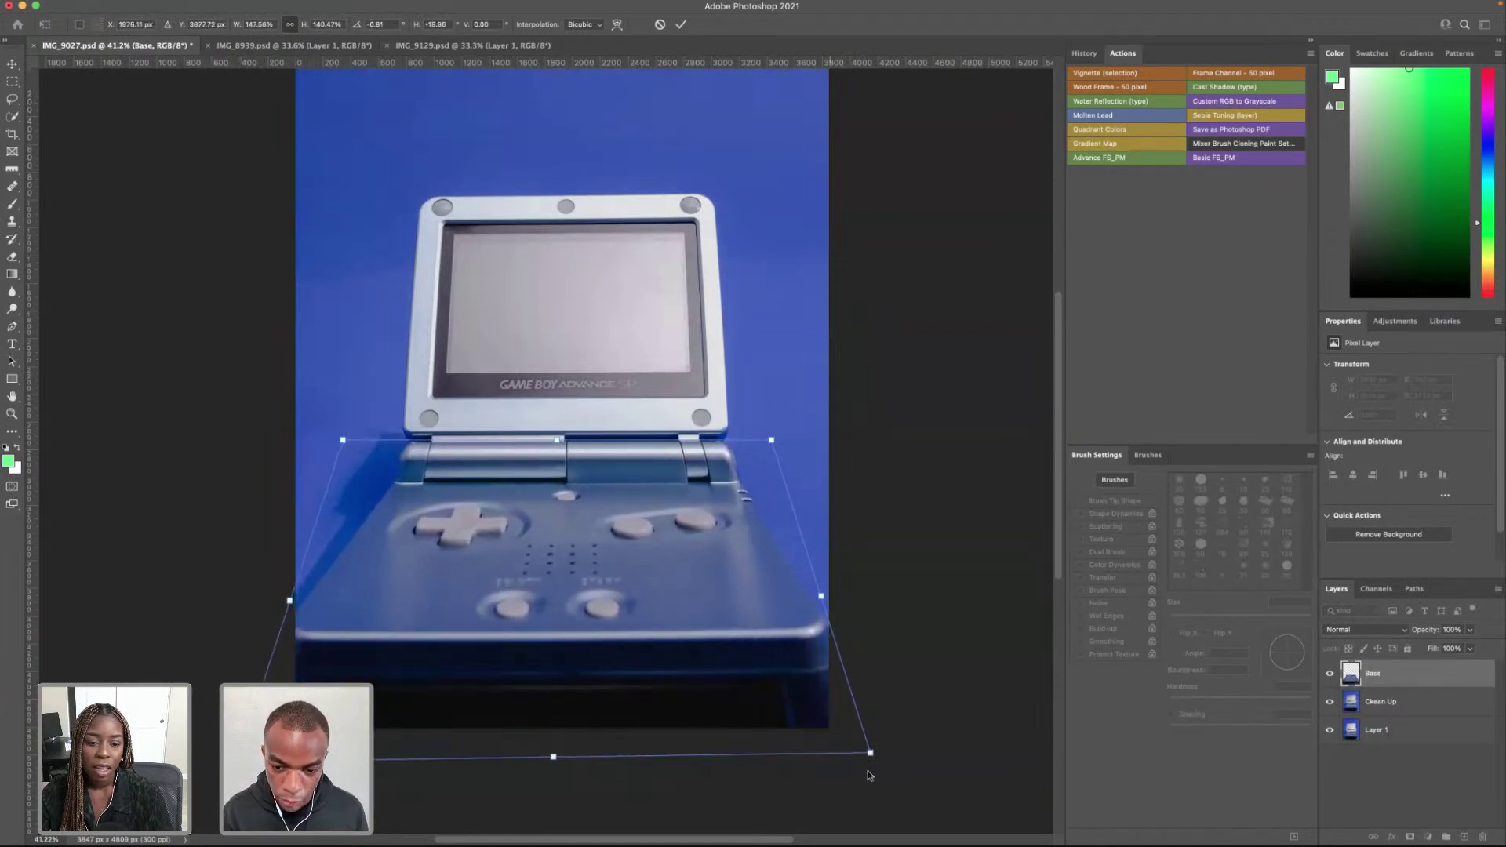
drag(870, 755, 899, 758)
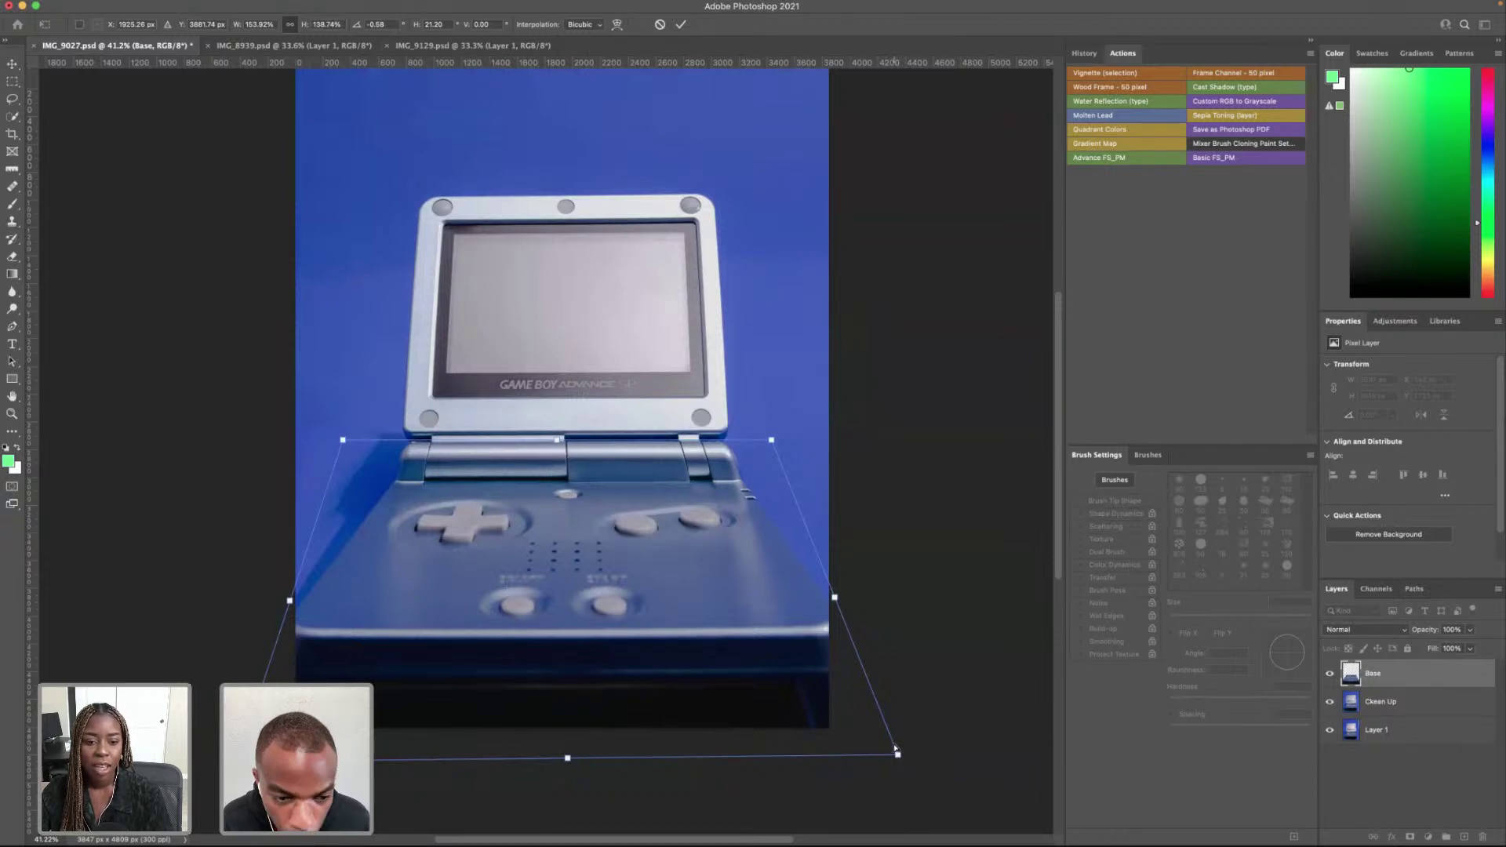
drag(896, 755, 898, 757)
Step: Skew the base's front edge slightly to centre it, and undo the shift tried on its hinge edge
right_click(574, 708)
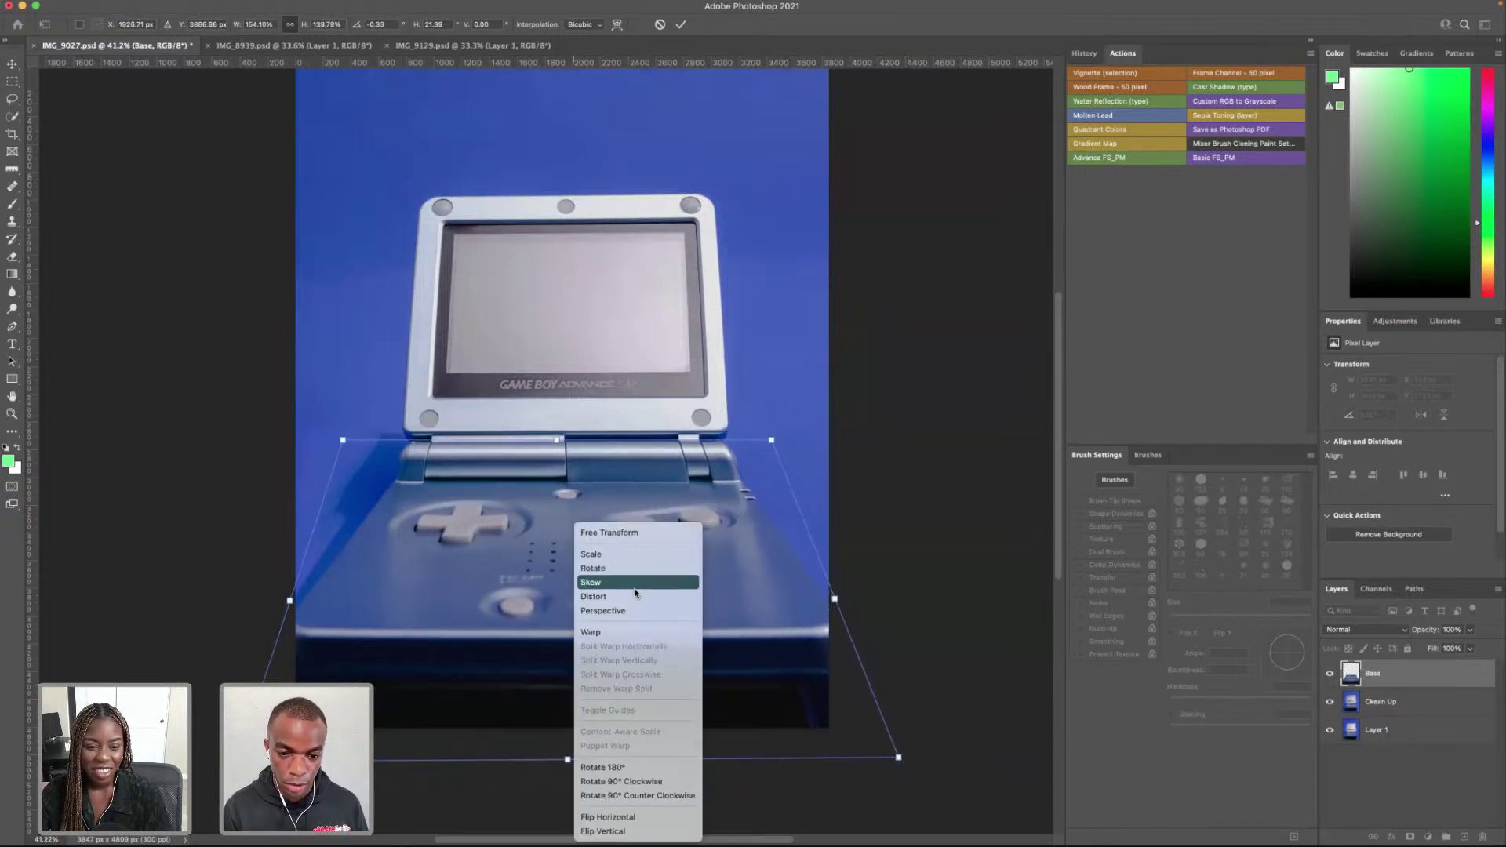
click(569, 768)
drag(570, 765, 566, 765)
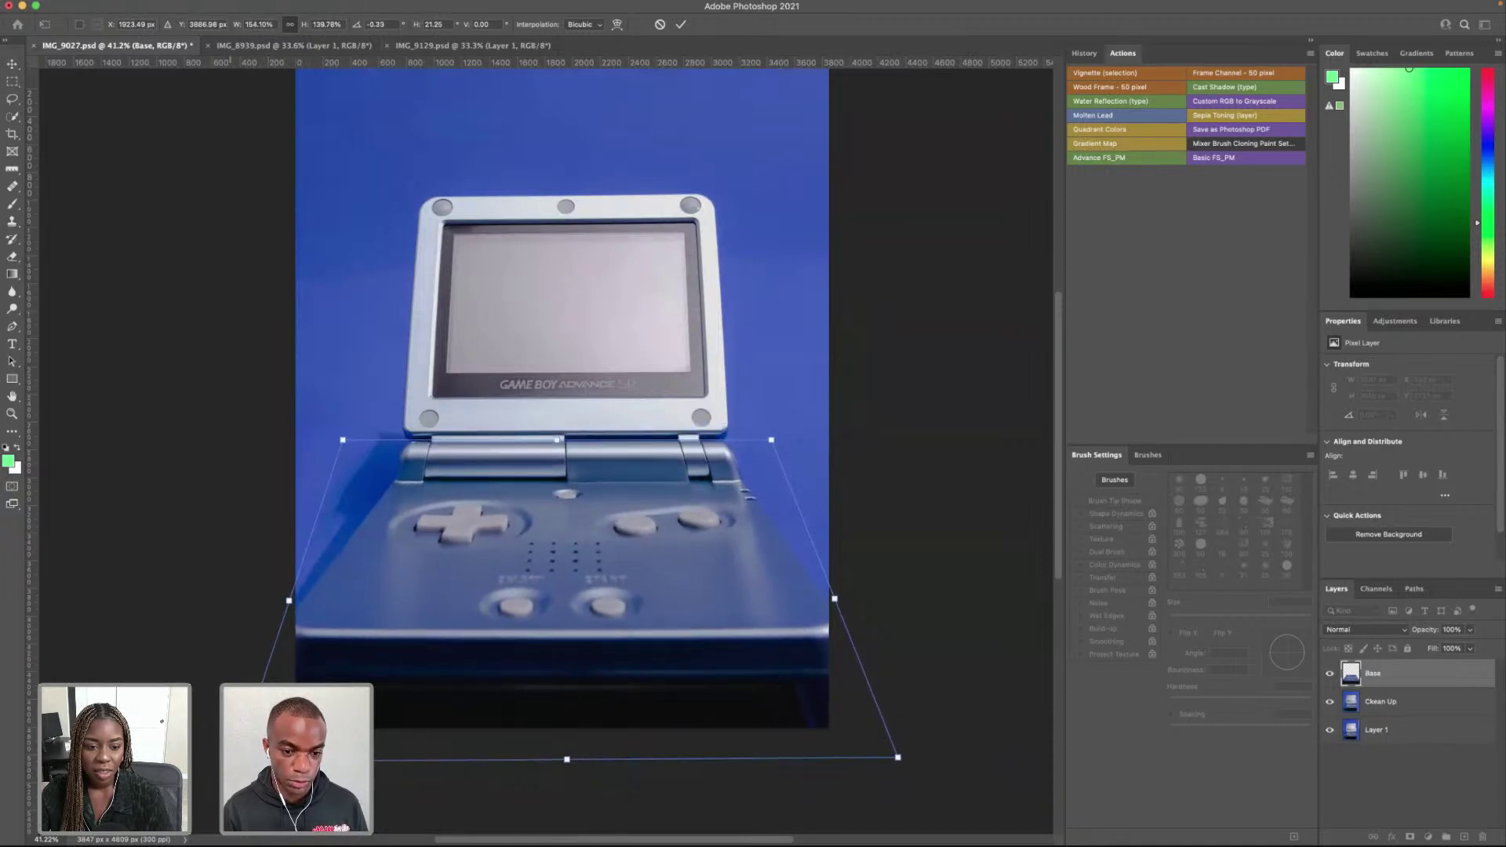
drag(569, 763, 566, 760)
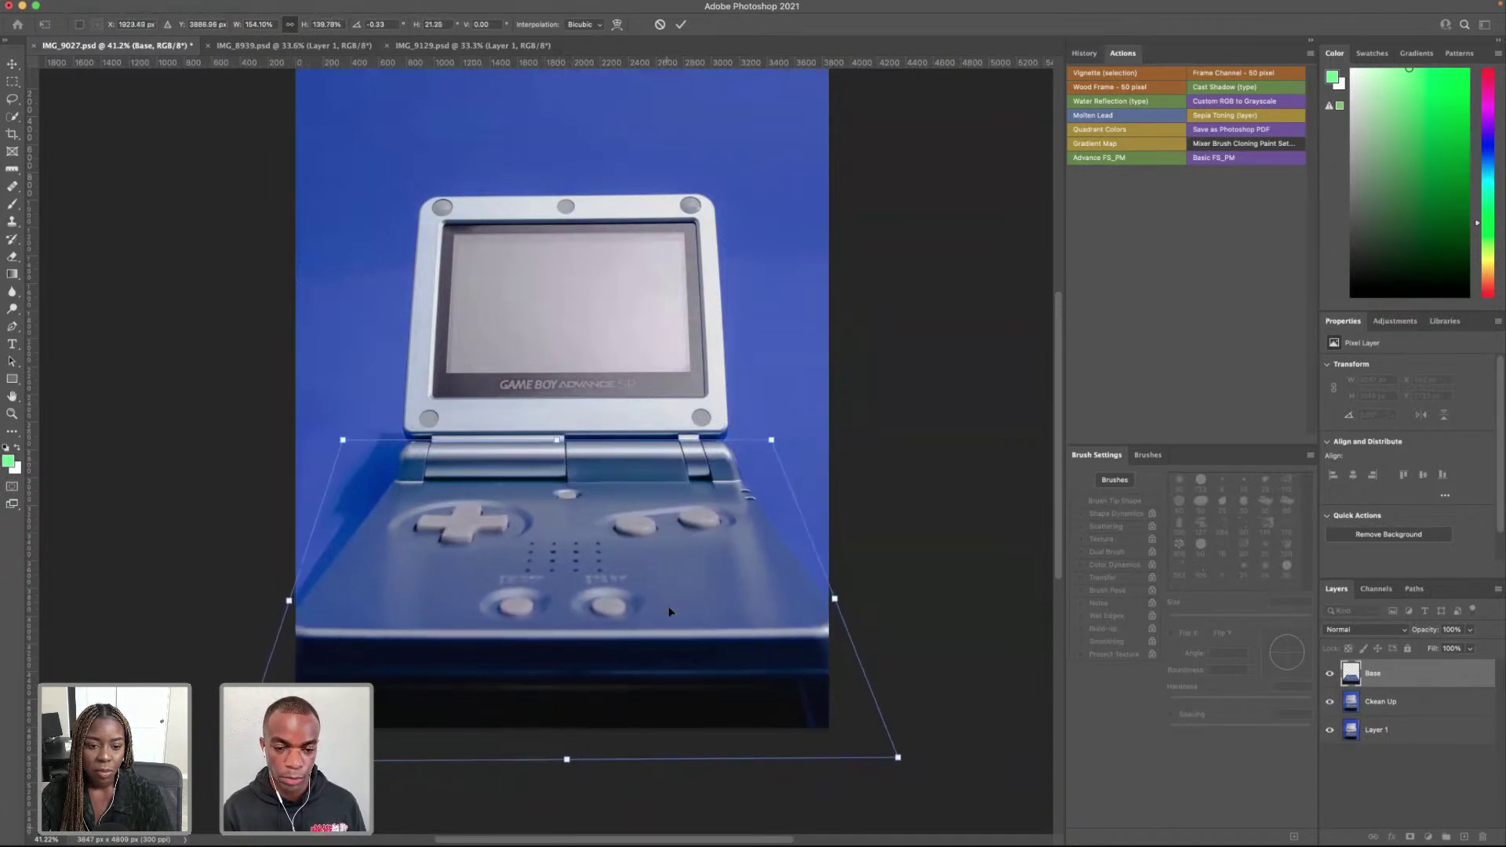
drag(772, 440, 771, 431)
key(ctrl+z)
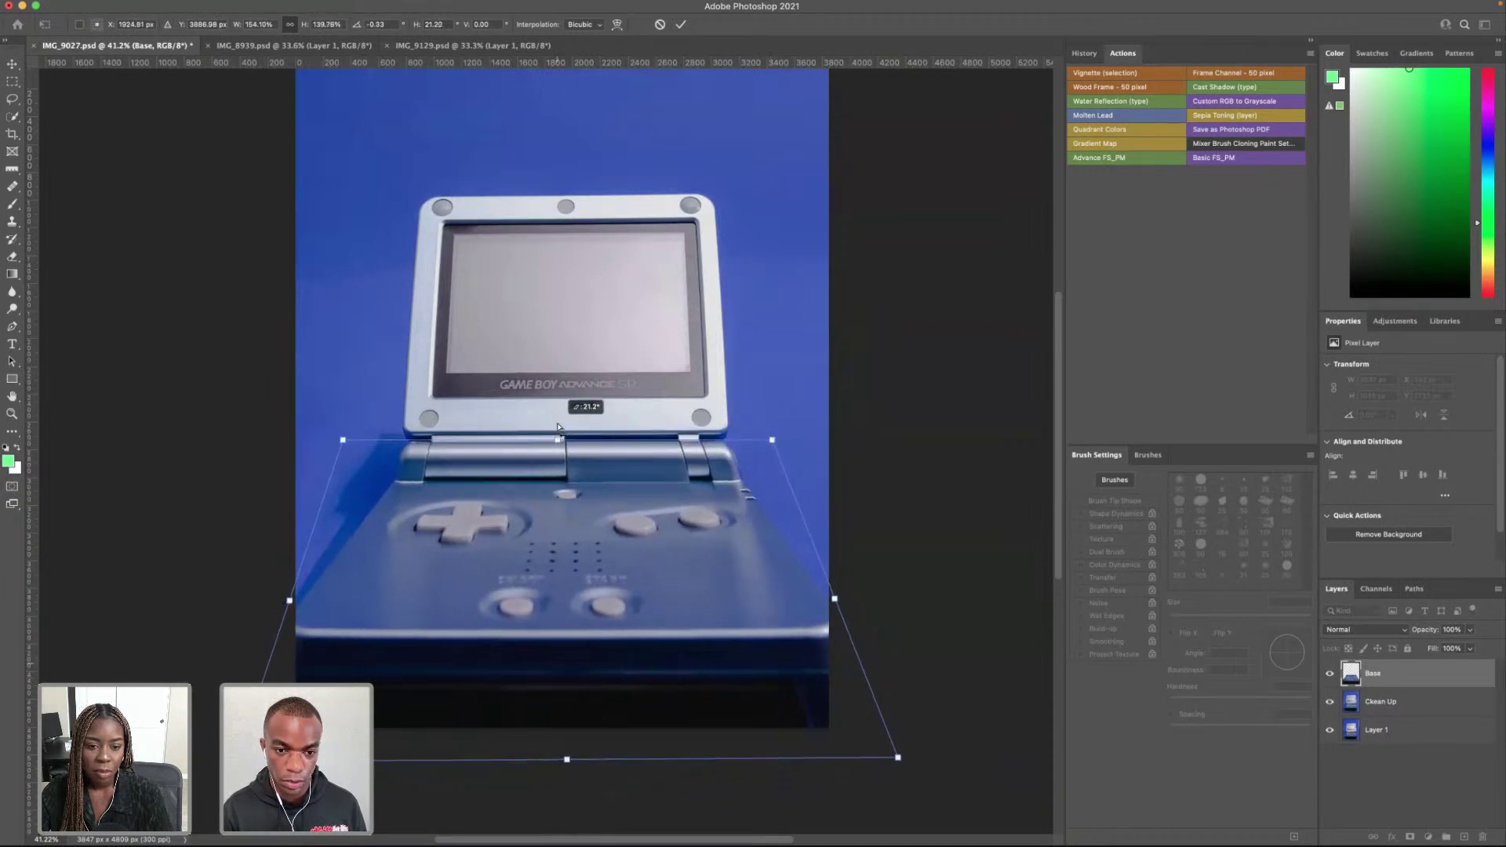
Step: Distort the base's front corners further outward and down to about 161% width and 159% height, and apply the transformation
right_click(548, 518)
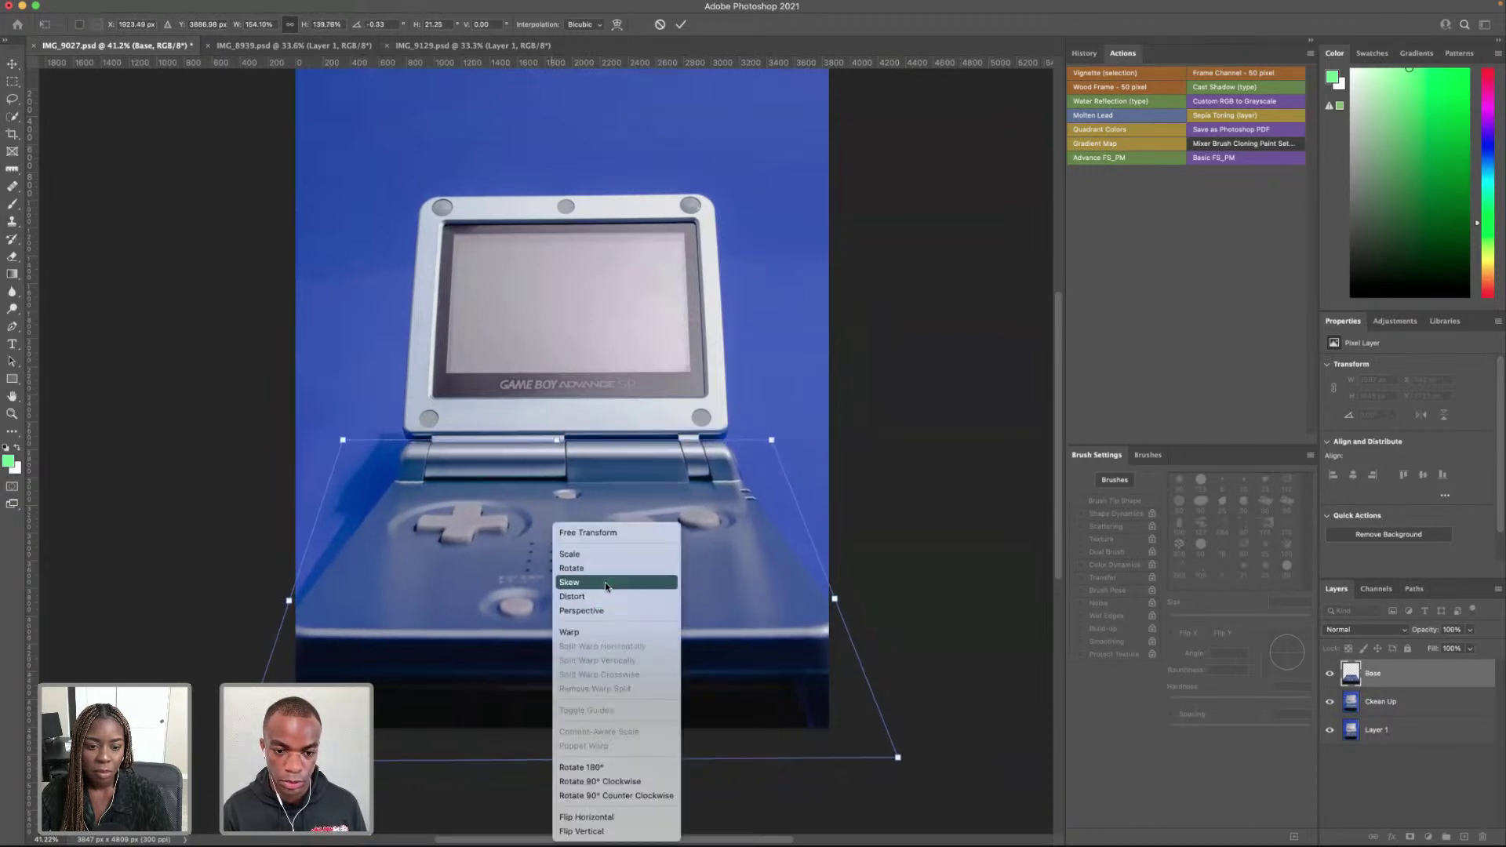
click(862, 689)
mouse_move(898, 780)
mouse_down()
mouse_move(926, 826)
mouse_move(914, 774)
mouse_up()
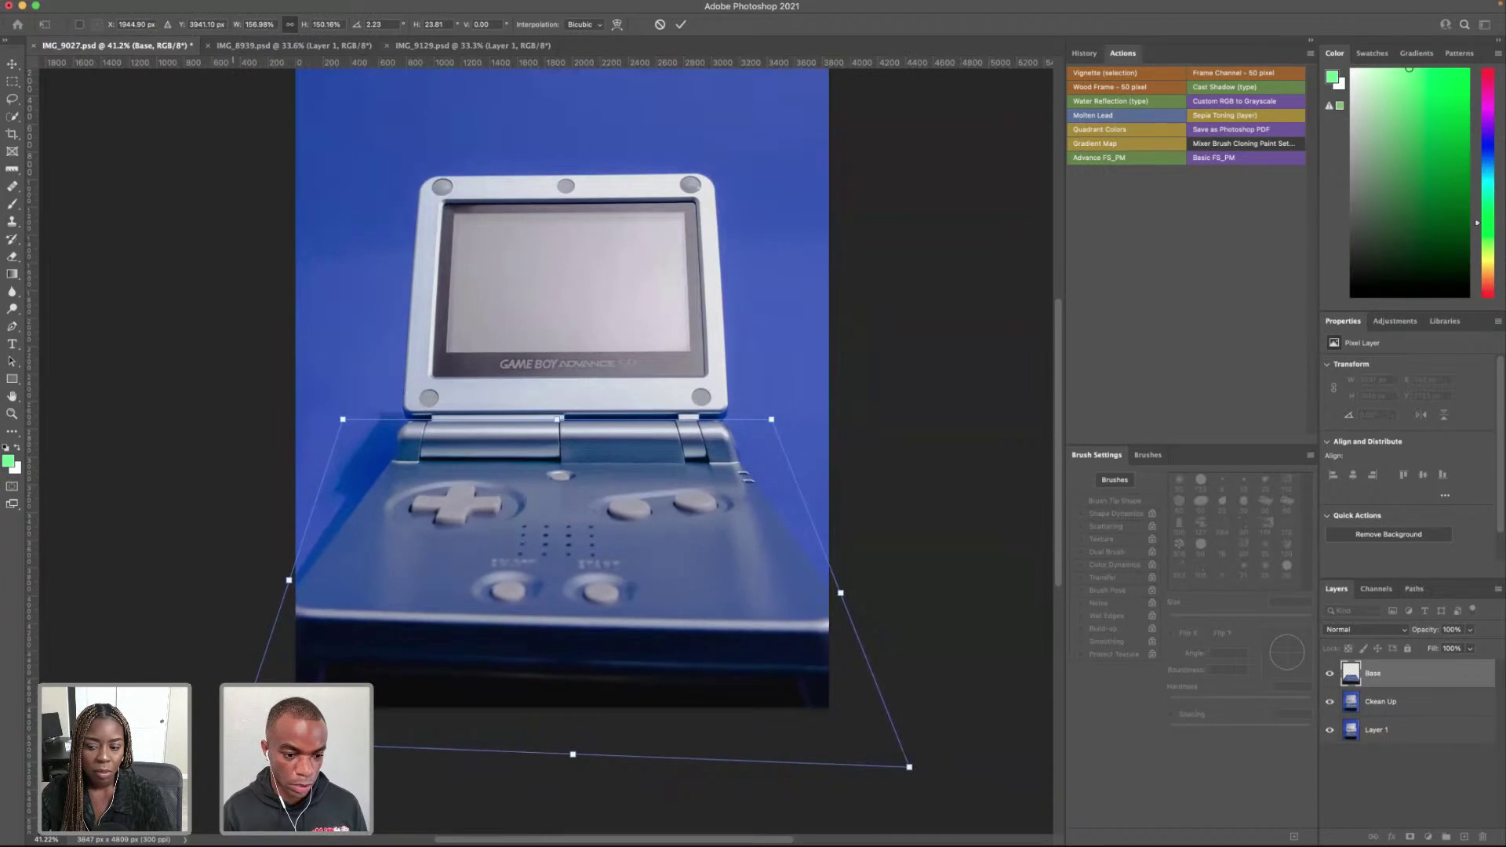
drag(235, 745, 210, 782)
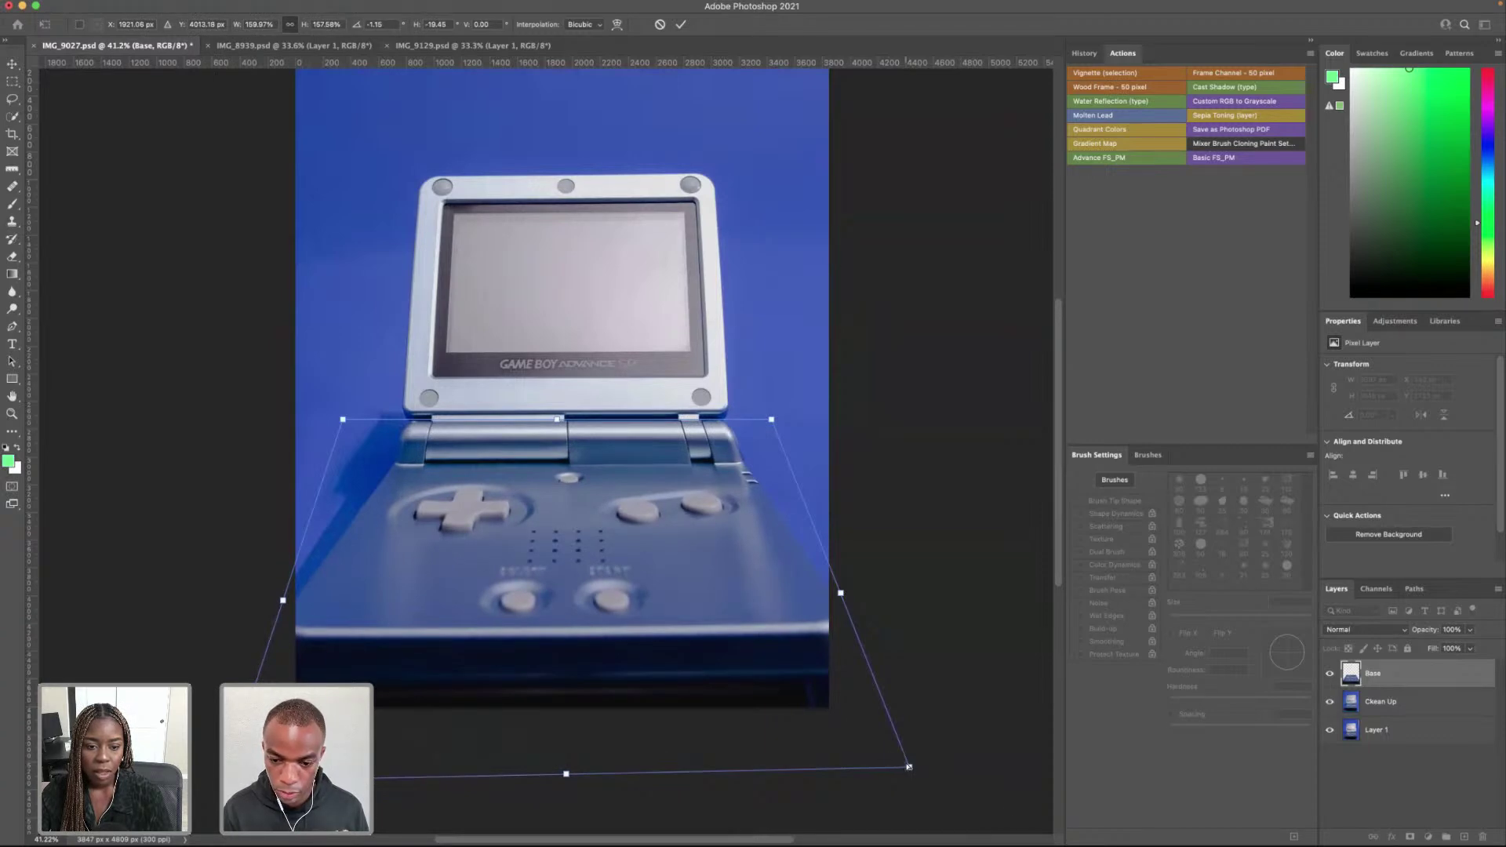
drag(909, 768, 910, 776)
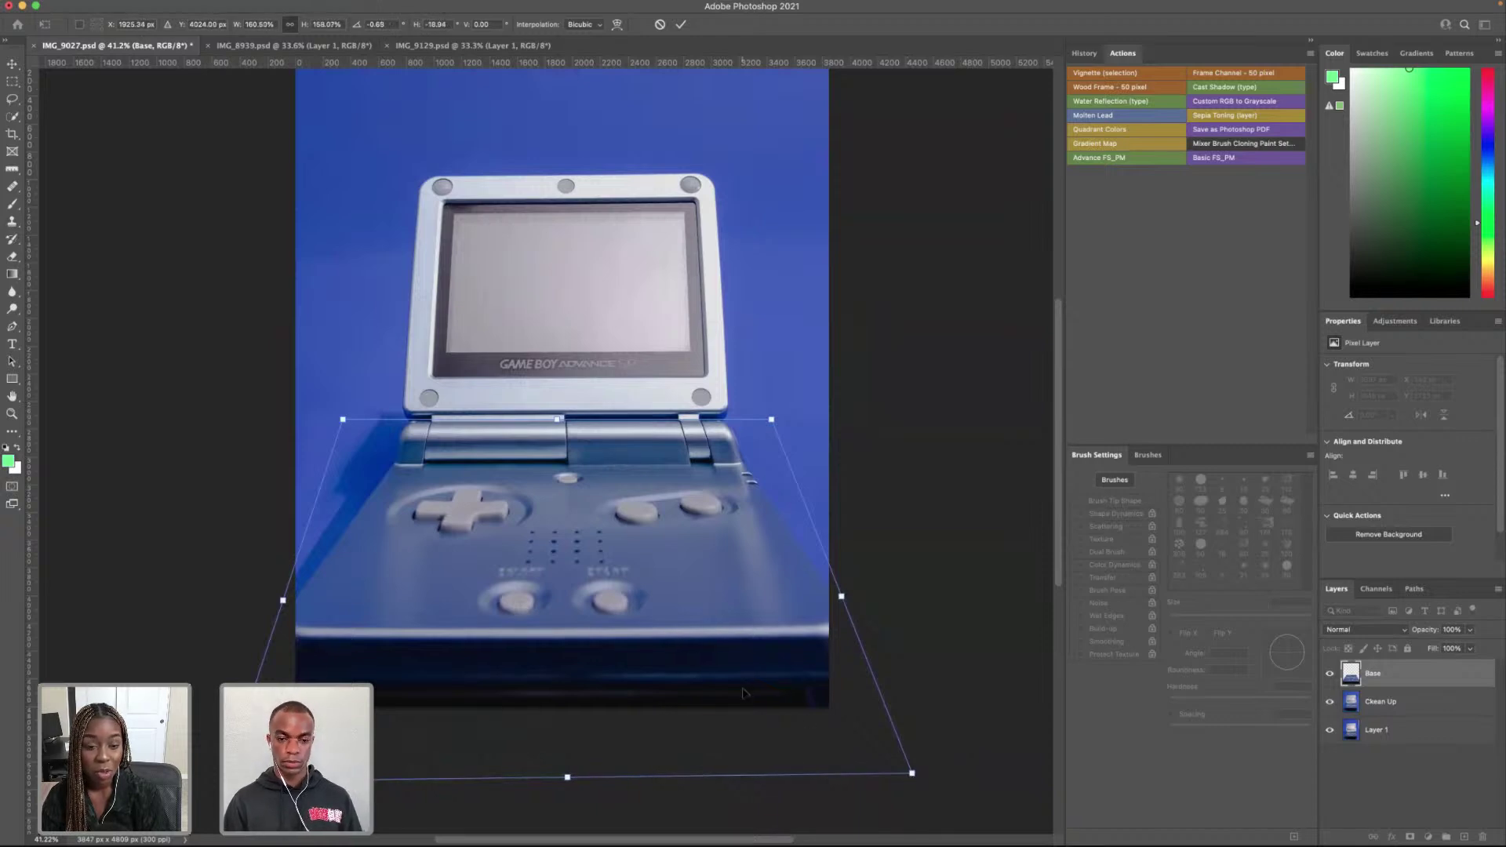
key(Return)
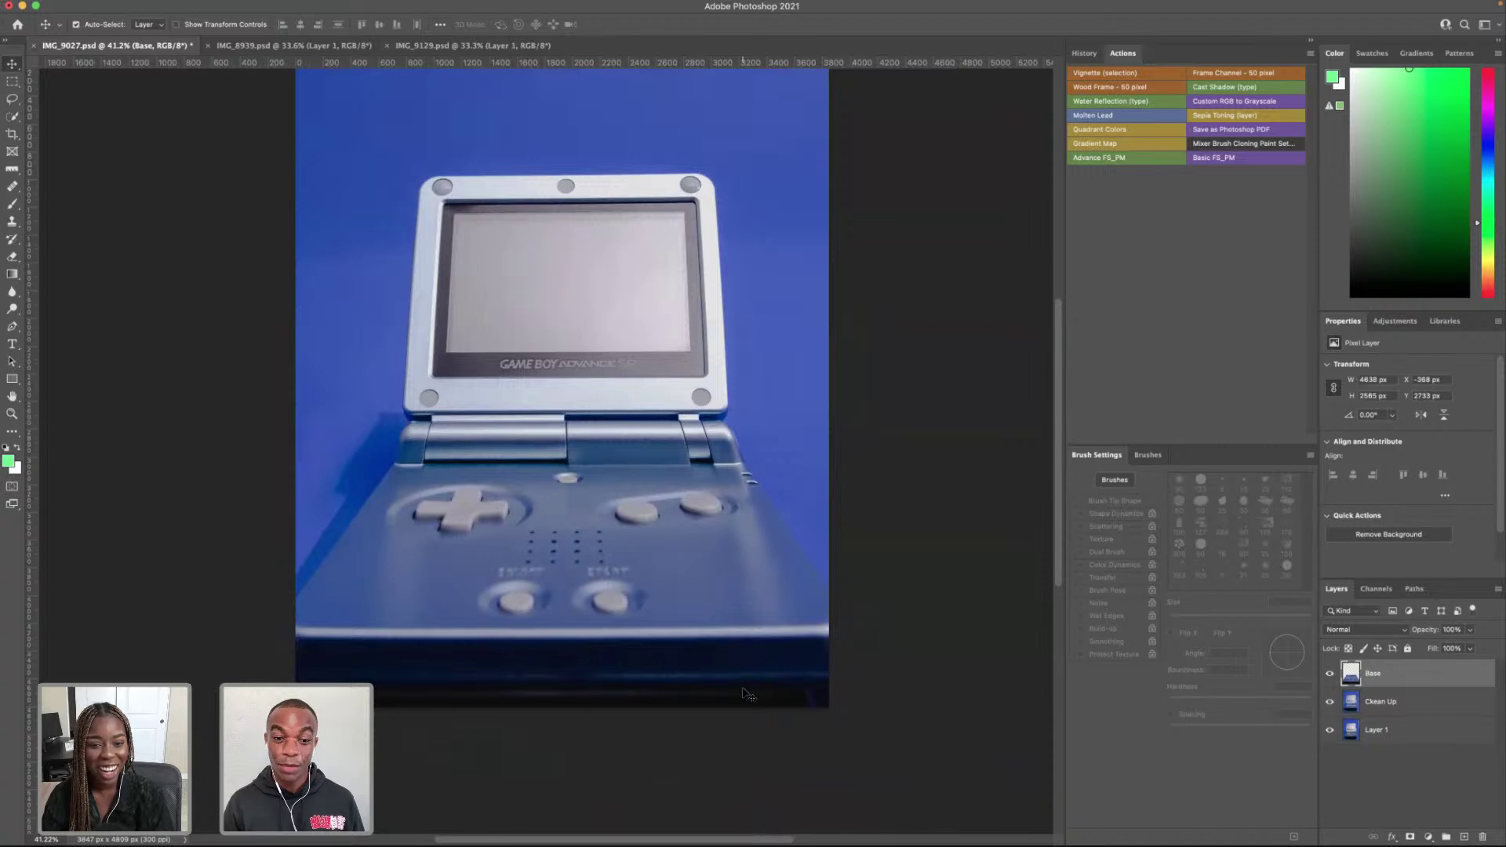
Step: Compare the enlarged base with the original by toggling the Base layer's visibility, and examine the whole image
key(shift+Down)
key(shift+Down)
key(shift+Down)
key(shift+Down)
key(shift+Down)
key(shift+Down)
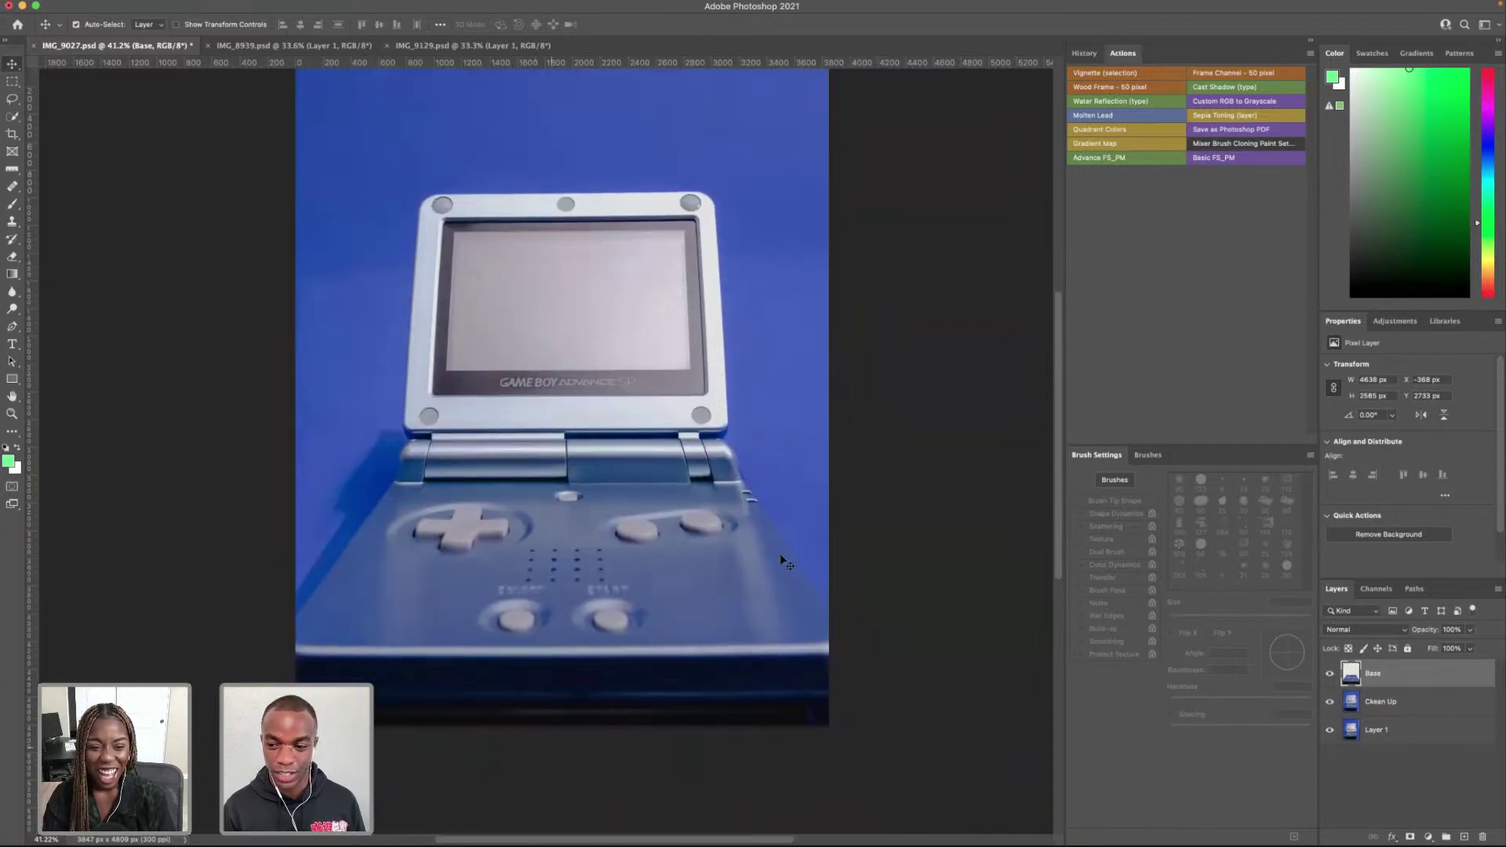
click(1331, 675)
click(1332, 675)
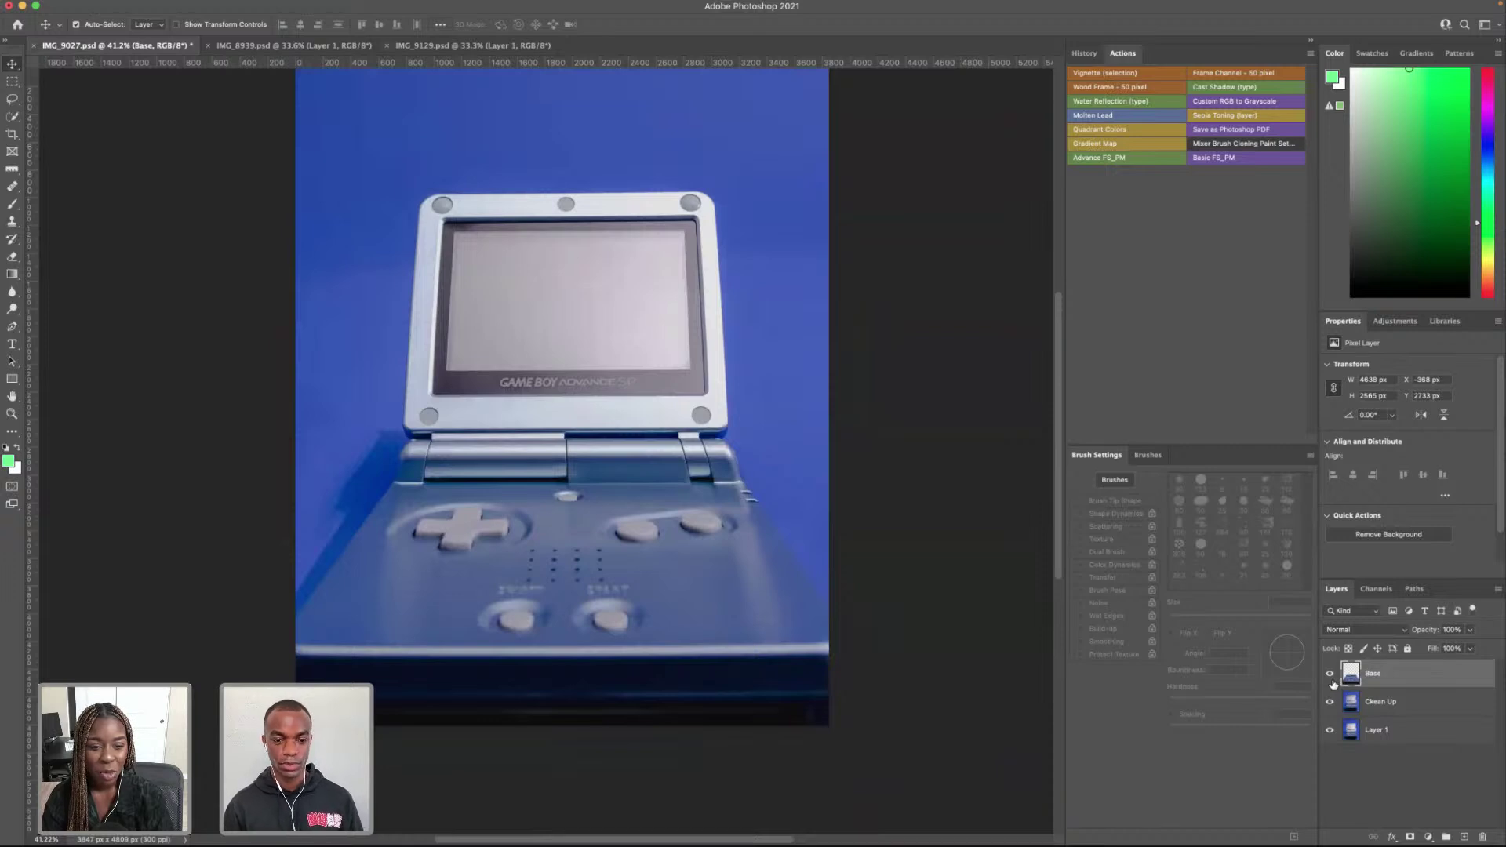
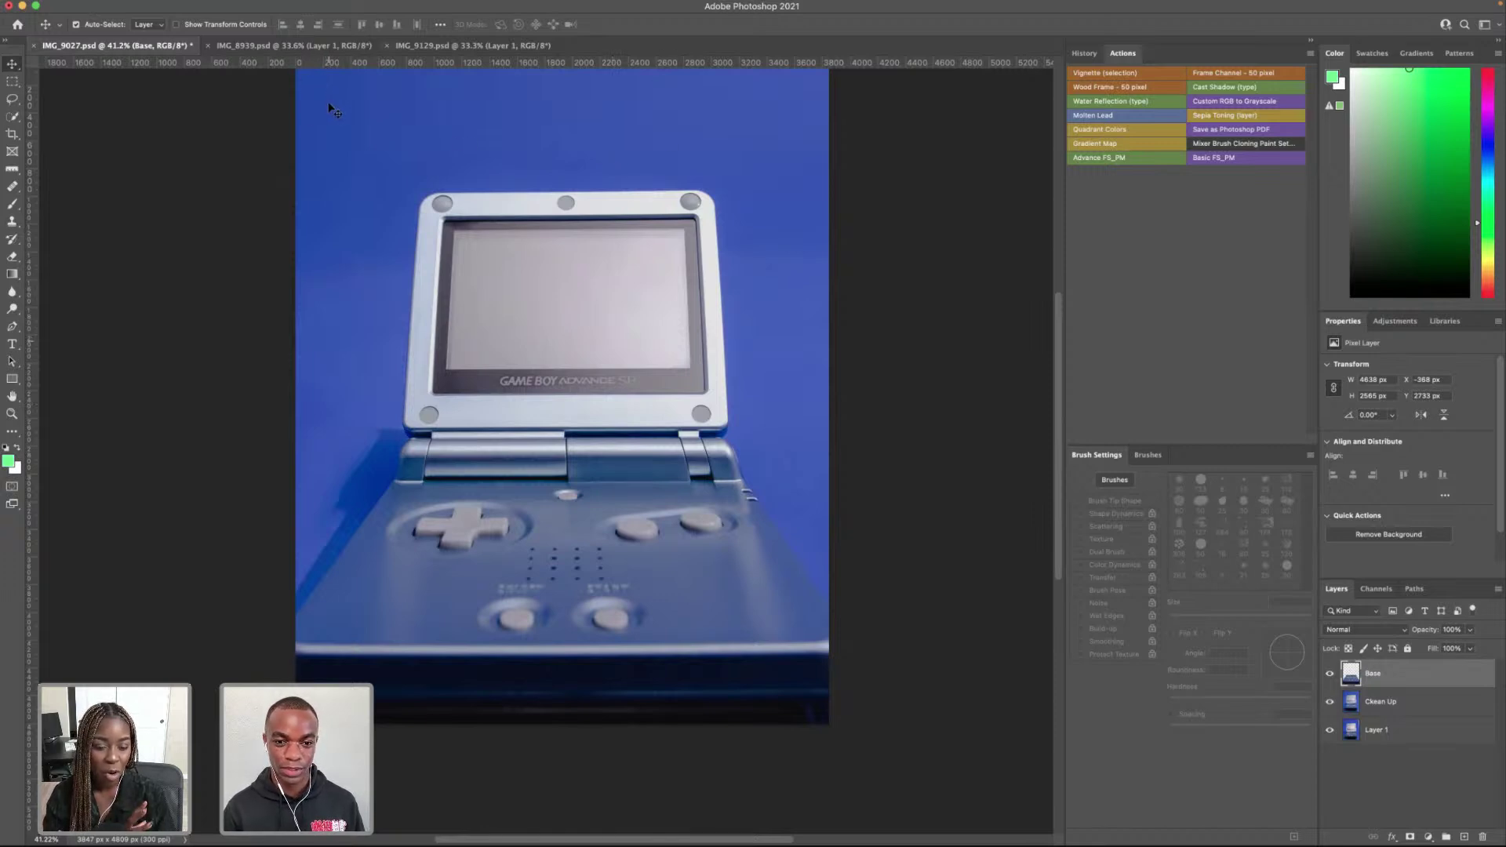
scroll(384, 154, up, 2)
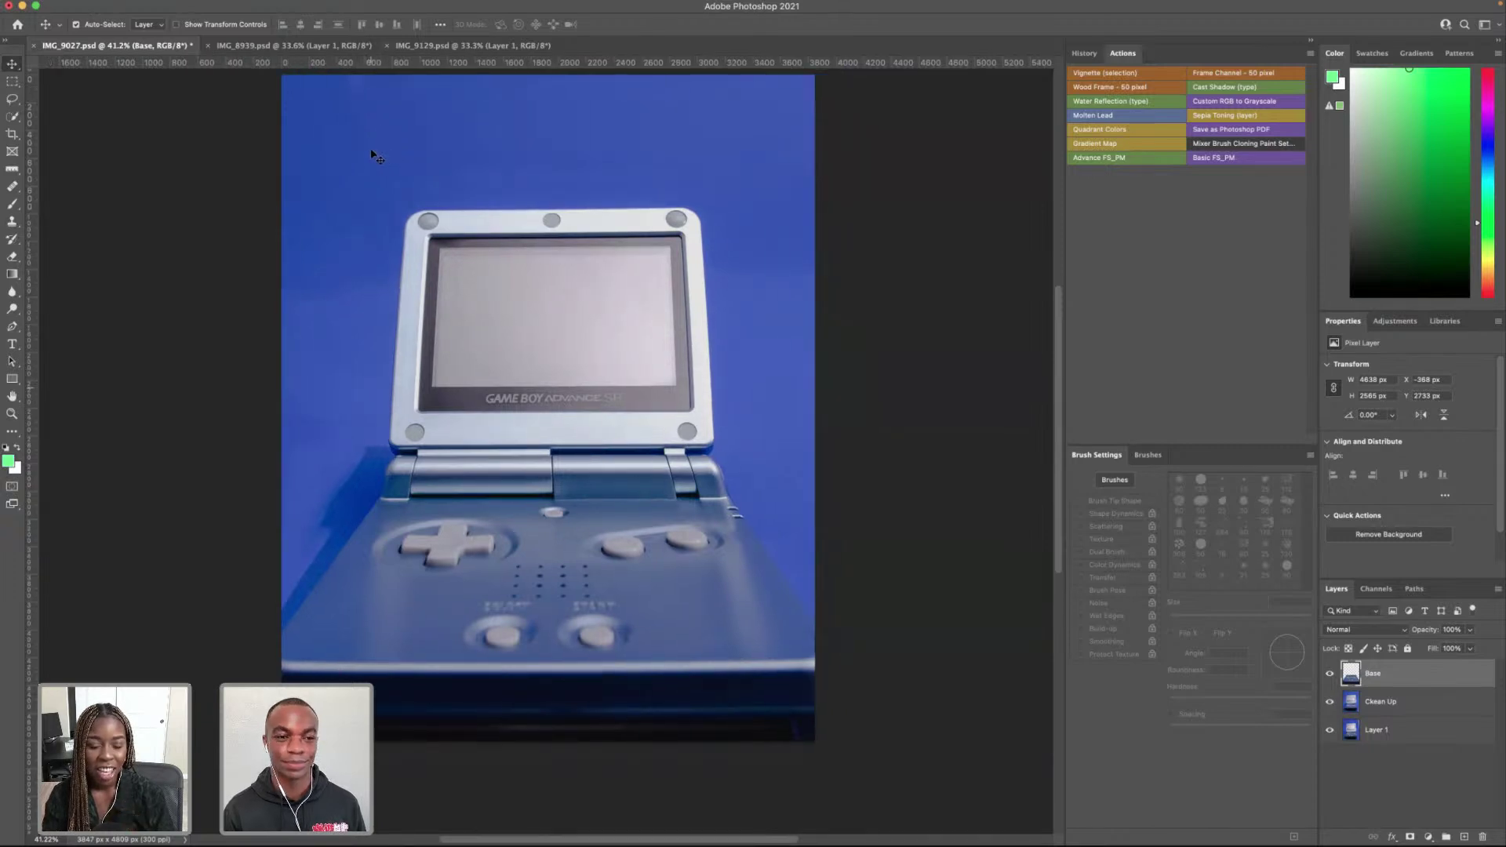
scroll(377, 157, up, 3)
scroll(373, 159, down, 2)
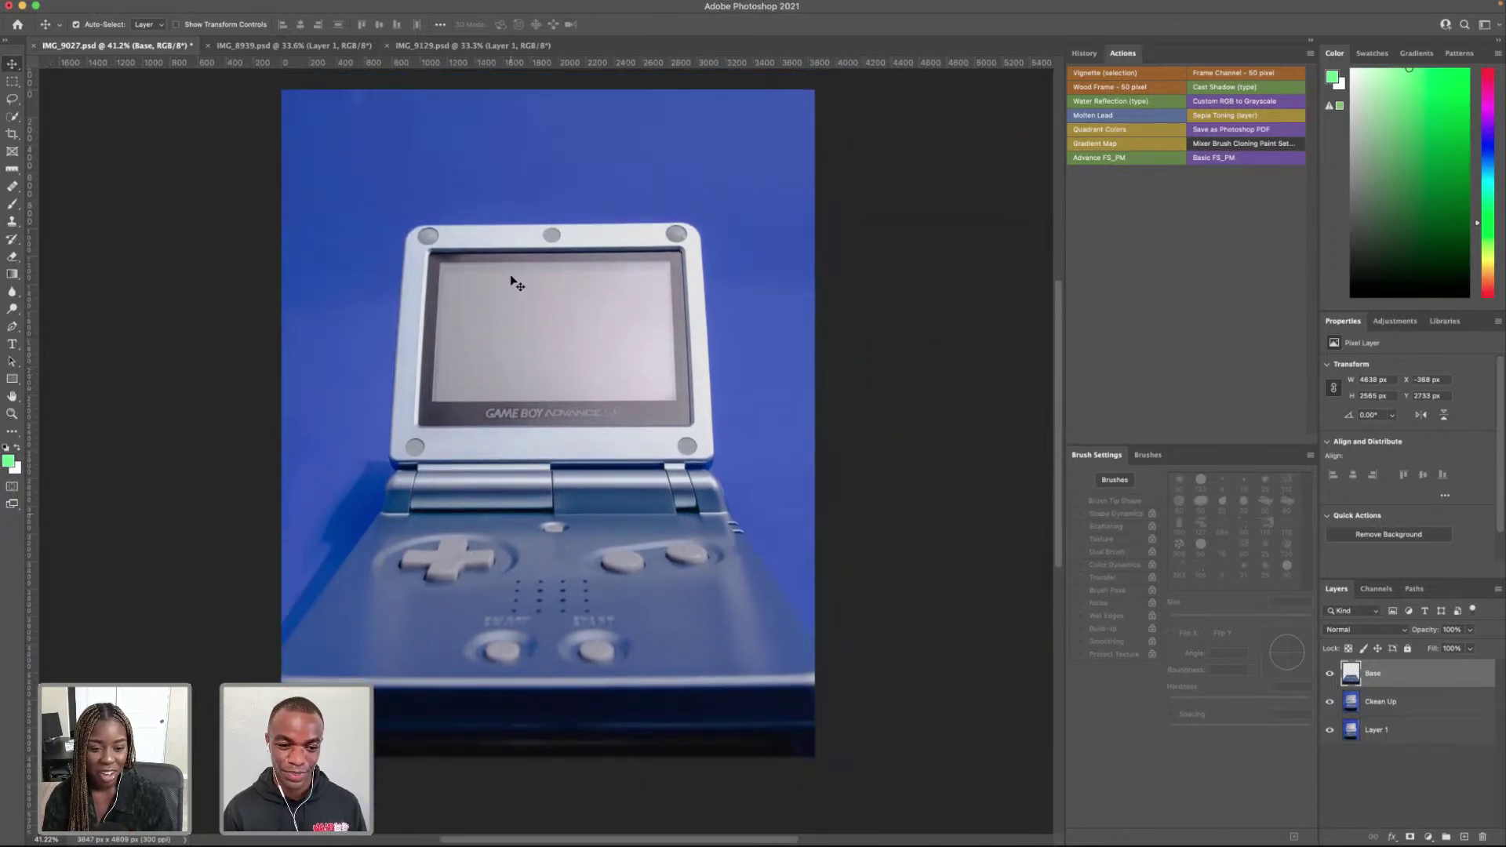
Step: Switch to the IMG_8939.psd document and make Layer 0 the active layer
click(289, 46)
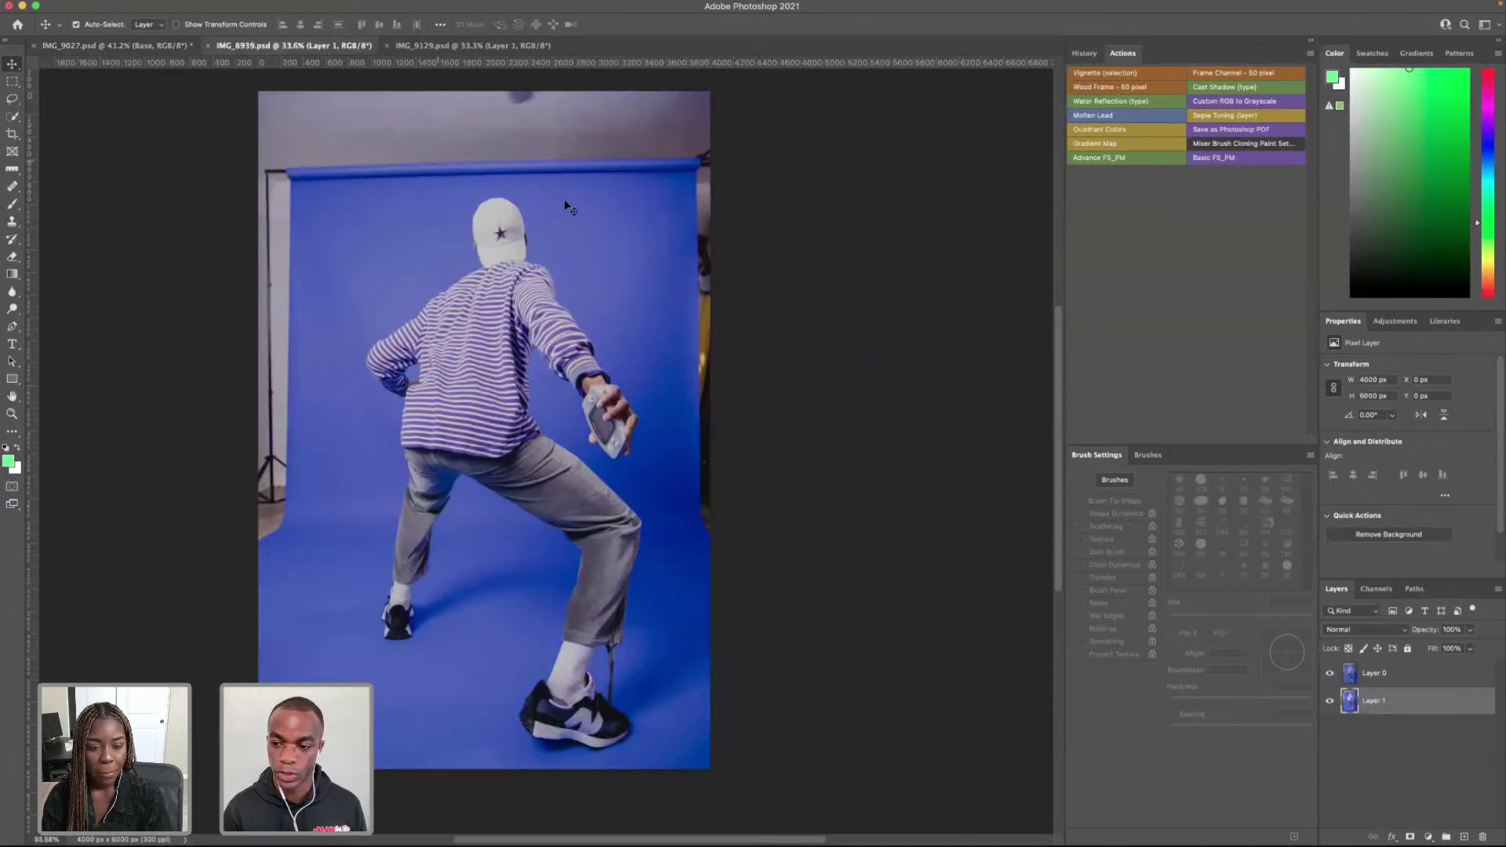
click(1376, 684)
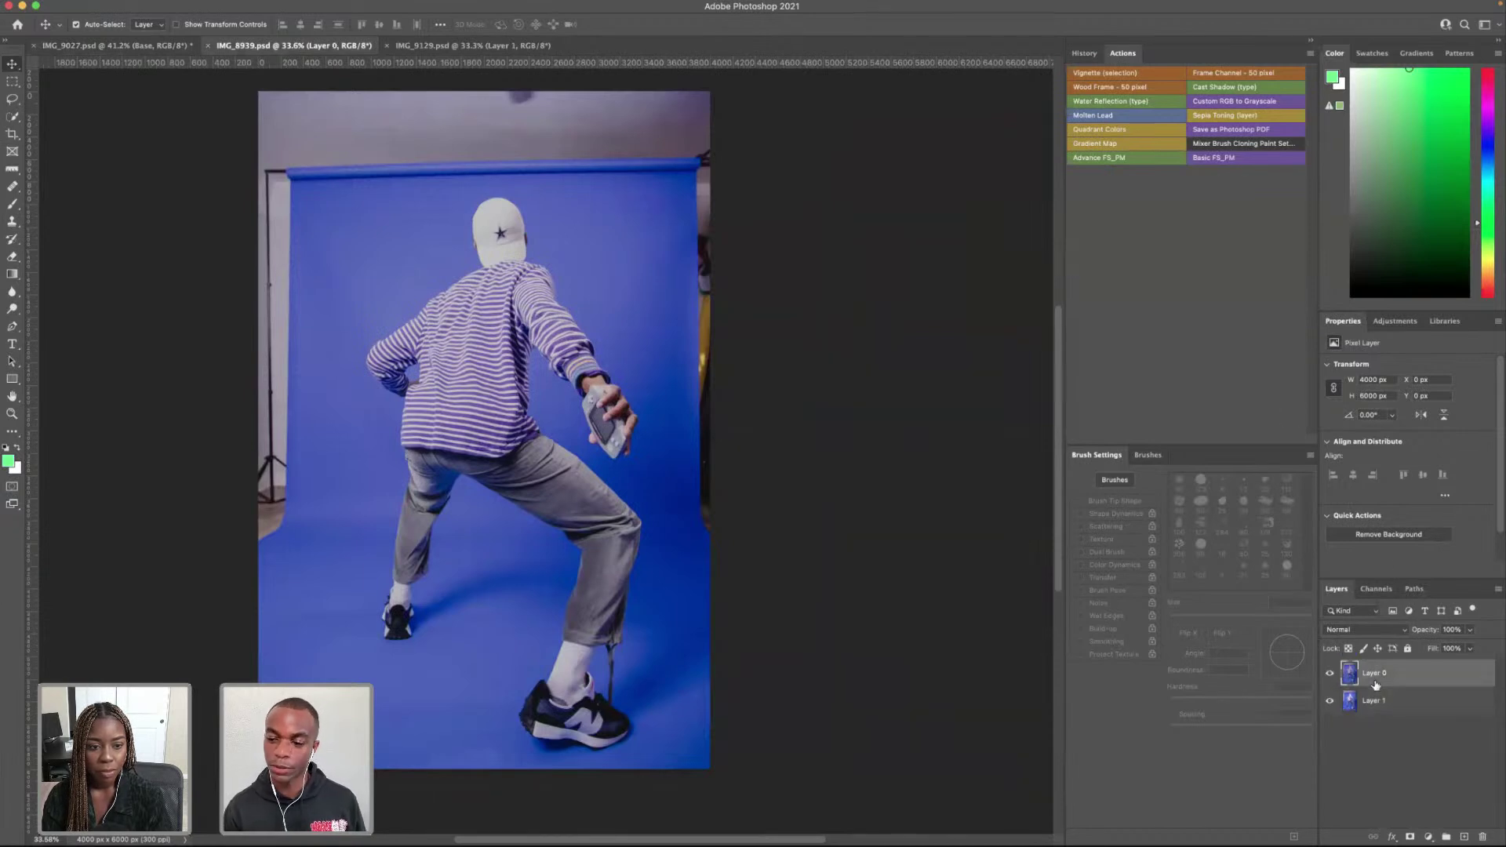
Step: Choose the Clone Stamp tool and add an empty layer above Layer 0 for retouching the front foot's sock
click(12, 222)
scroll(583, 371, up, 5)
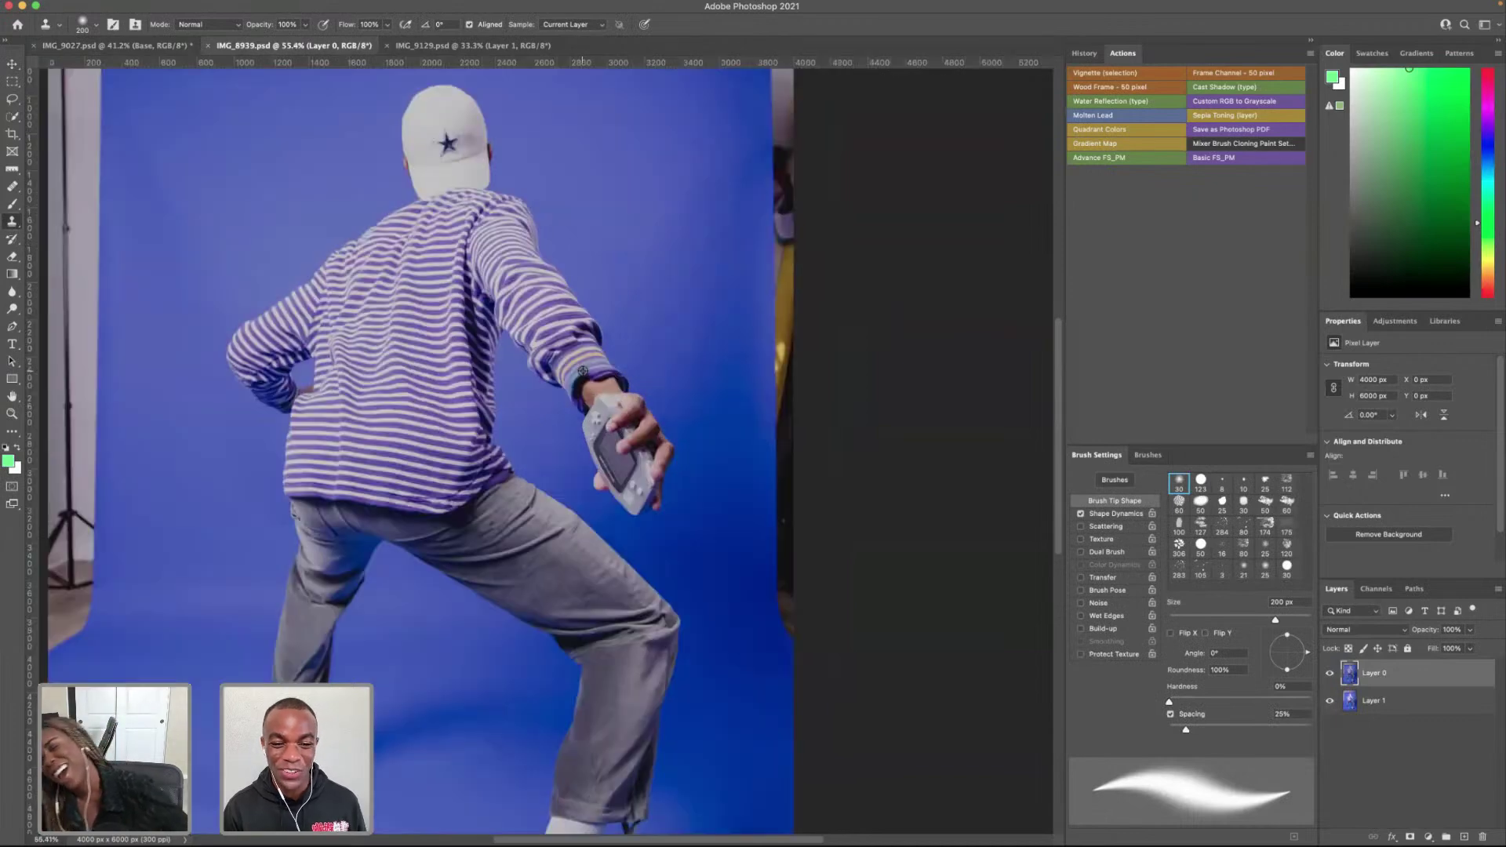
scroll(583, 371, up, 3)
scroll(627, 392, down, 5)
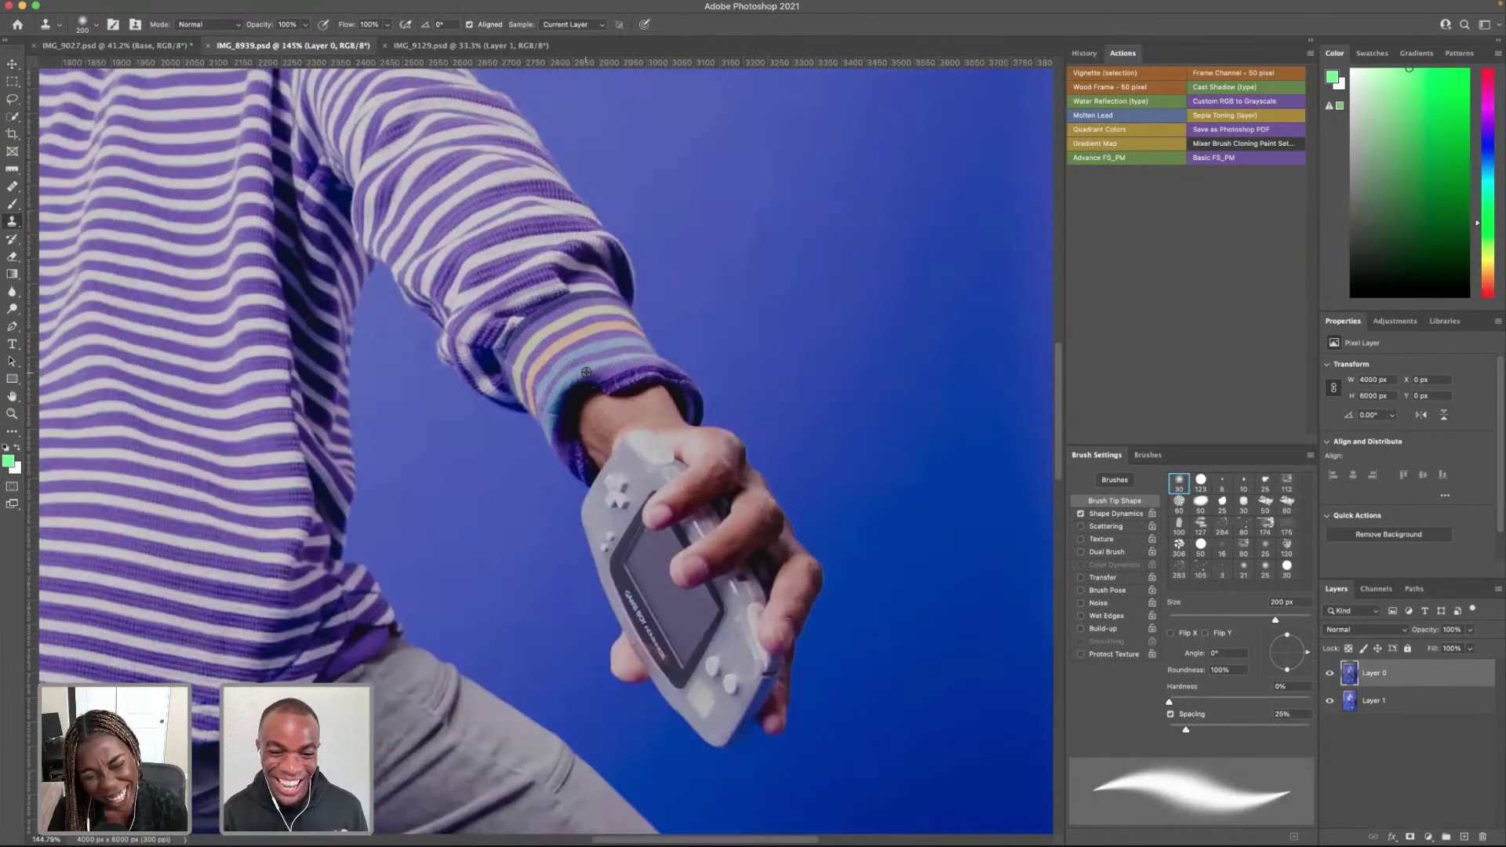
scroll(815, 455, up, 4)
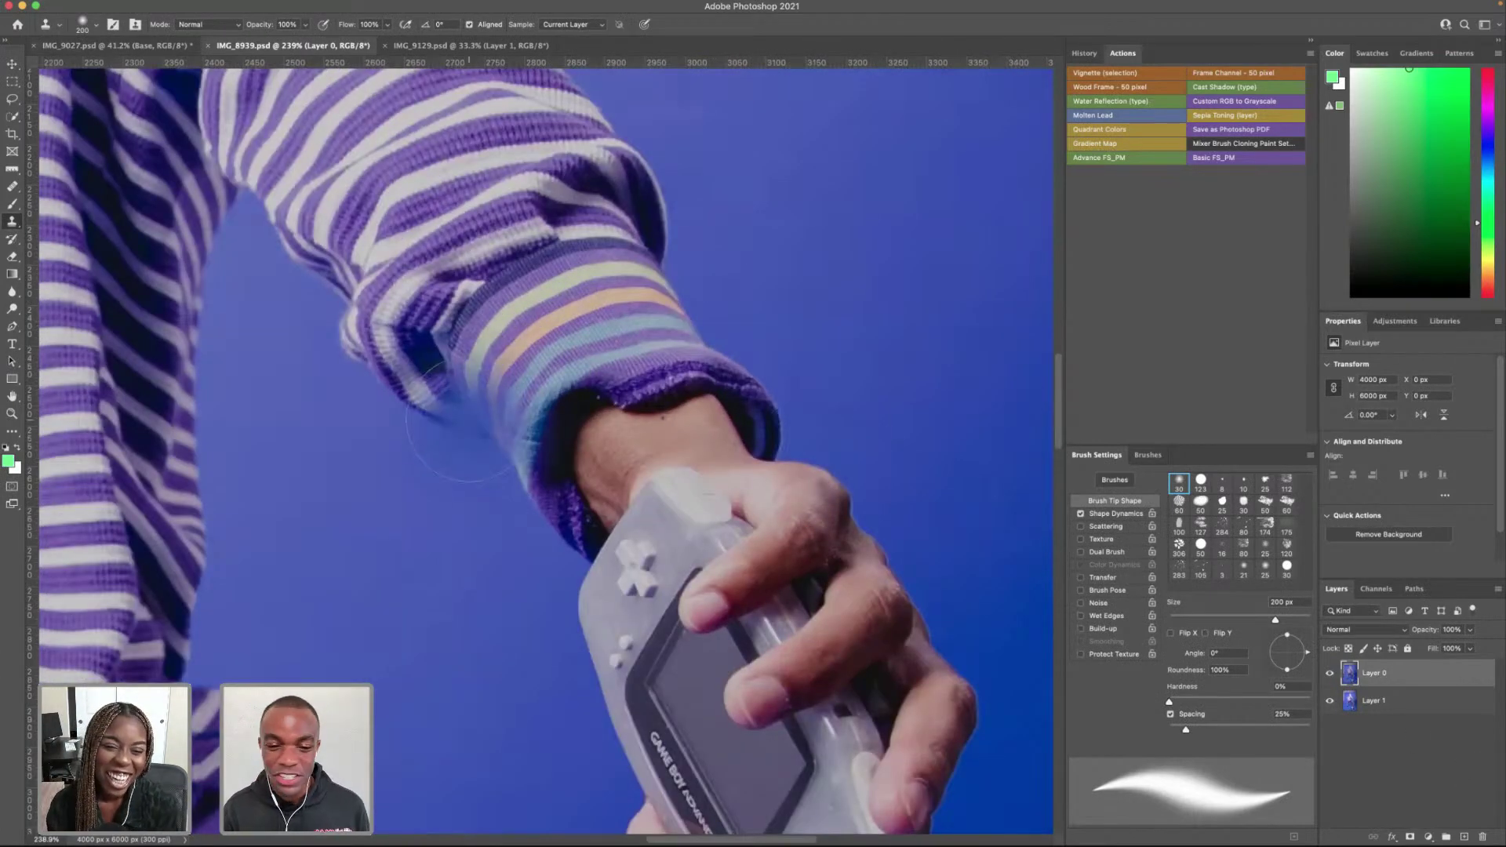
scroll(473, 426, left, 5)
scroll(473, 426, left, 1)
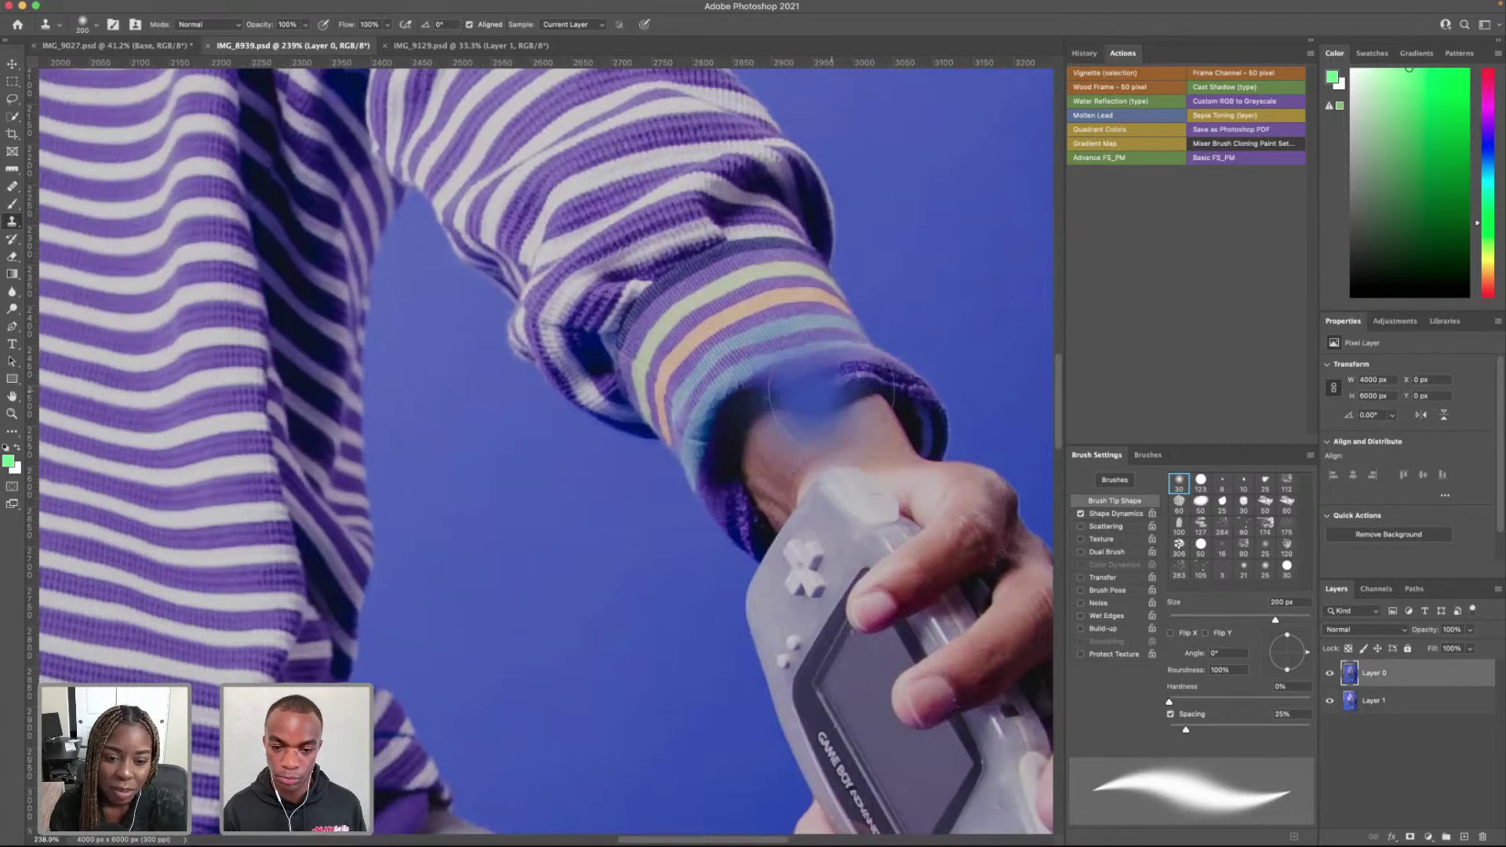
scroll(580, 505, down, 20)
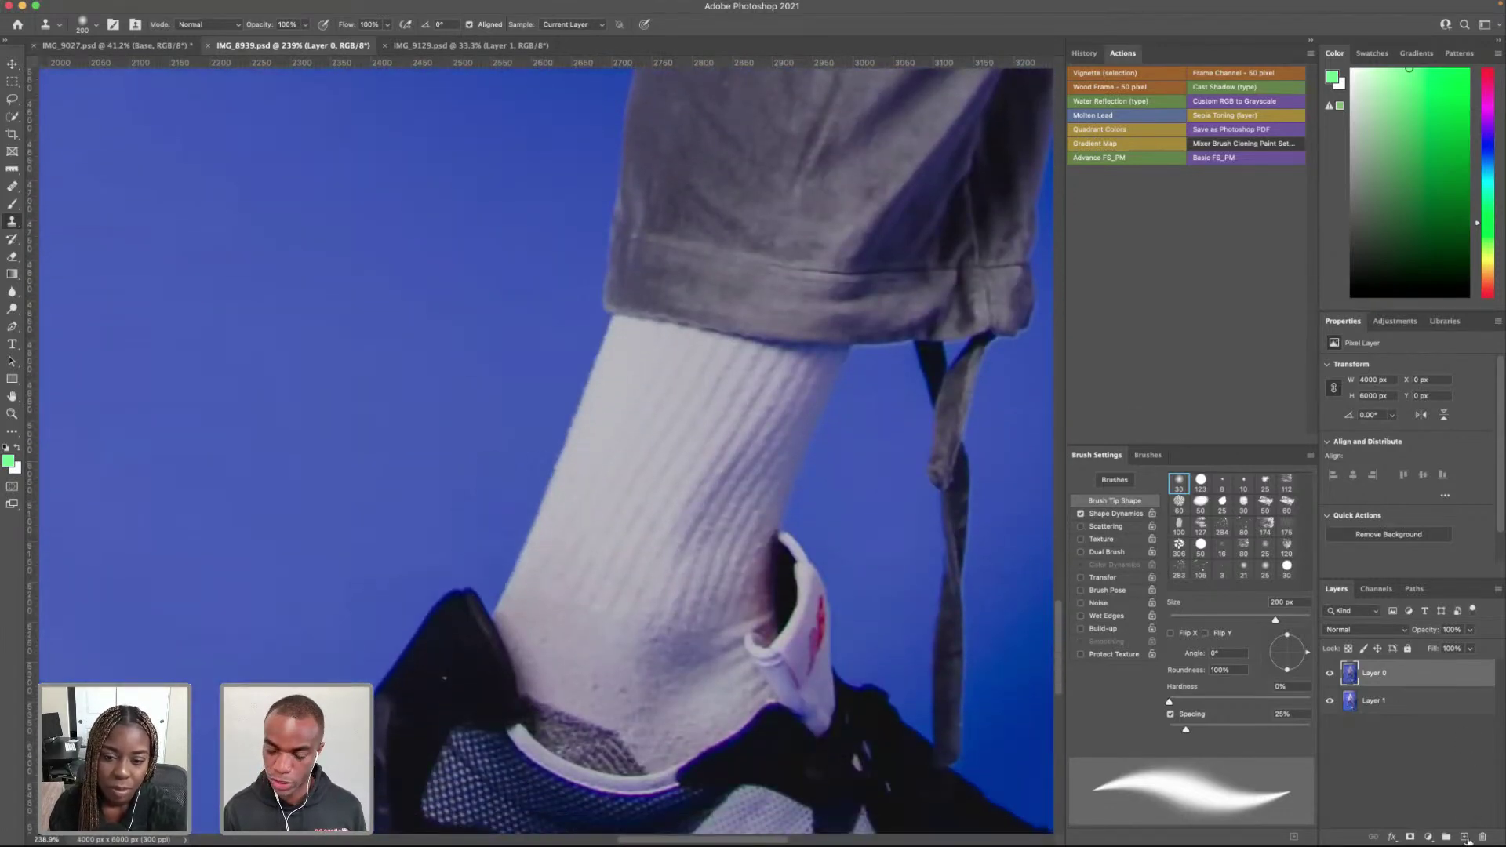
click(1464, 837)
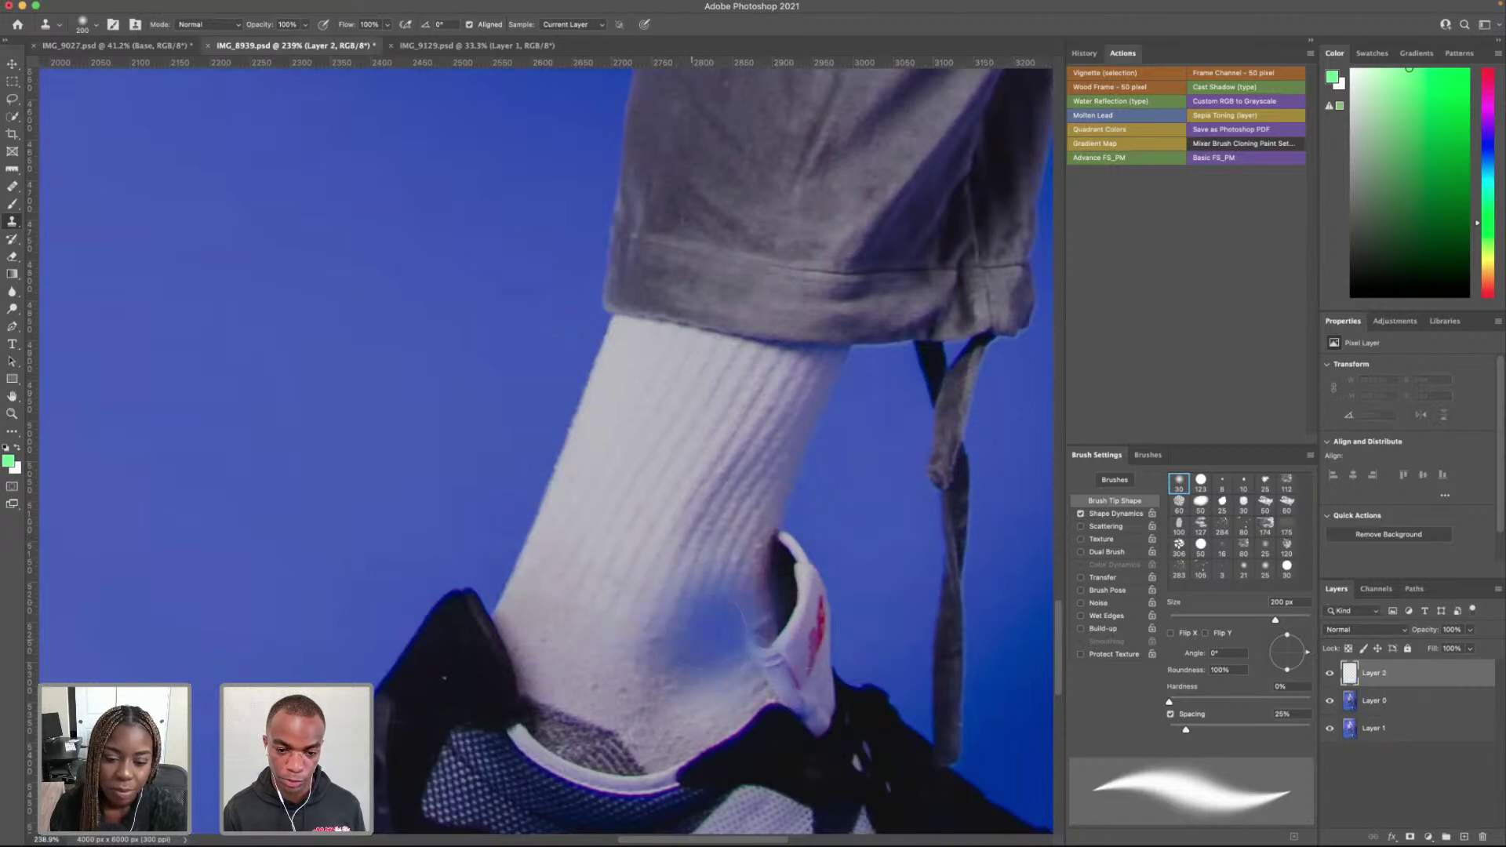
Step: With a 50 px Clone Stamp sampling All Layers, clone clean sock texture over the grey patch above the shoe's heel collar
key(bracketleft)
key(bracketleft)
key(bracketleft)
key(bracketleft)
key(bracketleft)
key(bracketleft)
key(bracketleft)
key(bracketleft)
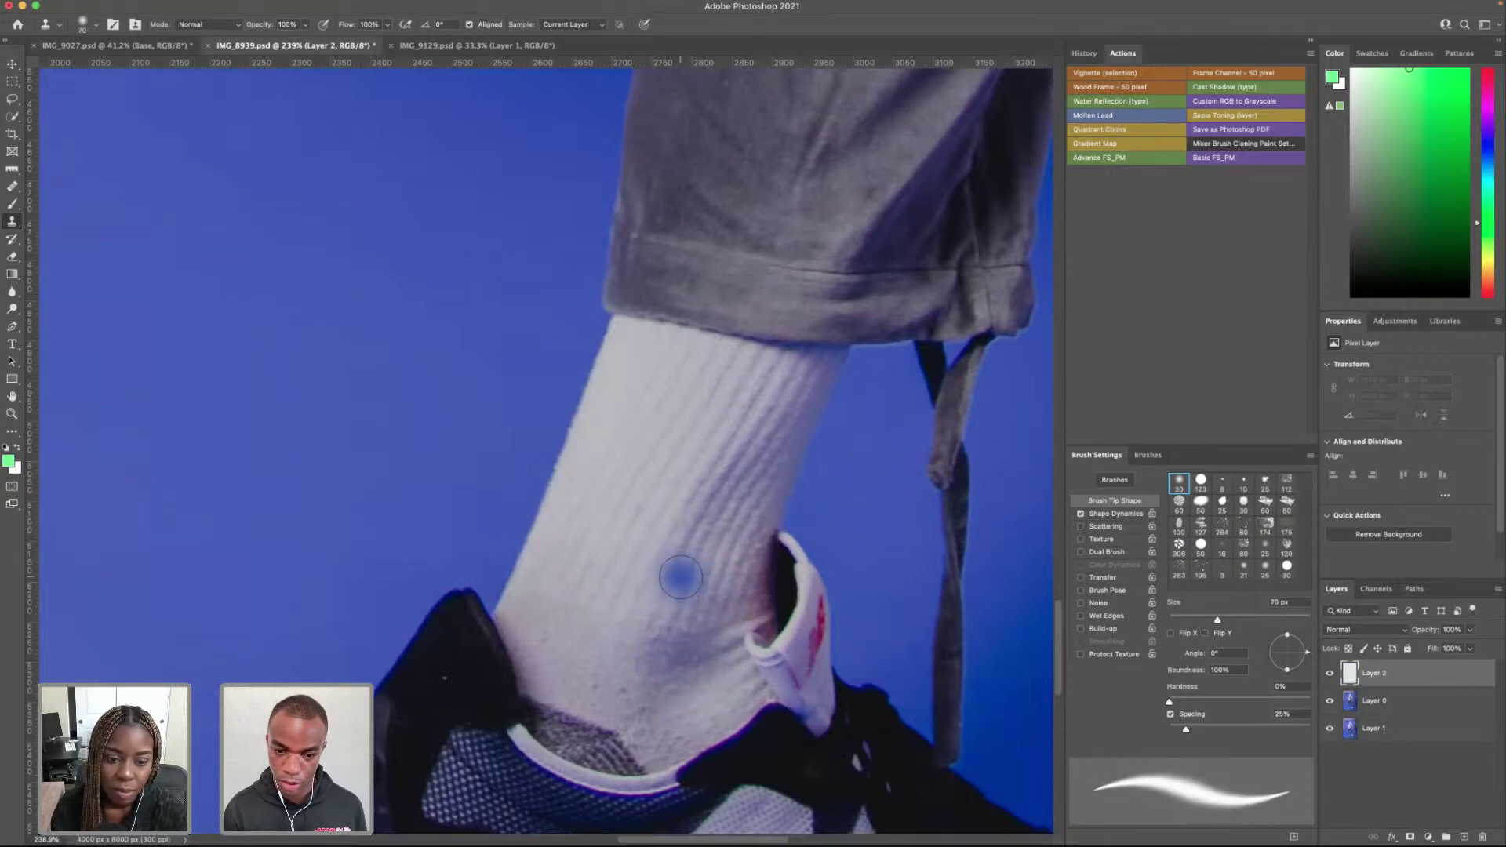
scroll(651, 666, down, 5)
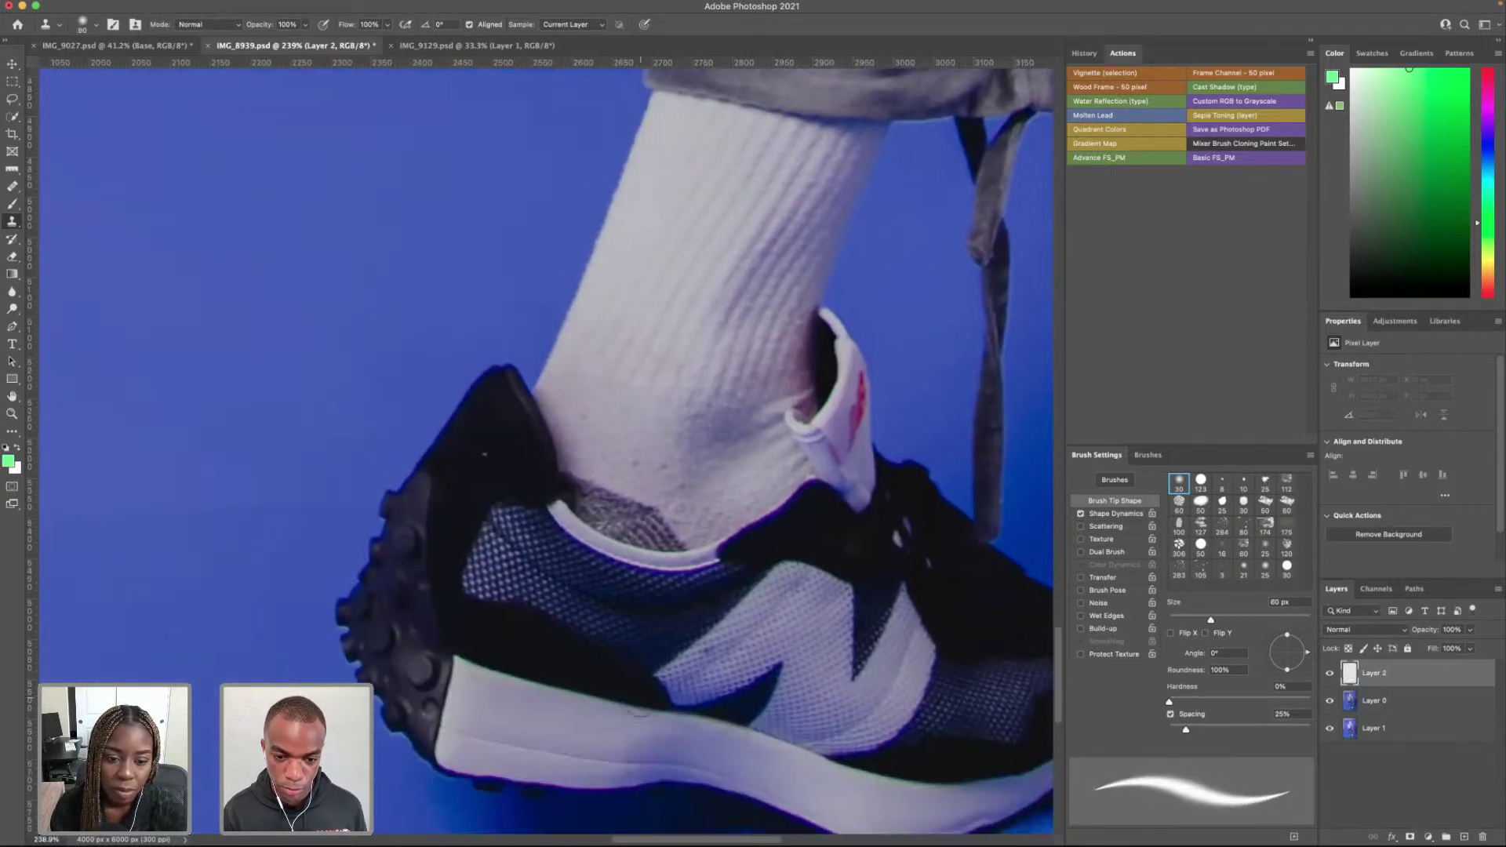
scroll(673, 483, right, 2)
key(bracketleft)
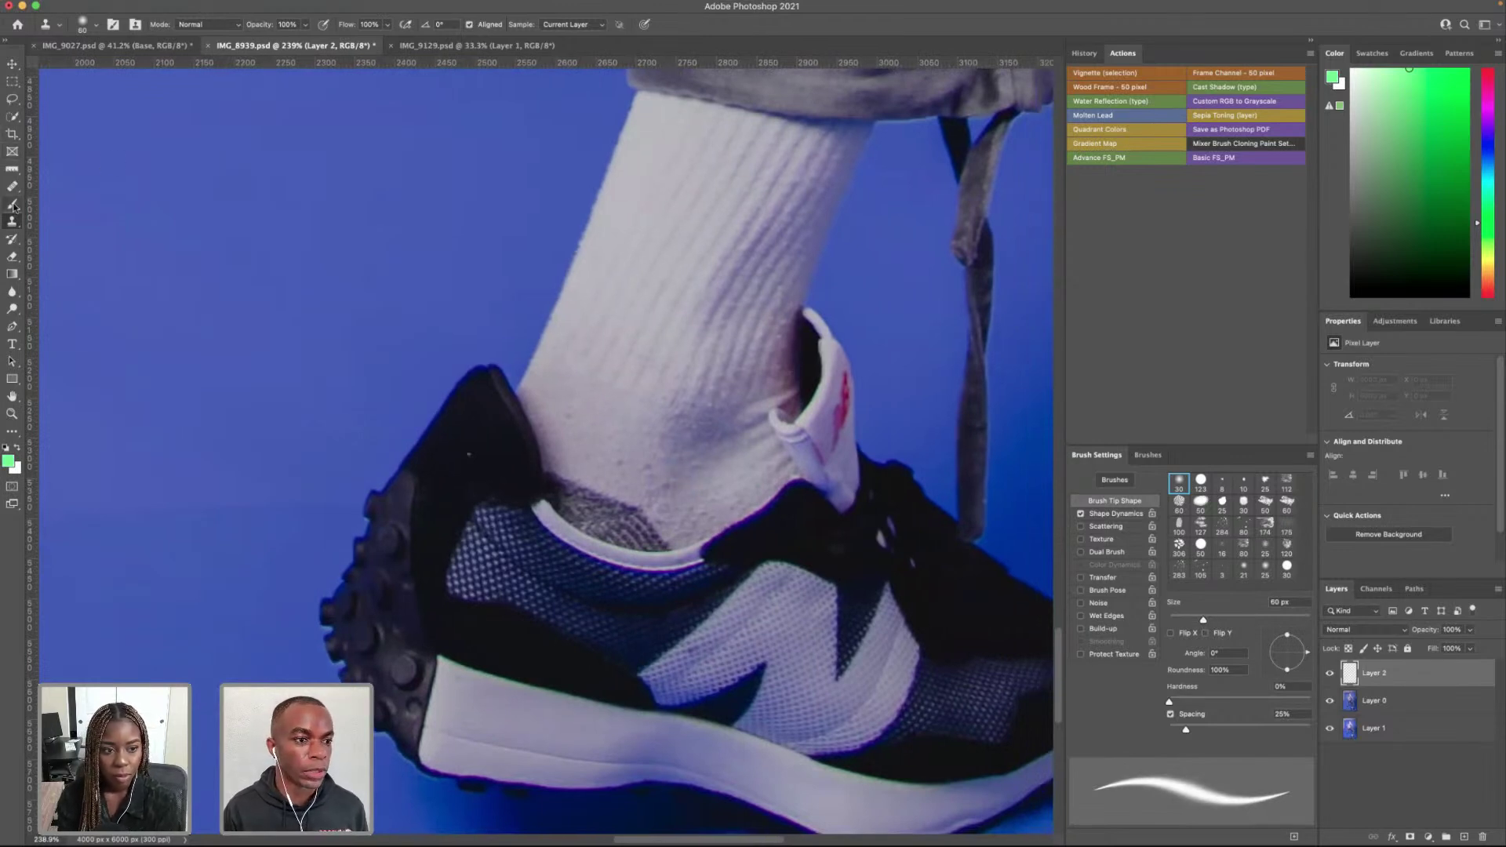
click(567, 24)
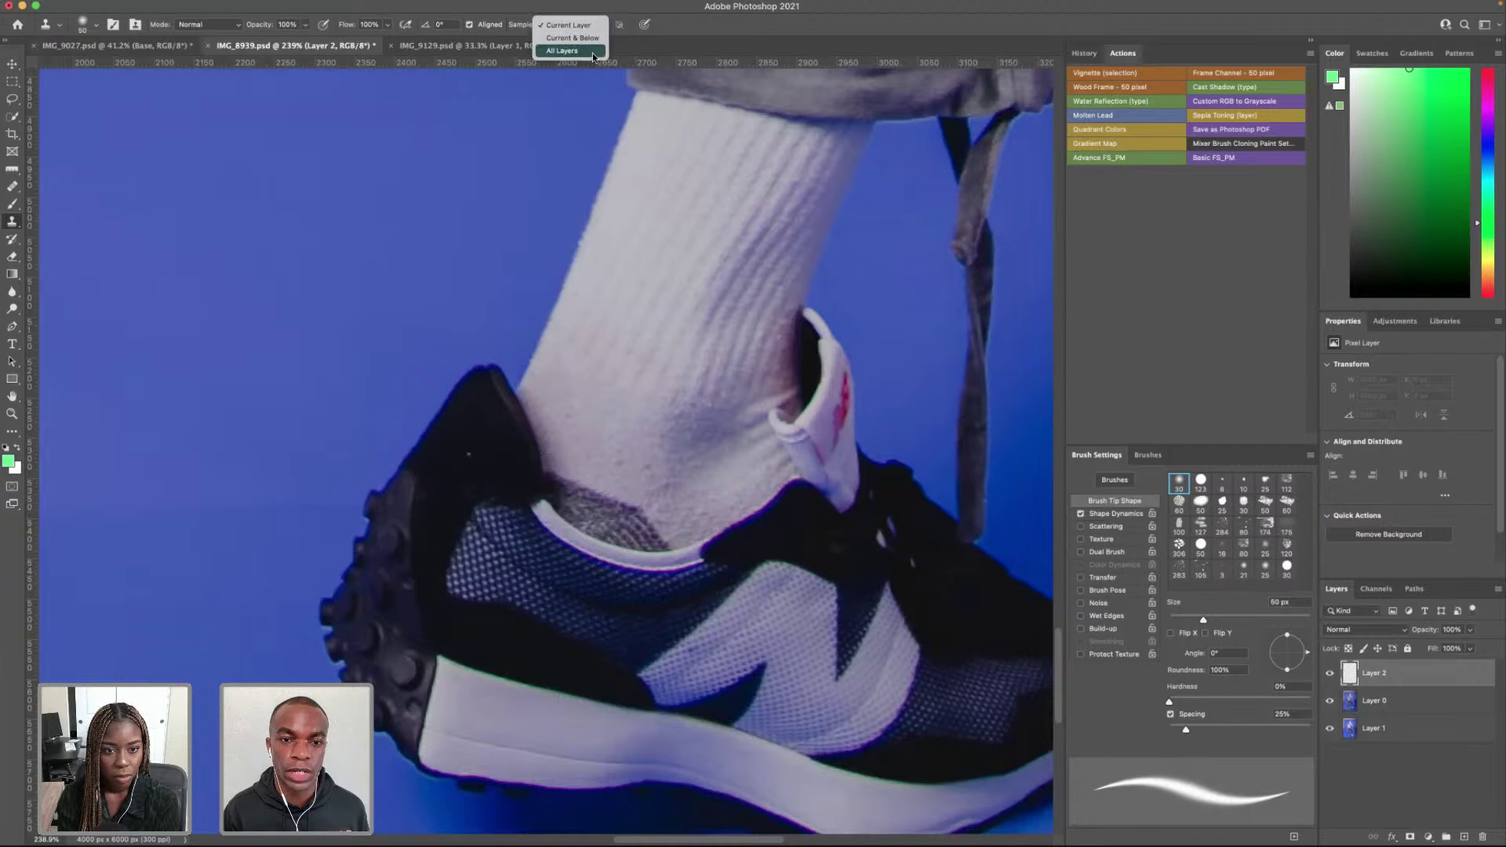
click(592, 52)
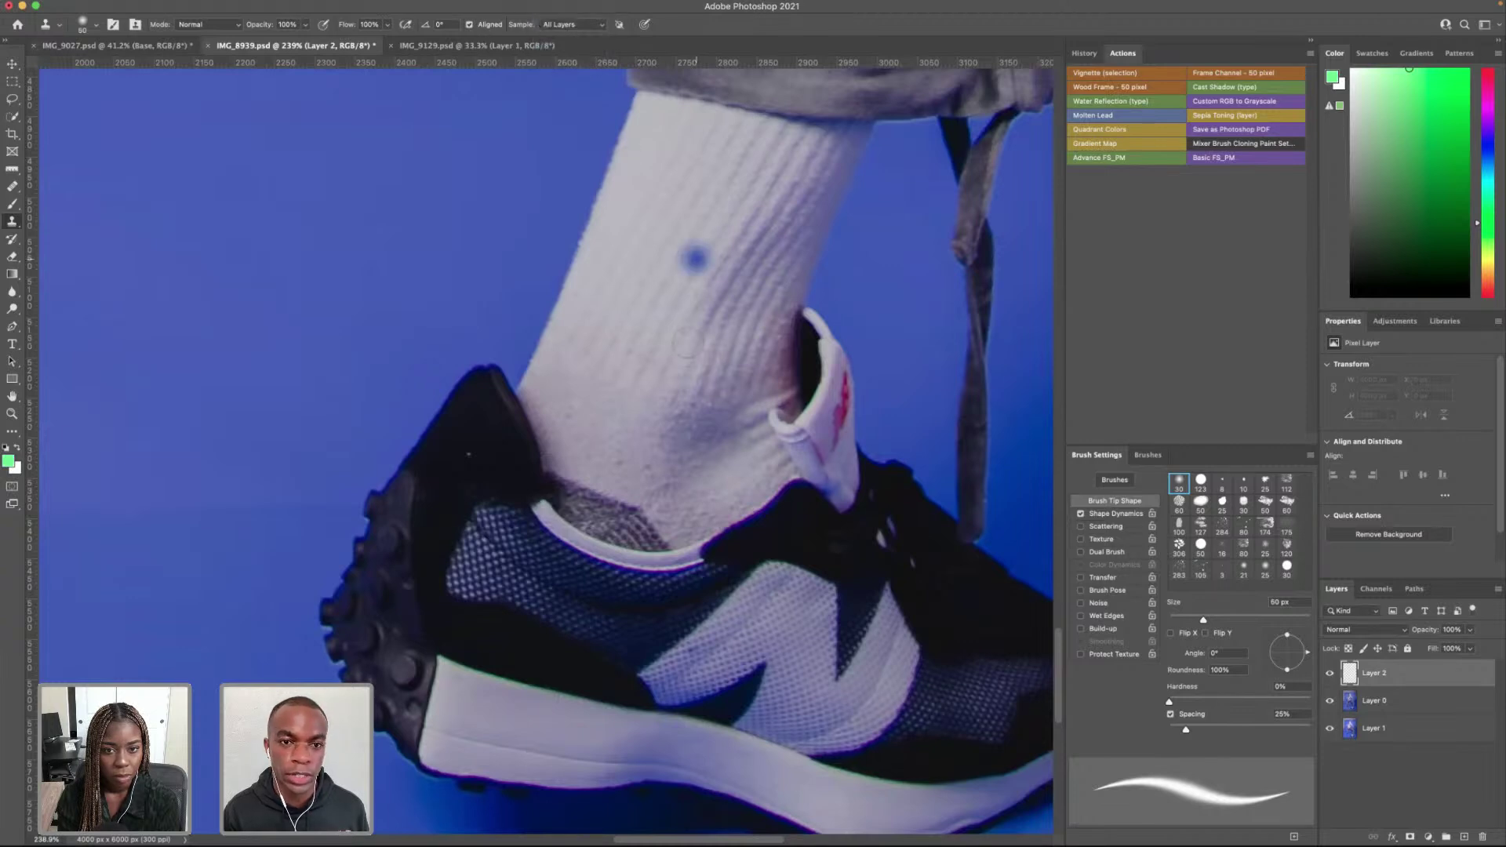
alt+click(660, 499)
mouse_move(647, 532)
mouse_down()
mouse_move(558, 481)
mouse_move(655, 541)
mouse_move(576, 494)
mouse_move(586, 512)
mouse_move(658, 527)
mouse_move(698, 515)
mouse_move(690, 494)
mouse_move(607, 450)
mouse_move(623, 459)
mouse_move(610, 479)
mouse_up()
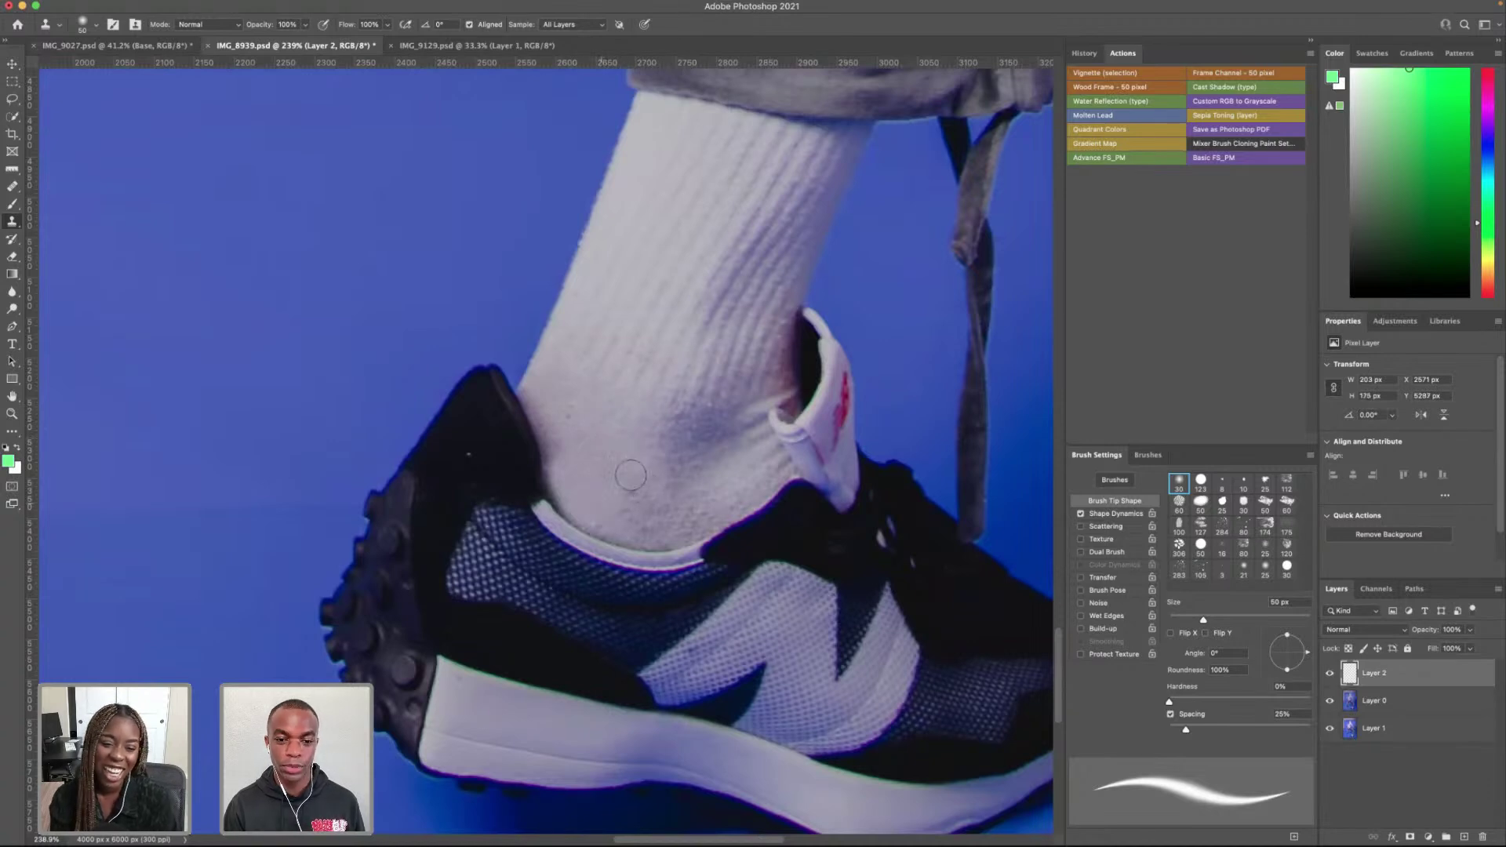
Step: Add another empty layer above the sock retouch for repairing the sweater cuff around the wrist holding the console
scroll(698, 381, up, 5)
scroll(698, 381, up, 10)
scroll(698, 380, right, 5)
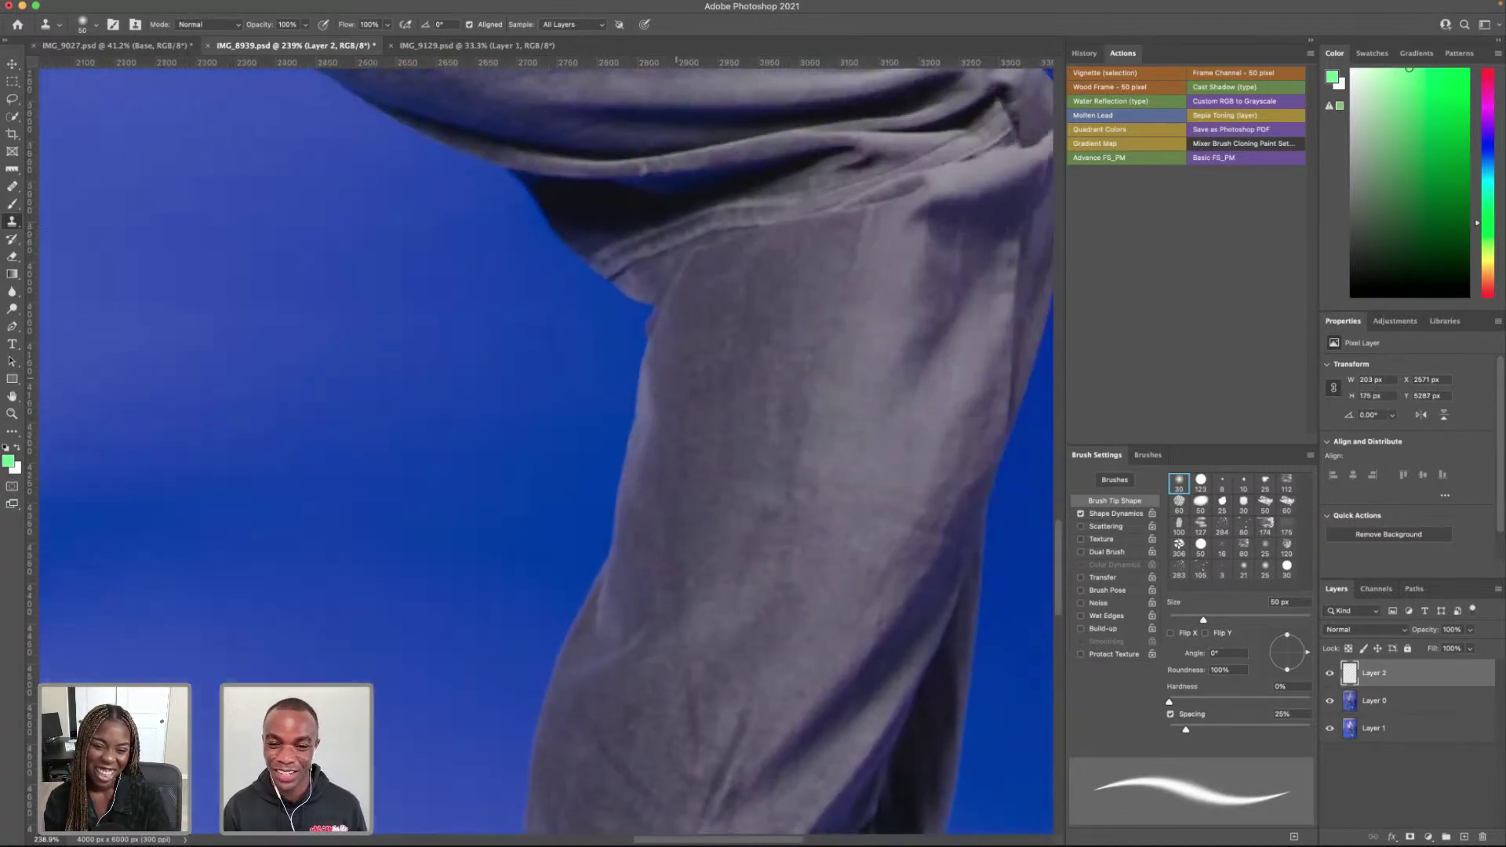
scroll(688, 377, up, 15)
scroll(689, 376, left, 4)
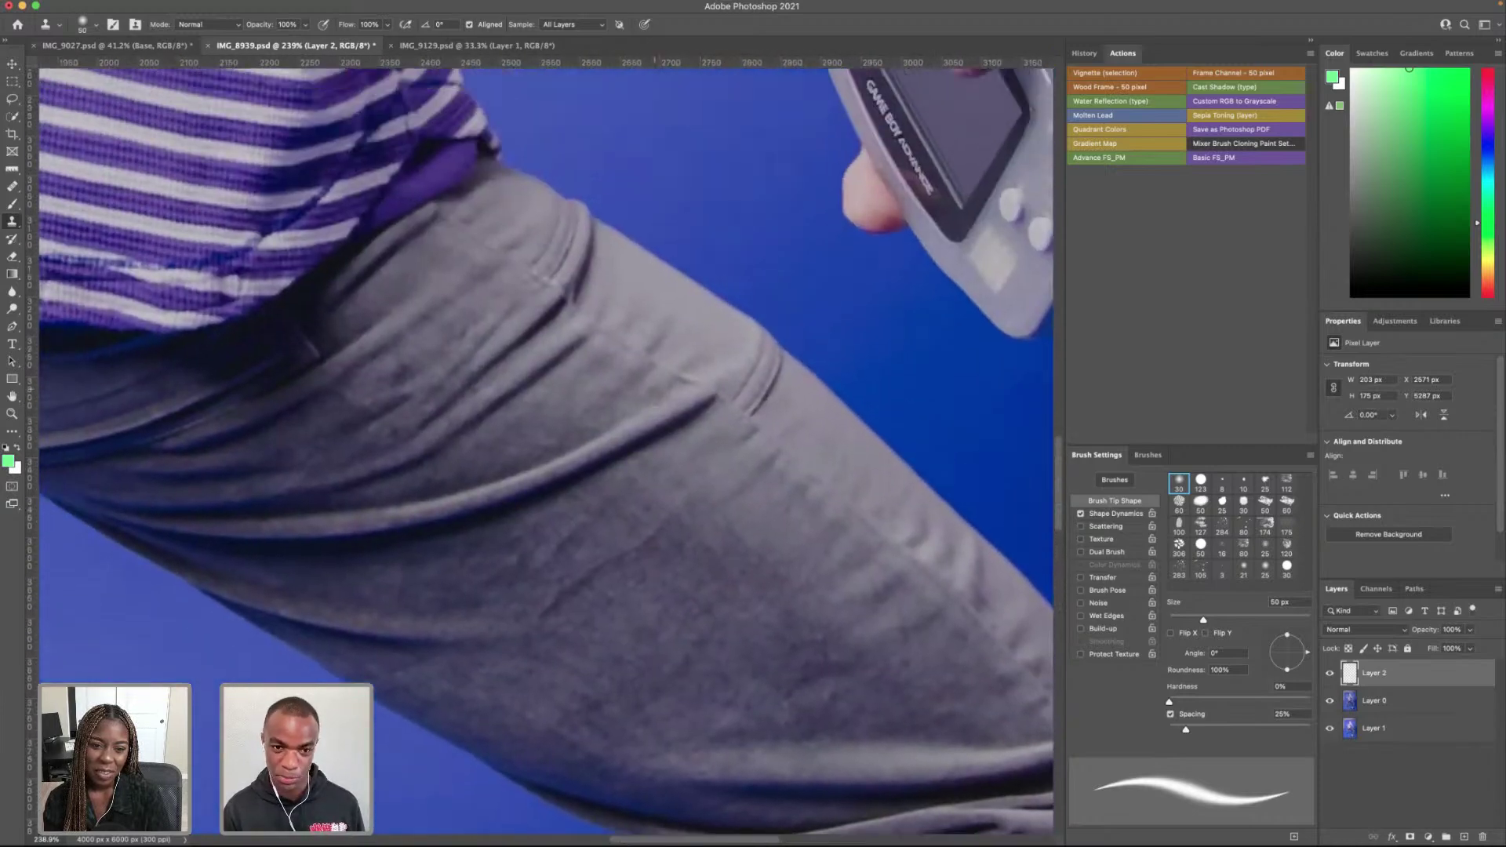
scroll(669, 367, up, 3)
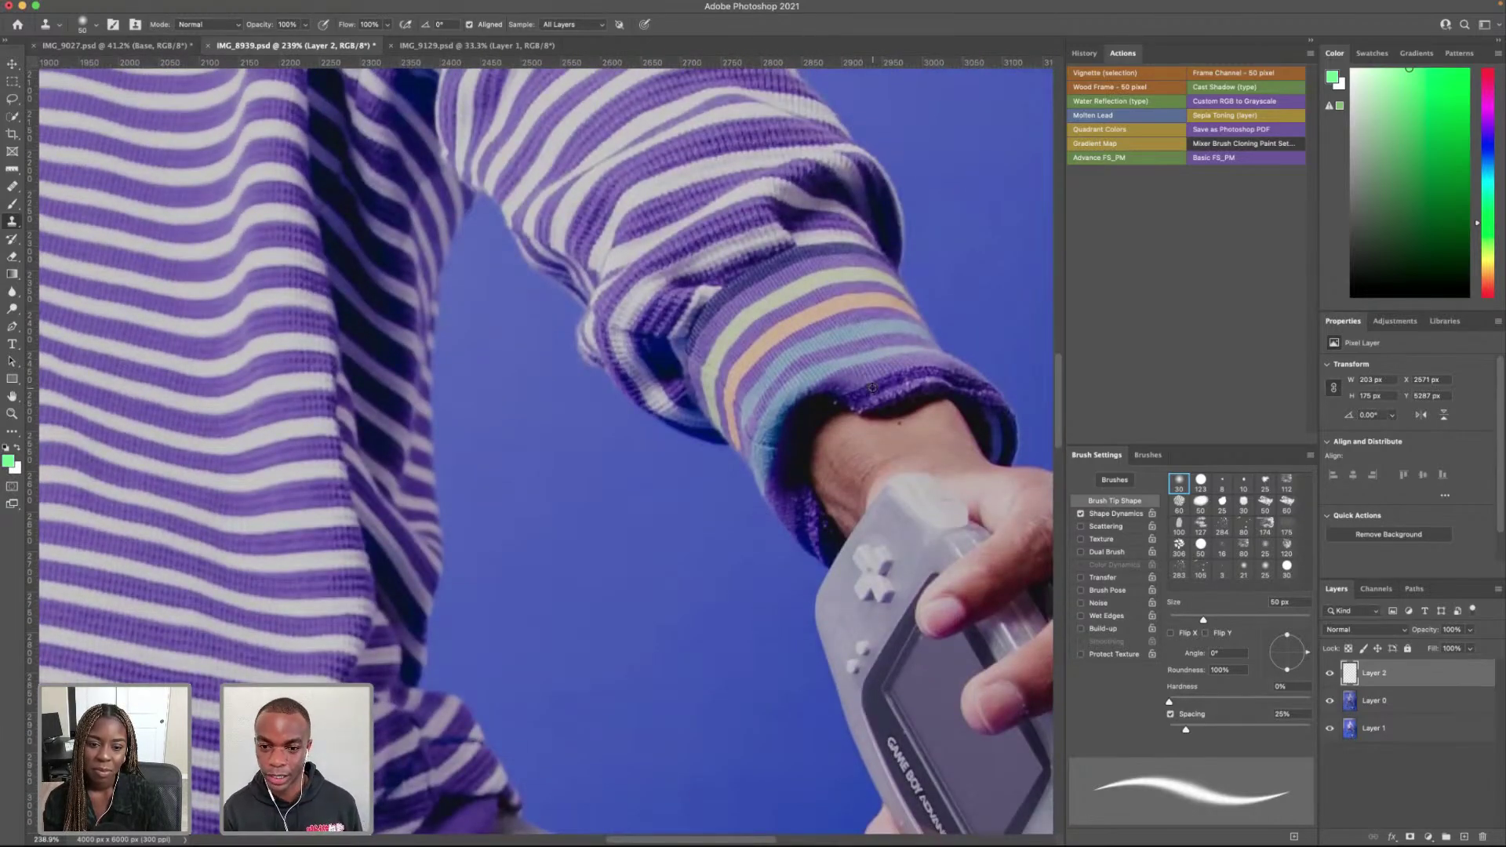
scroll(869, 389, up, 4)
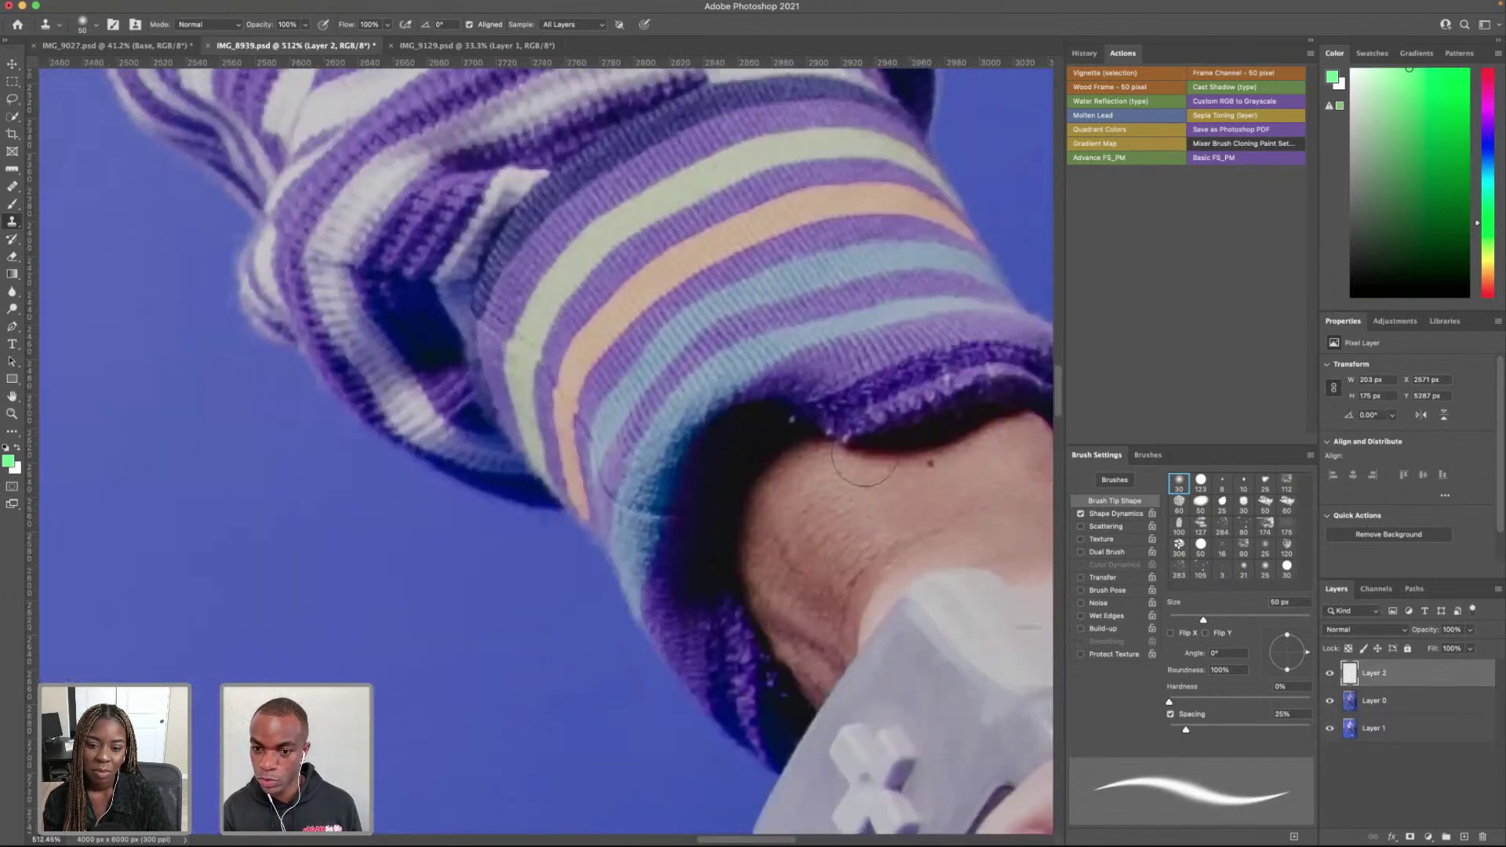
scroll(881, 510, right, 3)
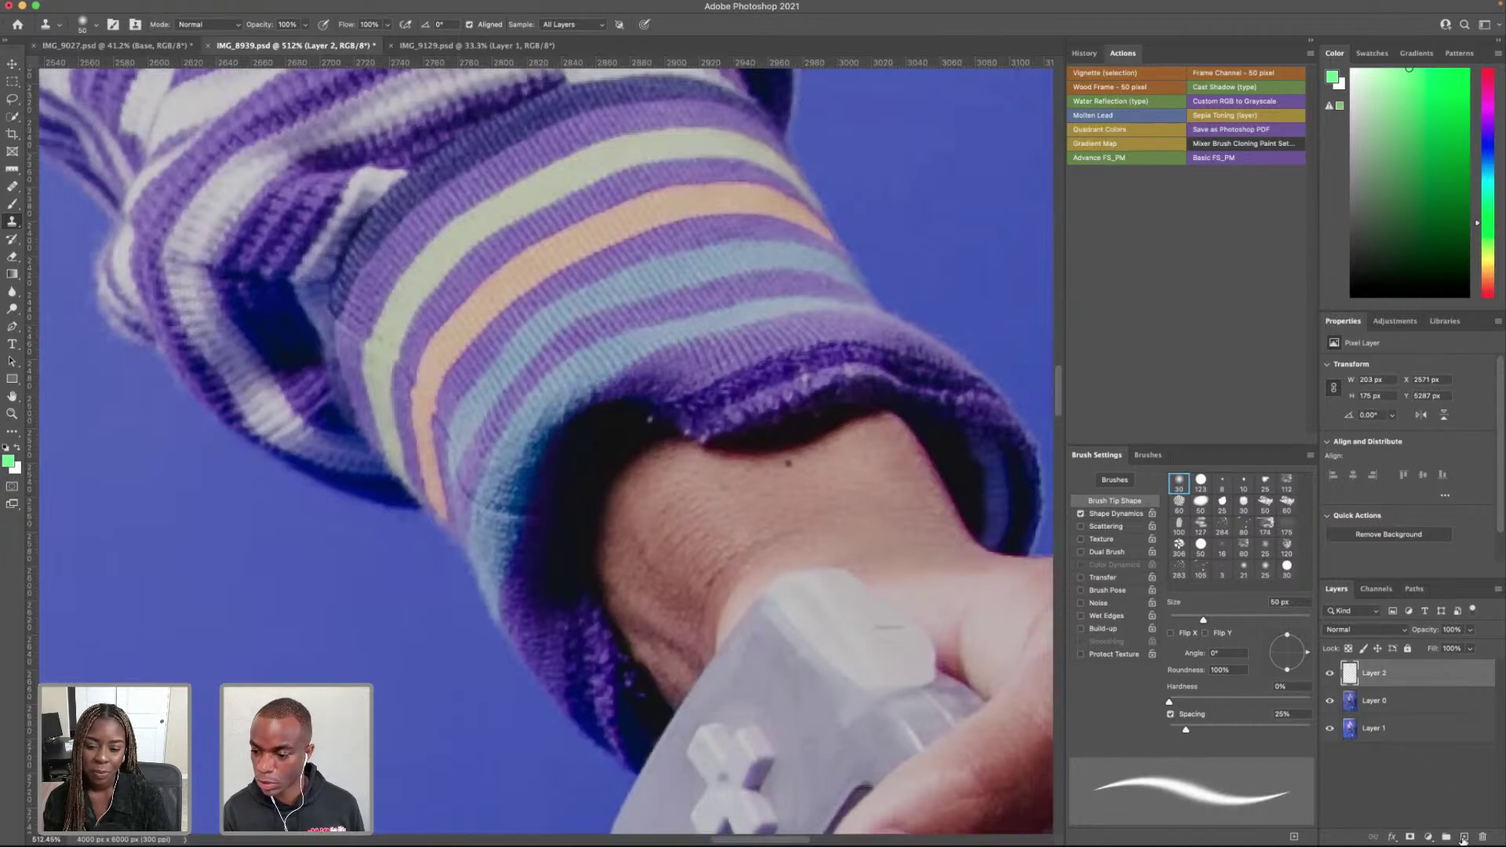
click(1463, 840)
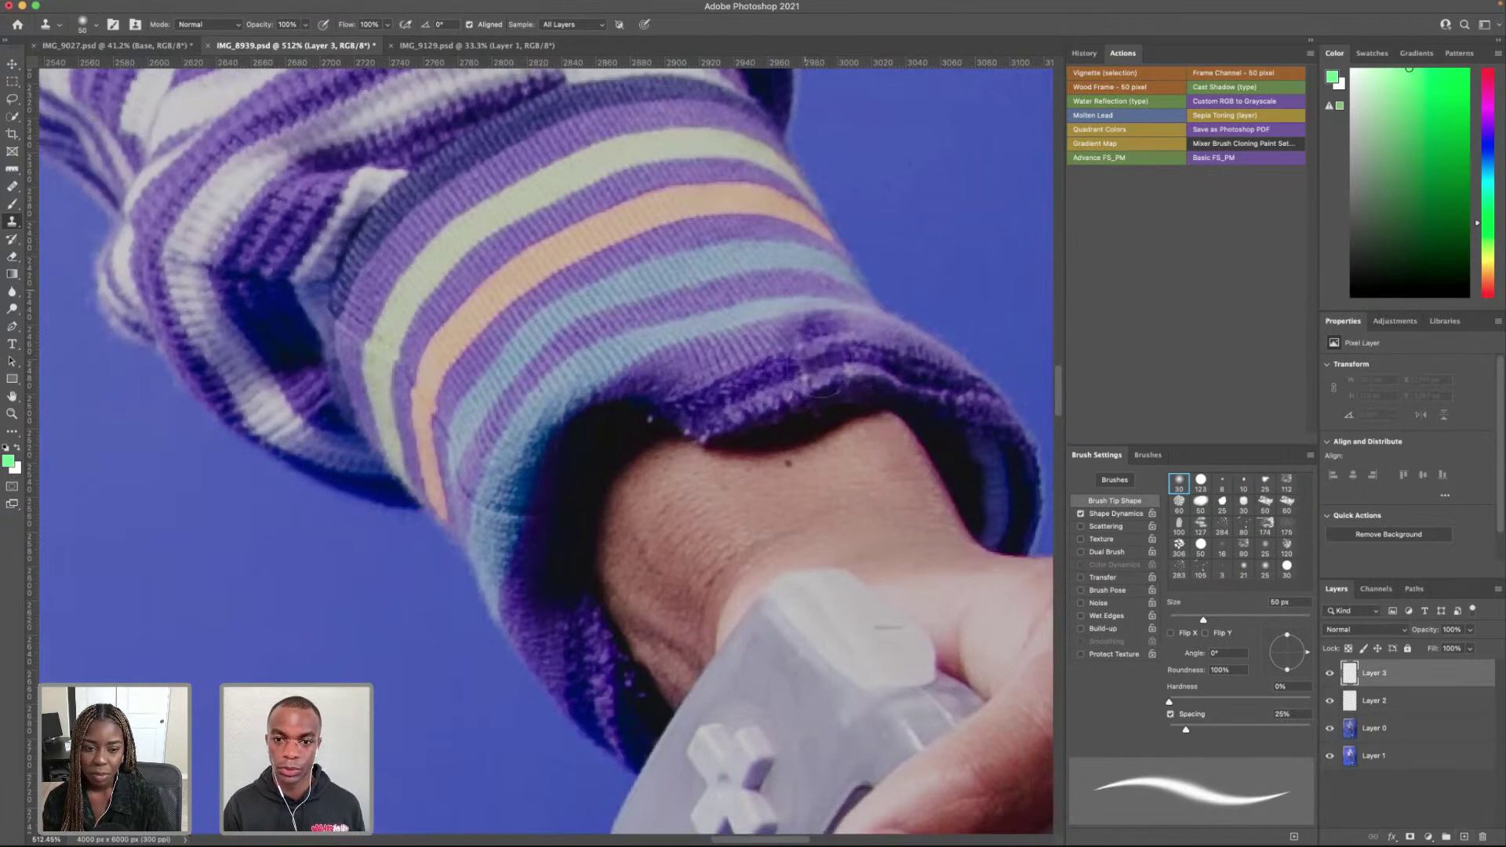
Step: Clone a piece of the cuff's hem onto the blue background above the sleeve
scroll(820, 219, down, 5)
mouse_move(868, 221)
mouse_down()
mouse_move(913, 213)
mouse_move(945, 270)
mouse_up()
mouse_move(900, 193)
mouse_down()
mouse_move(843, 198)
mouse_move(843, 172)
mouse_move(837, 216)
mouse_move(857, 229)
mouse_move(815, 234)
mouse_up()
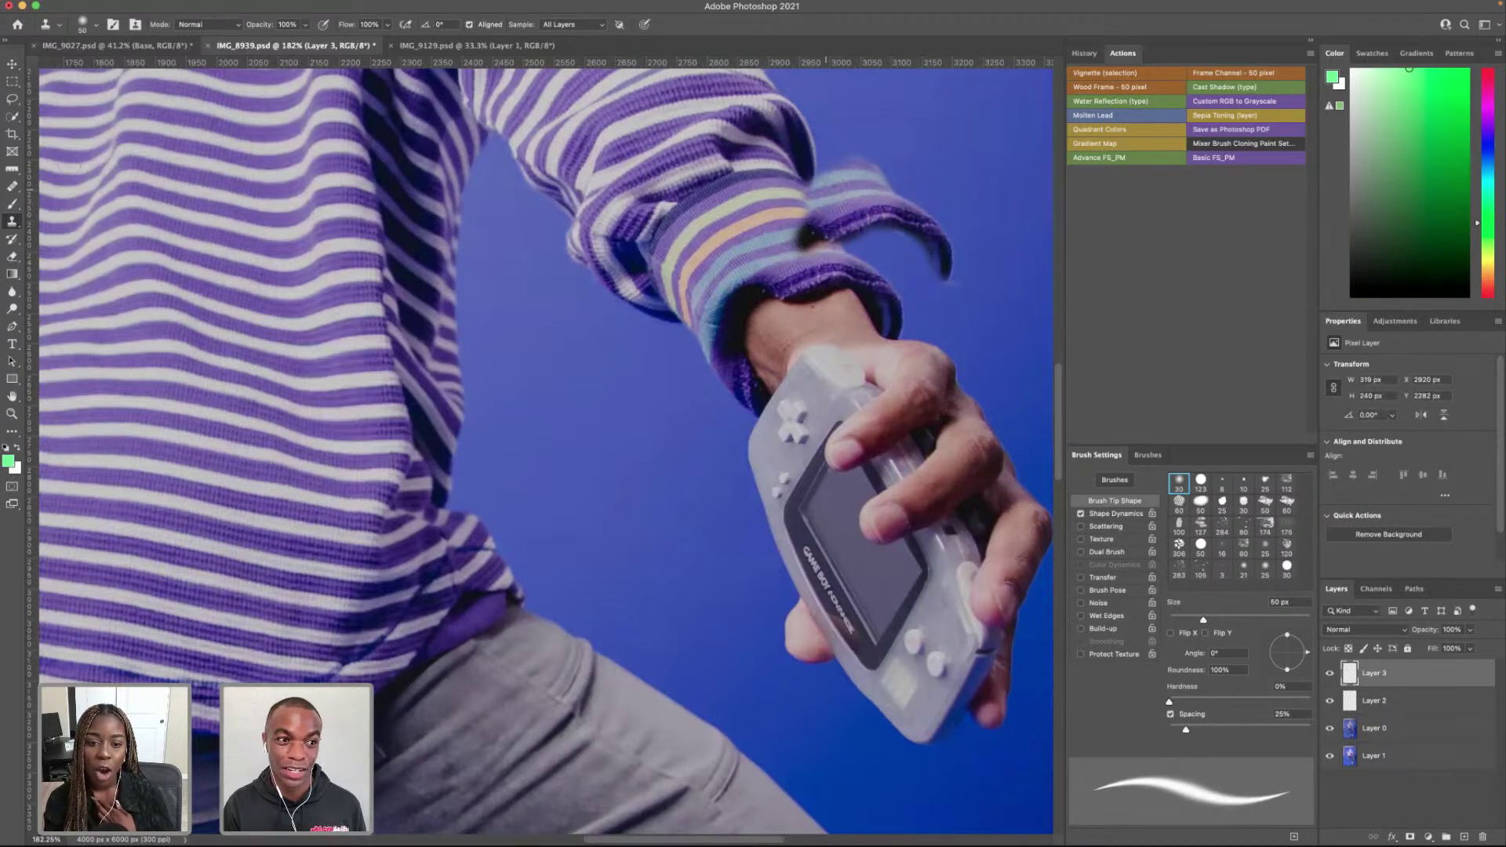
Step: Move and rotate the cloned hem piece counterclockwise over the cuff's dark opening beside the wrist, and apply the transformation
click(12, 64)
mouse_move(863, 192)
mouse_down()
mouse_move(797, 276)
mouse_move(804, 370)
mouse_up()
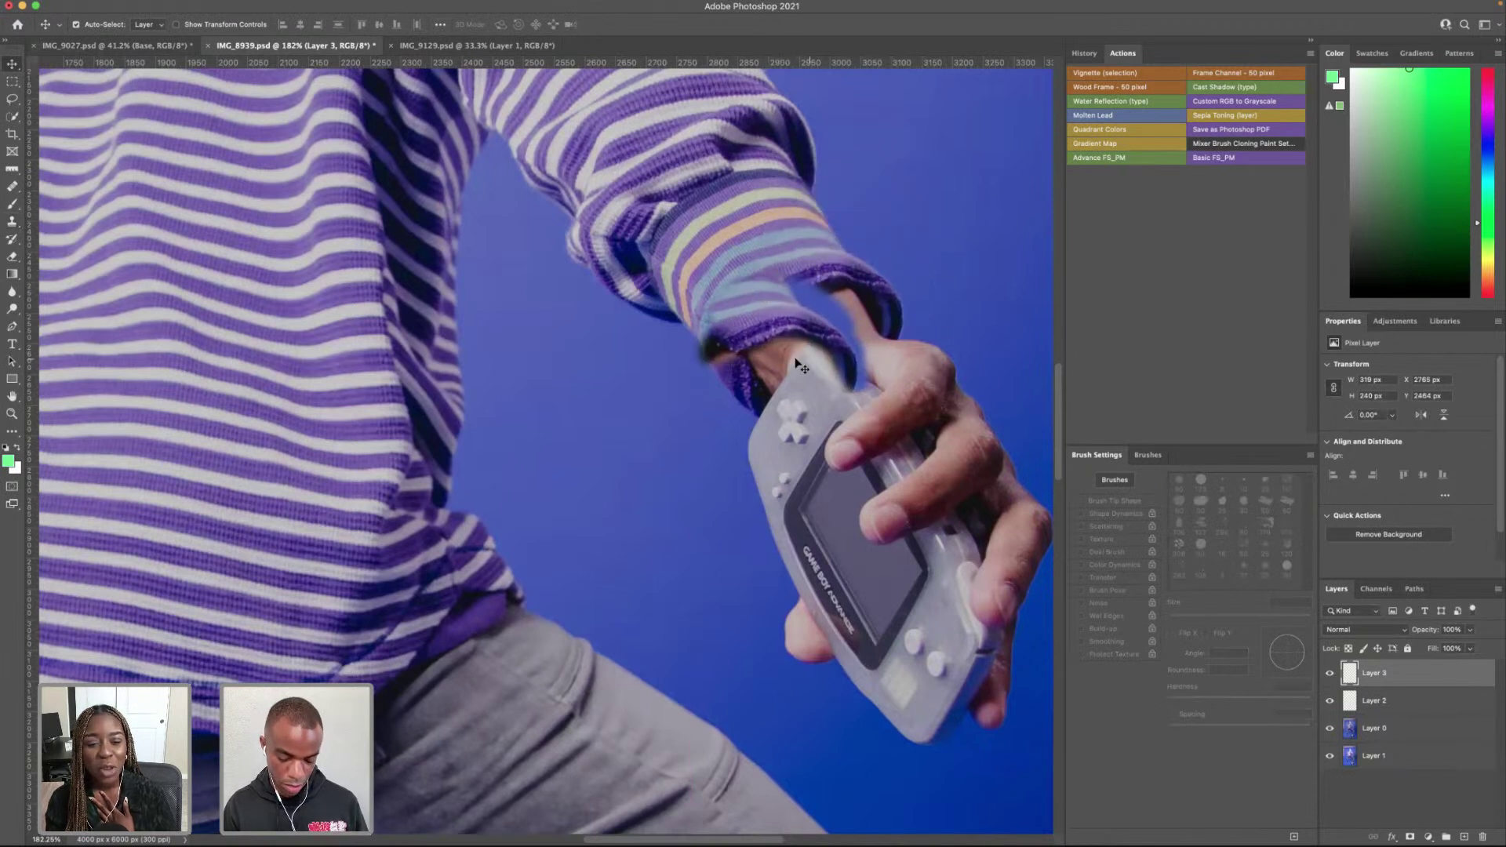
key(ctrl+t)
drag(899, 417, 987, 261)
scroll(998, 273, up, 1)
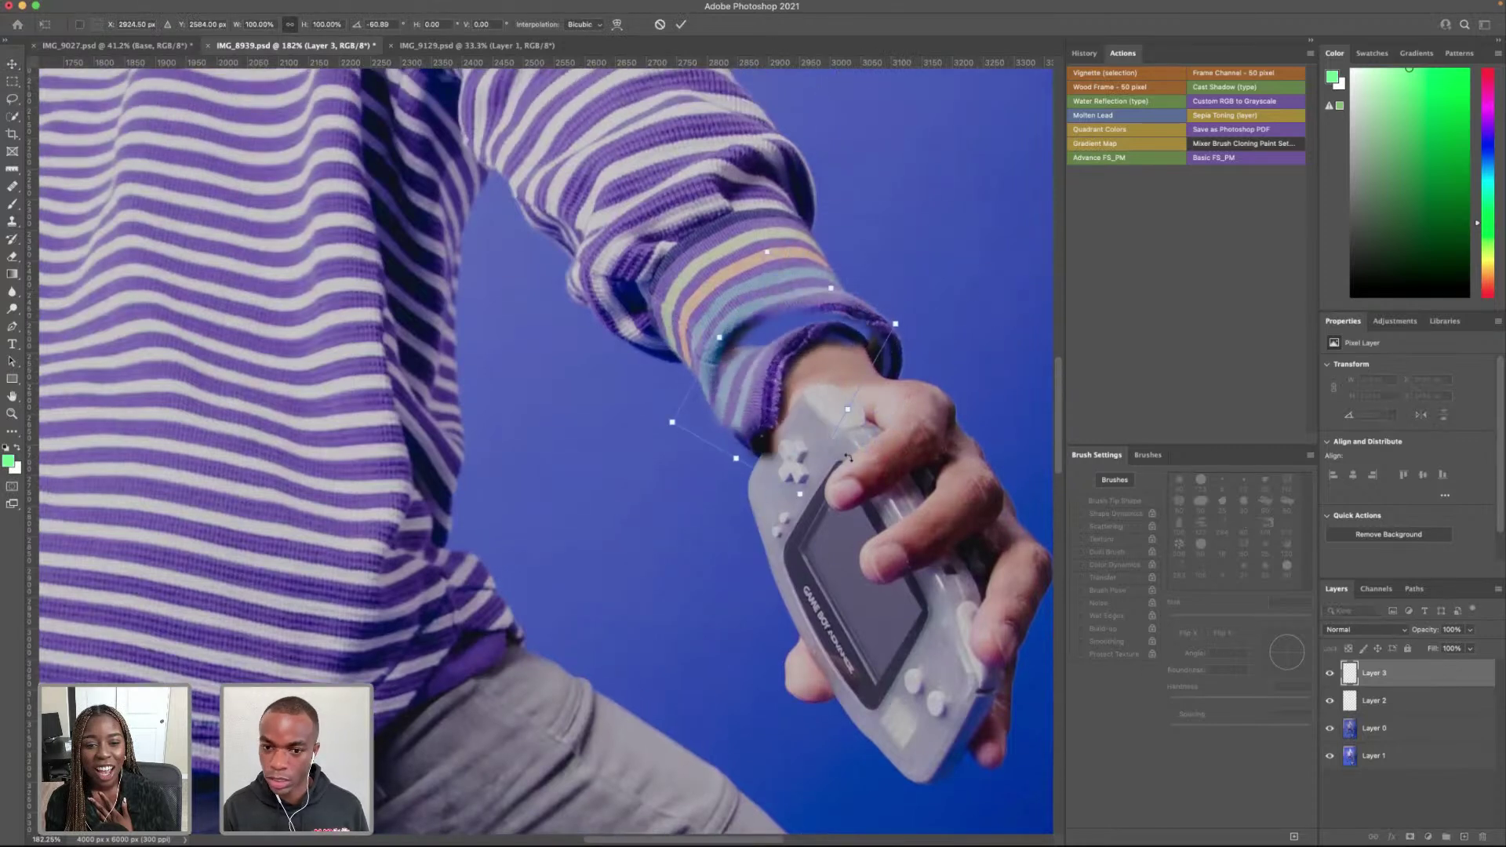
drag(796, 343, 730, 331)
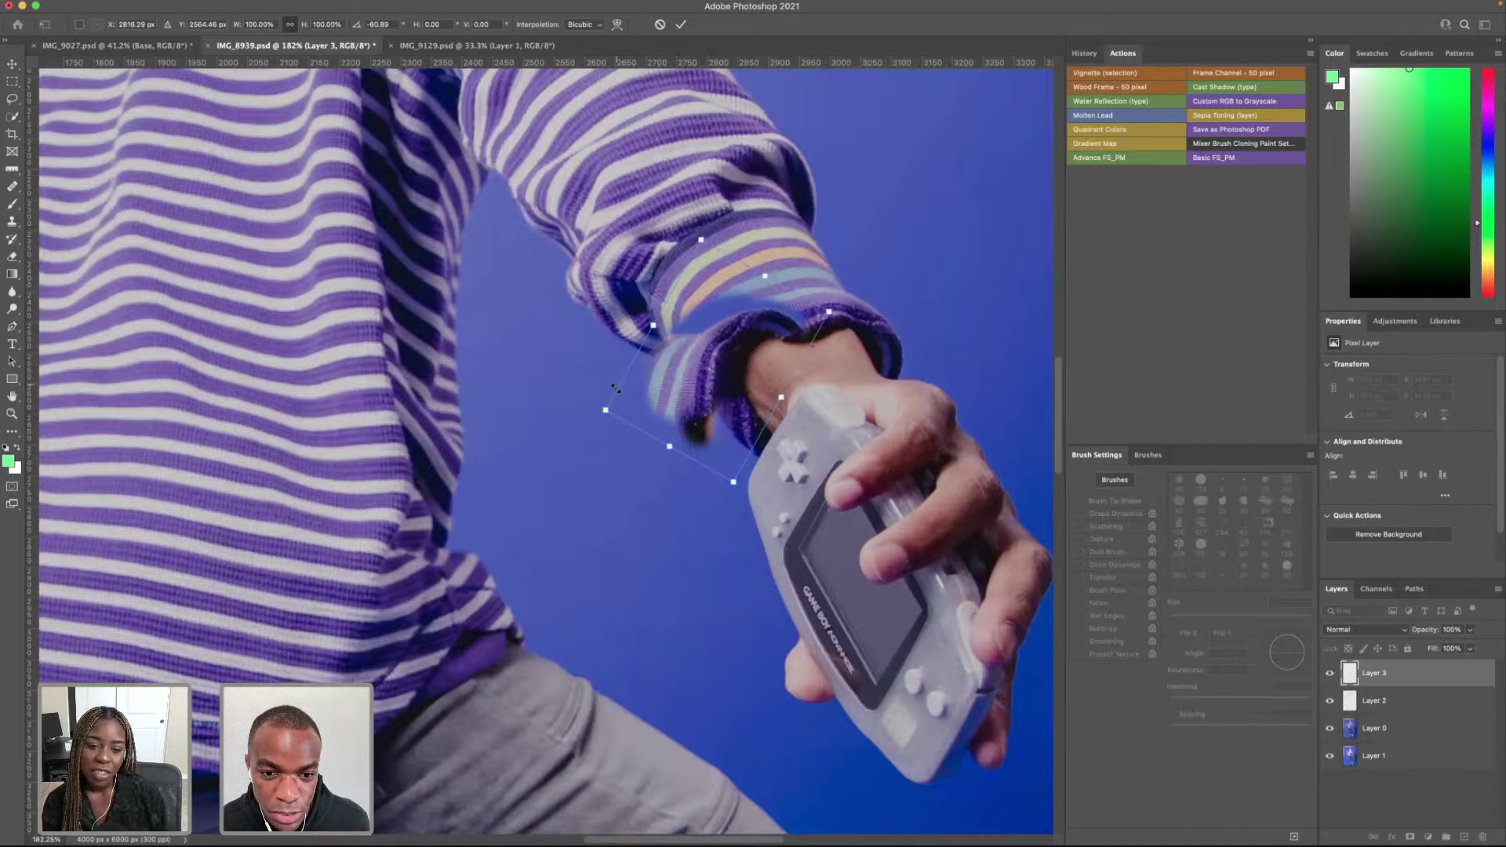
drag(596, 425, 606, 441)
drag(775, 324, 809, 312)
mouse_move(911, 278)
mouse_down()
mouse_move(934, 282)
mouse_move(920, 306)
mouse_up()
drag(693, 295, 737, 284)
key(Return)
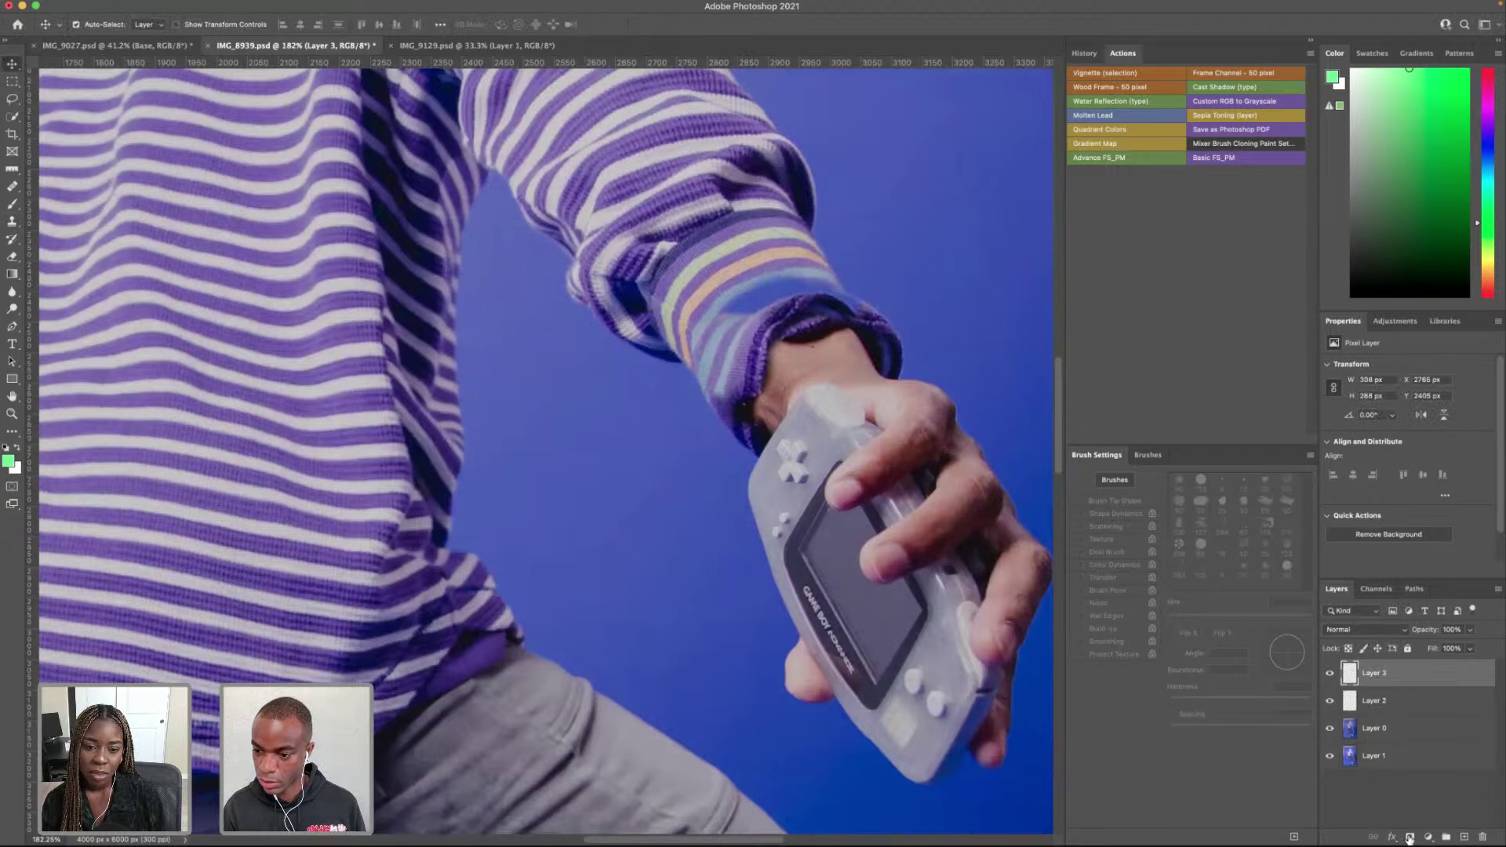
Step: Add an inverted black mask to Layer 3 and paint the hem piece back in with a smaller brush along the cuff's gap
click(1409, 837)
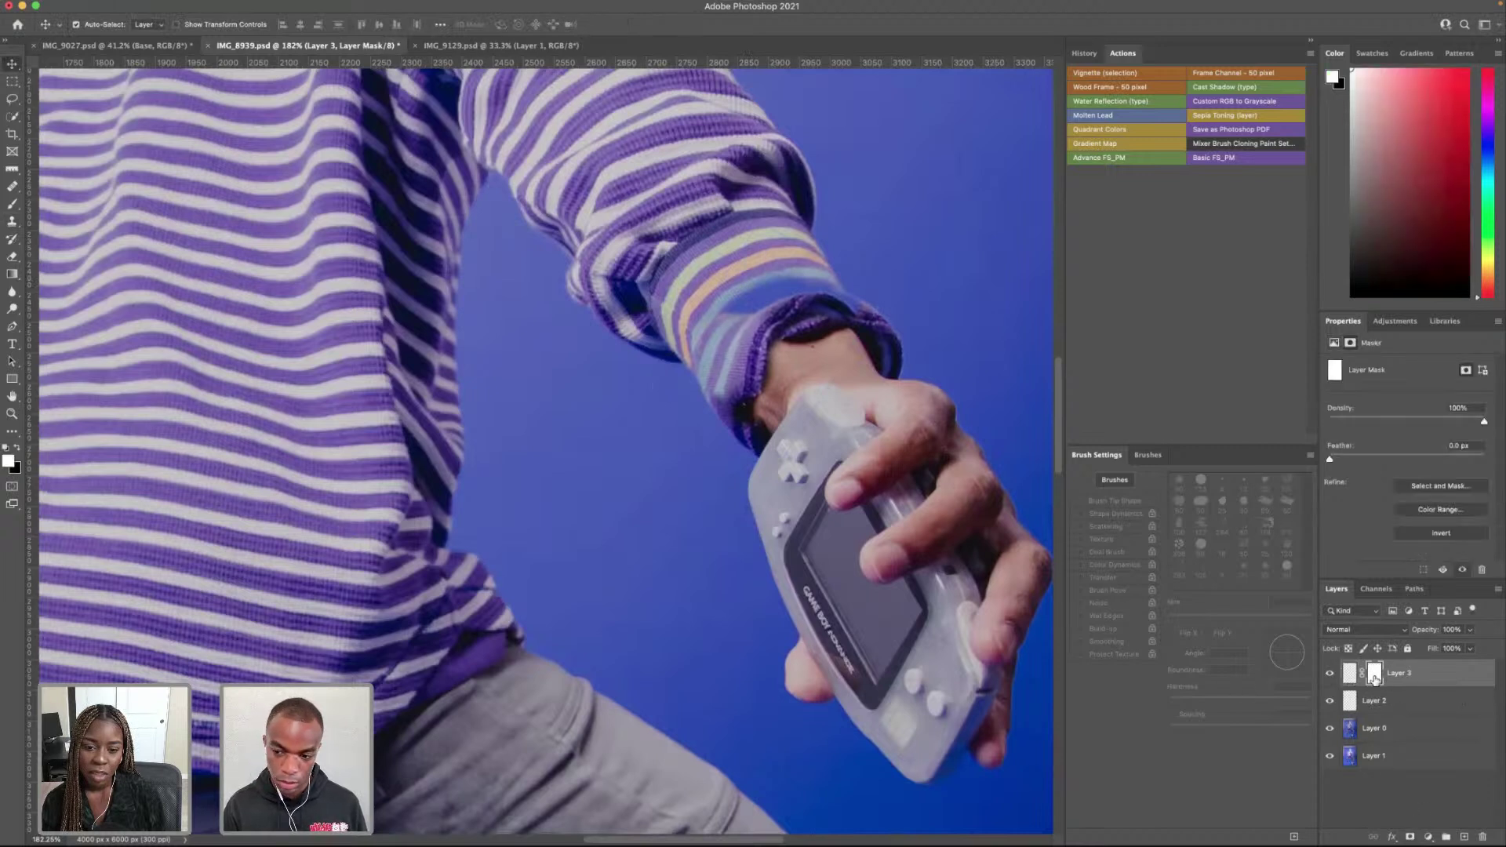
key(super+i)
key(b)
scroll(824, 301, up, 5)
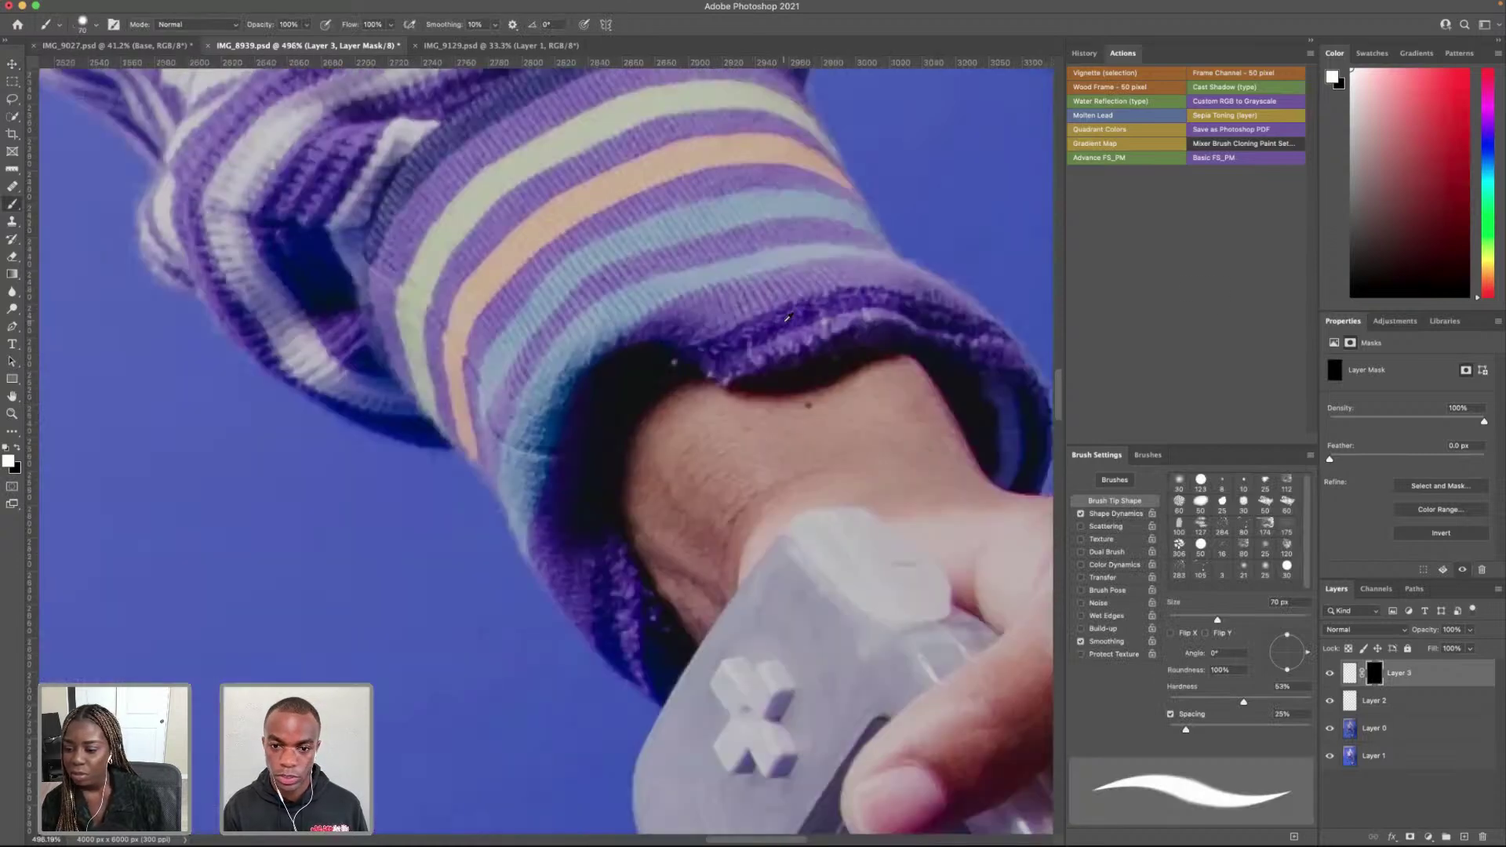
key(bracketleft)
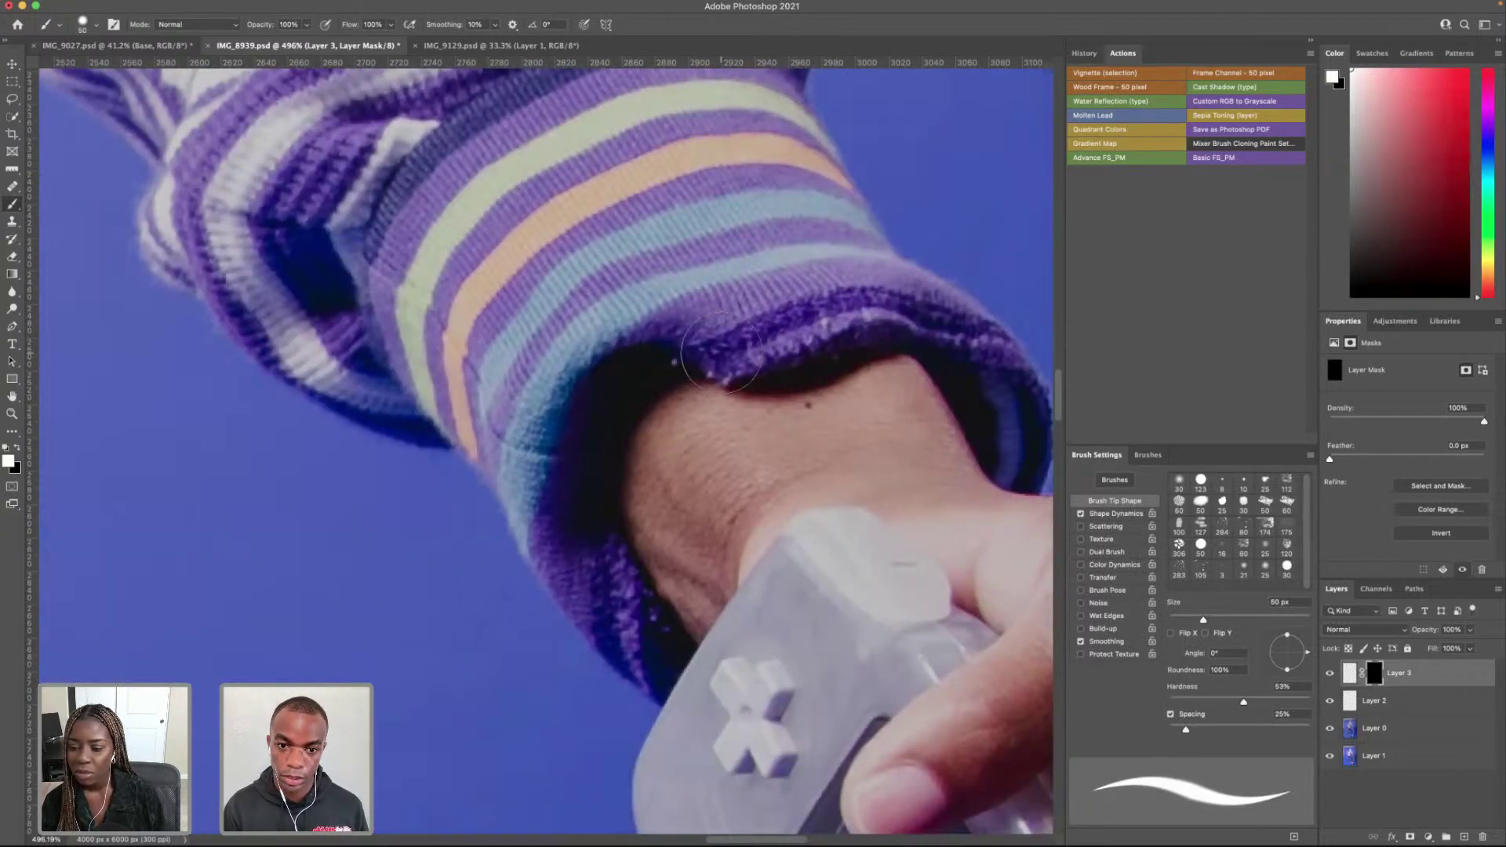
key(bracketleft)
mouse_move(721, 372)
mouse_down()
mouse_move(690, 376)
mouse_move(662, 415)
mouse_up()
Step: On Layer 3, clone the cuff's purple hem with the 50 px Clone Stamp as a piece about 224 px wide across the sleeve
click(1349, 675)
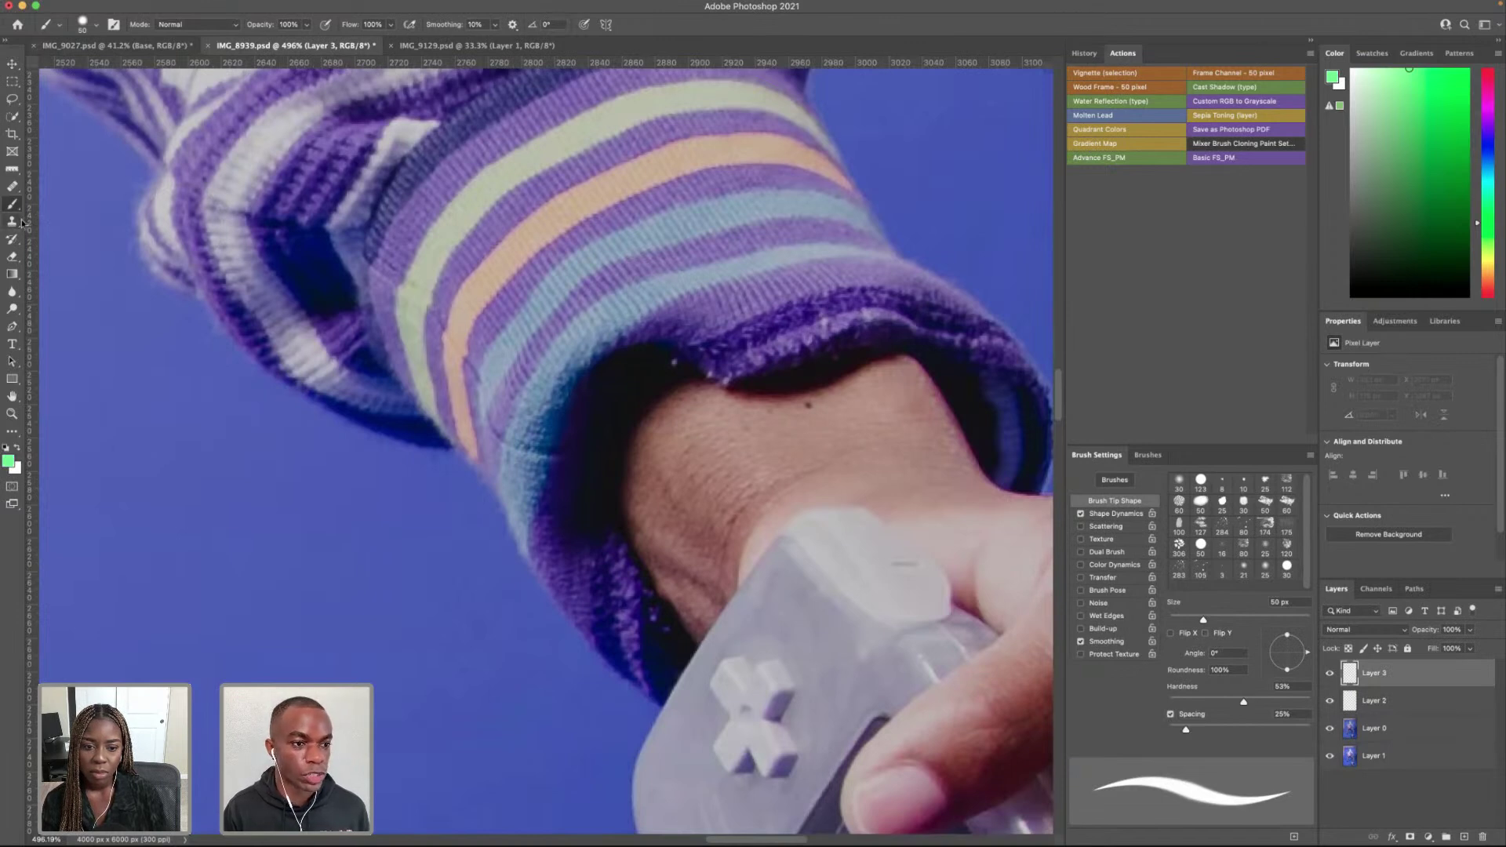
key(s)
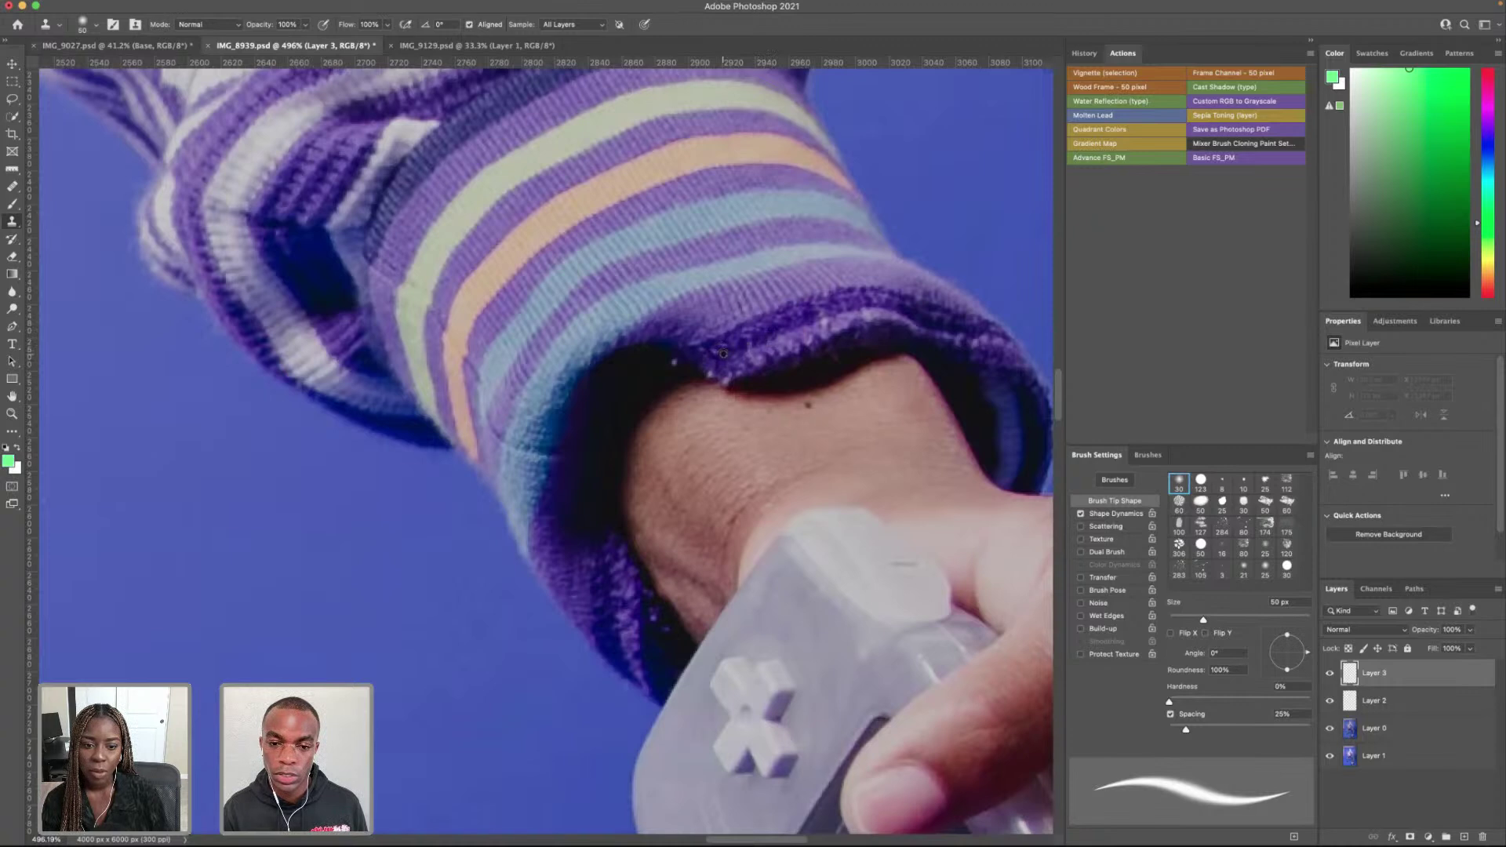
mouse_move(738, 243)
mouse_down()
mouse_move(858, 201)
mouse_move(949, 192)
mouse_up()
drag(847, 188, 761, 208)
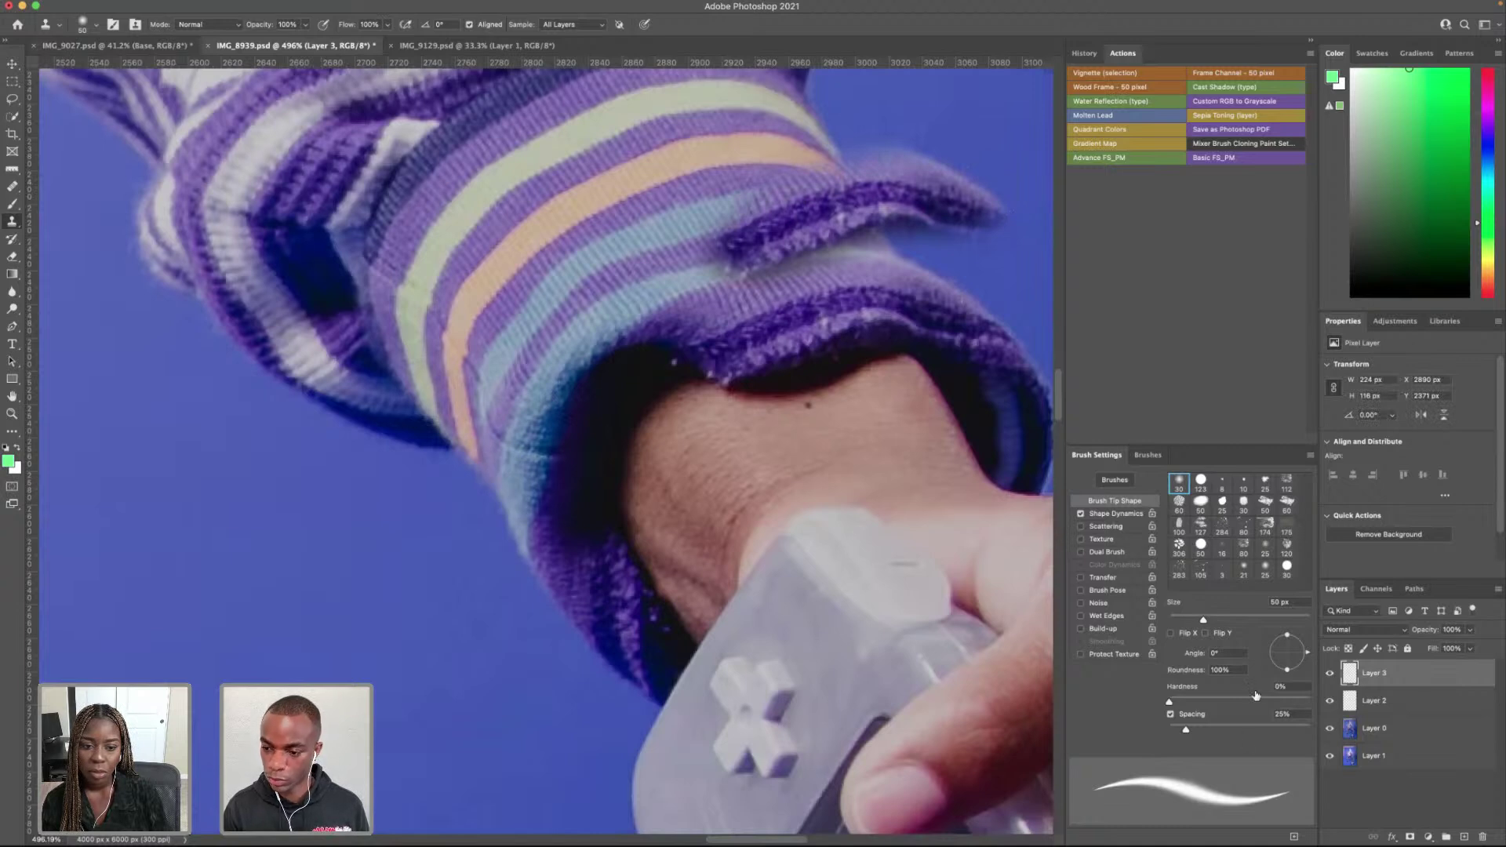
Step: Move the cloned hem piece over the cuff's dark opening and rotate it about 66° counterclockwise to follow the wrist
click(12, 65)
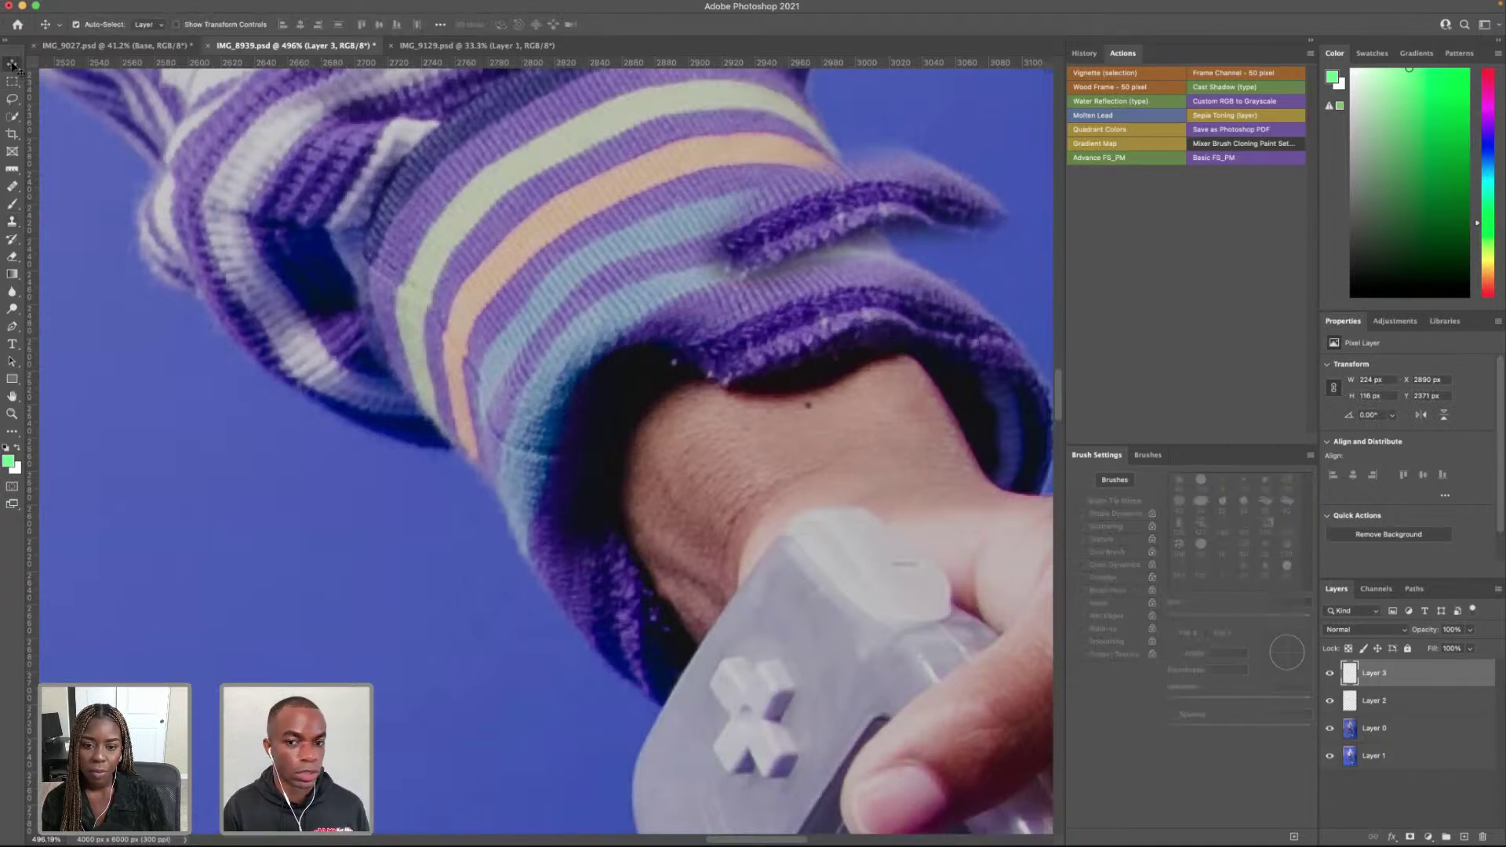
key(ctrl+t)
drag(775, 217, 485, 555)
drag(808, 680, 814, 392)
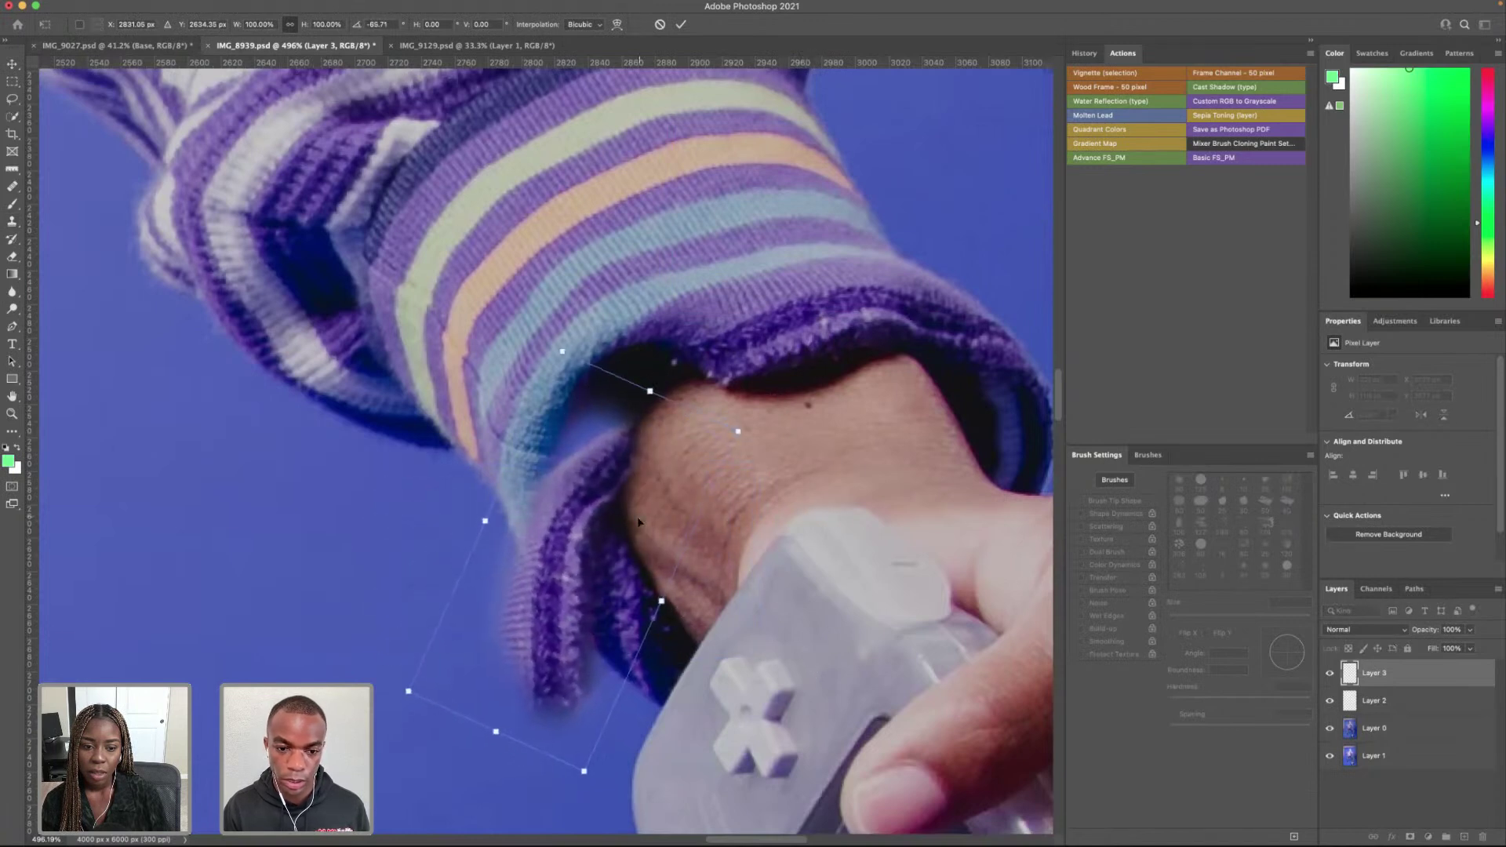
drag(615, 504, 646, 420)
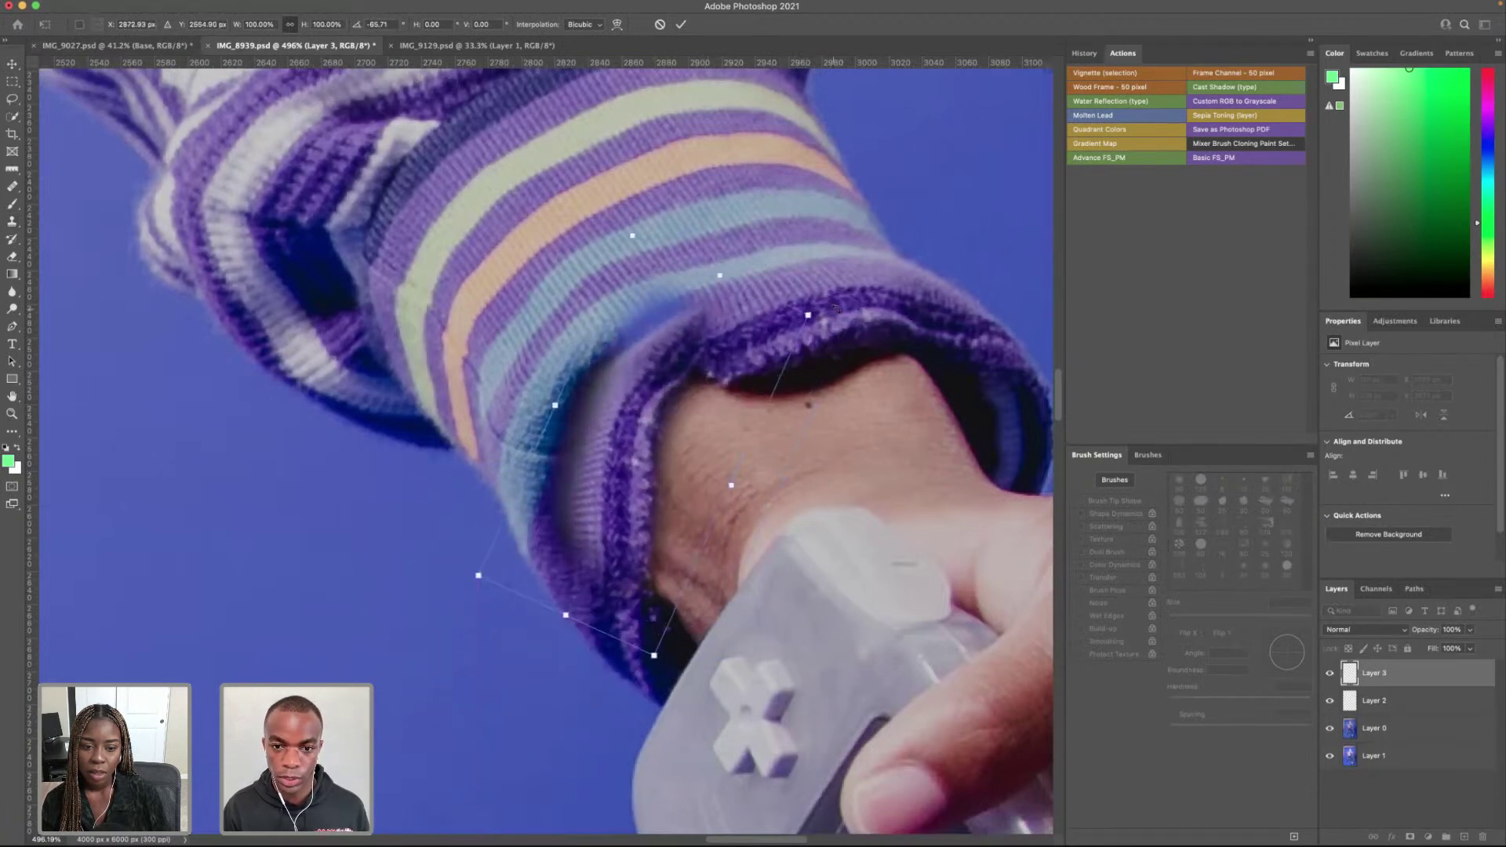
Step: Switch the cloned hem piece to Warp and pull its upper end across the cuff's dark opening toward the original hem
right_click(714, 370)
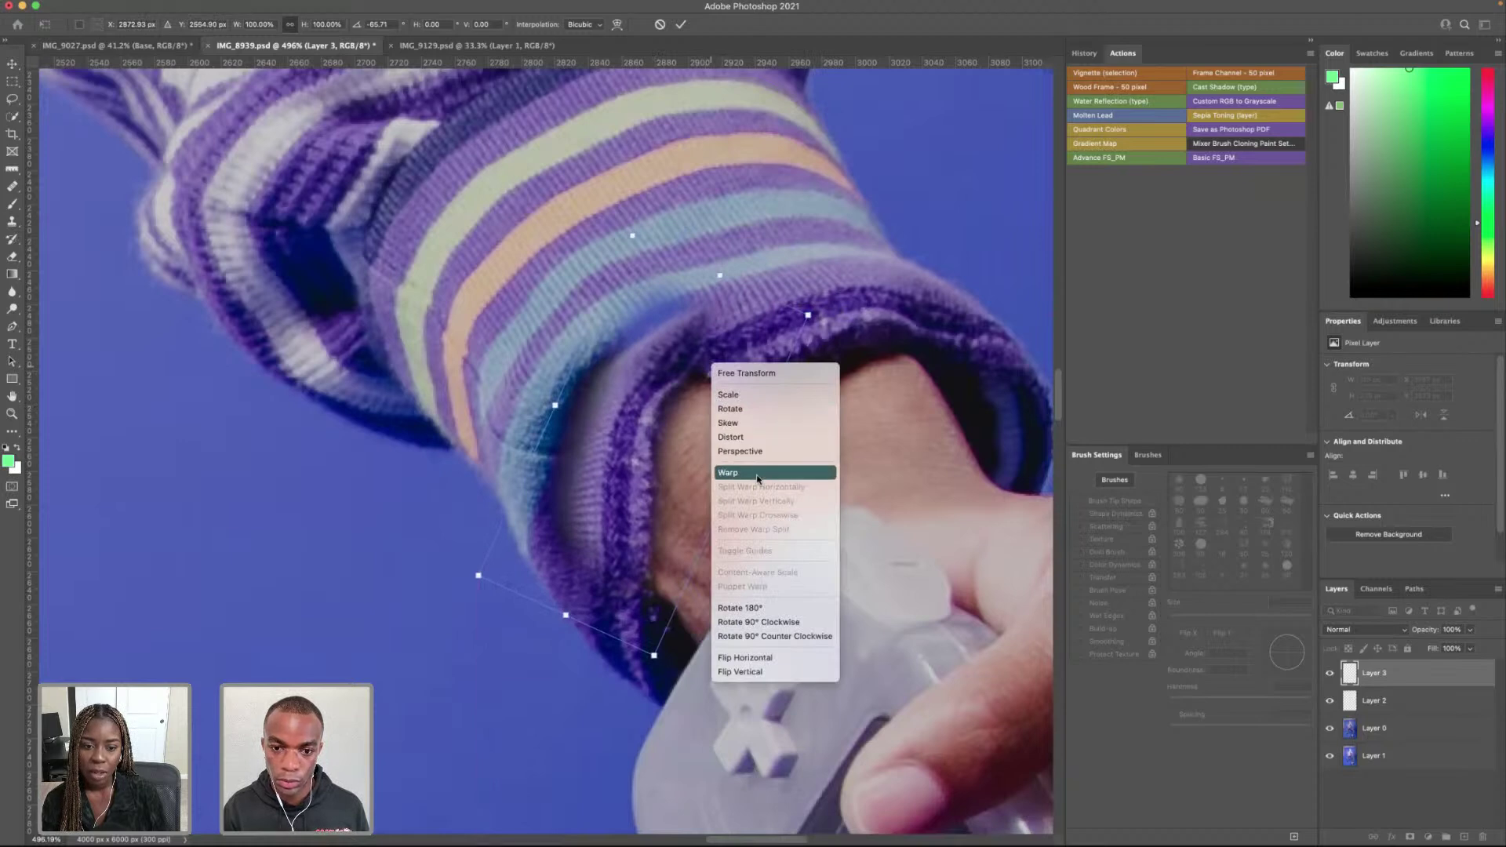
click(759, 323)
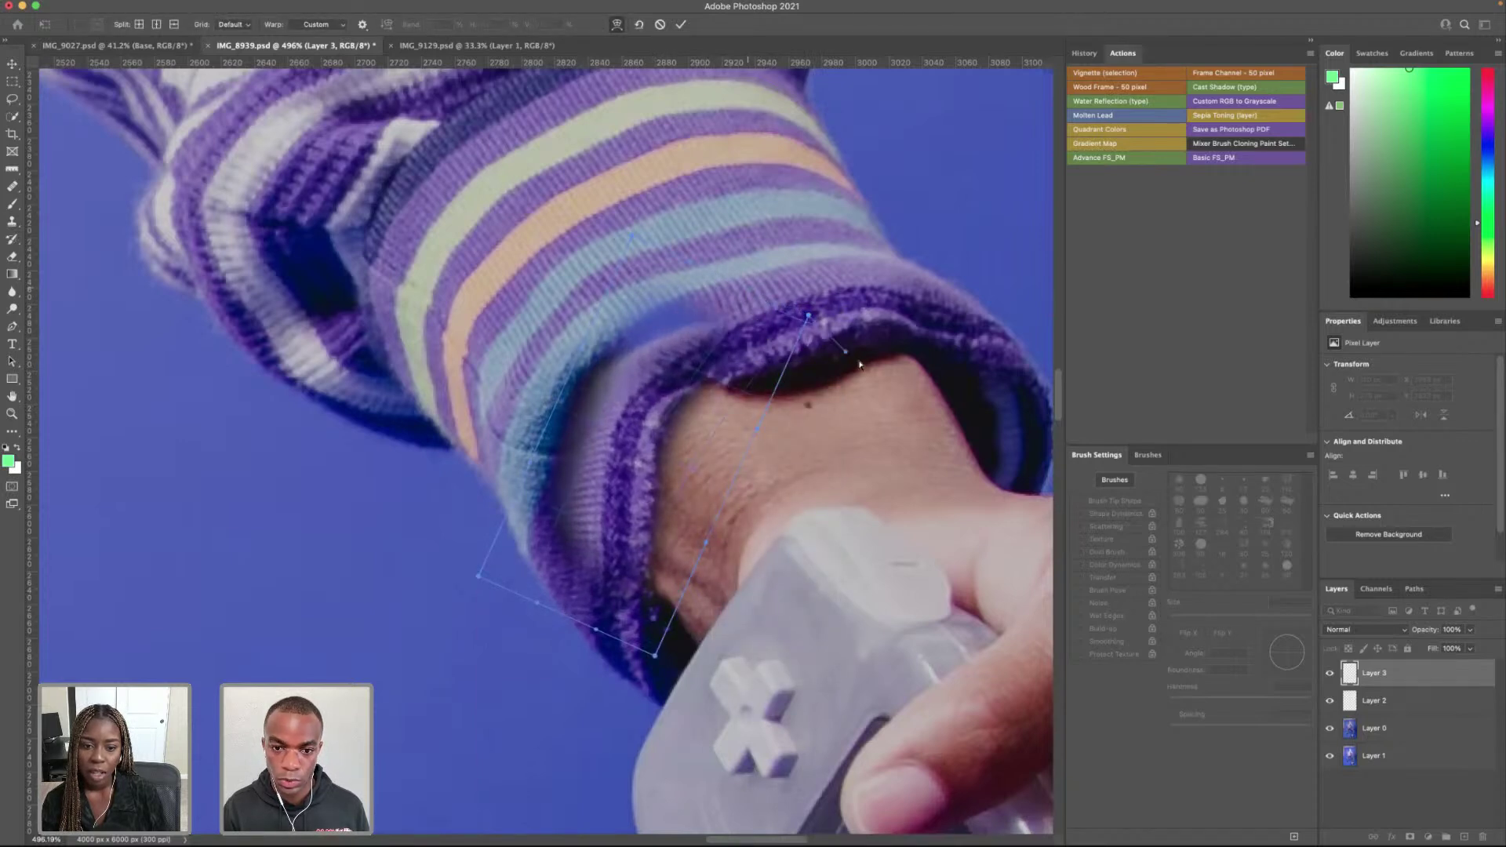
click(807, 316)
drag(808, 316, 879, 370)
drag(584, 352, 638, 302)
drag(633, 241, 784, 254)
mouse_move(765, 428)
mouse_down()
mouse_move(742, 440)
mouse_move(764, 440)
mouse_up()
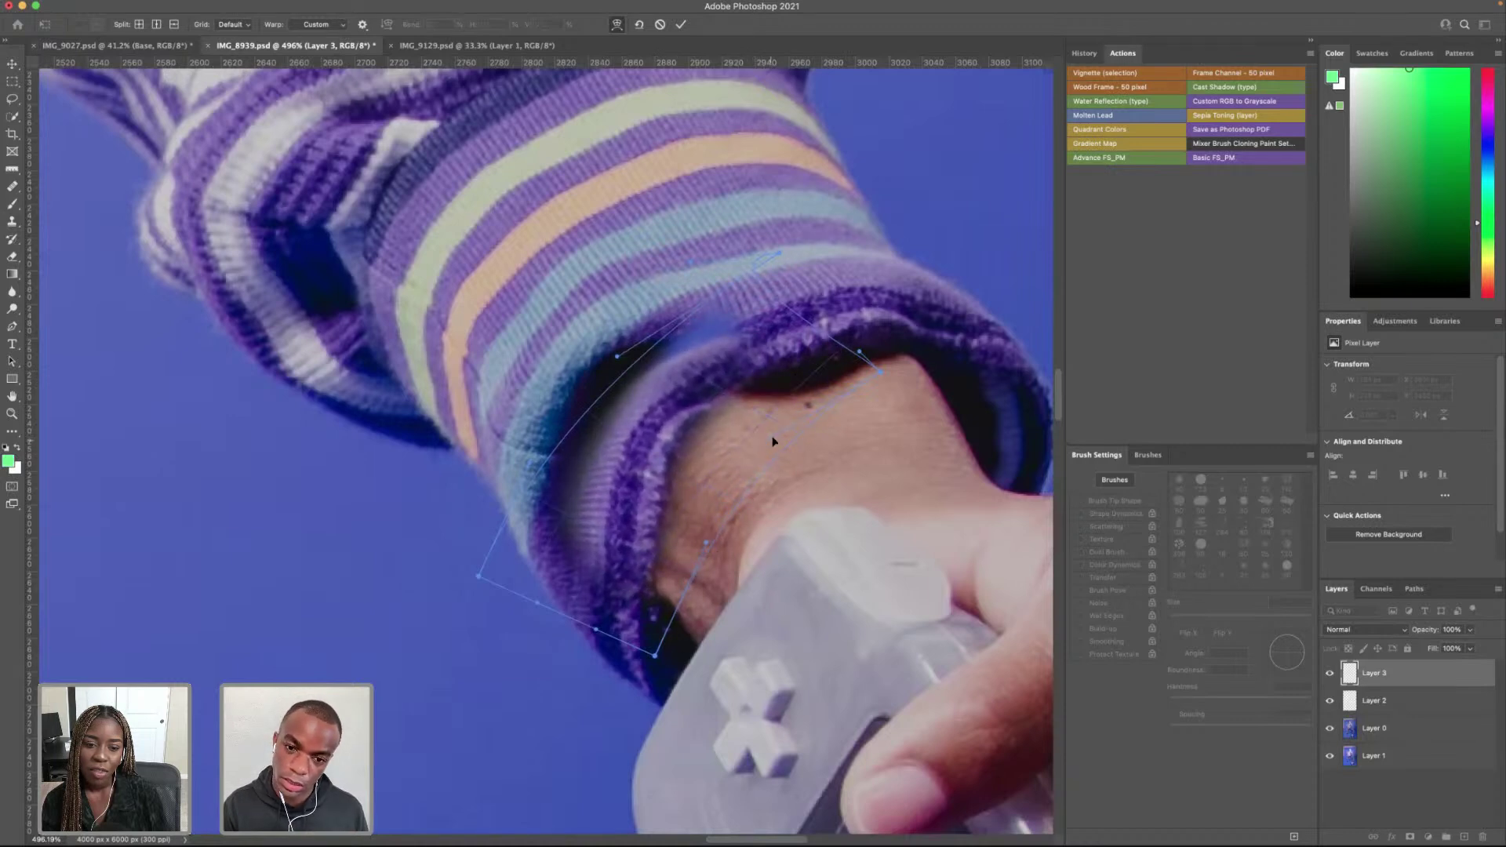
Step: Refine the warp curve so the hem piece follows the wrist, adjust its lower corner beside the console, and apply the transformation
drag(862, 353, 933, 316)
mouse_move(788, 261)
mouse_down()
mouse_move(714, 205)
mouse_move(819, 251)
mouse_move(808, 273)
mouse_up()
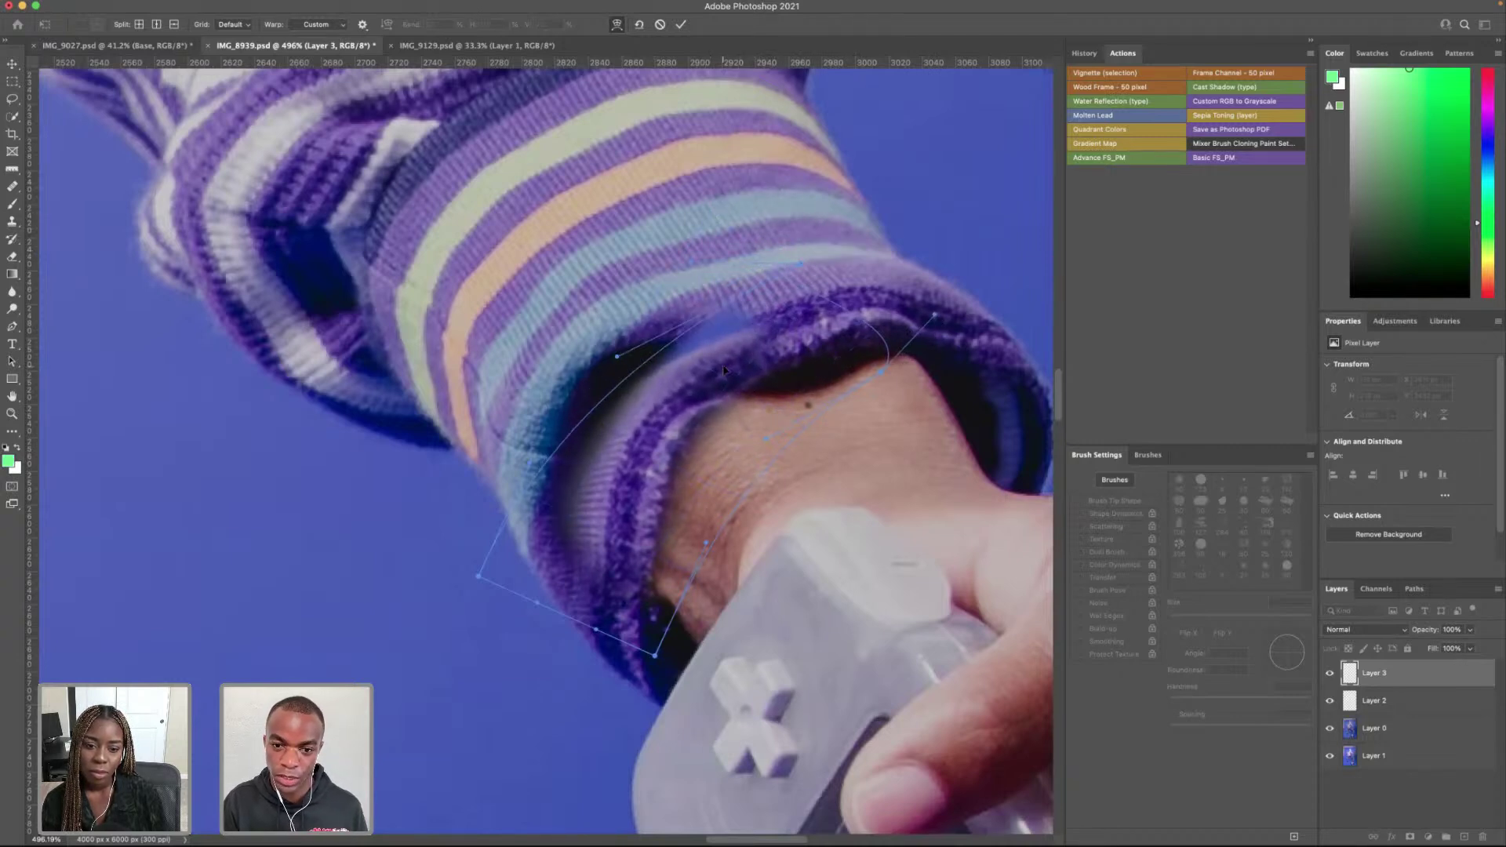
drag(622, 359, 696, 314)
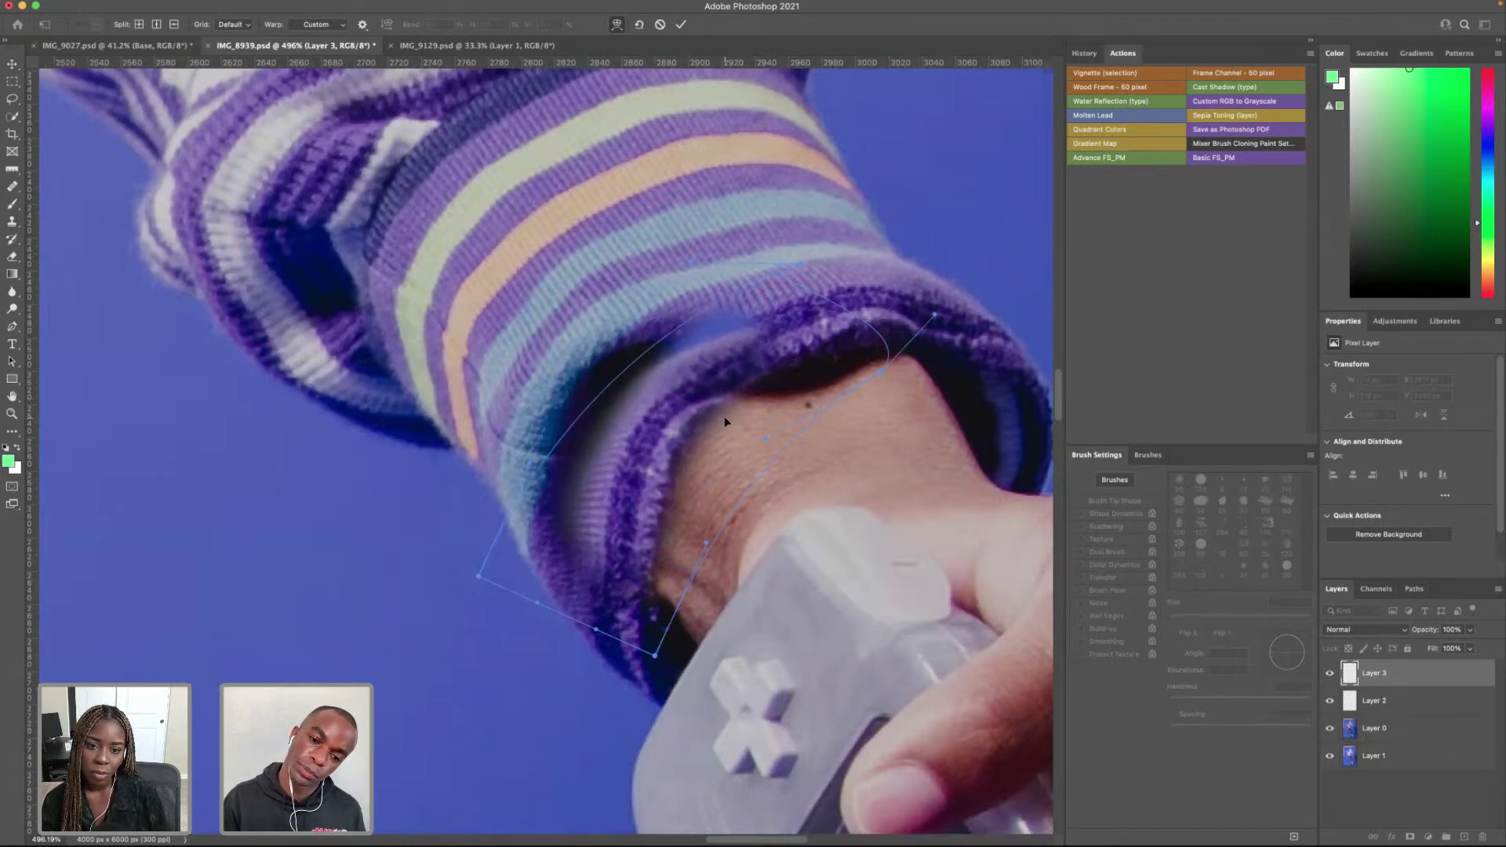
scroll(723, 426, down, 5)
scroll(674, 423, up, 4)
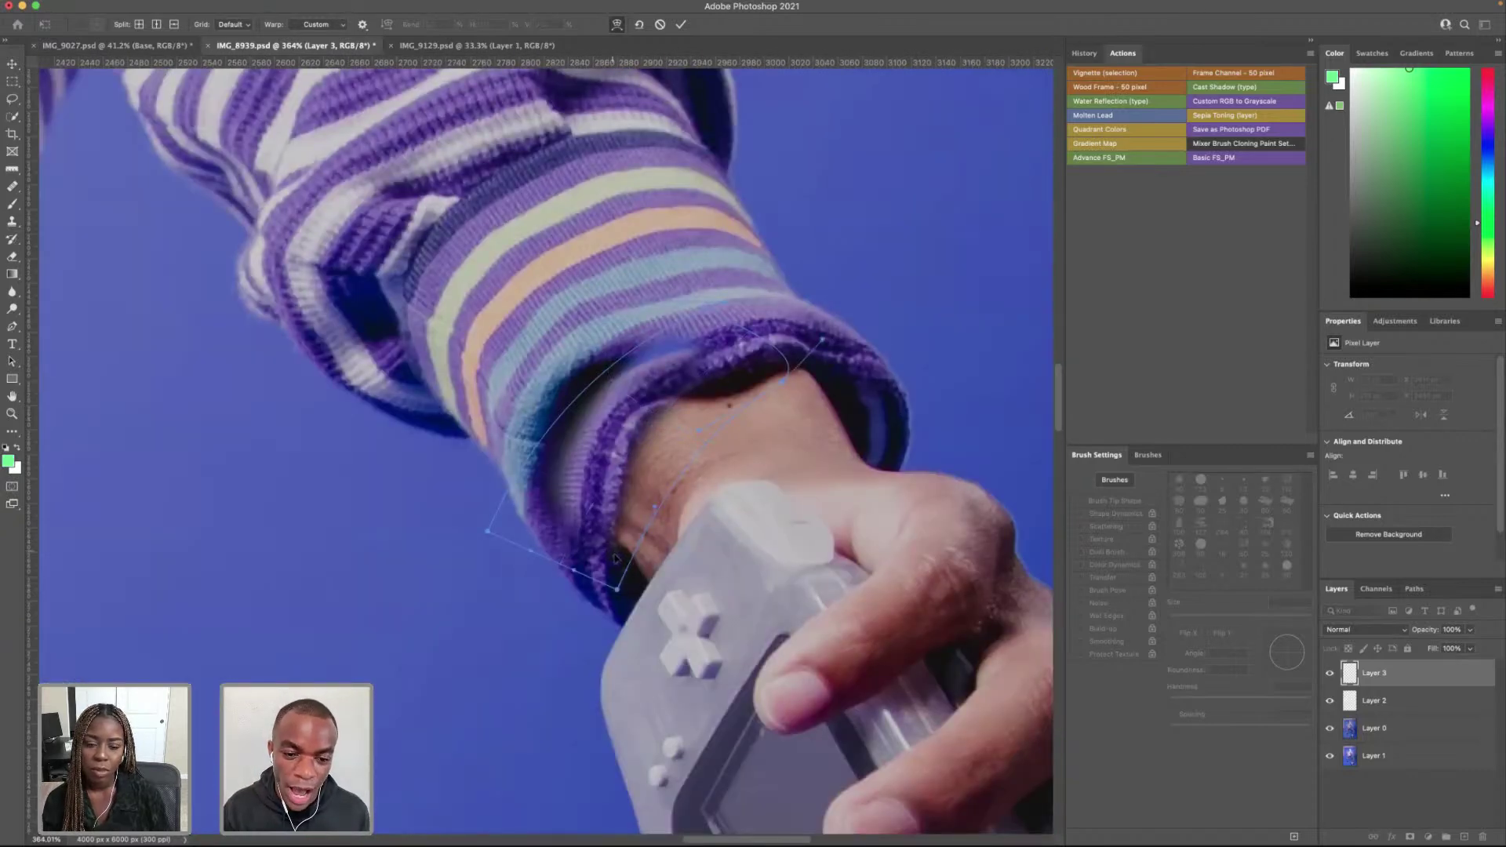
drag(620, 595, 610, 590)
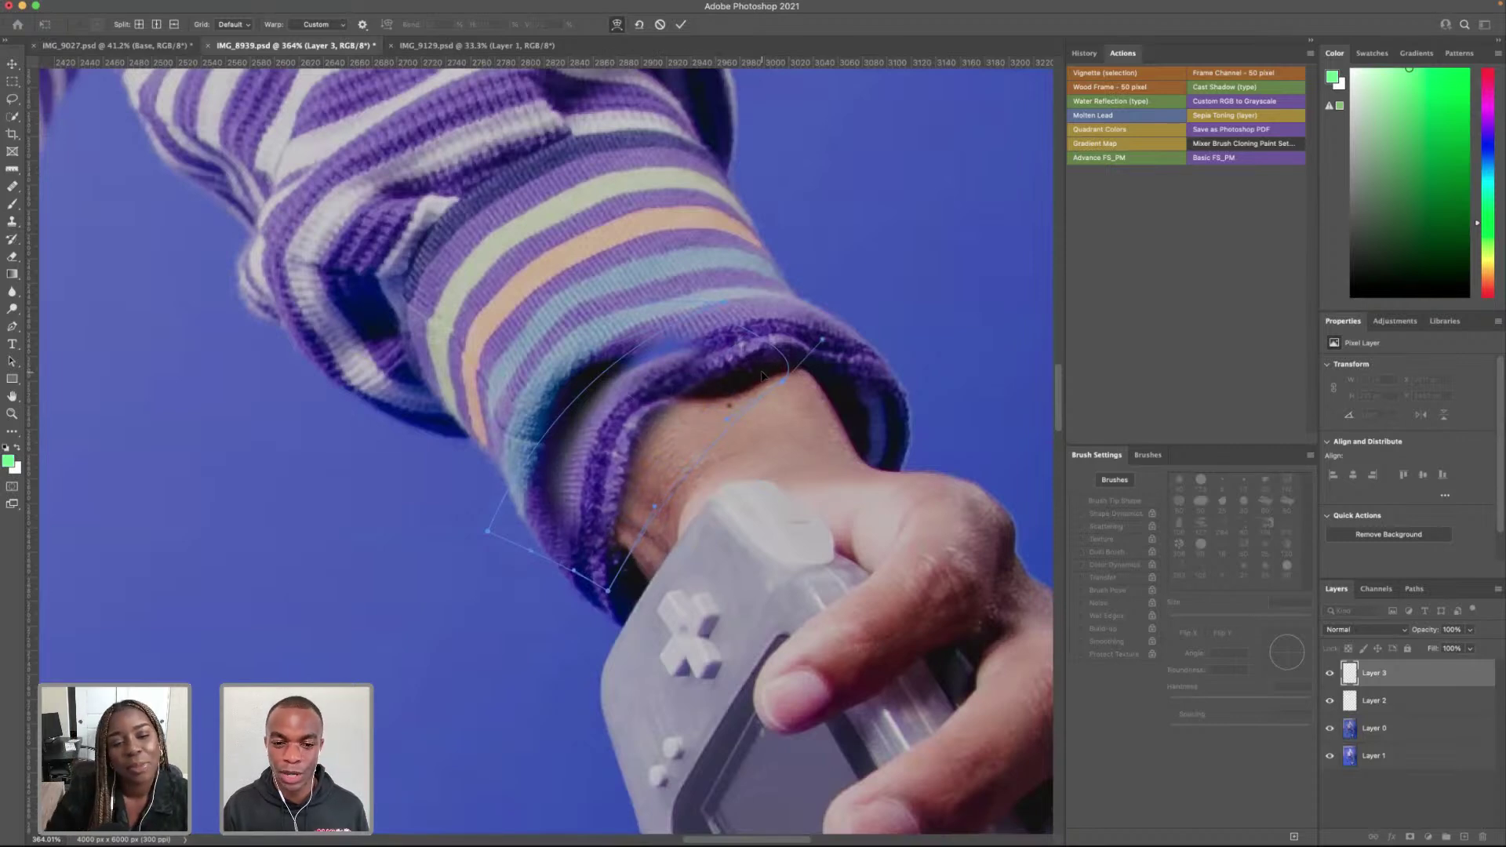
key(Return)
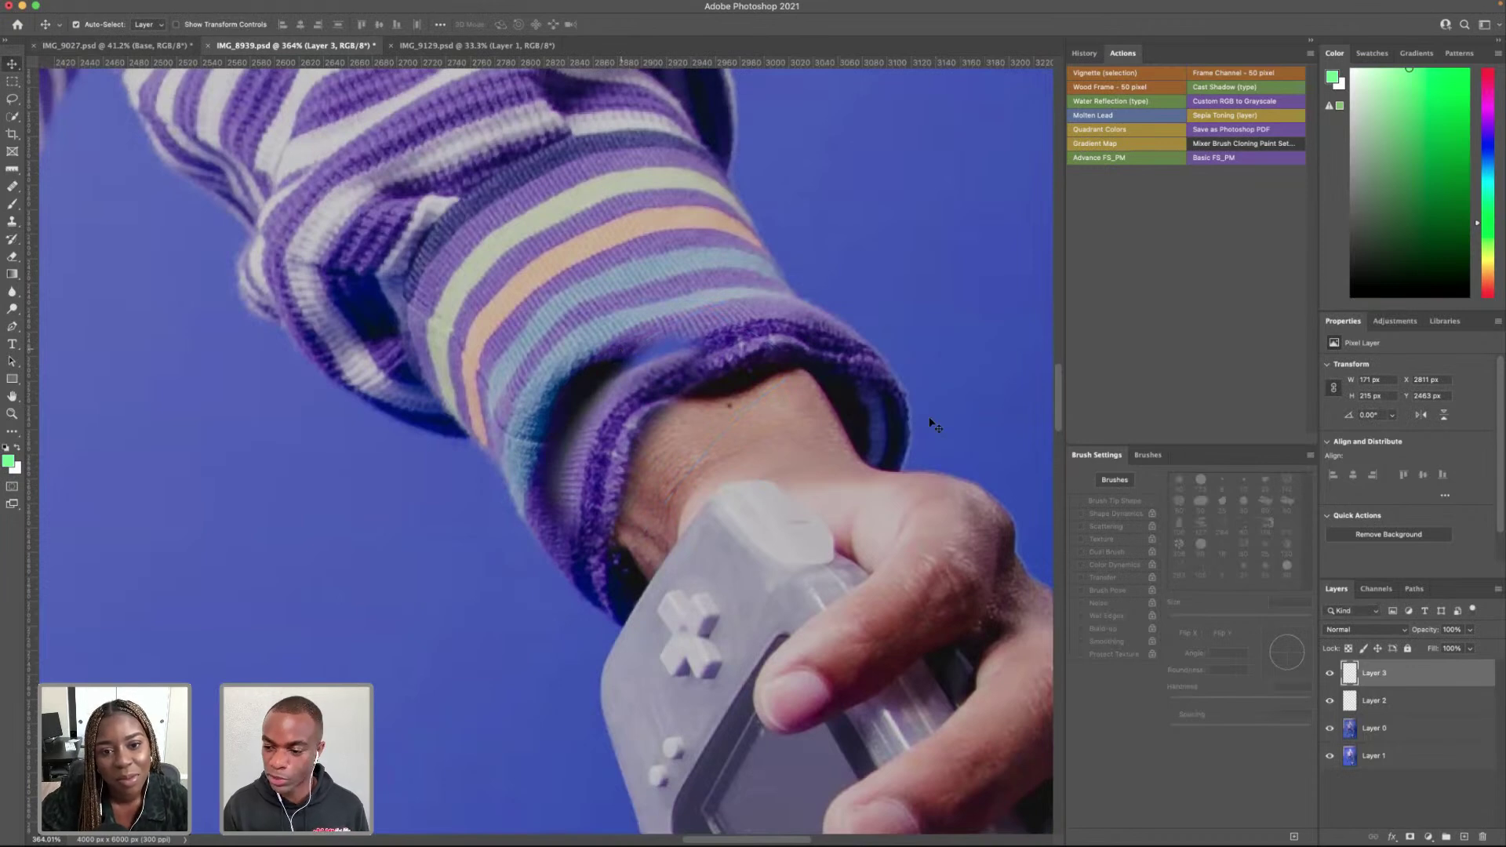
Step: On a new layer, clone purple cuff fabric over the blue gap and pale area beside the hem, reducing the Clone Stamp to 40 px
click(1465, 837)
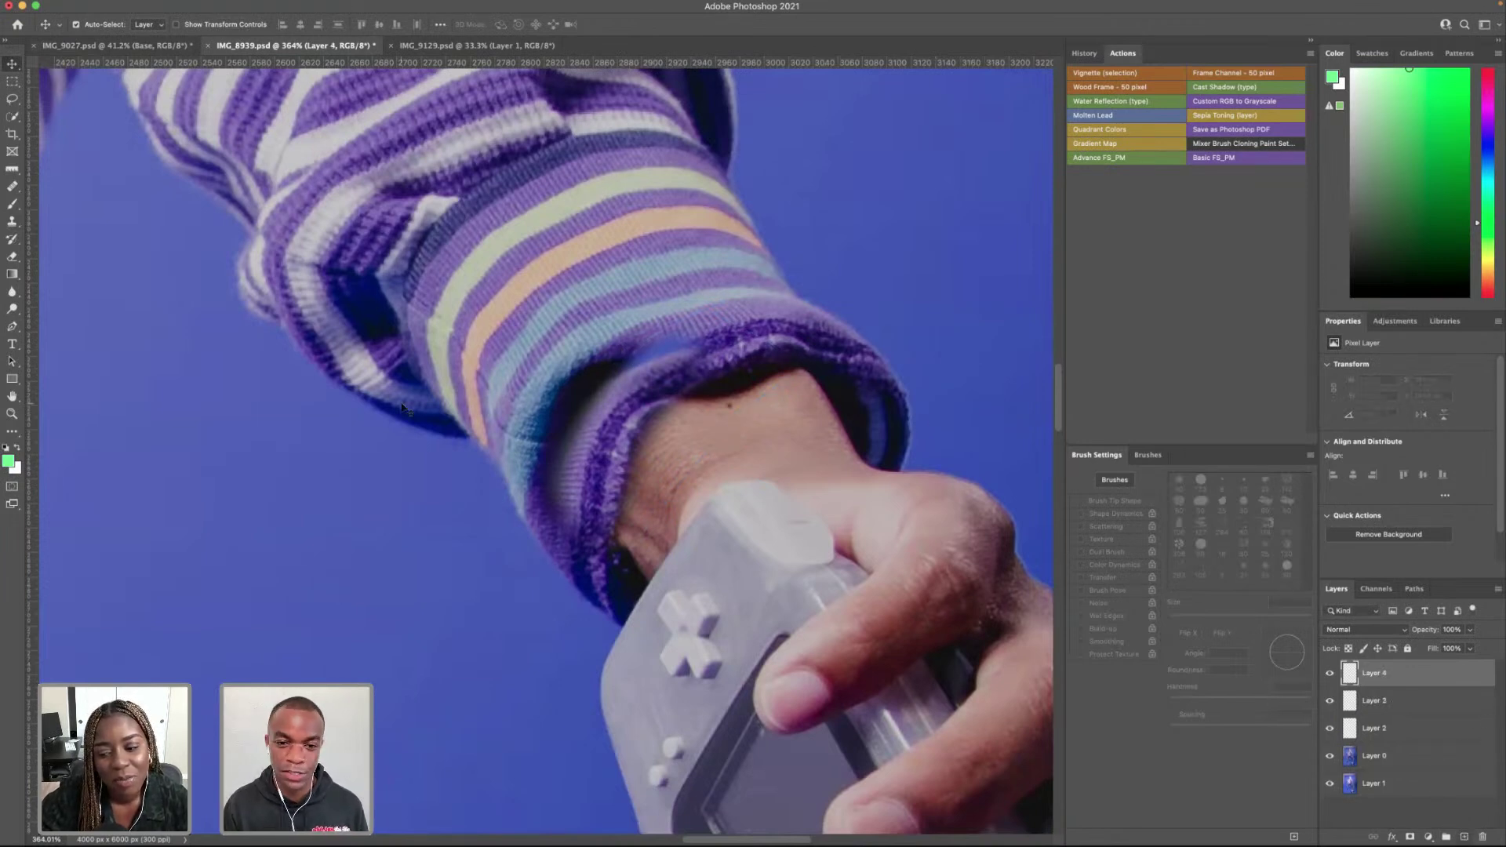
click(13, 222)
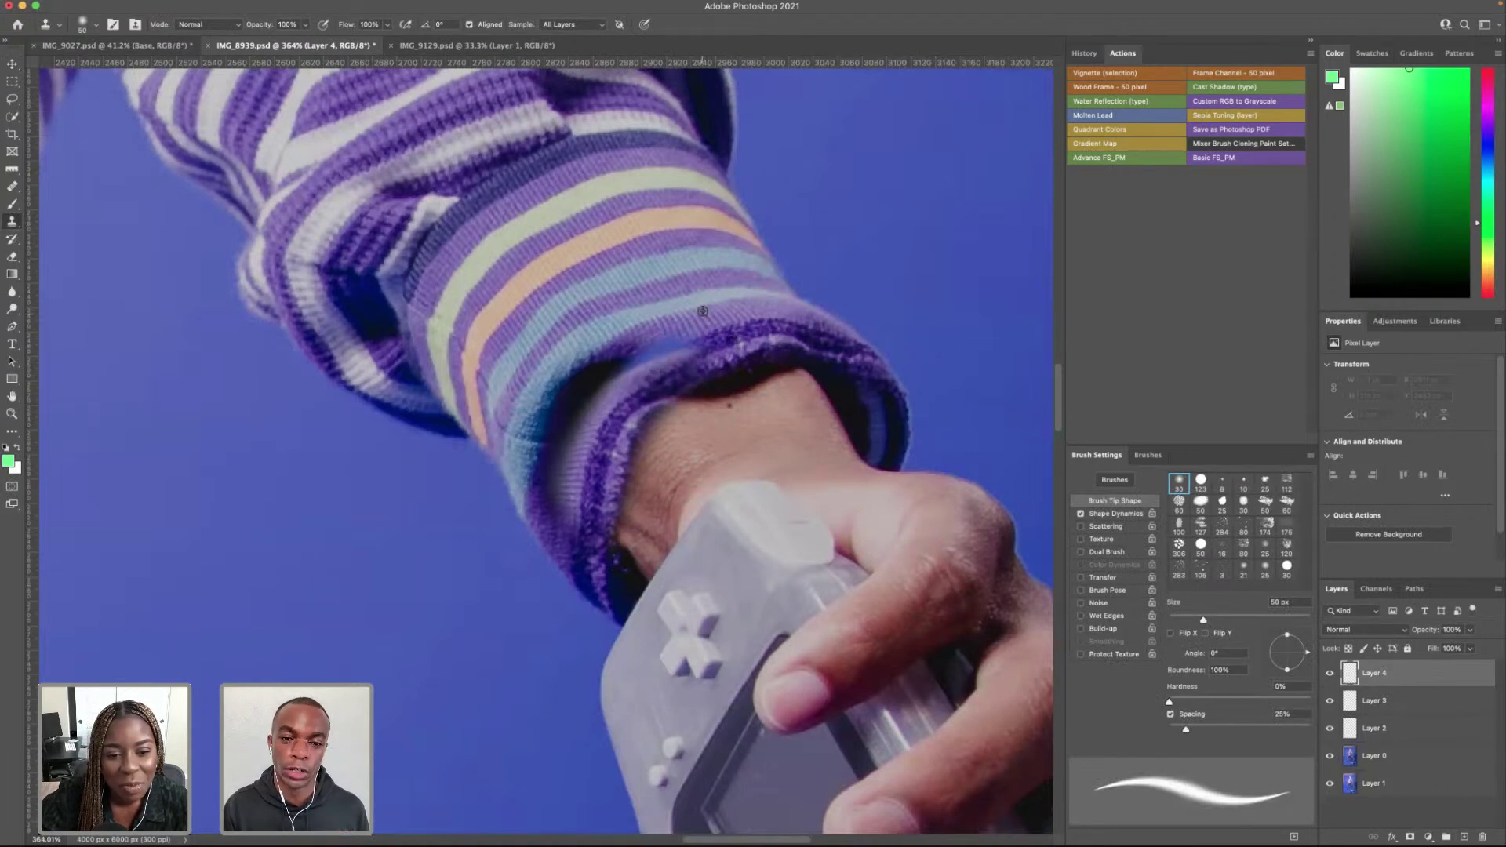
mouse_move(681, 336)
mouse_down()
mouse_move(612, 359)
mouse_move(563, 423)
mouse_up()
key(ctrl+z)
drag(651, 349, 627, 372)
key(bracketleft)
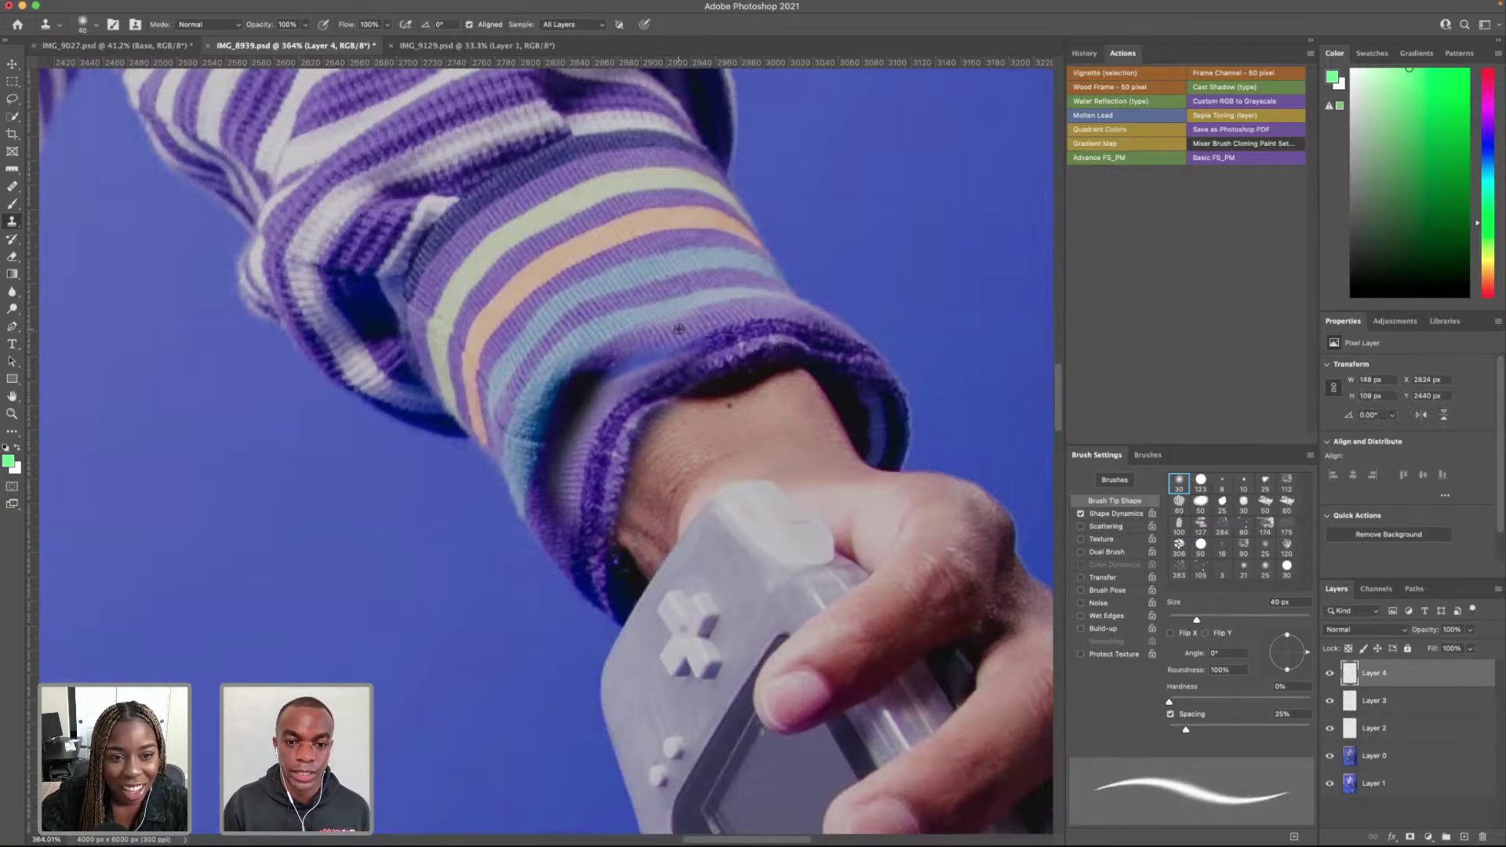
mouse_move(697, 344)
mouse_down()
mouse_move(616, 383)
mouse_move(637, 363)
mouse_move(575, 342)
mouse_up()
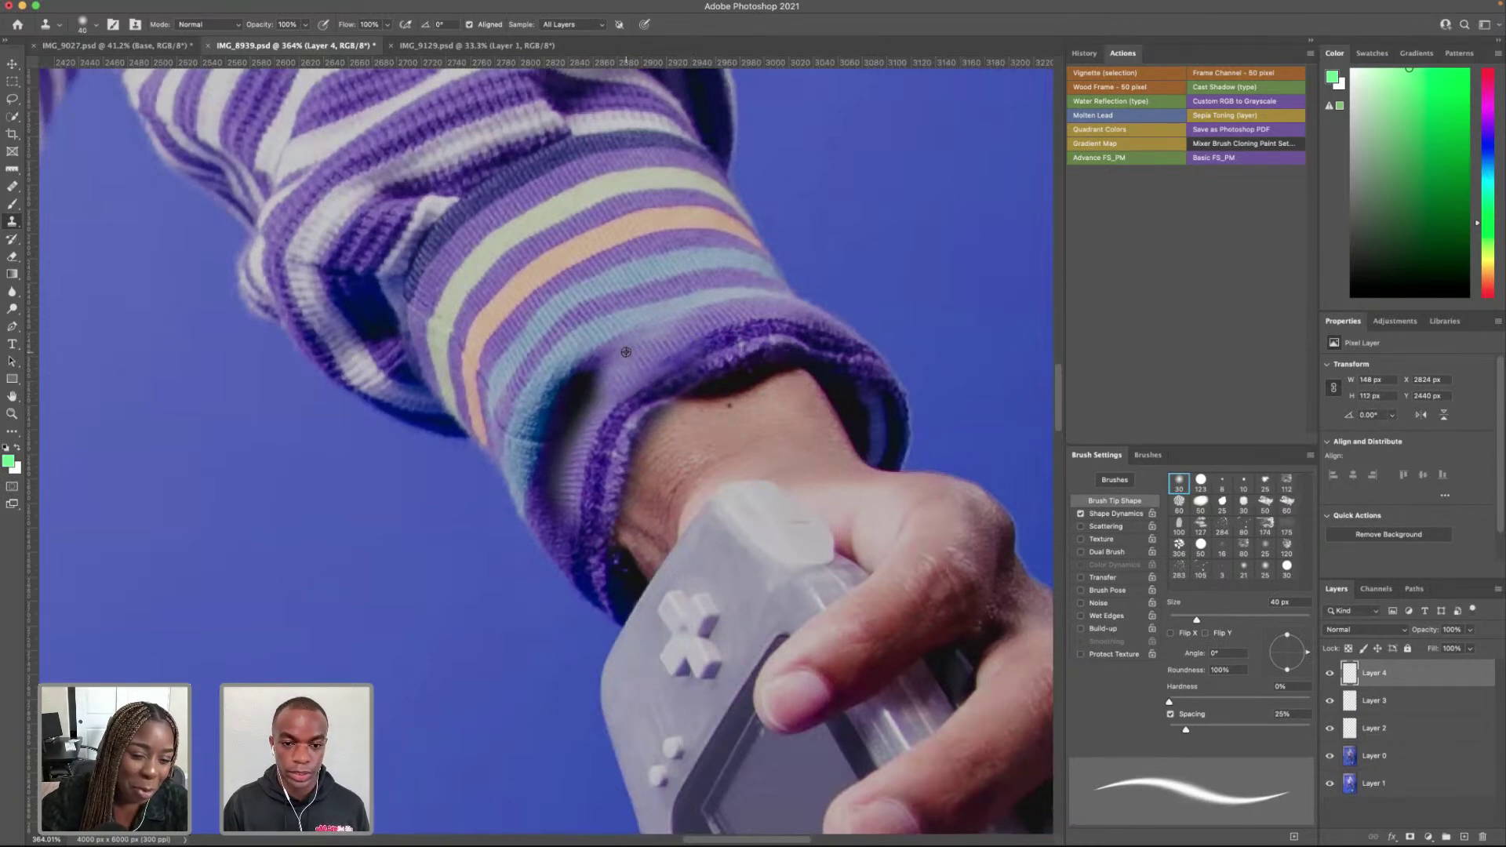
mouse_move(571, 514)
mouse_down()
mouse_move(558, 486)
mouse_move(640, 383)
mouse_up()
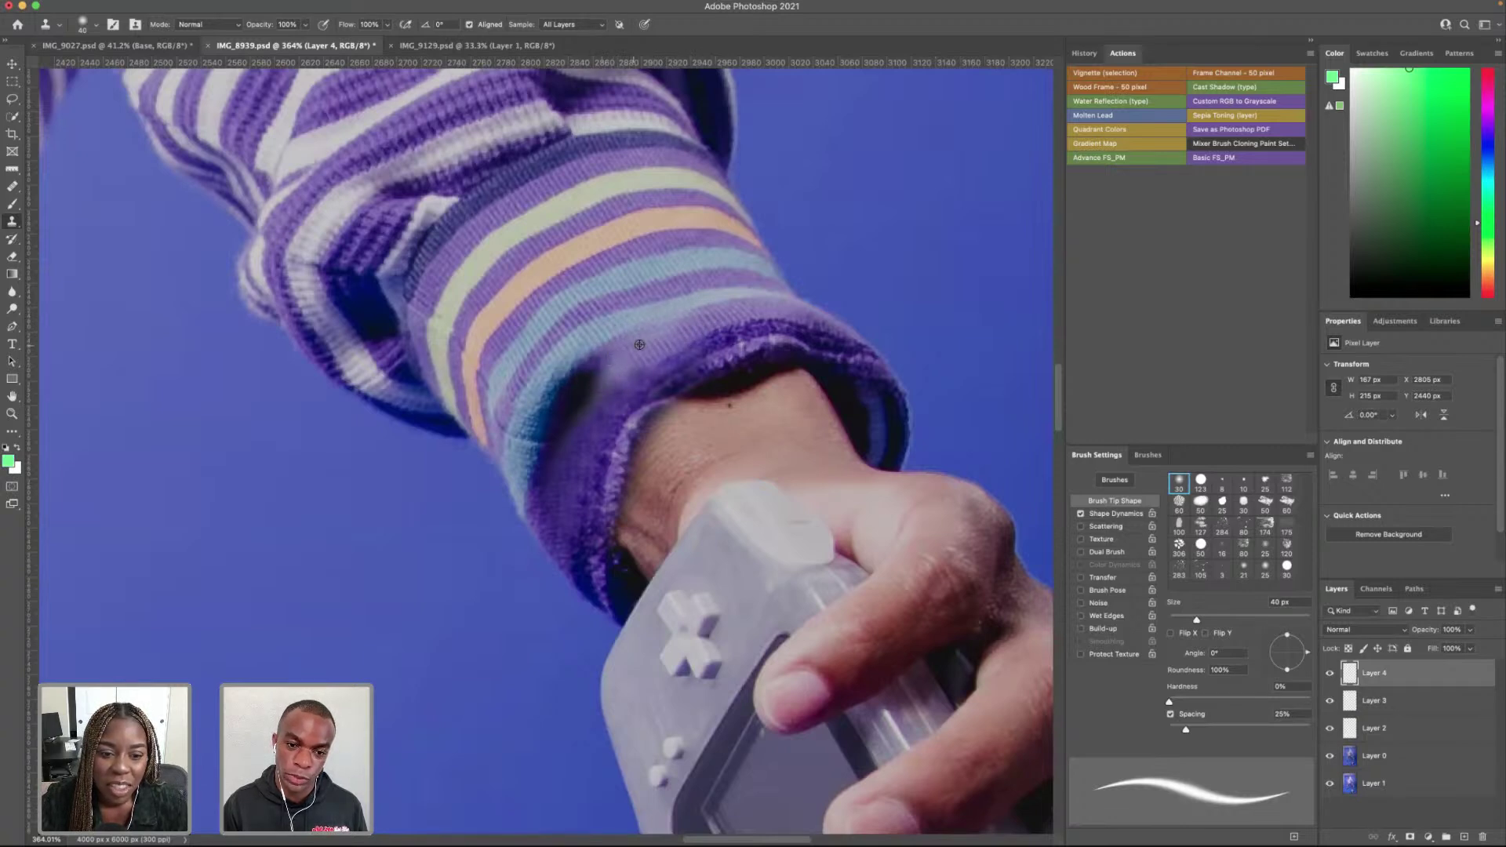
Step: With the Clone Stamp at 35 px, clone the blue stripe and purple fabric over the dark patch between the stripes and the hem
key(bracketleft)
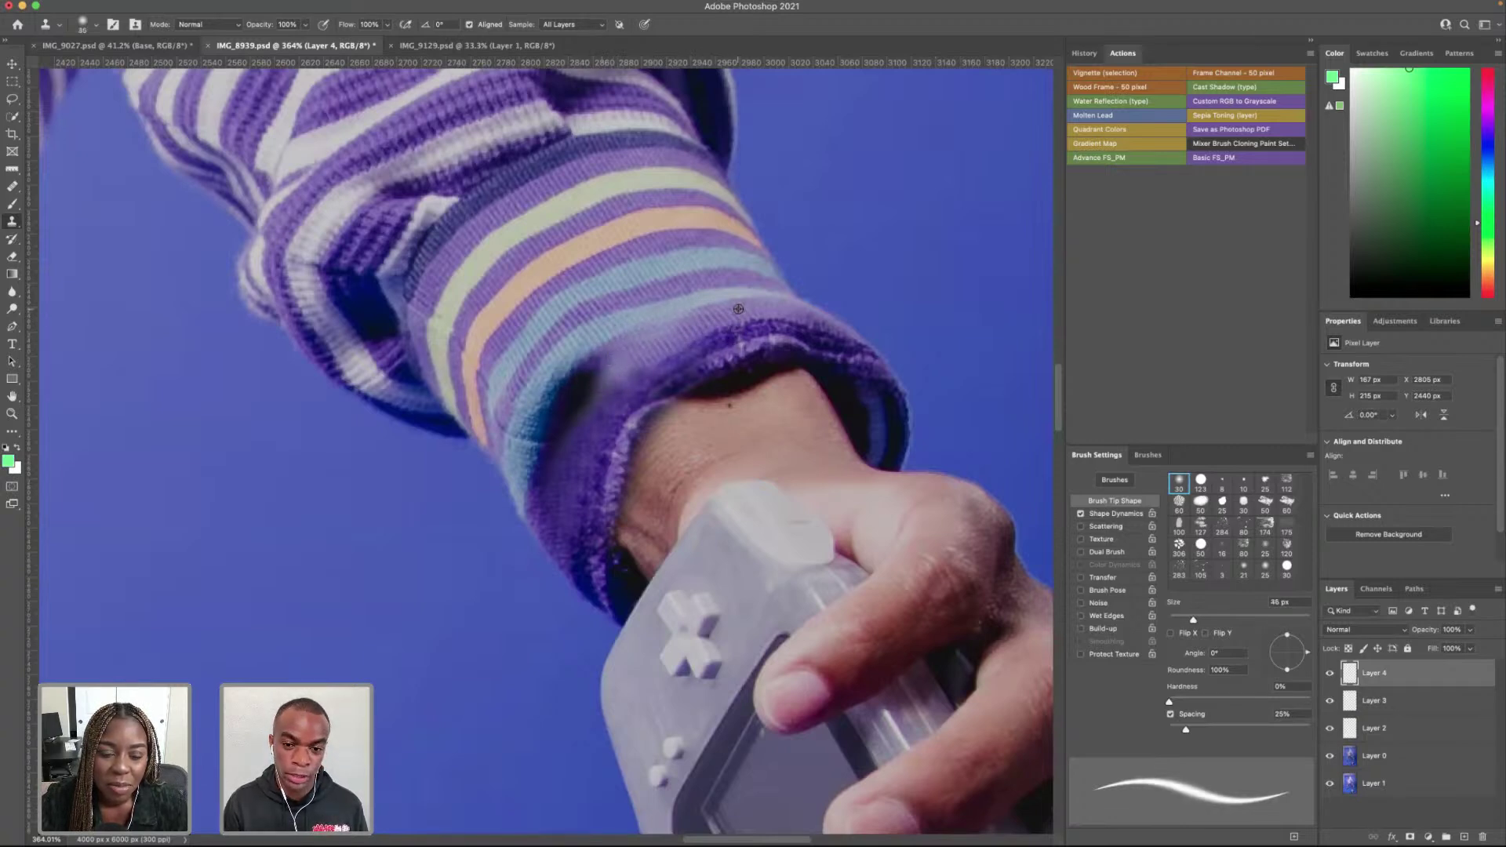
drag(651, 345, 592, 383)
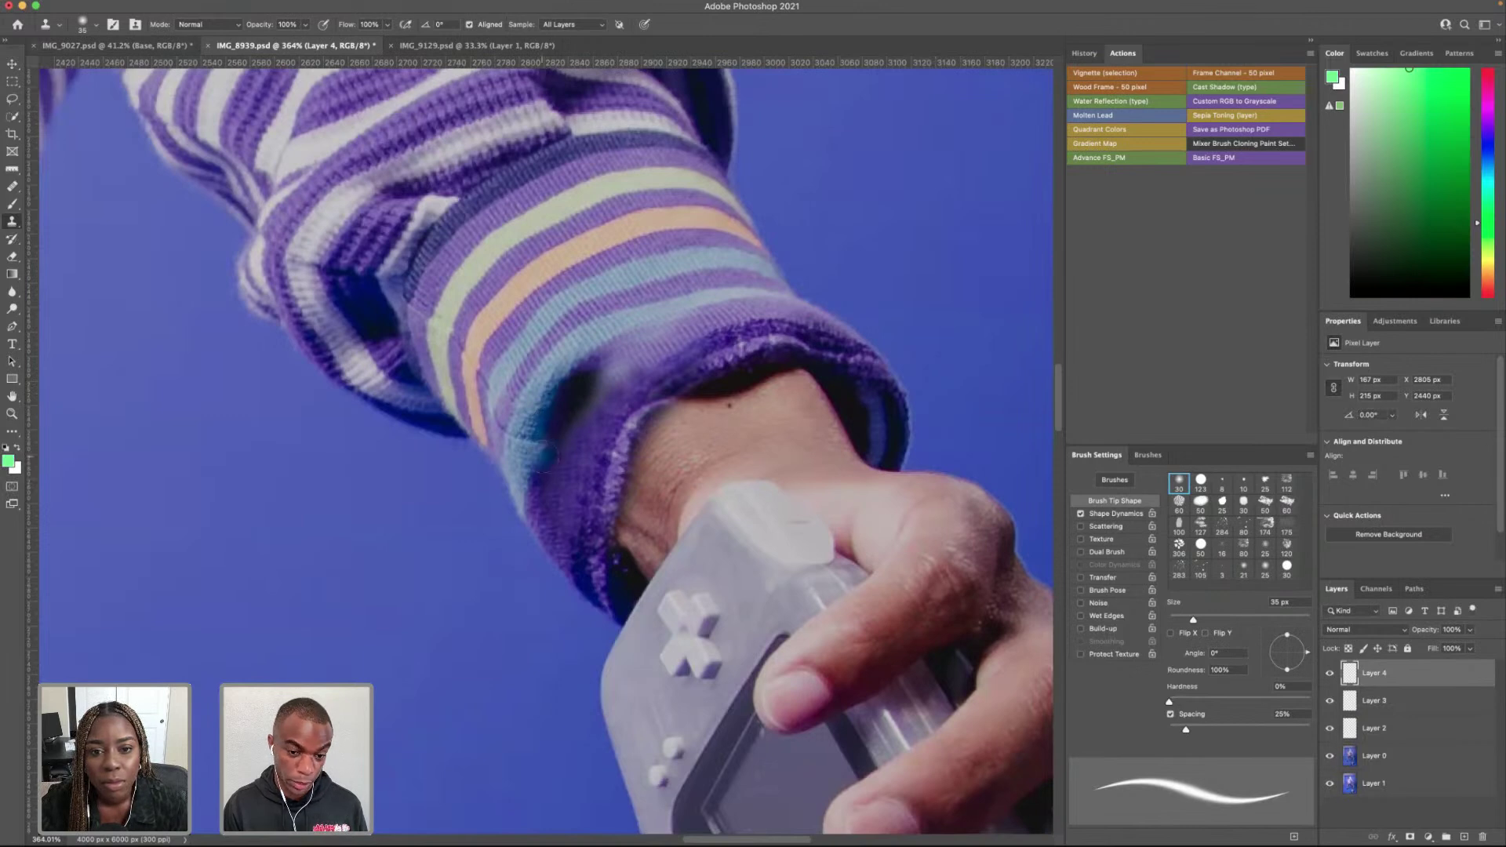
drag(541, 437, 582, 383)
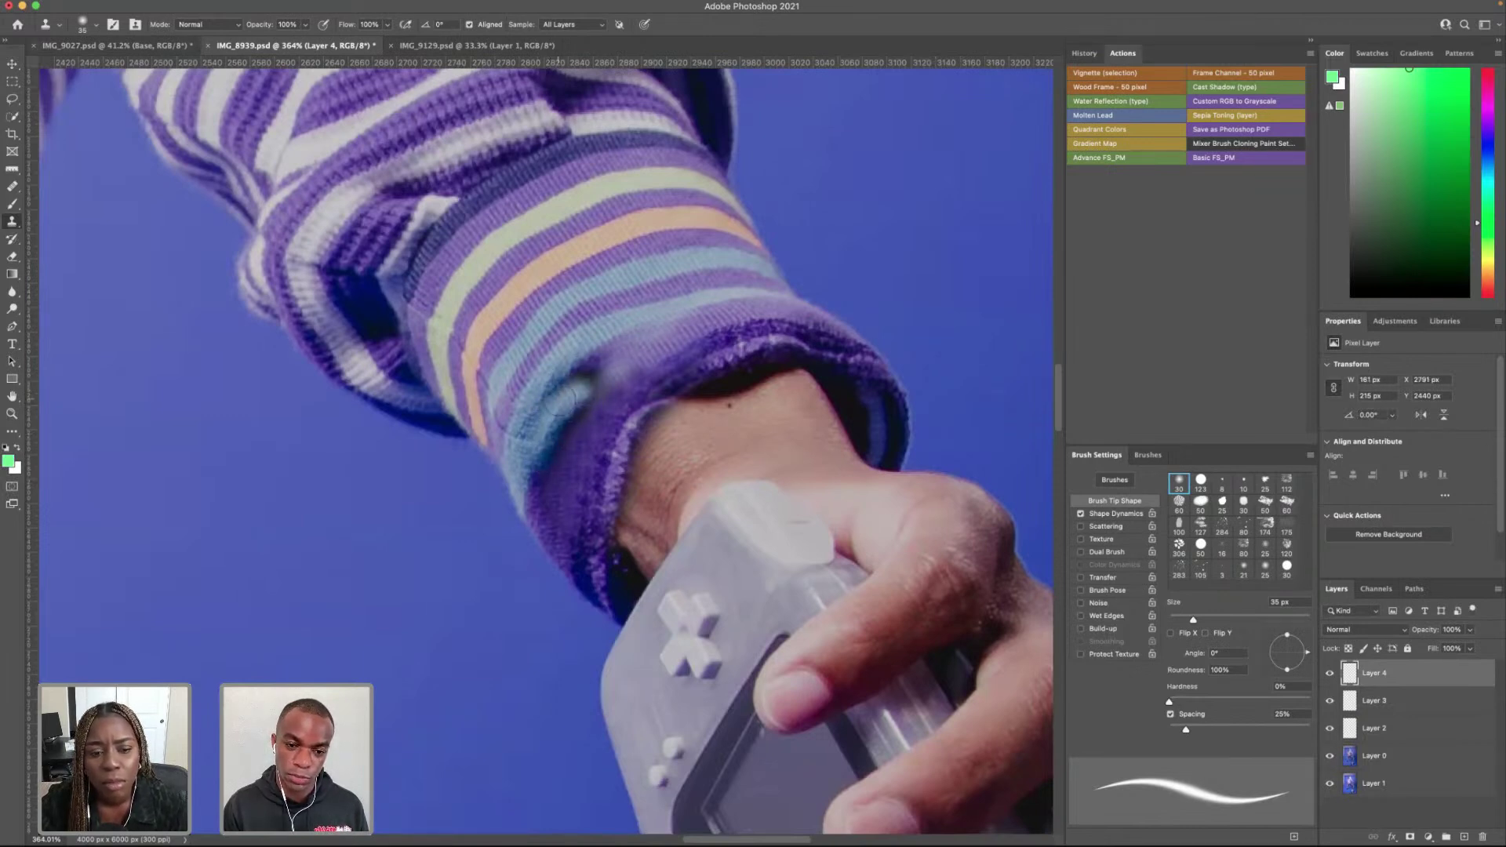
drag(620, 357, 569, 396)
key(super+z)
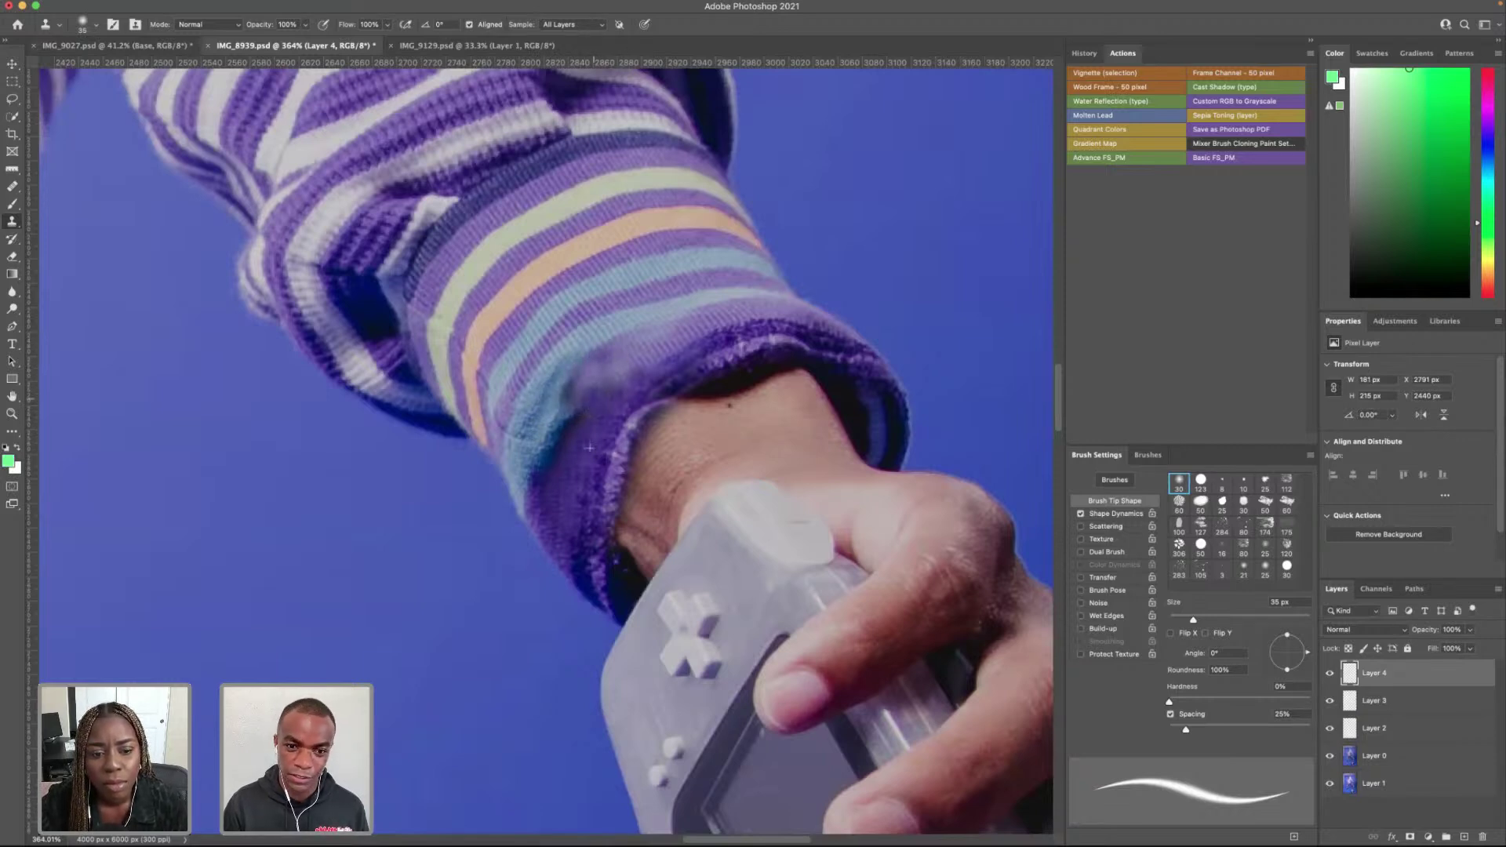
mouse_move(655, 345)
mouse_down()
mouse_move(587, 391)
mouse_move(584, 404)
mouse_move(610, 375)
mouse_move(569, 435)
mouse_up()
mouse_move(604, 341)
mouse_down()
mouse_move(549, 376)
mouse_move(559, 362)
mouse_up()
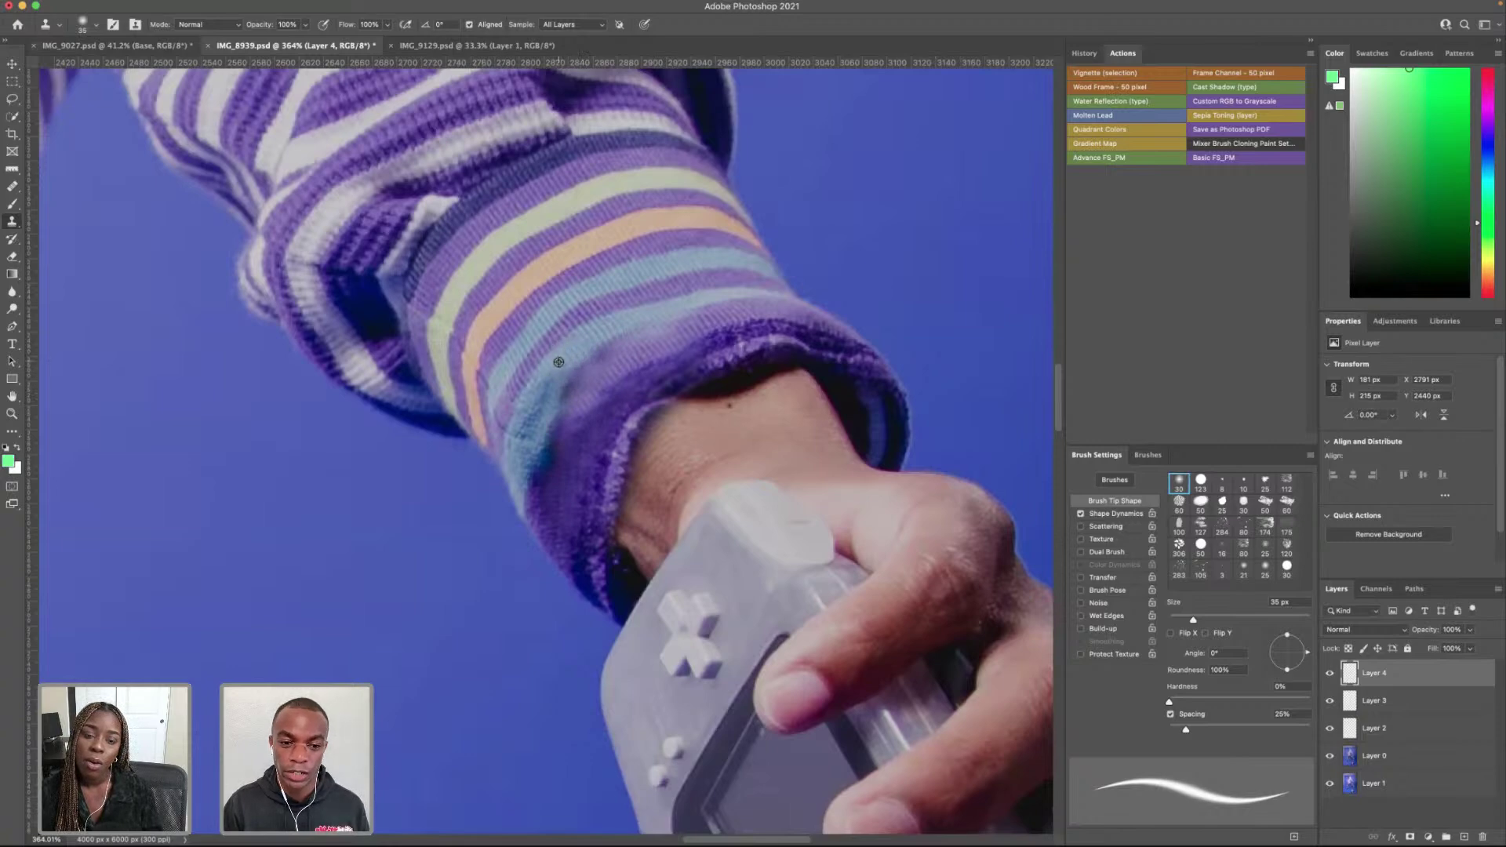
scroll(543, 388, down, 5)
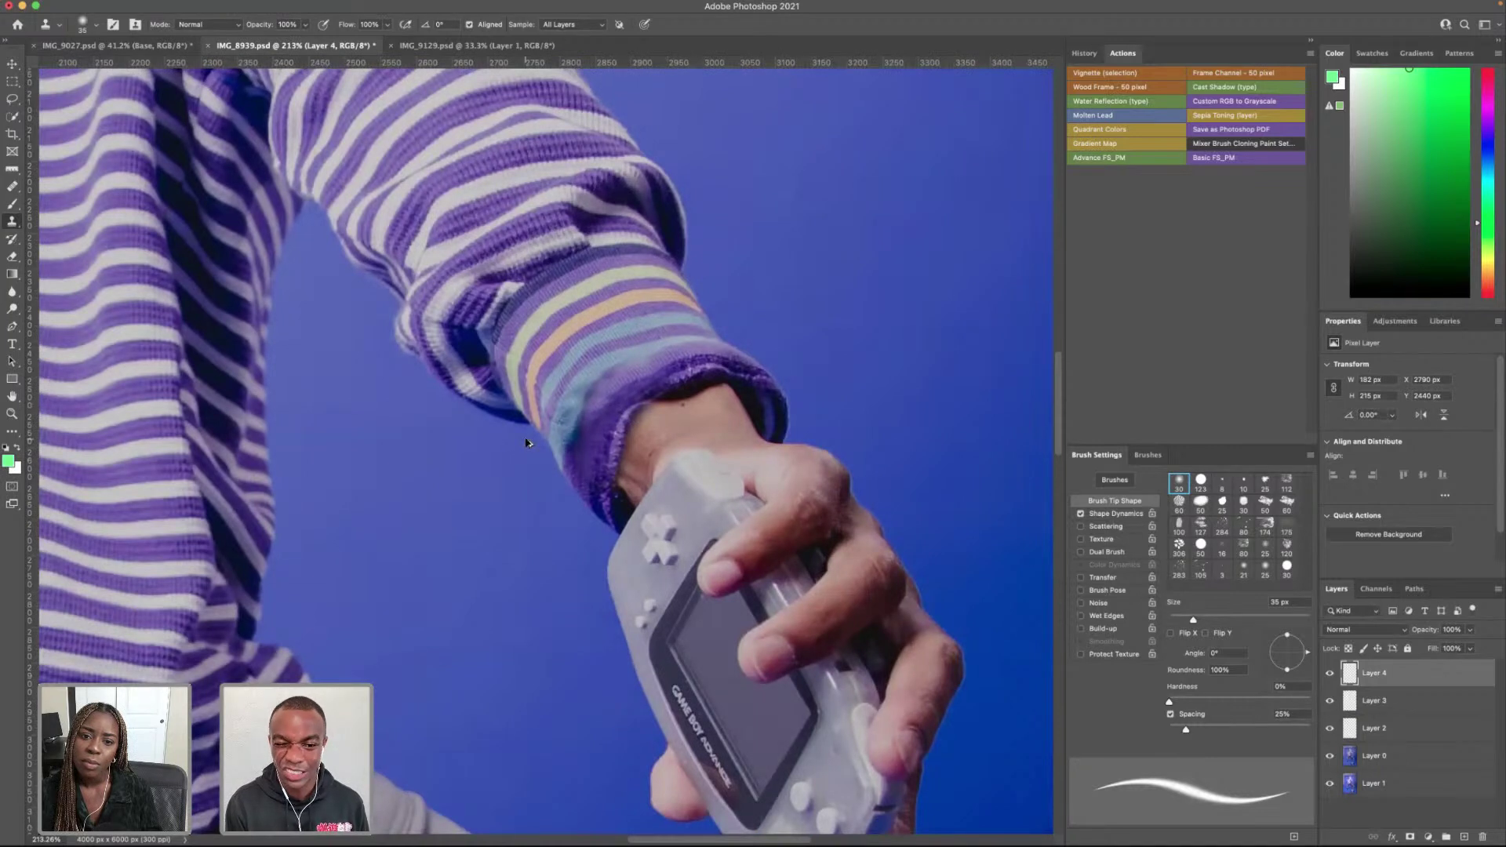
Step: Stamp all visible layers into a new layer and fill a lassoed area along the blotchy seam between the blue stripe and hem
key(super+alt+shift+e)
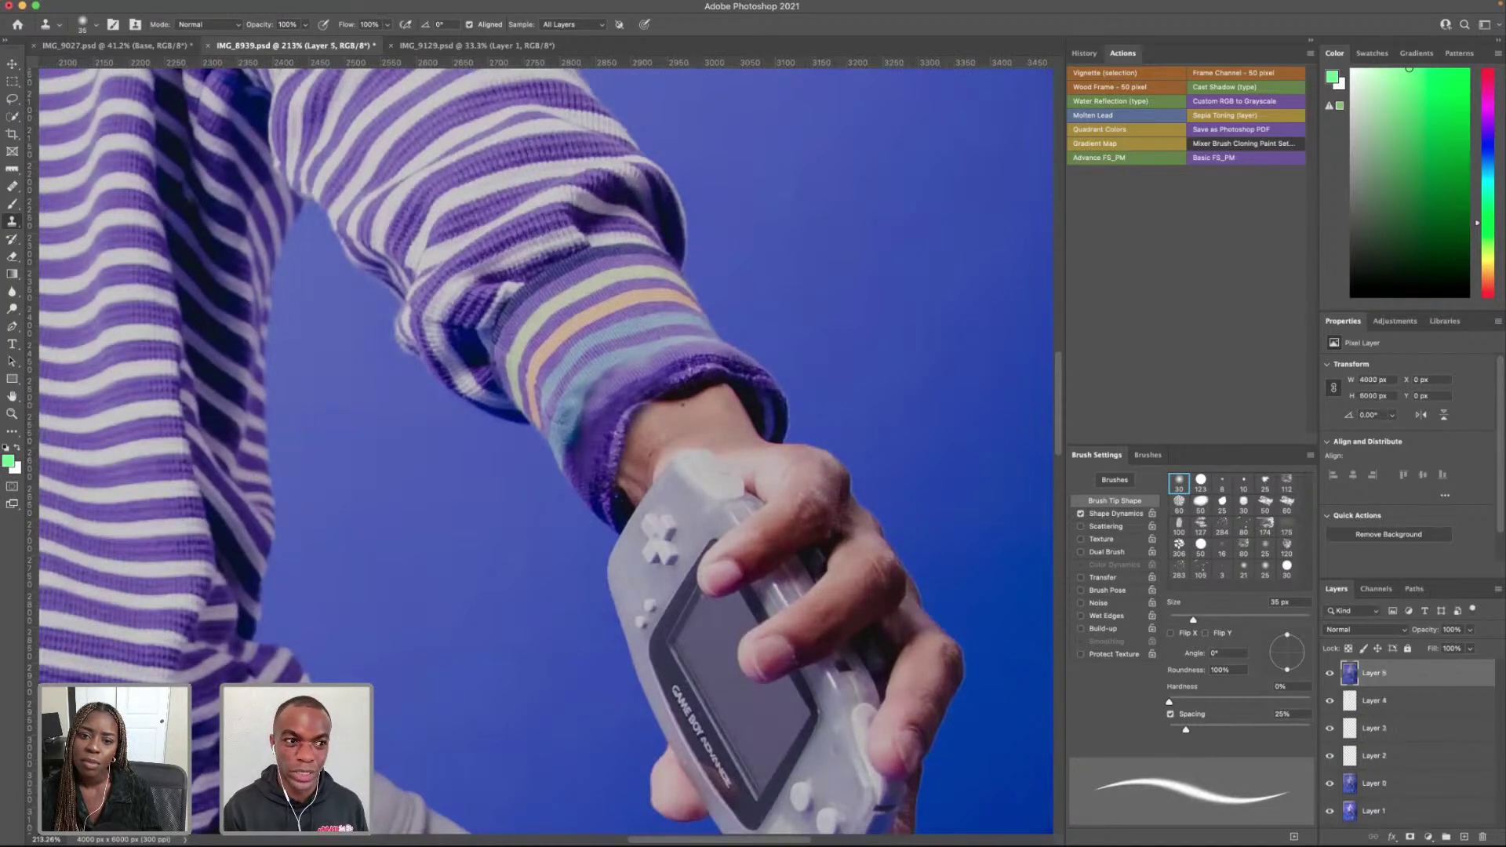
click(13, 100)
drag(642, 362, 603, 378)
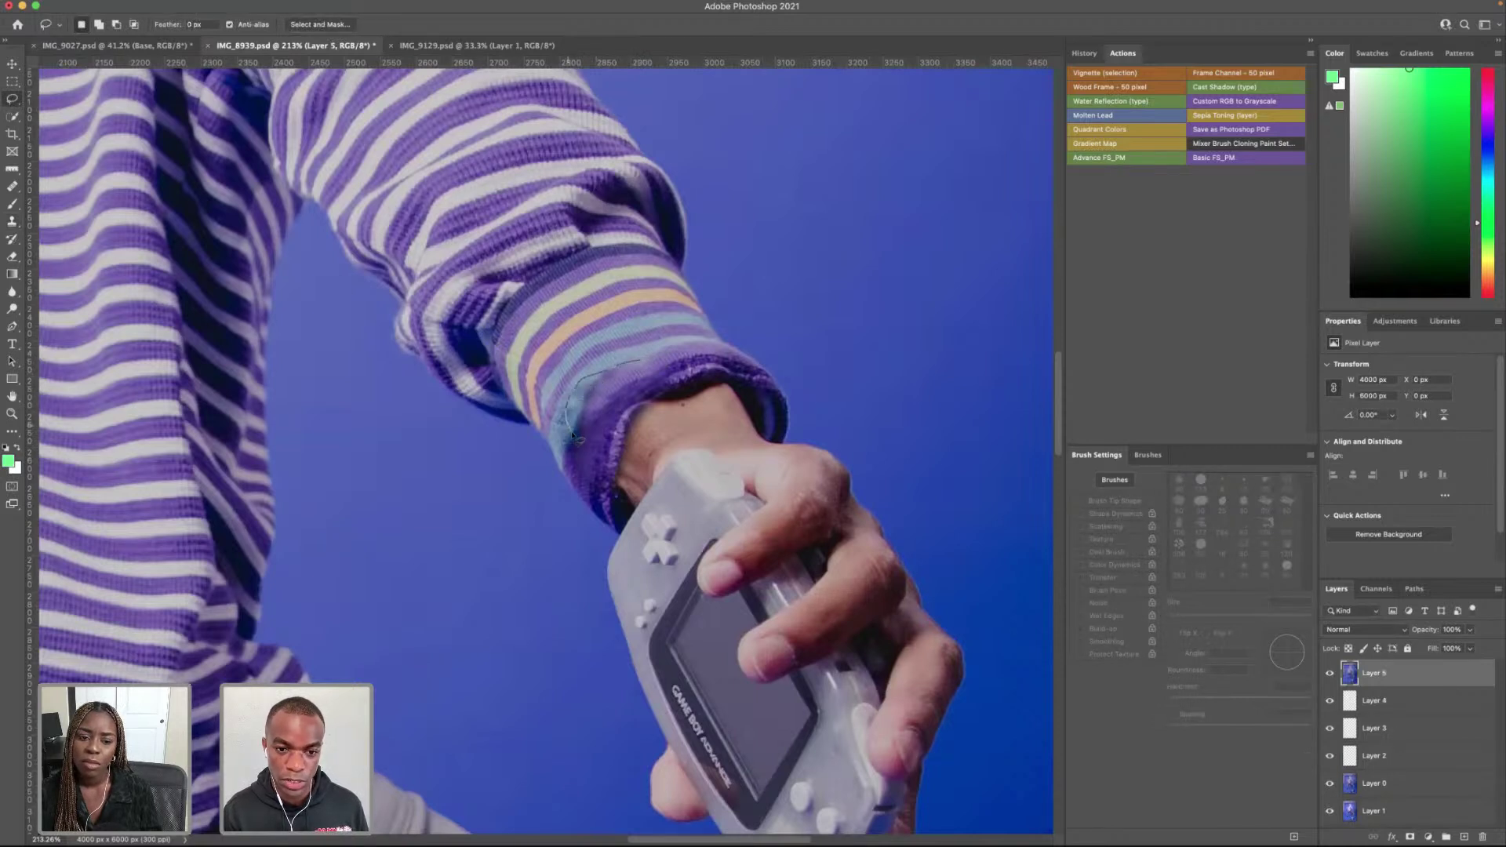
drag(591, 434, 617, 403)
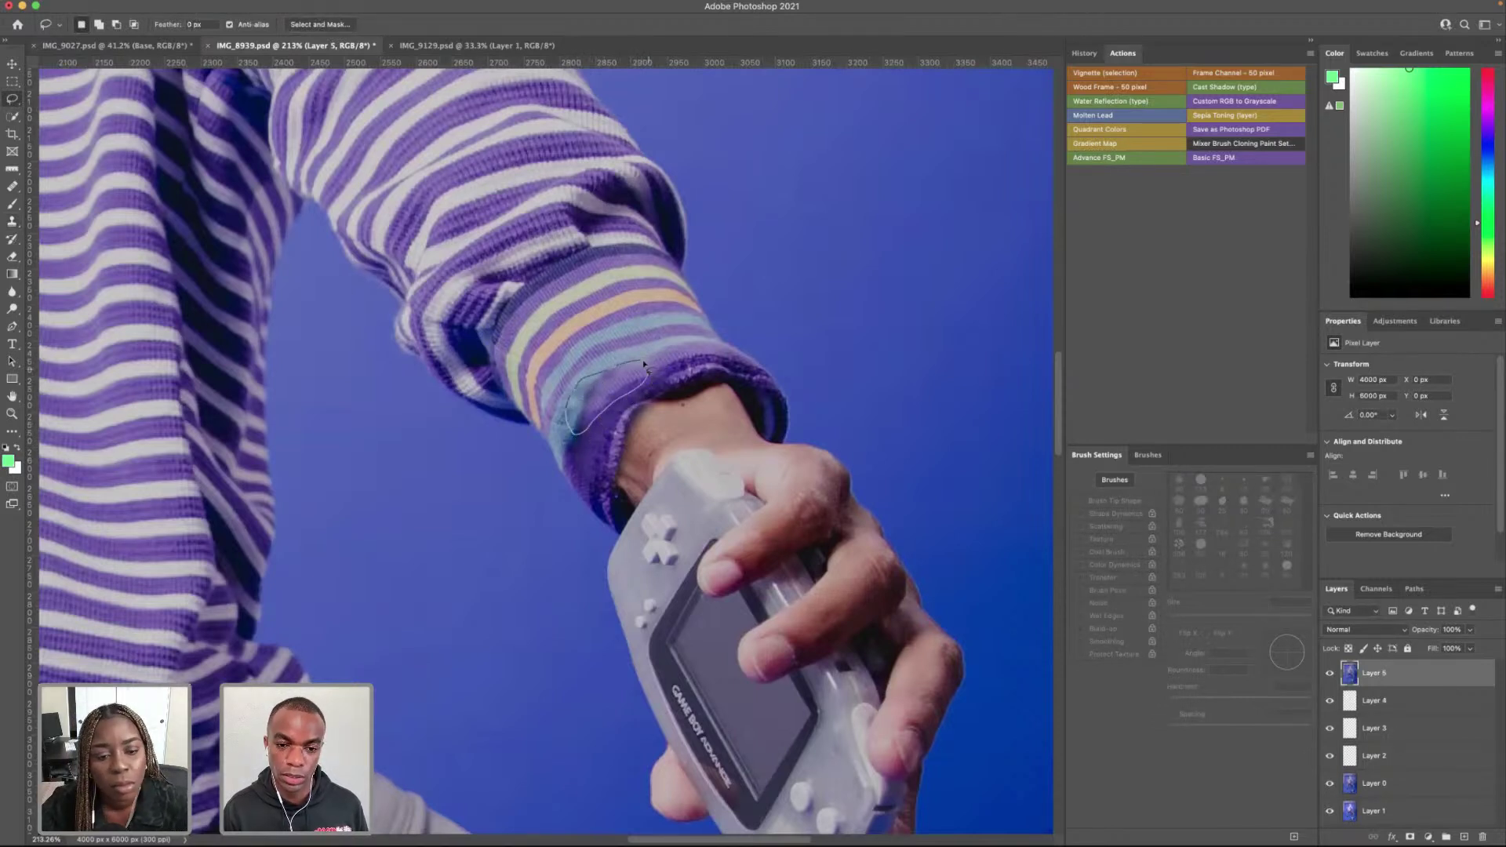
drag(643, 364, 619, 385)
right_click(619, 385)
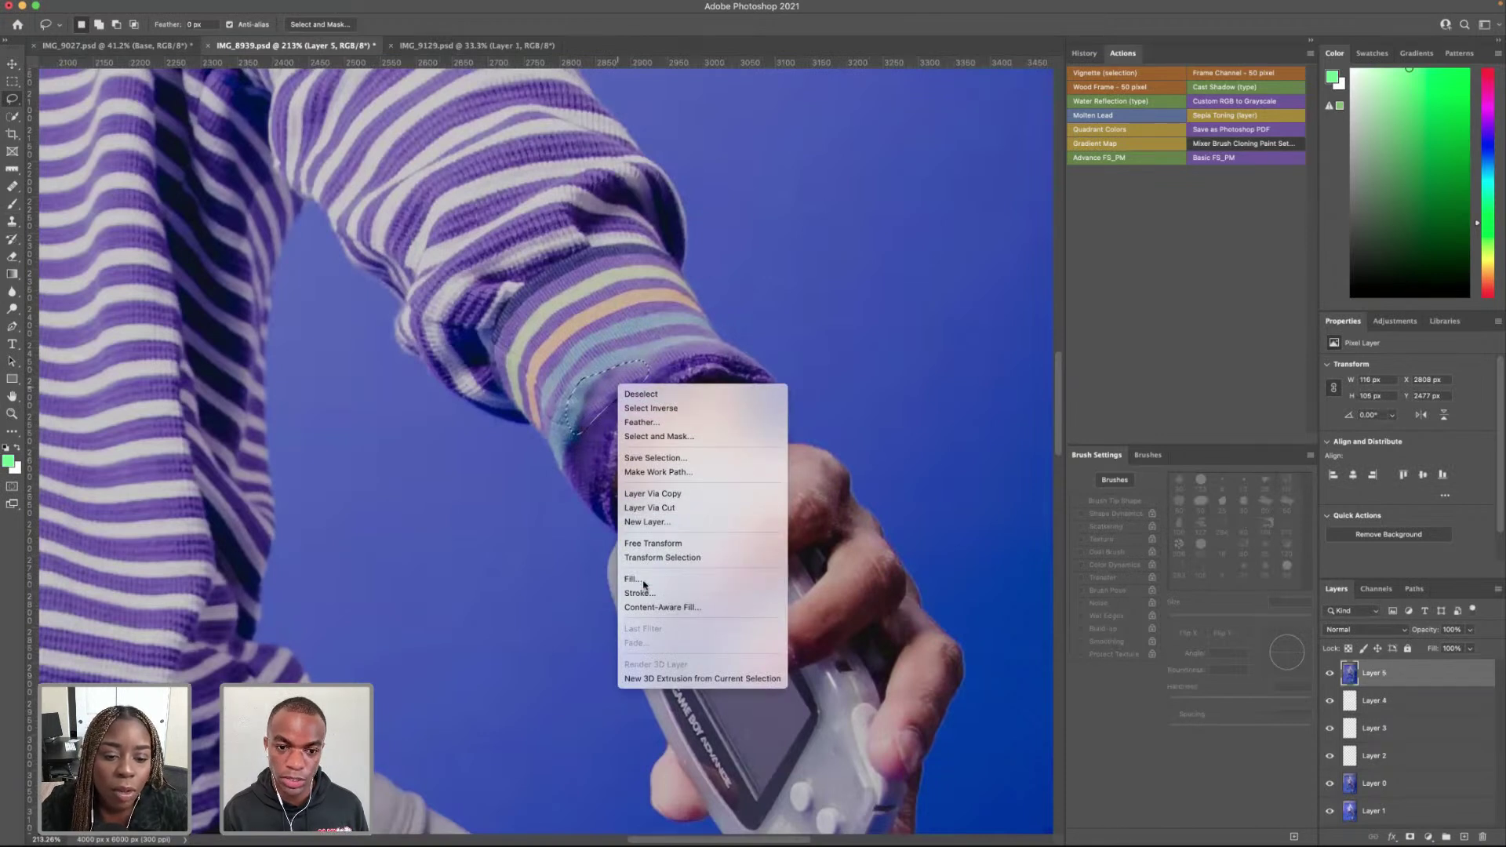
click(641, 579)
click(852, 325)
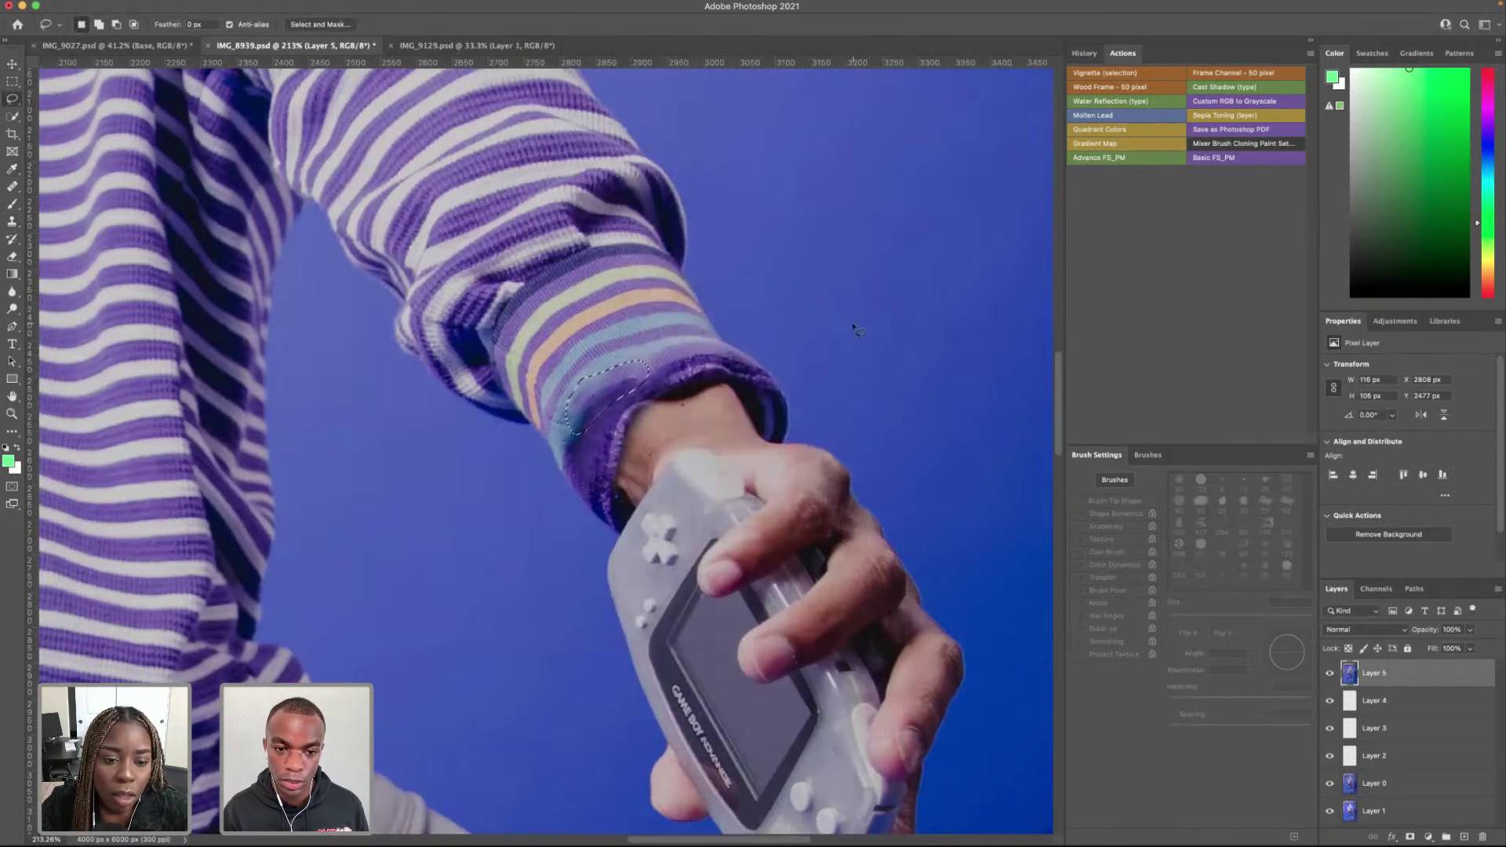
Step: Deselect, add a new layer, and clone ribbed fabric along the seam above the hem with a 30 px Clone Stamp
scroll(594, 383, up, 3)
scroll(594, 383, up, 3)
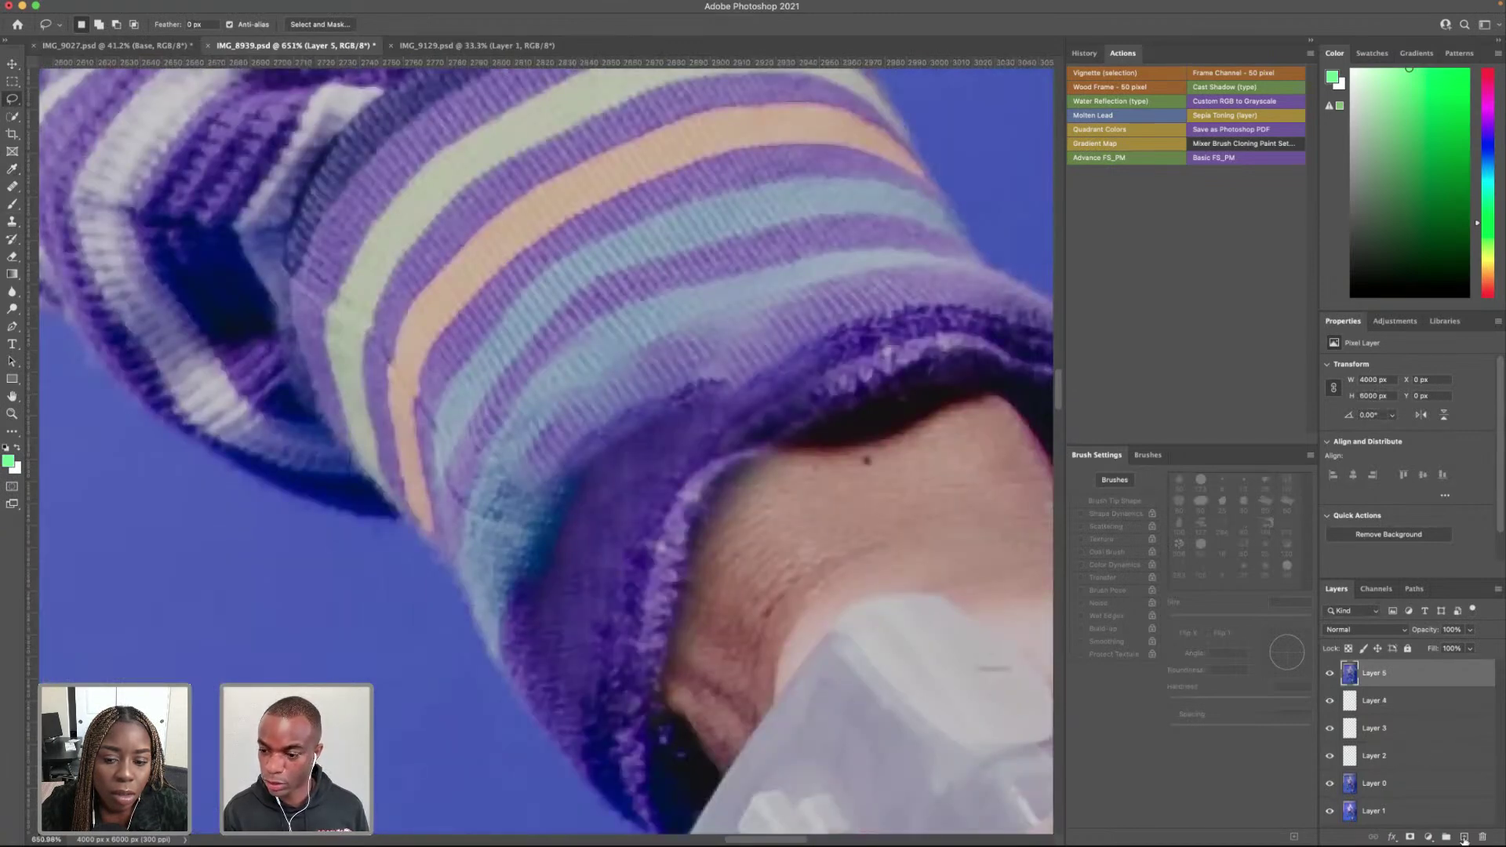
click(1464, 837)
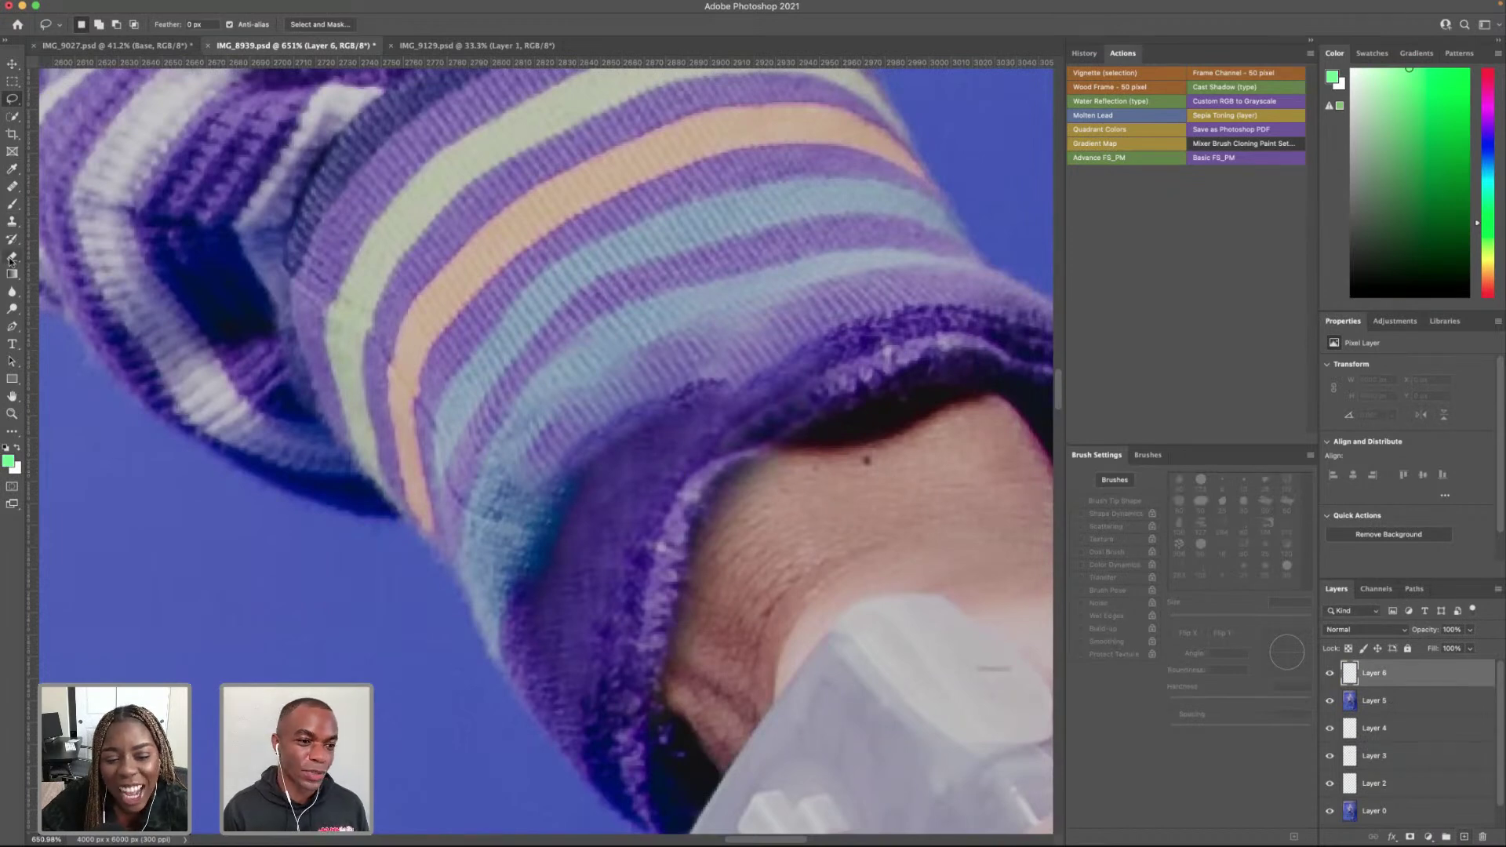
click(12, 221)
key(bracketleft)
mouse_move(589, 361)
mouse_down()
mouse_move(506, 463)
mouse_move(514, 443)
mouse_move(791, 331)
mouse_up()
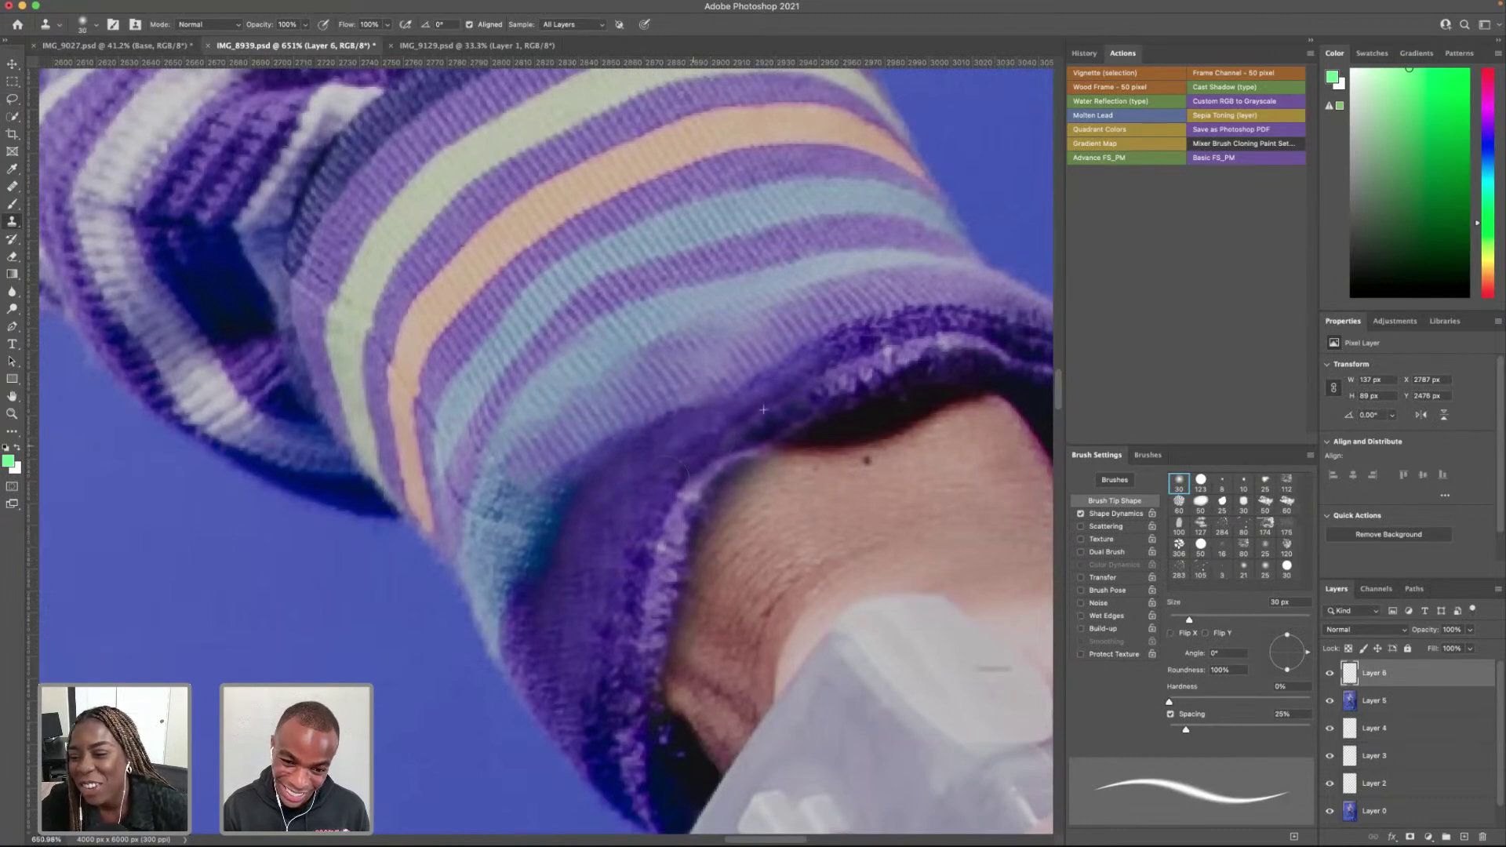
drag(690, 450, 616, 543)
key(super+z)
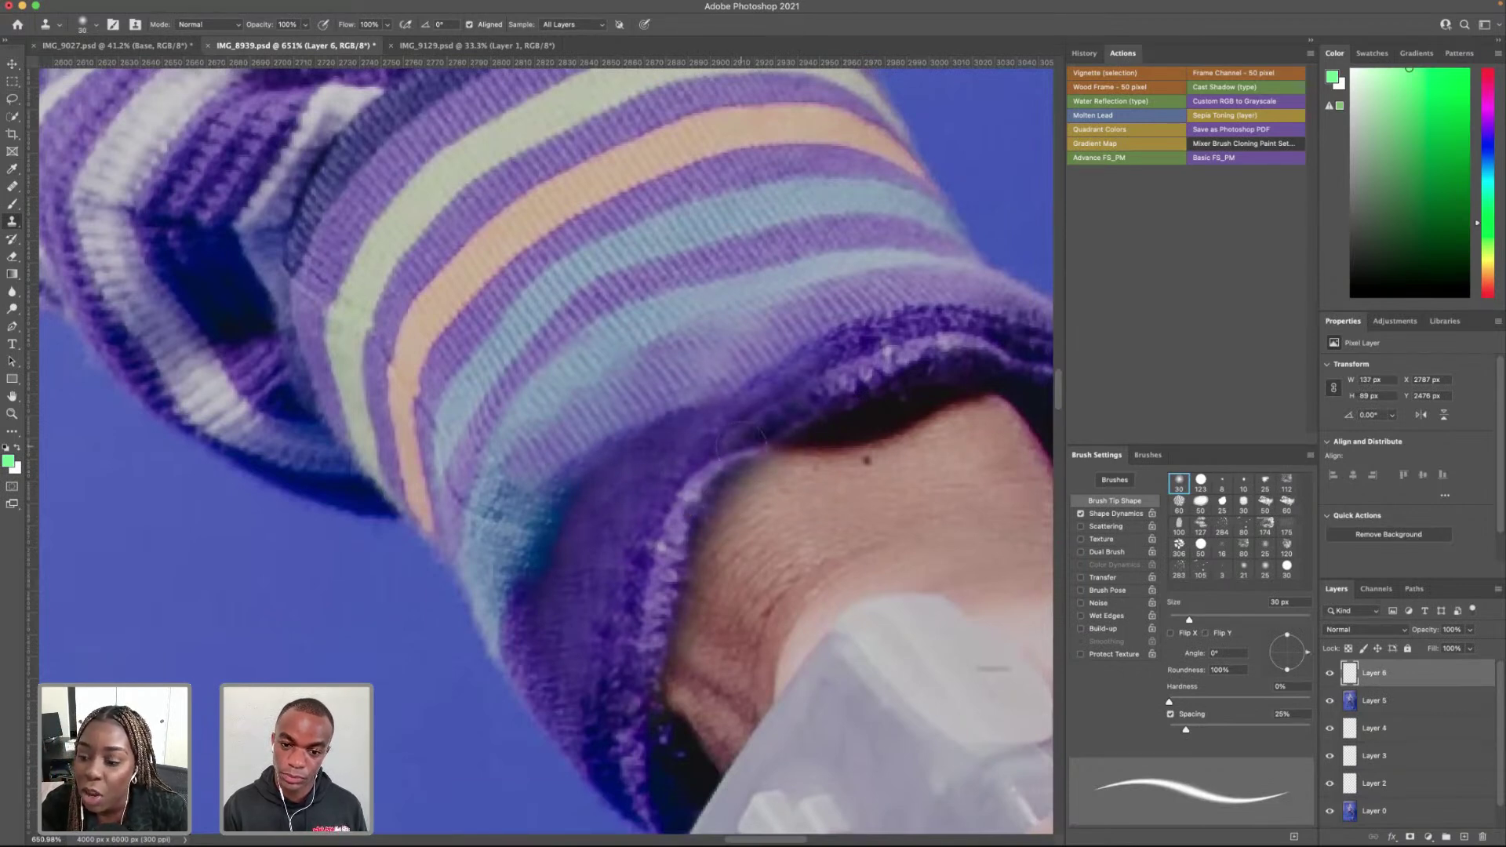
drag(761, 440, 808, 408)
key(super+z)
Step: With the Clone Stamp at 20 px, clone the hem's light fuzzy edge along the wrist and touch up the fabric above it
key(bracketleft)
scroll(890, 357, down, 3)
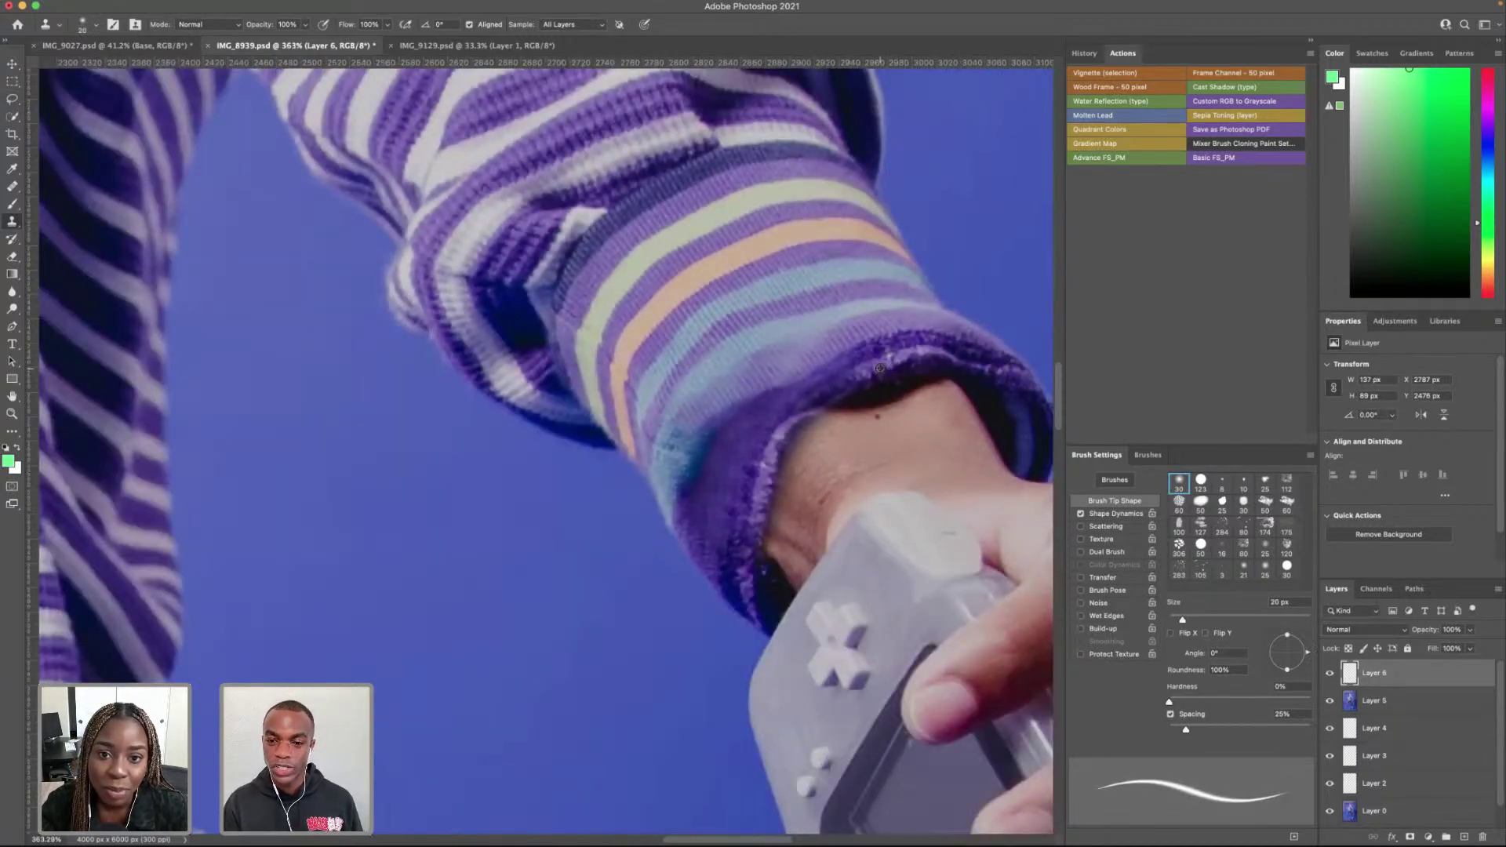
drag(846, 381, 794, 410)
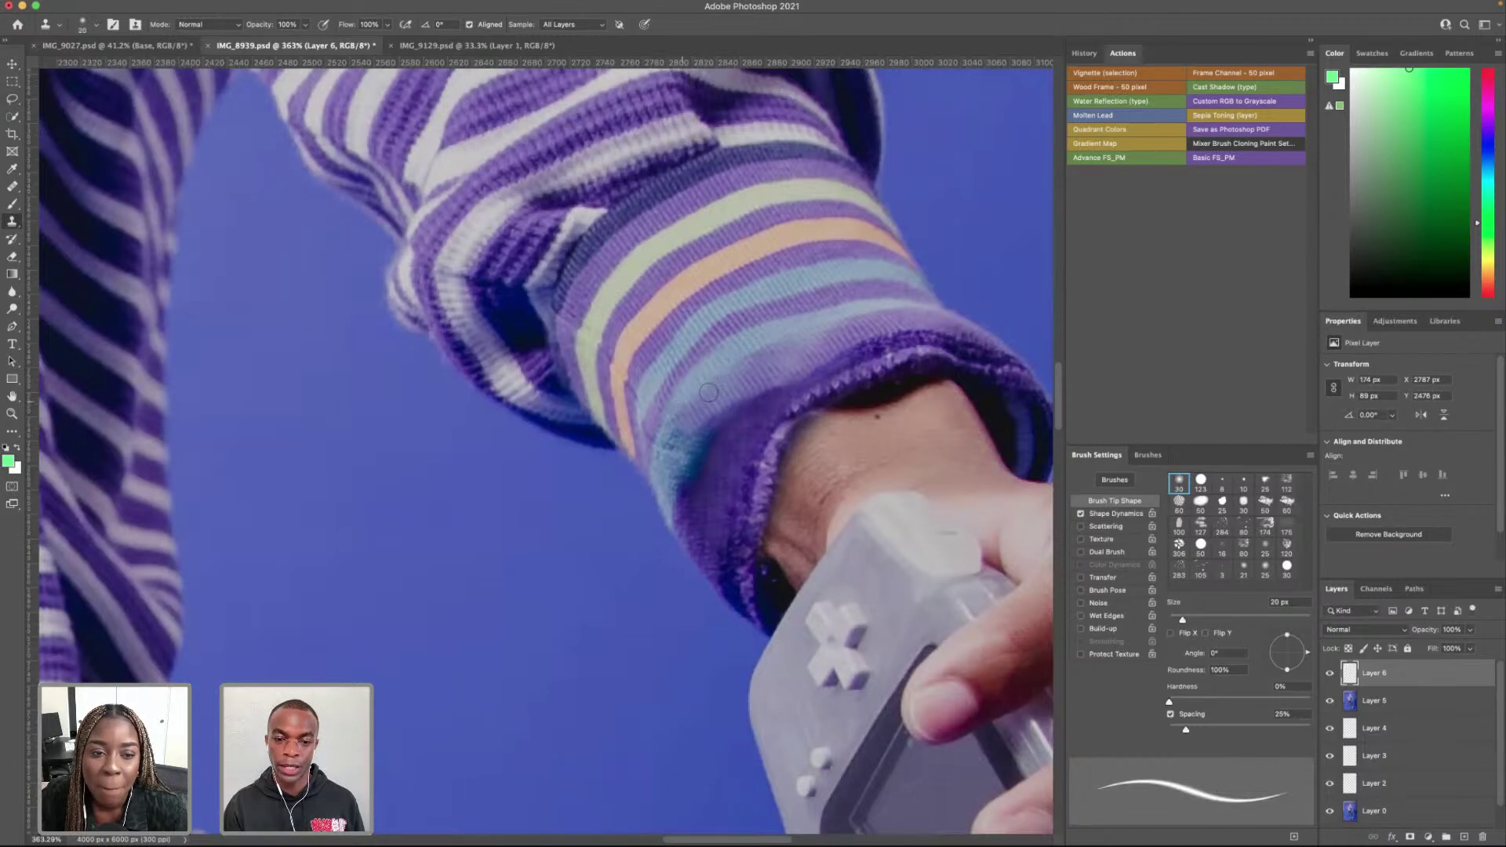
click(826, 340)
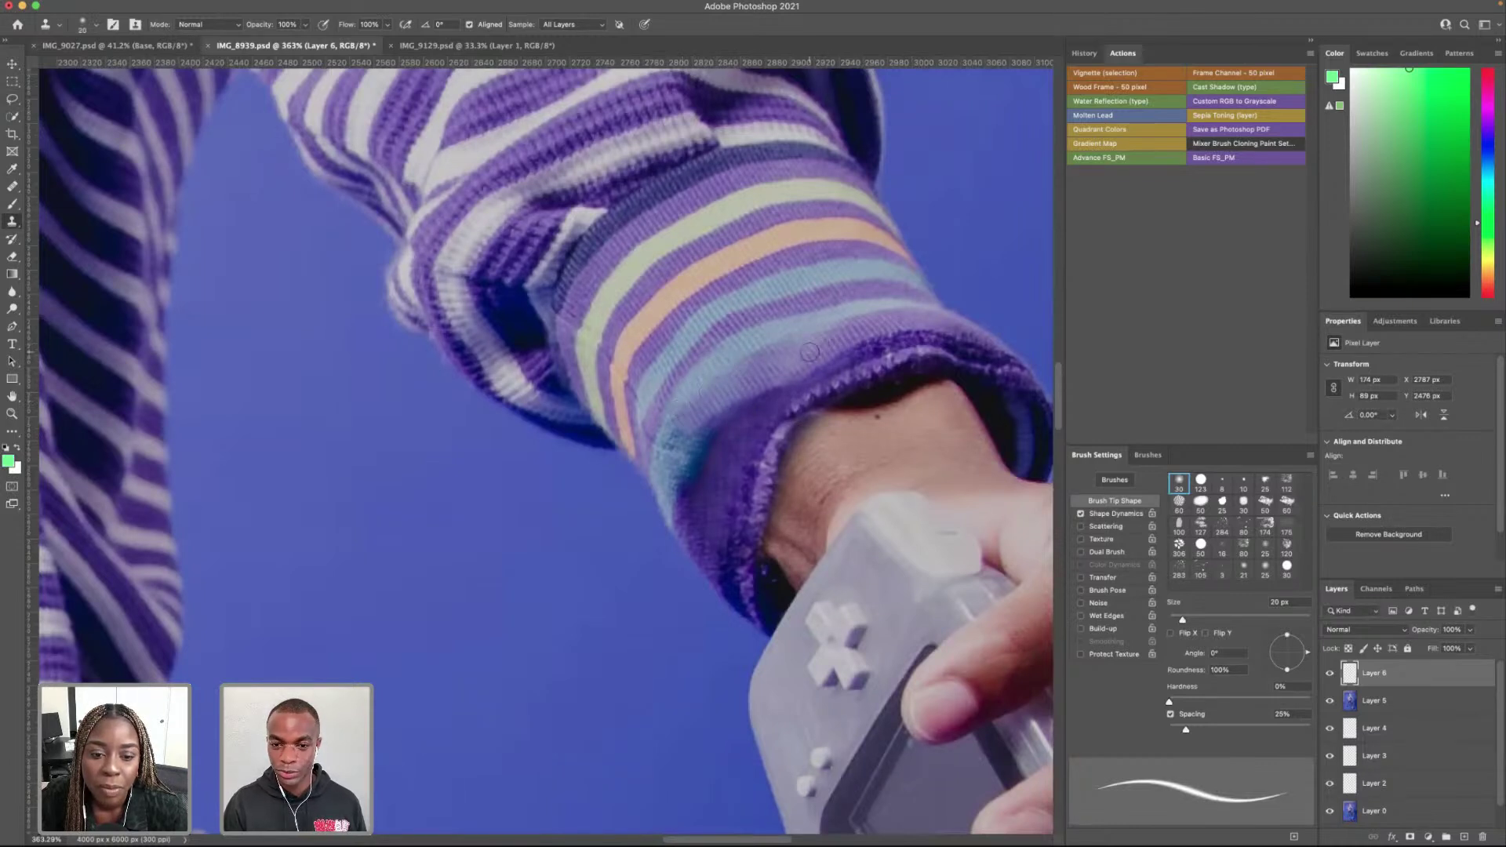
click(774, 365)
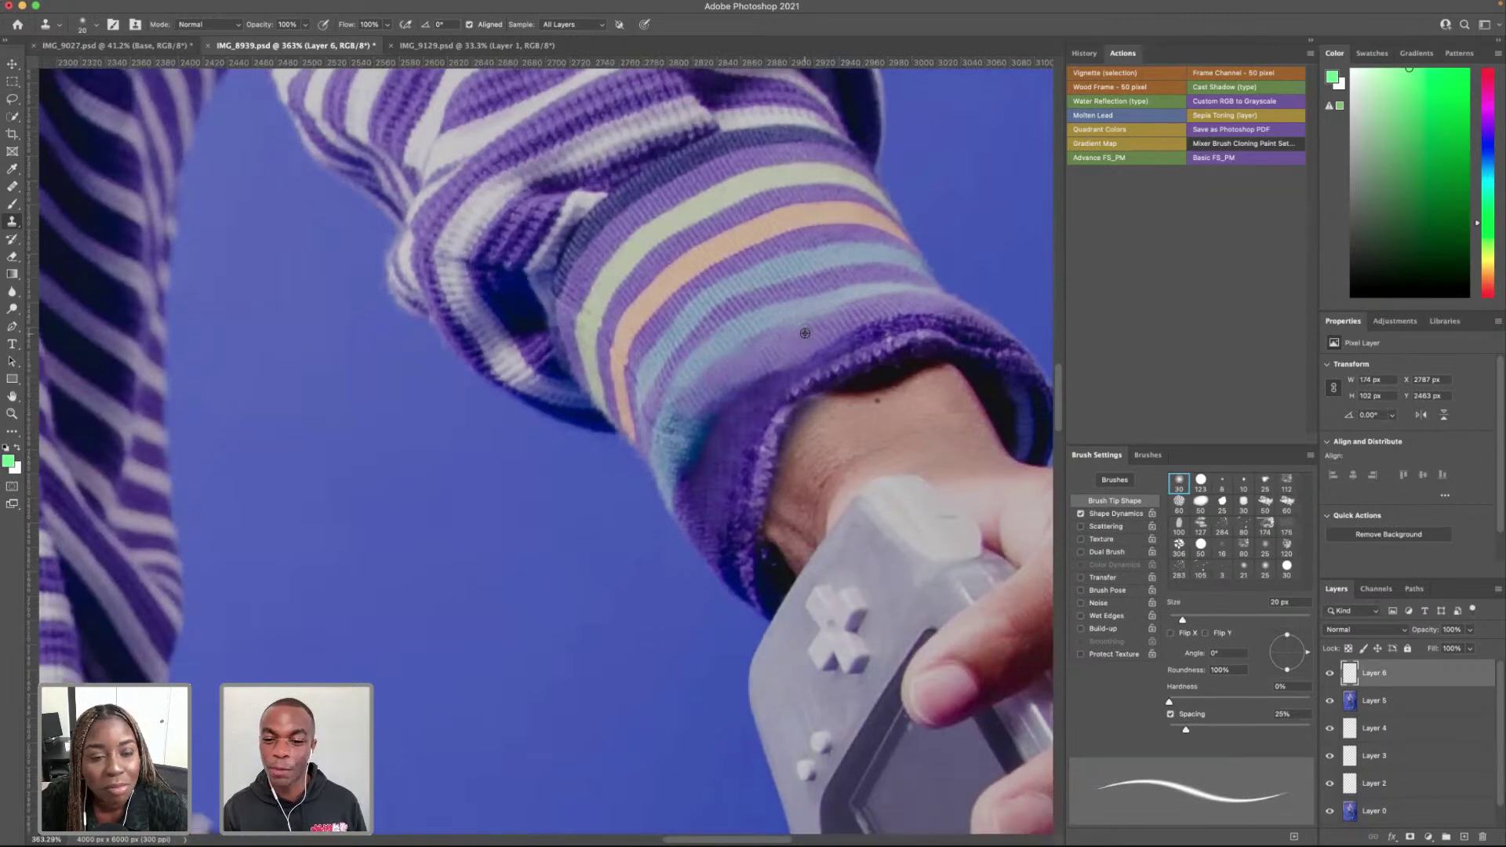
scroll(815, 330, down, 5)
scroll(816, 330, up, 3)
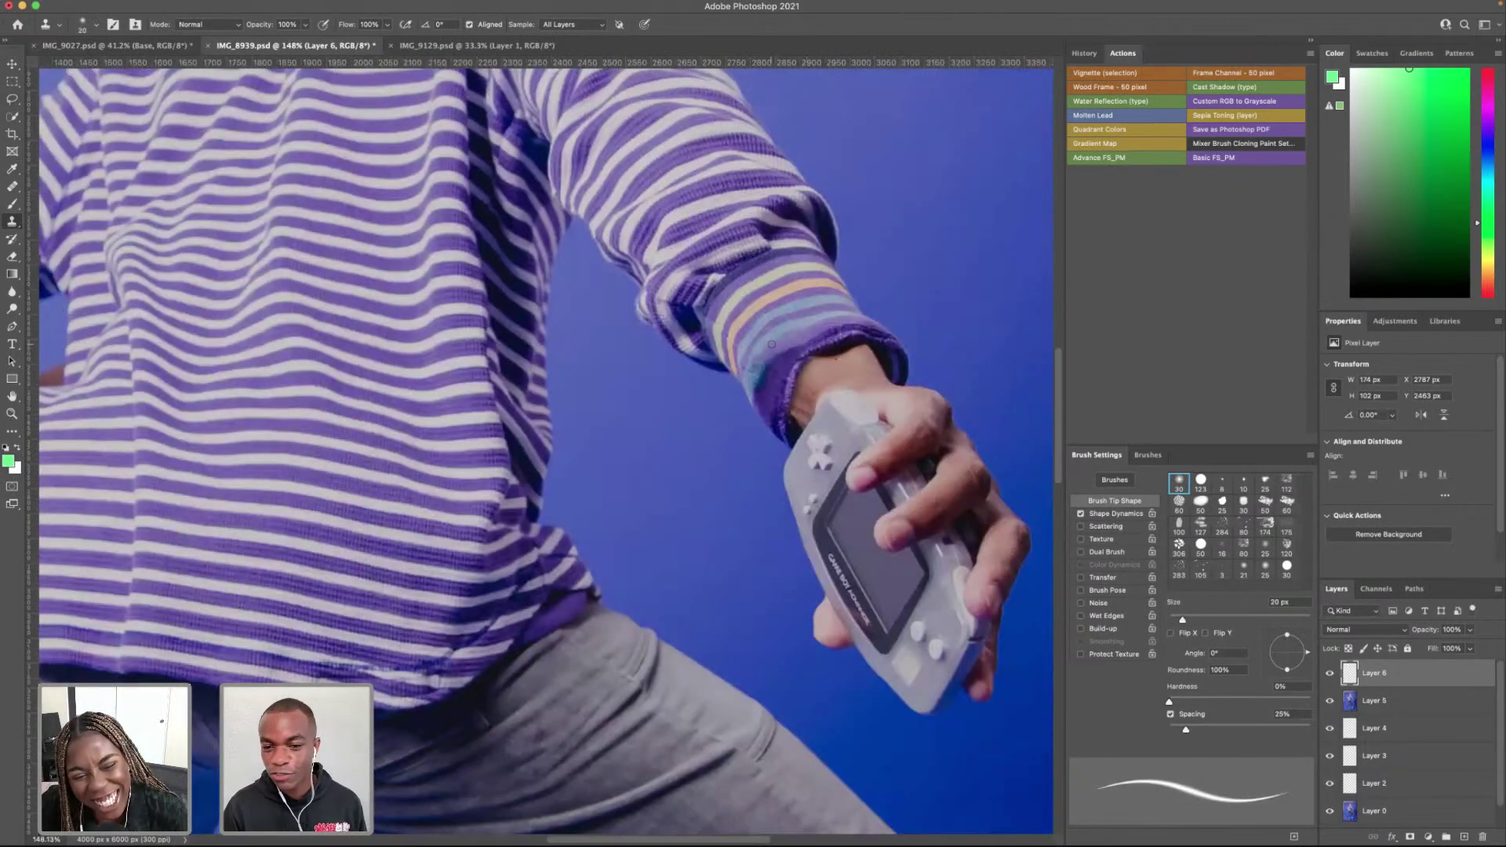
scroll(771, 344, down, 8)
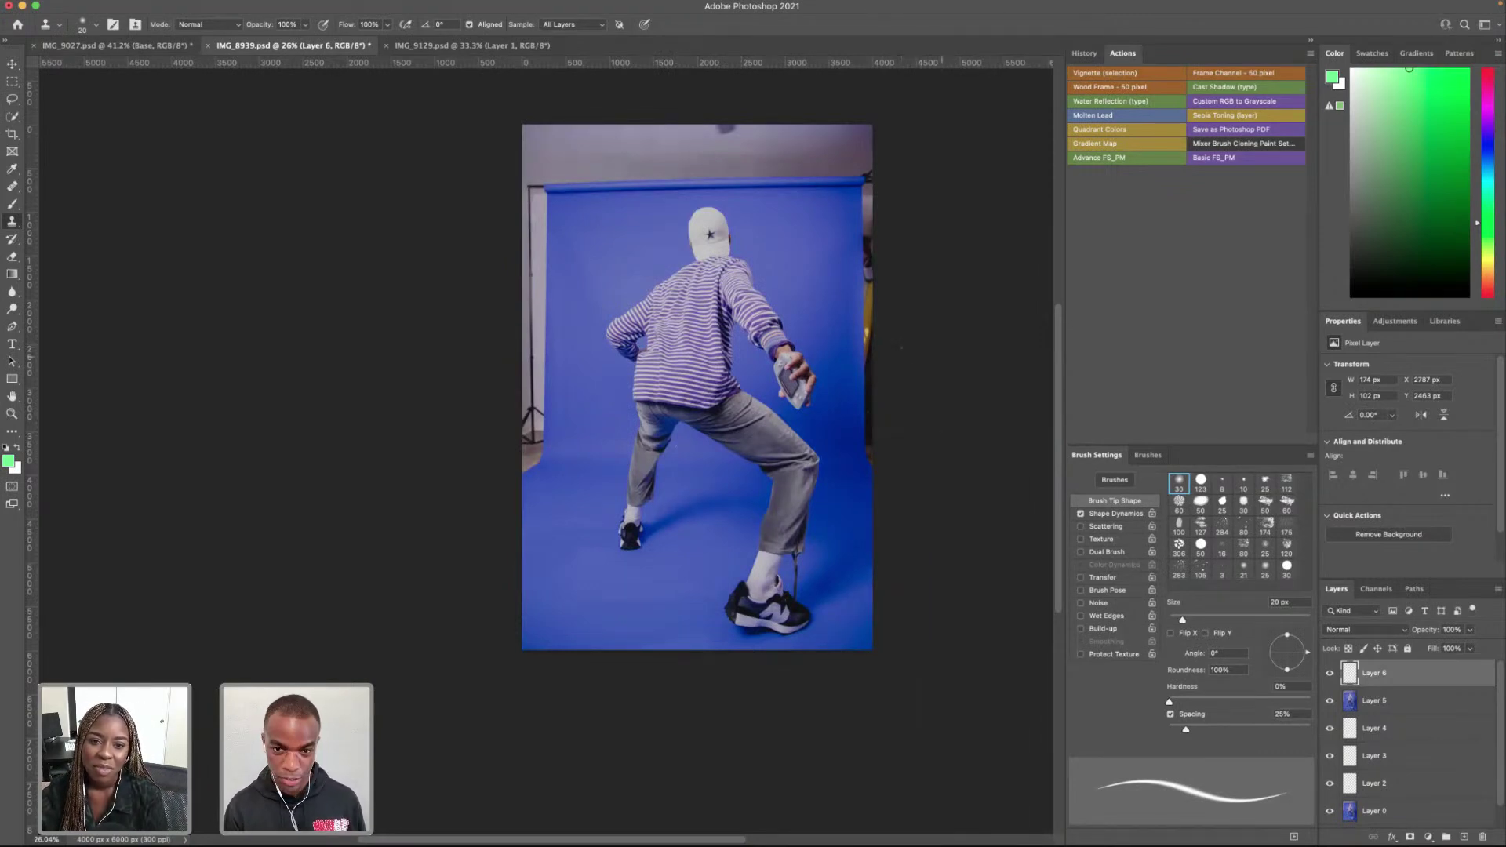
scroll(718, 220, up, 5)
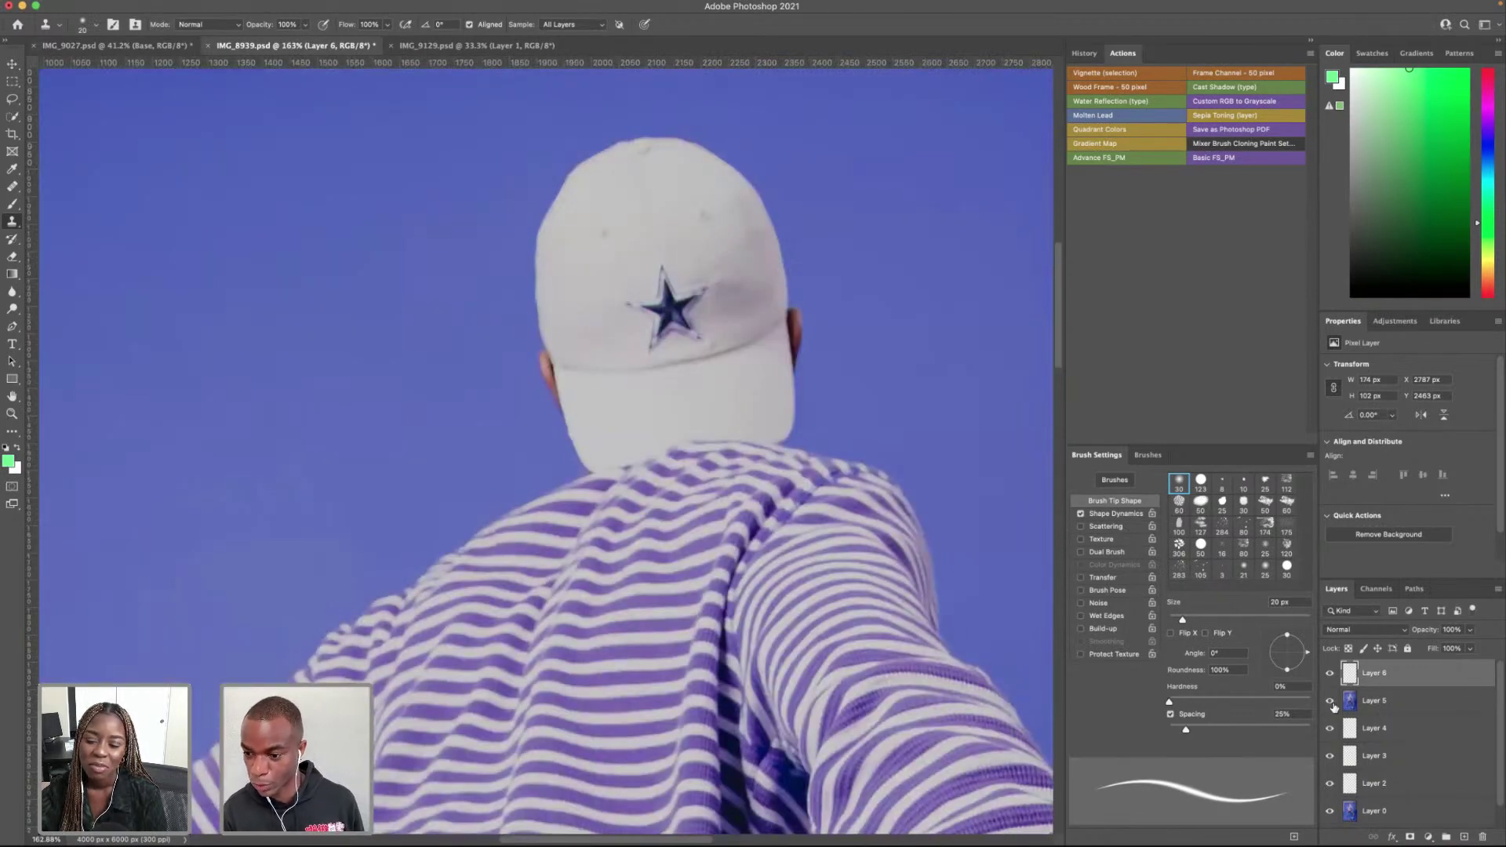
Step: Preview the retouching layers by toggling their visibility, and merge all visible layers into one
drag(1329, 673, 1332, 703)
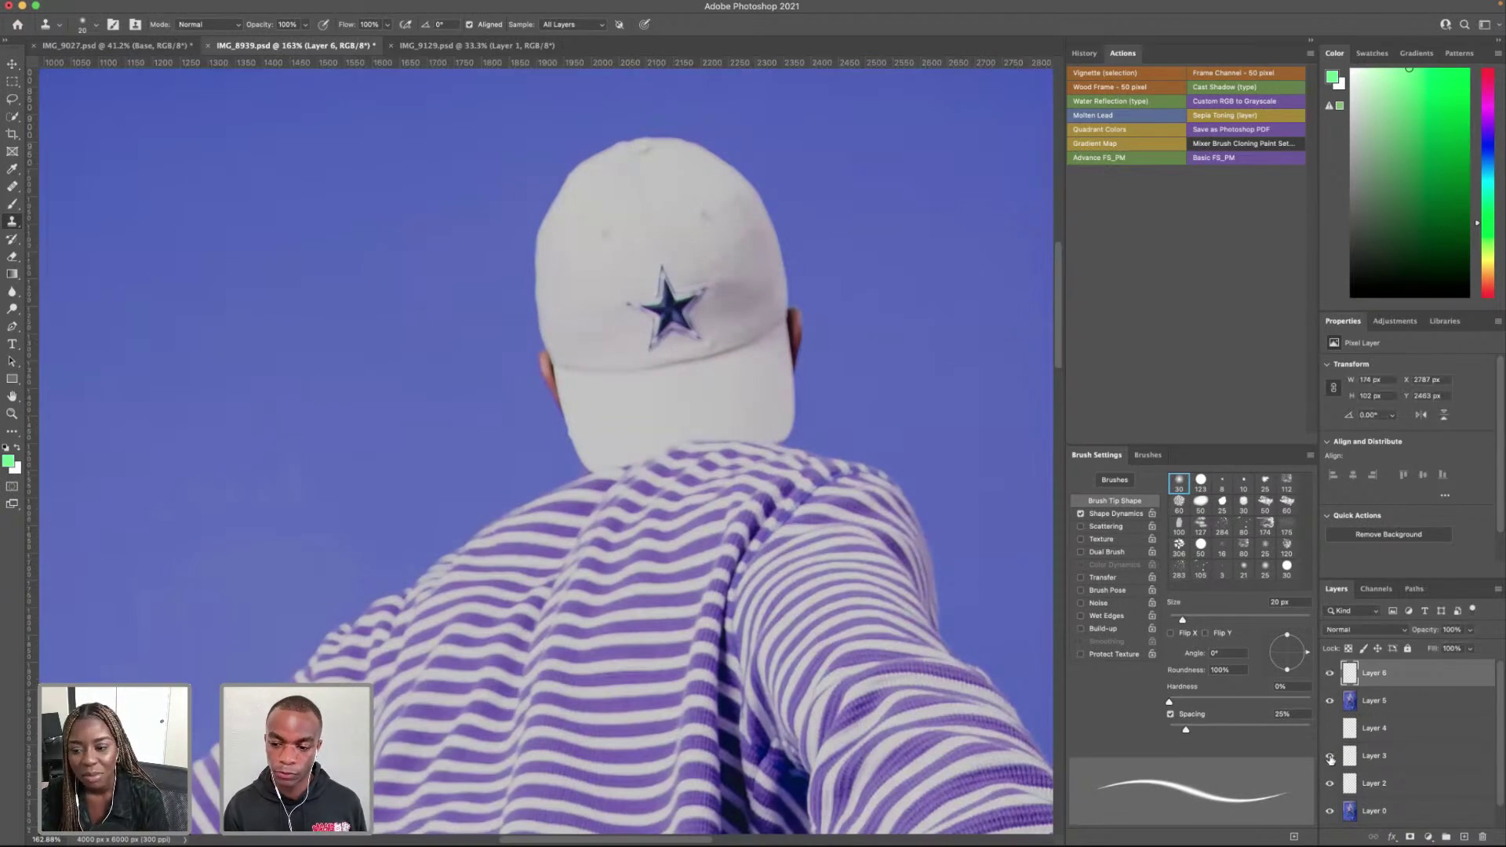
drag(1332, 767, 1331, 738)
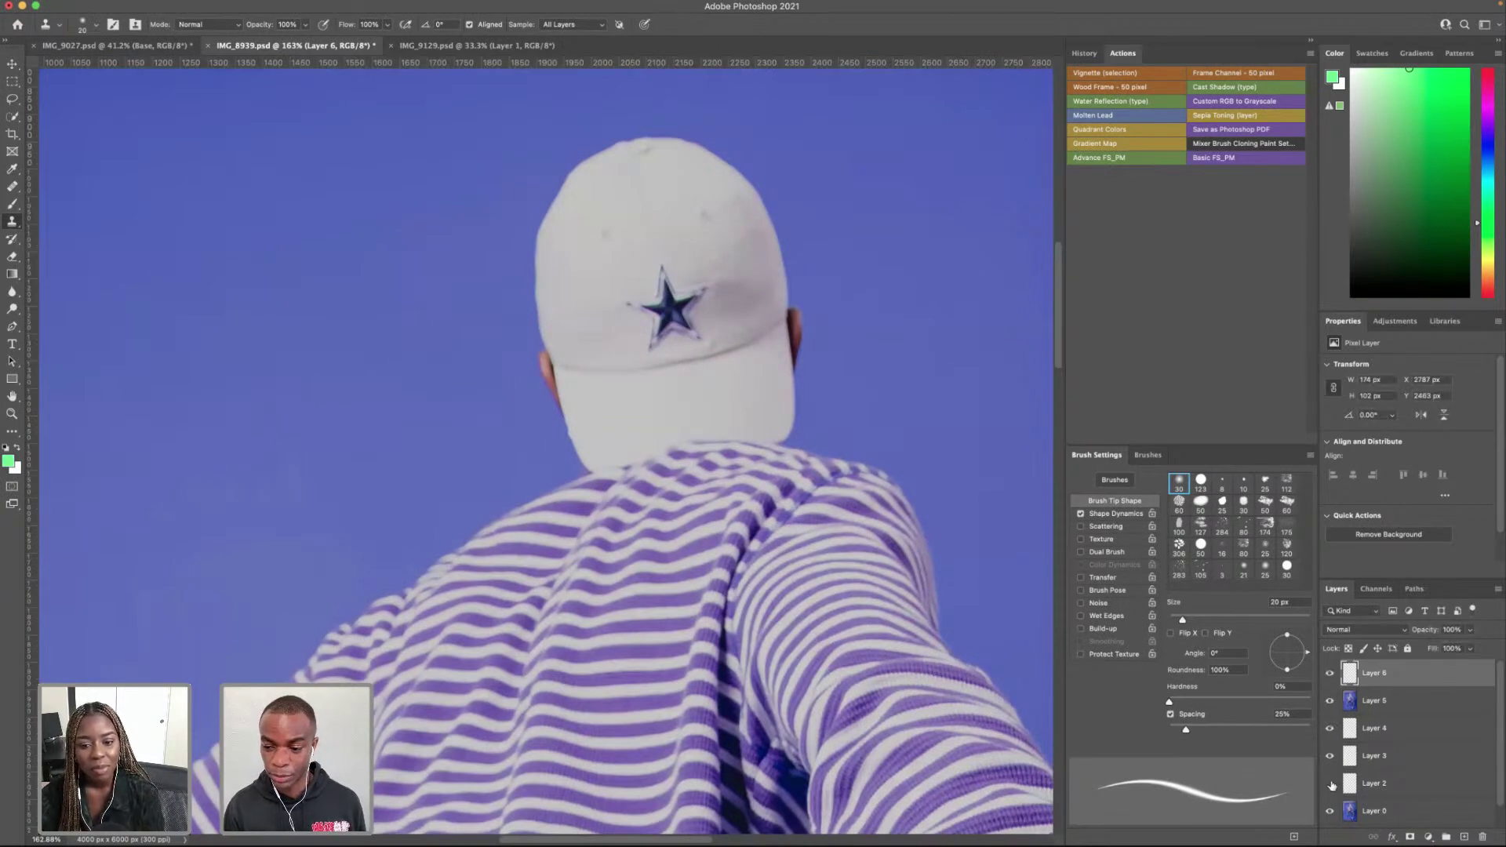
click(1382, 784)
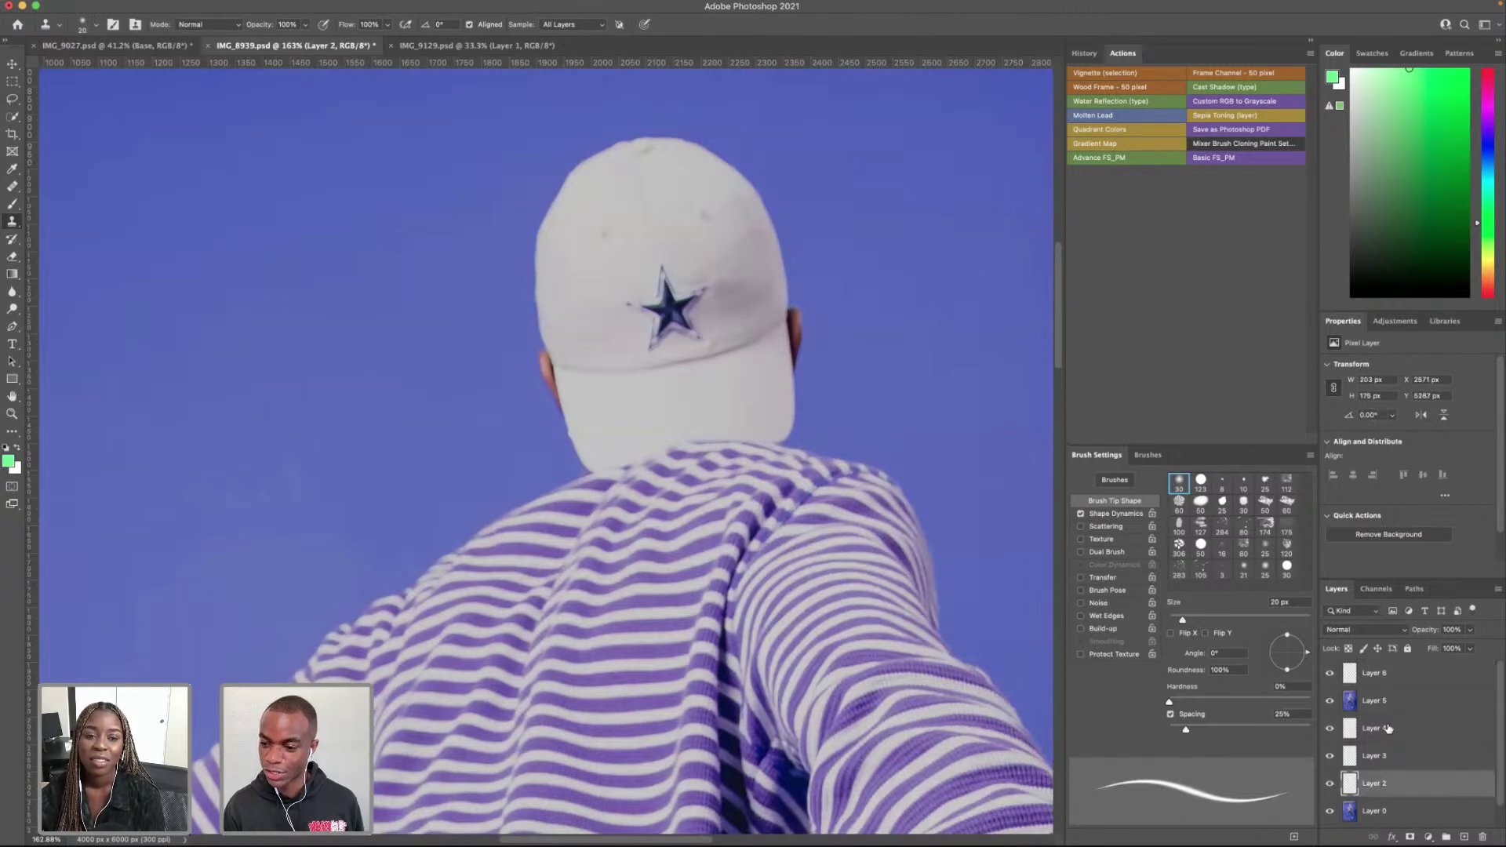
shift+click(1410, 679)
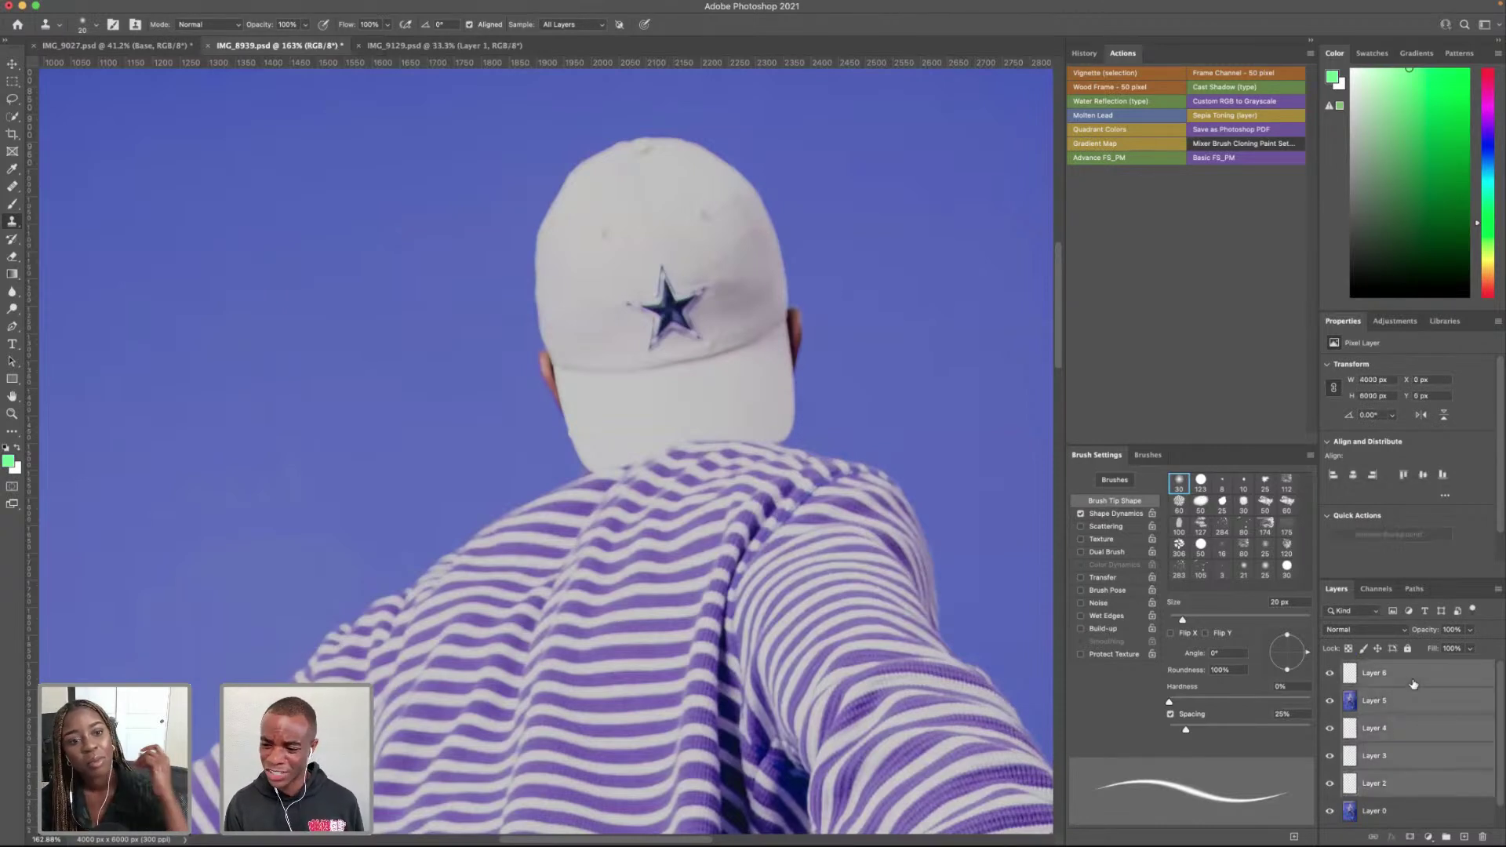
right_click(1389, 736)
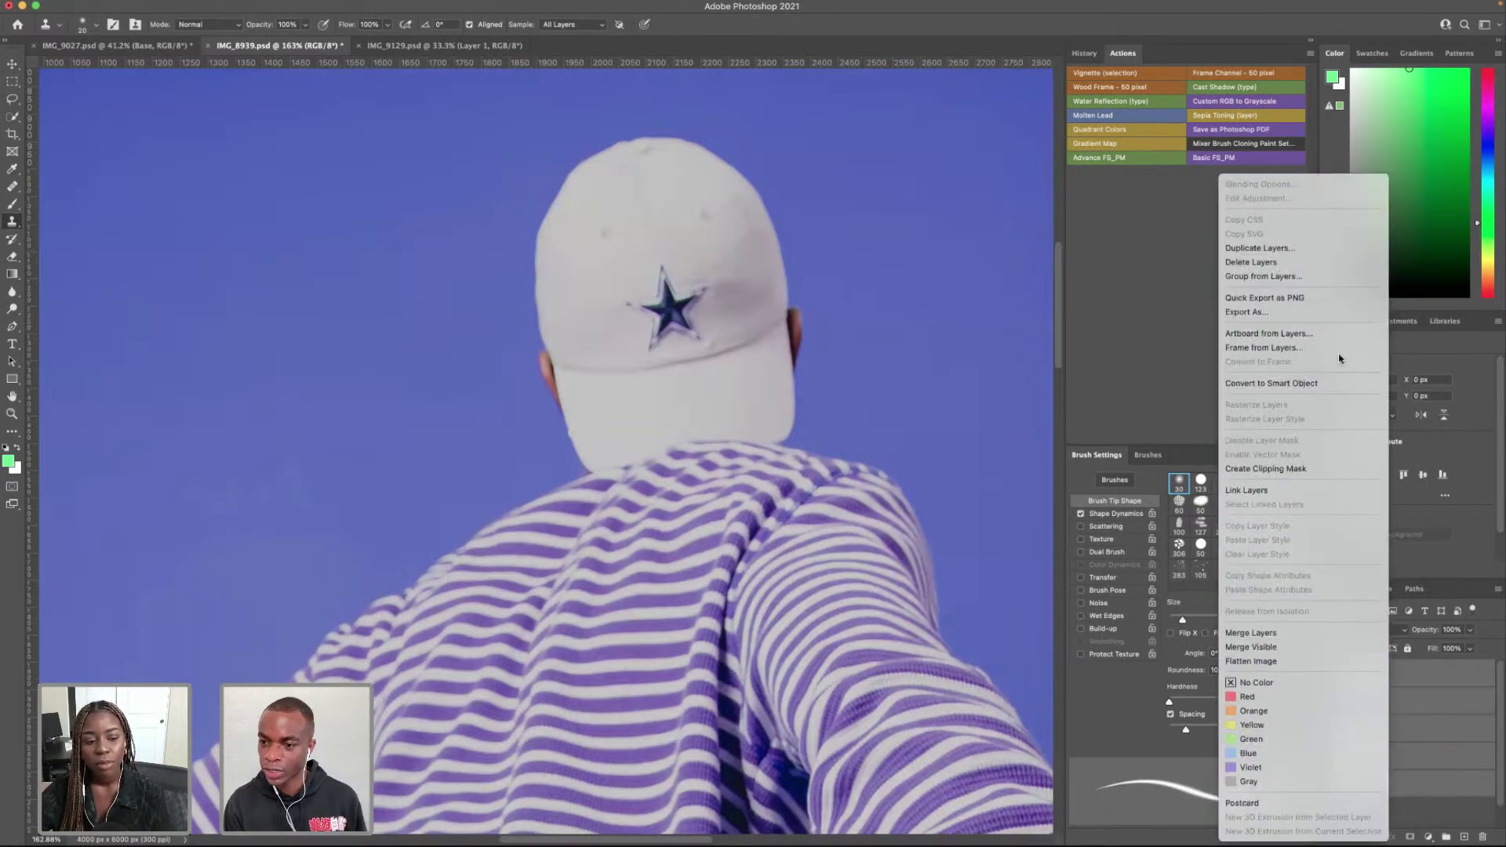
click(1277, 648)
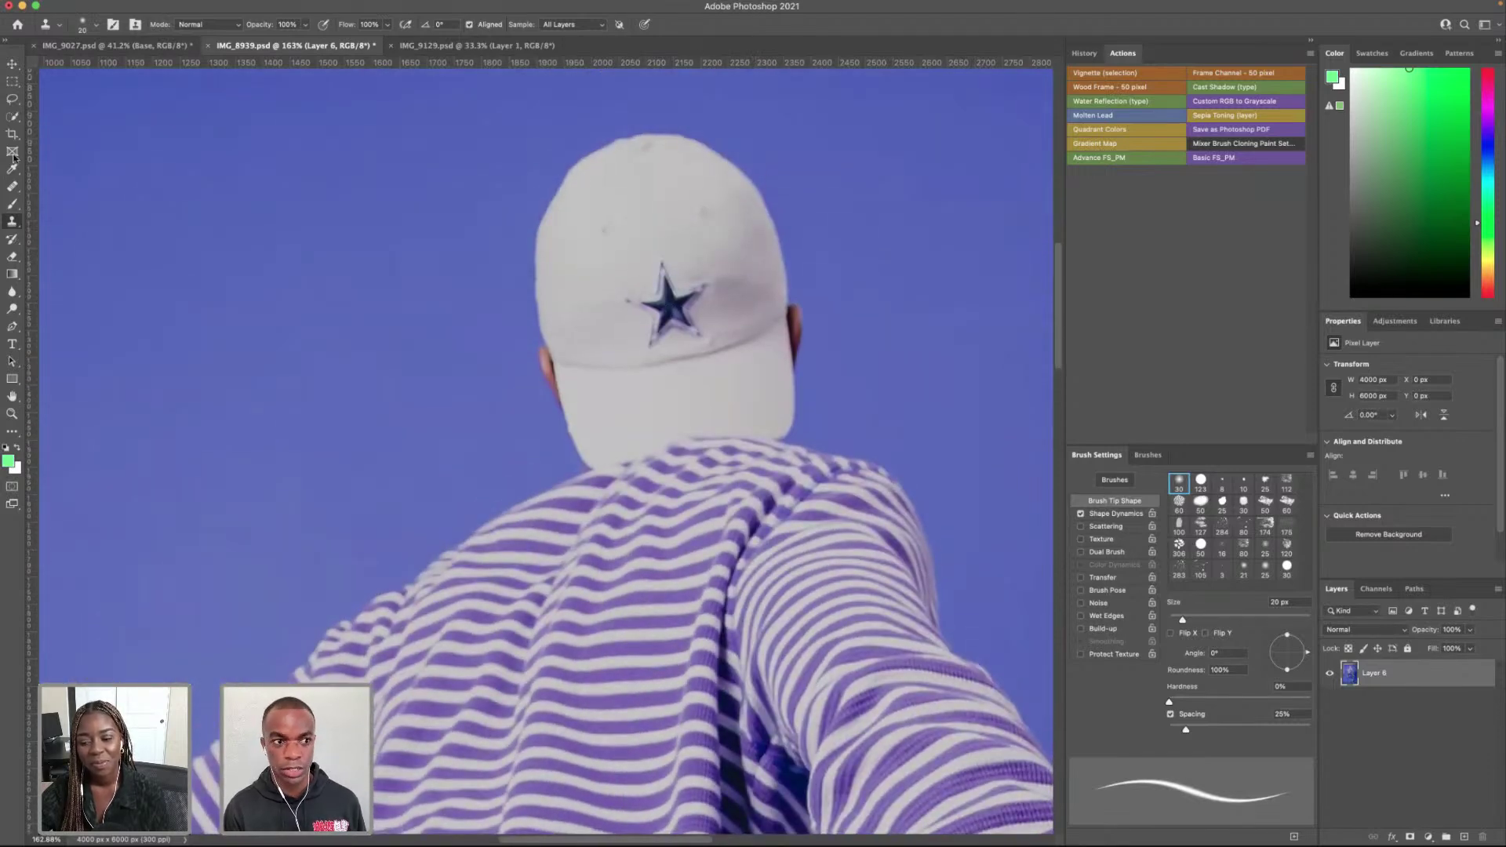
Step: Lasso the star logo on the back of the cap and remove it with a Content-Aware fill
click(12, 98)
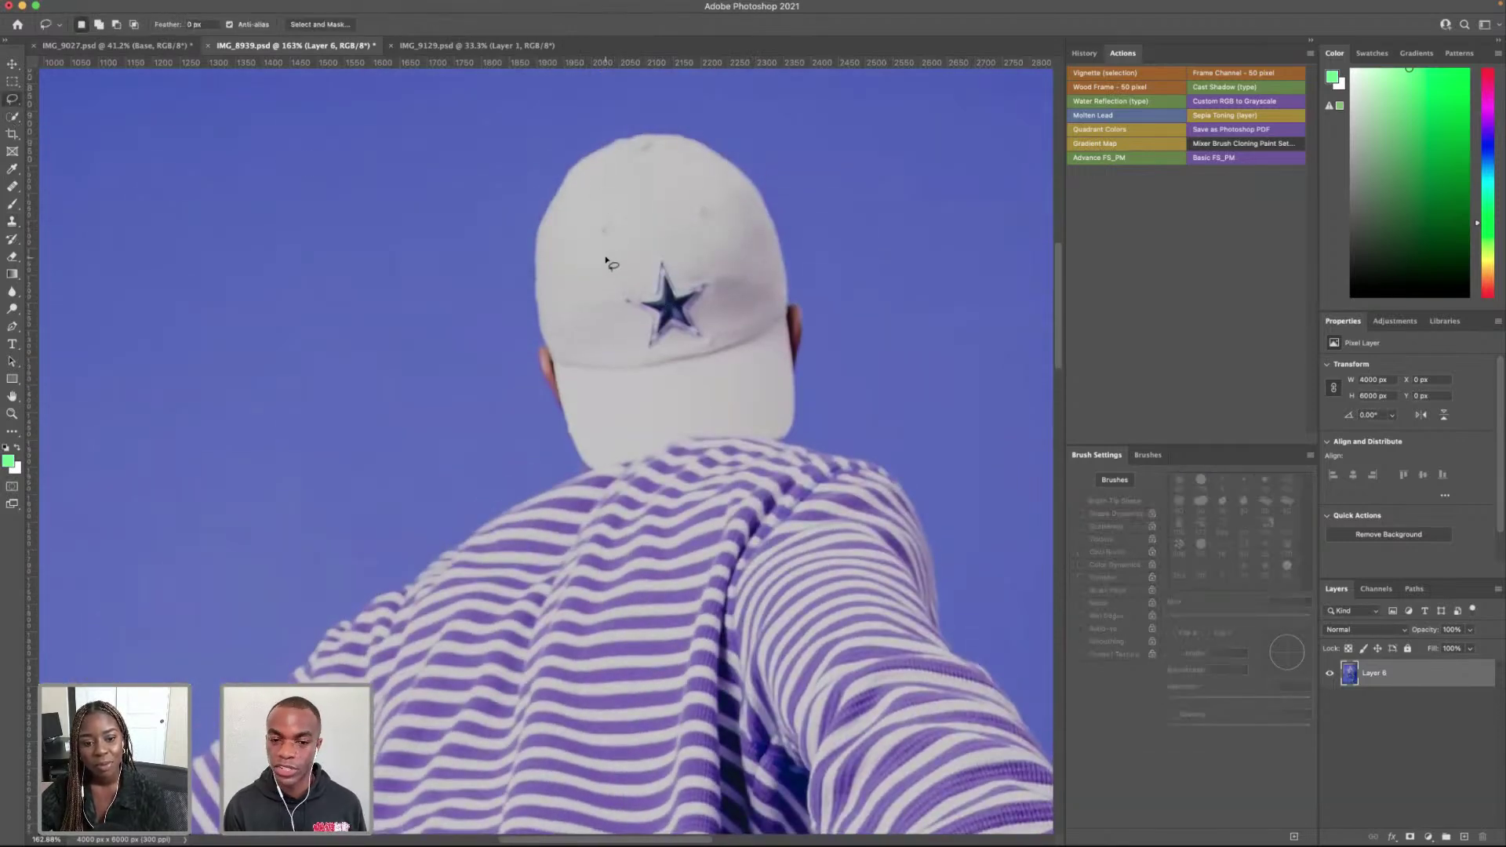
mouse_move(647, 280)
mouse_down()
mouse_move(680, 276)
mouse_move(716, 274)
mouse_move(699, 311)
mouse_move(712, 343)
mouse_move(672, 338)
mouse_move(637, 359)
mouse_move(641, 323)
mouse_move(613, 300)
mouse_move(651, 266)
mouse_up()
right_click(671, 294)
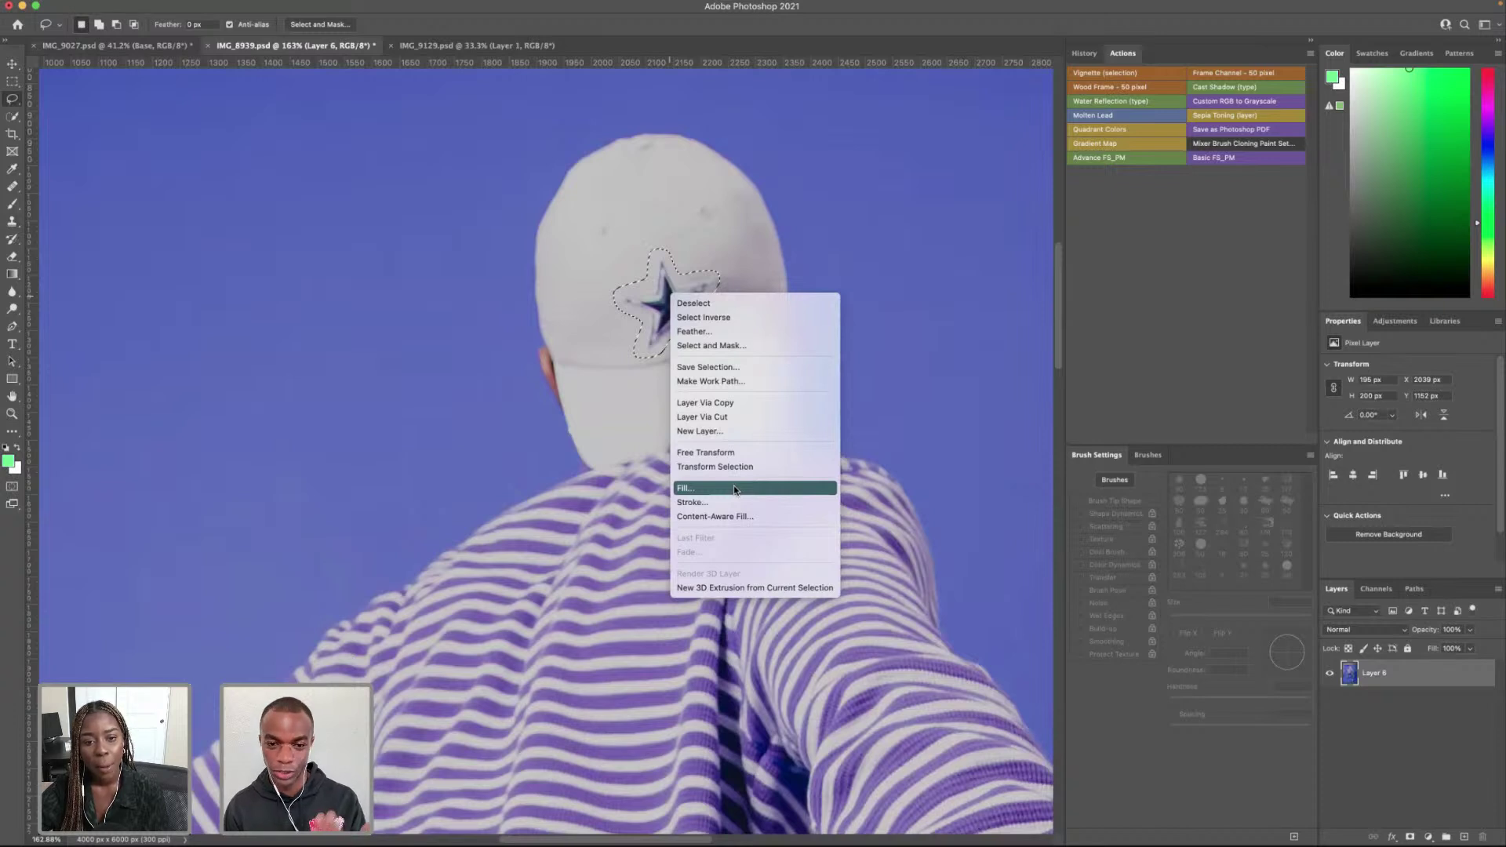
click(735, 489)
click(841, 315)
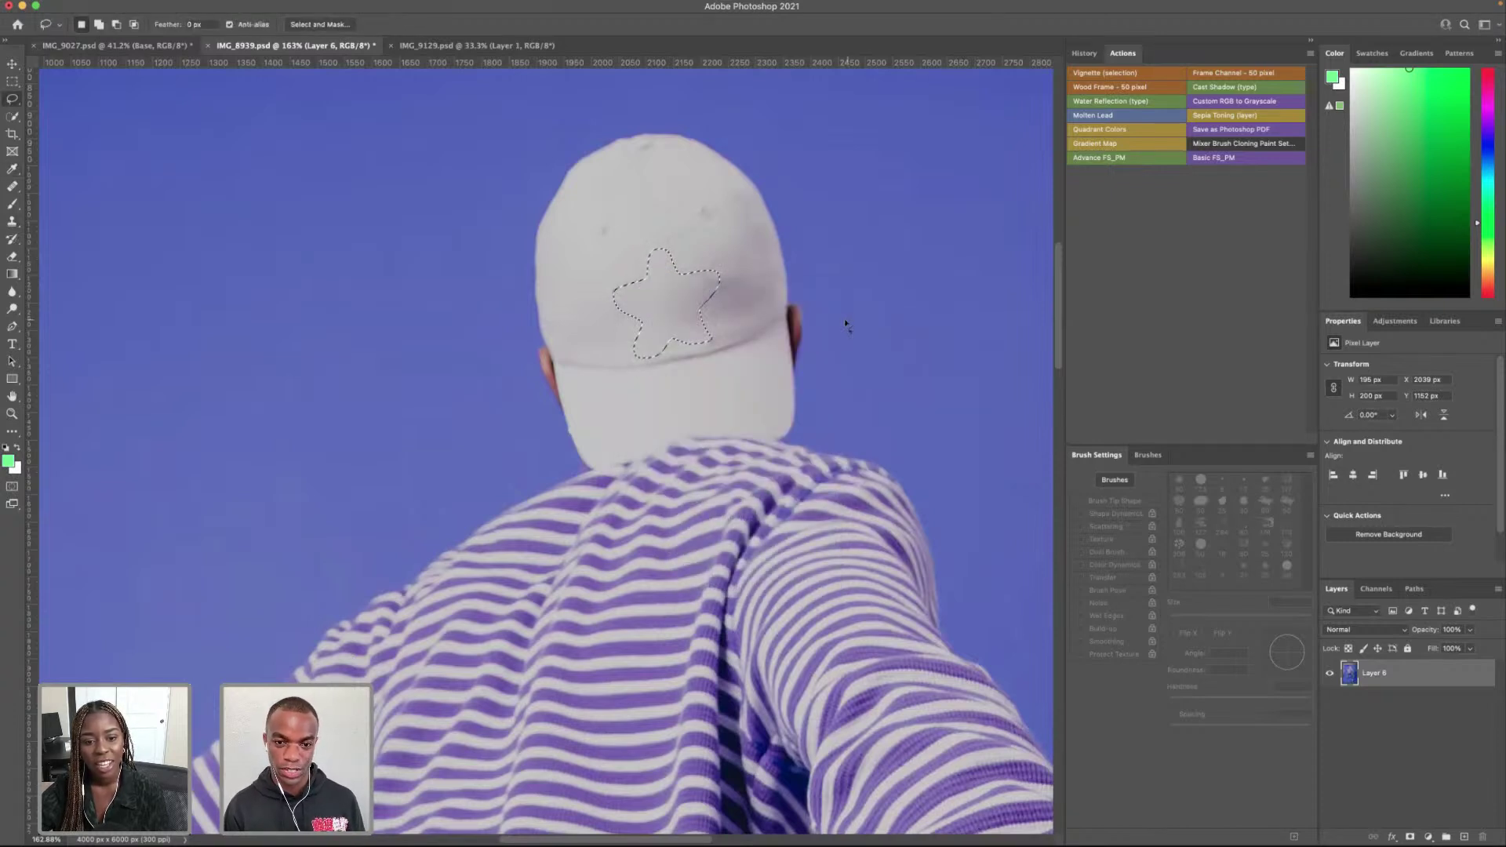
Step: Lasso the small leftover mark above the cap's brim seam, fill it with Content-Aware at 100% opacity, and deselect
key(ctrl+d)
drag(716, 339, 715, 337)
right_click(714, 339)
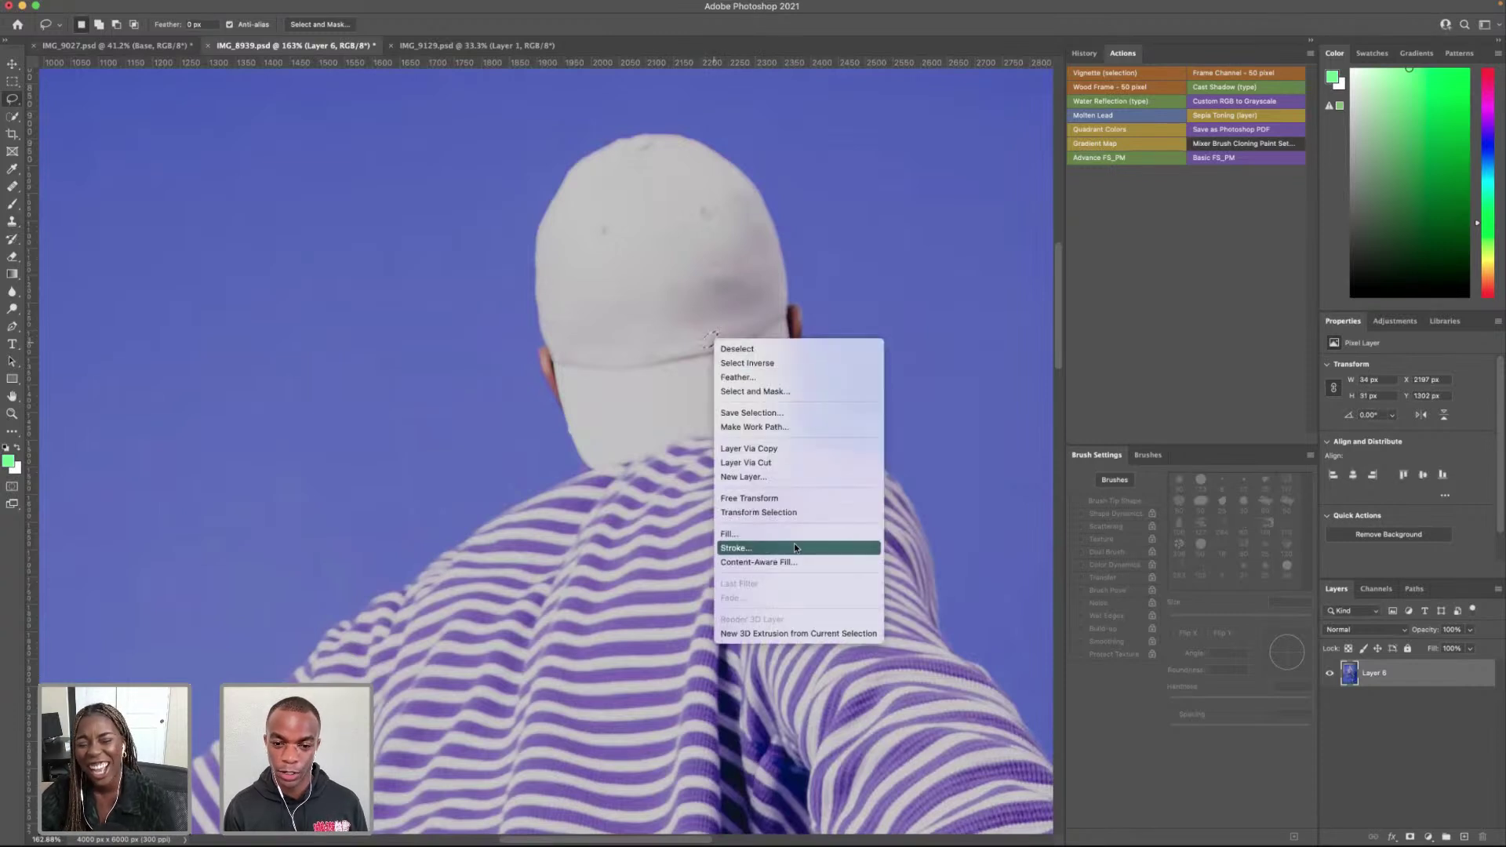
click(782, 531)
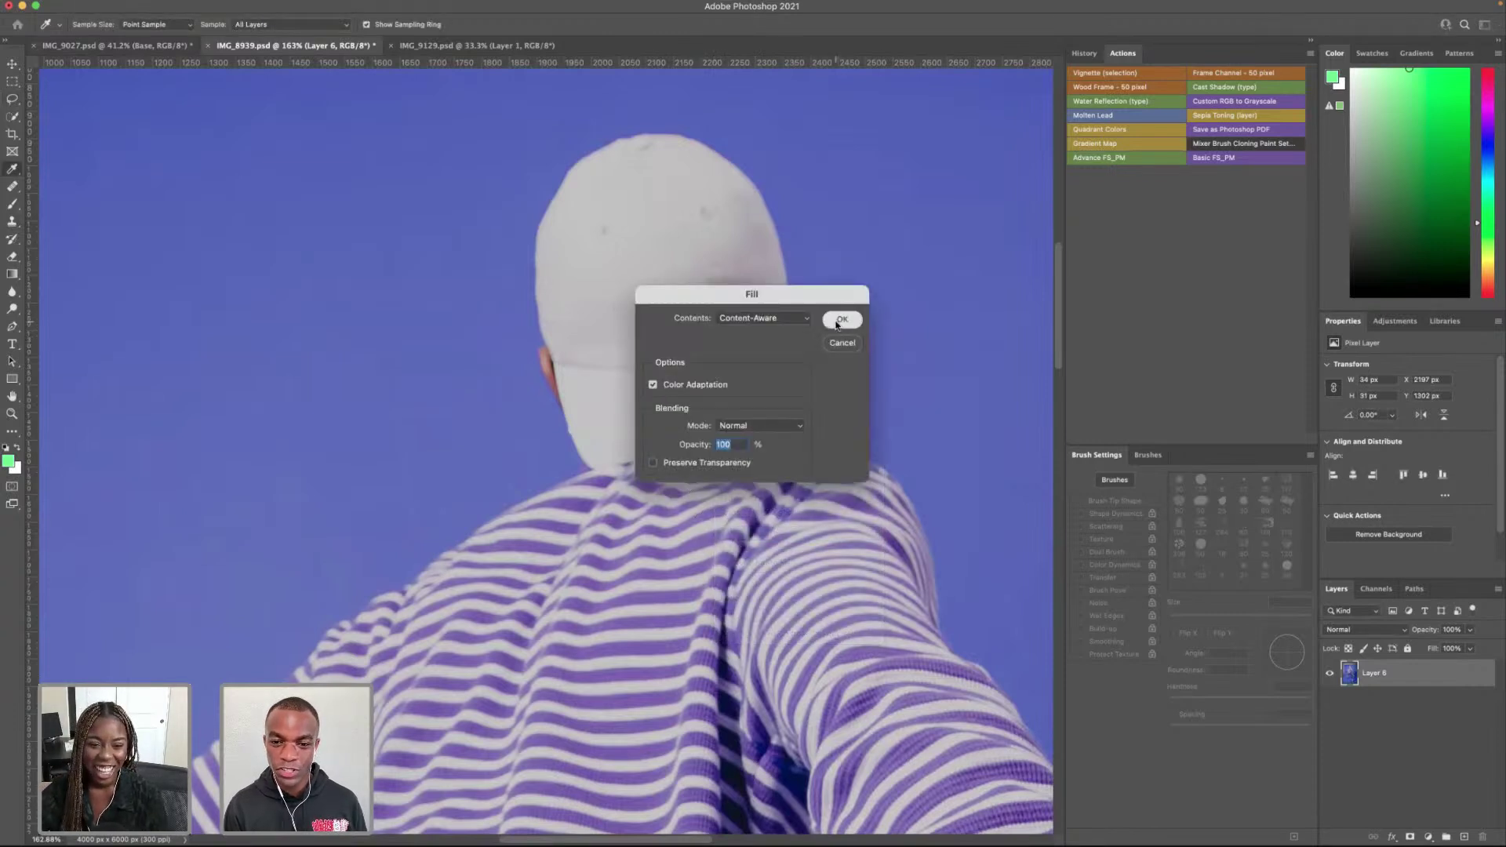
click(840, 320)
right_click(708, 341)
click(647, 349)
key(super+d)
Step: Select the whole model with the Quick Selection tool, from the cap and sweater down to the trousers and both shoes
key(super+0)
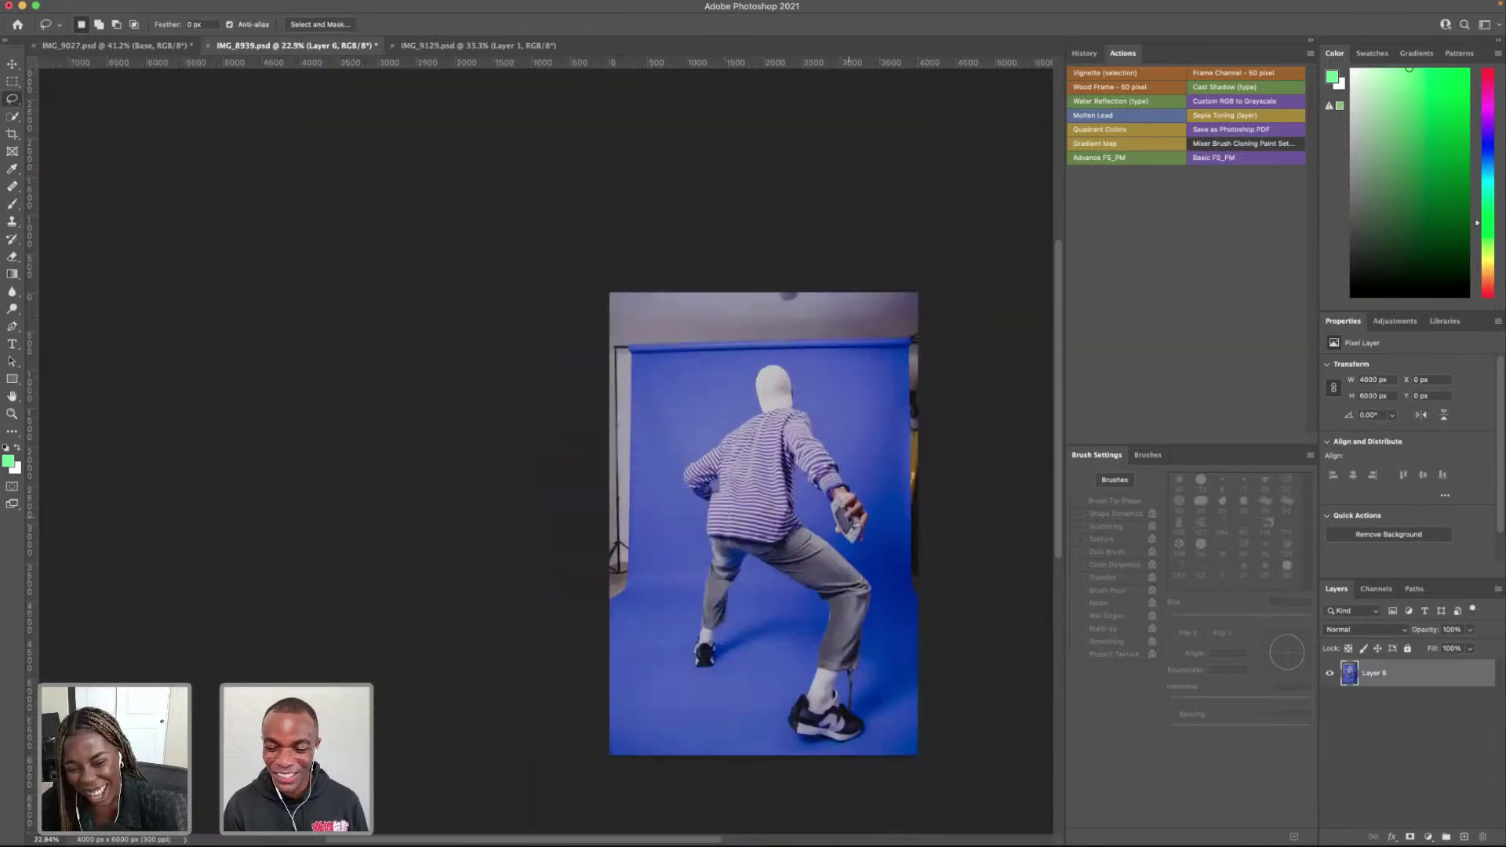
scroll(845, 484, down, 5)
scroll(844, 456, up, 3)
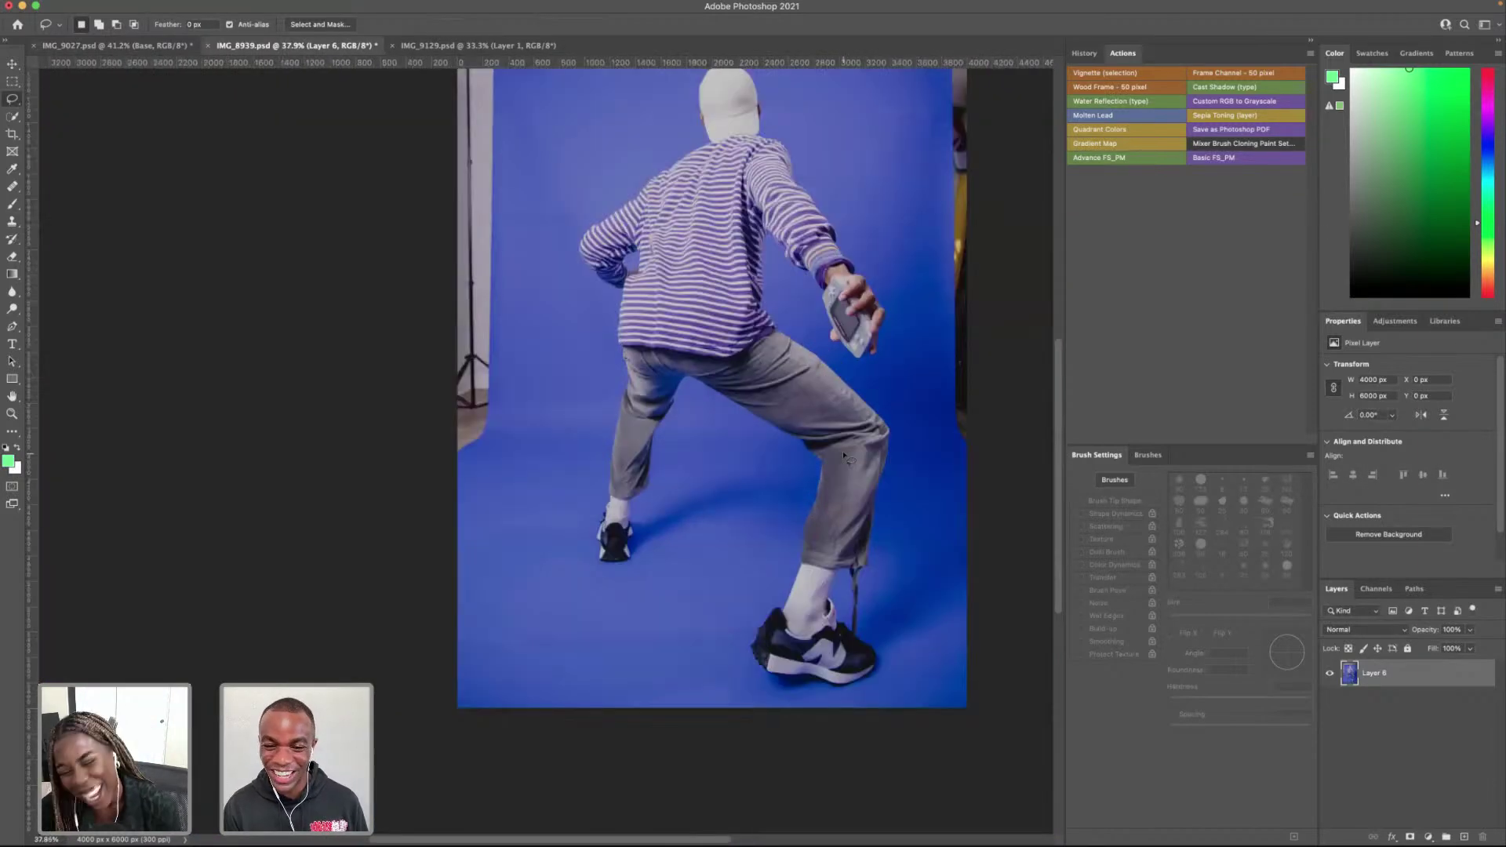
scroll(855, 353, right, 1)
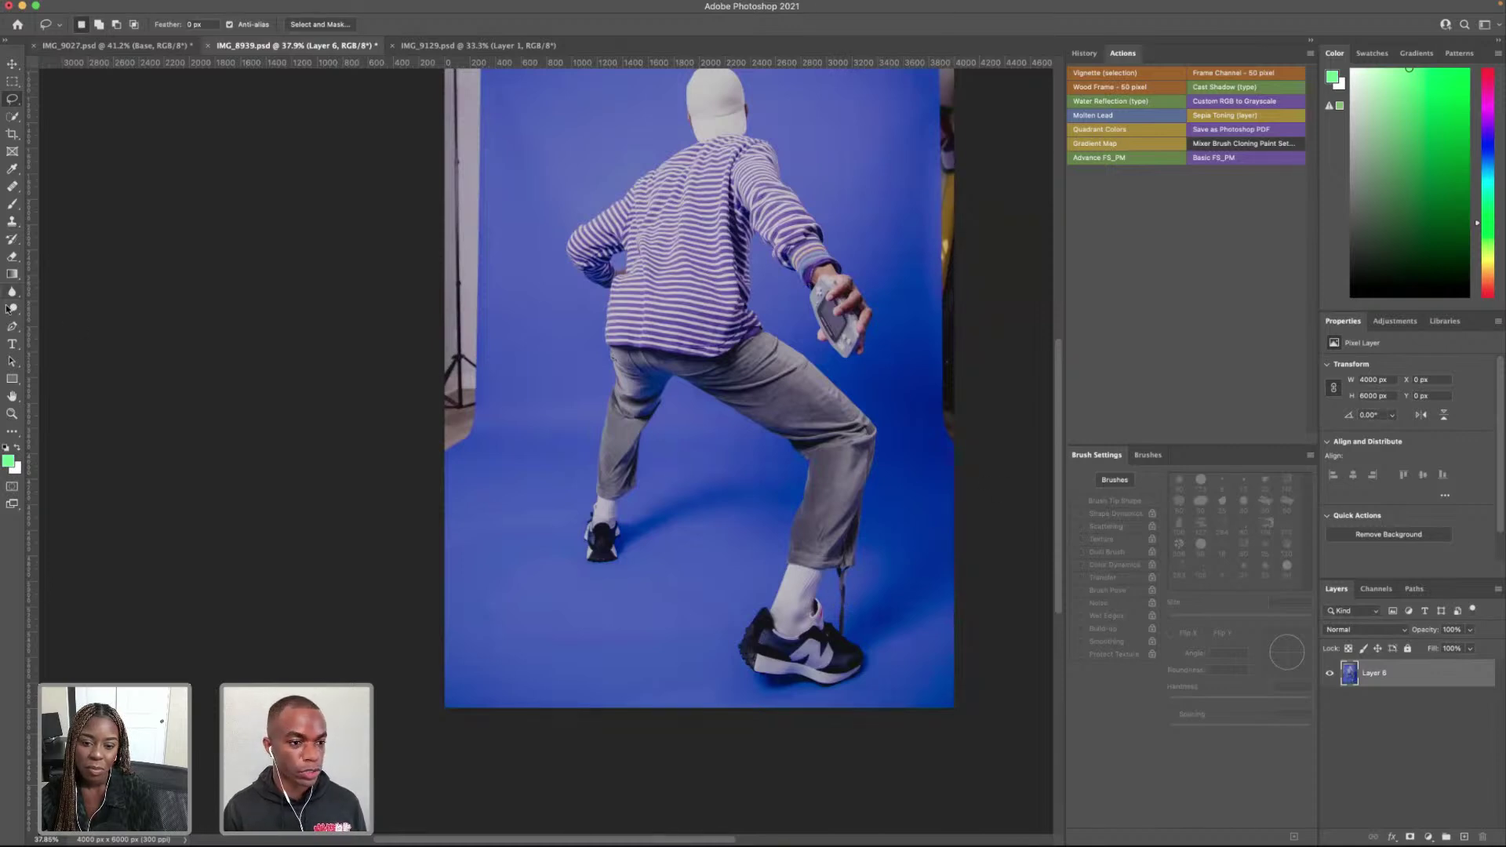
click(12, 117)
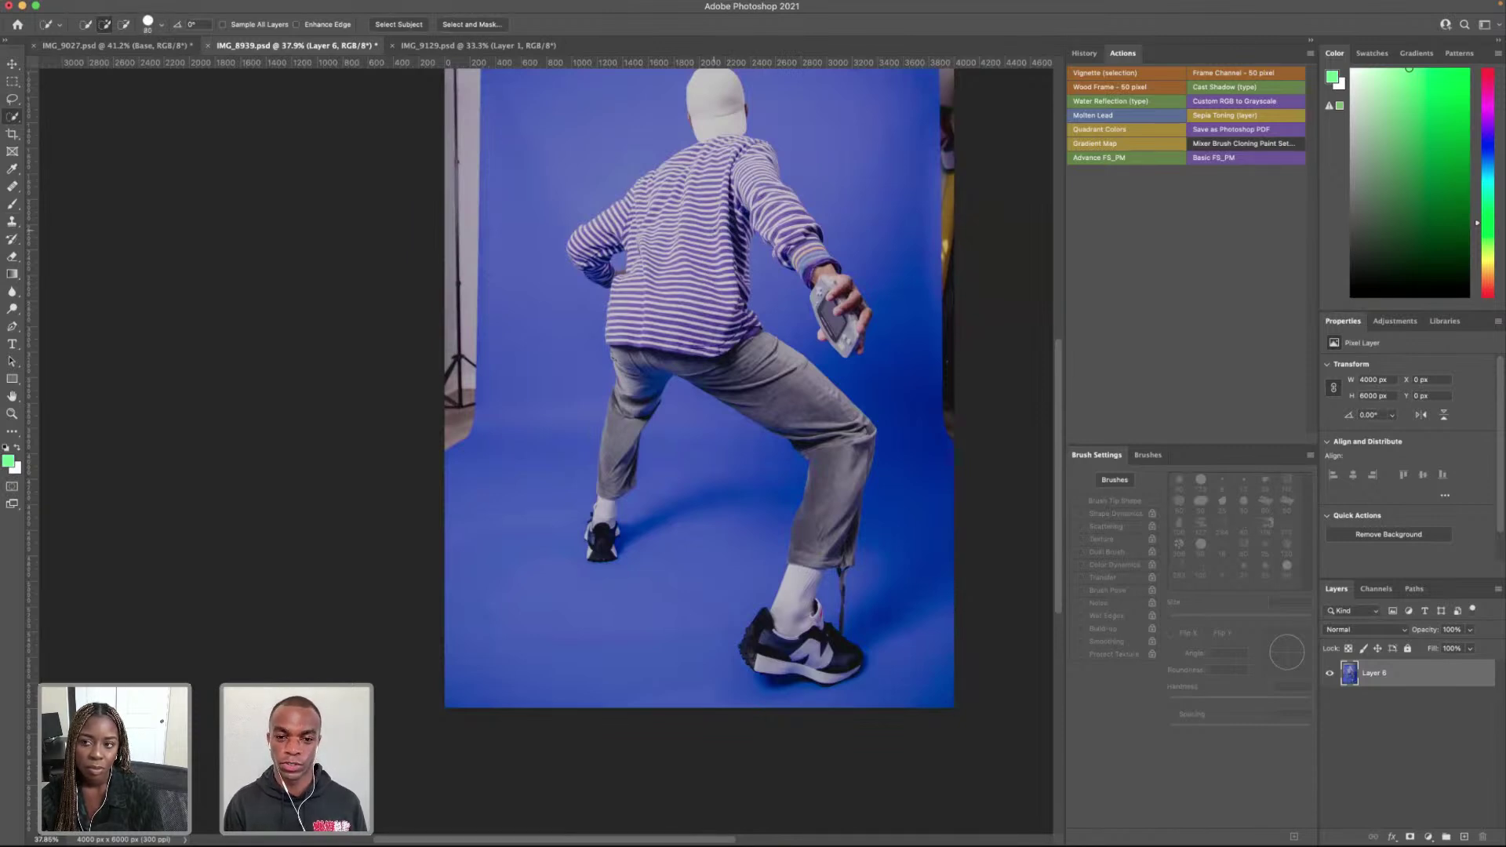
scroll(712, 235, up, 2)
mouse_move(703, 233)
mouse_down()
mouse_move(699, 149)
mouse_move(691, 376)
mouse_move(667, 400)
mouse_move(839, 463)
mouse_up()
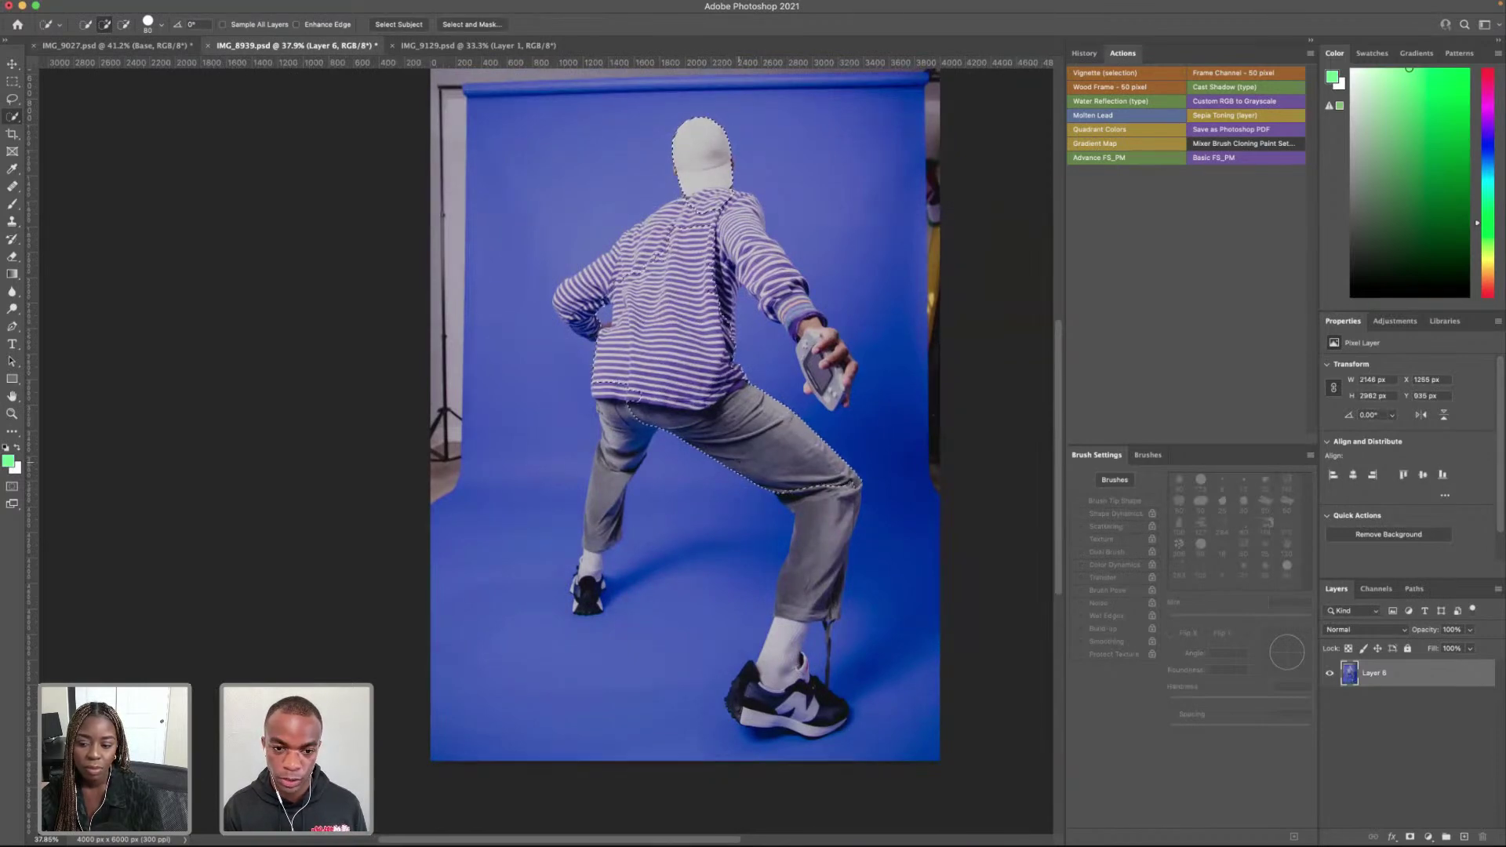
mouse_move(590, 549)
mouse_down()
mouse_move(643, 267)
mouse_move(620, 251)
mouse_move(608, 290)
mouse_move(596, 259)
mouse_move(561, 290)
mouse_up()
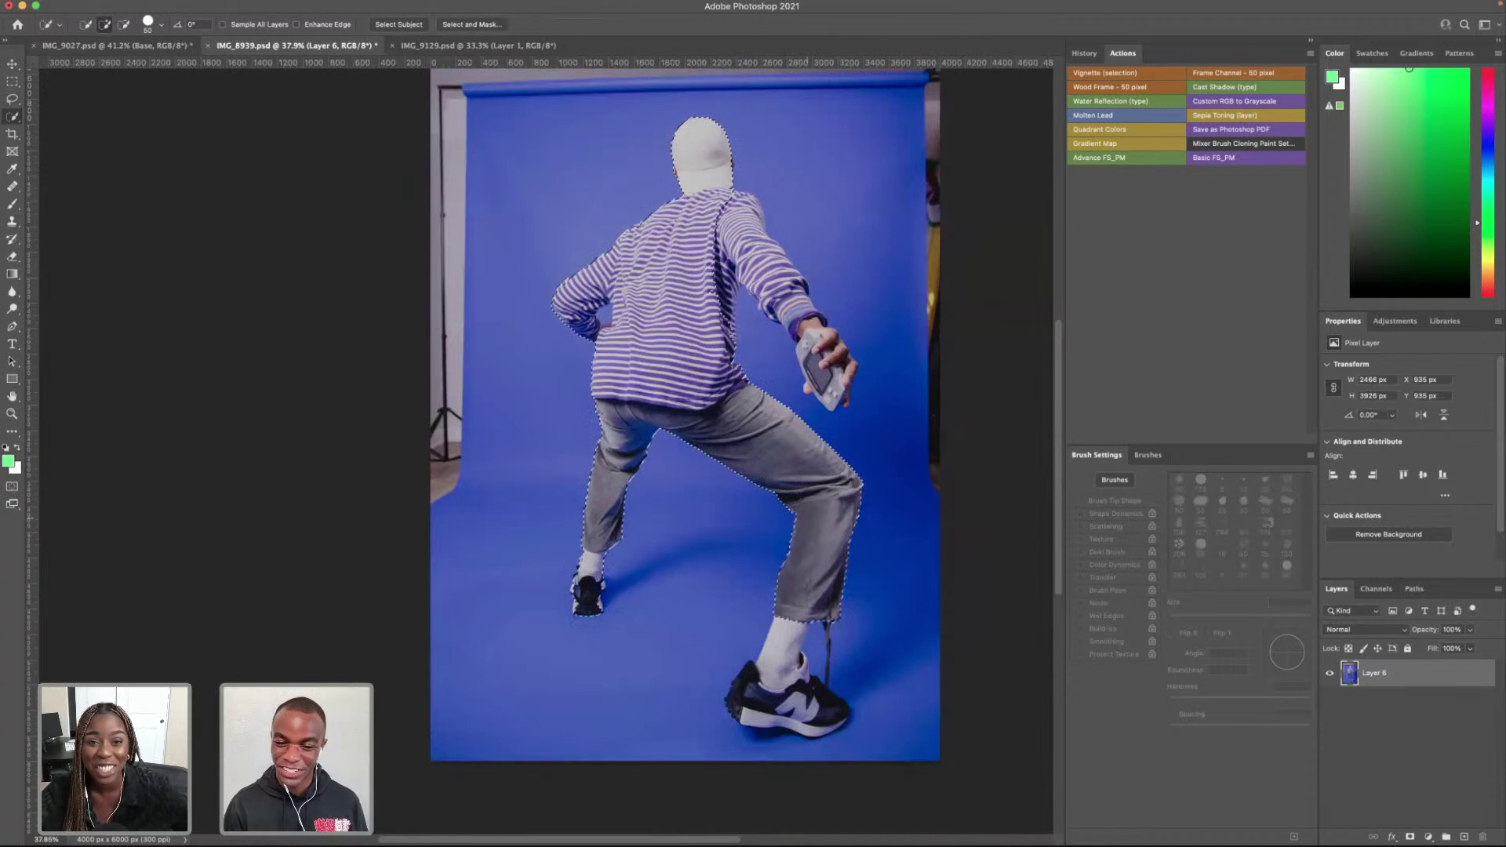
mouse_move(776, 703)
mouse_down()
mouse_move(753, 667)
mouse_move(769, 636)
mouse_move(745, 714)
mouse_up()
mouse_move(823, 683)
mouse_down()
mouse_move(764, 640)
mouse_move(745, 706)
mouse_move(831, 726)
mouse_up()
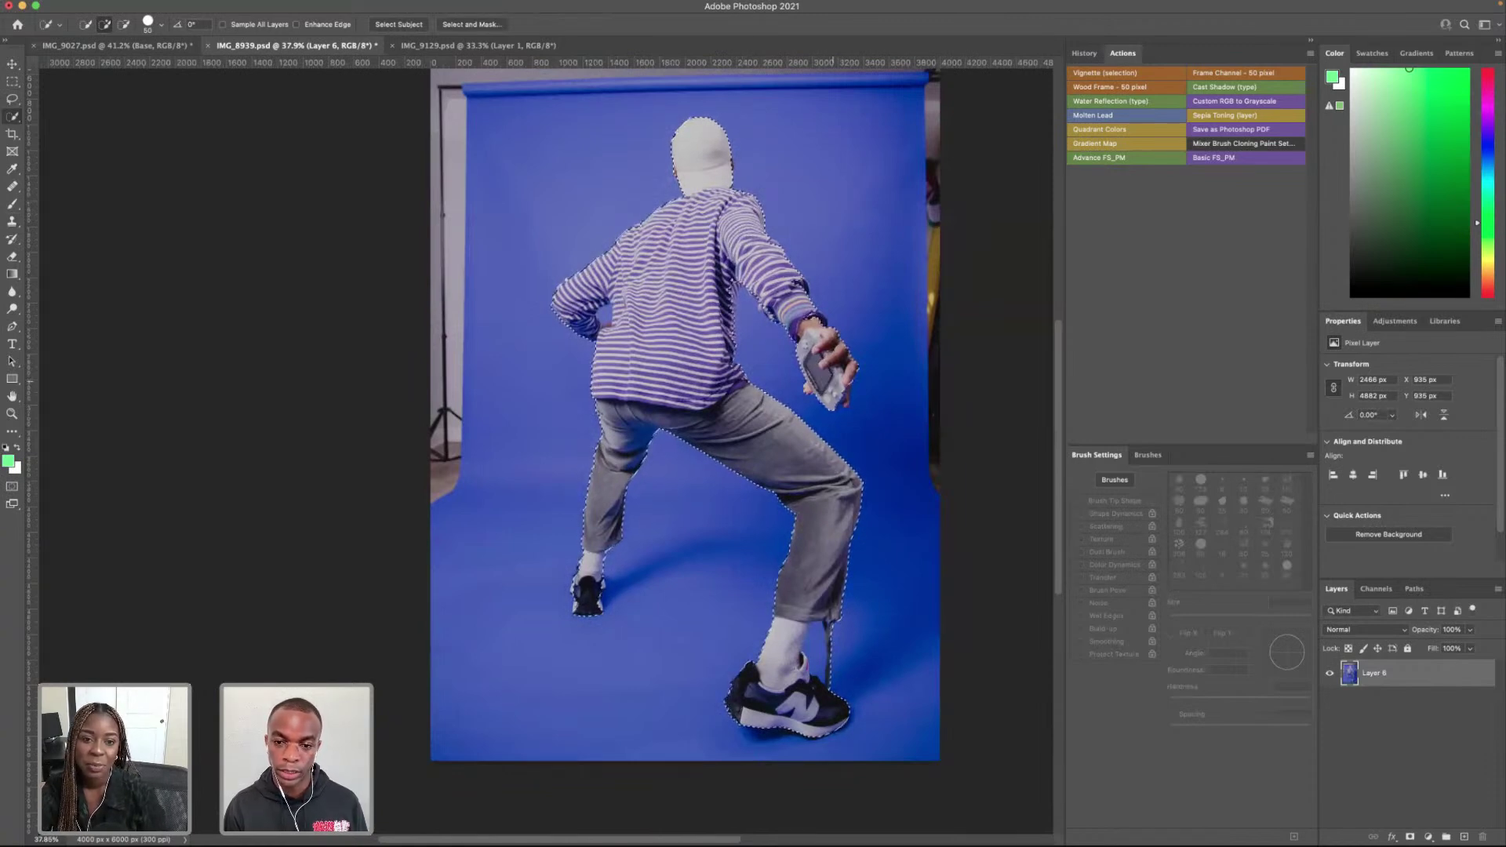
Step: With a smaller Quick Selection brush, add the missing fingertip and the game console's lower edge to the selection
scroll(815, 360, up, 10)
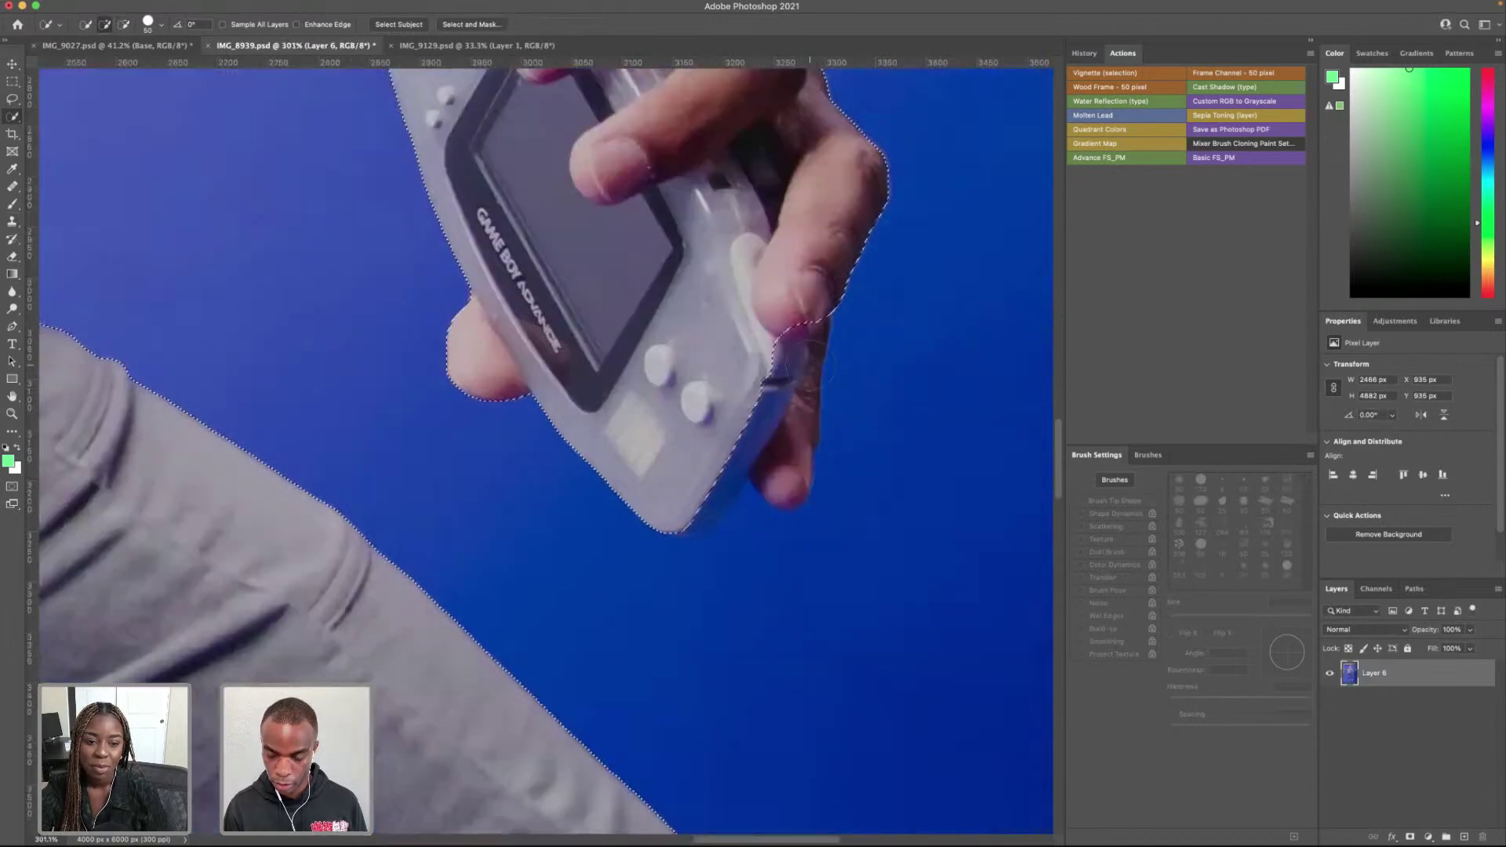
key(bracketleft)
mouse_move(811, 361)
mouse_down()
mouse_move(807, 470)
mouse_move(777, 502)
mouse_up()
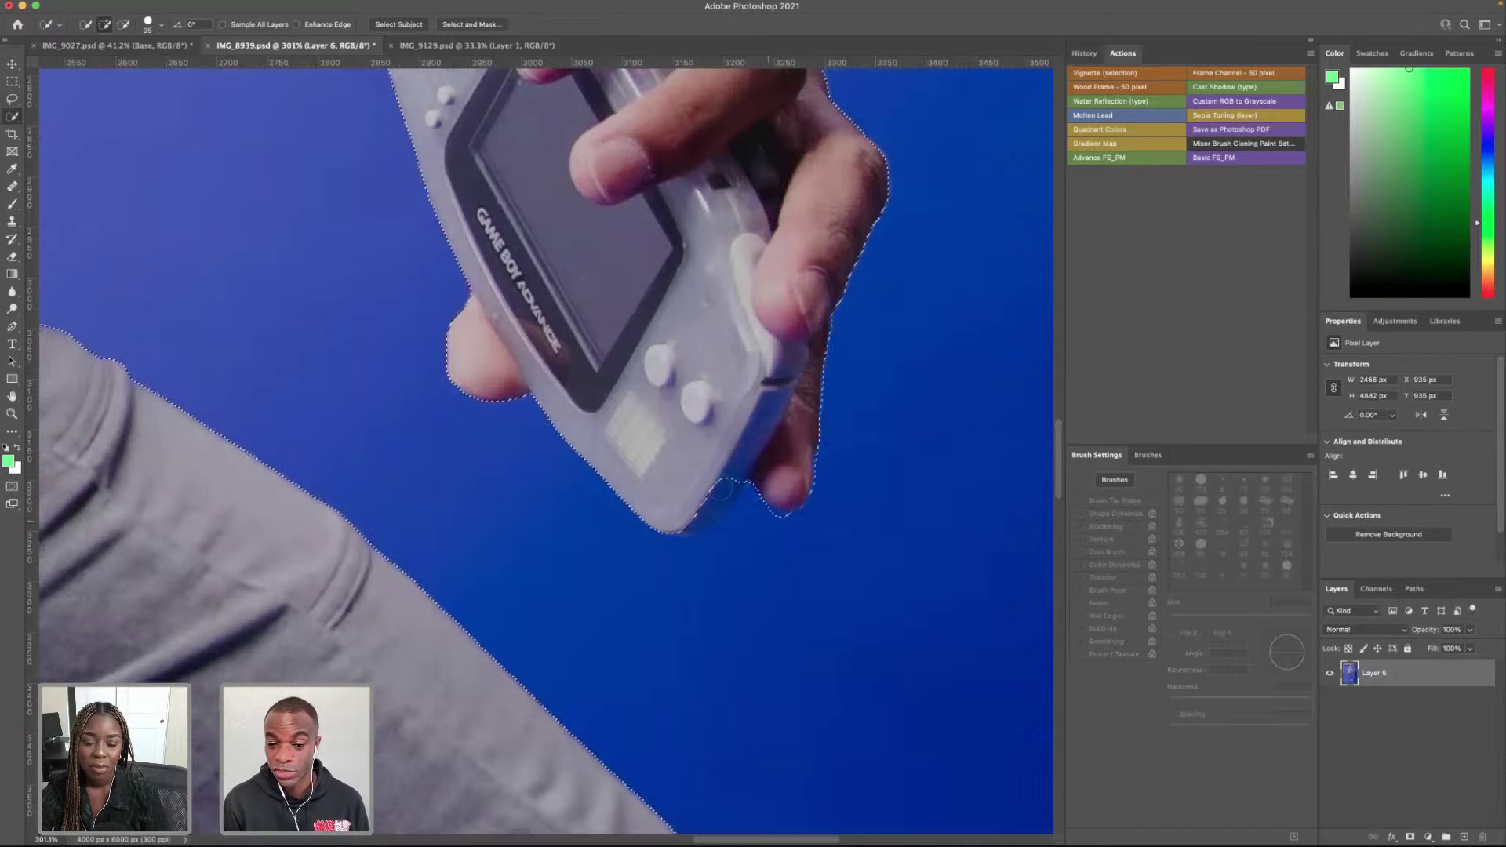
drag(720, 492, 690, 528)
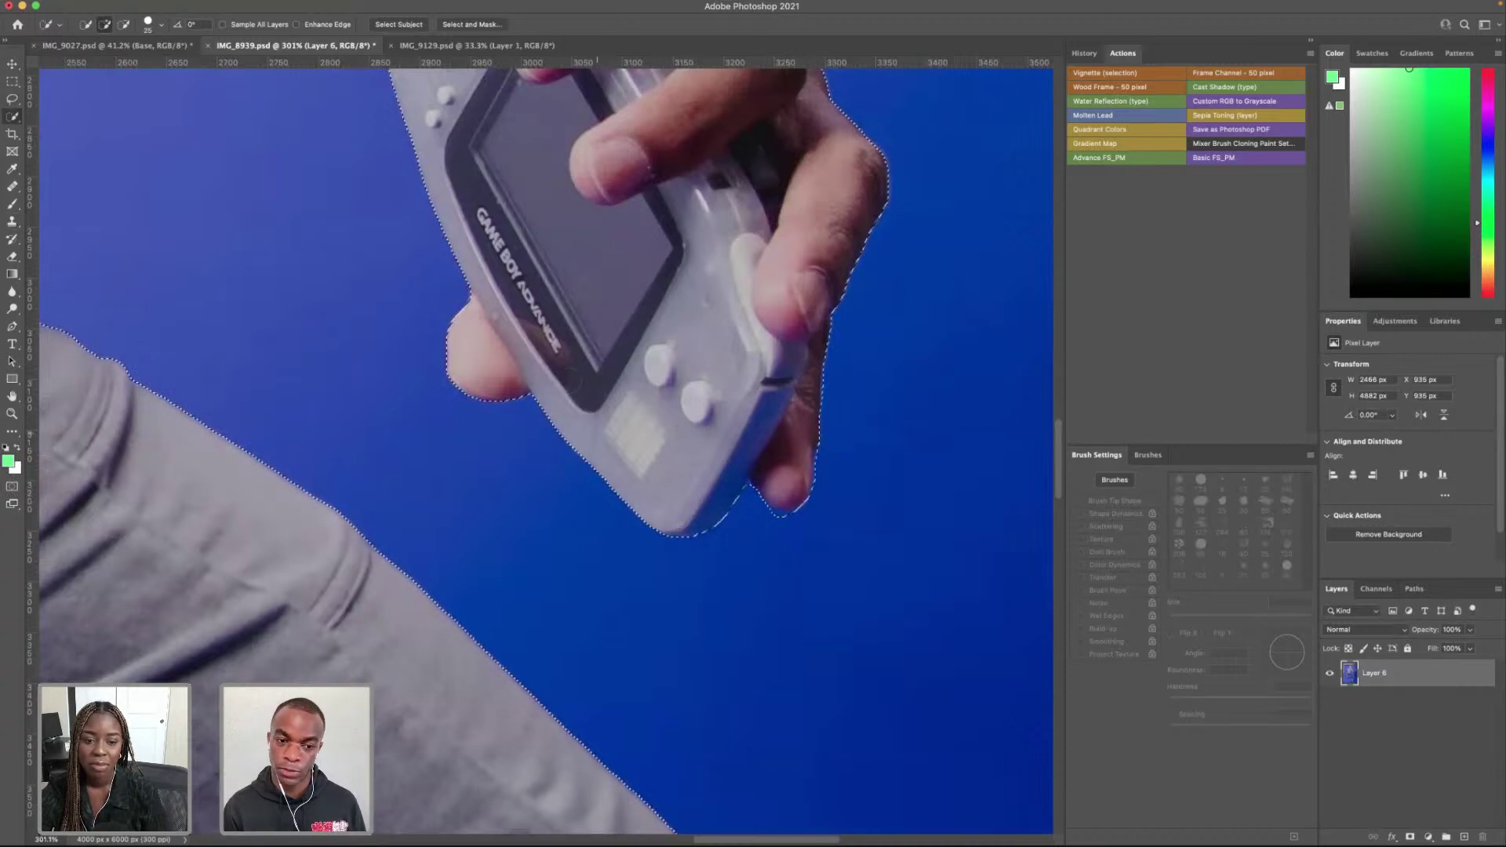
Step: Add the missed parts of the sweater cuff and the sleeve fold above it to the selection, using a finer brush
scroll(485, 294, up, 10)
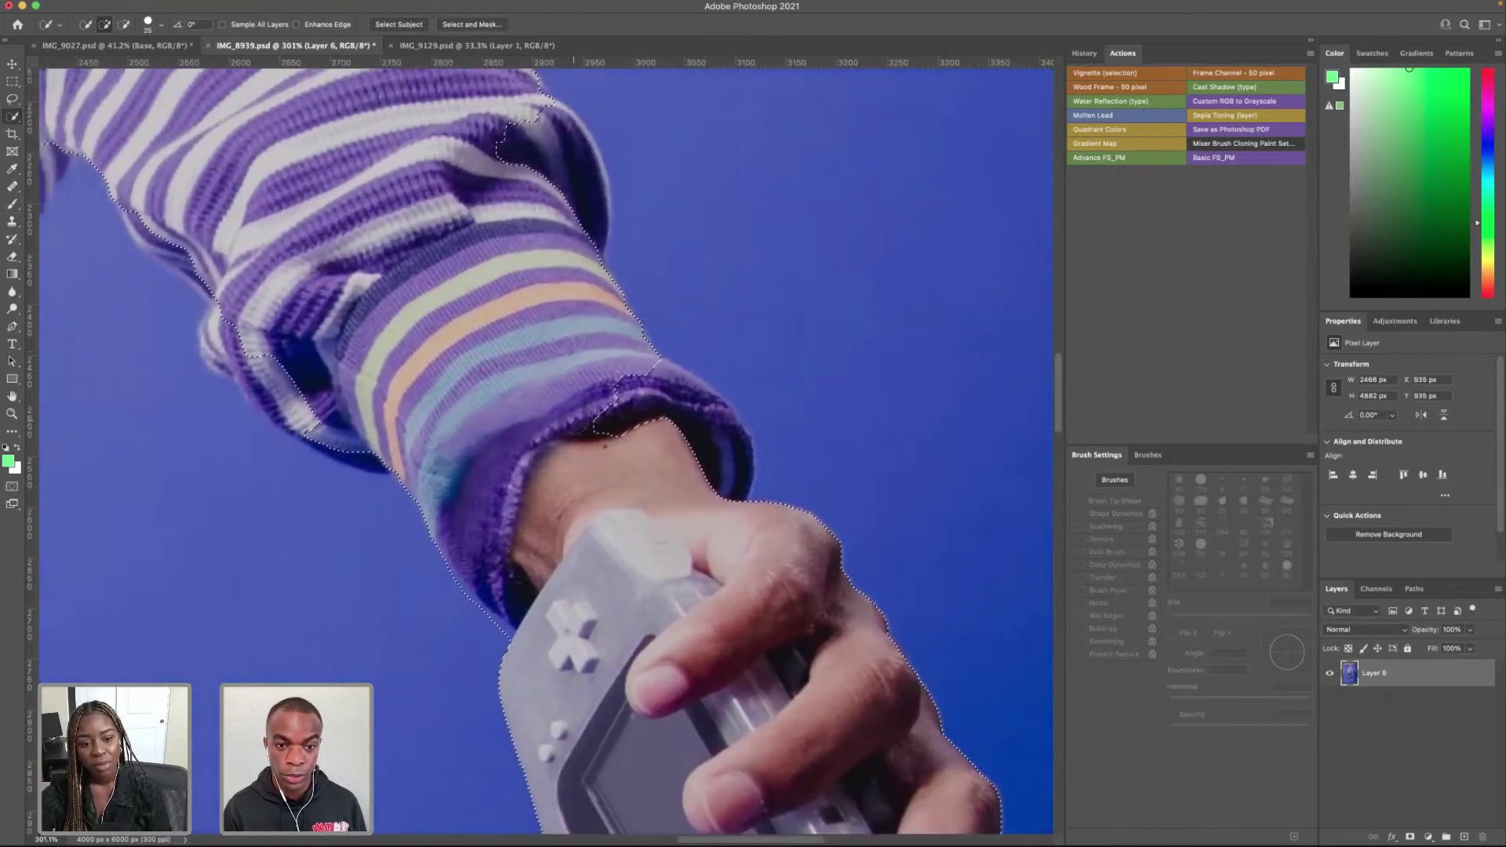
mouse_move(651, 412)
mouse_down()
mouse_move(605, 441)
mouse_move(638, 411)
mouse_move(681, 402)
mouse_up()
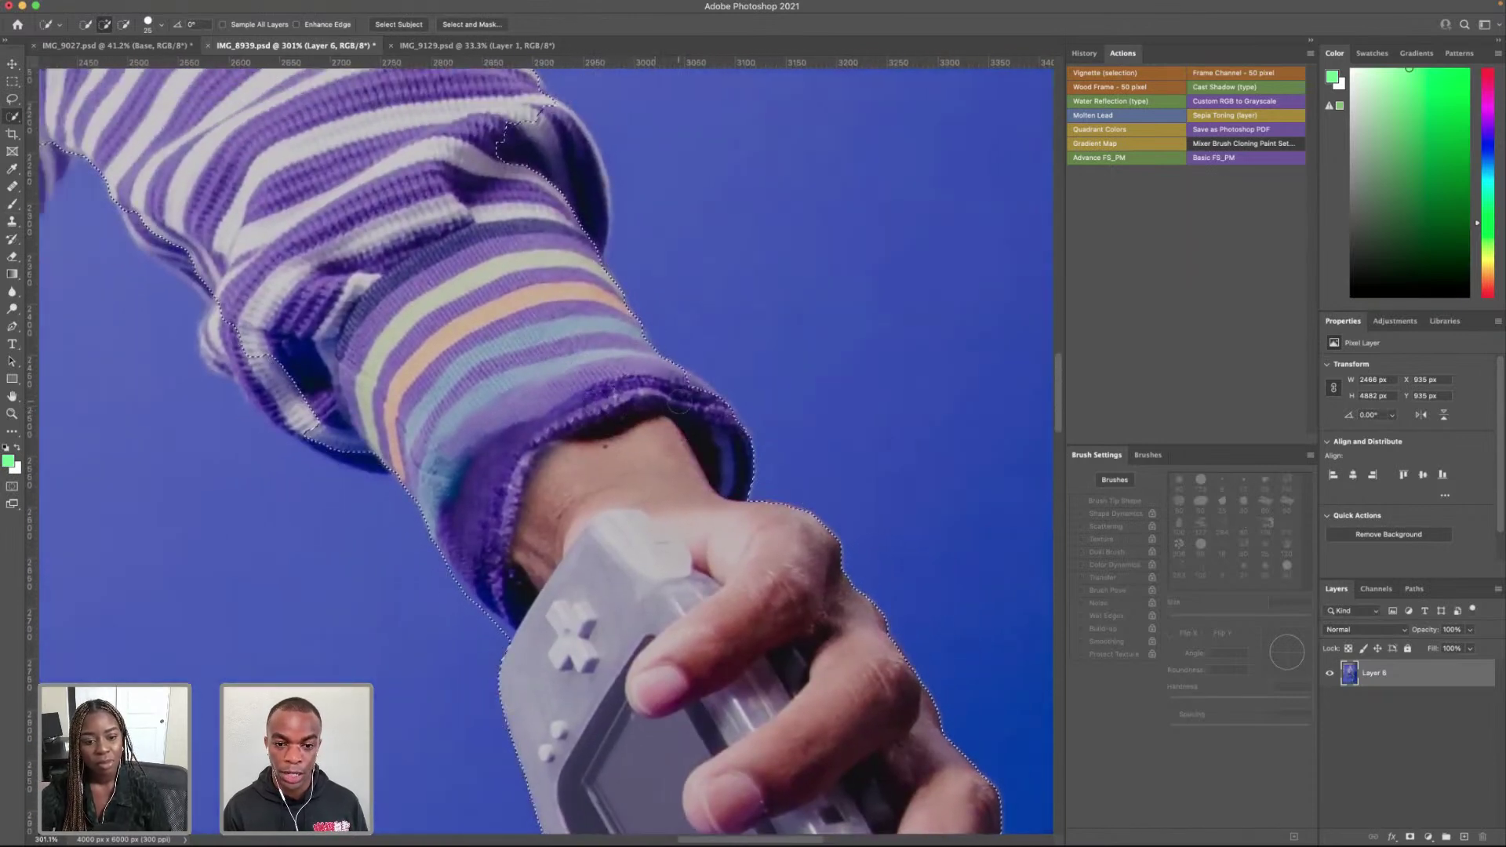
key(bracketleft)
key(bracketleft)
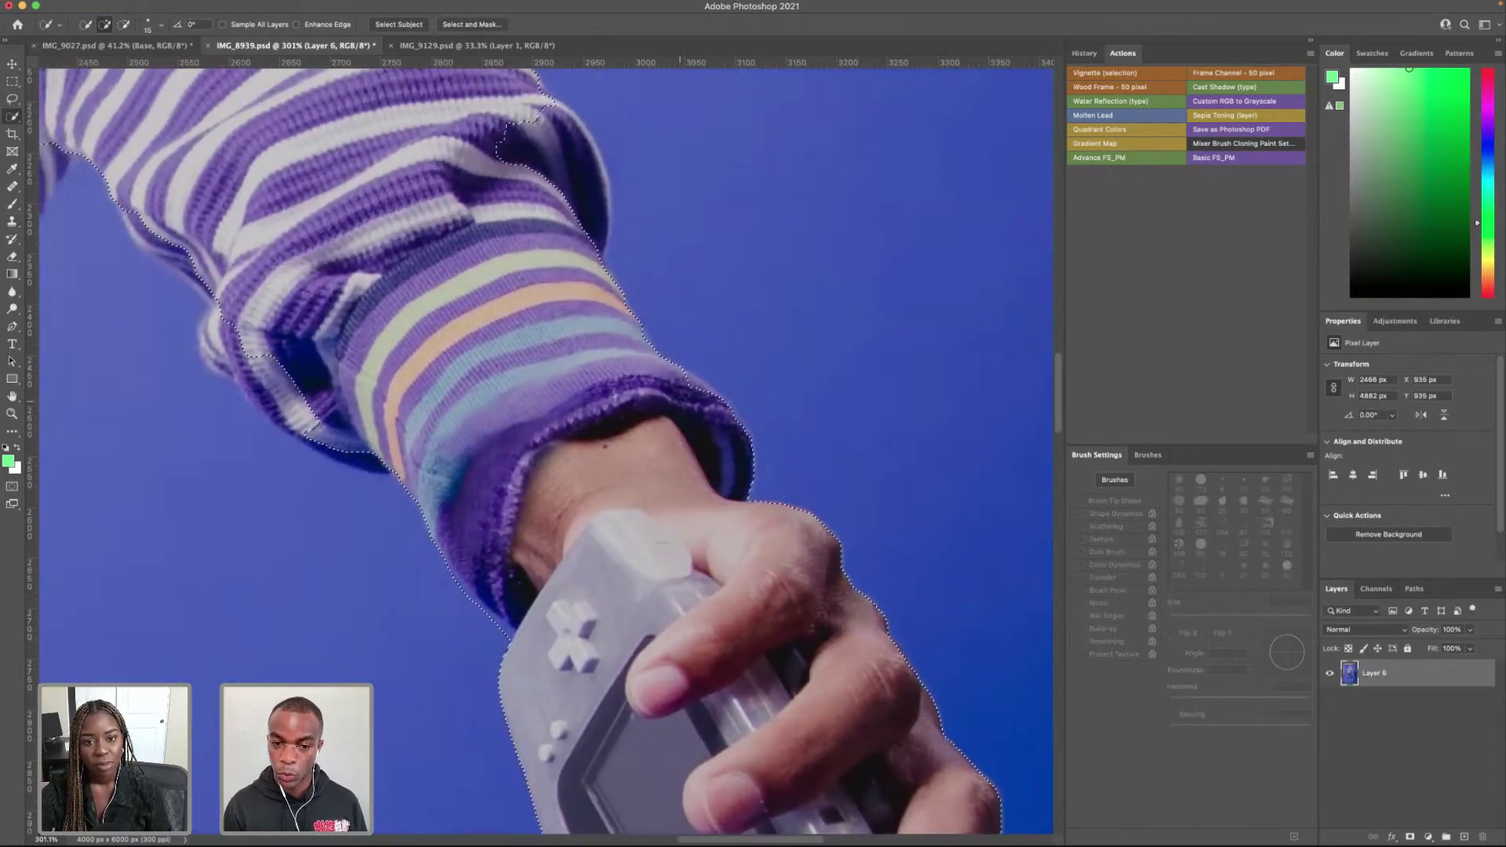
drag(687, 378, 710, 388)
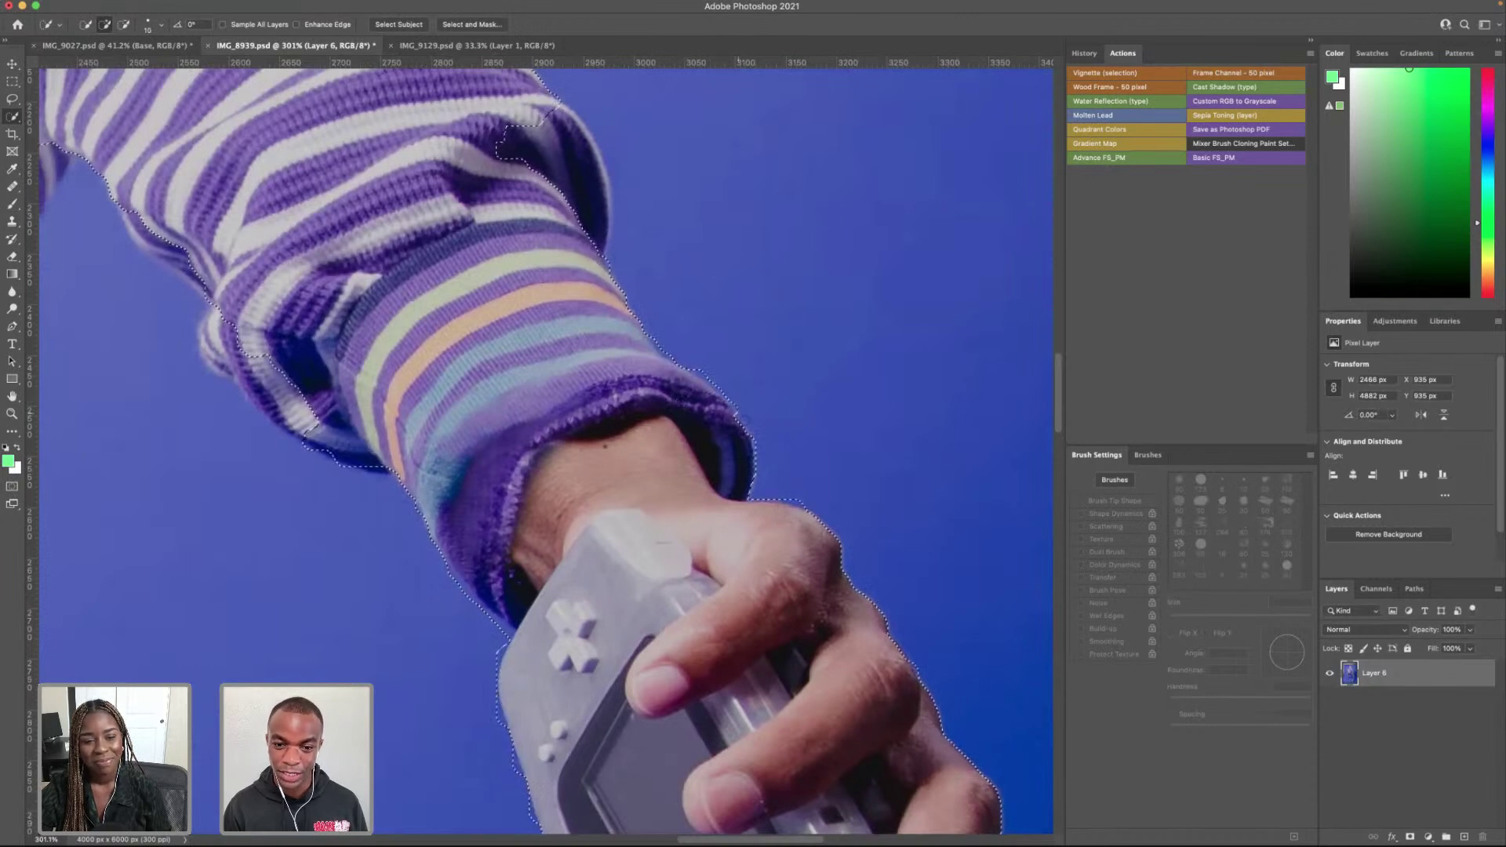
drag(541, 102, 578, 118)
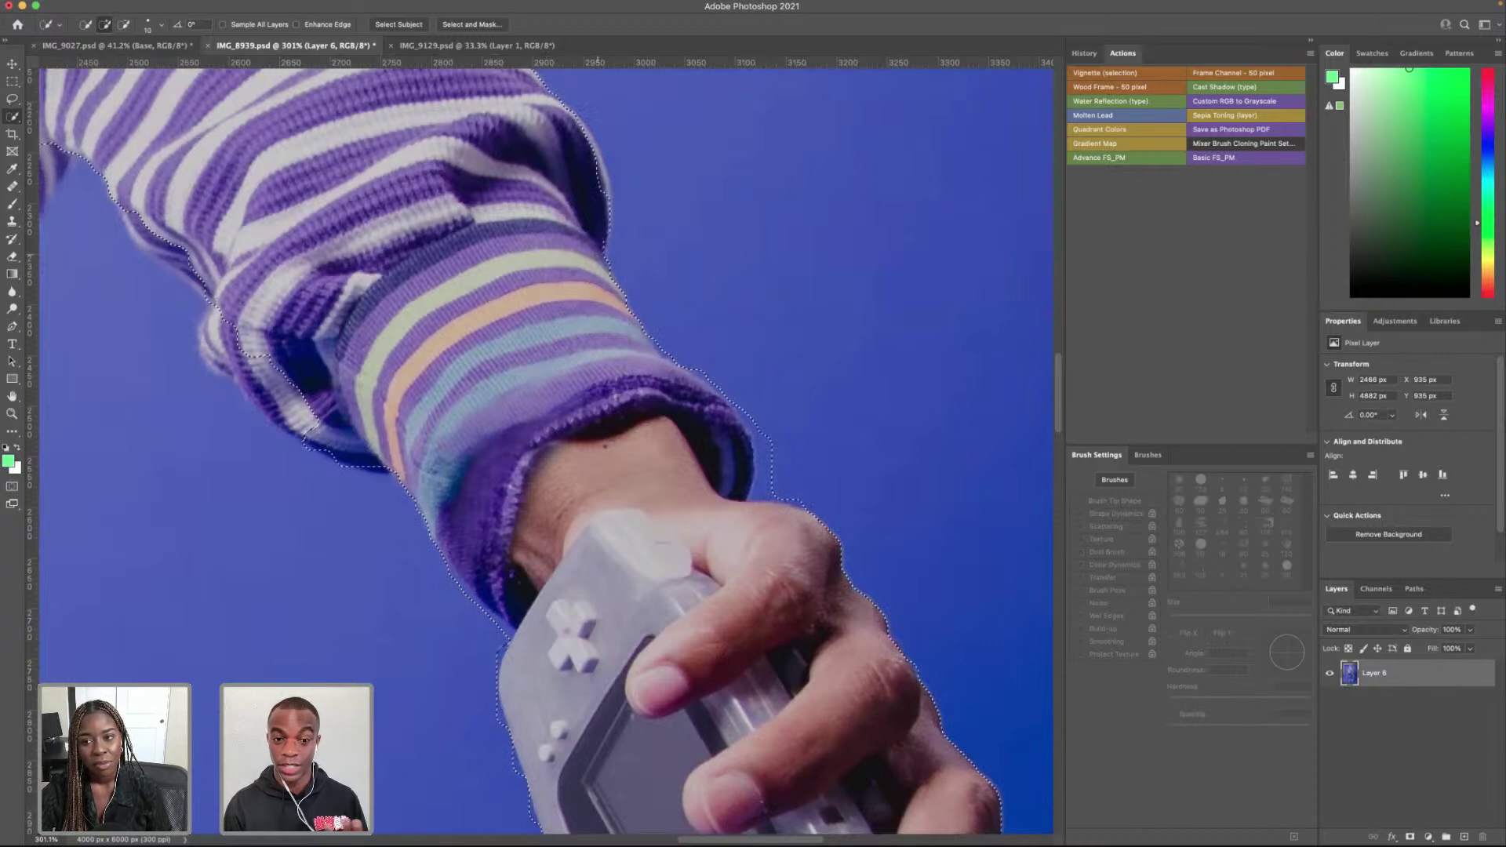
Step: Add the sweater's side below the armpit and the folds along the sleeve's underside to the selection
scroll(549, 447, up, 5)
scroll(549, 447, left, 5)
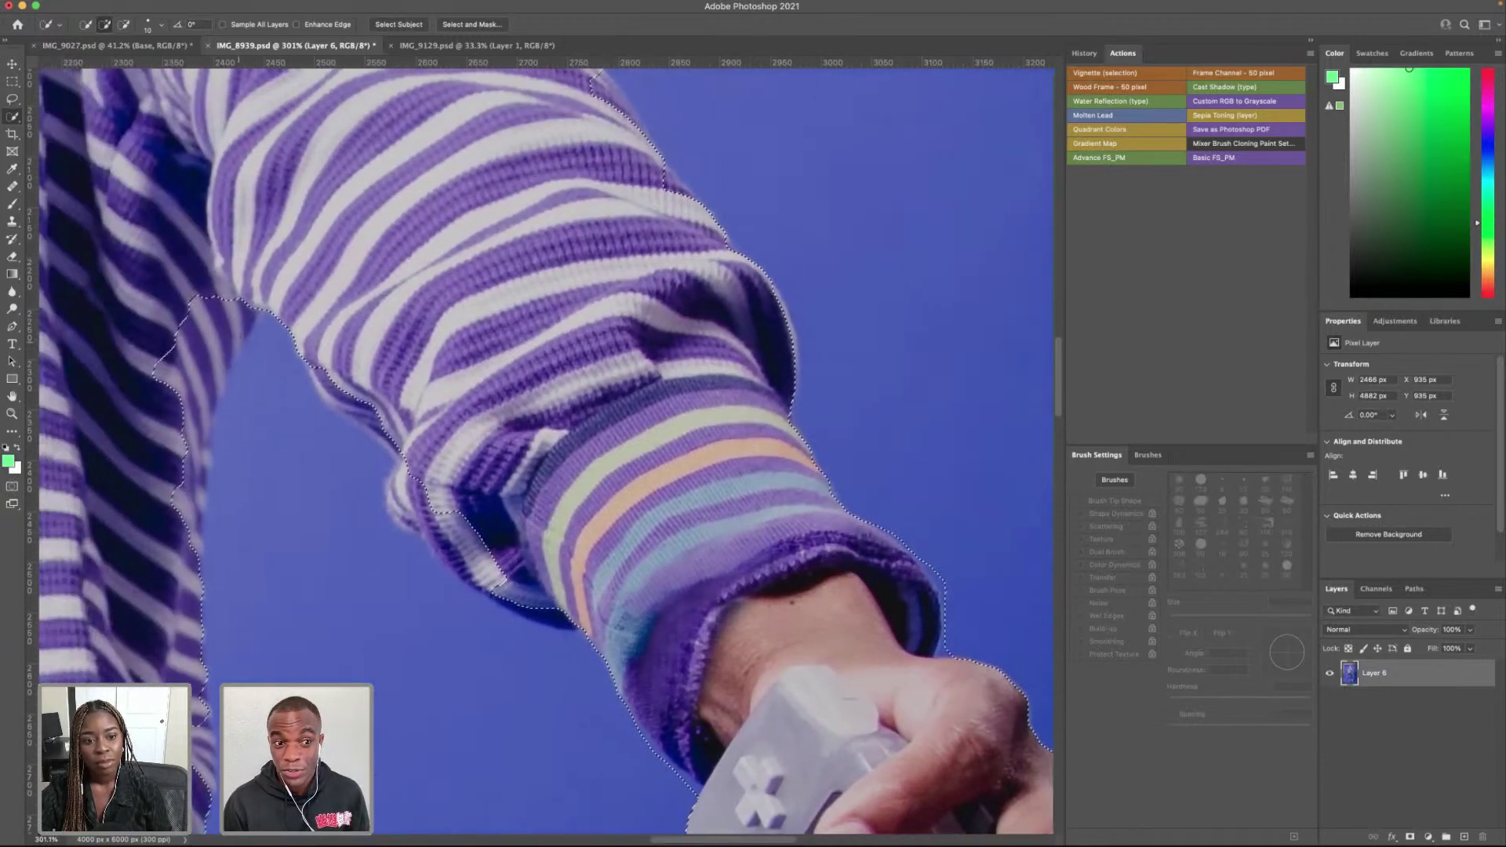
key(bracketright)
key(bracketright)
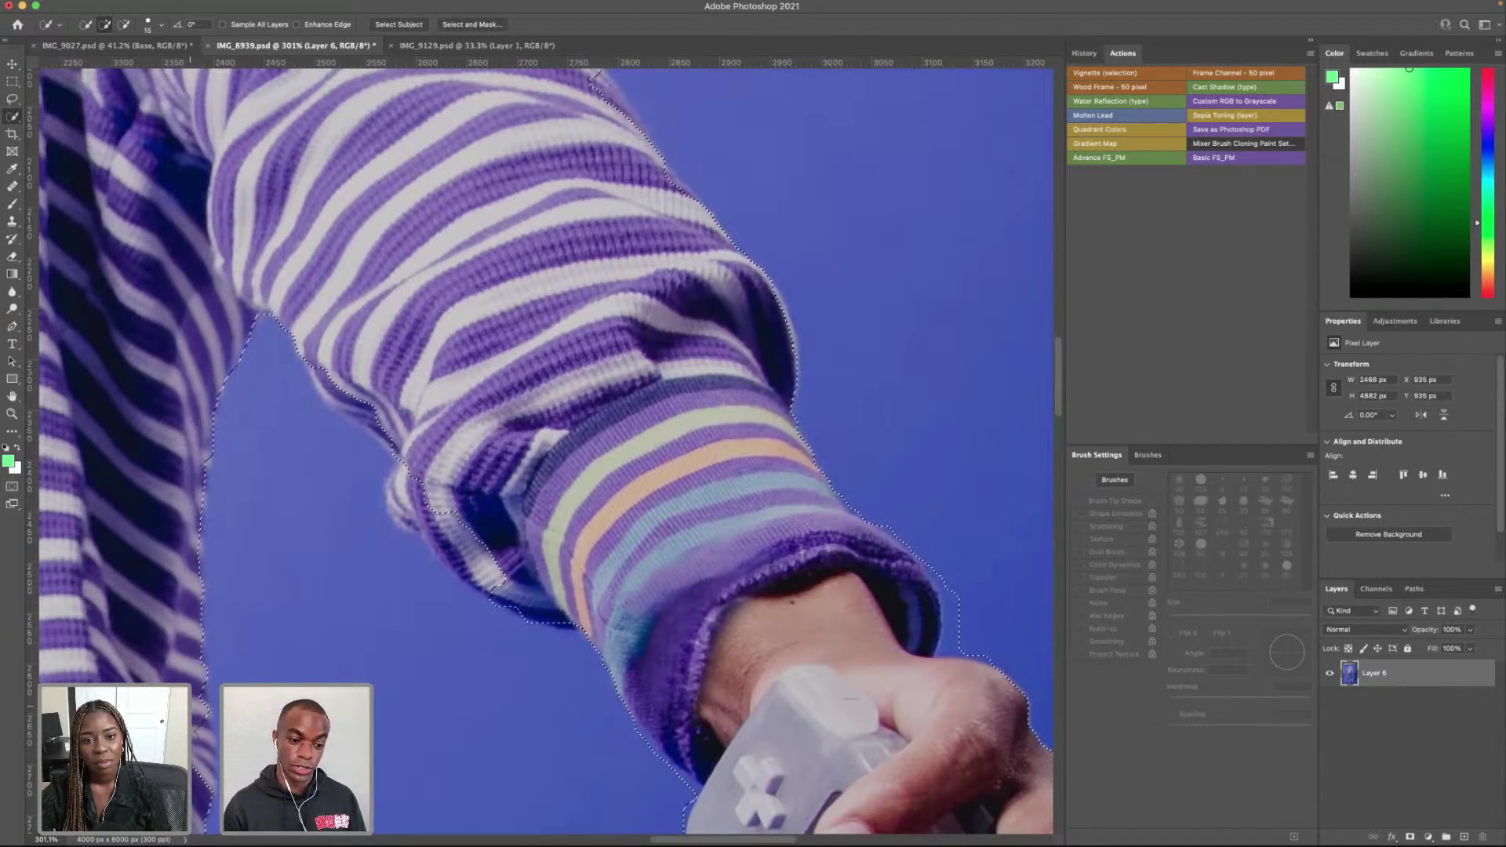
key(bracketleft)
key(bracketleft)
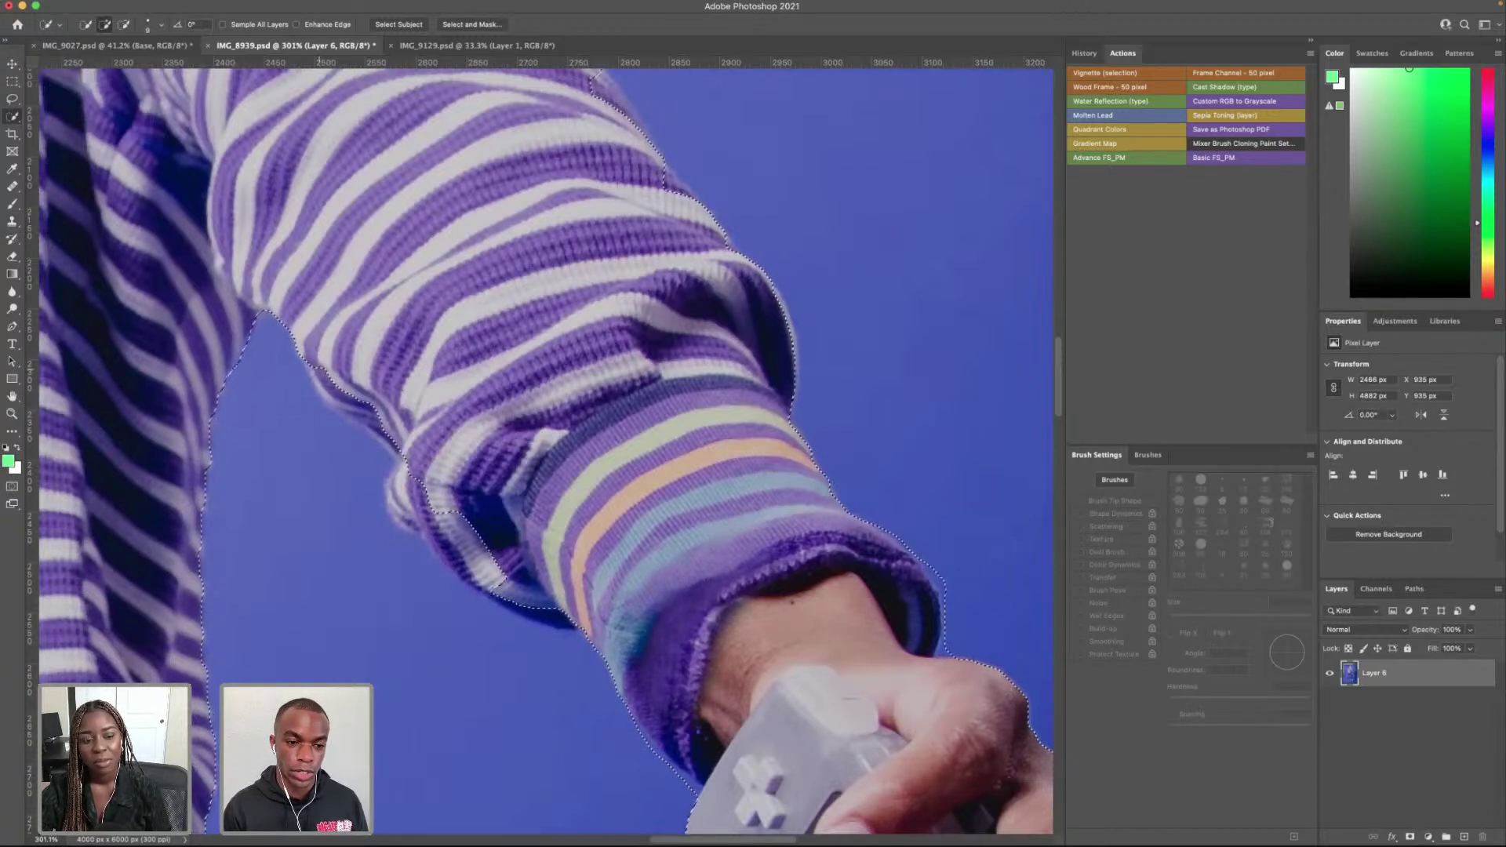
drag(349, 385, 322, 373)
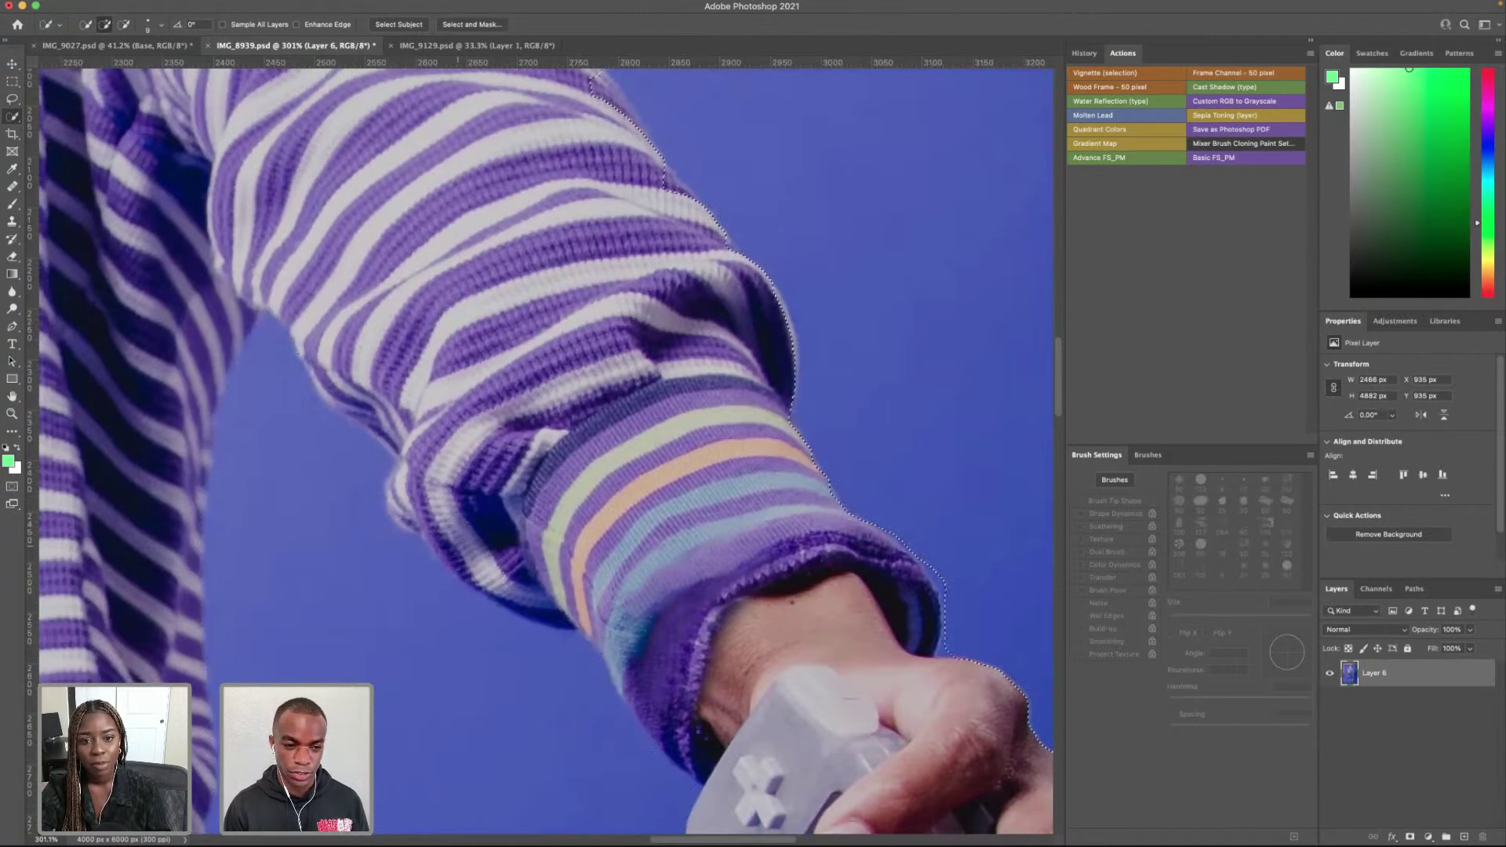
Step: Enlarge the Quick Selection brush and subtract the blue backdrop between the torso and the outstretched arm from the selection
alt+scroll(545, 451, down, 5)
alt+scroll(359, 549, up, 5)
key(bracketright)
key(bracketright)
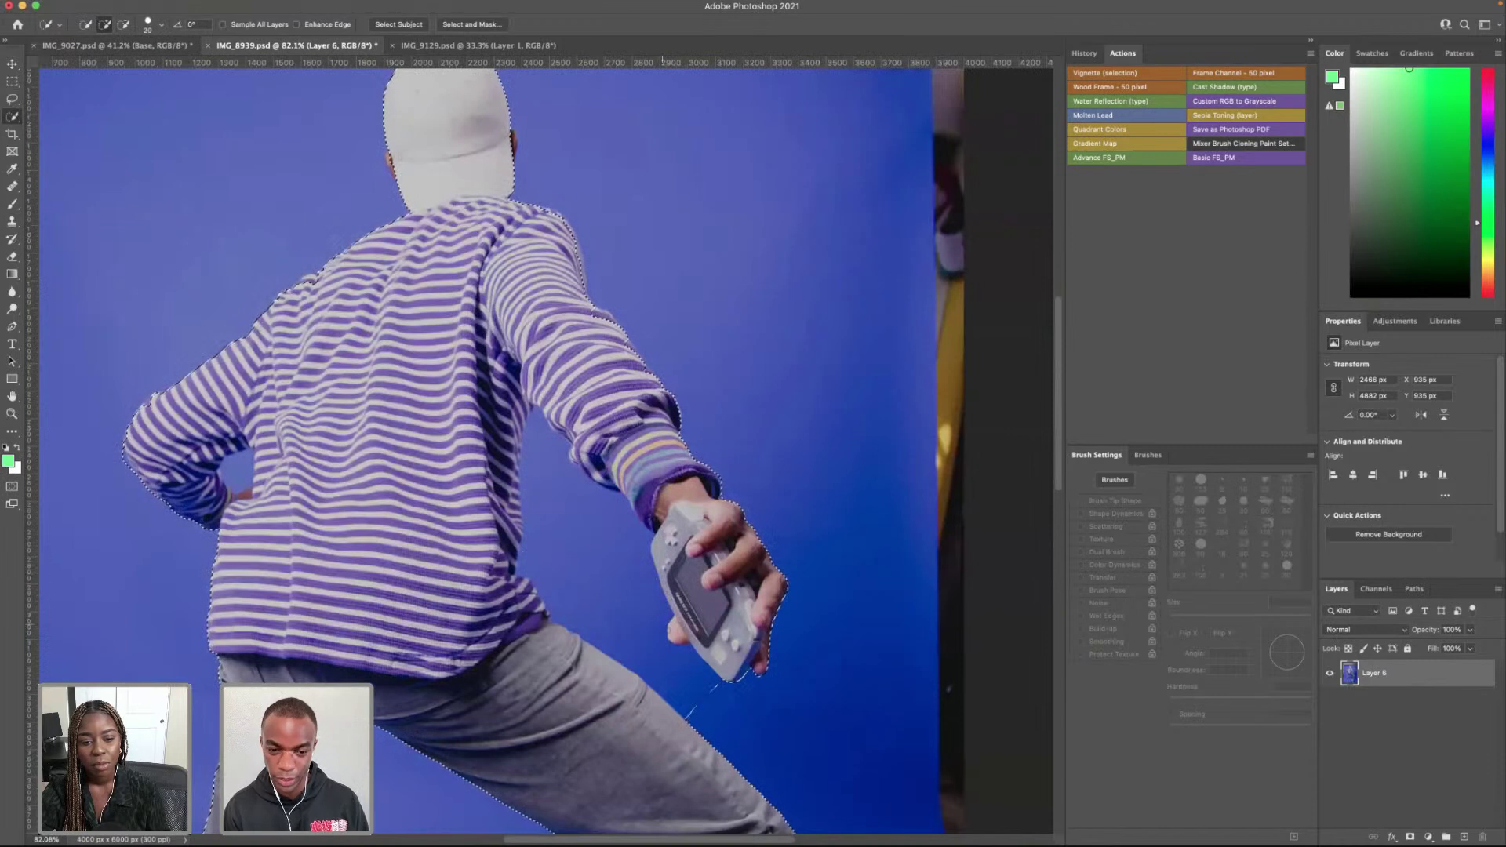
key(alt)
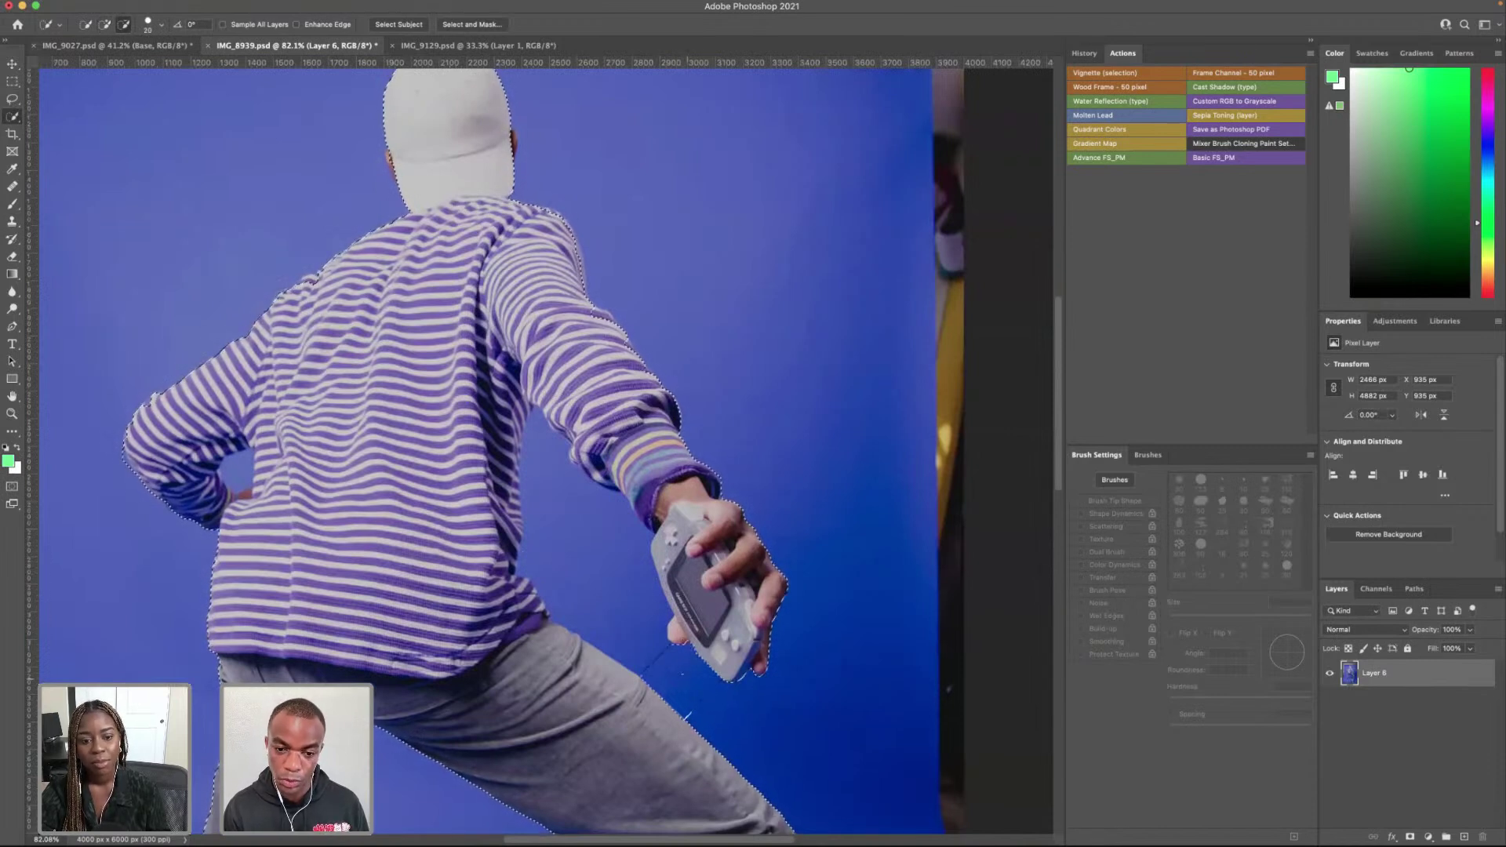
alt+click(619, 546)
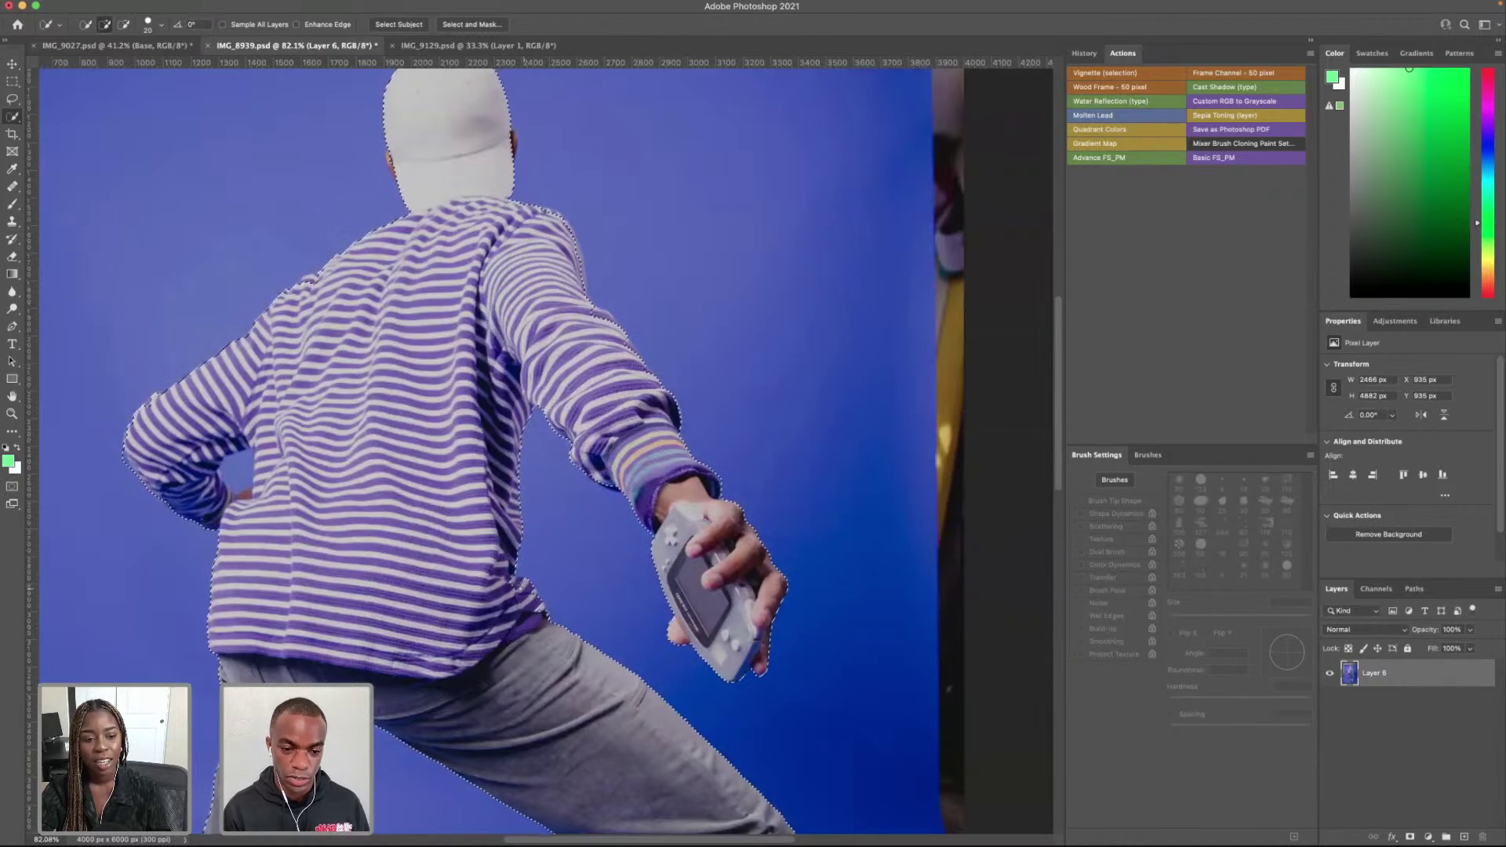
Step: Shrink the Quick Selection brush and add the ear showing at the cap's right edge to the selection
scroll(505, 592, up, 5)
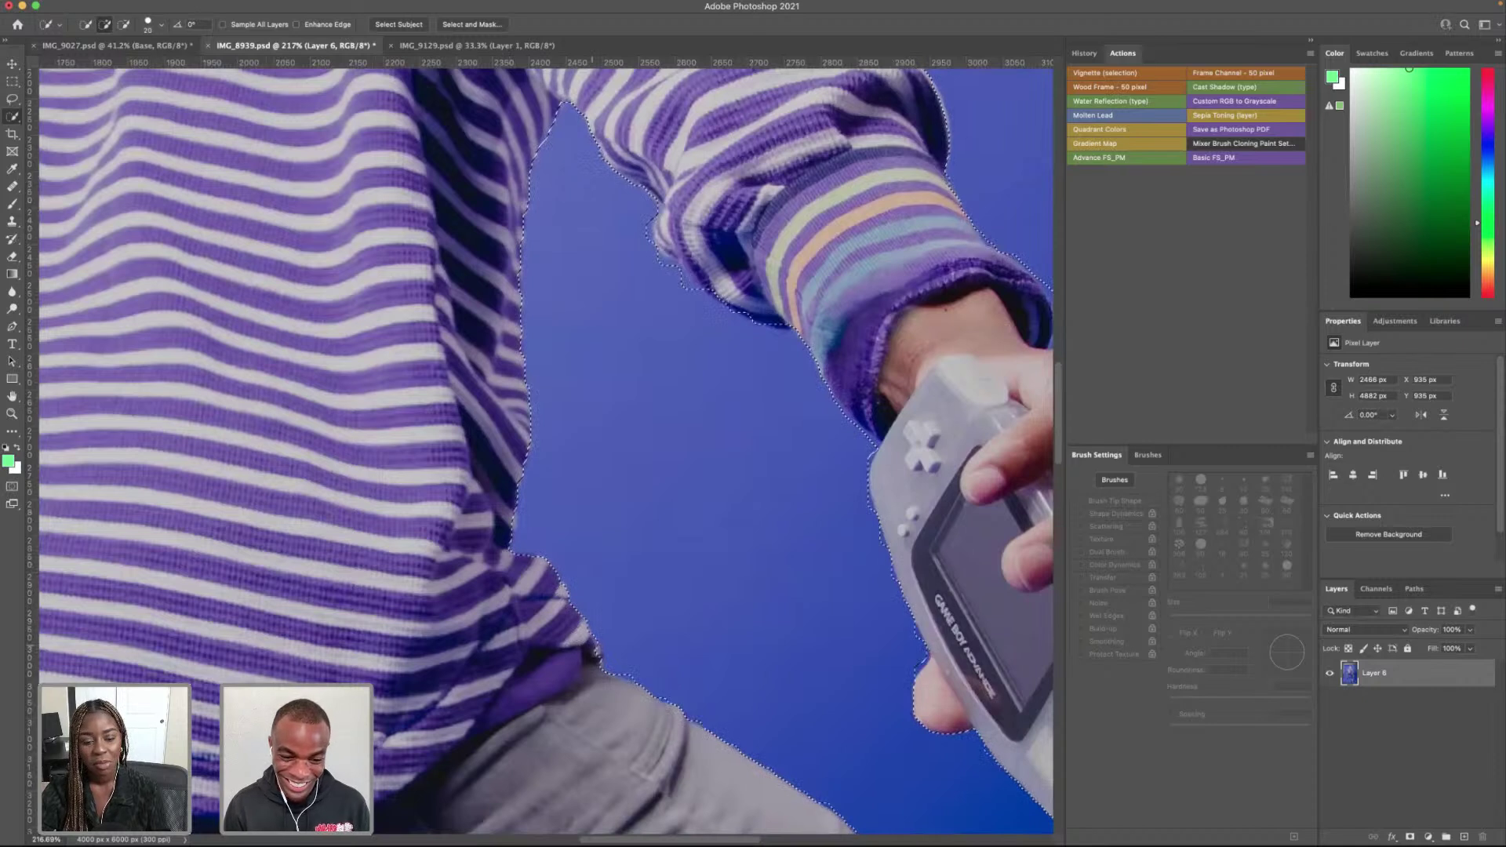
key(bracketleft)
key(bracketleft)
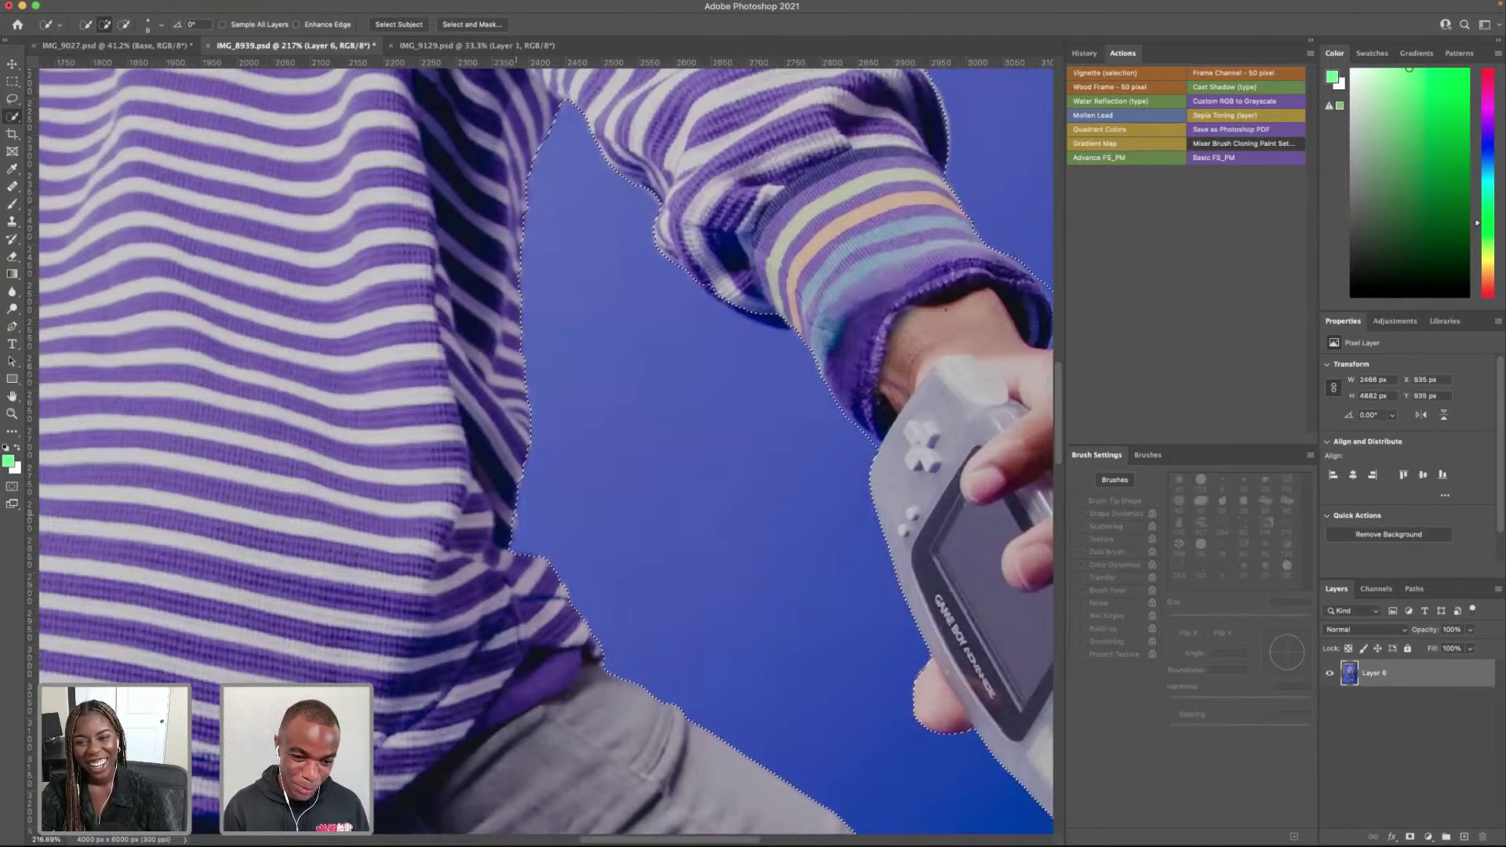
scroll(518, 412, up, 15)
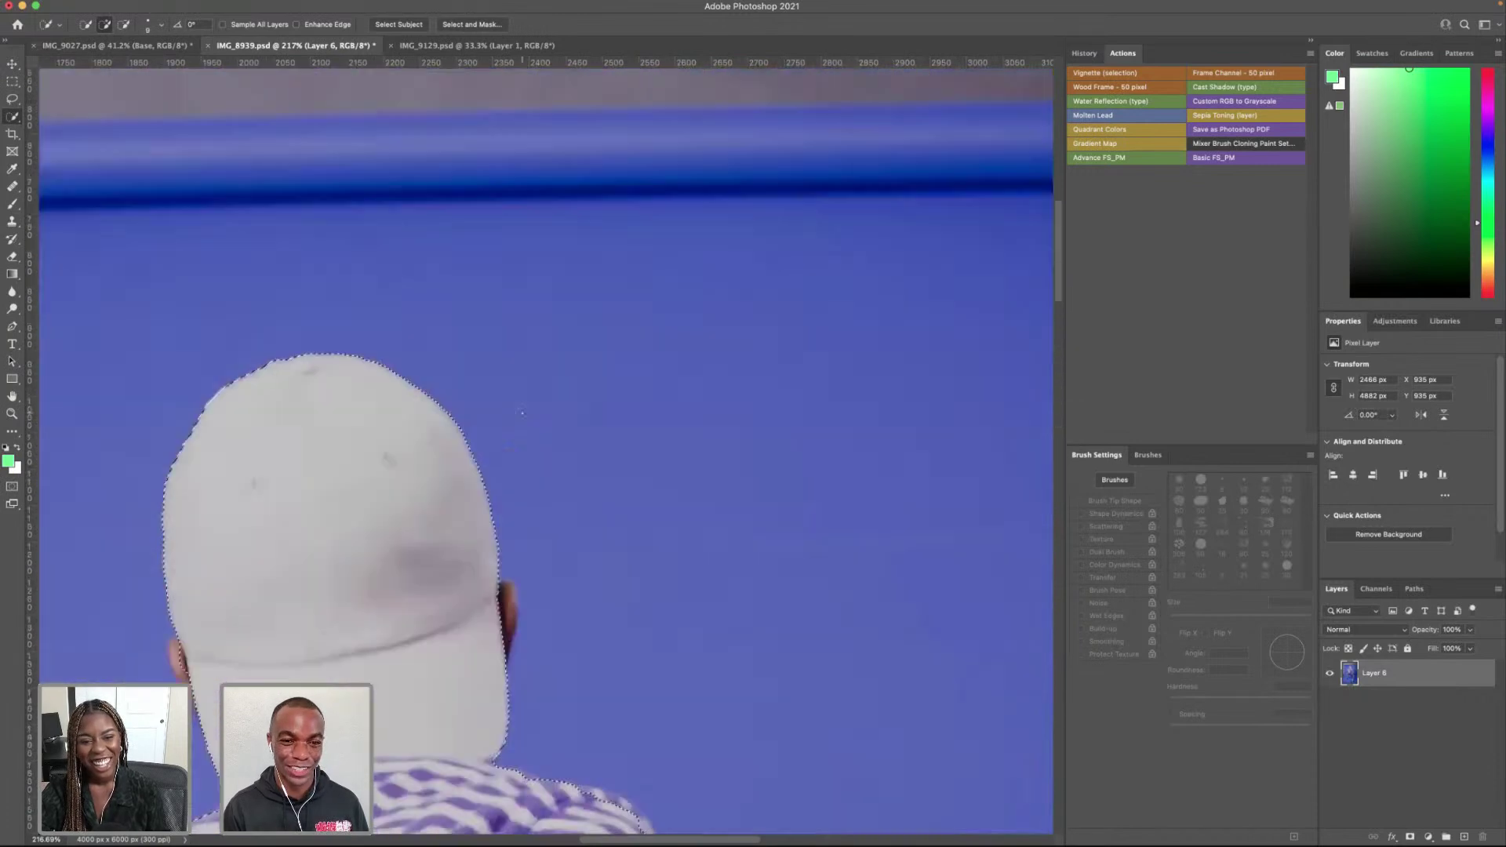
scroll(524, 412, down, 3)
scroll(596, 486, up, 5)
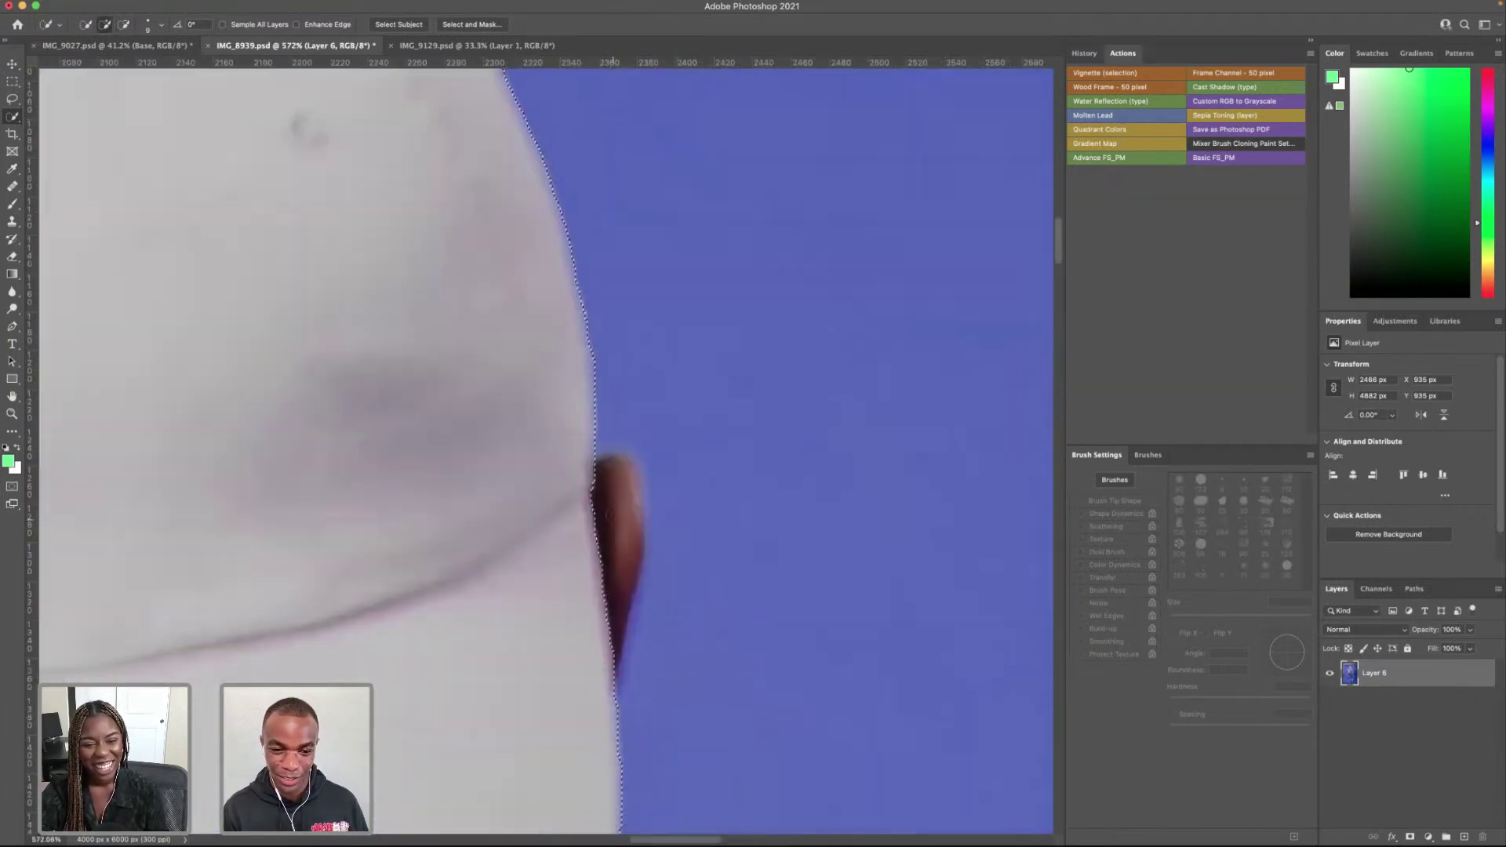
drag(619, 602, 621, 532)
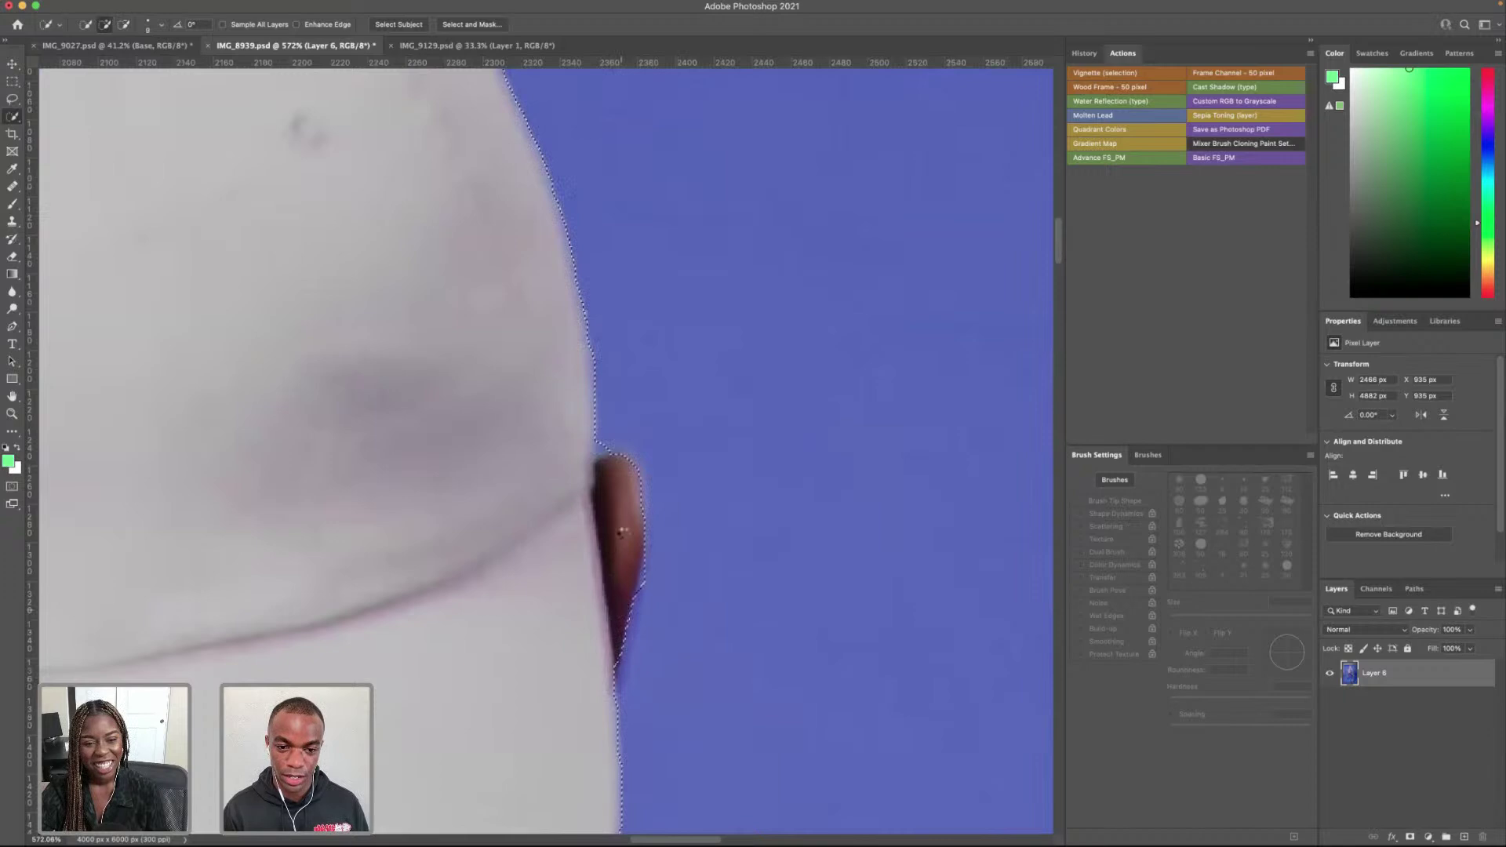
Step: Add the ear showing at the cap's left edge to the selection, leaving out the neighbouring blue backdrop
scroll(485, 612, left, 10)
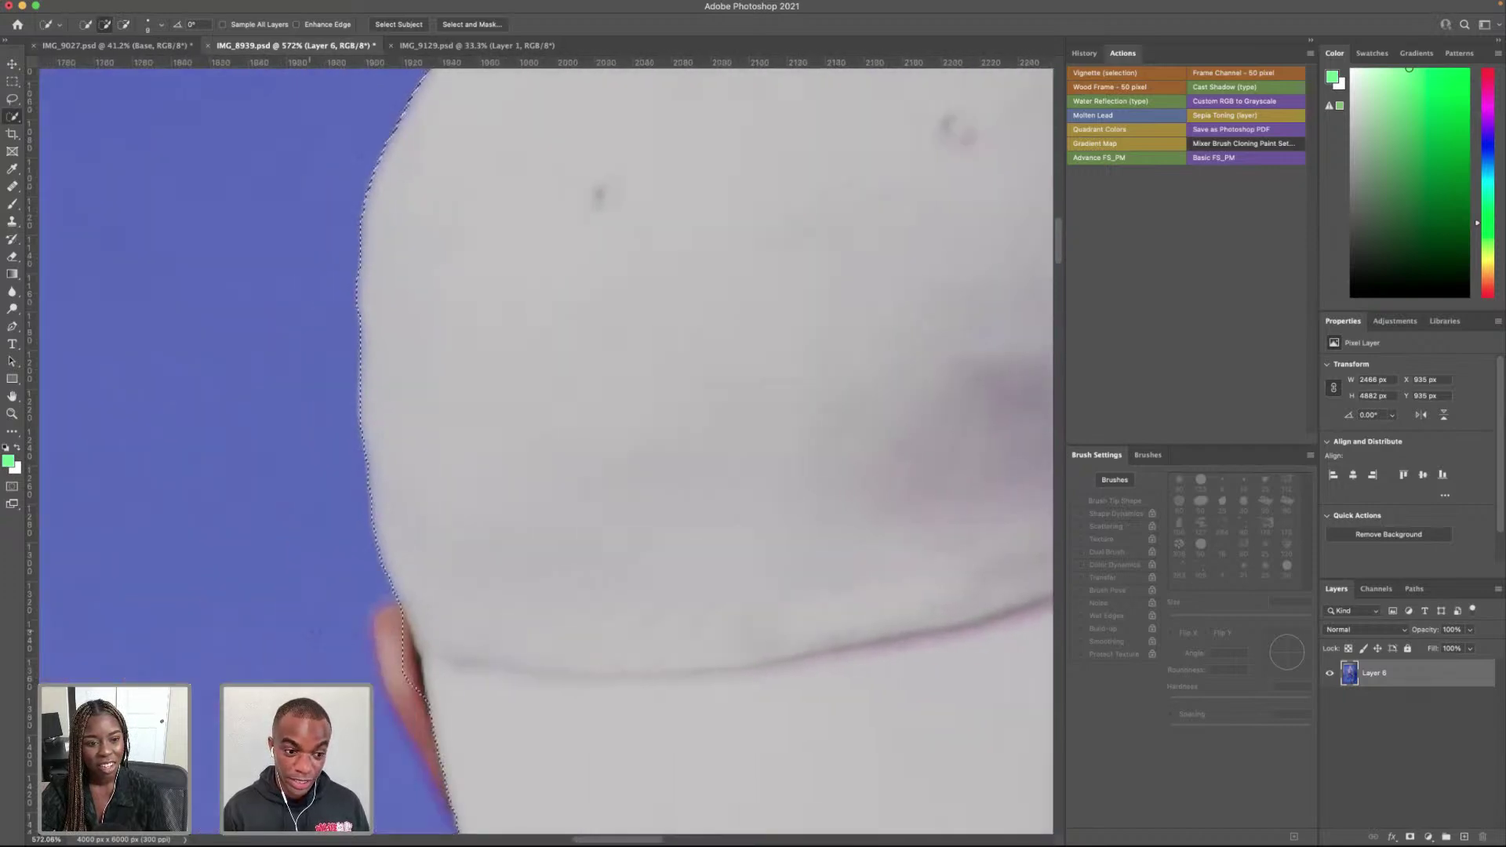
drag(591, 624, 559, 629)
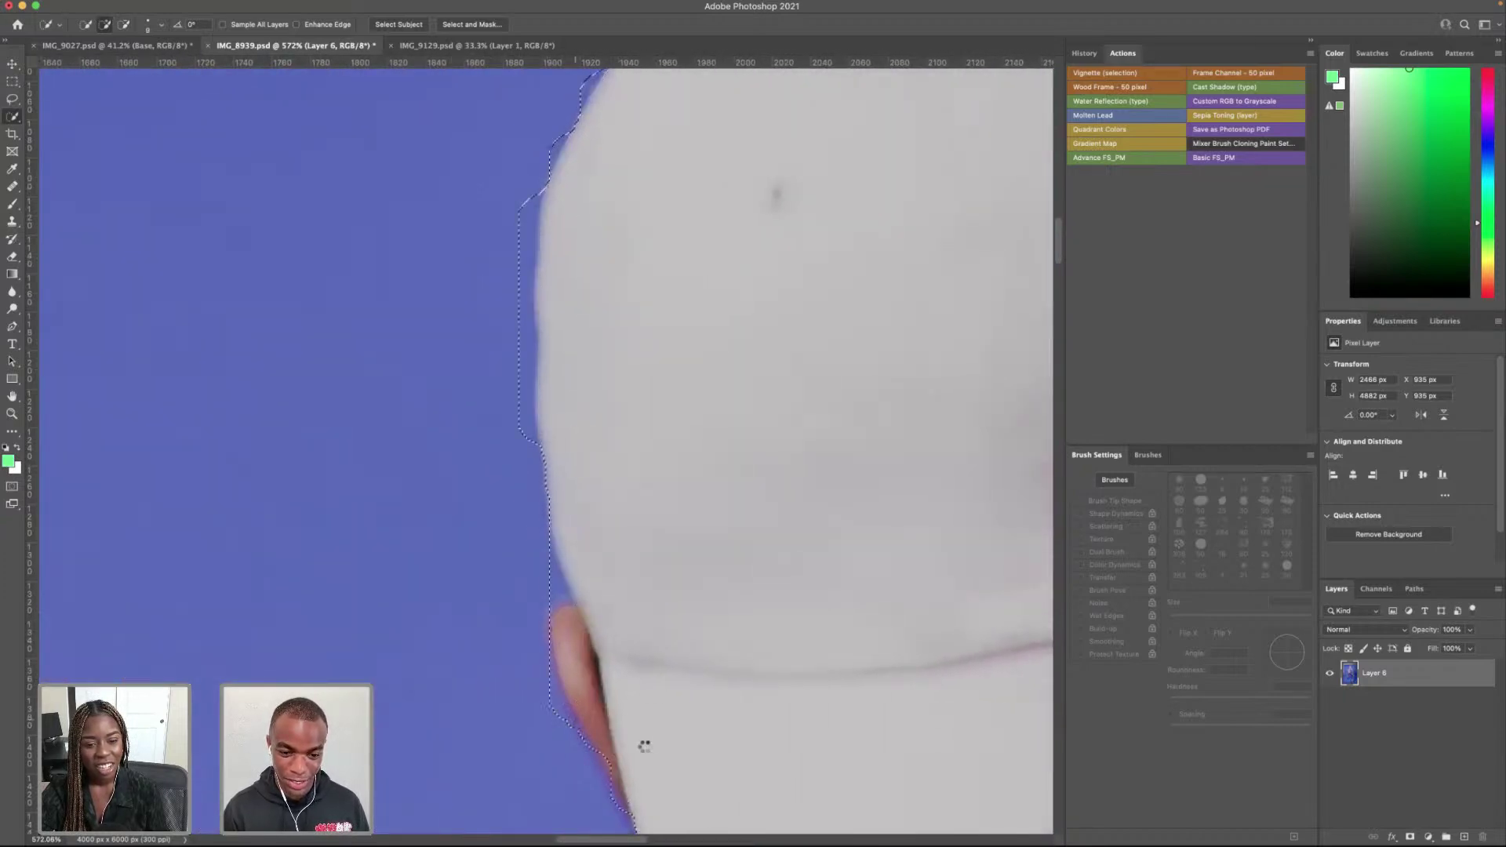
key(ctrl+z)
scroll(666, 706, down, 3)
drag(619, 587, 639, 637)
key(ctrl+z)
key(alt)
drag(610, 568, 645, 684)
Step: Refine the selection where the cap meets the sweater, adding the missed purple neckline and the left shoulder's edge
scroll(629, 573, down, 10)
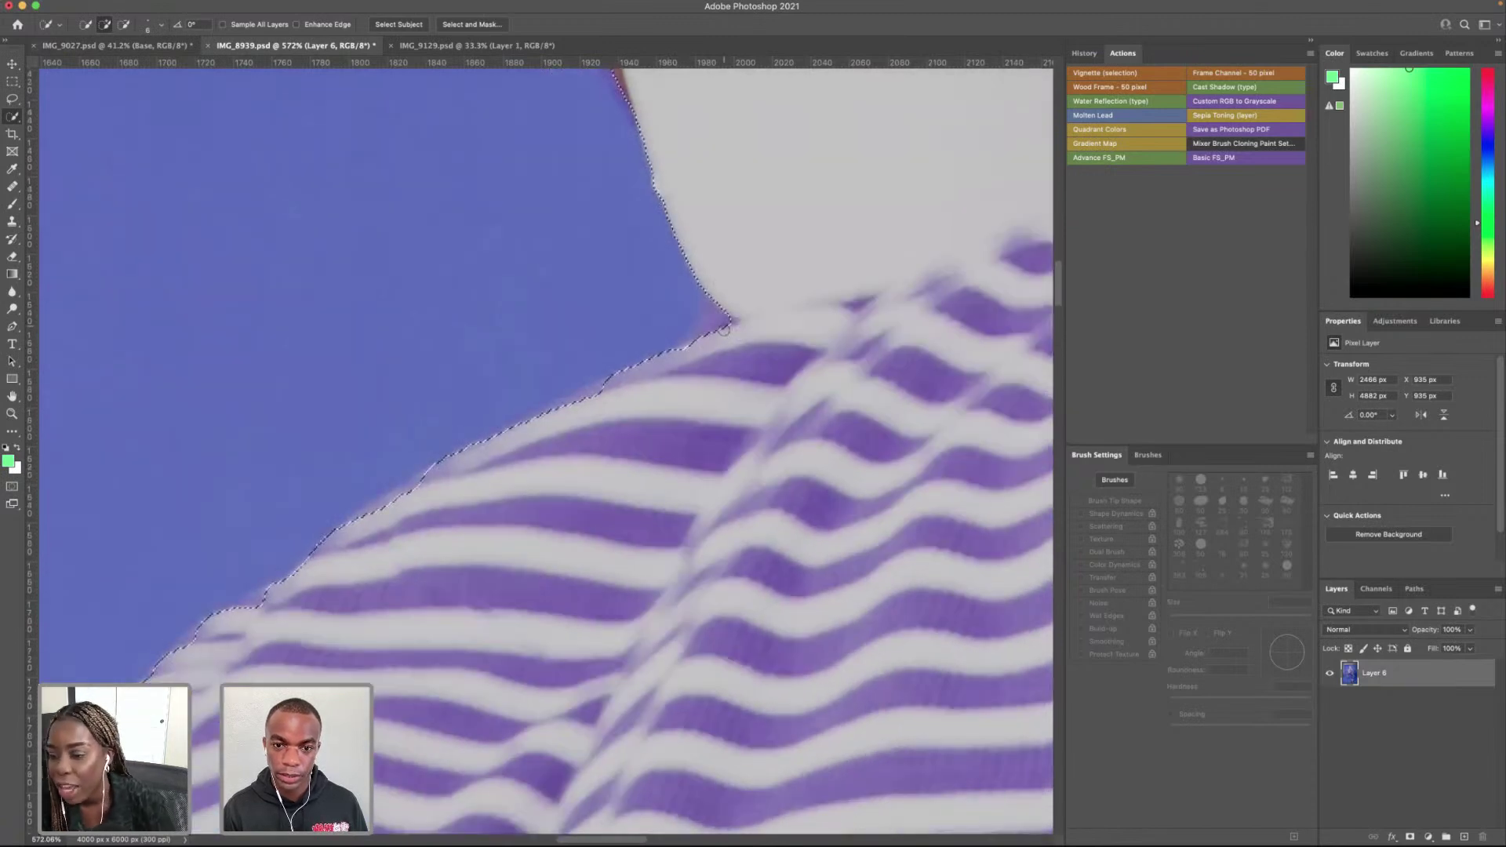
alt+click(704, 332)
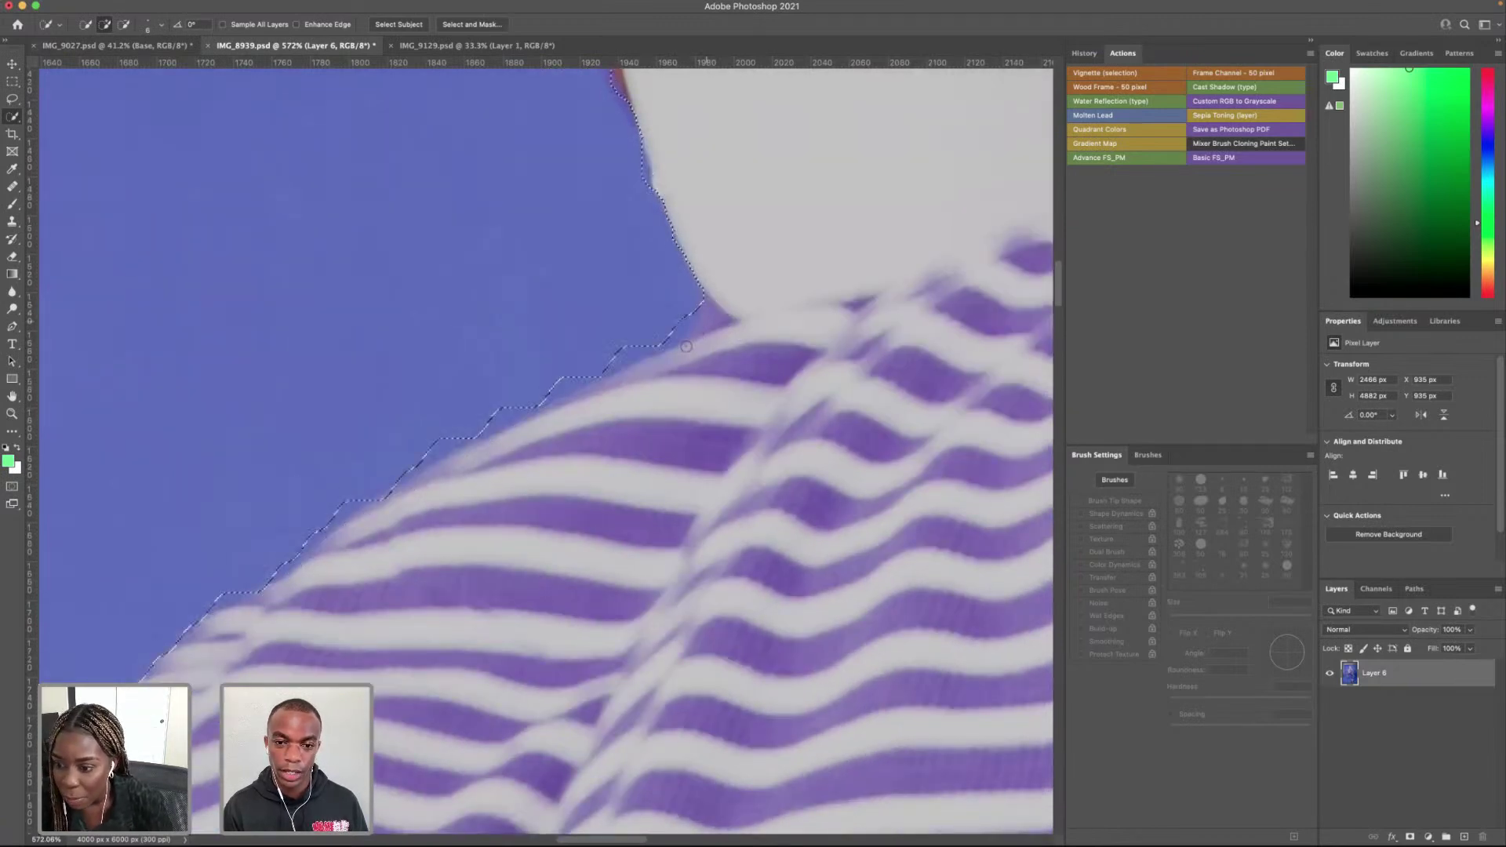
scroll(596, 430, down, 5)
scroll(596, 427, down, 3)
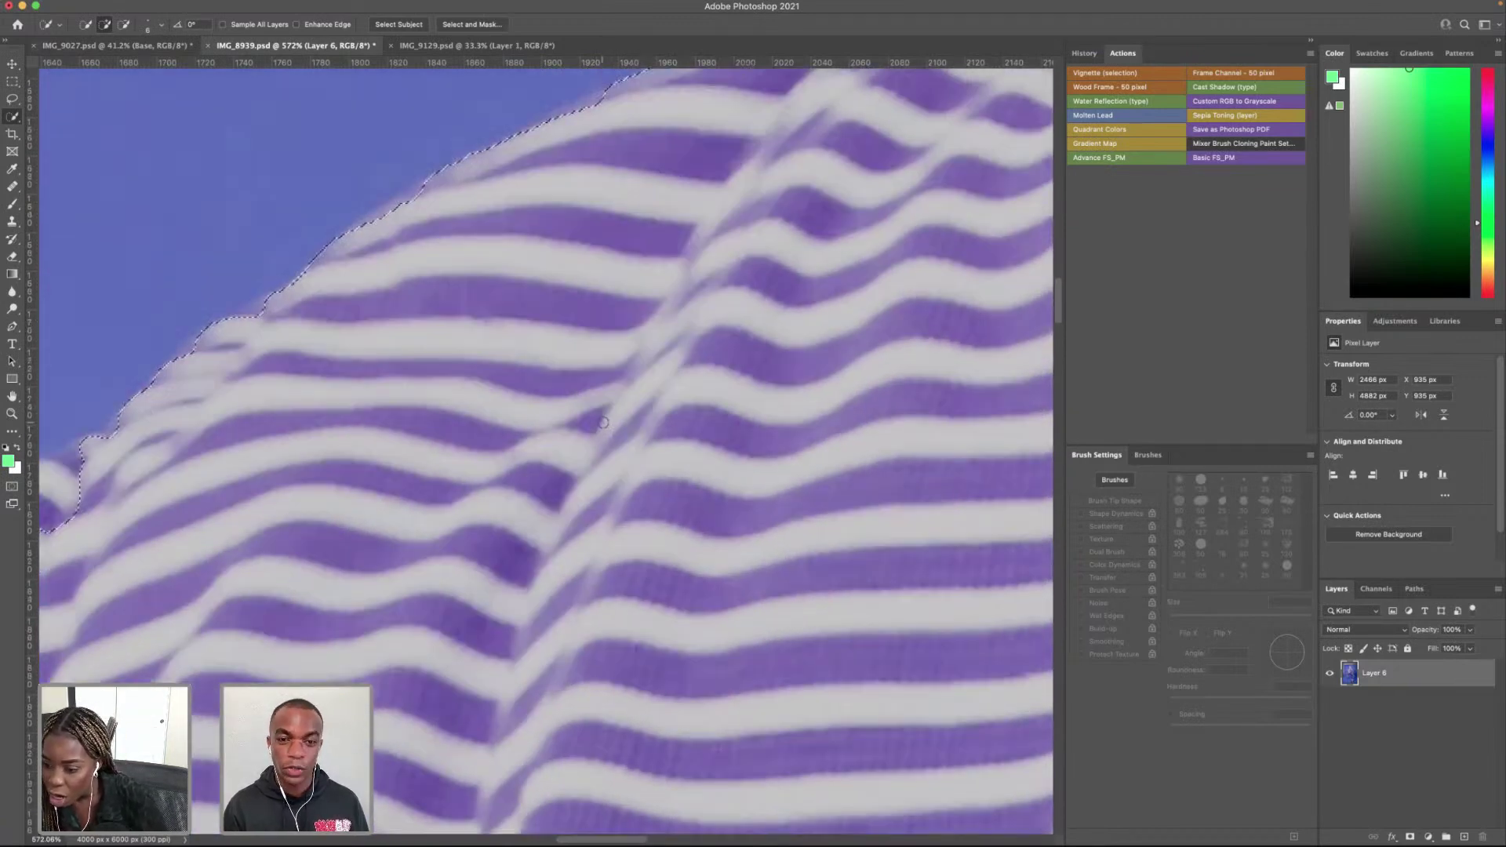
scroll(601, 368, up, 5)
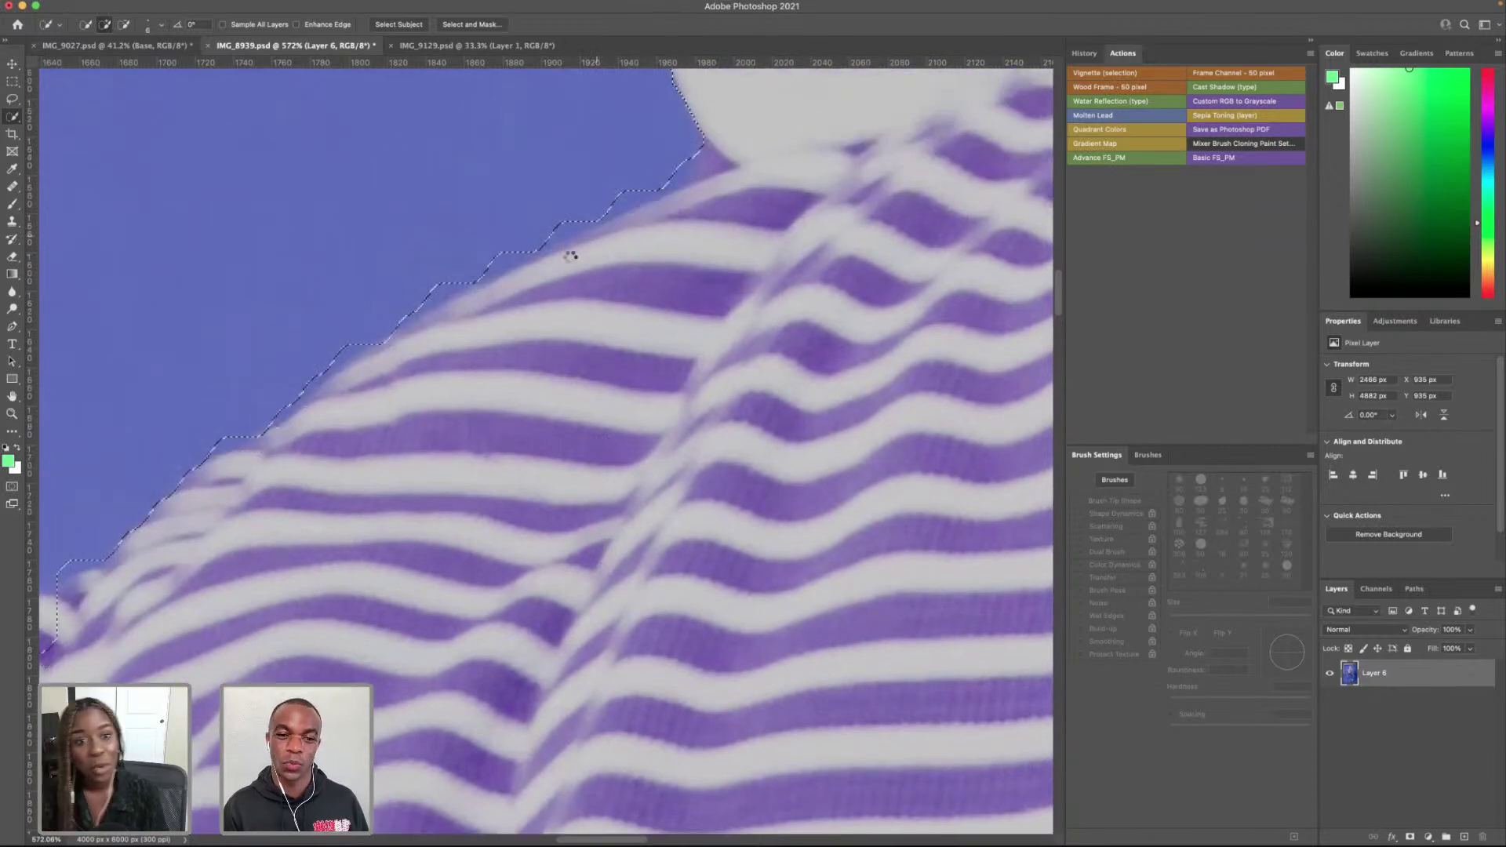
scroll(549, 285, down, 7)
scroll(549, 285, left, 6)
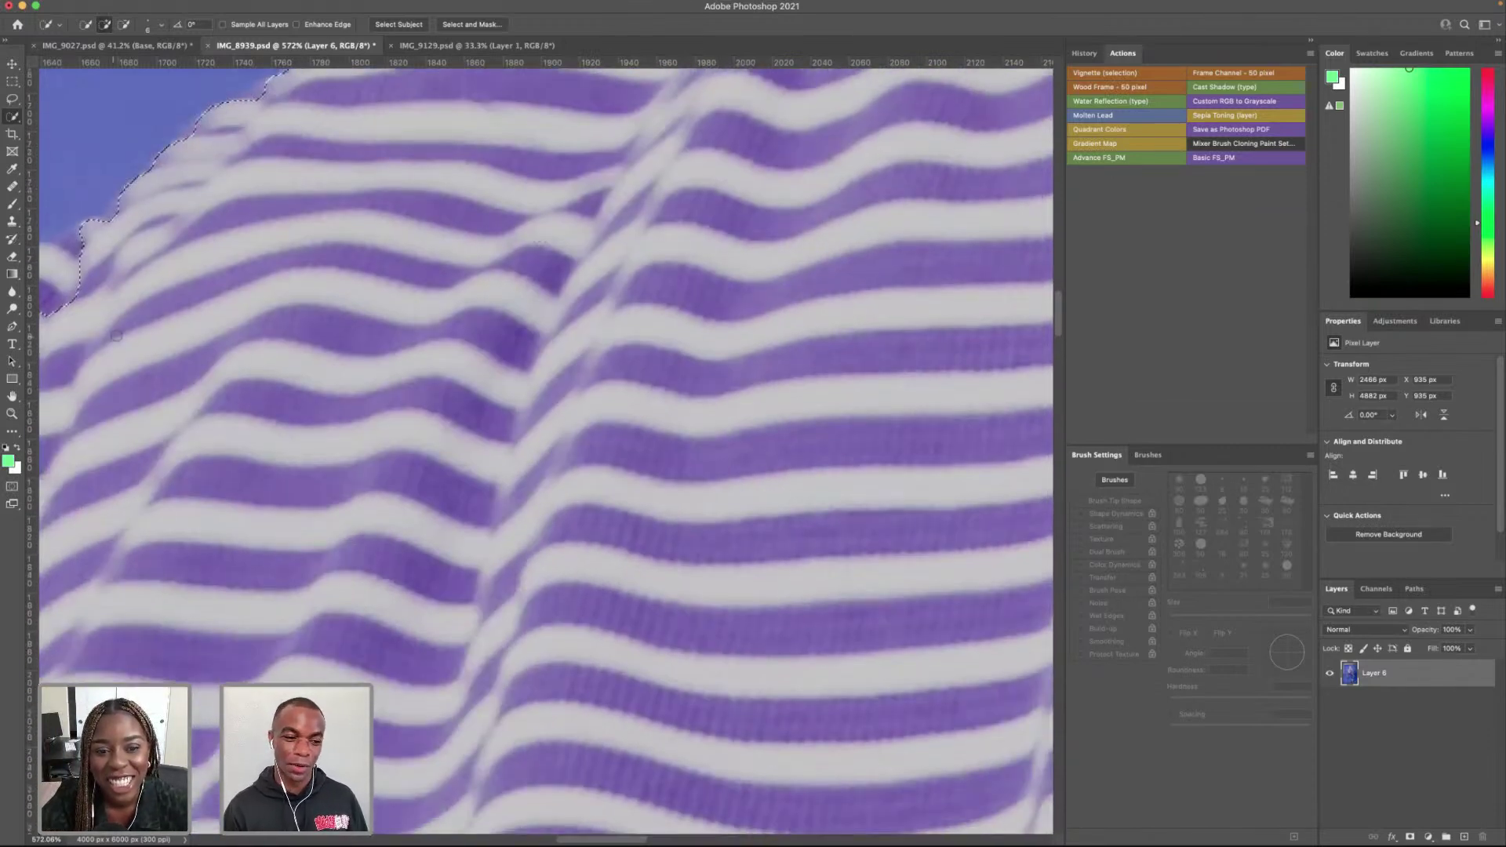
Step: Refine the quick selection along the shoulder so it includes the missing striped-shirt edges of the bent arm's side
drag(352, 282, 313, 287)
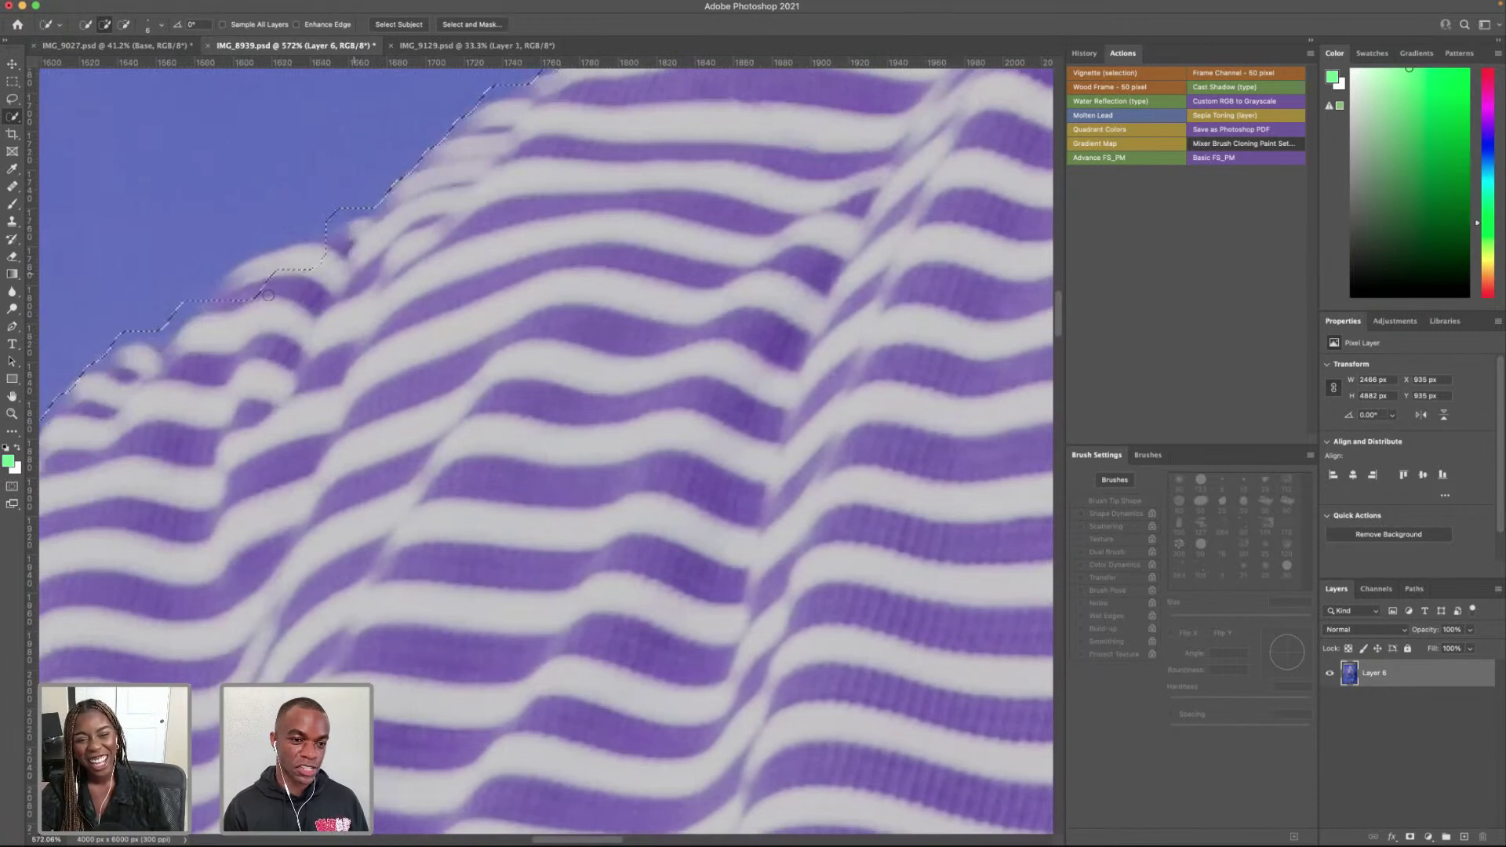
scroll(382, 313, left, 5)
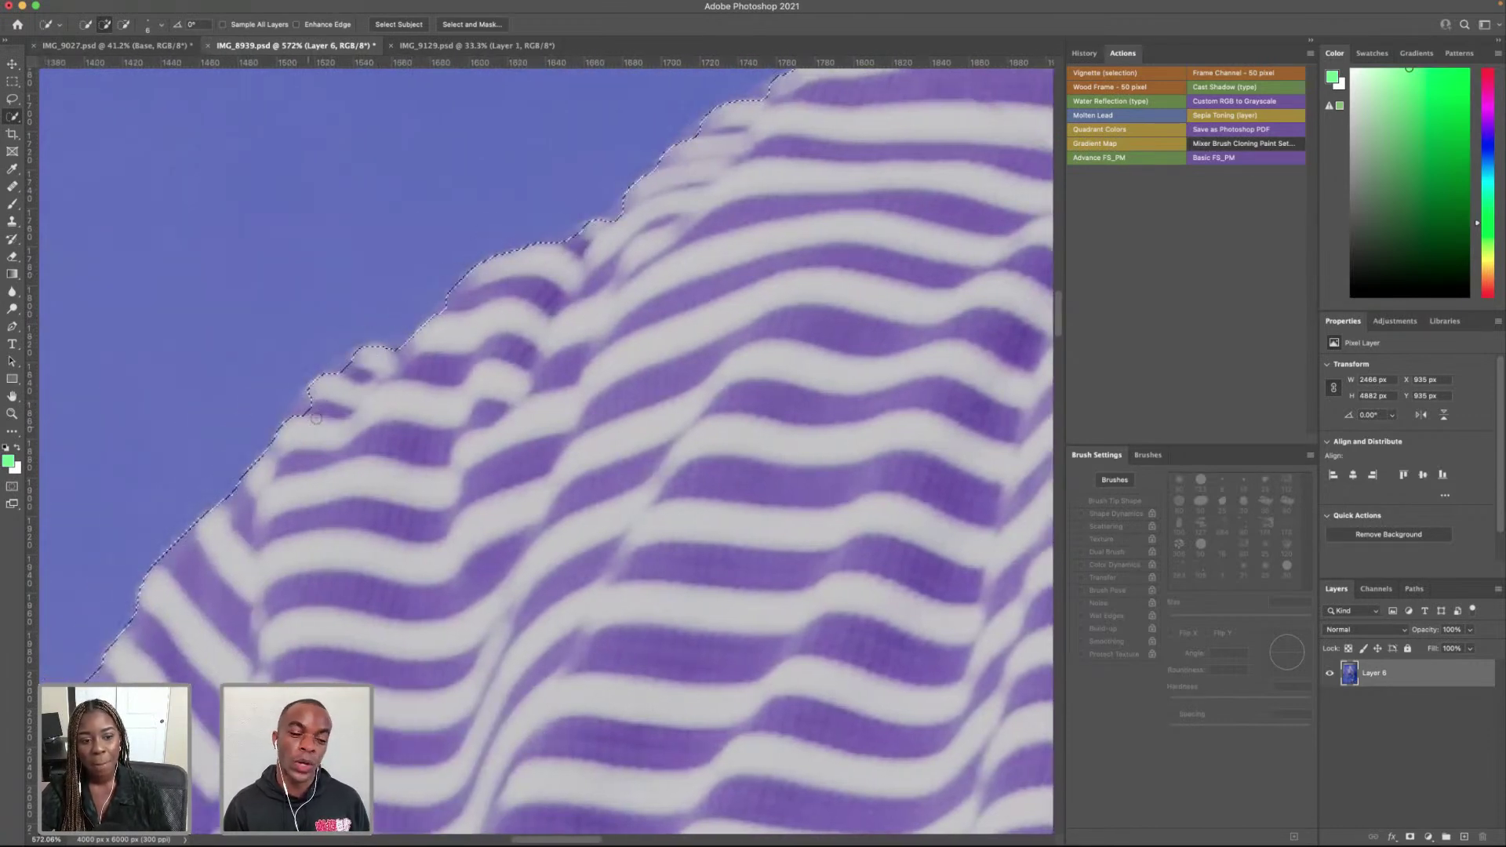
drag(314, 409, 385, 413)
scroll(386, 414, down, 5)
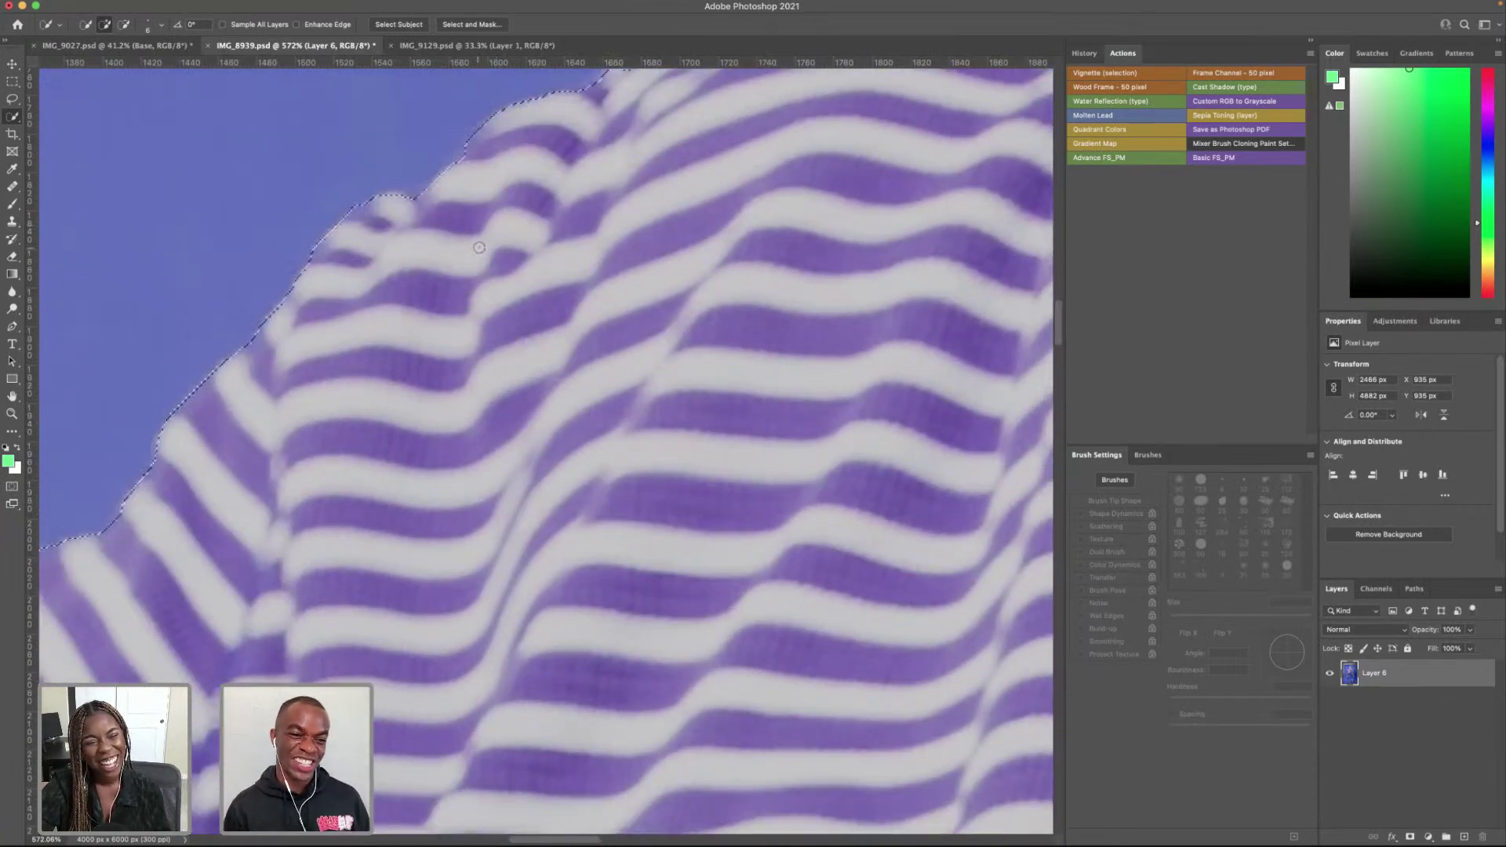
scroll(498, 223, left, 10)
scroll(617, 361, left, 3)
scroll(618, 360, down, 3)
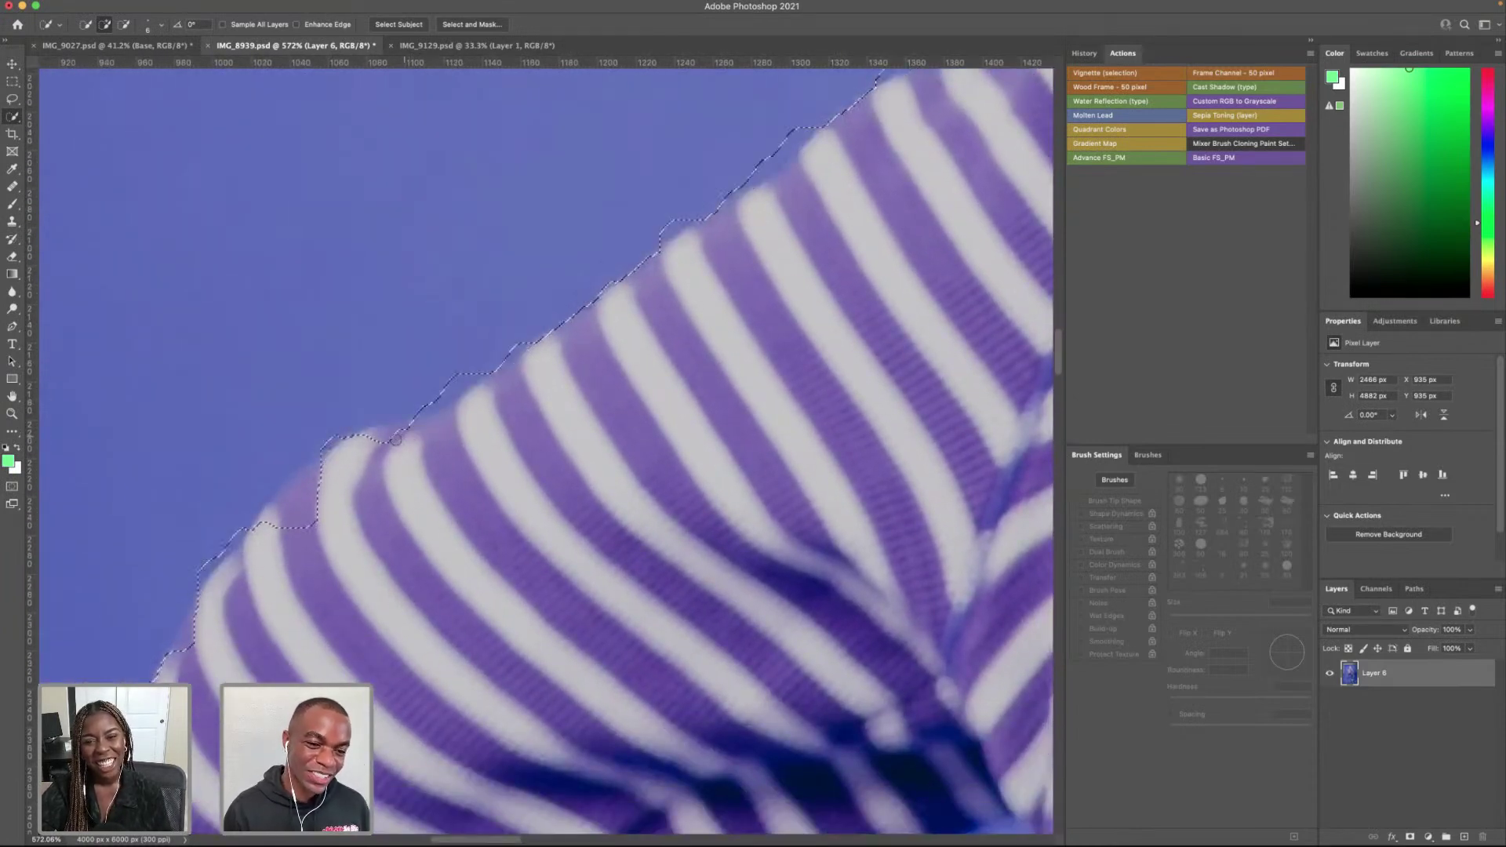
Step: Add the missing stripes along the upper edge of the bent sleeve to the selection
mouse_move(410, 436)
mouse_down()
mouse_move(309, 514)
mouse_move(316, 493)
mouse_move(252, 543)
mouse_up()
scroll(252, 543, left, 4)
scroll(252, 543, down, 4)
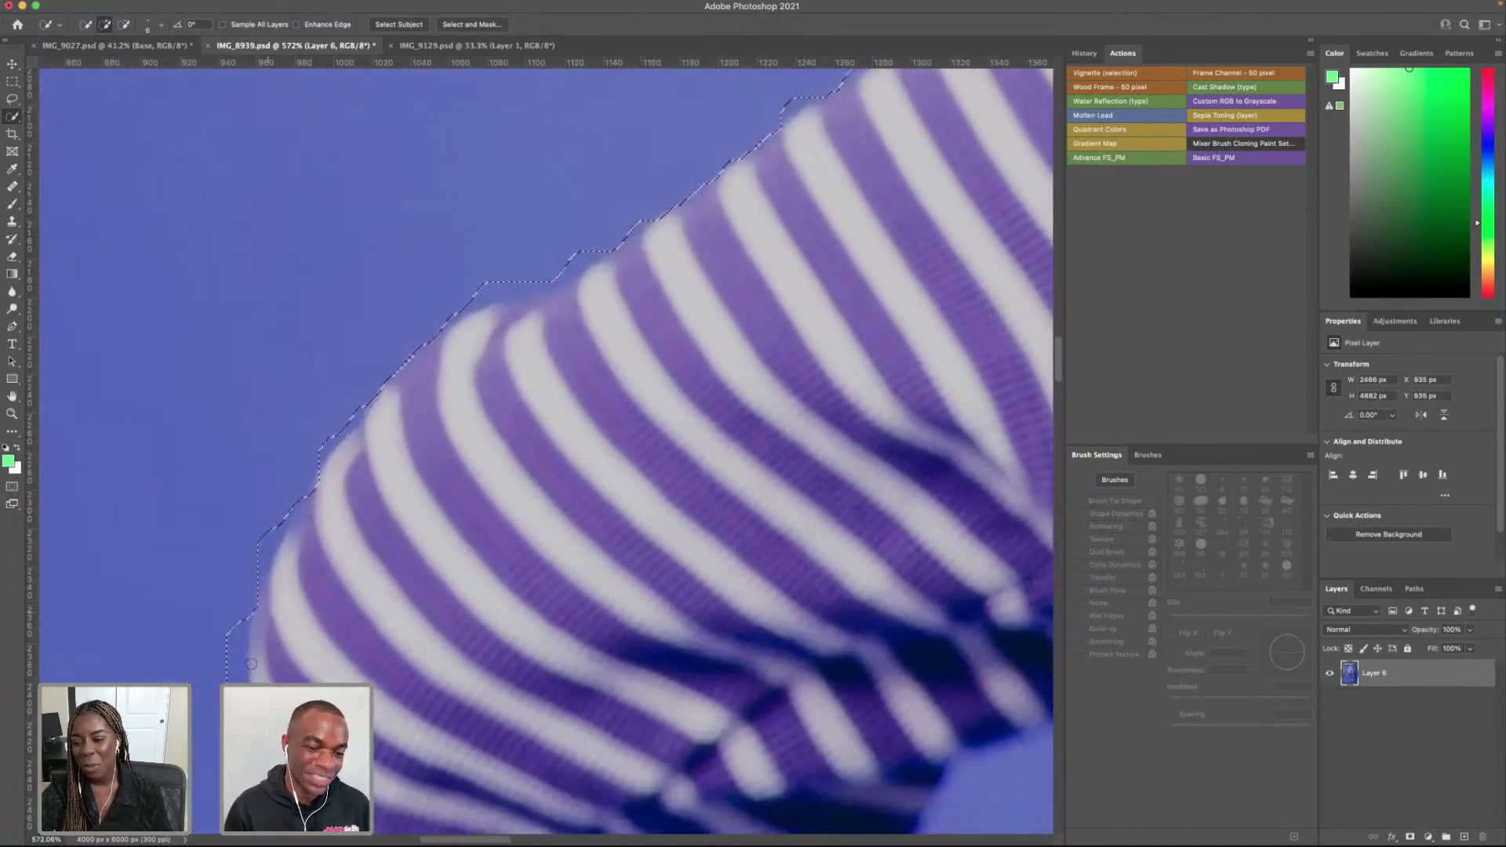
scroll(274, 616, down, 5)
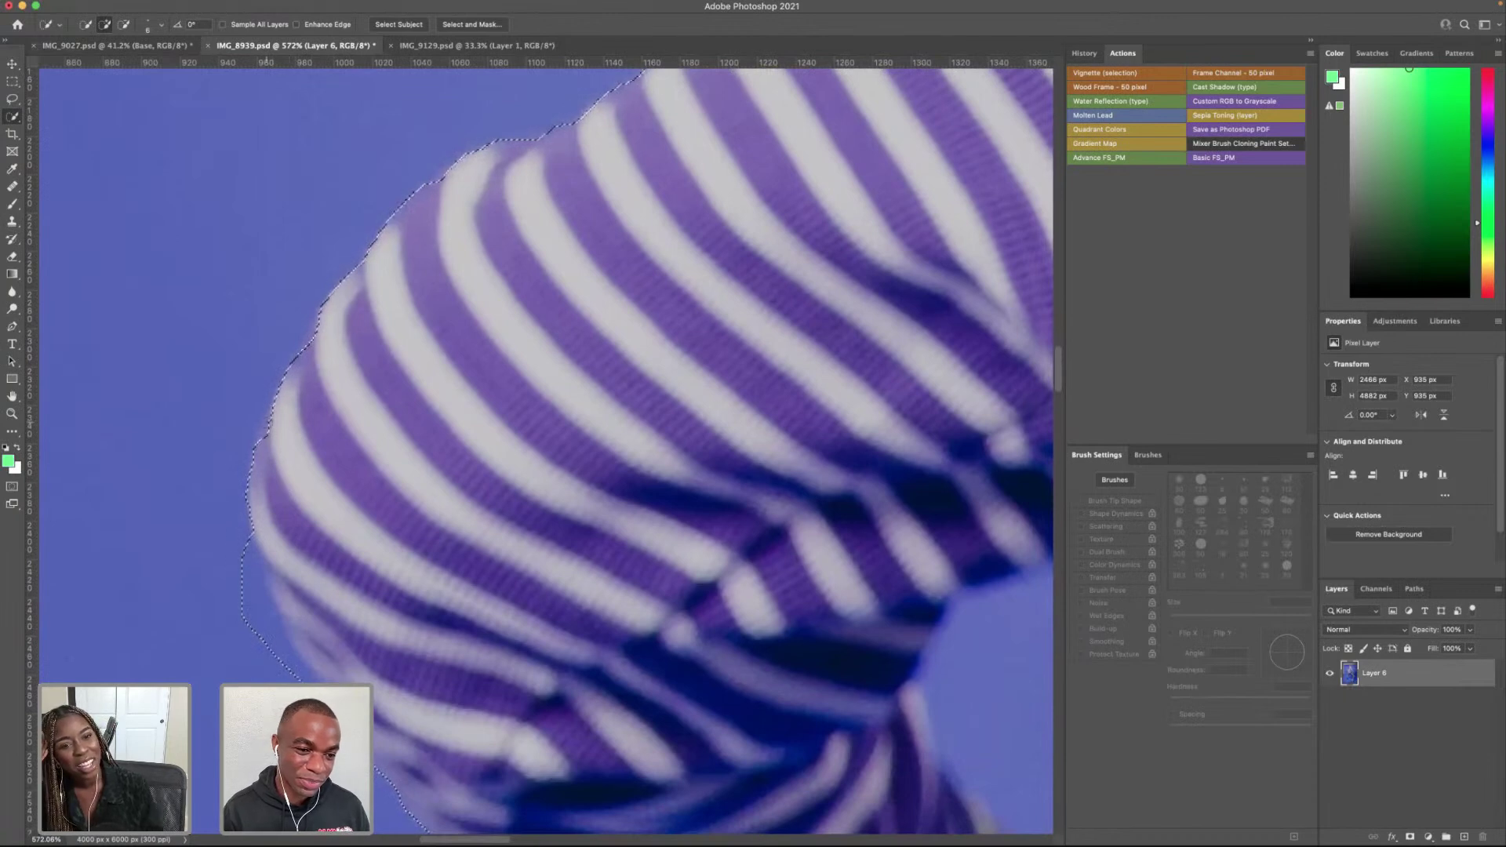
Step: Trim the excess blue background from the selection around the outside of the bent elbow, undoing the last stray change
scroll(549, 451, down, 4)
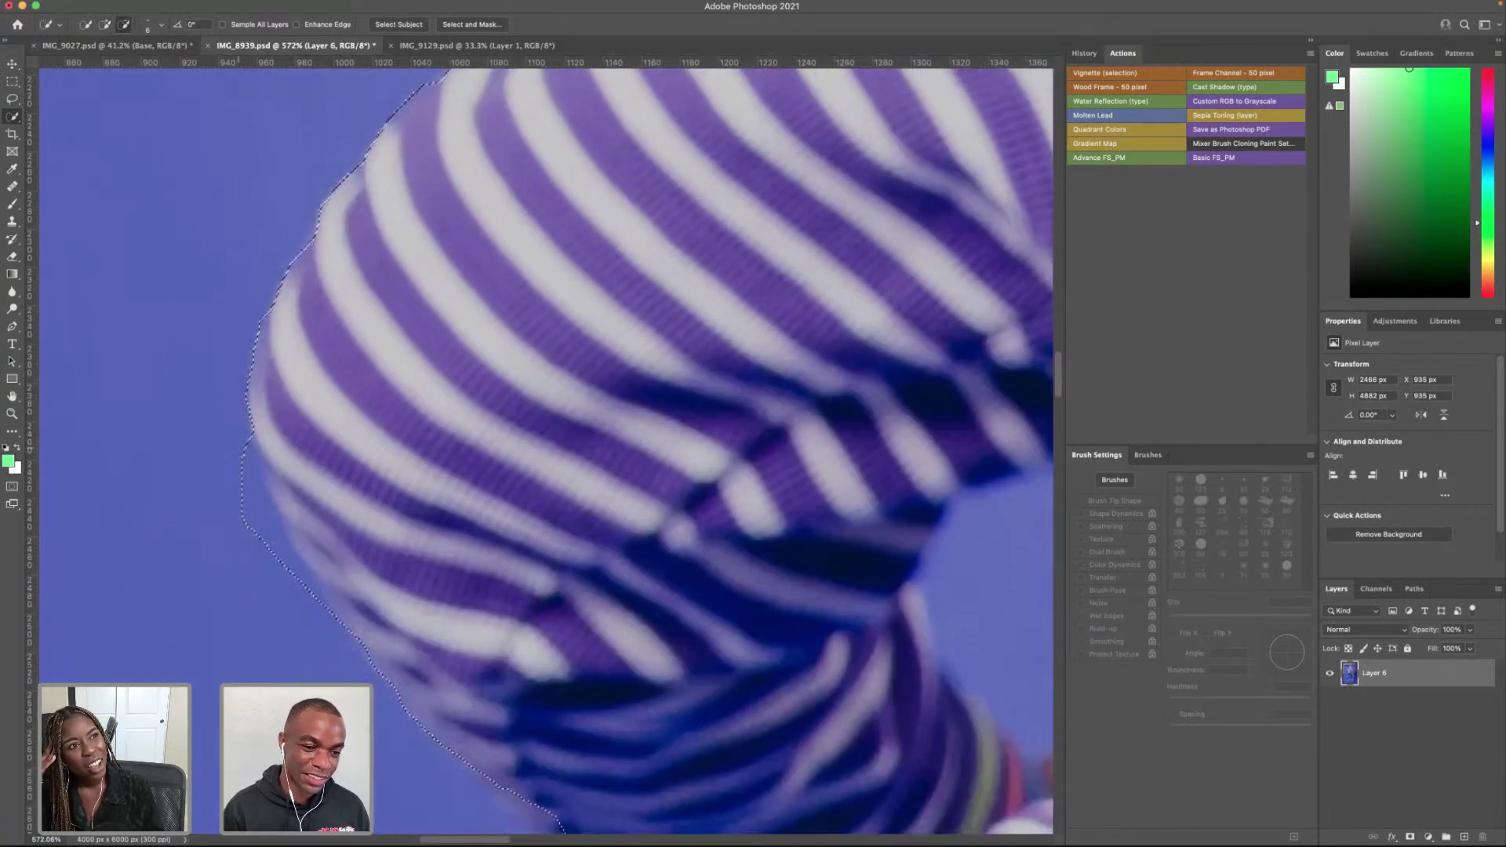
click(244, 513)
click(253, 455)
click(288, 563)
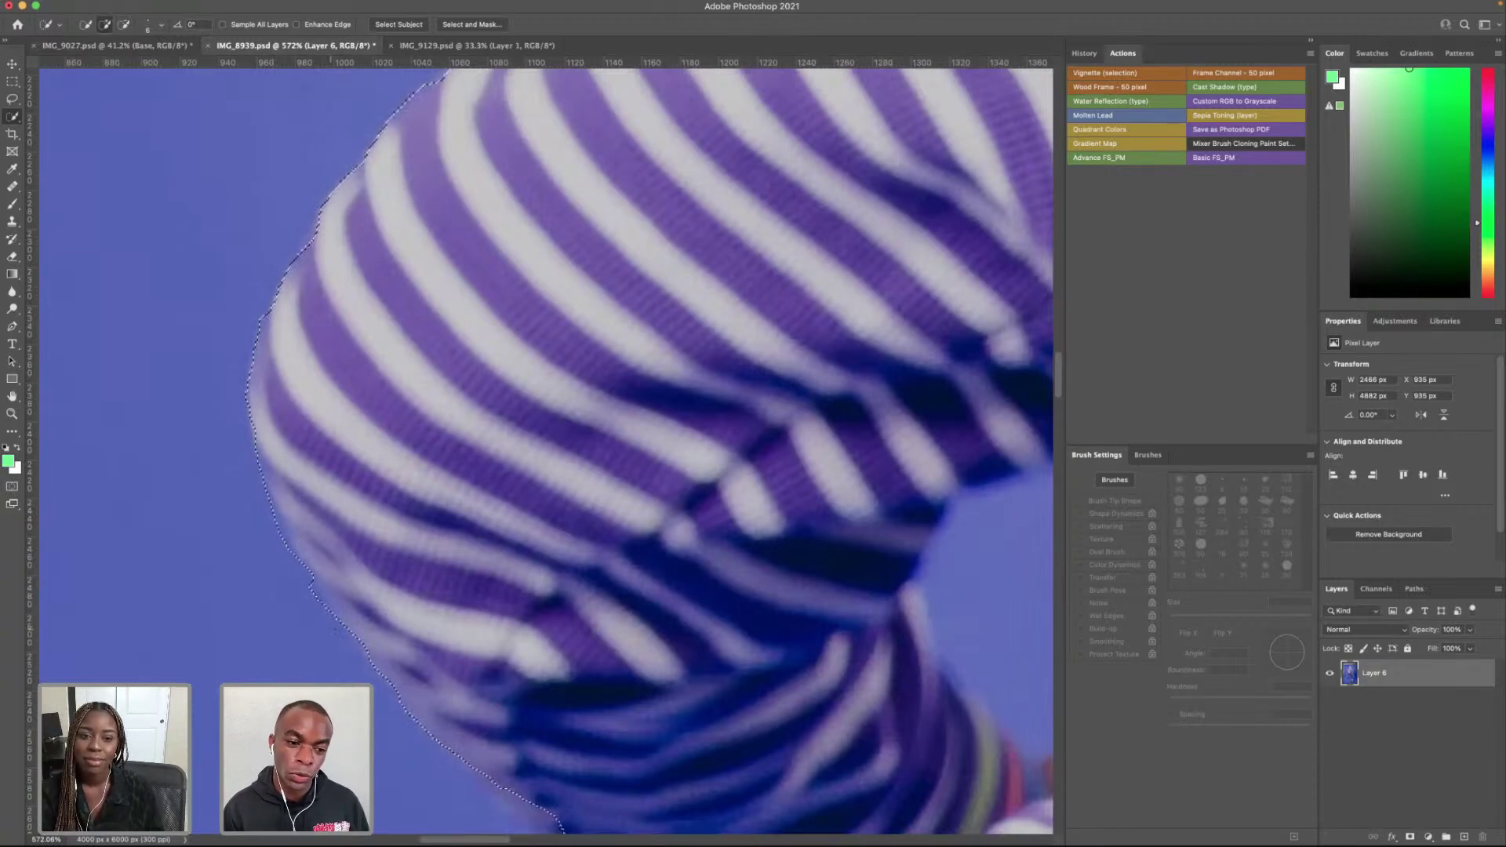
scroll(350, 181, down, 5)
click(292, 490)
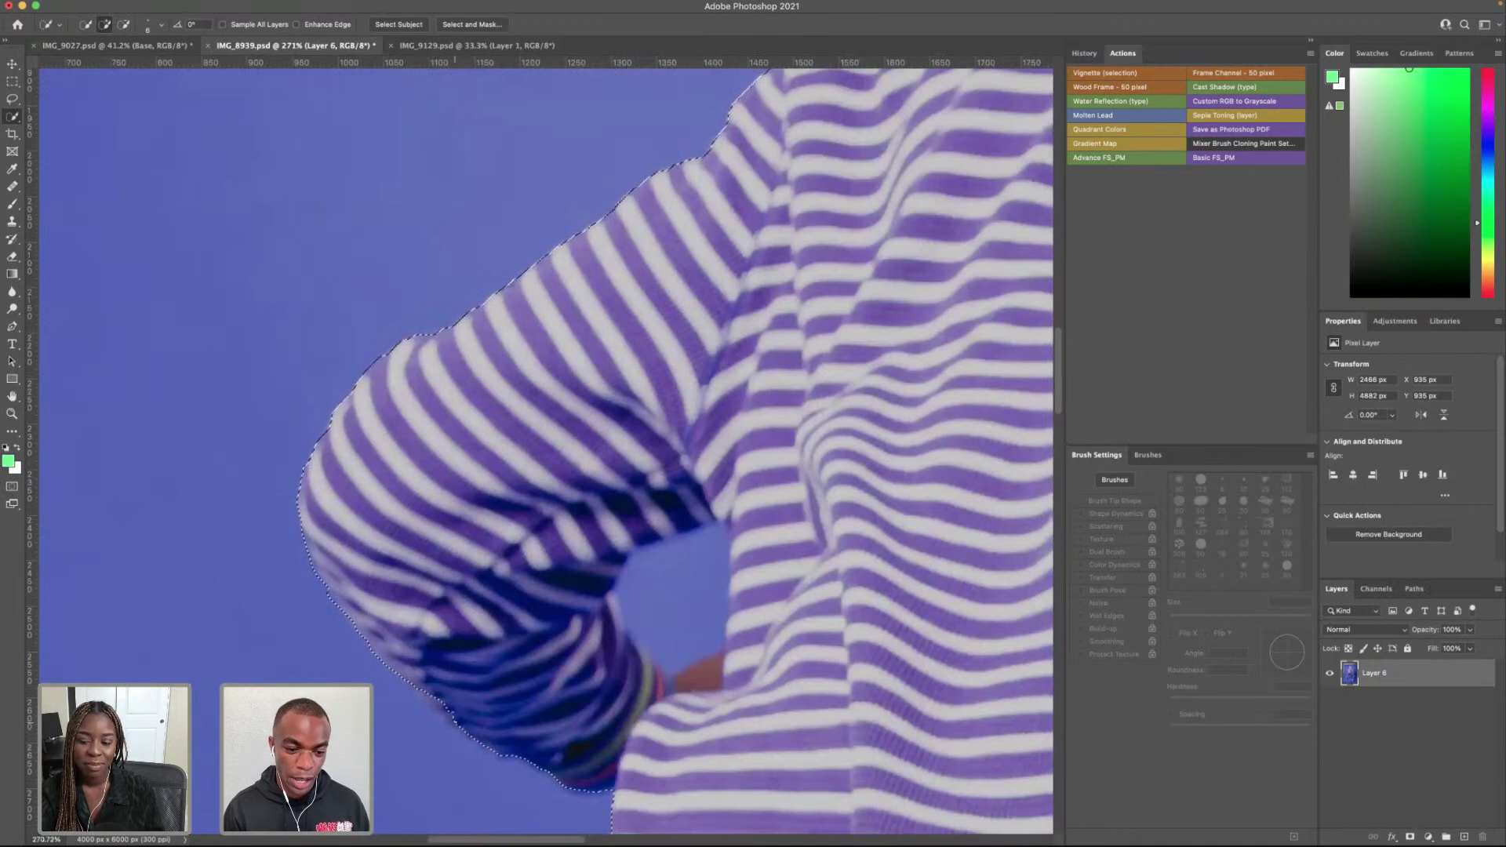
key(ctrl+z)
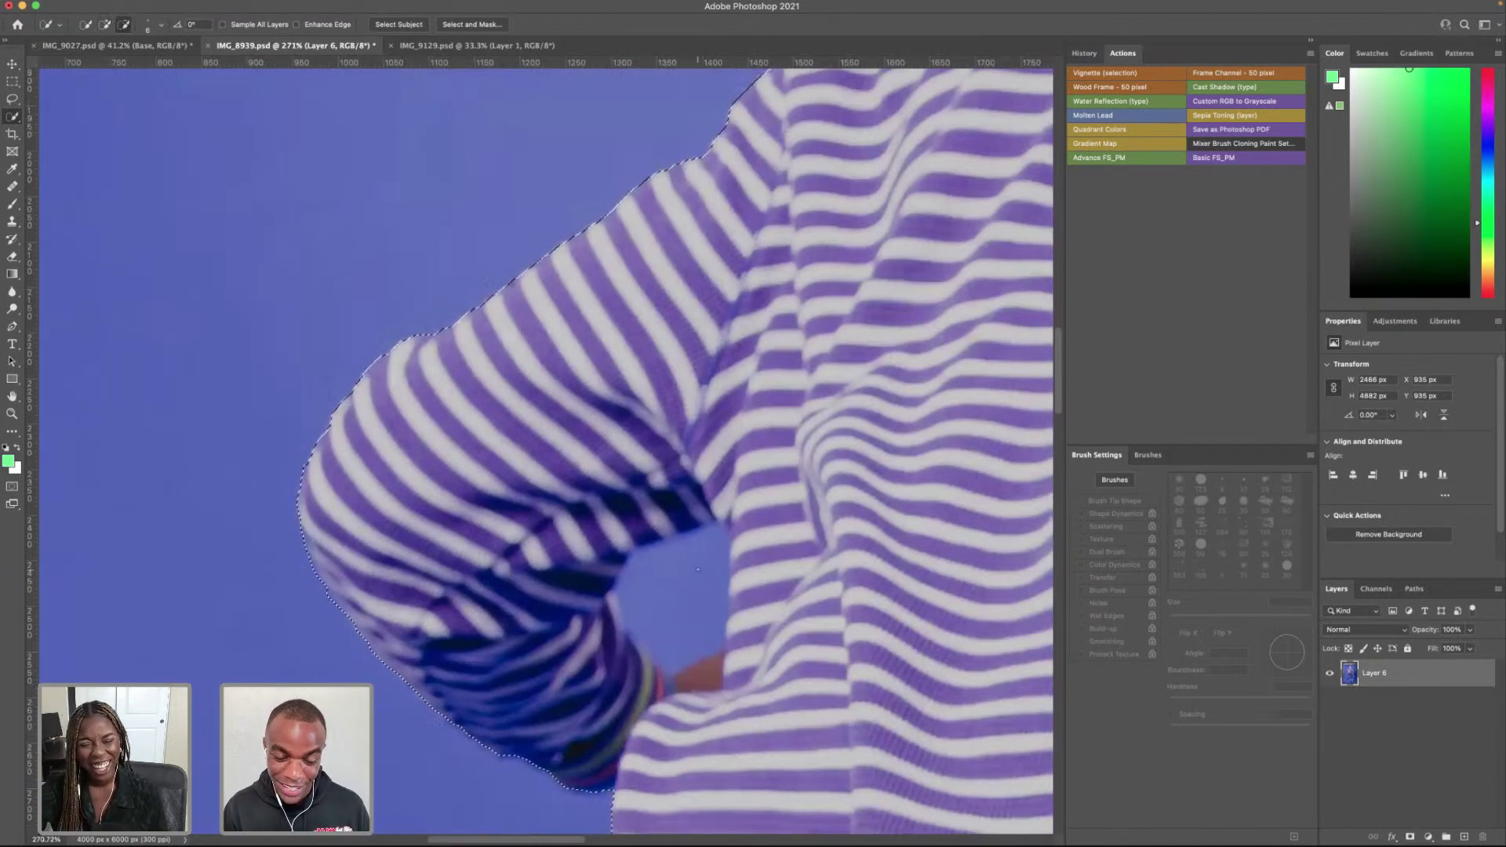
Step: Subtract the blue background gap between the bent arm and the torso from the selection
alt+click(667, 596)
drag(630, 625, 610, 598)
key(ctrl+z)
scroll(546, 447, right, 5)
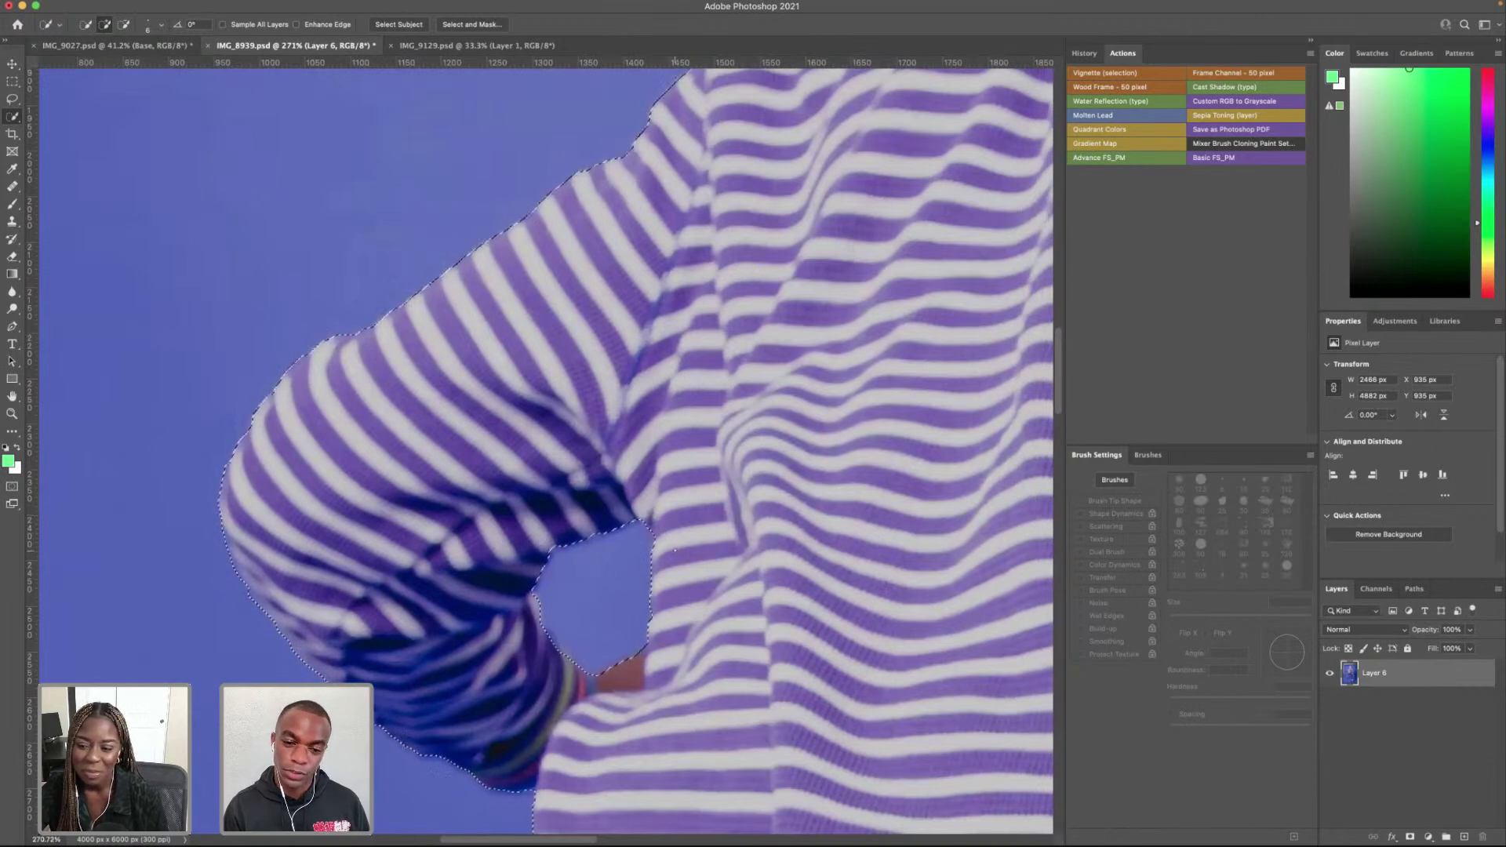
scroll(674, 550, right, 10)
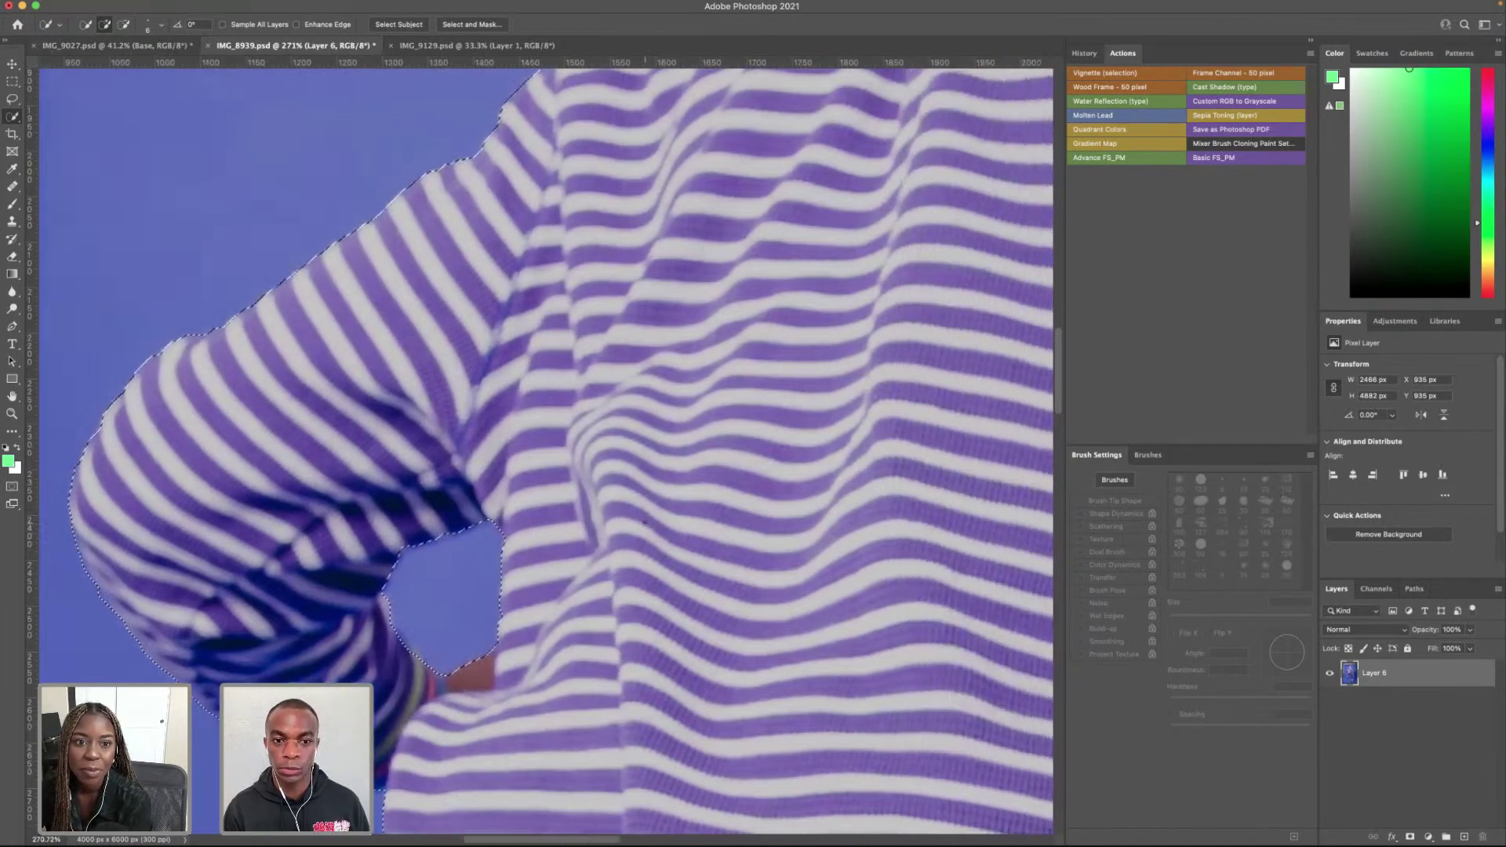
Step: Clean up the selection edge around the rear leg's trouser hem and sock
key(super+0)
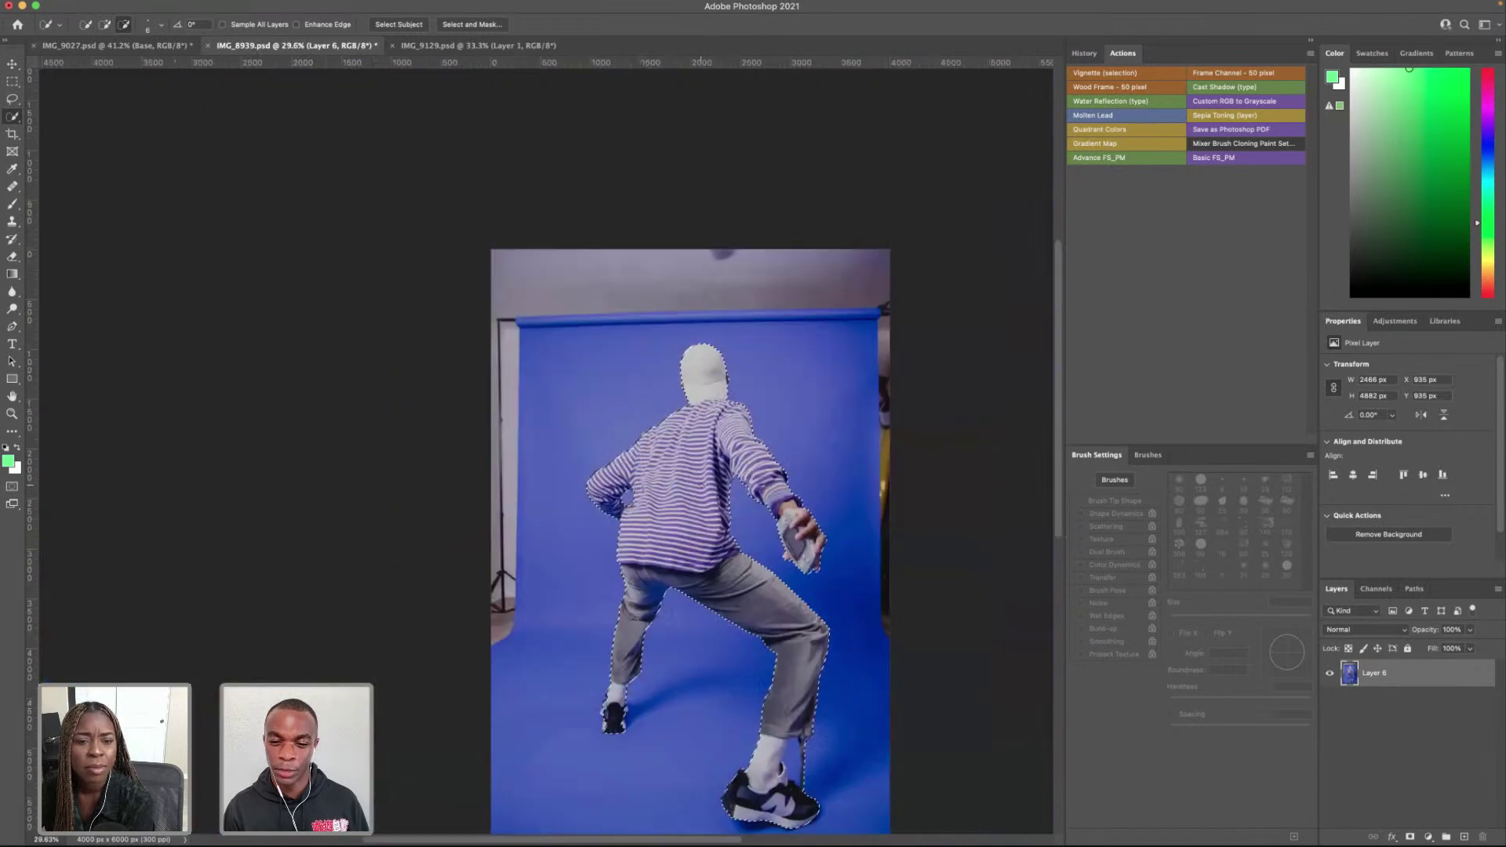
scroll(611, 600, up, 10)
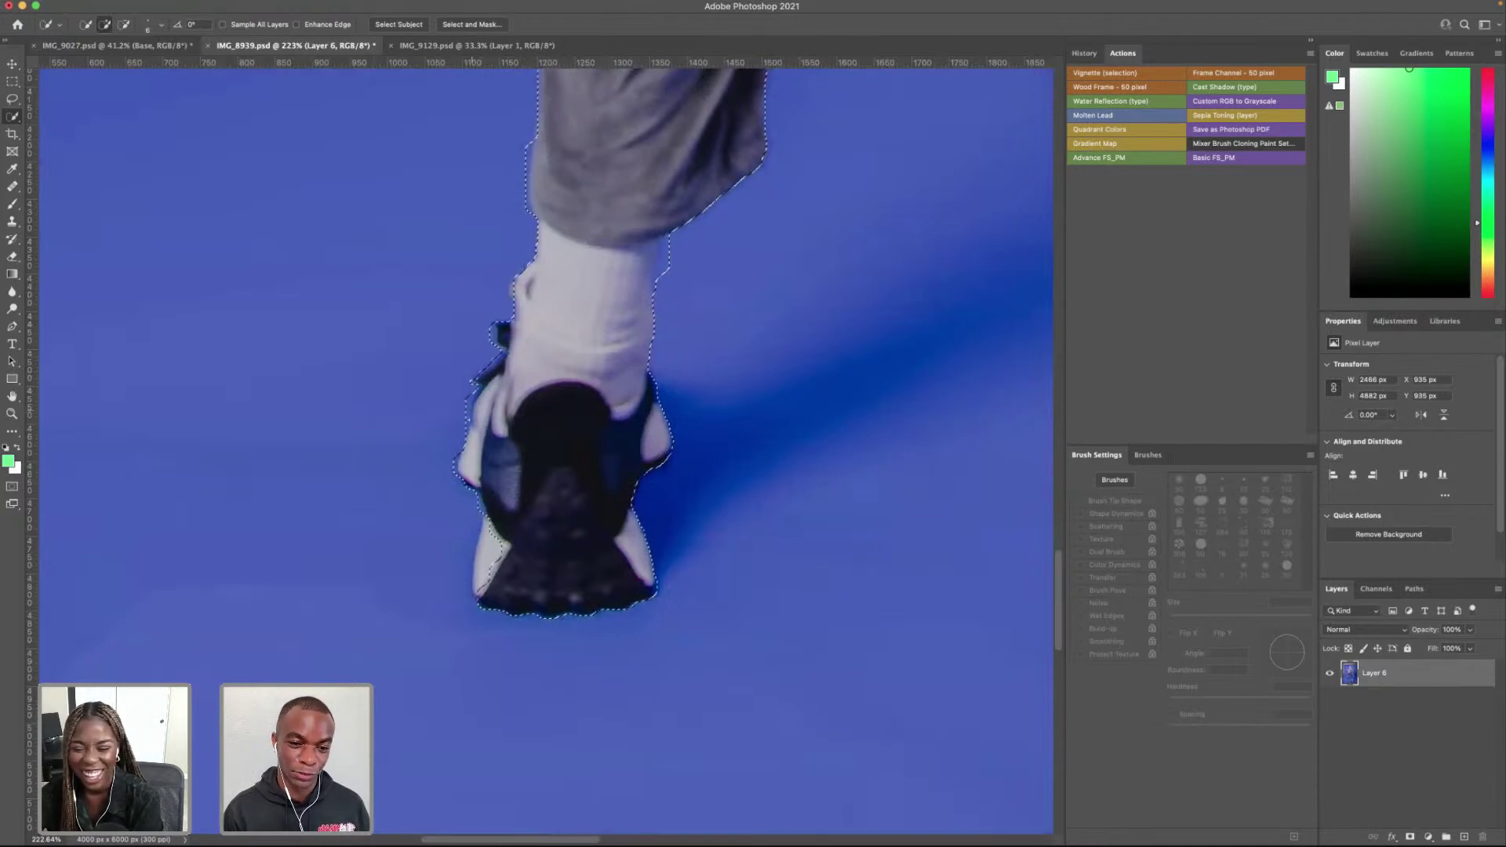
click(502, 550)
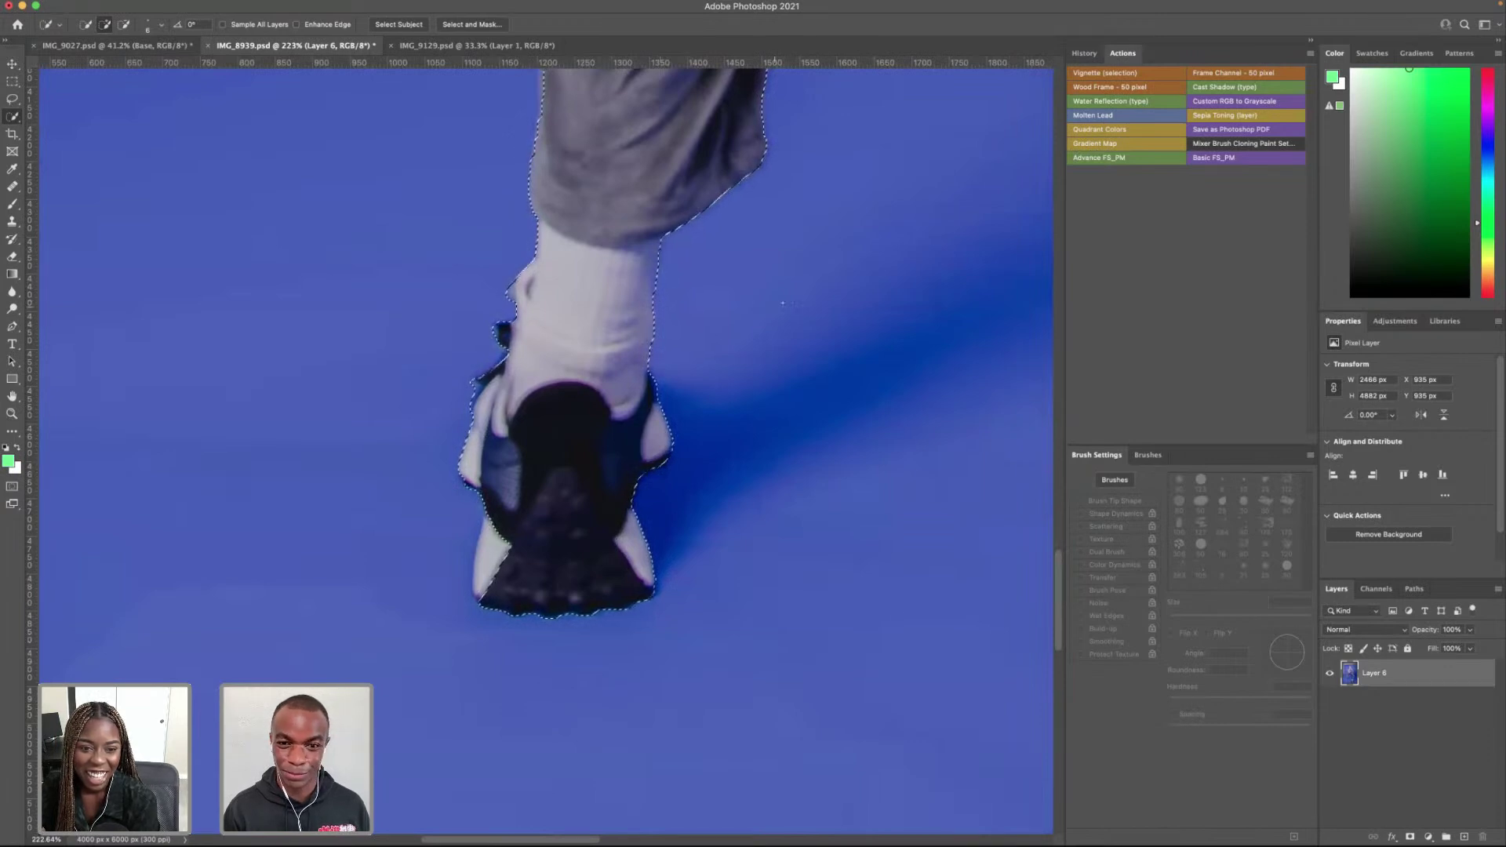
Step: Add the front shoe's dark outsole to the selection and exclude the blue gap between the sock and the hanging strap
scroll(779, 300, right, 10)
scroll(779, 300, right, 10)
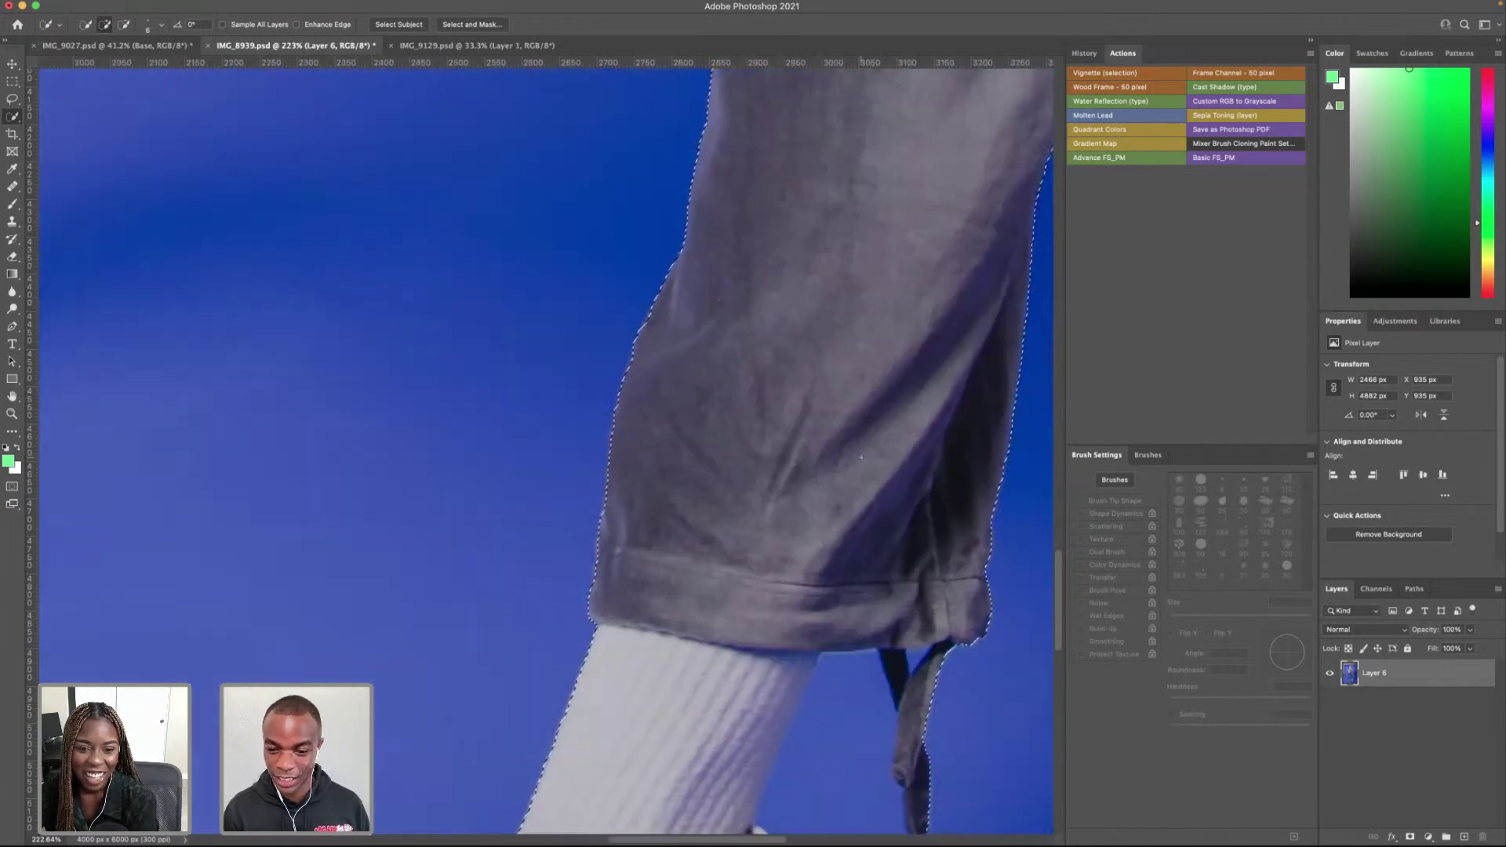
scroll(851, 458, down, 8)
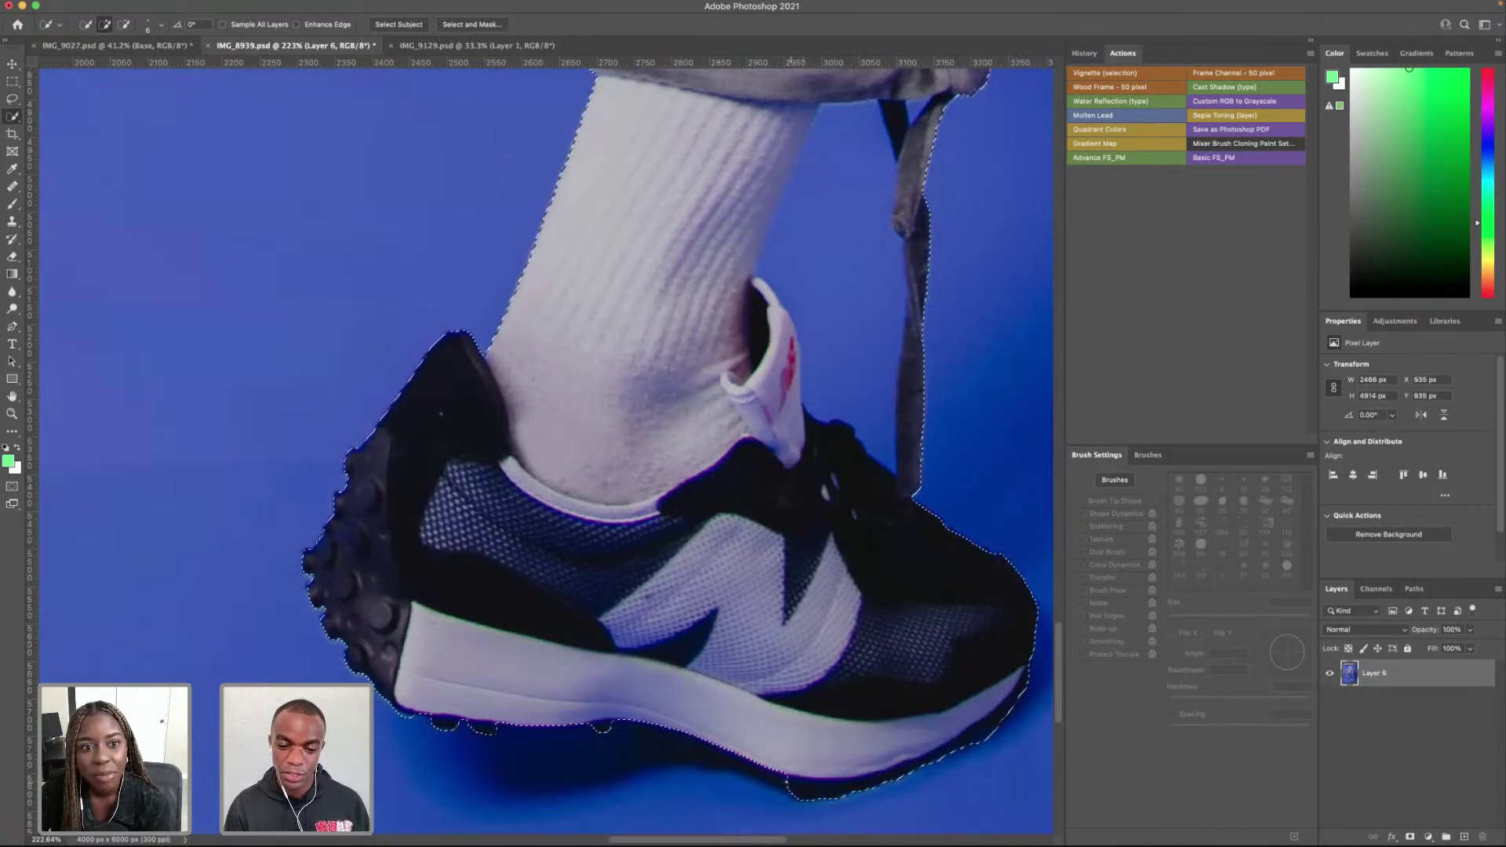
drag(661, 741, 616, 745)
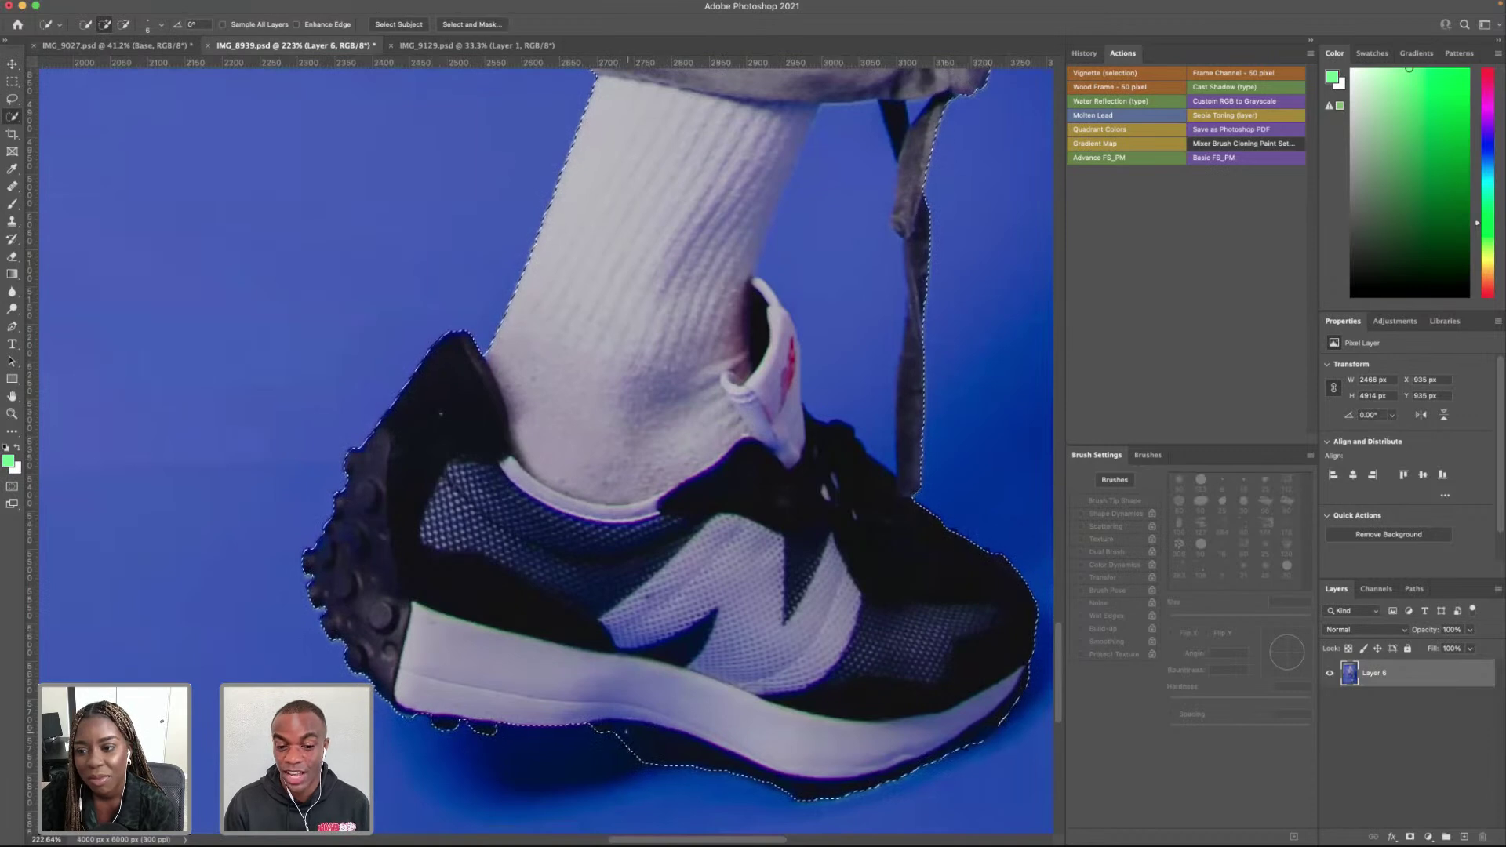
drag(855, 452, 844, 323)
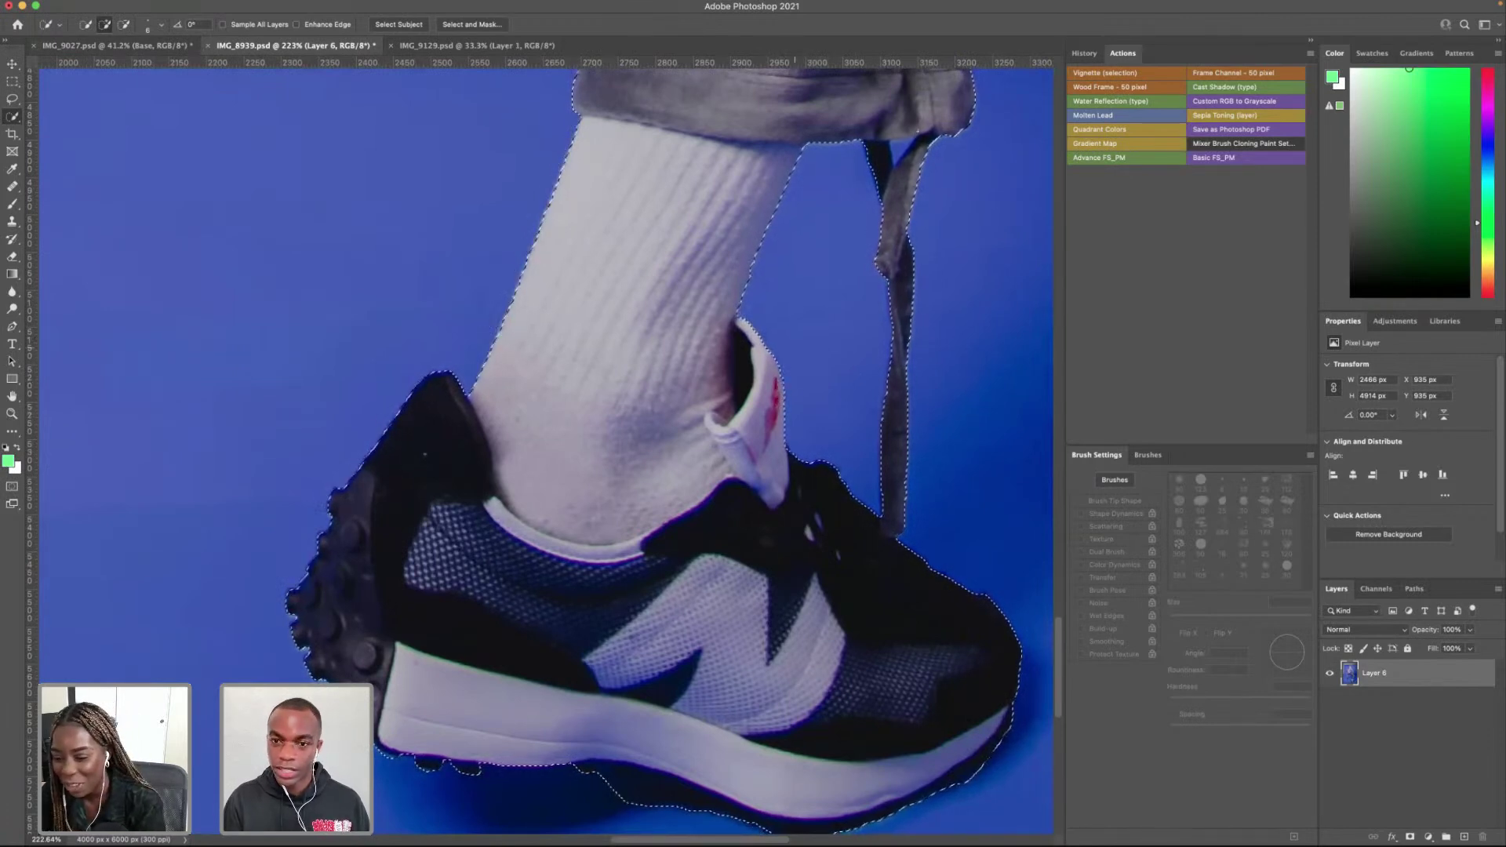
Step: Extend the selection to the outer edge of the outstretched arm's sleeve and shoulder
scroll(549, 451, down, 8)
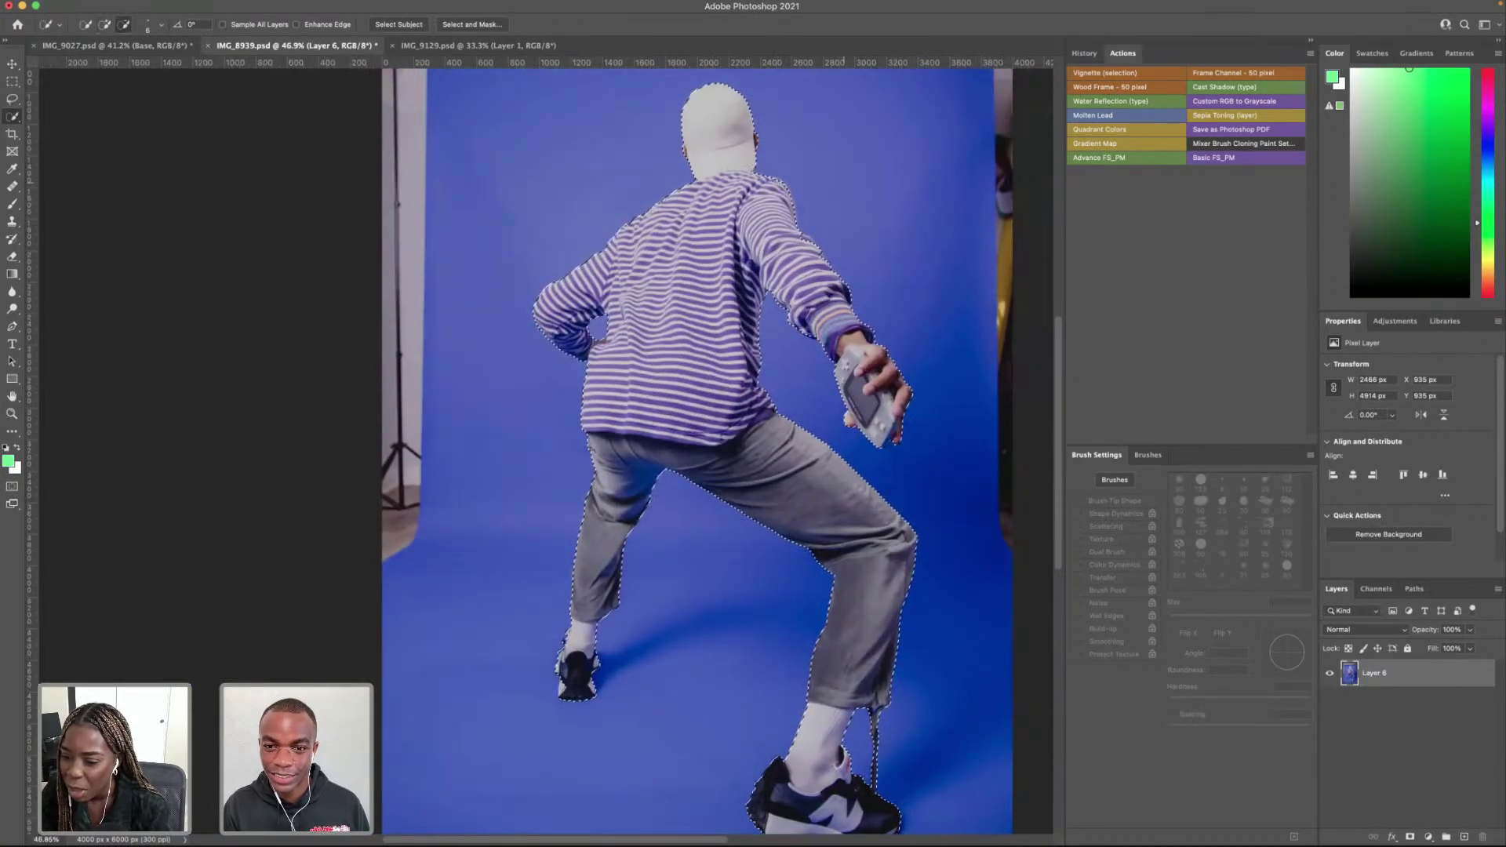
scroll(852, 200, up, 8)
key(alt)
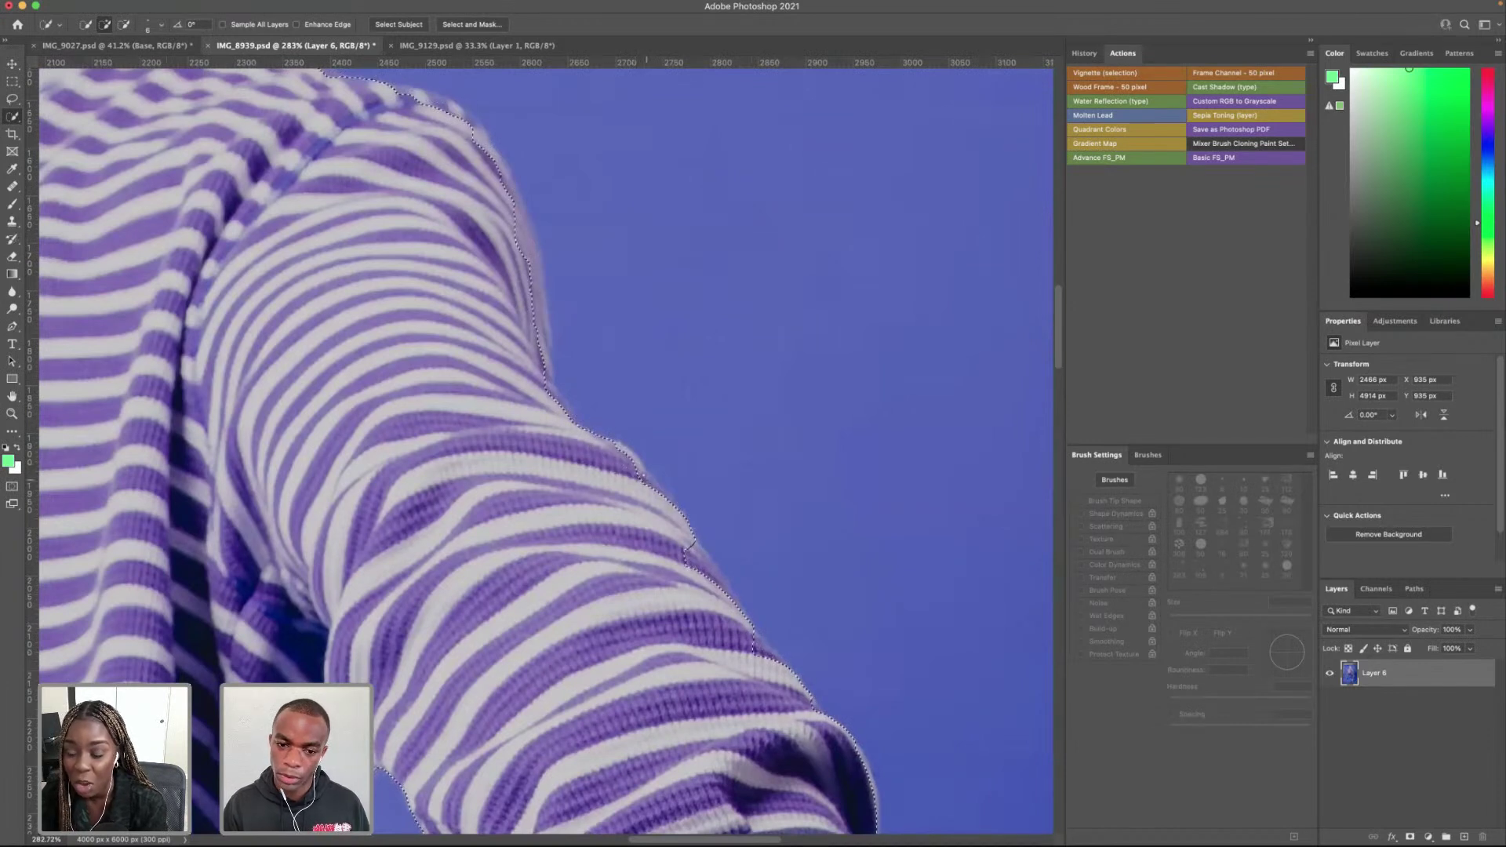
mouse_move(540, 375)
mouse_down()
mouse_move(551, 316)
mouse_move(521, 165)
mouse_move(471, 118)
mouse_up()
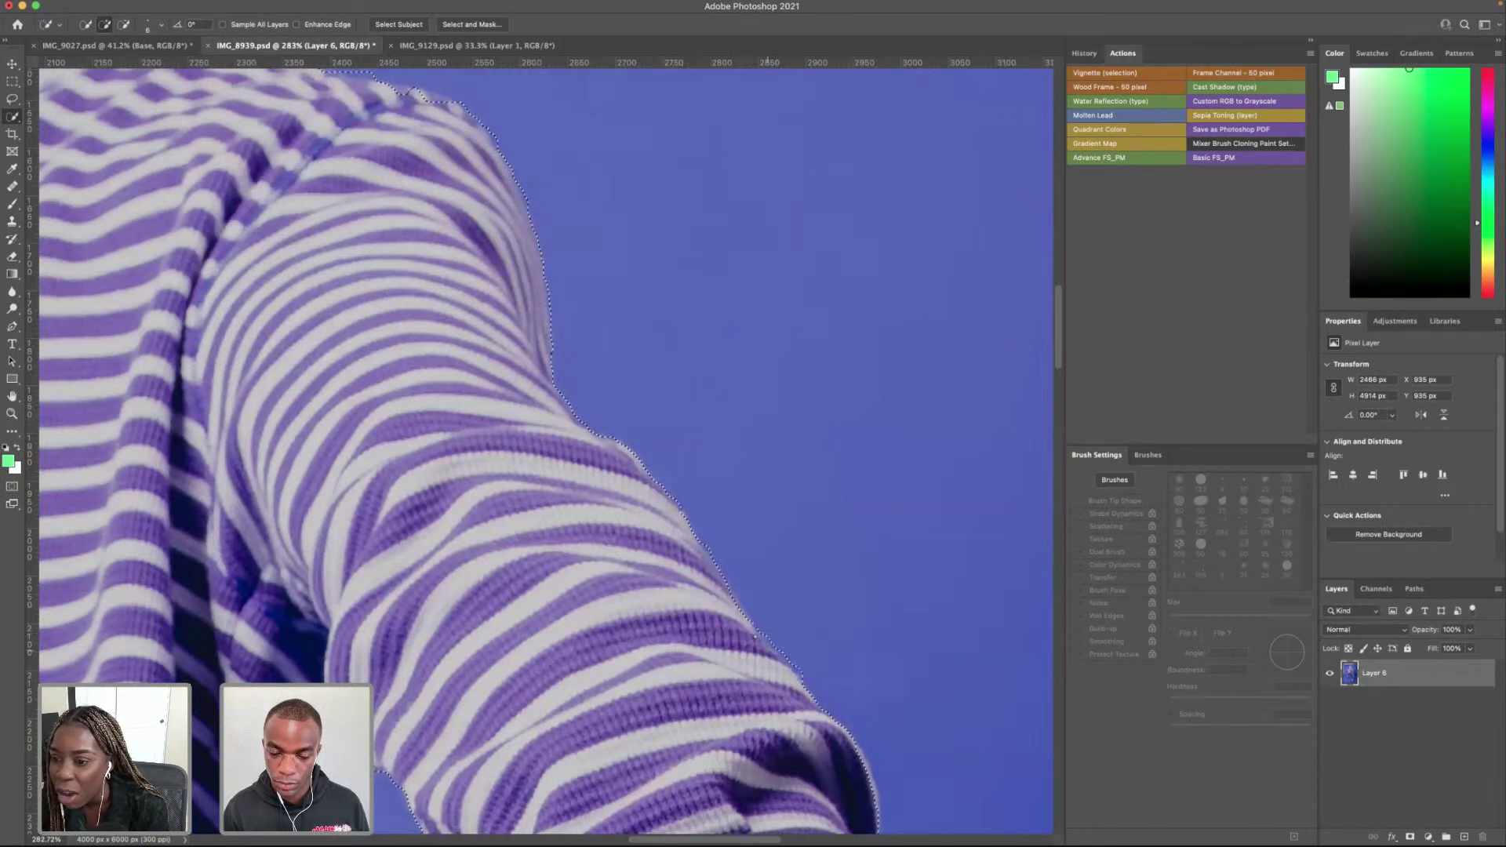
scroll(814, 648, down, 2)
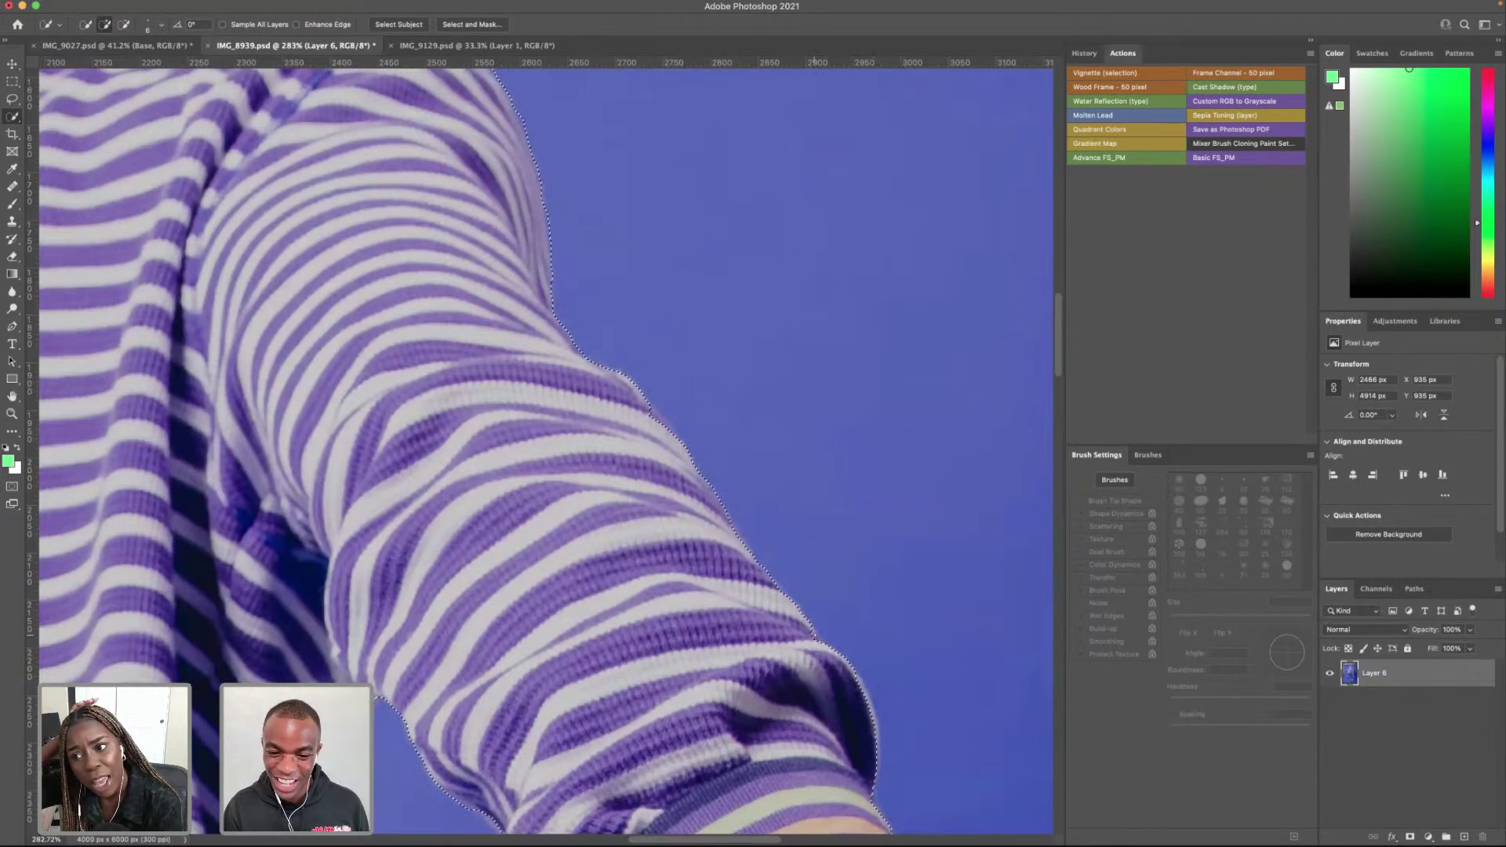
Step: Preview the cut-out figure in Select and Mask, inspect the rear leg and shoe, and return without applying
scroll(346, 522, up, 10)
scroll(346, 522, left, 4)
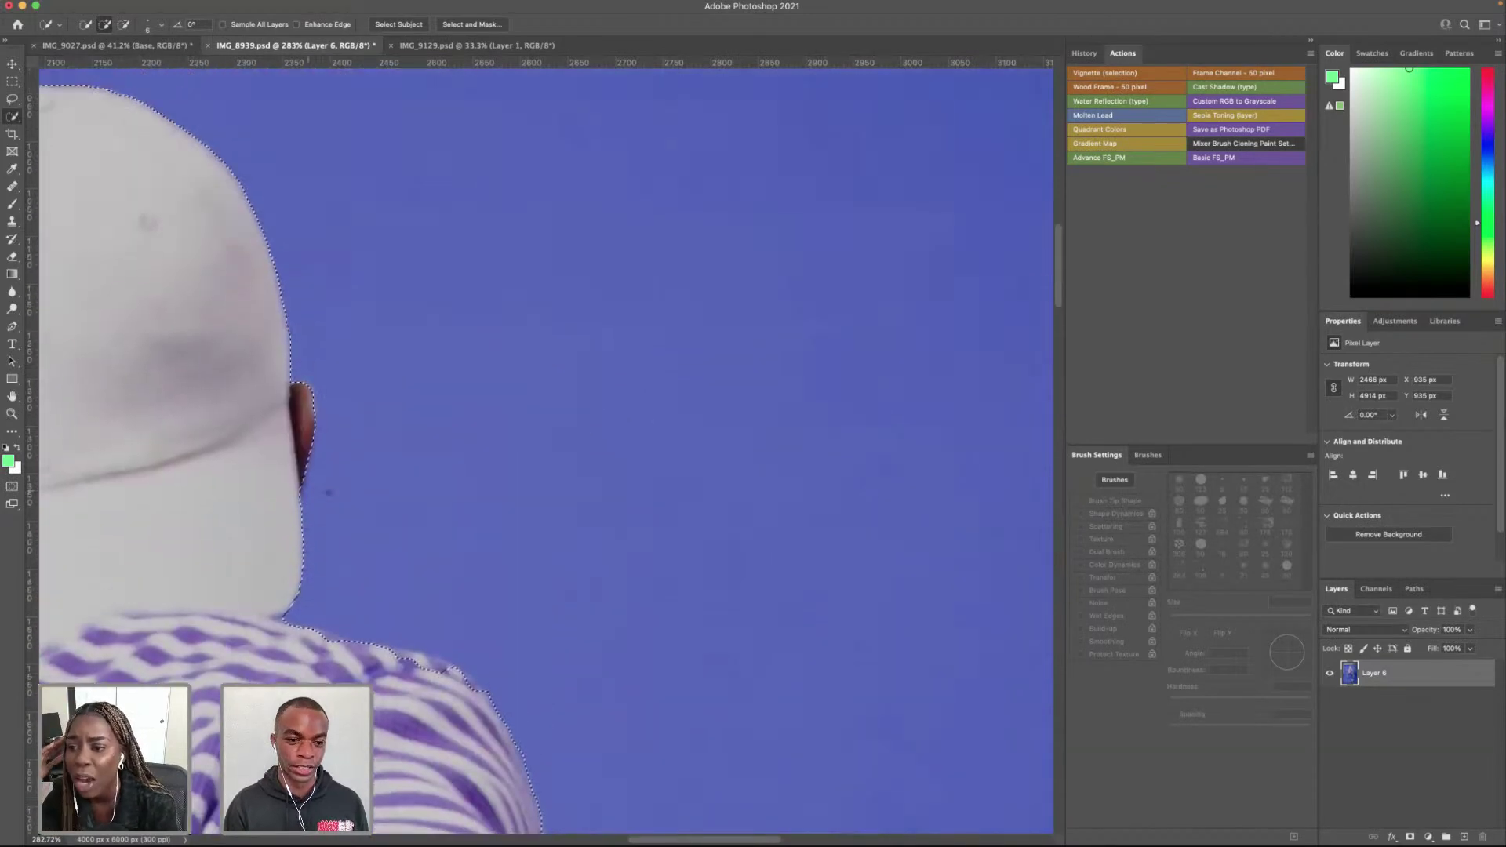
scroll(346, 521, down, 10)
scroll(345, 521, up, 4)
scroll(365, 470, down, 5)
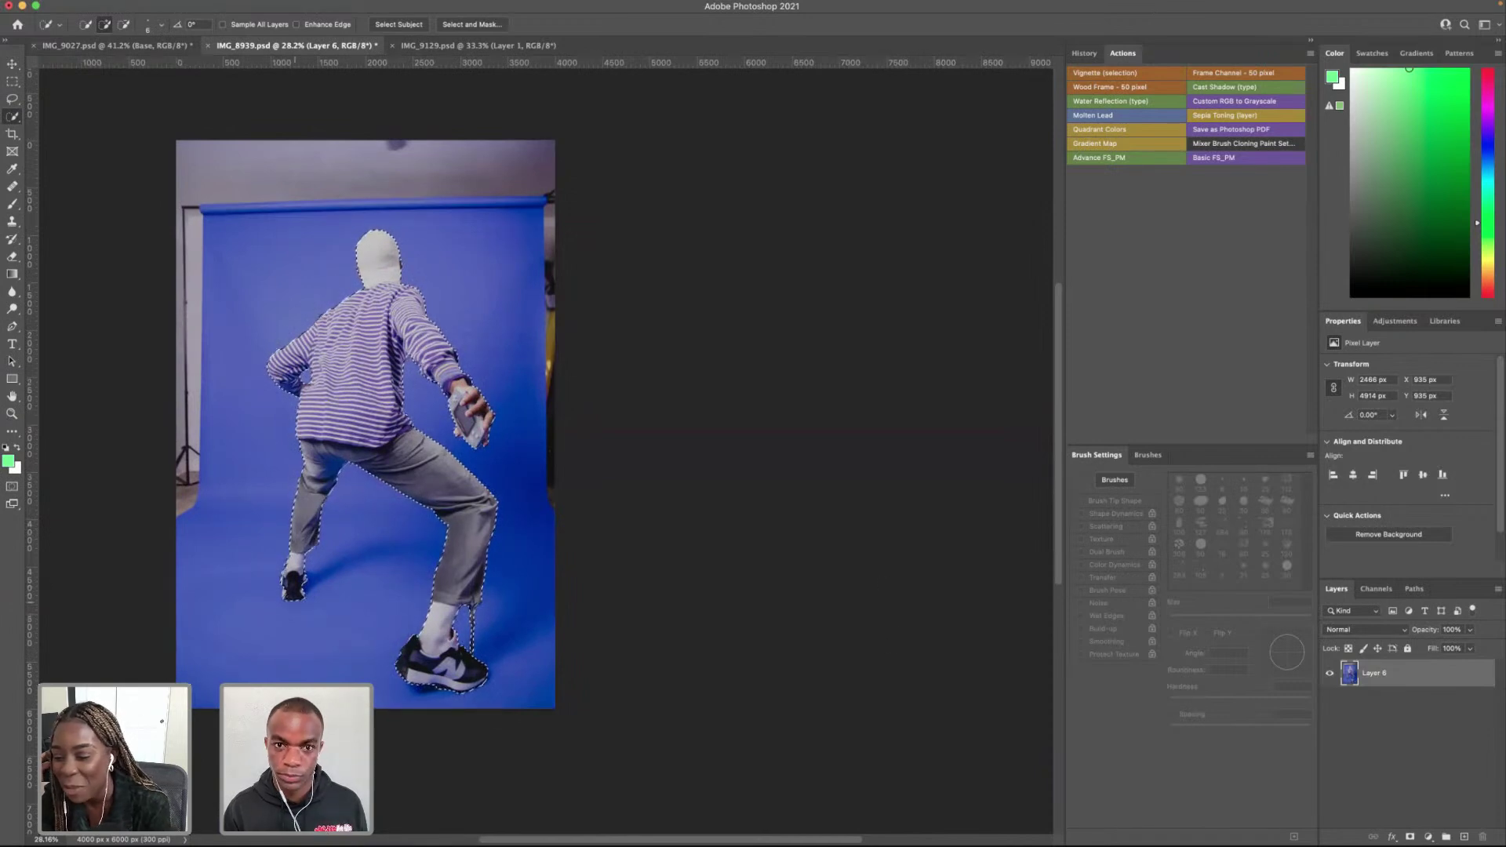
click(11, 83)
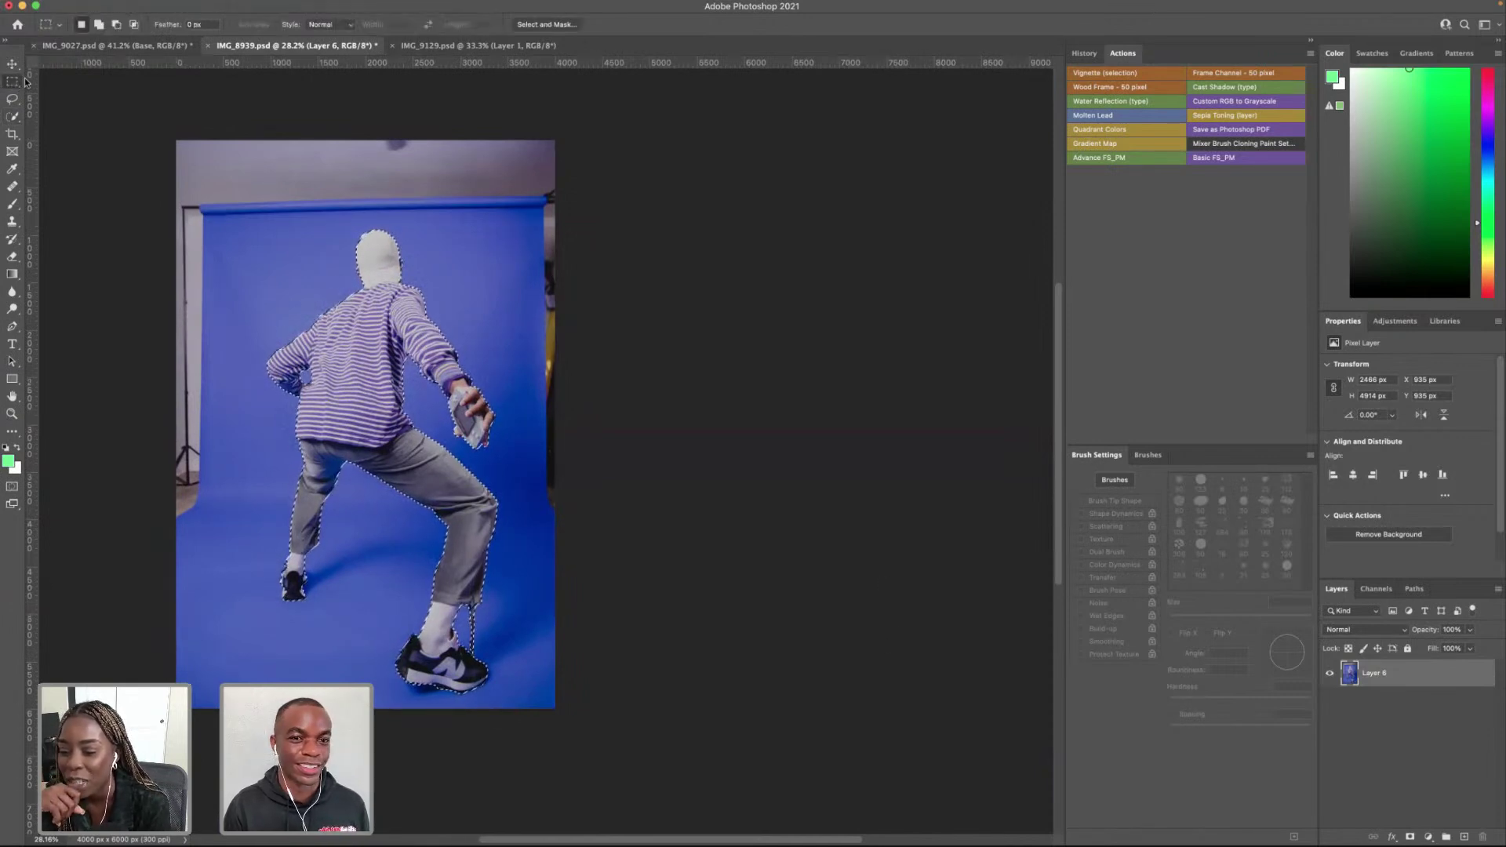
click(531, 26)
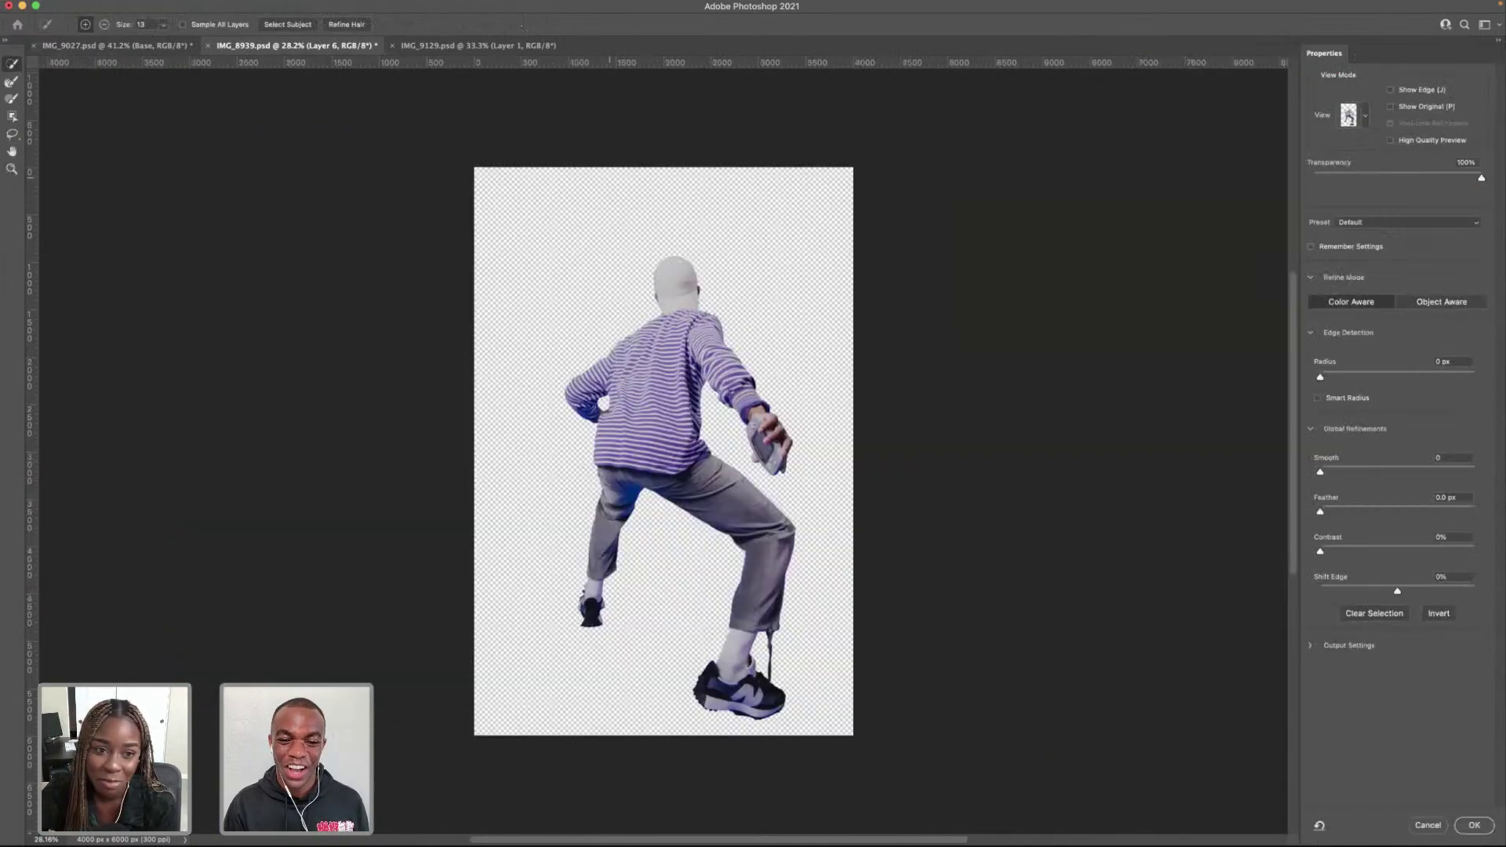
alt+scroll(575, 608, up, 5)
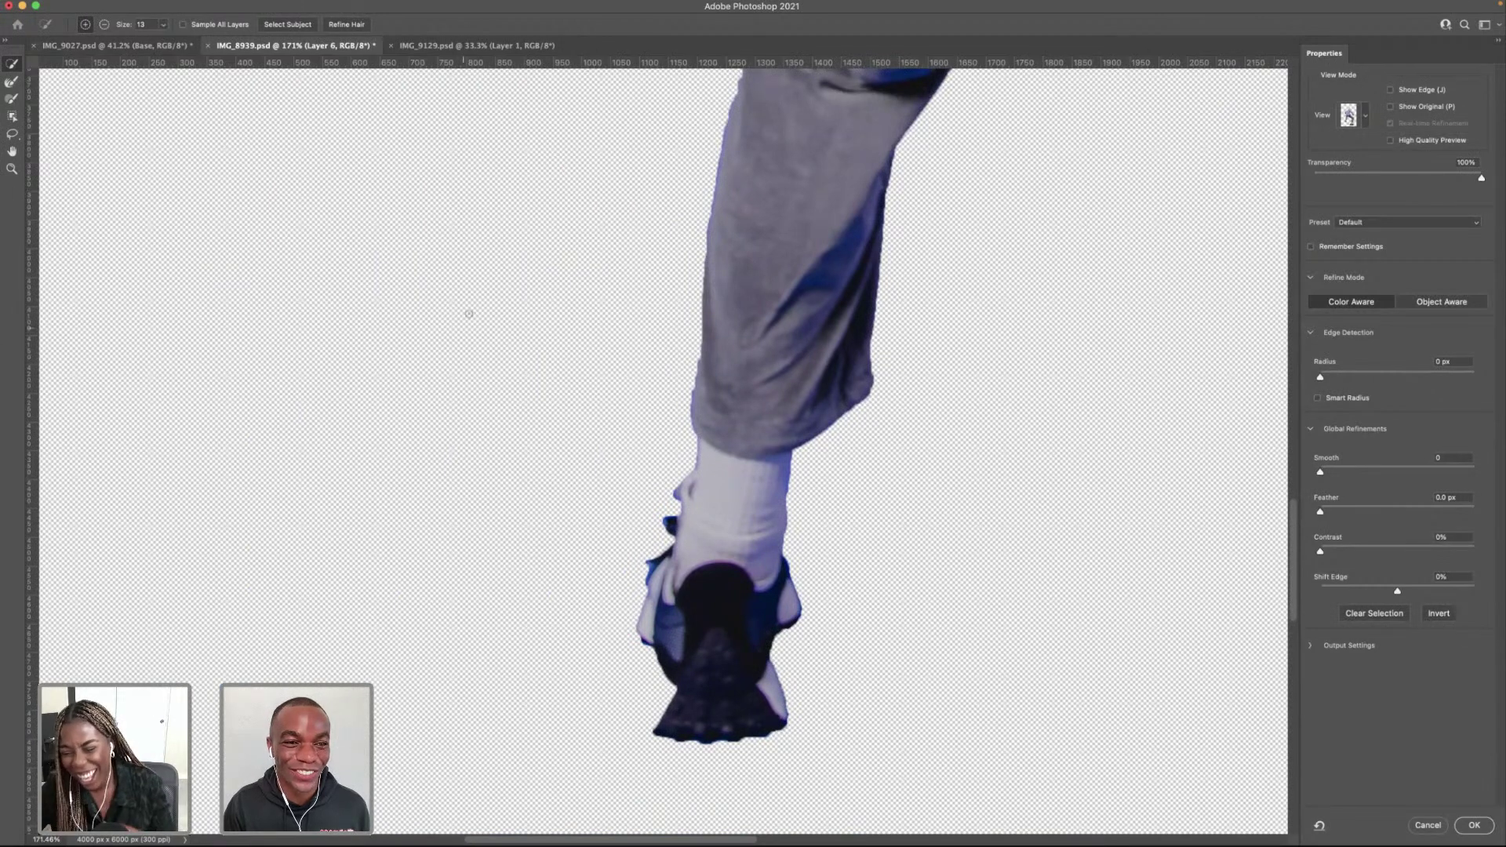
click(1426, 825)
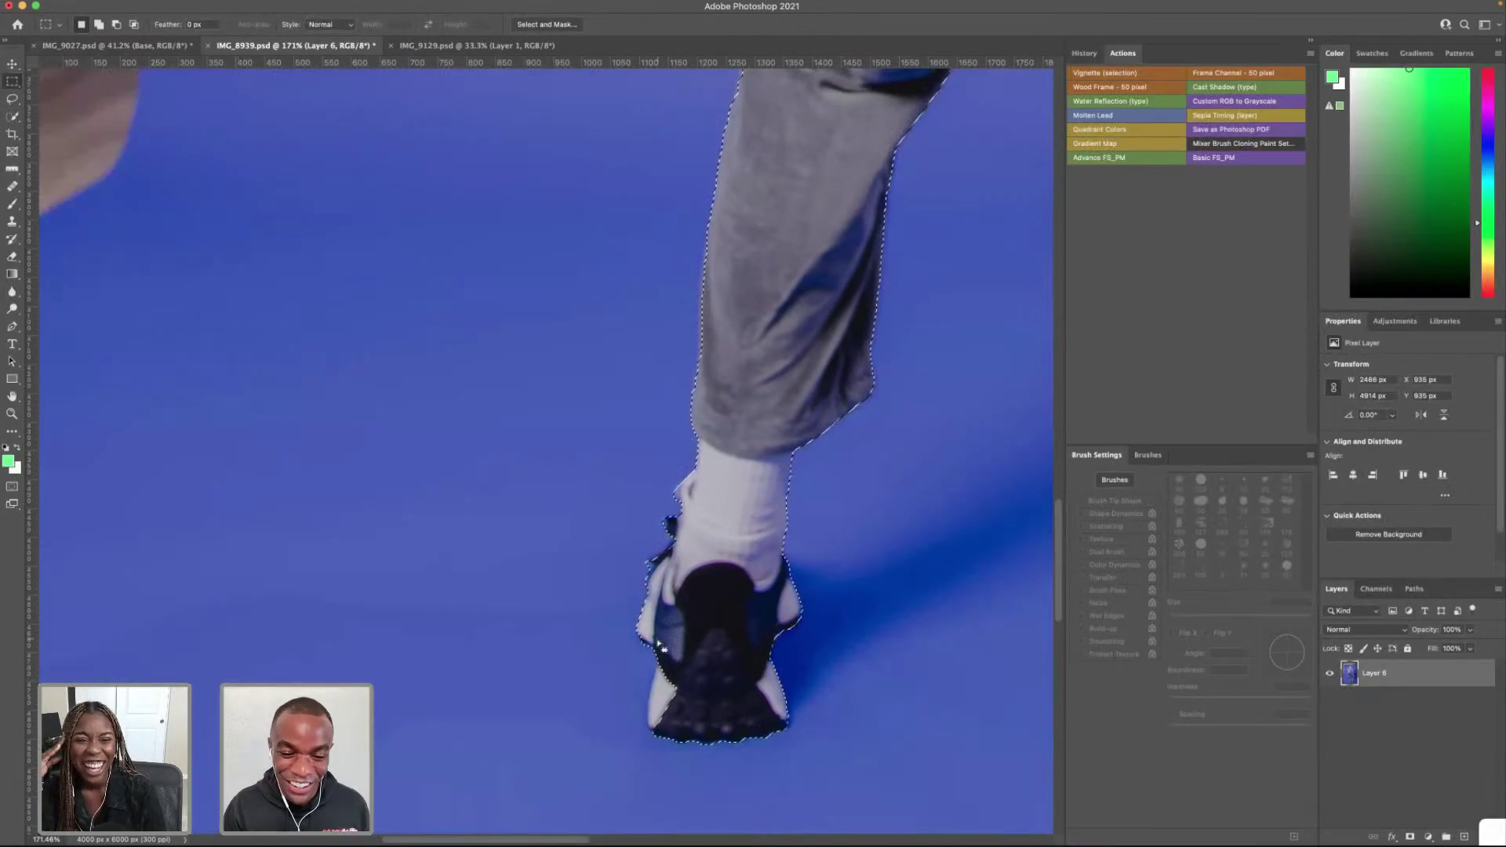
Step: Add the missing white heel section of the rear shoe to the quick selection
key(w)
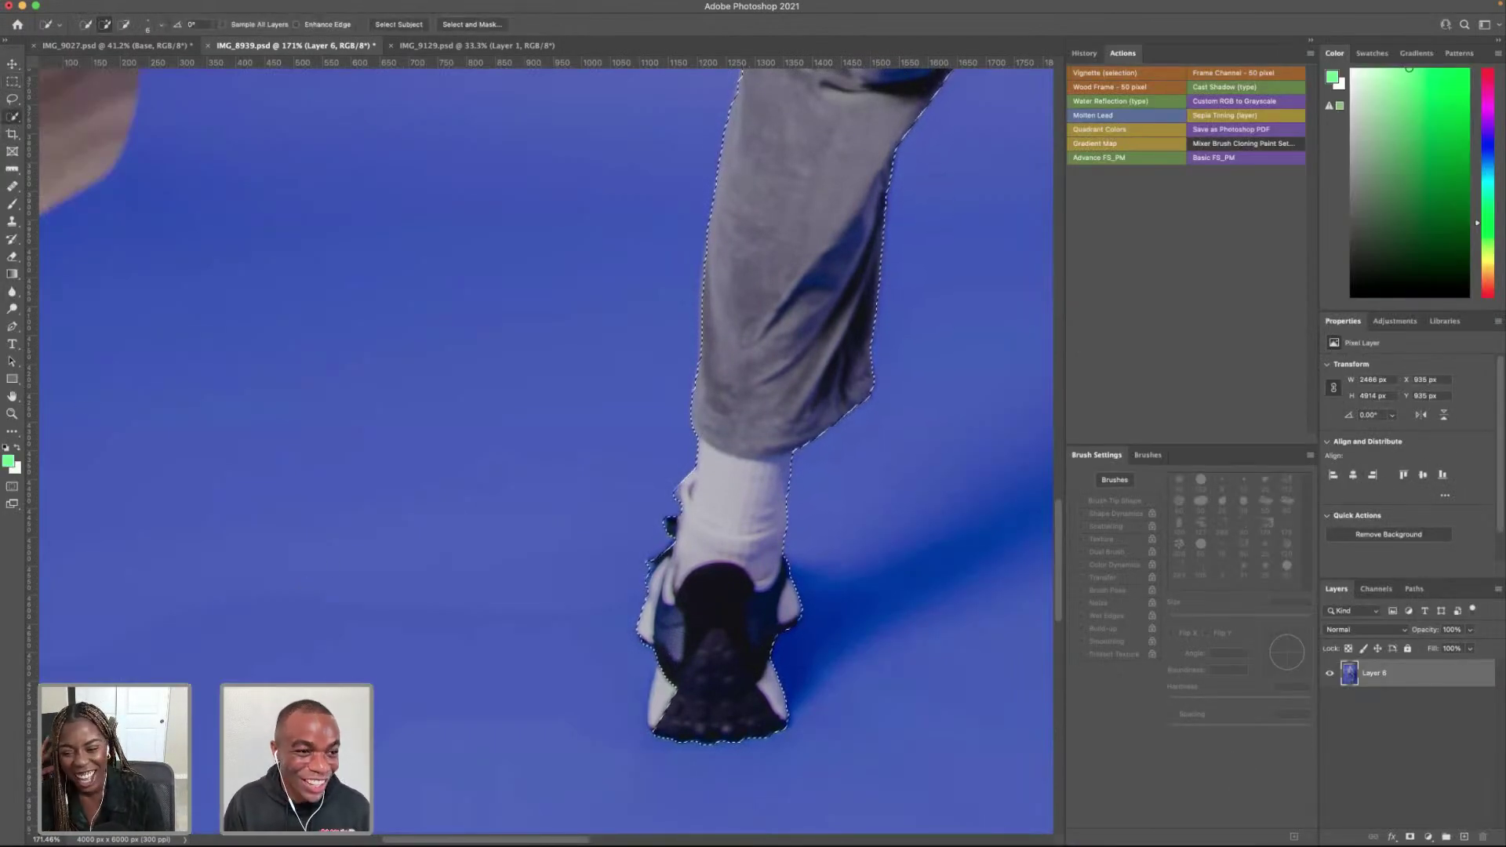
scroll(649, 670, up, 3)
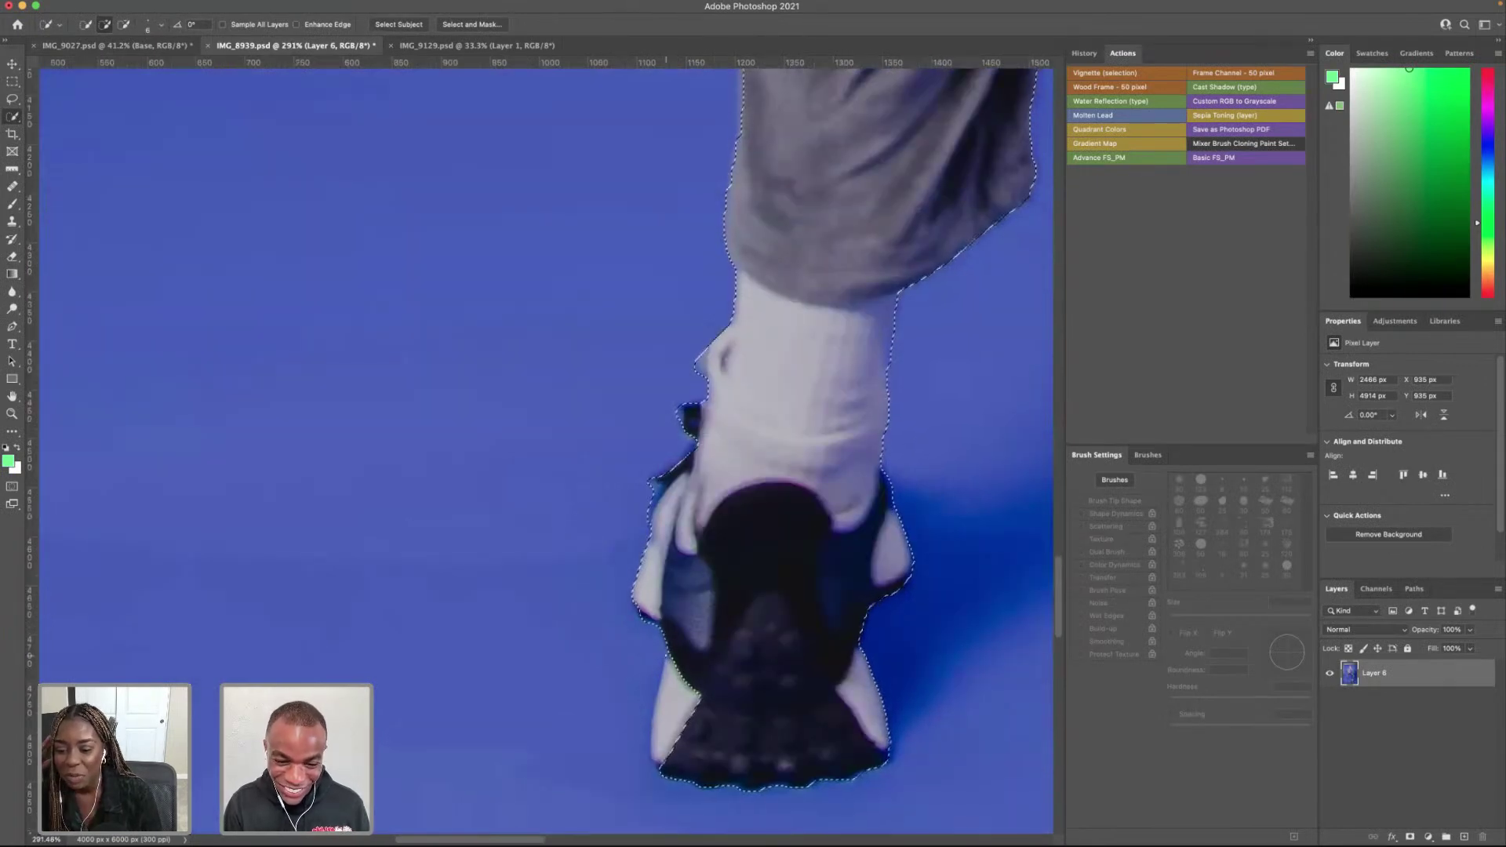
click(702, 639)
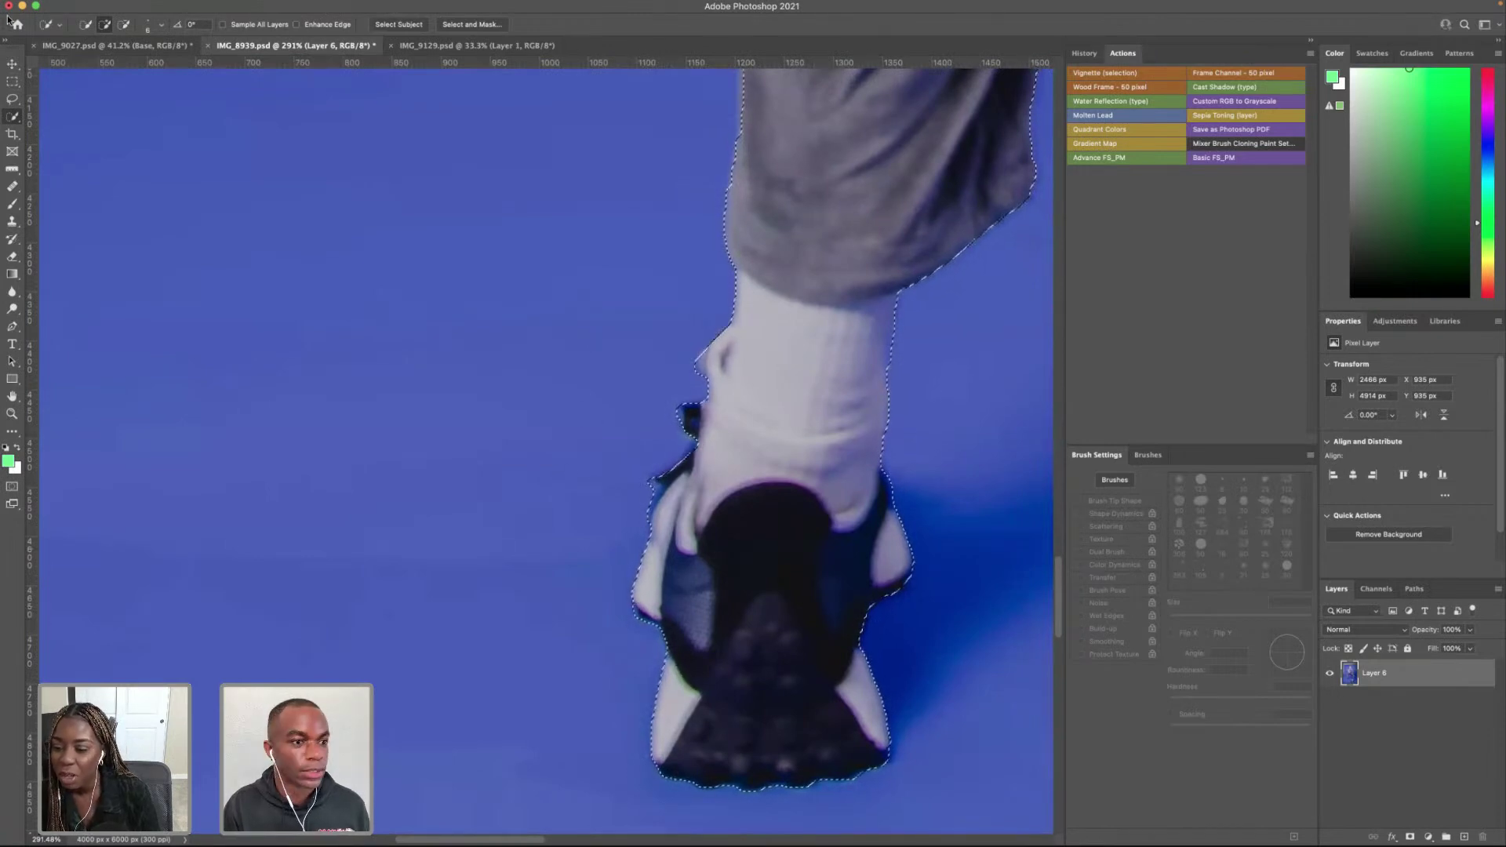
Step: Open the corrected selection in Select and Mask and view the whole cut-out figure
key(m)
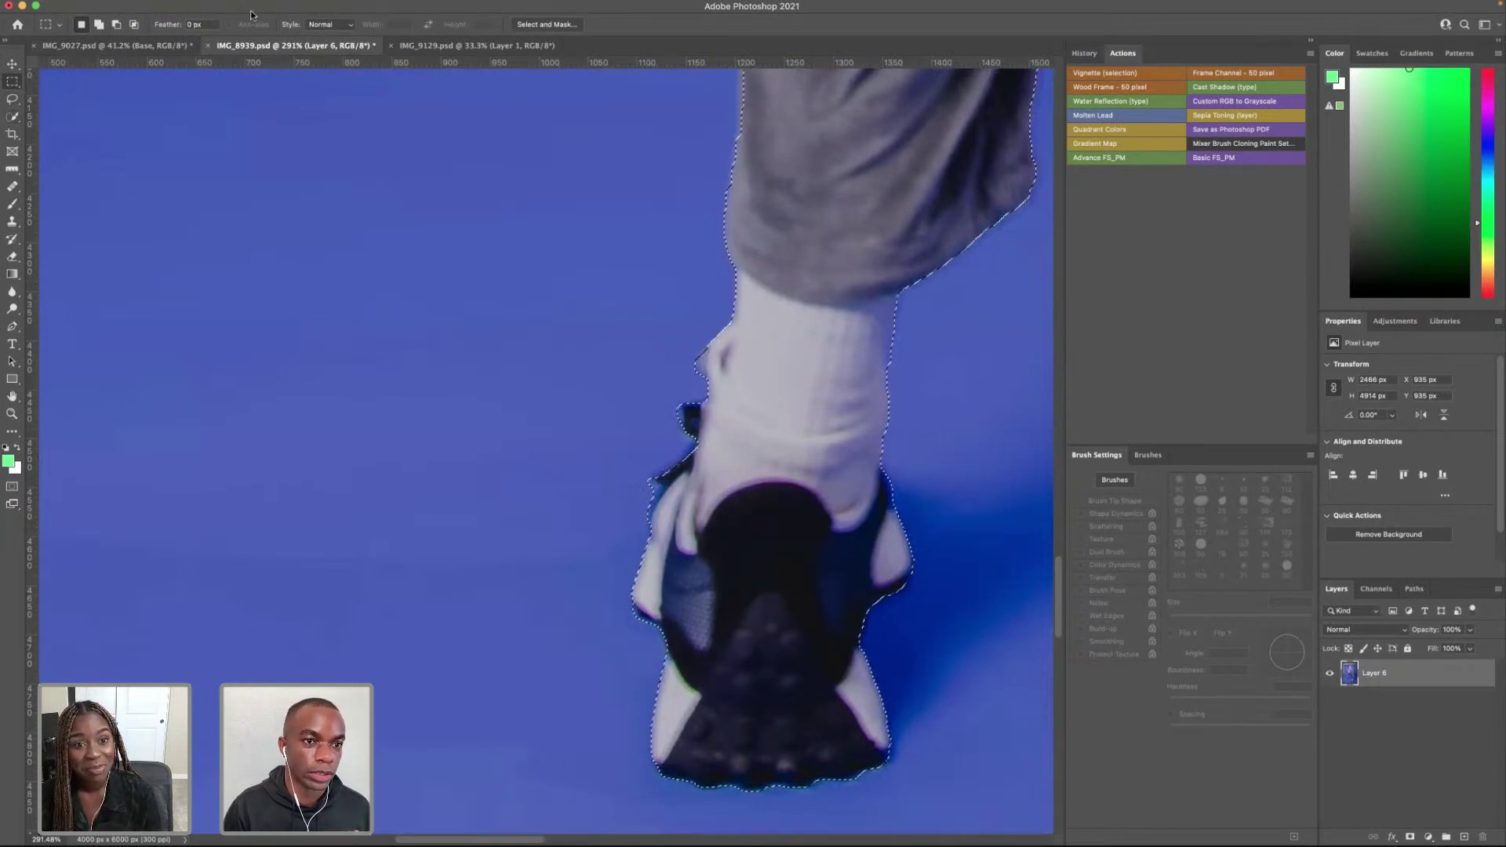
click(562, 51)
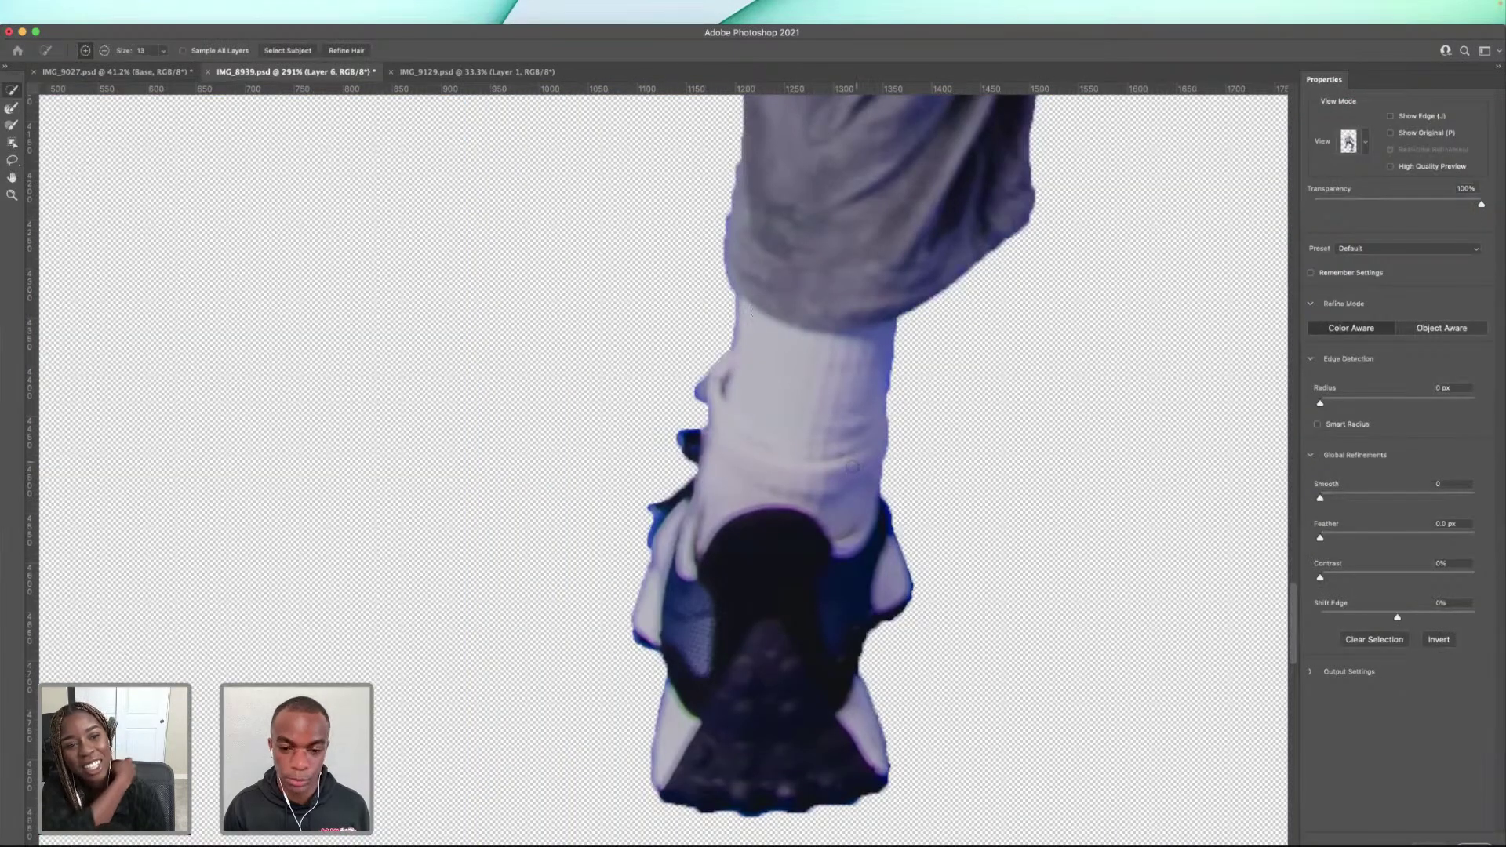
scroll(836, 455, down, 5)
scroll(836, 455, down, 5)
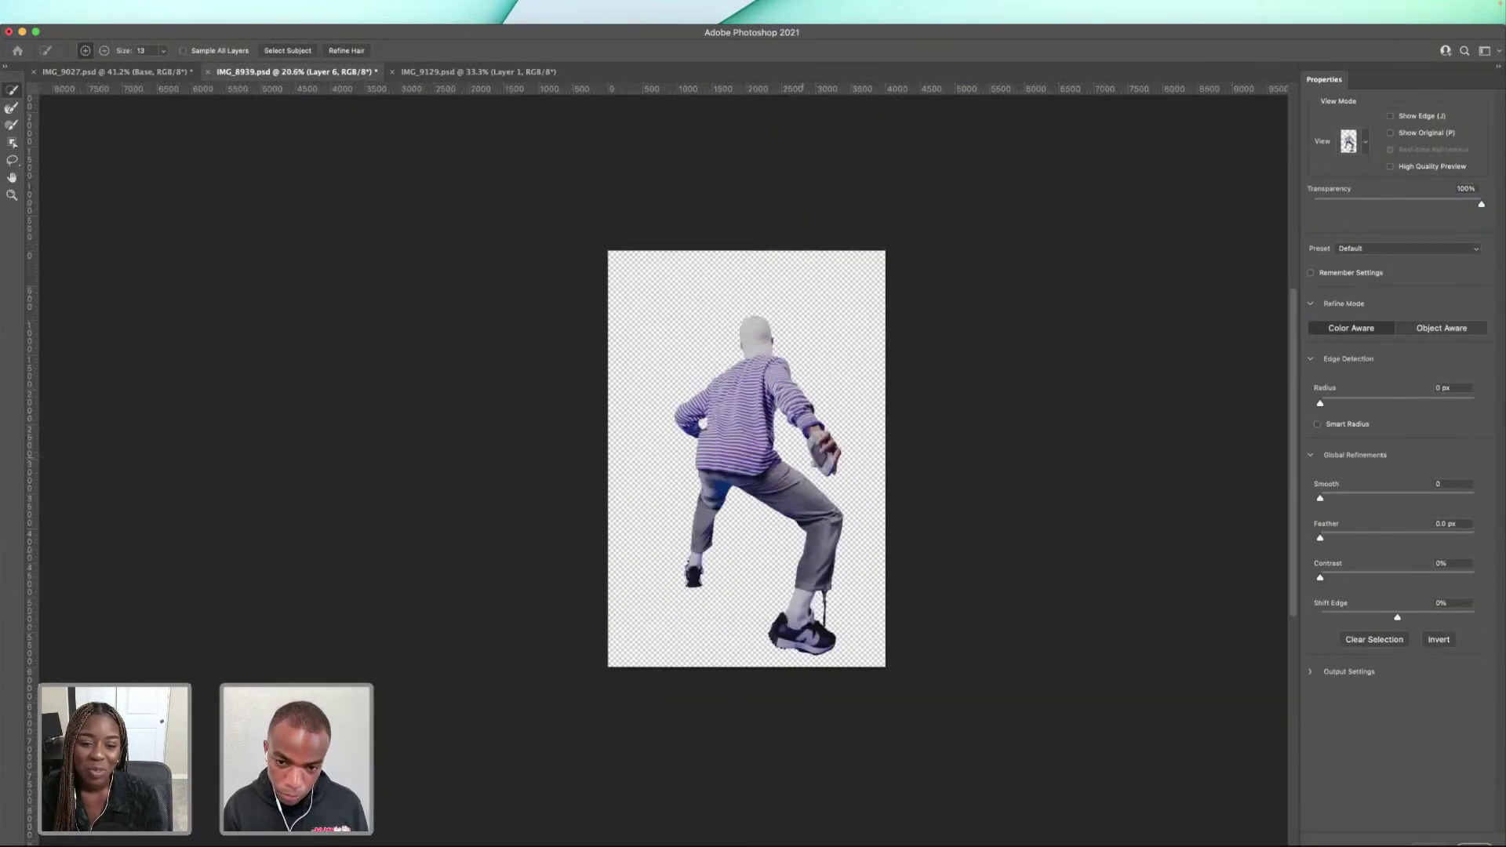
Step: Apply the refined selection from Select and Mask and cut the figure onto a new layer
scroll(827, 447, up, 3)
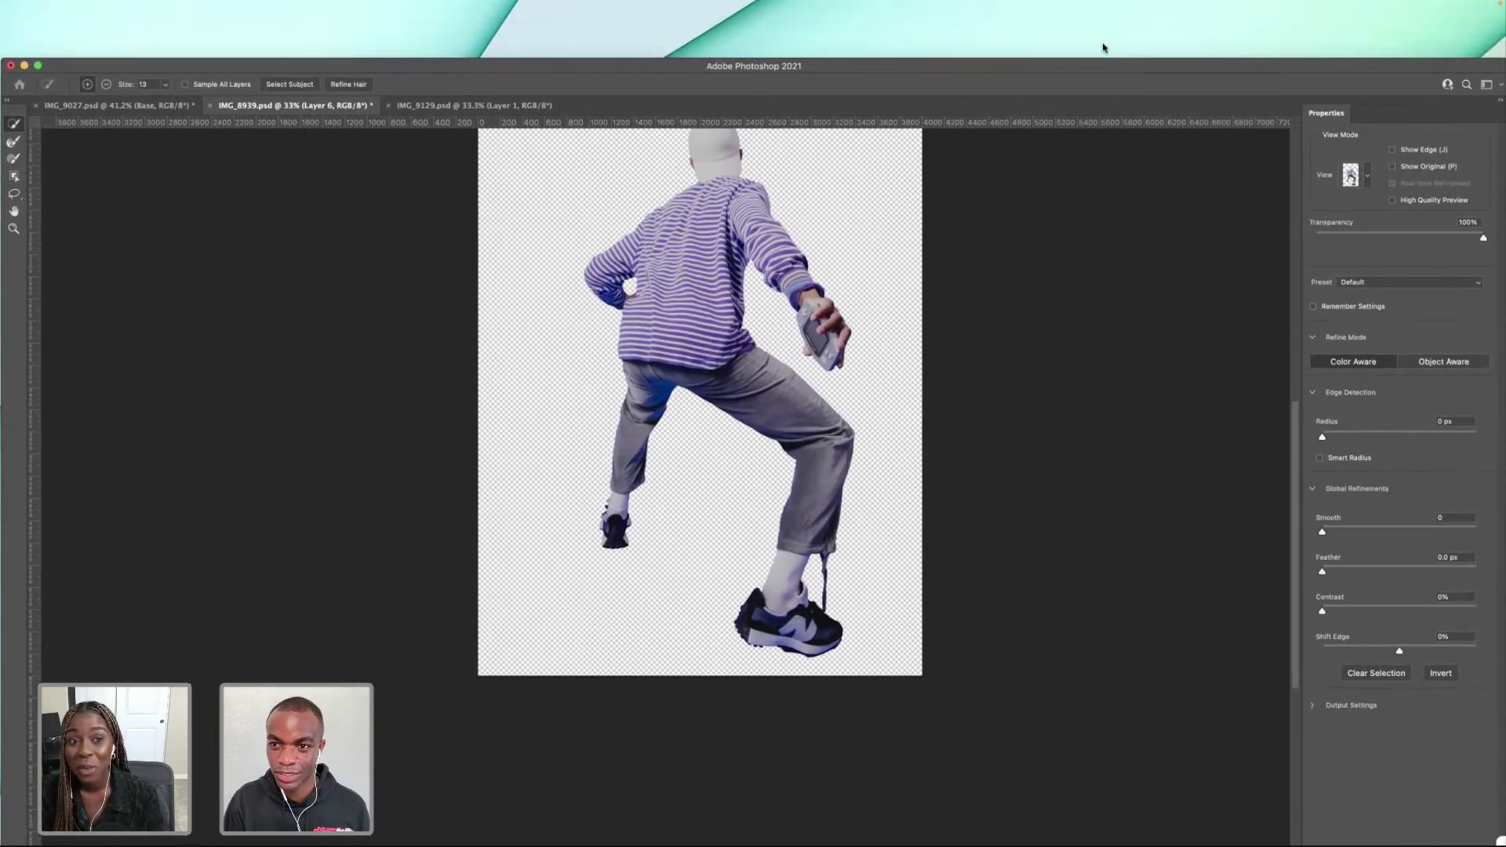
key(Return)
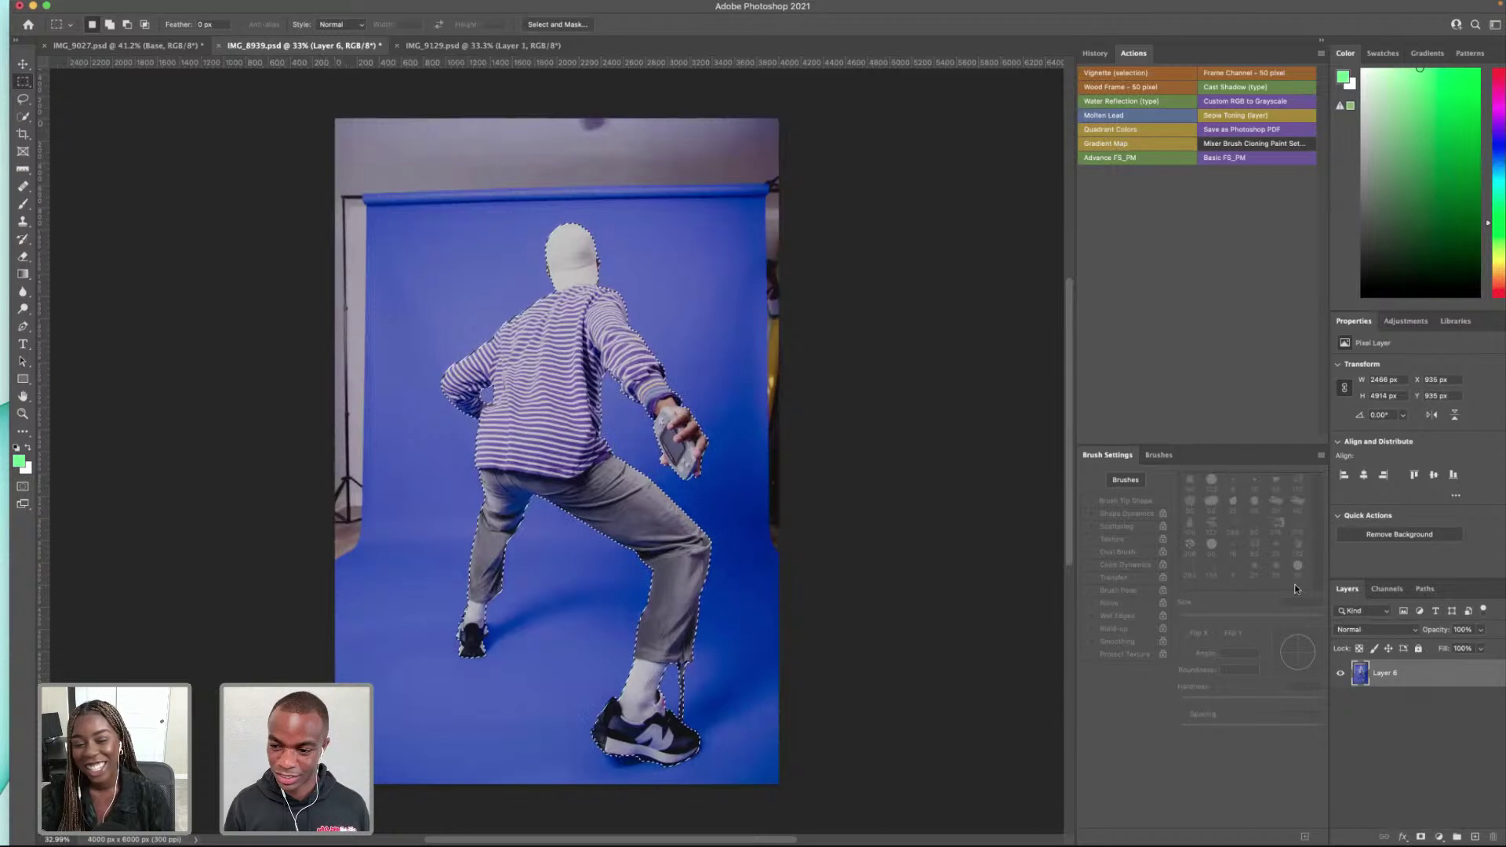
right_click(523, 366)
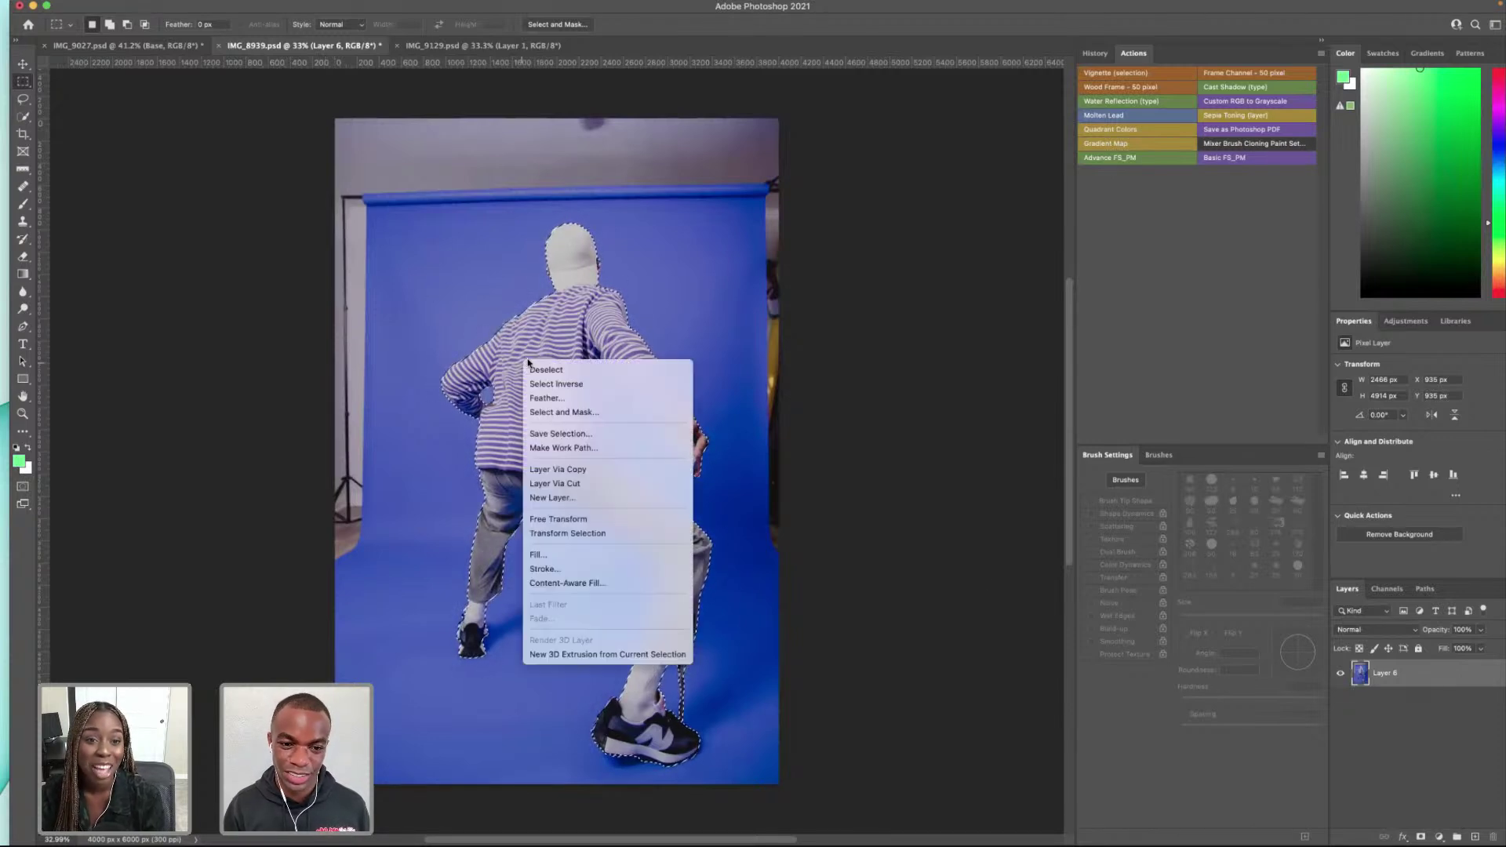
click(583, 482)
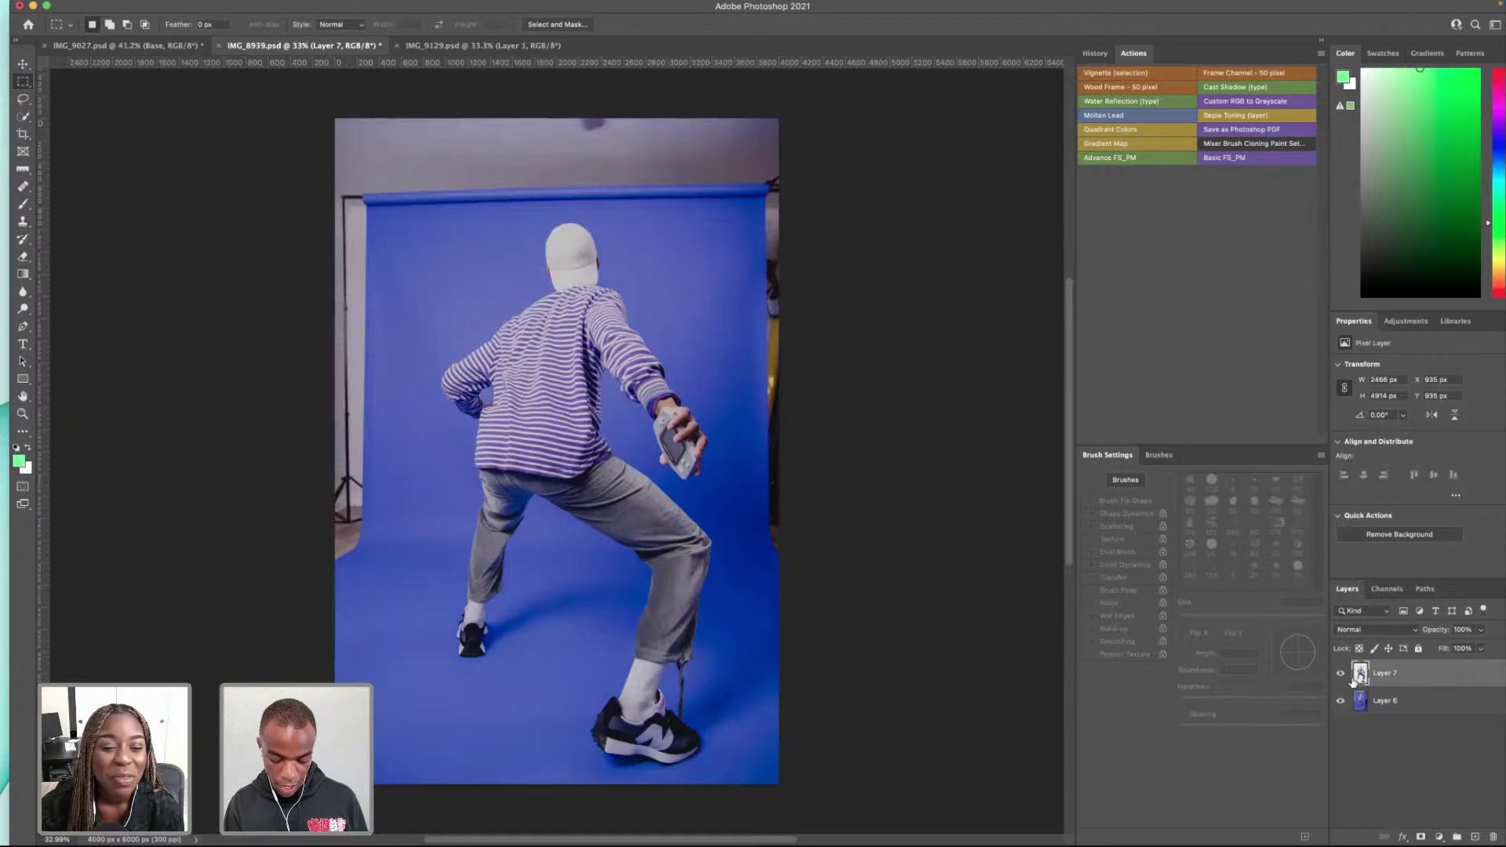
Step: Paste the cut-out figure into IMG_9027.psd and scale it proportionally to about 29.3%
click(154, 47)
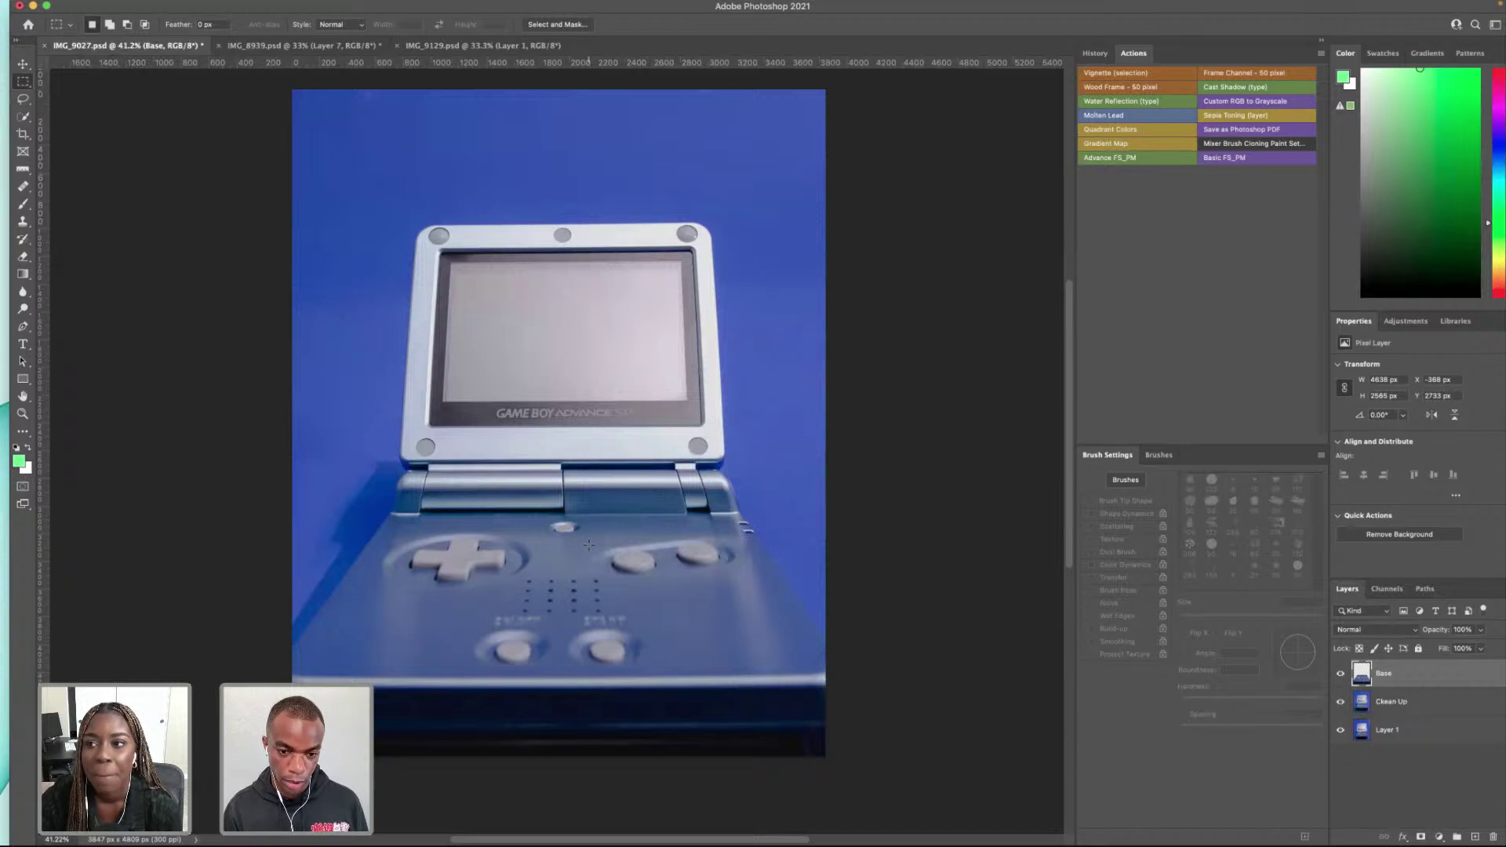
key(super+v)
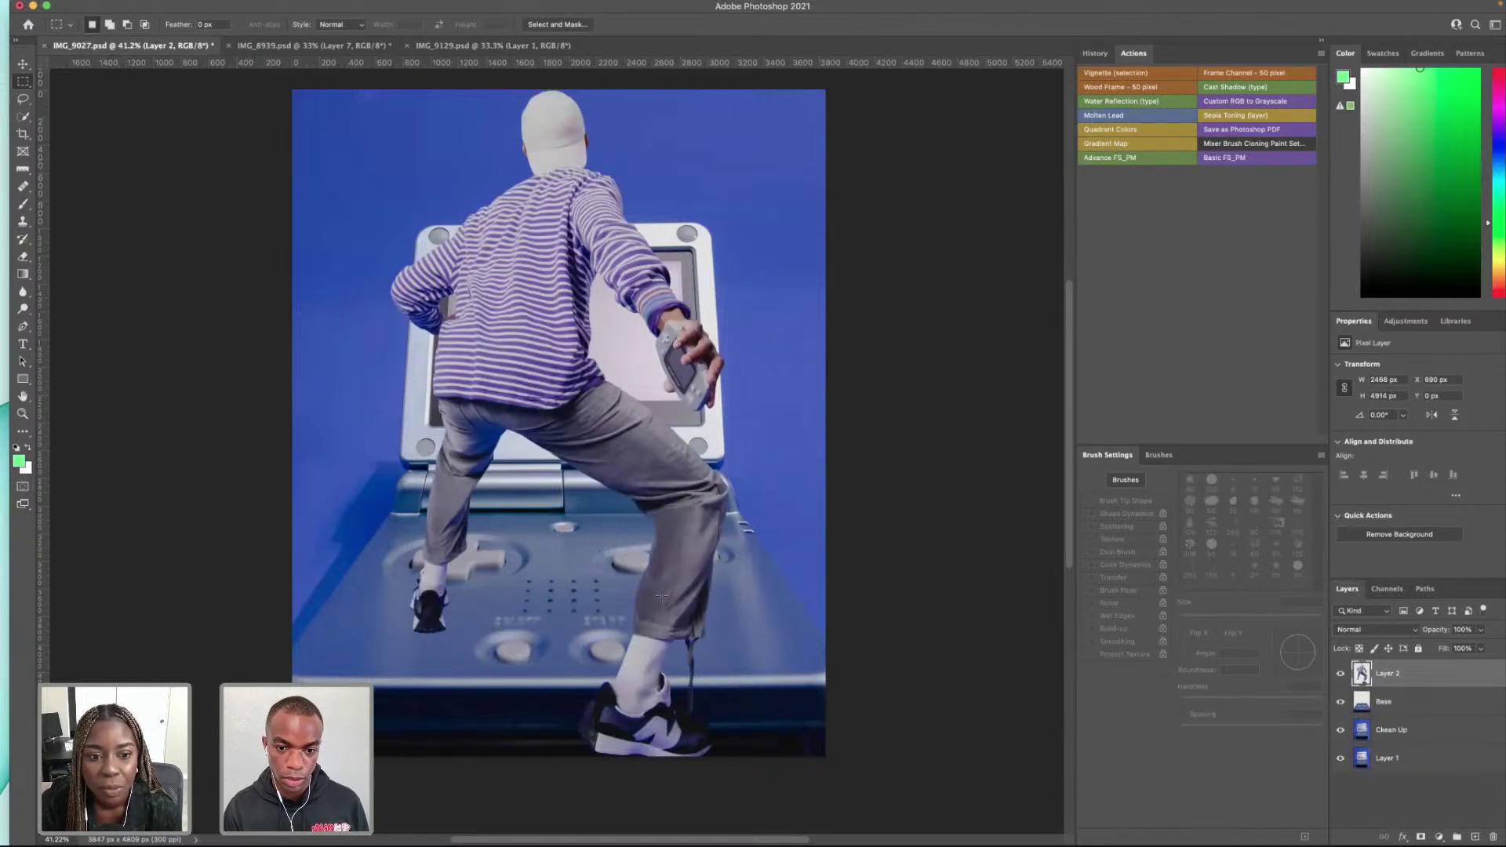
click(23, 64)
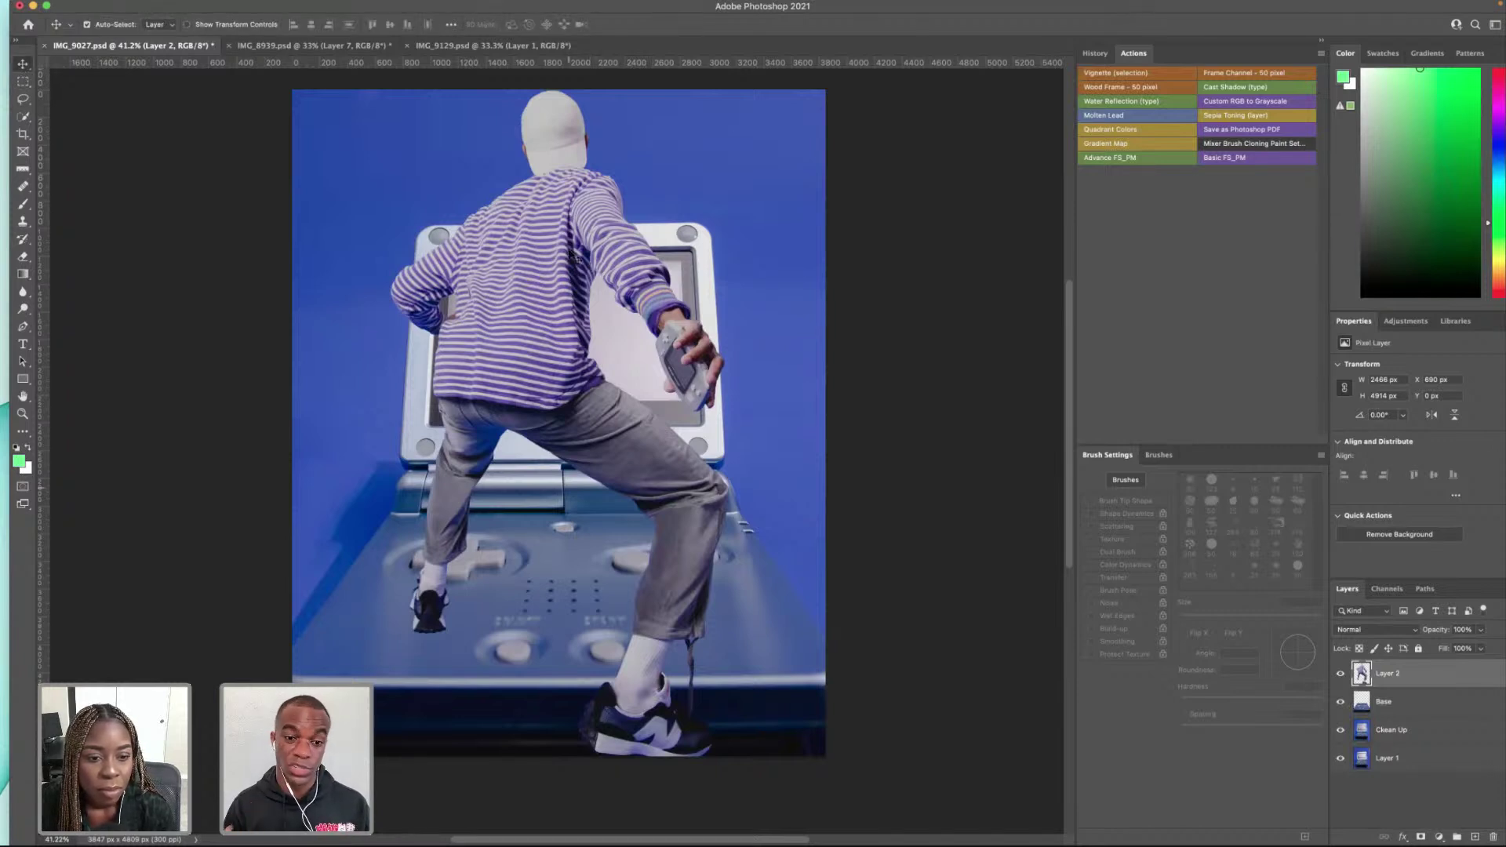
drag(571, 255, 562, 249)
key(super+t)
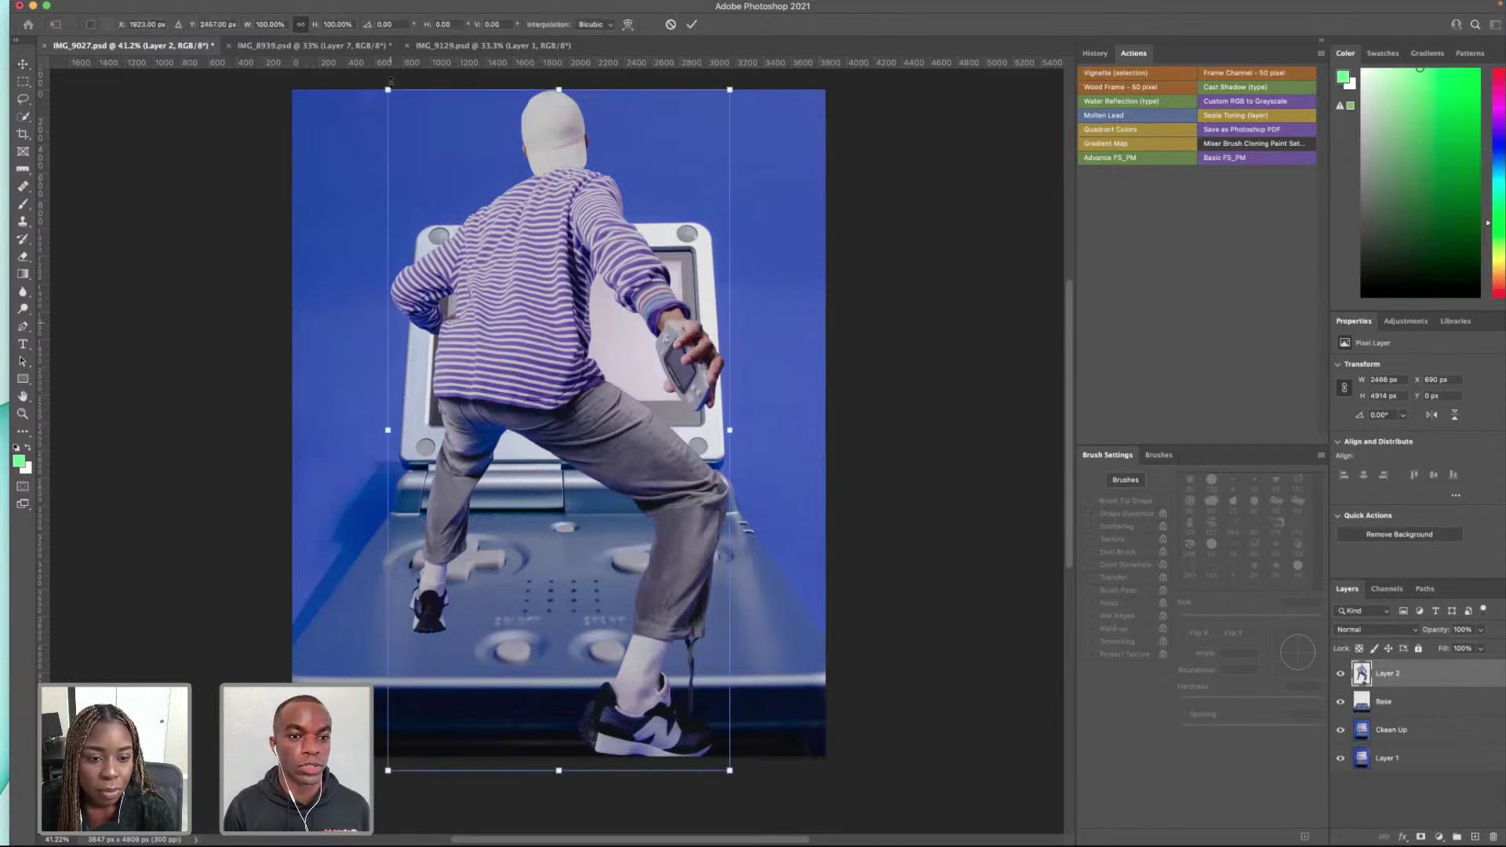
drag(389, 90, 642, 564)
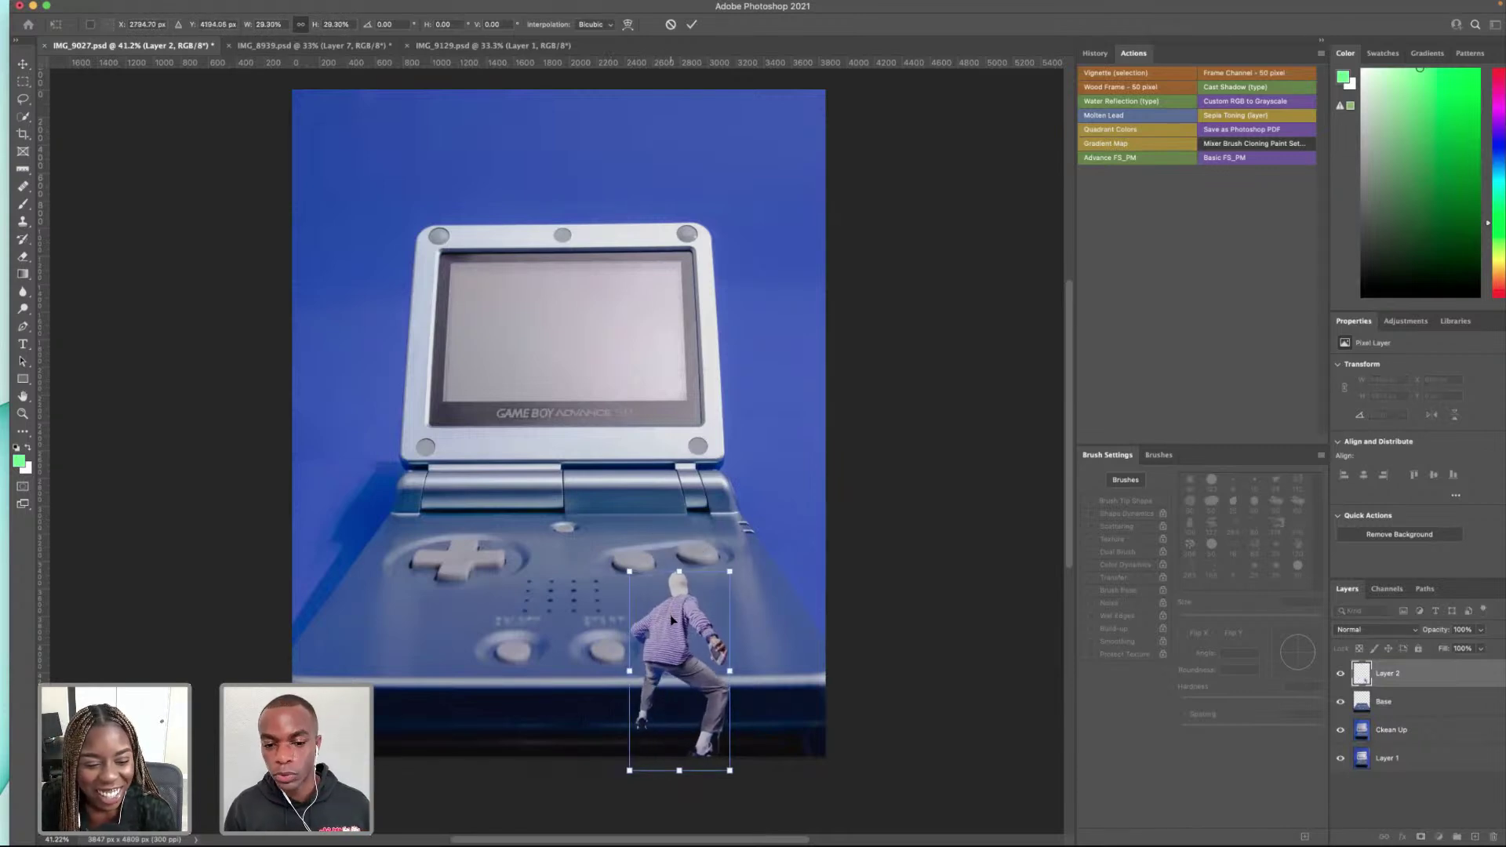
Step: Reduce the figure to about 22.7% and place it in front of the console's two round action buttons
drag(670, 620, 661, 509)
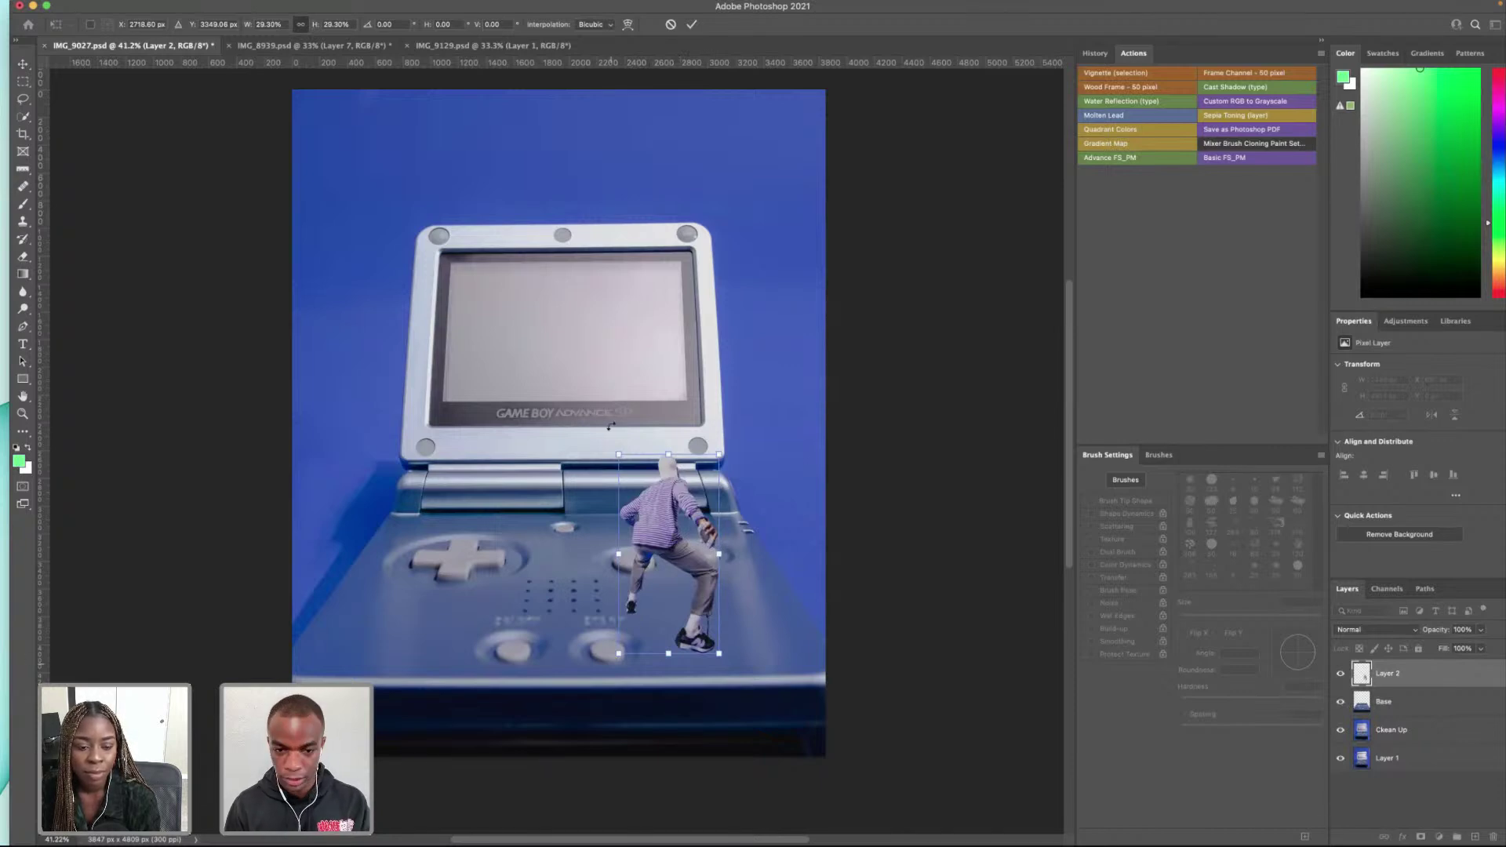
drag(672, 549, 572, 518)
drag(512, 423, 534, 467)
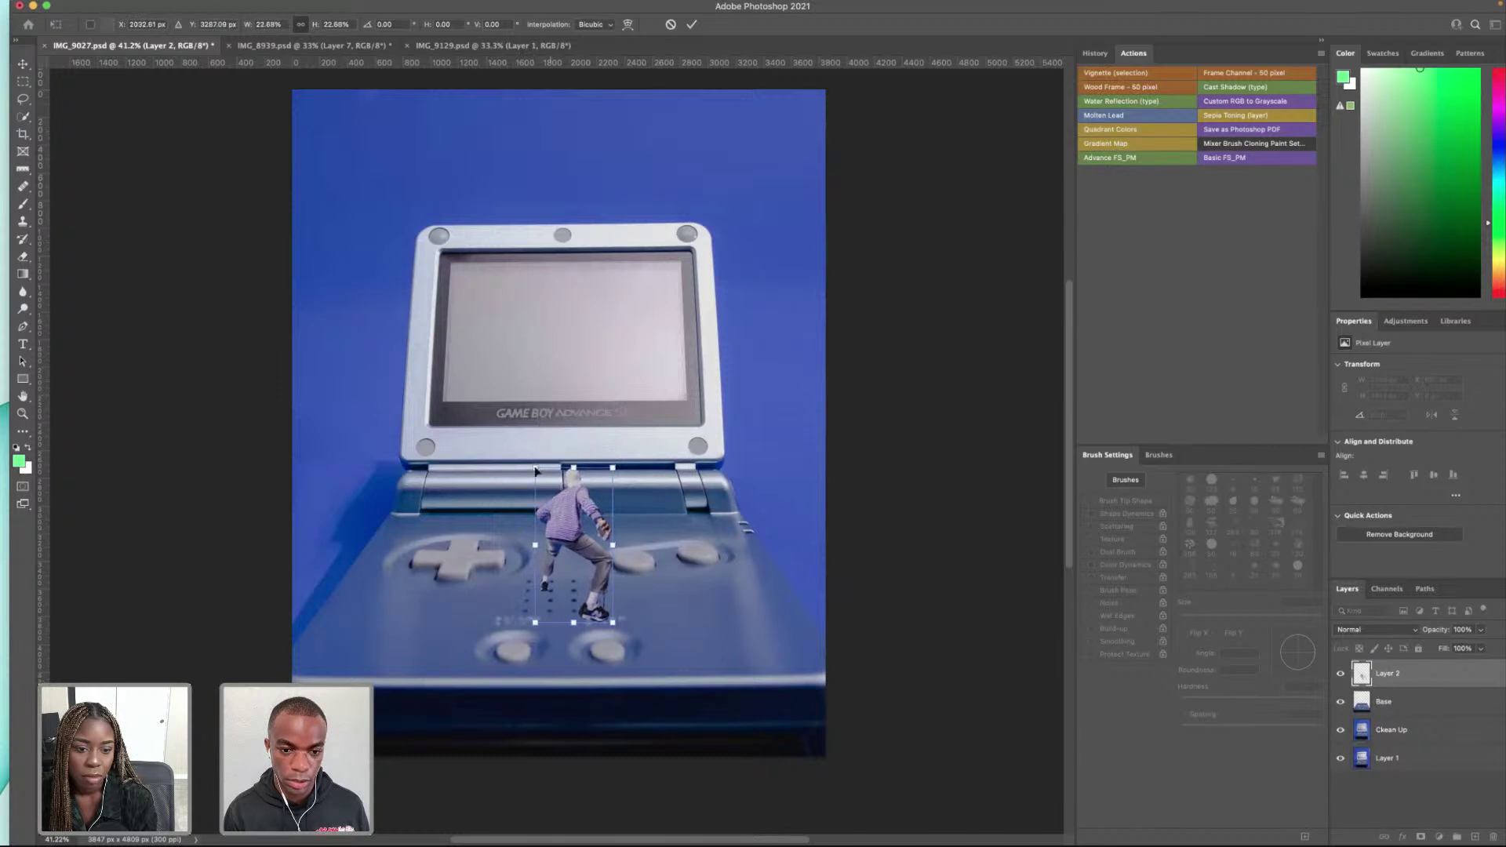
drag(565, 523, 659, 538)
key(Return)
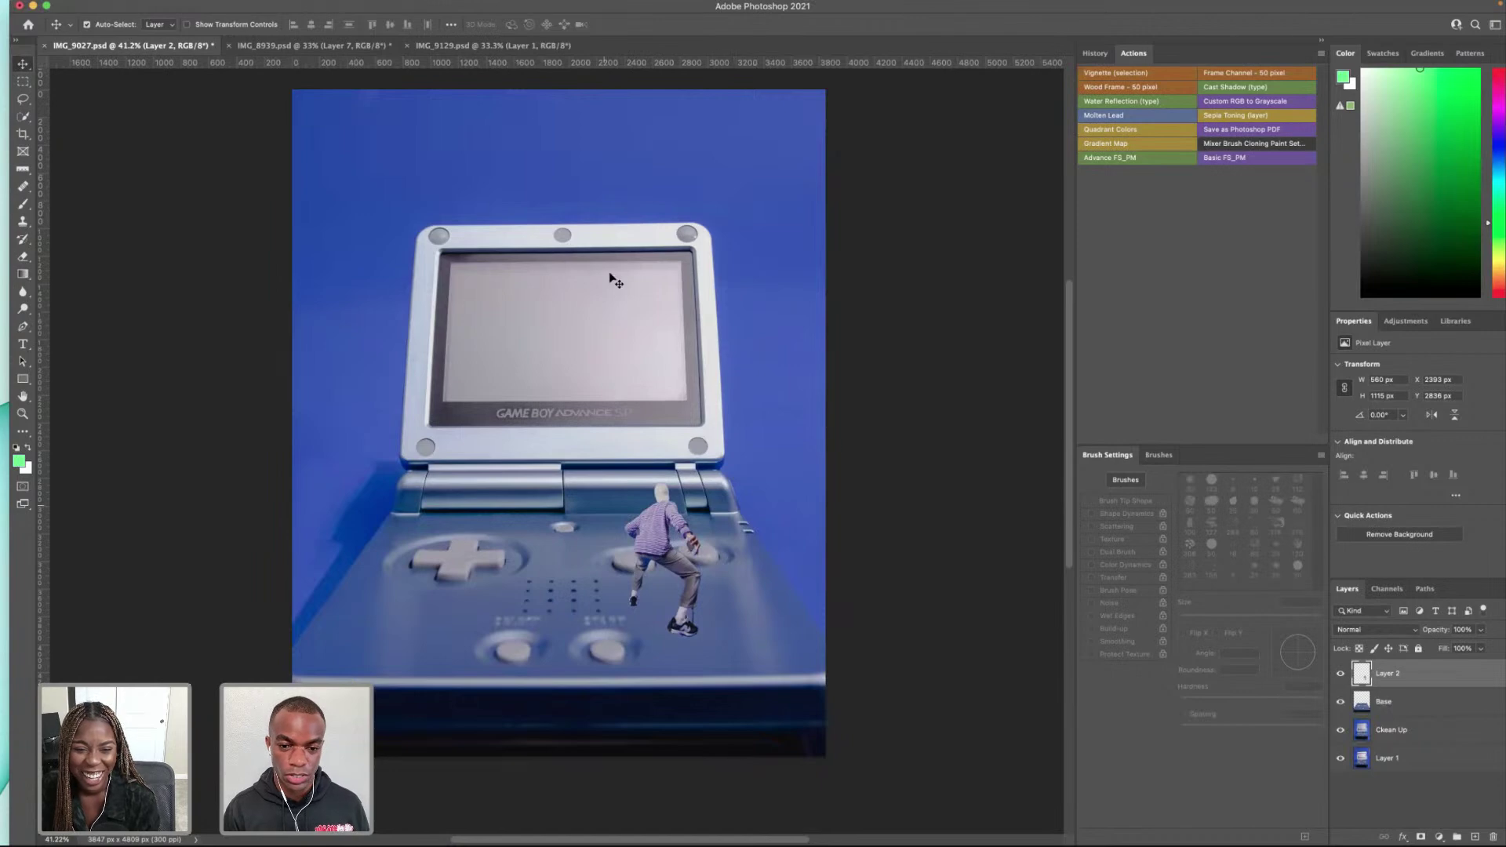
Step: Outline the leftover blue patch between the front leg's trouser hem and the hanging cord with a closed Pen path
scroll(730, 581, down, 4)
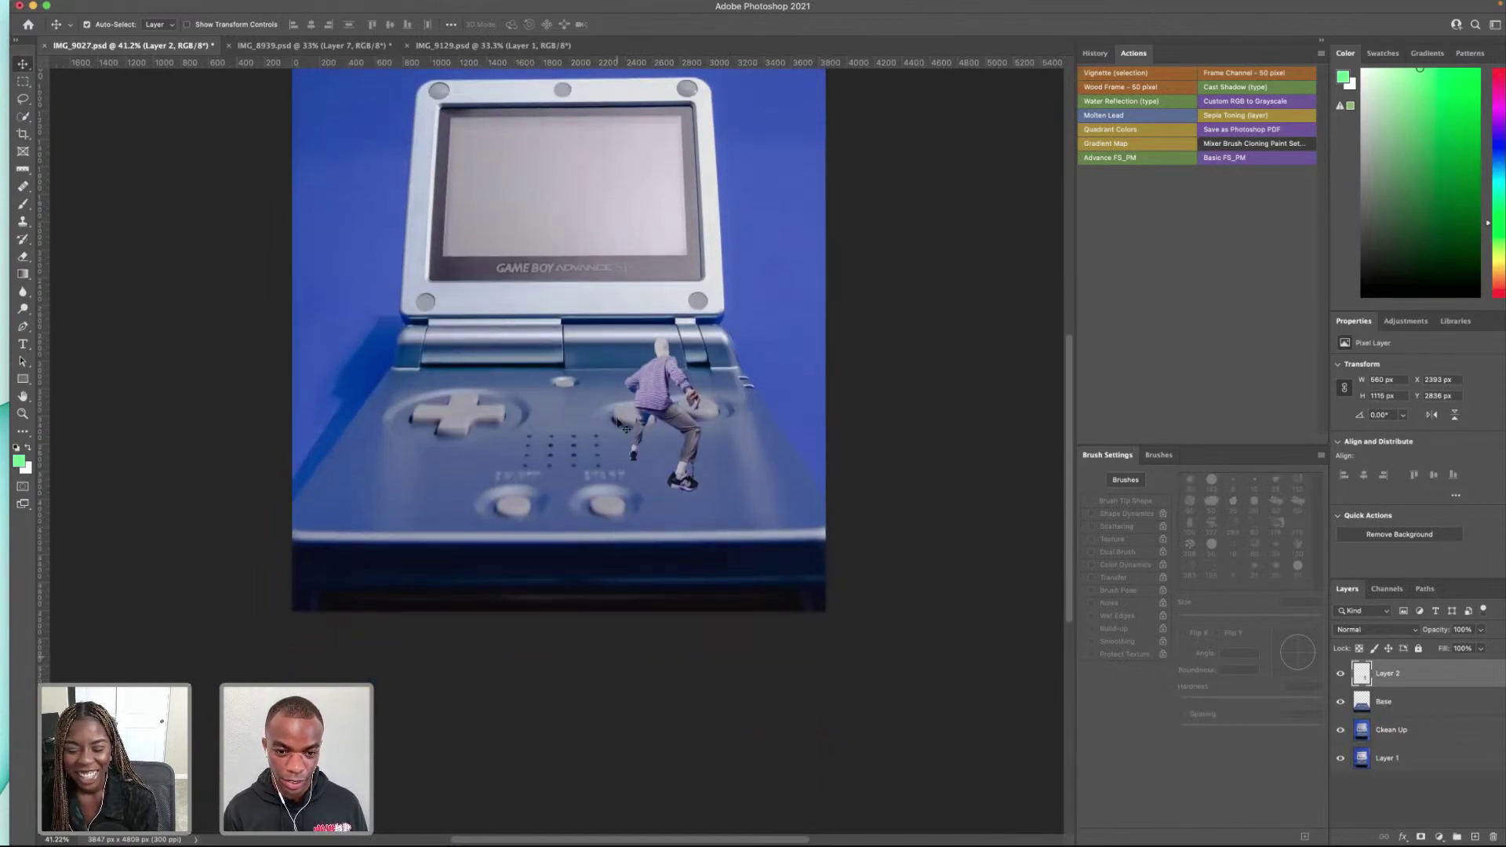
scroll(657, 466, up, 5)
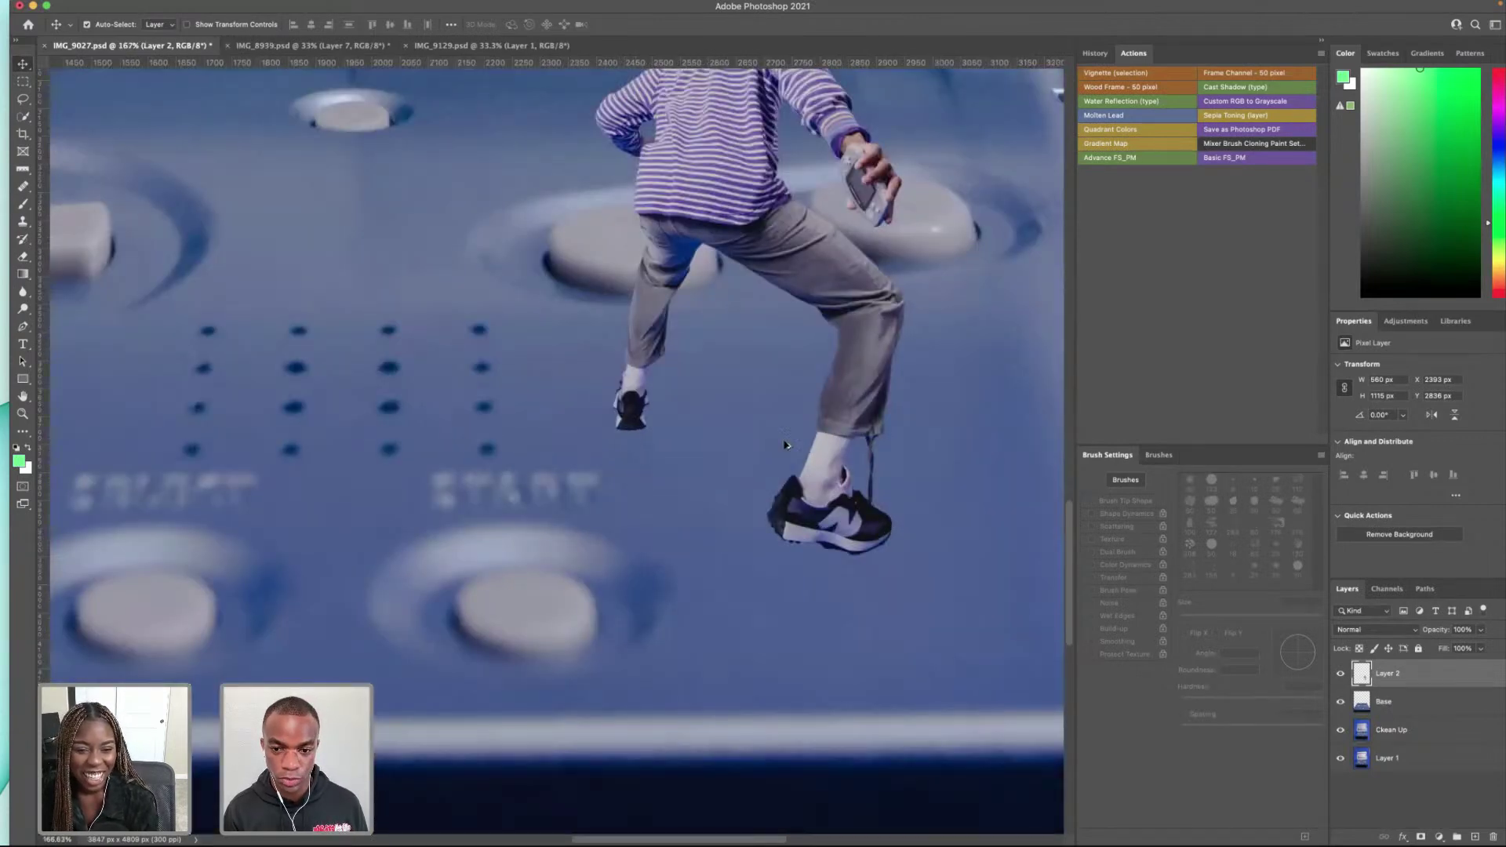
scroll(619, 422, up, 4)
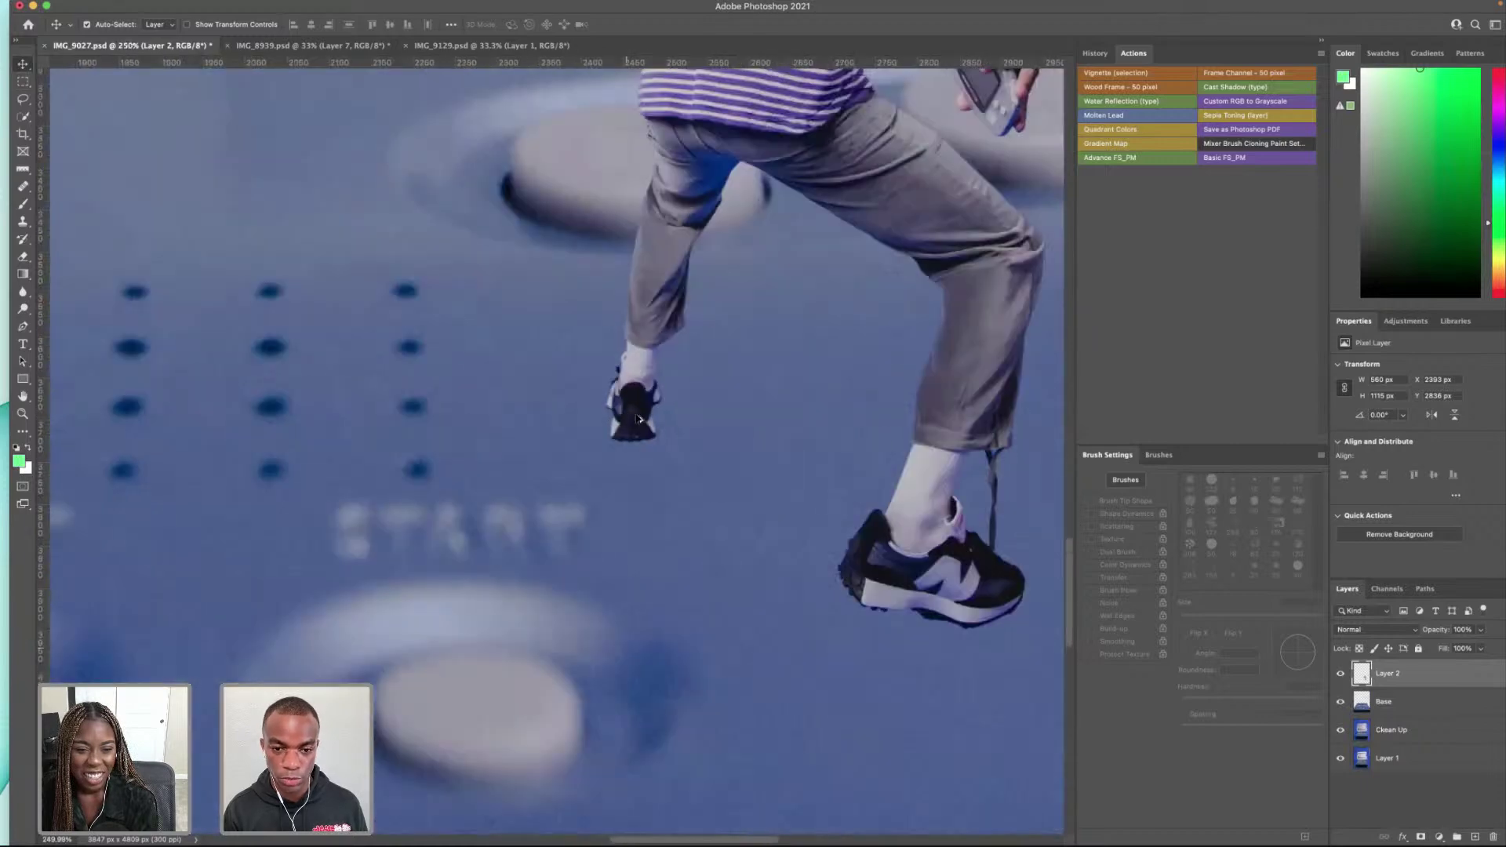
scroll(920, 449, right, 3)
scroll(762, 458, up, 8)
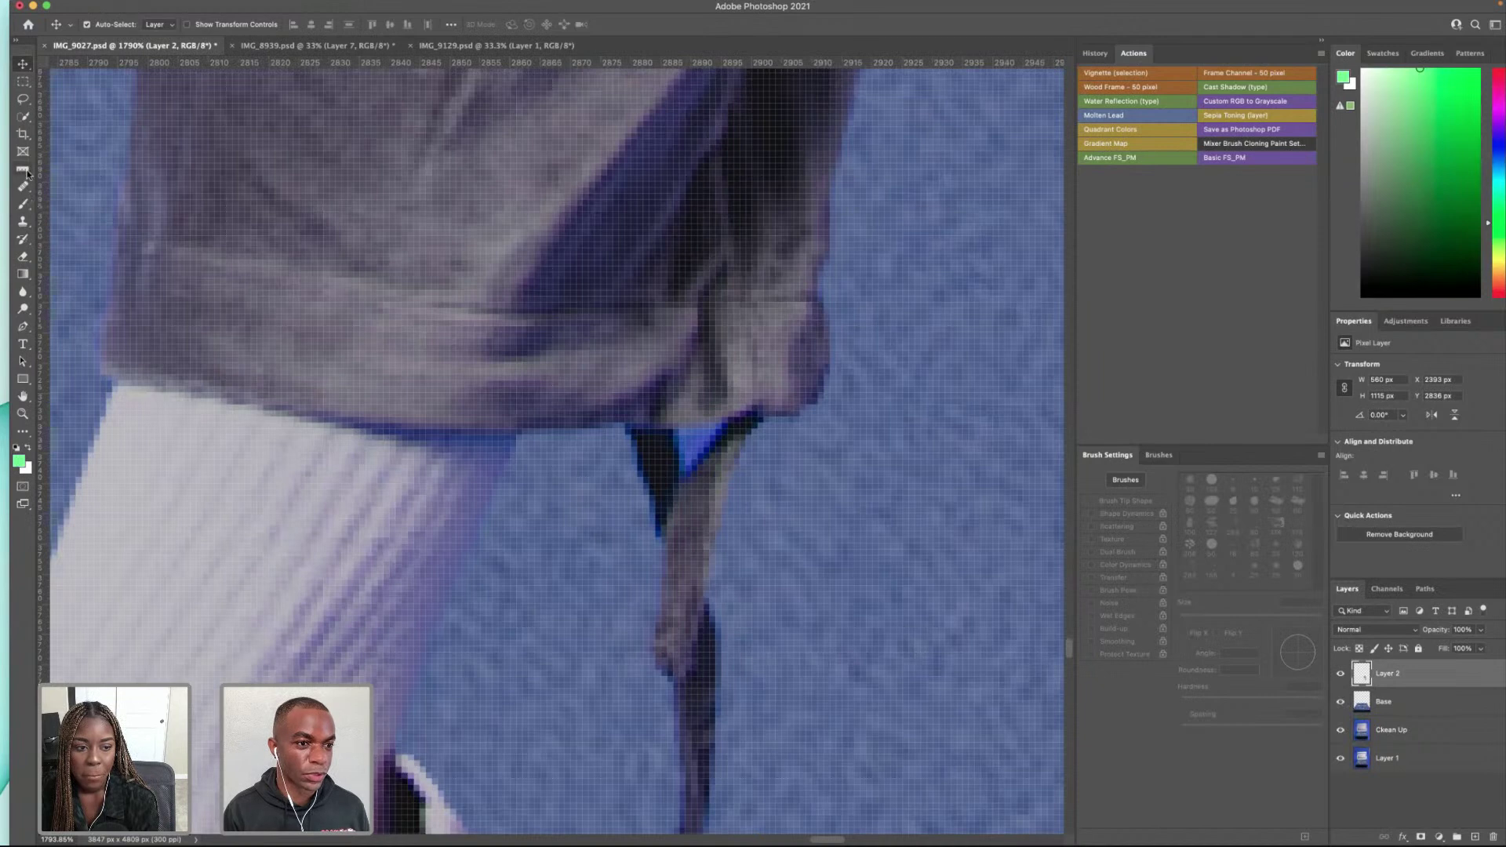
click(24, 328)
click(721, 423)
click(691, 470)
drag(682, 453, 690, 478)
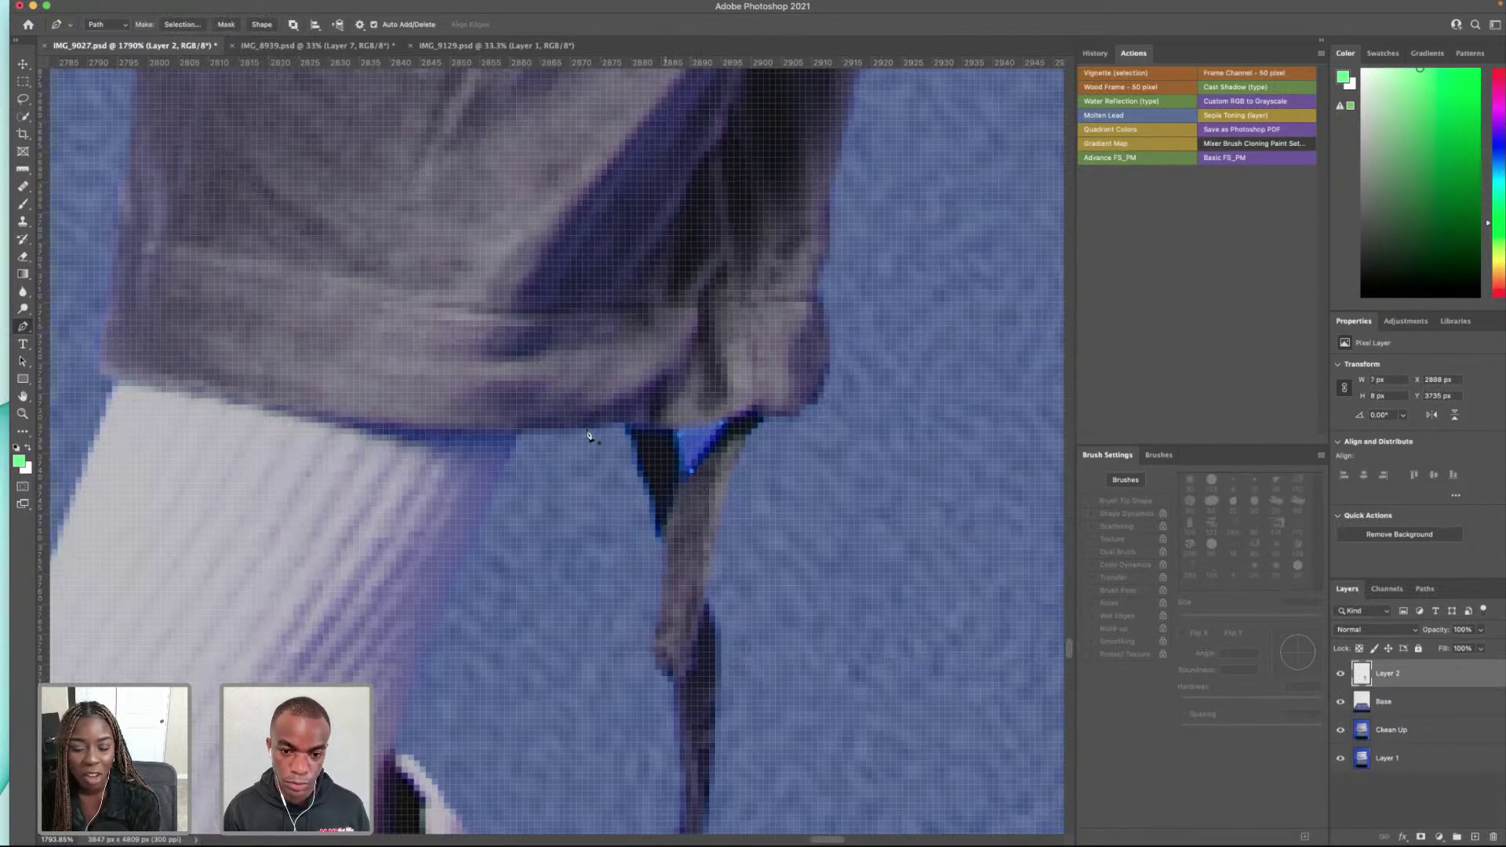
click(683, 438)
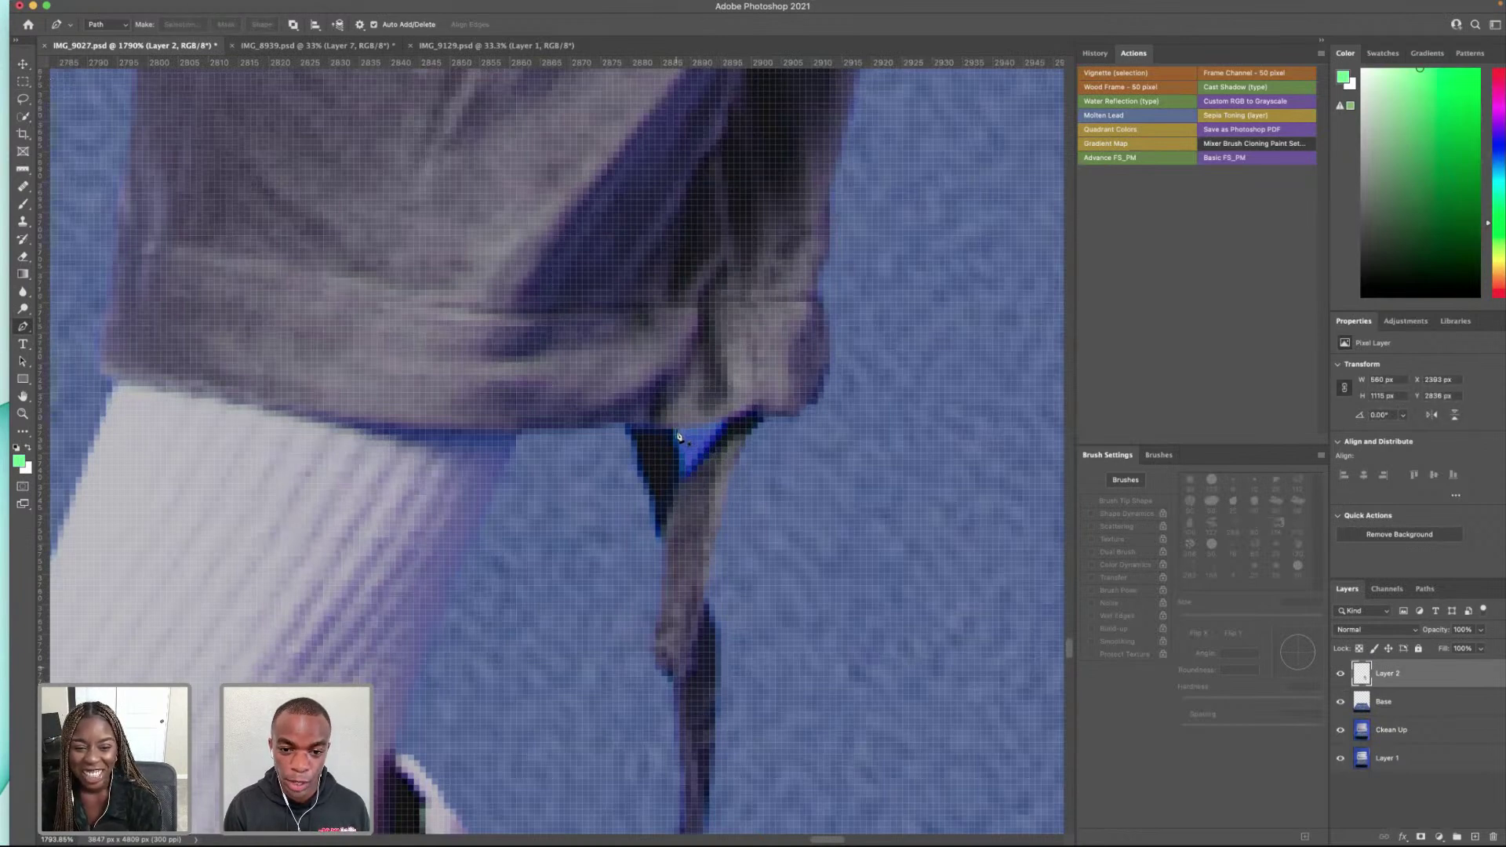
click(679, 437)
mouse_move(687, 472)
mouse_down()
mouse_move(722, 424)
mouse_move(684, 474)
mouse_up()
Step: Convert the path to a selection with 0 px feather, delete the blue pixels from the figure, and deselect
click(23, 81)
click(21, 62)
click(23, 327)
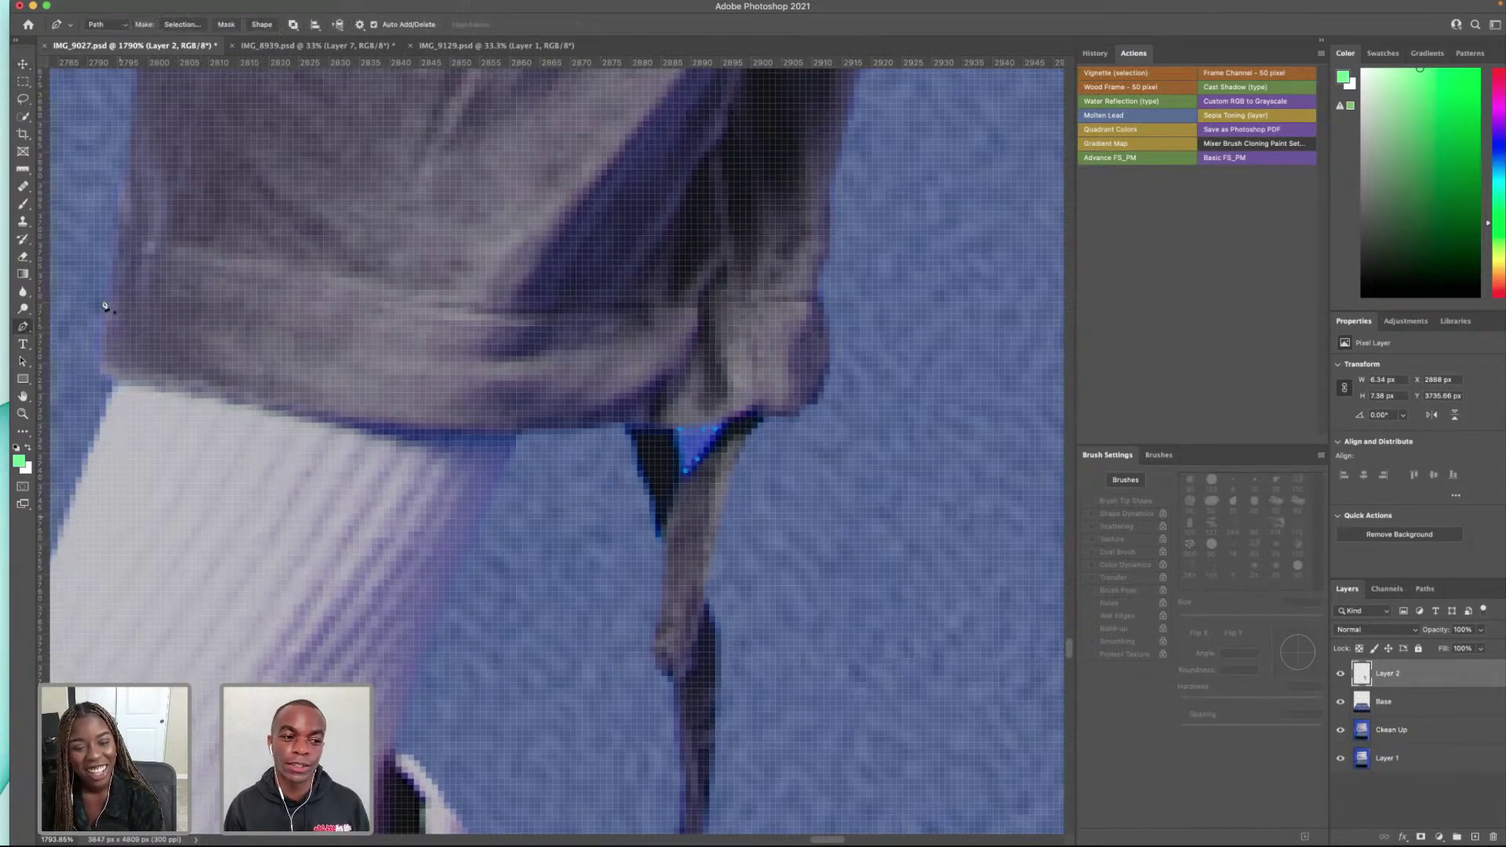
right_click(687, 442)
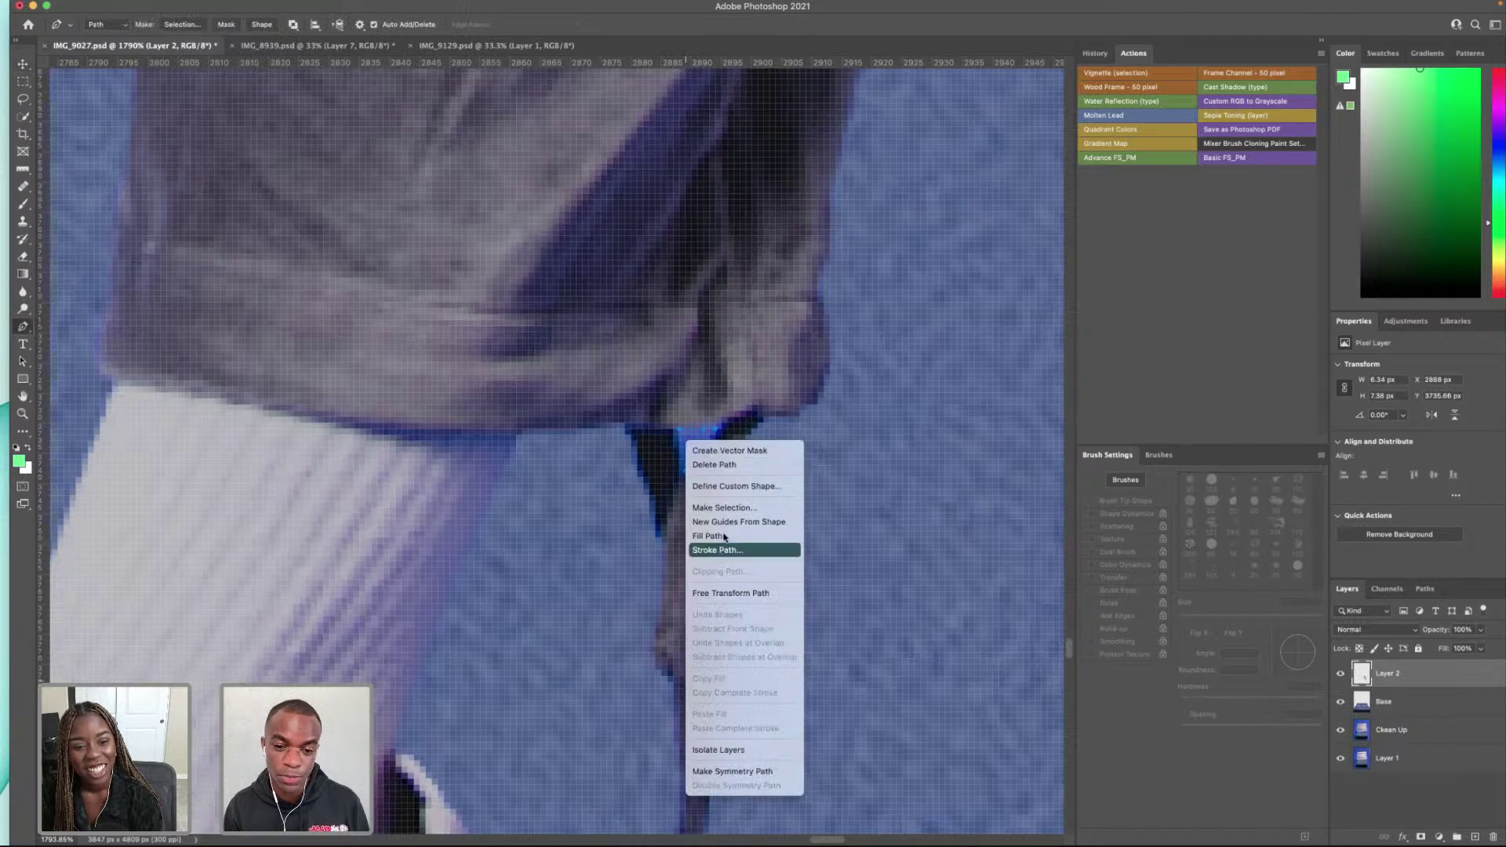
click(725, 508)
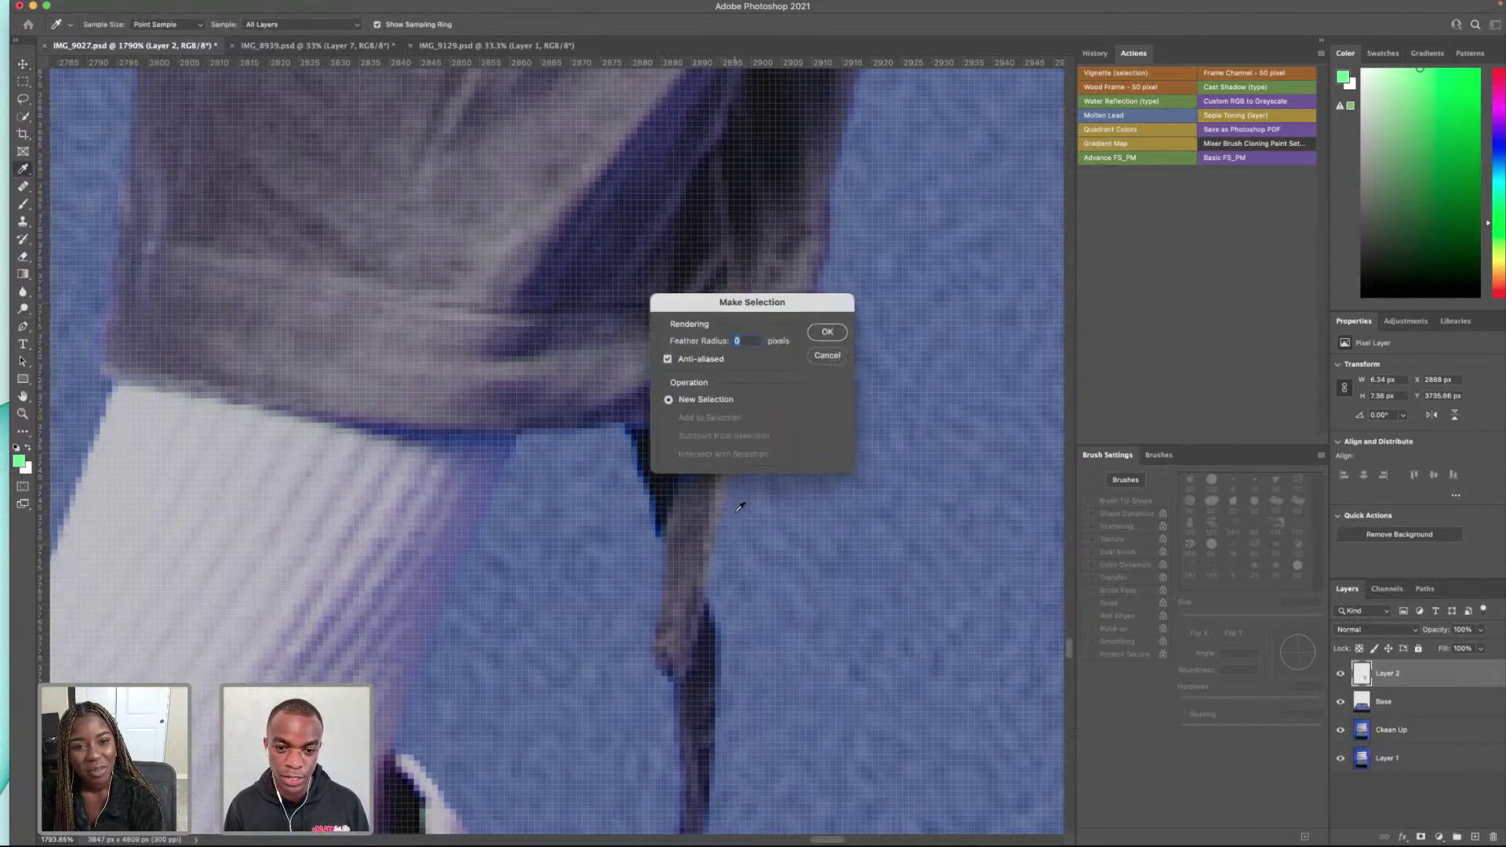
click(825, 333)
key(Delete)
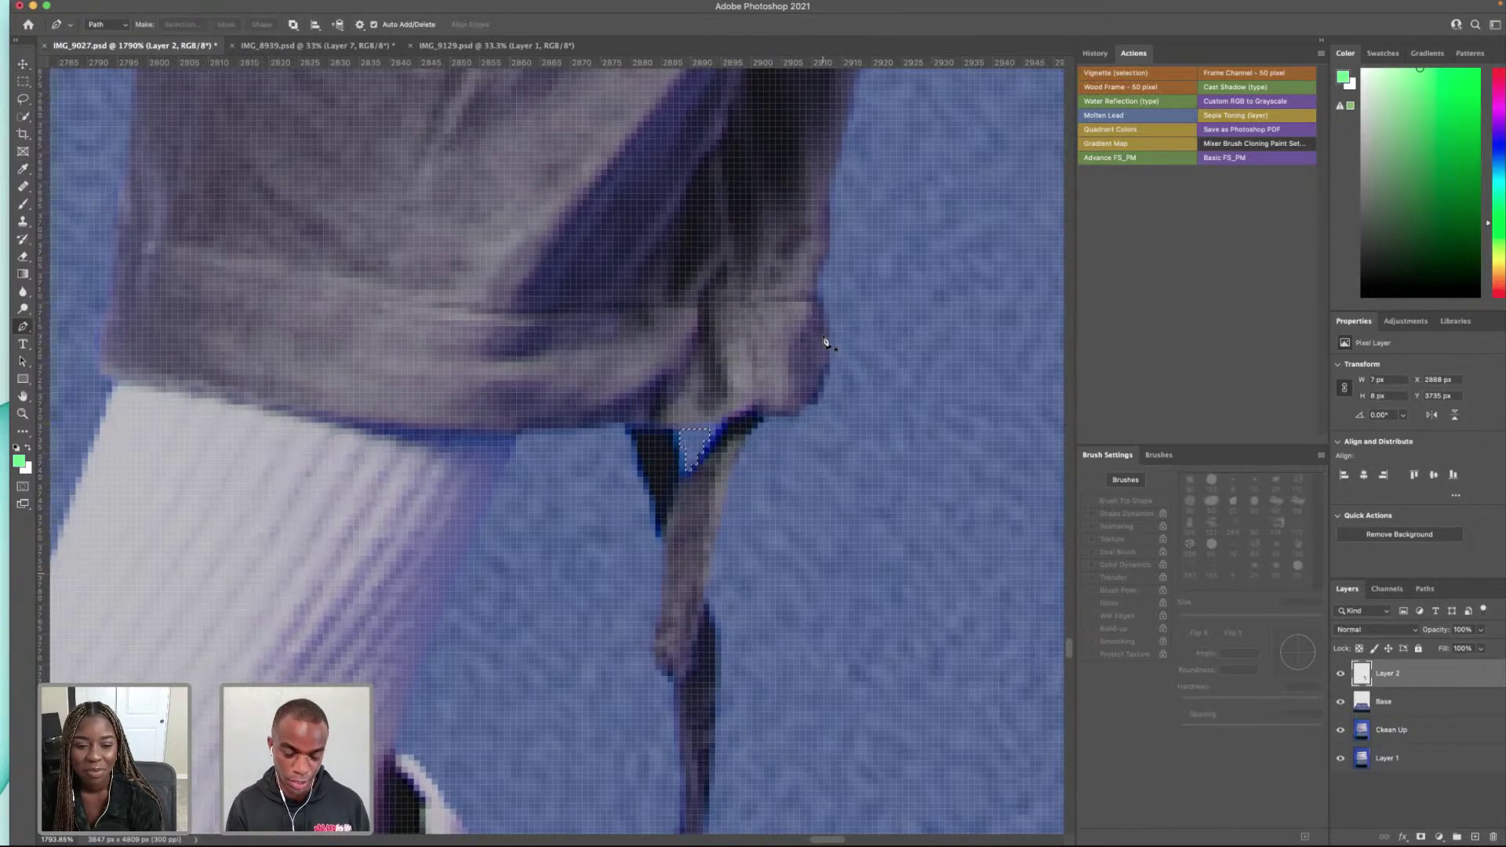
key(ctrl+d)
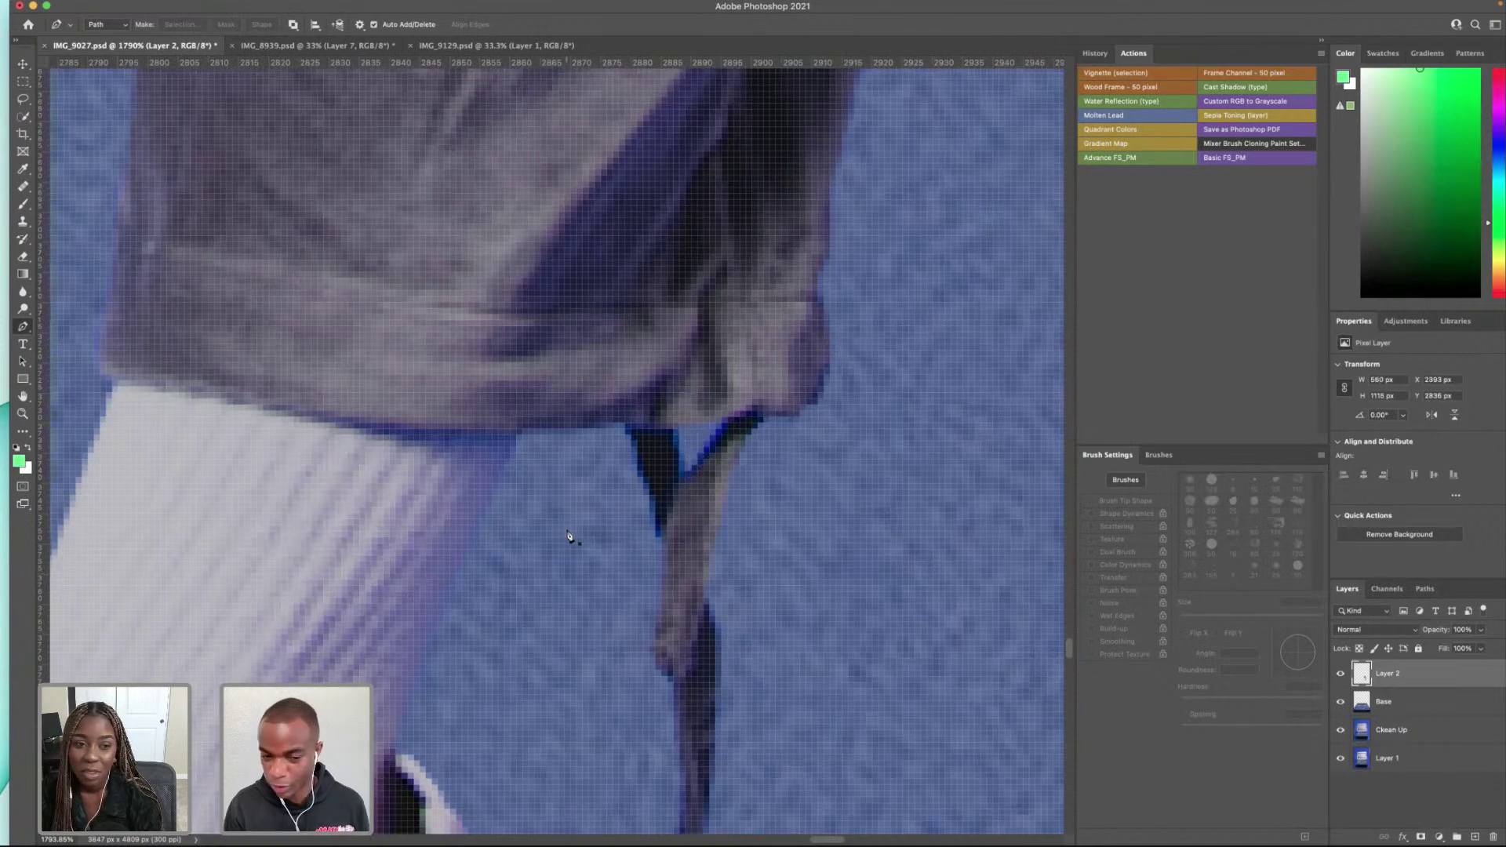
scroll(493, 549, down, 5)
scroll(494, 549, right, 2)
scroll(492, 550, down, 10)
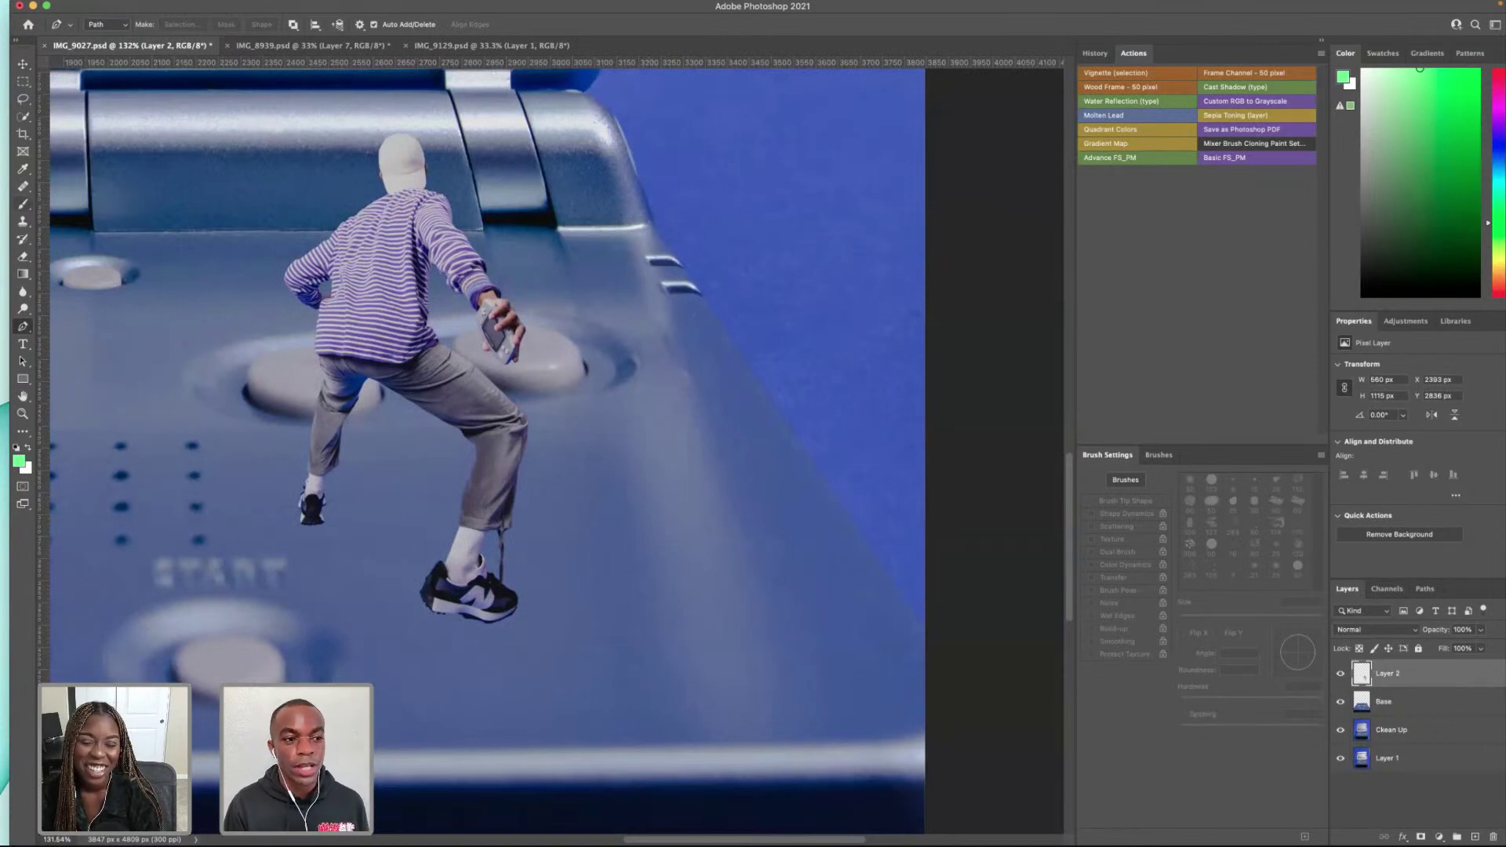
click(23, 60)
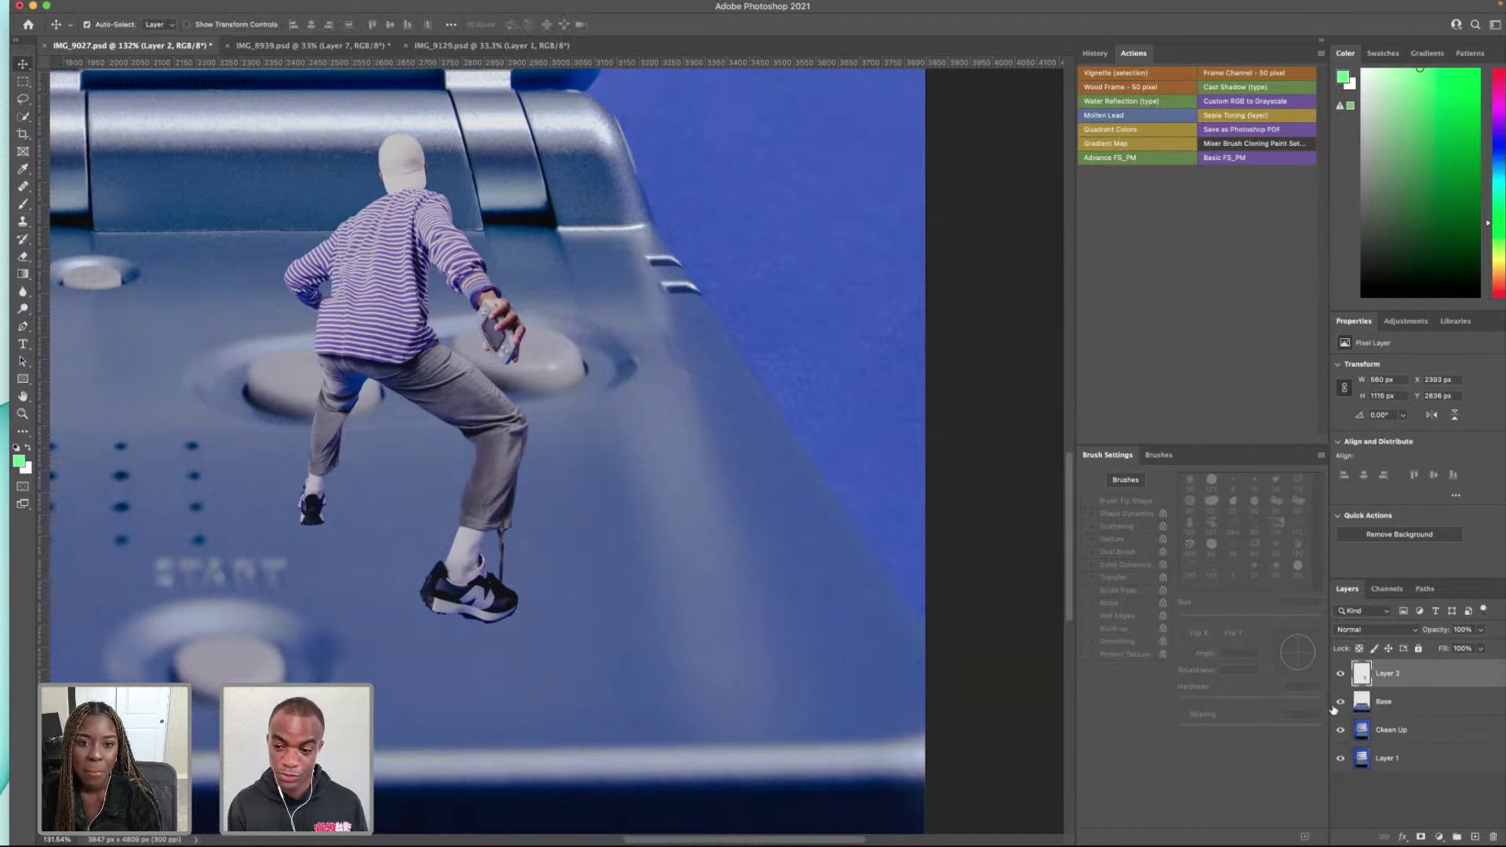
key(super)
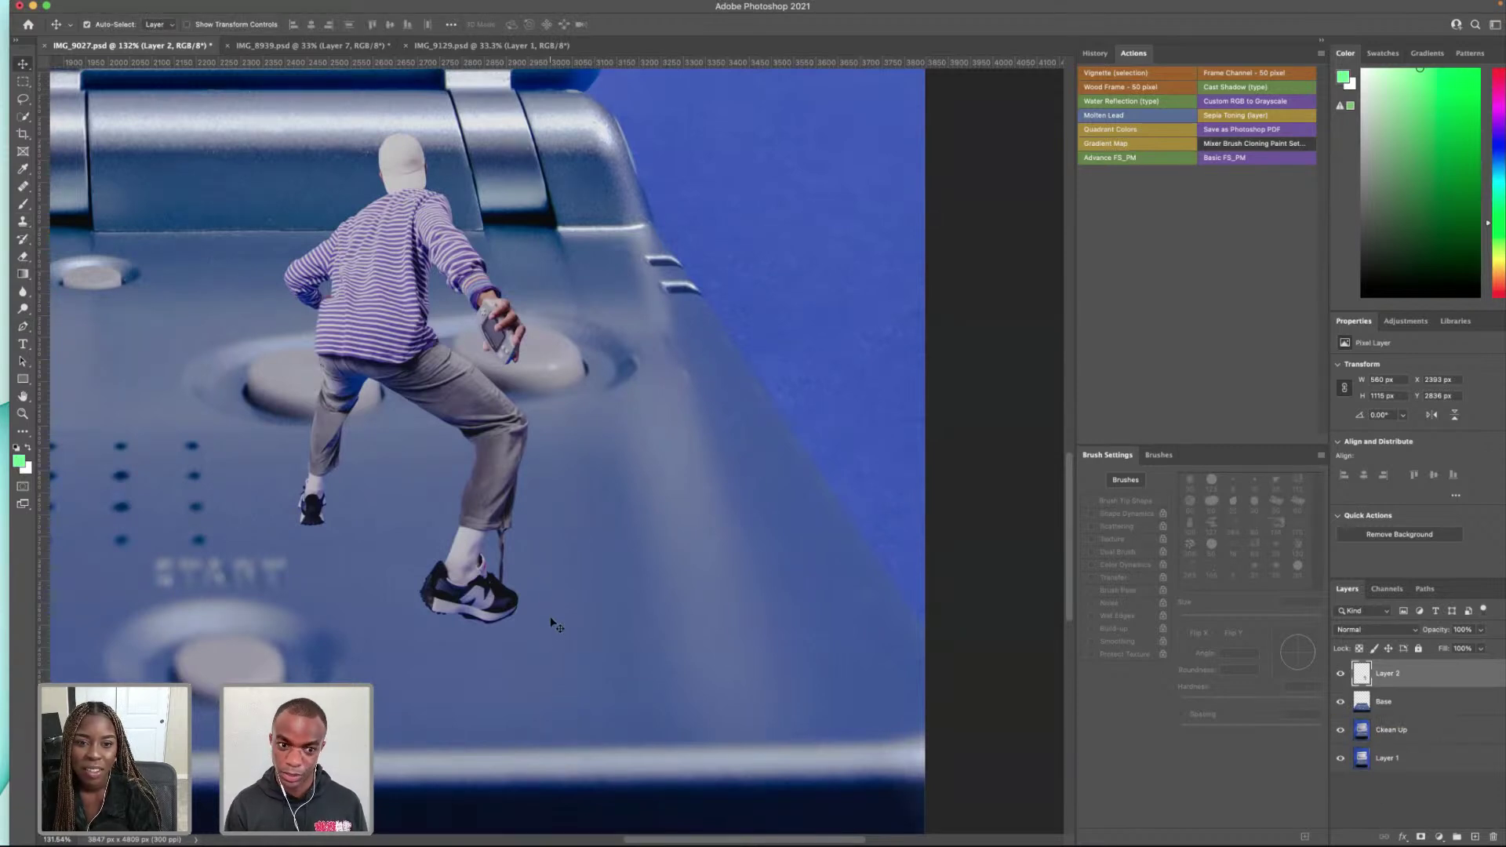
key(super+t)
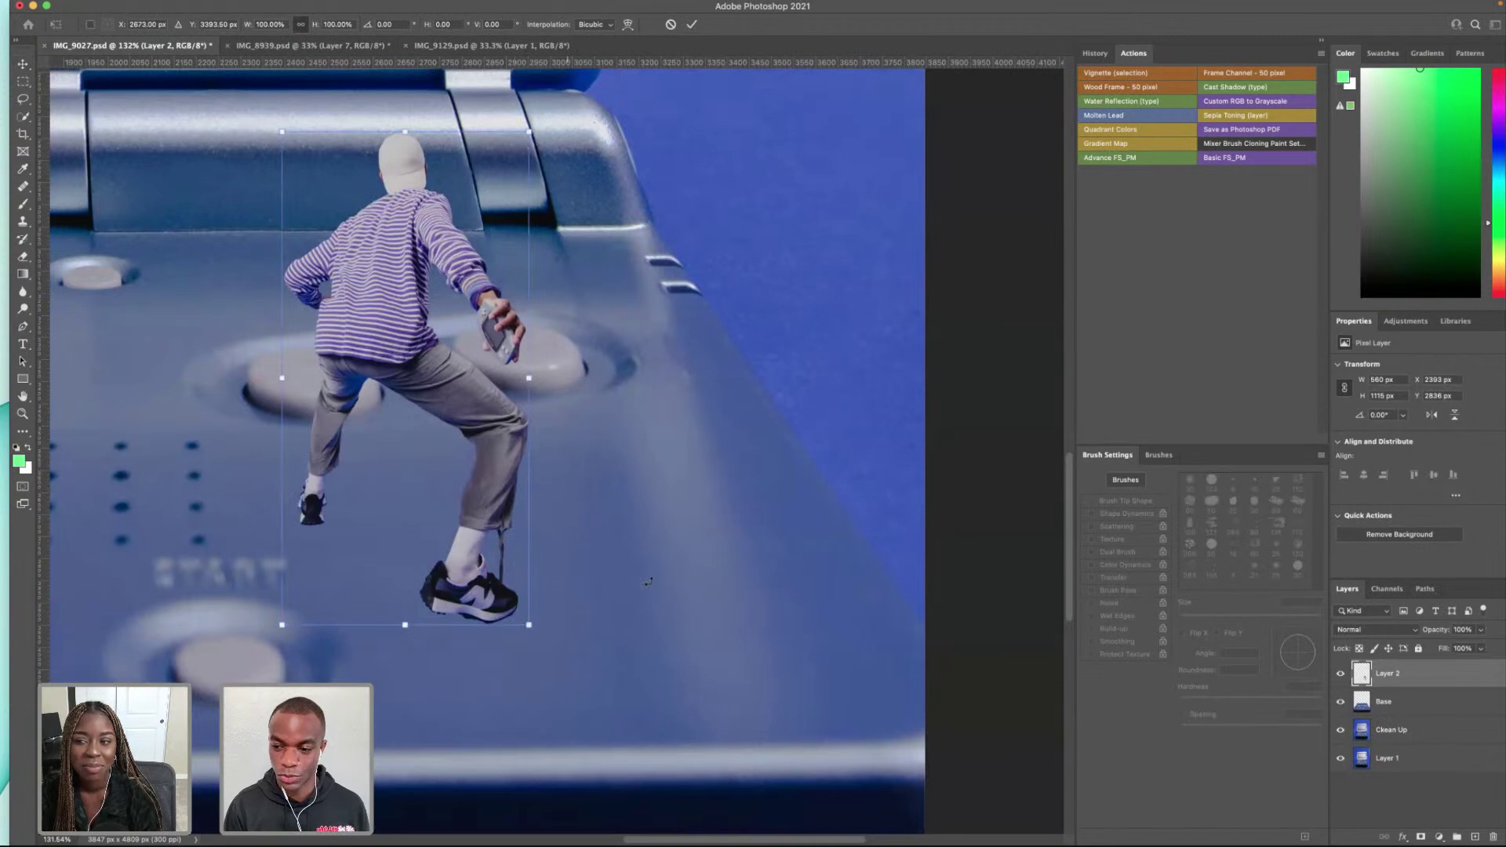
key(Return)
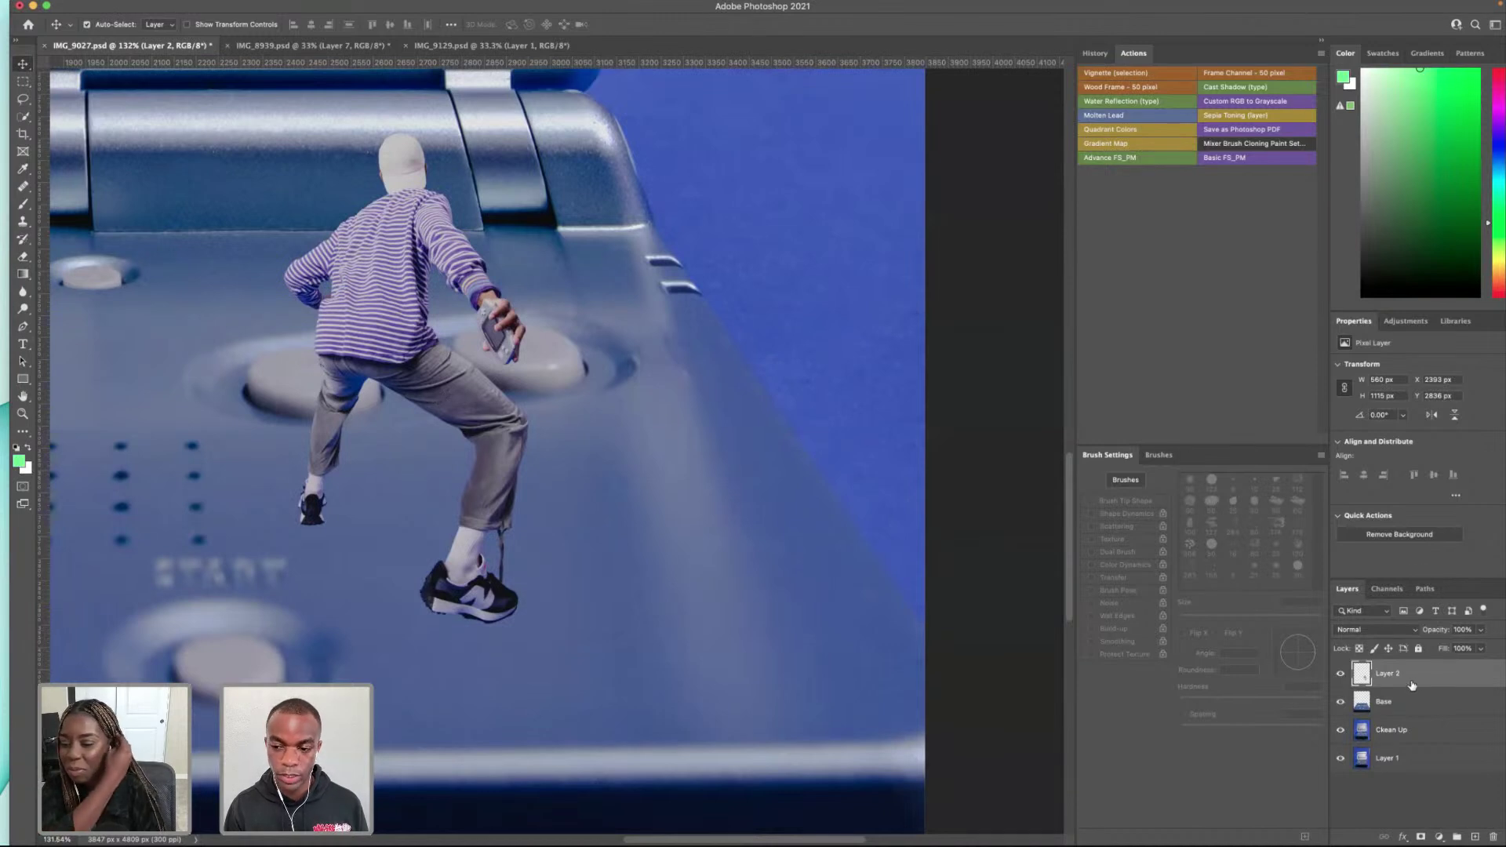
Step: Duplicate the figure's layer and turn the copy solid black with Curves by lowering the highlight endpoint's output to 0
key(super+j)
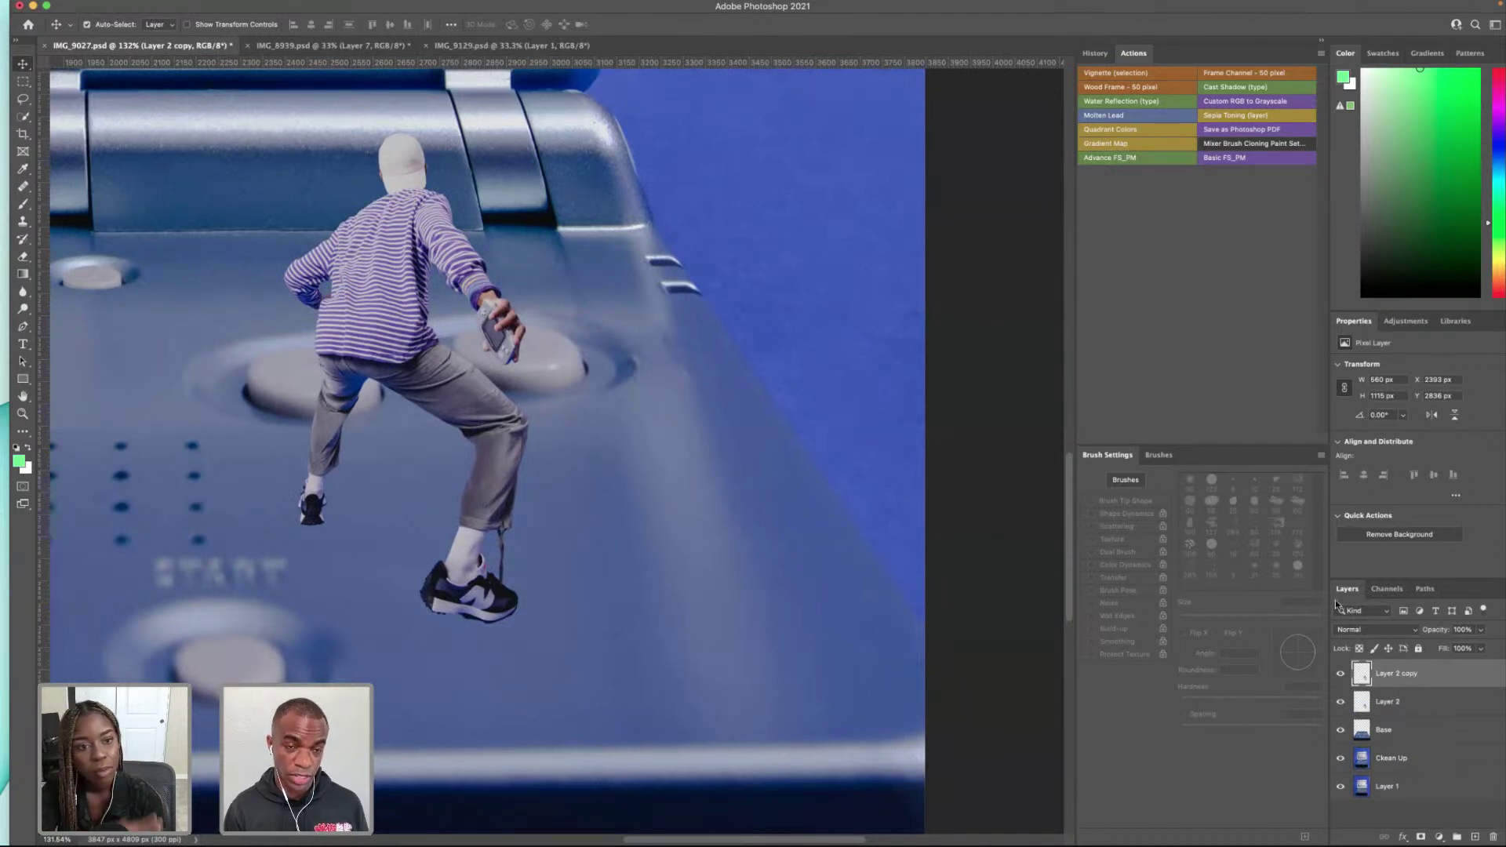
click(142, 8)
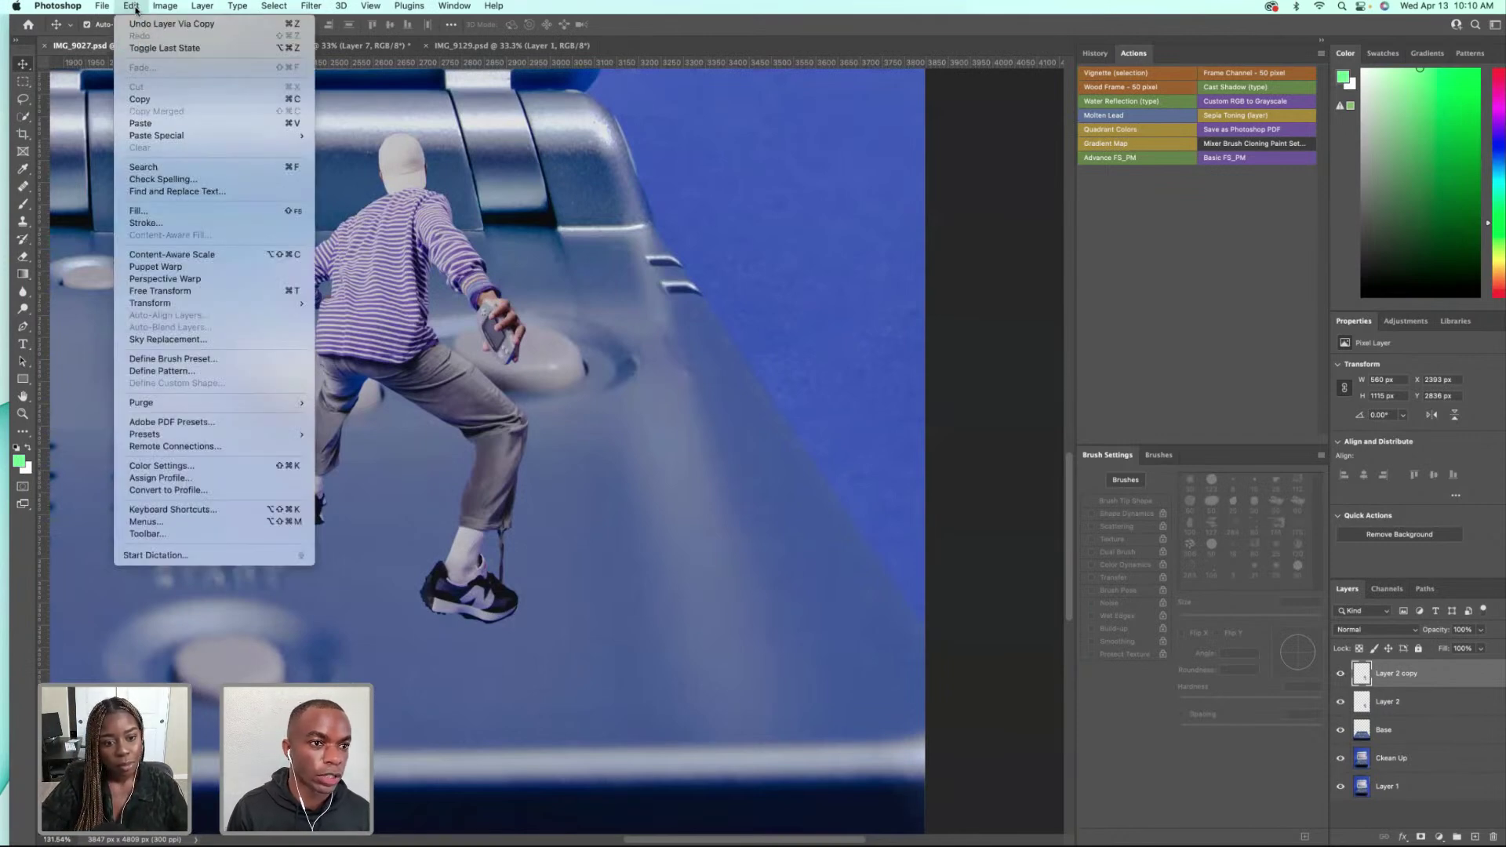
mouse_move(188, 43)
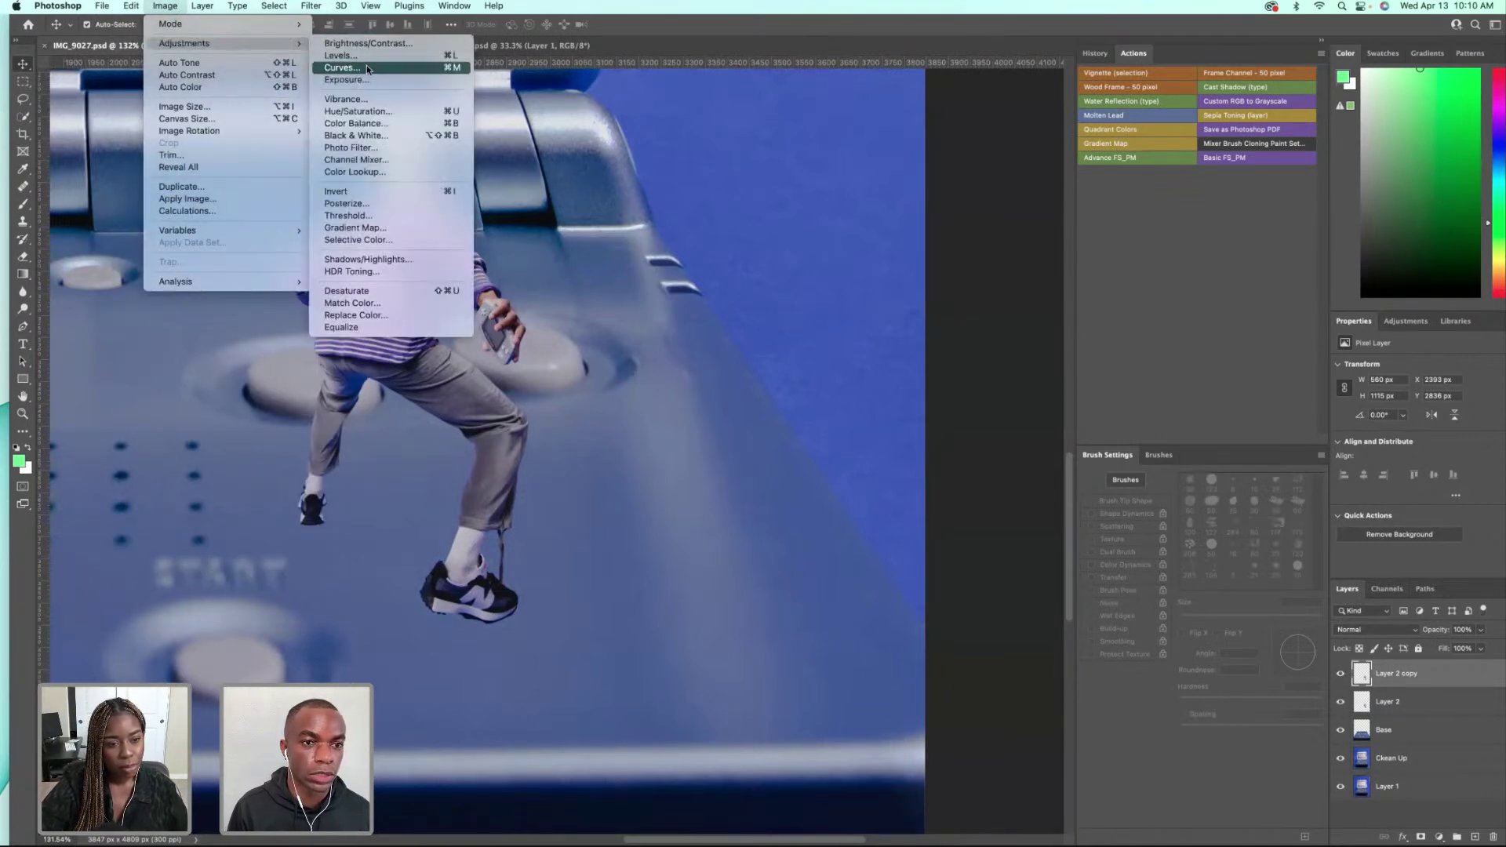
click(366, 68)
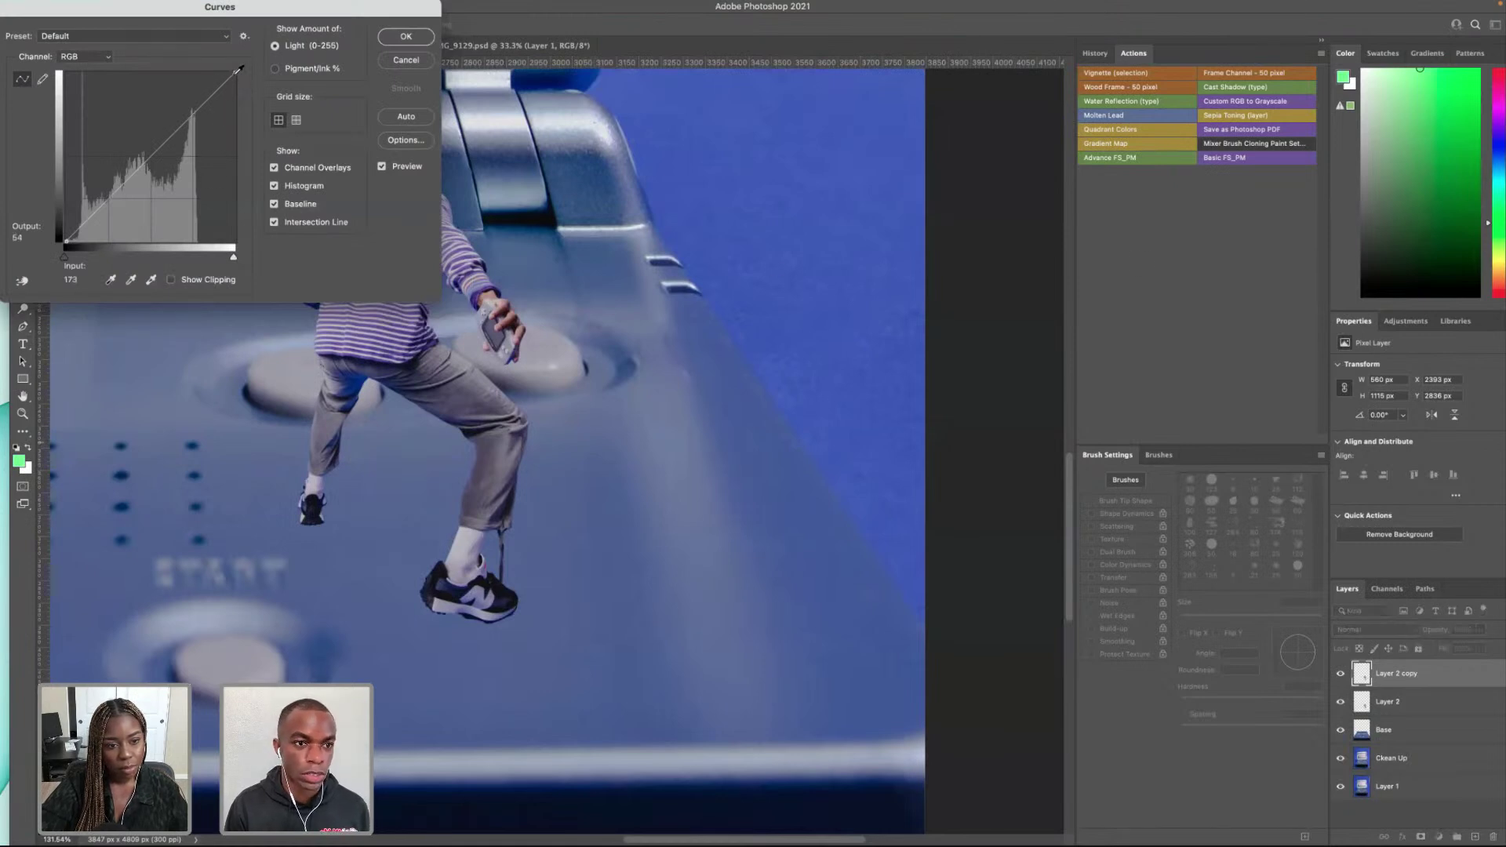
drag(241, 68, 292, 321)
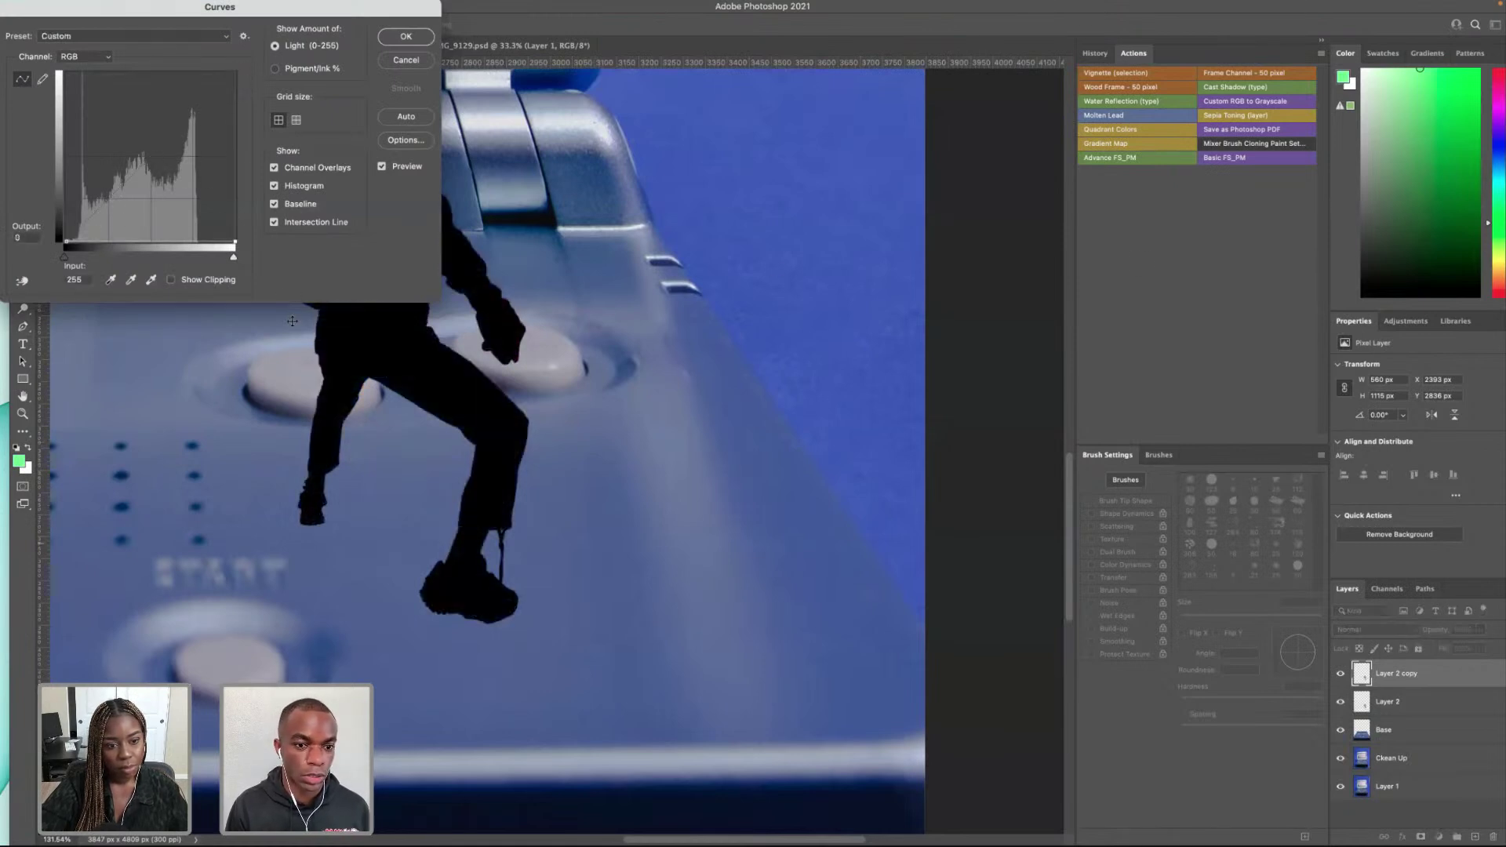
click(407, 36)
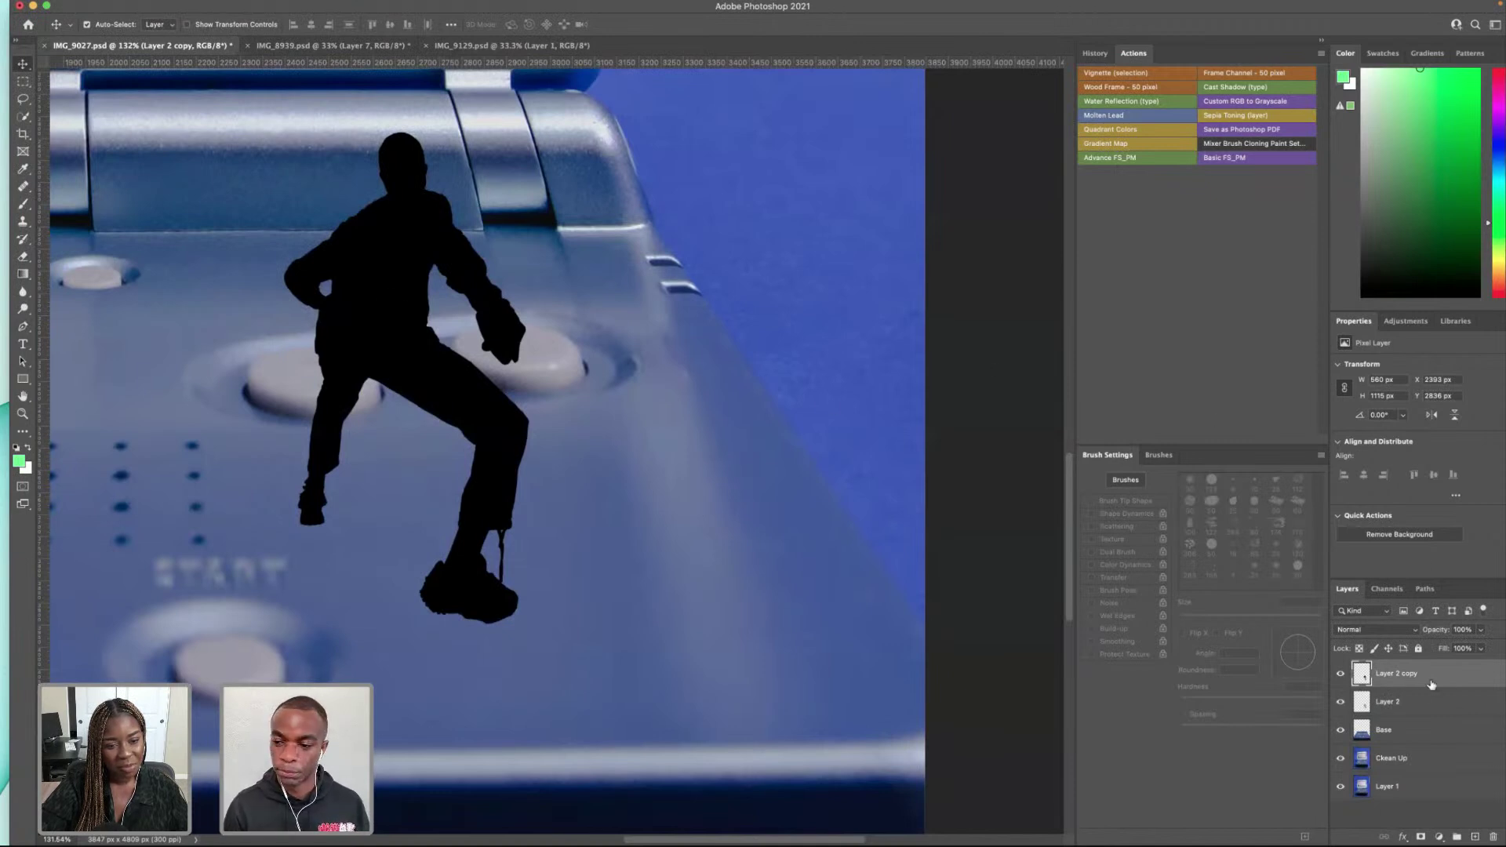
Step: Transform the black copy upside down, scale it to 620 × 1234 px, and place it below the figure's feet
key(super)
key(super+t)
scroll(422, 428, down, 3)
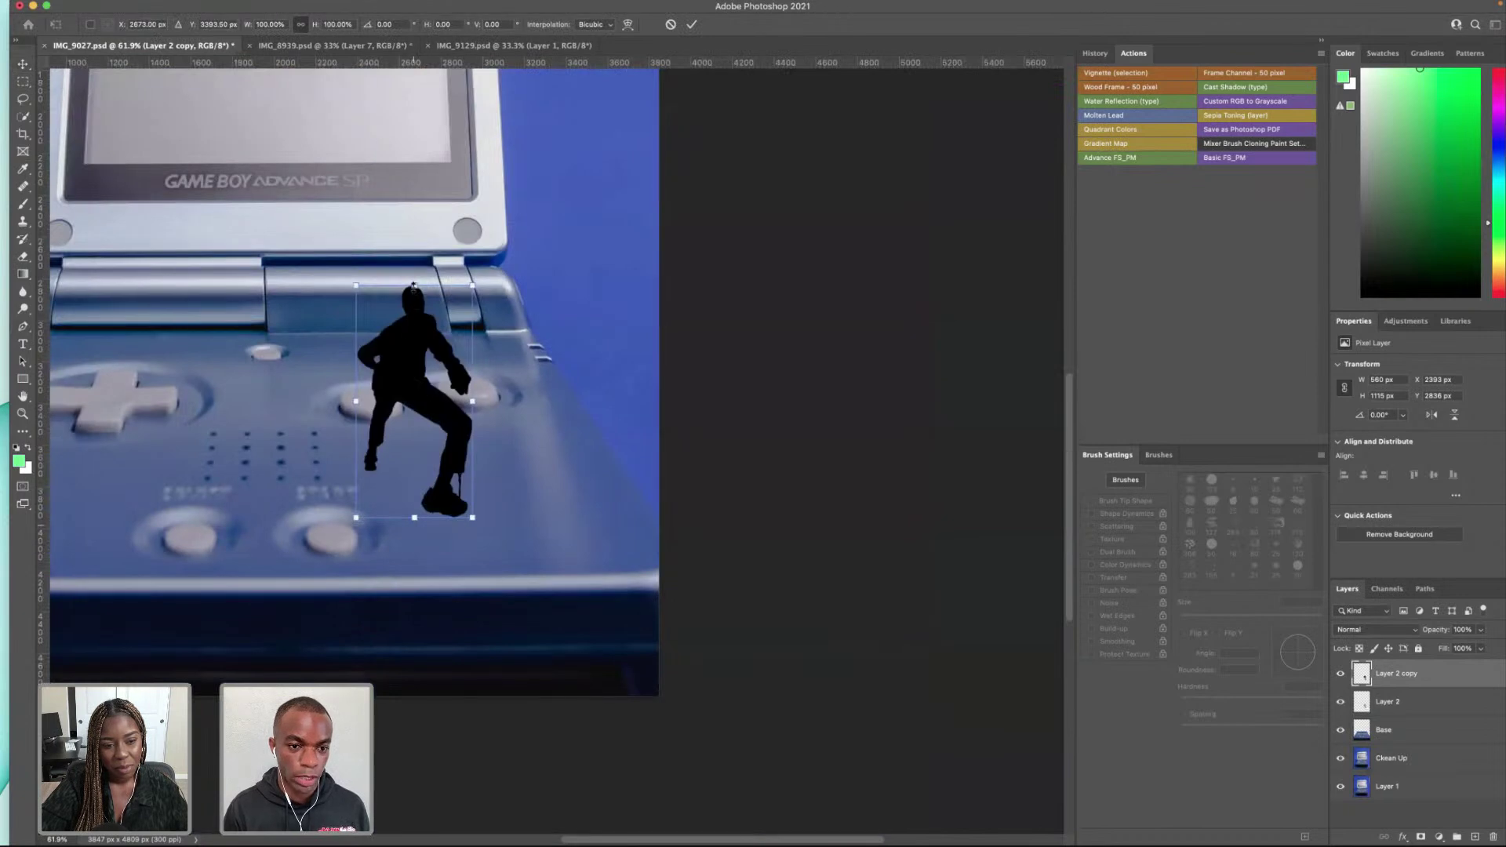
drag(413, 294, 381, 780)
drag(405, 642, 394, 595)
key(Return)
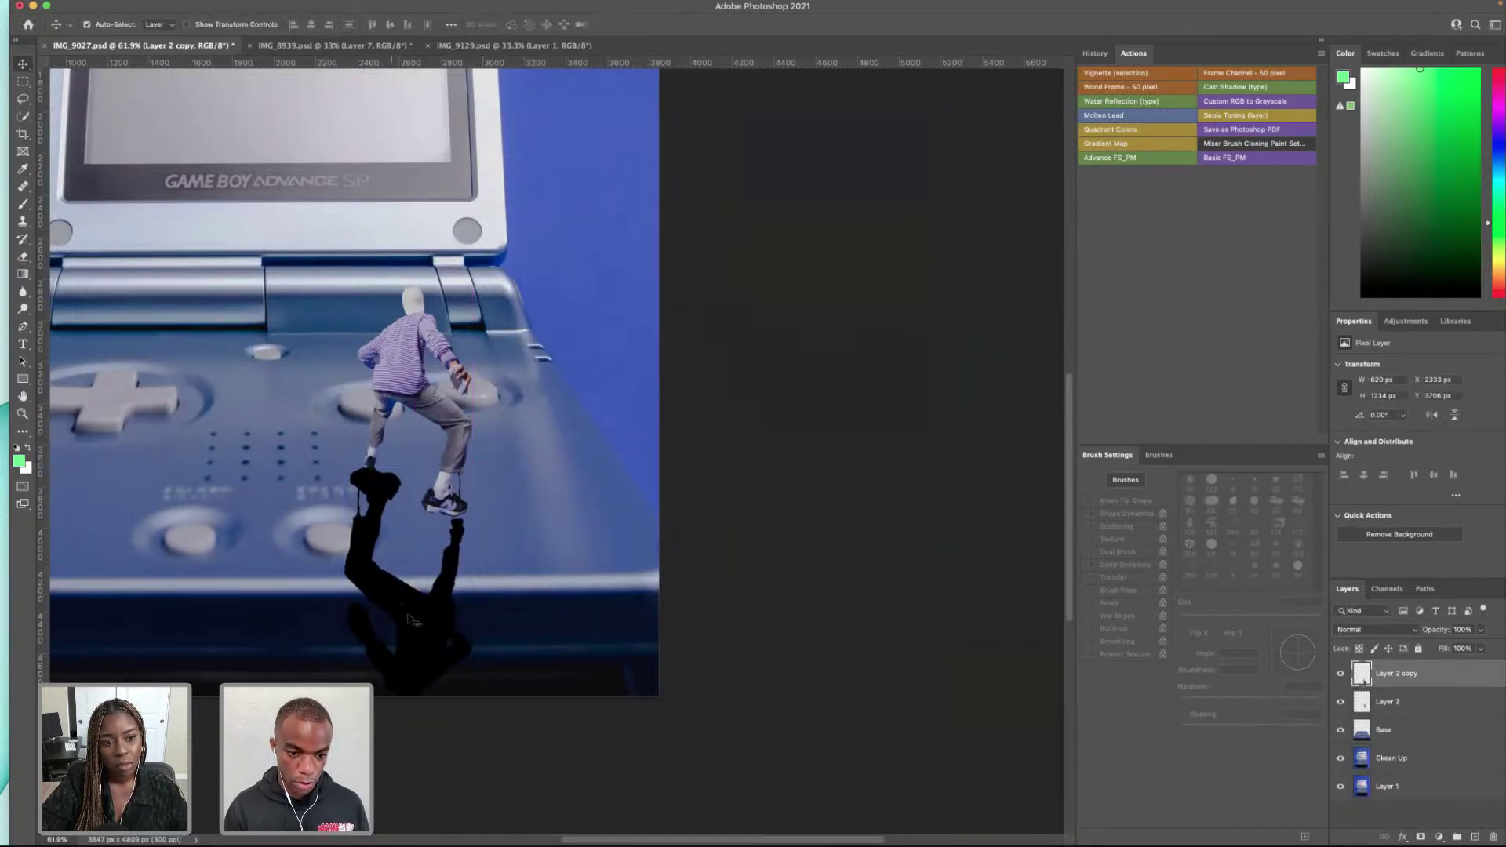
Step: Flip the black copy horizontally and move it so its back foot meets the figure's back shoe
right_click(411, 615)
click(404, 616)
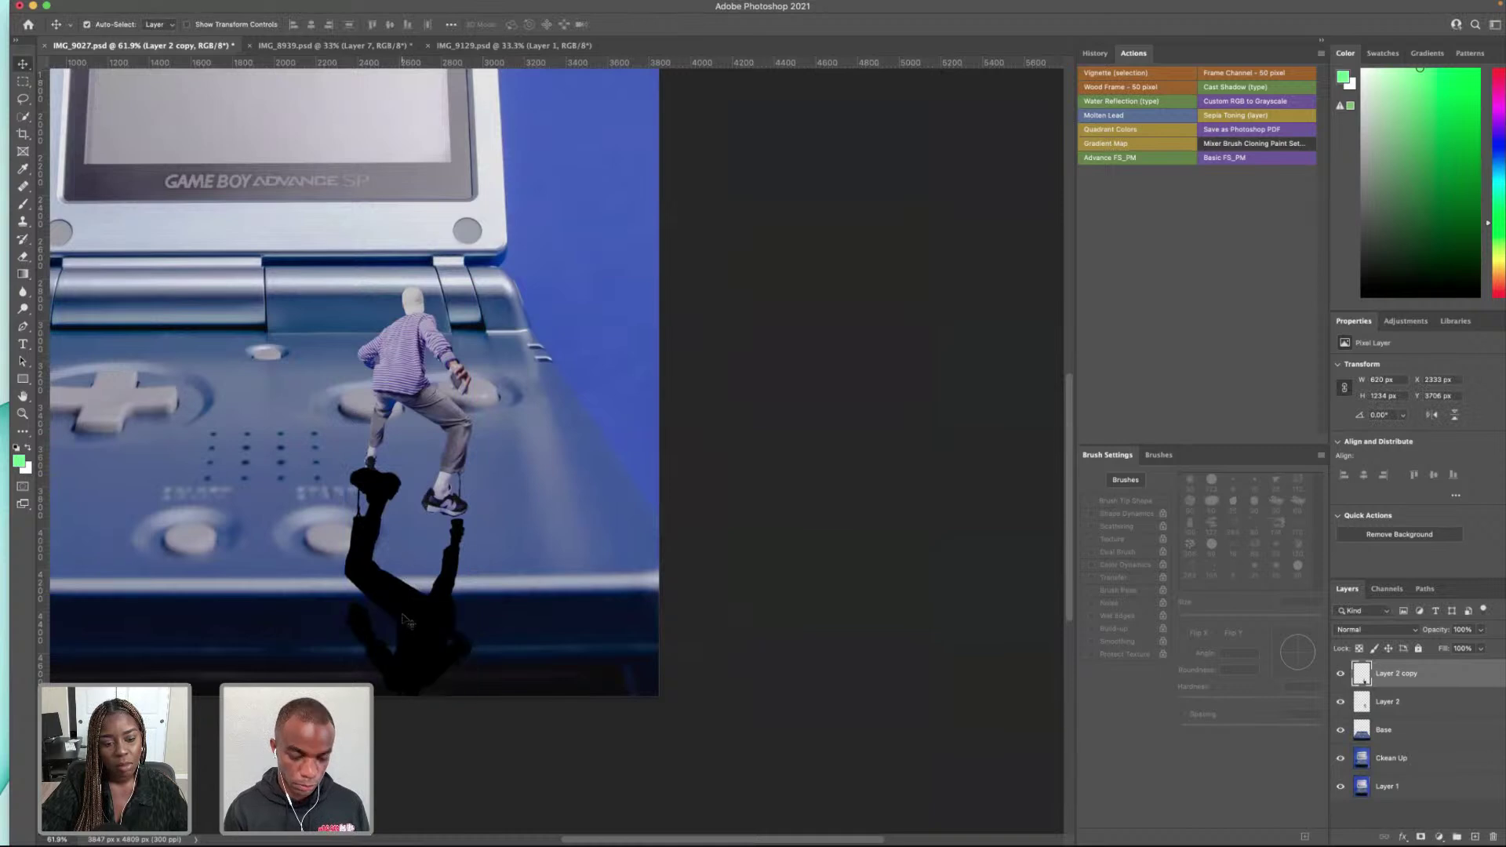
key(super+t)
right_click(402, 618)
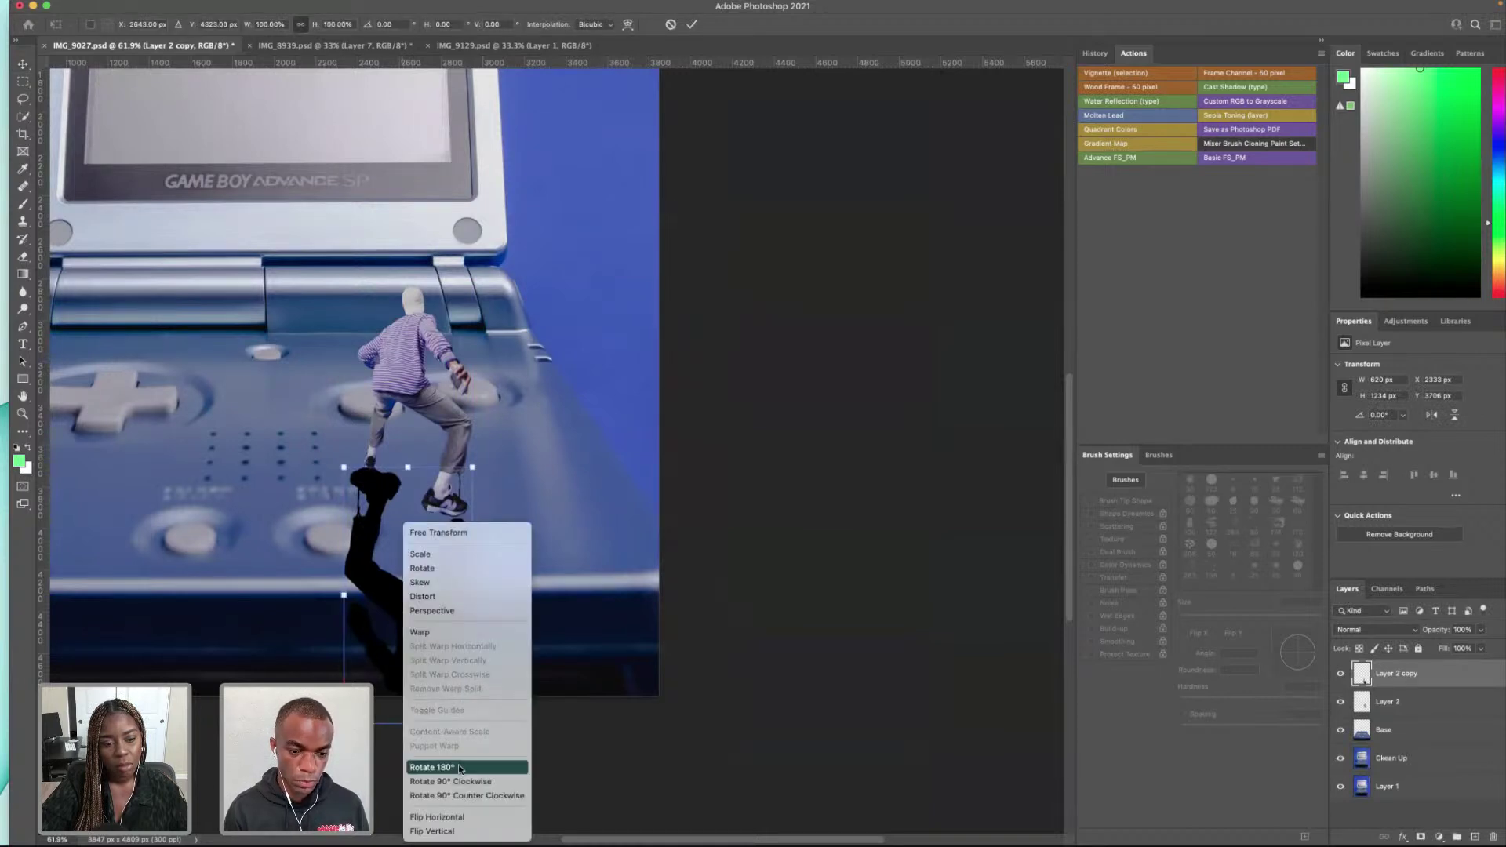
click(459, 816)
drag(424, 654, 437, 590)
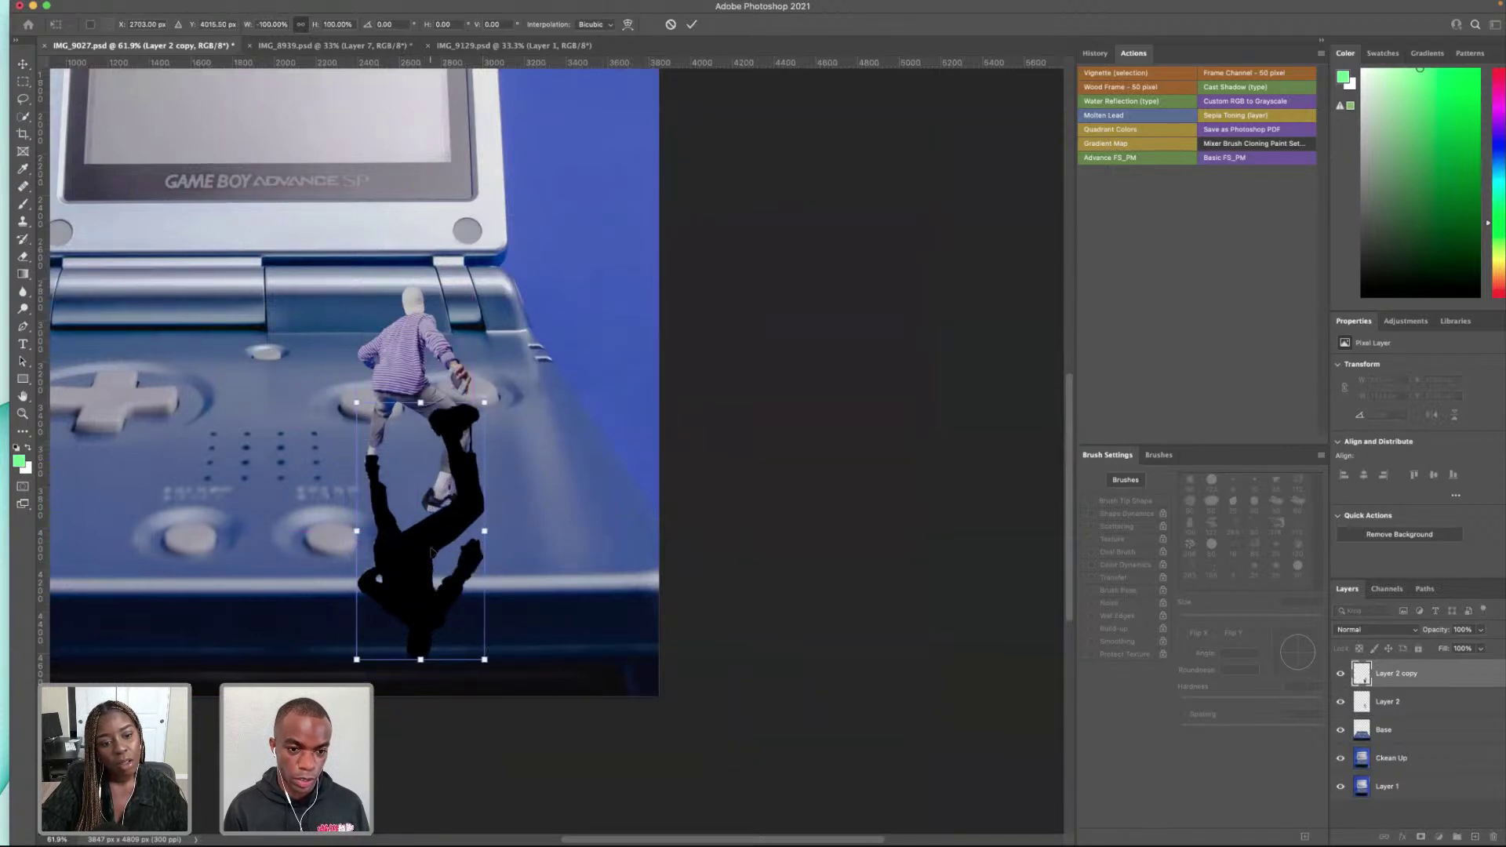
Step: Skew the side of the shadow under the front leg downward and nudge the shape up to meet both shoes
right_click(433, 578)
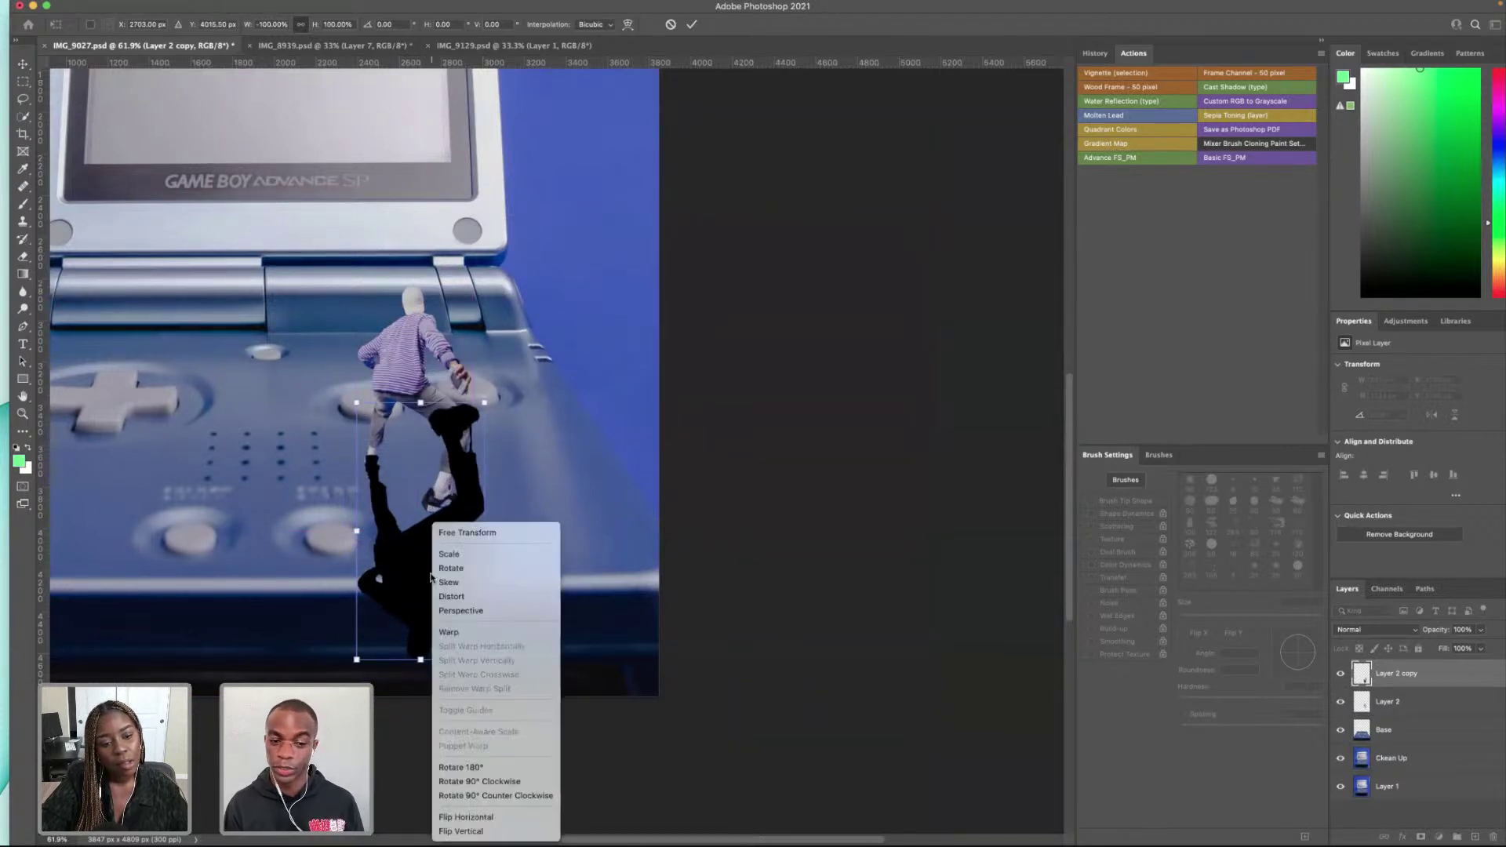
click(476, 603)
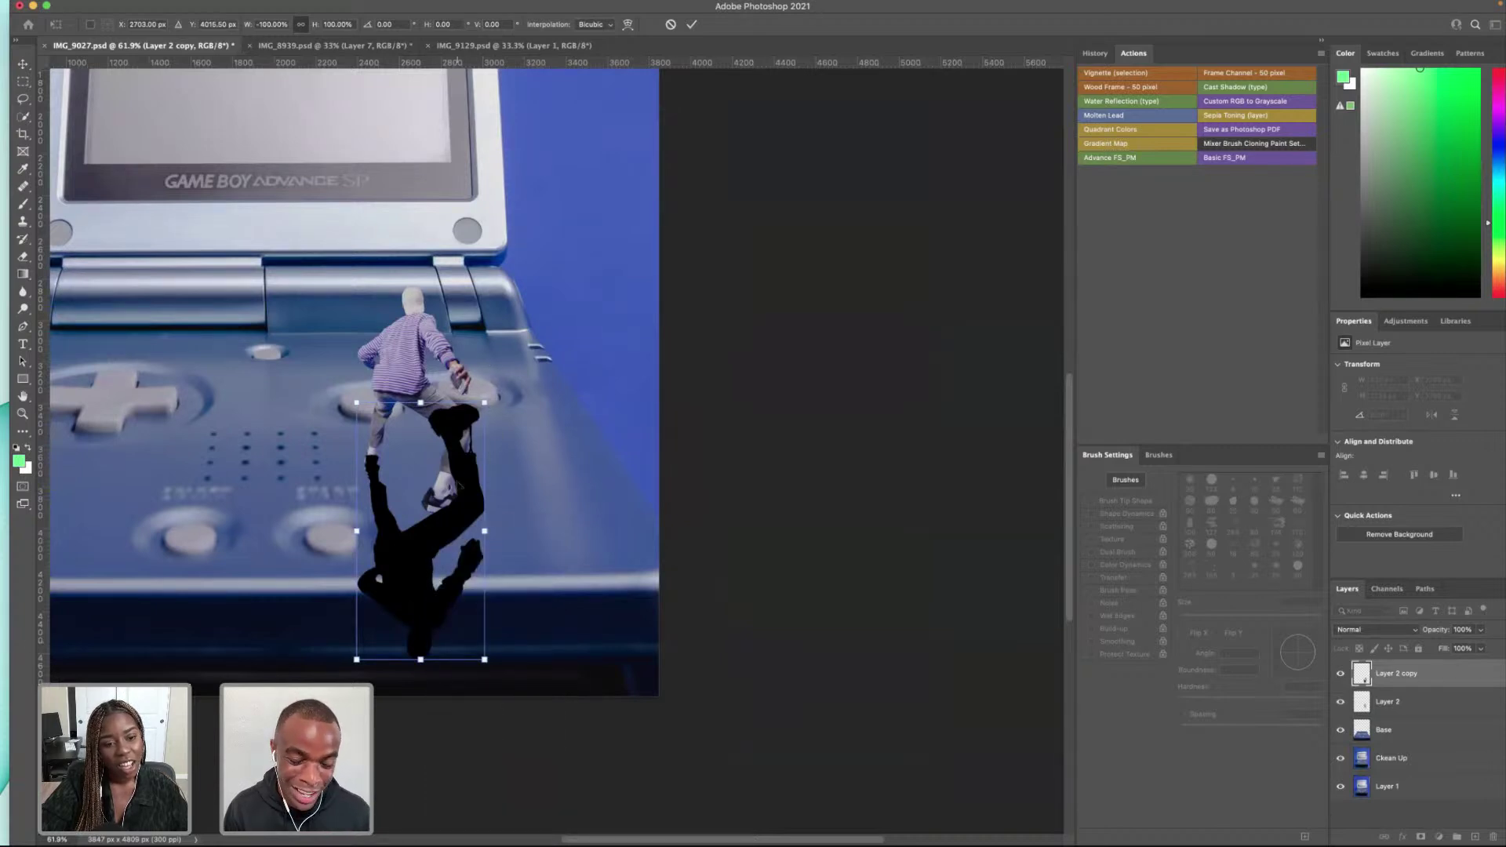
right_click(446, 542)
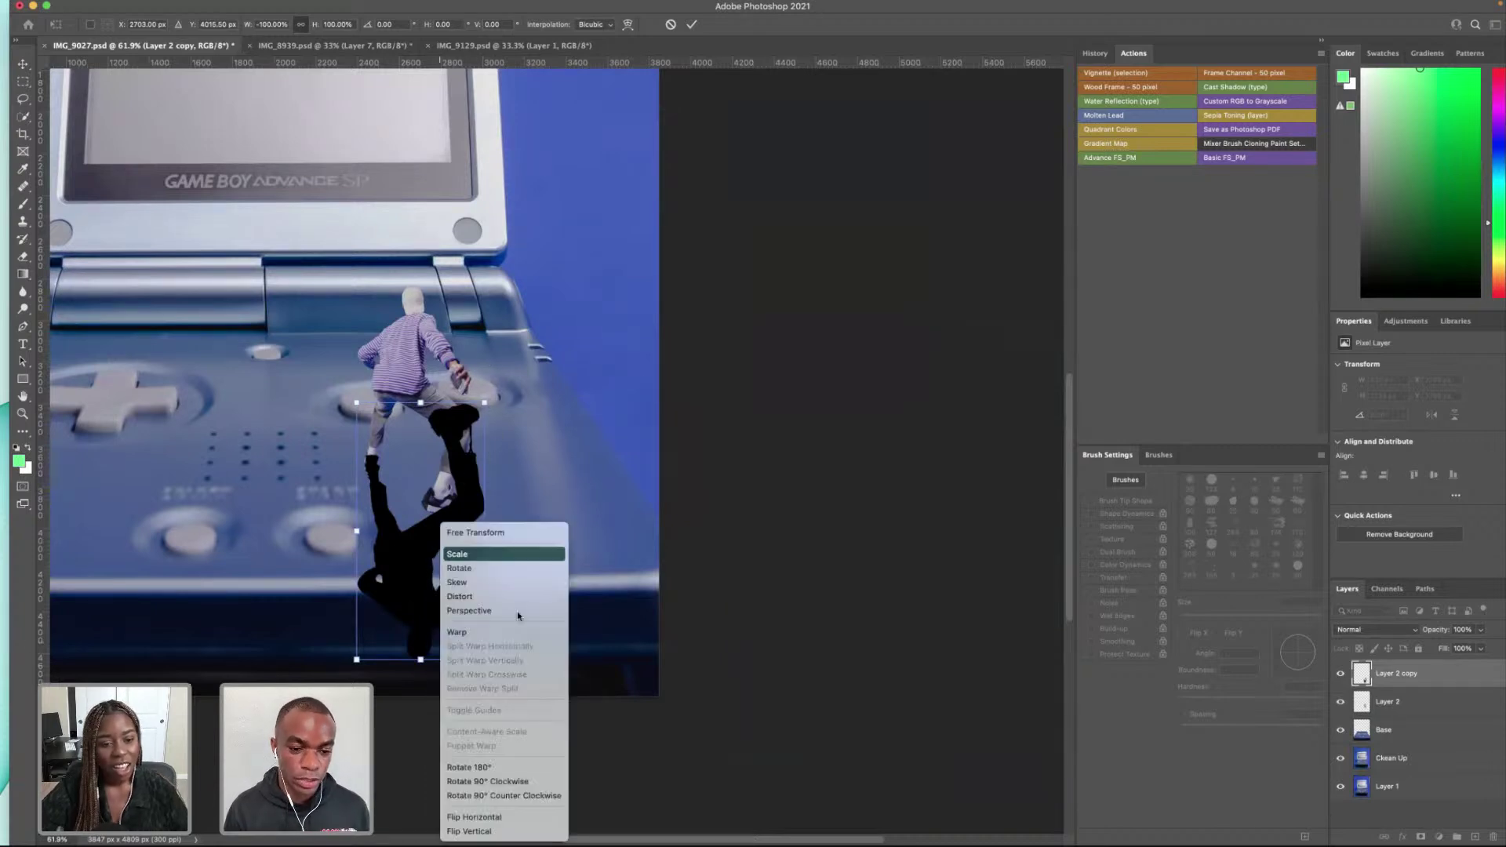
click(494, 577)
drag(494, 576, 476, 668)
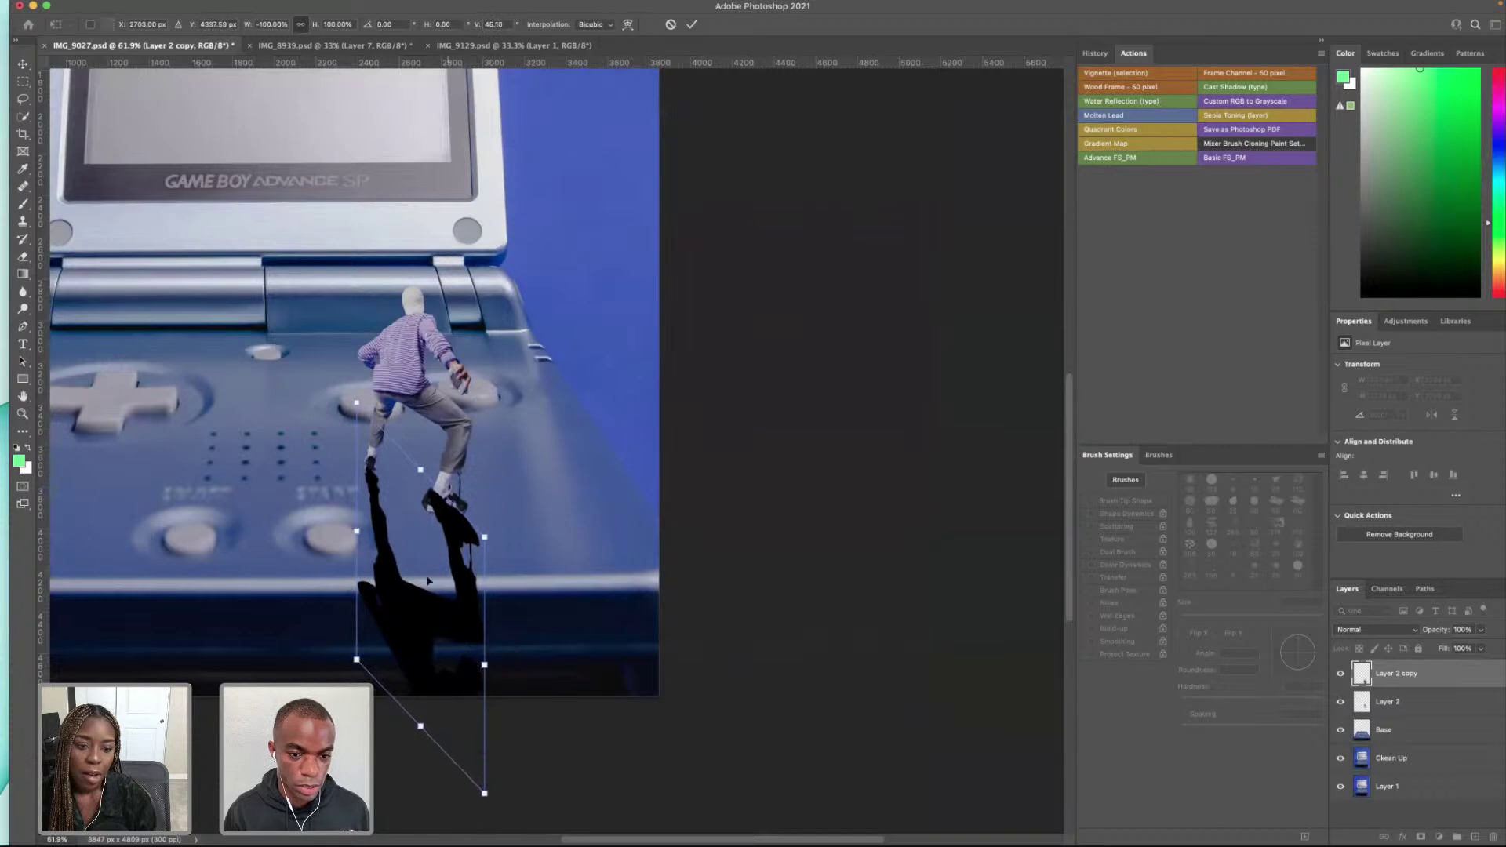
drag(402, 589, 401, 577)
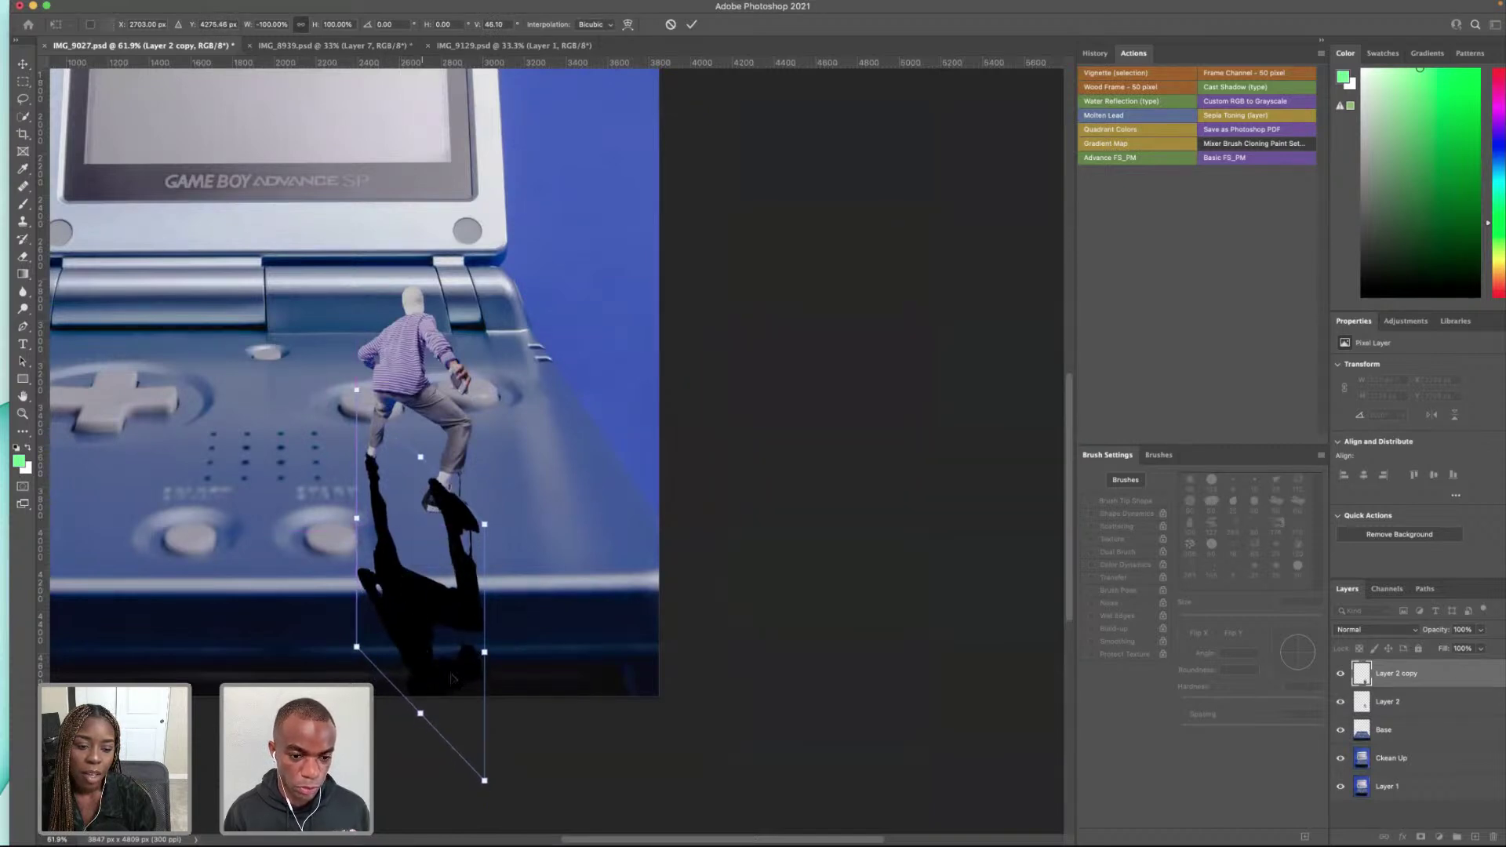
Step: Distort the shadow's far end so it slants diagonally away from the figure across the console's front edge
scroll(430, 659, down, 5)
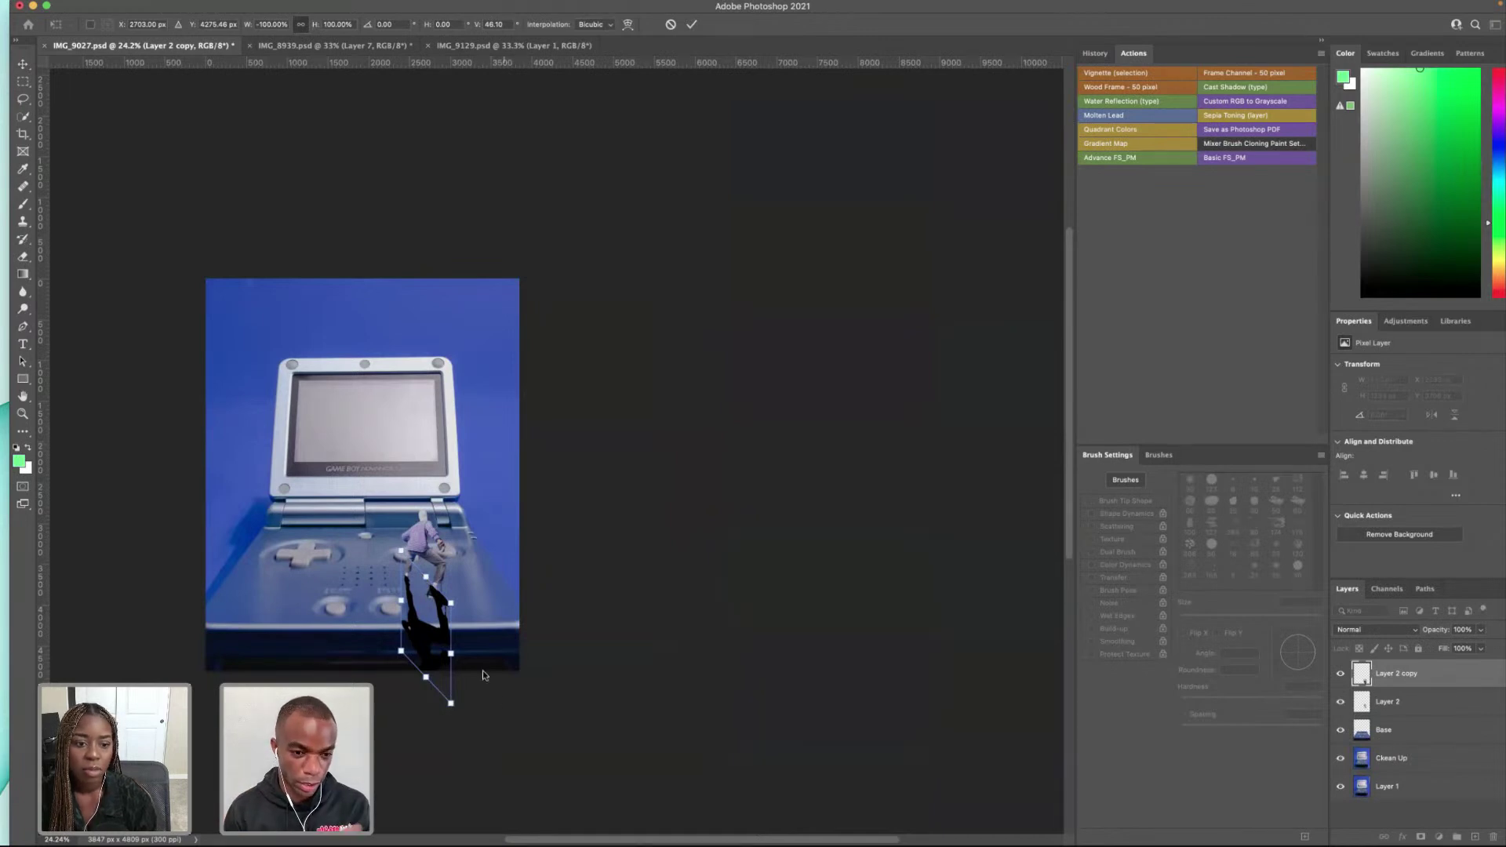
right_click(432, 648)
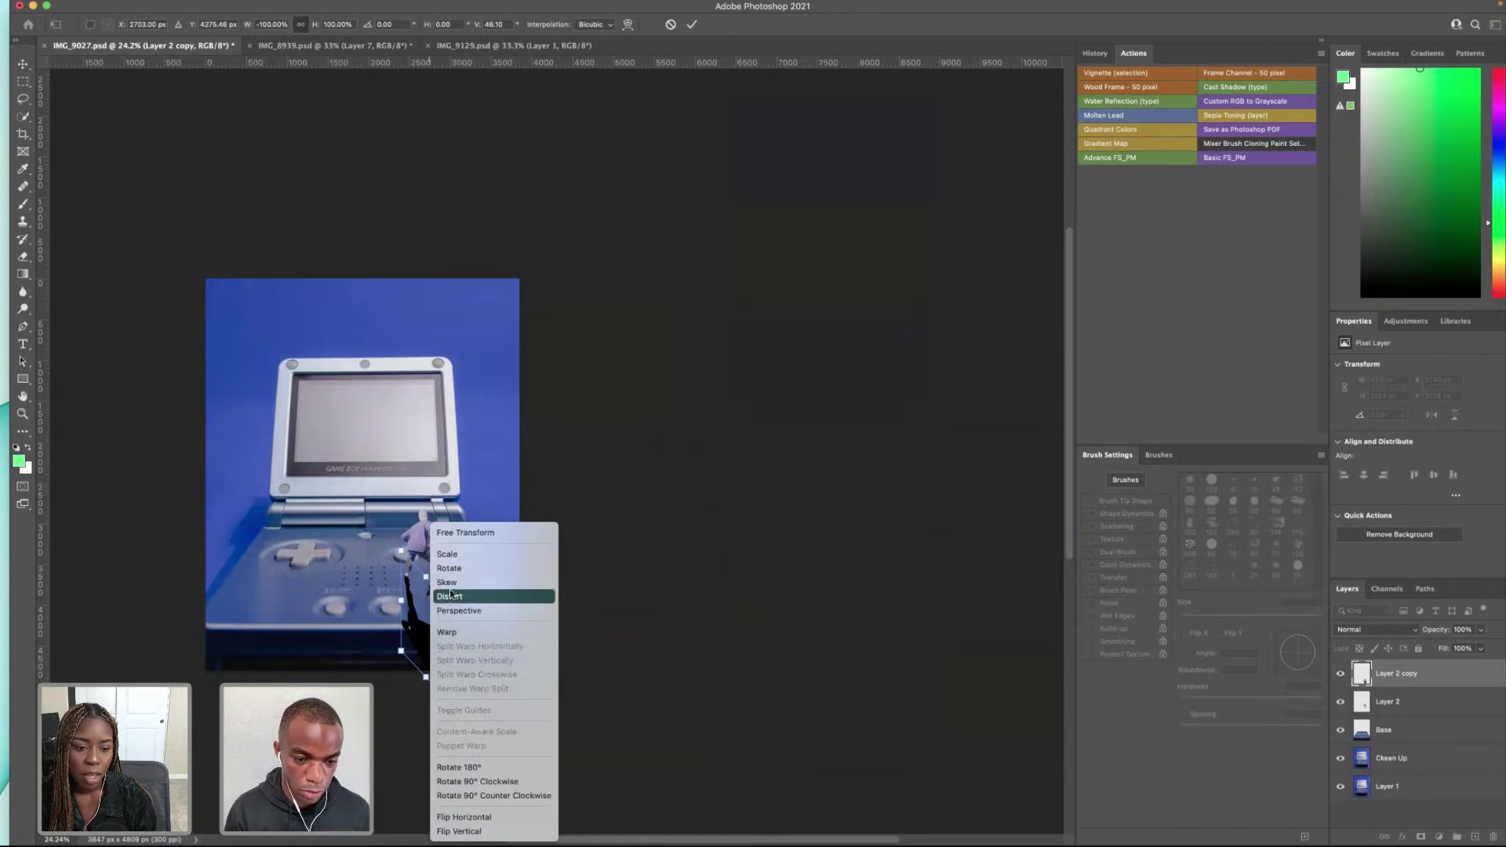
click(421, 685)
drag(443, 681, 459, 699)
right_click(427, 651)
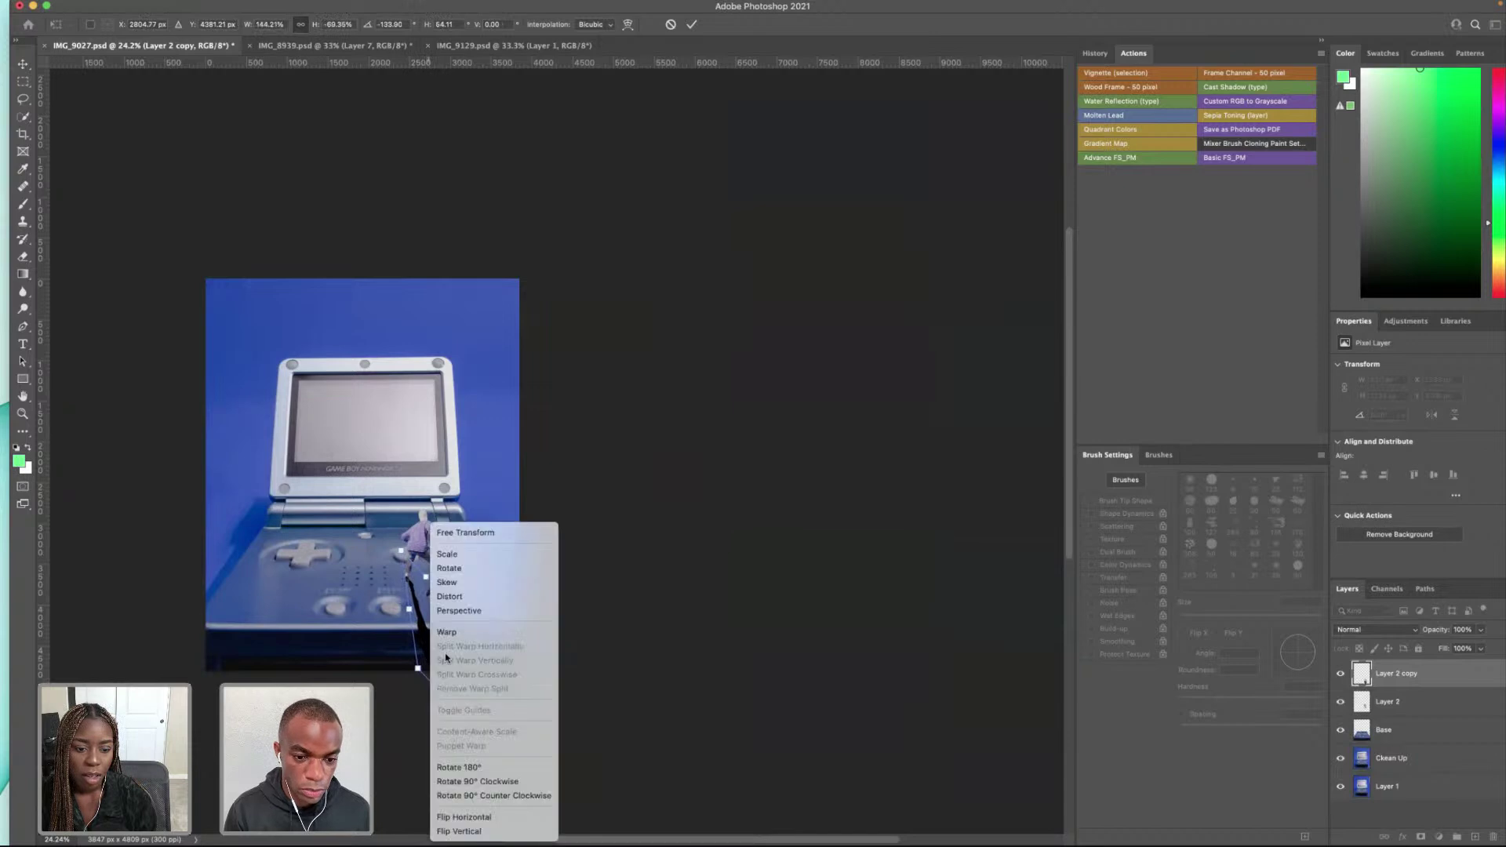
click(461, 596)
mouse_move(447, 697)
mouse_down()
mouse_move(490, 706)
mouse_move(471, 716)
mouse_move(452, 698)
mouse_up()
Step: Stretch the shadow's far corners farther outward, narrow its body, and realign its feet with the figure's shoes
scroll(406, 624, up, 3)
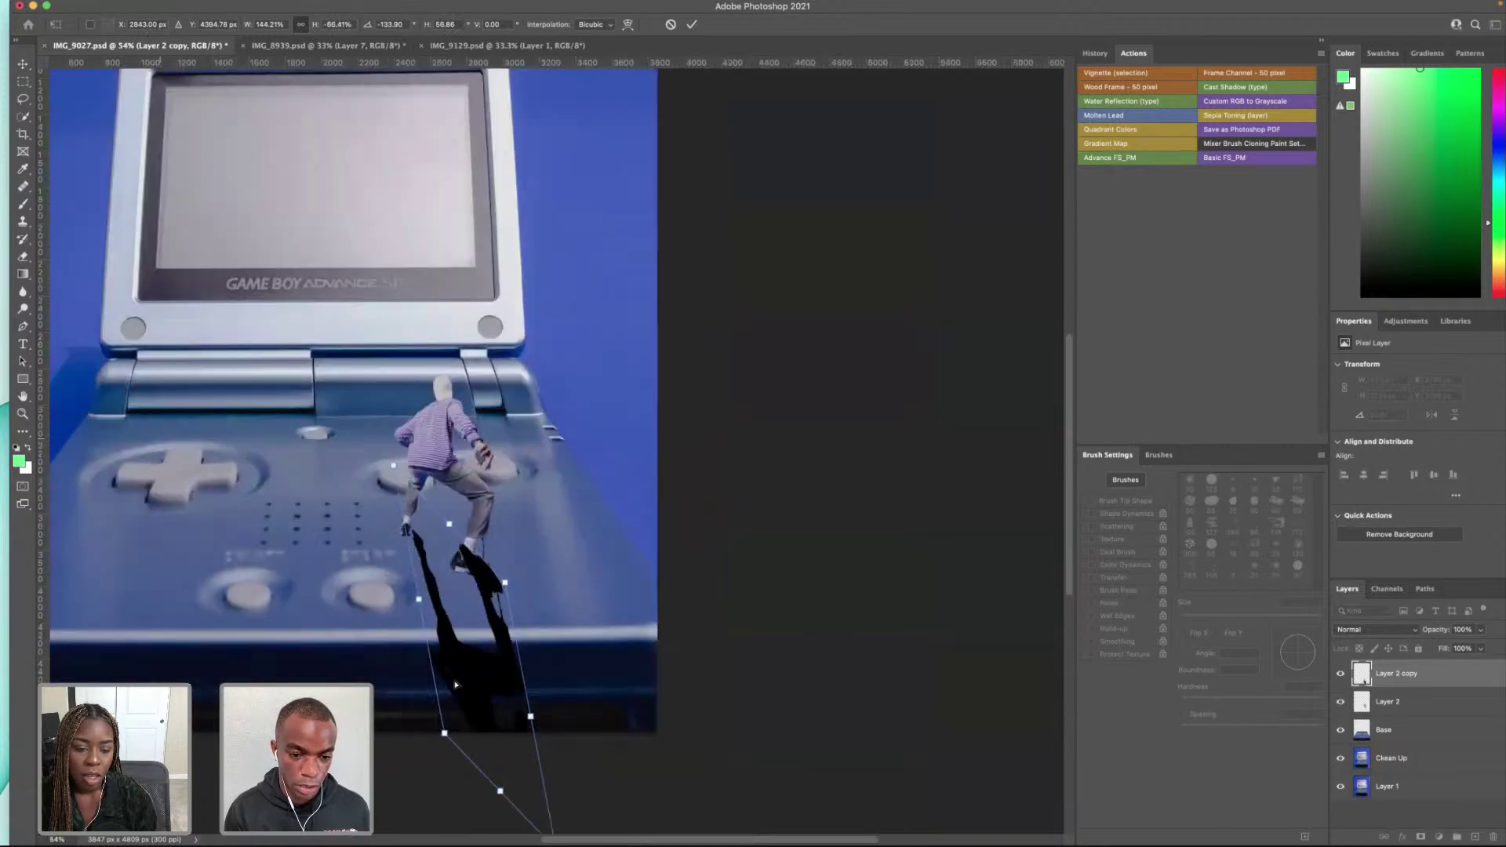
scroll(536, 751, down, 1)
drag(567, 832, 598, 806)
mouse_move(444, 665)
mouse_down()
mouse_move(471, 776)
mouse_move(427, 682)
mouse_up()
drag(472, 634, 462, 640)
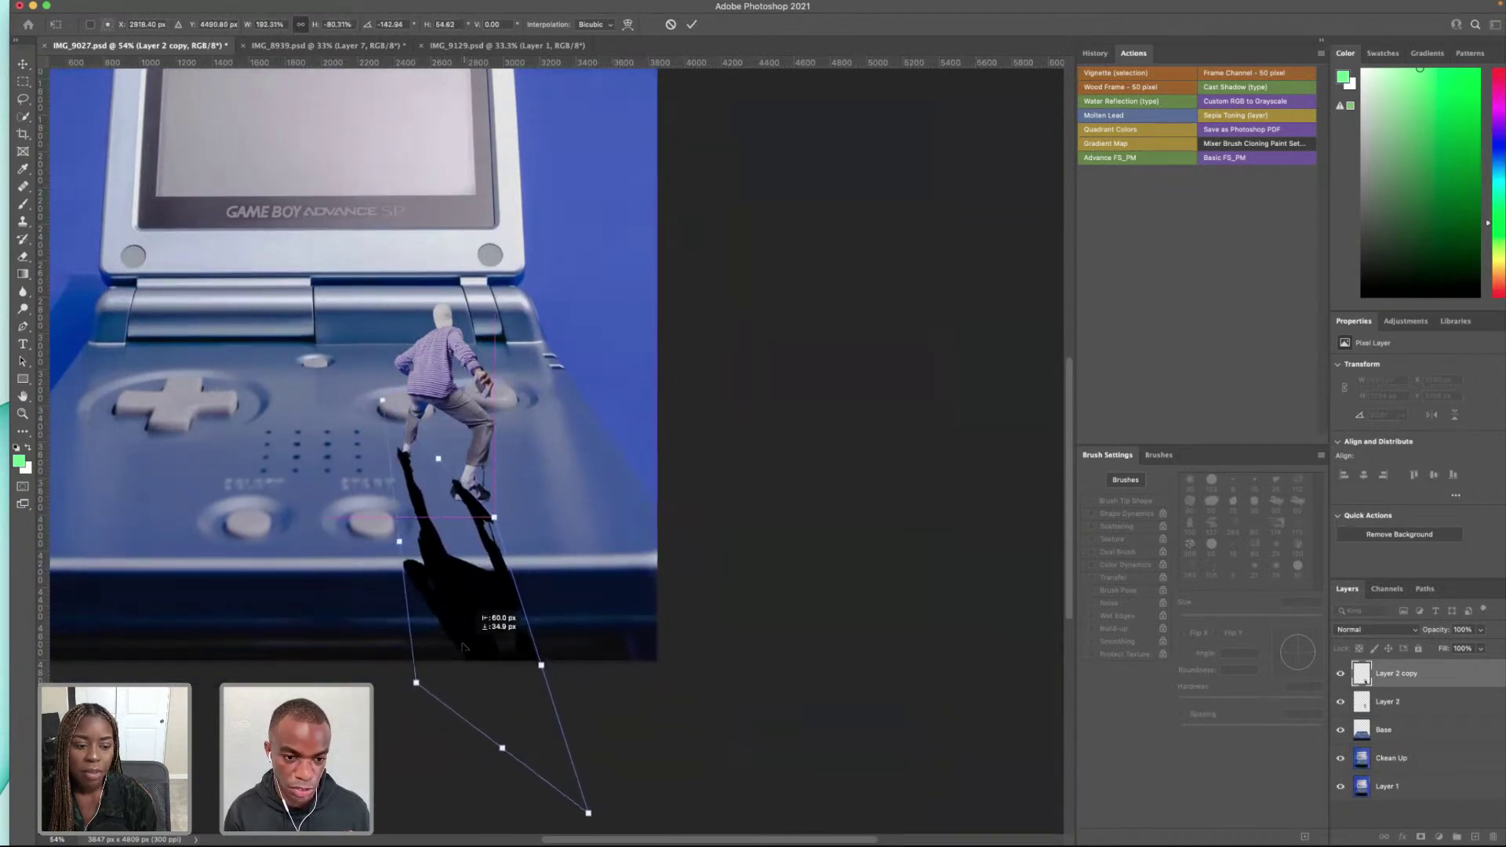
drag(543, 666, 555, 666)
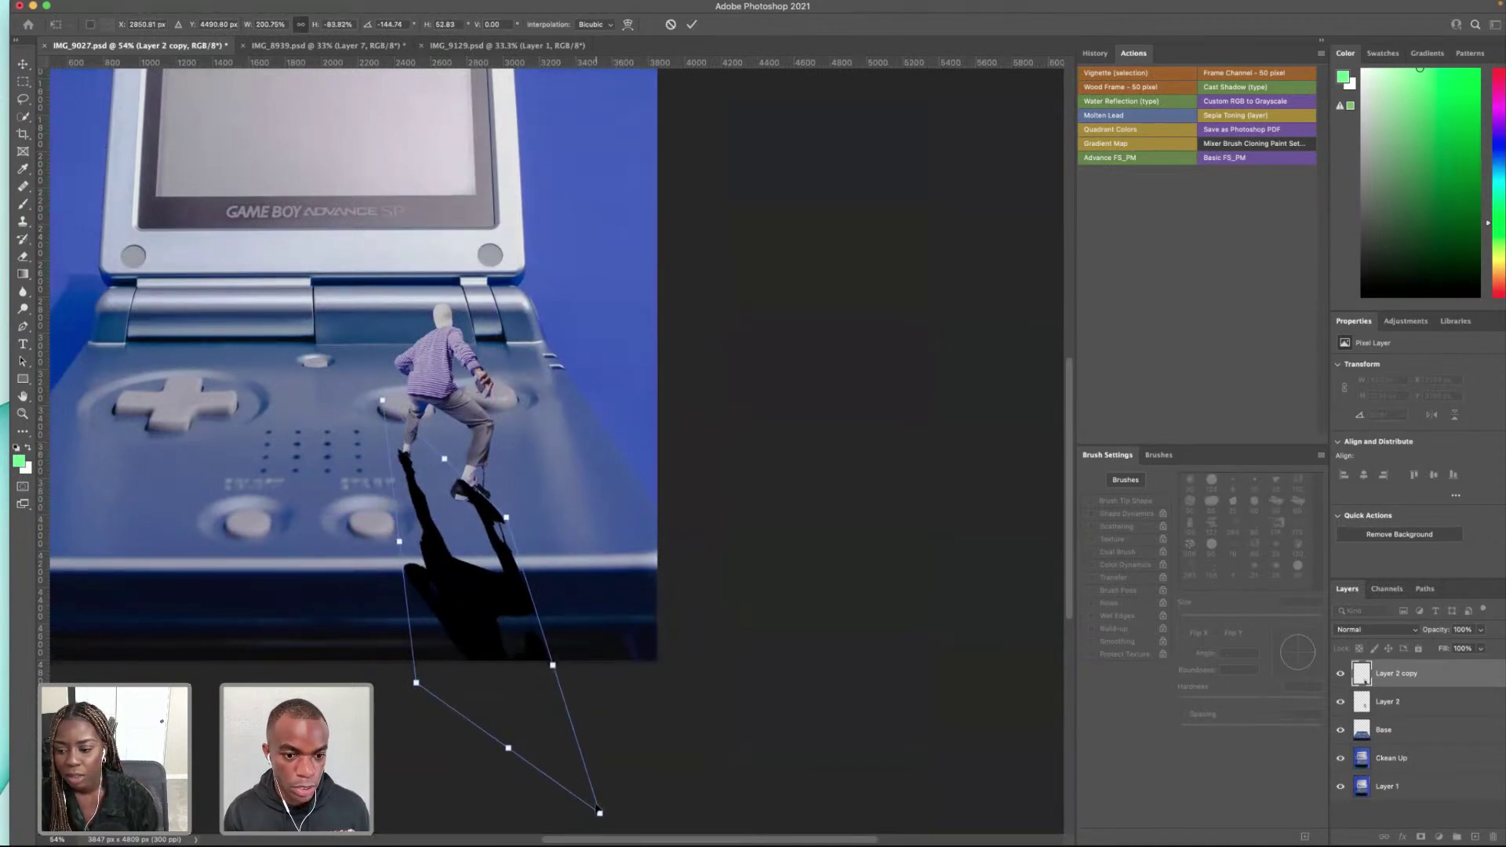
drag(600, 814, 624, 811)
drag(414, 678, 466, 695)
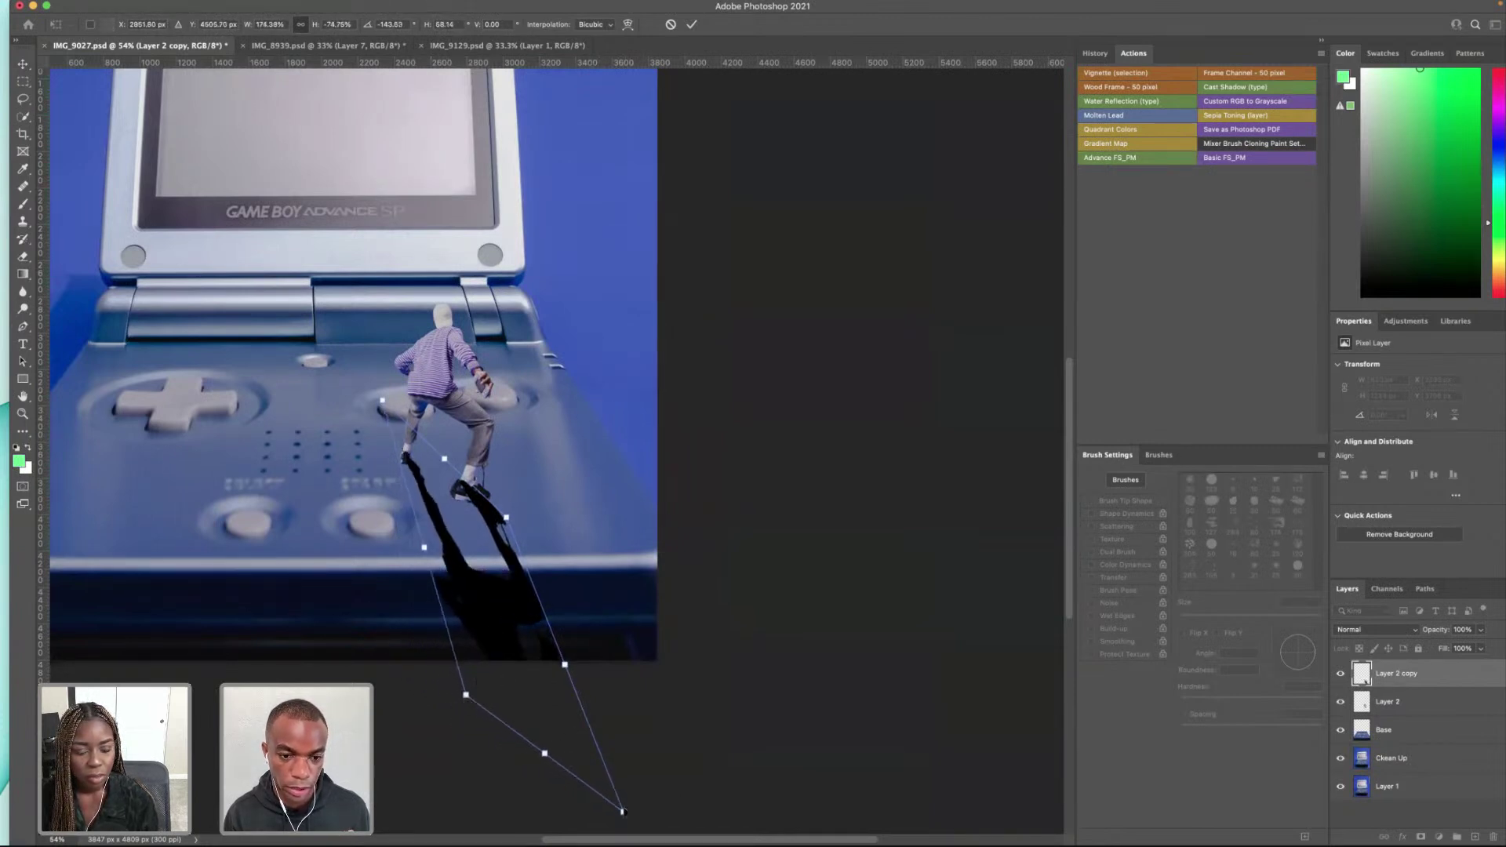
drag(473, 570, 465, 563)
Step: Lower the front-leg side of the shadow to meet the front shoe and apply the transformation
right_click(493, 590)
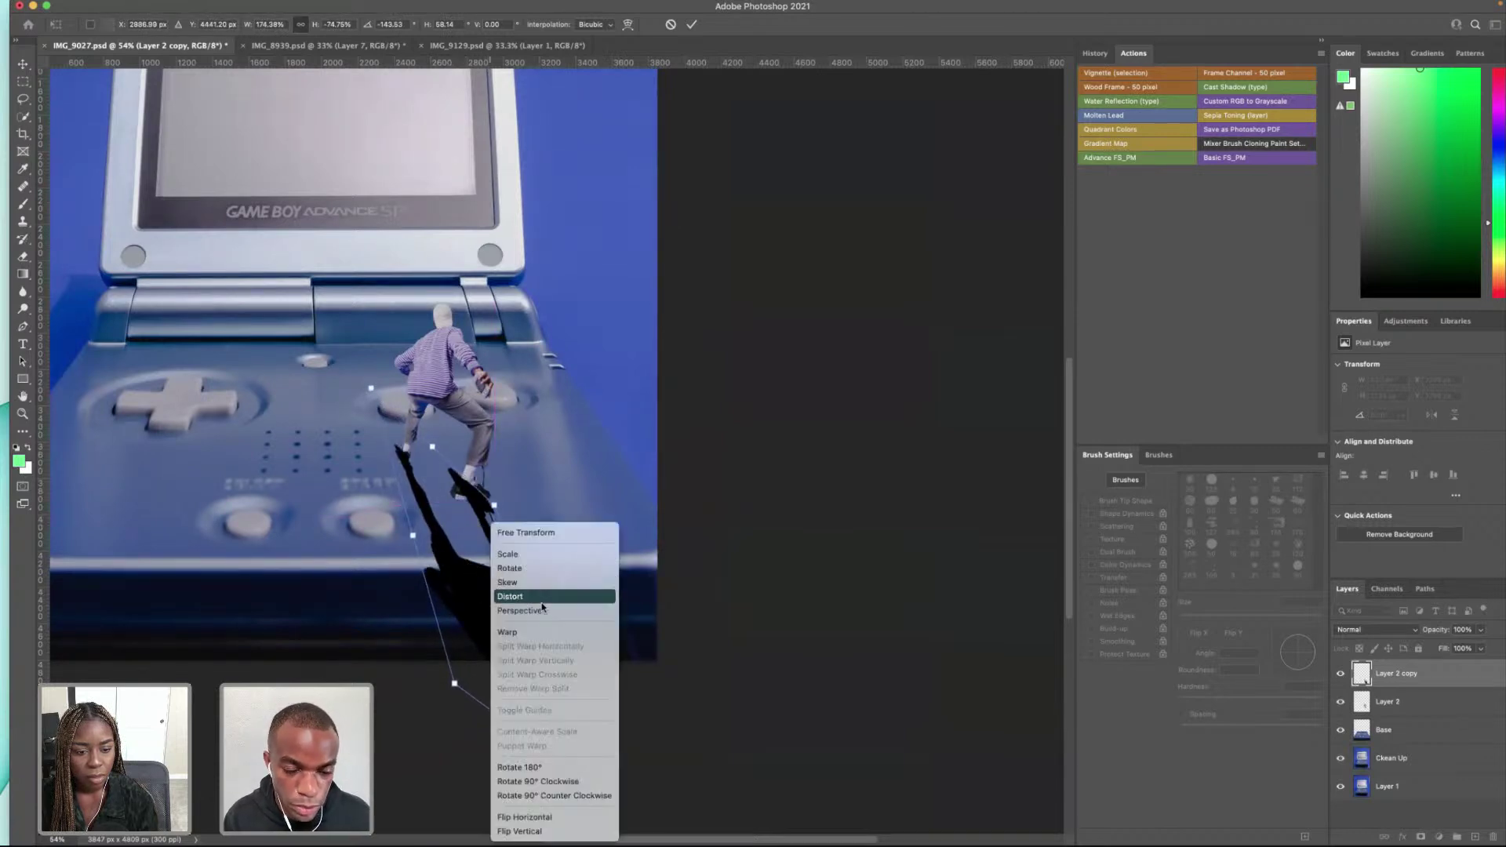
click(533, 589)
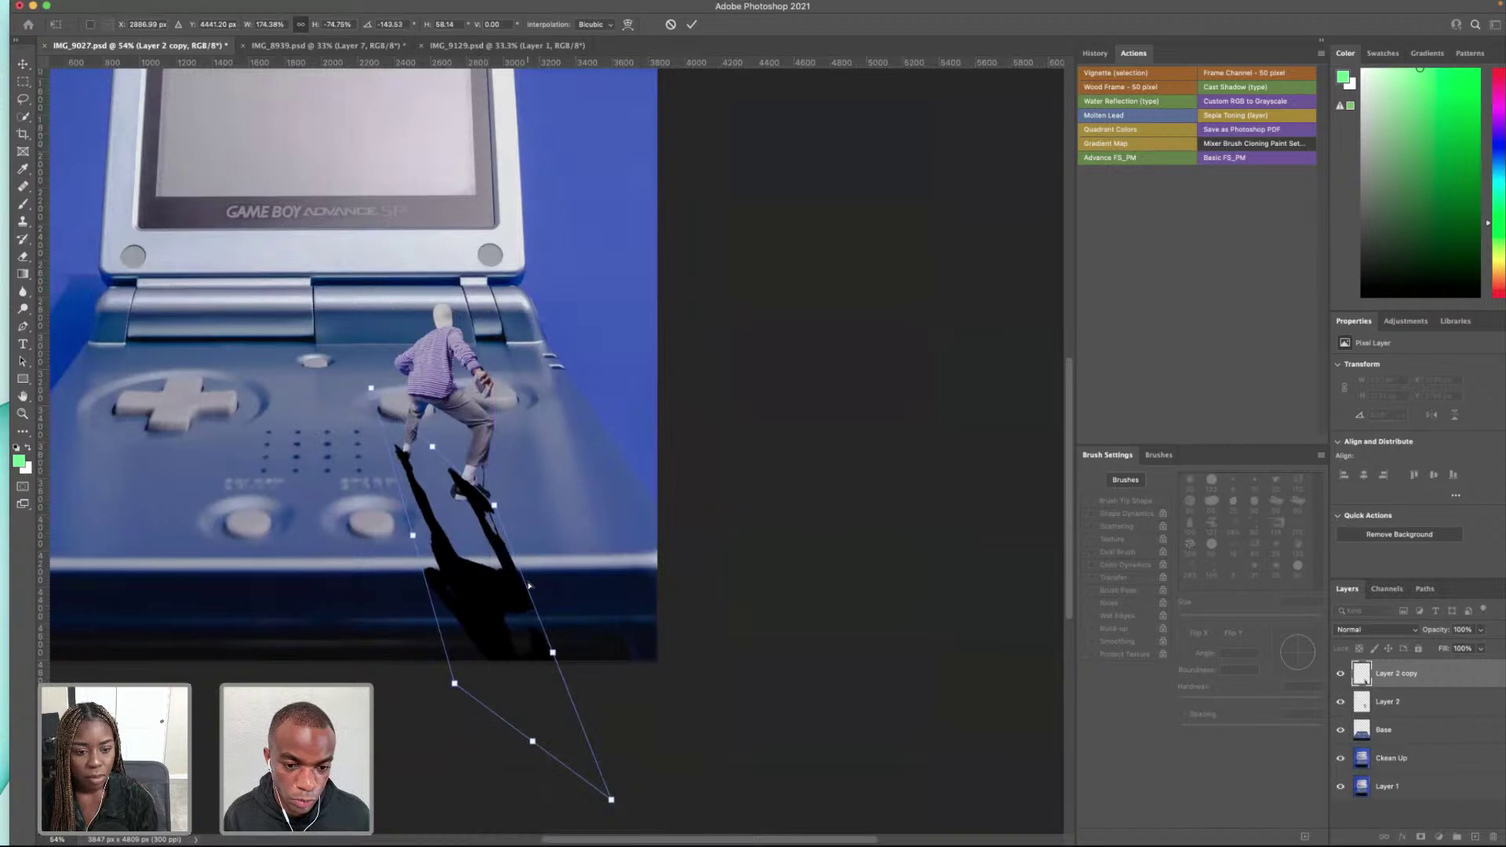
drag(553, 653, 559, 671)
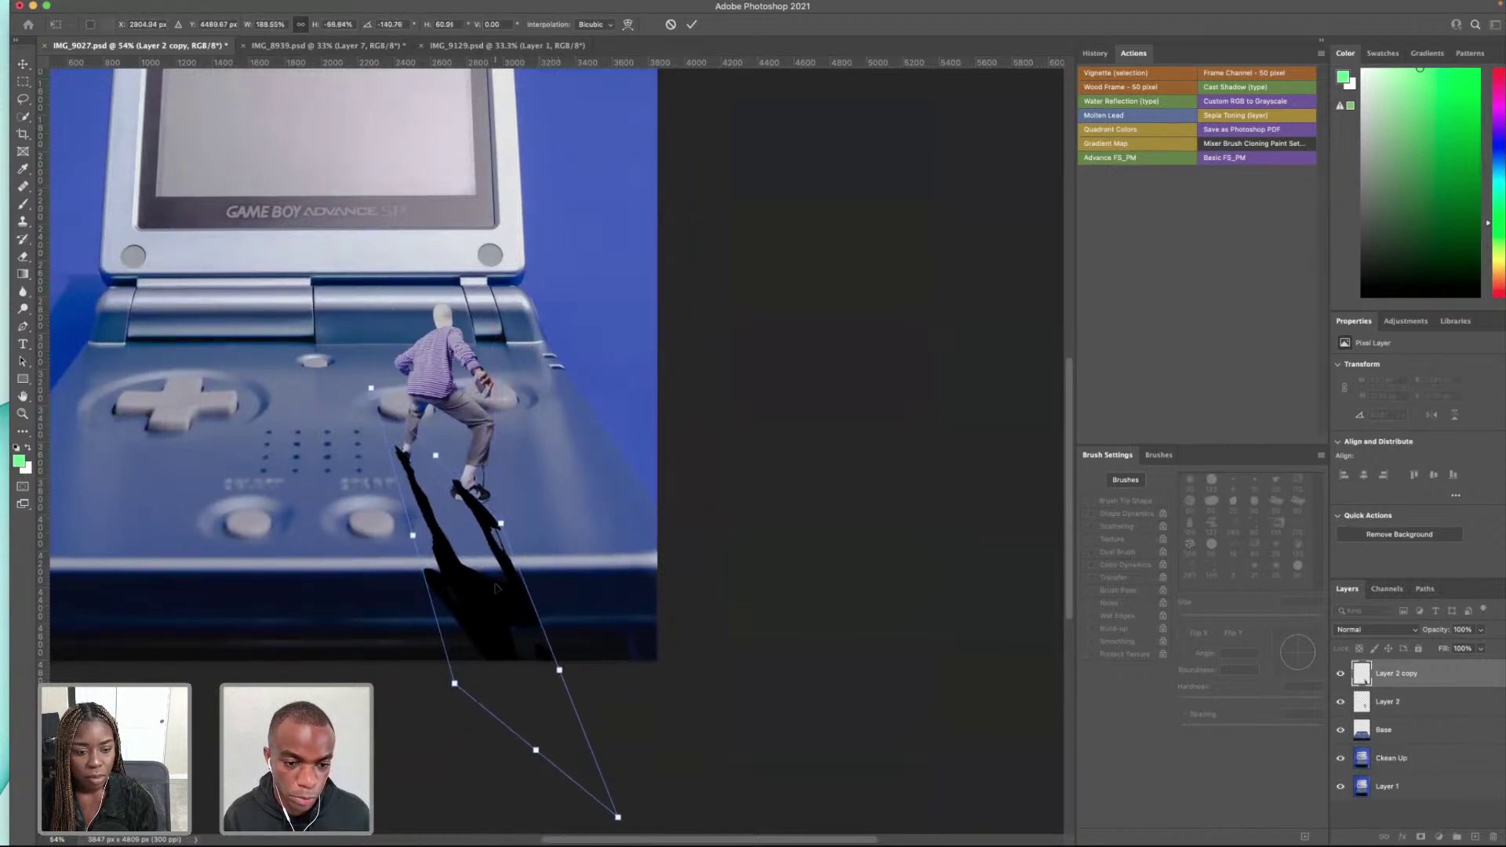
key(Return)
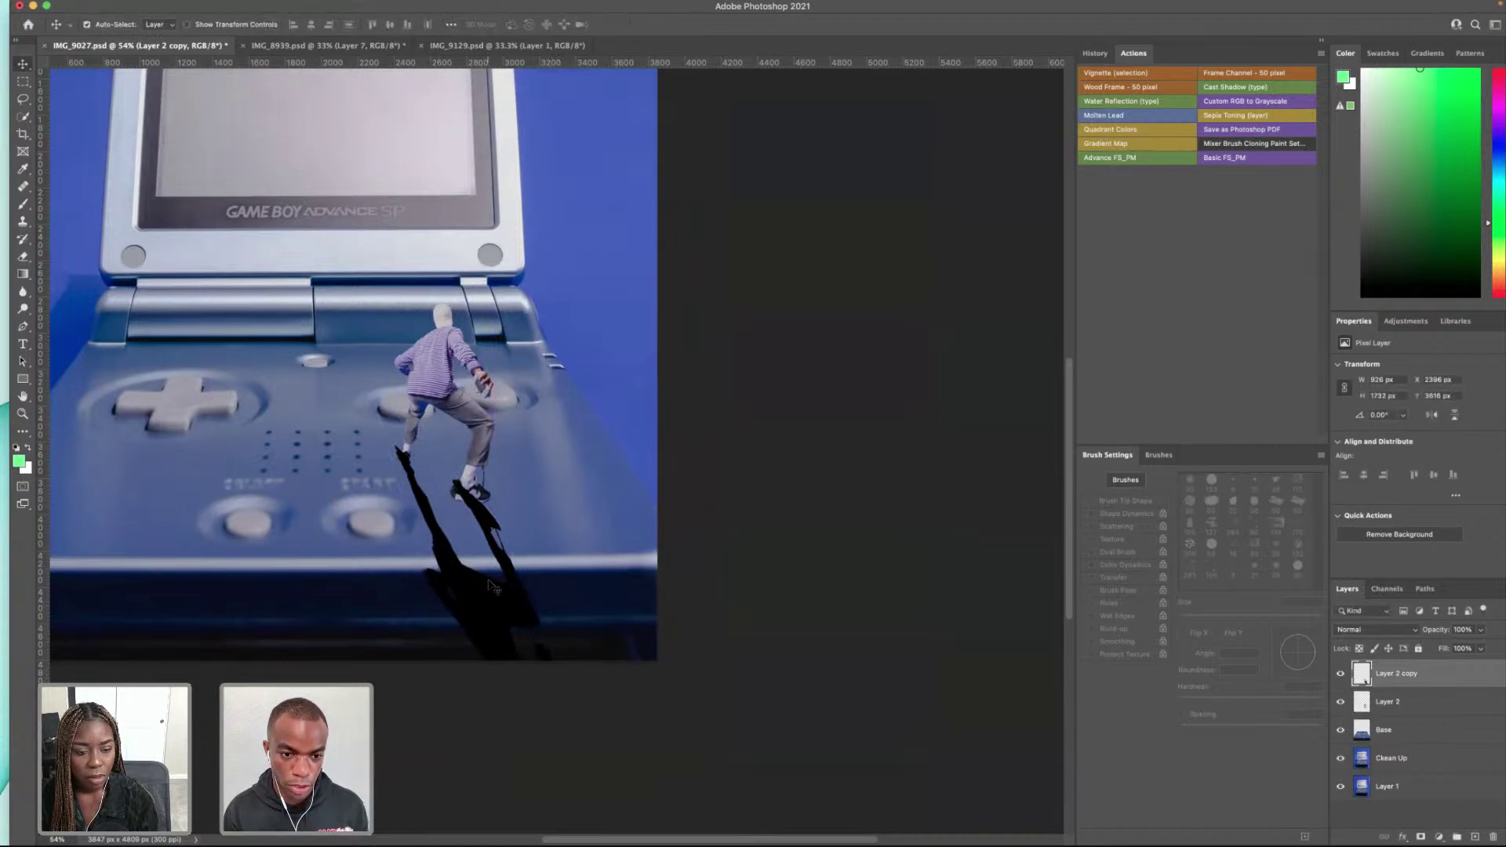
Step: Warp the black shadow layer to bend its back leg into line beneath the figure's back shoe
right_click(494, 581)
click(435, 501)
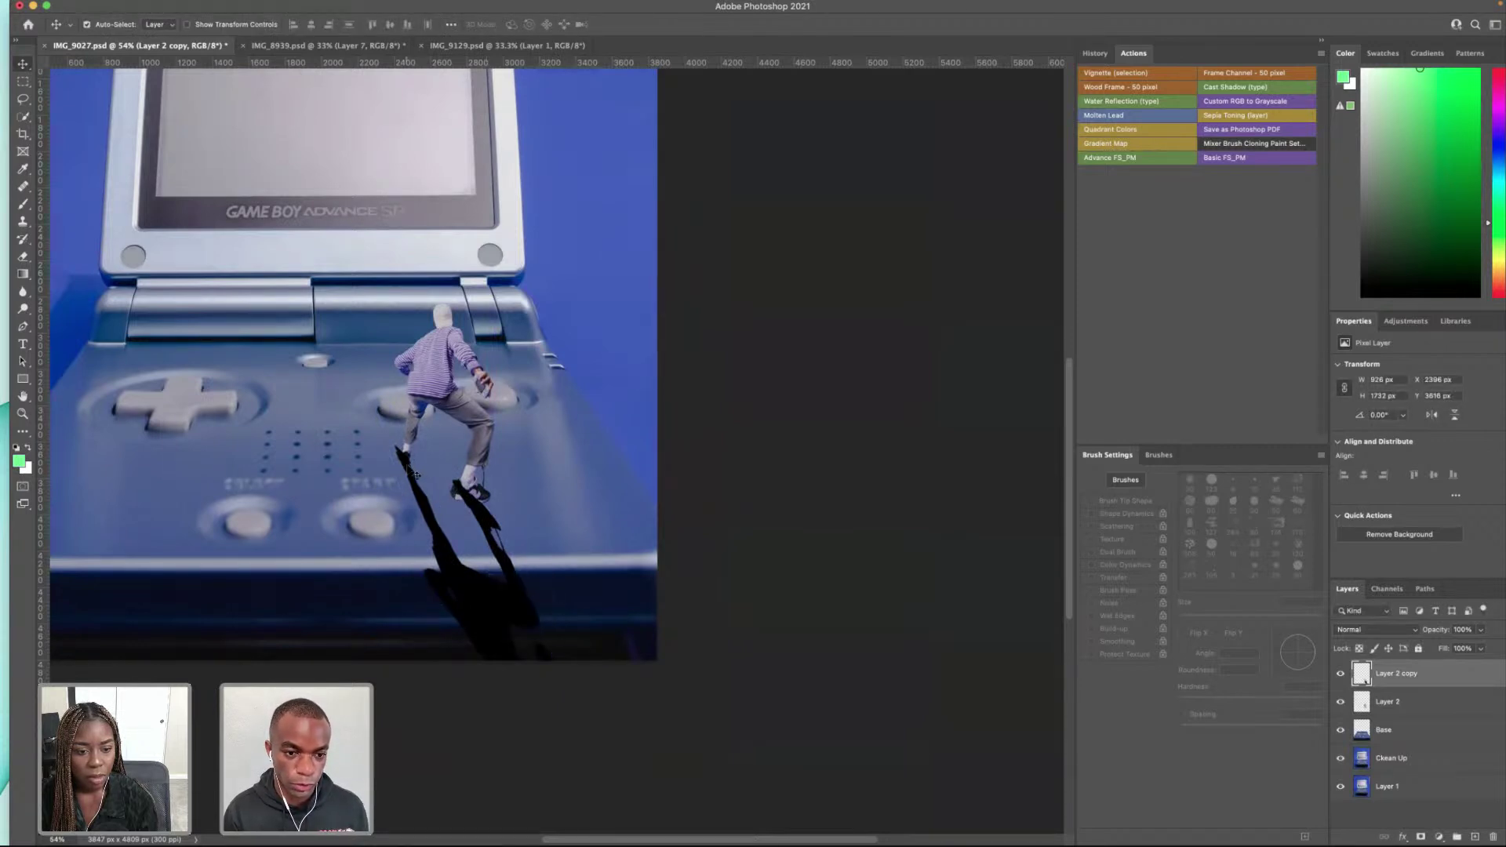
scroll(408, 469, left, 2)
scroll(409, 469, up, 5)
right_click(395, 464)
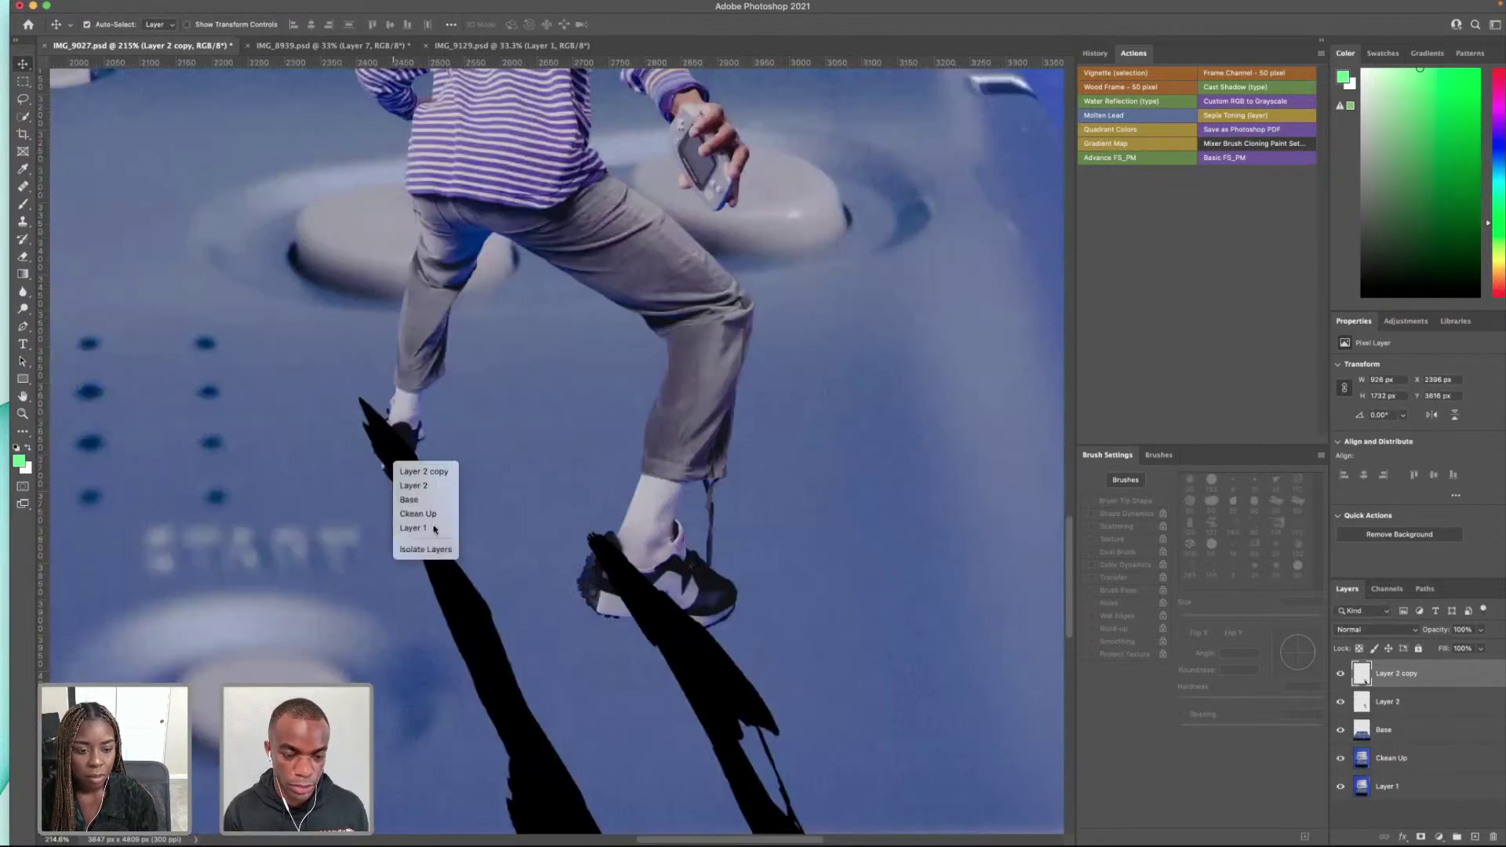
click(402, 472)
key(ctrl+t)
right_click(411, 502)
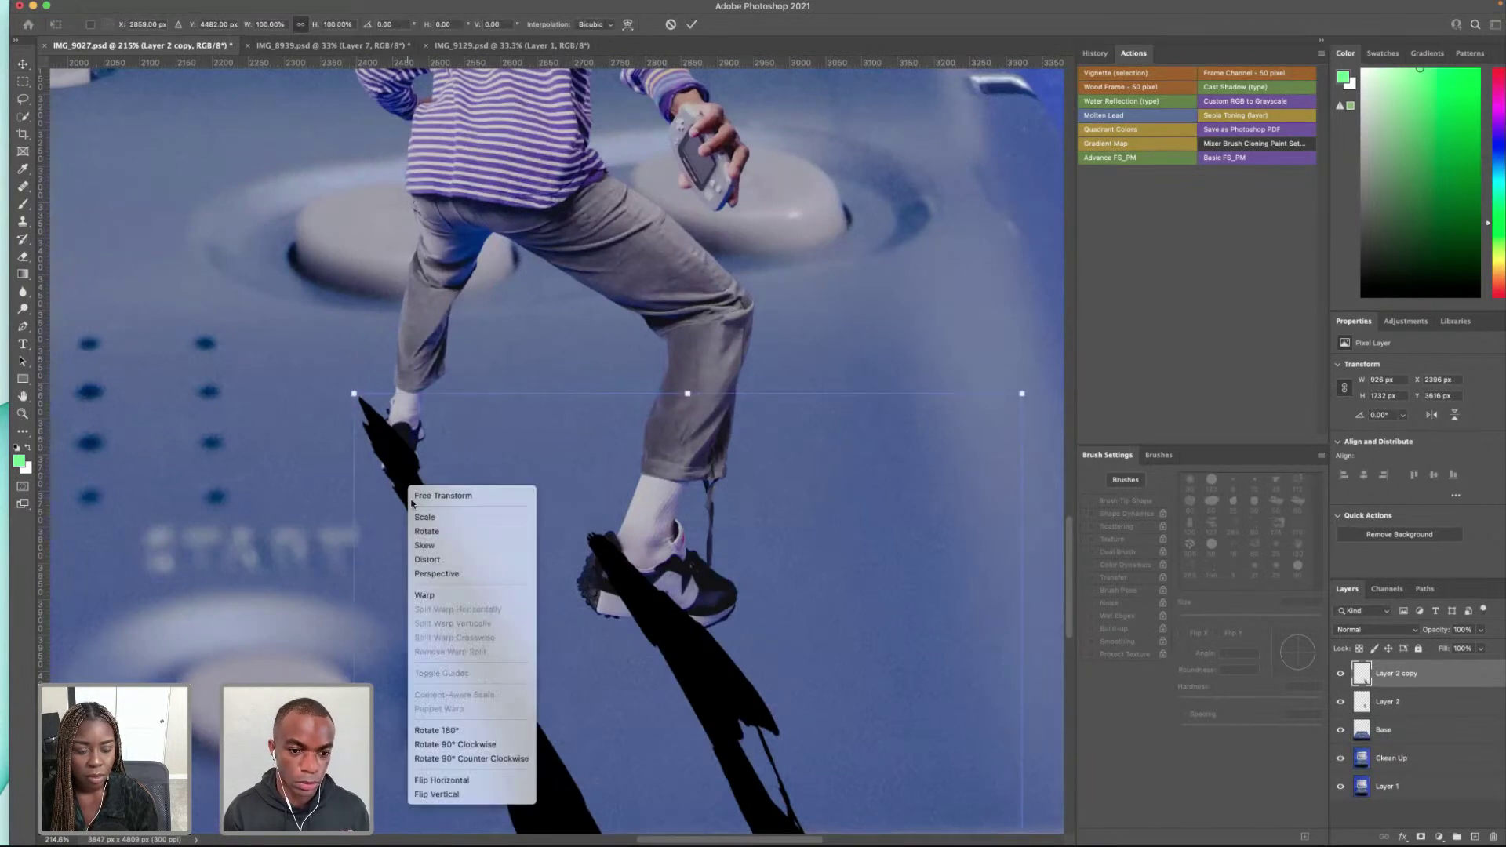
click(424, 595)
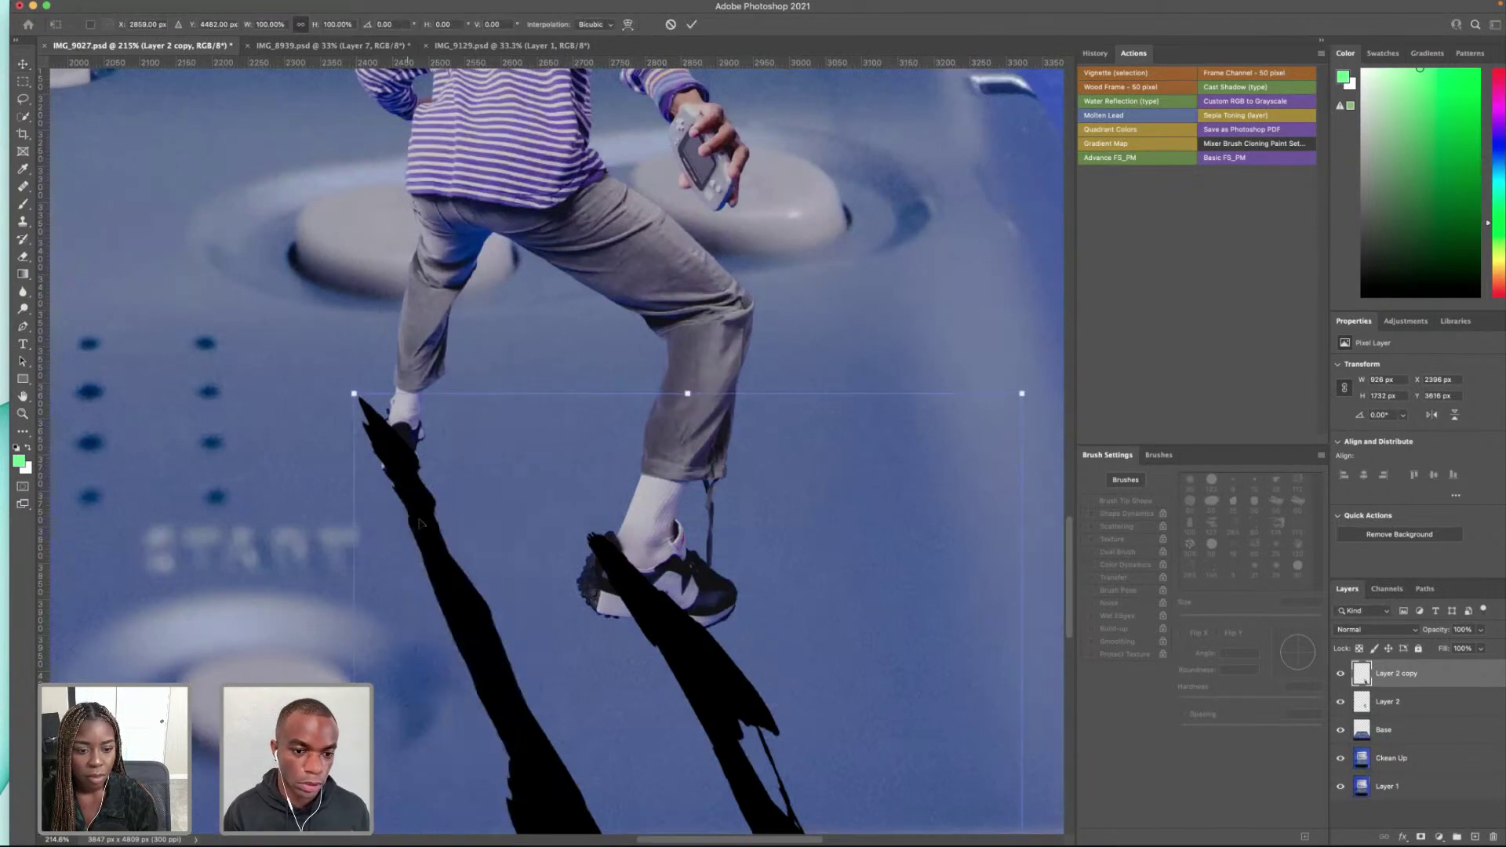
drag(354, 393, 375, 389)
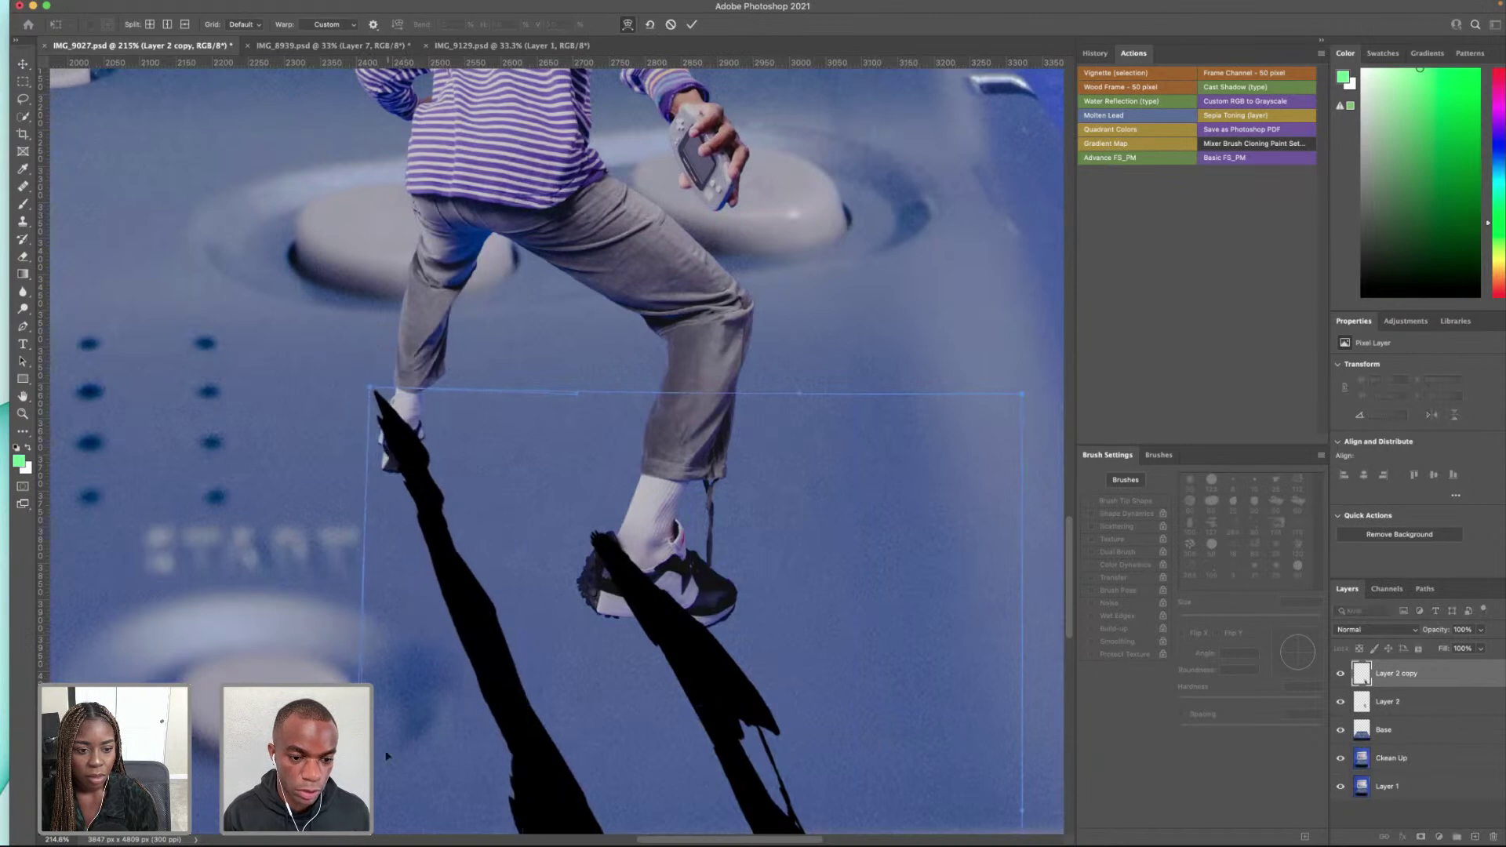
drag(486, 612, 391, 552)
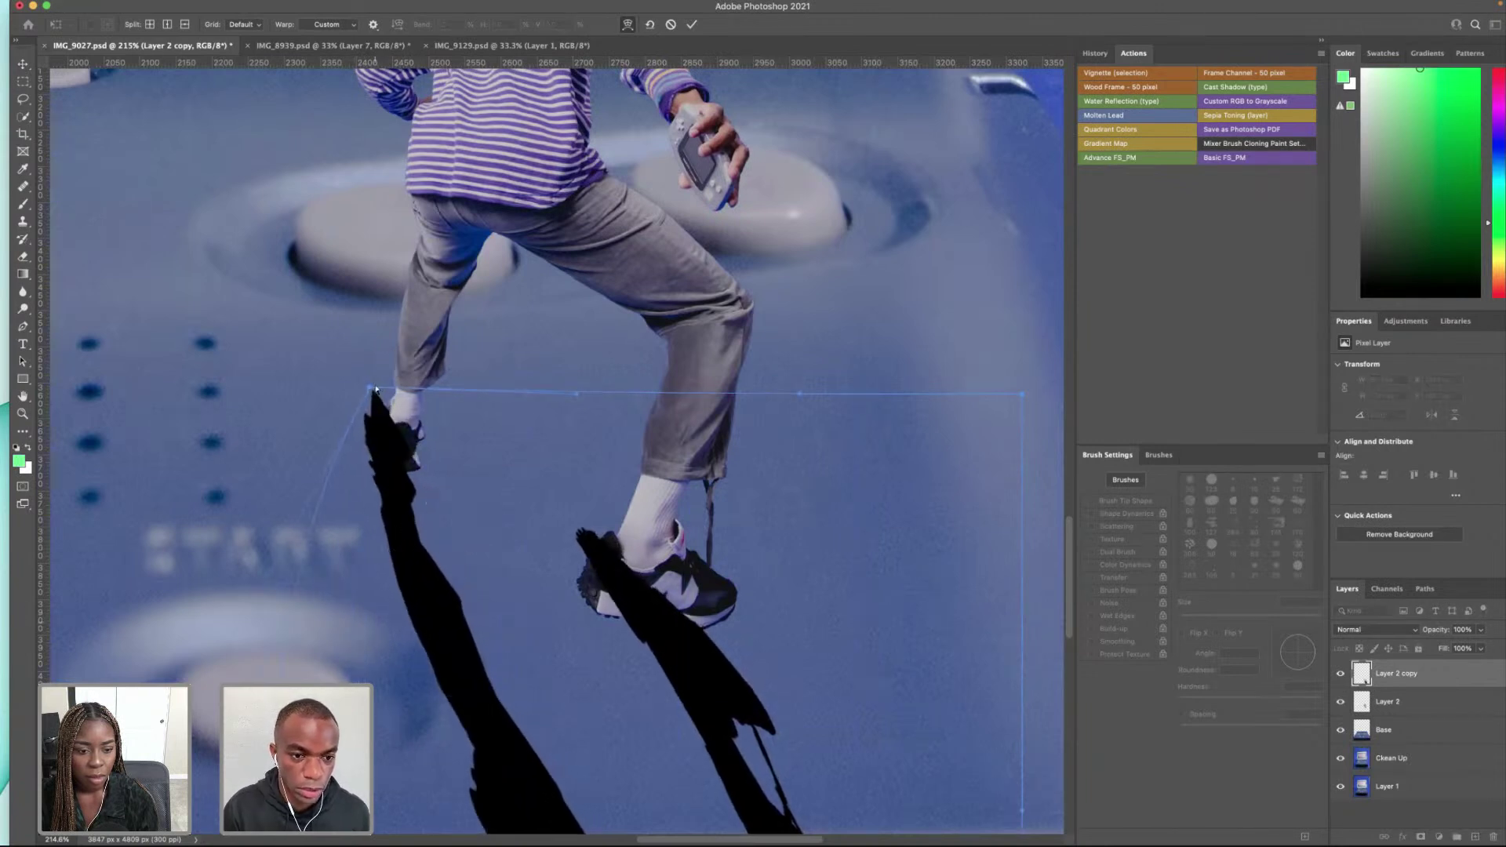
Step: Curve the warp's upper edge upward to widen the shadow's back foot and raise its front foot, and apply it
drag(374, 387, 384, 387)
drag(572, 393, 577, 357)
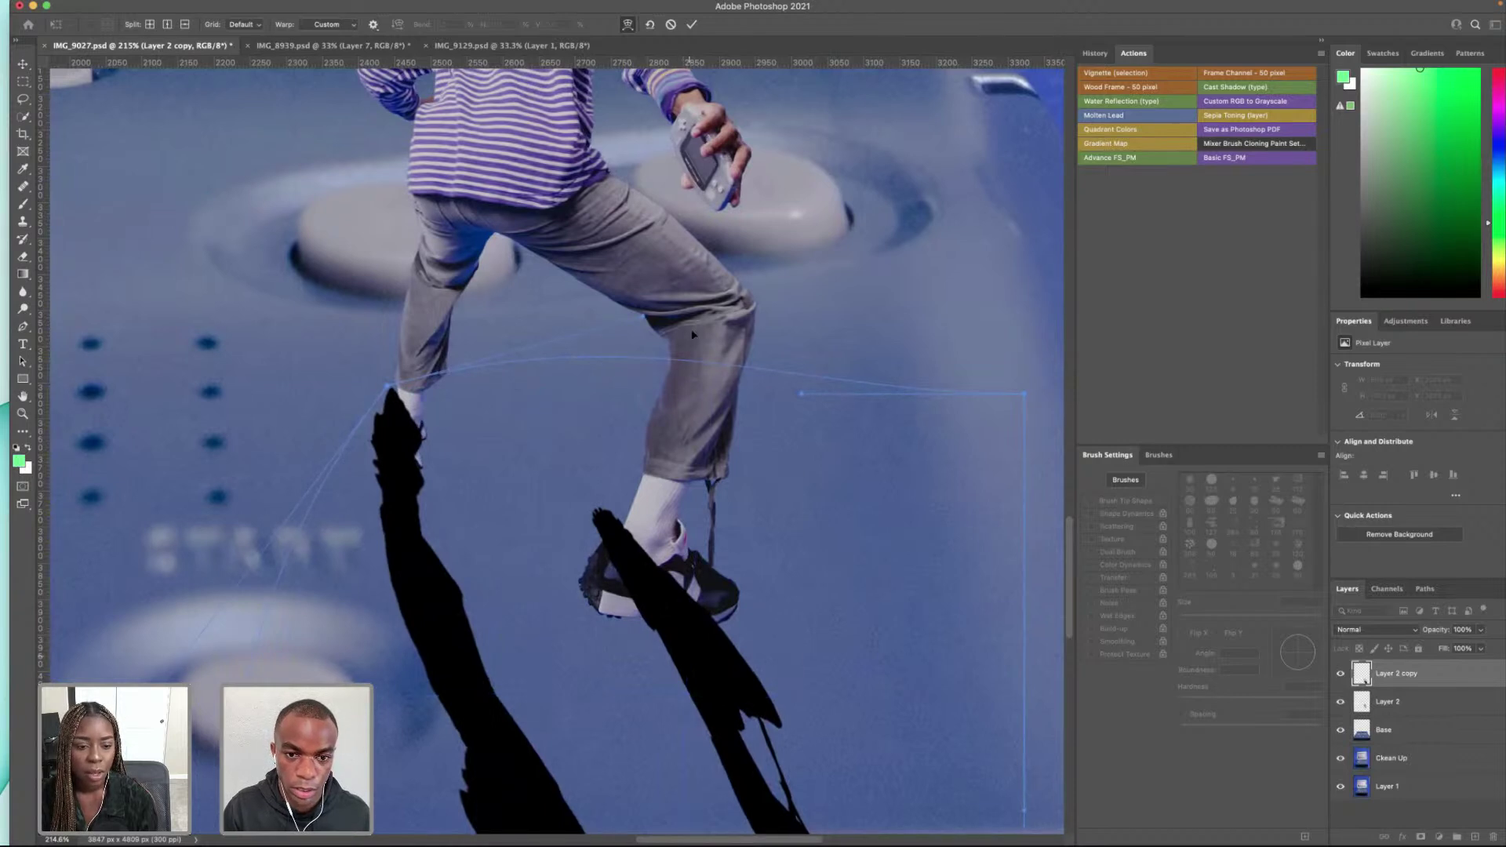
drag(636, 319, 682, 273)
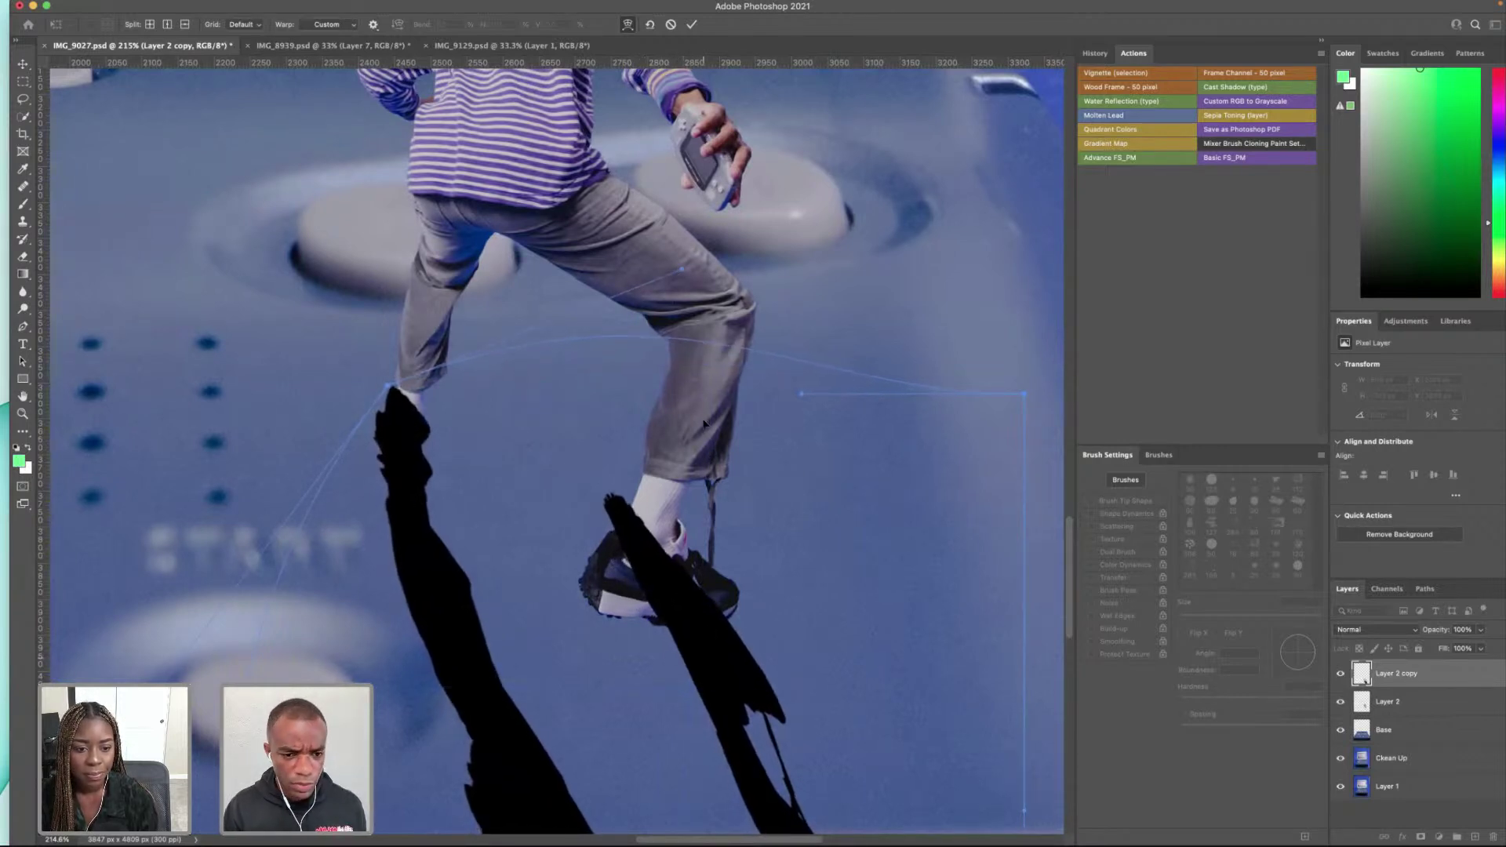
key(Return)
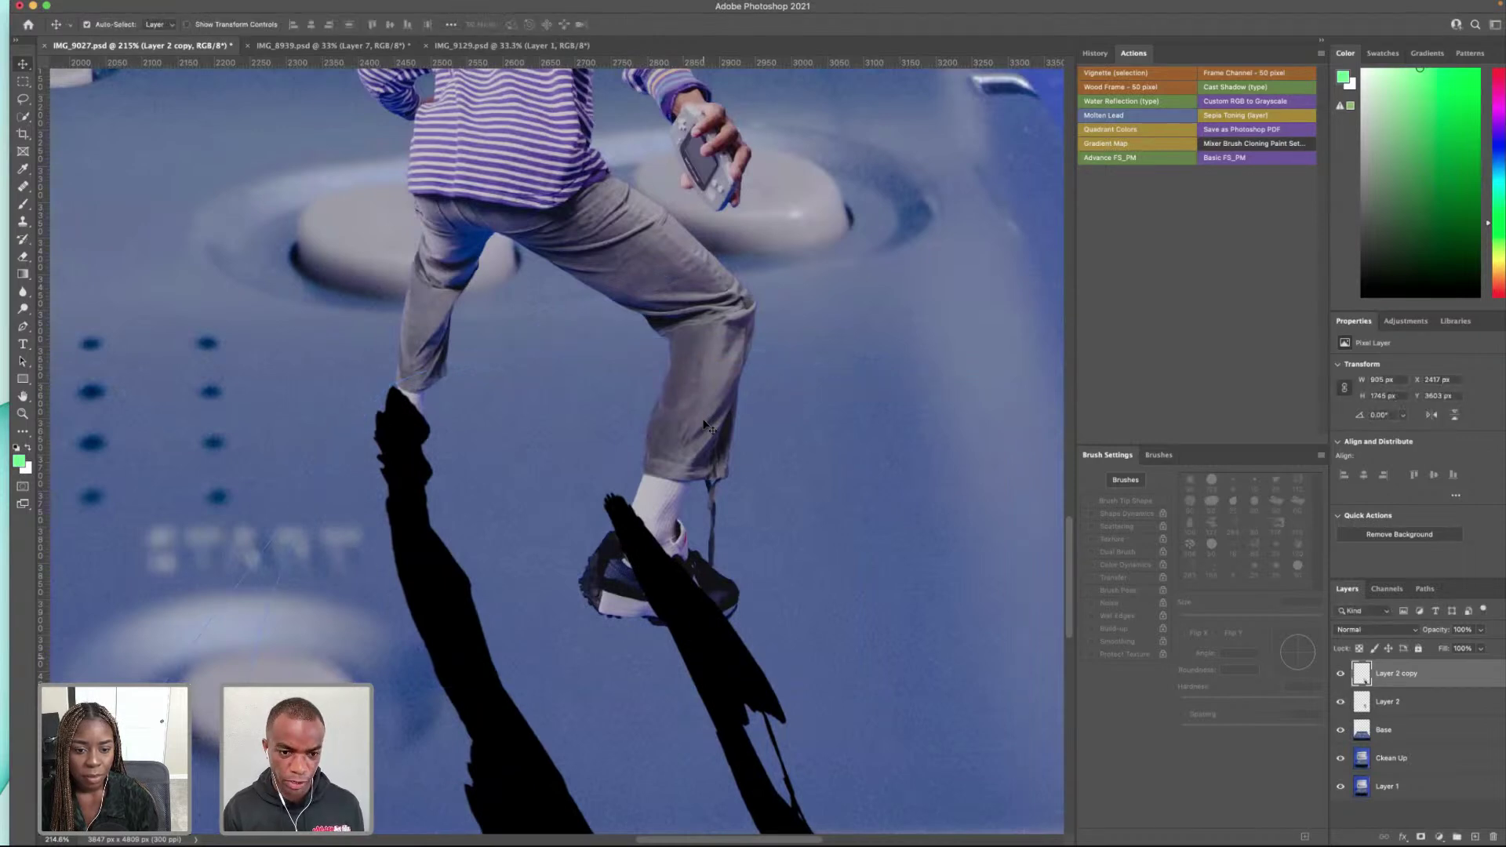
Step: Try to warp the front-foot side of the shadow by raising the warp's outer corner
scroll(730, 605, right, 5)
scroll(729, 604, down, 3)
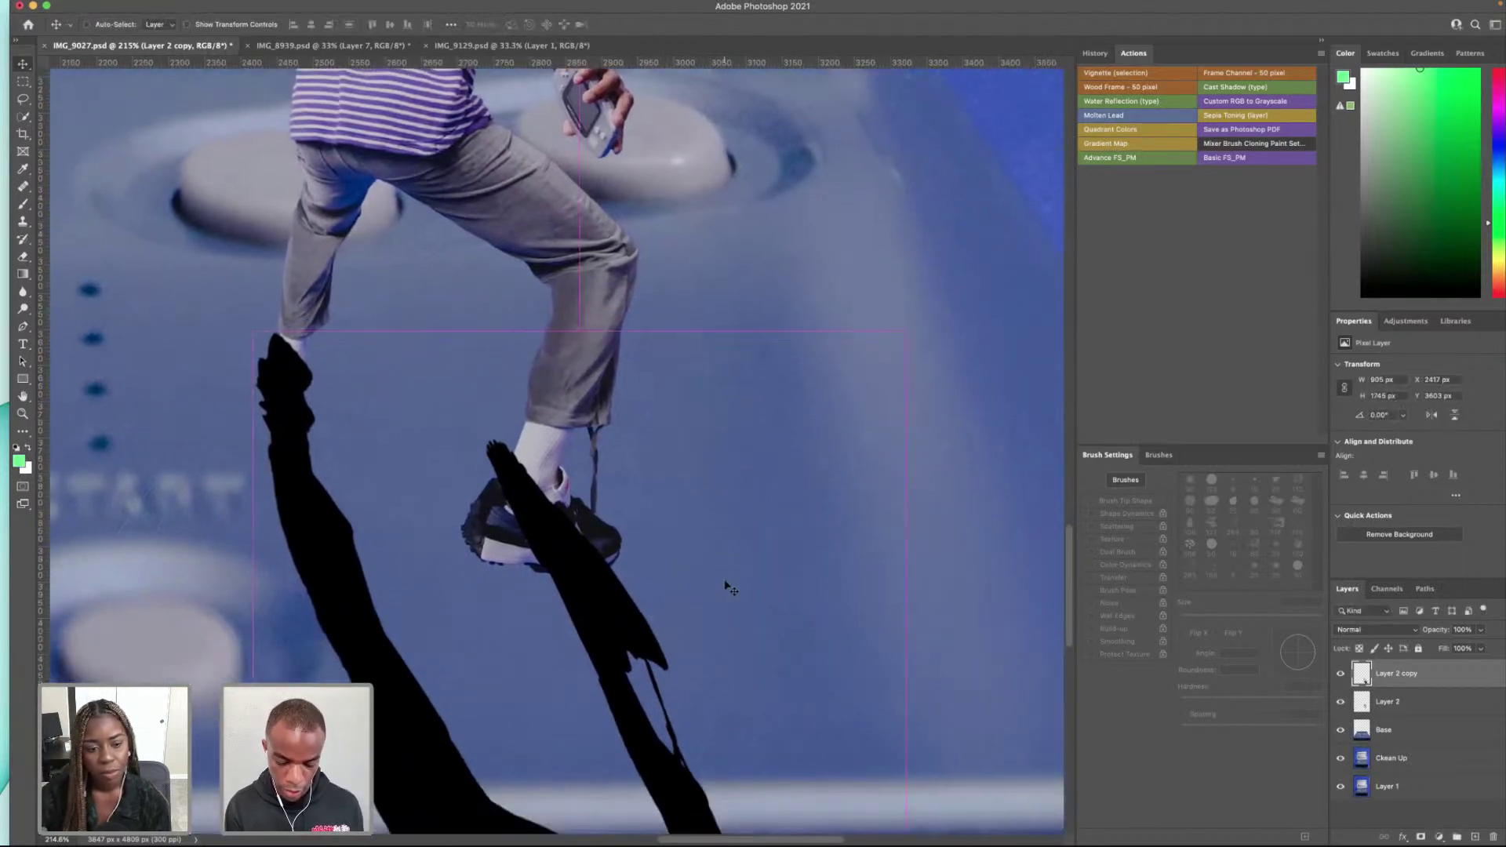
key(super+t)
right_click(588, 480)
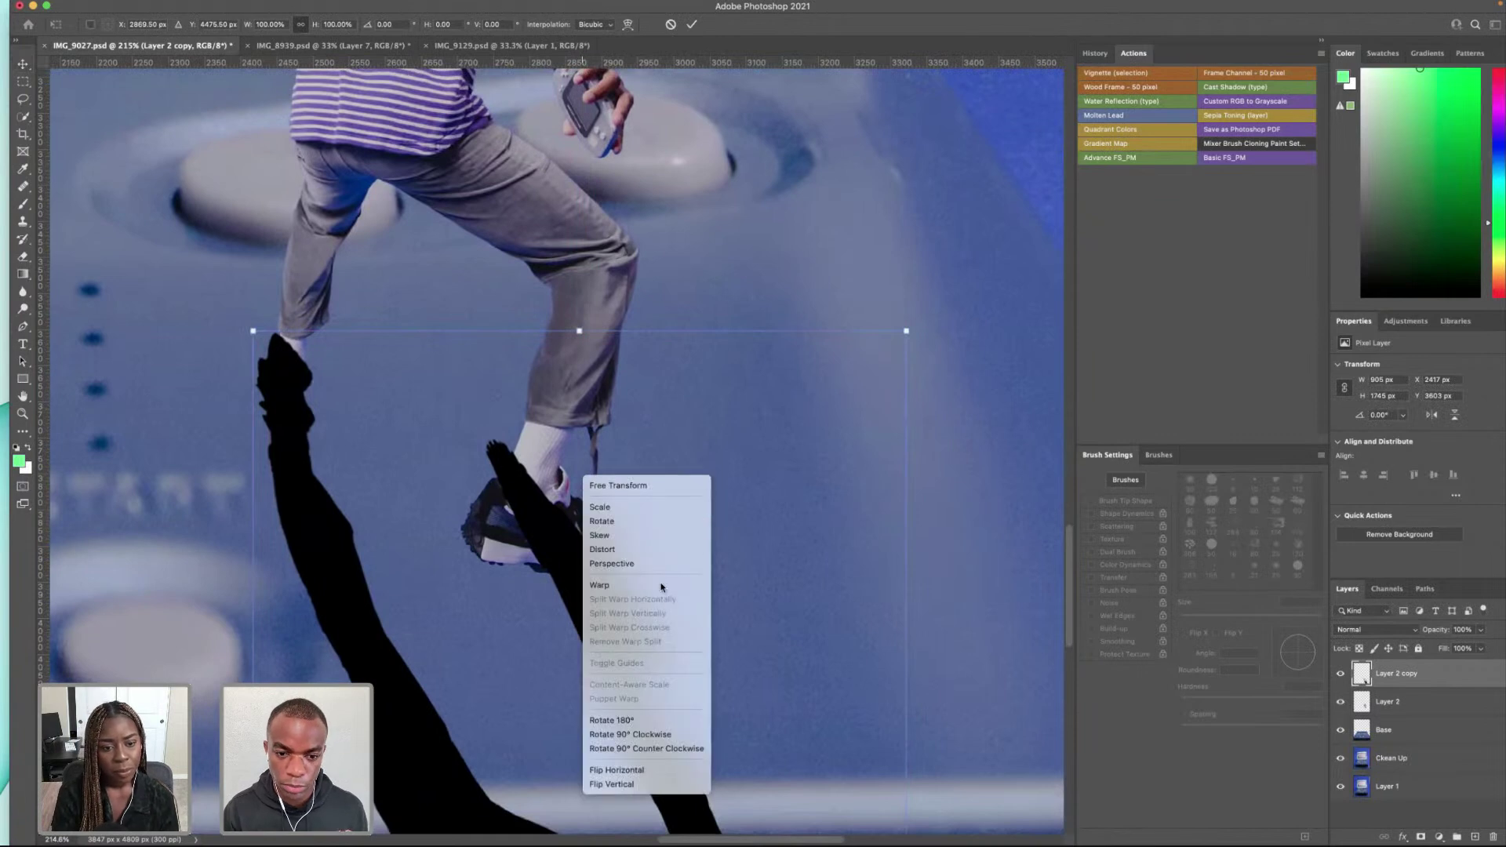
click(650, 586)
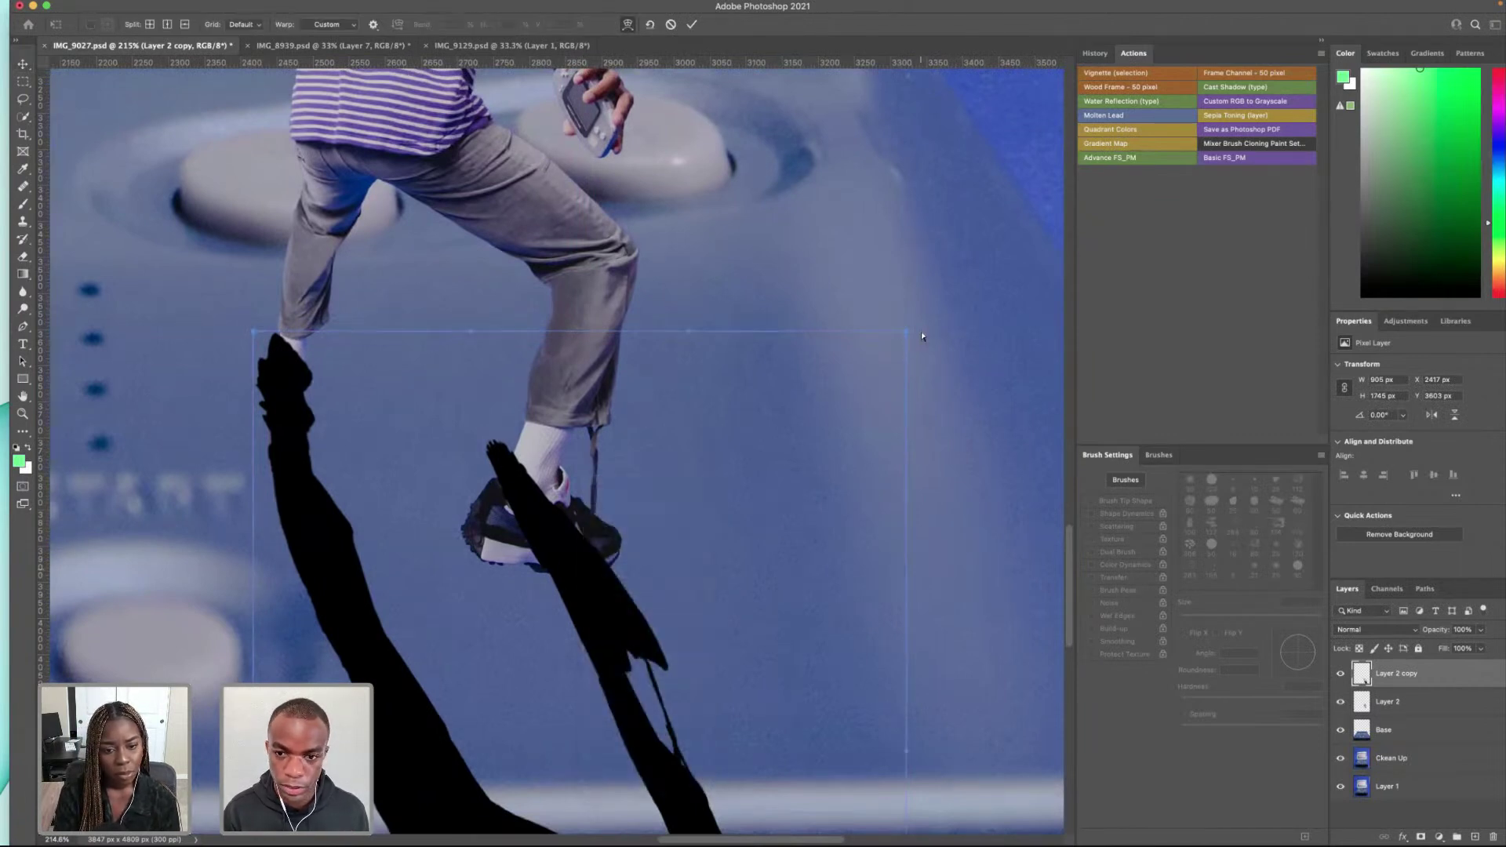
drag(910, 335, 909, 189)
drag(695, 334, 606, 476)
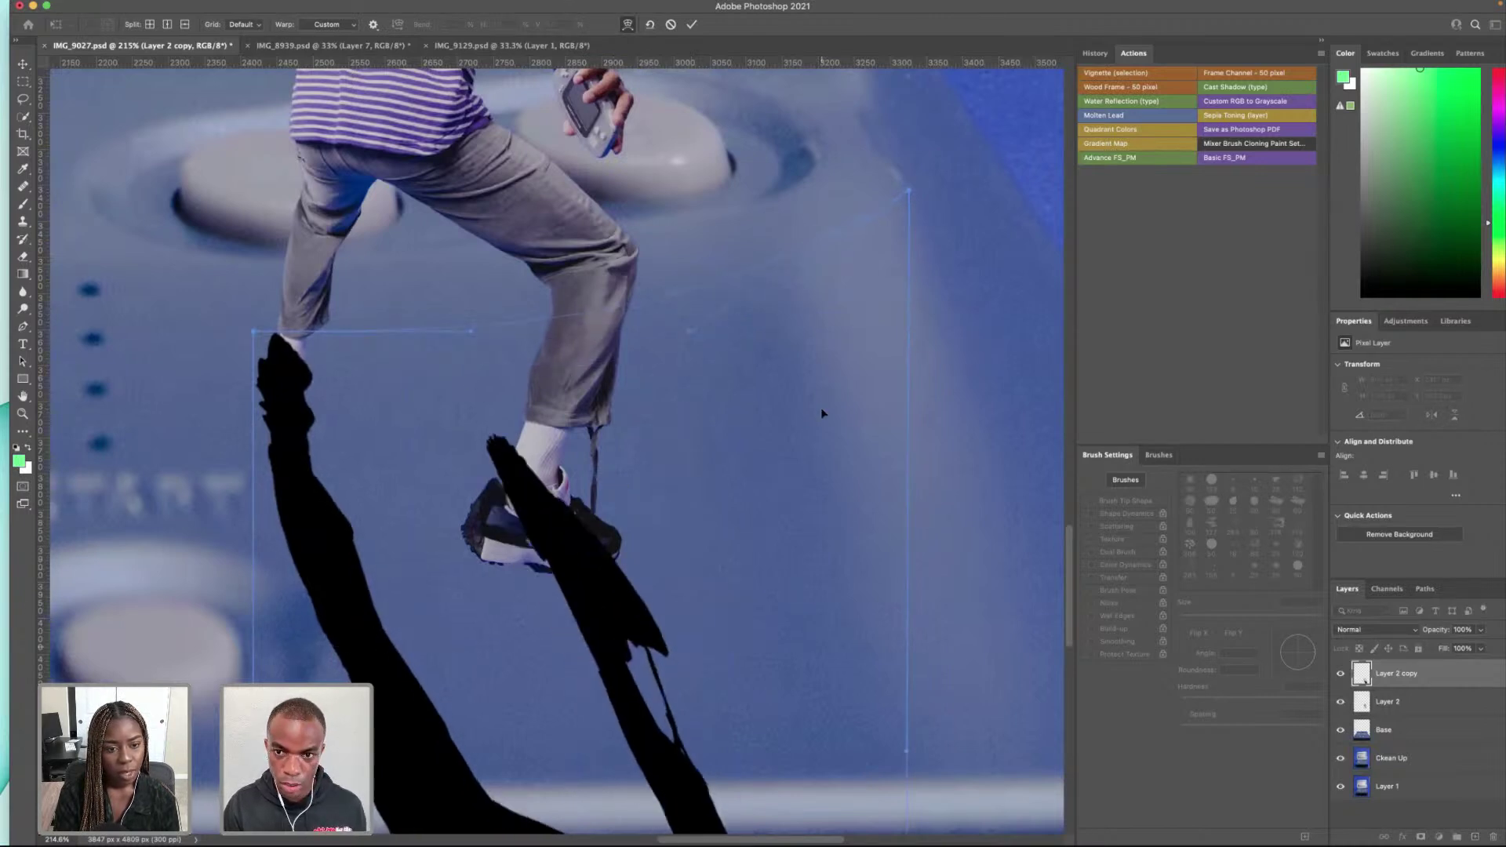
key(Return)
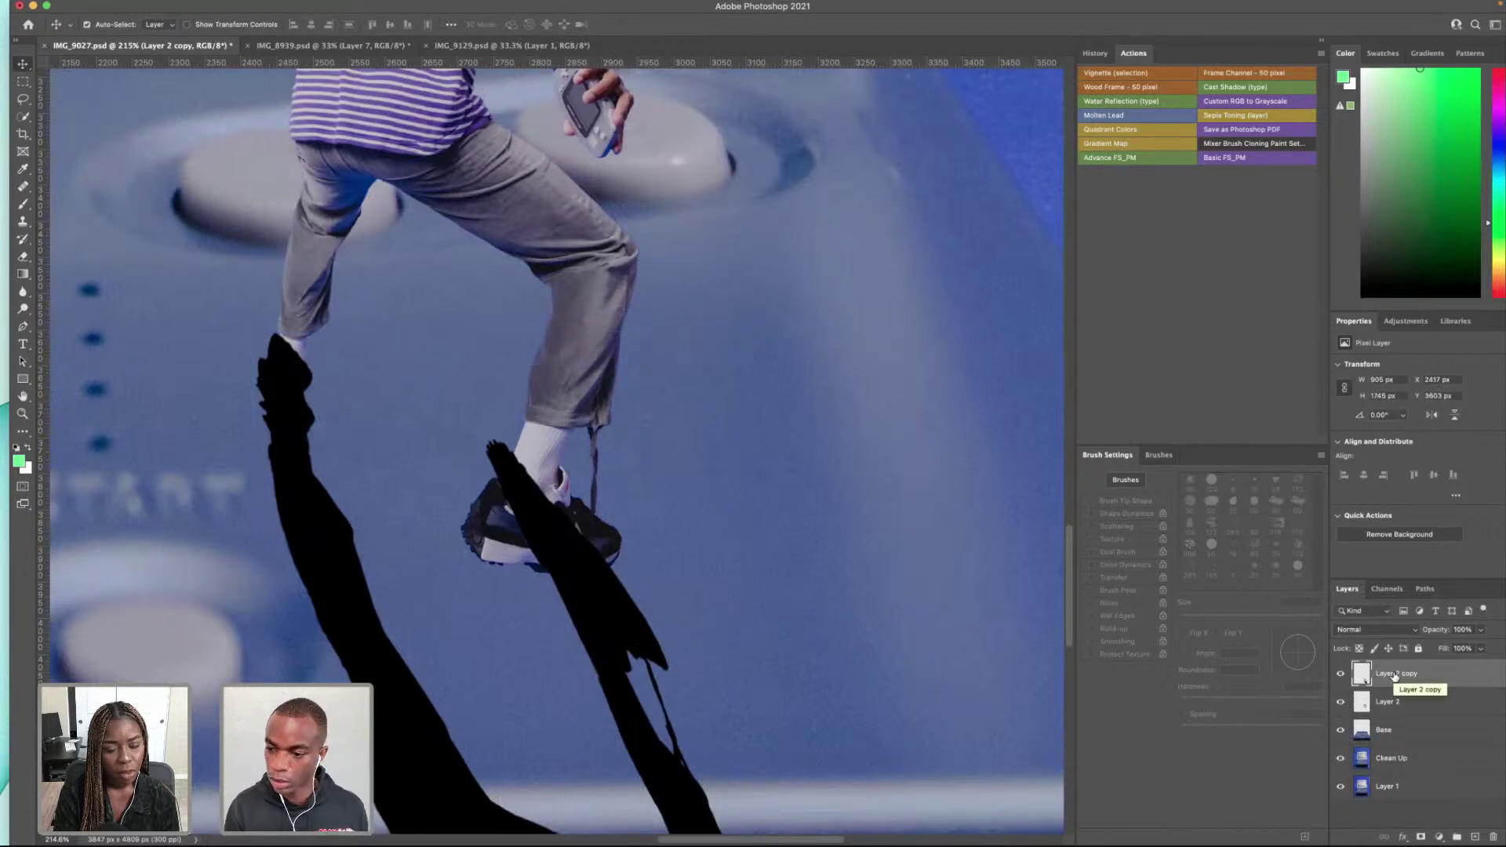
Step: Cut the front-foot part of the Layer 2 copy shadow onto its own layer and start a free transform on it
click(23, 81)
drag(444, 408, 767, 682)
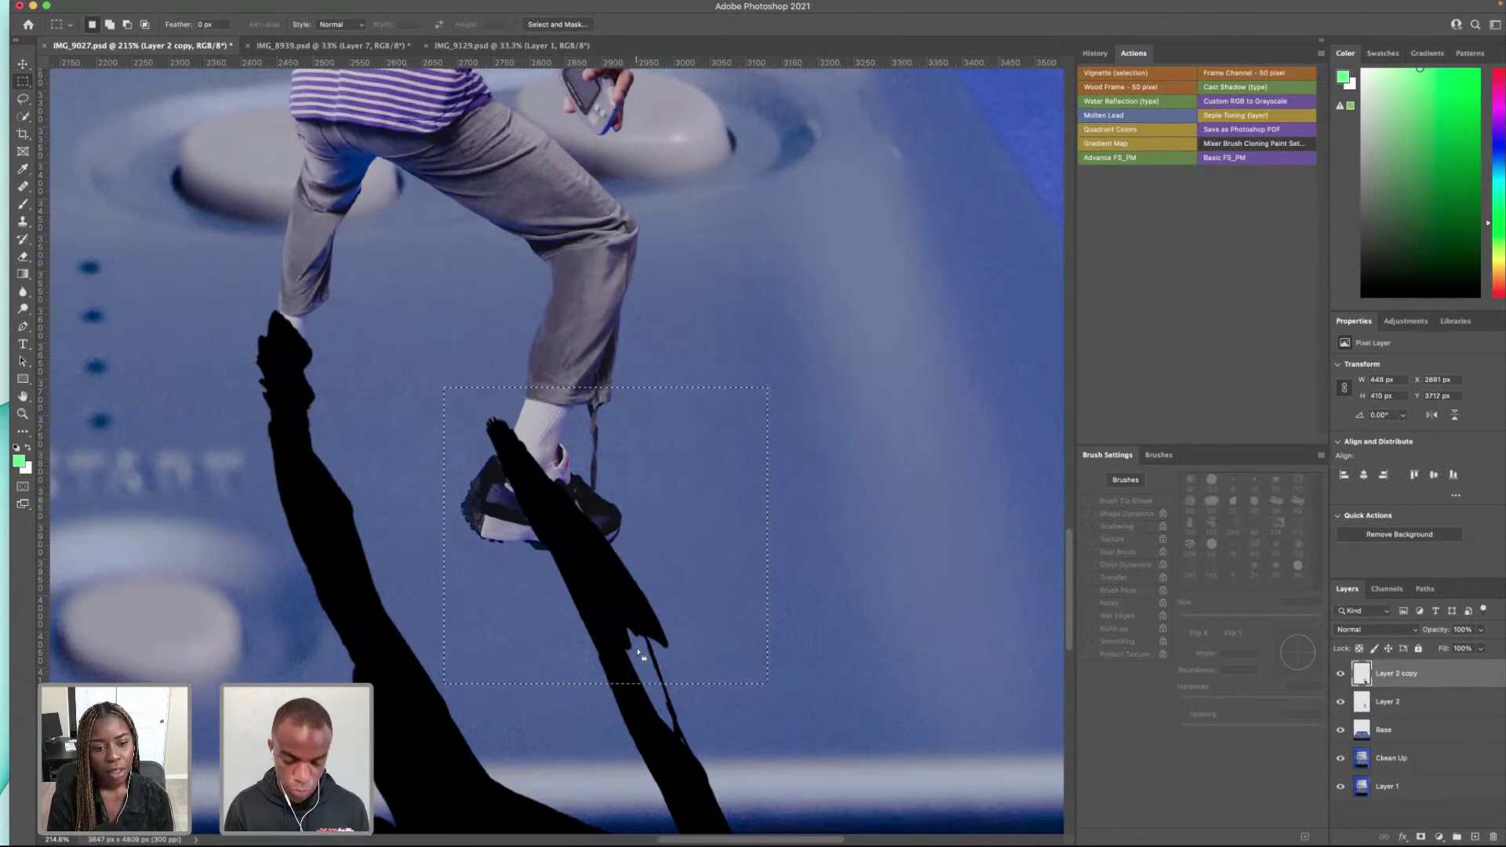
right_click(637, 653)
click(690, 660)
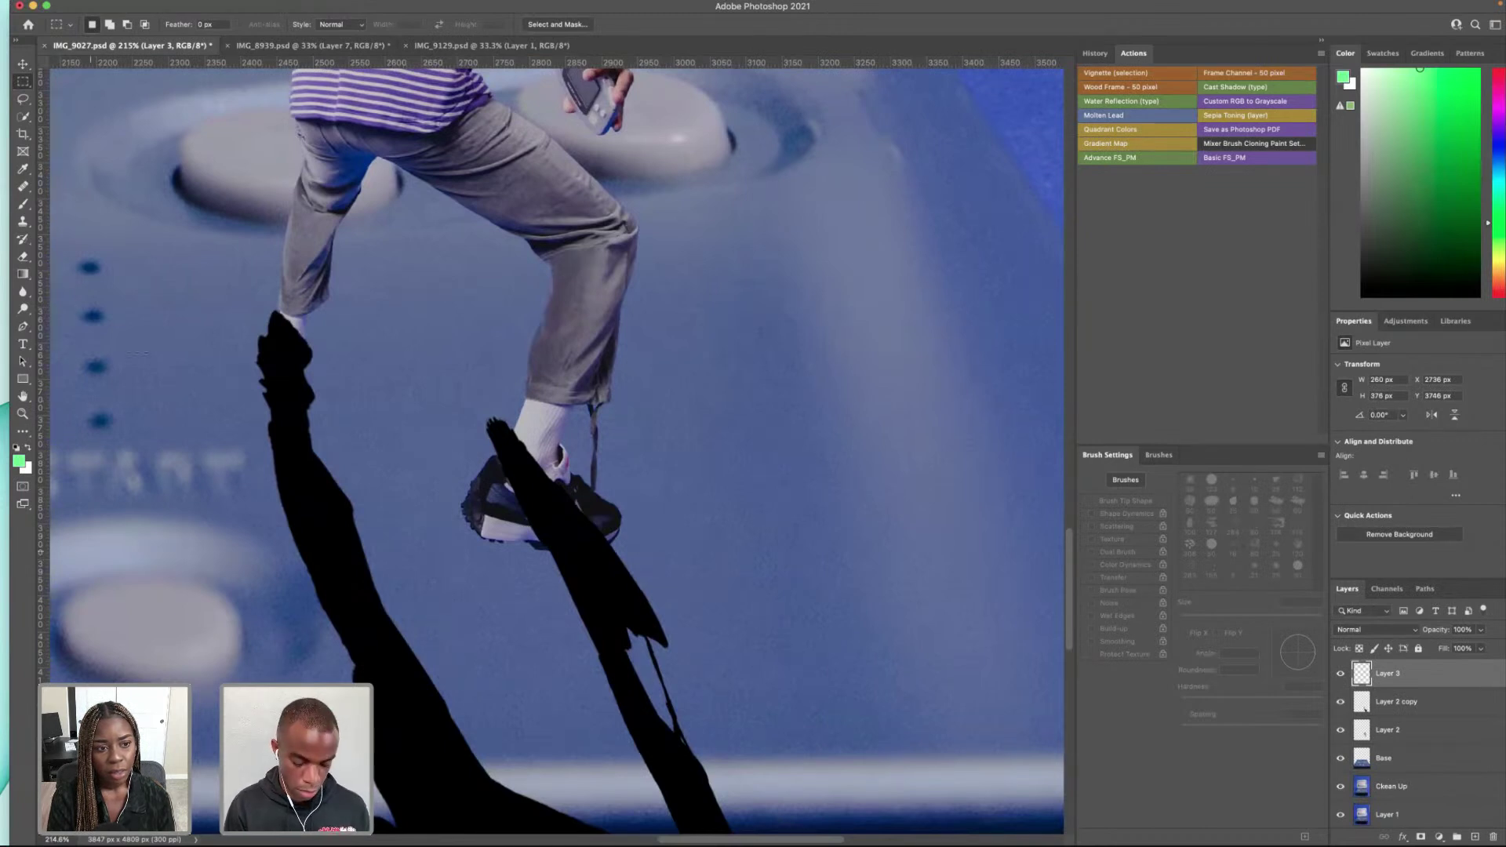
click(26, 66)
key(super+t)
Step: Try to rotate the cut-out front-foot shadow and to warp its toe downward
drag(690, 689, 736, 578)
key(super+z)
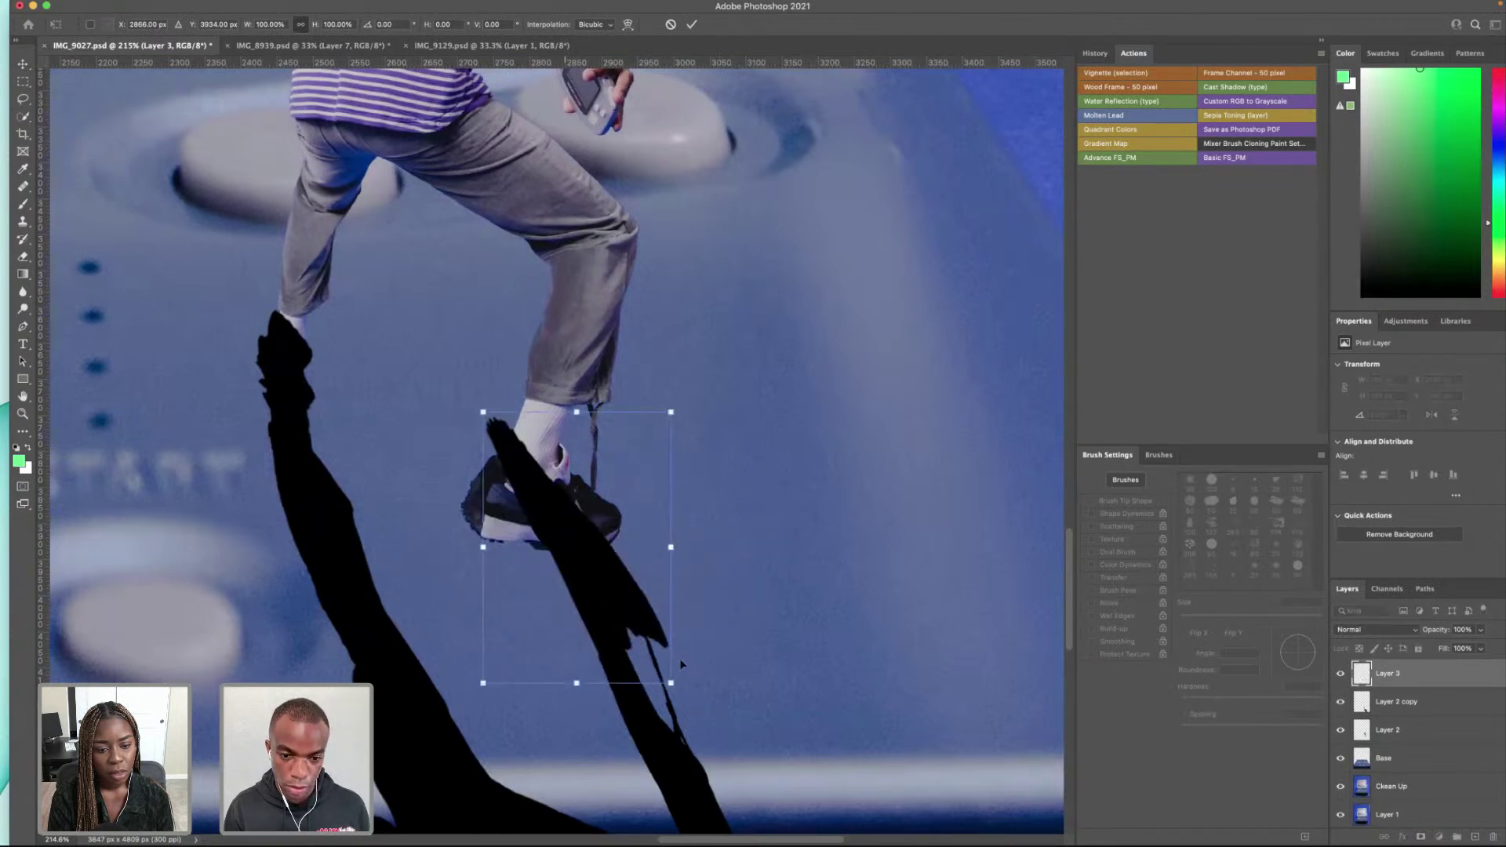
right_click(568, 631)
click(603, 632)
drag(485, 415, 482, 465)
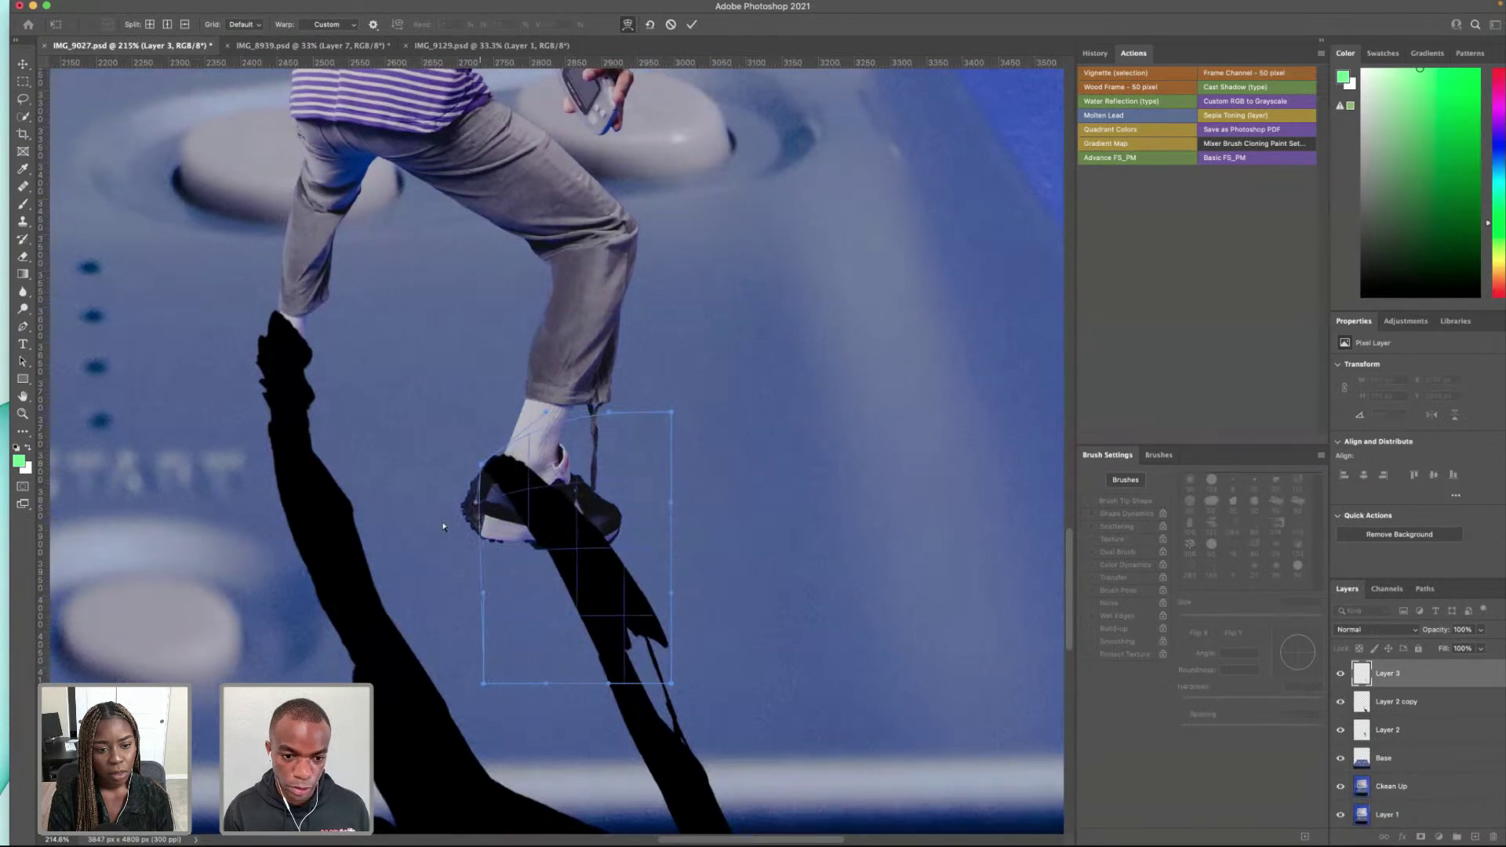
key(super+z)
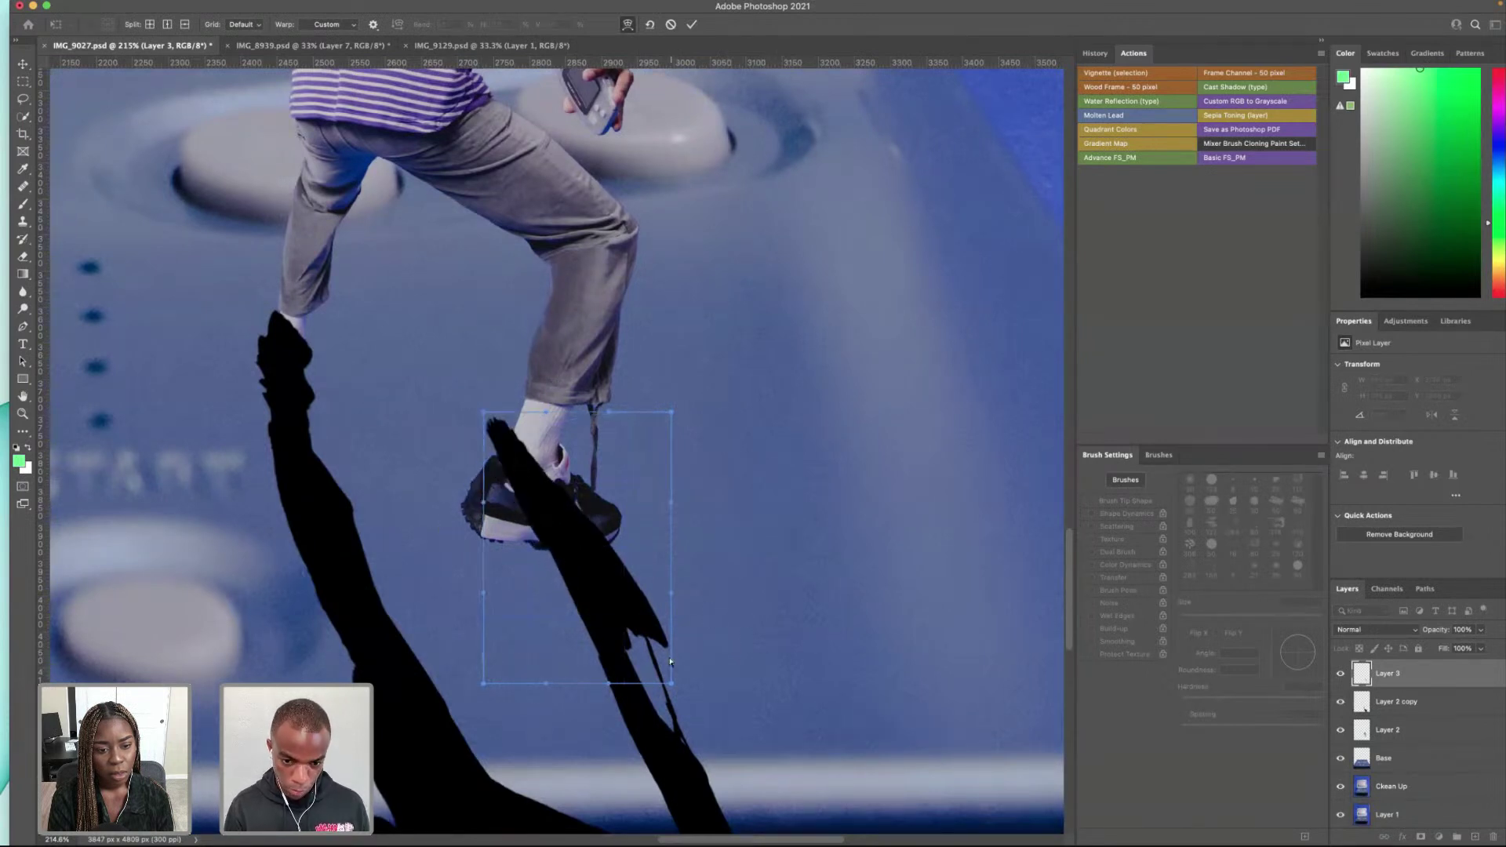
key(super+z)
Step: Rotate the front-foot shadow to about -48° and position it just beneath the front shoe
drag(678, 697, 691, 564)
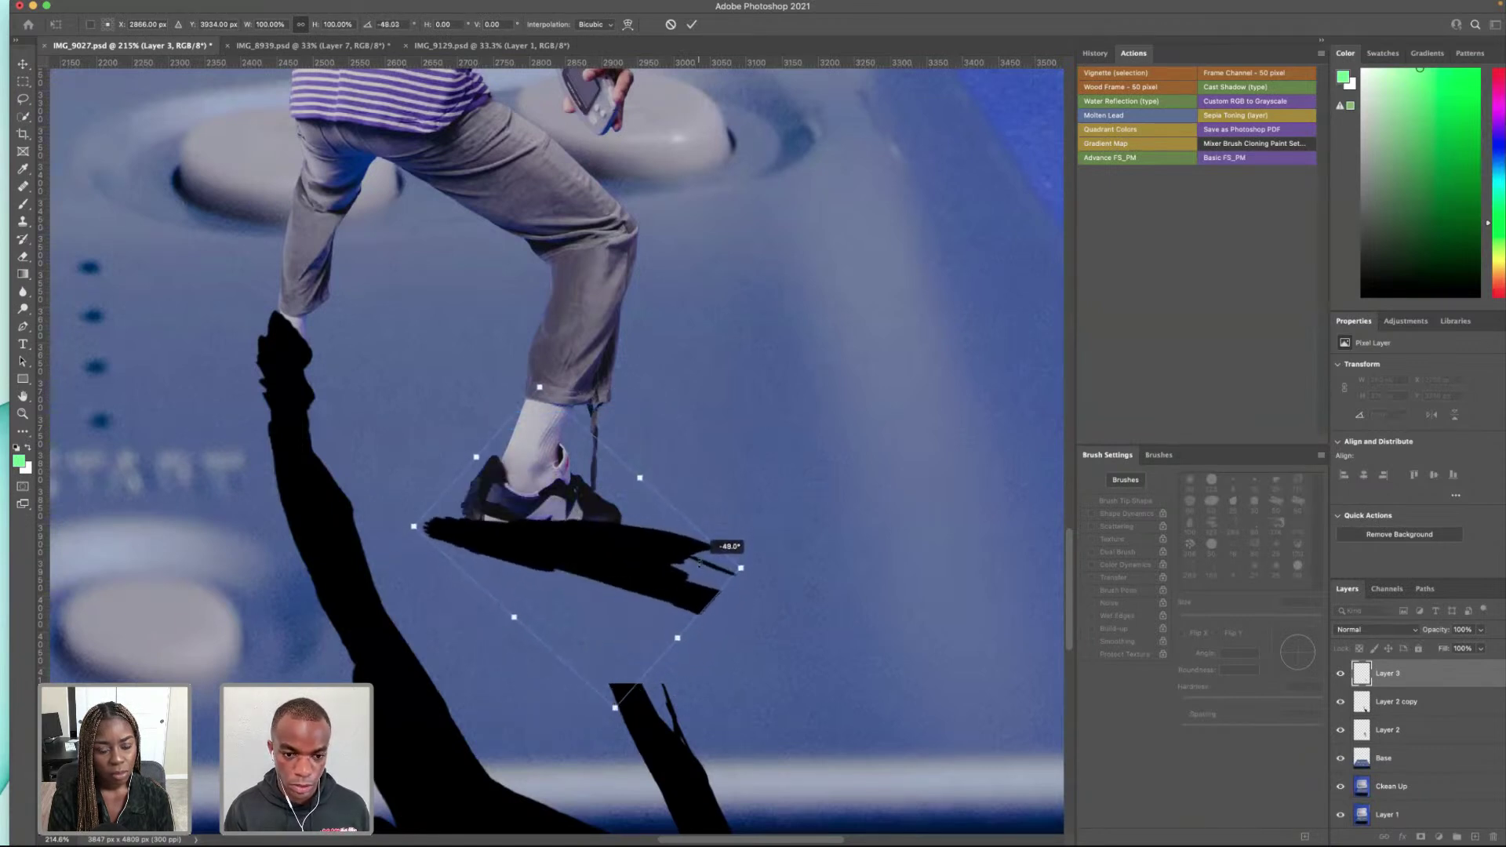
drag(590, 599, 580, 590)
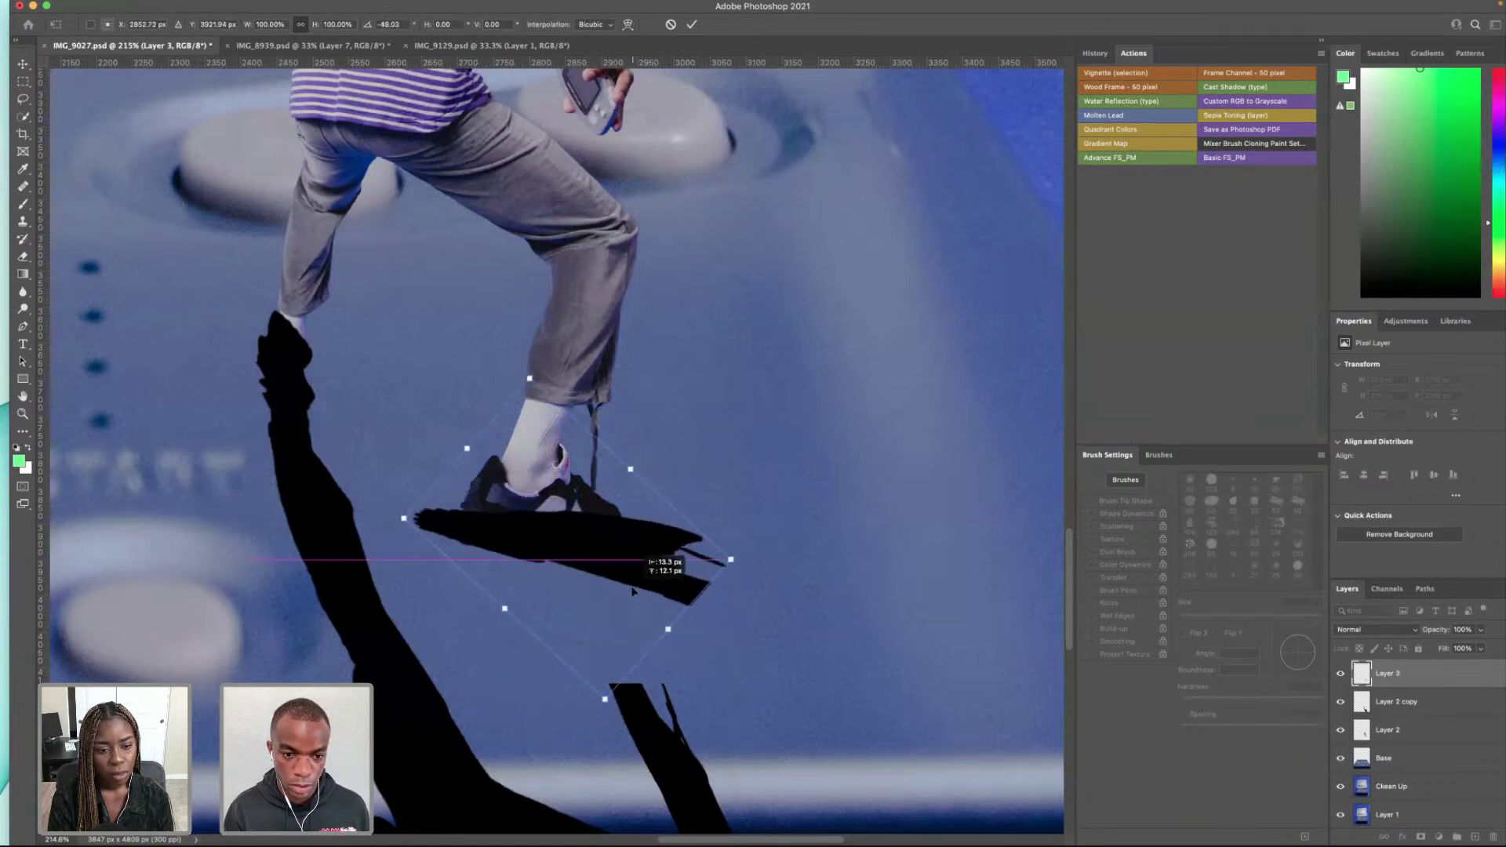
right_click(531, 504)
key(Escape)
Step: Shorten and skew the front-foot shadow to match the length and slant of the front shoe's sole, and apply the transformation
click(406, 521)
drag(406, 521, 446, 516)
drag(629, 469, 581, 463)
drag(706, 564, 668, 575)
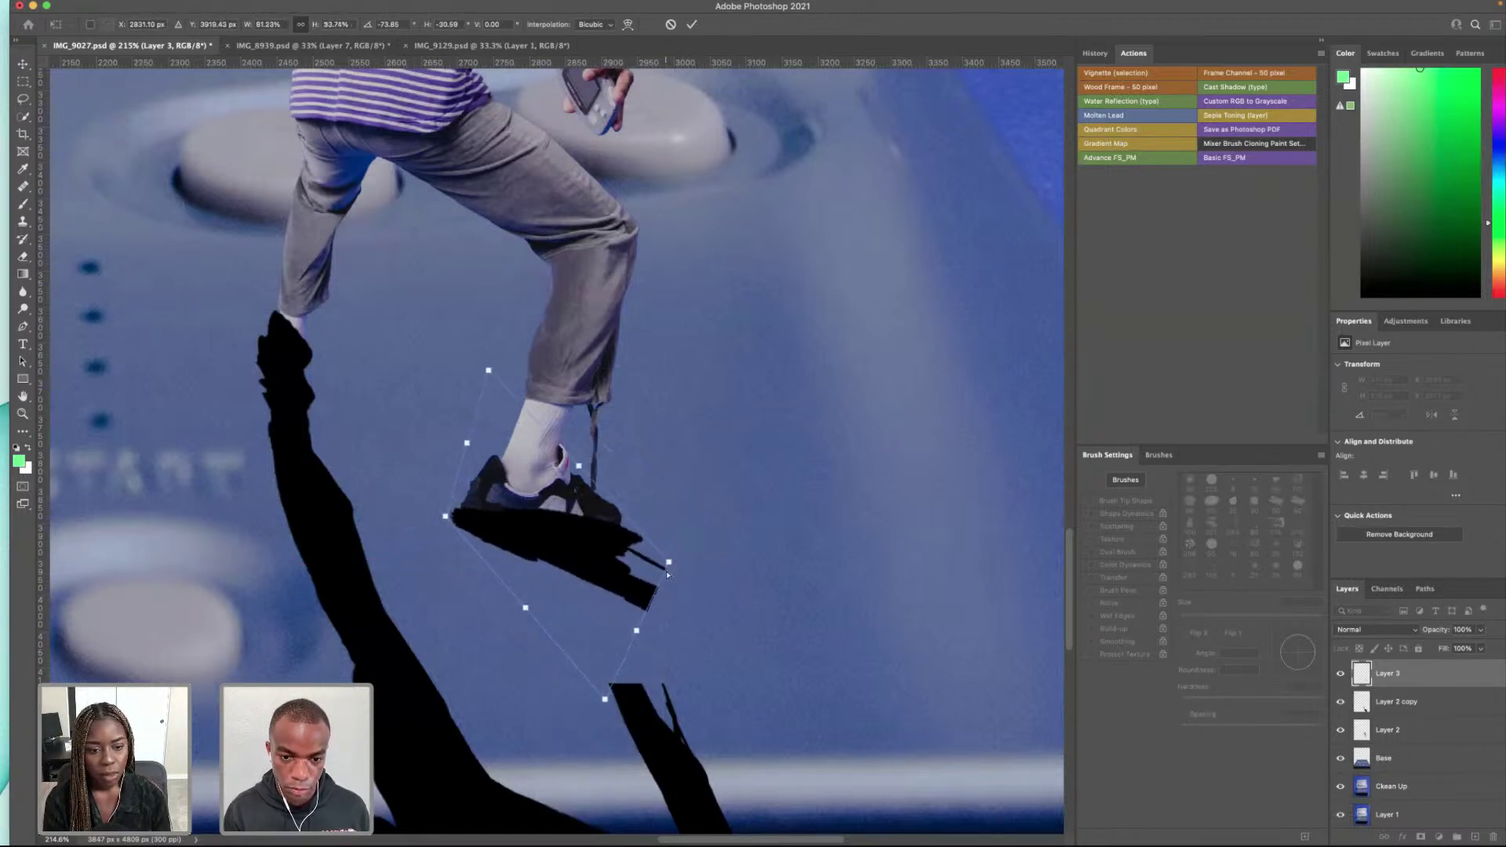
drag(636, 630, 618, 646)
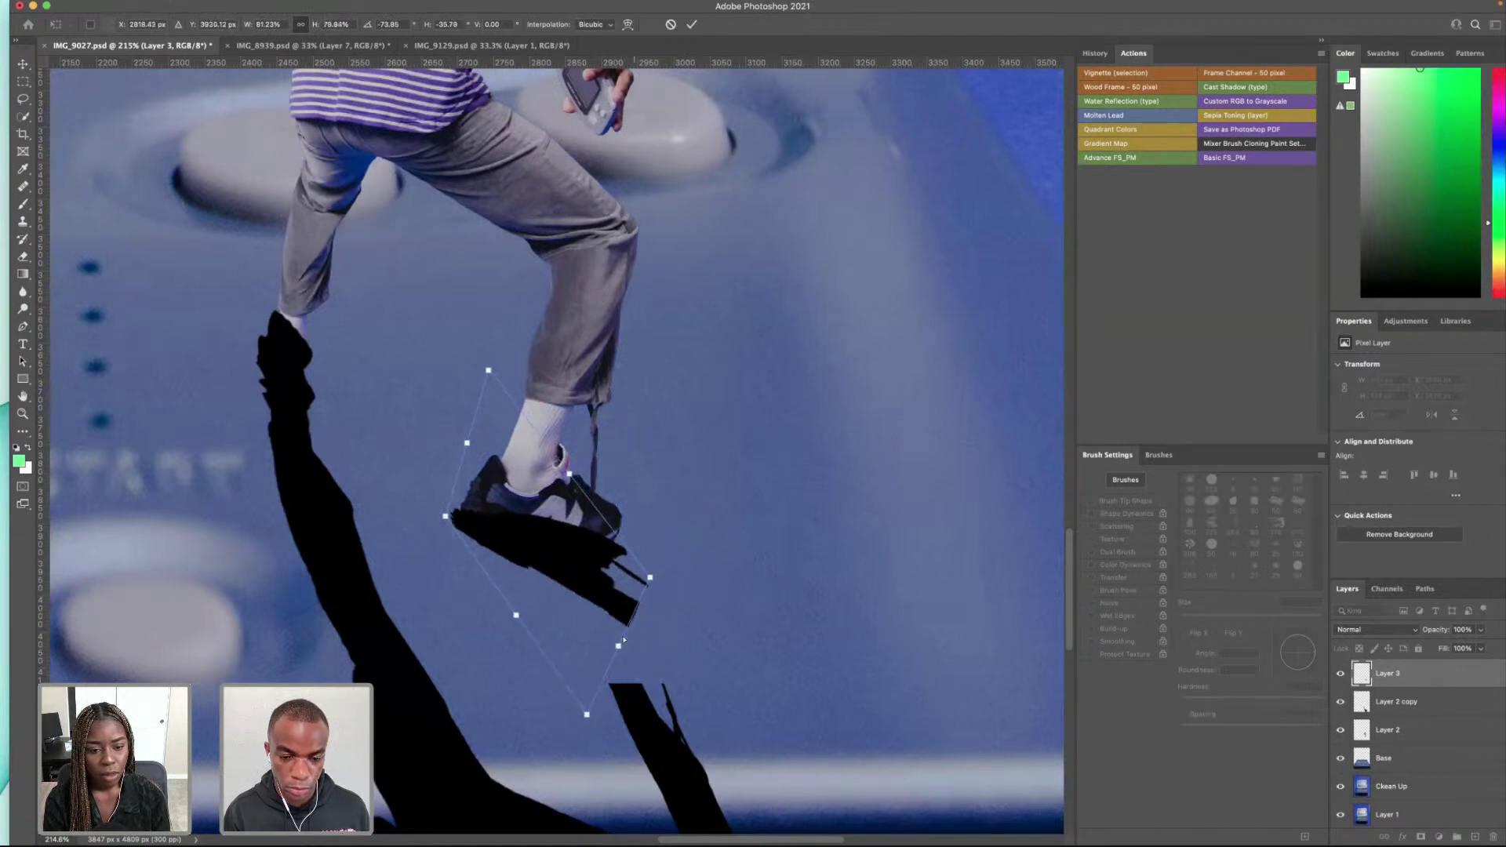
drag(650, 578, 659, 560)
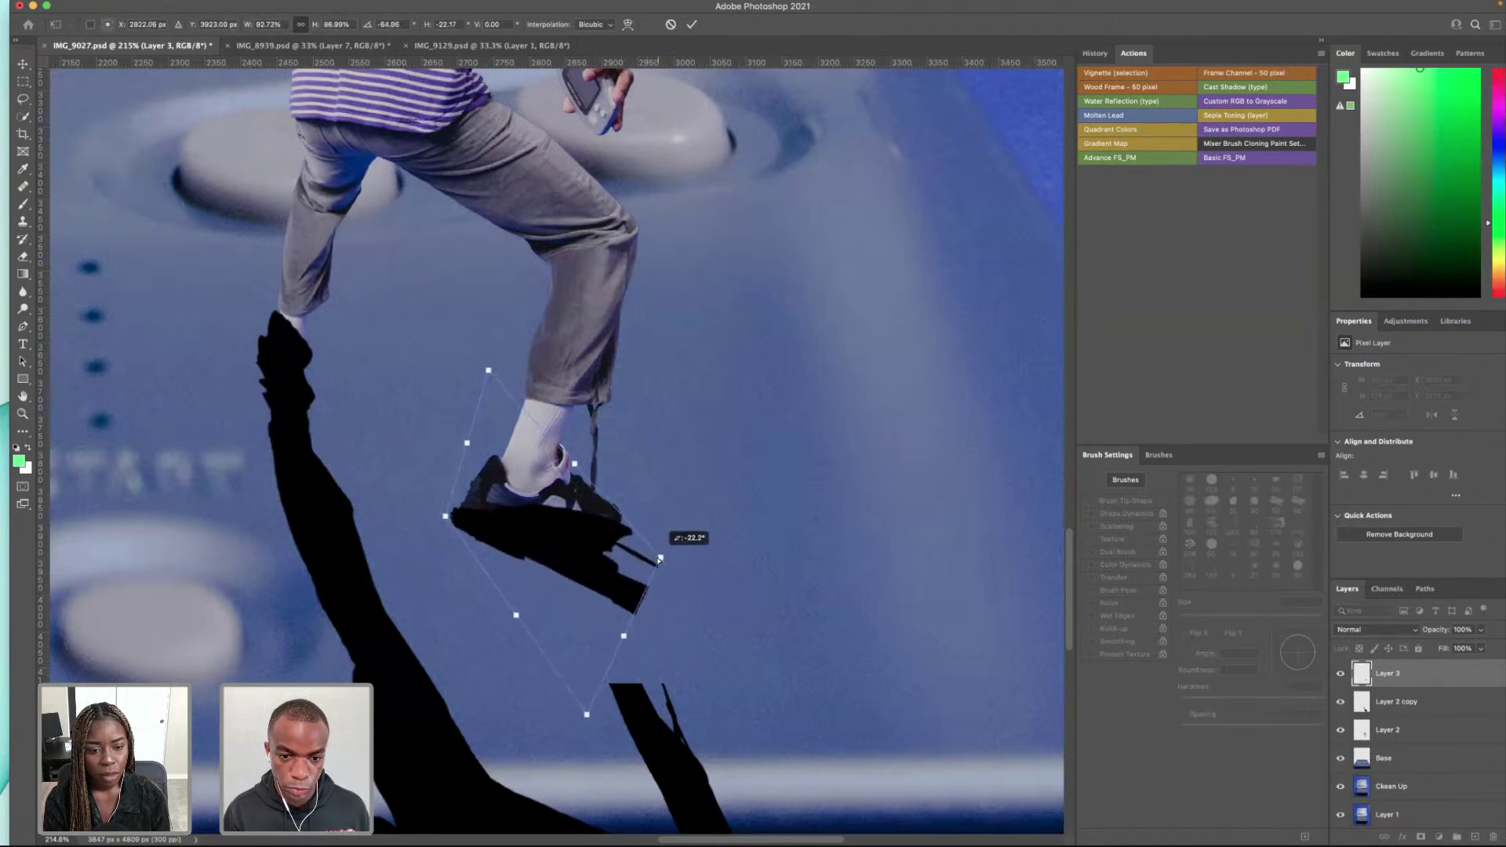
key(Return)
Step: Warp the ankle end of the front-foot shadow downward to join it to the cut edge of the shadow leg
right_click(613, 619)
click(539, 576)
key(ctrl+t)
right_click(539, 572)
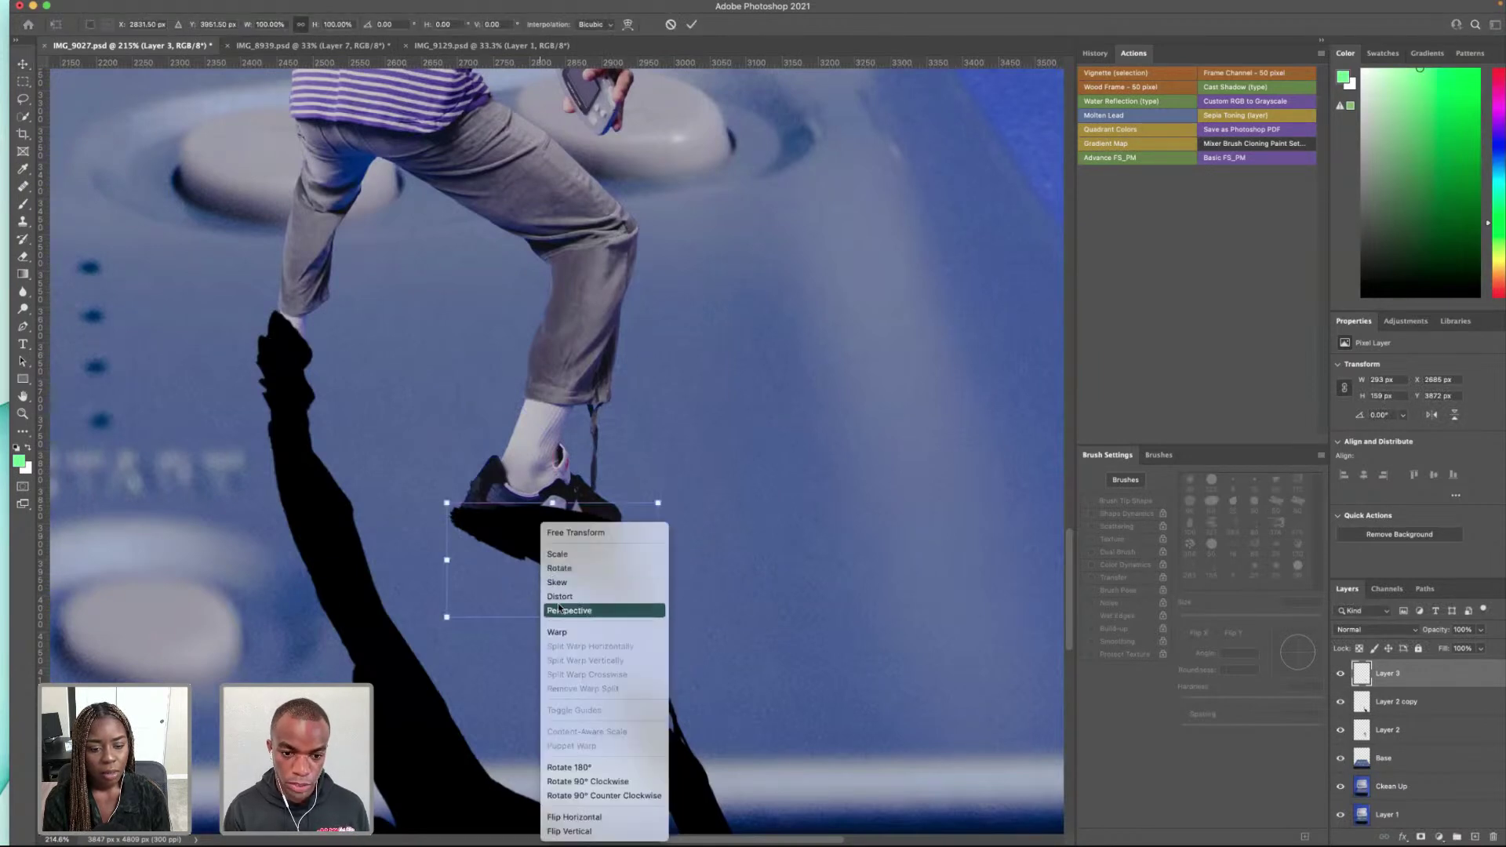
click(557, 632)
drag(657, 616, 617, 691)
drag(661, 583, 696, 762)
drag(617, 695, 616, 721)
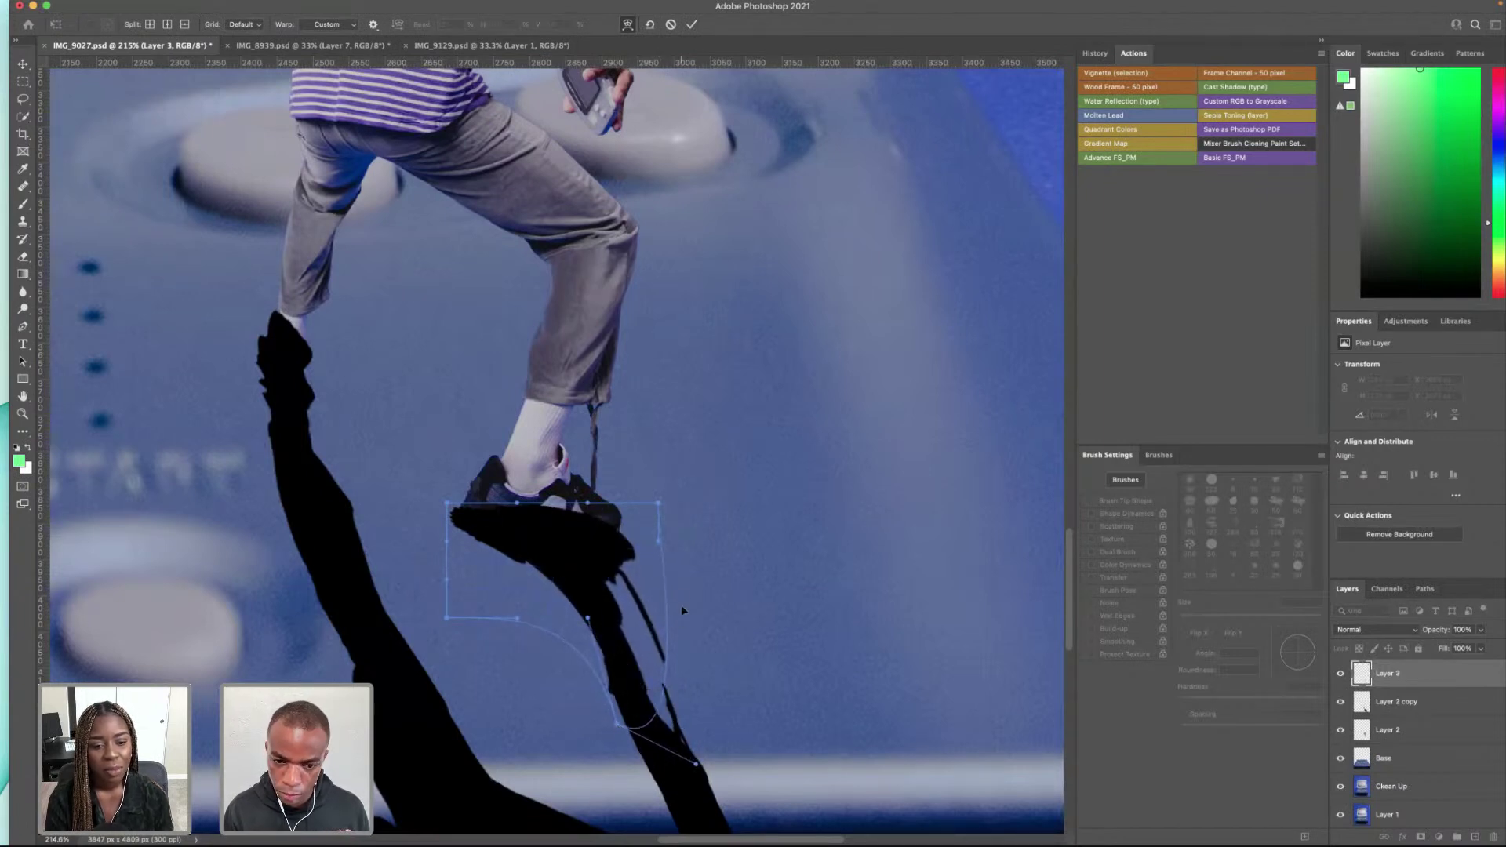
Step: Adjust the warp's upper and outer edges to fit the foot shadow along the shoe's sole and heel, and apply the warp
drag(661, 542, 656, 614)
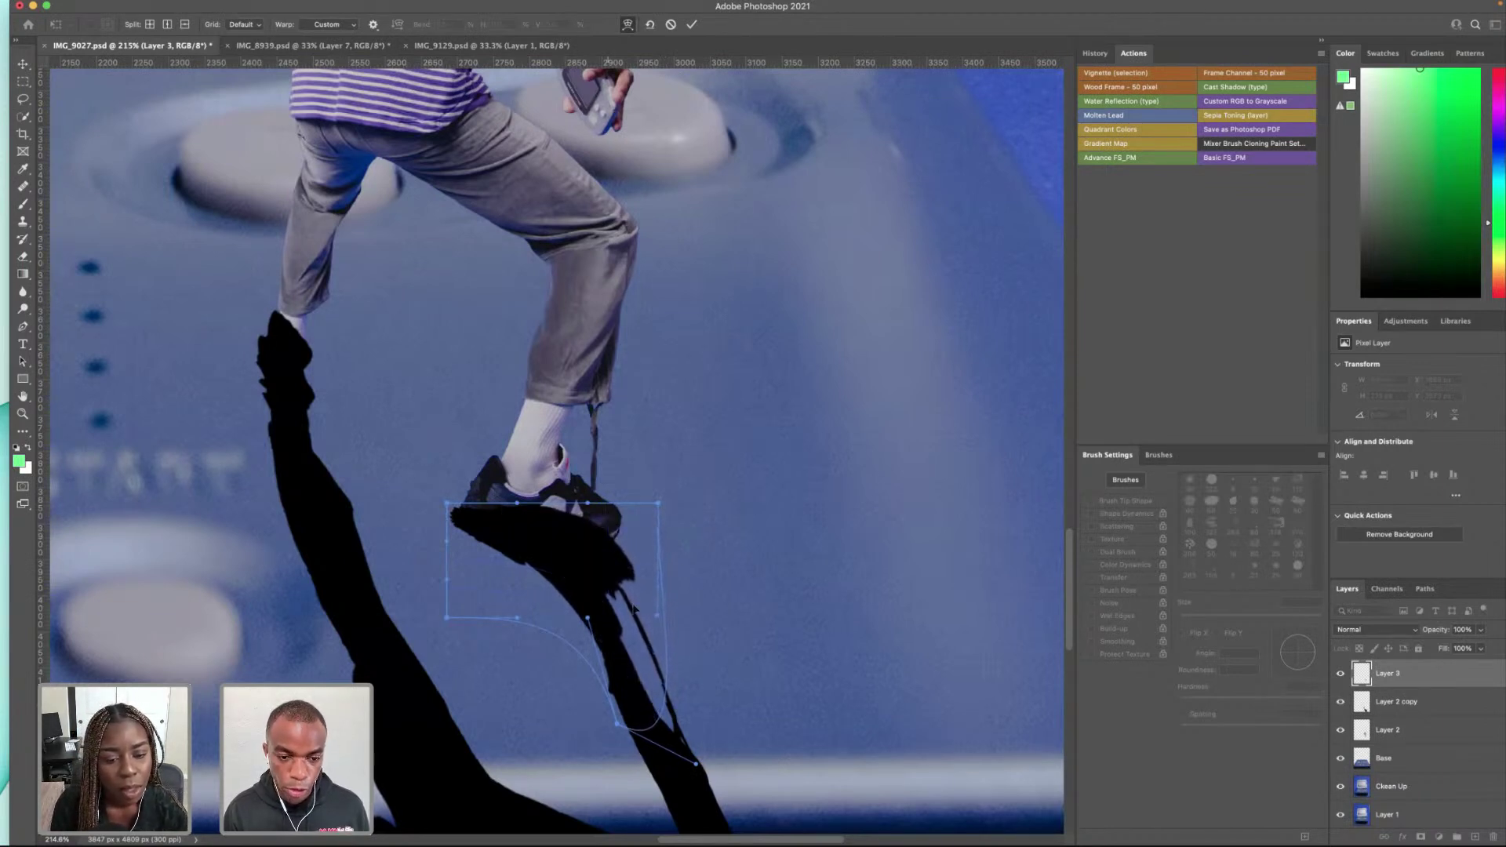
drag(671, 499, 457, 493)
drag(590, 523, 600, 512)
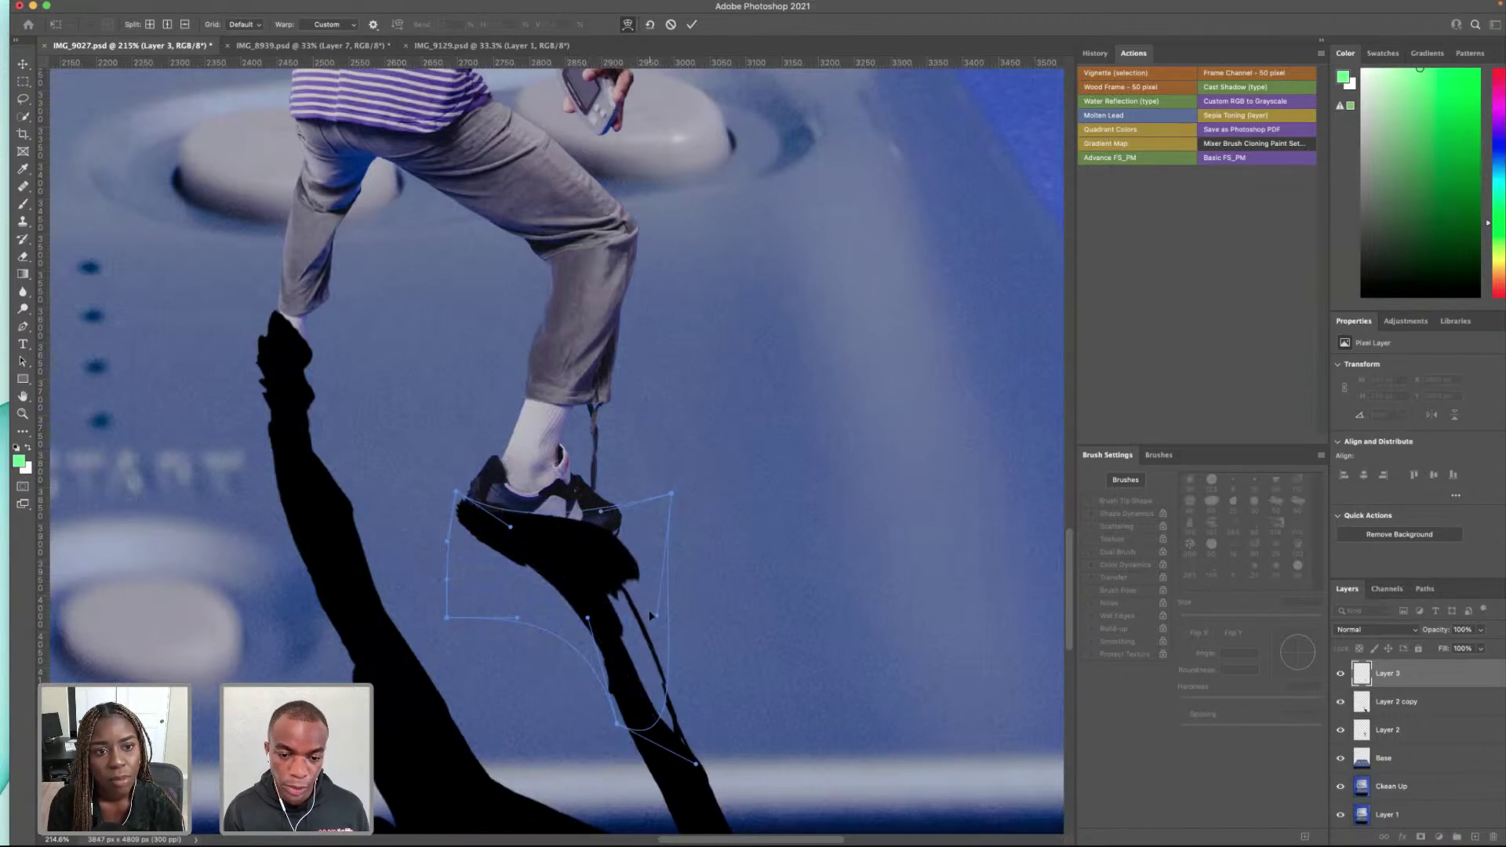
drag(654, 587, 487, 629)
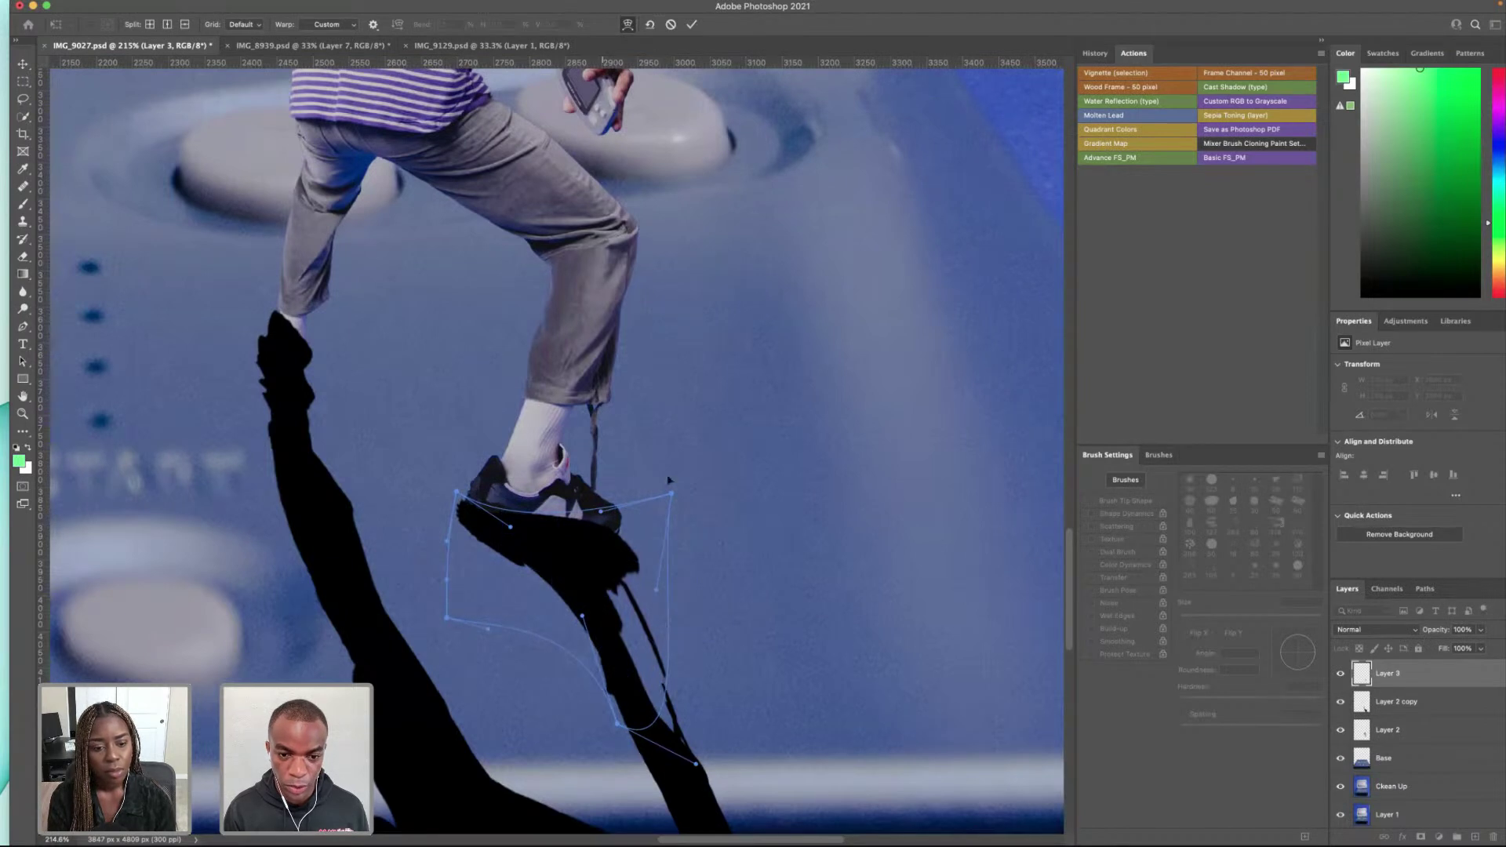
drag(672, 493, 688, 461)
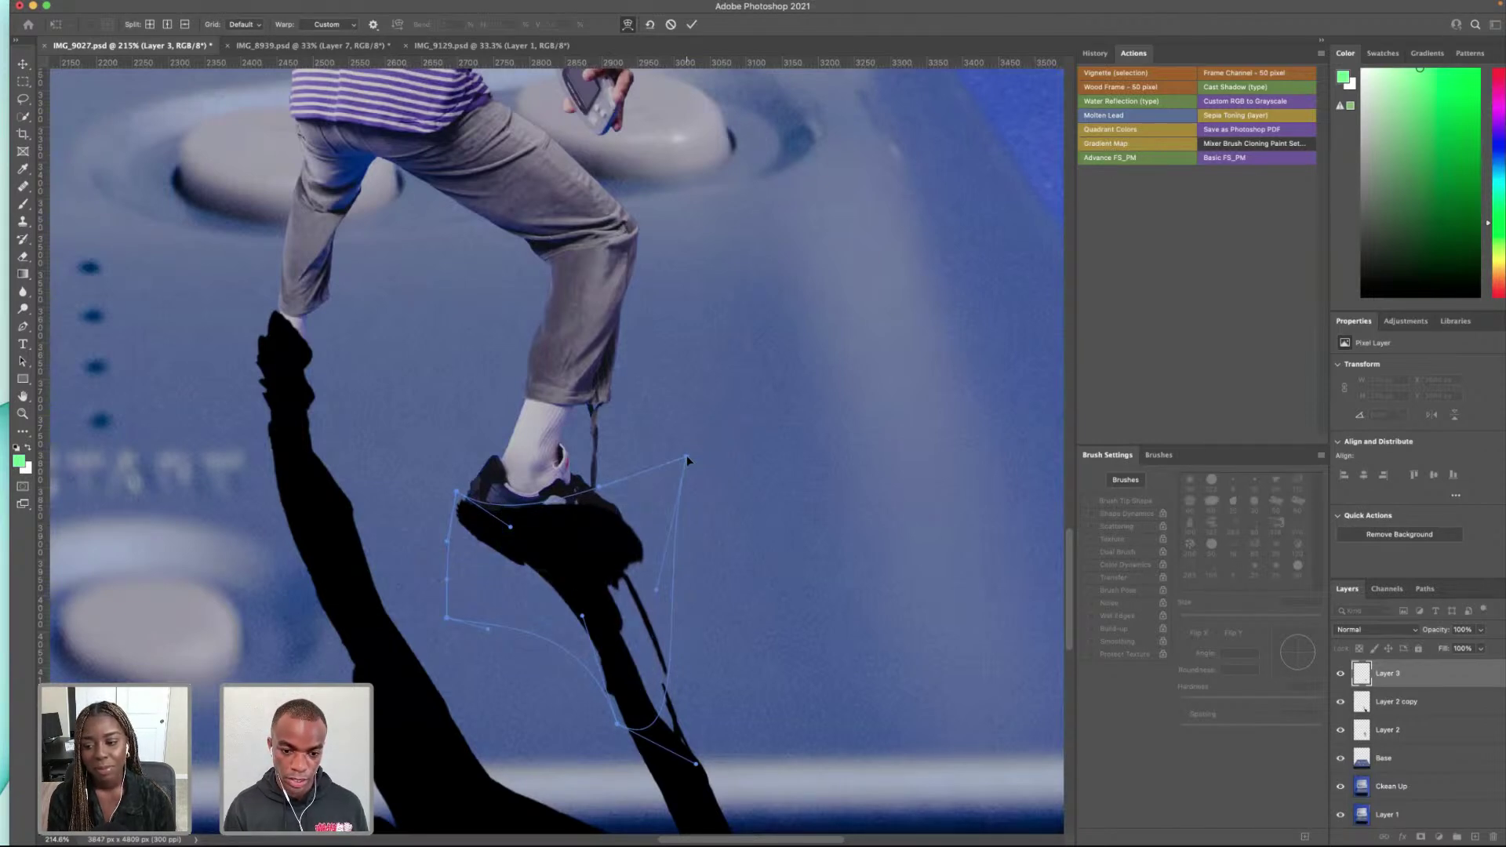
drag(618, 728, 627, 730)
key(Return)
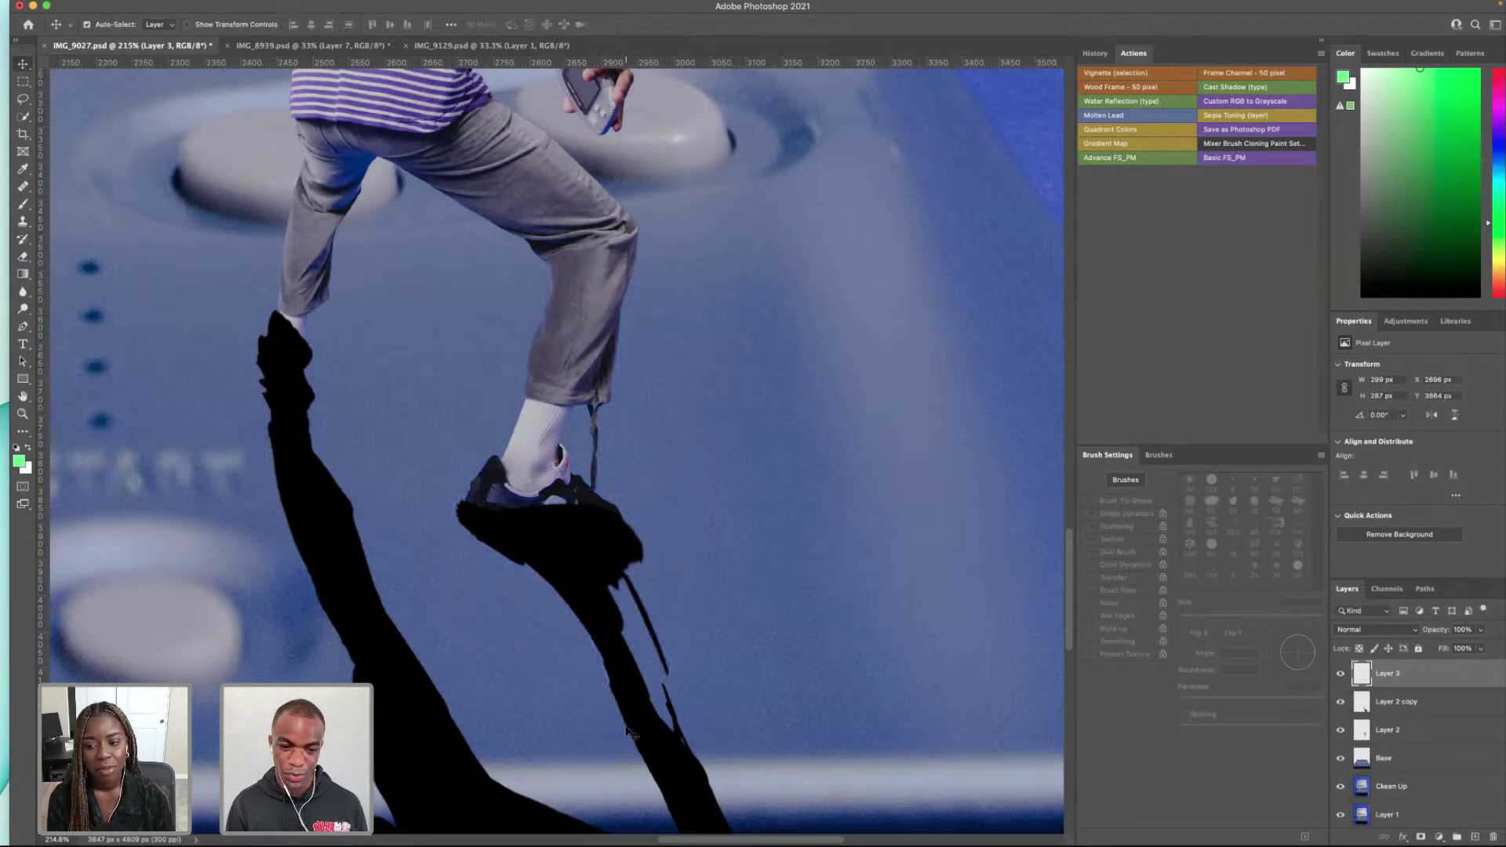
Step: Set the Brush tool's foreground colour to black (000000) and its size to 9 px
scroll(624, 600, right, 1)
scroll(623, 600, right, 2)
scroll(627, 600, down, 5)
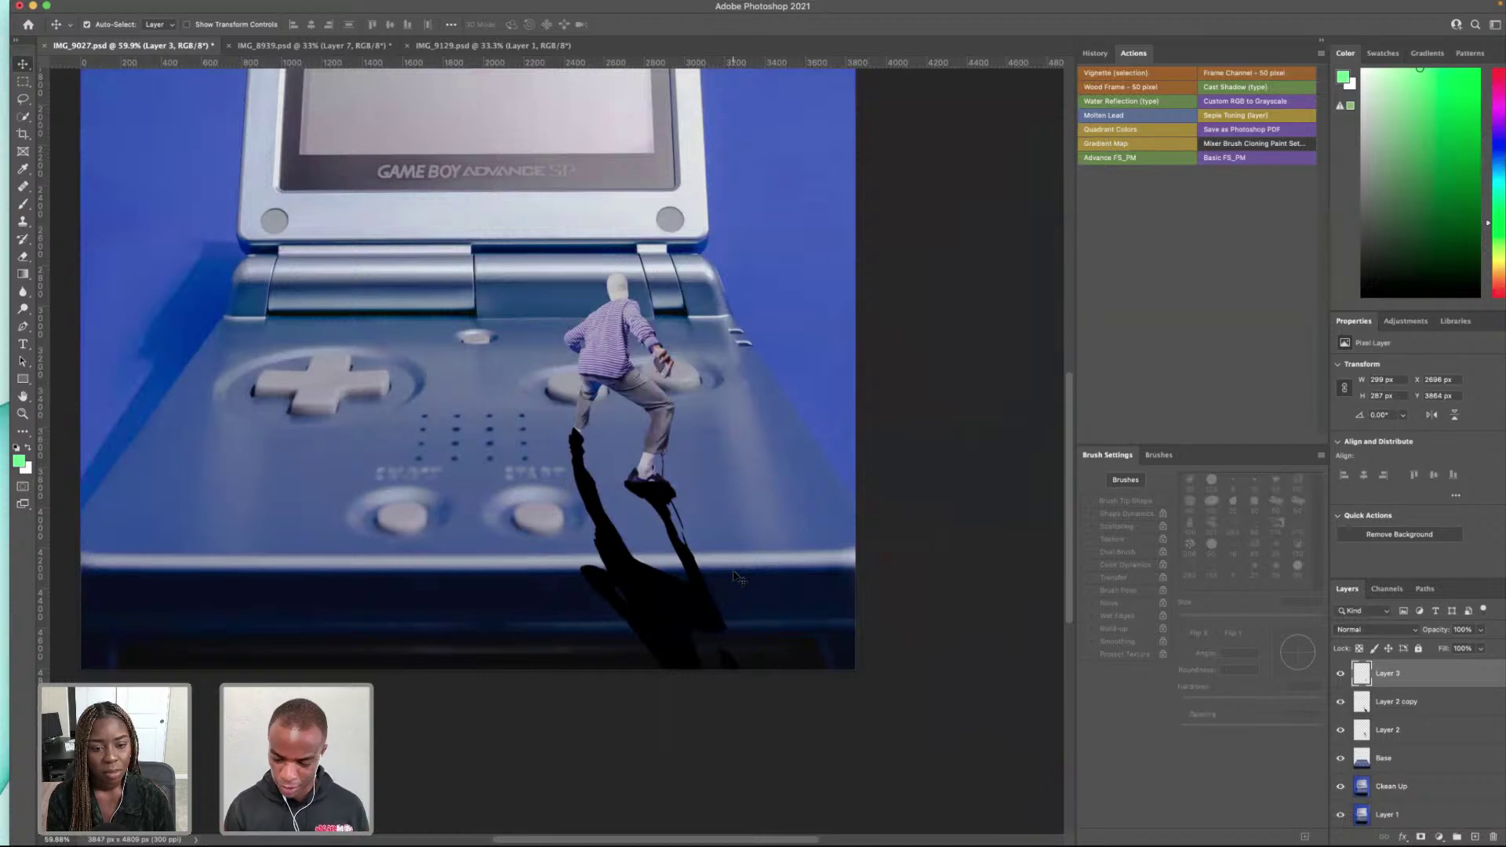
click(22, 221)
scroll(678, 540, up, 5)
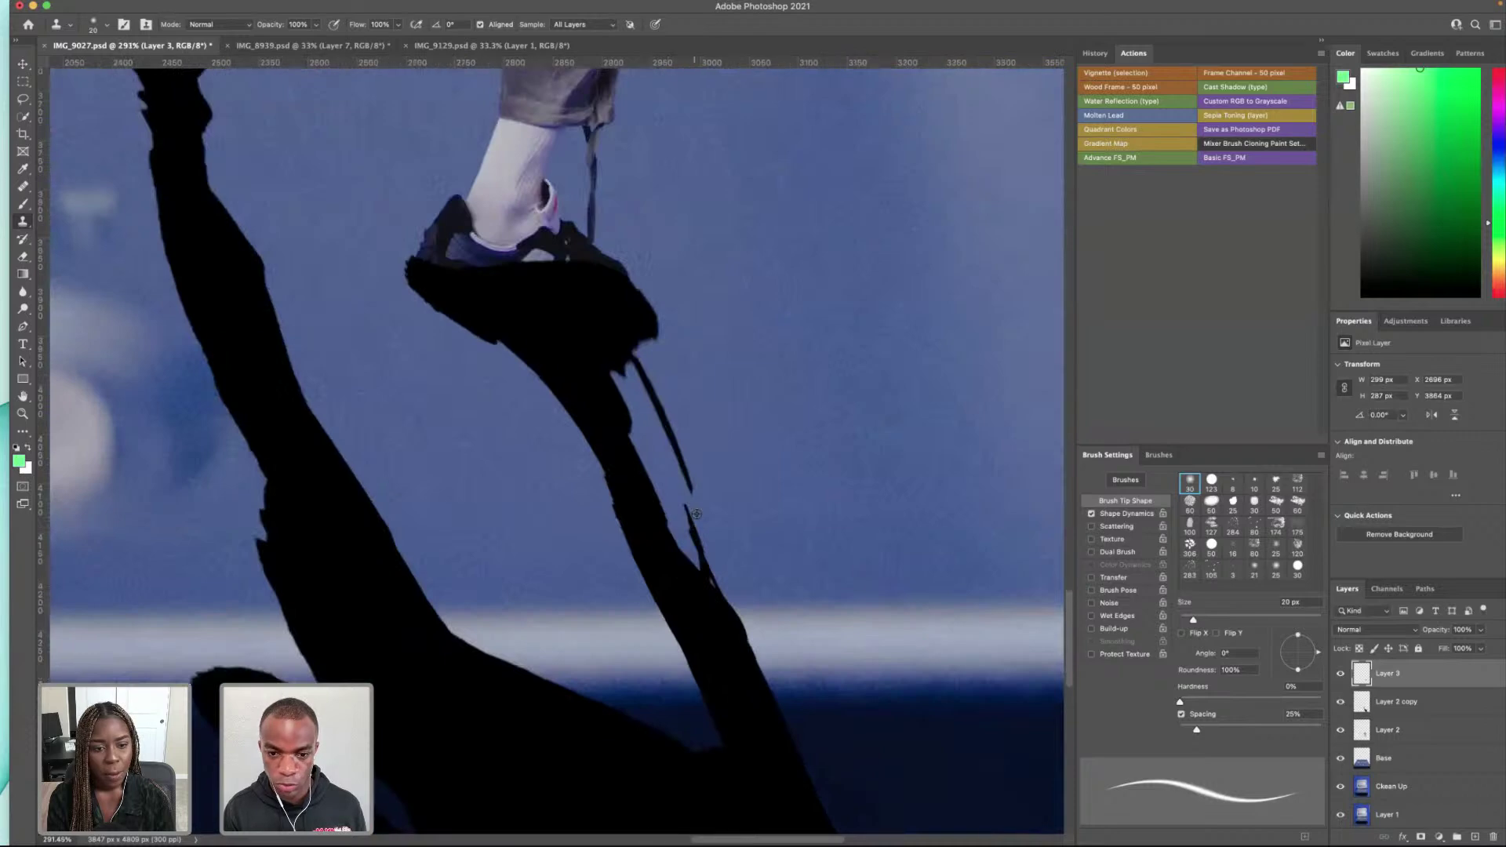
scroll(695, 510, up, 3)
scroll(692, 510, down, 4)
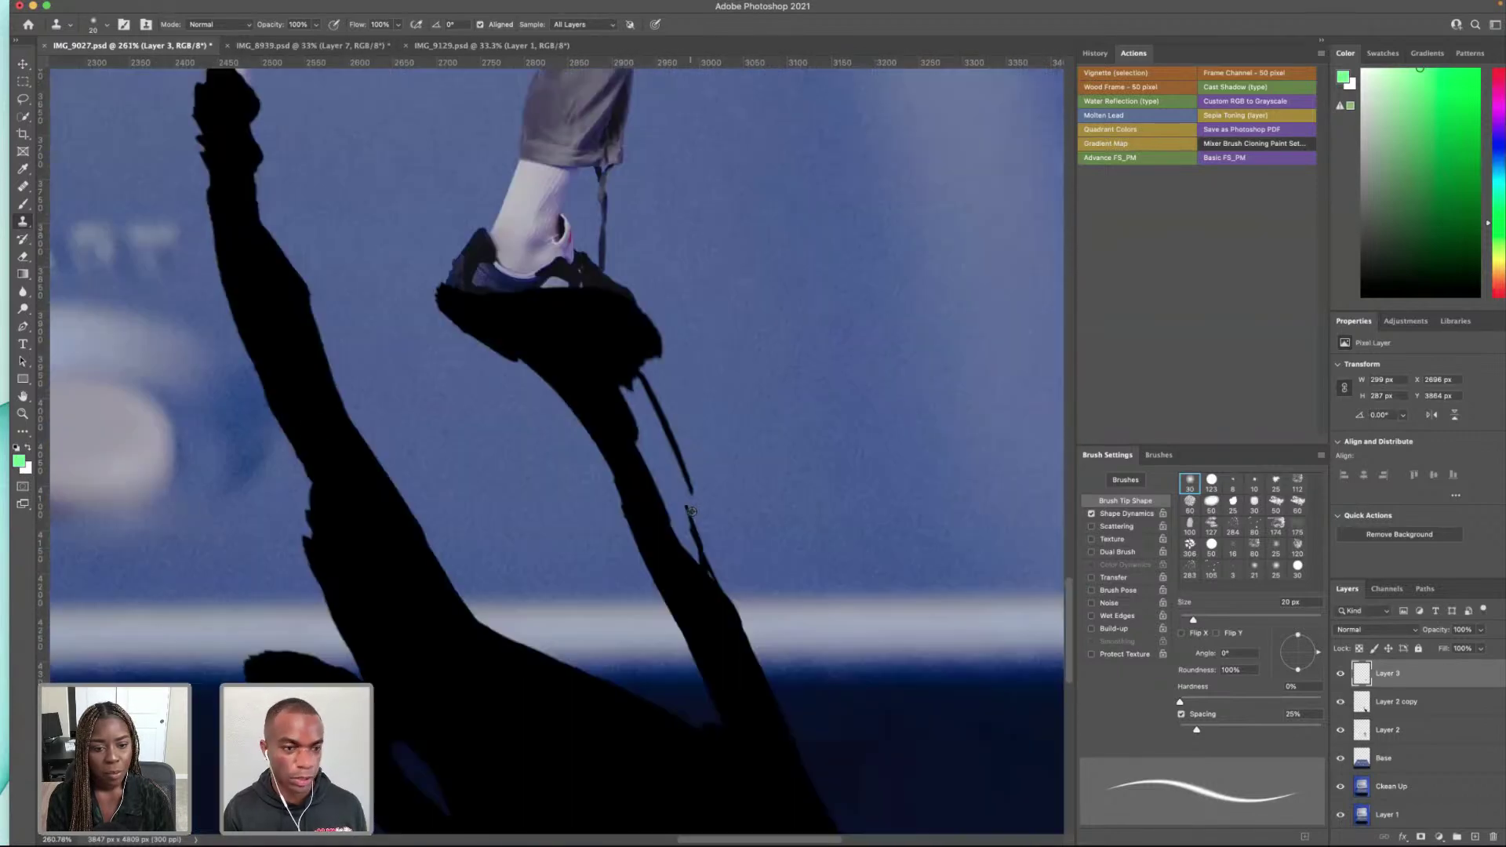
click(23, 203)
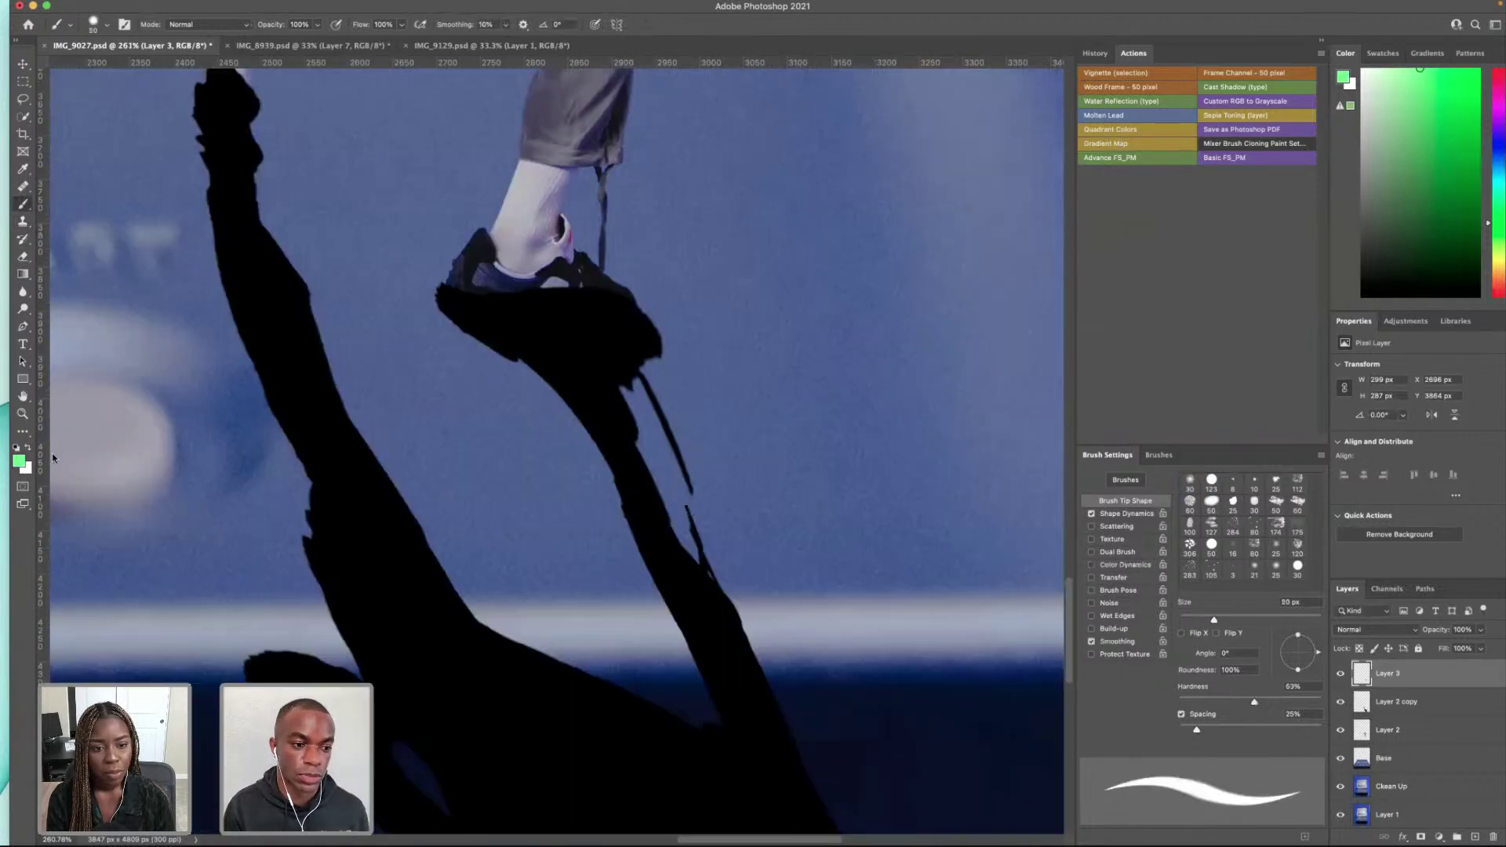
click(17, 461)
click(1084, 611)
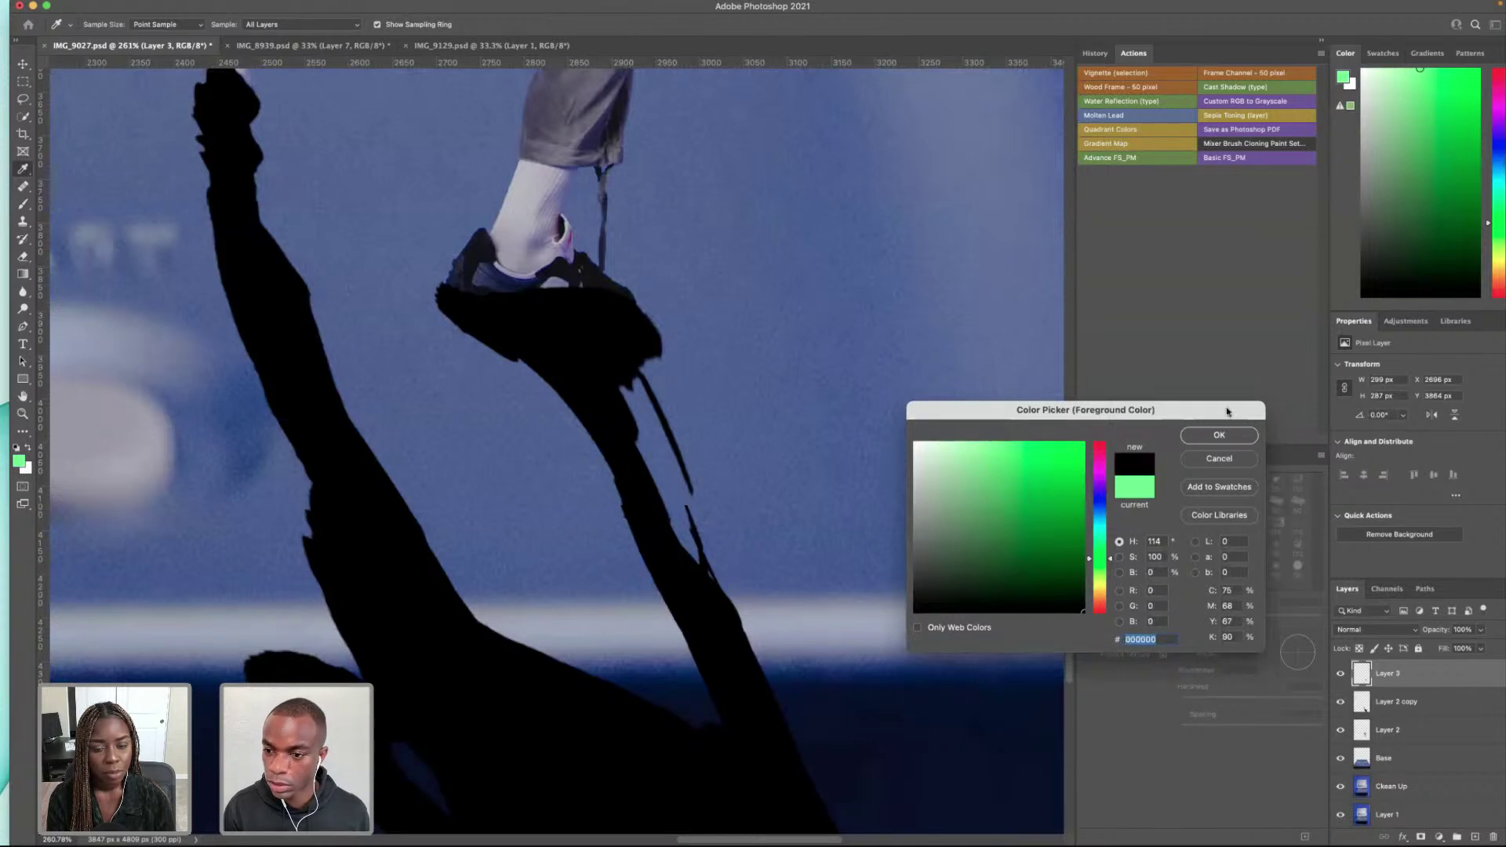
click(1219, 434)
key(bracketleft)
key(bracketleft)
key(bracketleft)
key(bracketleft)
key(bracketleft)
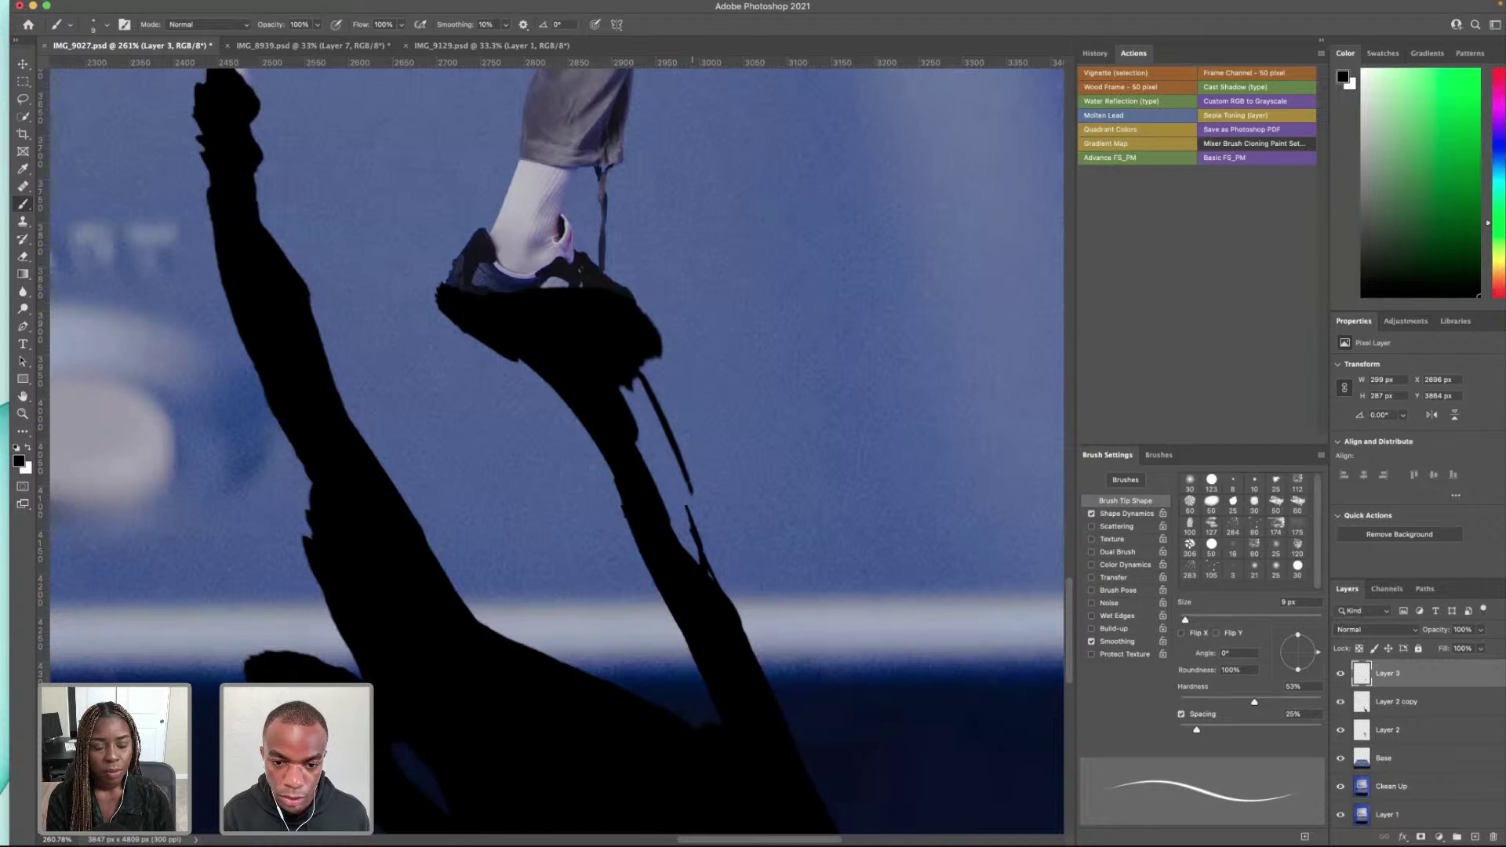
Step: Reduce the brush size further and paint over the gap in the dangling lace of the front-leg shadow
mouse_move(686, 509)
mouse_down()
mouse_move(688, 486)
mouse_move(695, 543)
mouse_up()
key(super+z)
key(super+z)
key(bracketleft)
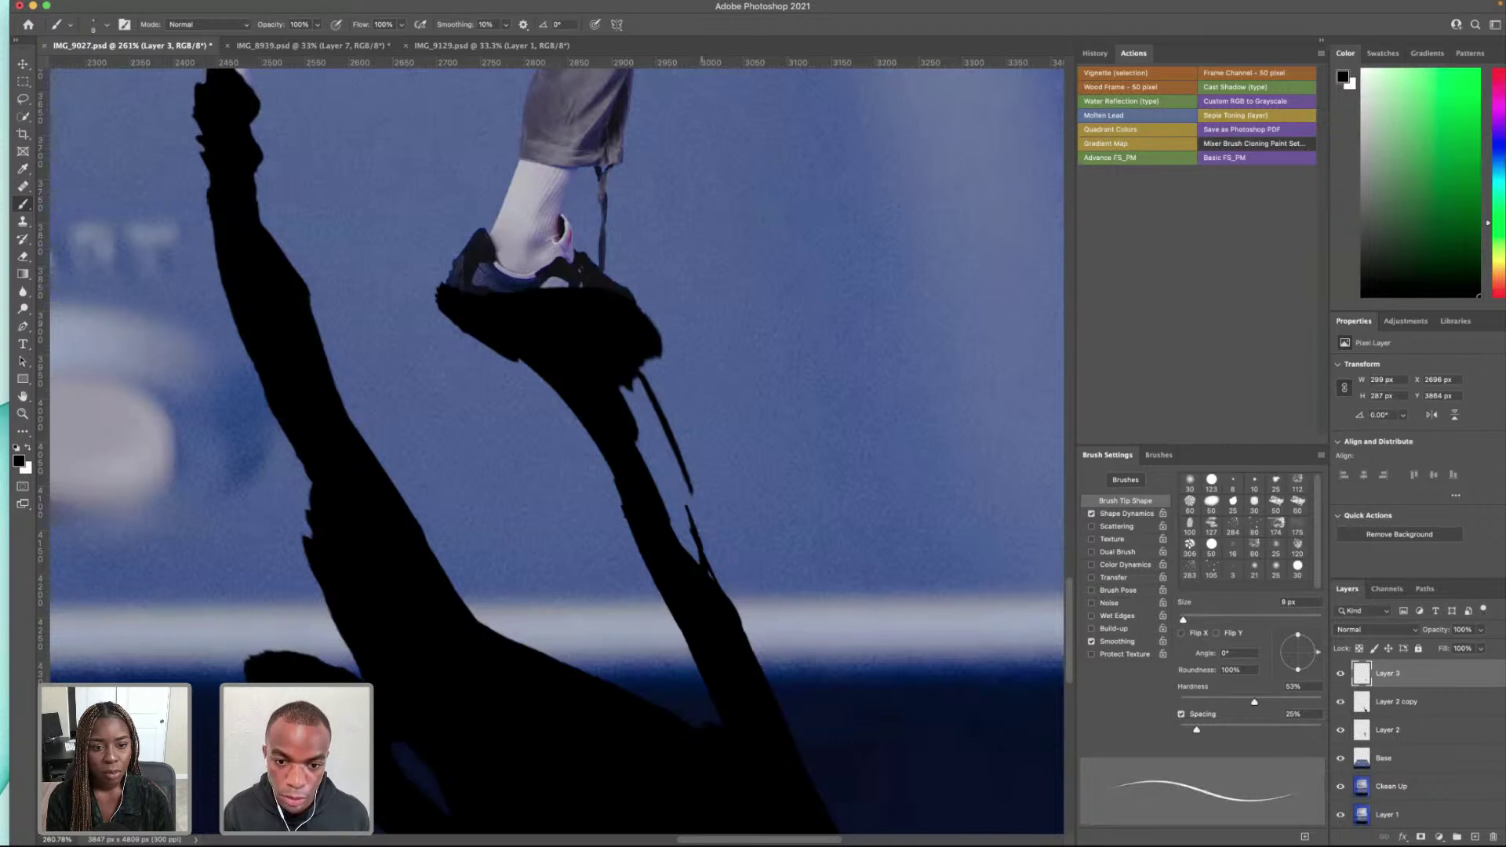
mouse_move(690, 519)
mouse_down()
mouse_move(683, 474)
mouse_move(692, 531)
mouse_up()
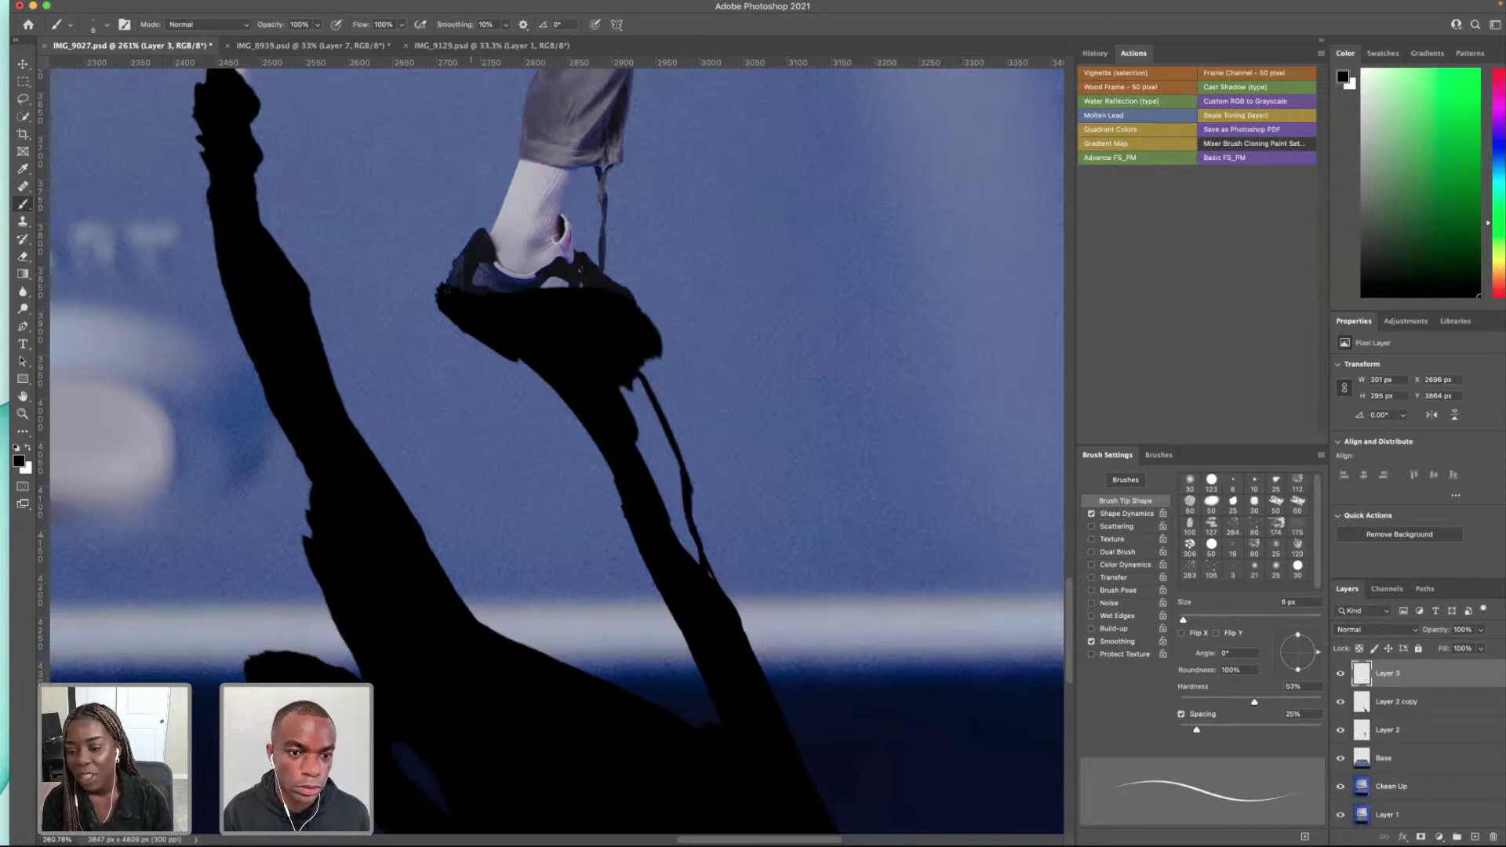
Step: Move the shadow layers Layer 3 and Layer 2 copy beneath the figure's Layer 2 in the stacking order
scroll(557, 451, up, 2)
scroll(557, 451, down, 5)
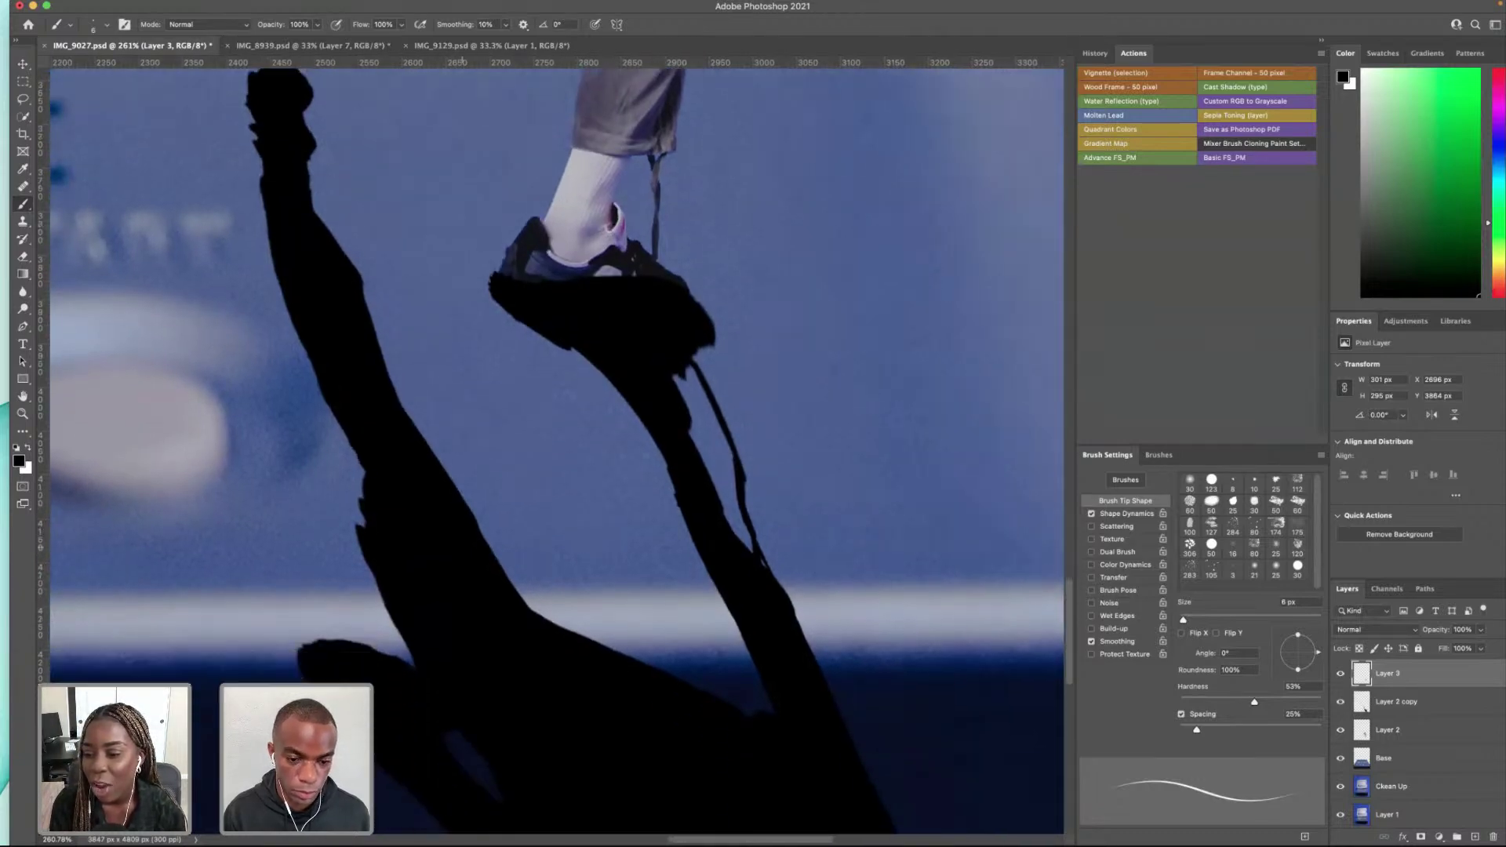
scroll(745, 480, down, 5)
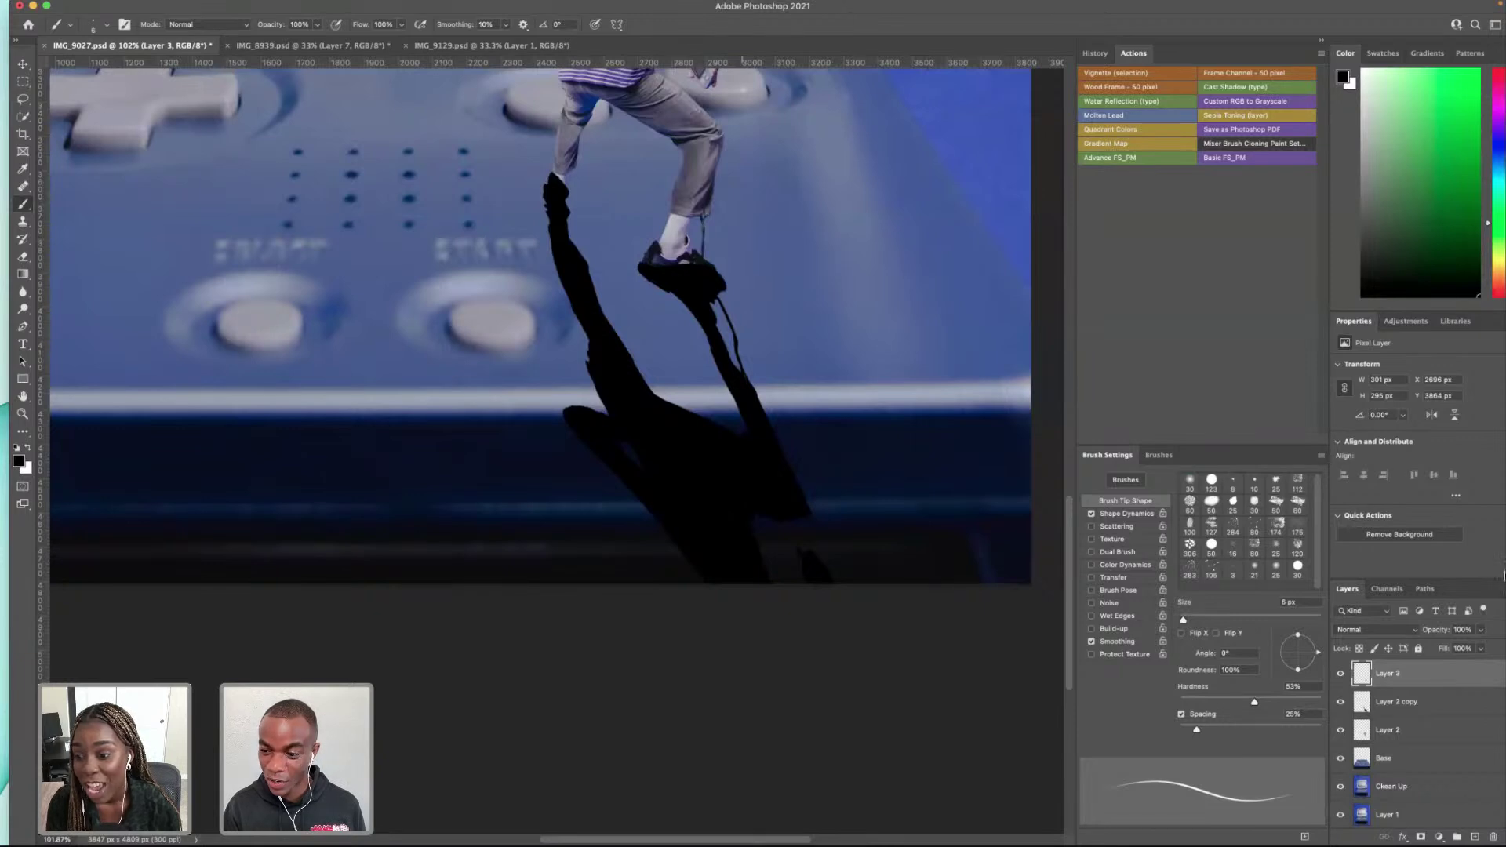
shift+click(1429, 706)
drag(1418, 683, 1422, 735)
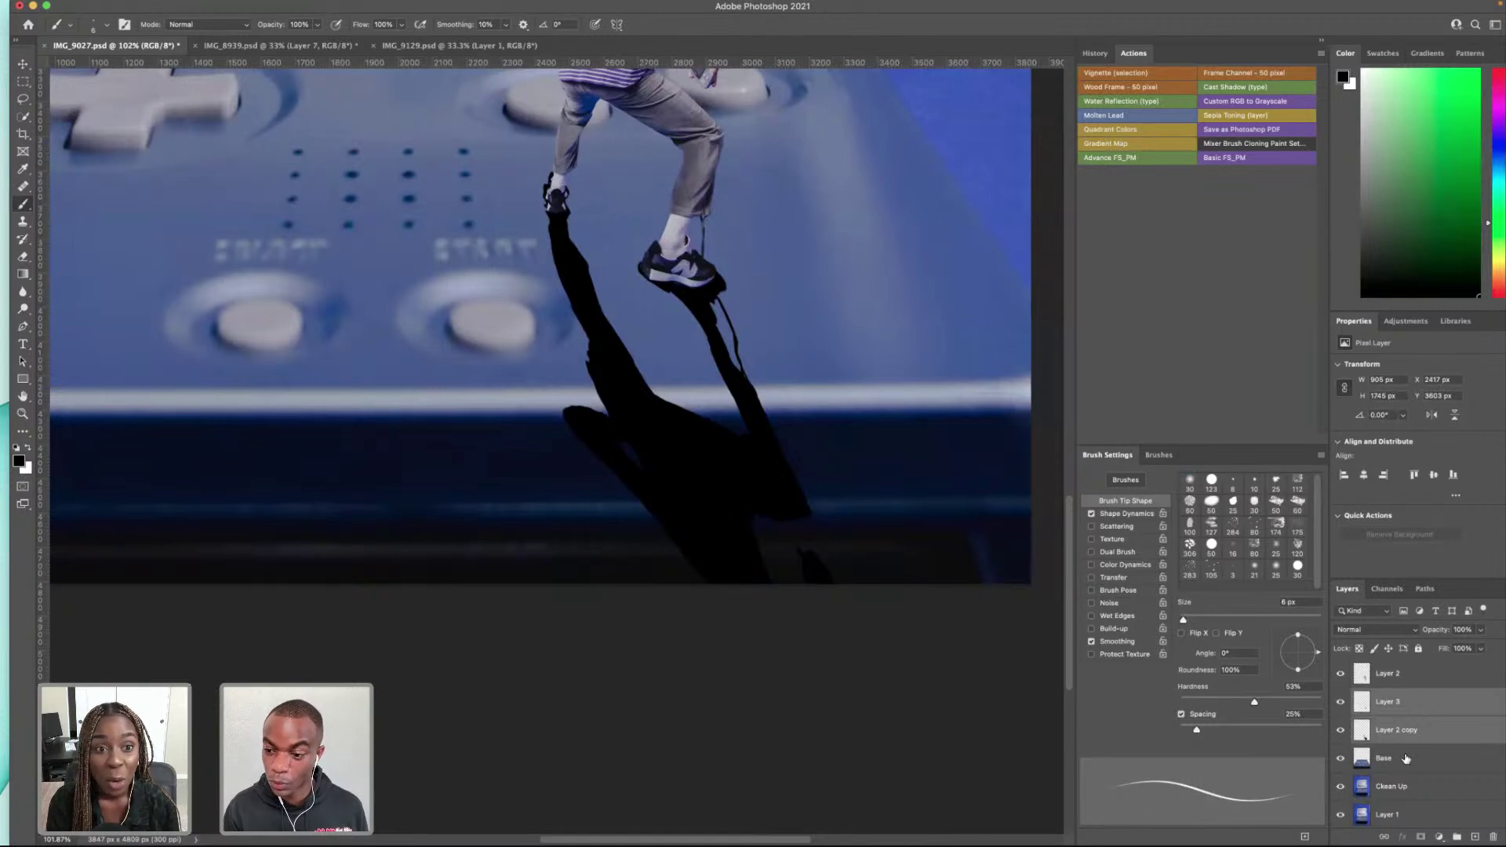
Step: Paint on Layer 2 copy with a 25 px black brush to fill out the shadow beneath the front shoe and lower leg
click(1400, 756)
click(1396, 737)
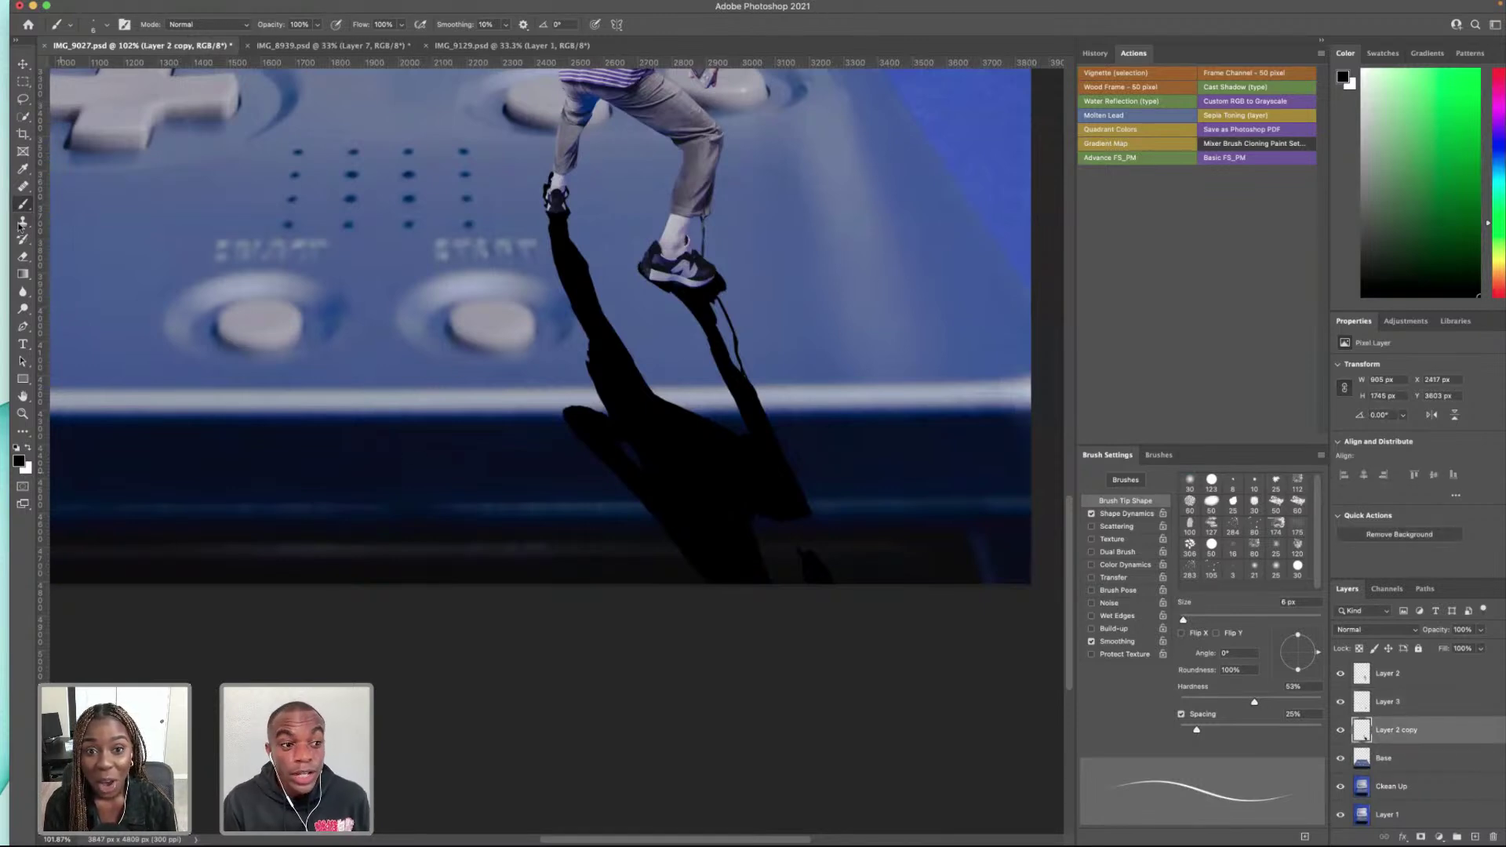
key(bracketright)
key(bracketright)
key(bracketright)
key(bracketright)
key(bracketright)
key(bracketright)
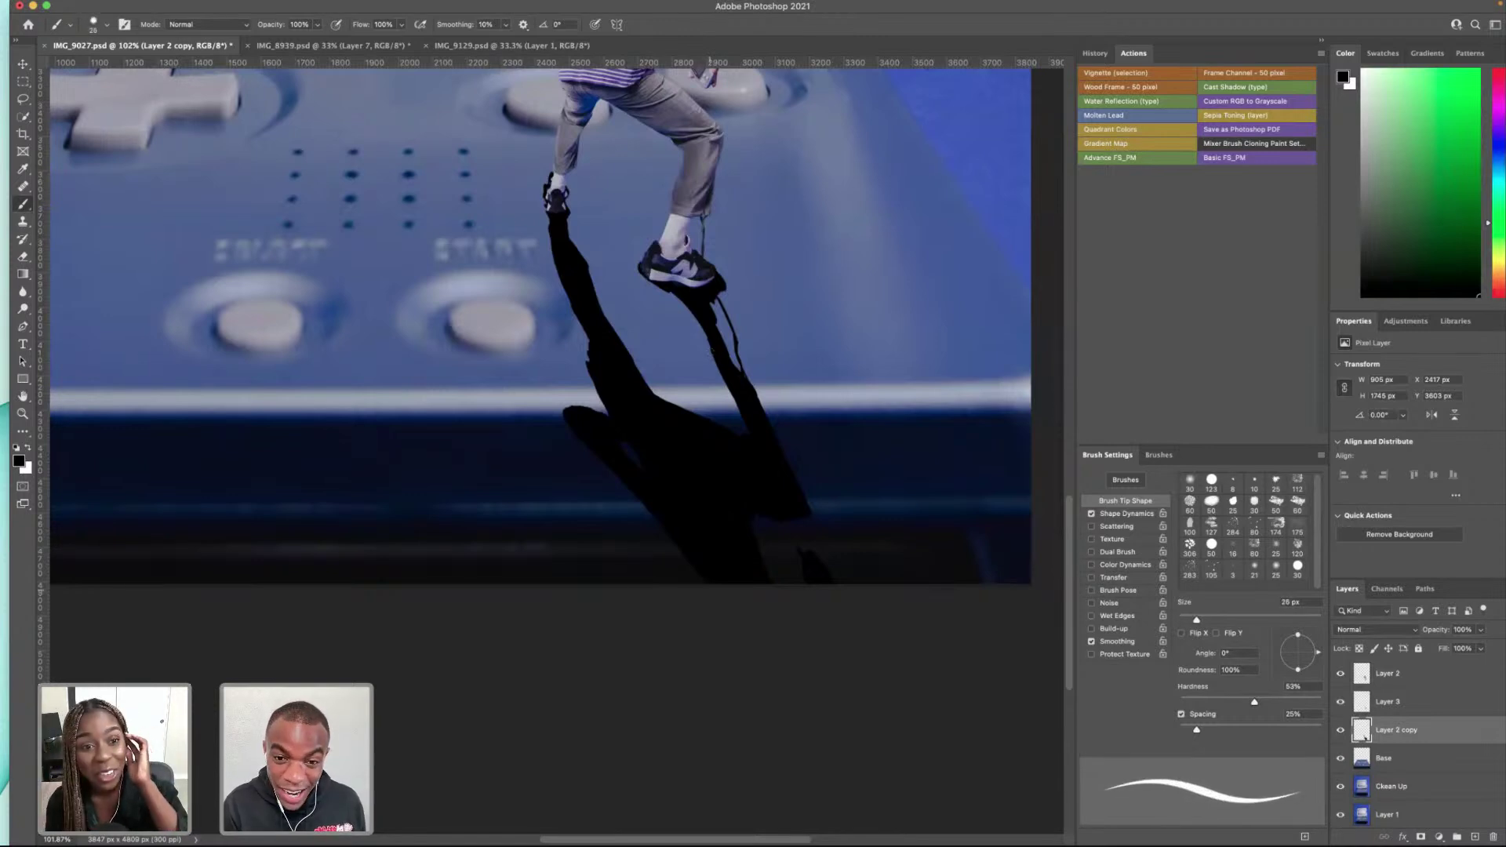
key(bracketleft)
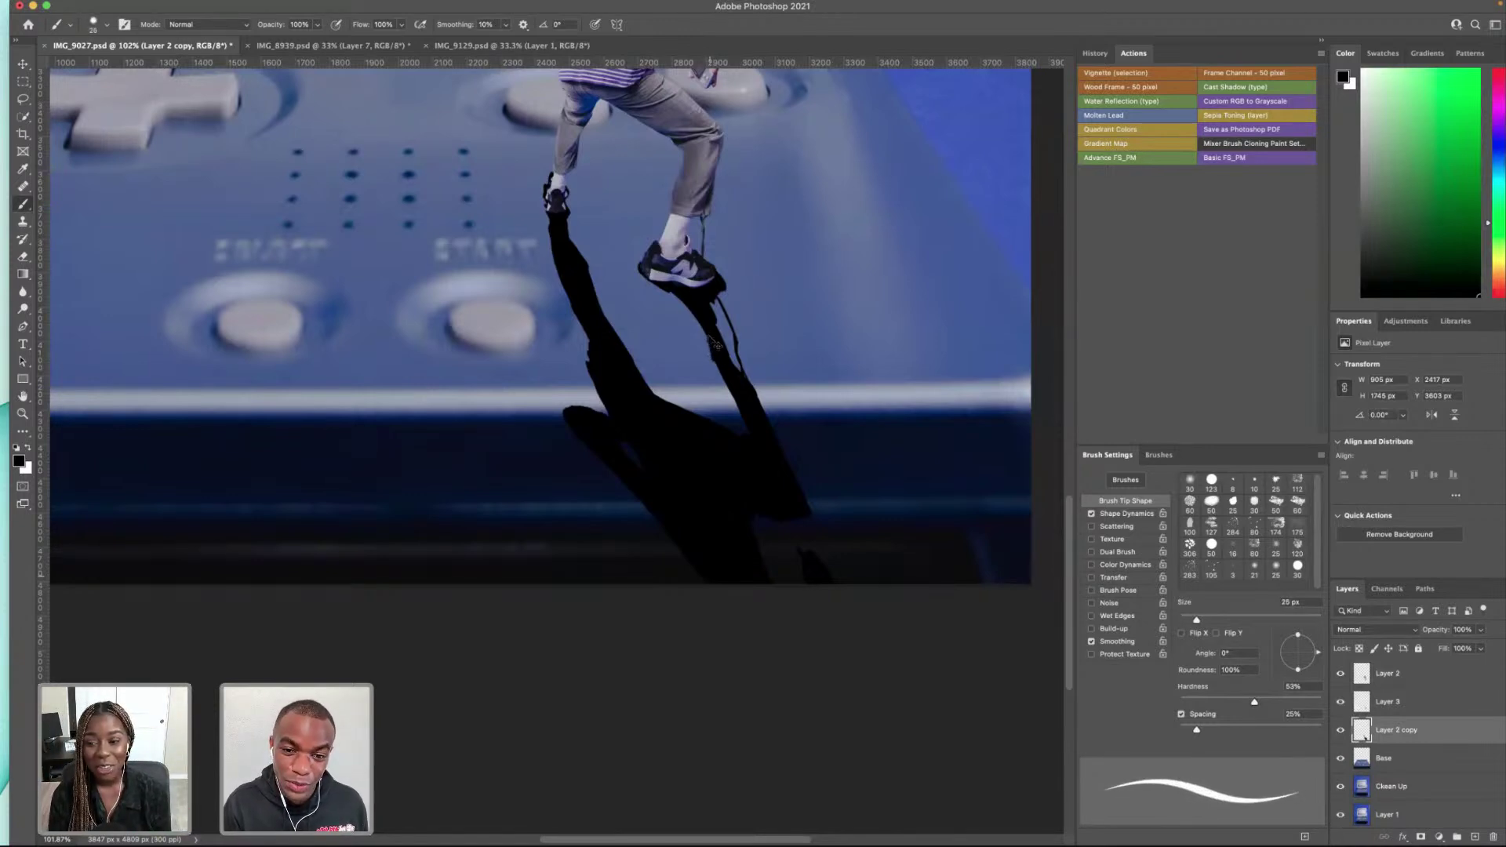
drag(670, 292, 708, 345)
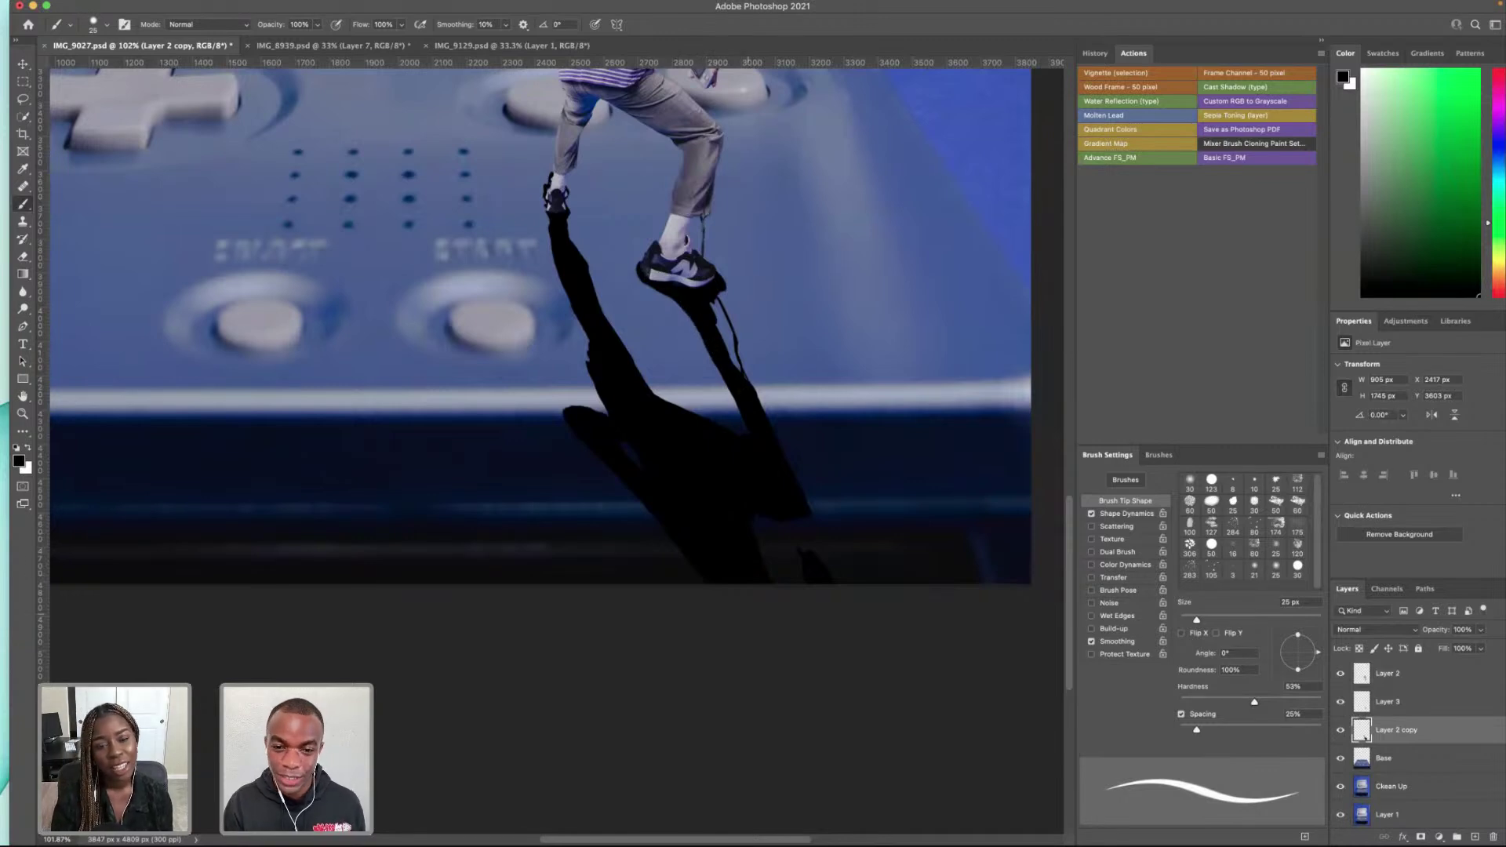
Step: Reduce the brush size to 10 px
key(bracketleft)
key(bracketleft)
key(bracketleft)
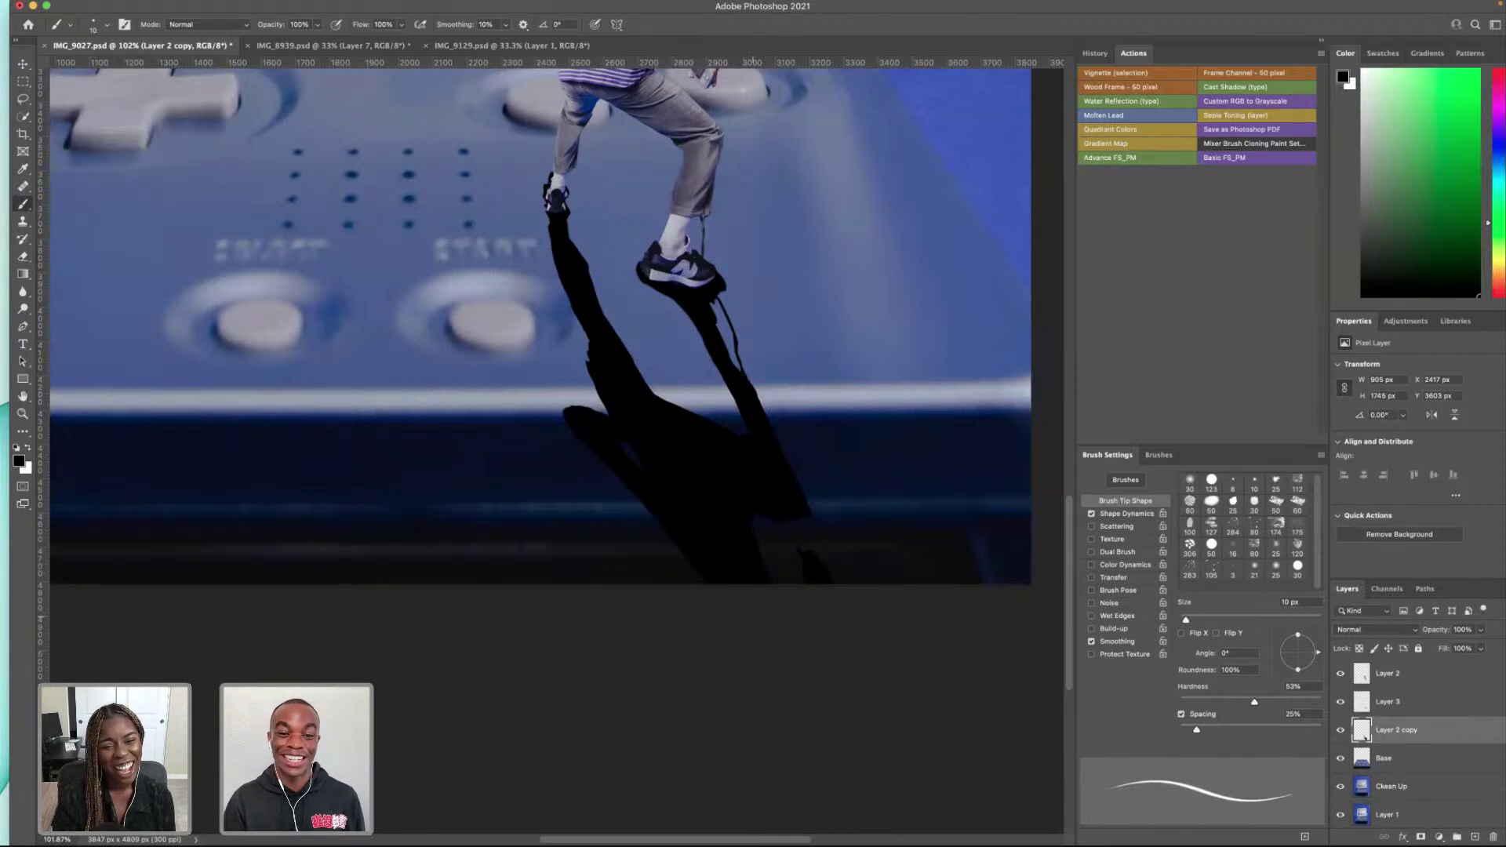
scroll(706, 339, down, 5)
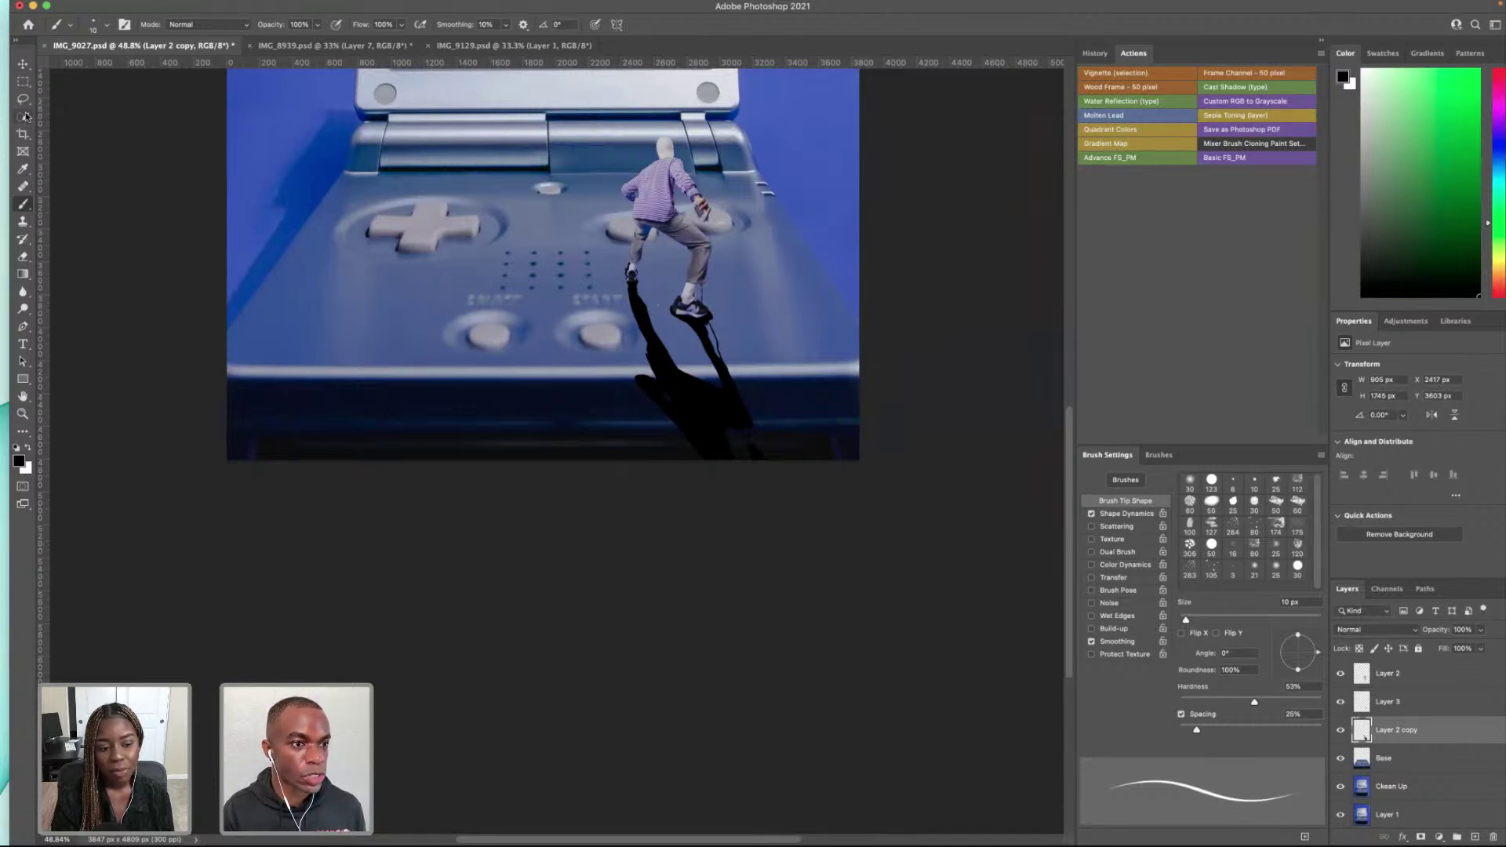
Step: Merge the shadow layers Layer 3 and Layer 2 copy into a single layer named Shadows
click(24, 83)
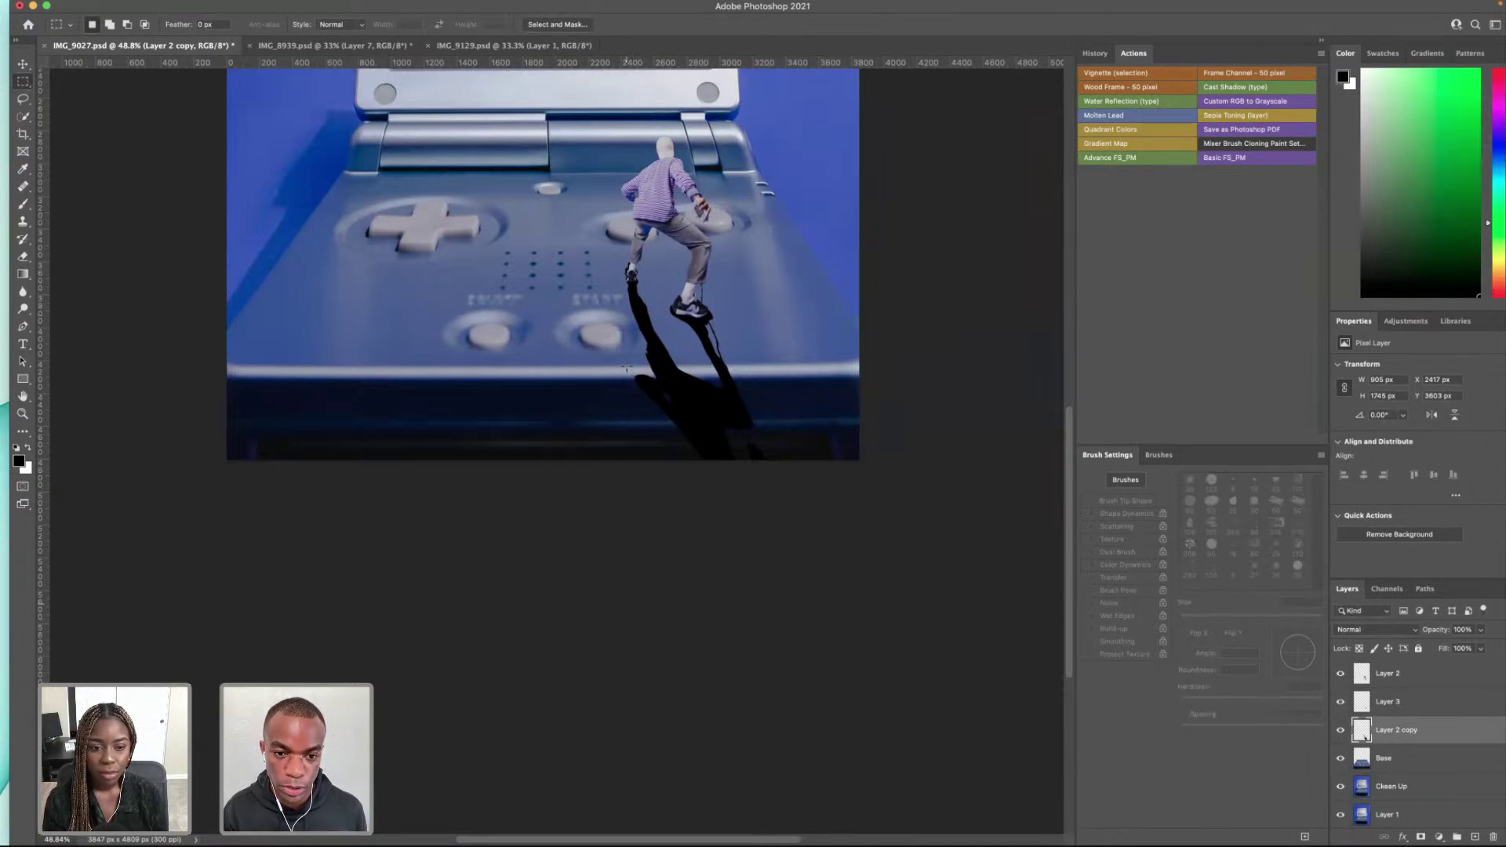
shift+click(1404, 704)
right_click(1404, 704)
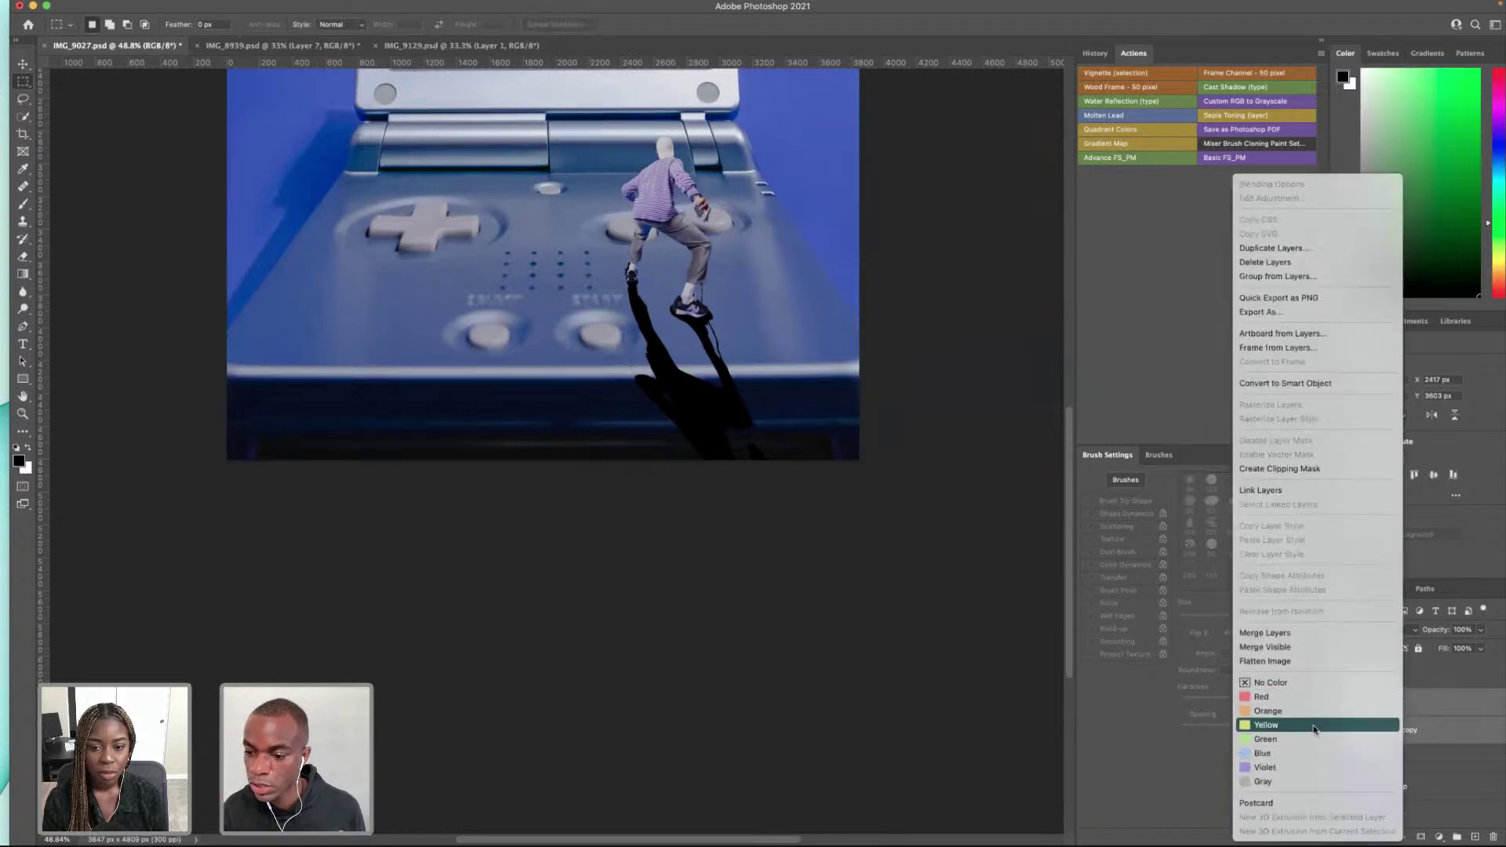
key(Return)
key(super+z)
right_click(1391, 702)
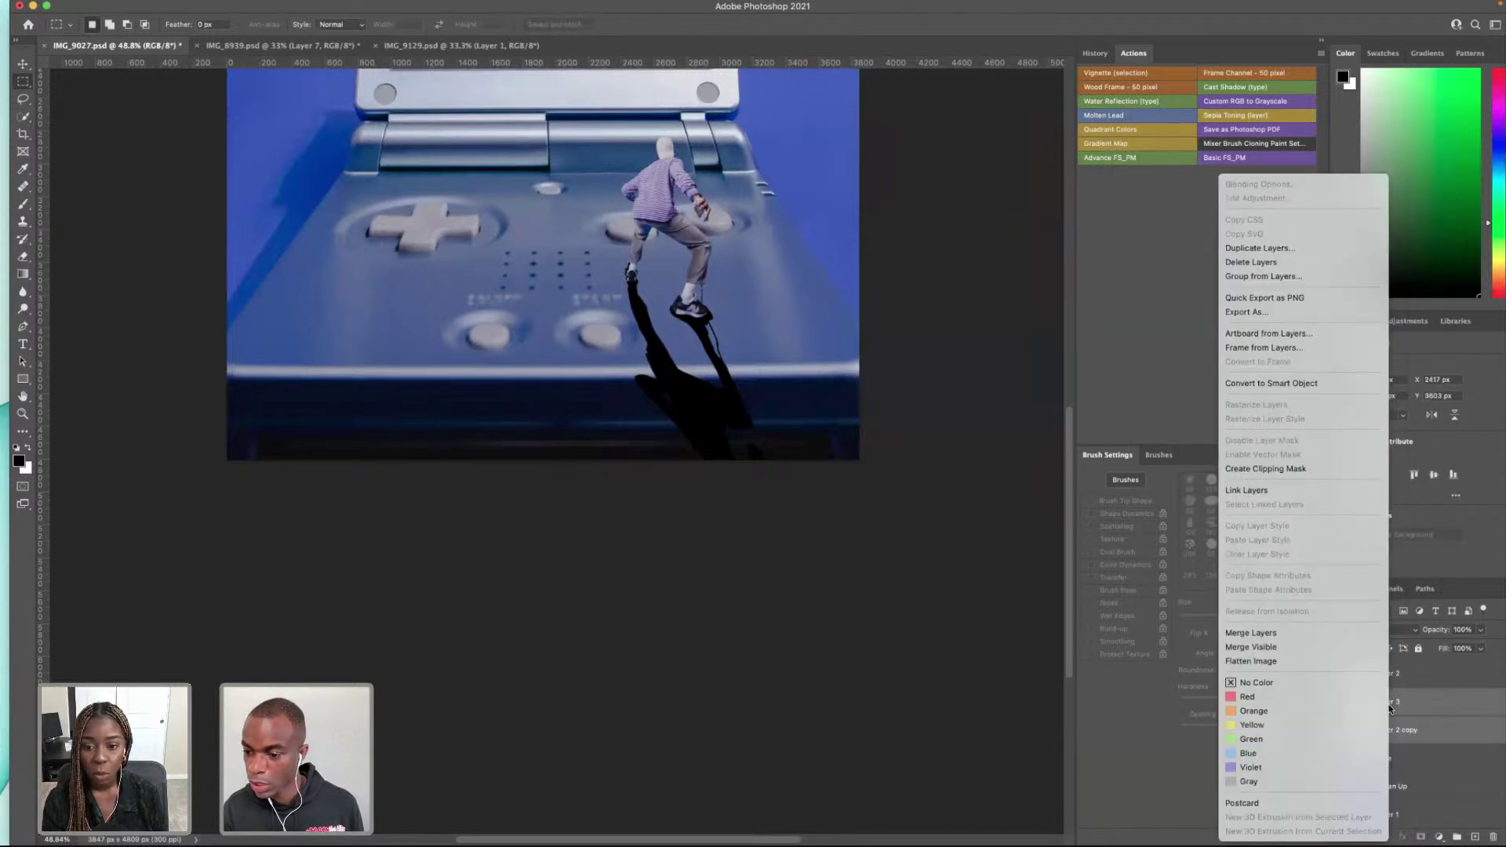
click(1398, 714)
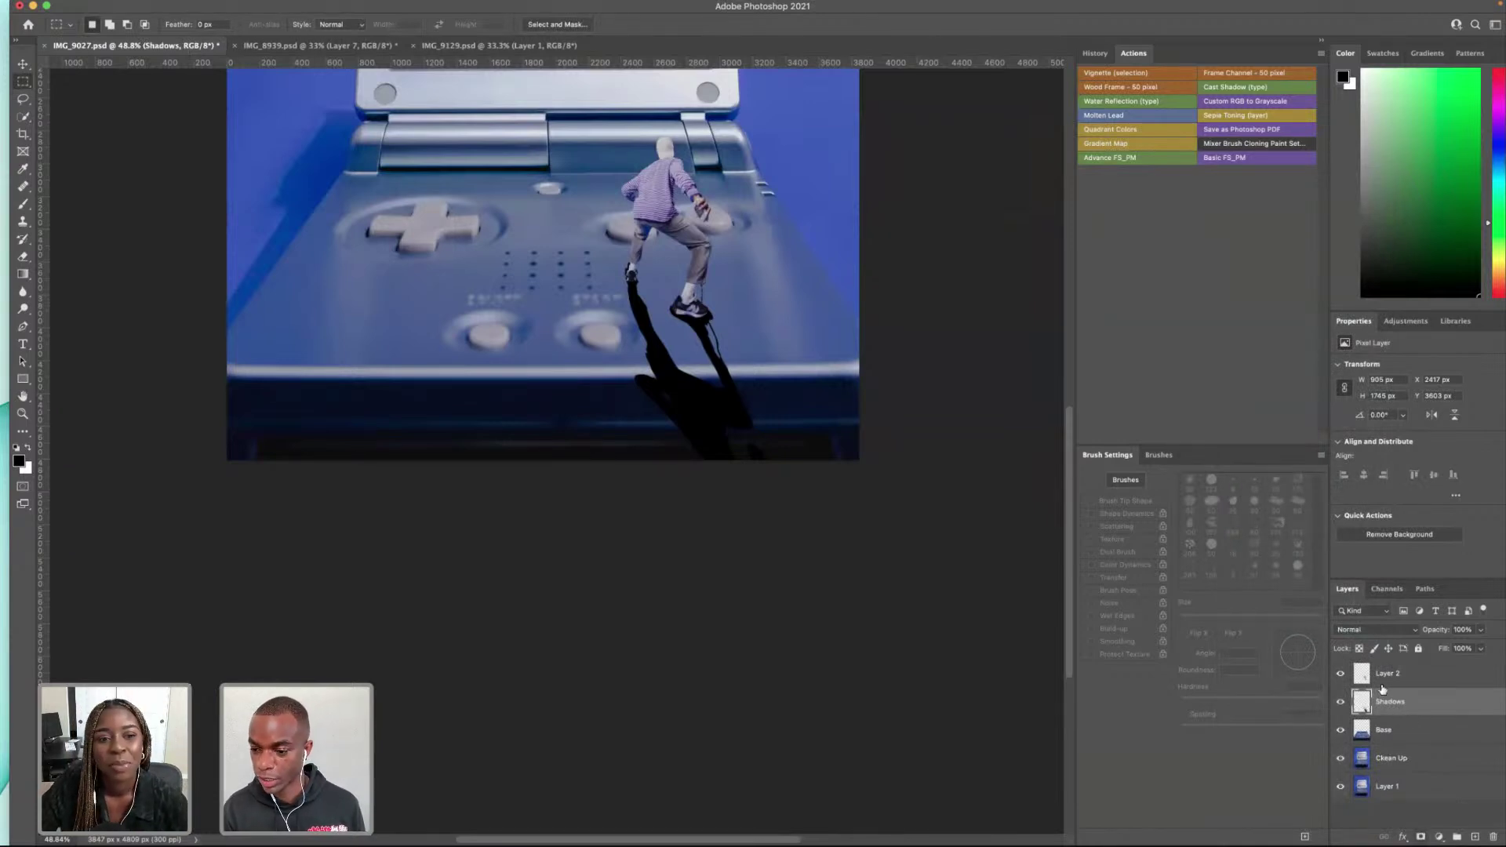
Step: Rename the figure's layer, Layer 2, as Gamer
double_click(1388, 673)
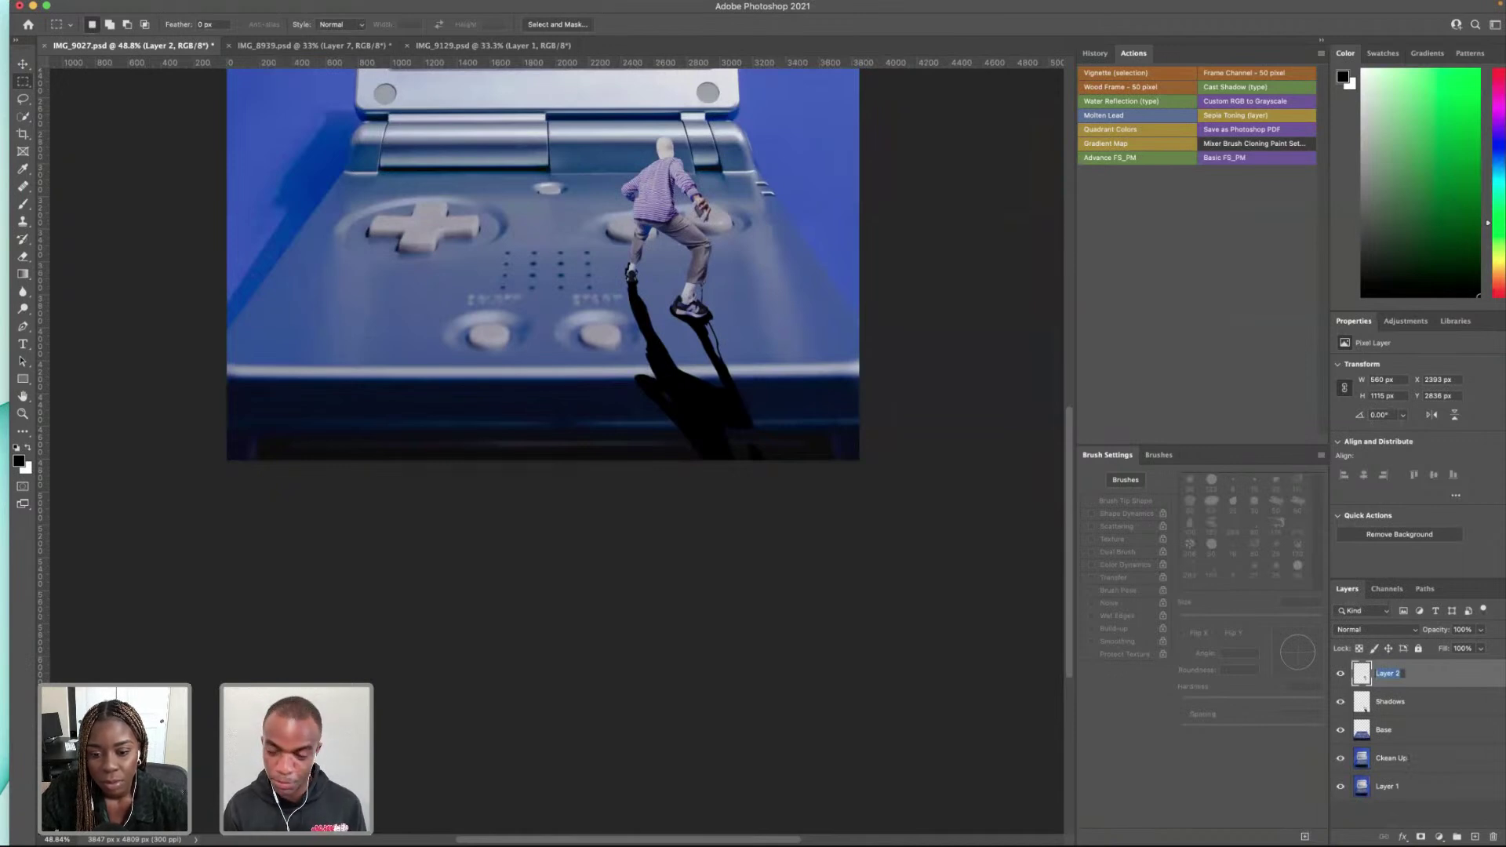
text(Gamer)
key(Return)
Step: On the Shadows layer, marquee-select the strip crossing the console's bright front edge and shift it slightly to the right
click(1407, 705)
drag(632, 367, 750, 379)
click(23, 65)
drag(658, 369, 663, 371)
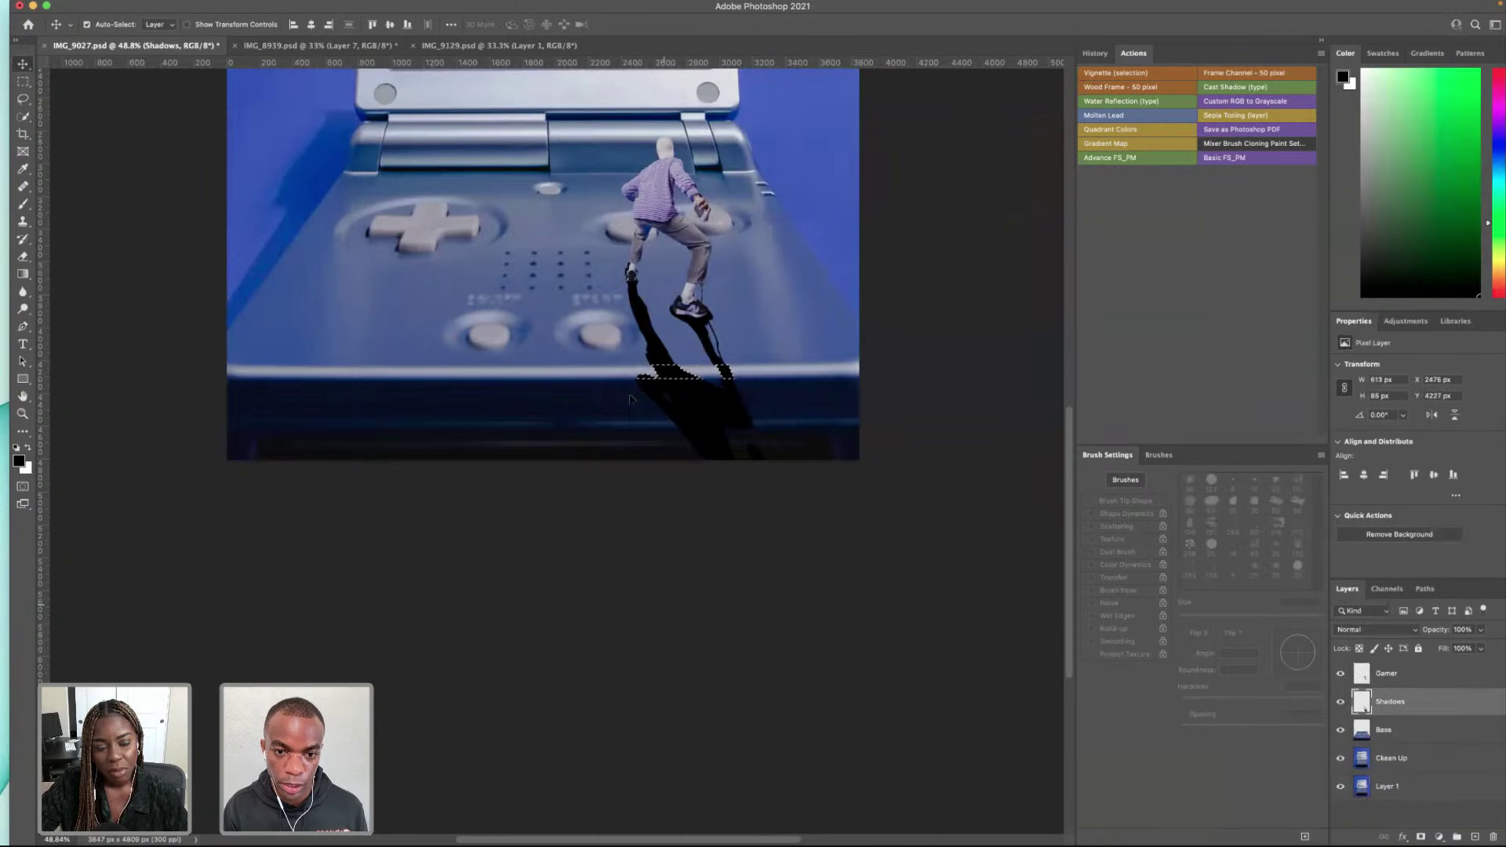
Step: Try to select the shadow part below the console's bright edge and move it to the right on the Shadows layer
click(569, 385)
click(23, 83)
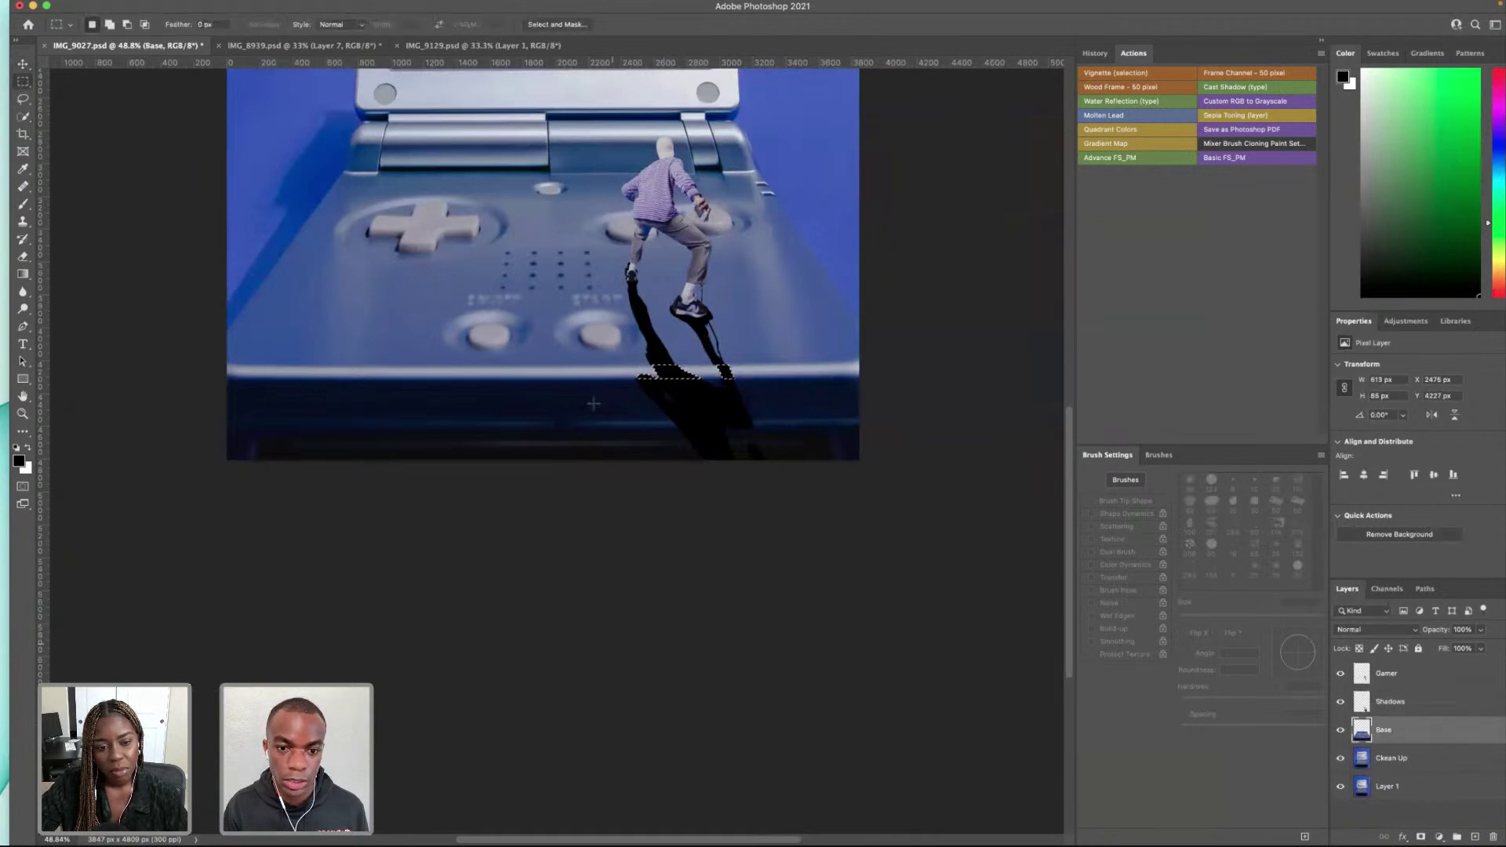
drag(643, 381, 787, 458)
drag(728, 417, 747, 419)
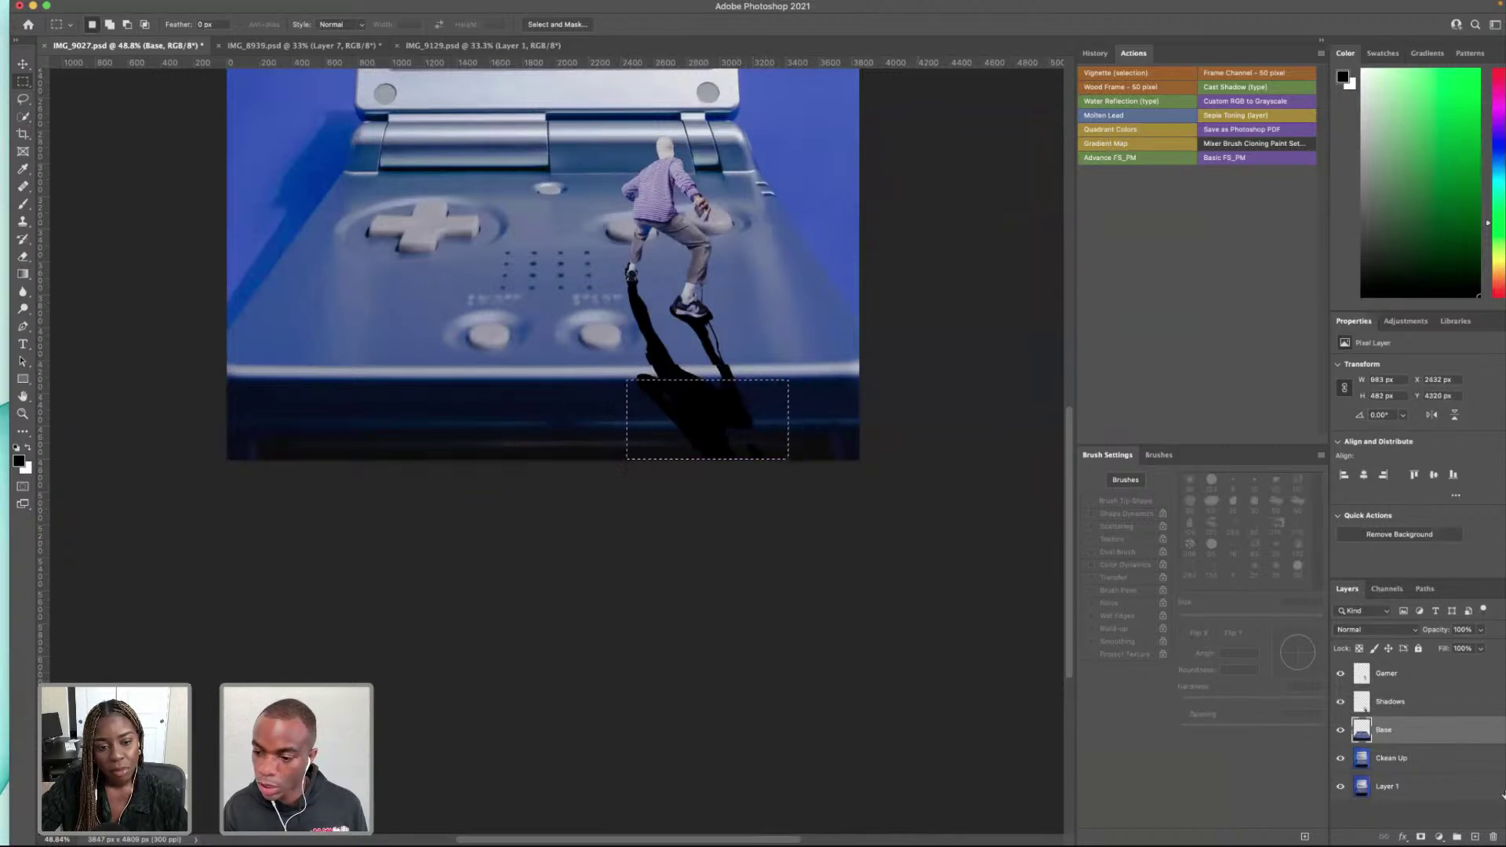
click(1404, 704)
drag(696, 440, 781, 401)
click(27, 68)
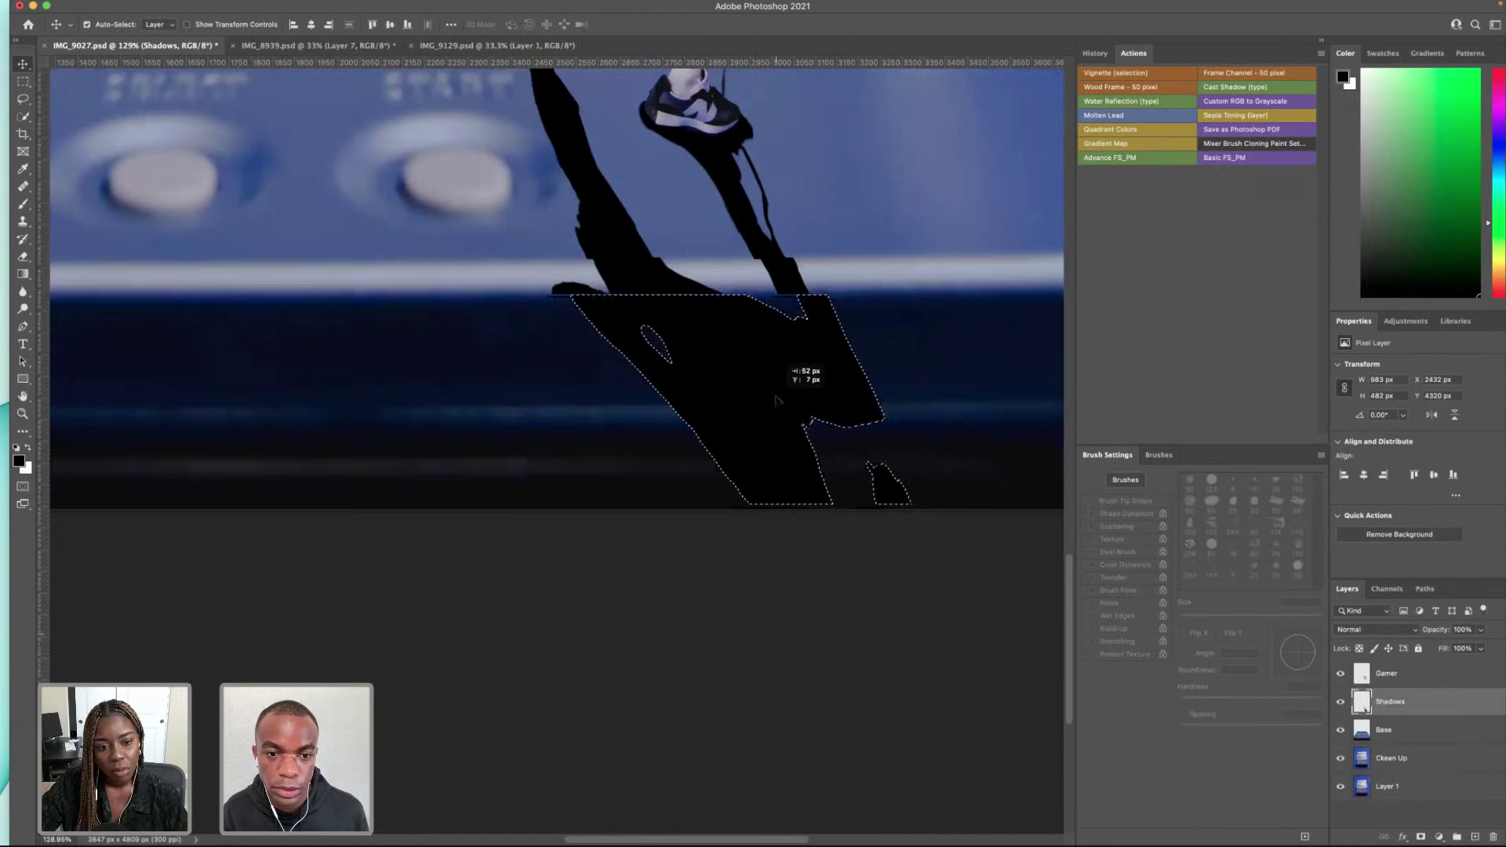
Step: Undo the recent shadow moves and shift the selected strip over the bright front edge 18 px to the right
key(super+z)
key(super+z)
key(super+z)
key(super)
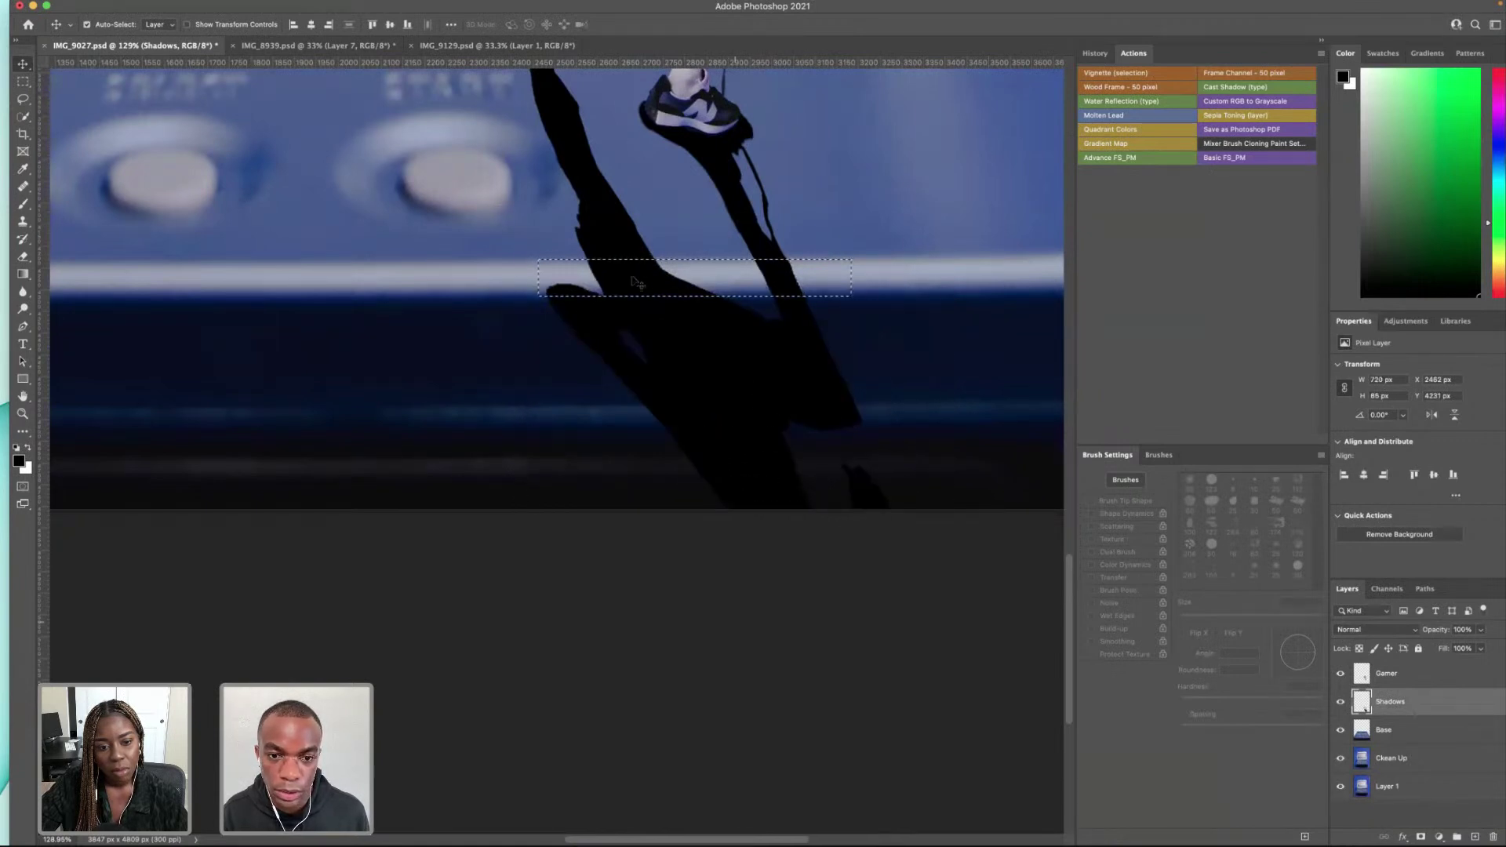
drag(634, 283, 640, 284)
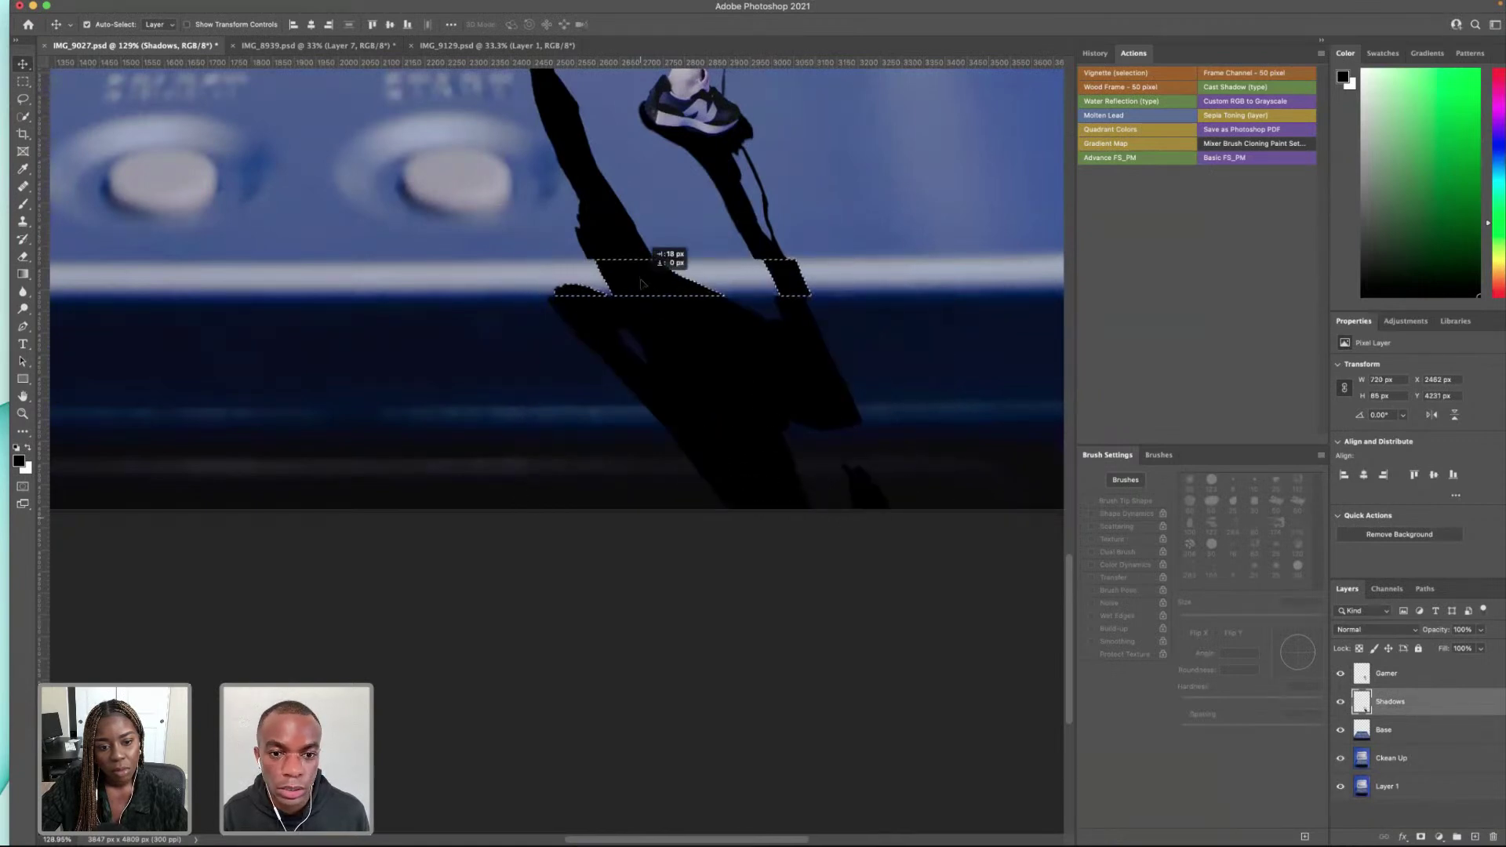
Step: Marquee-select the shadow on the console's dark front face, move it further to the right, and deselect
click(22, 83)
drag(544, 296, 893, 510)
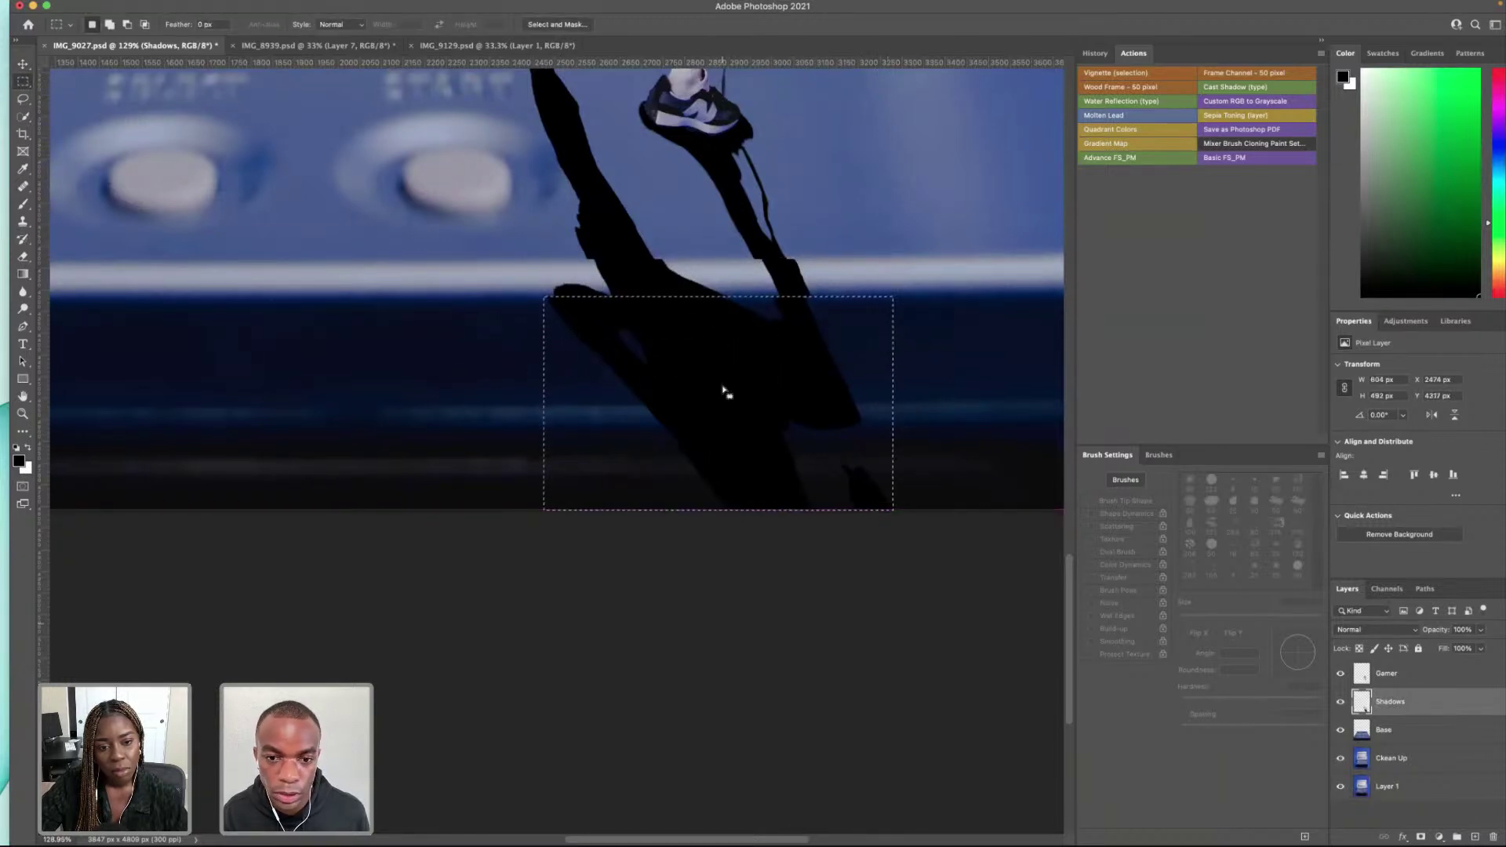
click(21, 63)
drag(659, 357, 728, 352)
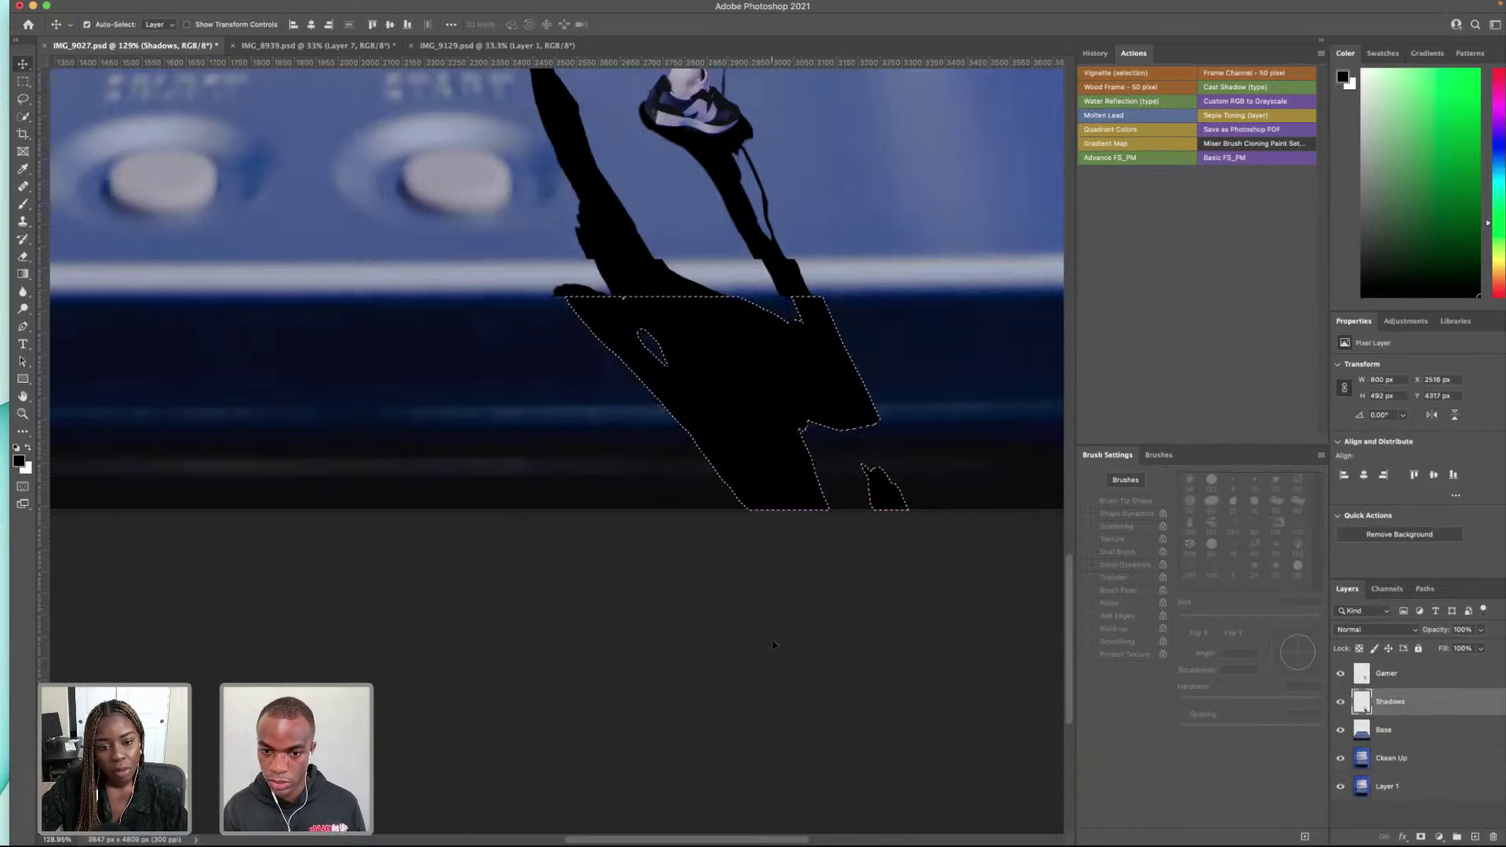
click(773, 645)
click(1400, 705)
key(super+d)
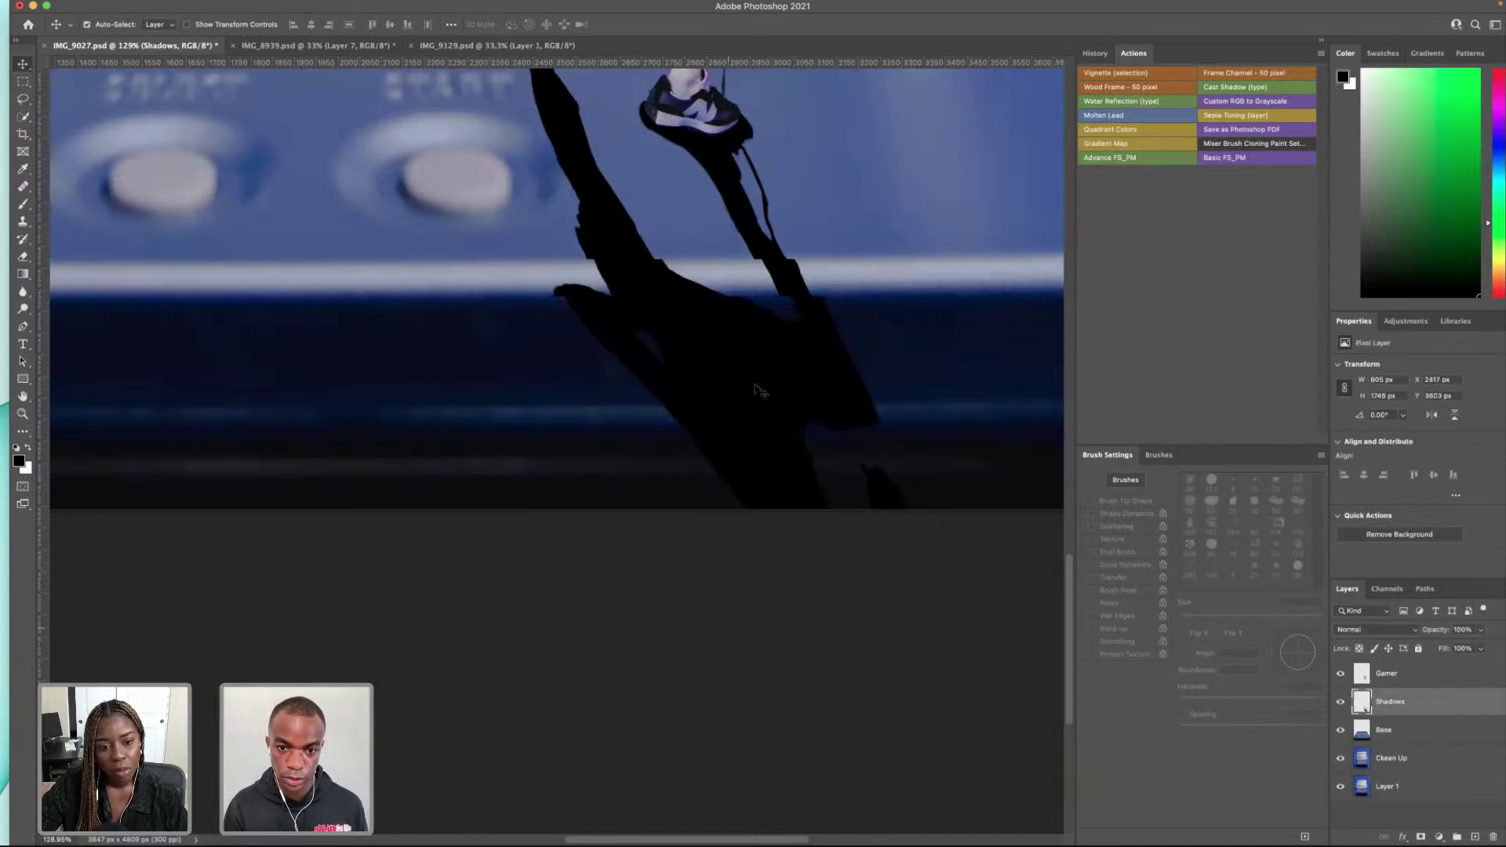
key(super+t)
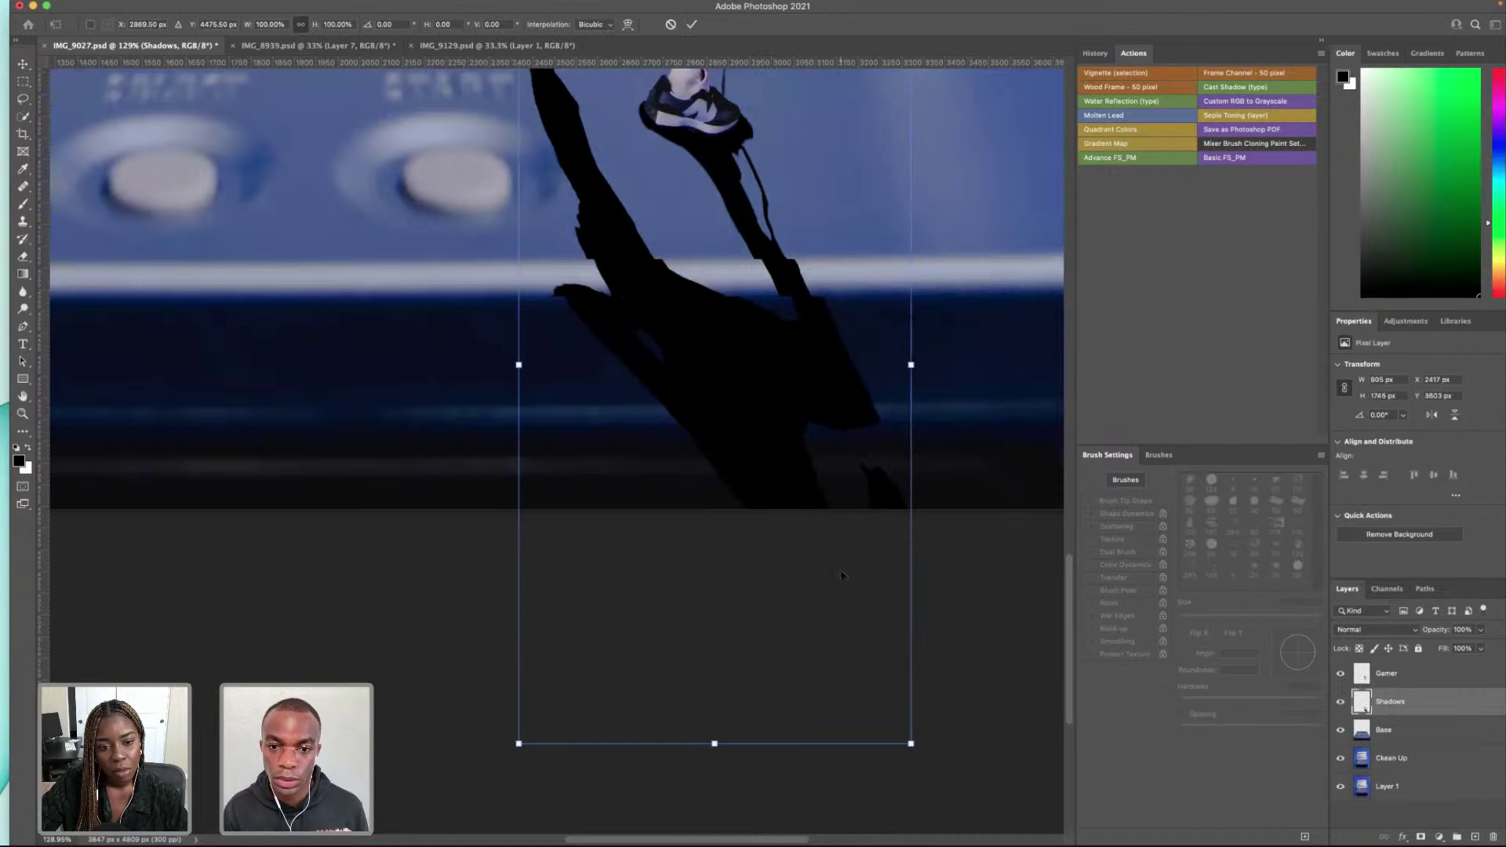
key(Return)
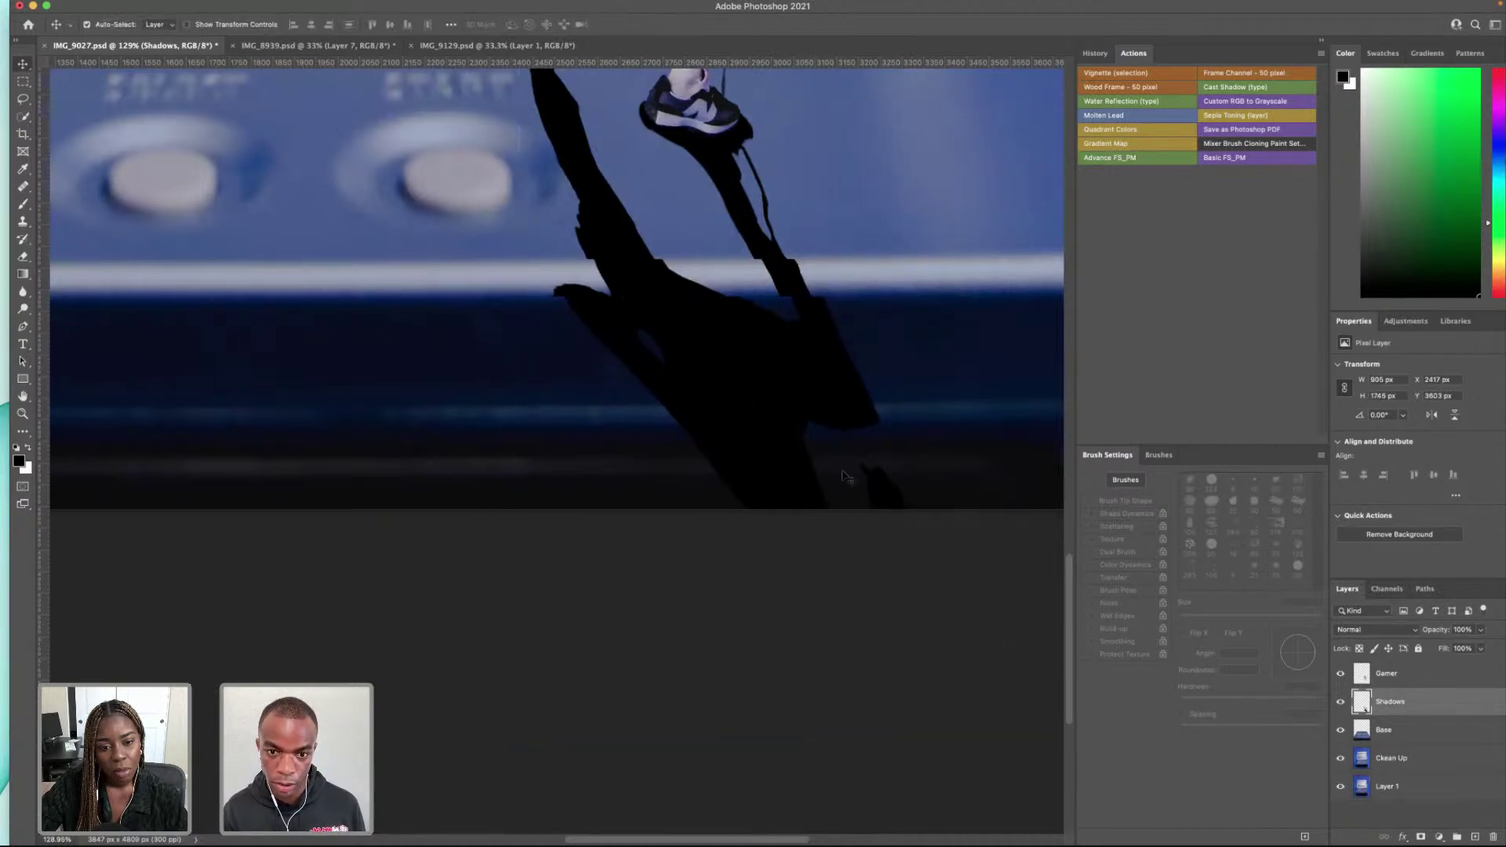
scroll(727, 397, down, 5)
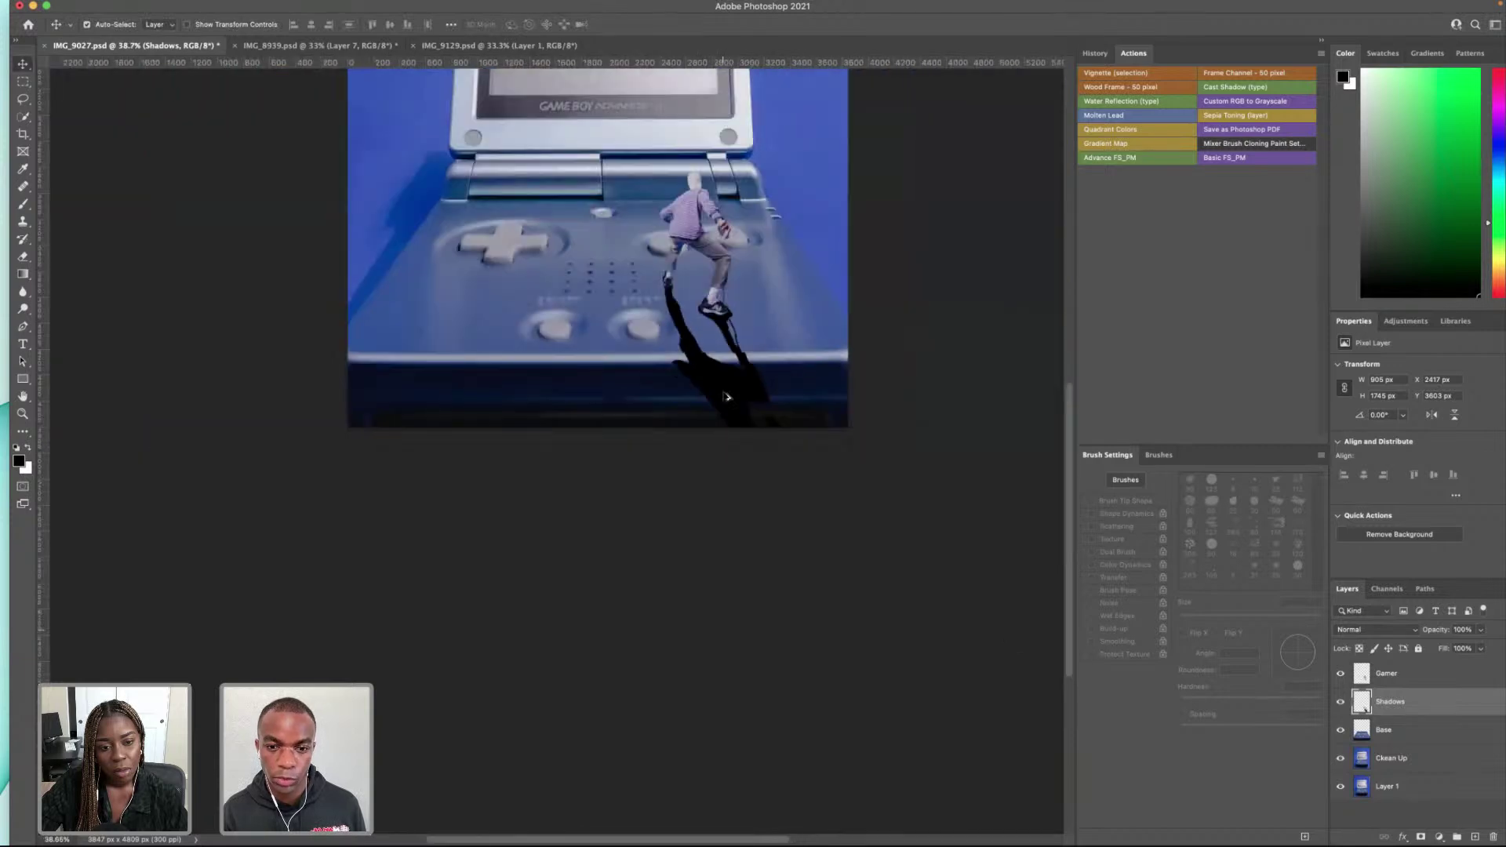
Step: Erase the stray tip of the arm shadow and the stepped outer edge of the front-leg shadow with a 40 px Eraser
scroll(670, 335, up, 7)
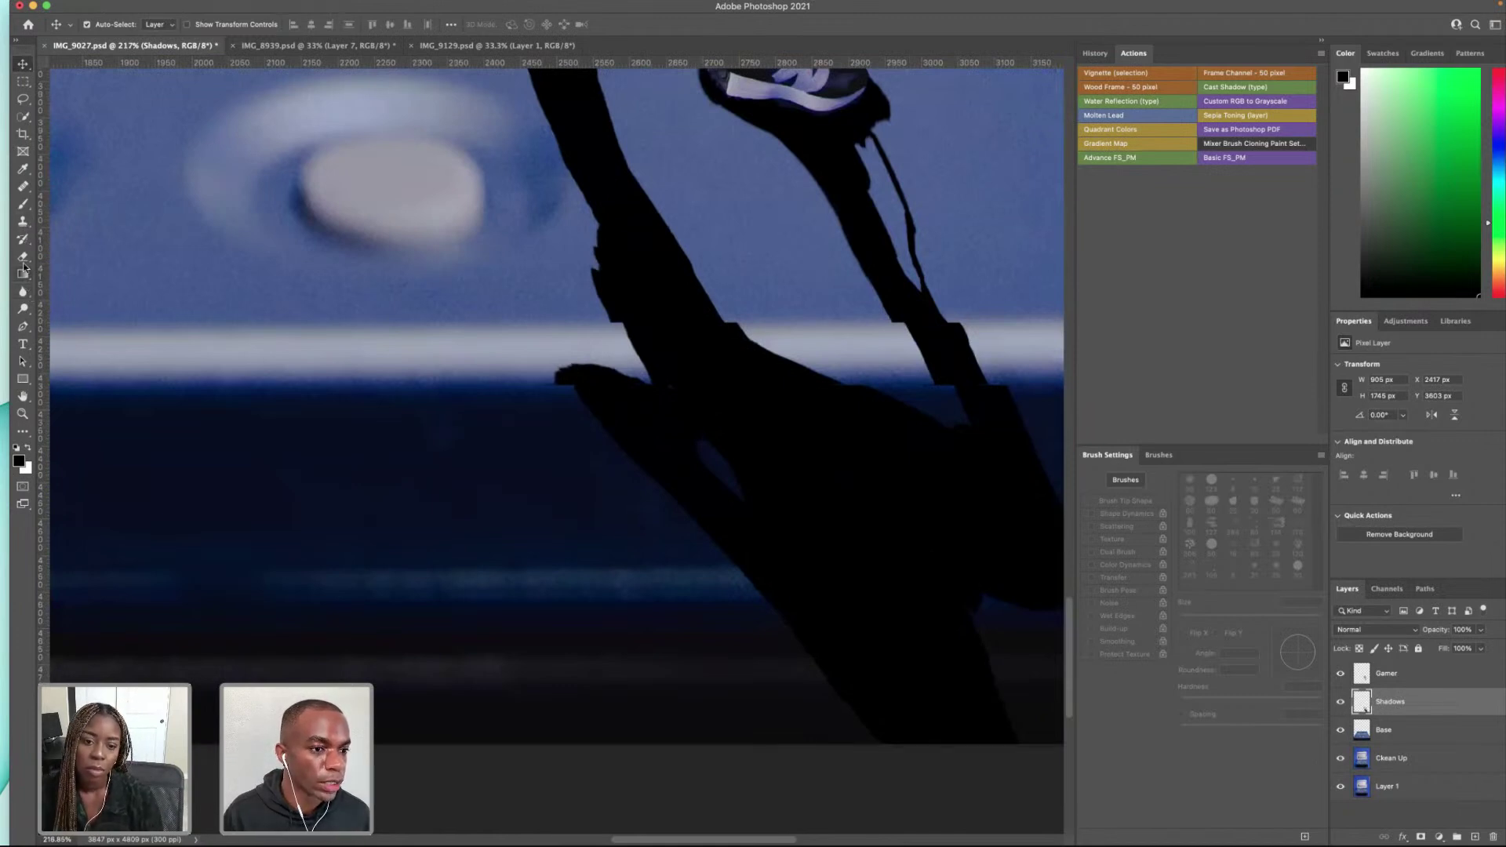
click(23, 256)
key(bracketright)
key(bracketright)
key(bracketright)
key(bracketright)
drag(555, 376, 563, 388)
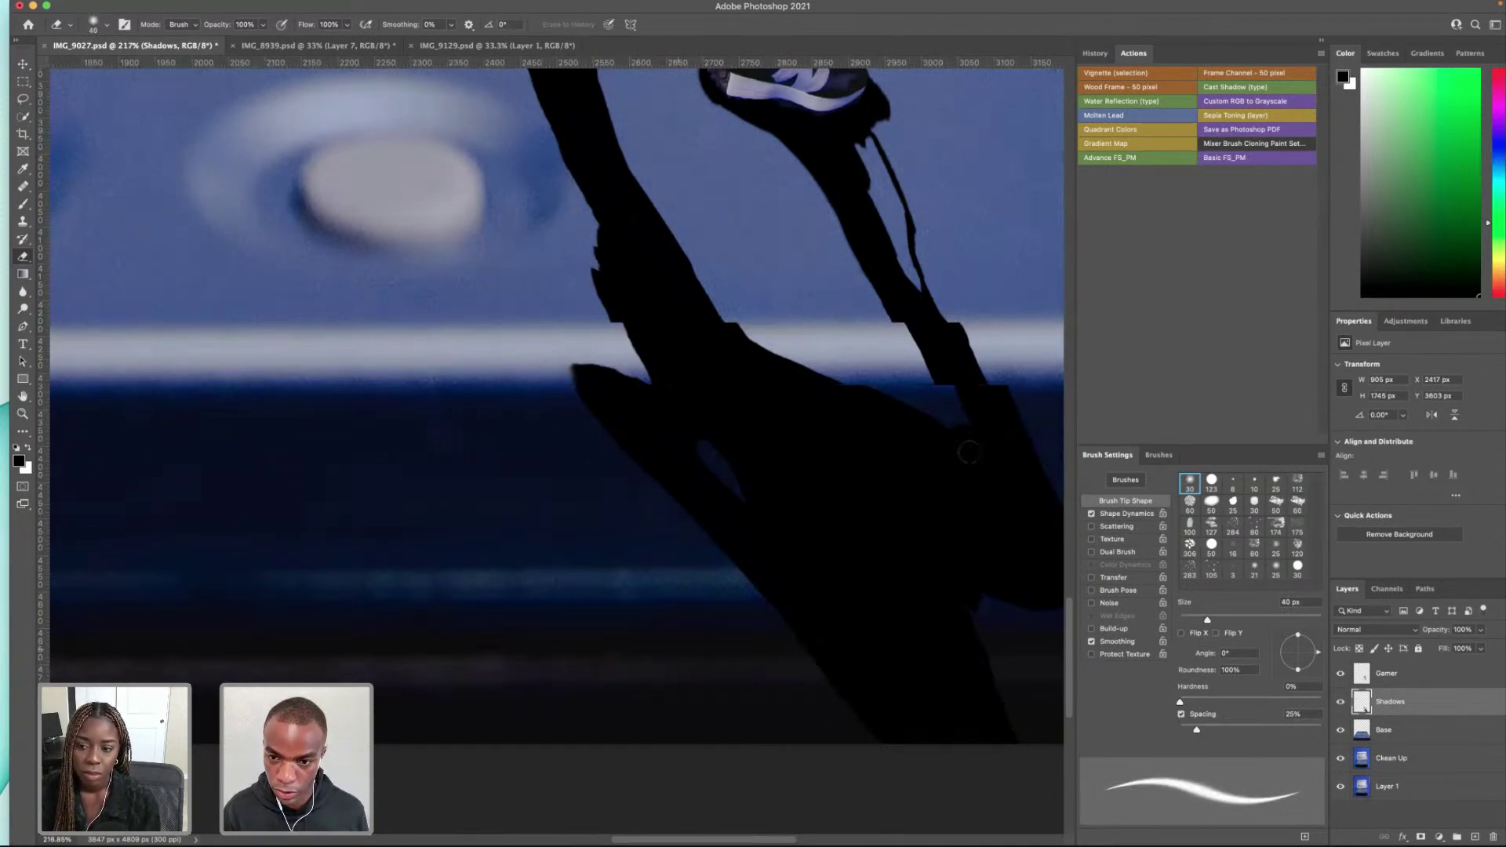
mouse_move(957, 331)
mouse_down()
mouse_move(973, 359)
mouse_move(963, 333)
mouse_up()
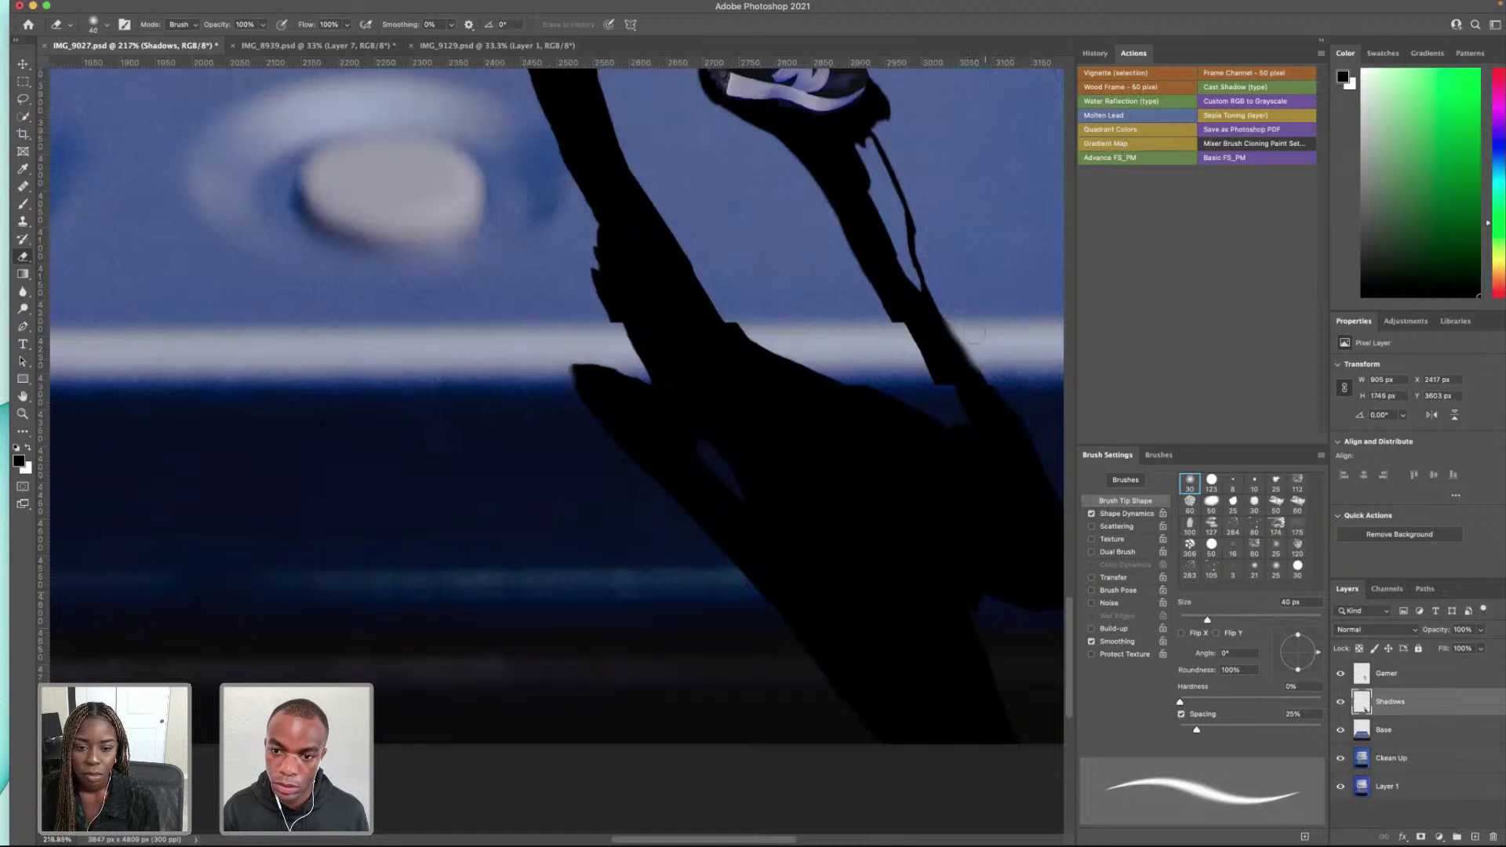
Step: Paint over the jagged inner edge of the front-leg shadow at the bright strip with a 25 px black brush
click(23, 204)
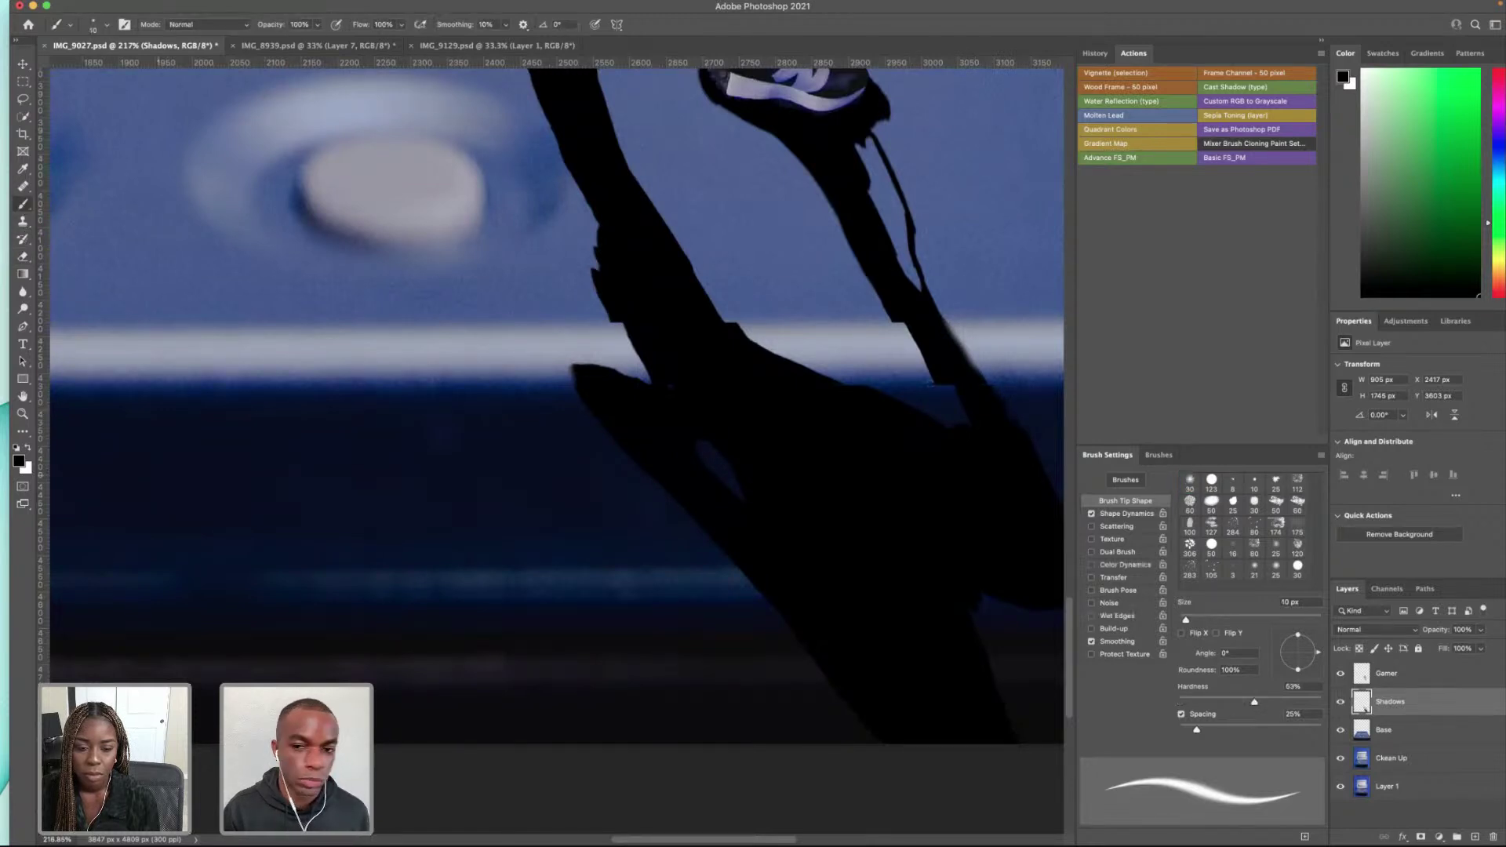
key(bracketright)
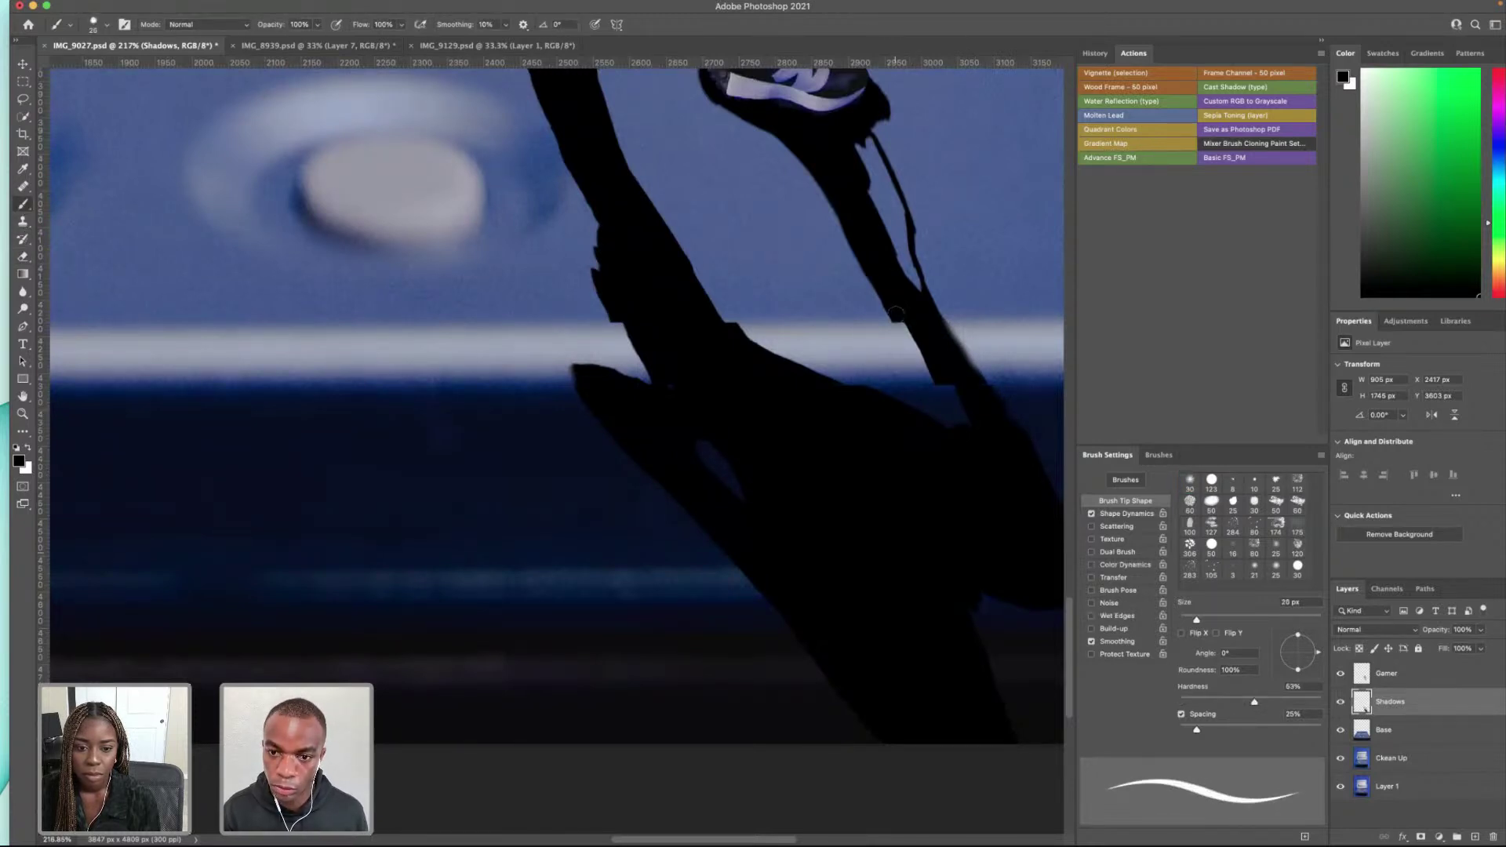
drag(907, 329, 971, 414)
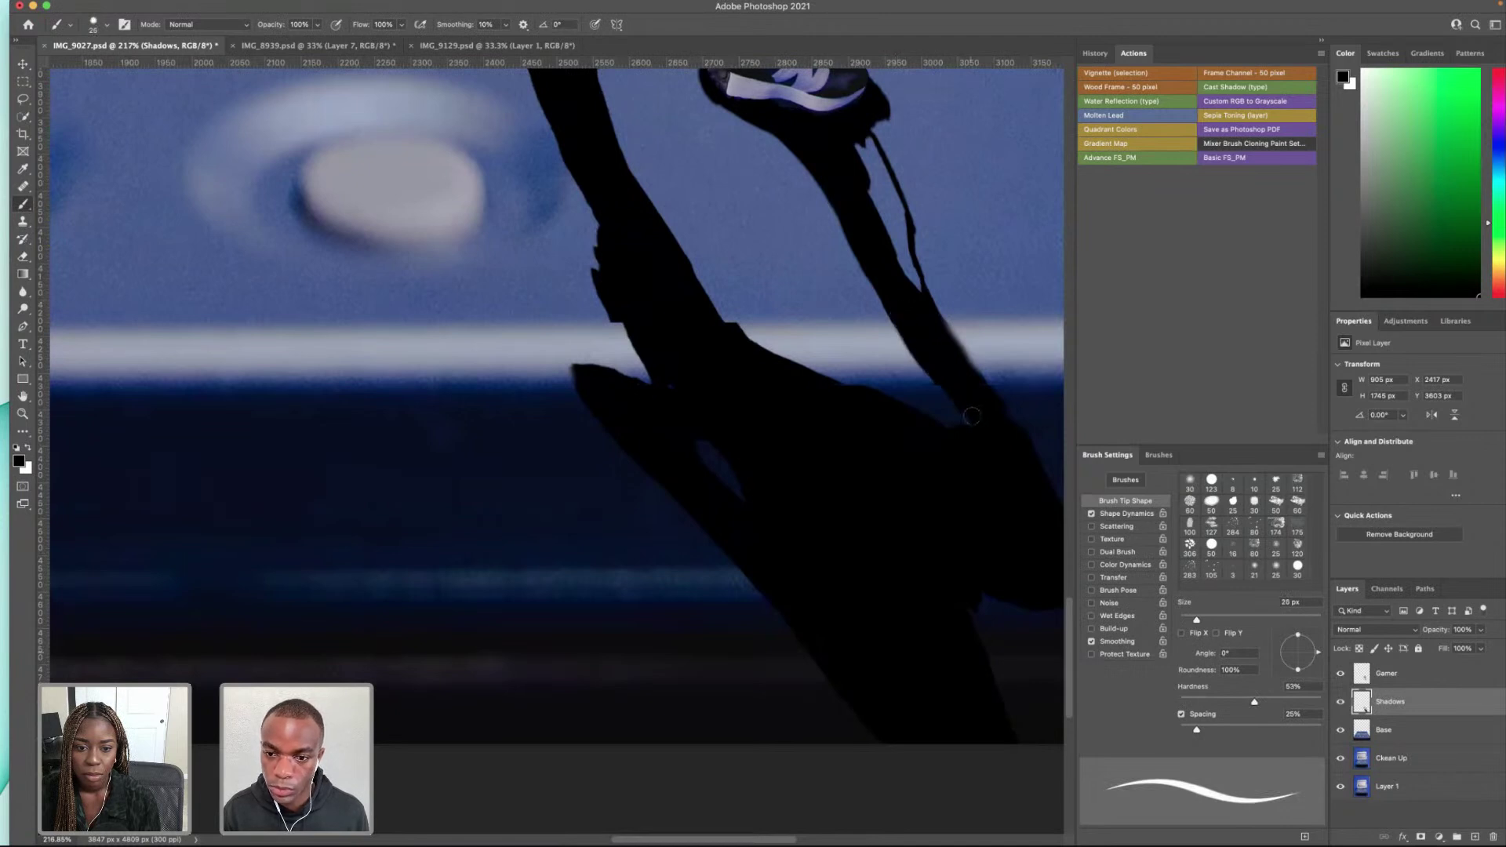
key(bracketright)
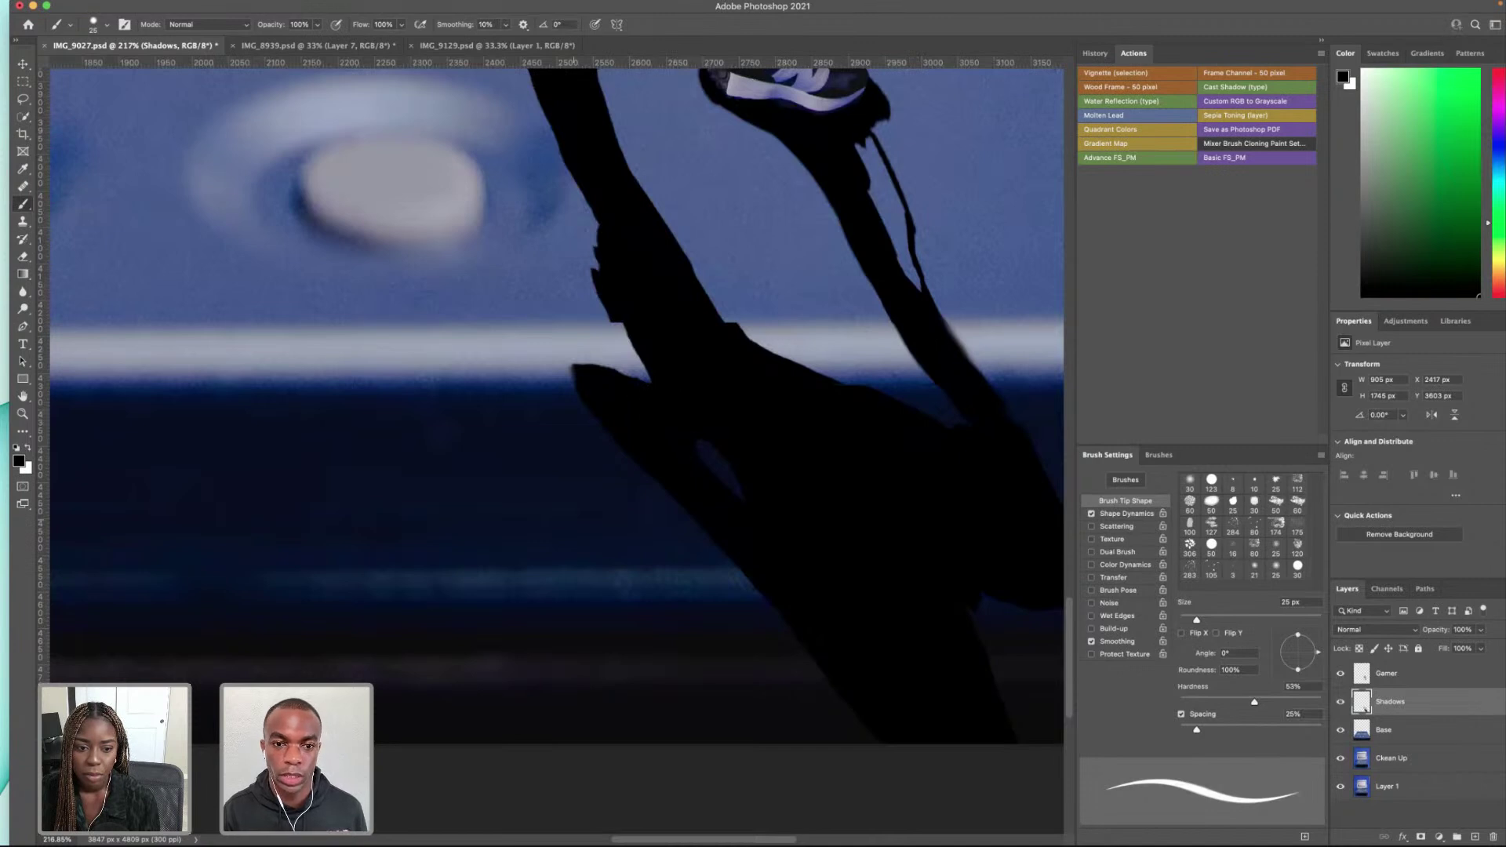
Step: Set up the Blur tool with a 60 px tip and 100% strength
scroll(549, 392, up, 3)
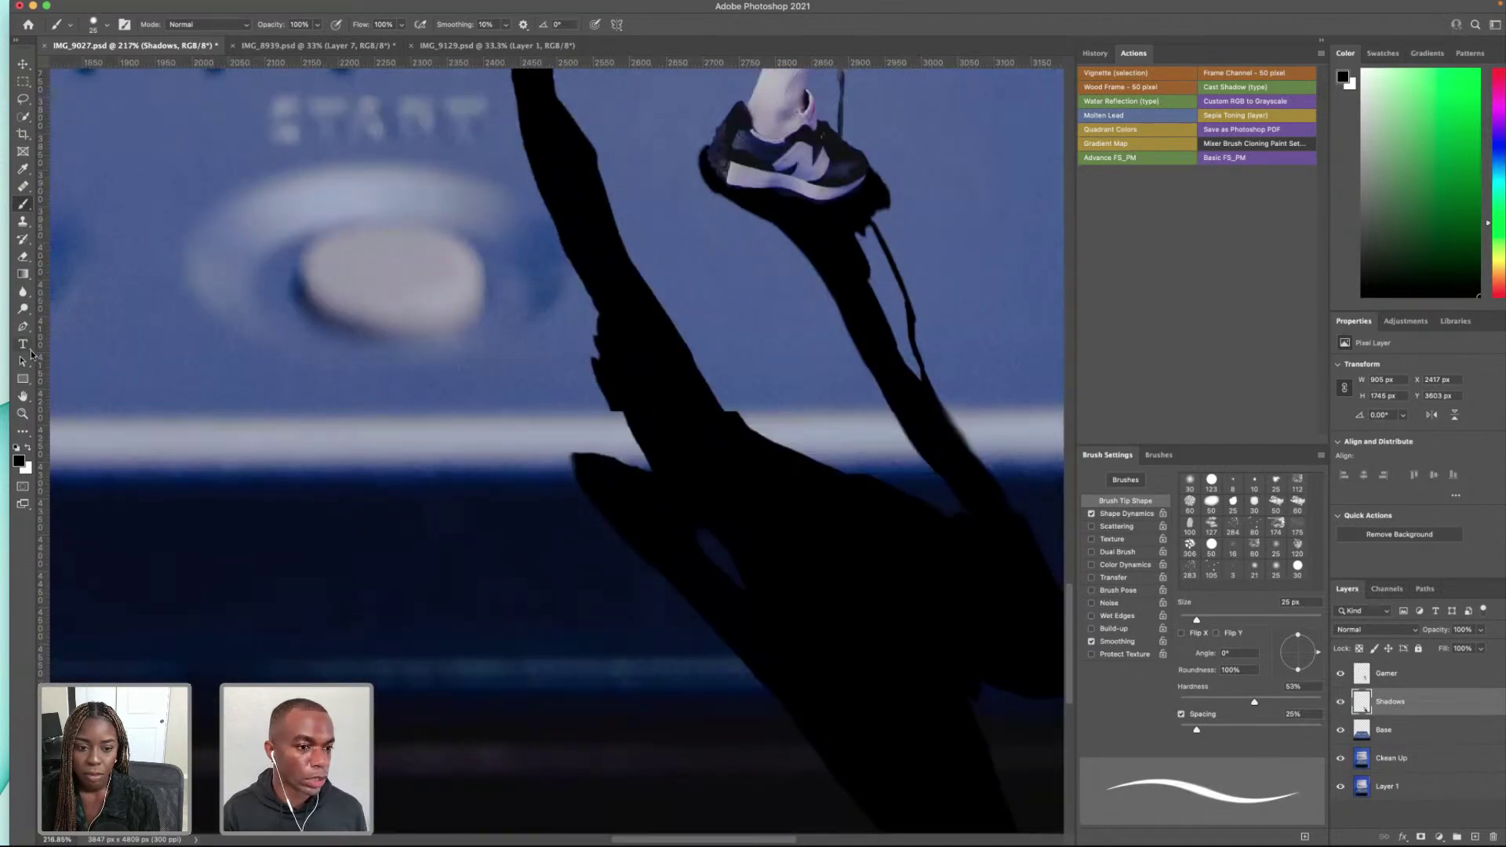
click(23, 292)
key(bracketright)
key(bracketright)
key(bracketright)
key(bracketright)
key(bracketright)
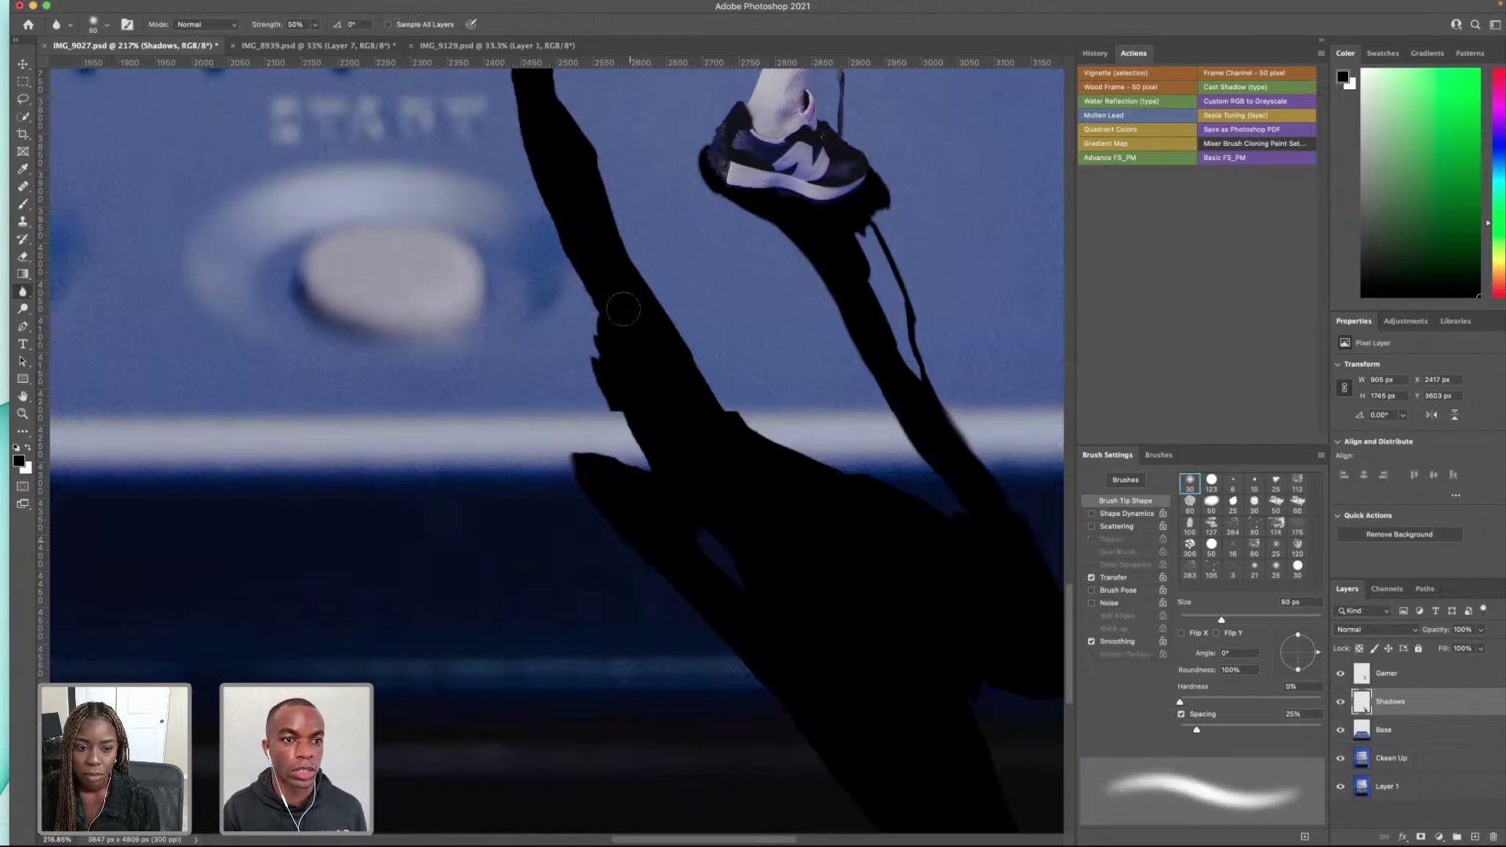
scroll(629, 306, up, 3)
click(317, 28)
drag(331, 40, 345, 40)
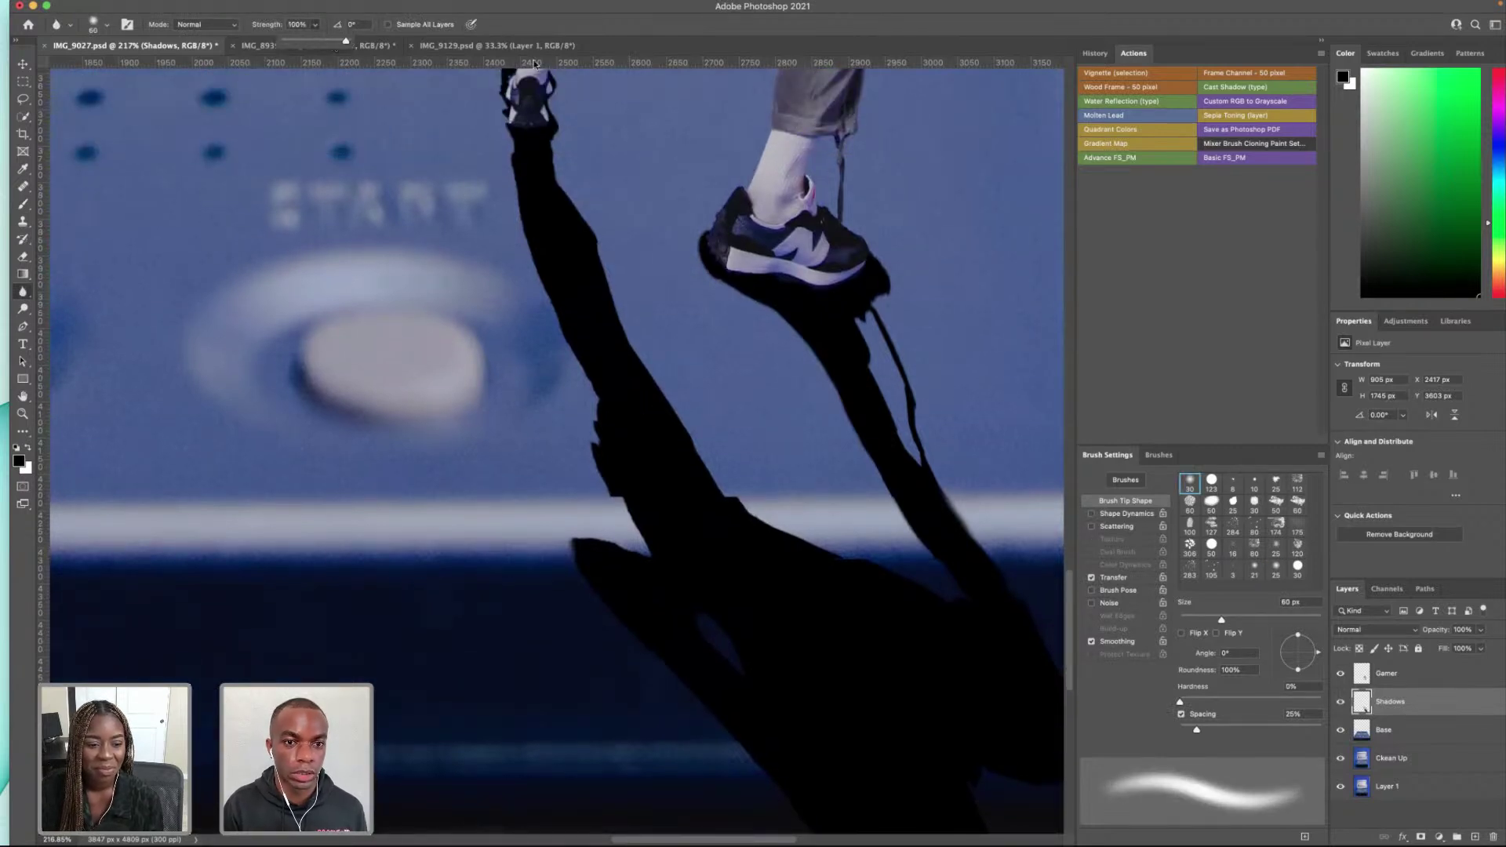
Step: Soften the edges of both leg shadows on the console's top surface with the Blur tool
scroll(533, 210, up, 2)
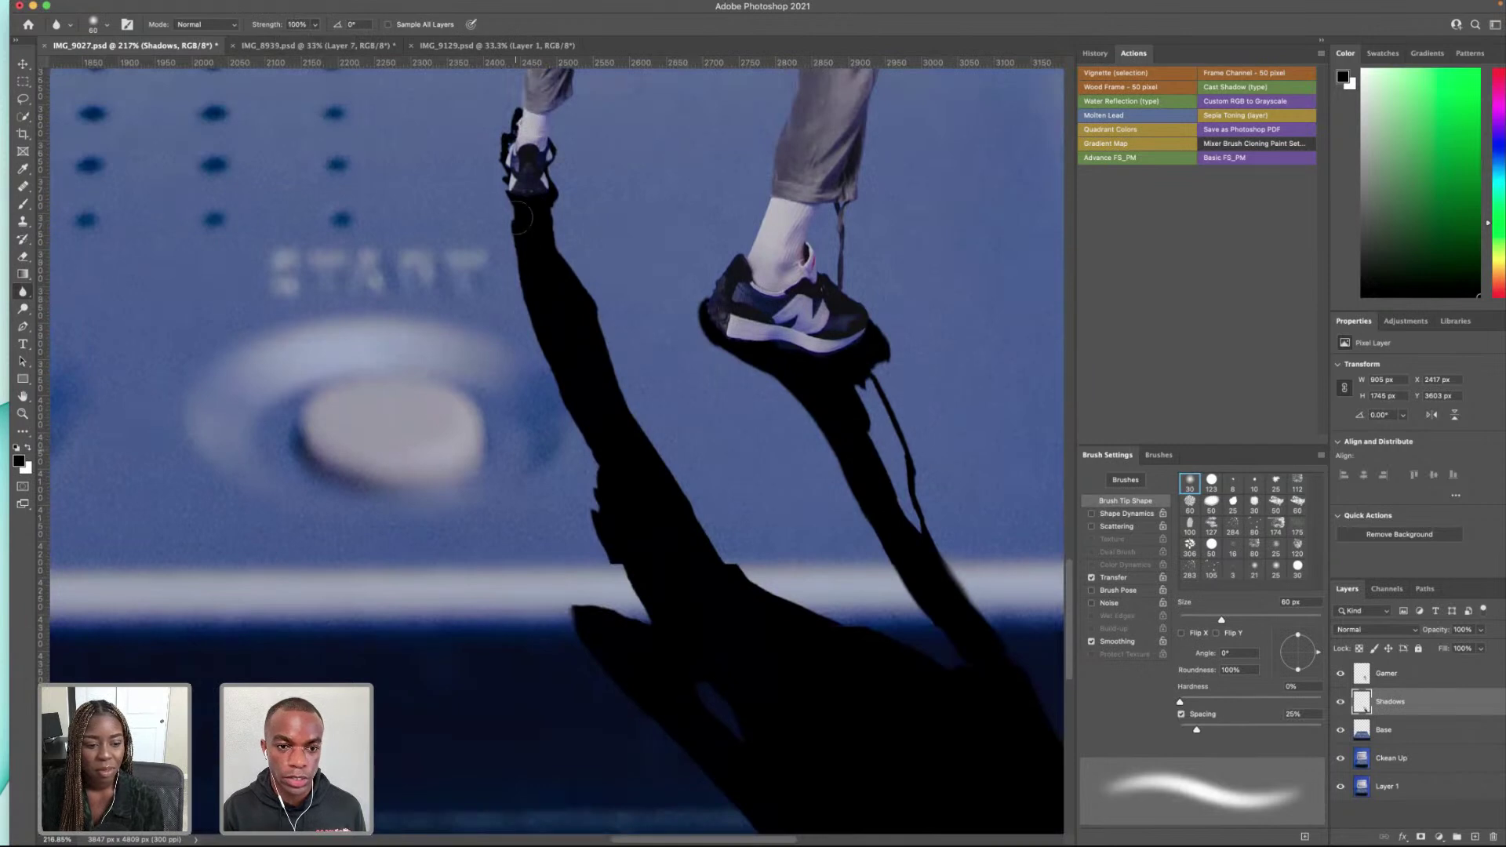
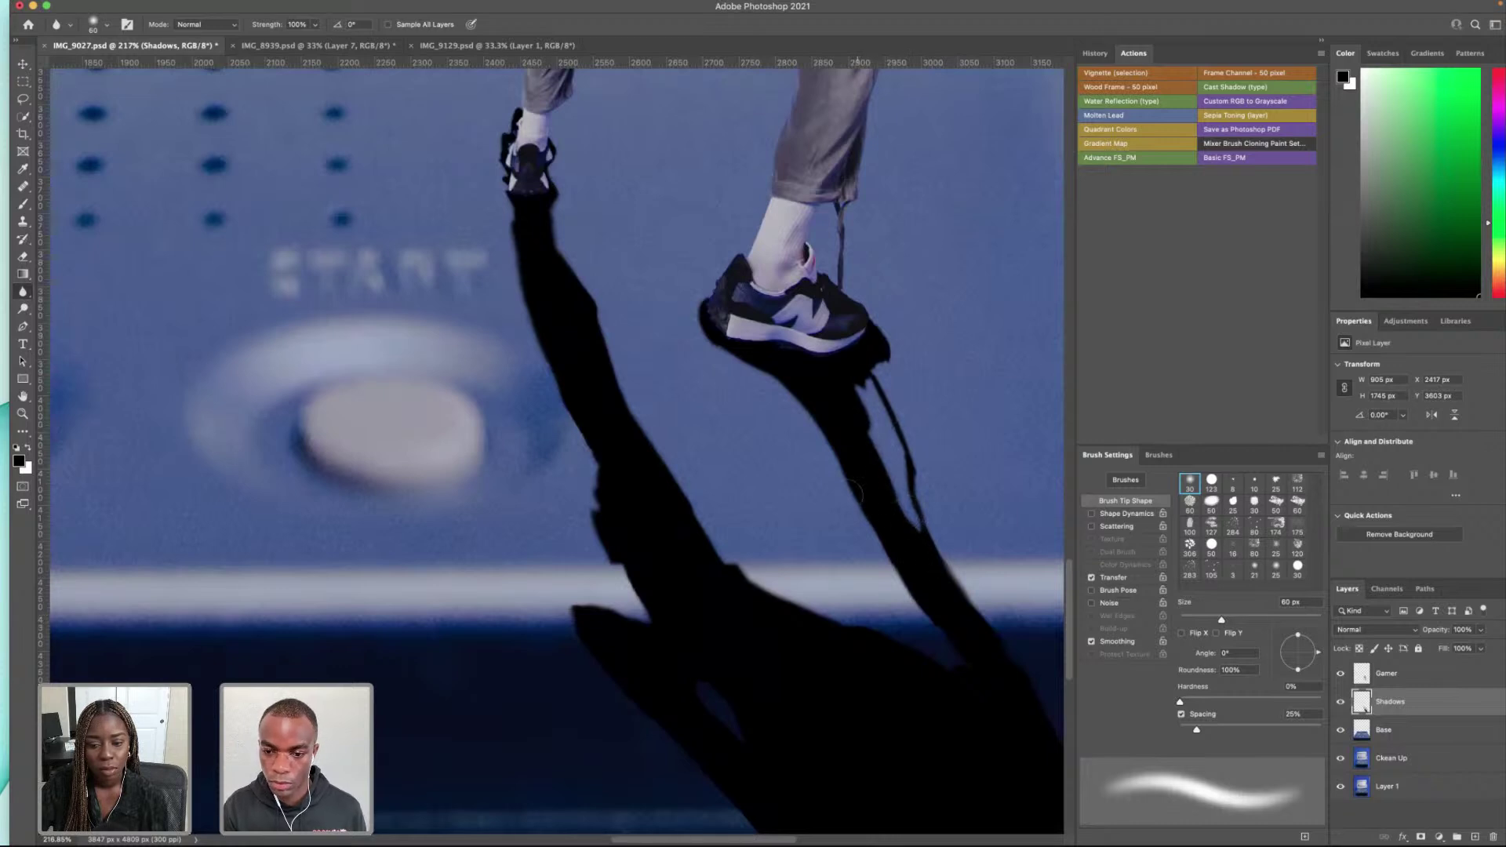
scroll(865, 508, right, 5)
scroll(865, 508, down, 3)
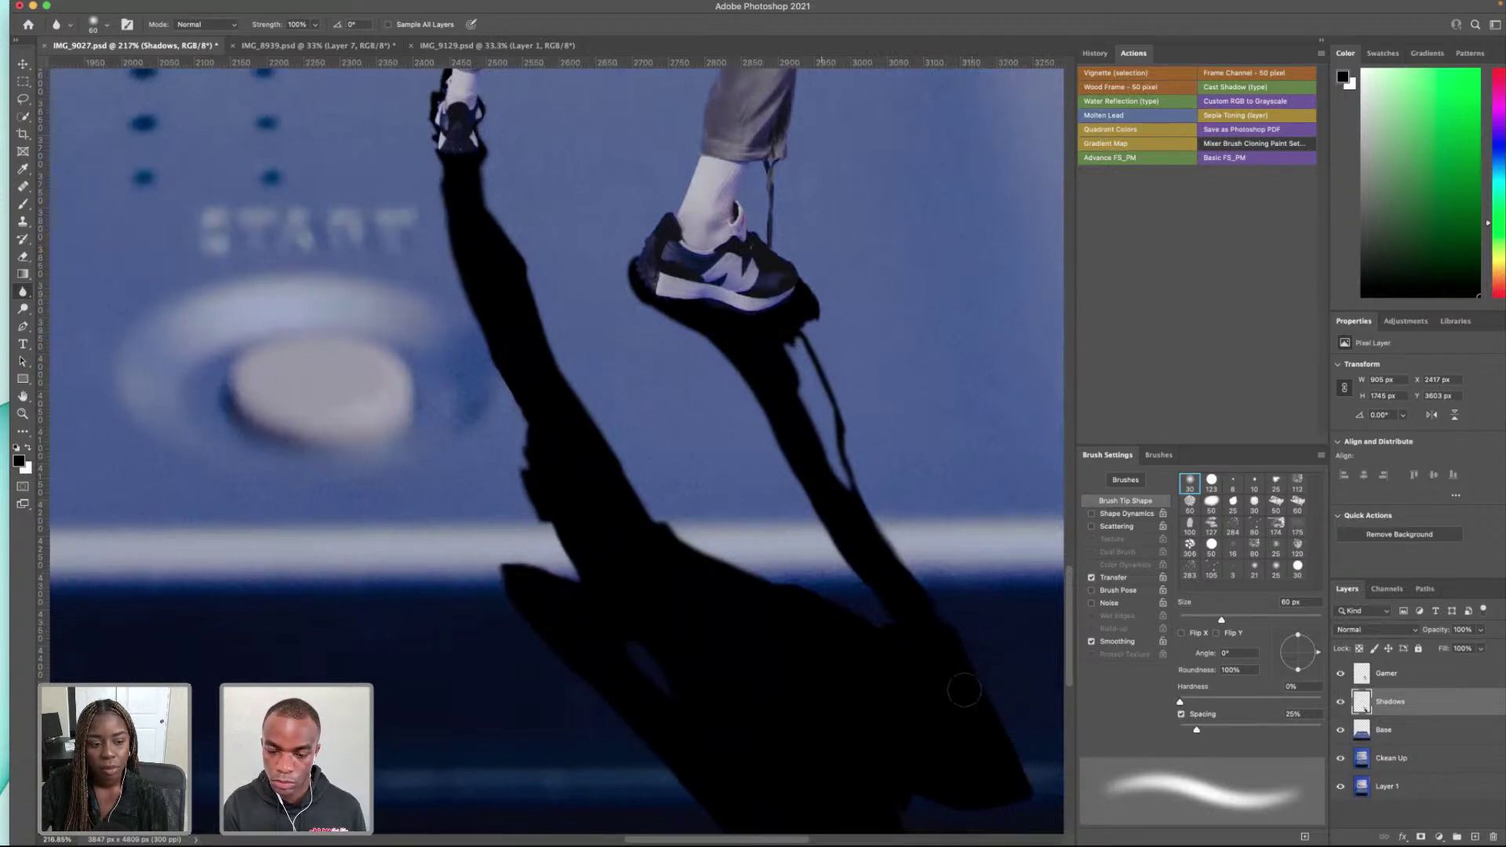
Step: Blur the edges of the body shadow on the console's dark front face and the shadow beneath the front shoe
scroll(935, 720, down, 2)
scroll(935, 719, down, 4)
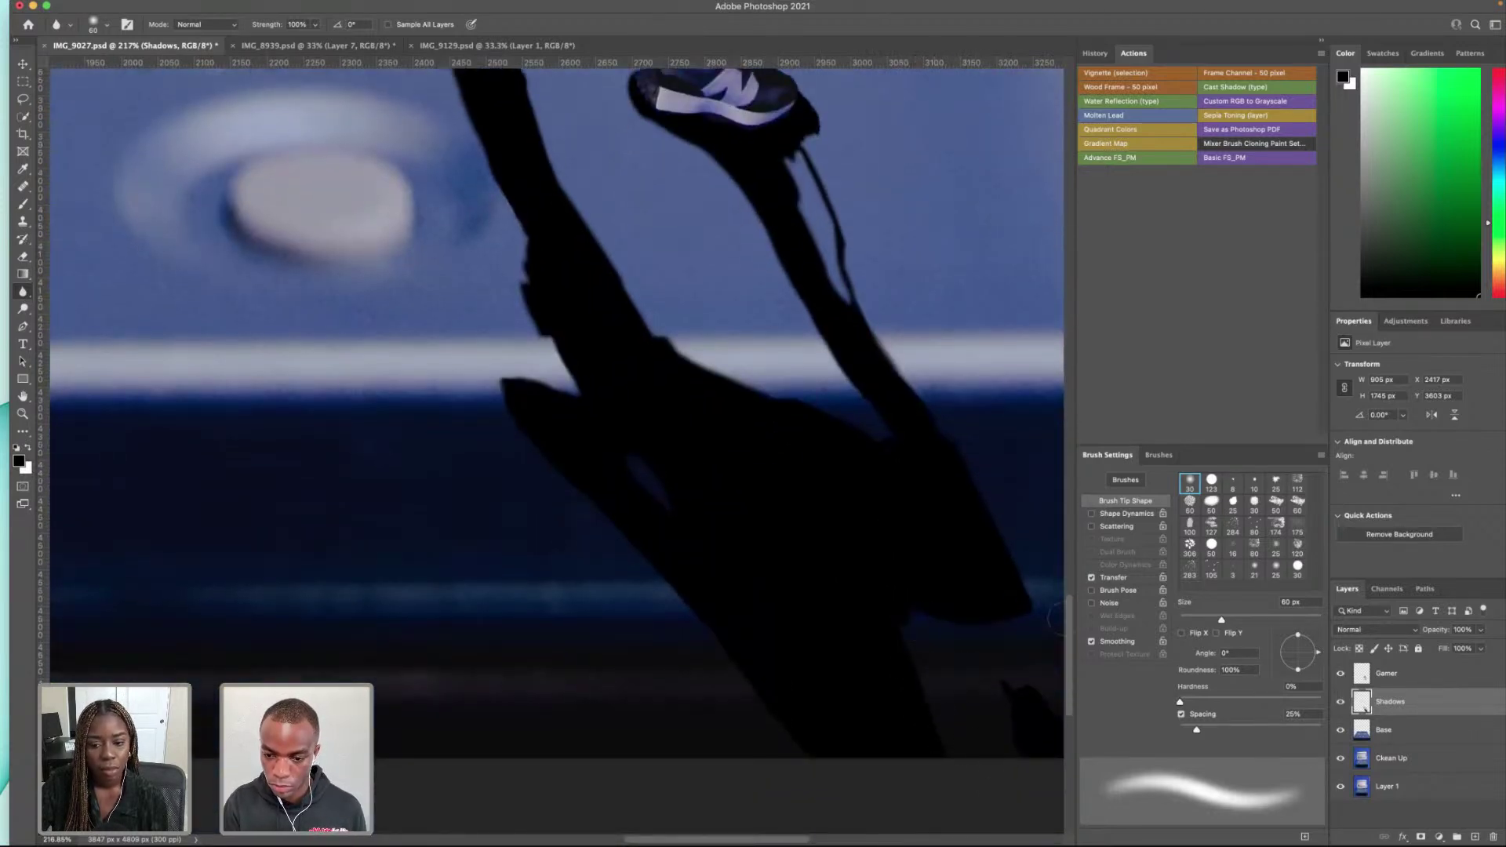
scroll(1008, 716, right, 3)
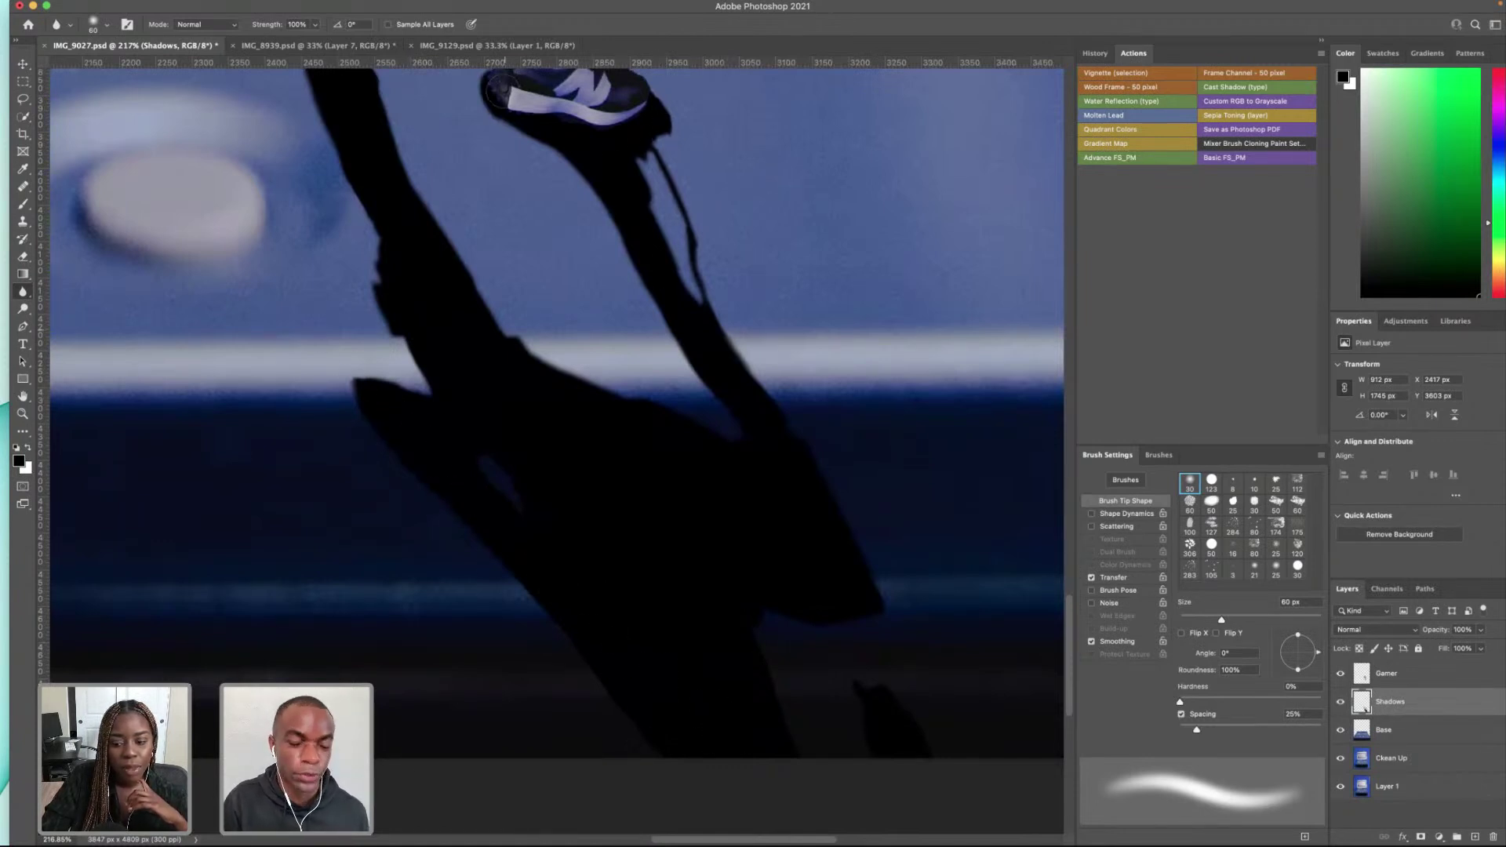
scroll(502, 196, up, 2)
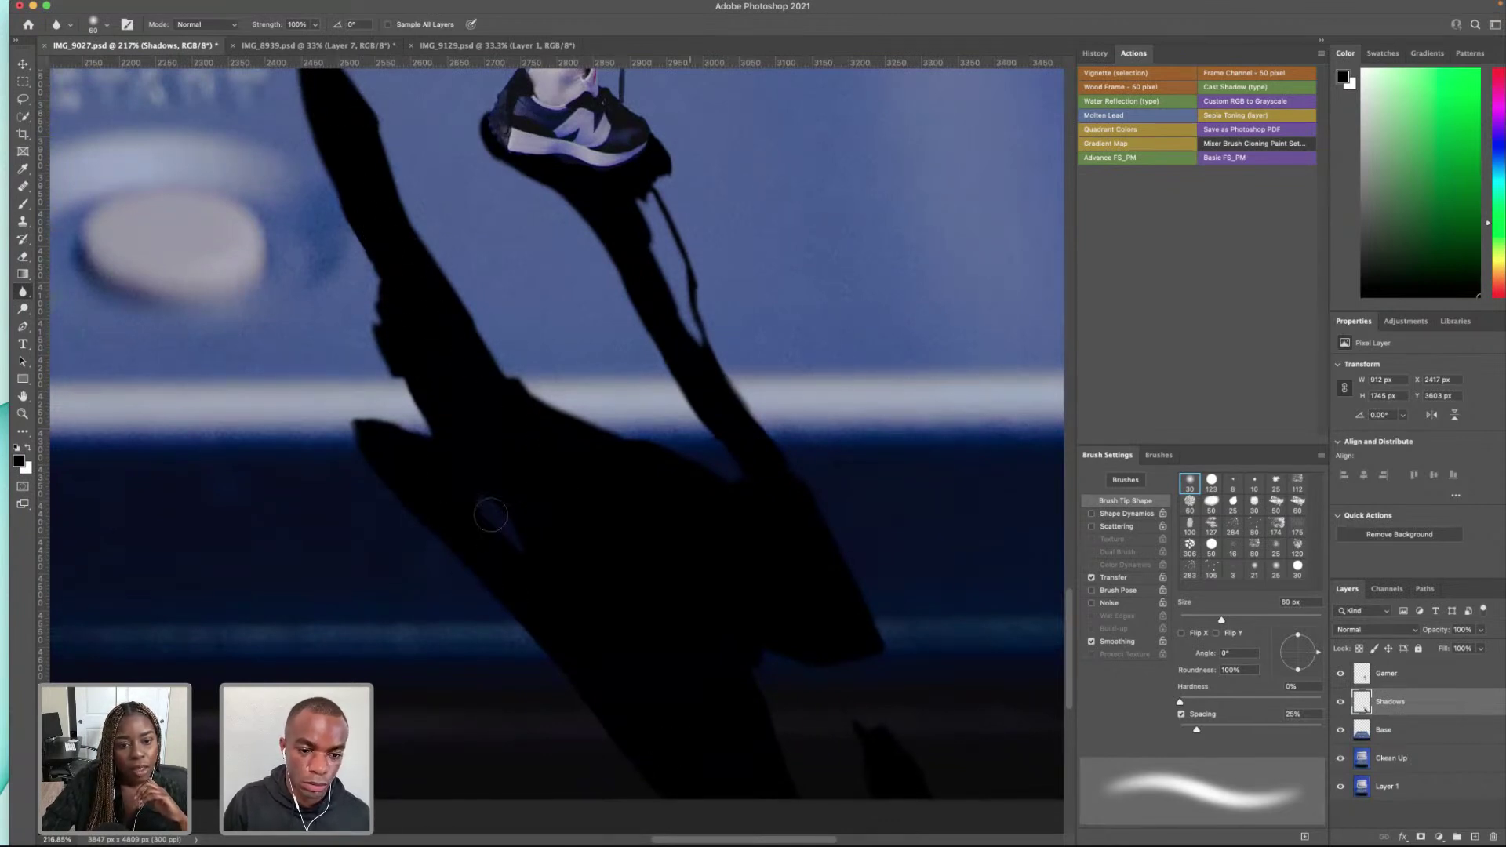
drag(816, 753, 816, 682)
scroll(632, 578, up, 5)
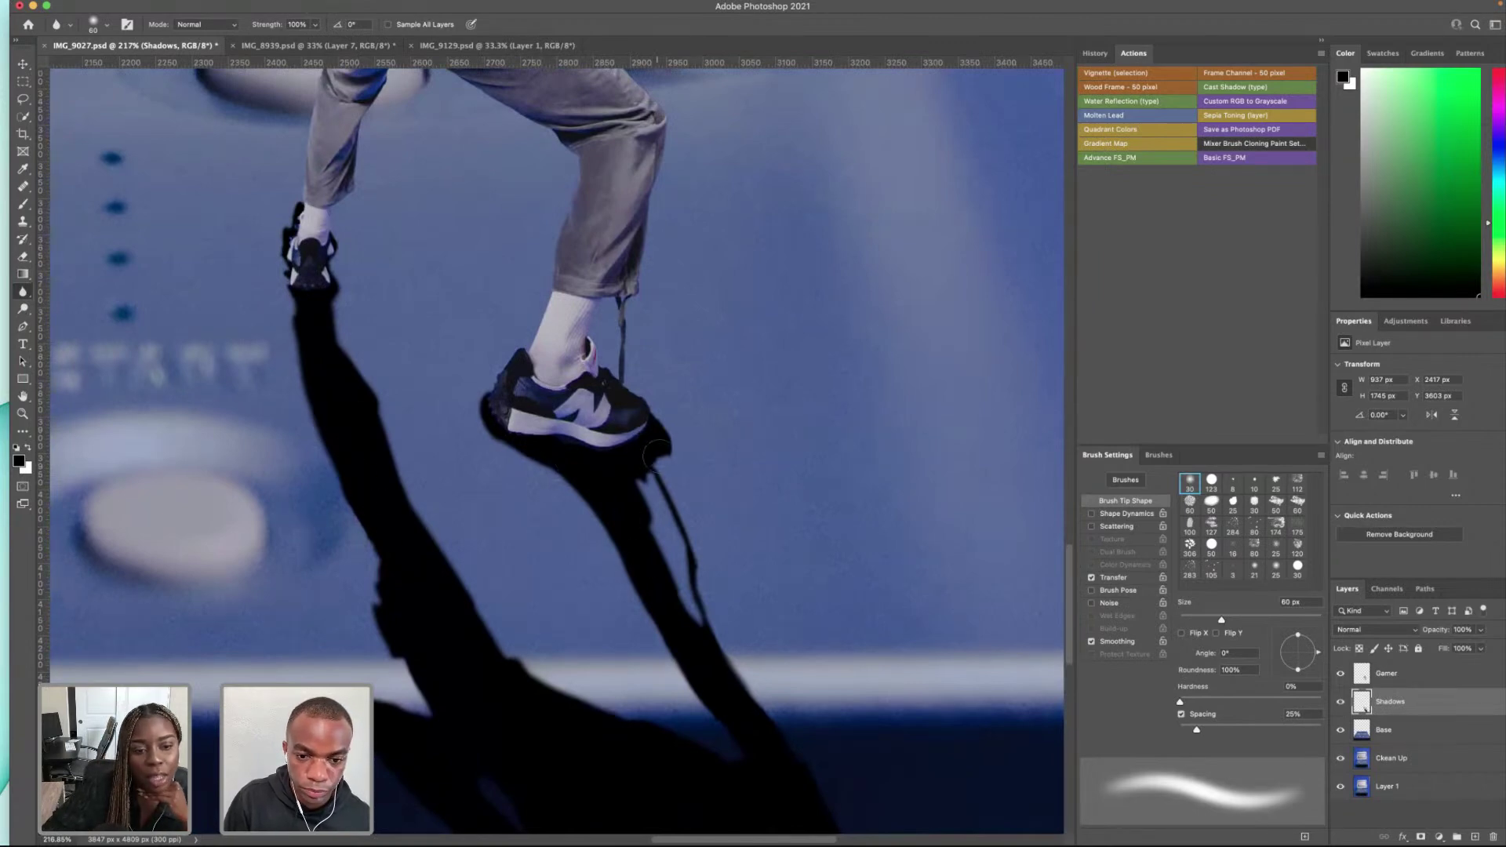
Step: Add a layer mask to the Shadows layer, invert it to black and invert it back to white
scroll(615, 542, down, 10)
scroll(616, 541, up, 2)
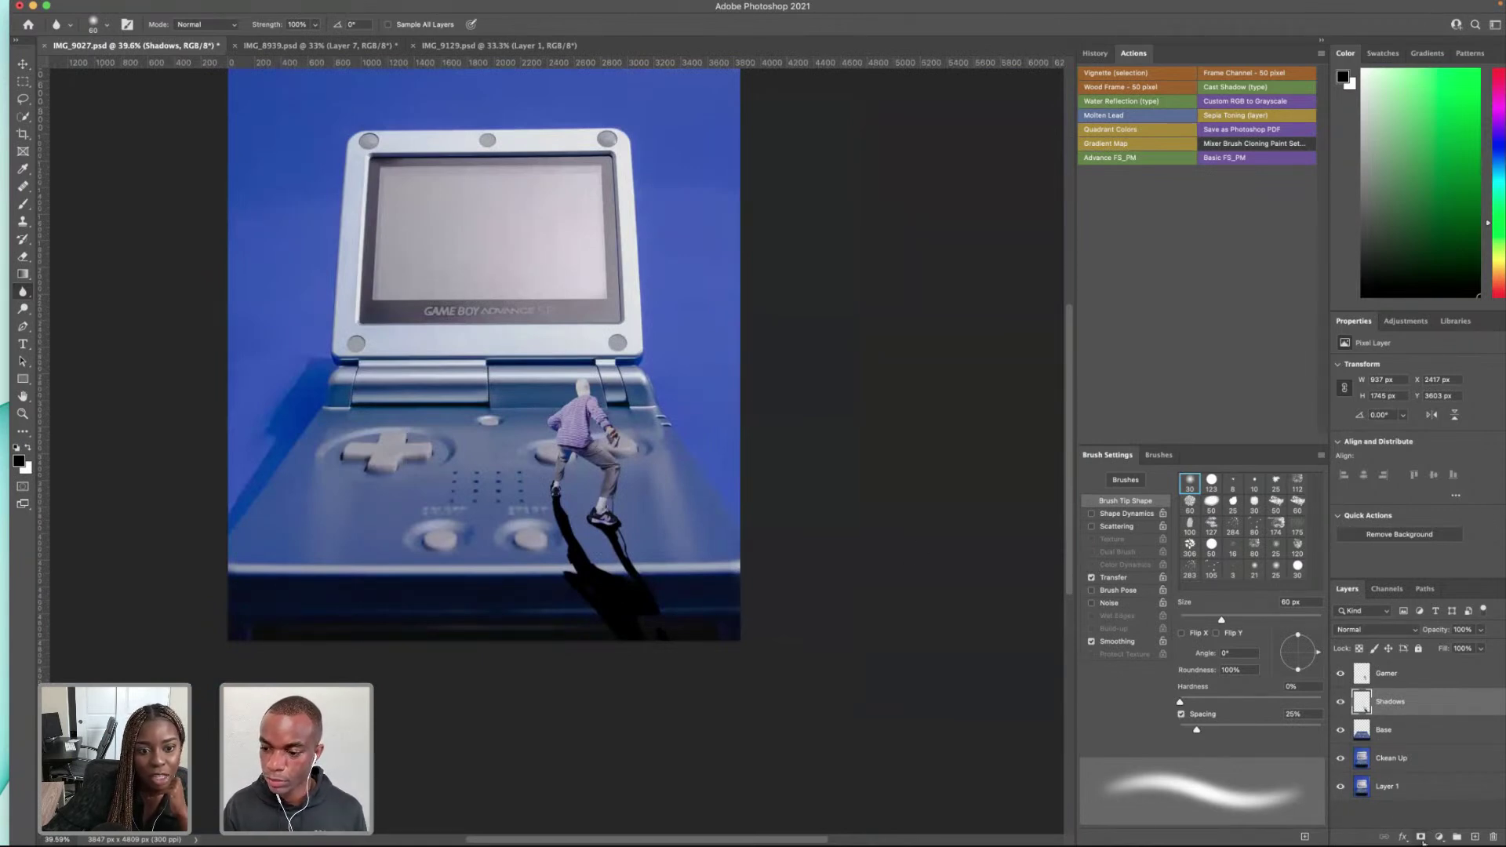
click(1421, 837)
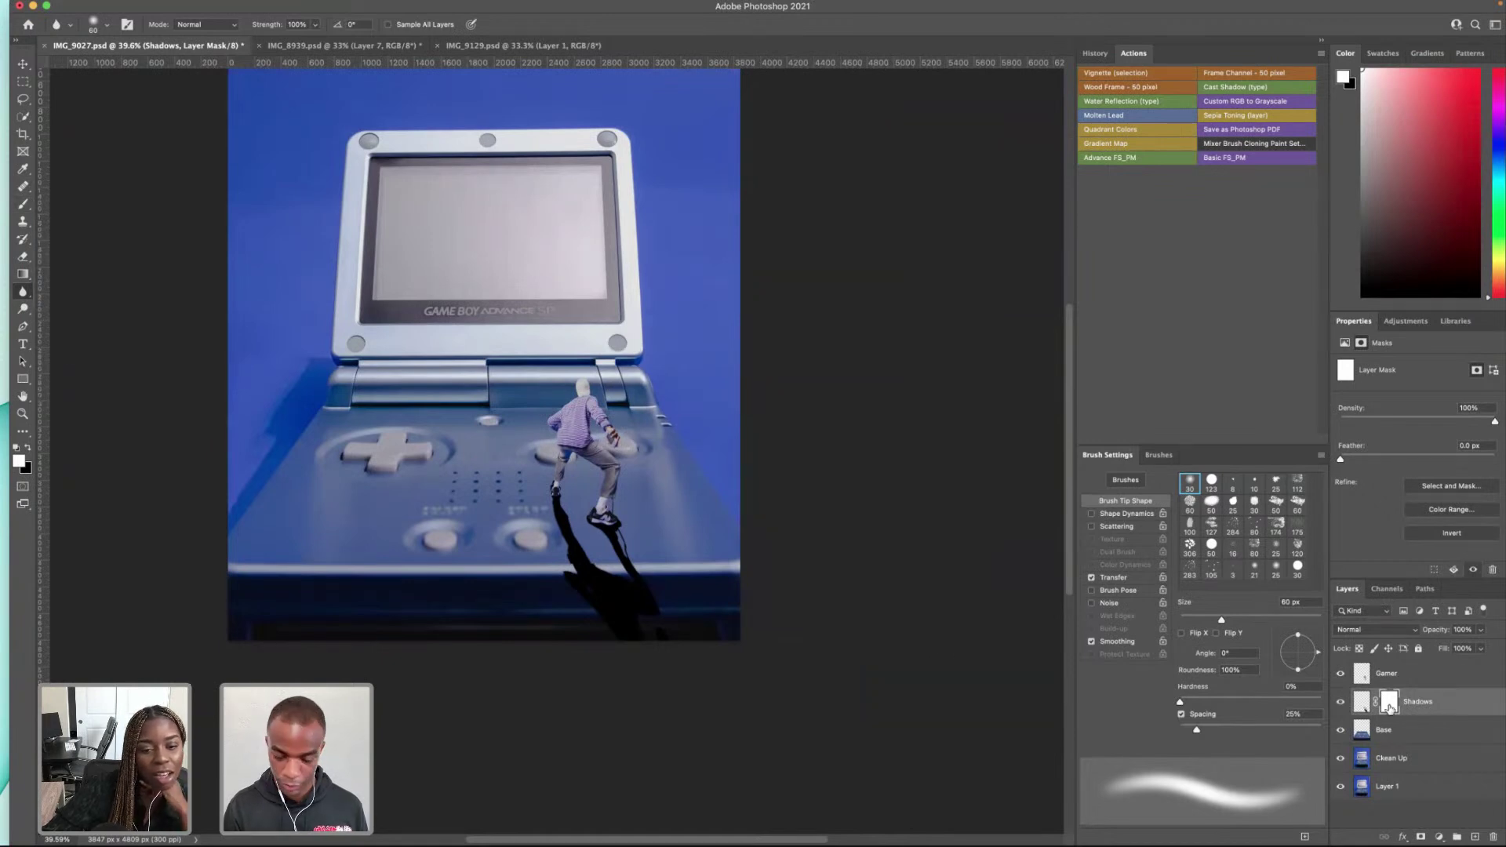
key(ctrl+i)
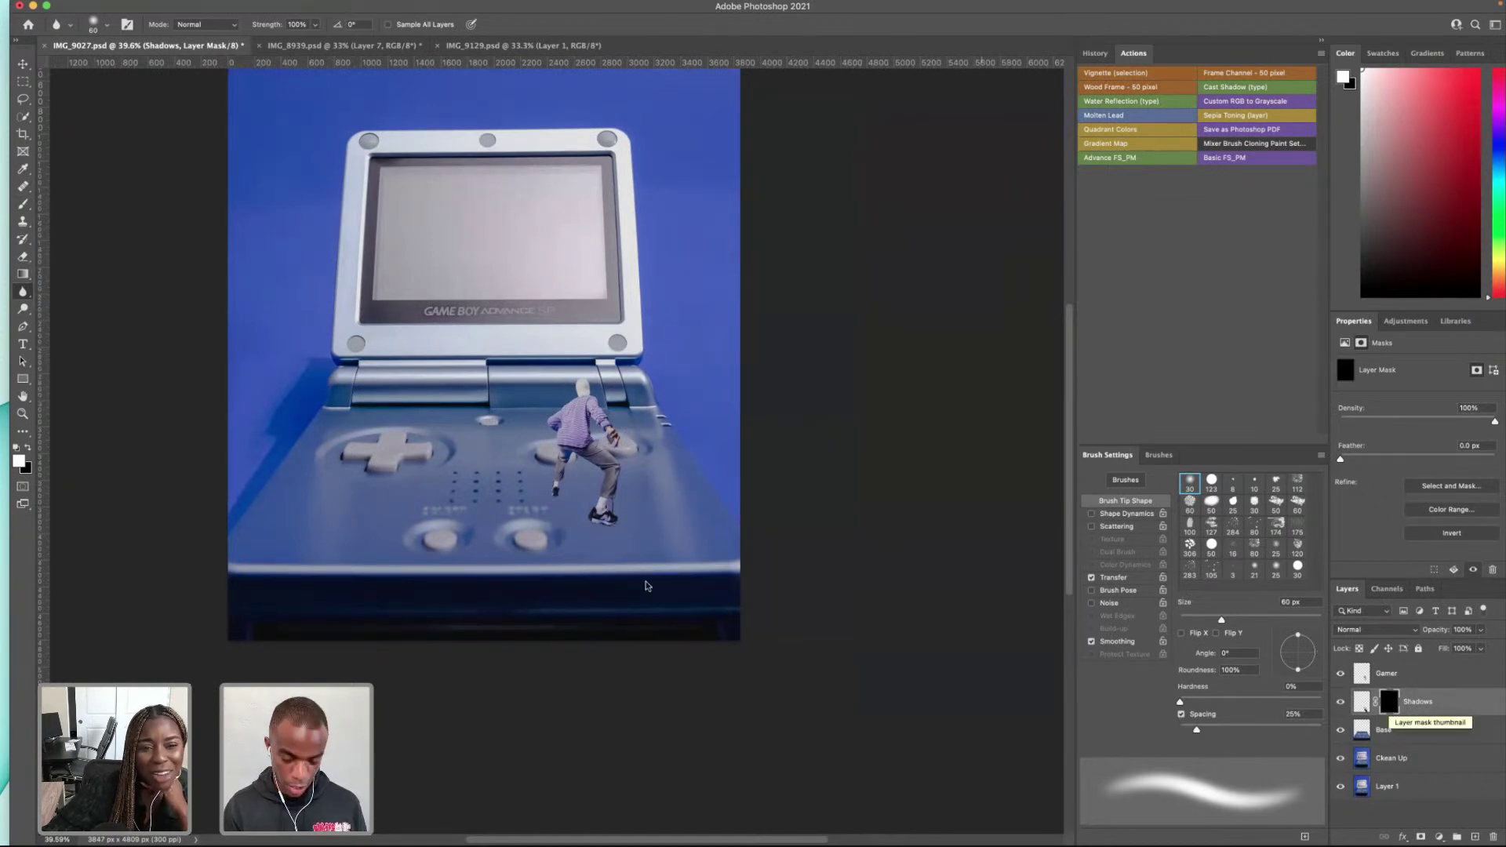
key(ctrl+i)
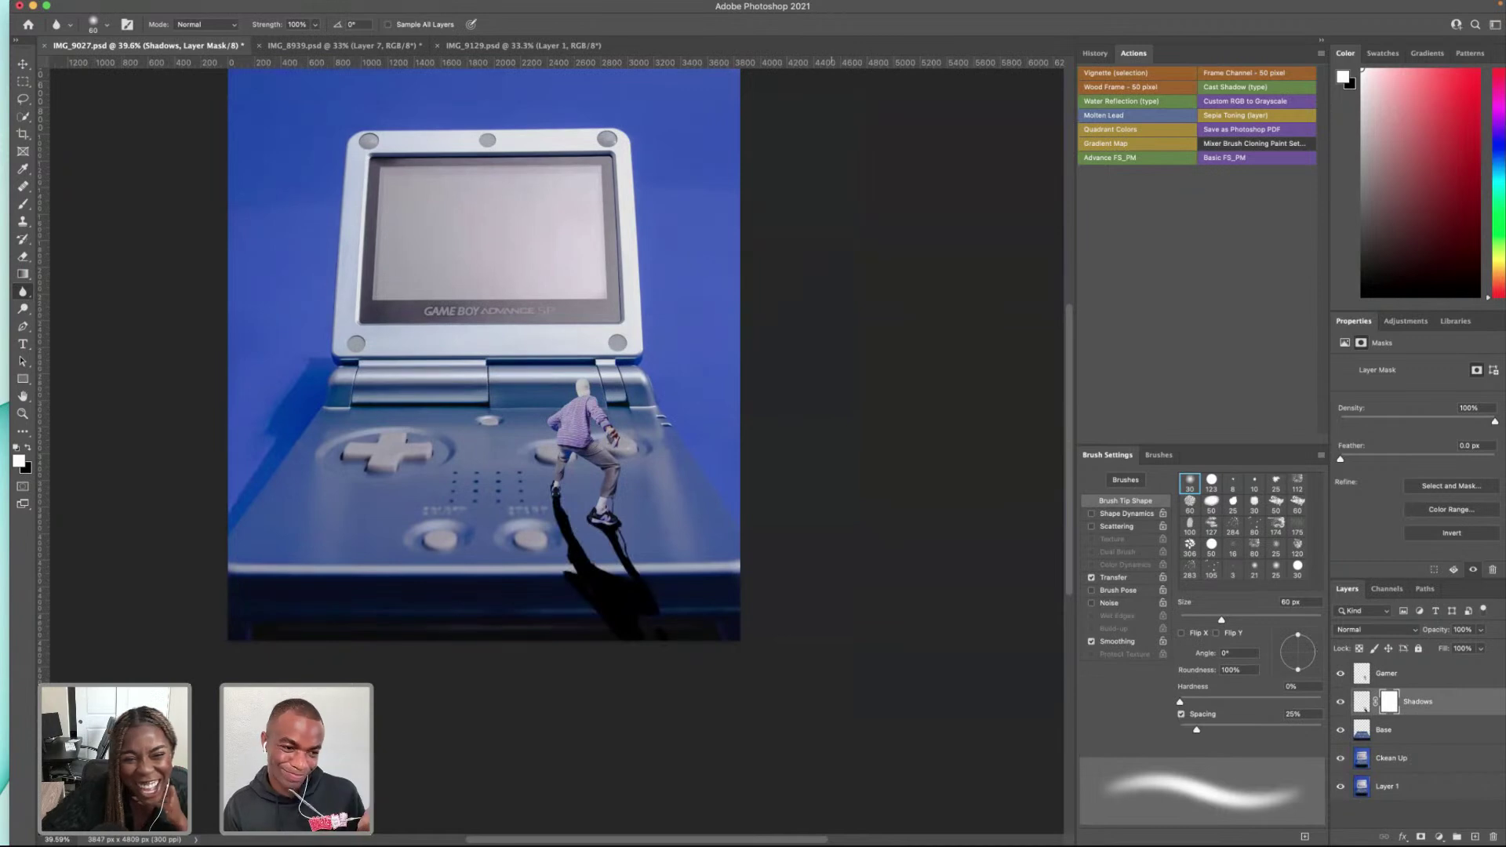
Step: Set up the Brush tool with a 300 px tip and 24% opacity for painting on the mask
click(23, 204)
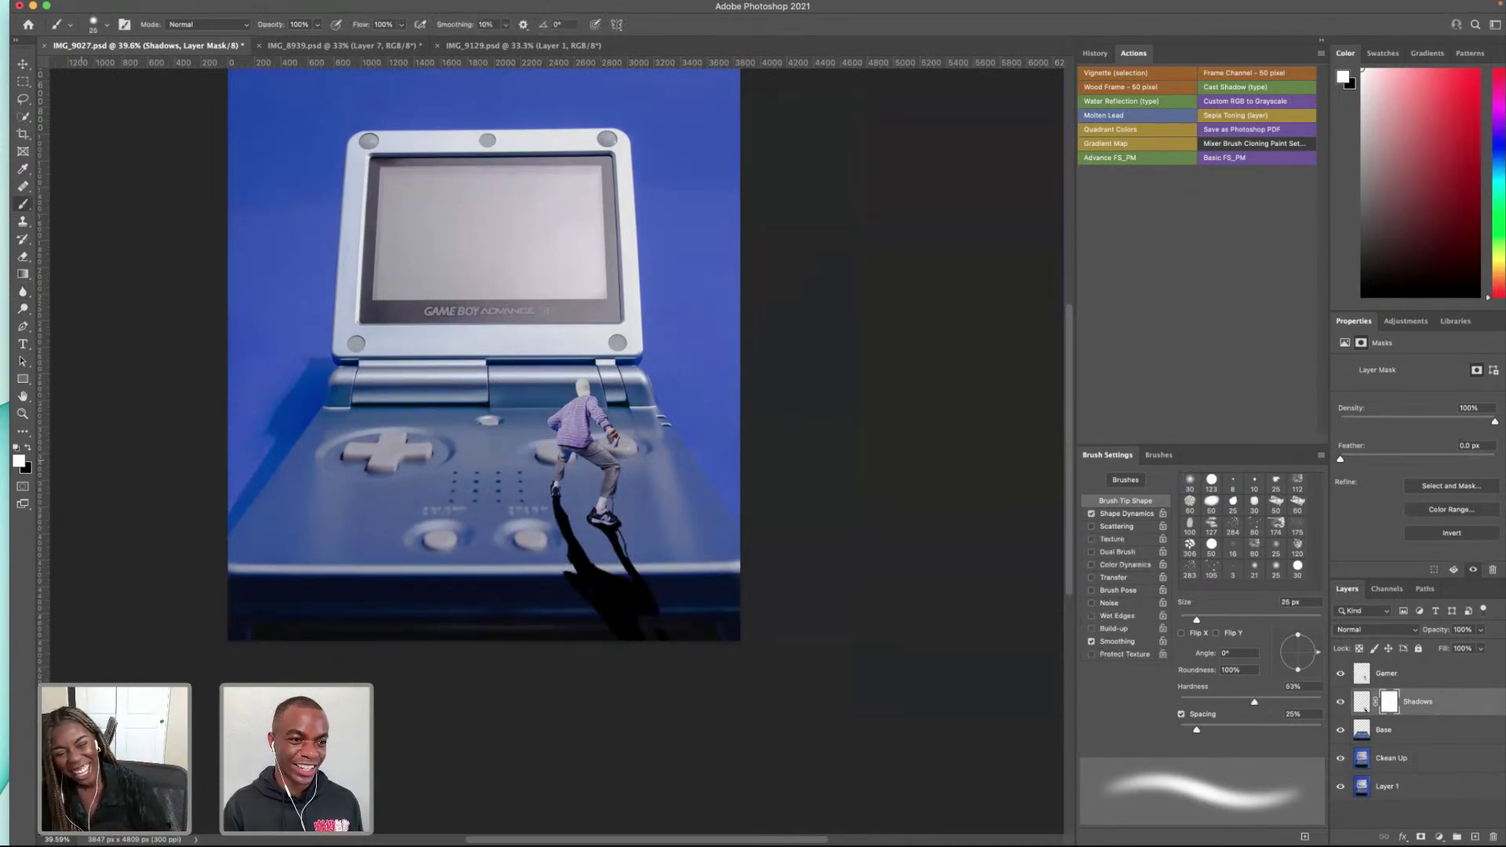
key(bracketright)
key(bracketright)
key(bracketright)
key(bracketright)
key(bracketright)
key(bracketright)
key(bracketright)
key(bracketright)
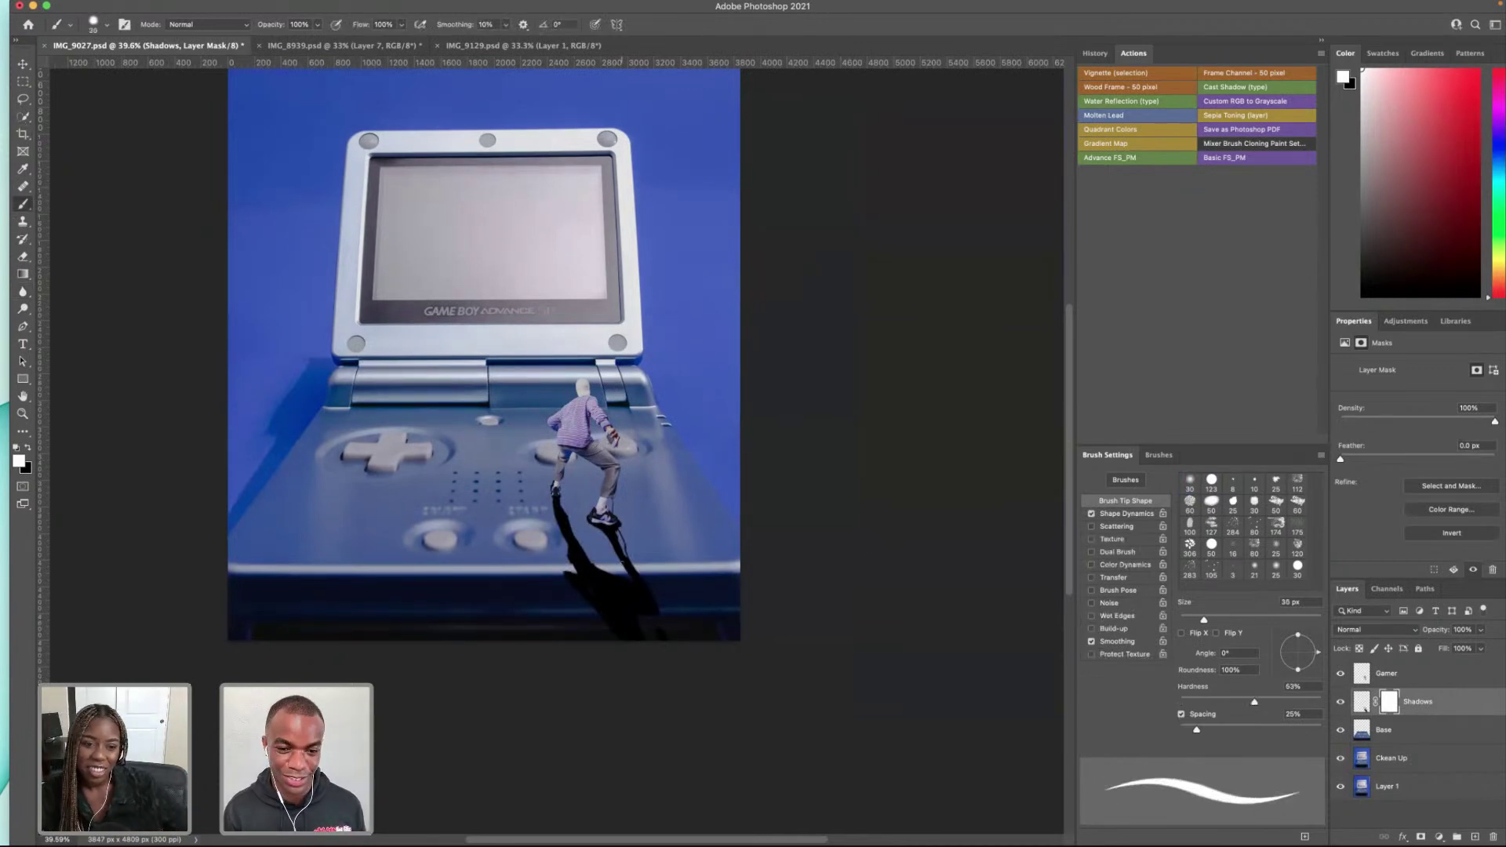
key(bracketright)
key(bracketright)
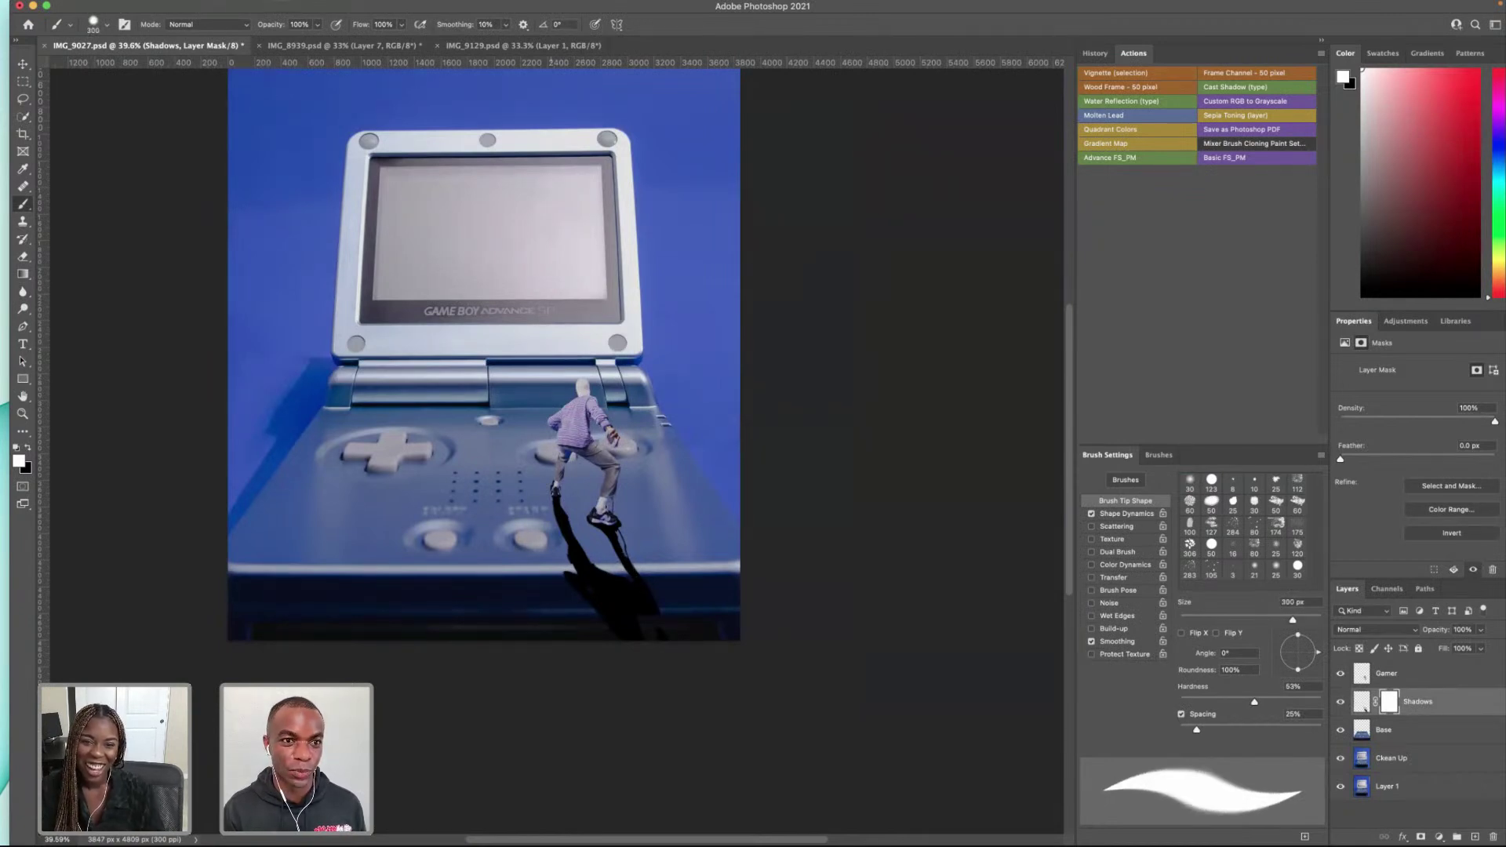
click(317, 24)
drag(258, 43, 293, 45)
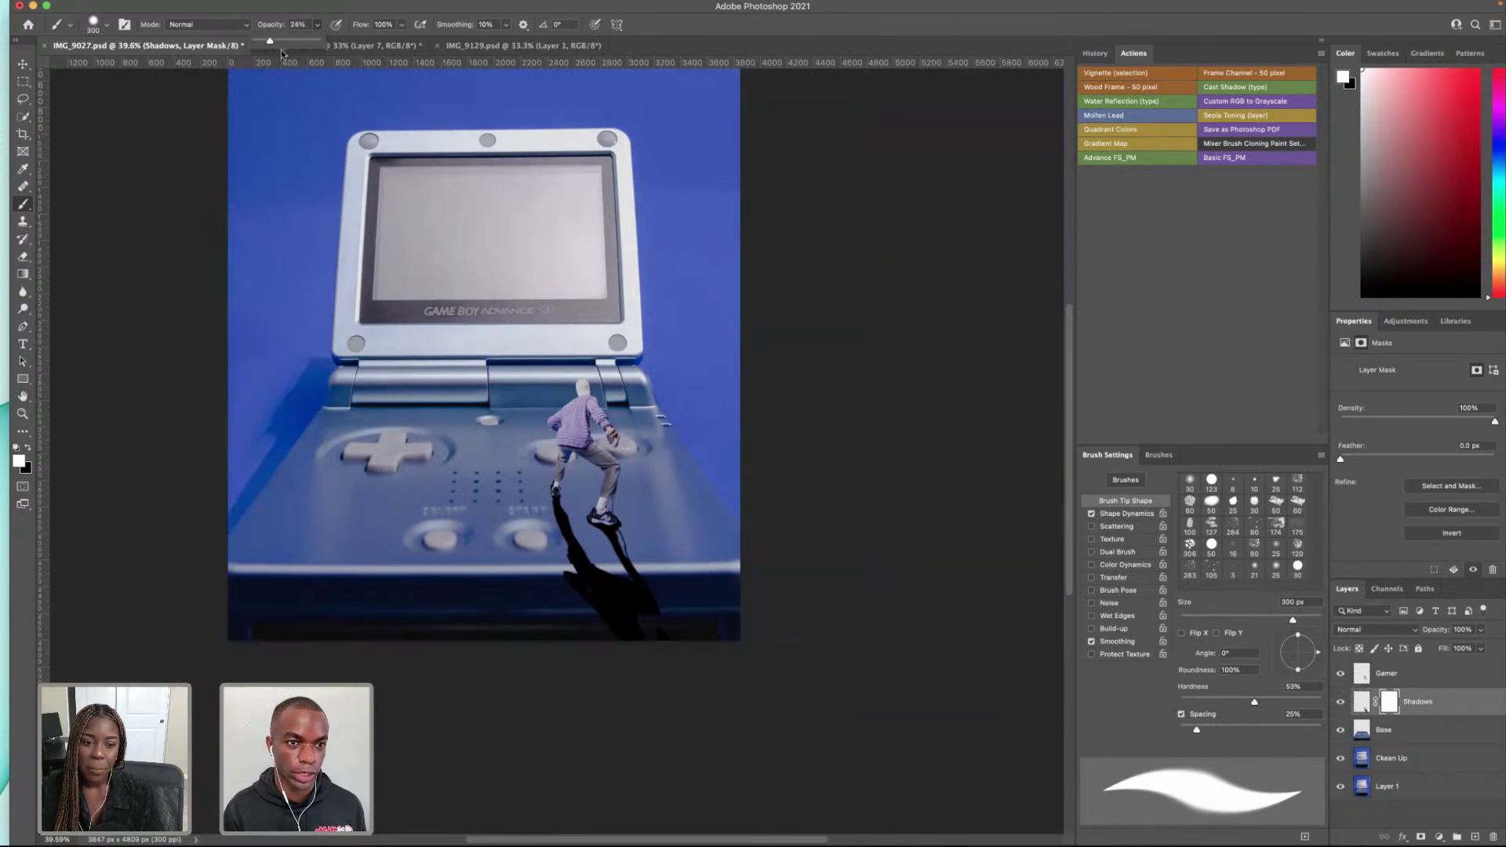
Step: Try brushing over the body shadow on the mask, raise the brush opacity to 82% and make black the painting colour
drag(667, 636, 651, 600)
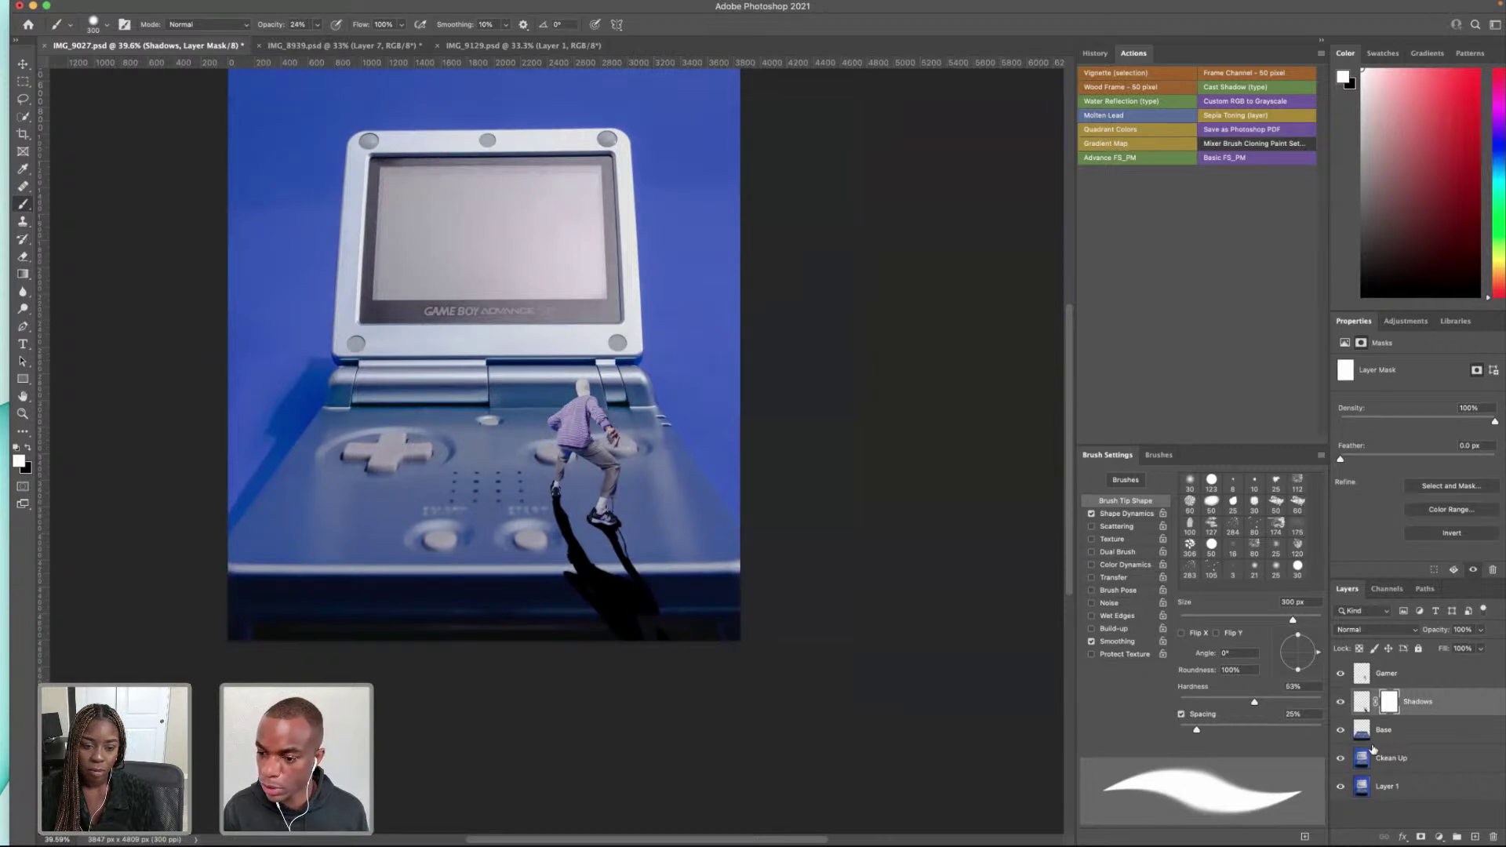
key(x)
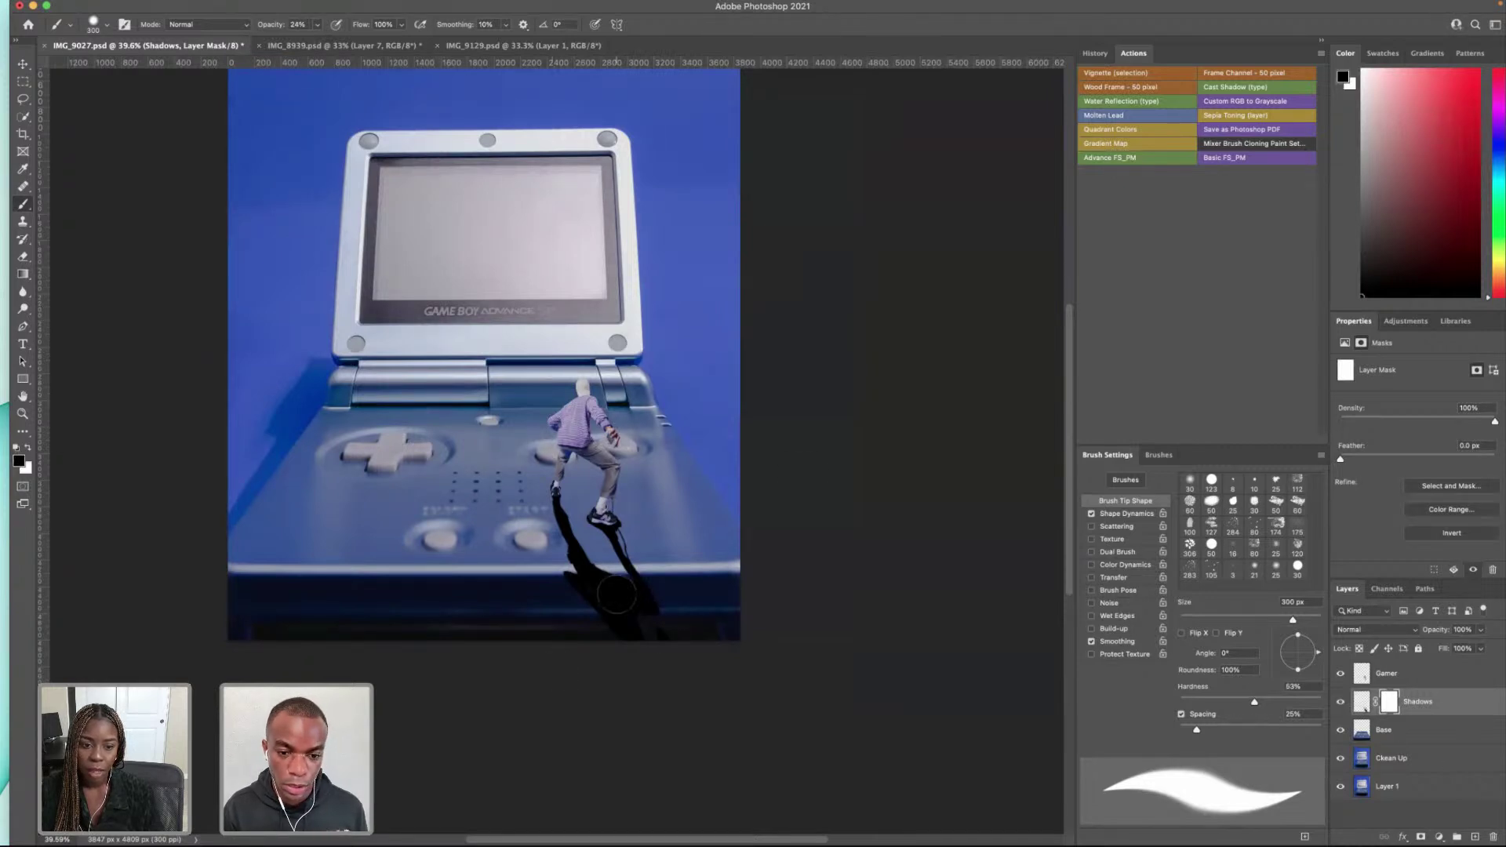
key(x)
click(317, 25)
drag(323, 44, 353, 42)
click(600, 589)
key(x)
Step: Mask out the body shadow on the console's dark front face with the black 300 px brush
drag(569, 541, 582, 576)
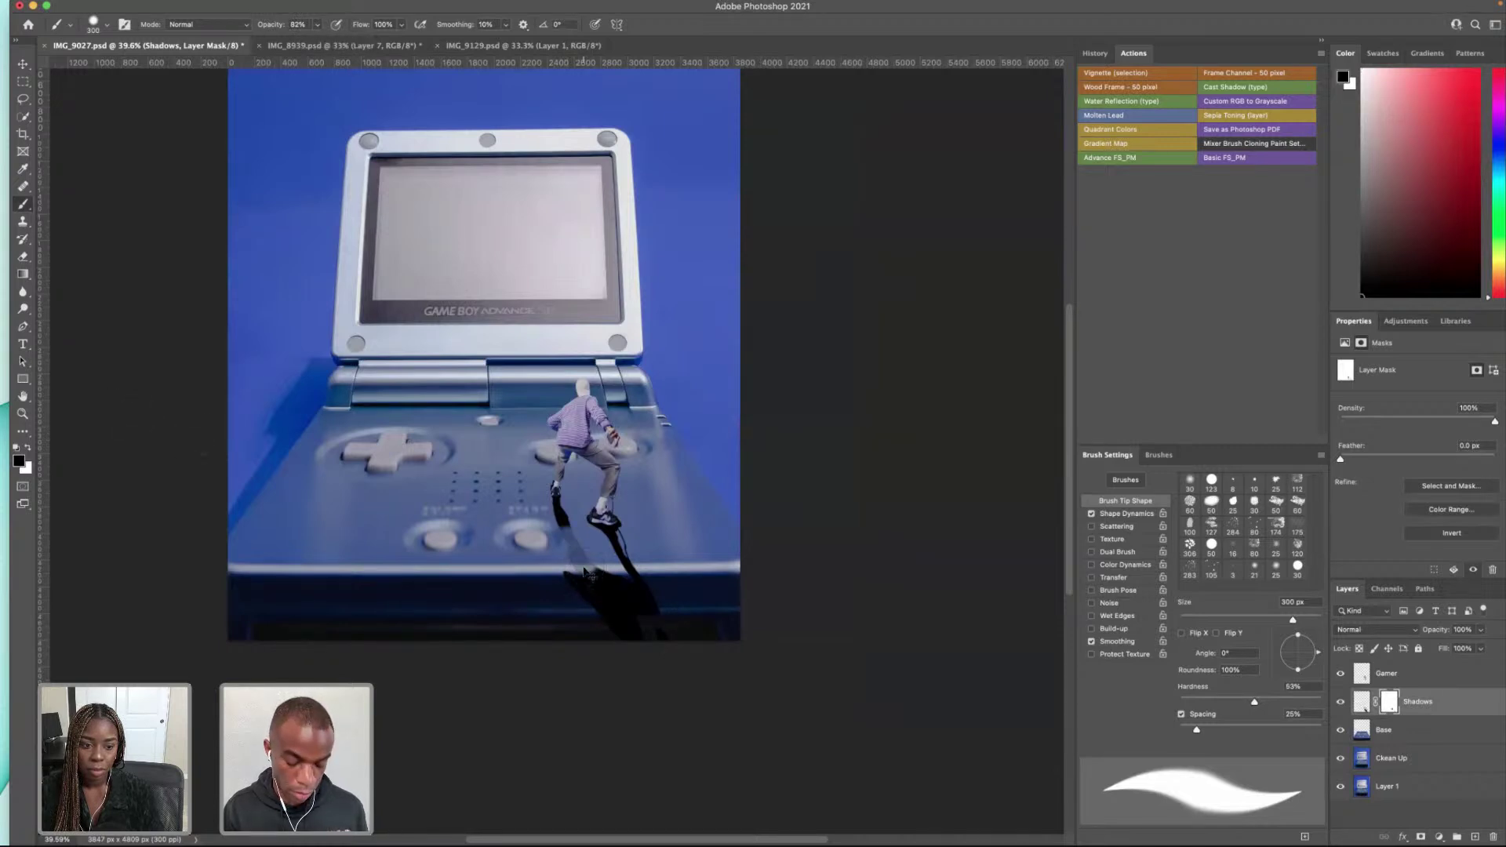
drag(644, 604, 643, 627)
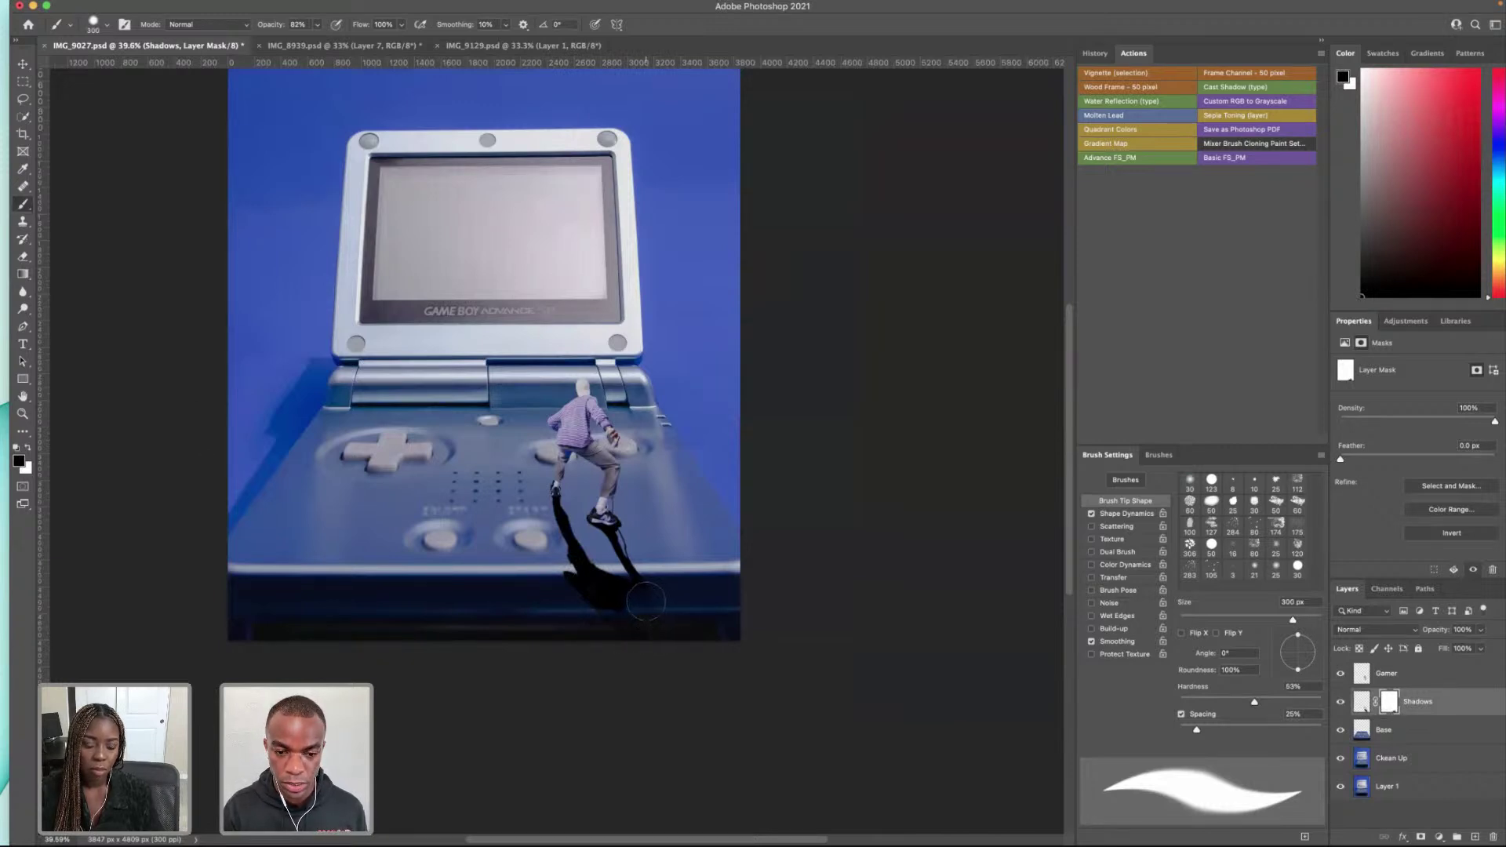
mouse_move(643, 606)
mouse_down()
mouse_move(563, 586)
mouse_move(620, 625)
mouse_up()
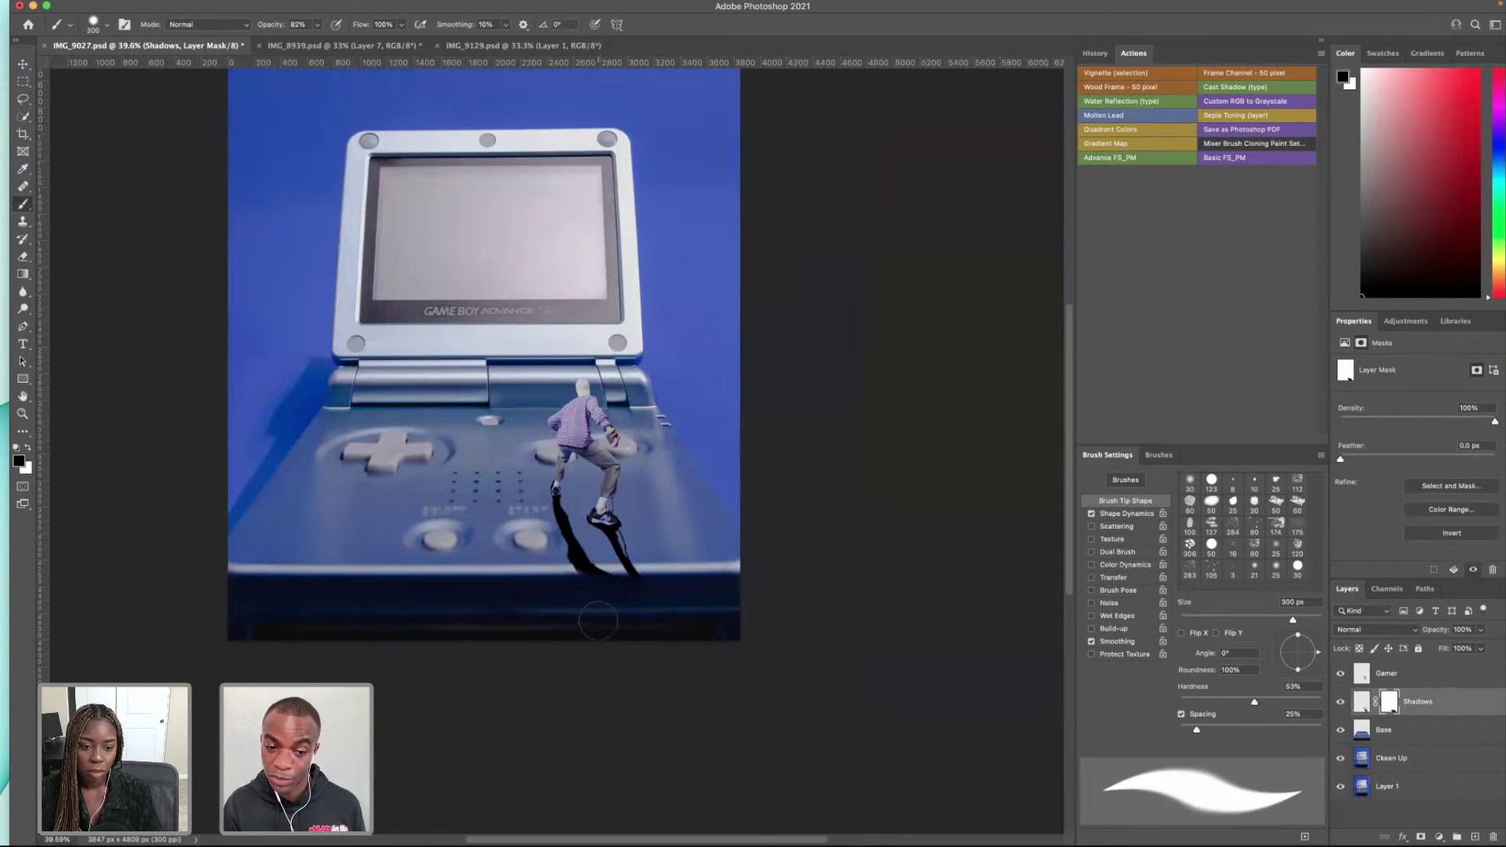
Step: Fade both leg shadows towards the console's front edge by painting black on the mask at 45% brush opacity
click(317, 24)
drag(290, 39, 300, 41)
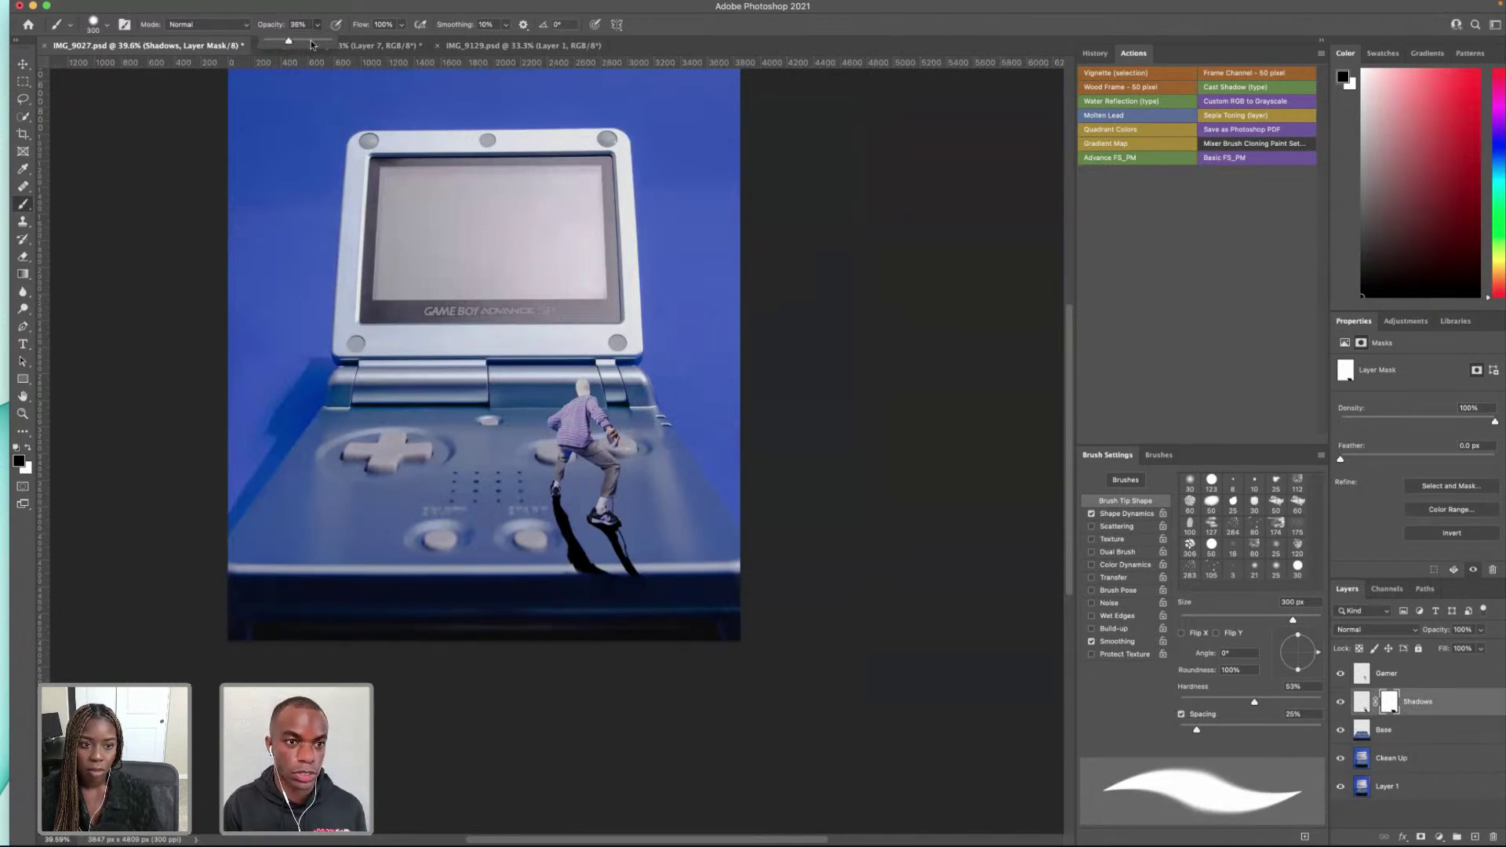
click(294, 40)
mouse_move(573, 566)
mouse_down()
mouse_move(635, 577)
mouse_move(596, 580)
mouse_up()
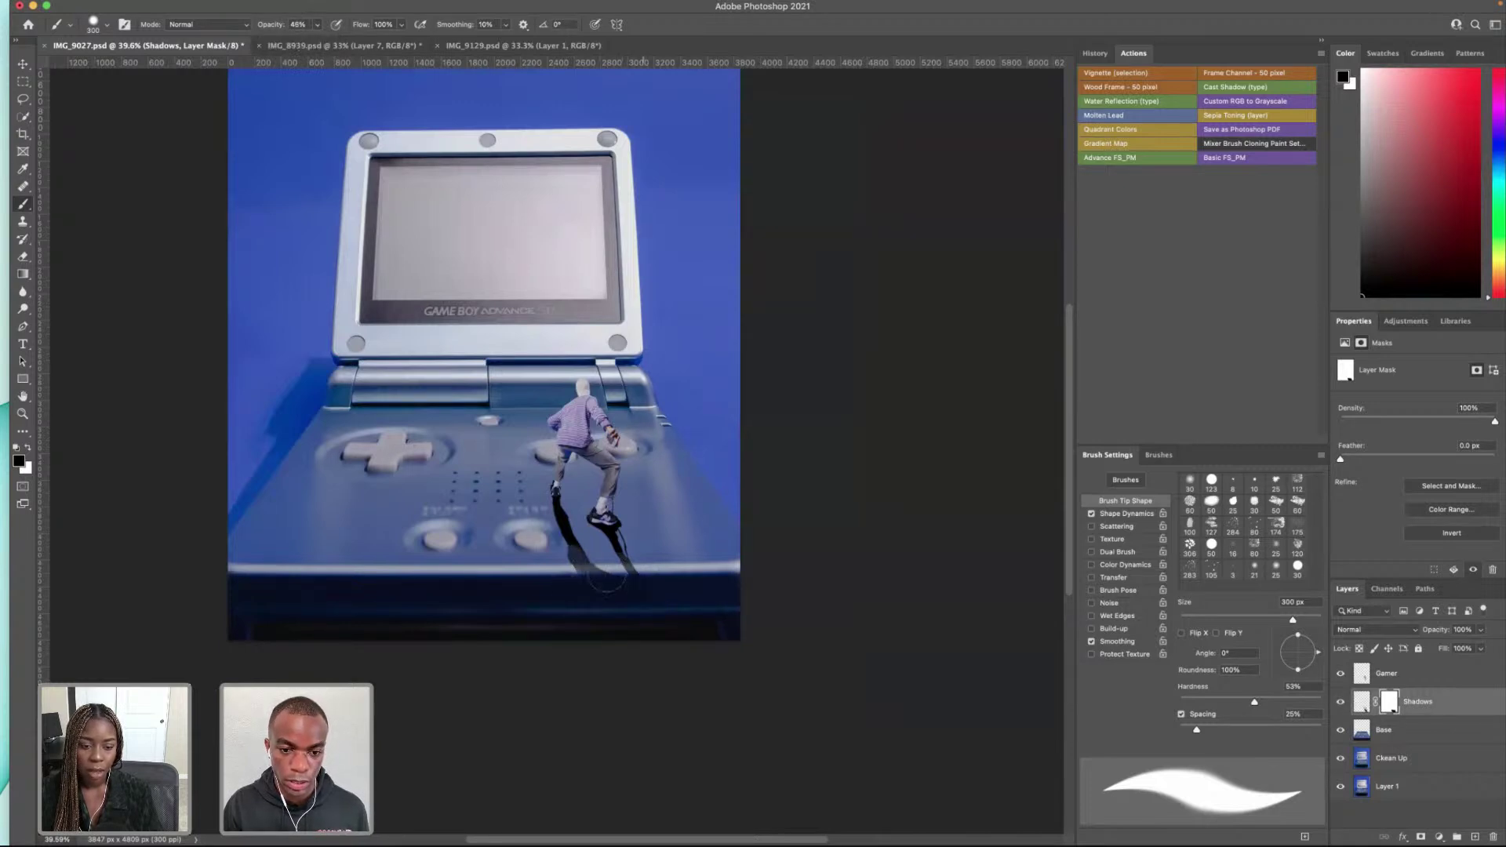
mouse_move(605, 549)
mouse_down()
mouse_move(572, 542)
mouse_move(623, 579)
mouse_up()
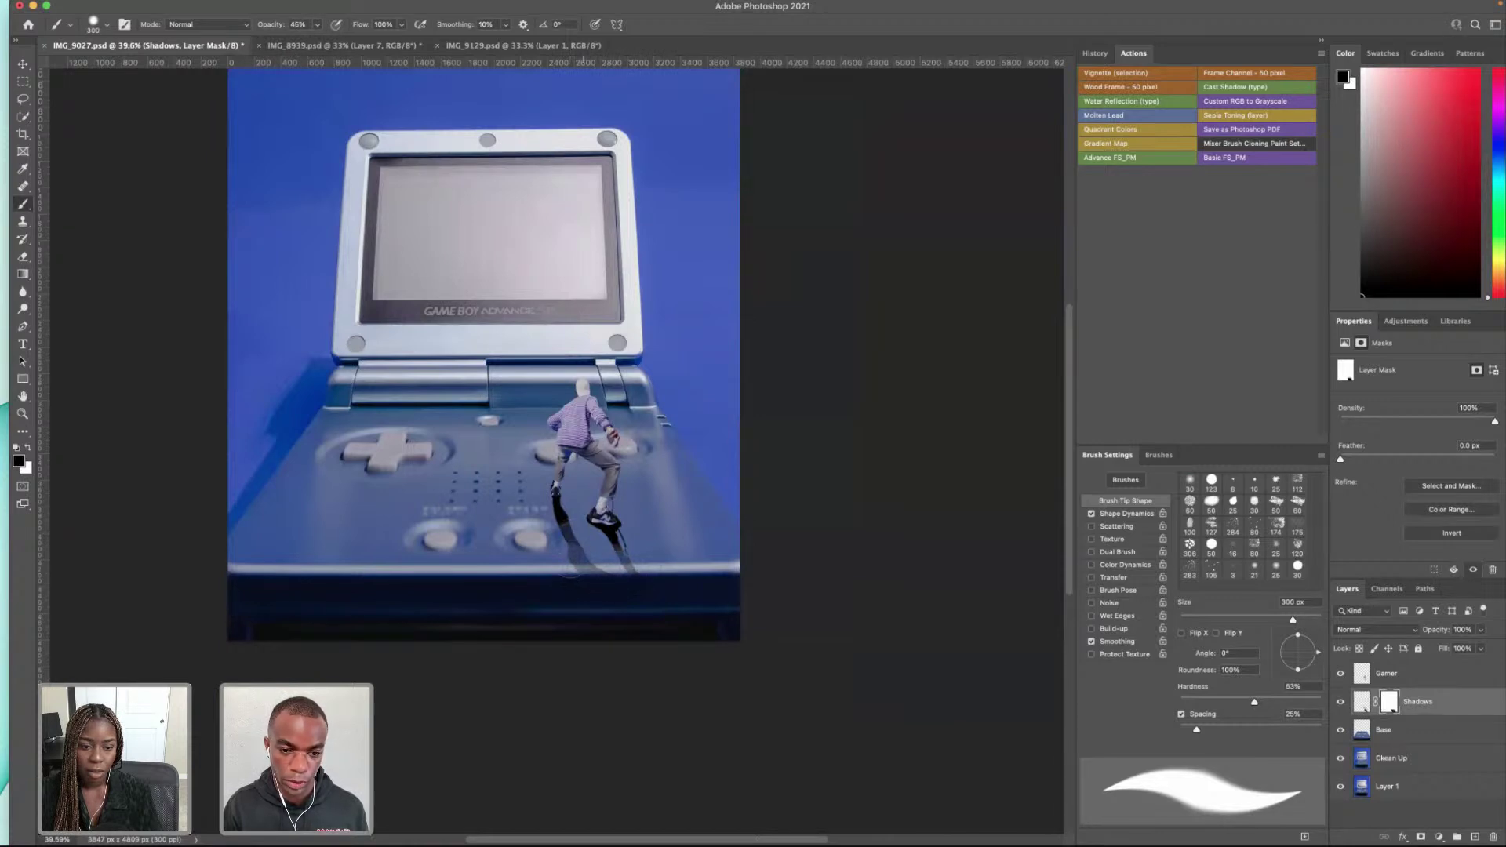
mouse_move(563, 522)
mouse_down()
mouse_move(608, 594)
mouse_move(581, 557)
mouse_move(622, 591)
mouse_move(604, 590)
mouse_move(635, 571)
mouse_up()
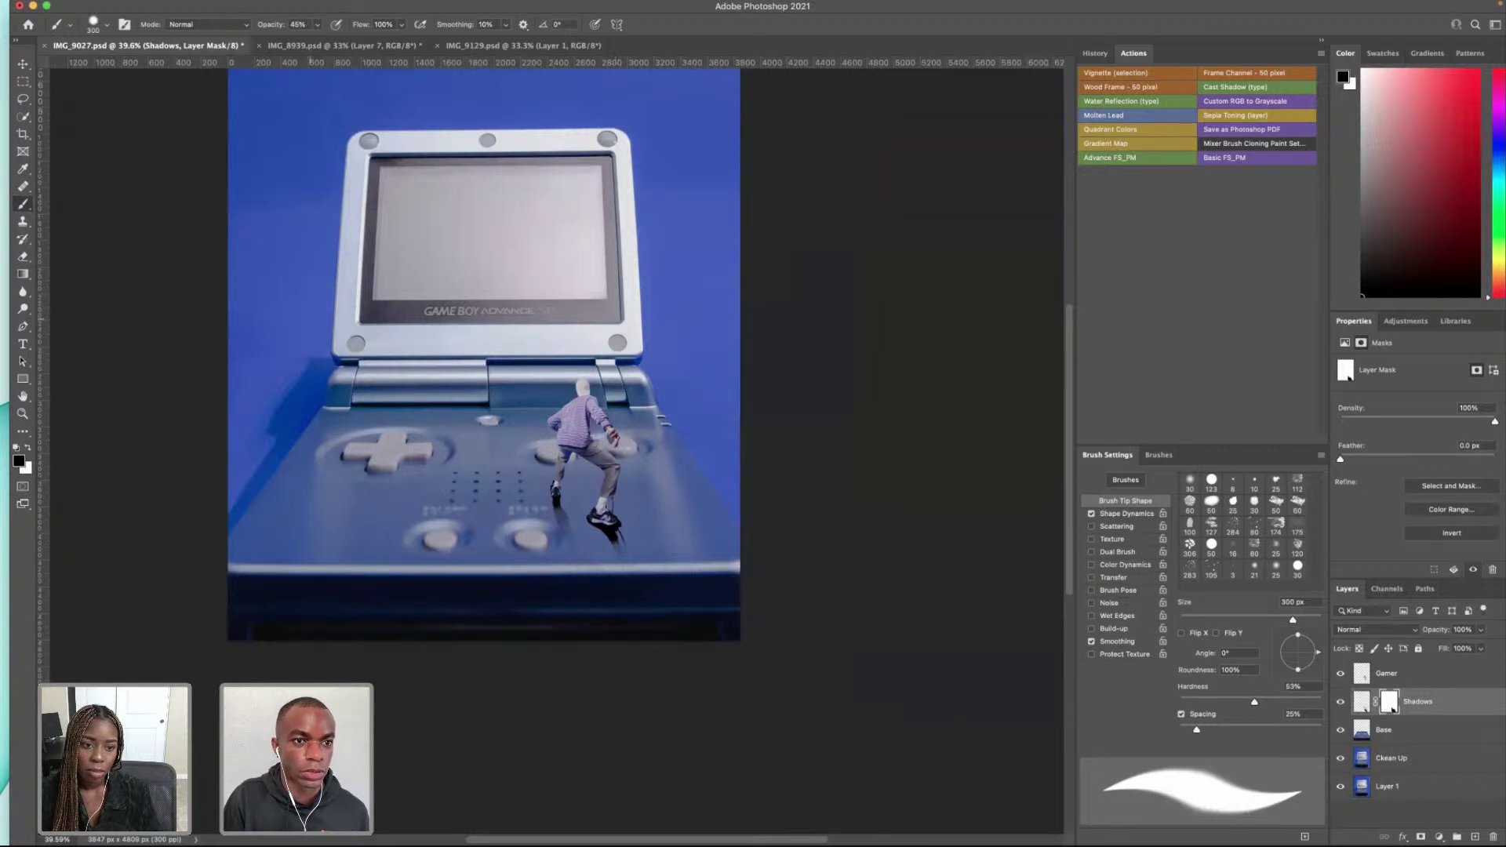
Step: Lighten the shadow below the back foot on the mask with a 125 px brush at 12% opacity
drag(318, 26, 296, 41)
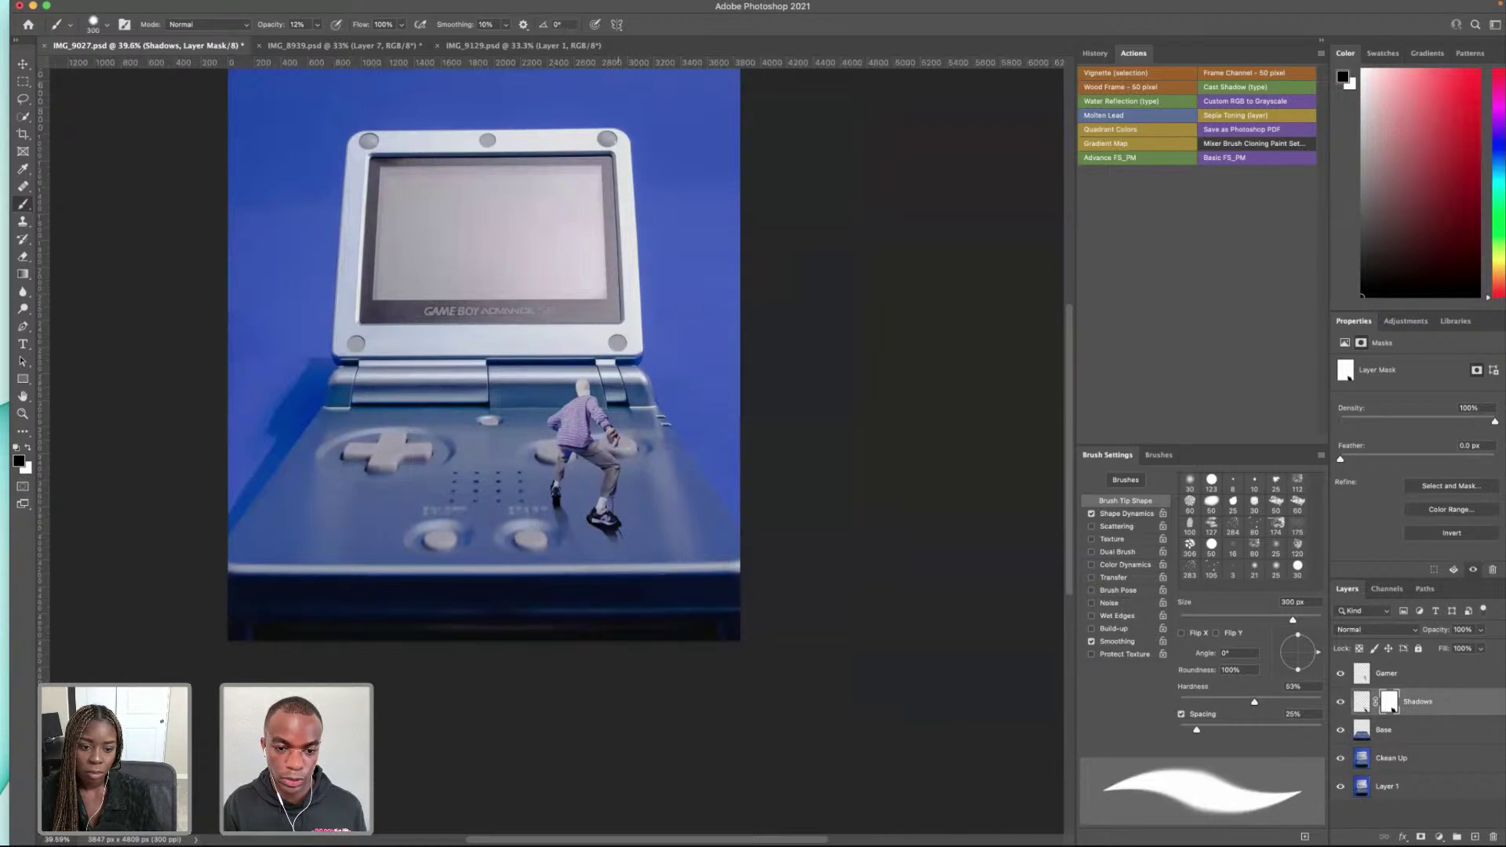
scroll(585, 526, up, 5)
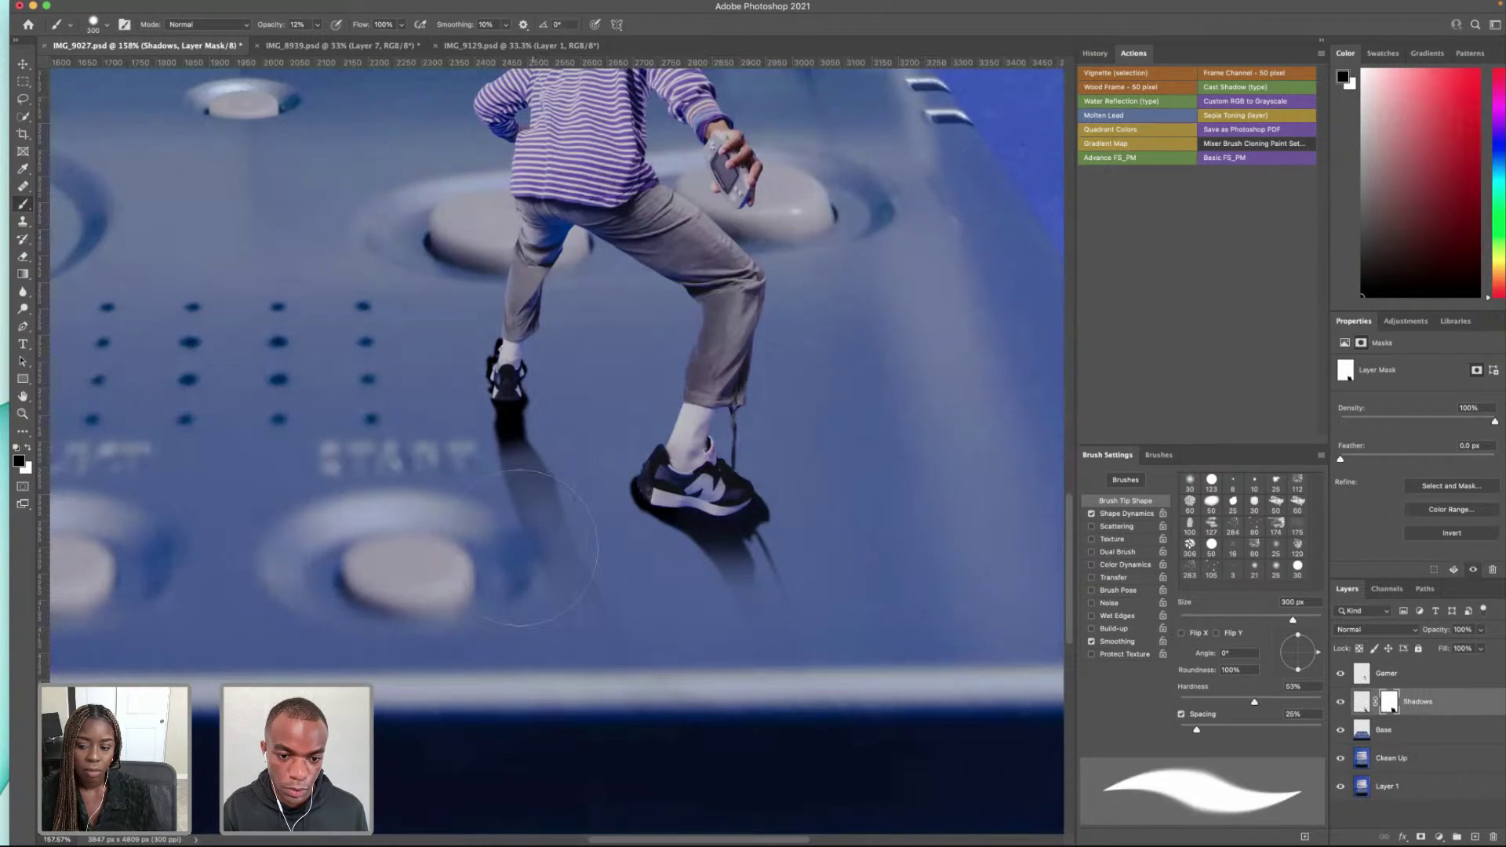
key(bracketleft)
key(bracketleft)
key(bracketleft)
key(bracketleft)
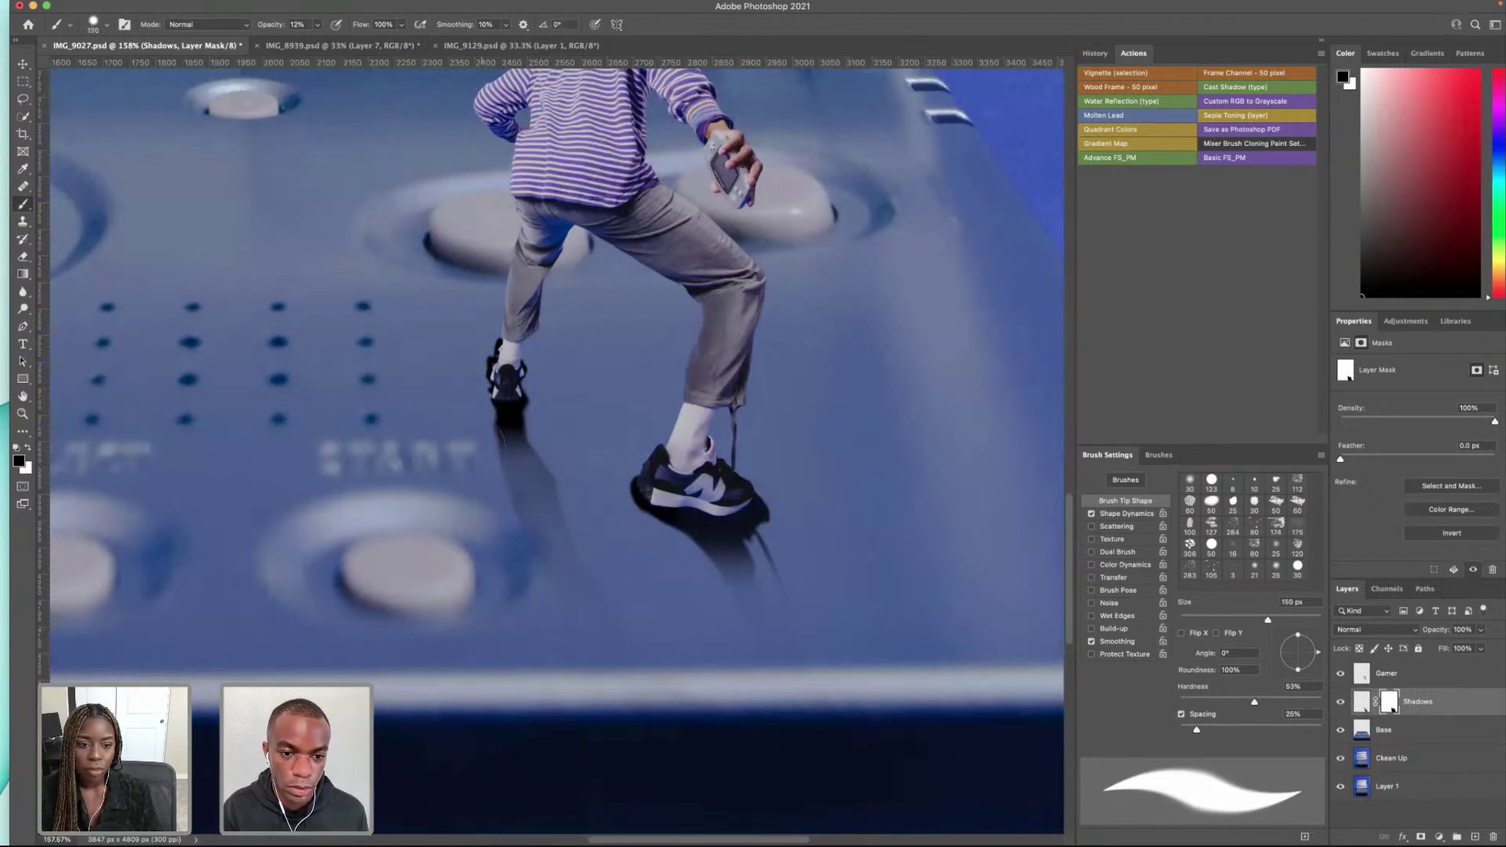
key(bracketleft)
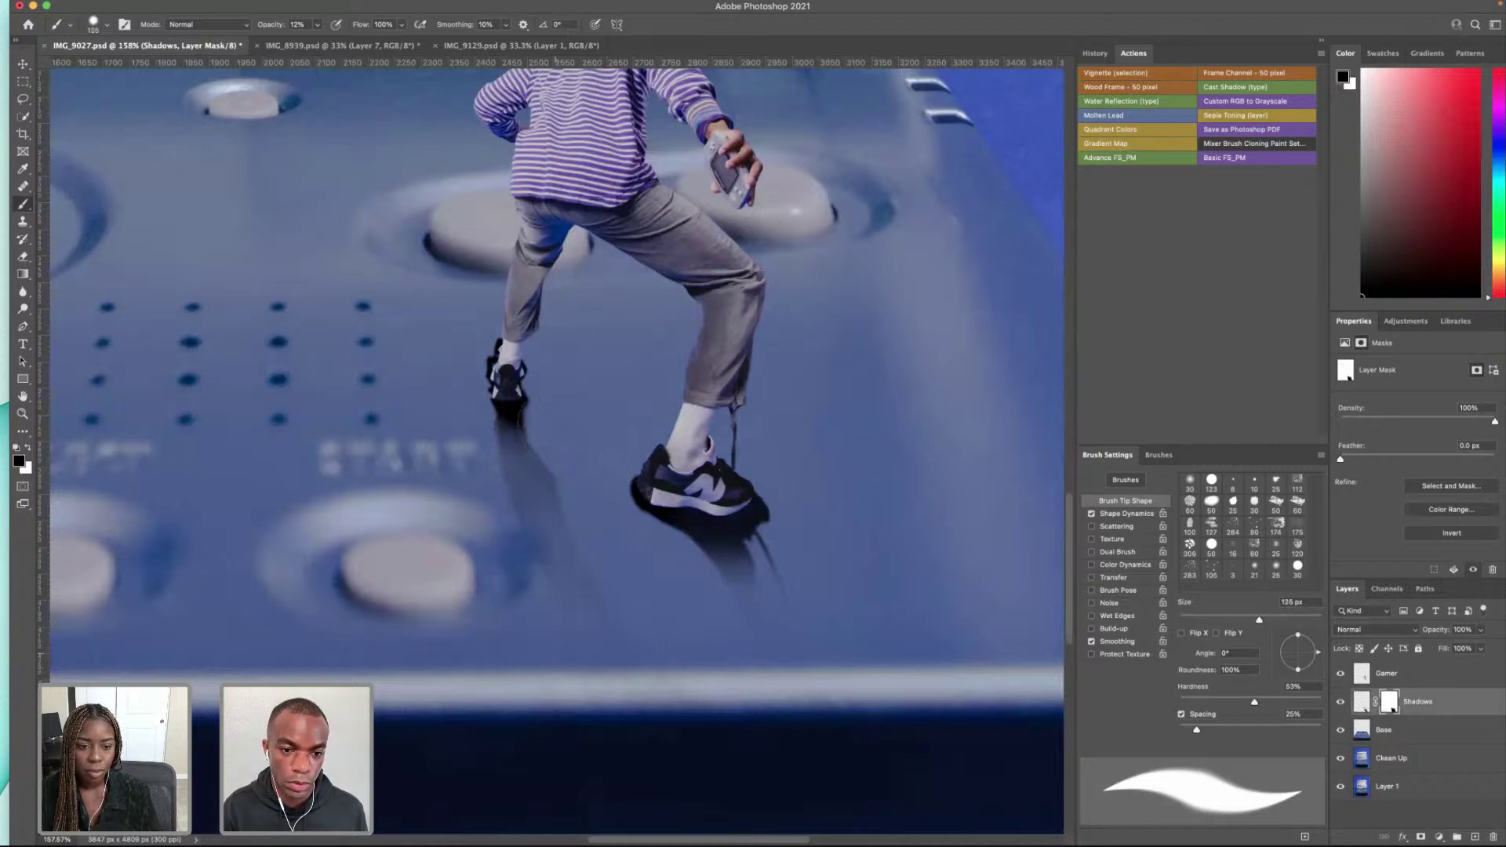
click(508, 411)
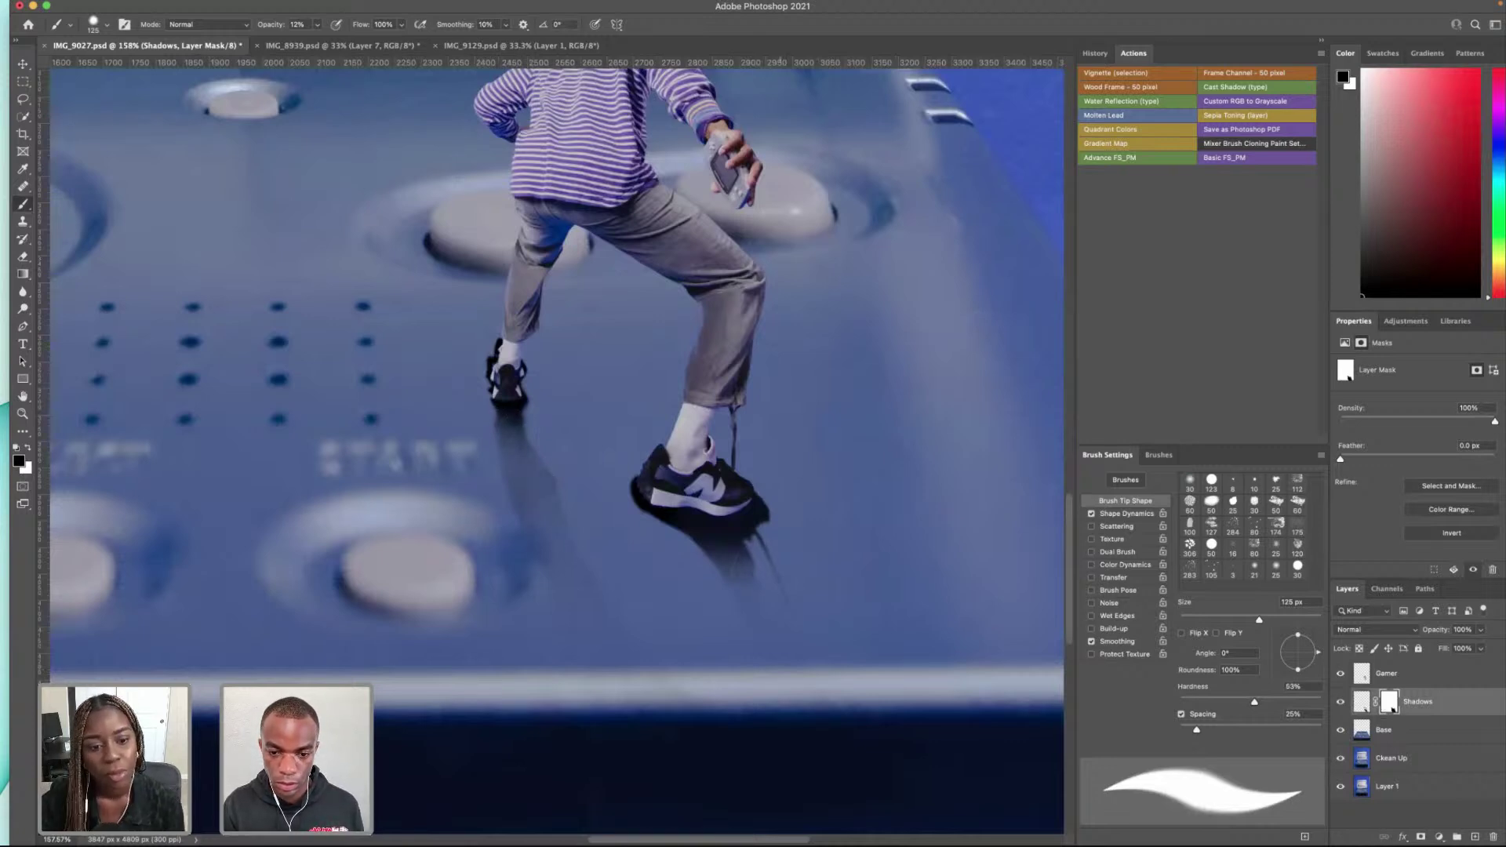
Step: Fade the shadow and thin strap shadow beneath the front shoe on the mask with a 90 px brush
key(bracketleft)
key(bracketleft)
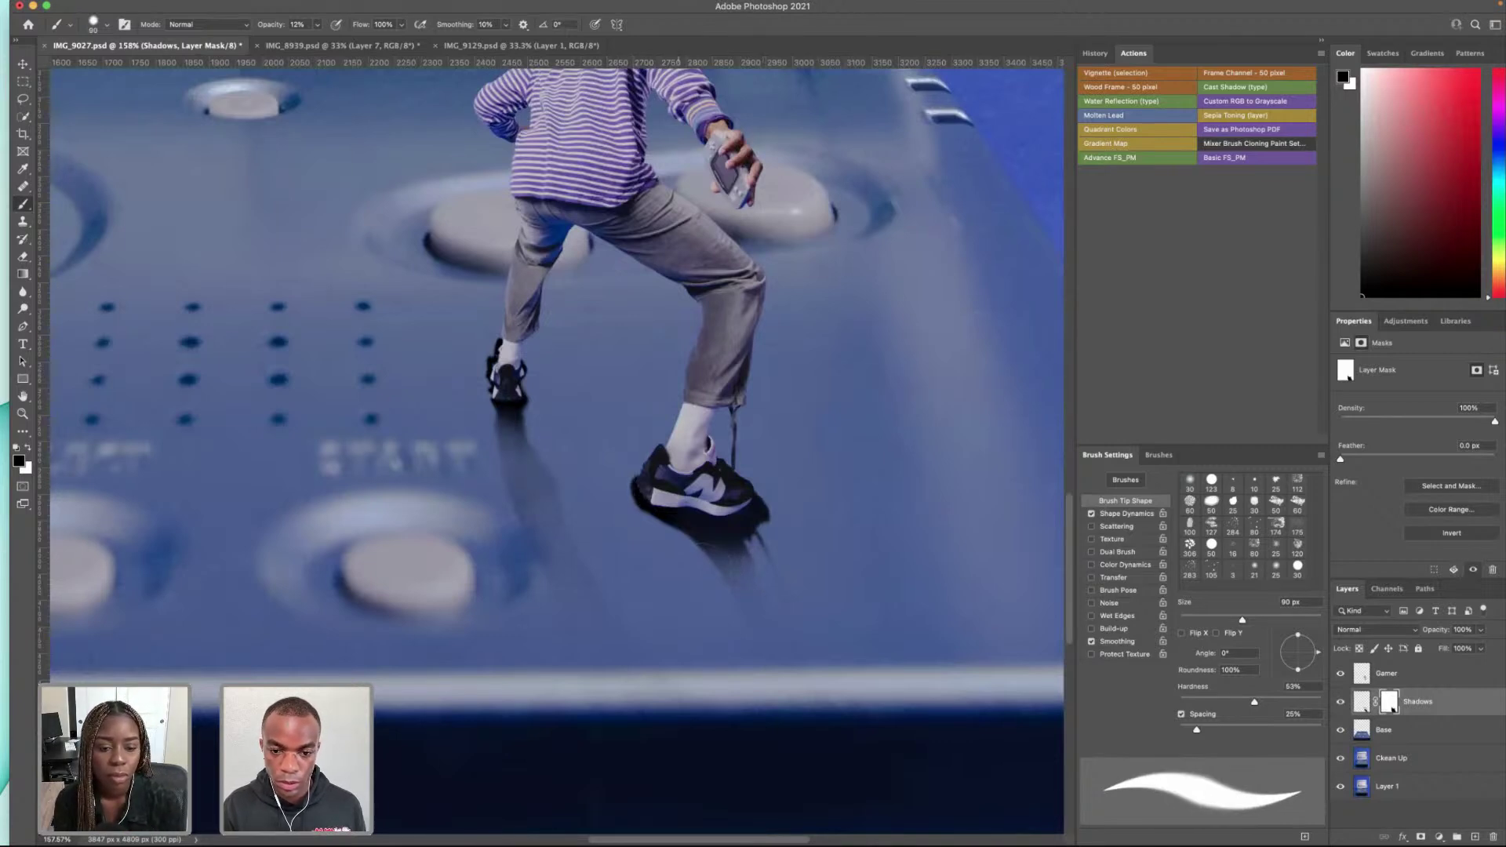
drag(776, 514, 706, 541)
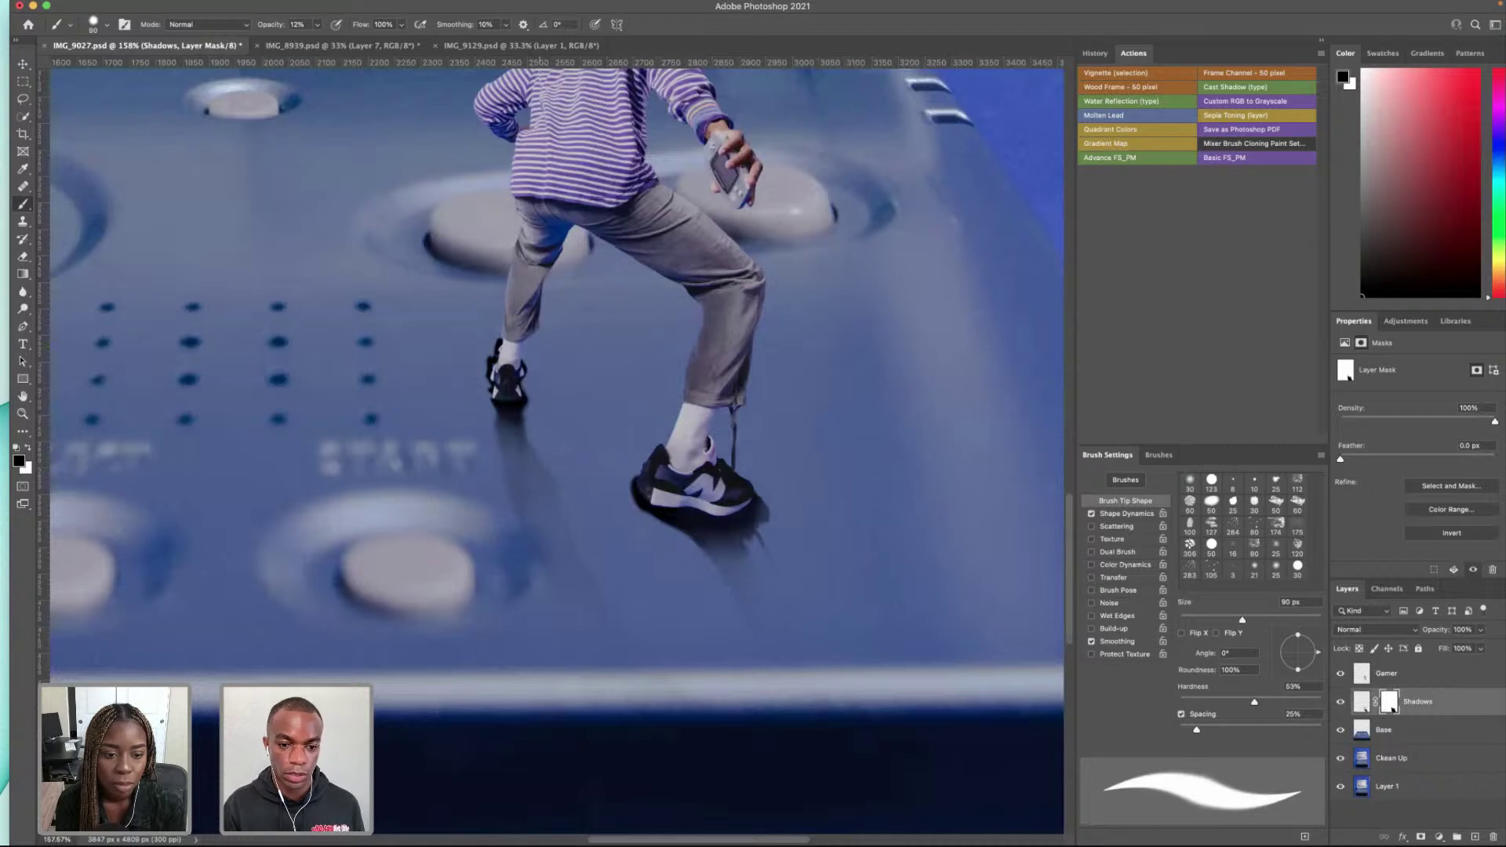
Step: Set the mask brush to 22% opacity and a 125 px tip for work around the front shoe
scroll(601, 557, down, 5)
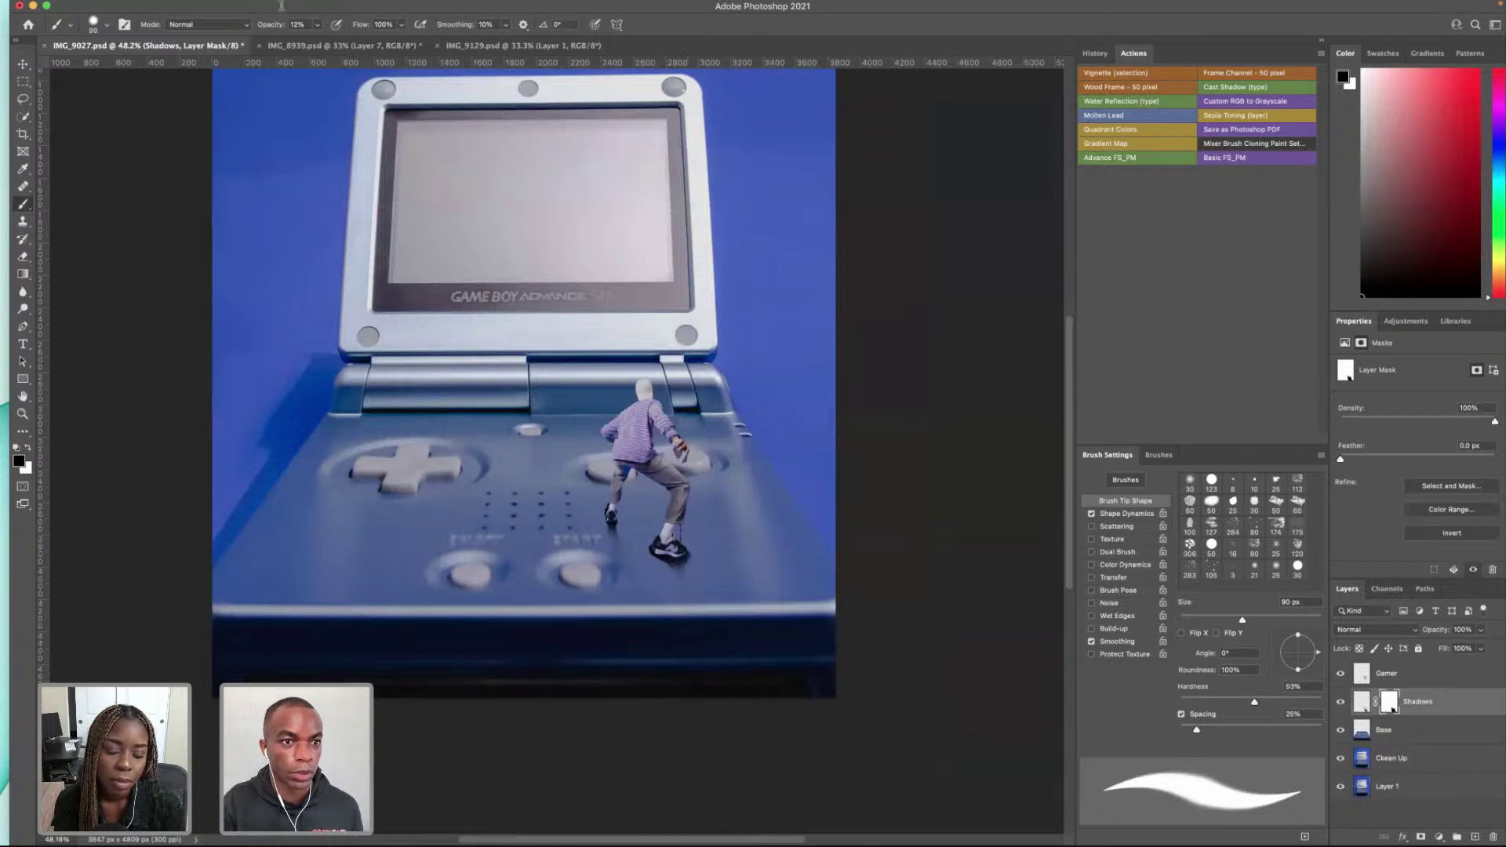
click(317, 24)
drag(316, 44, 324, 45)
key(Return)
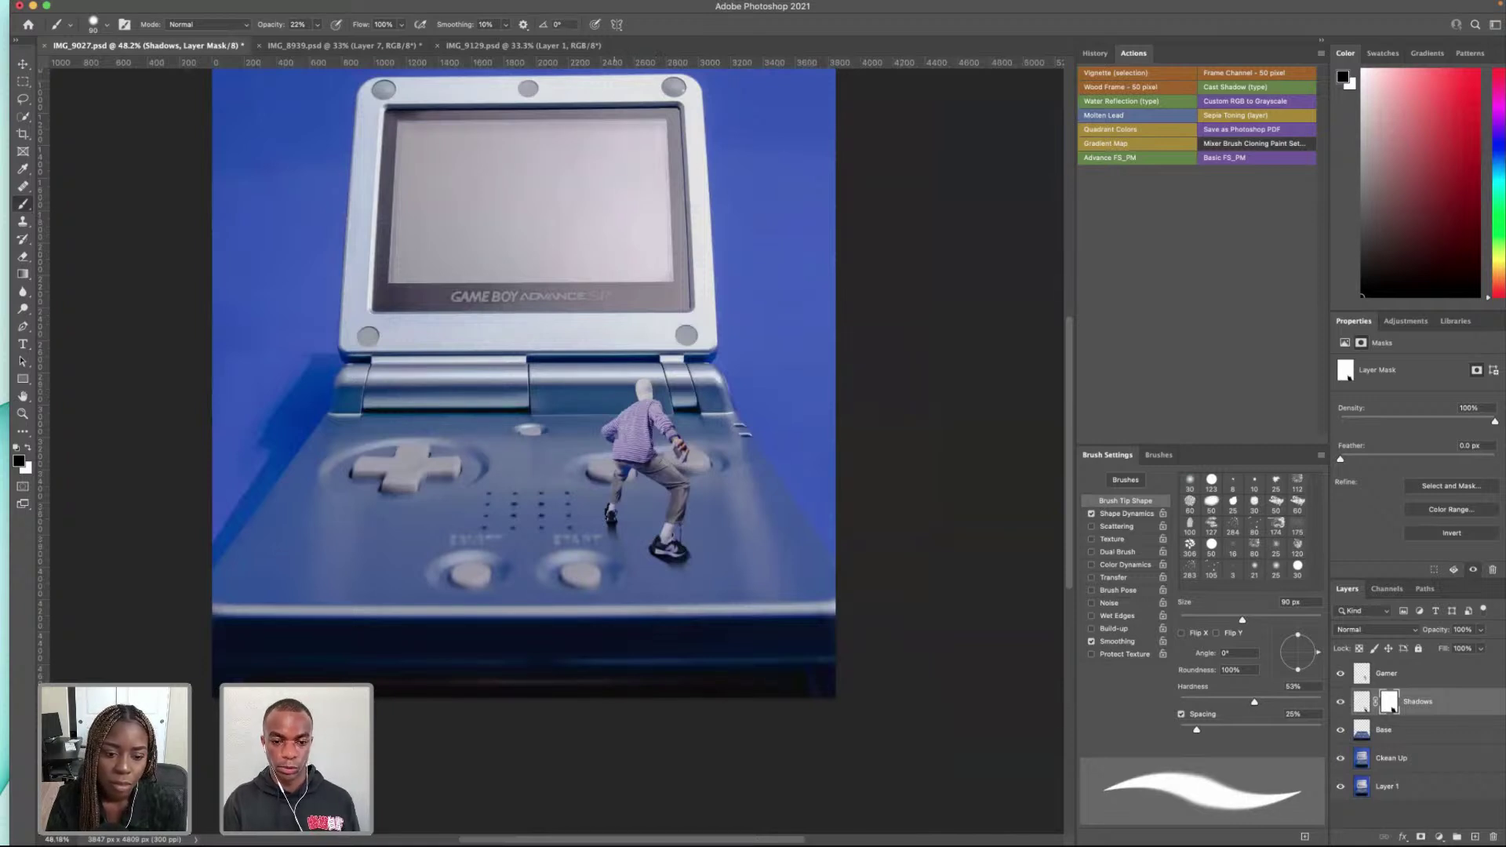
key(bracketright)
key(bracketright)
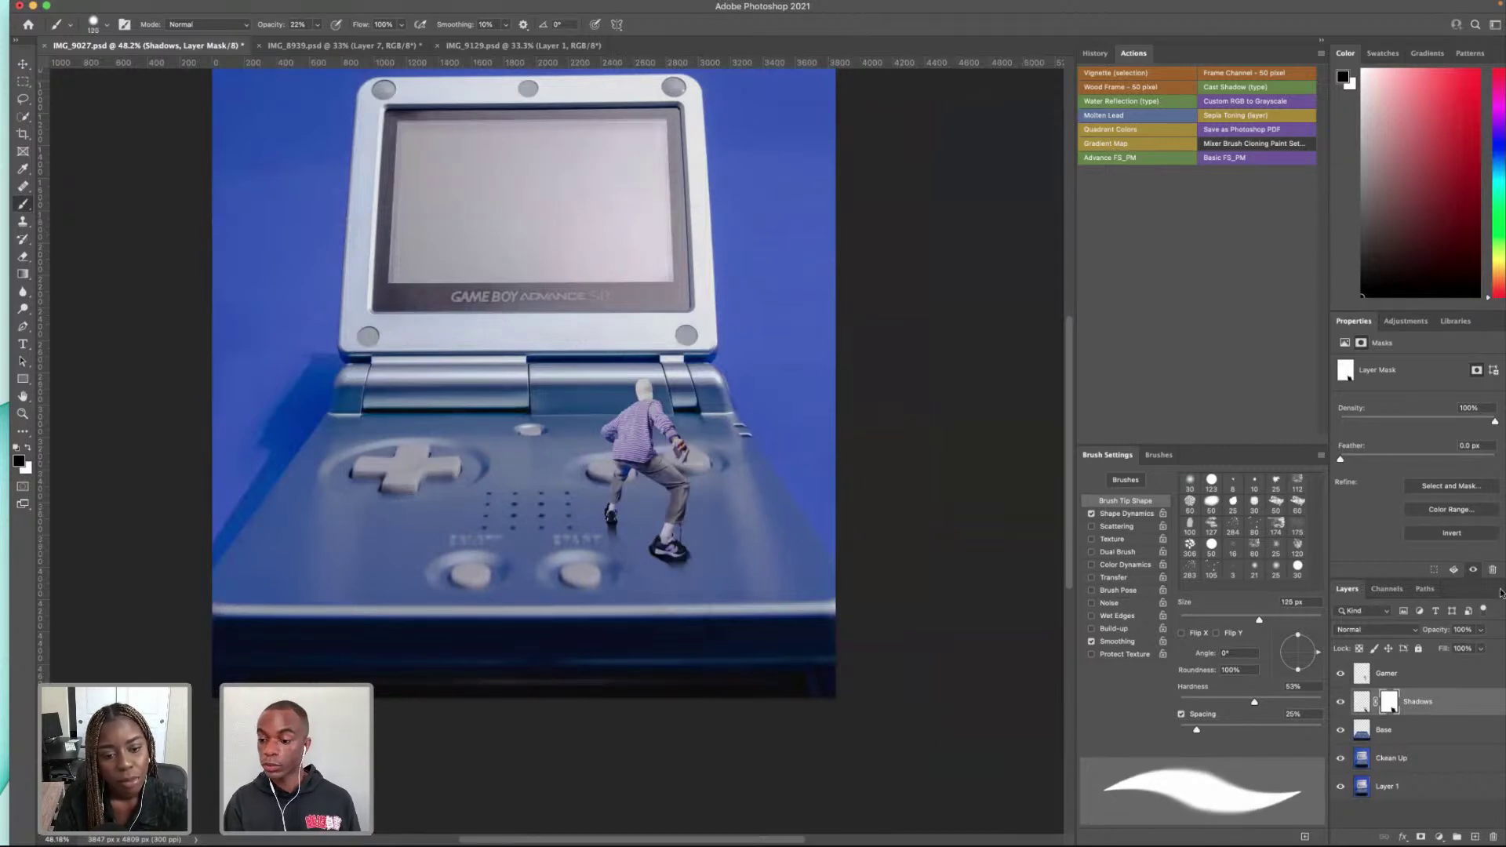
scroll(666, 559, up, 10)
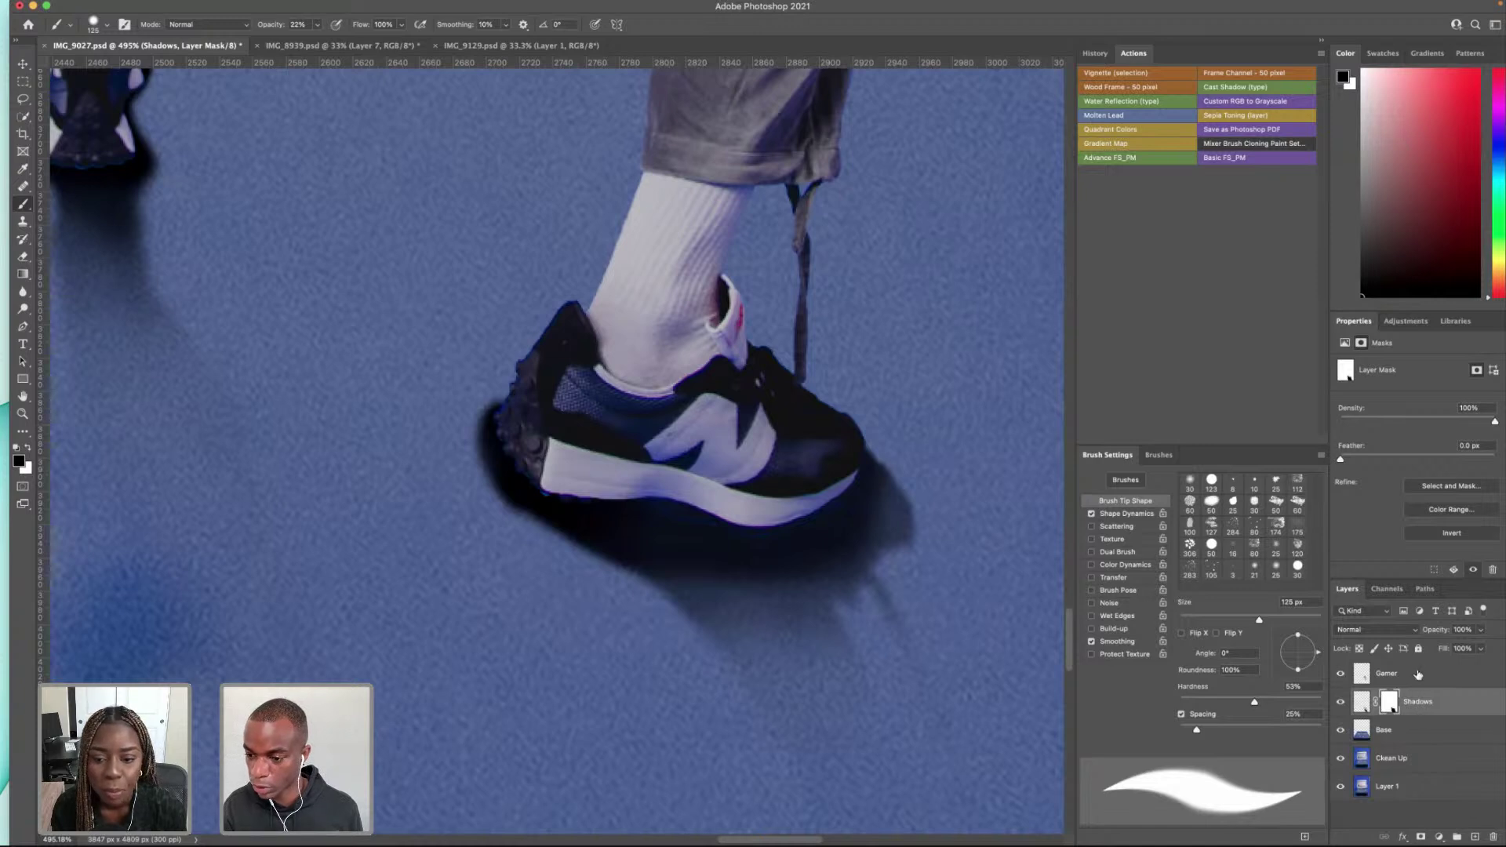
Step: Add a new layer above the Gamer layer and name it Shadiw 2
click(1418, 675)
click(1474, 836)
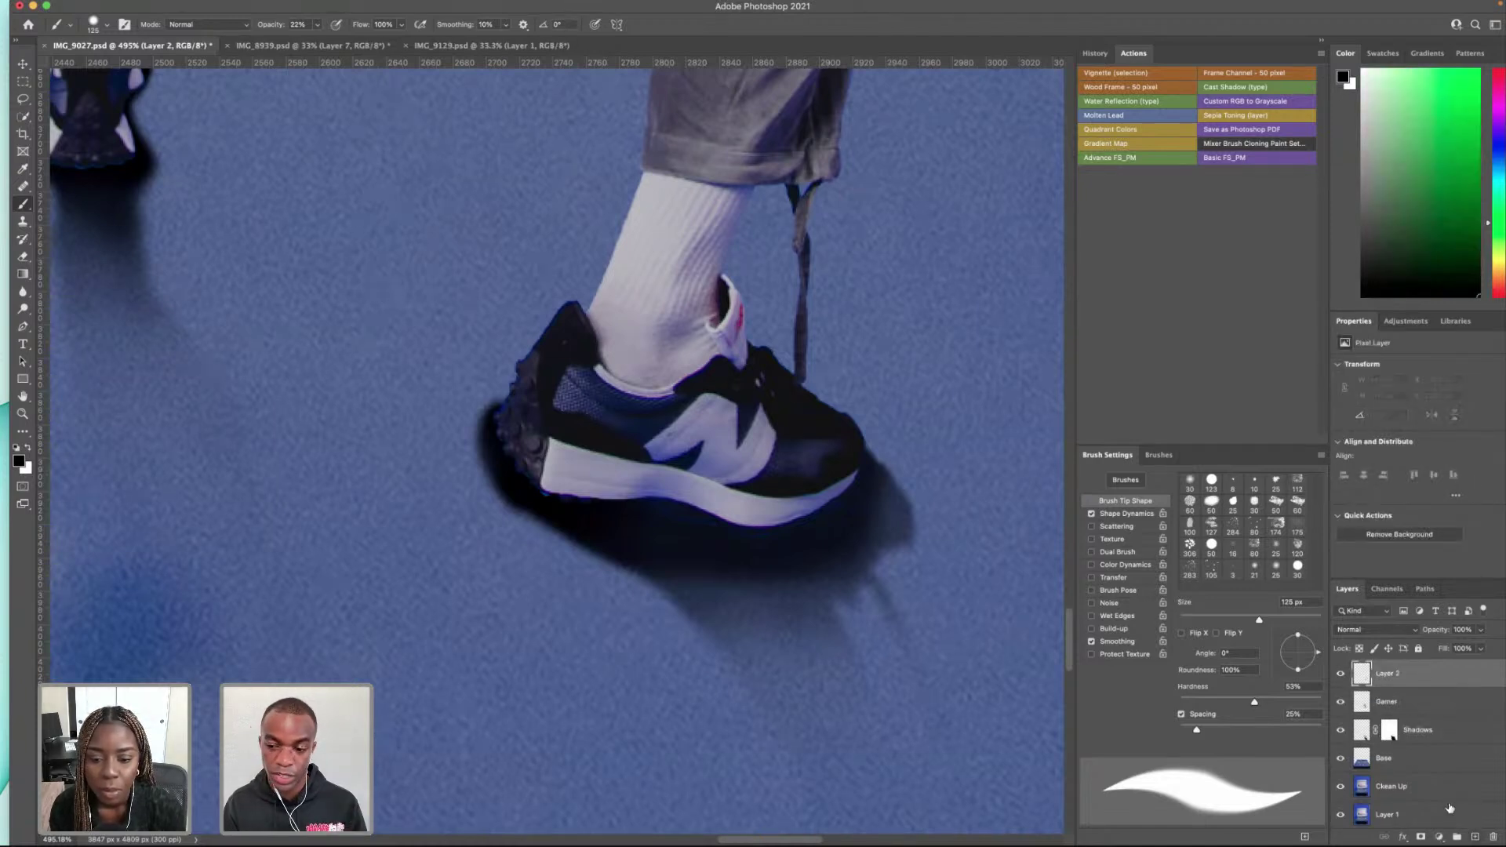
double_click(1397, 673)
text(S)
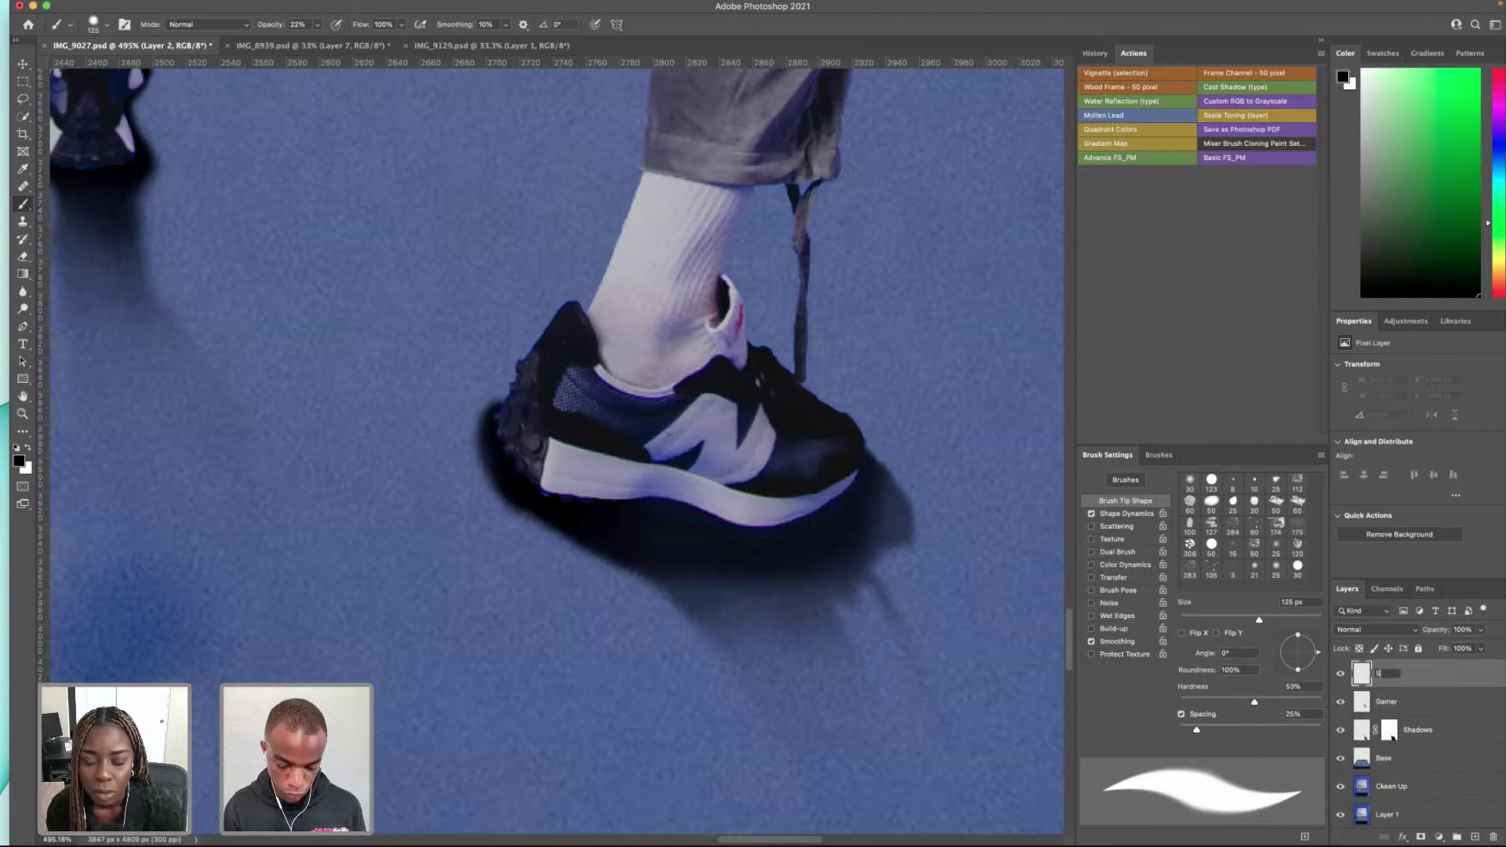
text(hadiw 2)
click(1404, 685)
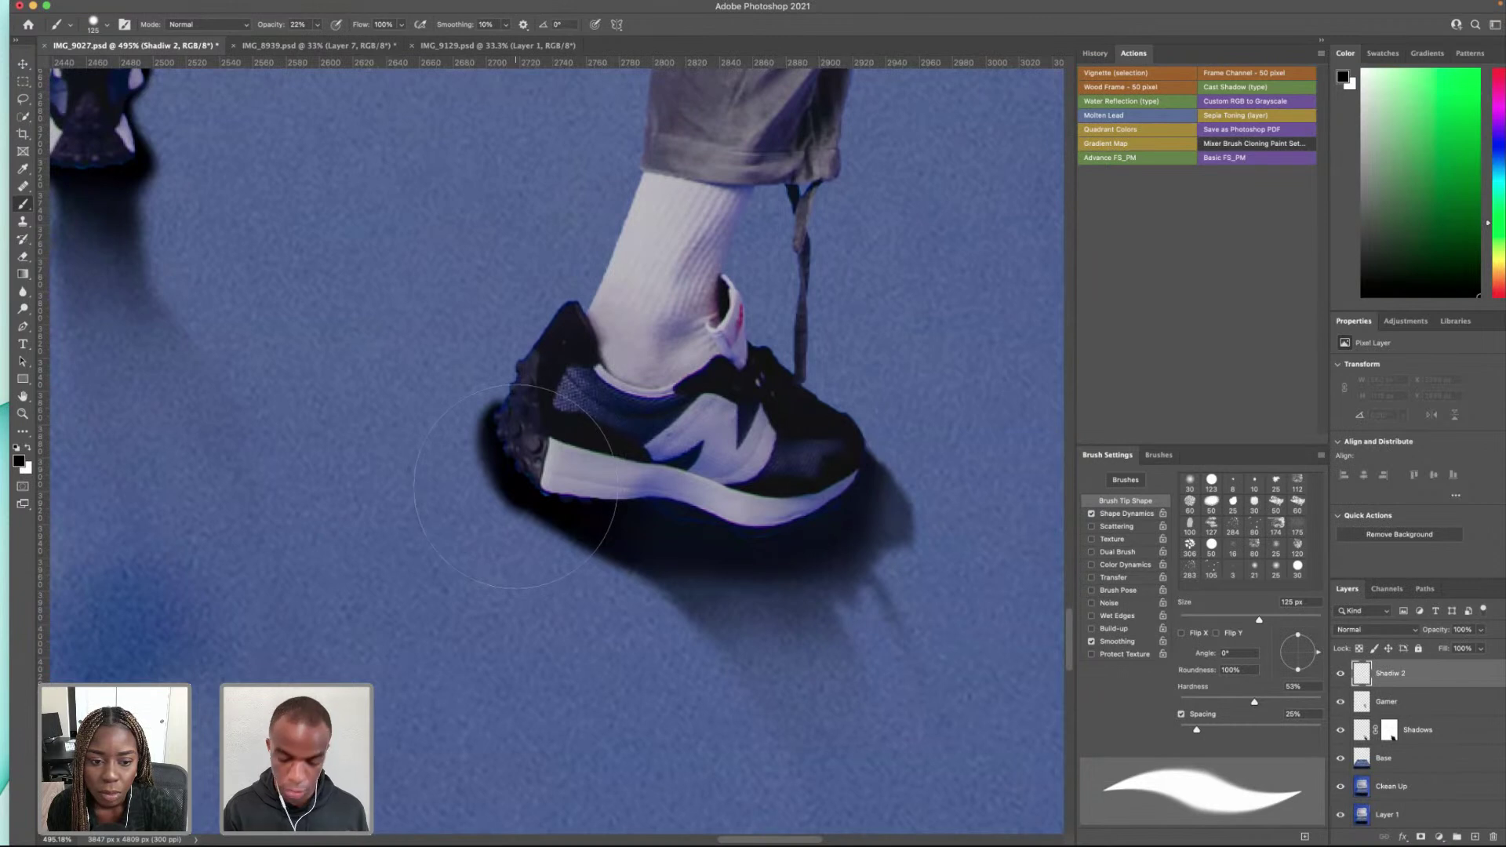
Step: Reduce the brush tip to 25 px for painting a tight contact shadow around the front shoe
key(bracketleft)
key(bracketleft)
key(bracketleft)
key(bracketleft)
key(bracketleft)
key(bracketleft)
key(bracketleft)
key(bracketleft)
key(bracketleft)
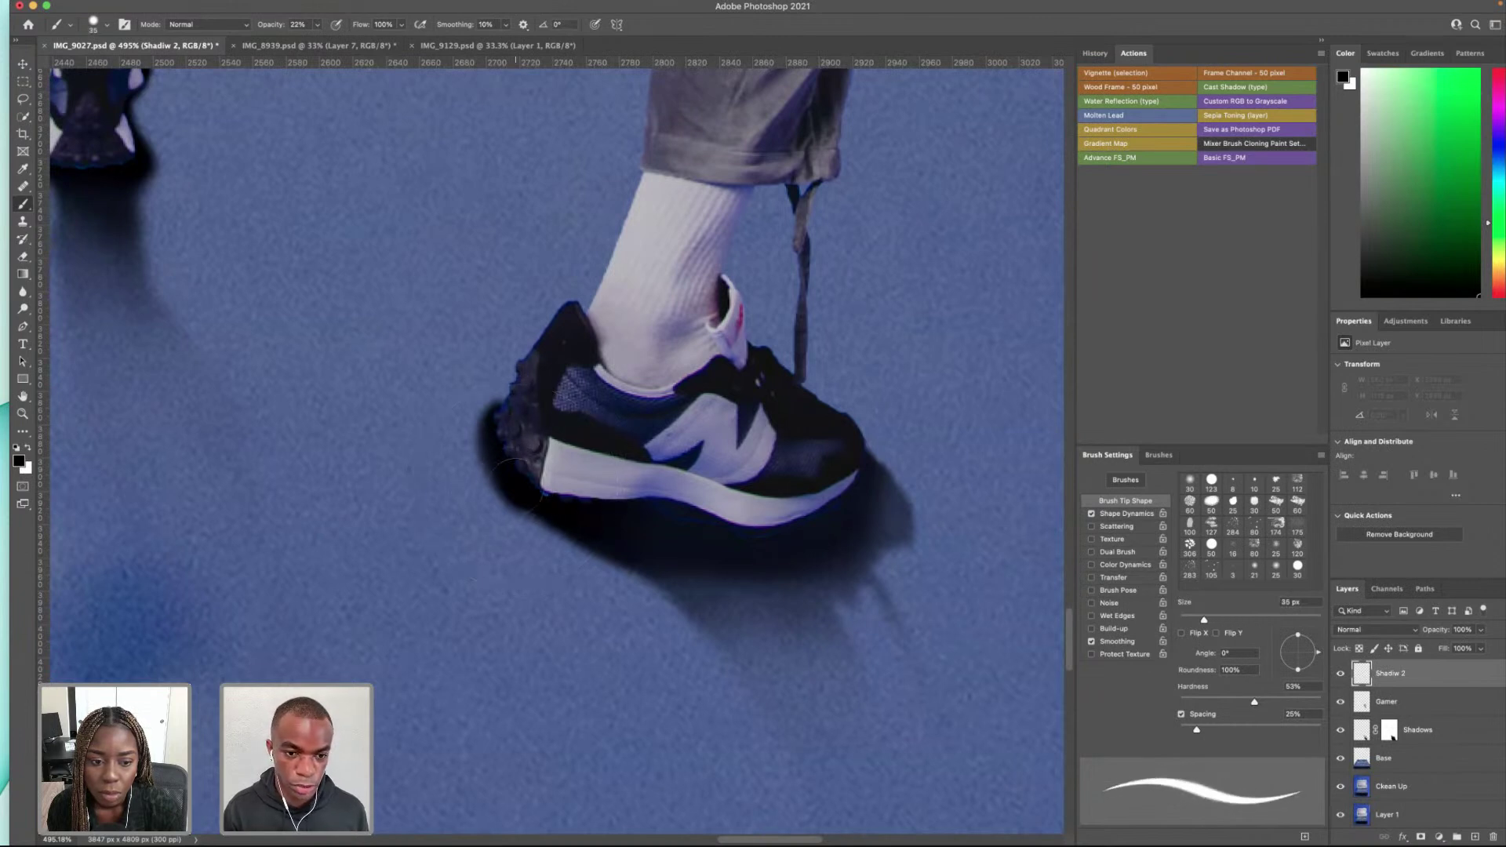
key(bracketleft)
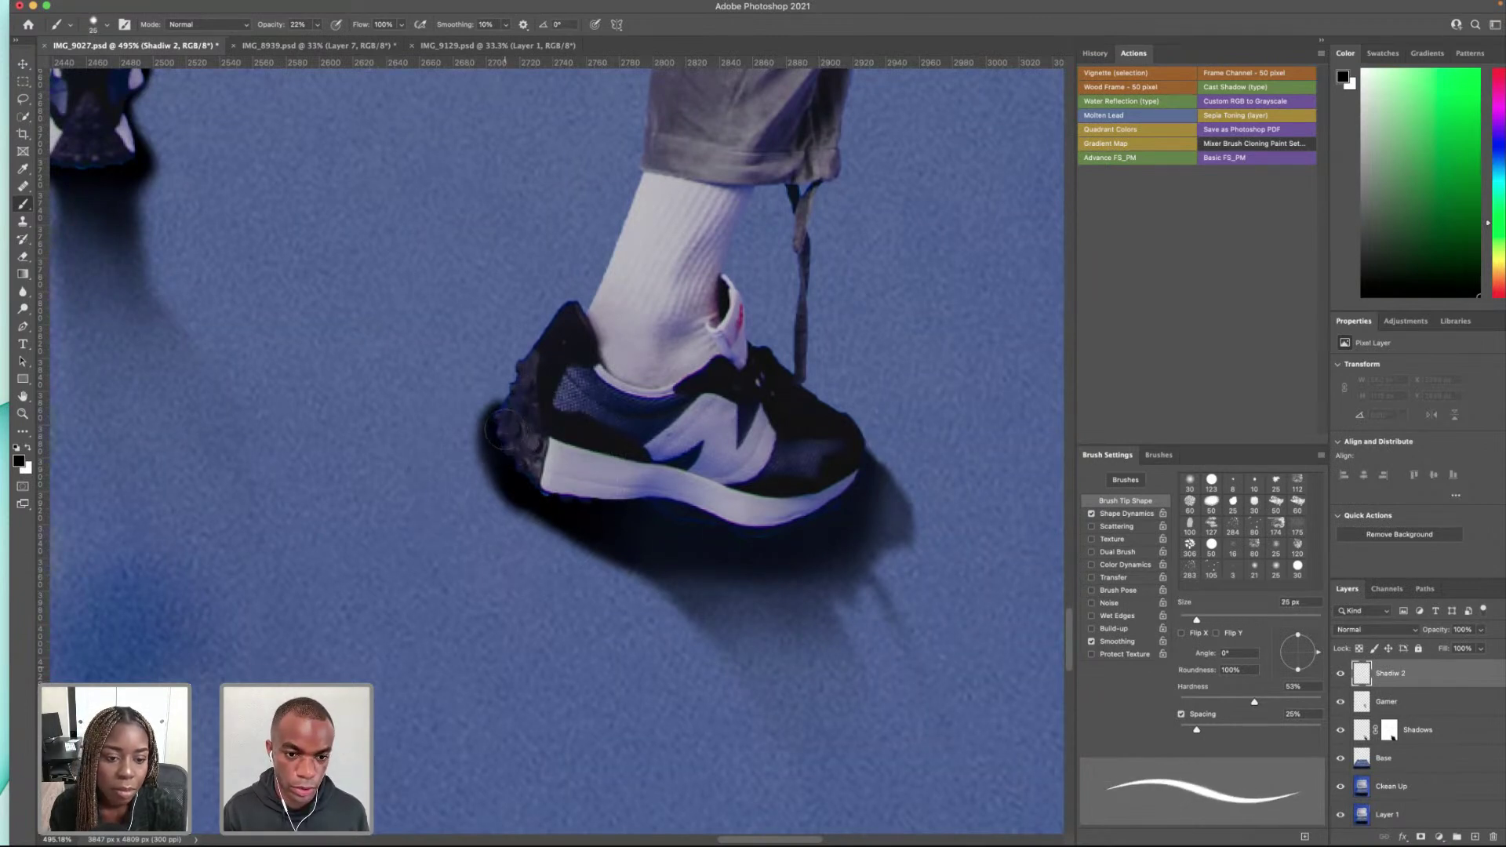
mouse_move(506, 436)
mouse_down()
mouse_move(533, 477)
mouse_move(504, 431)
mouse_move(536, 475)
mouse_move(616, 490)
mouse_up()
key(super+z)
key(super+z)
Step: Raise the brush opacity to 73% and paint a black contact shadow along the front shoe's sole from heel to toe
click(317, 24)
click(348, 41)
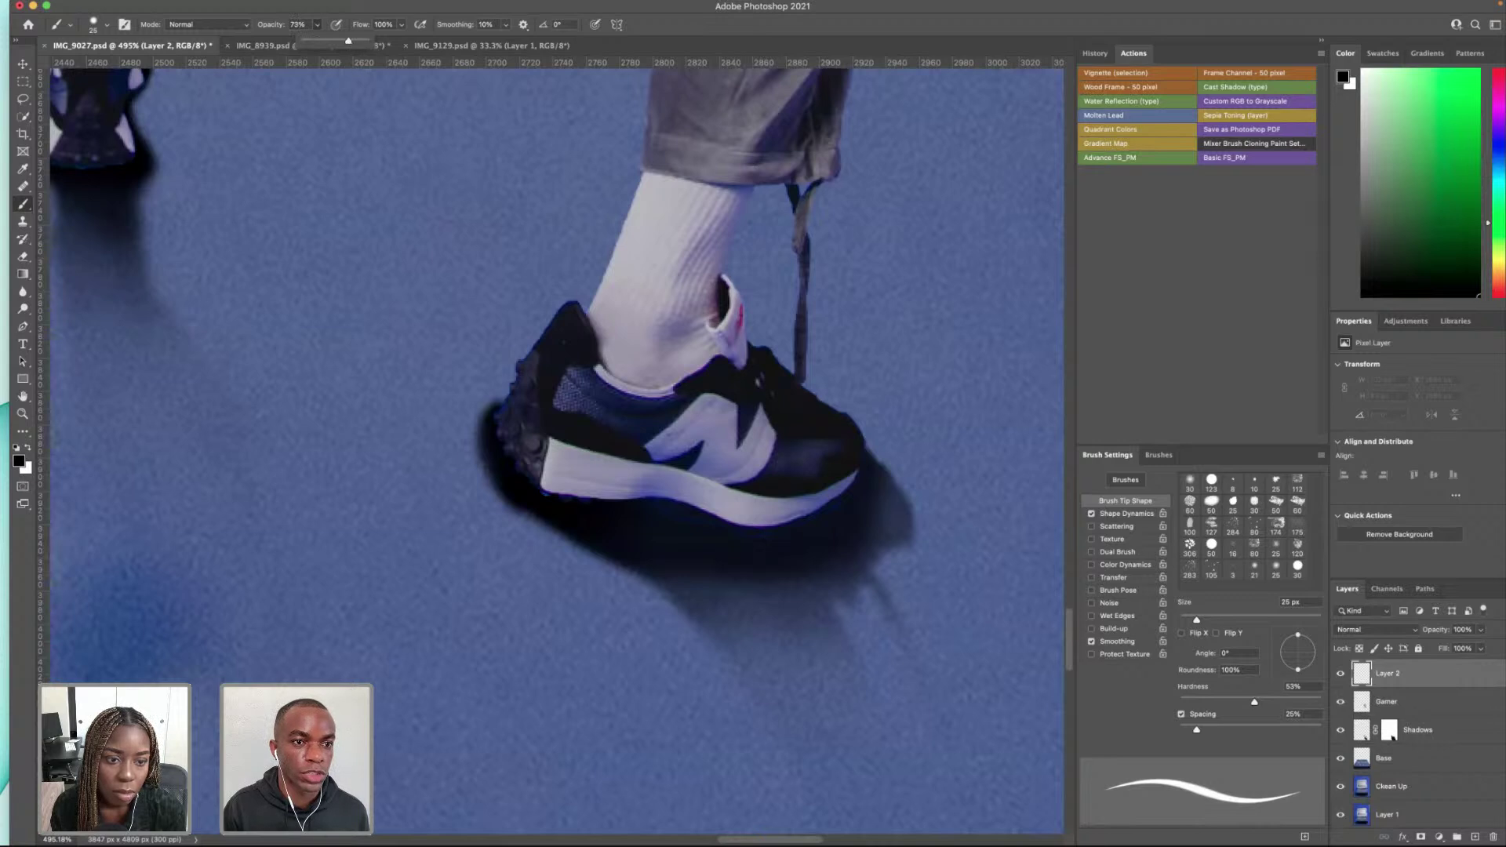
mouse_move(482, 416)
mouse_down()
mouse_move(523, 471)
mouse_move(515, 458)
mouse_move(619, 507)
mouse_move(544, 488)
mouse_move(700, 510)
mouse_move(769, 496)
mouse_move(814, 516)
mouse_up()
key(super+z)
mouse_move(494, 423)
mouse_down()
mouse_move(542, 477)
mouse_move(599, 498)
mouse_move(764, 531)
mouse_move(852, 502)
mouse_move(763, 532)
mouse_move(659, 518)
mouse_up()
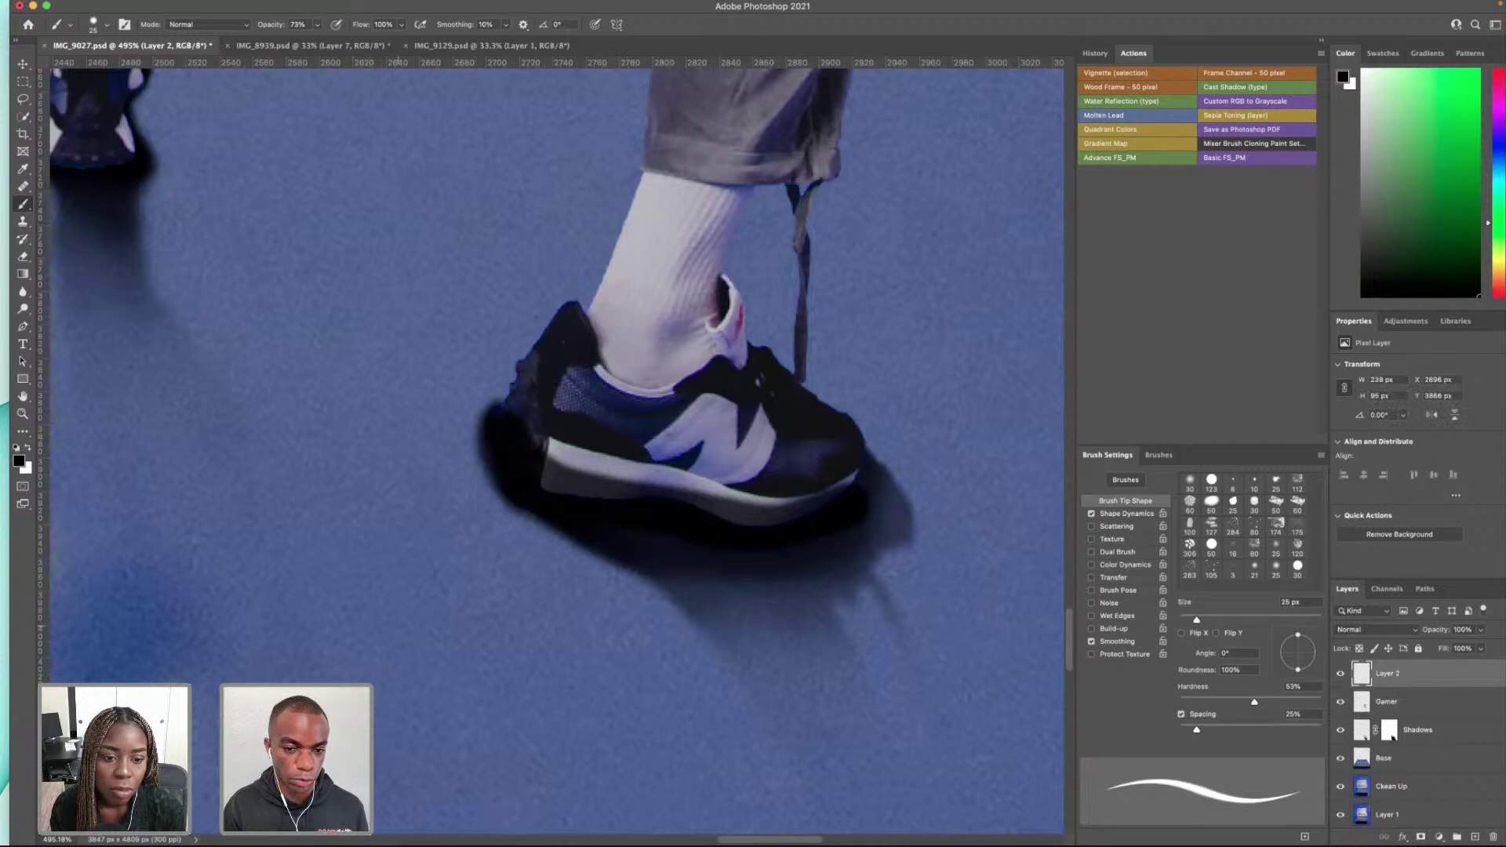
Step: Reduce the brush tip to 15 px for contact shadow work on the back shoe
scroll(549, 369, up, 2)
scroll(549, 369, left, 3)
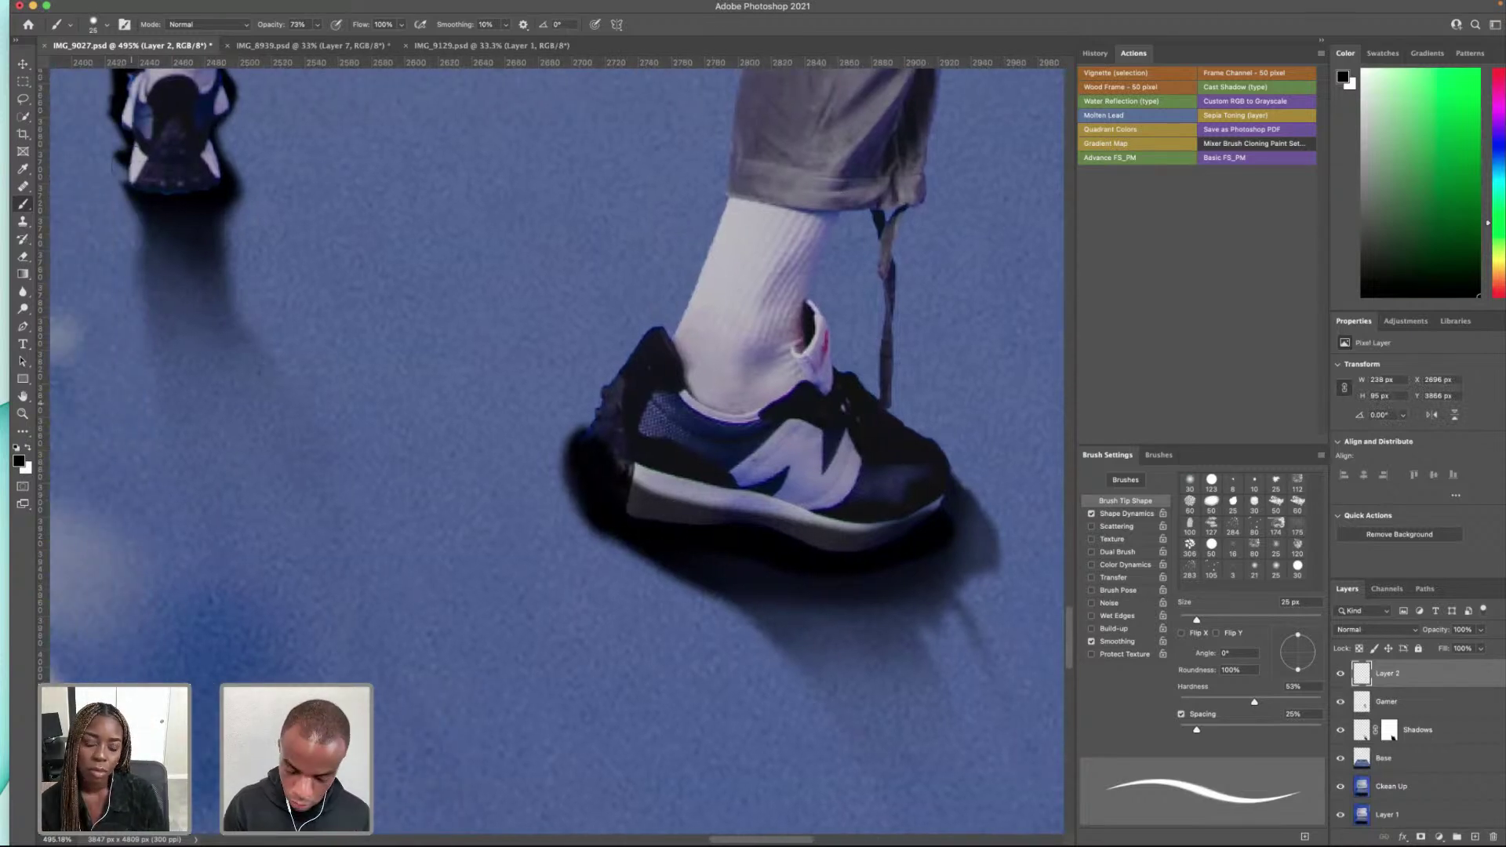
key(bracketleft)
mouse_move(133, 153)
mouse_down()
mouse_move(138, 176)
mouse_move(200, 188)
mouse_move(207, 174)
mouse_move(137, 205)
mouse_up()
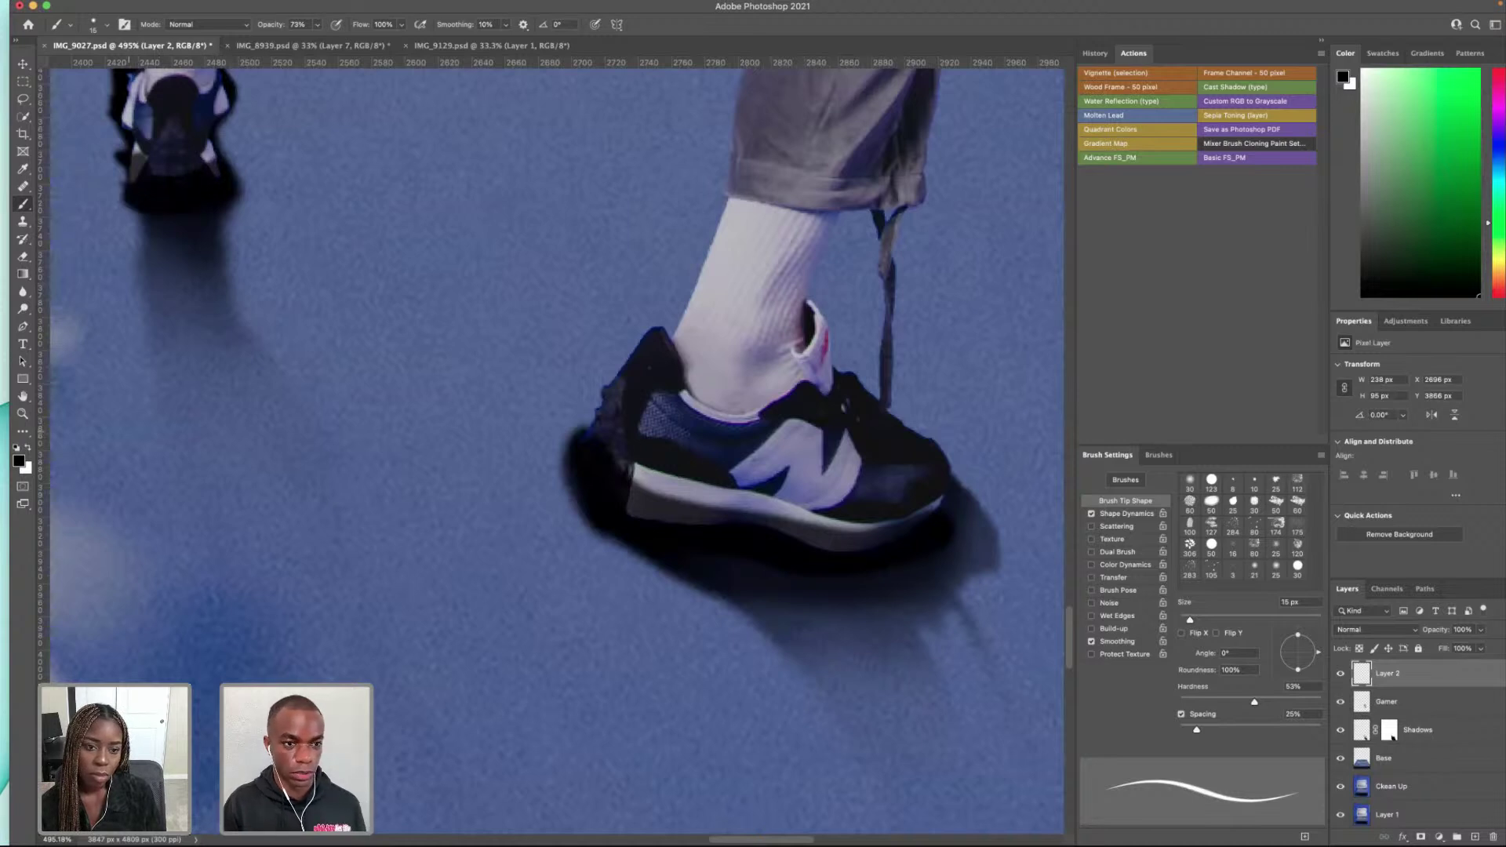
drag(228, 187, 252, 193)
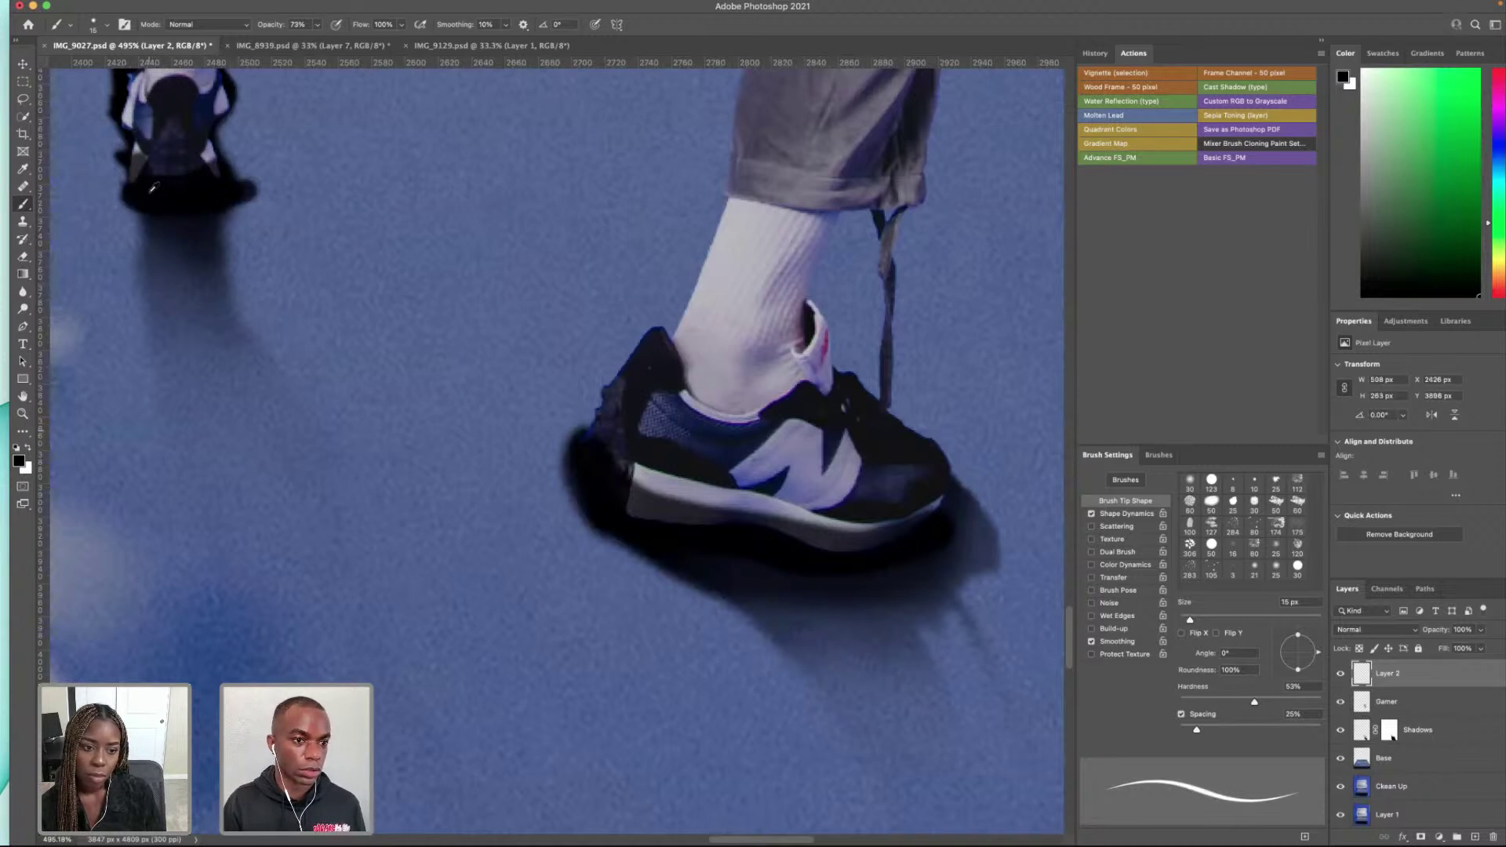
key(super+z)
key(super+z)
key(super+z)
key(super+z)
key(super+z)
key(super+z)
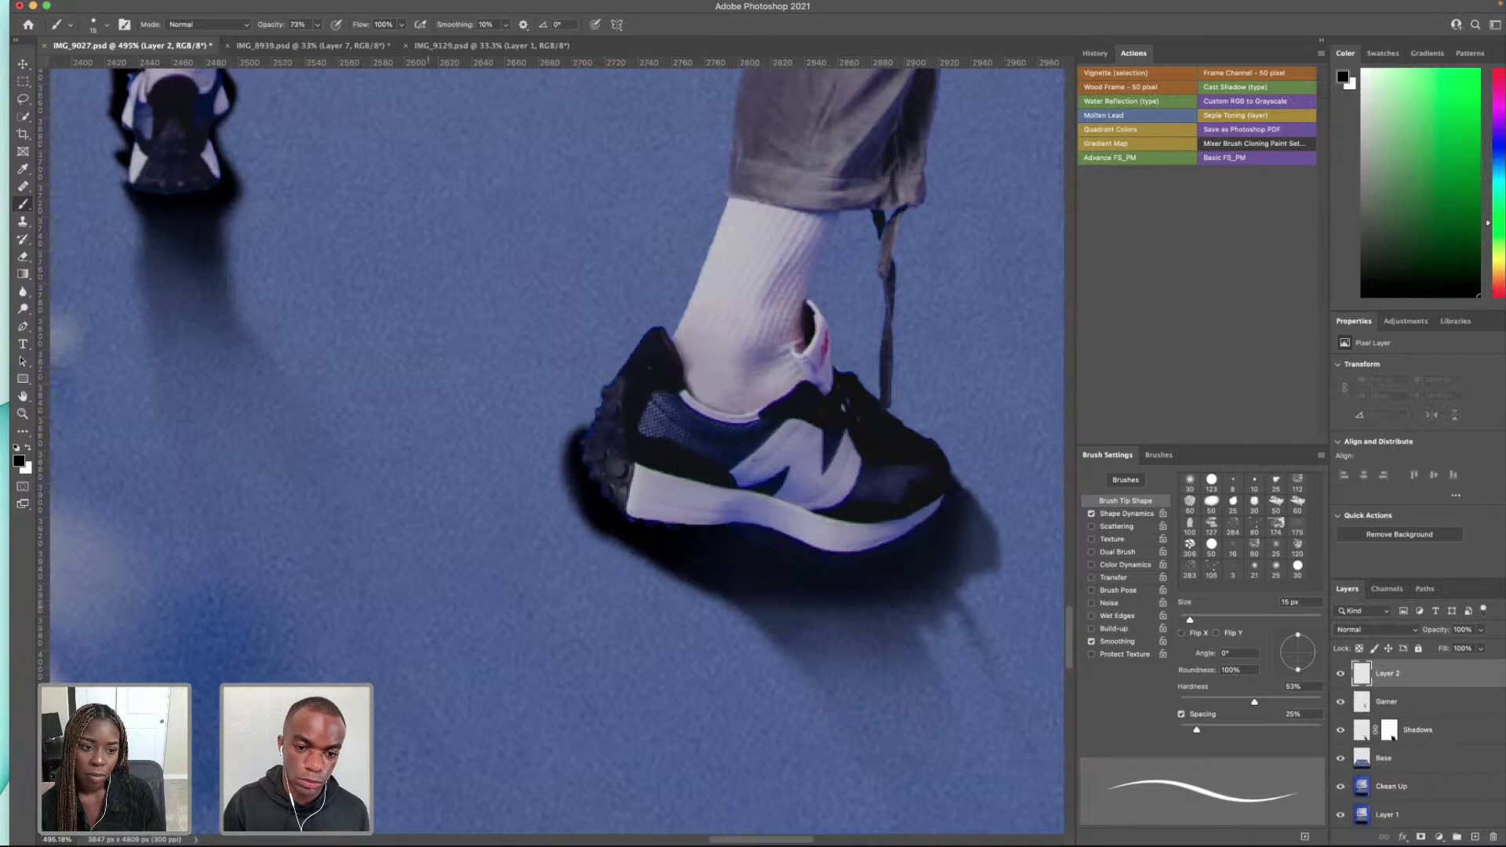
Step: Restore the front shoe's contact shadow and paint a thin black one beneath the back shoe's sole
click(133, 7)
click(131, 161)
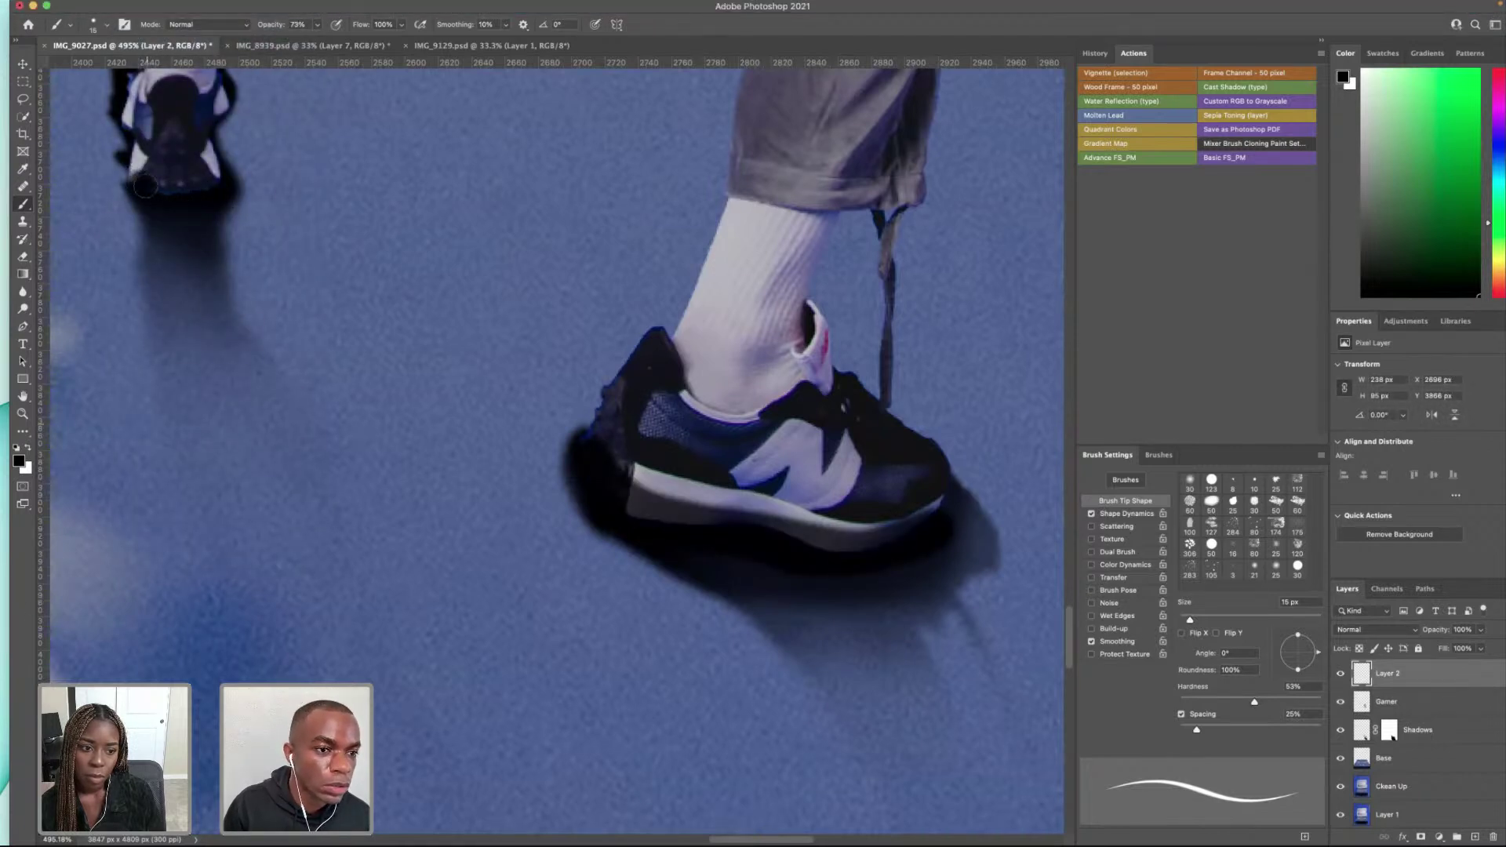
drag(206, 181, 216, 182)
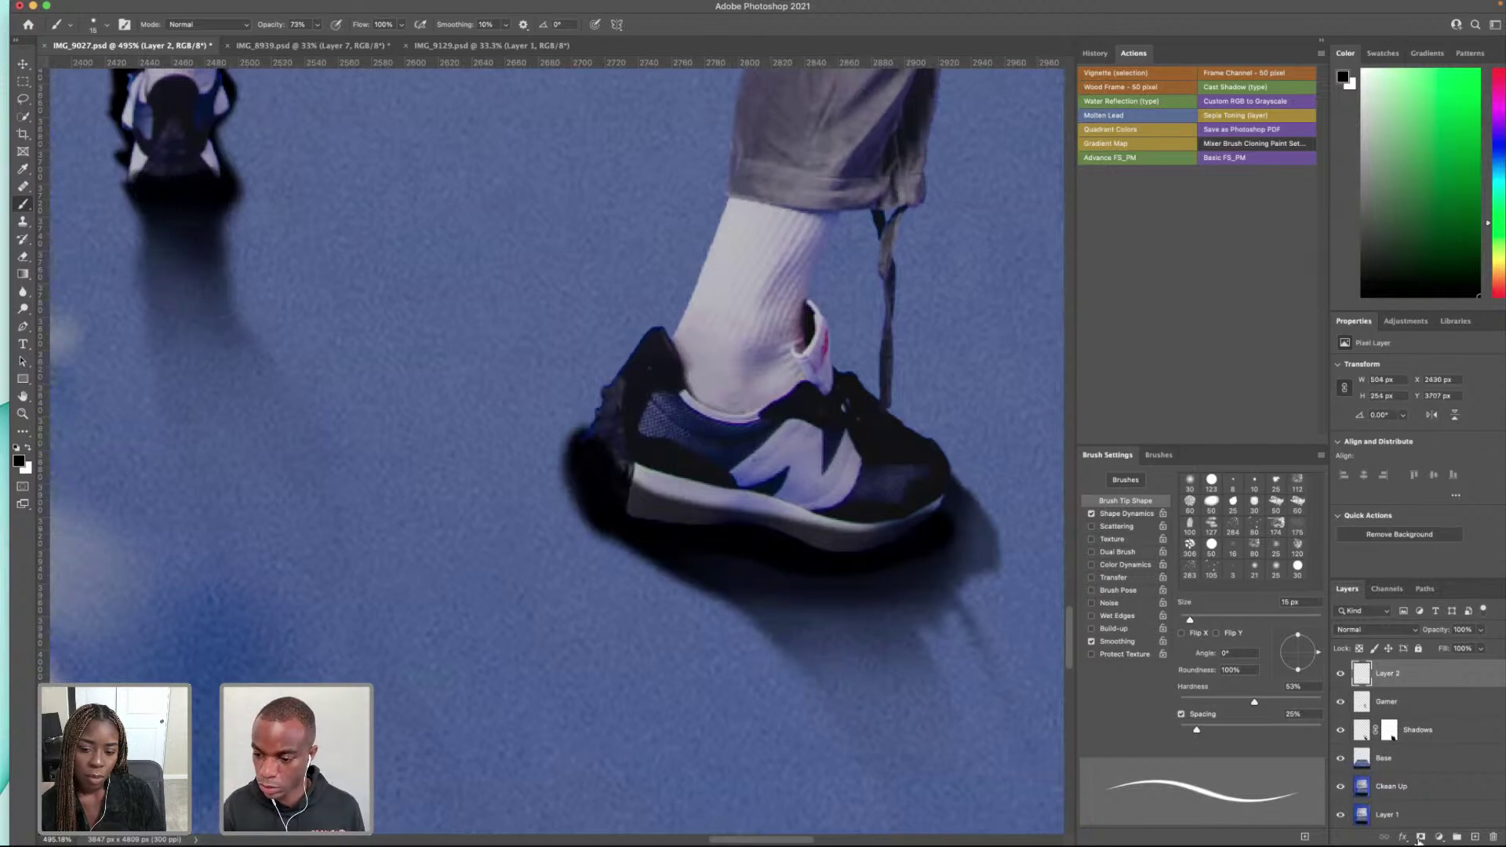
Step: Add a layer mask to the contact shadow layer and set its blend mode to Hard Light, keeping the layer's pixels targeted
click(1420, 837)
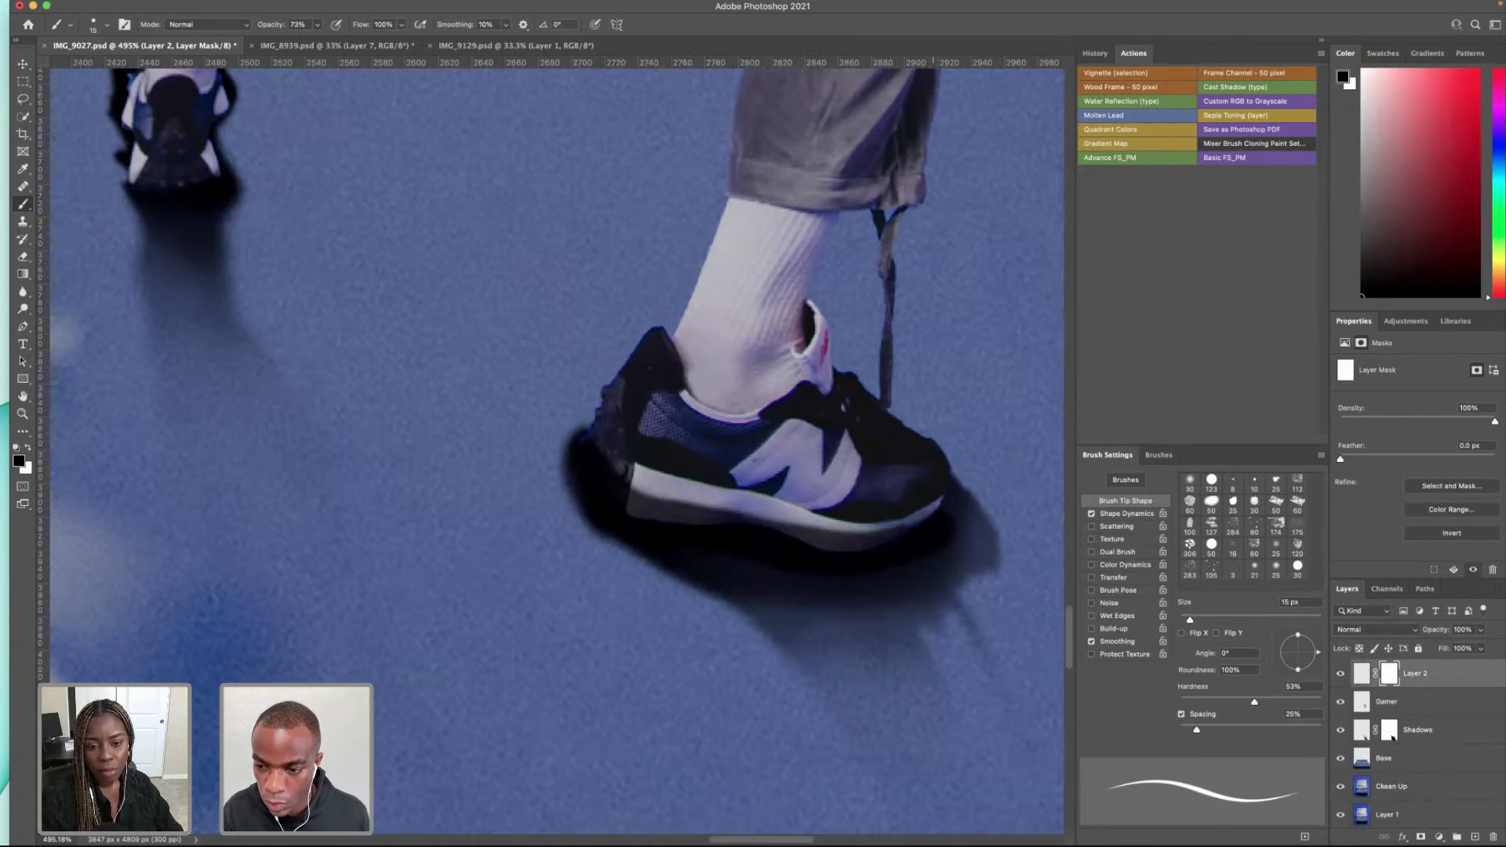
click(1368, 628)
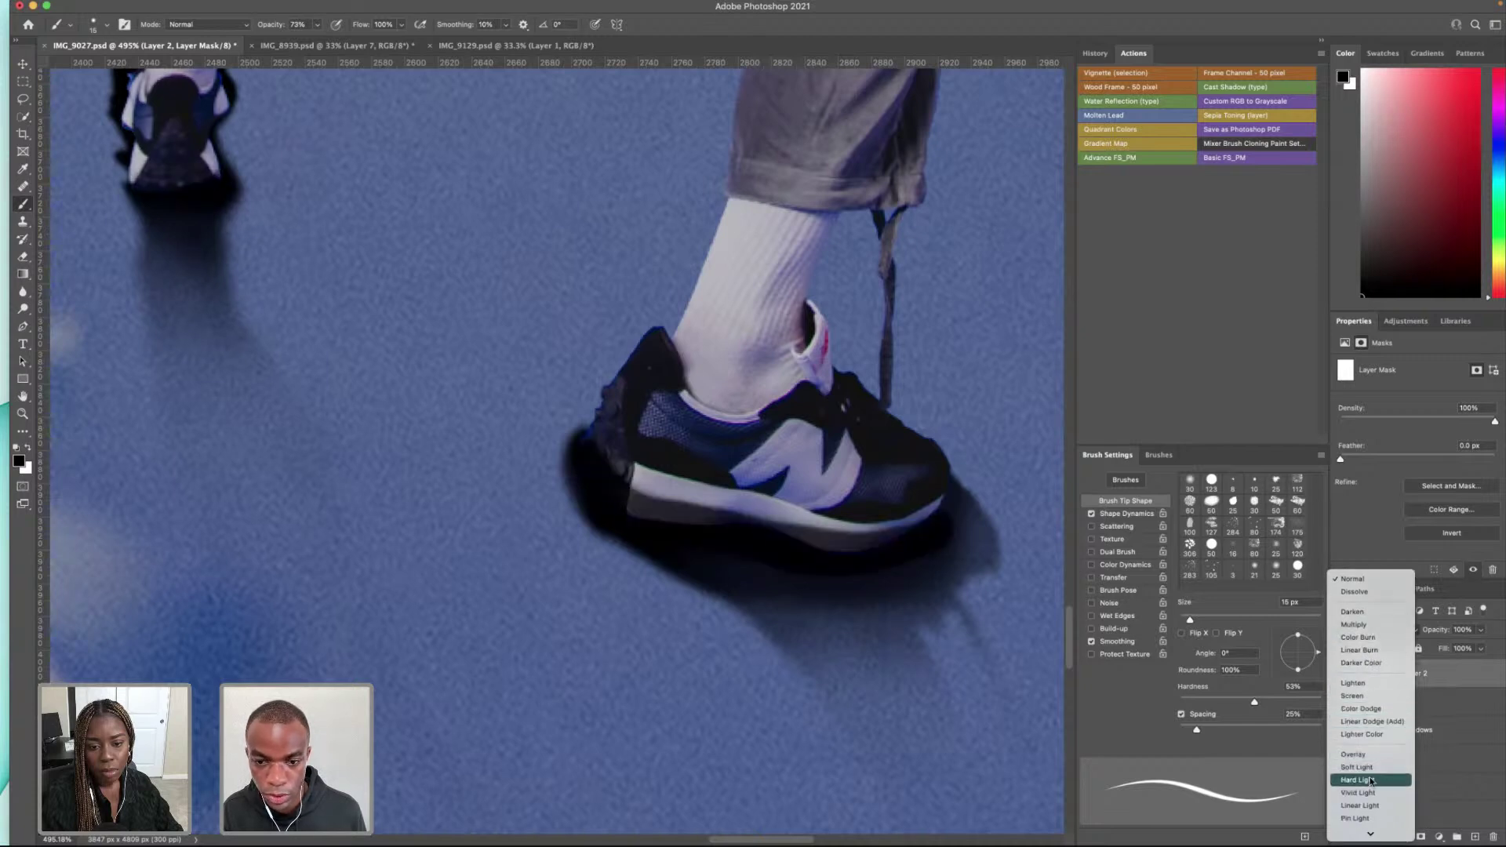
click(1370, 781)
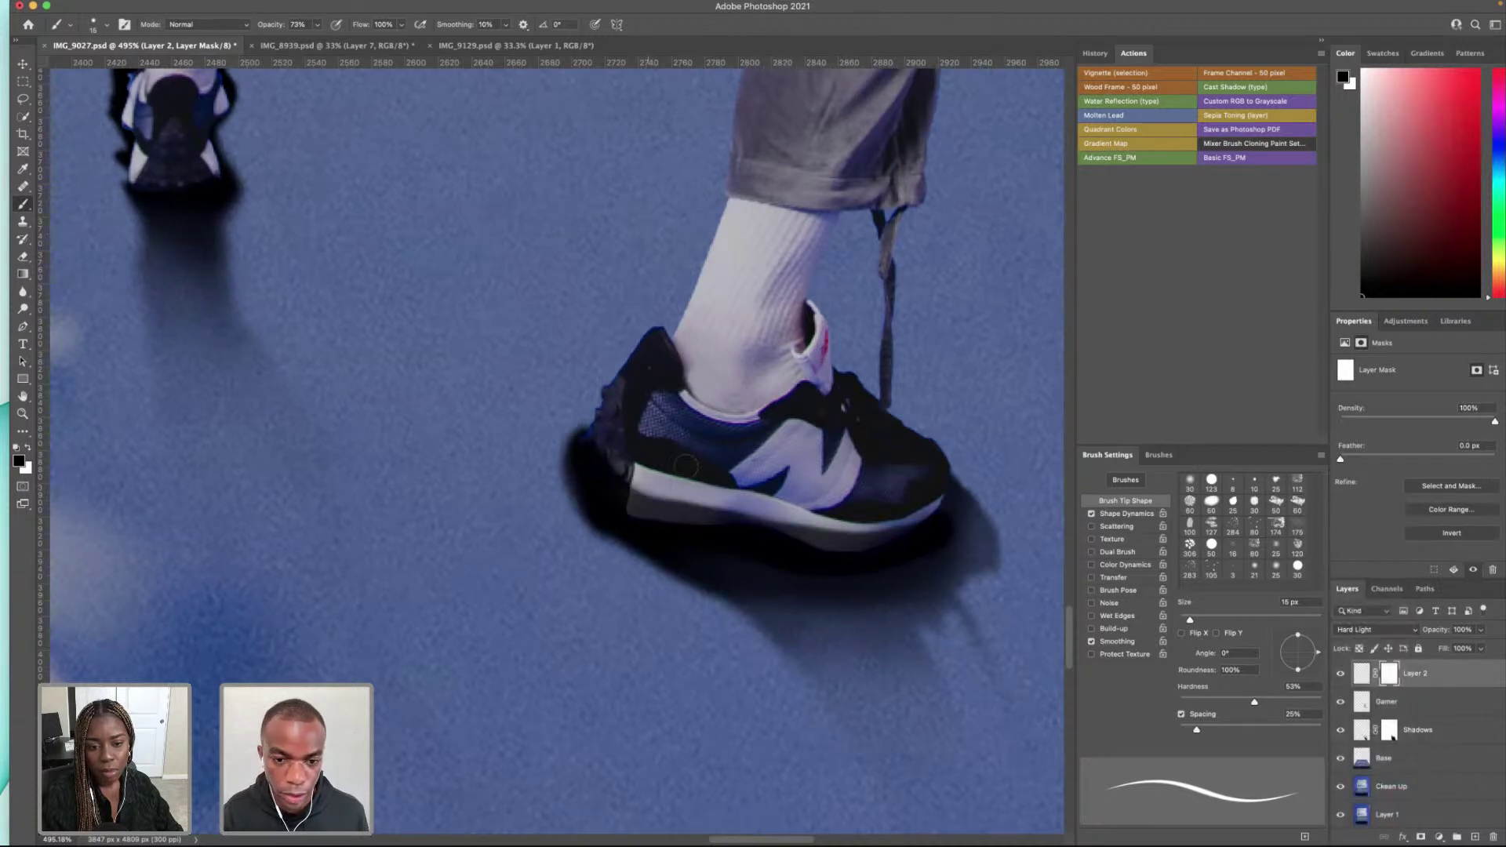
mouse_move(784, 514)
mouse_down()
mouse_move(856, 532)
mouse_move(846, 526)
mouse_up()
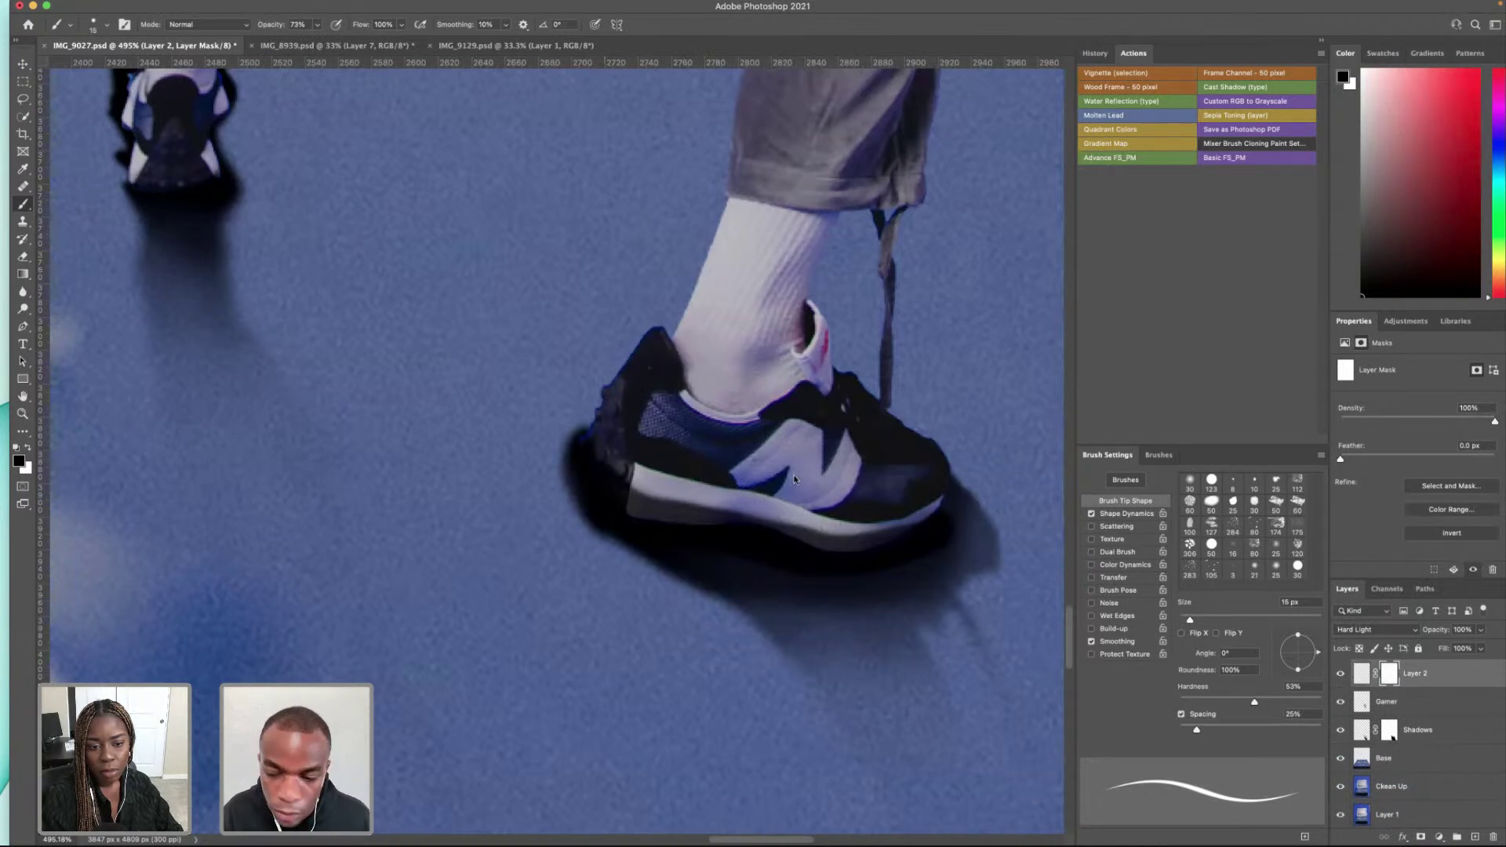
click(1363, 673)
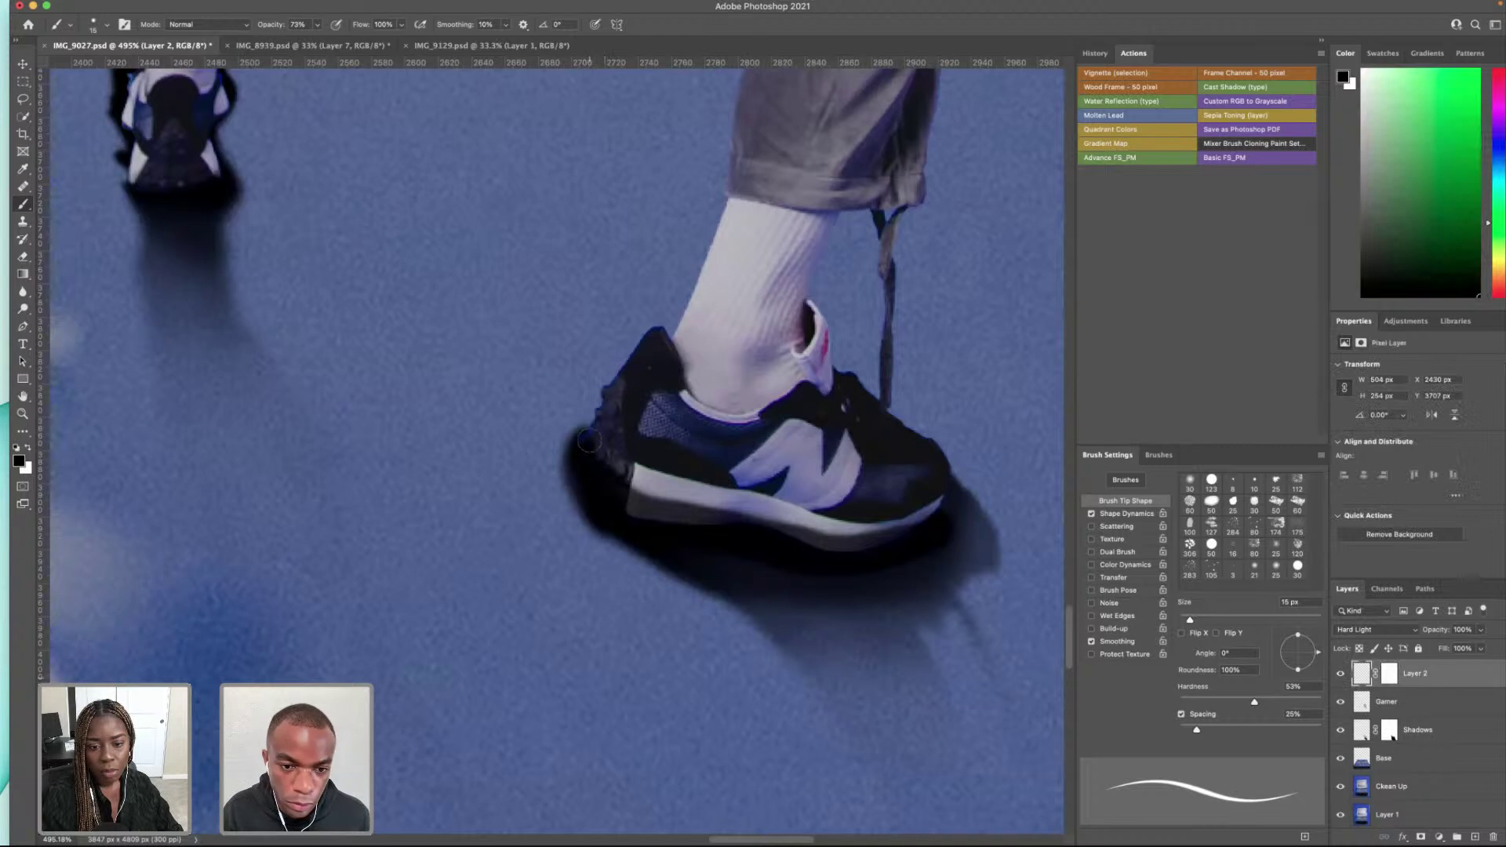
Step: Open the blending options of the Gamer layer and enable a Gradient Overlay on the figure
scroll(584, 490, left, 5)
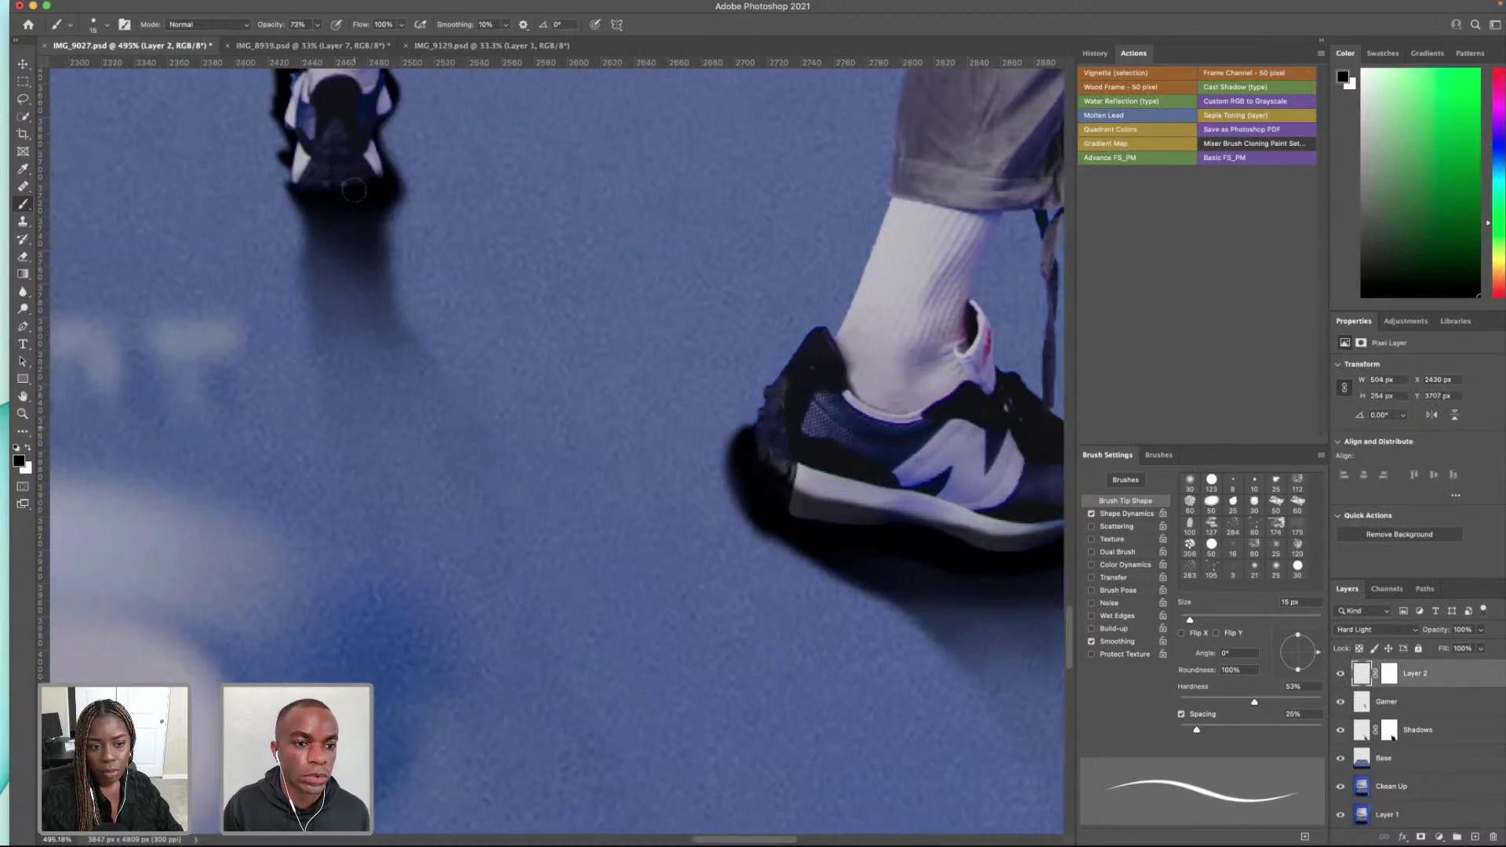
scroll(357, 193, down, 10)
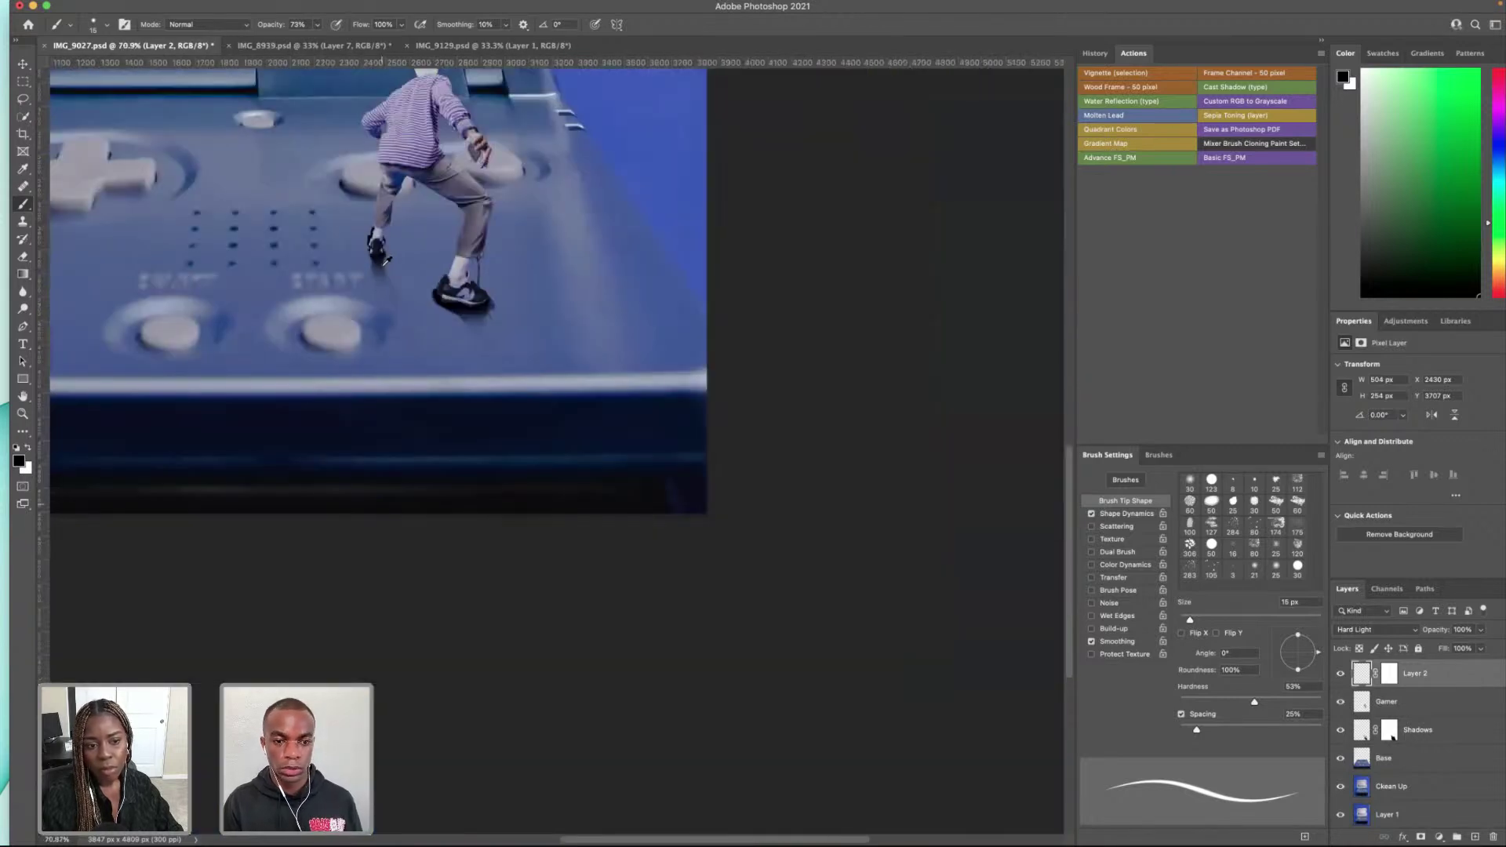
scroll(392, 290, up, 3)
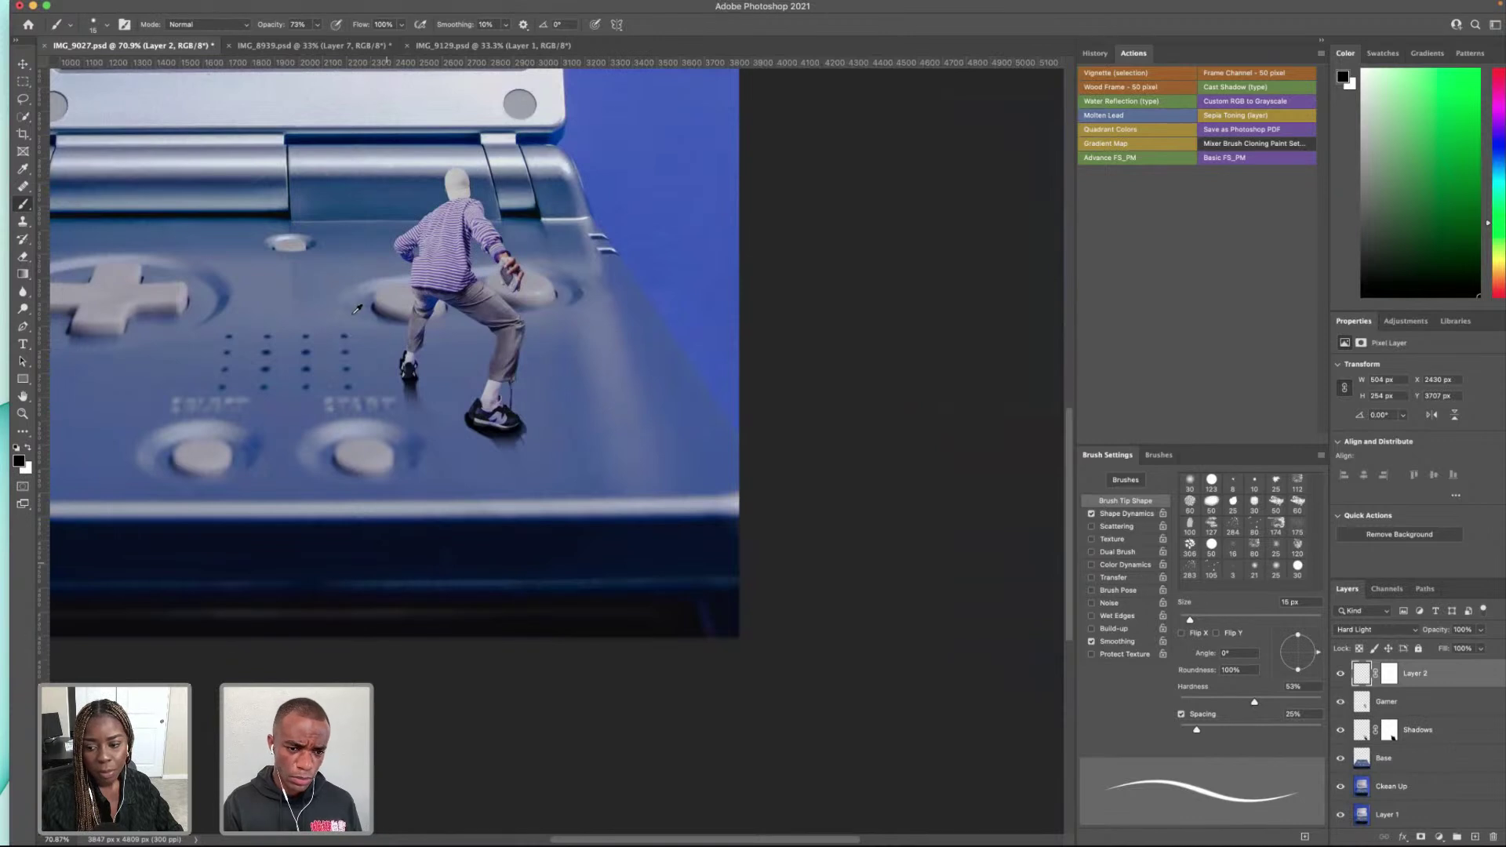
scroll(376, 359, down, 3)
scroll(530, 449, left, 2)
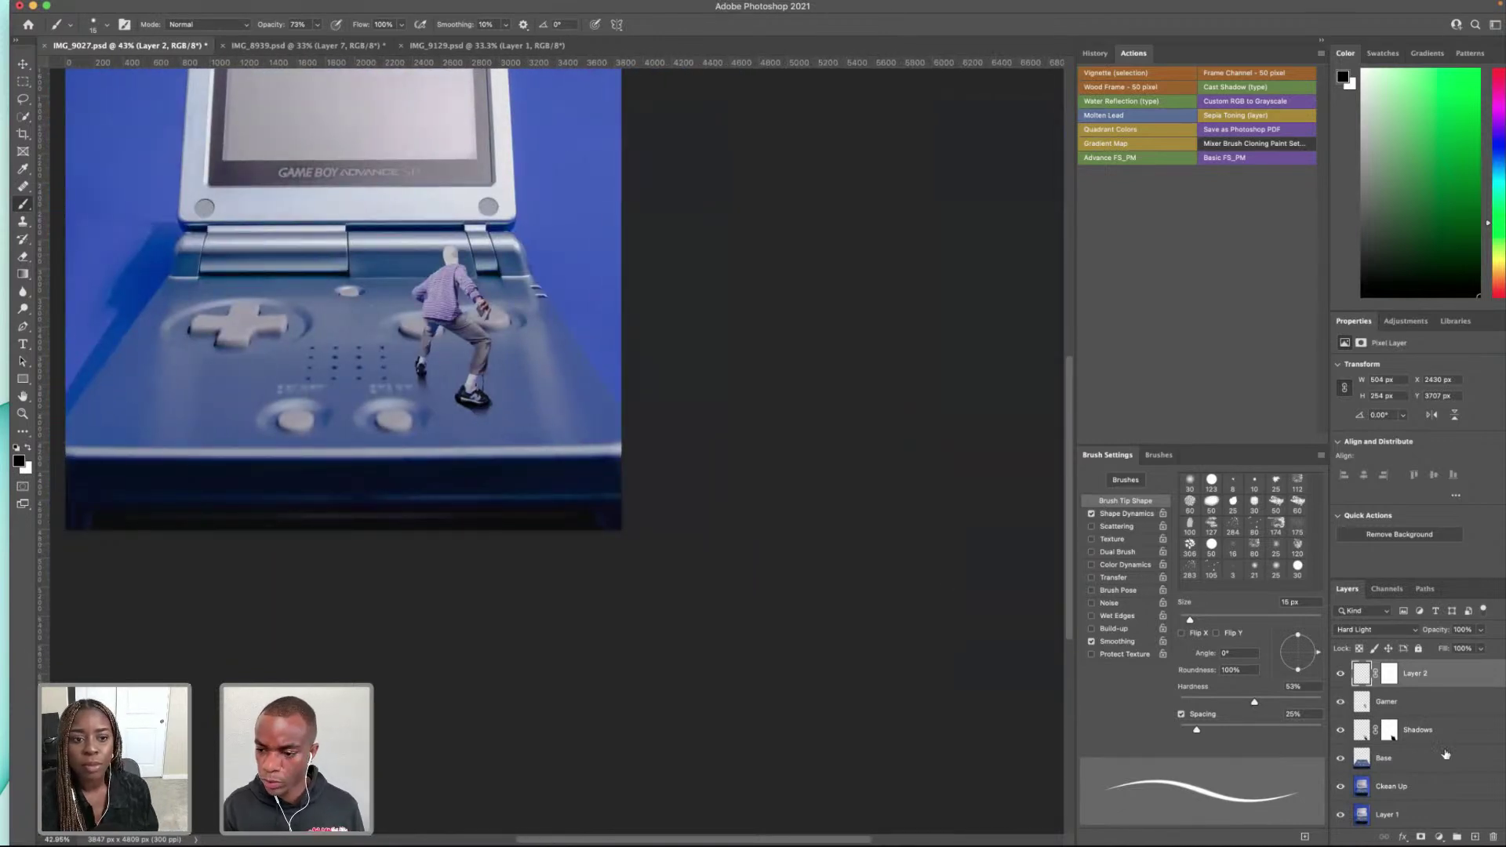
click(1369, 705)
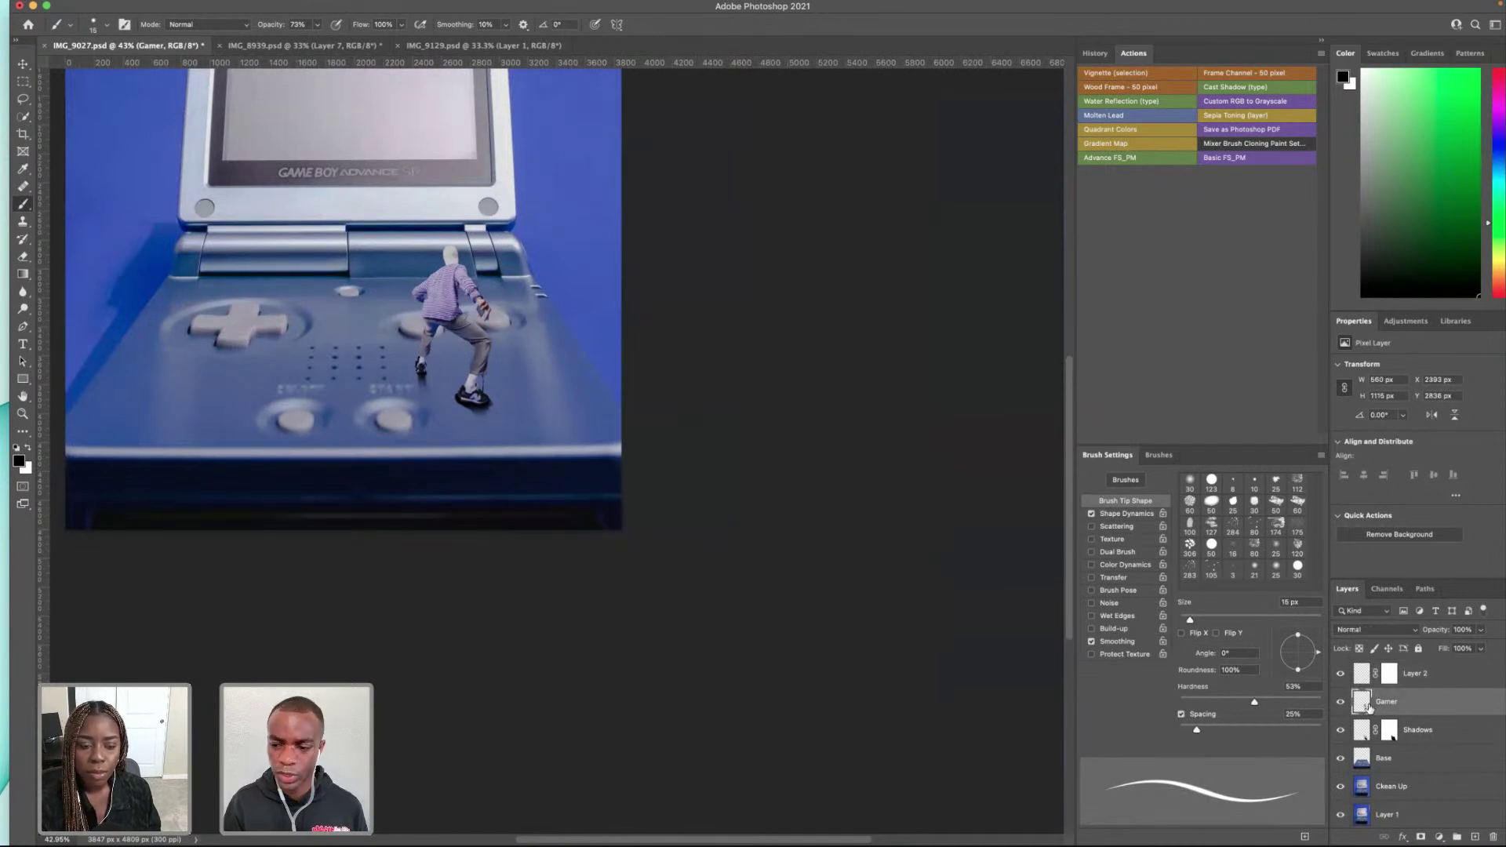
right_click(1368, 706)
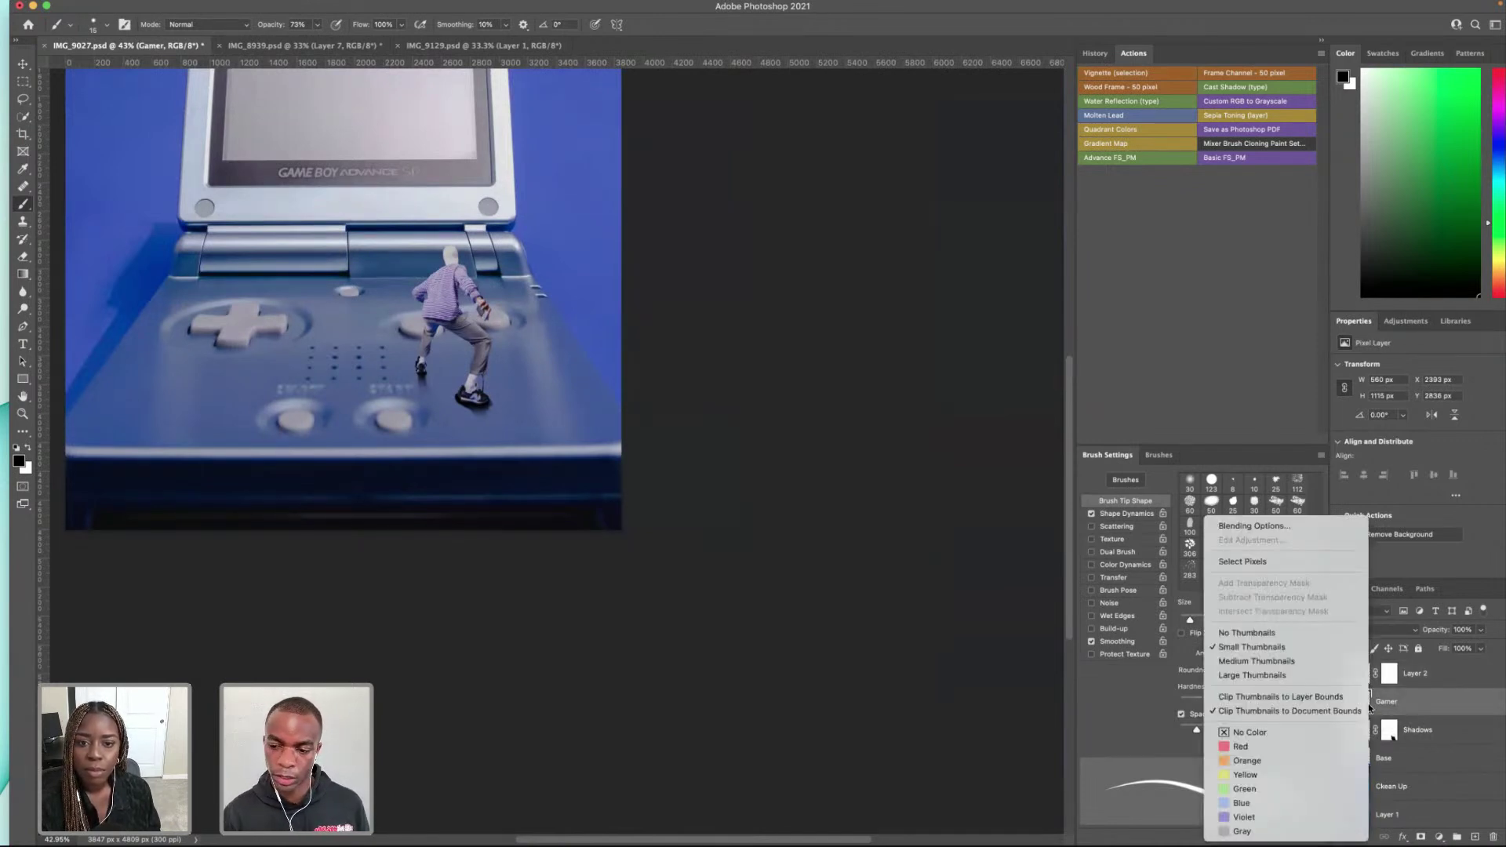
click(1467, 687)
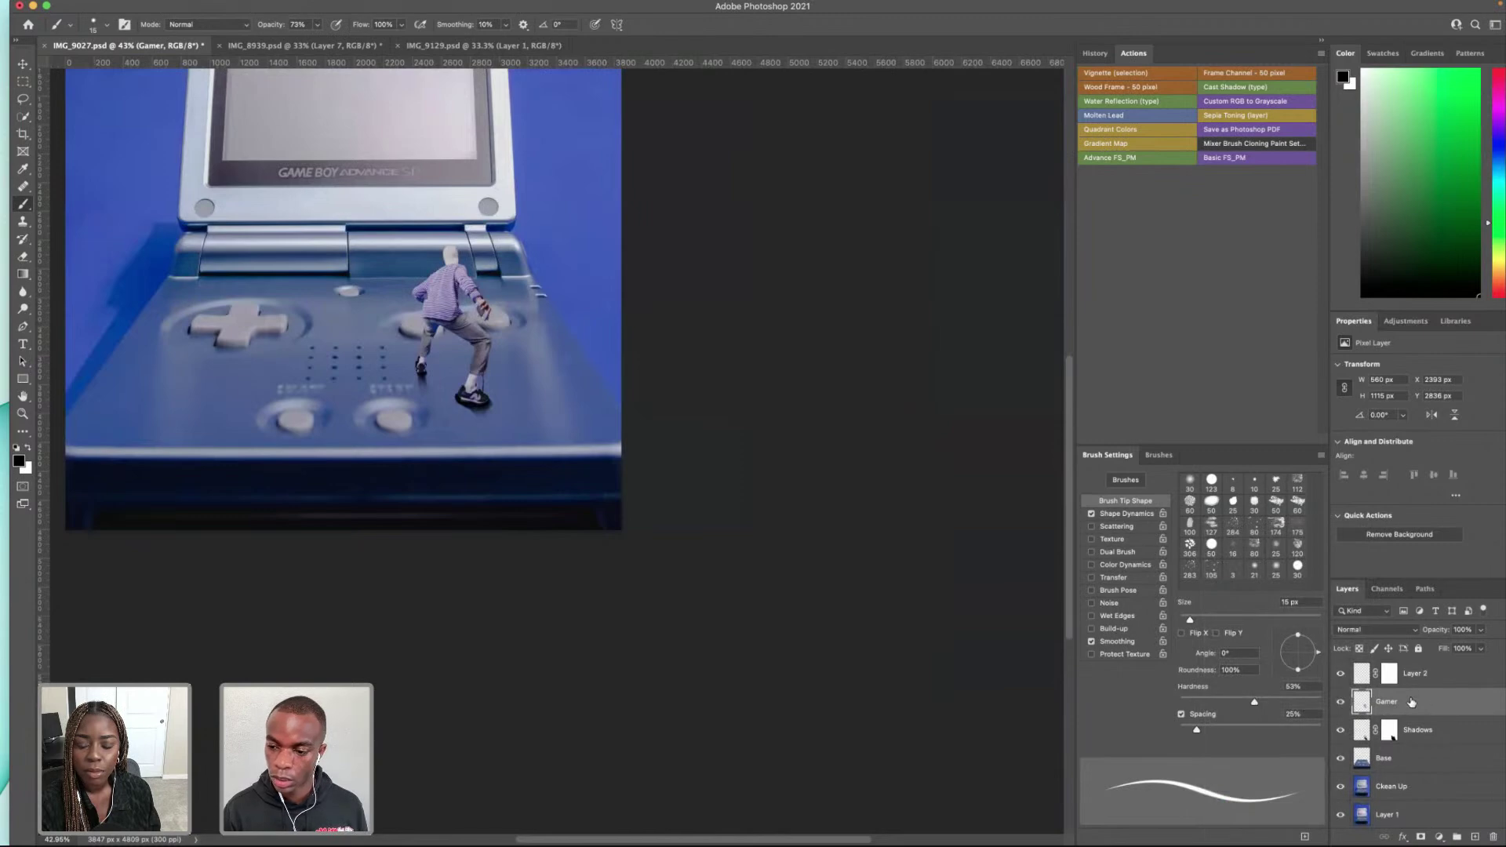
right_click(1387, 703)
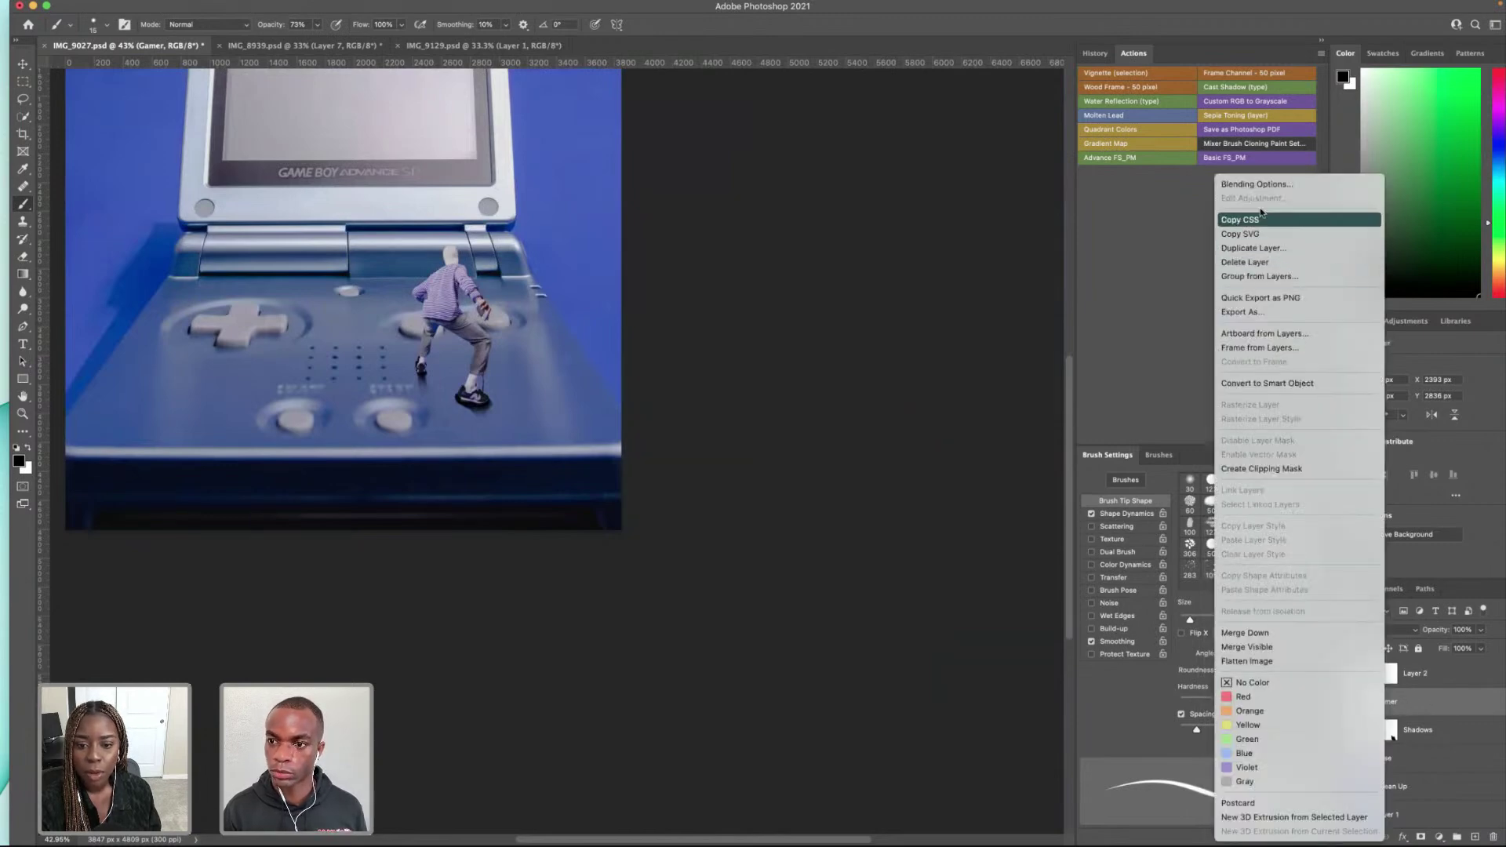
click(1262, 185)
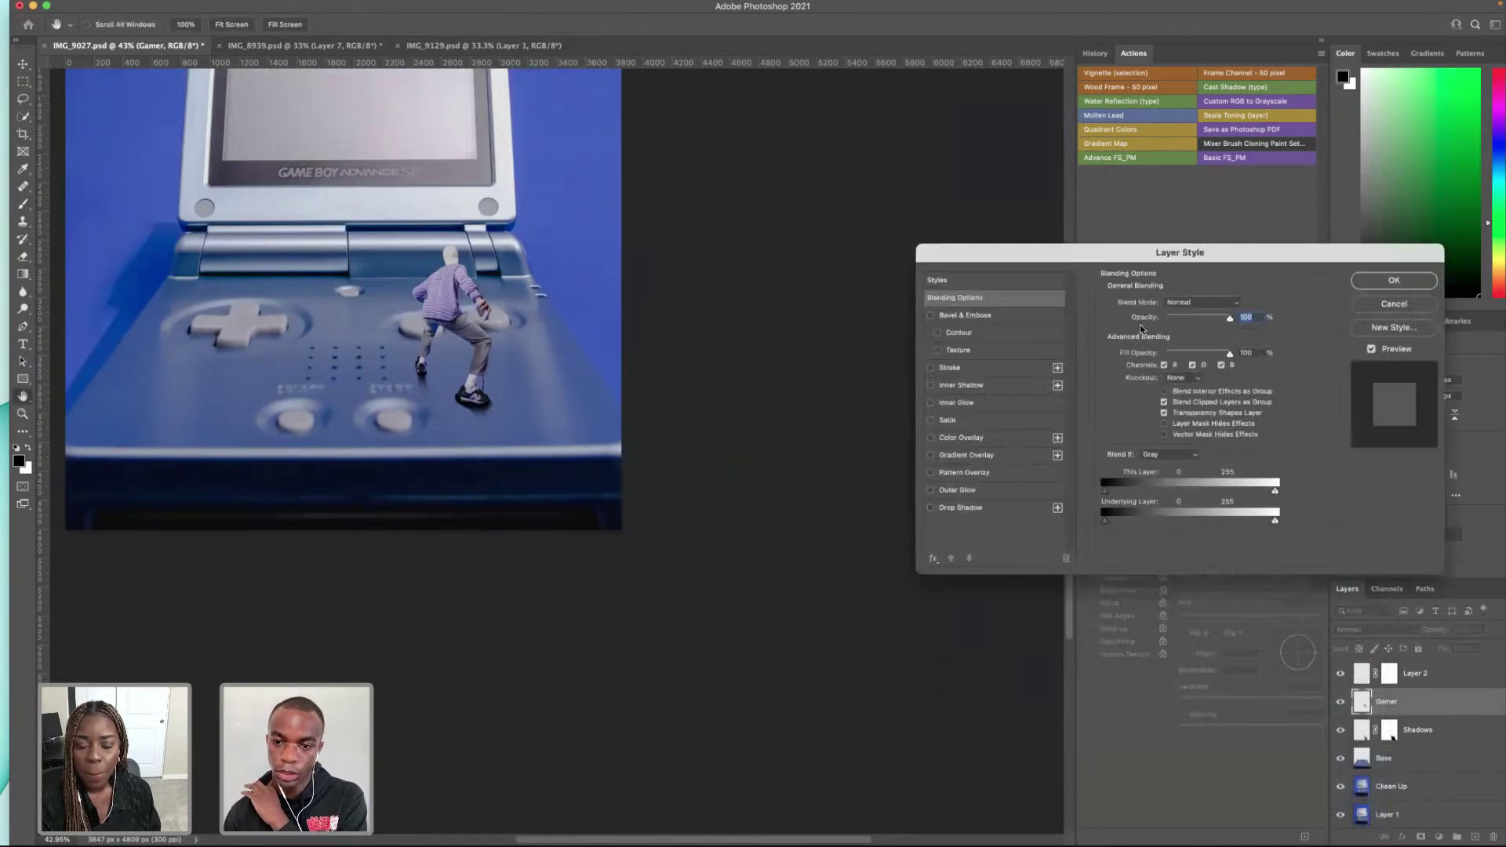
click(971, 456)
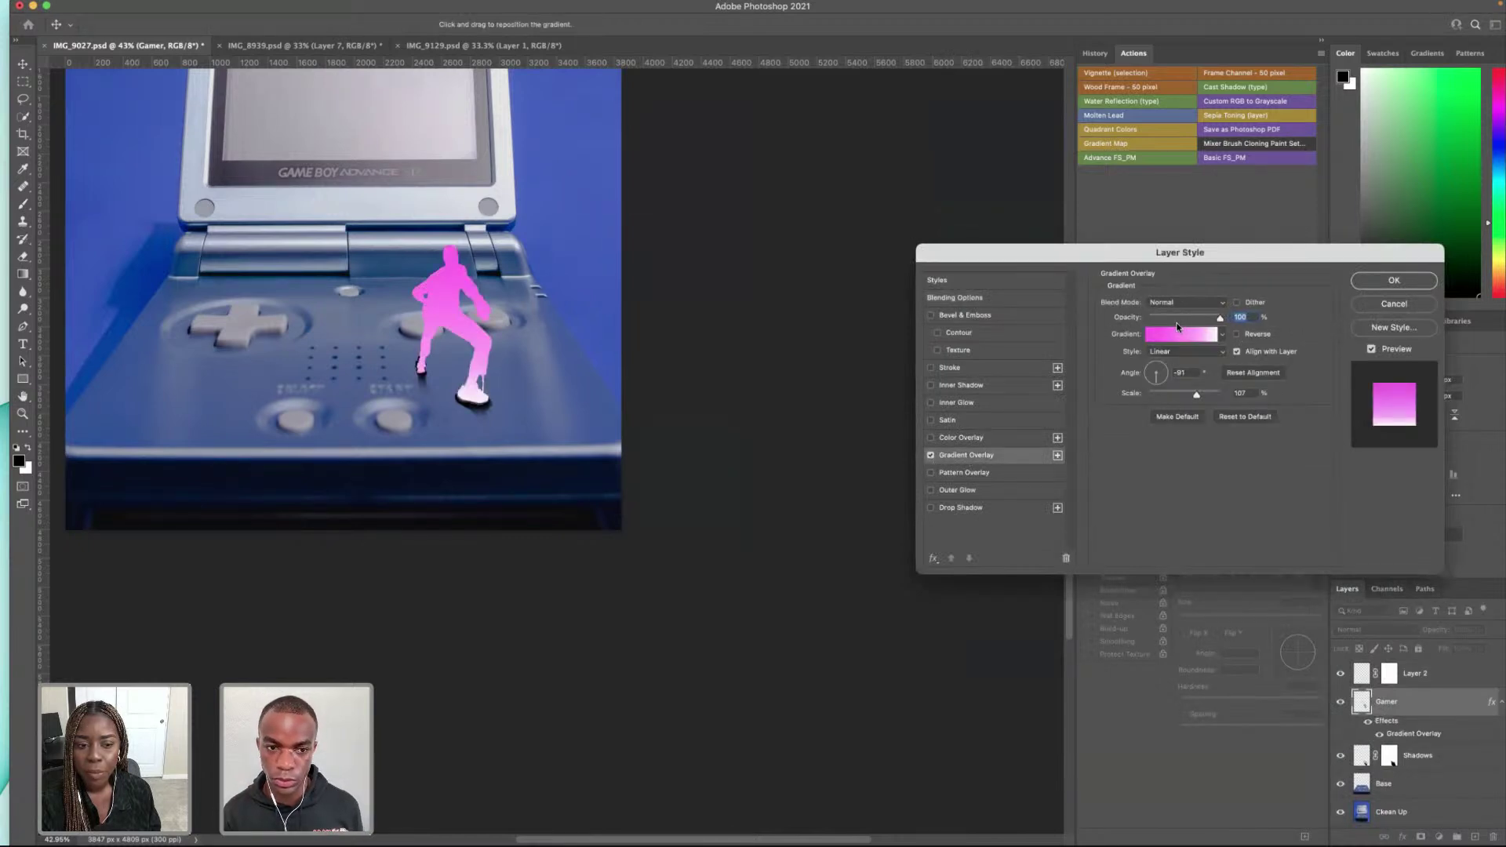
Step: Change the overlay gradient's first colour stop to black (000000) so that it runs from black to white
click(1178, 332)
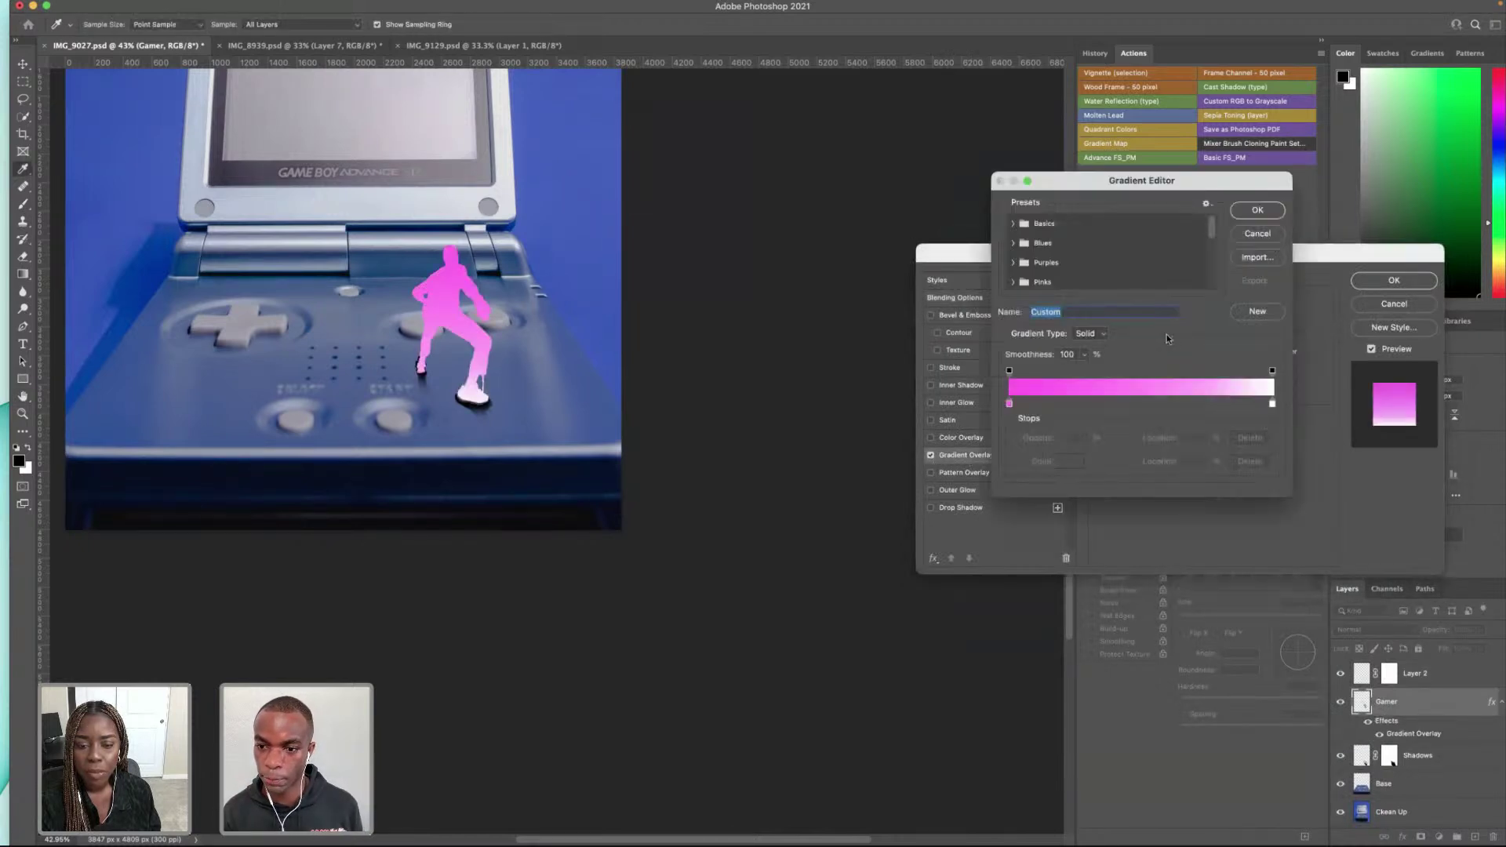
click(1010, 404)
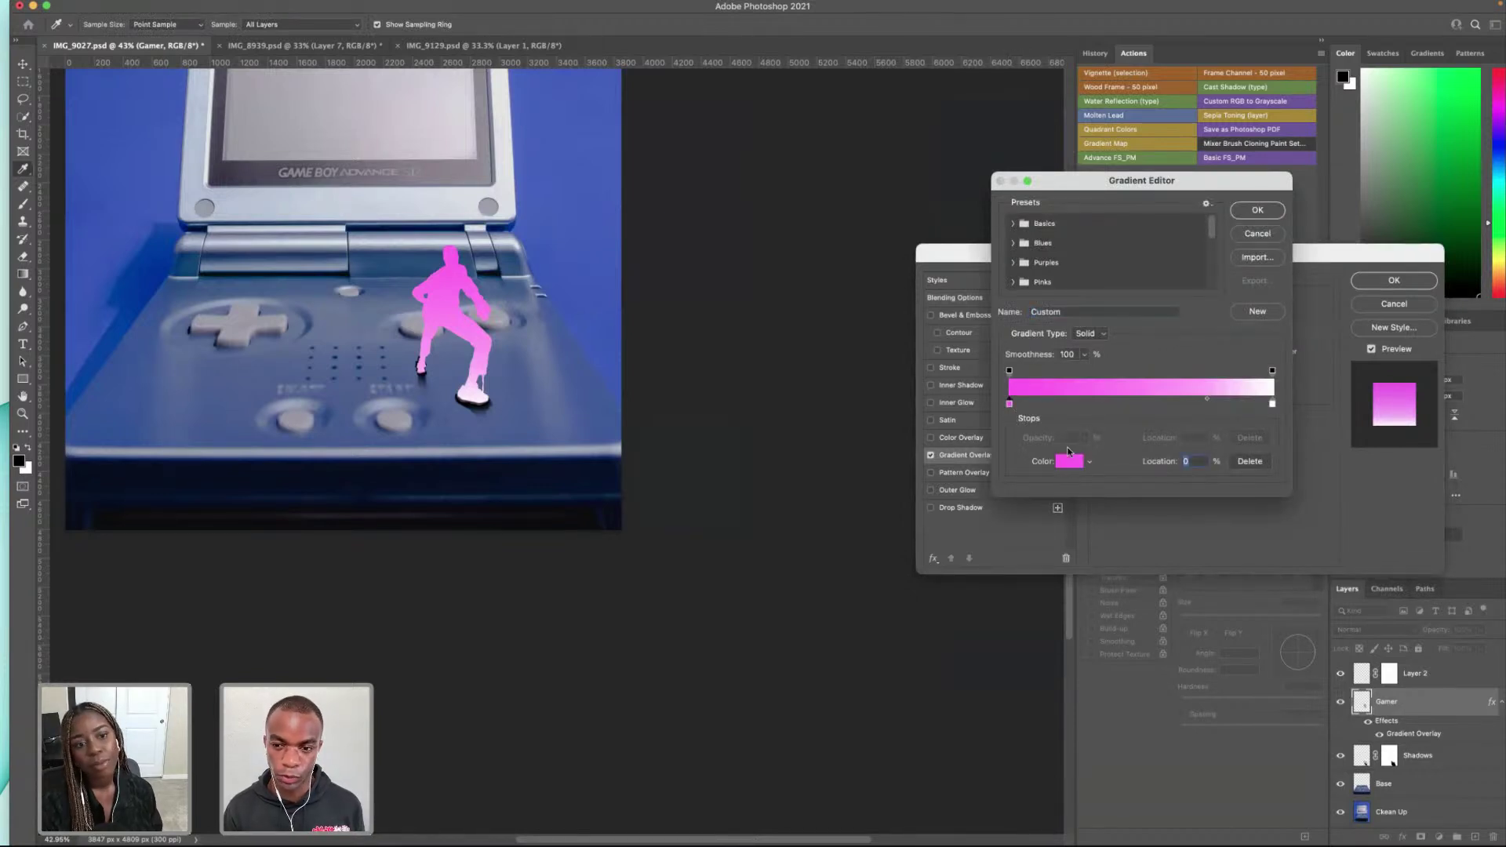
click(1069, 461)
drag(1059, 549, 1141, 704)
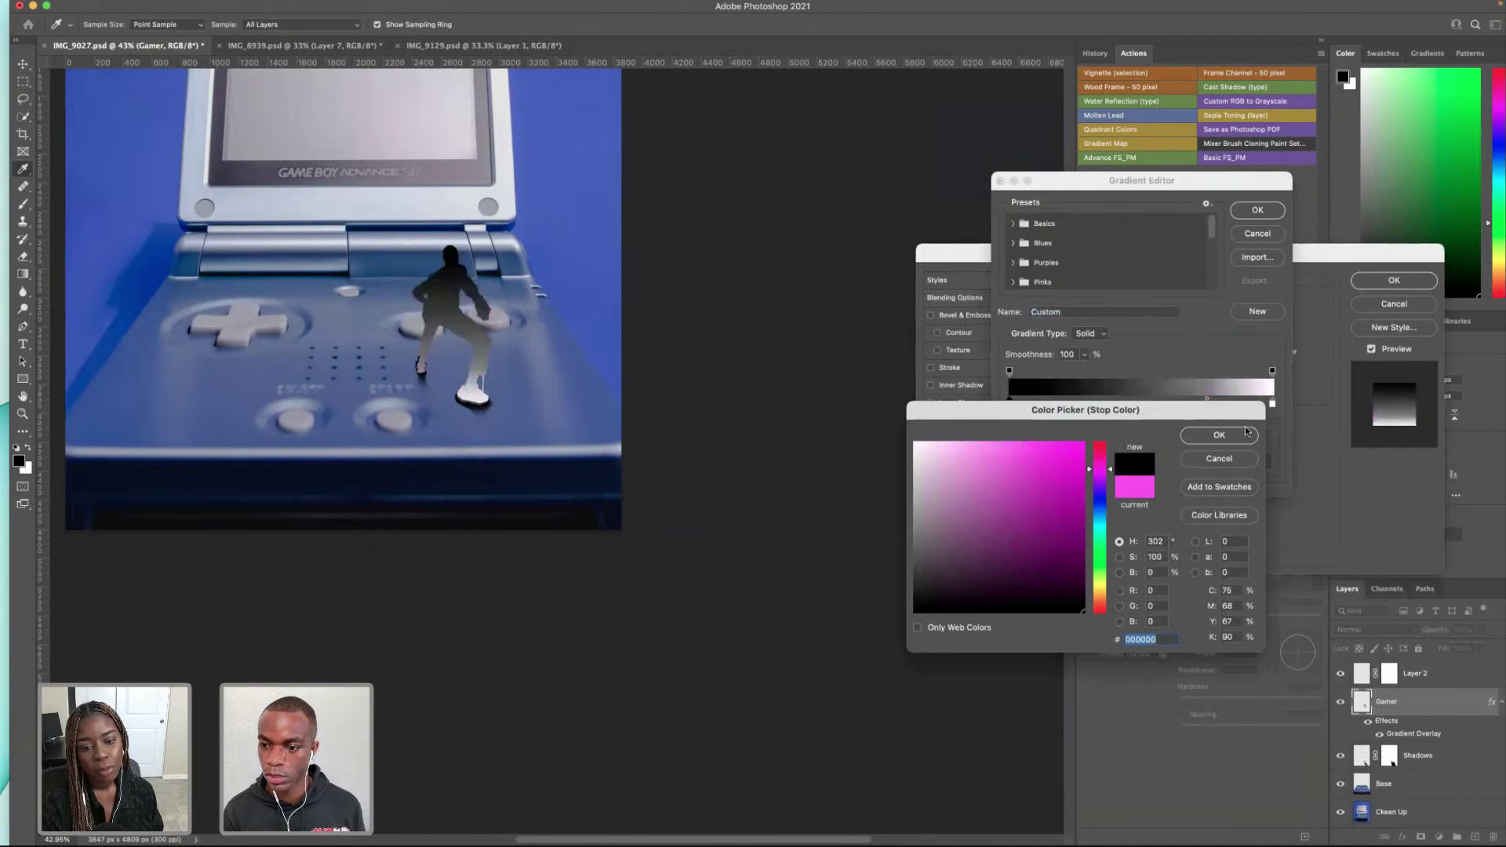
click(1220, 435)
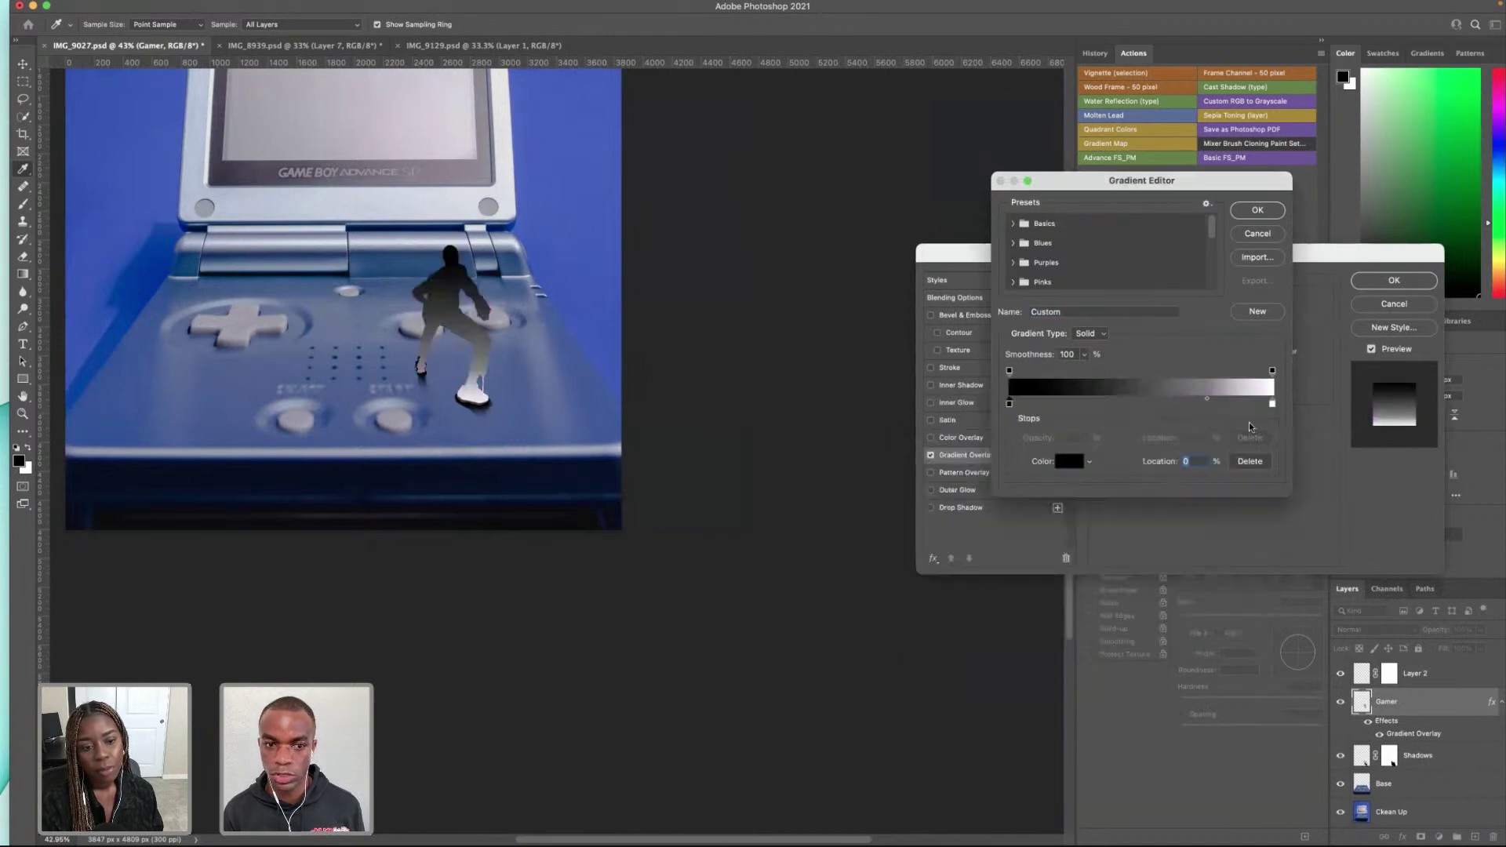
click(1258, 212)
Step: Rotate the overlay gradient's angle so that black lies at the figure's feet and white at the head
drag(1154, 377, 1155, 358)
key(shift+Up)
key(shift+Up)
key(Up)
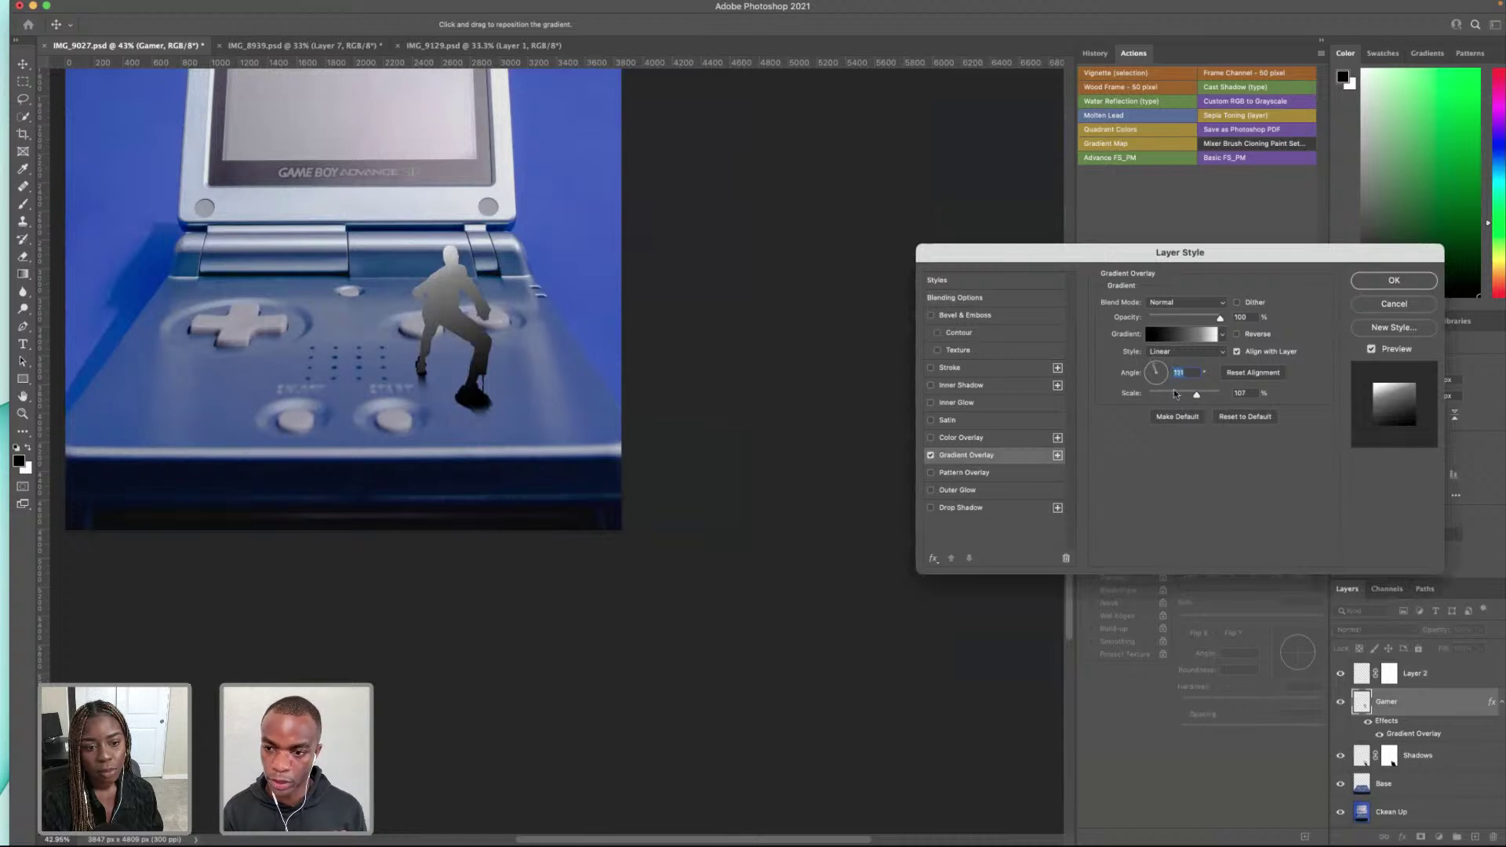
click(1156, 366)
Step: Try the Darken, Multiply and Color Burn blend modes on the gradient overlay, lowering its opacity to 32%
click(1184, 302)
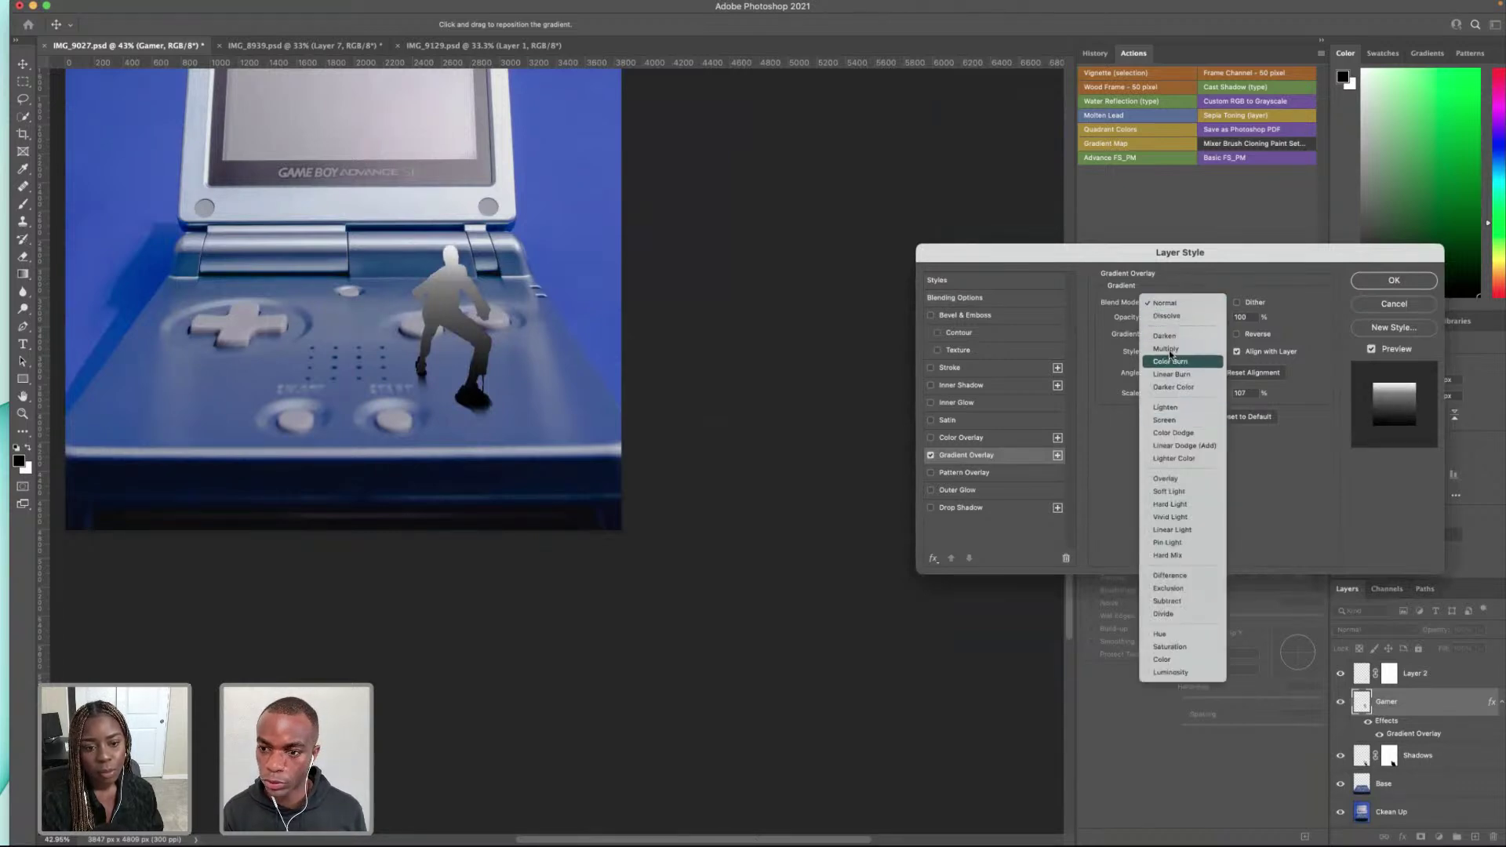
click(1168, 336)
click(1174, 305)
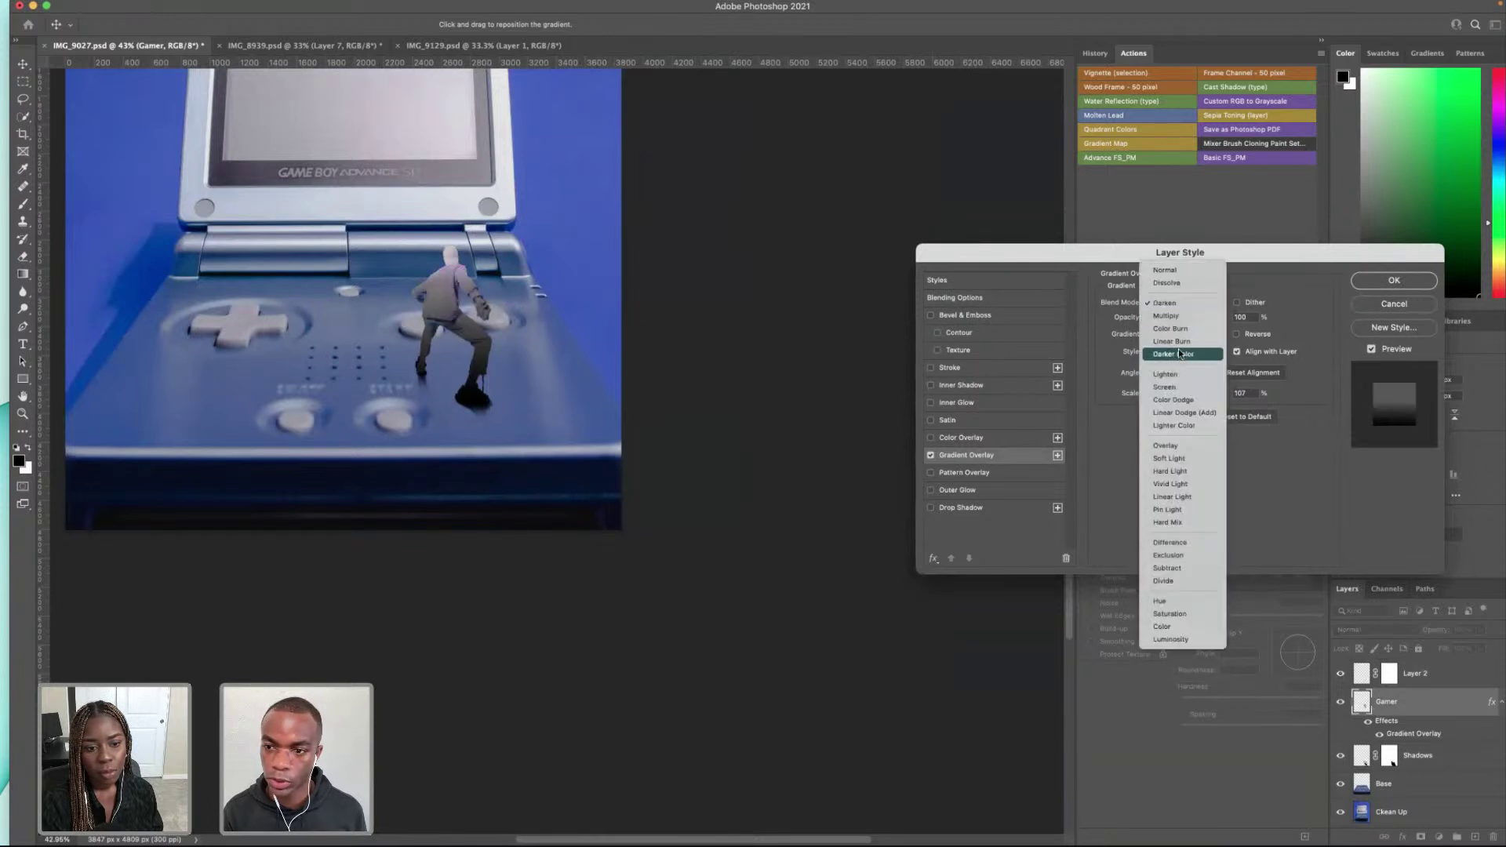
click(1176, 316)
click(1174, 302)
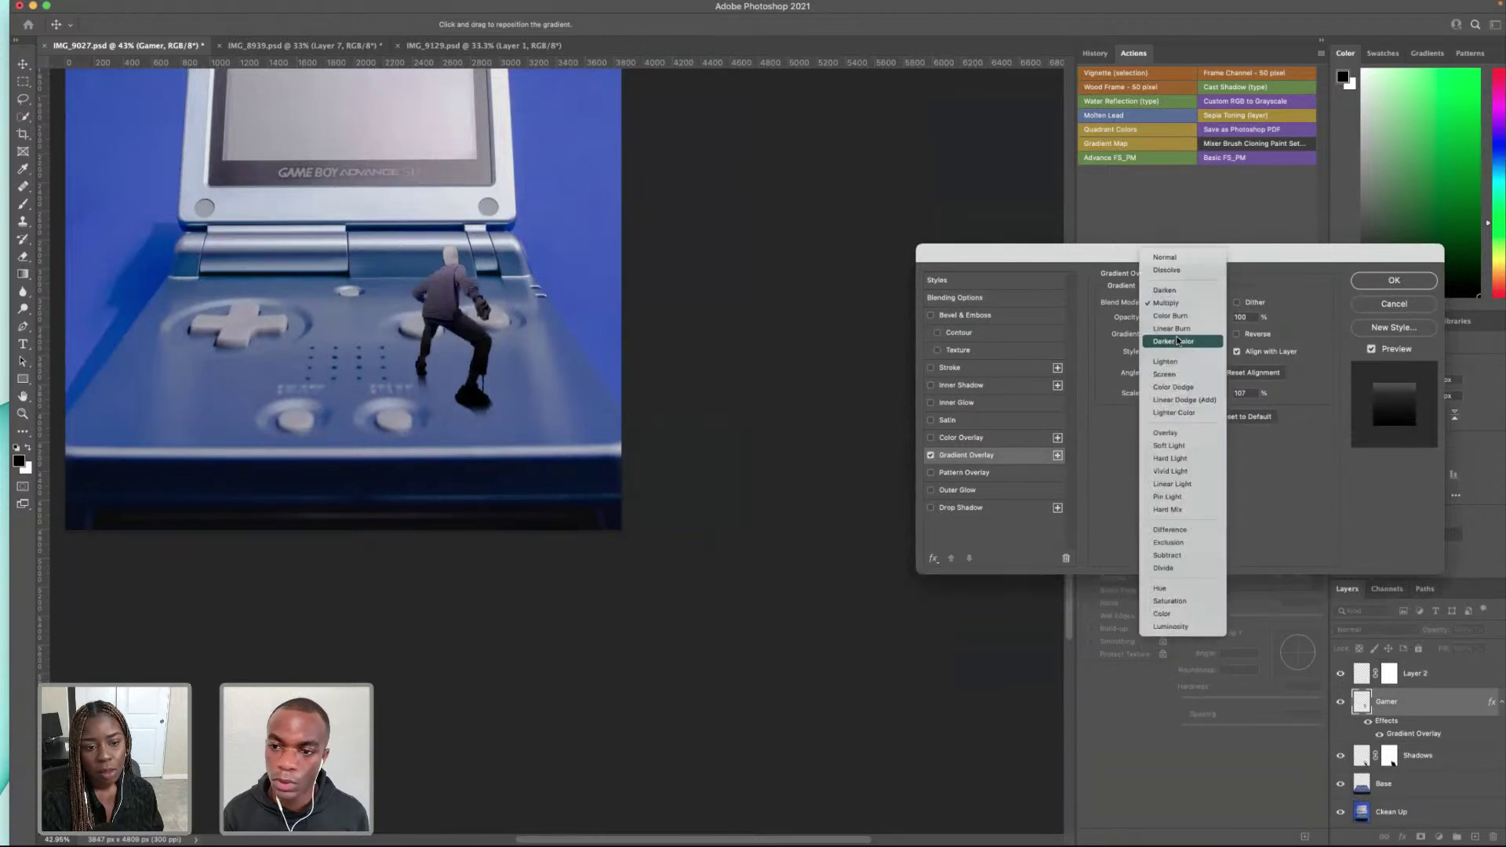
click(1175, 311)
drag(1178, 312, 1170, 316)
click(1169, 300)
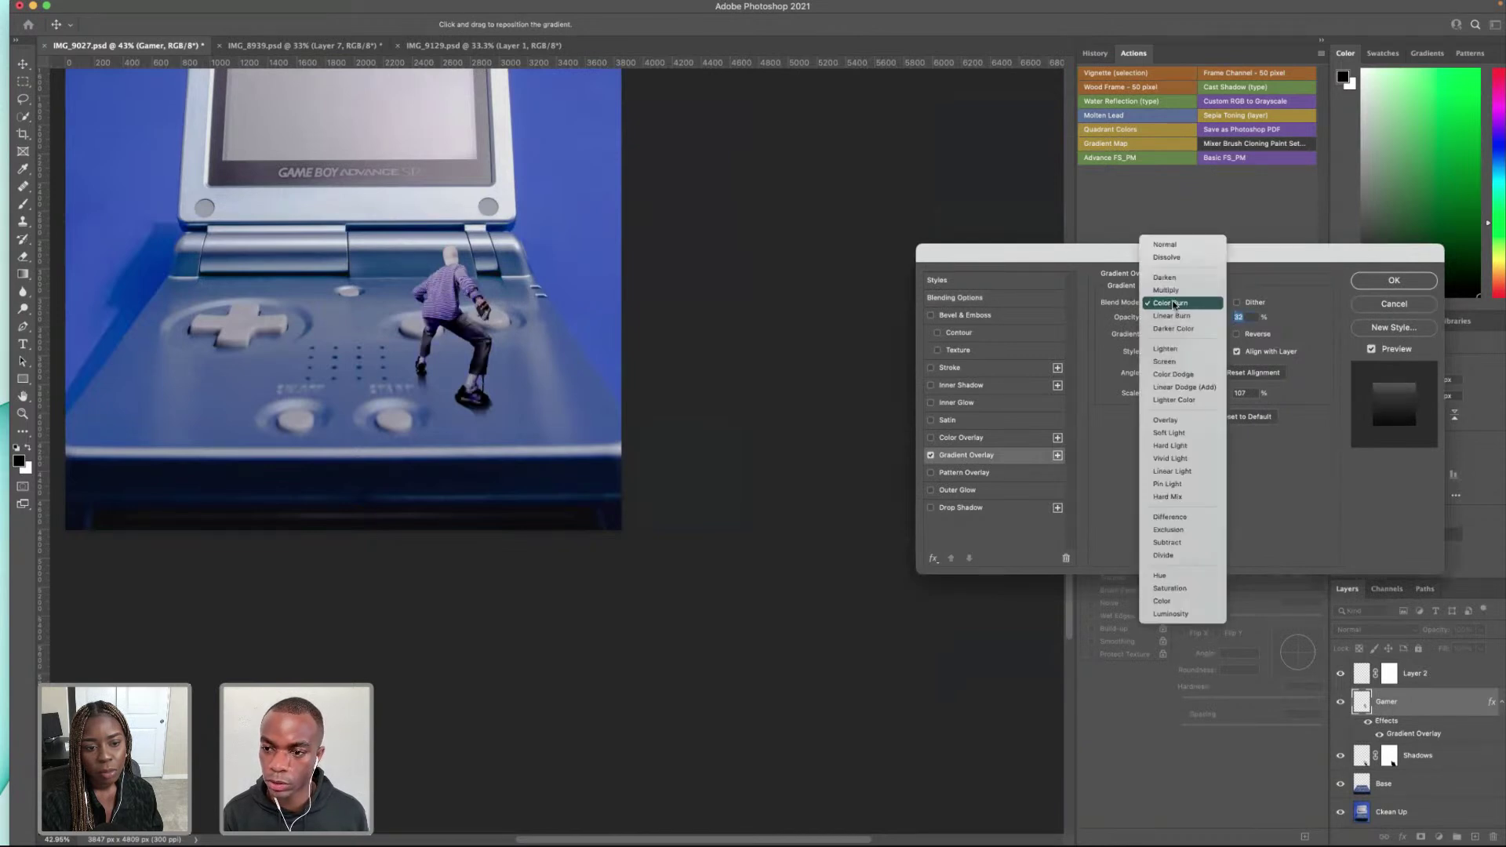
click(1171, 289)
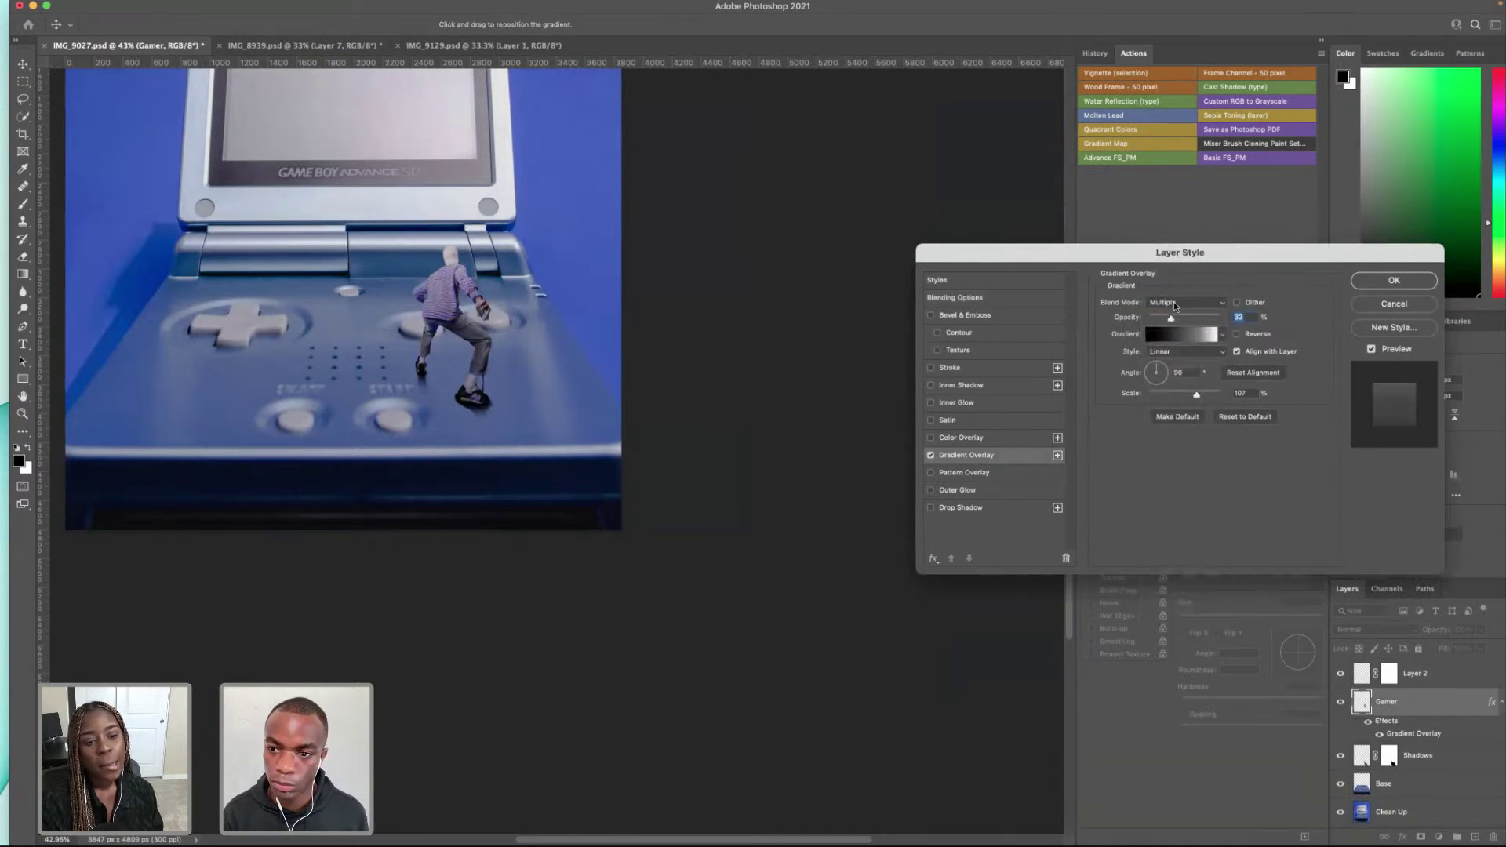
Step: Try the Screen, Lighten and Linear Dodge (Add) blend modes on the gradient overlay at different opacities
click(1173, 303)
click(1181, 378)
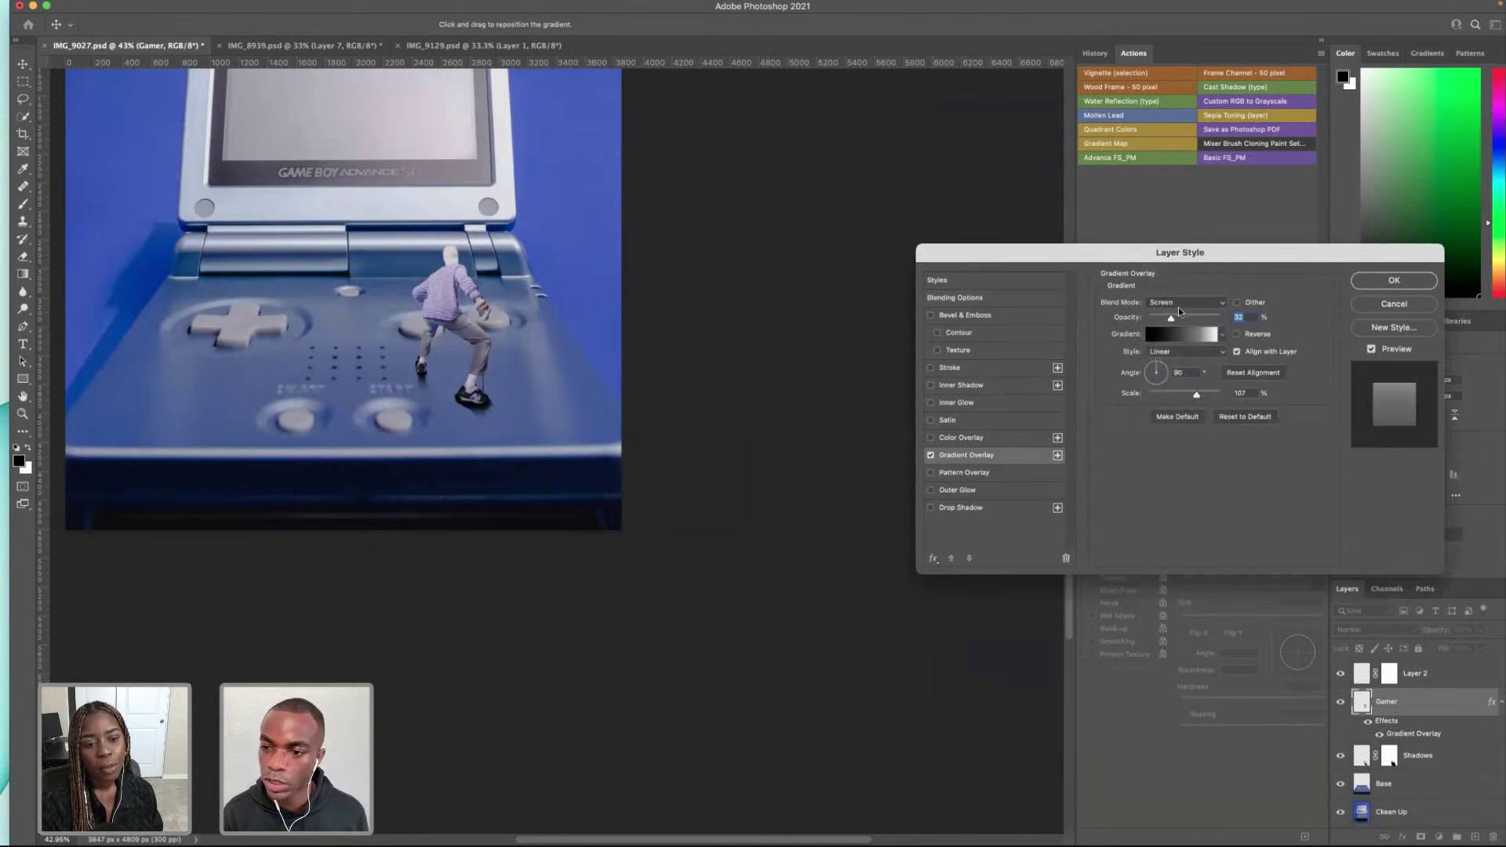
click(1176, 305)
click(1178, 293)
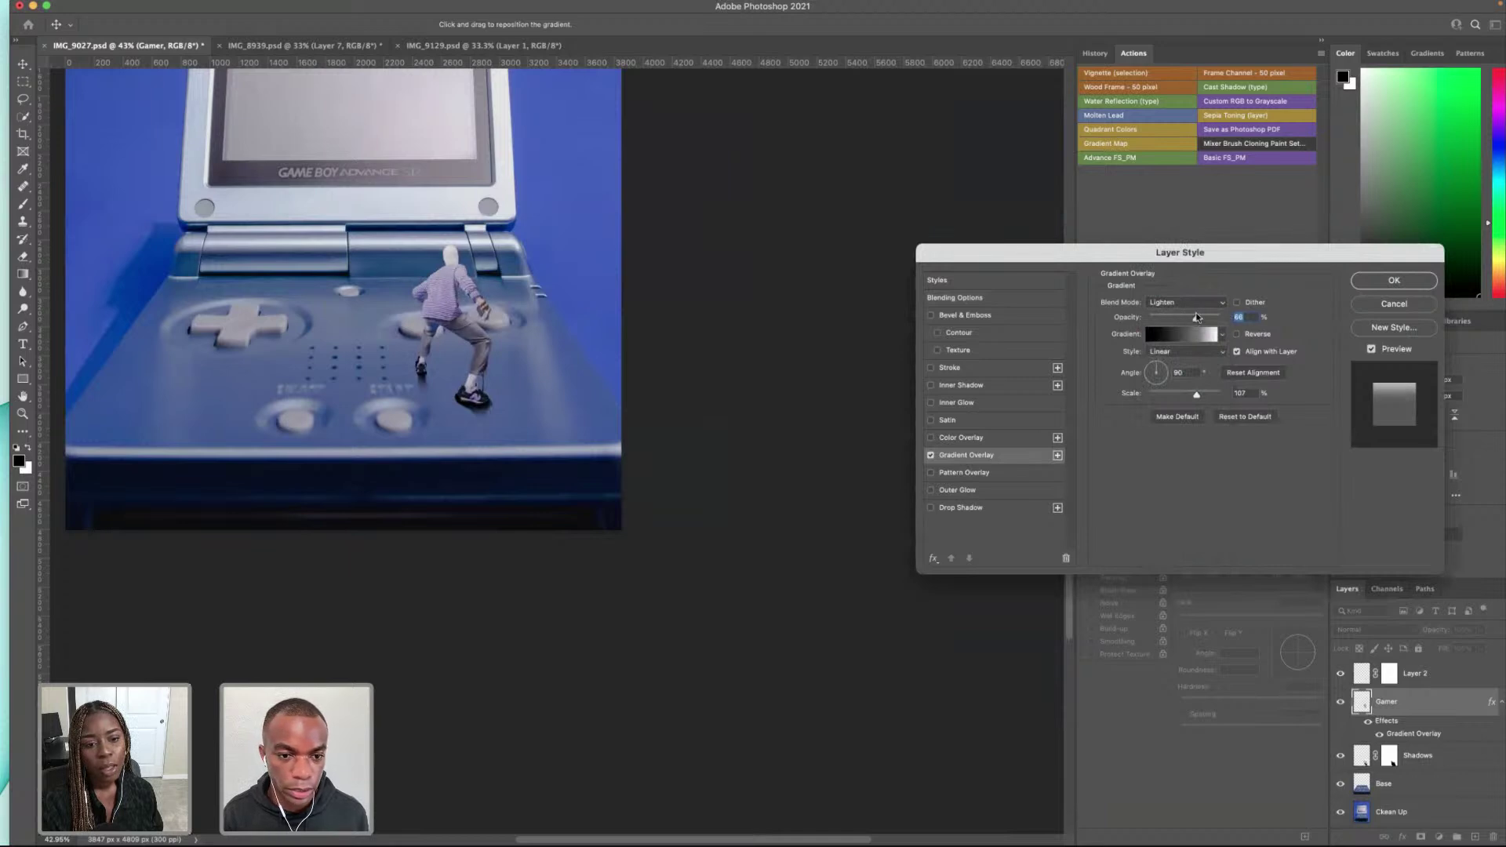
drag(1171, 320, 1167, 320)
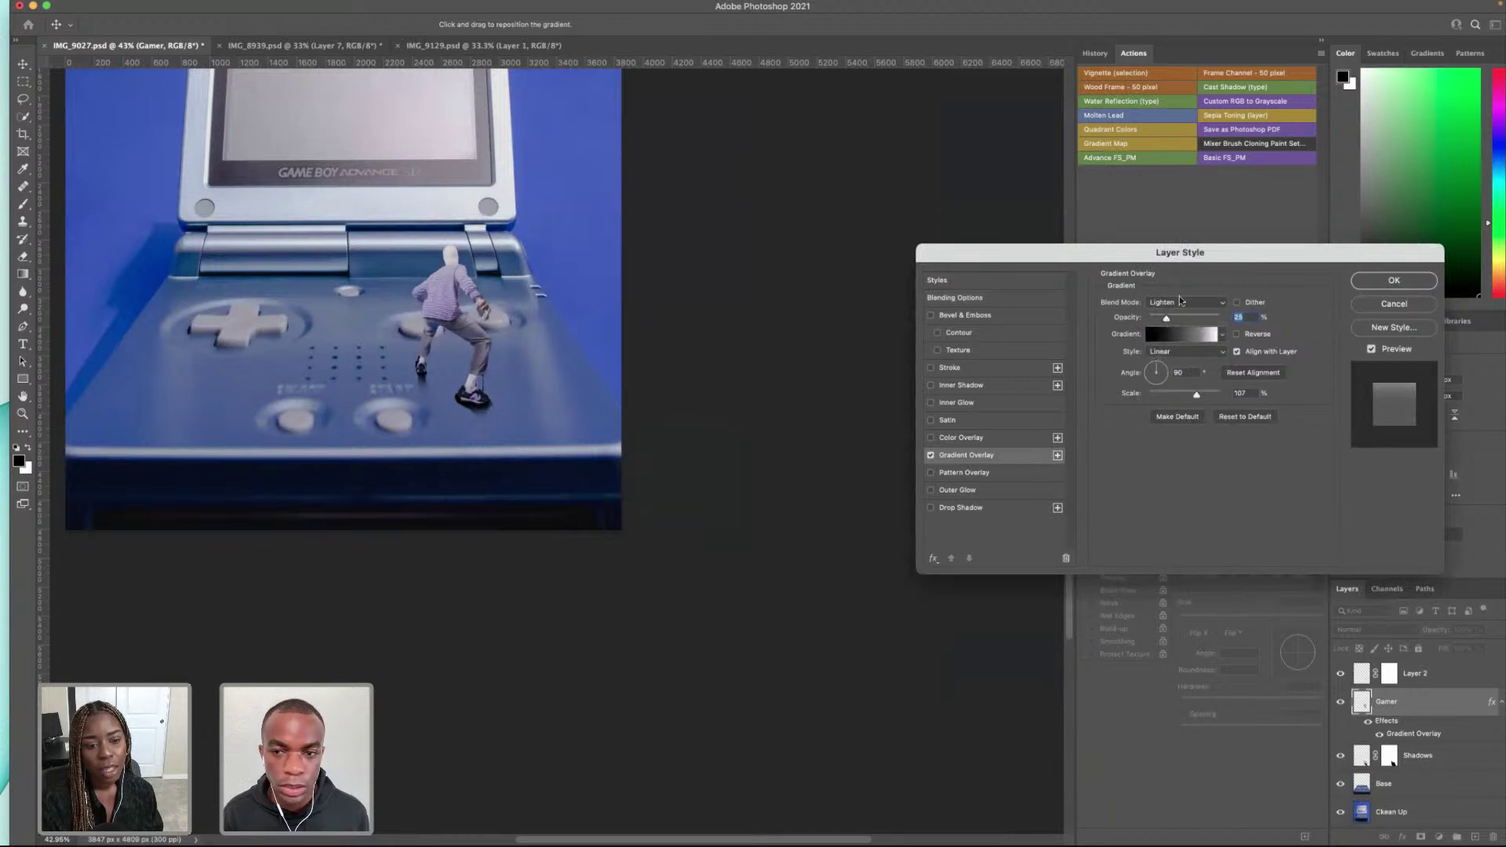
click(1179, 298)
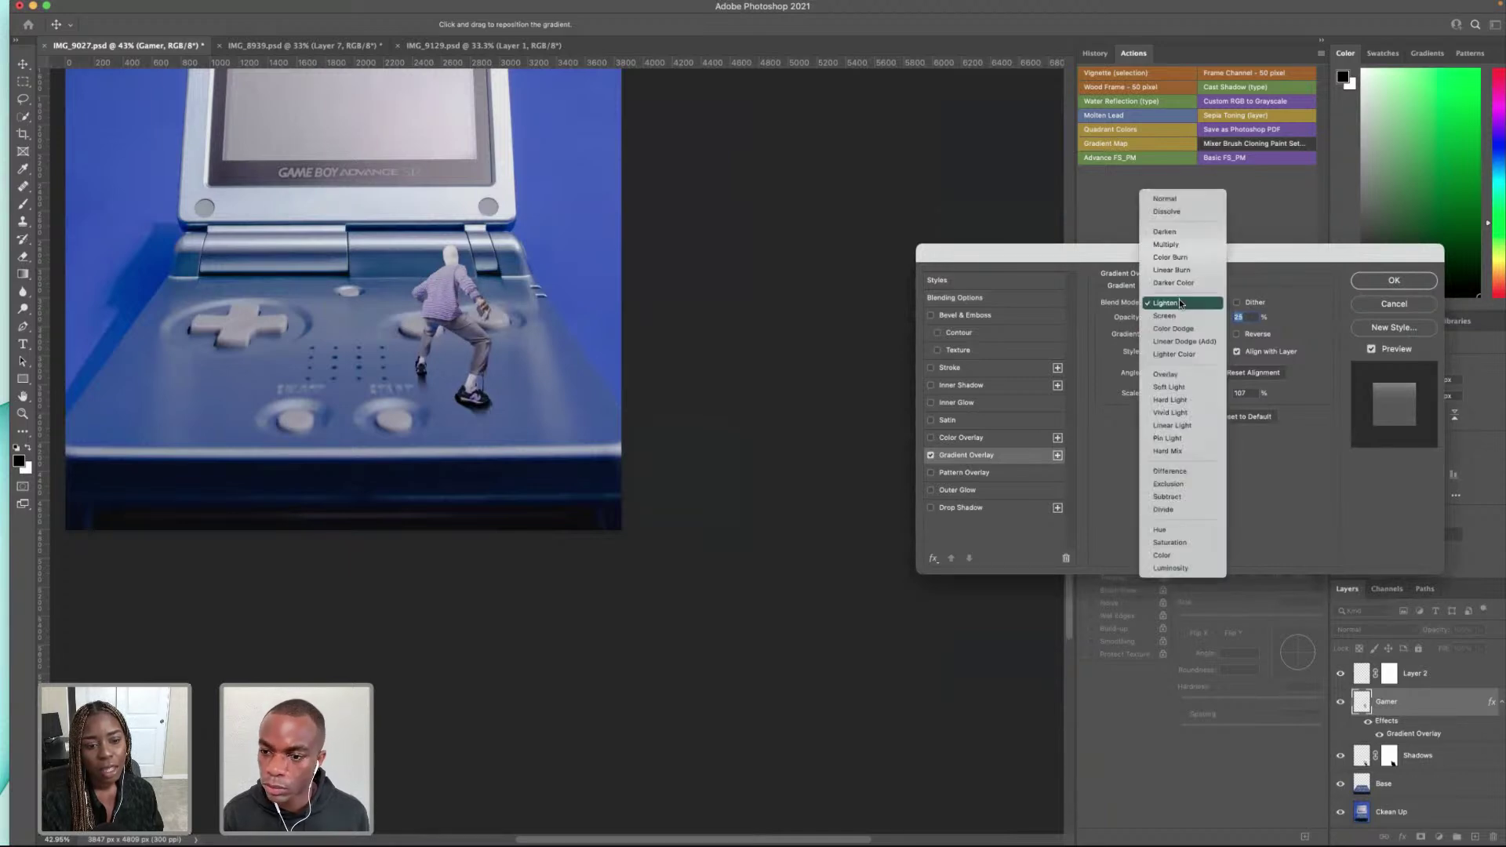
click(1188, 341)
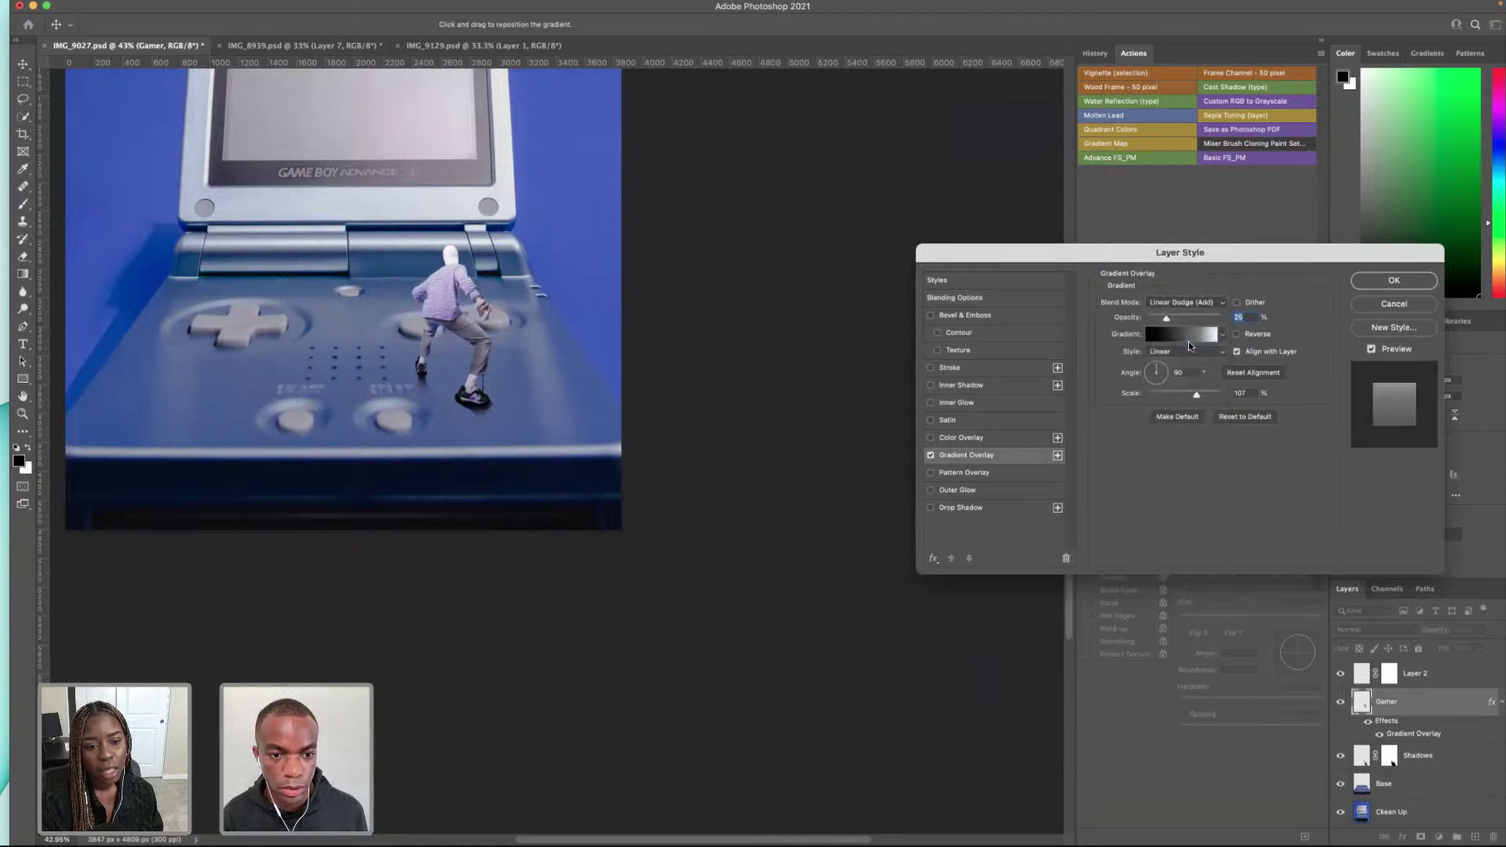
drag(1178, 320, 1187, 312)
Step: Set the gradient overlay to Hard Light at 22% opacity, reduce its scale and apply the layer style
click(1185, 303)
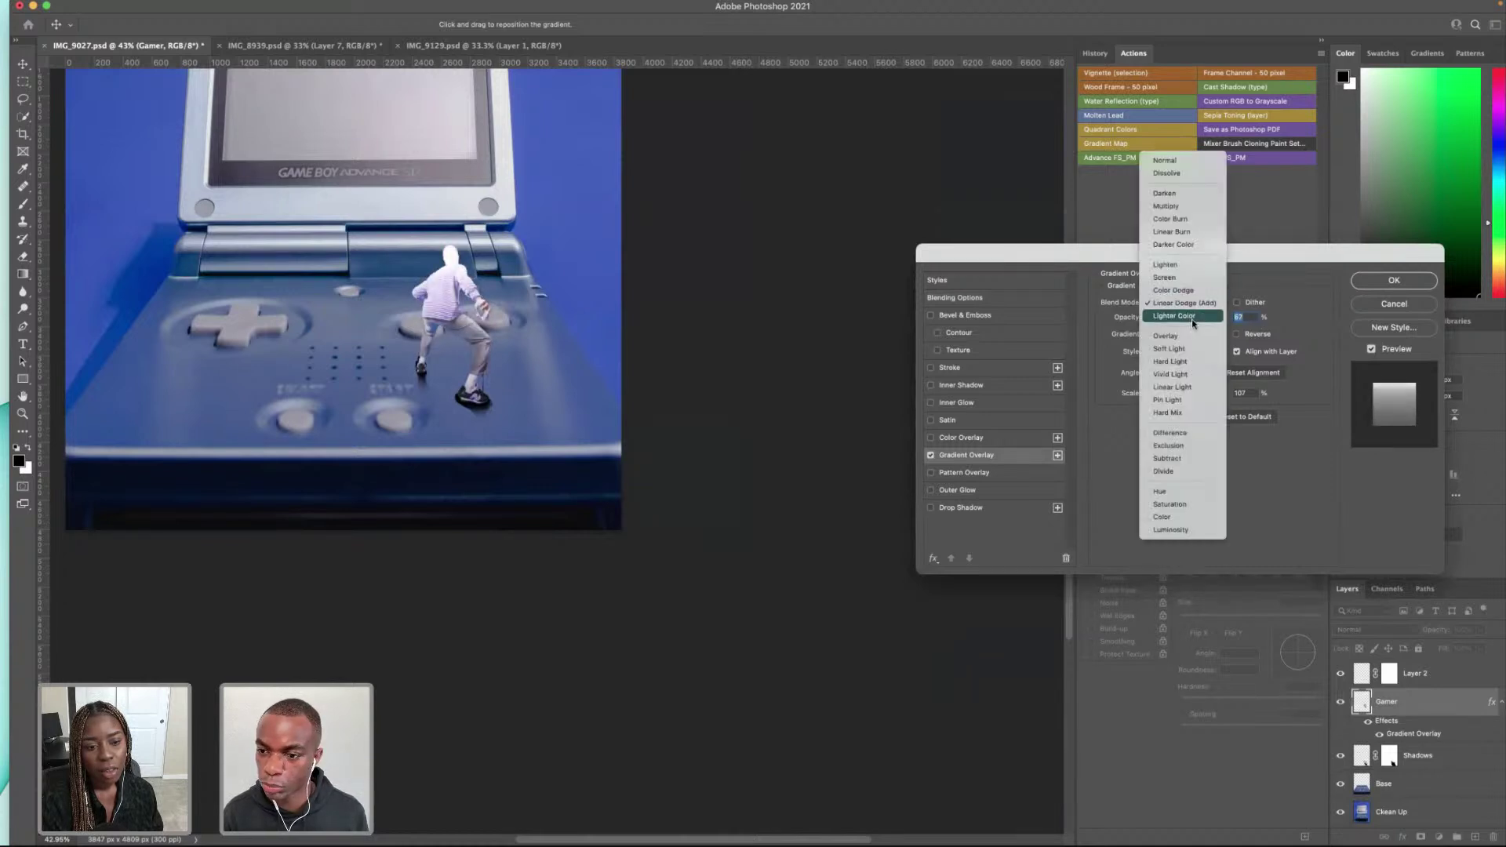
click(1192, 362)
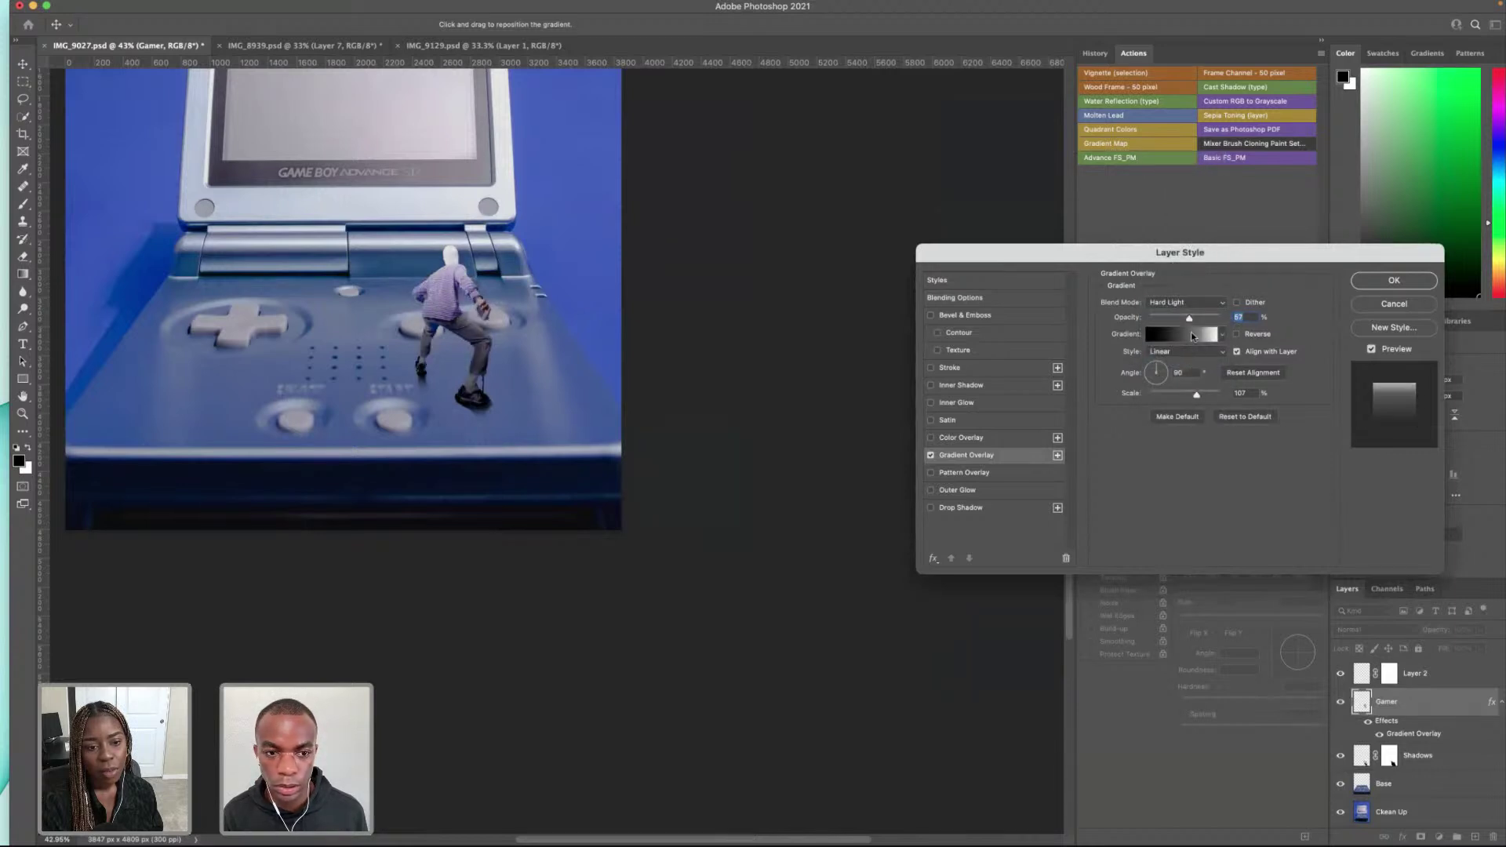
drag(1195, 317, 1171, 320)
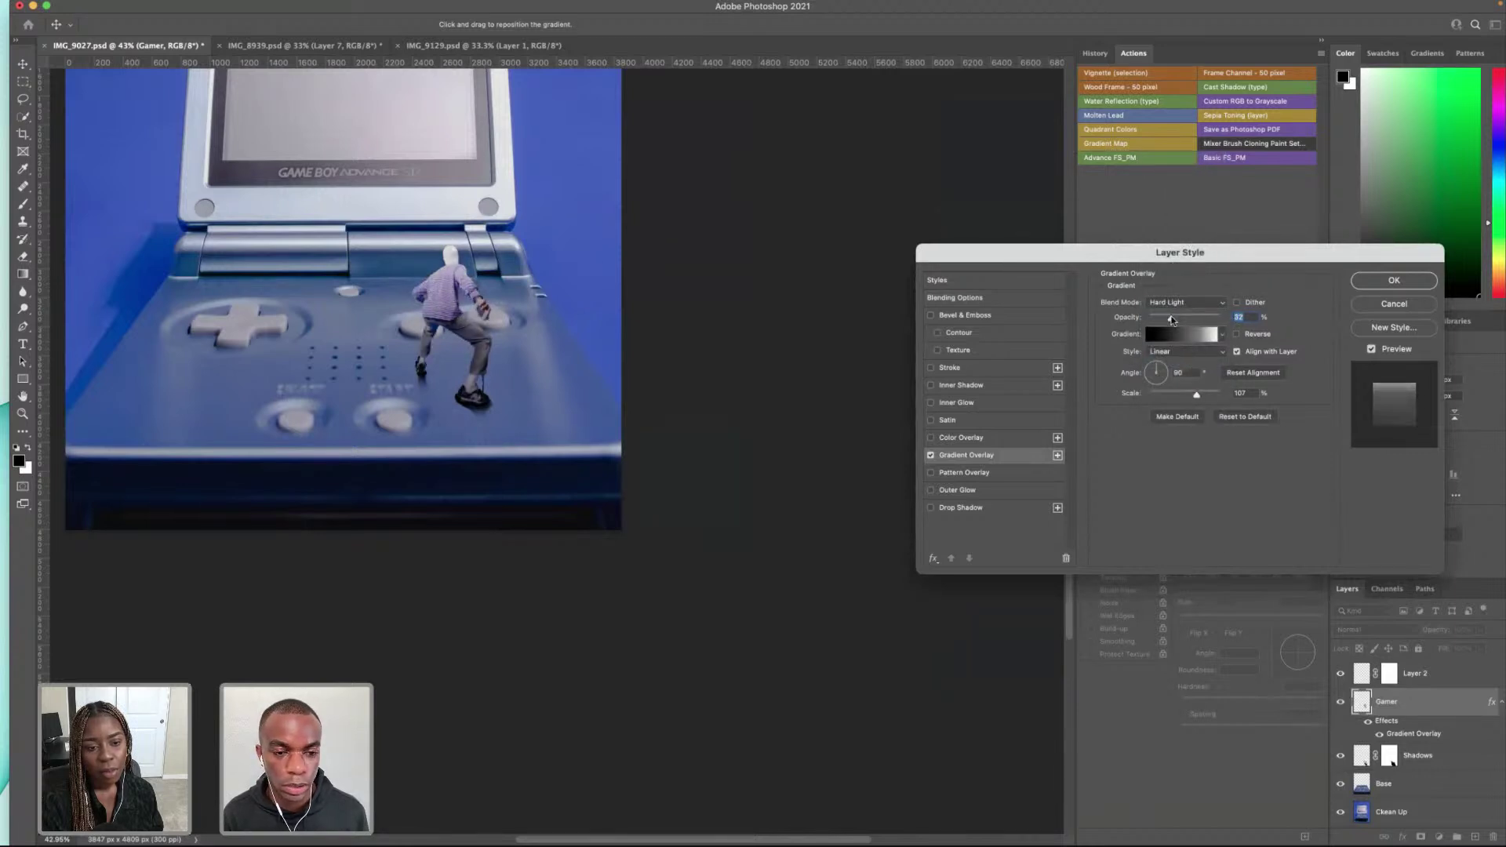
scroll(291, 421, up, 3)
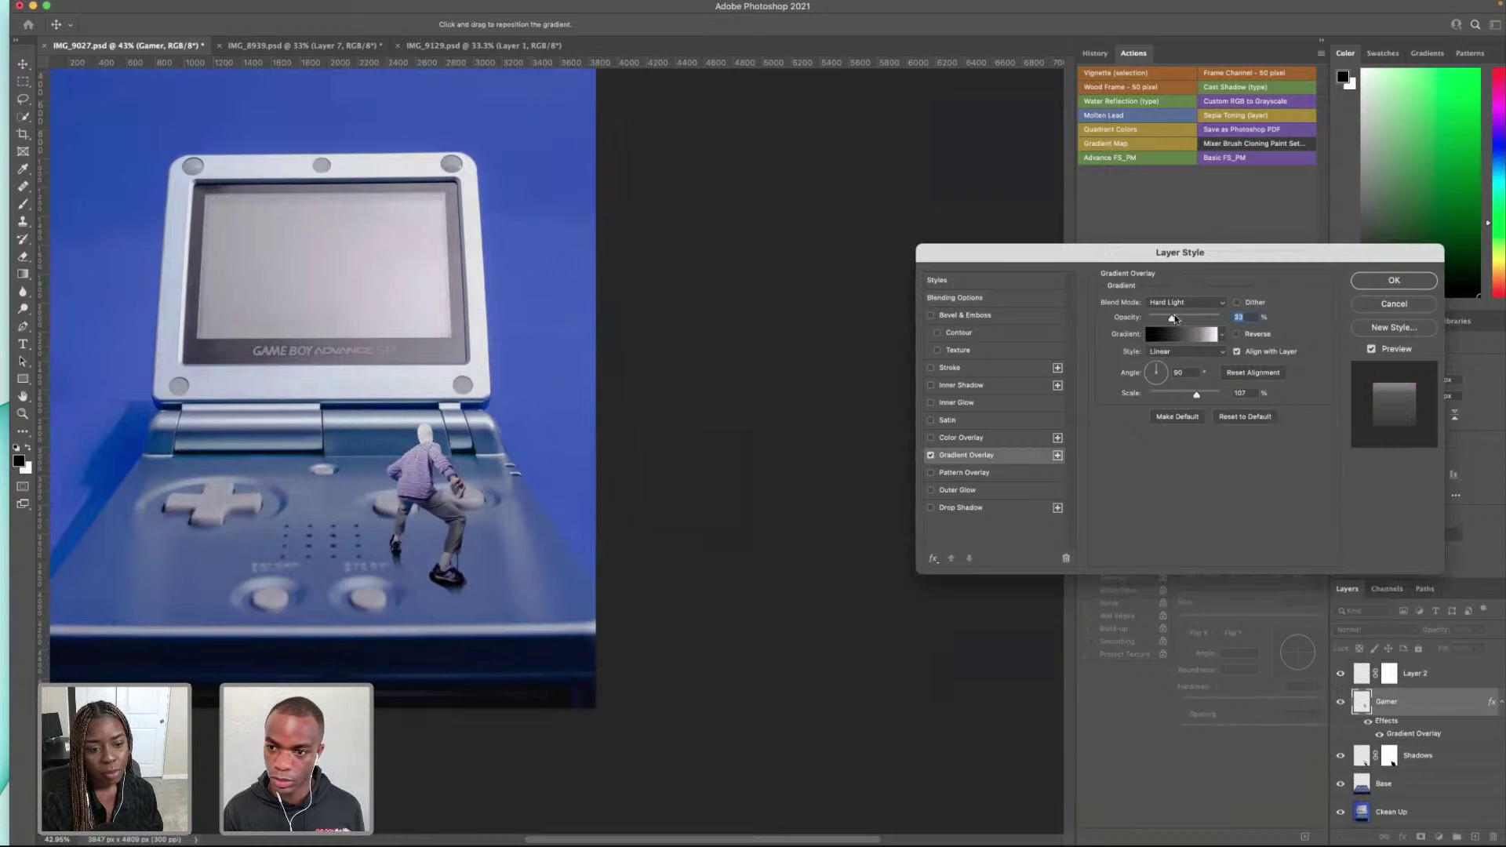
click(1164, 318)
mouse_move(1196, 394)
mouse_down()
mouse_move(1146, 400)
mouse_move(1168, 403)
mouse_up()
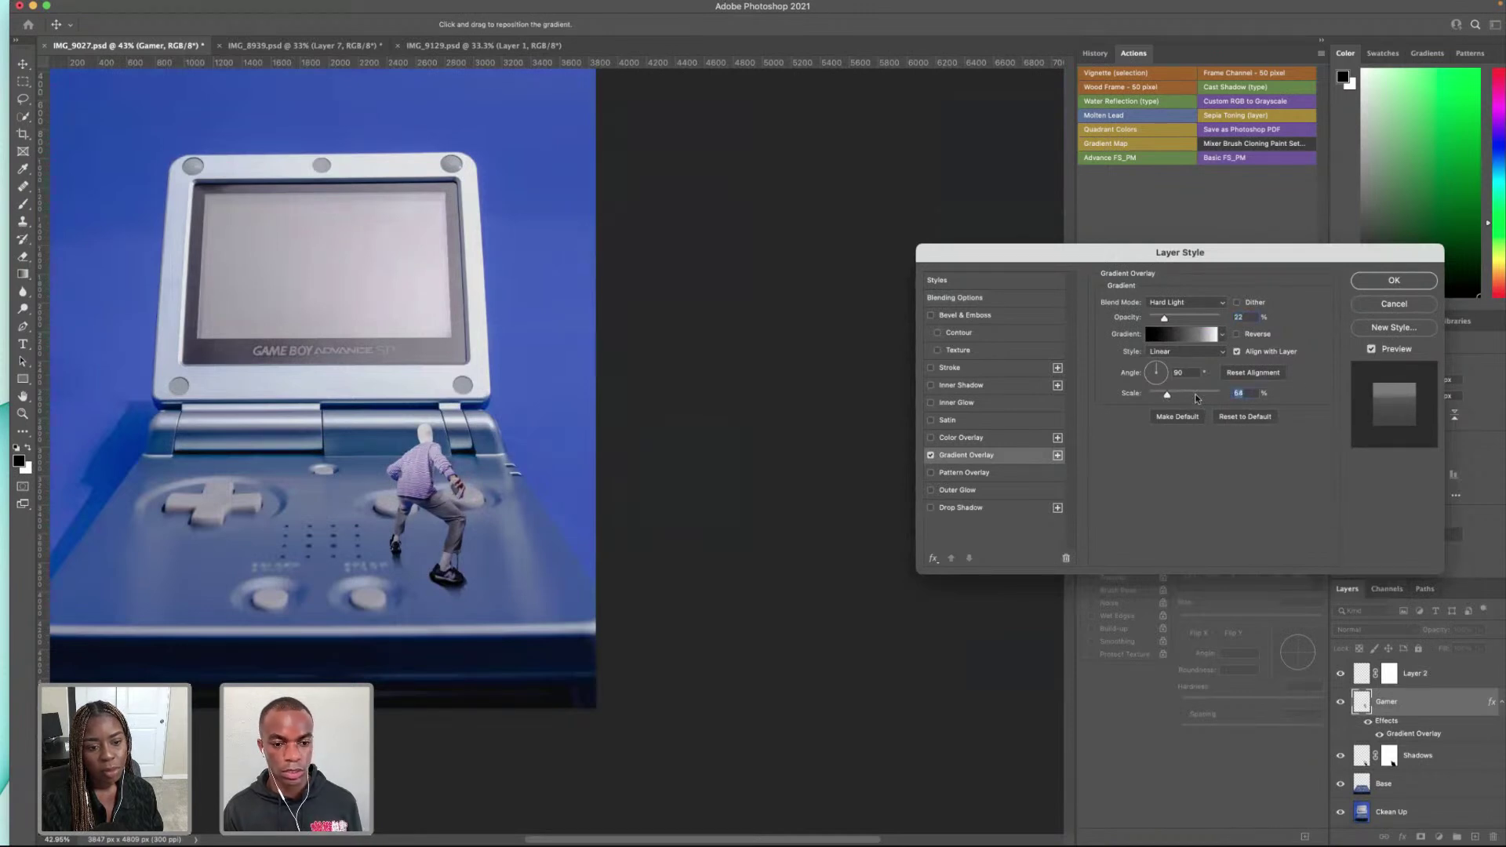
click(1404, 282)
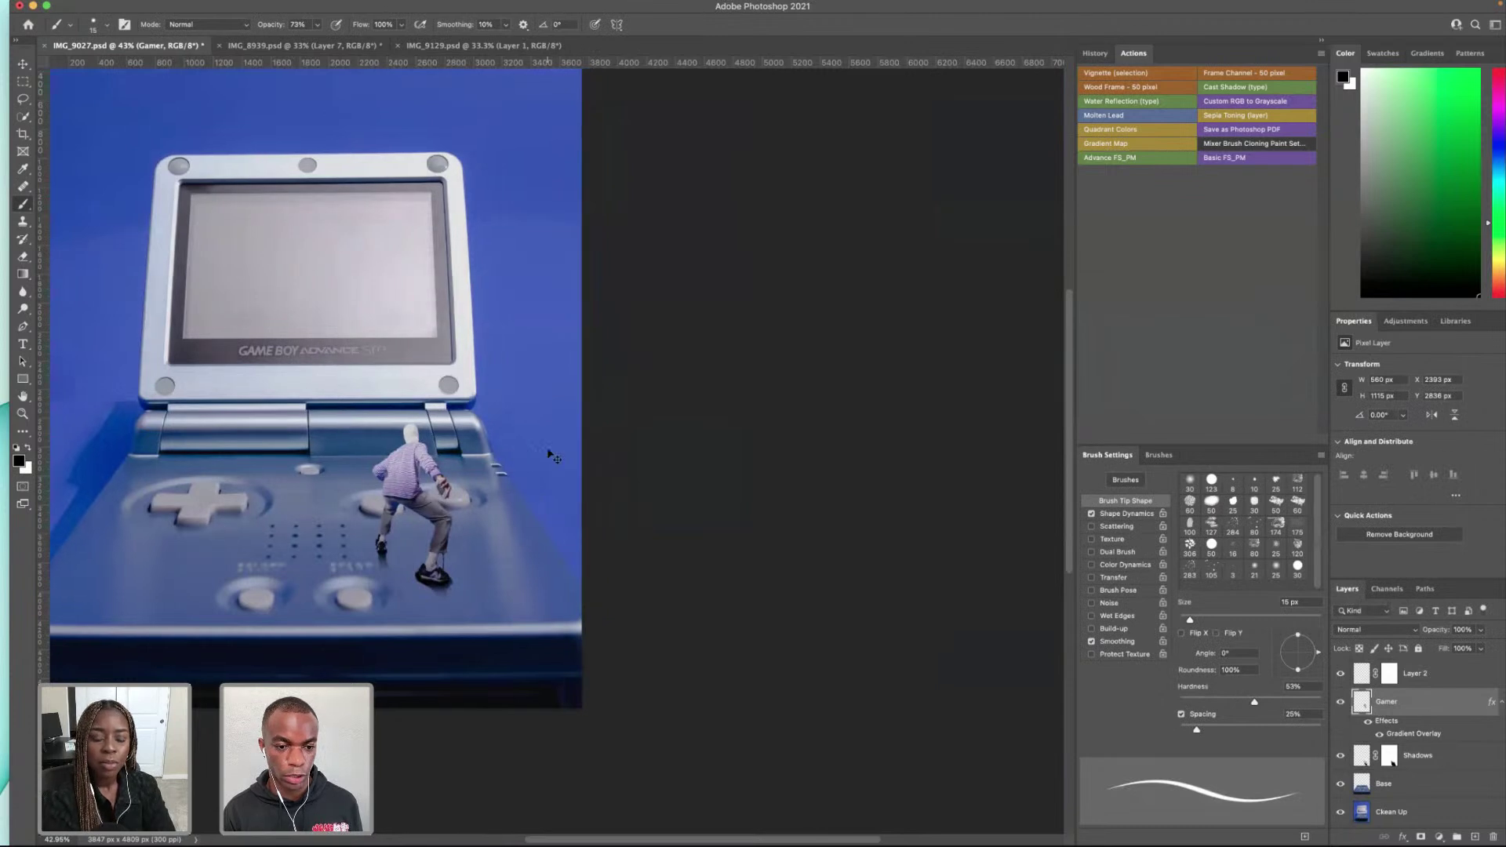
Step: Add a Hue/Saturation adjustment clipped to the Gamer layer and lower its saturation to -20
scroll(553, 456, left, 5)
scroll(588, 500, down, 5)
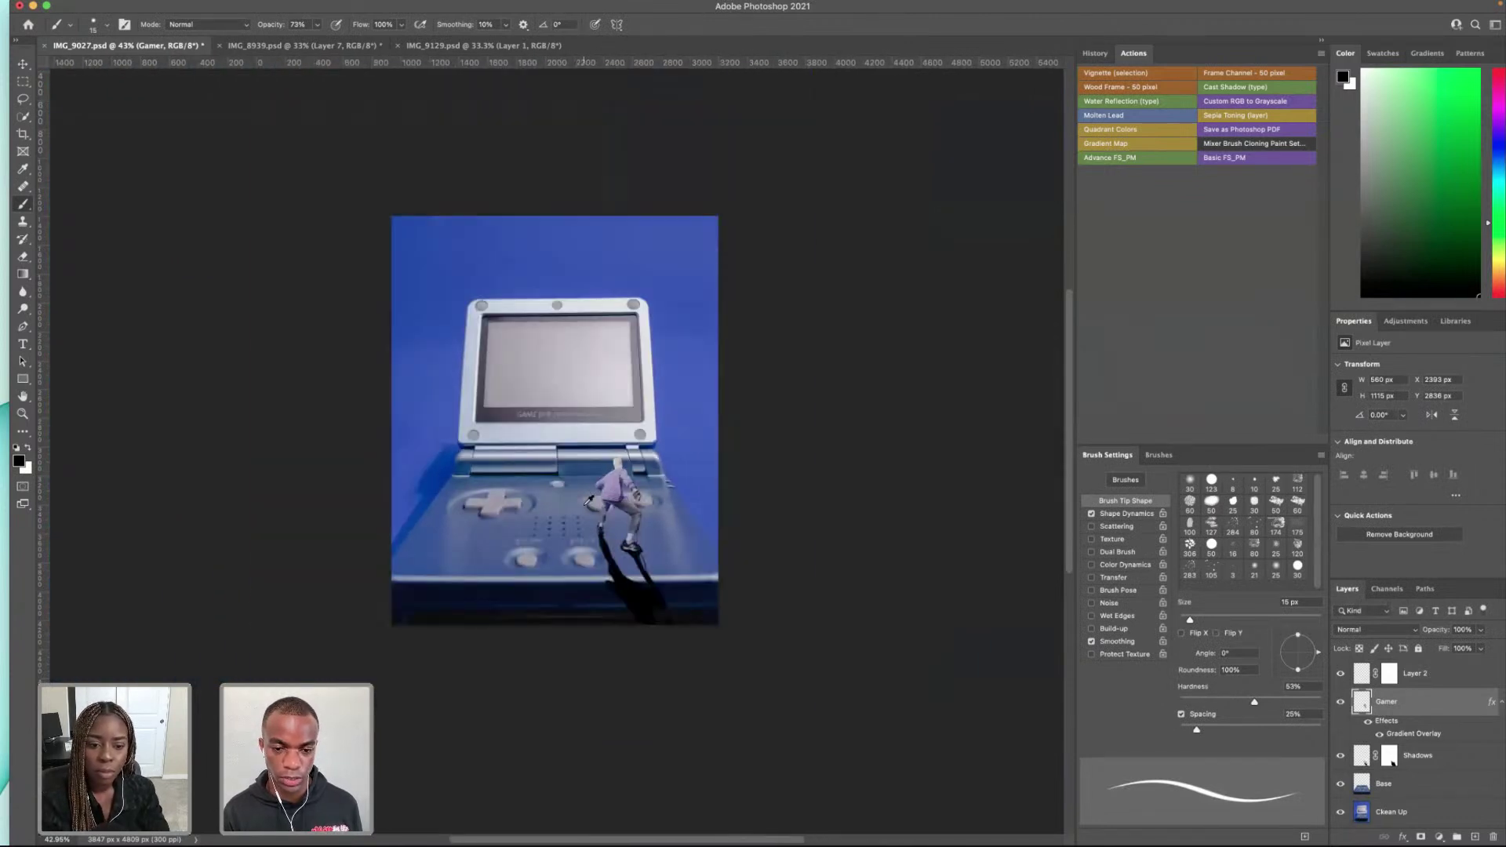
scroll(588, 499, up, 4)
scroll(681, 394, up, 1)
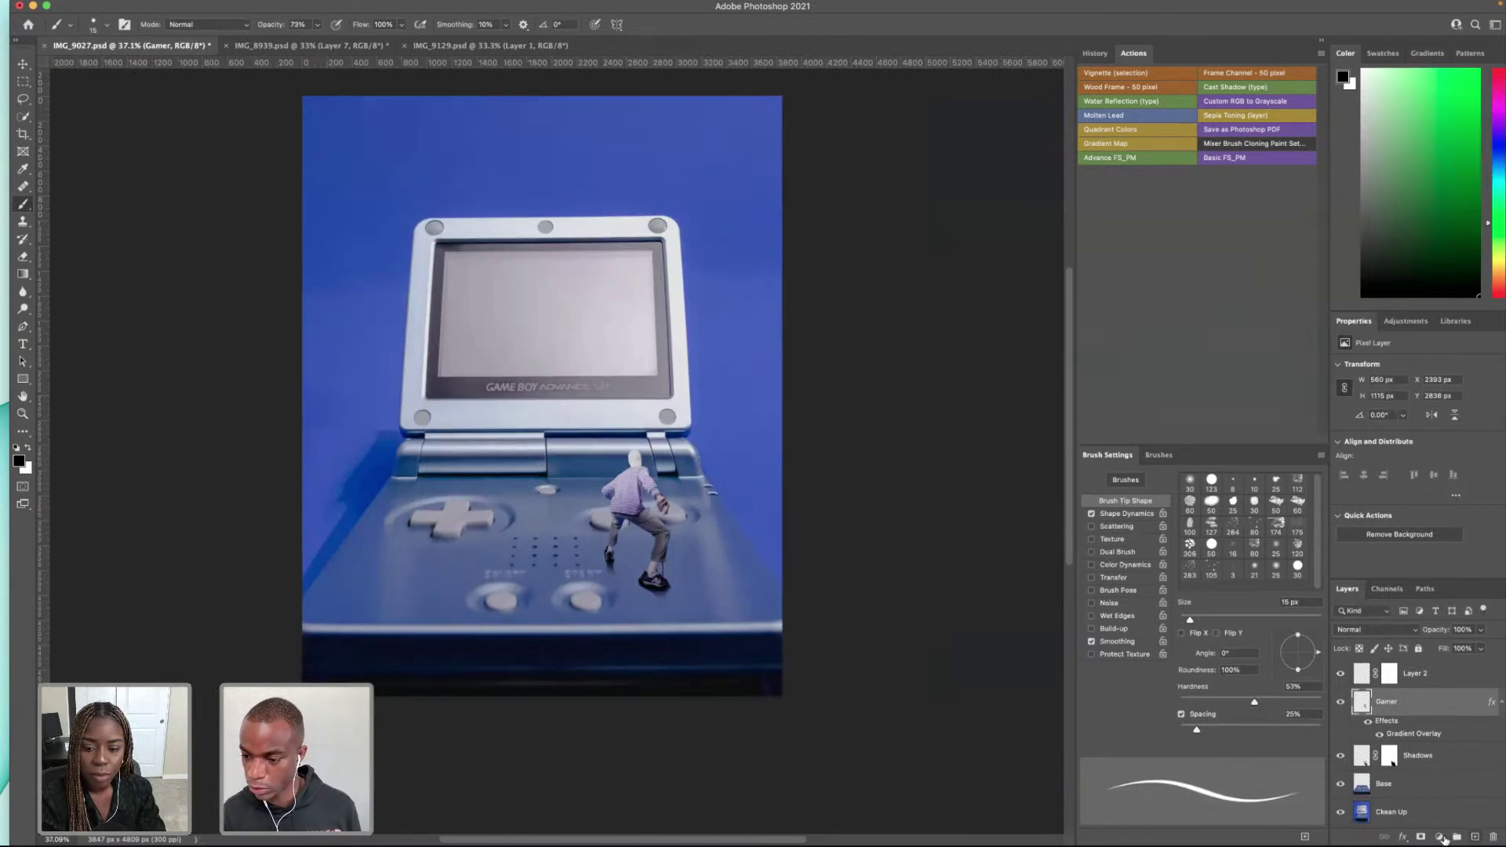
click(1442, 837)
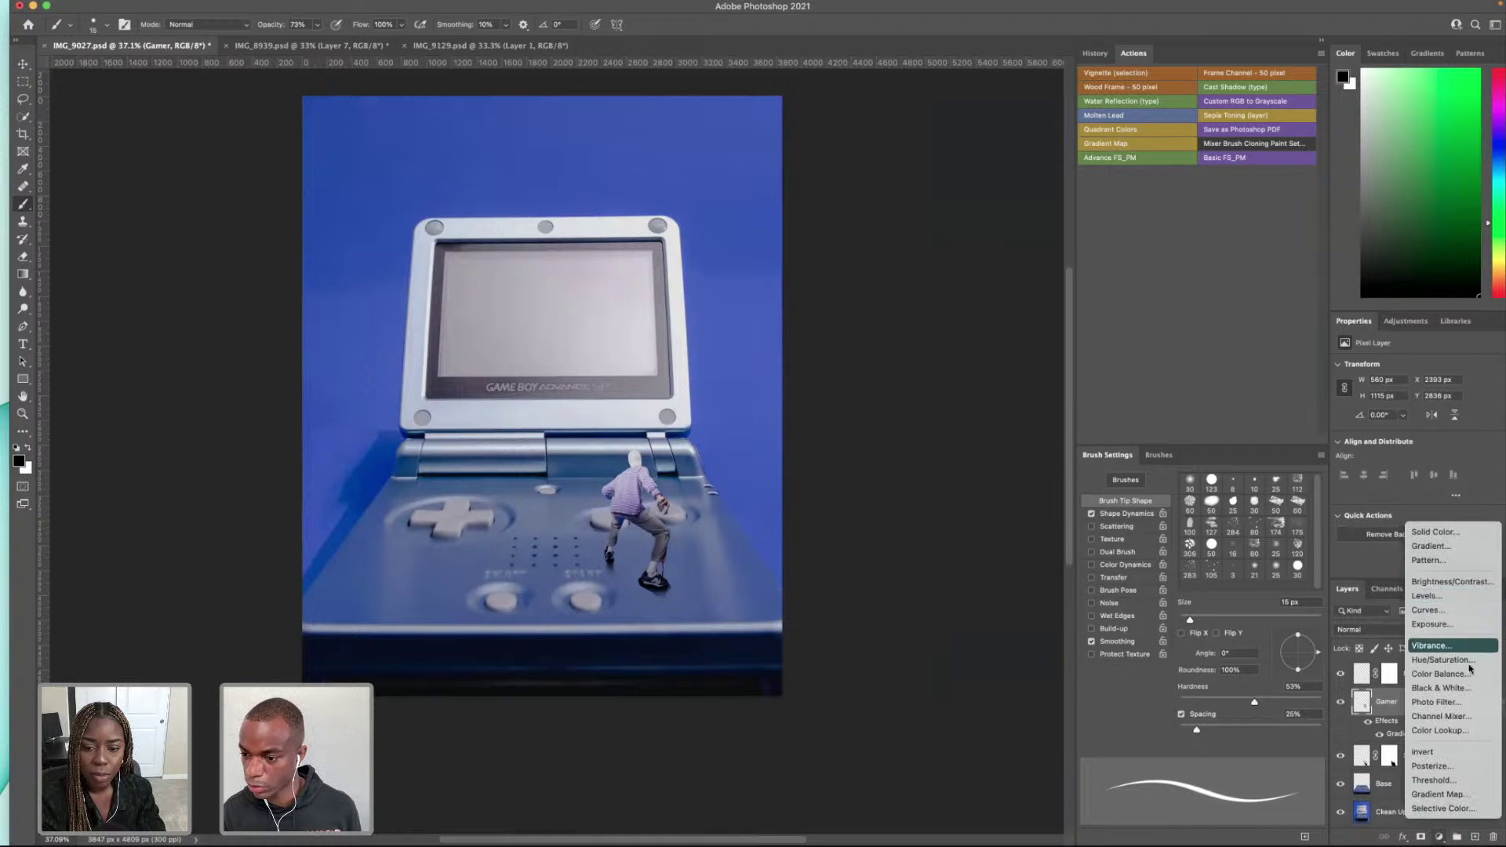
click(1443, 660)
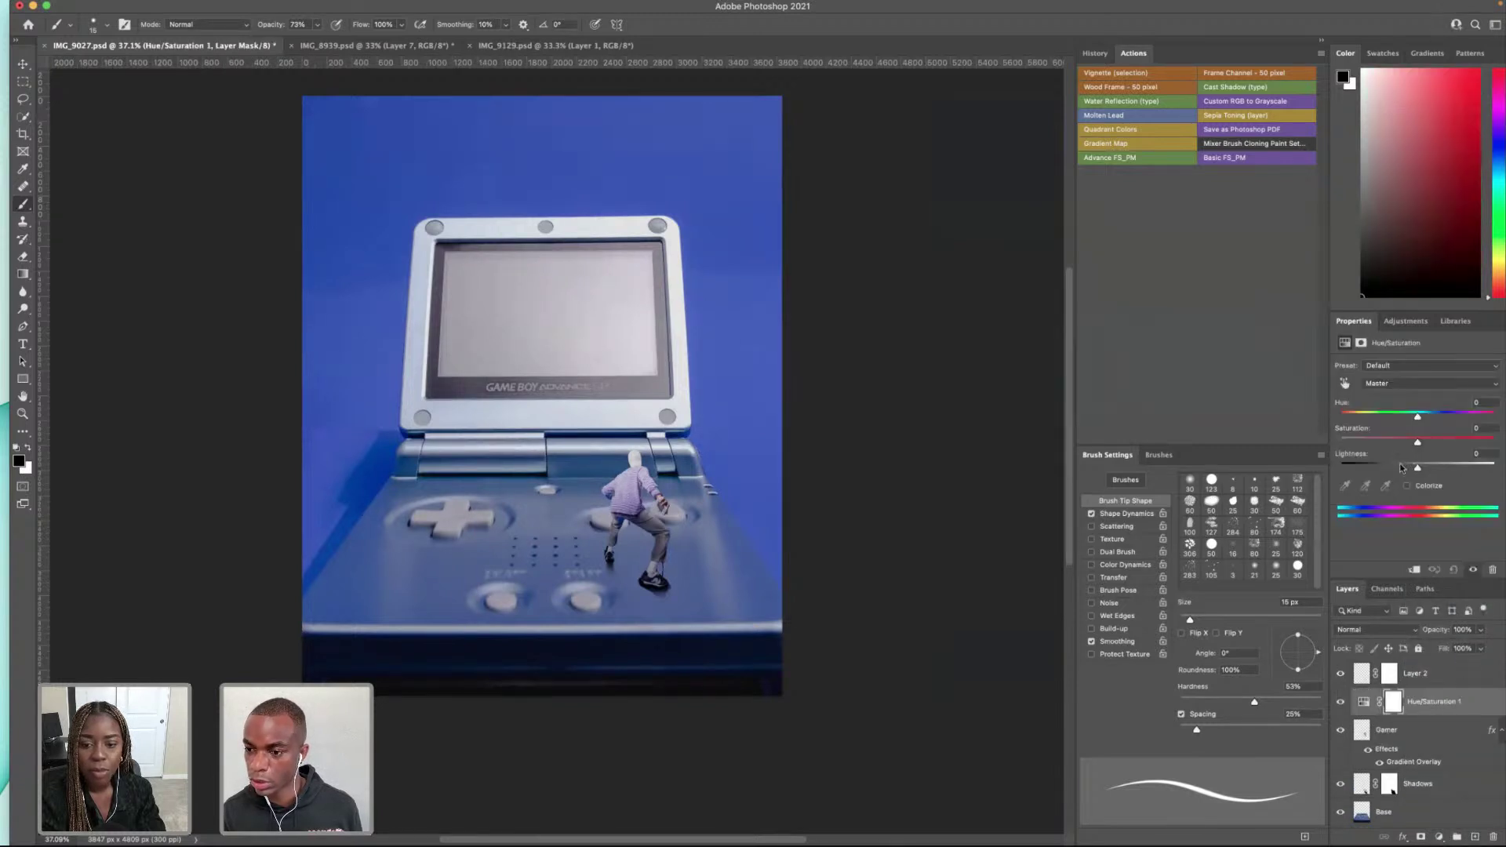
click(1414, 572)
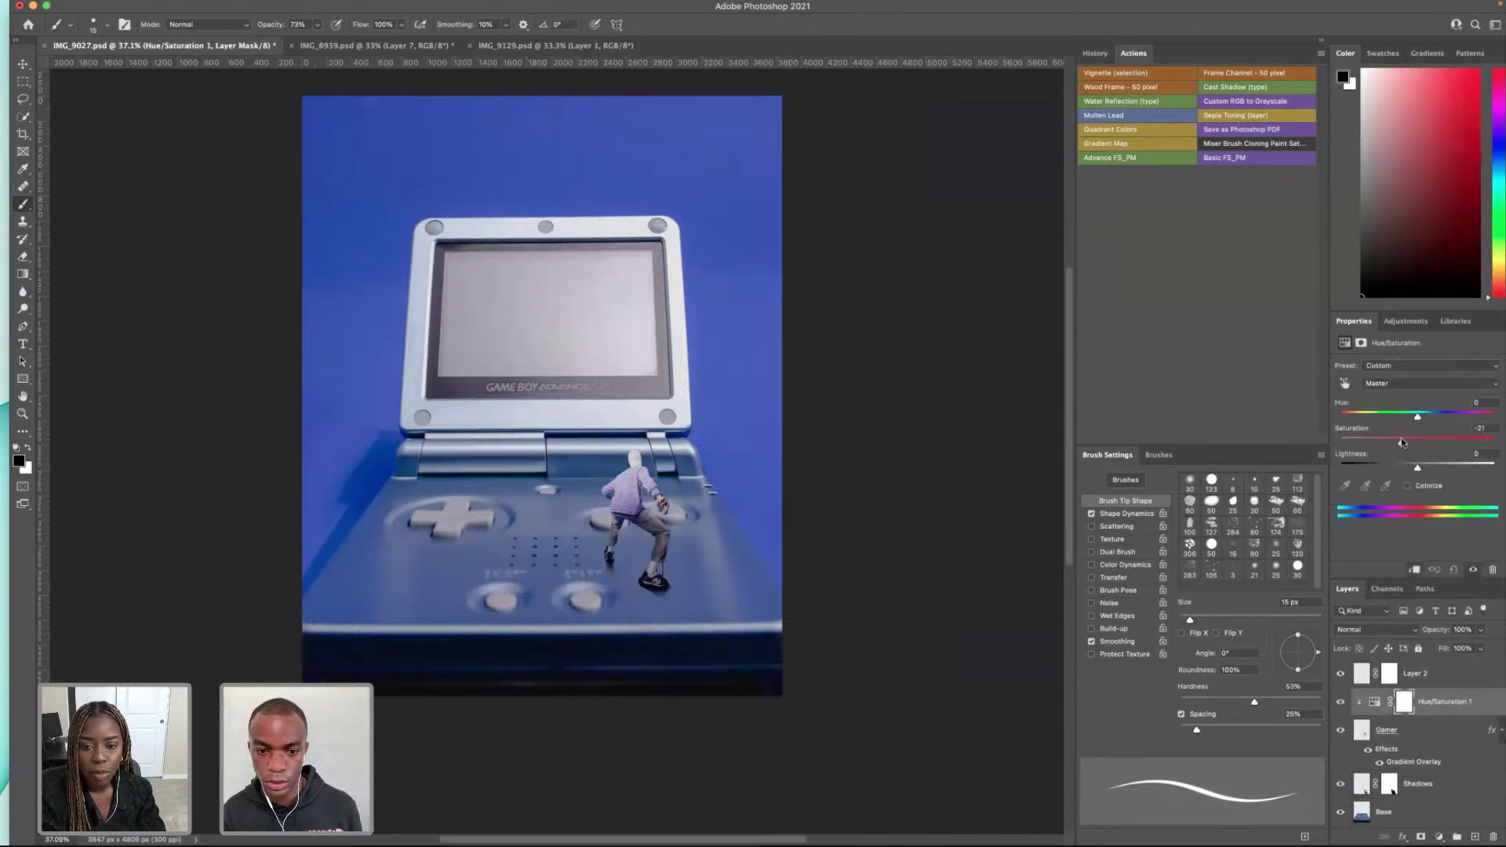
mouse_move(1383, 444)
mouse_down()
mouse_move(1345, 446)
mouse_move(1414, 450)
mouse_move(1398, 453)
mouse_up()
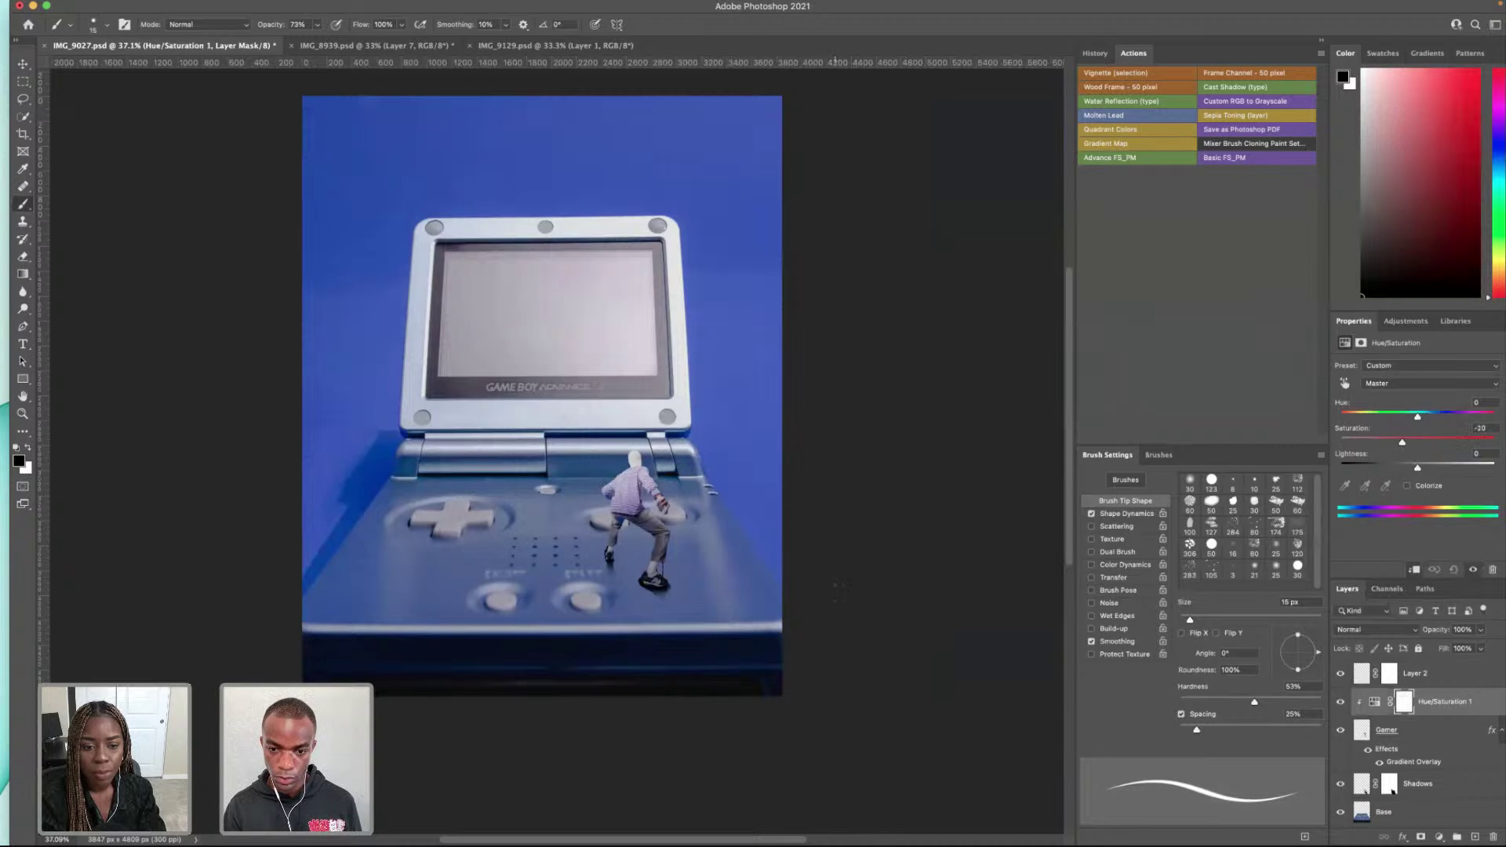
Step: Reopen the Gamer layer's blending options, enable Outer Glow and show its settings
click(1472, 672)
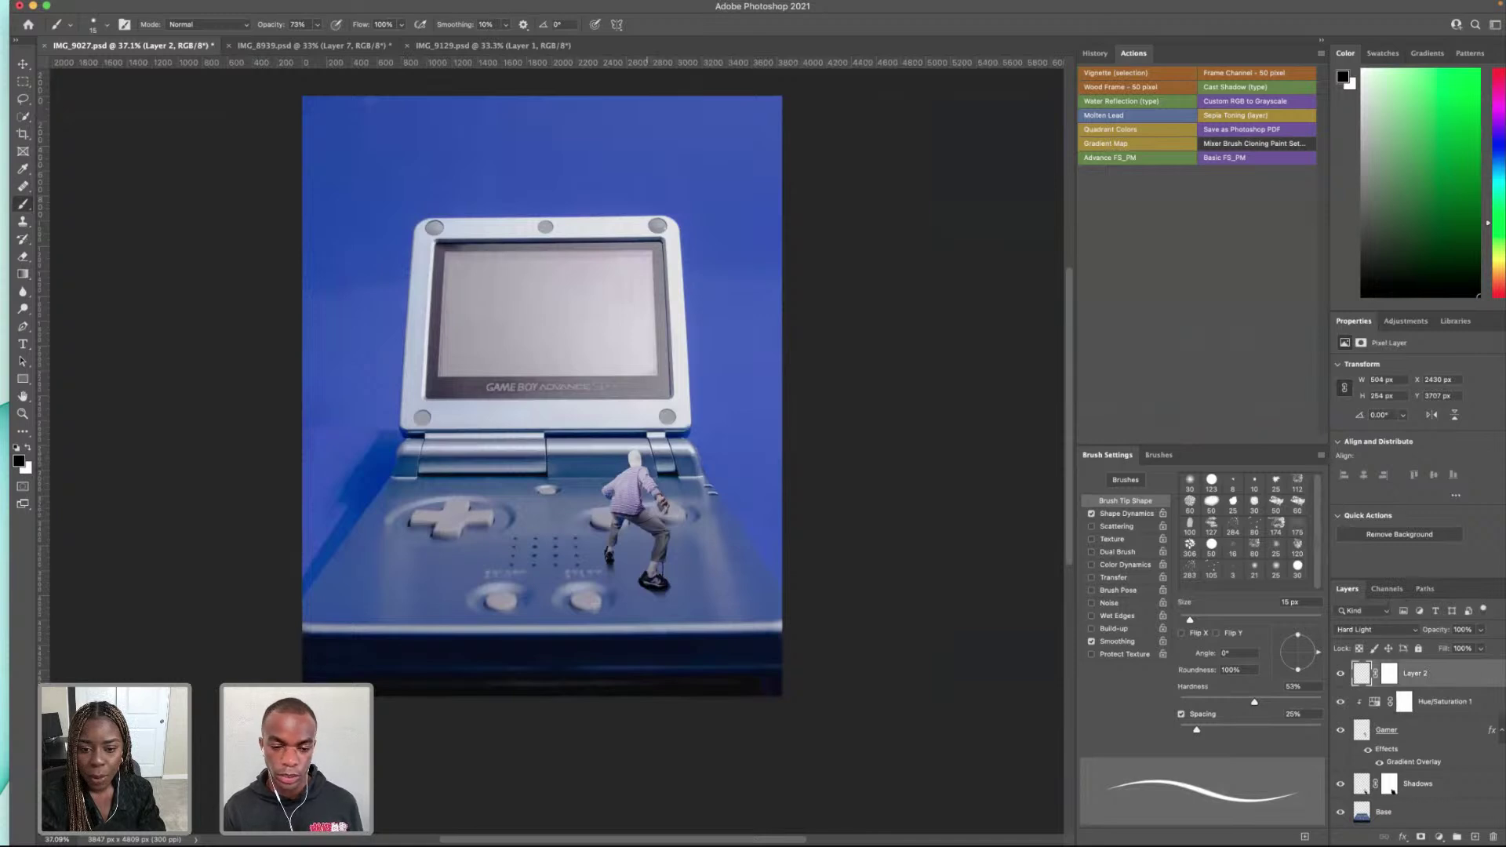
click(1417, 736)
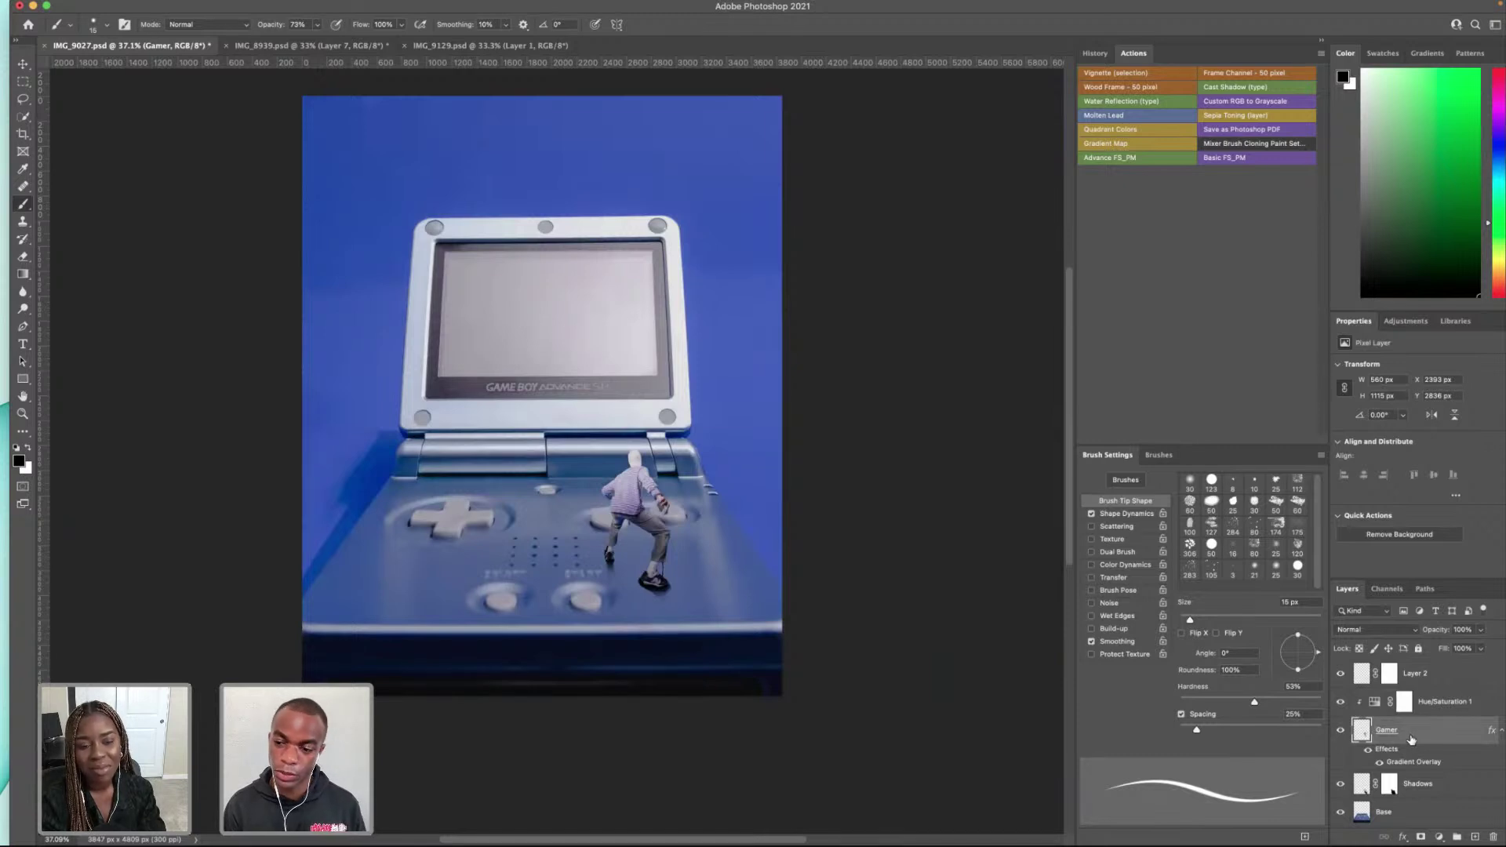
right_click(1412, 739)
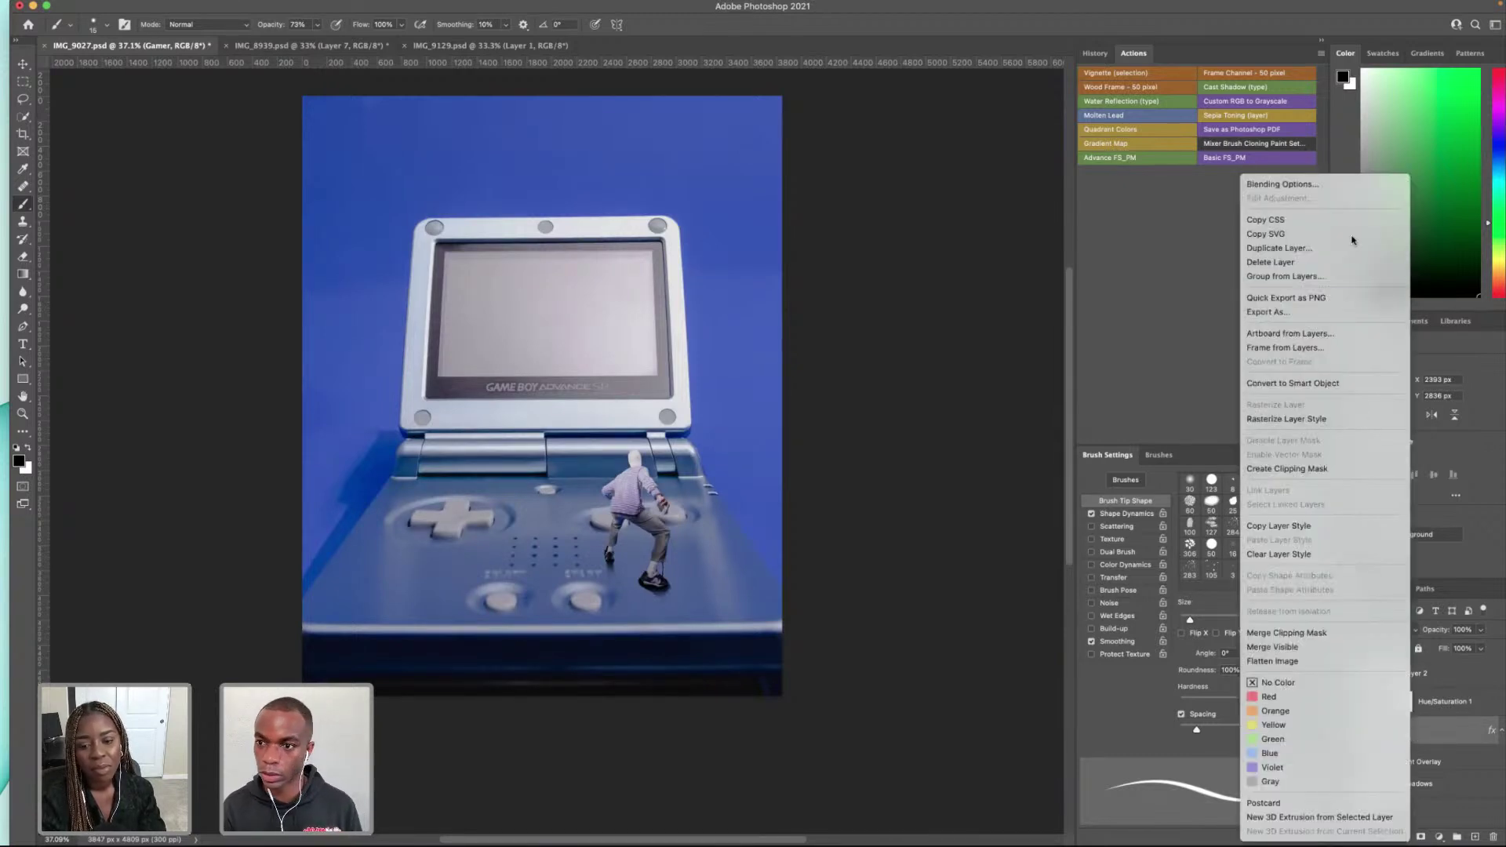
click(1337, 186)
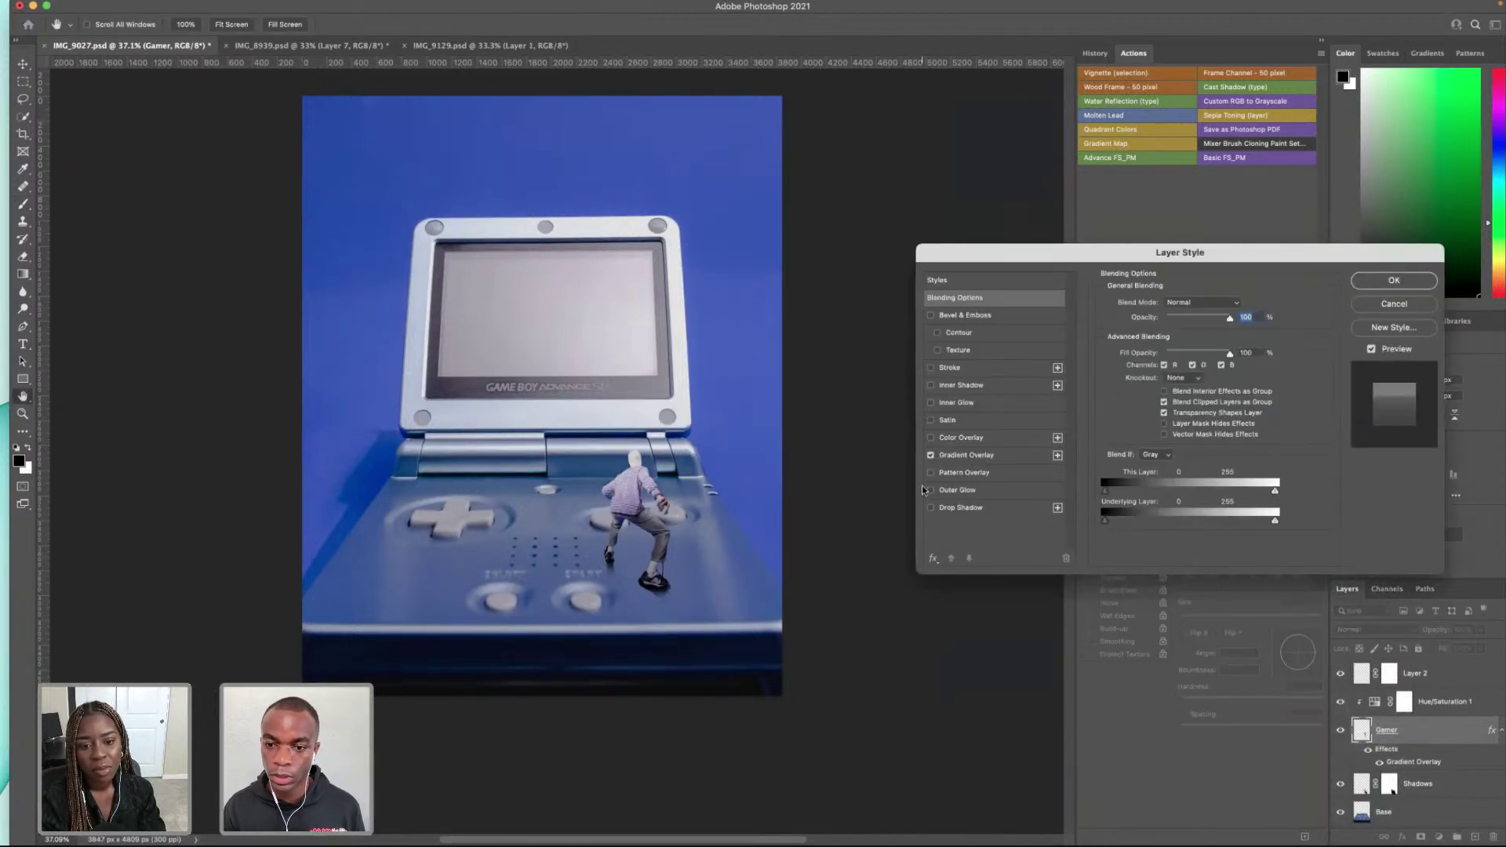
click(930, 491)
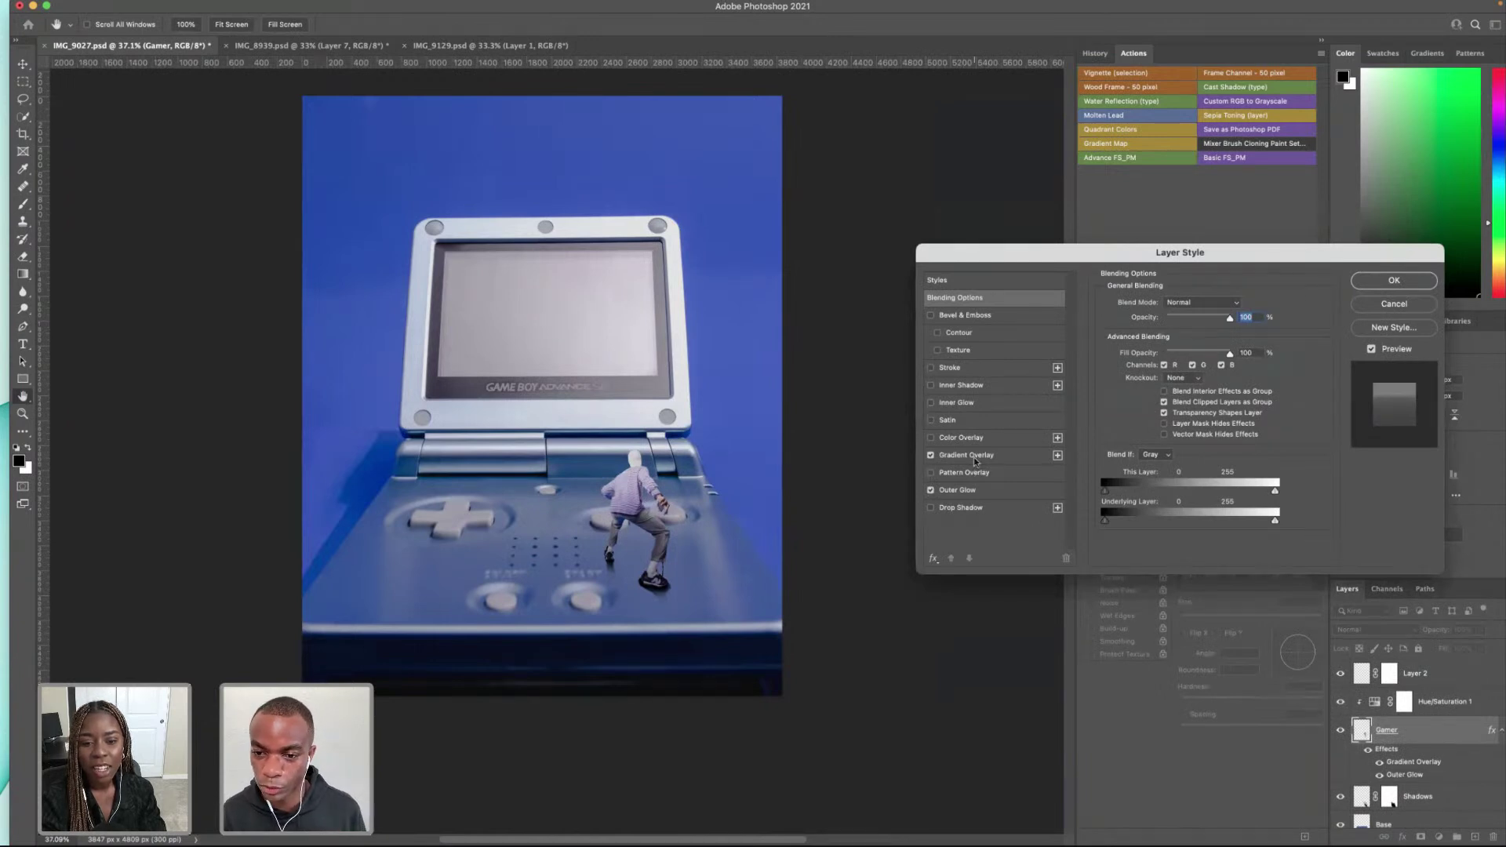
click(980, 488)
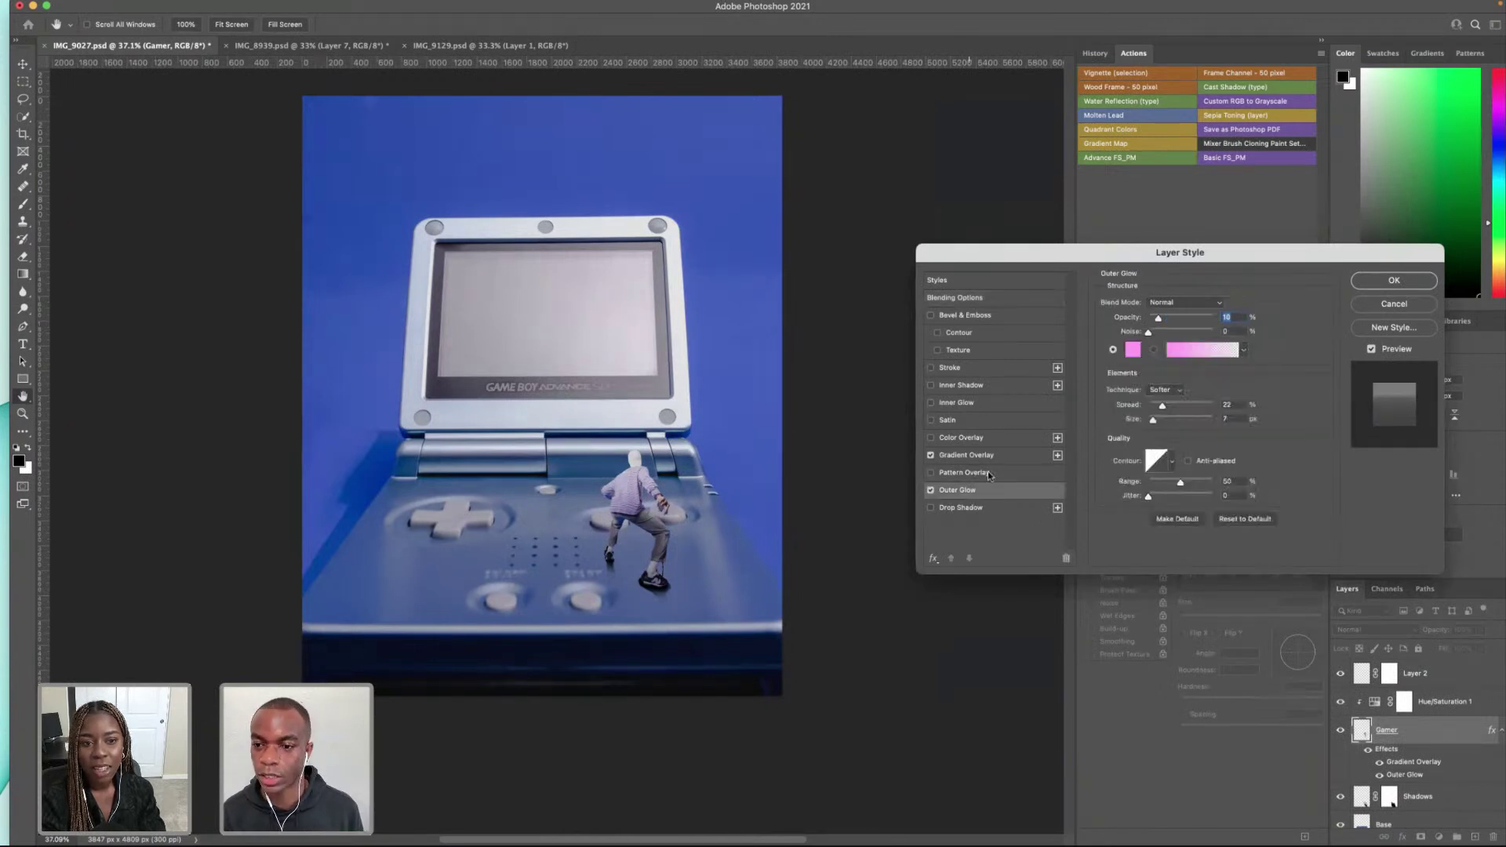
Step: Change the outer glow colour to a pale light blue
click(1132, 350)
drag(925, 451, 890, 434)
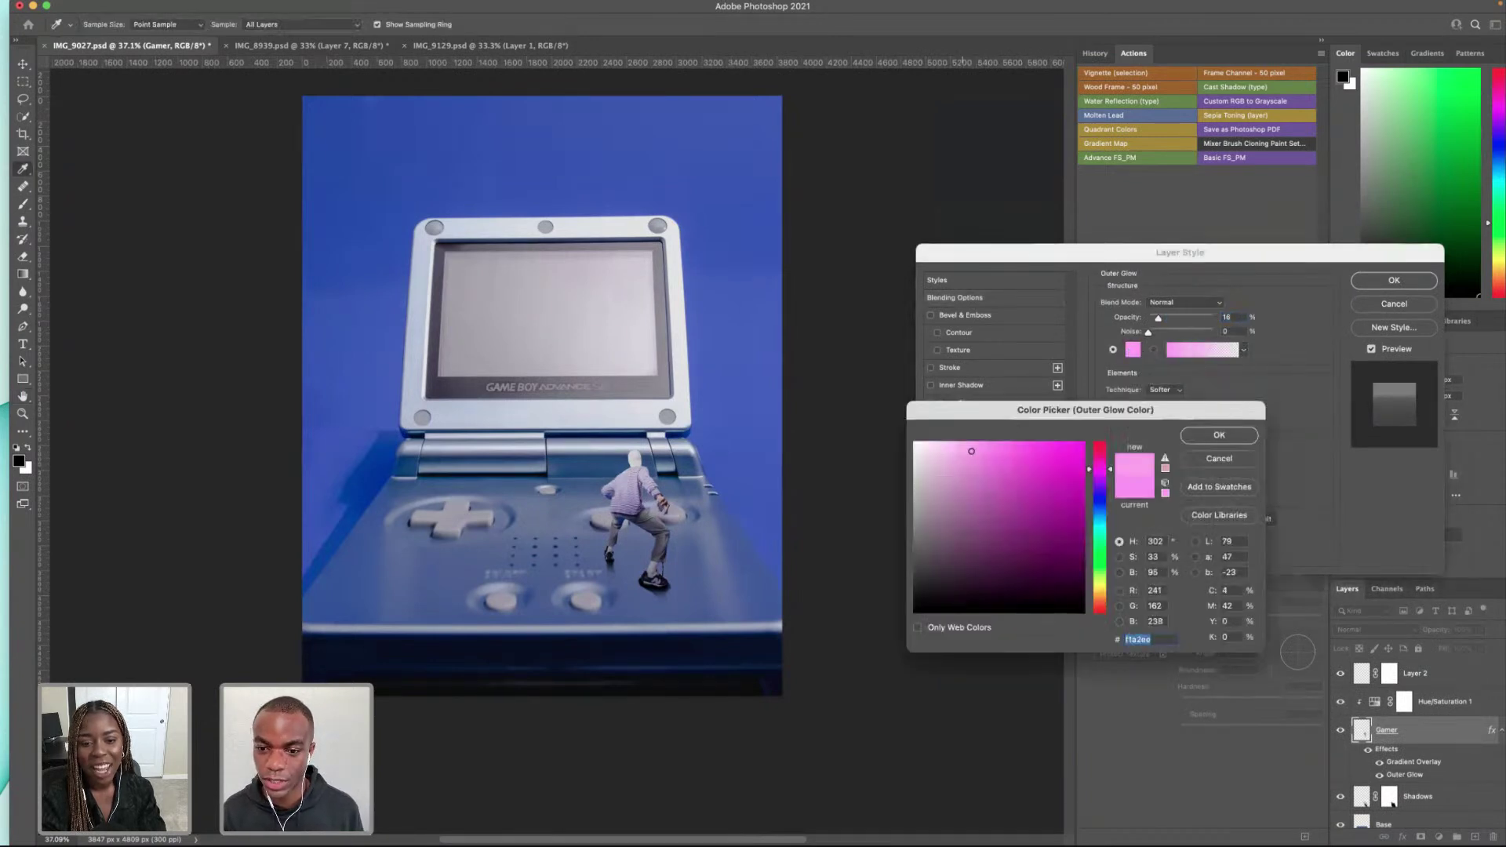
drag(1112, 474, 1111, 513)
drag(970, 448, 954, 433)
click(1219, 435)
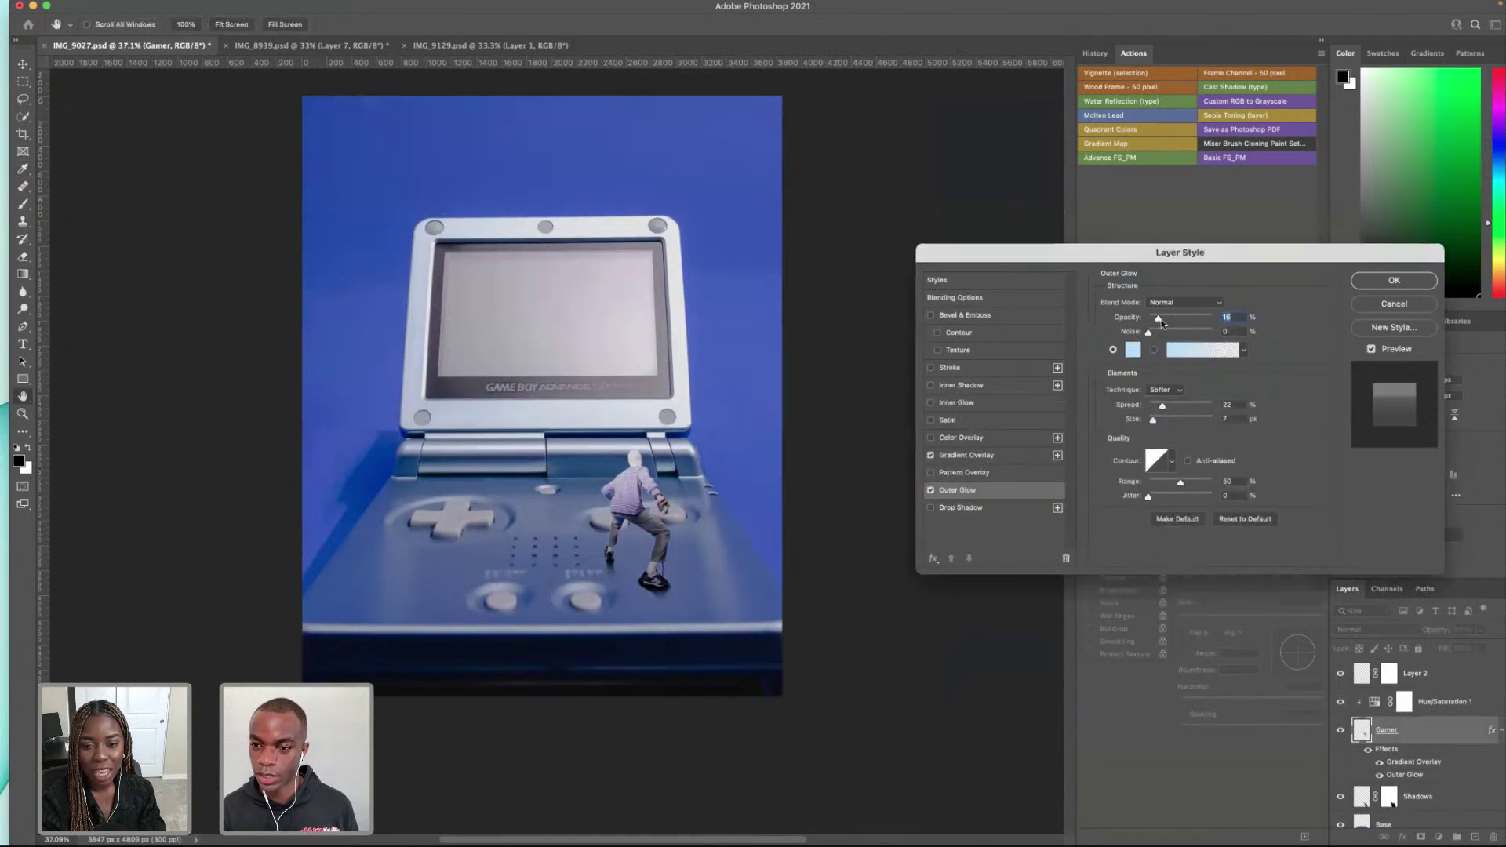
Step: Set the outer glow to 49% opacity, 11% noise, 0% spread, 27 px size and 20% jitter
drag(1150, 335, 1179, 321)
mouse_move(1161, 409)
mouse_down()
mouse_move(1188, 407)
mouse_move(1151, 407)
mouse_move(1172, 407)
mouse_up()
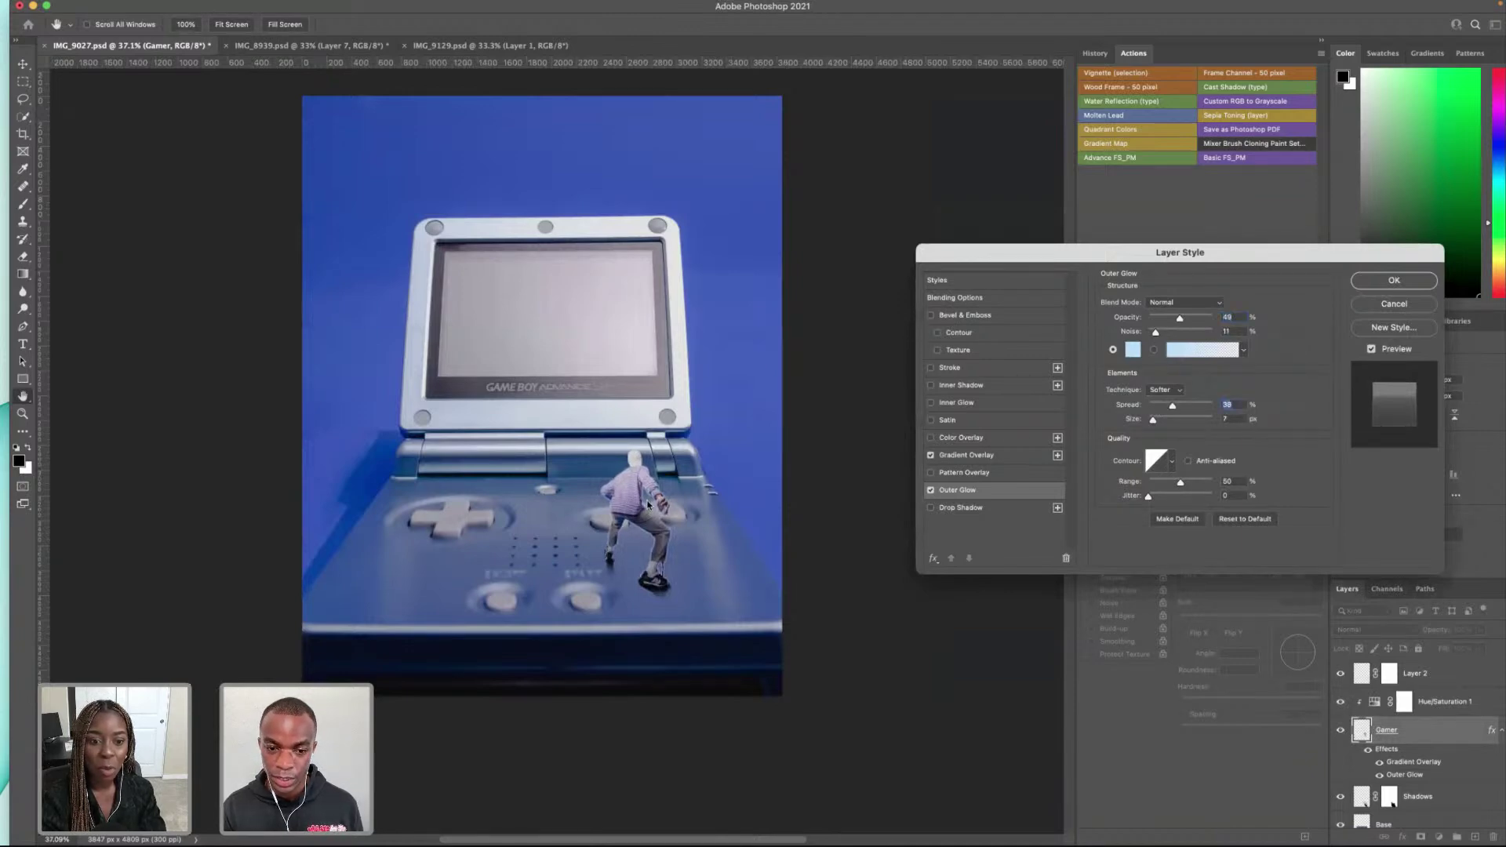
scroll(648, 504, up, 10)
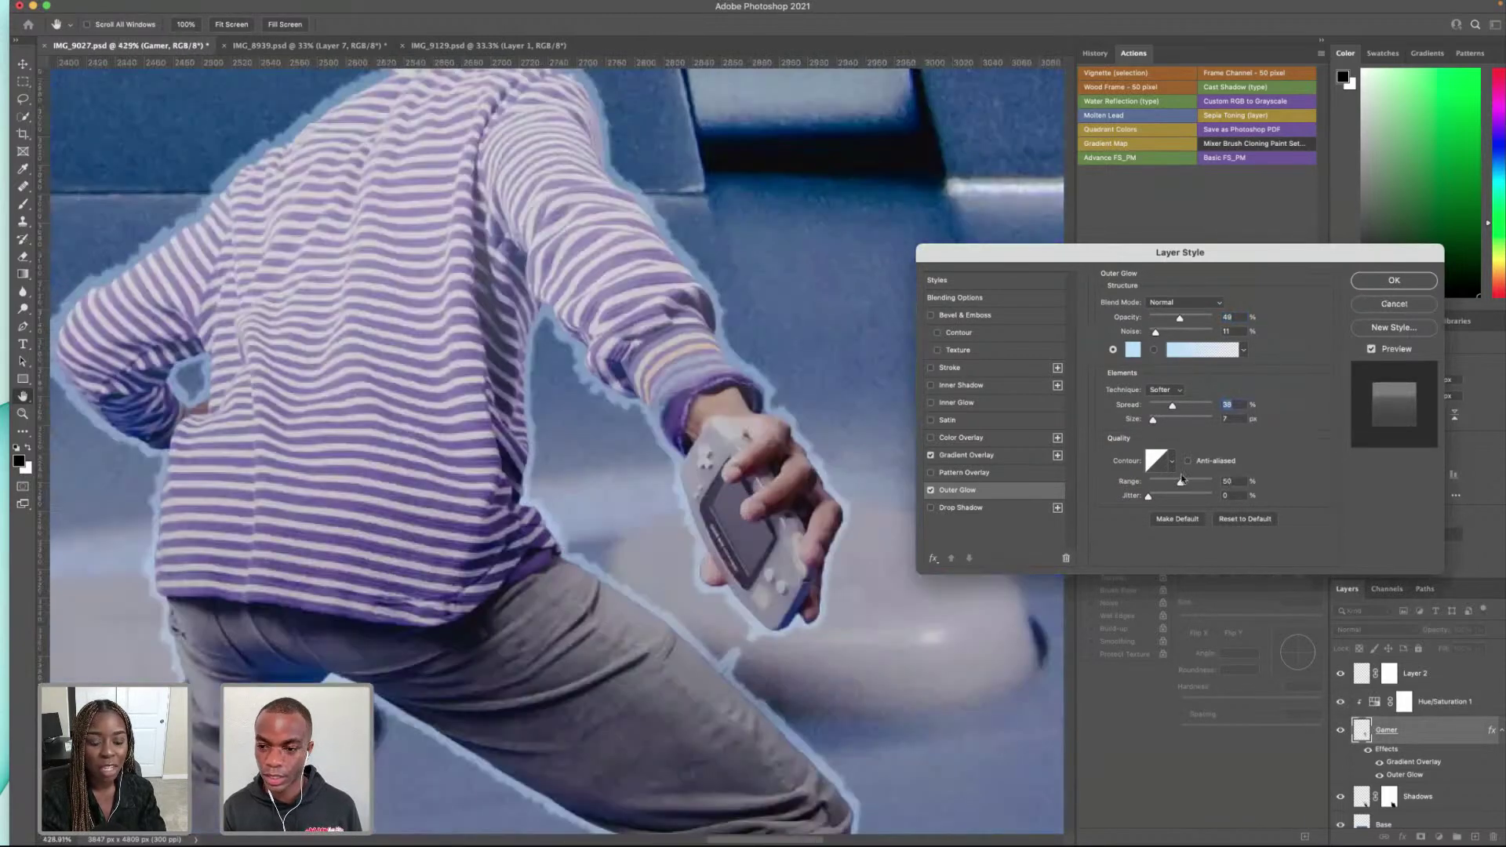
mouse_move(1147, 496)
mouse_down()
mouse_move(1178, 496)
mouse_move(1160, 495)
mouse_up()
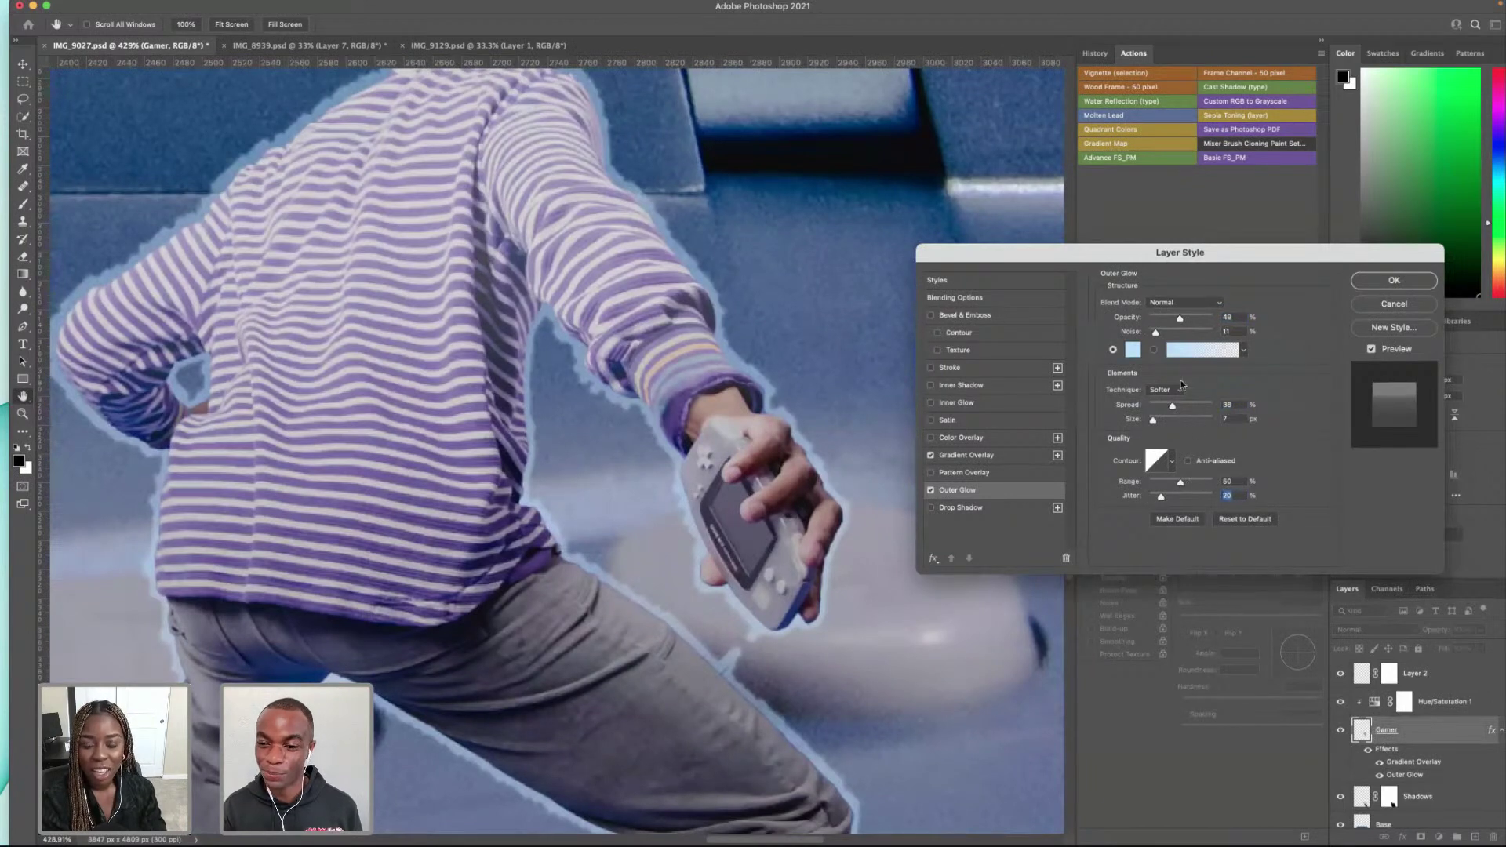
mouse_move(1153, 421)
mouse_down()
mouse_move(1181, 419)
mouse_move(1153, 425)
mouse_move(1173, 404)
mouse_move(1147, 405)
mouse_up()
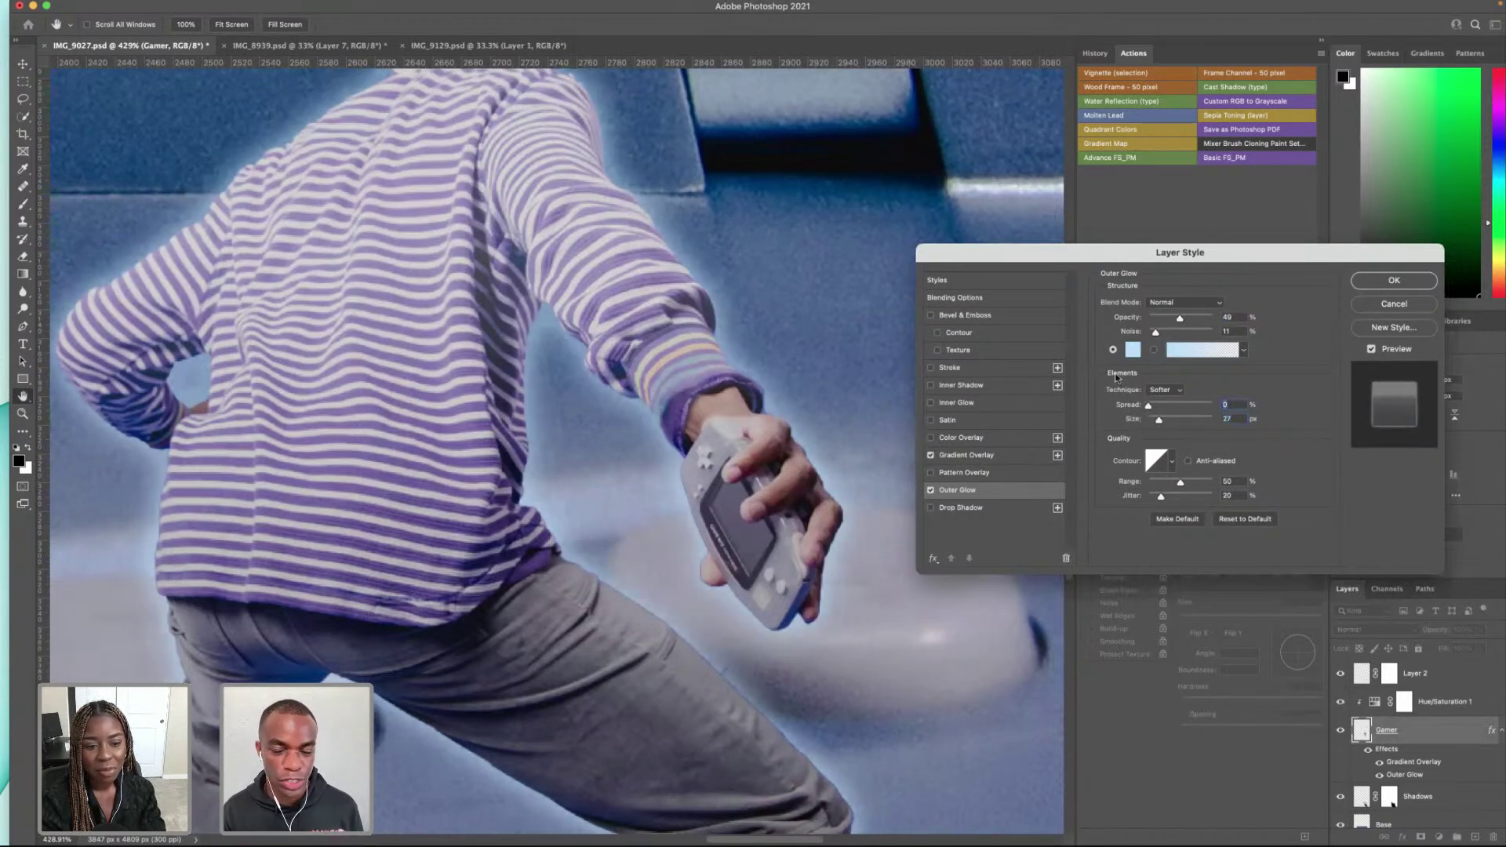
scroll(373, 441, right, 2)
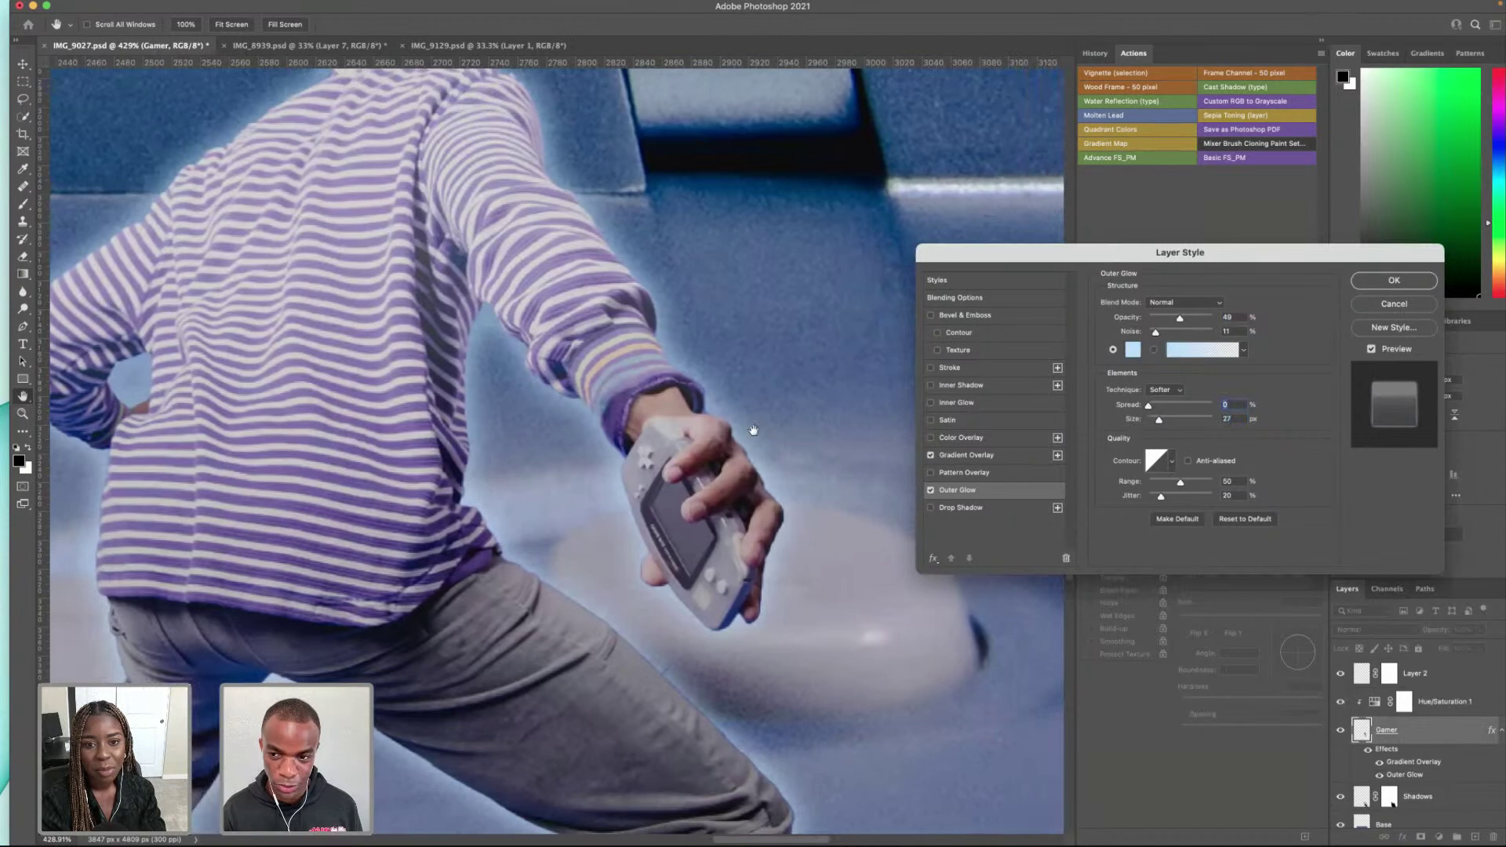
Step: Check the glow around the figure's cap, torso and handheld console, and accept the Gamer layer's outer glow settings
scroll(754, 430, up, 5)
scroll(446, 437, down, 1)
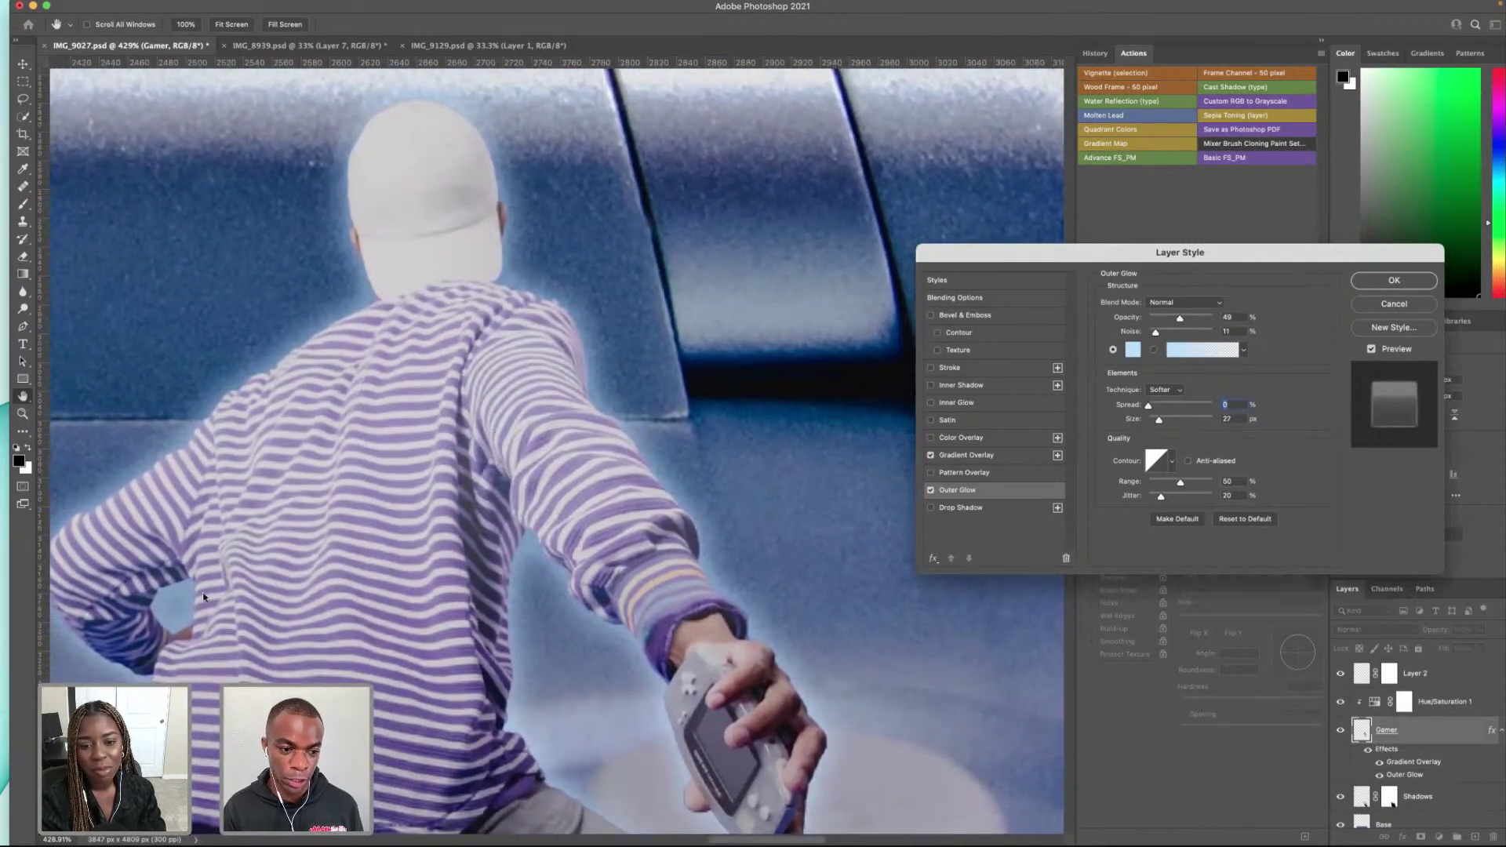
scroll(204, 596, down, 2)
scroll(268, 588, left, 2)
scroll(267, 589, down, 1)
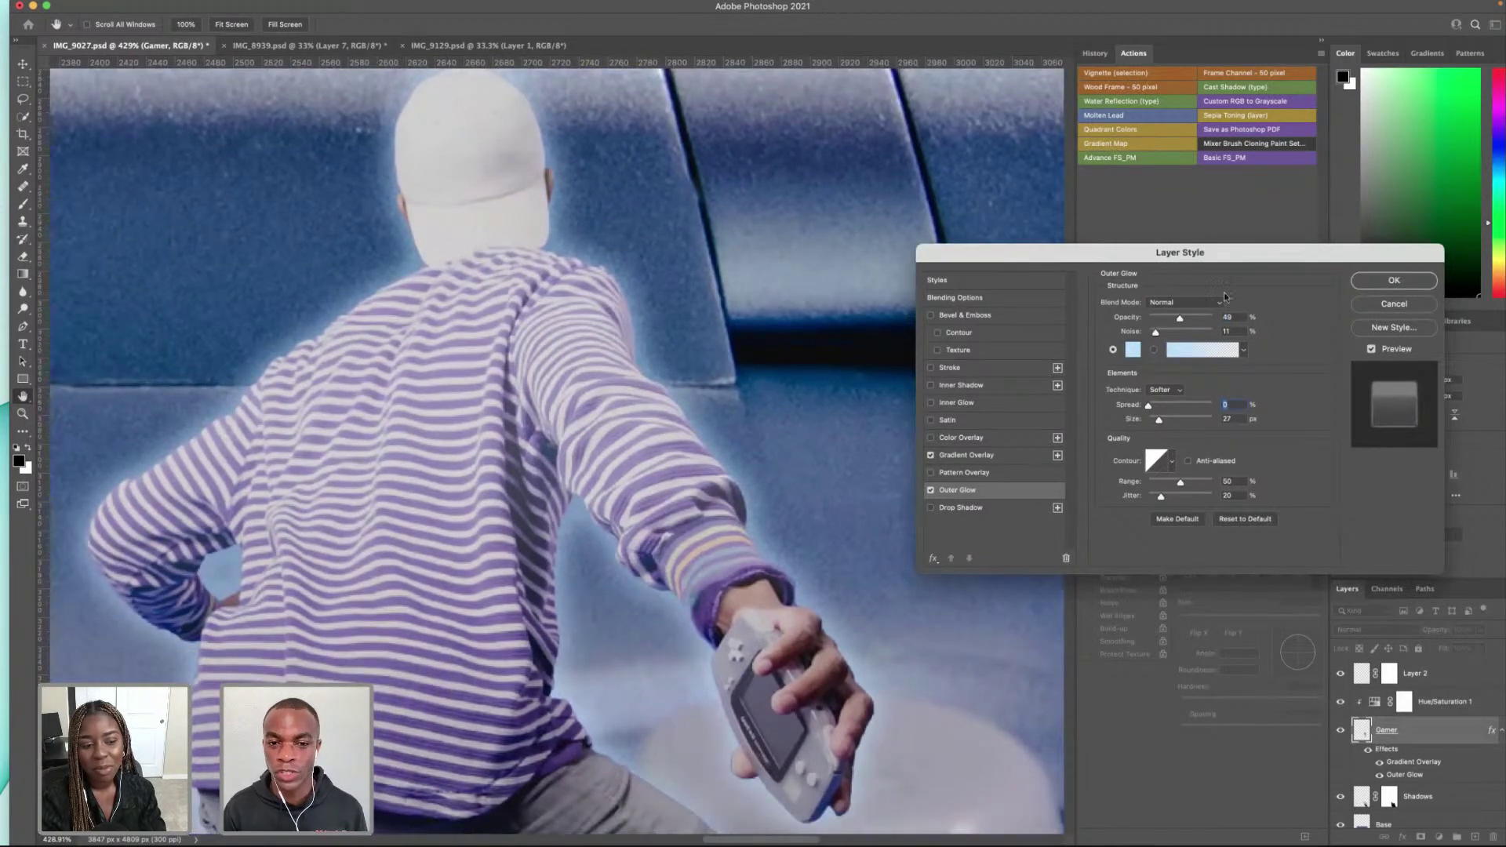
click(1395, 281)
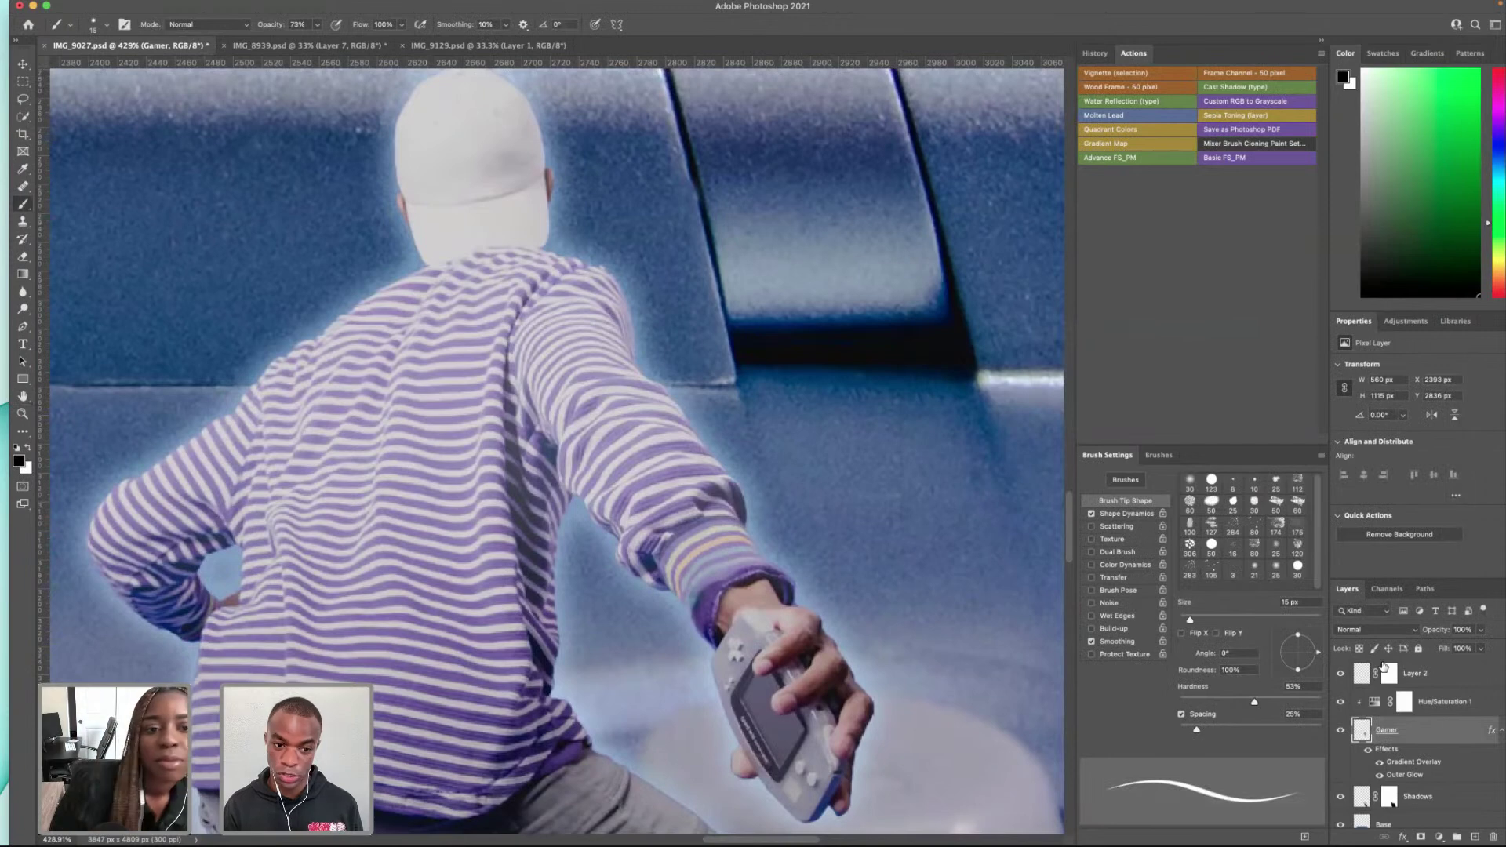
Step: Reopen the Gamer layer's Outer Glow, lower its opacity to 20% and change its colour to near-white blue e8f3ff
scroll(595, 700, right, 2)
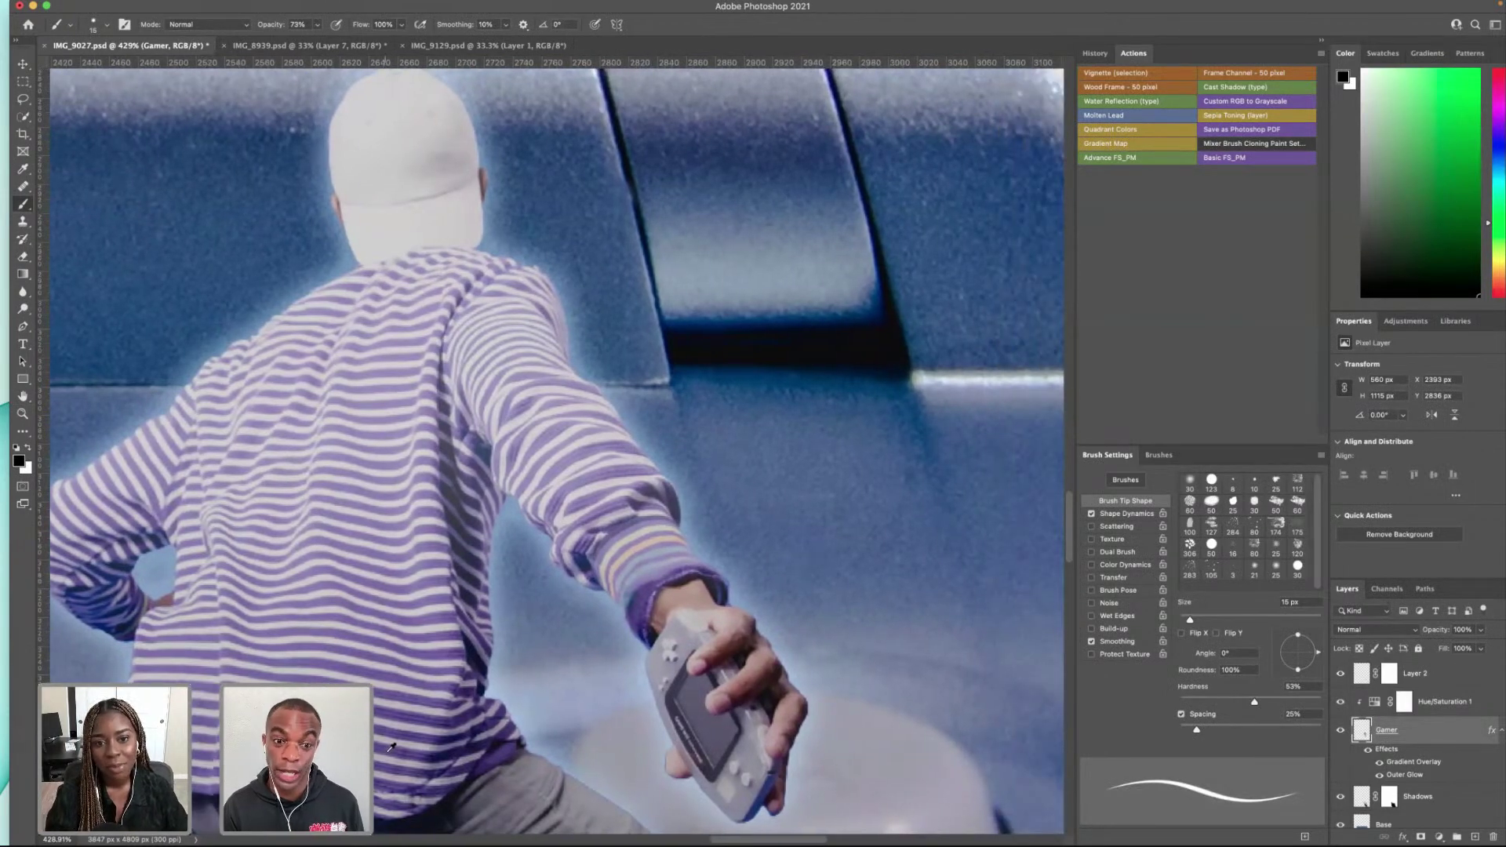
scroll(390, 747, down, 10)
scroll(349, 455, down, 1)
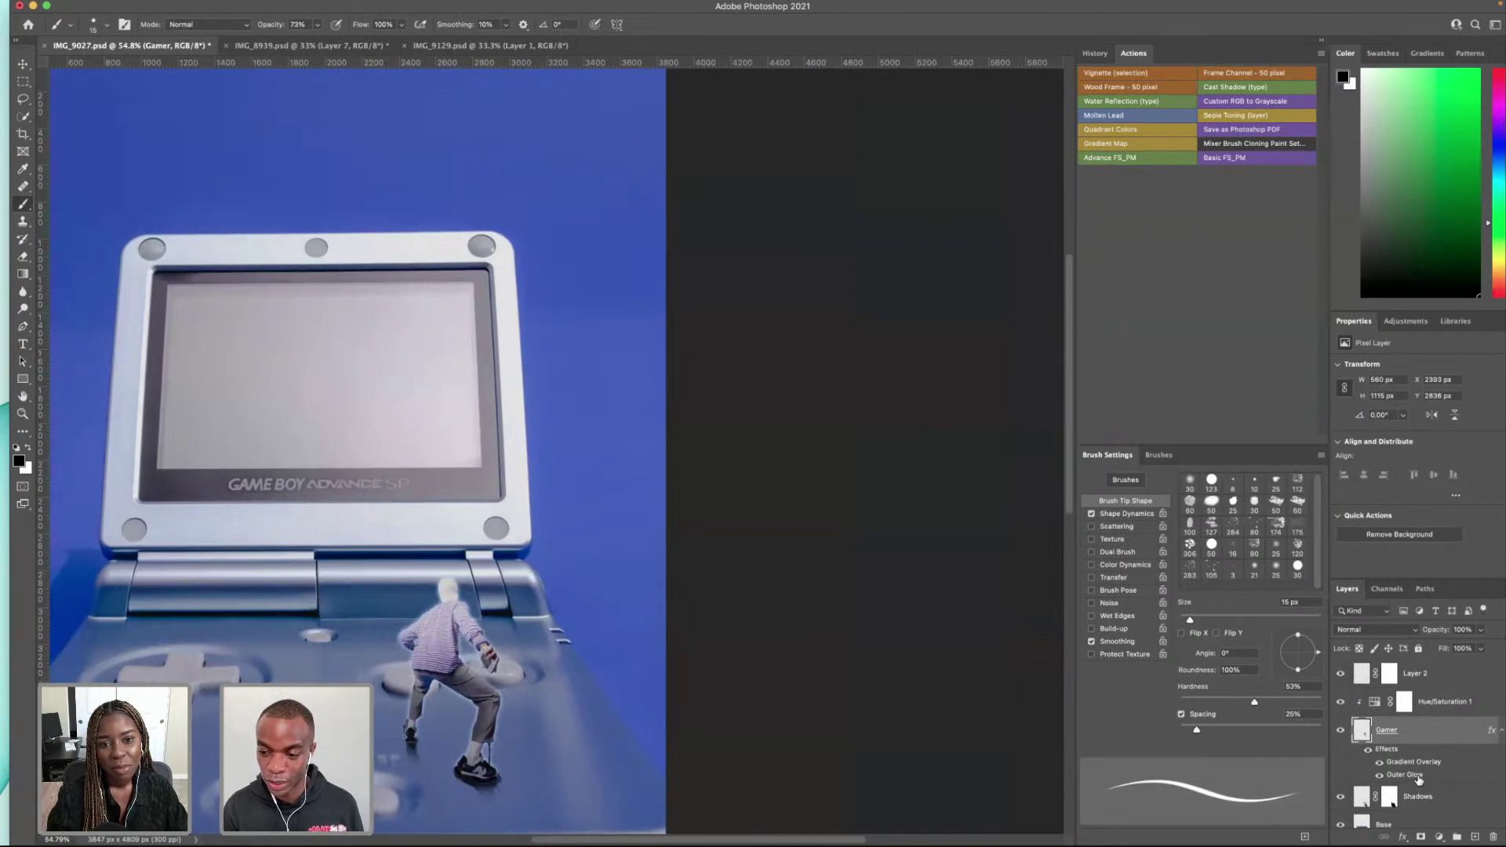
double_click(1416, 778)
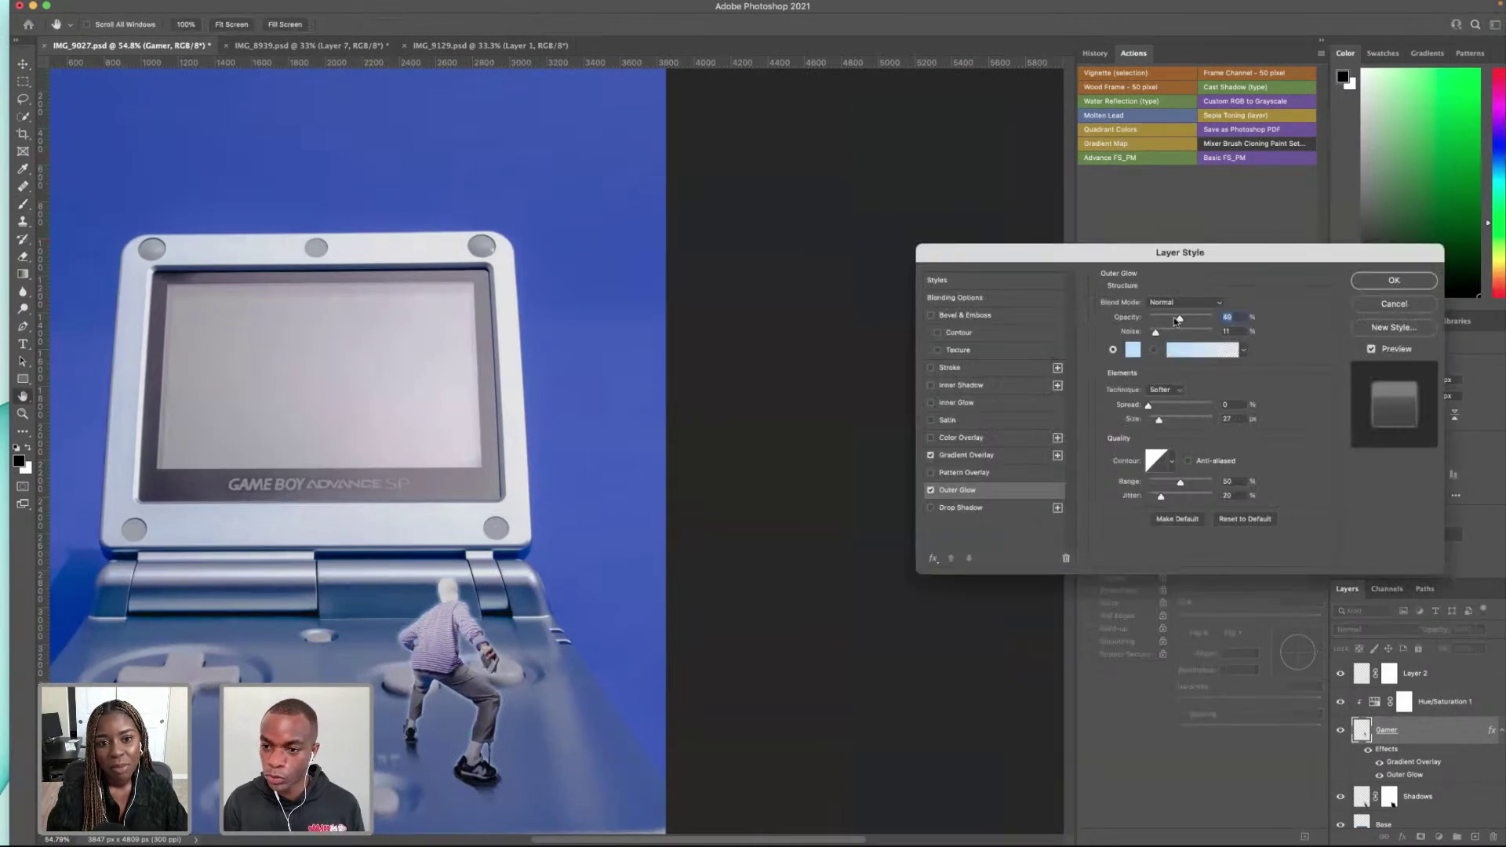
drag(1174, 322, 1162, 322)
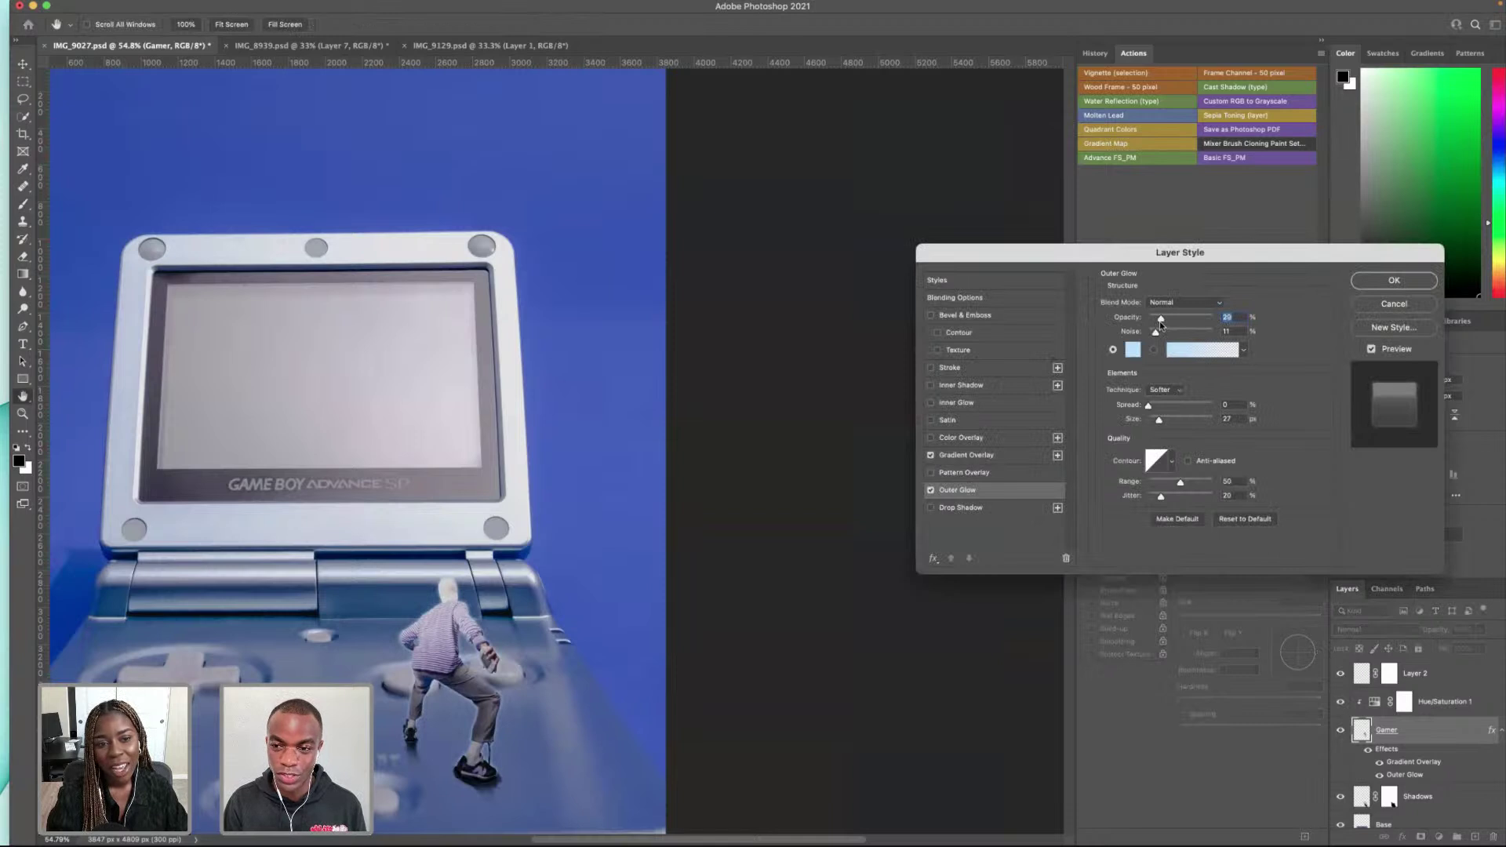
click(1132, 349)
mouse_move(962, 445)
mouse_down()
mouse_move(904, 435)
mouse_move(929, 442)
mouse_up()
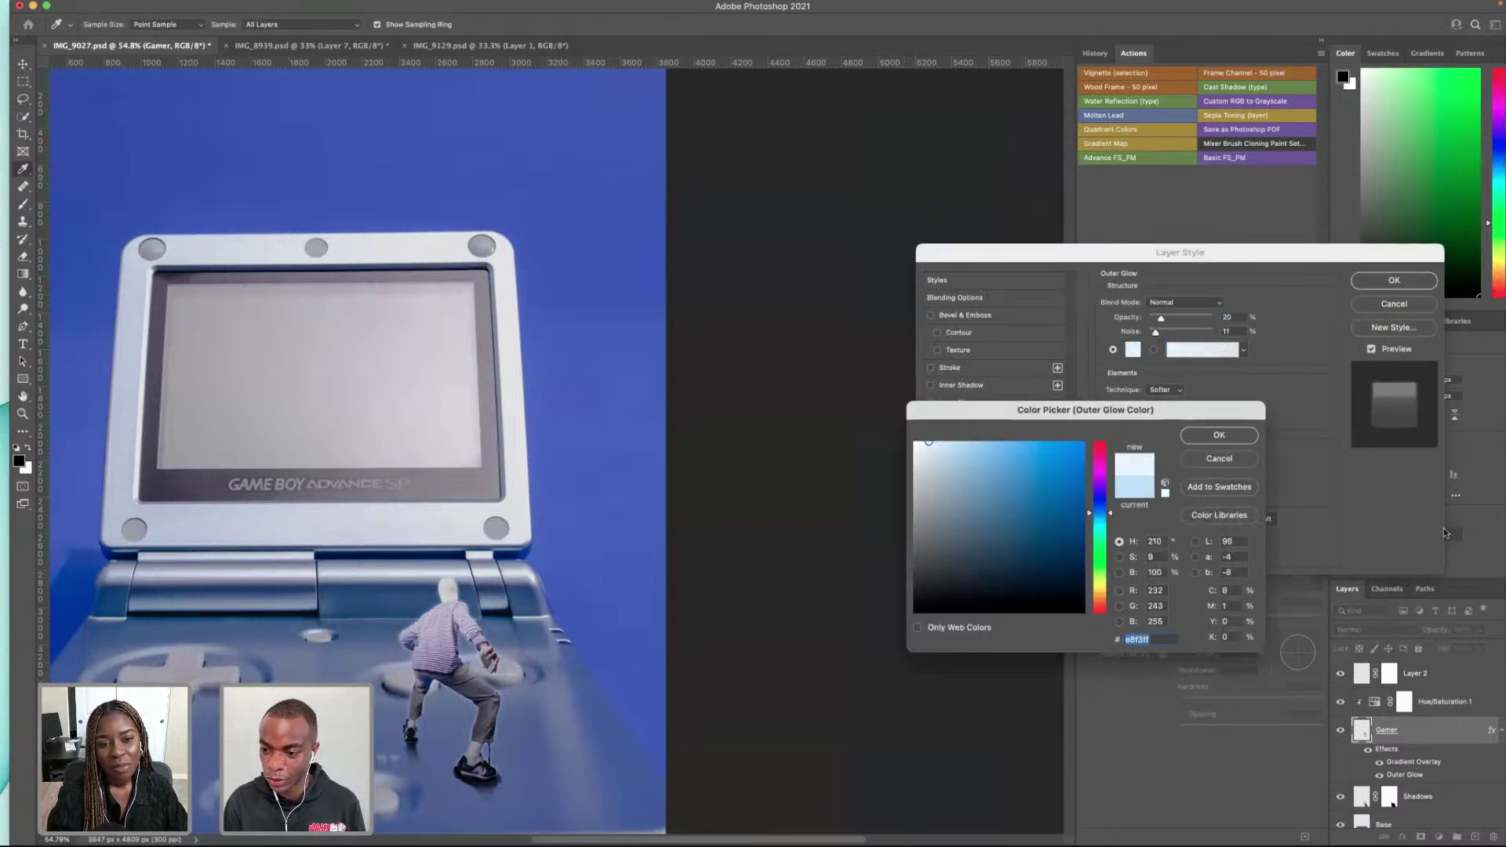
click(1212, 437)
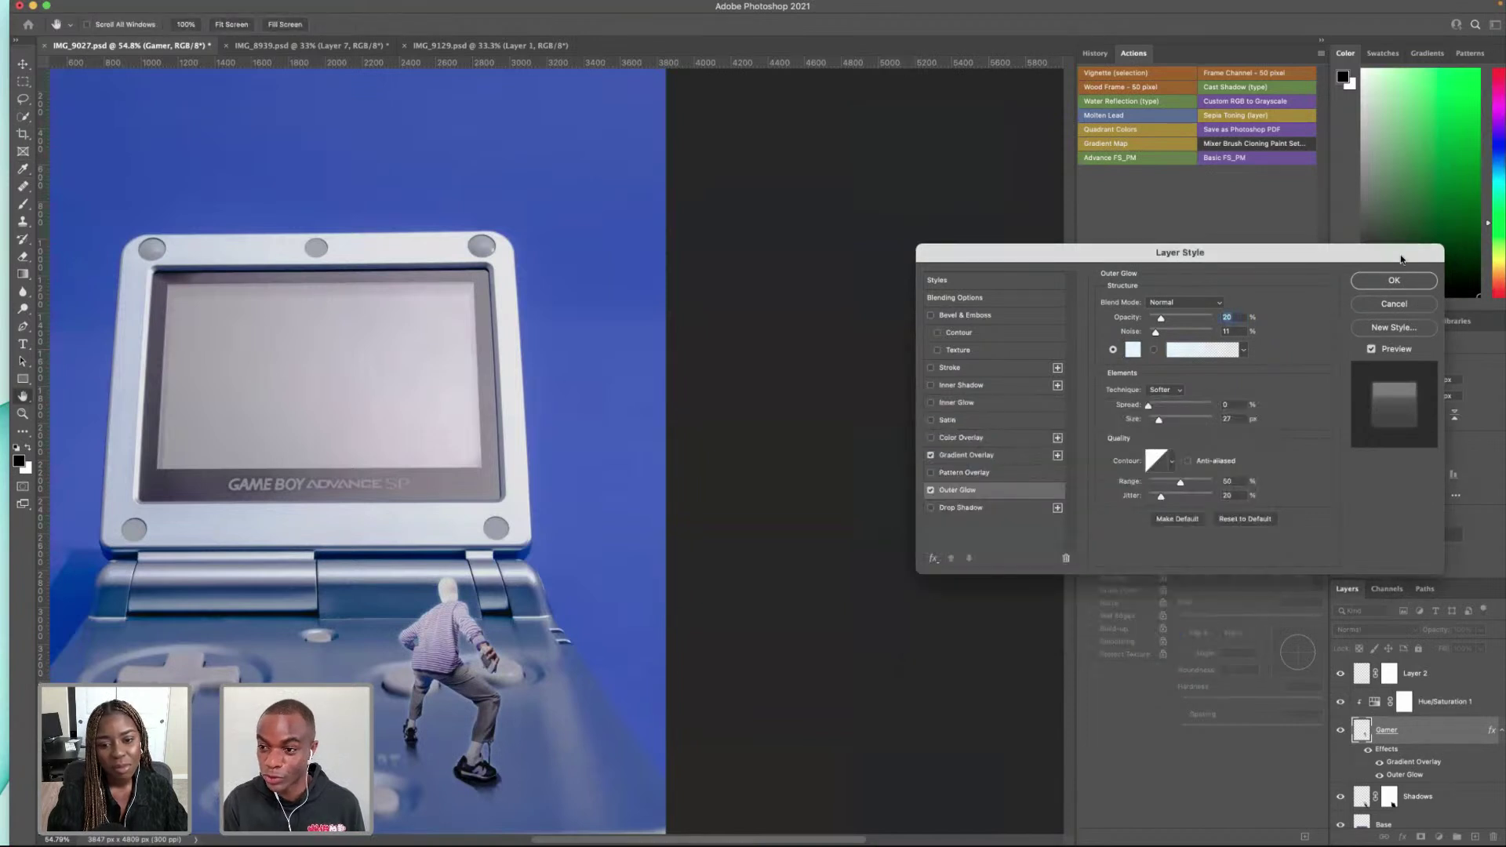
click(1394, 280)
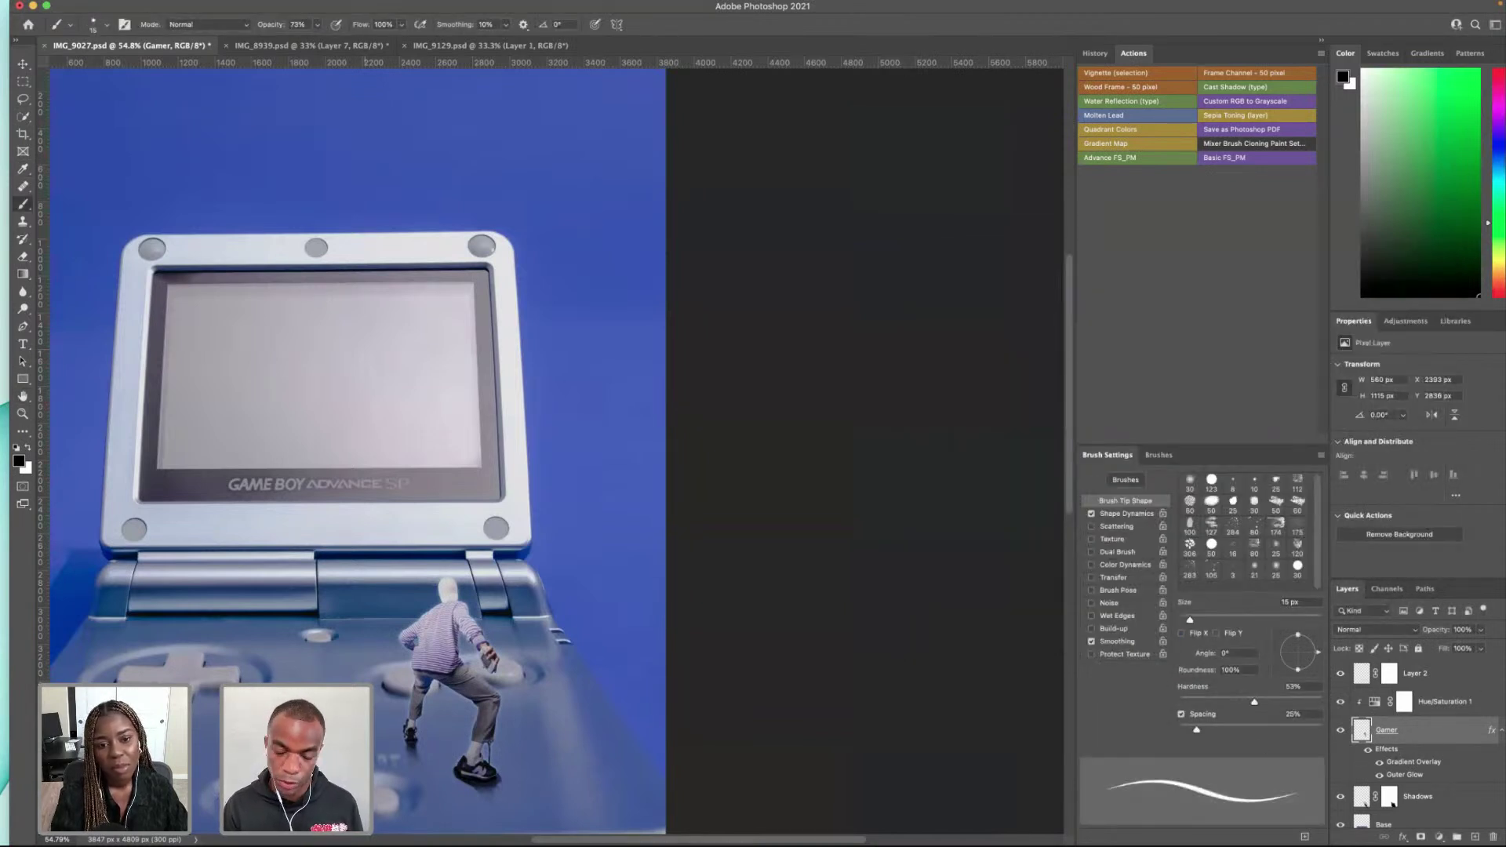
Step: Erase along the upper edge of the figure's white cap on the Gamer layer with a soft 7 px Eraser
scroll(416, 593, up, 10)
scroll(416, 580, up, 5)
scroll(416, 578, down, 8)
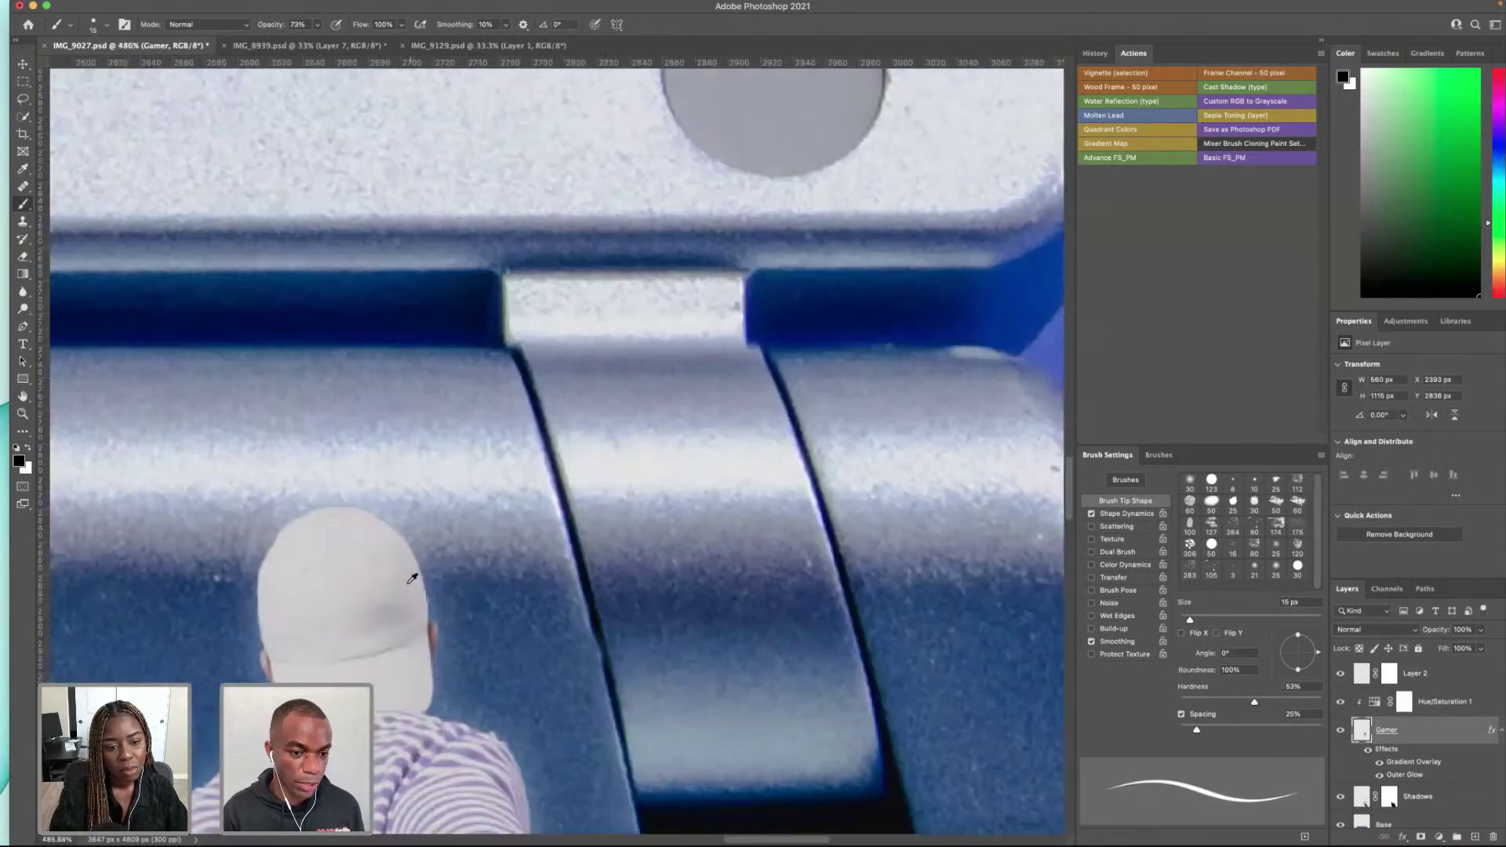
scroll(413, 578, up, 6)
scroll(412, 578, down, 2)
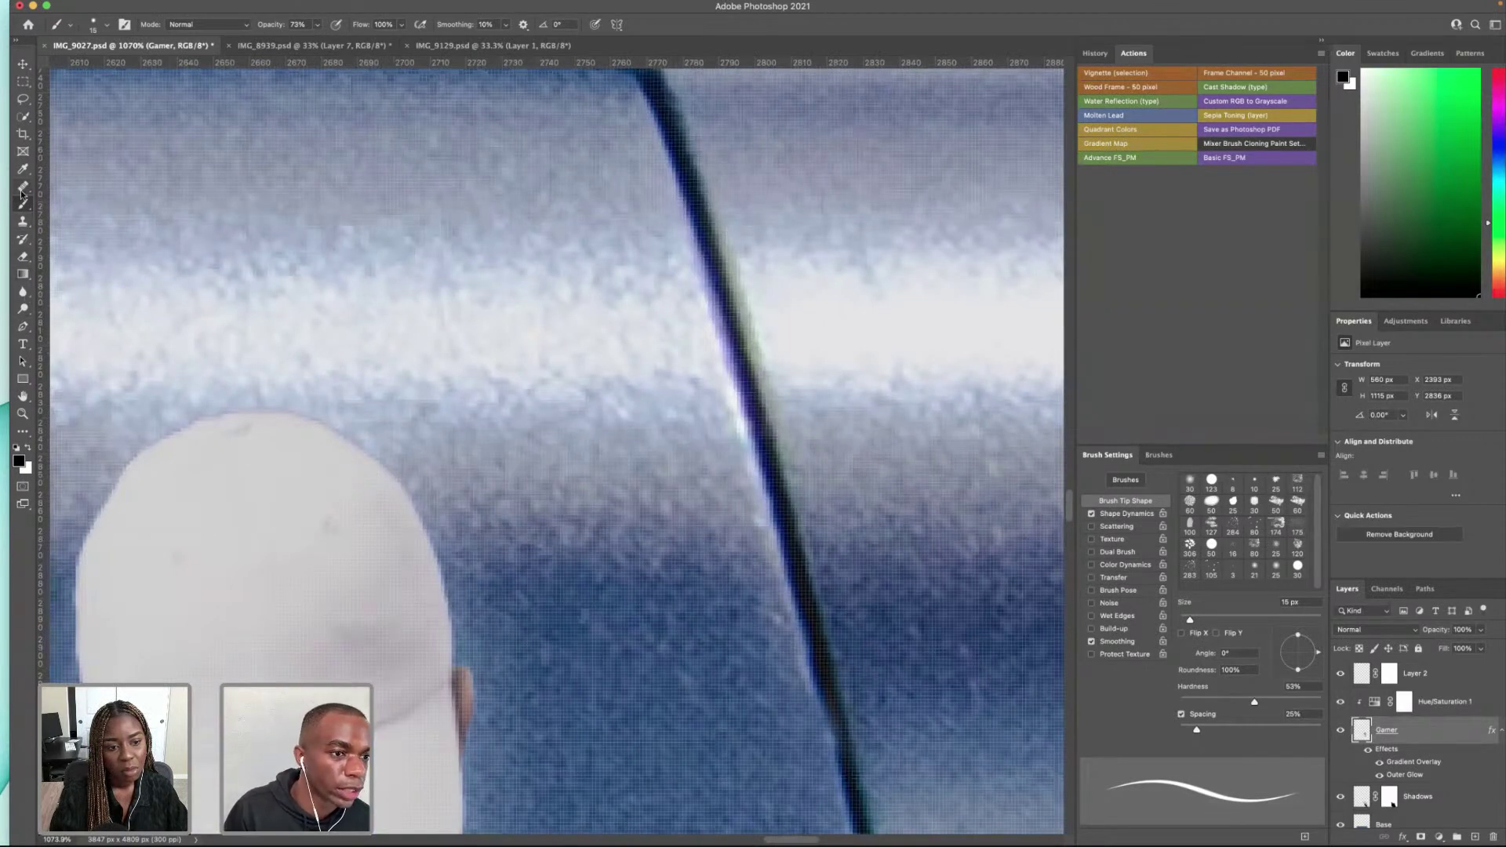
click(23, 257)
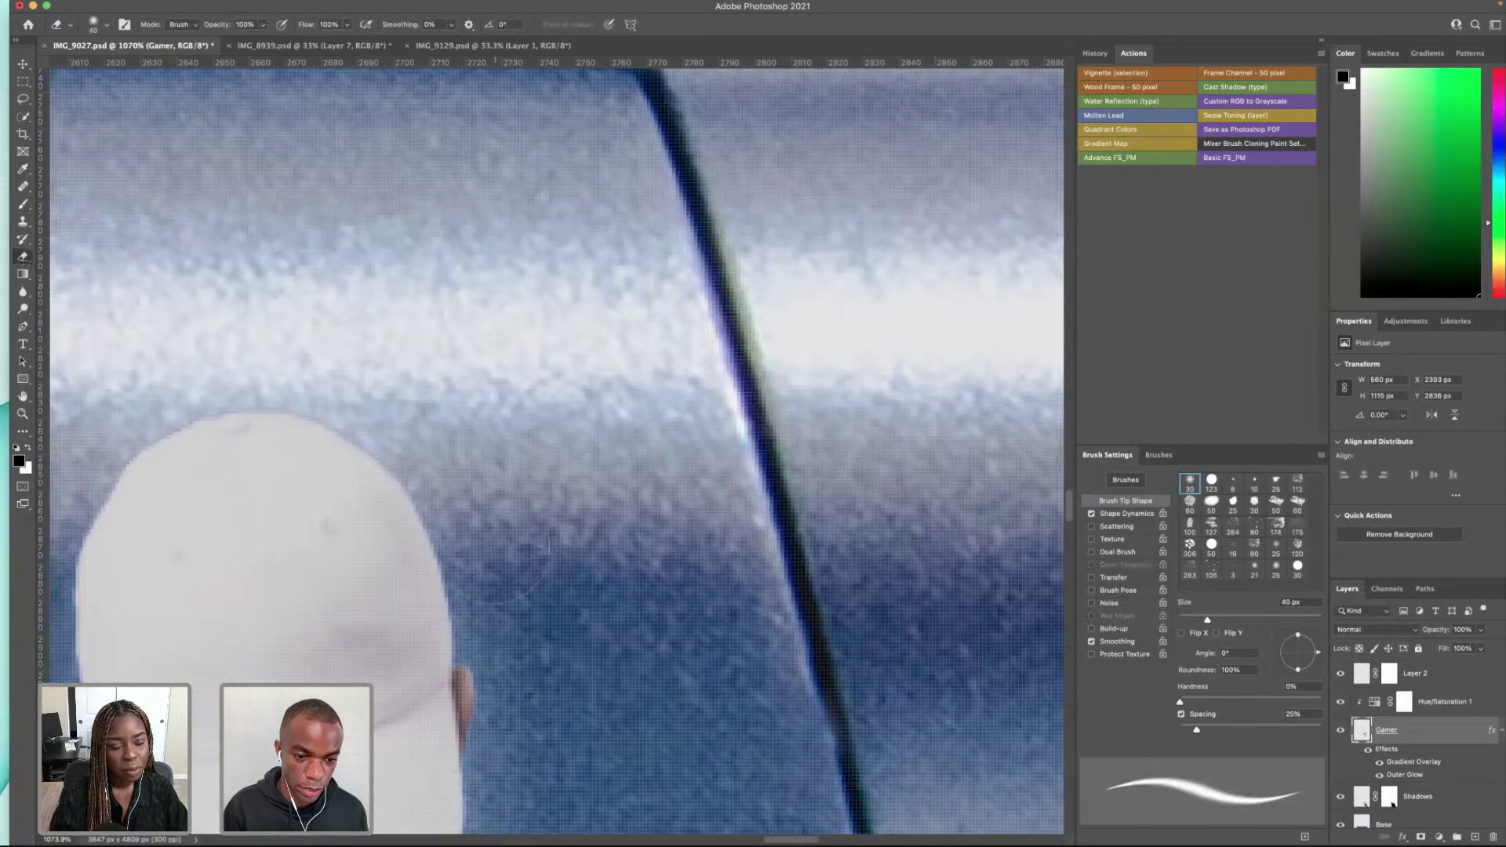
key(bracketleft)
key(bracketleft)
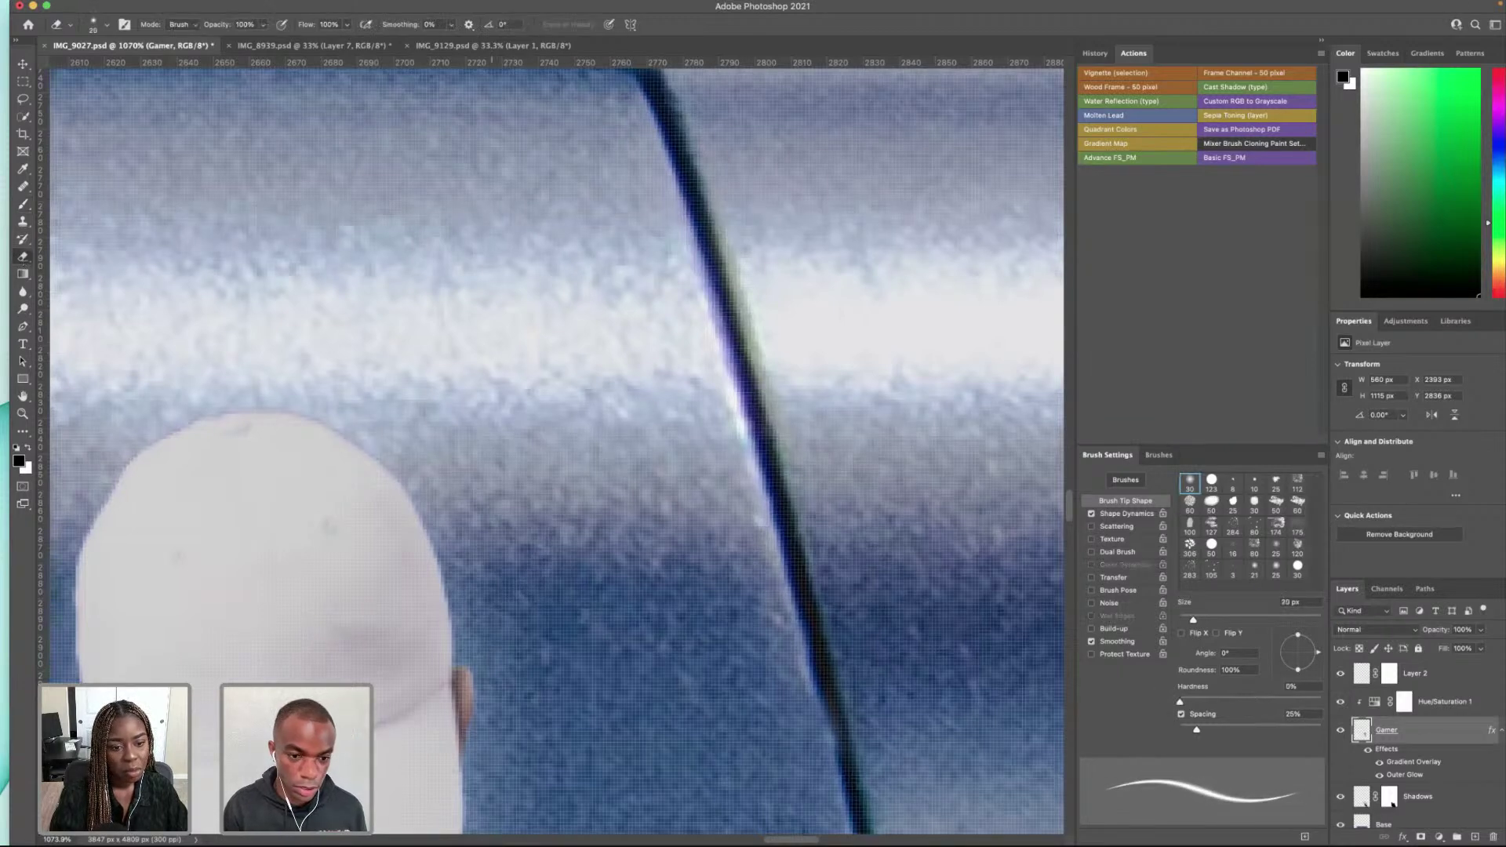
key(bracketleft)
key(bracketleft)
key(bracketleft)
key(bracketleft)
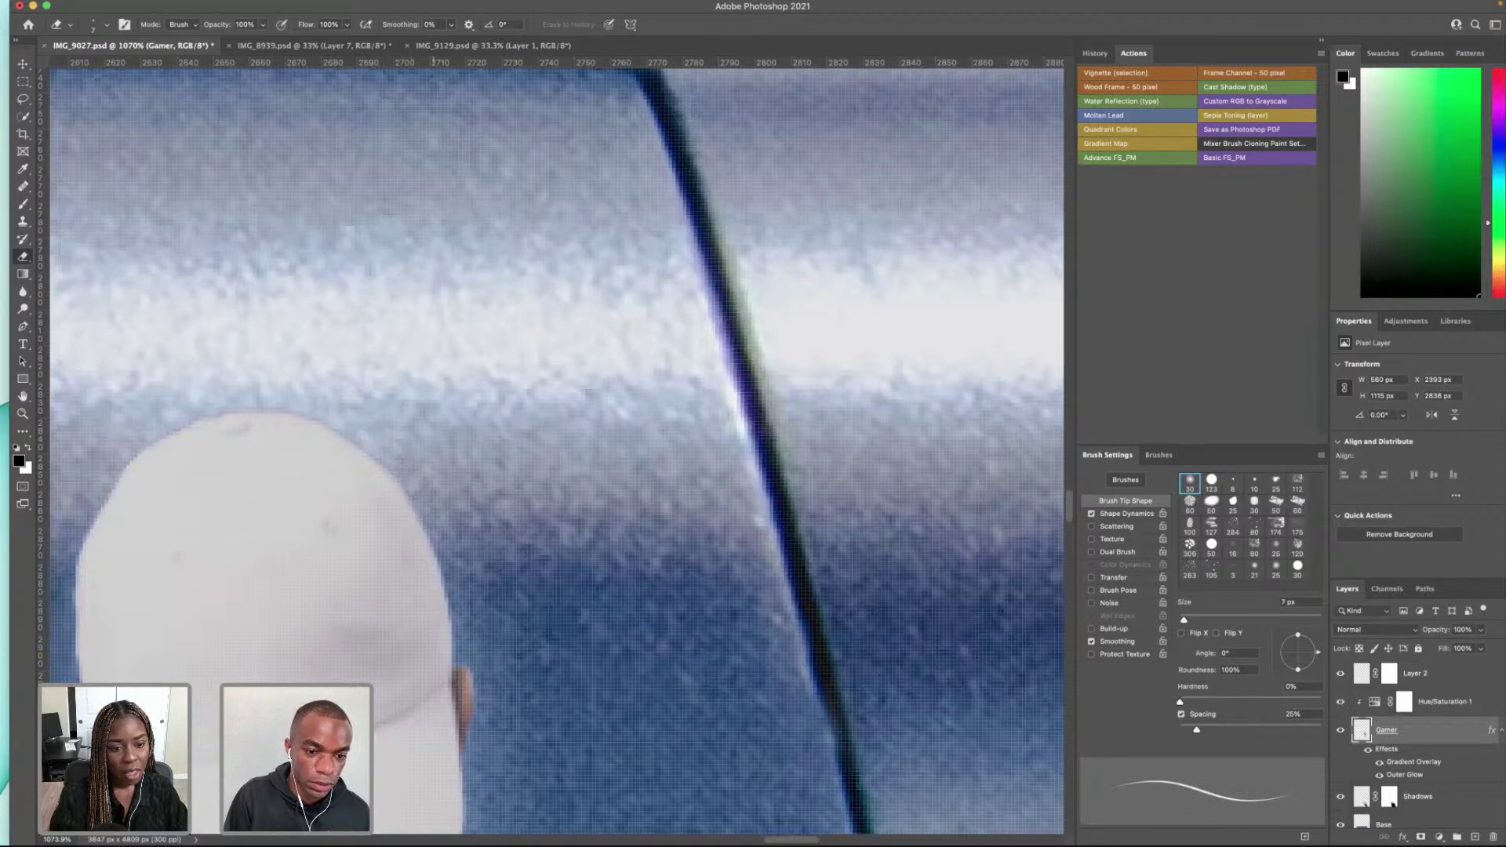
scroll(316, 460, left, 5)
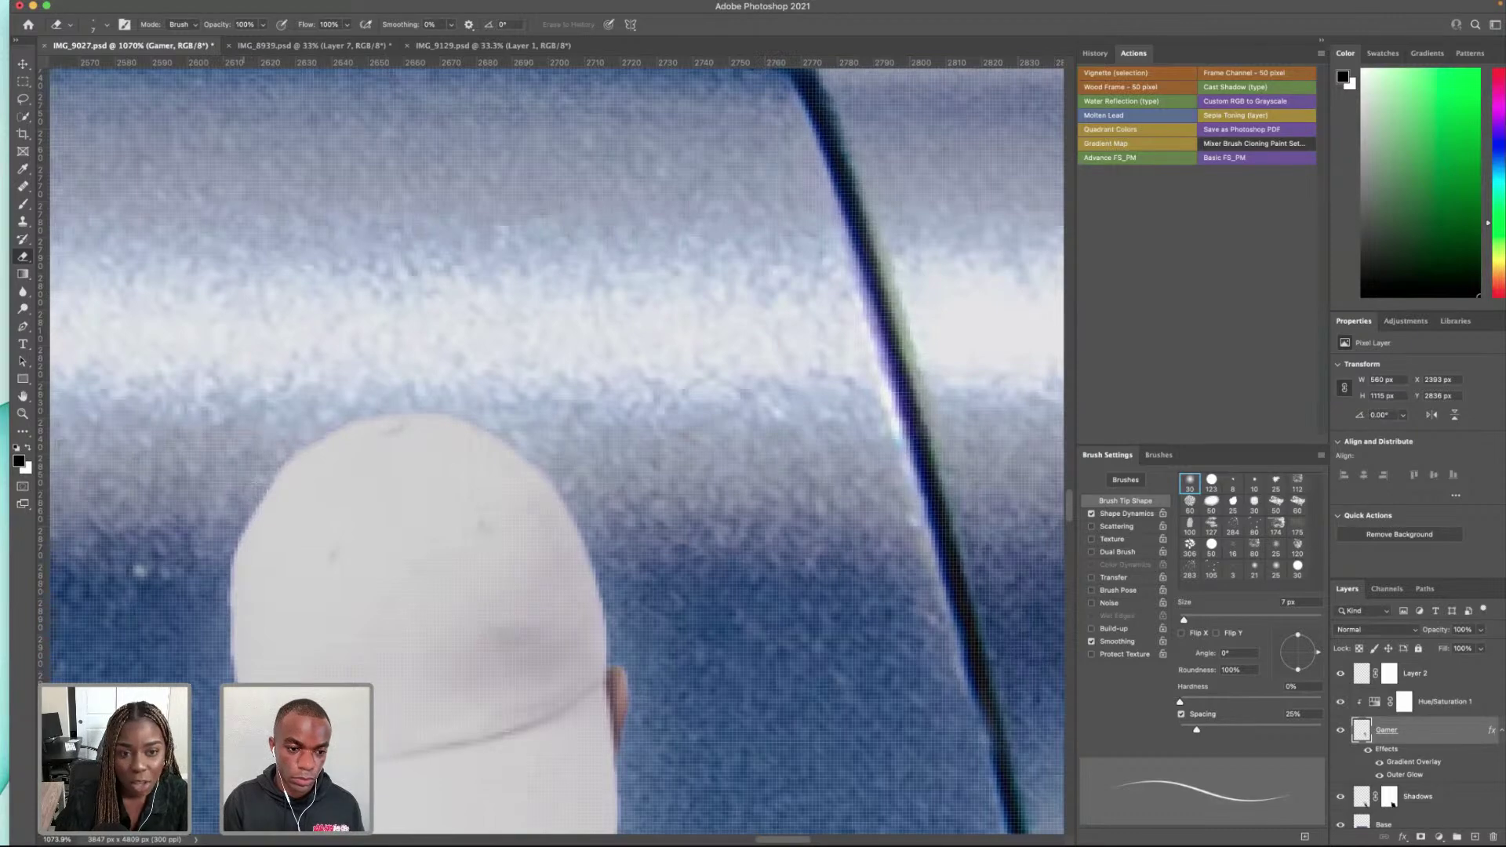
scroll(228, 541, down, 5)
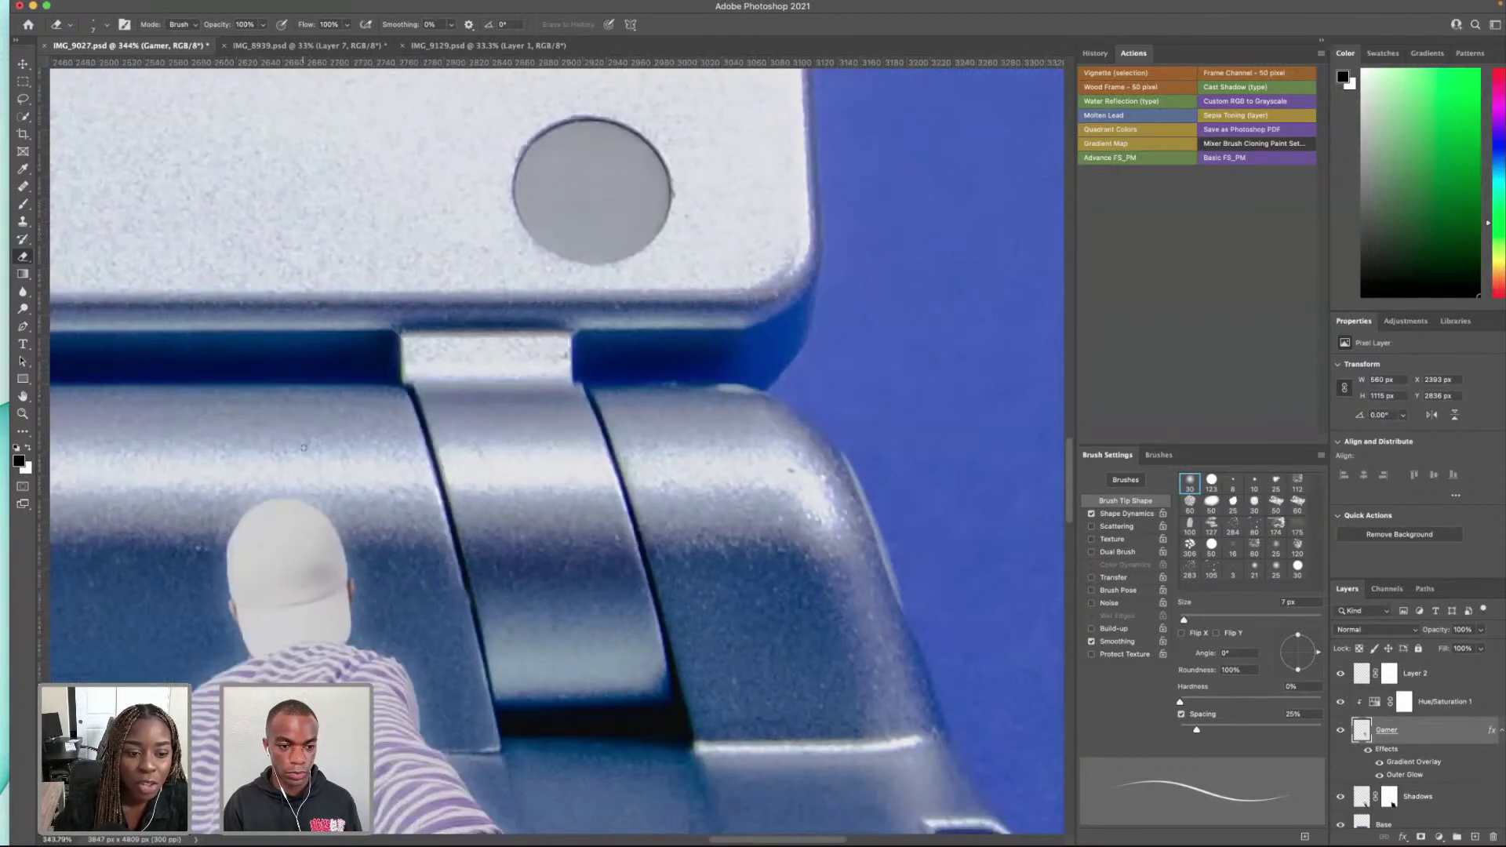
scroll(307, 464, up, 5)
scroll(303, 464, down, 5)
scroll(306, 470, up, 5)
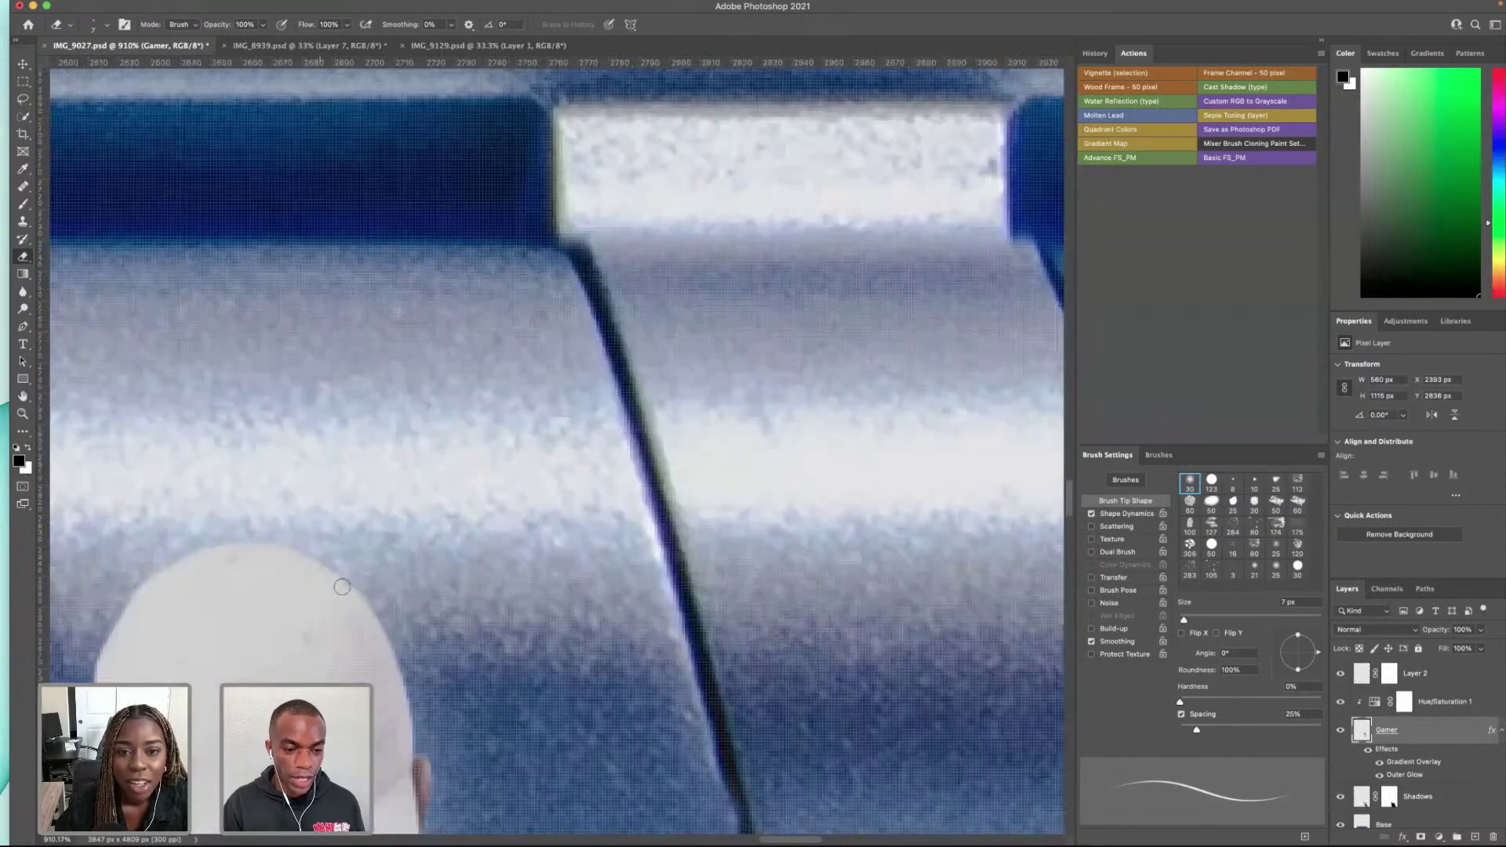
scroll(289, 545, up, 4)
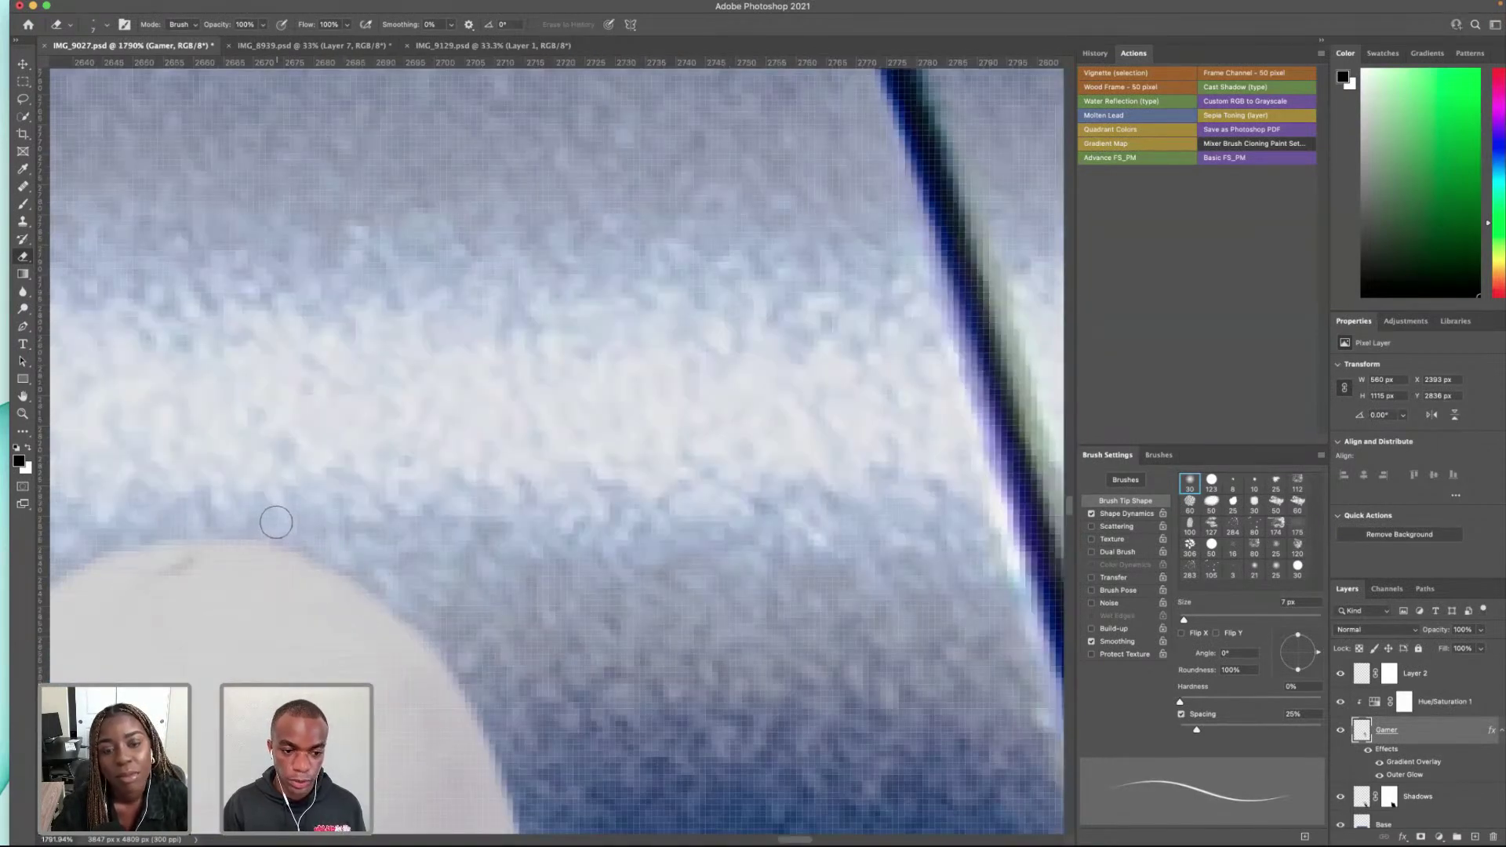
mouse_move(276, 522)
mouse_down()
mouse_move(441, 599)
mouse_move(411, 600)
mouse_move(440, 626)
mouse_up()
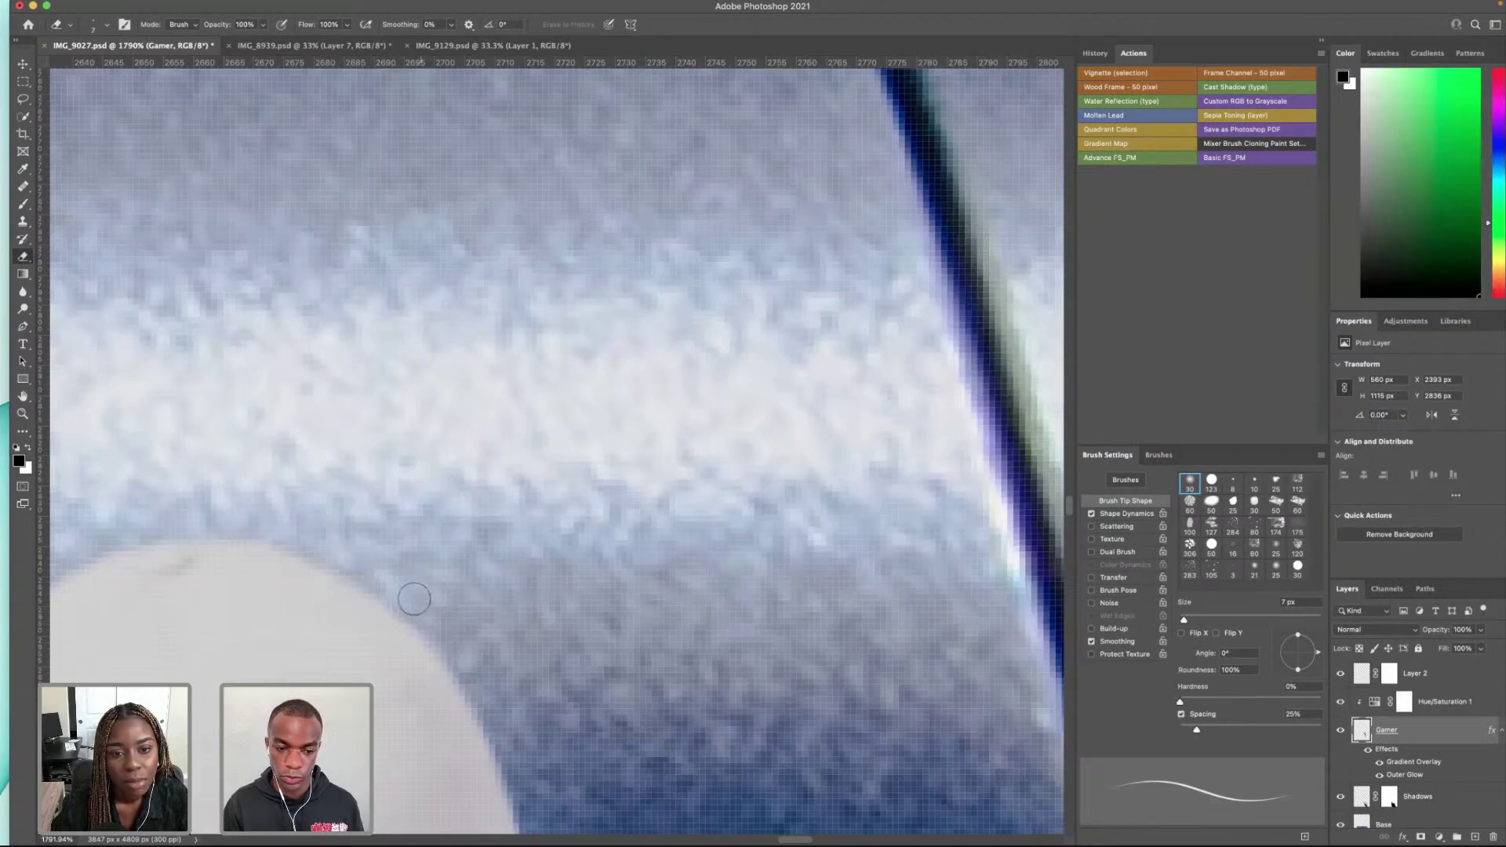
Step: Examine the figure's cap edge up close and the overall composite at full view
scroll(418, 608, down, 1)
scroll(418, 608, down, 10)
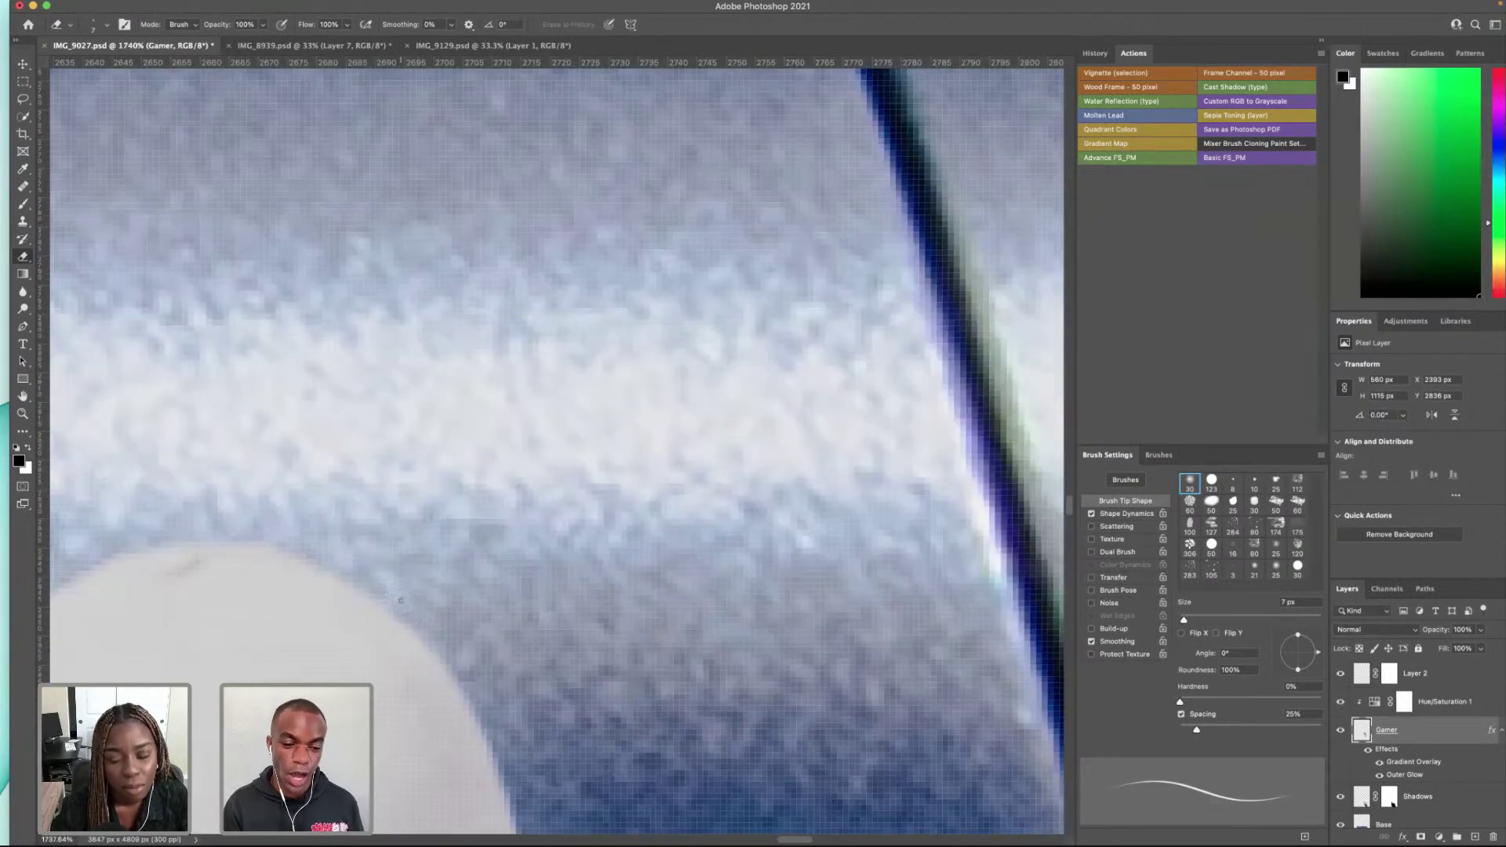
scroll(342, 623, down, 3)
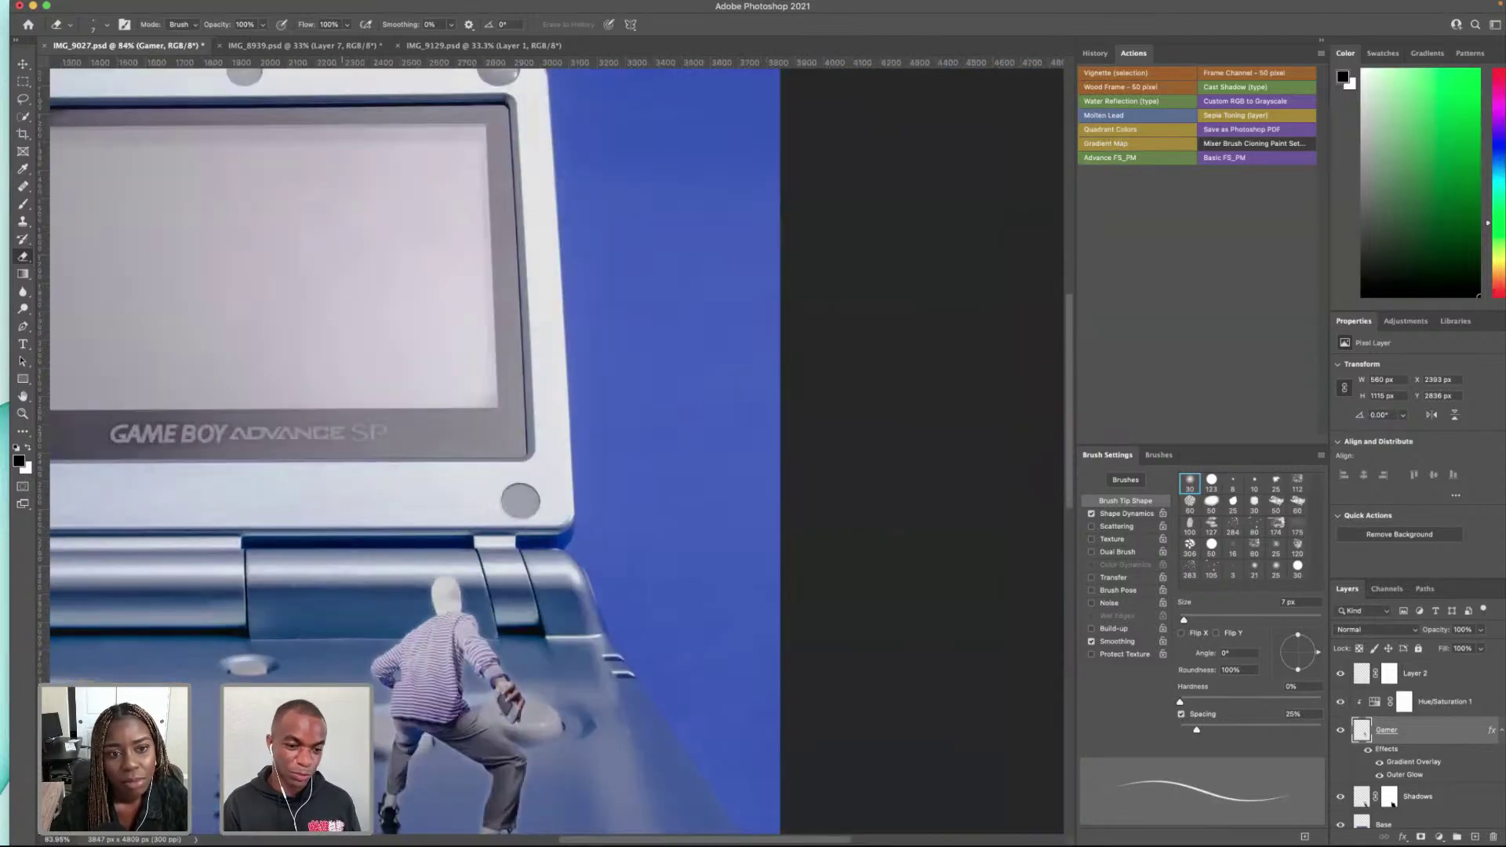
scroll(400, 619, down, 8)
scroll(418, 608, up, 4)
scroll(418, 607, down, 4)
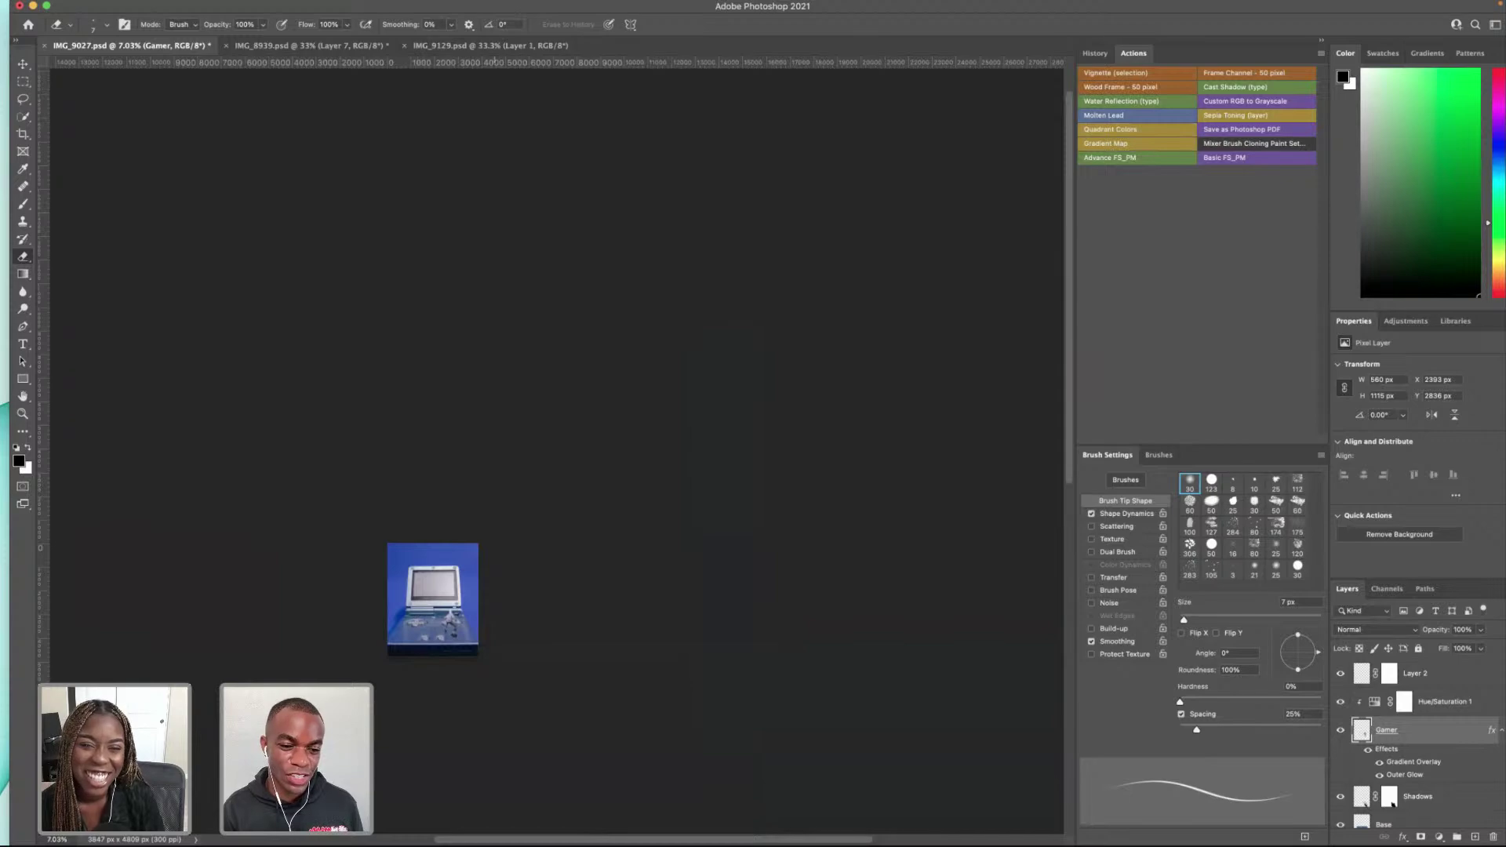
scroll(454, 620, up, 10)
scroll(429, 620, left, 3)
scroll(588, 415, up, 2)
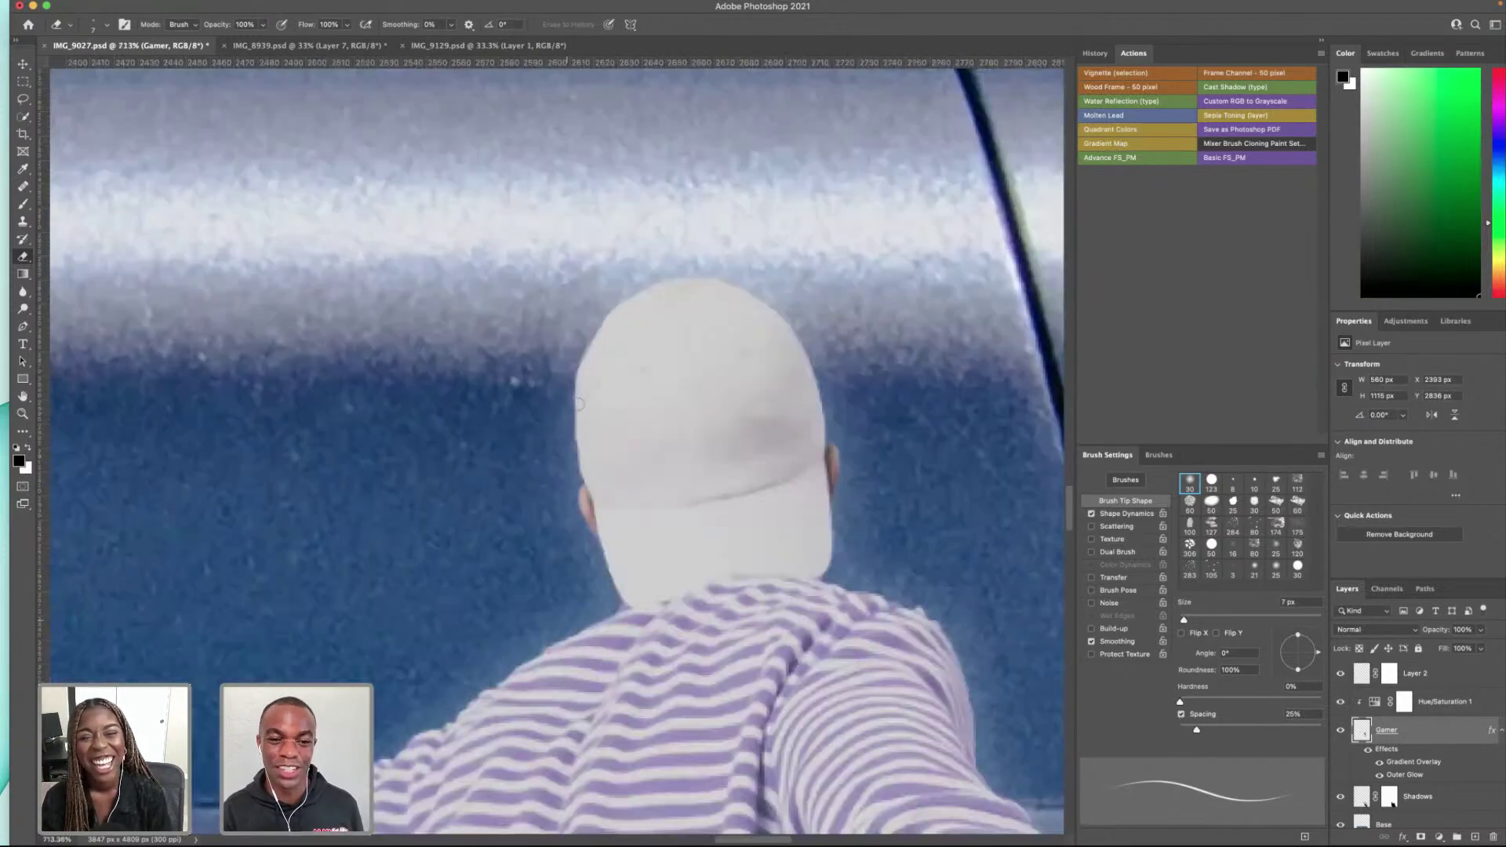
scroll(588, 416, down, 8)
scroll(589, 415, up, 1)
scroll(526, 392, down, 2)
scroll(526, 392, left, 3)
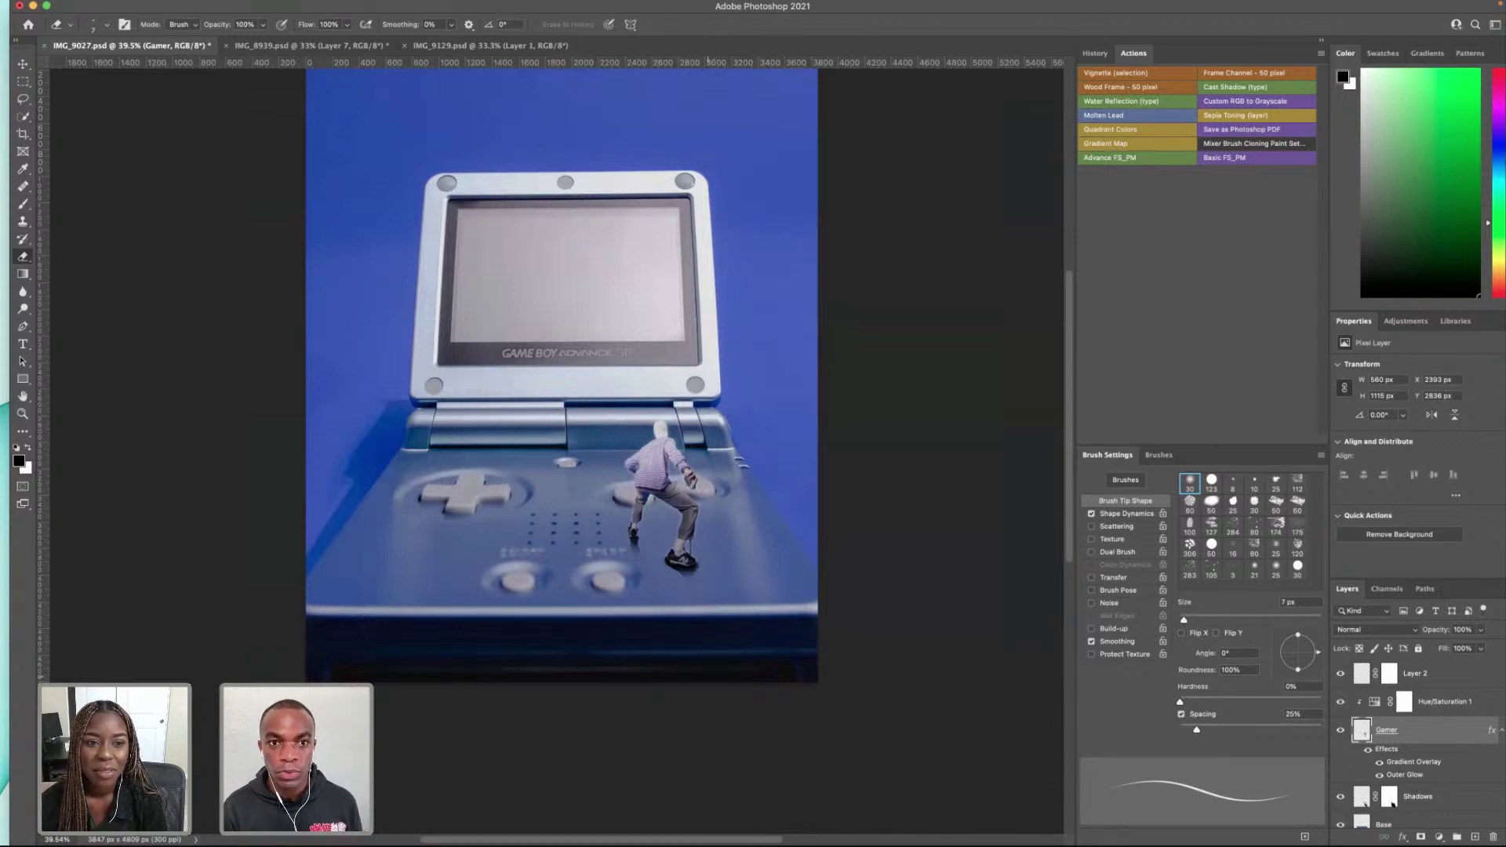
scroll(577, 377, up, 3)
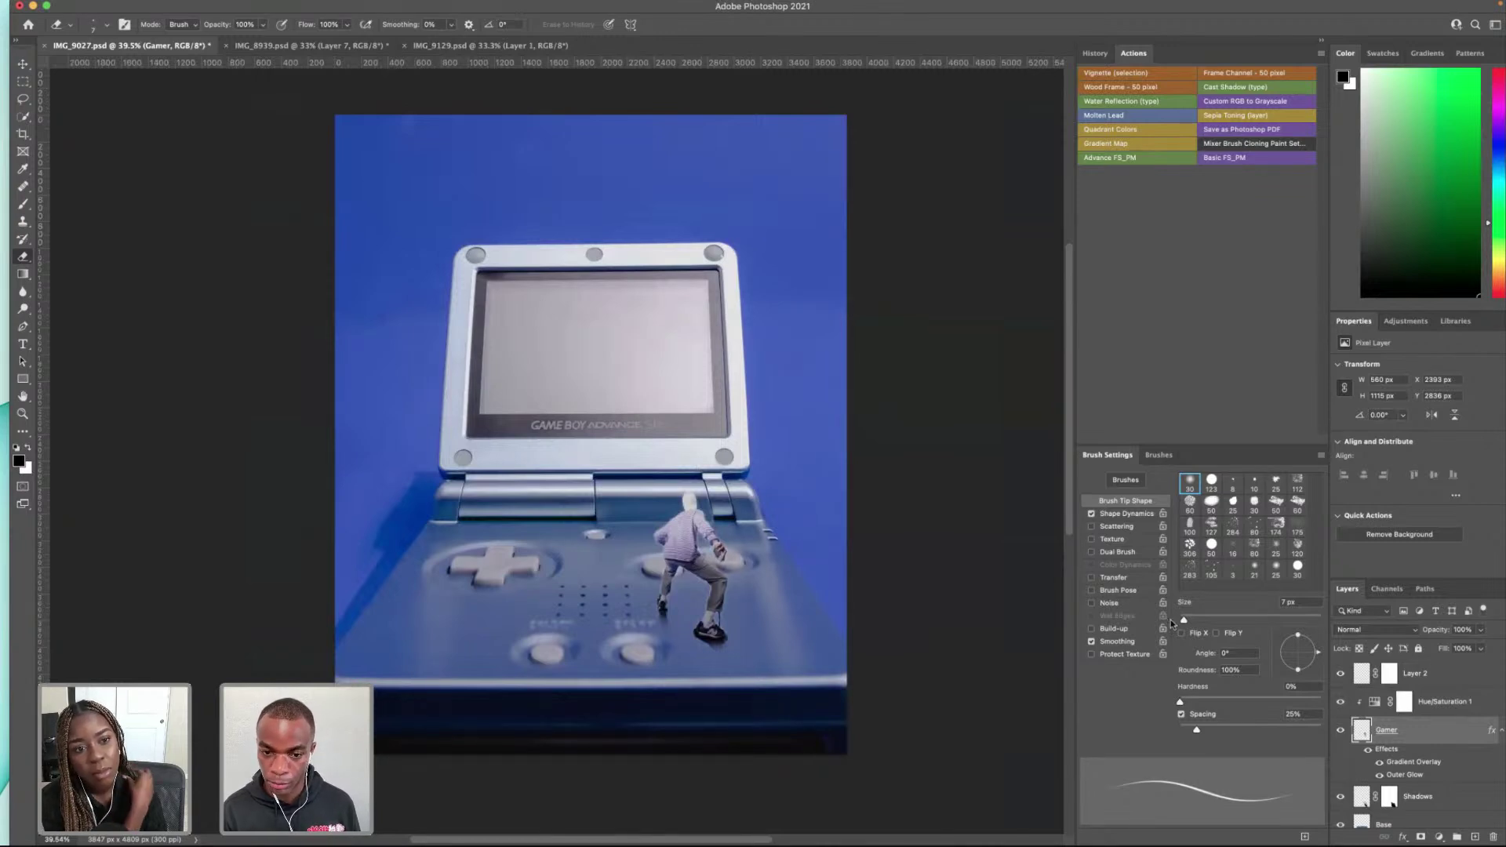
Step: Rename the Hue/Saturation 1 adjustment layer to Gamer Sat
click(1455, 701)
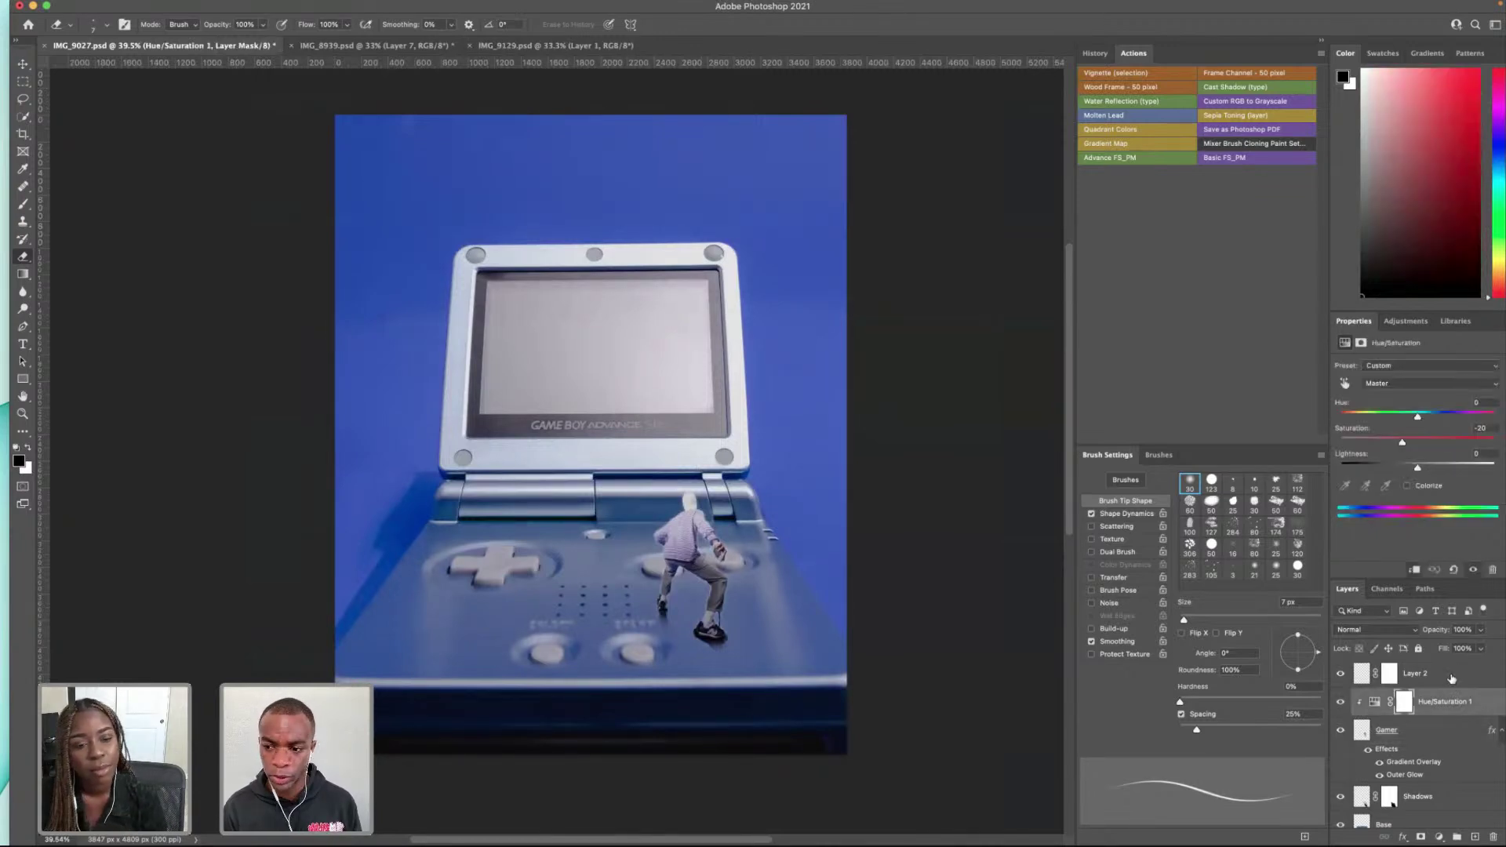
click(1452, 678)
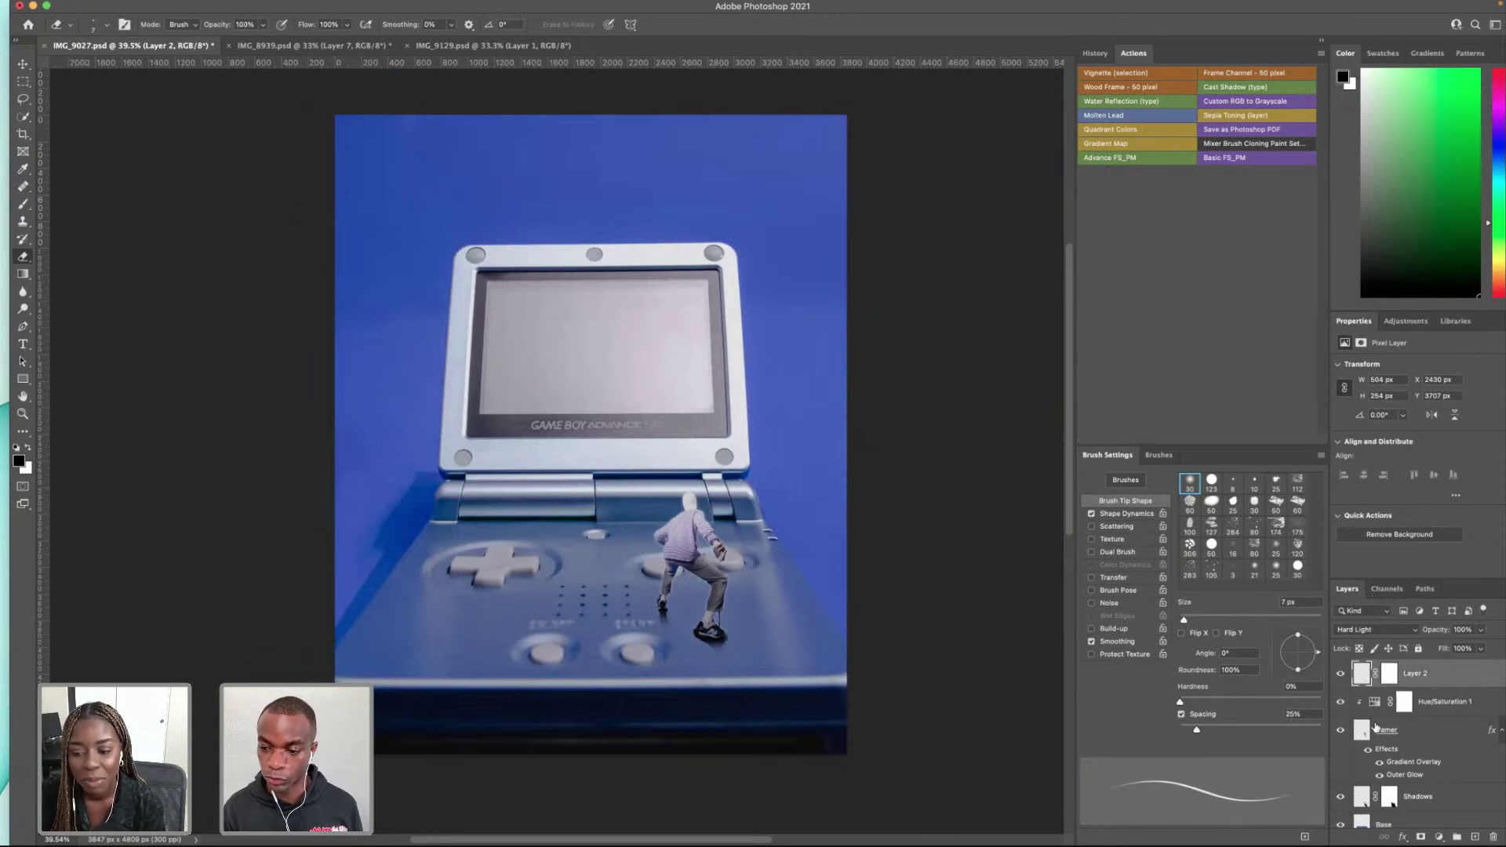
double_click(1444, 702)
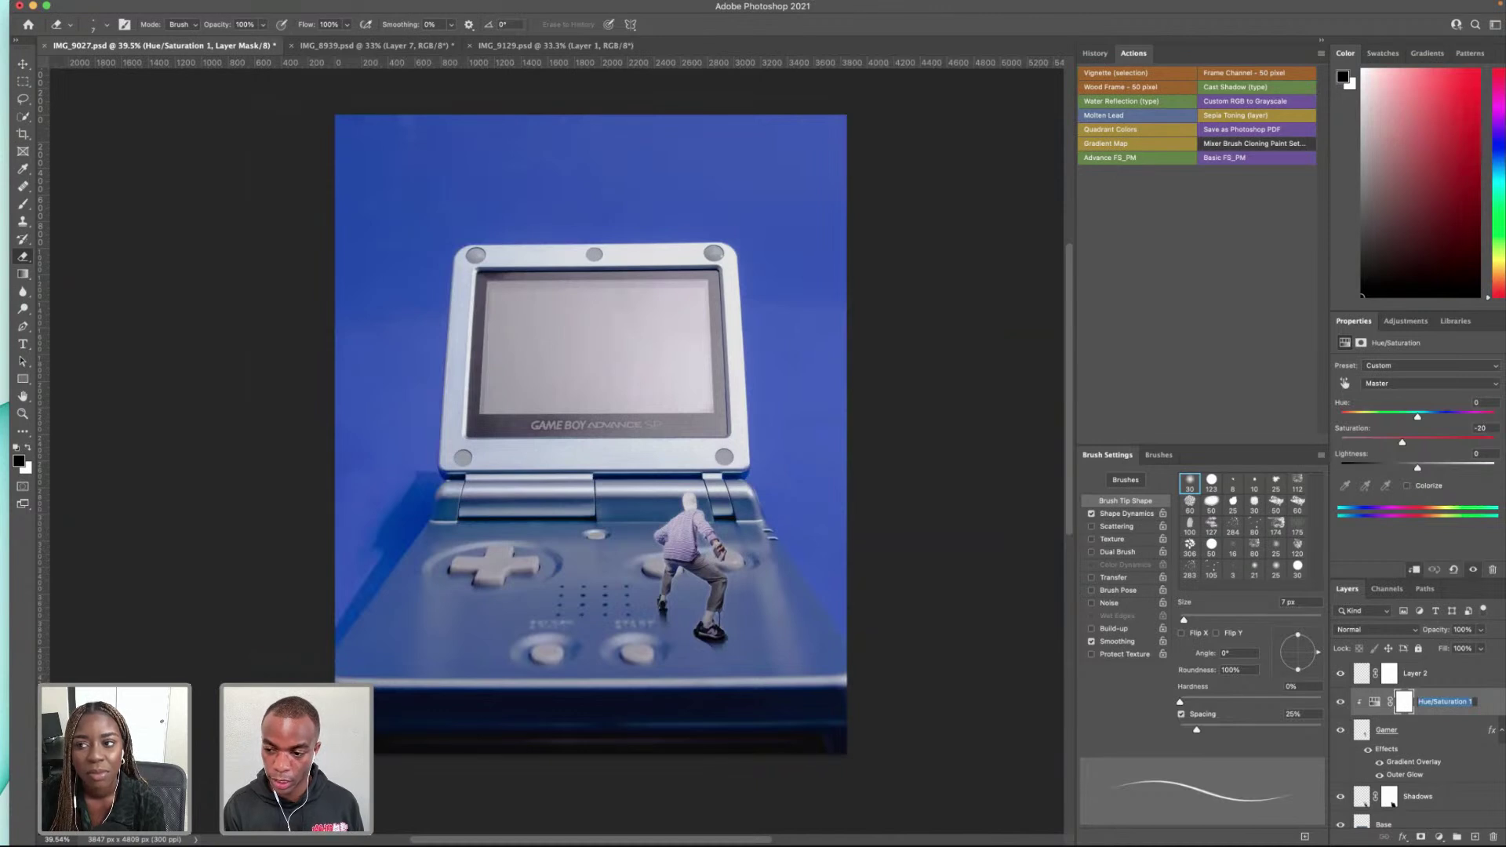
text(Gamer Sat)
key(Return)
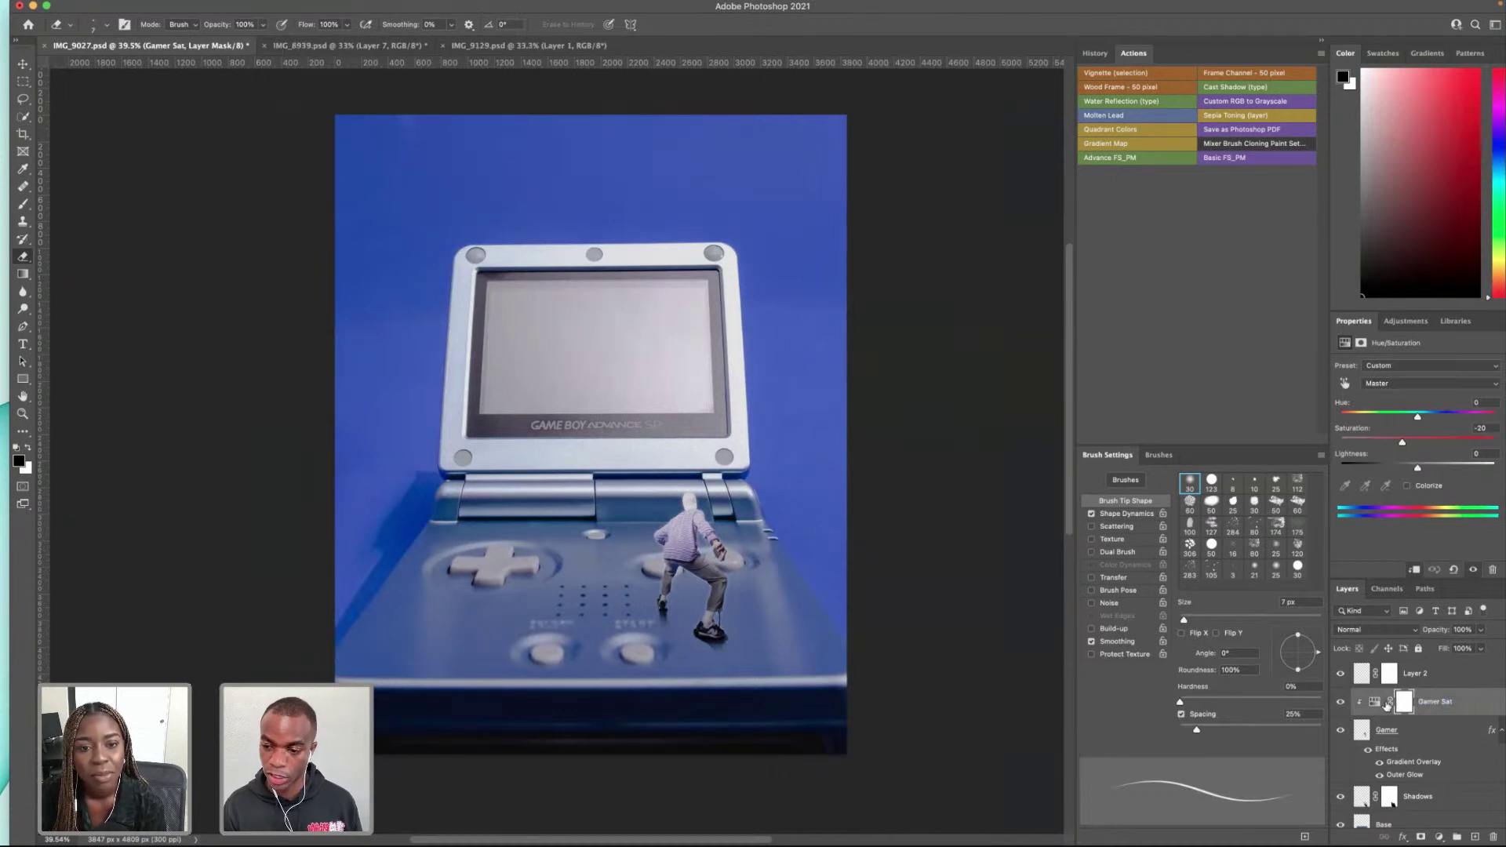
Step: Toggle Layer 2's visibility off and on to examine what it adds around the figure's shoes
click(1345, 679)
click(1345, 679)
click(1344, 679)
click(1344, 680)
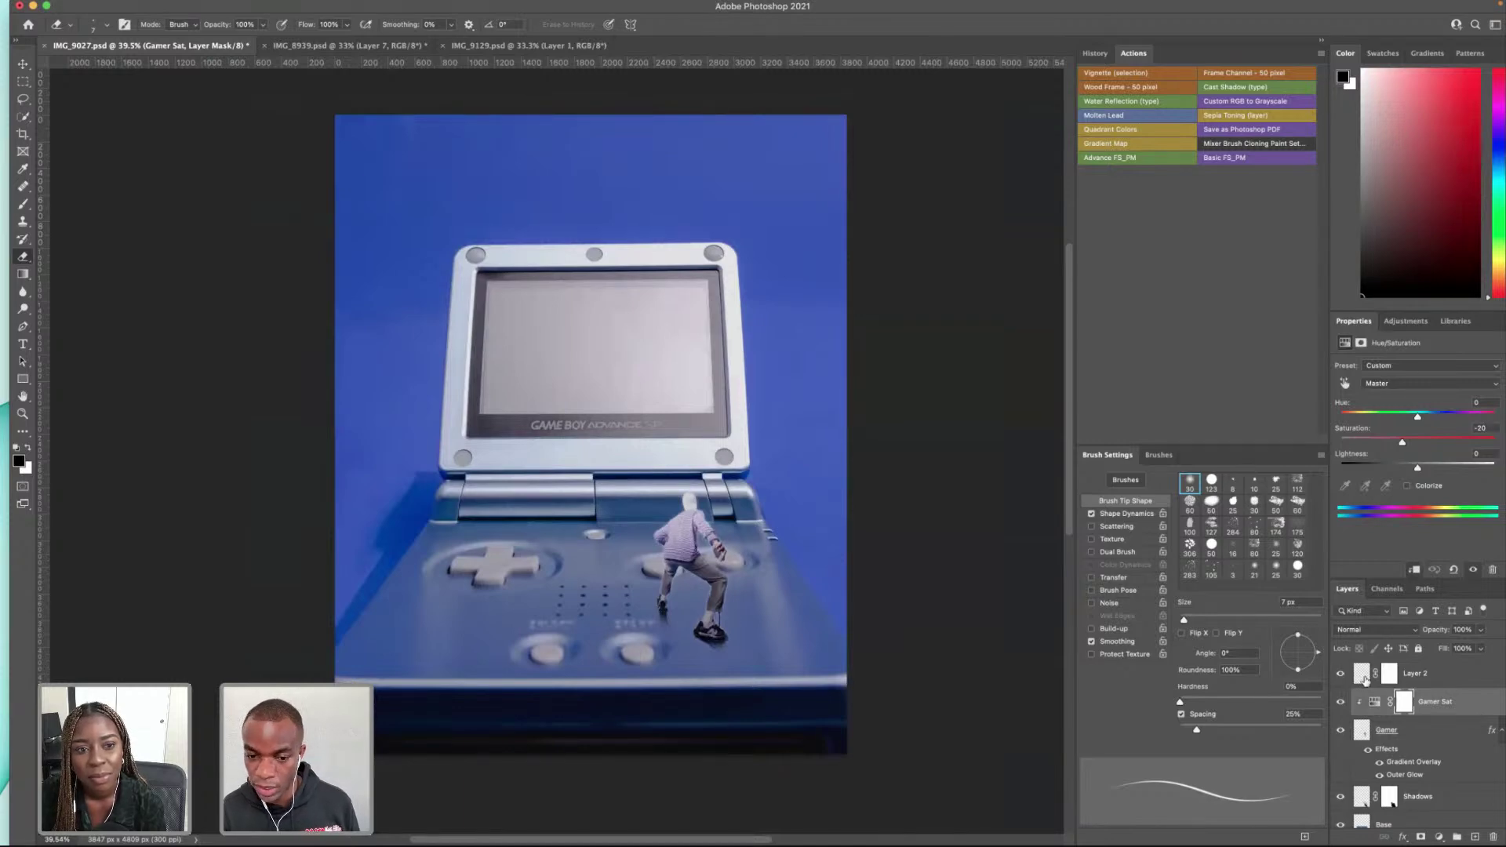
scroll(709, 640, up, 5)
scroll(710, 641, up, 8)
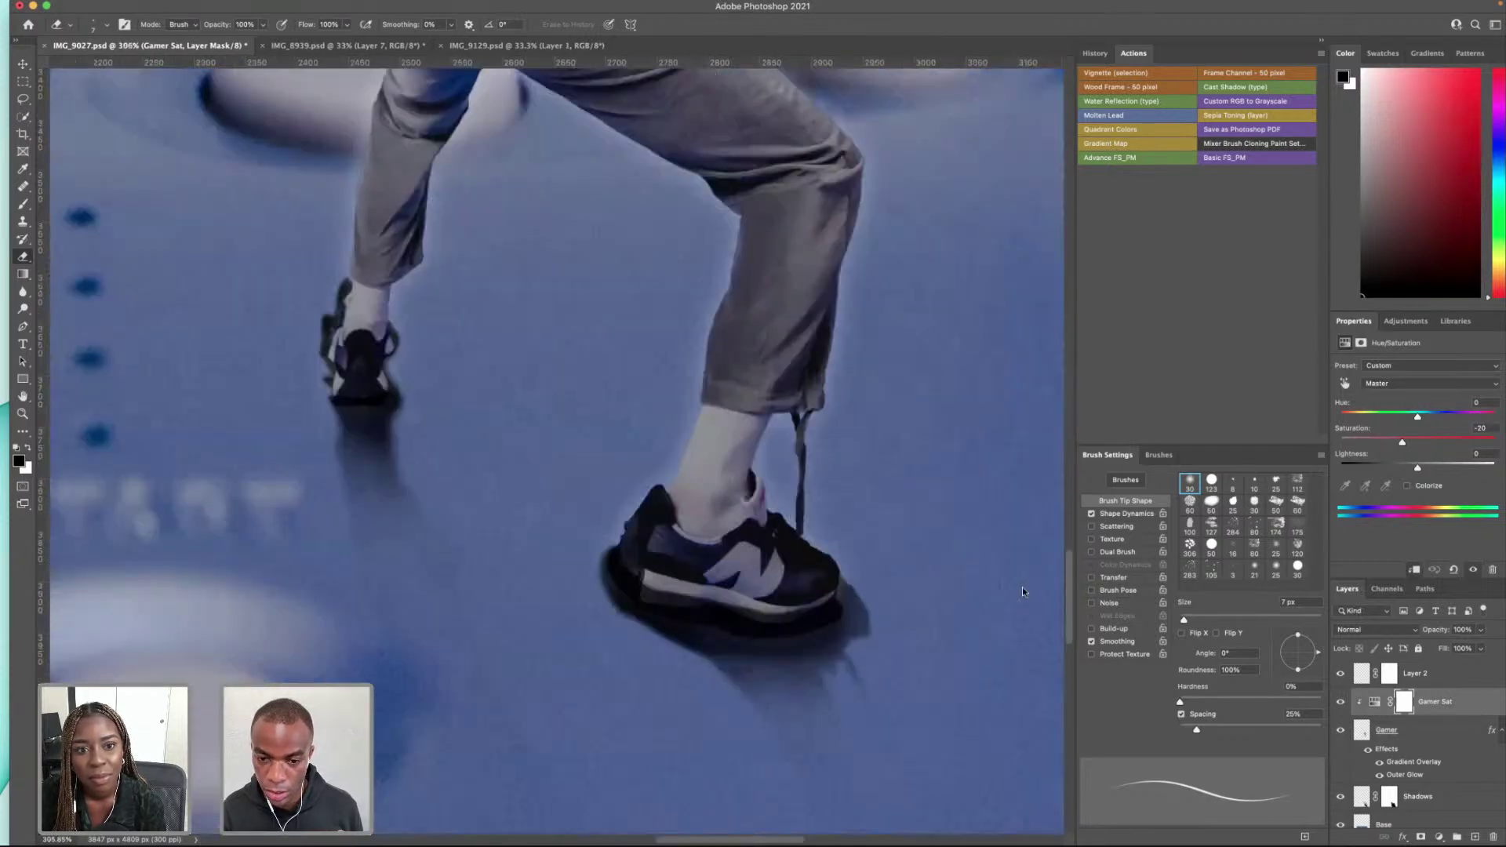
click(1341, 674)
click(1341, 675)
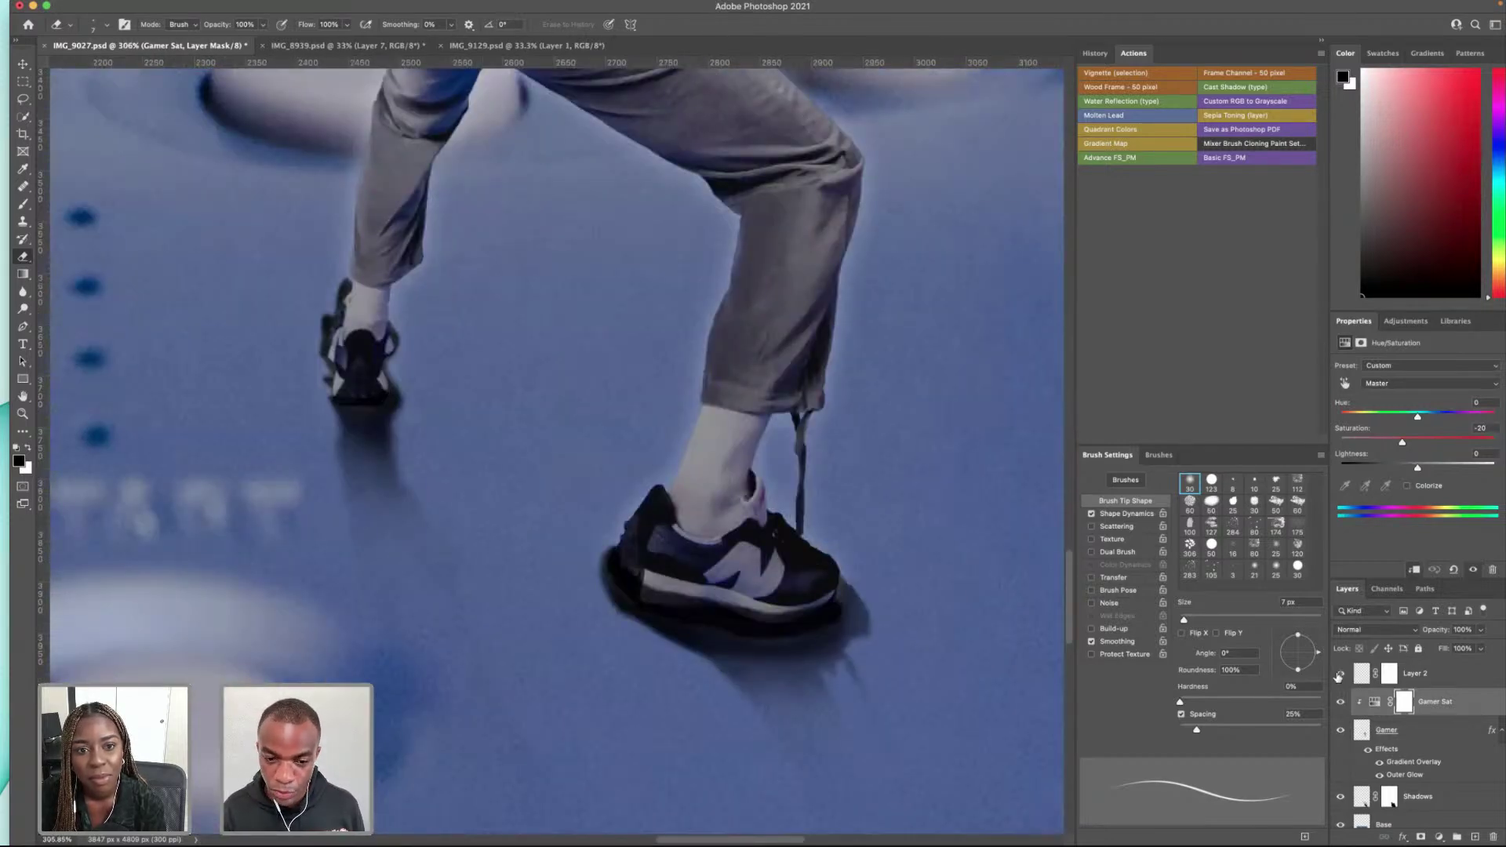
Step: Rename Layer 2 to Shadow 2
click(1420, 673)
double_click(1420, 672)
text(Sh)
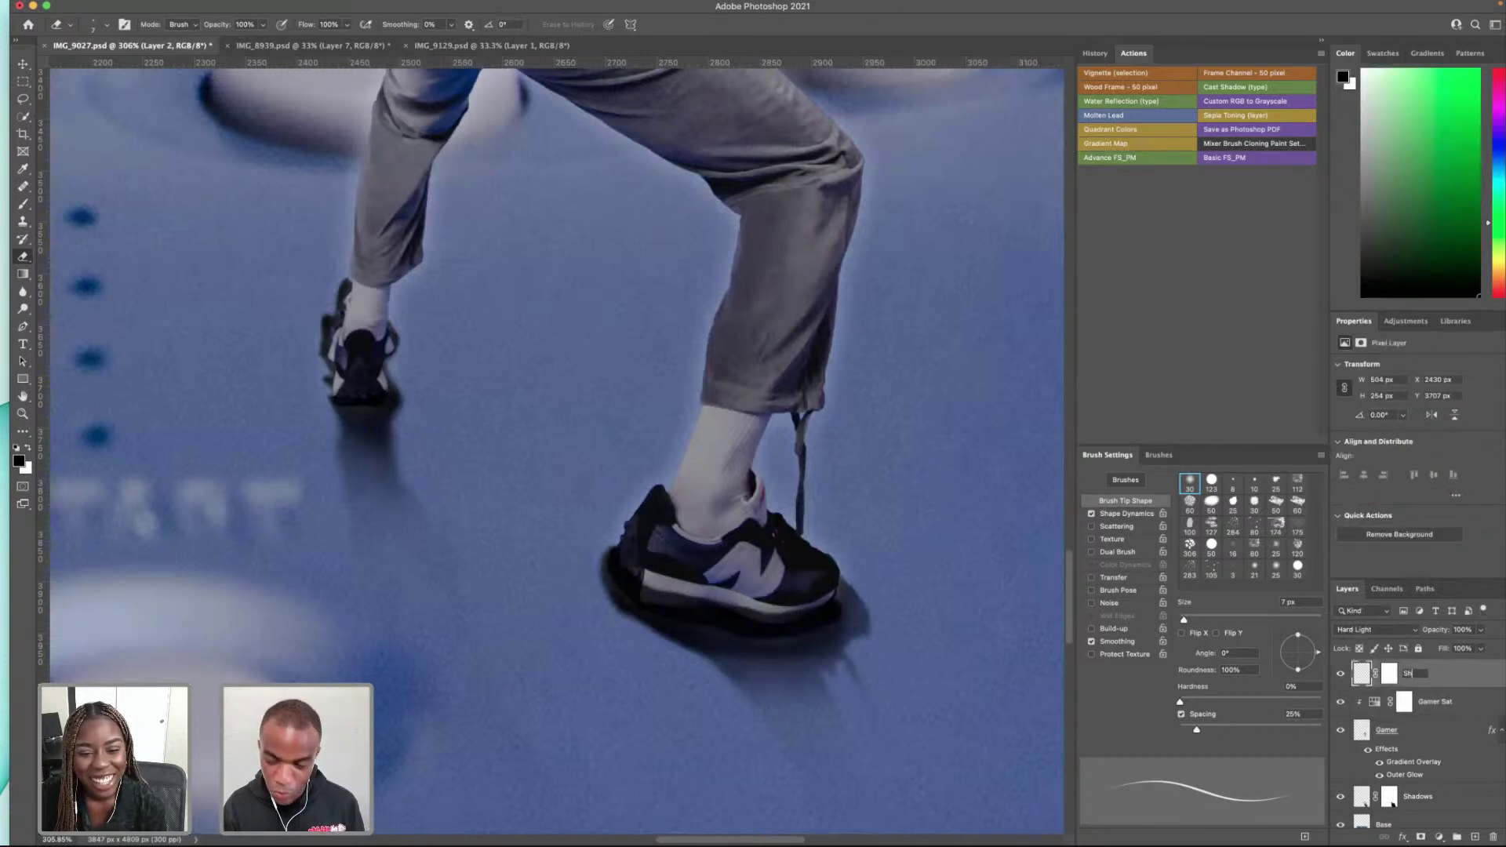
text(adow 2)
key(Return)
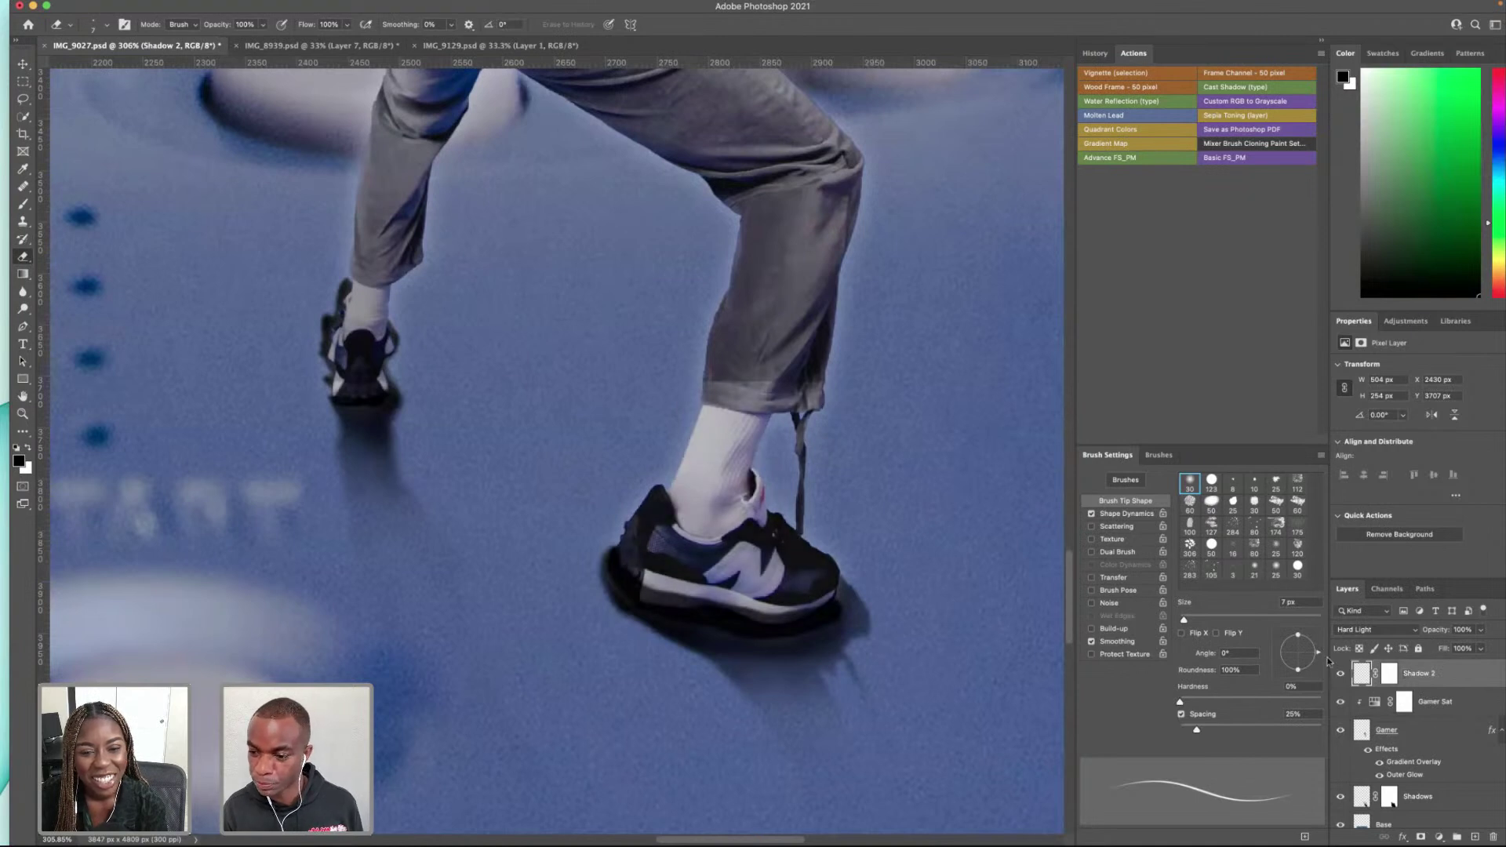
Step: Toggle the Shadow 2 layer's visibility to compare the figure's shoes with and without it
click(1340, 673)
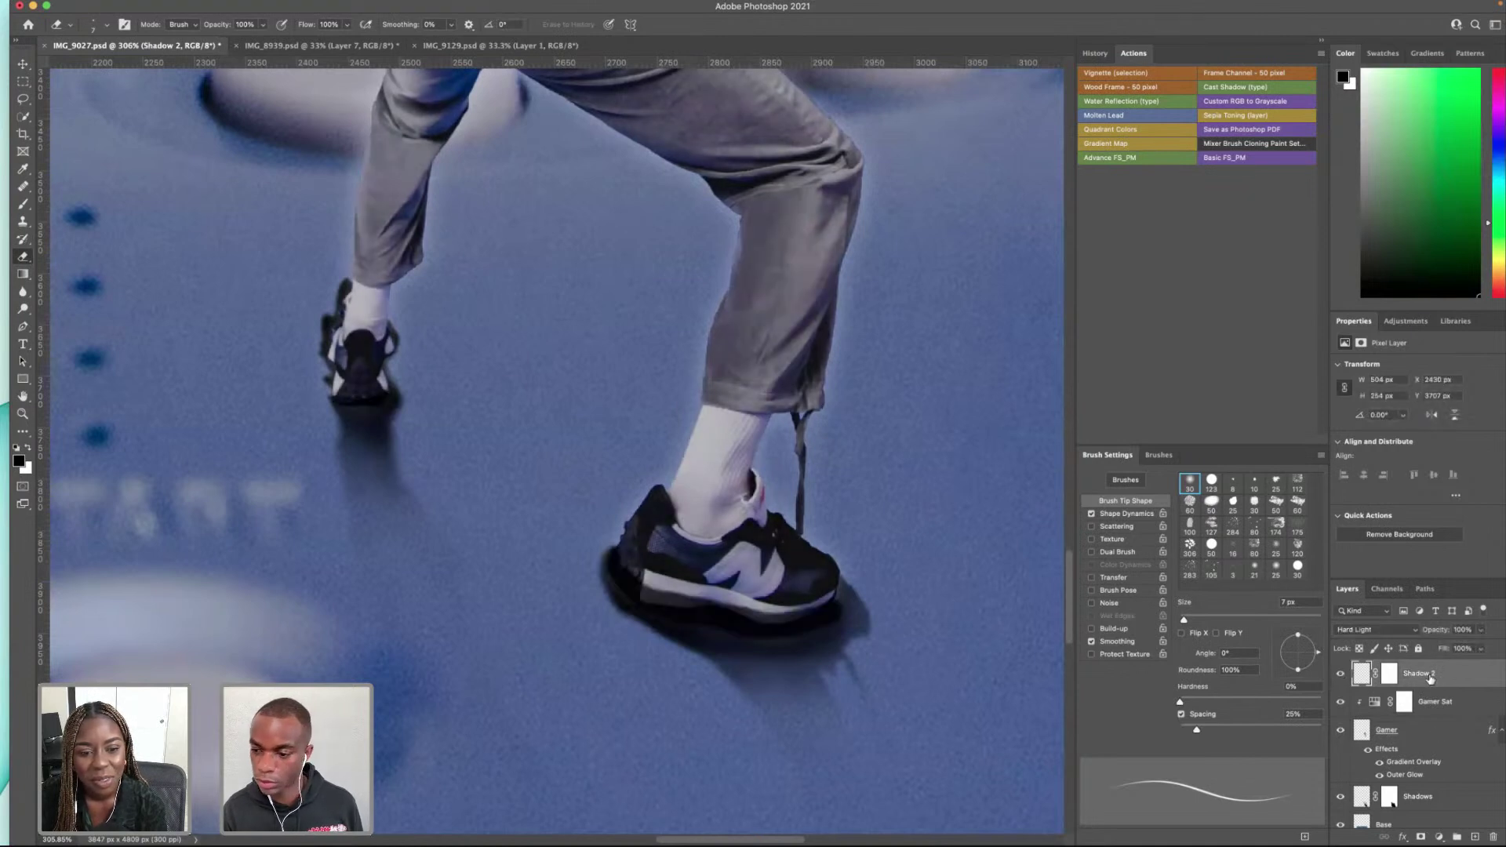
key(super+comma)
key(super+comma)
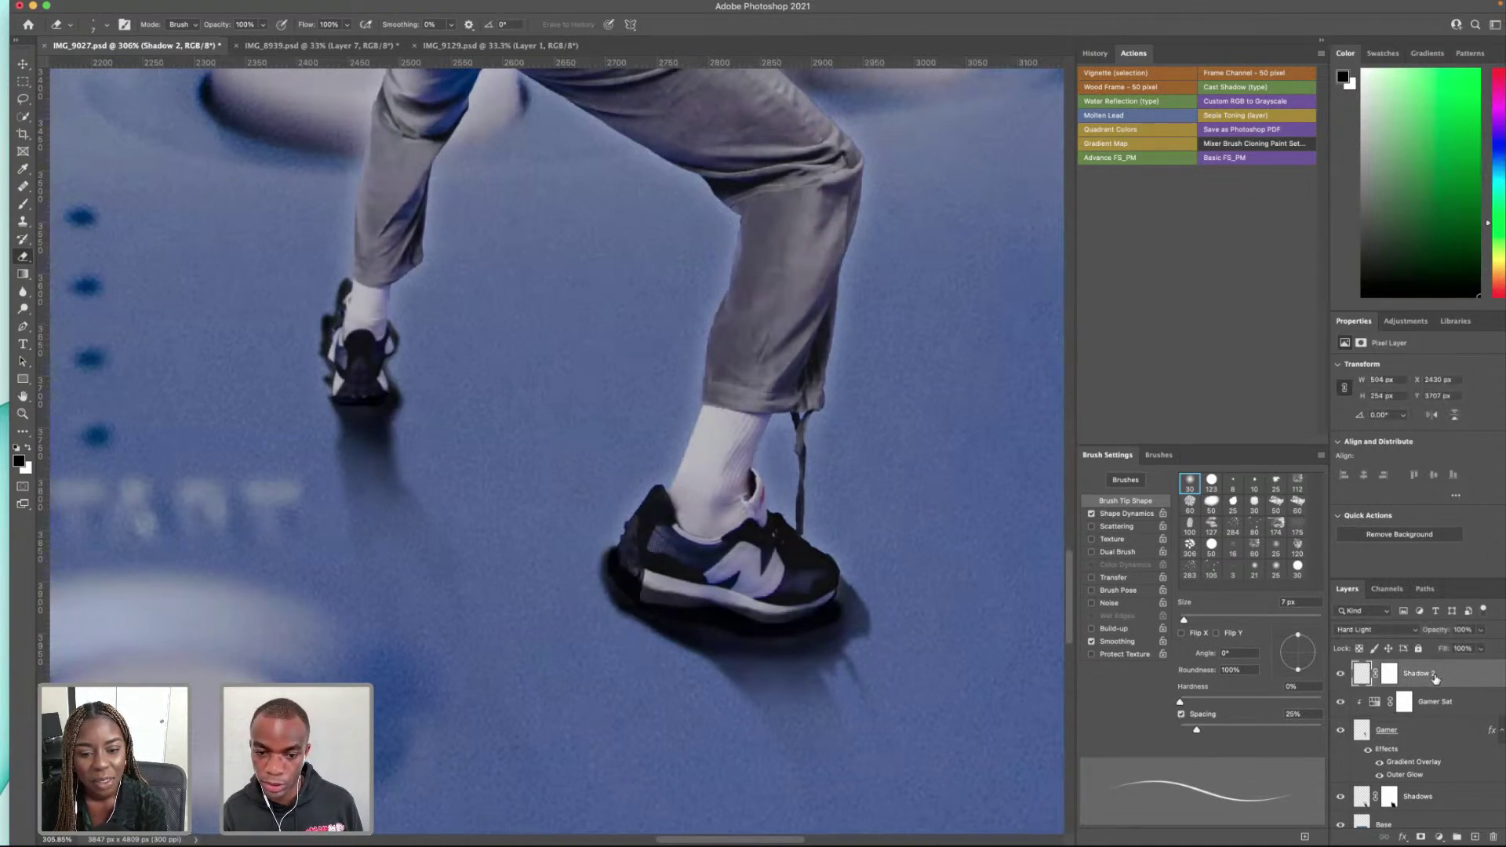
Step: Select the Shadow 2 layer's mask and undo the last layer rename
click(1389, 675)
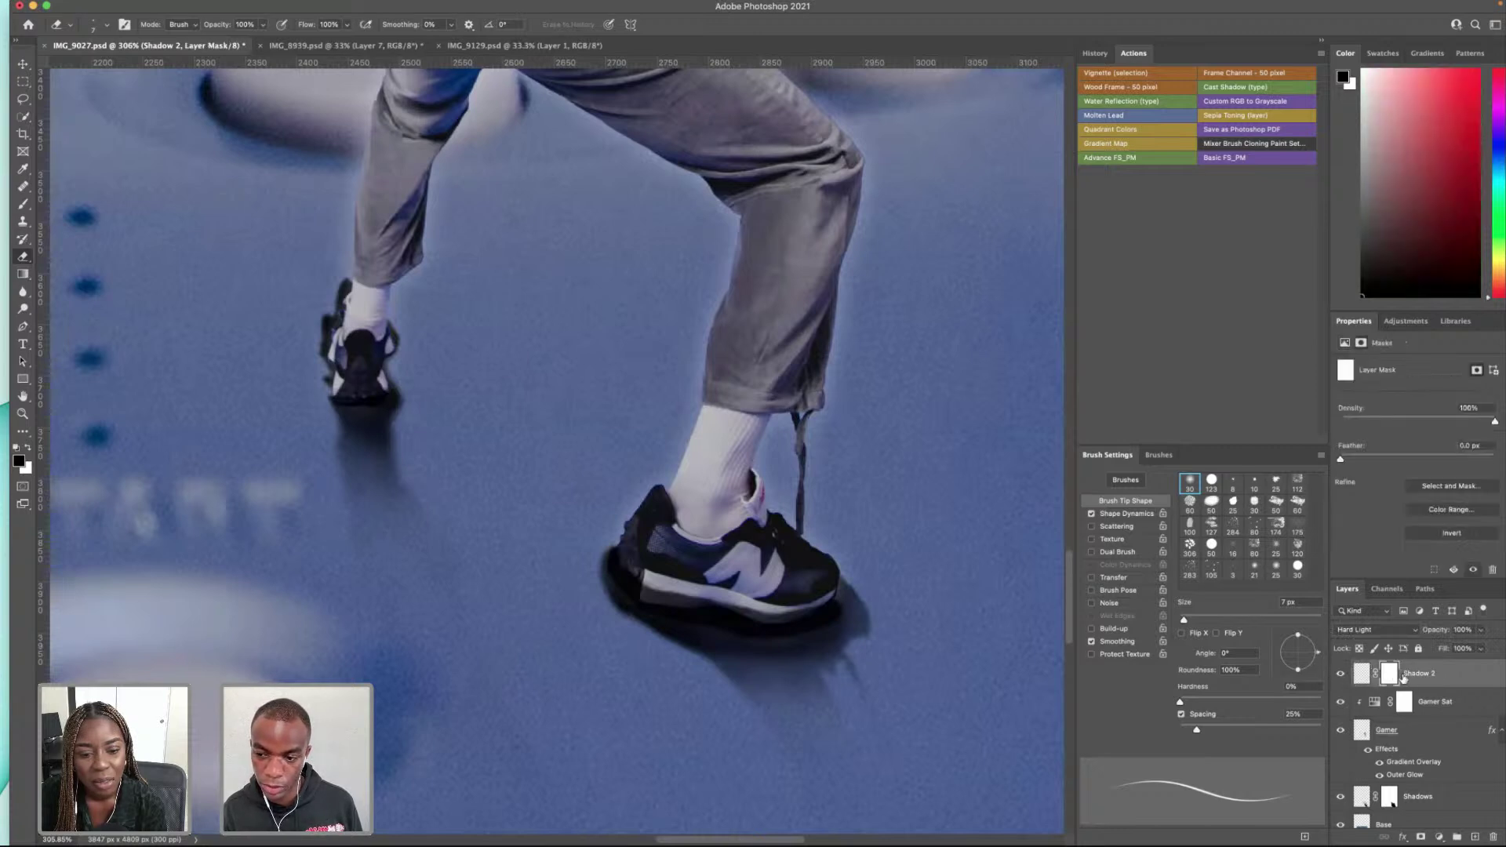
key(super+comma)
key(super+comma)
key(super+comma)
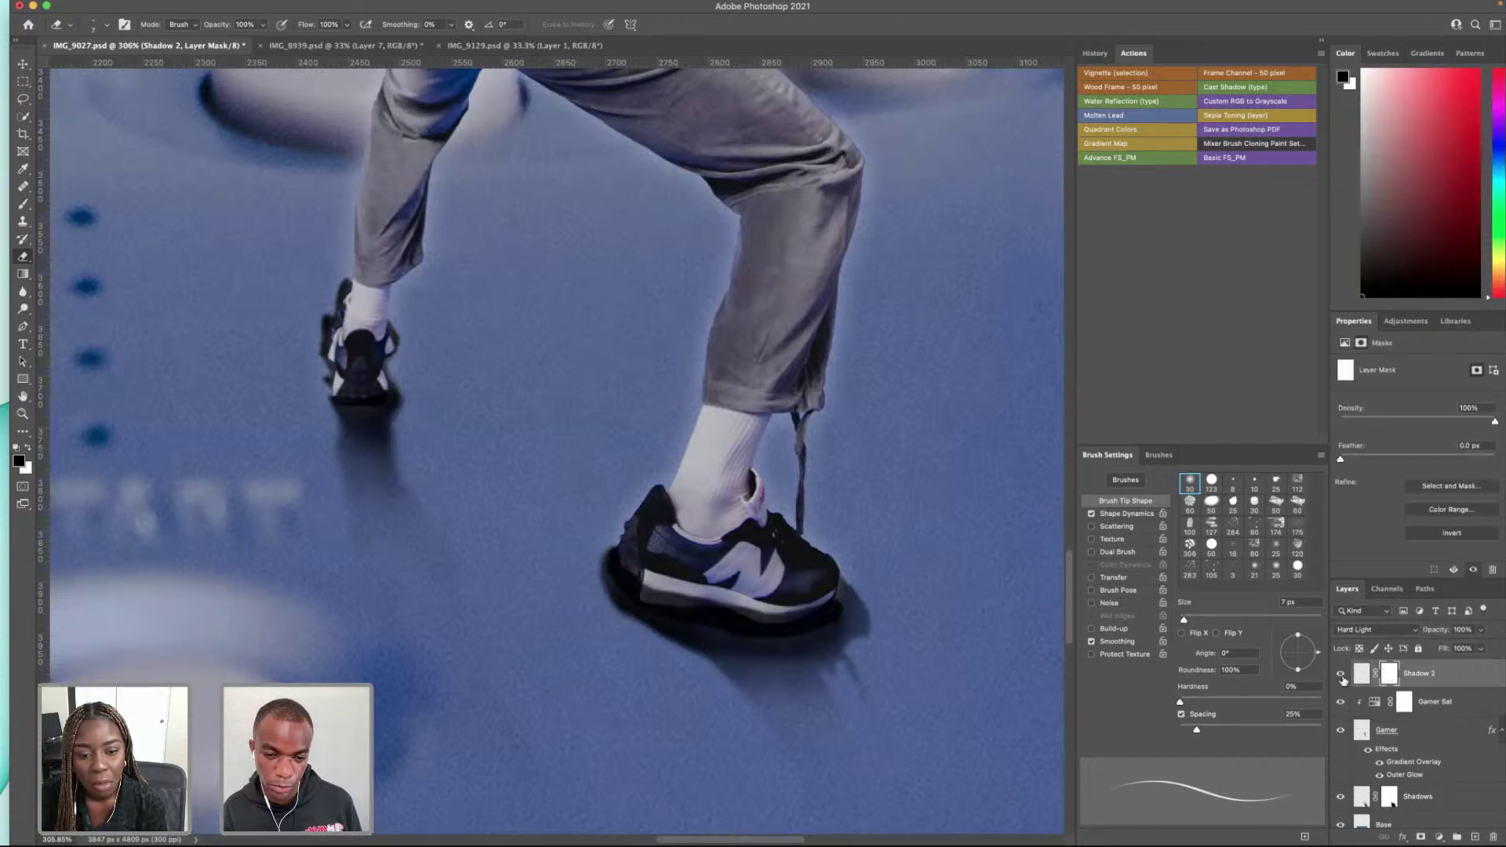
key(super+comma)
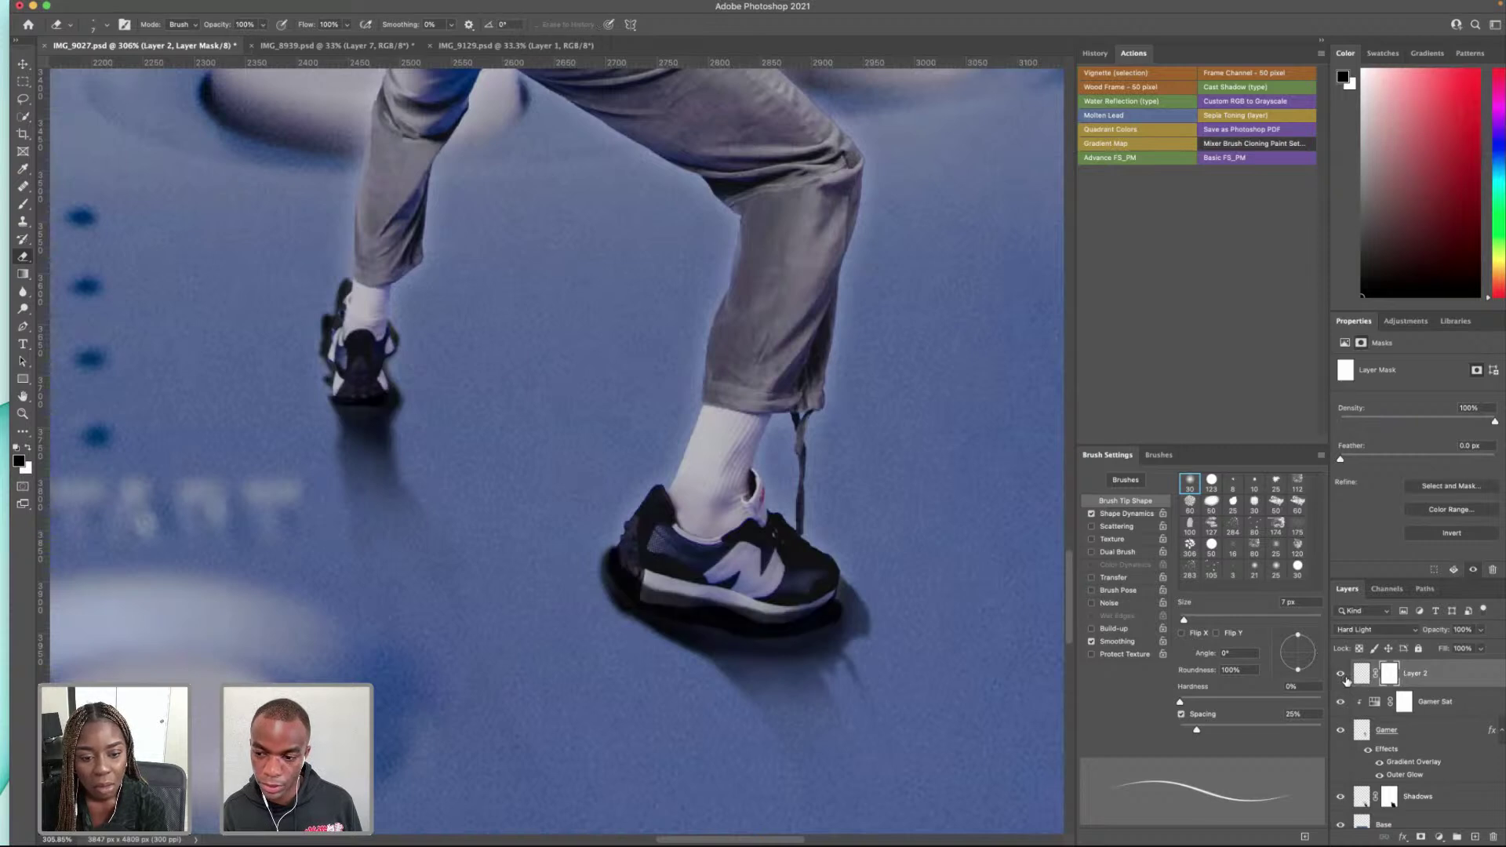
key(super+comma)
key(super+comma)
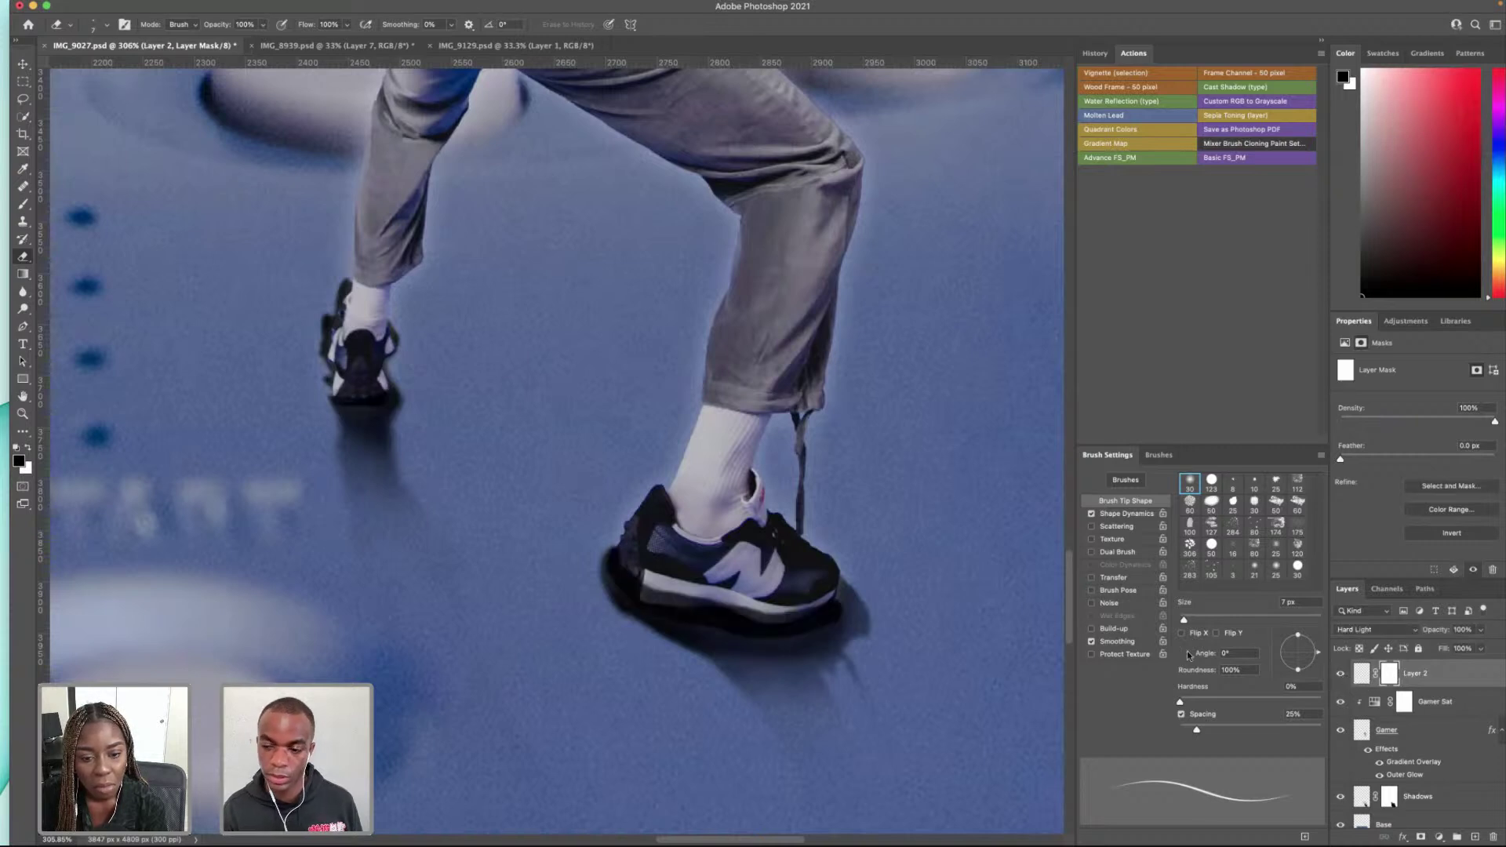
Step: Paint black on the shoe-shadow layer's mask over both shoes with a 30 px brush at 33% opacity
click(22, 203)
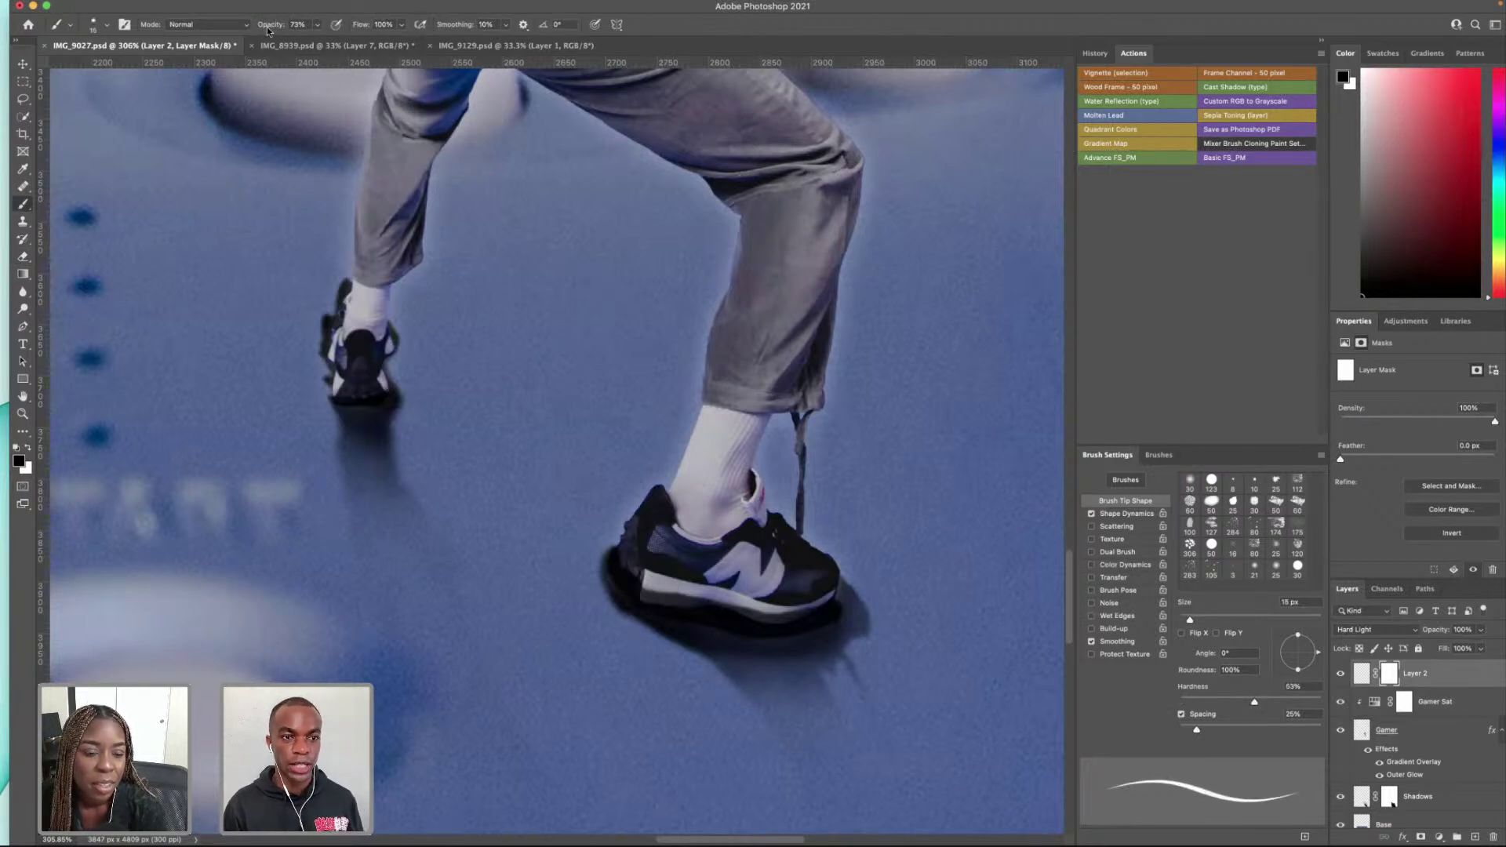
click(318, 24)
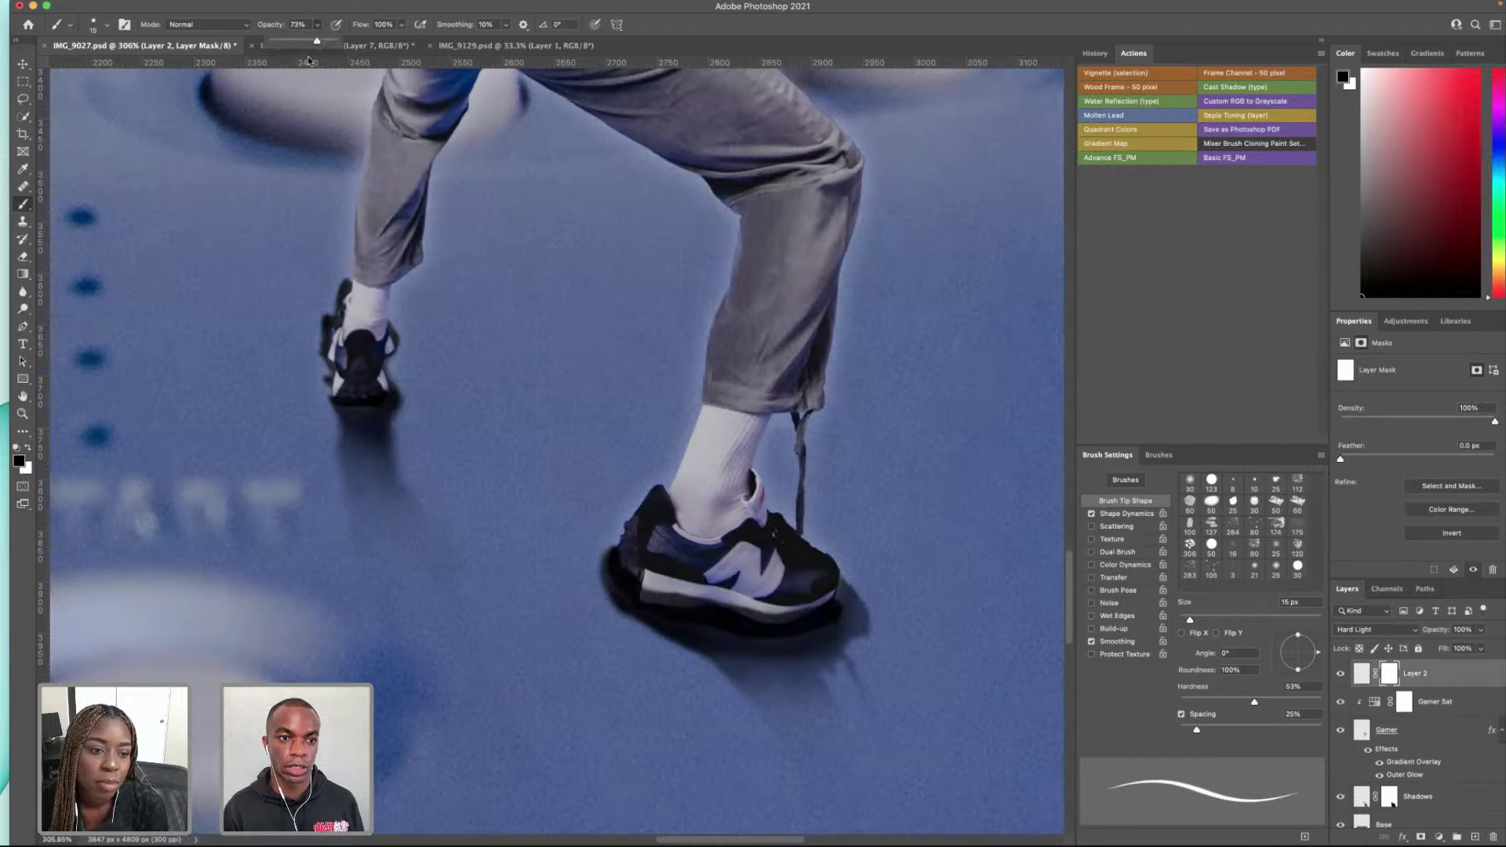
drag(294, 45, 292, 43)
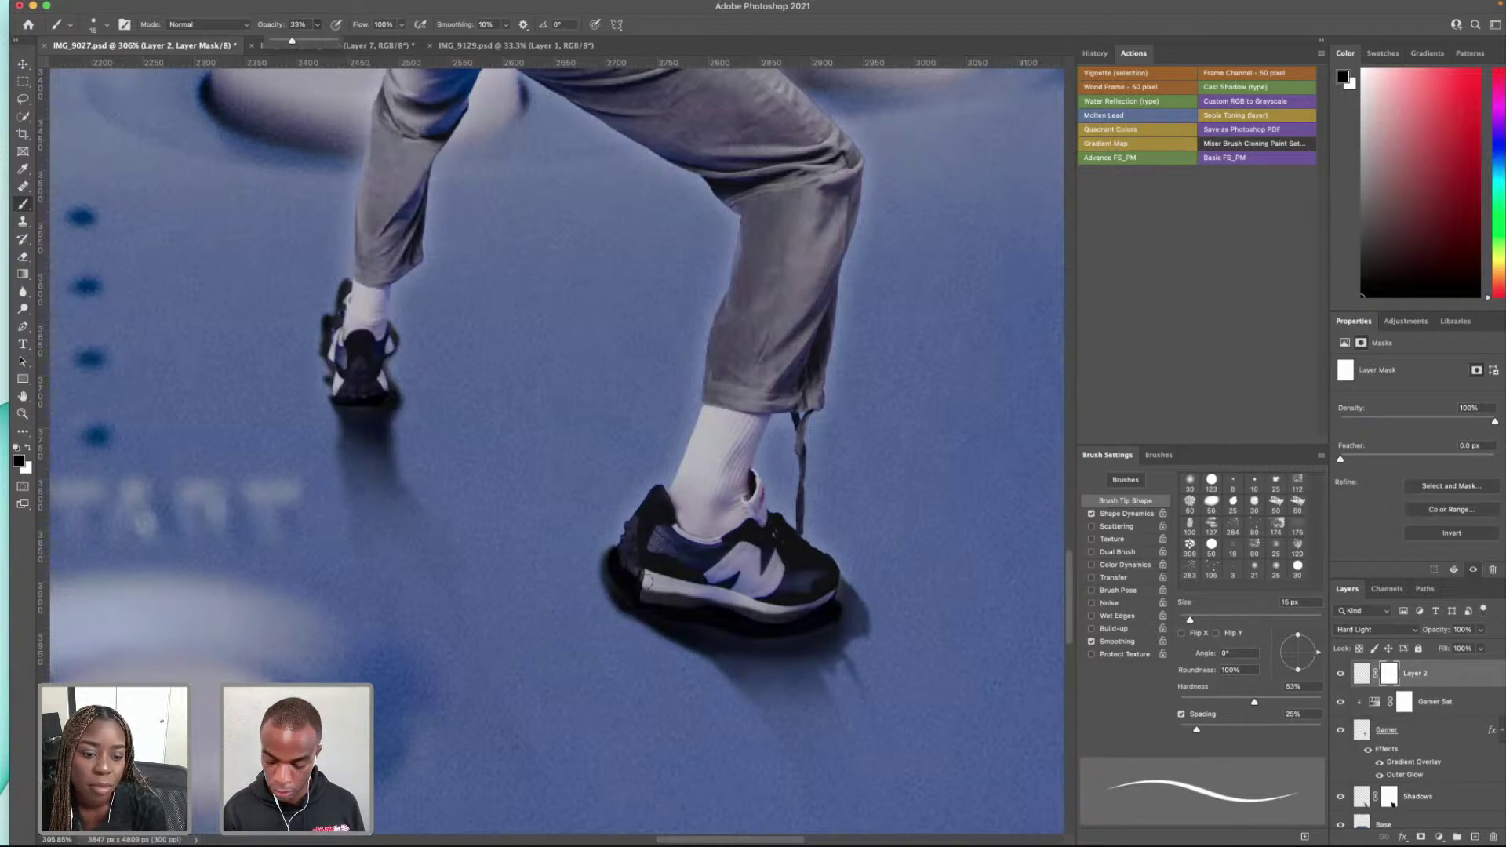
key(bracketright)
key(bracketleft)
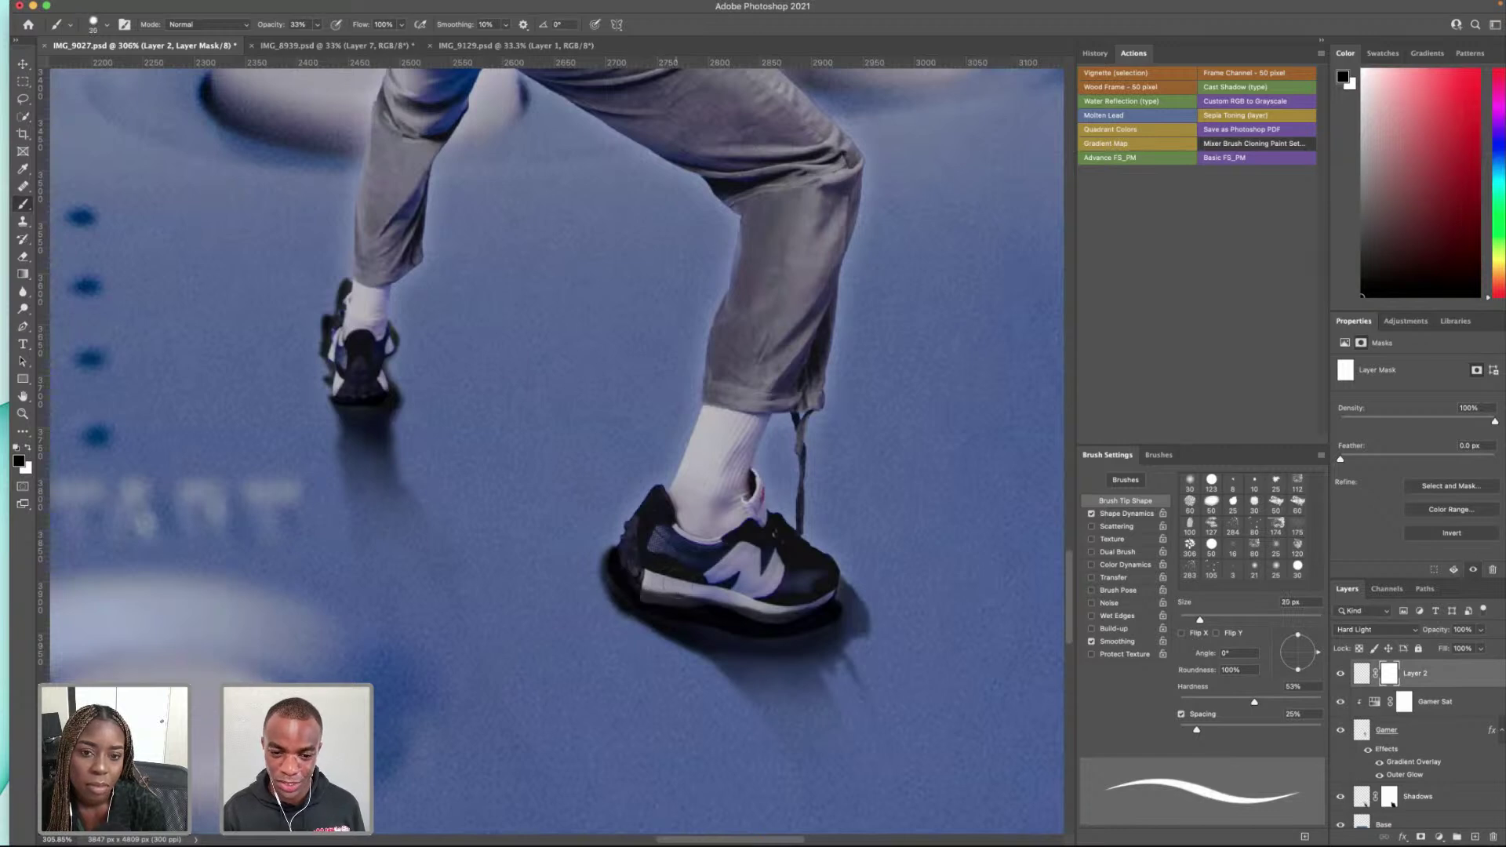
key(bracketright)
key(bracketright)
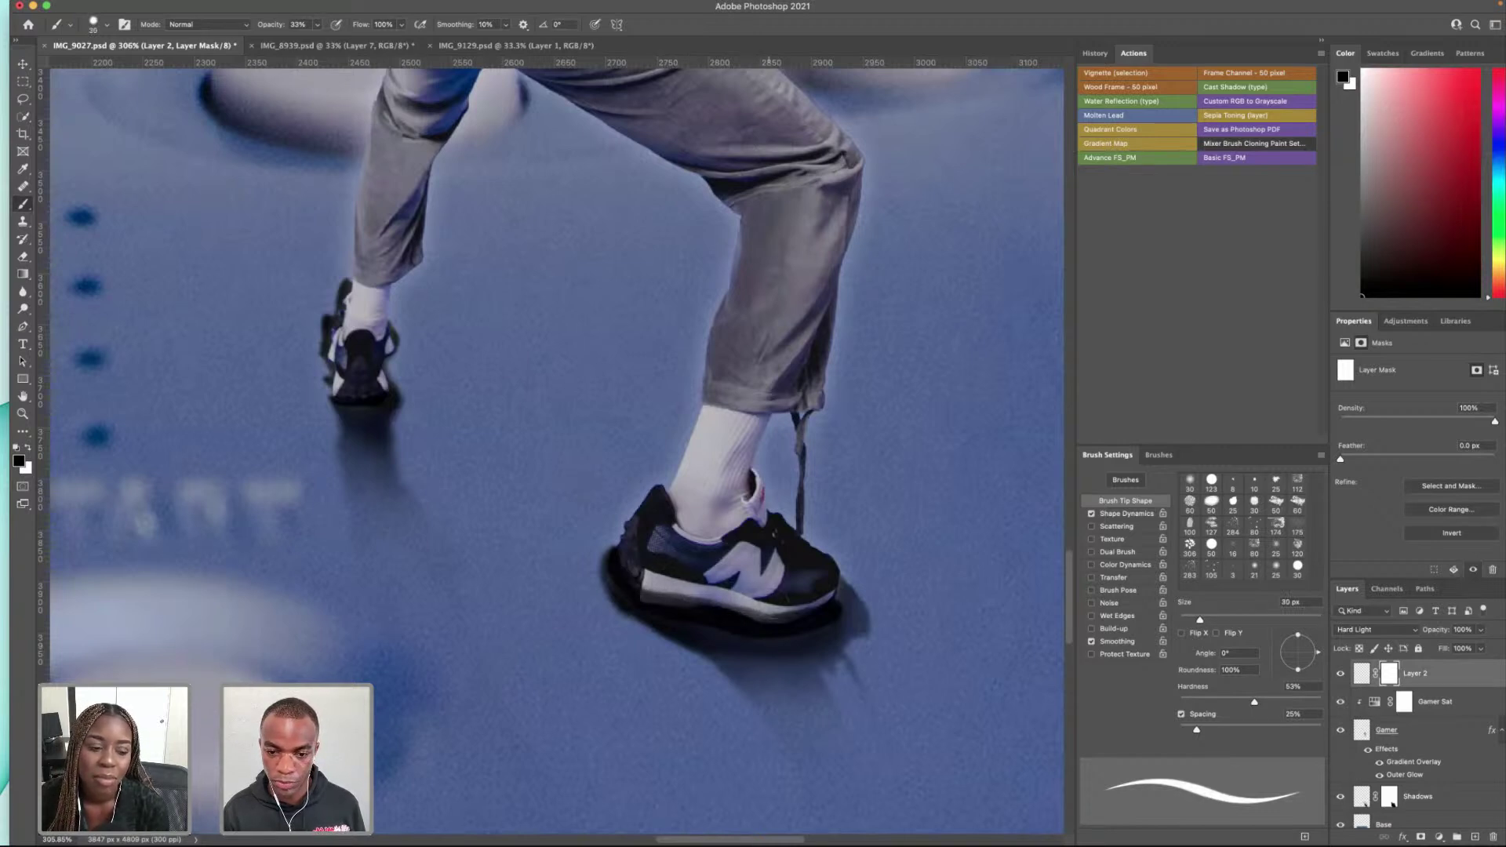
drag(709, 604, 645, 590)
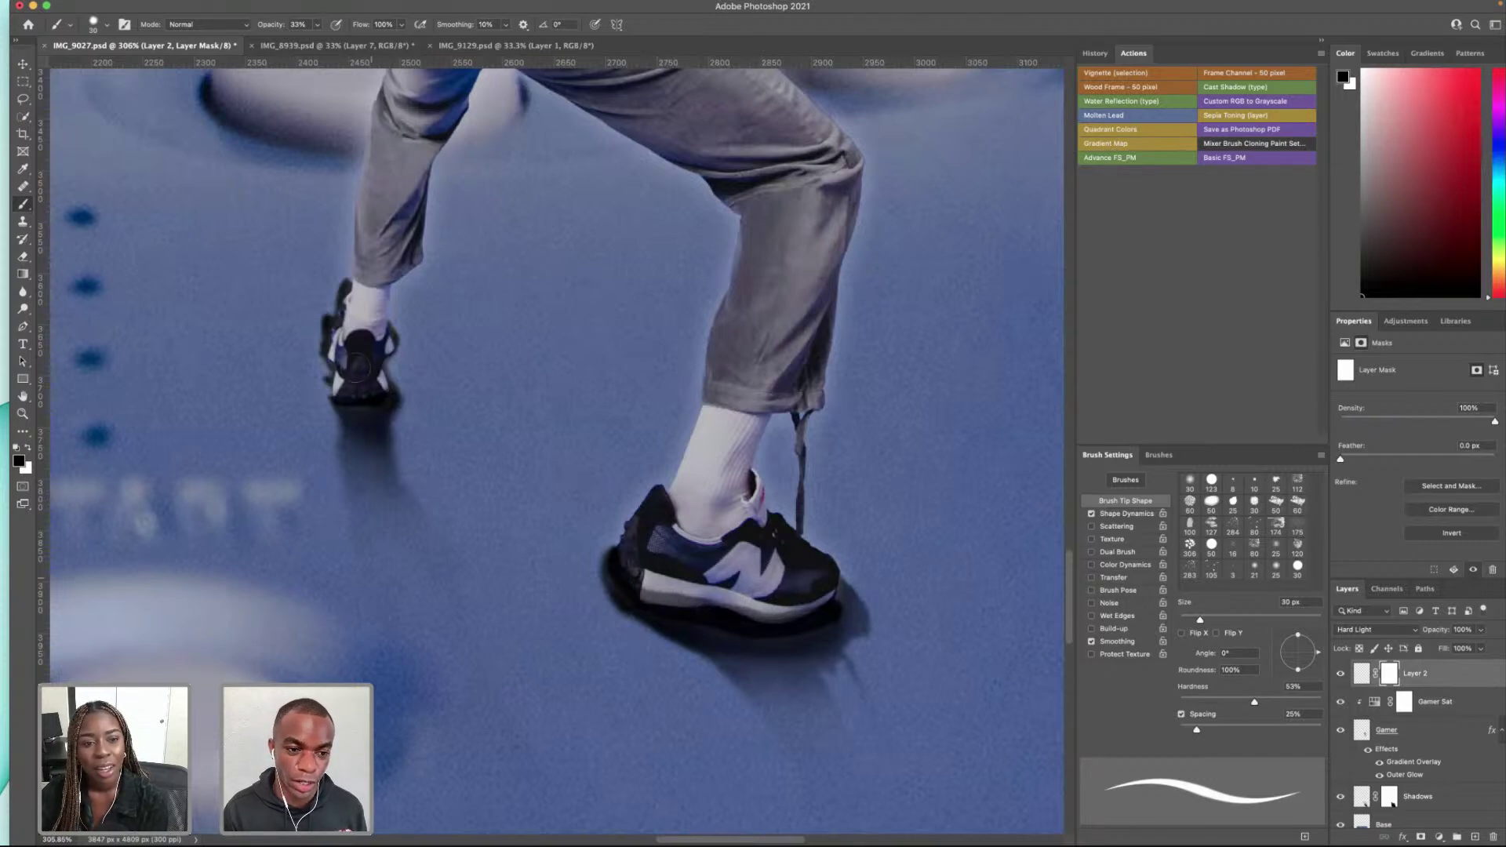
click(360, 386)
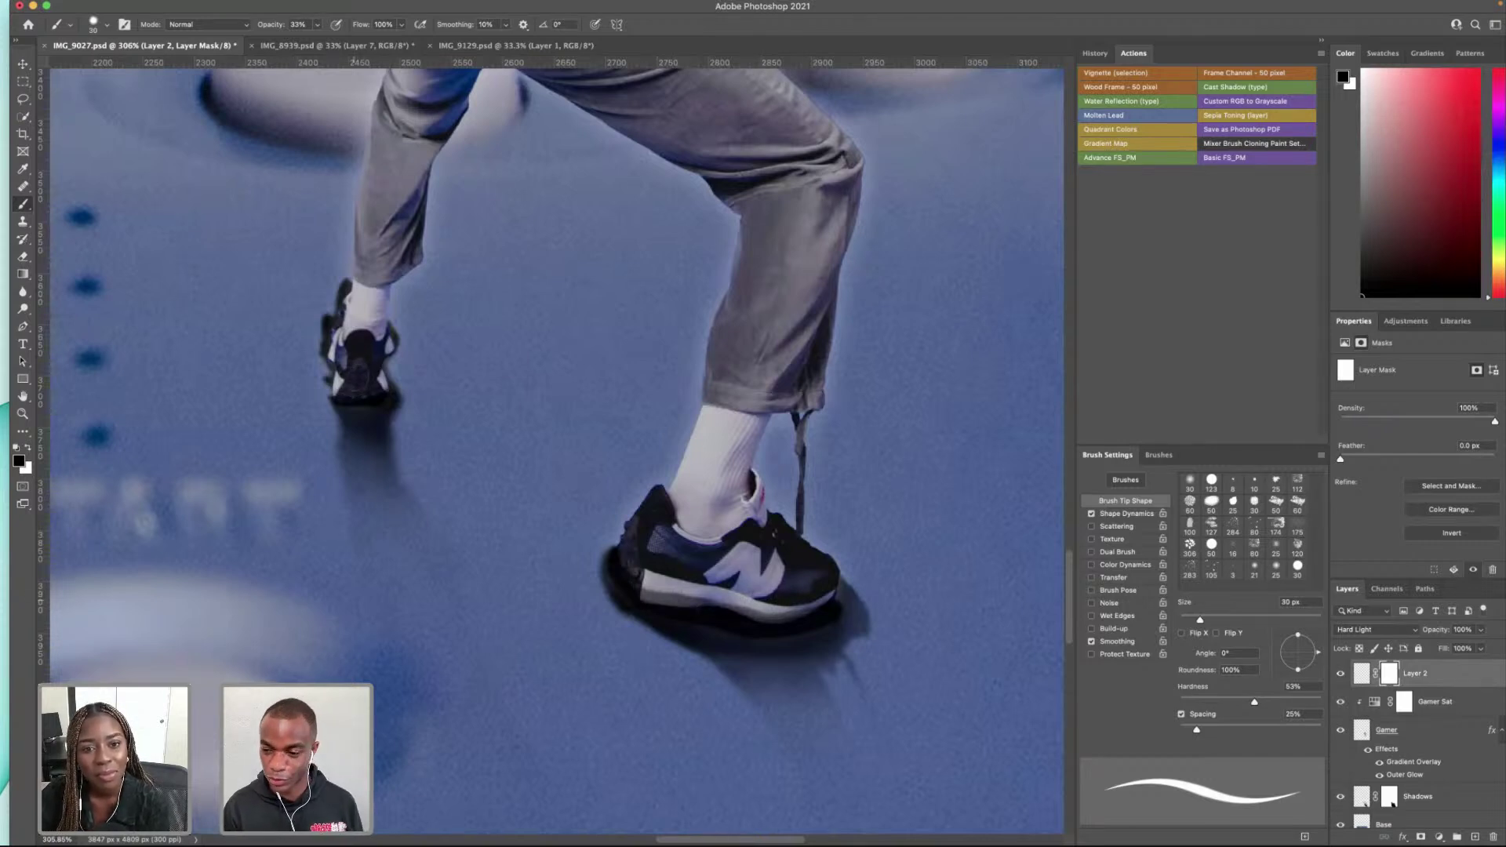
Step: Rename Layer 2 as Shadow 2
scroll(438, 441, down, 10)
scroll(560, 449, left, 4)
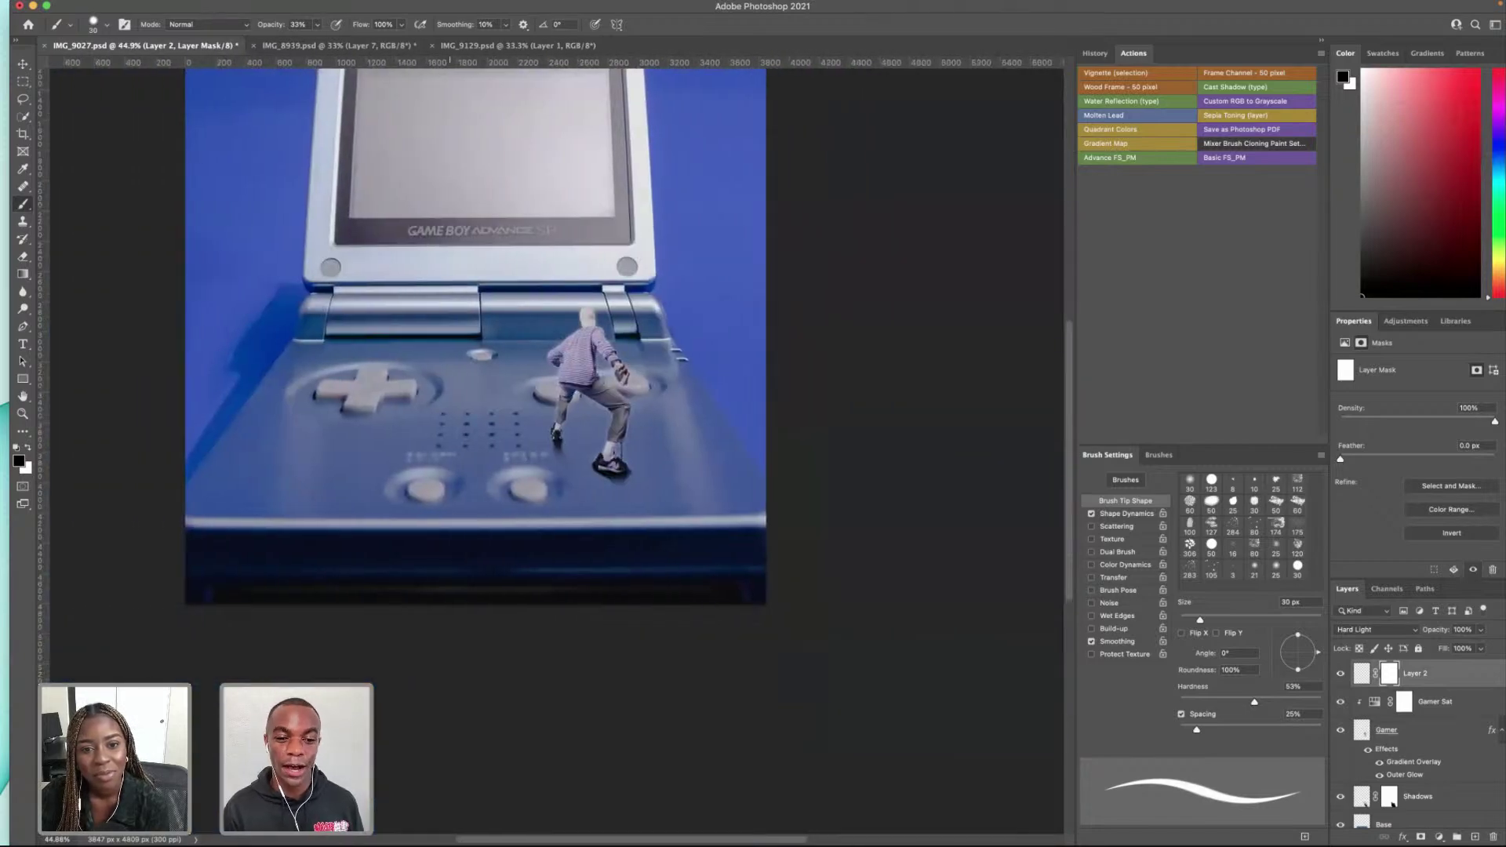
scroll(560, 449, up, 3)
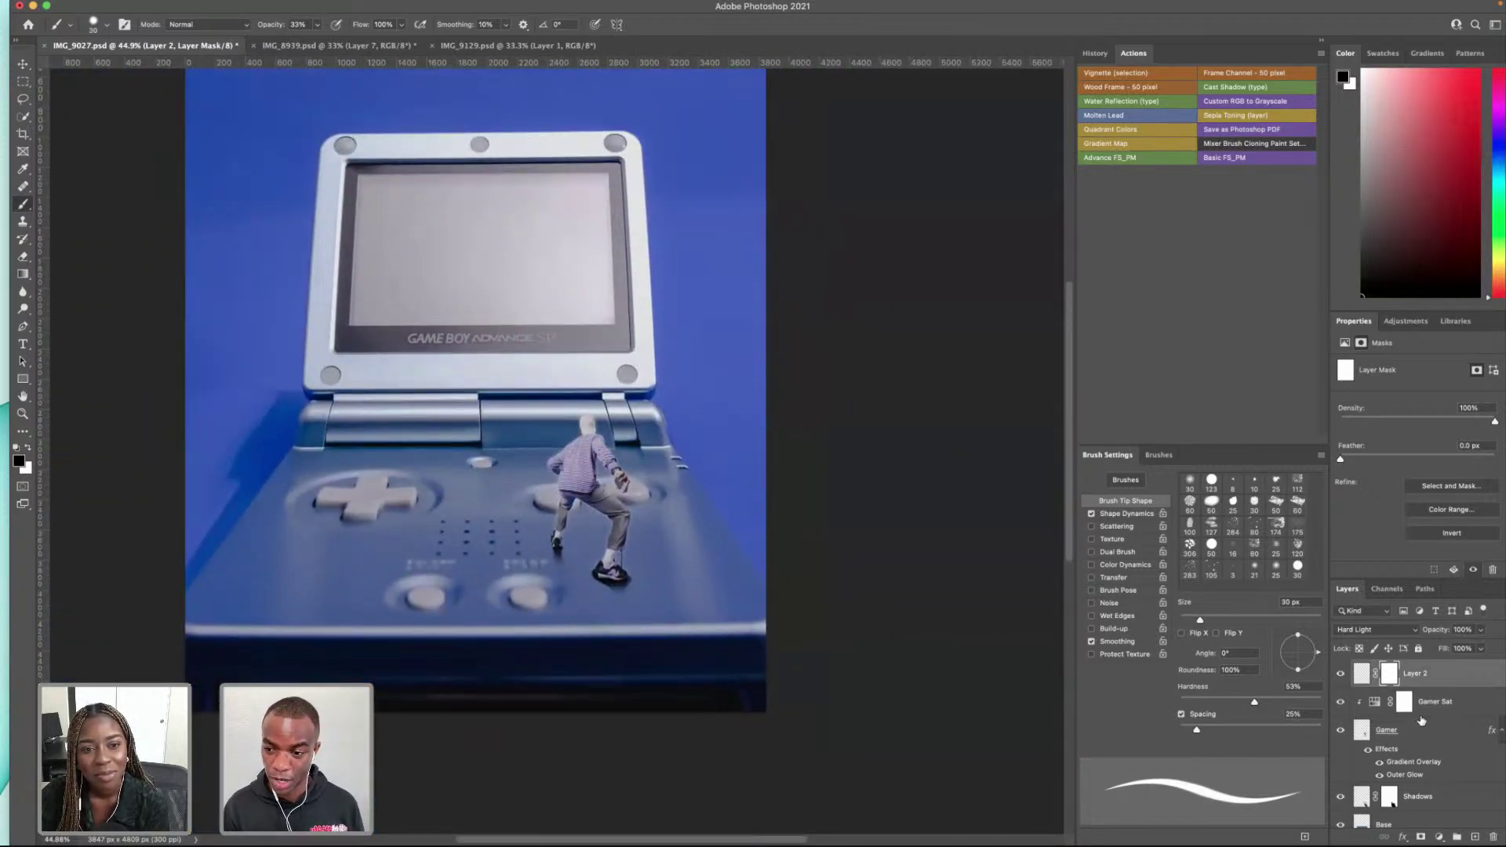
click(1425, 676)
double_click(1416, 674)
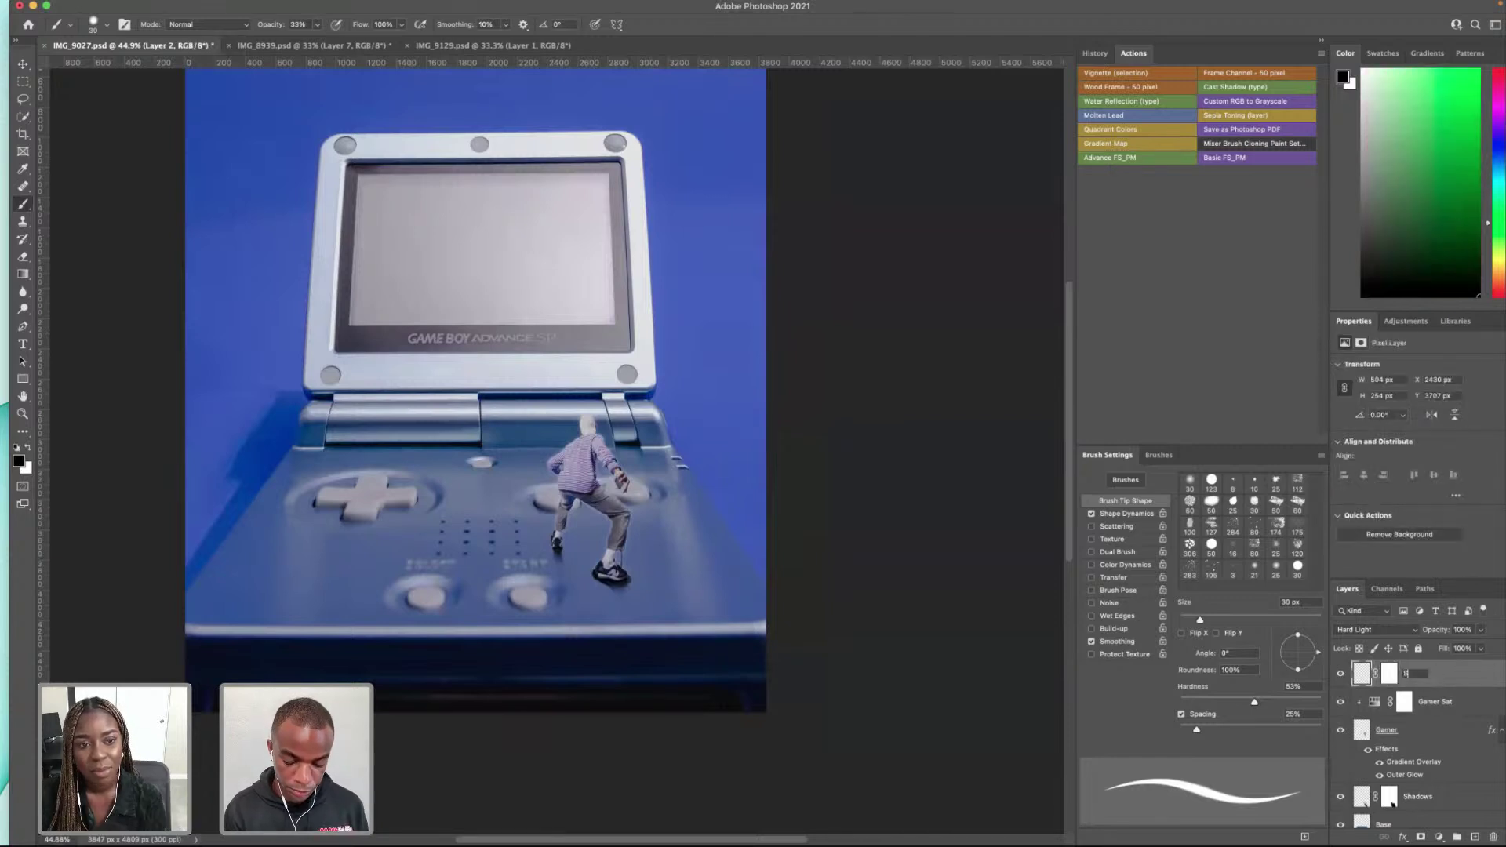
text(Shadow 2)
key(Return)
Step: Group the layers from Shadow 2 down to Shadows and name the group Gamer
scroll(1406, 740, down, 2)
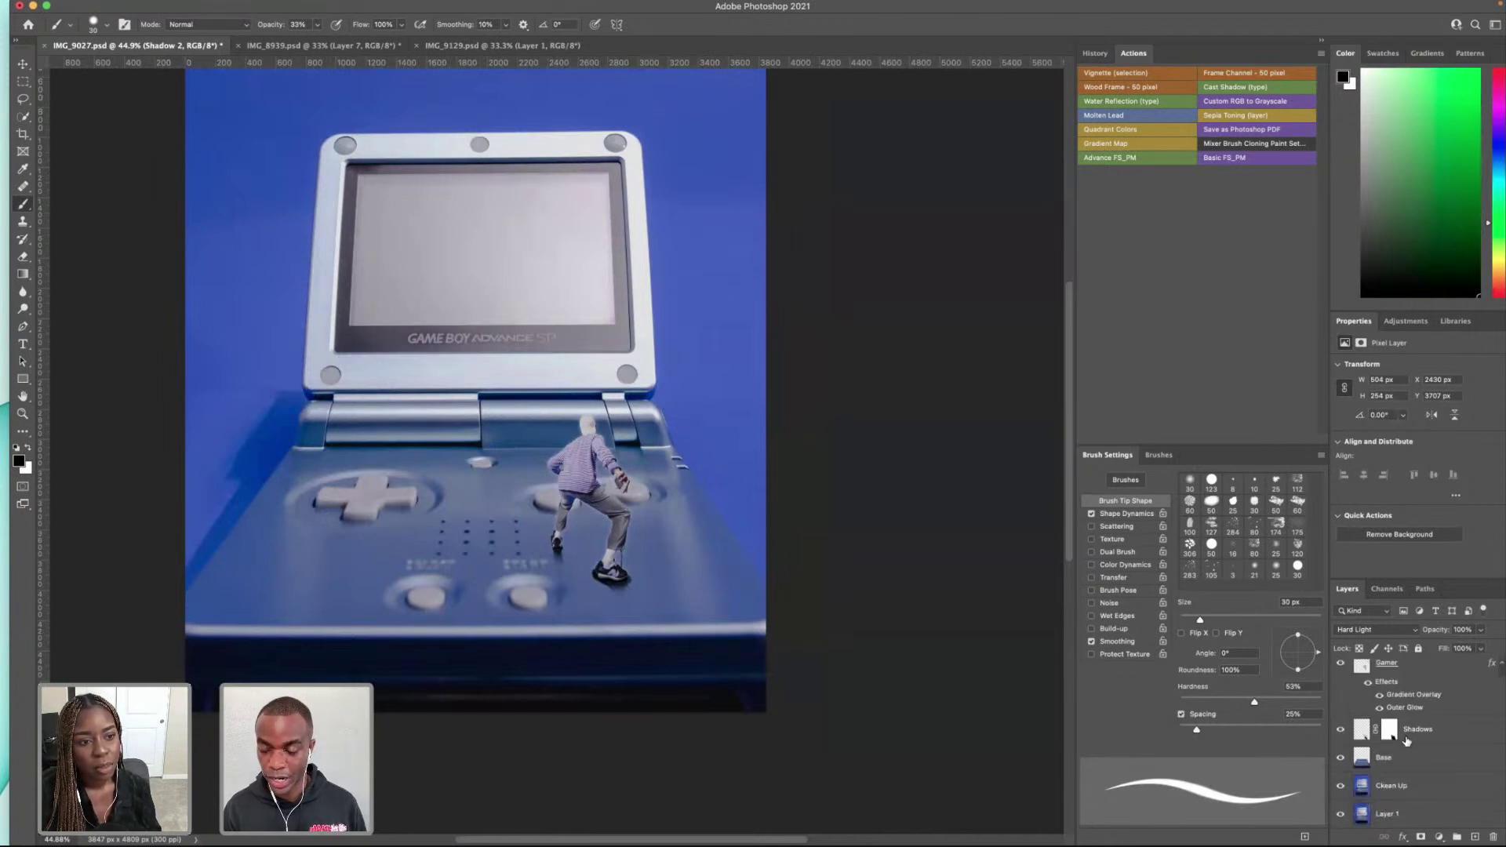
shift+click(1435, 735)
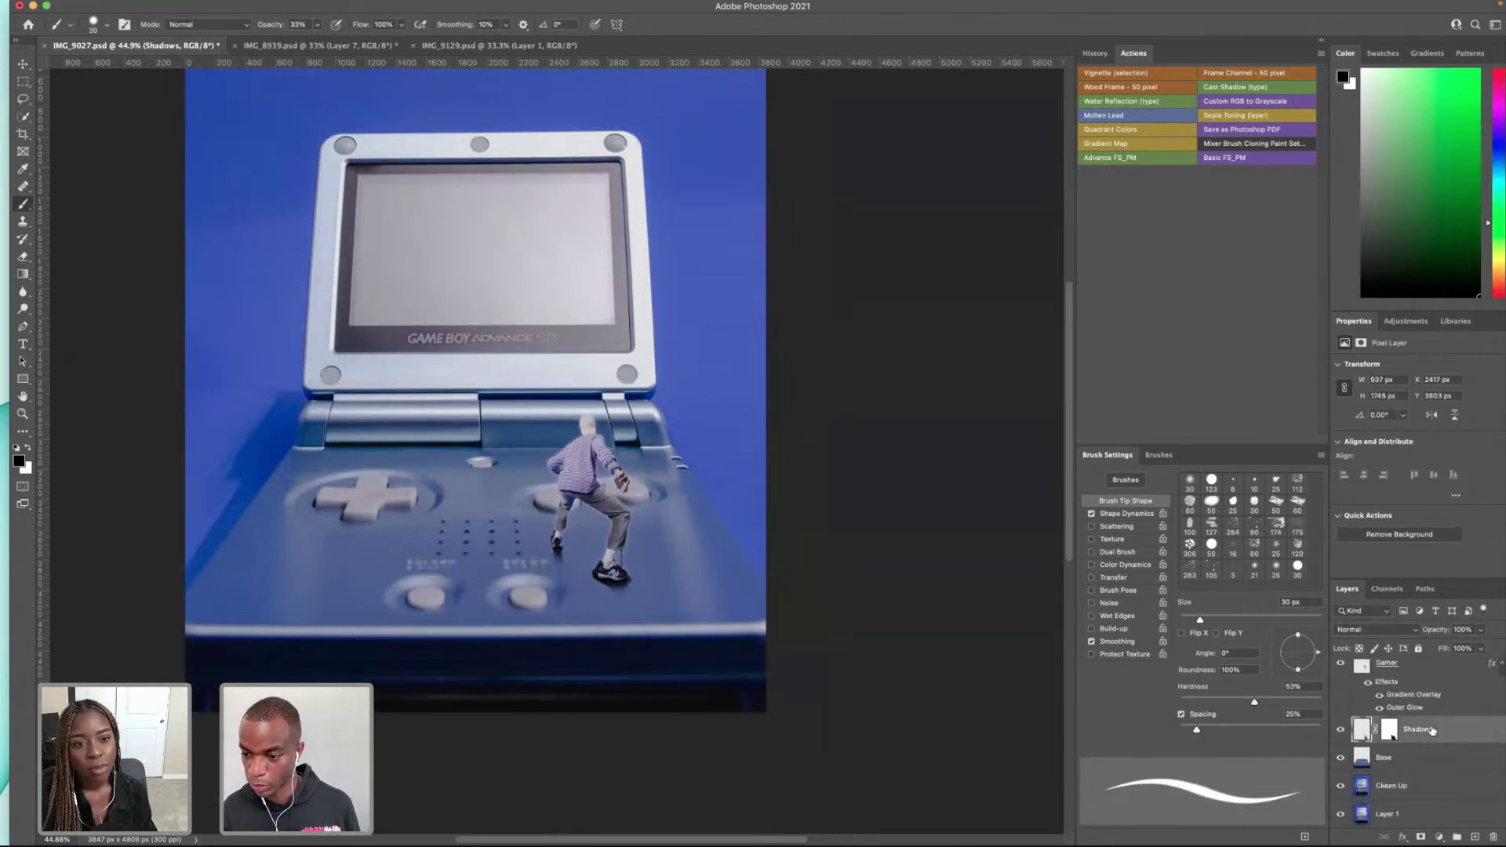
scroll(1436, 681, up, 2)
key(super+g)
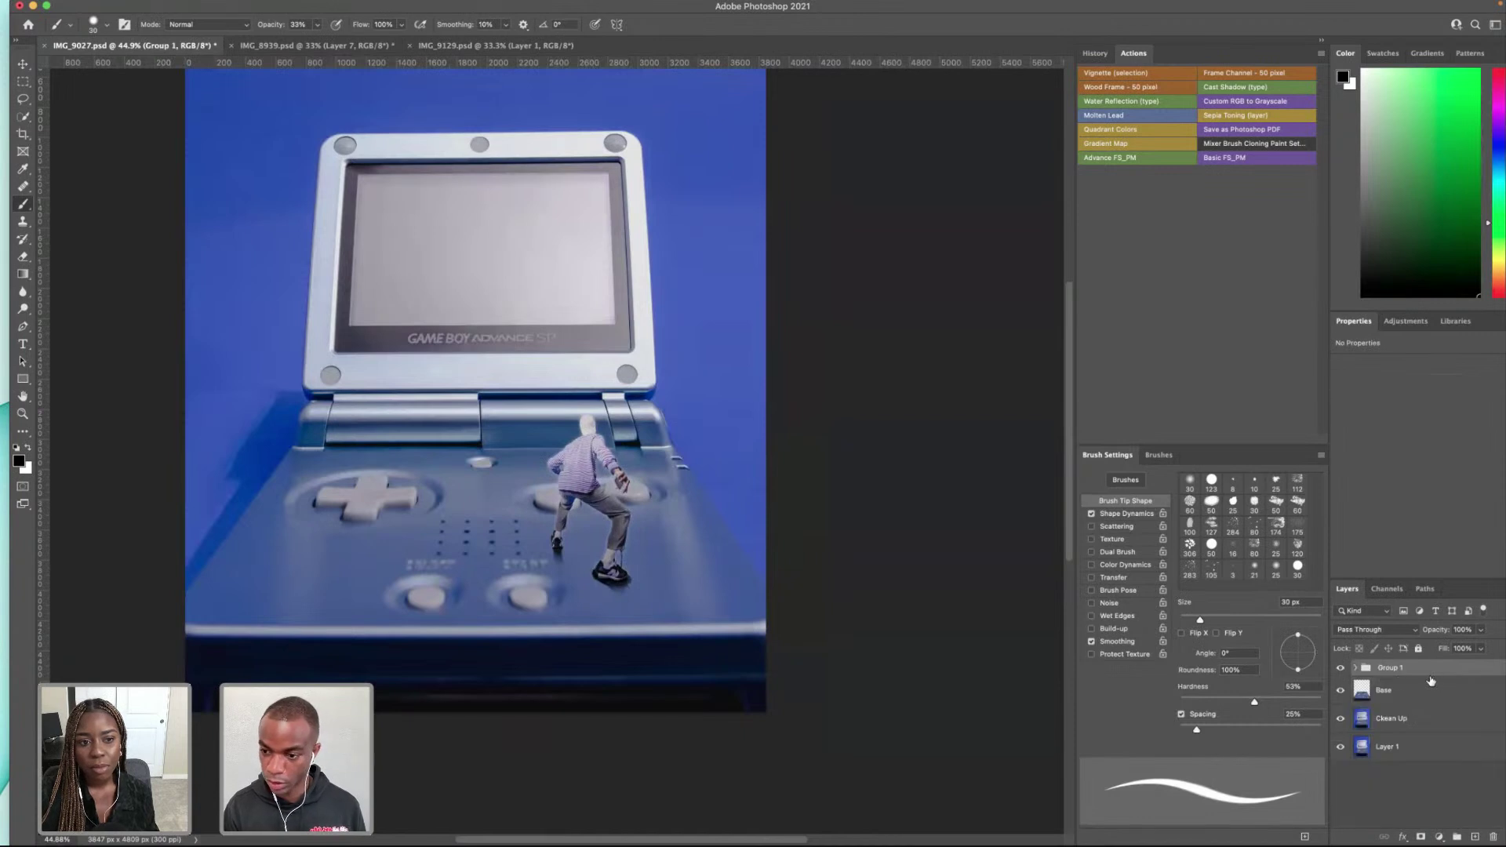
key(super+z)
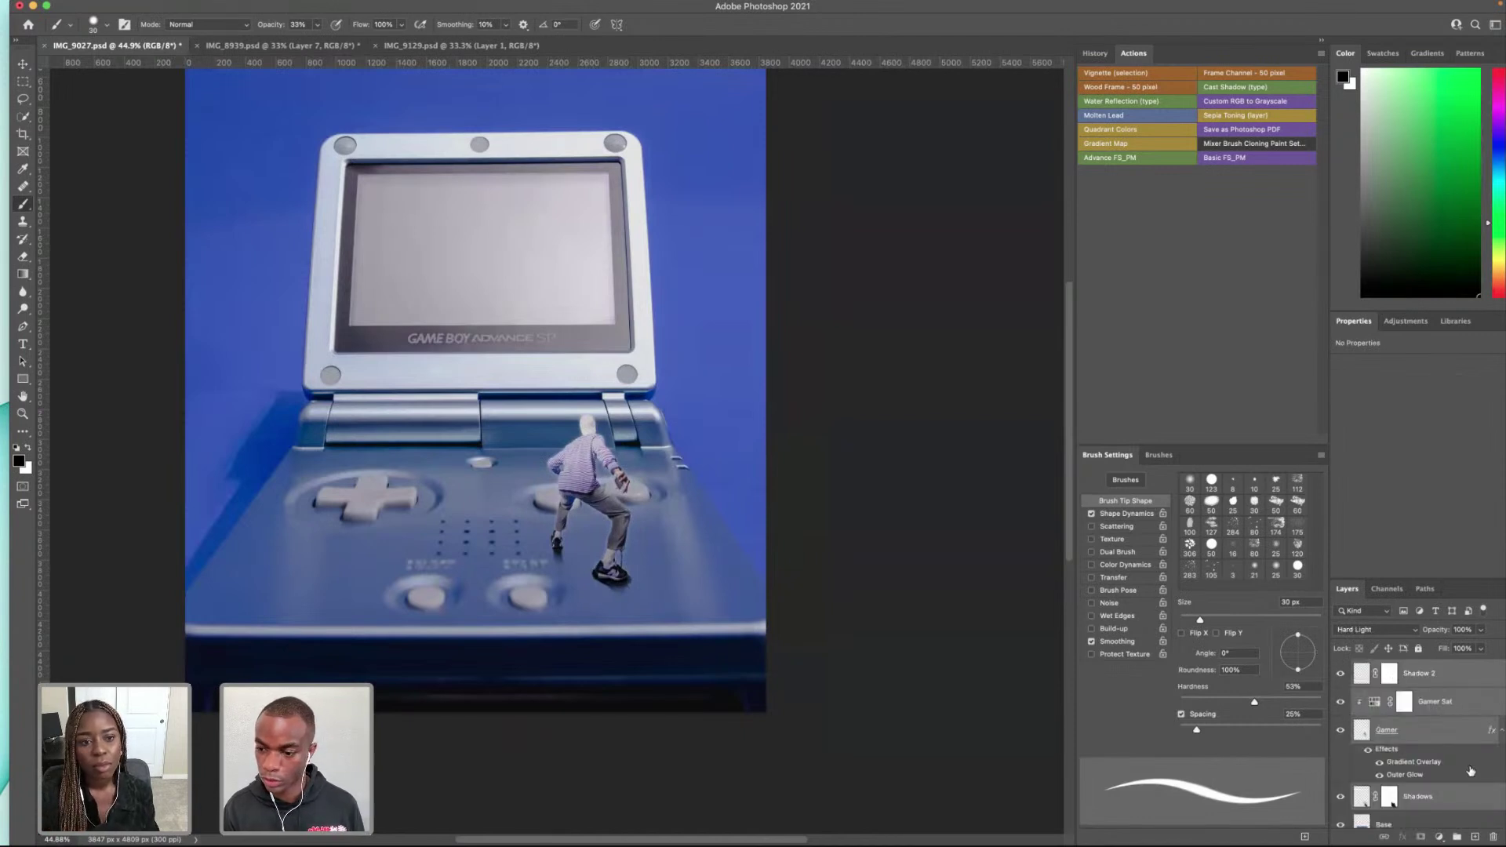
key(super+g)
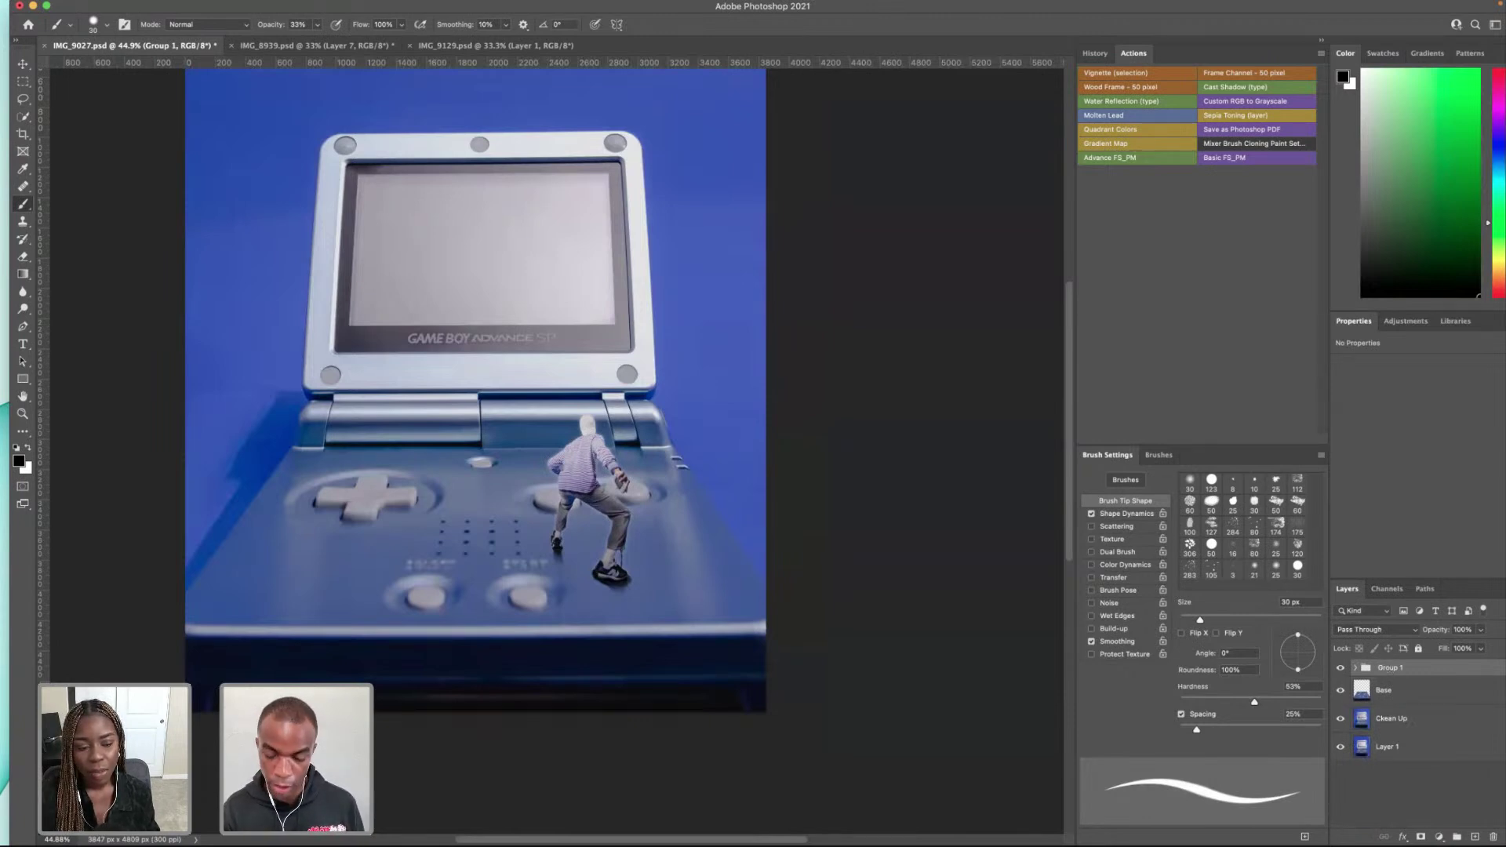
text(Gamer)
key(Return)
Step: Select the Clean Up layer and draw a closed four-point Pen path around the Game Boy's screen, about 1950 by 1030 px
click(1409, 718)
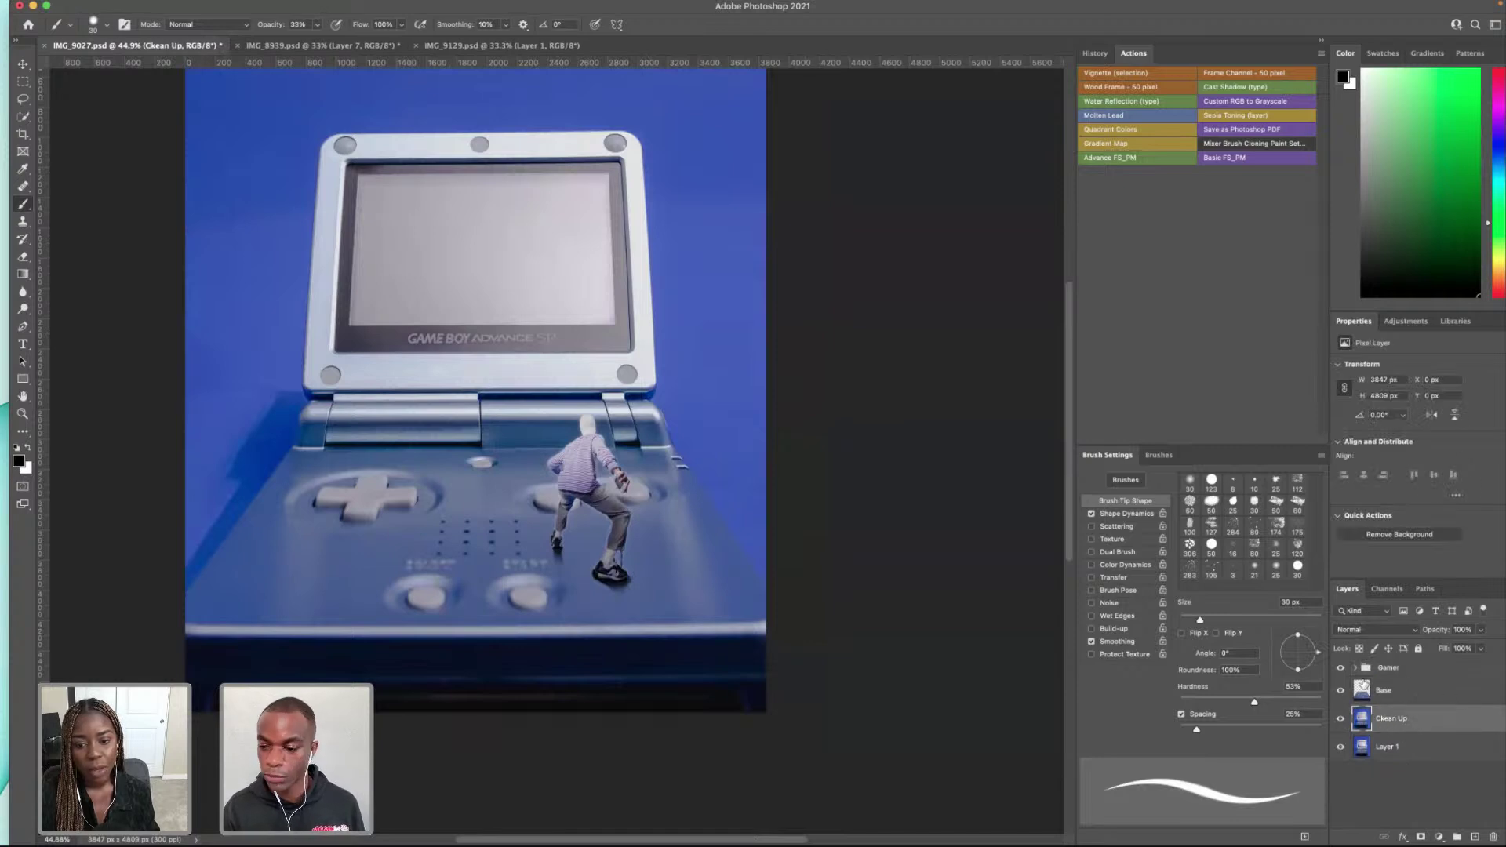
scroll(476, 392, up, 5)
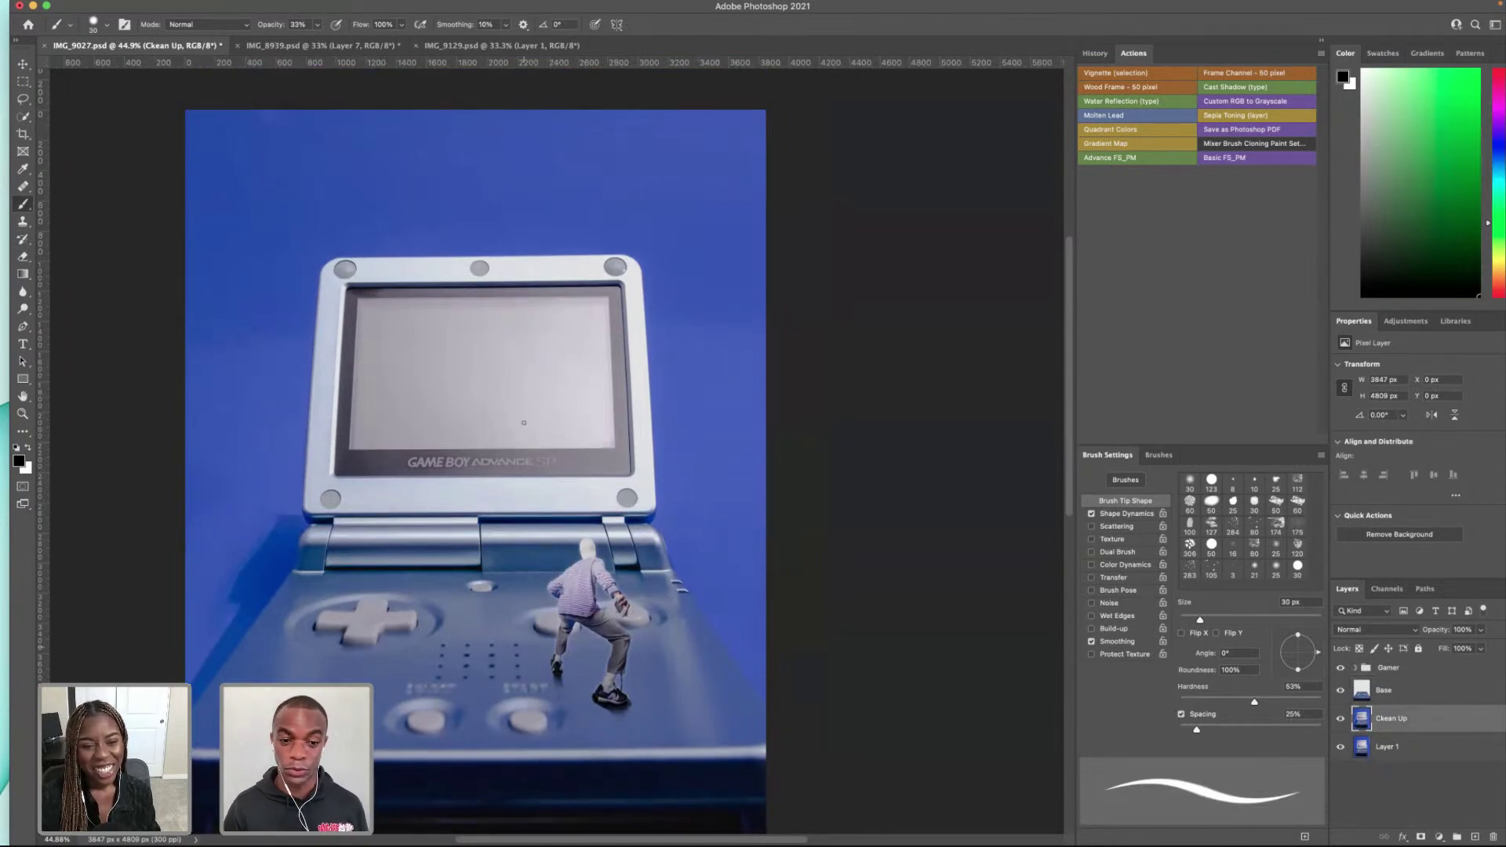
click(23, 326)
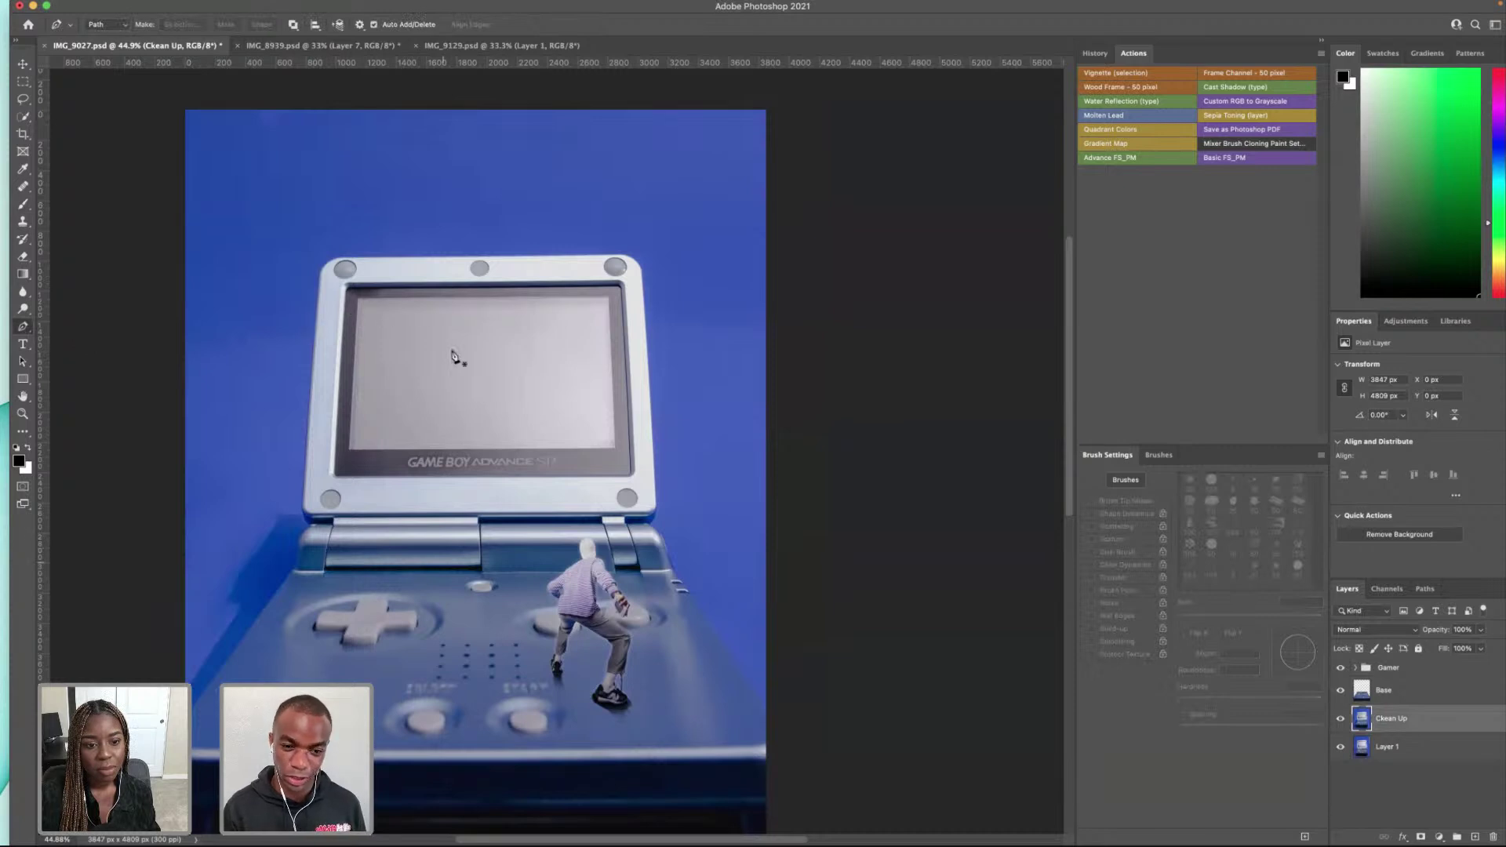
scroll(348, 334, up, 6)
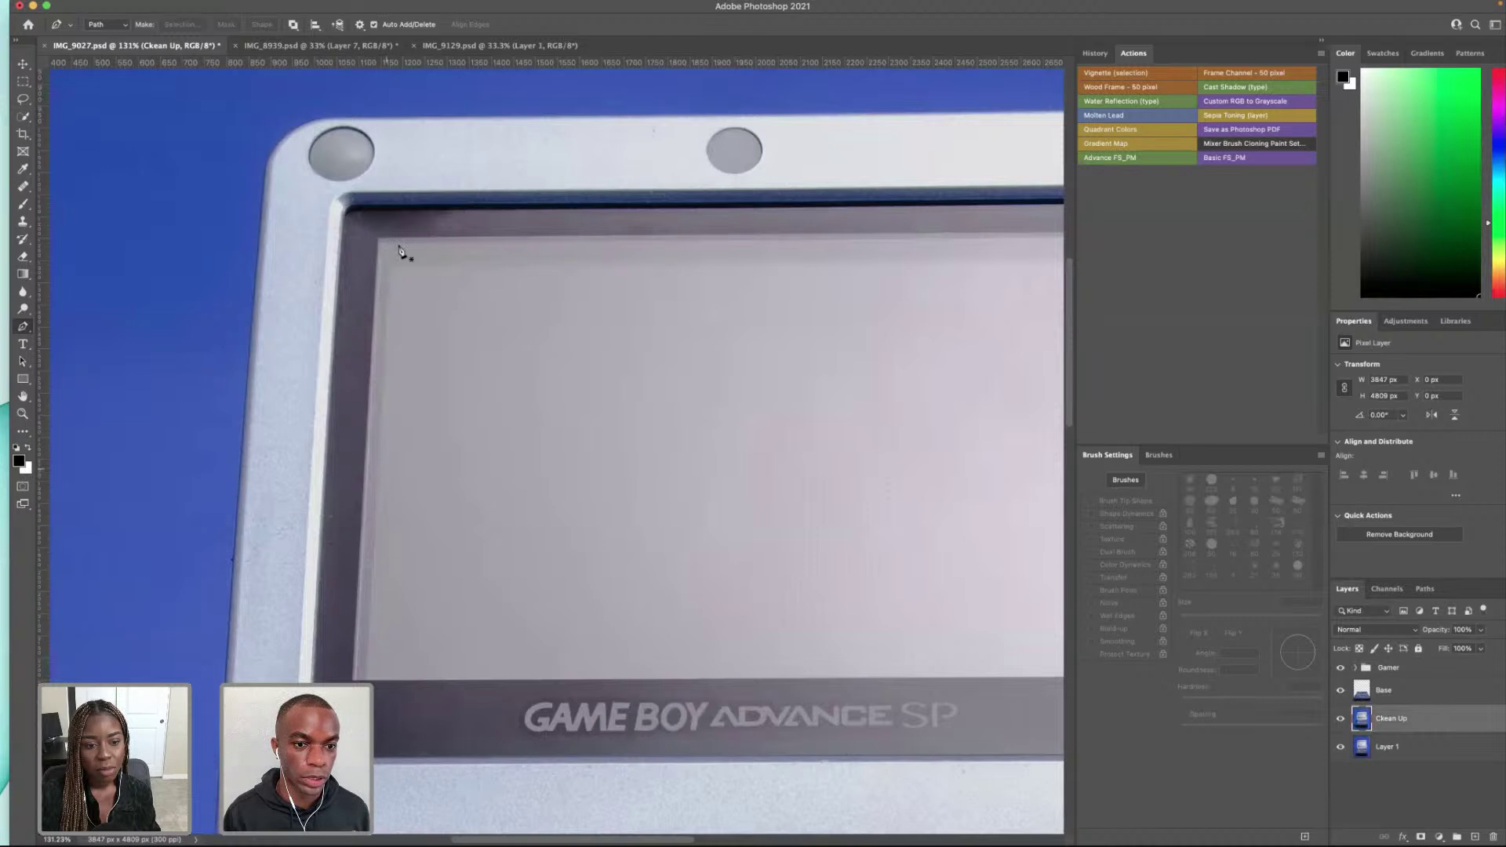
scroll(612, 312, right, 3)
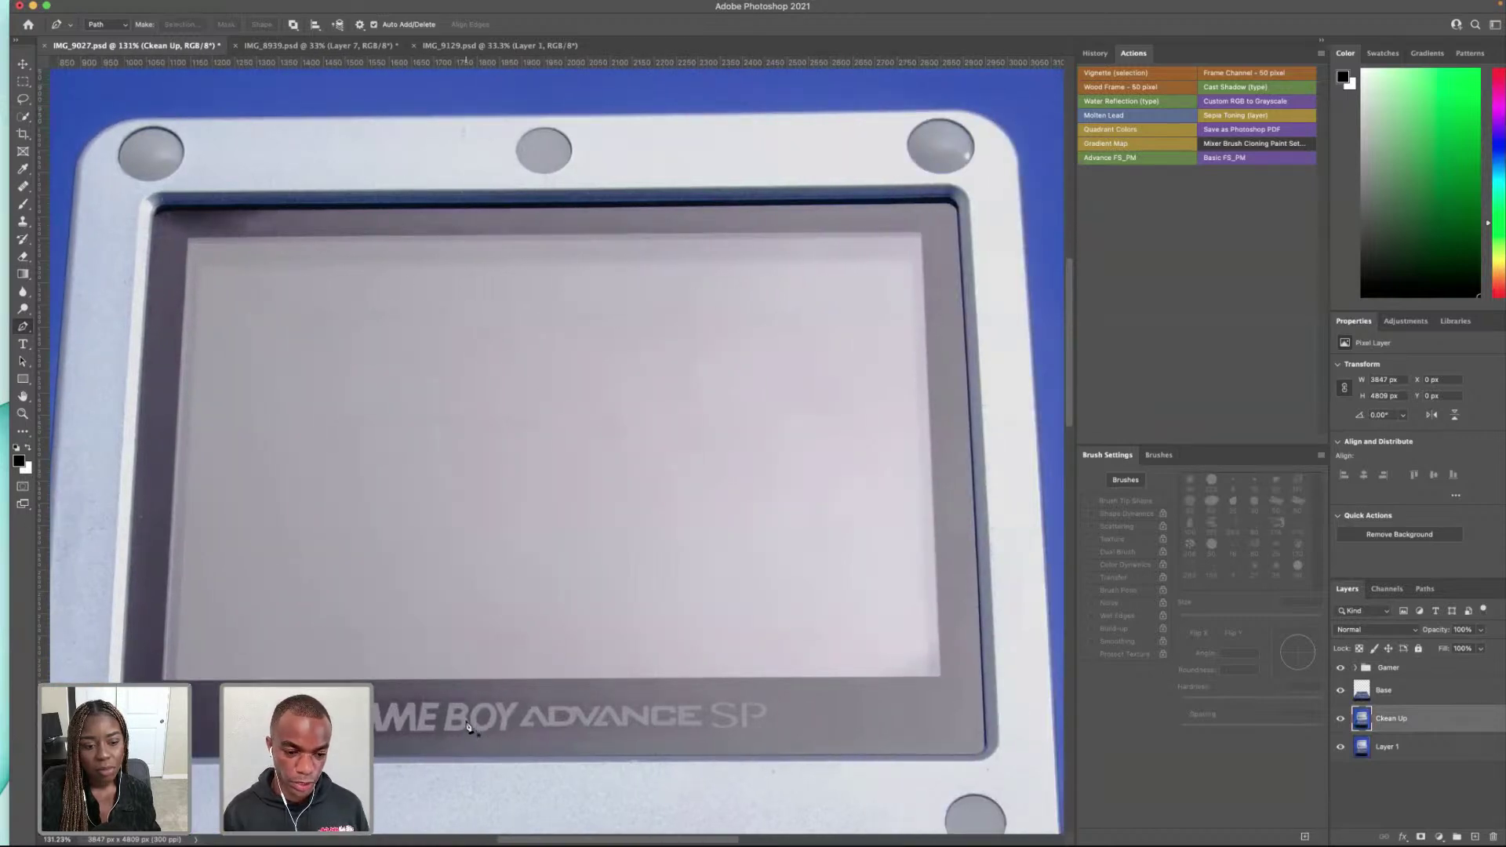
click(982, 680)
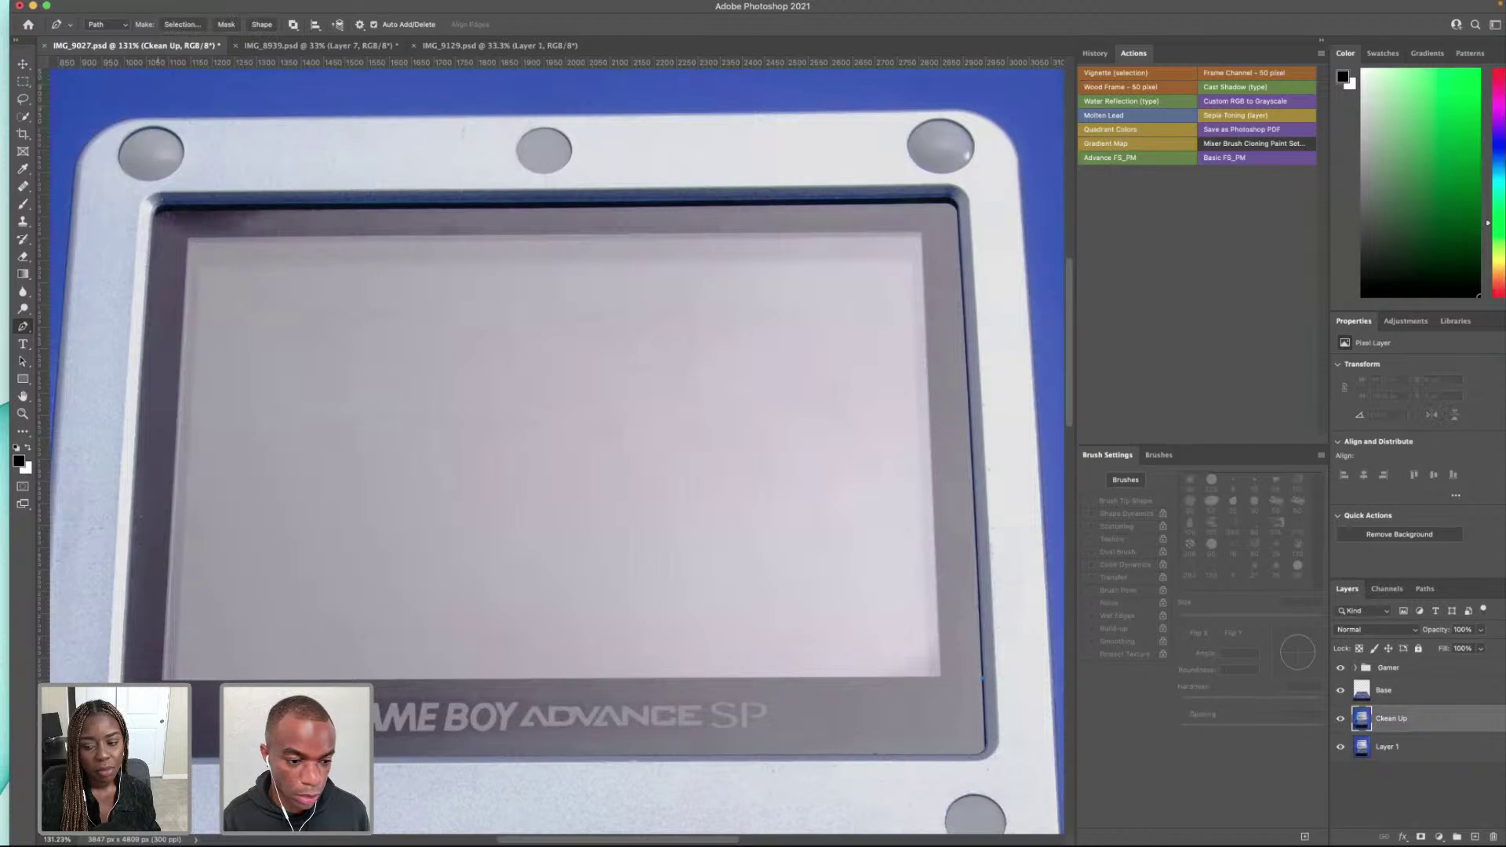
click(123, 679)
click(152, 234)
click(958, 228)
click(982, 679)
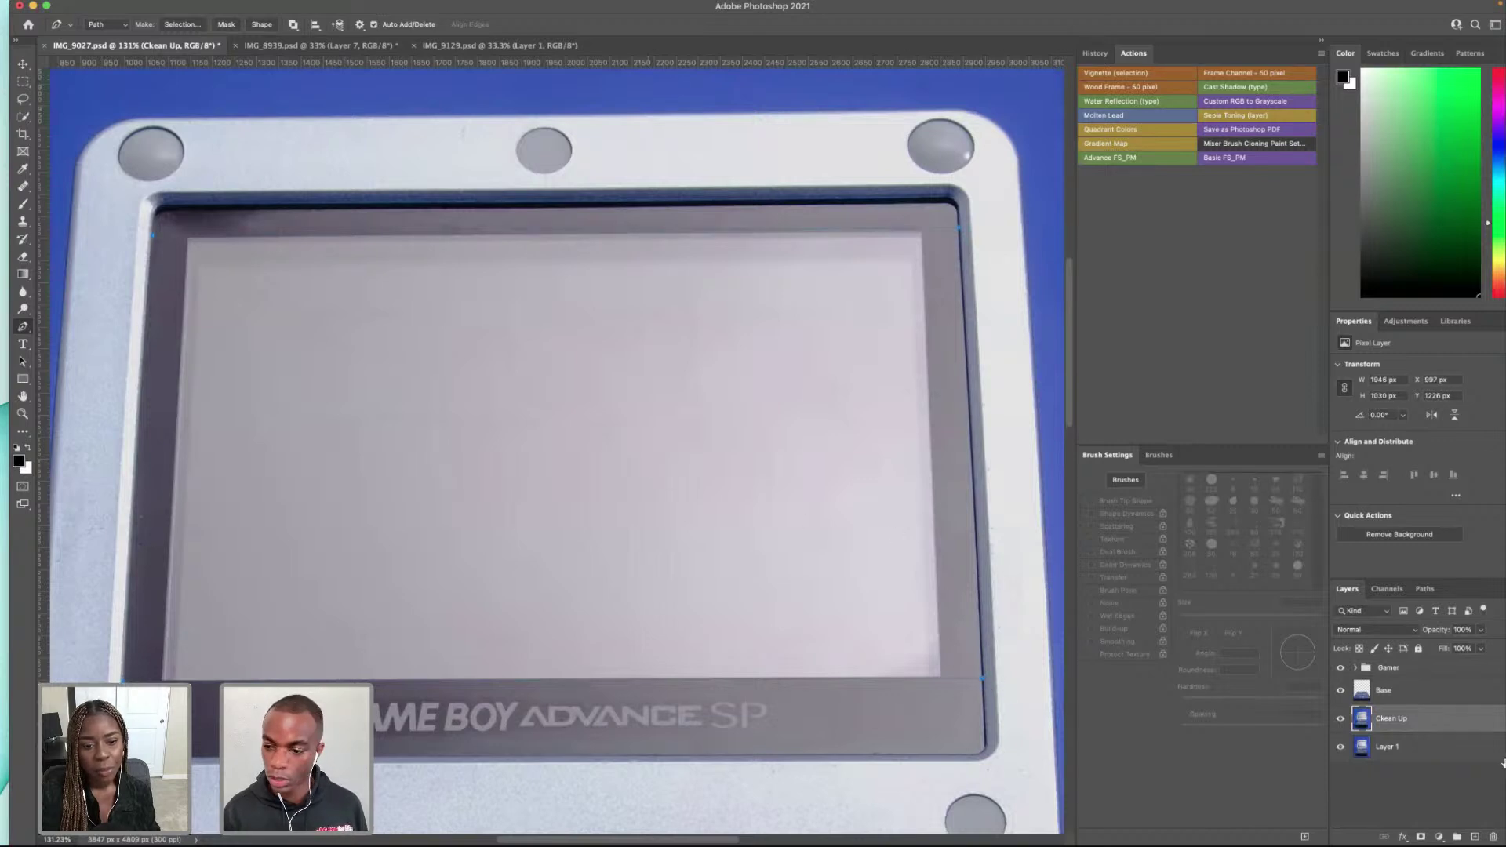
Step: Add a new layer above the Gamer group and turn the screen path into a new selection with a 20-pixel feather radius
click(1474, 837)
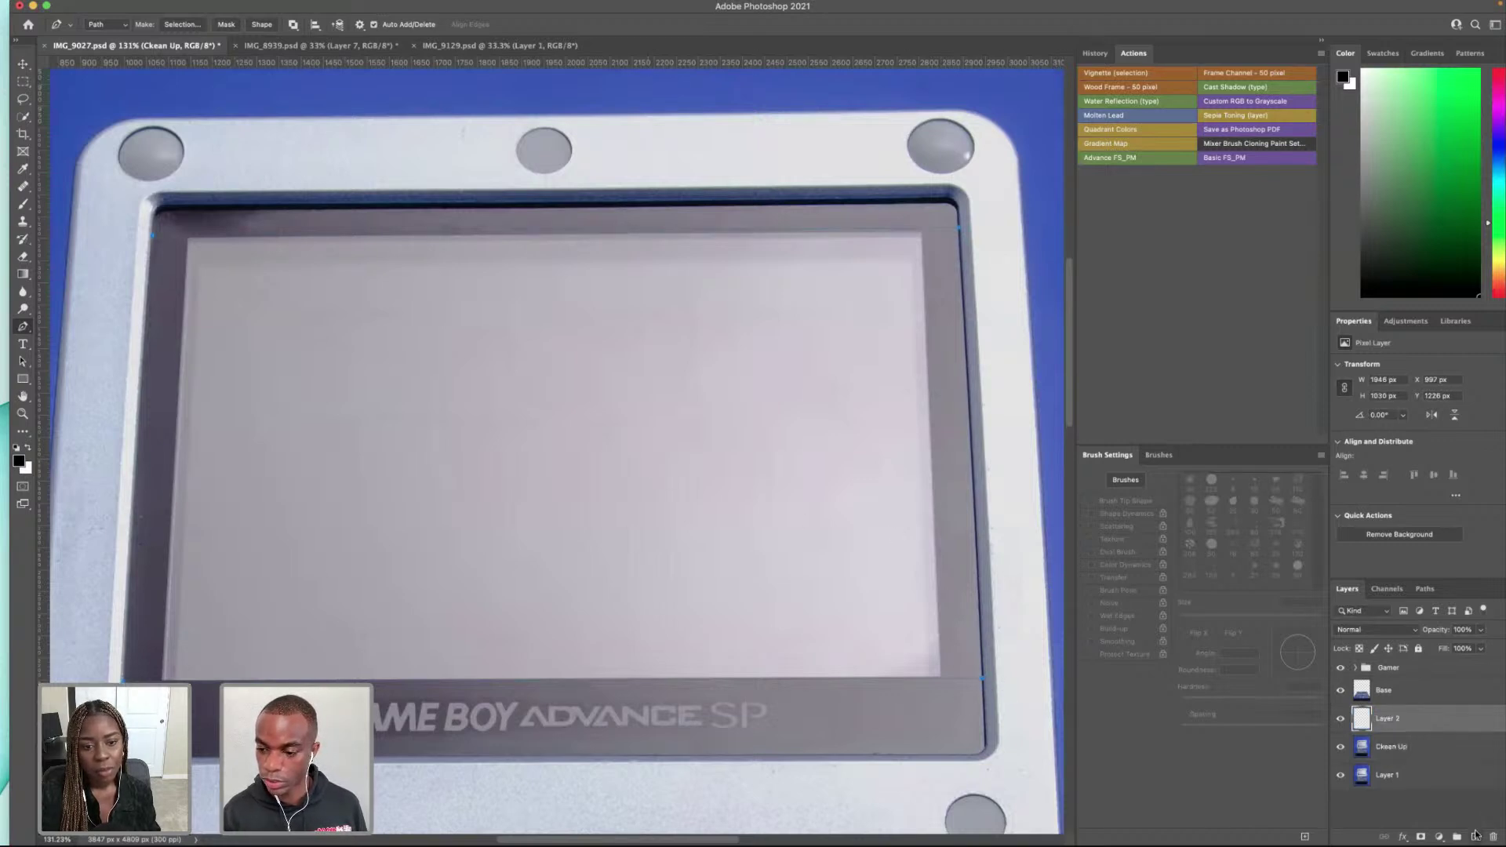
drag(1388, 720, 1380, 662)
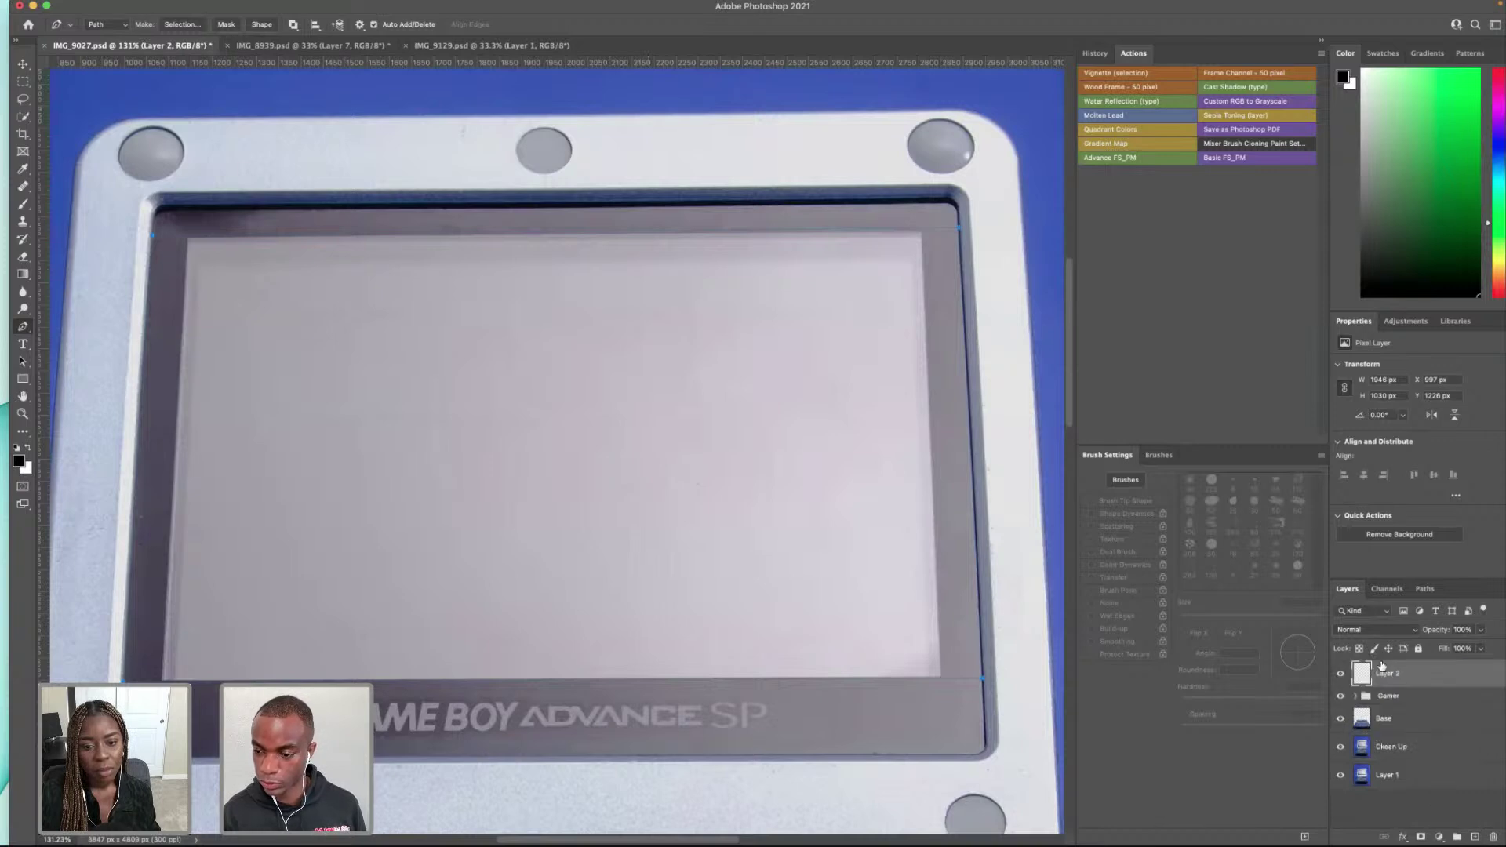
right_click(479, 368)
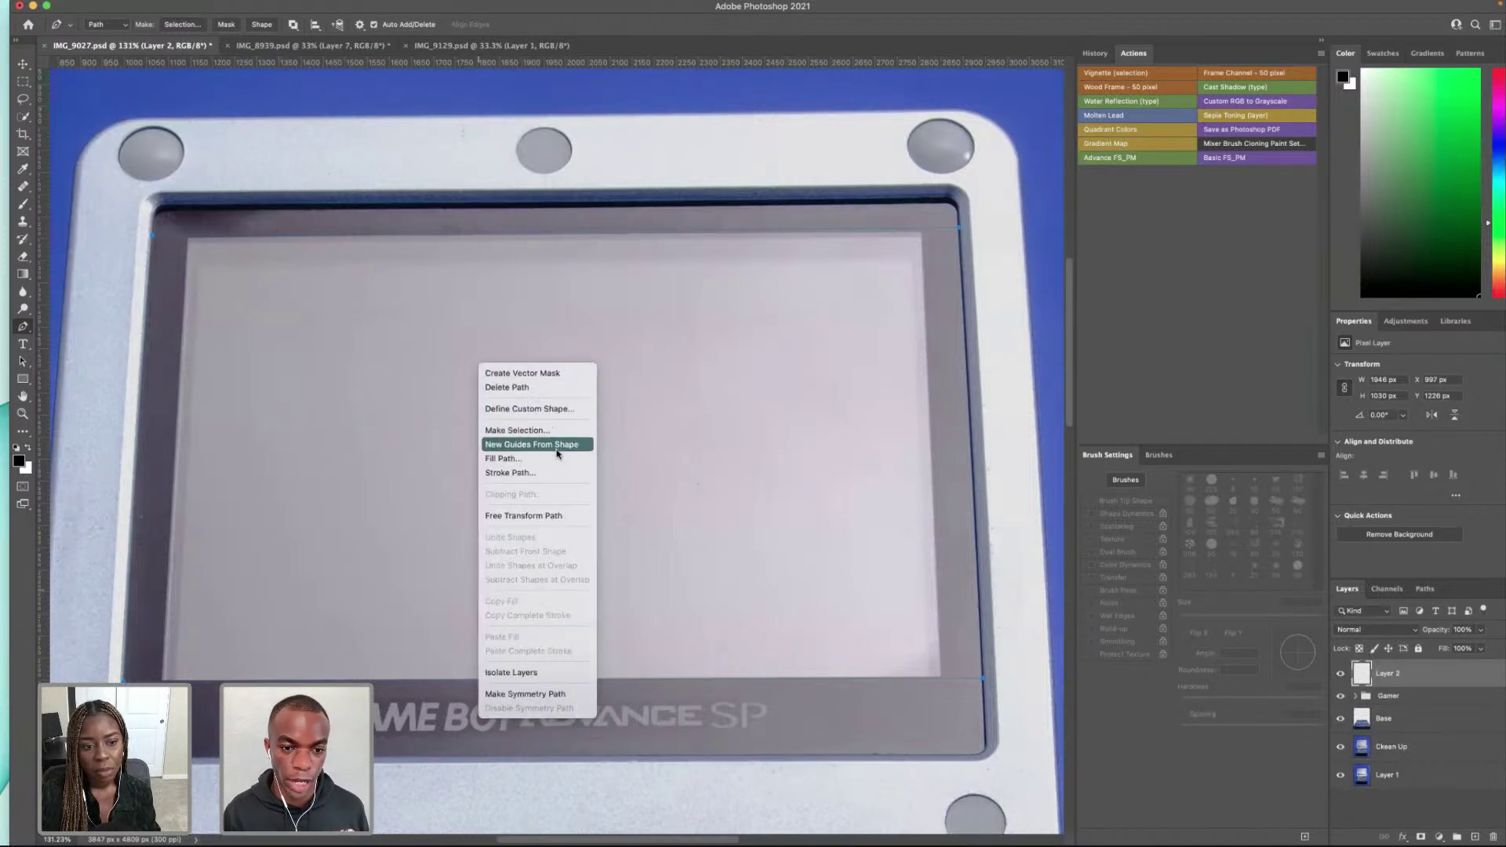
click(552, 432)
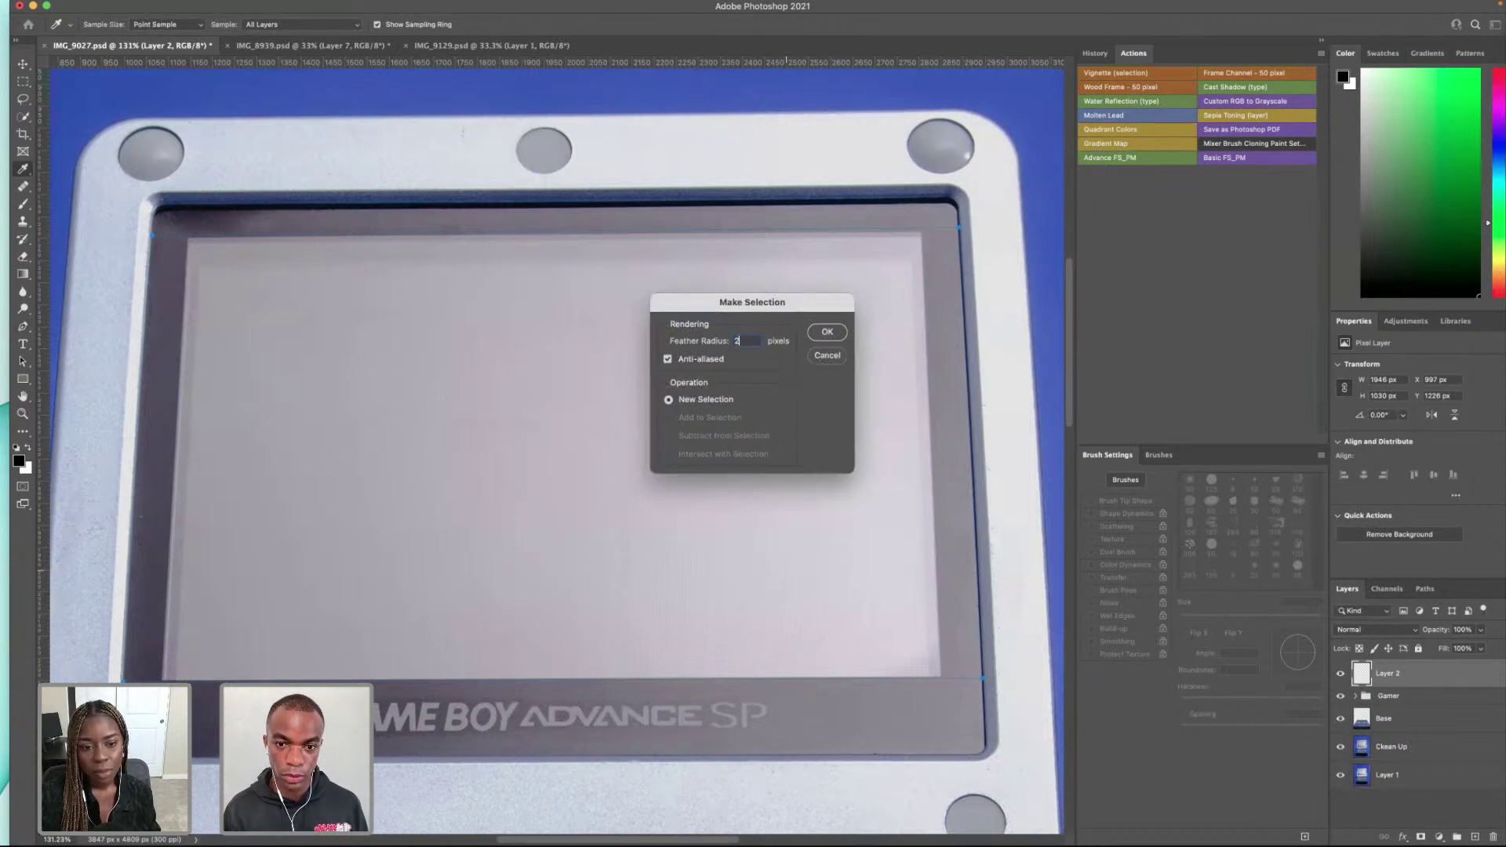
key(BackSpace)
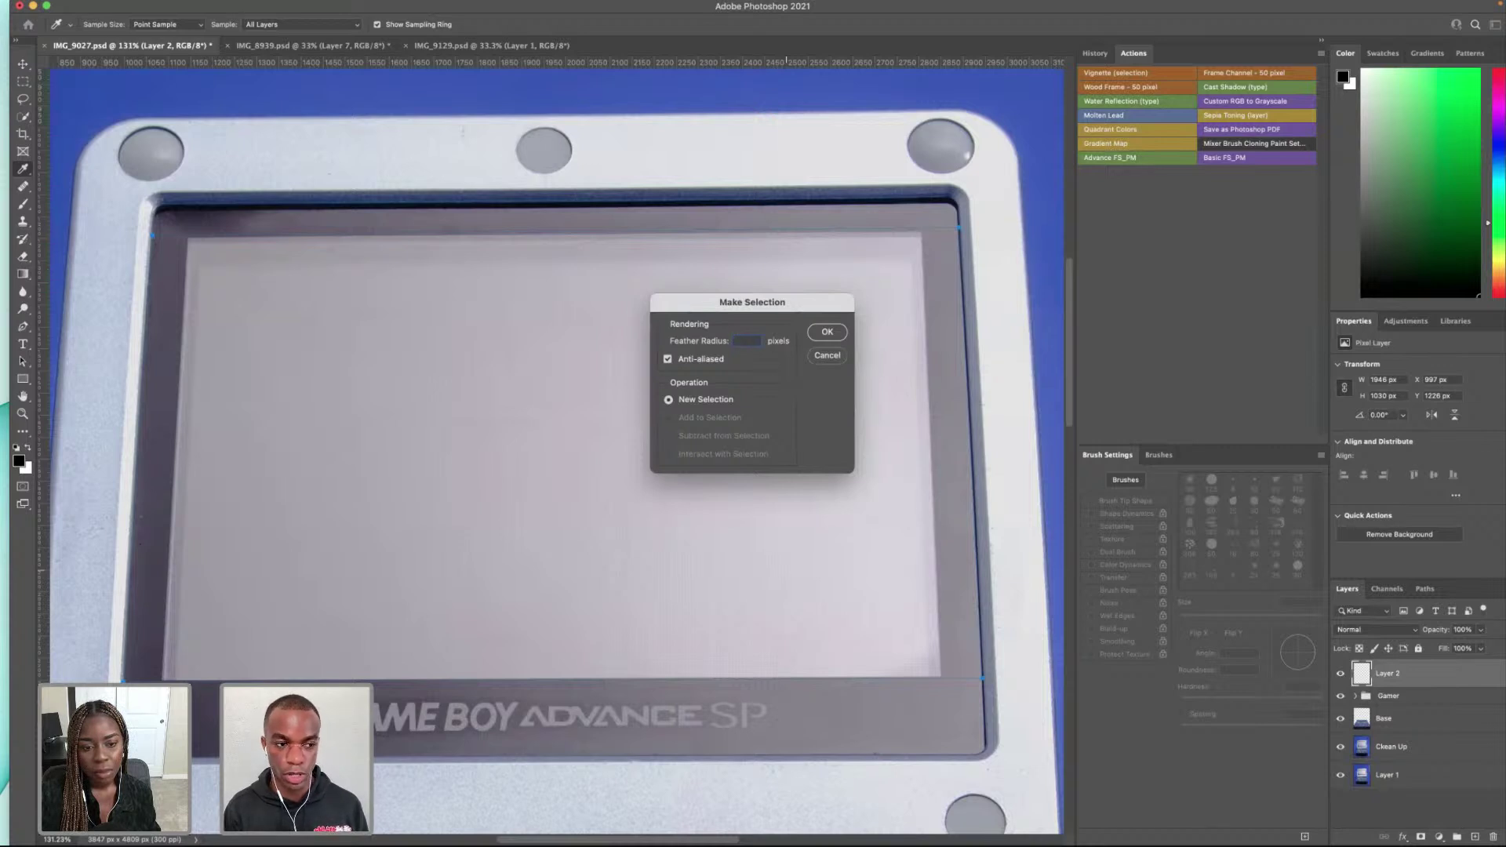
text(20)
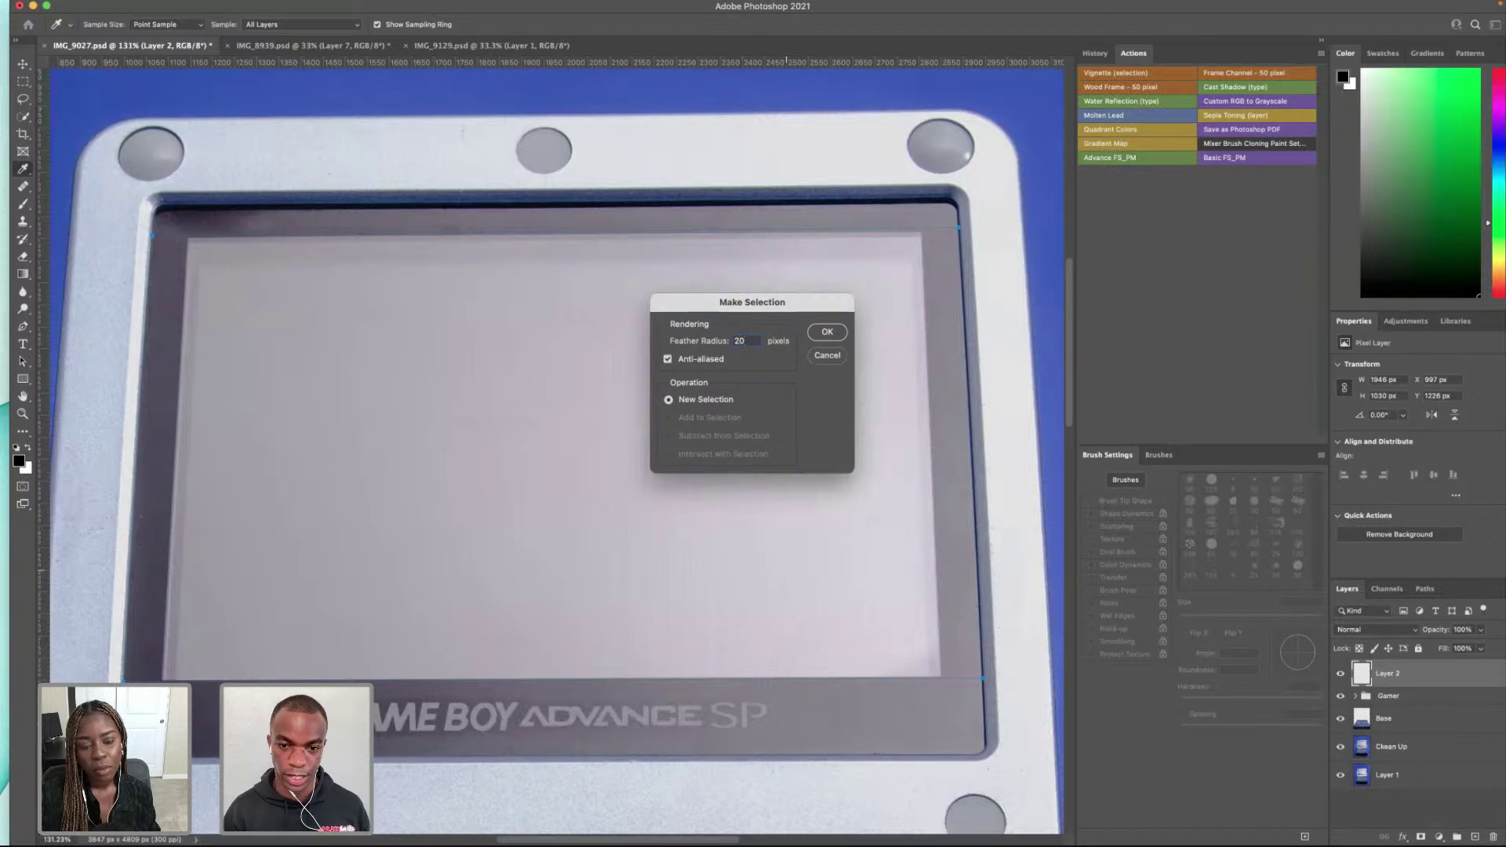
click(828, 333)
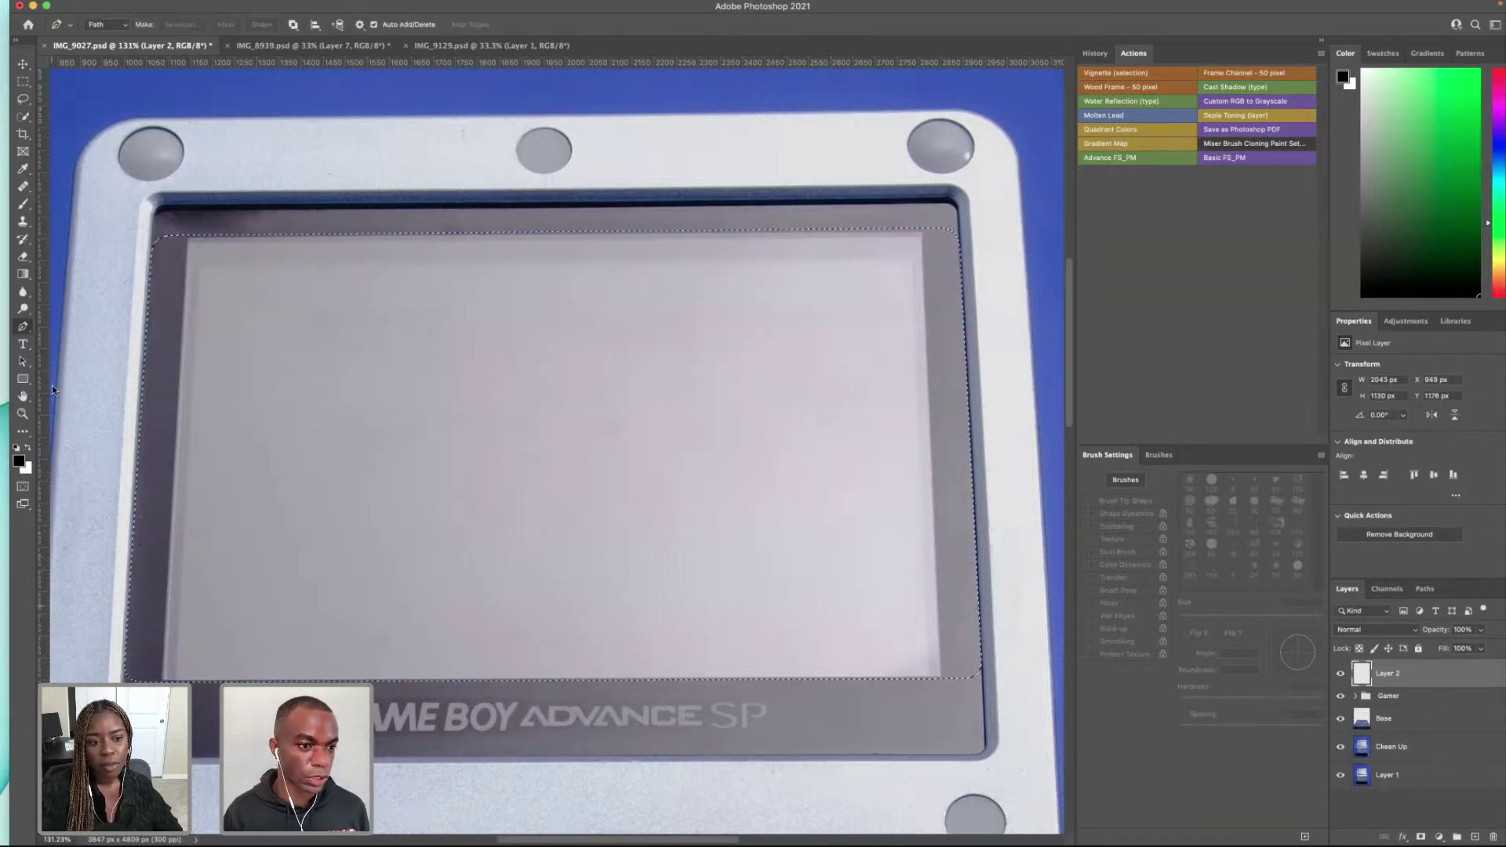
Step: Start editing the Gradient tool's custom gradient and set the color of its stop at location 0% to light blue #bcd3ff
click(26, 279)
scroll(549, 439, left, 2)
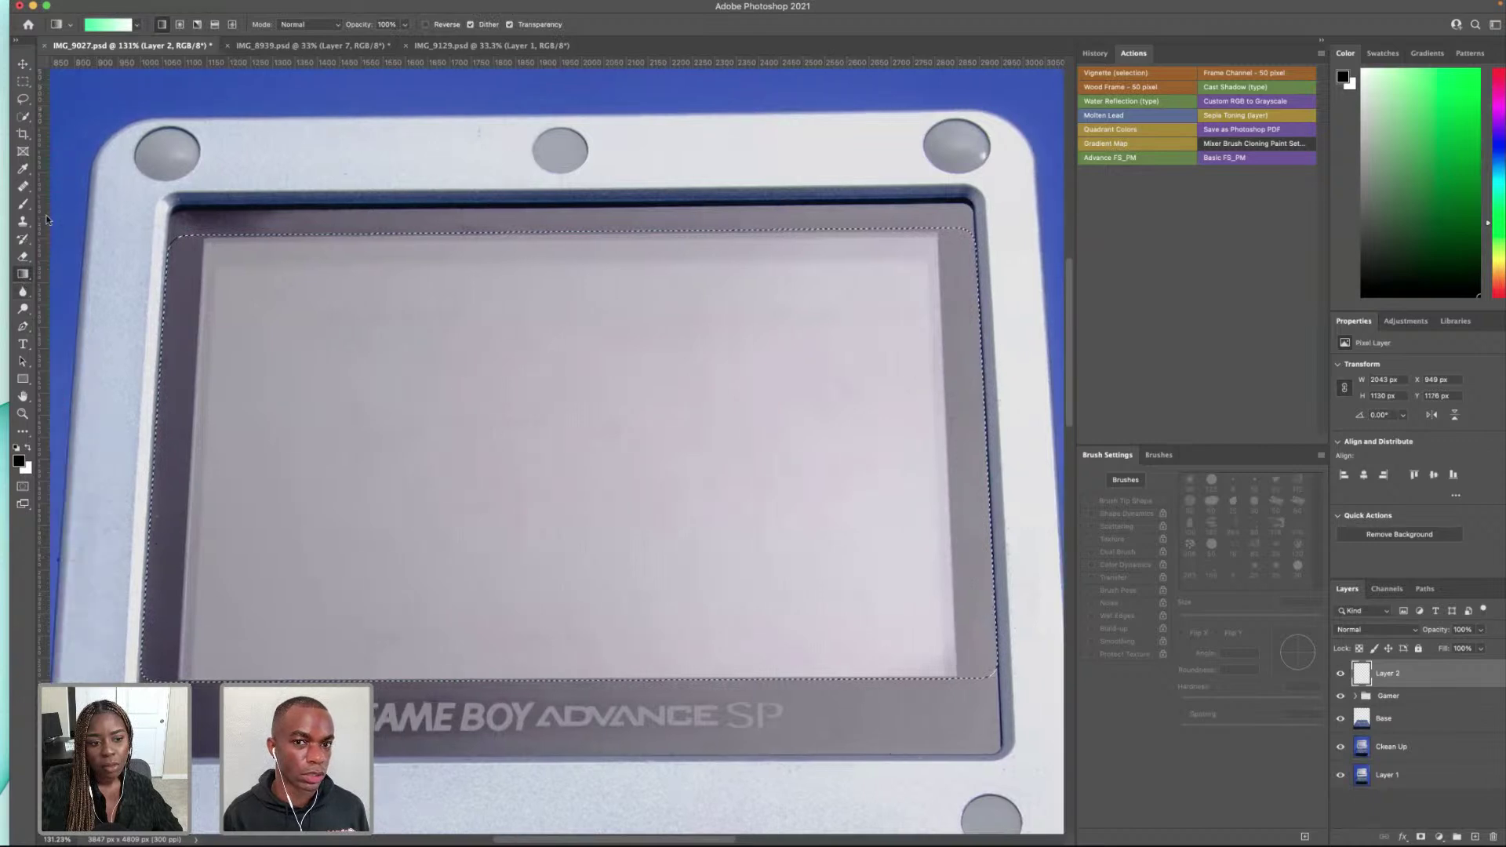
click(108, 24)
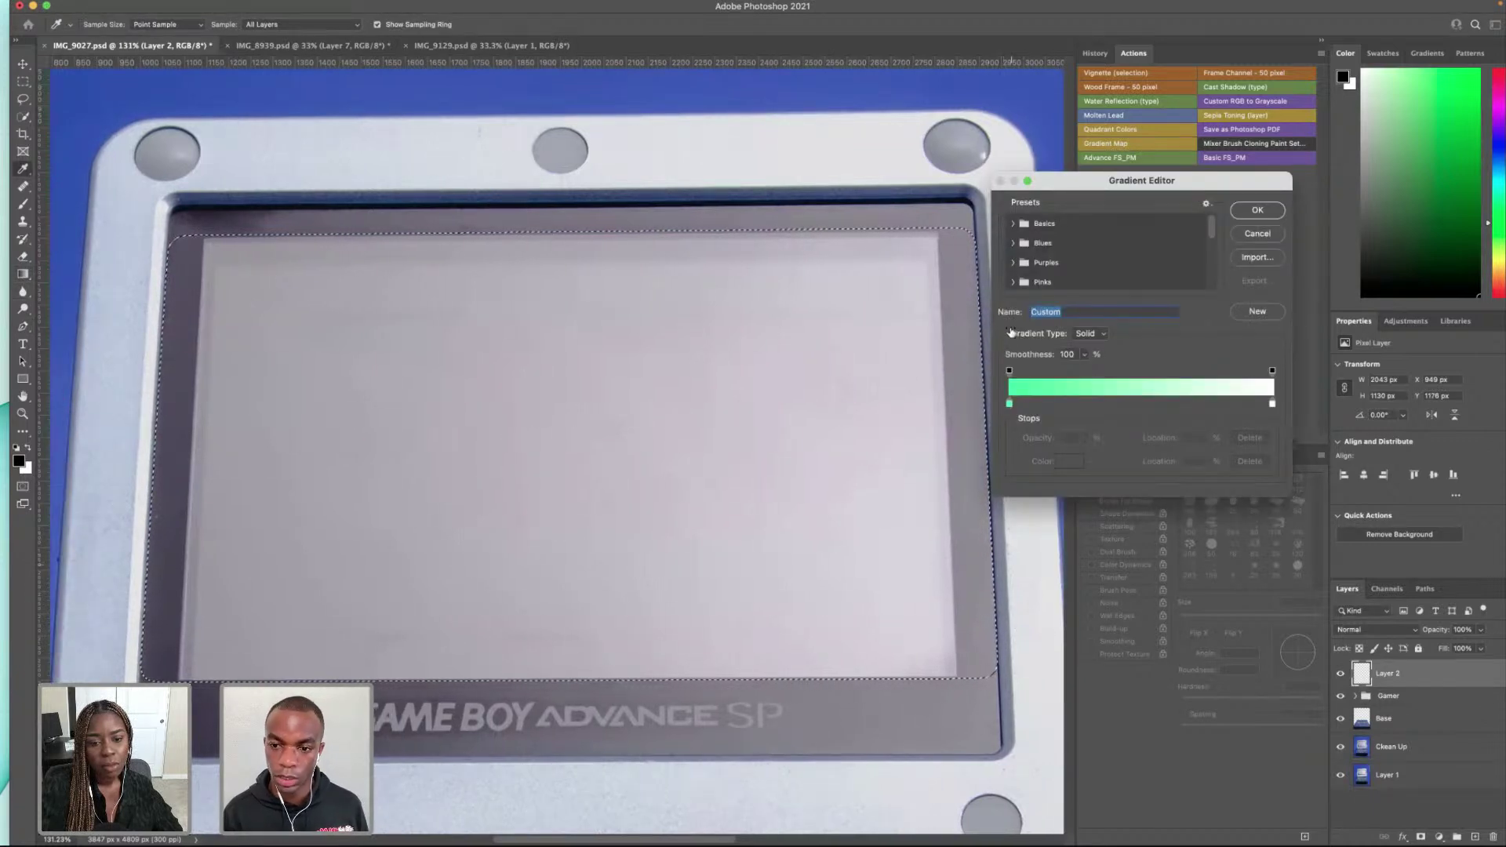
click(1009, 403)
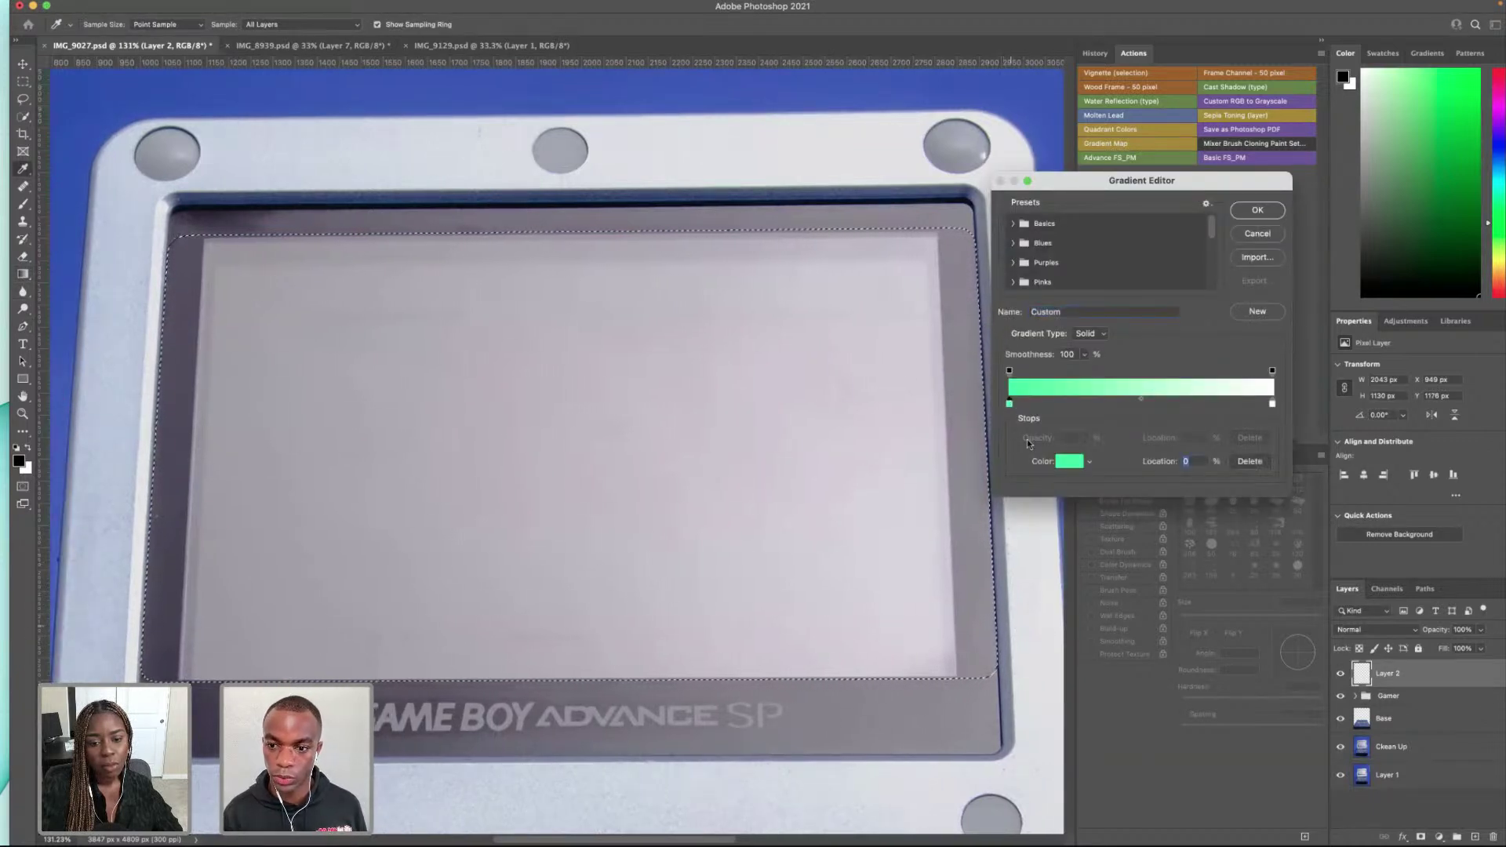
click(1069, 460)
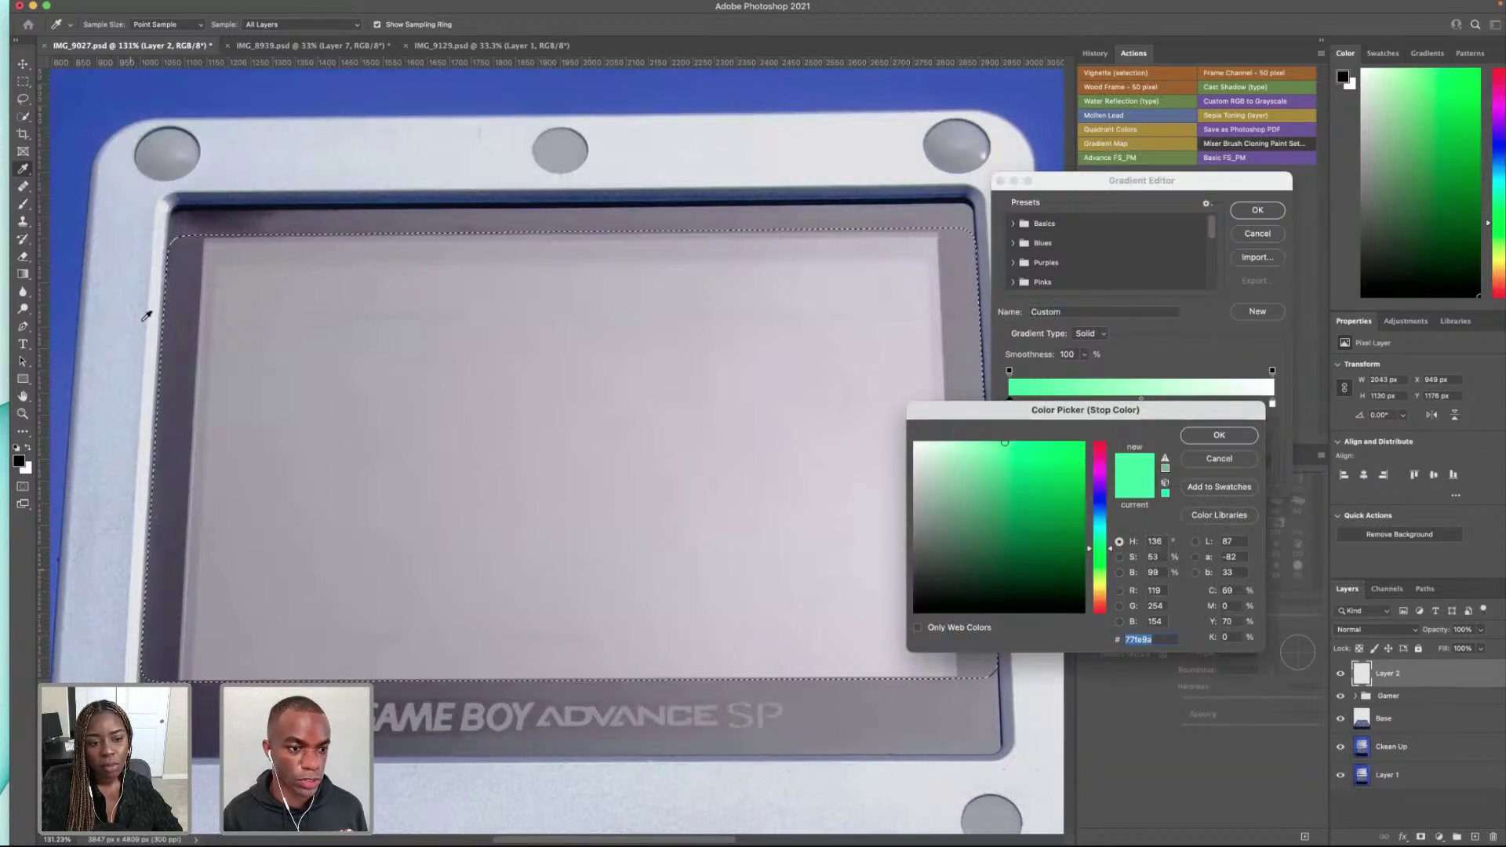
click(131, 347)
drag(930, 458, 958, 438)
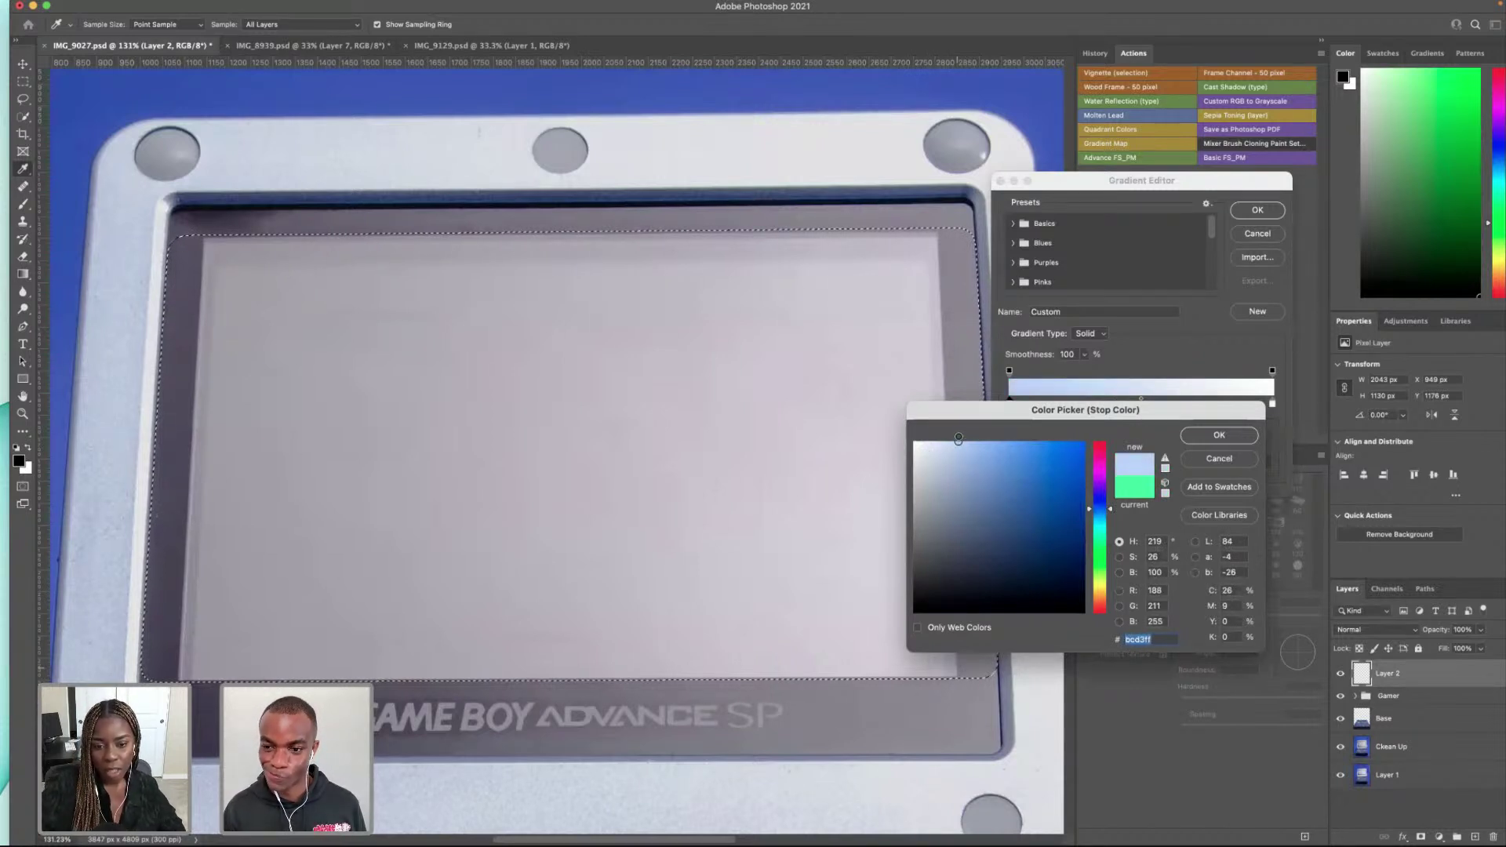
click(1219, 435)
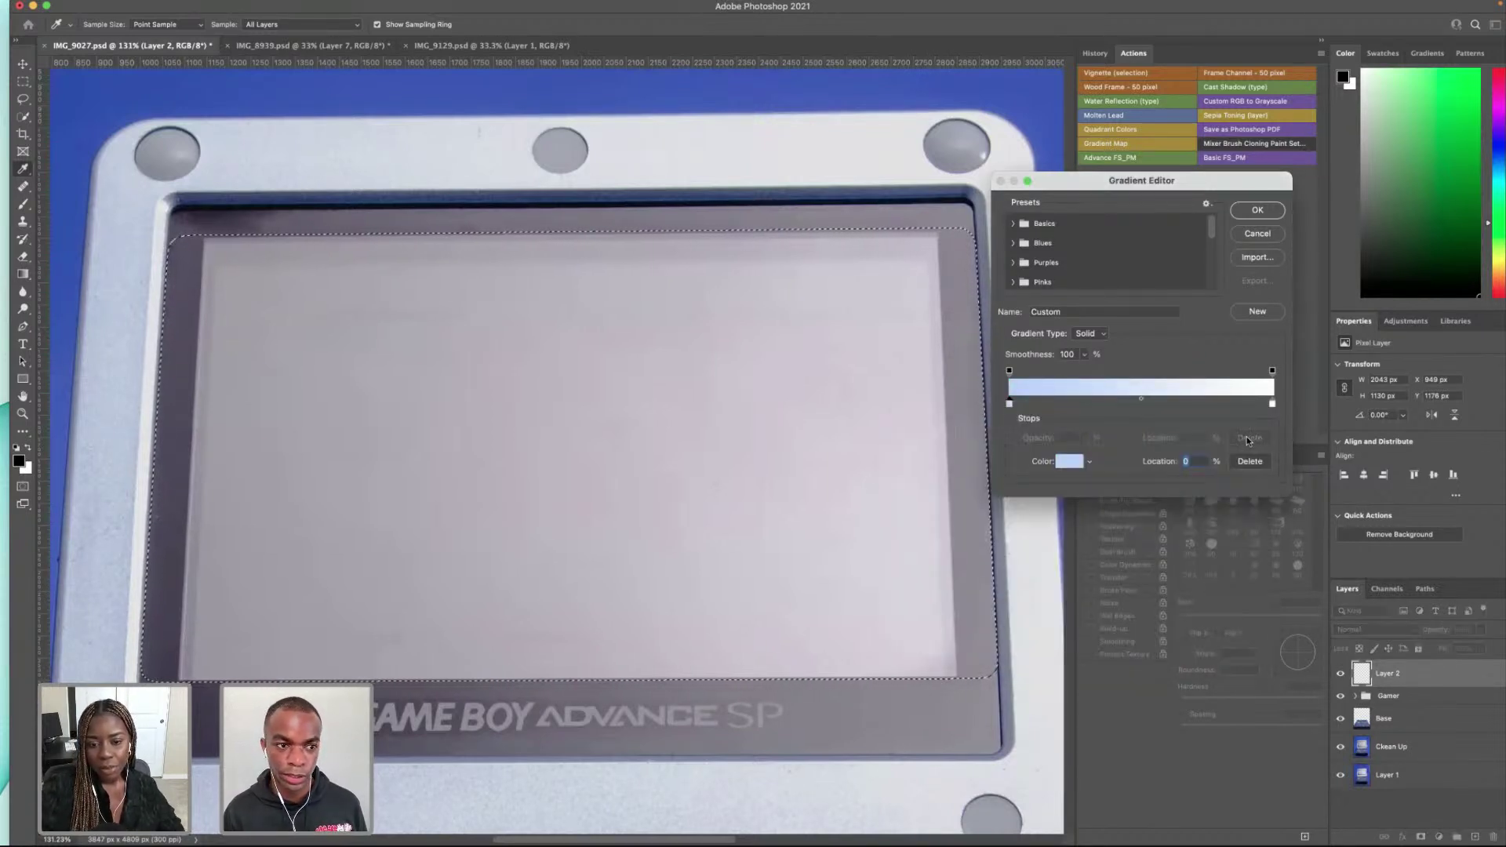
Step: Set the gradient's stop at location 100% to pale yellow #fef5ba and accept the edited gradient
scroll(357, 463, down, 5)
scroll(570, 432, right, 5)
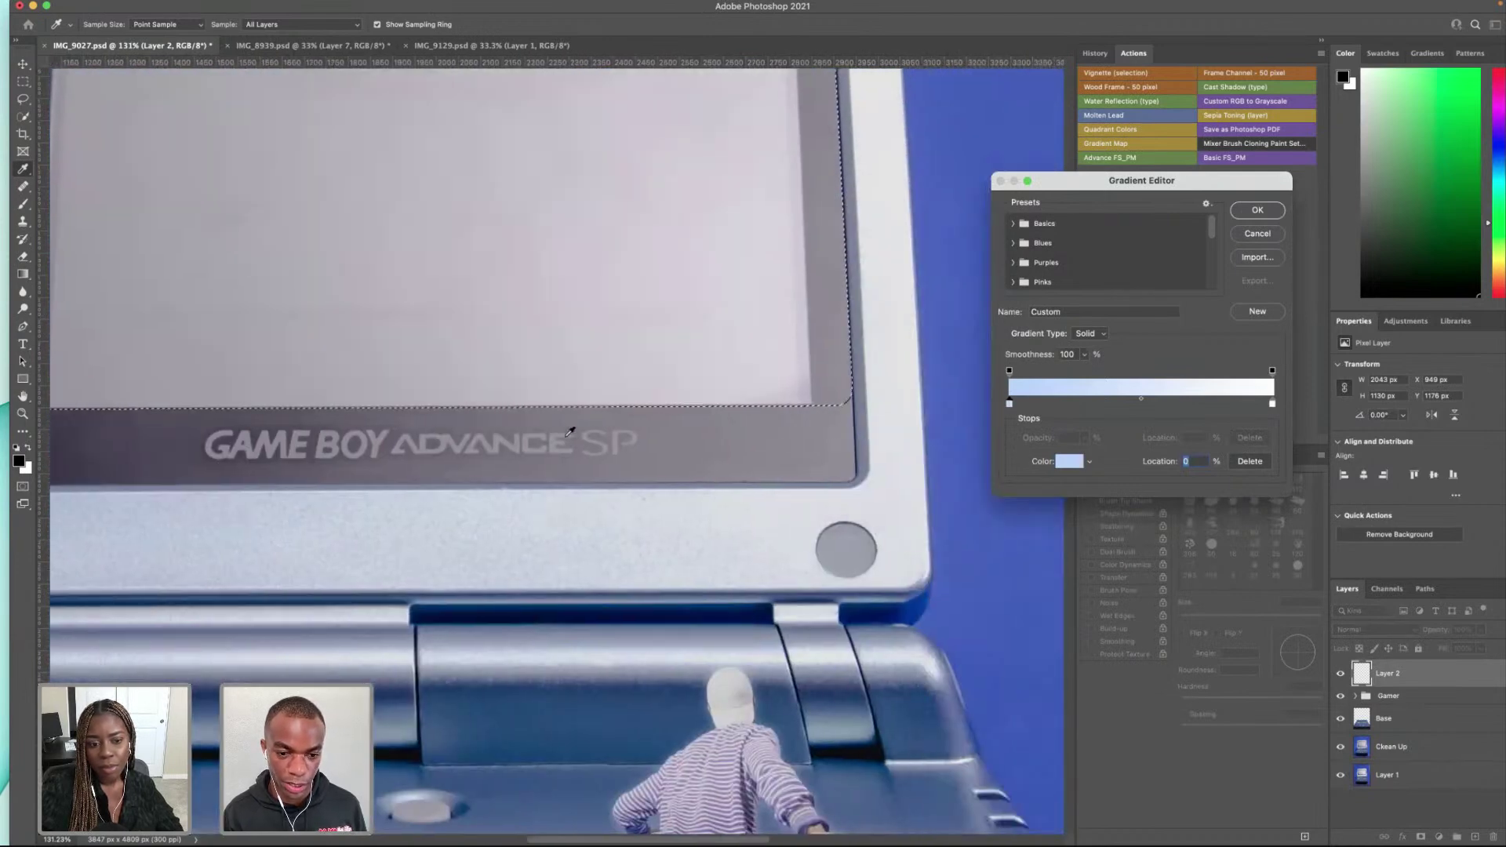
scroll(470, 443, up, 3)
scroll(369, 455, left, 10)
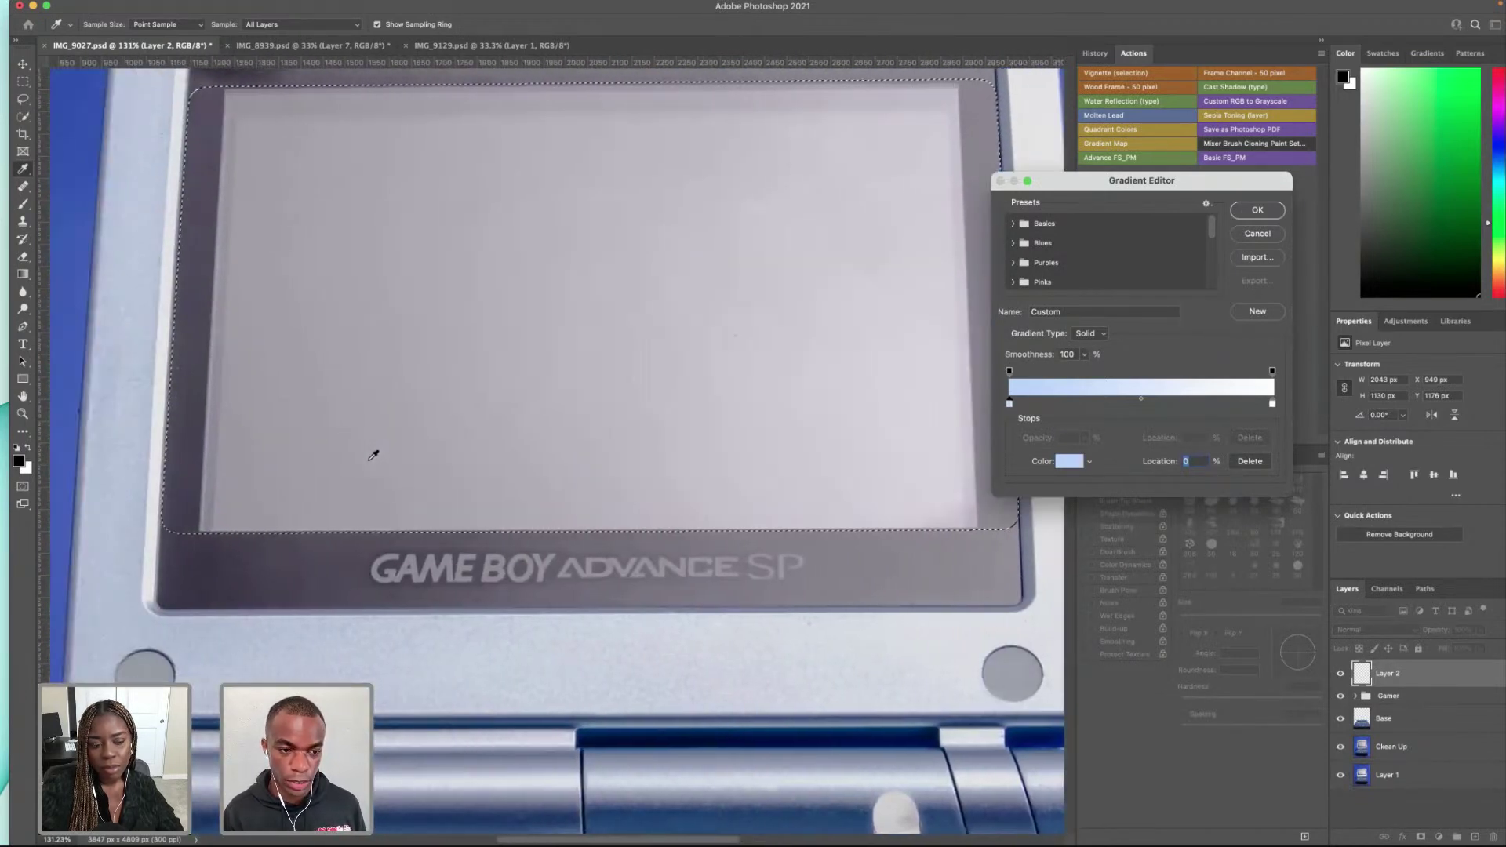
scroll(370, 455, right, 3)
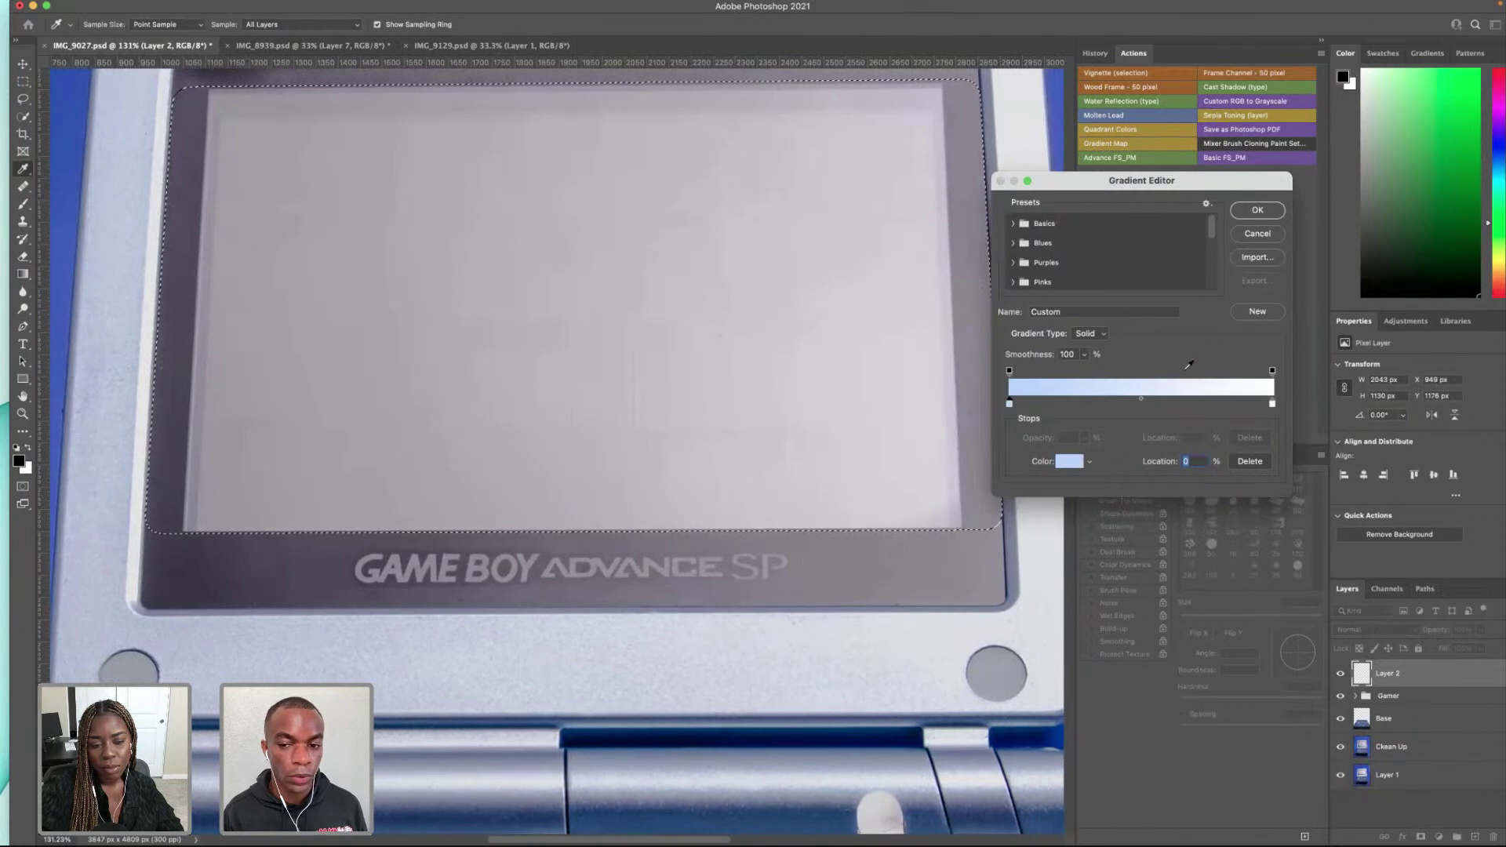
click(1273, 406)
click(1069, 461)
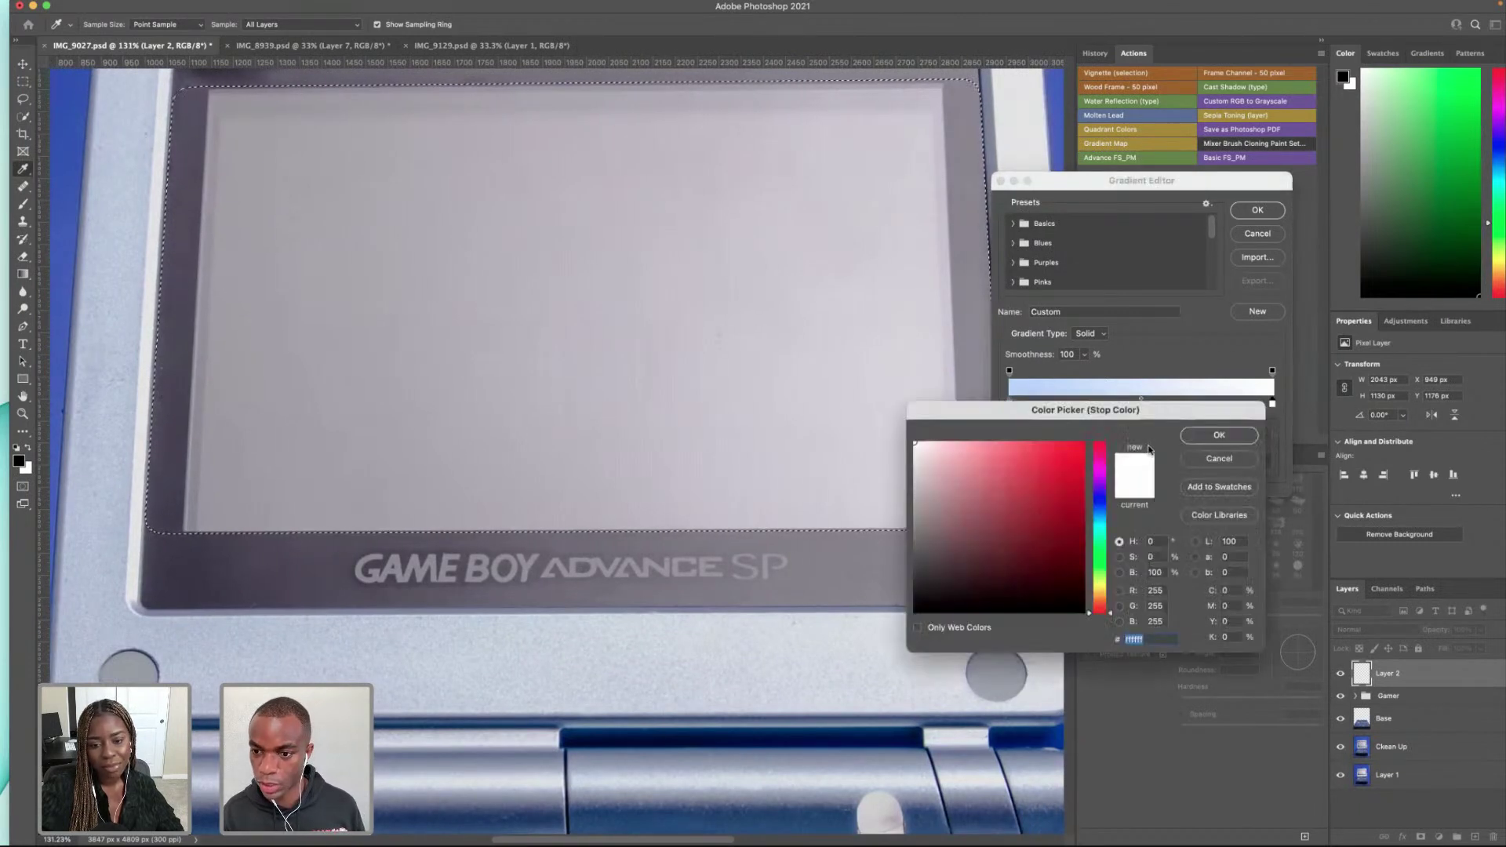
drag(1102, 608, 1101, 589)
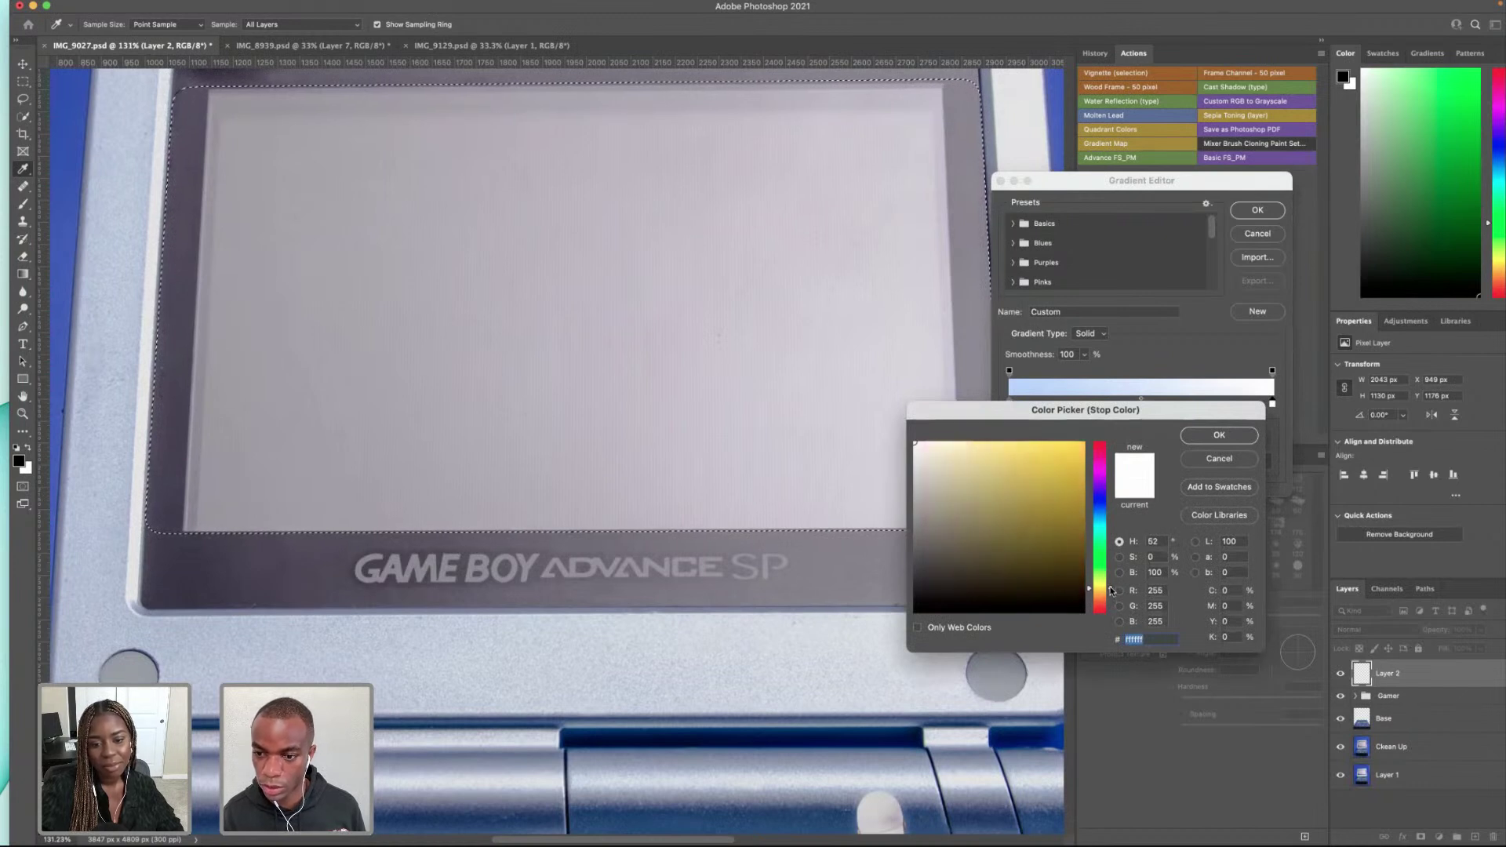
click(958, 443)
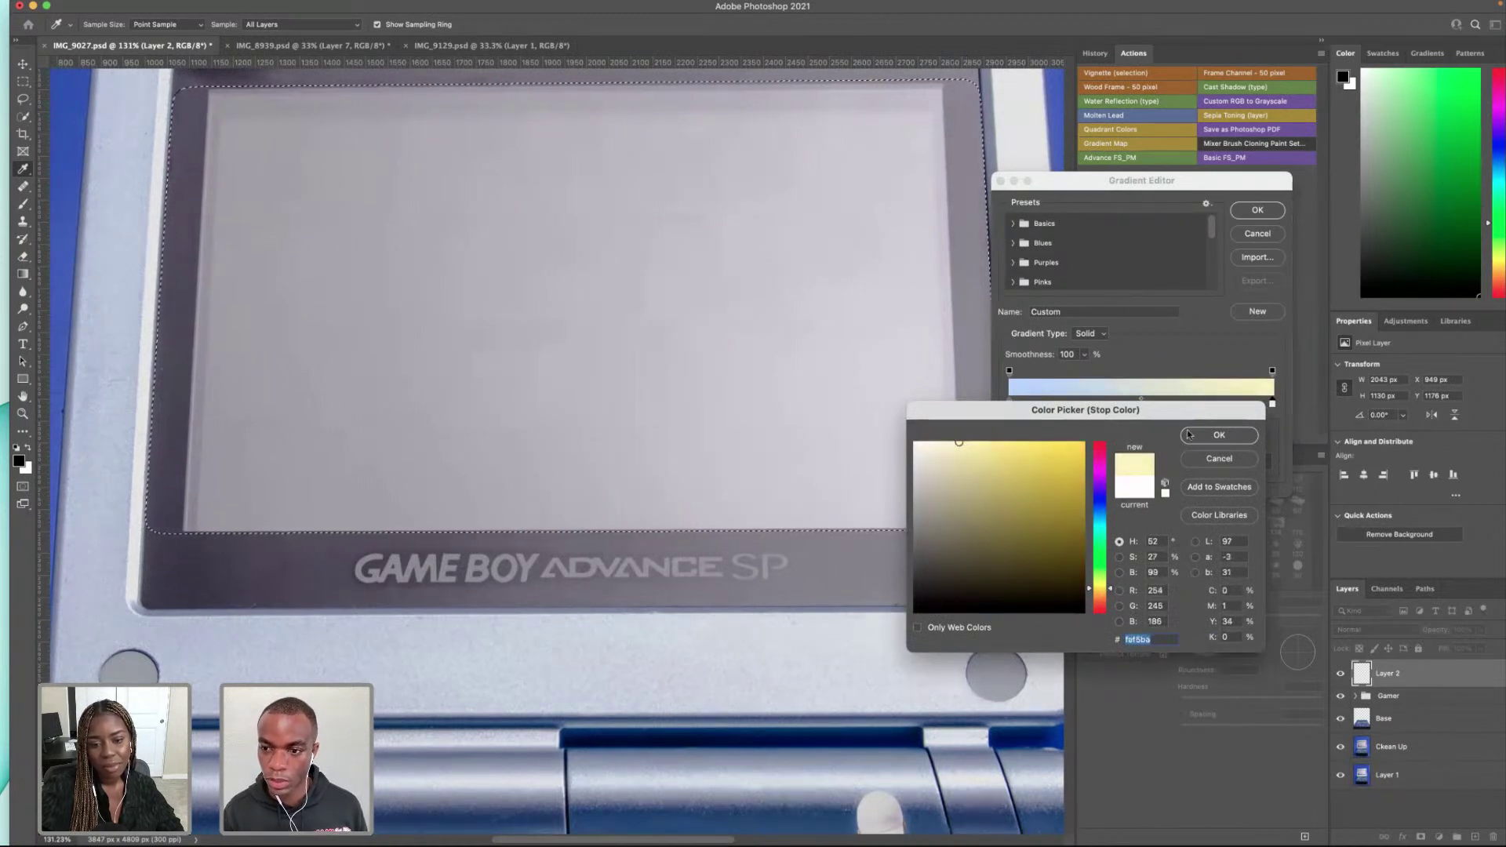
click(1211, 436)
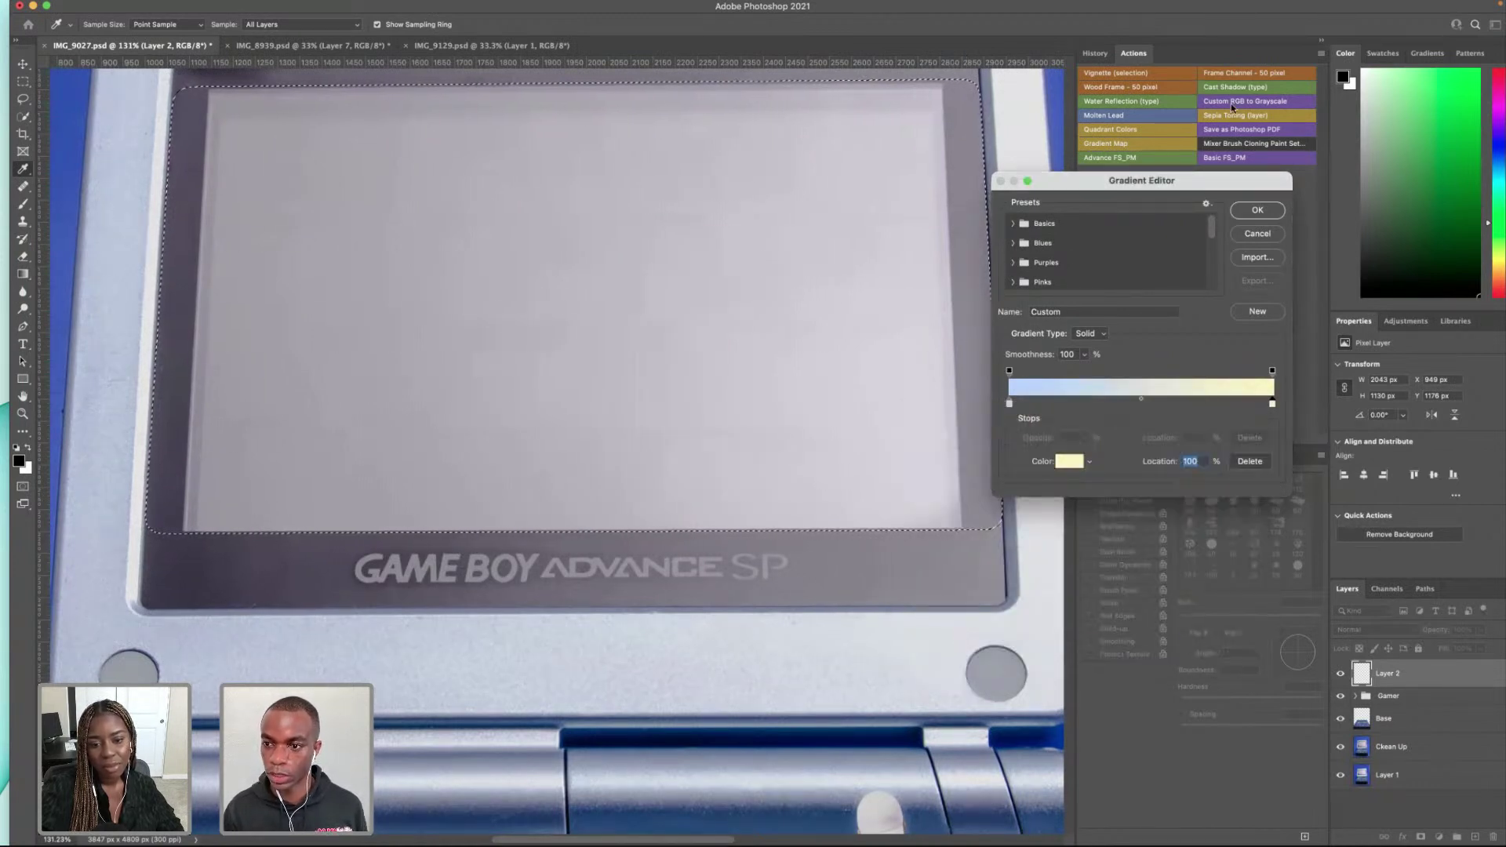
click(1257, 211)
key(super+0)
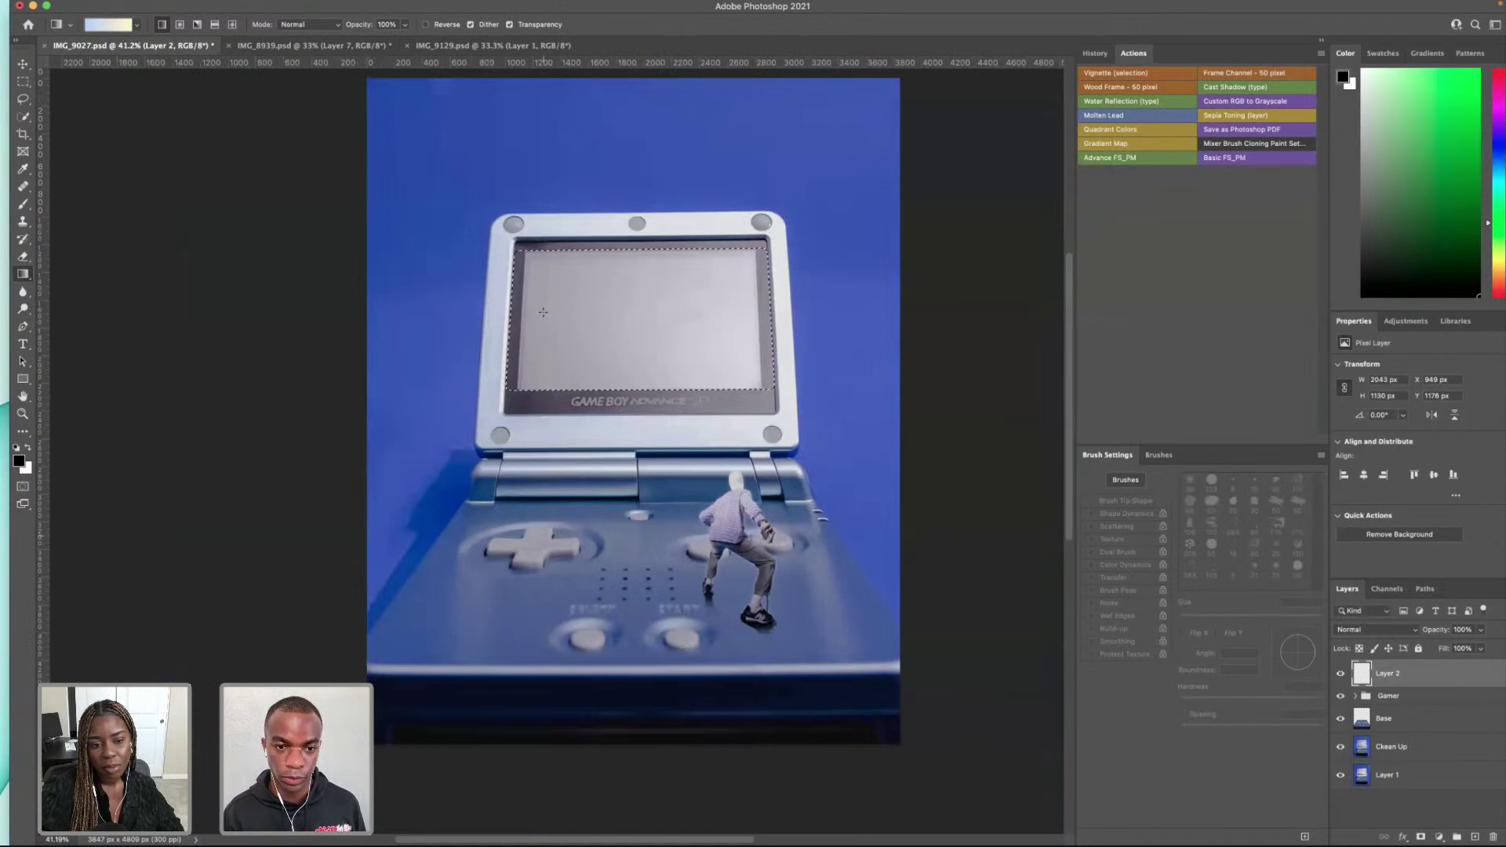
Step: Fill the selected screen area on Layer 2 with a horizontal light-blue-to-pale-yellow gradient and clear the selection
drag(524, 314, 740, 315)
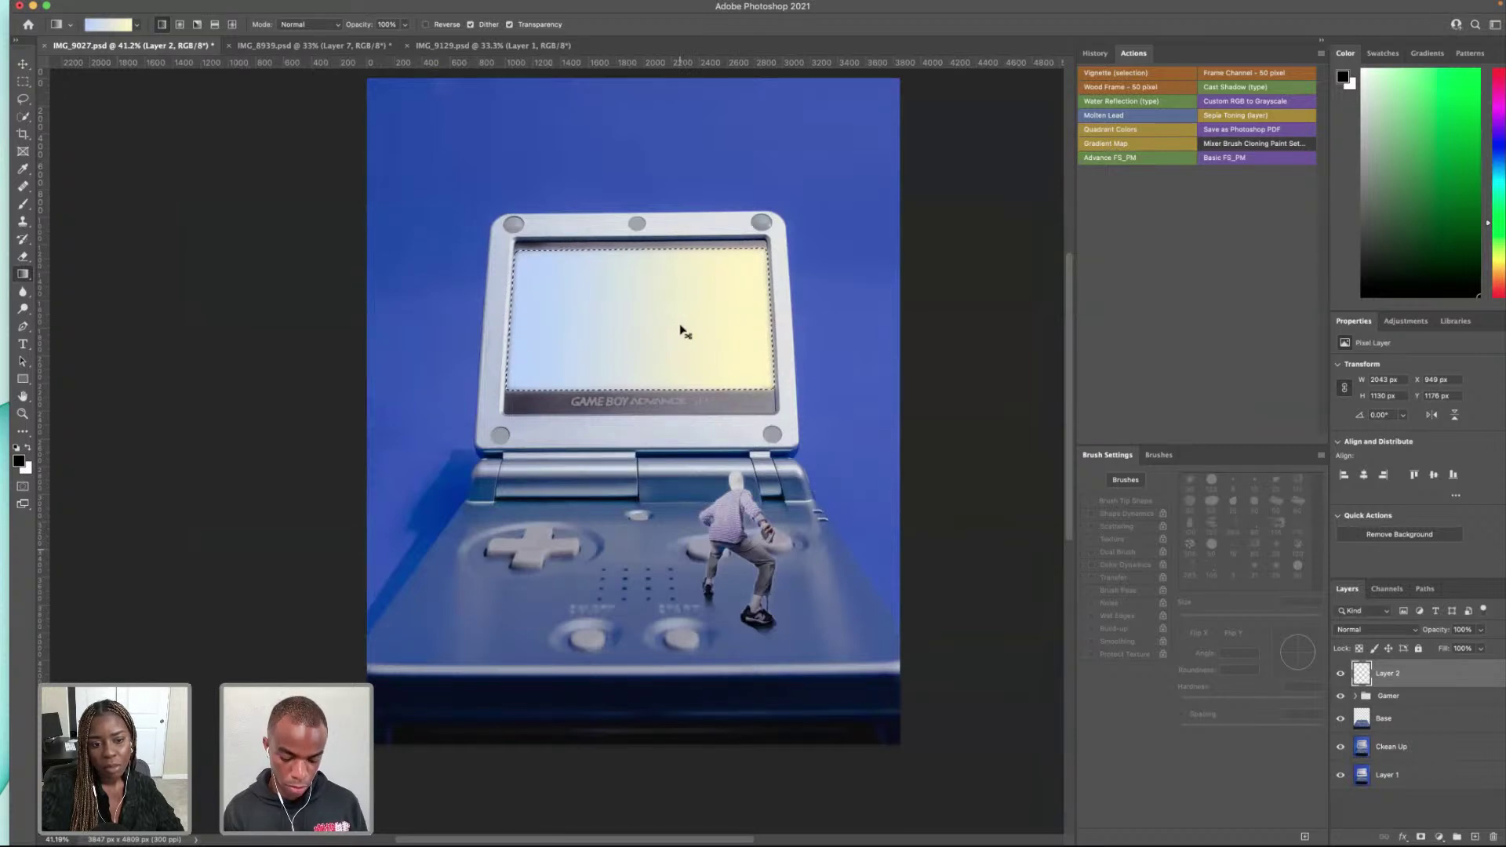
key(ctrl+d)
scroll(675, 328, down, 1)
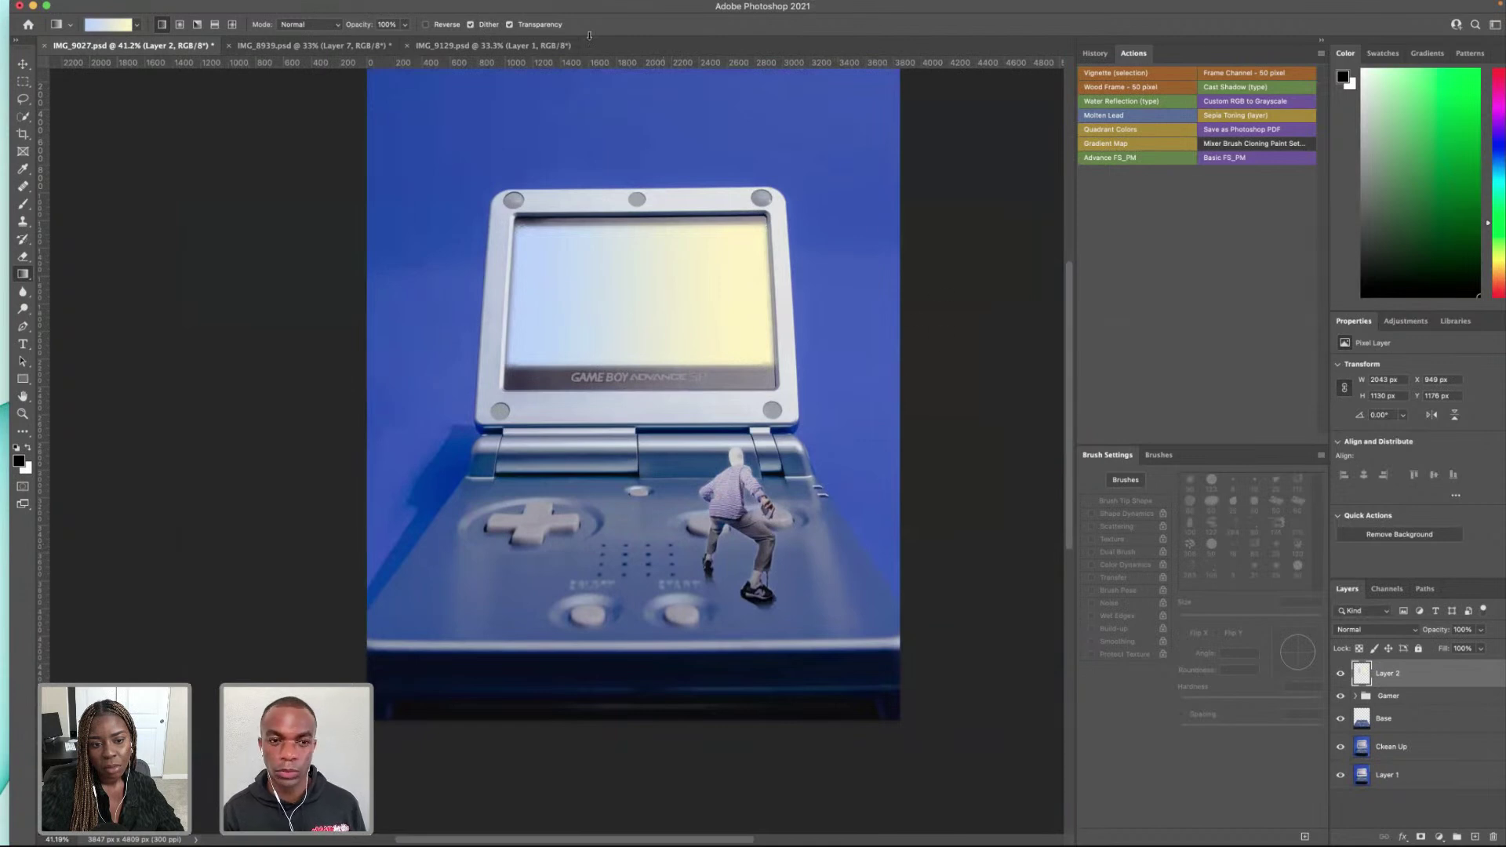
Step: Apply a Motion Blur with a distance of 1438 pixels to the gradient on Layer 2
mouse_move(429, 6)
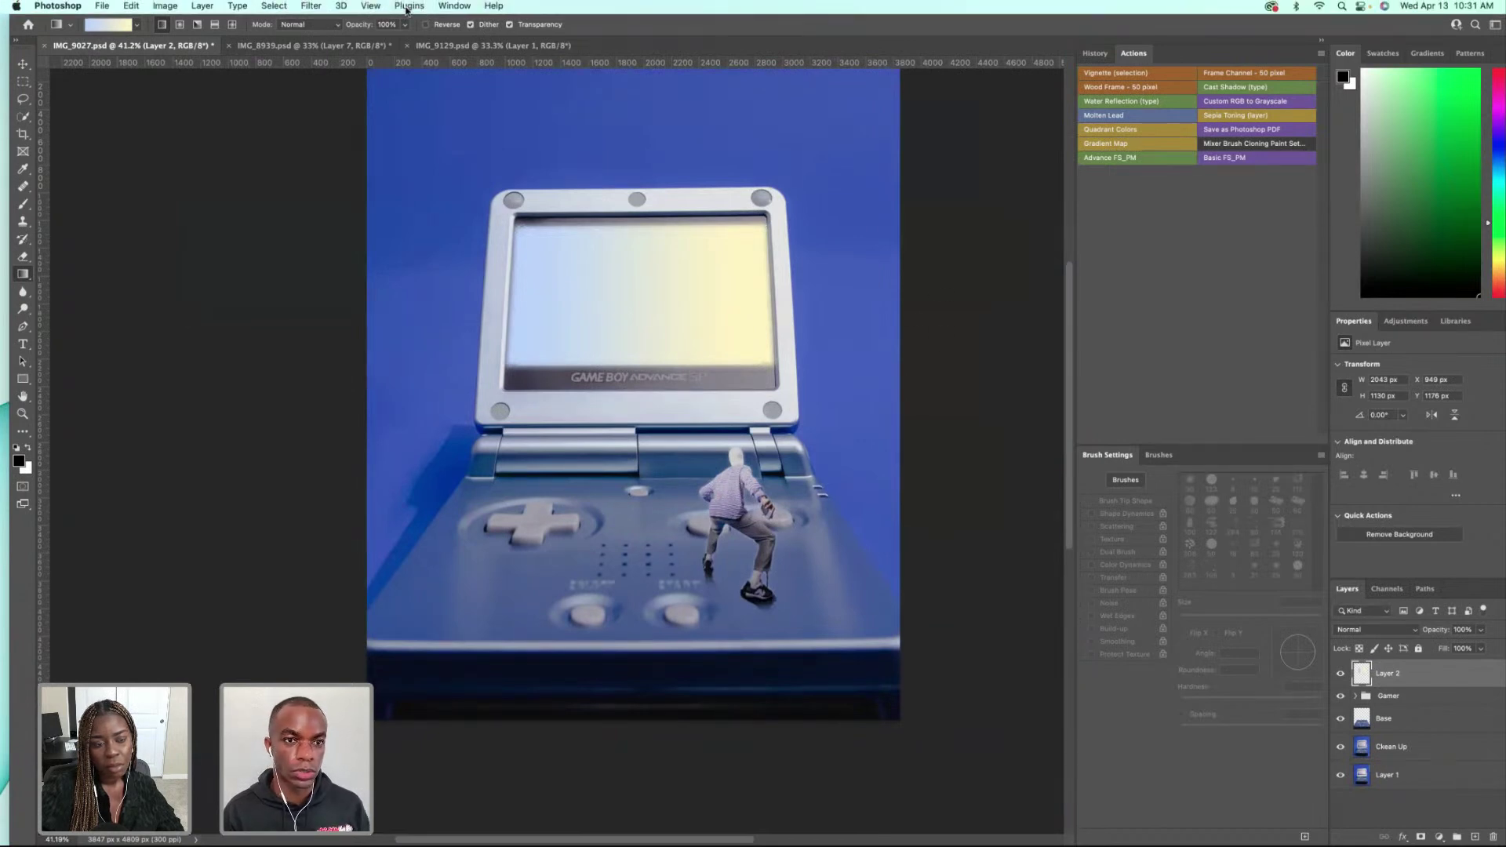
click(312, 8)
mouse_move(427, 191)
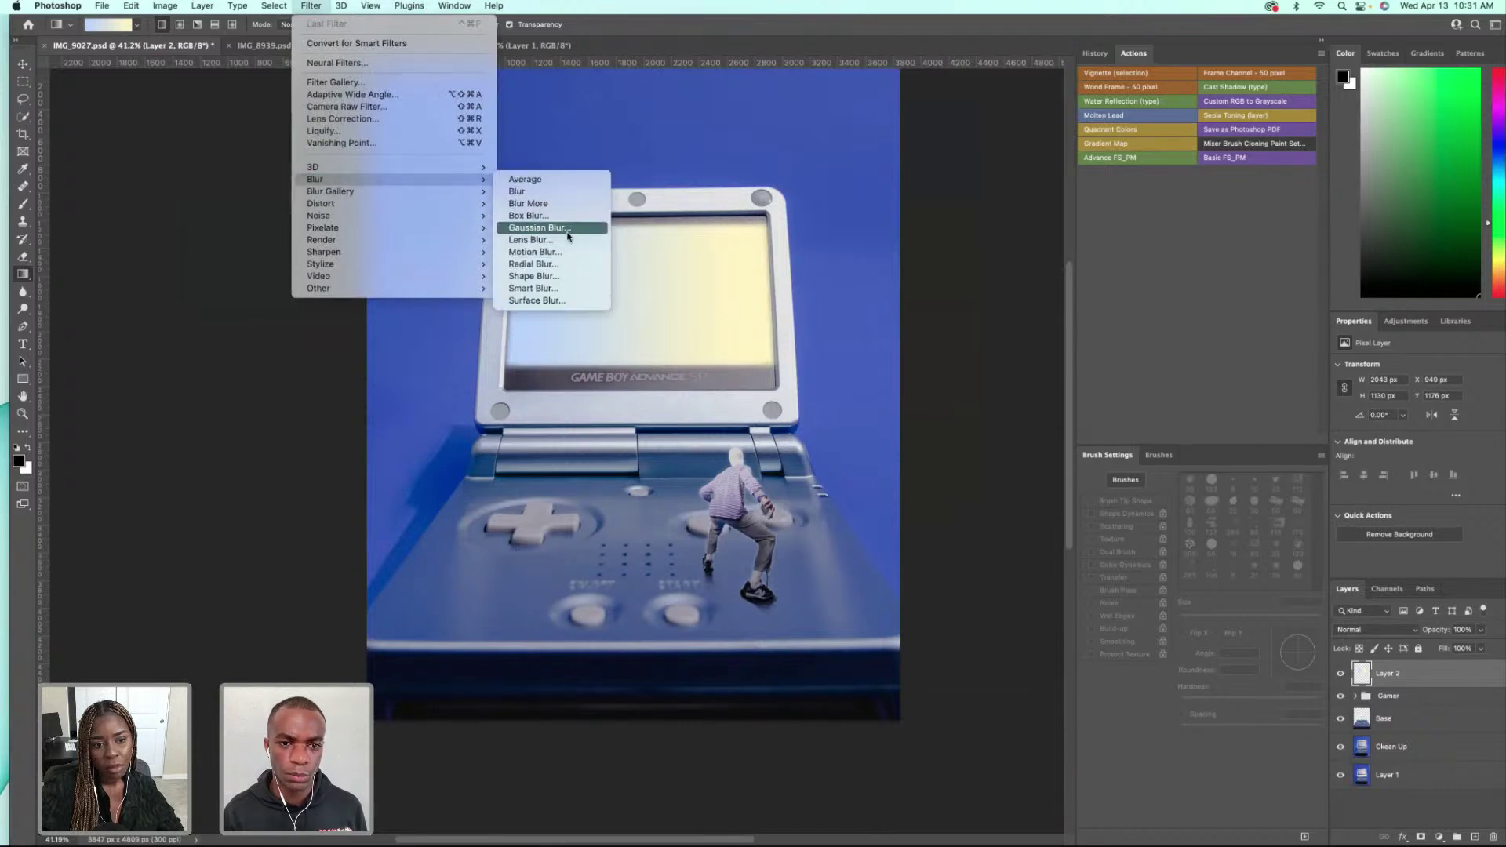
click(568, 252)
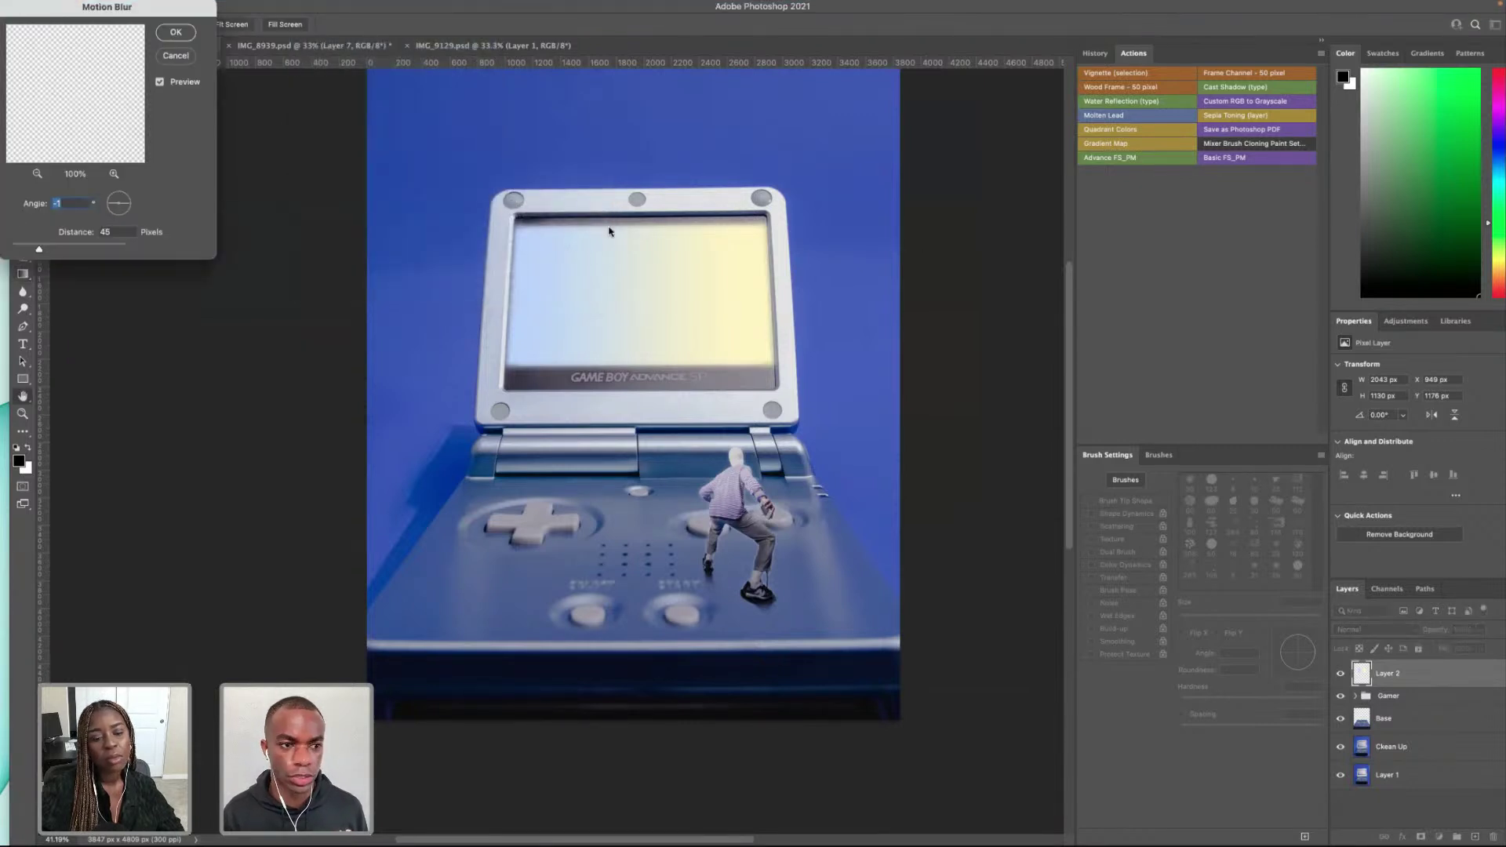
click(82, 248)
drag(81, 247, 108, 248)
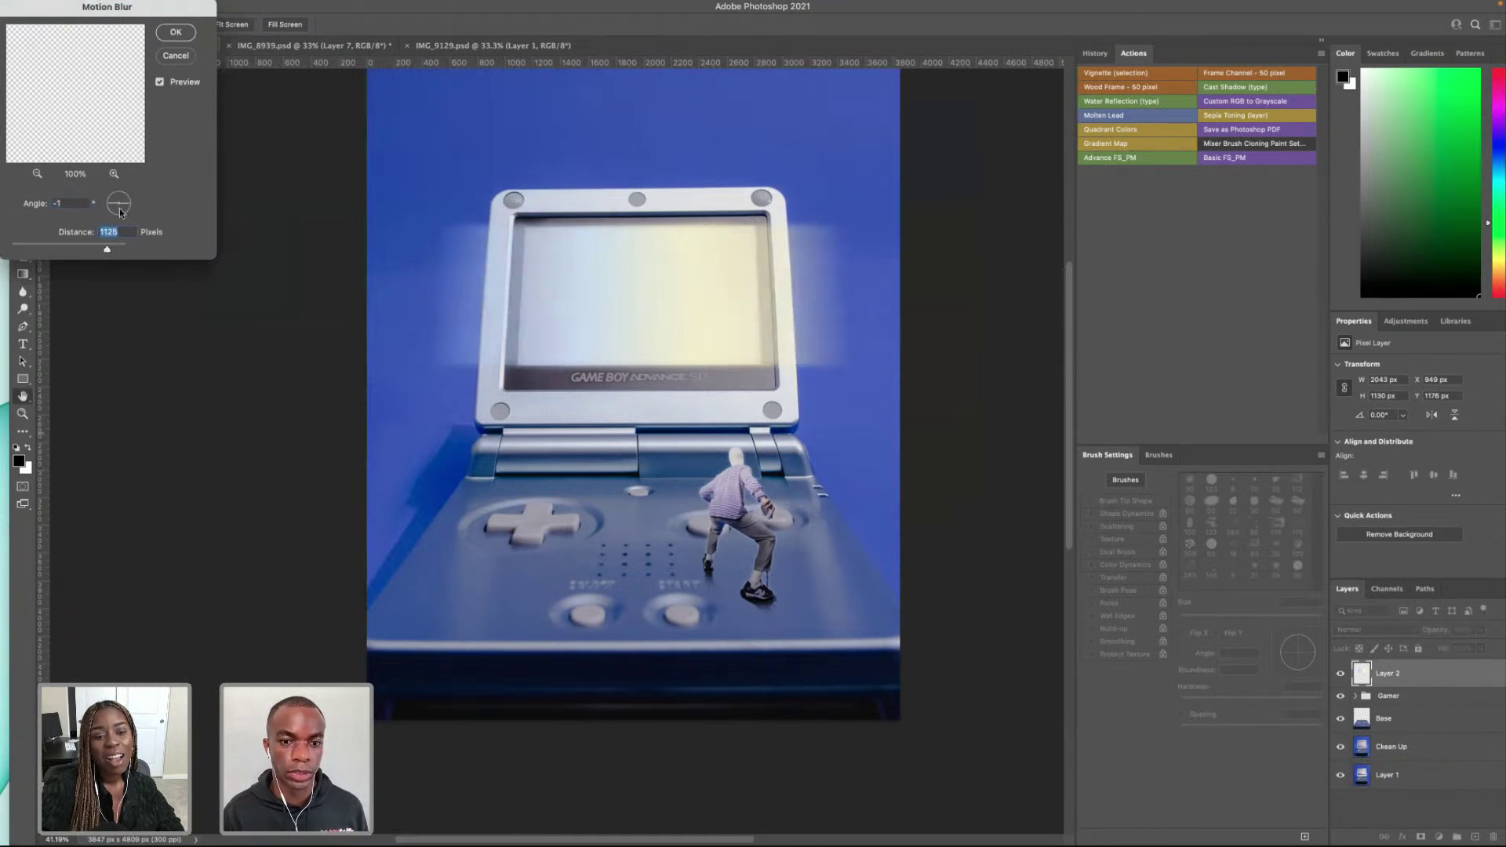
drag(99, 15, 196, 49)
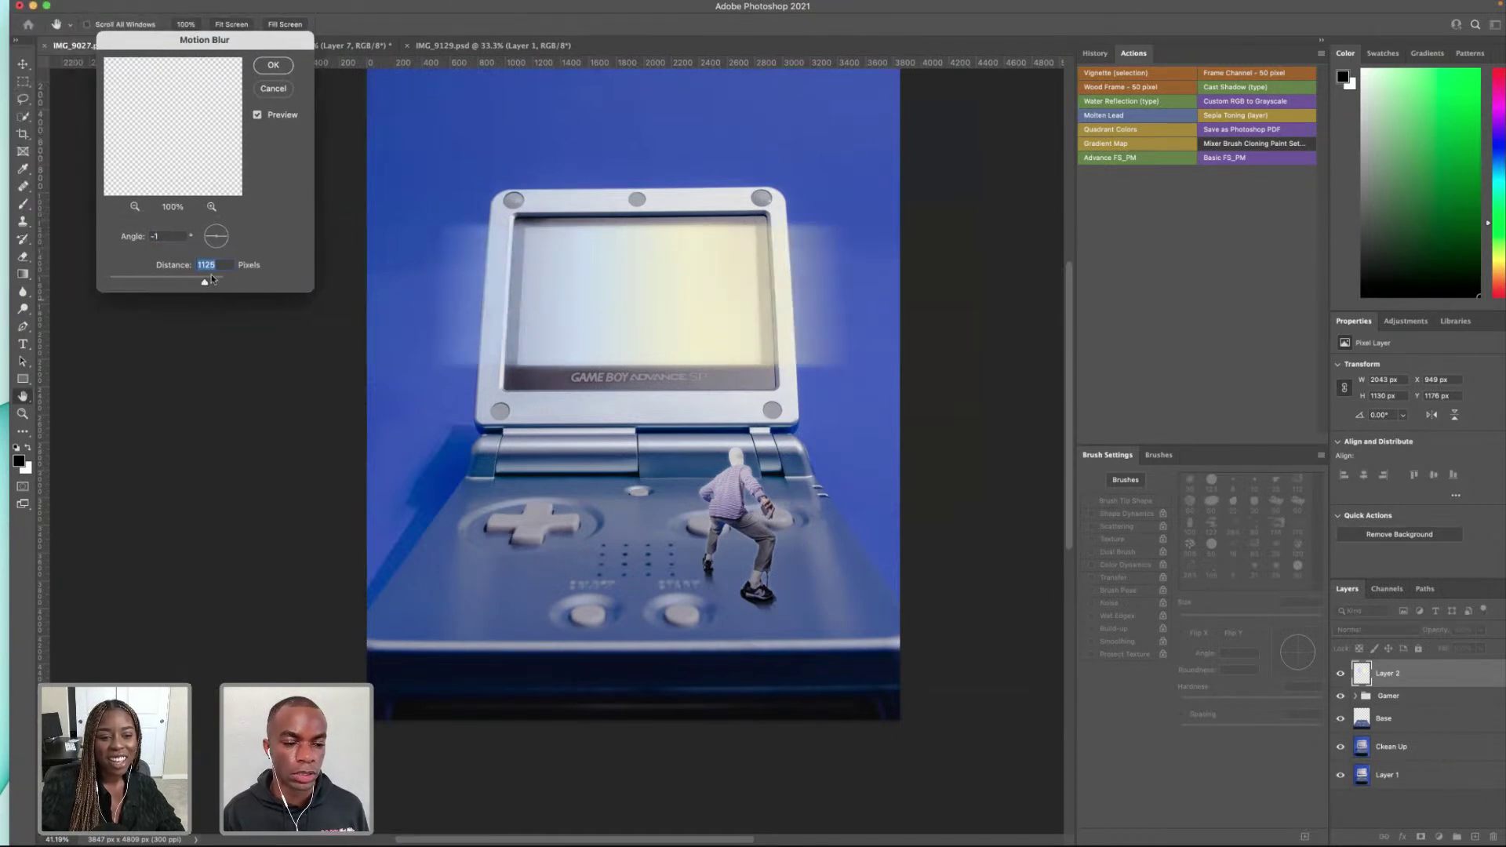
drag(210, 284, 212, 283)
click(172, 238)
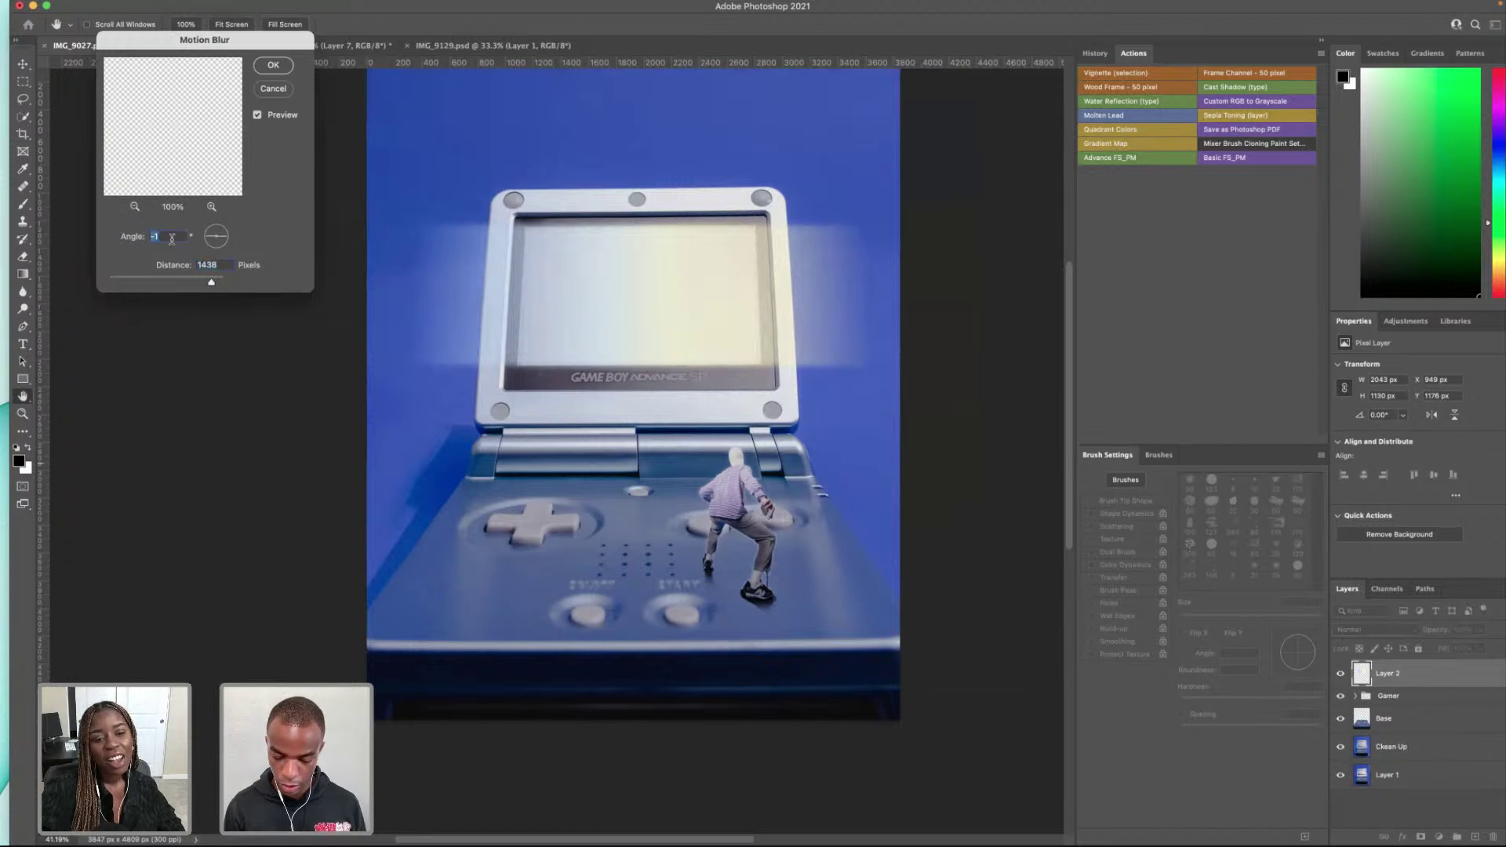
key(Return)
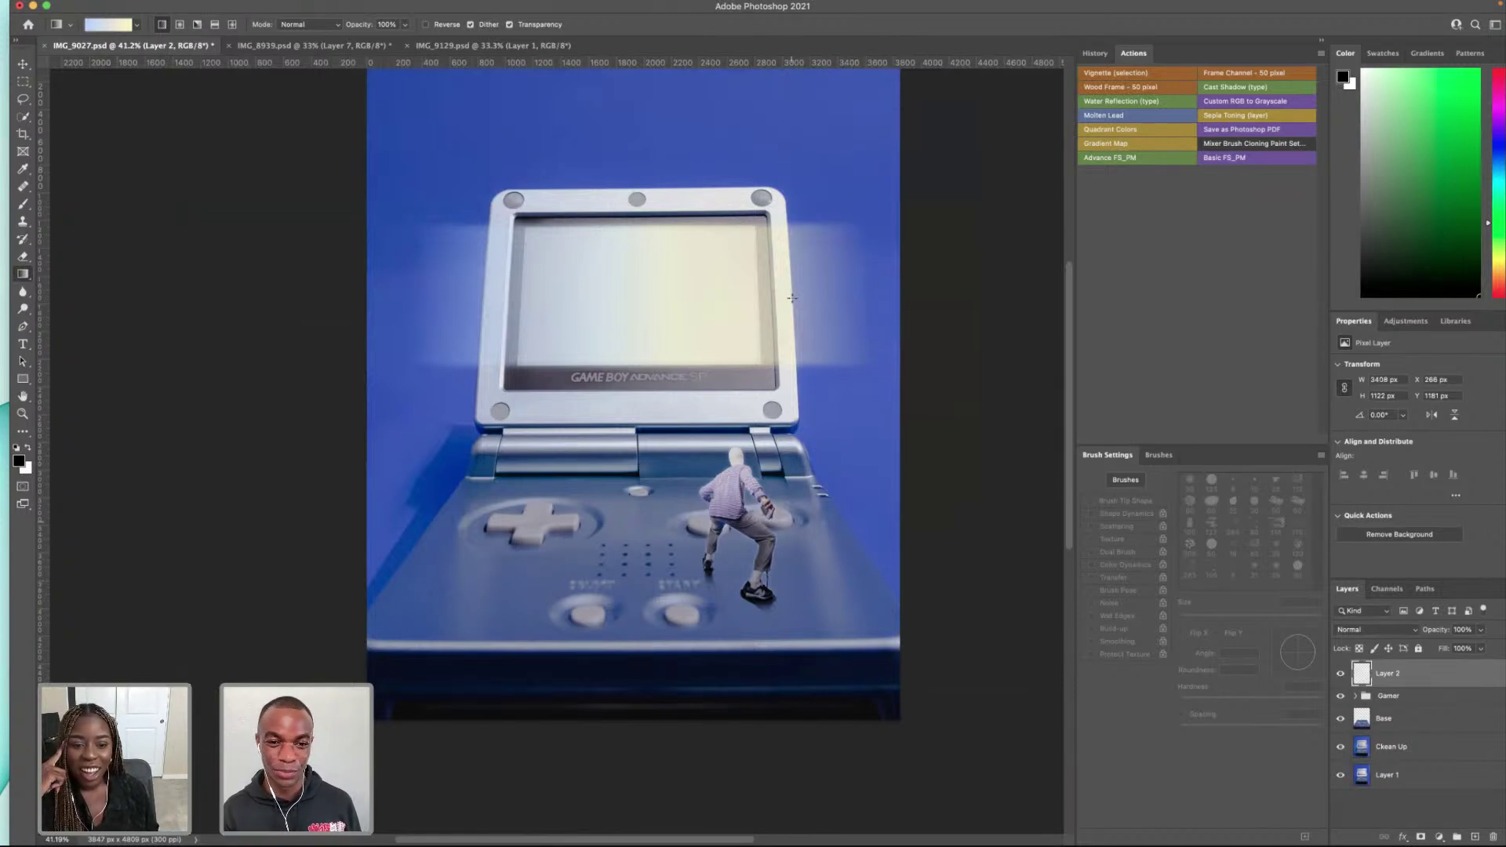
Step: Enable an Outer Glow layer style on the Base layer and show its settings
scroll(799, 300, up, 3)
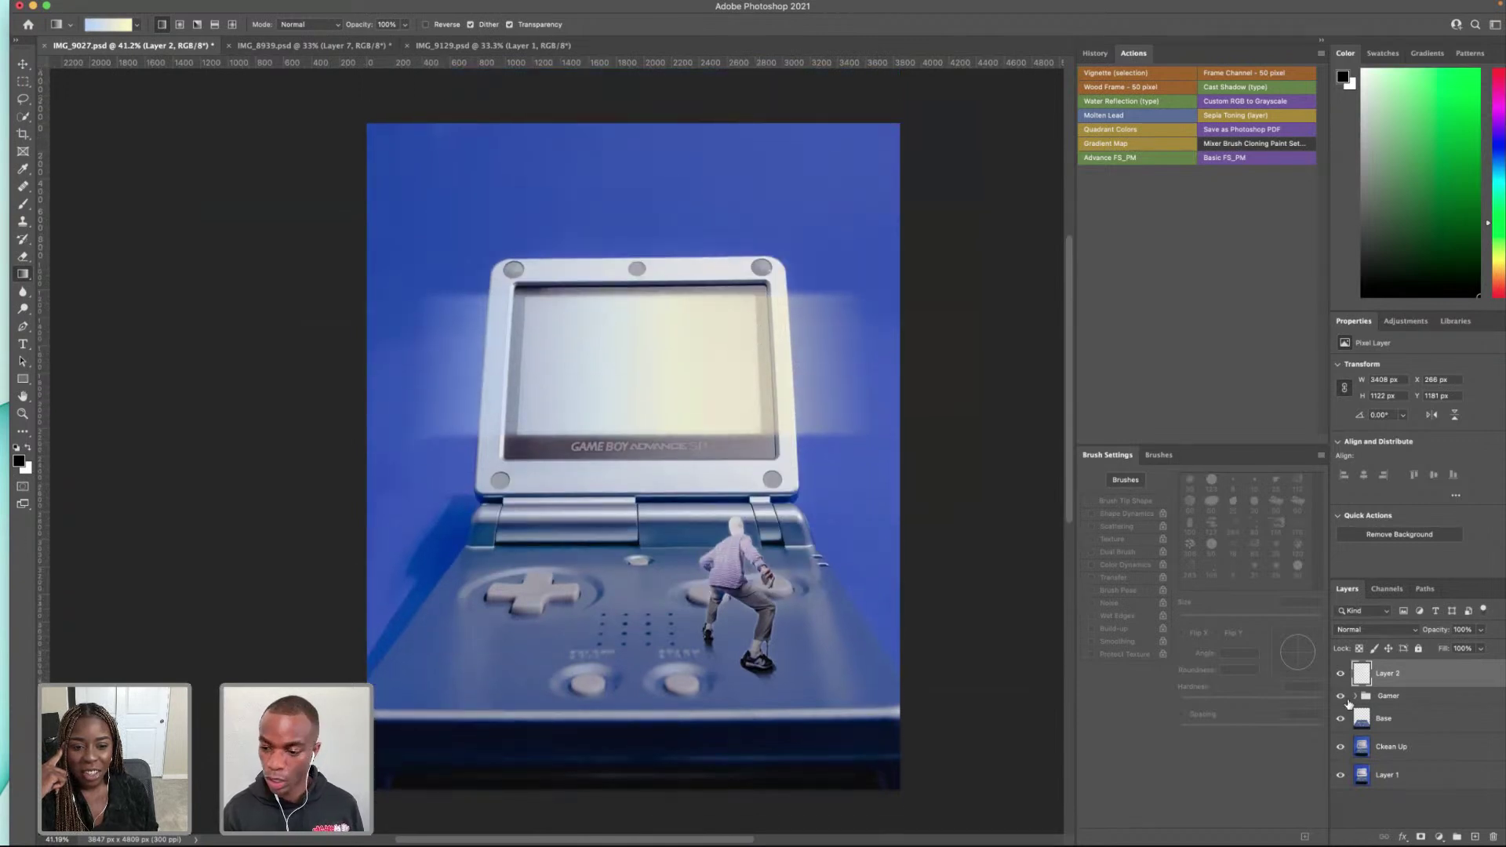
click(1393, 754)
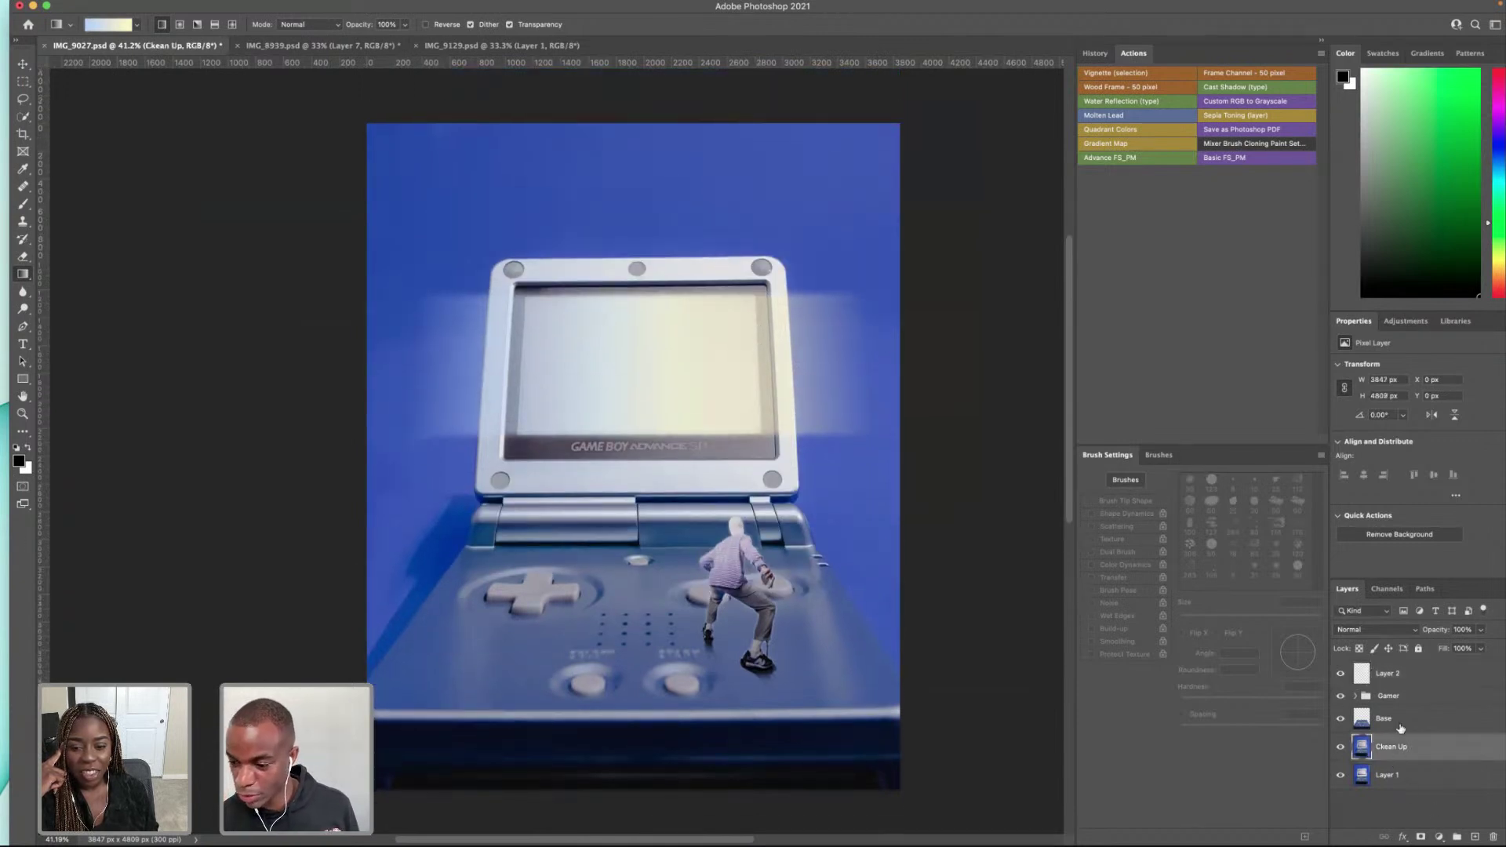
right_click(1401, 723)
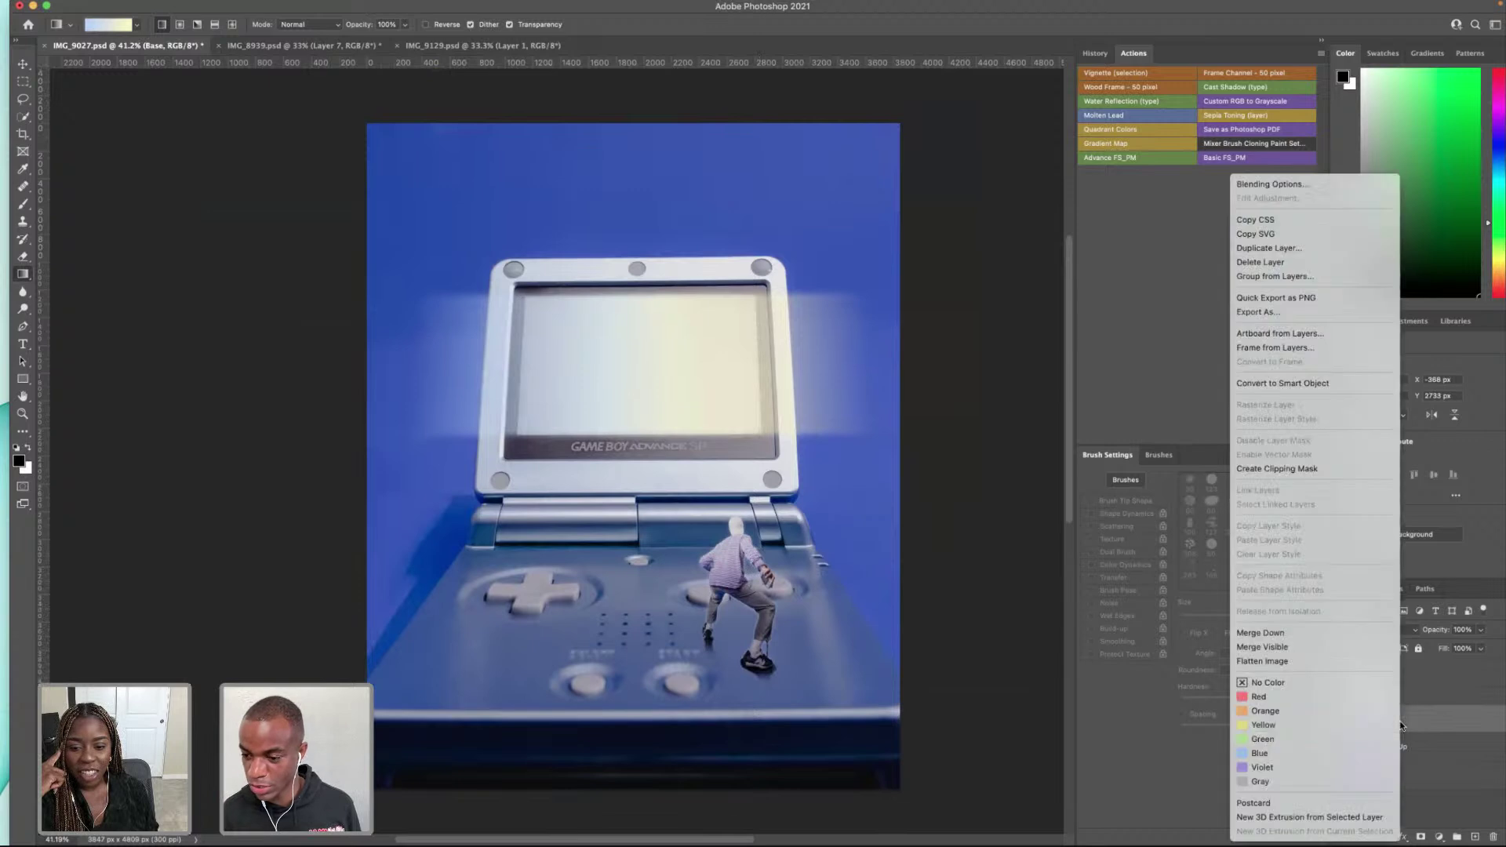
click(1285, 185)
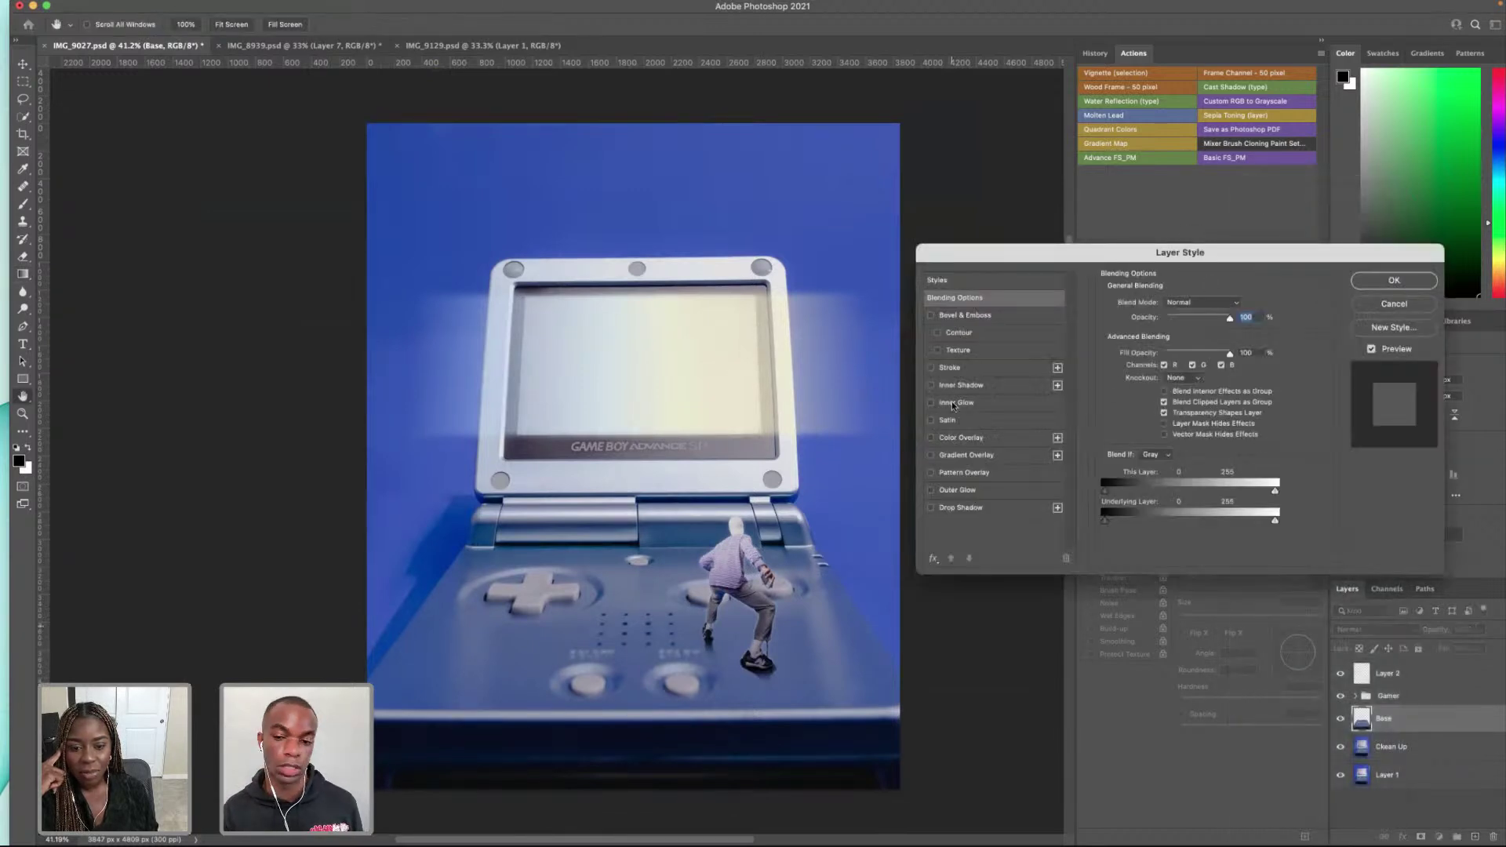
click(931, 490)
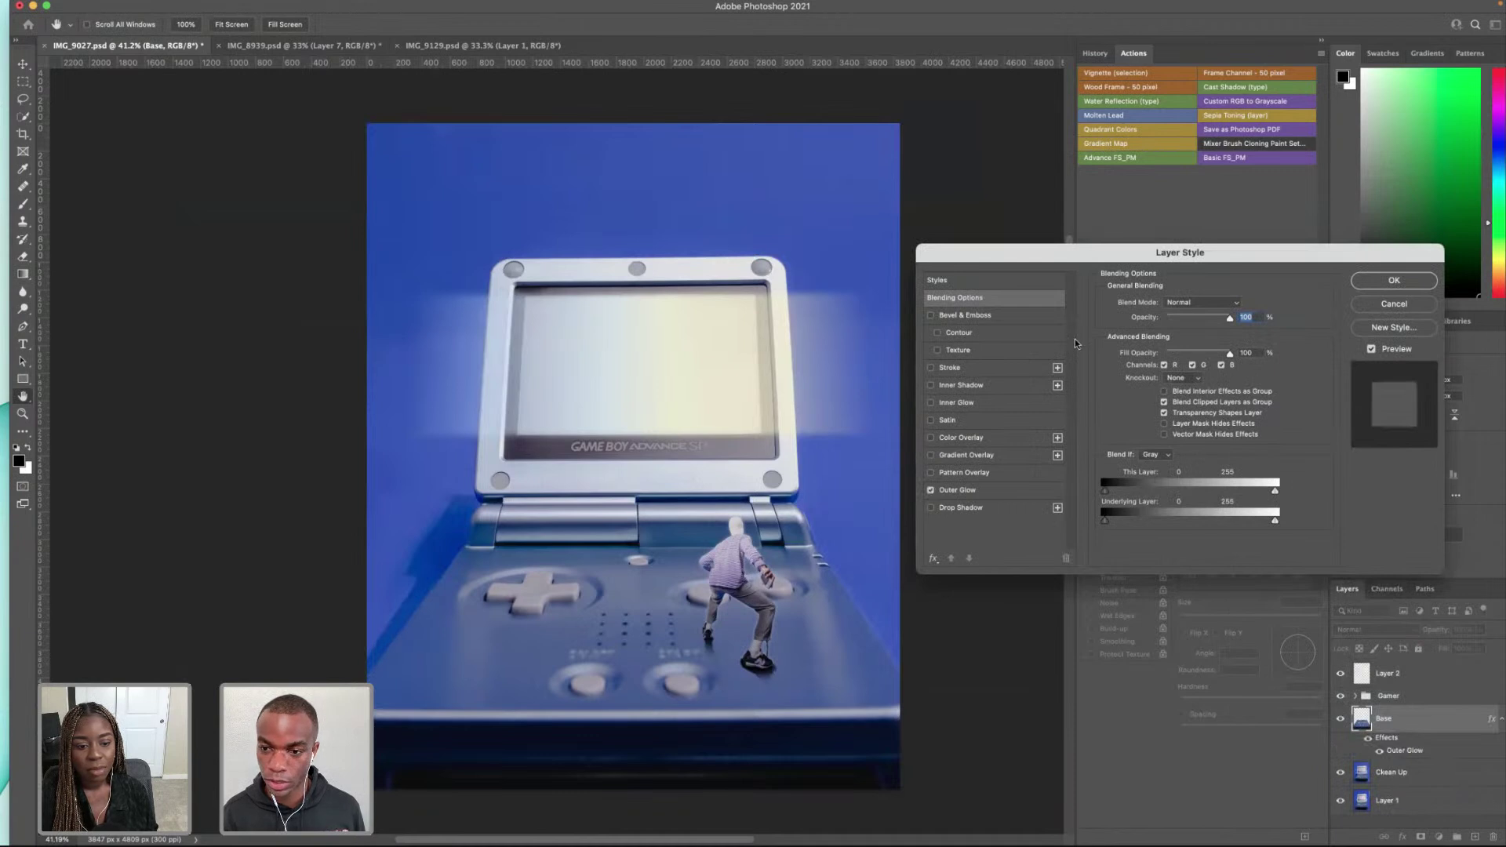
click(1017, 488)
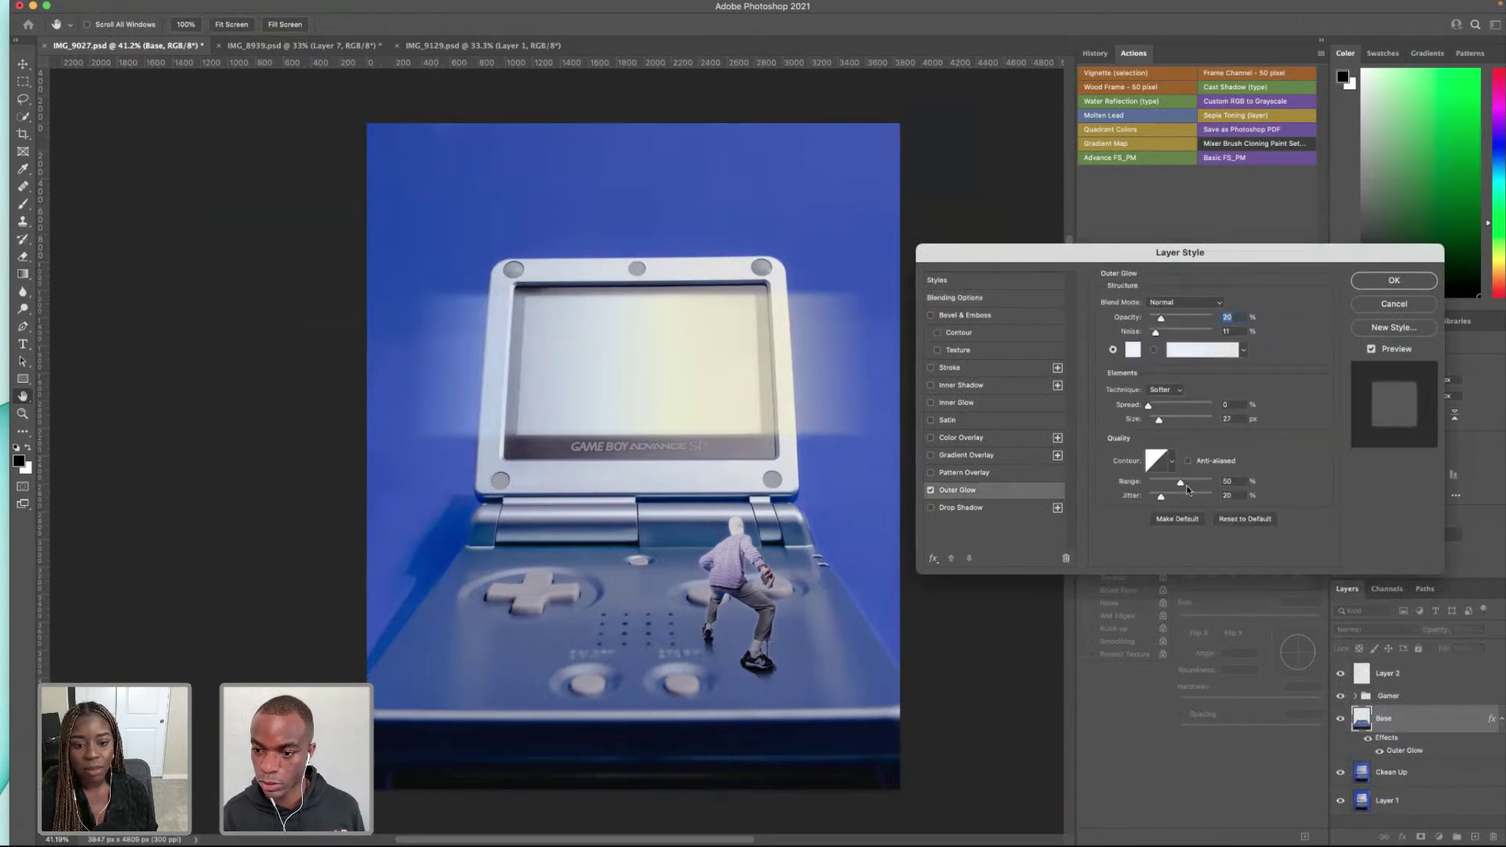
Step: Set the outer glow to 54% opacity, 17% noise, 35% spread and a size of 32 px
click(1182, 332)
drag(1168, 318, 1168, 318)
click(1177, 406)
drag(1176, 408, 1160, 420)
drag(1168, 320, 1182, 319)
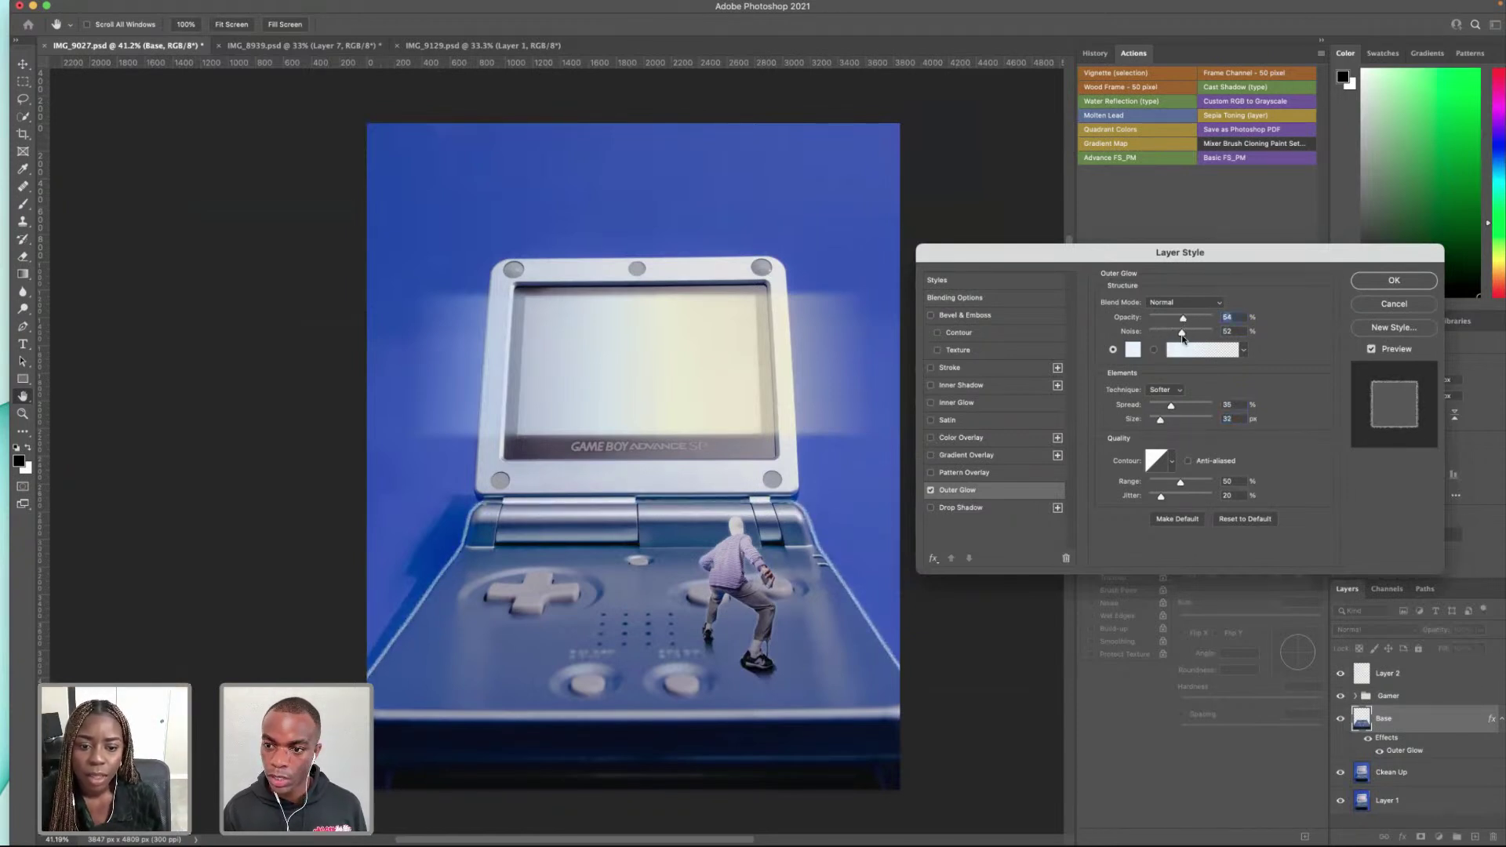
click(1158, 331)
Step: Try a wider outer glow with 55% opacity, 55% spread and a size of about 75 px, checking the console's edge
scroll(859, 577, up, 10)
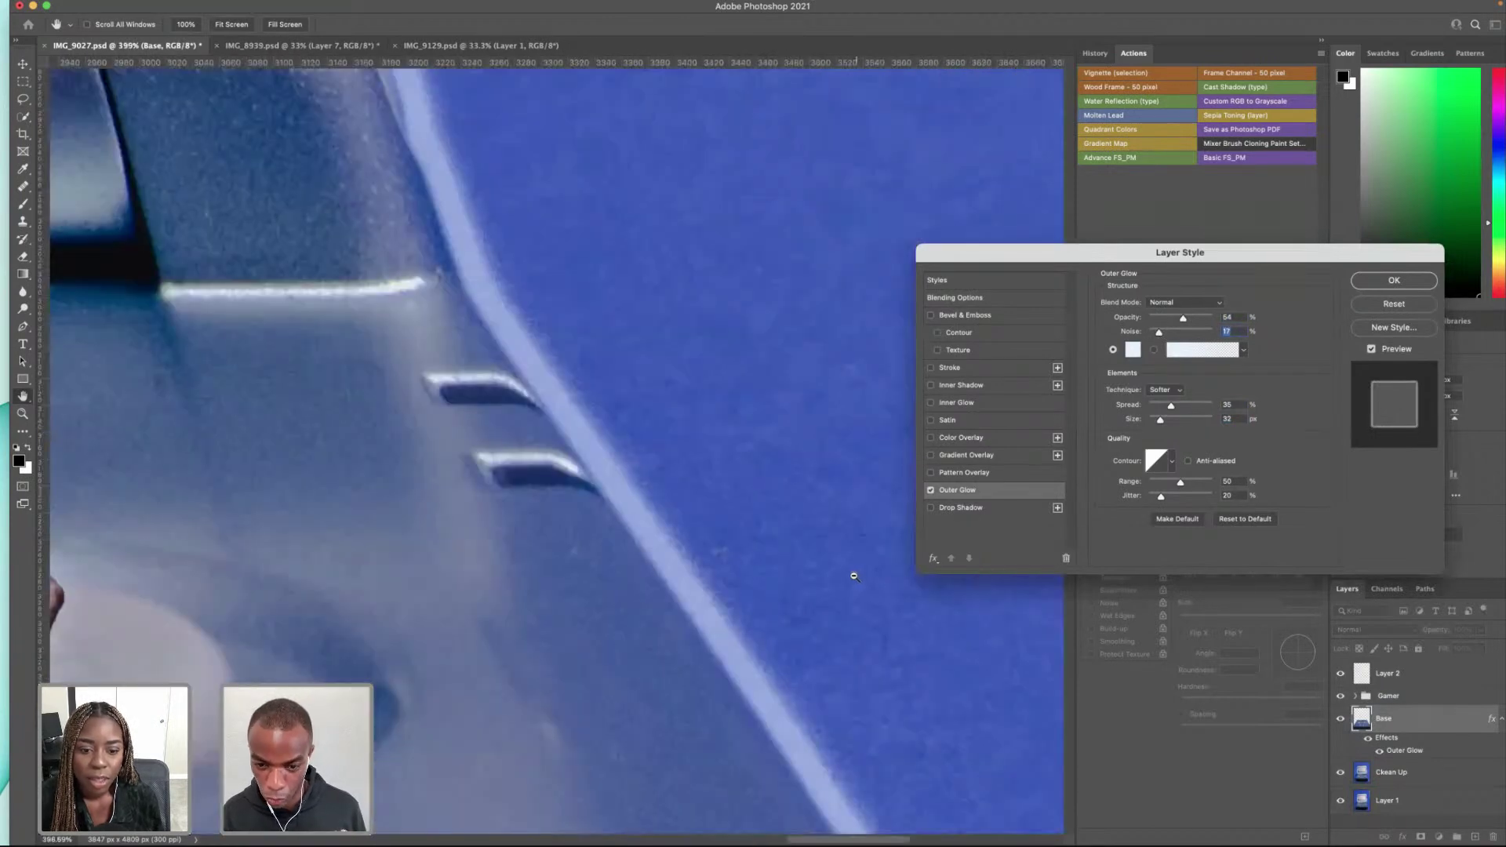
drag(1189, 318, 1187, 322)
mouse_move(1172, 406)
mouse_down()
mouse_move(1194, 409)
mouse_move(1171, 420)
mouse_up()
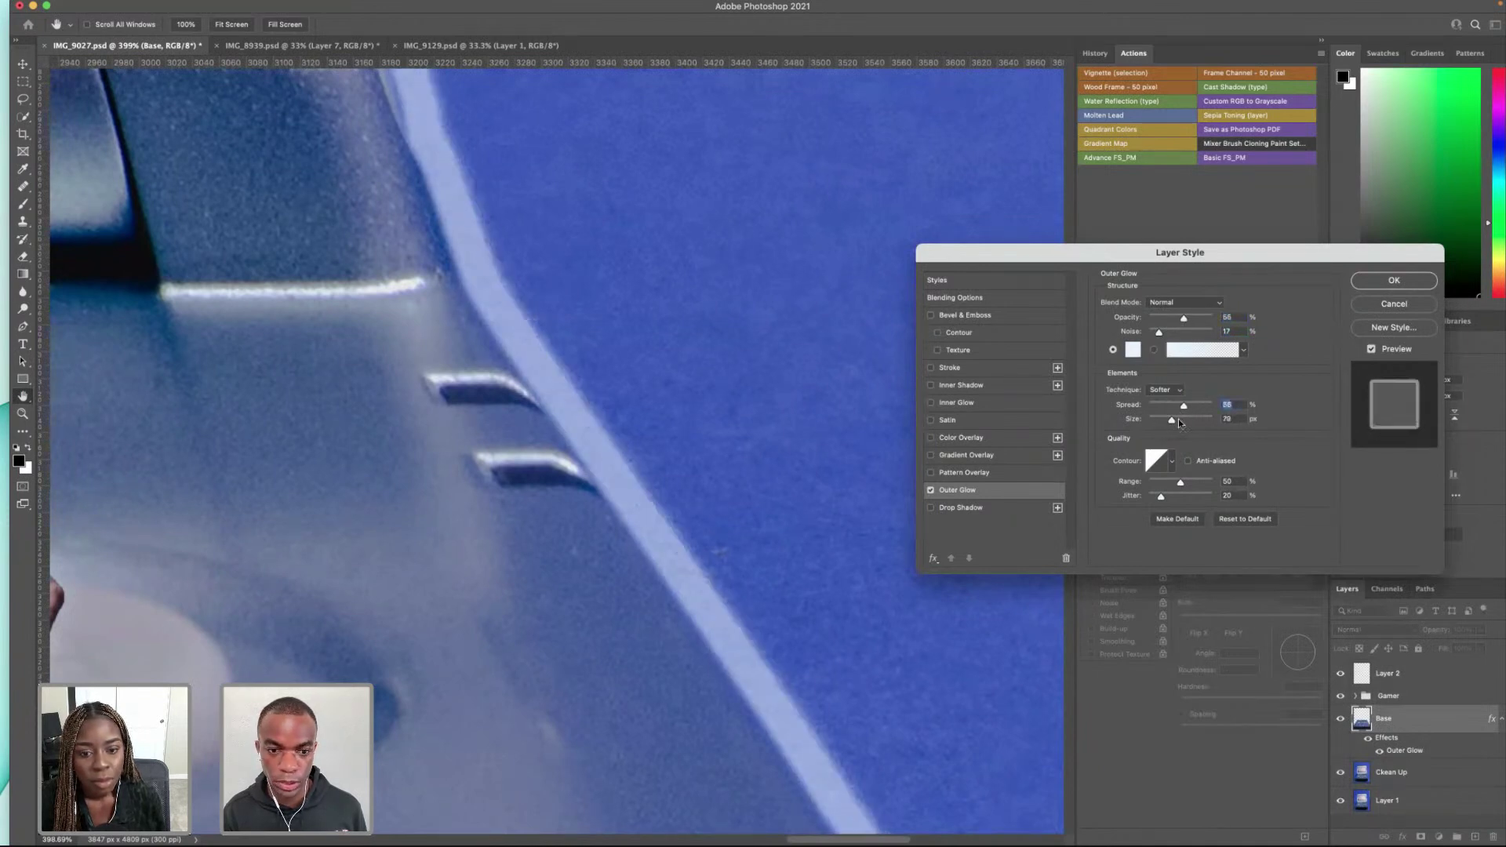
scroll(588, 430, down, 10)
scroll(382, 456, up, 2)
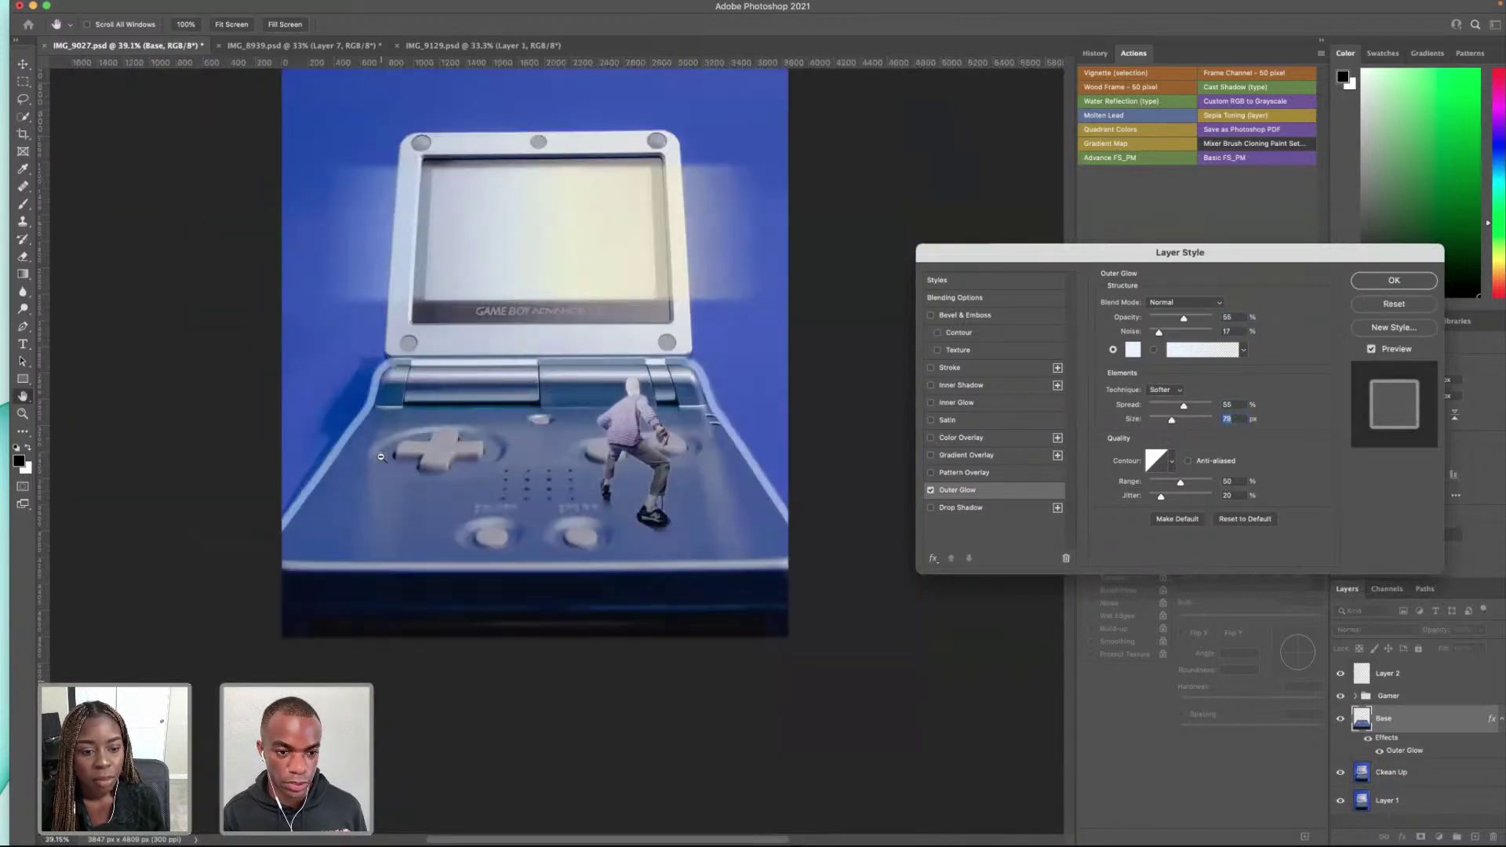
Step: Set the outer glow's spread to 22% and its size to 92 px
click(1164, 404)
click(1157, 417)
click(1185, 405)
click(1162, 405)
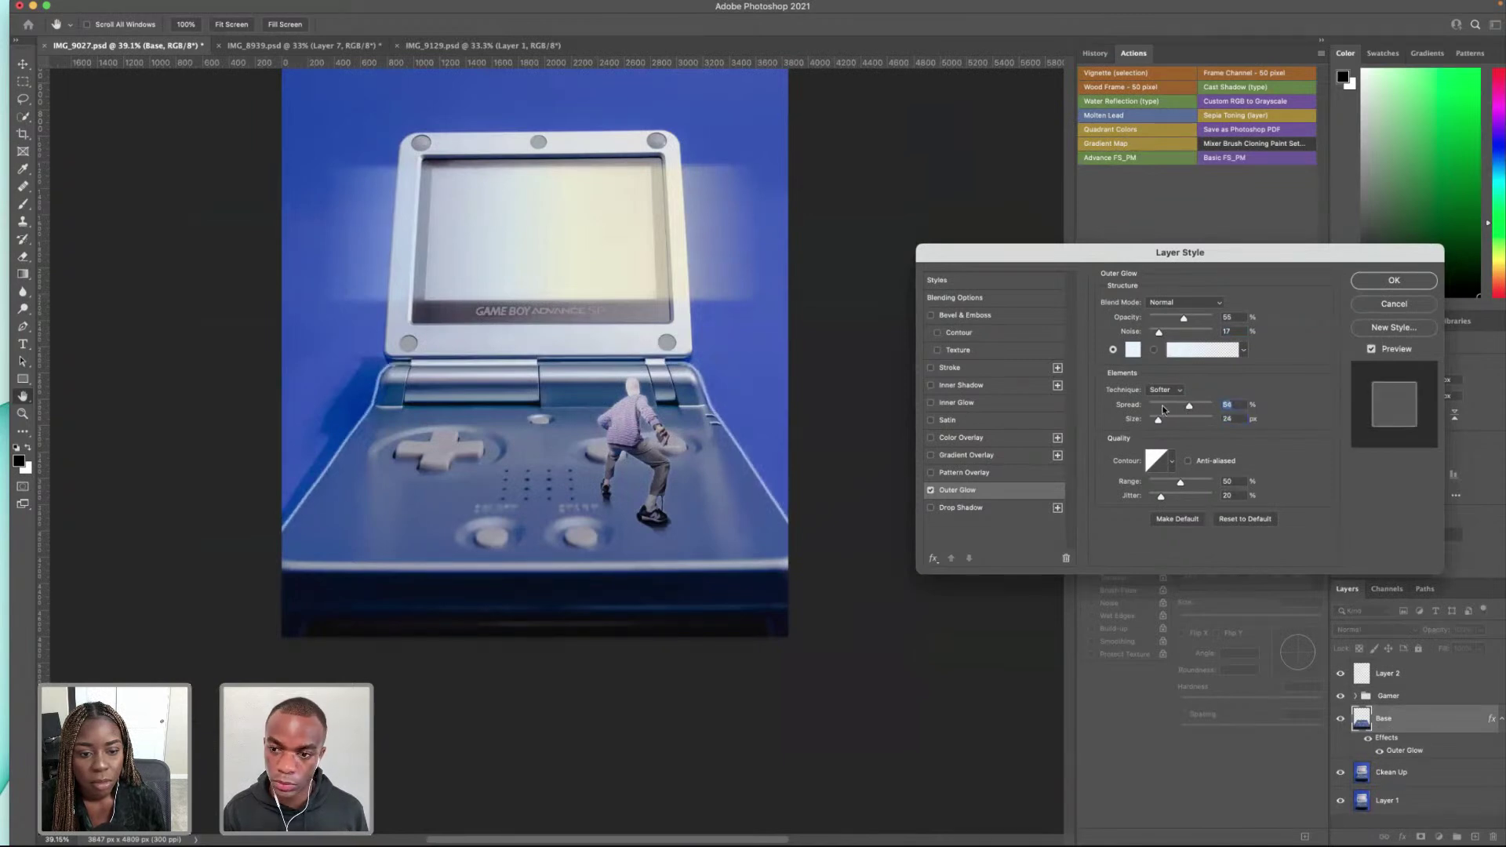
click(1175, 420)
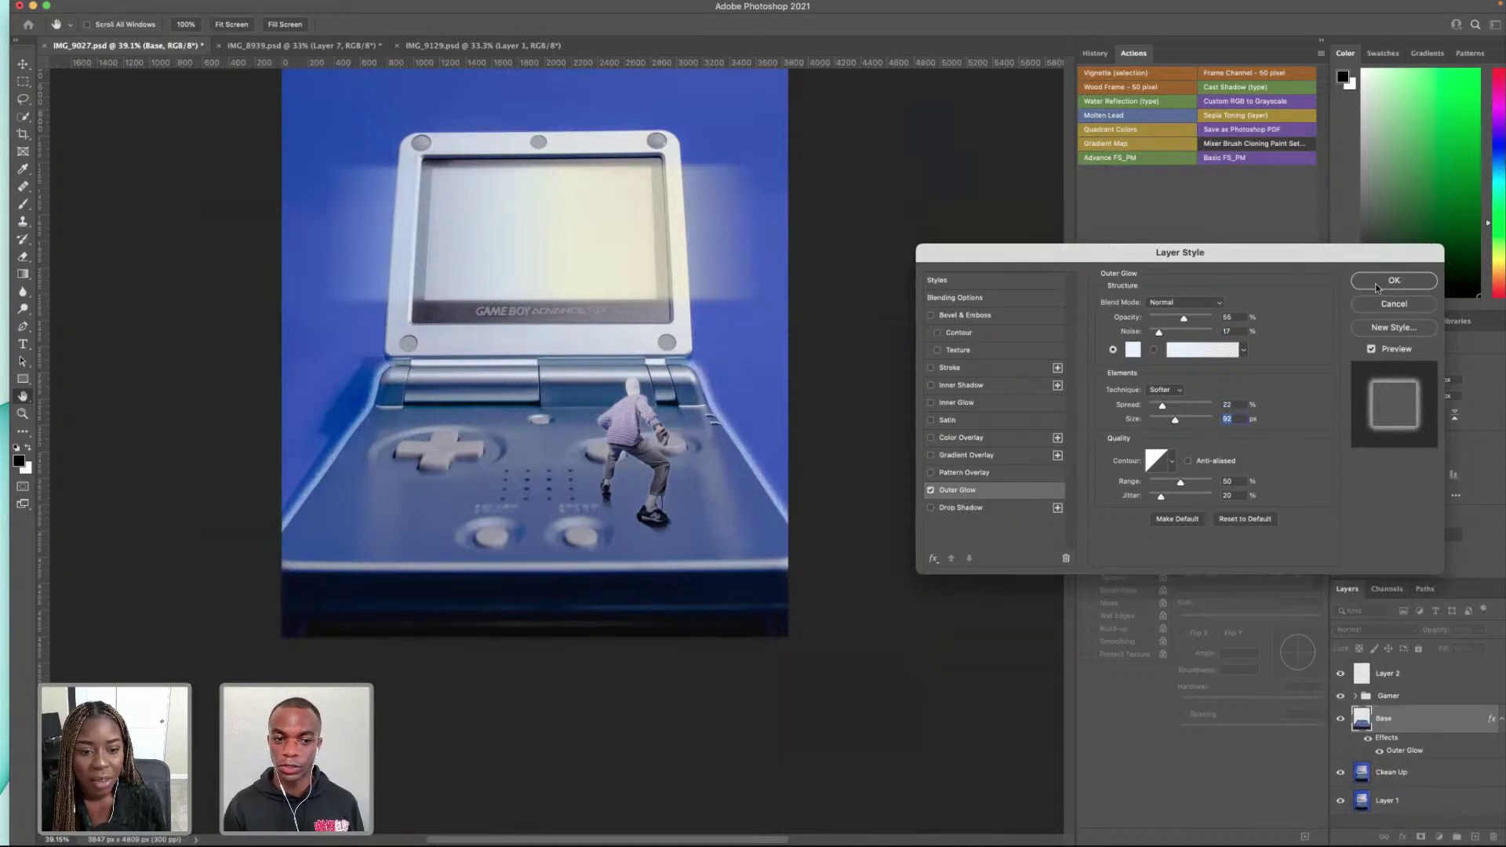
Step: Reduce the outer glow's opacity to about 46% and apply the layer style
click(1175, 317)
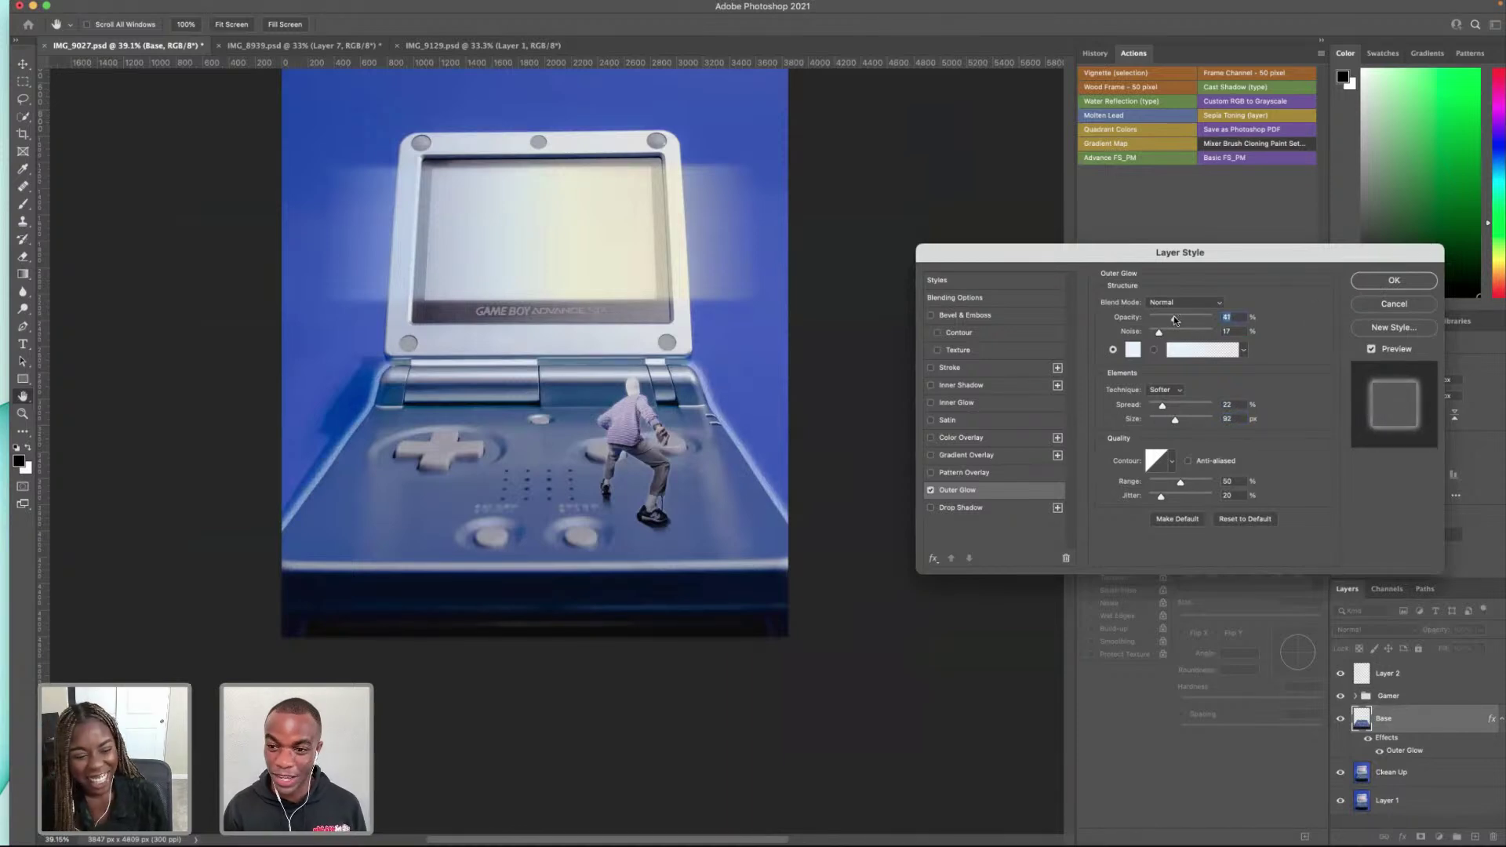
click(1177, 318)
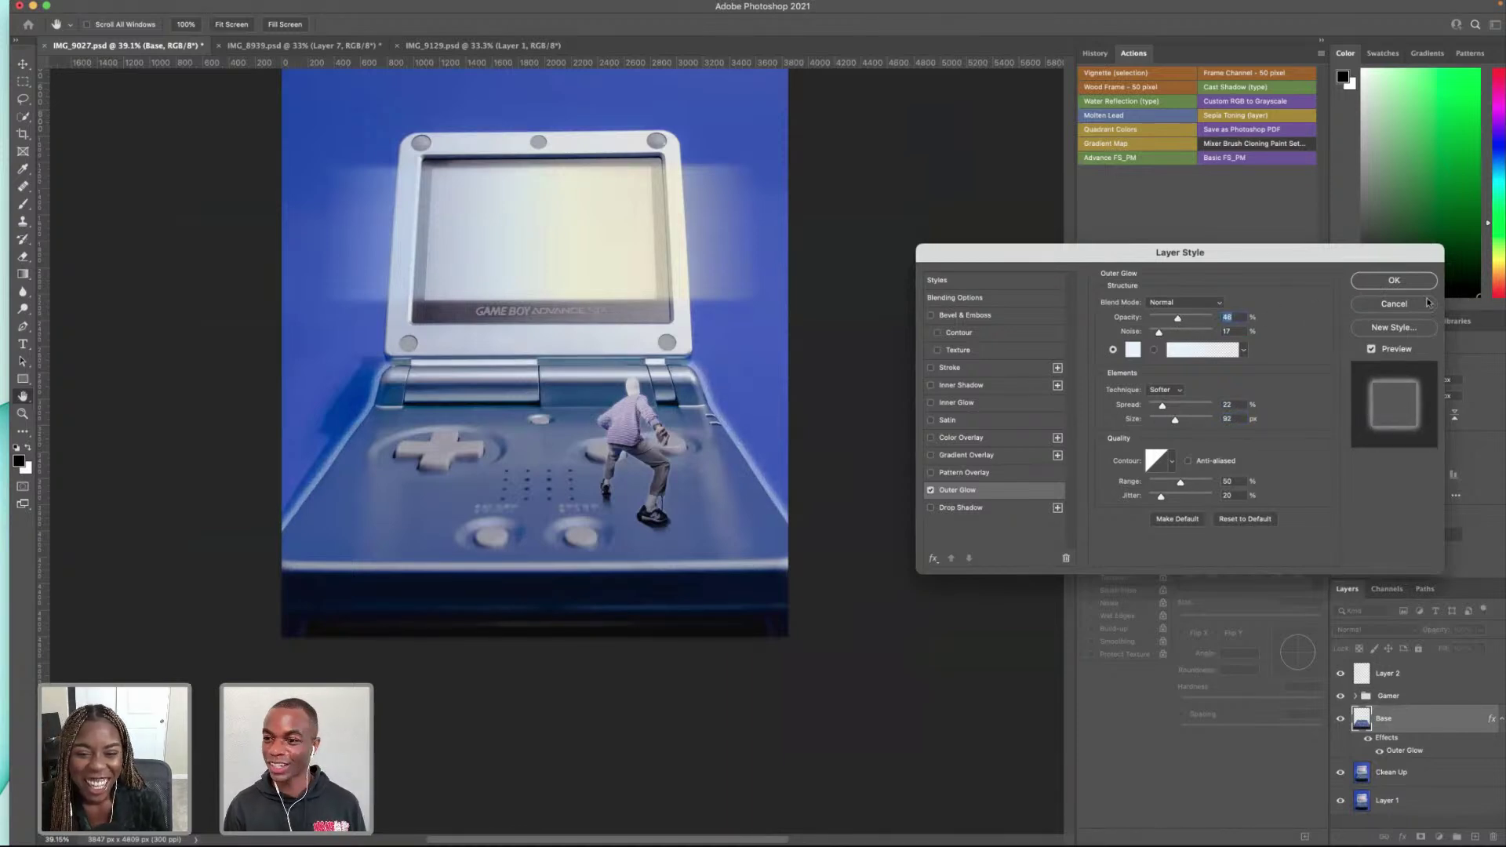
click(1393, 281)
key(g)
scroll(600, 235, up, 3)
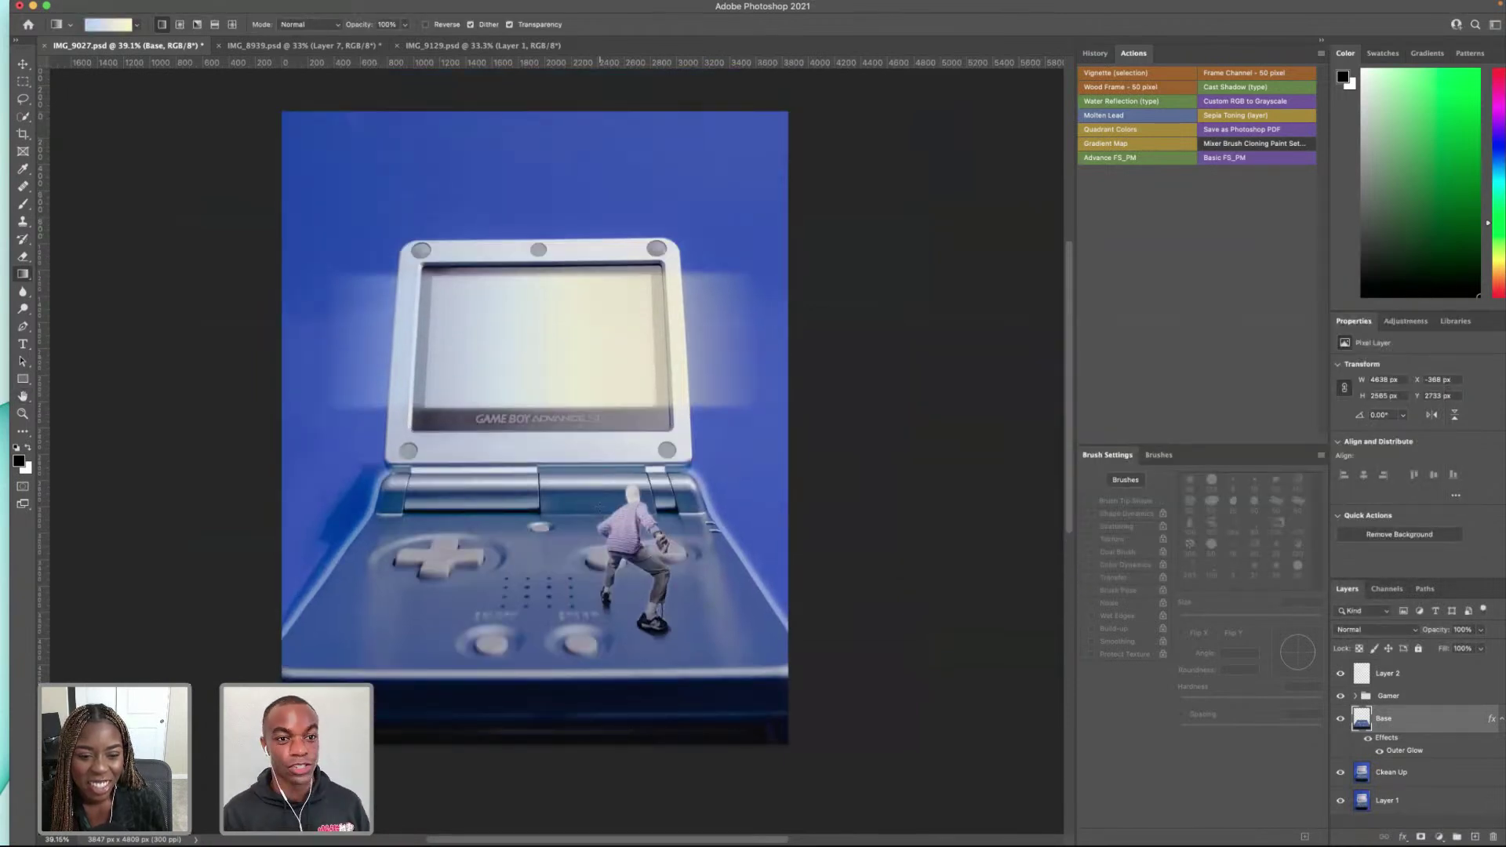
scroll(514, 297, up, 1)
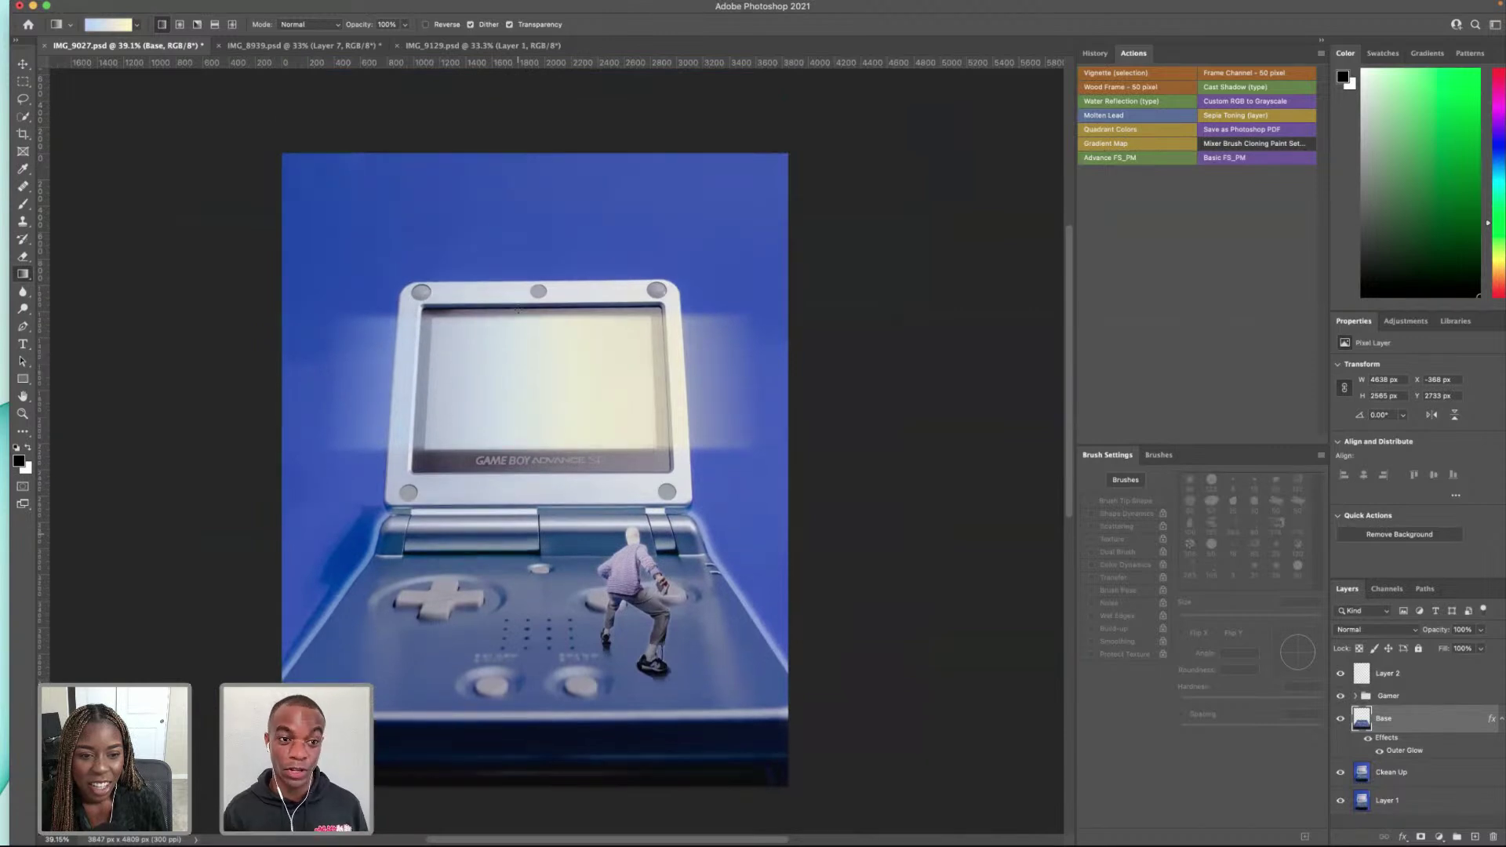
Step: Select the Clean Up layer and set the Clone Stamp brush size to 150 px
click(1404, 773)
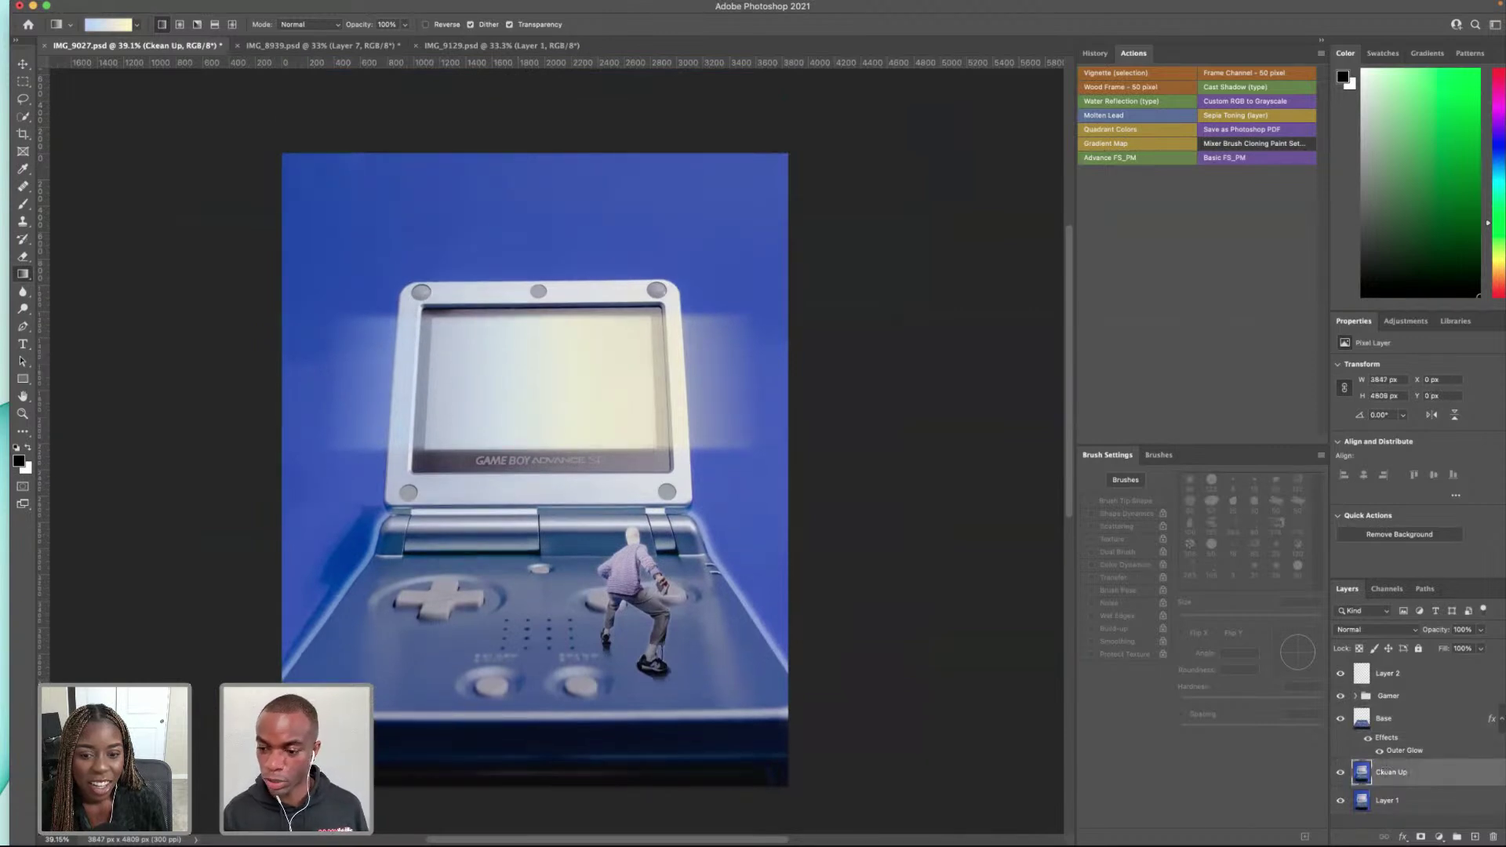
click(23, 223)
key(bracketright)
key(bracketright)
key(bracketright)
key(bracketright)
key(bracketright)
key(bracketright)
key(bracketright)
key(bracketright)
key(bracketright)
key(bracketright)
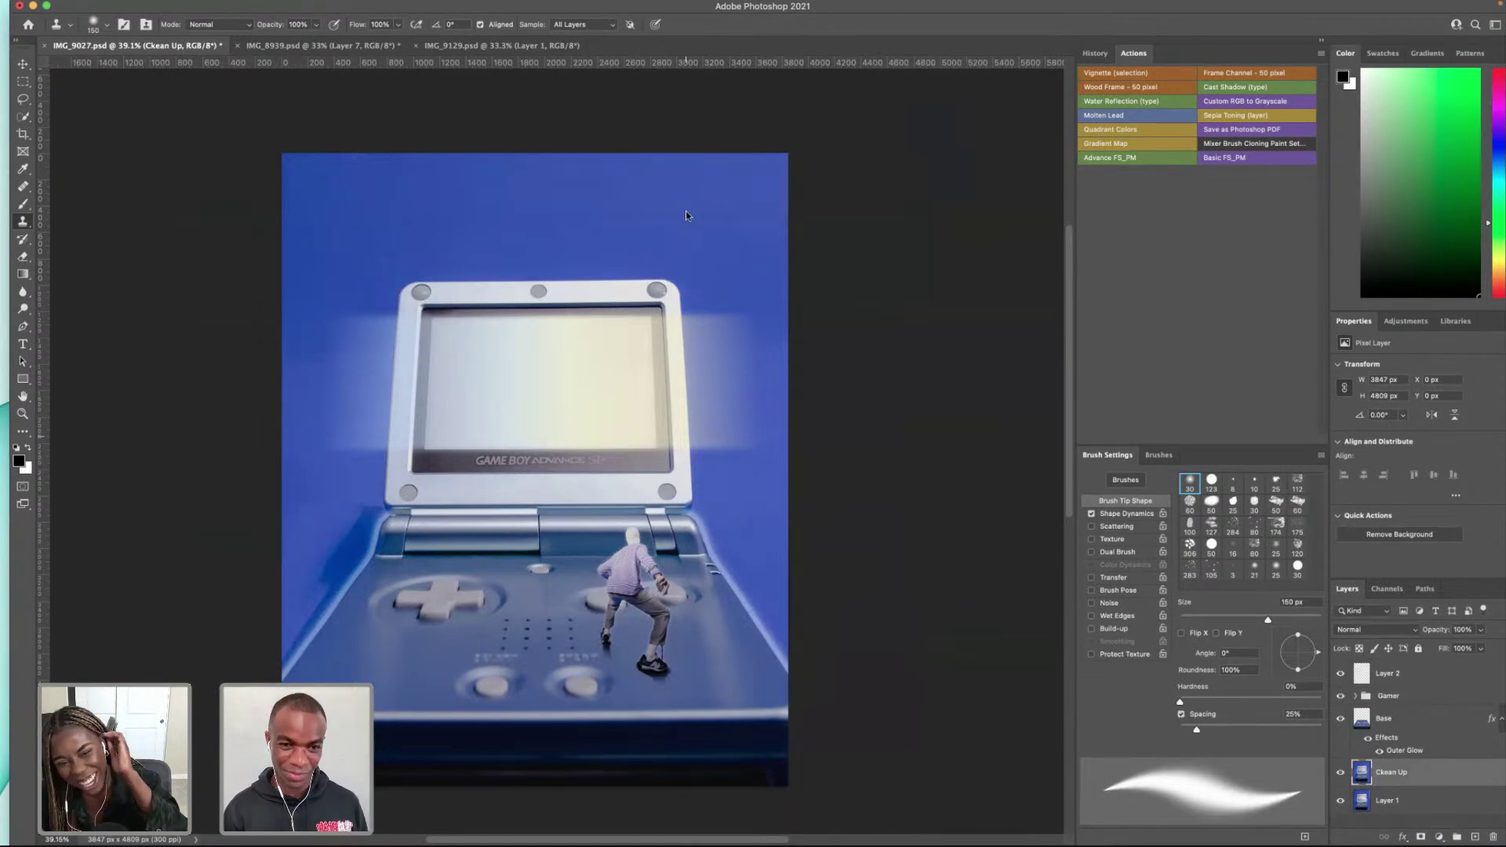
key(super+o)
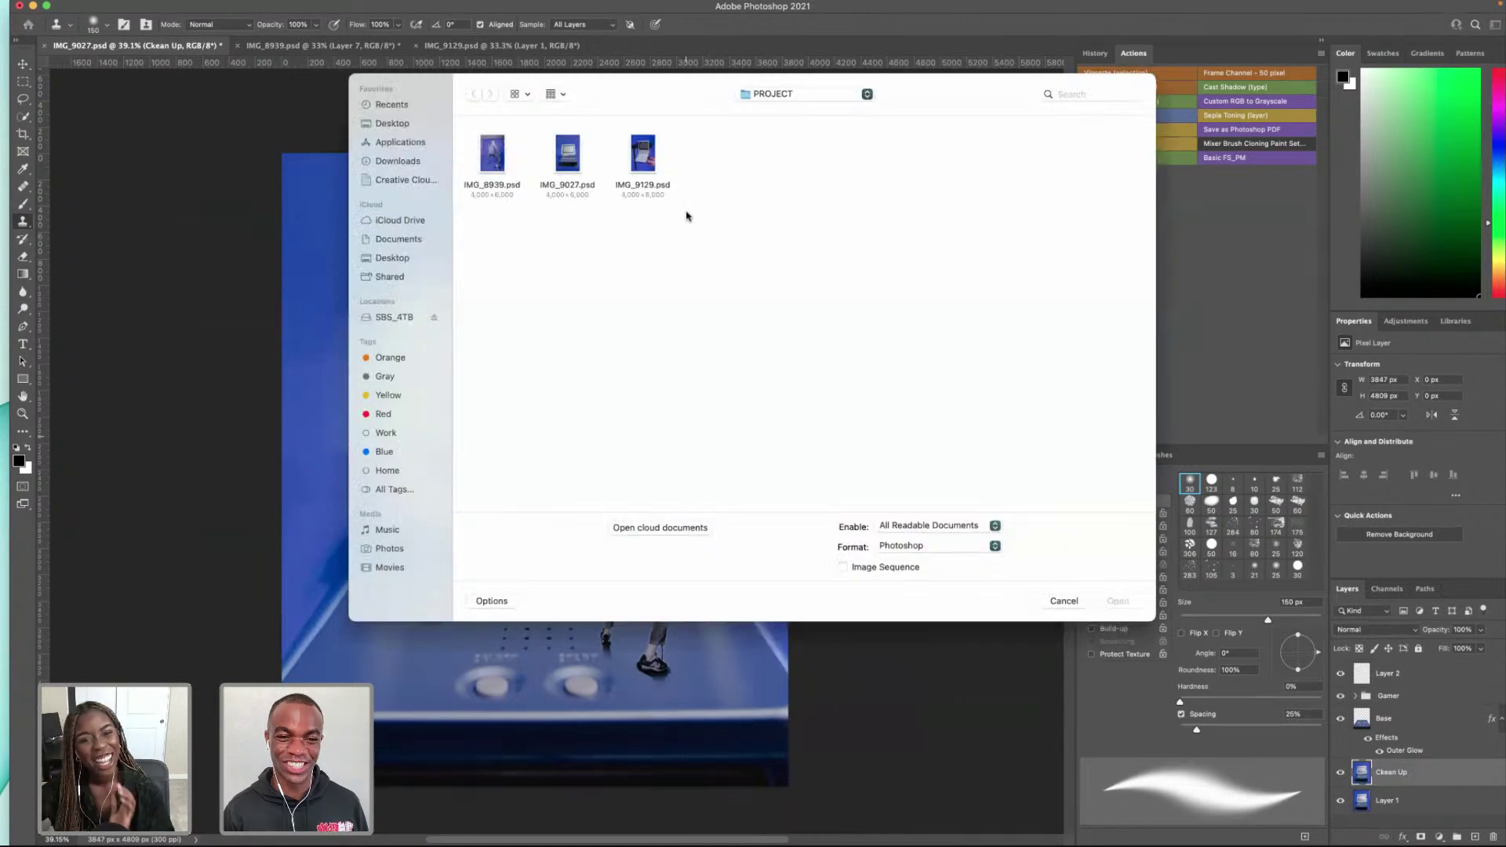
click(789, 96)
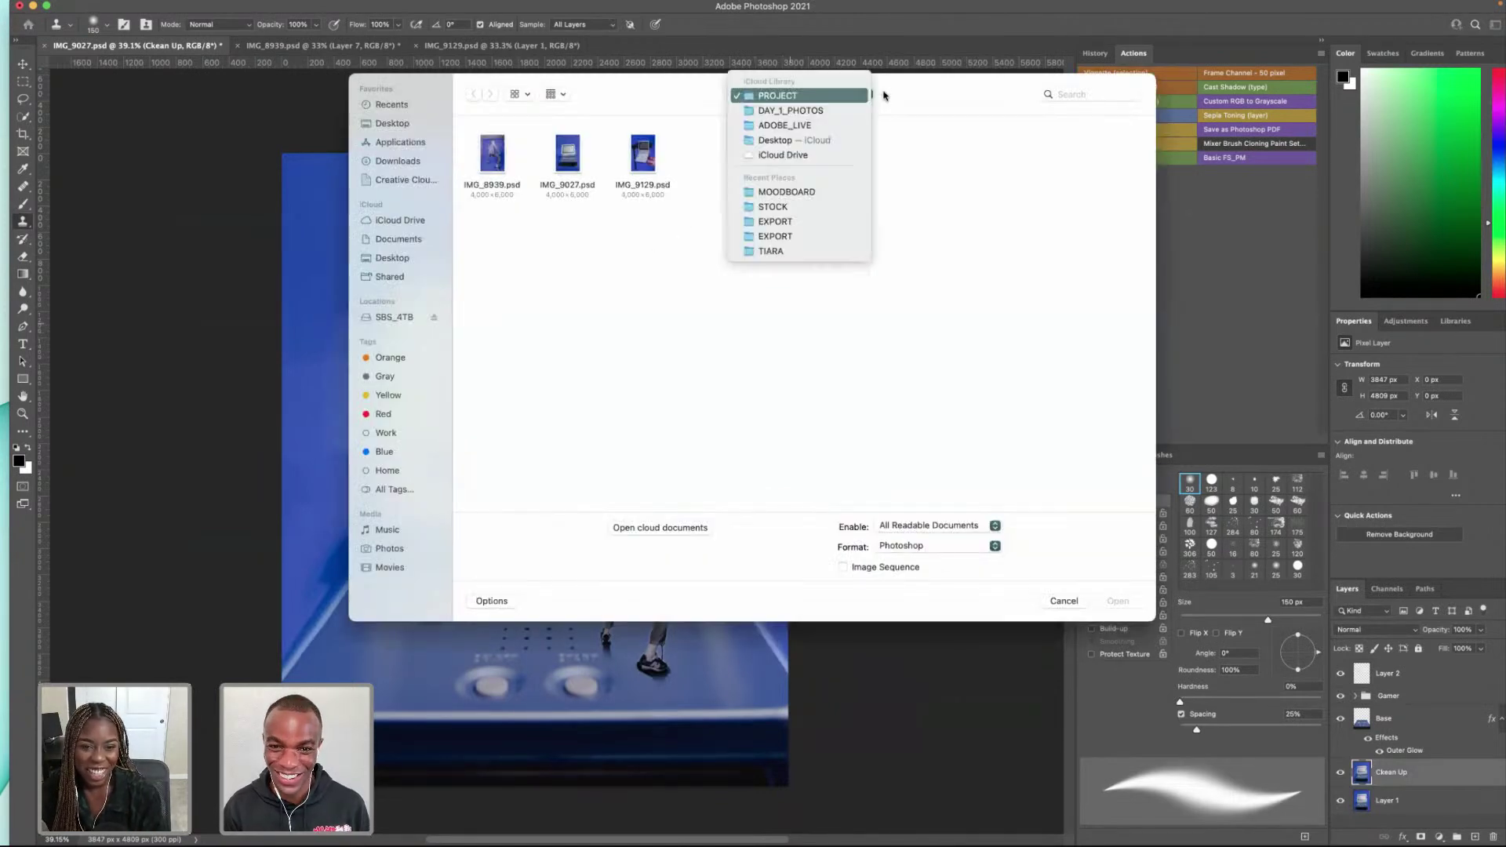
click(831, 116)
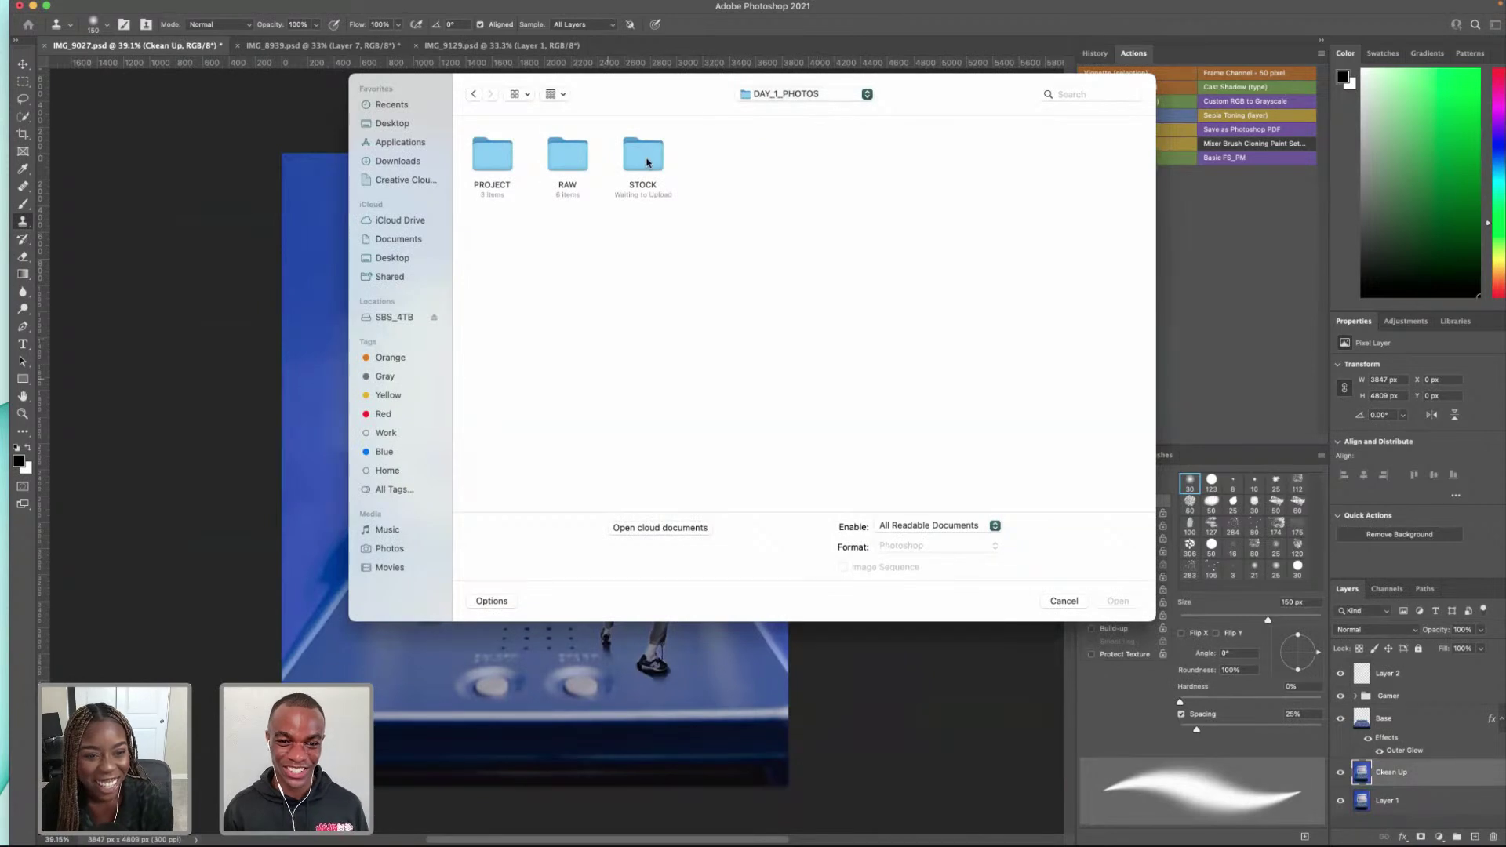
double_click(644, 166)
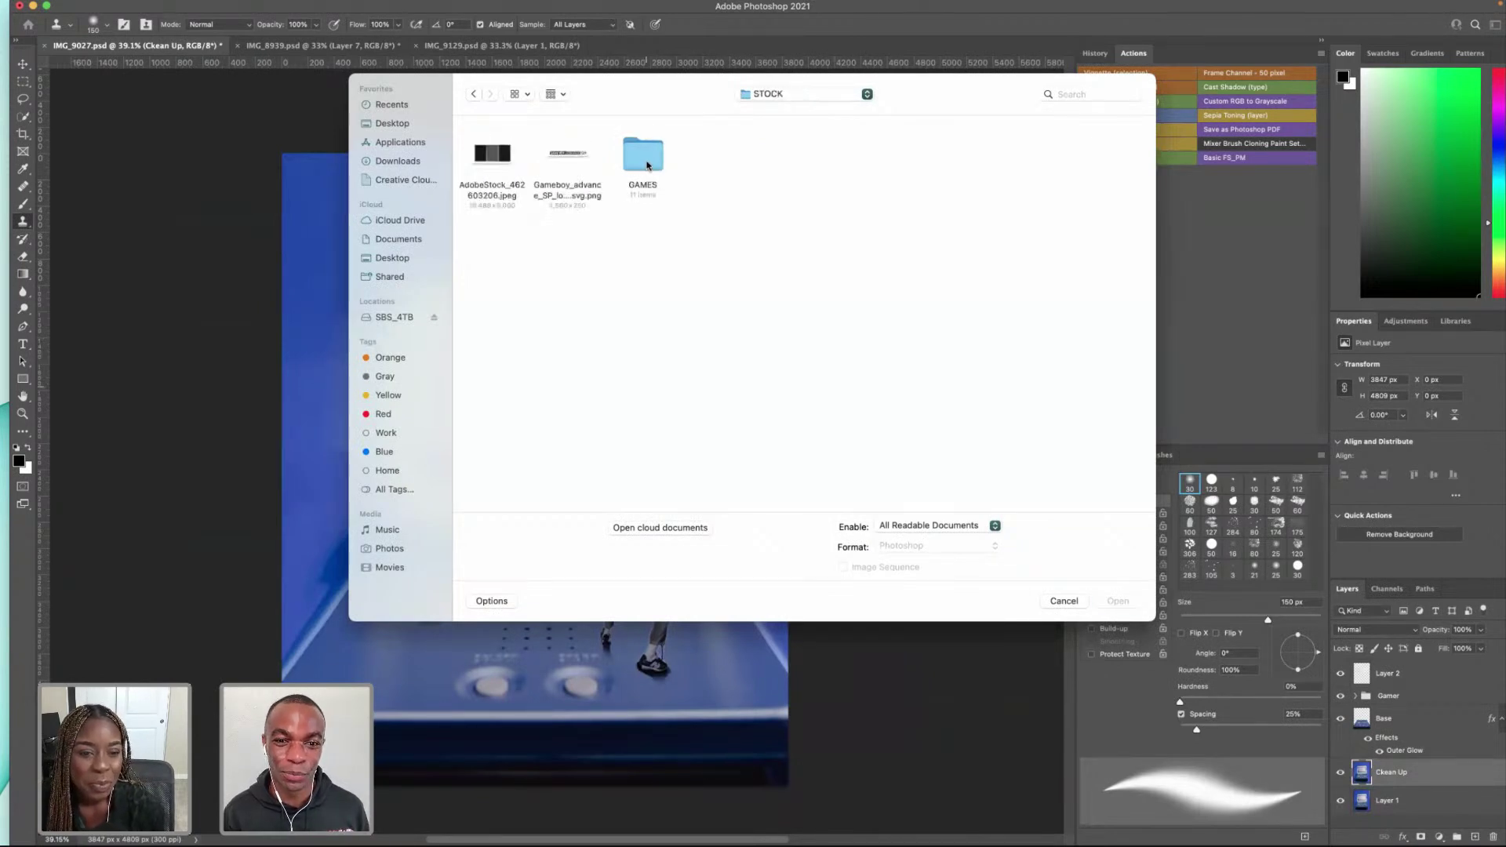
double_click(648, 166)
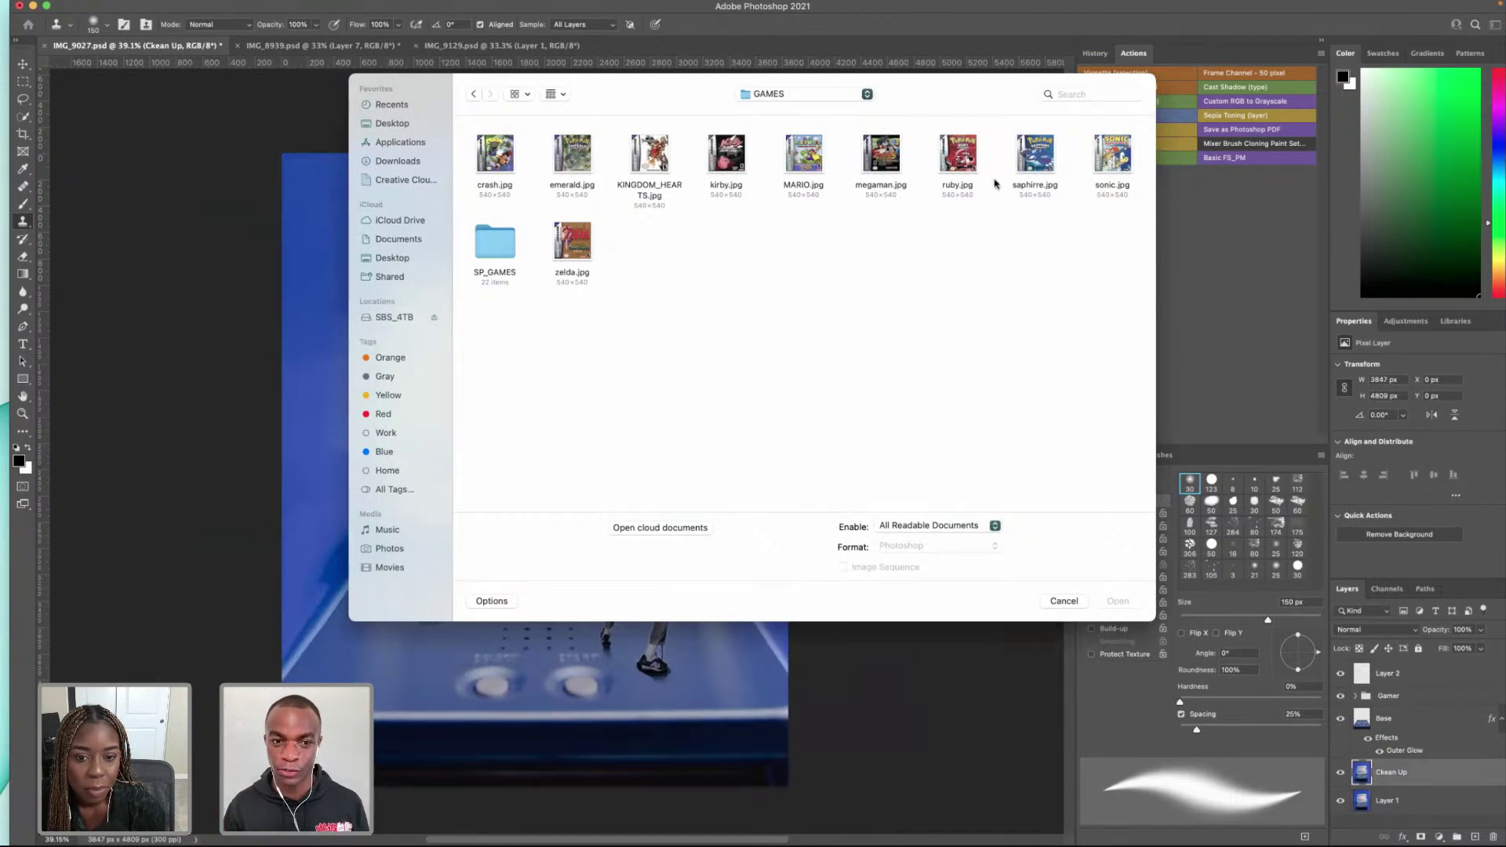
click(570, 261)
drag(1135, 148, 488, 172)
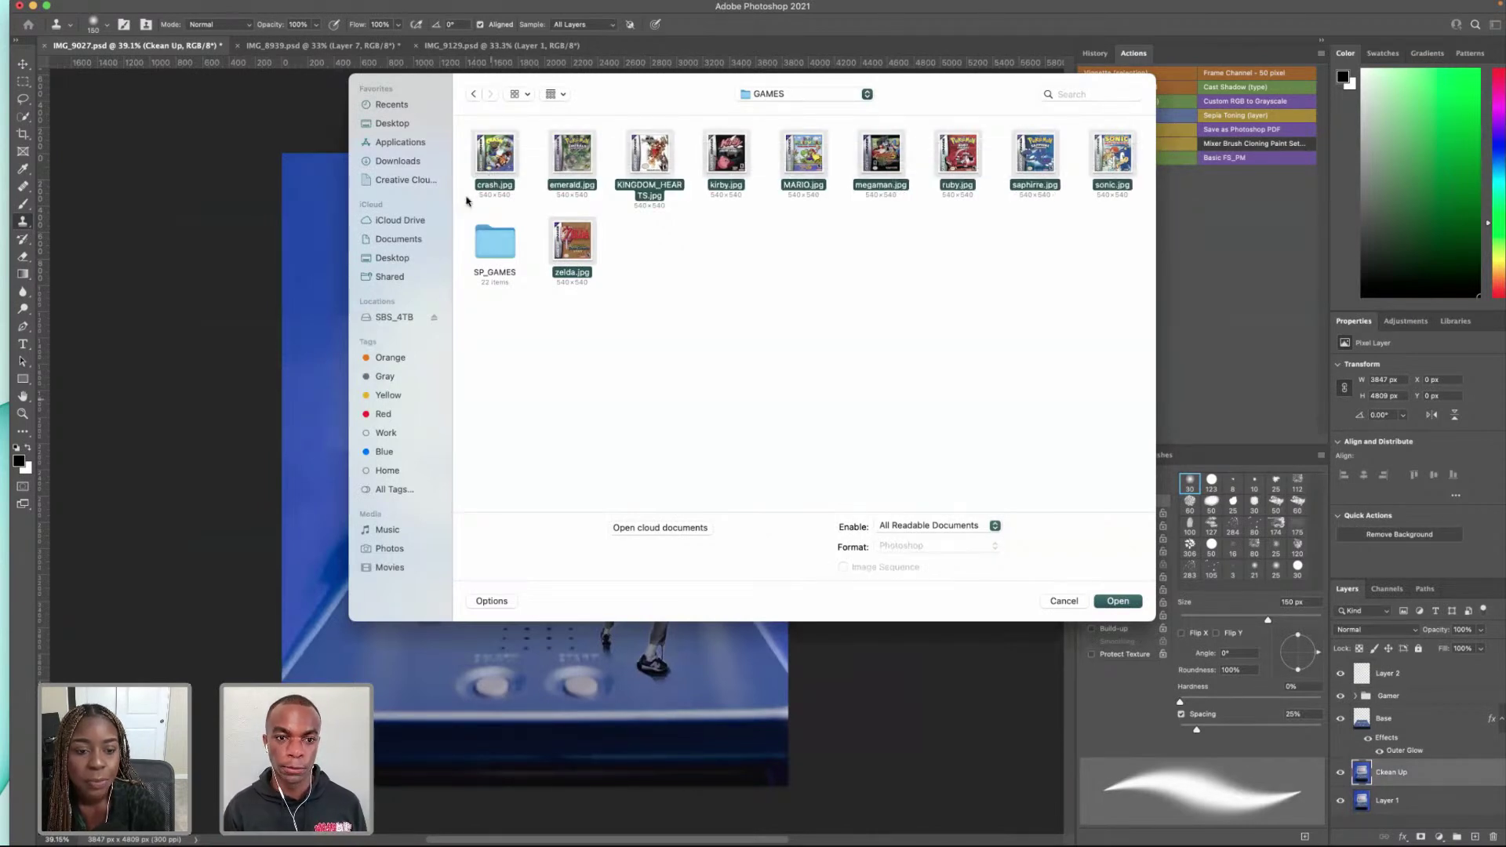
click(1064, 601)
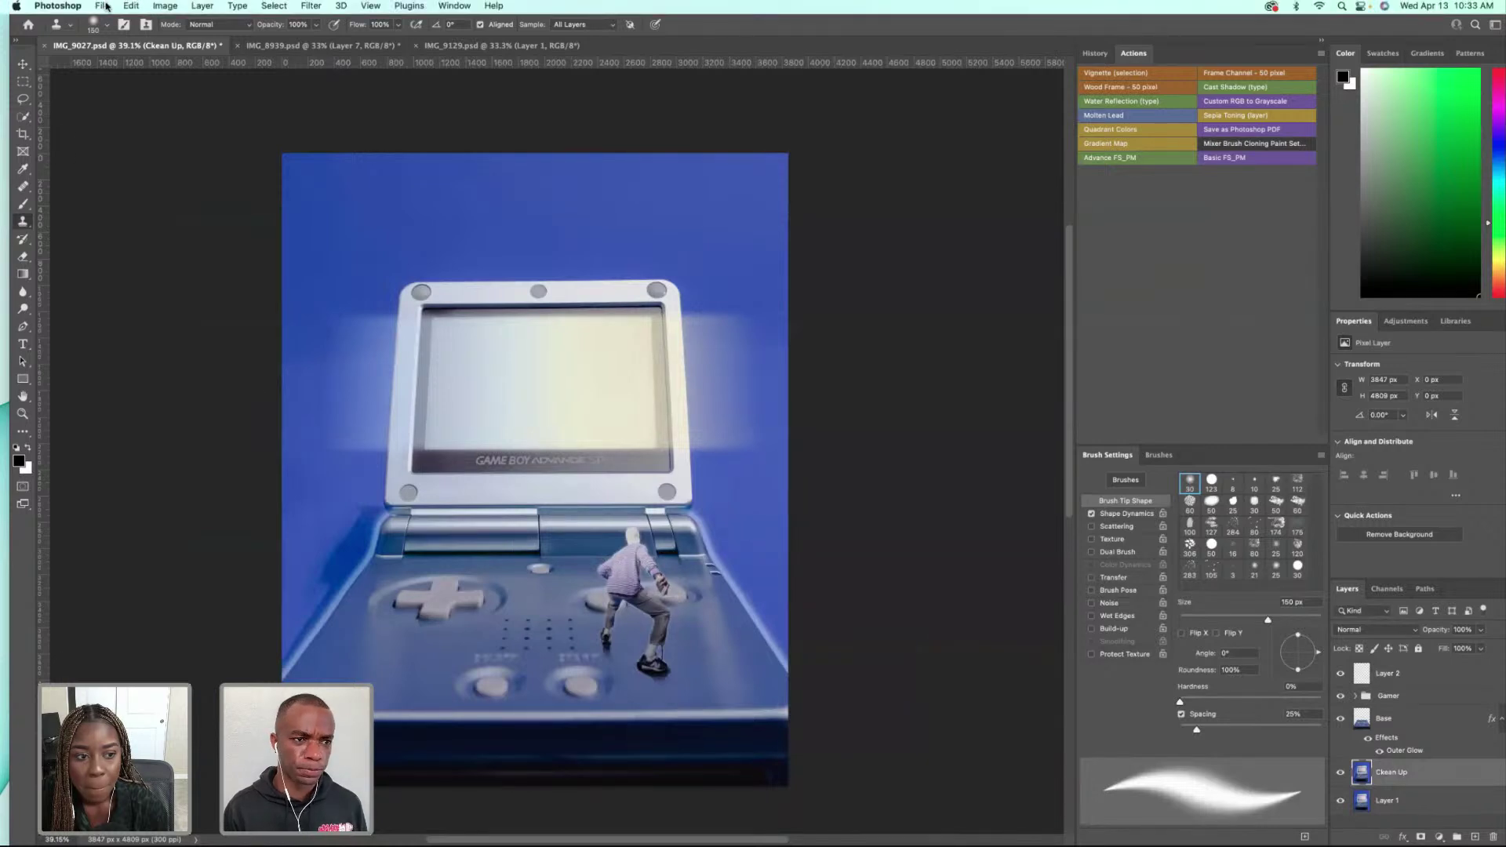
Step: Start a new document and set its size to 2700 px wide by 540 px high
click(103, 6)
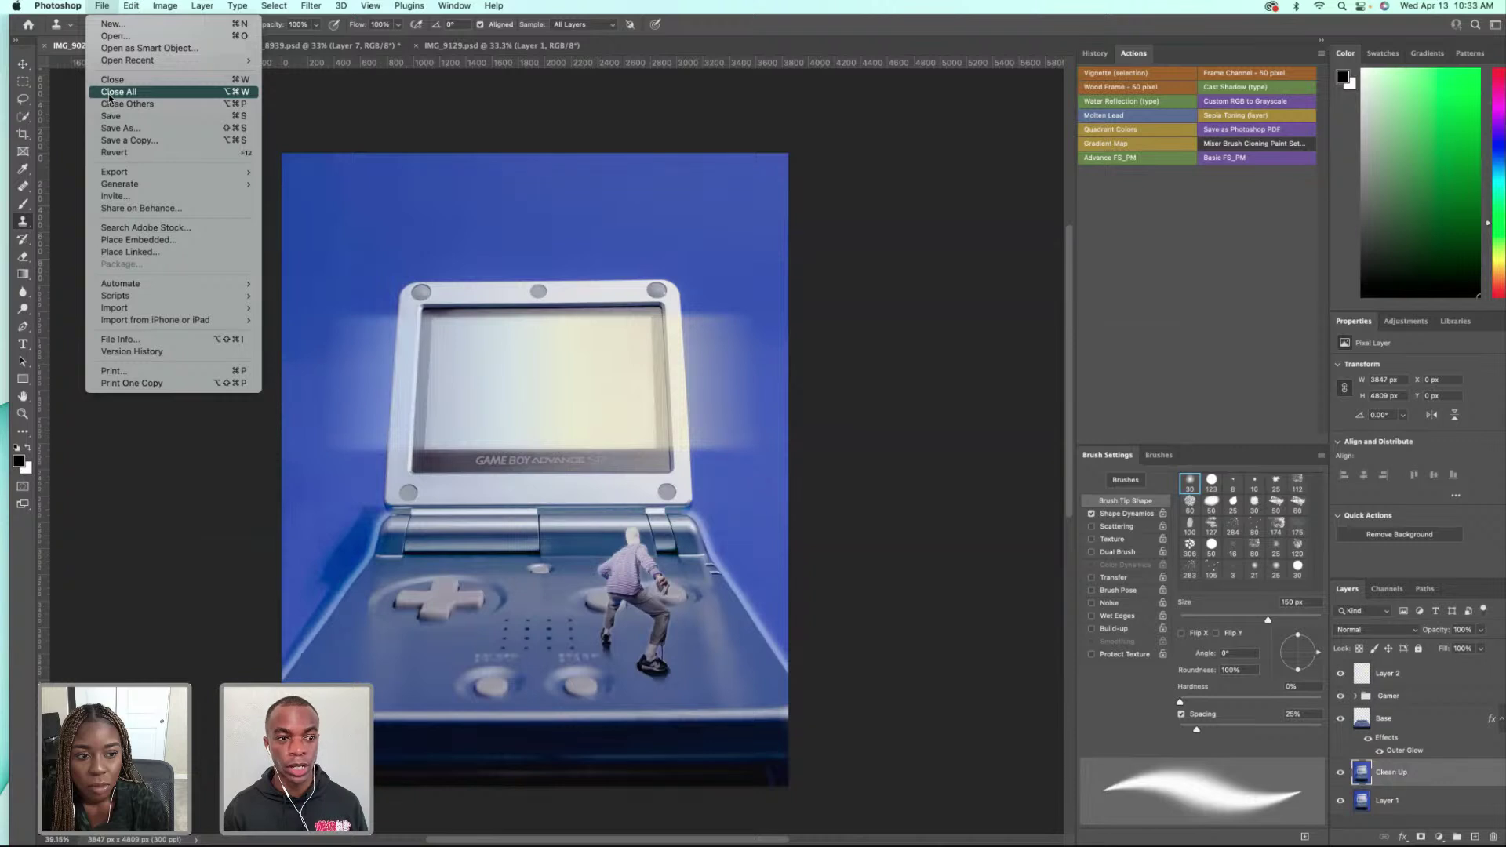
click(136, 31)
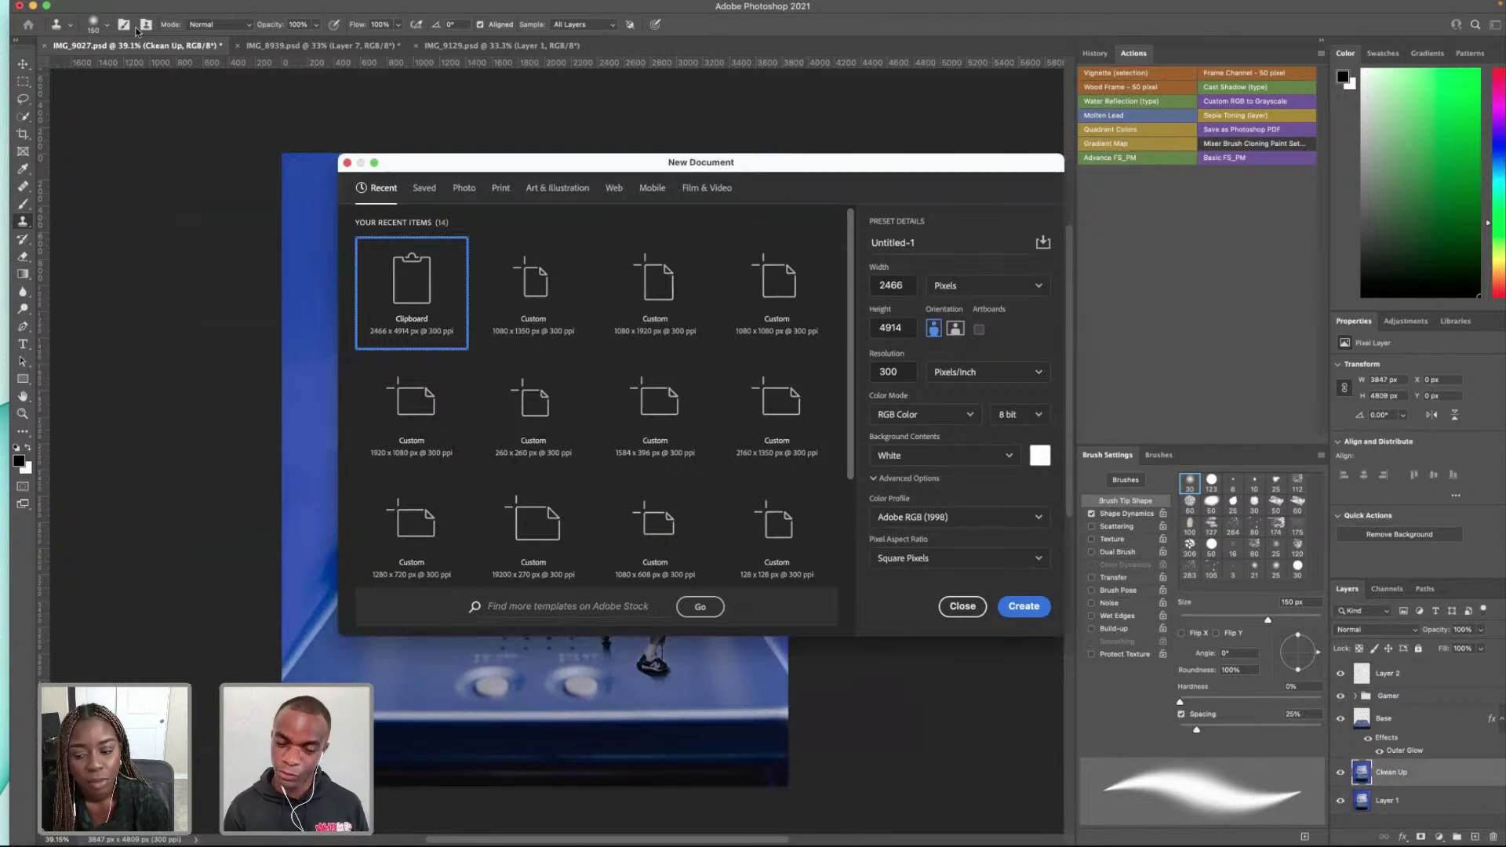
double_click(902, 331)
text(549)
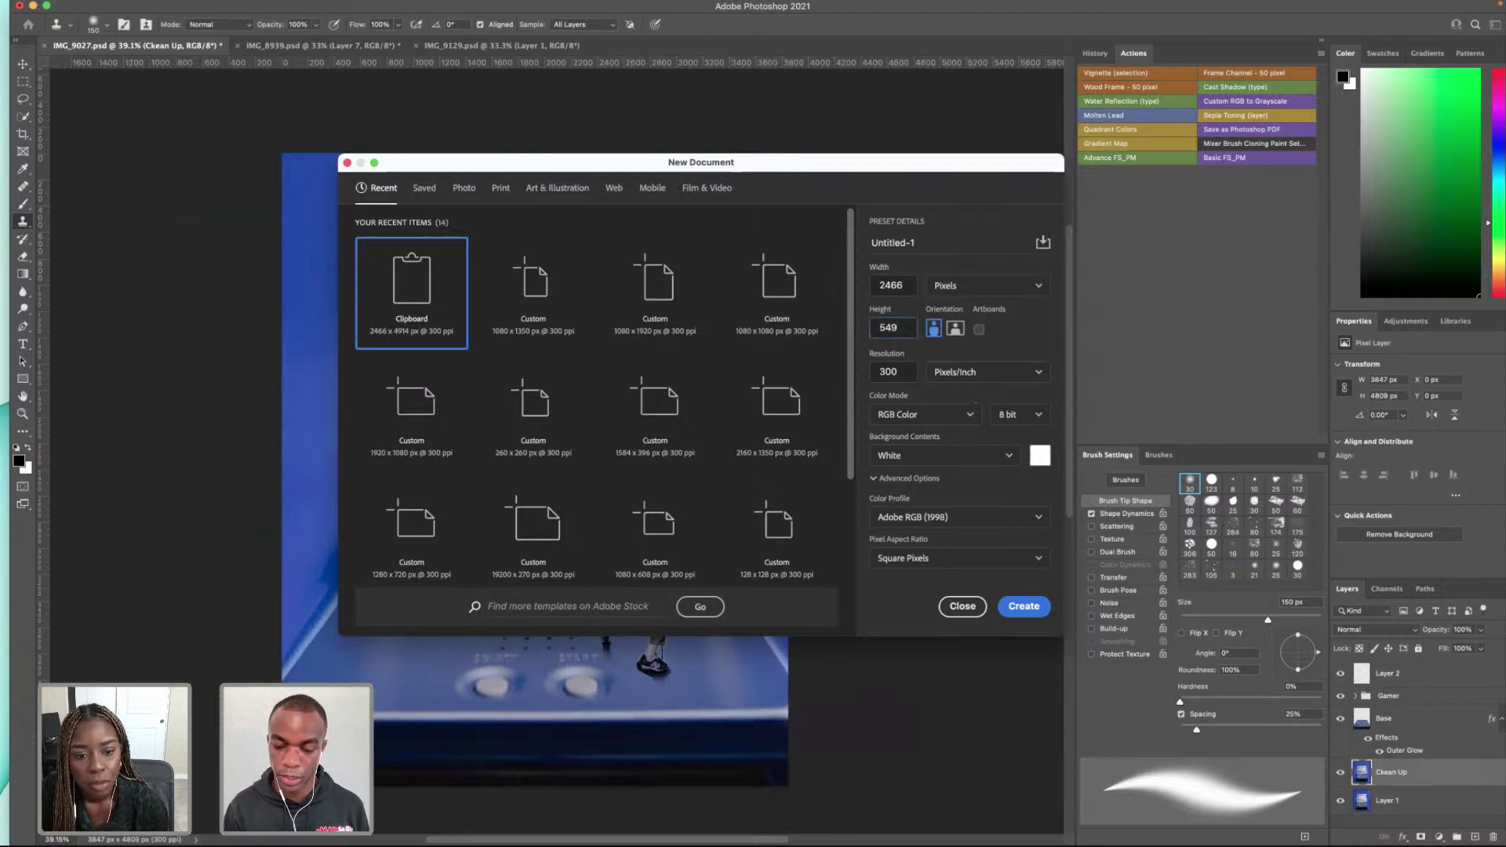
key(BackSpace)
text(0)
double_click(914, 289)
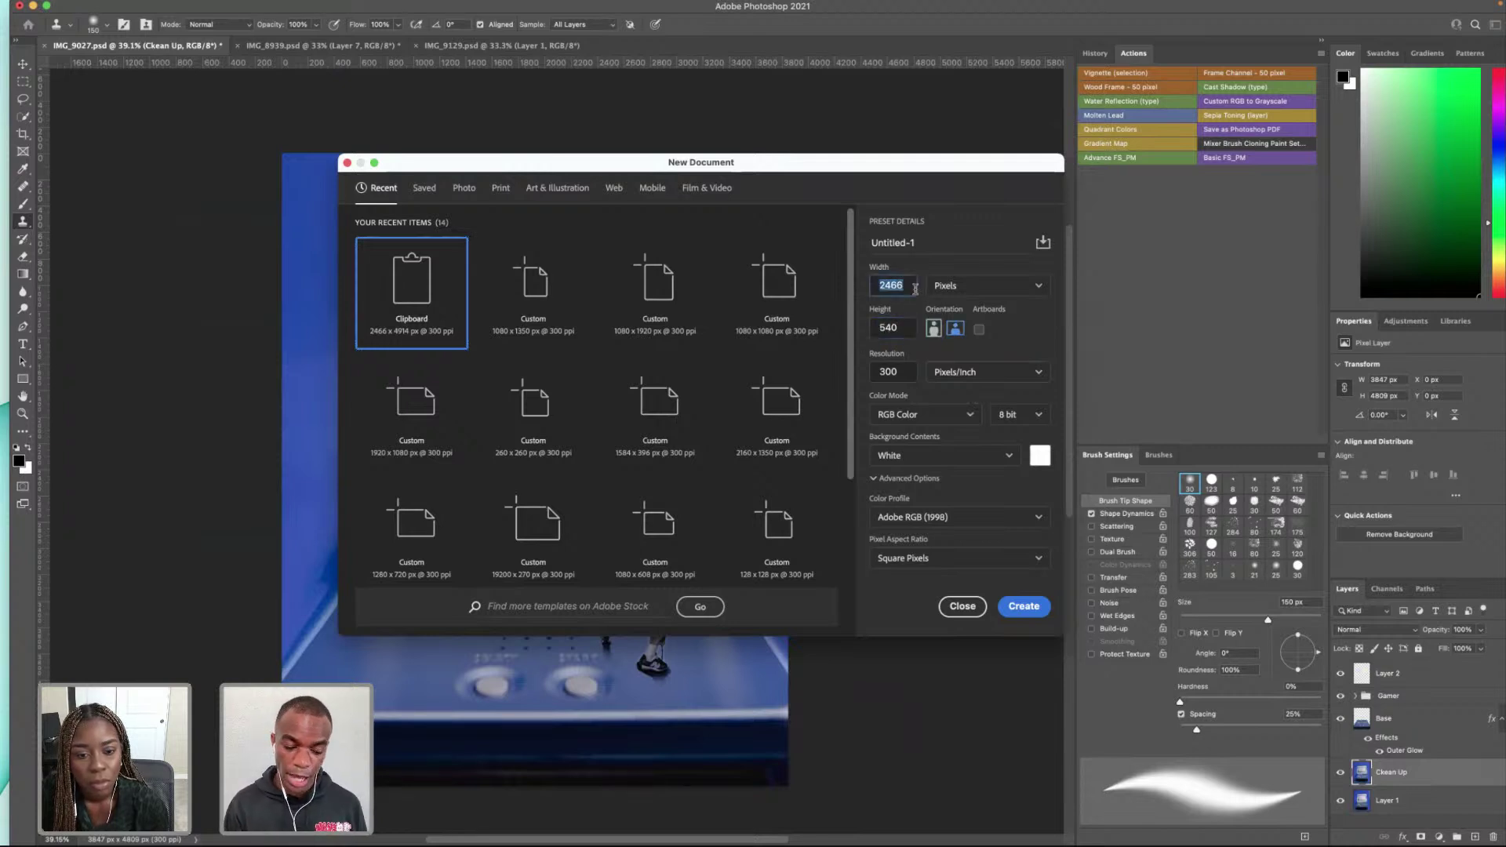
text(2700)
Step: Name the new document TRAIN LEFT and create it
click(921, 243)
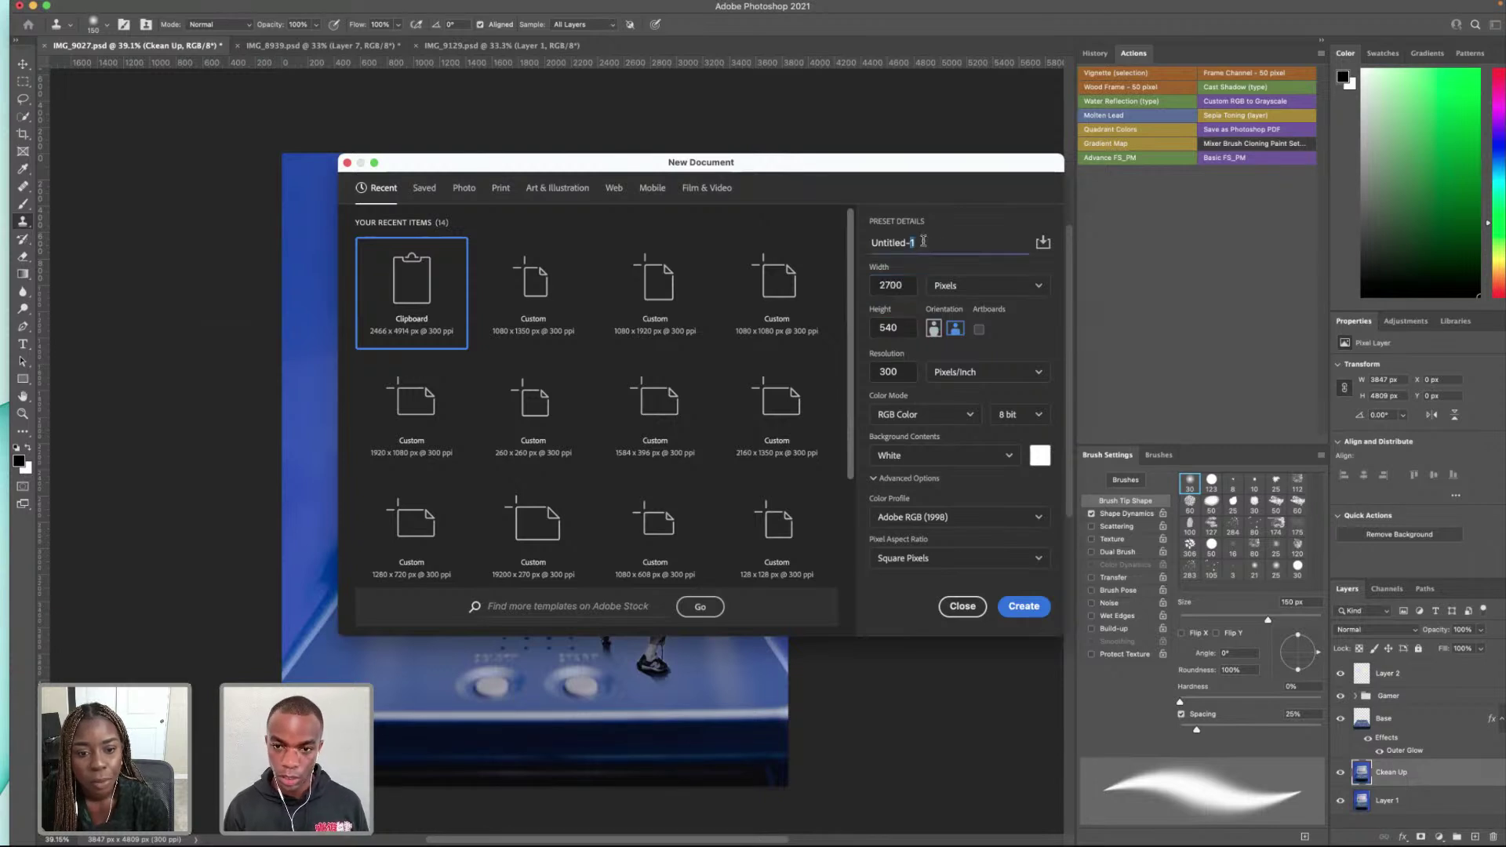
key(BackSpace)
key(BackSpace)
double_click(909, 242)
text(L)
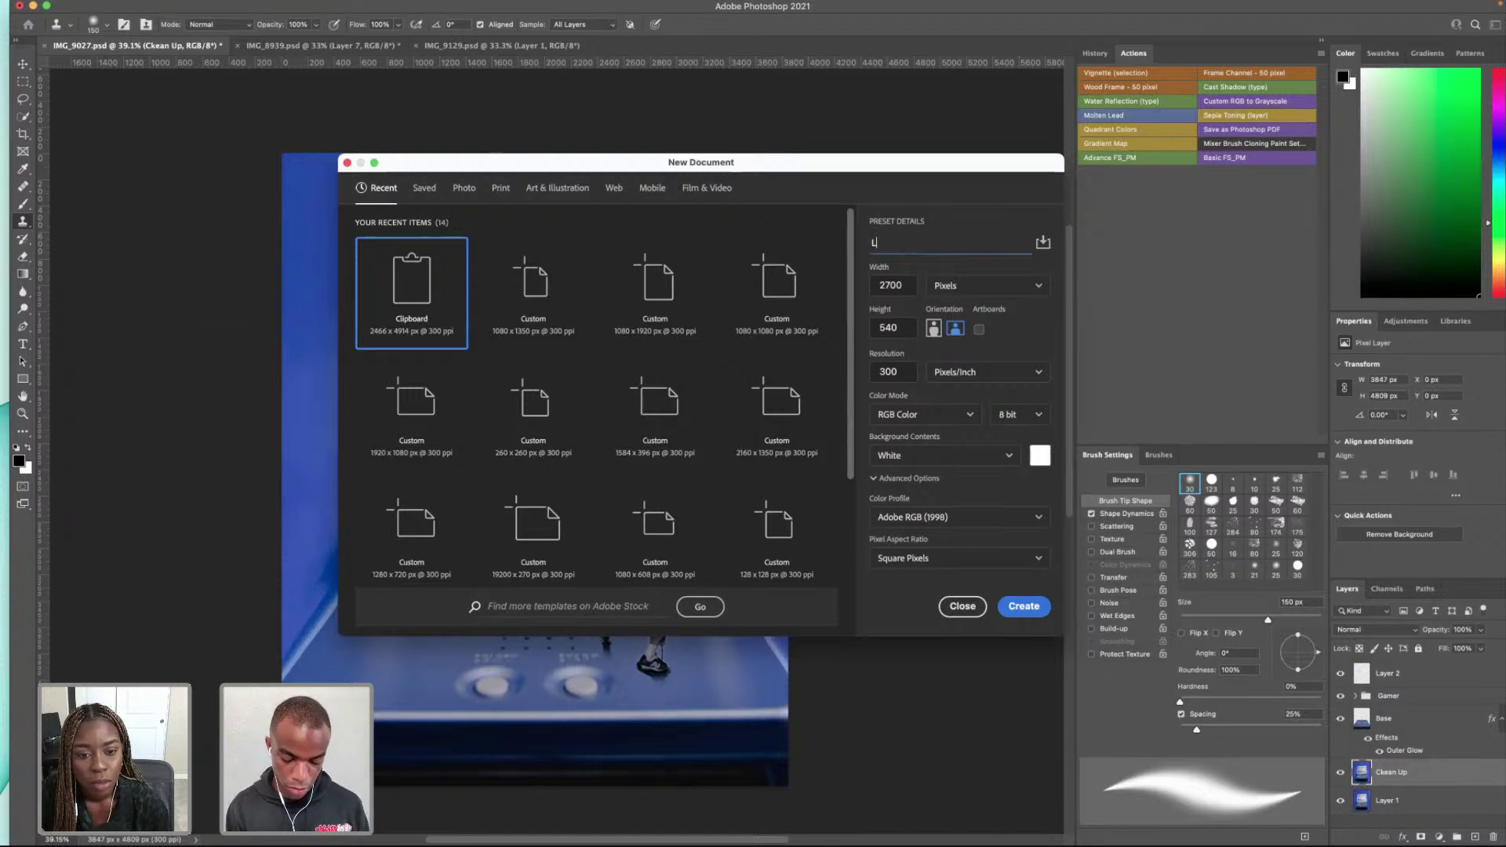
text(RAIN LEFT)
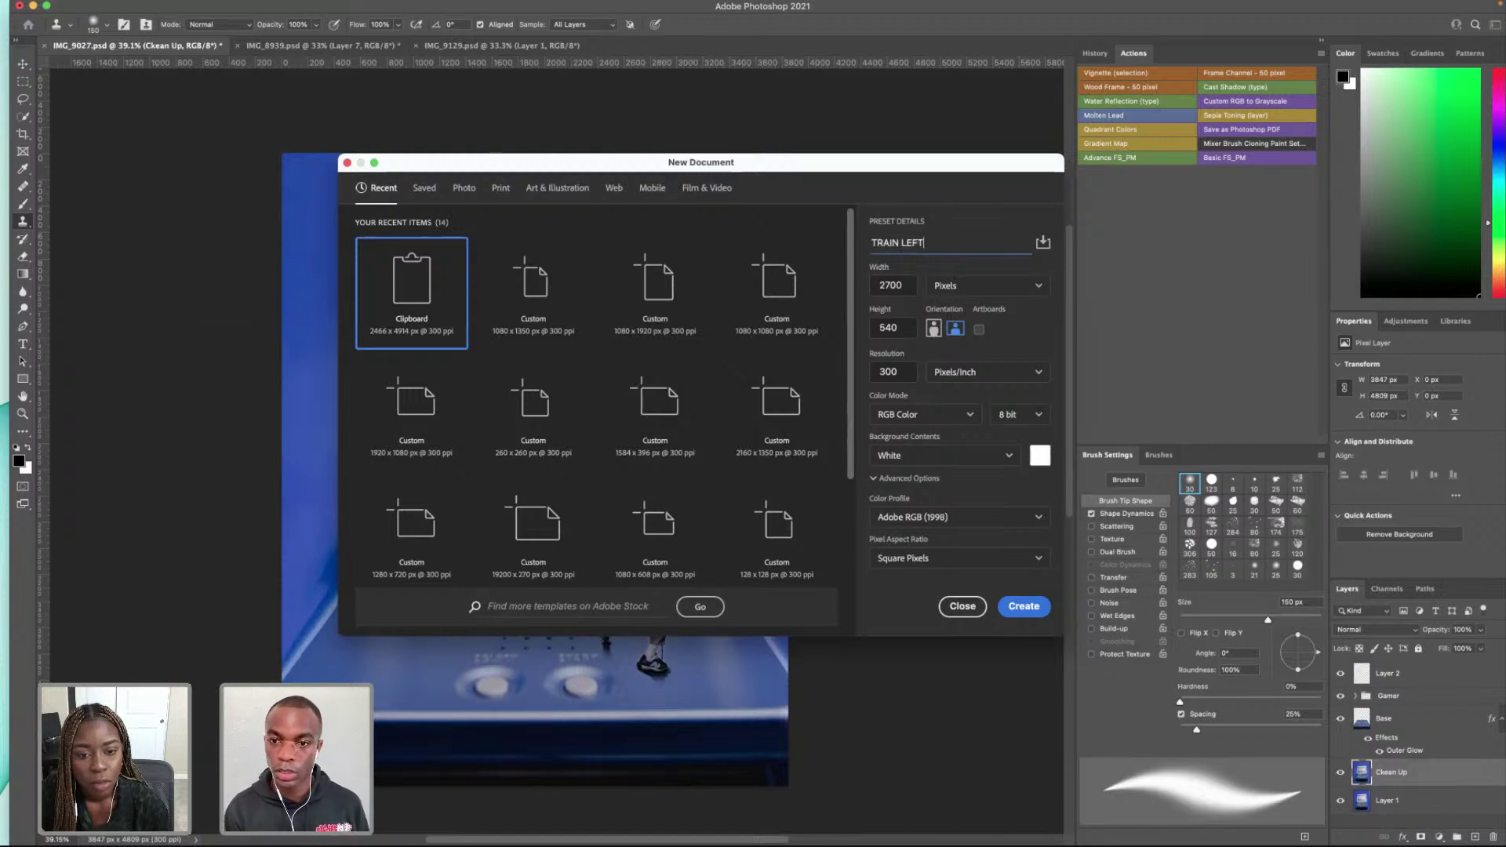
click(1024, 605)
click(790, 515)
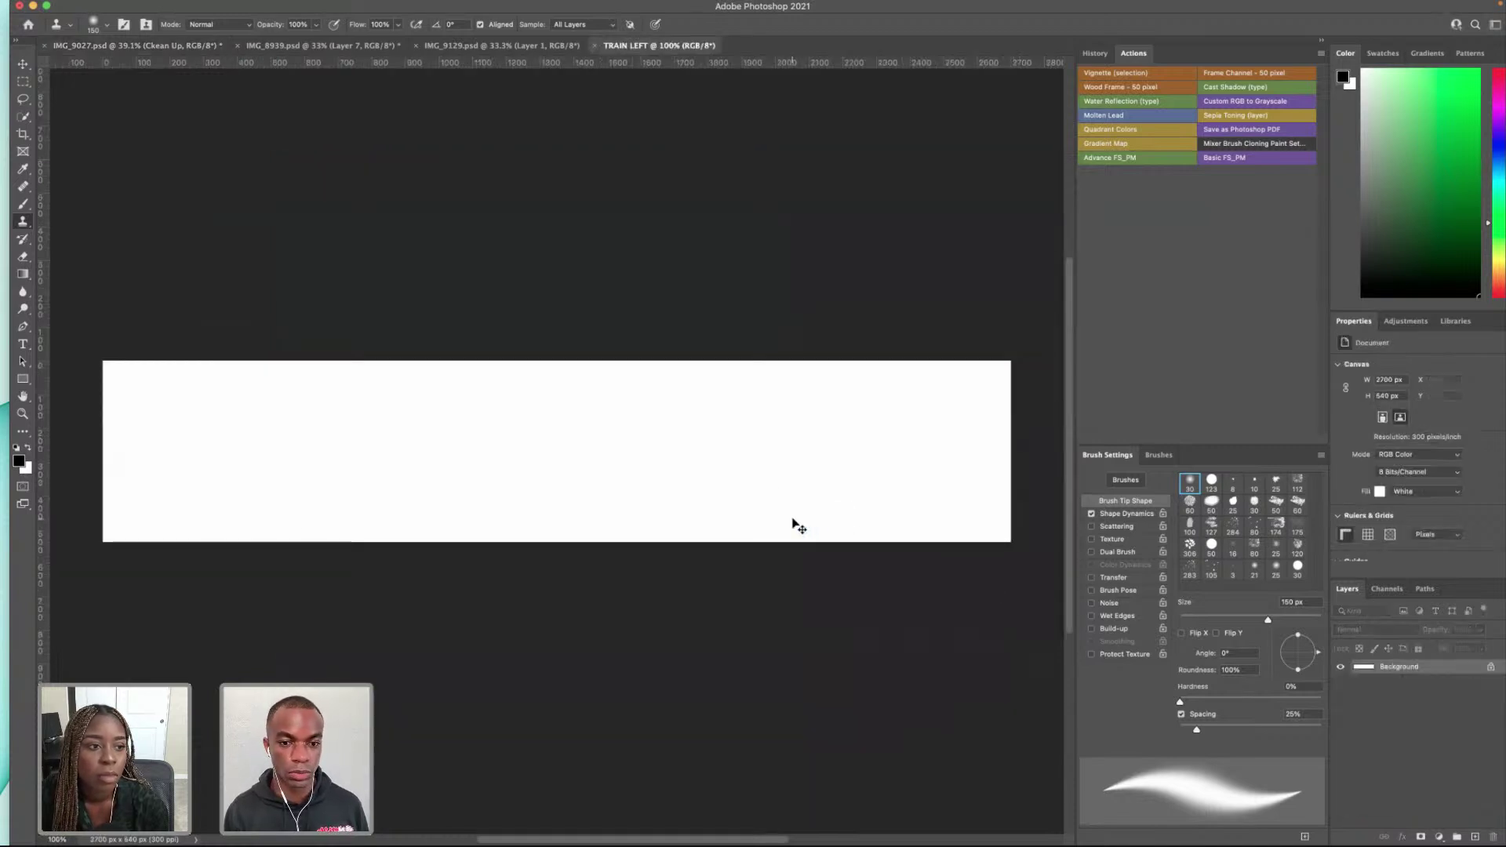
Step: Browse for files to open in the GAMES folder inside DAY_1_PHOTOS > STOCK
key(super+o)
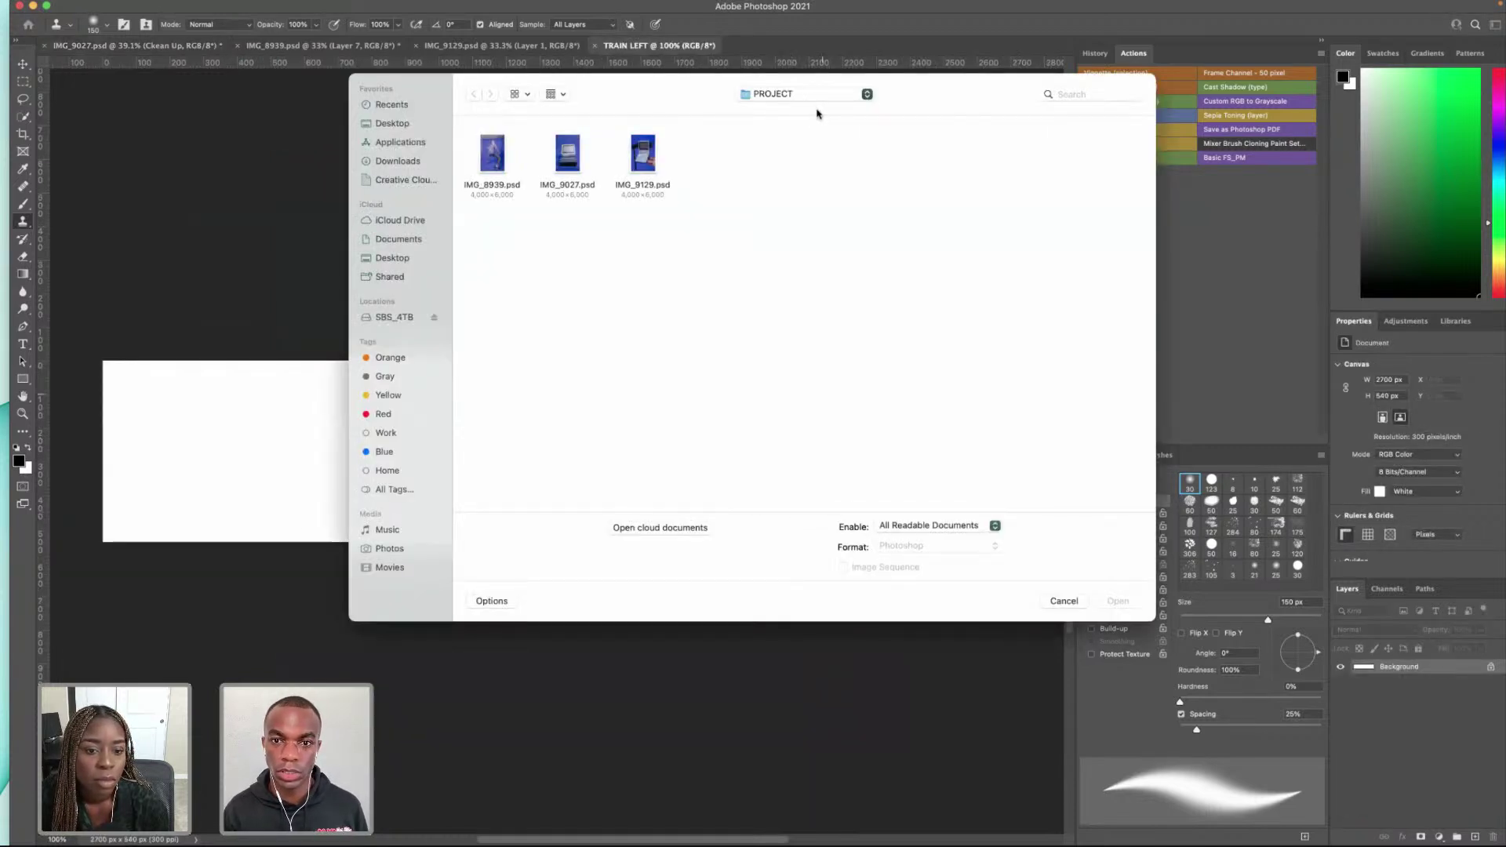
click(804, 94)
click(843, 111)
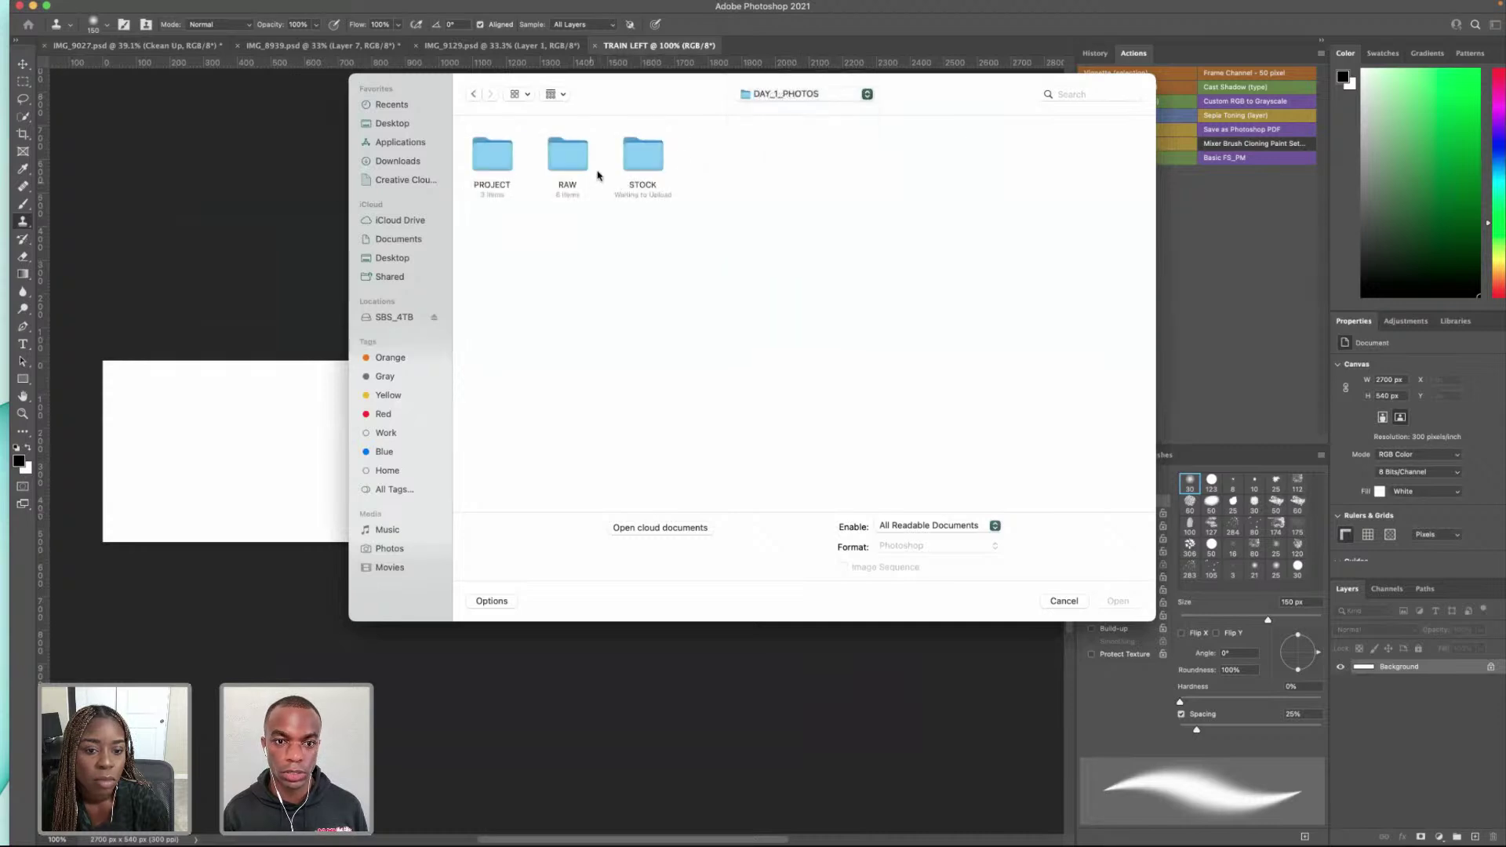
click(631, 166)
double_click(631, 165)
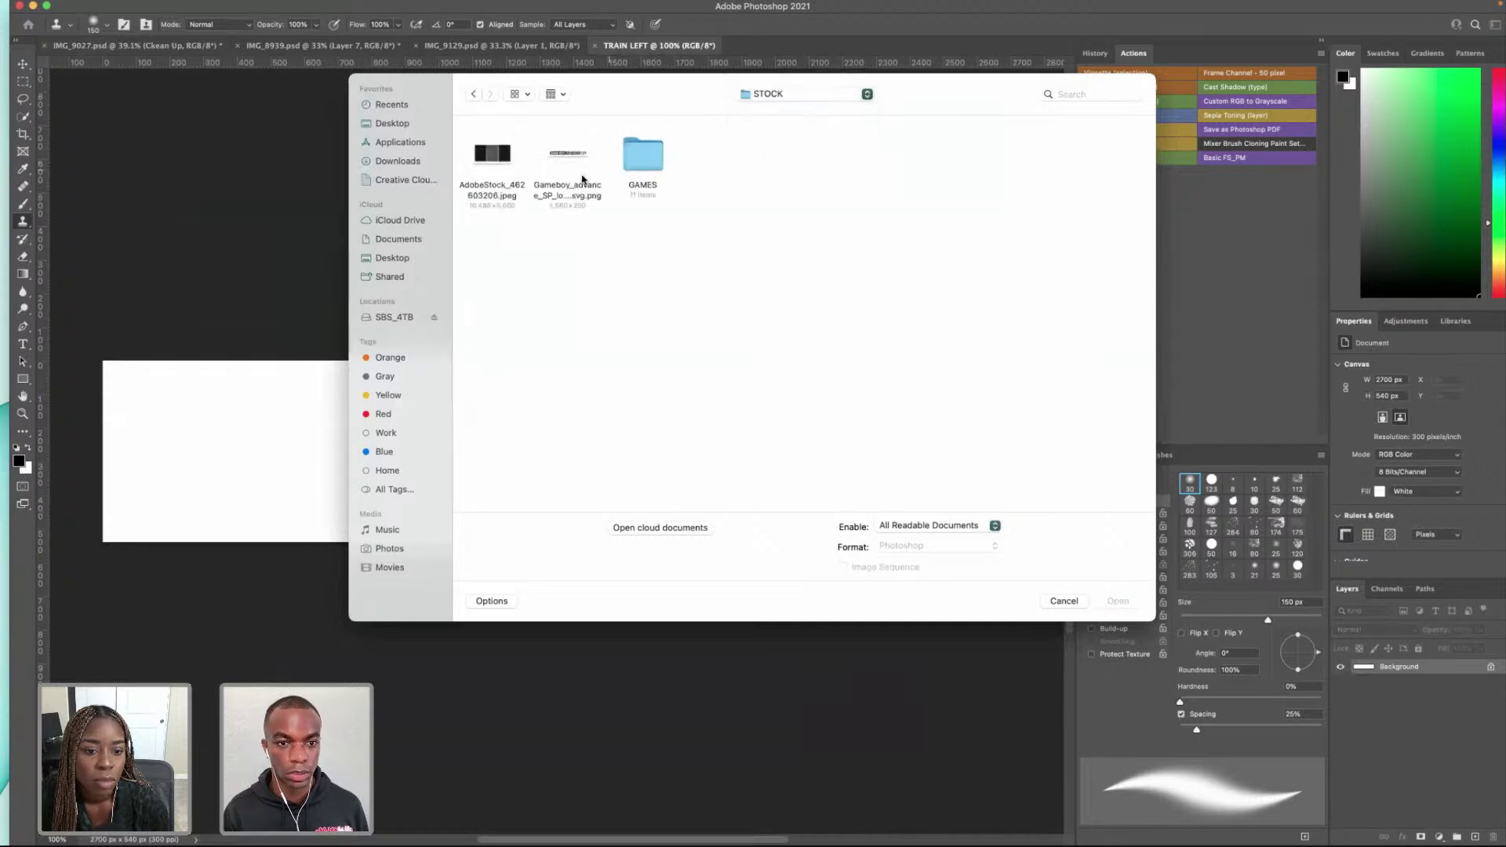
double_click(643, 161)
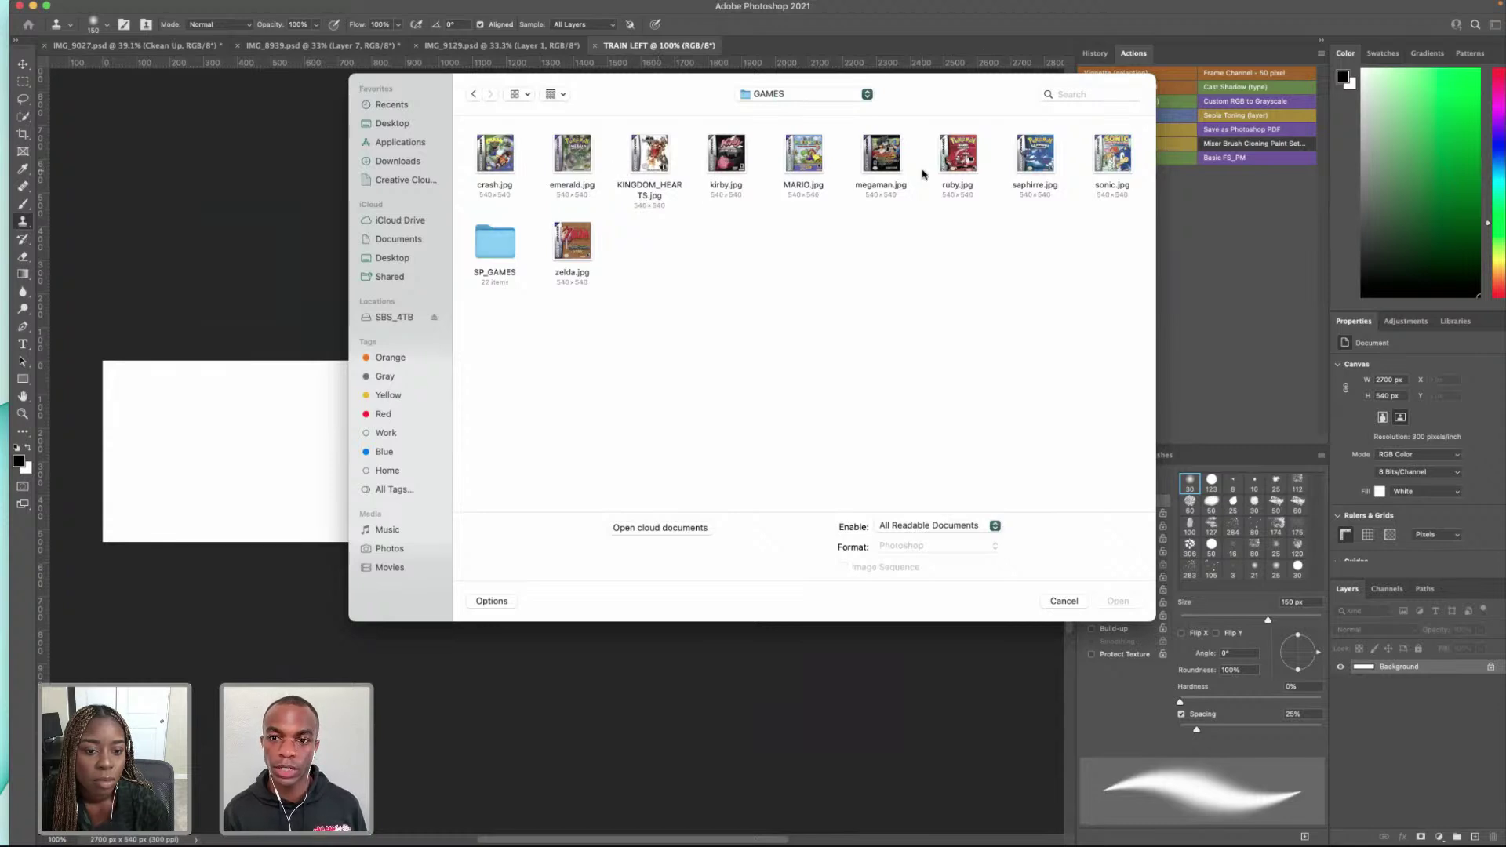
Step: Open the cover images ruby.jpg, saphirre.jpg, emerald.jpg, crash.jpg and zelda.jpg together
click(1055, 169)
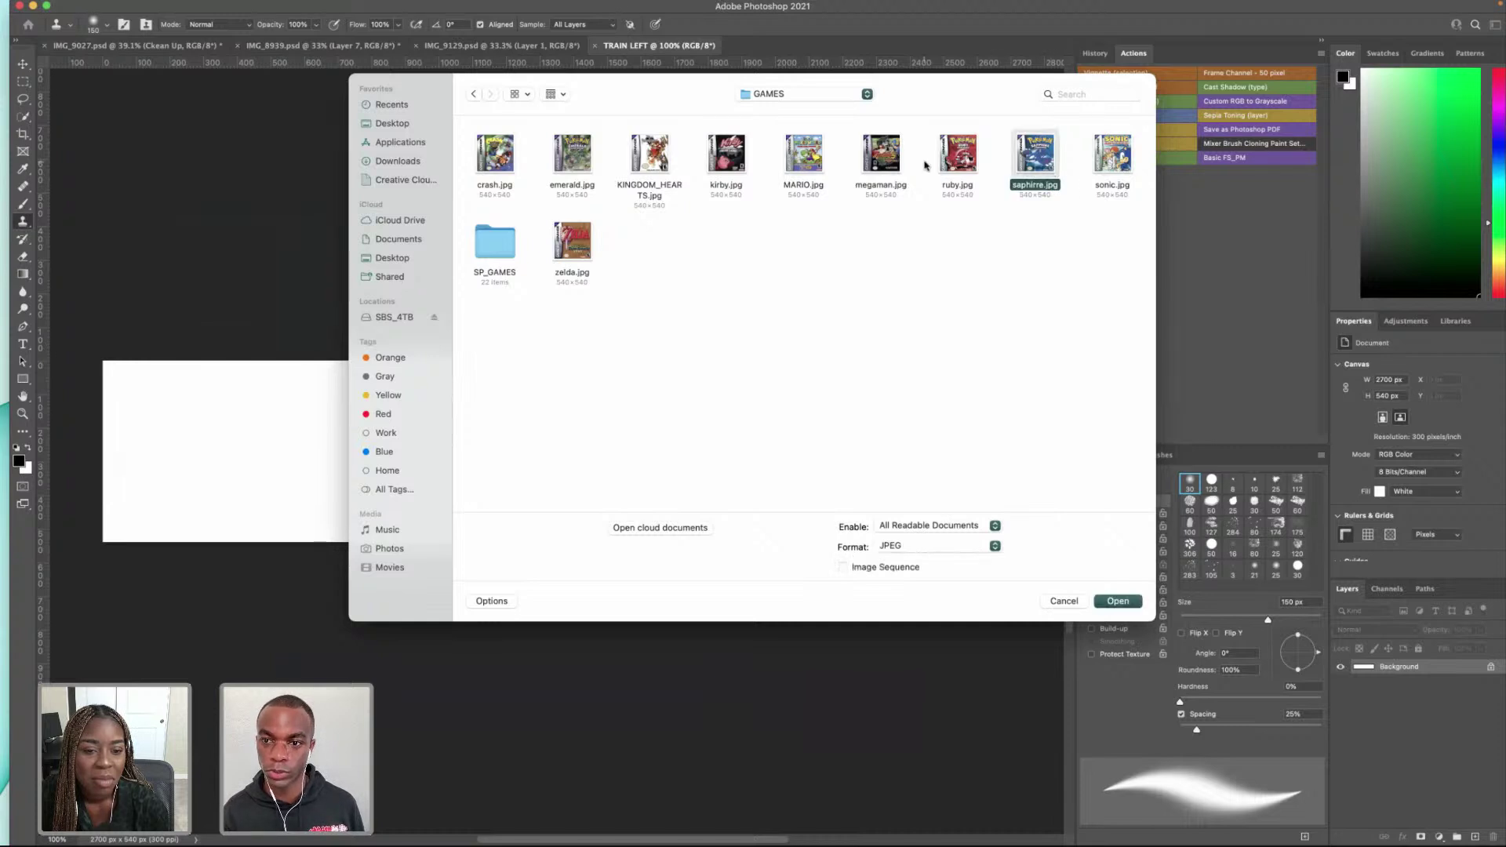
click(958, 157)
shift+click(1035, 156)
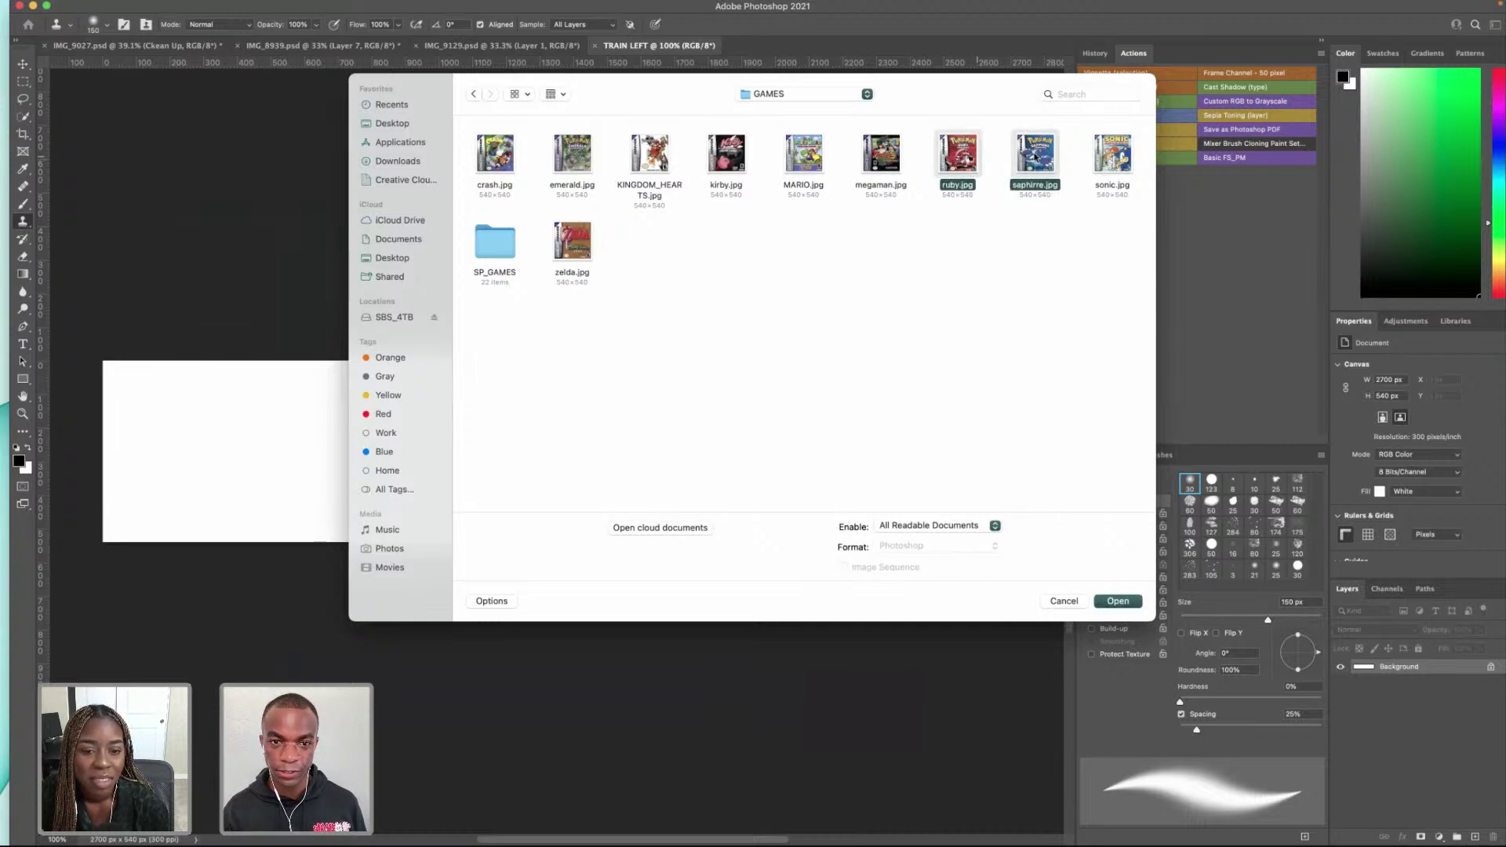
super+click(572, 161)
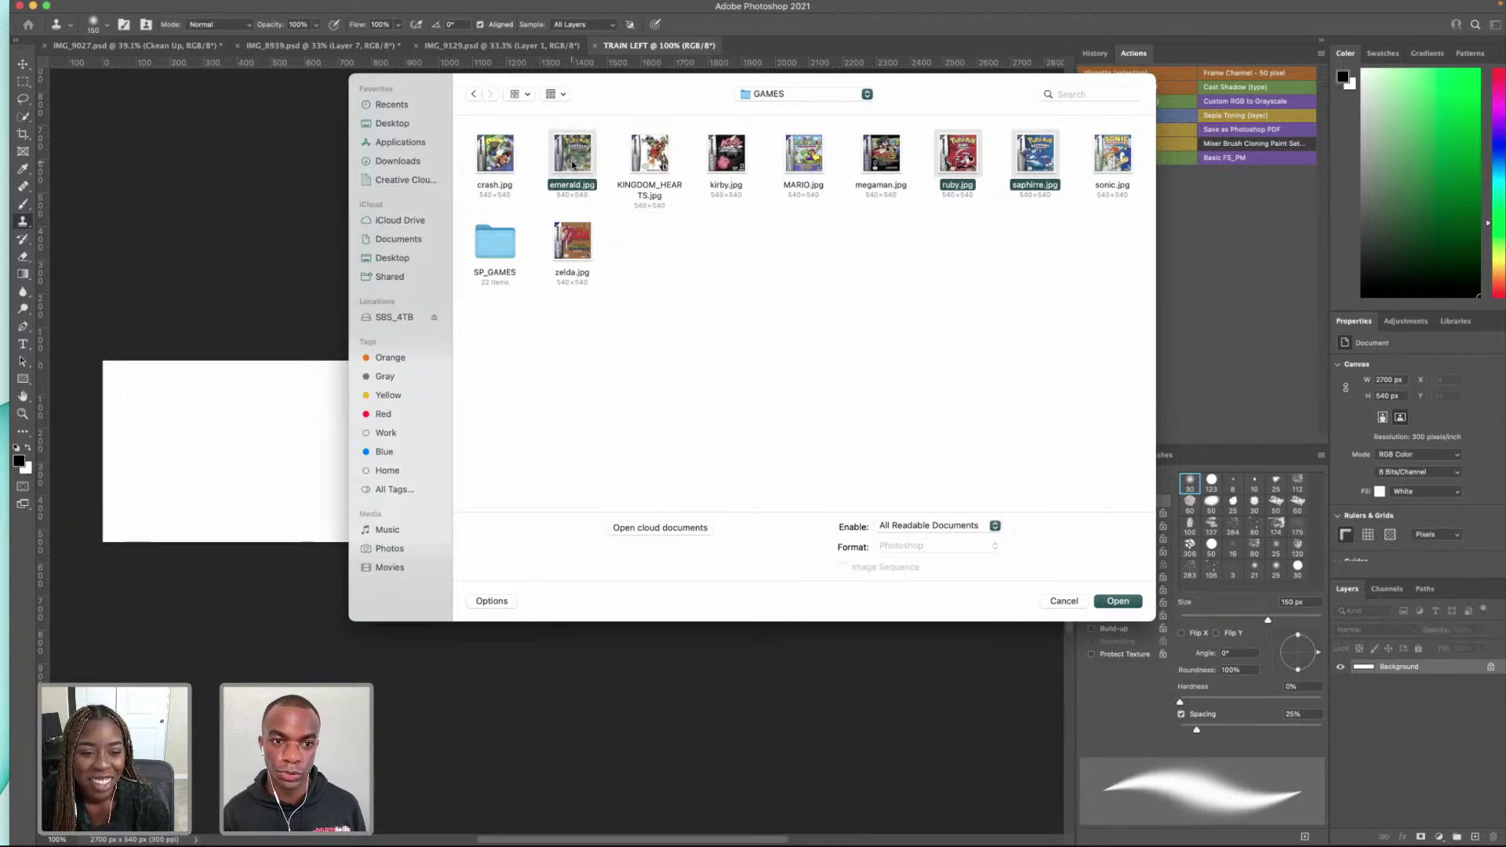
super+click(479, 152)
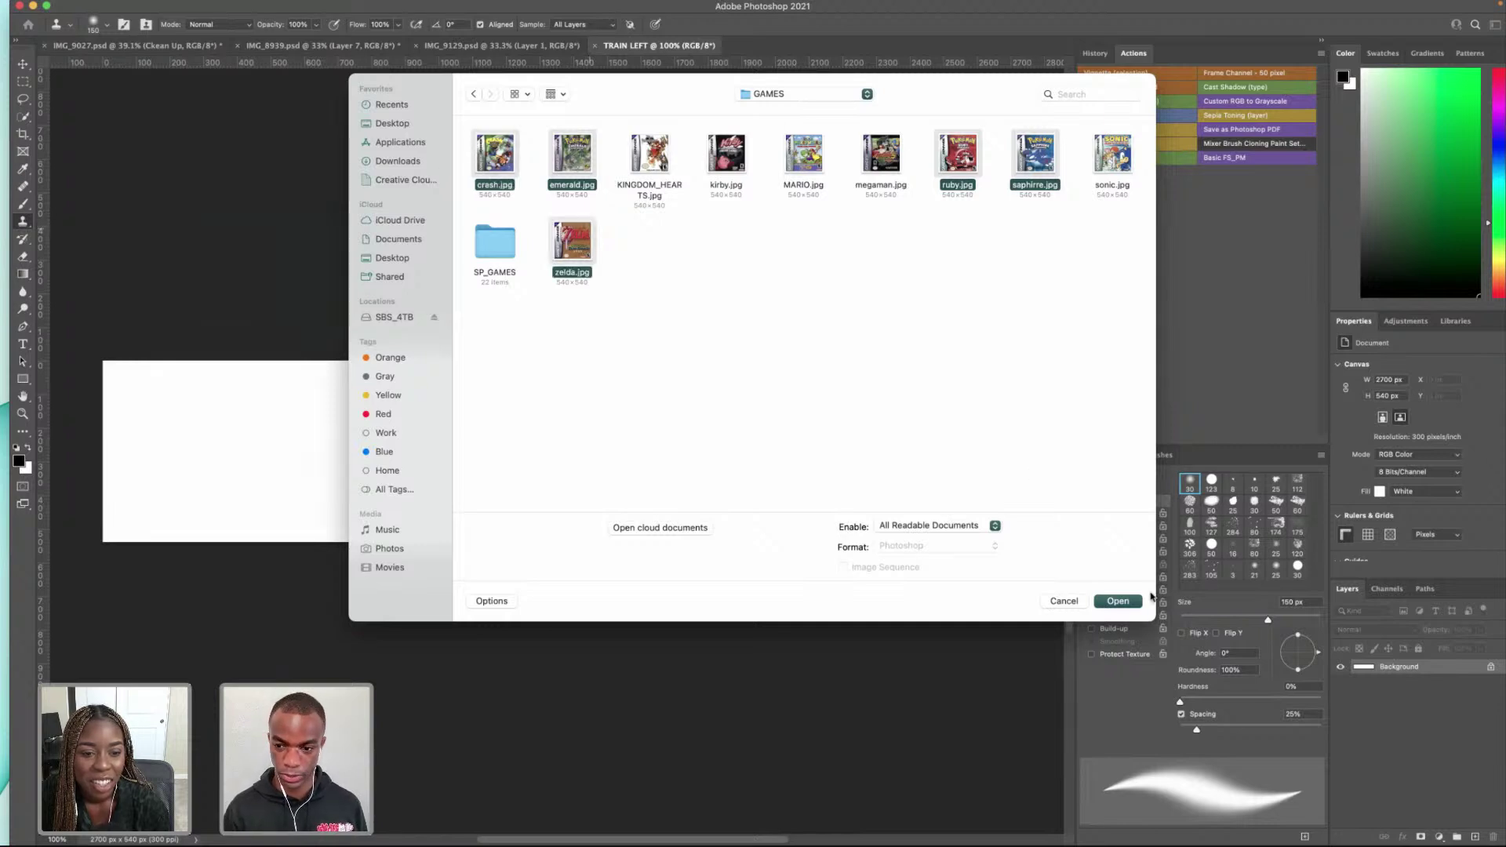
click(1107, 604)
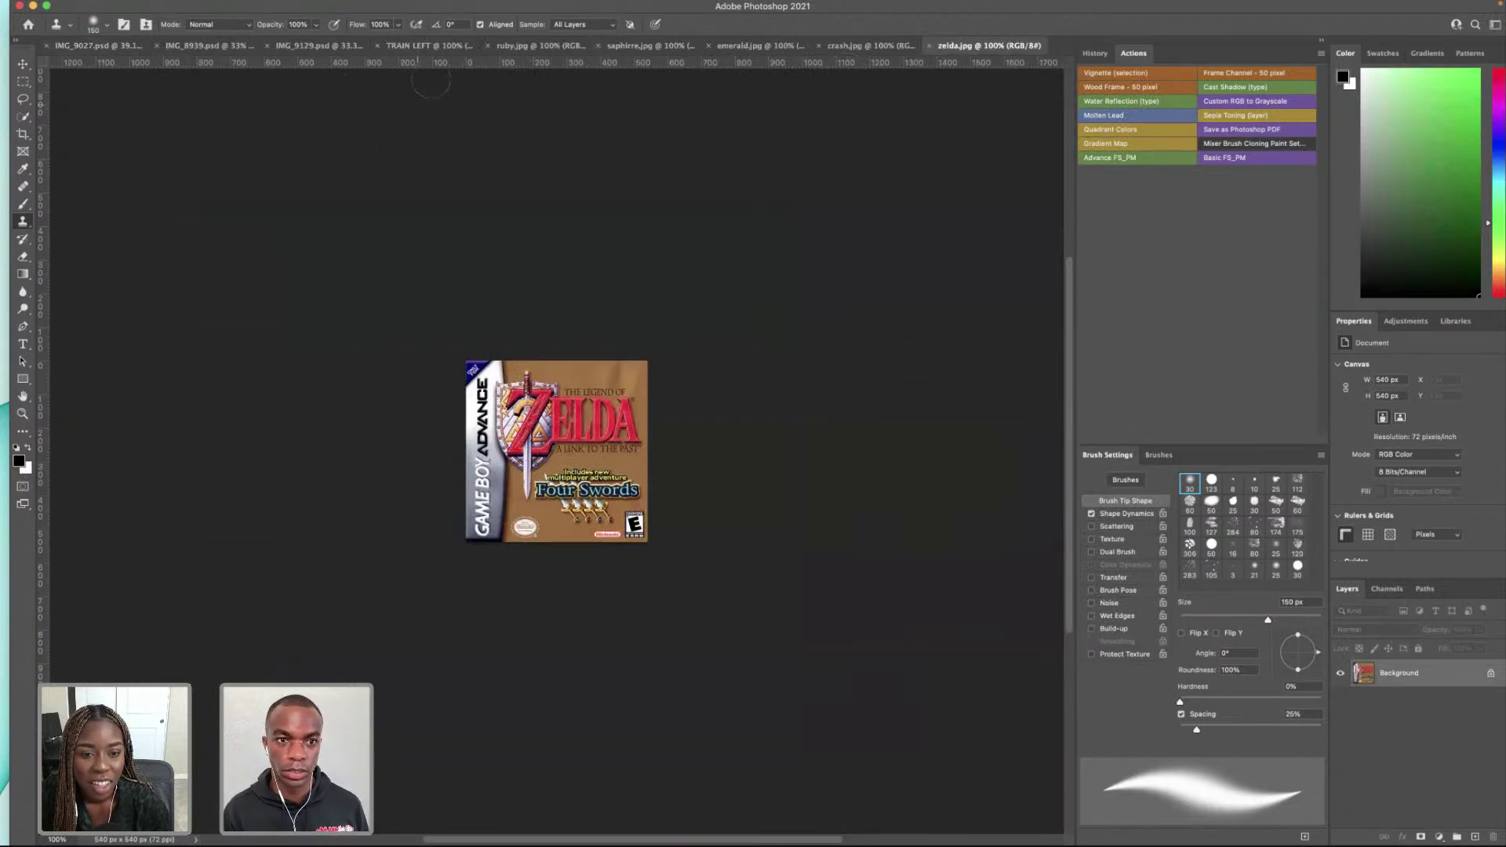
Step: Unlock the ruby.jpg background, copy the cover into TRAIN LEFT and align it with the canvas's left end
click(515, 47)
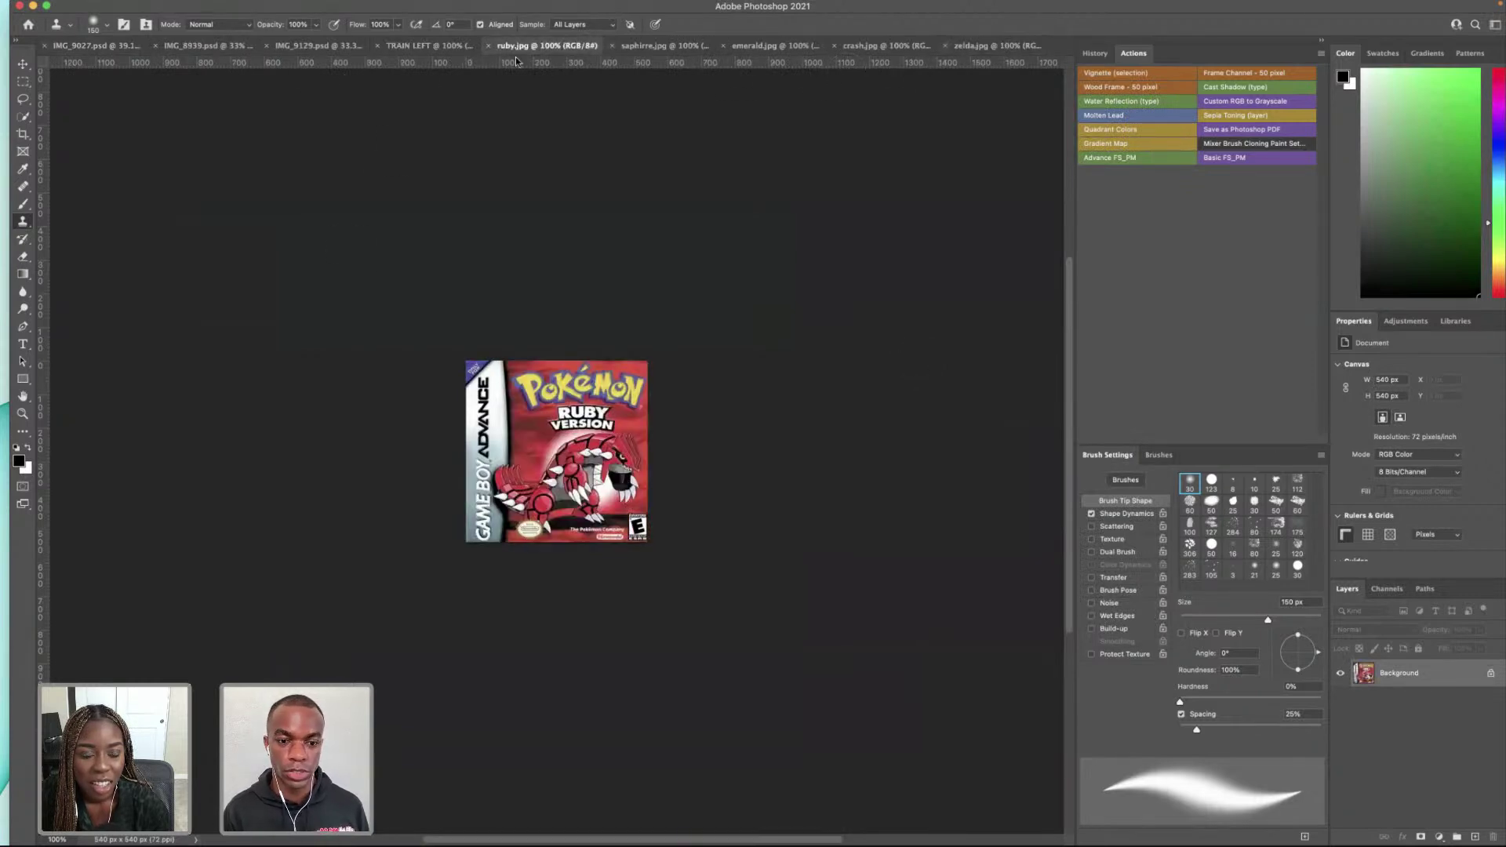
click(1490, 673)
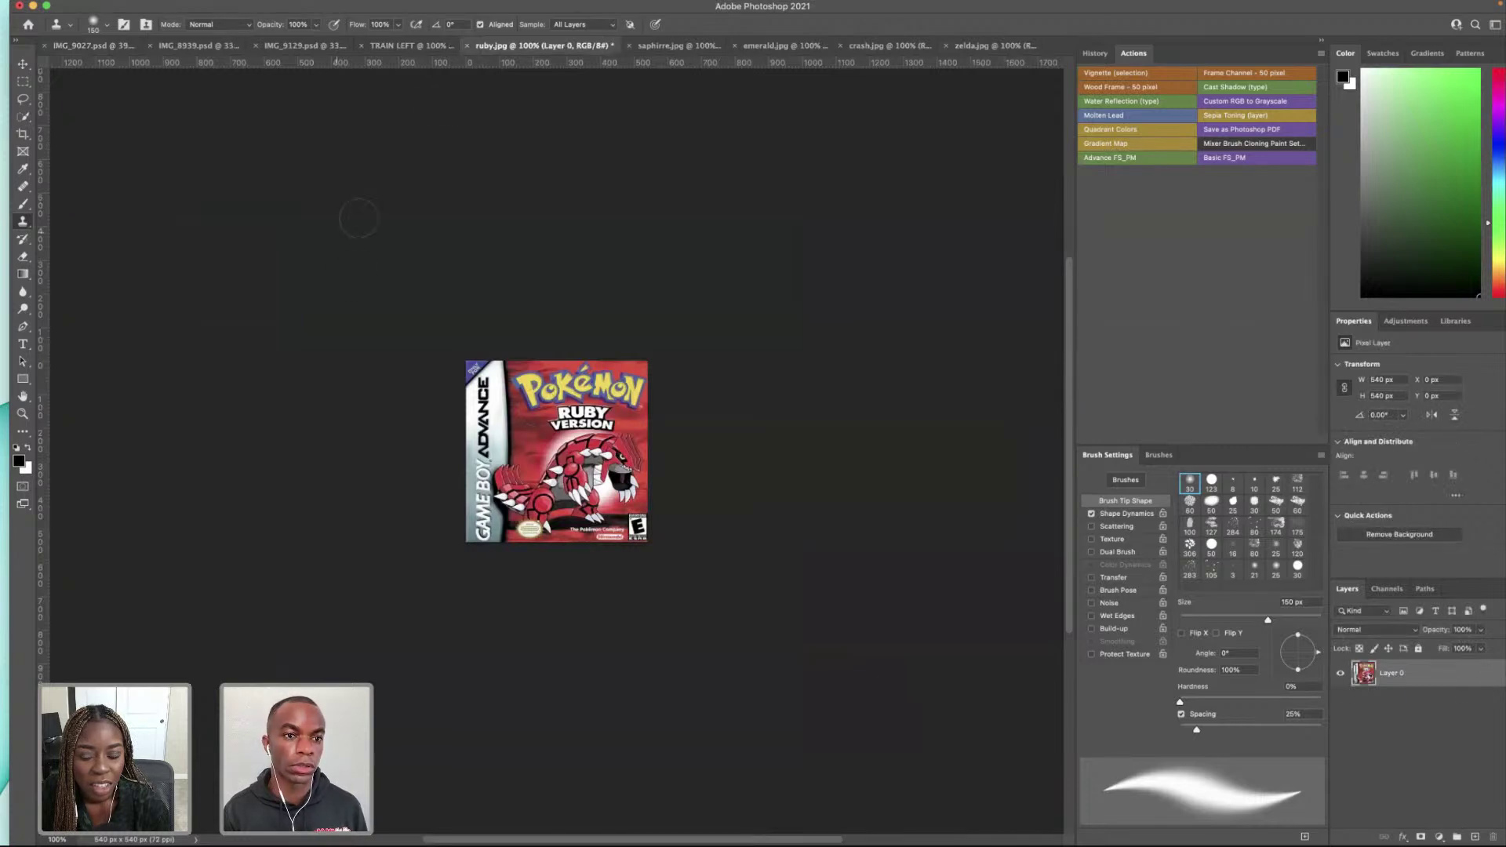
click(424, 45)
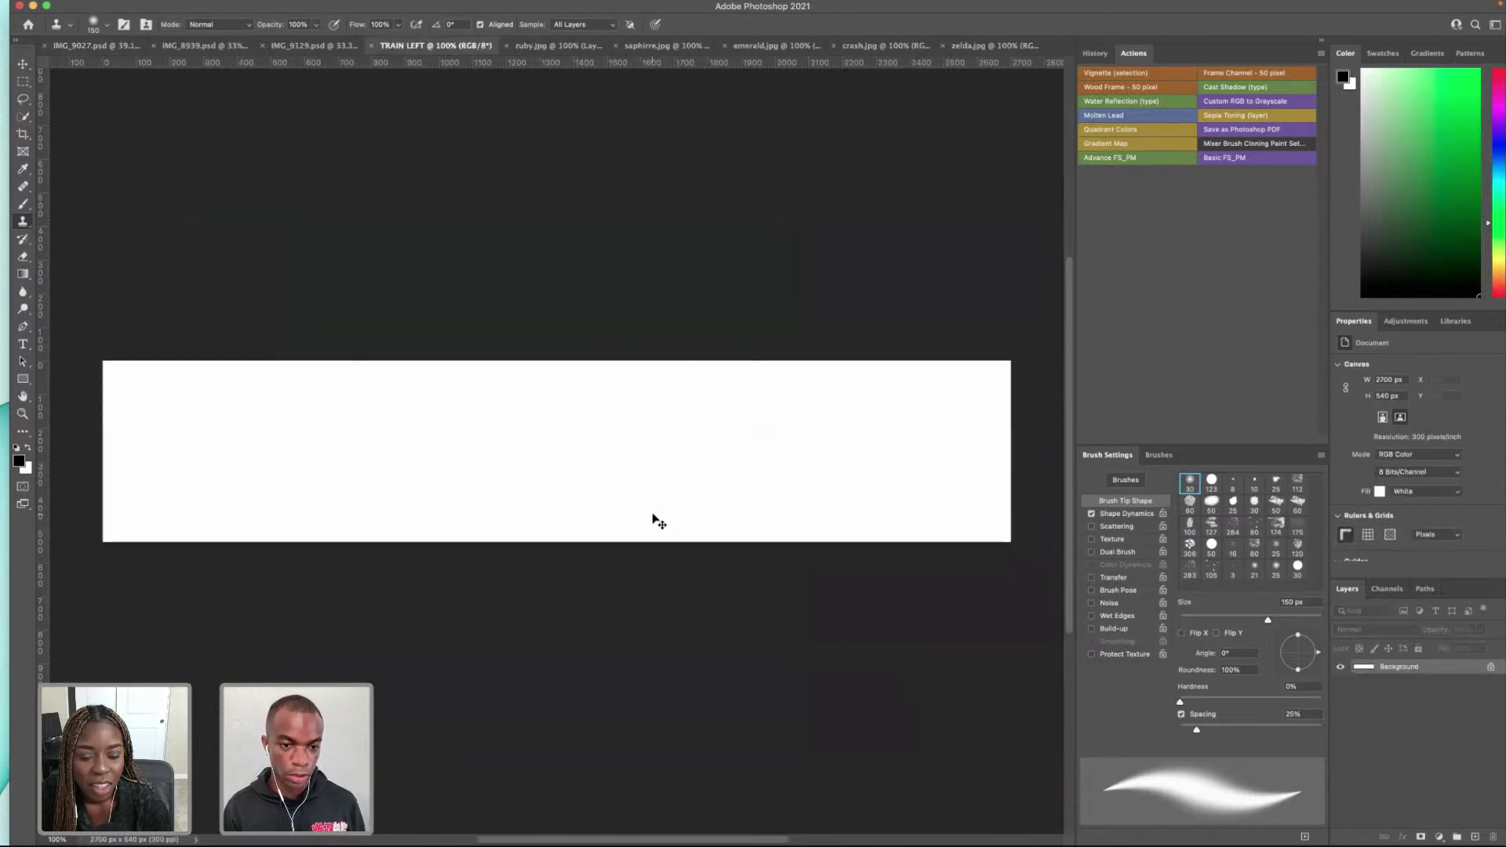
key(ctrl+v)
click(23, 63)
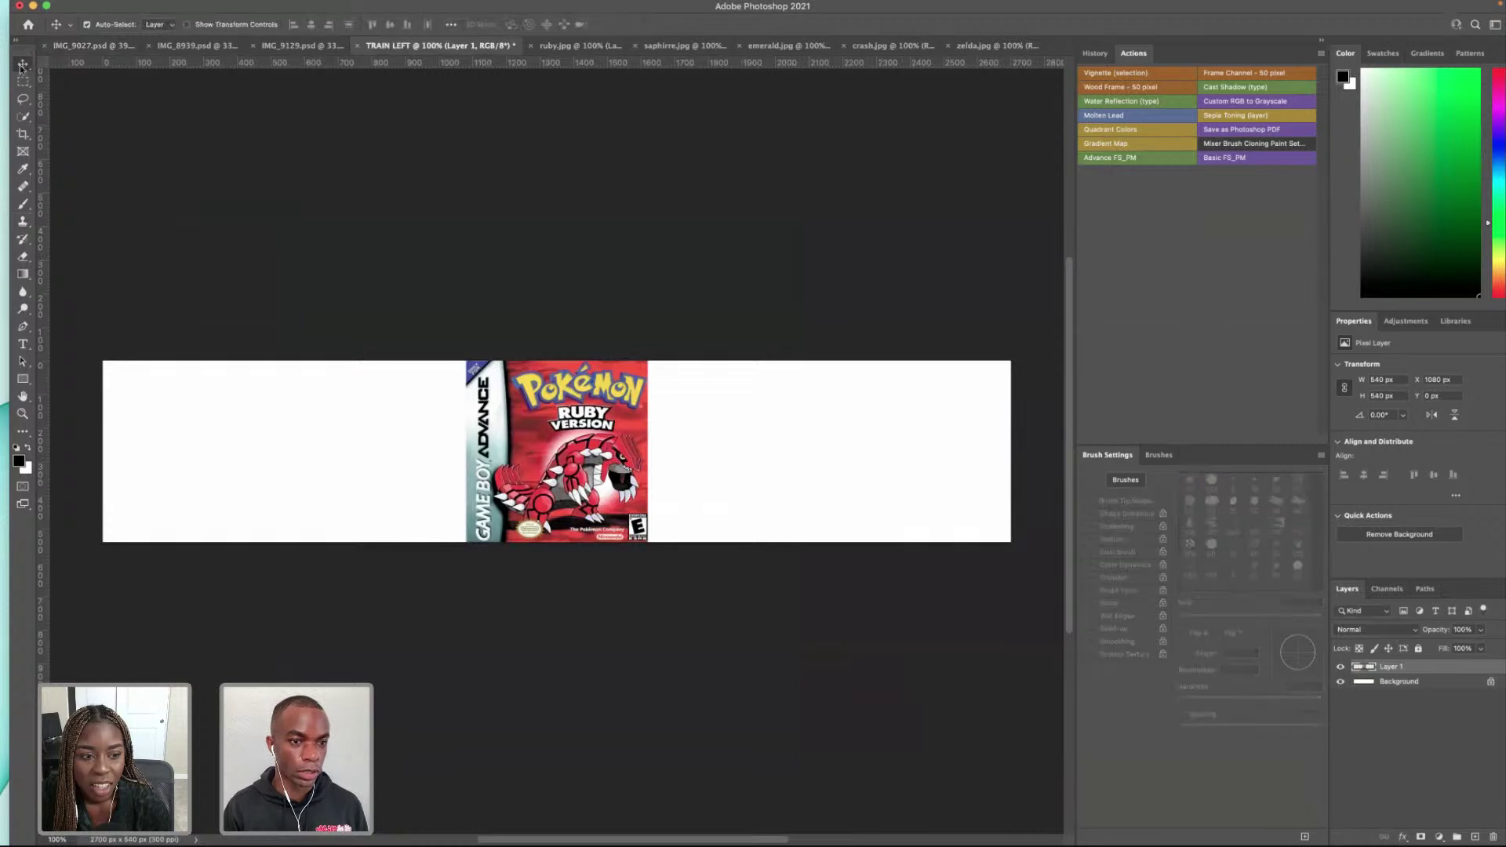
drag(557, 450, 192, 451)
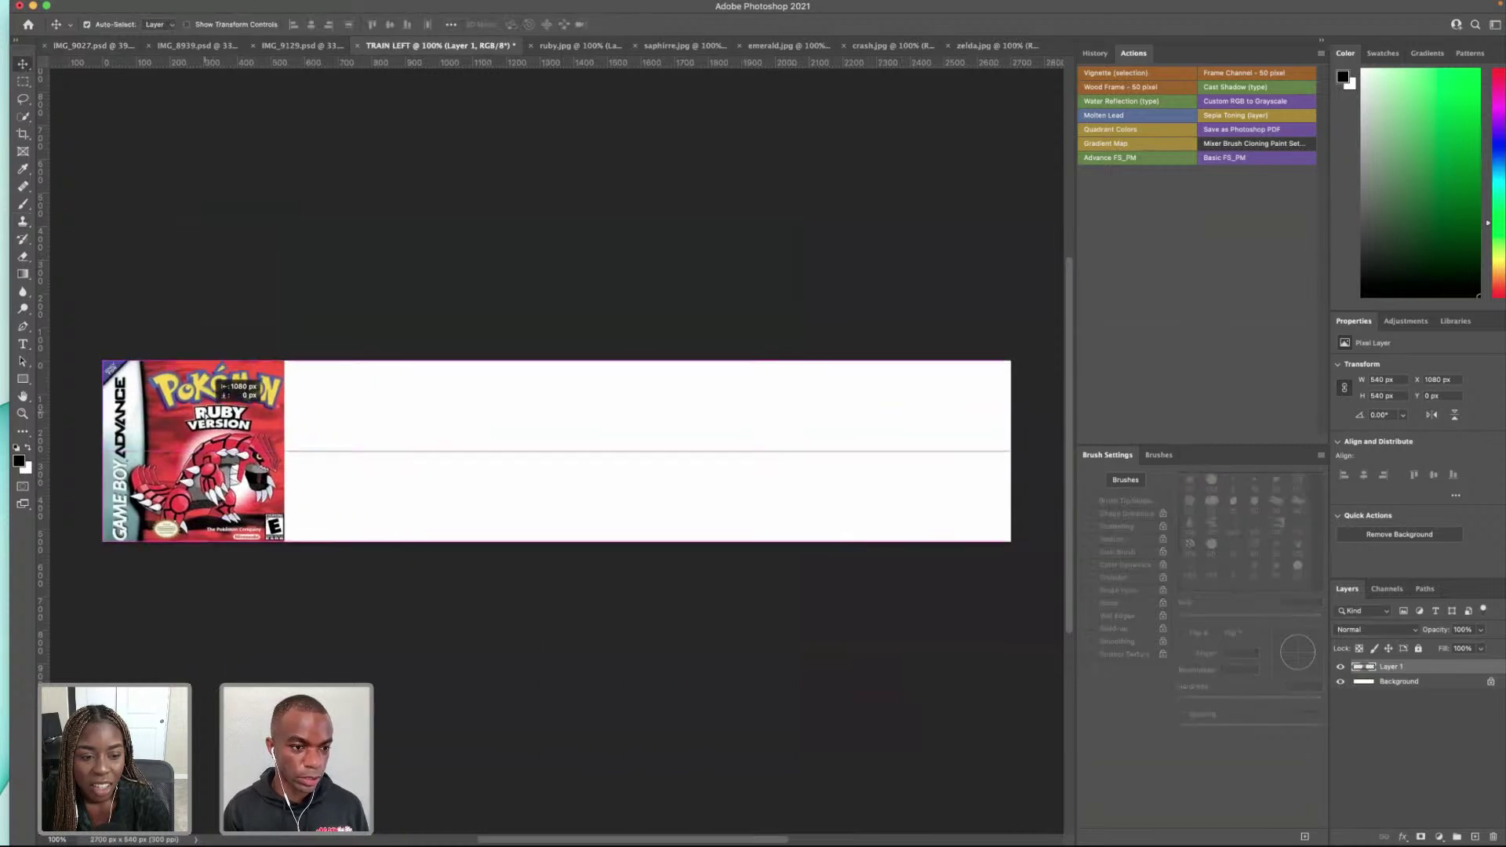
Step: Unlock the saphirre.jpg background and copy the cover into TRAIN LEFT, directly right of the Ruby cover
click(581, 46)
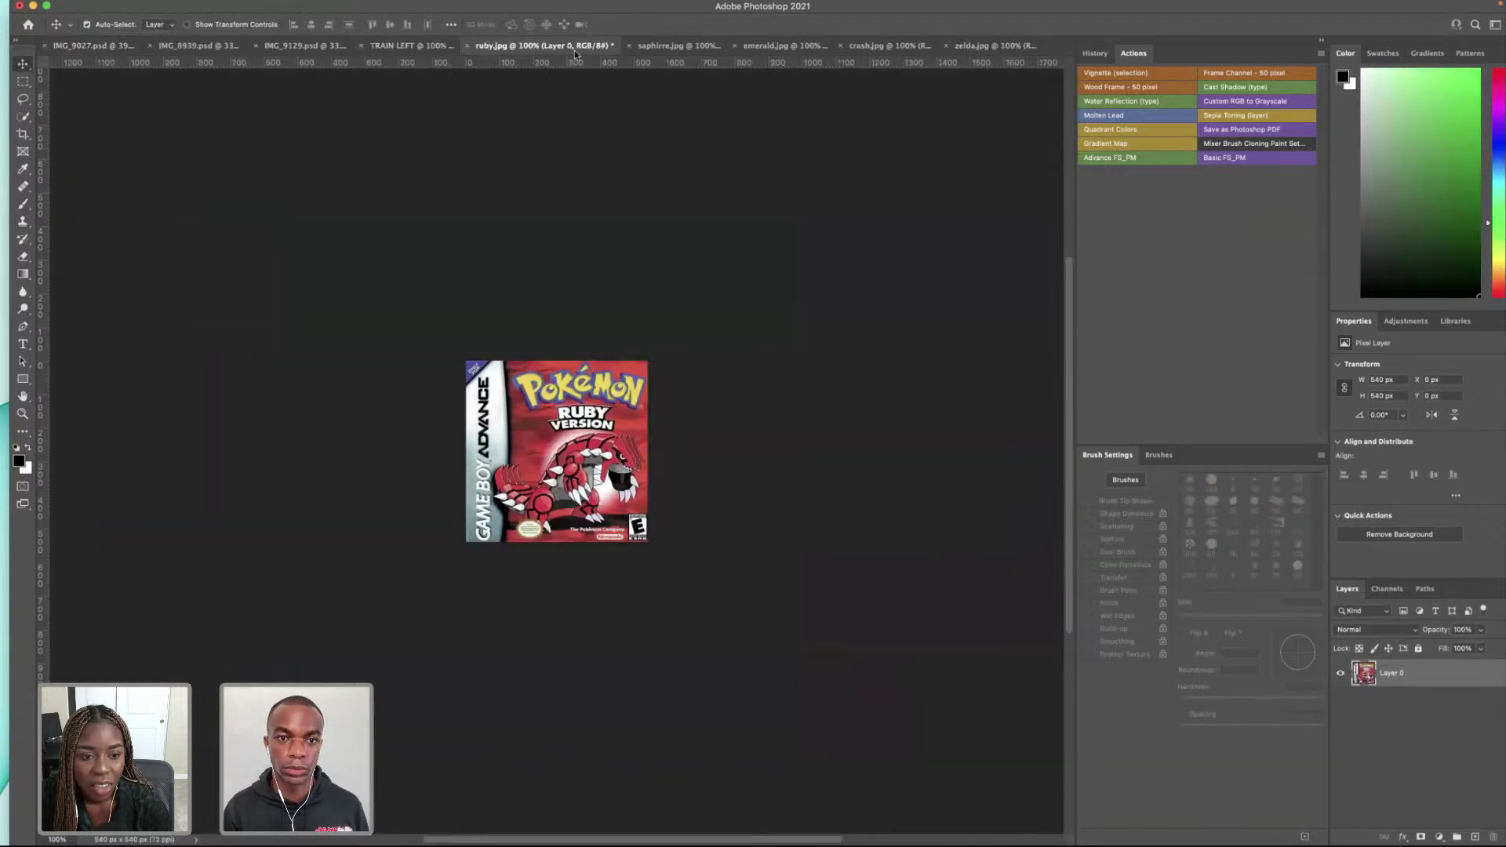
click(679, 47)
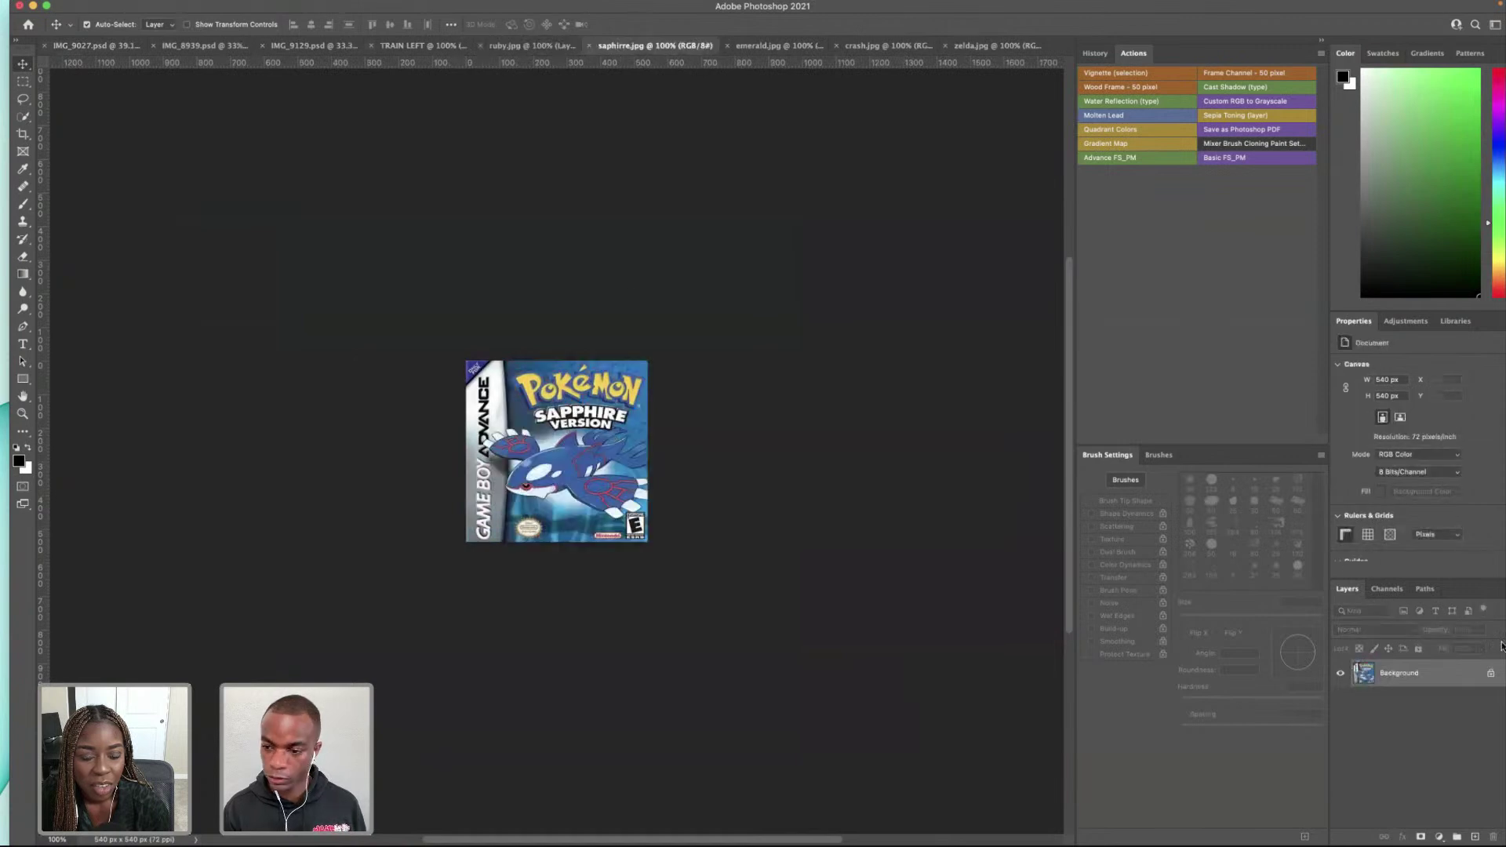
click(1491, 674)
drag(1437, 680, 397, 455)
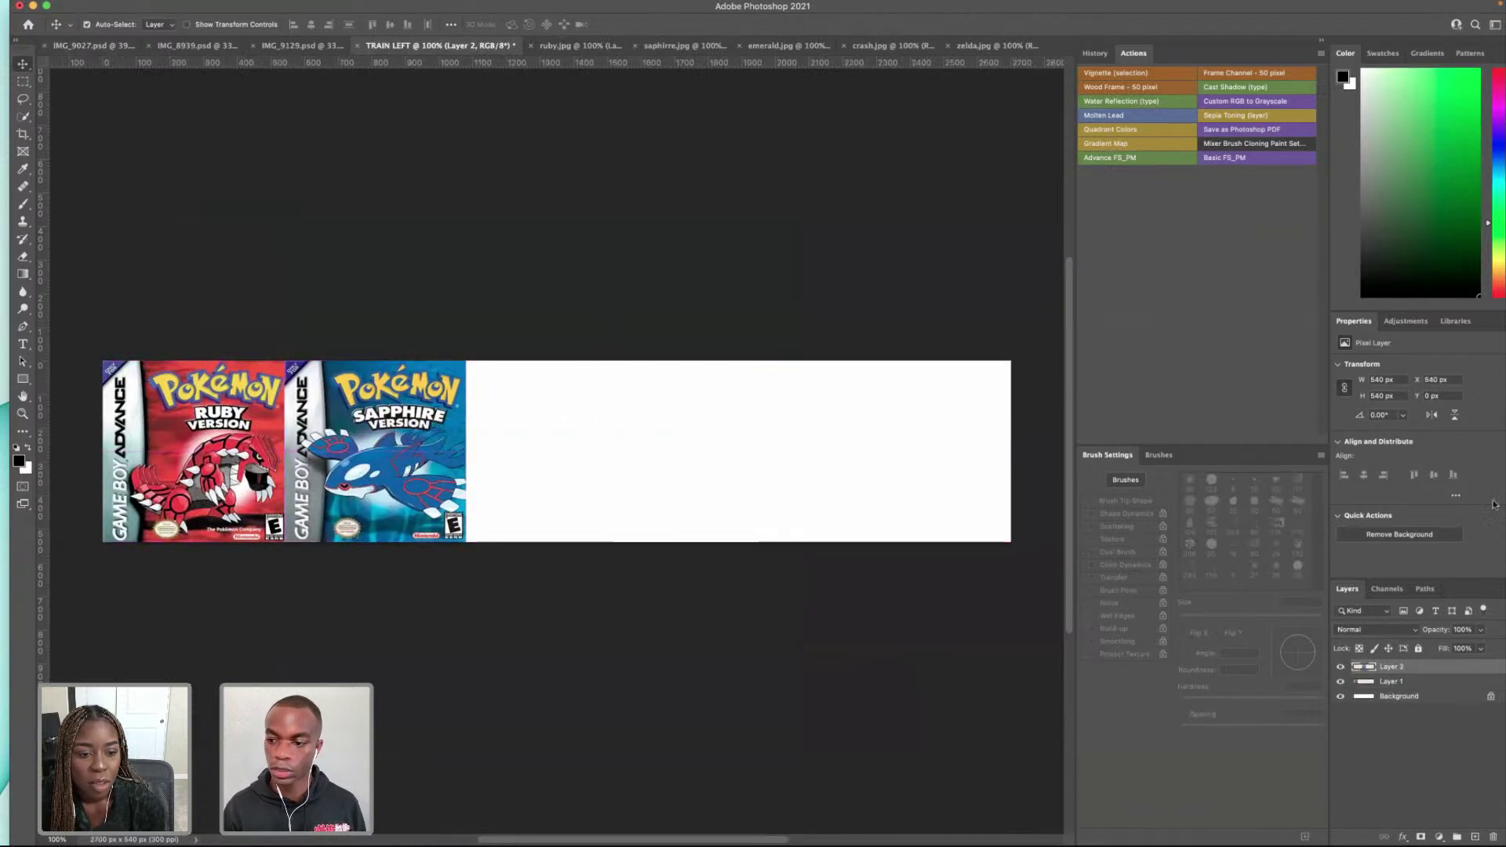
Step: Unlock the emerald.jpg background and copy the cover into TRAIN LEFT, beside the Sapphire cover at the canvas centre
click(800, 49)
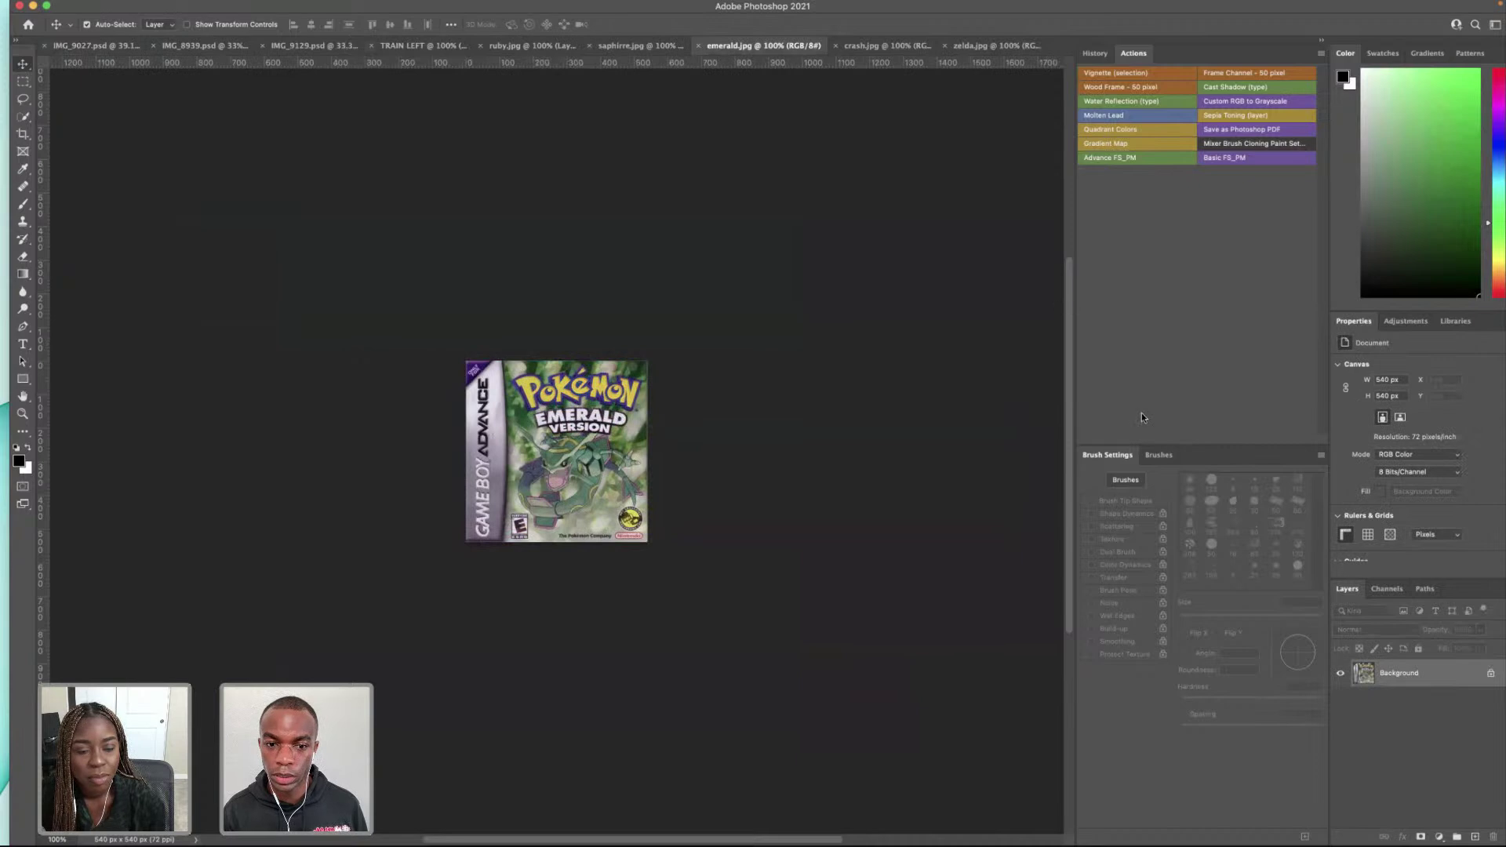
click(1490, 673)
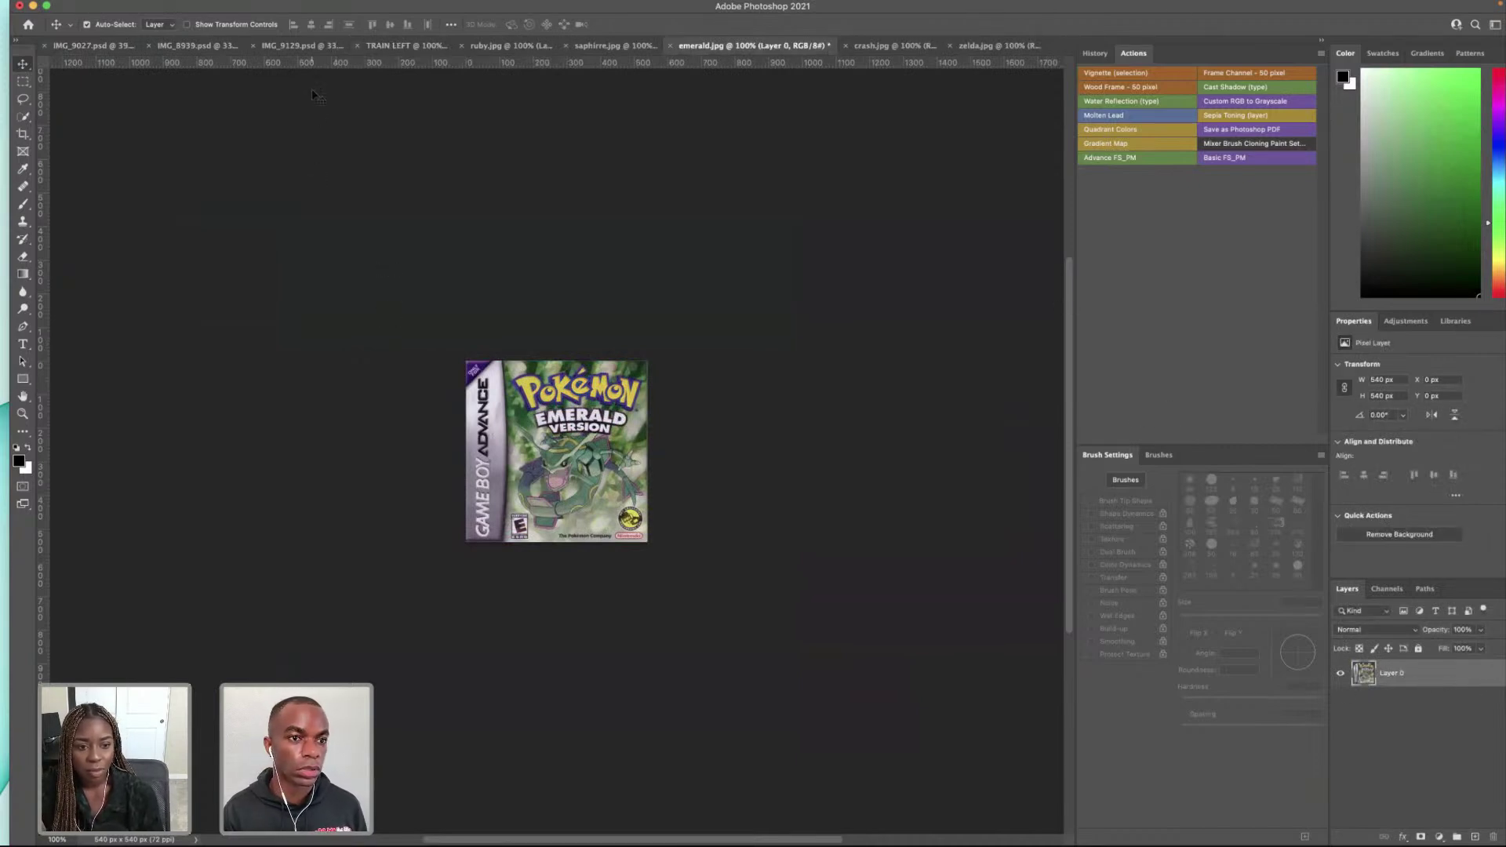
click(310, 47)
drag(464, 52, 658, 518)
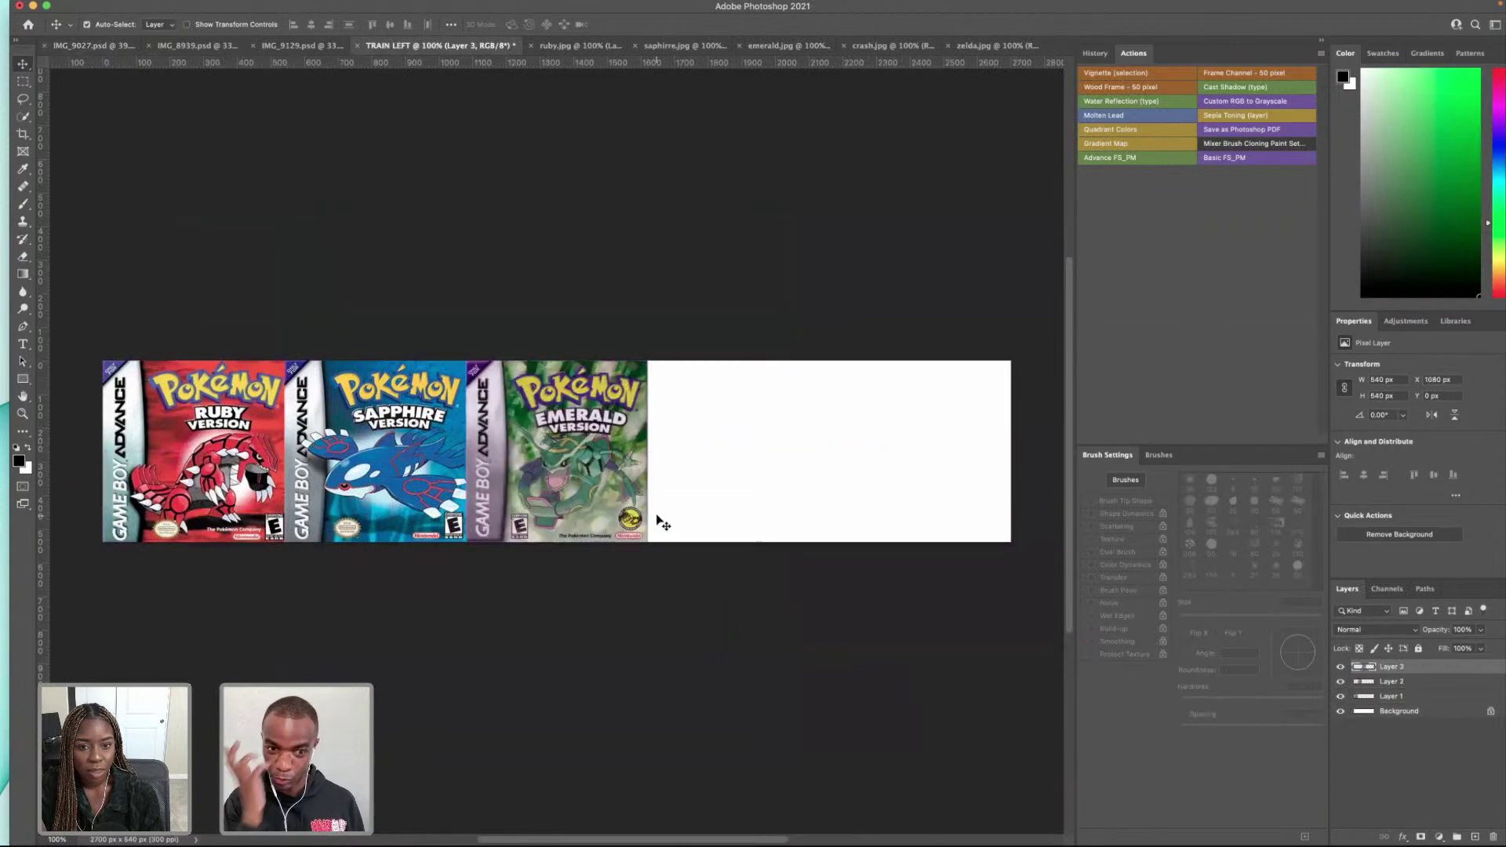
Step: Unlock the crash.jpg background, copy the cover into TRAIN LEFT and move it directly right of the Emerald cover
click(705, 47)
click(803, 51)
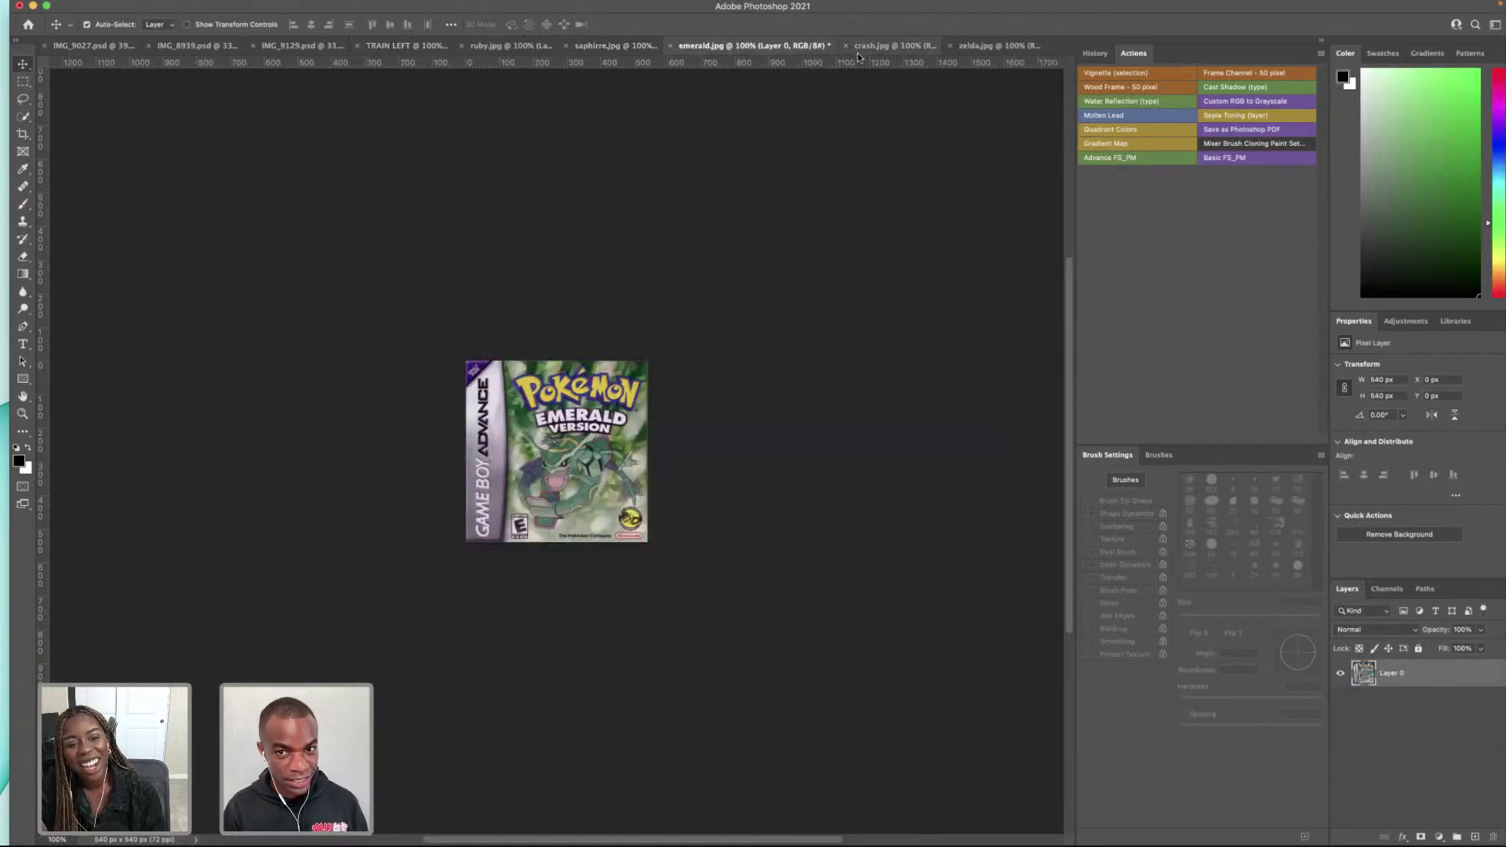
click(886, 50)
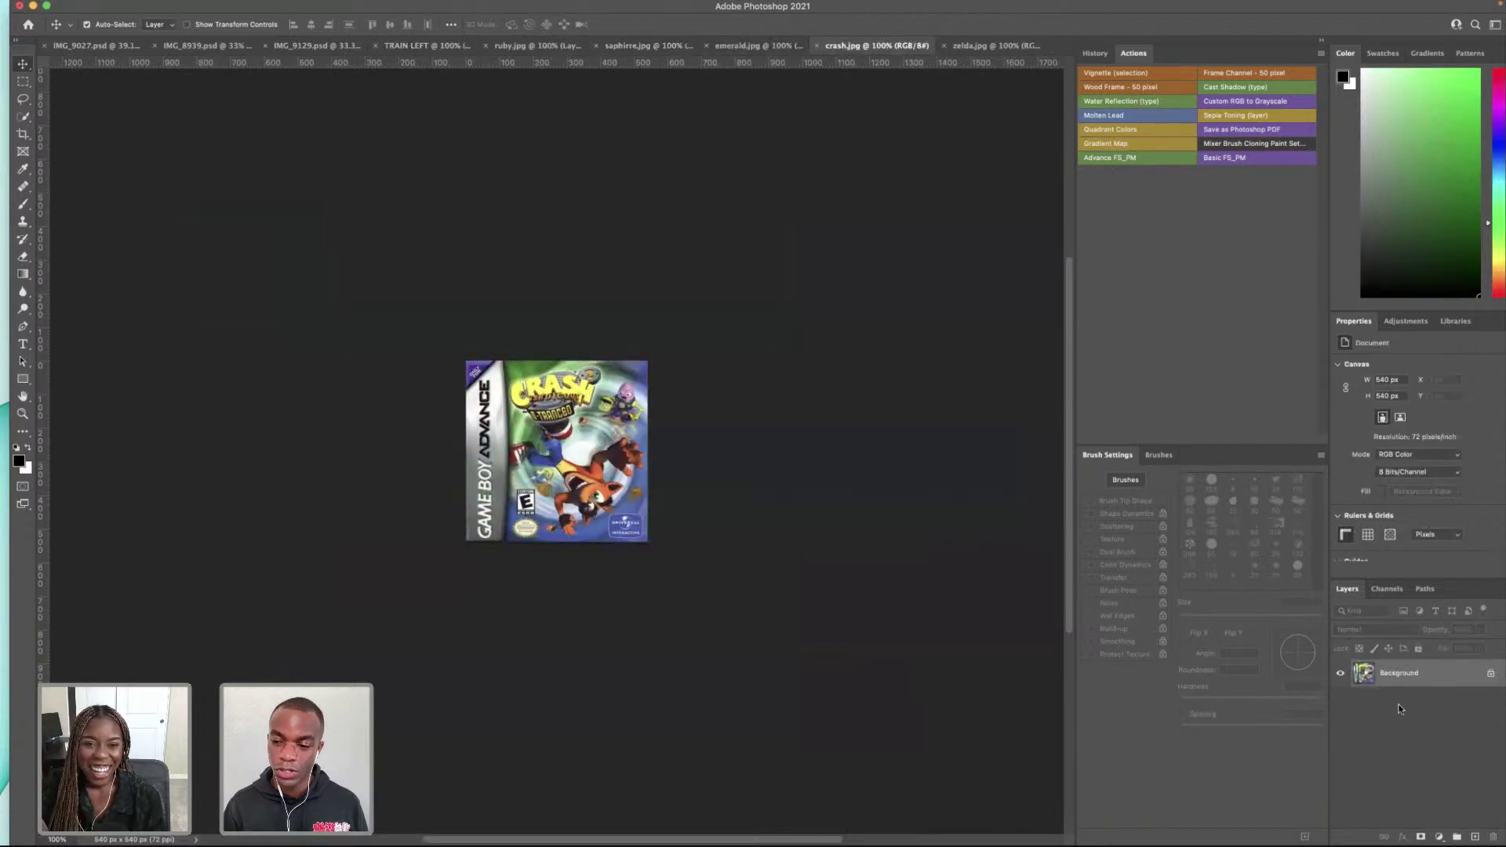
click(1491, 676)
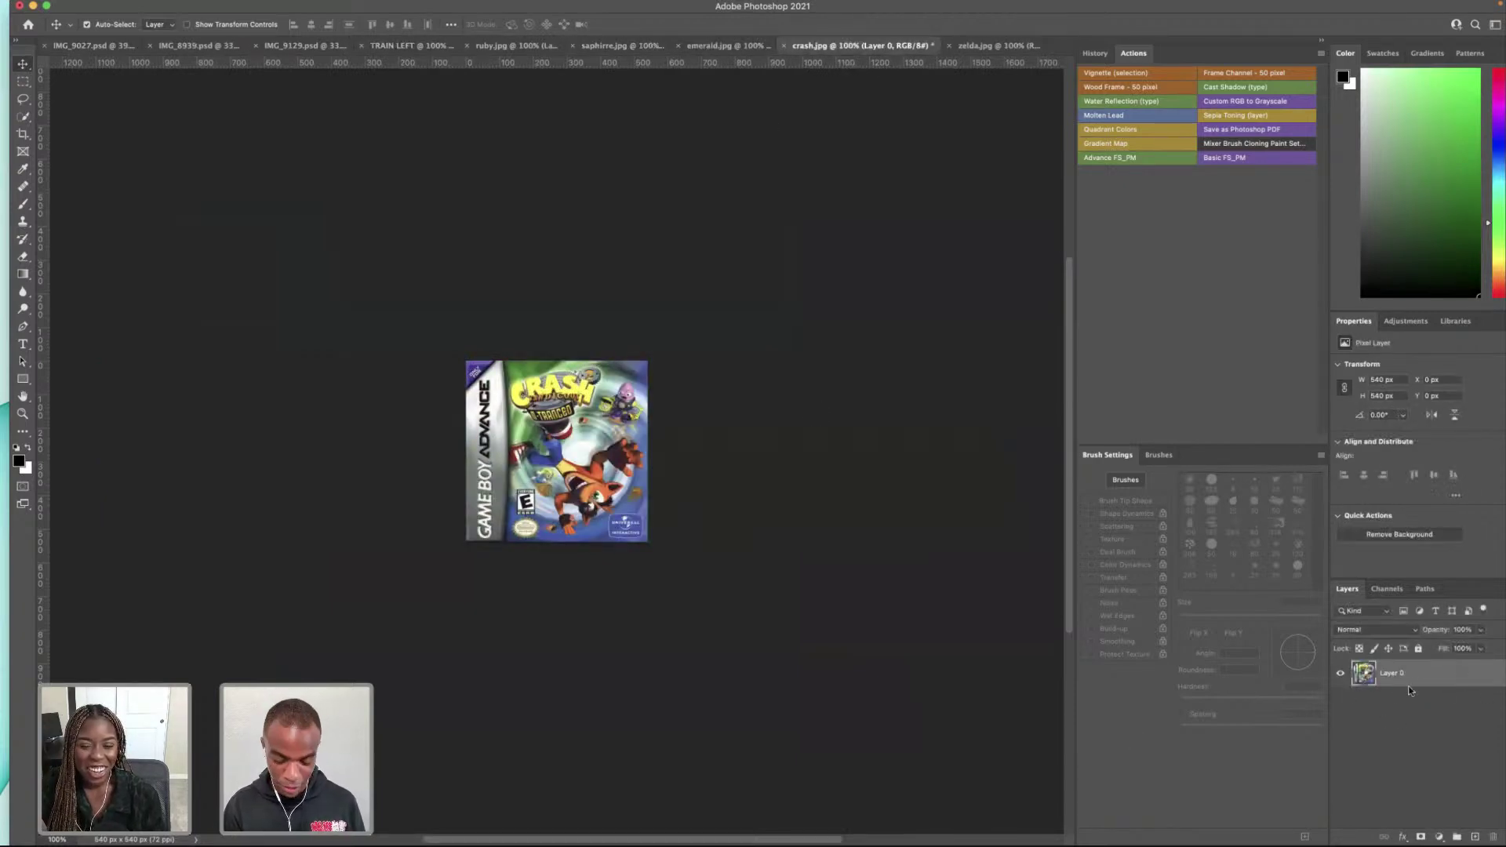
click(337, 46)
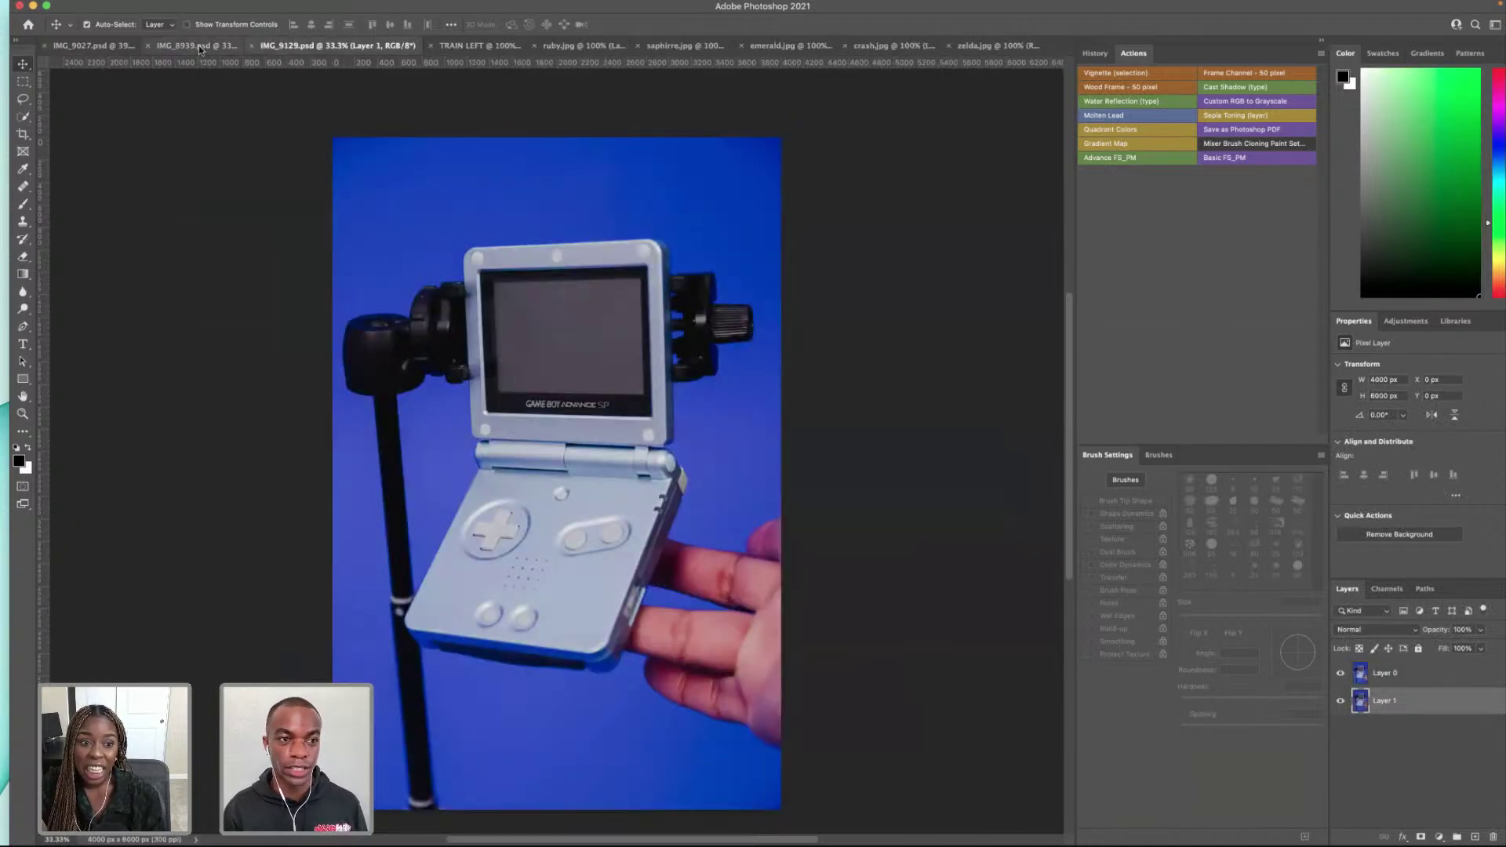
click(480, 46)
key(ctrl+v)
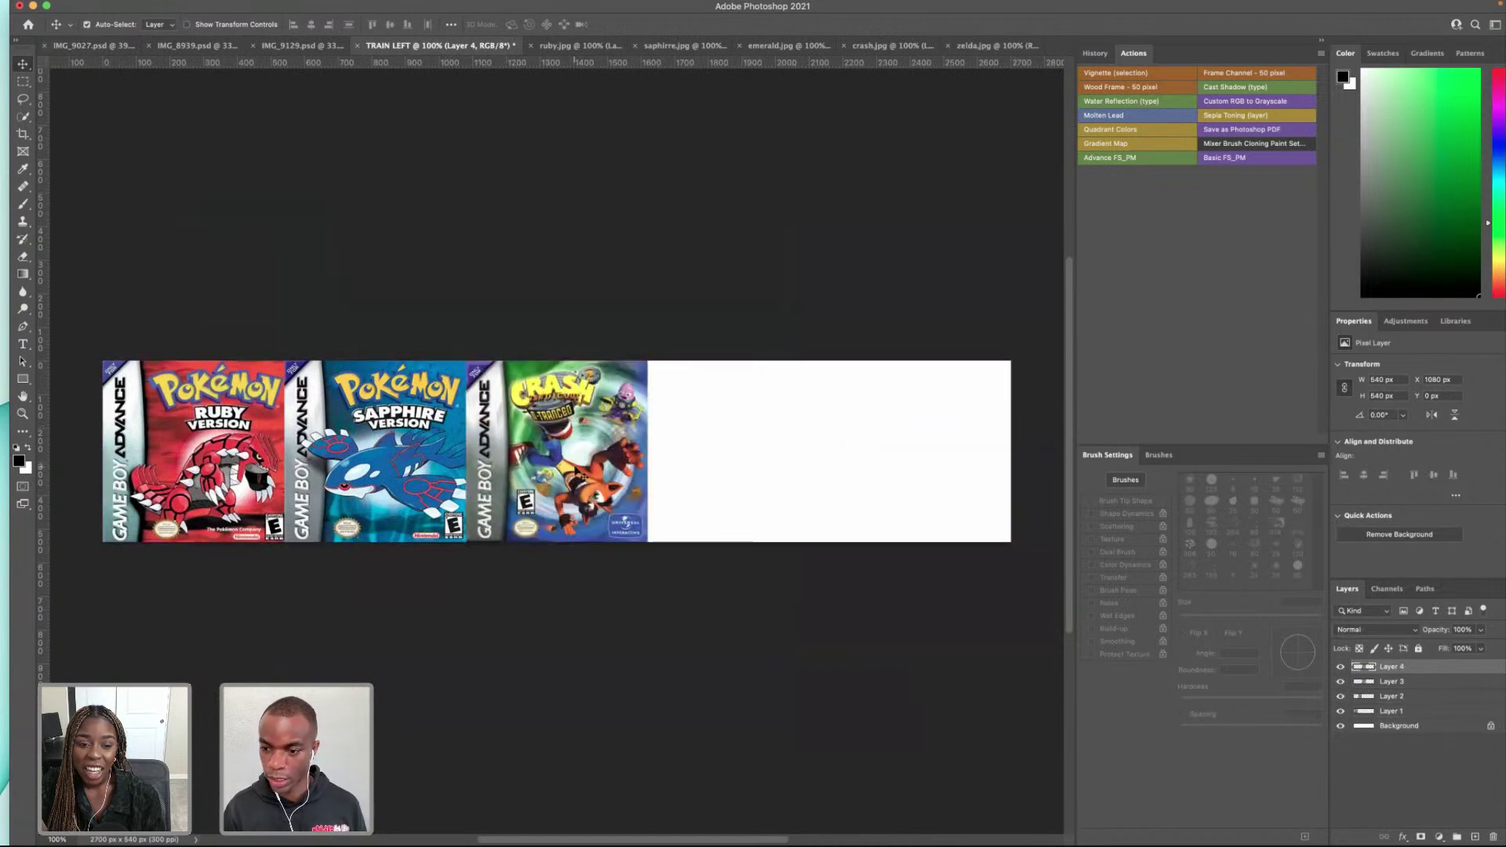
drag(585, 473, 773, 465)
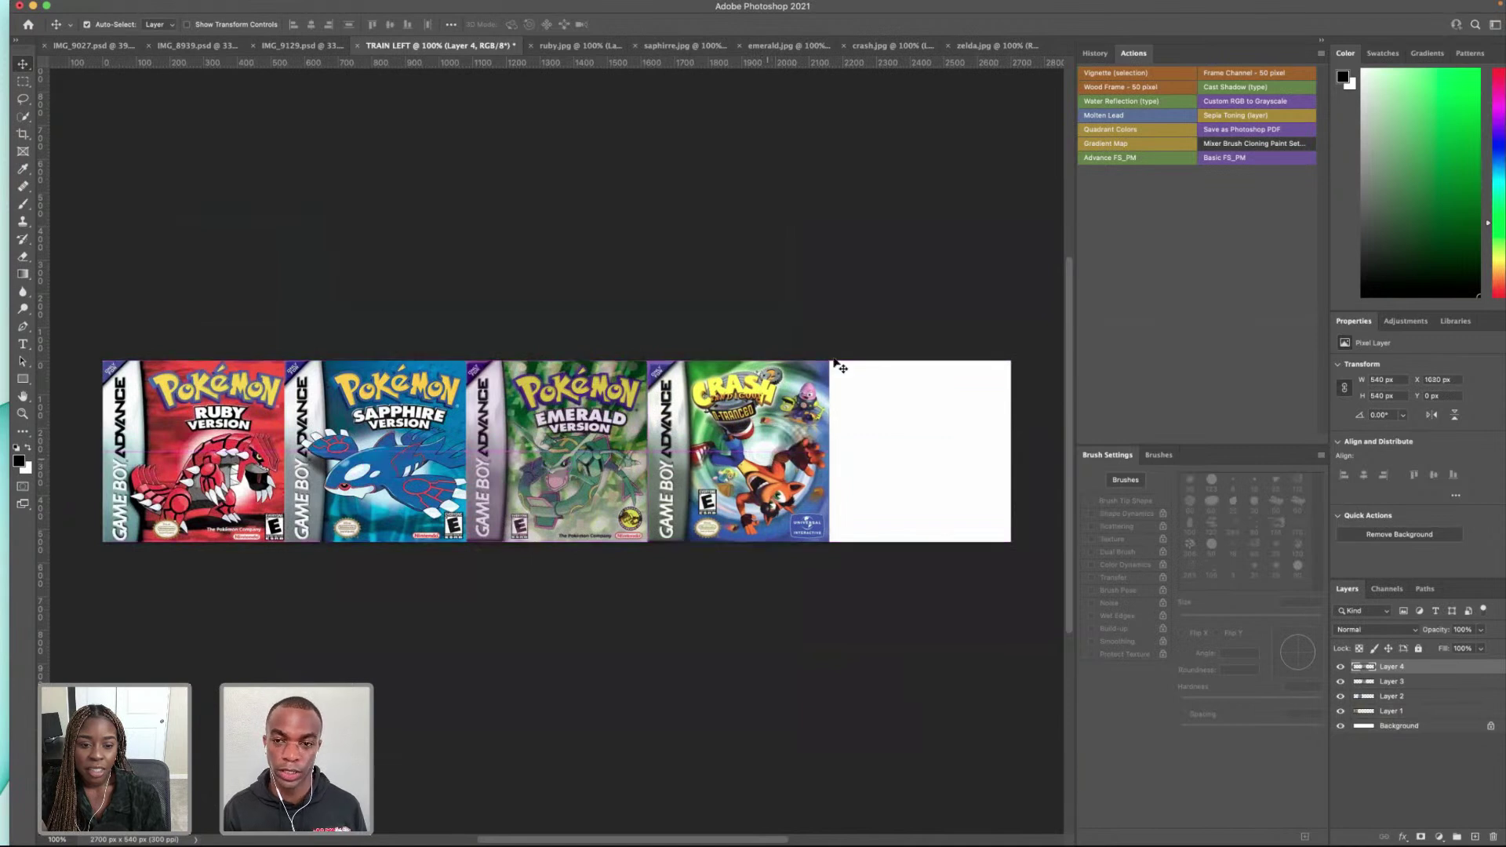
Step: Unlock the zelda.jpg background, copy the cover into TRAIN LEFT and move it directly right of the Crash cover
click(990, 47)
click(1485, 673)
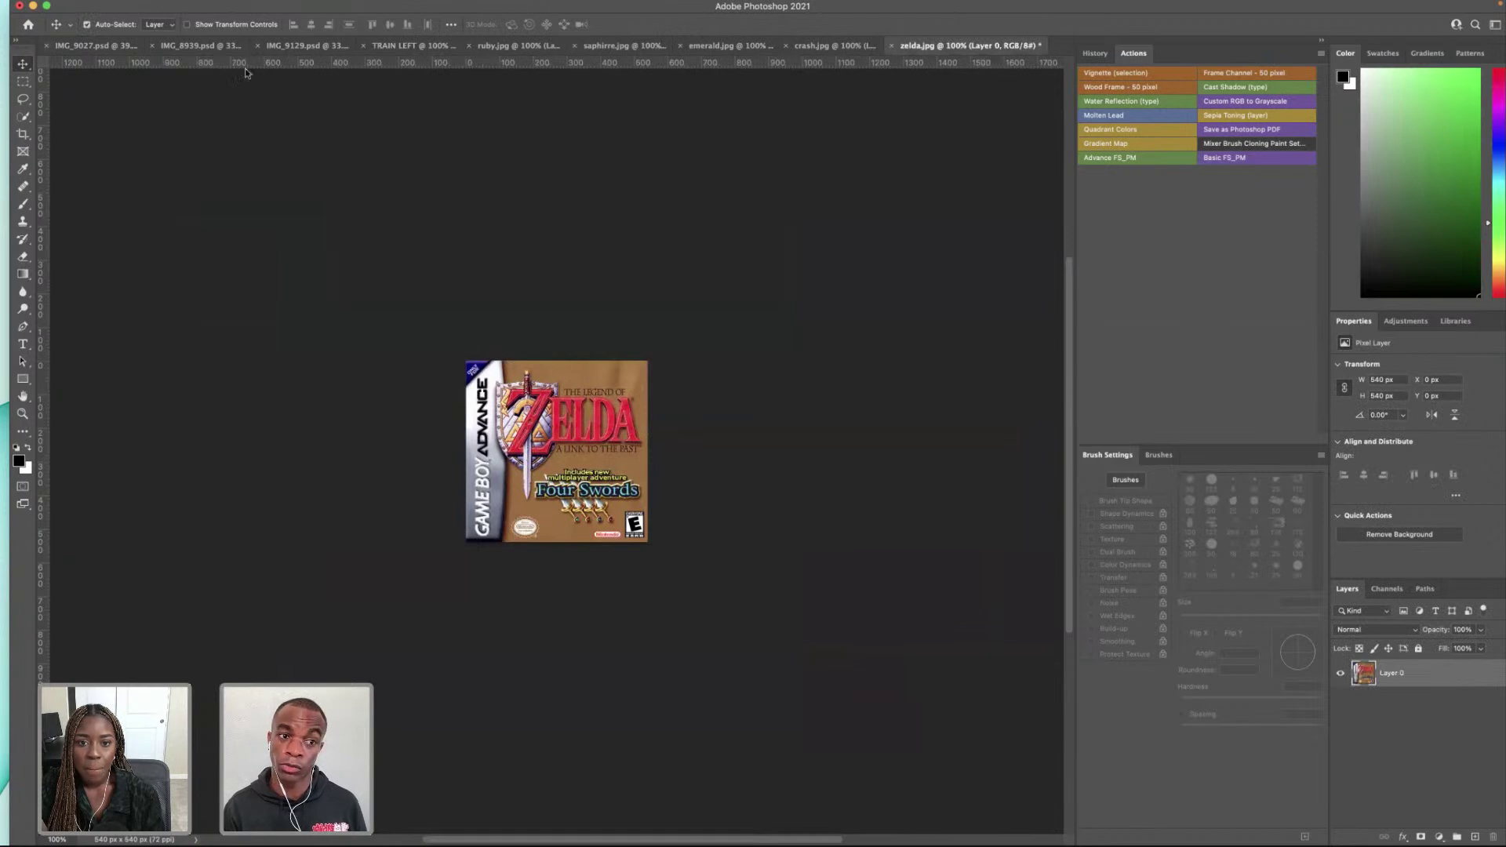
click(303, 49)
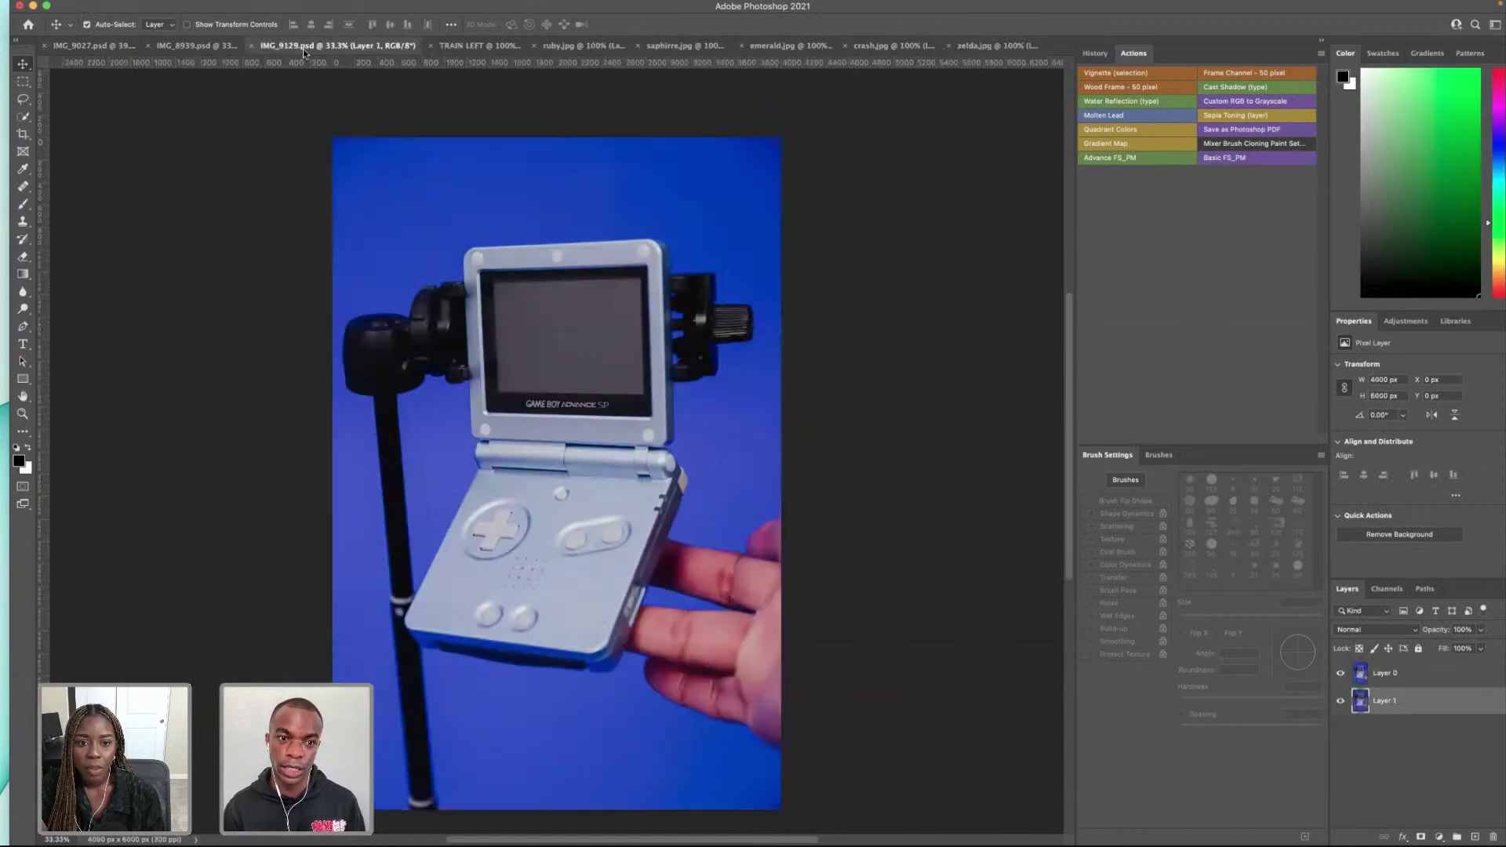
click(474, 46)
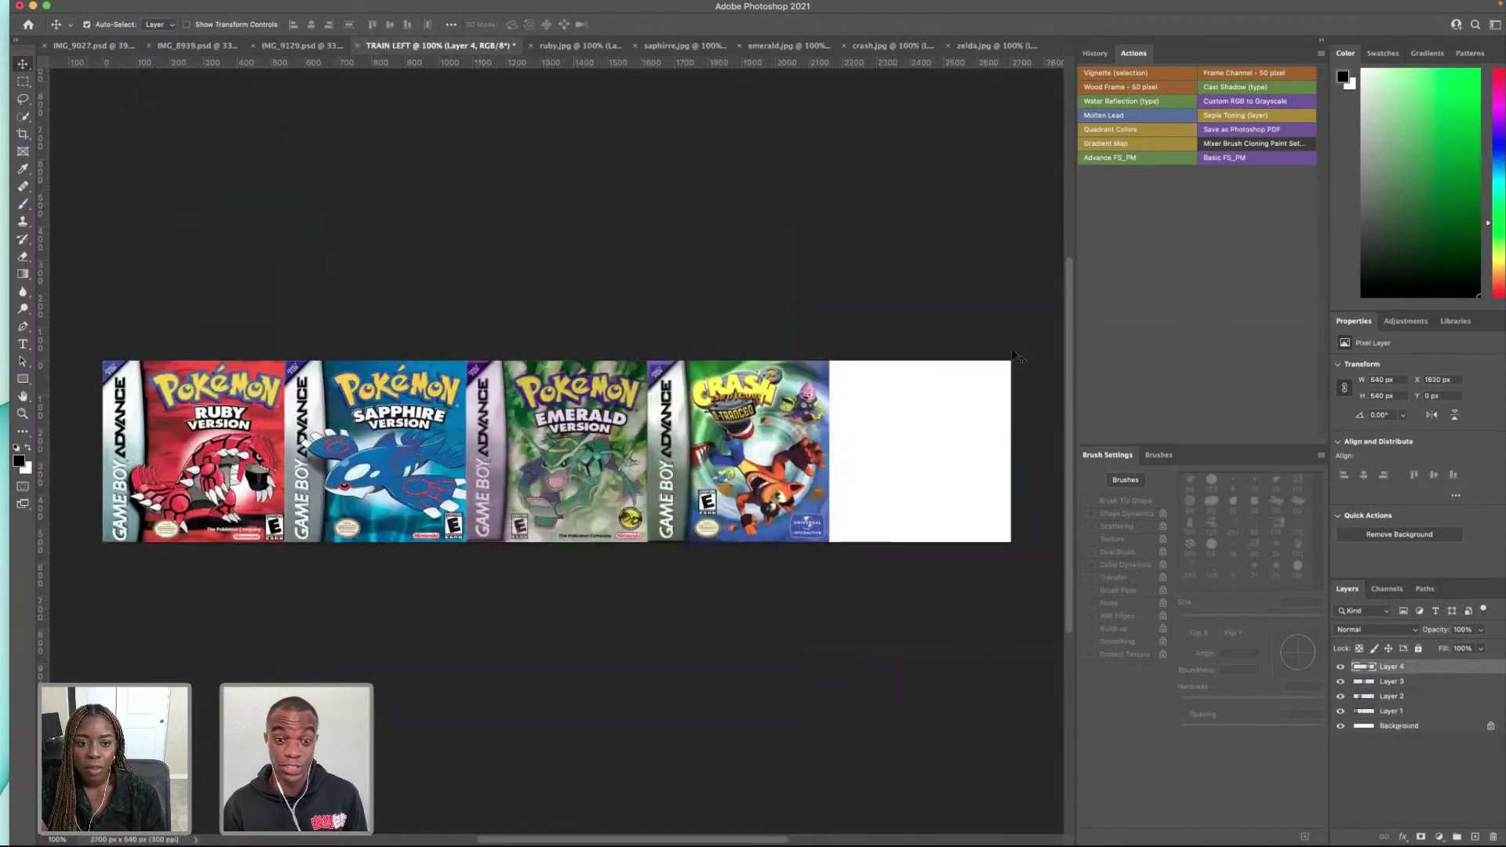
drag(928, 413, 922, 417)
drag(549, 439, 910, 437)
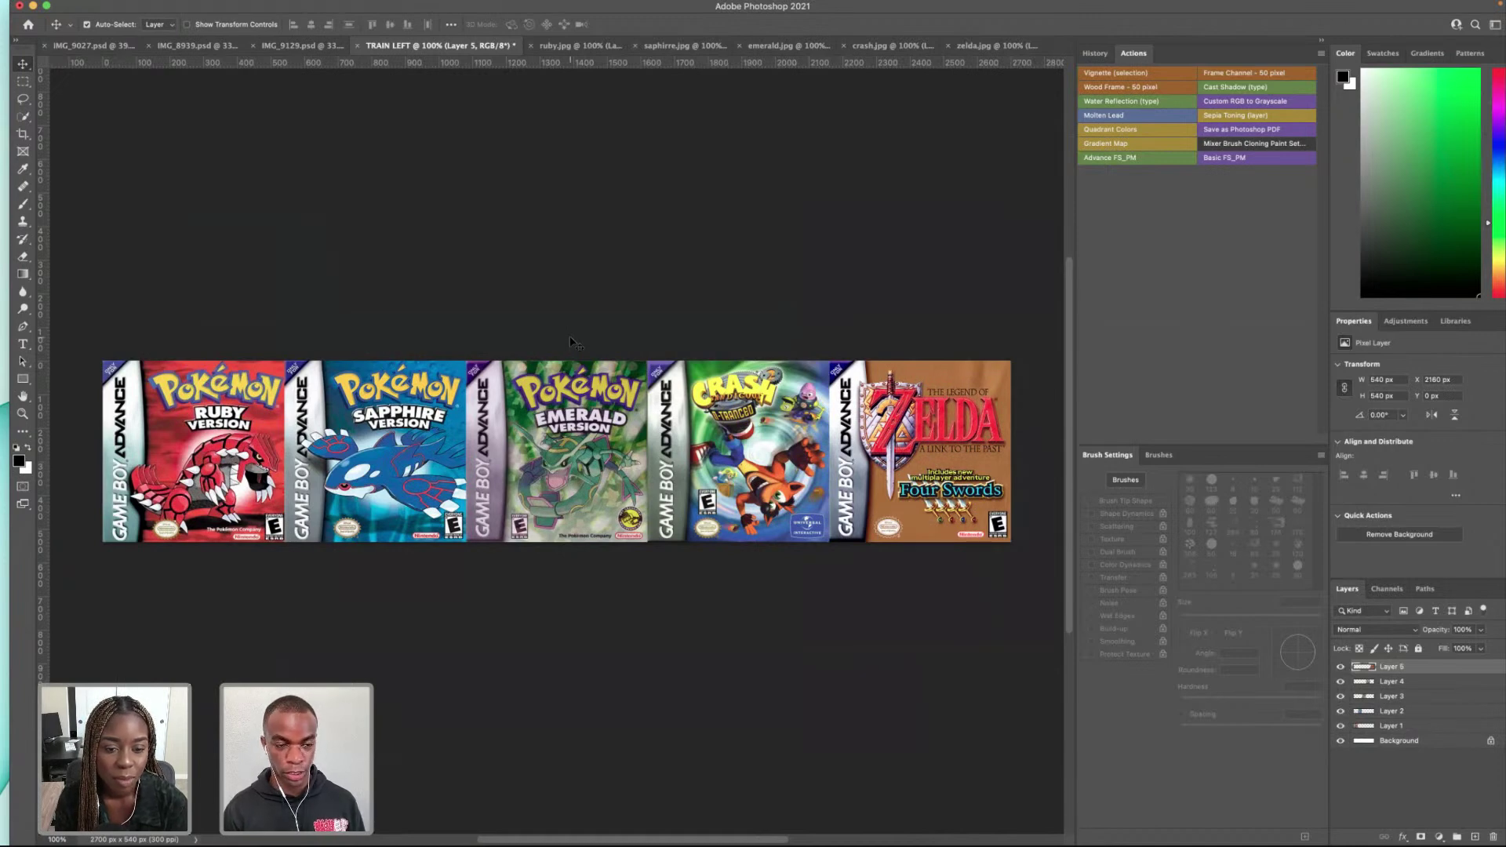
key(super)
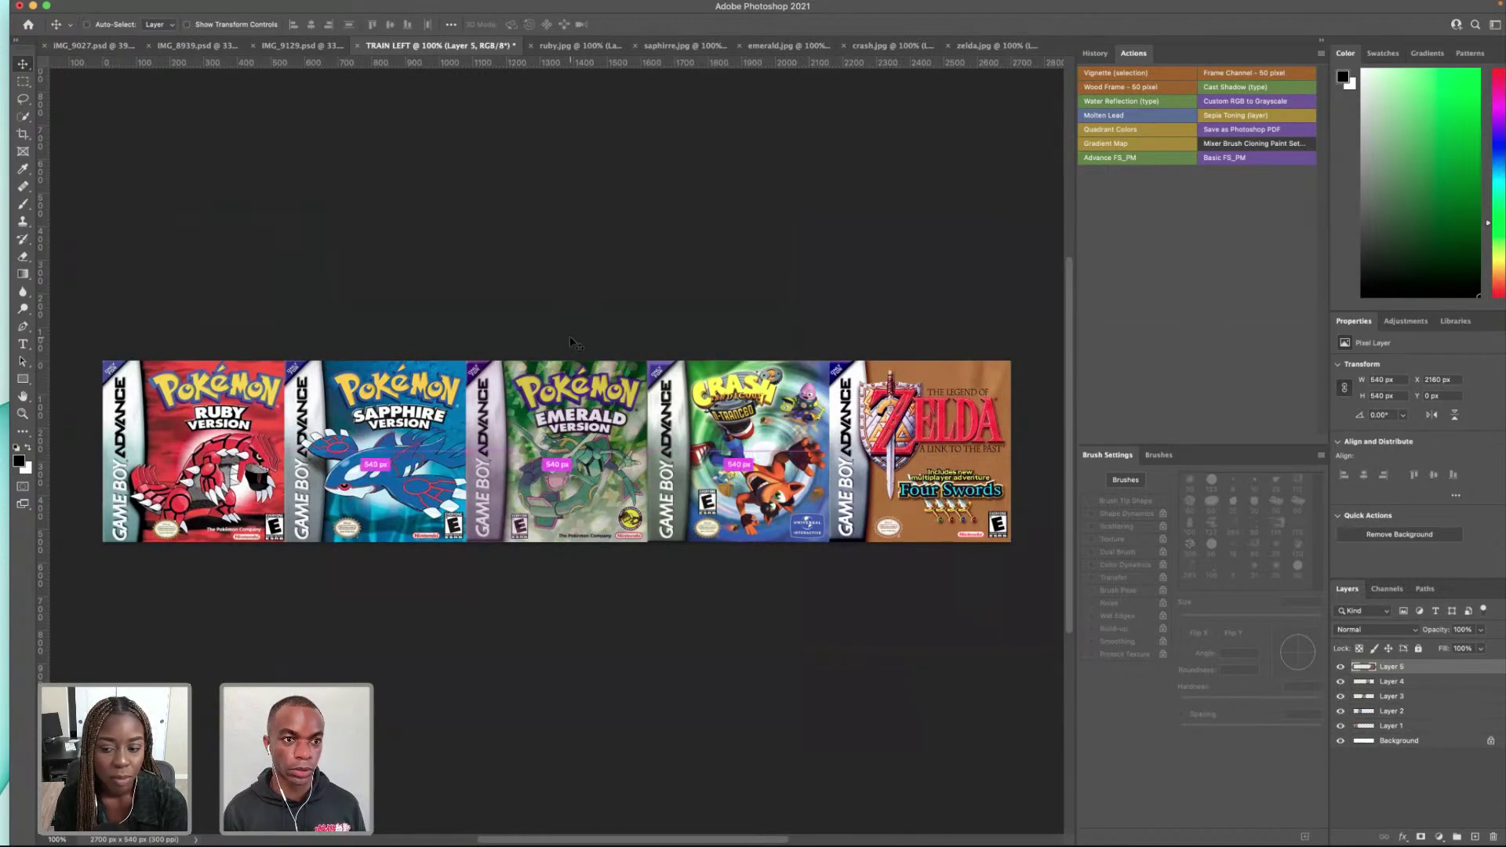
key(super+o)
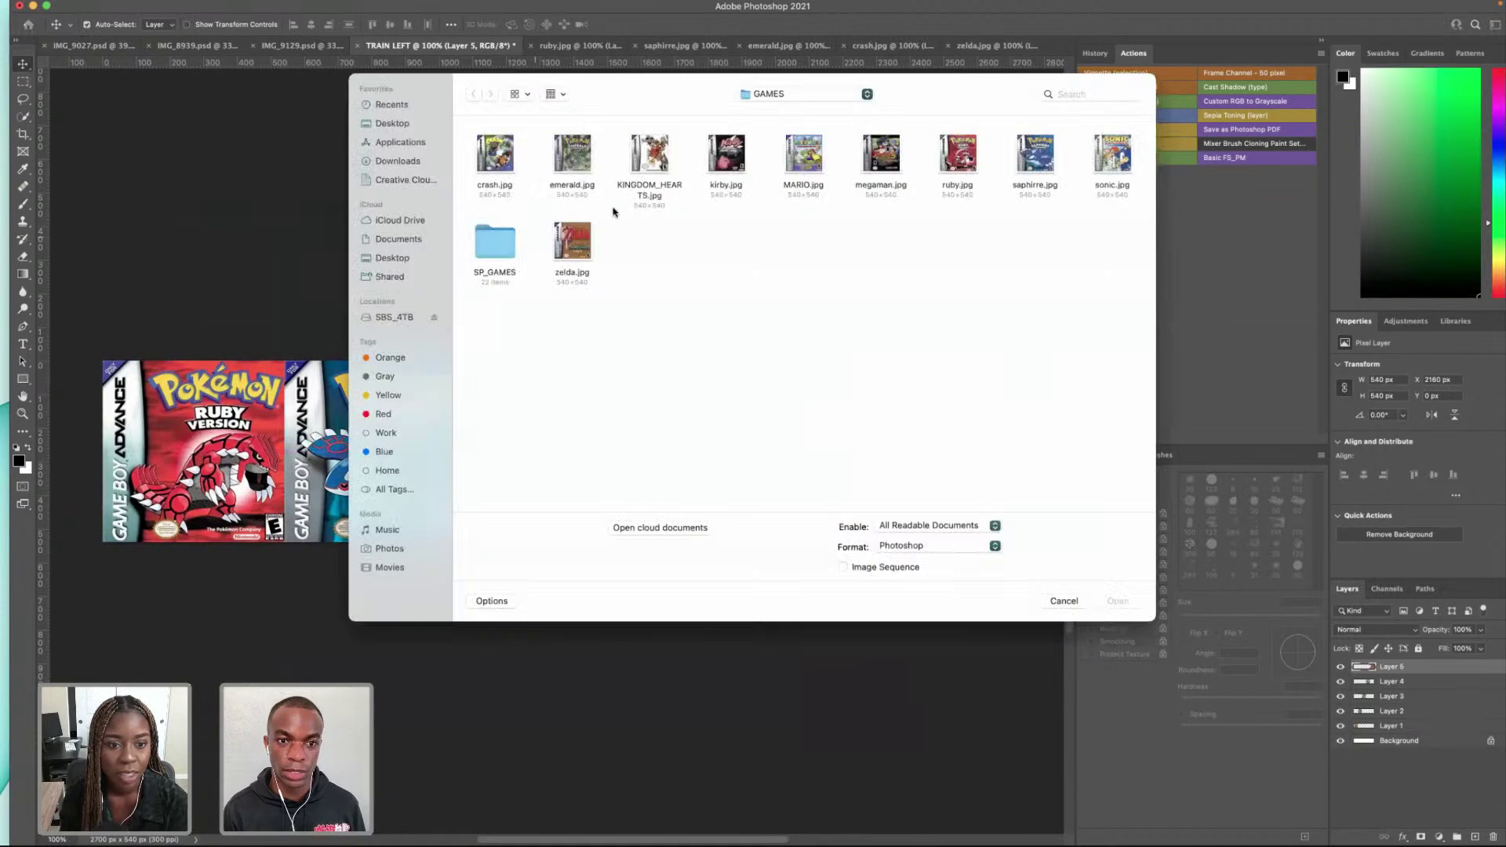
click(1064, 601)
Step: Create a new 2700 x 540 px document at 300 ppi named Train Right
key(super+n)
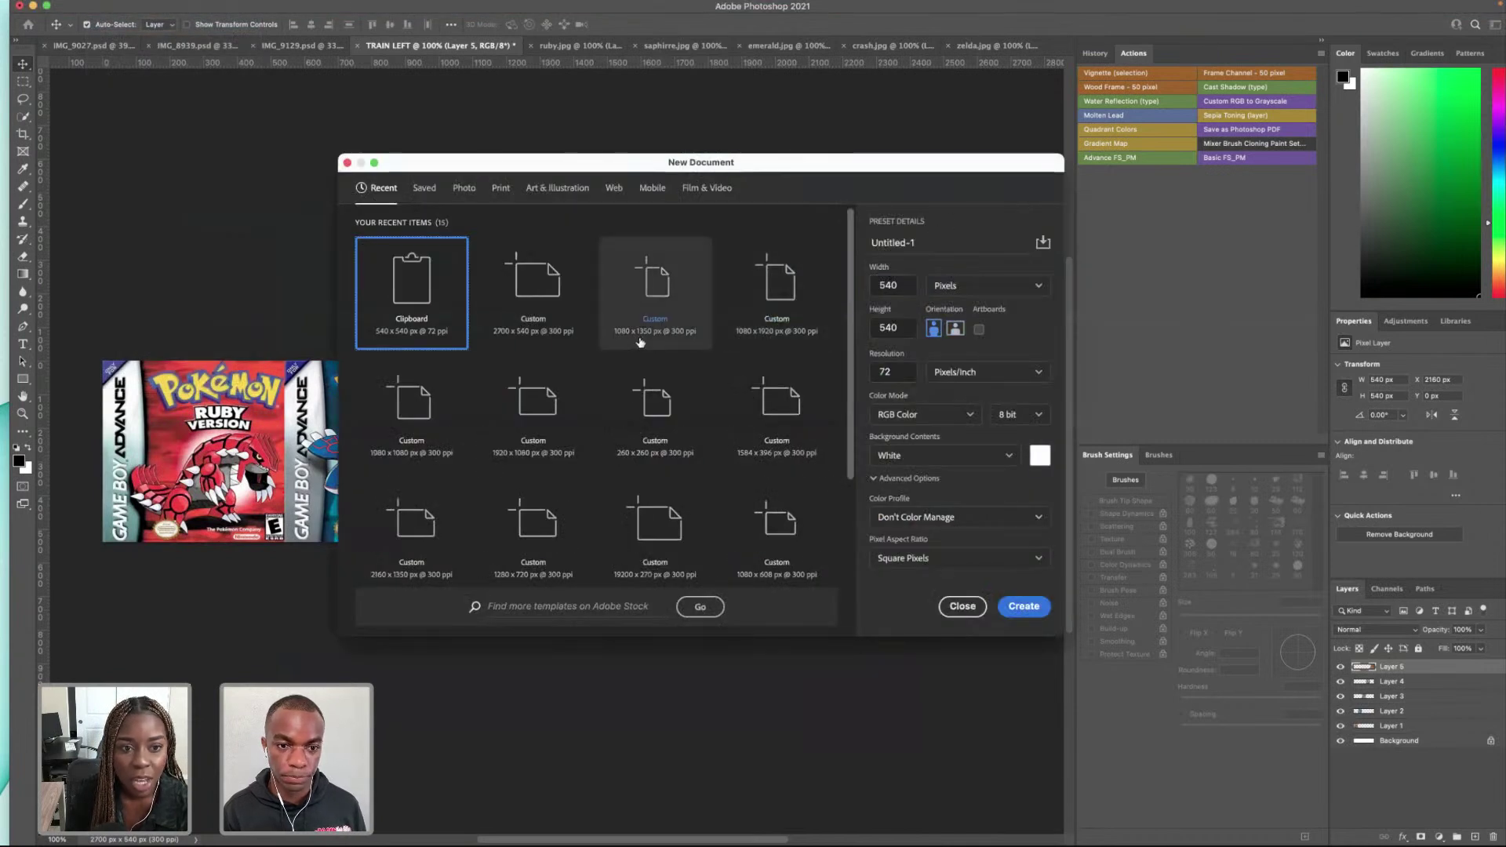
click(533, 290)
click(921, 241)
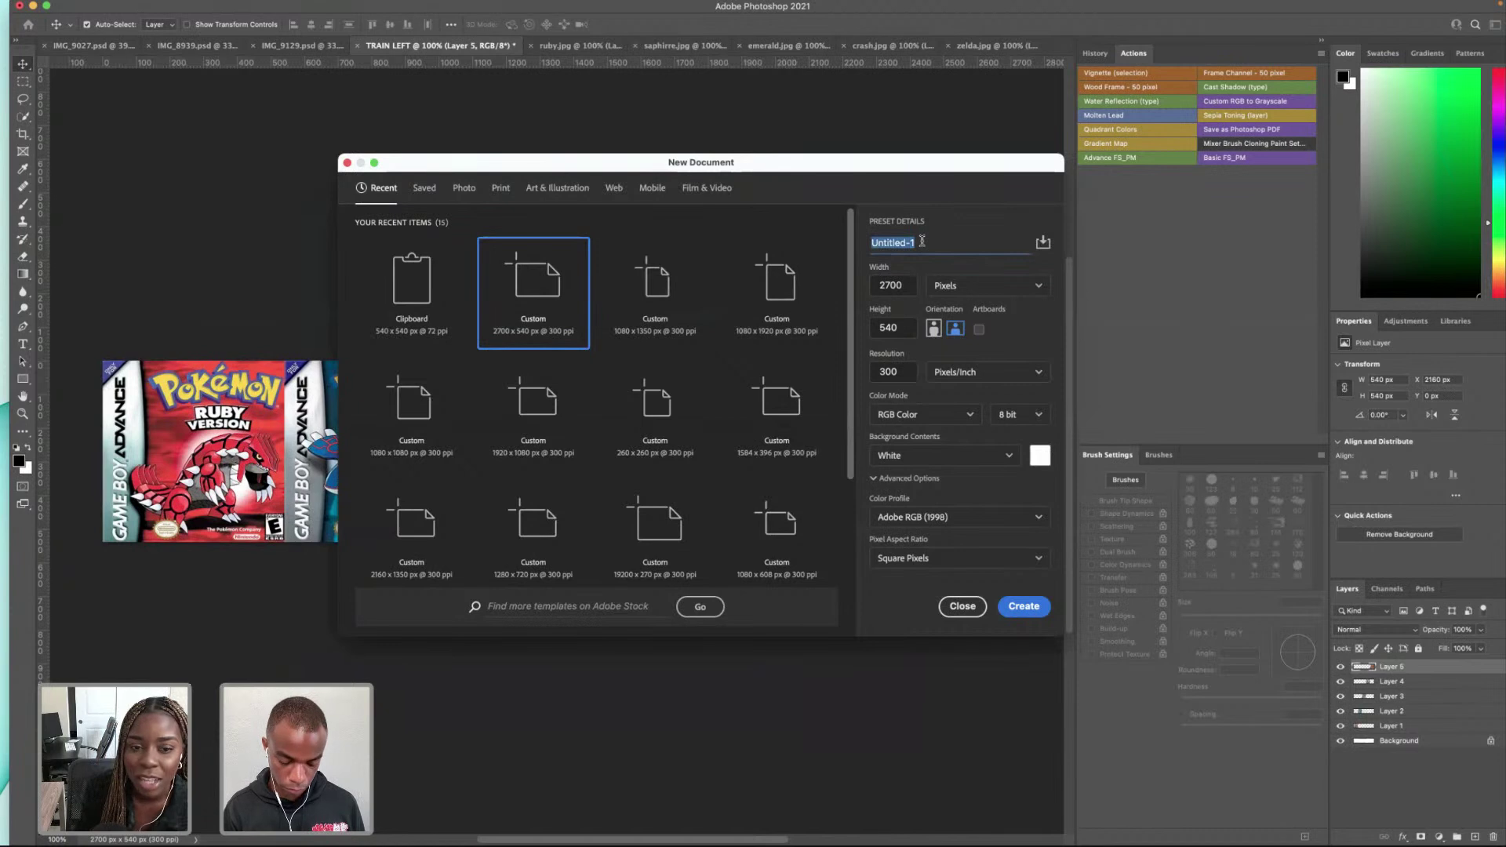
text(Train)
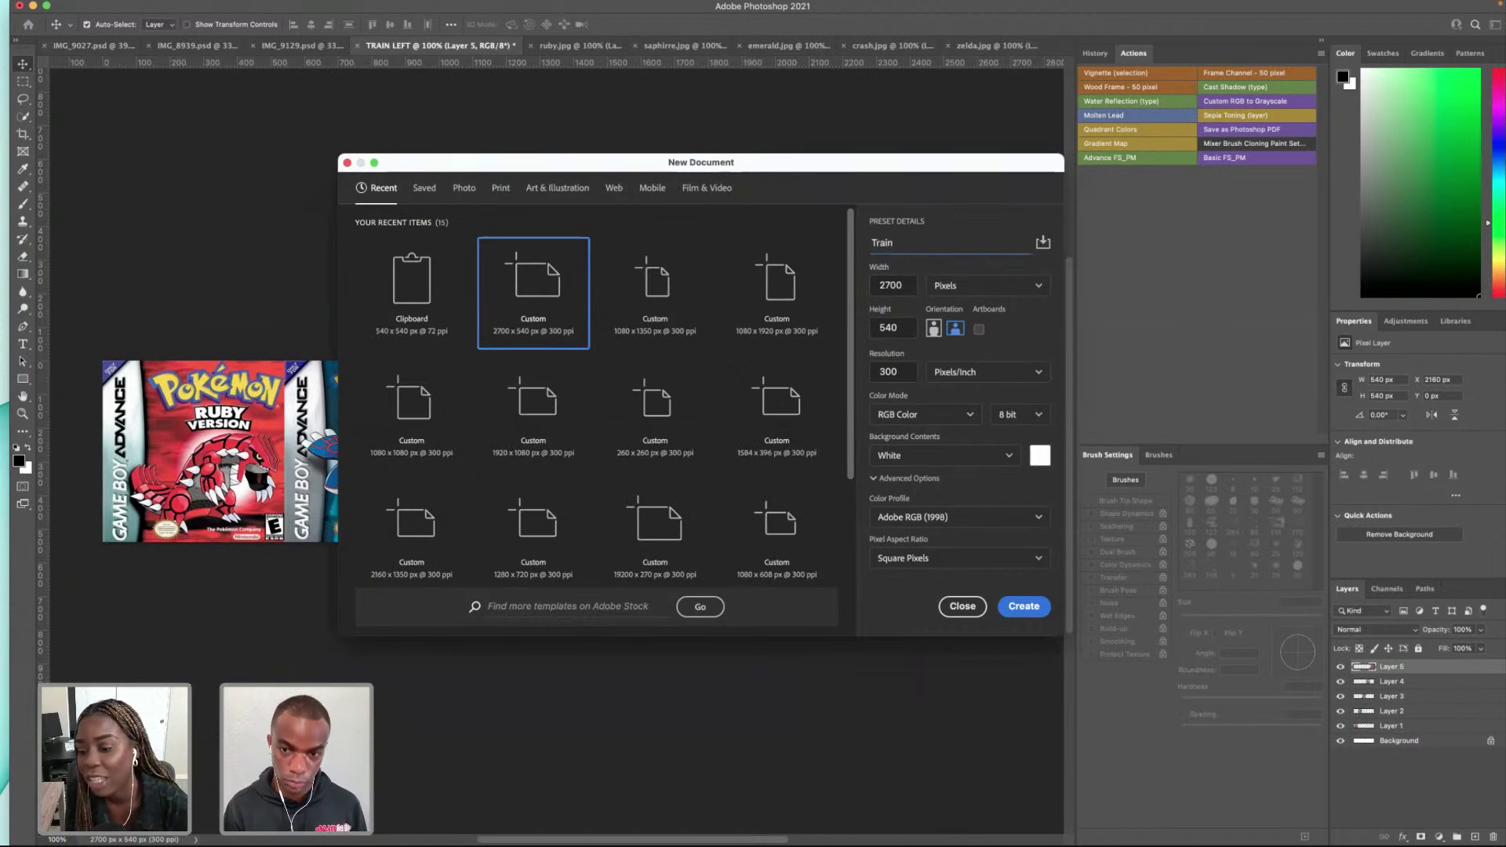
text( Right)
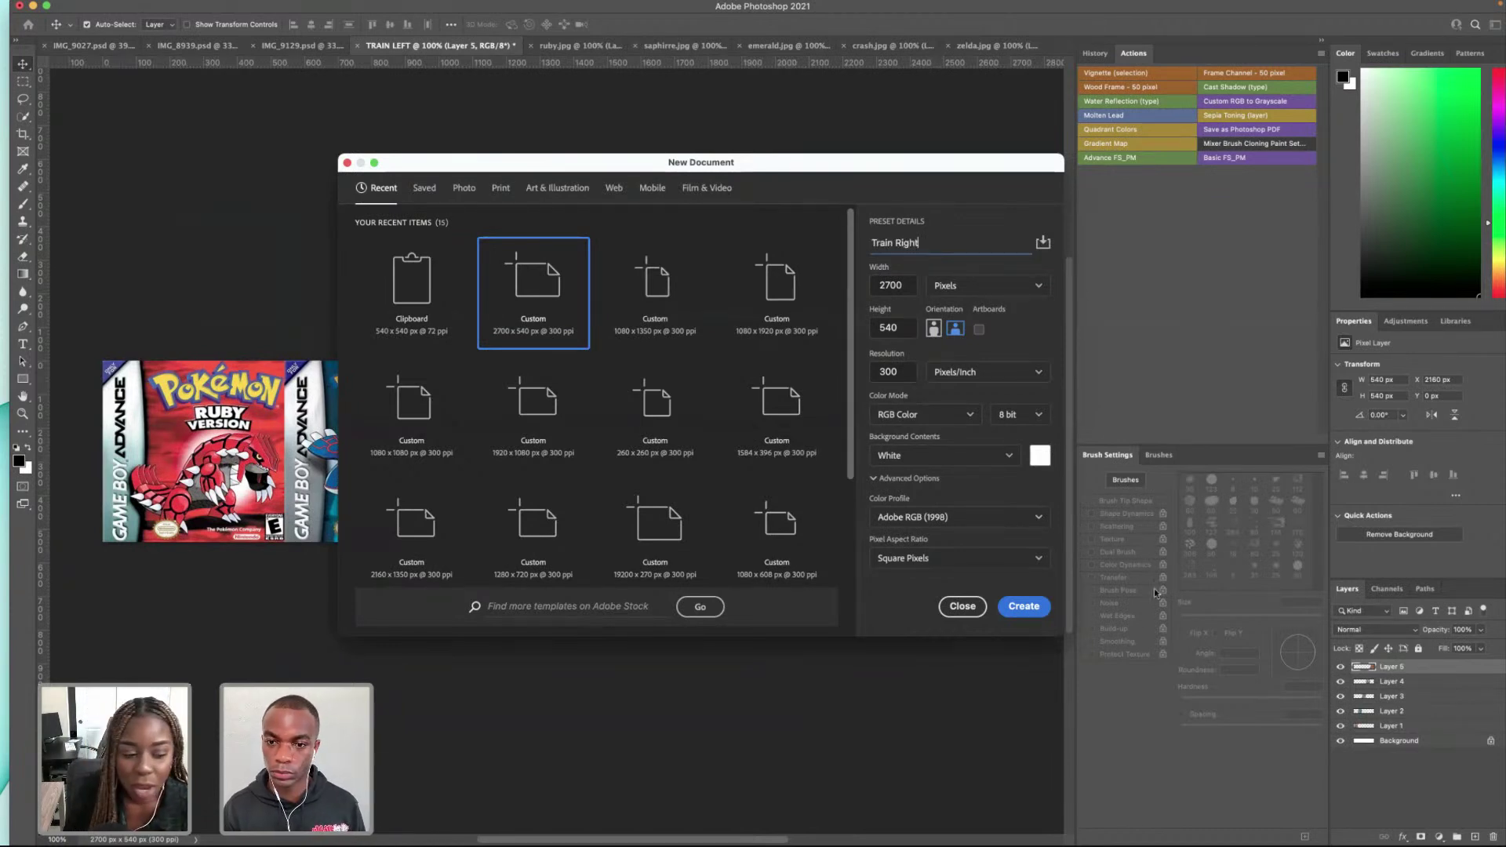
click(1022, 608)
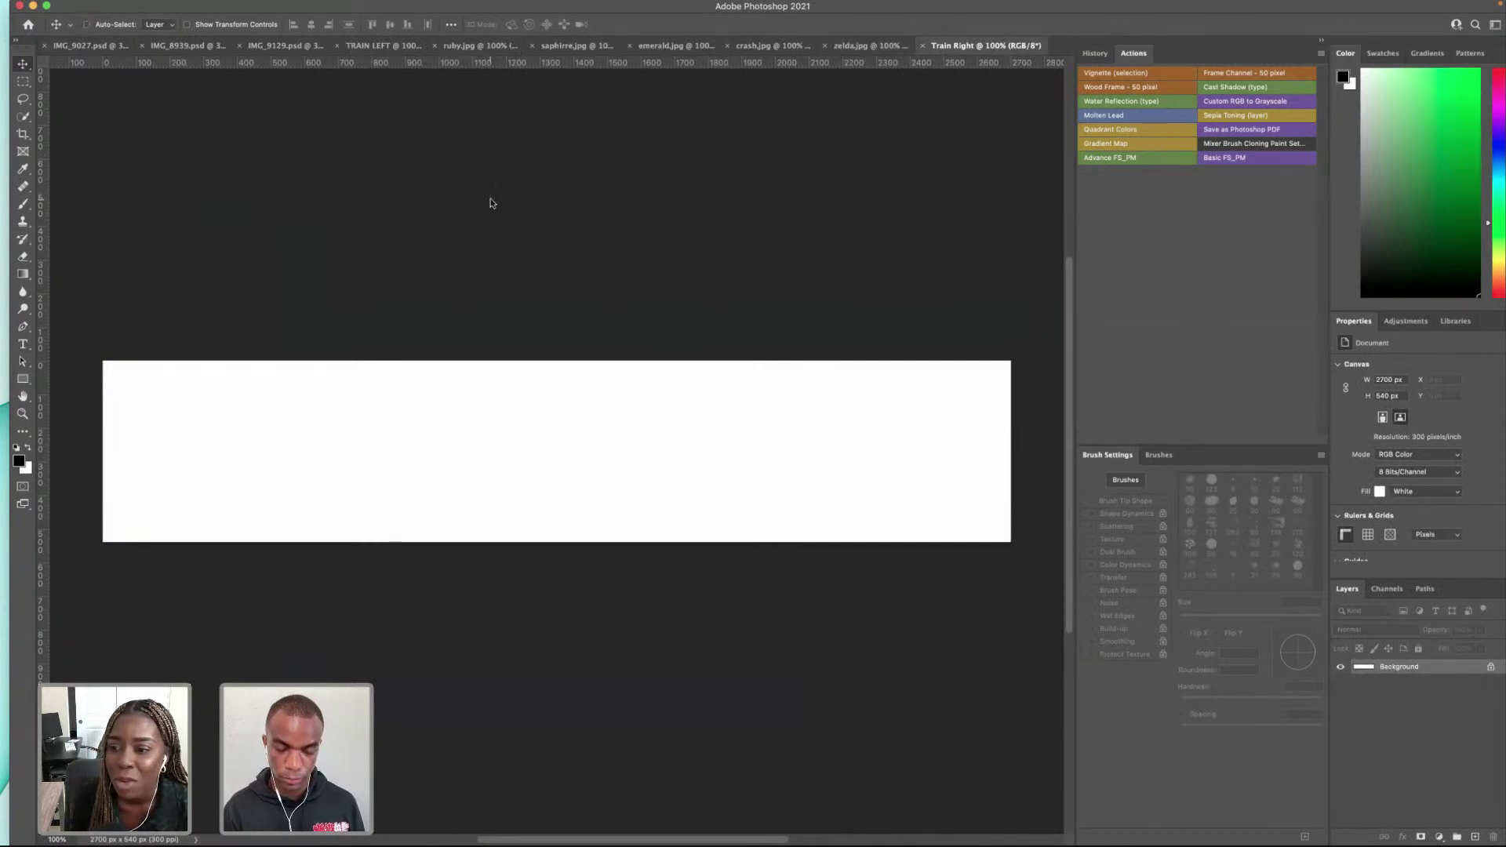
Step: Open sonic.jpg, megaman.jpg, KINGDOM_HEARTS.jpg, kirby.jpg and MARIO.jpg together from the GAMES folder
key(super+o)
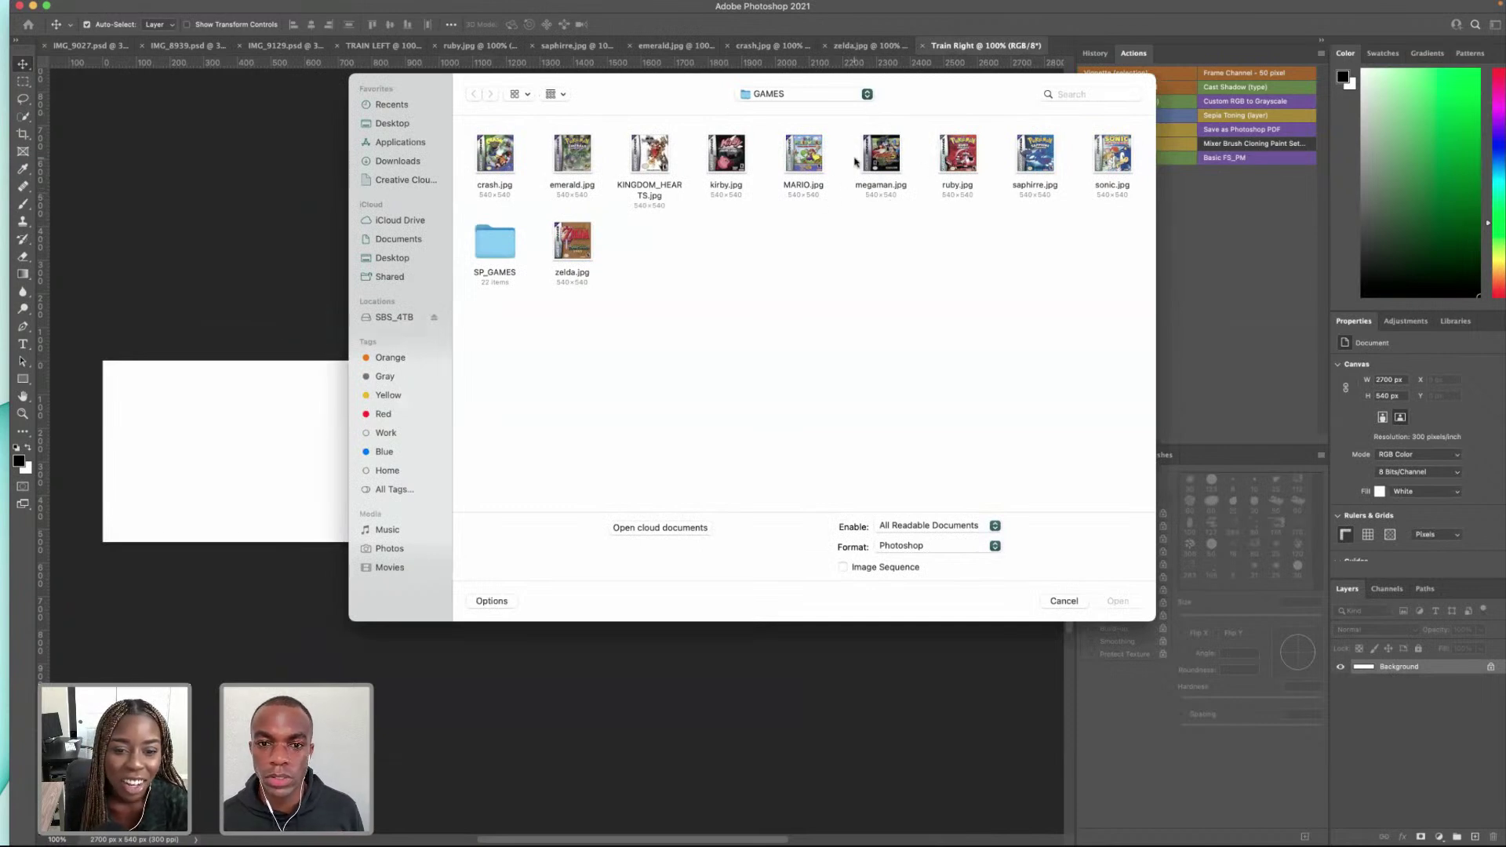
click(874, 174)
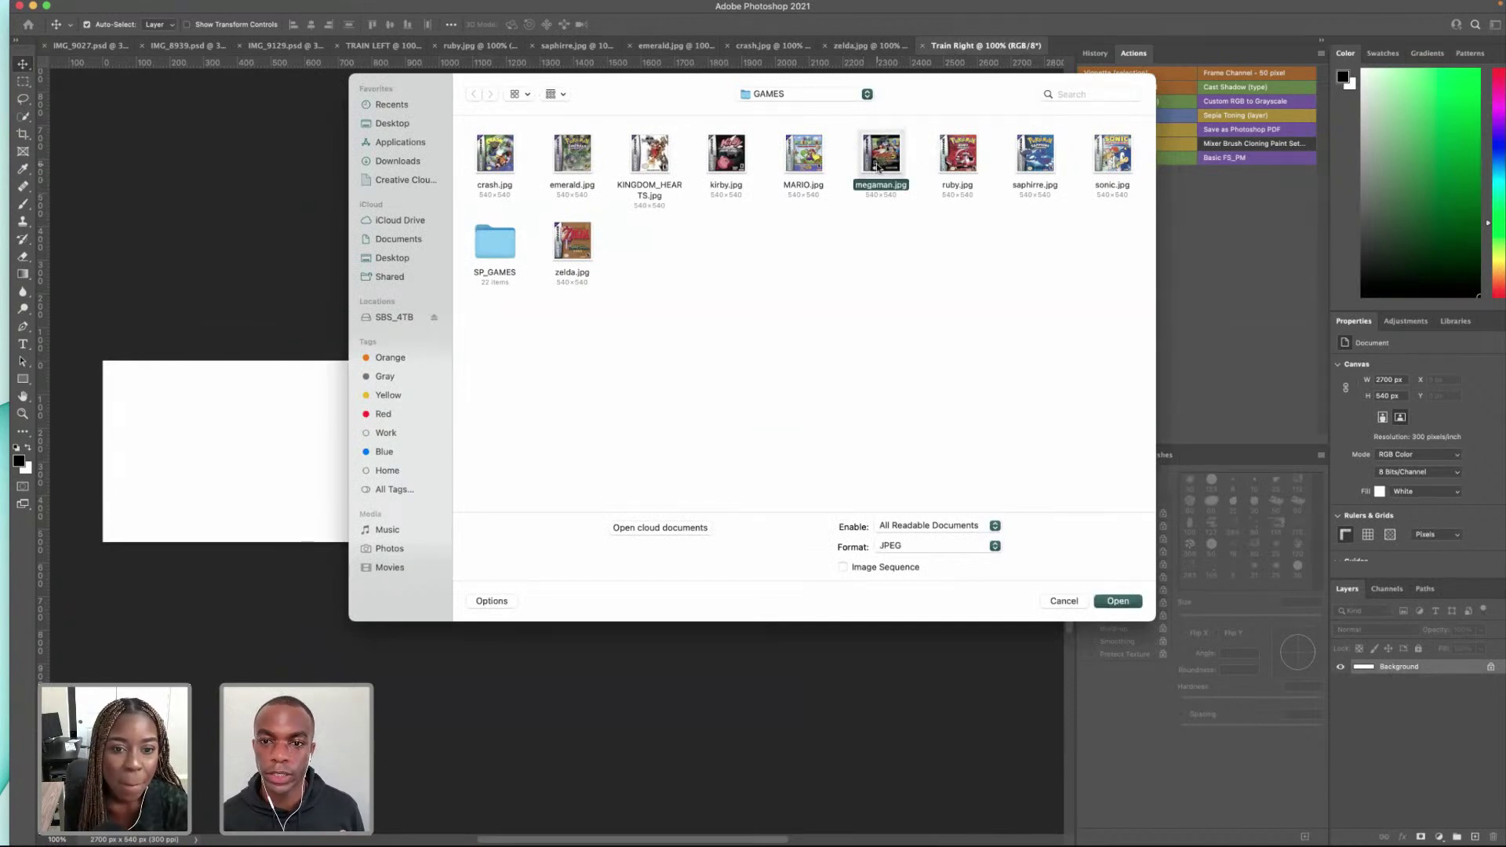
super+click(658, 171)
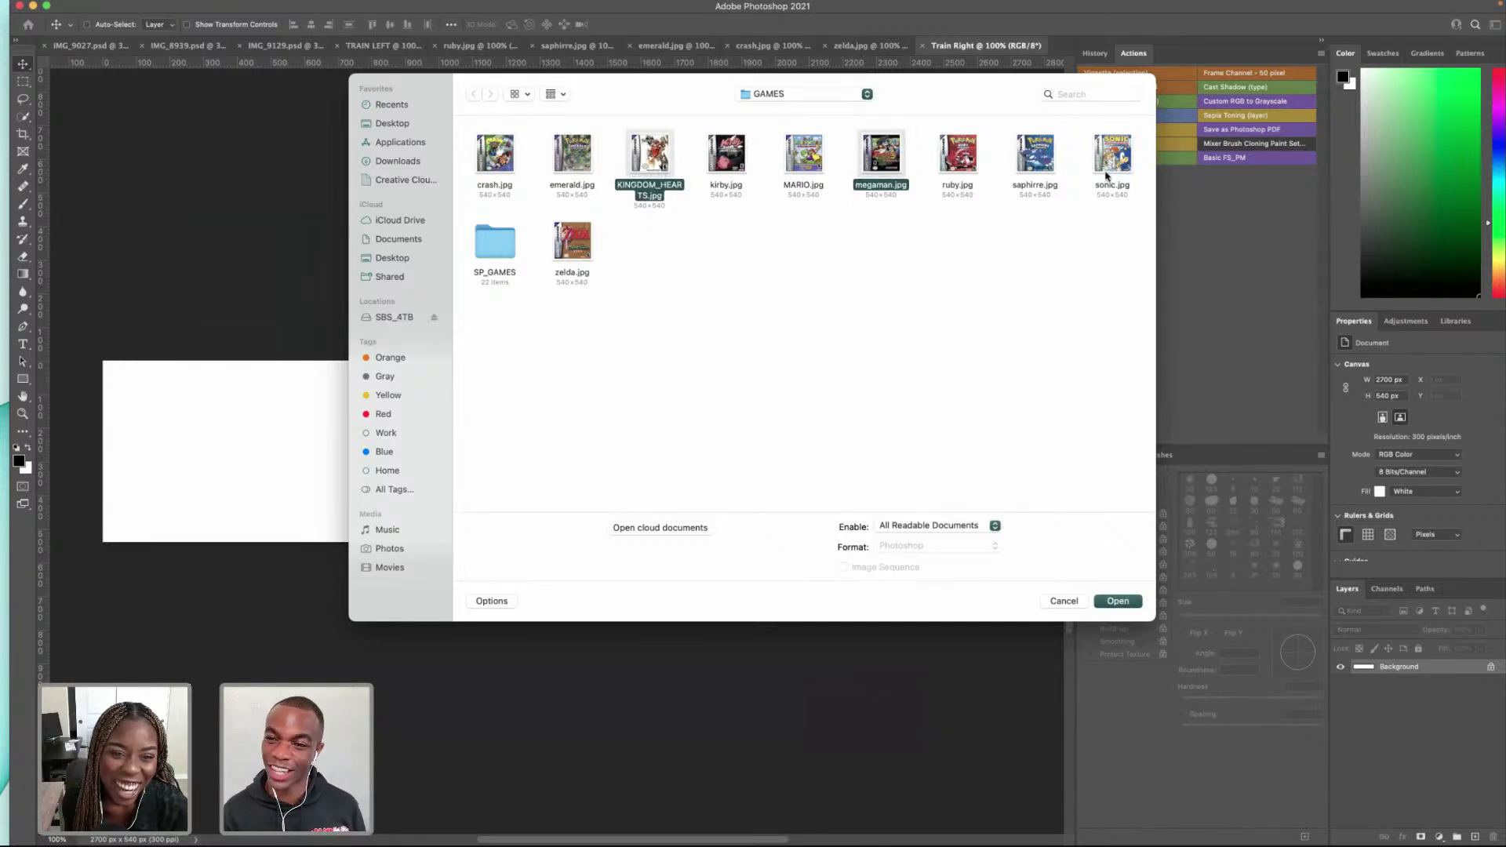
click(1128, 165)
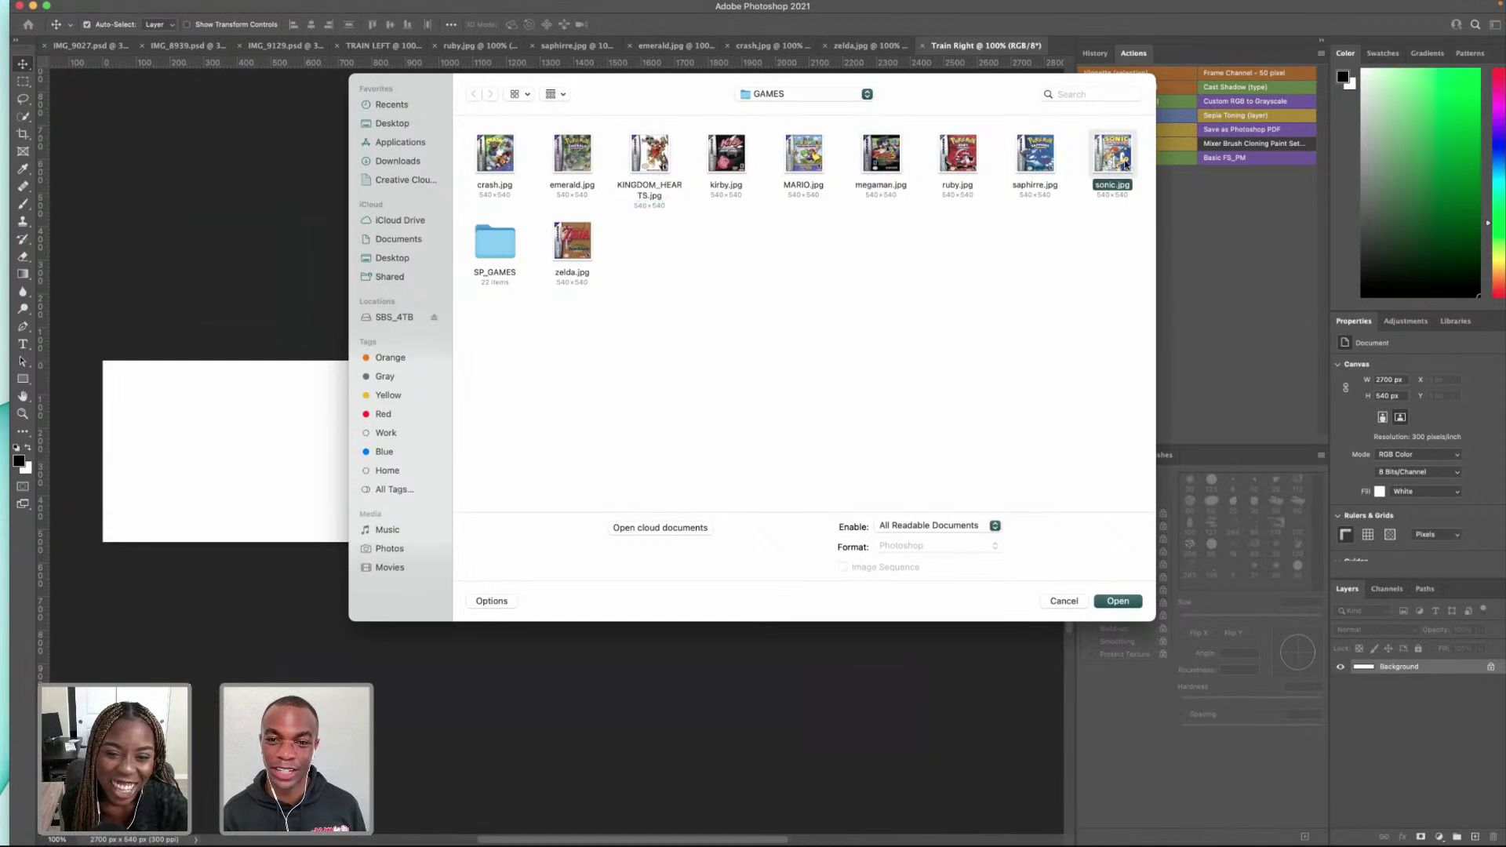
super+click(874, 164)
super+click(634, 157)
super+click(715, 167)
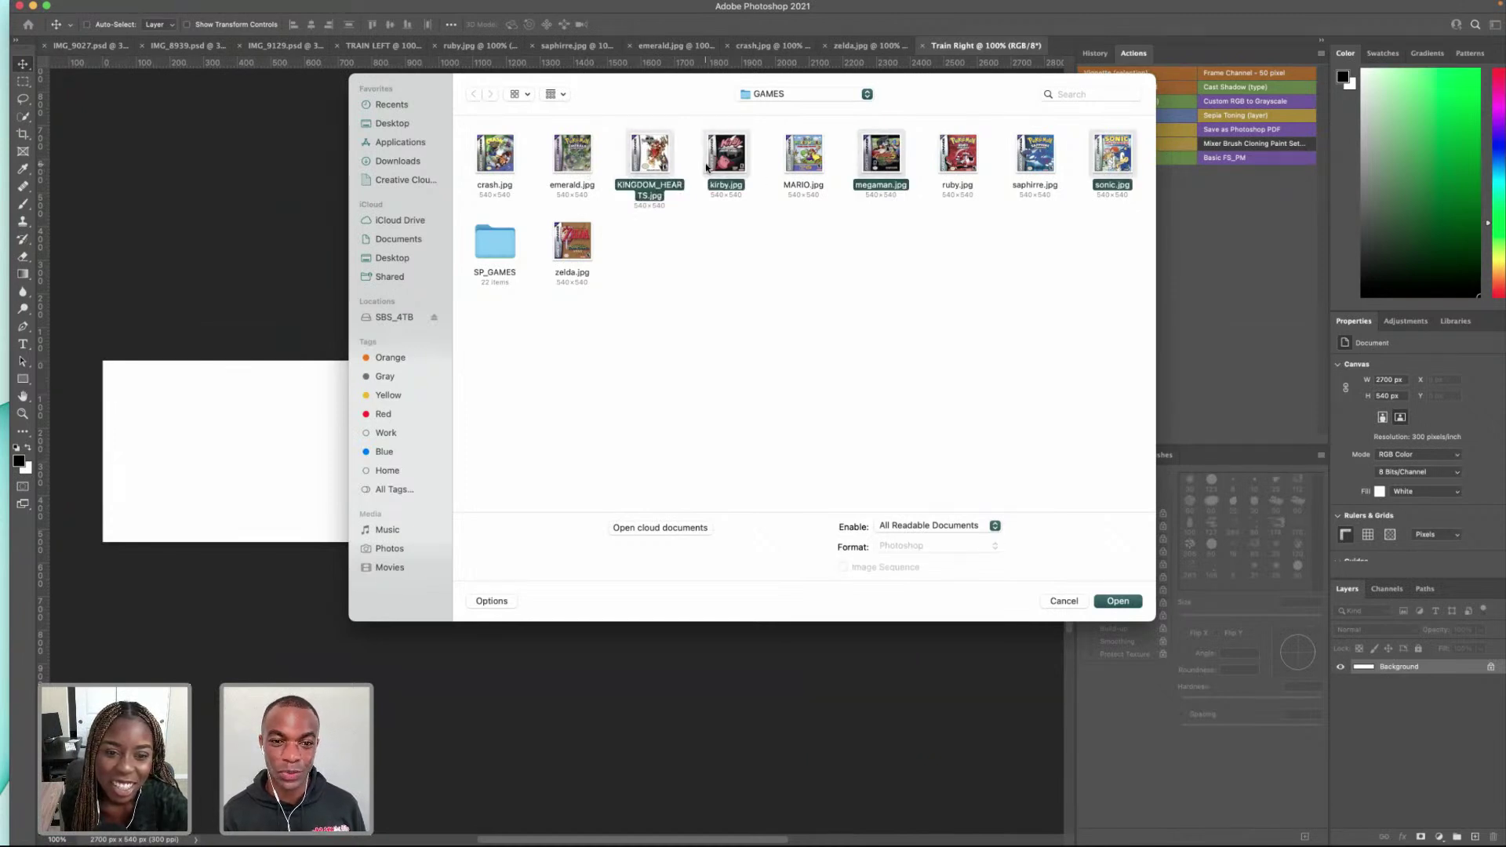
super+click(797, 165)
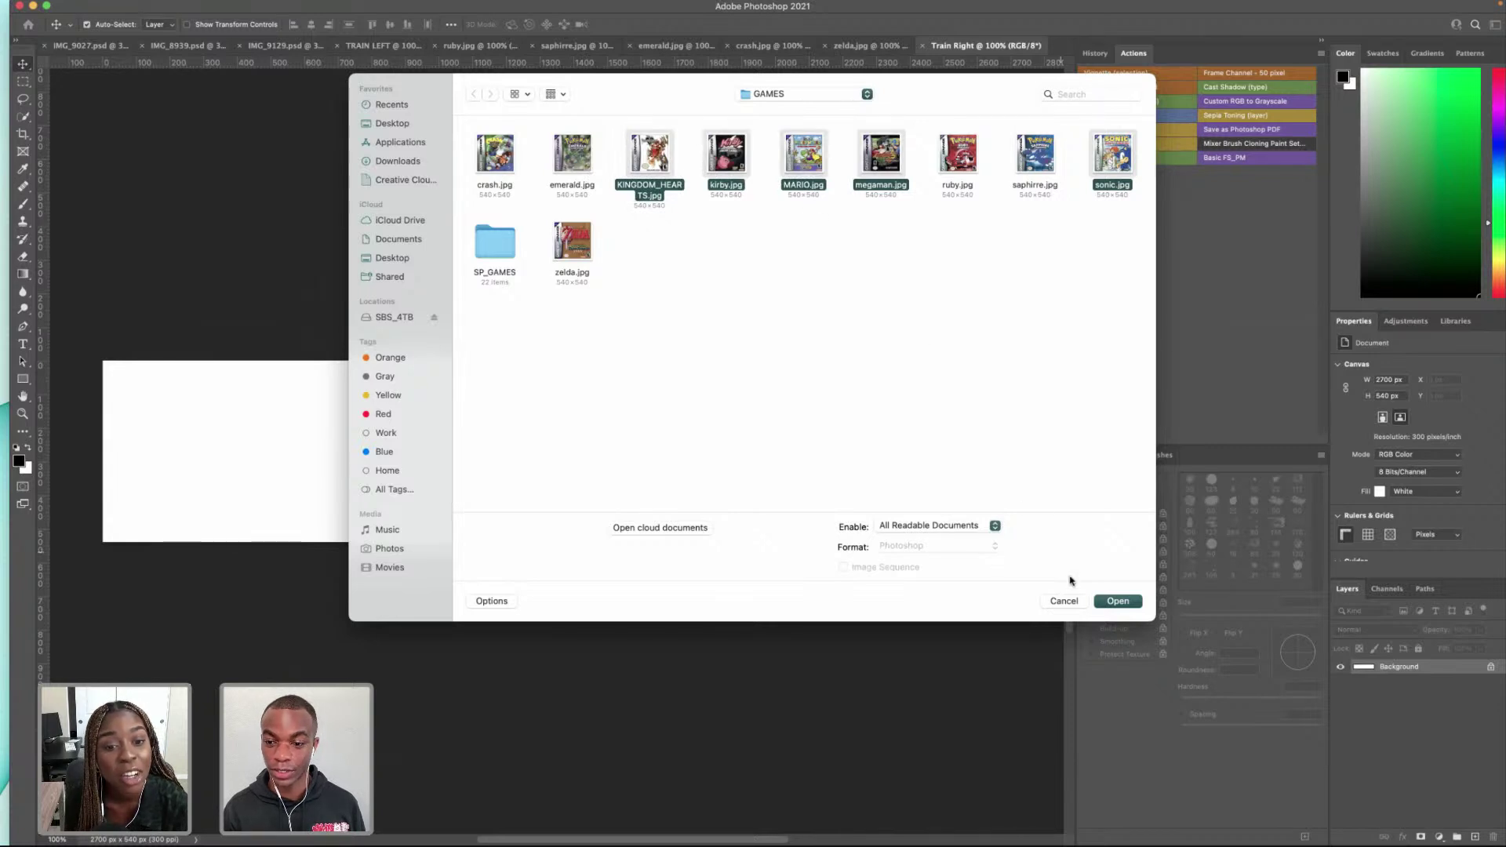
click(1116, 603)
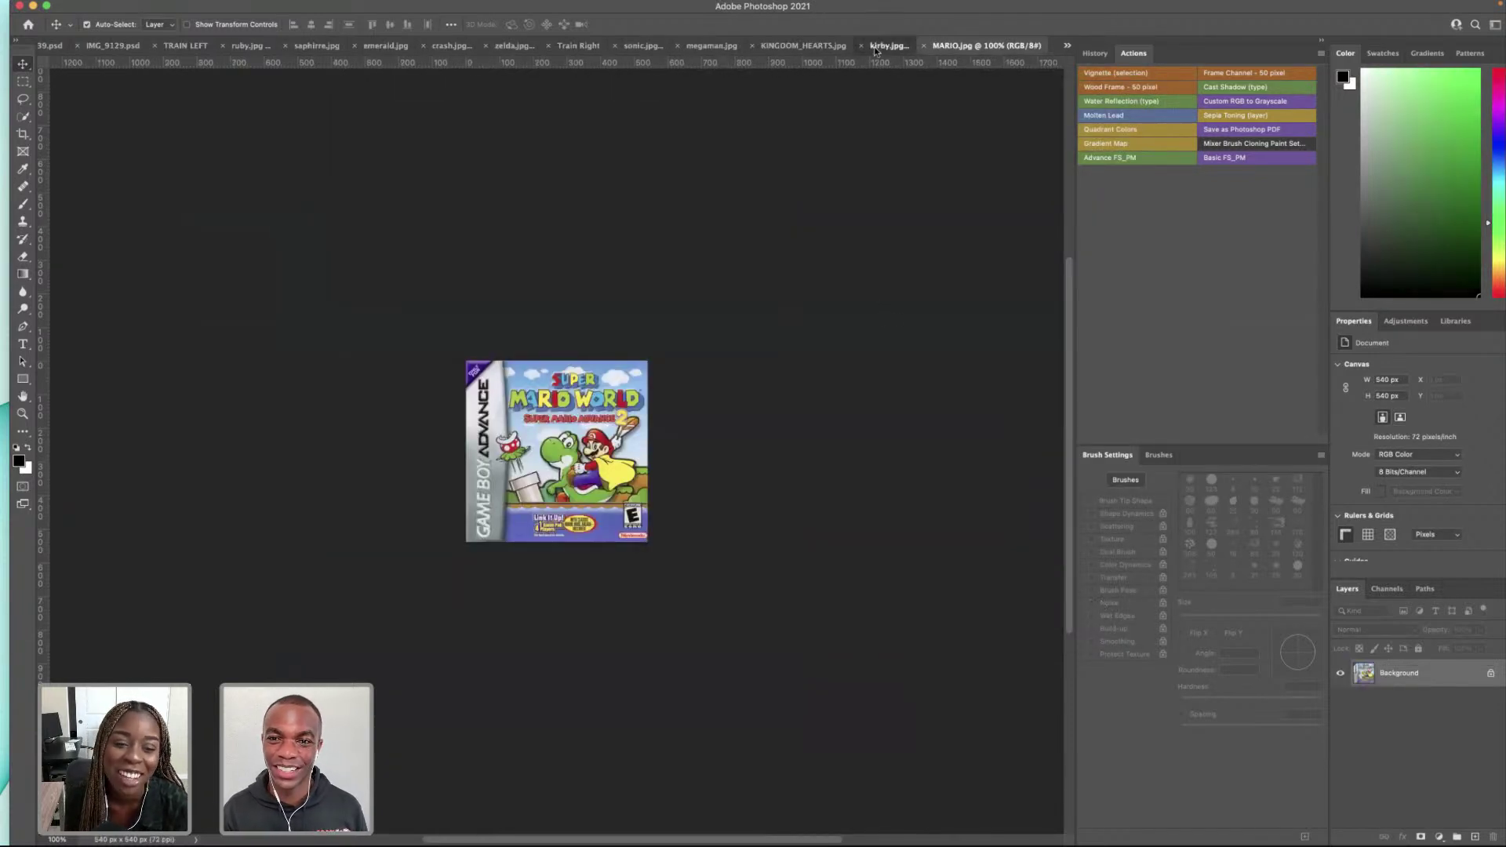
Step: Unlock the sonic.jpg background, copy the cover into Train Right and align it with the canvas's left end
click(877, 45)
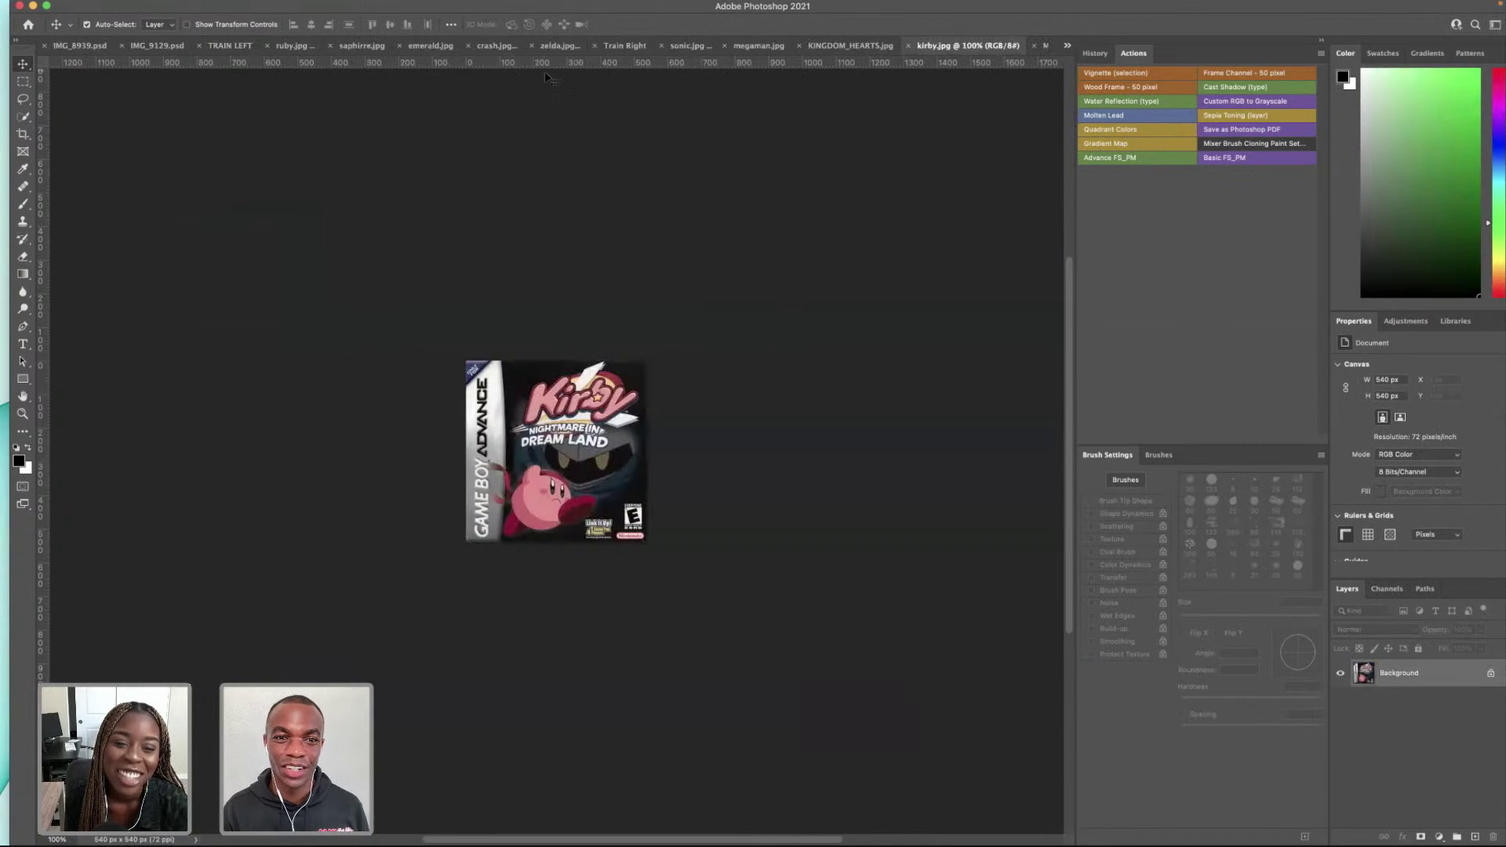
click(695, 46)
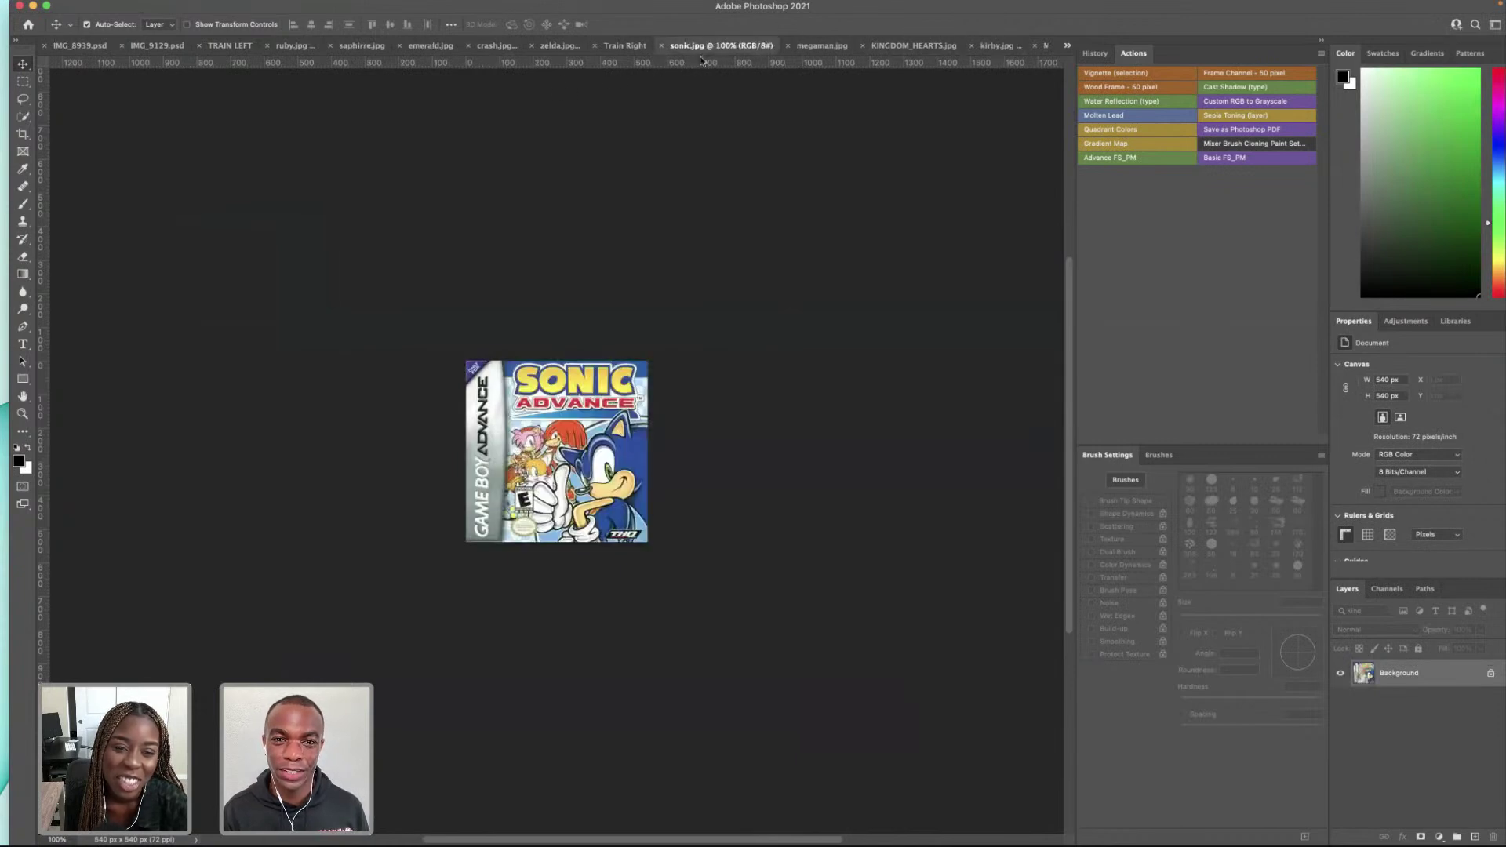
click(1490, 678)
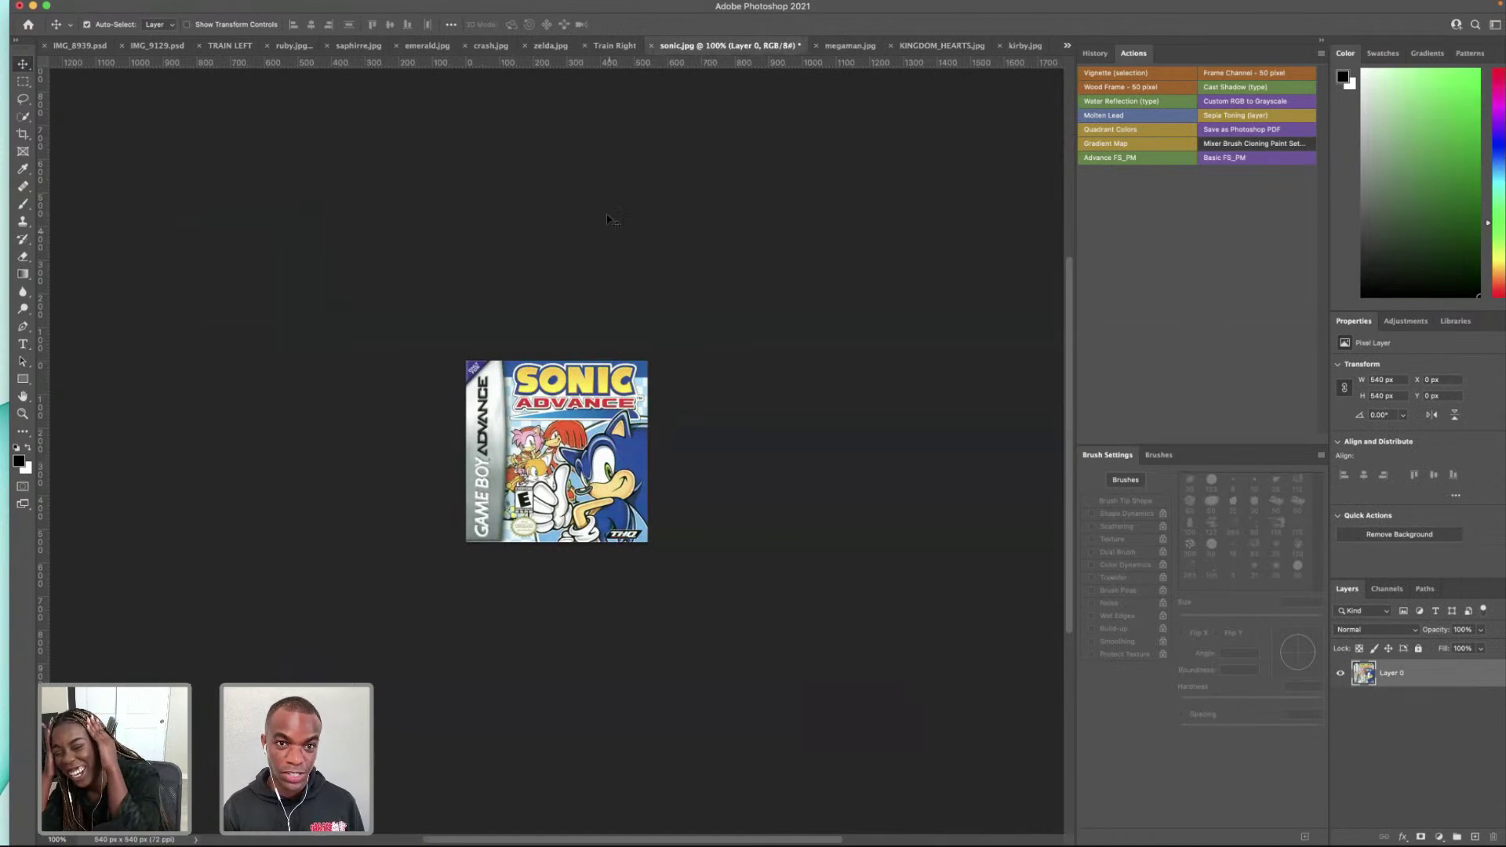
click(615, 46)
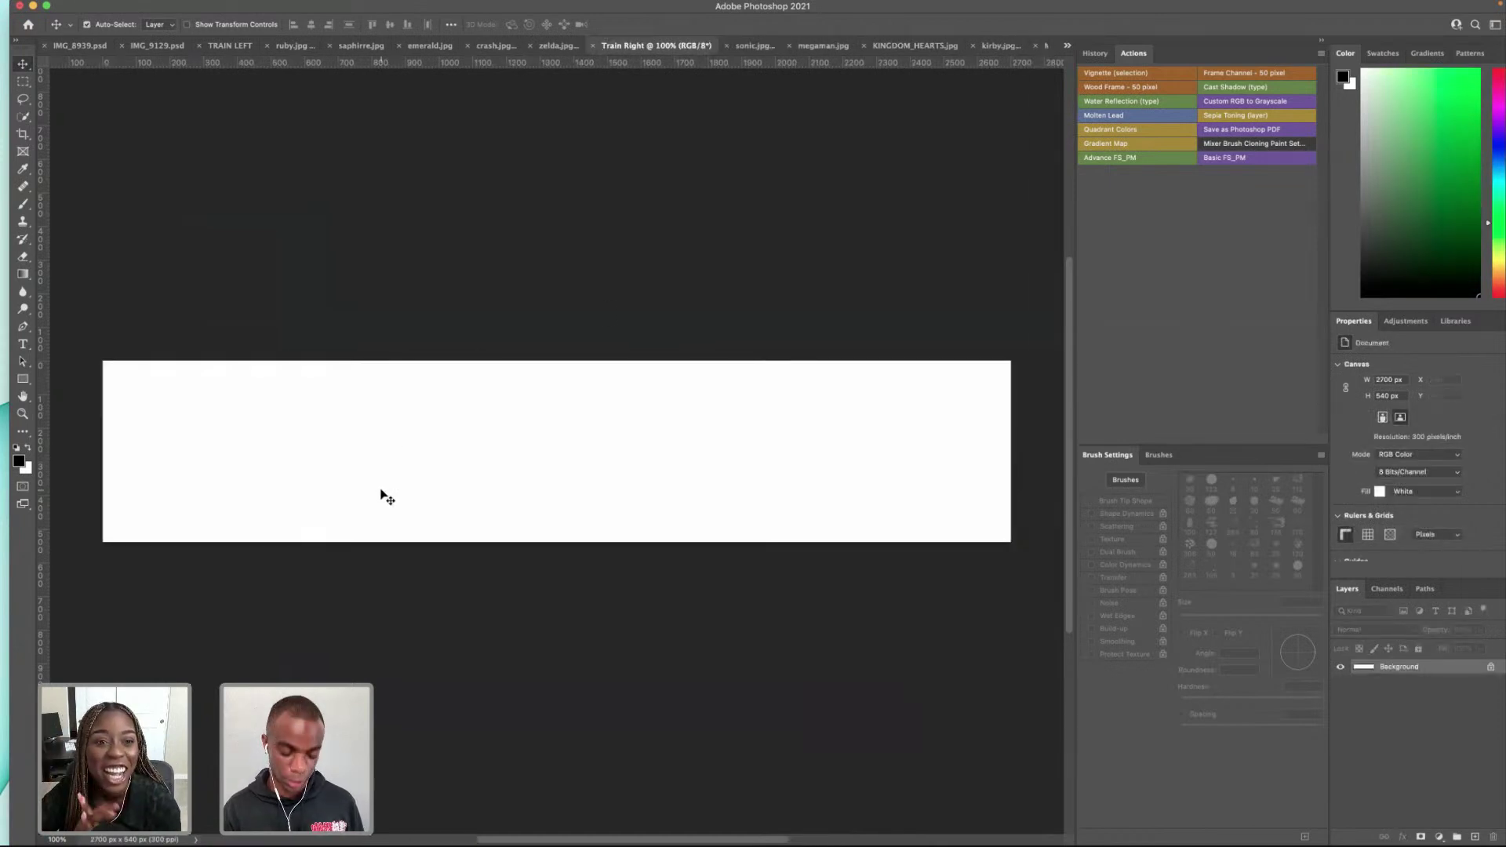
key(super+v)
drag(628, 469, 269, 427)
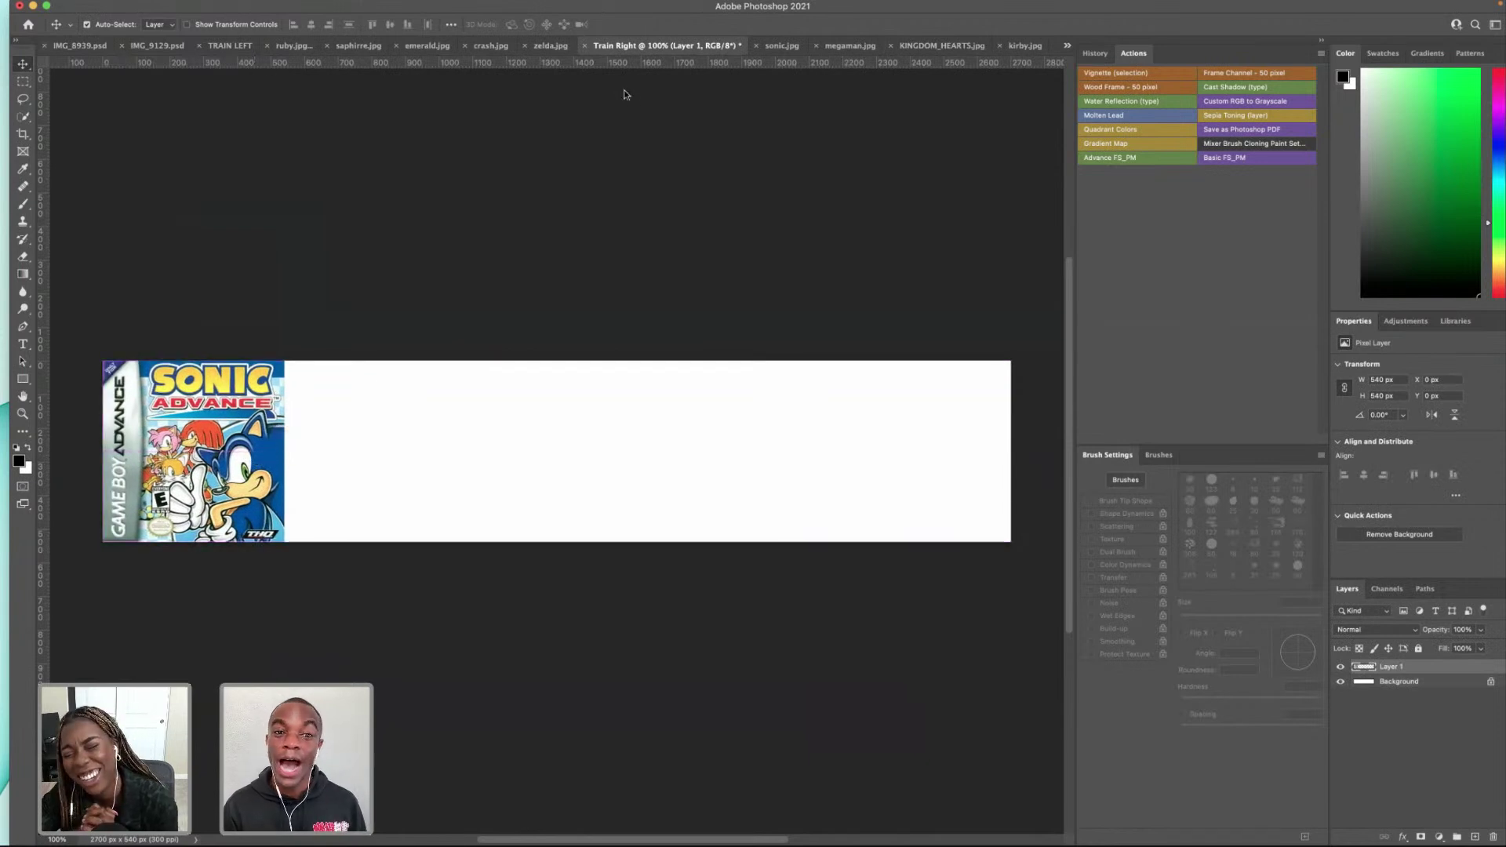
Step: Unlock the megaman.jpg background and copy the cover into Train Right, directly right of the Sonic cover
click(784, 52)
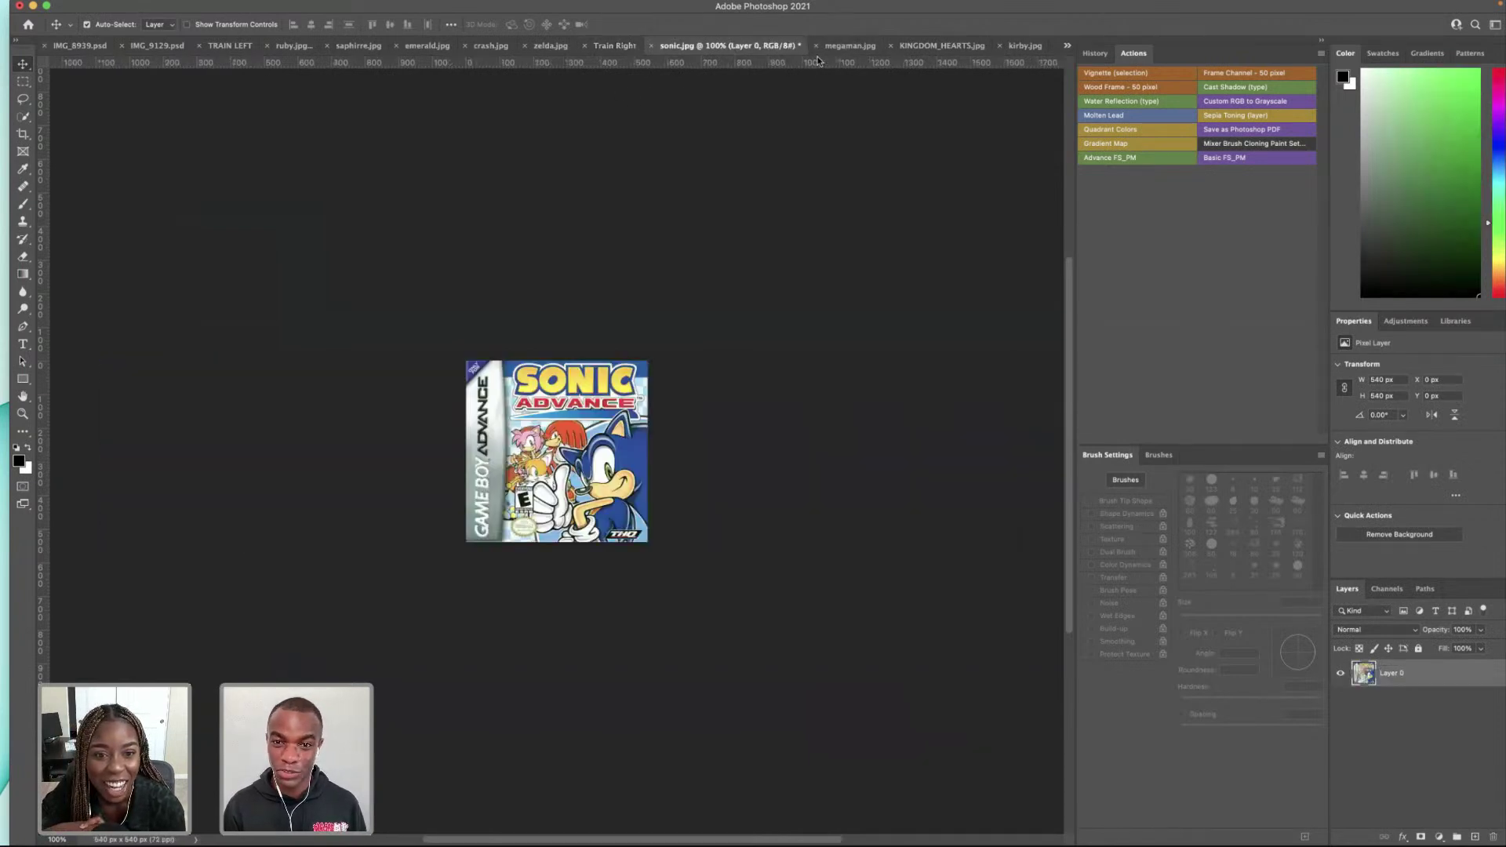
click(849, 48)
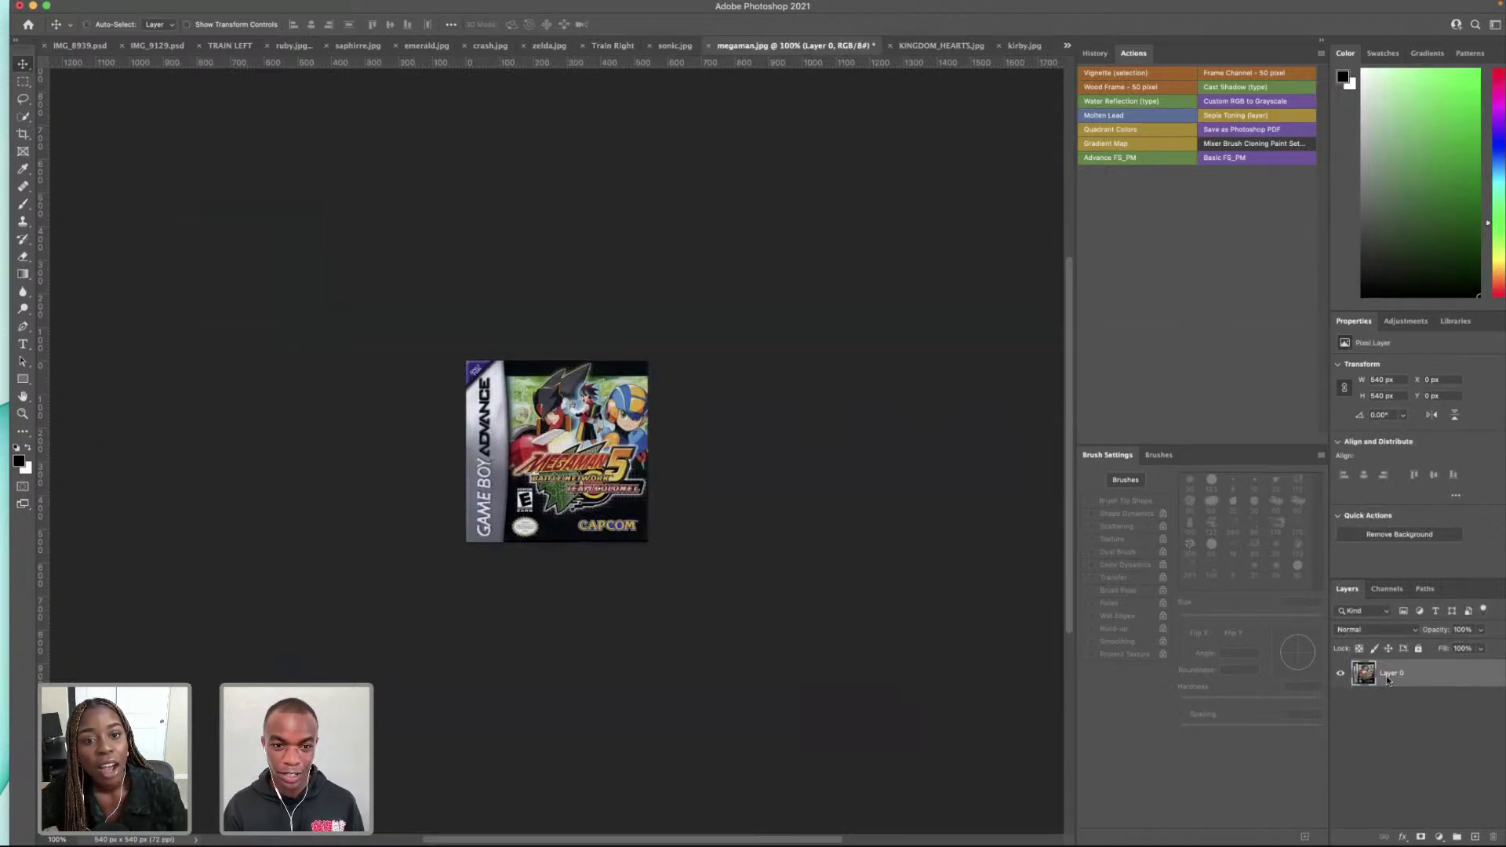
drag(601, 67, 430, 437)
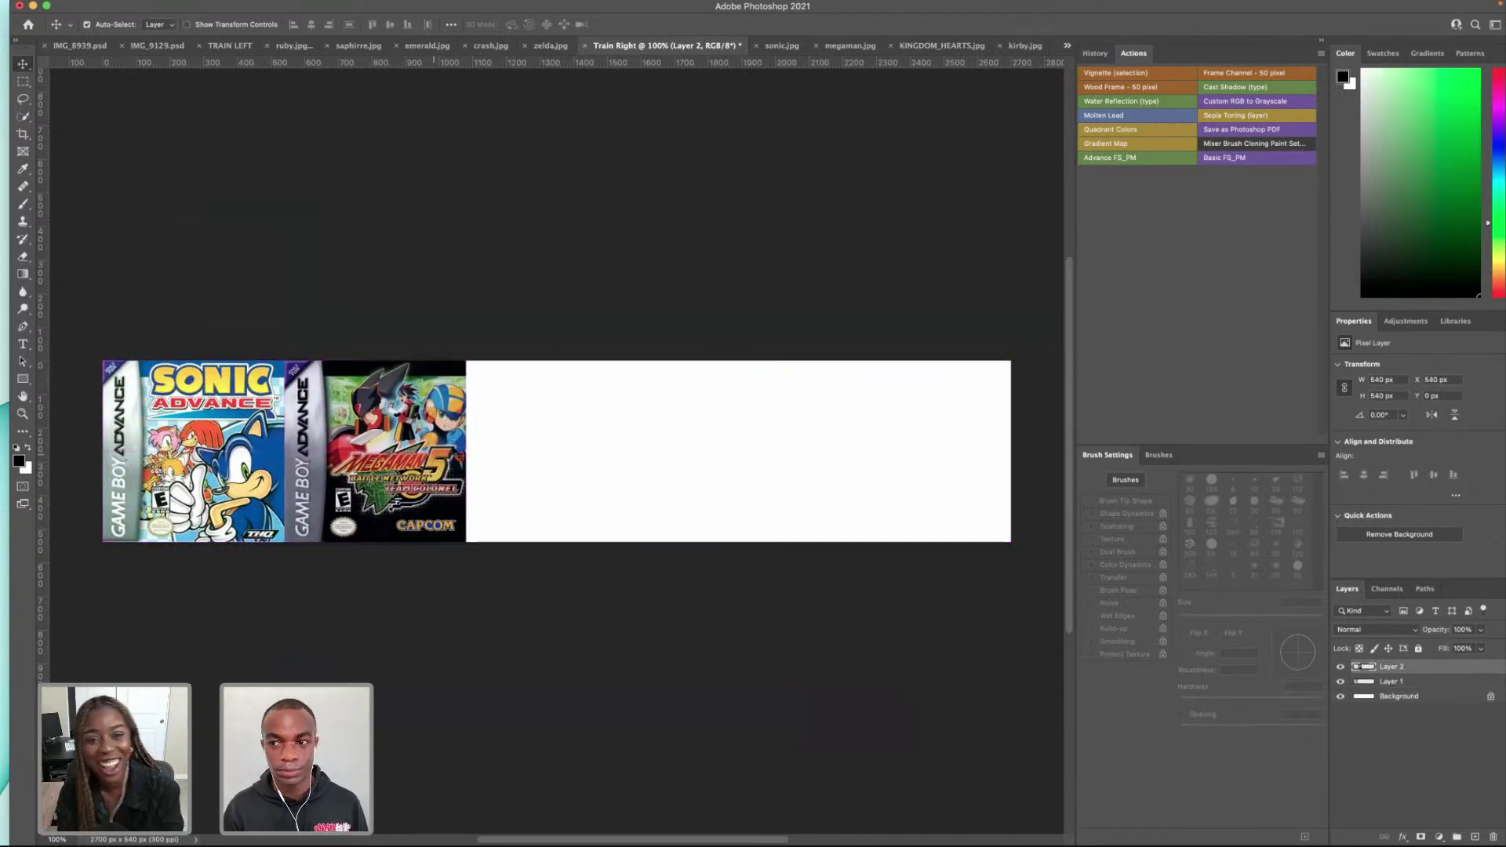
Step: Unlock the KINGDOM_HEARTS.jpg background and copy the cover into Train Right, beside the Megaman cover at the canvas centre
click(782, 53)
click(836, 48)
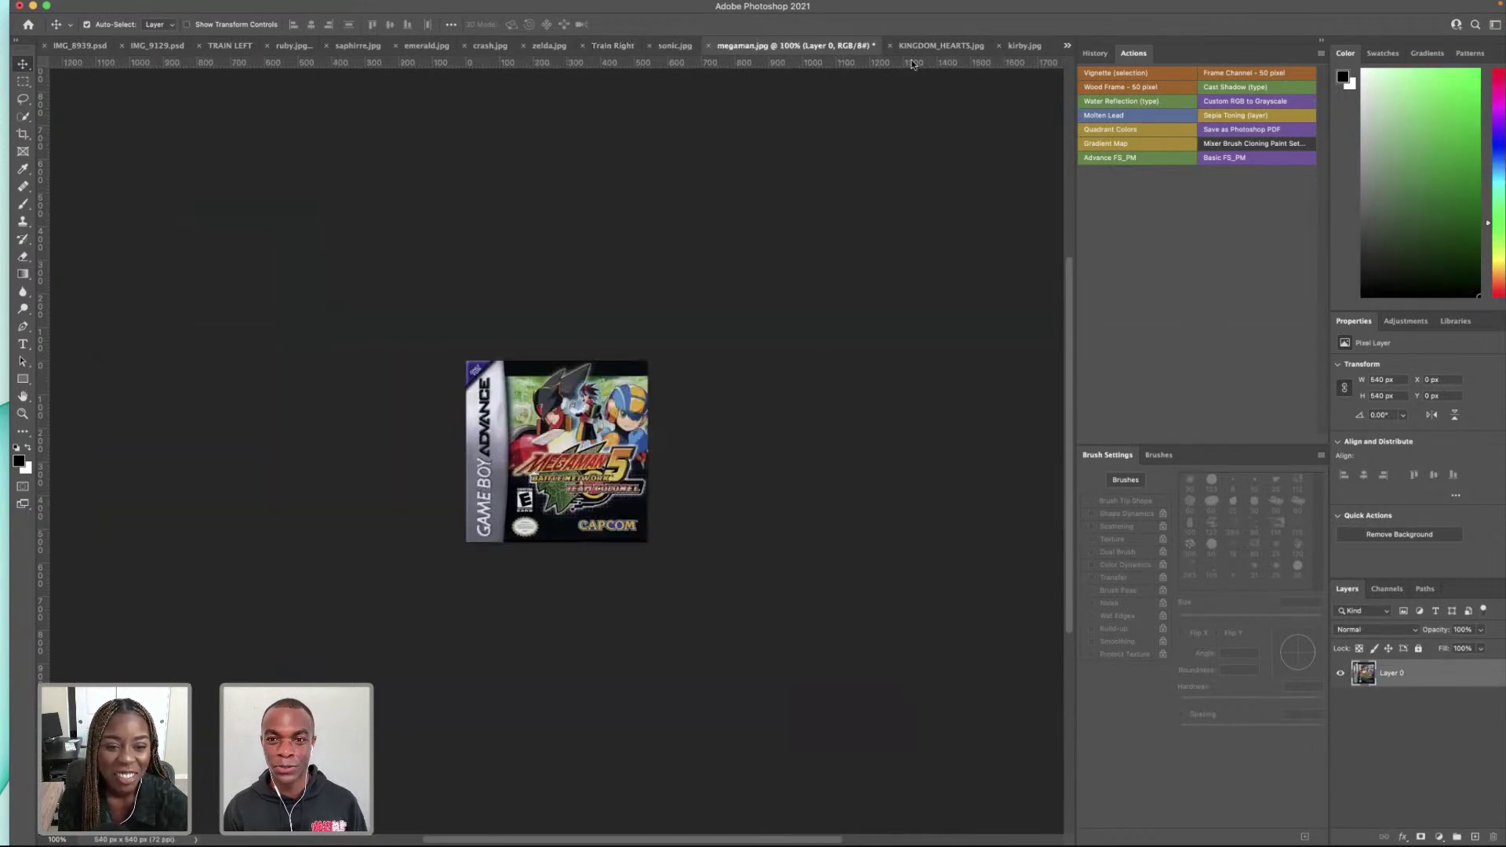
click(972, 46)
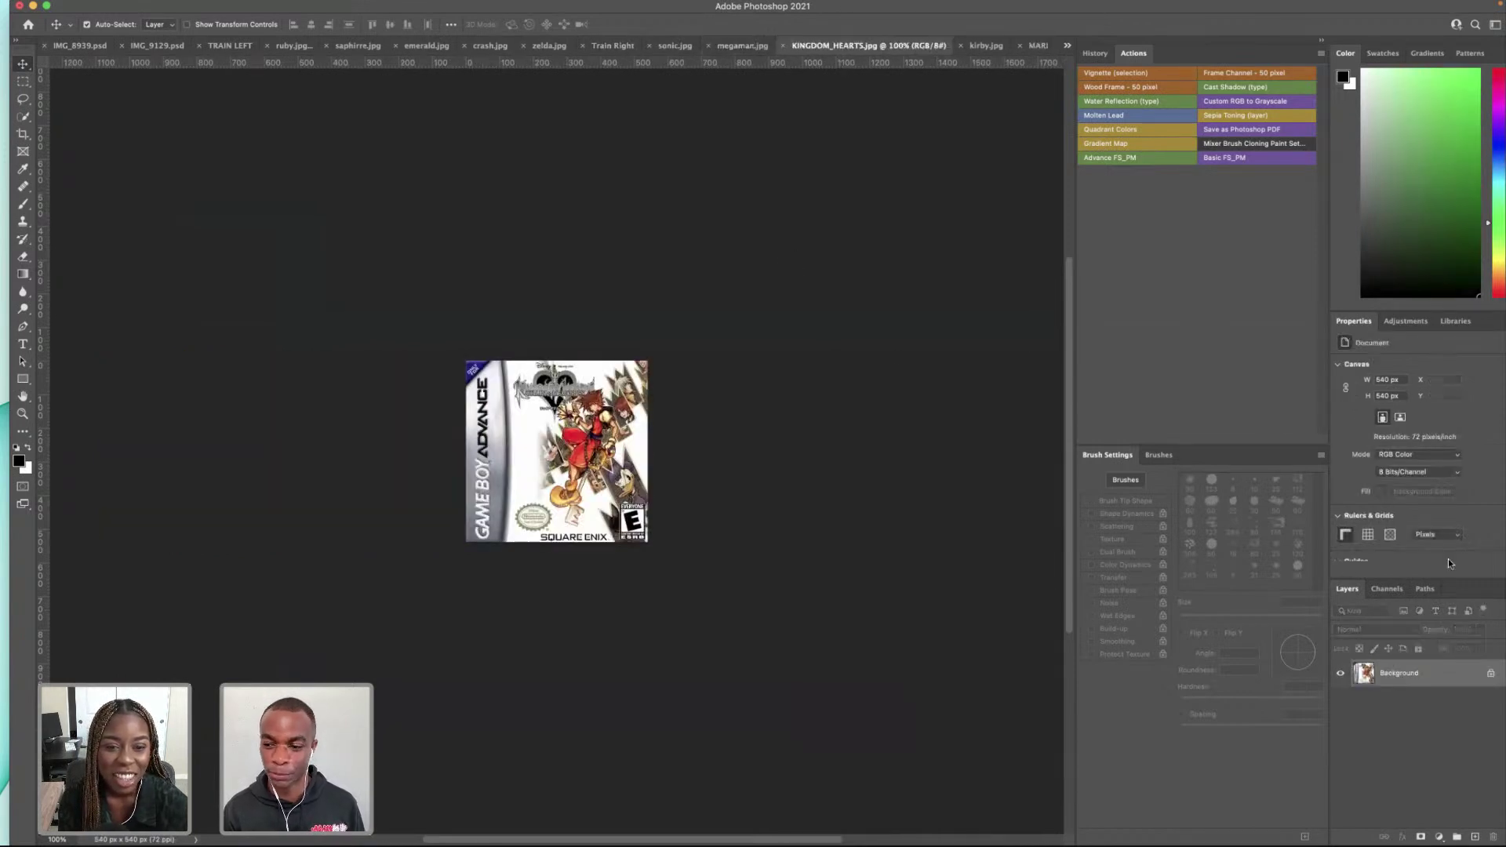
double_click(1494, 676)
click(868, 397)
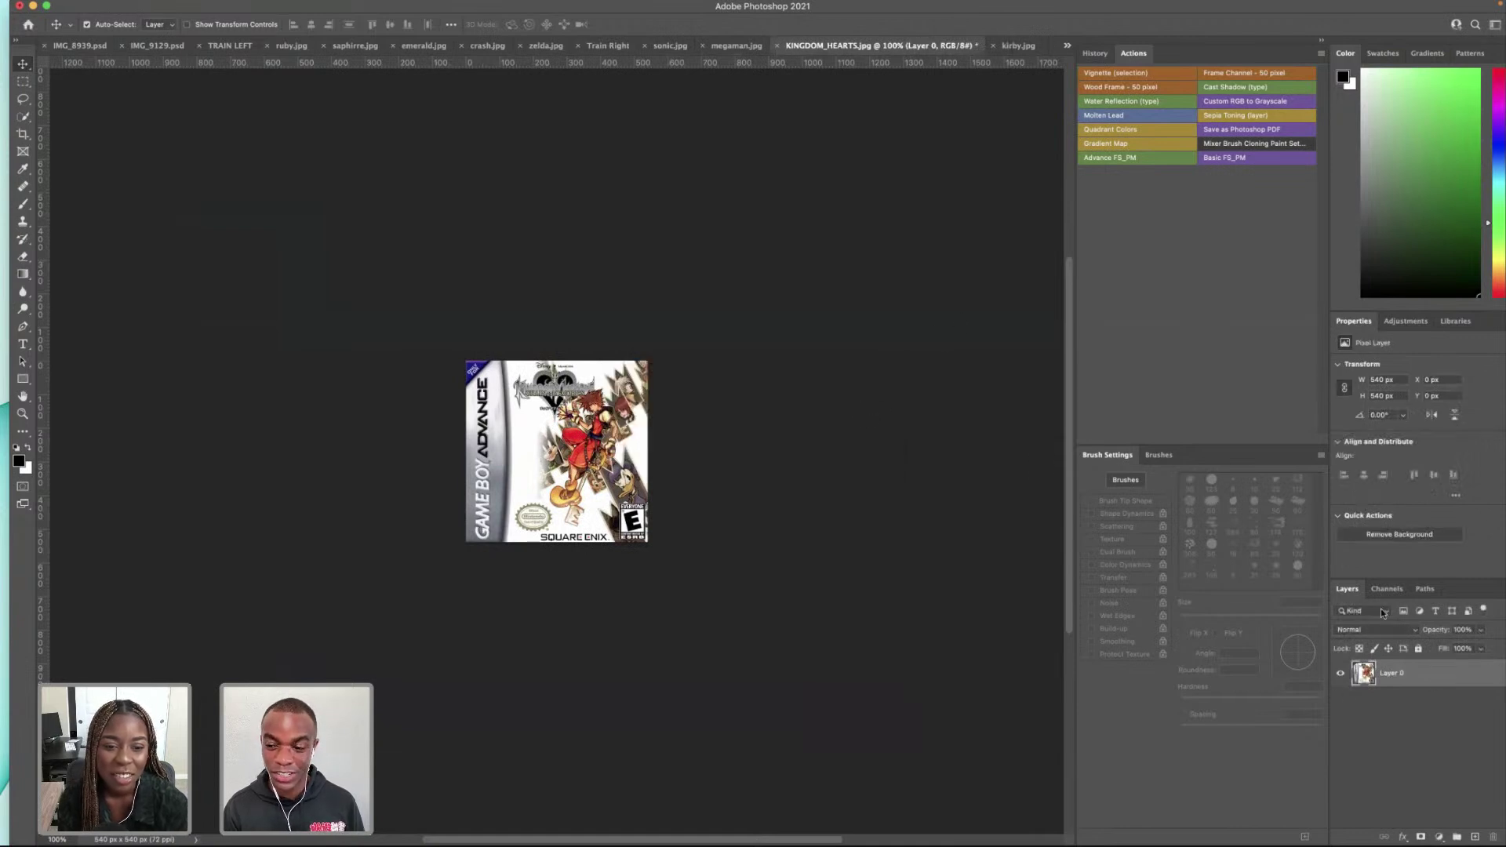
drag(1396, 672, 622, 463)
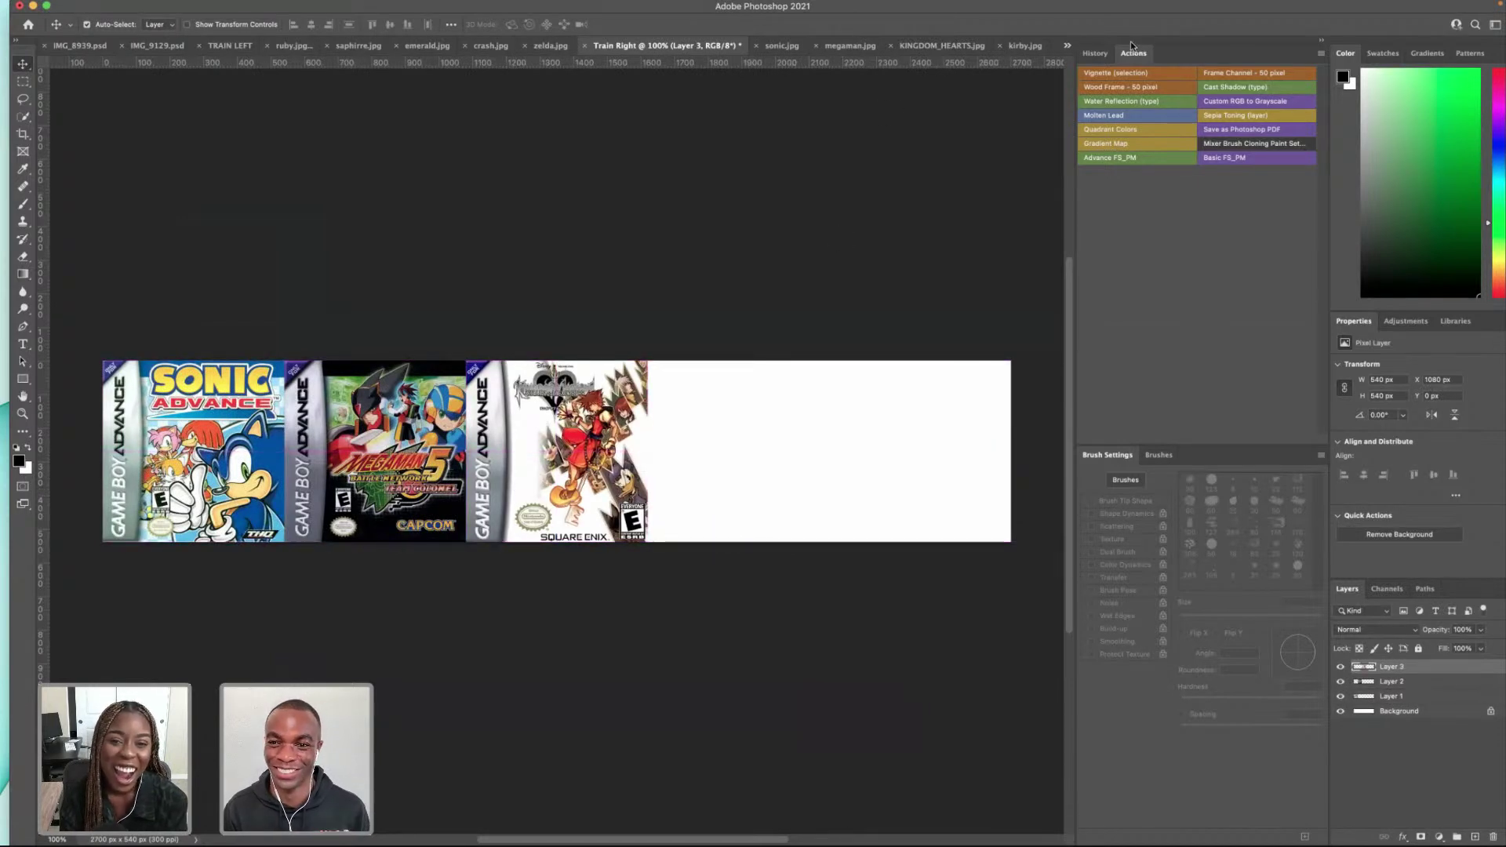
Step: Unlock the kirby.jpg background, copy the cover into Train Right and move it directly right of the Kingdom Hearts cover
click(1067, 45)
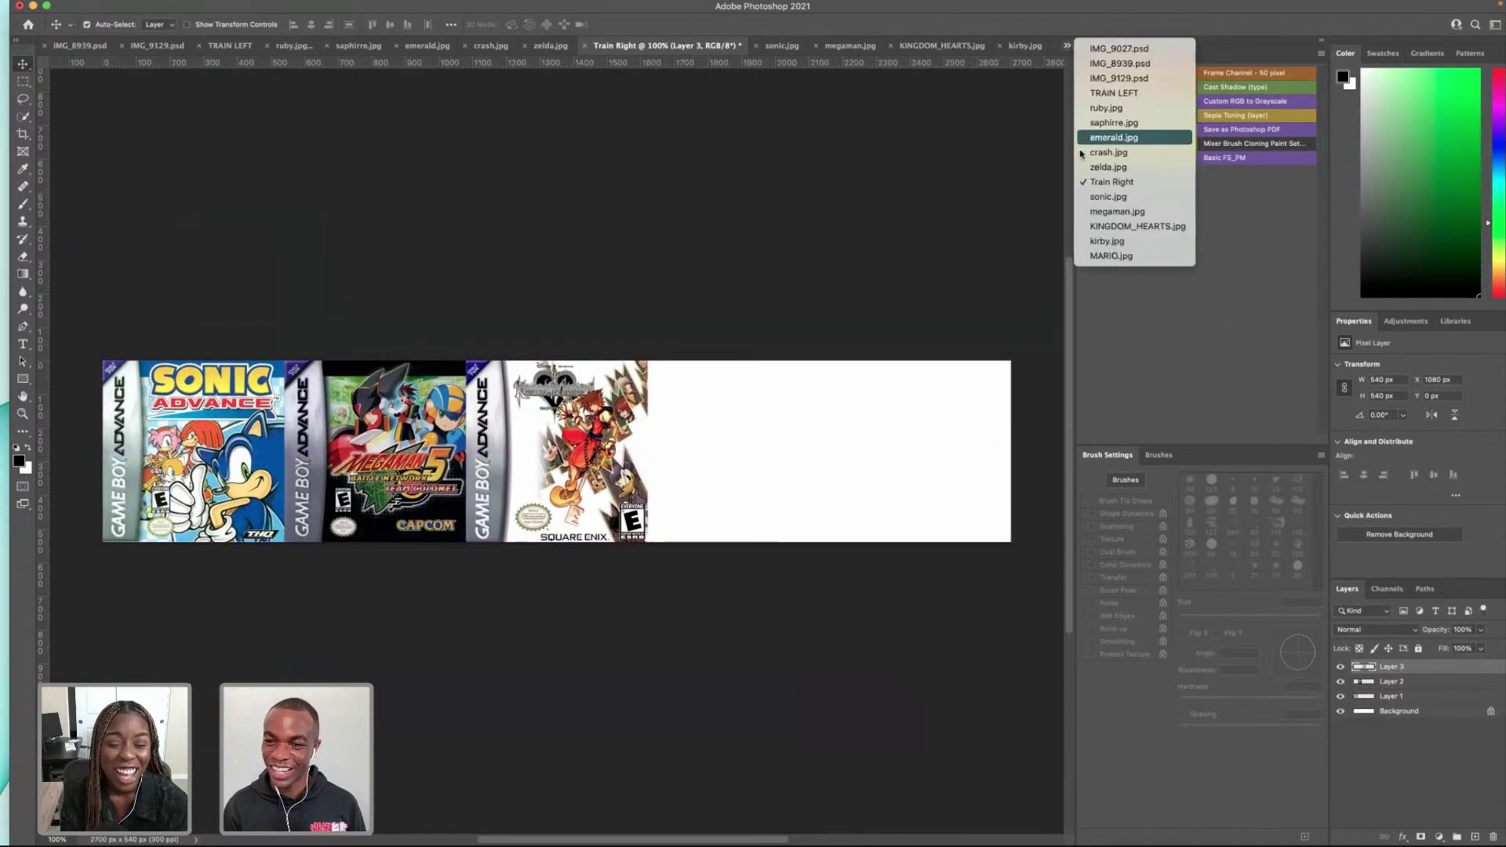
click(1111, 240)
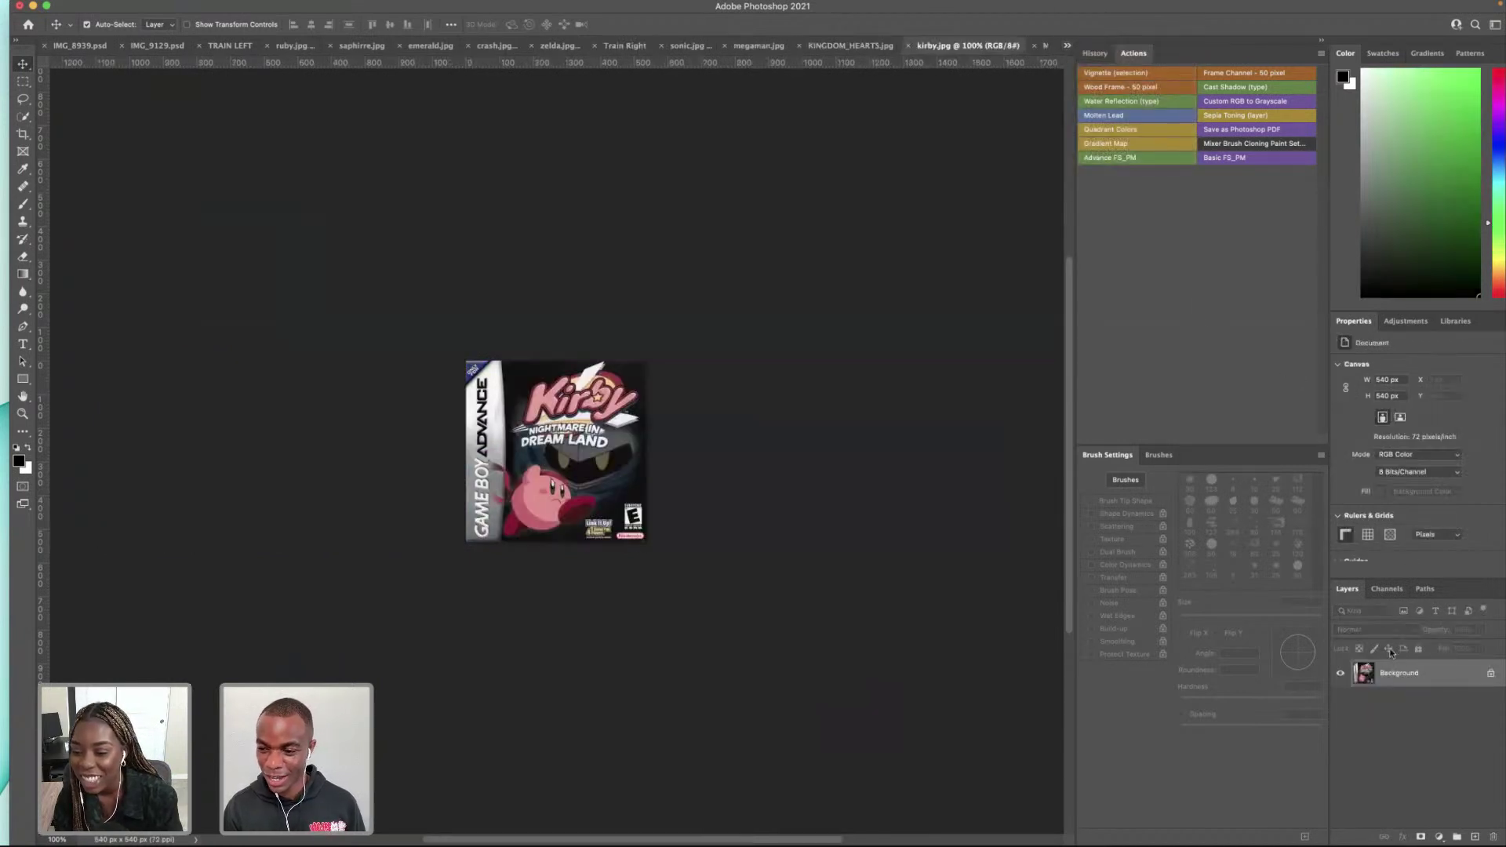
click(1490, 673)
drag(1258, 563, 847, 390)
drag(590, 447, 732, 446)
Step: Unlock the MARIO.jpg background and copy the cover into Train Right, filling the space right of the Kirby cover
click(1066, 45)
click(1111, 256)
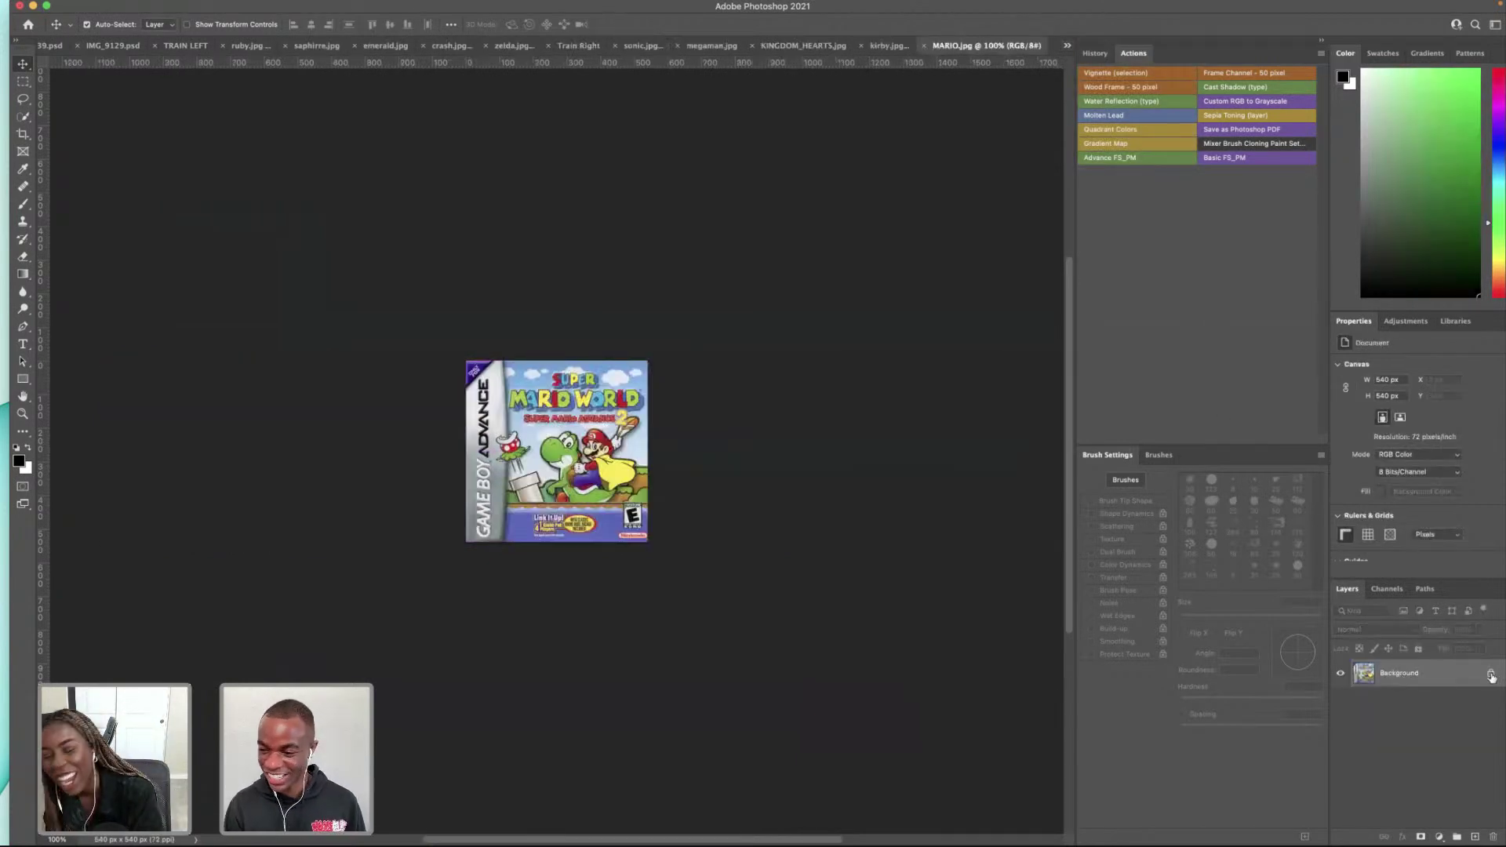
click(1492, 674)
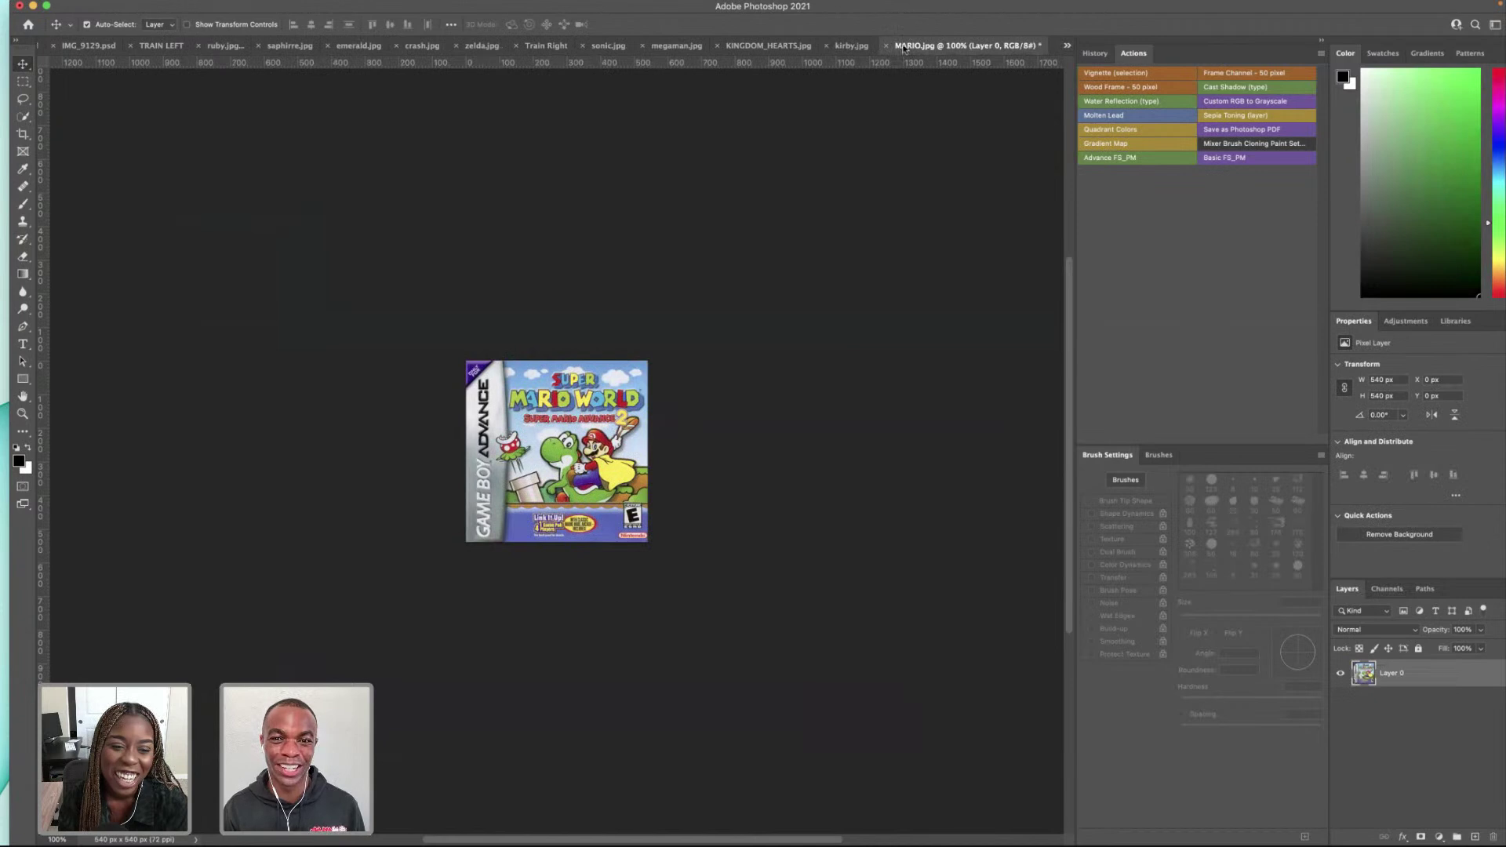
drag(532, 61, 902, 434)
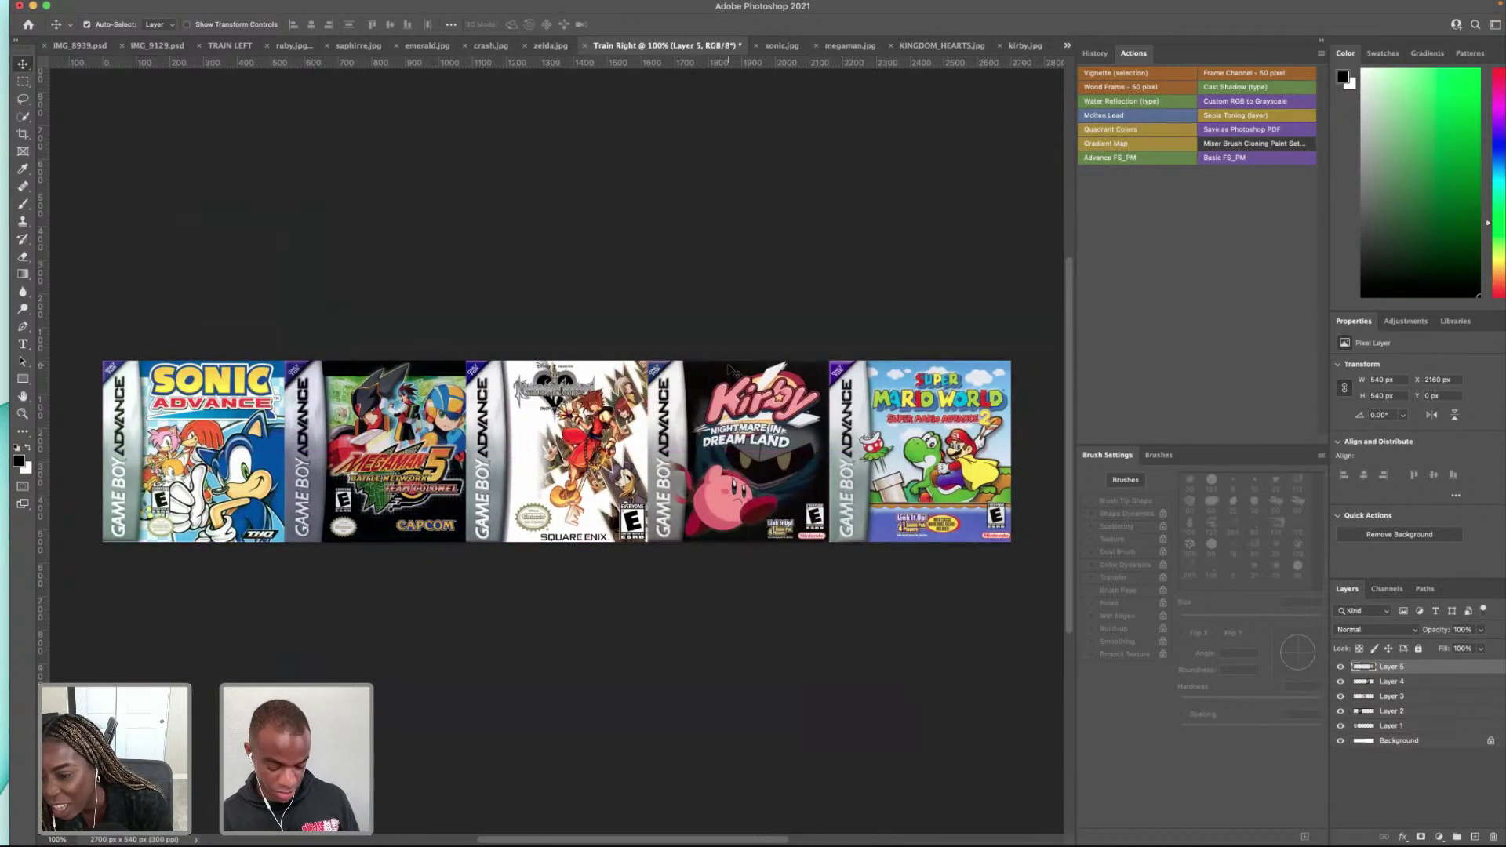
Step: Stamp the visible covers into a new merged top layer in both Train Right and TRAIN LEFT, unlocking TRAIN LEFT's background
key(super+alt+shift+e)
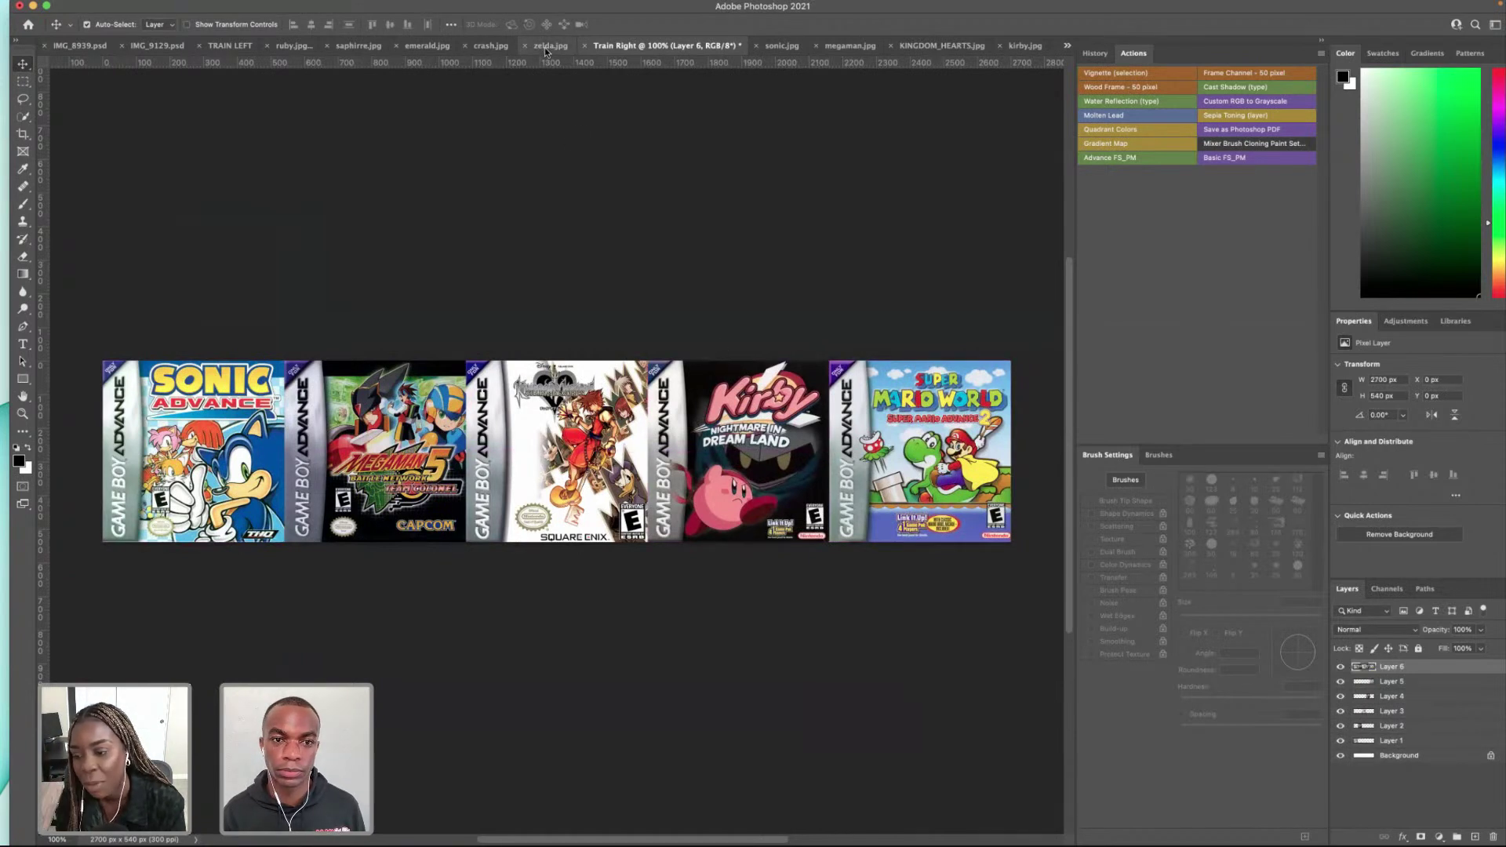
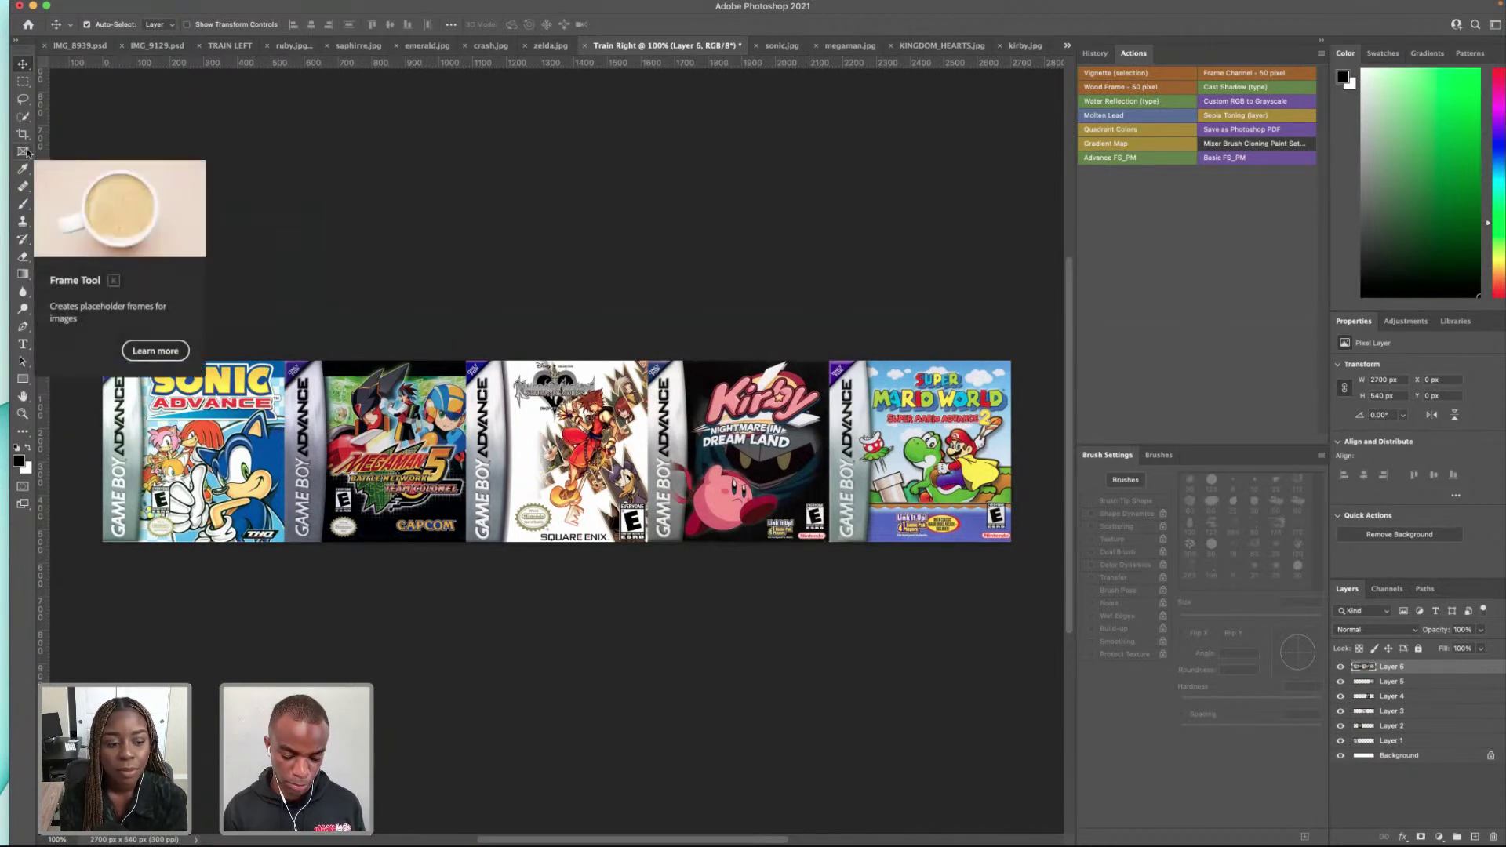
click(227, 45)
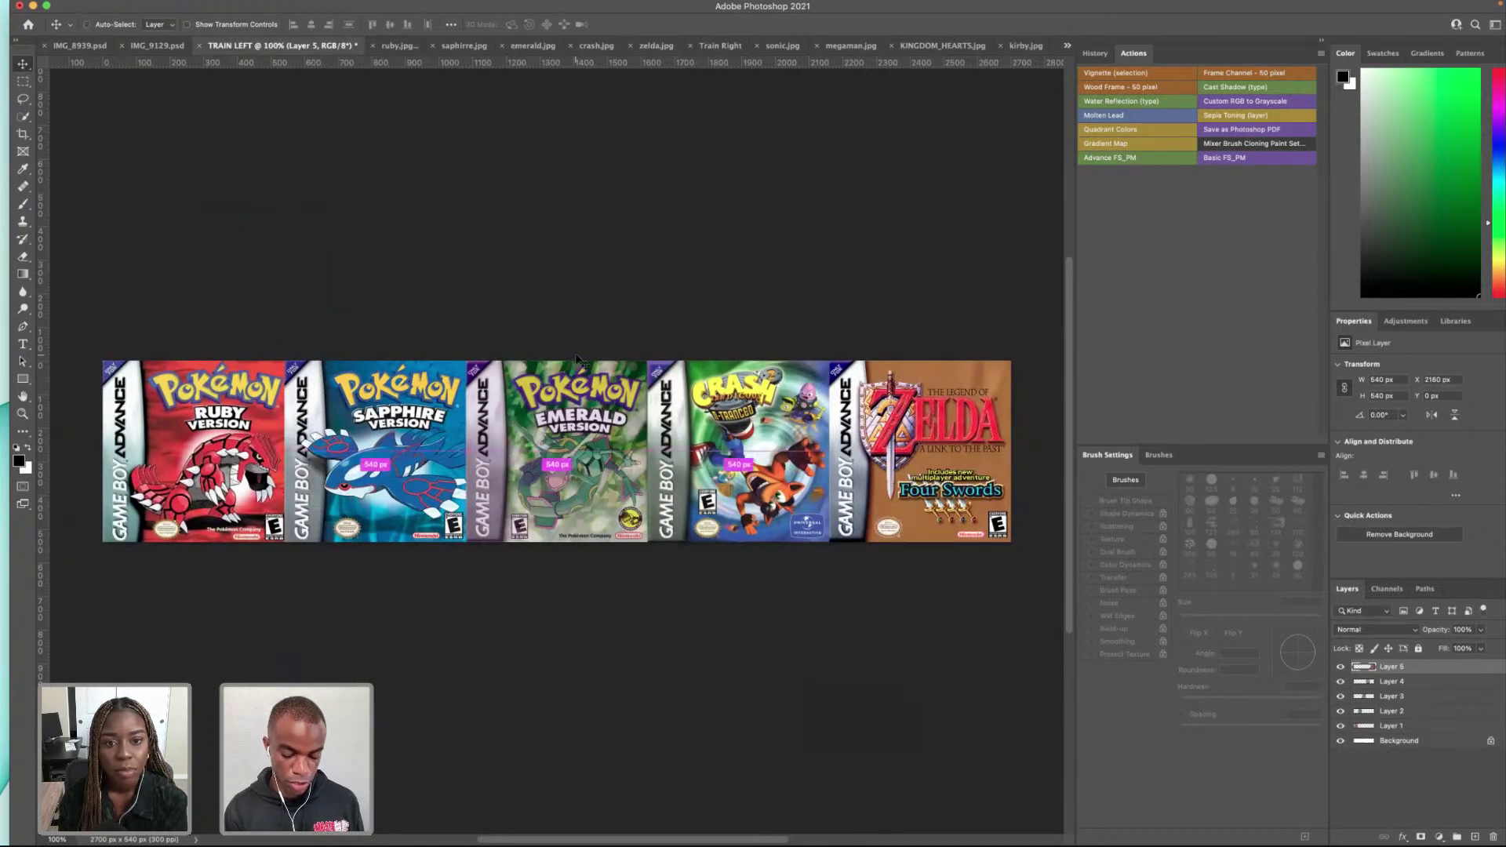
key(super+shift+e)
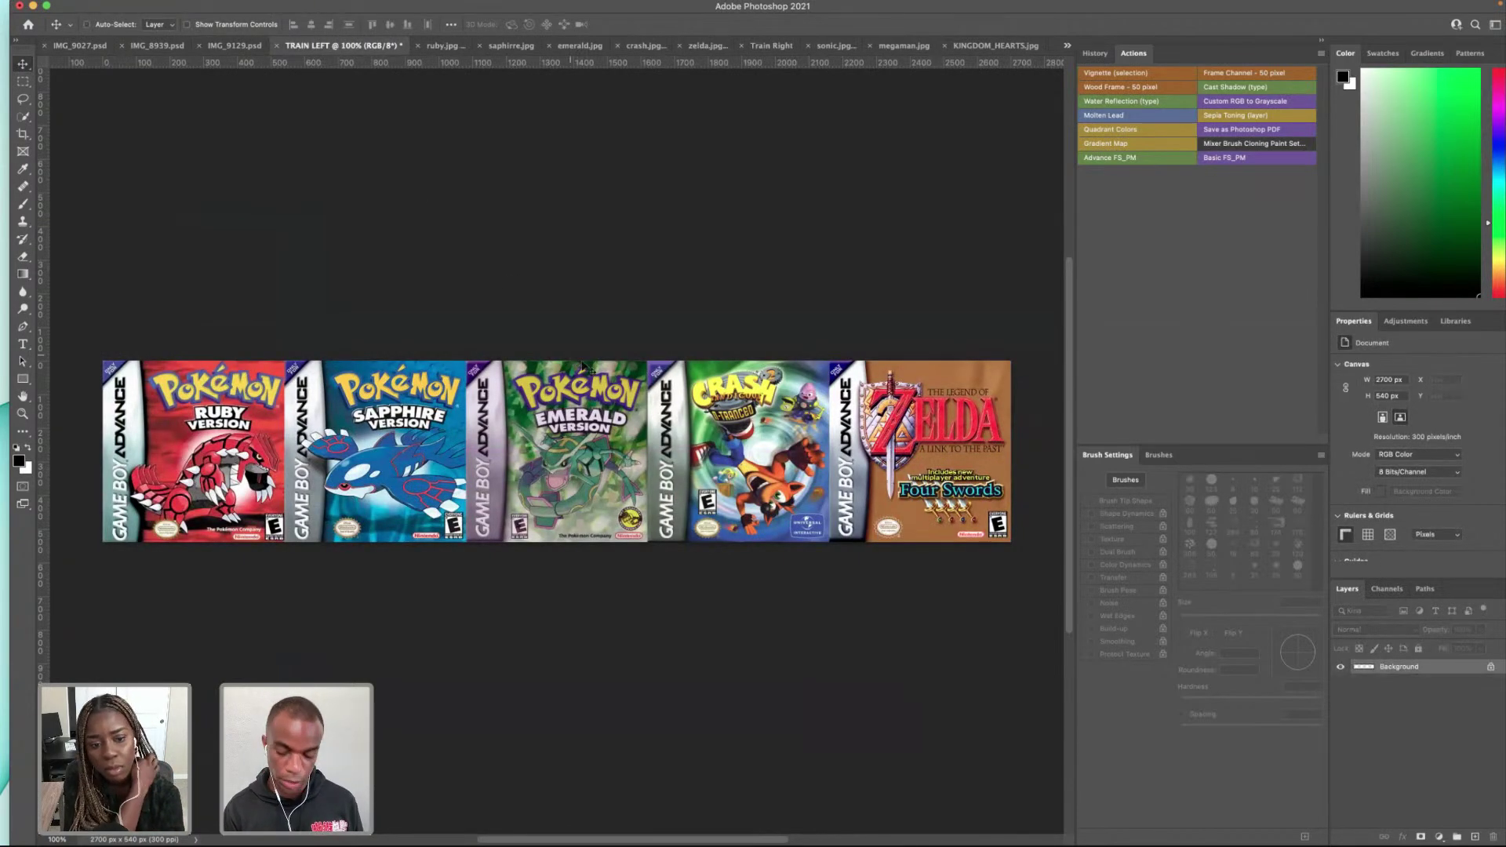
key(super+z)
click(1492, 742)
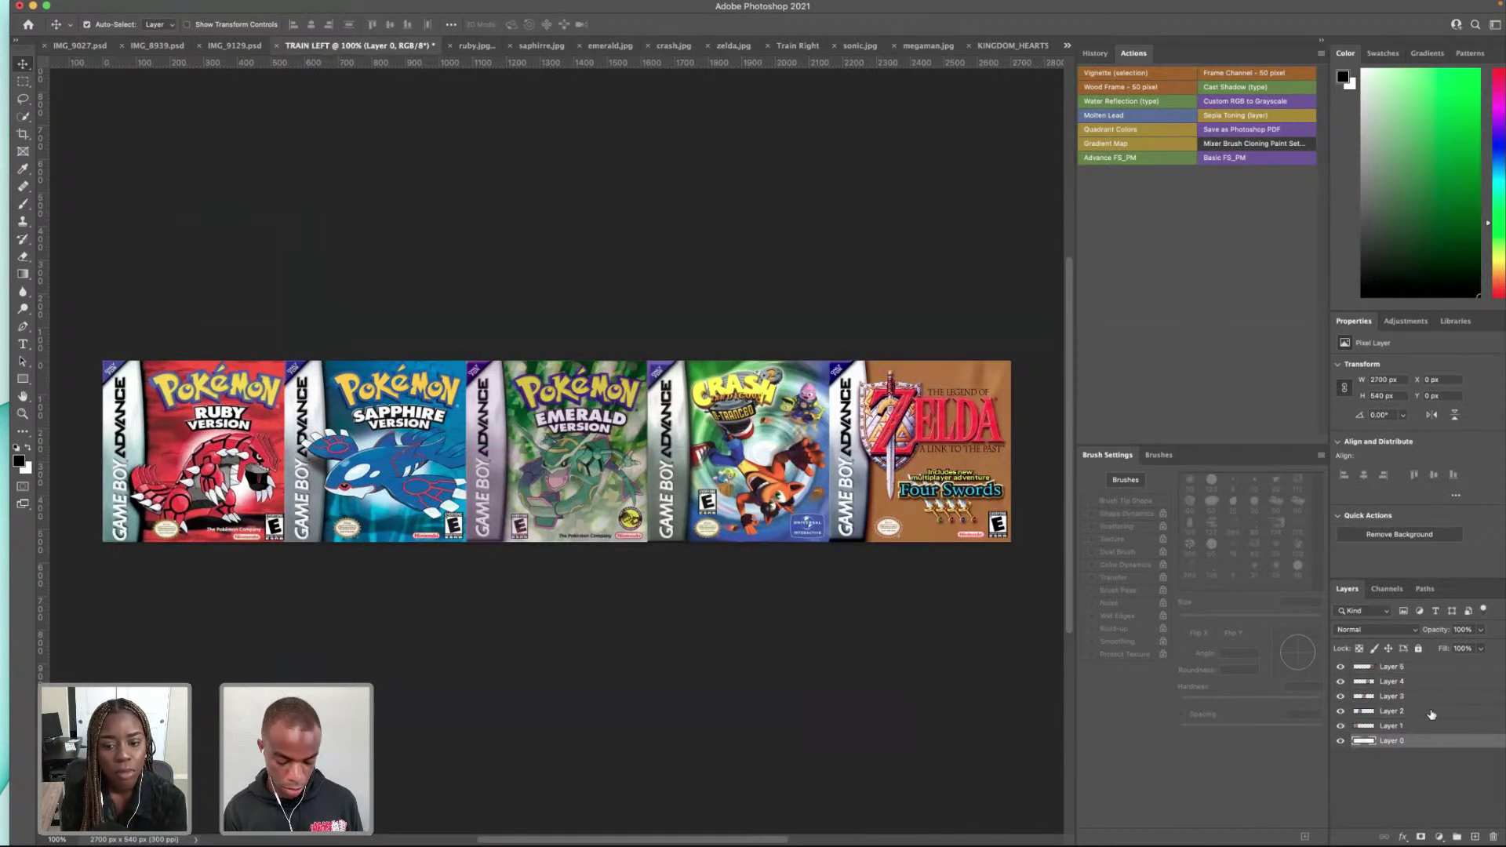
click(1382, 671)
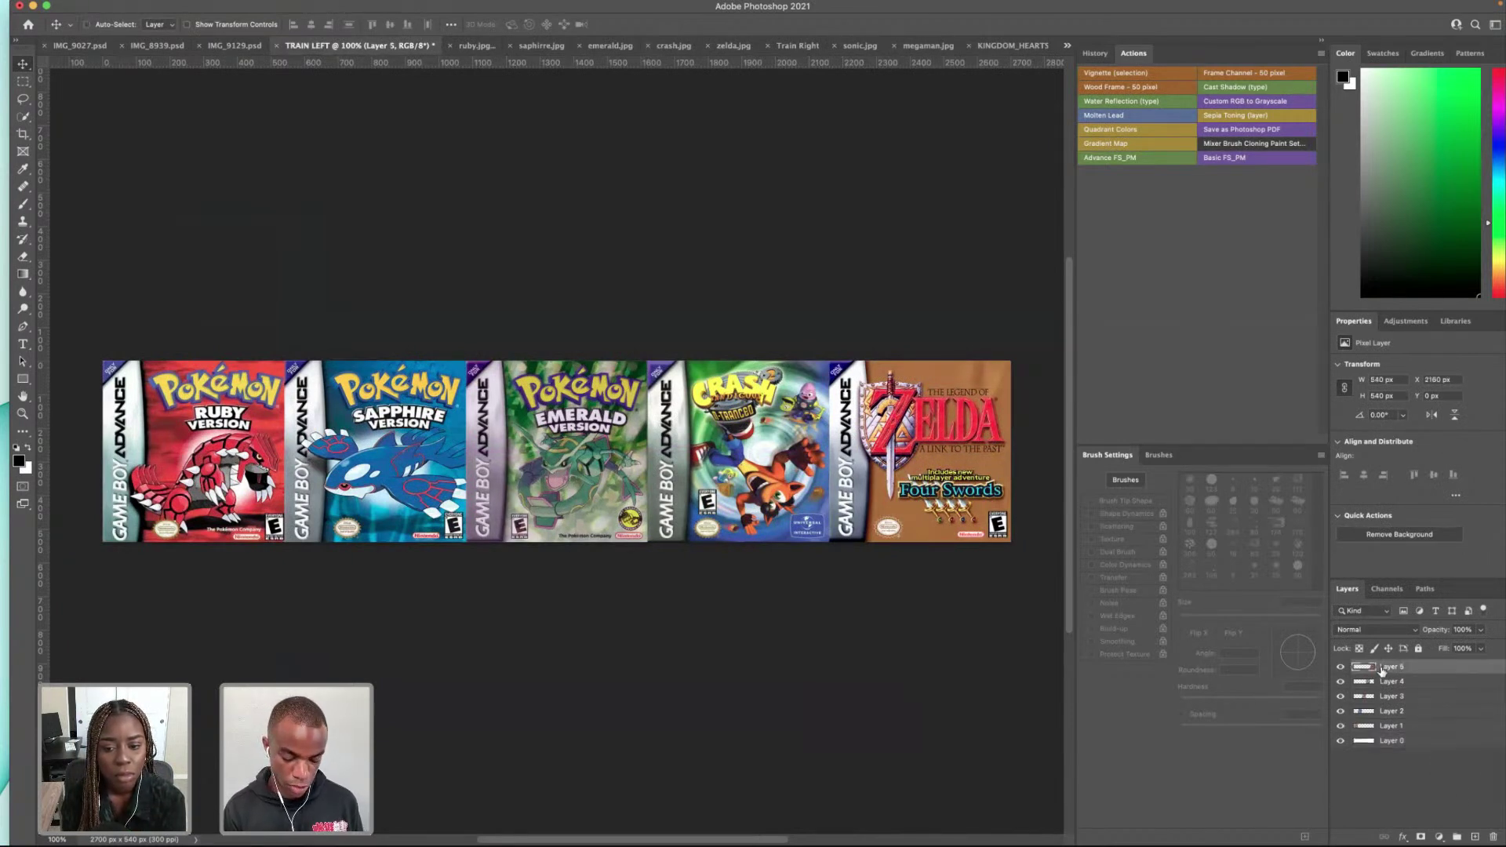
key(super+alt+shift+e)
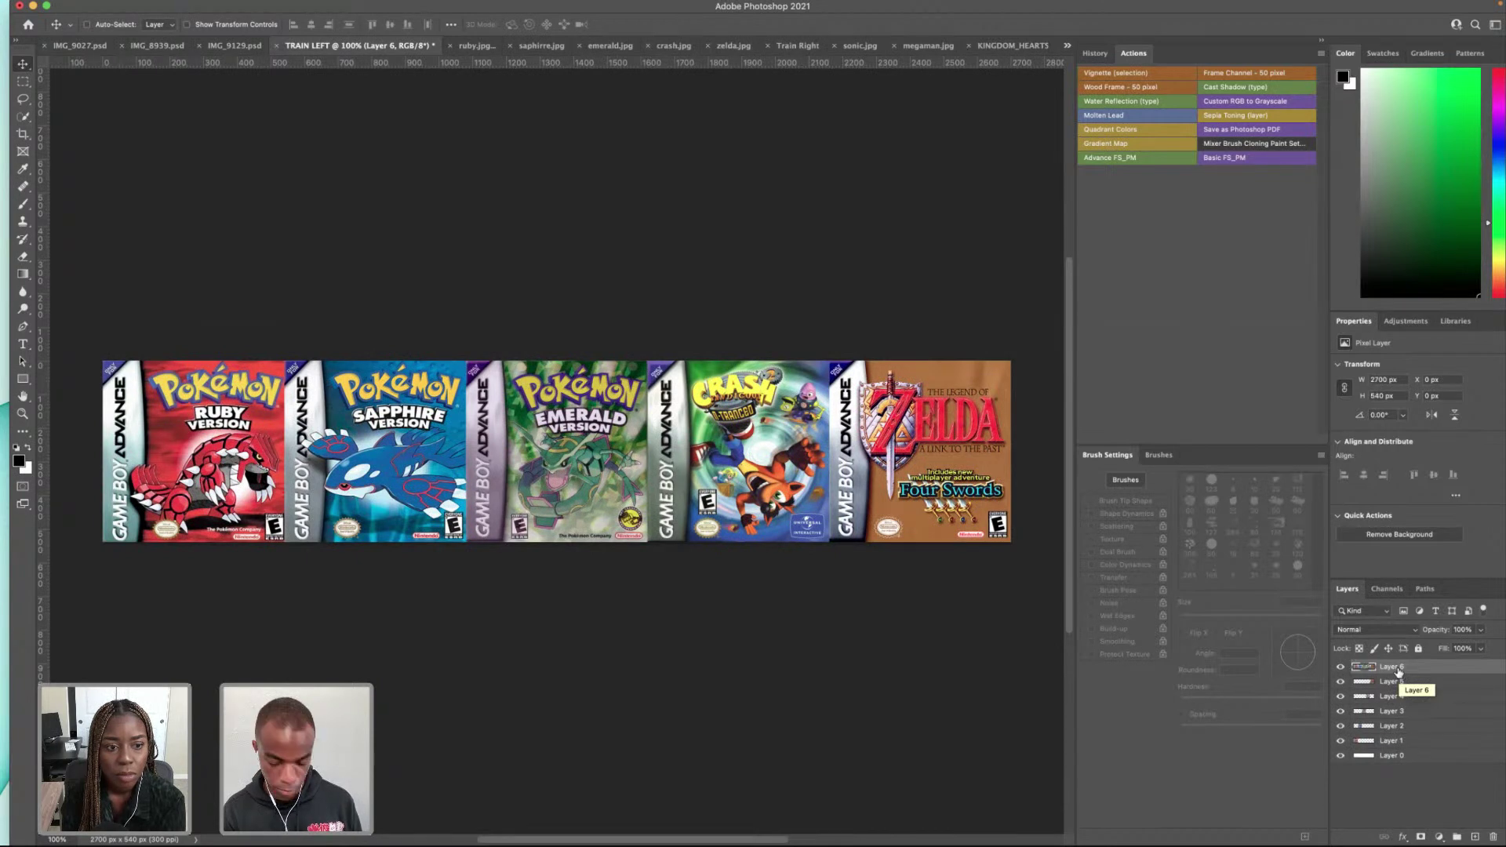
Step: Copy the merged TRAIN LEFT strip into IMG_9027.psd above Layer 2 and move it up over the console screen's upper edge
click(1067, 46)
click(1098, 48)
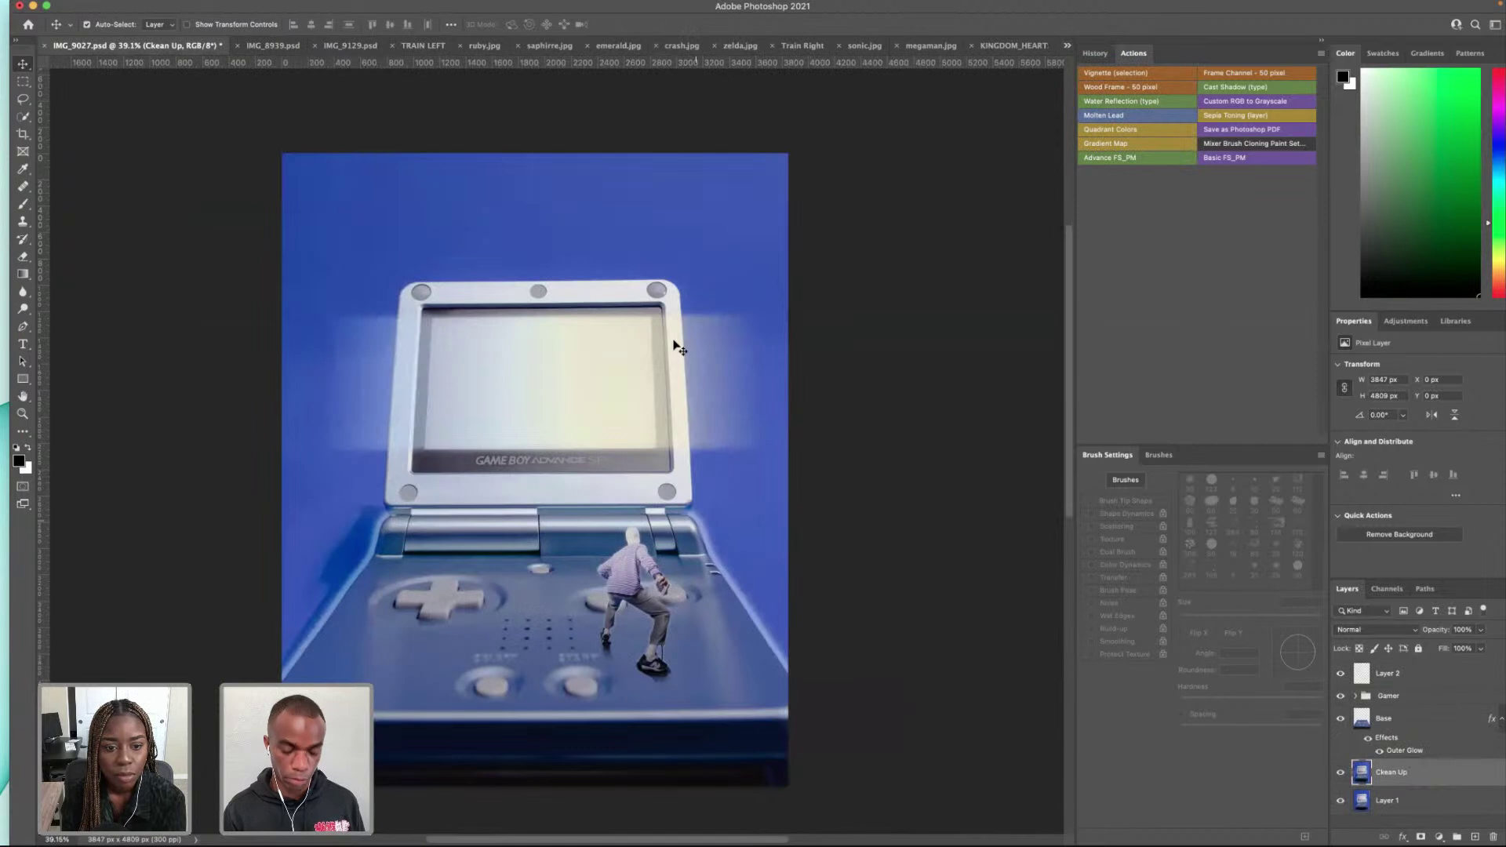
key(super)
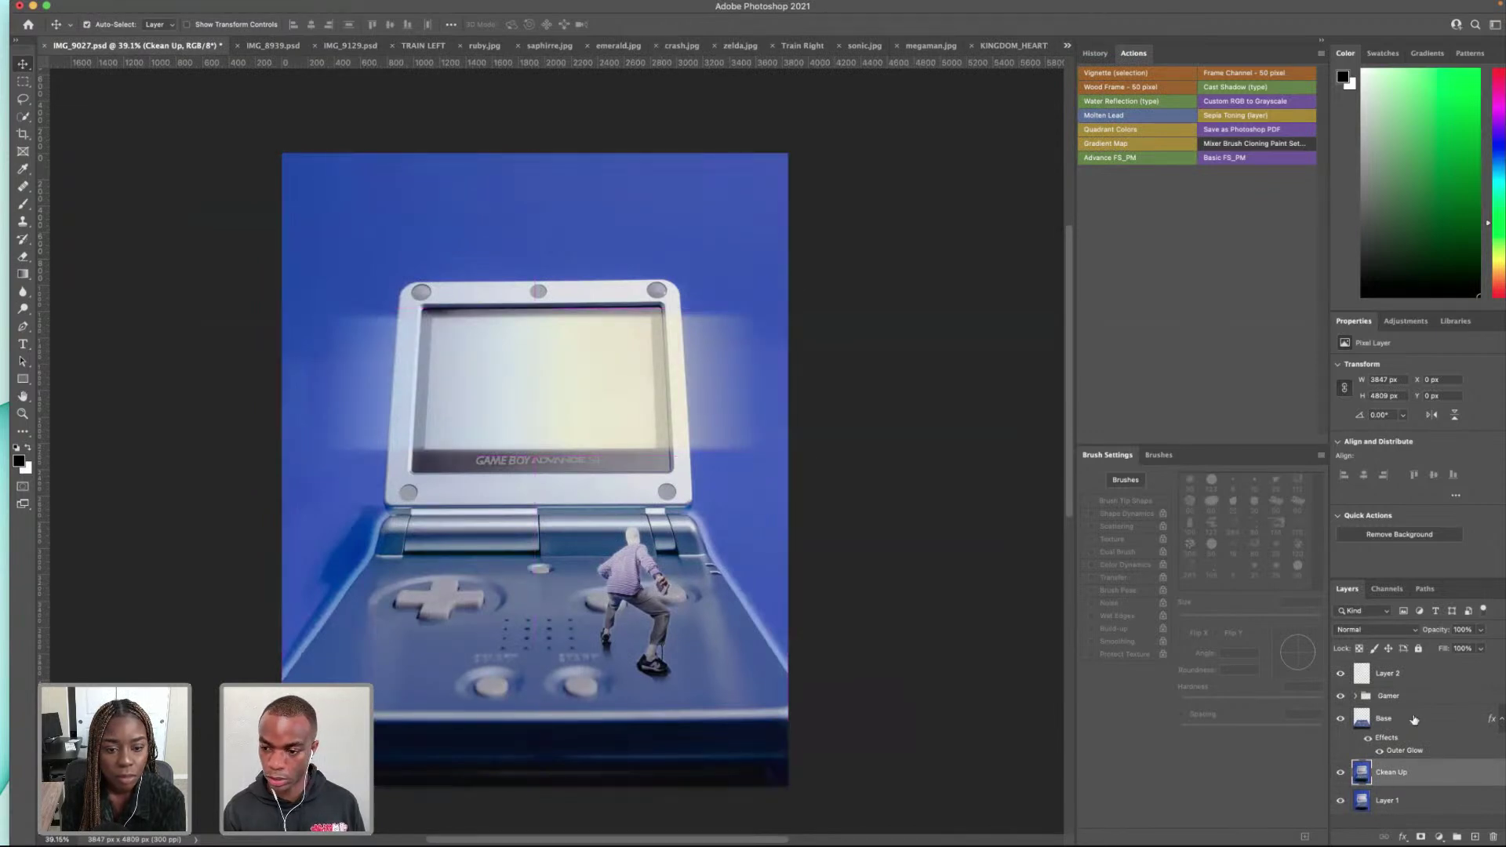
click(1410, 681)
key(super+v)
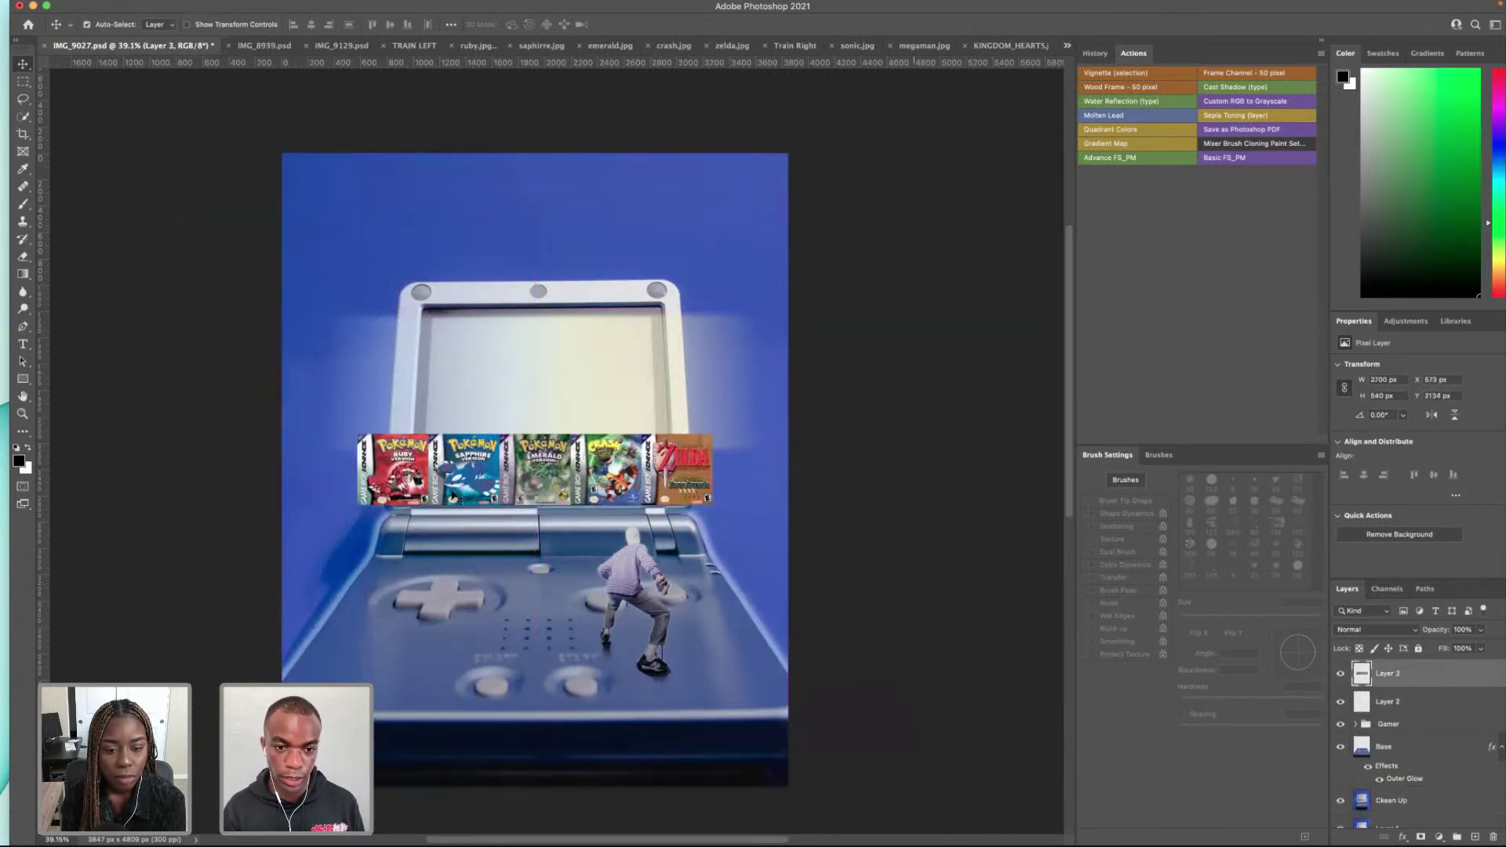
drag(750, 492, 729, 335)
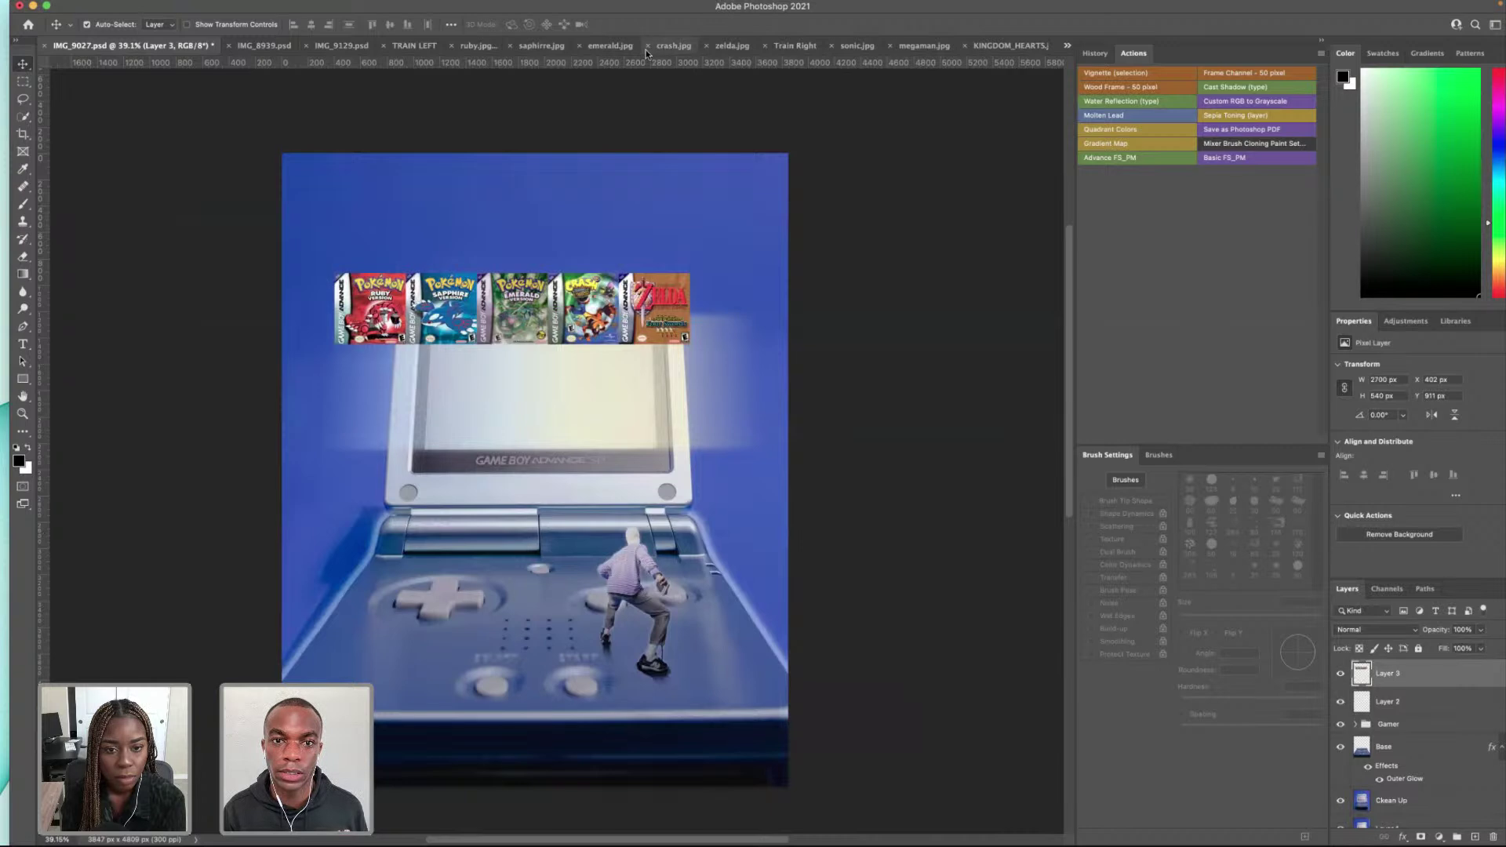
Step: Copy the merged Train Right strip into IMG_9027.psd over the screen's right half, and shift the Pokémon strip past the canvas's left edge
click(612, 47)
click(679, 50)
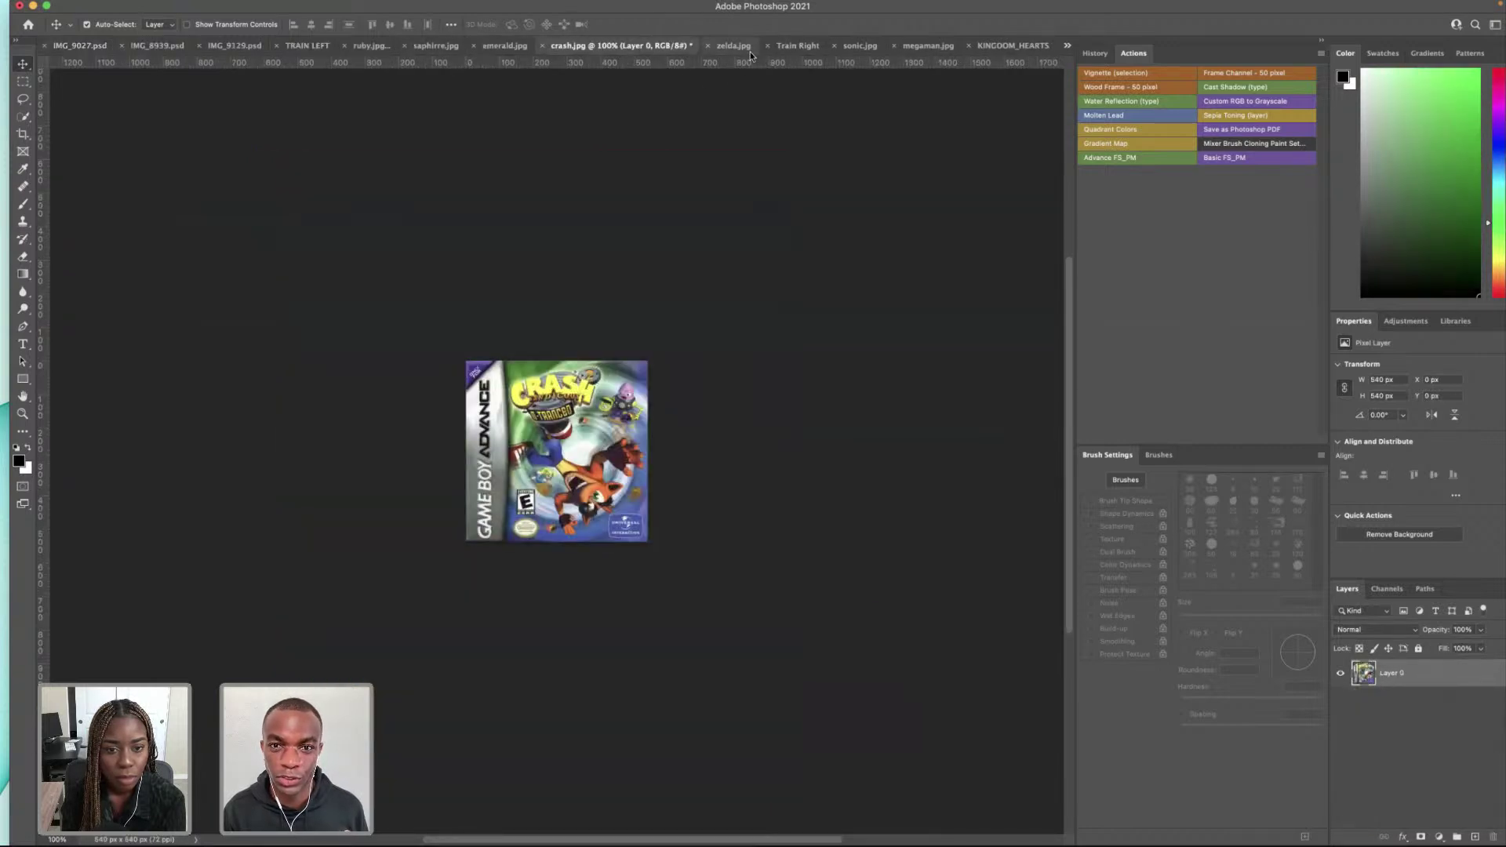
click(748, 50)
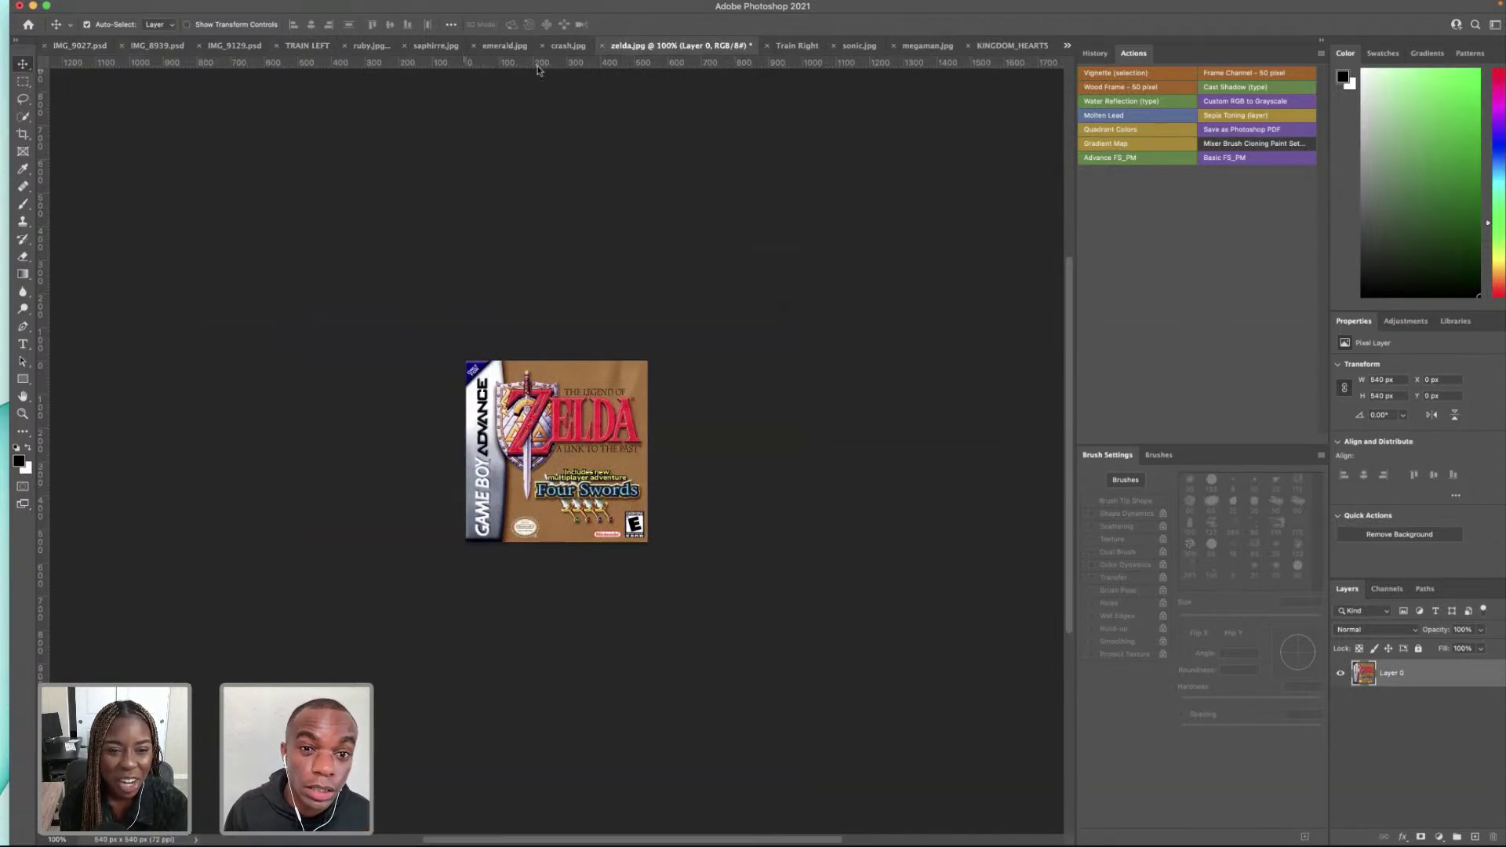
click(782, 51)
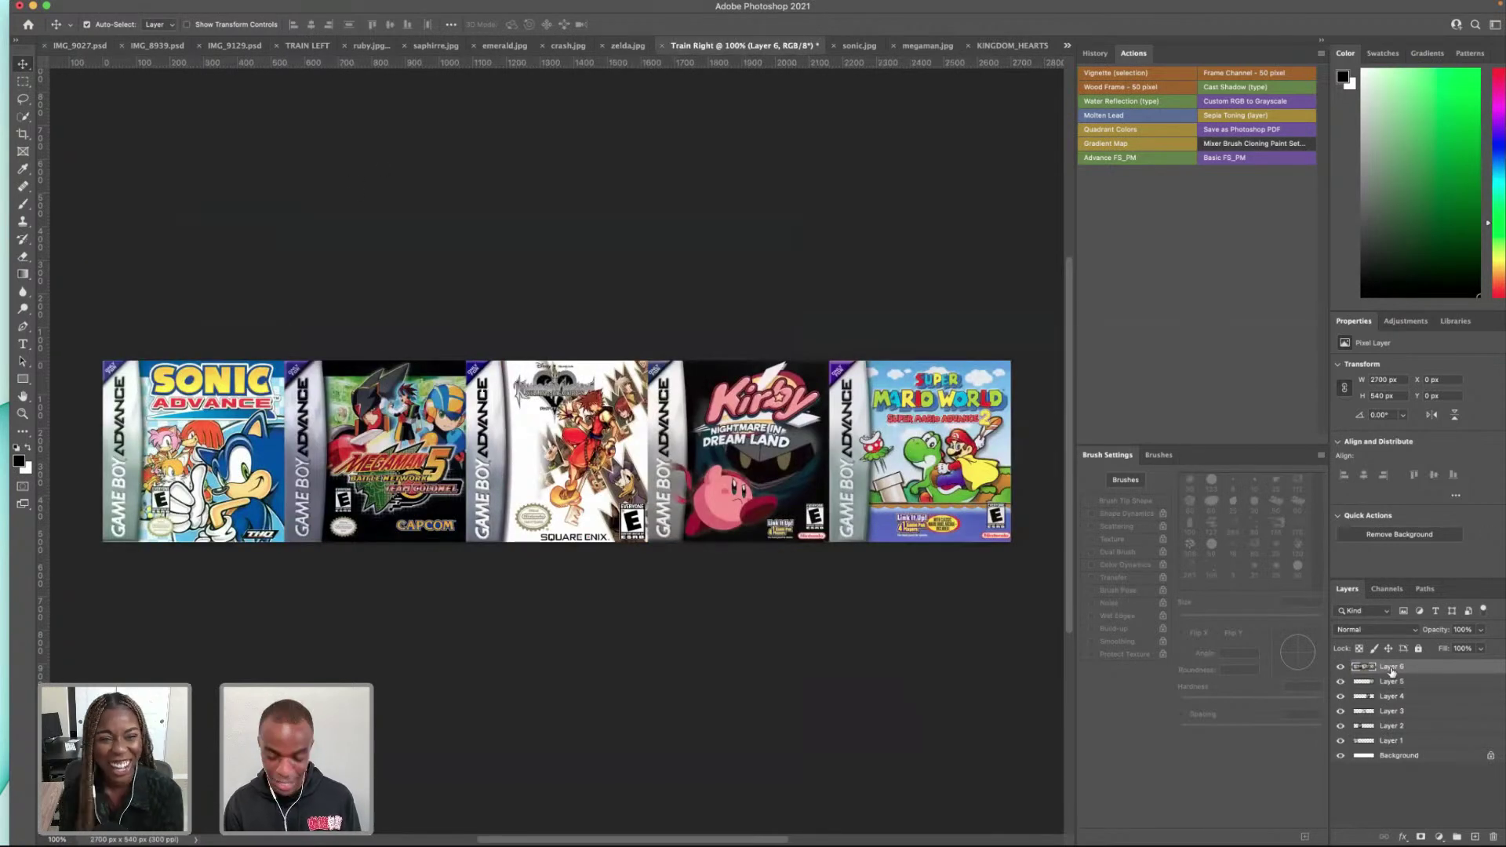
click(1070, 49)
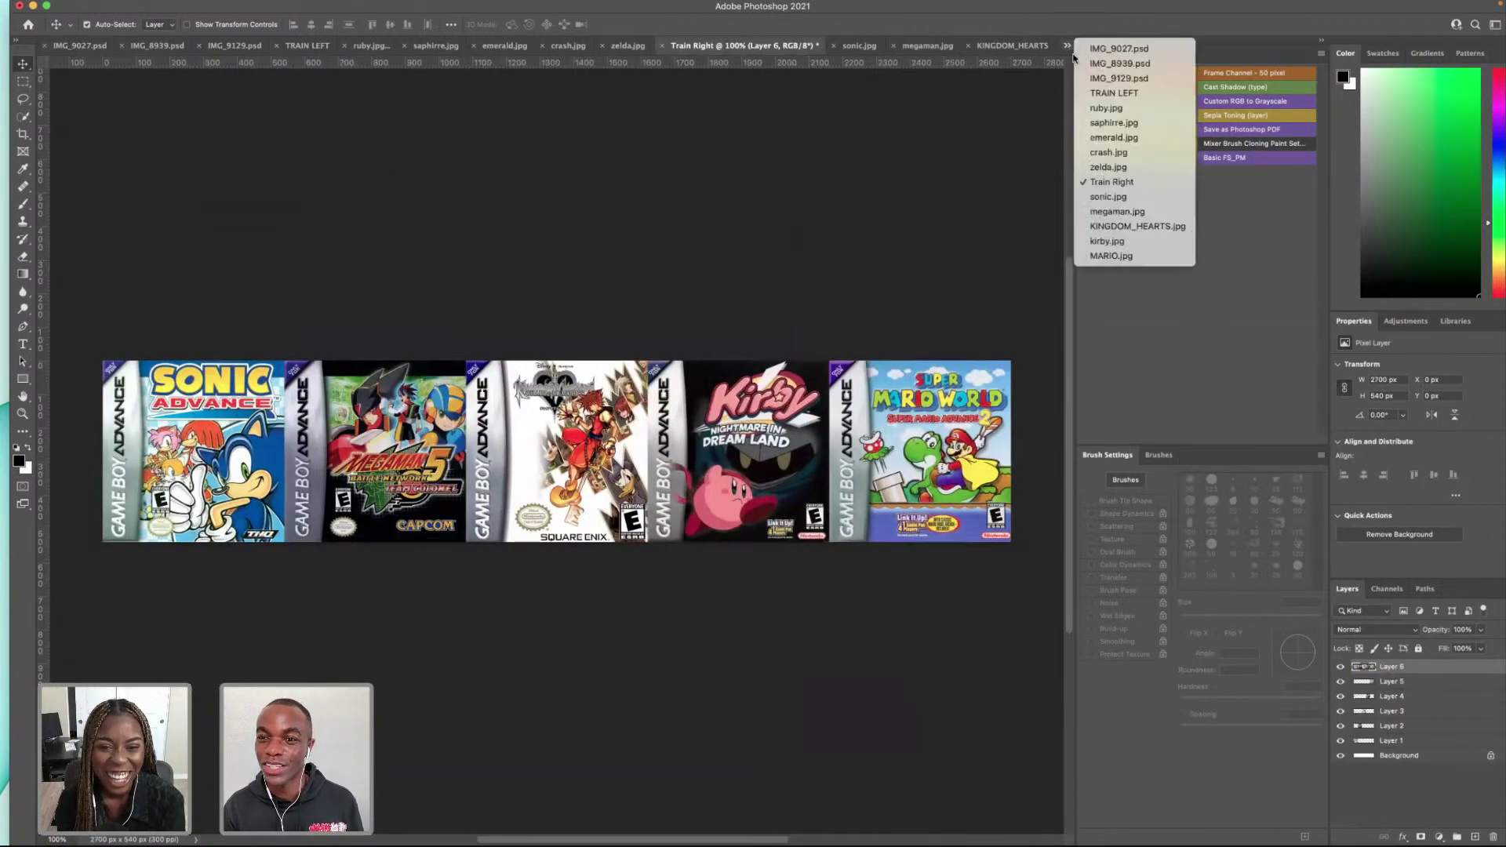
click(1114, 55)
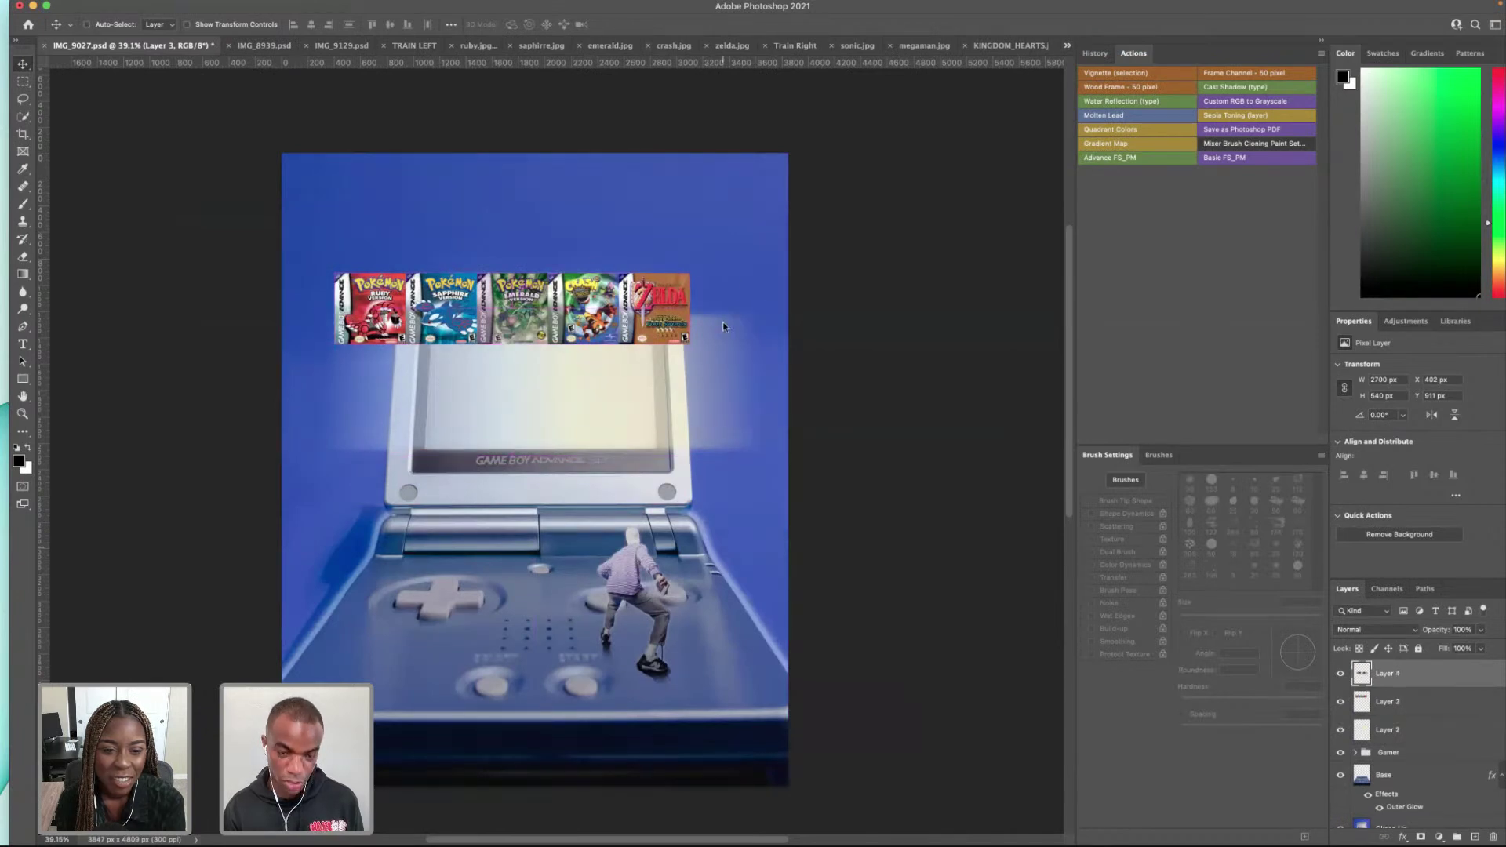
key(ctrl+v)
drag(602, 475, 720, 397)
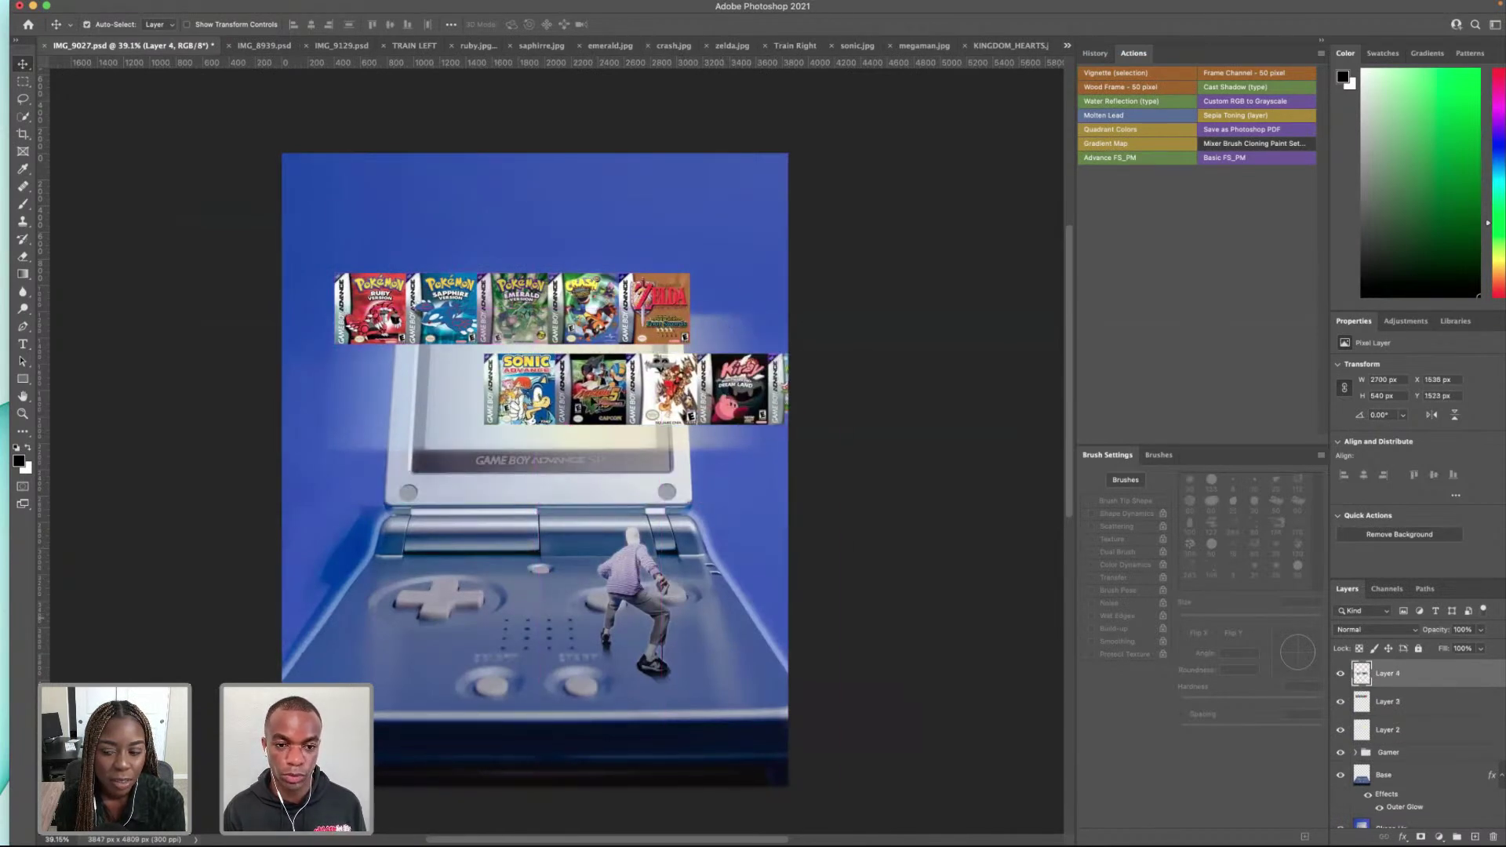
drag(497, 314, 388, 353)
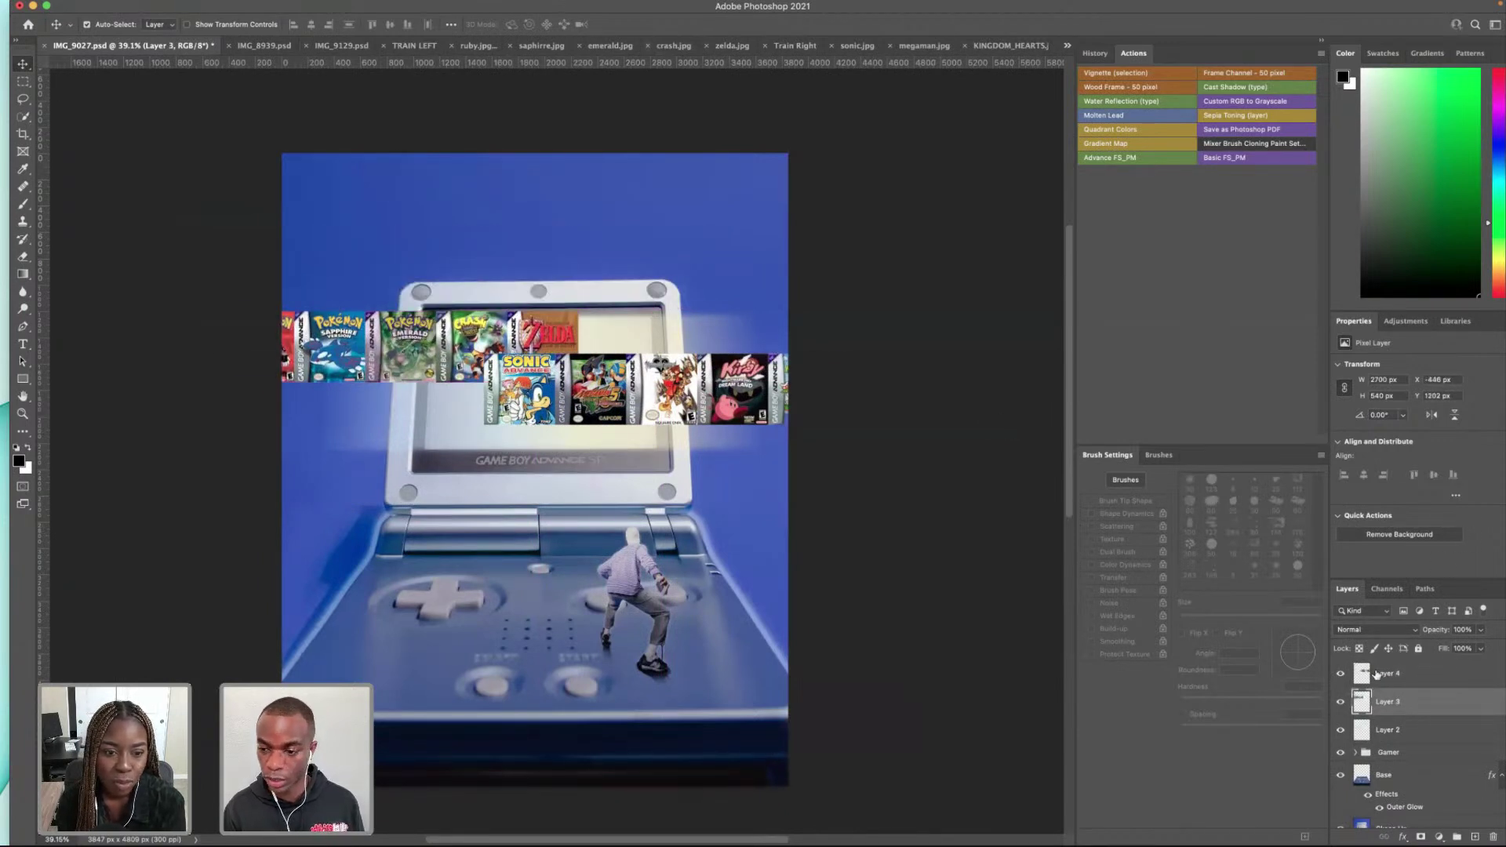
Step: Rename the Pokémon strip's layer TRAIN LEFT and the Sonic strip's layer TRAIN RIGHT
double_click(1390, 702)
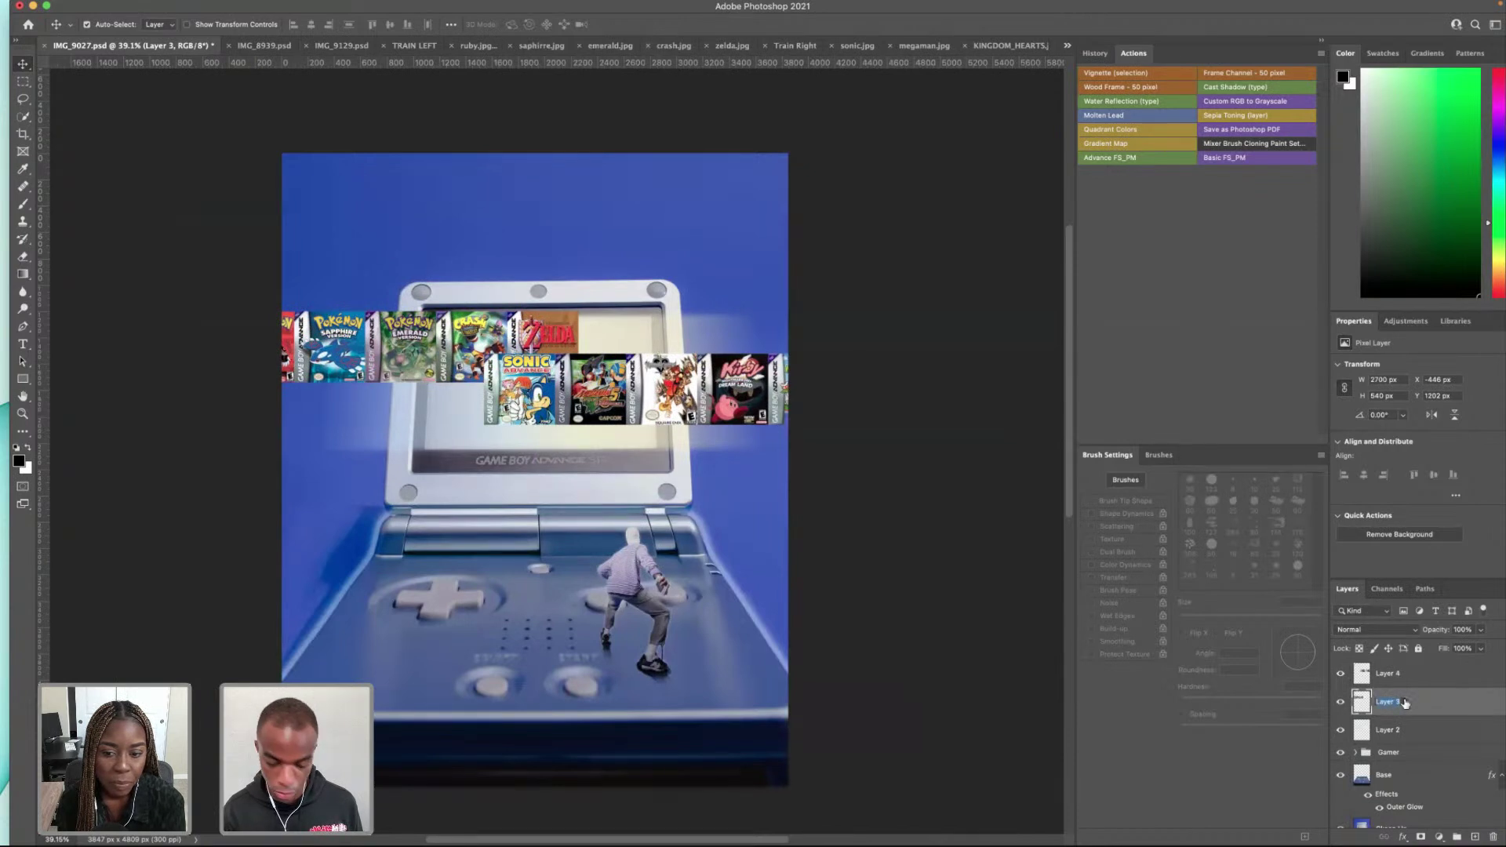
click(1341, 703)
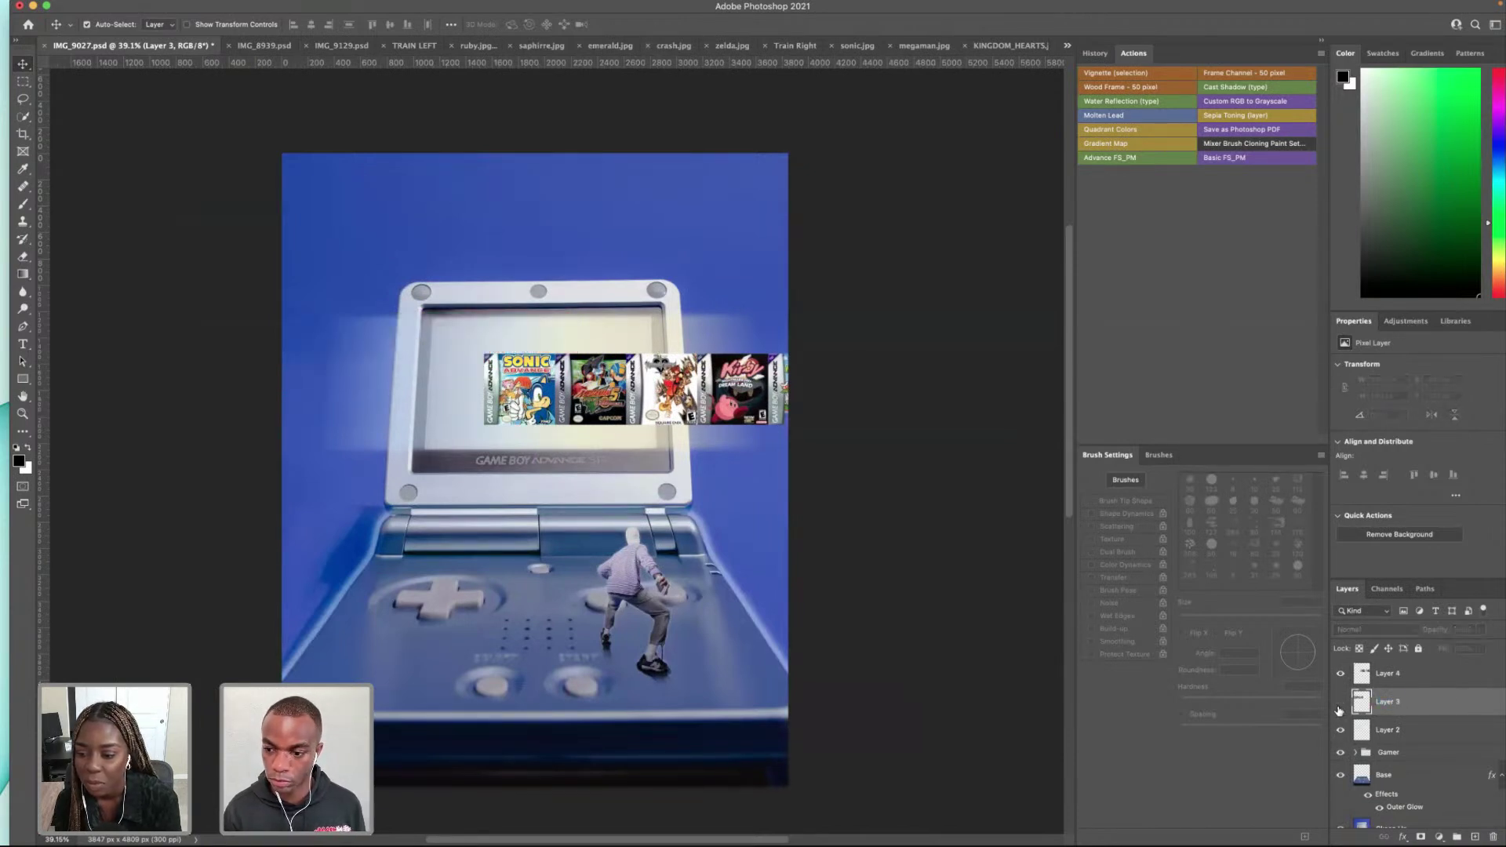
key(ctrl+comma)
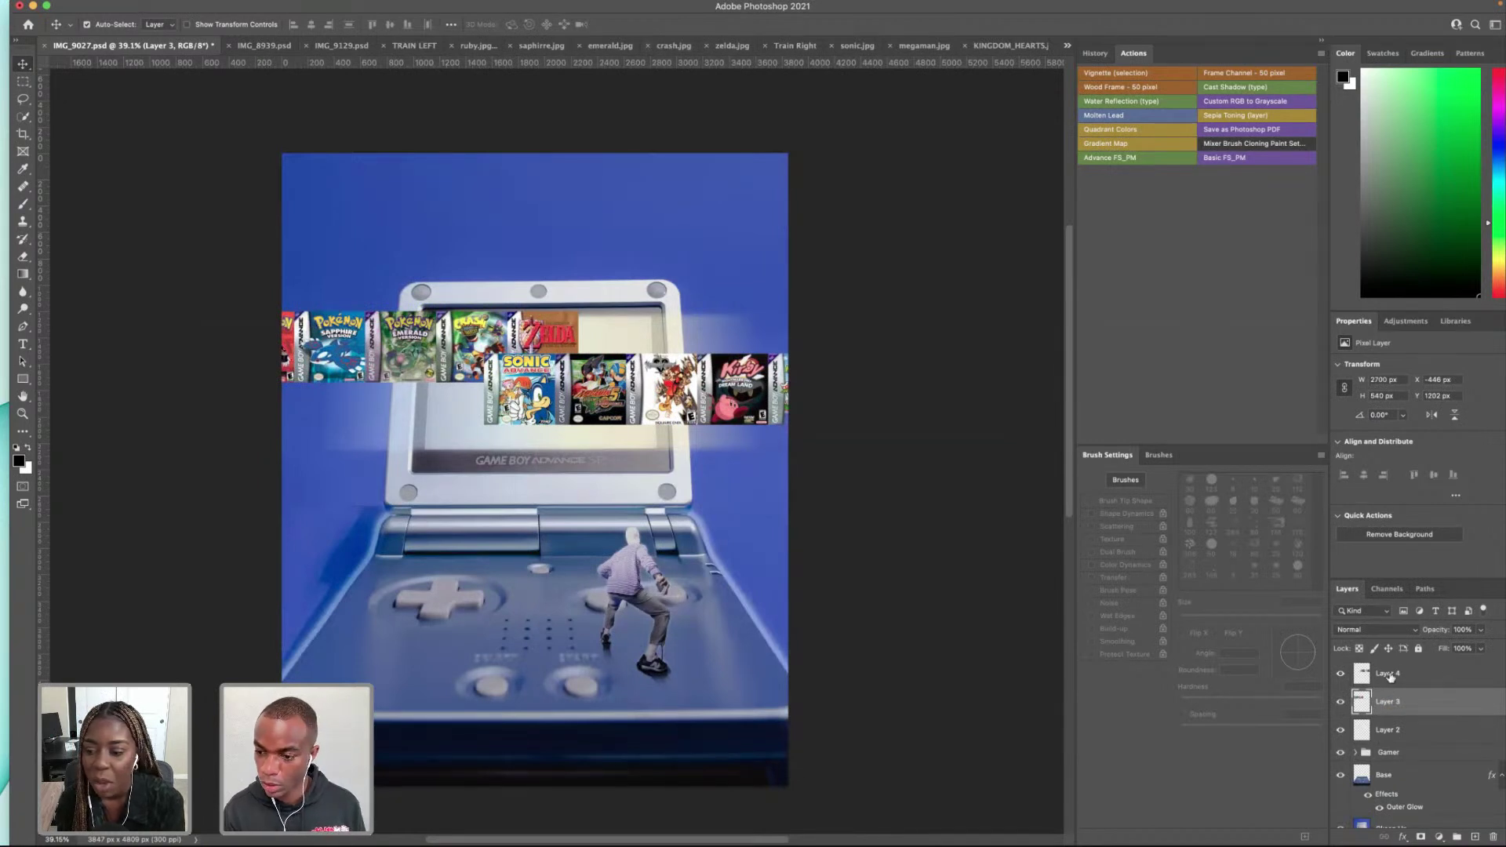
double_click(1388, 673)
text(TR)
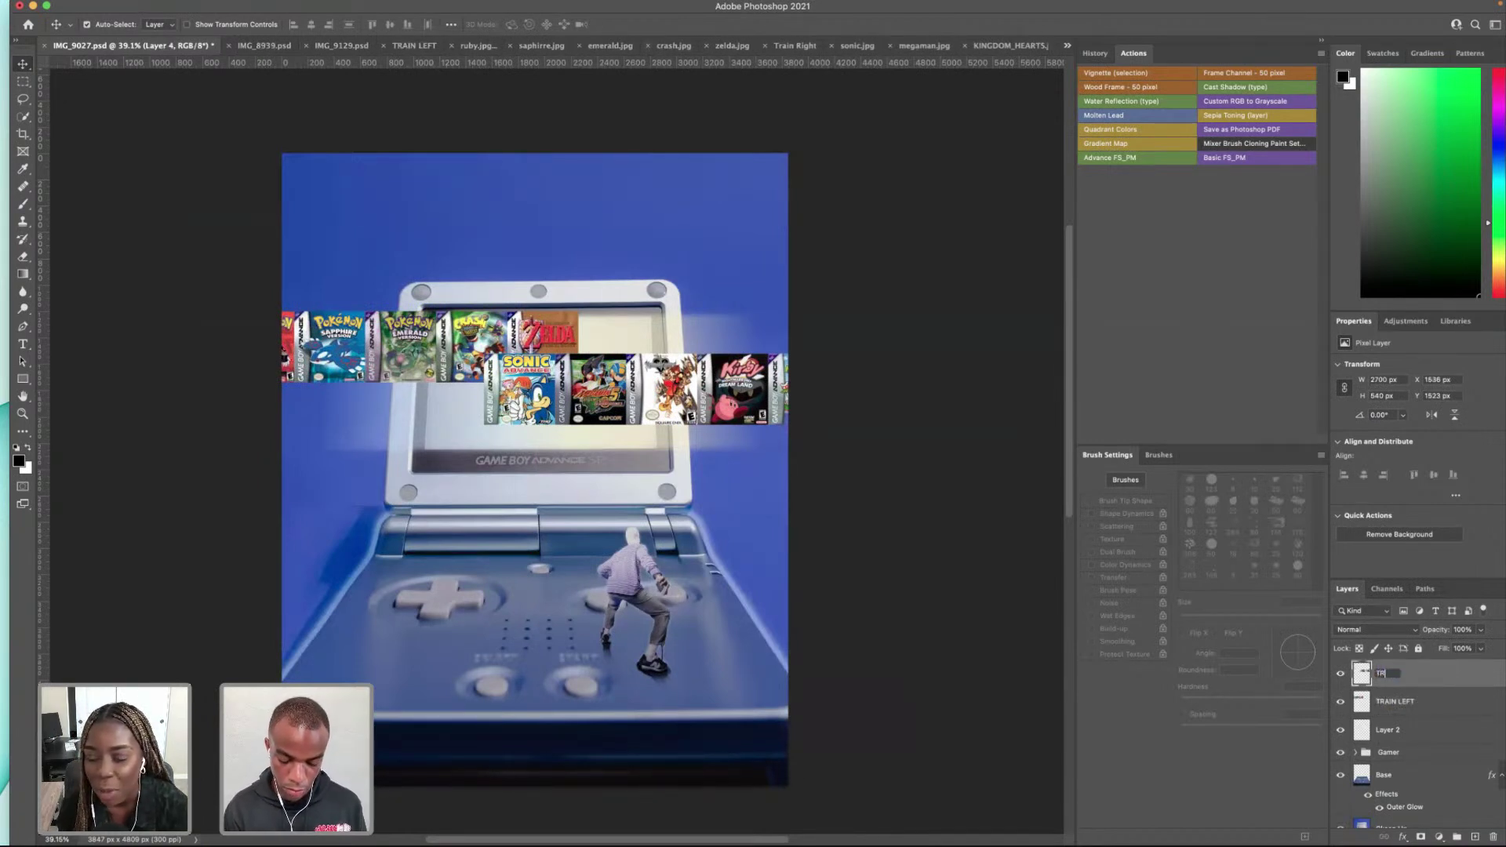
text(AIN RIGHT)
key(Return)
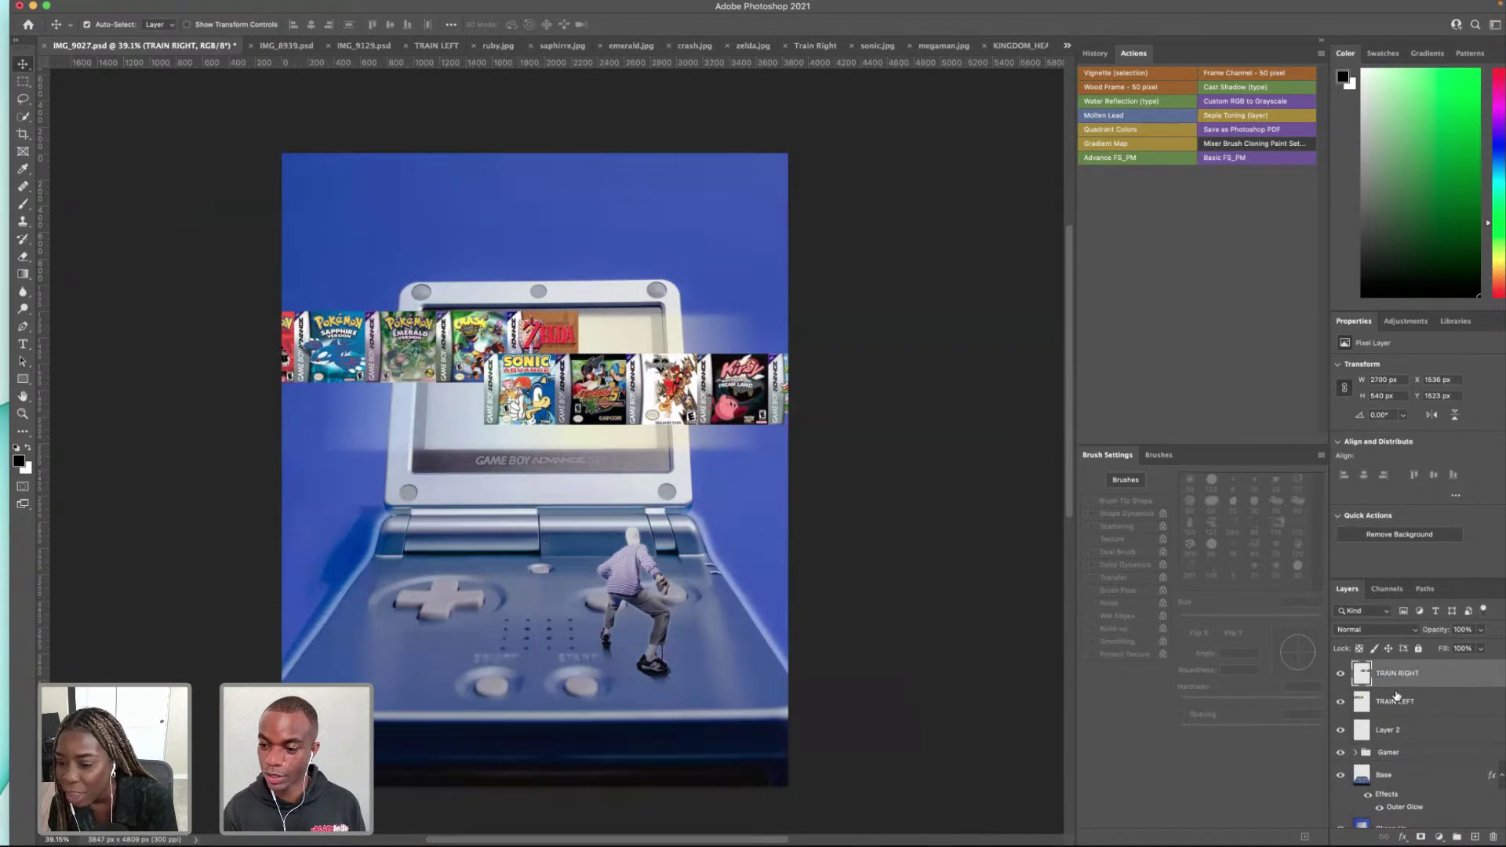
Step: Hide the TRAIN RIGHT layer and move the TRAIN LEFT strip so that it extends beyond the canvas's left edge
click(1343, 676)
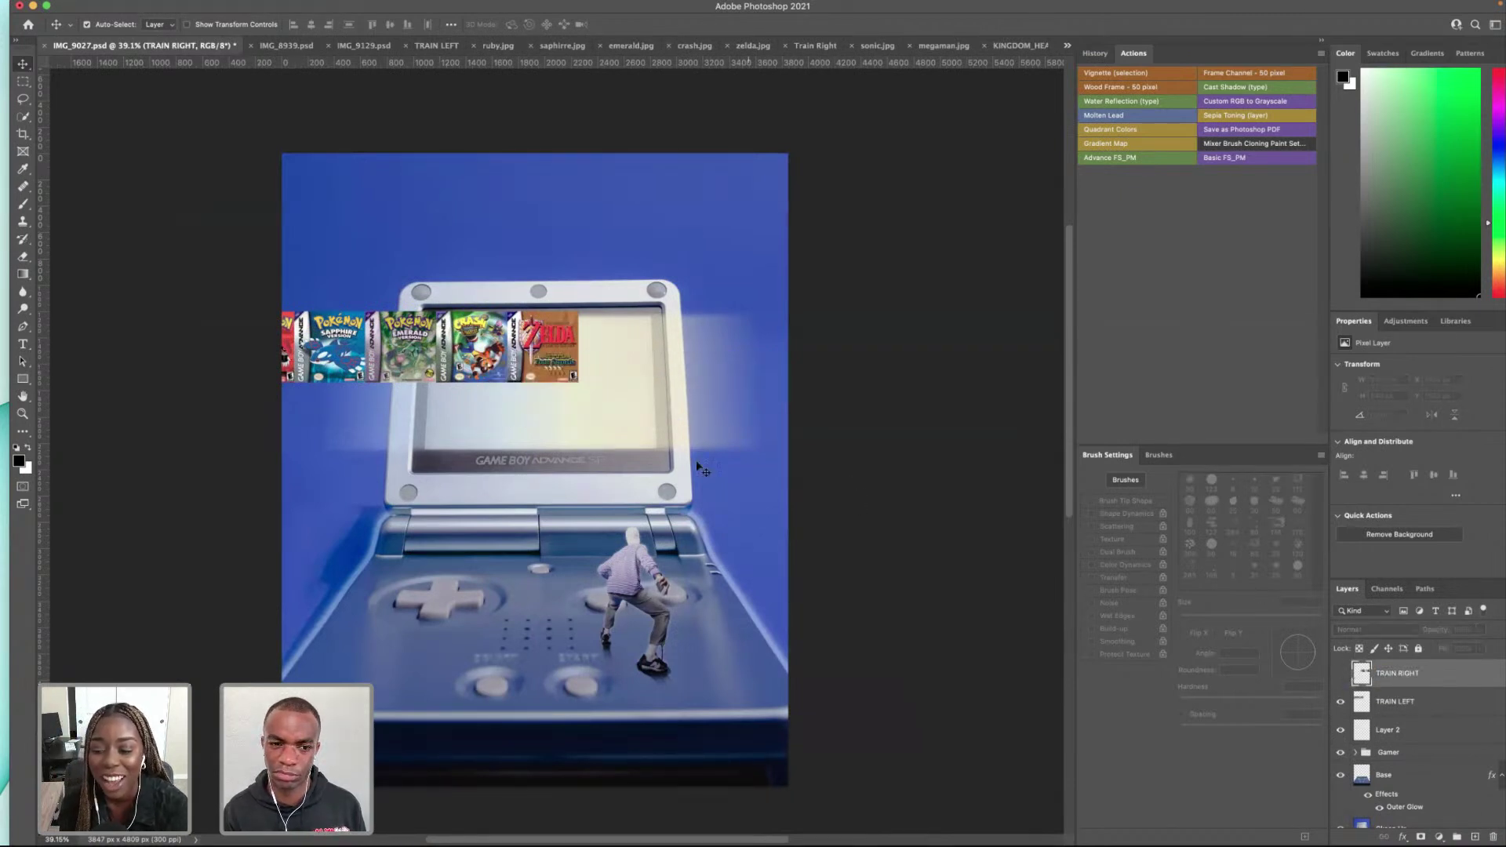
drag(380, 353, 482, 366)
key(ctrl+t)
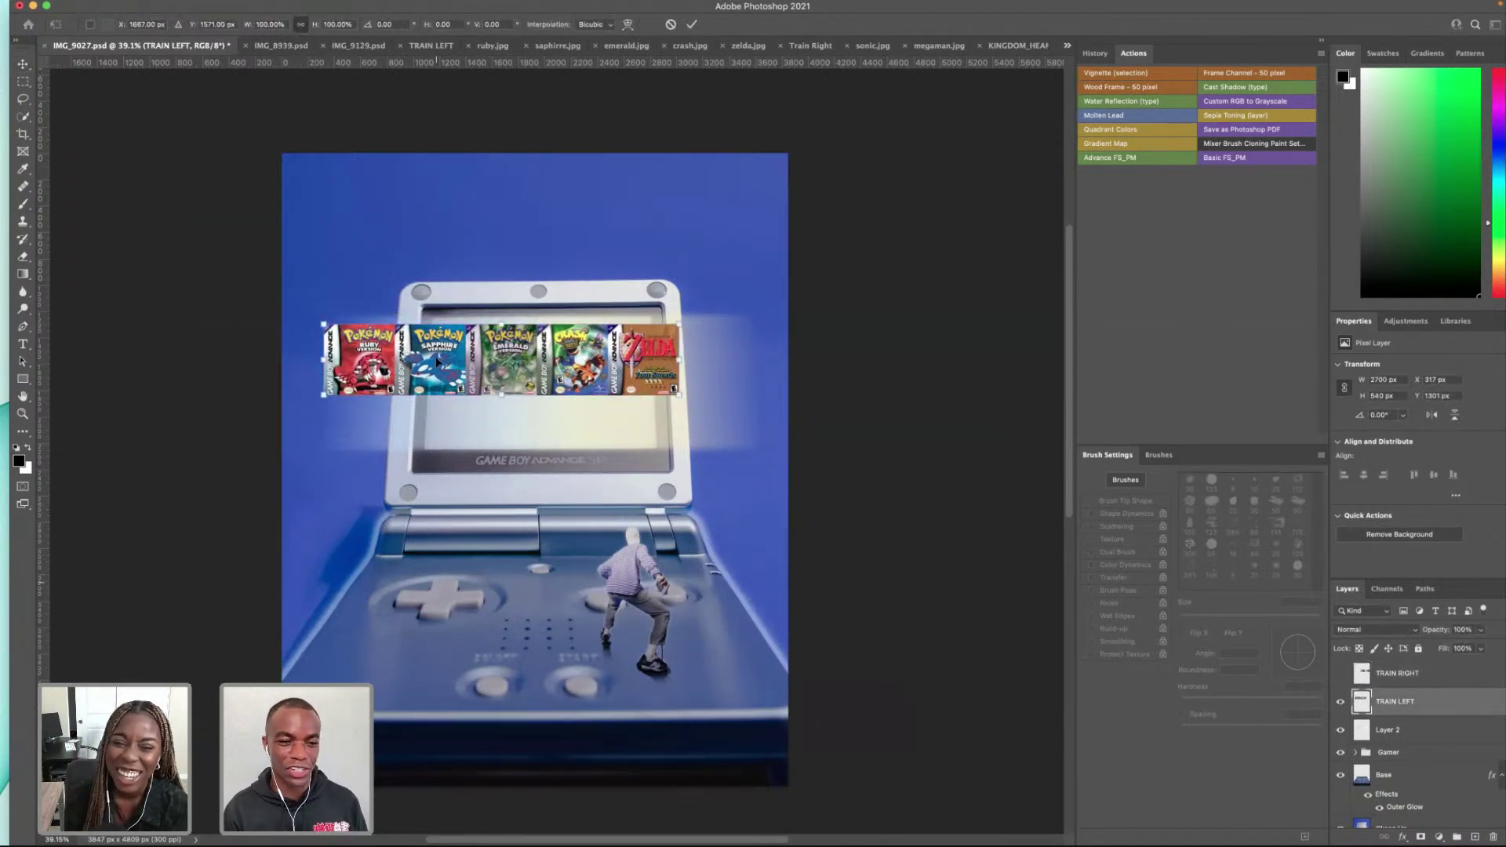
drag(612, 374, 490, 389)
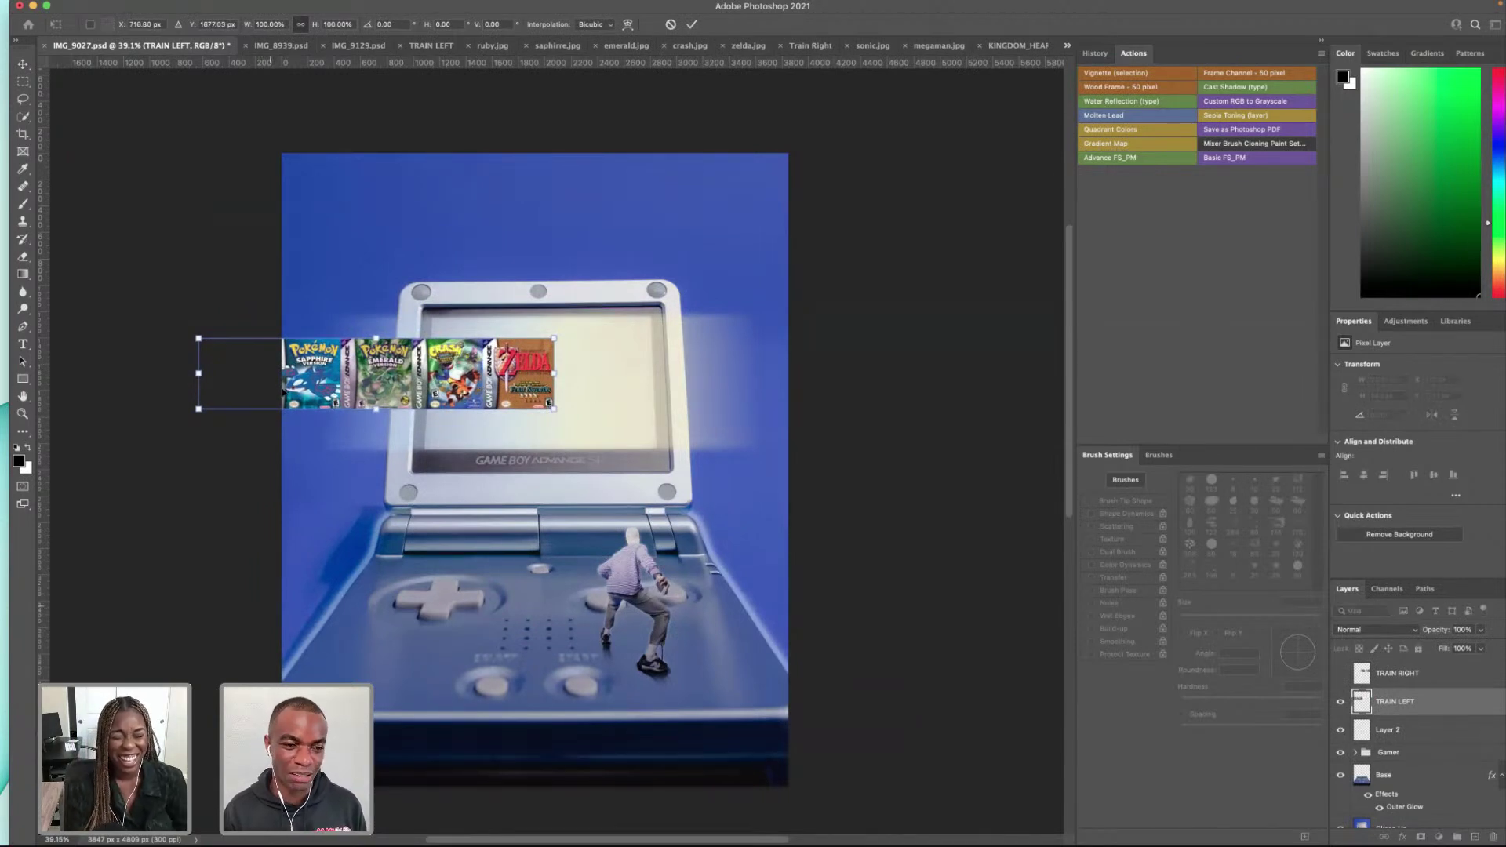
Step: Apply a perspective transform to the TRAIN LEFT strip, enlarging its left end and tapering its right end toward the screen's centre
right_click(358, 383)
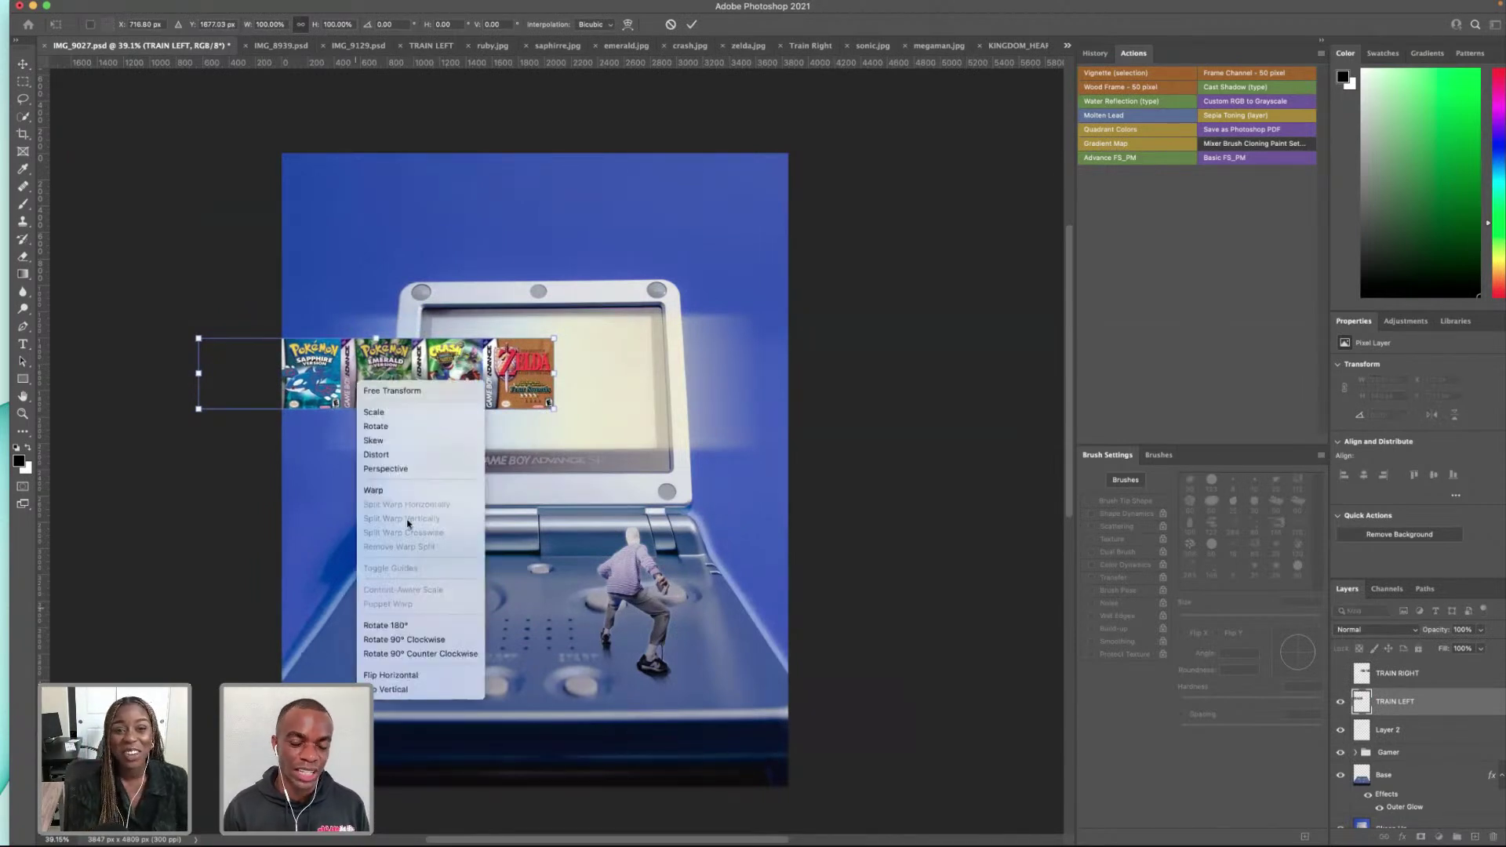
click(397, 468)
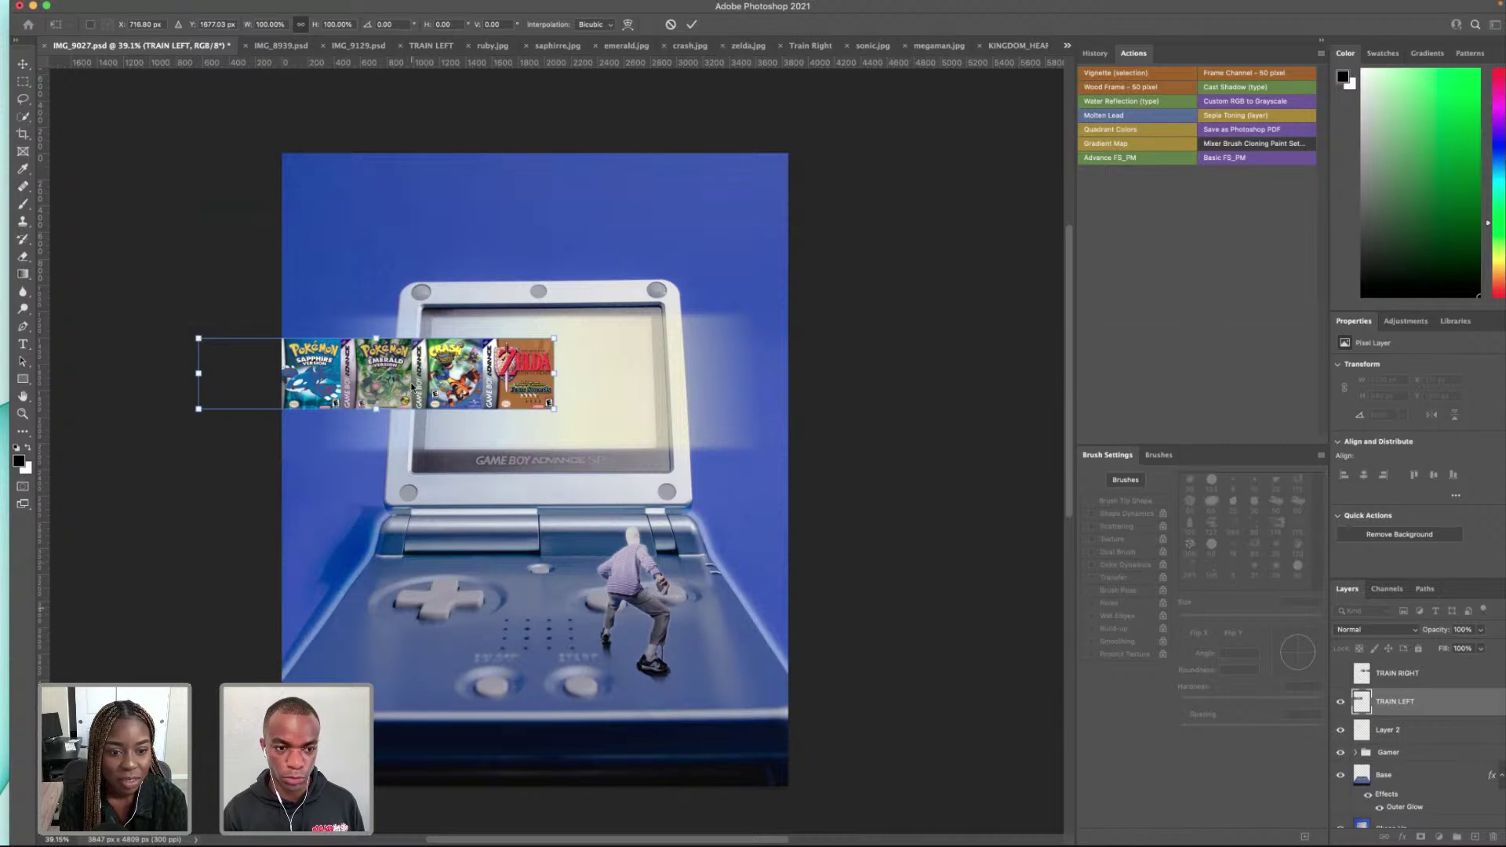
right_click(412, 387)
click(468, 469)
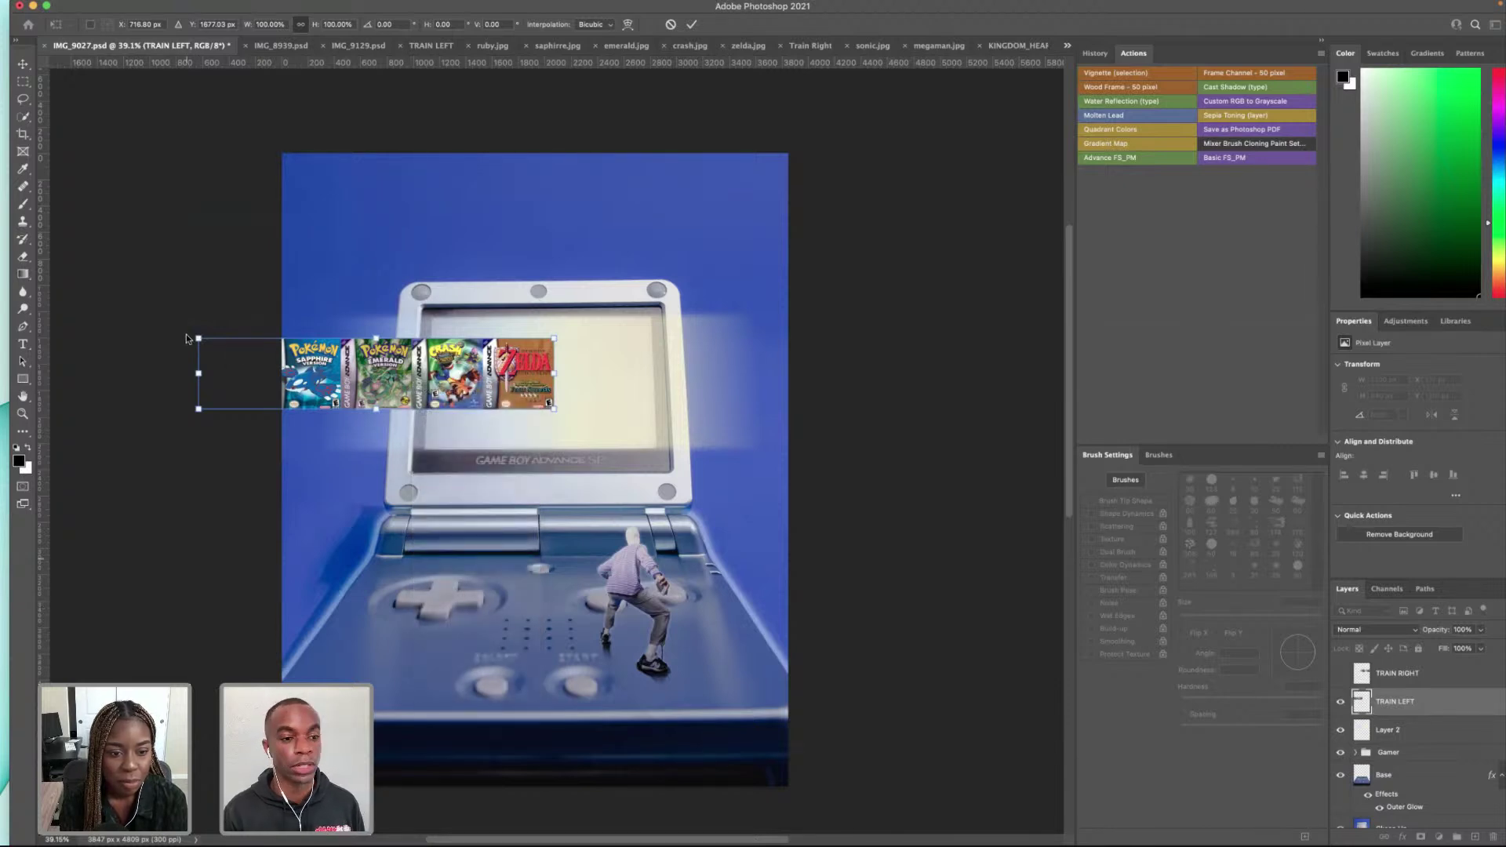
drag(199, 339, 217, 305)
mouse_move(458, 379)
mouse_down()
mouse_move(443, 383)
mouse_move(456, 389)
mouse_up()
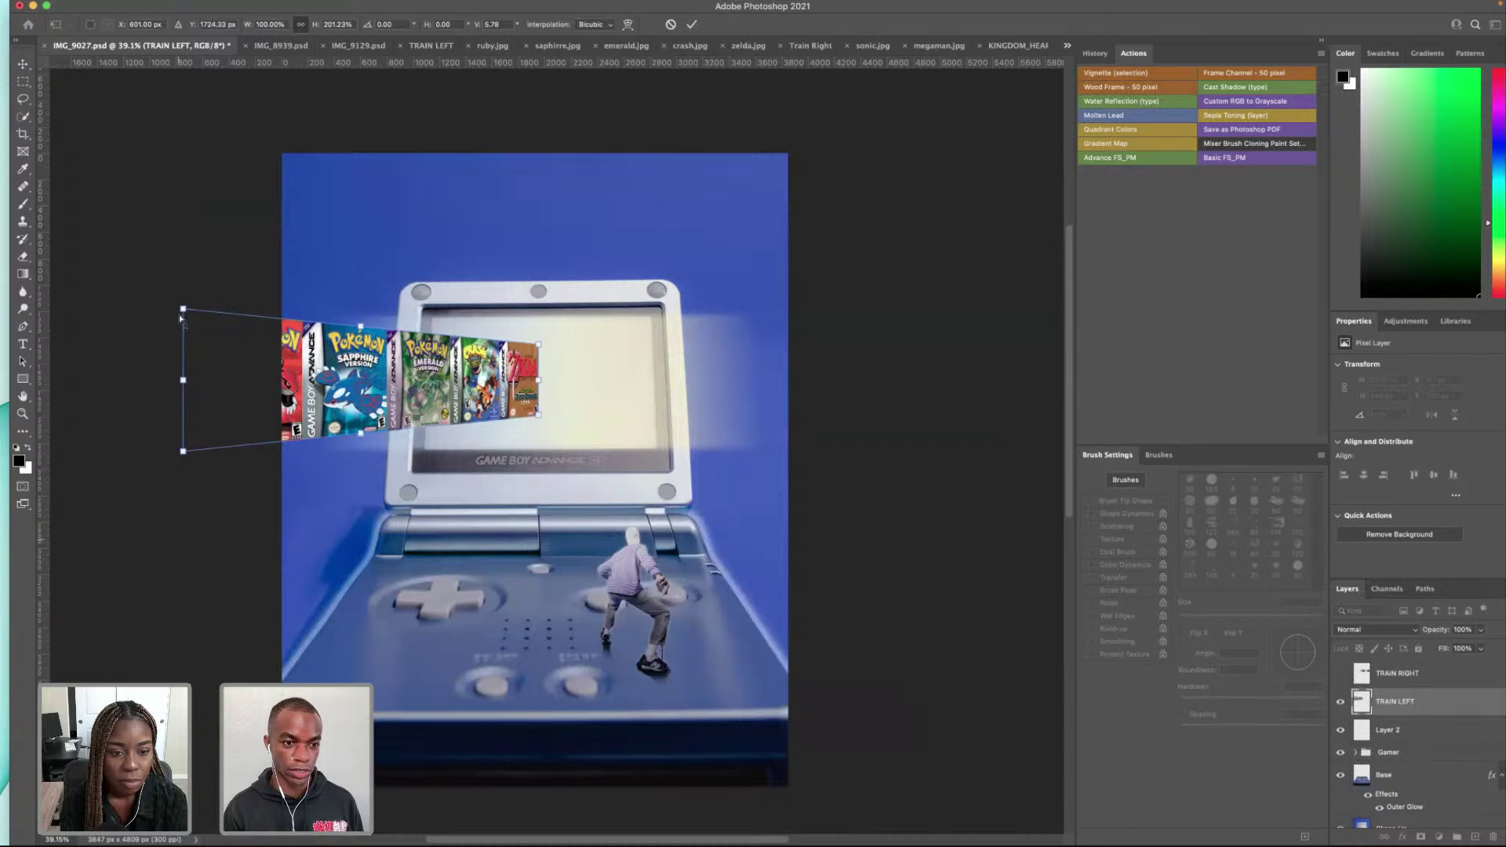
drag(539, 416, 458, 389)
key(Return)
Step: Scale the TRAIN LEFT strip to about 76% near the canvas's left edge, and distort its left corners outward to make that end taller
key(ctrl+t)
drag(182, 317, 270, 322)
drag(370, 372, 384, 357)
right_click(383, 358)
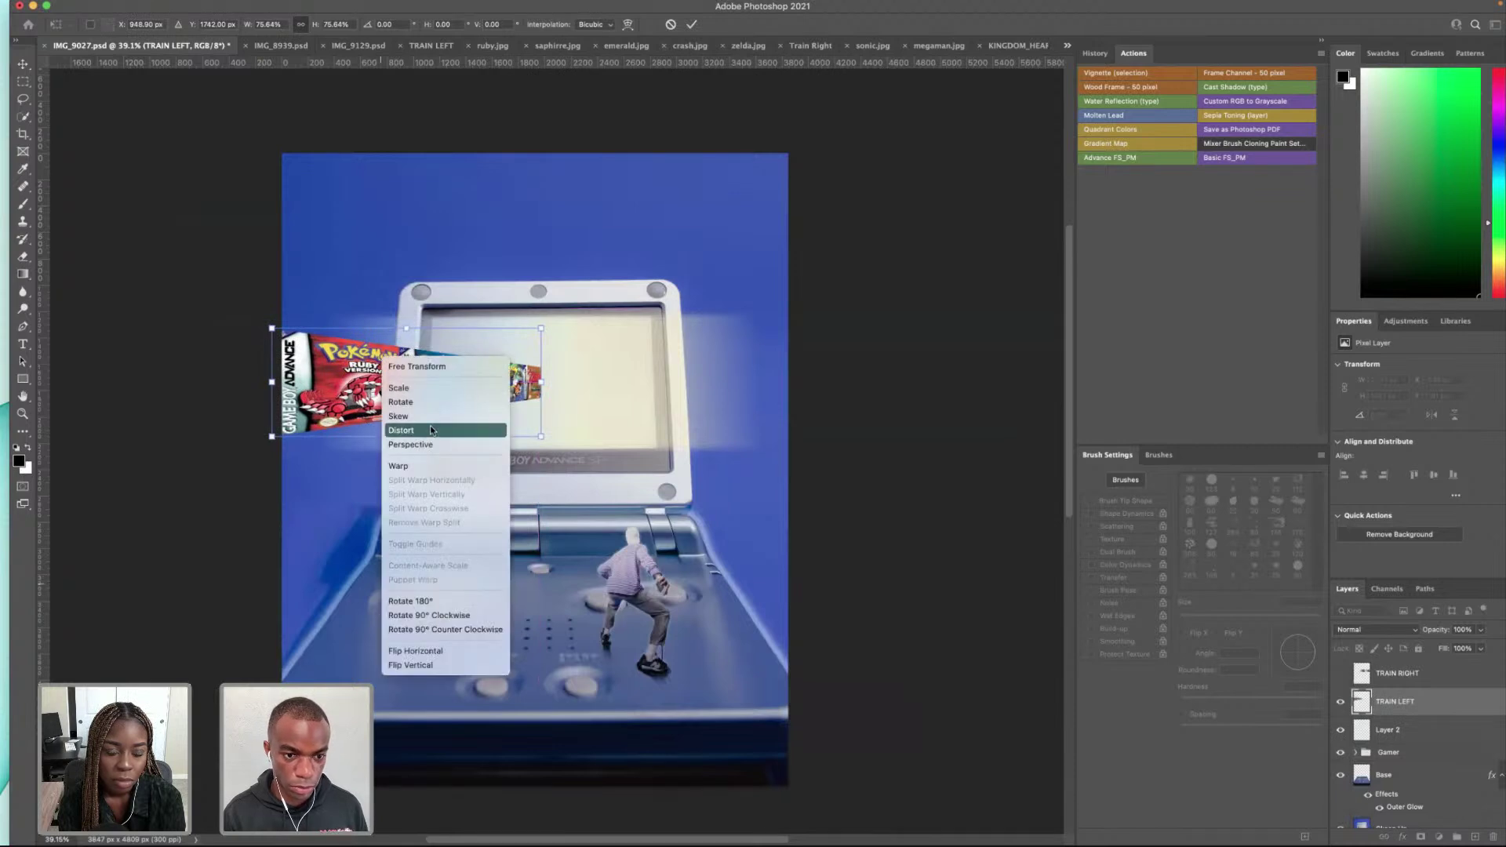
click(401, 429)
drag(272, 328, 271, 307)
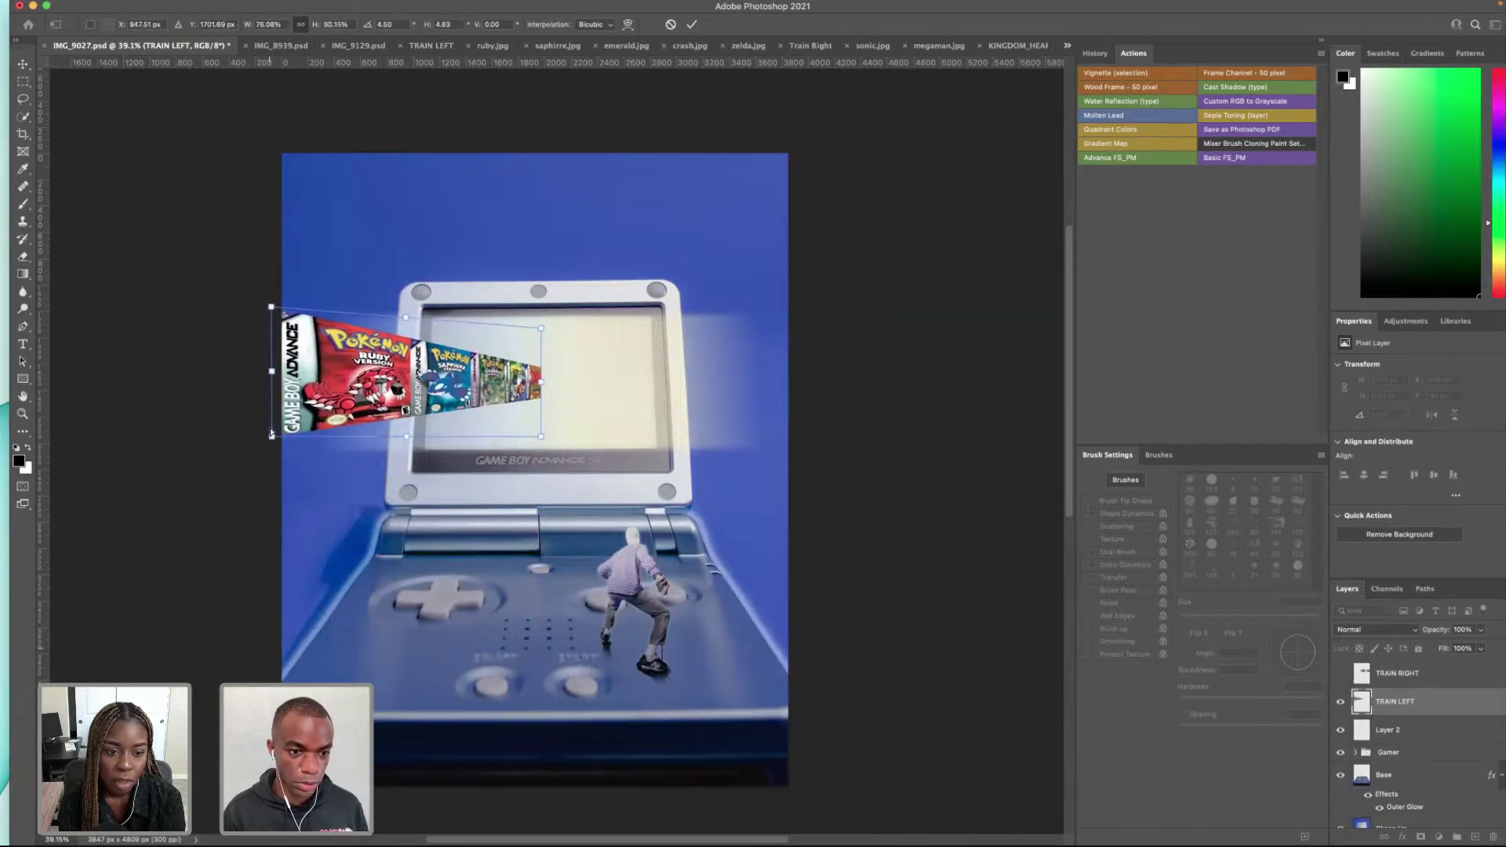
drag(271, 437, 271, 450)
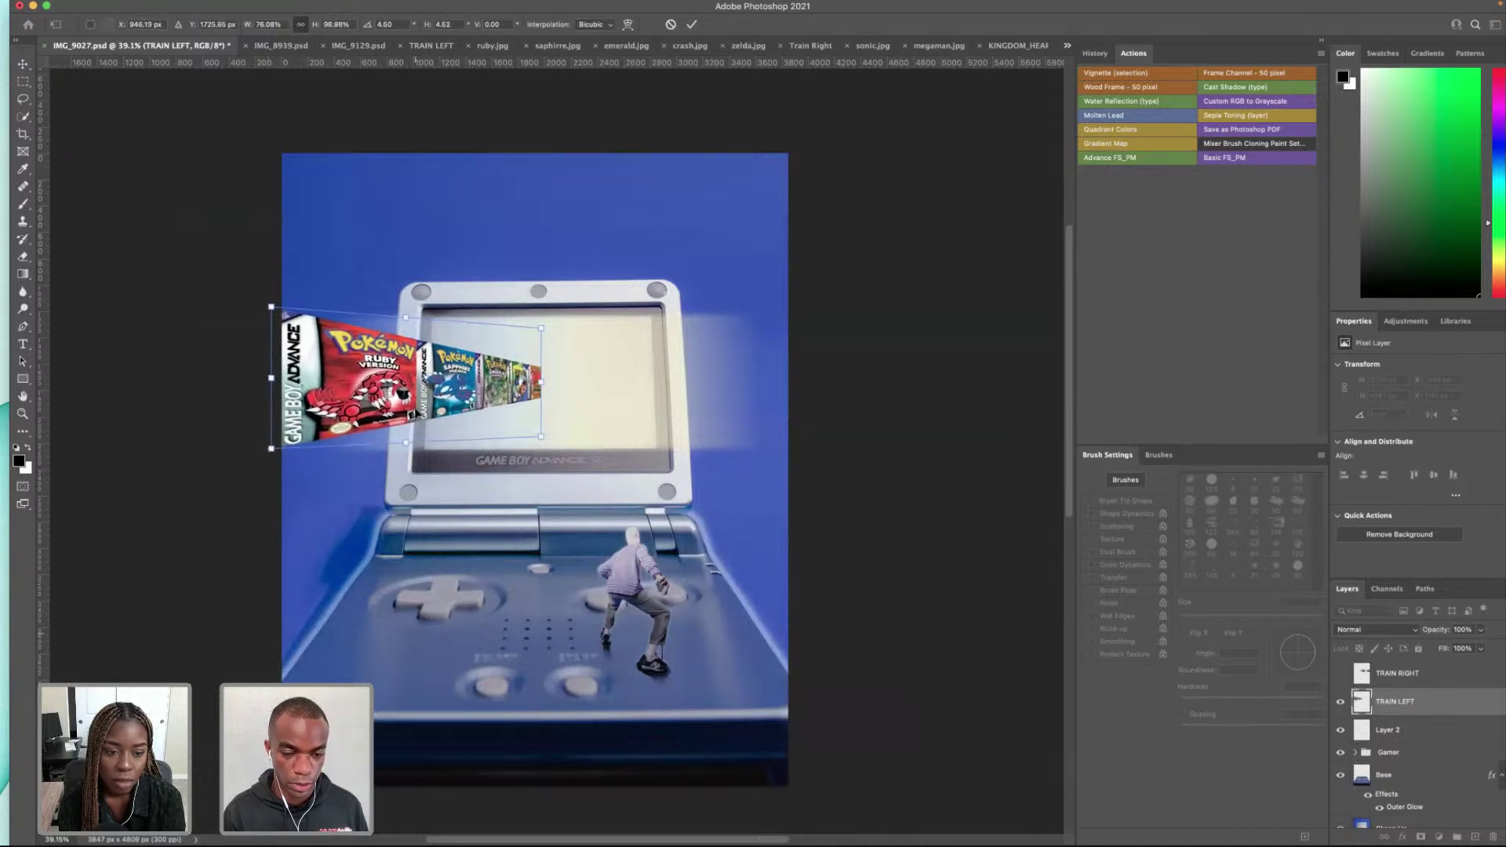
key(Return)
Step: Move the TRAIN LEFT strip flush with the canvas's left edge and distort its right corners inward to about 95% width
drag(453, 392, 476, 402)
key(super+t)
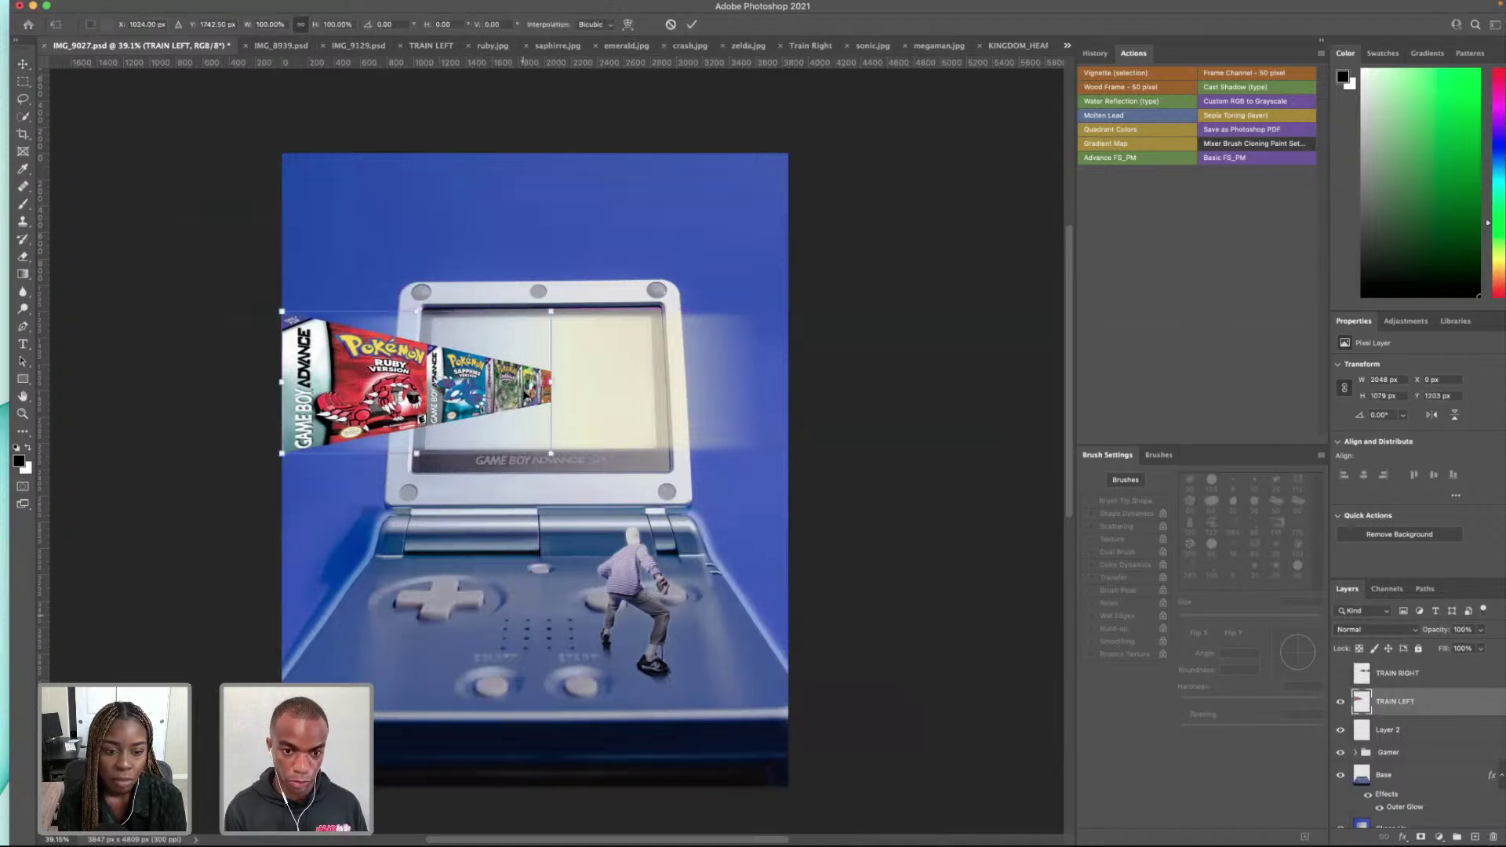
right_click(552, 395)
click(557, 440)
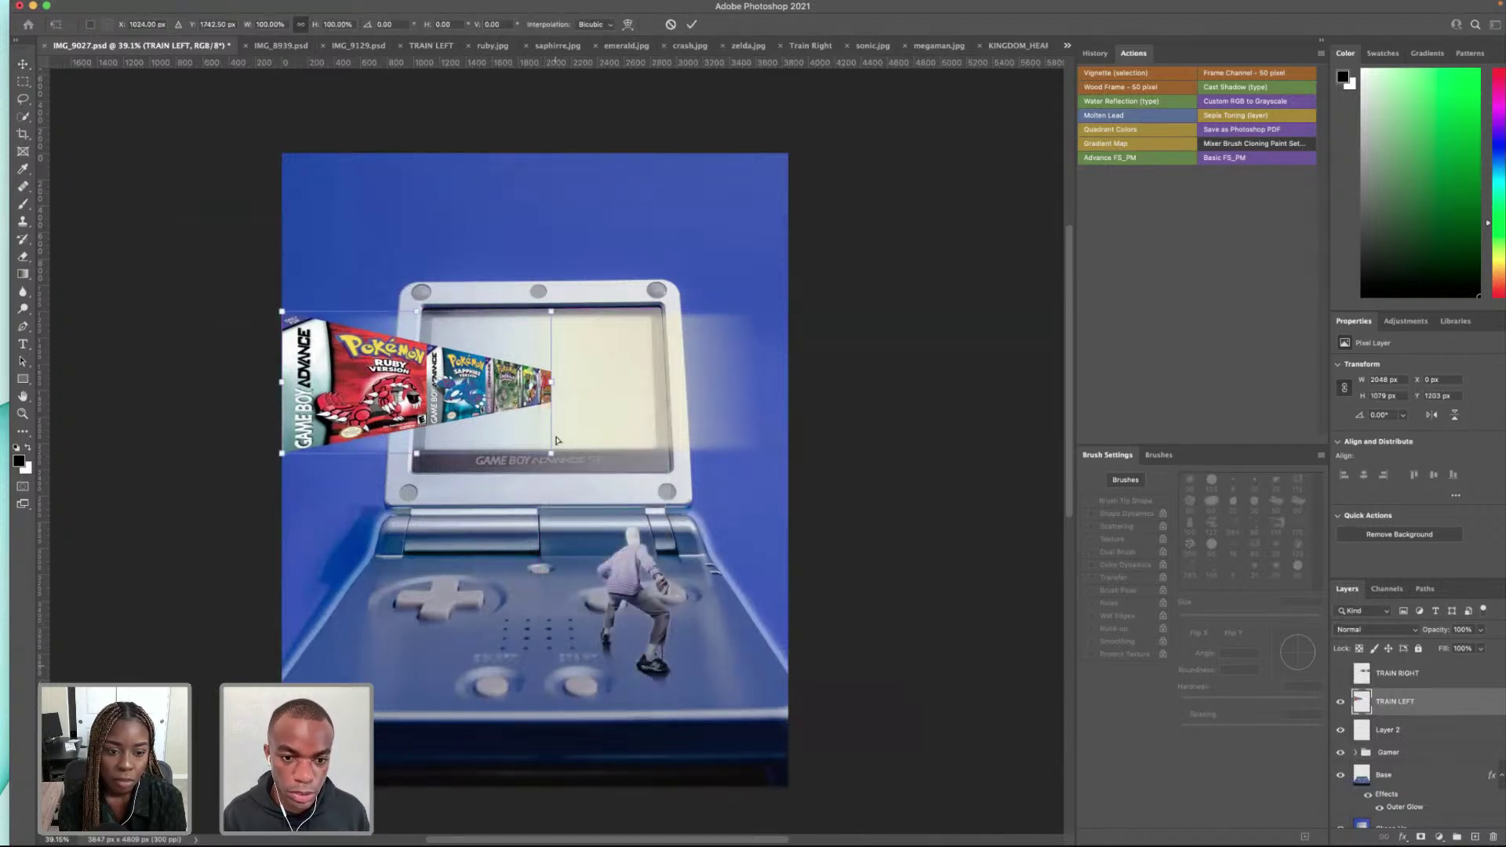
drag(551, 456, 536, 453)
drag(553, 314, 538, 314)
drag(533, 451, 537, 451)
drag(278, 458, 278, 455)
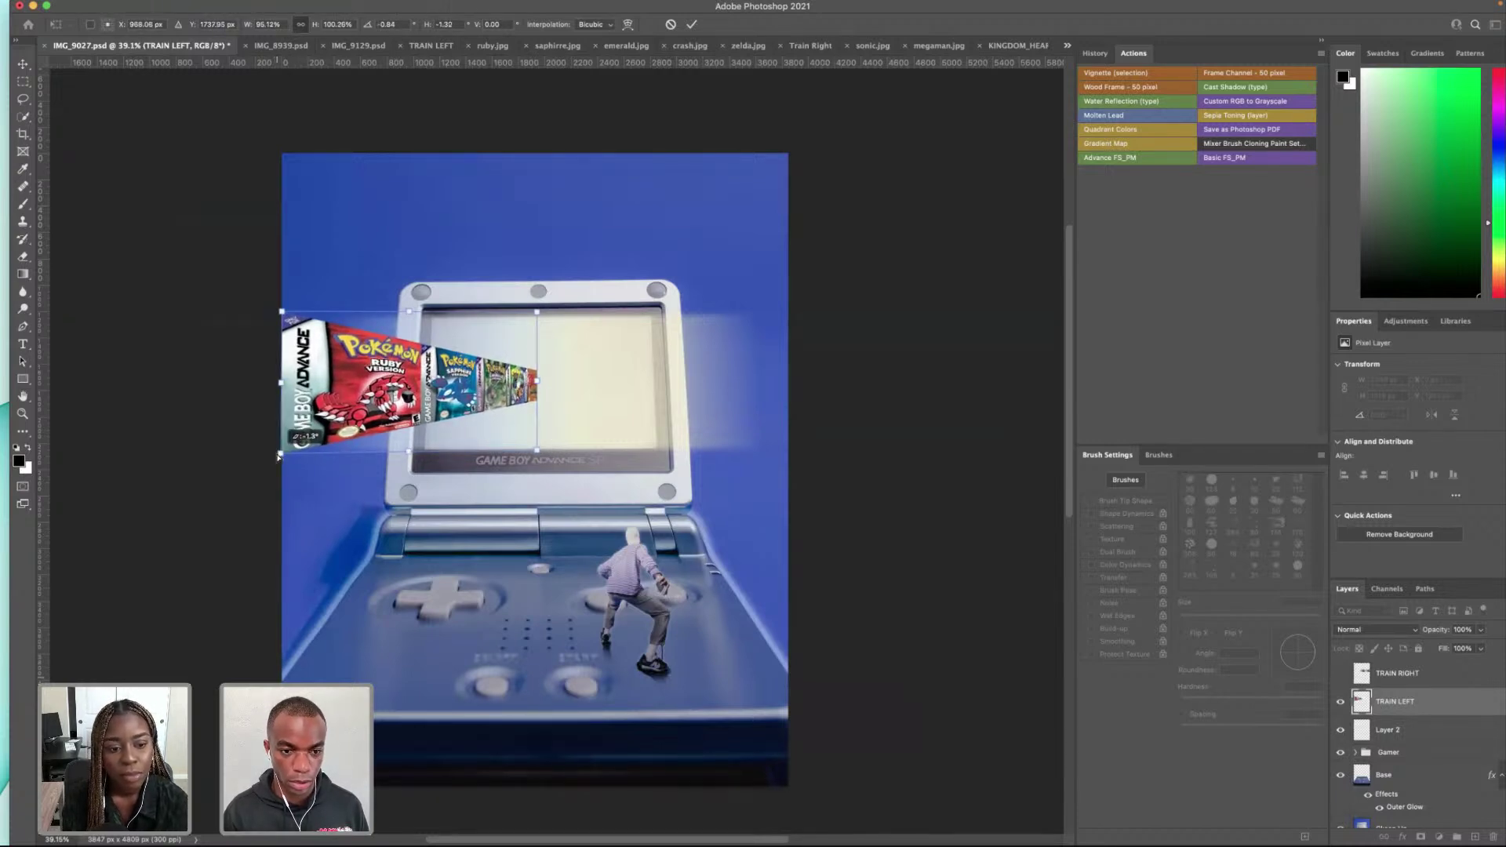
key(Return)
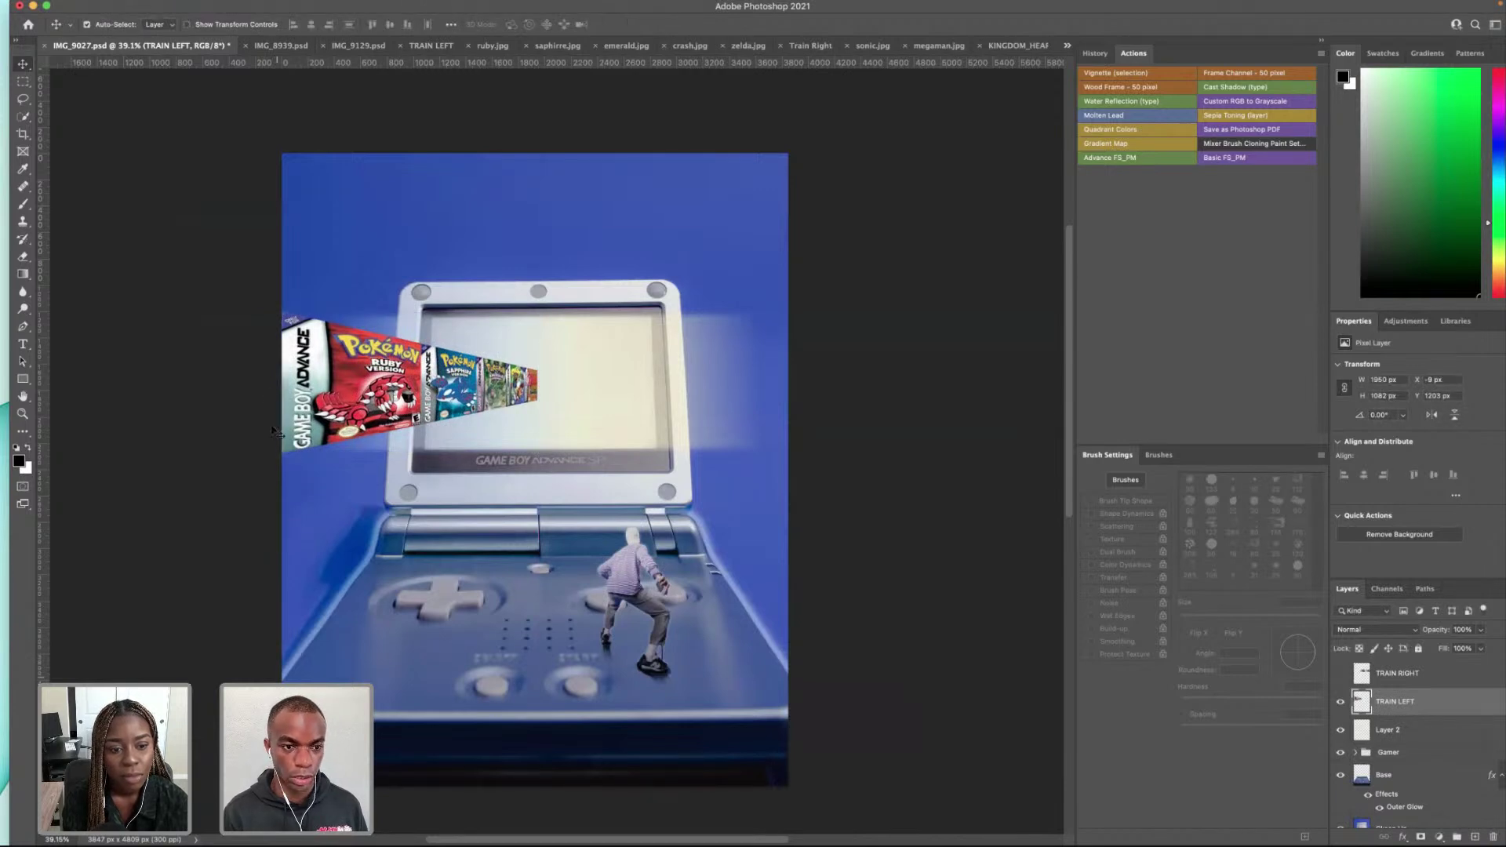
Step: Show the TRAIN RIGHT layer and move its strip left across the handheld's screen
click(1368, 679)
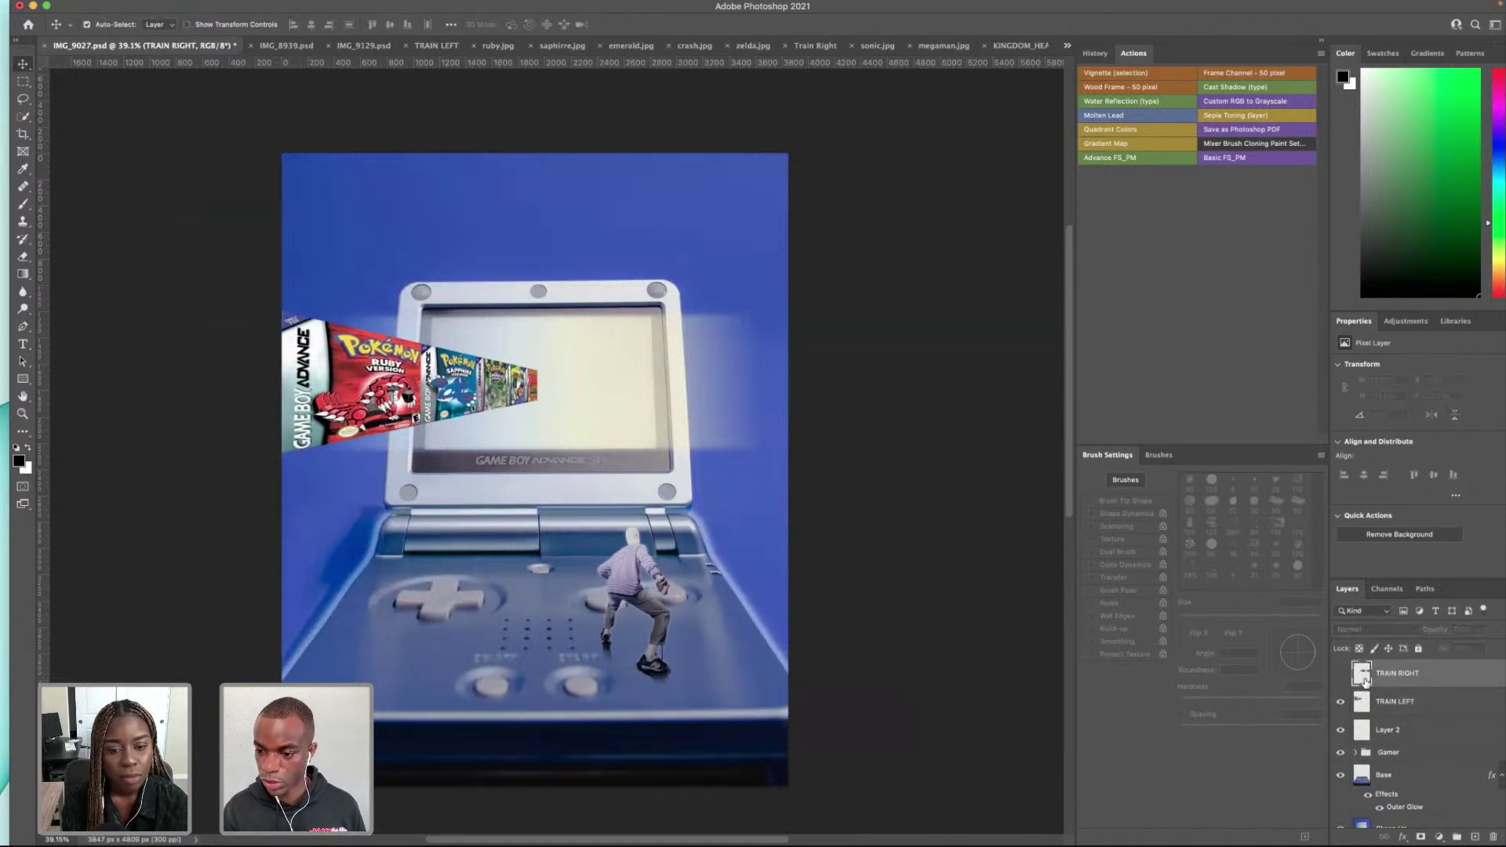
click(1341, 676)
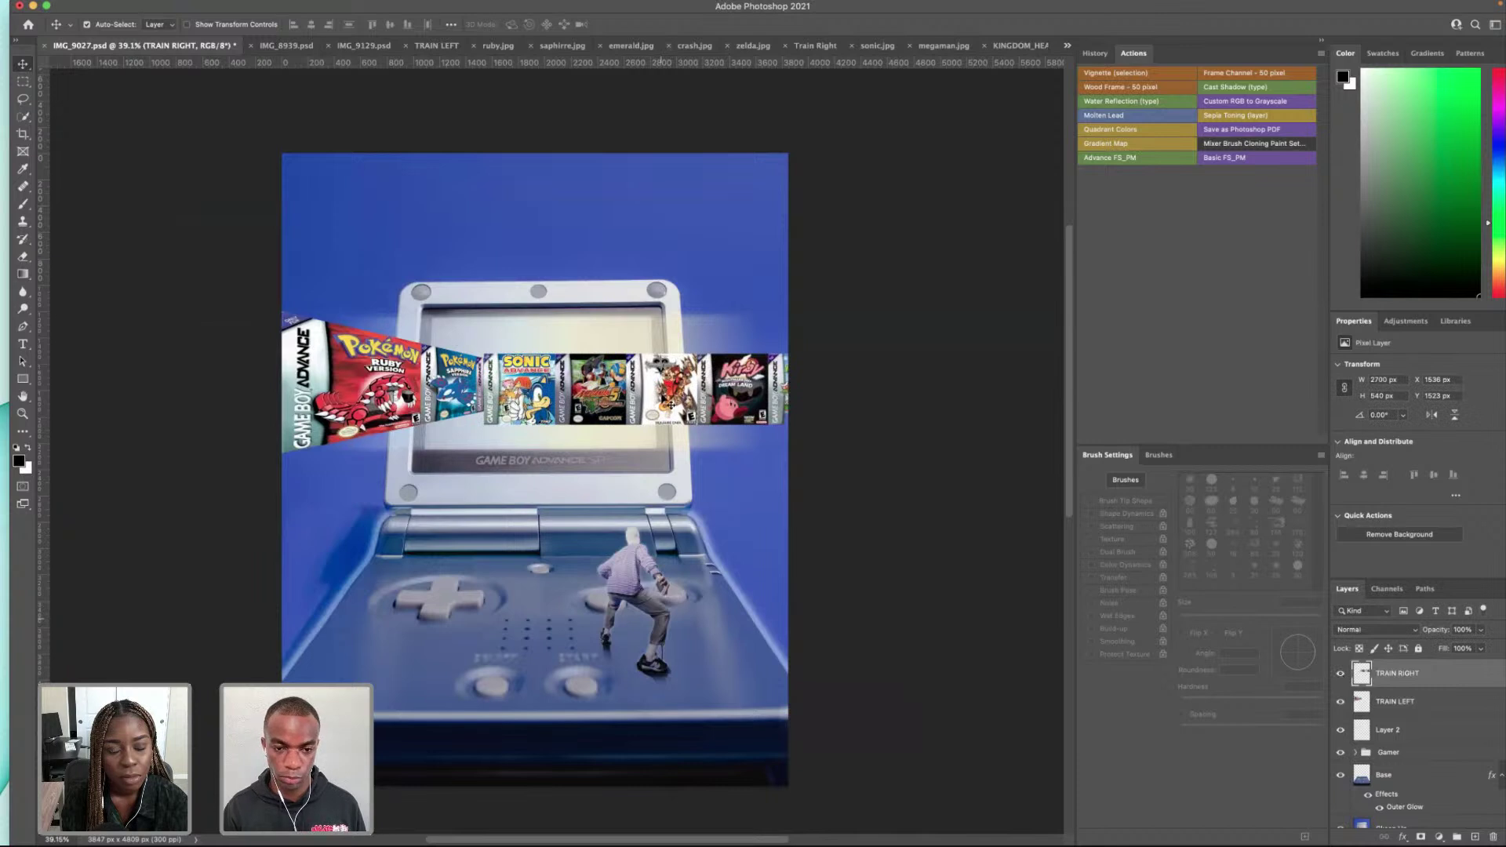
drag(665, 396, 559, 406)
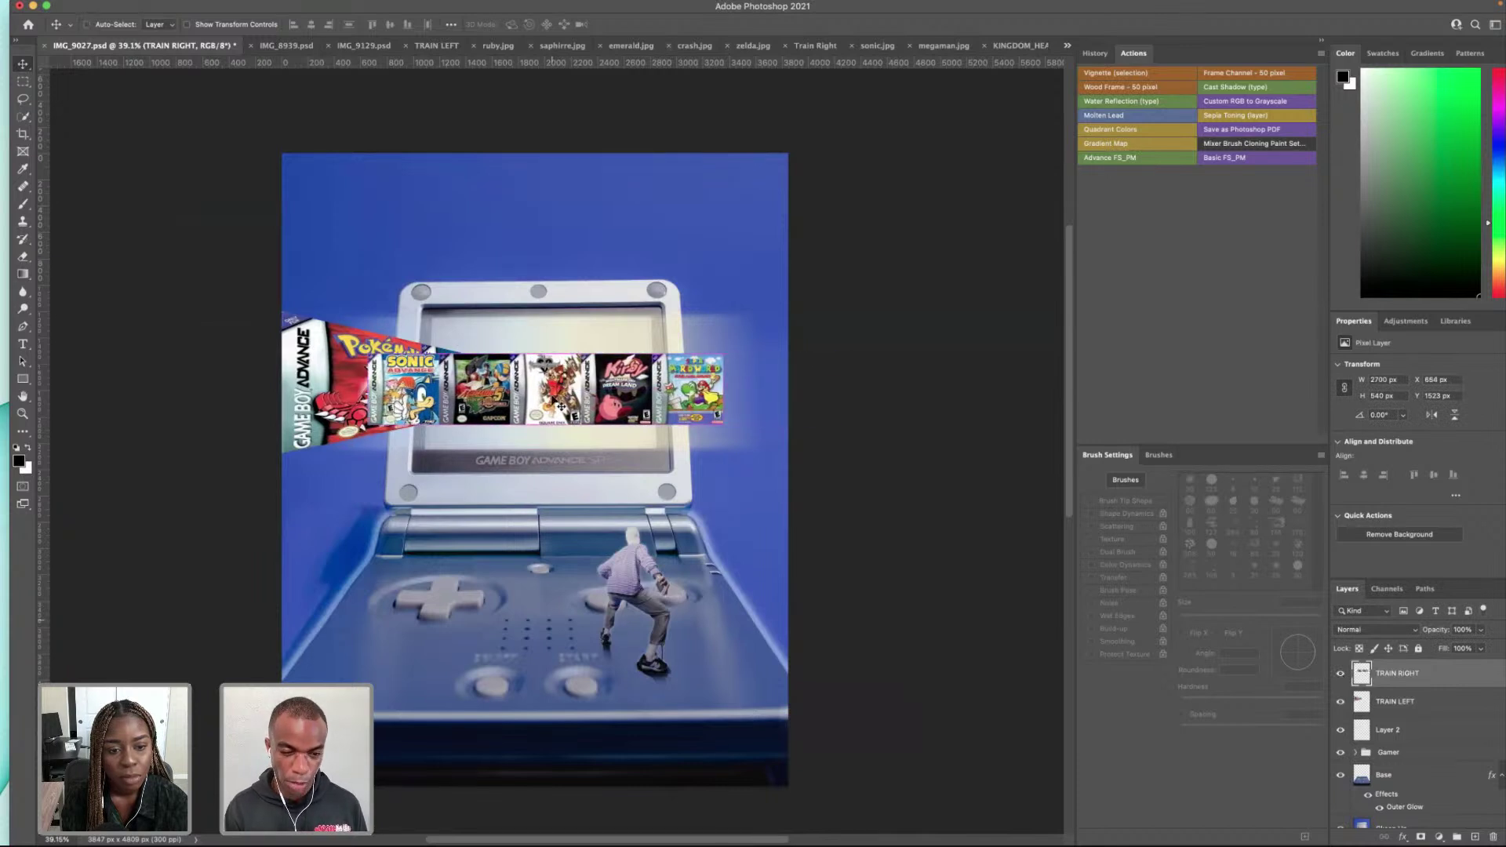
Step: Apply a perspective transform to the TRAIN RIGHT strip, enlarging its right end, and place its narrow end at the screen's centre
key(super+t)
right_click(664, 390)
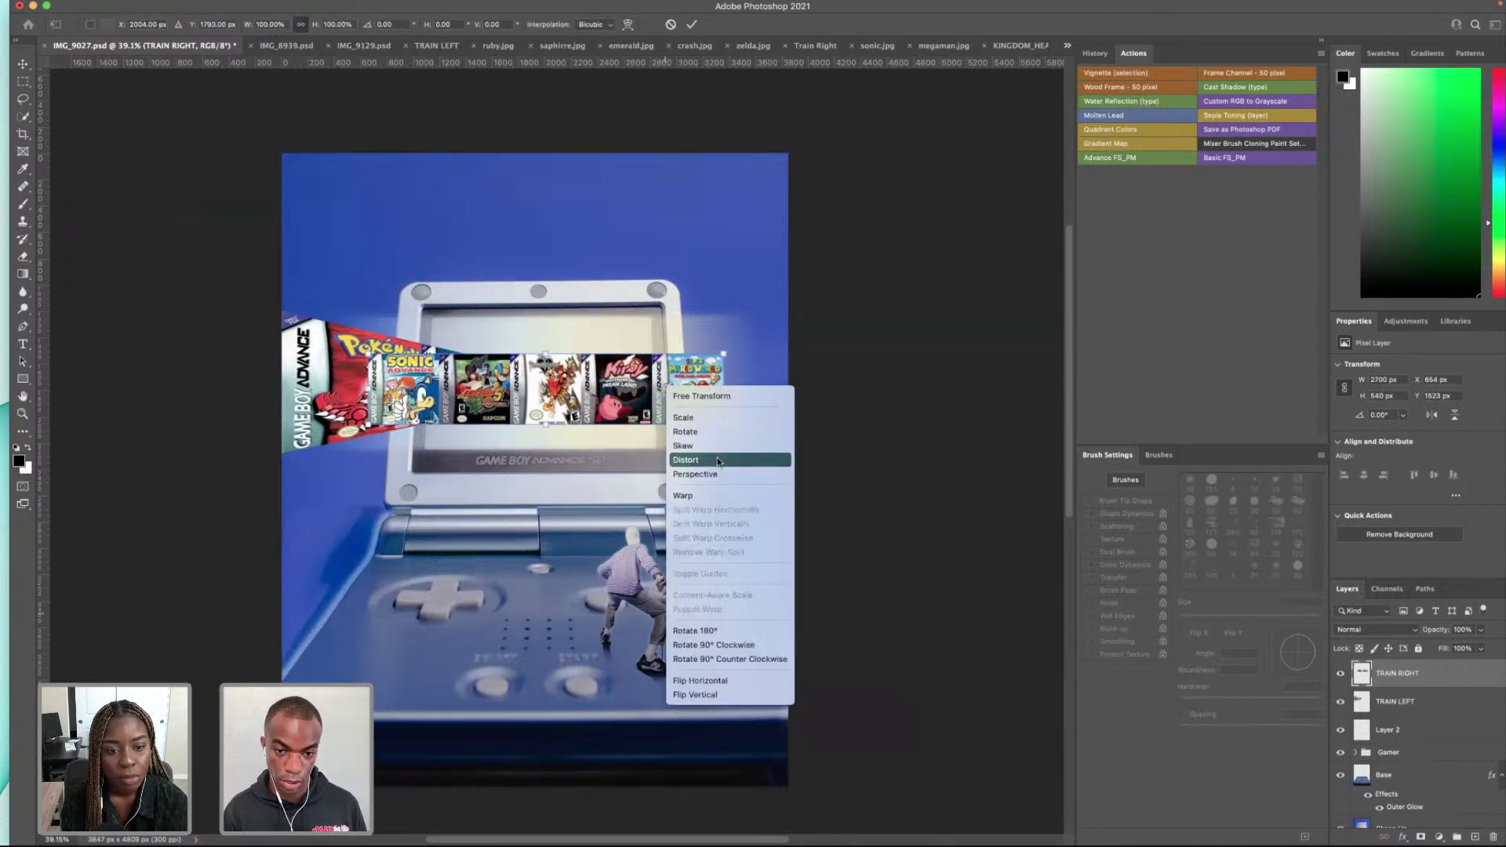
click(718, 472)
drag(723, 354, 786, 400)
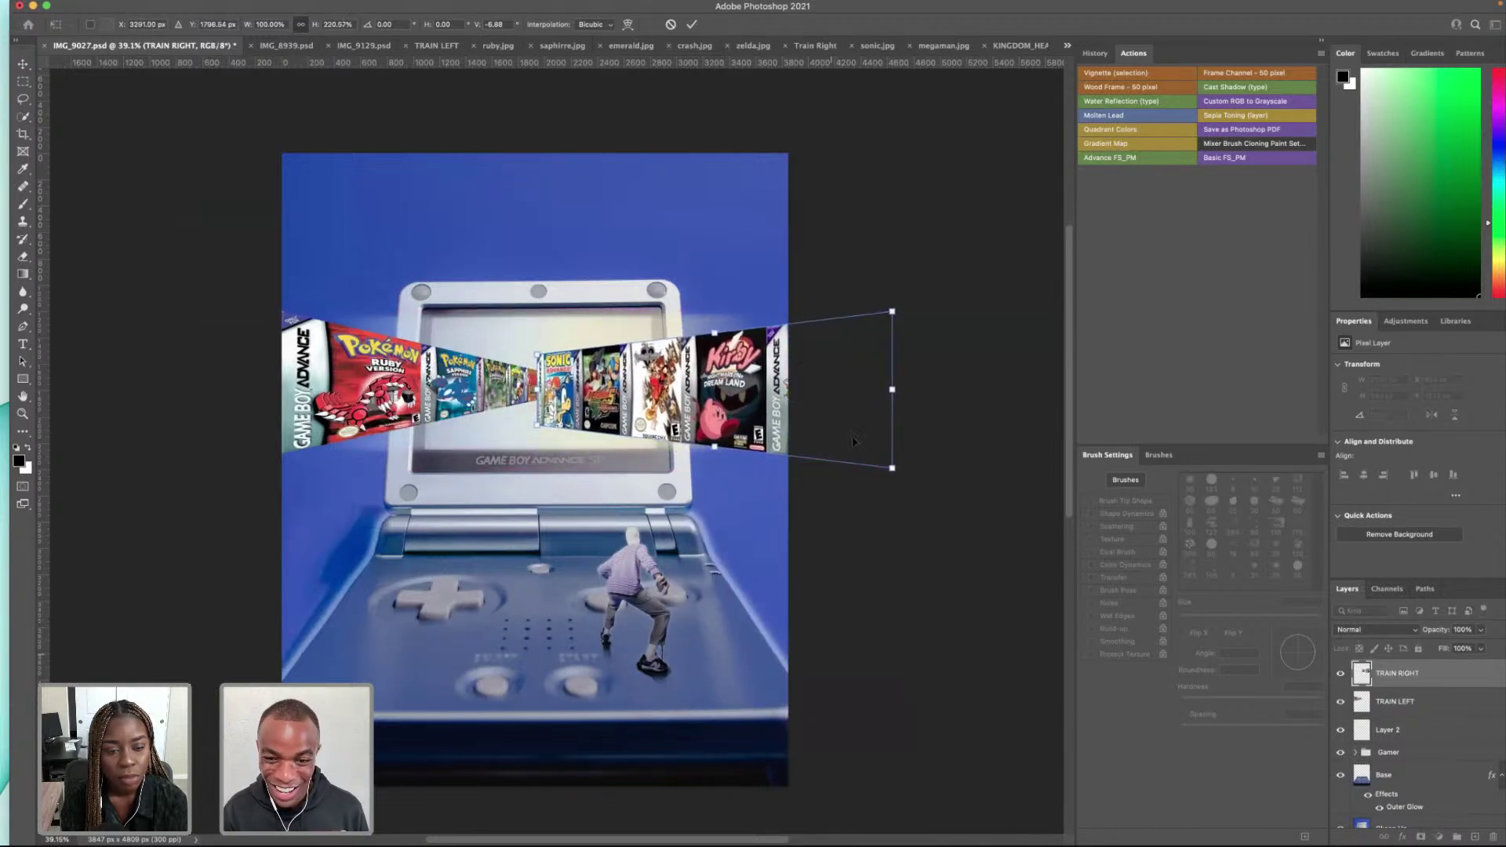
mouse_move(891, 468)
mouse_down()
mouse_move(880, 475)
mouse_move(896, 471)
mouse_up()
key(super+z)
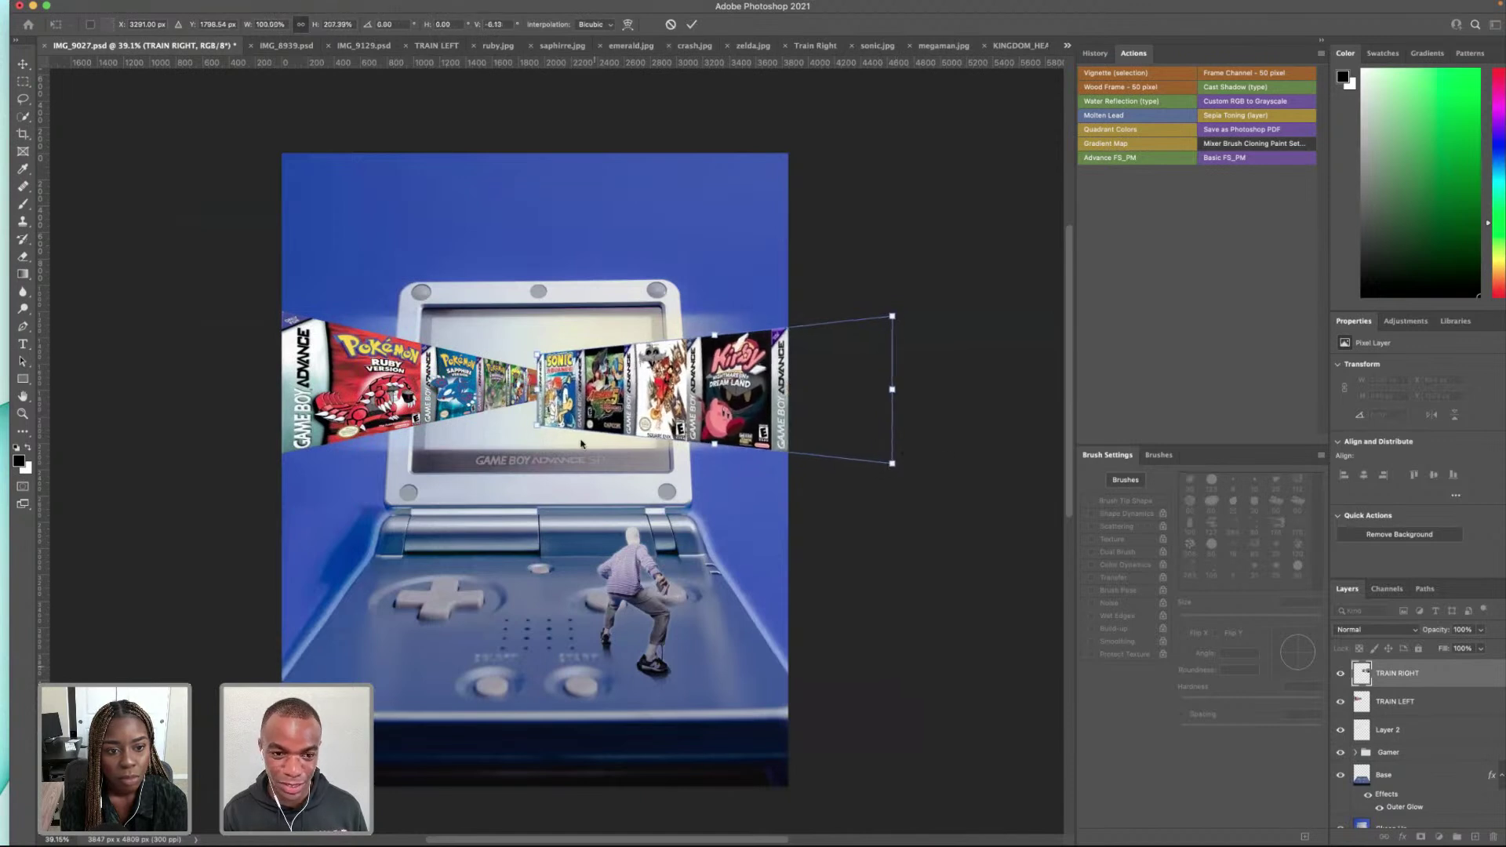
drag(533, 427, 580, 384)
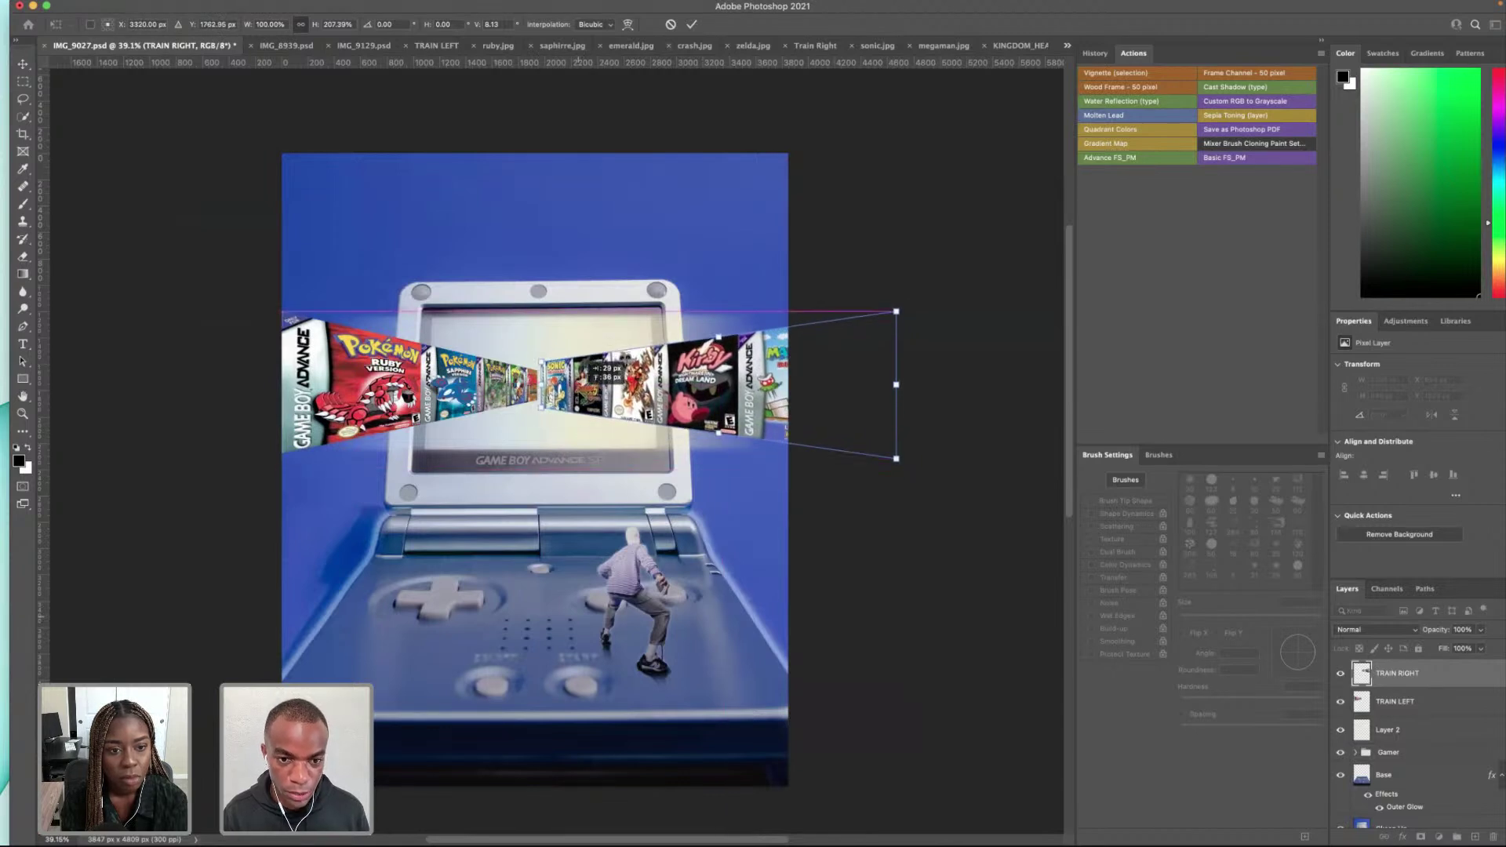
key(Return)
Step: Try to reposition the TRAIN RIGHT strip so that its Super Mario World end meets the canvas's right edge
key(super+t)
right_click(745, 364)
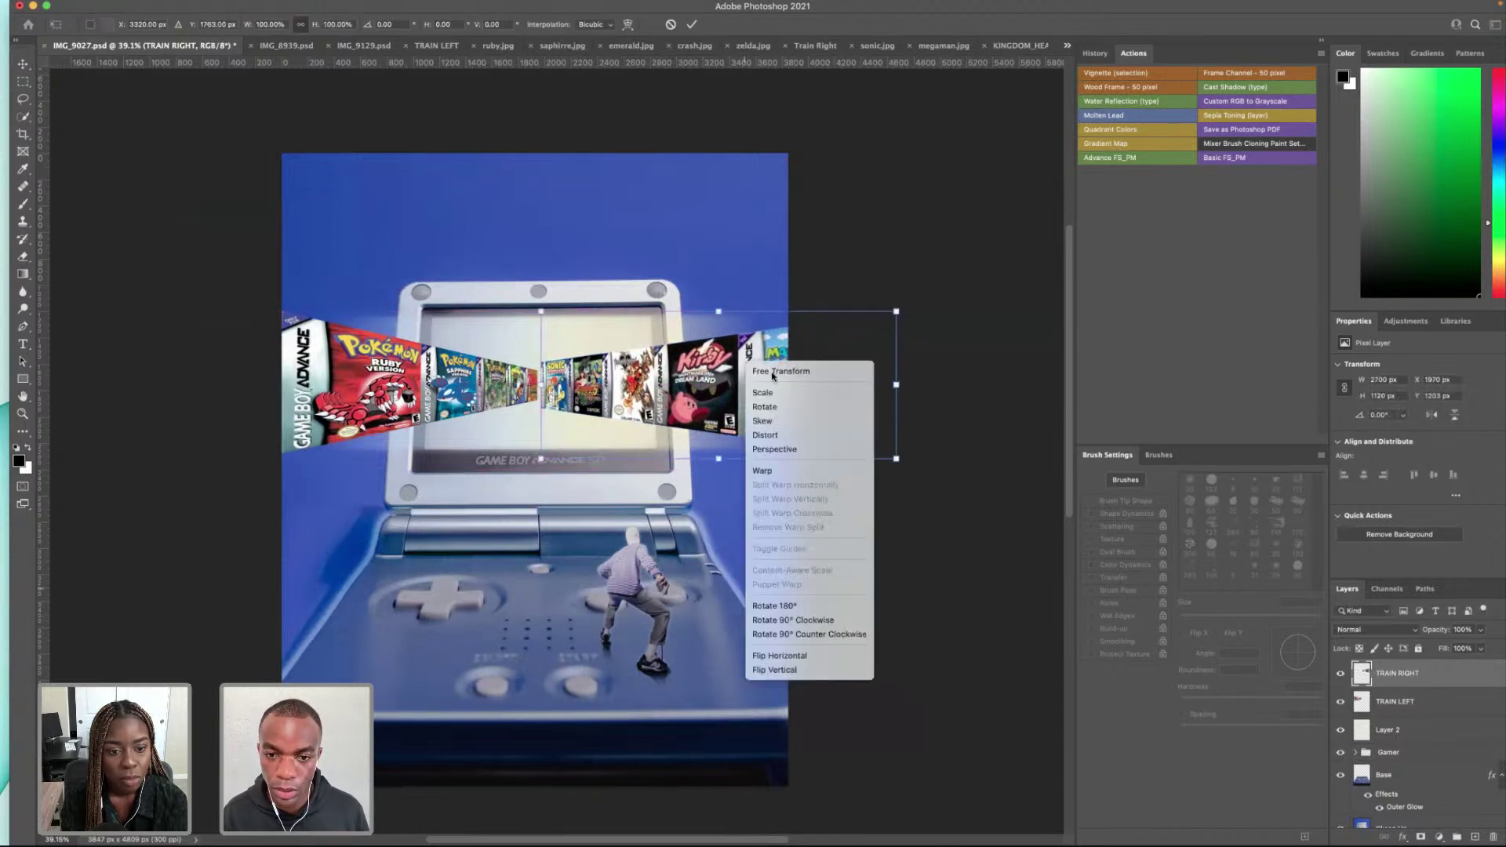
click(897, 311)
drag(897, 312, 704, 388)
key(super+z)
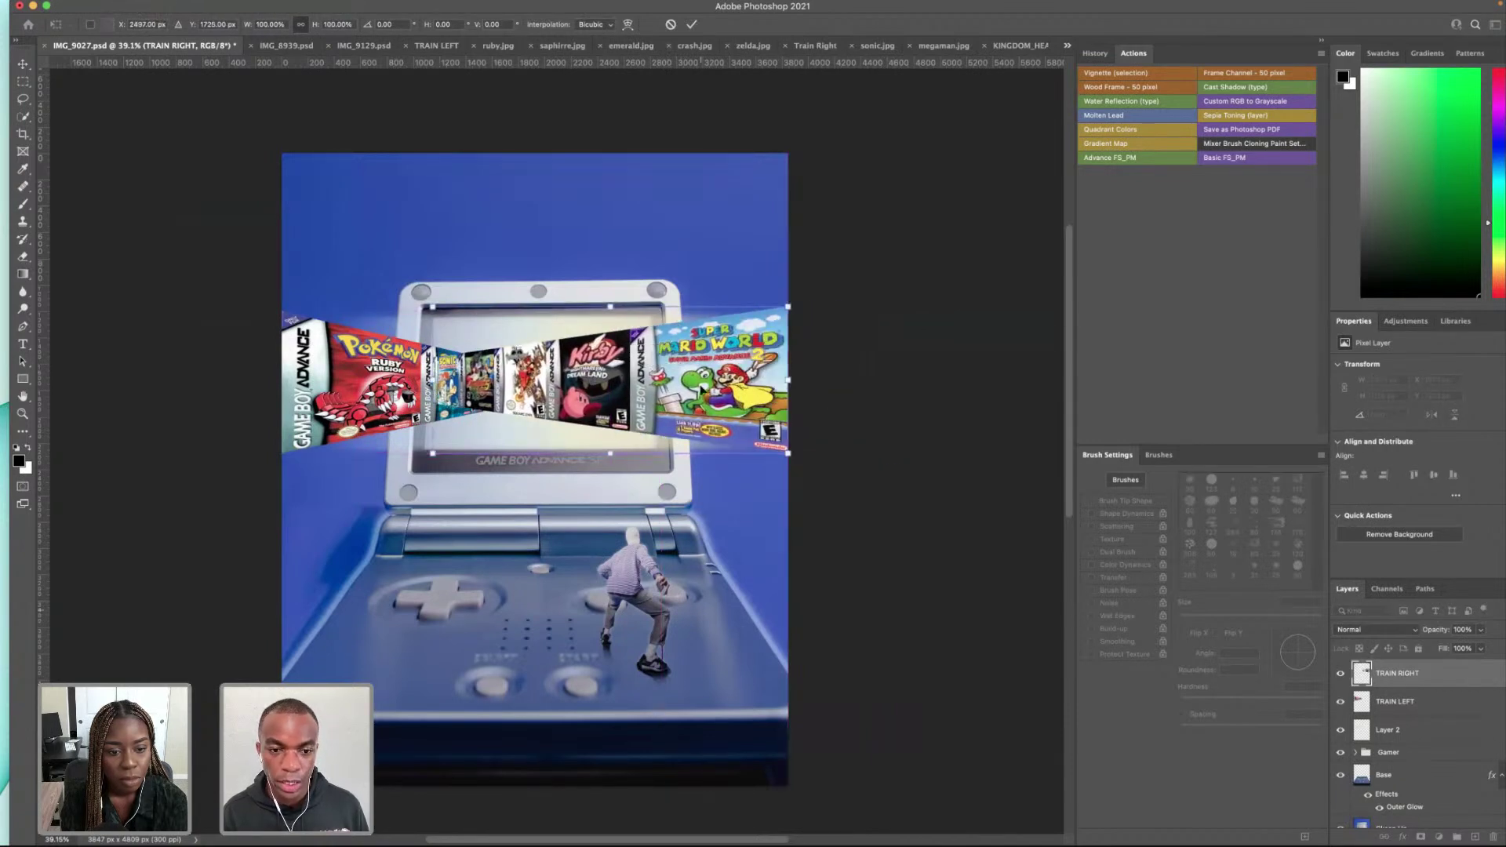
Step: Delete the TRAIN RIGHT layer from the composite, and delete the merged strip layer from the Train Right document
click(1397, 673)
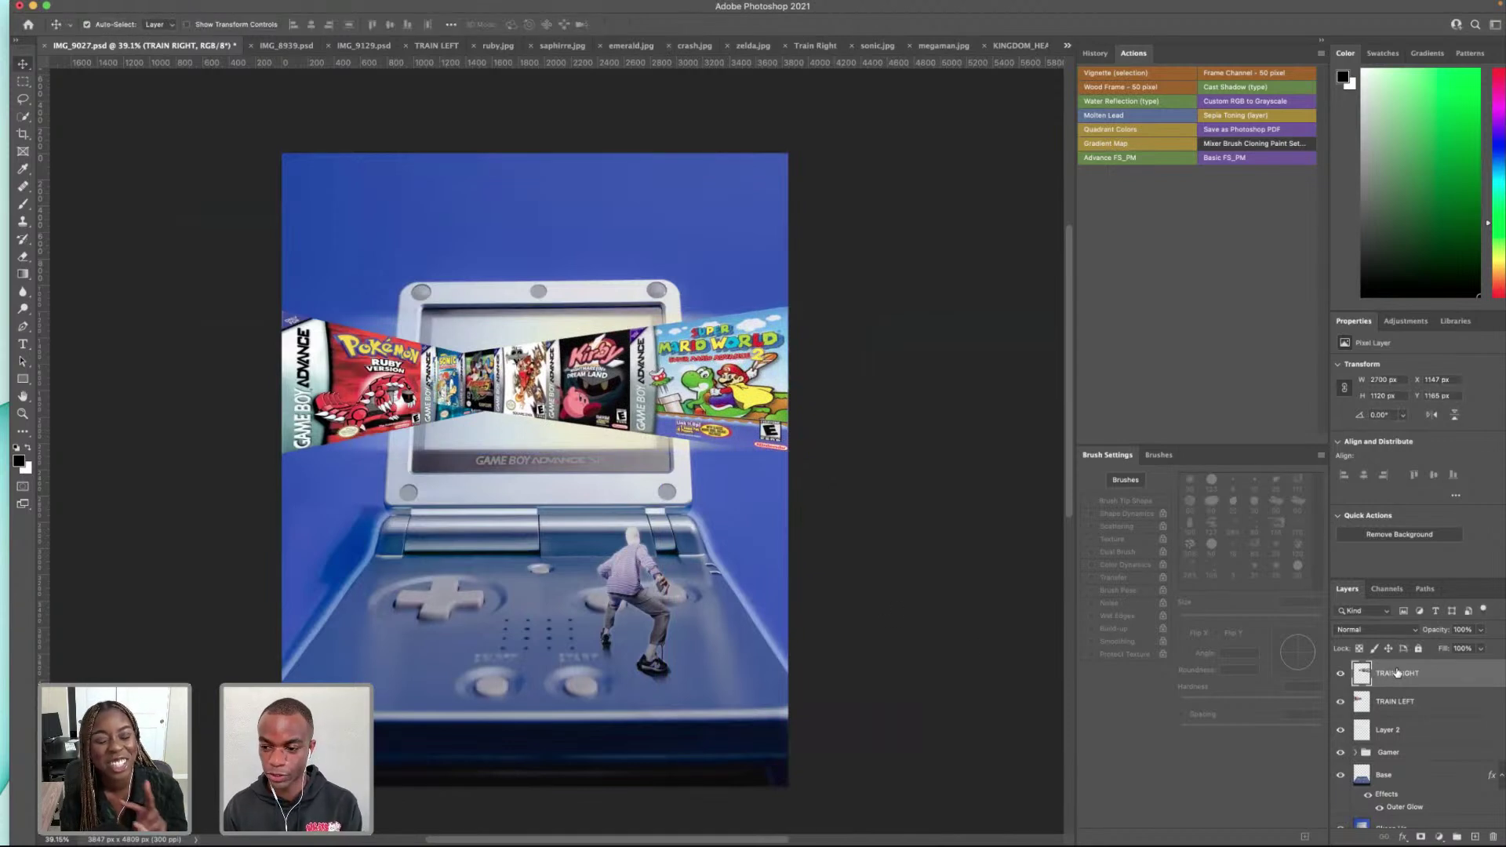
key(Delete)
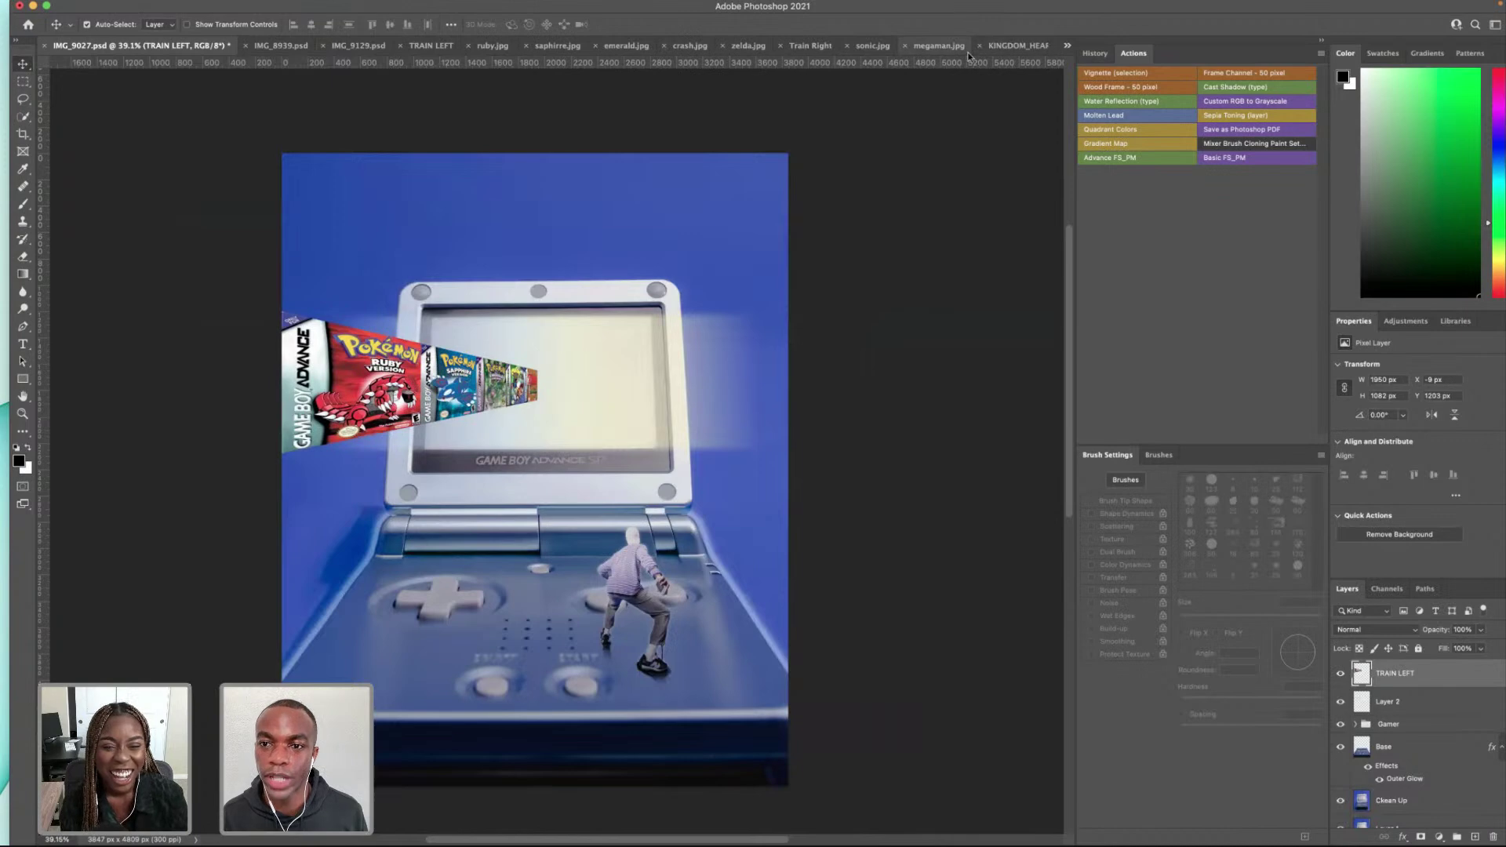
click(805, 47)
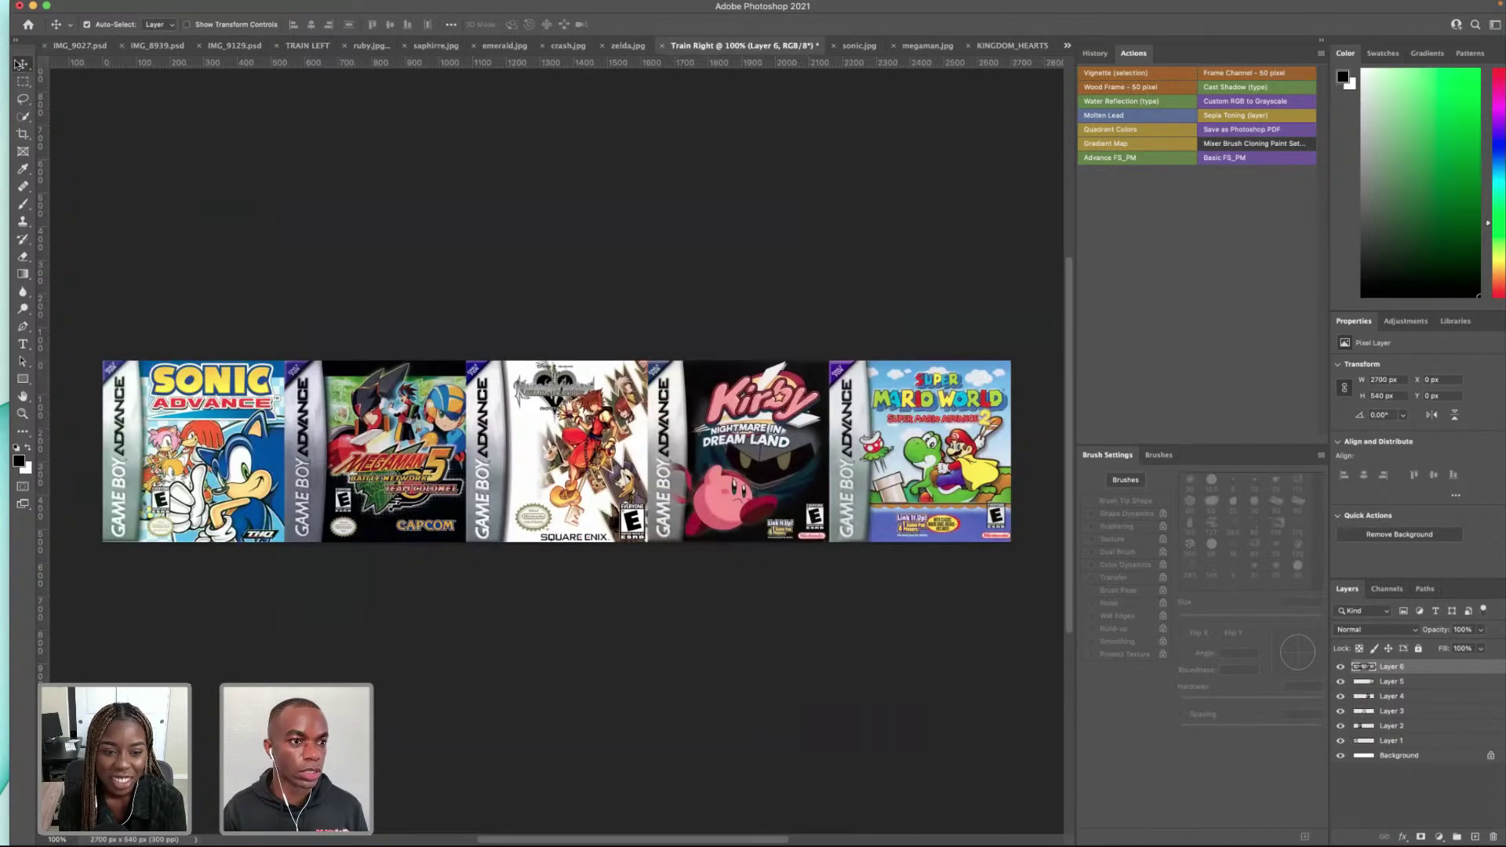
drag(89, 359, 308, 401)
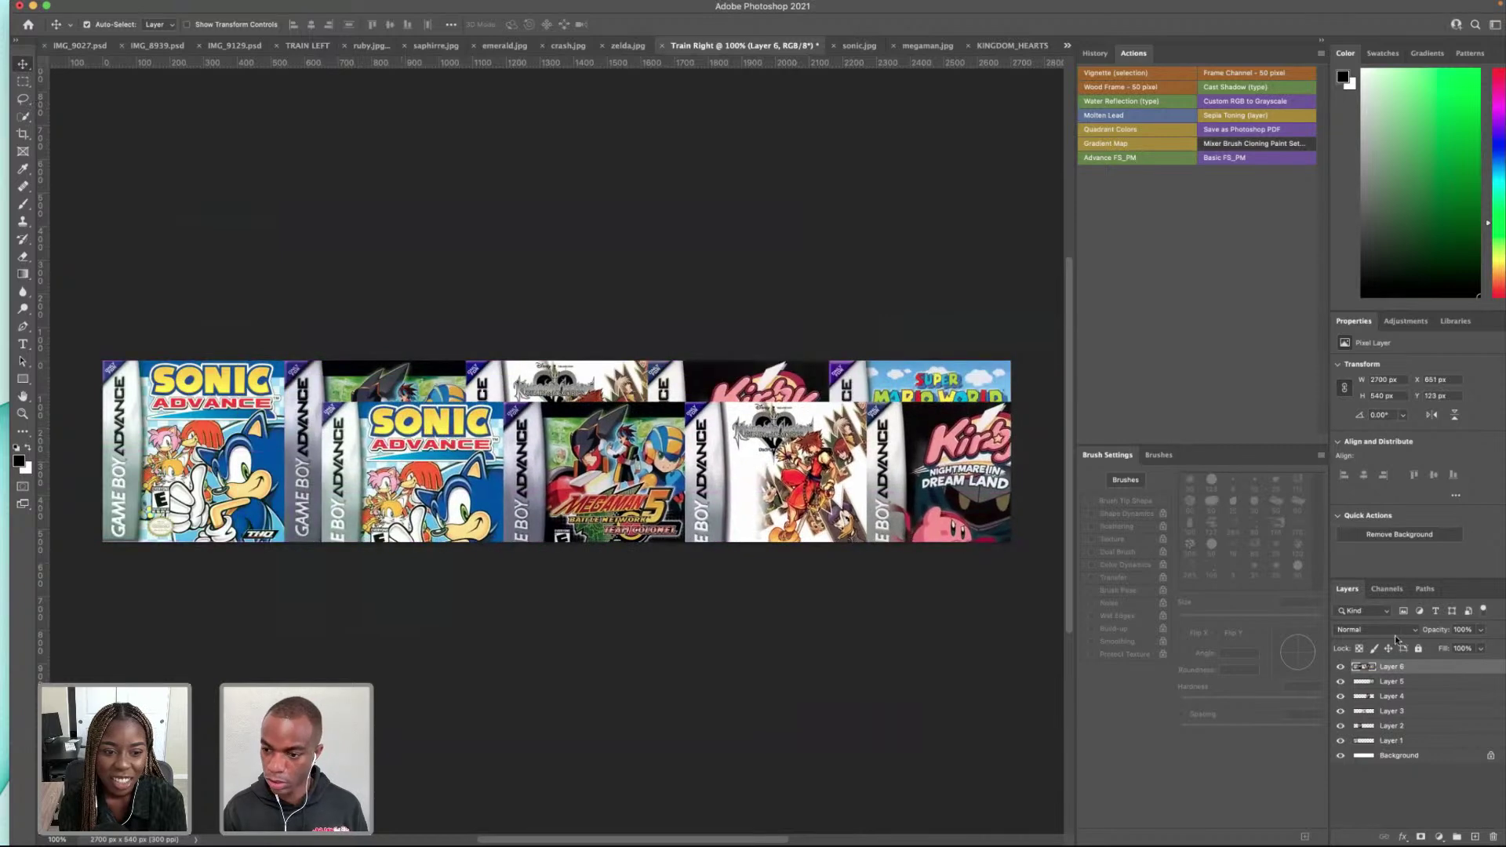
key(Delete)
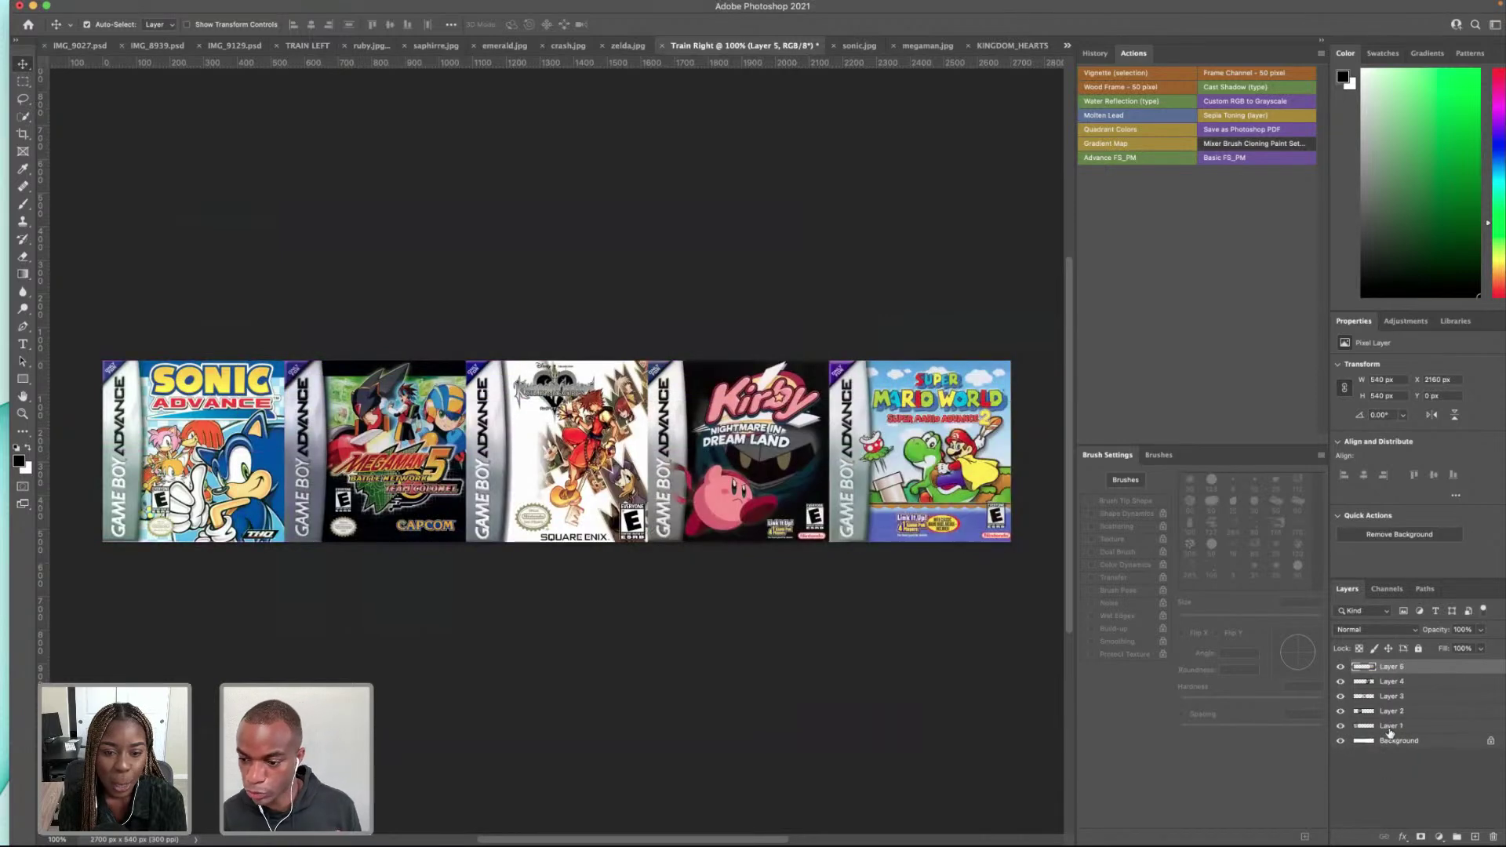
Step: Swap the Sonic and Super Mario World covers, placing Super Mario World first and Sonic last in the strip
click(1390, 728)
drag(234, 498, 204, 463)
click(1404, 668)
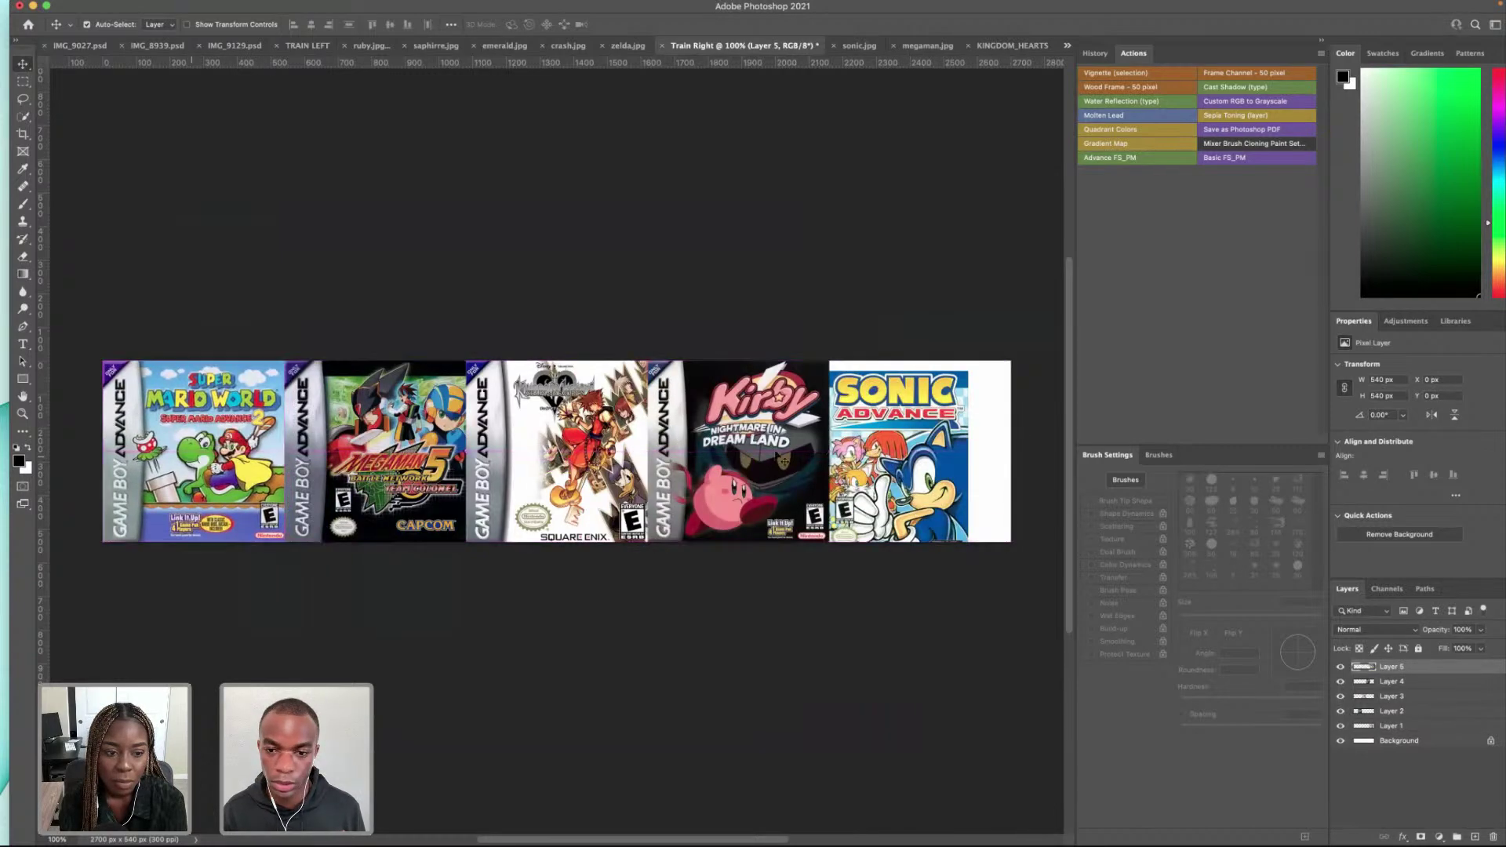
drag(902, 463, 939, 463)
Step: Swap the Mega Man and Kirby covers and align them edge to edge around the central Kingdom Hearts cover
mouse_move(373, 443)
mouse_down()
mouse_move(767, 443)
mouse_move(359, 460)
mouse_up()
drag(591, 457, 280, 441)
drag(718, 459, 778, 459)
drag(421, 447, 519, 447)
drag(329, 447, 578, 447)
drag(457, 448, 359, 449)
drag(584, 452, 530, 468)
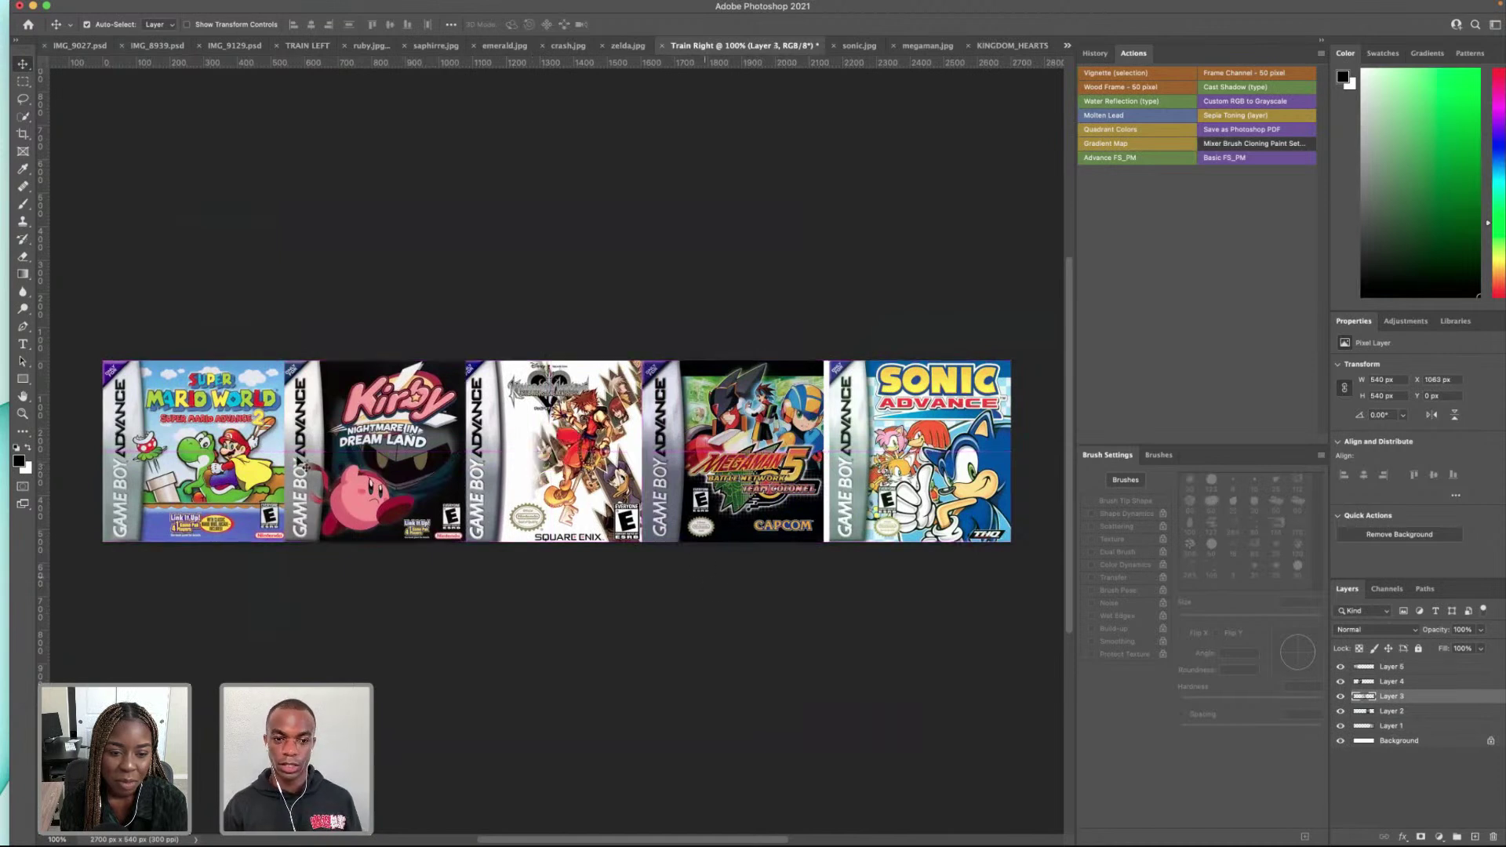
Step: Merge a copy of the reordered covers onto a new layer and paste the strip into IMG_9027.psd over the handheld's screen
click(1420, 669)
key(super+alt+shift+e)
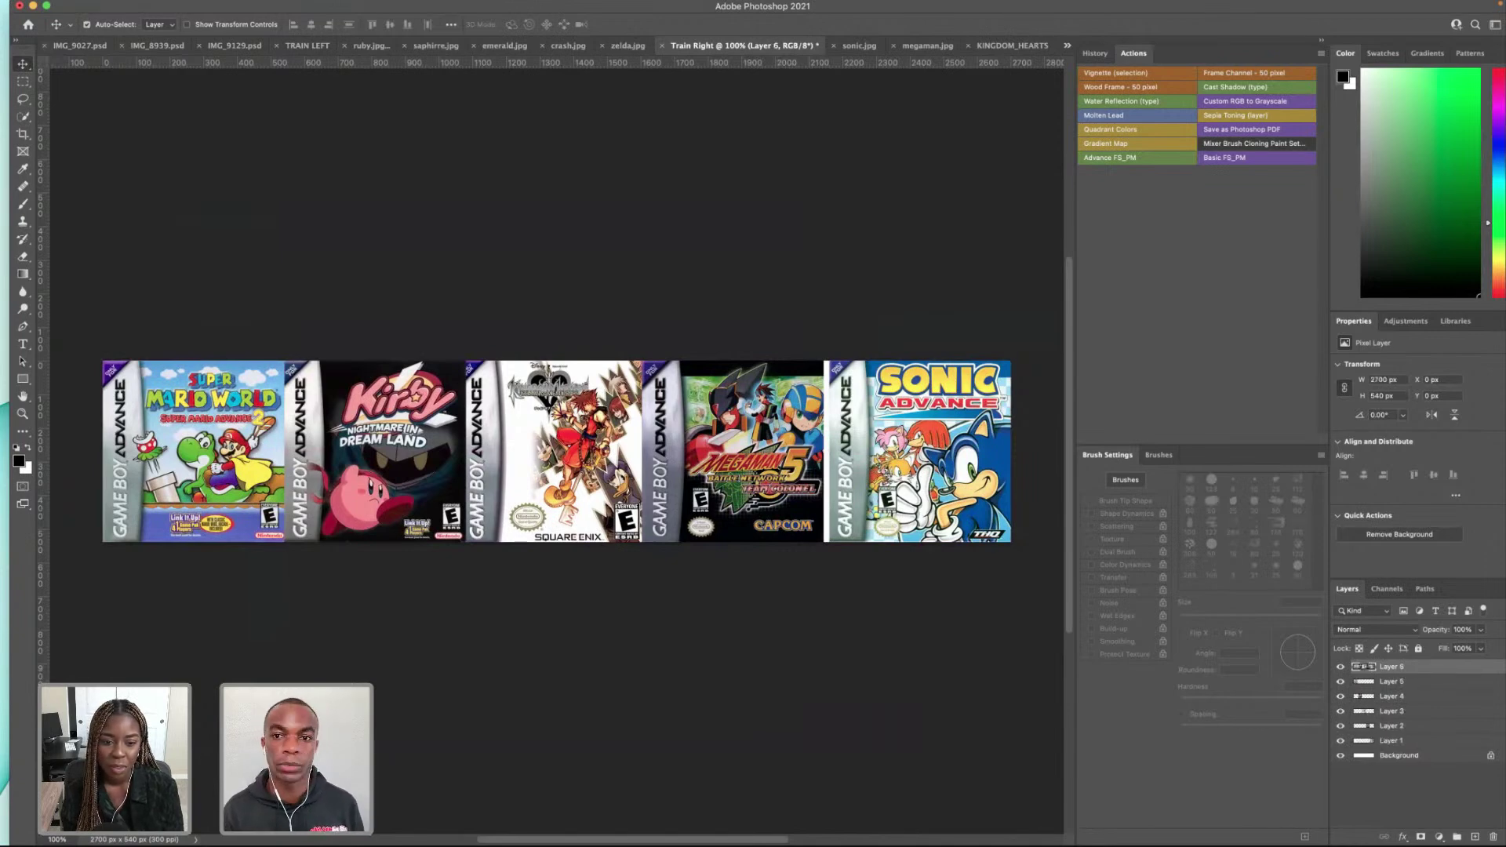
click(1067, 45)
click(1100, 53)
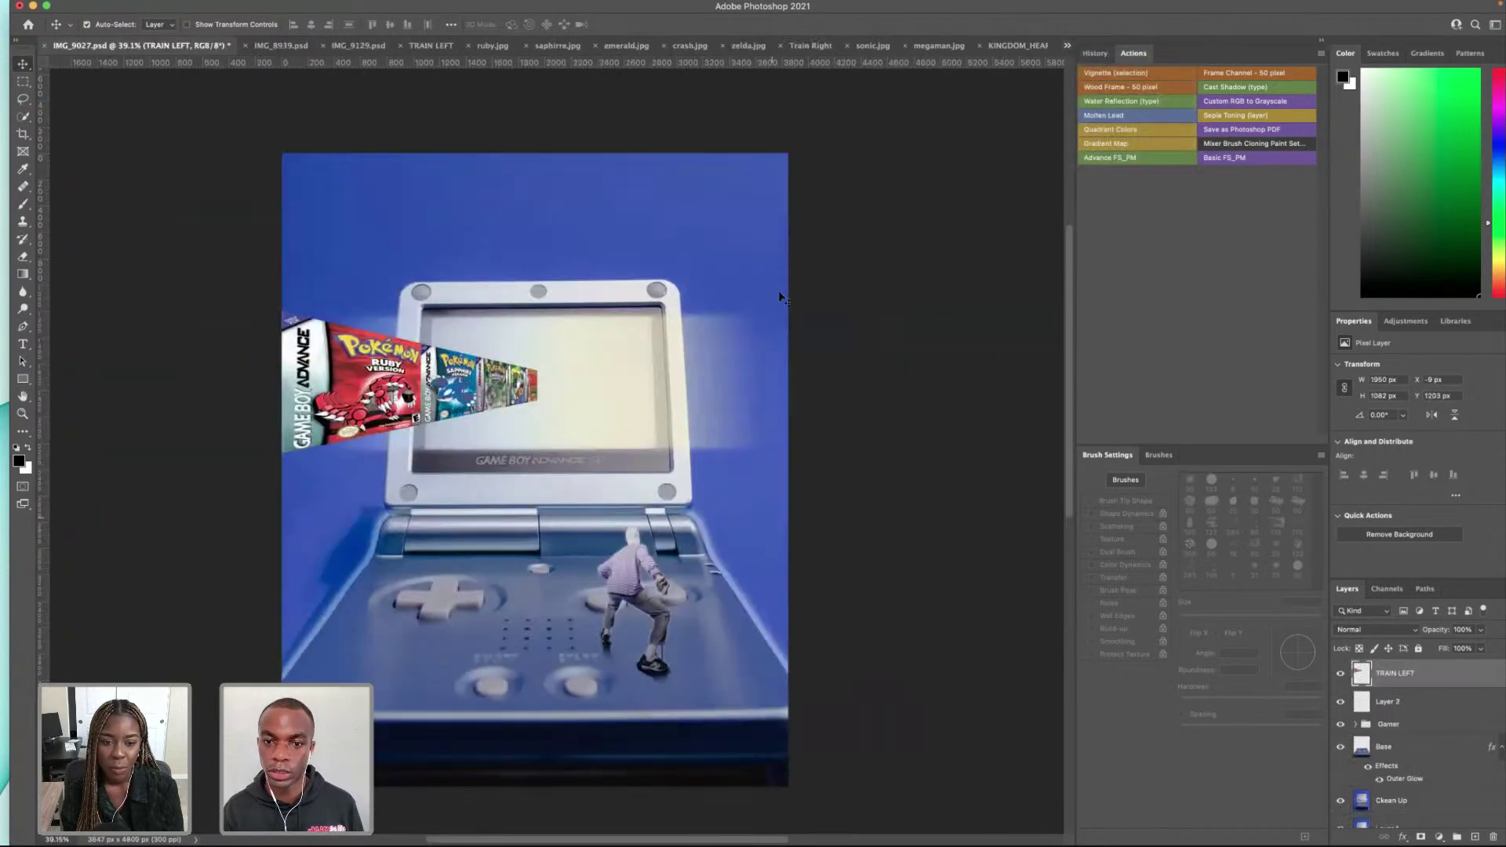
key(super+v)
drag(552, 480, 639, 392)
right_click(639, 392)
key(Escape)
Step: Apply a perspective transform to the pasted strip, enlarging its Sonic end, and shift it right so it extends past the canvas
key(super+t)
scroll(561, 363, up, 3)
scroll(561, 363, right, 8)
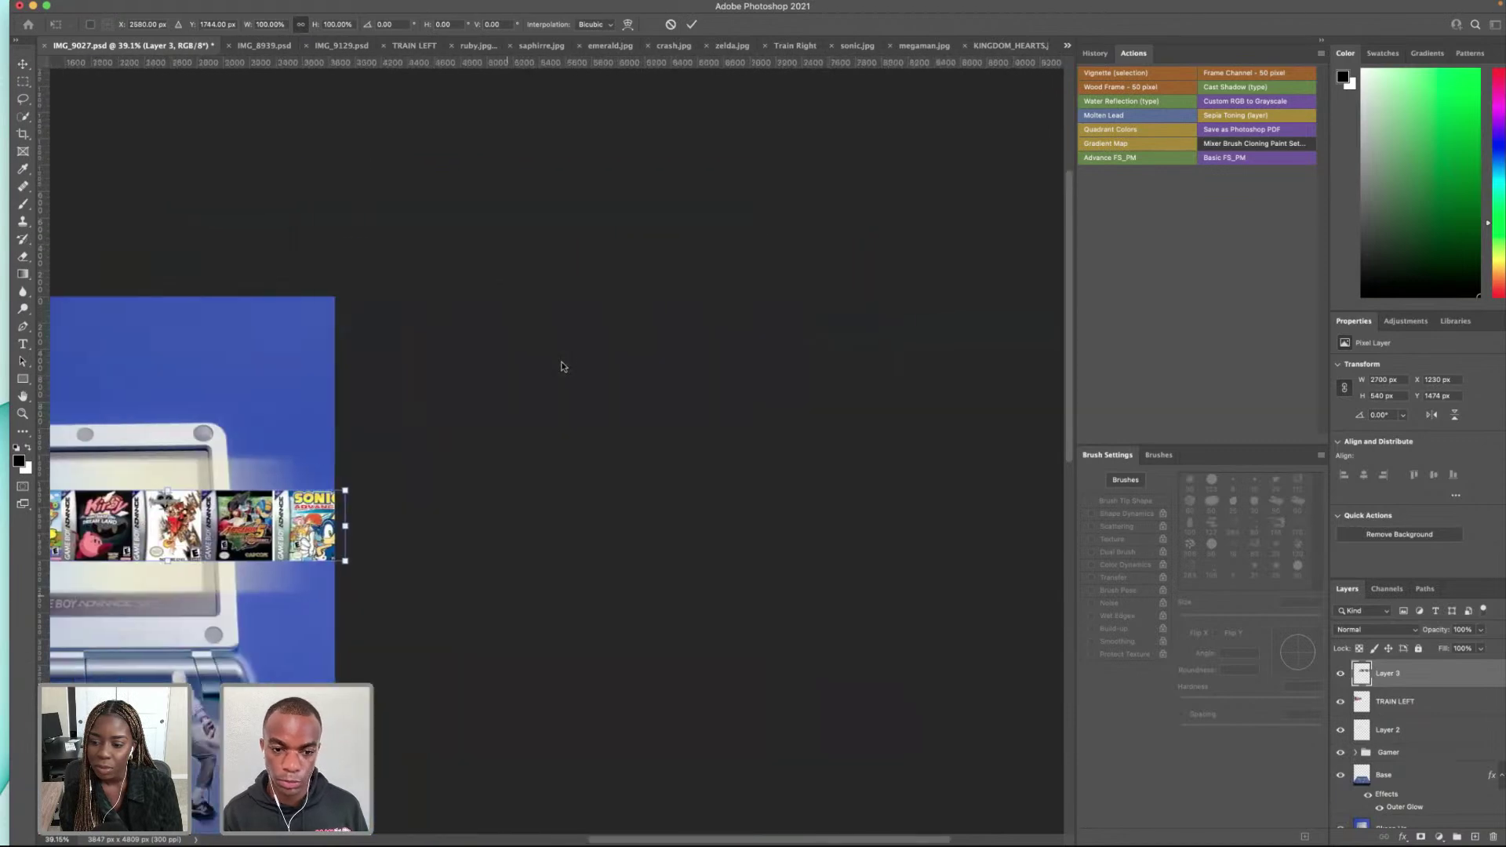
scroll(594, 379, left, 8)
scroll(402, 420, down, 1)
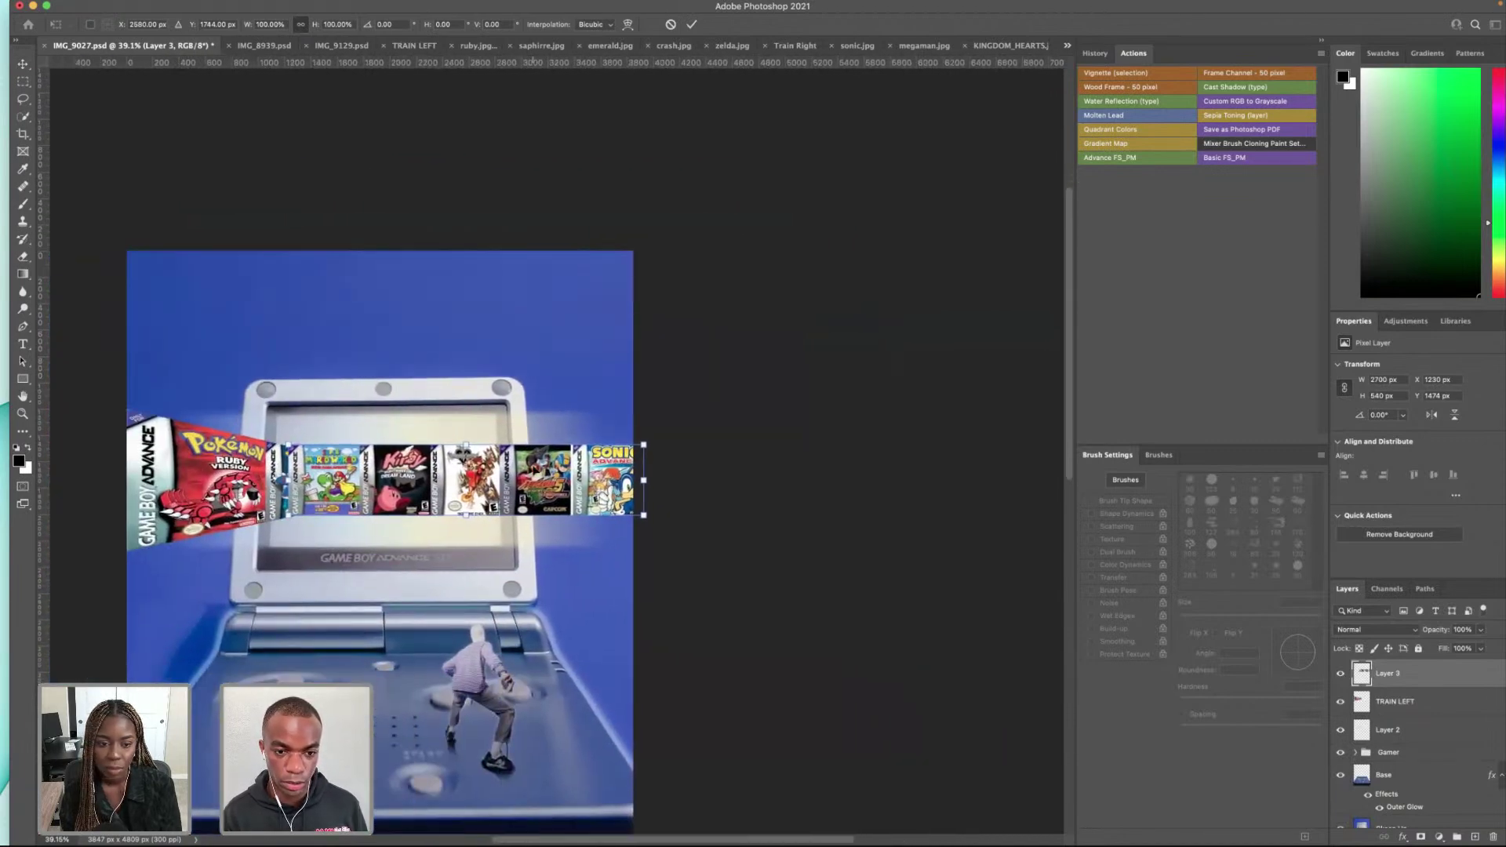
right_click(534, 476)
click(580, 565)
drag(643, 445, 643, 411)
drag(287, 515, 373, 463)
key(Return)
Step: Scale the Sonic strip to 83.20%, narrow it from its left end past the screen's centre, and distort its right corners outward
key(super+t)
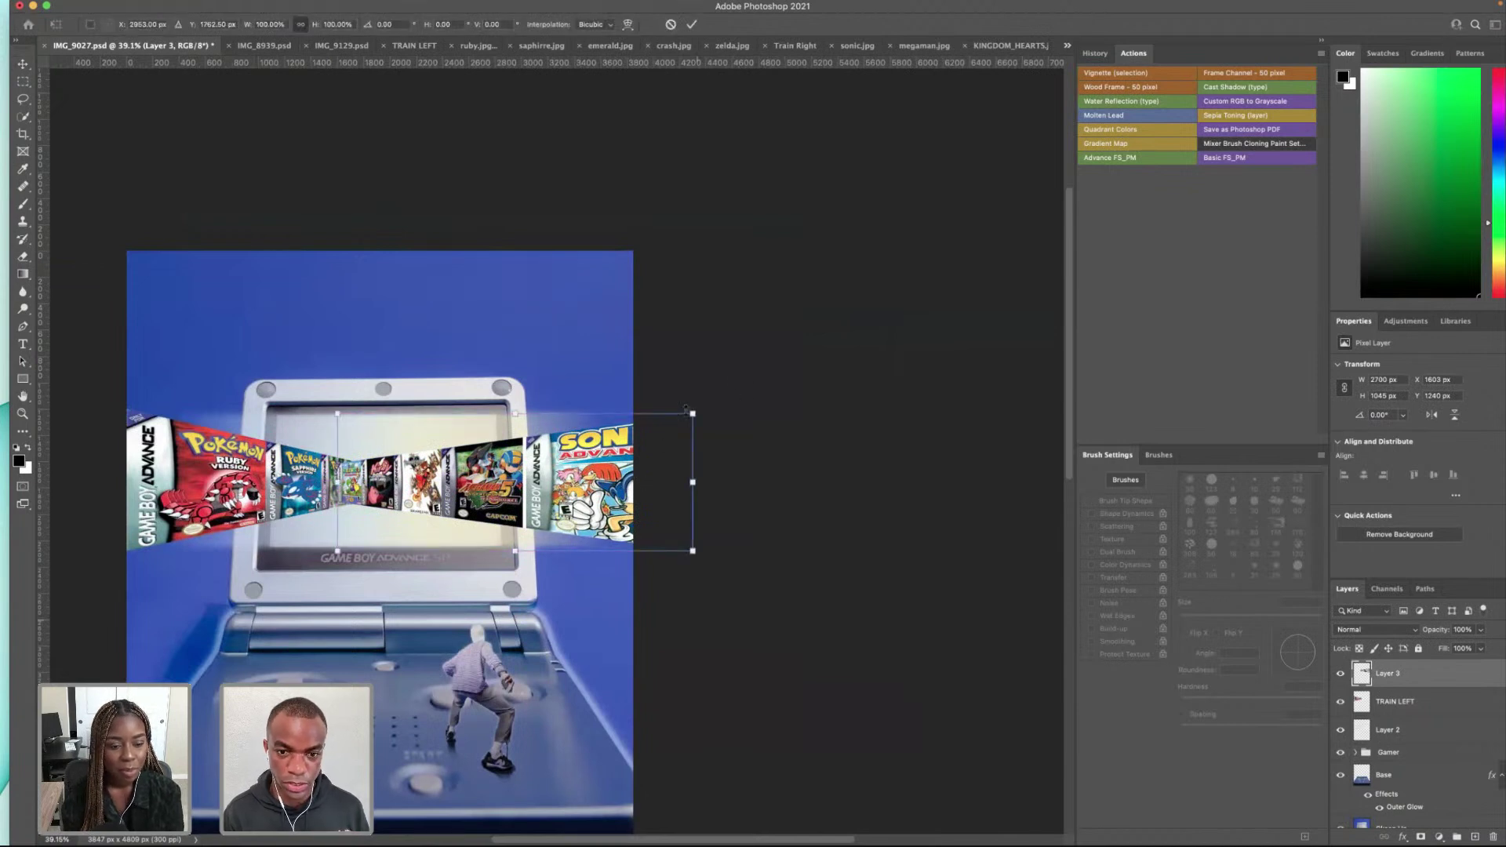
drag(692, 413, 596, 431)
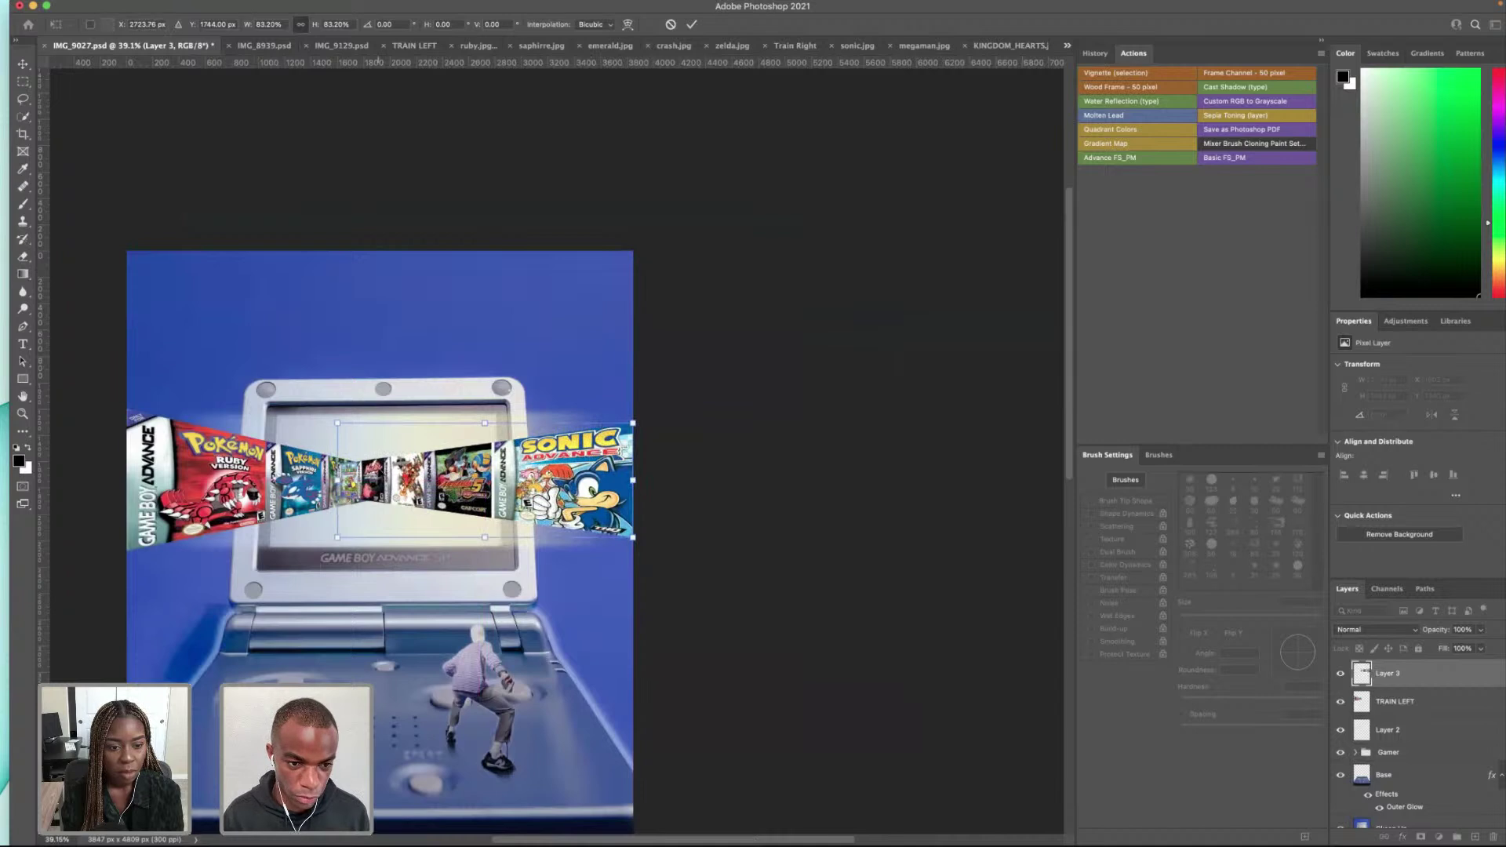
right_click(381, 473)
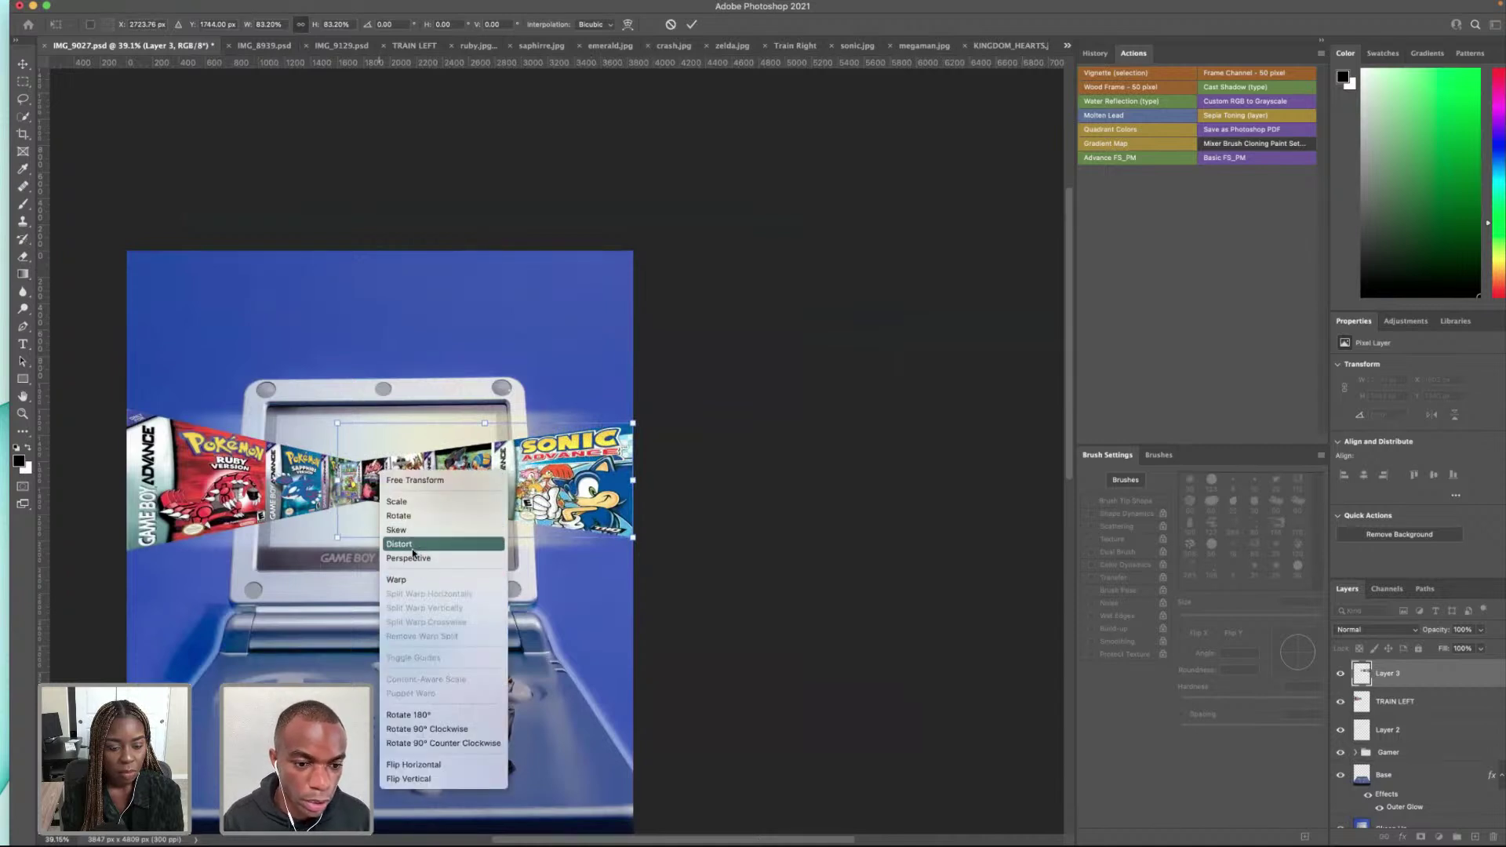
click(345, 506)
drag(337, 480, 399, 480)
mouse_move(636, 425)
mouse_down()
mouse_move(637, 407)
mouse_move(617, 425)
mouse_up()
drag(632, 547, 633, 553)
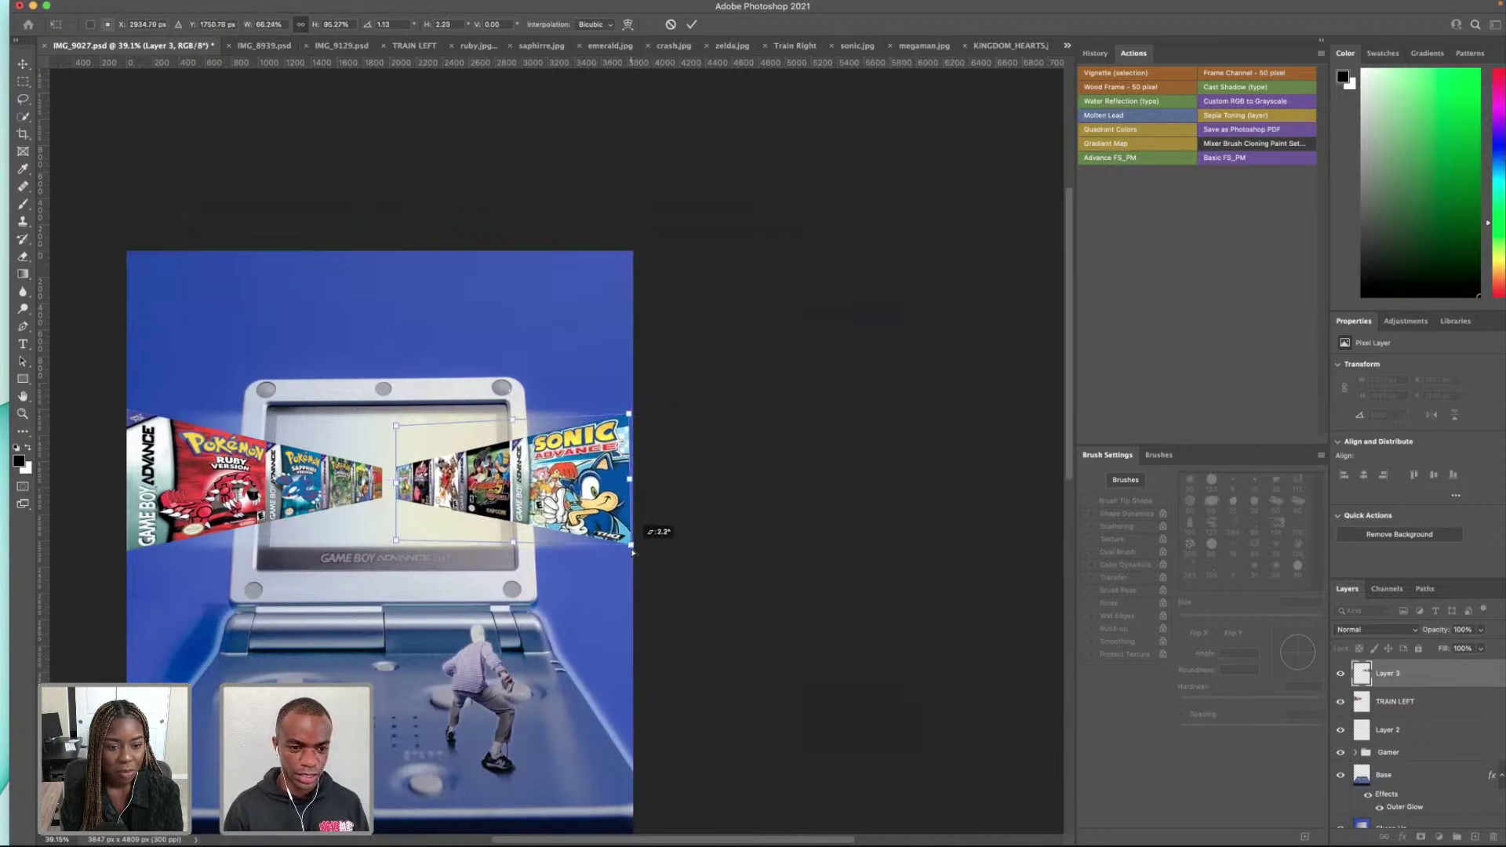
key(Return)
right_click(598, 509)
click(562, 459)
drag(576, 506, 583, 510)
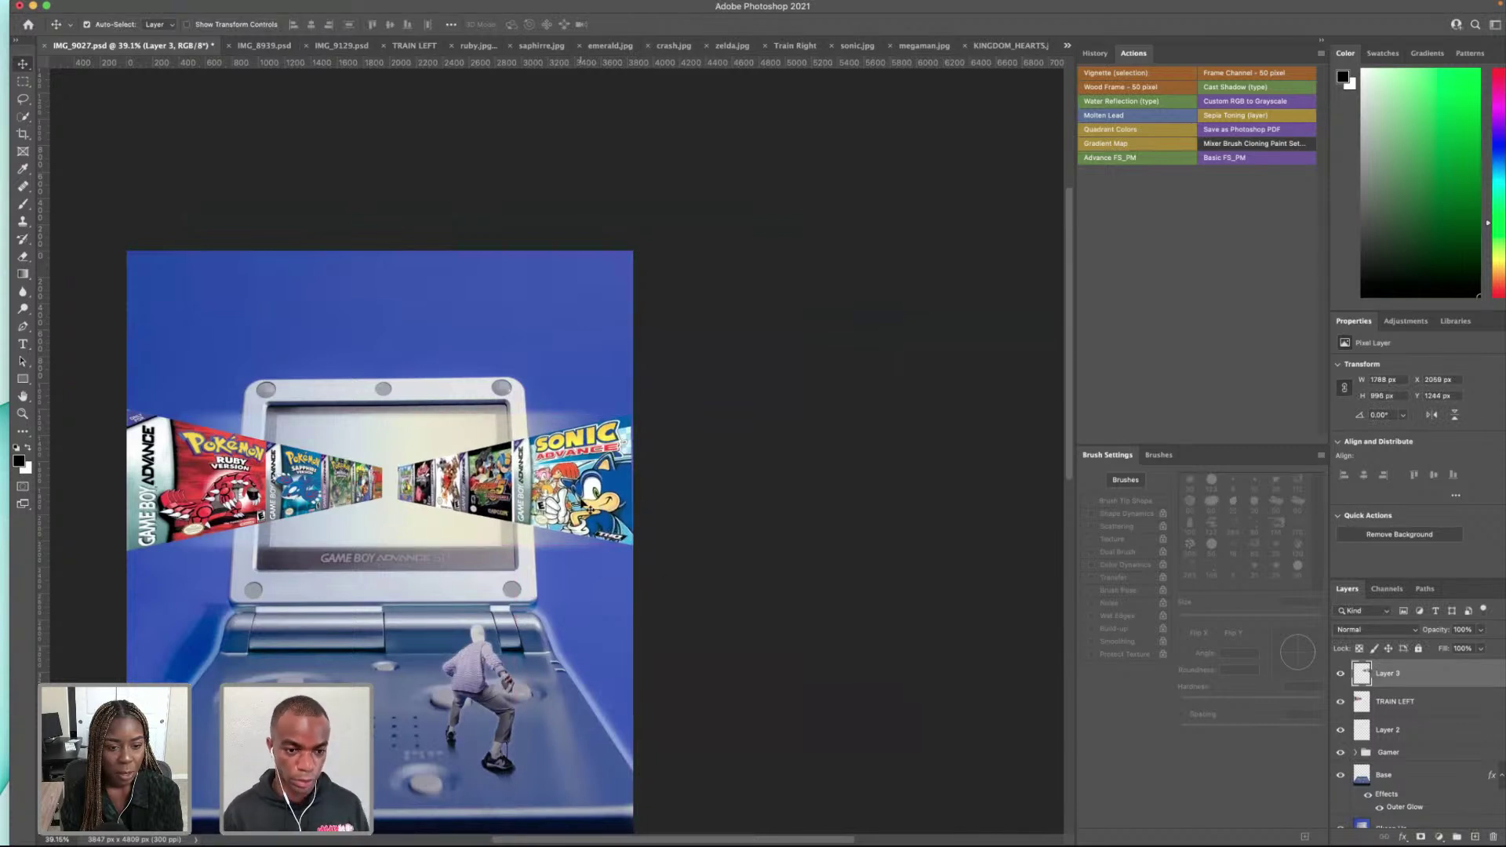
right_click(589, 509)
click(608, 504)
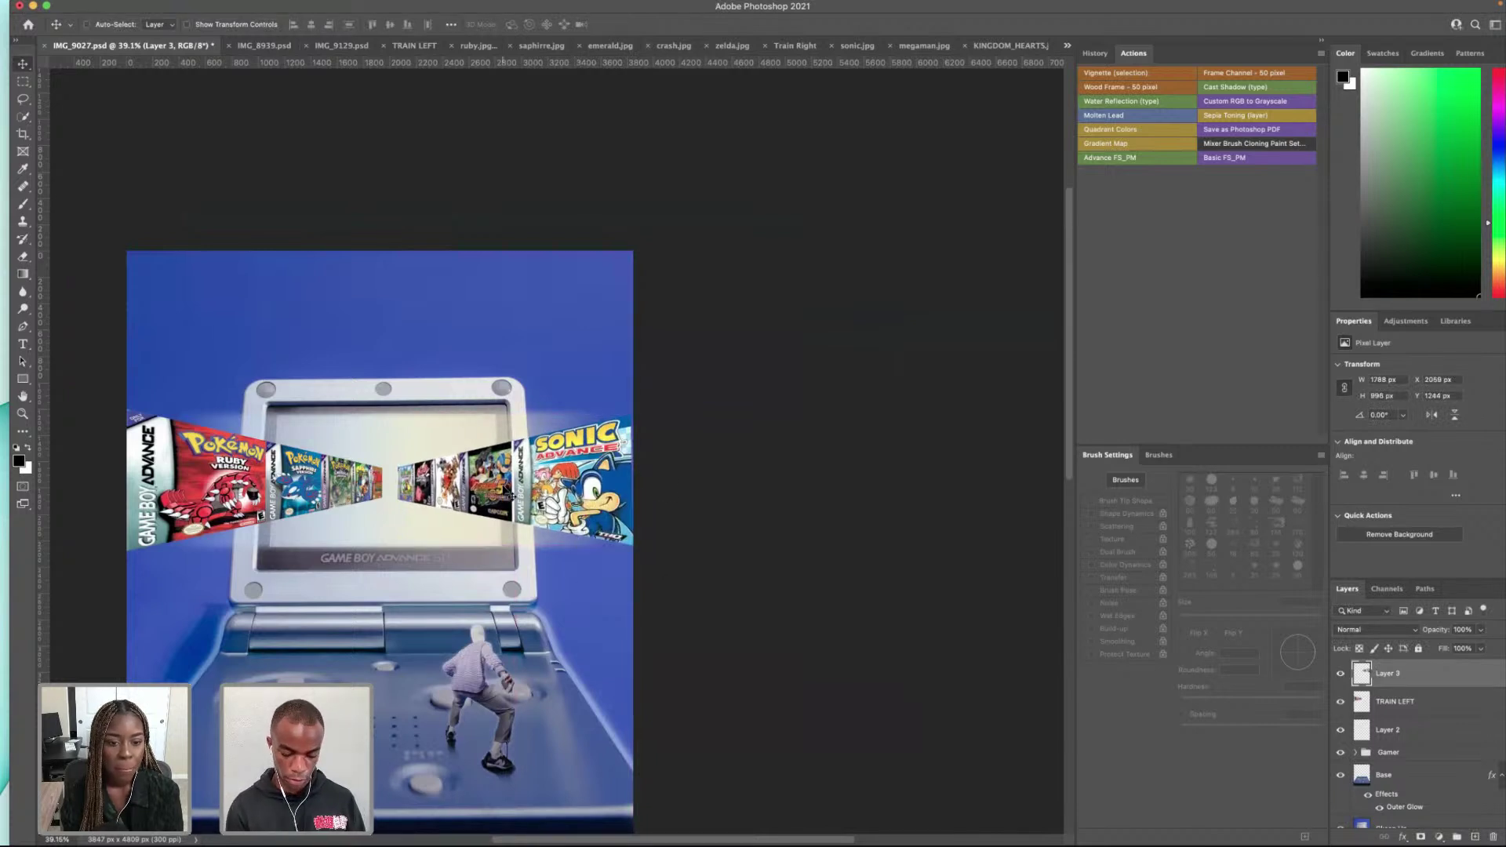
Step: Narrow the Sonic strip from its left end to 98.31% width and distort its outer corners slightly farther up and down
right_click(455, 474)
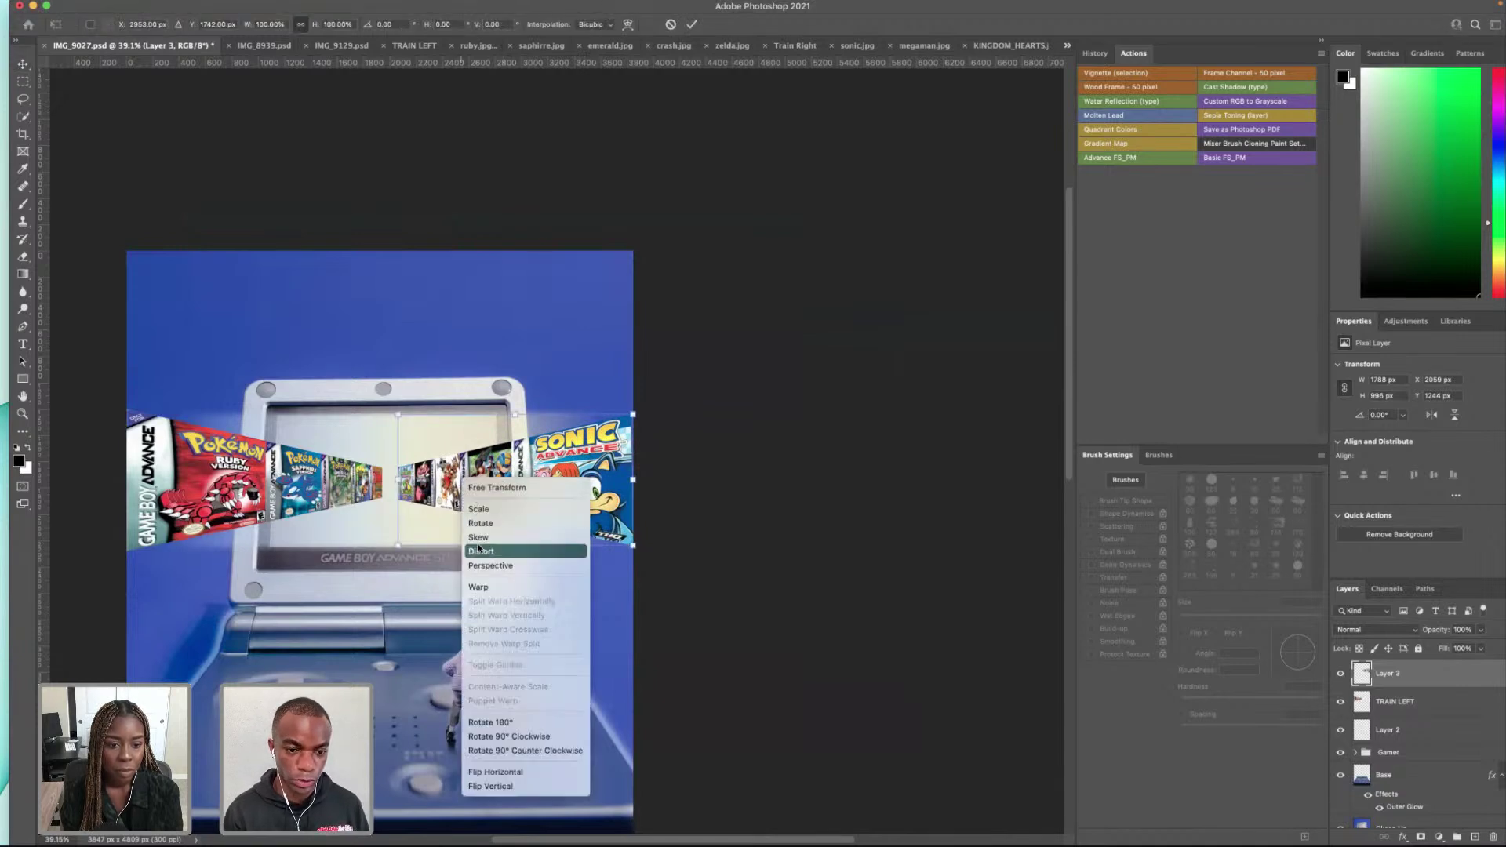
click(370, 502)
drag(398, 482, 400, 482)
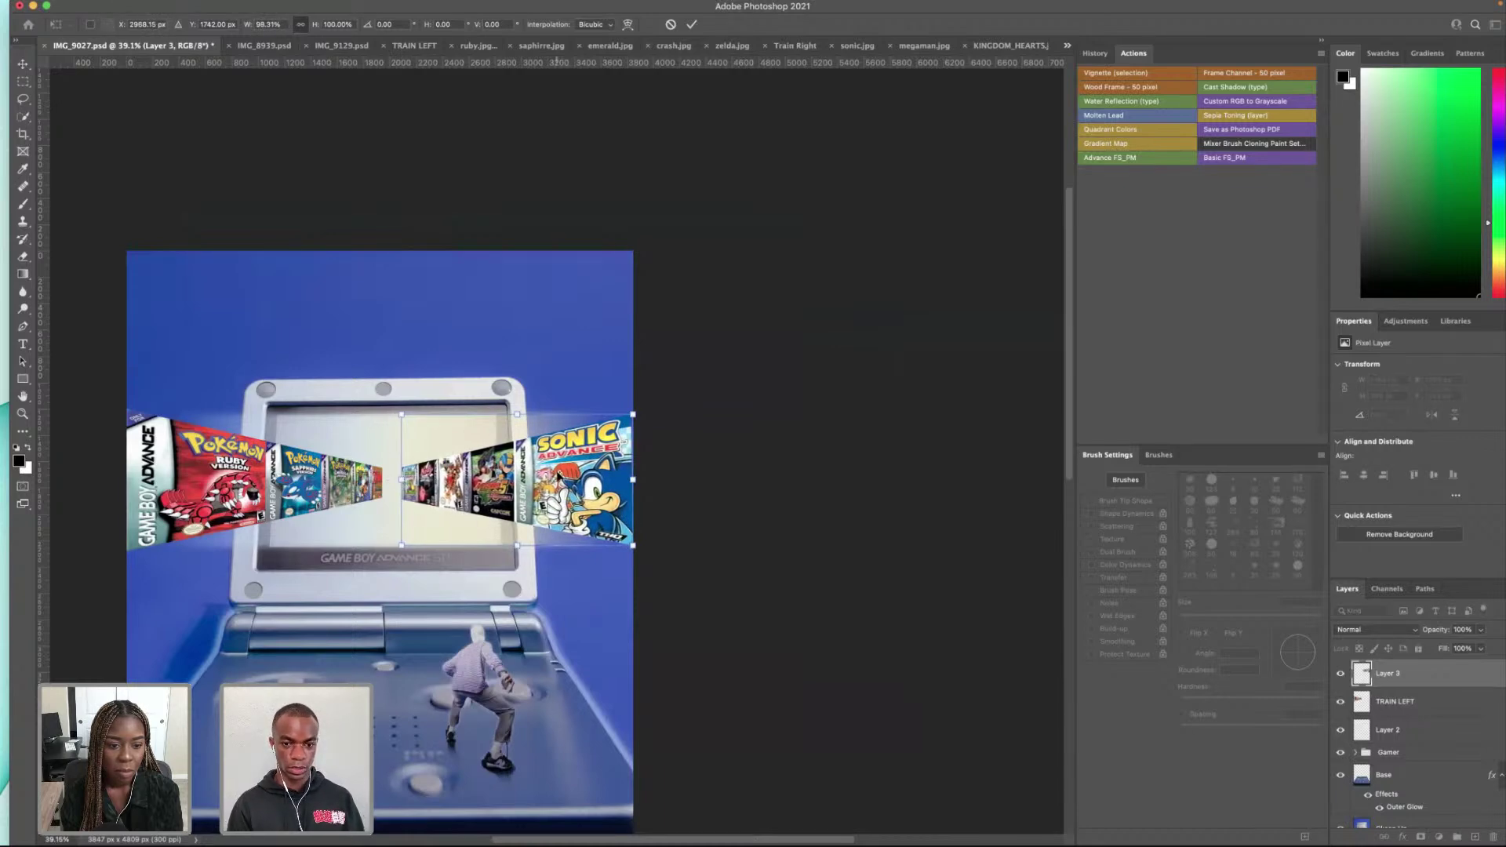
scroll(557, 474, left, 5)
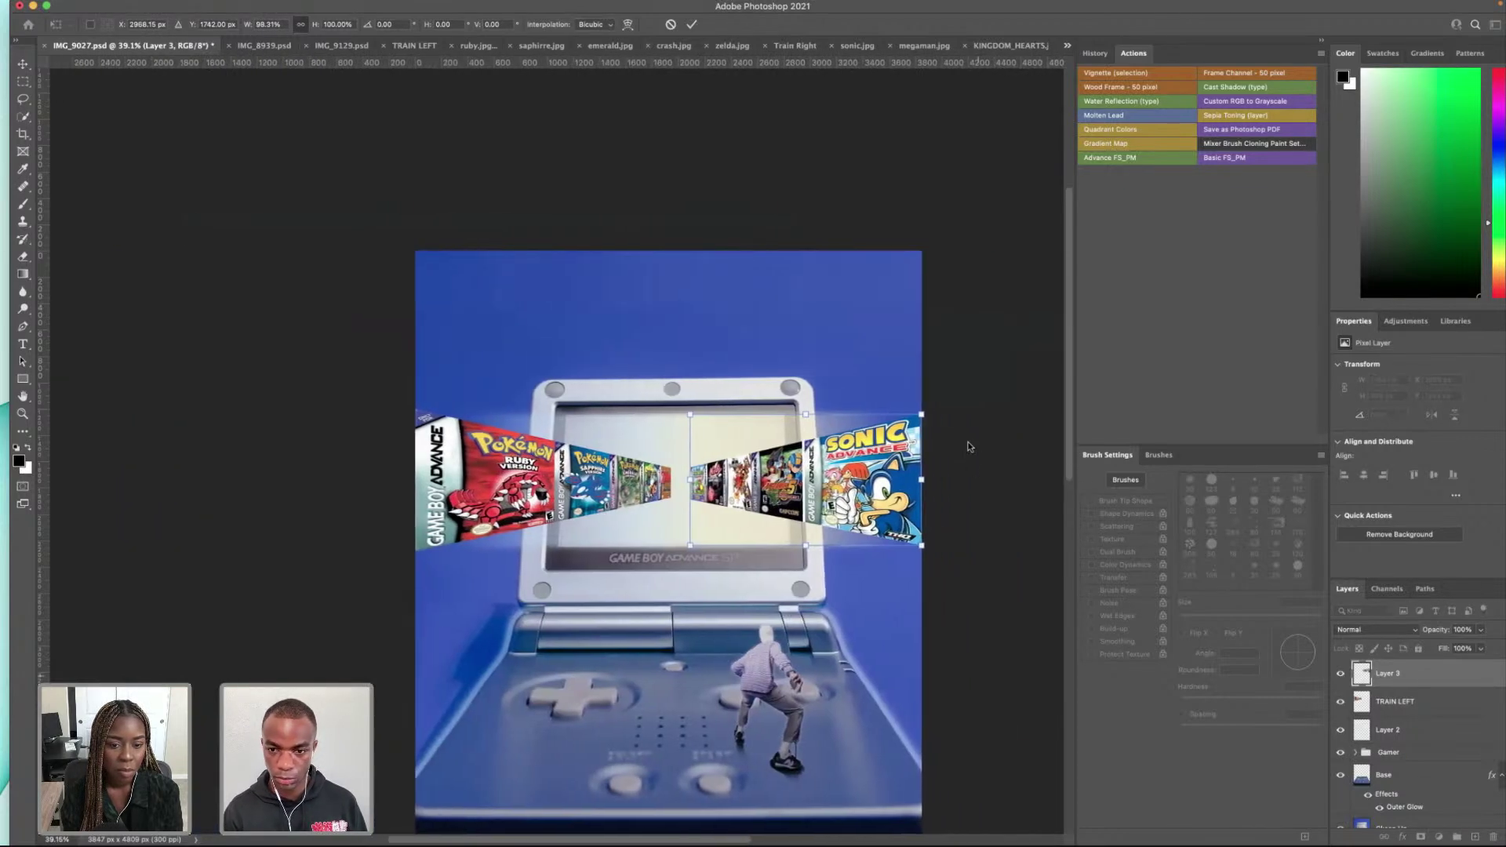
drag(922, 414, 922, 409)
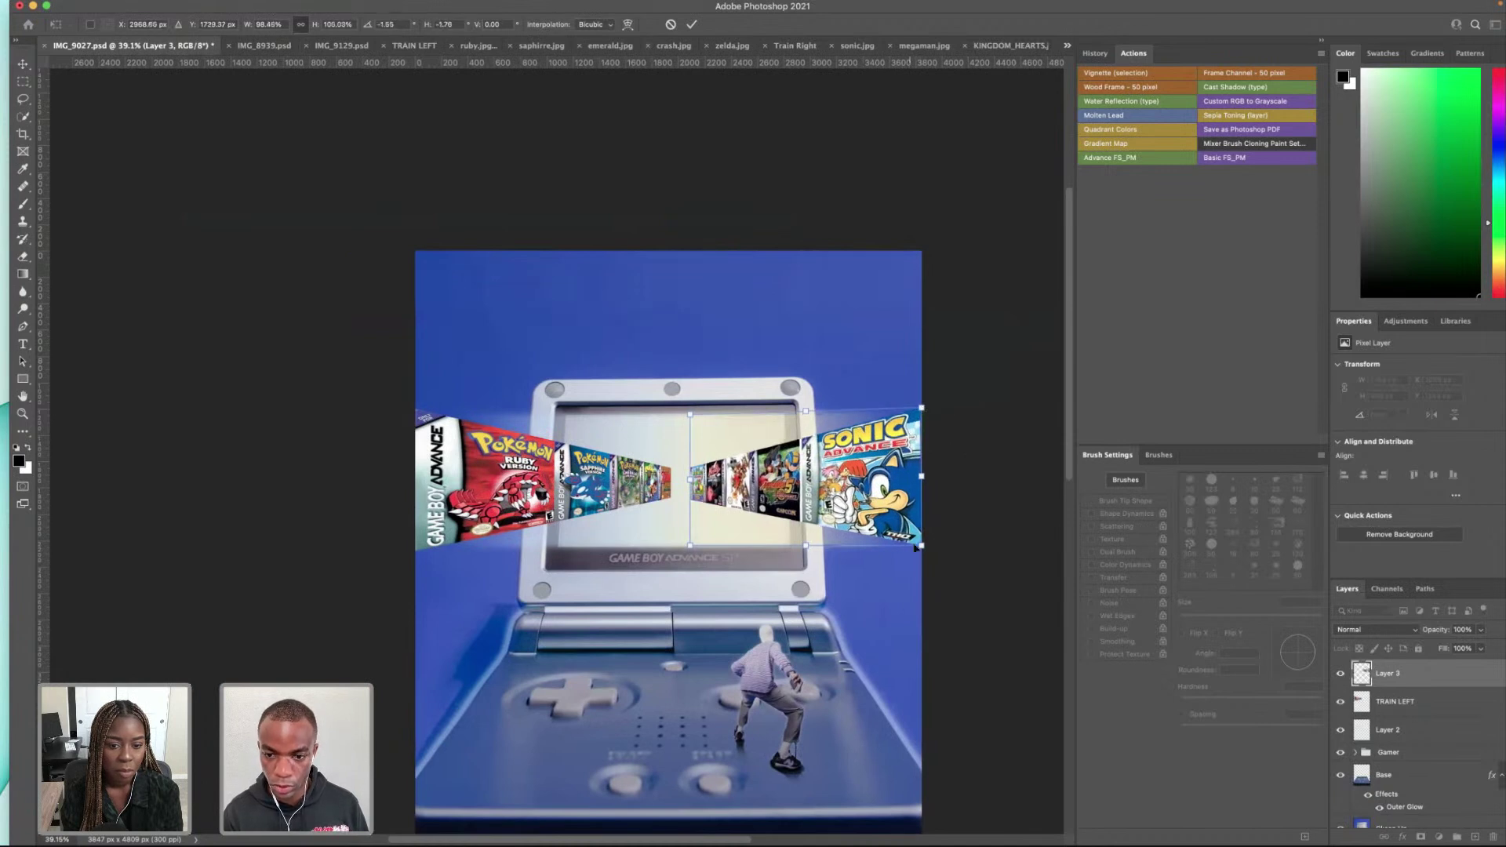
drag(921, 546, 920, 554)
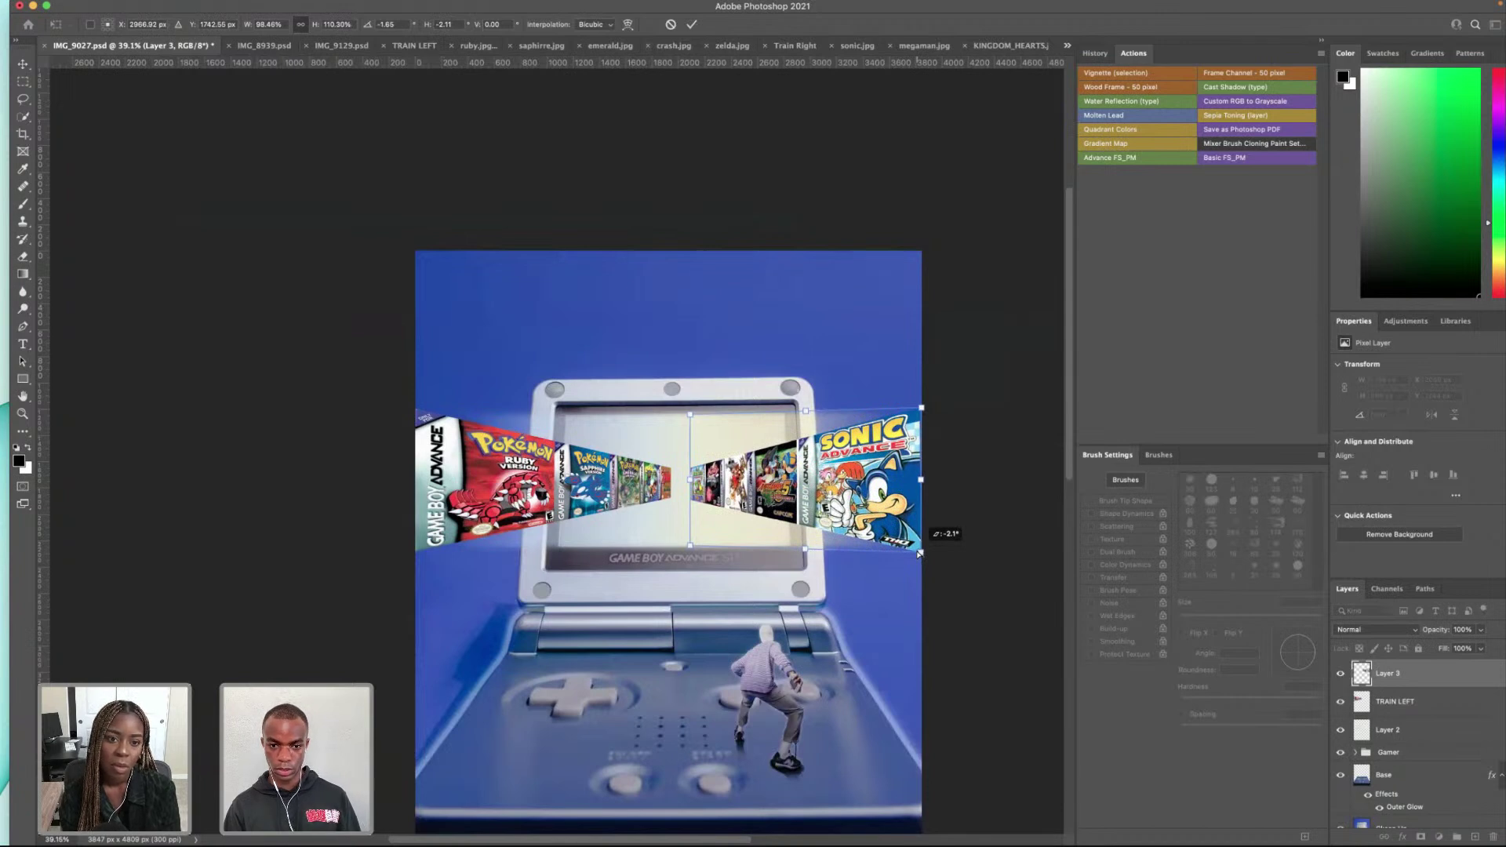
key(Return)
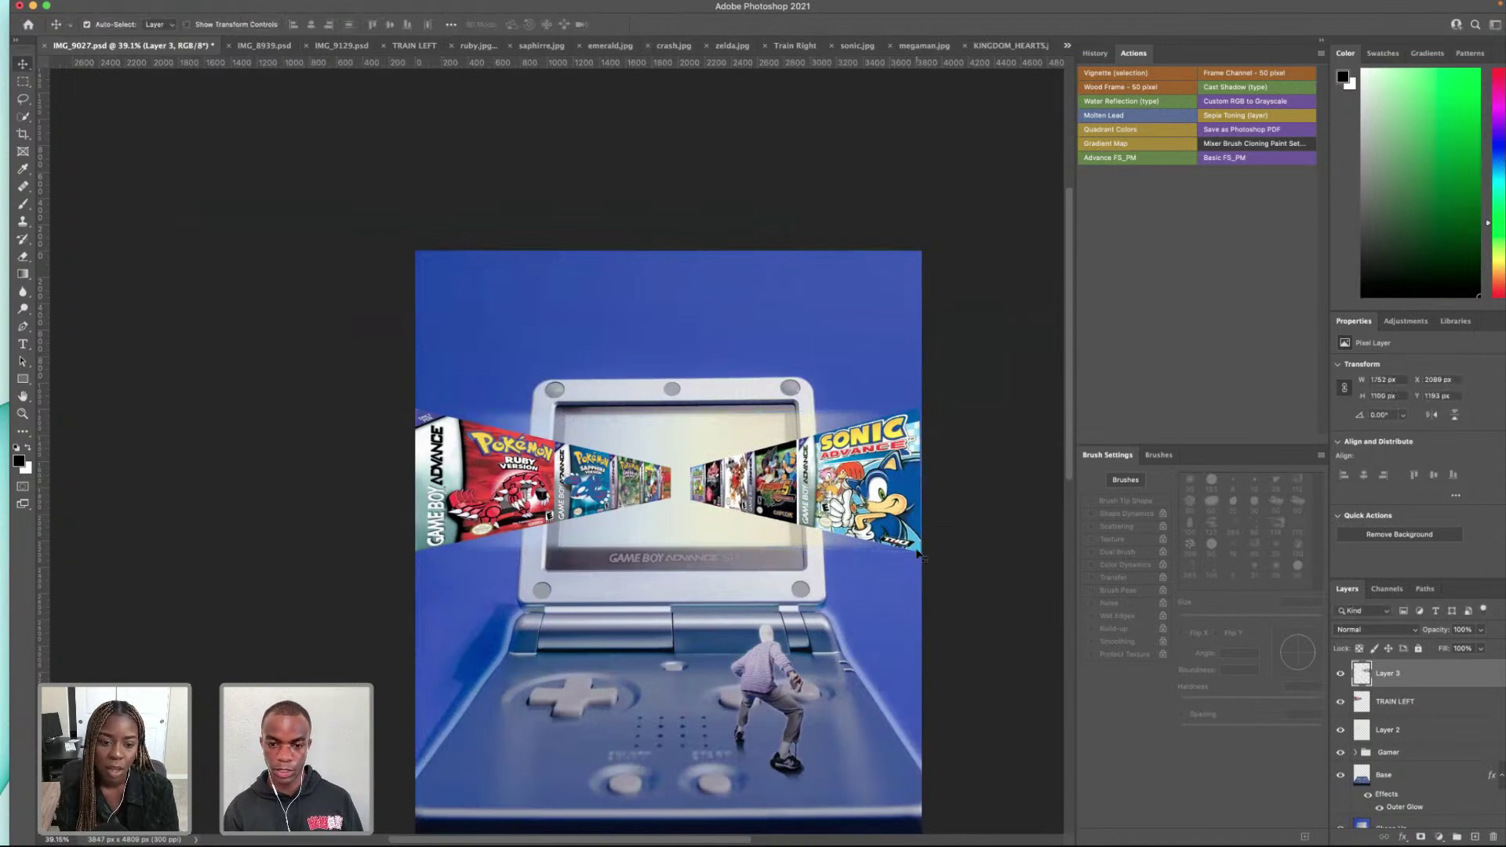
Step: Rename the Sonic strip's layer as TRAIN RIGHT and hide it
double_click(1396, 671)
text(TRAIN RIGHT)
key(Return)
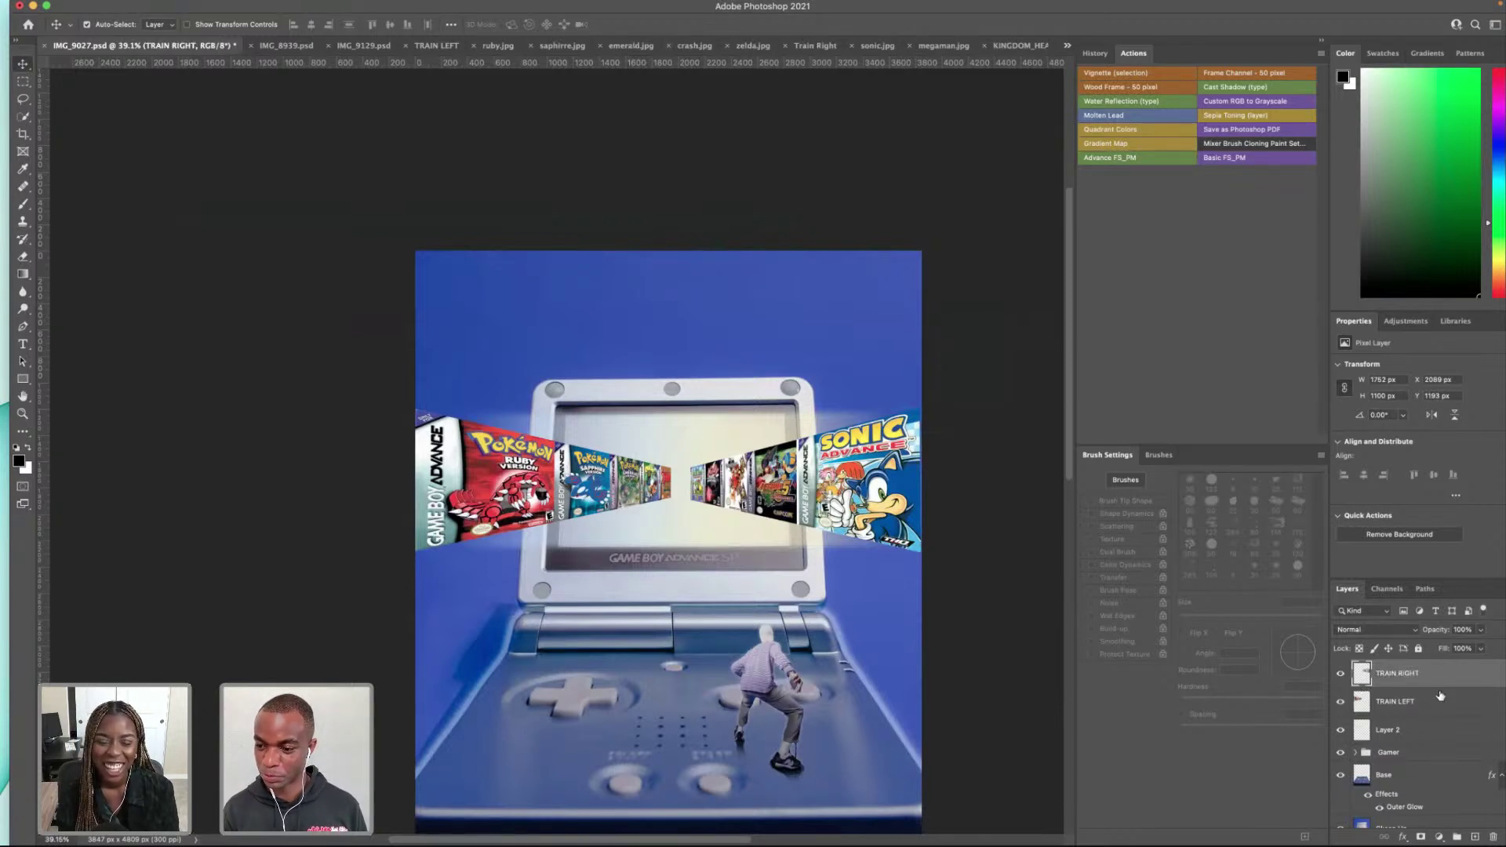
click(1435, 702)
click(1340, 674)
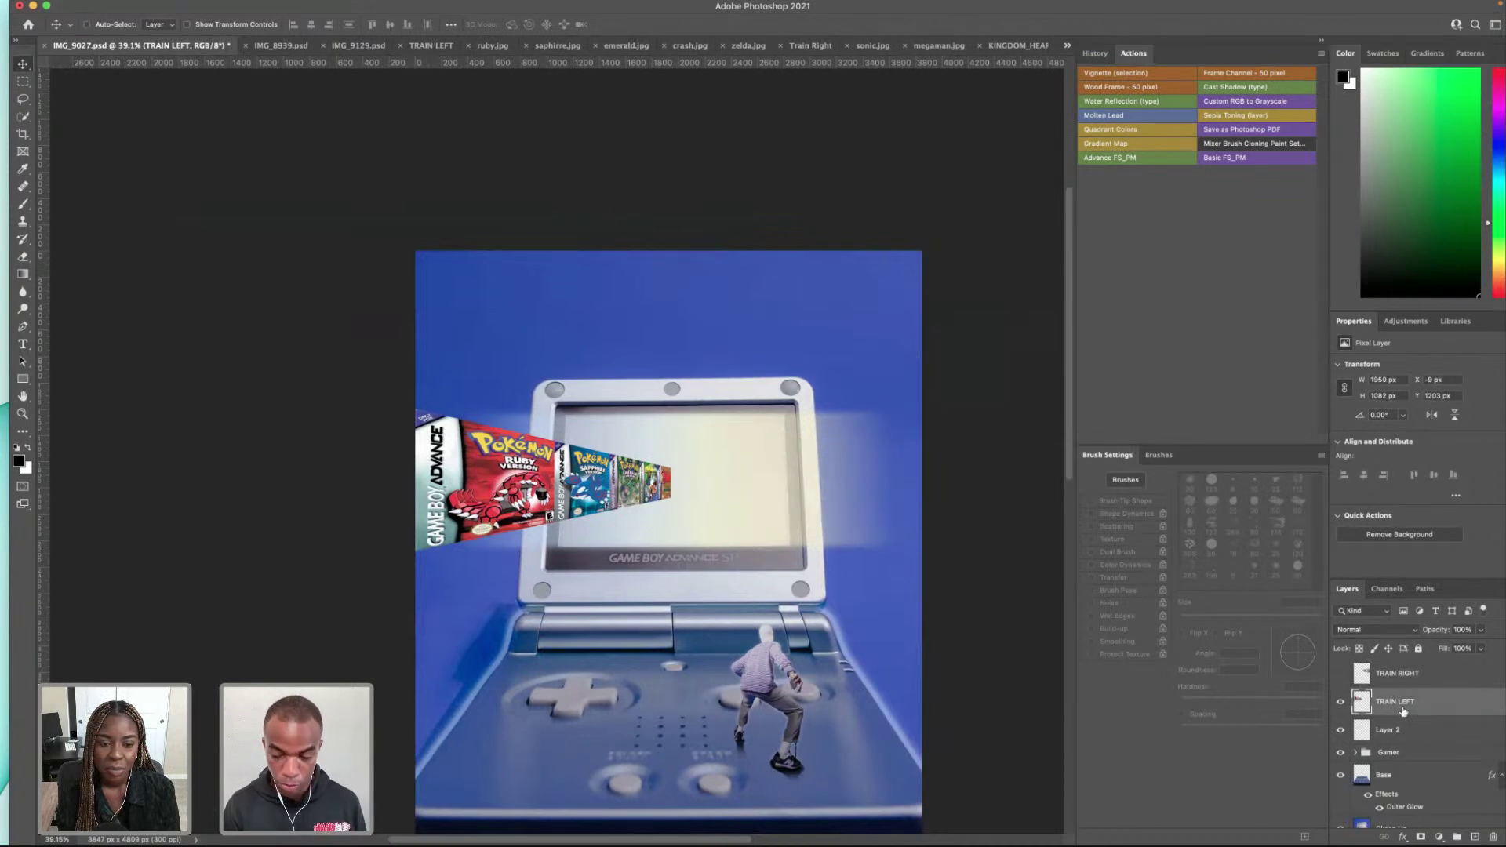
Step: Duplicate the TRAIN LEFT layer, give the copy the same name, and convert it to a smart object
key(super+j)
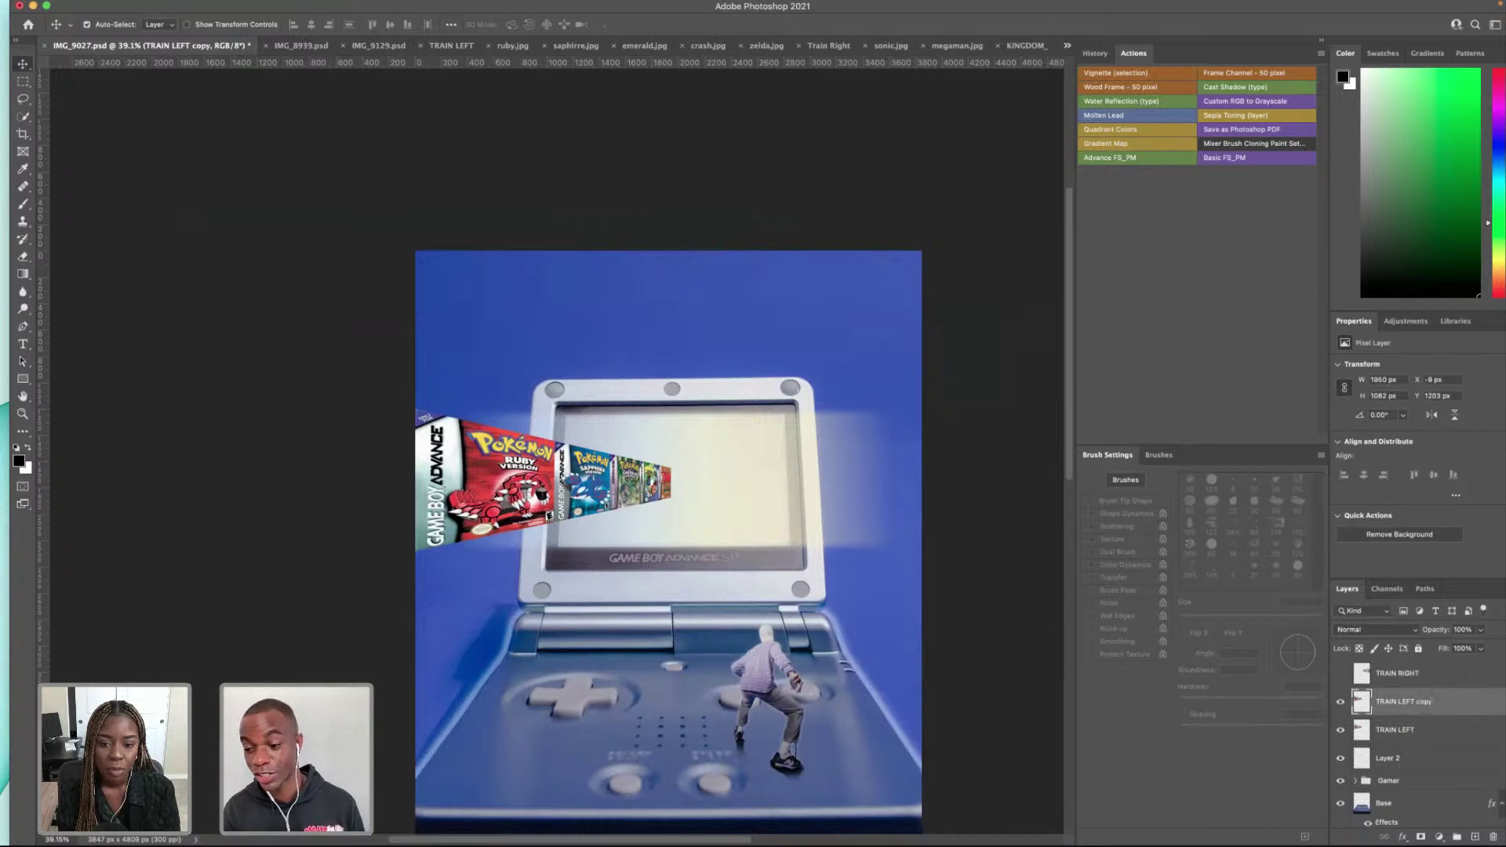
key(BackSpace)
key(Return)
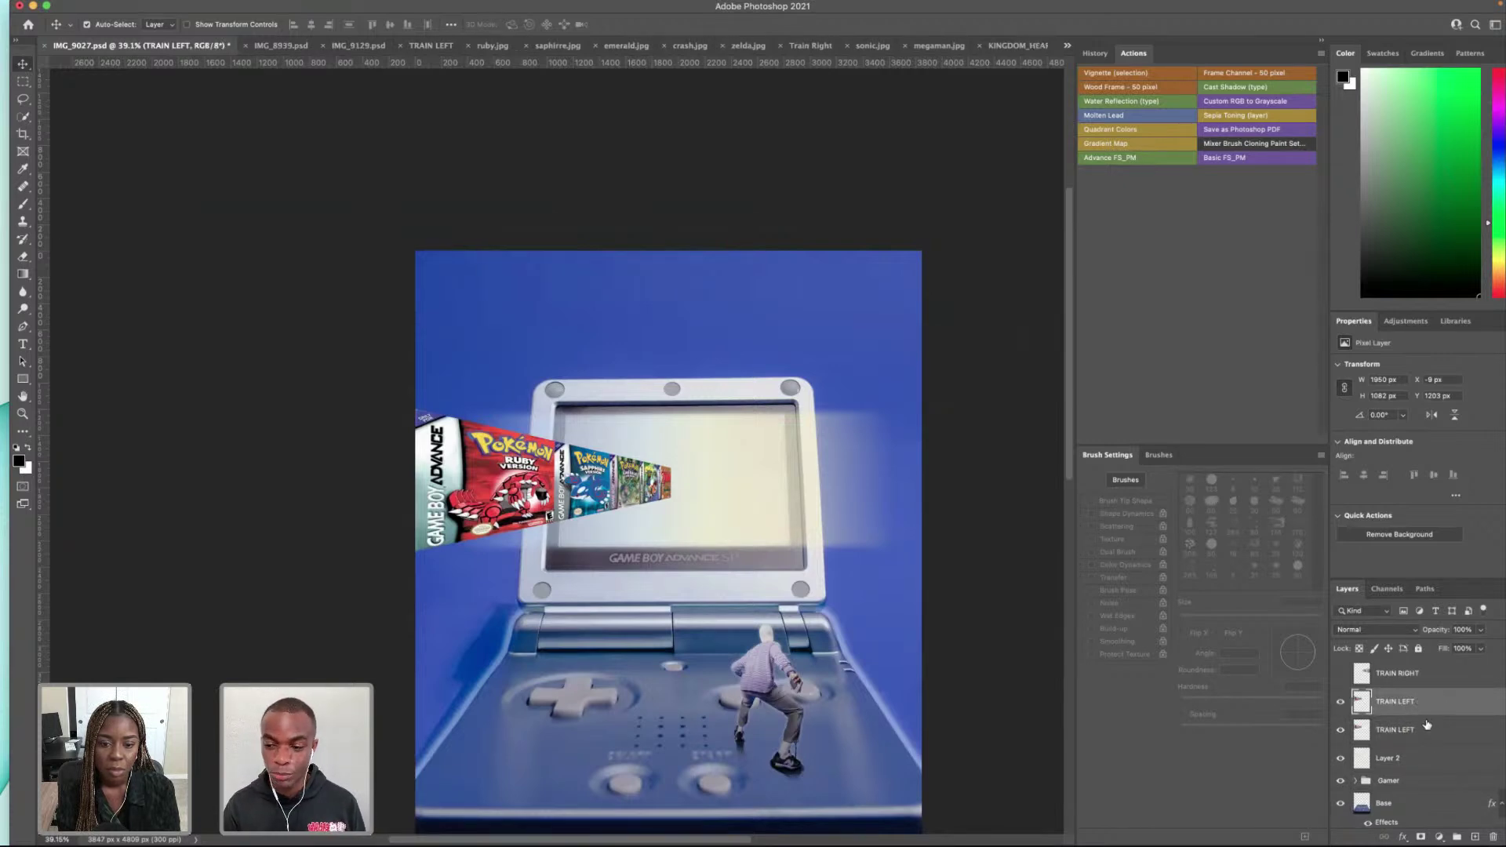
right_click(1427, 703)
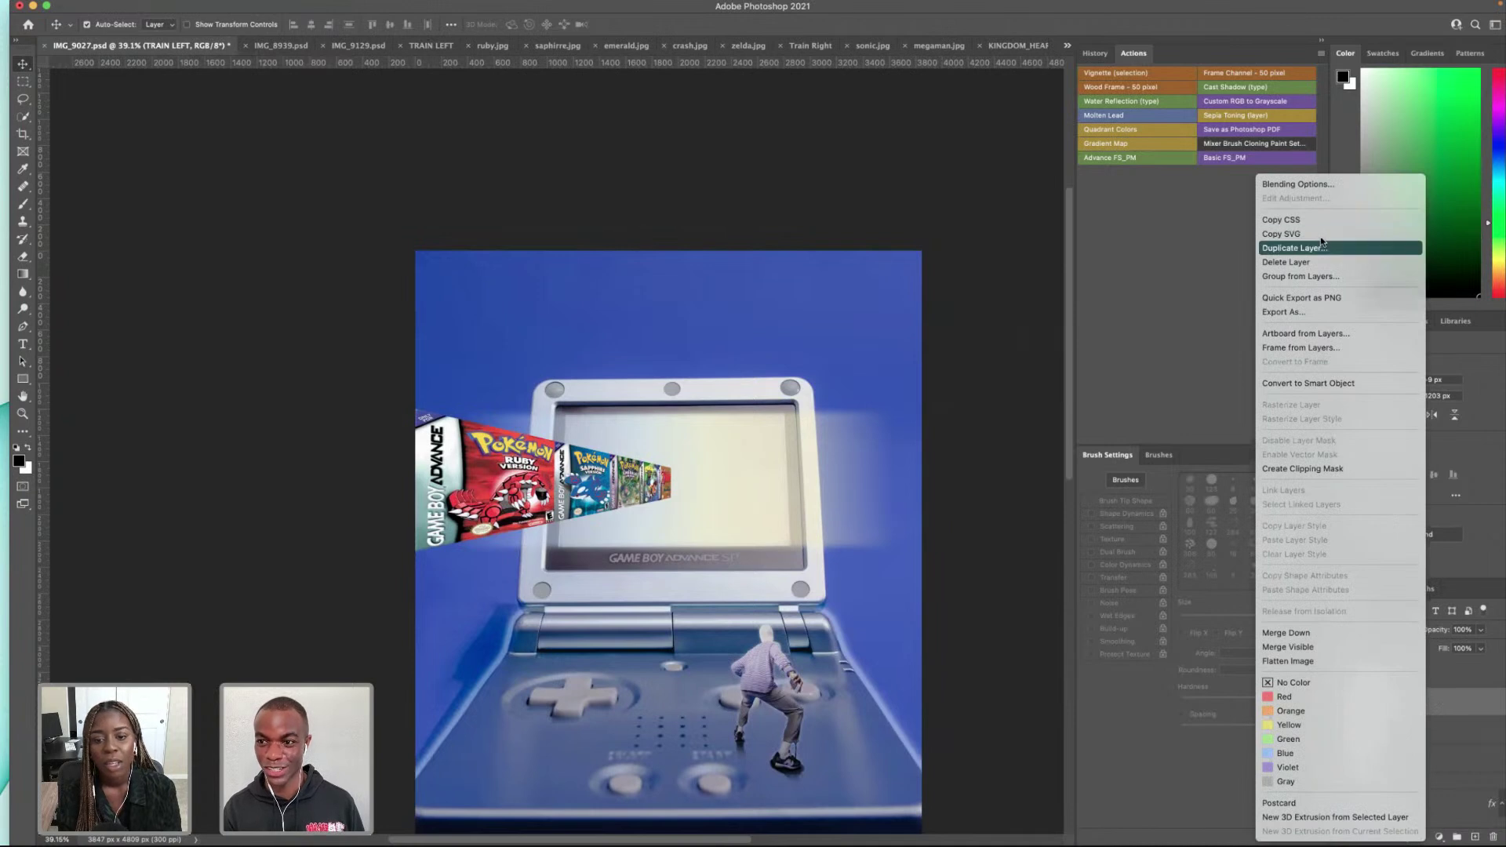
click(1321, 383)
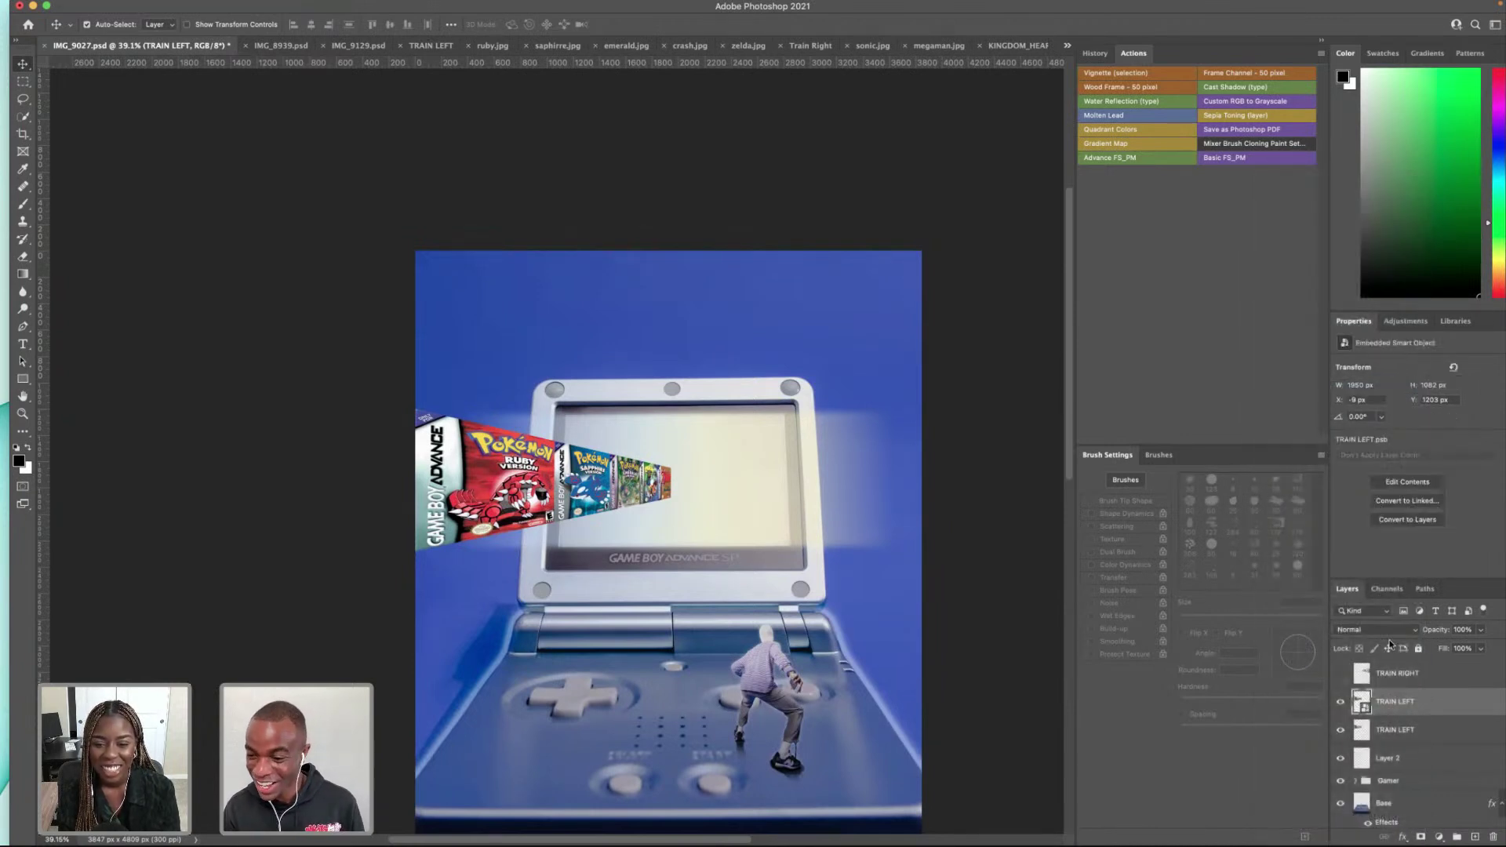
mouse_move(402, 6)
click(309, 6)
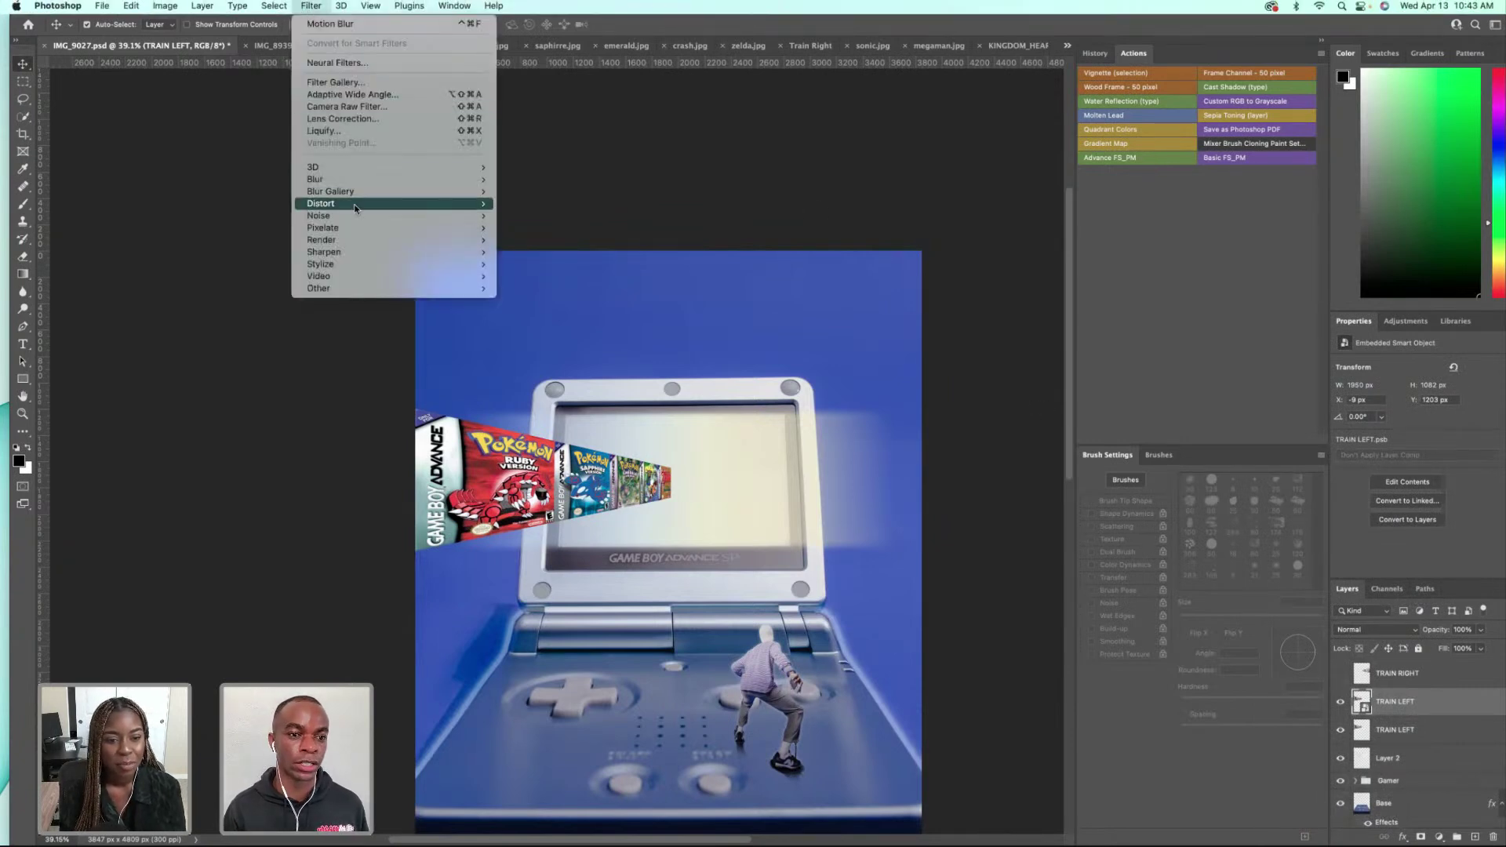
mouse_move(392, 179)
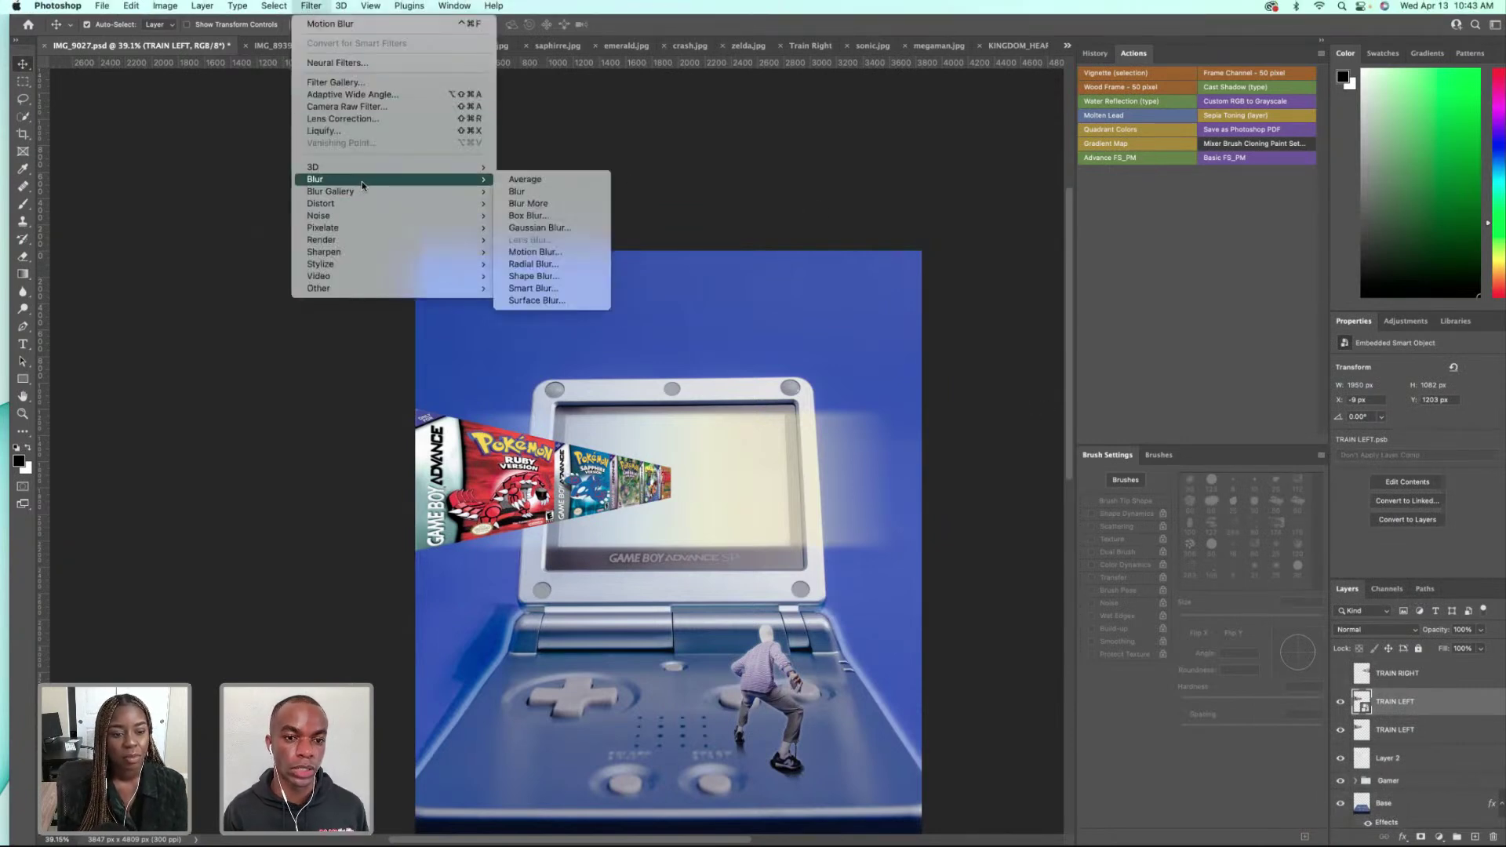
click(586, 252)
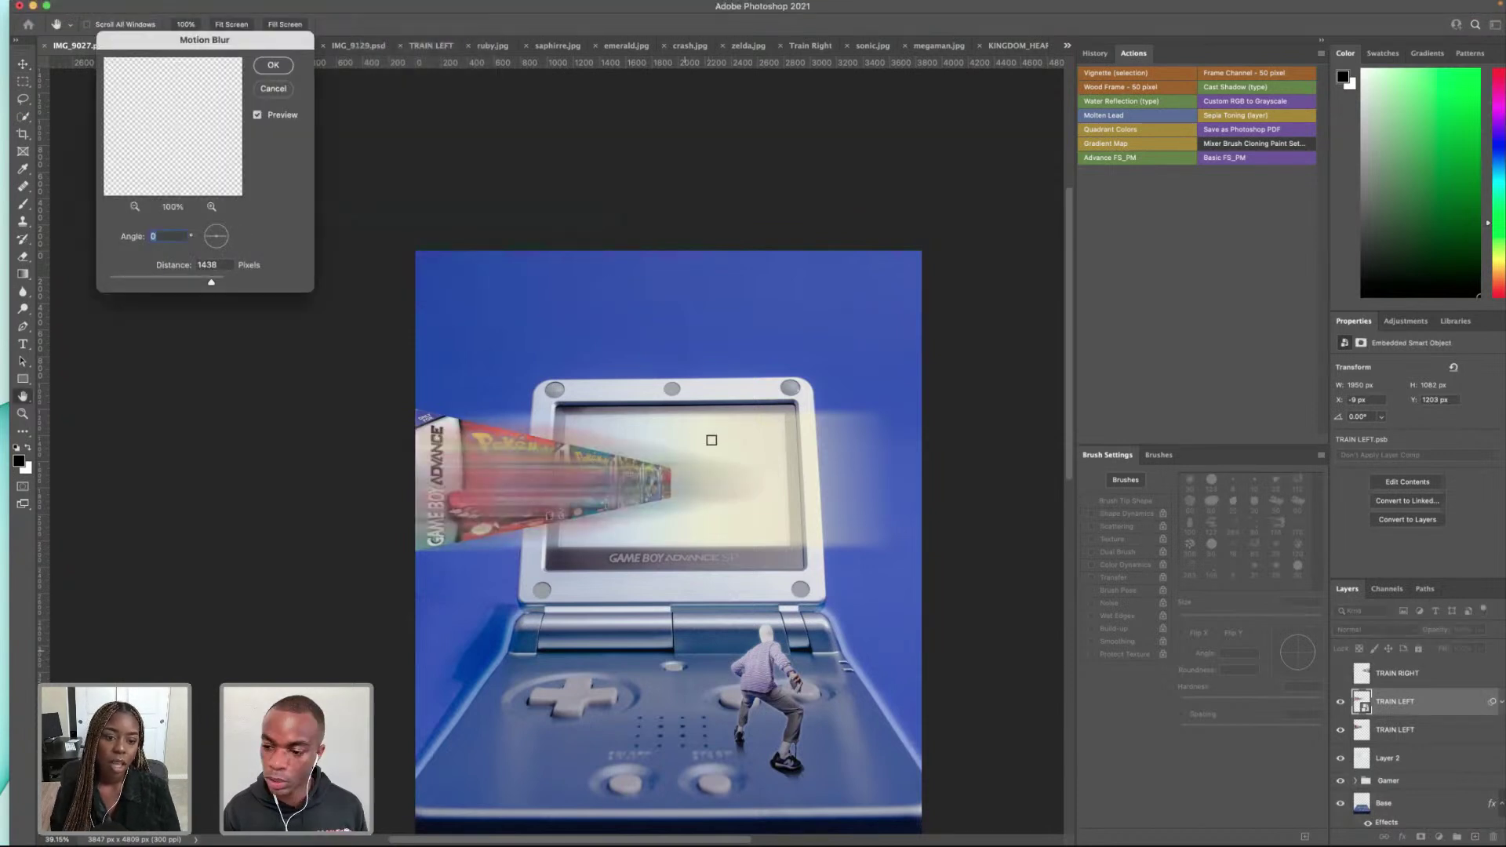
click(273, 89)
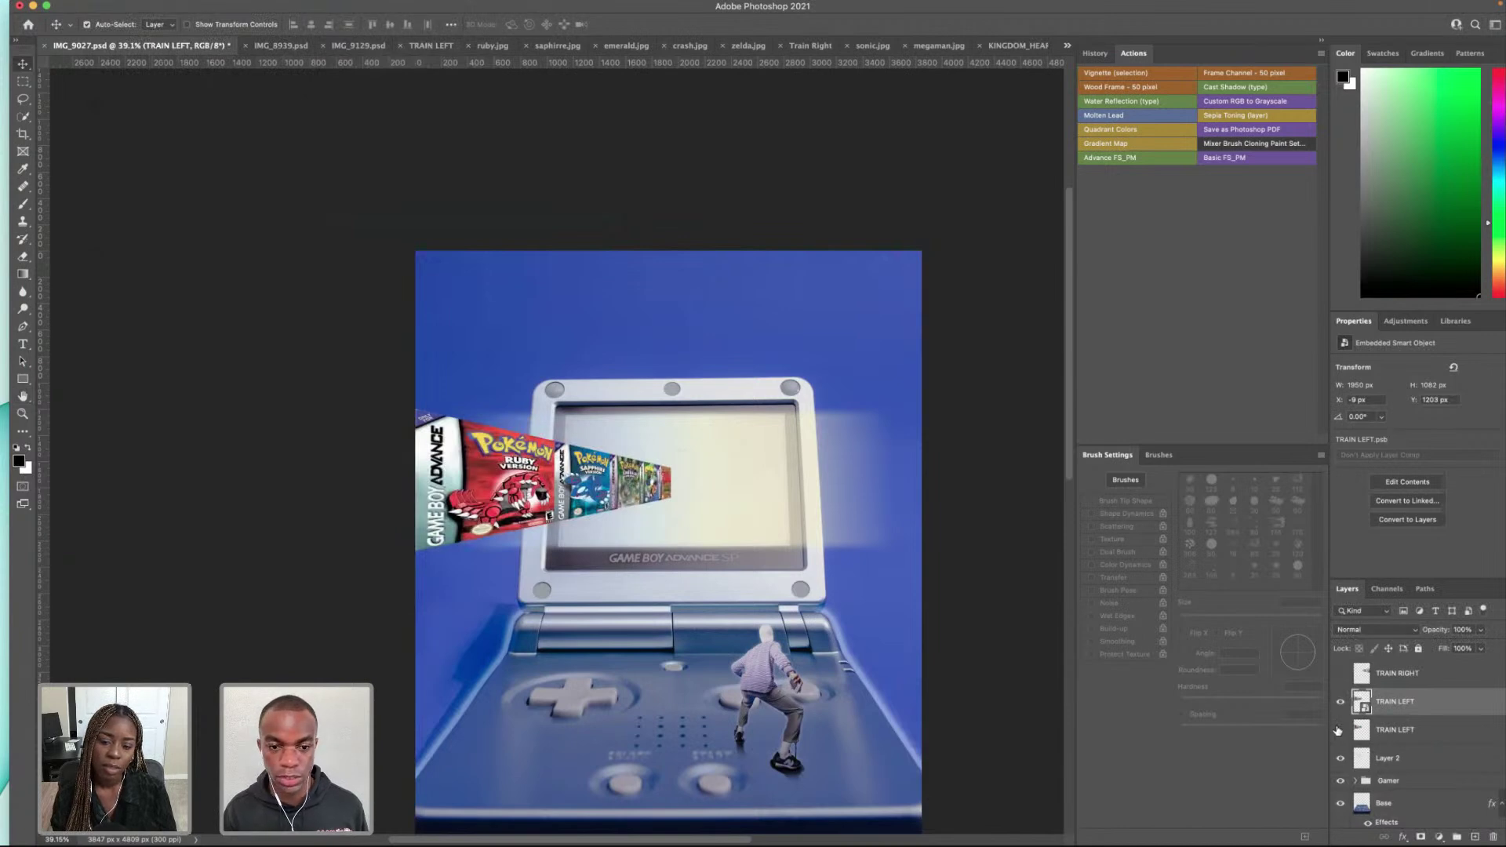
Step: Hide the original TRAIN LEFT layer and apply Motion Blur to the smart object at angle 0° and distance 187 pixels
mouse_move(315, 7)
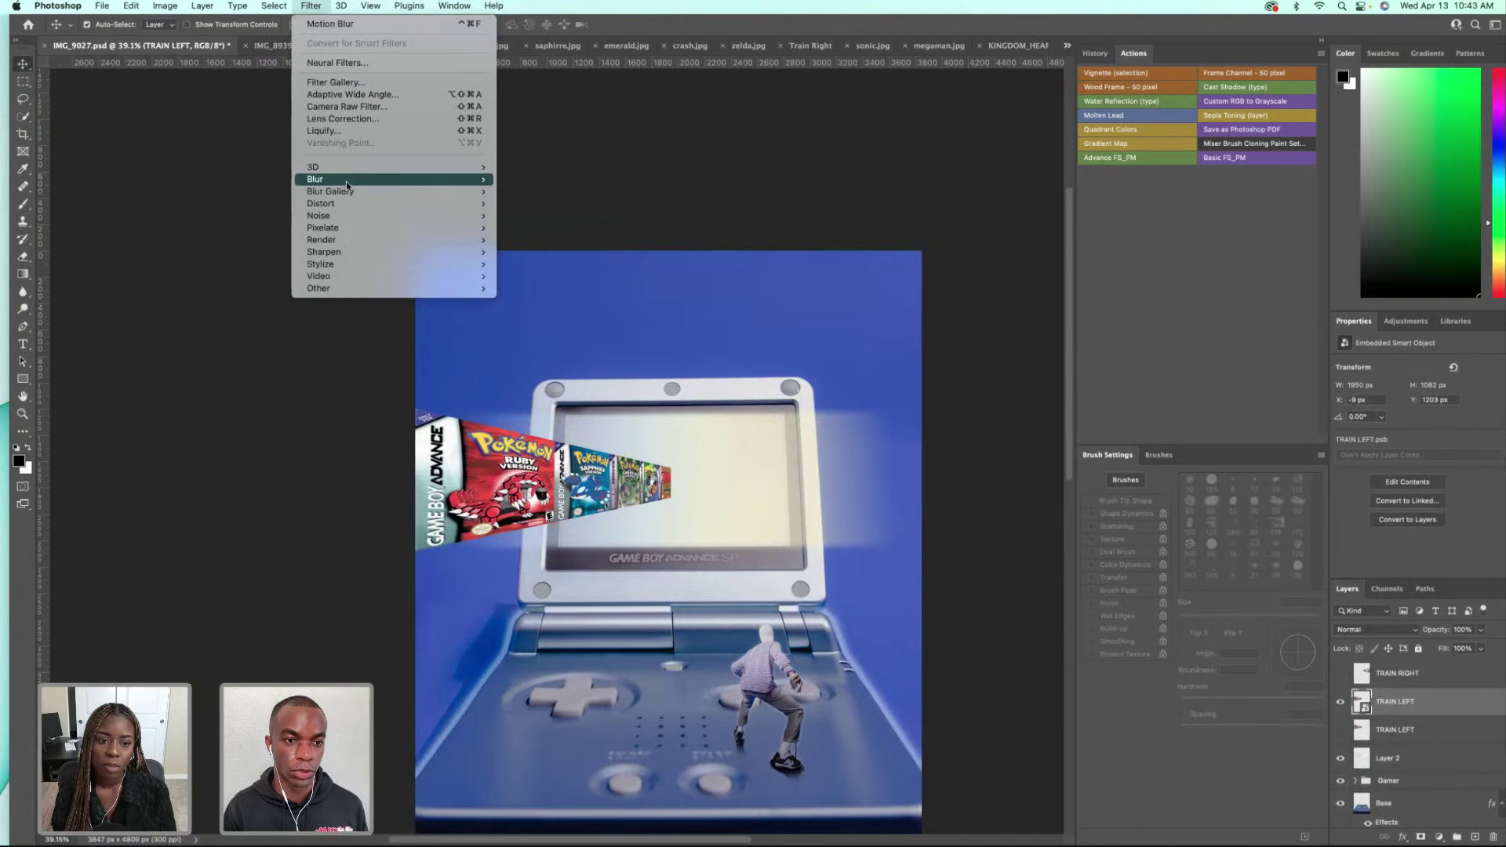
mouse_move(346, 179)
click(582, 251)
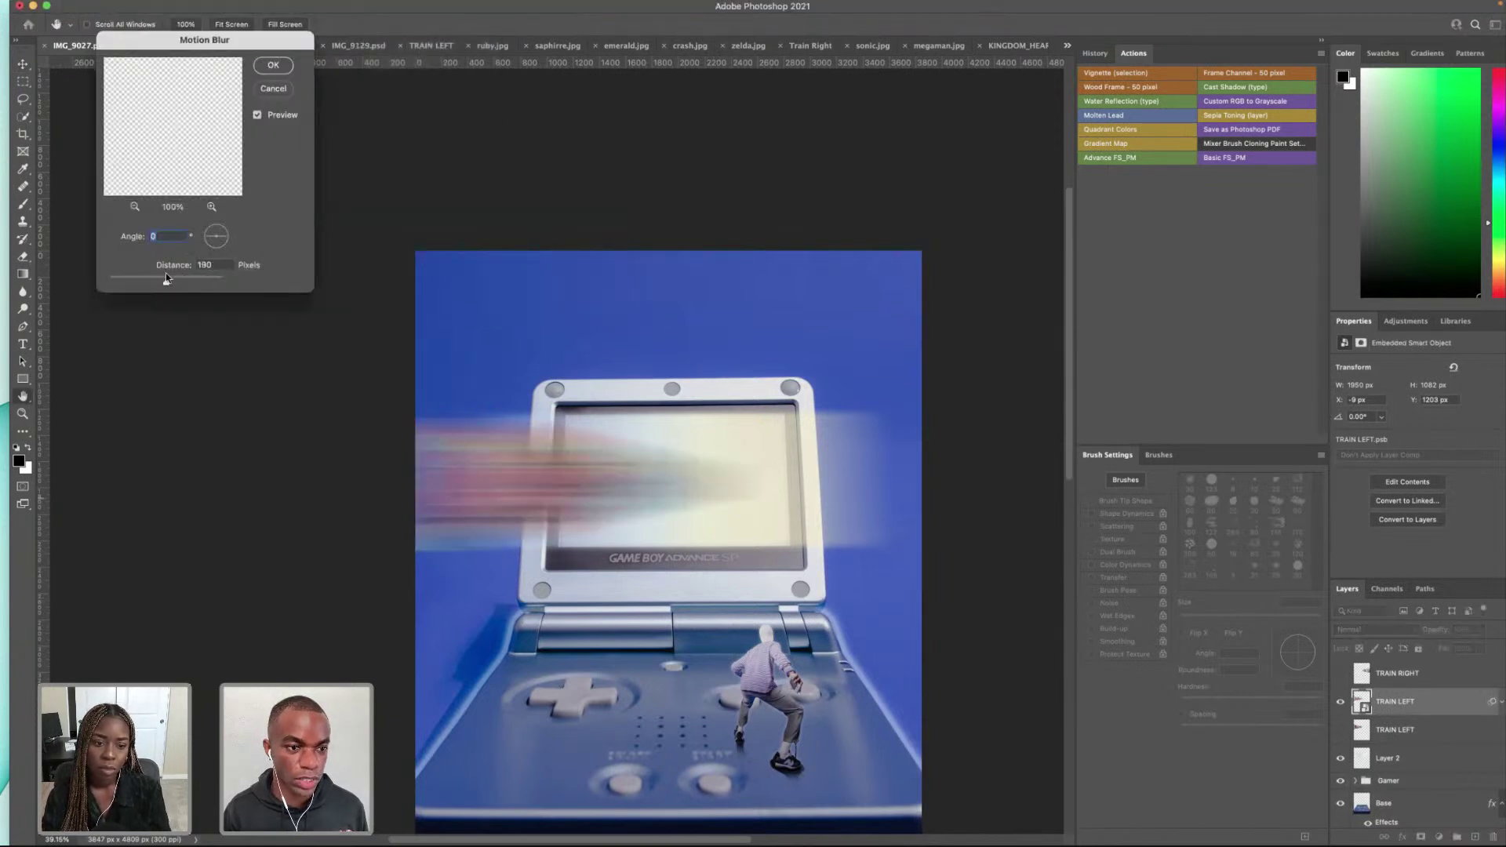
click(161, 280)
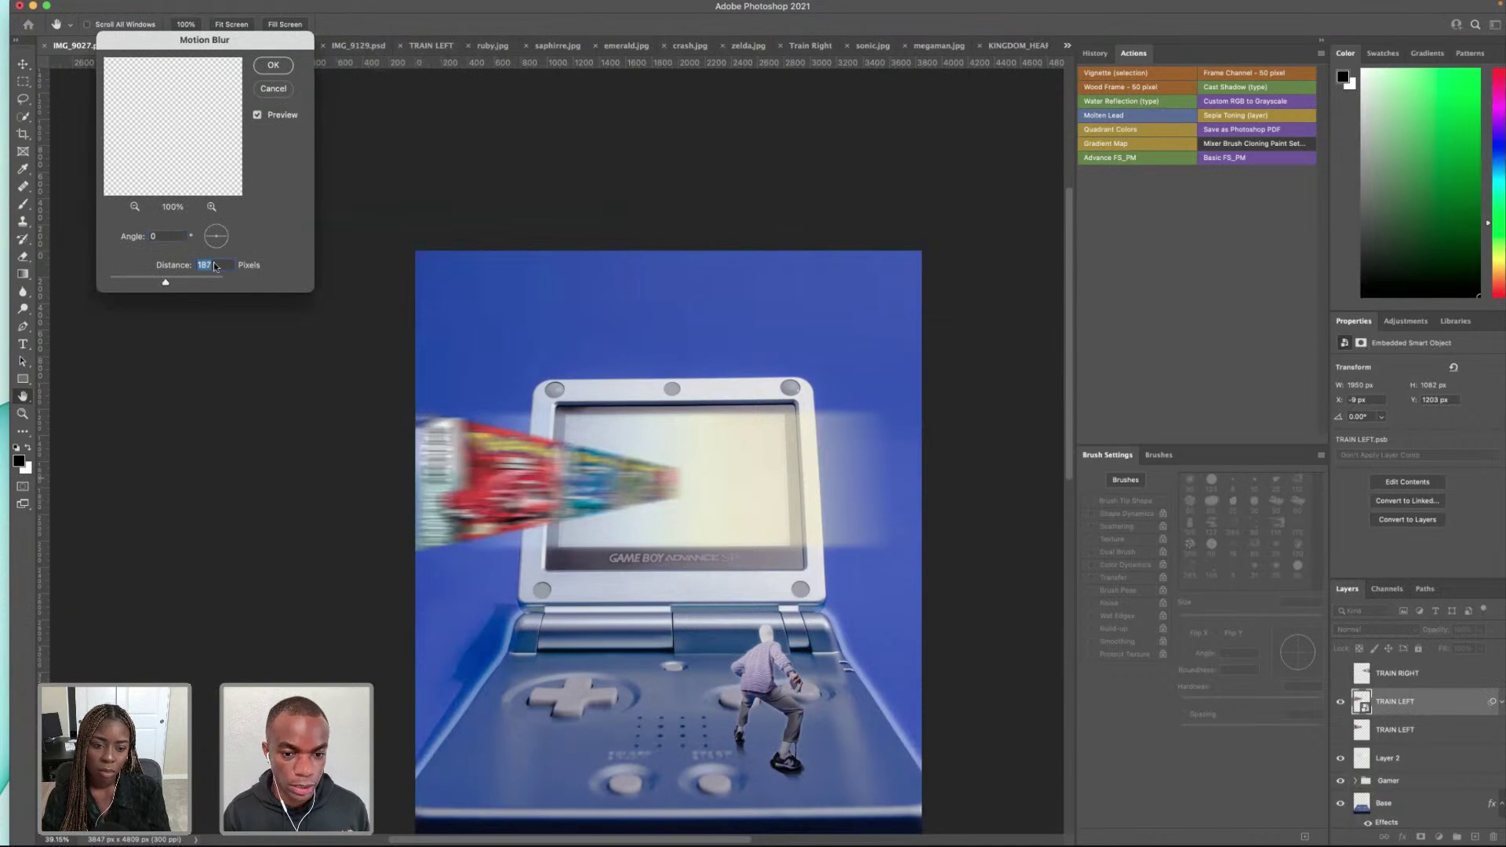
drag(224, 246, 236, 236)
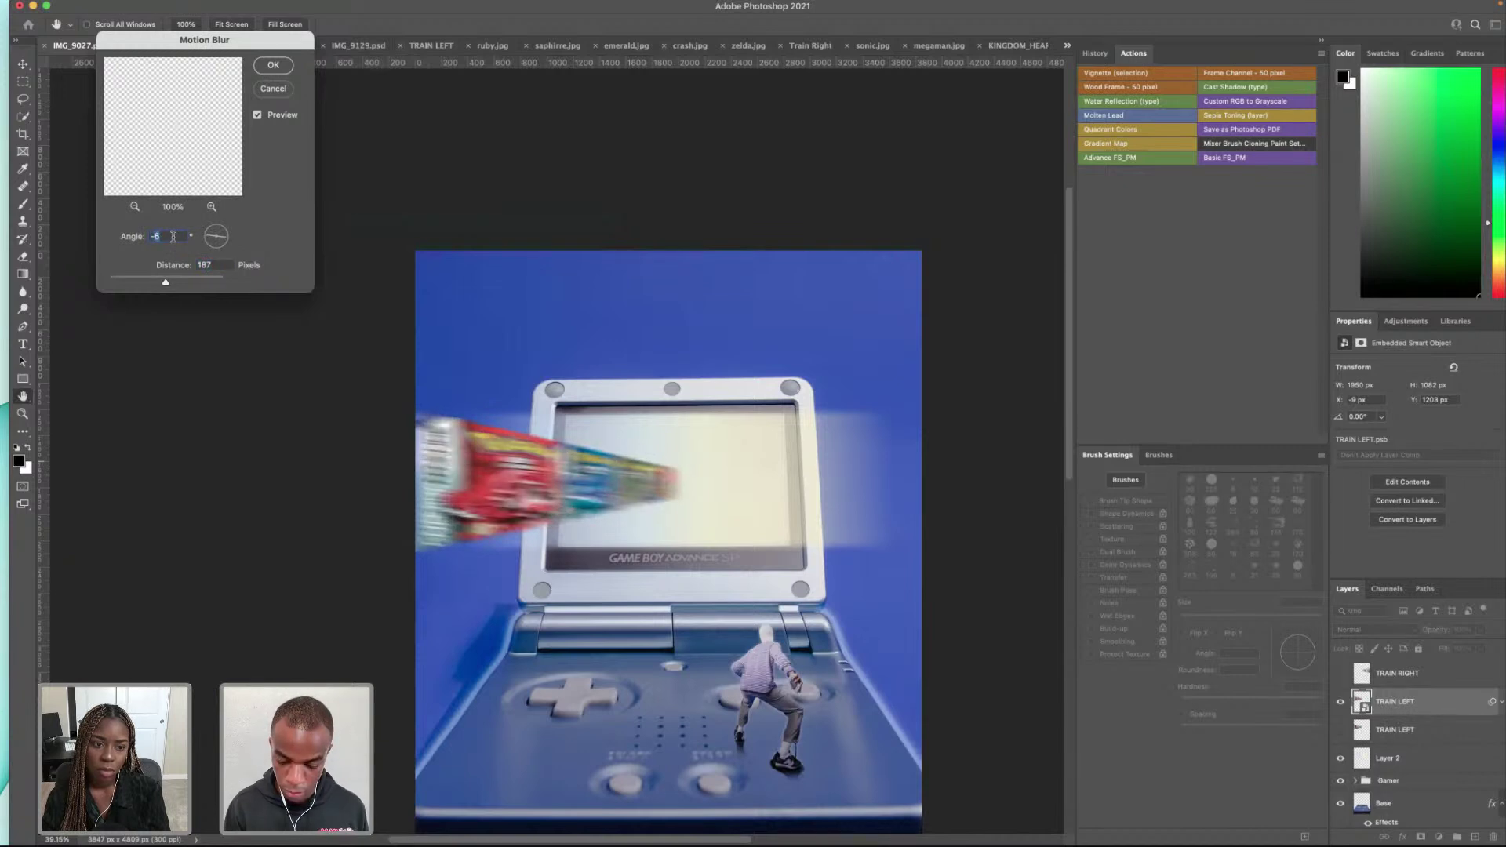
key(Return)
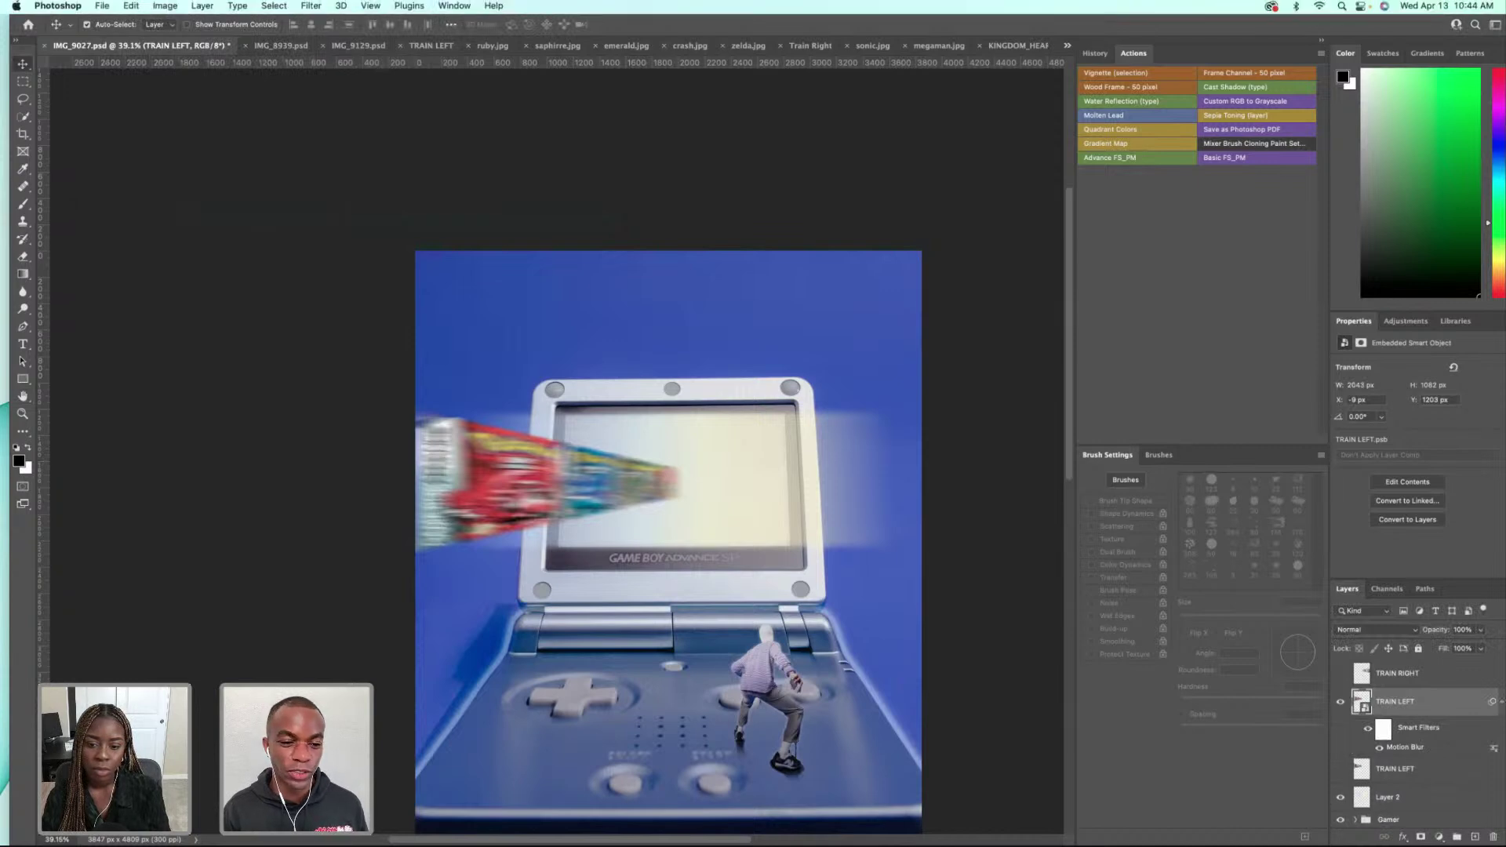
Step: Add a second Motion Blur to the TRAIN LEFT smart object at angle 0° with a distance of about 225 pixels
click(312, 7)
mouse_move(370, 191)
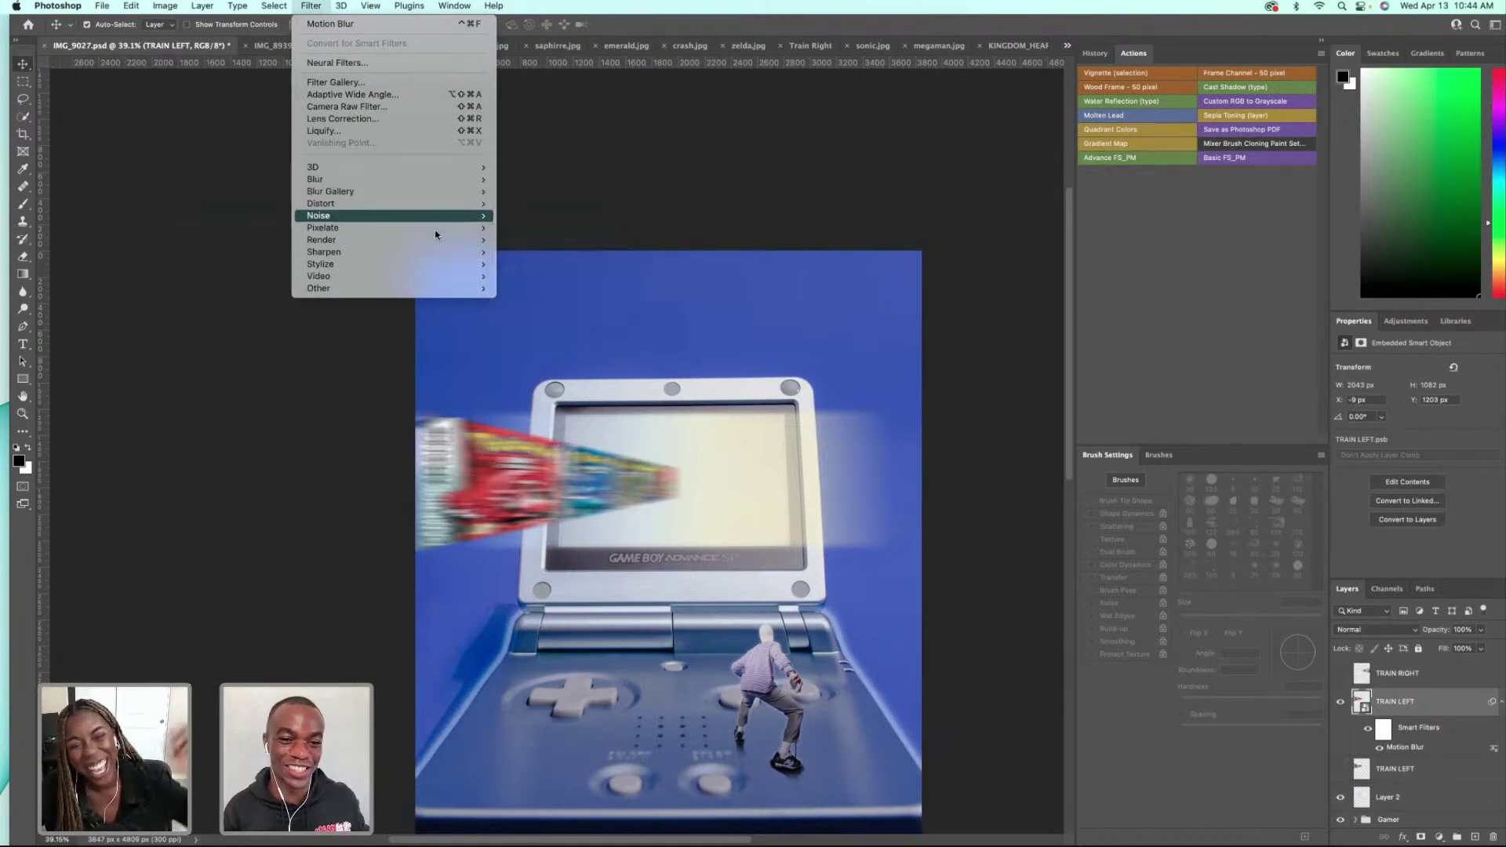
click(533, 251)
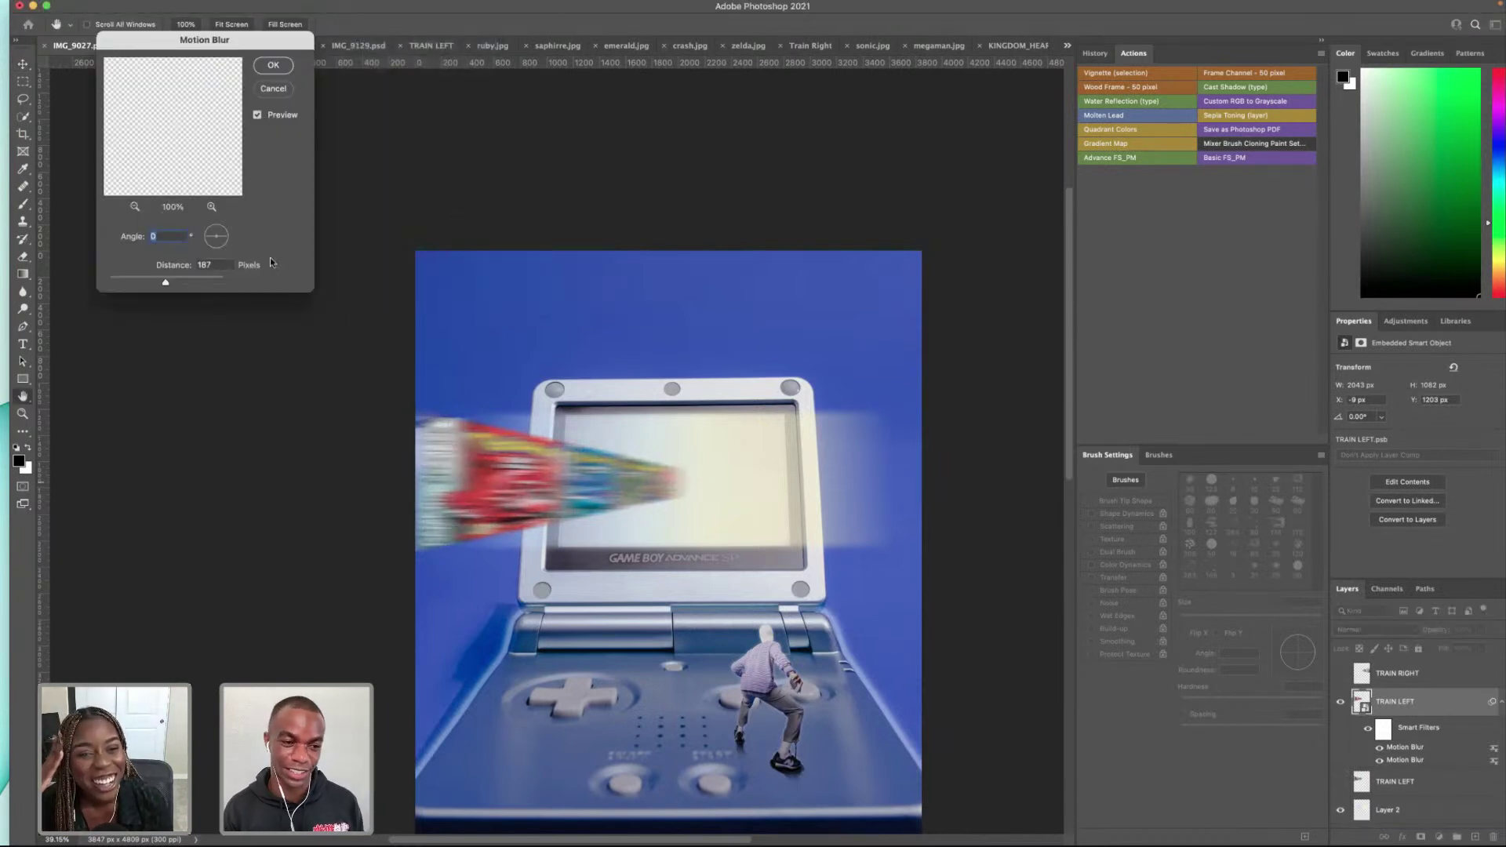
drag(166, 283, 164, 286)
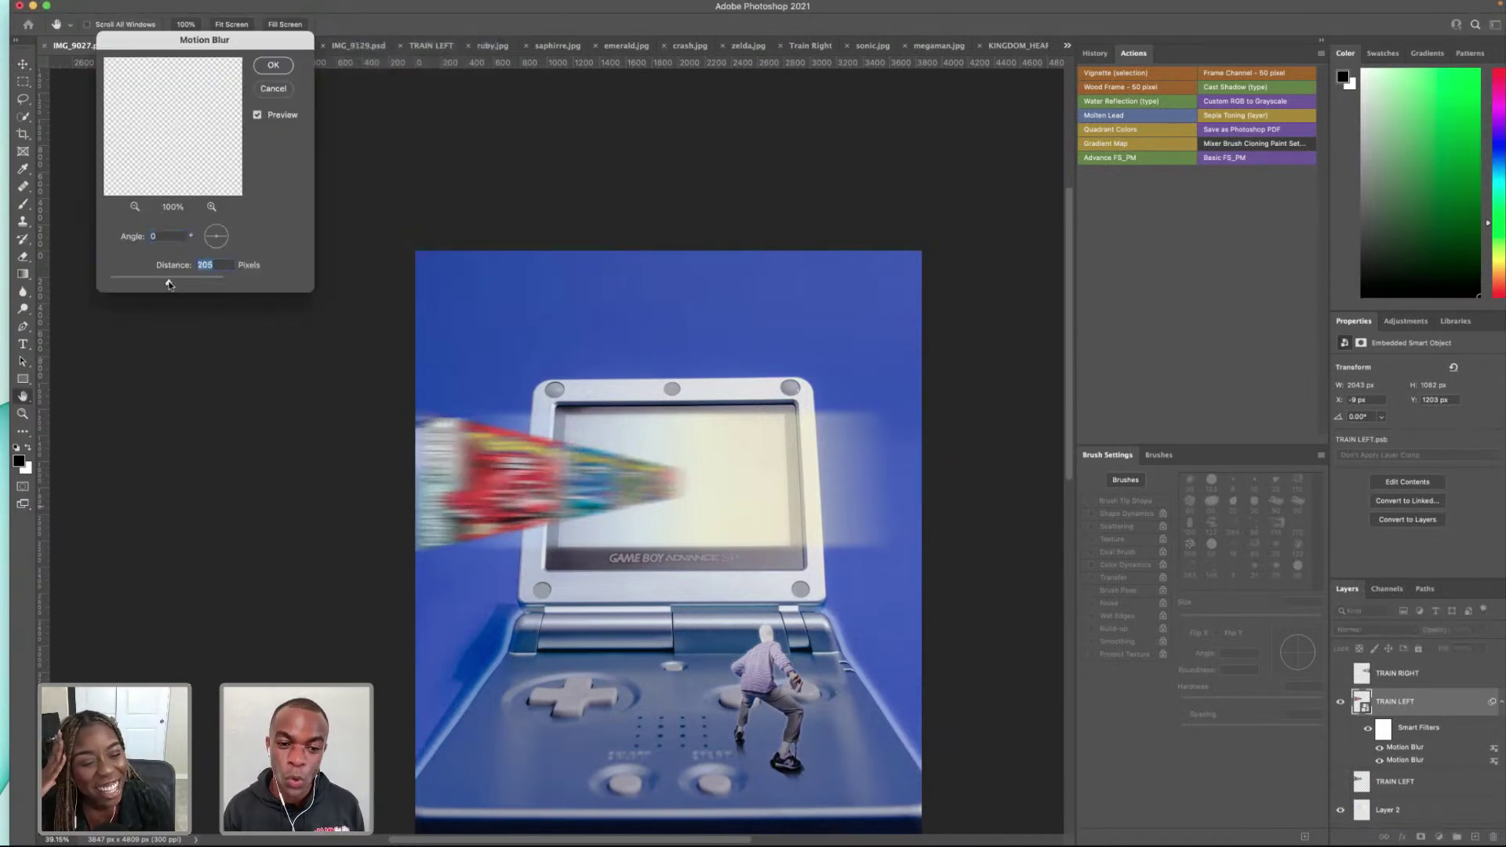
click(289, 72)
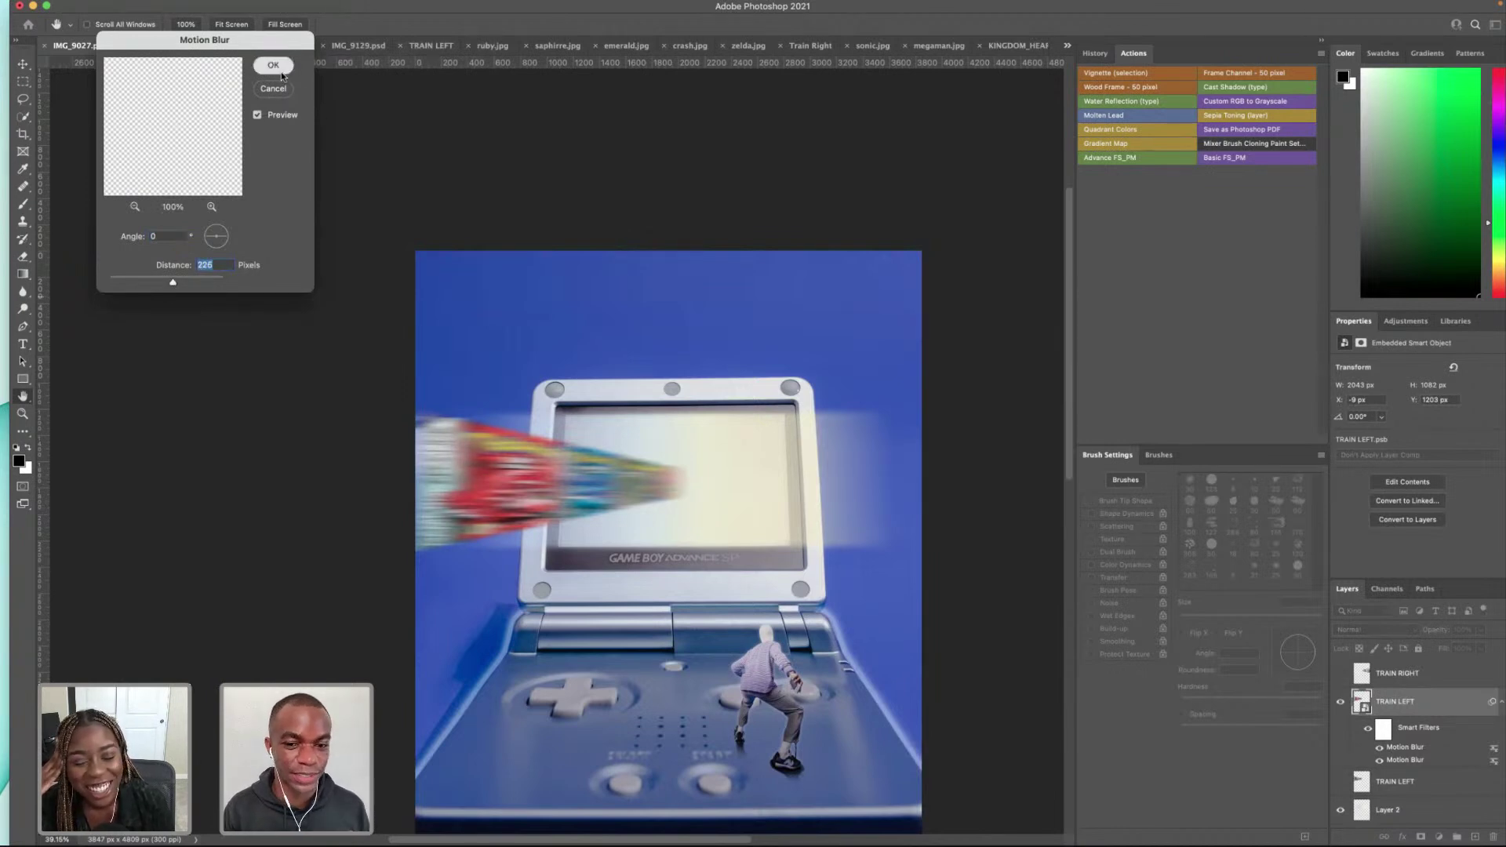
Step: Show the sharp TRAIN LEFT layer and move it above the blurred smart object, leaving the blurred one selected
click(1341, 783)
drag(1412, 783, 1401, 698)
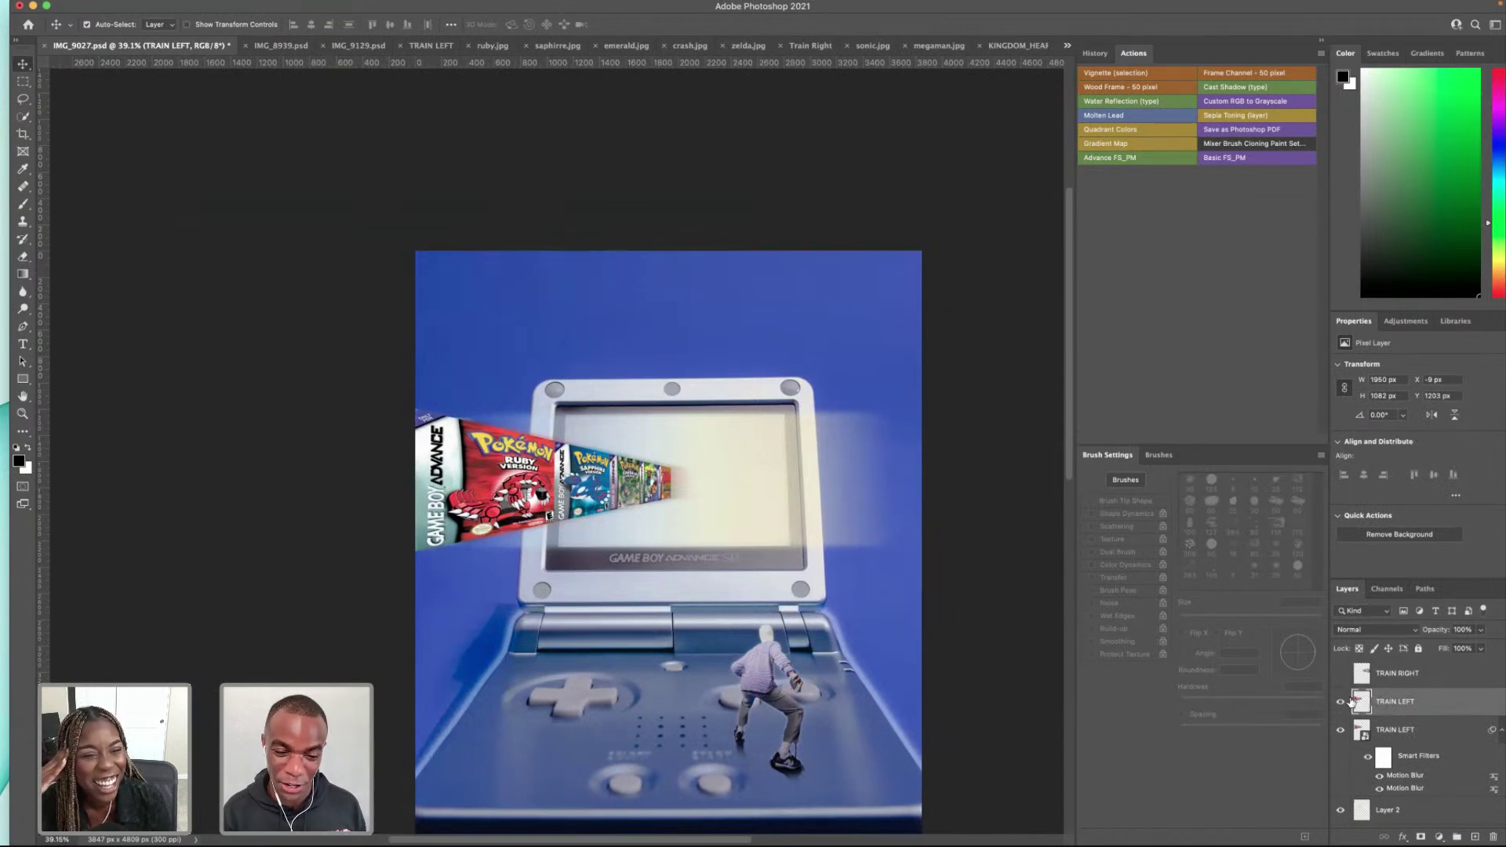
click(1409, 733)
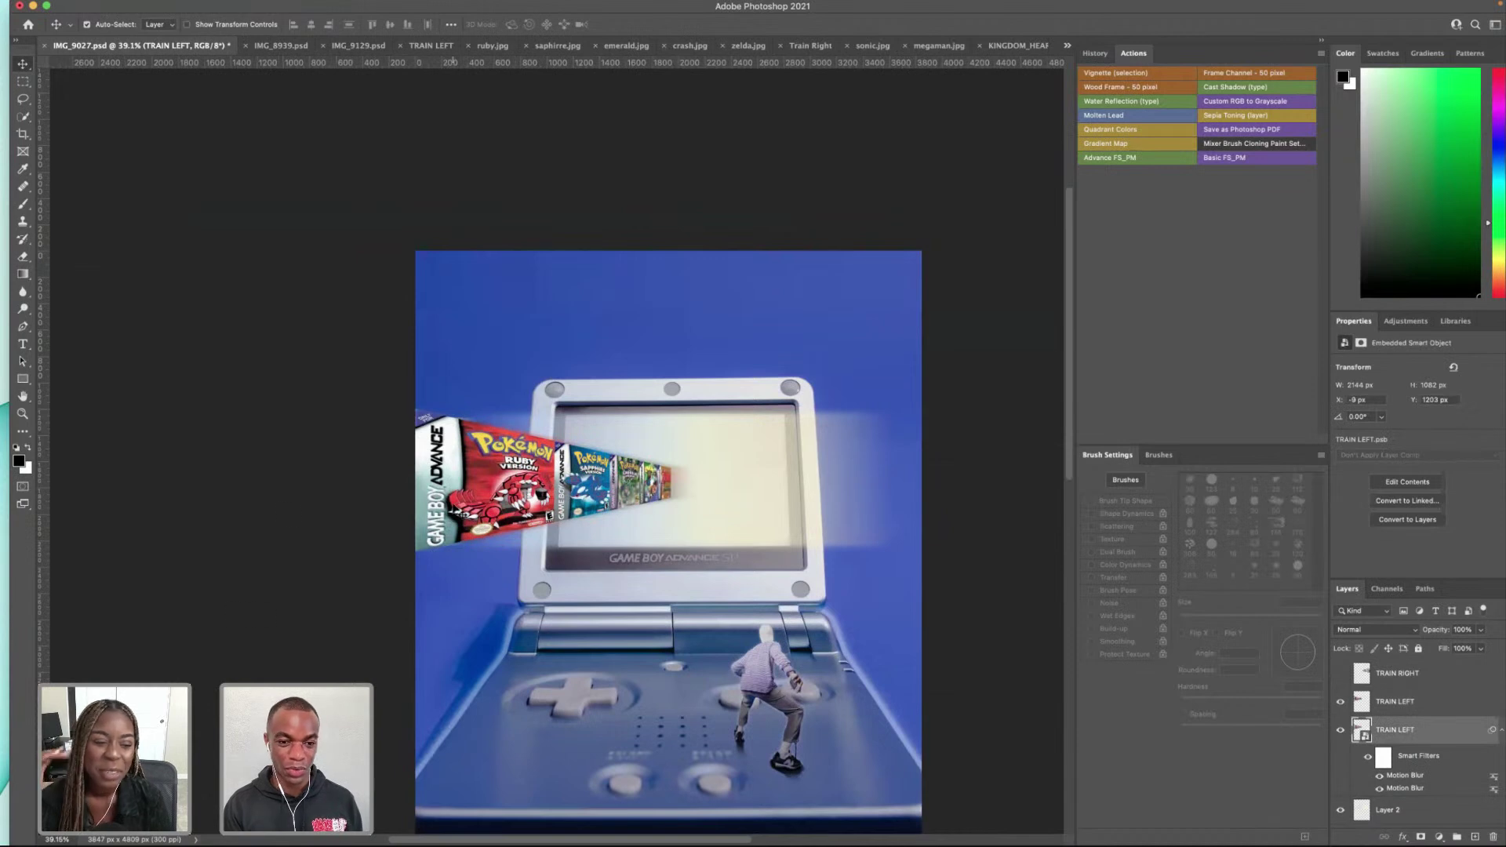
key(ctrl+t)
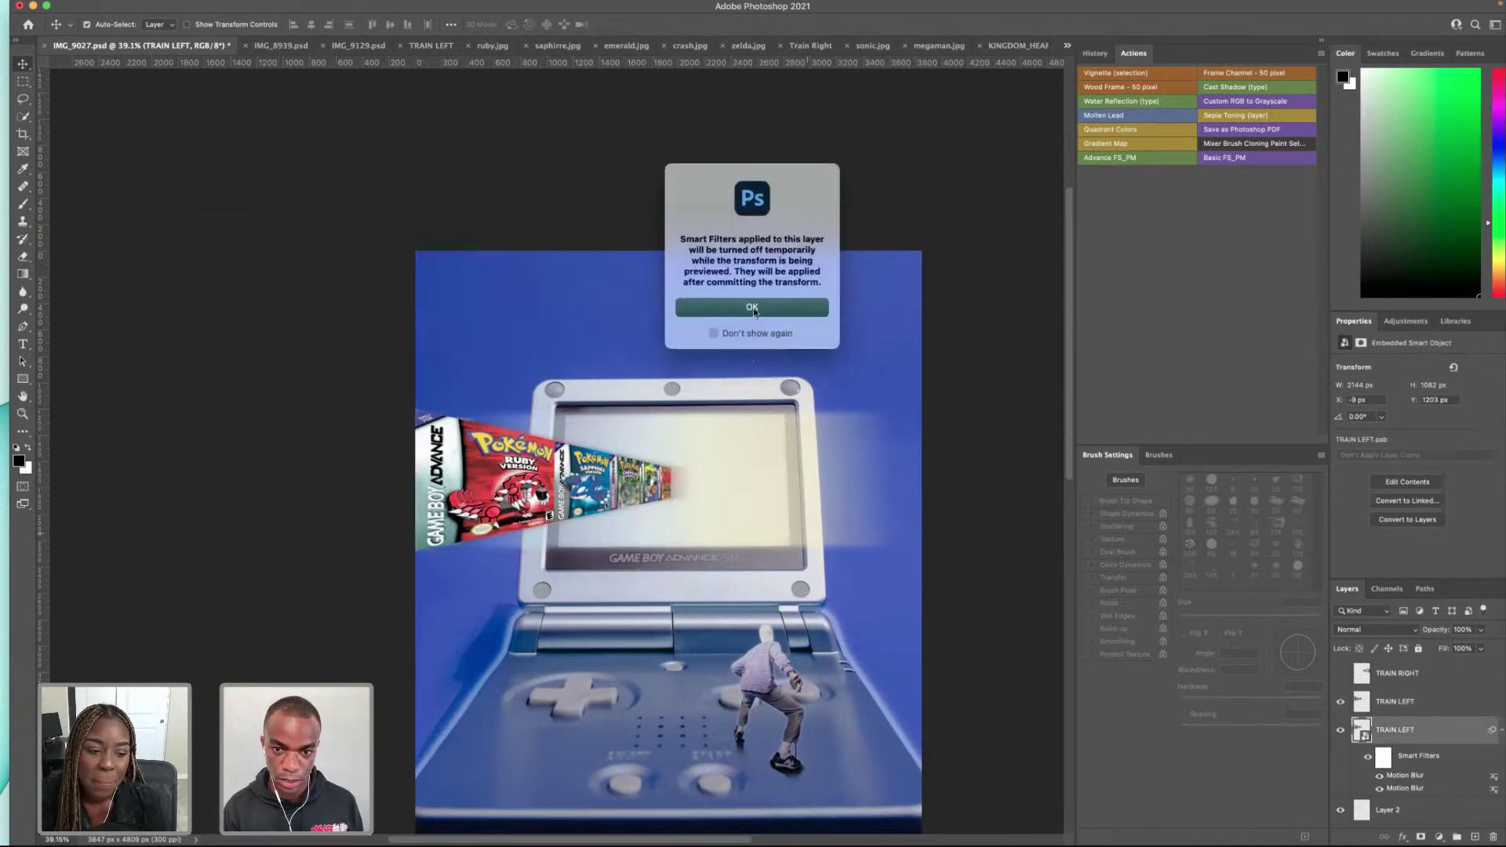
key(Return)
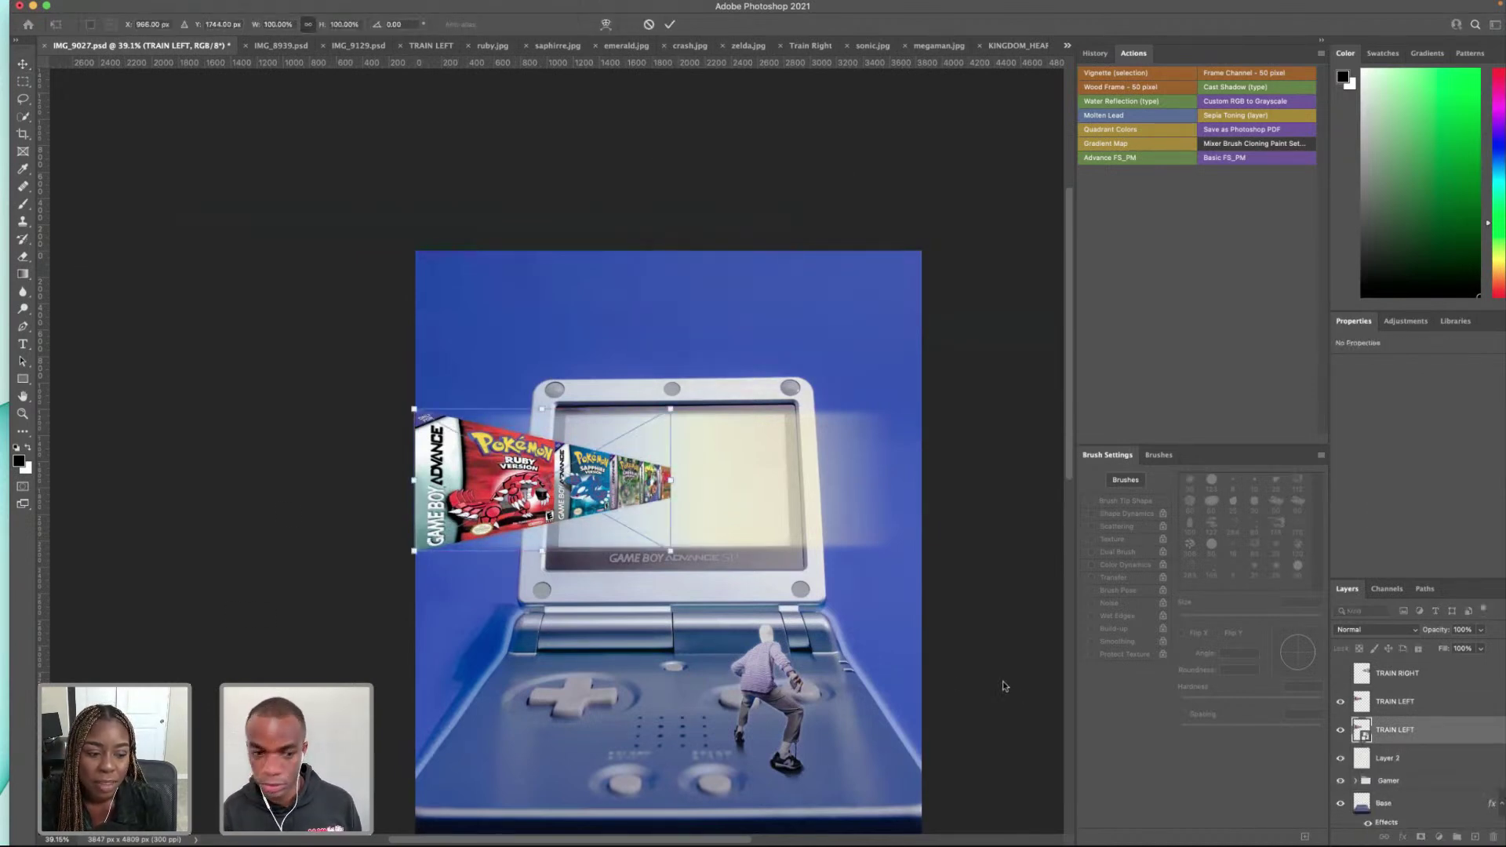
key(Return)
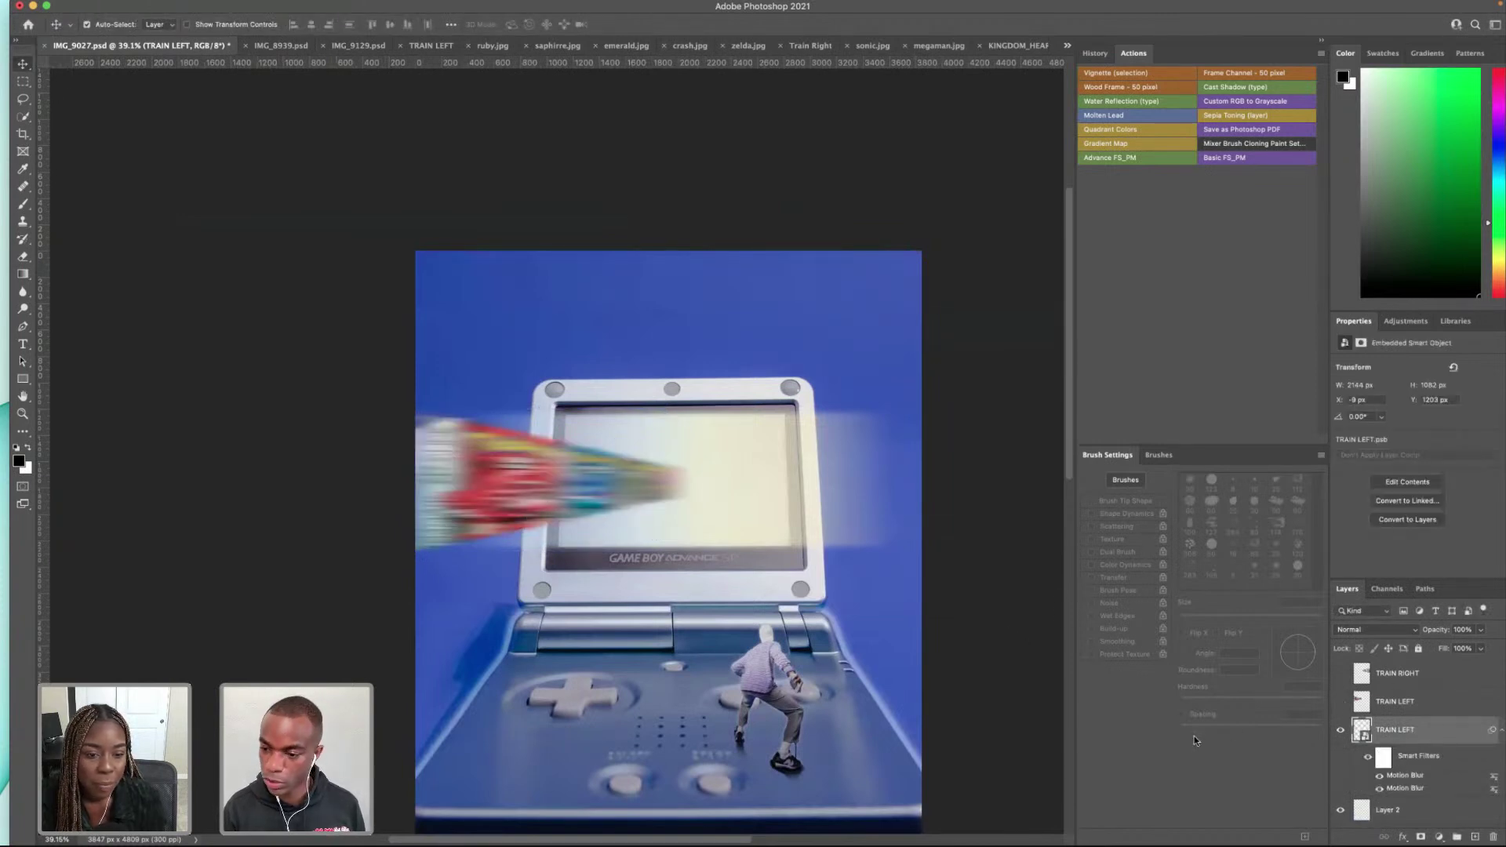
click(1340, 701)
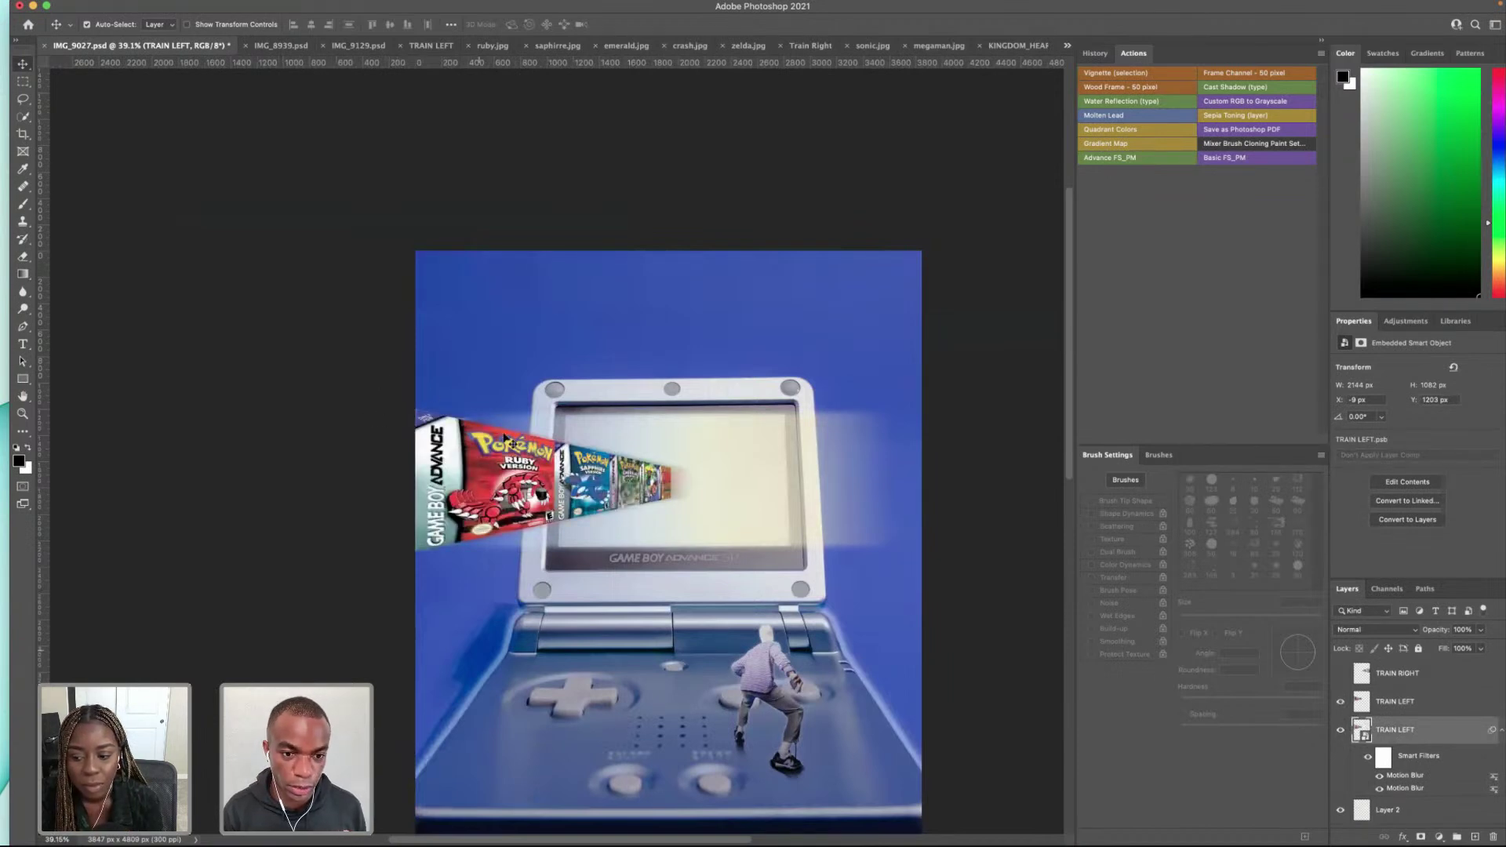
key(super+t)
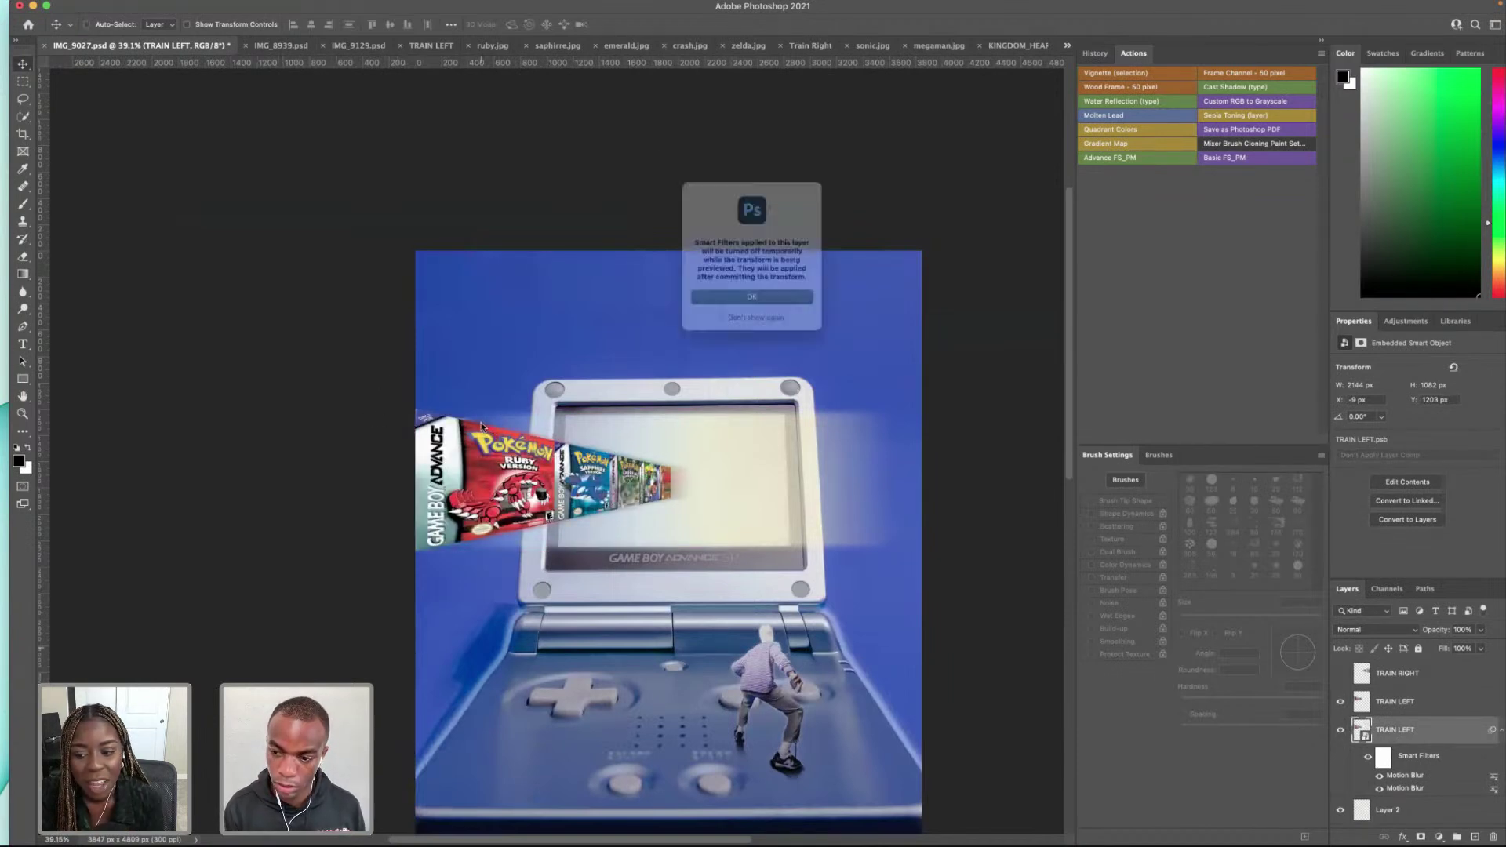
click(781, 307)
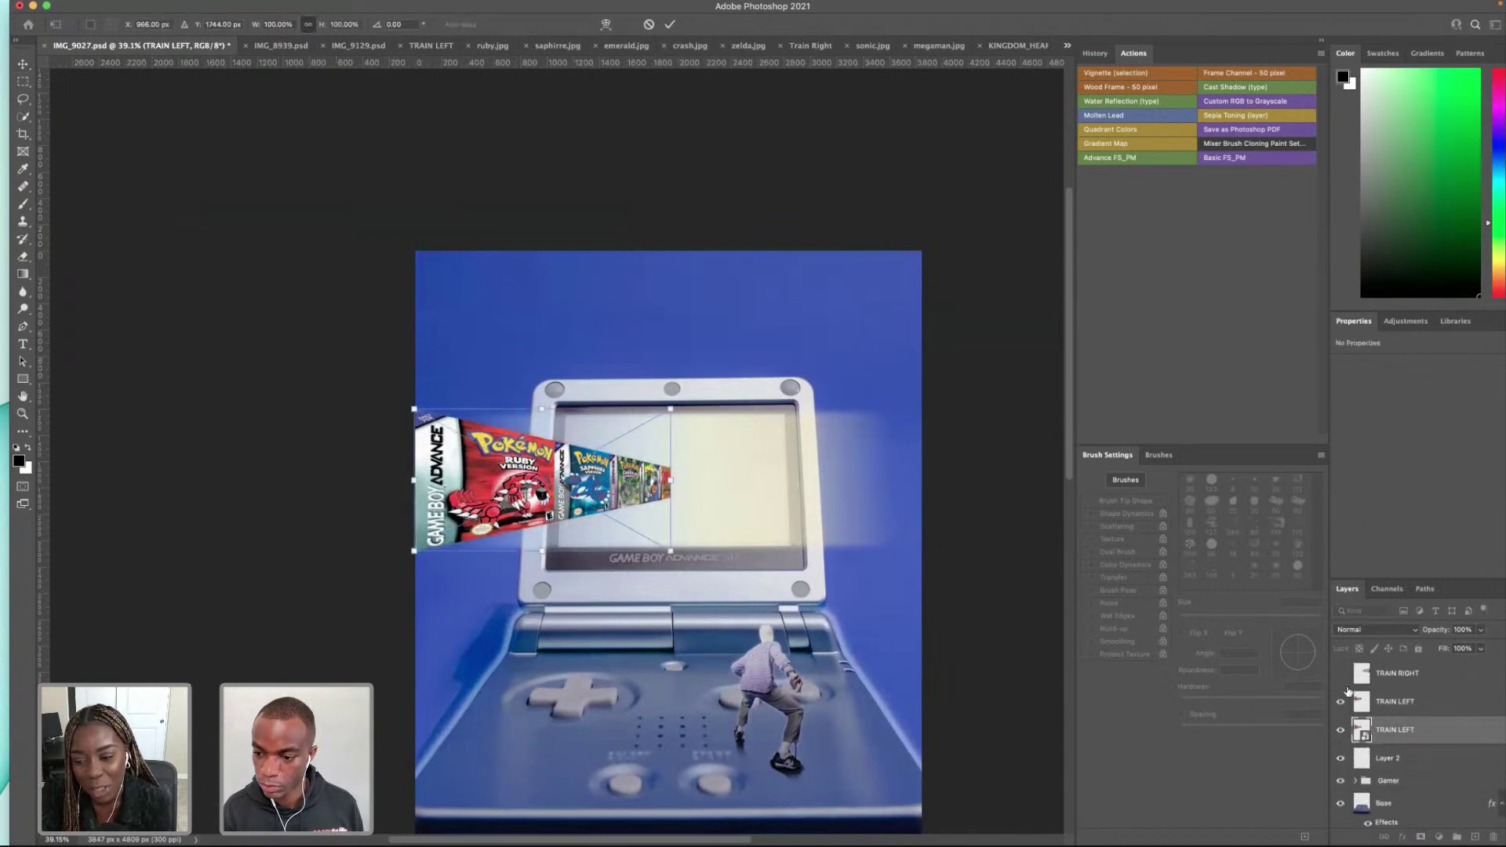
key(Return)
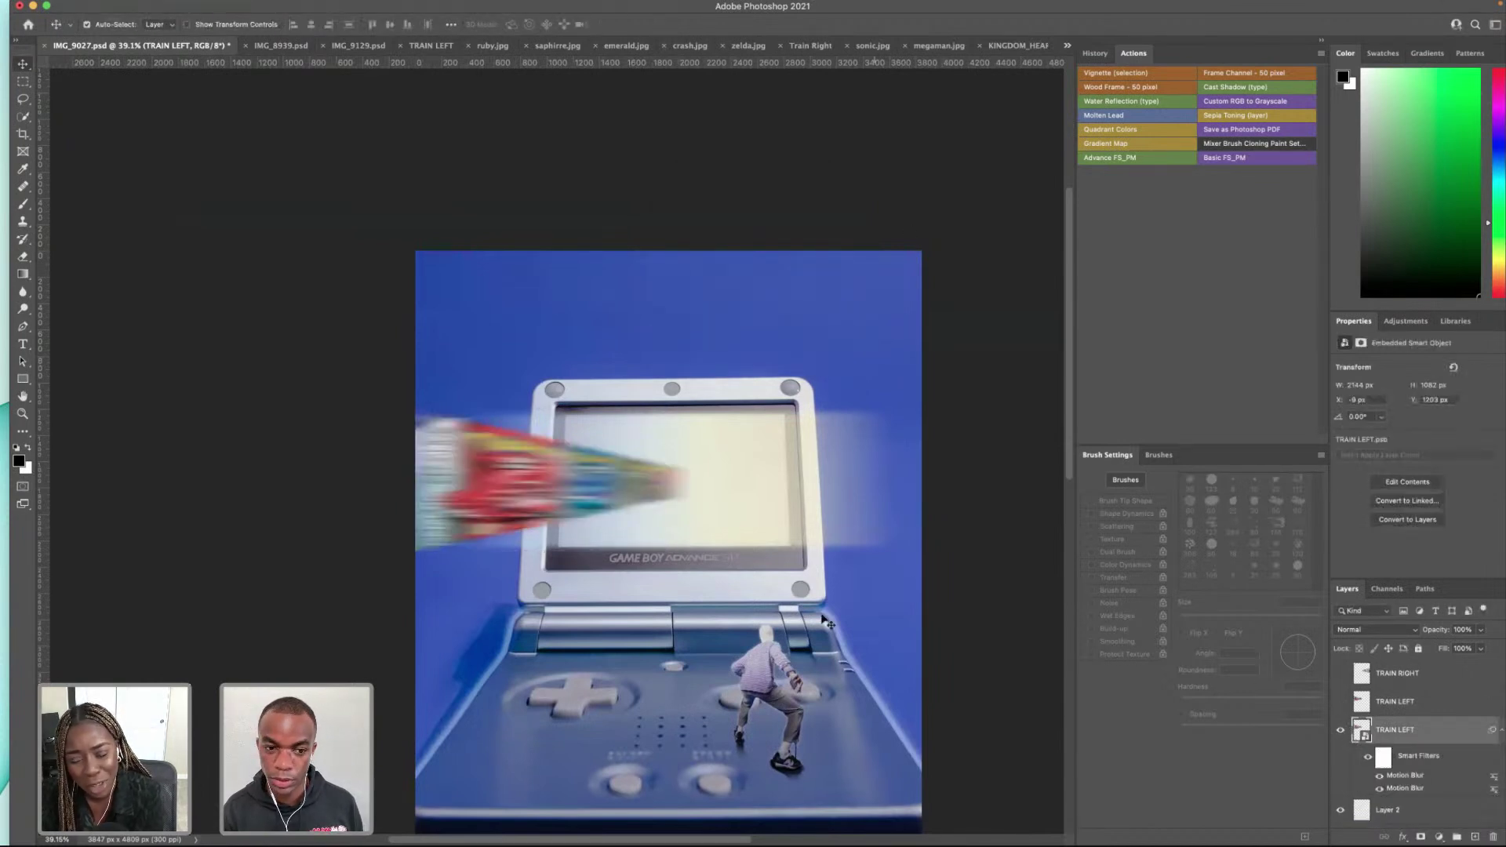
key(super+t)
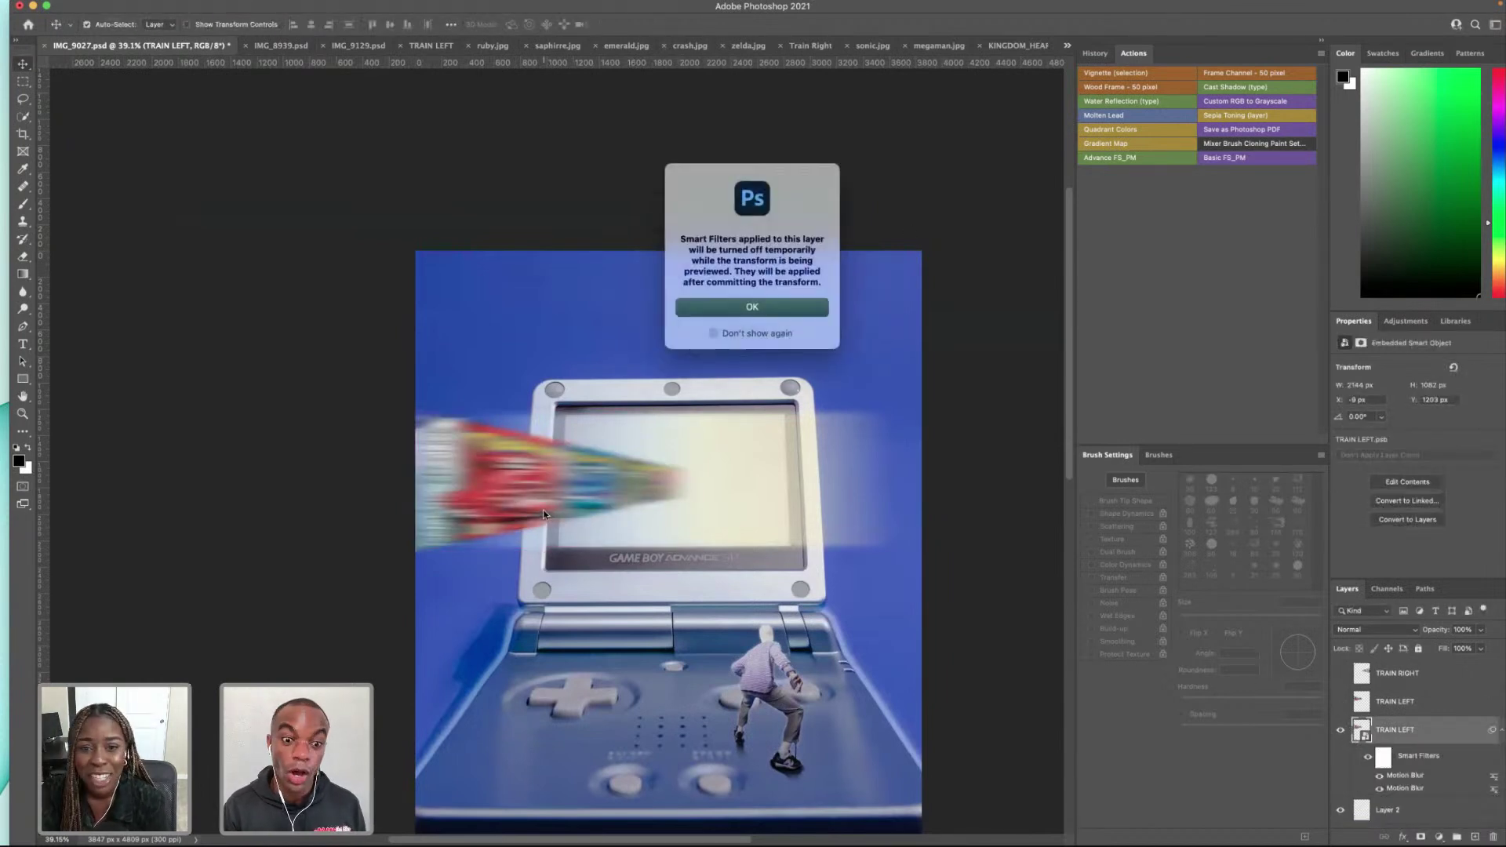
click(777, 307)
key(Return)
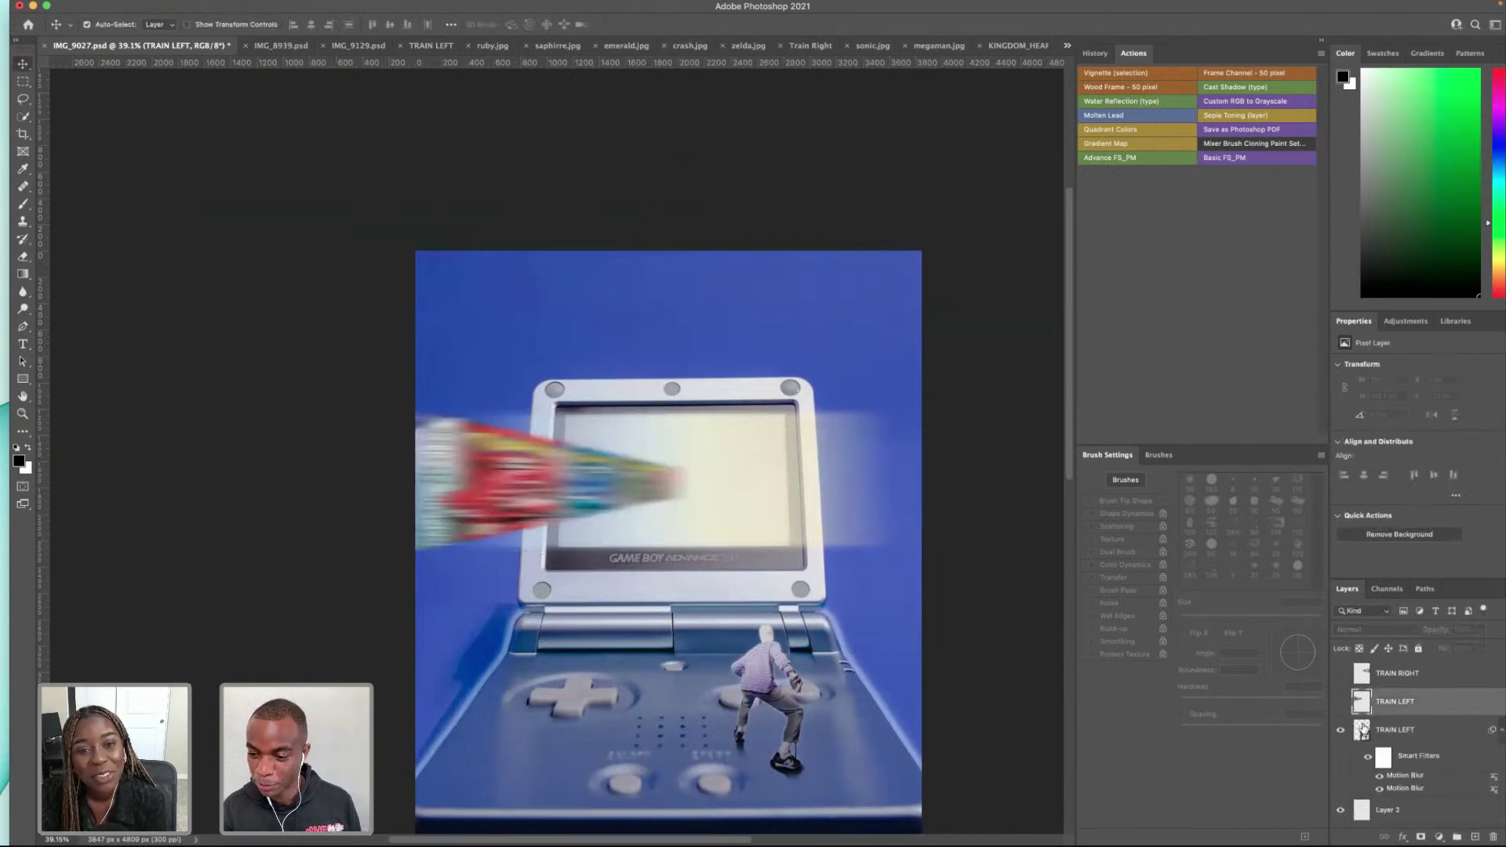
Step: Stretch the outer edge of the blurred TRAIN LEFT smart object taller with a Perspective transform, and show the sharp TRAIN LEFT layer
key(super+t)
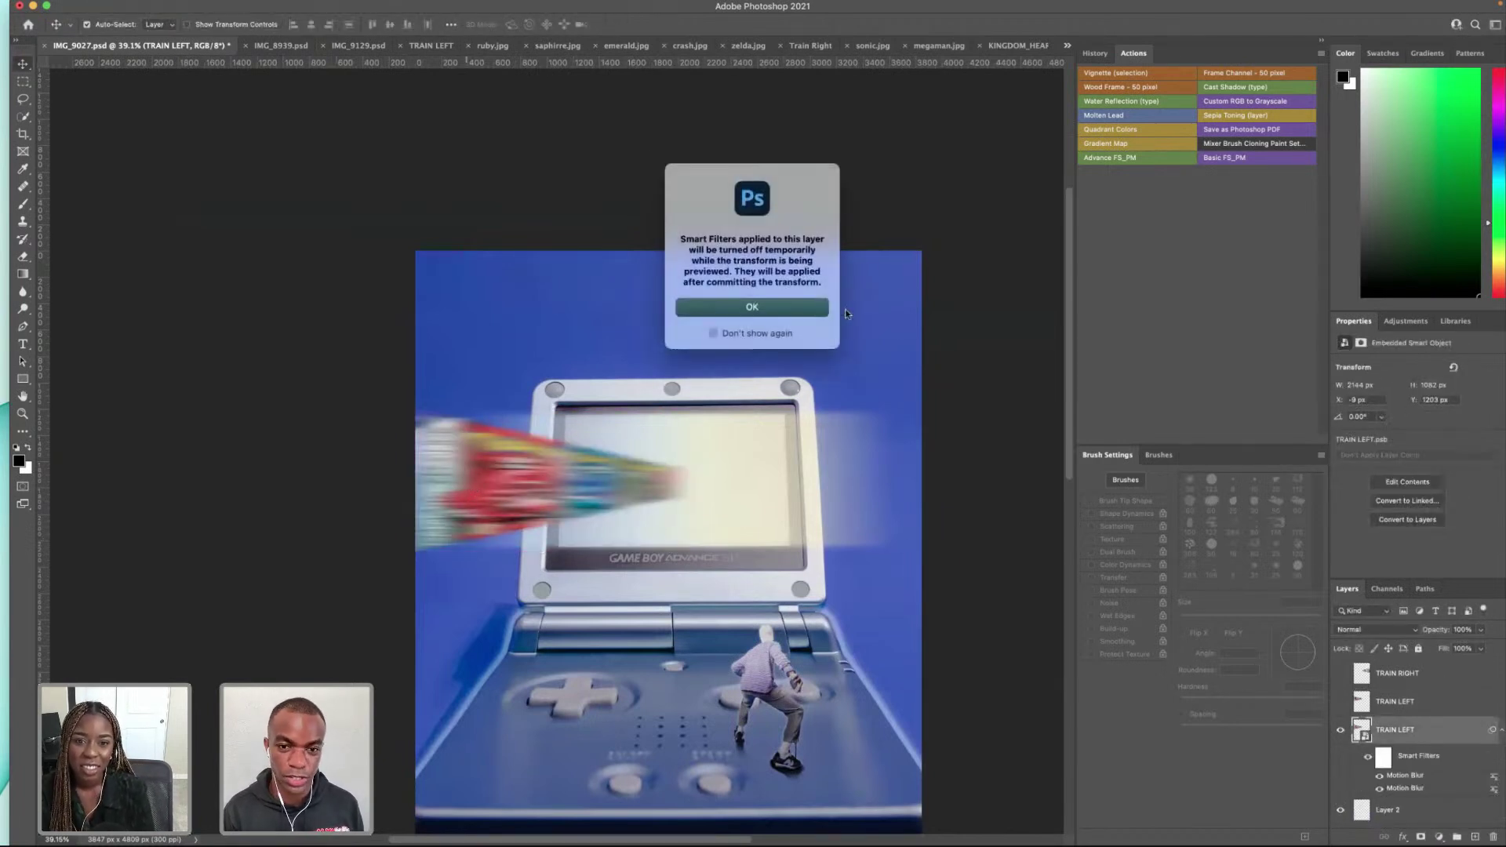
click(729, 307)
right_click(494, 460)
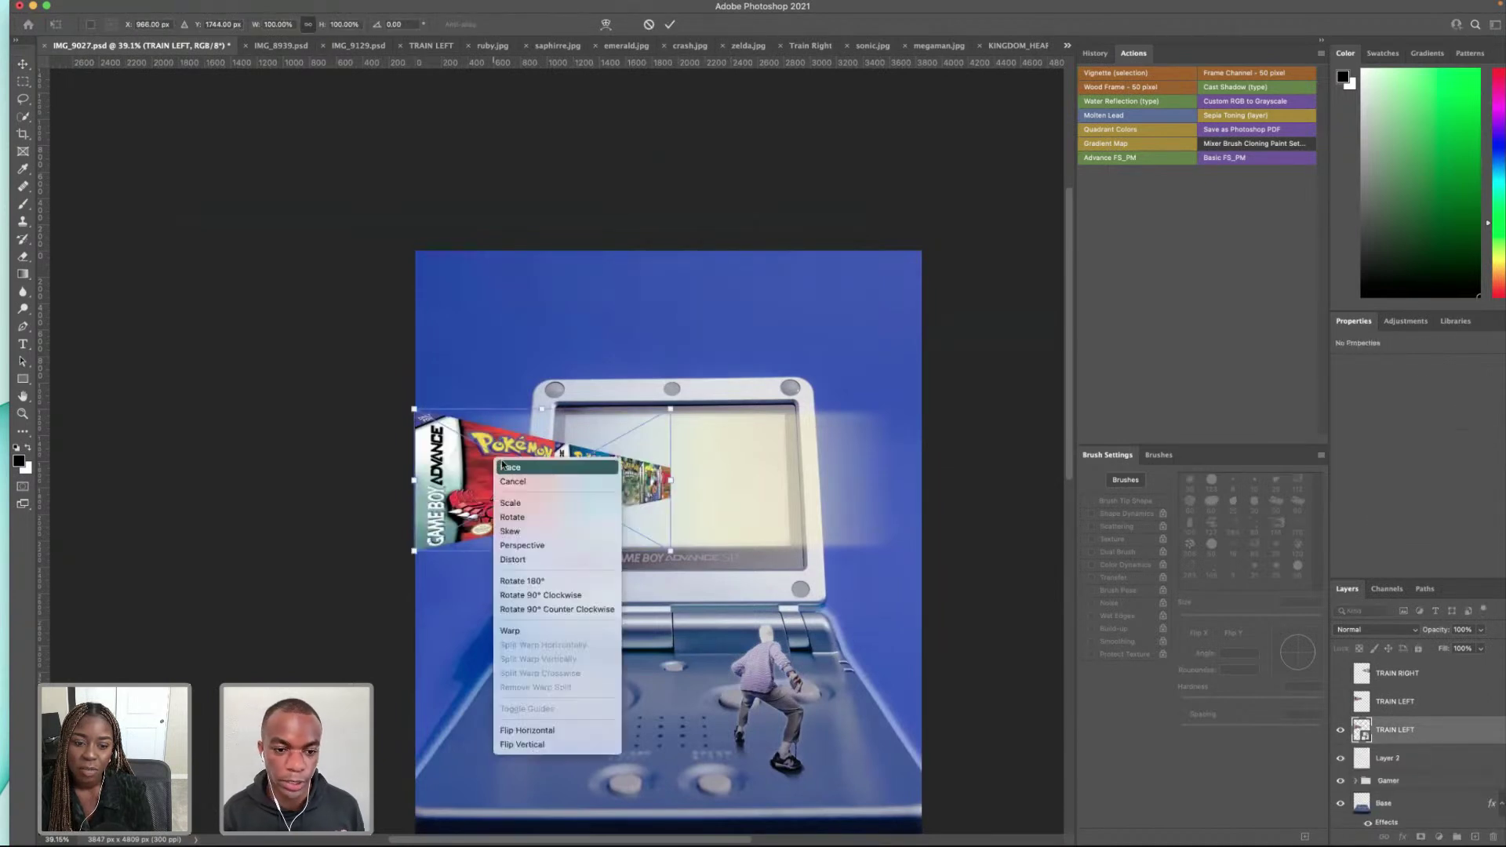
click(524, 547)
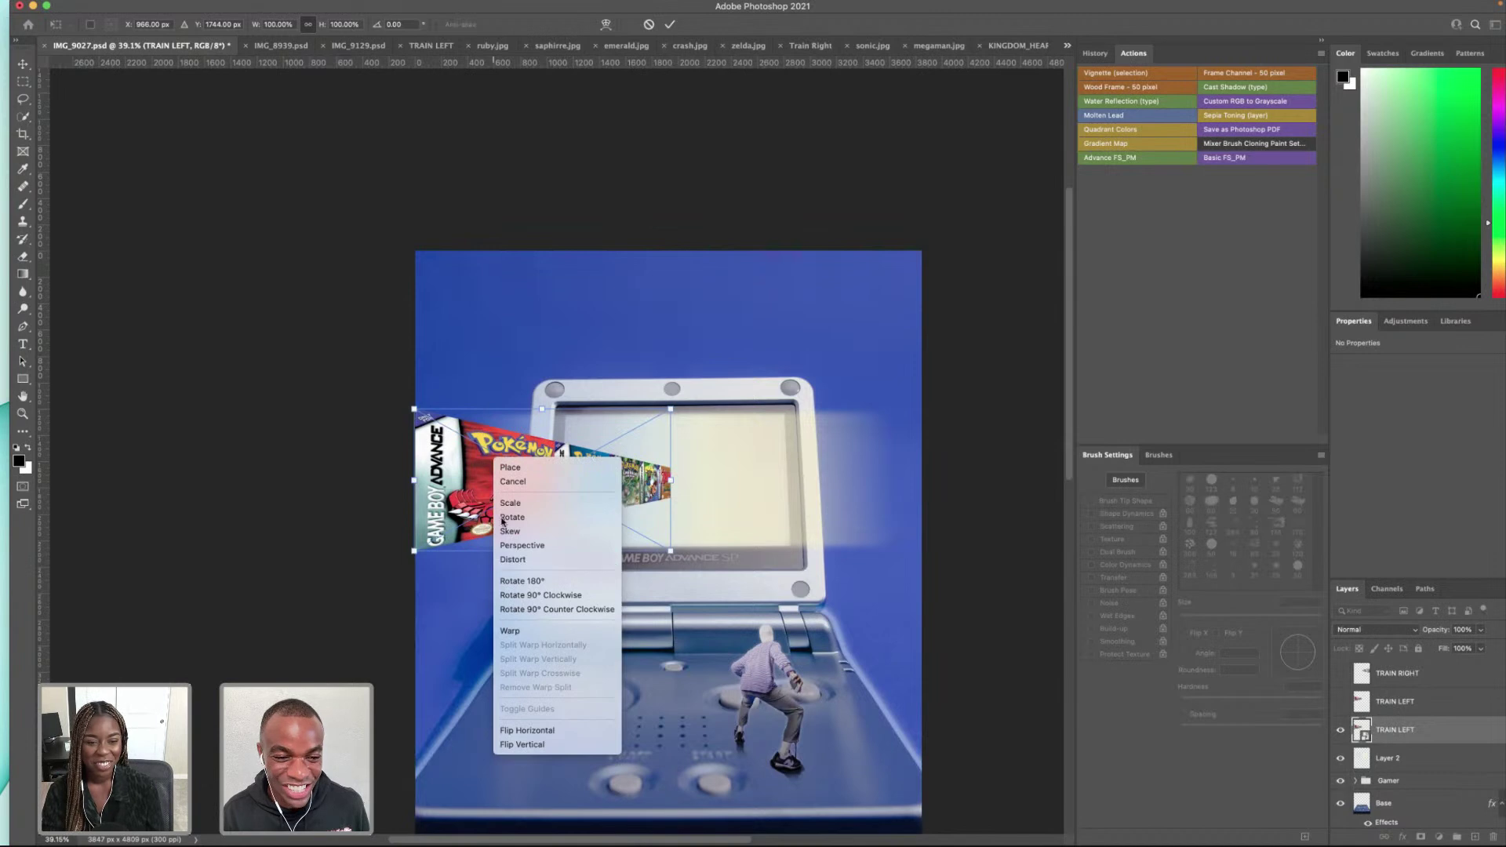
drag(414, 409, 411, 396)
drag(412, 558, 408, 566)
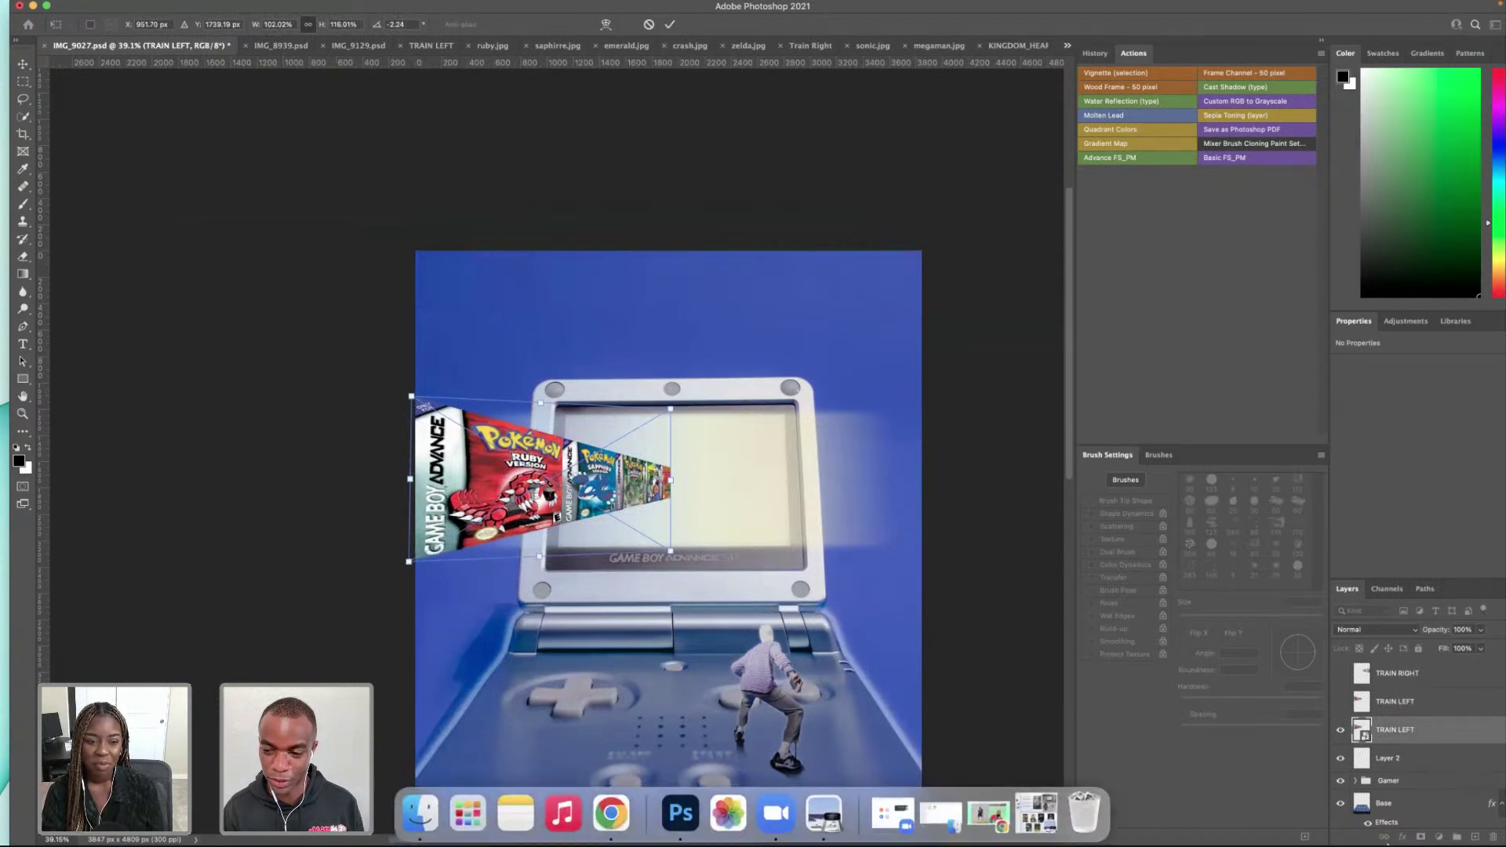
key(Return)
click(1342, 702)
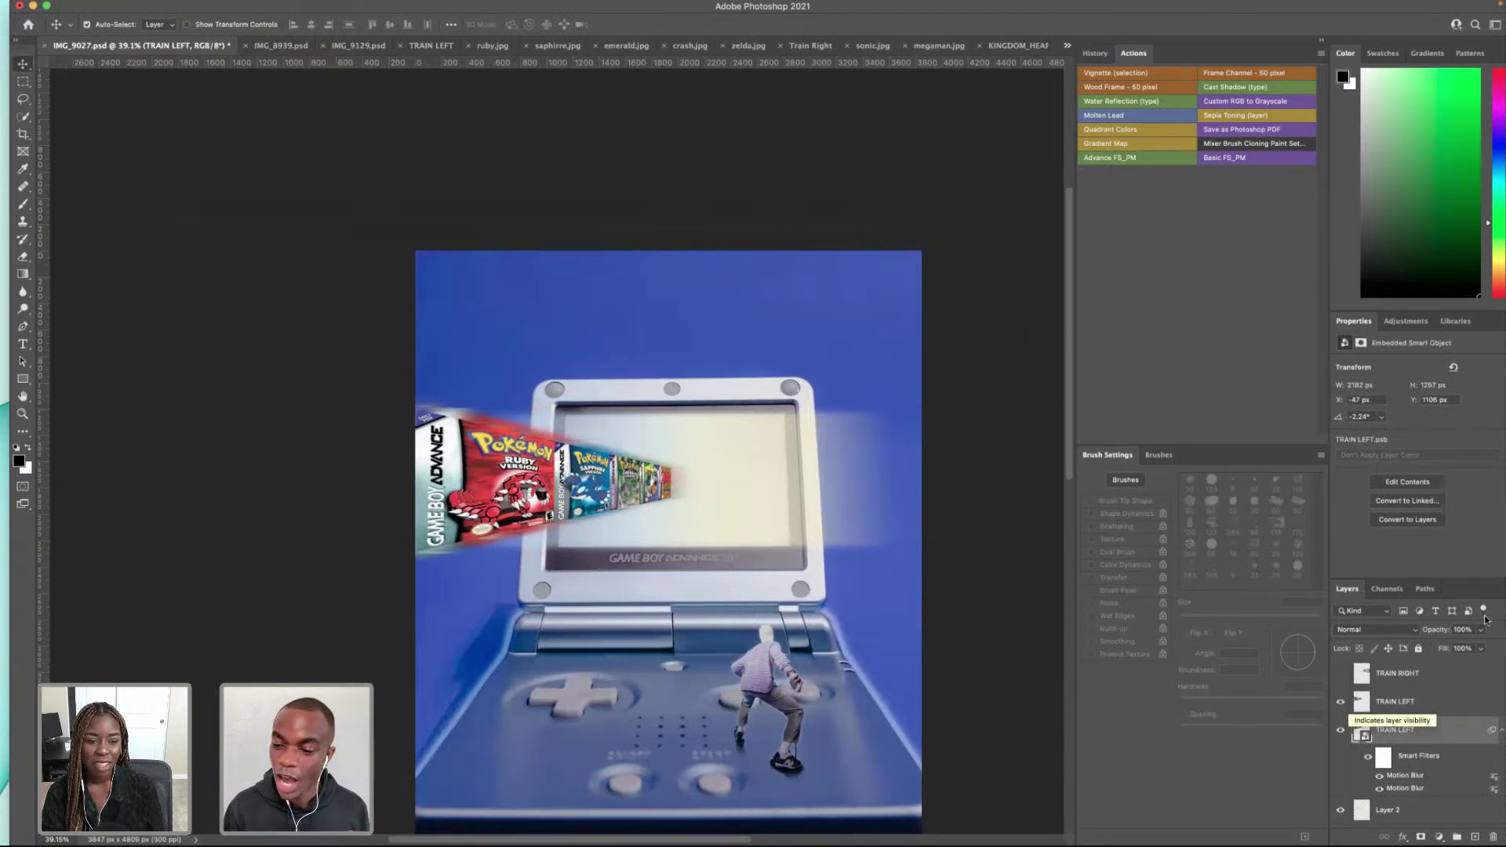
Step: Add a layer mask to the sharp TRAIN LEFT layer and adjust the Brush size for painting on it
click(1387, 700)
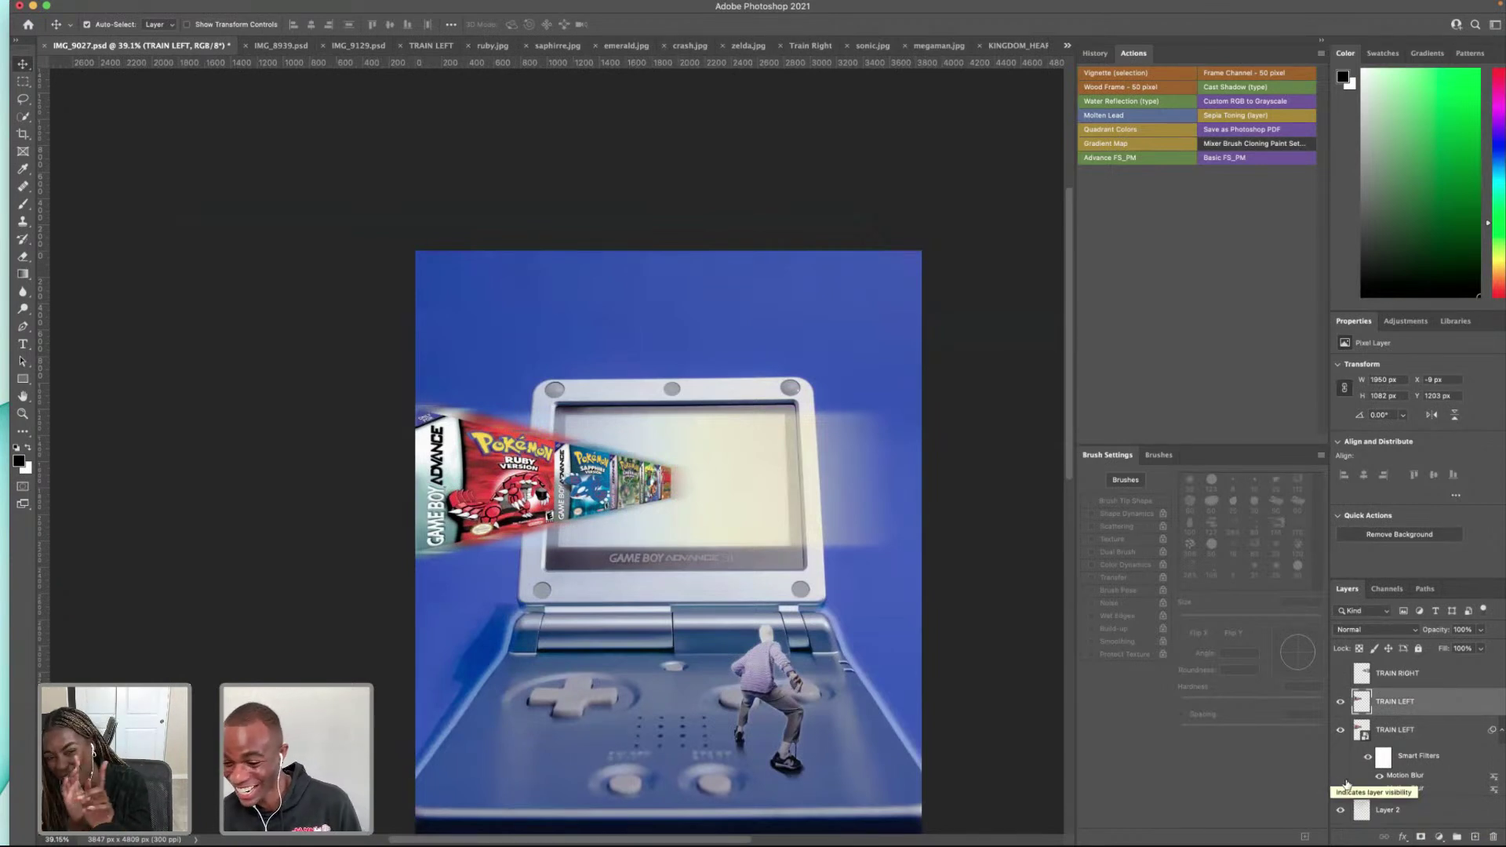
click(1422, 837)
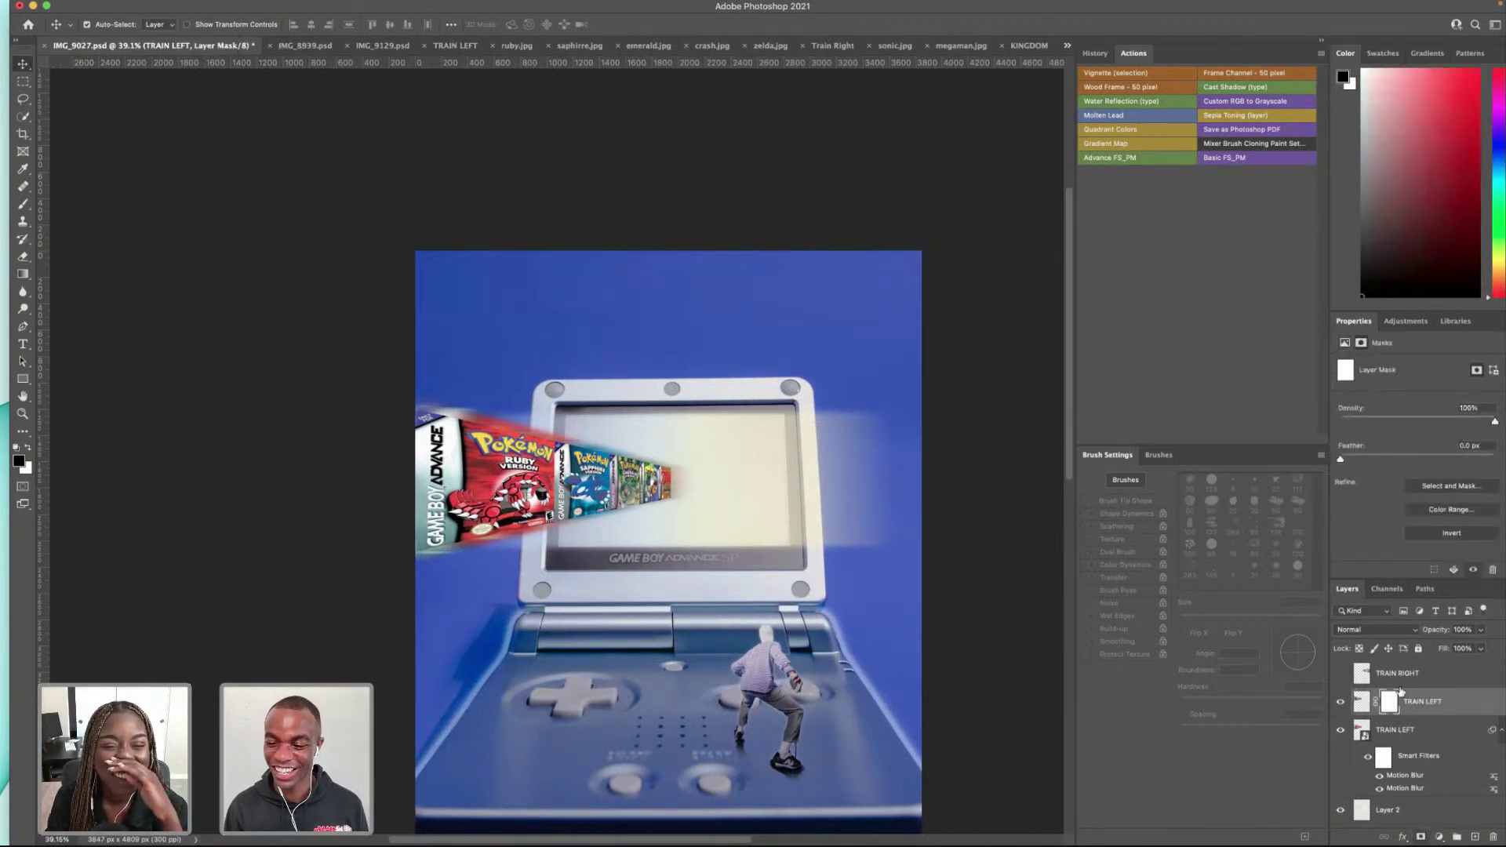
click(22, 204)
key(bracketleft)
key(bracketleft)
key(bracketleft)
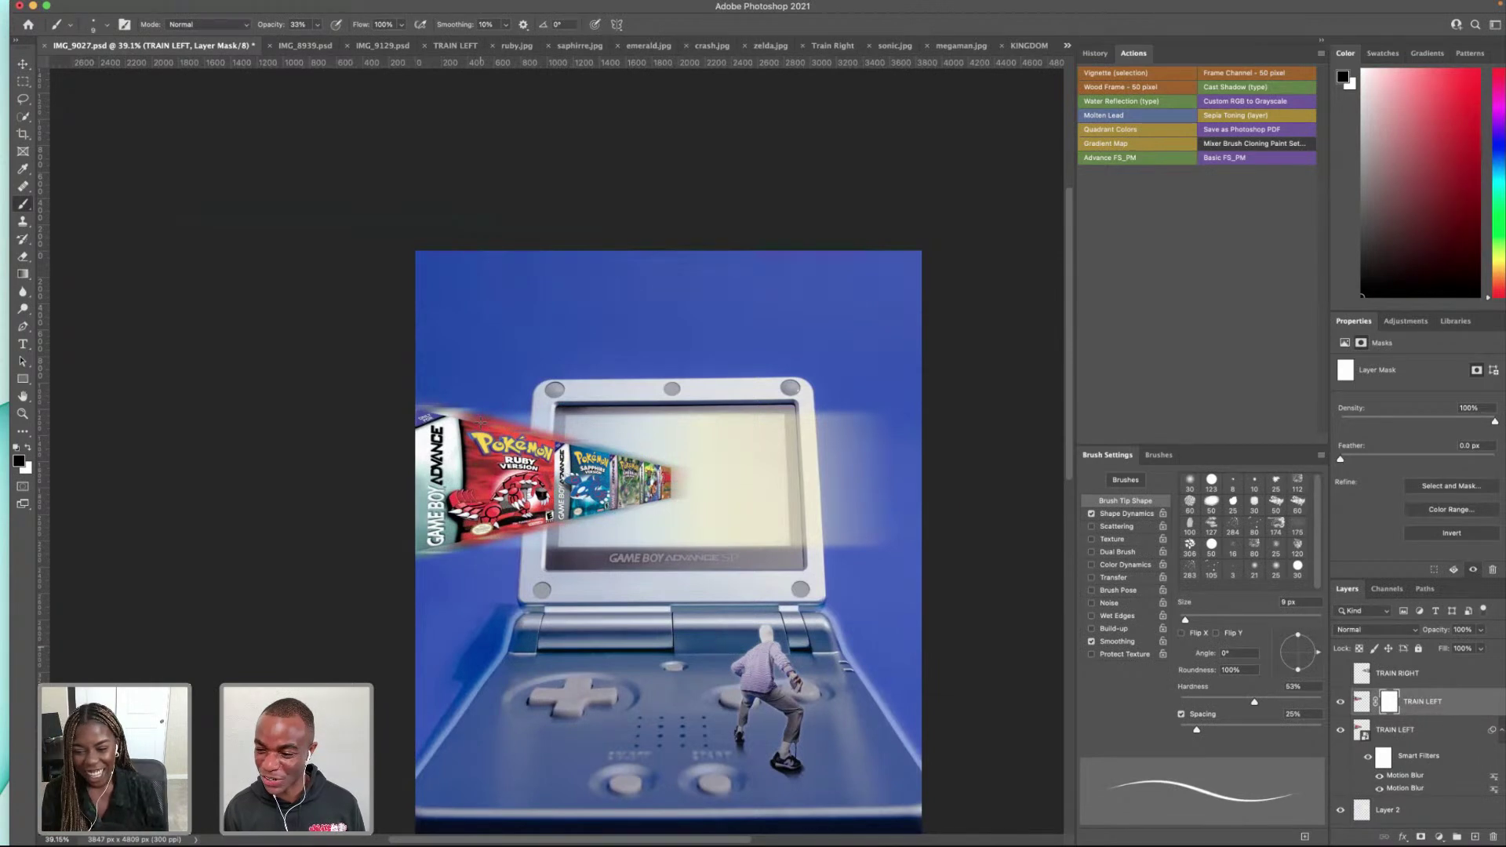
key(bracketright)
key(bracketright)
key(bracketright)
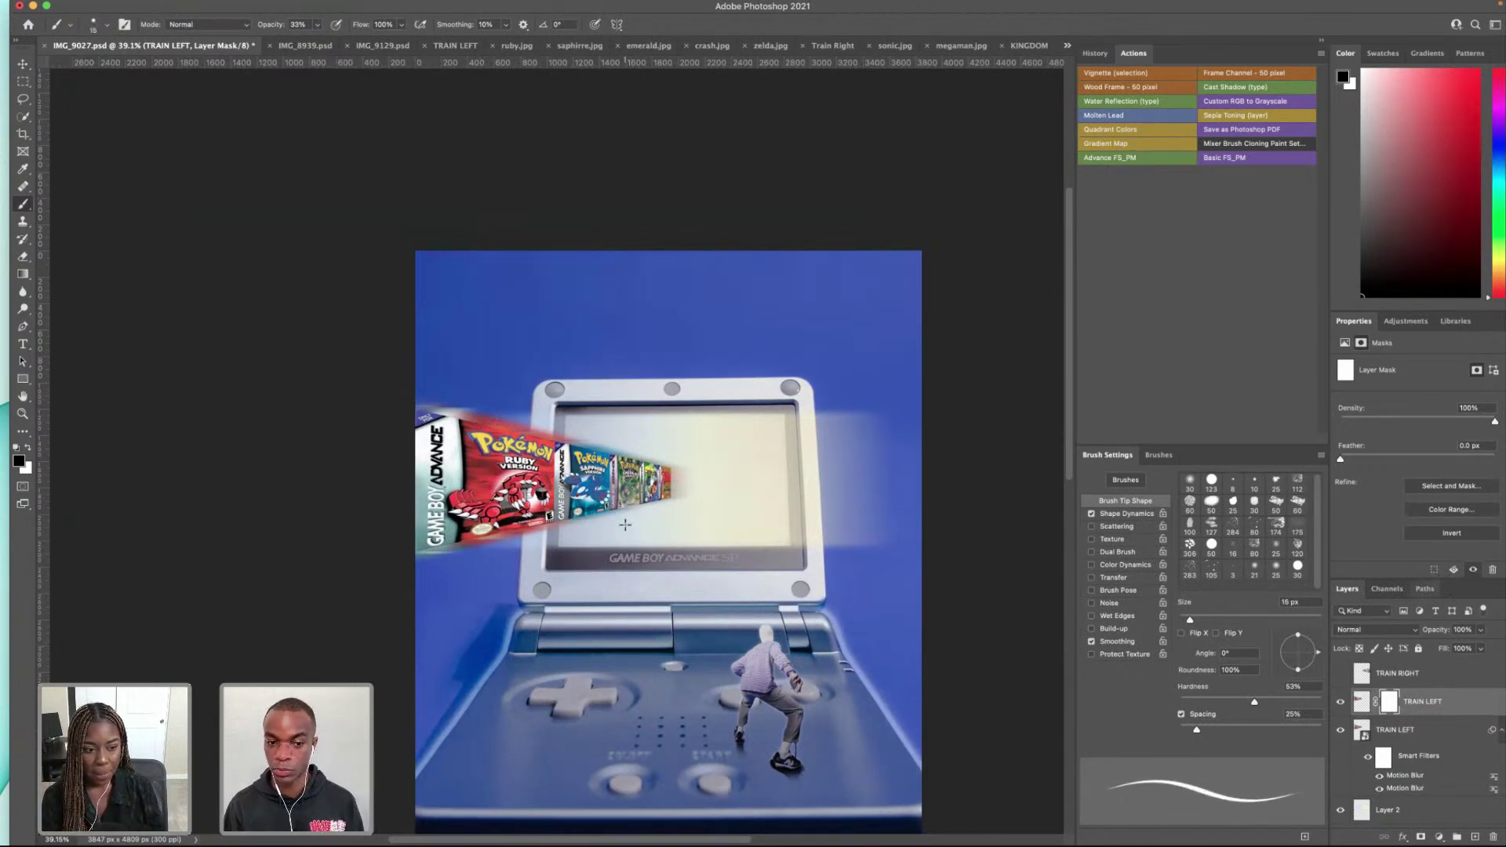
Step: Shrink the brush to 1 px, set its opacity to 100%, and make white the foreground color
scroll(467, 420, up, 5)
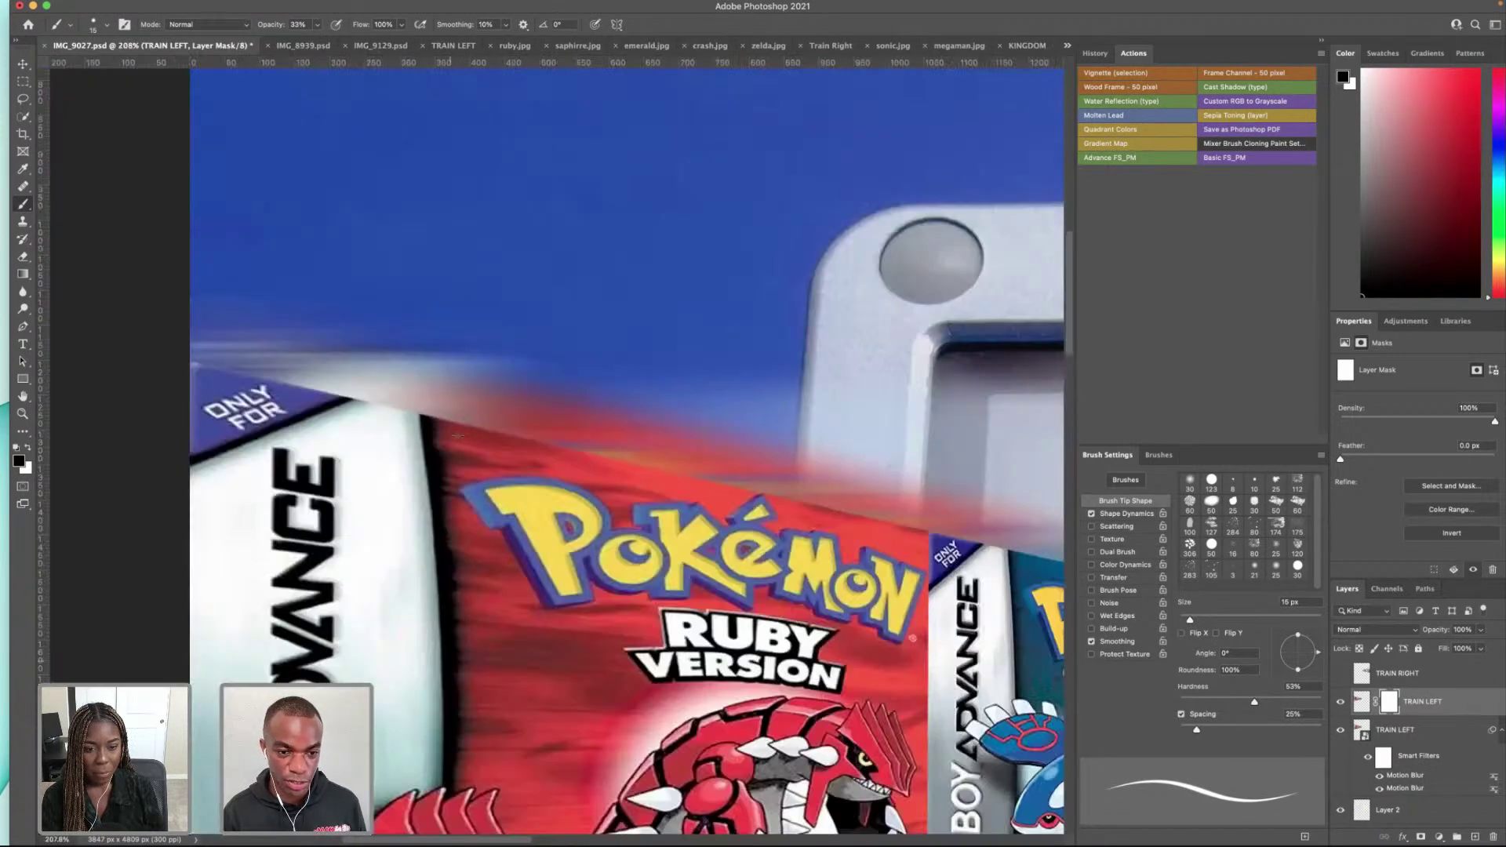
key(bracketleft)
key(bracketleft)
key(bracketleft)
key(bracketleft)
key(bracketleft)
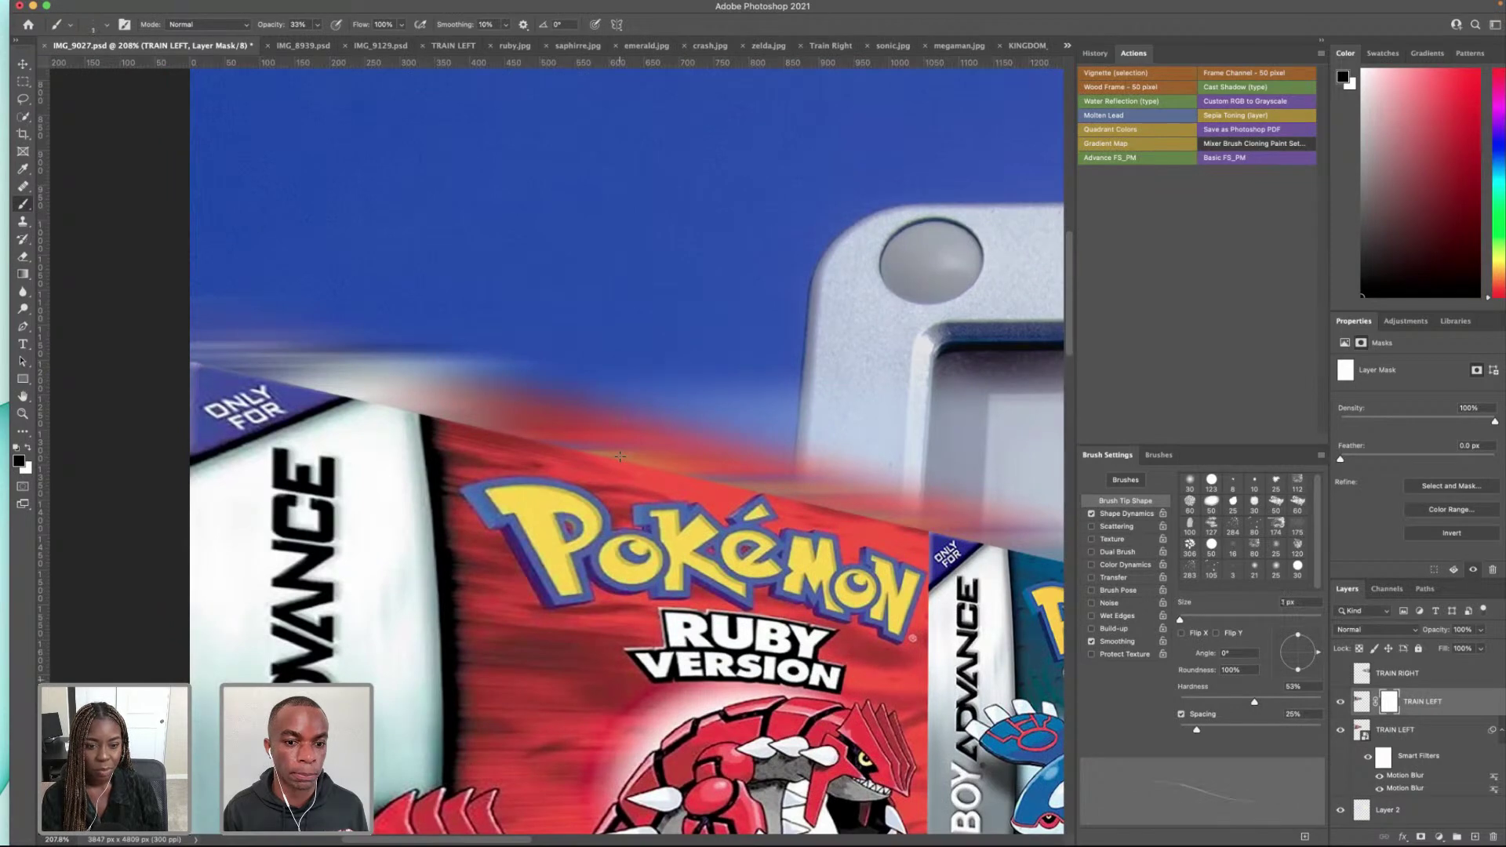
click(317, 25)
drag(337, 48, 433, 55)
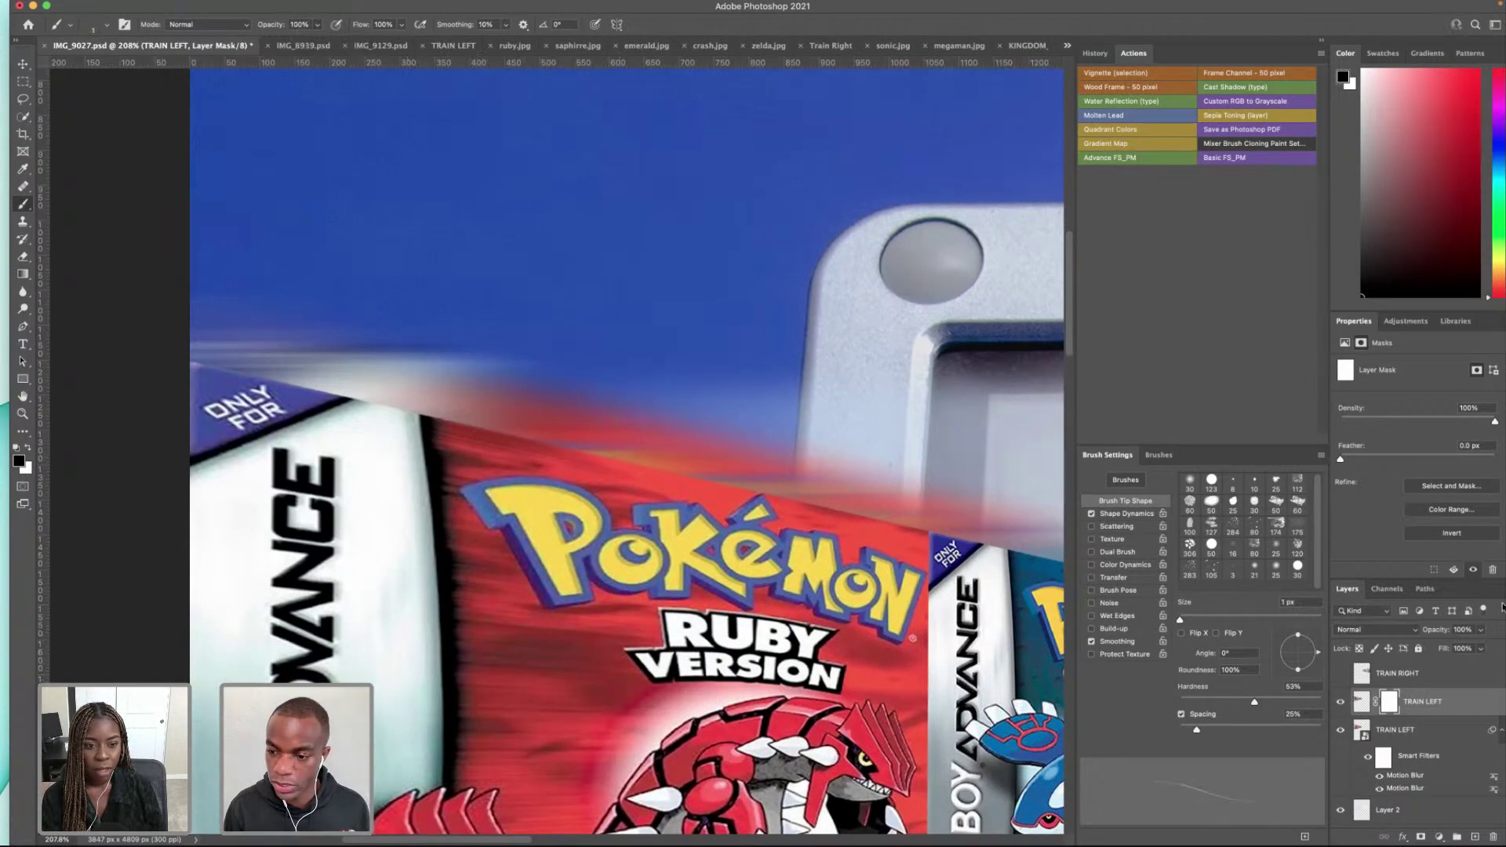
click(27, 447)
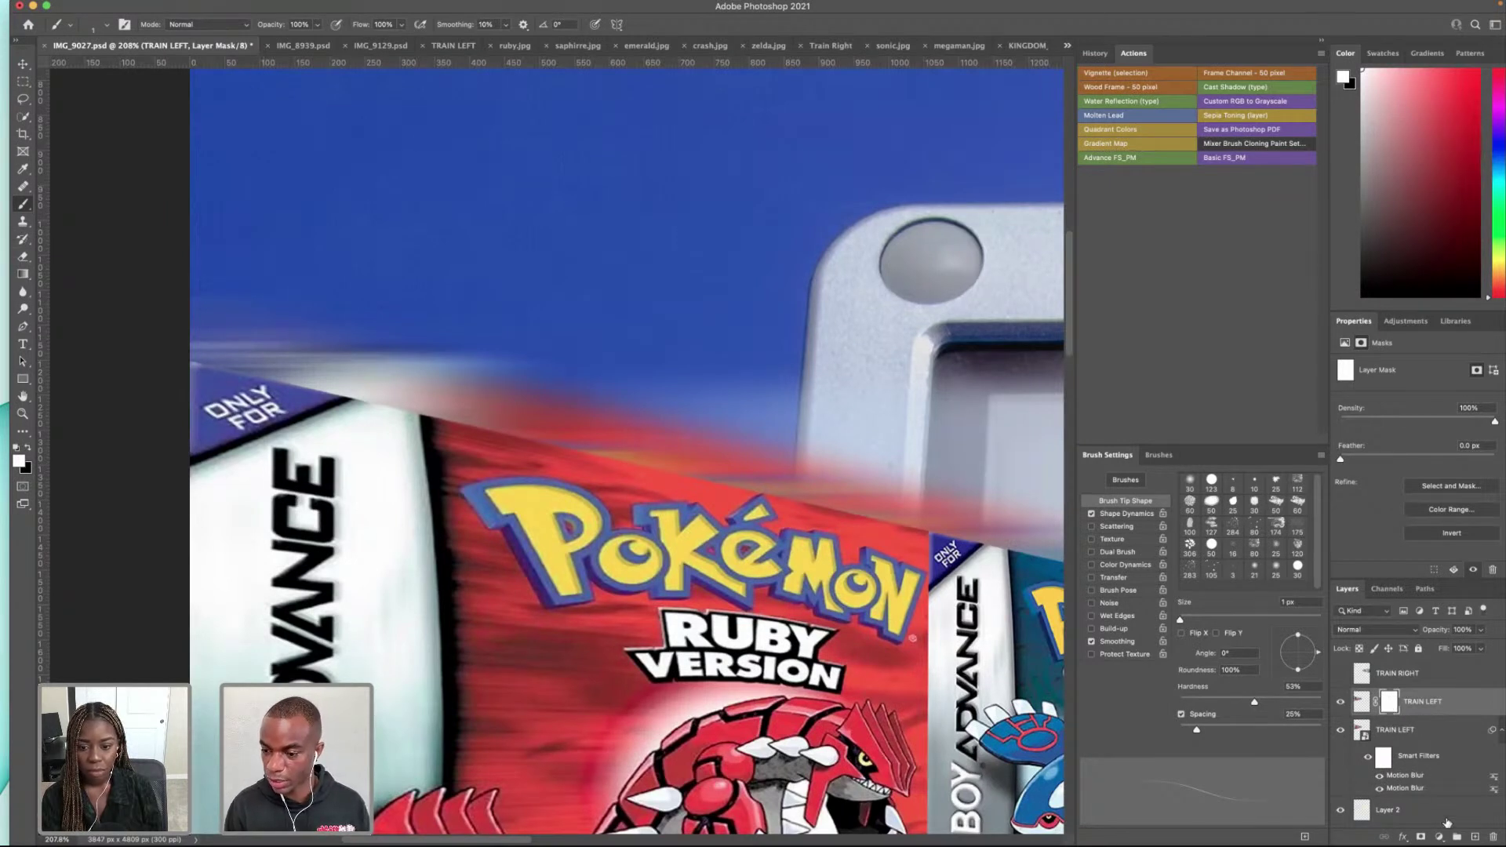
Step: Switch the foreground color back to black and delete the layer mask from the sharp TRAIN LEFT layer
scroll(400, 502, right, 1)
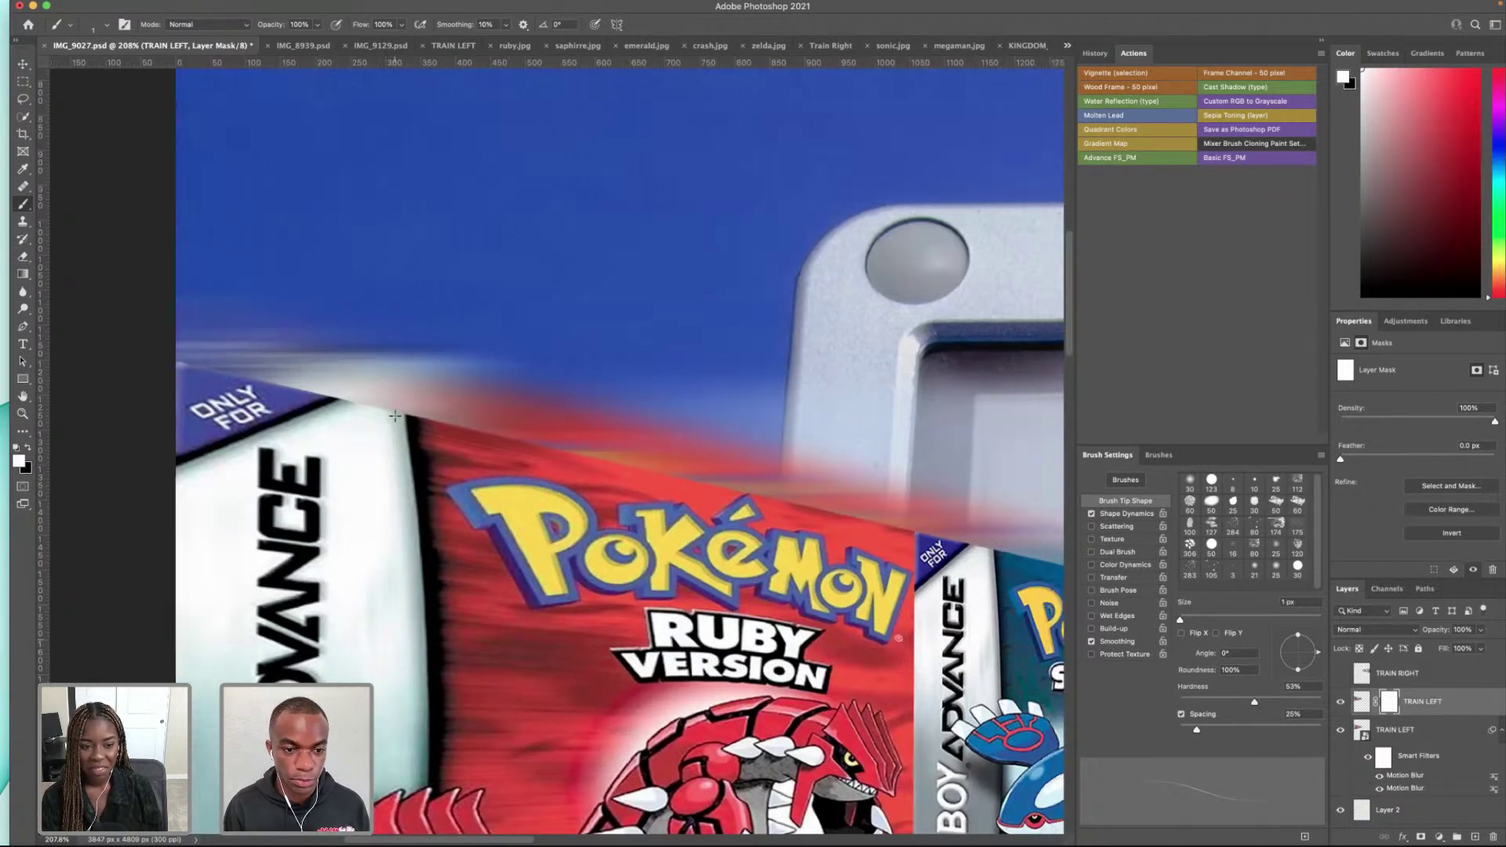
scroll(487, 468, down, 5)
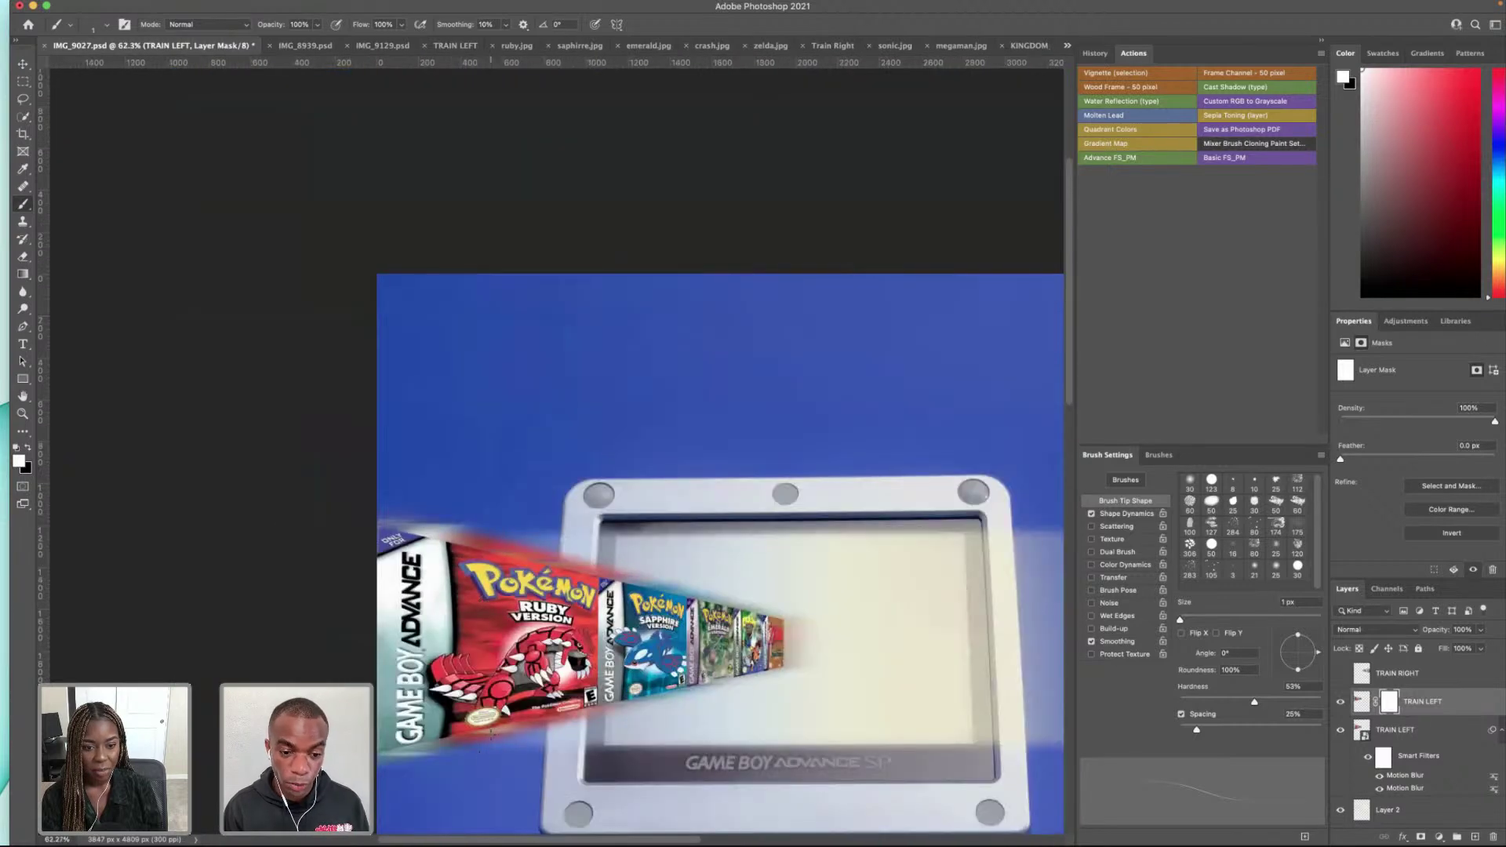
key(x)
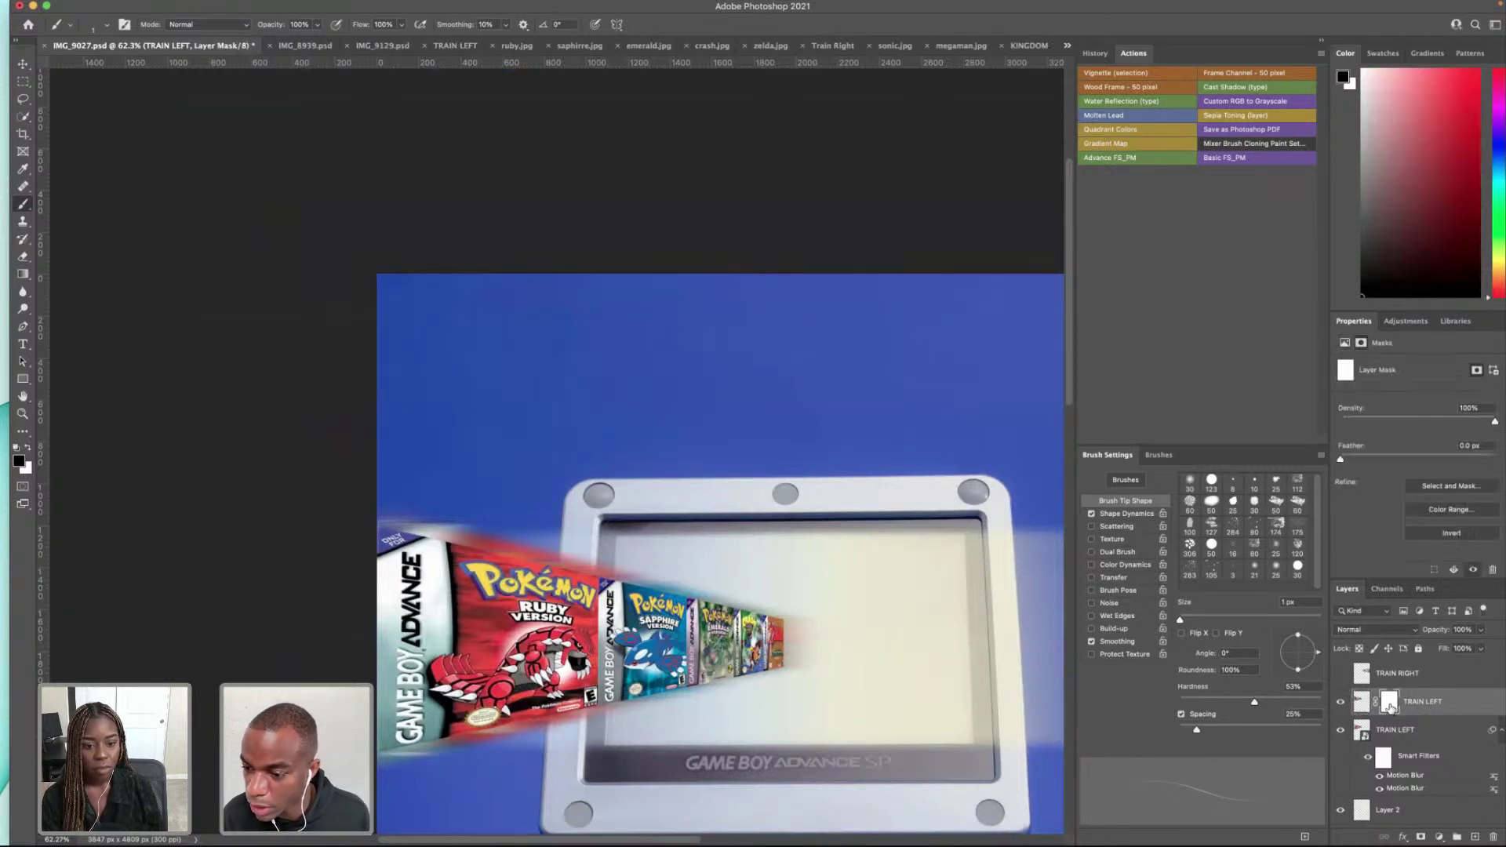
key(Delete)
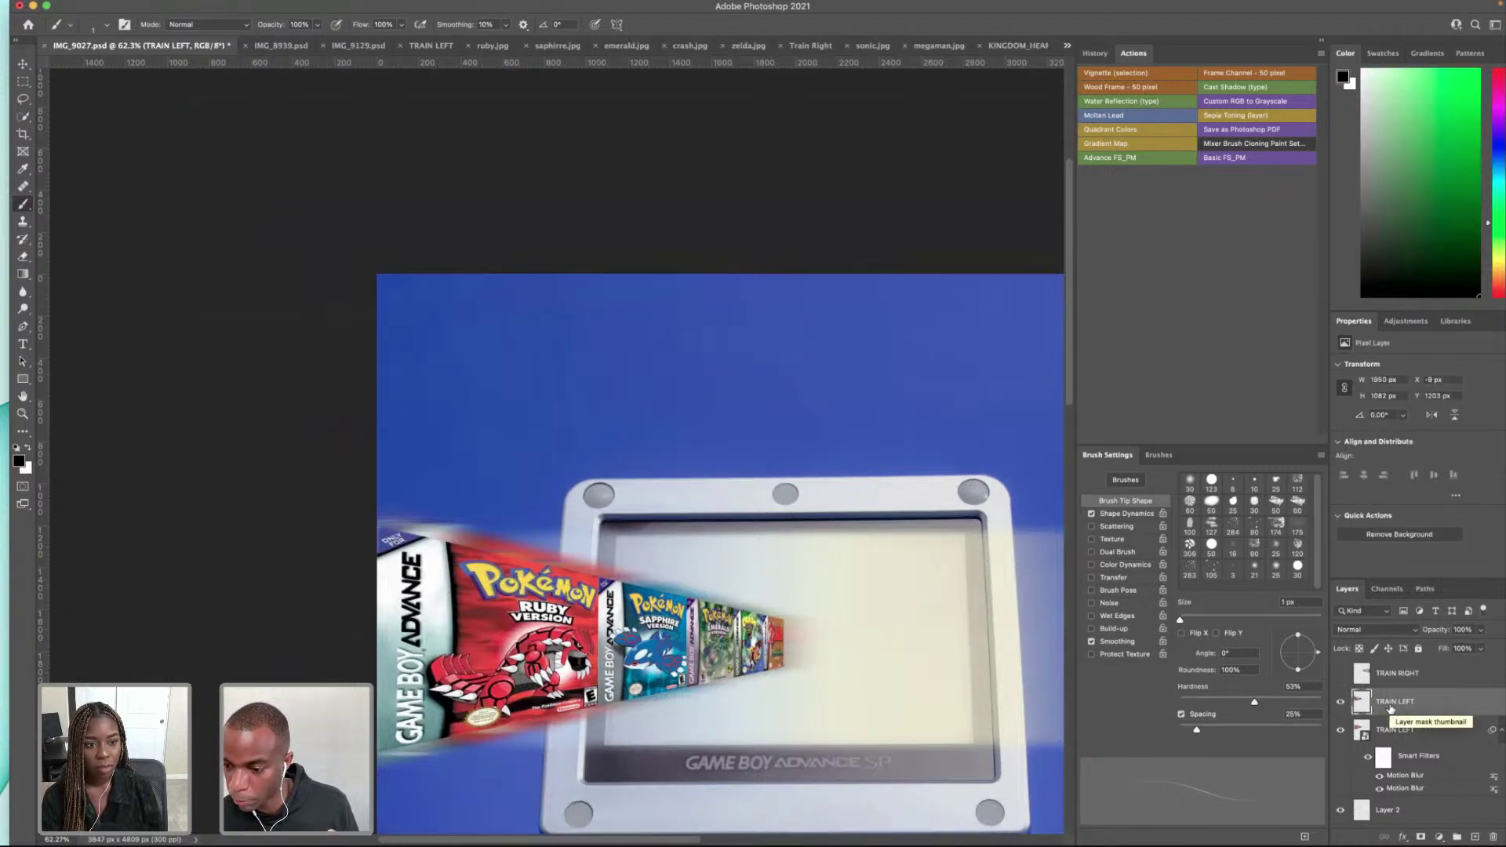
Step: Enlarge the brush to 40 px and add a new layer mask to the sharp TRAIN LEFT layer
scroll(442, 584, up, 5)
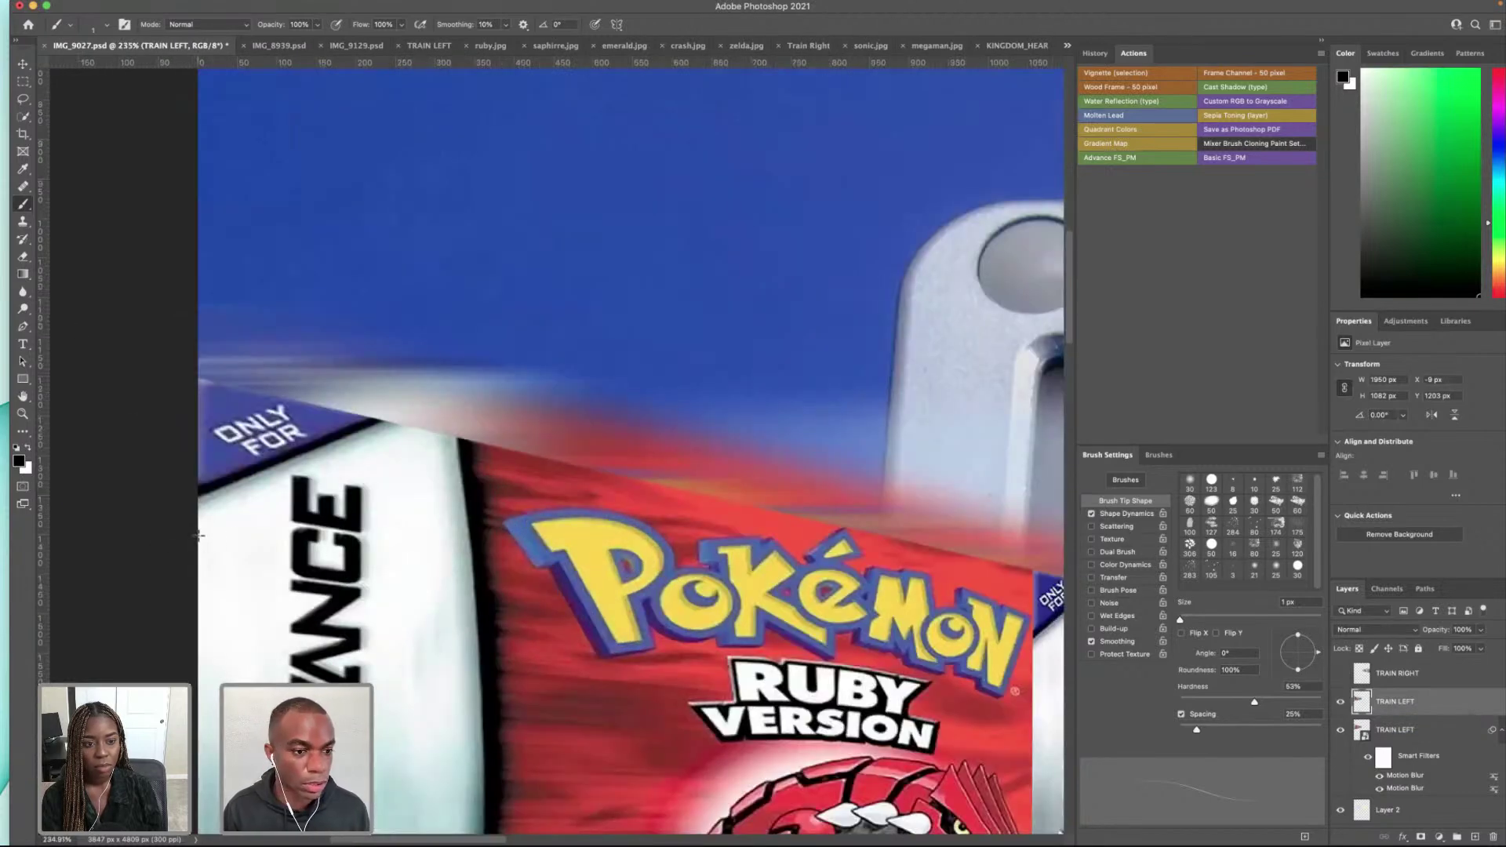
key(bracketright)
key(bracketright)
key(bracketright)
key(bracketright)
key(bracketright)
key(bracketright)
key(bracketright)
key(bracketright)
key(bracketright)
key(bracketright)
key(bracketright)
key(bracketright)
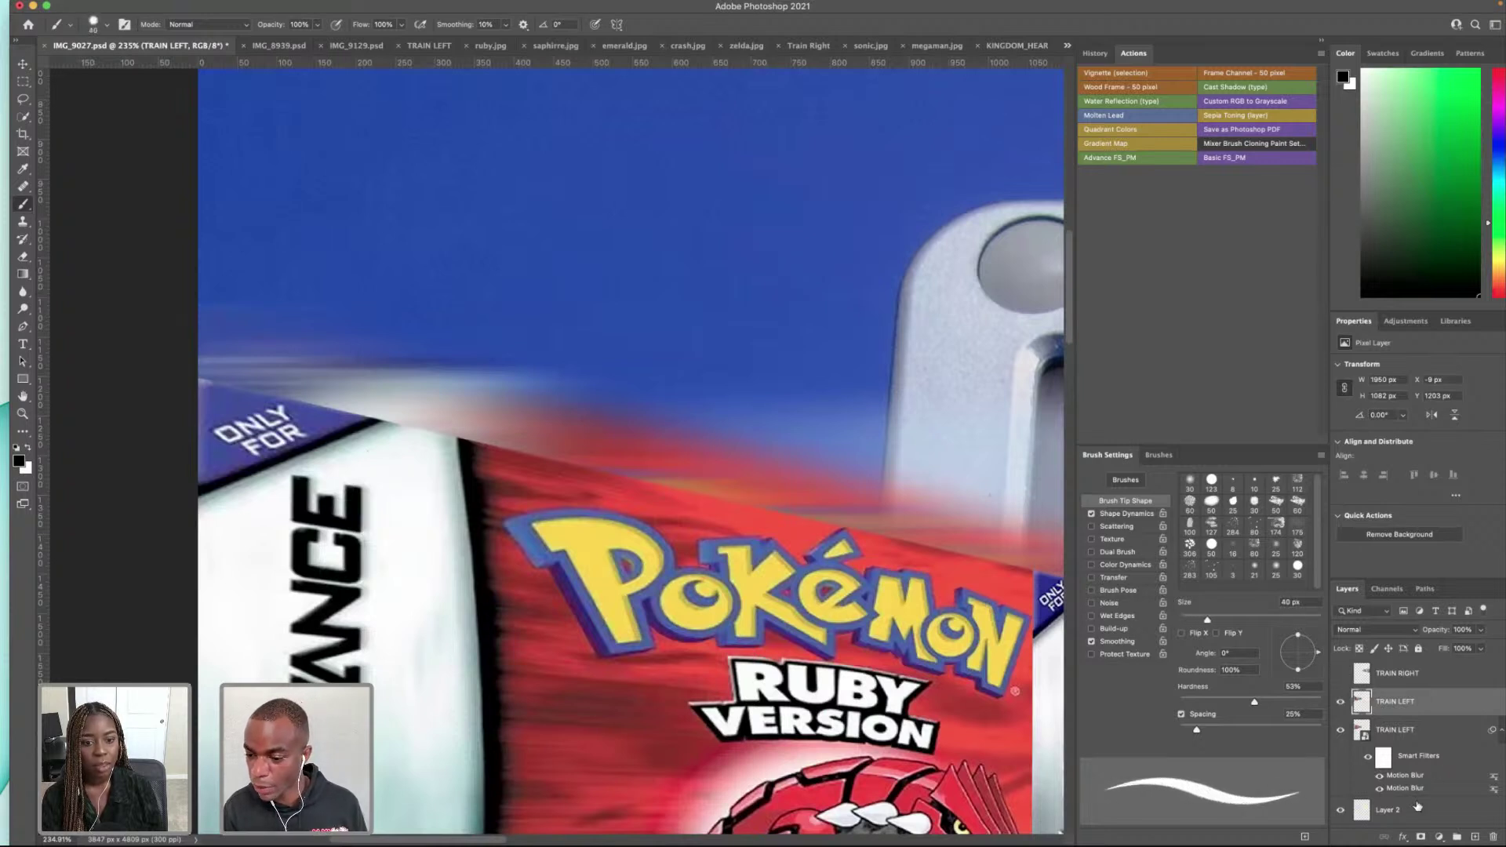
click(1420, 837)
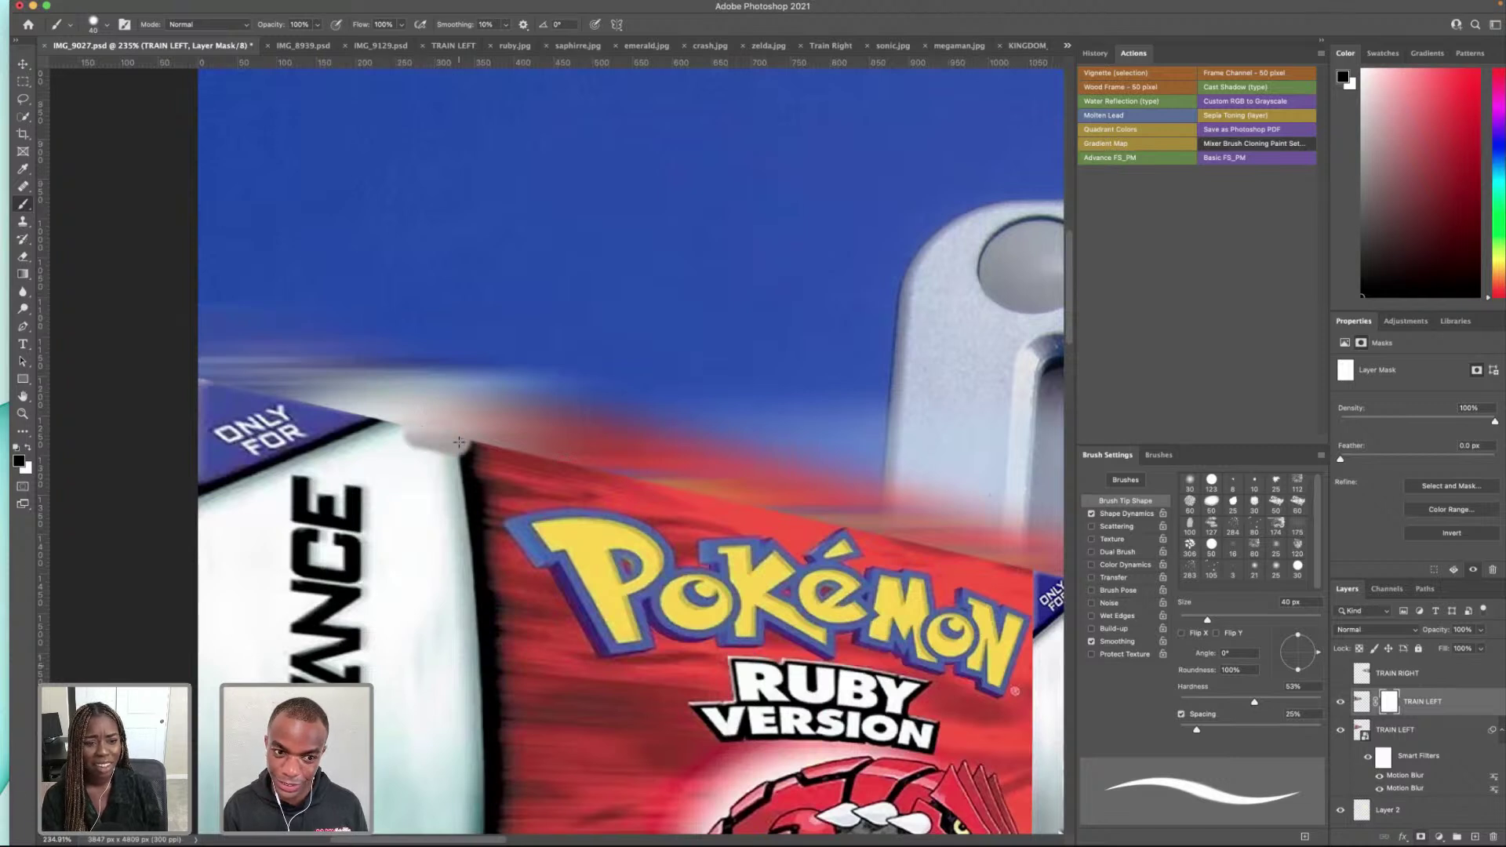
Step: Lower the mask brush's opacity to 22% and enlarge it to 60 px
click(401, 25)
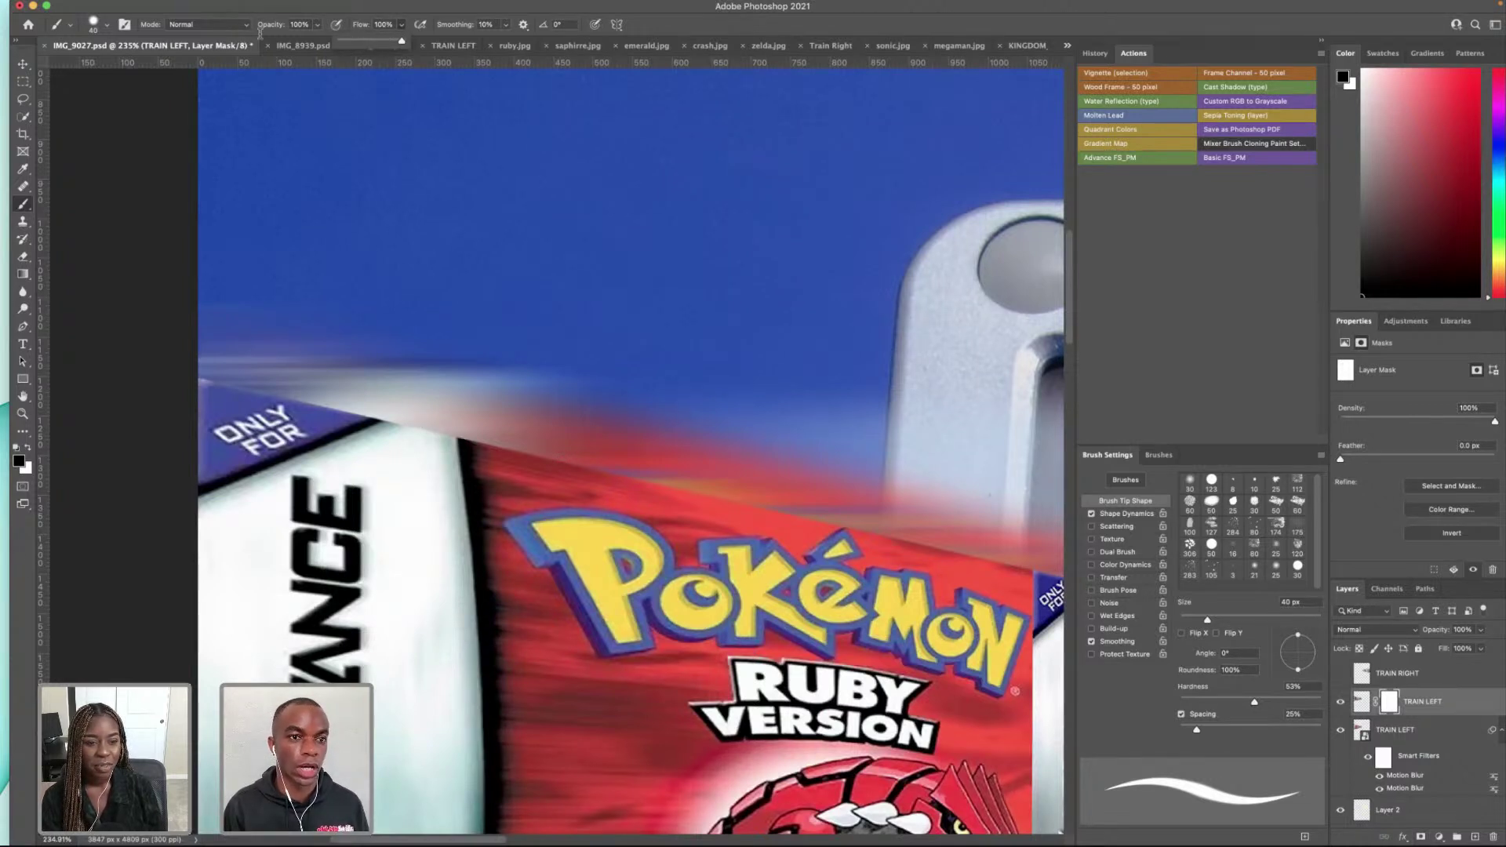
click(317, 25)
drag(278, 43, 268, 41)
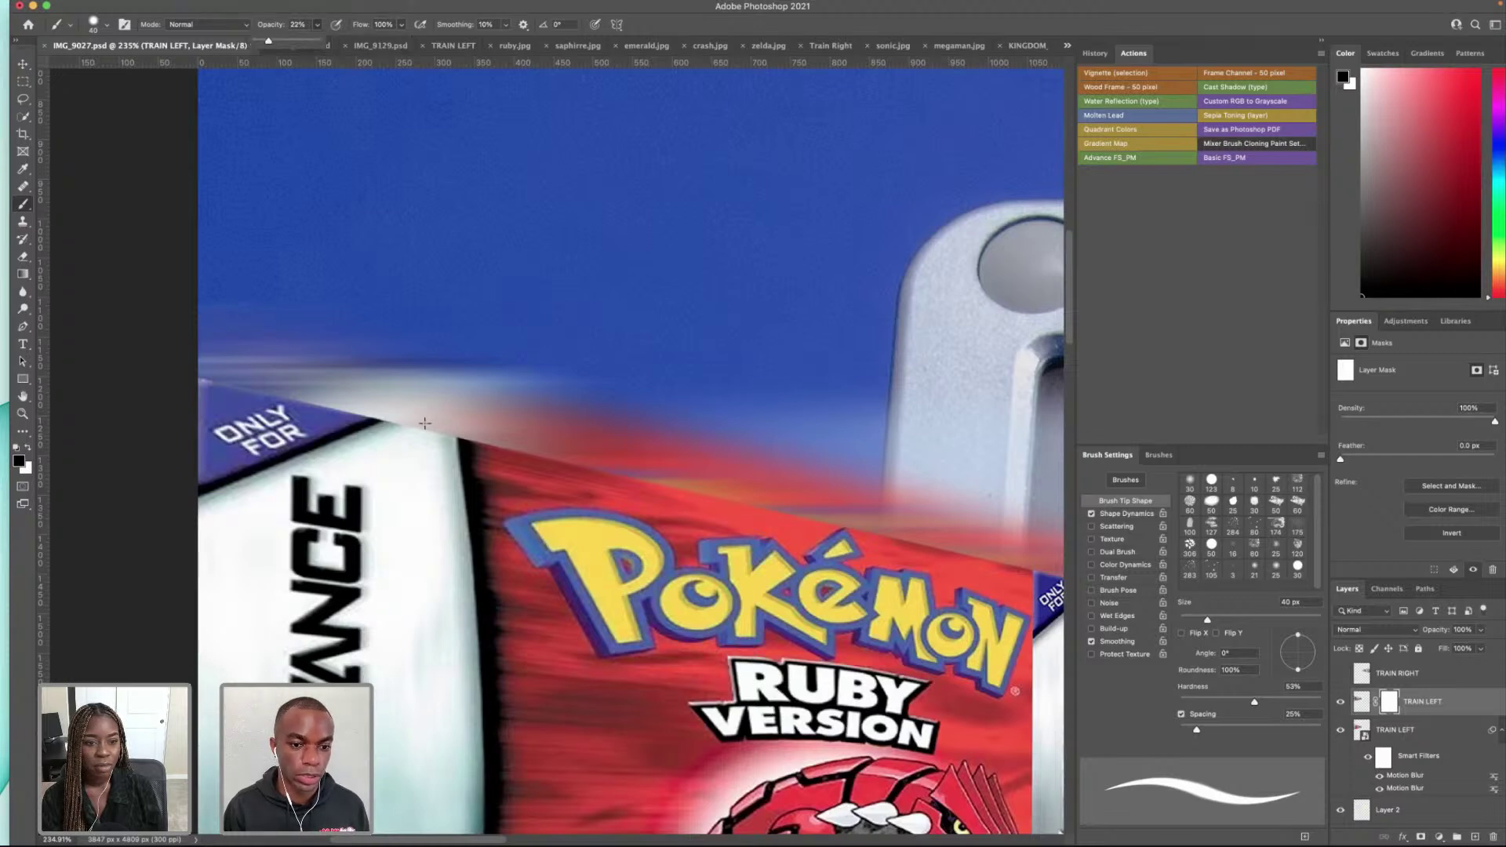
key(bracketright)
key(bracketright)
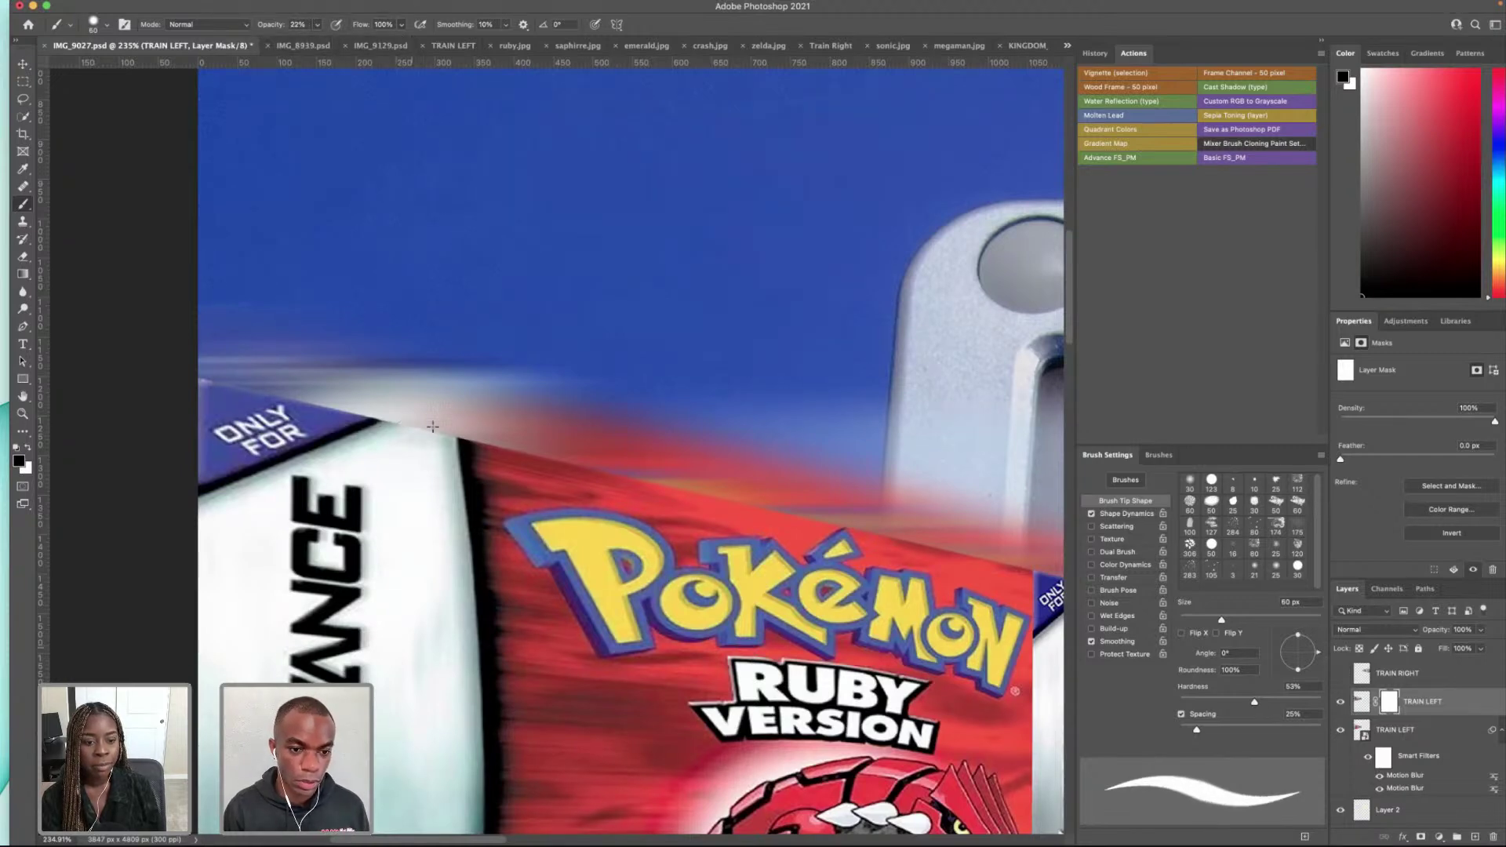
Step: Raise the mask brush's opacity to about 49% and its size to 90 px
scroll(518, 441, down, 3)
click(316, 24)
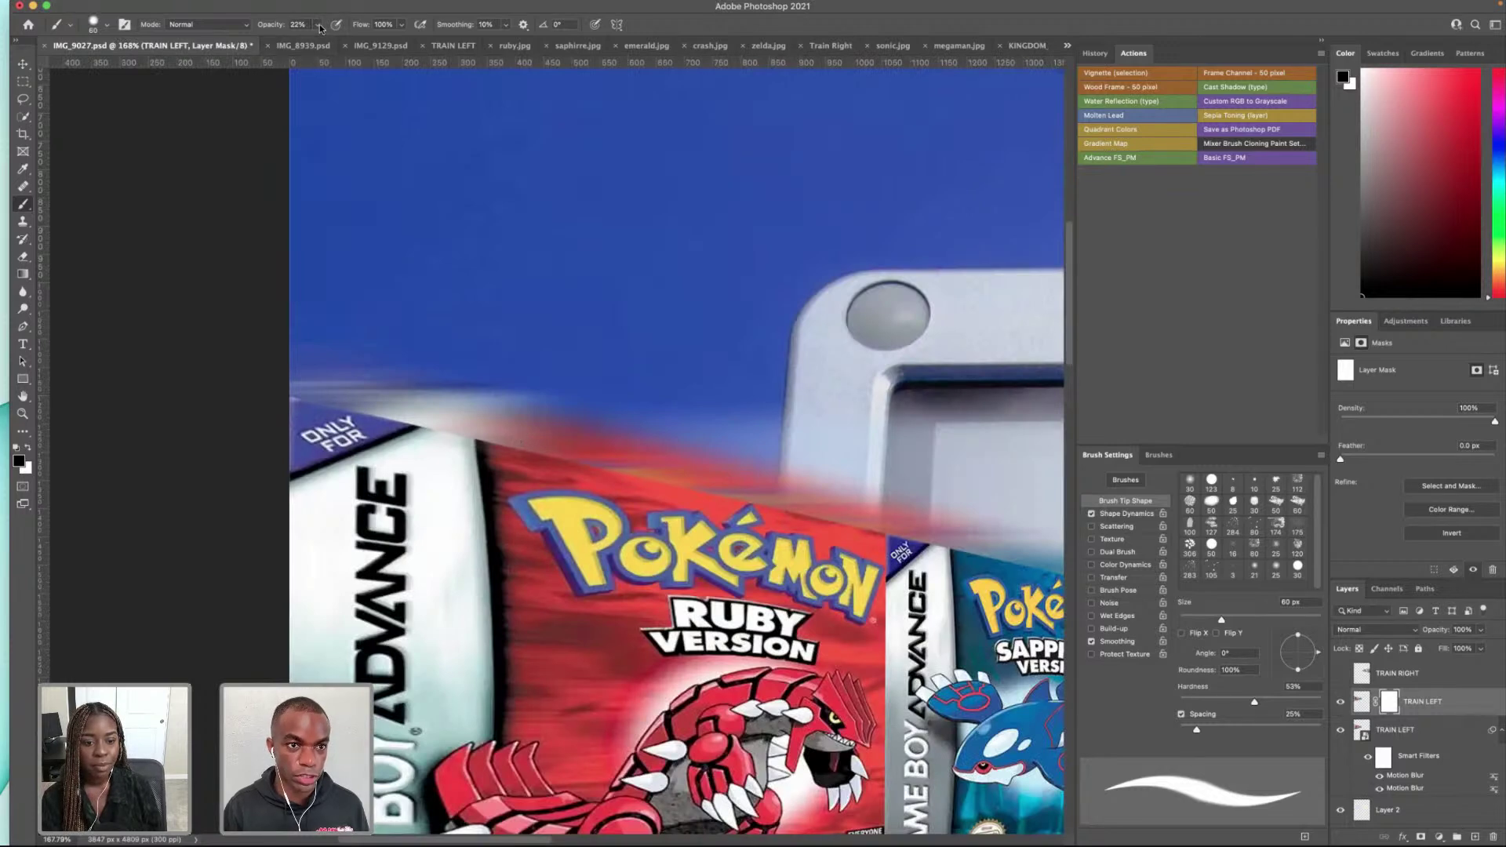
click(333, 40)
scroll(451, 379, down, 10)
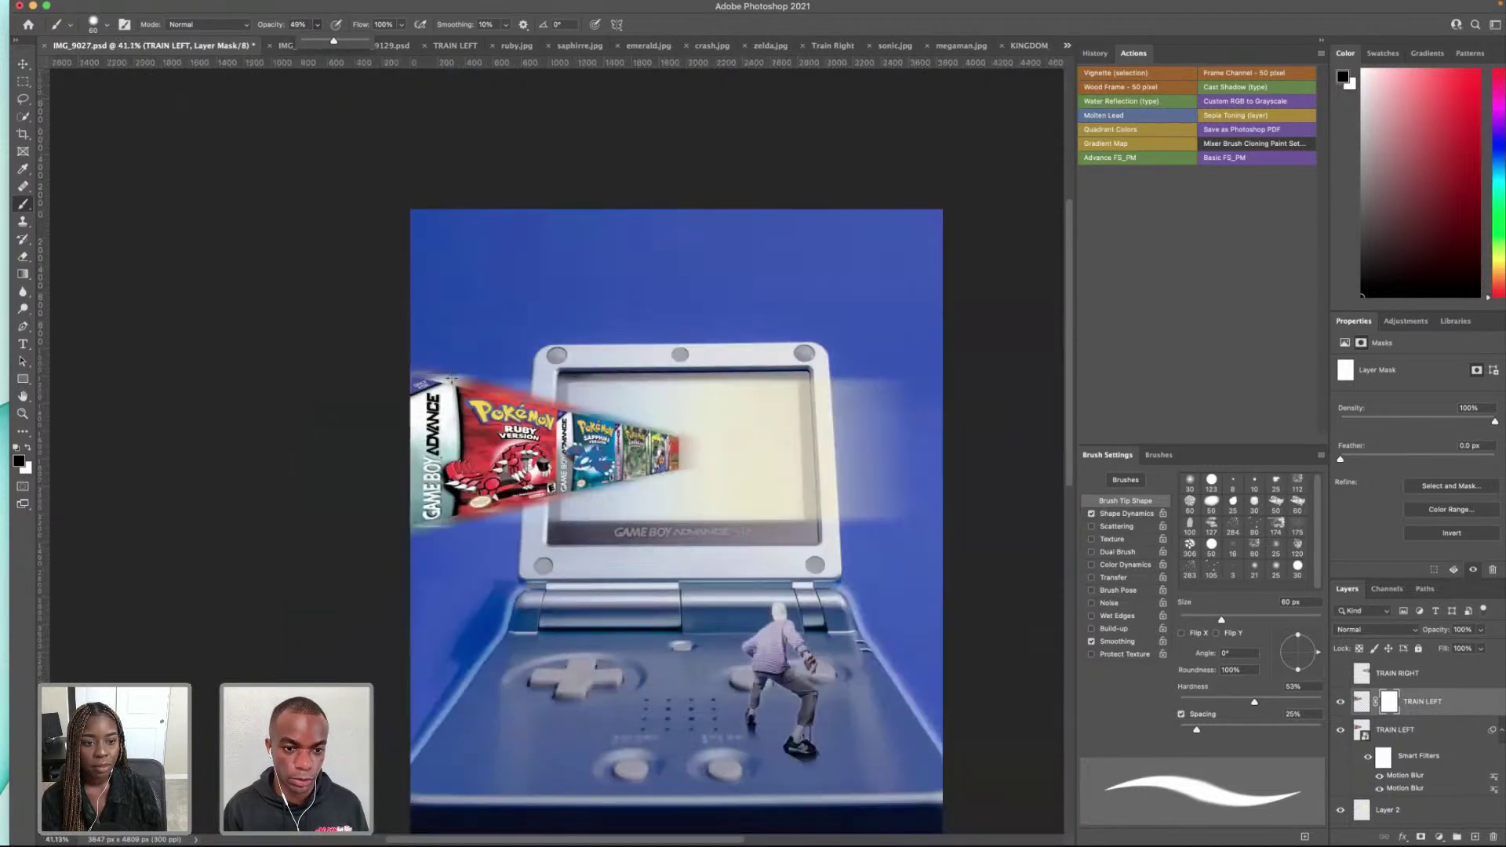
key(bracketright)
key(bracketright)
key(bracketright)
scroll(476, 389, up, 5)
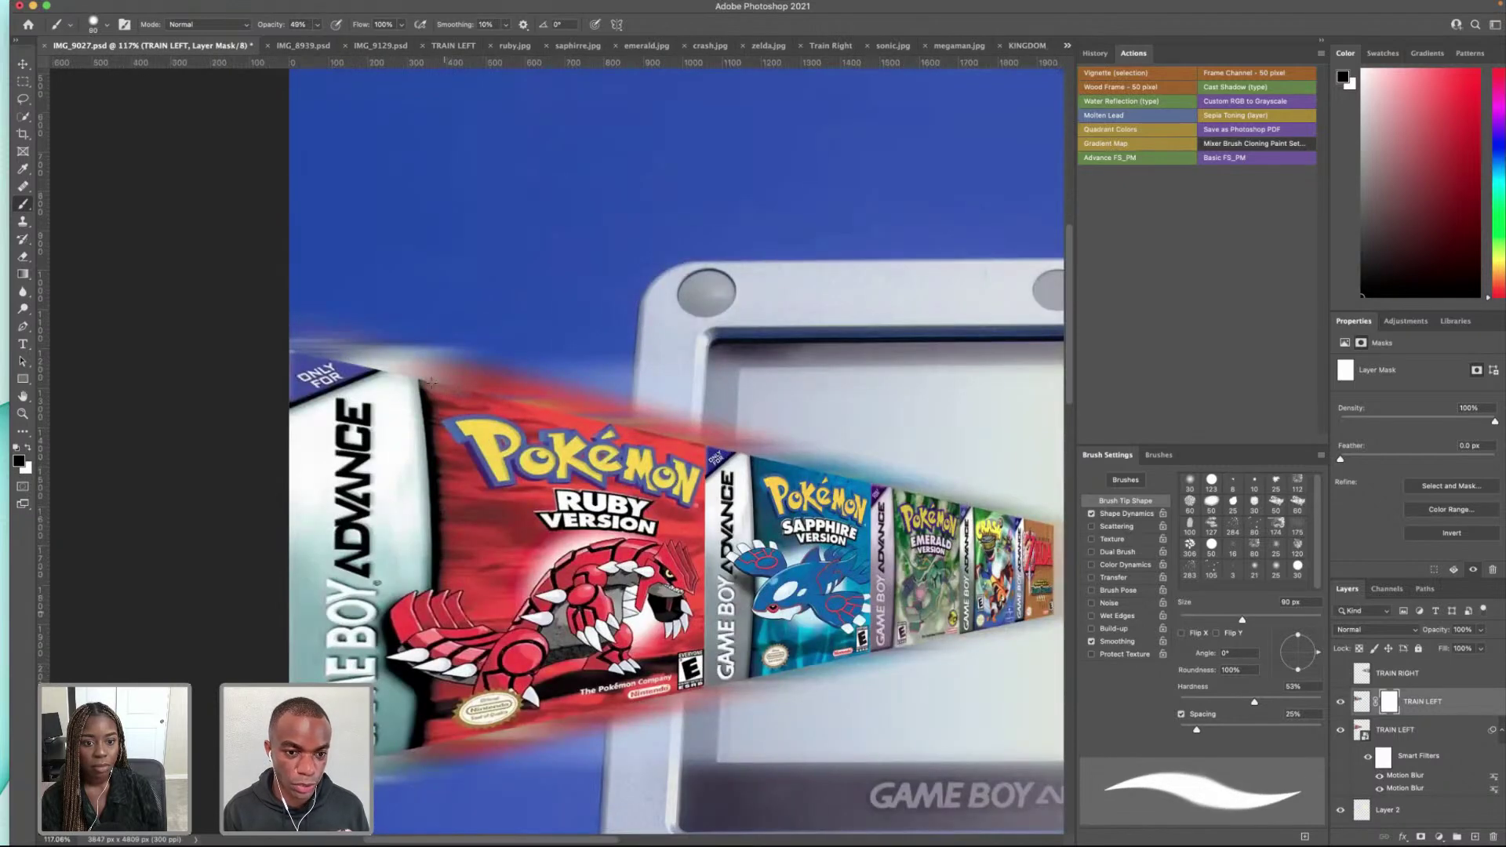
Step: Set the brush opacity to 66% and try fading the upper edge of the Pokémon Ruby cover on the layer mask
drag(317, 25, 327, 40)
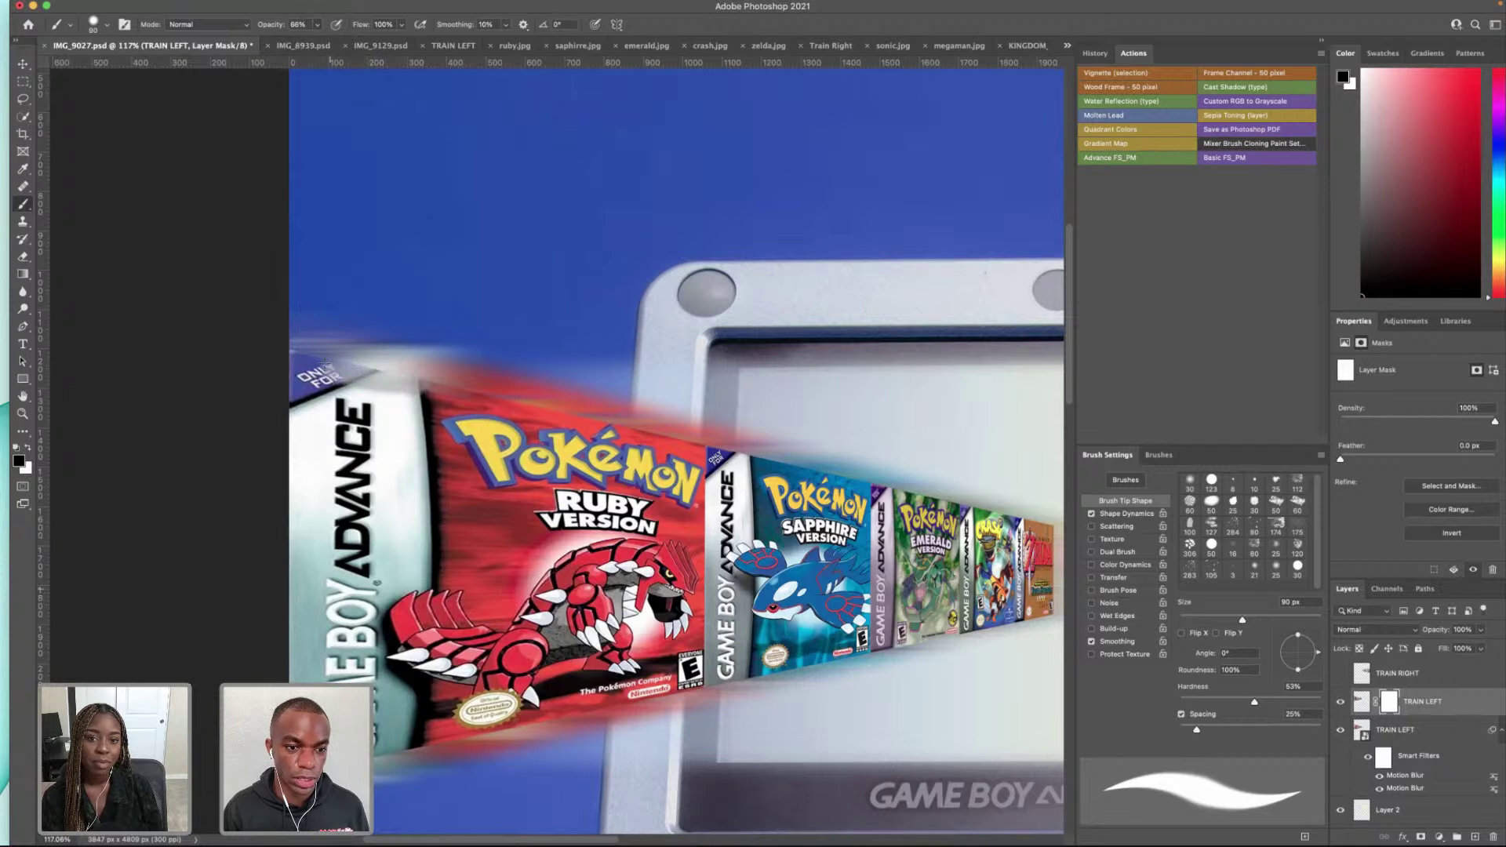
drag(370, 373, 455, 402)
drag(292, 351, 441, 374)
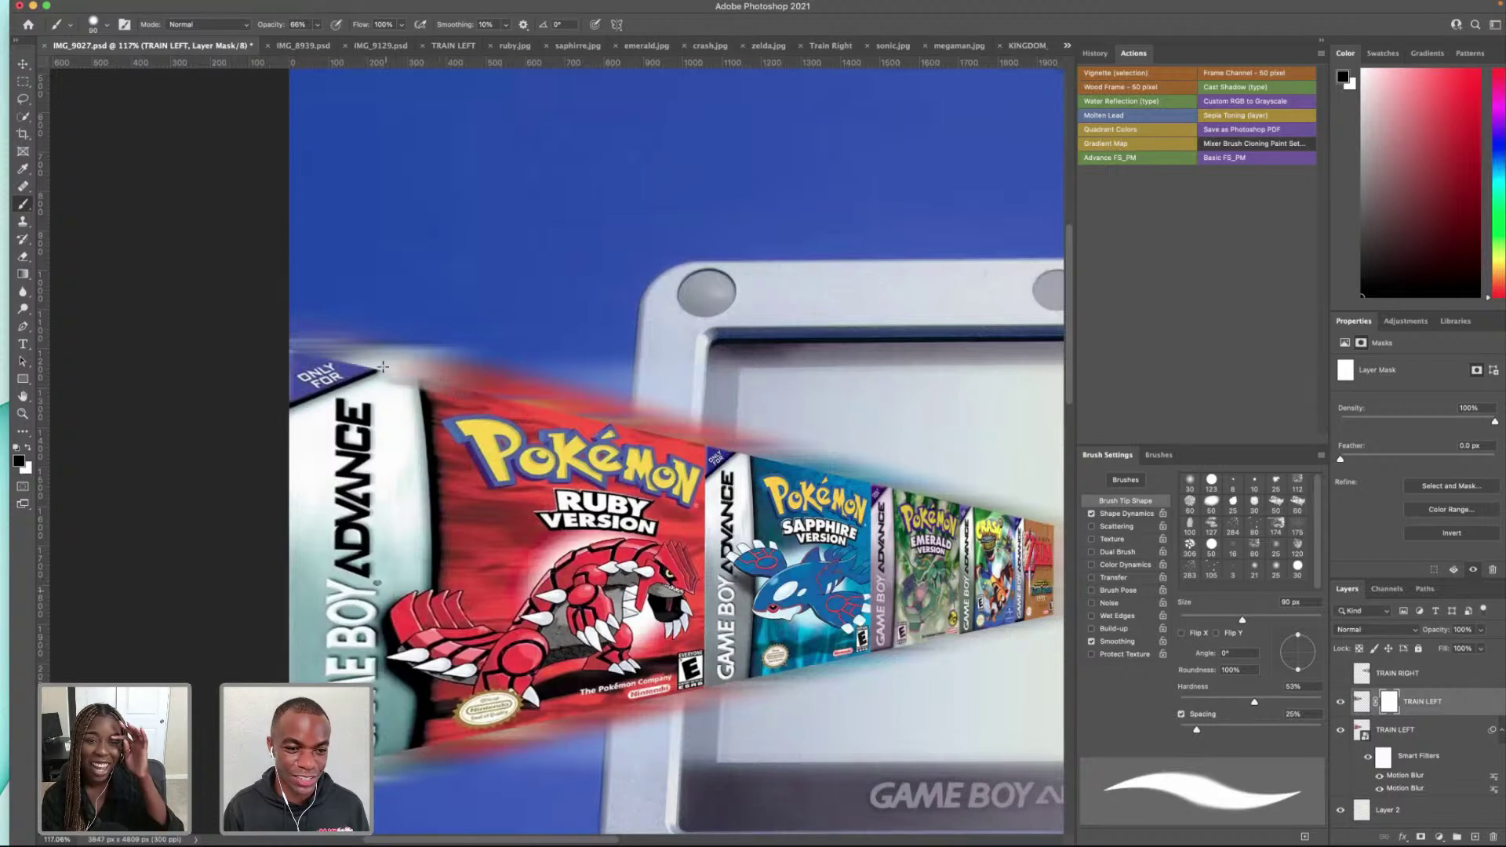
drag(313, 363, 505, 392)
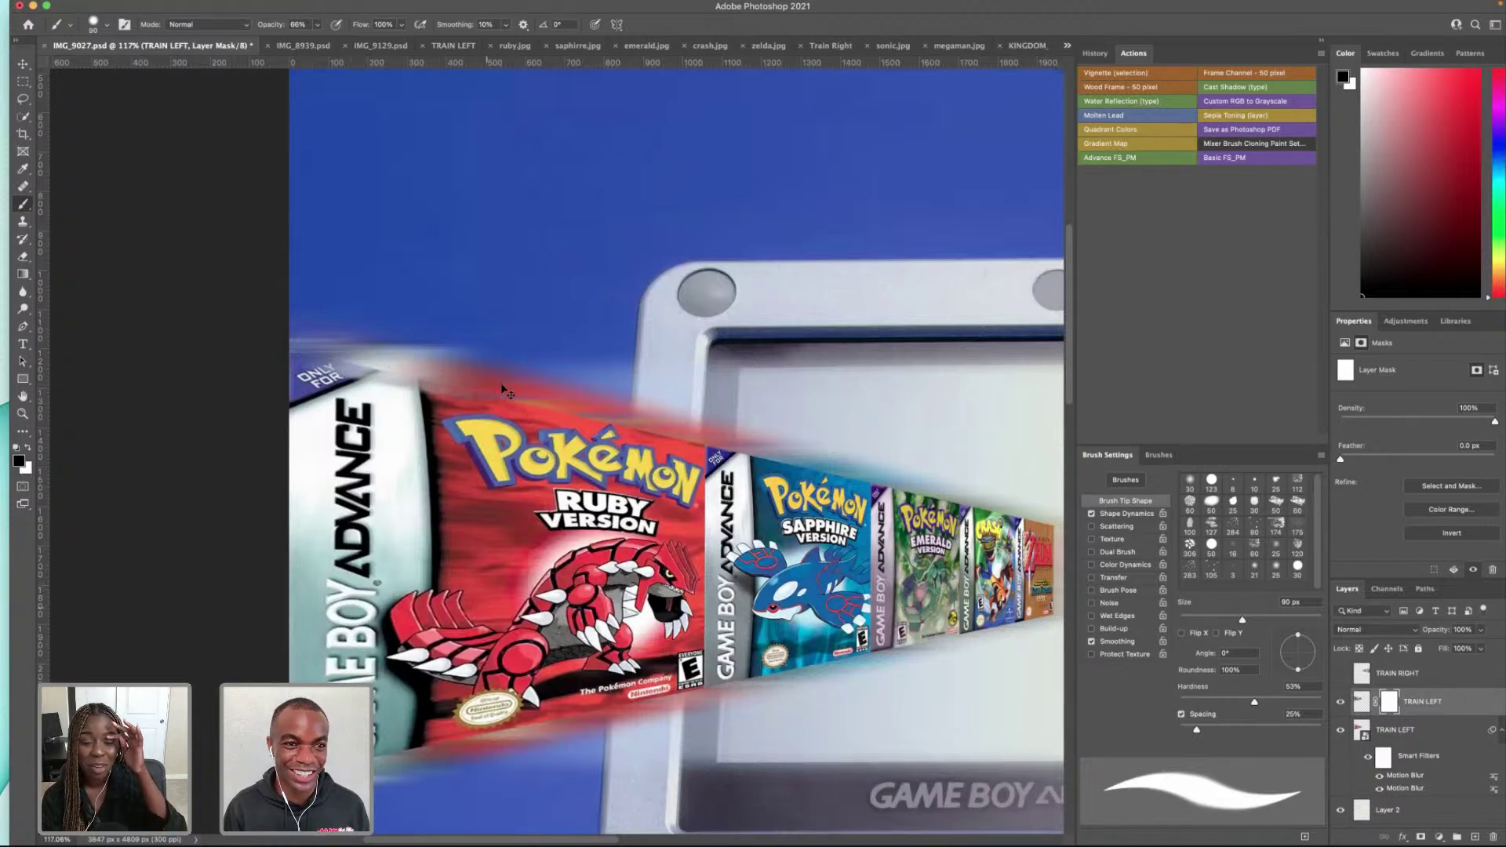
Step: Raise the mask brush's opacity to 83% and fade the upper-left edge of the Pokémon Ruby cover
click(317, 24)
drag(316, 40, 327, 42)
drag(453, 378, 290, 346)
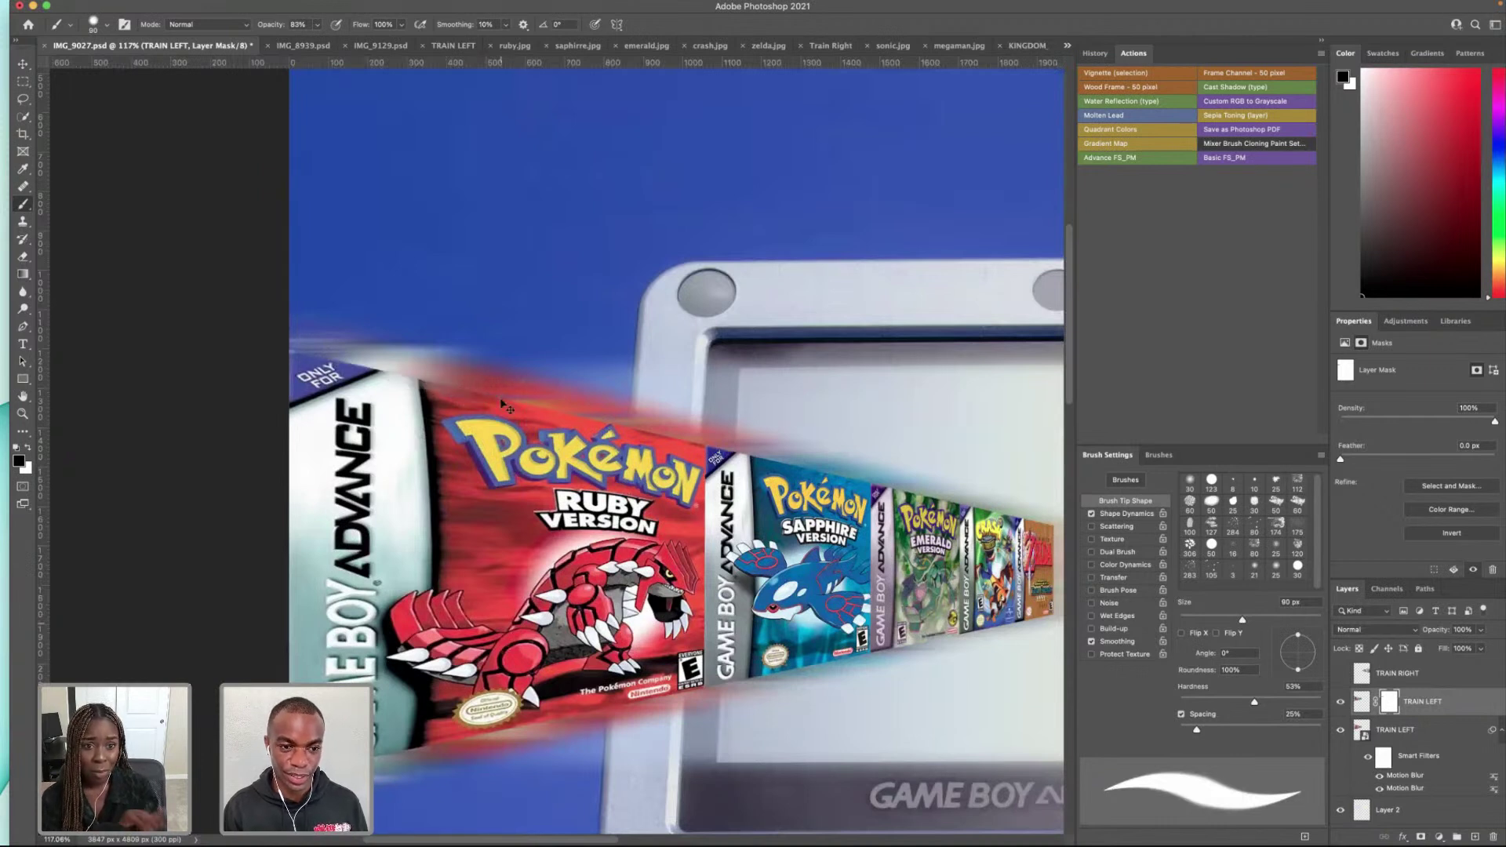
Step: Lower the mask brush's opacity to 20% and readjust it to 50% while checking the whole composition
drag(317, 24, 283, 41)
key(super+0)
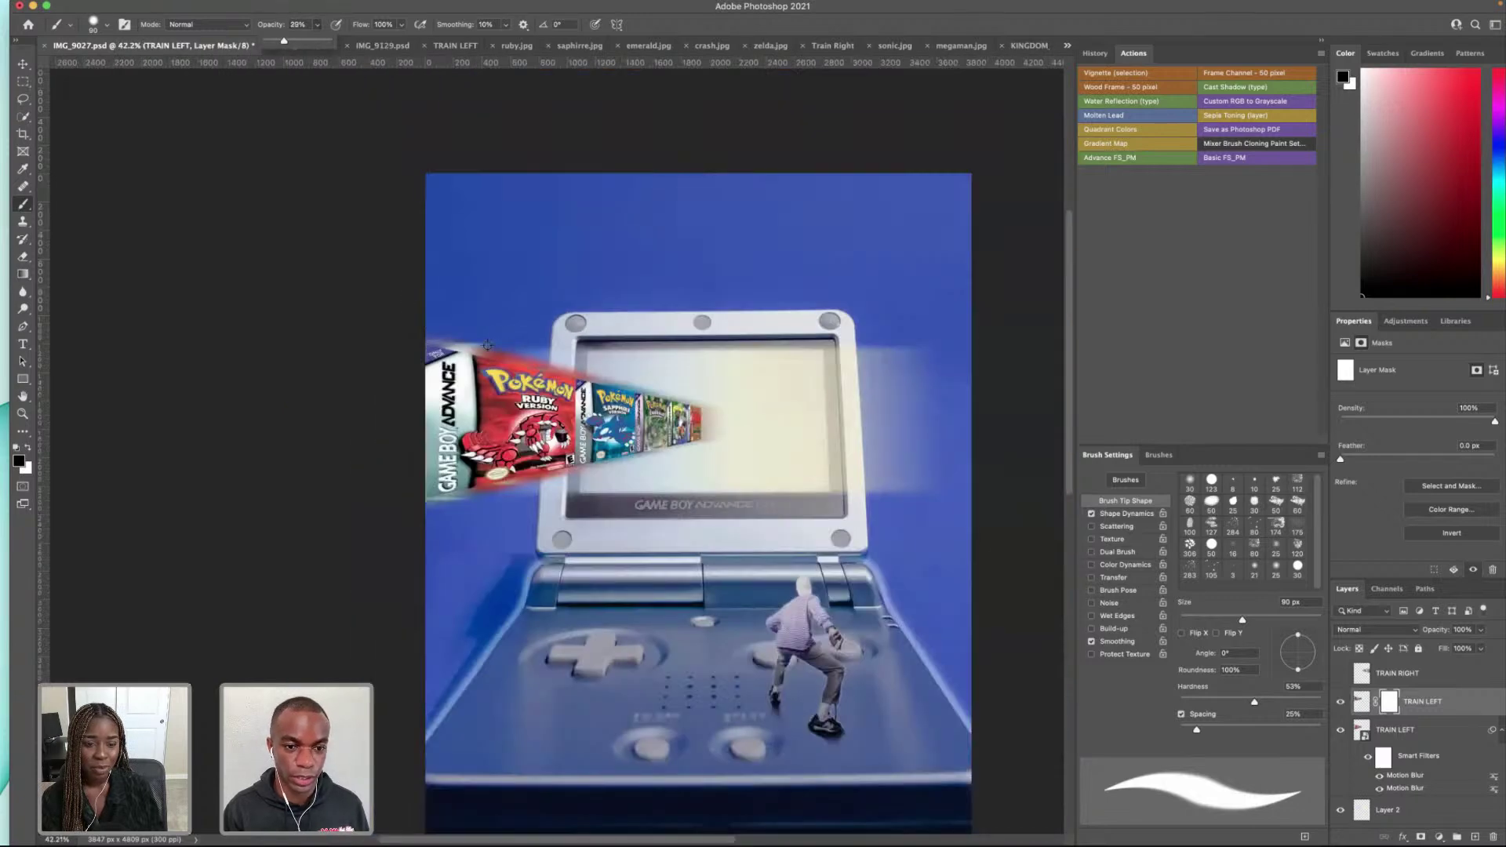
click(296, 44)
scroll(456, 343, up, 2)
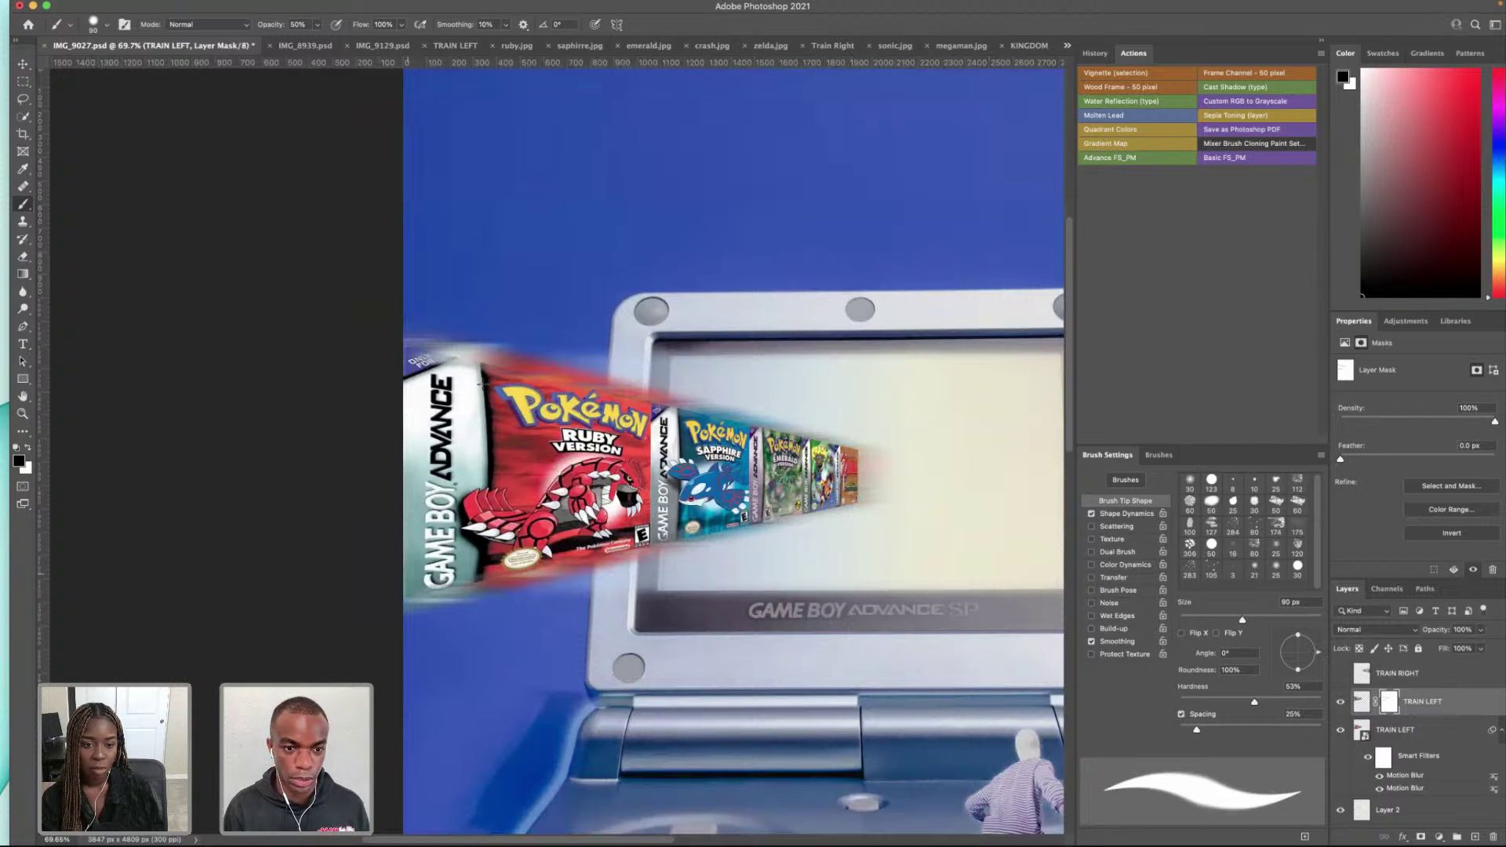
Step: Set the brush opacity to 83% and alternate restoring and fading the upper edge of the Ruby cover near its spine
click(317, 25)
drag(316, 40, 325, 40)
click(429, 347)
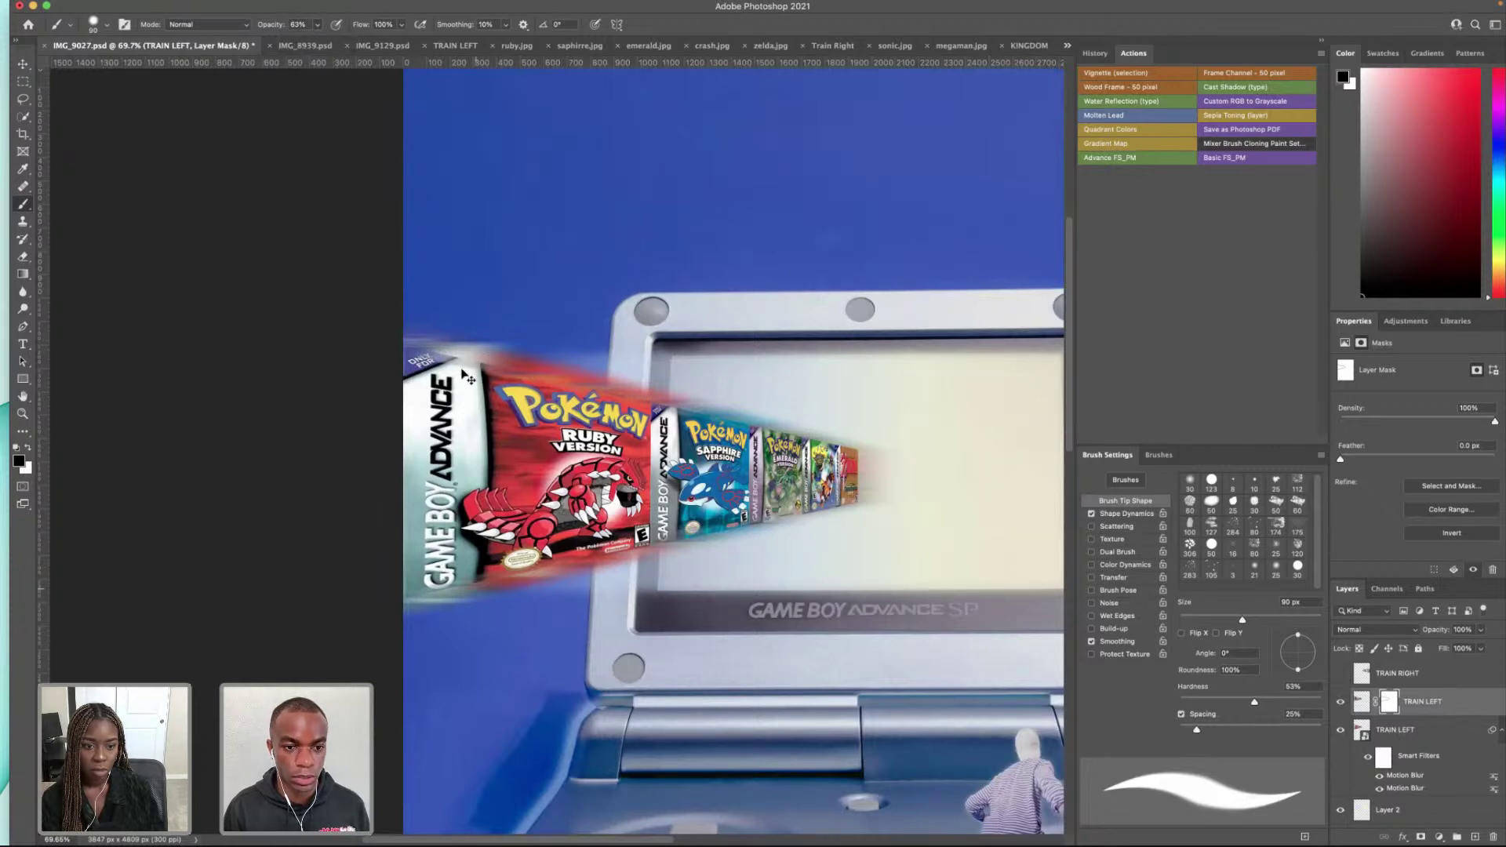
scroll(440, 364, up, 5)
key(x)
drag(436, 359, 627, 404)
key(x)
mouse_move(548, 327)
mouse_down()
mouse_move(422, 294)
mouse_move(502, 325)
mouse_move(345, 317)
mouse_up()
Step: Set the brush opacity to 73% and fade the top corner of the Ruby cover's white spine into the blur
click(317, 24)
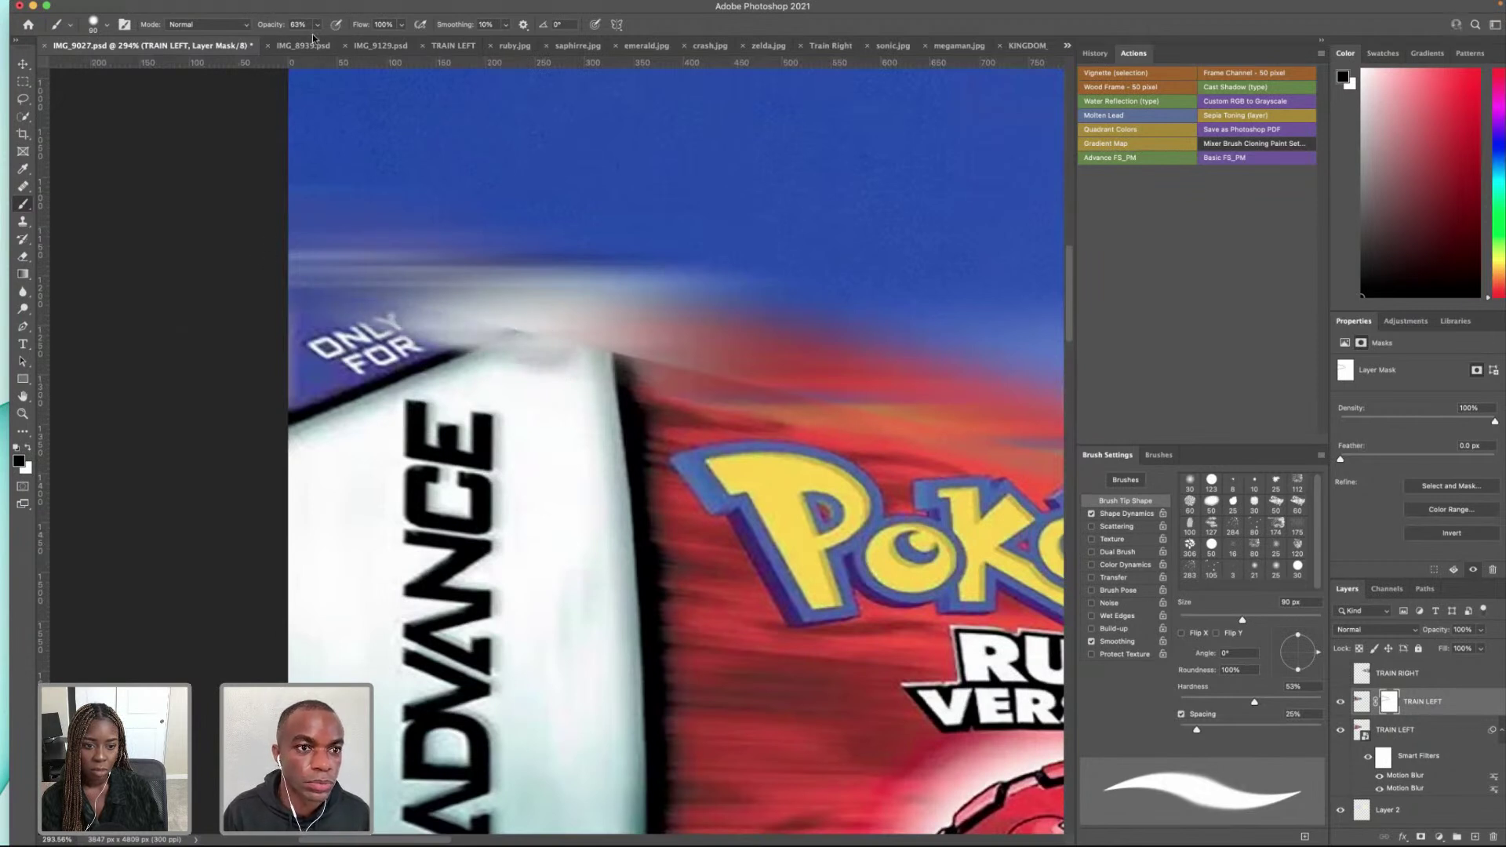
drag(317, 40, 325, 40)
mouse_move(546, 350)
mouse_down()
mouse_move(516, 315)
mouse_move(423, 284)
mouse_up()
scroll(793, 317, down, 8)
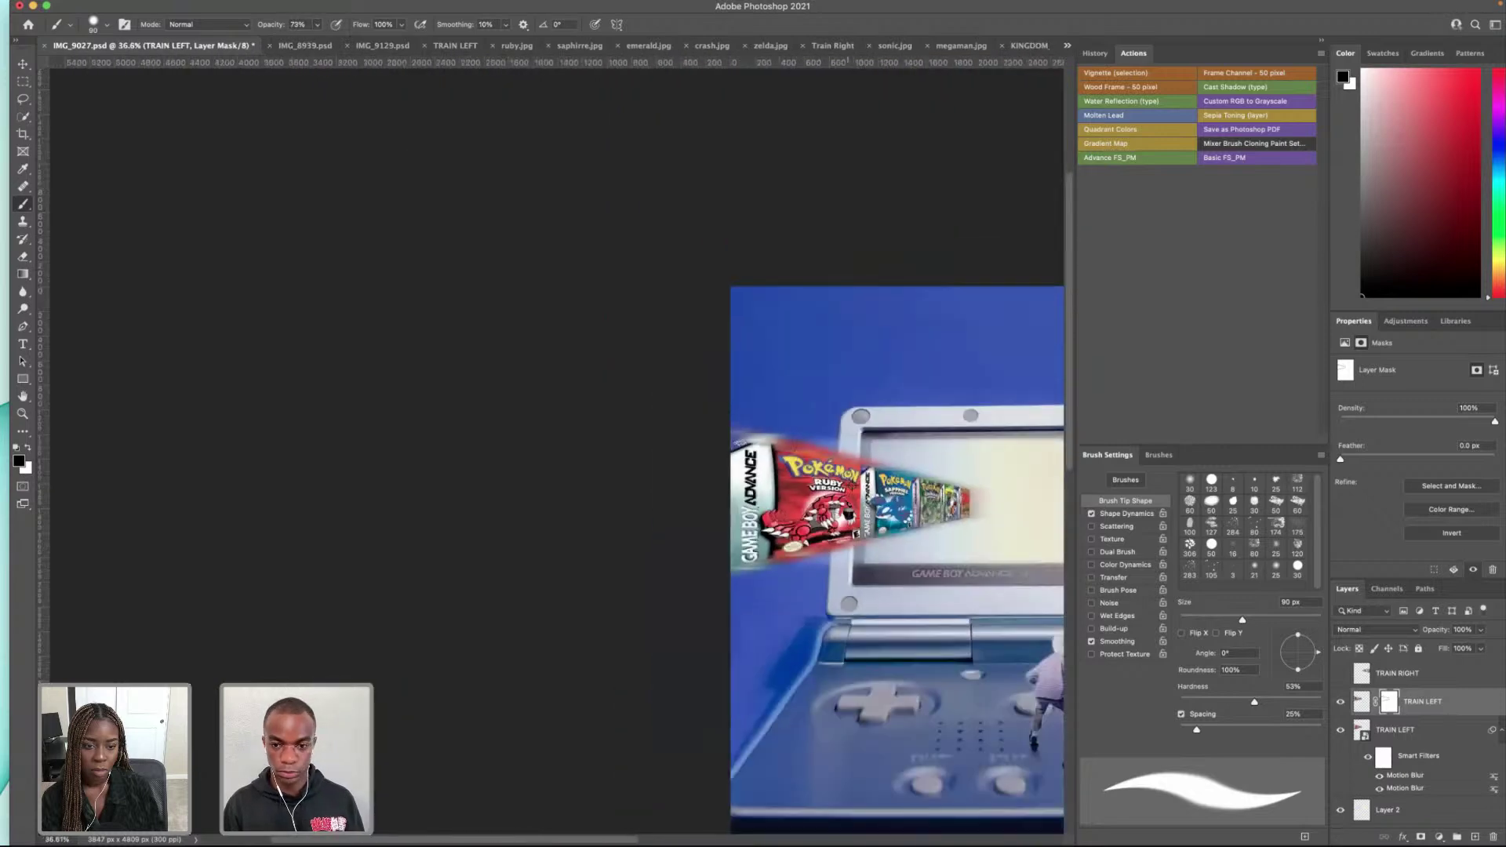
scroll(967, 534, right, 5)
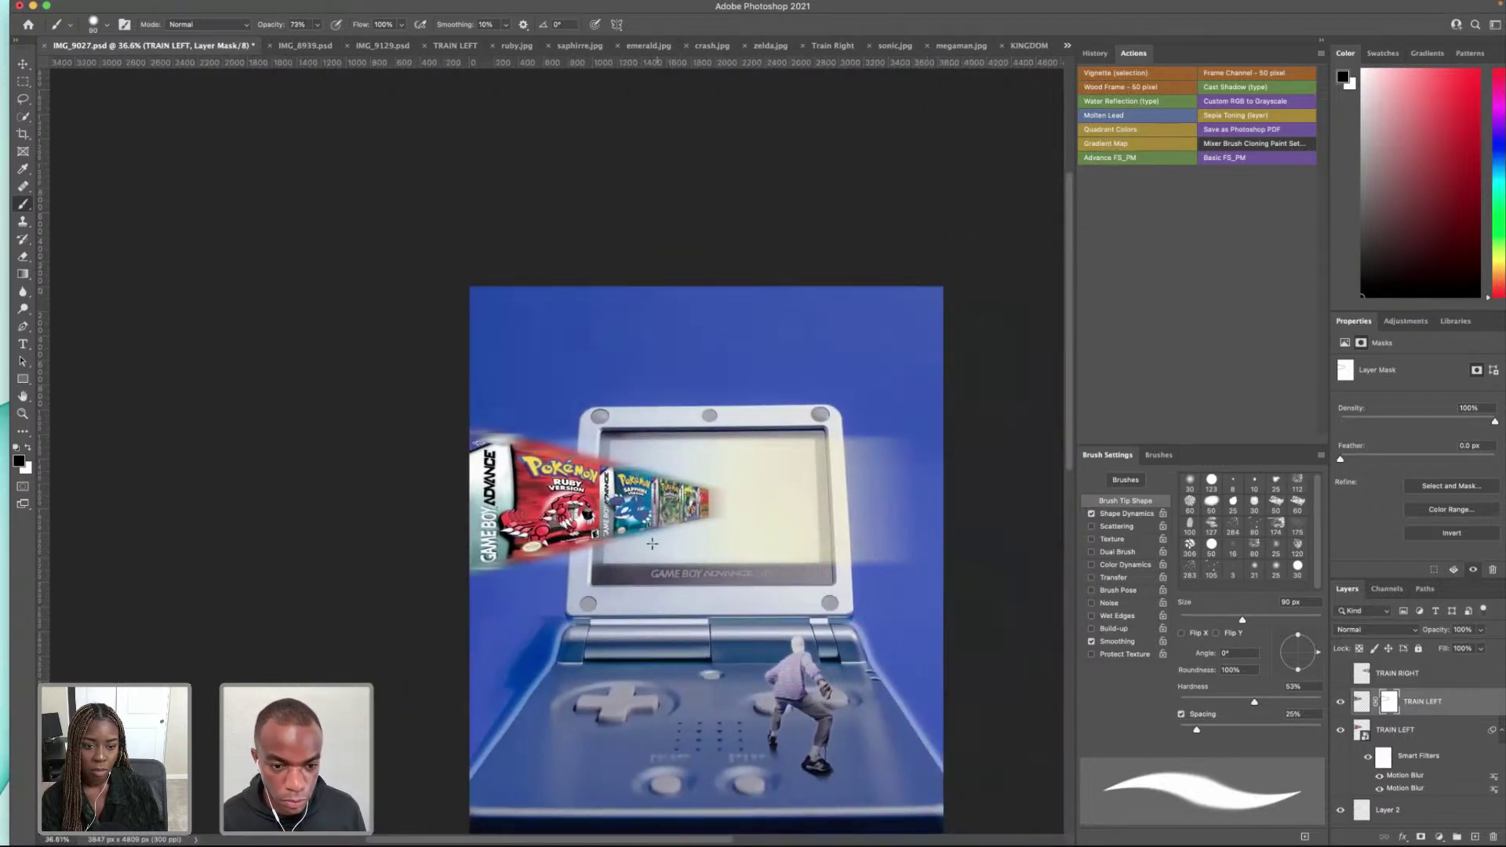
Step: Fade the Ruby cover's lower edge into the motion blur, from below the GAME BOY lettering to the Nintendo seal
scroll(480, 567, up, 8)
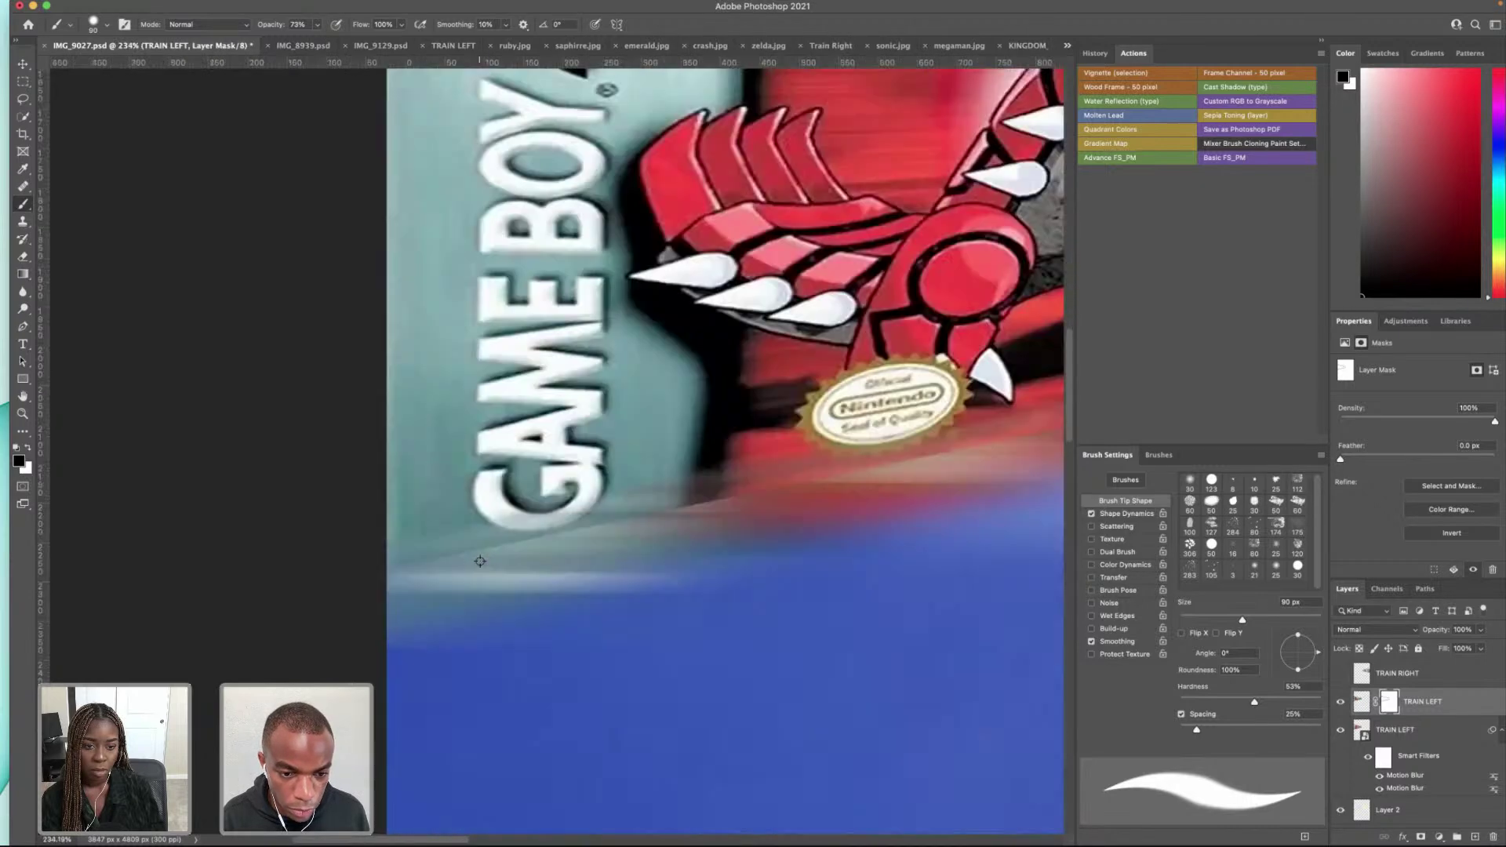
mouse_move(482, 512)
mouse_down()
mouse_move(706, 486)
mouse_move(738, 509)
mouse_move(670, 505)
mouse_up()
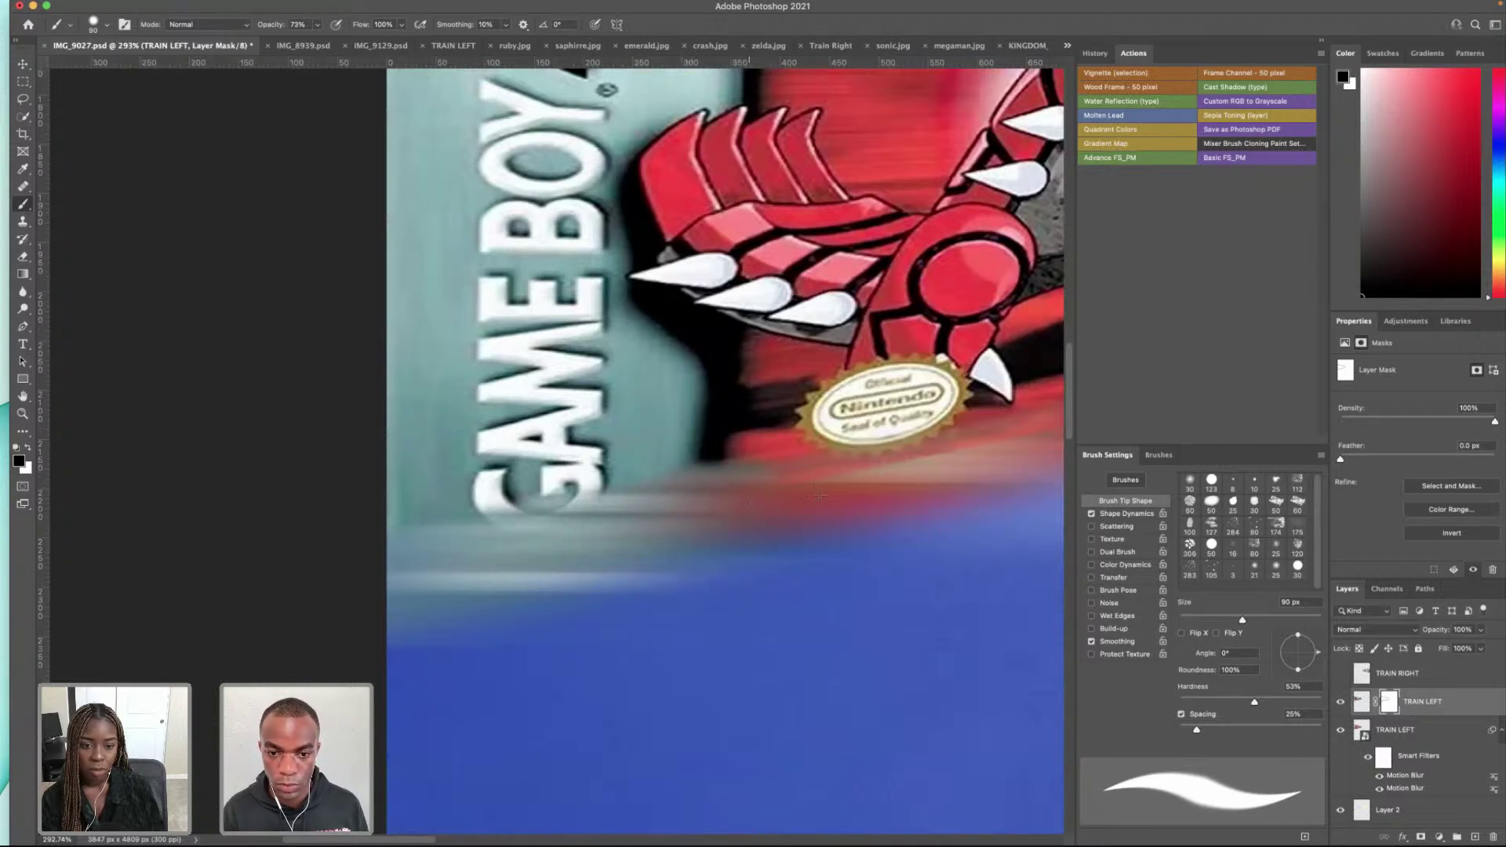
mouse_move(806, 485)
mouse_down()
mouse_move(870, 462)
mouse_move(844, 483)
mouse_up()
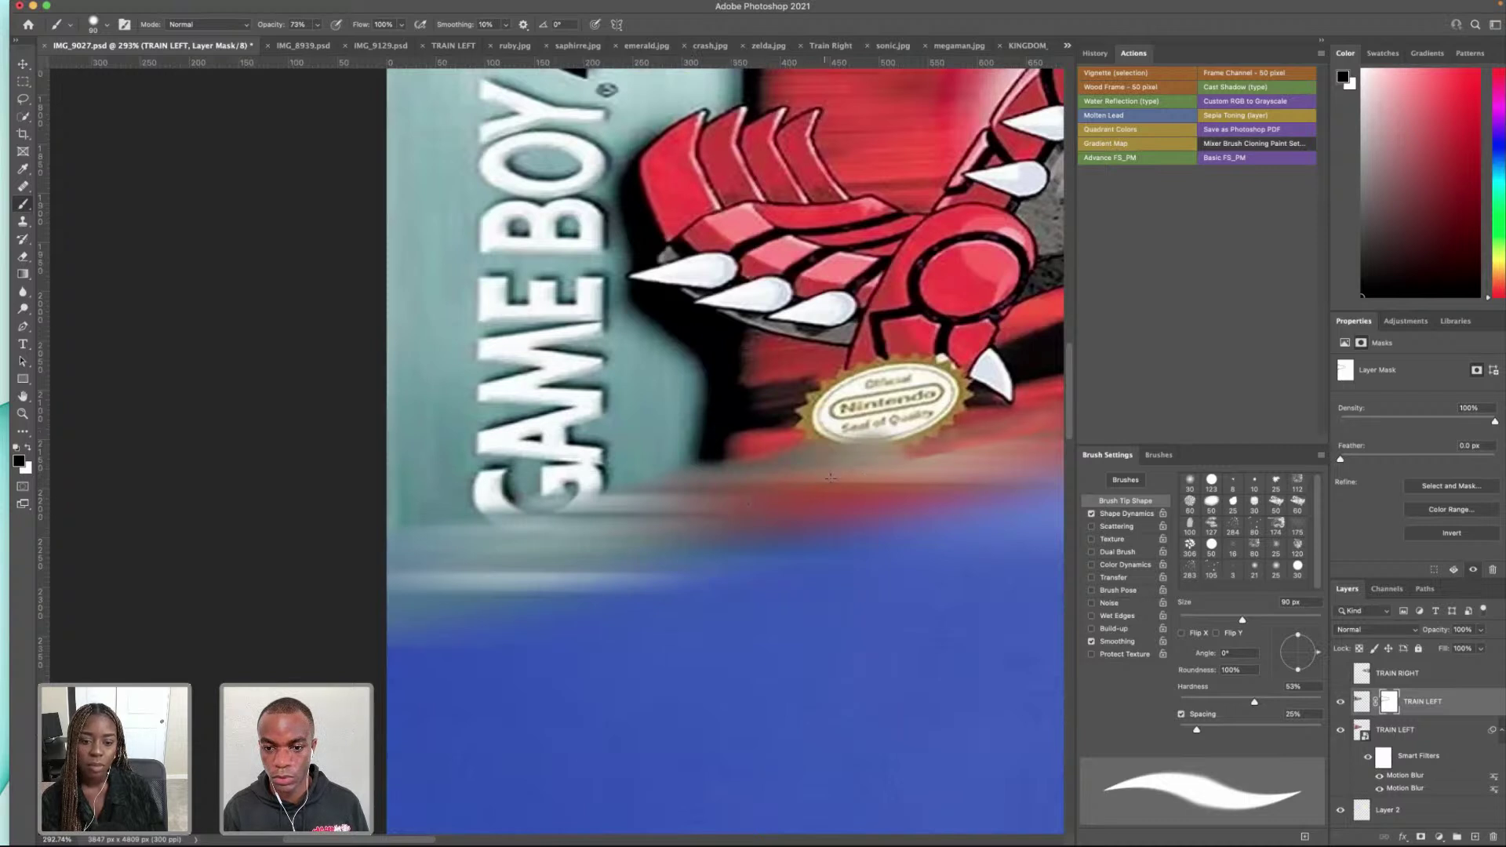
Step: Reduce the brush to 70 px and alternate white and black on the mask to refine the edge around the Nintendo seal
key(x)
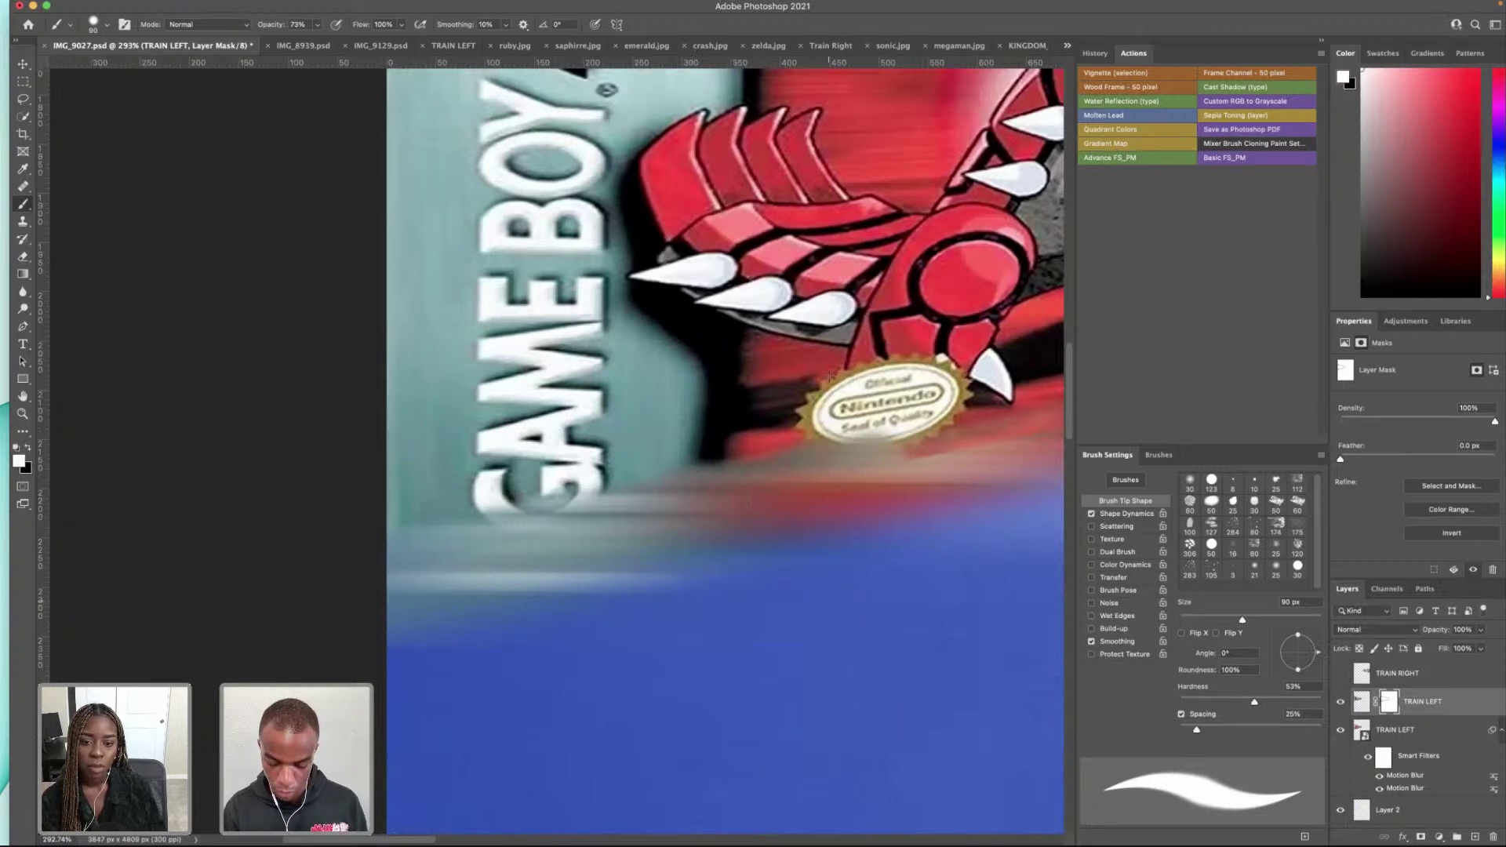
key(bracketleft)
key(bracketleft)
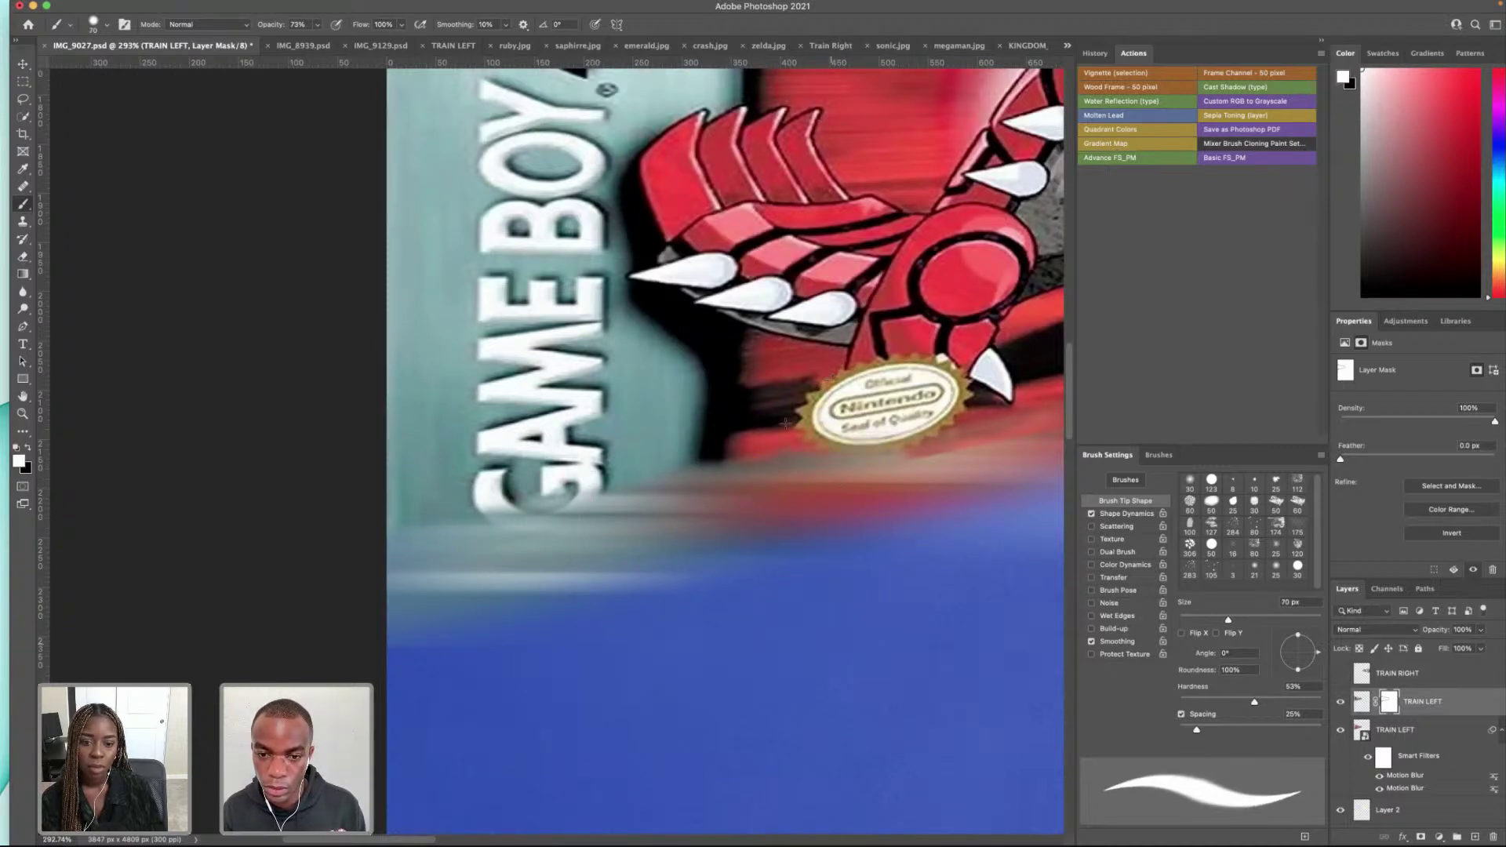
scroll(863, 432, right, 5)
scroll(862, 431, down, 3)
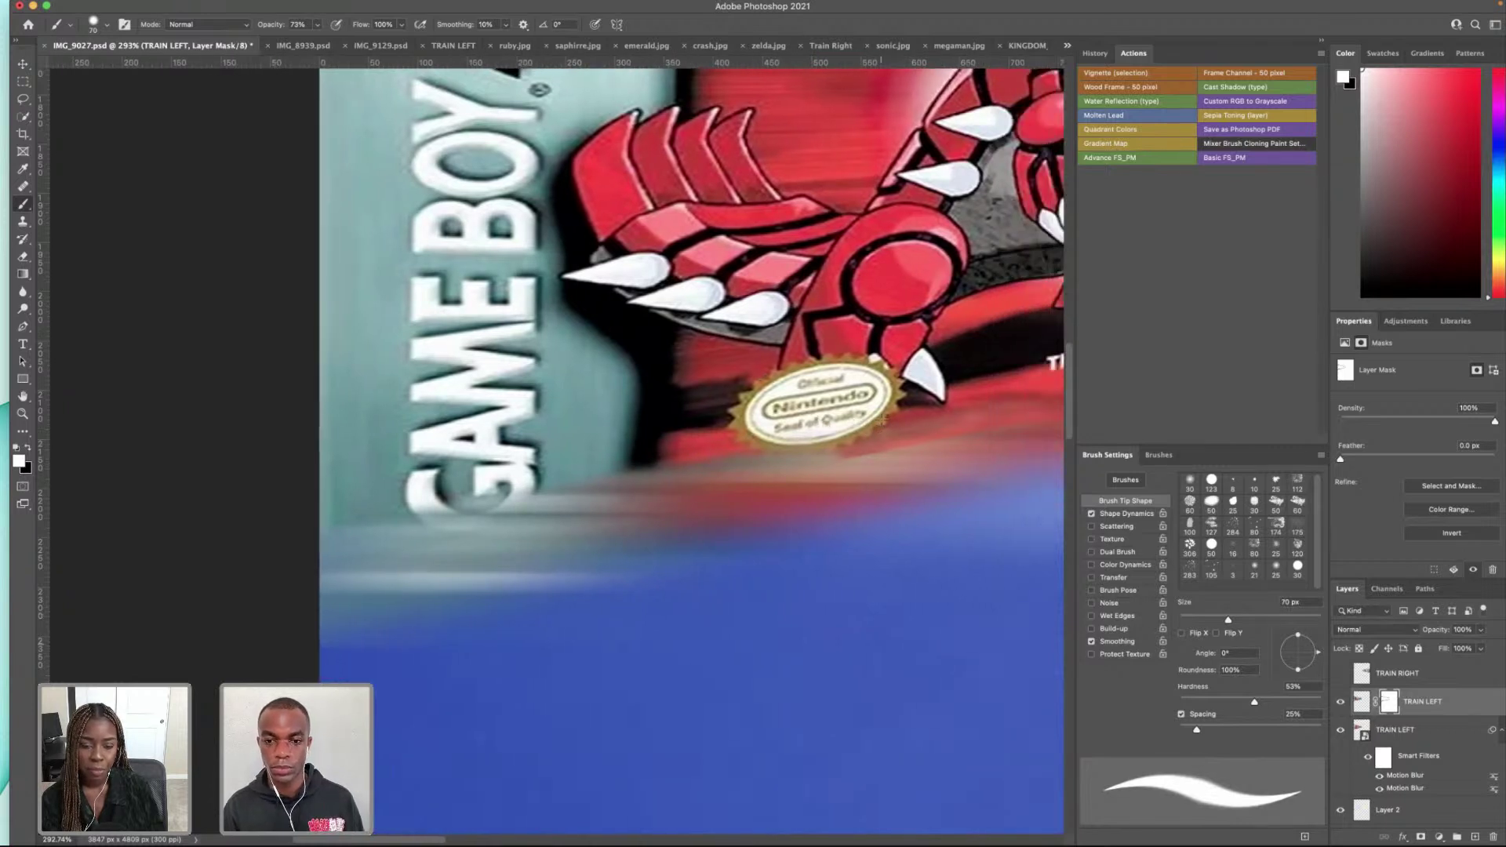
scroll(897, 429, right, 1)
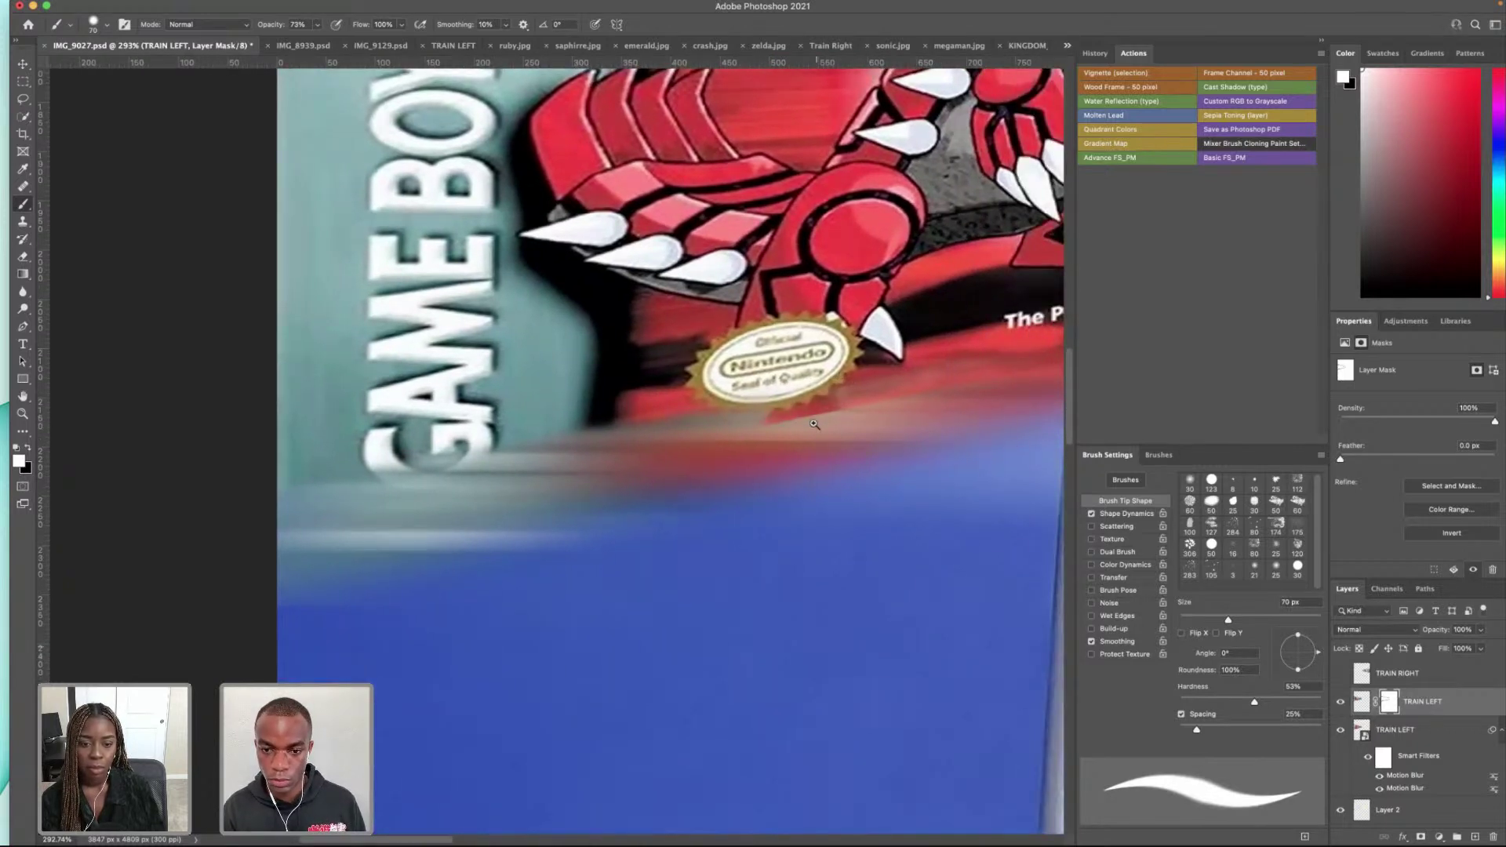
key(super+space)
key(Escape)
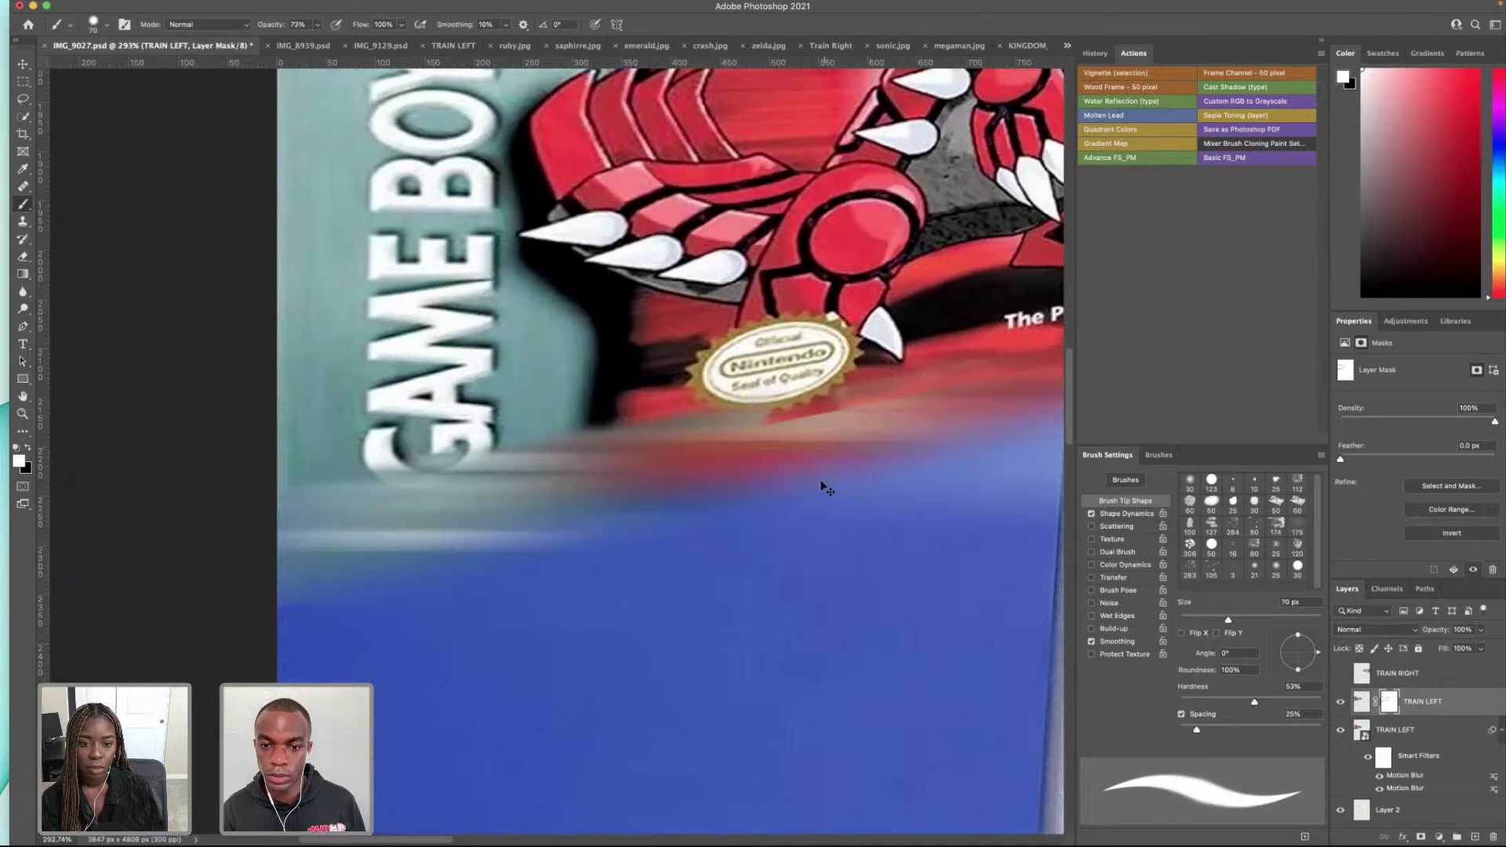
key(x)
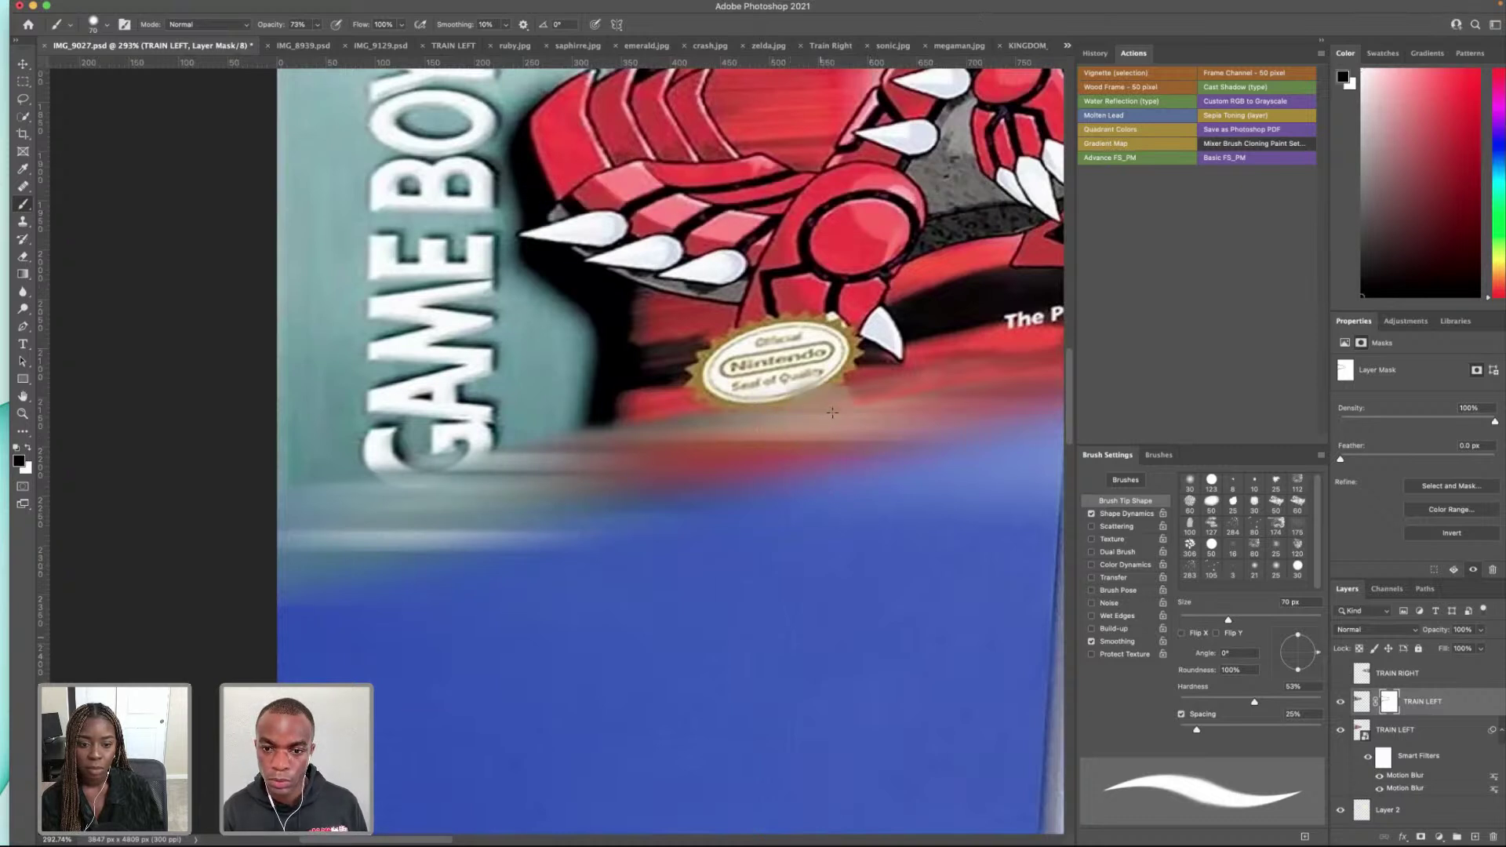
key(x)
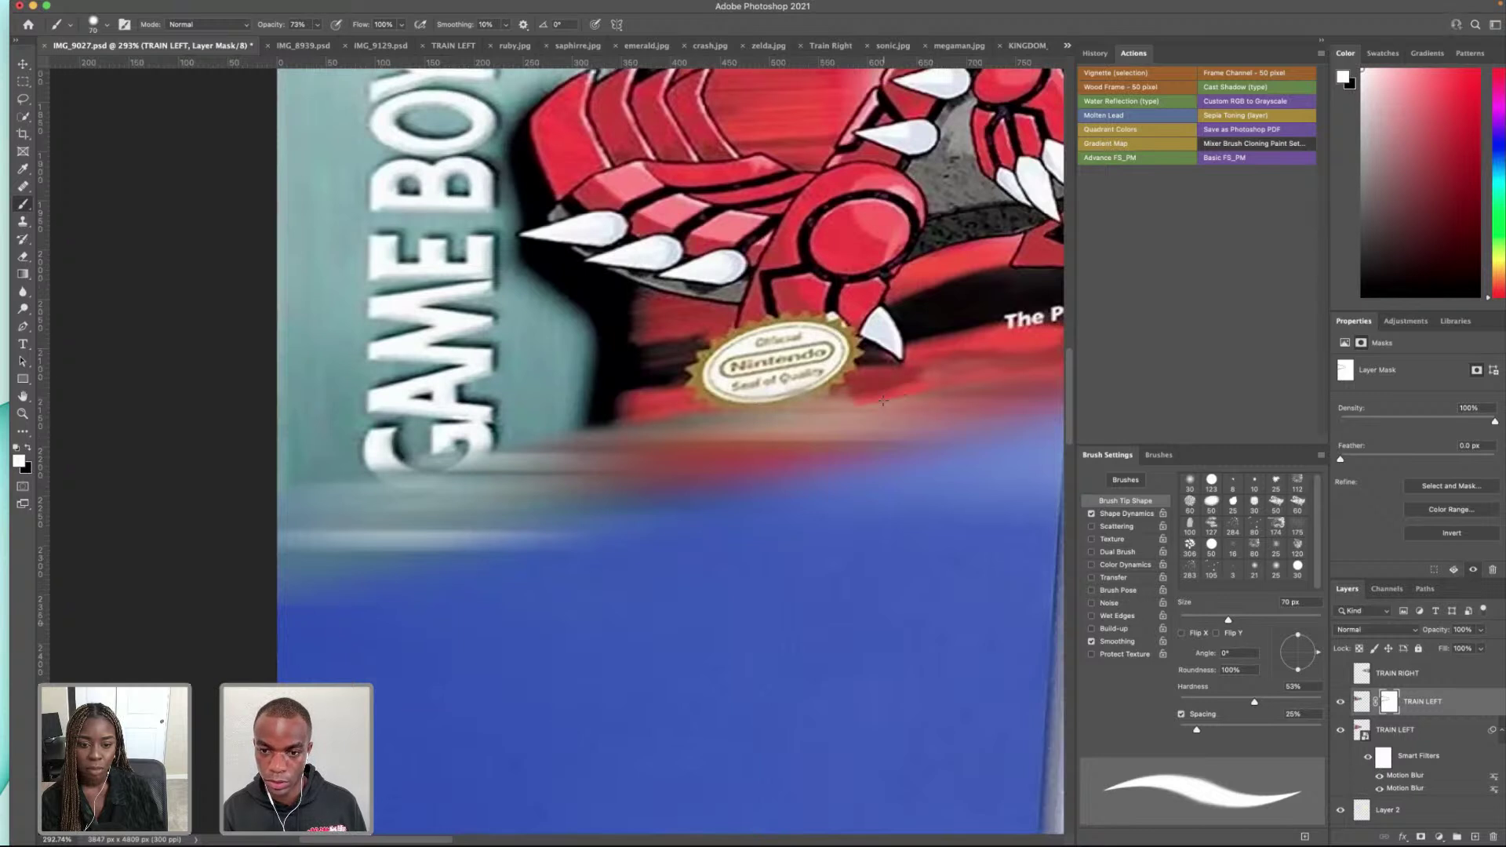
key(x)
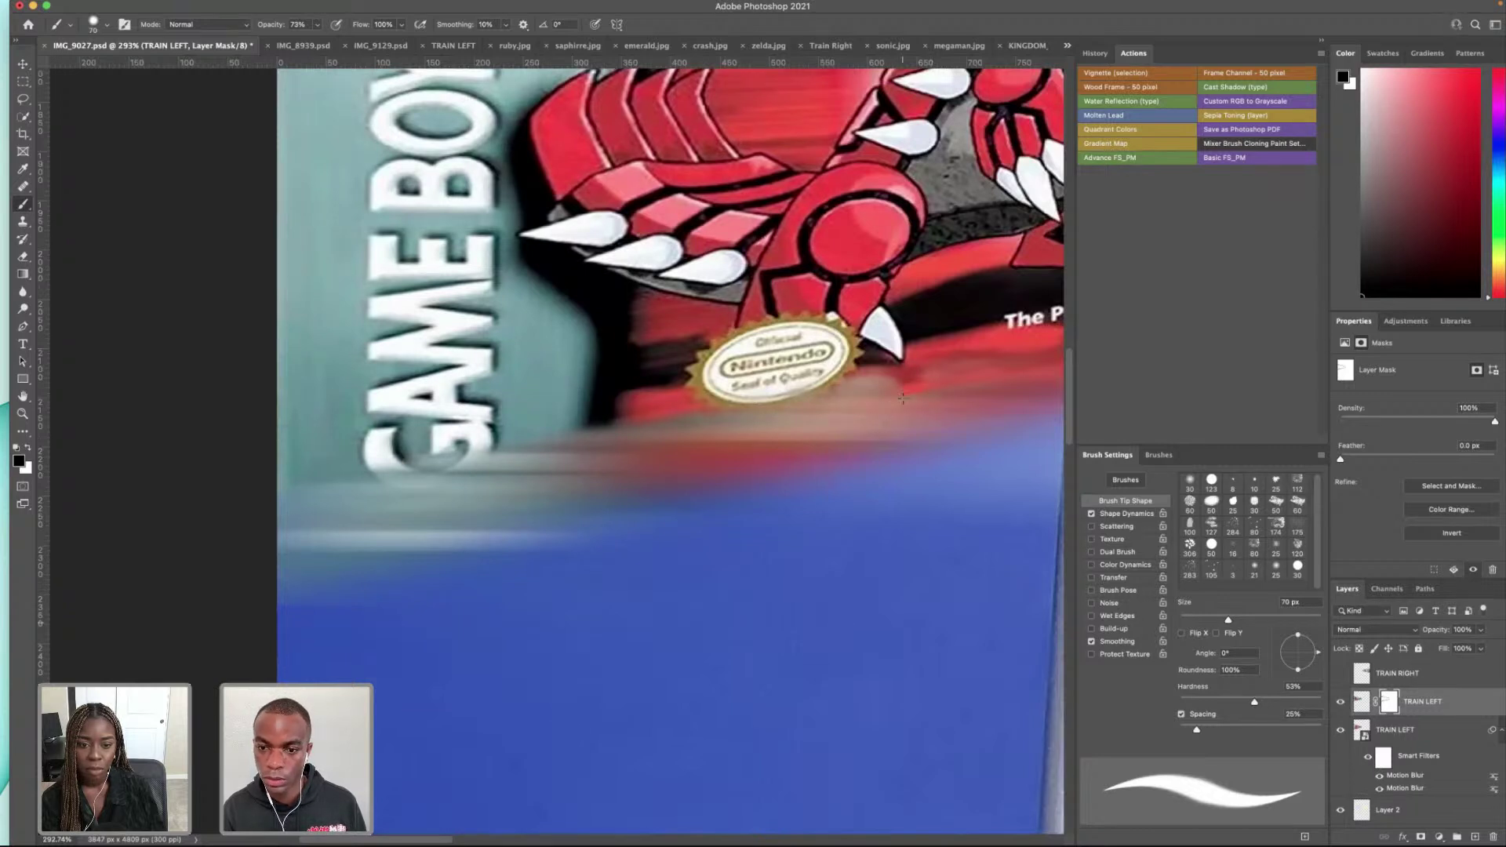
scroll(925, 391, down, 5)
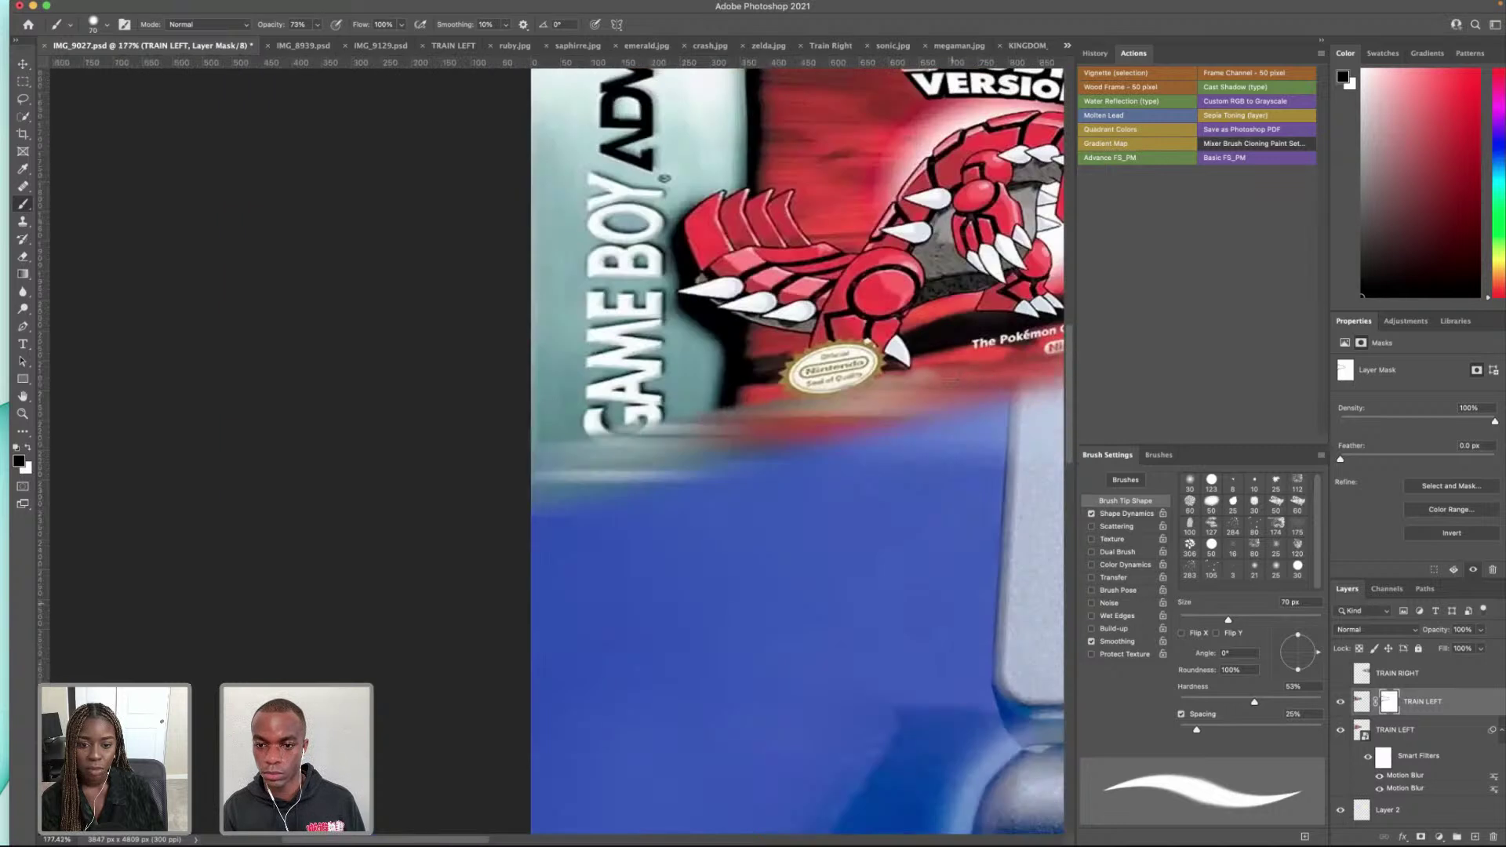
Step: Set the brush hardness to 0% and soften the Ruby cover's lower edge near the Nintendo logo and rating box
key(x)
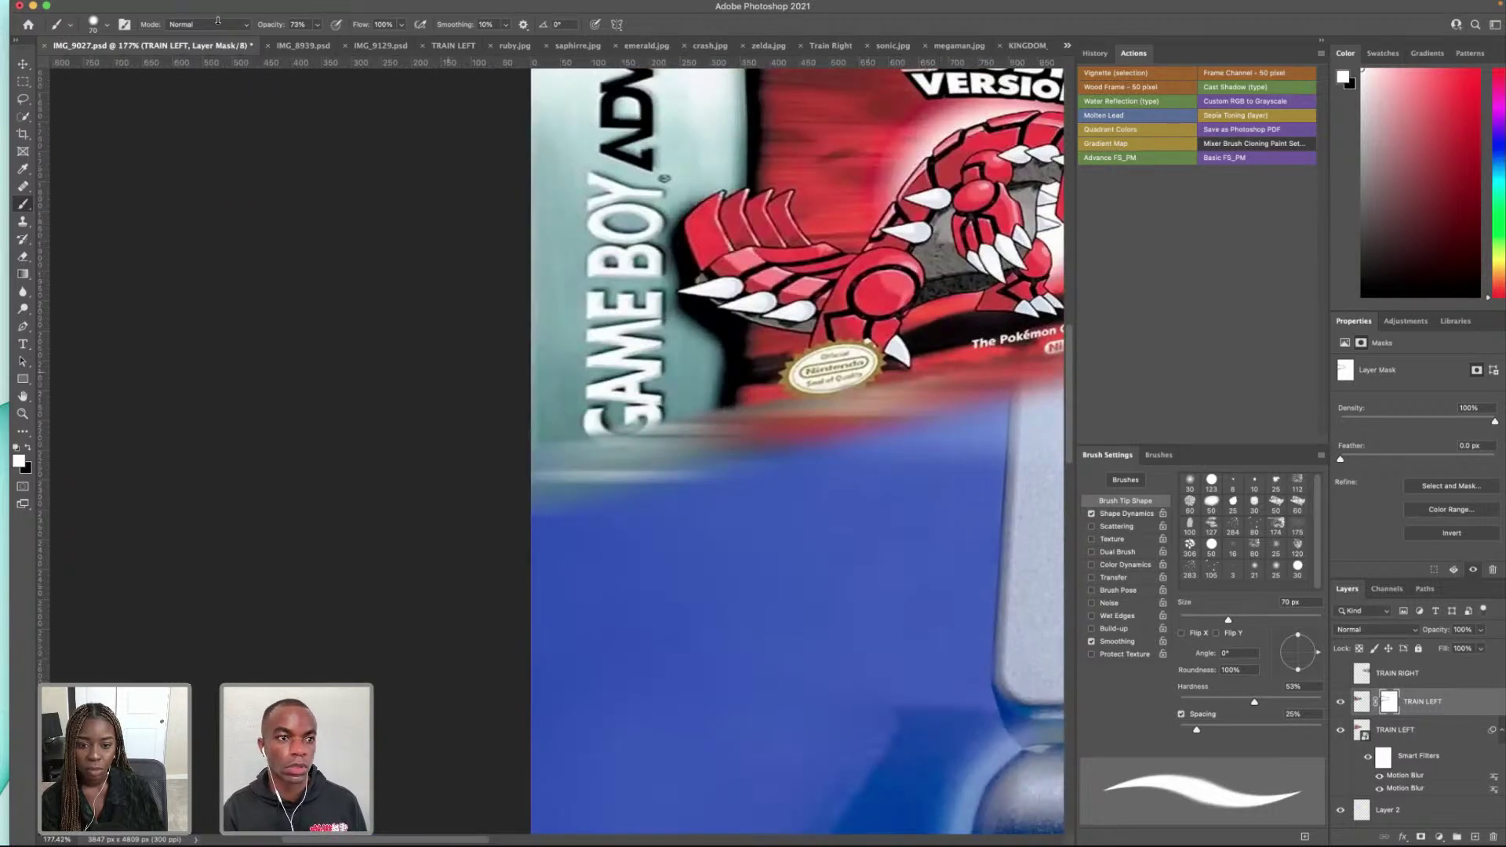
click(100, 33)
drag(102, 97, 86, 97)
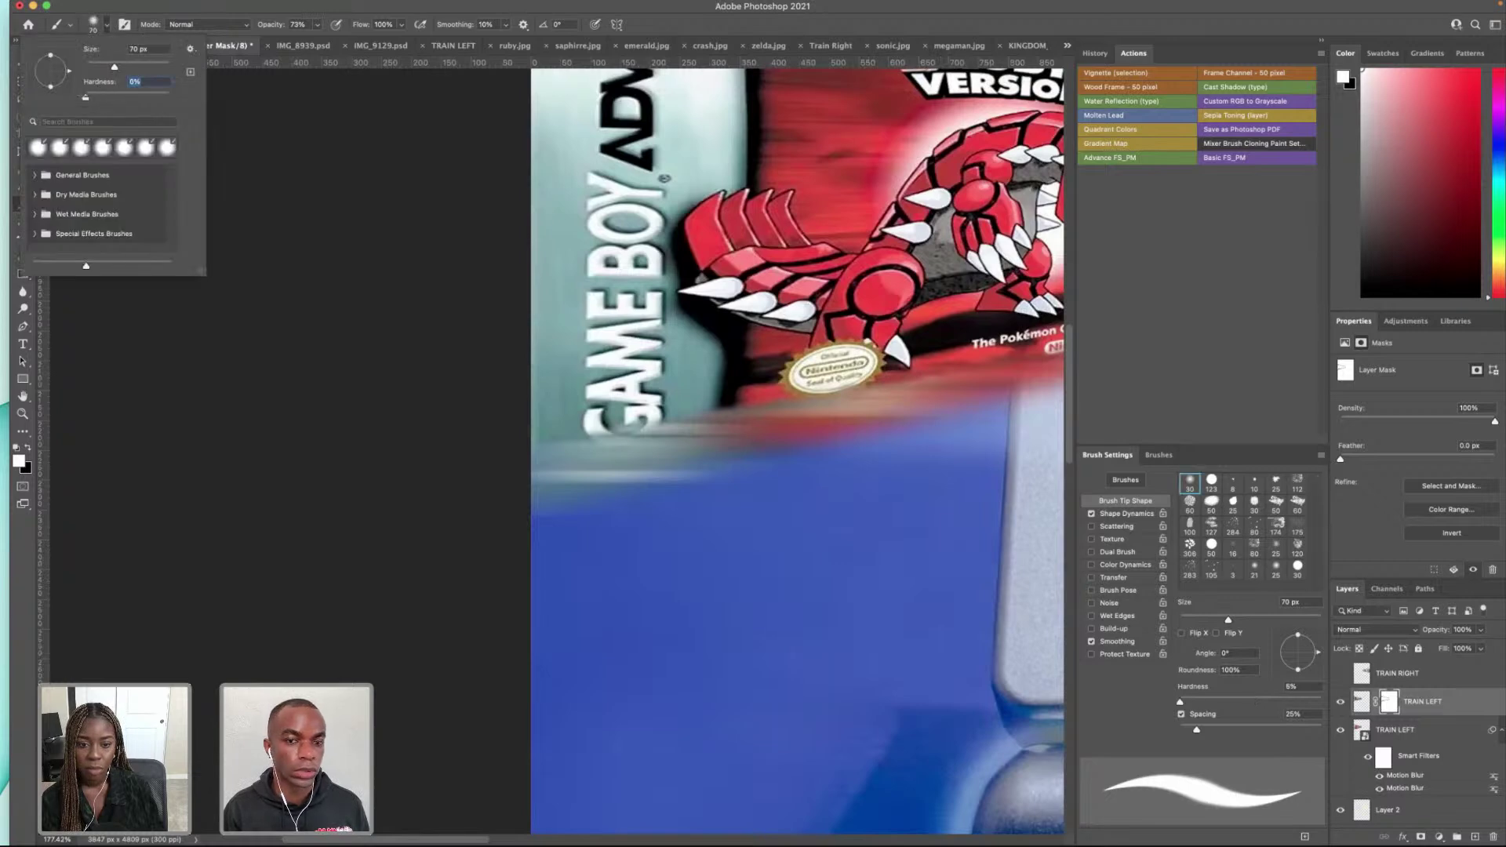
scroll(996, 360, right, 5)
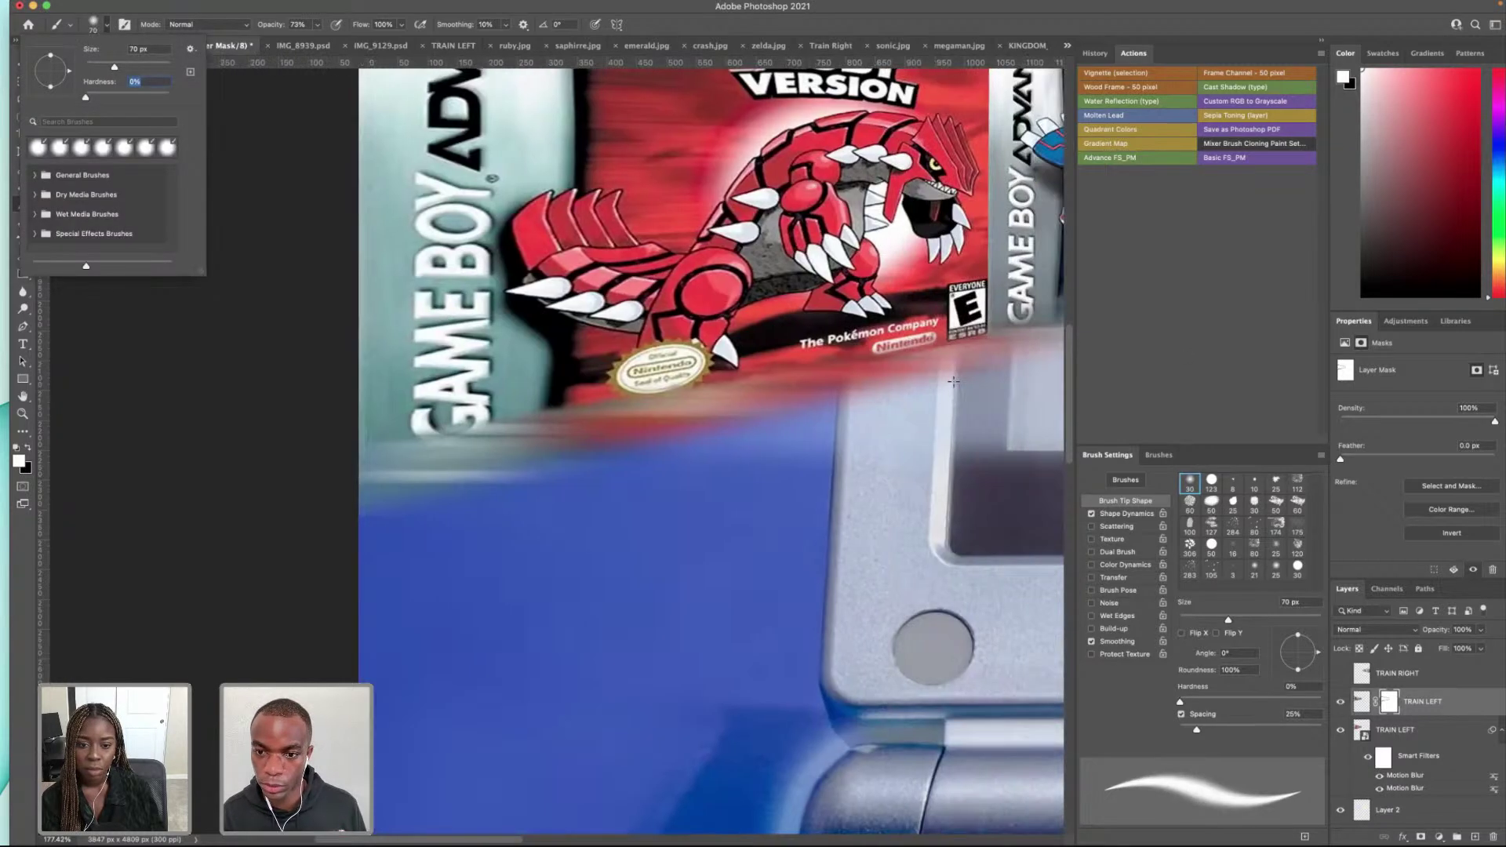
key(Return)
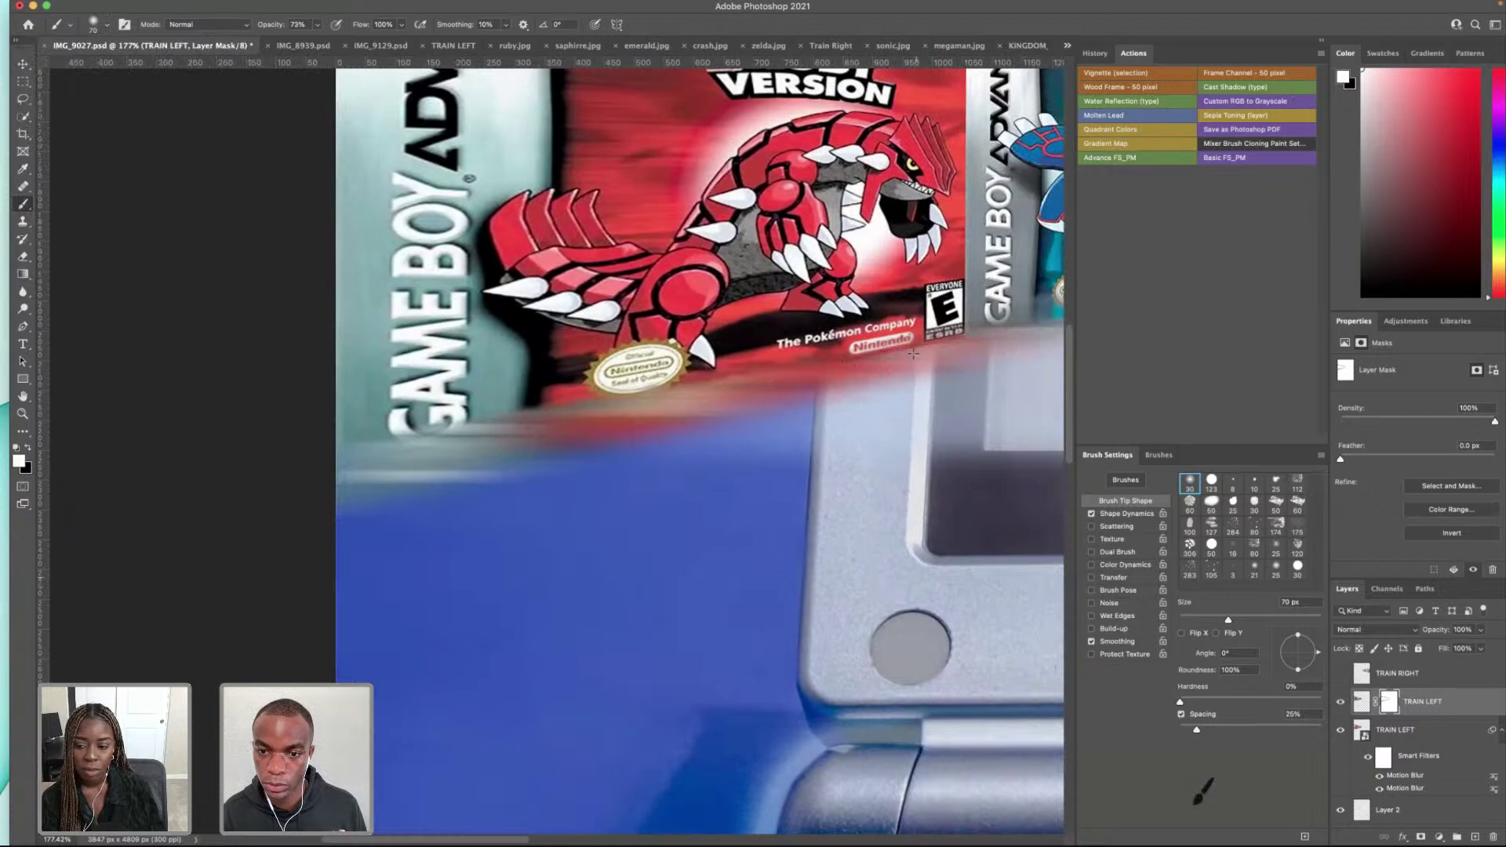
key(x)
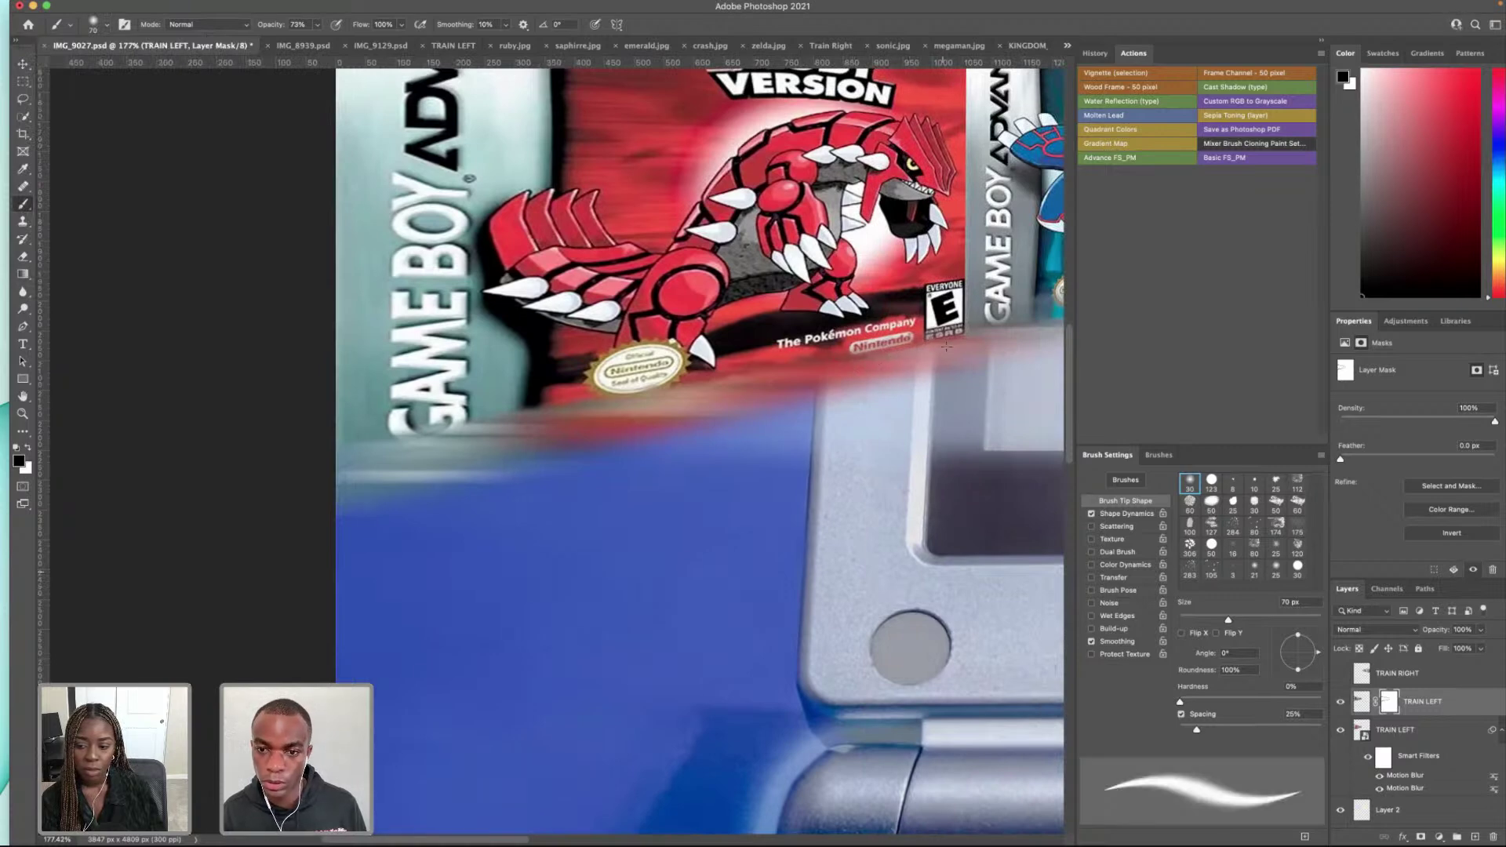
Step: Fade the upper edges of the Ruby and Sapphire covers into the motion blur on the layer mask
scroll(954, 299, up, 6)
scroll(953, 298, right, 2)
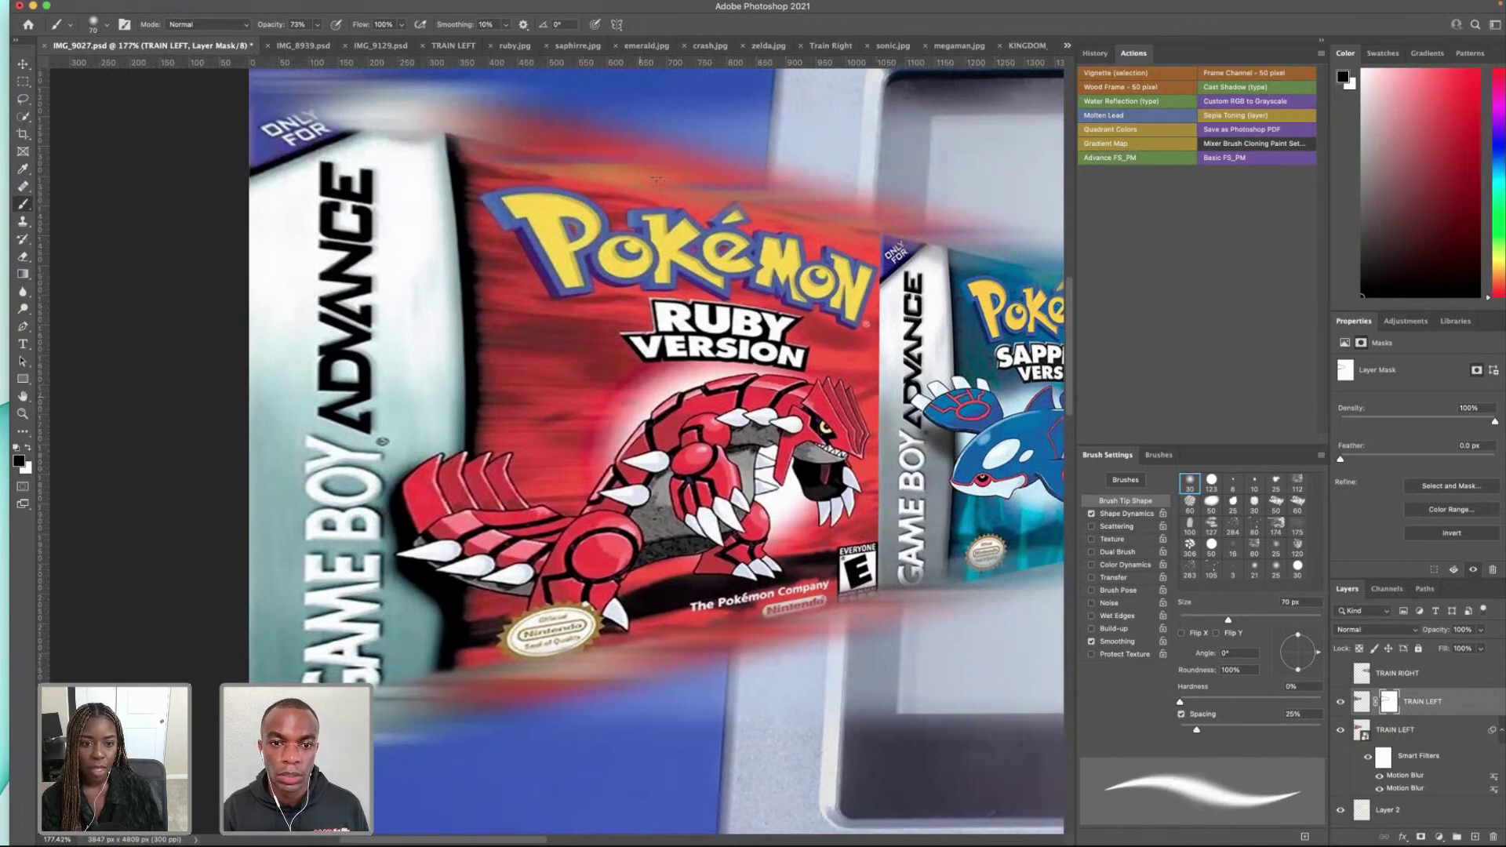
drag(761, 202, 914, 228)
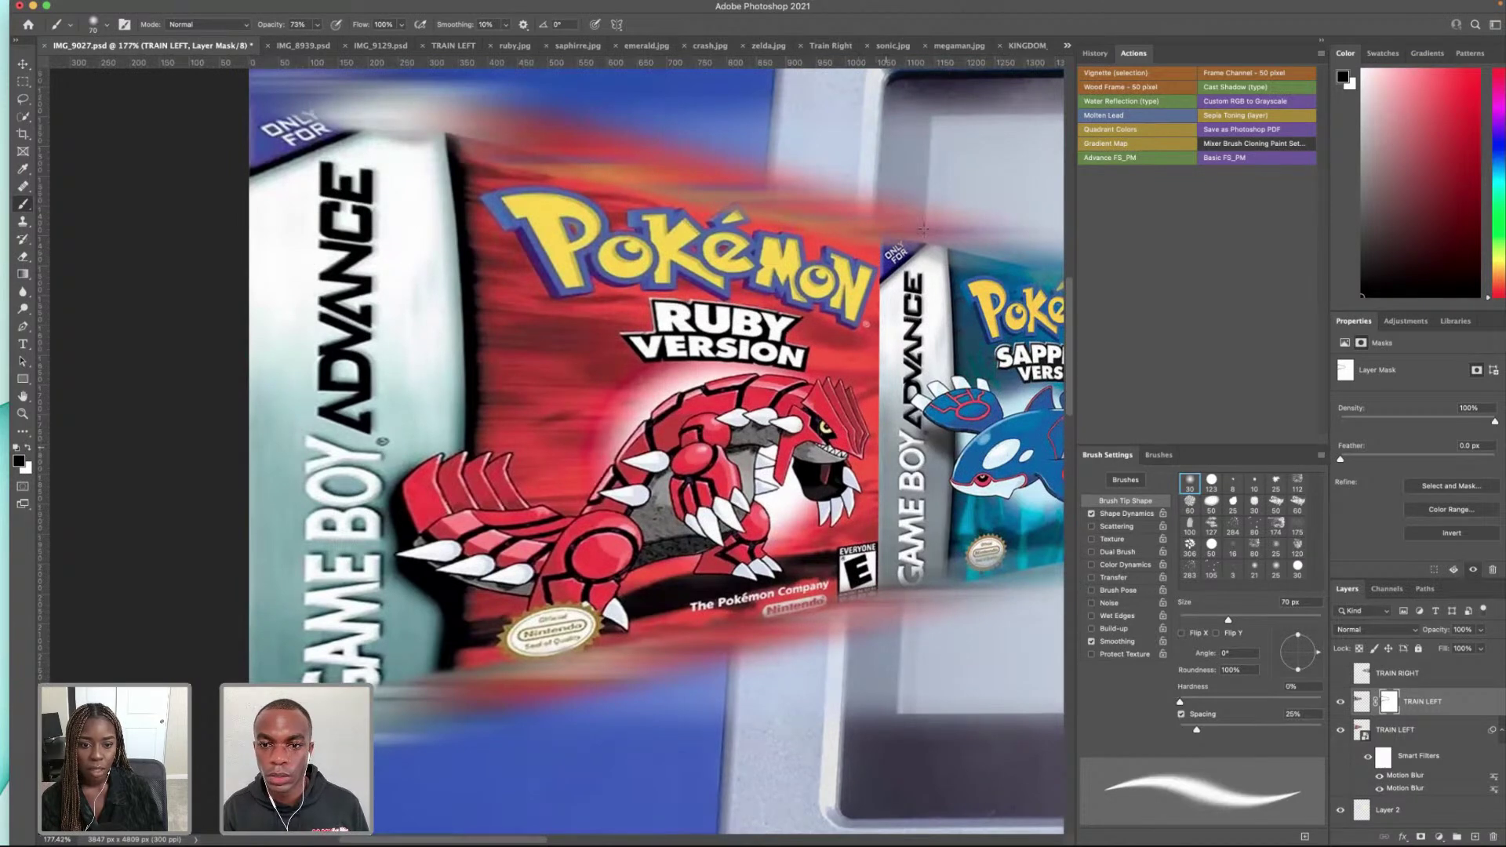
scroll(814, 252, right, 5)
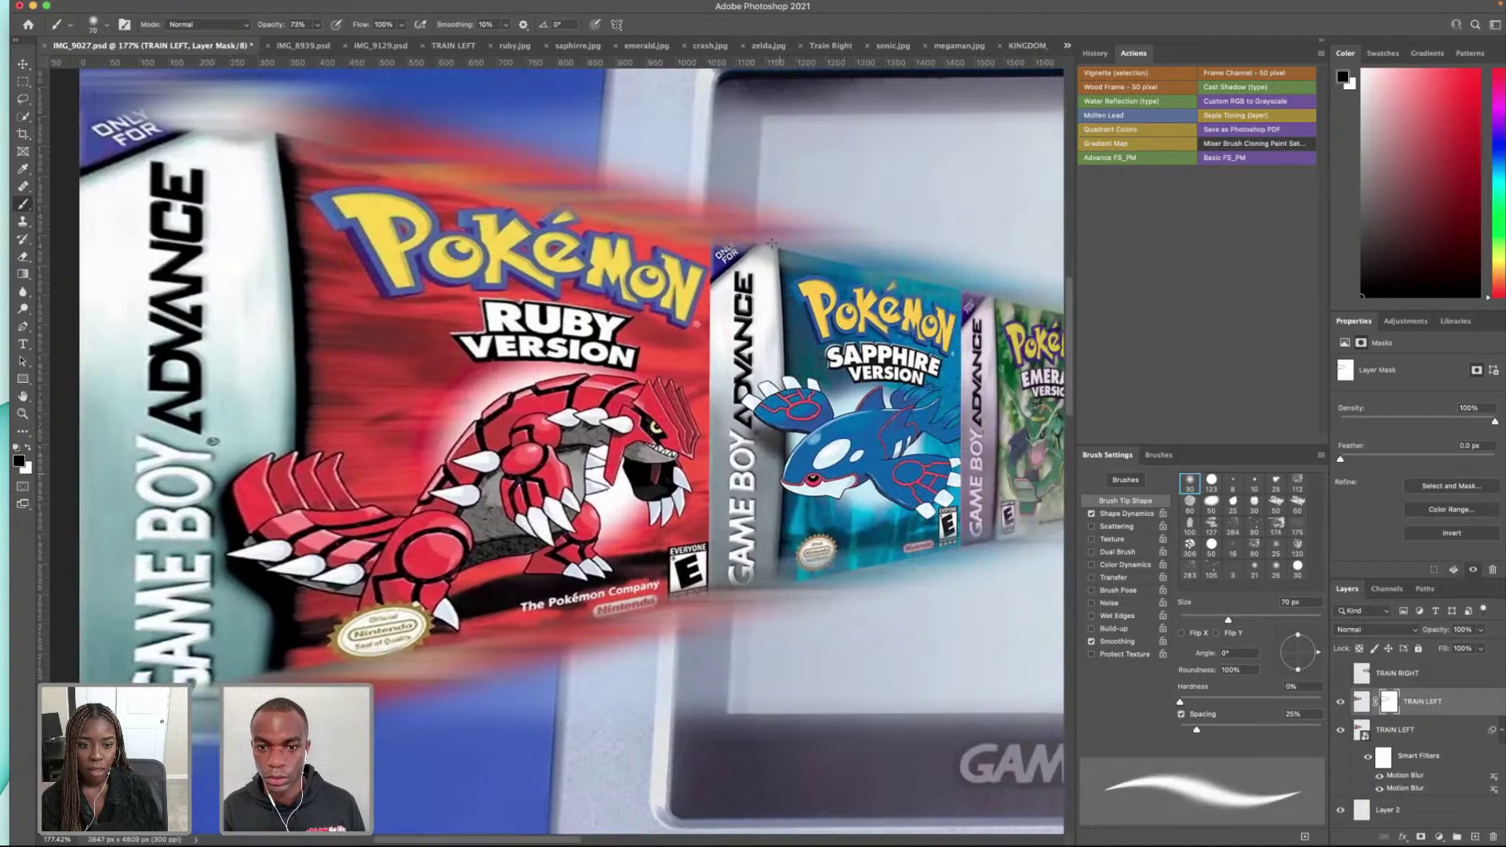
drag(773, 244, 1018, 311)
scroll(759, 314, down, 8)
scroll(759, 314, up, 4)
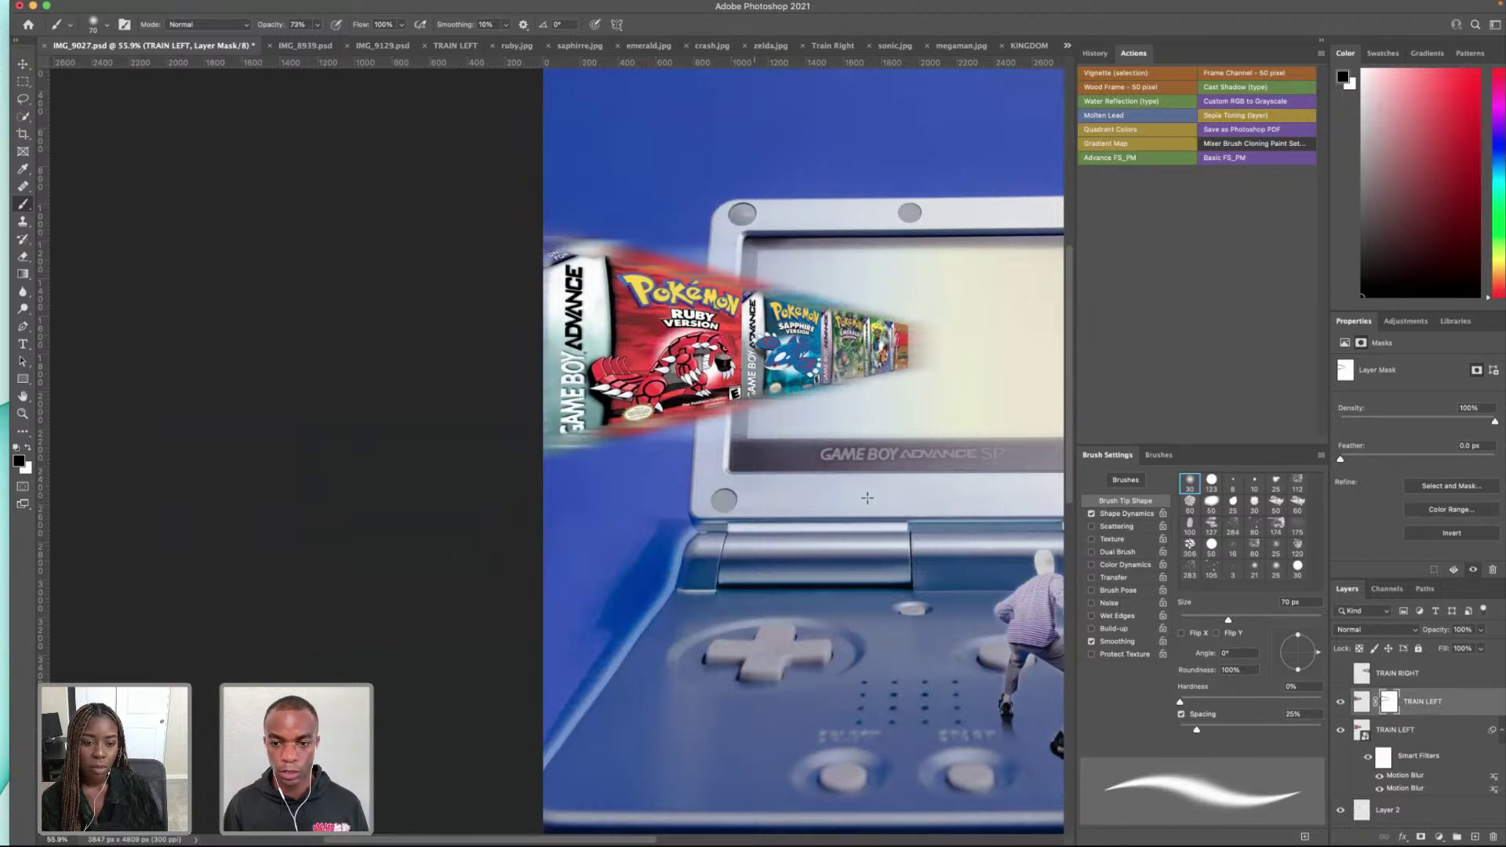
Step: Target the sharp TRAIN LEFT layer's image instead of its mask and start a Field Blur on it
click(1362, 702)
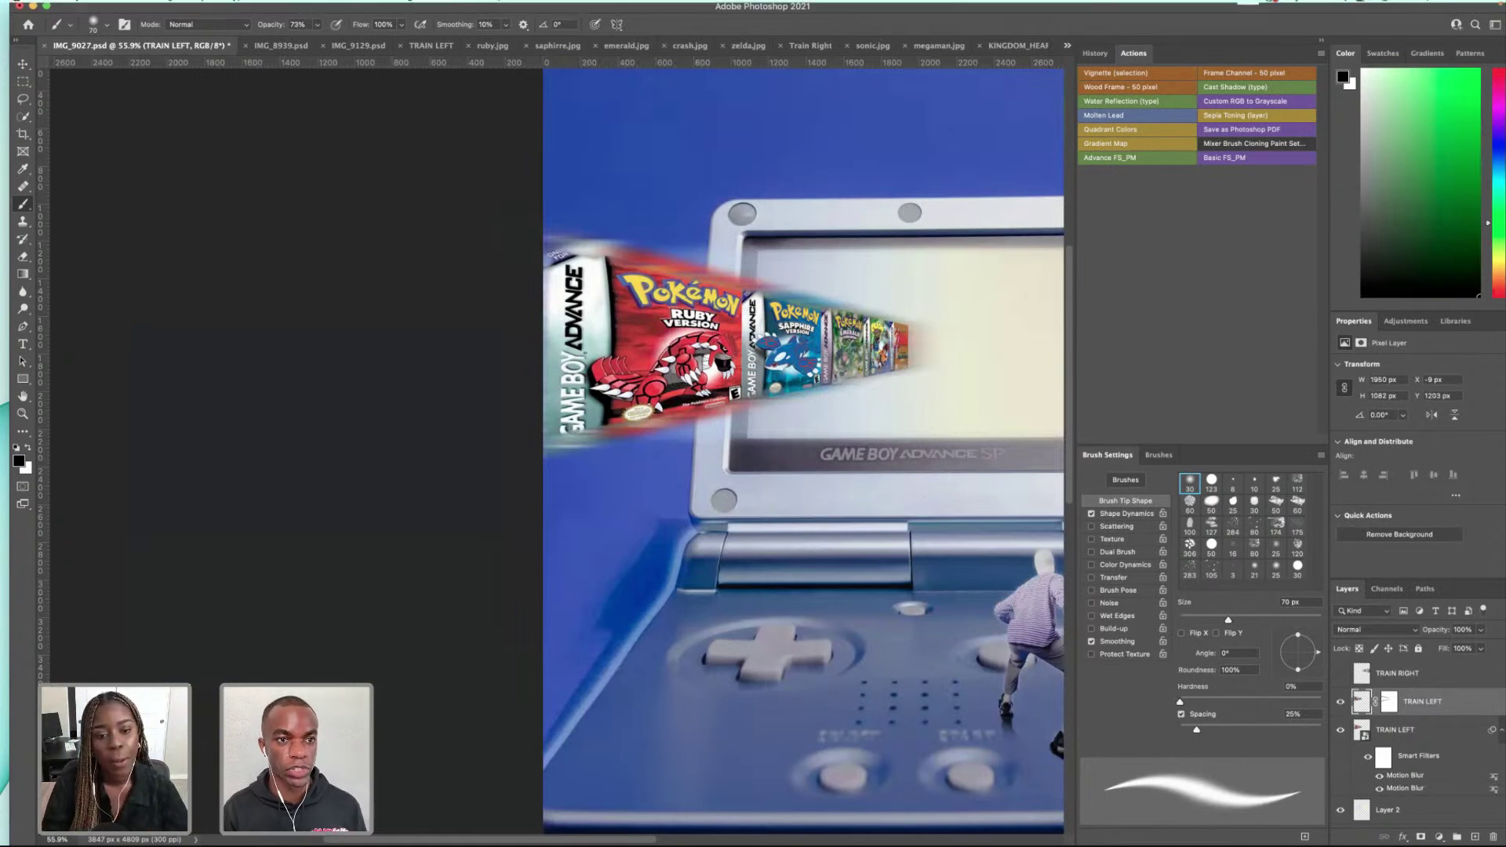
click(317, 9)
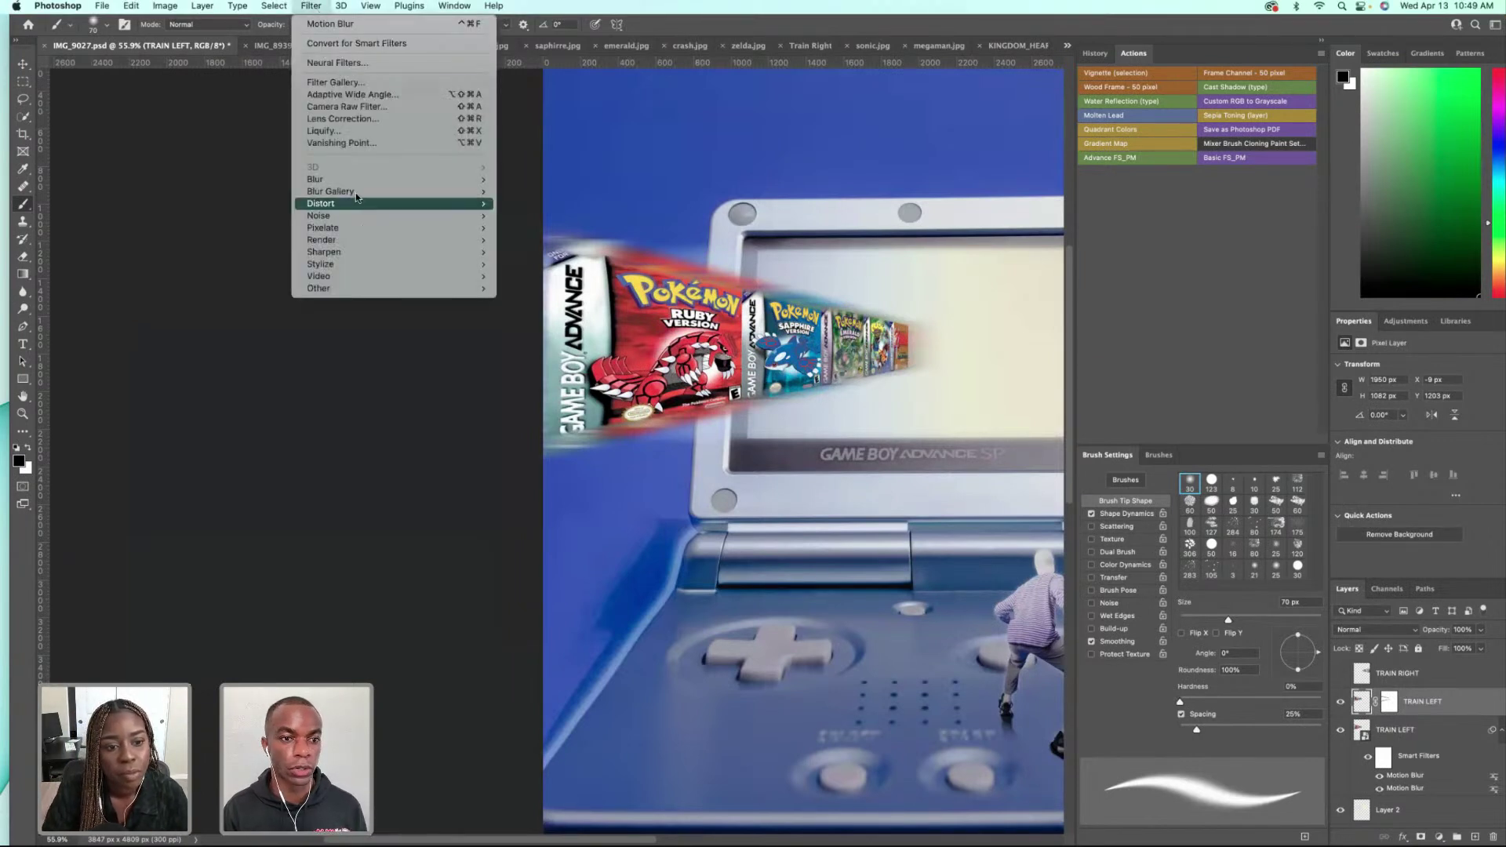
mouse_move(373, 194)
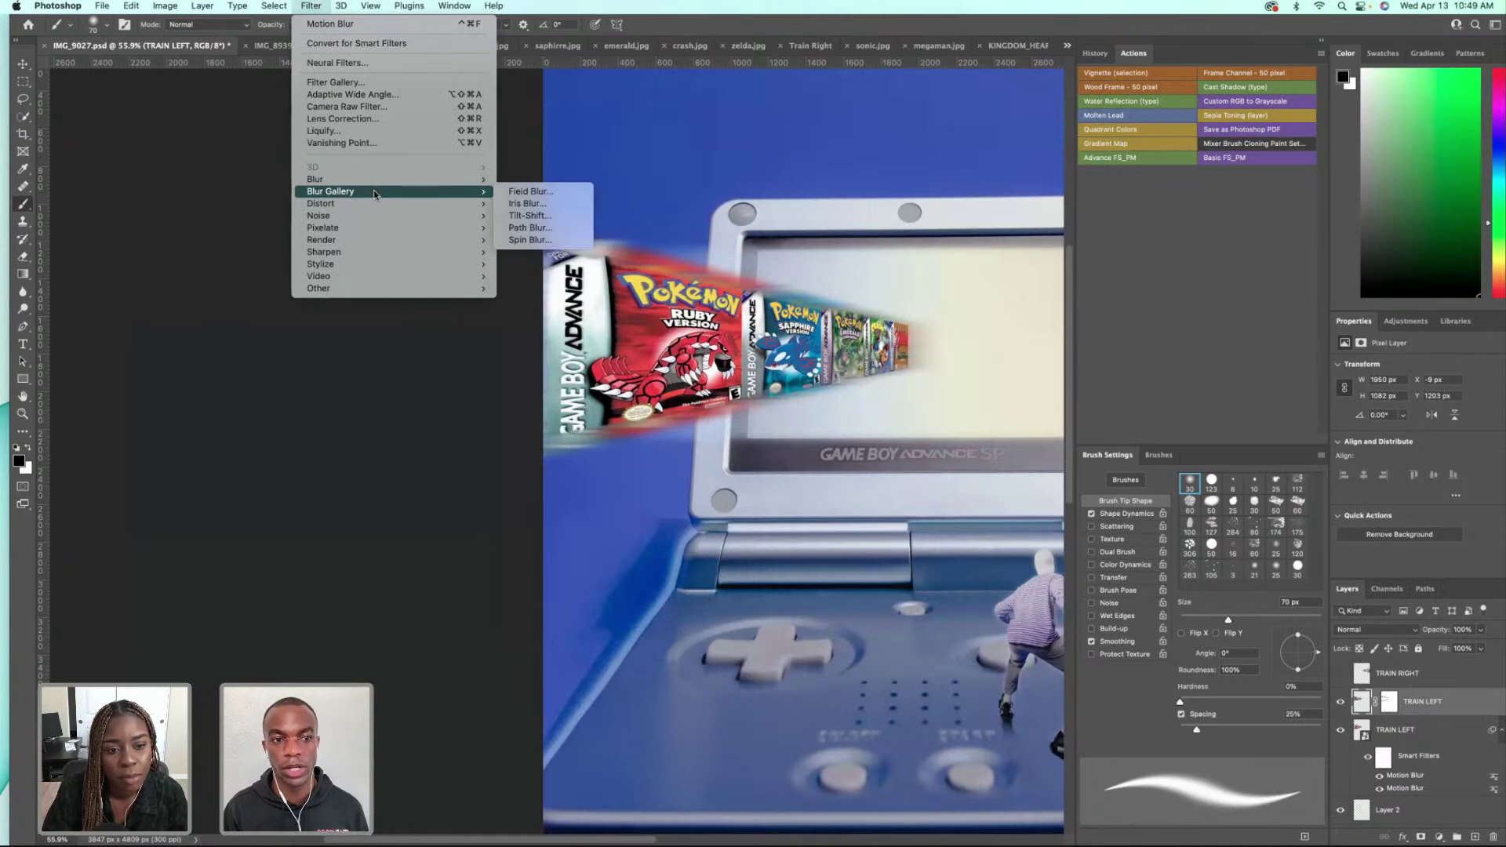
click(527, 191)
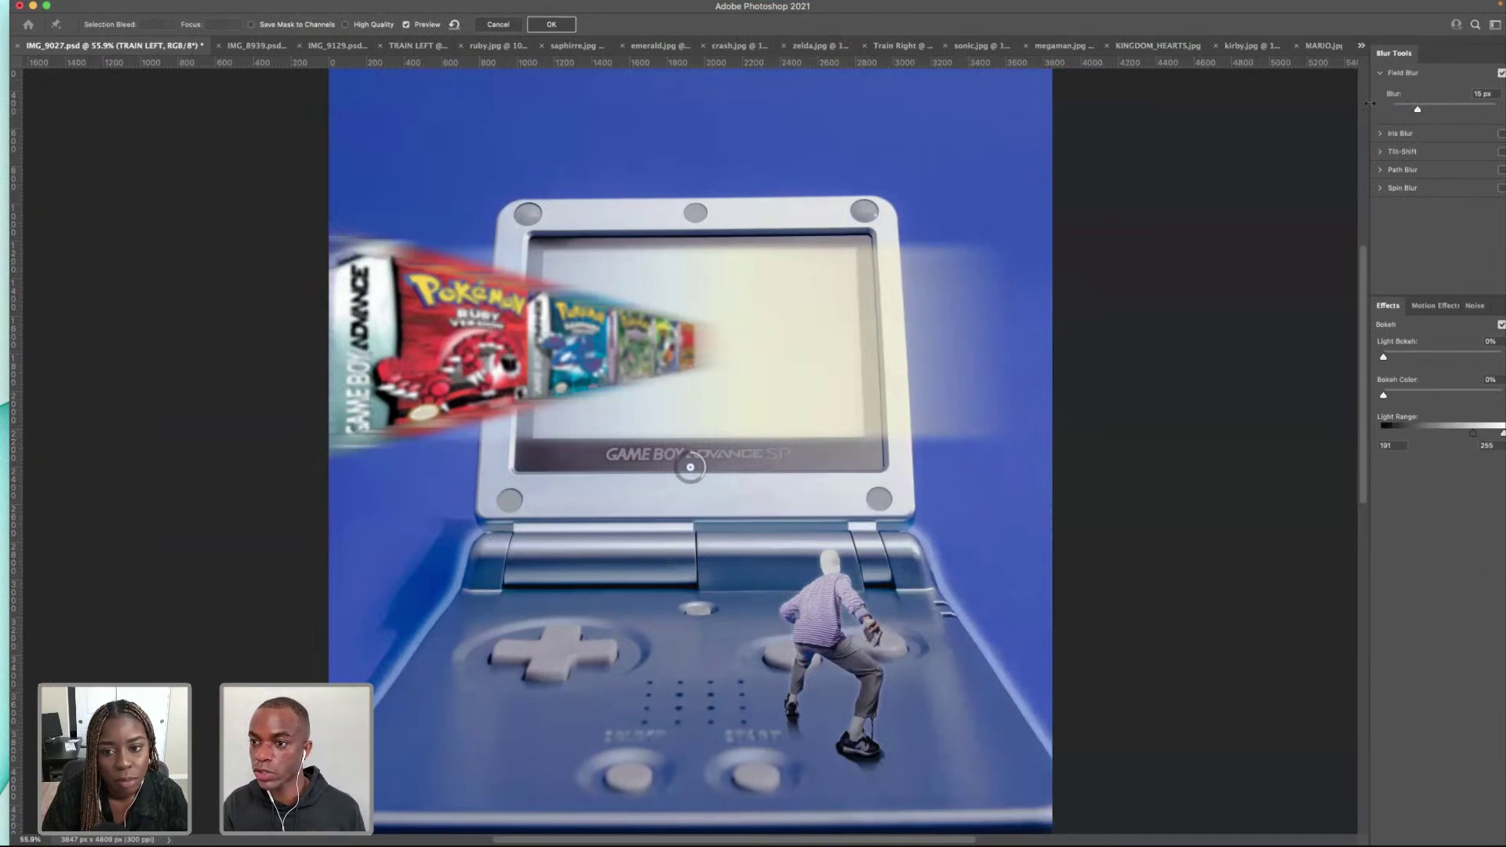
Step: Place Field Blur pins on the Ruby cover, the Sapphire cover and the farthest covers of the strip
drag(1368, 103, 1311, 113)
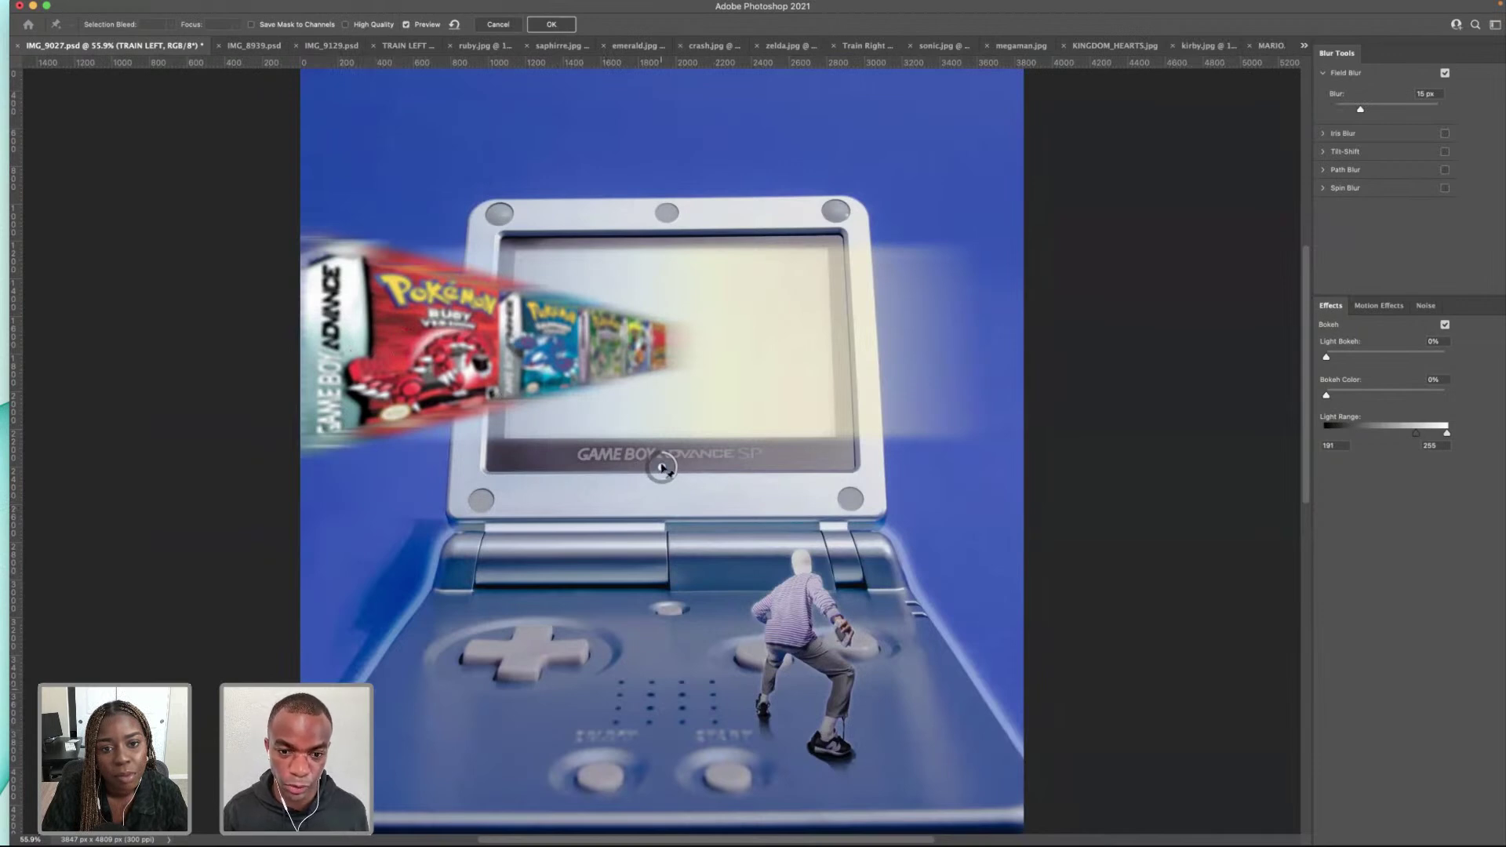
click(444, 360)
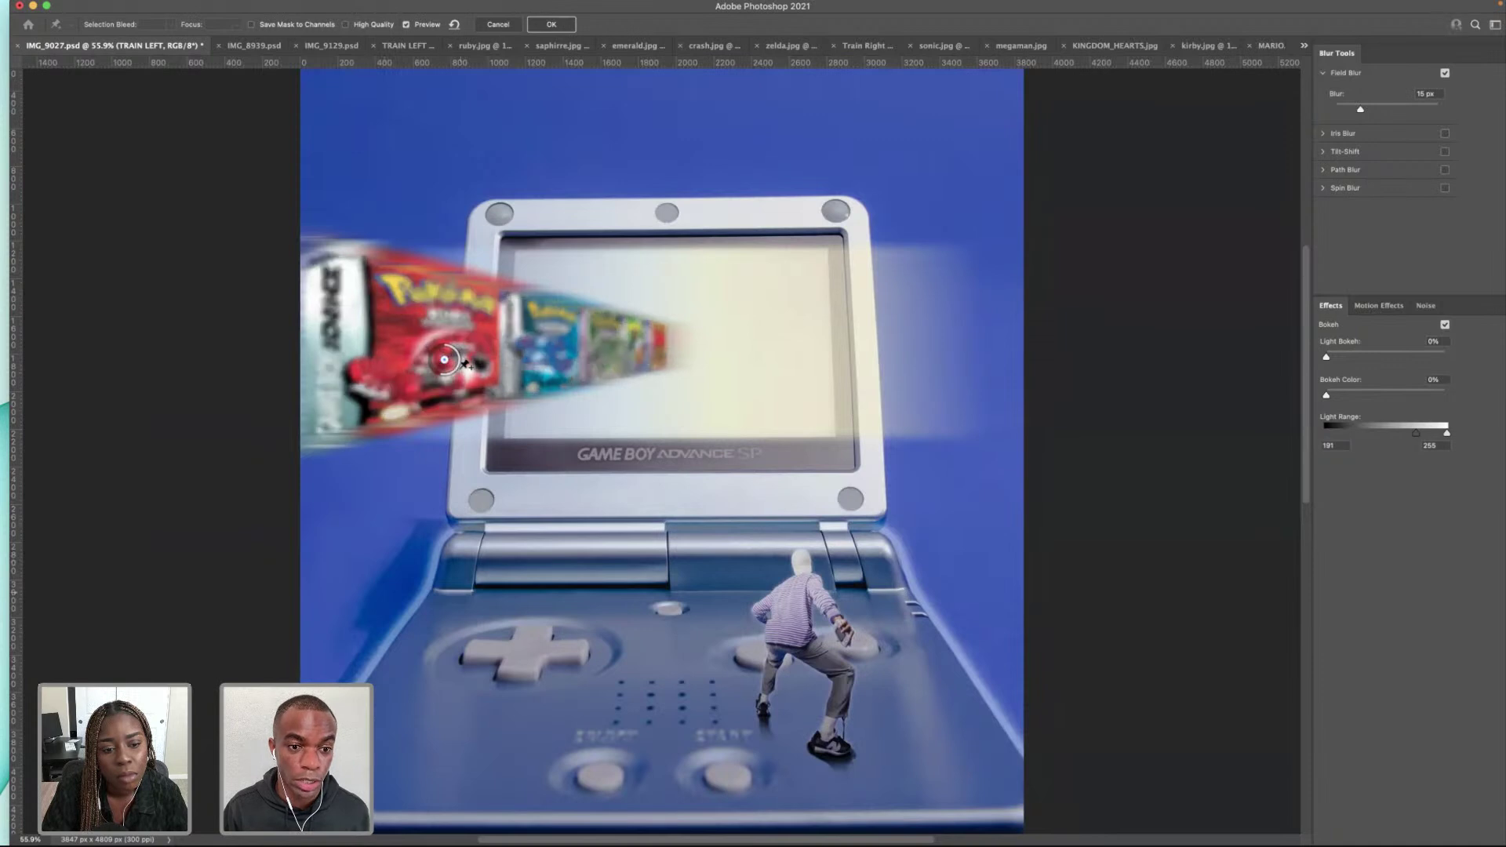
drag(444, 363, 400, 340)
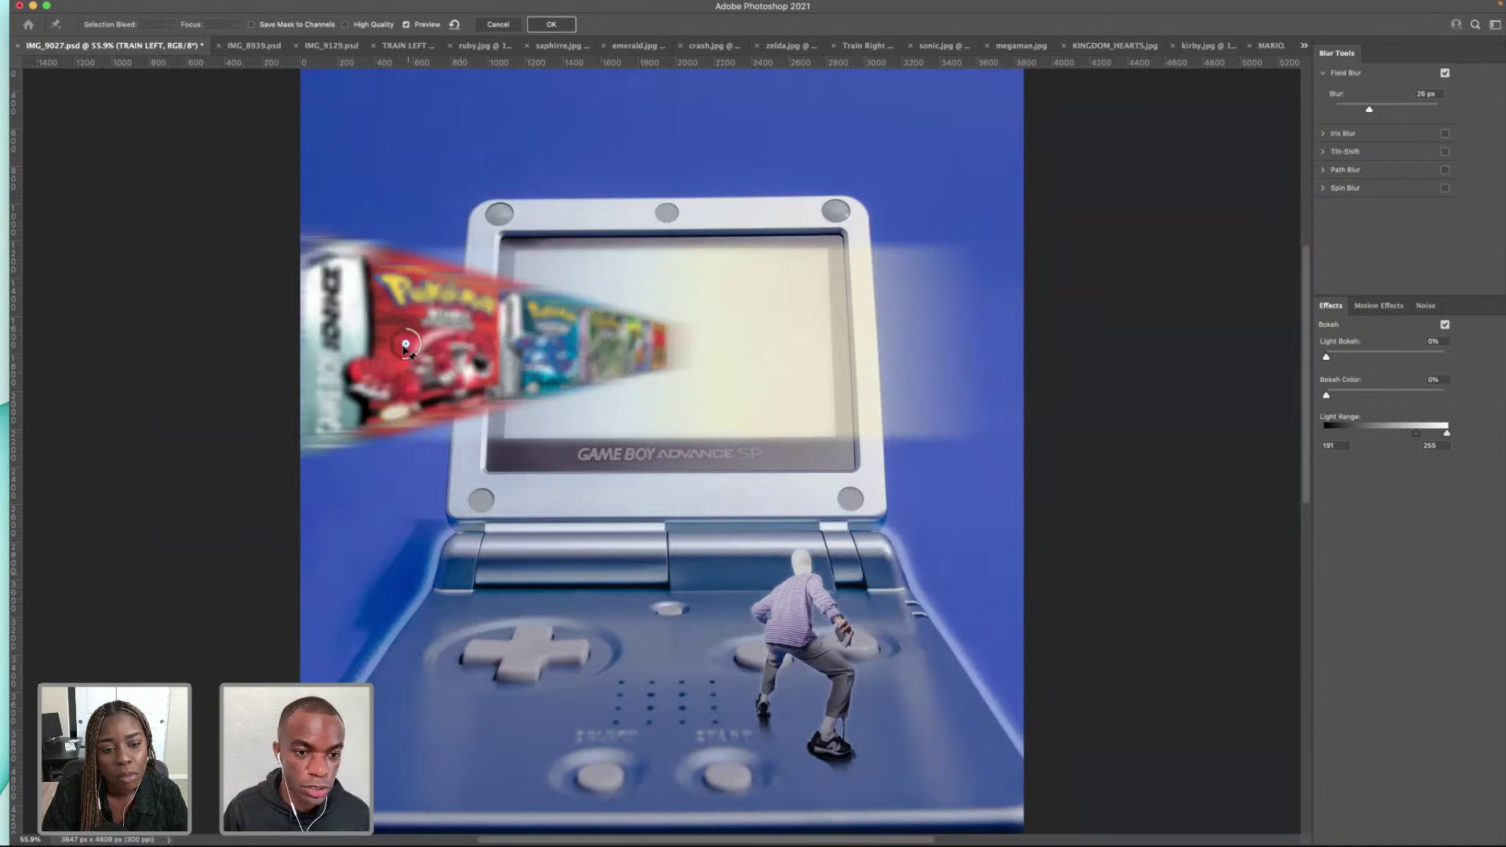
click(551, 342)
click(655, 346)
Step: Set the Field Blur to 0 px on Ruby, 8 px on Sapphire and 14 px on the farthest covers, and apply it
click(401, 342)
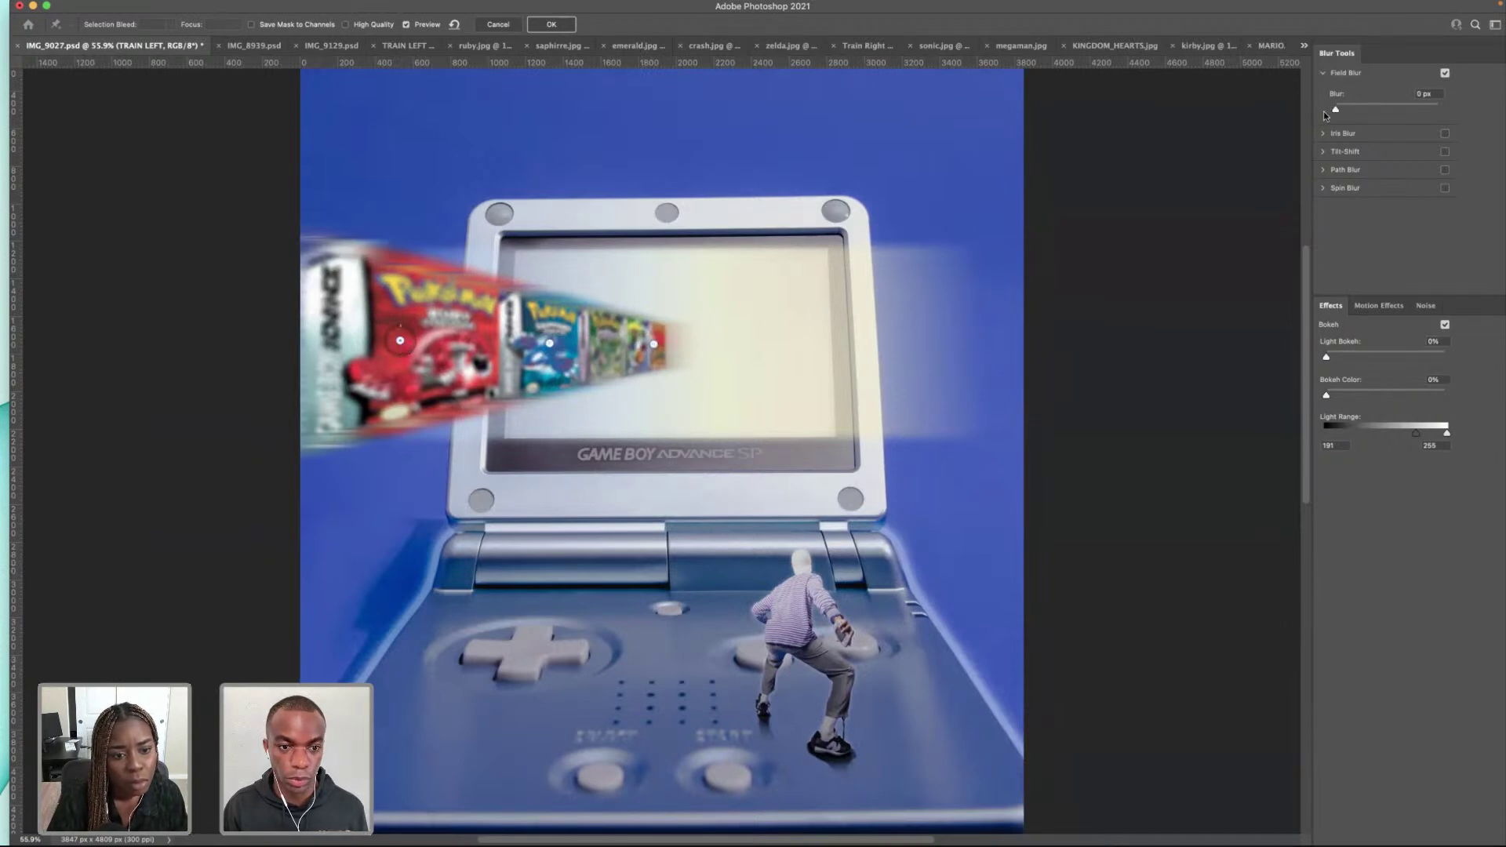
drag(1368, 109, 1335, 109)
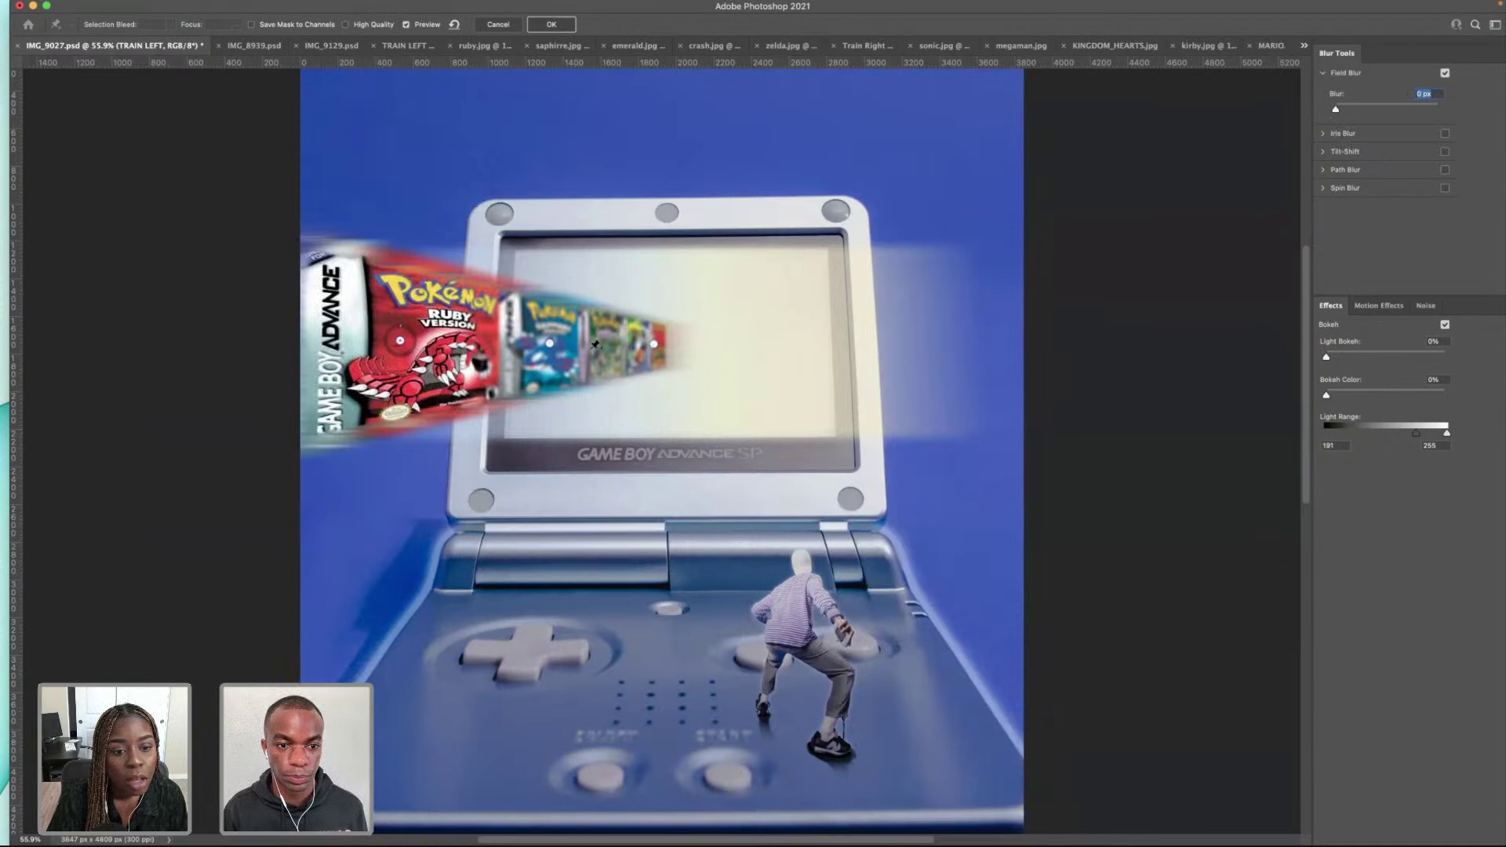
click(550, 344)
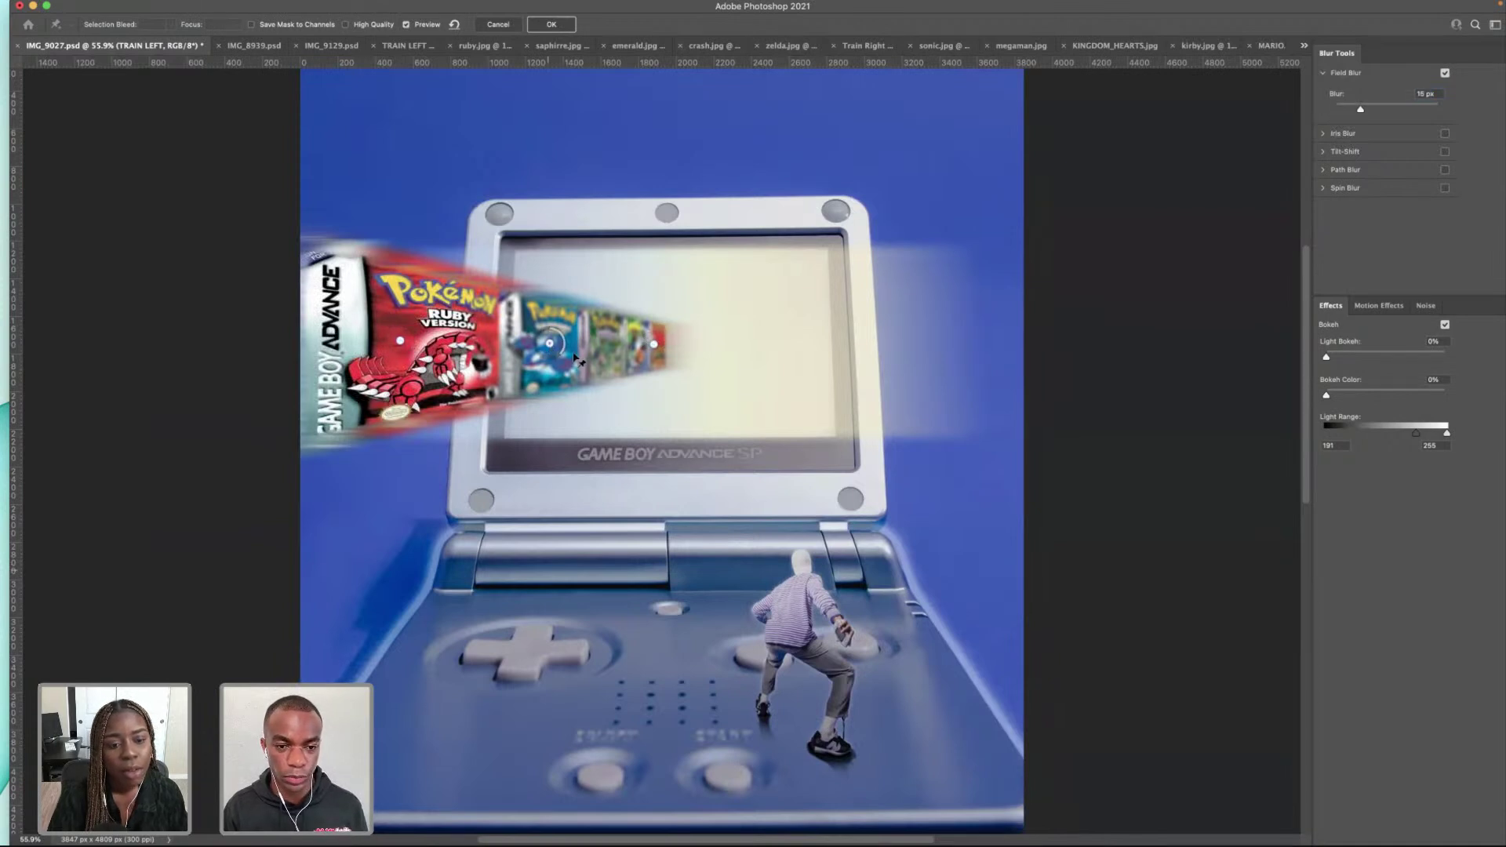
drag(562, 349, 564, 339)
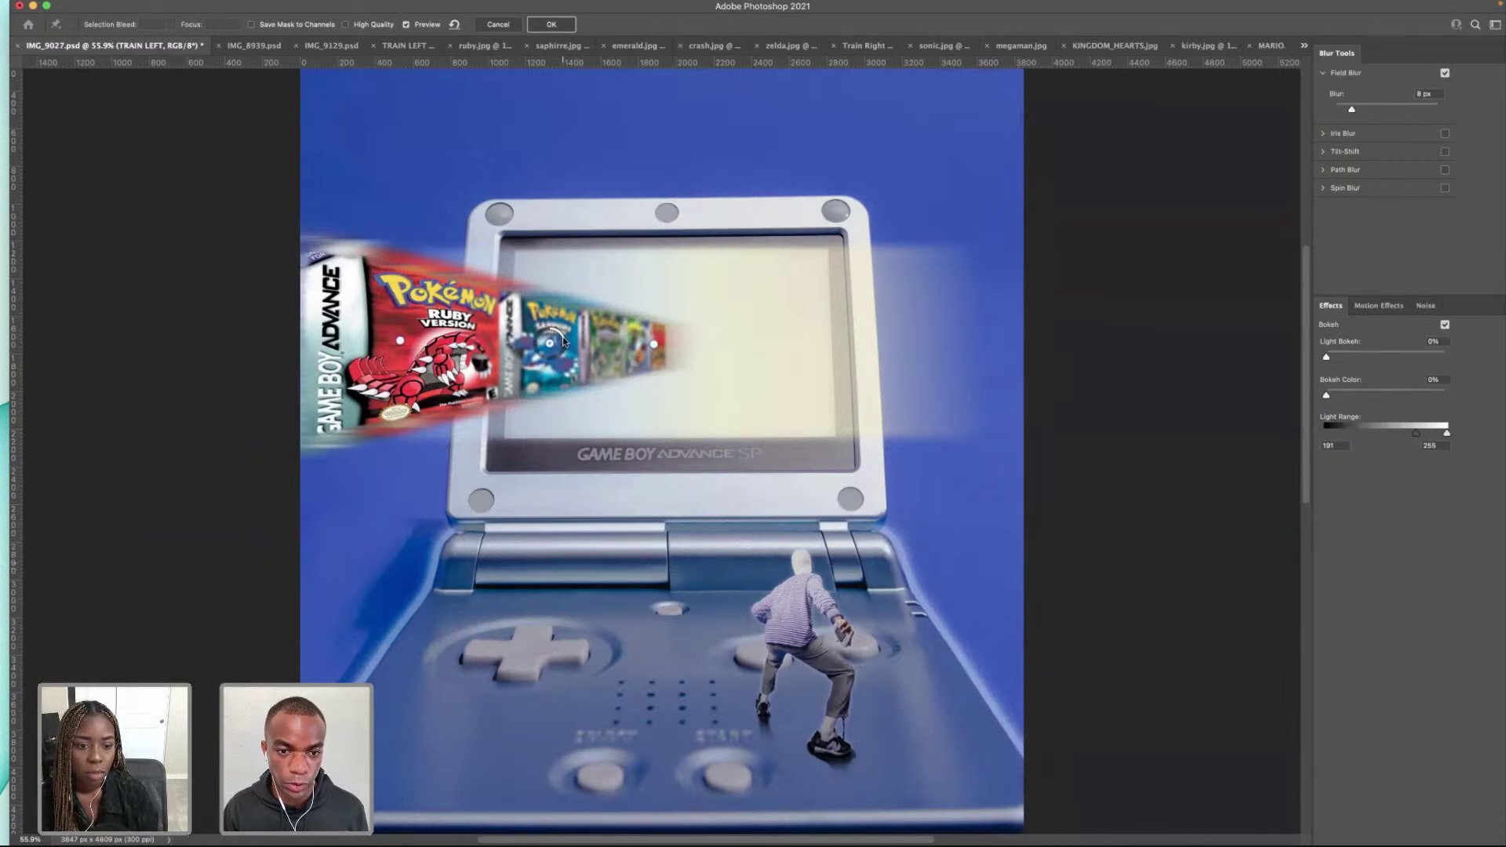
click(636, 343)
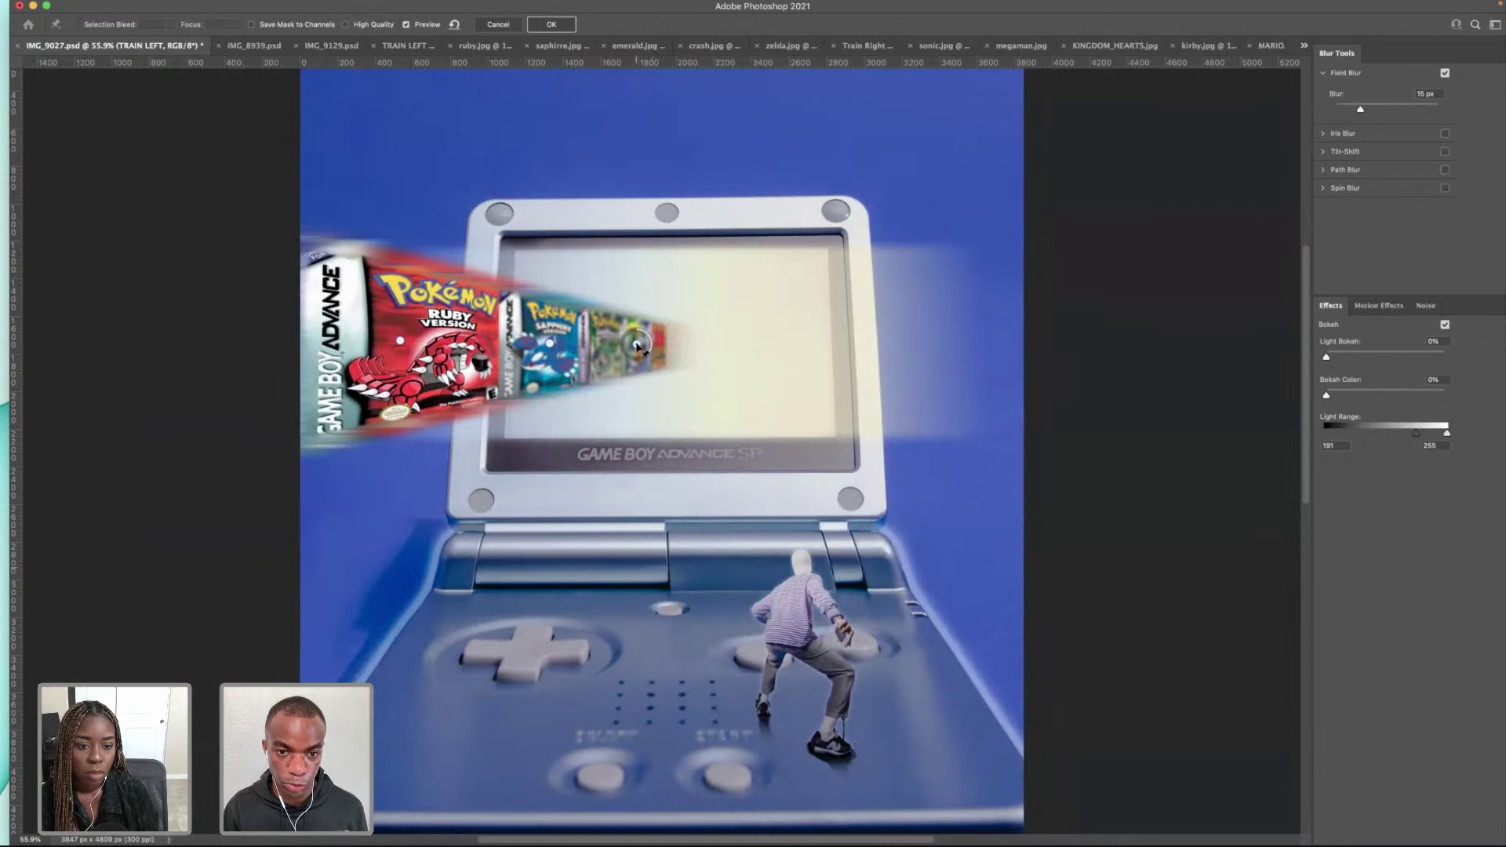
mouse_move(648, 359)
mouse_down()
mouse_move(621, 364)
mouse_move(651, 354)
mouse_up()
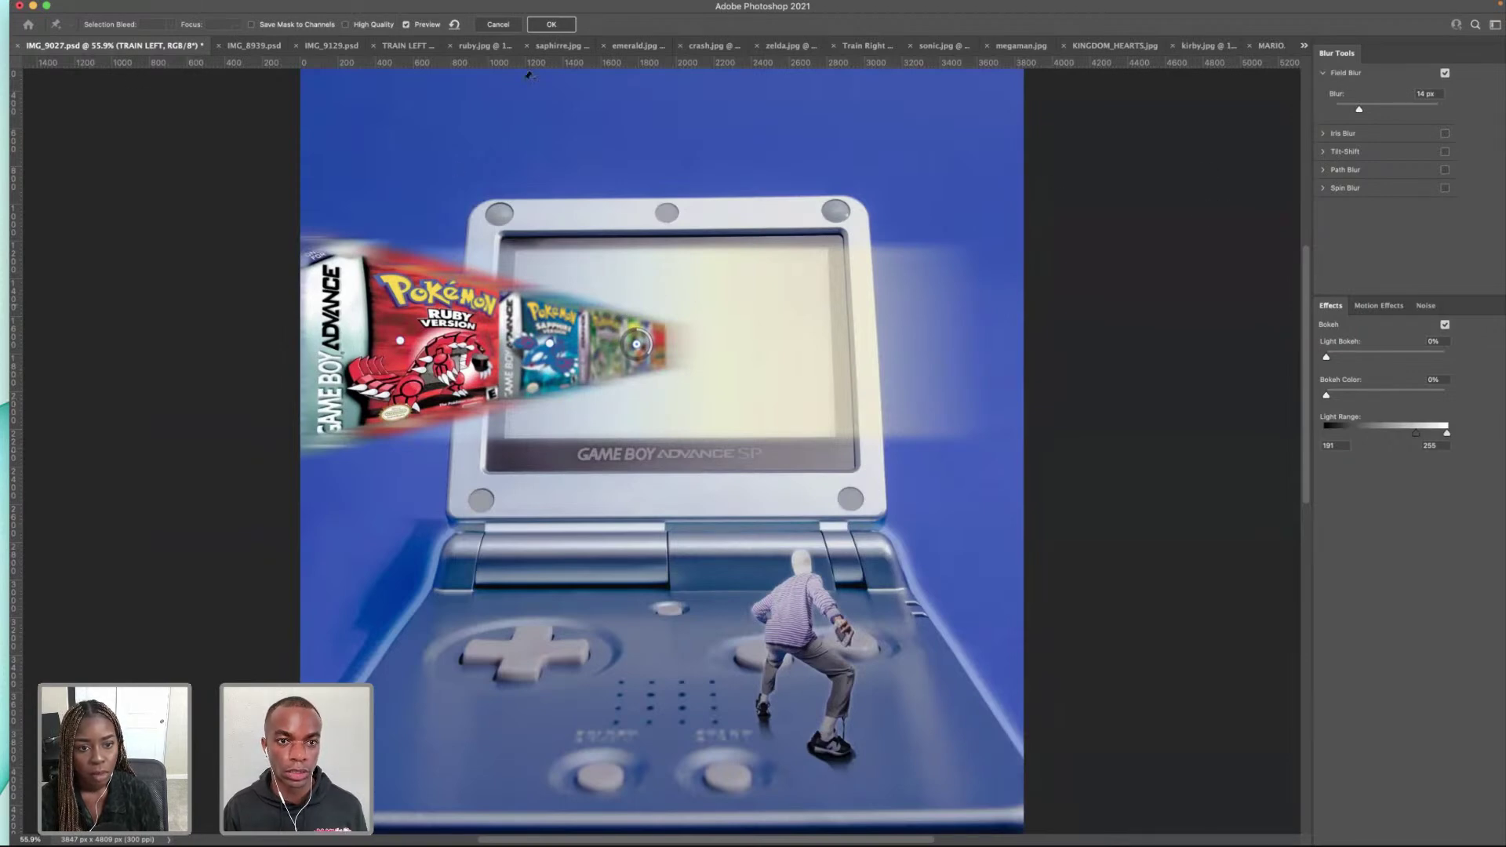
click(561, 26)
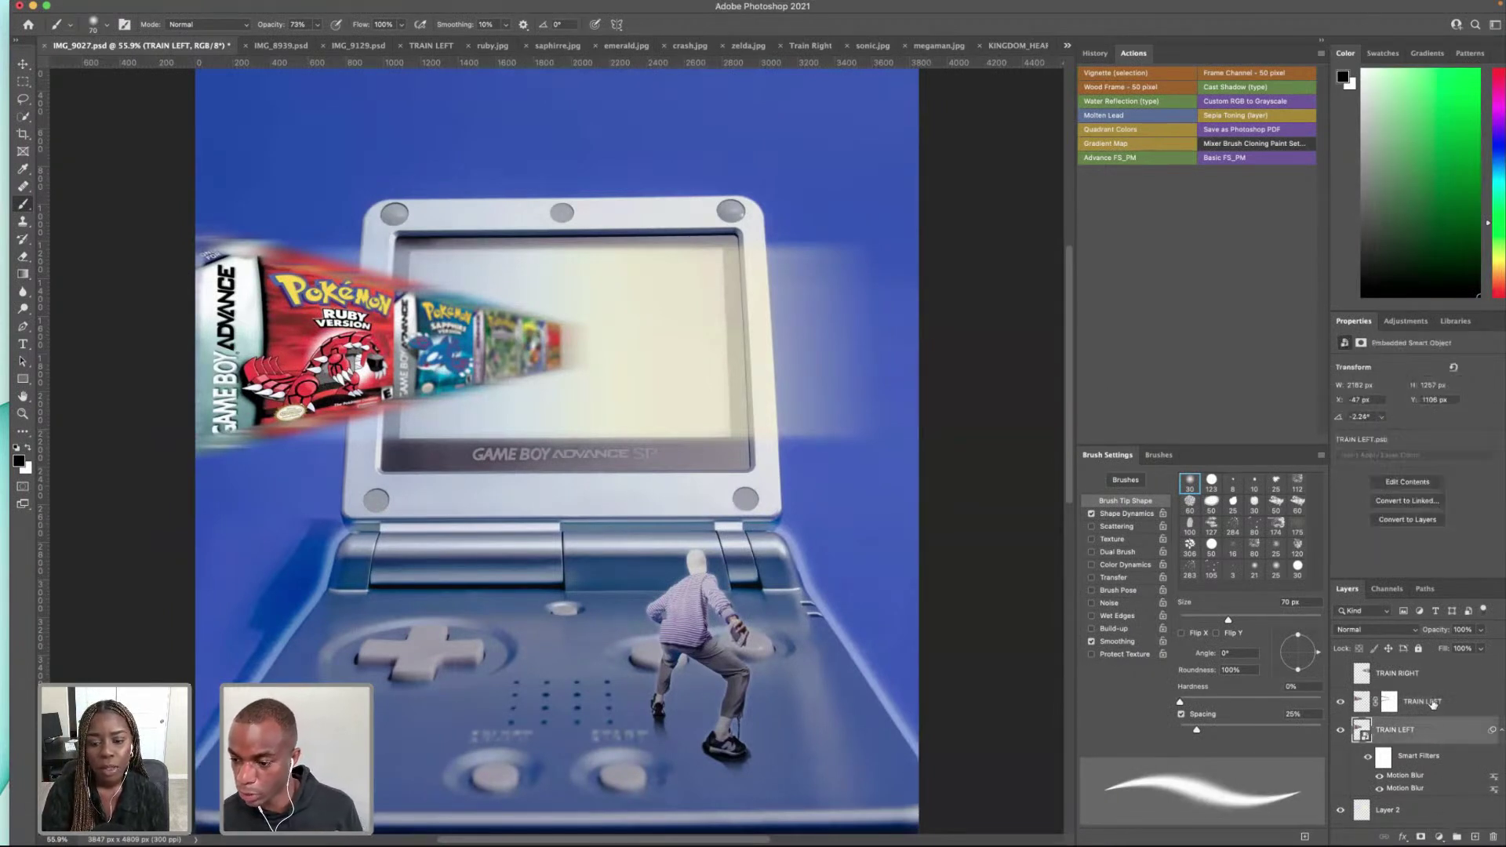
Step: Paint white on the sharp TRAIN LEFT layer's mask to reveal the top of the Ruby cover's spine
click(1389, 701)
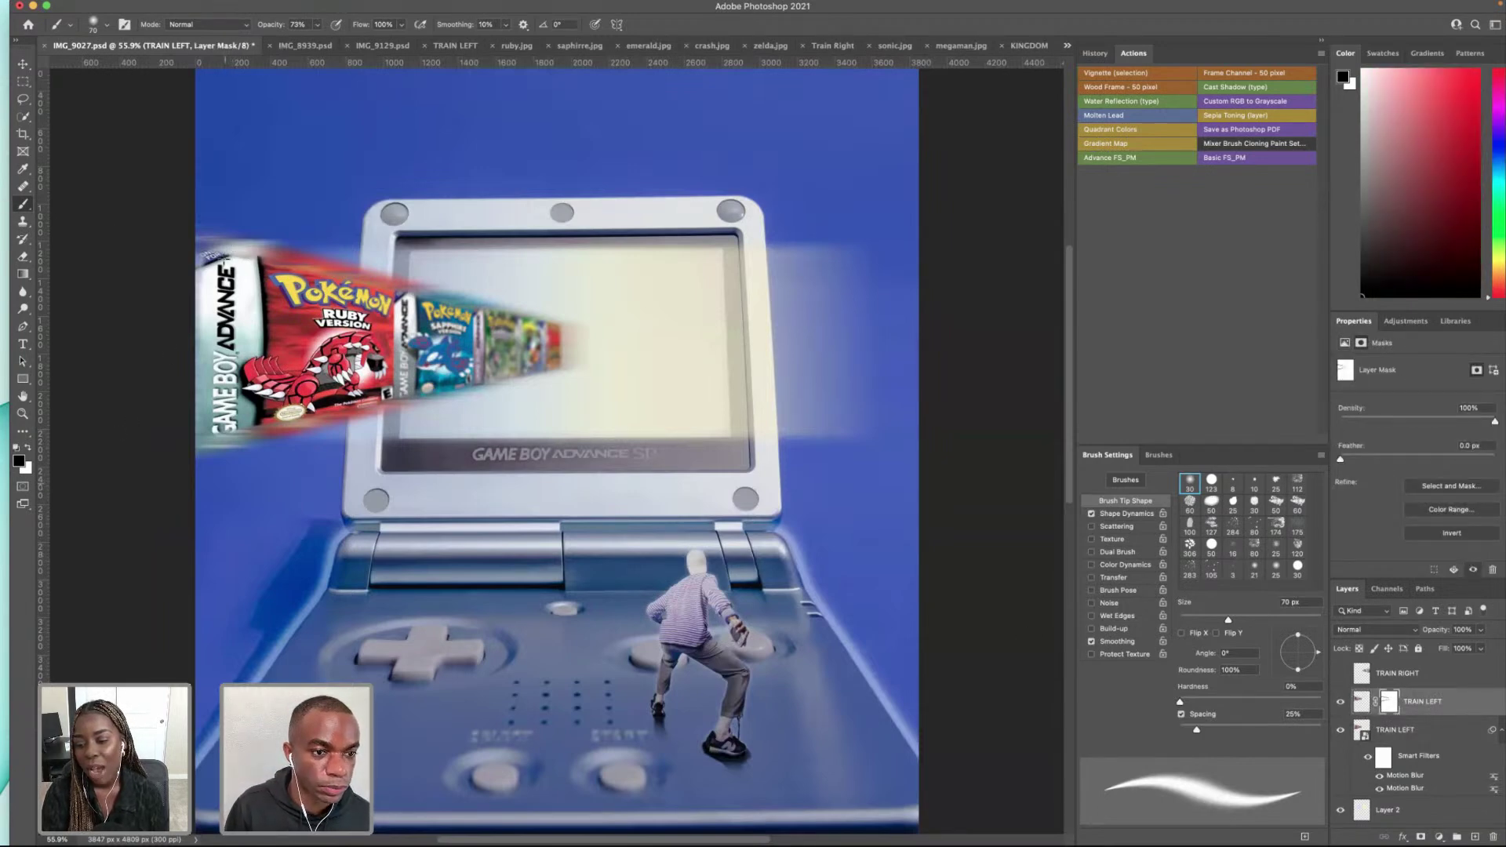
key(z)
drag(222, 261, 244, 245)
key(b)
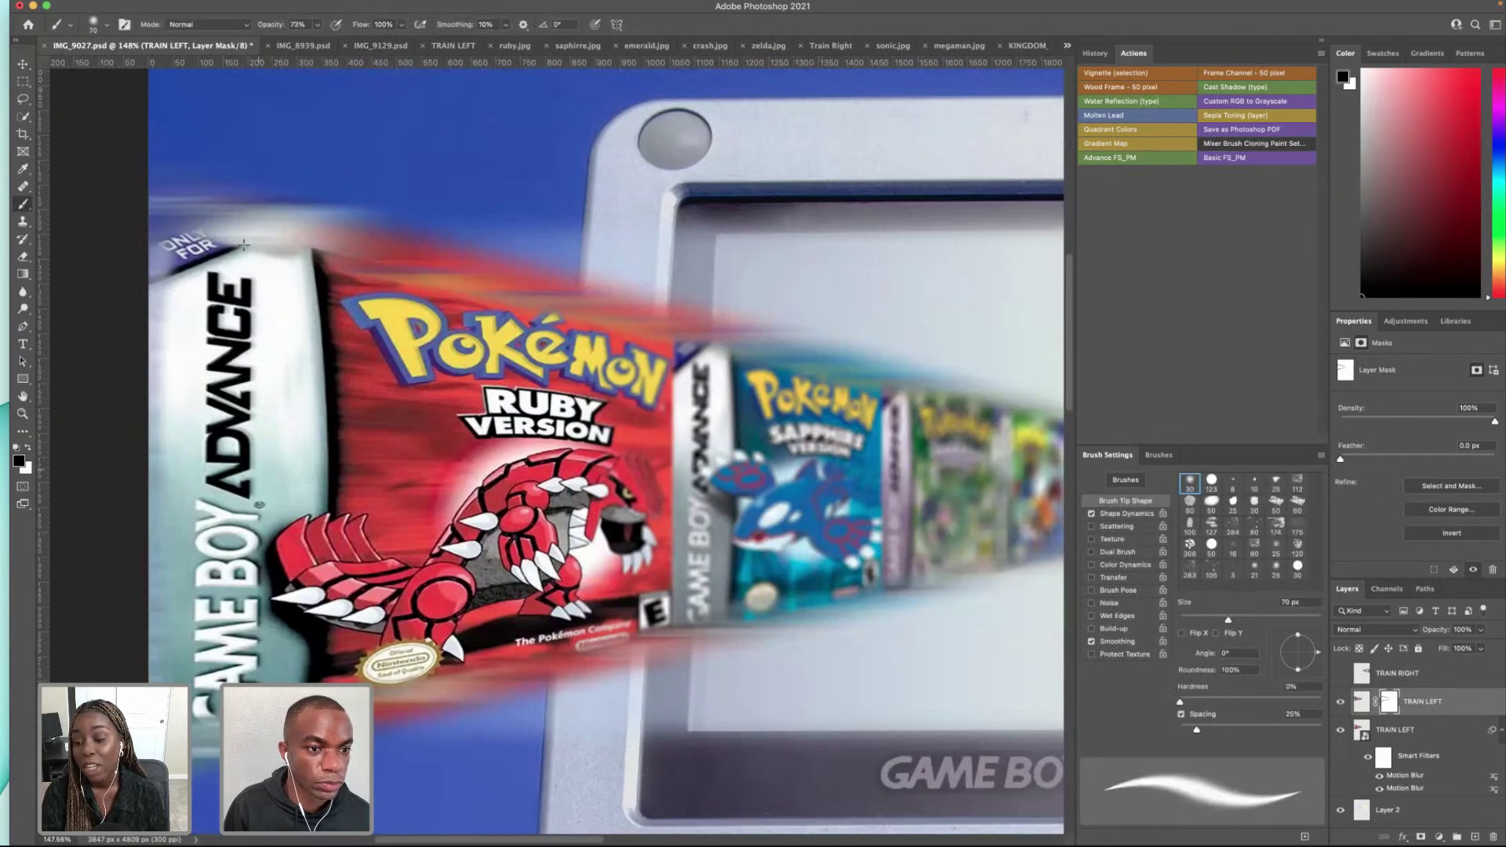
key(x)
drag(205, 240, 322, 241)
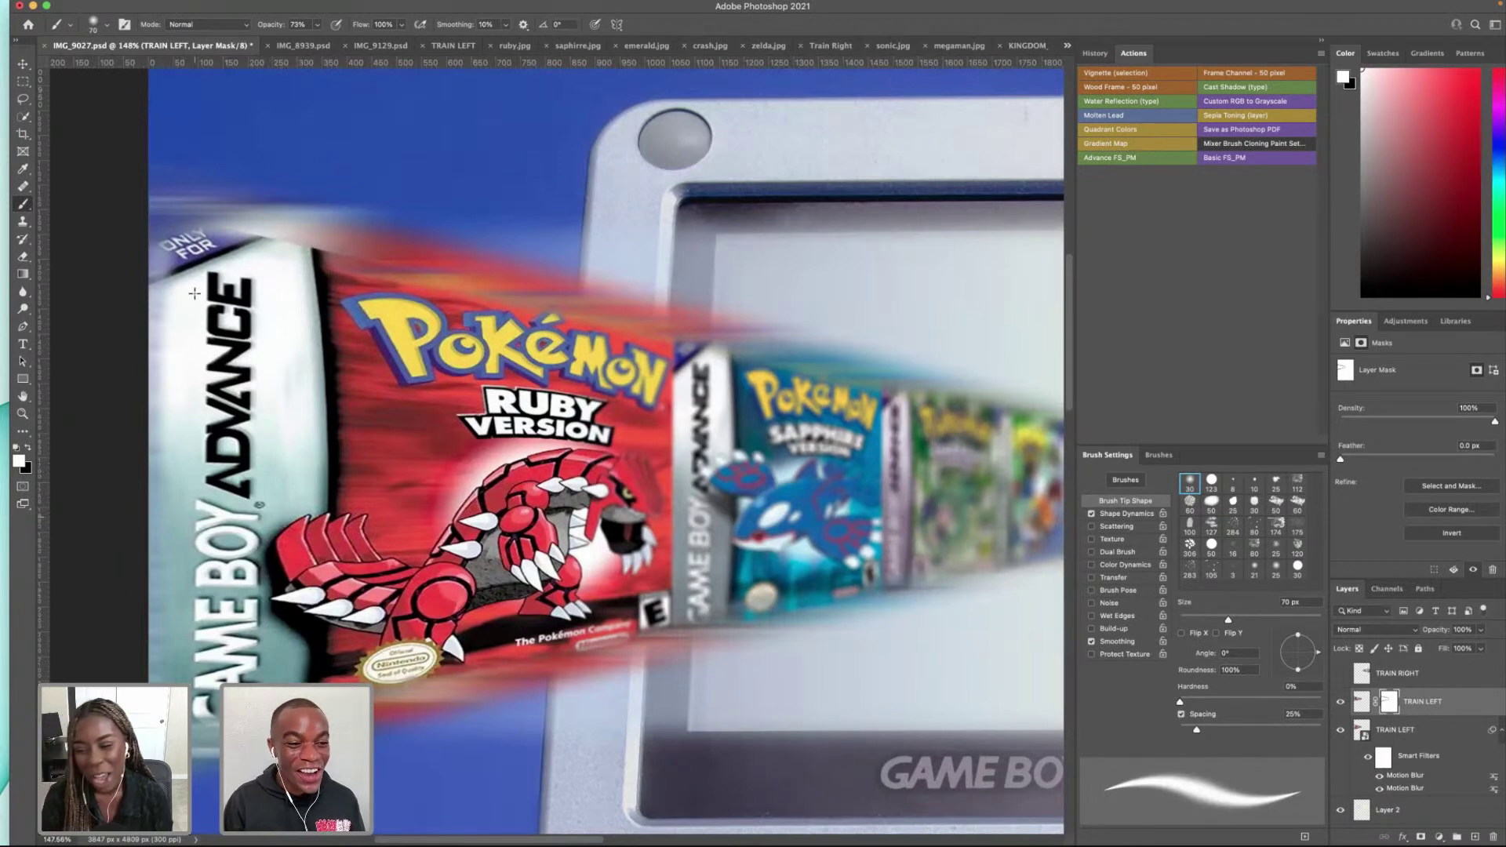
Step: Restore the outer edge of the Ruby cover's spine by painting white down it on the mask
key(x)
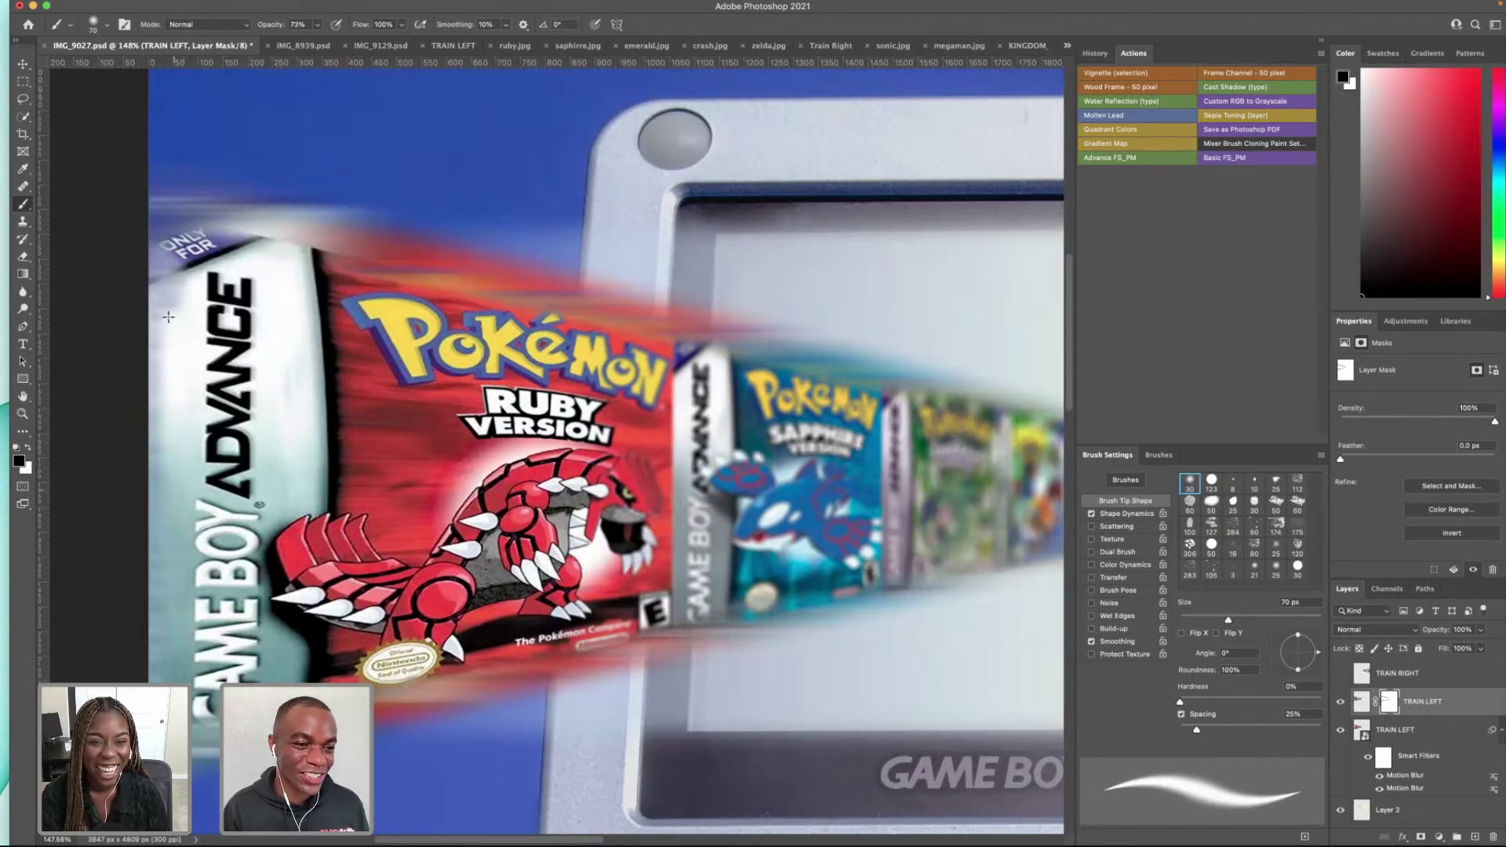
key(x)
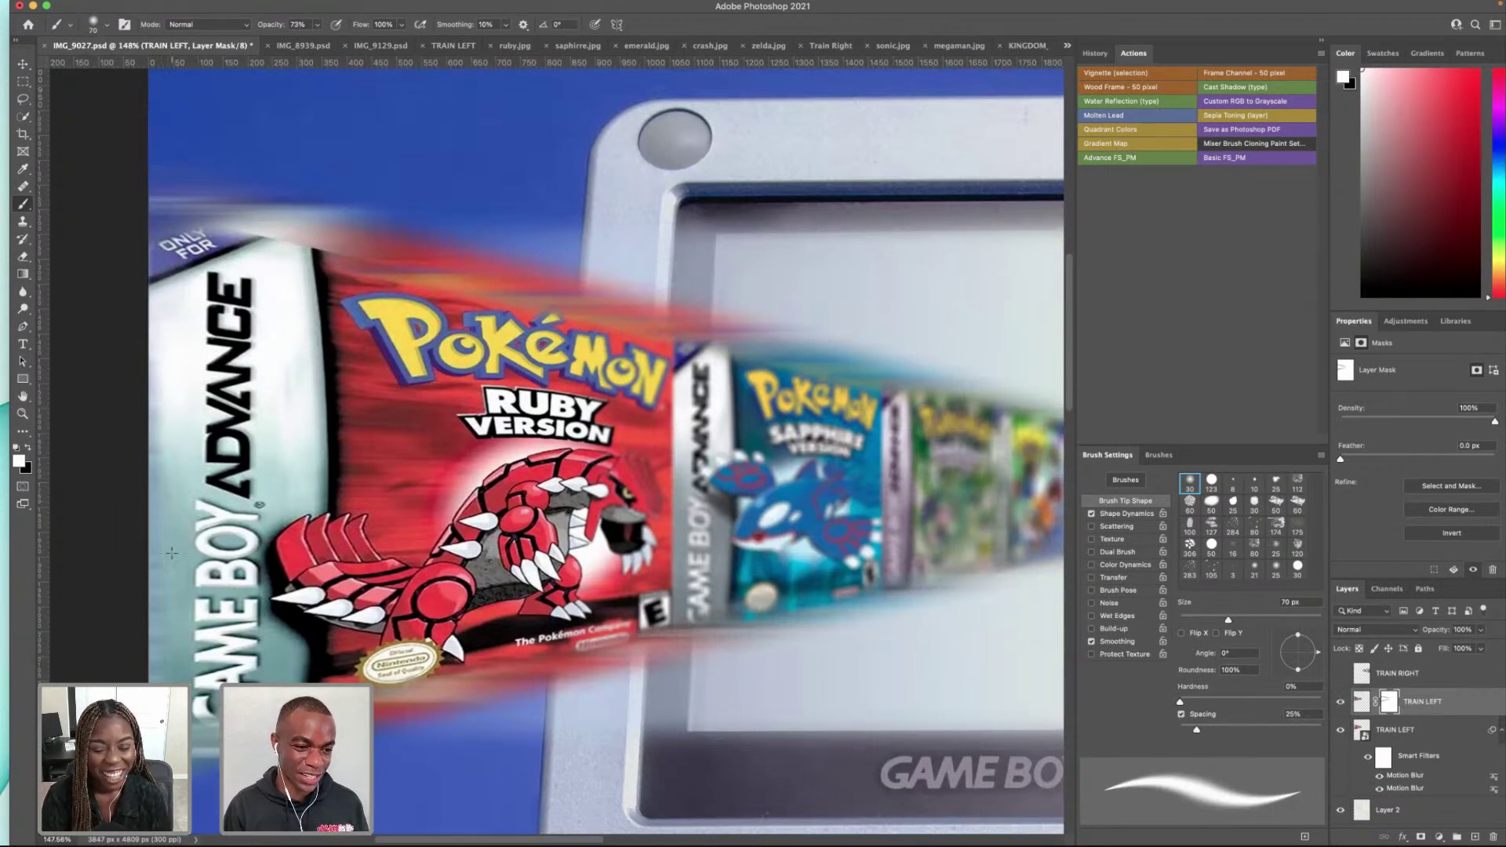
drag(165, 407, 156, 634)
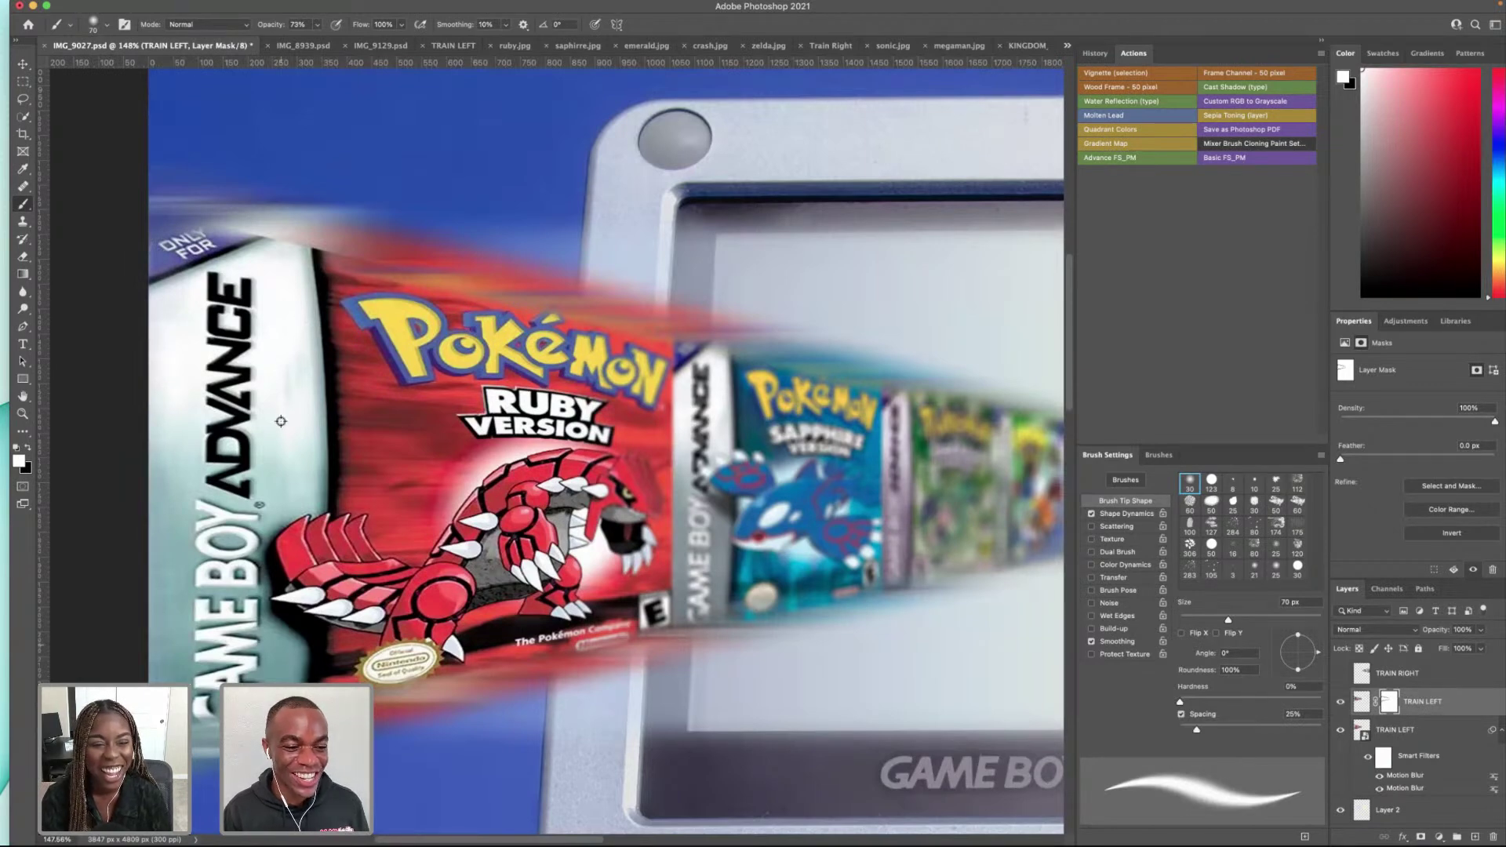
scroll(424, 453, down, 5)
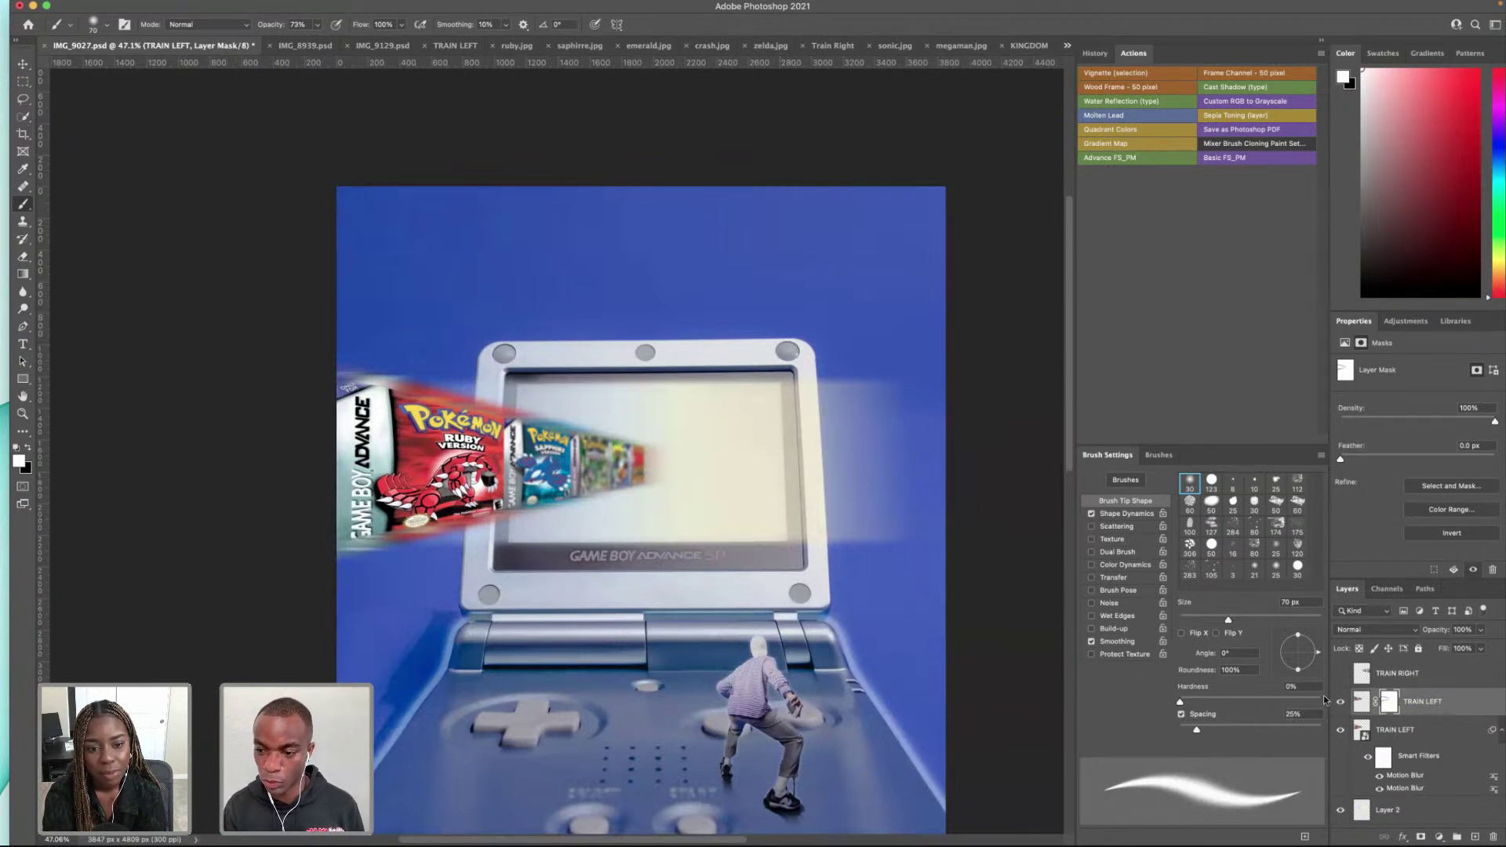
Step: Show the TRAIN RIGHT layer, duplicate it and hide the original
click(1341, 674)
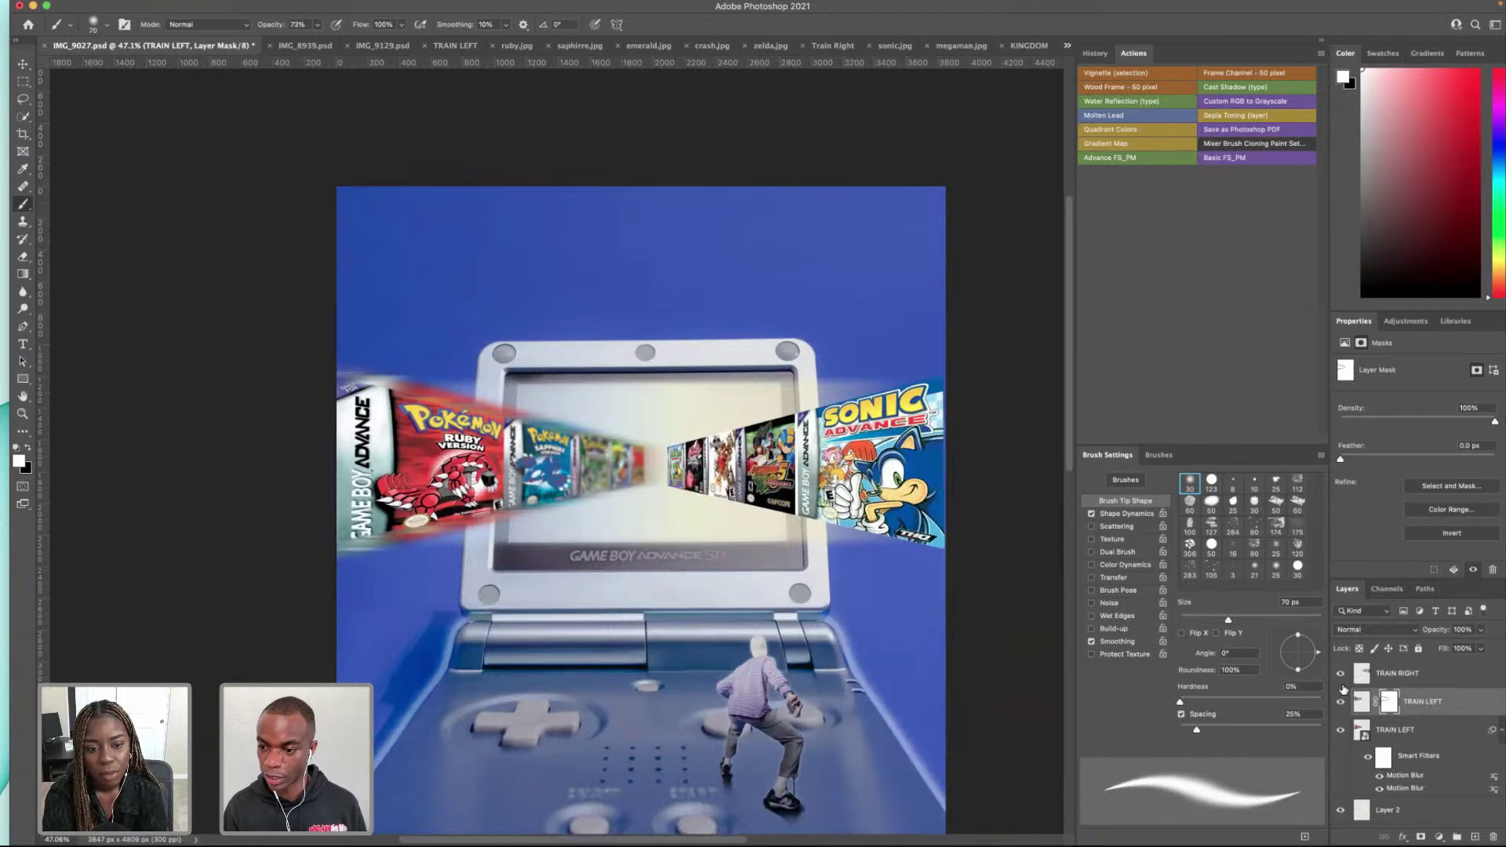
click(1381, 673)
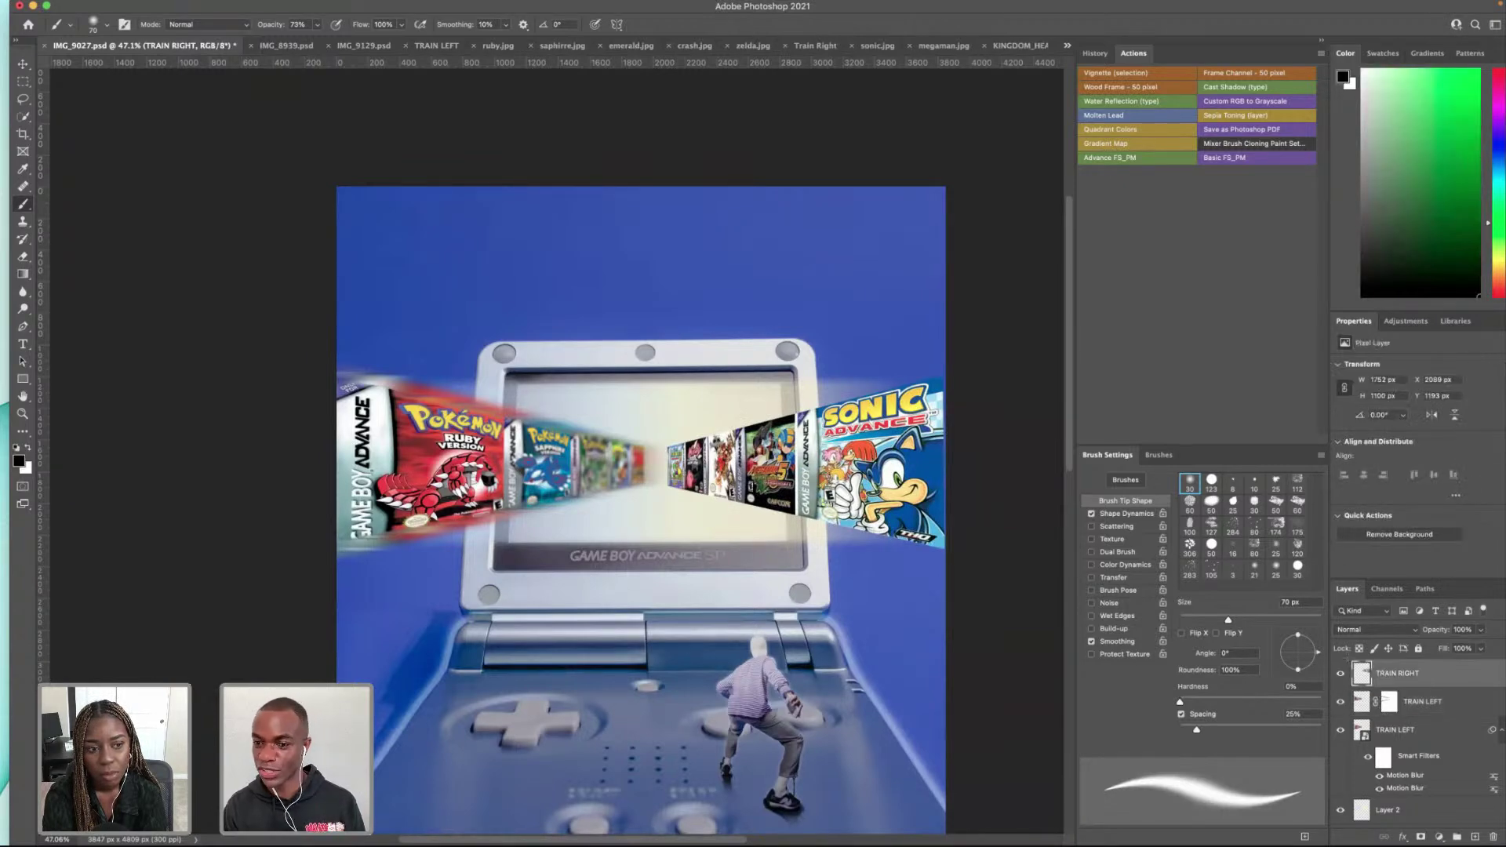
scroll(767, 513, down, 5)
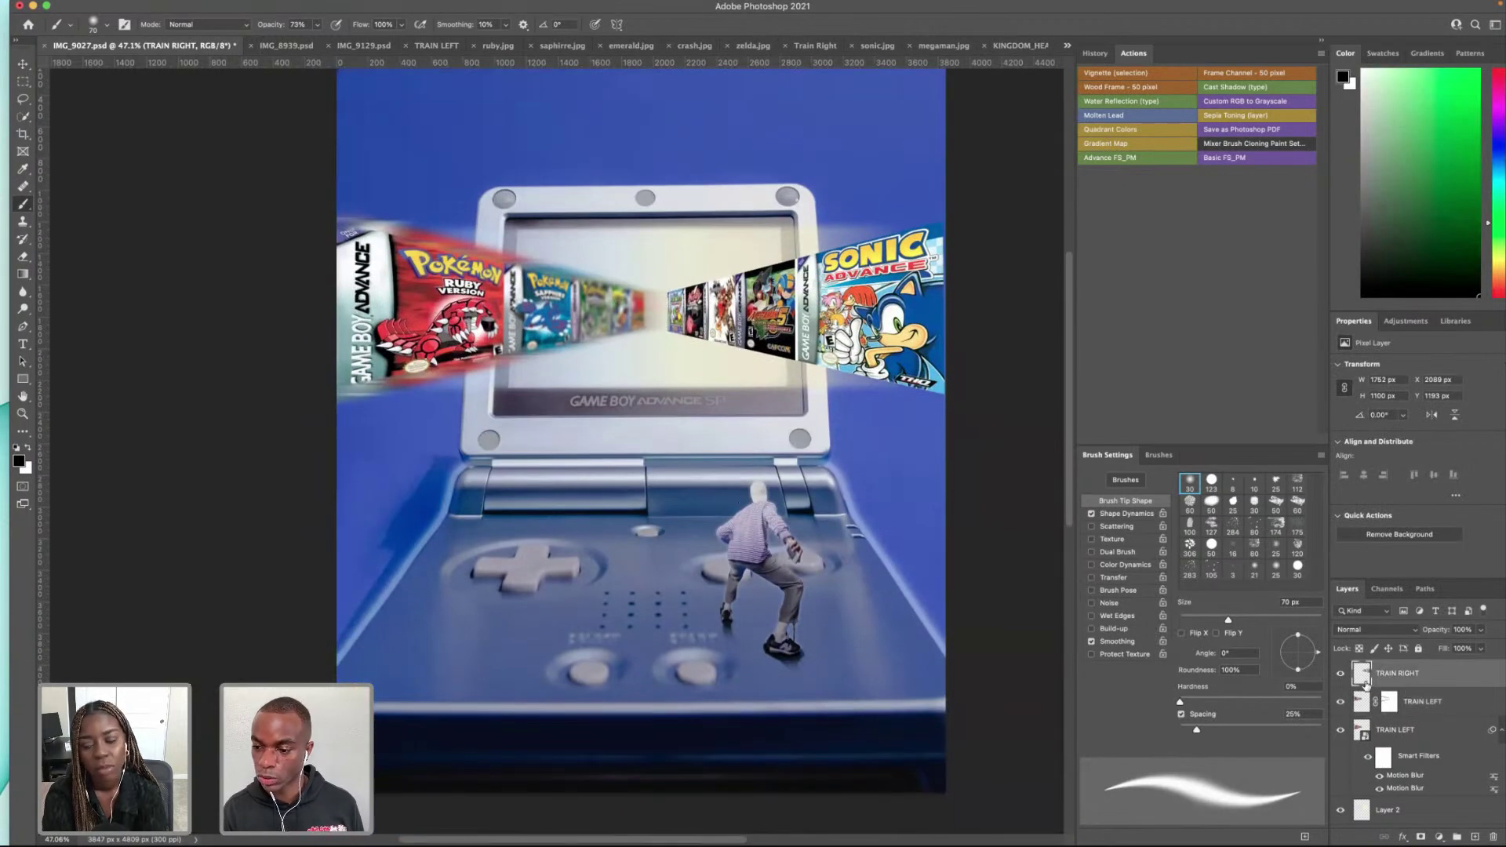
key(super+j)
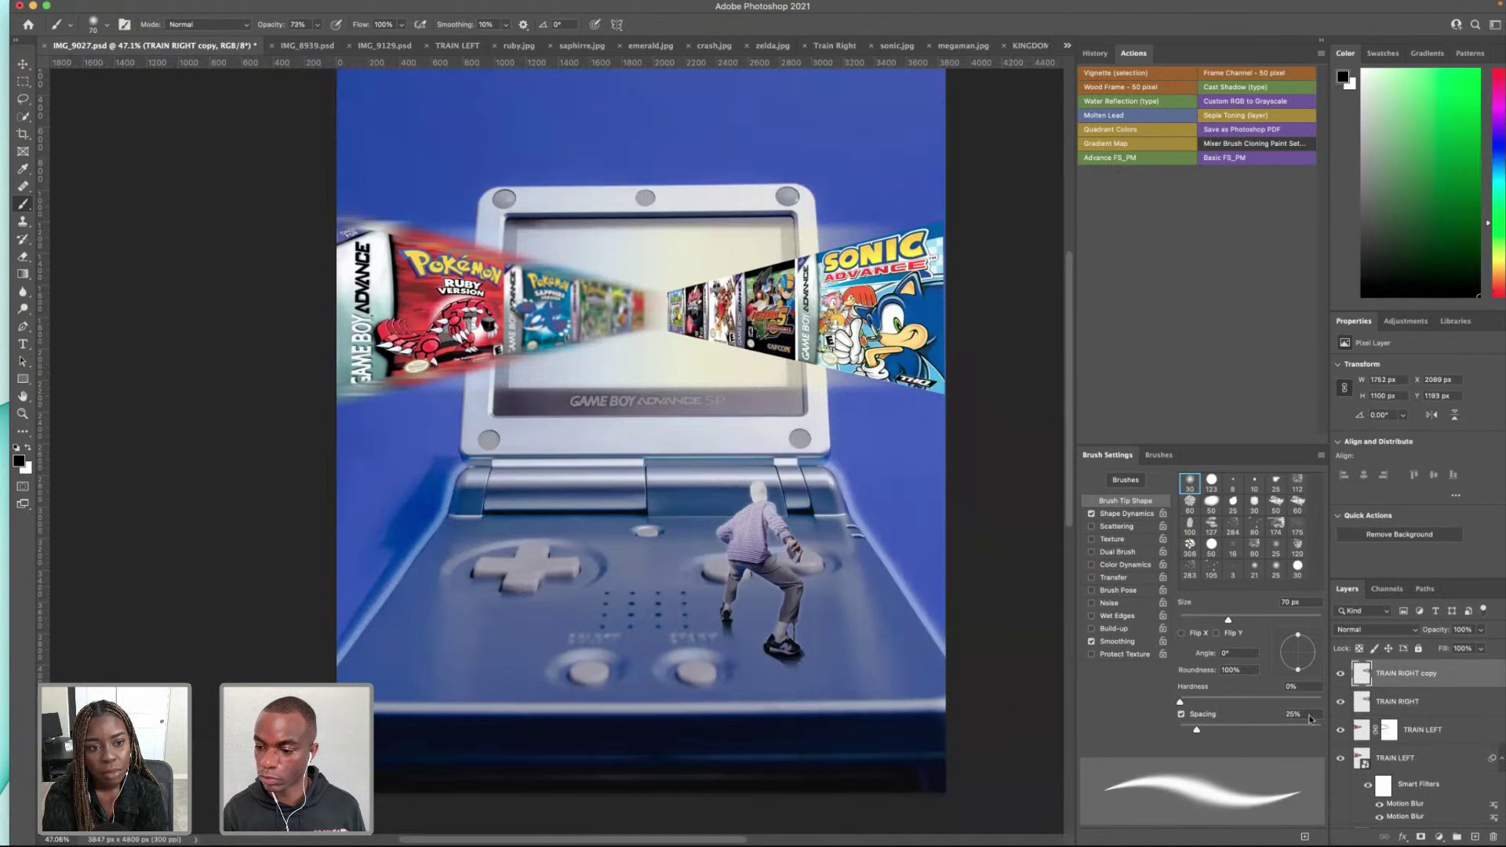
click(1341, 701)
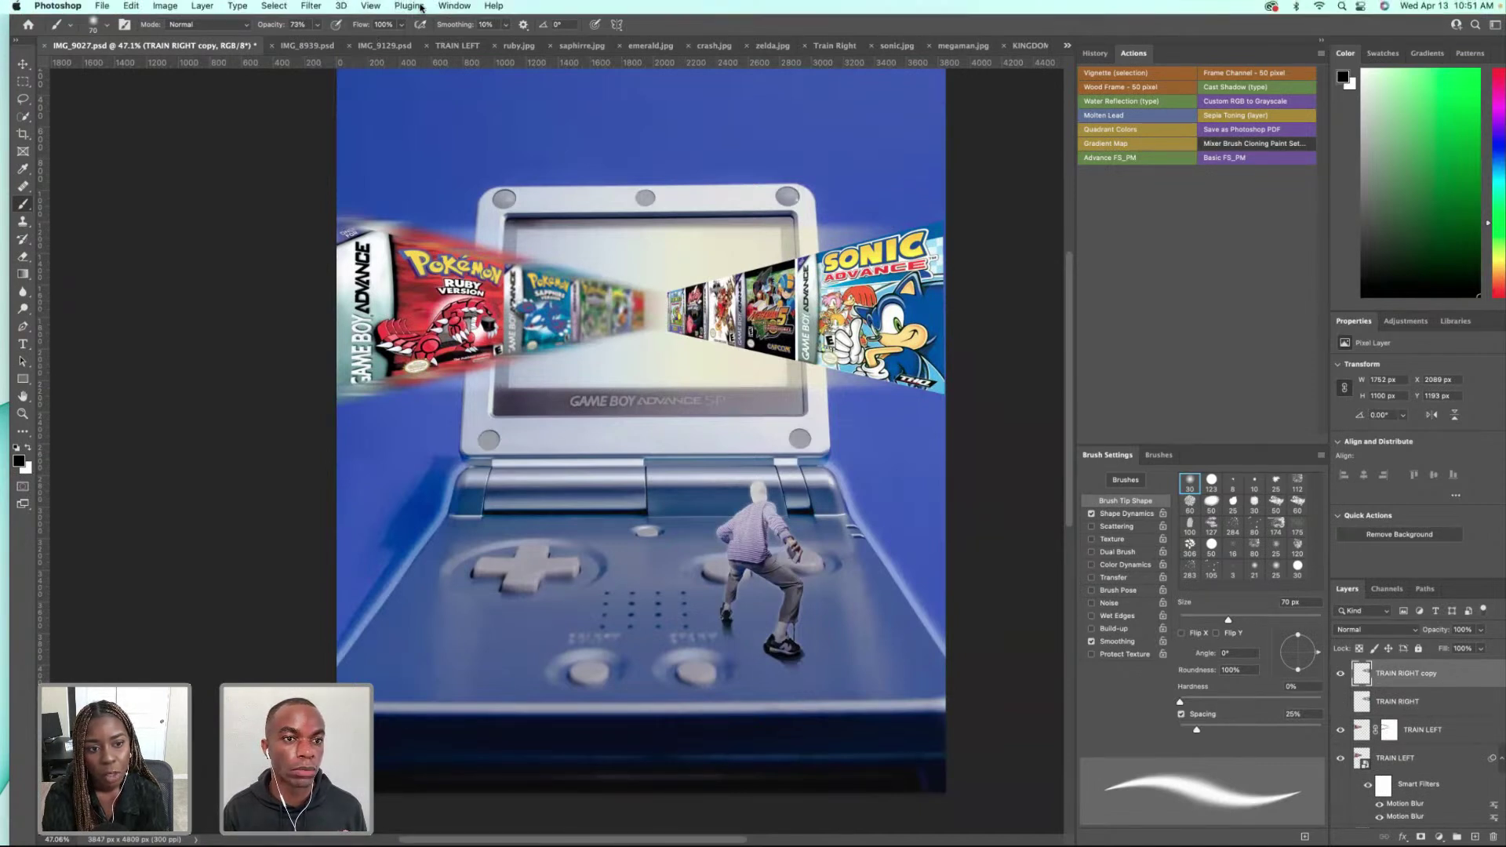
Step: Apply a Motion Blur of 0° and 226 pixels to TRAIN RIGHT copy, and place the visible sharp TRAIN RIGHT layer above it
click(312, 6)
mouse_move(367, 181)
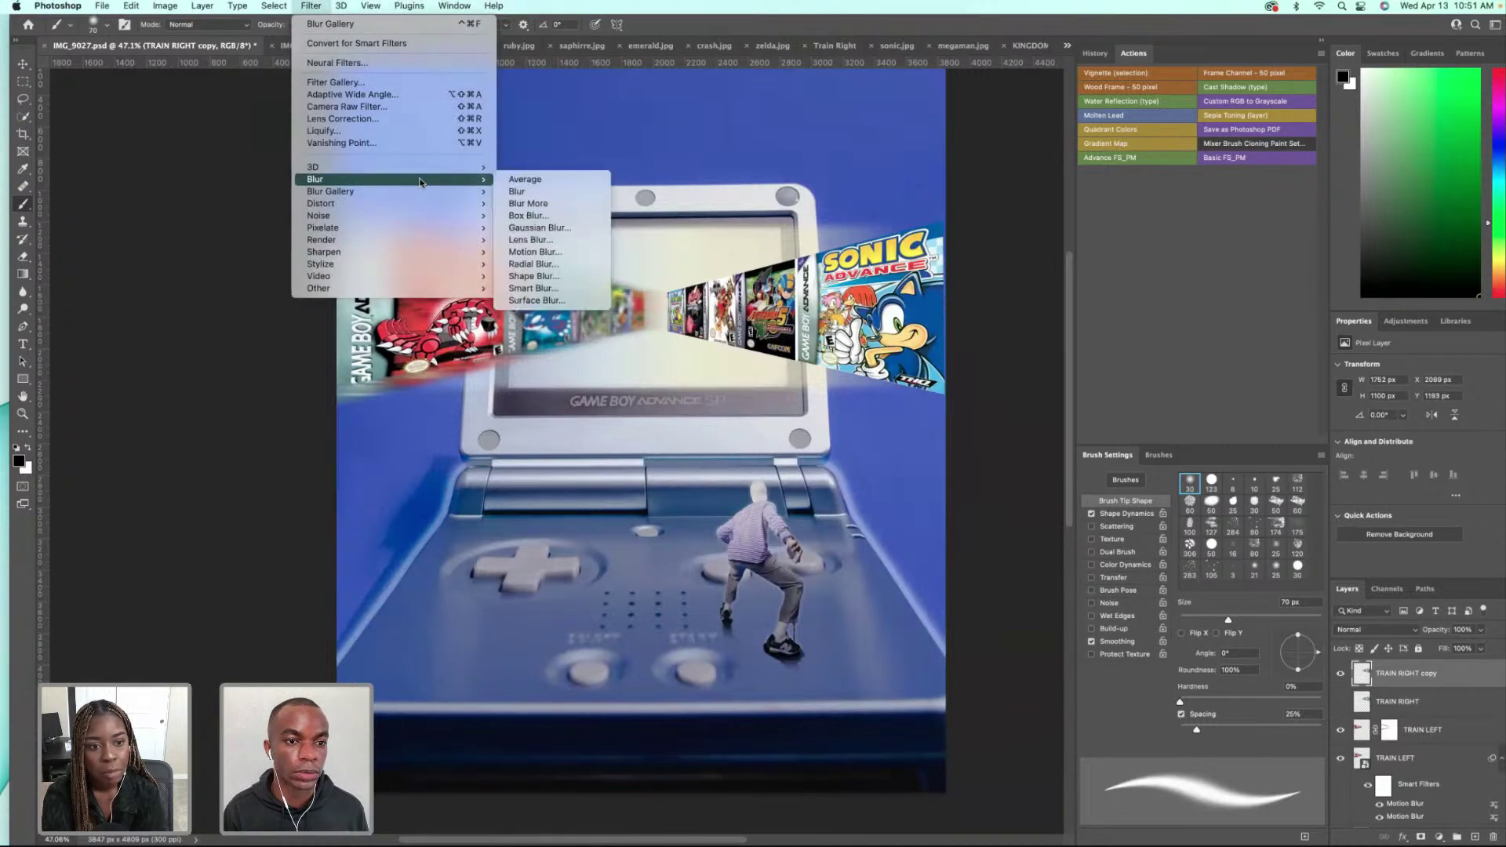
click(579, 255)
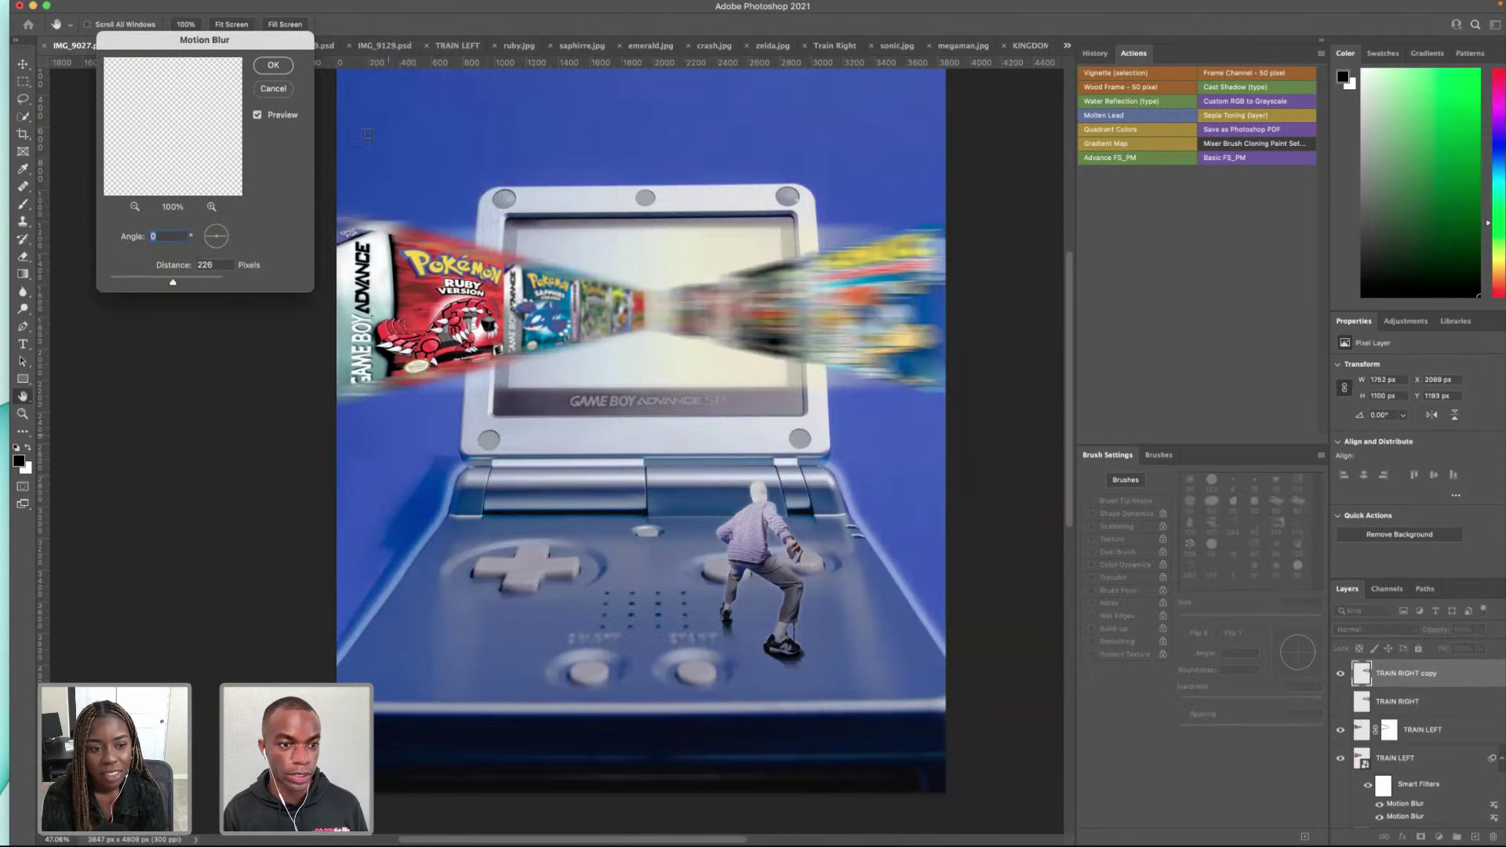
click(274, 66)
key(b)
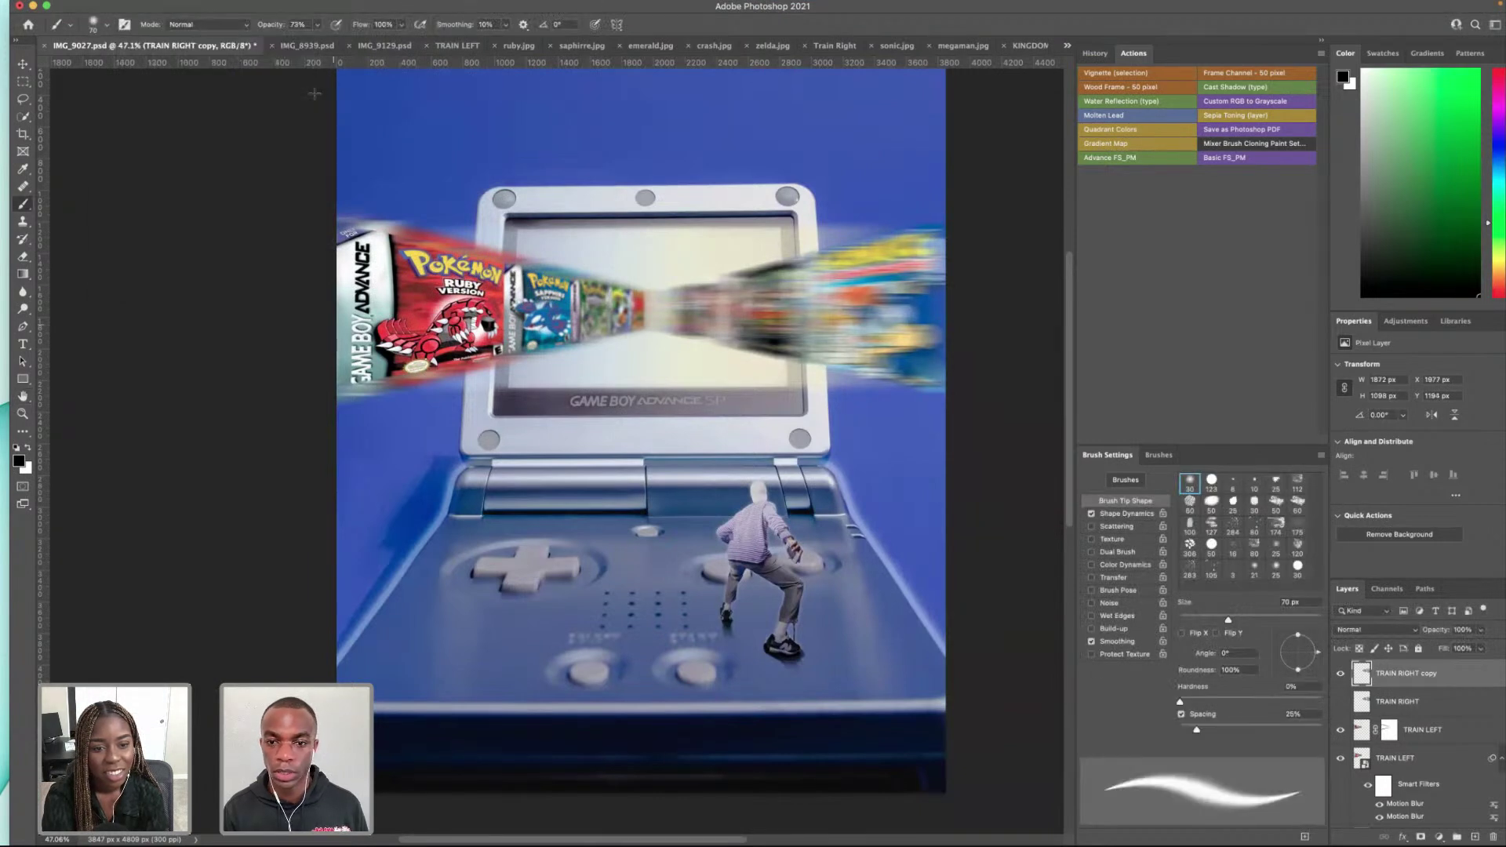
click(1340, 701)
drag(1397, 705, 1392, 659)
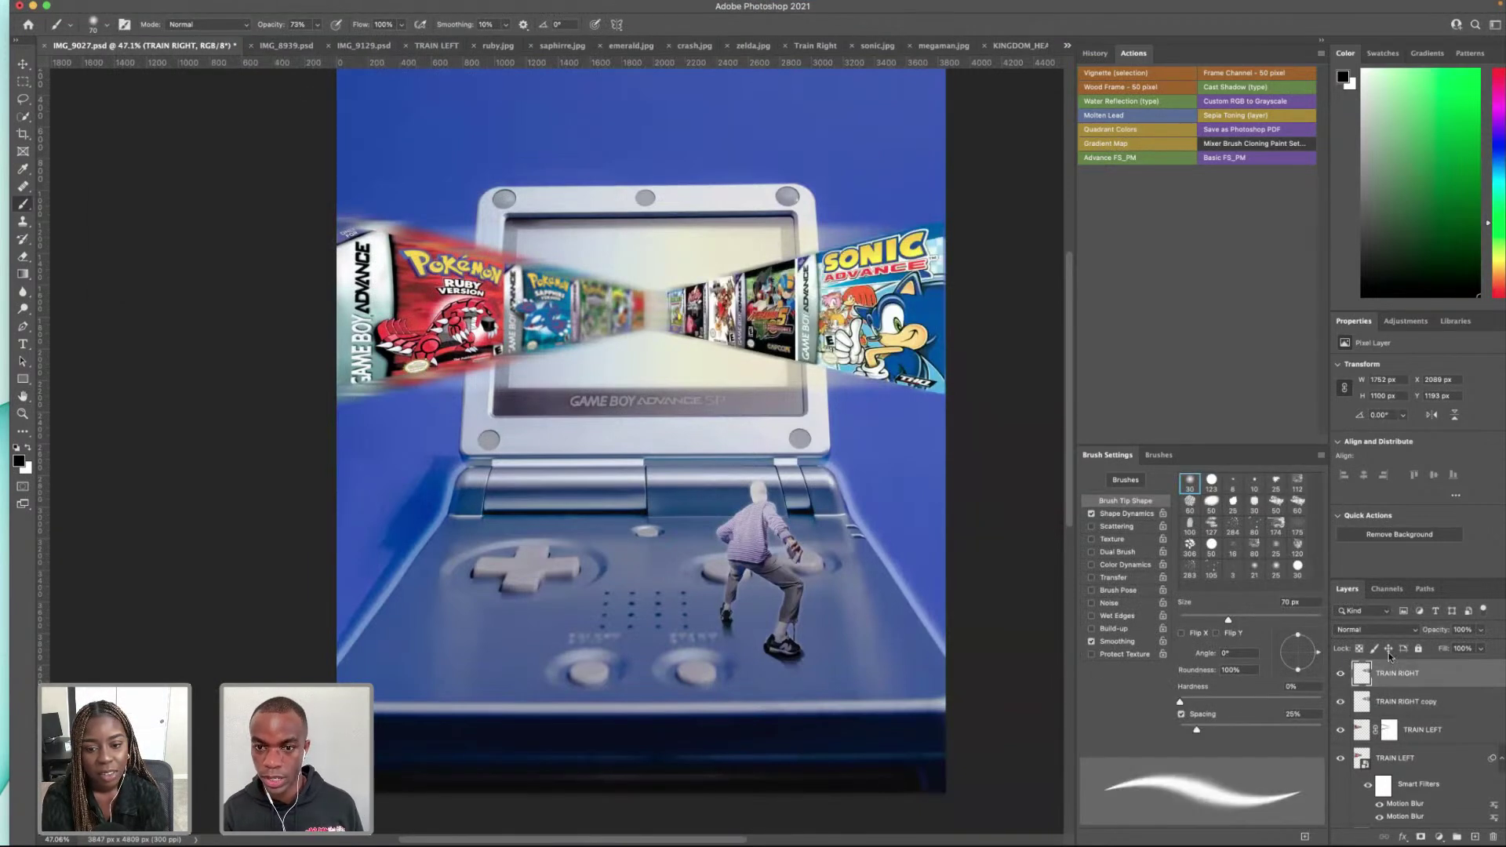
Step: Distort the blurred TRAIN RIGHT copy by pulling its two outer corners slightly outward beyond the Sonic cover
click(1397, 702)
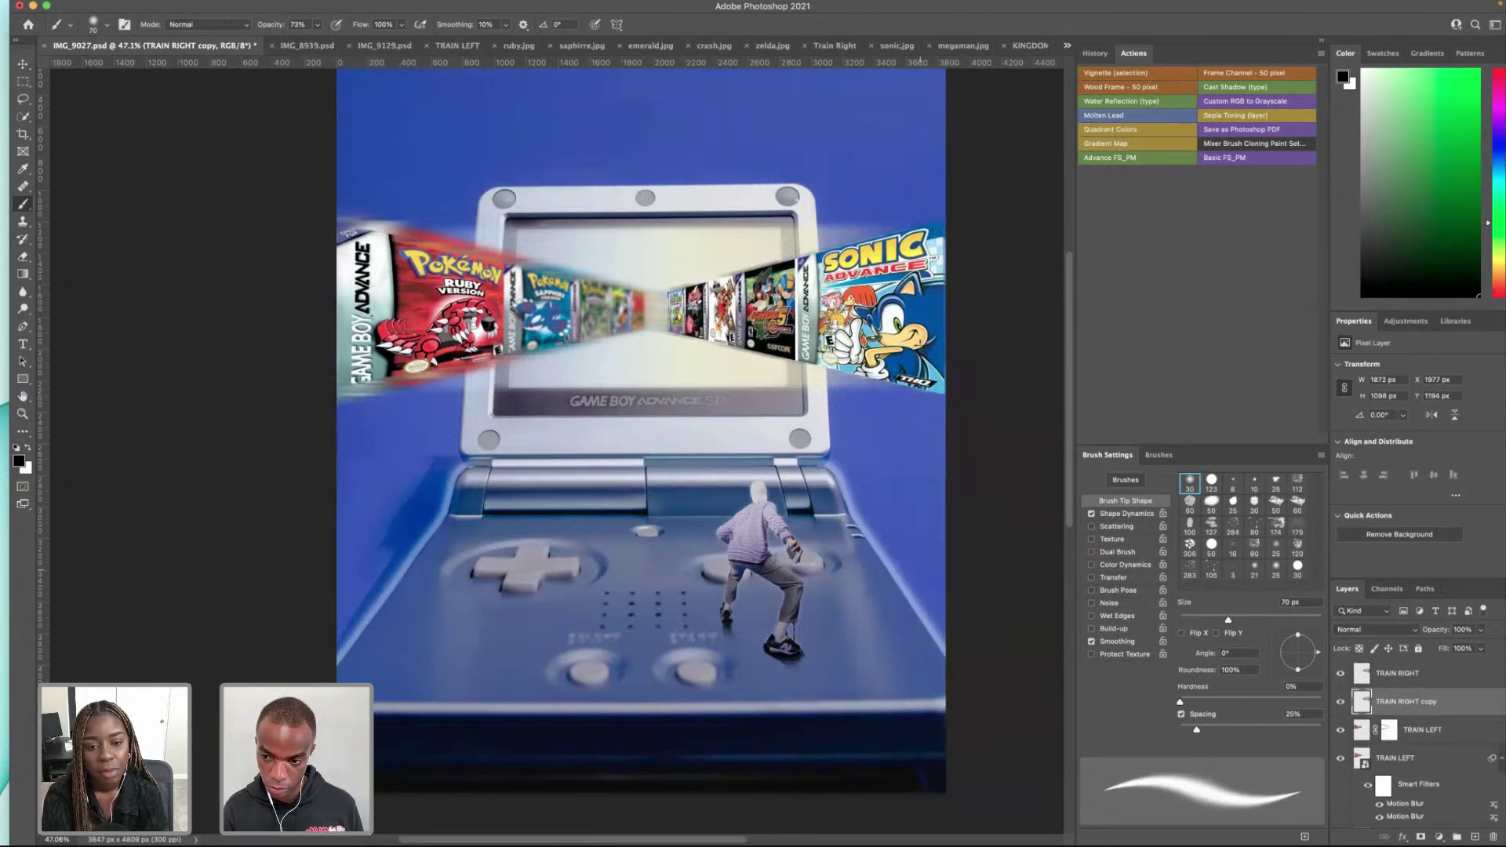
key(super+t)
right_click(918, 318)
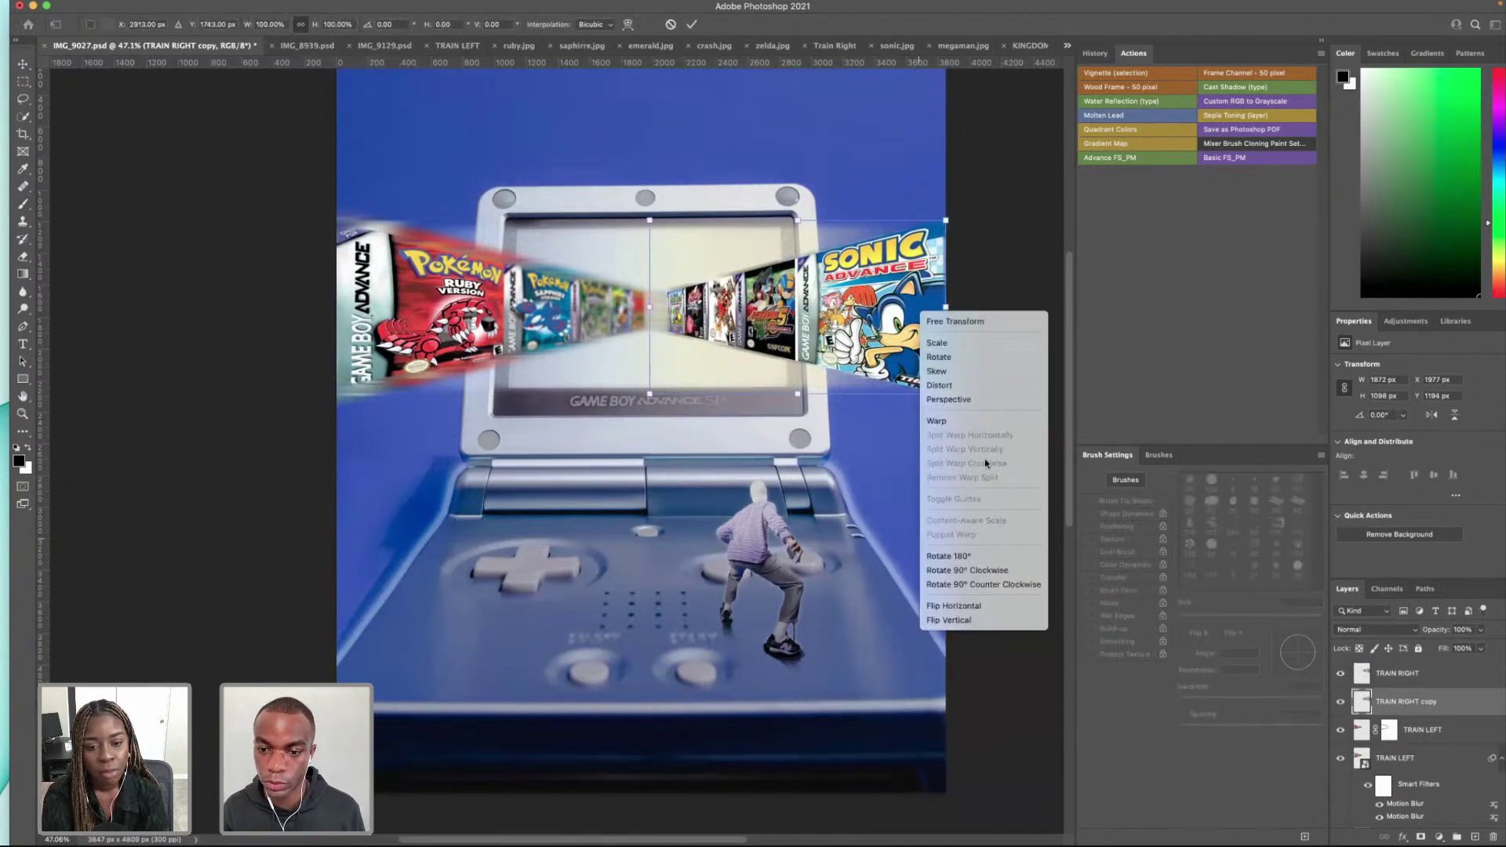
click(965, 383)
drag(946, 220, 958, 208)
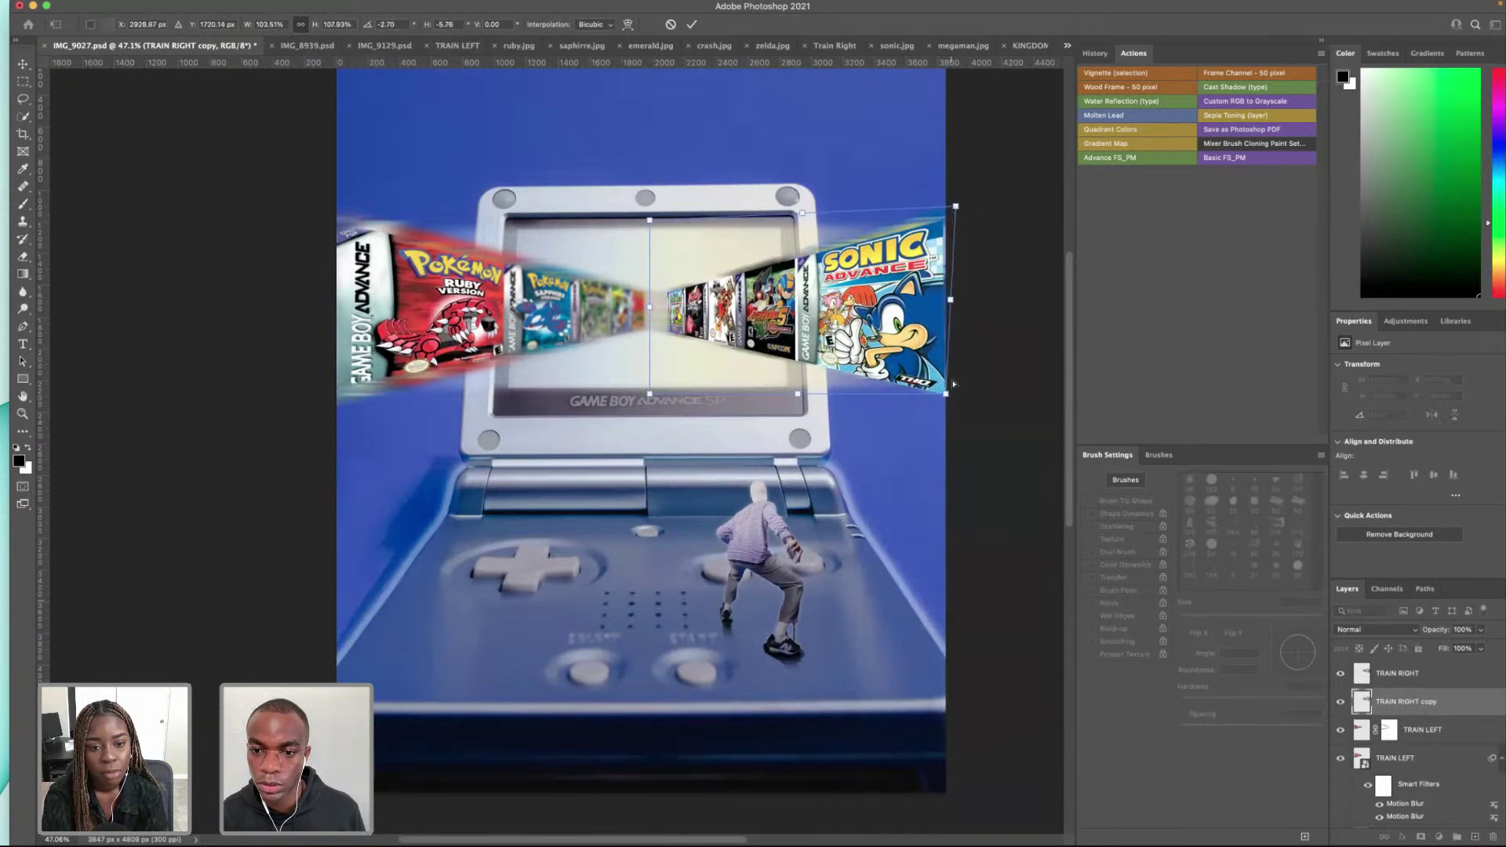
drag(946, 394, 949, 408)
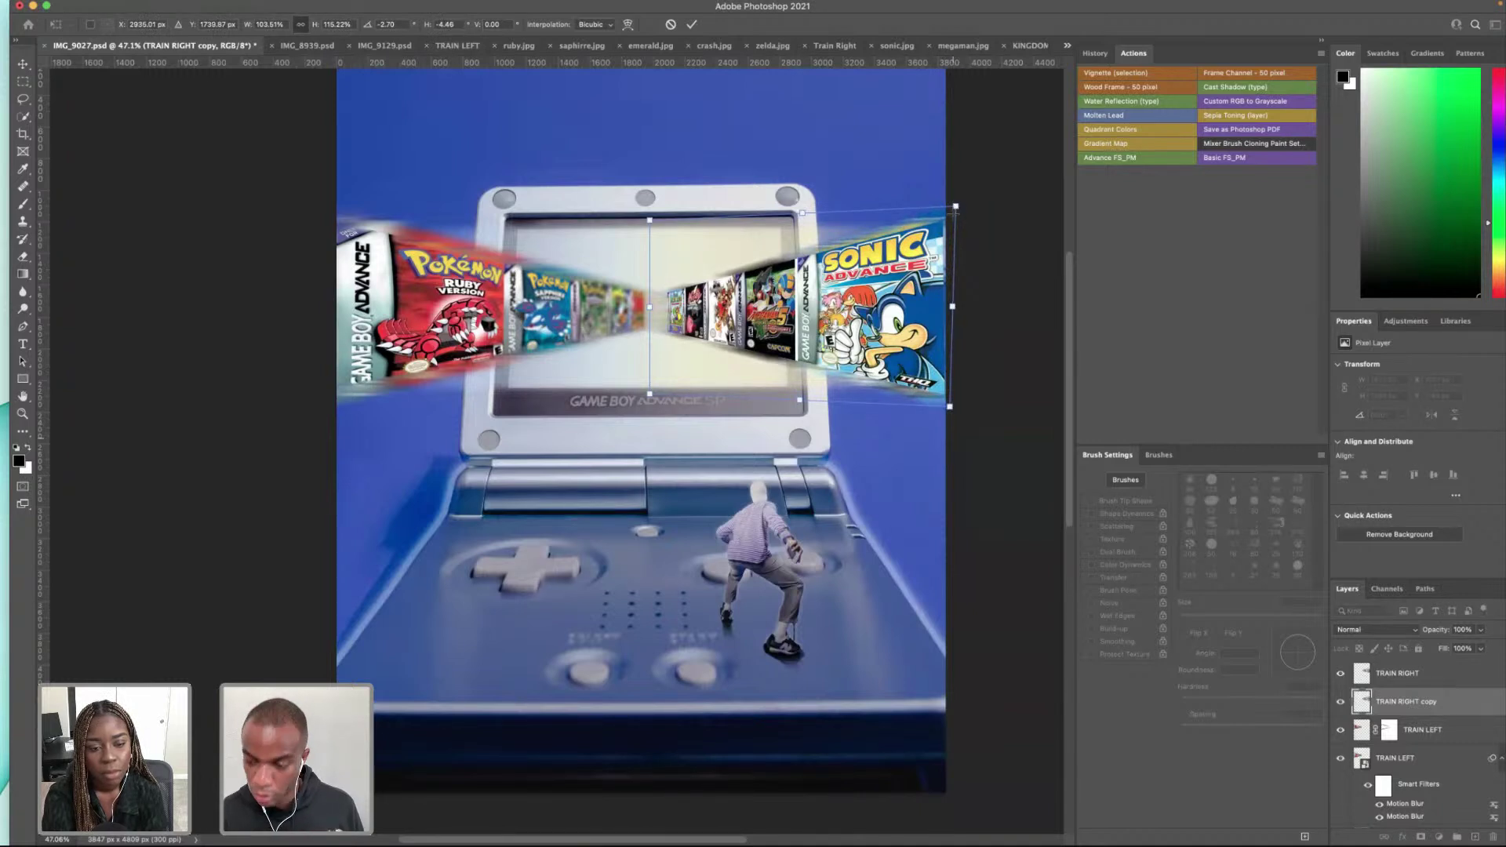
key(Return)
key(b)
Step: Distort the sharp TRAIN RIGHT layer's upper outer corner slightly outward and add a layer mask to the layer
click(1414, 673)
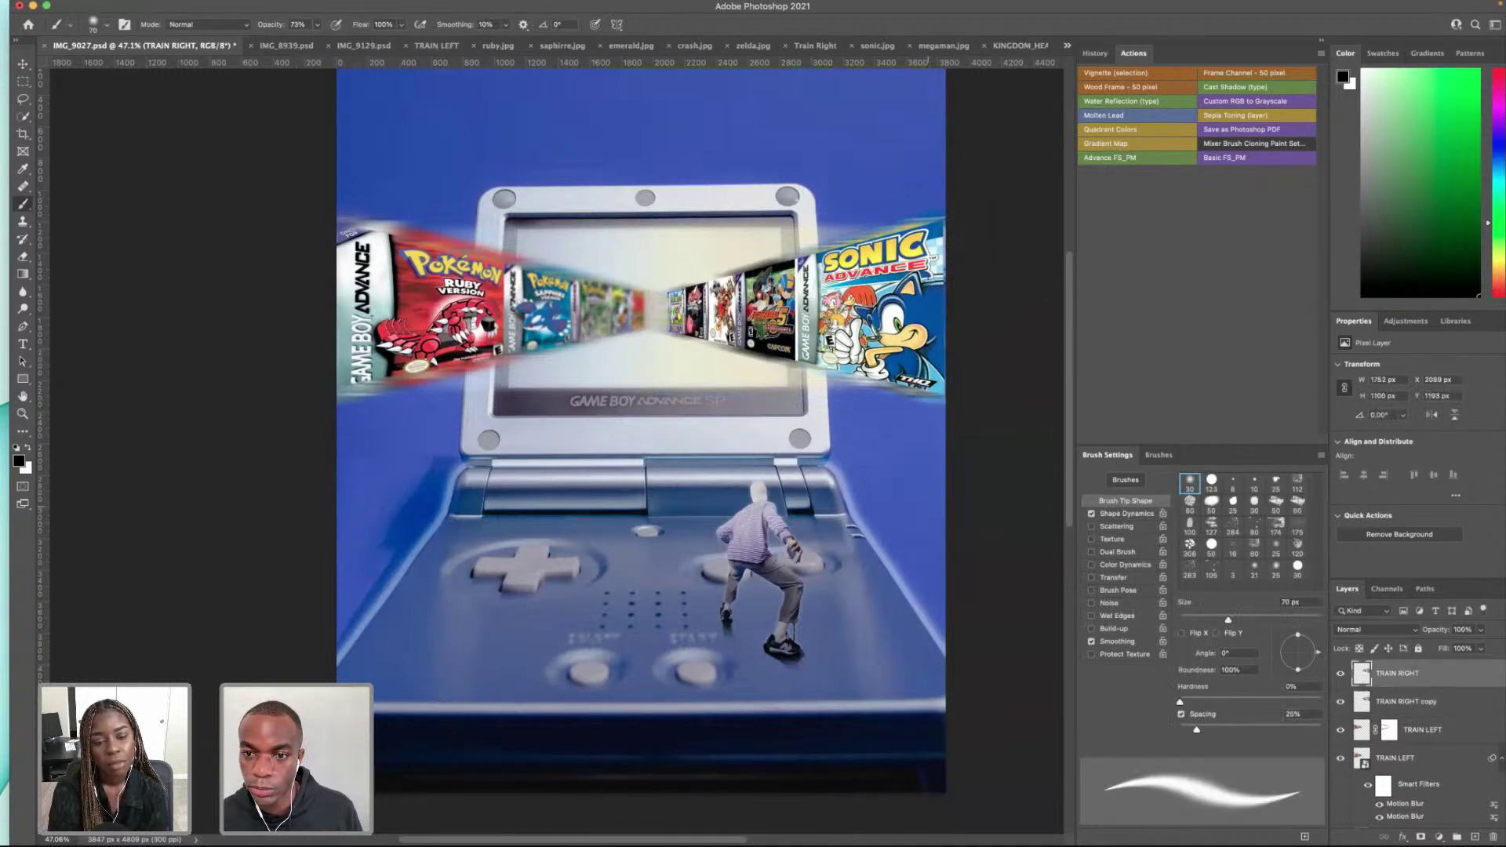
key(ctrl+t)
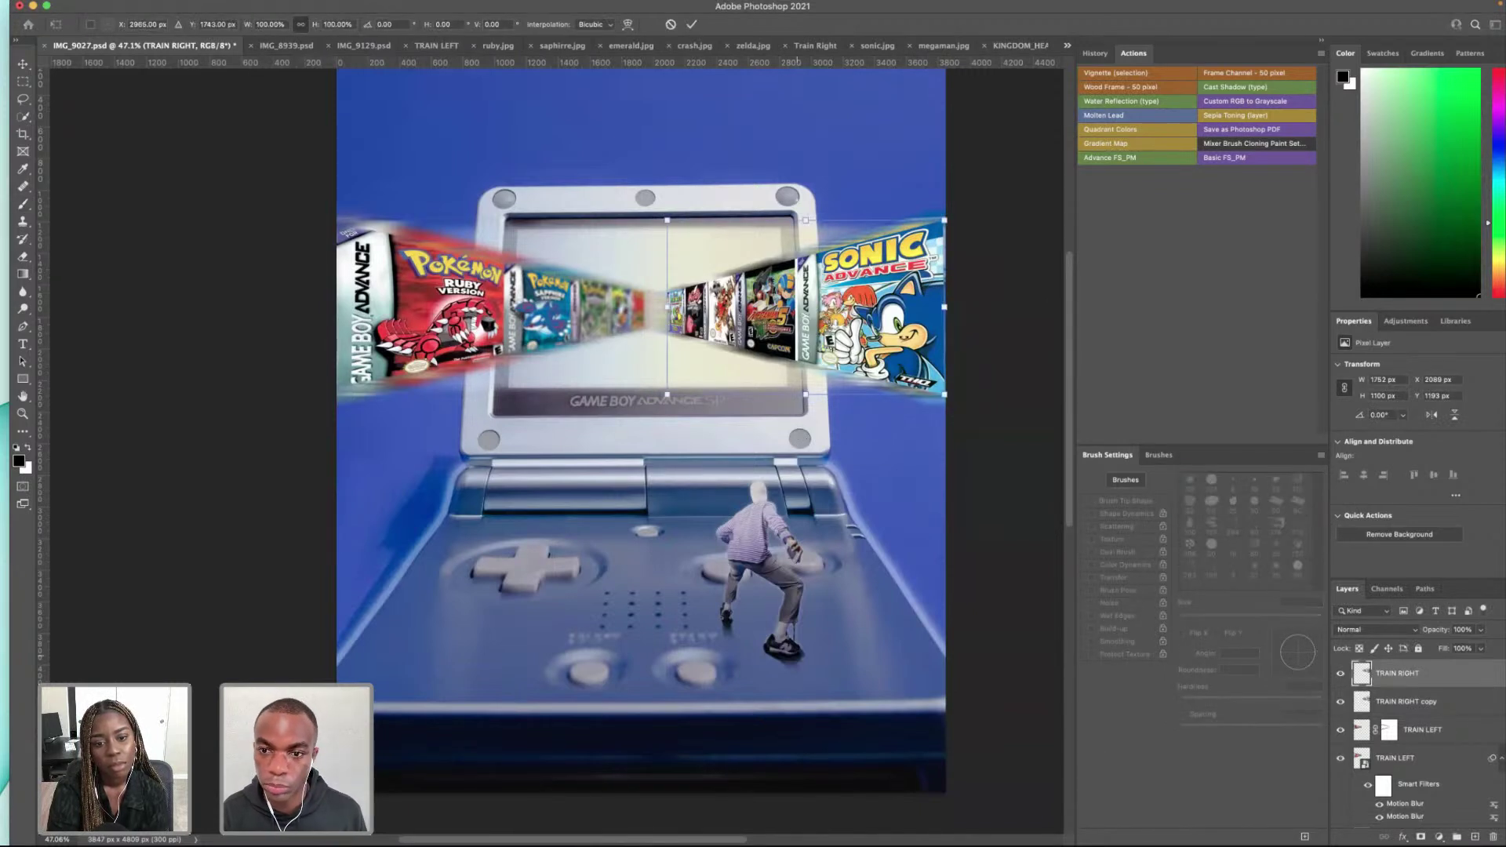
right_click(921, 308)
click(941, 376)
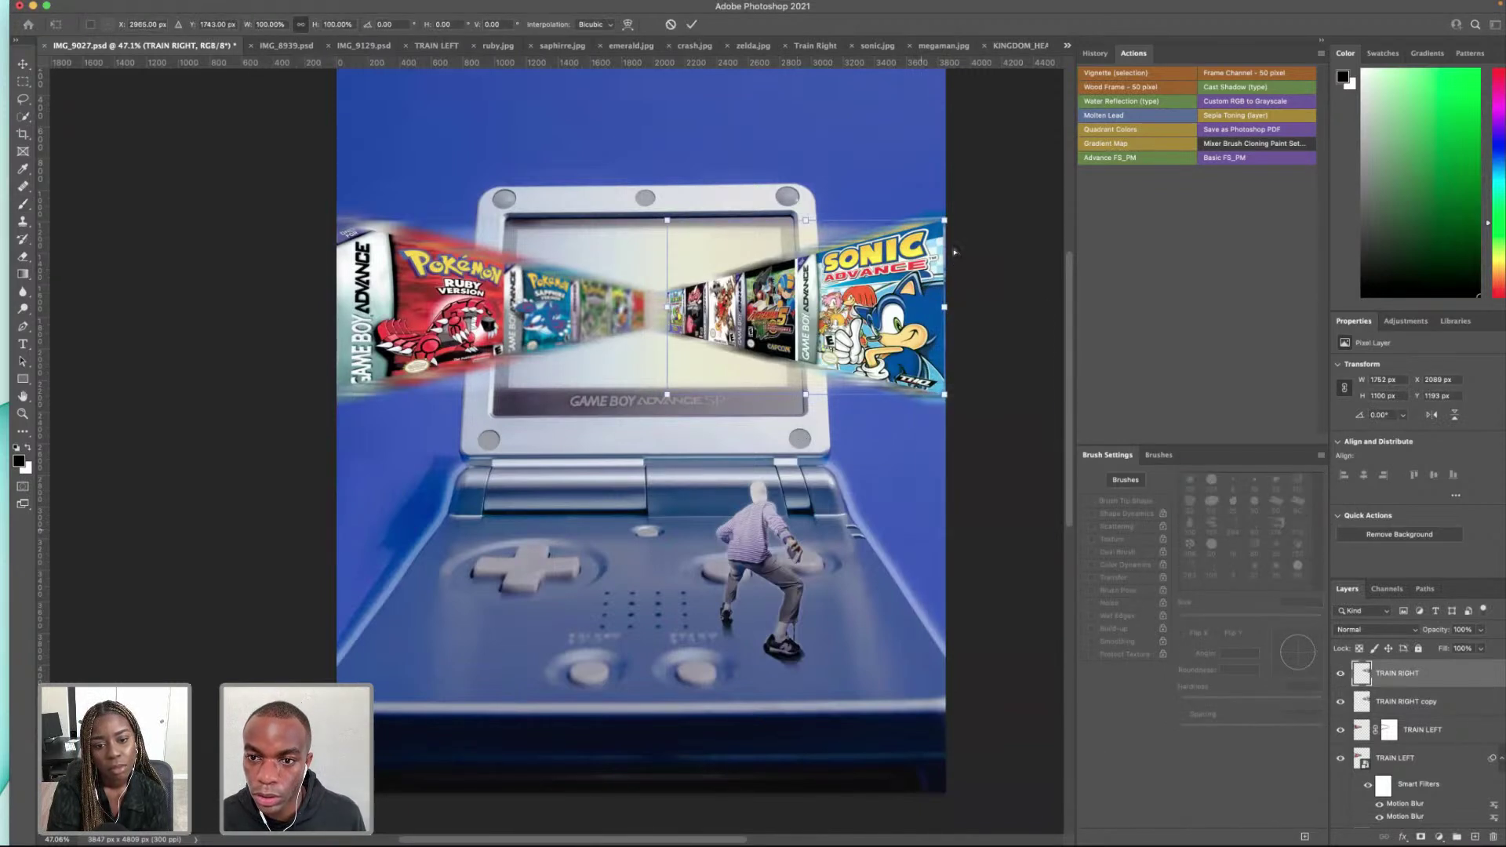
drag(946, 225, 951, 221)
key(Return)
key(b)
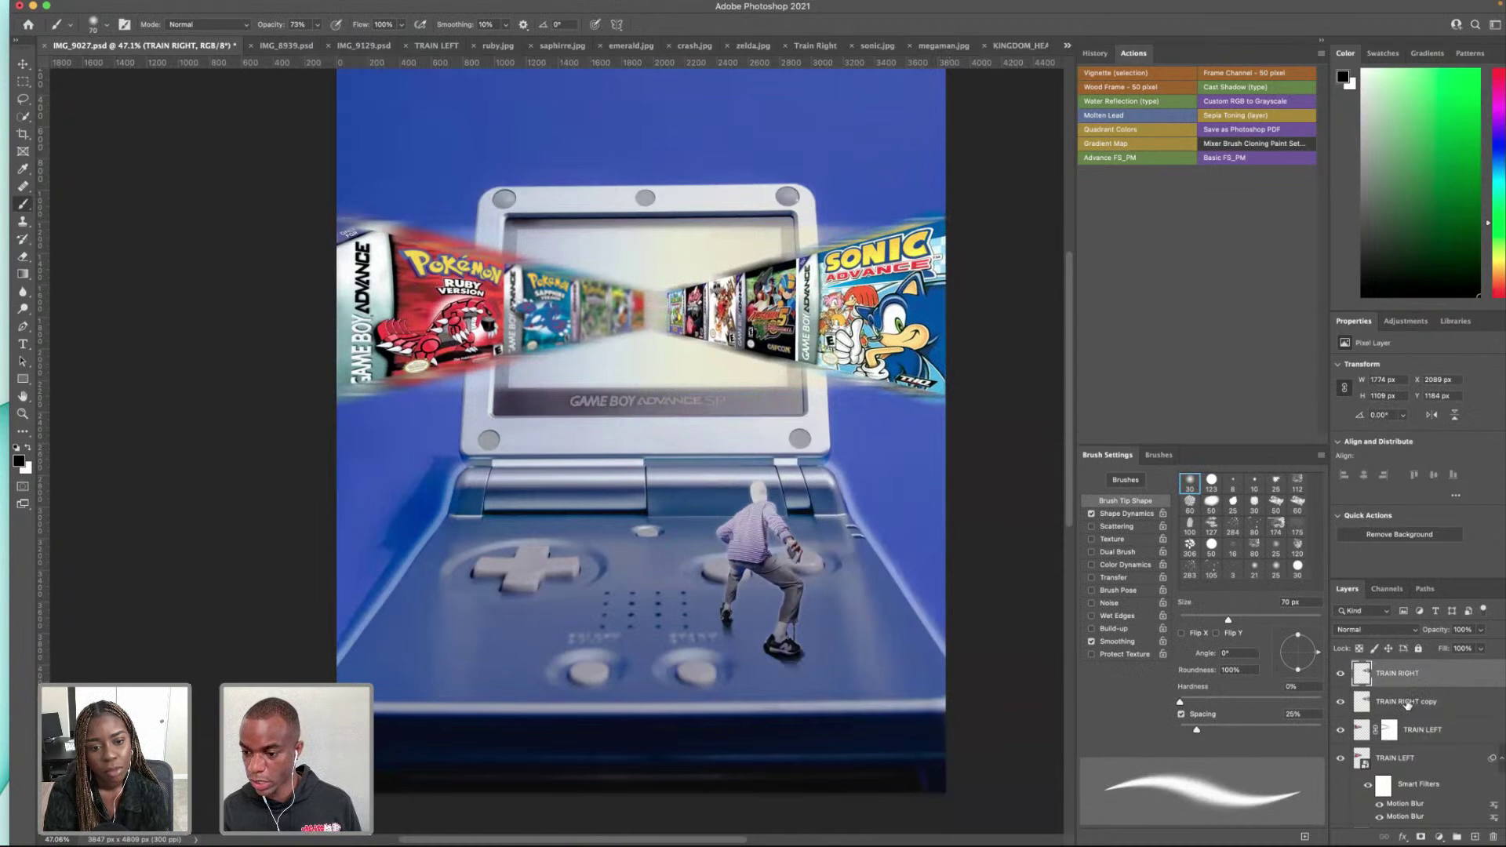
click(1421, 837)
scroll(930, 247, left, 2)
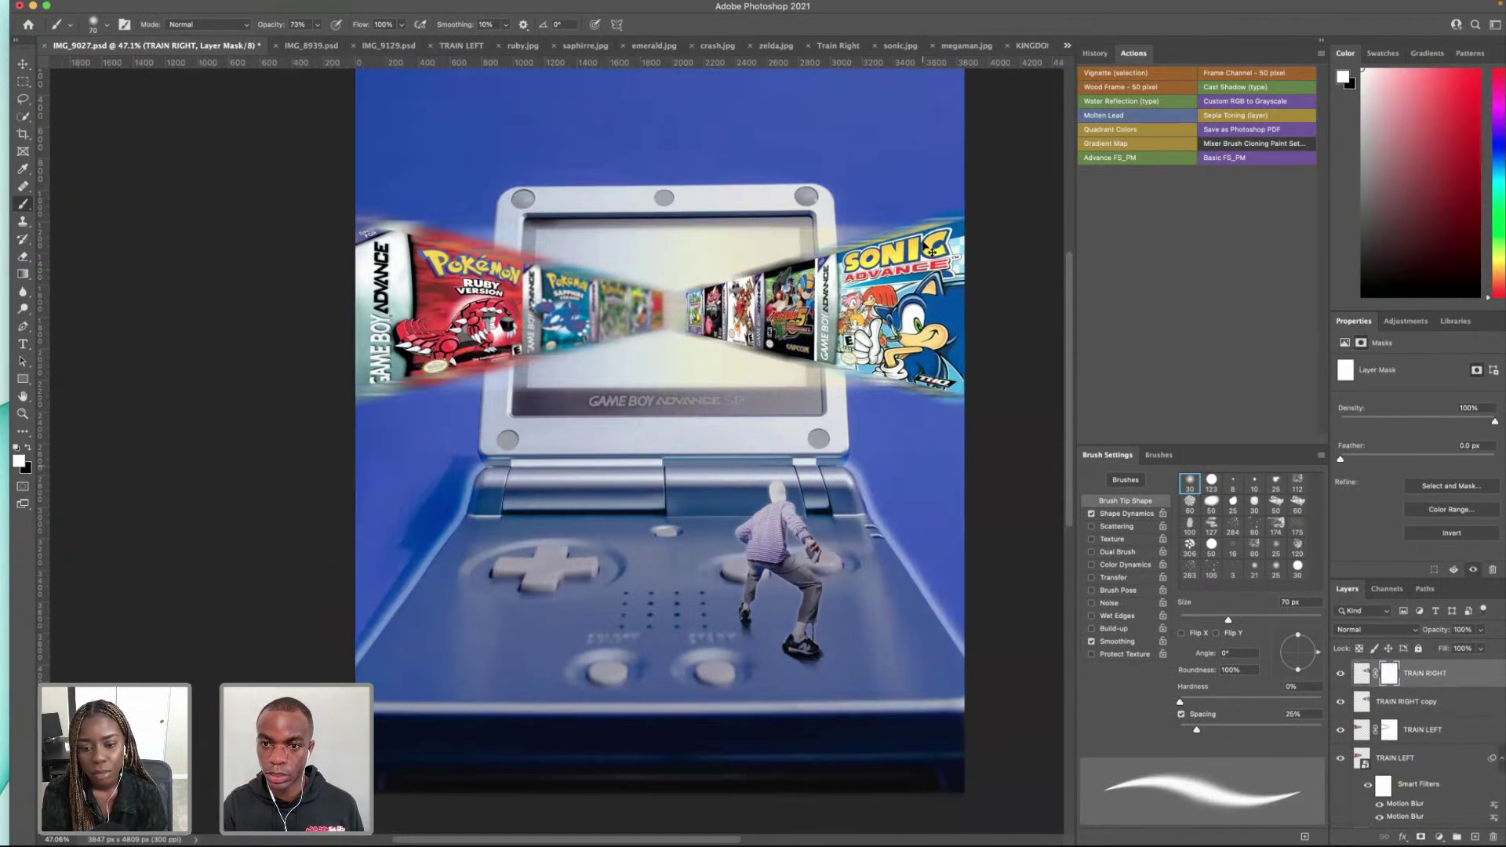
Step: Paint black on the TRAIN RIGHT layer mask along the strip's upper and lower edges to blend them into the blurred copy
scroll(930, 249, left, 2)
scroll(929, 250, right, 4)
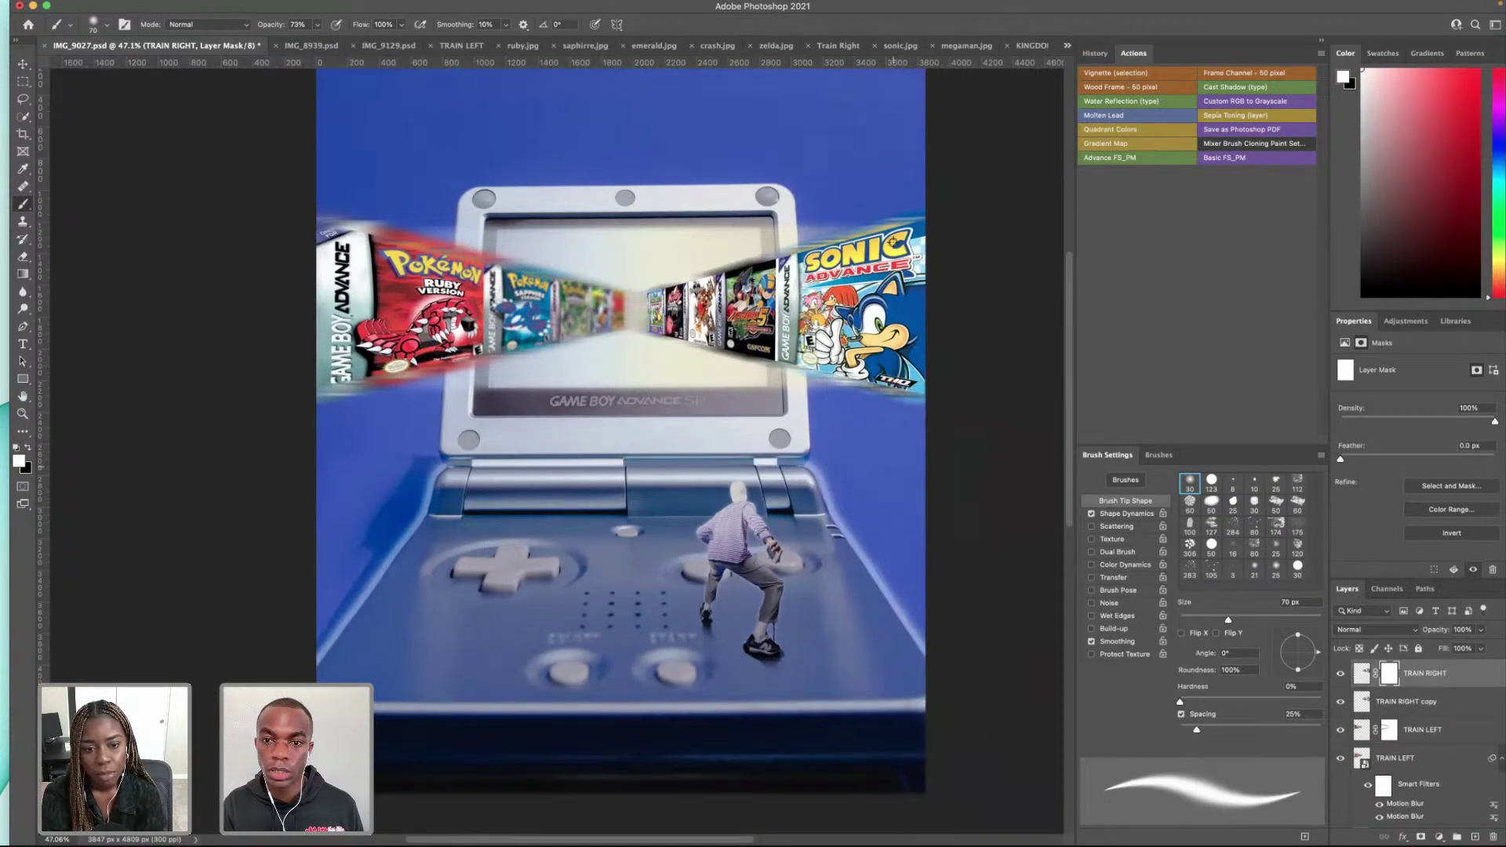
alt+scroll(893, 242, up, 10)
alt+scroll(893, 243, down, 8)
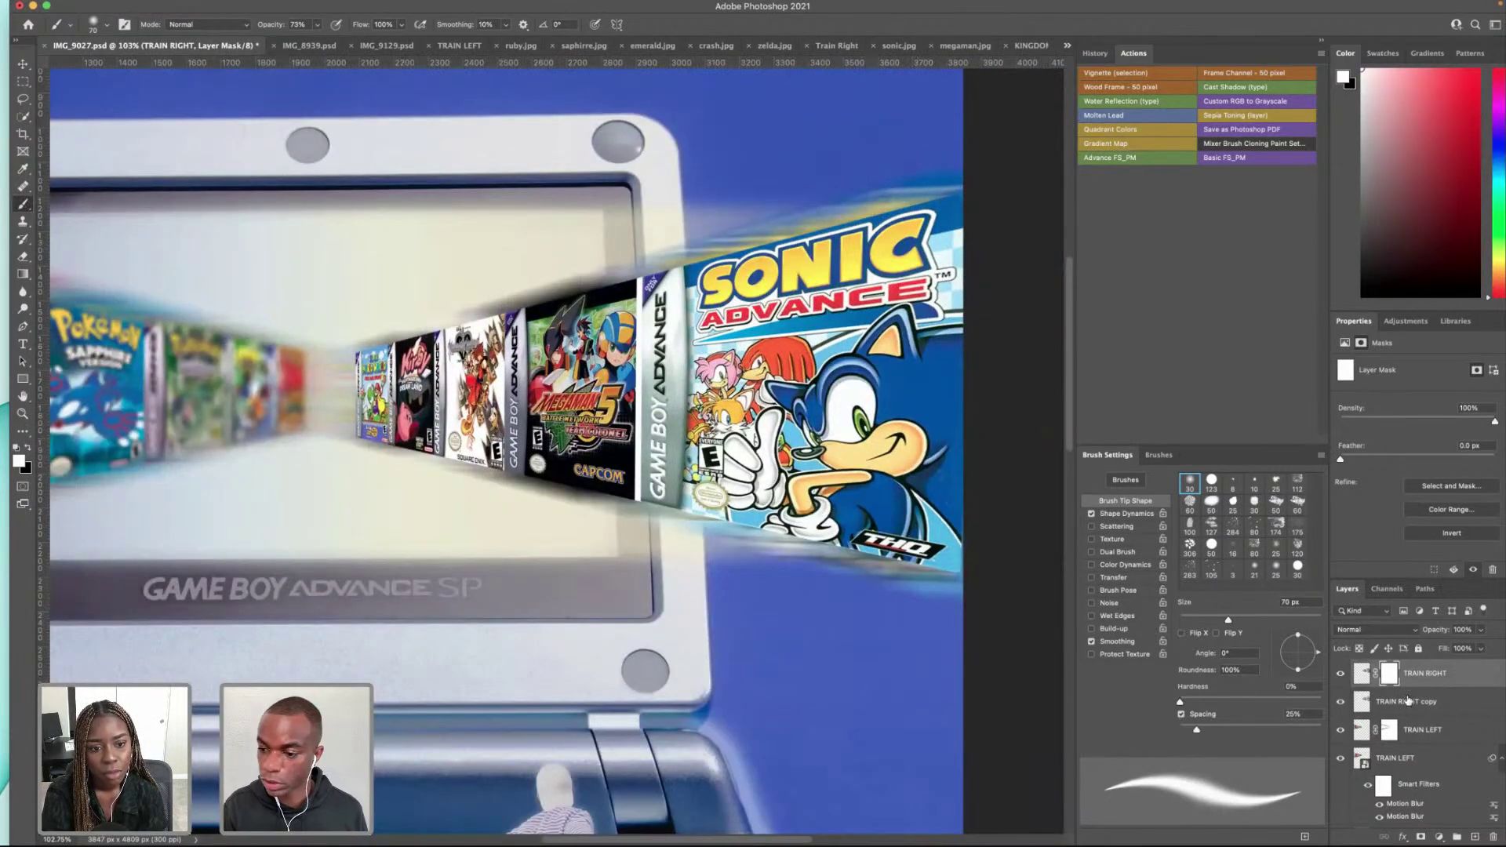
key(x)
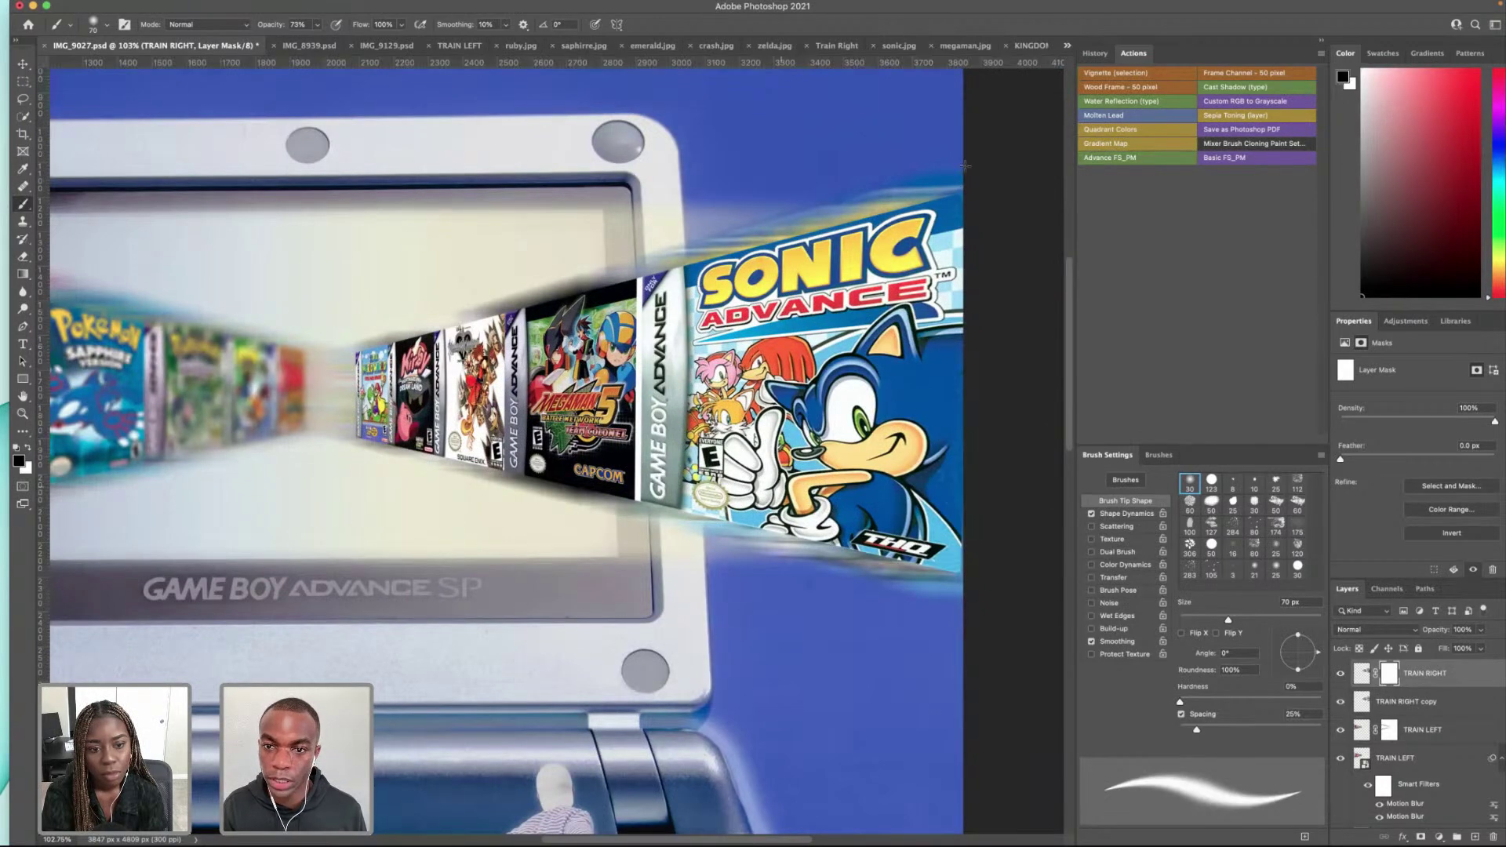
drag(933, 202, 368, 345)
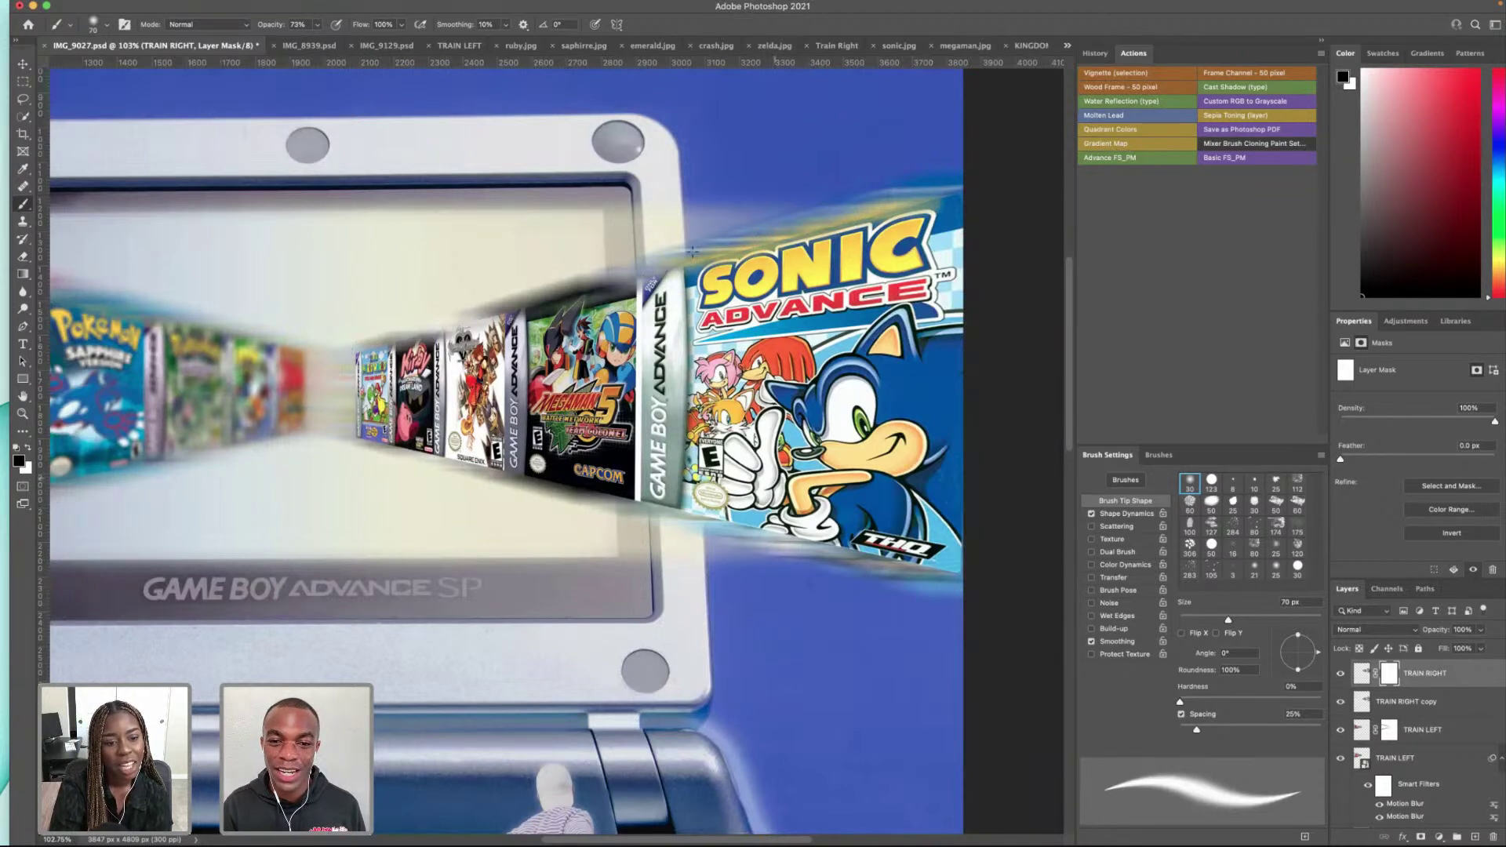
drag(682, 261, 969, 193)
drag(886, 562, 734, 531)
mouse_move(847, 541)
mouse_down()
mouse_move(572, 496)
mouse_move(362, 433)
mouse_up()
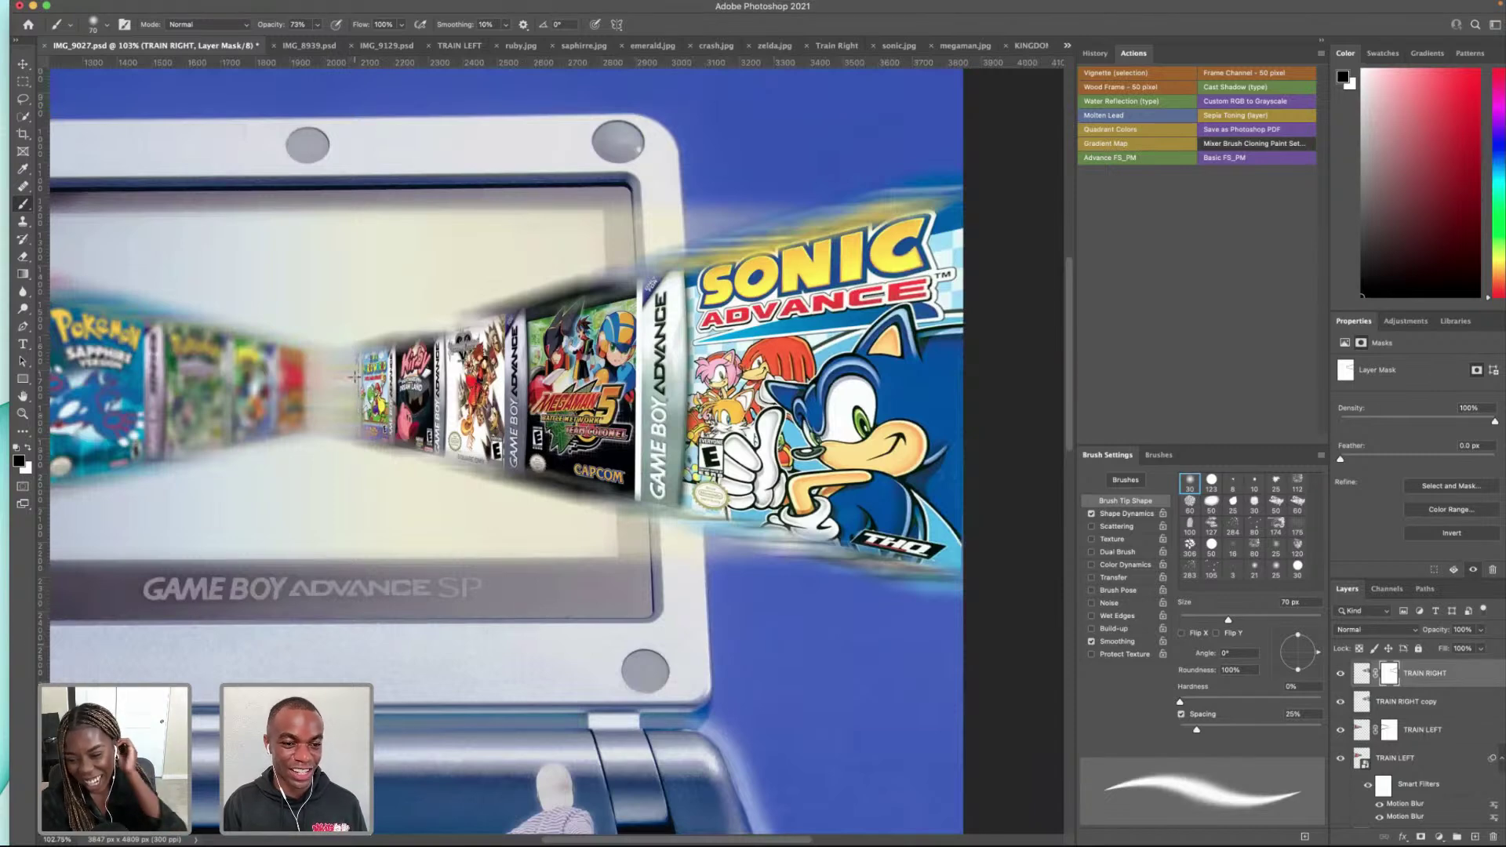
scroll(349, 436, down, 5)
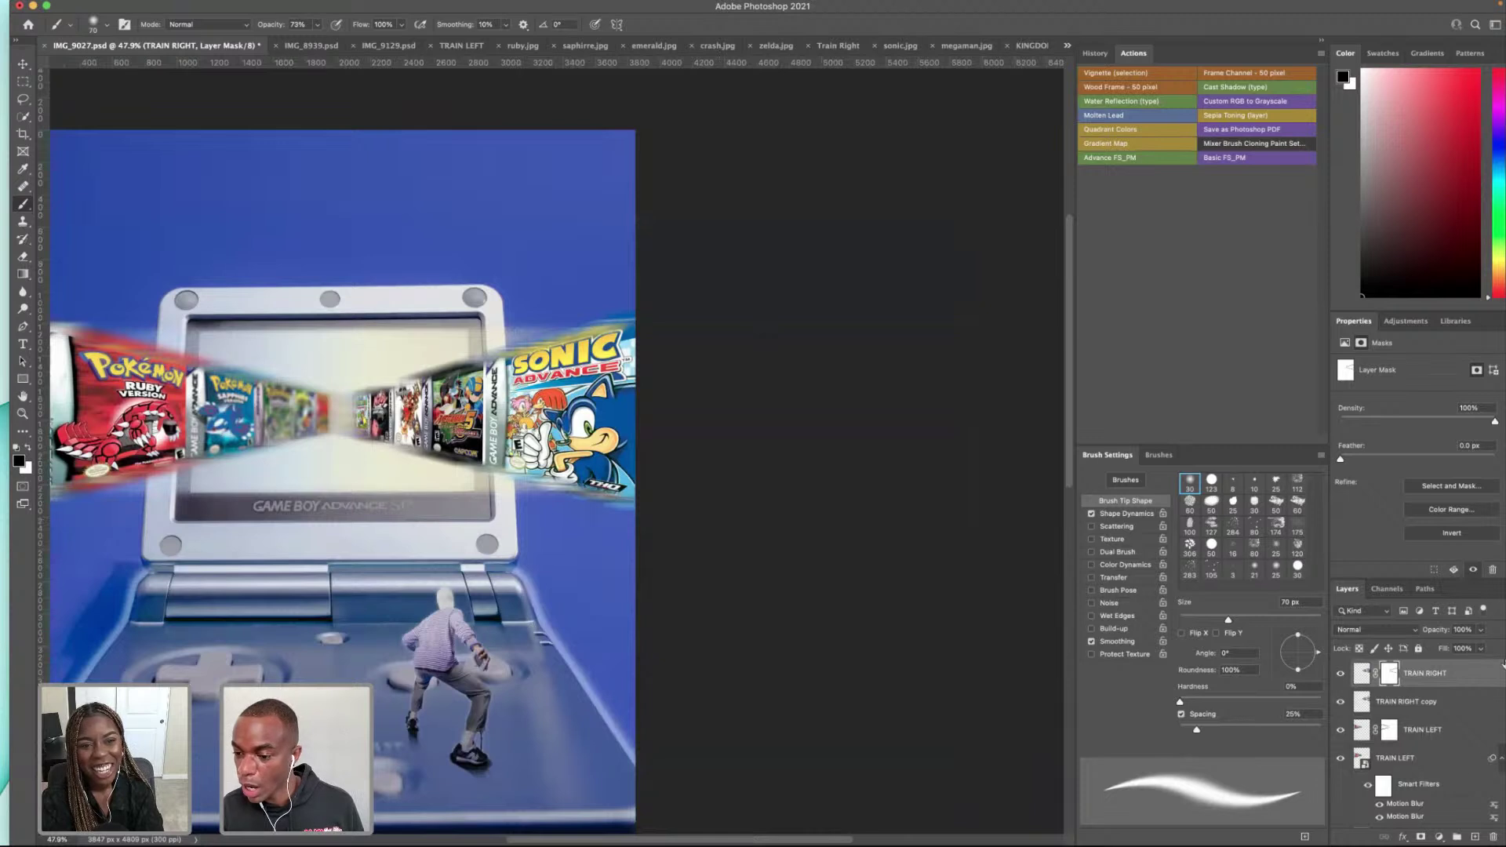
Step: Distort the blurred TRAIN RIGHT copy by pulling its upper outer corner slightly outward and upward
click(1412, 702)
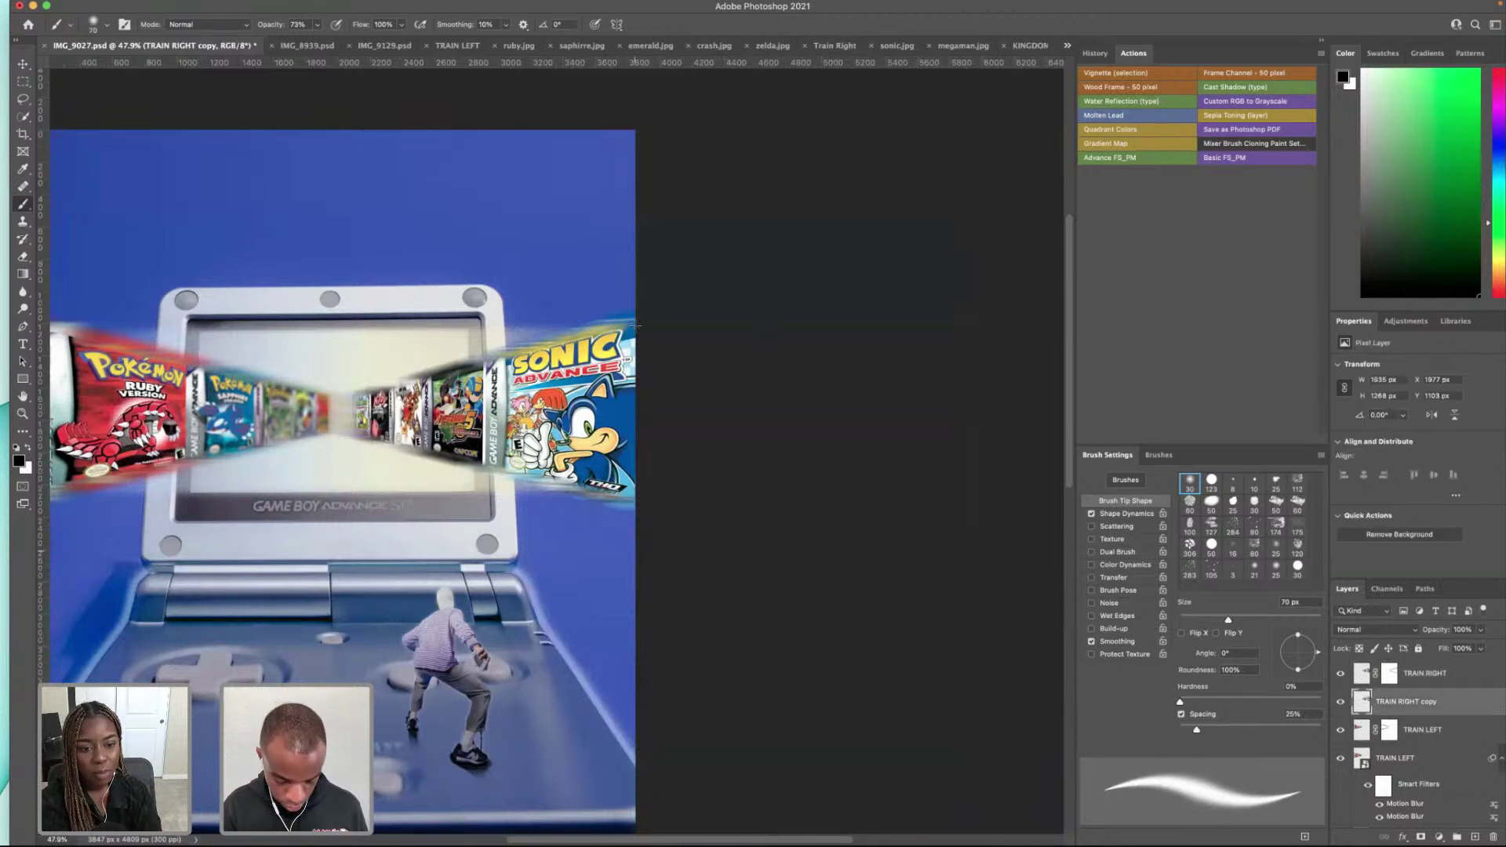
key(ctrl+t)
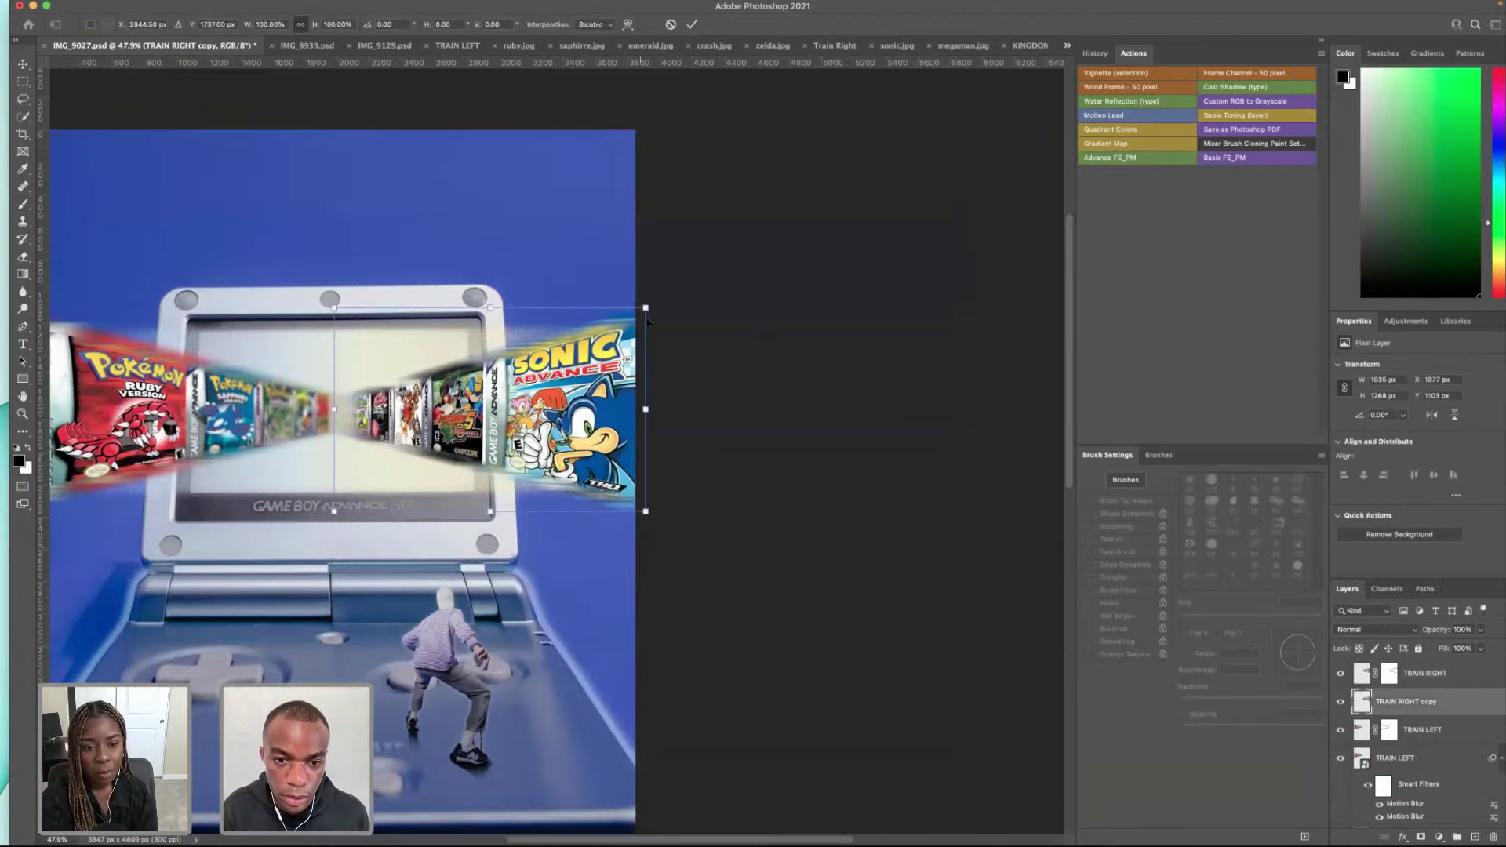
right_click(647, 320)
click(633, 409)
drag(645, 307, 658, 298)
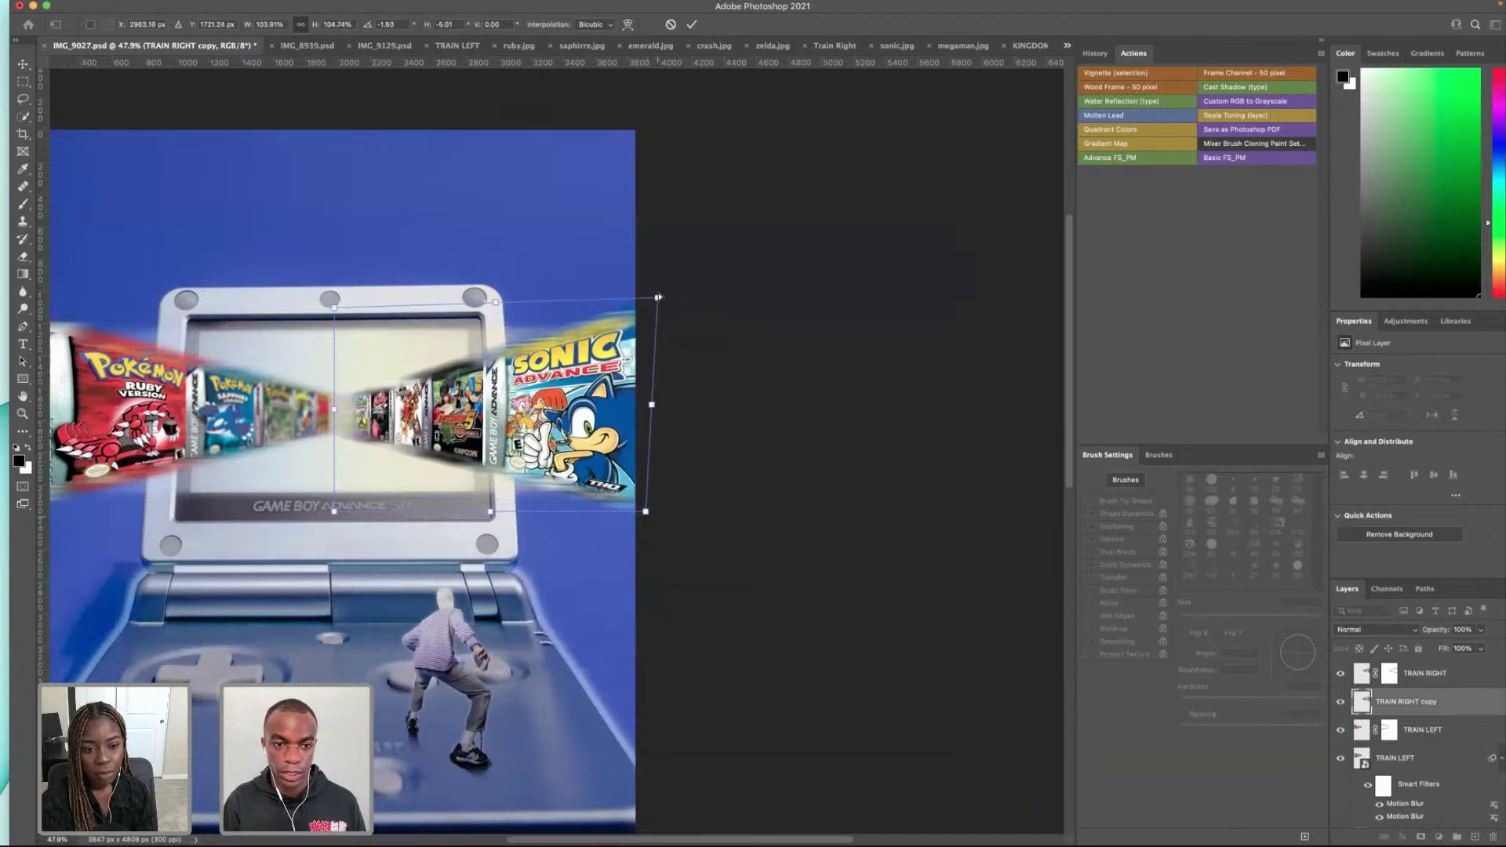
key(Return)
key(b)
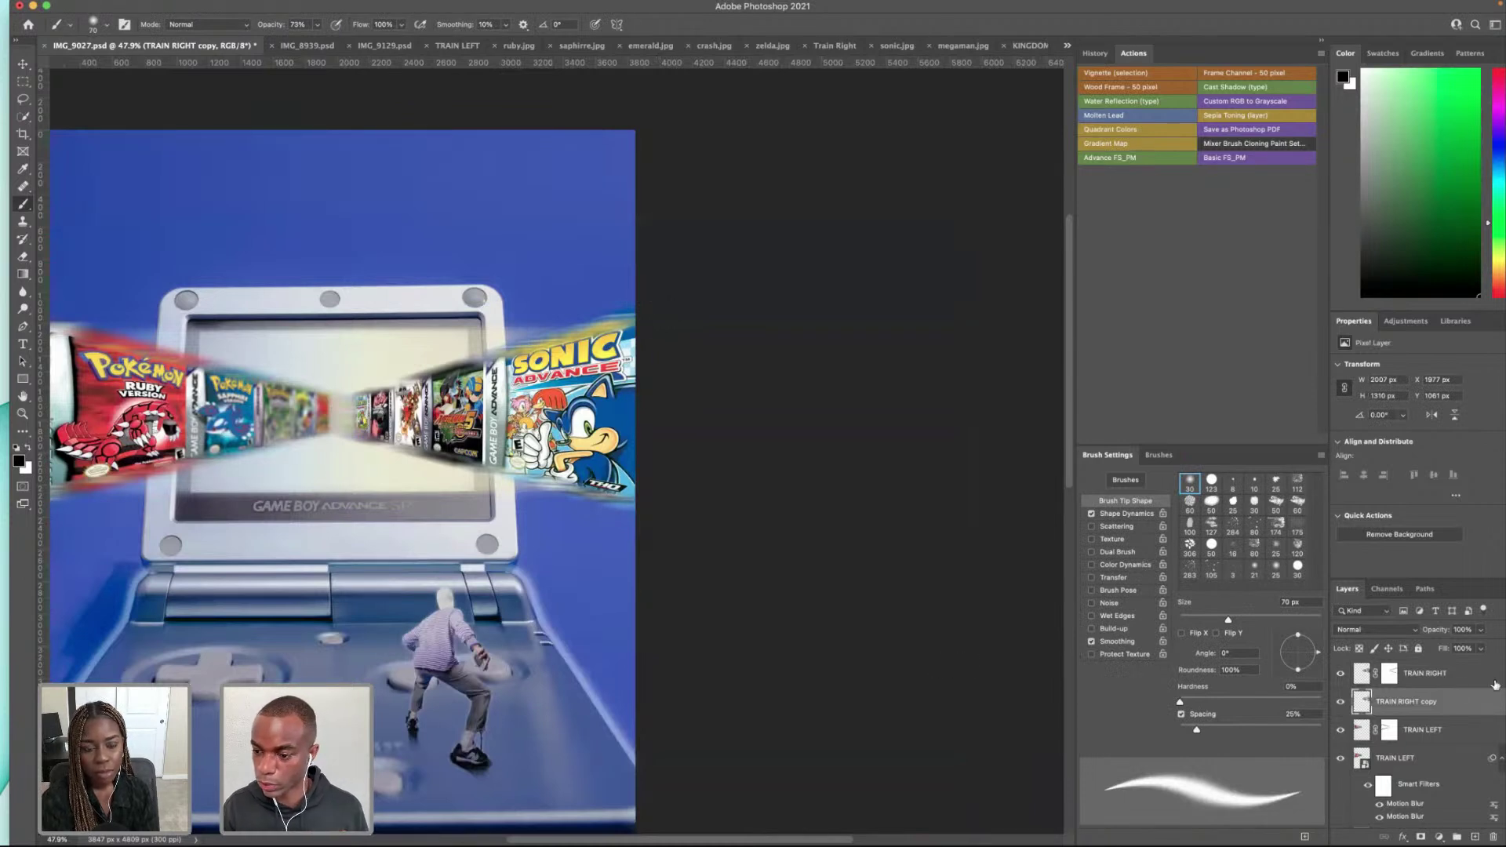
Step: Start a Field Blur on the TRAIN RIGHT layer's image and place the blur pin at the cover strip's inner end
click(1363, 679)
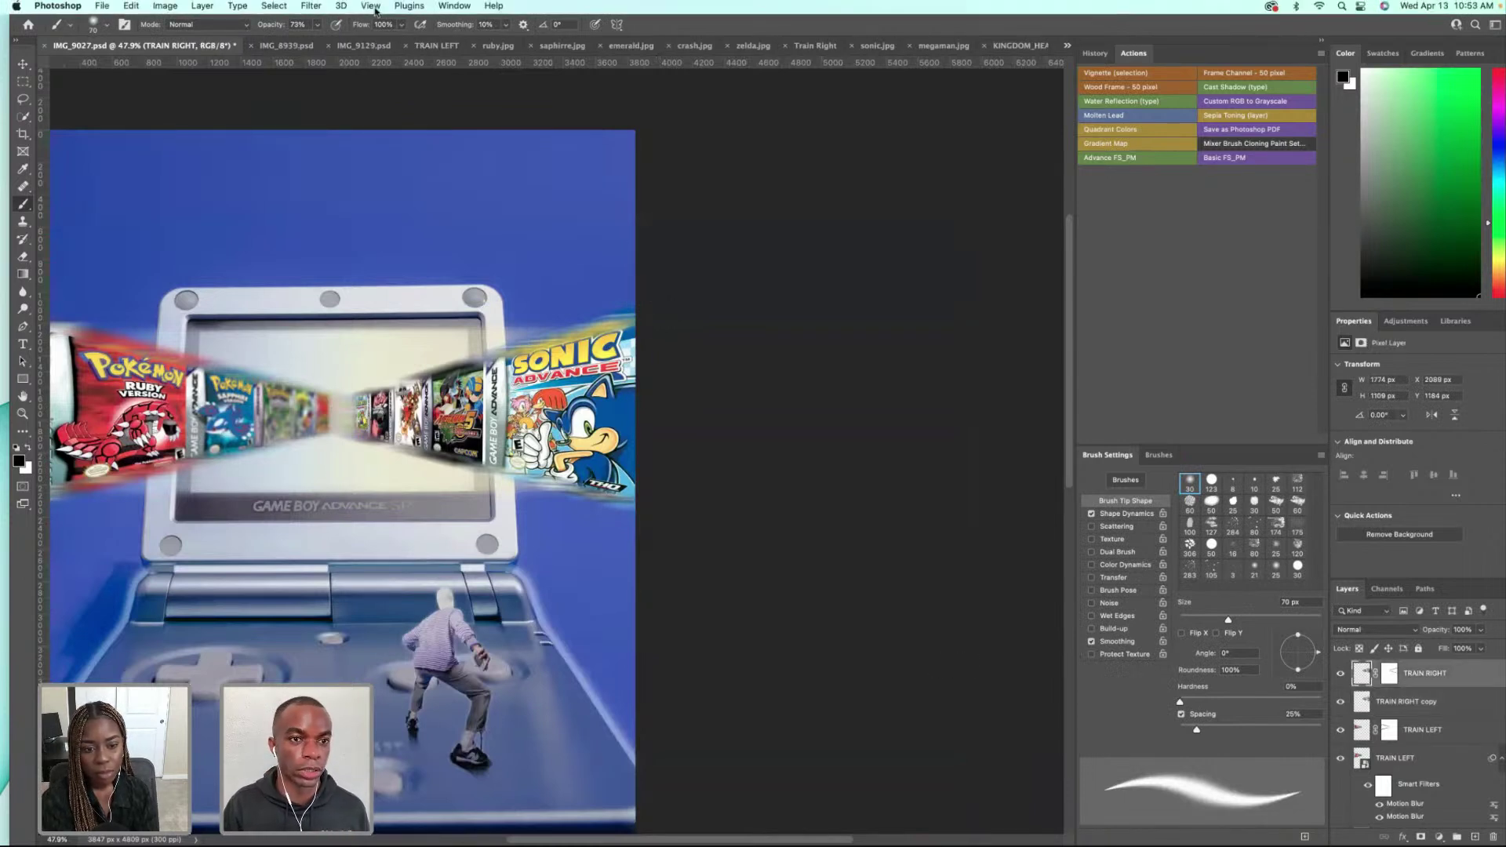
click(311, 7)
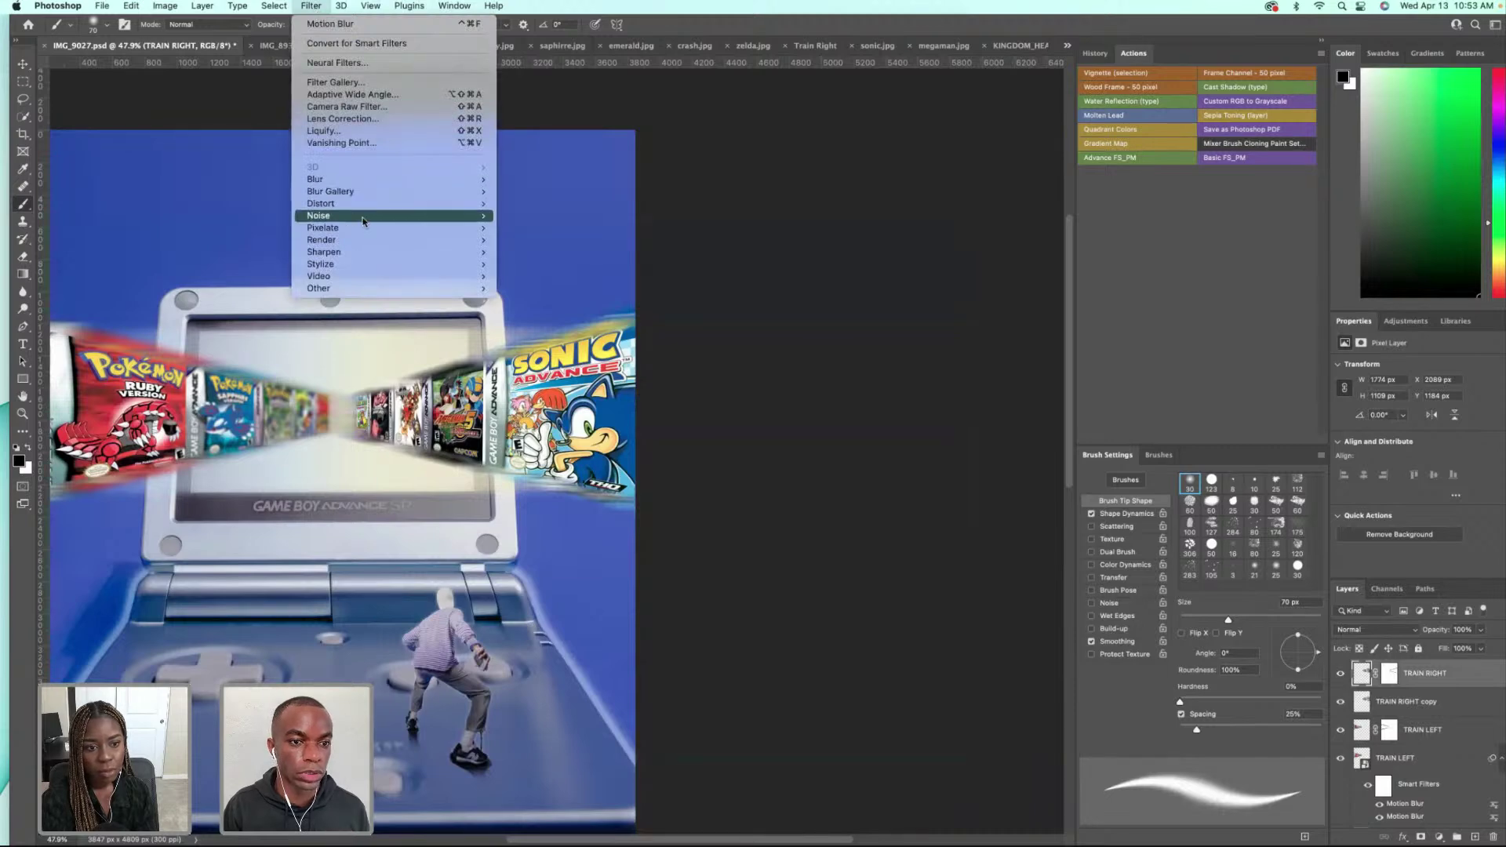
mouse_move(486, 192)
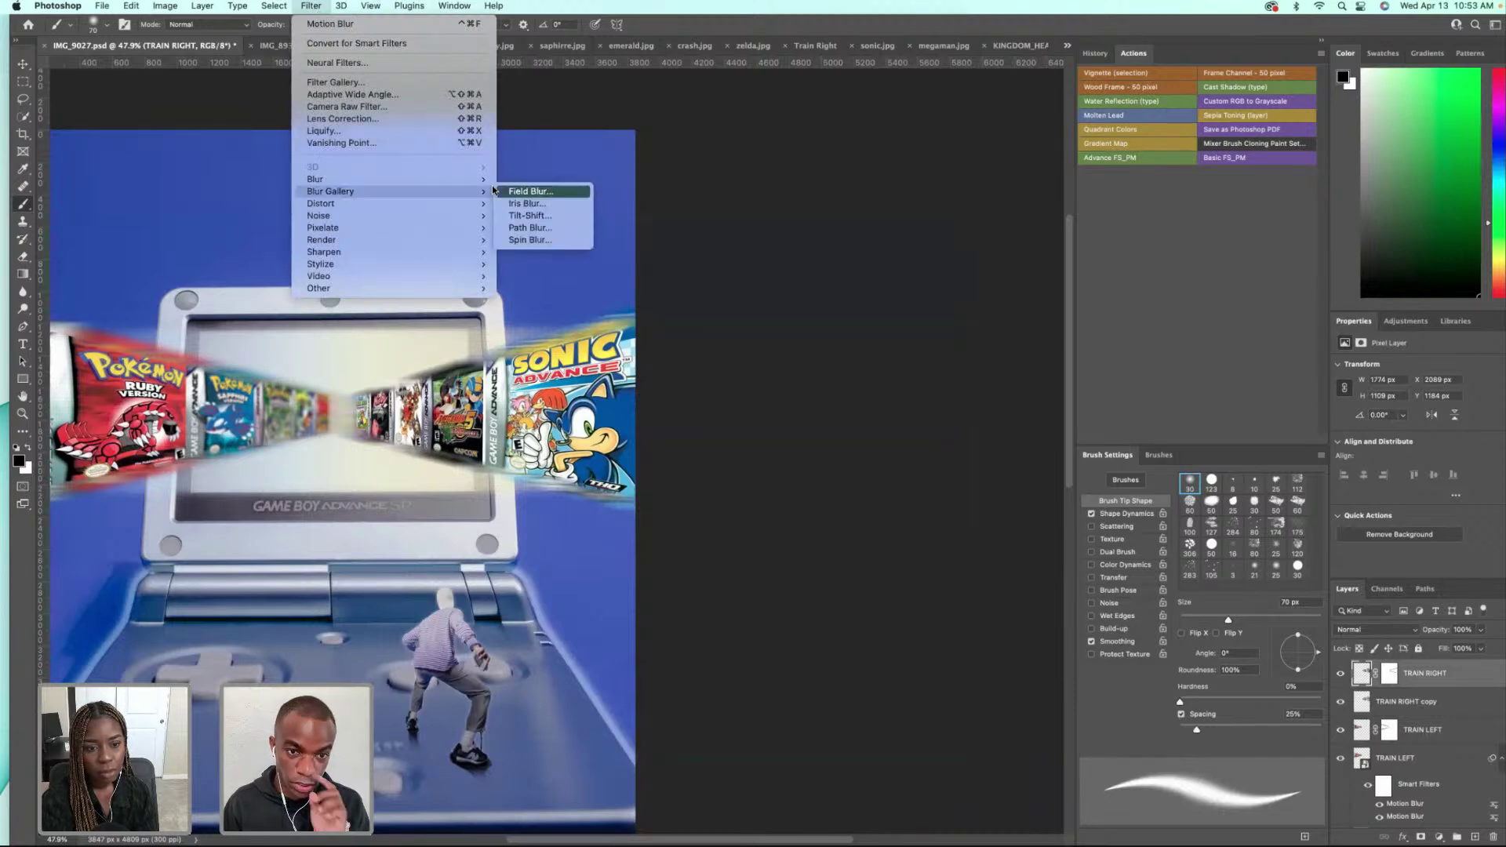
click(538, 192)
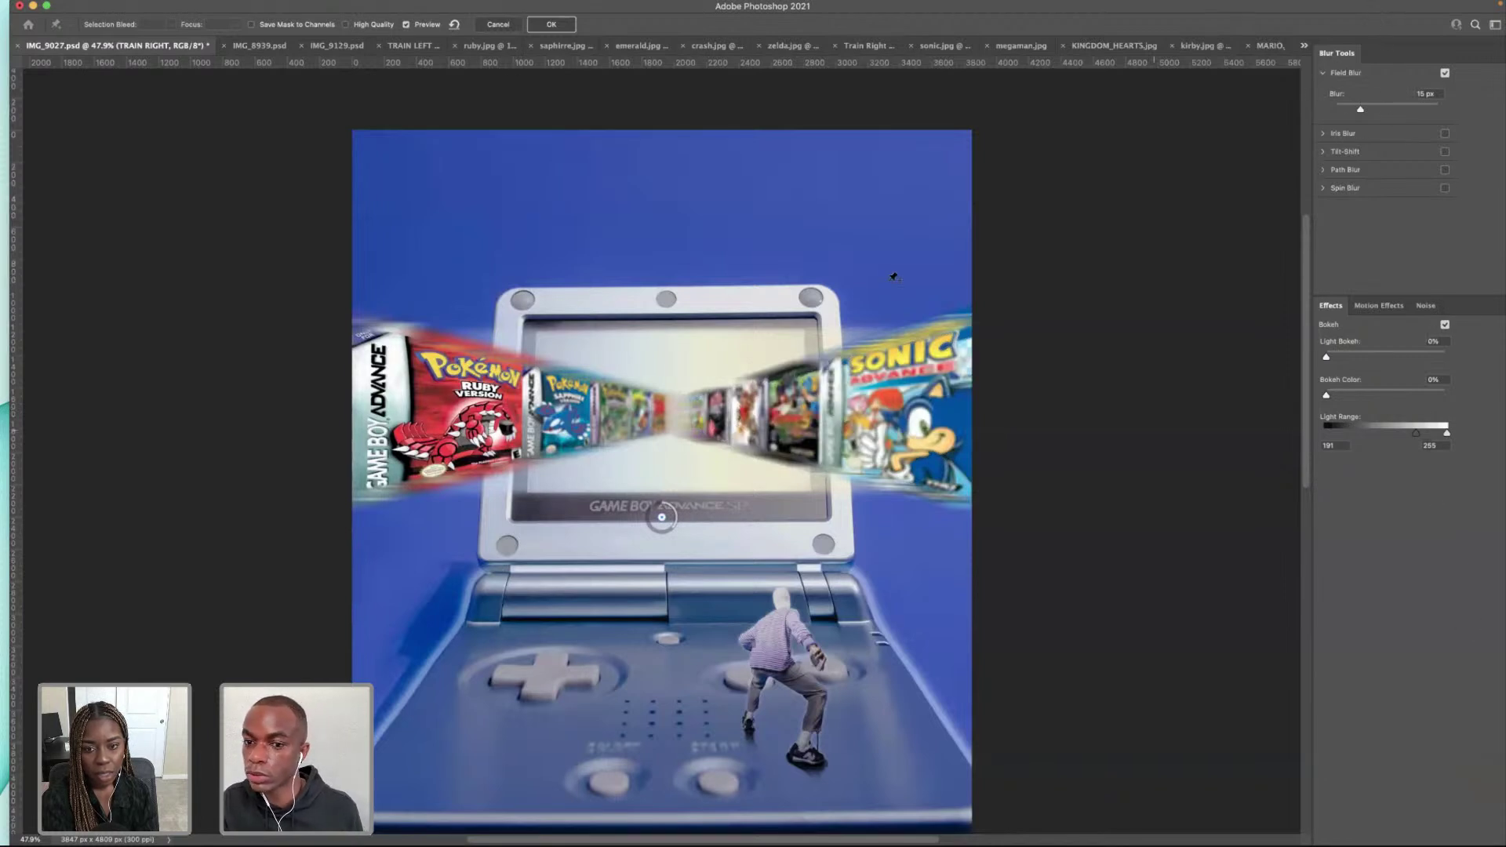
click(919, 409)
click(788, 408)
drag(662, 519, 699, 416)
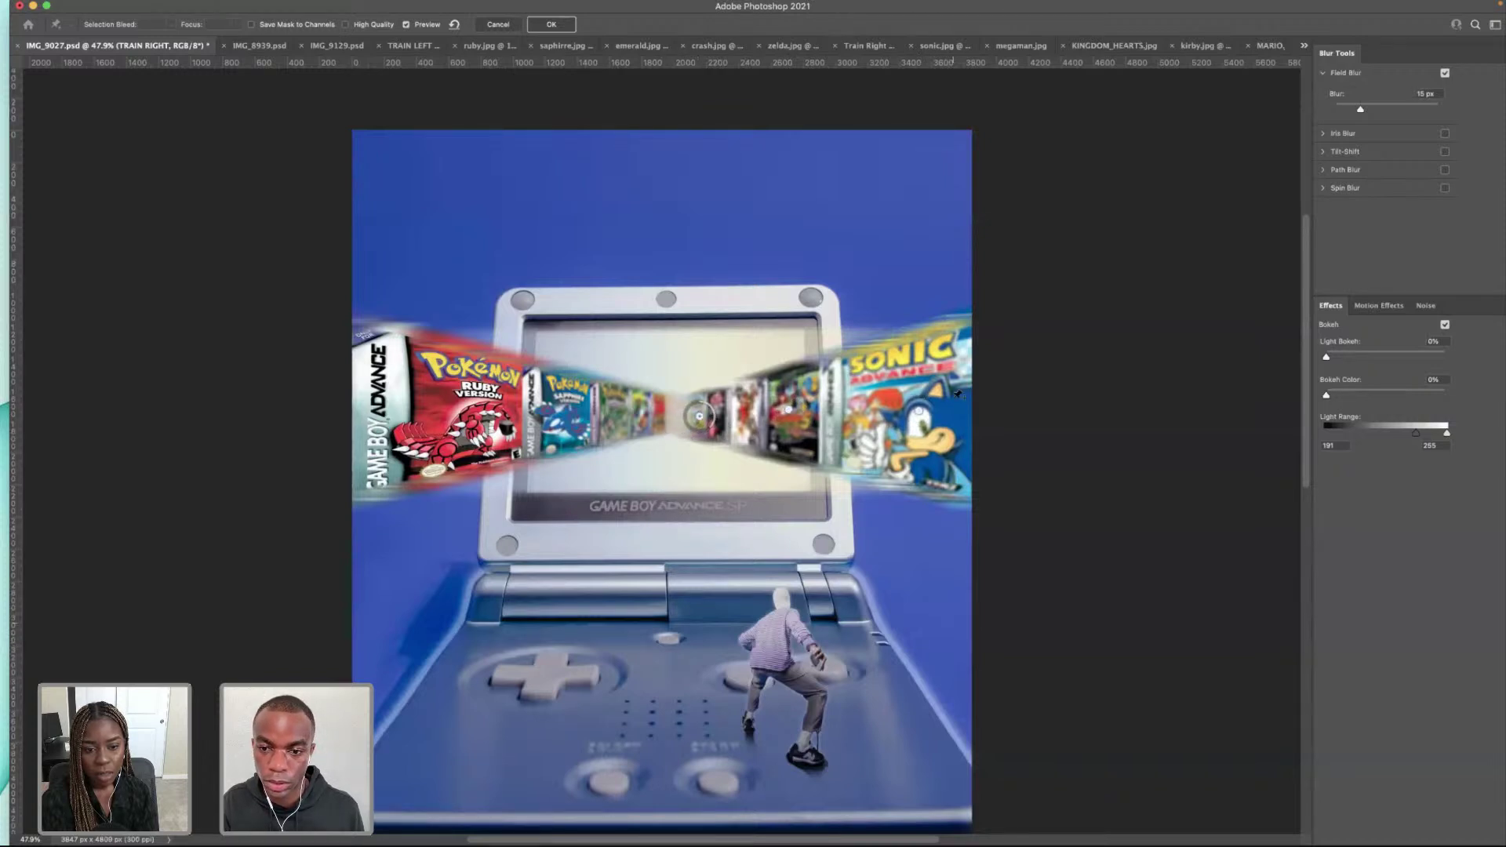
Step: Add a 7 px Field Blur pin on the Sonic cover, reduce the inner pin's blur, and apply the filter
click(919, 409)
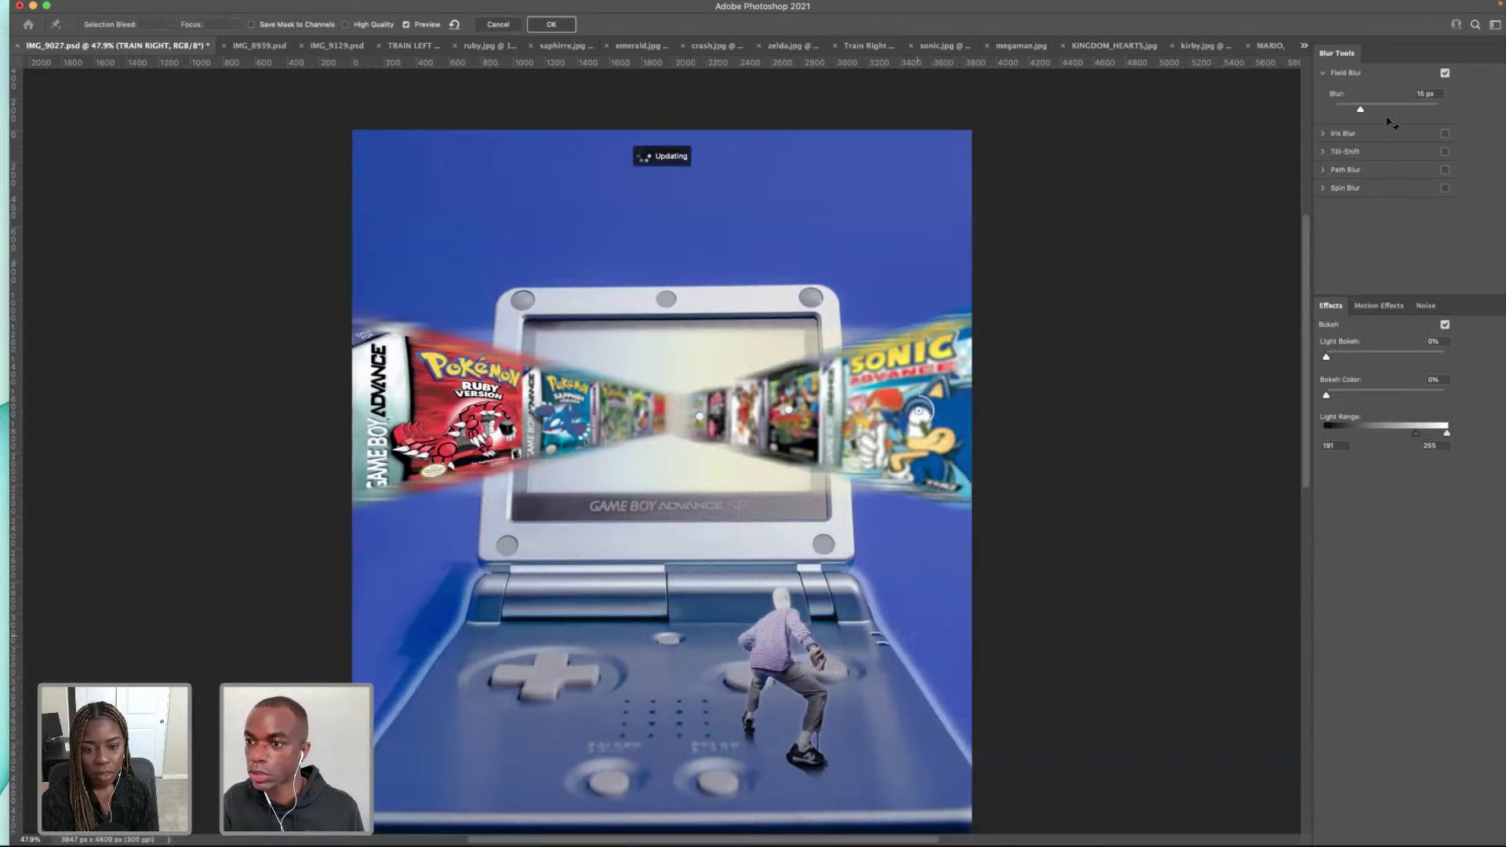
mouse_move(1359, 109)
mouse_down()
mouse_move(1330, 111)
mouse_move(1349, 112)
mouse_up()
click(788, 410)
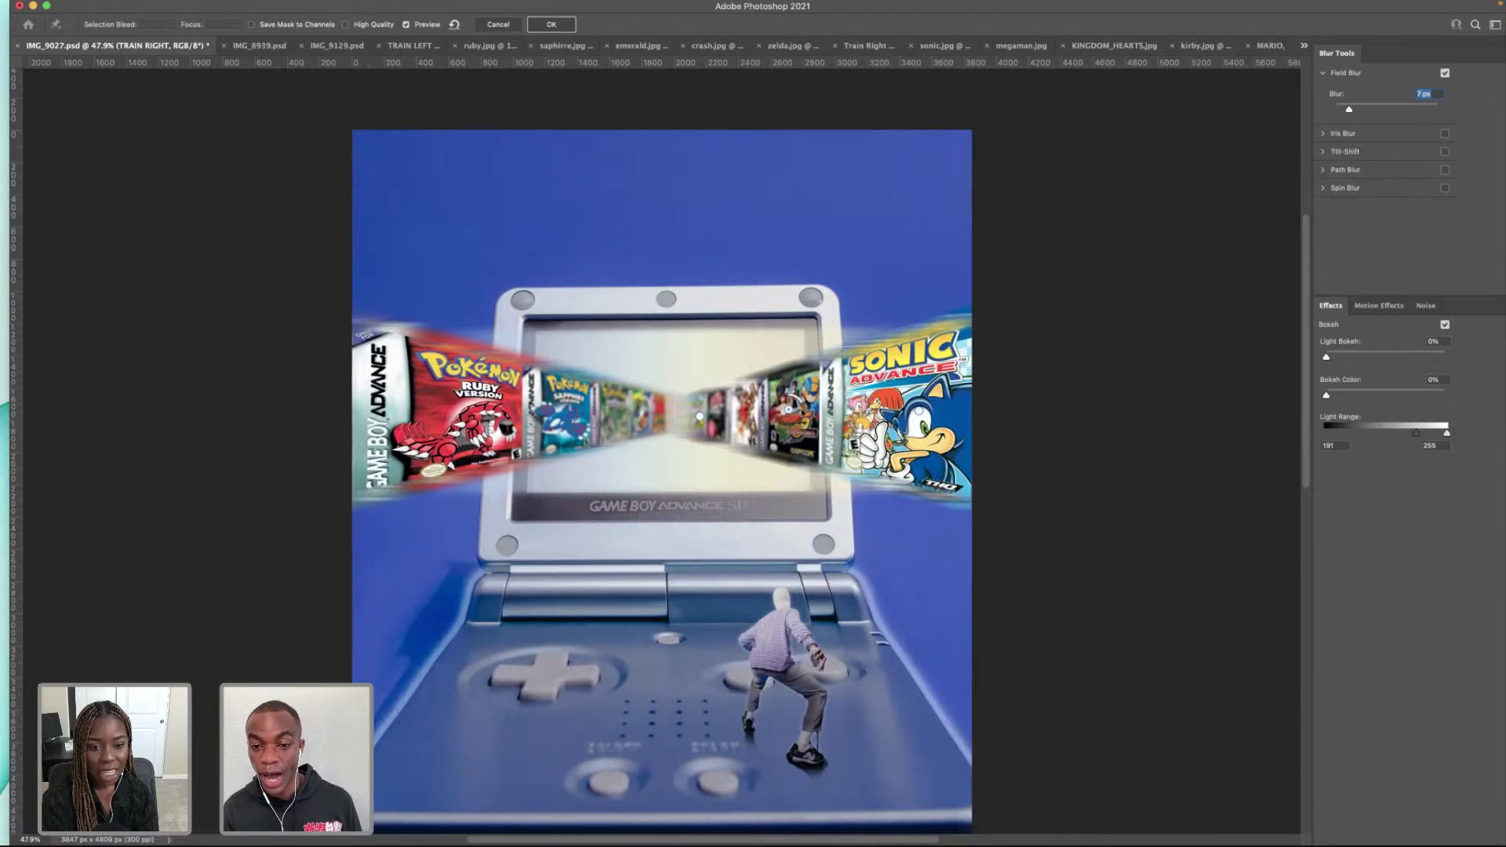
click(805, 405)
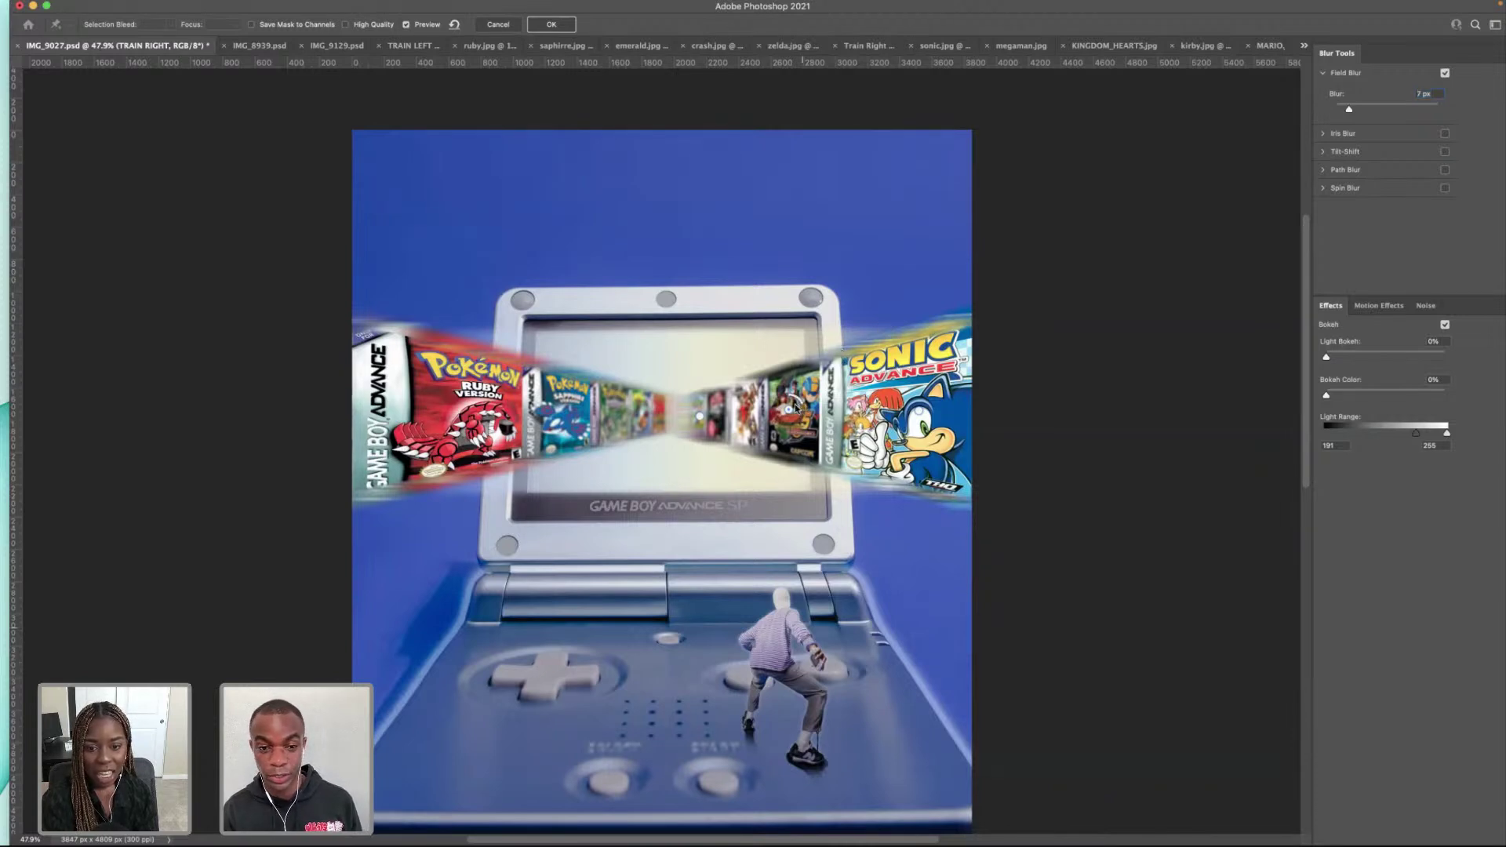
click(699, 418)
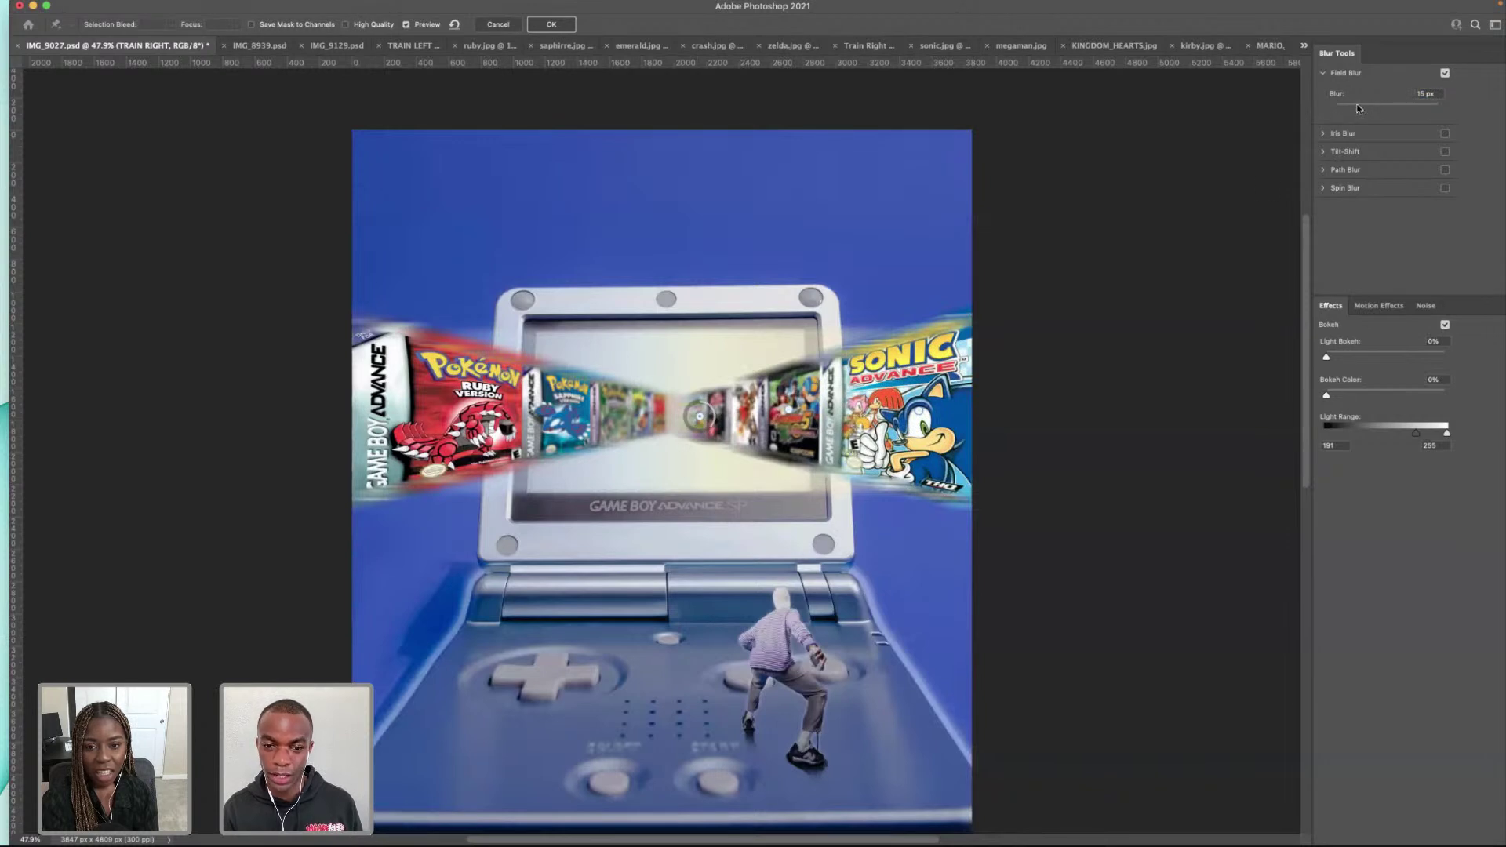
drag(1357, 106, 1354, 107)
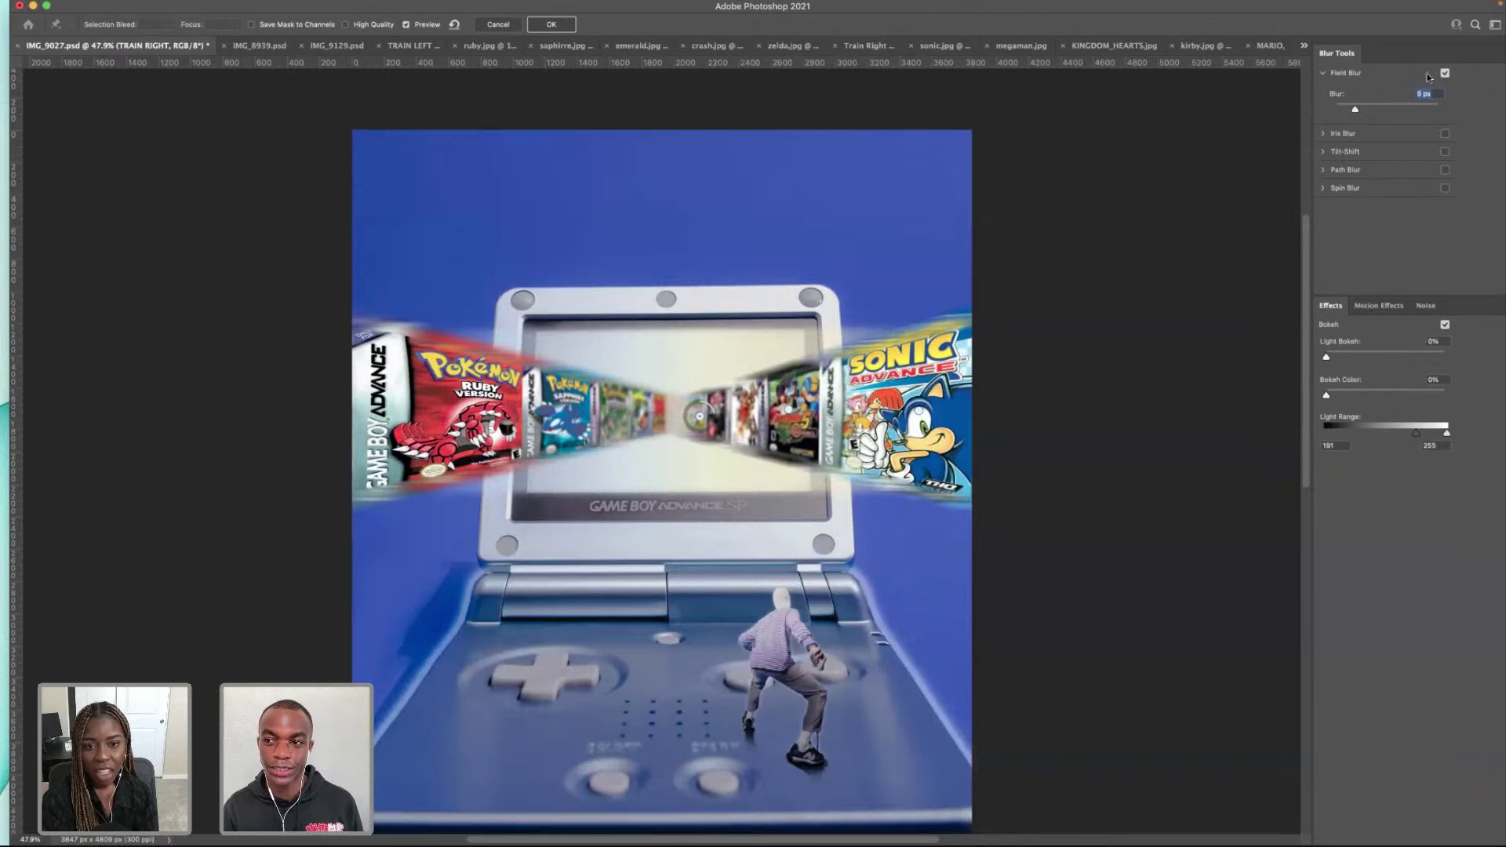
click(561, 24)
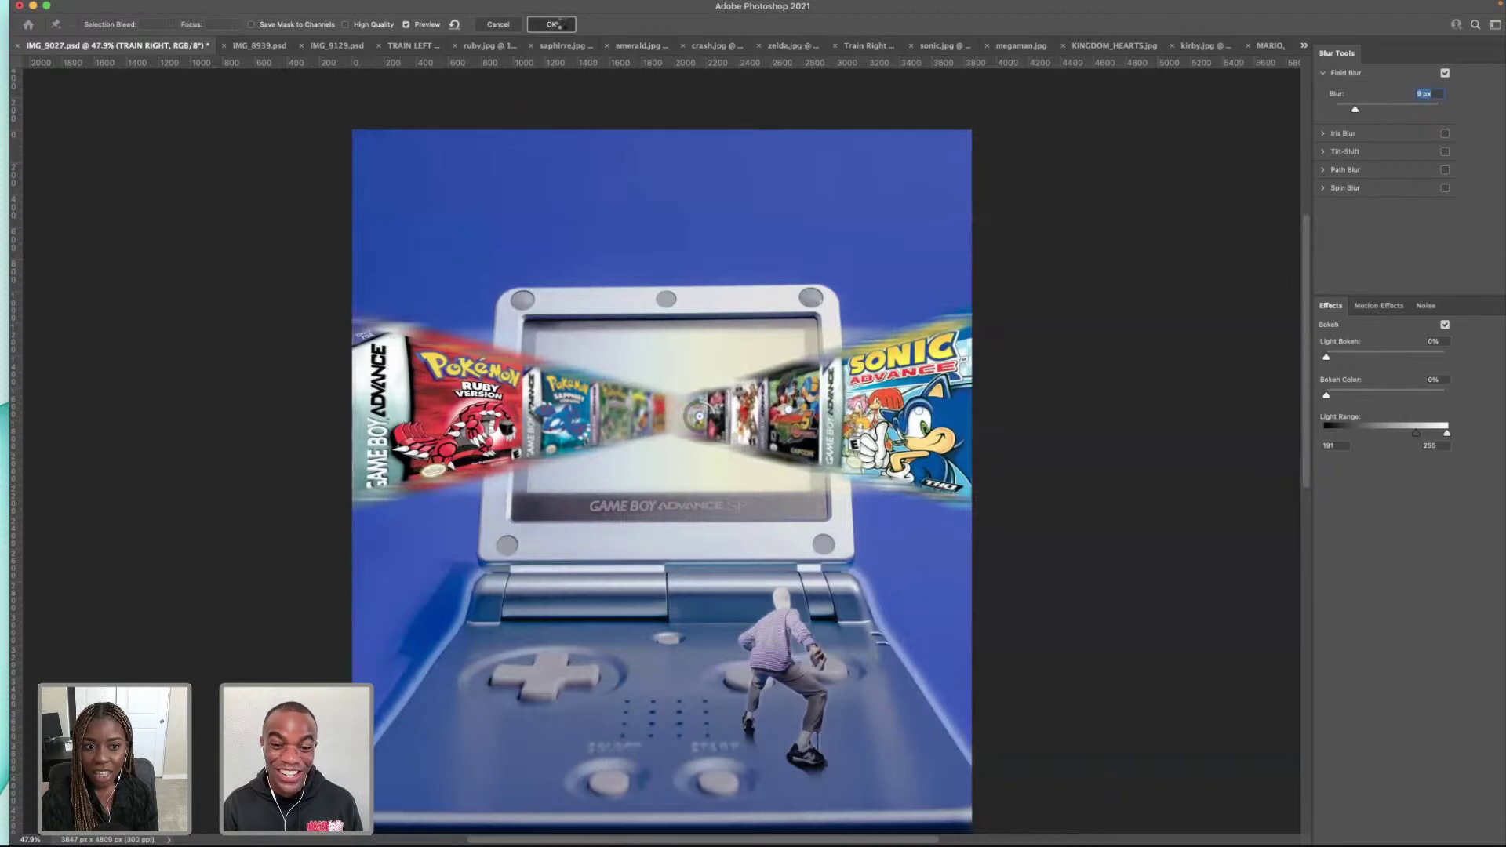
key(Return)
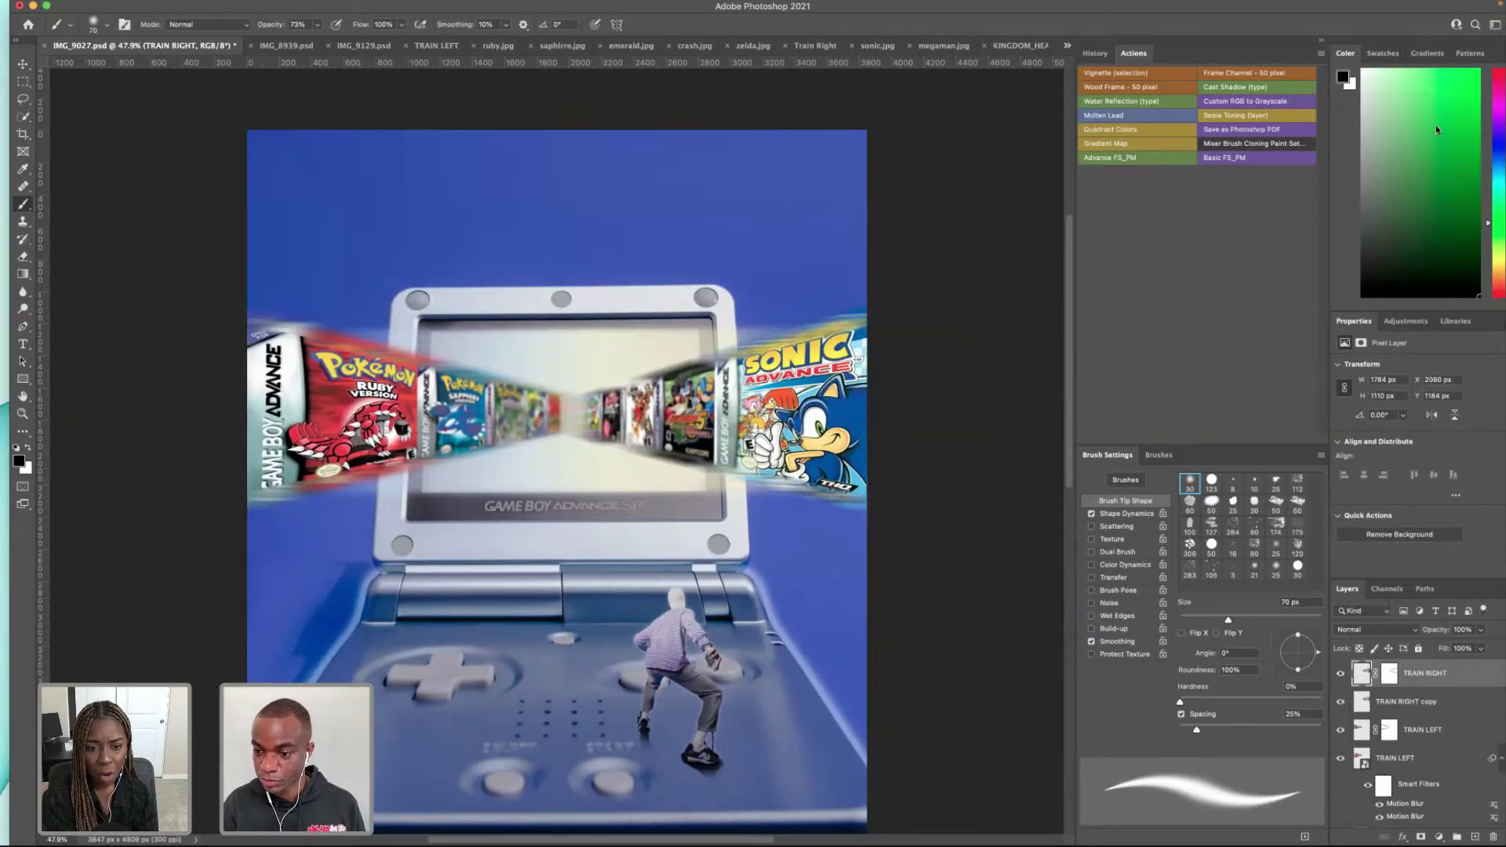
Step: Shift the sharp TRAIN RIGHT strip and its blurred copy slightly outward and upward
click(1414, 699)
click(22, 63)
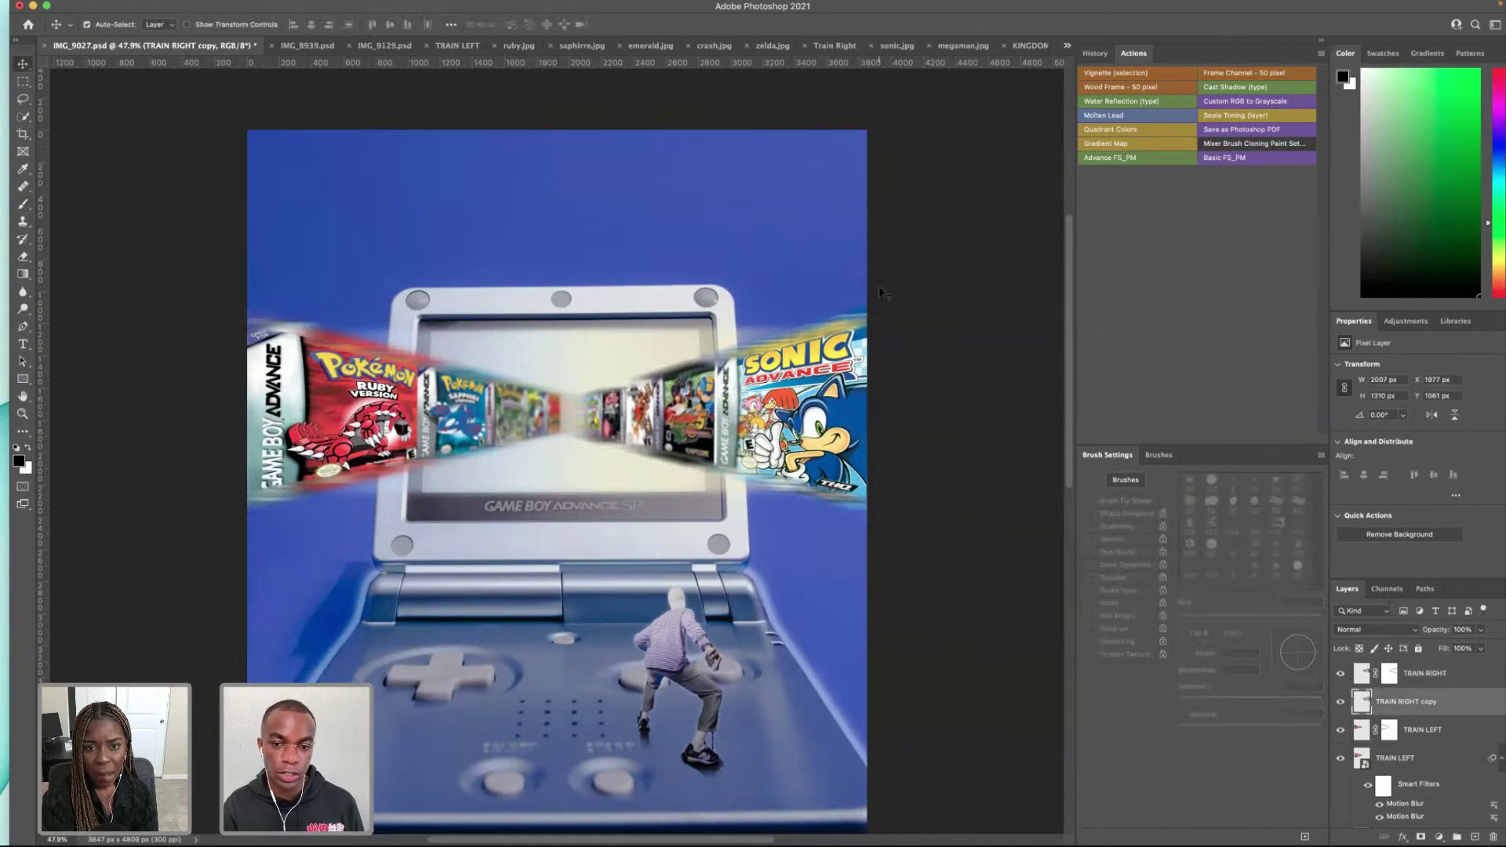
drag(734, 404, 729, 401)
click(1406, 699)
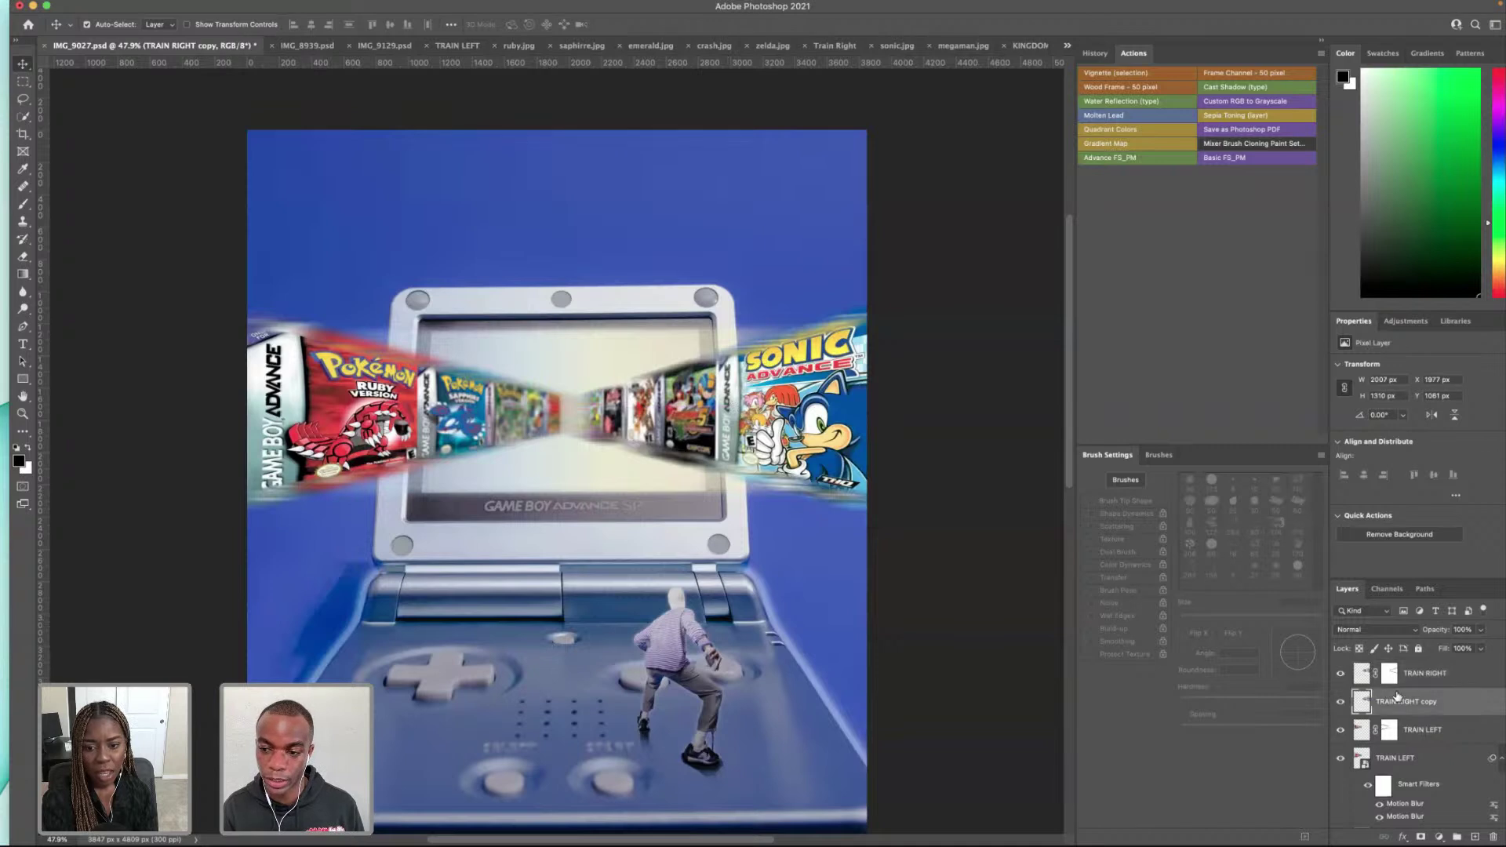
drag(728, 474, 730, 467)
Step: Distort the blurred TRAIN RIGHT copy by moving its inner edge slightly toward the Sonic cover and upward
key(super+t)
right_click(605, 431)
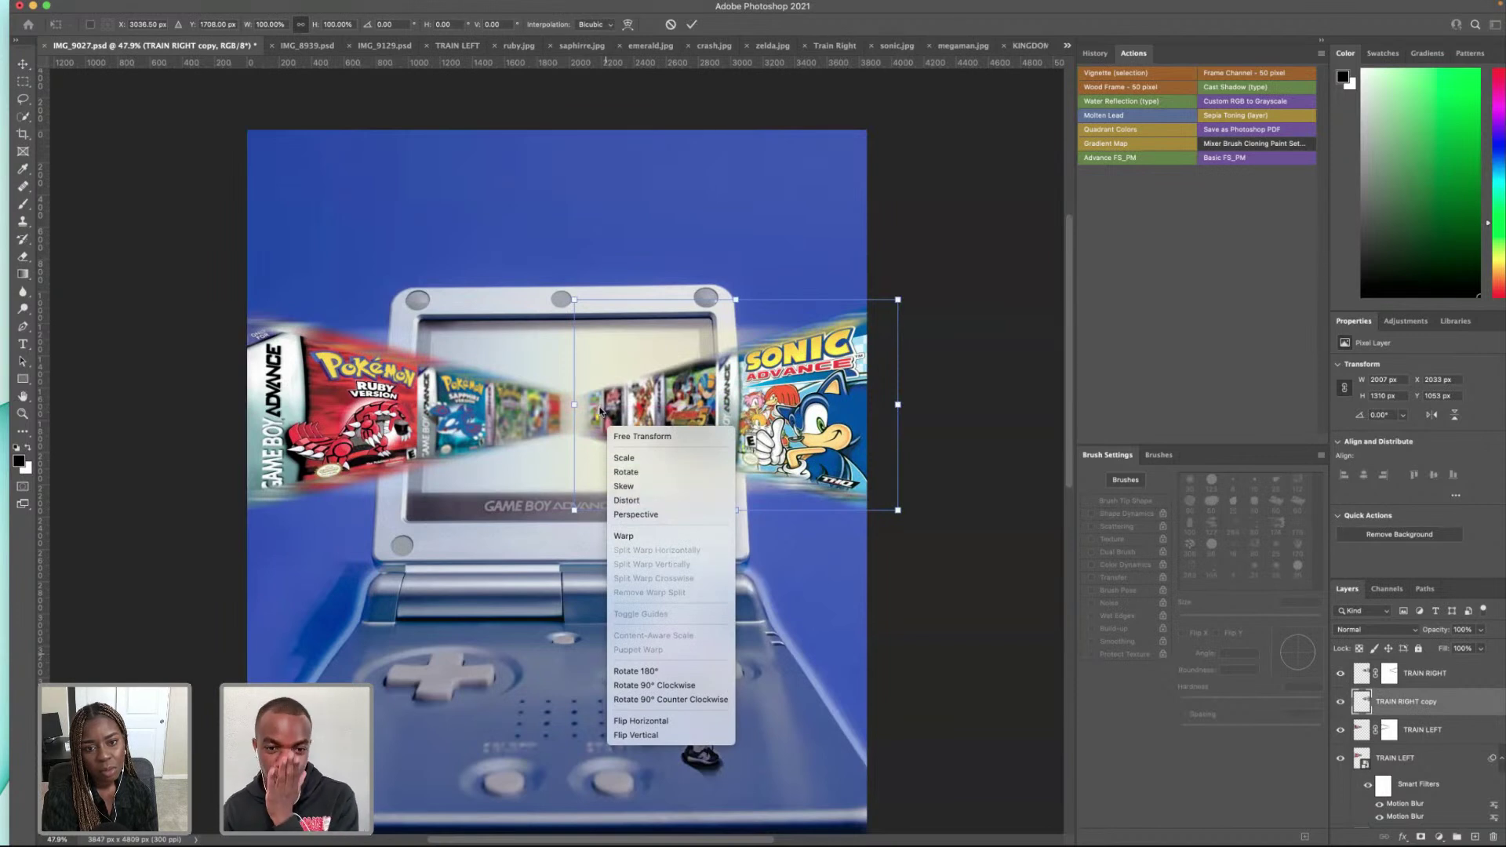
click(669, 499)
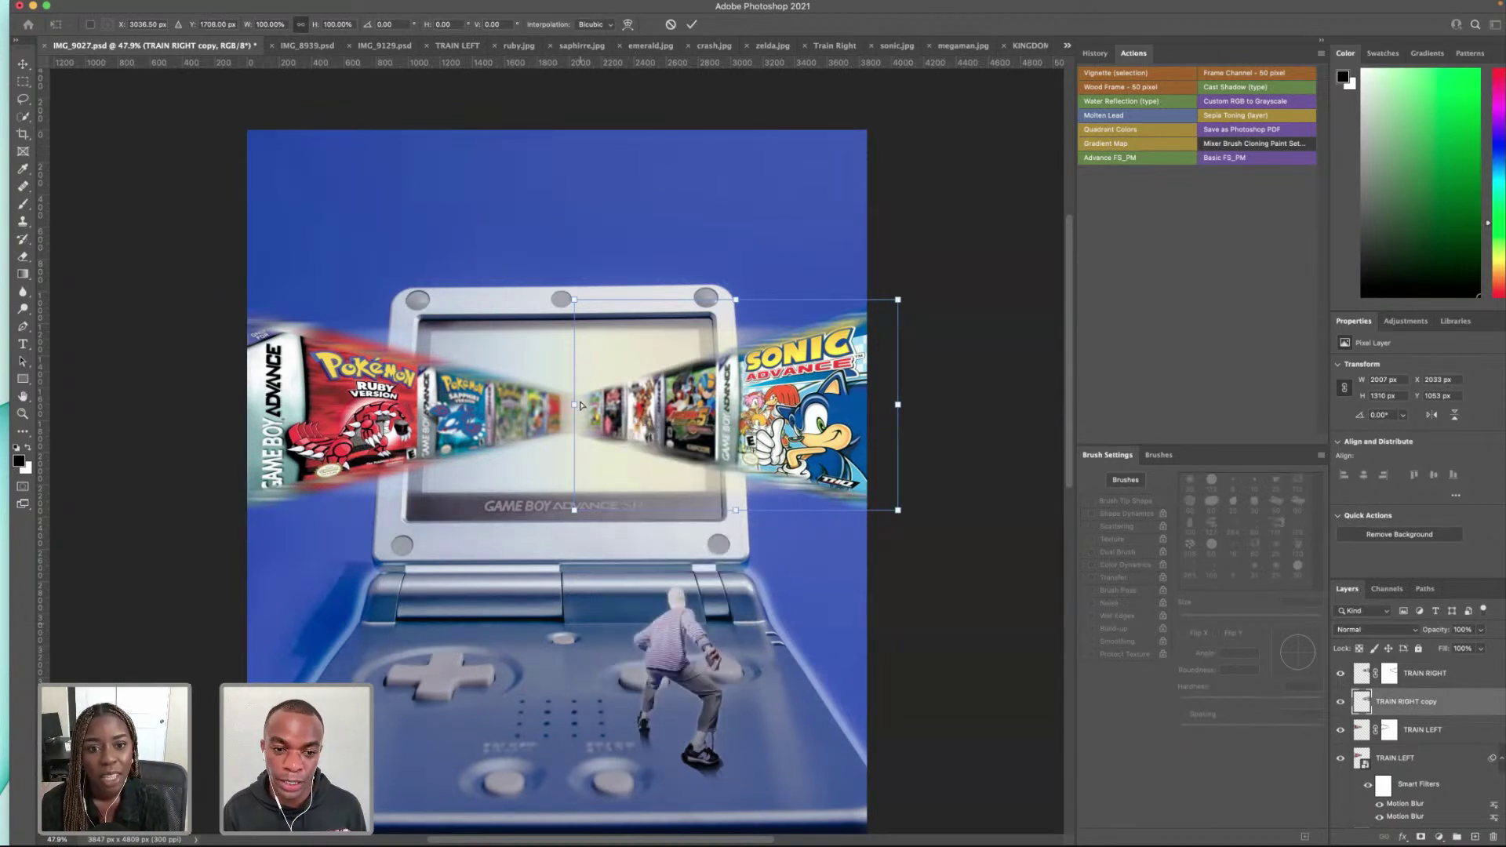
drag(574, 406, 576, 400)
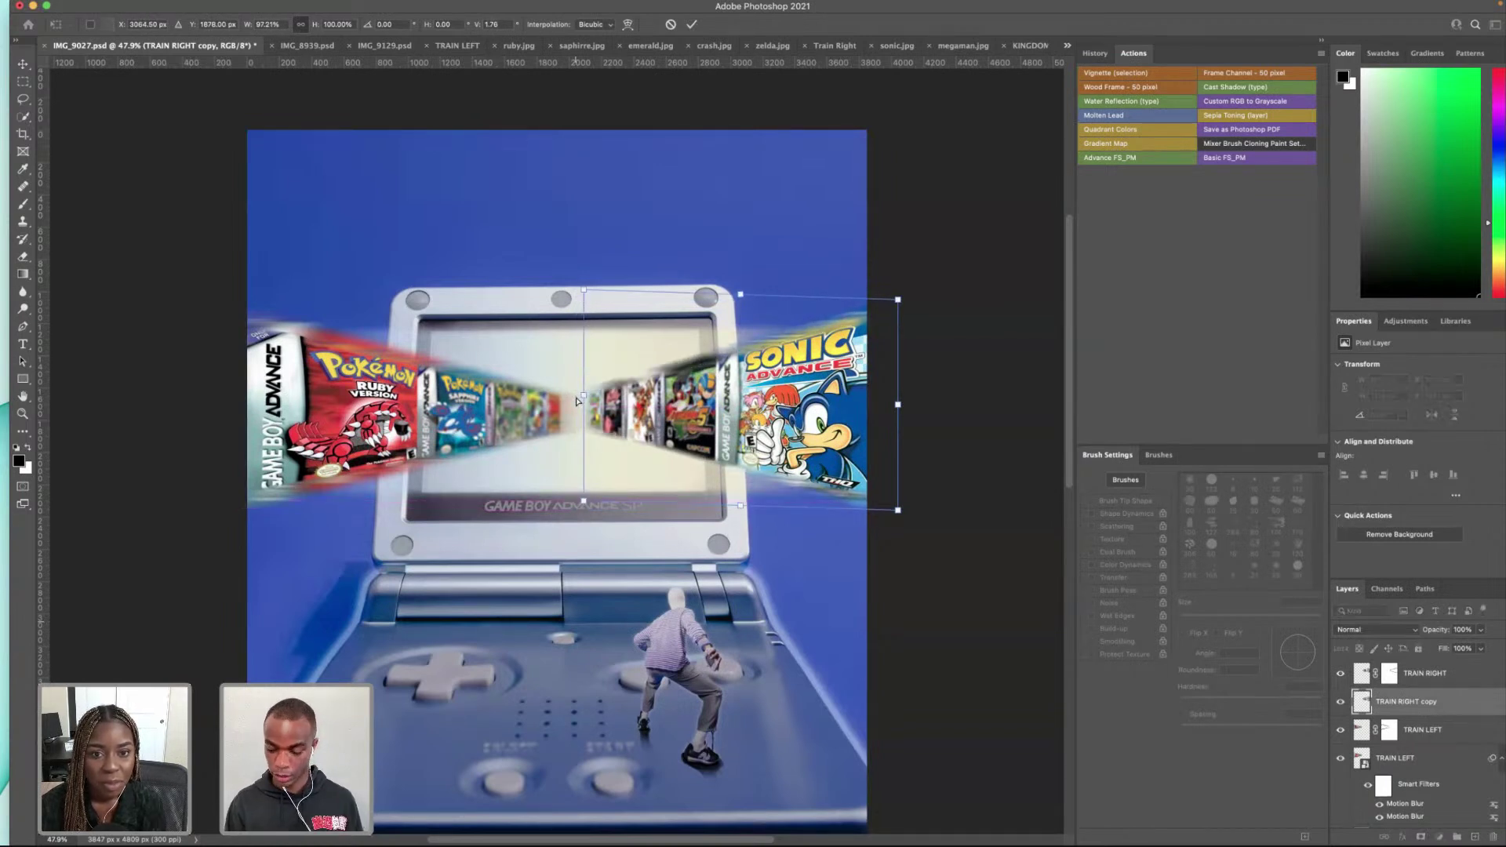
key(Return)
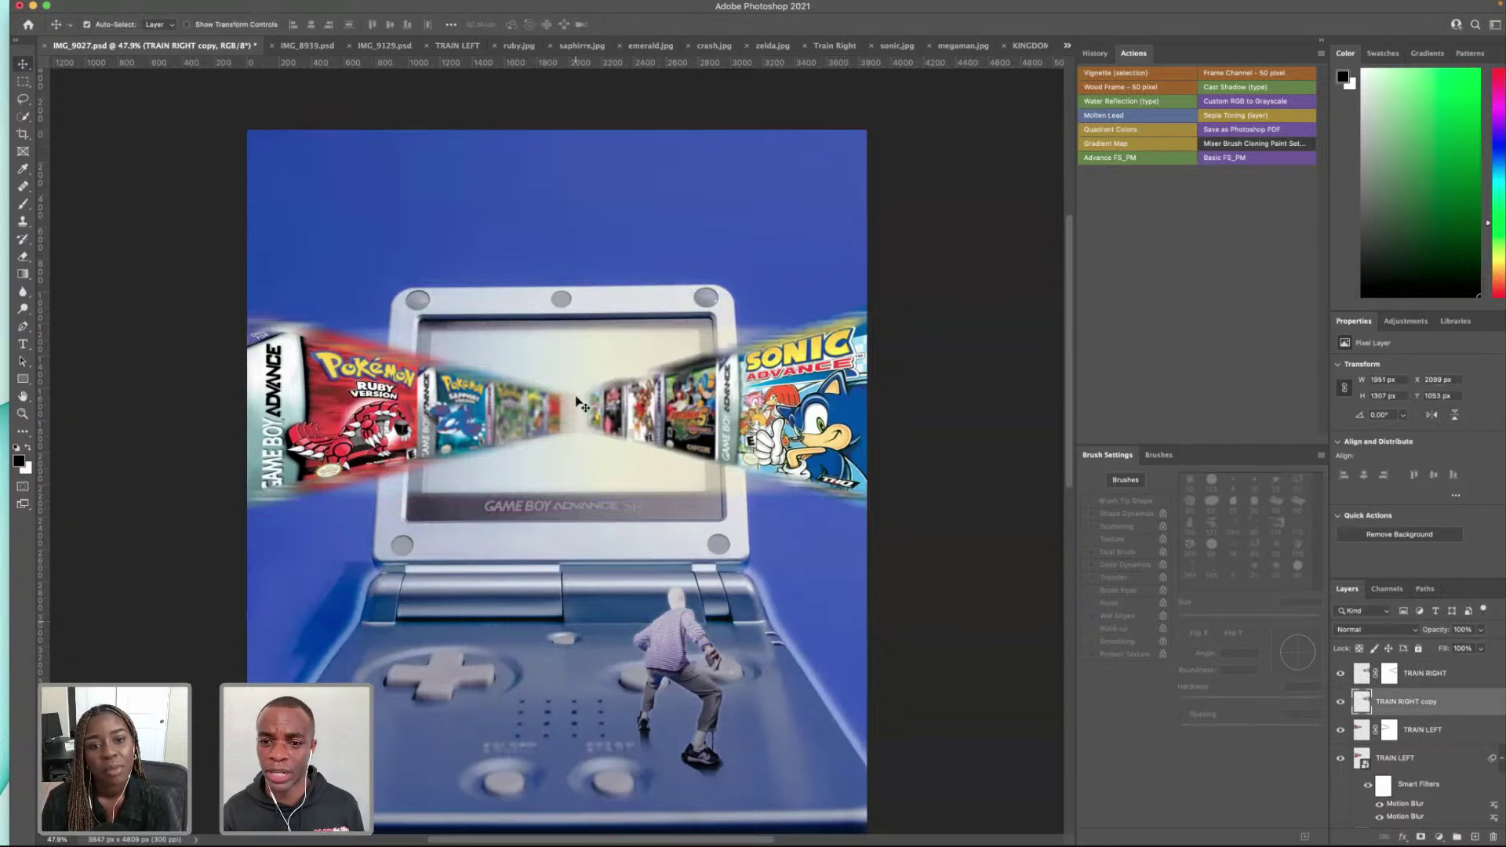
Step: Move the blurred TRAIN RIGHT copy slightly downward to line it up with the sharp strip
drag(642, 407, 642, 414)
key(super+z)
drag(854, 322, 855, 332)
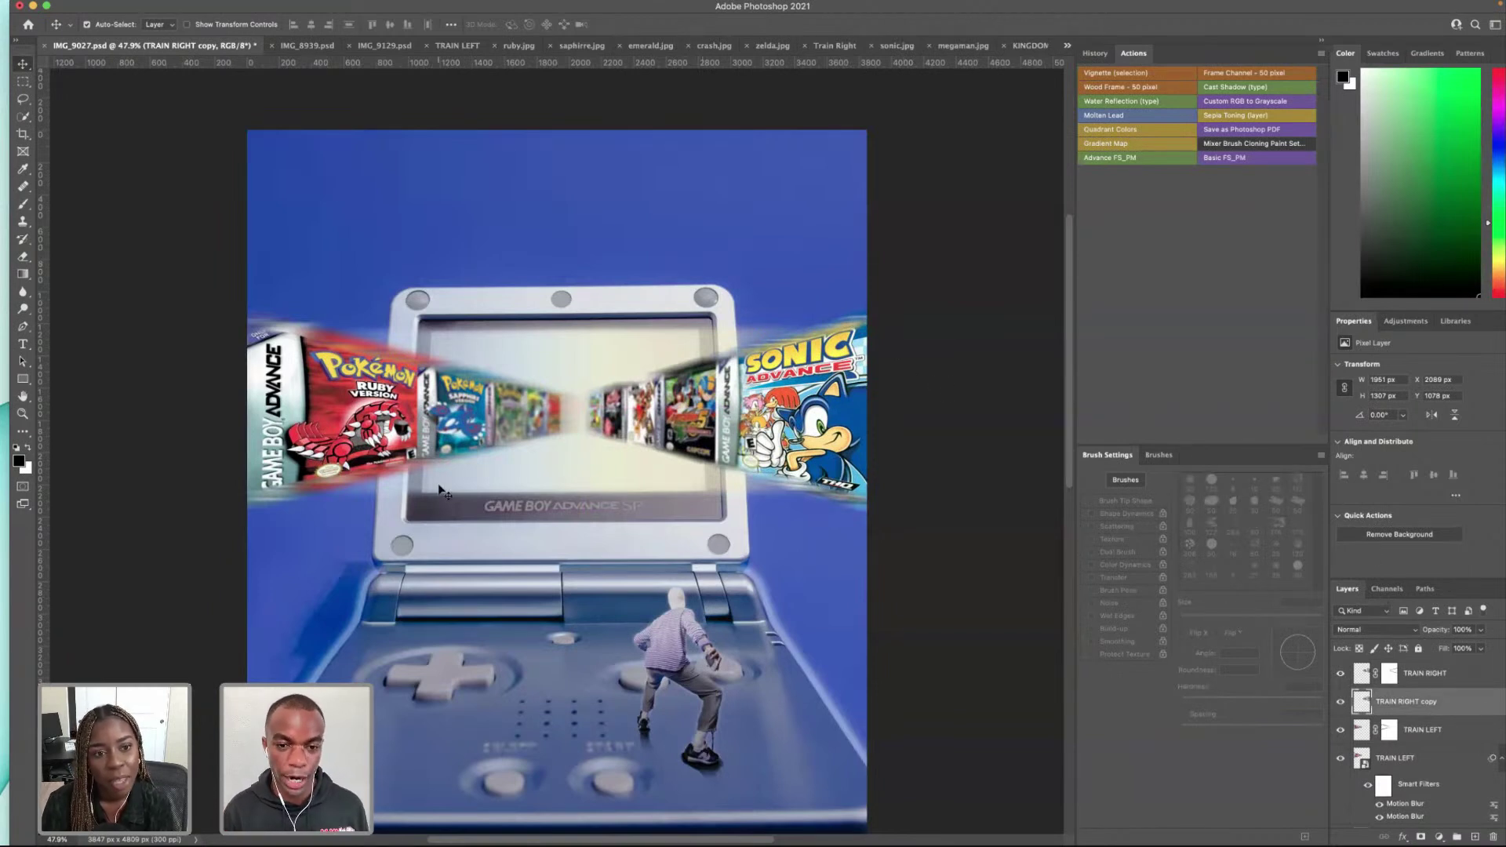
scroll(571, 462, down, 5)
scroll(571, 463, up, 5)
scroll(571, 461, down, 3)
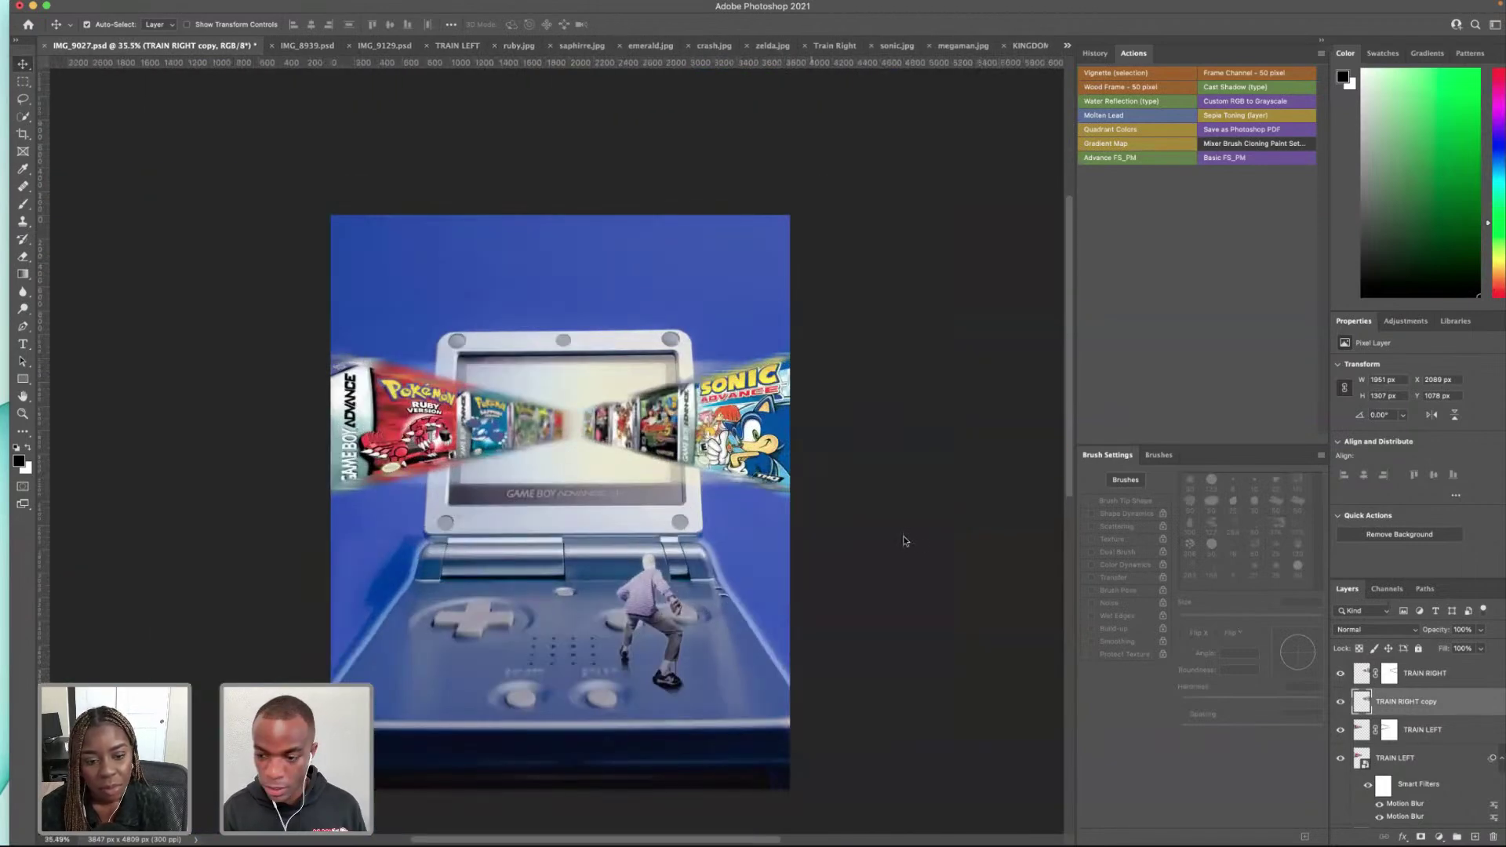
Step: Add a Hue/Saturation adjustment with strongly raised saturation, clip it to the TRAIN RIGHT layer and merge it down
click(1465, 681)
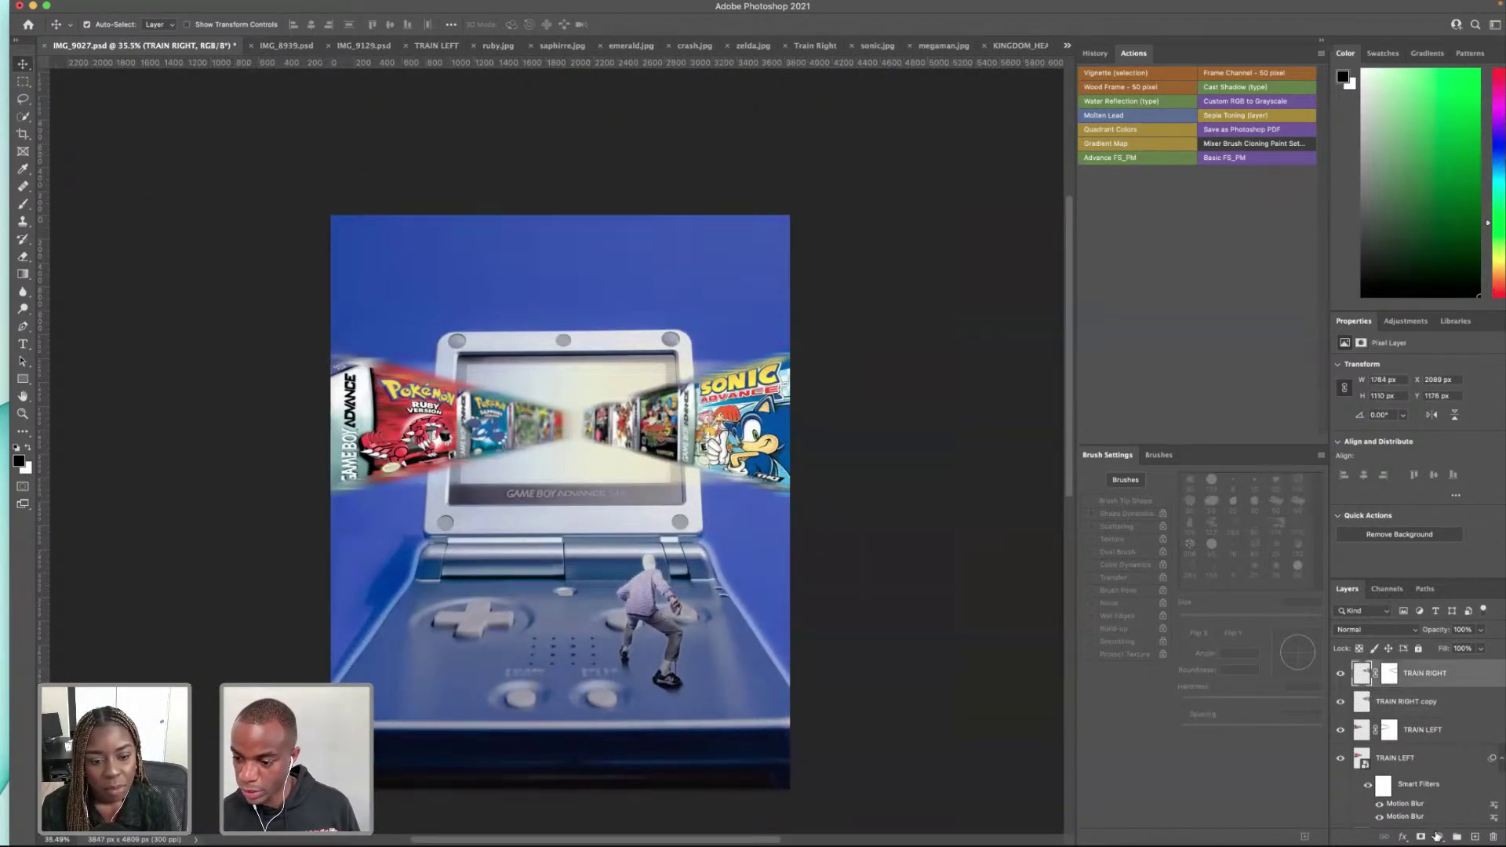
click(1438, 836)
click(1329, 315)
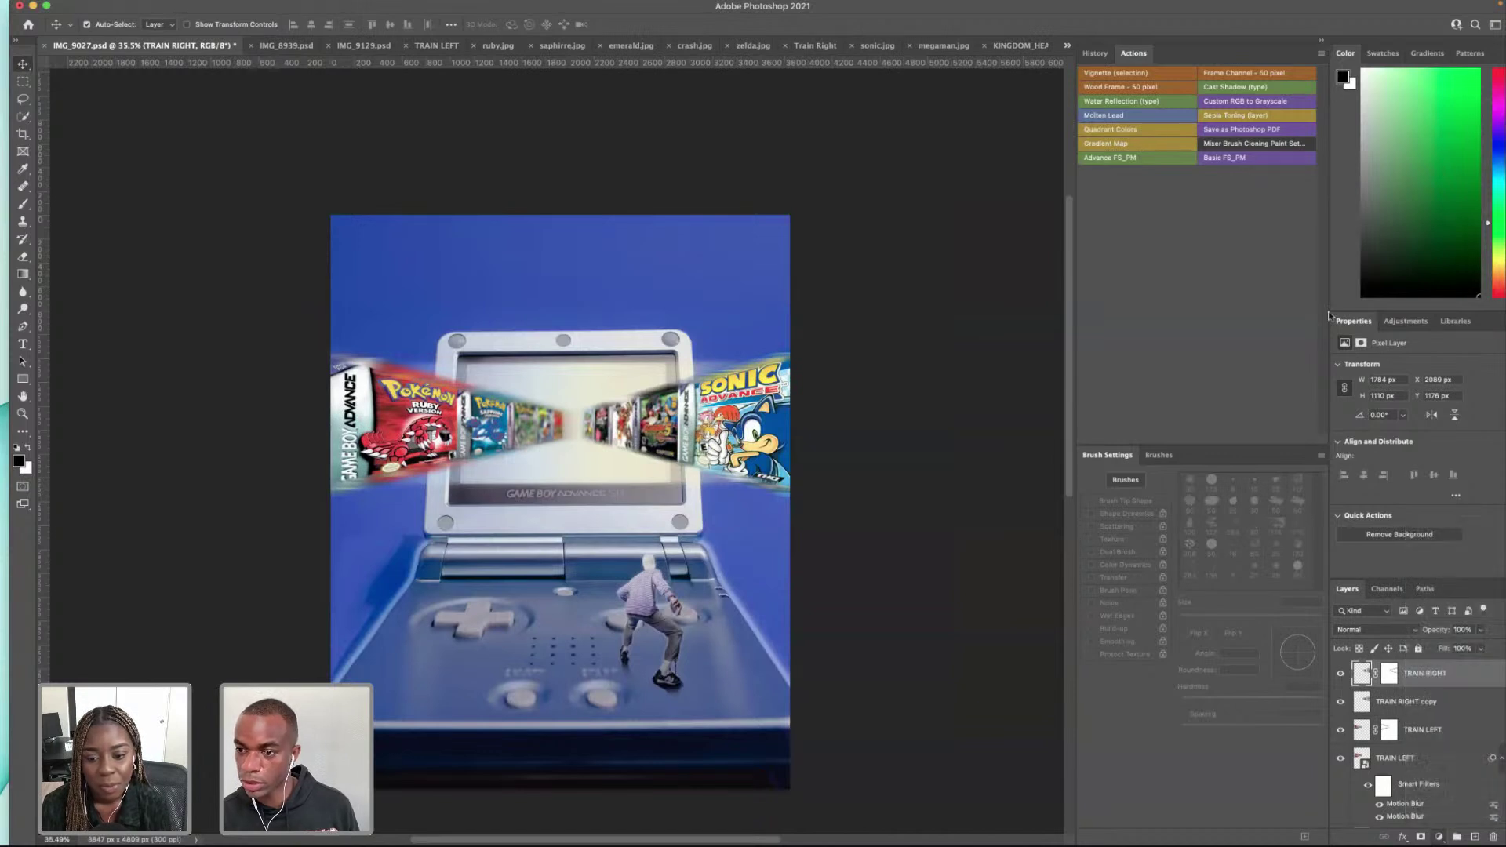
click(1401, 439)
drag(1403, 443, 1484, 441)
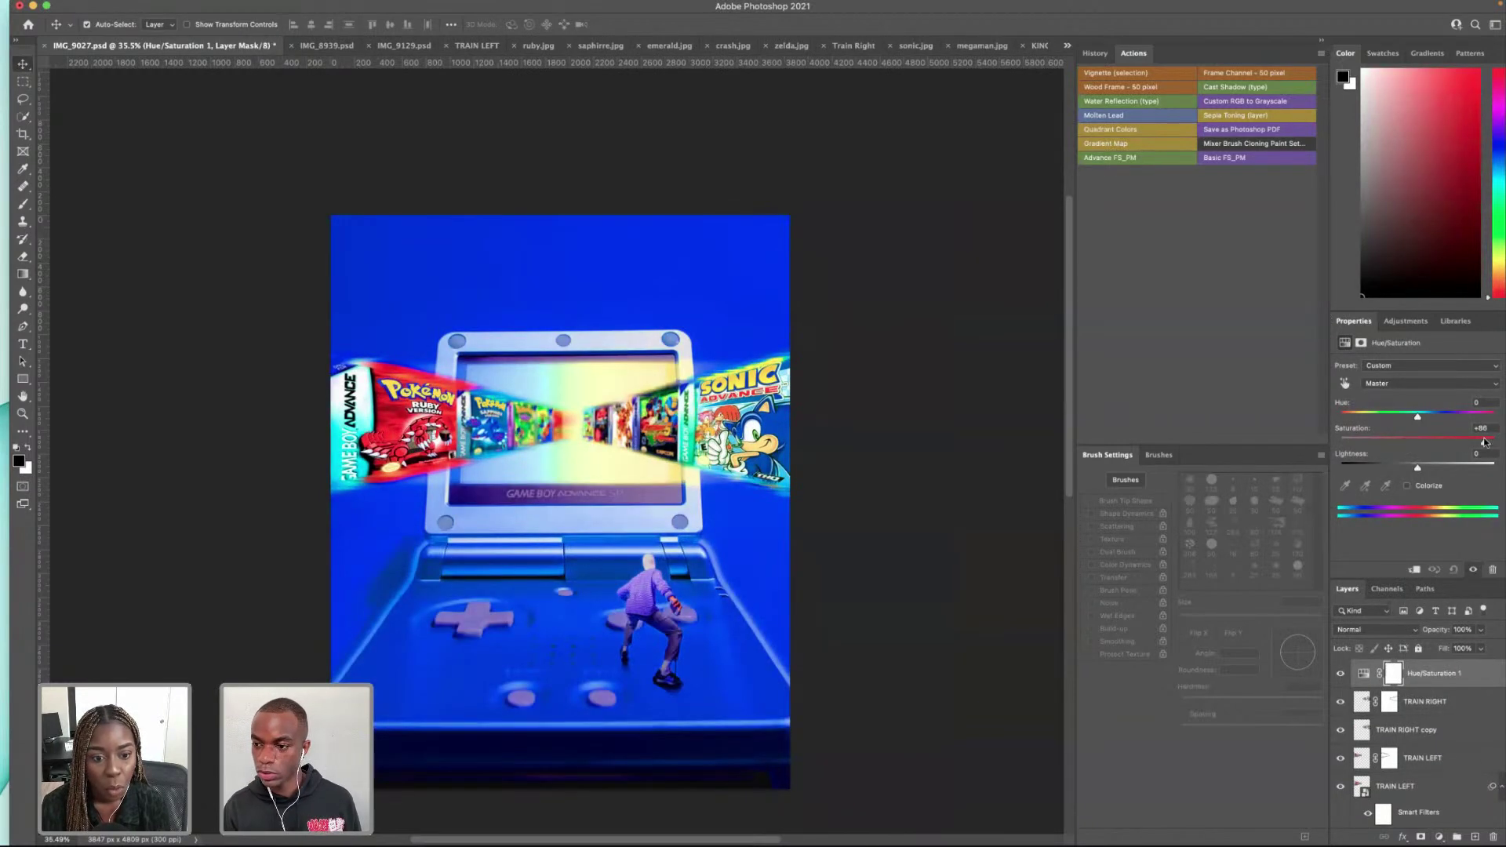
click(1418, 572)
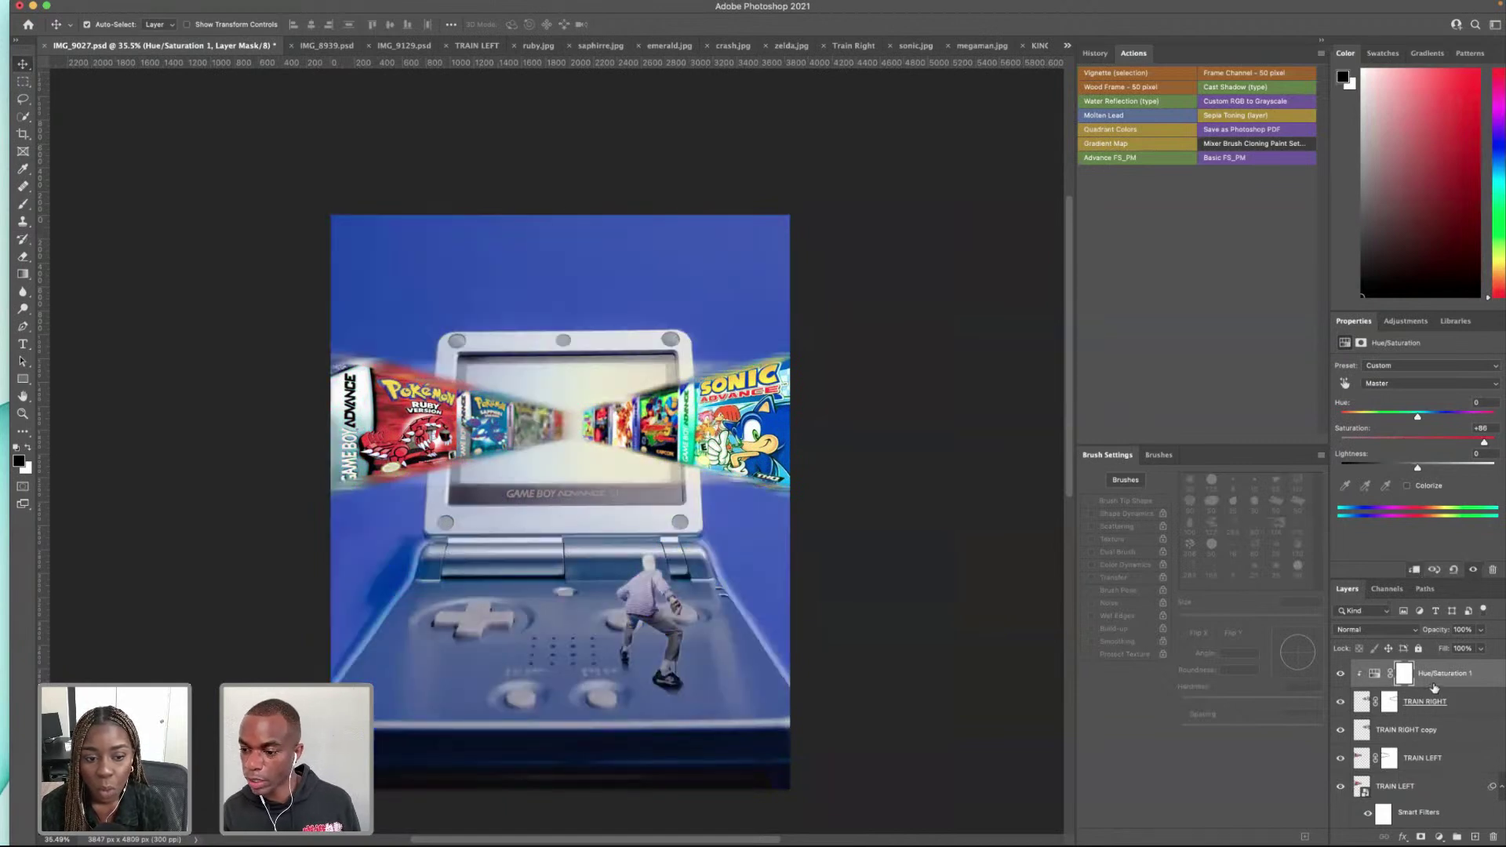
key(ctrl+e)
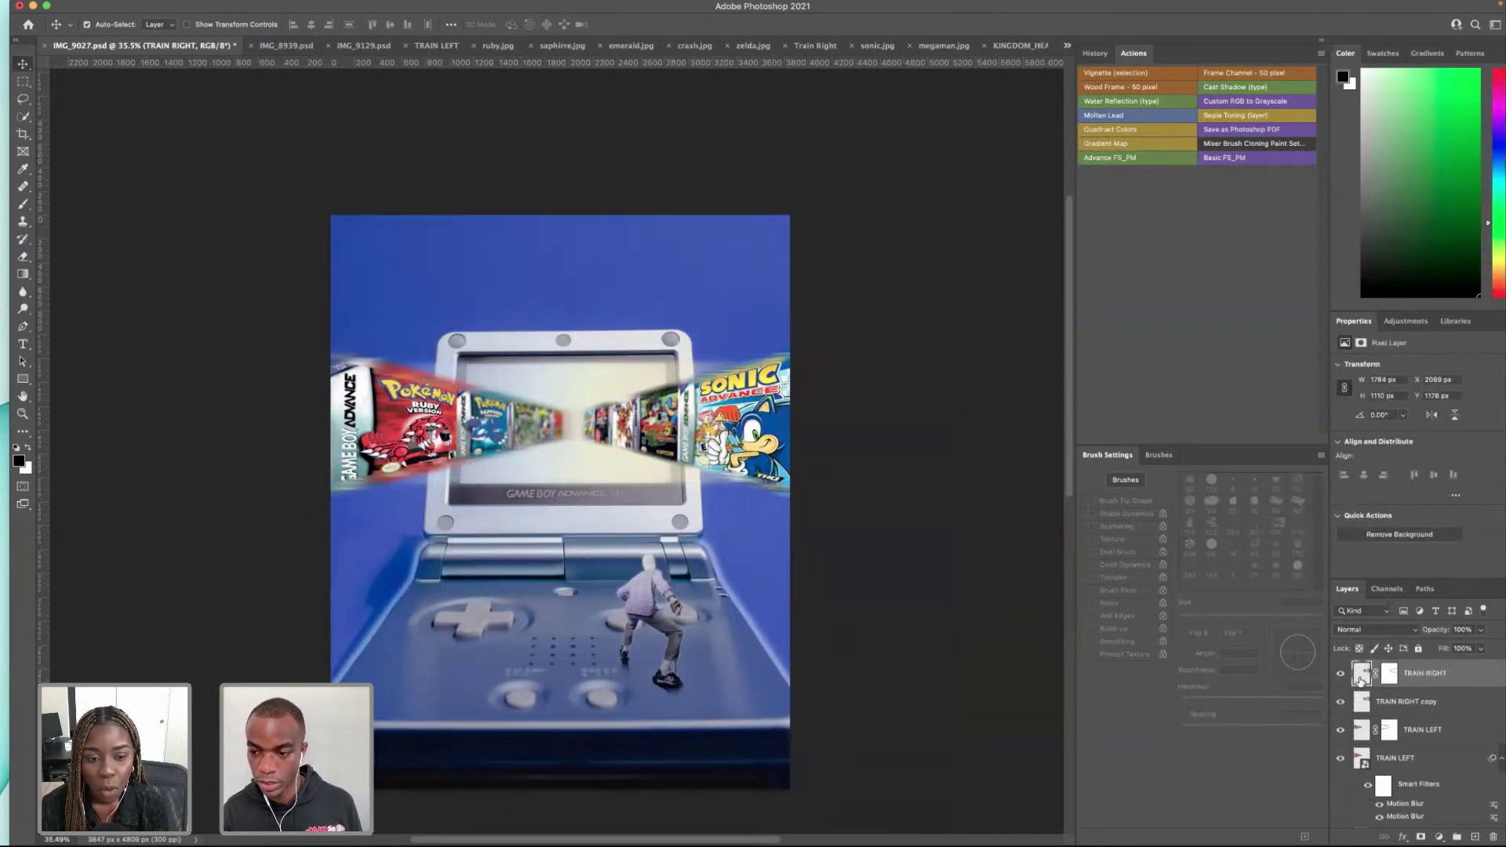
Step: Apply a Camera Raw tone curve to the TRAIN RIGHT layer with lifted blacks, lowered highlights and a midtone point at input 110, output 131
right_click(1485, 677)
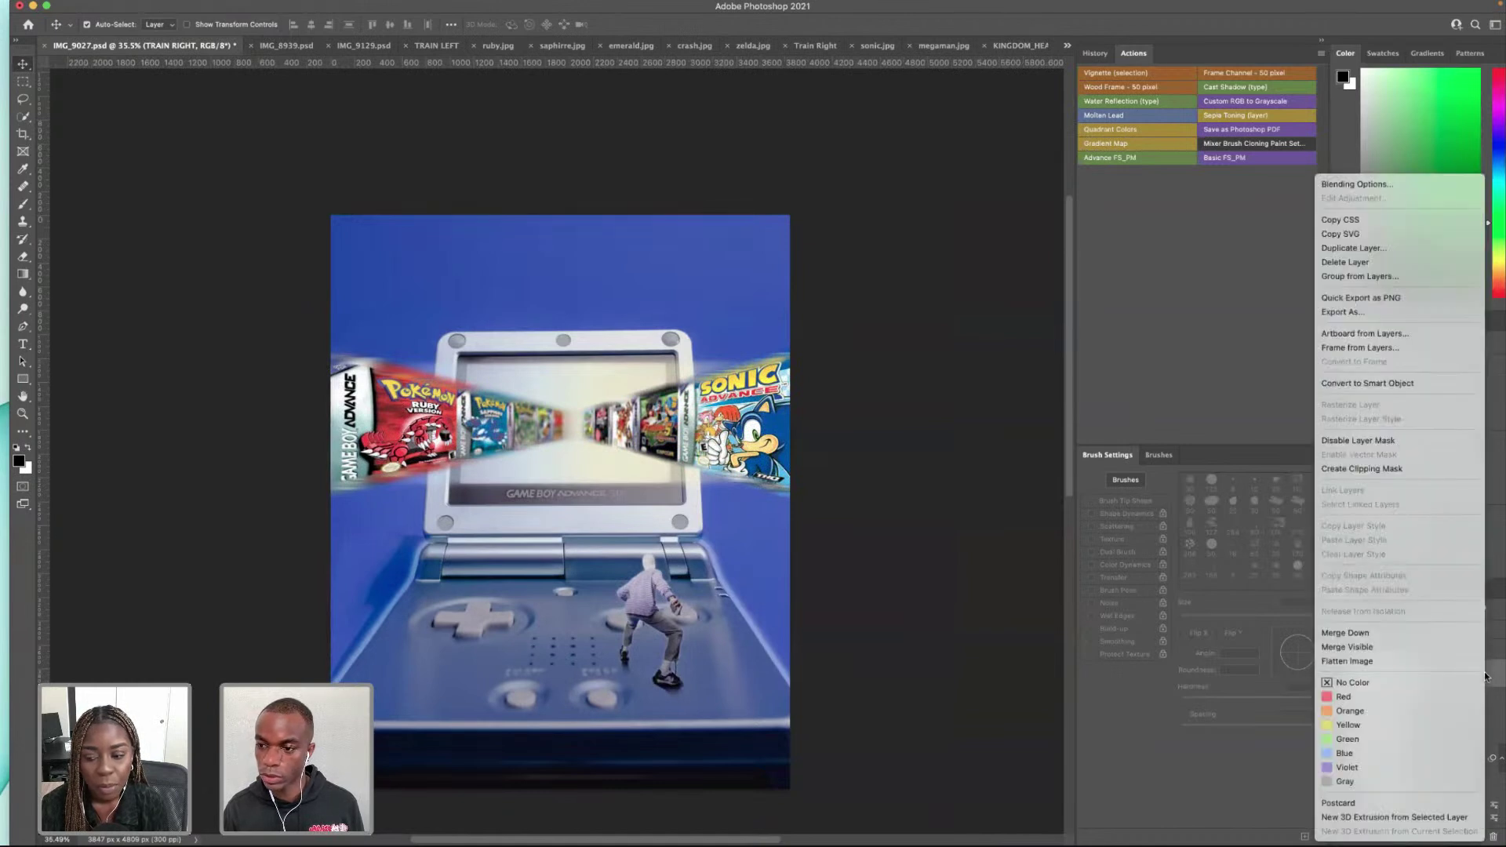
click(555, 22)
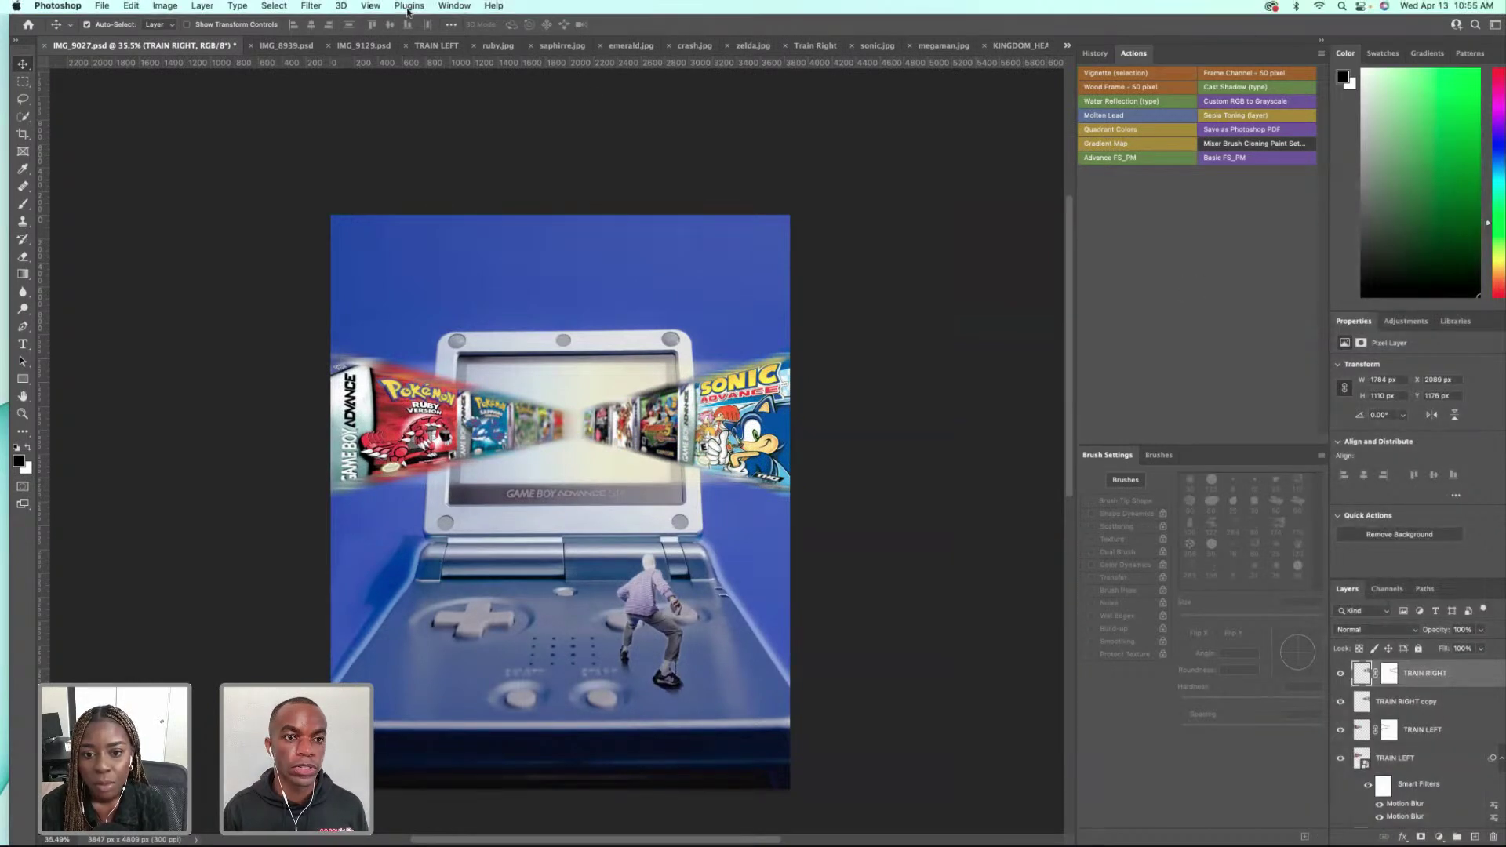
click(312, 6)
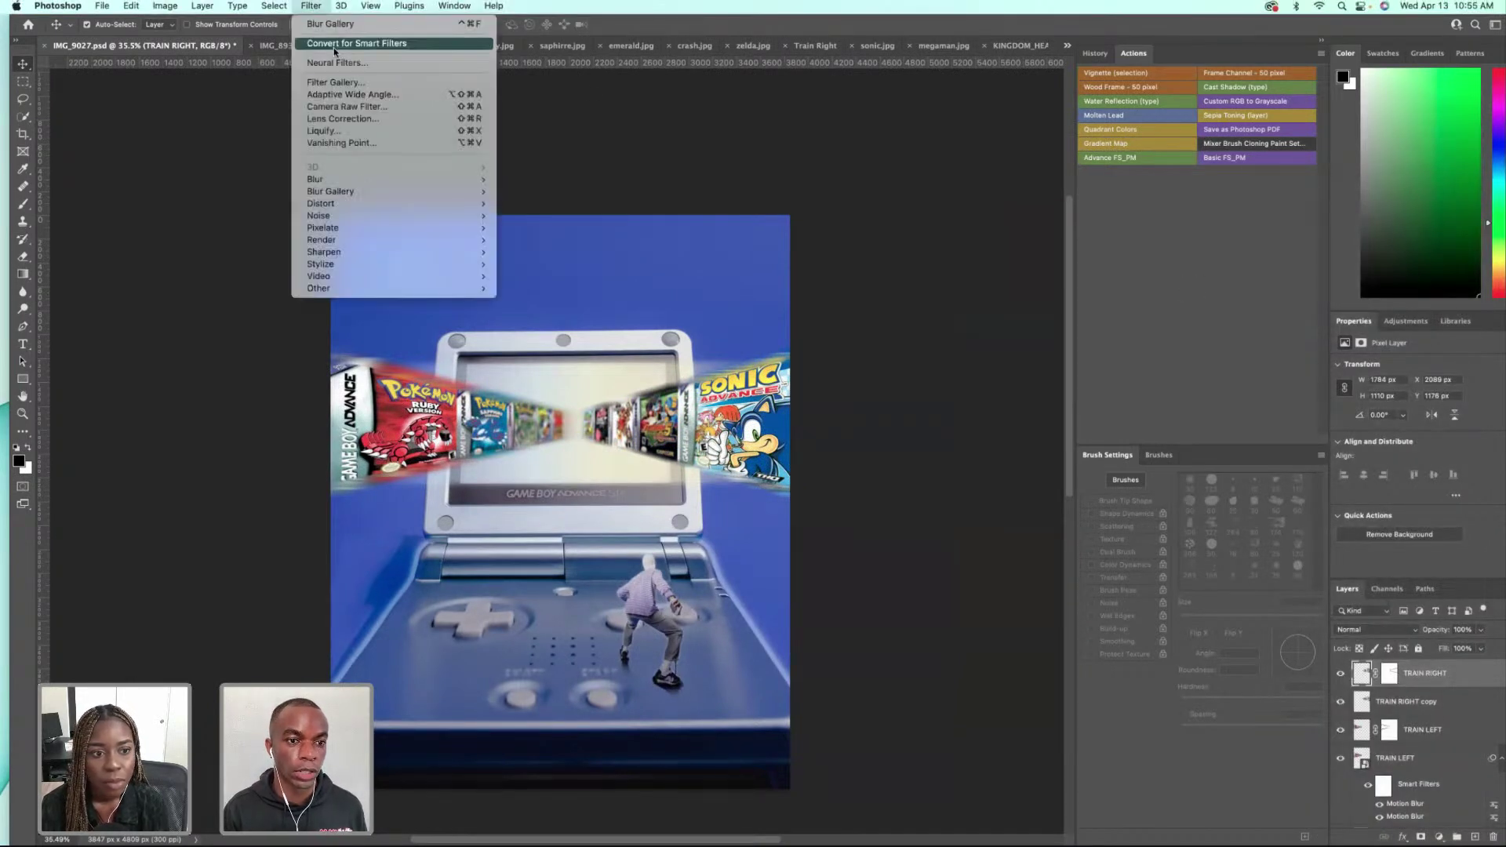
click(345, 108)
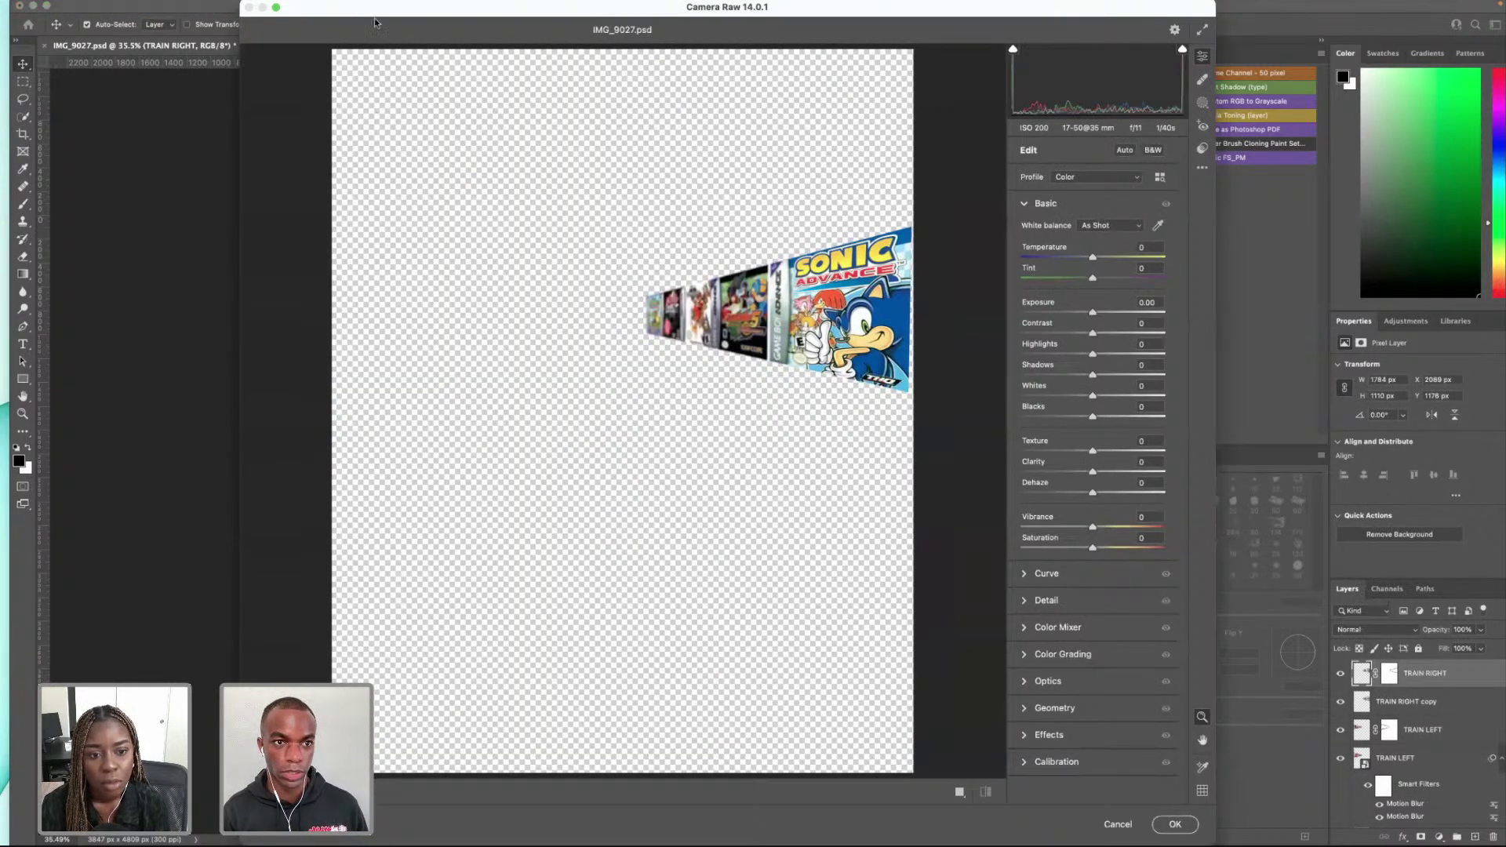
drag(613, 8, 916, 8)
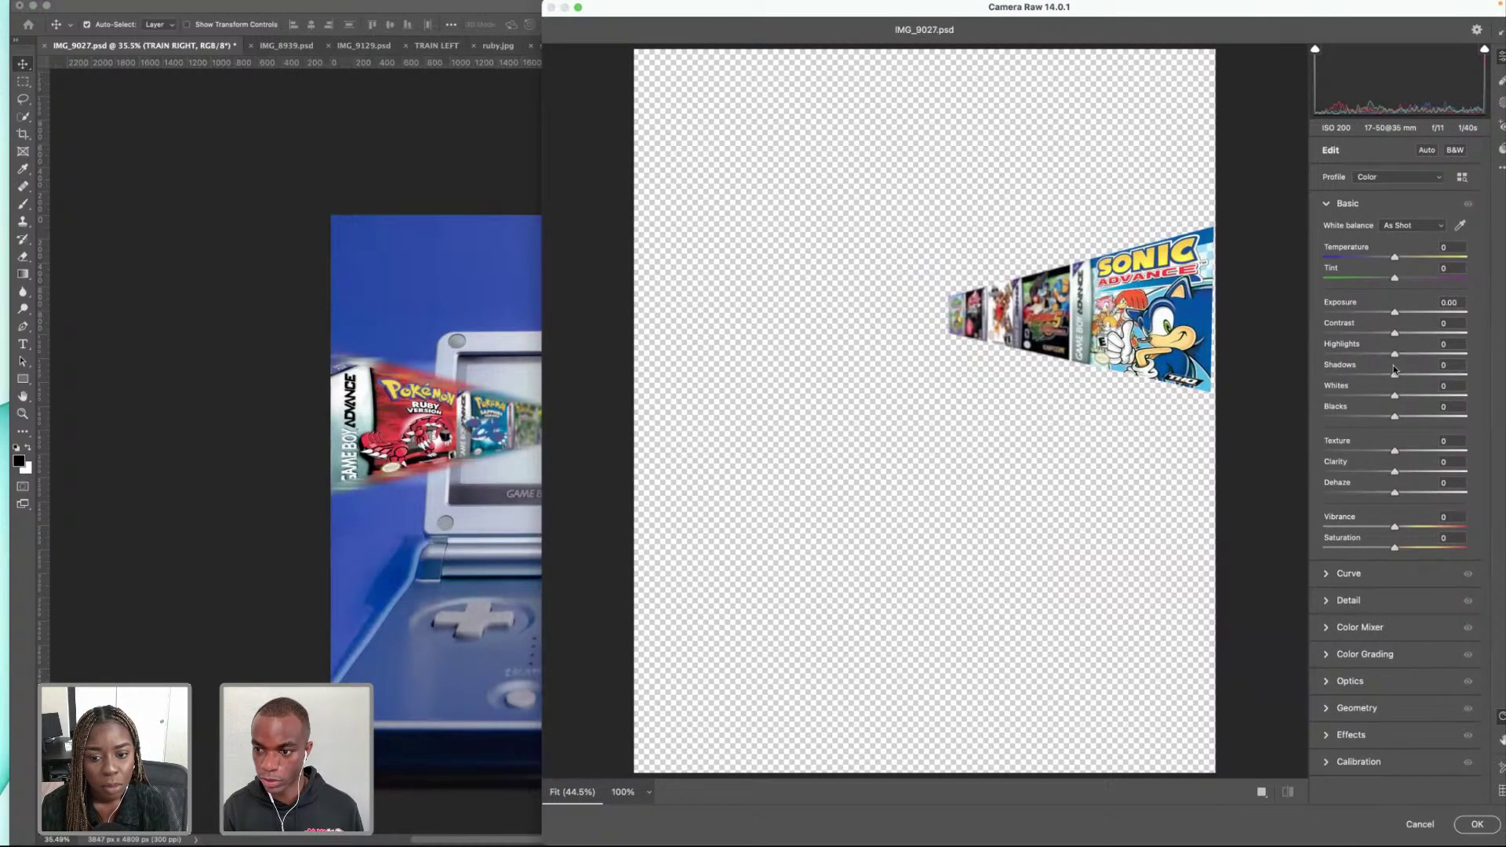
click(1331, 576)
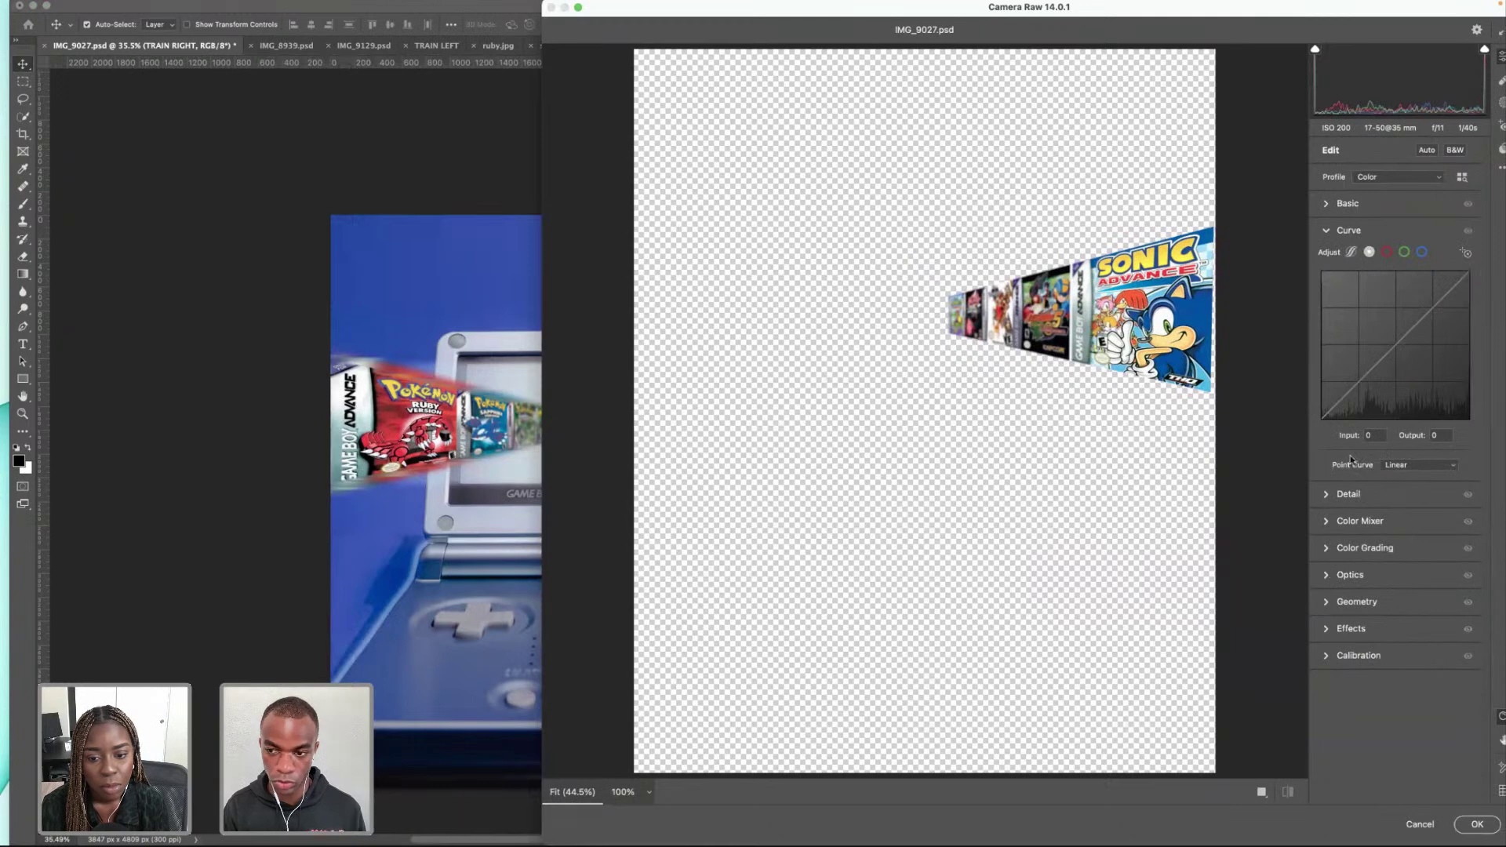
drag(1322, 418, 1390, 343)
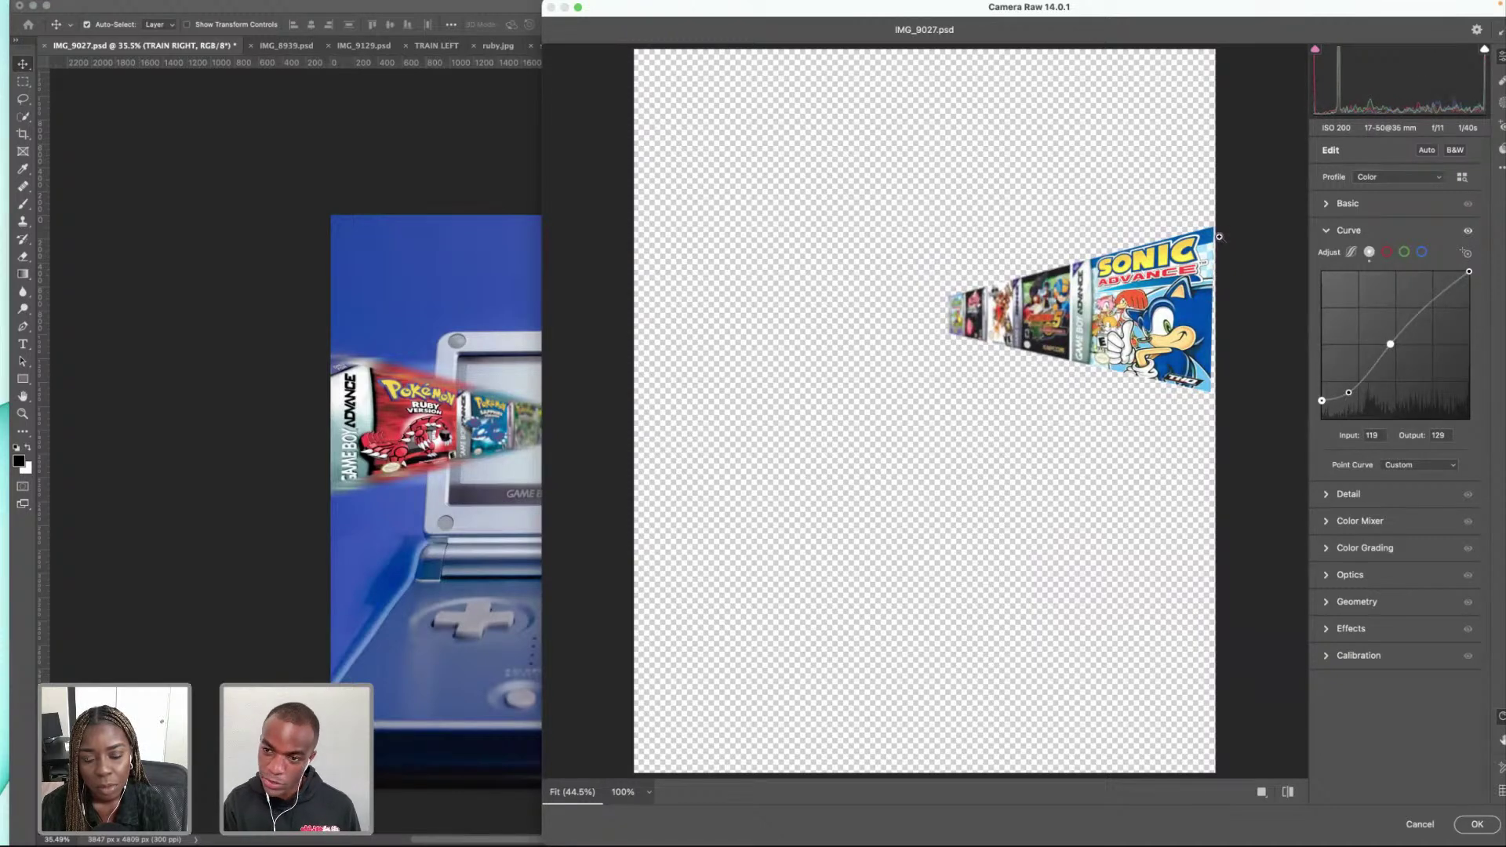
mouse_move(1390, 343)
mouse_down()
mouse_move(1439, 309)
mouse_move(1432, 299)
mouse_move(1434, 314)
mouse_move(1385, 343)
mouse_up()
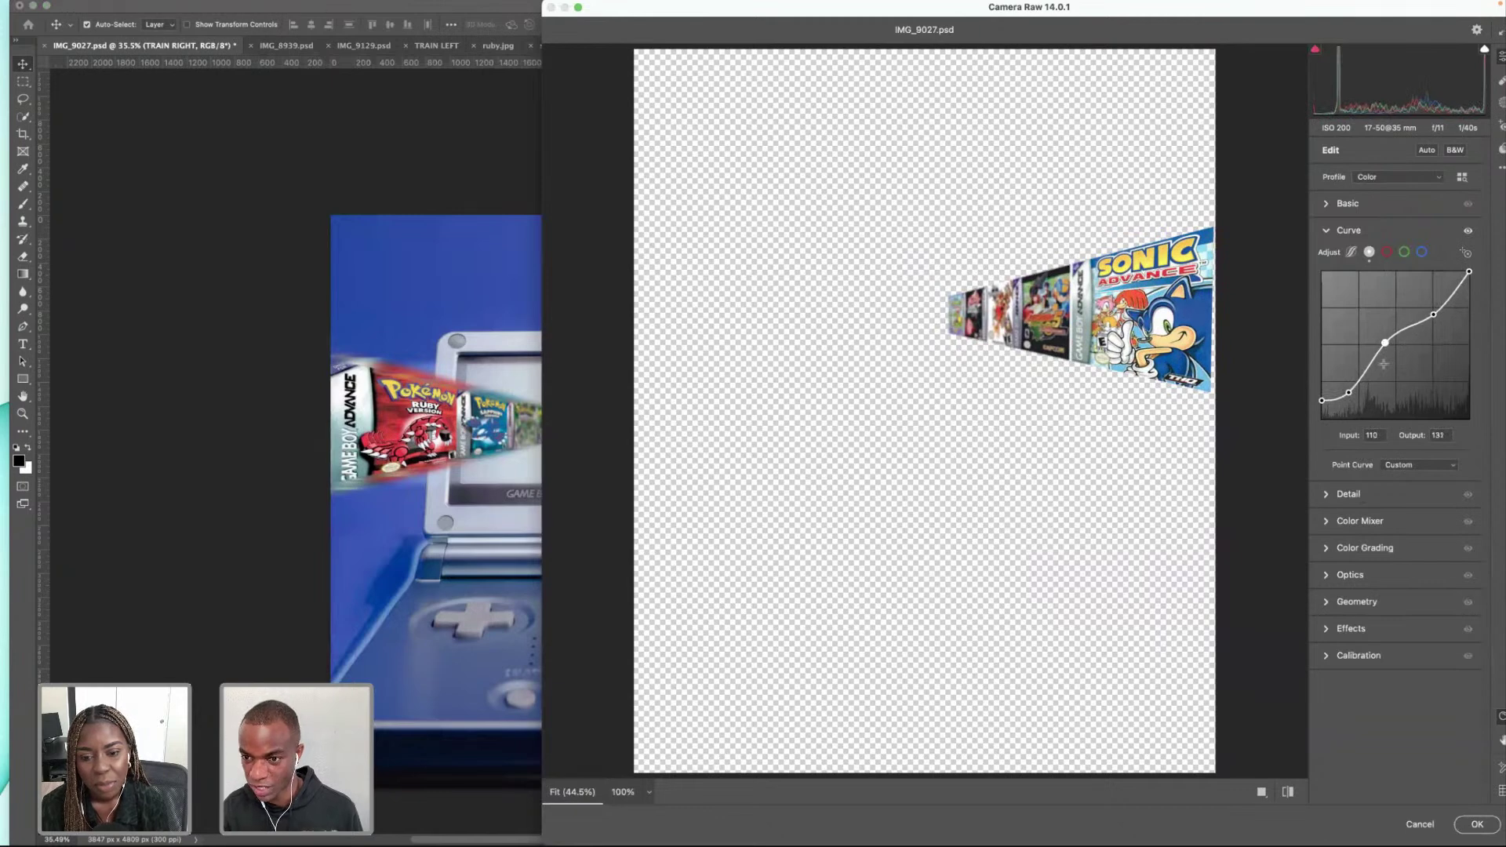
Step: Raise the luminance of the Blues to +18 in the Color Mixer and apply the Camera Raw filter to TRAIN RIGHT
click(1326, 495)
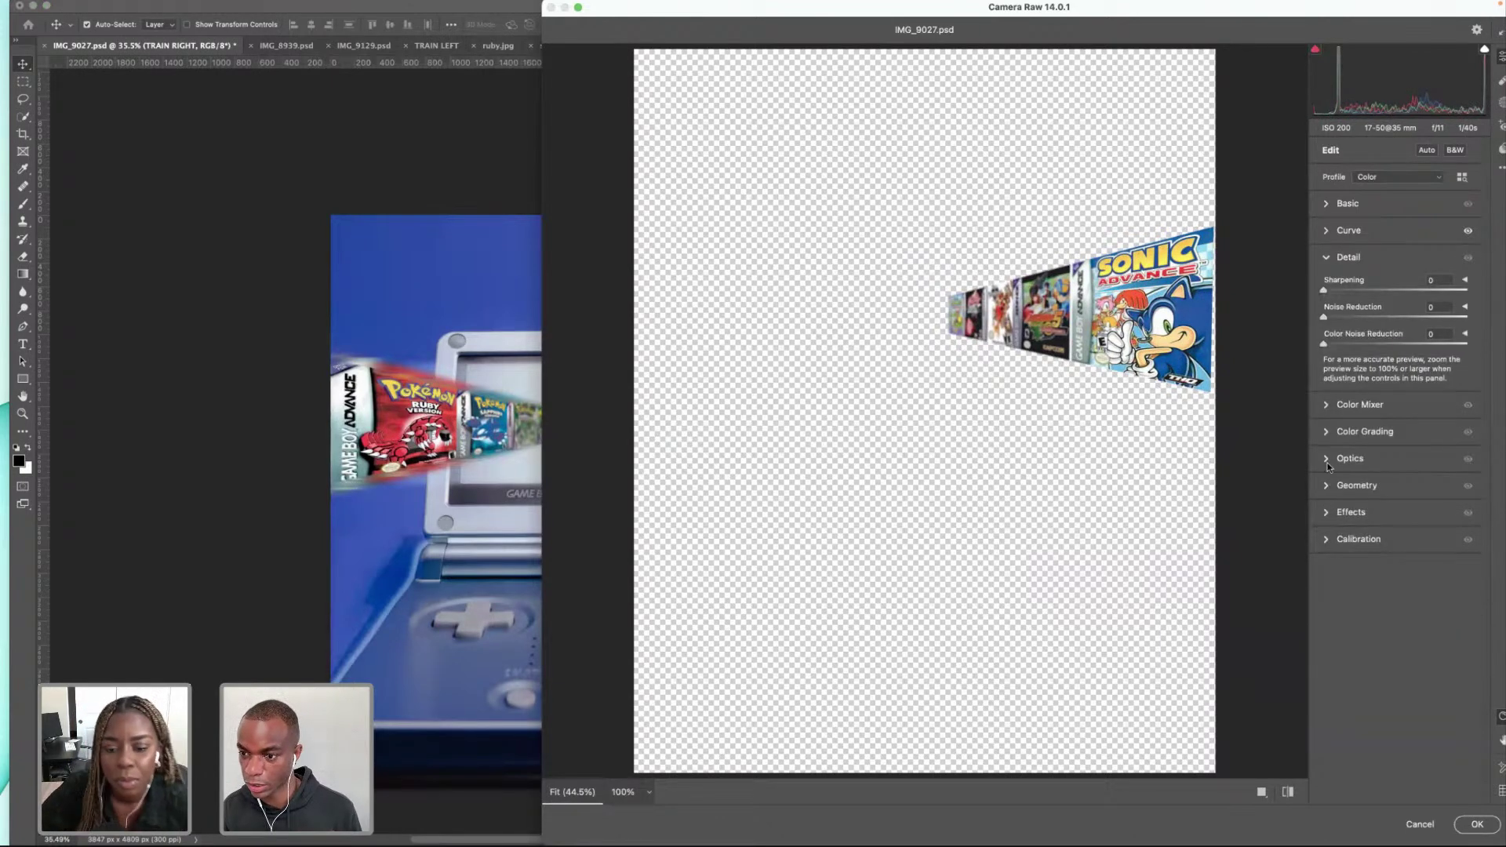
click(1326, 432)
click(1327, 284)
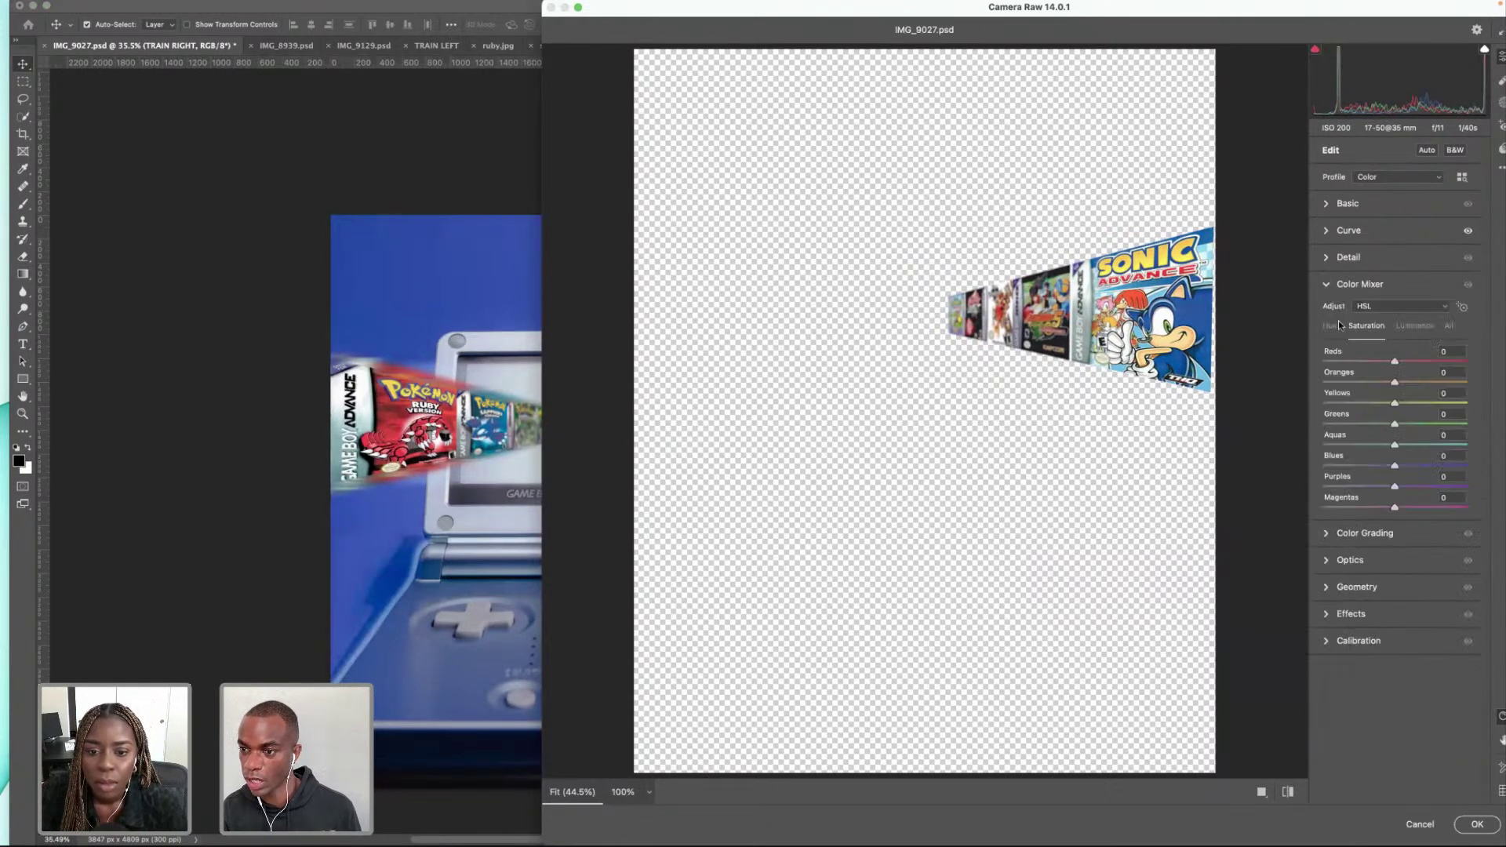
mouse_move(1395, 465)
mouse_down()
mouse_move(1418, 466)
mouse_move(1367, 469)
mouse_move(1407, 466)
mouse_up()
click(1414, 326)
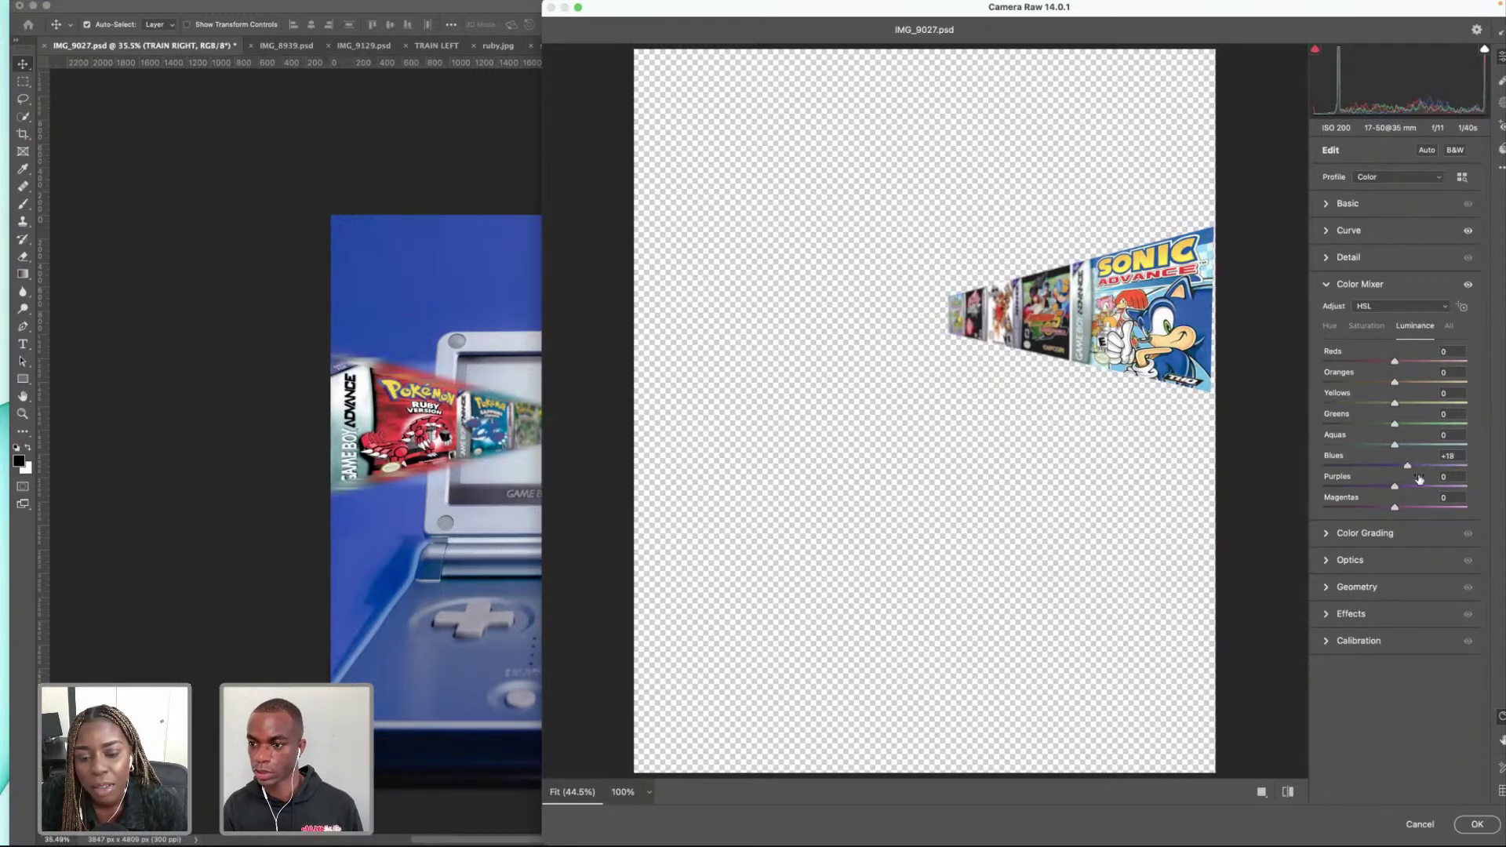
click(1477, 825)
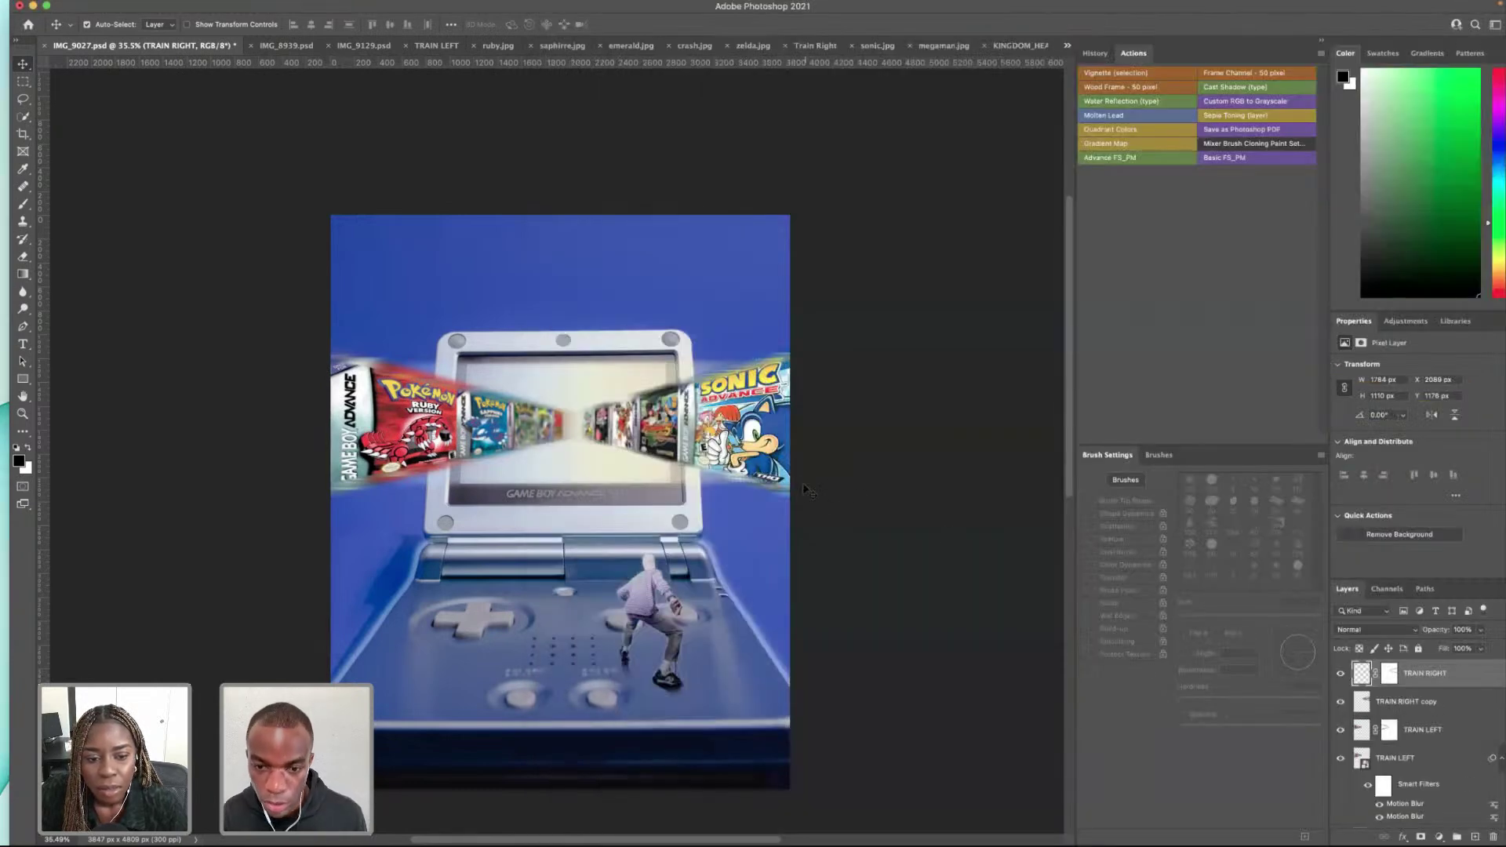
Step: Select the image of the masked, sharp TRAIN LEFT layer
scroll(803, 483, left, 5)
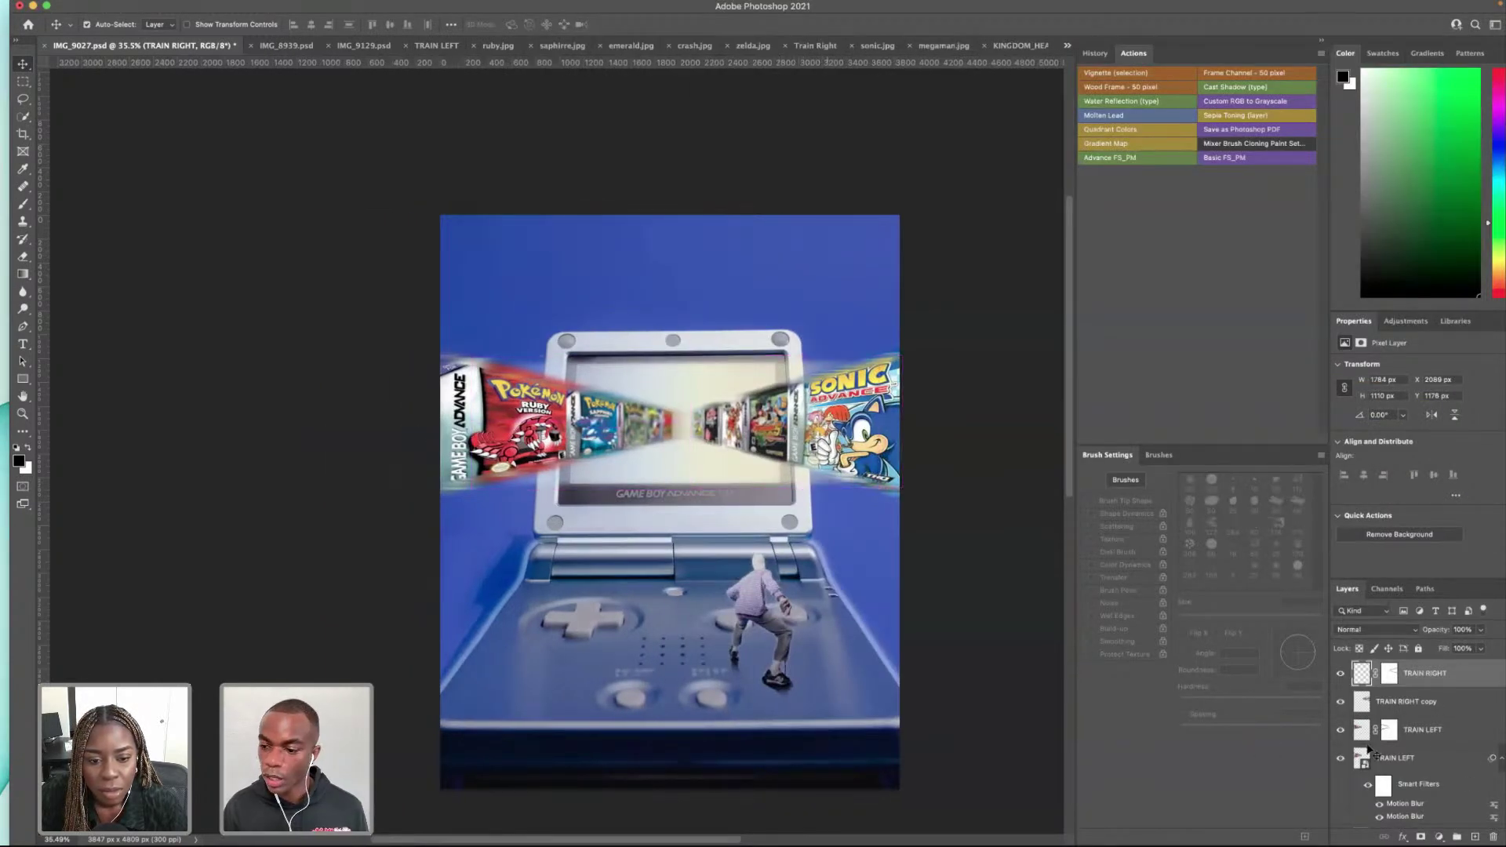
click(1354, 736)
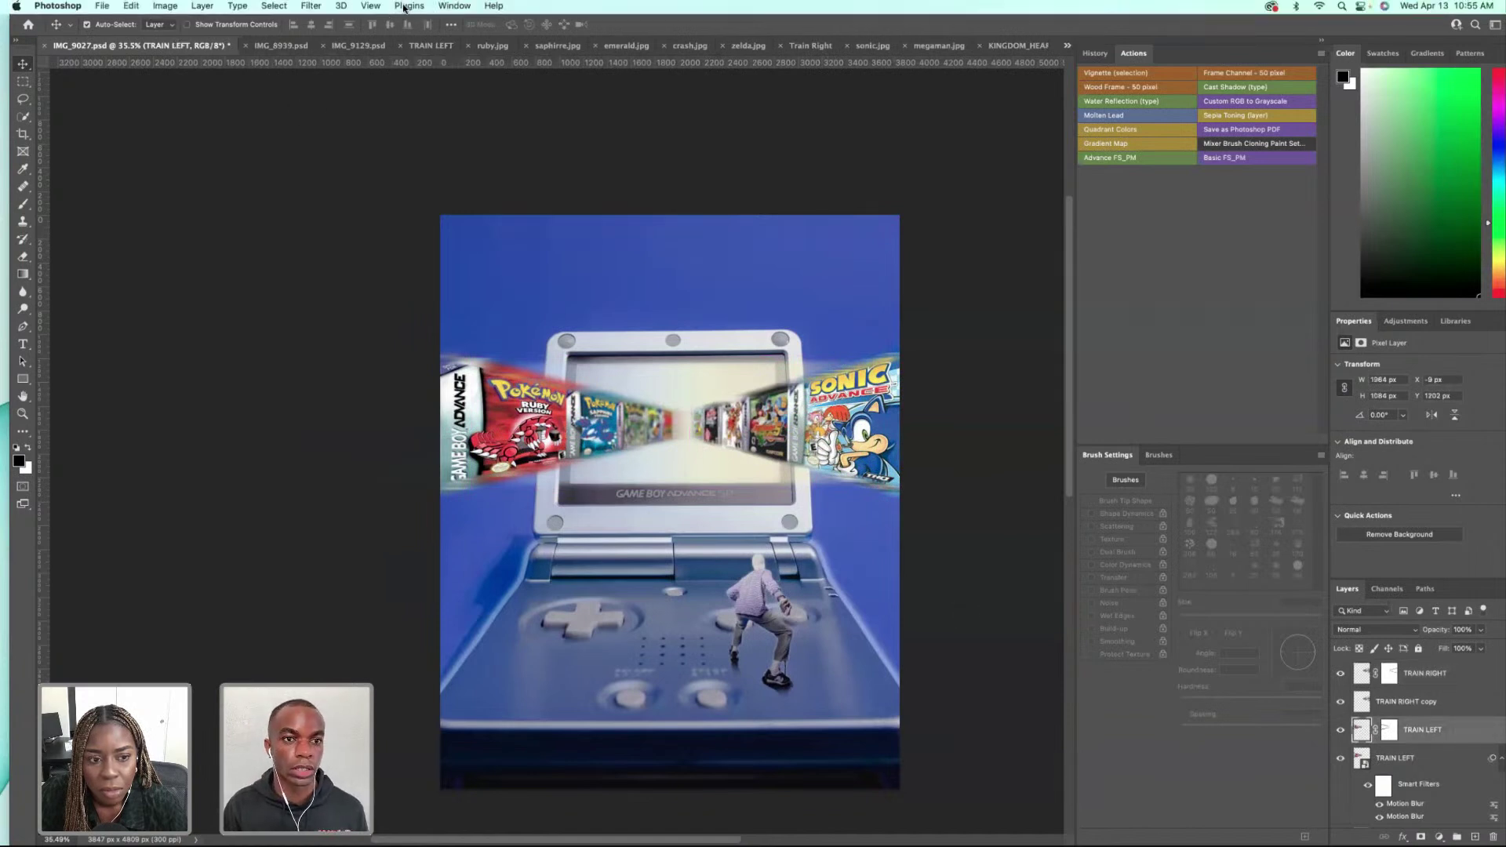
click(309, 6)
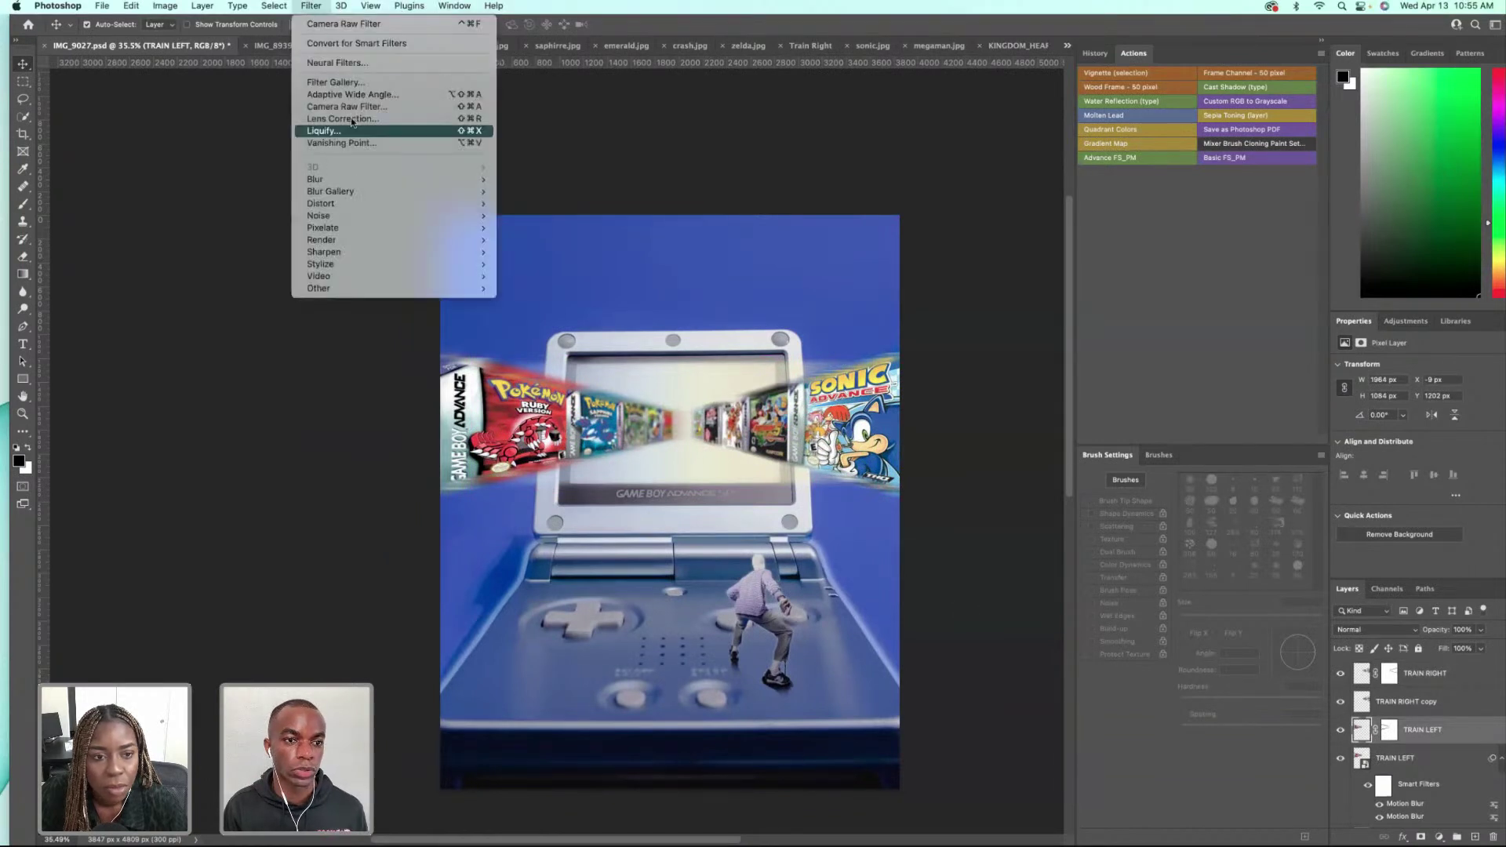
click(366, 83)
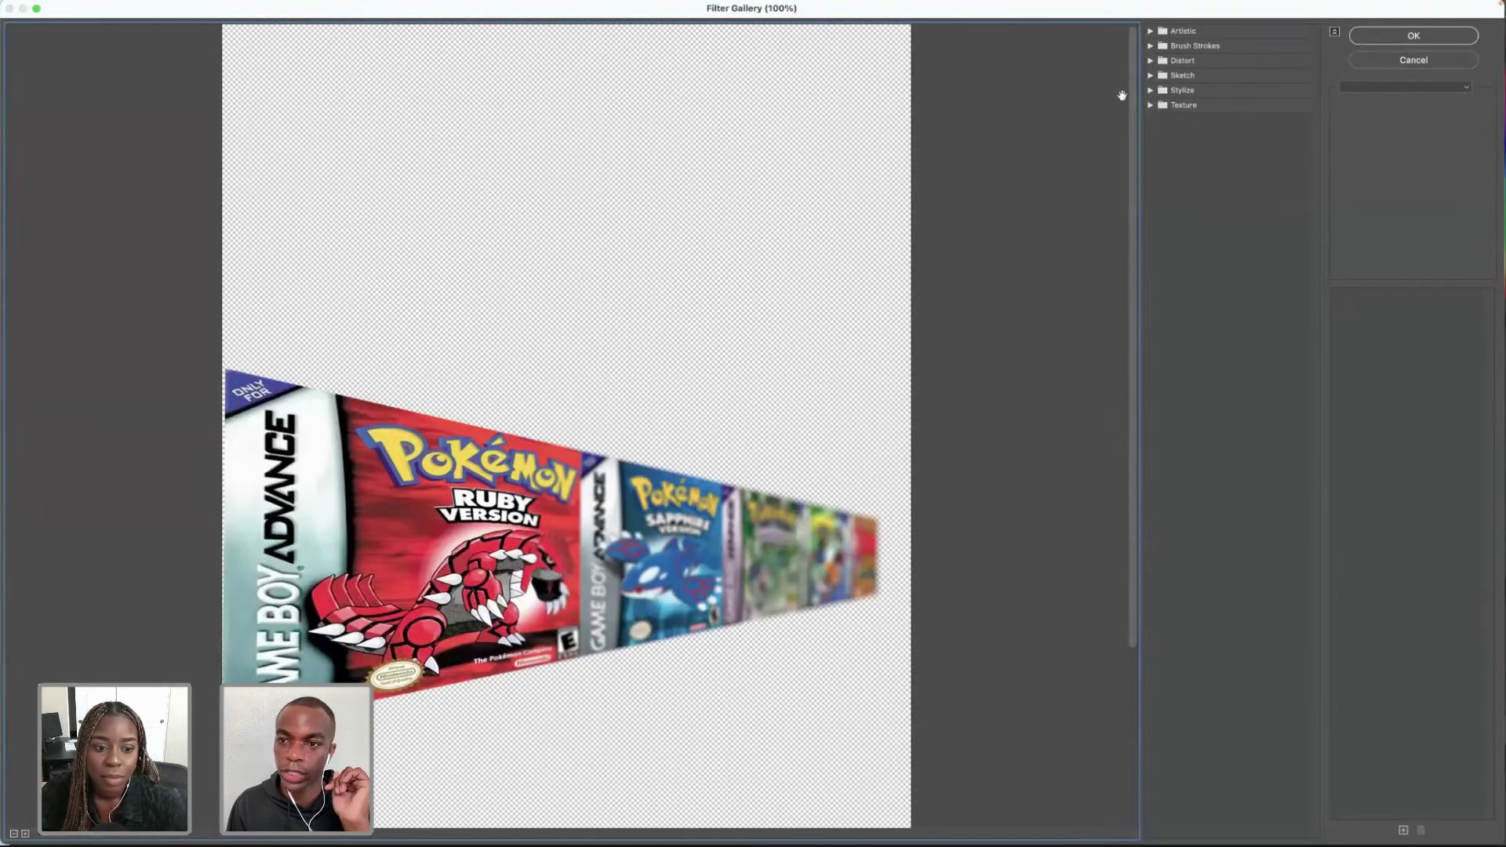
click(1433, 59)
Step: Shape a Camera Raw tone curve for the TRAIN LEFT layer with lifted blacks and the white point lowered to output 228
click(310, 6)
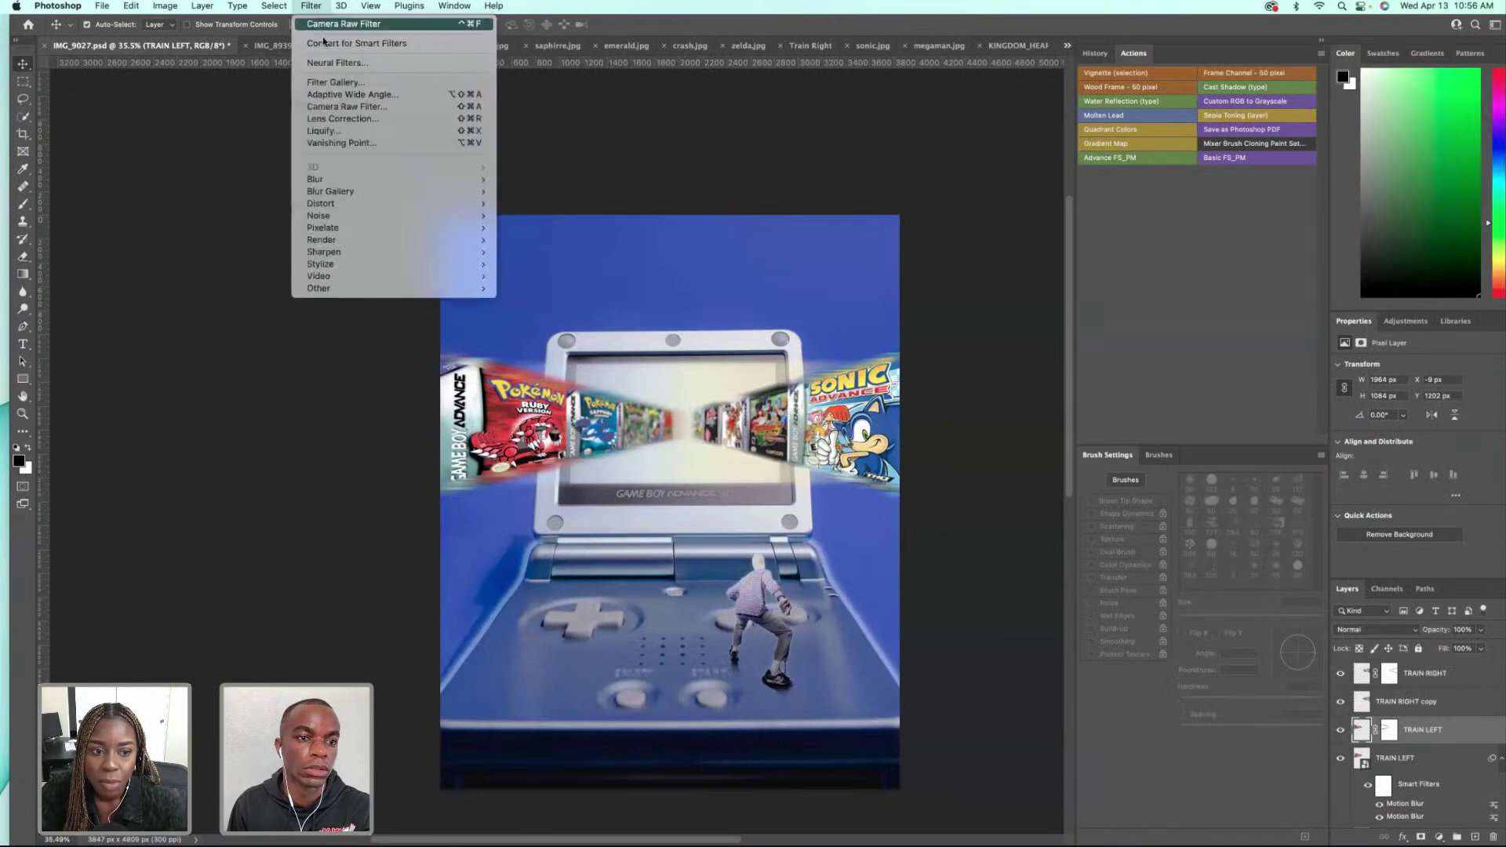
click(342, 107)
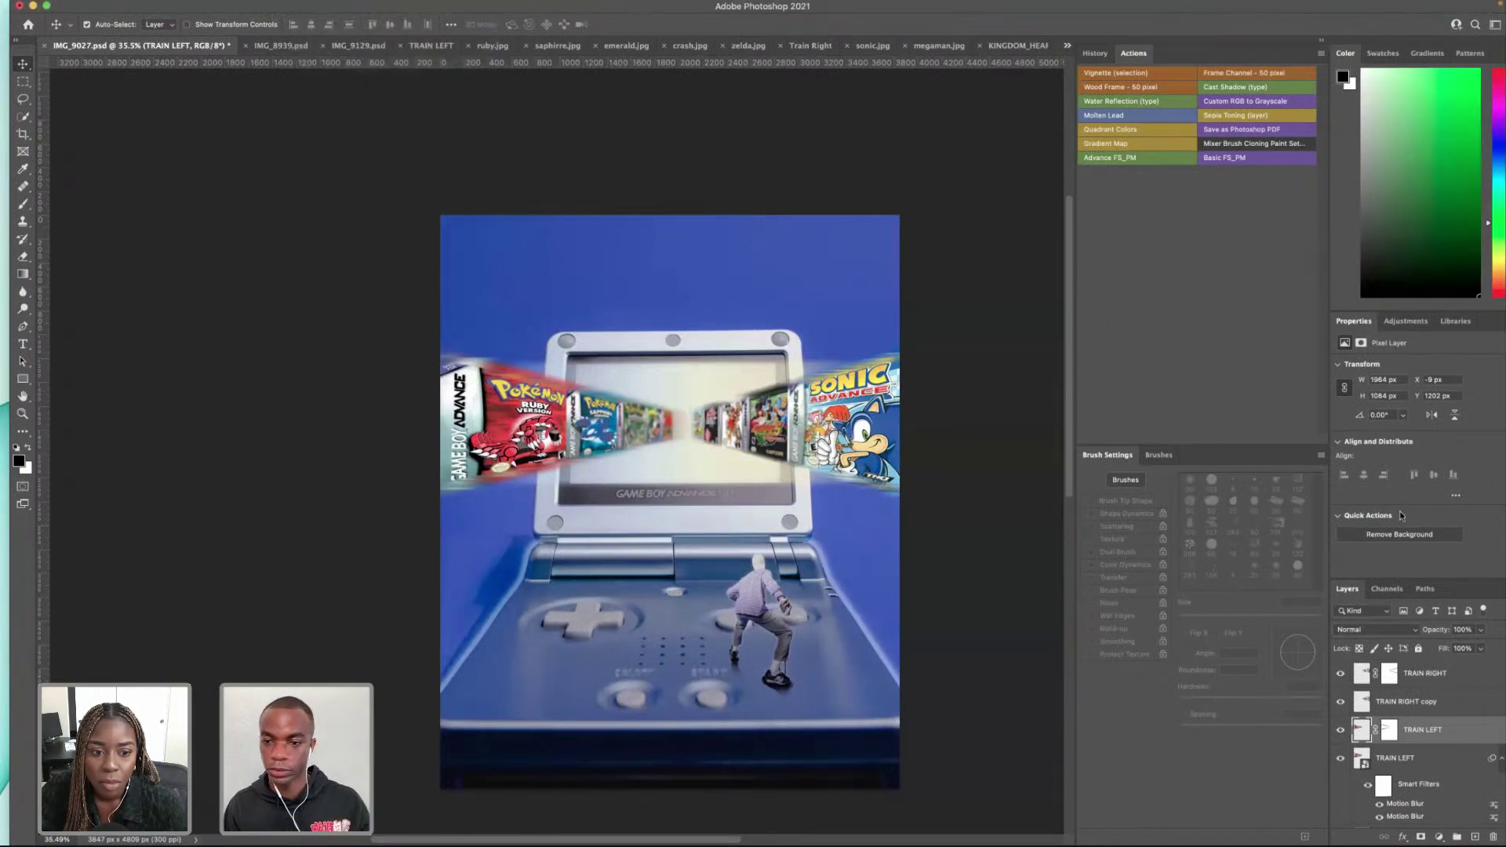
click(1337, 230)
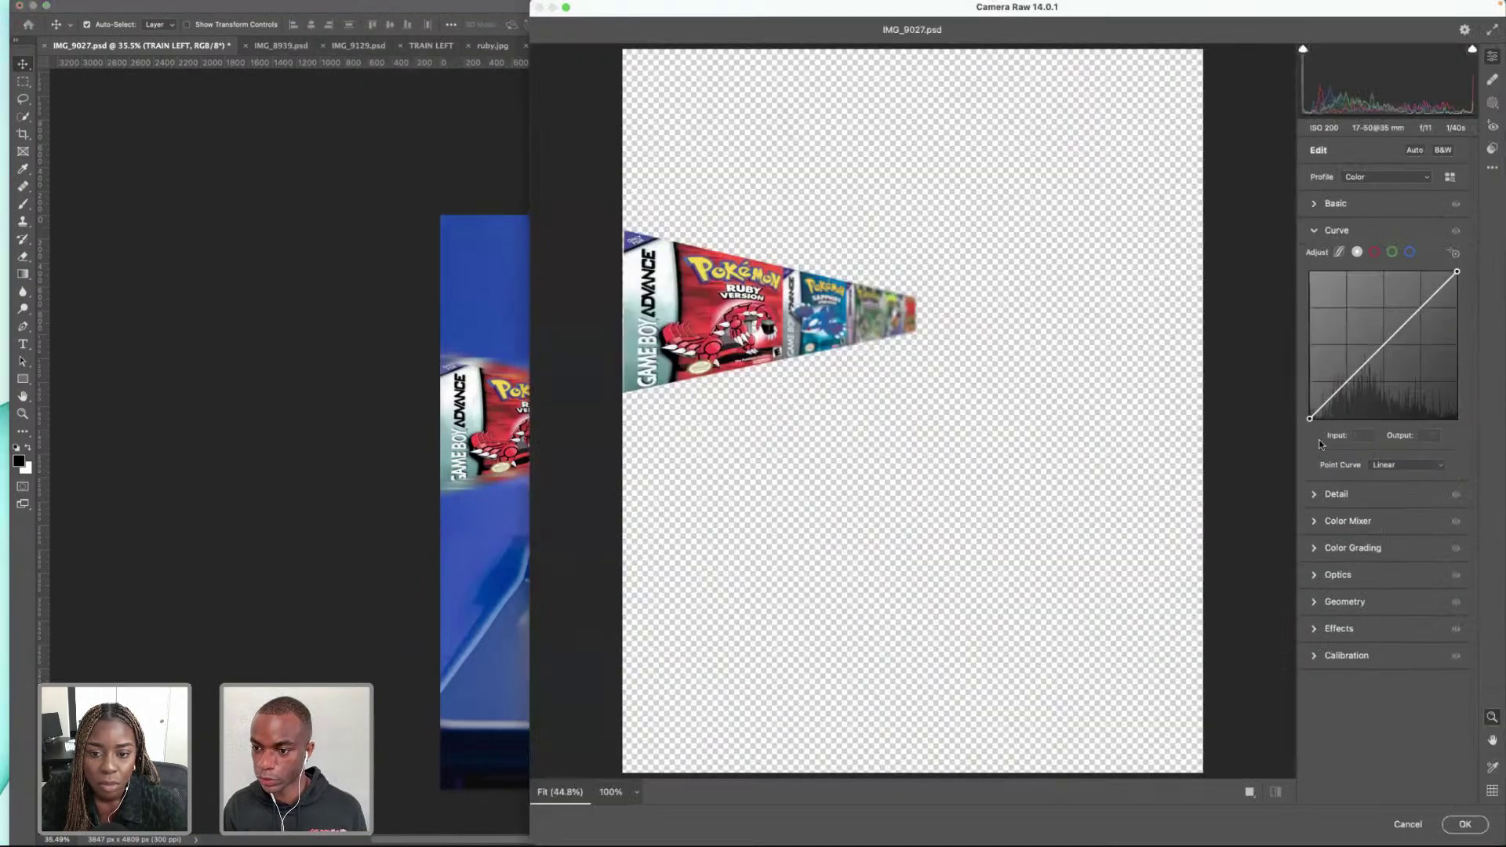
drag(1309, 418, 1422, 321)
click(1385, 342)
drag(1454, 272, 1456, 290)
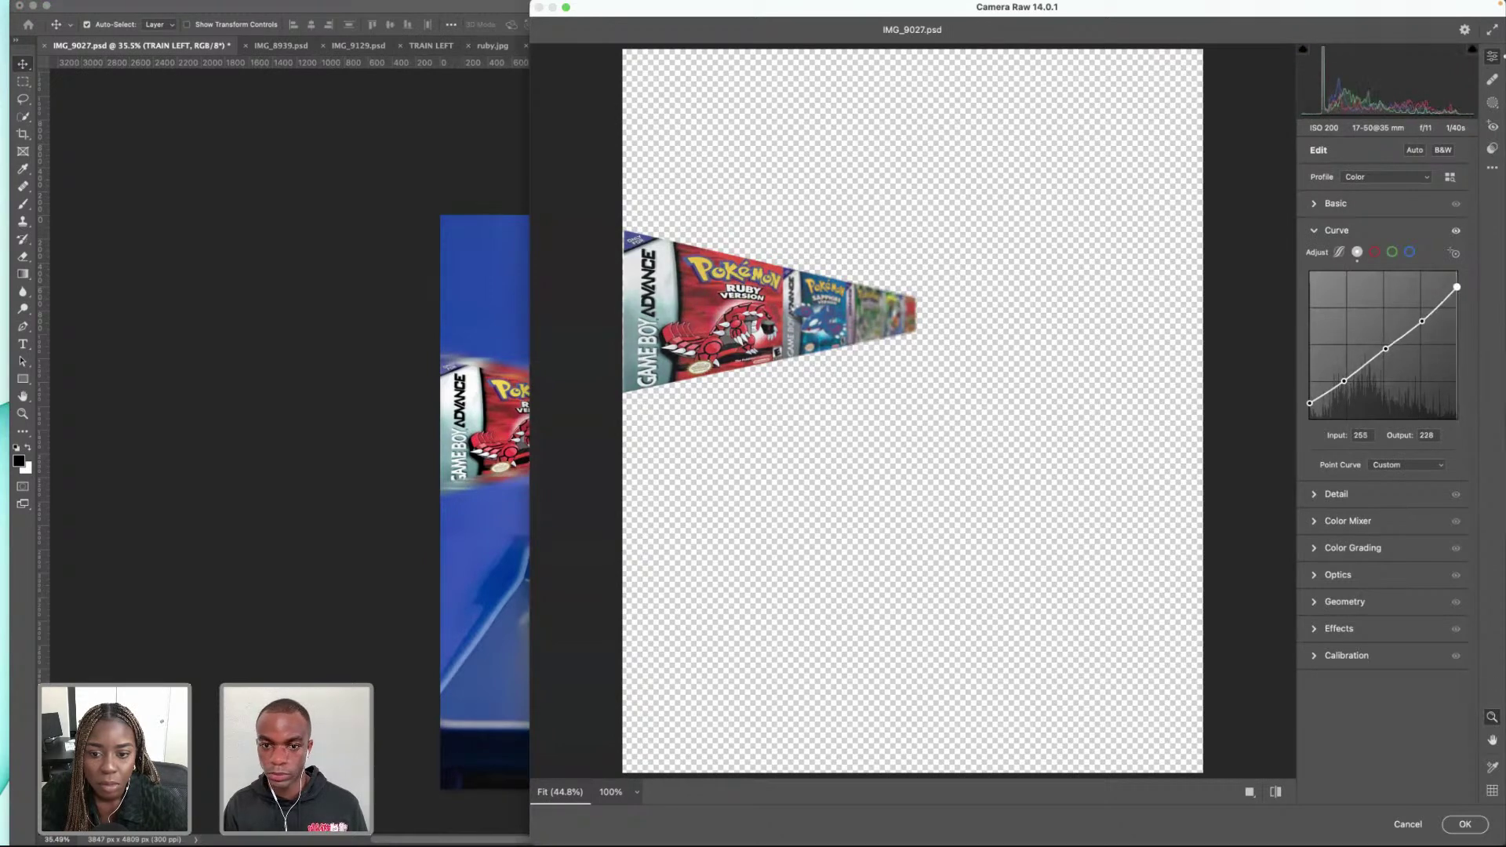
Step: Lower the point curve's shadow point to input 53, output 41, and set the overall Saturation to -28
drag(1386, 348, 1341, 396)
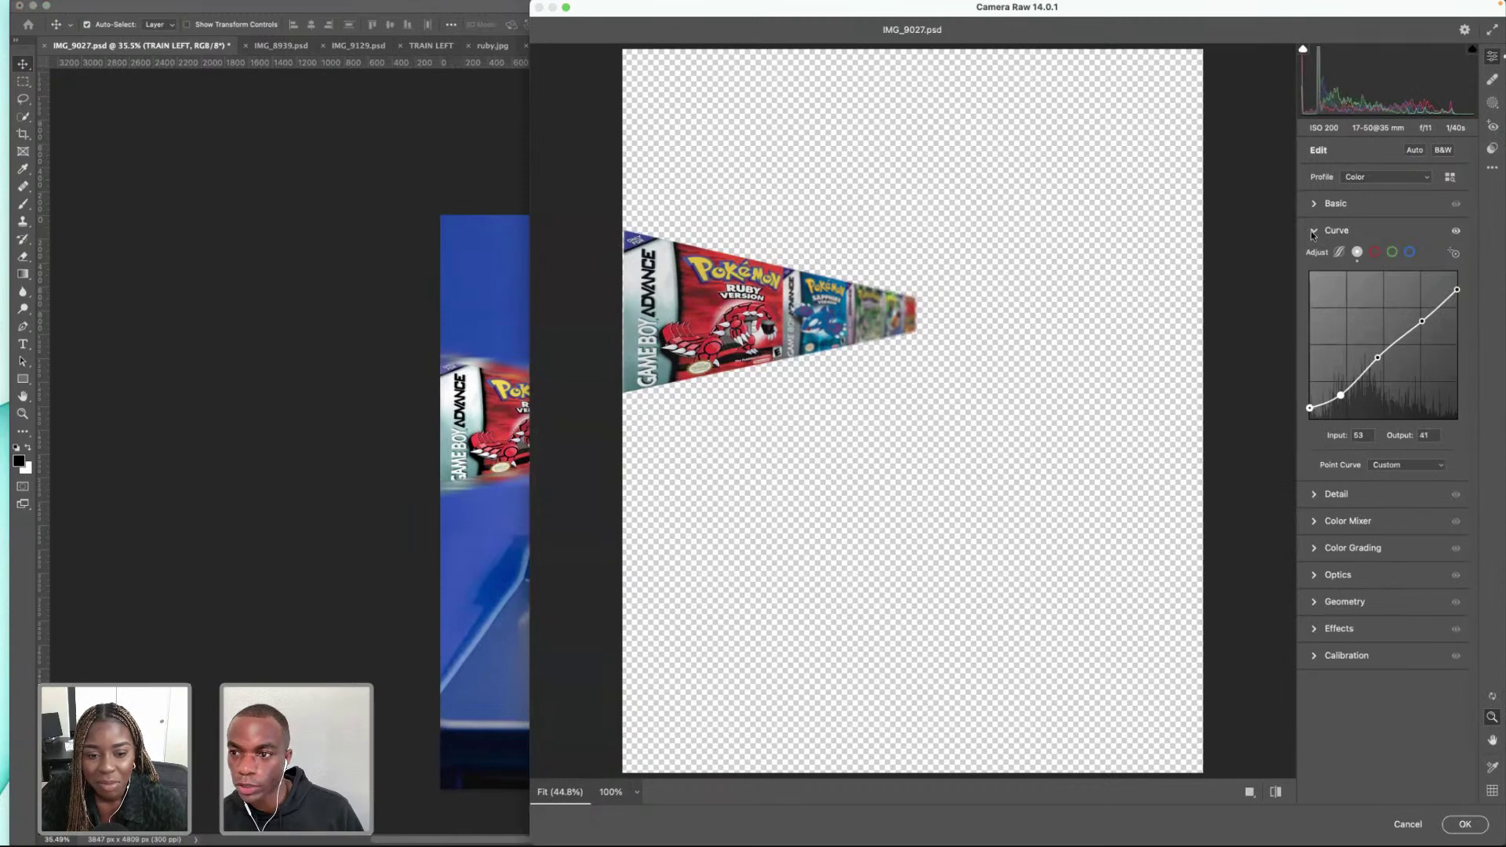
click(1326, 203)
click(1362, 547)
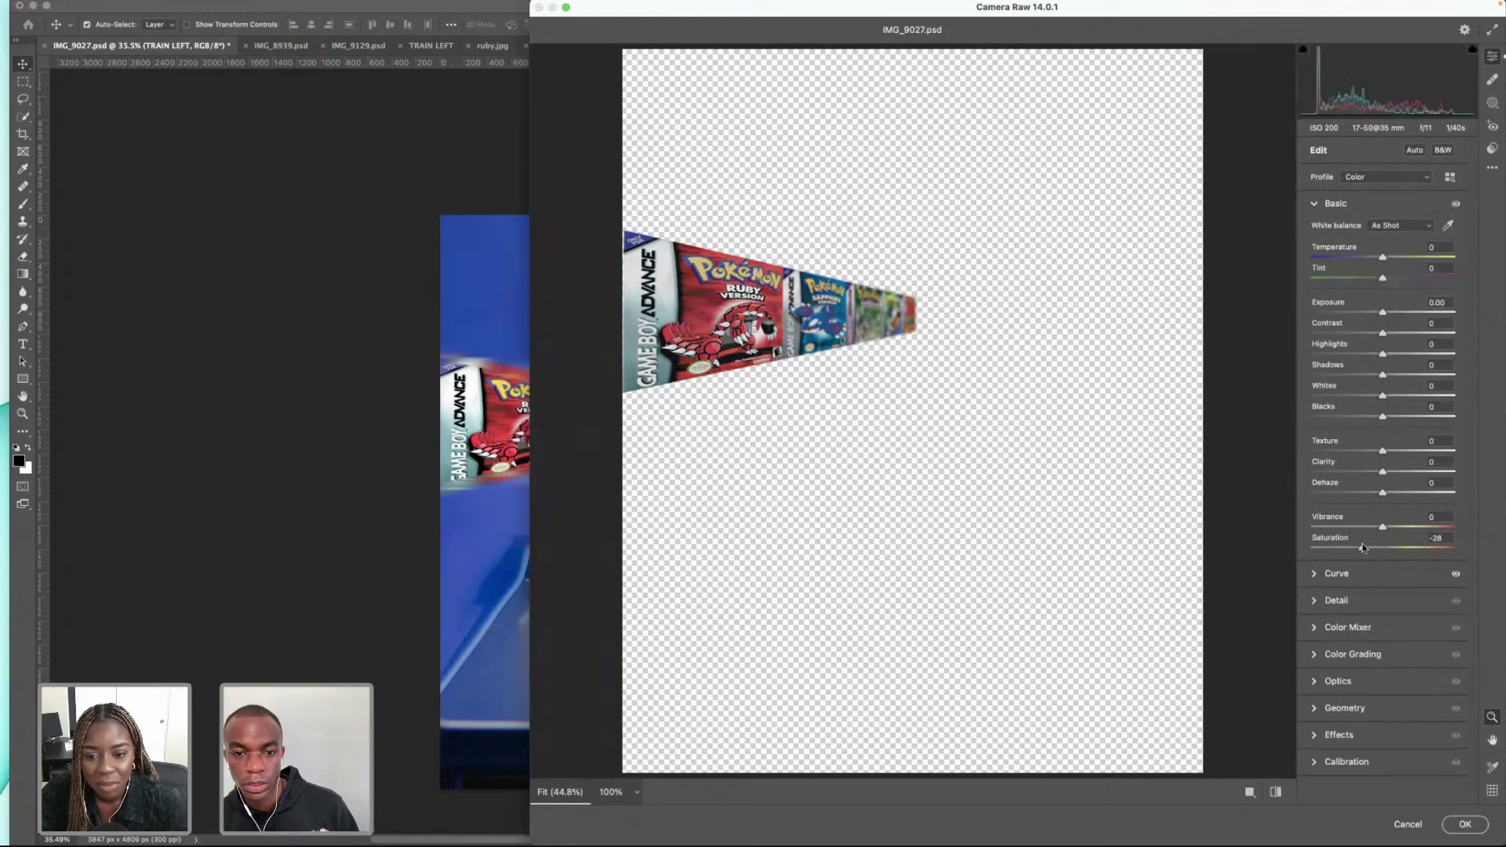
click(1315, 577)
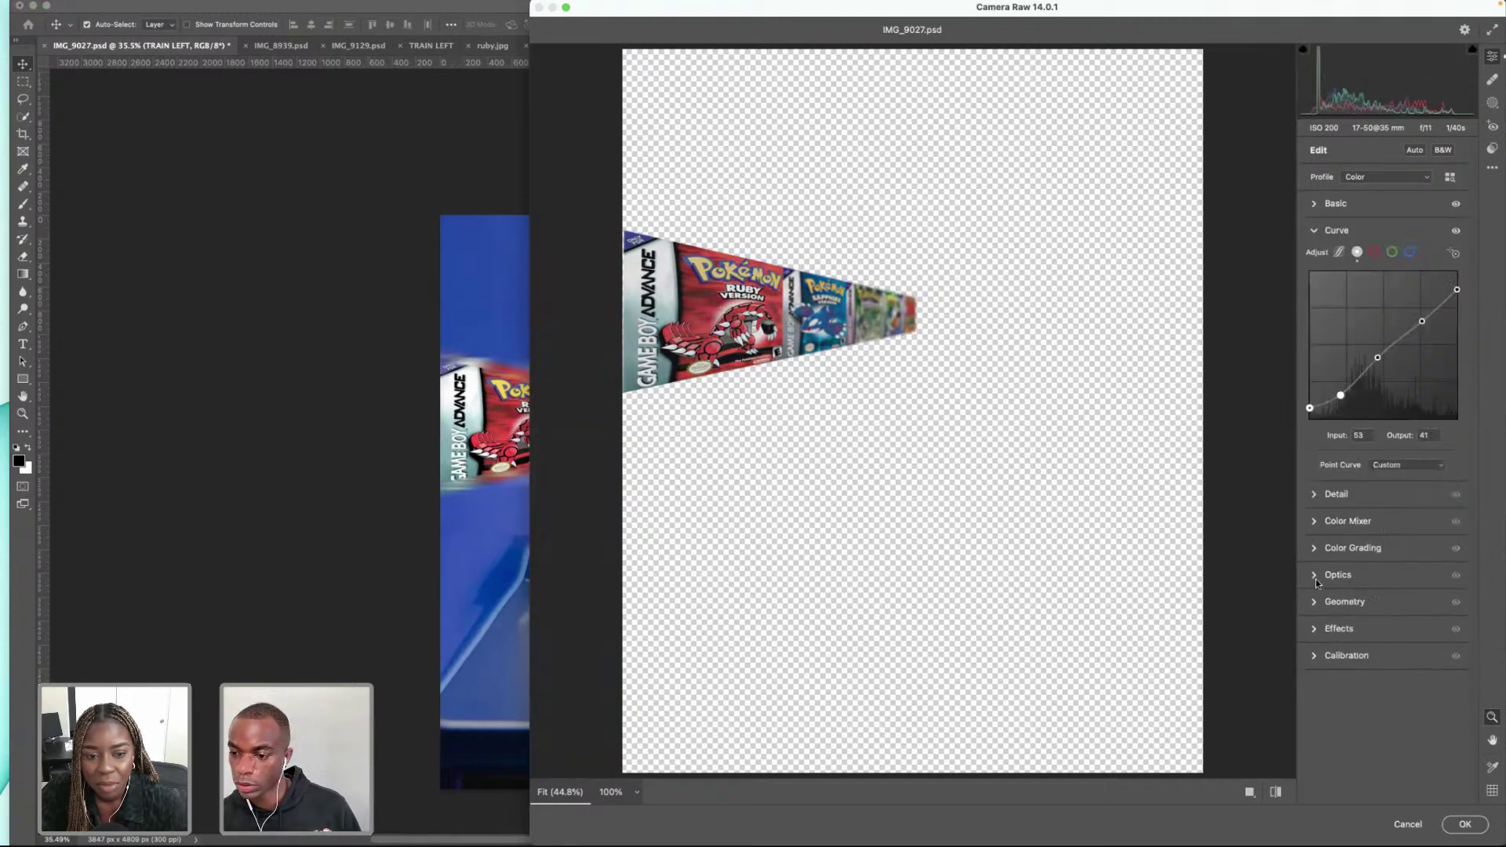
Step: Set the Reds saturation to +21 in the Color Mixer and apply the Camera Raw adjustments to the TRAIN LEFT layer
click(1315, 524)
click(1365, 336)
mouse_move(1381, 361)
mouse_down()
mouse_move(1369, 361)
mouse_move(1395, 360)
mouse_up()
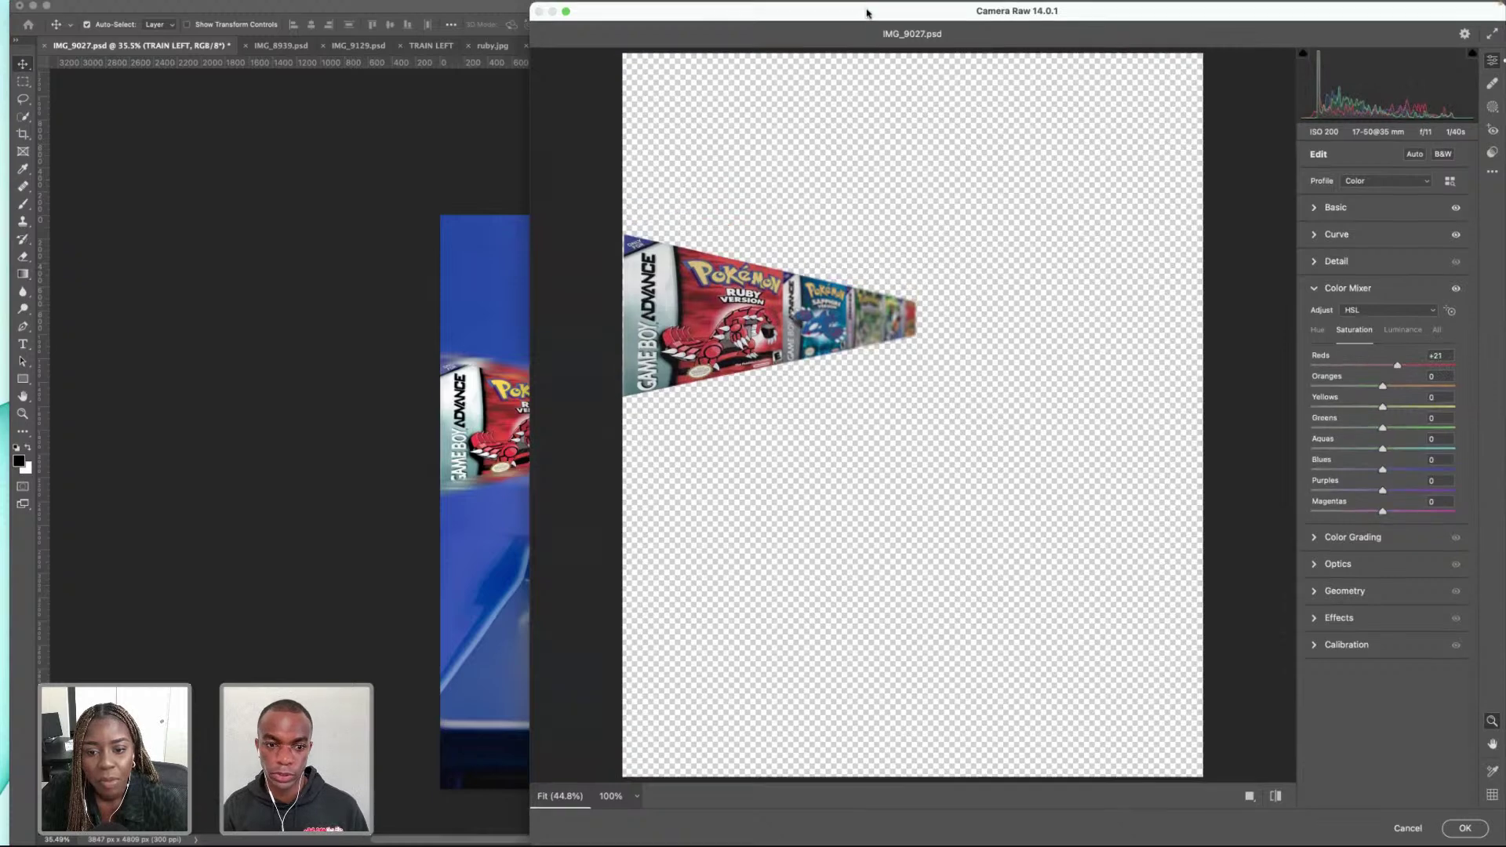
drag(867, 14, 651, 106)
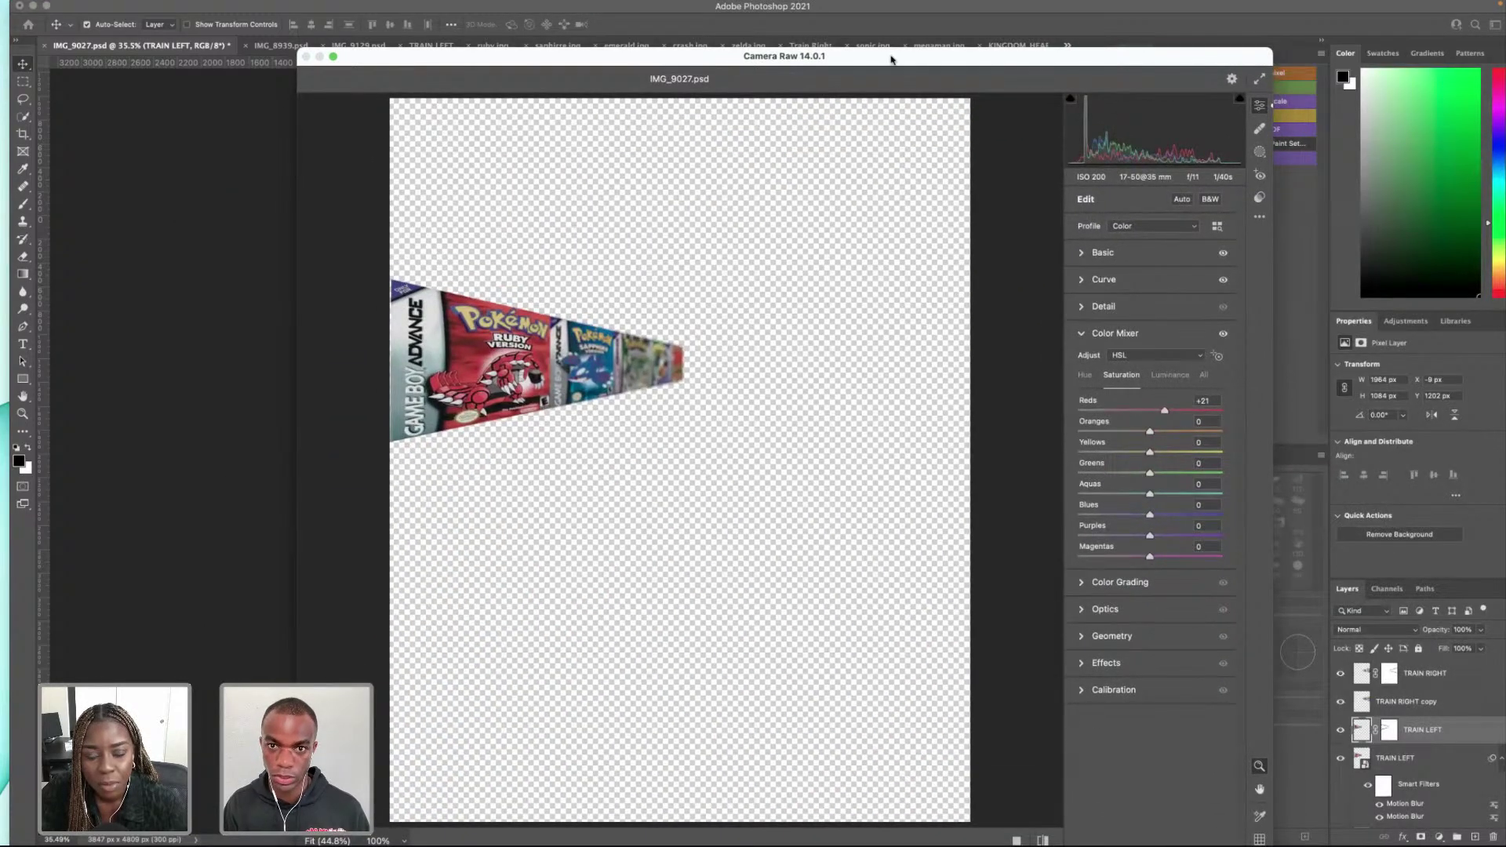
drag(906, 61, 906, 11)
click(1231, 825)
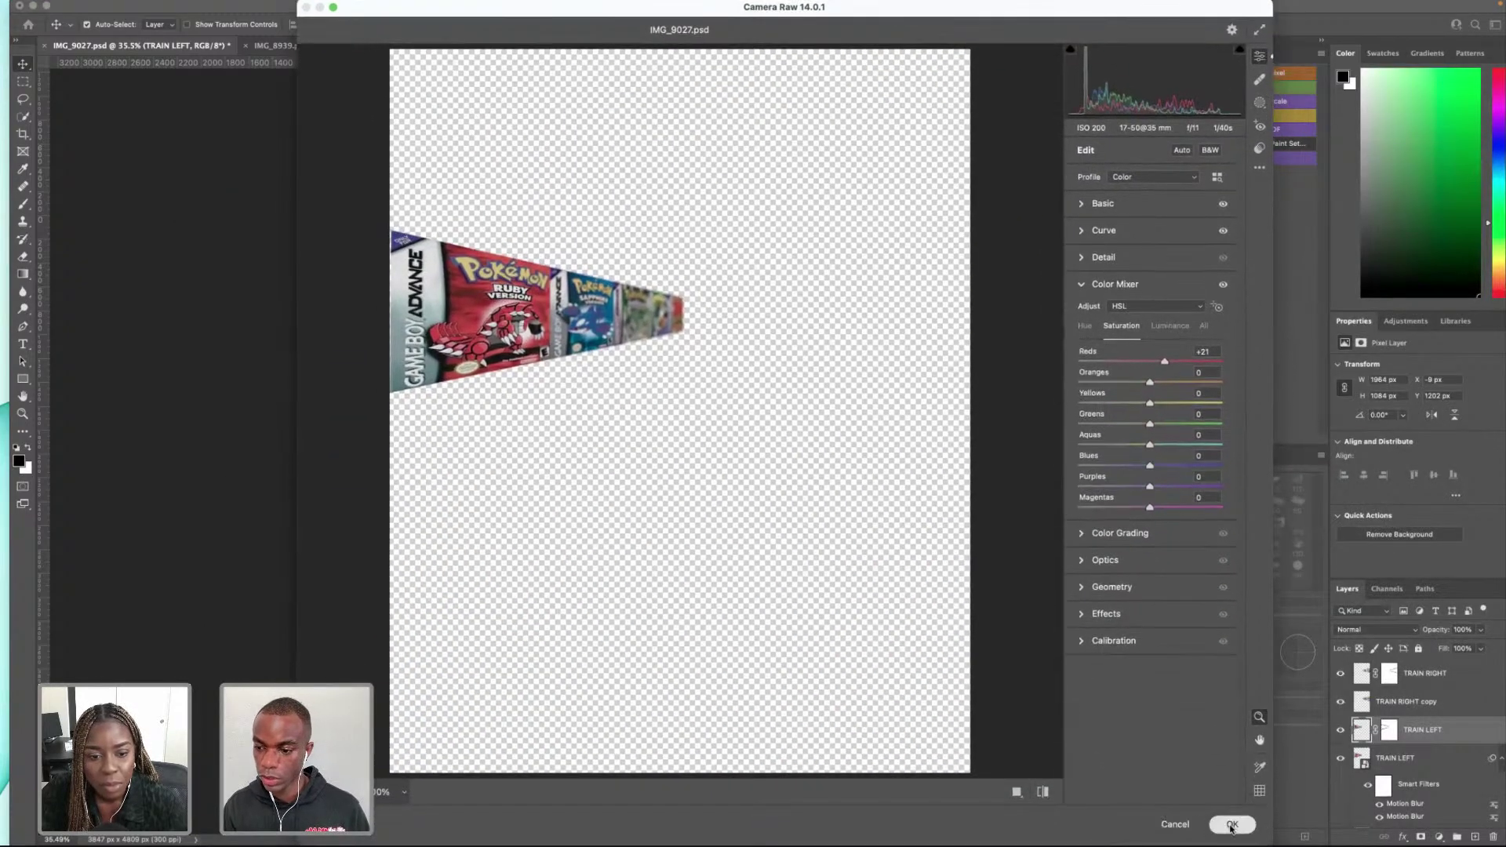
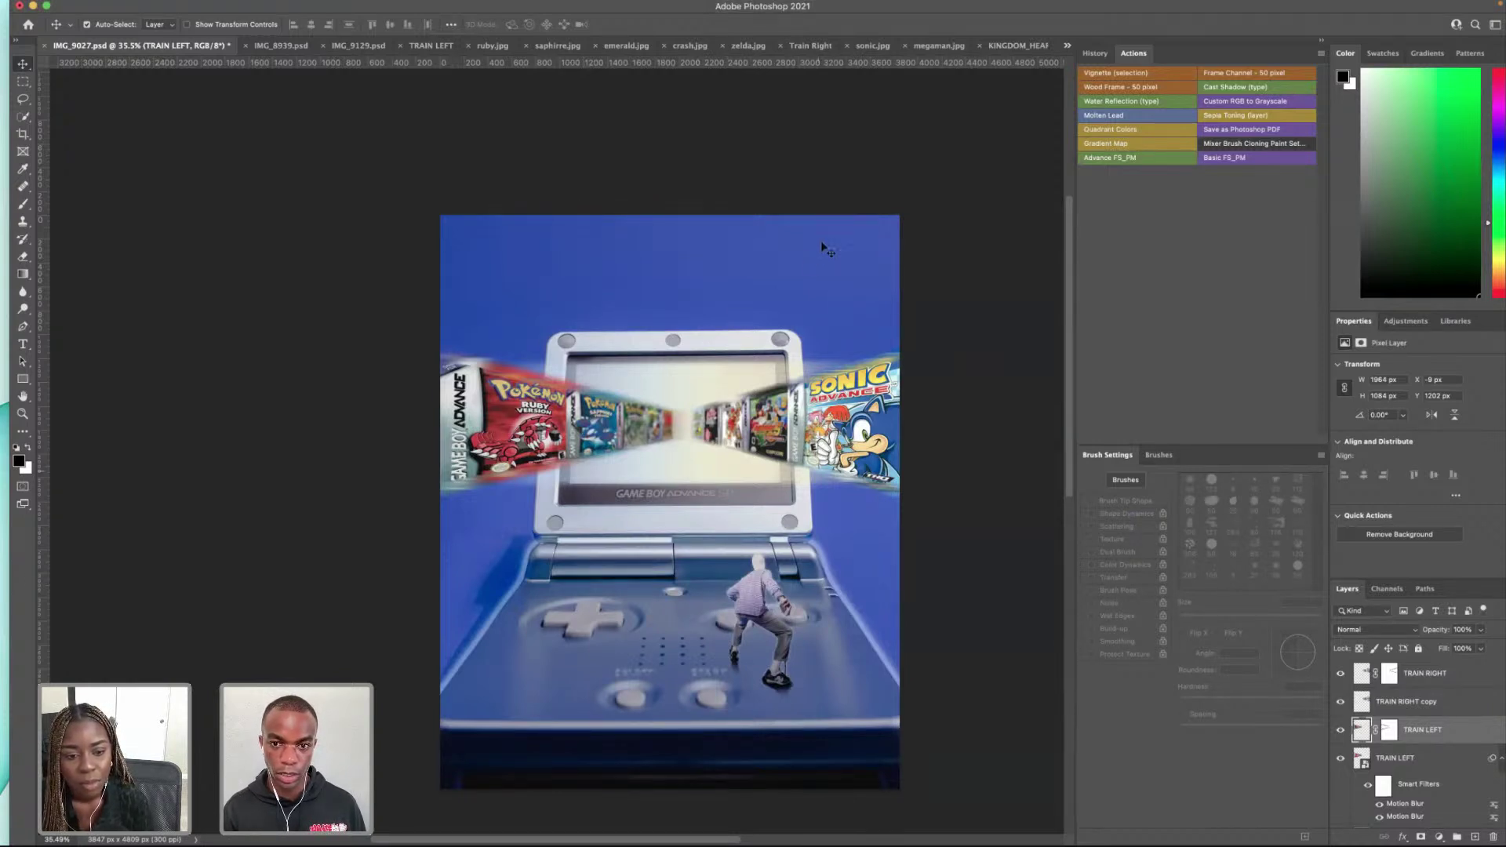
Step: Switch to the IMG_9129.psd document, make Layer 0 active and hide Layer 1
click(359, 44)
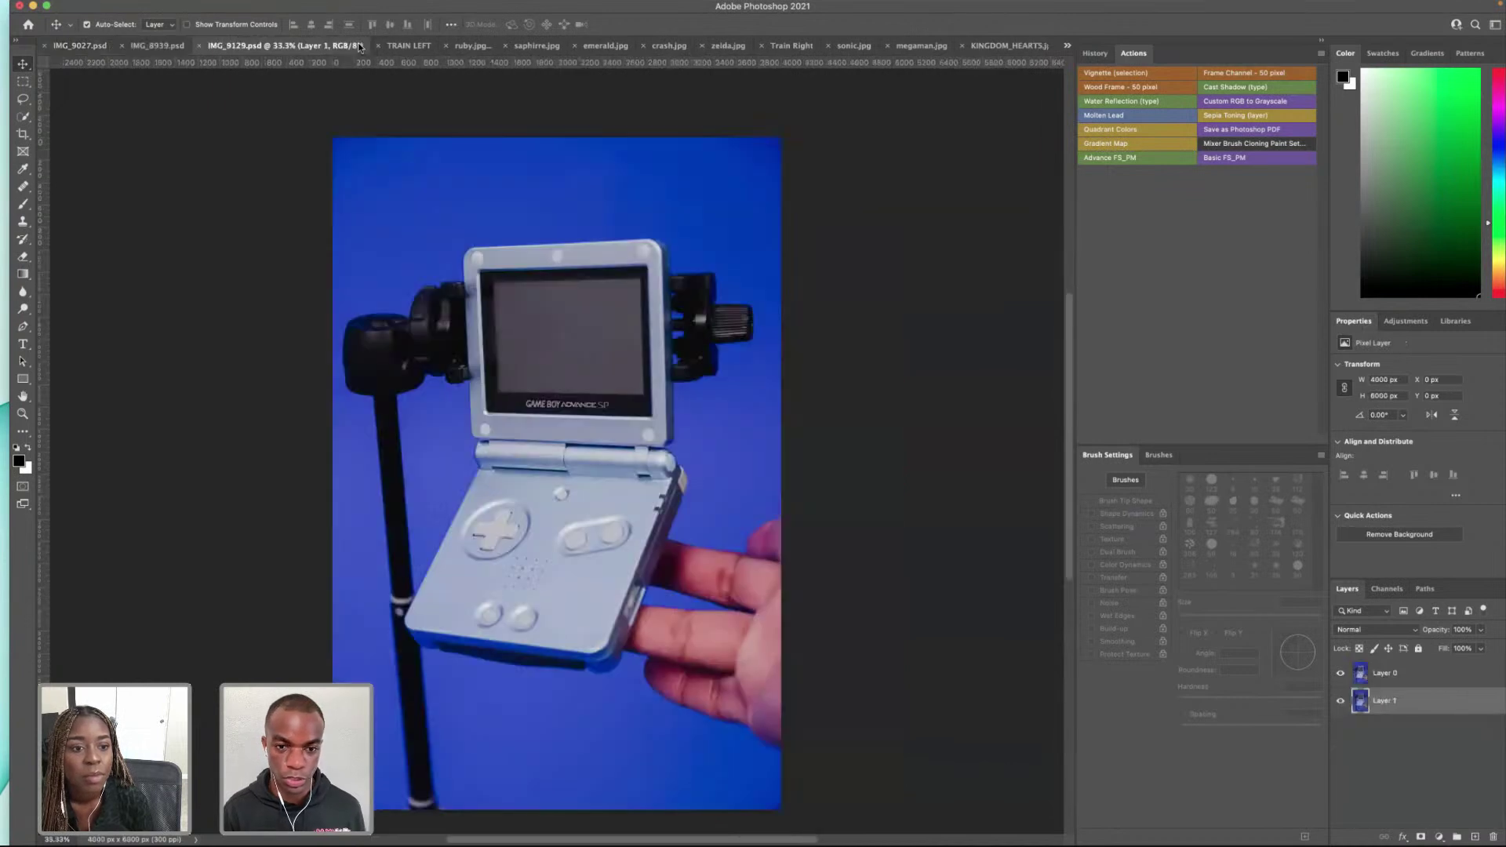
click(1420, 679)
click(1342, 701)
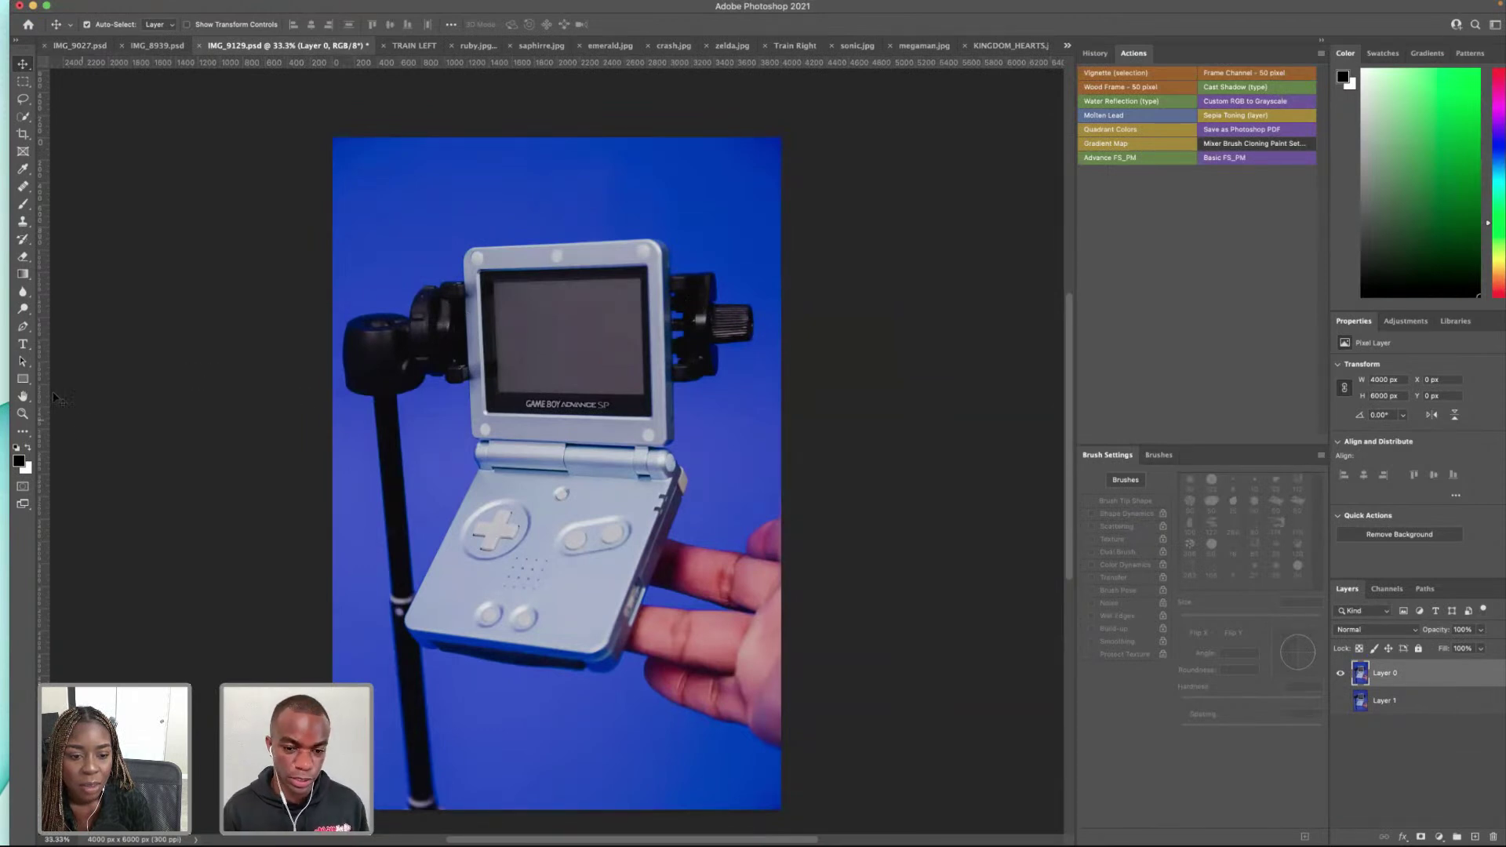
Step: Start a Pen tool path at the console base's underside and trace around its rounded lower-left corner
click(24, 328)
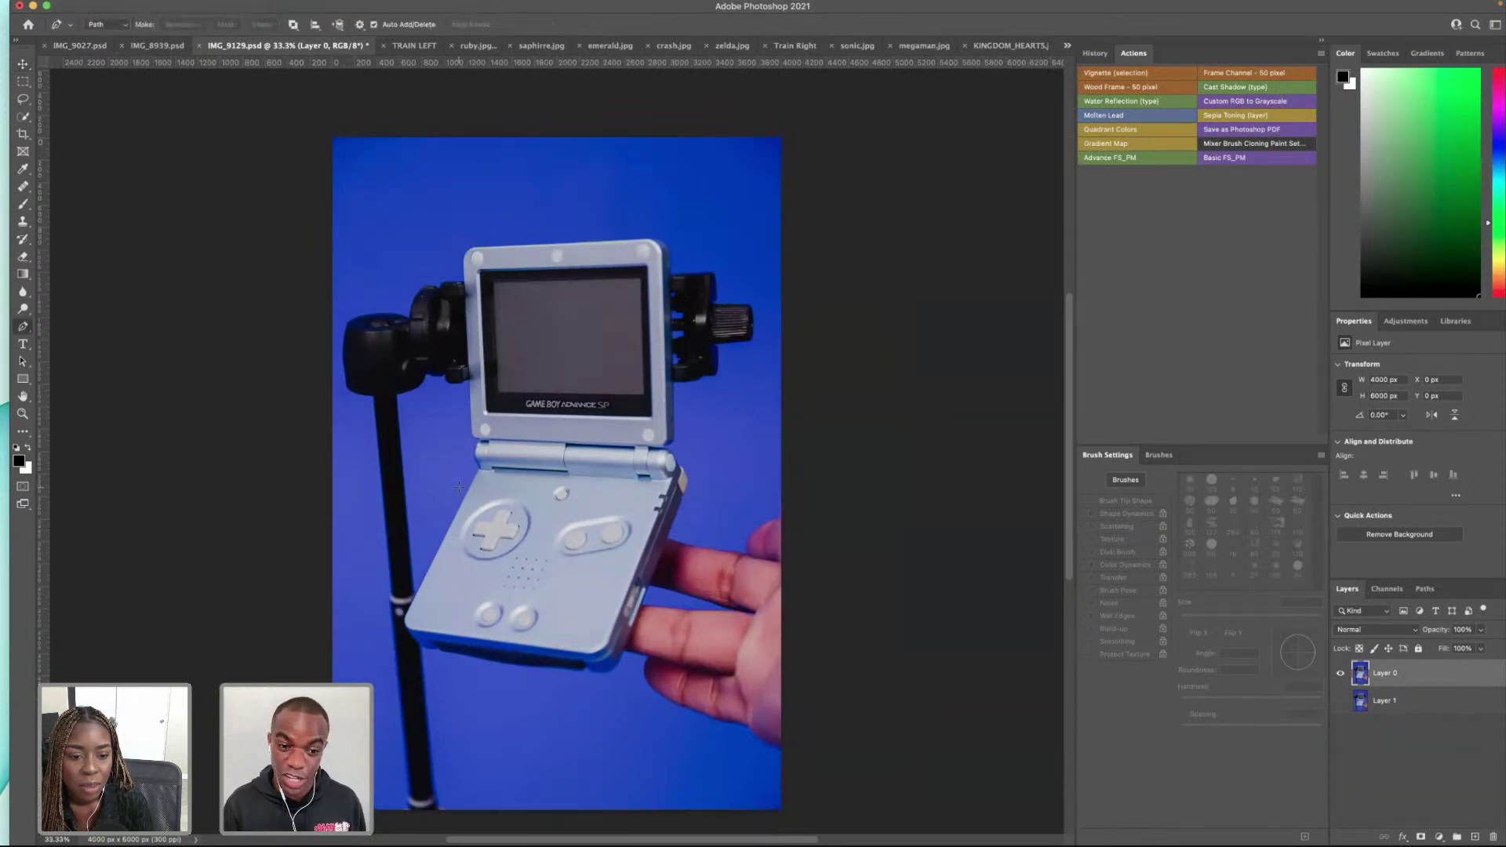
scroll(456, 477, left, 3)
scroll(534, 646, up, 5)
scroll(535, 646, up, 3)
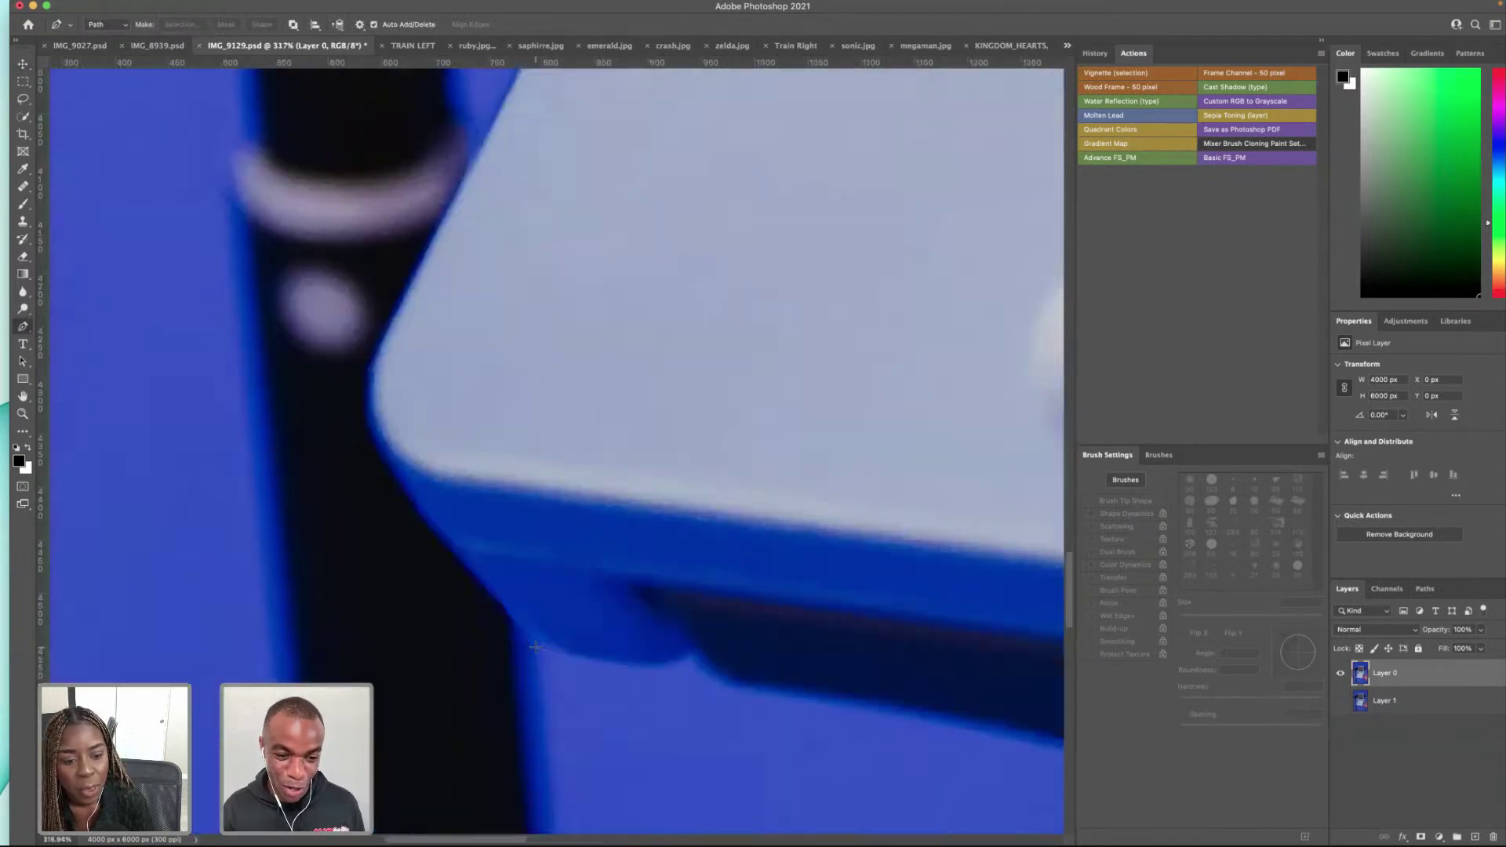
click(517, 631)
click(513, 620)
click(500, 609)
click(472, 576)
click(464, 567)
click(450, 545)
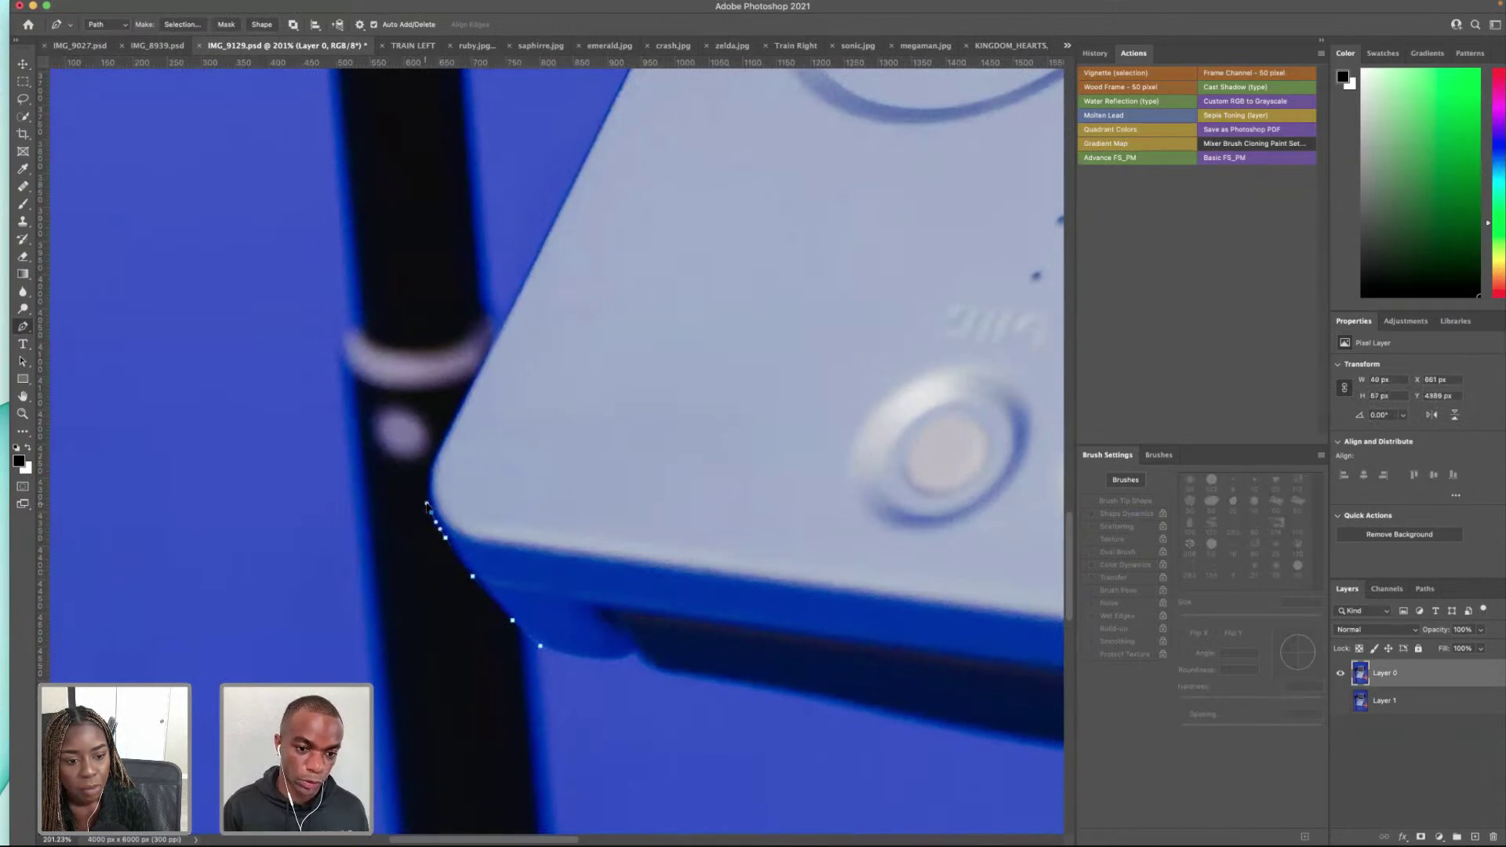
click(429, 467)
click(446, 433)
Step: Continue the path up the straight left edge of the console base to where it meets the hinge
scroll(524, 410, up, 5)
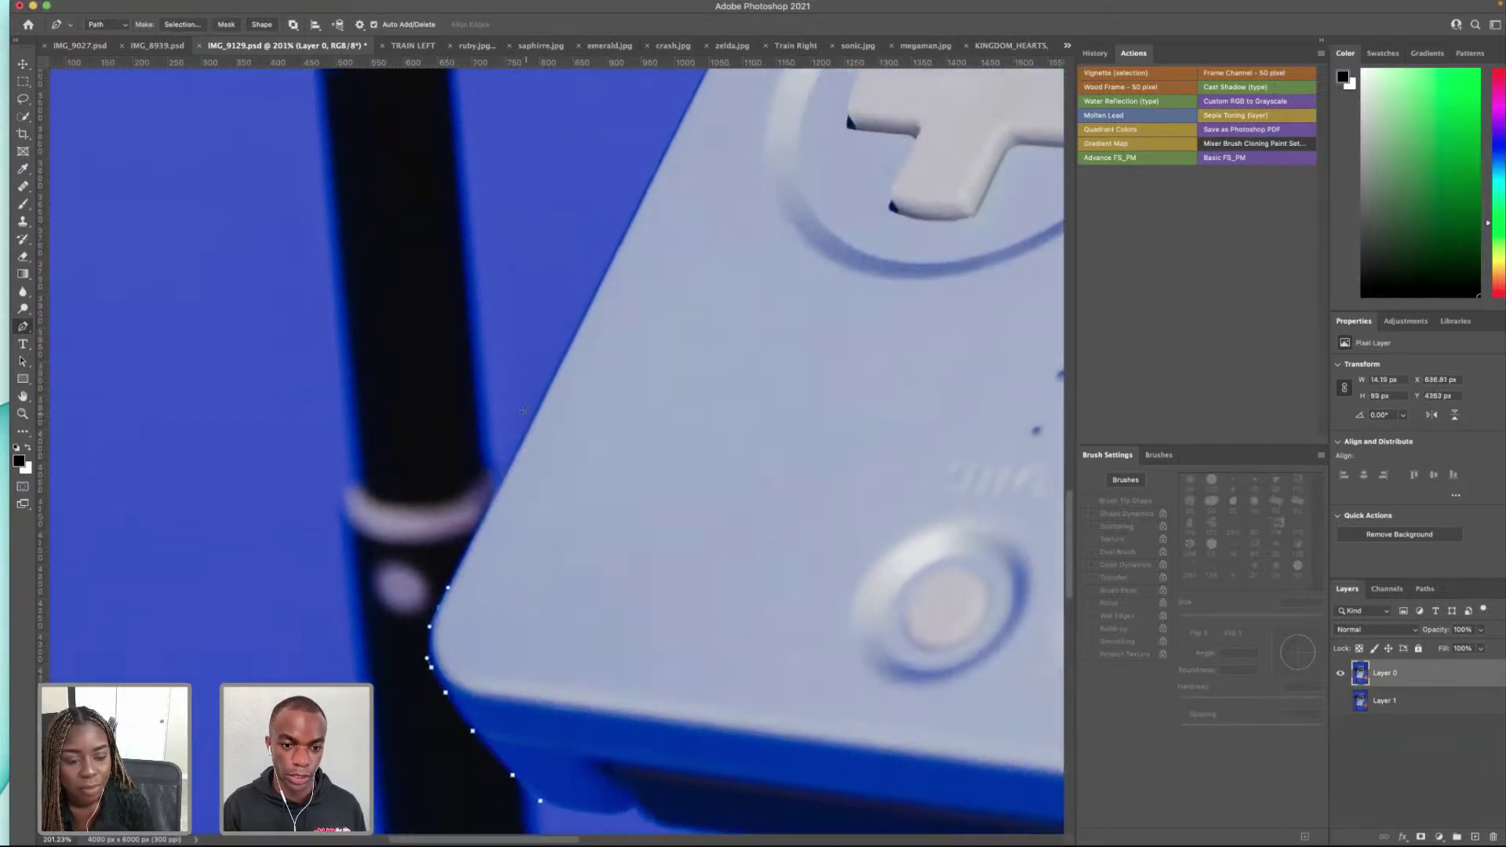
drag(534, 418, 539, 404)
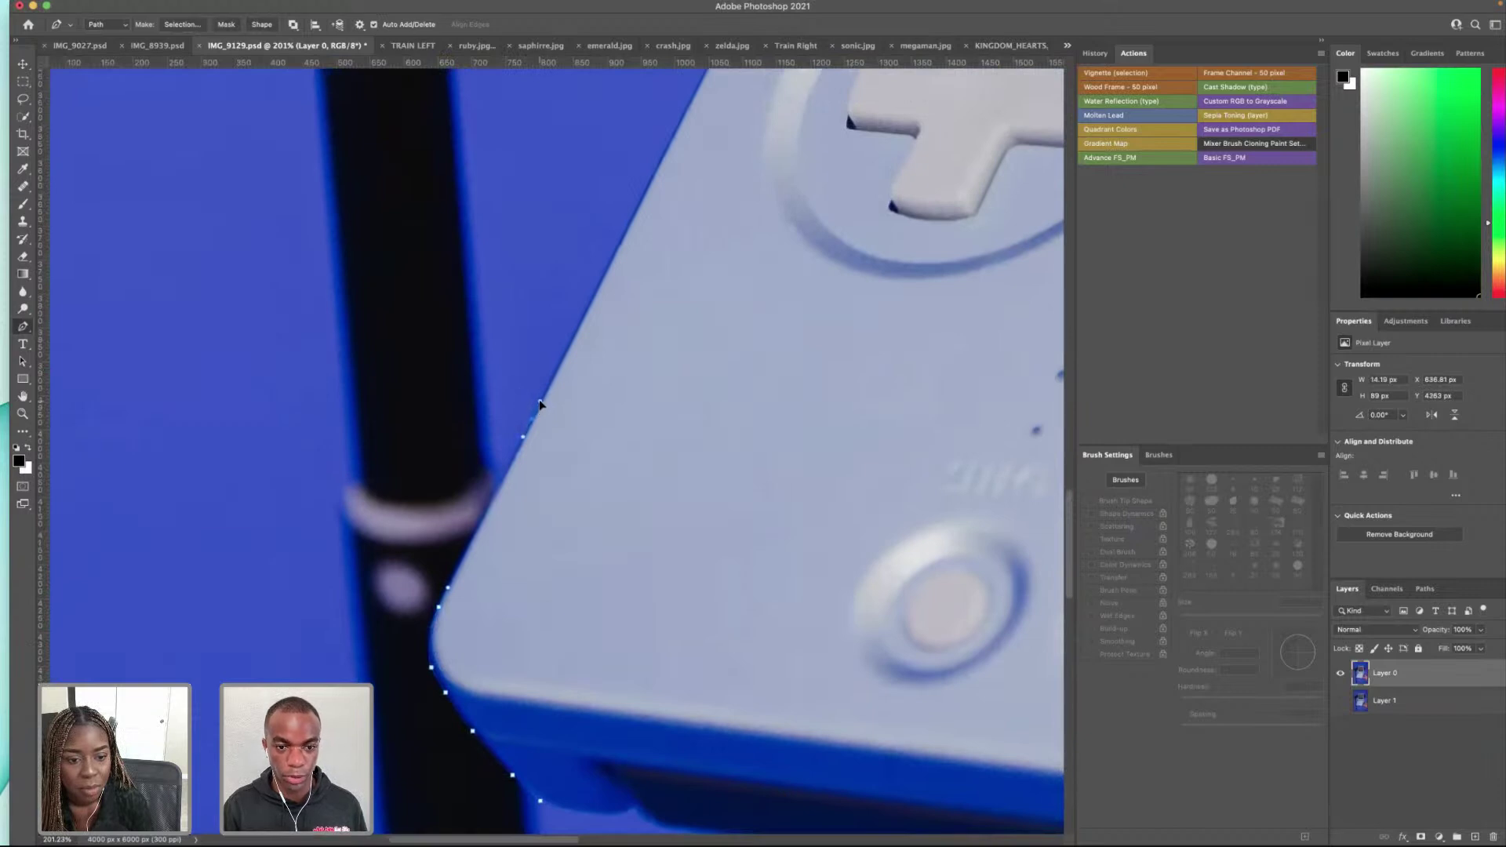
scroll(620, 375, up, 6)
scroll(588, 388, right, 3)
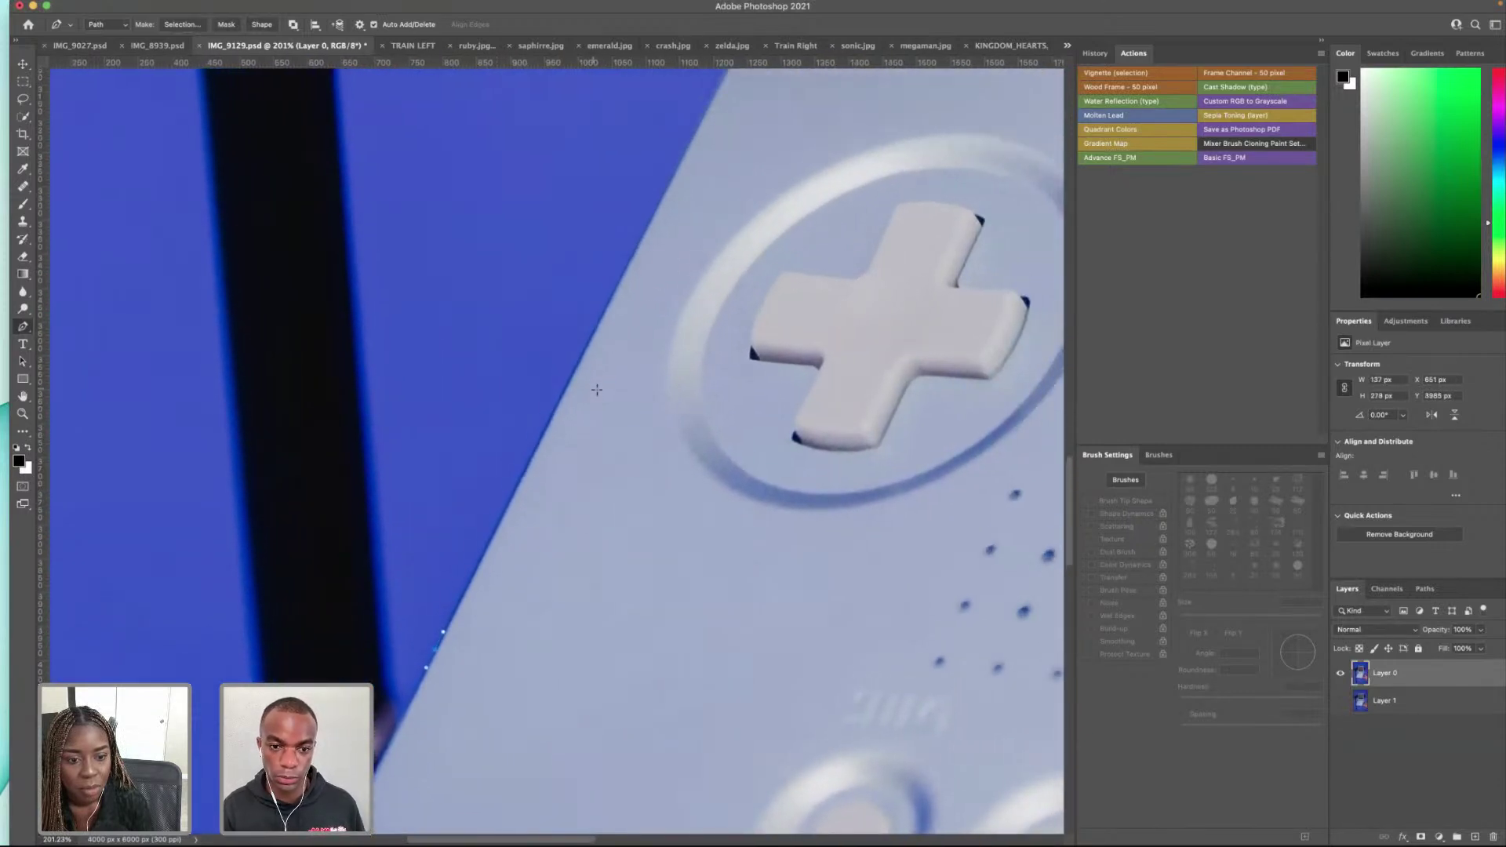
drag(558, 400, 568, 379)
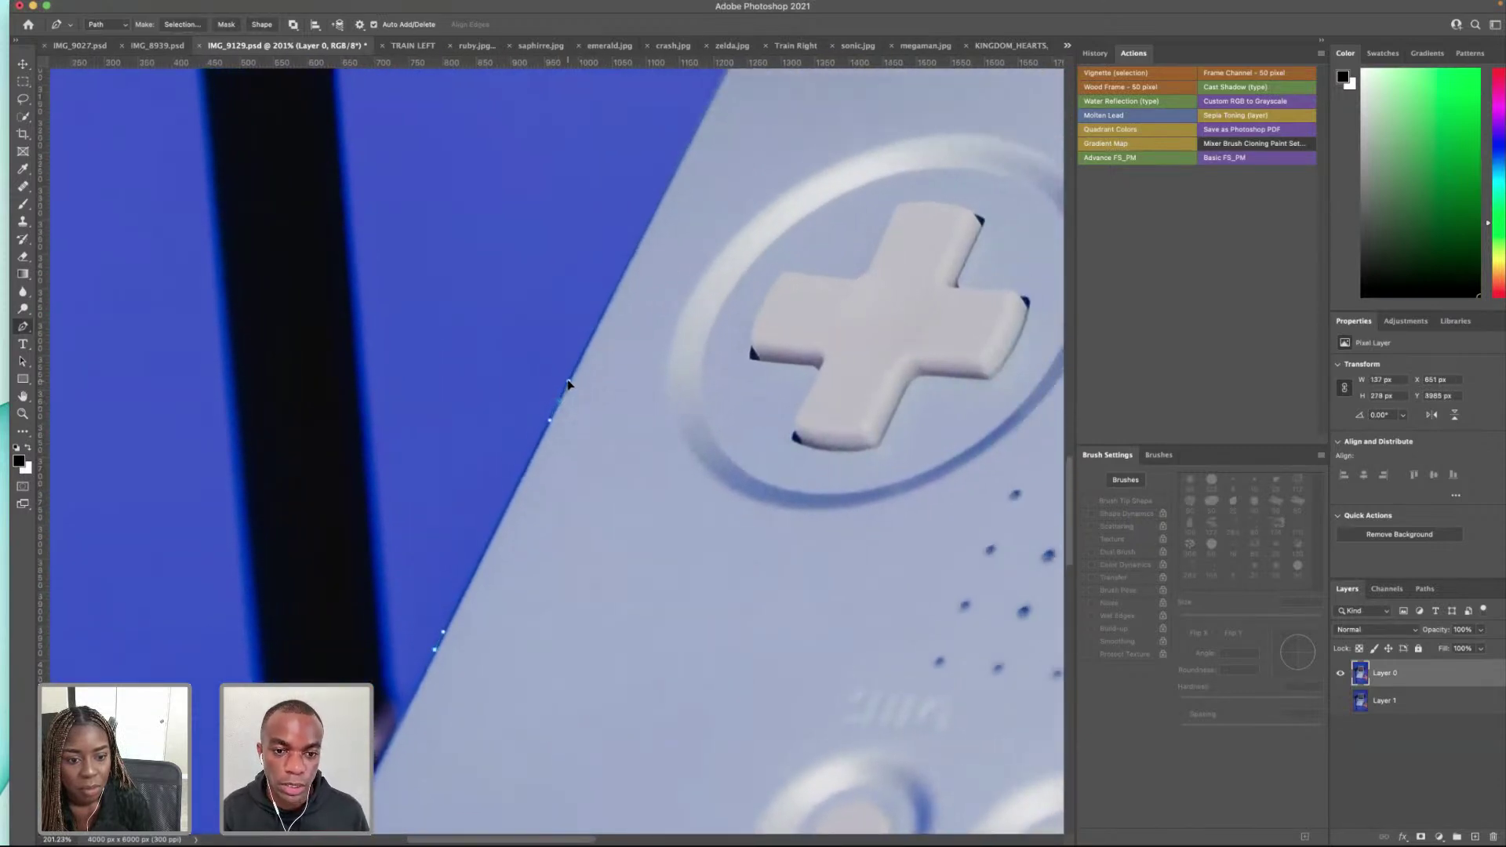
scroll(642, 348, up, 4)
scroll(642, 347, up, 2)
scroll(641, 348, right, 1)
drag(647, 342, 649, 330)
scroll(651, 334, up, 6)
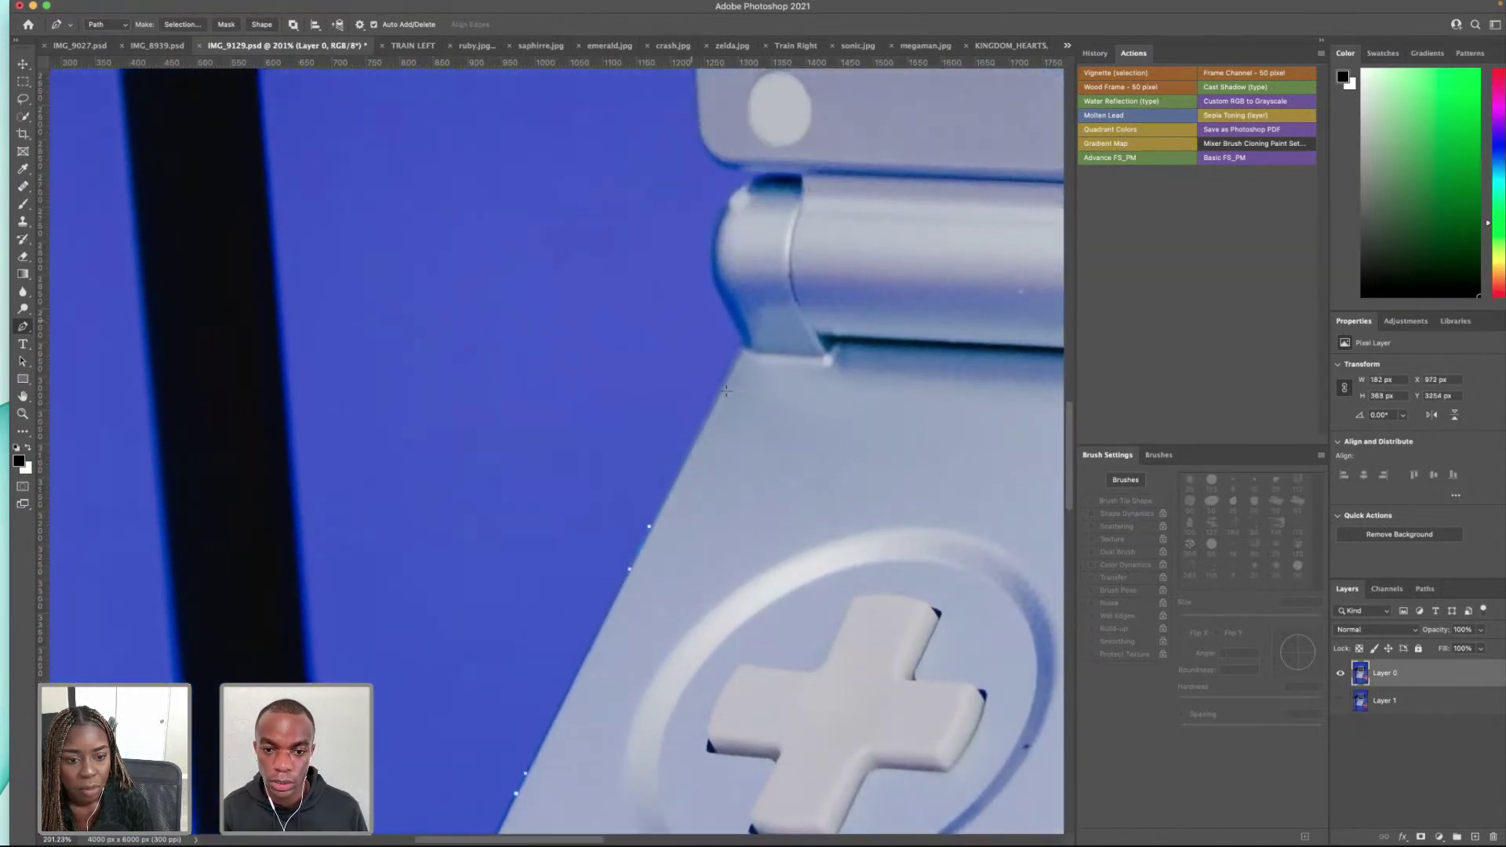
drag(717, 388, 737, 343)
key(ctrl+z)
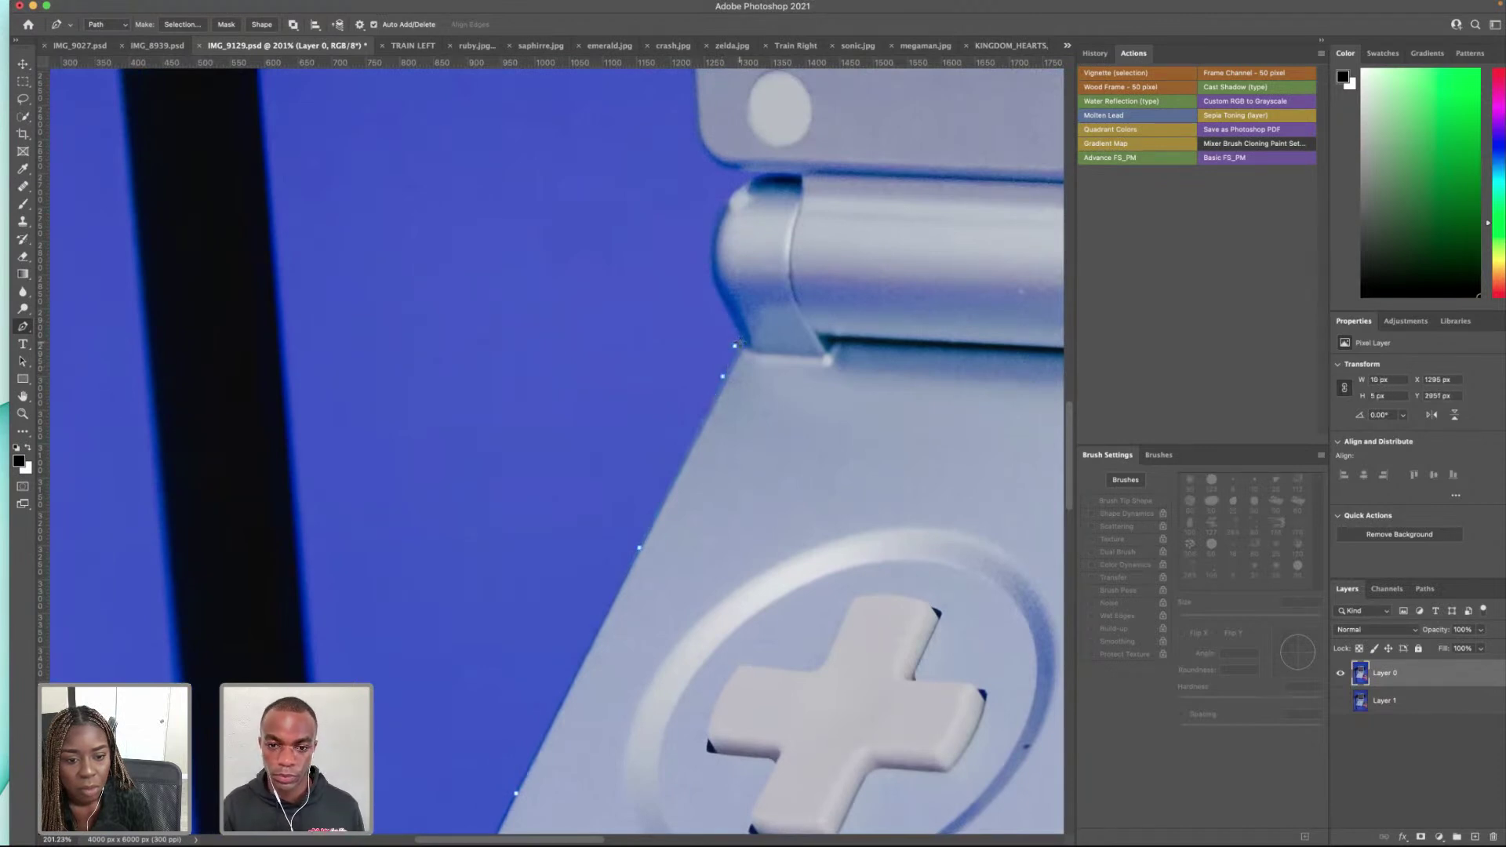
Step: Trace the path around the rounded left end of the hinge into the notch below the screen lid
click(719, 296)
scroll(720, 296, up, 2)
click(715, 293)
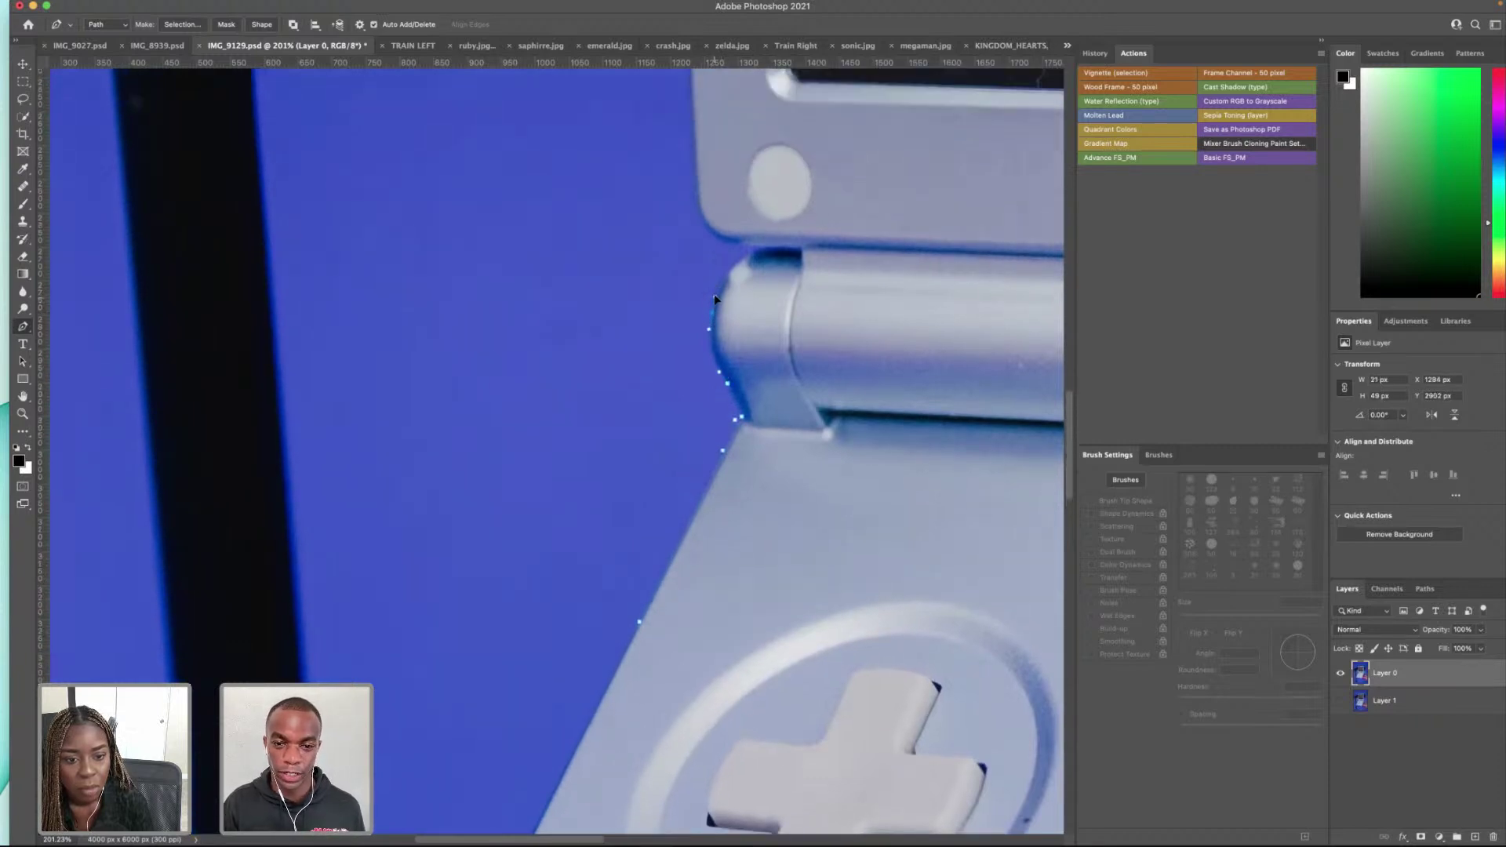
click(740, 263)
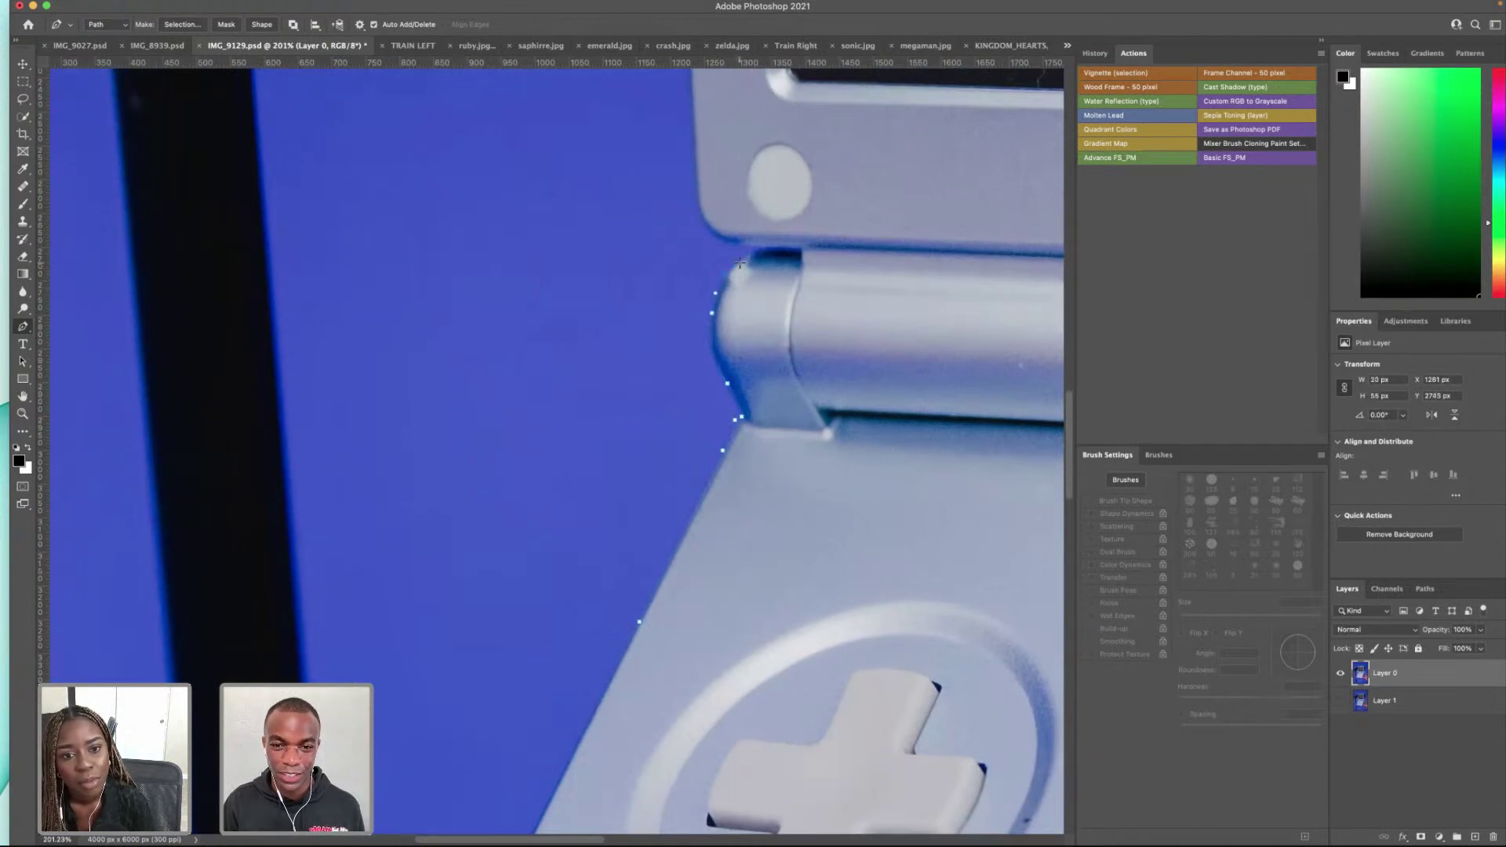
click(751, 252)
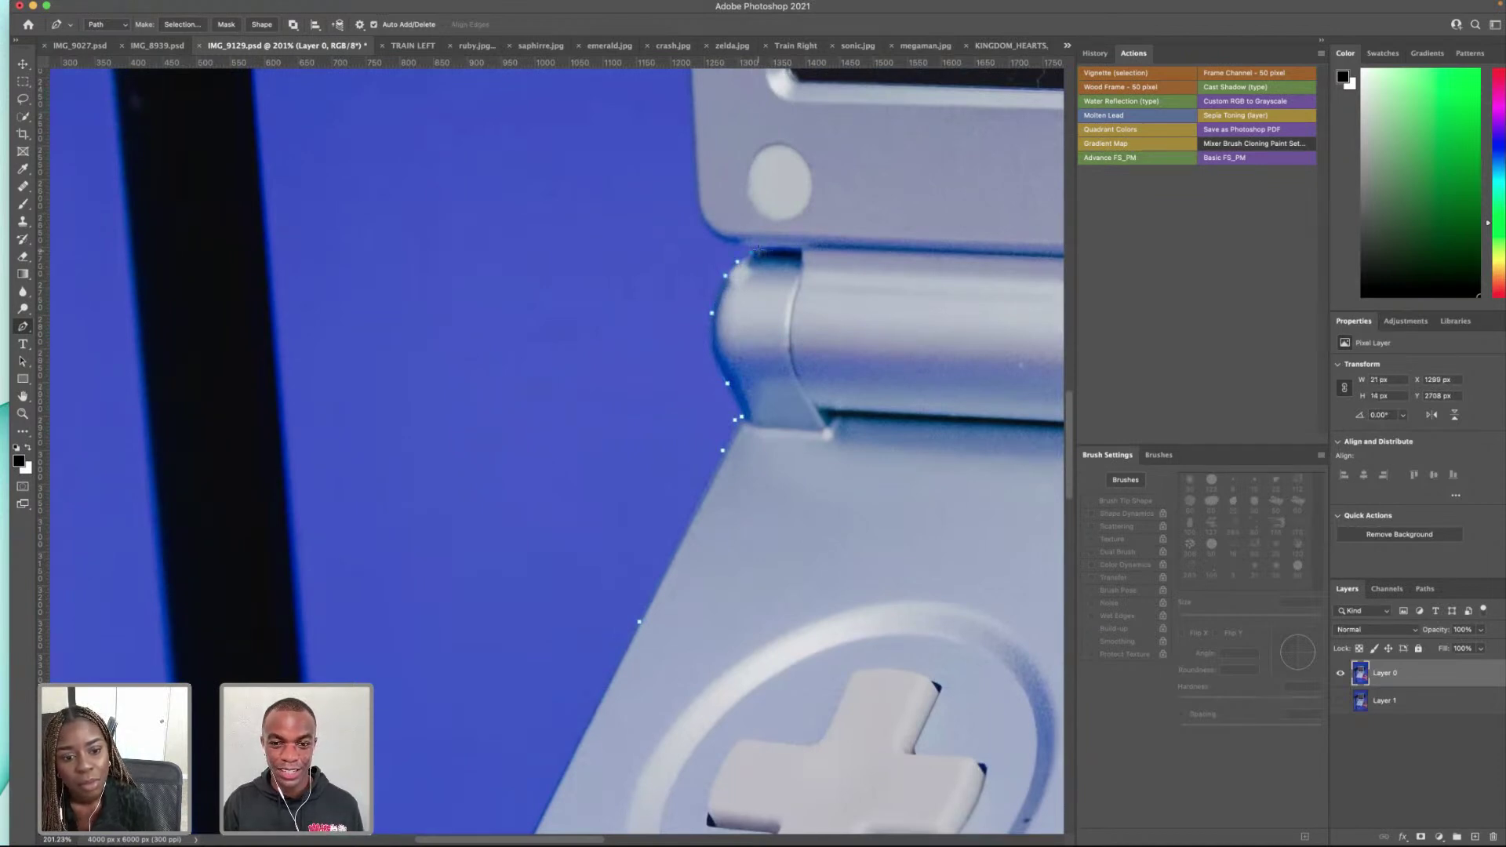
click(749, 250)
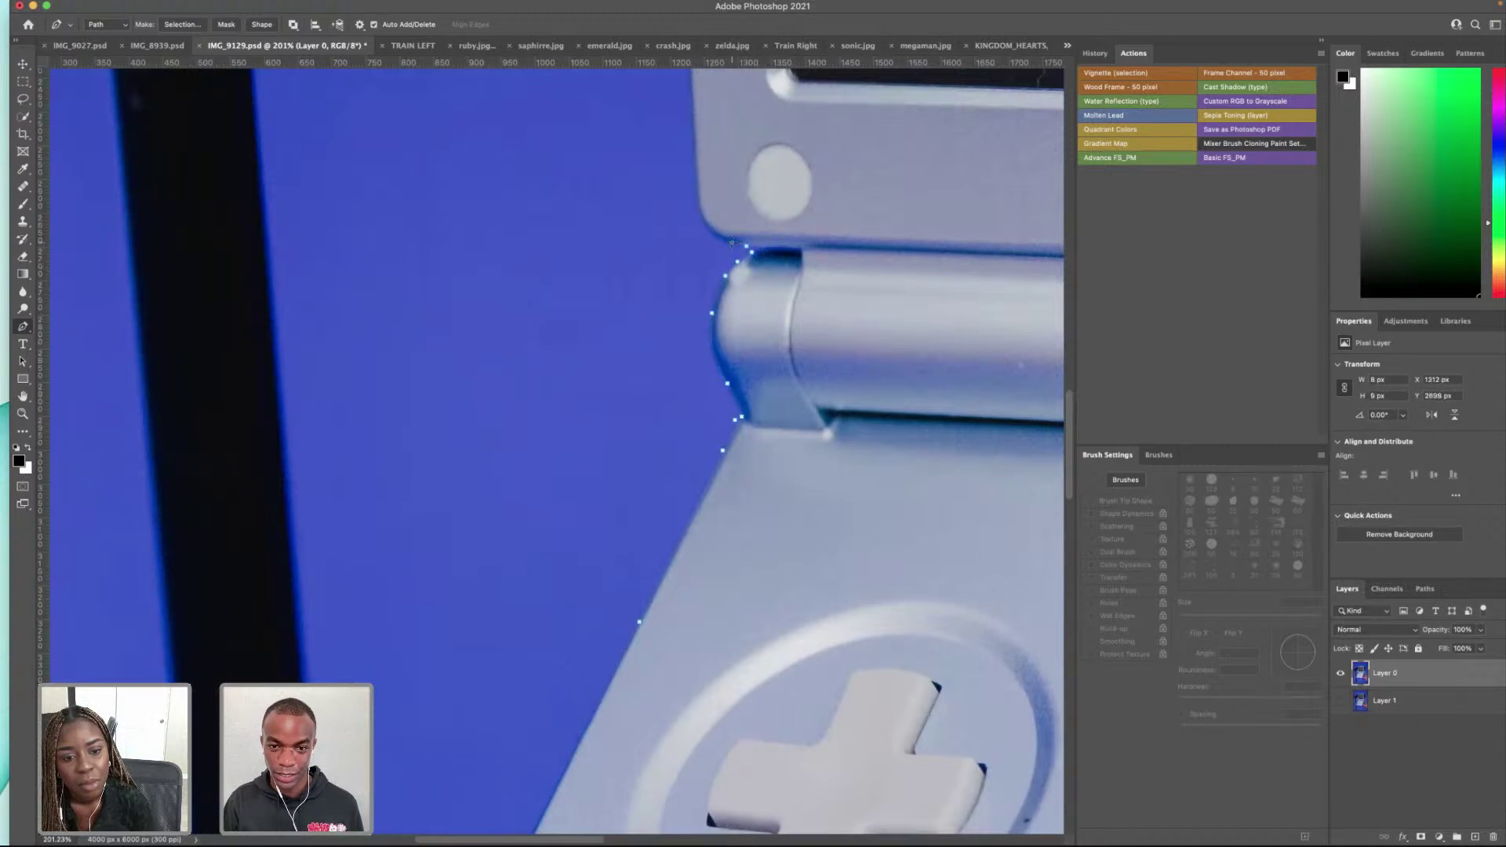
Step: Trace the path around the rounded lower-left corner of the console's screen lid
drag(732, 244, 732, 488)
click(721, 482)
click(708, 476)
click(699, 468)
click(696, 452)
click(691, 434)
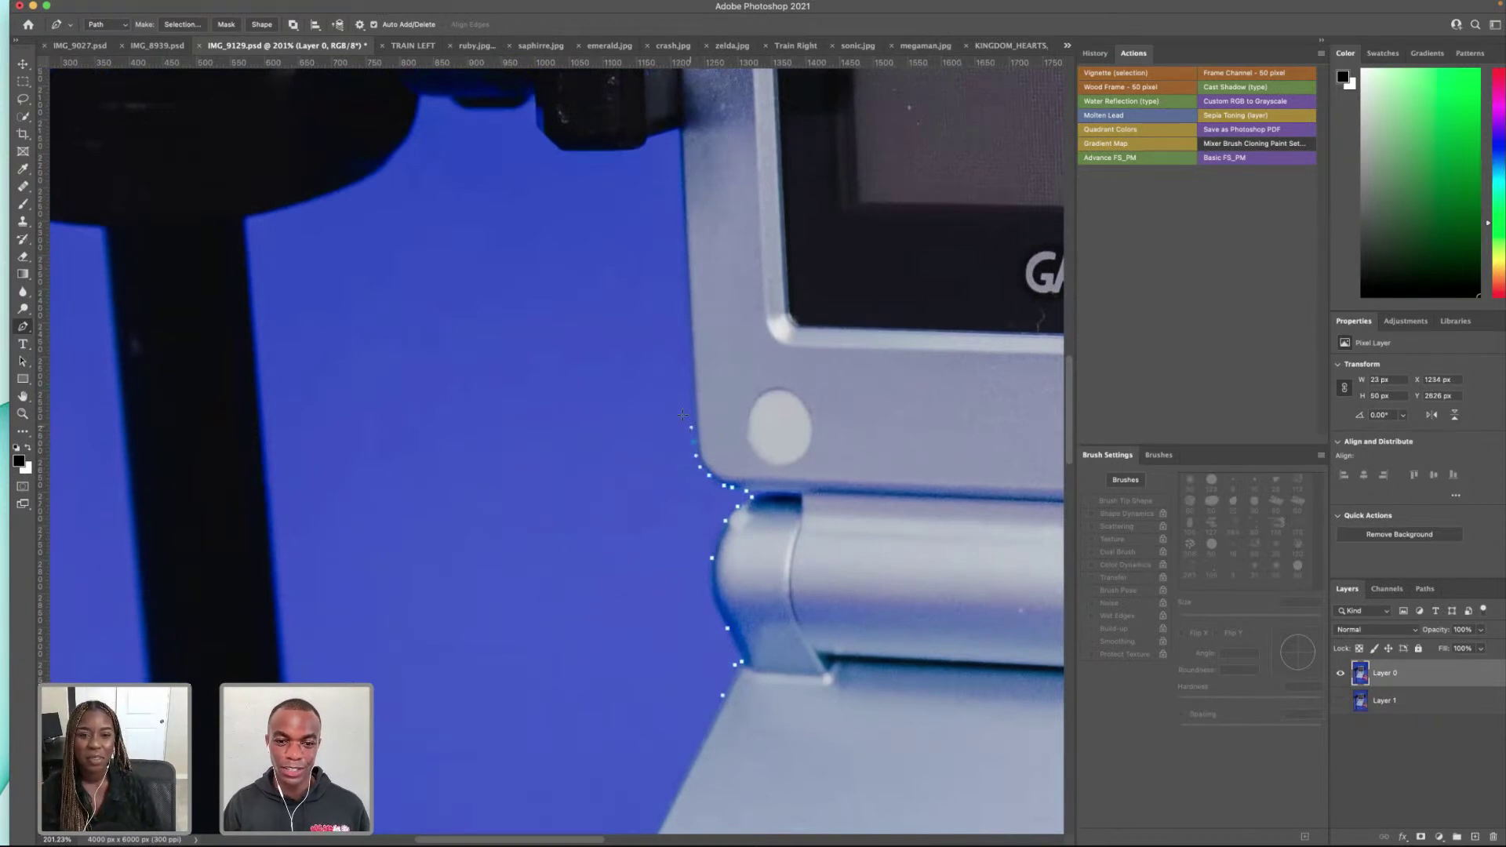
Step: Extend the path up the left edge of the screen lid, past the black clamp
scroll(688, 428, up, 5)
click(684, 423)
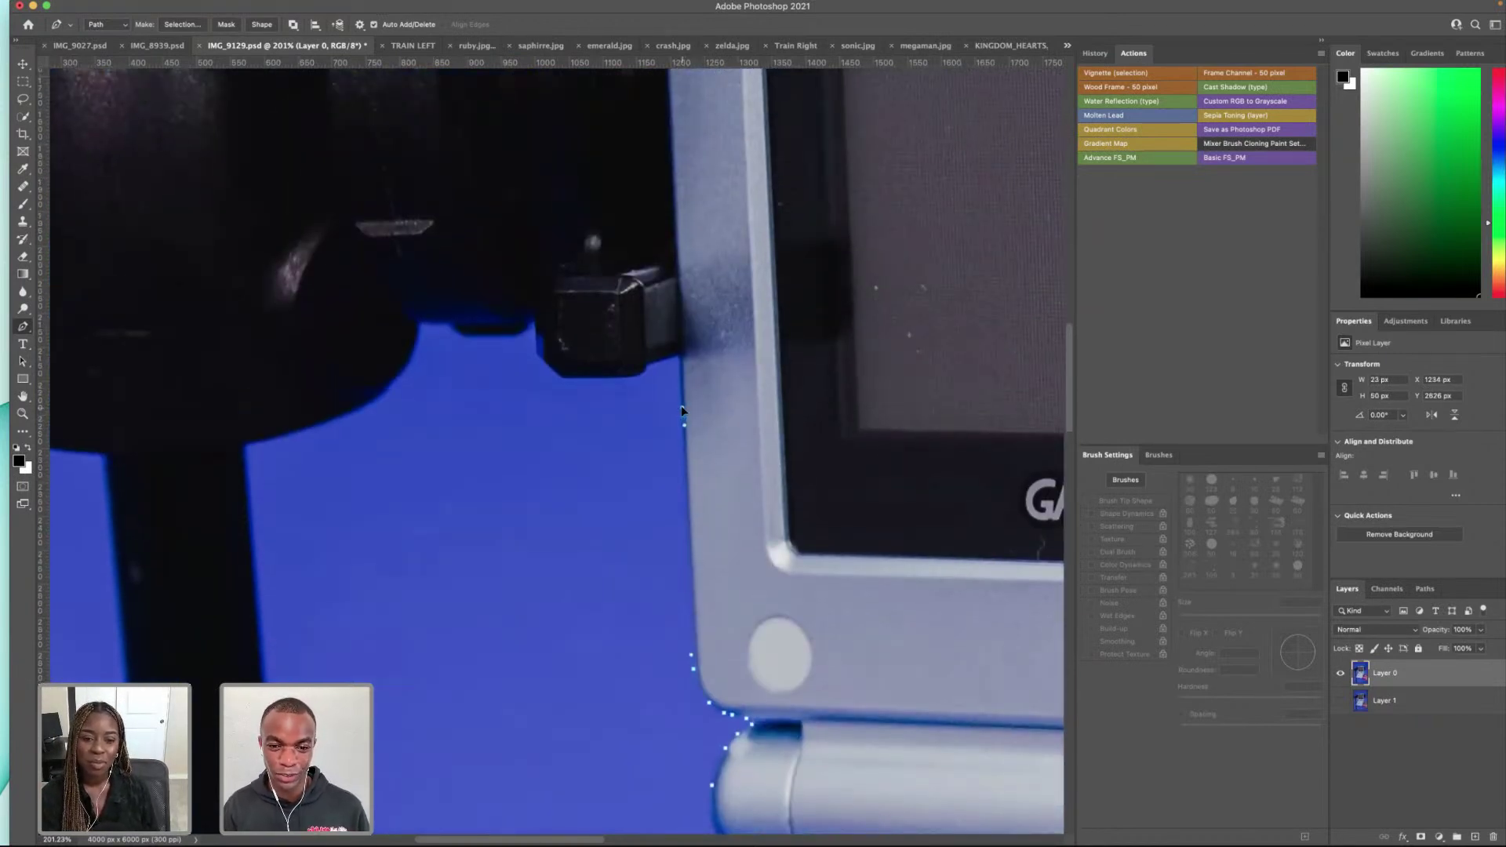
click(682, 405)
scroll(678, 400, up, 4)
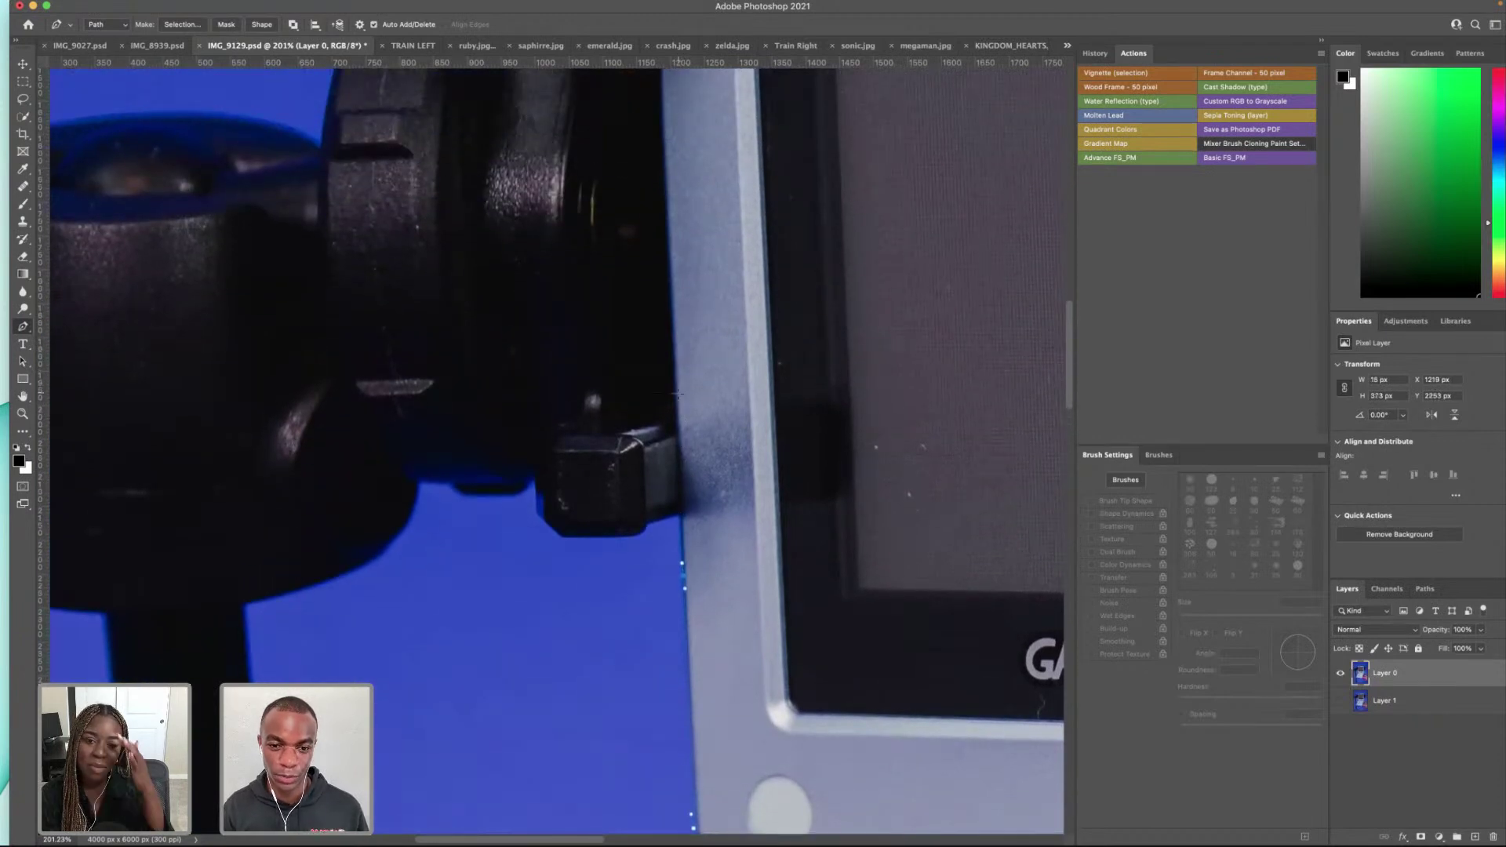
drag(673, 385, 676, 360)
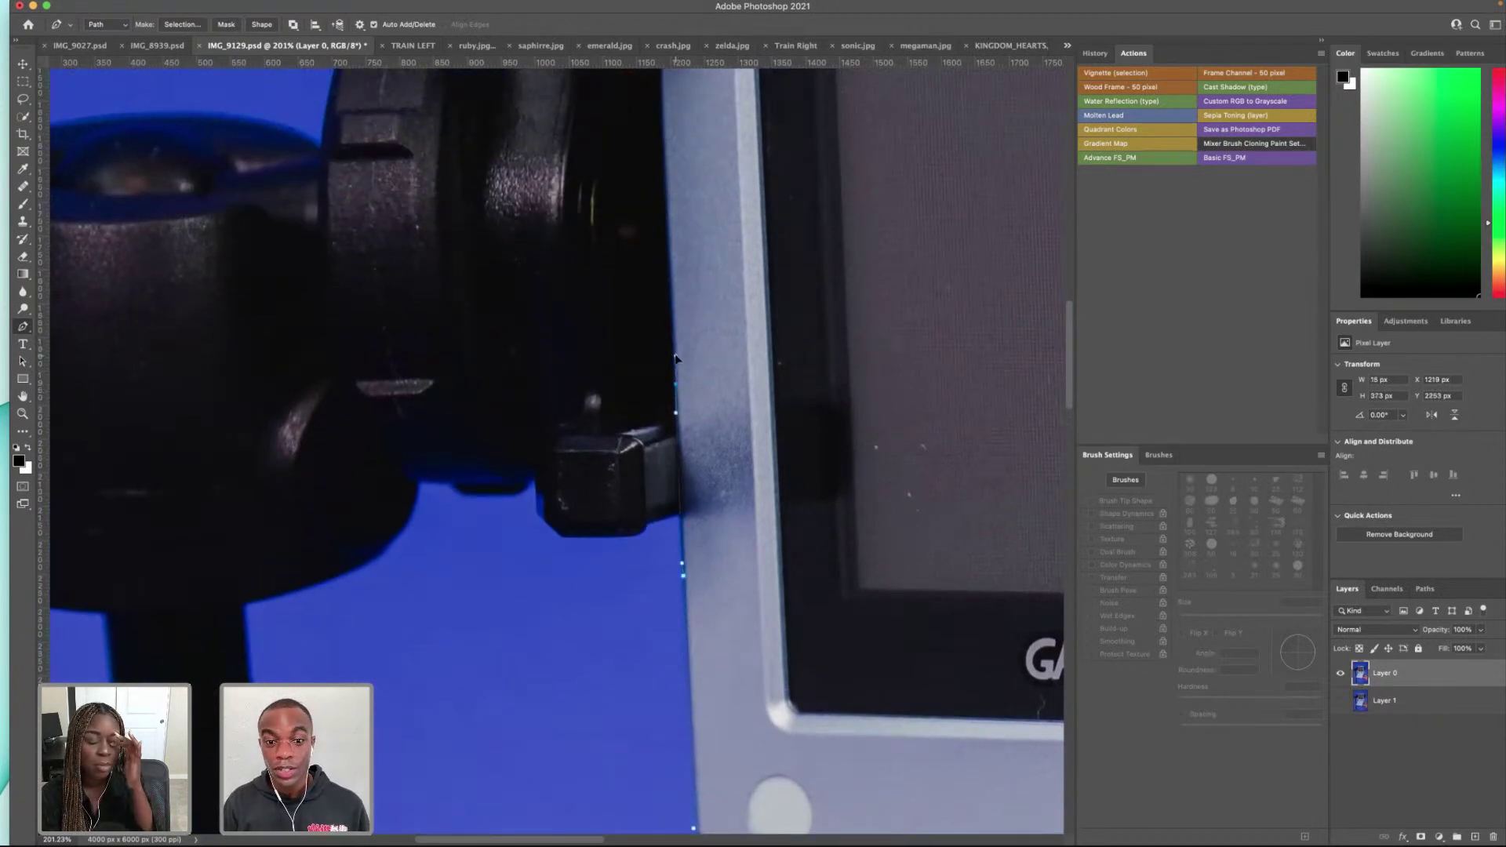
scroll(673, 369, up, 7)
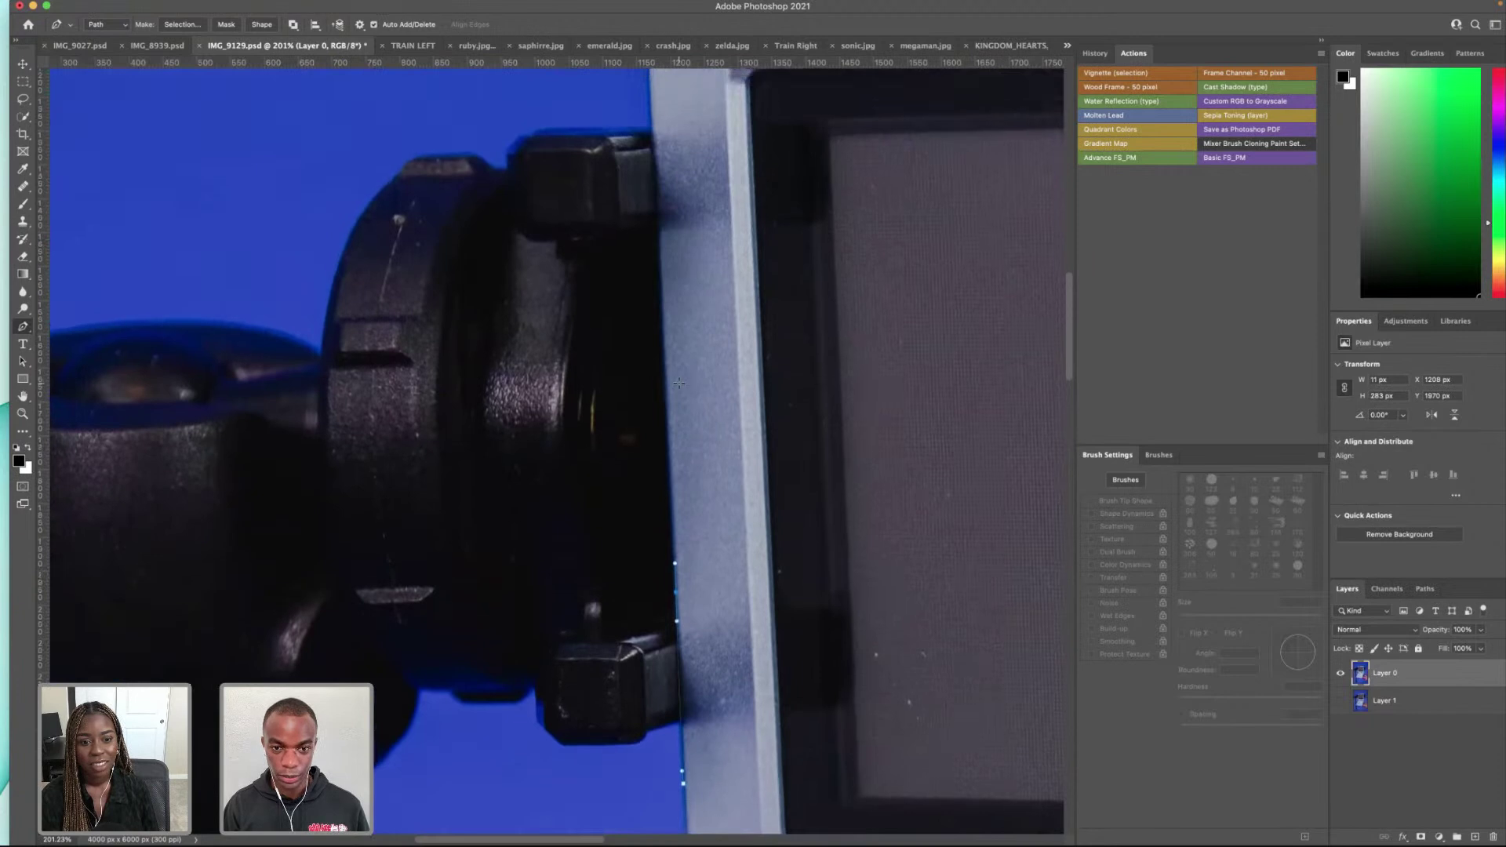
drag(662, 382, 662, 355)
scroll(662, 358, up, 5)
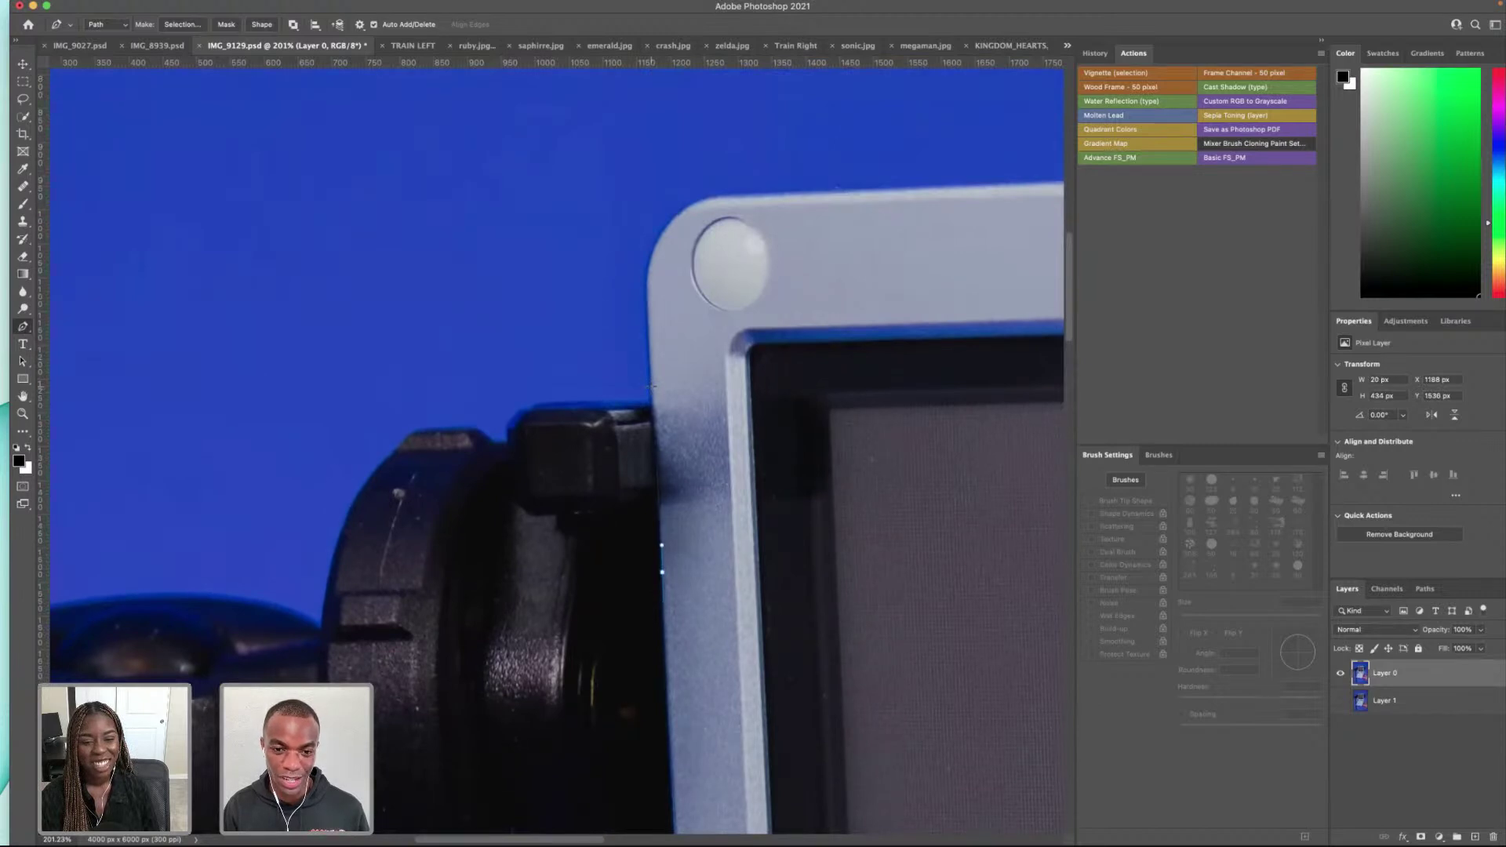
drag(651, 363, 645, 354)
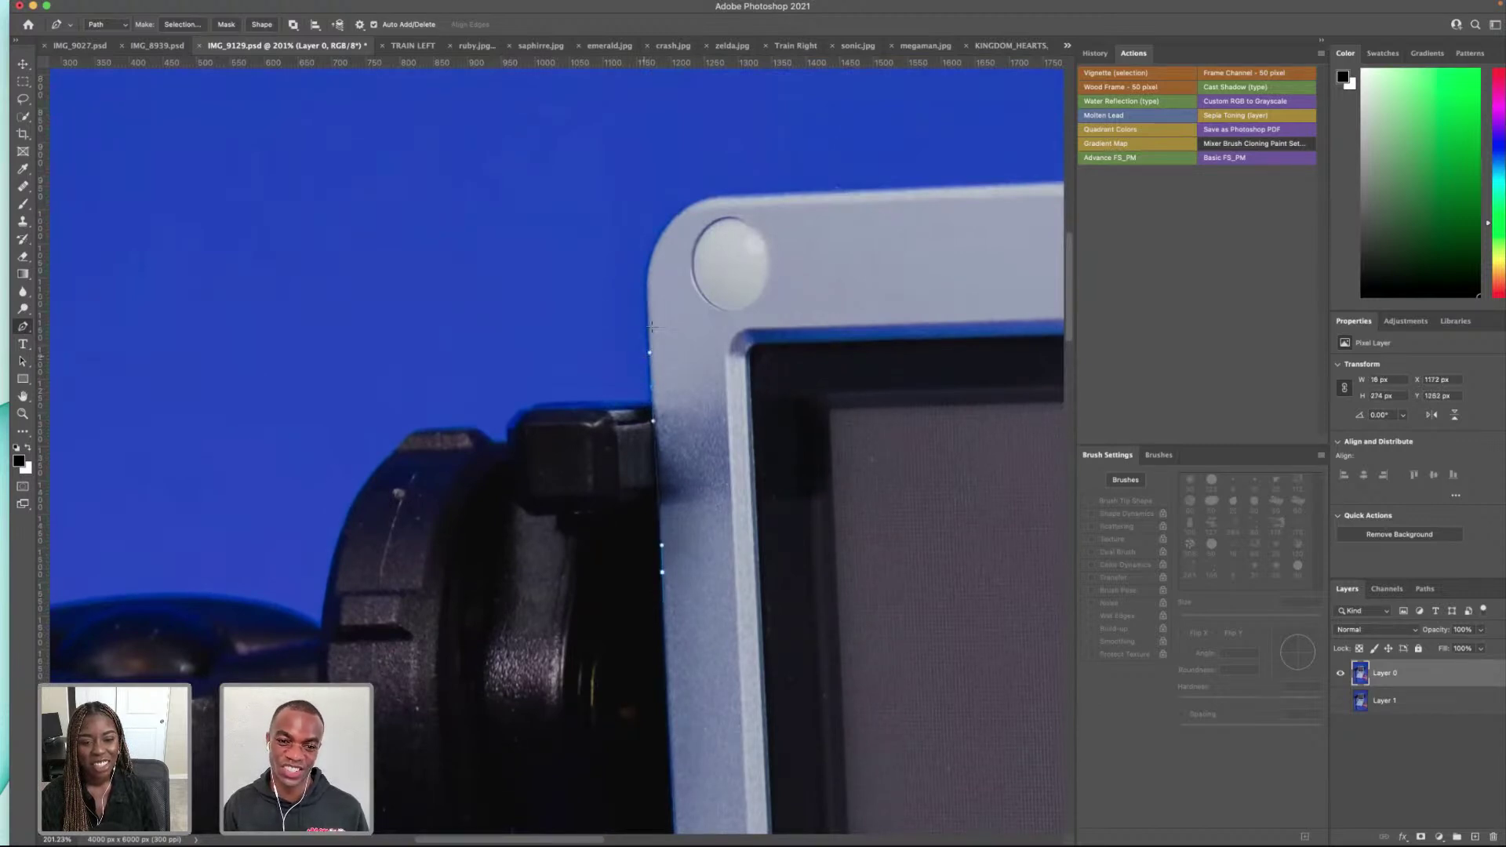
Step: Curve the path around the screen lid's rounded upper-left corner onto its top edge
click(647, 291)
click(647, 284)
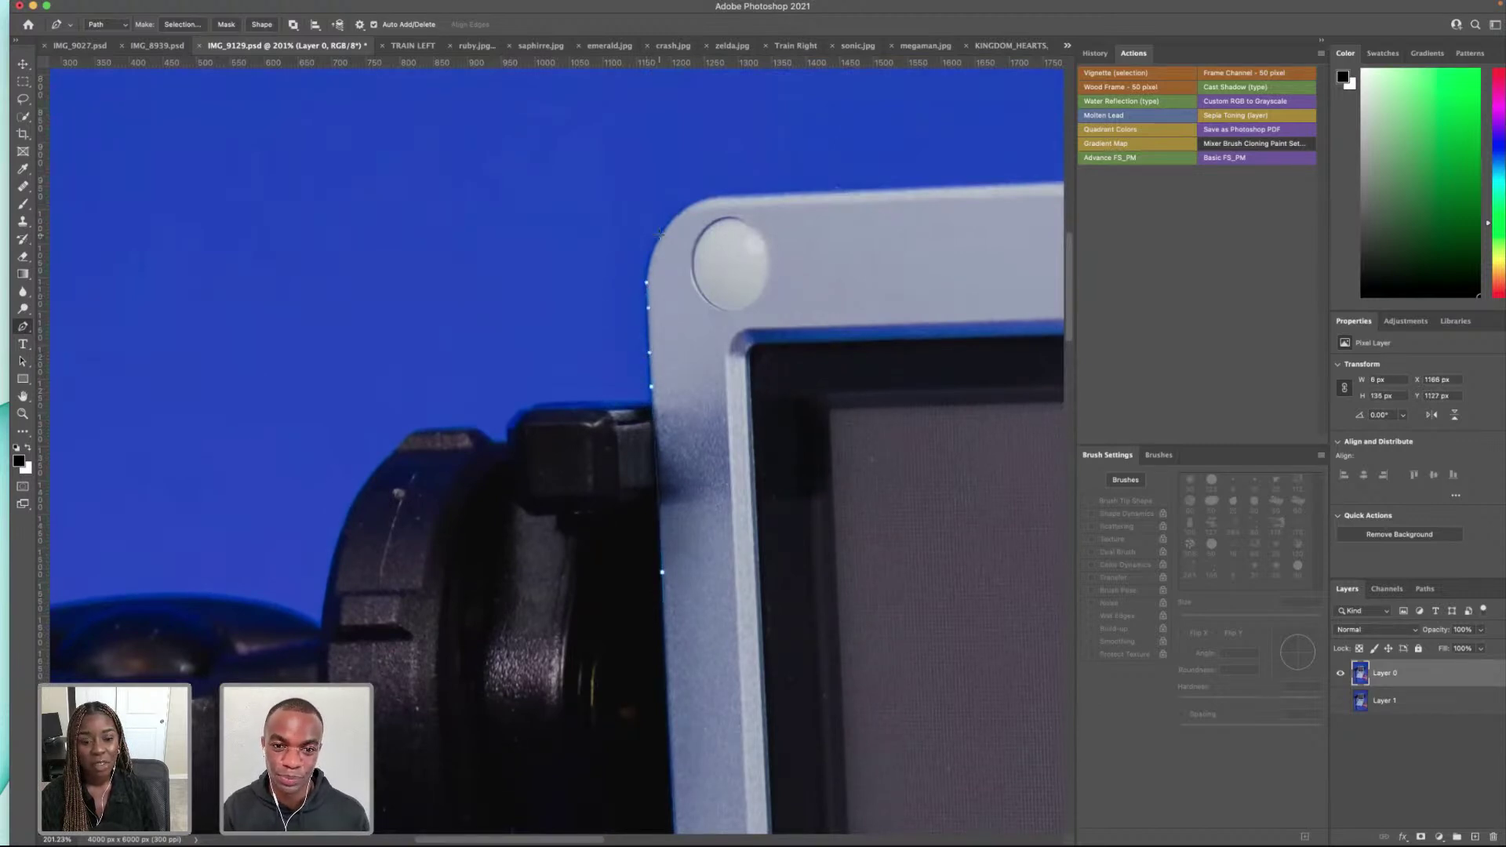
drag(656, 239, 742, 200)
click(739, 197)
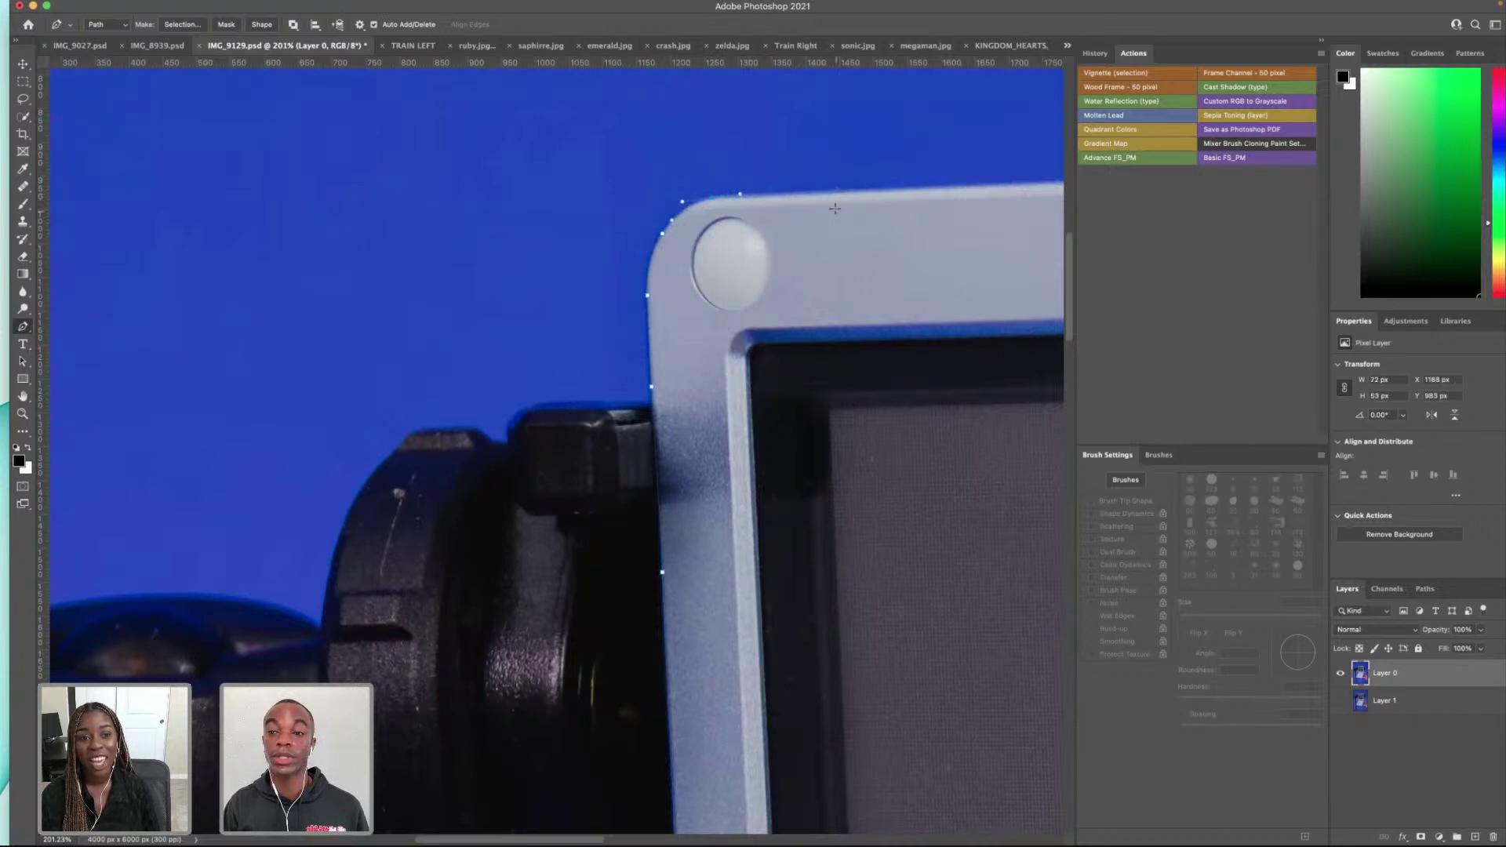
scroll(887, 267, right, 8)
scroll(886, 267, up, 6)
scroll(886, 266, right, 6)
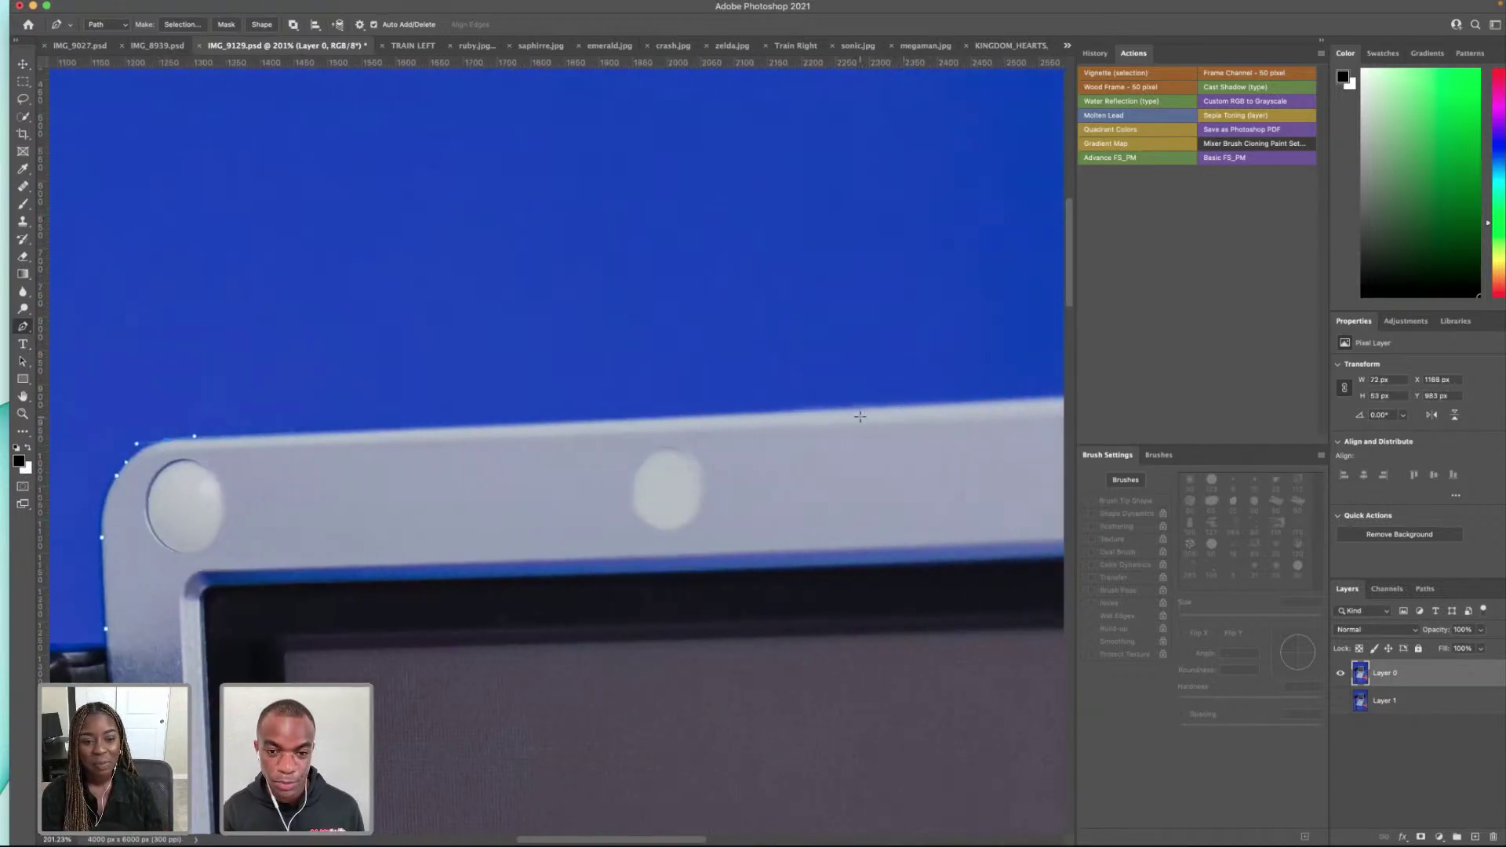
scroll(859, 417, down, 6)
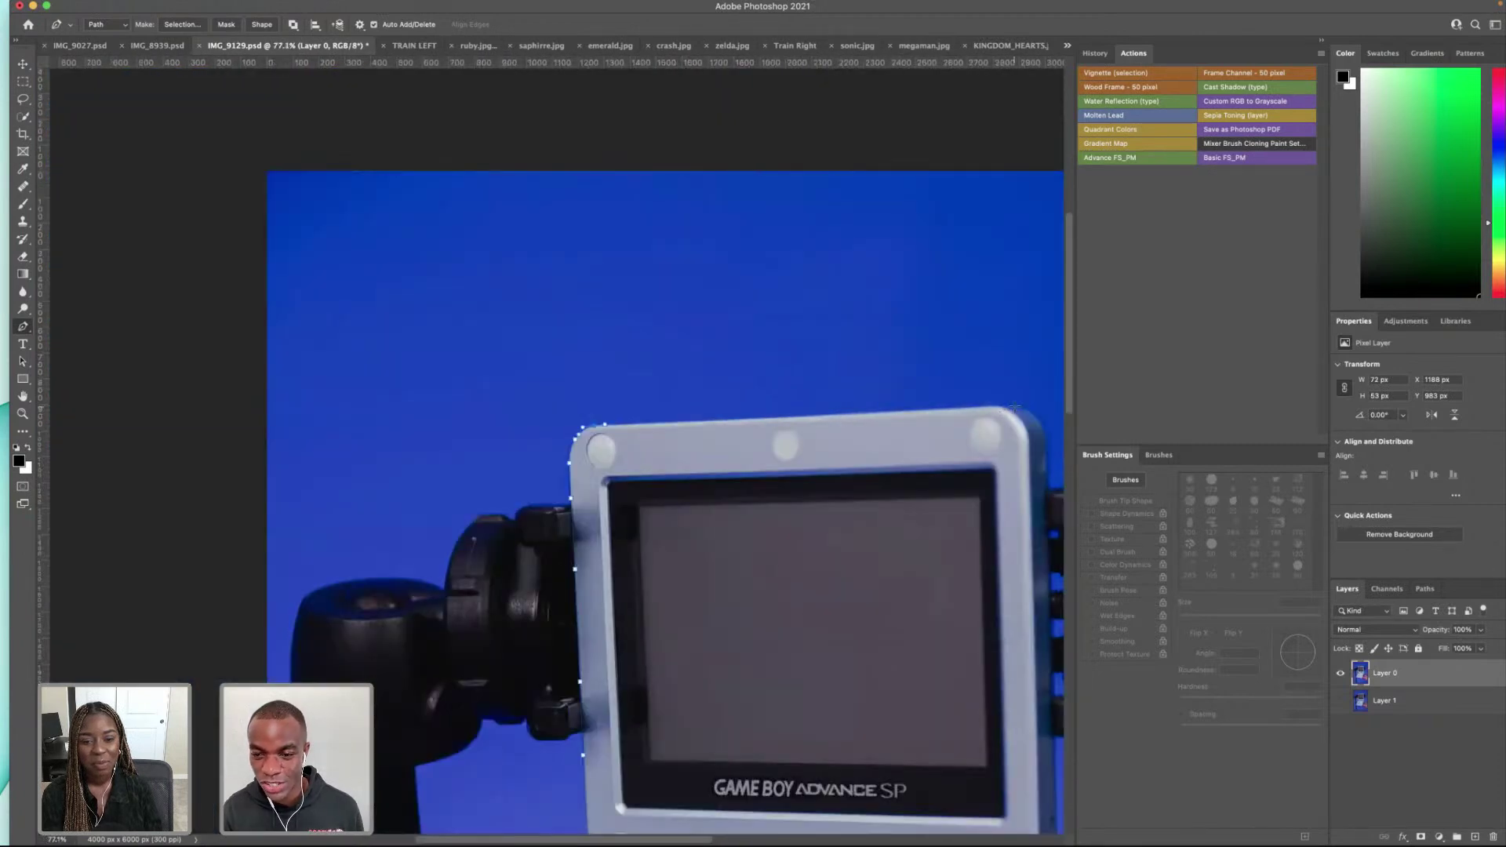
scroll(845, 409, up, 8)
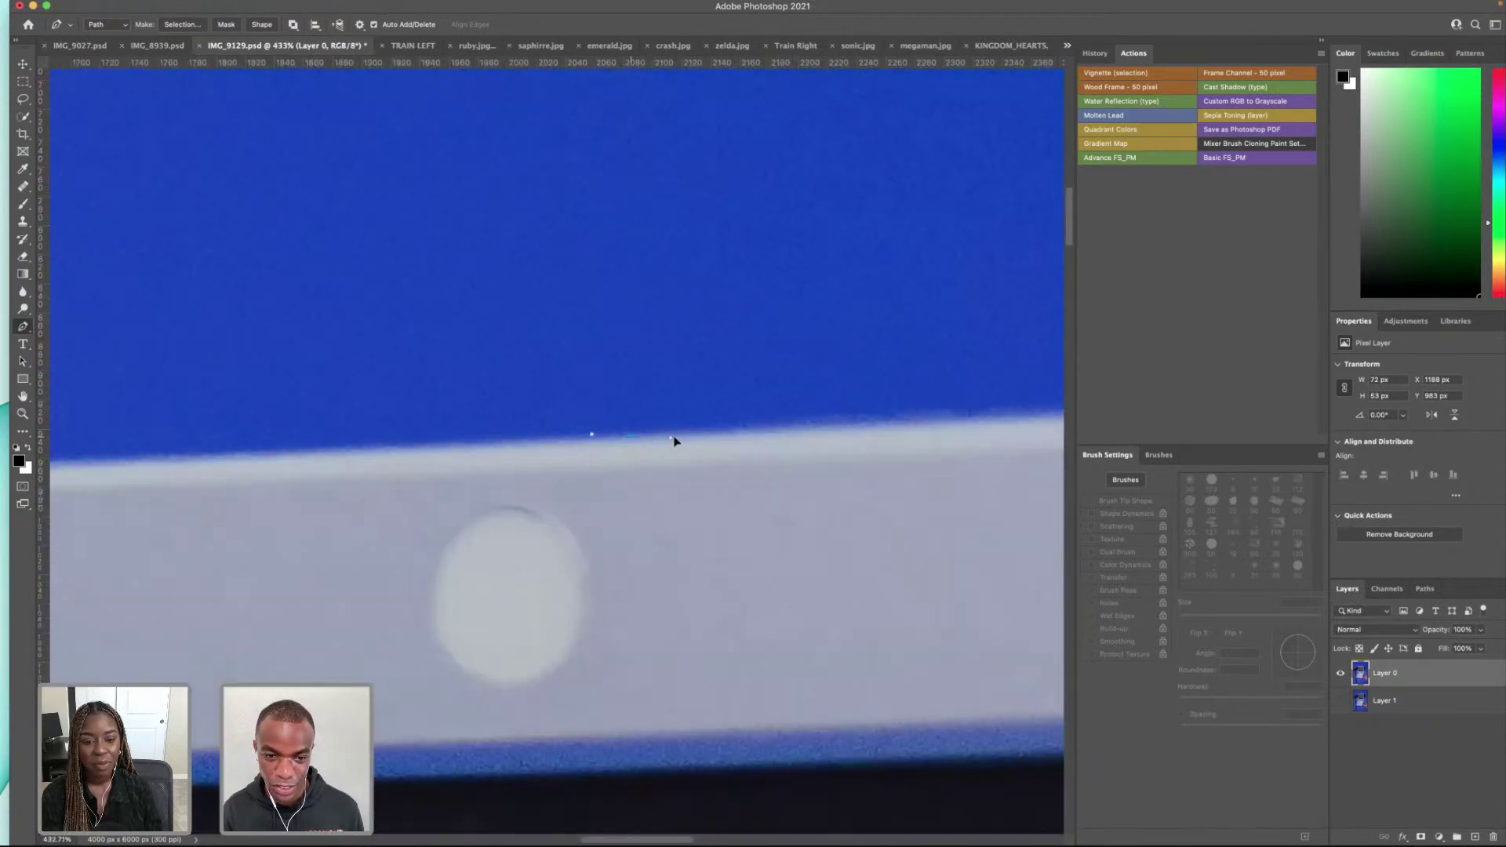
key(ctrl+z)
scroll(465, 450, down, 4)
key(ctrl+z)
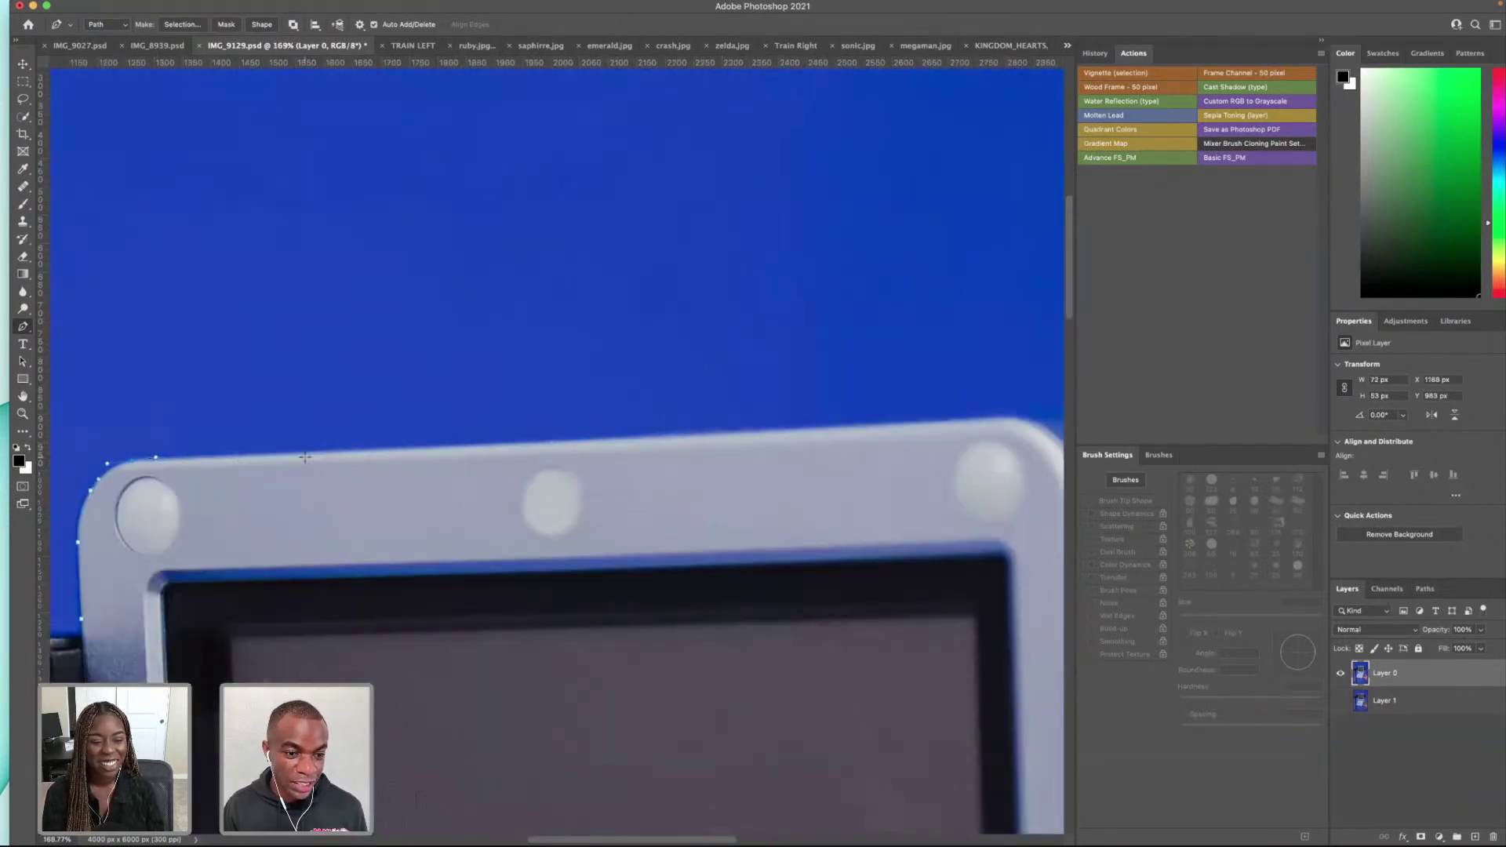
Step: Retrace the path around the screen lid's rounded upper-left corner at closer range, placing finer anchor points up to the top edge
click(447, 445)
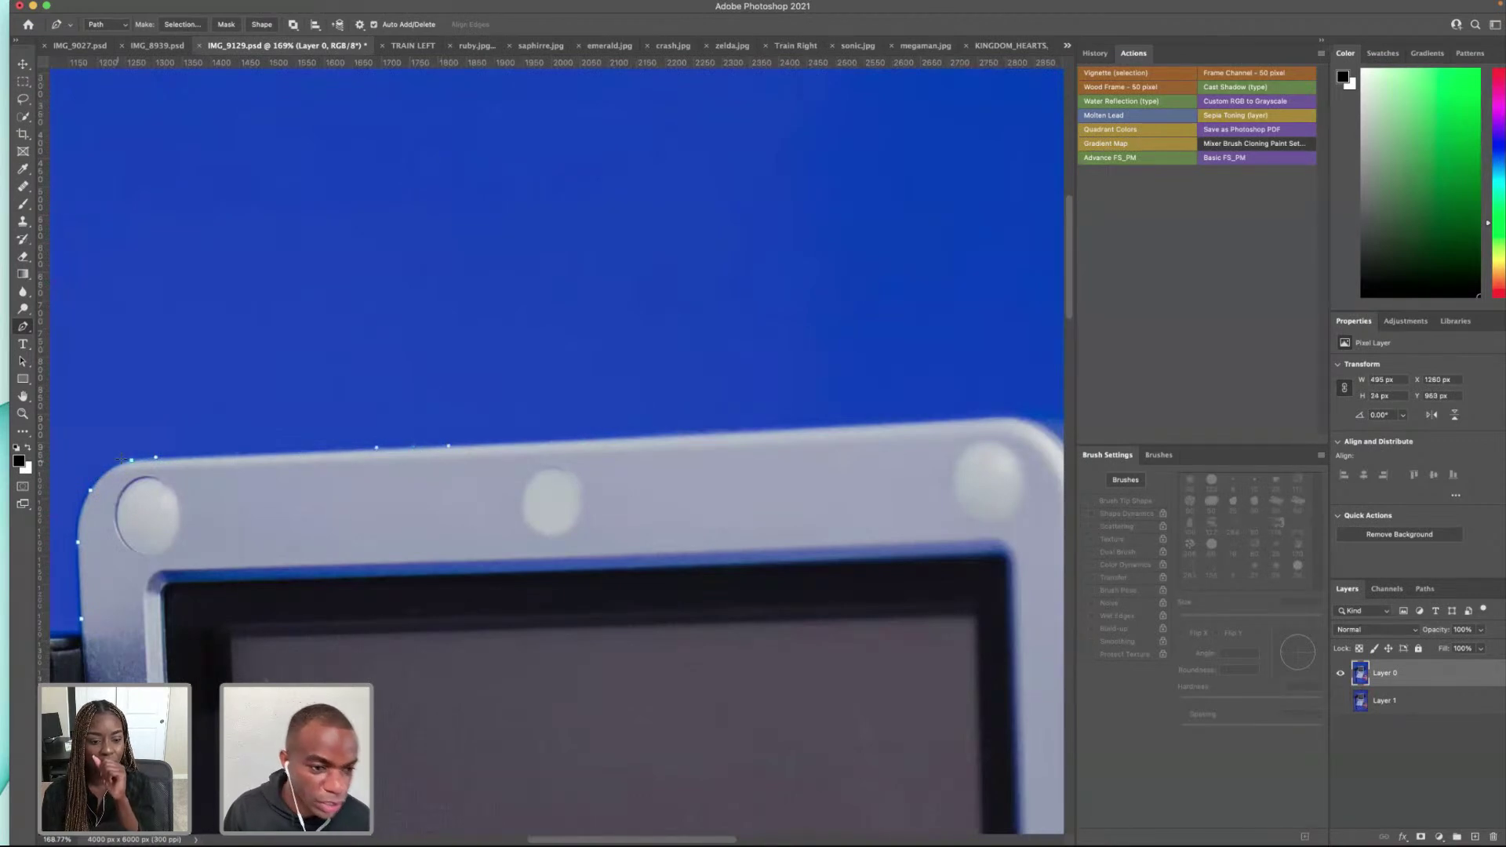
scroll(157, 471, up, 4)
drag(187, 458, 105, 468)
click(185, 477)
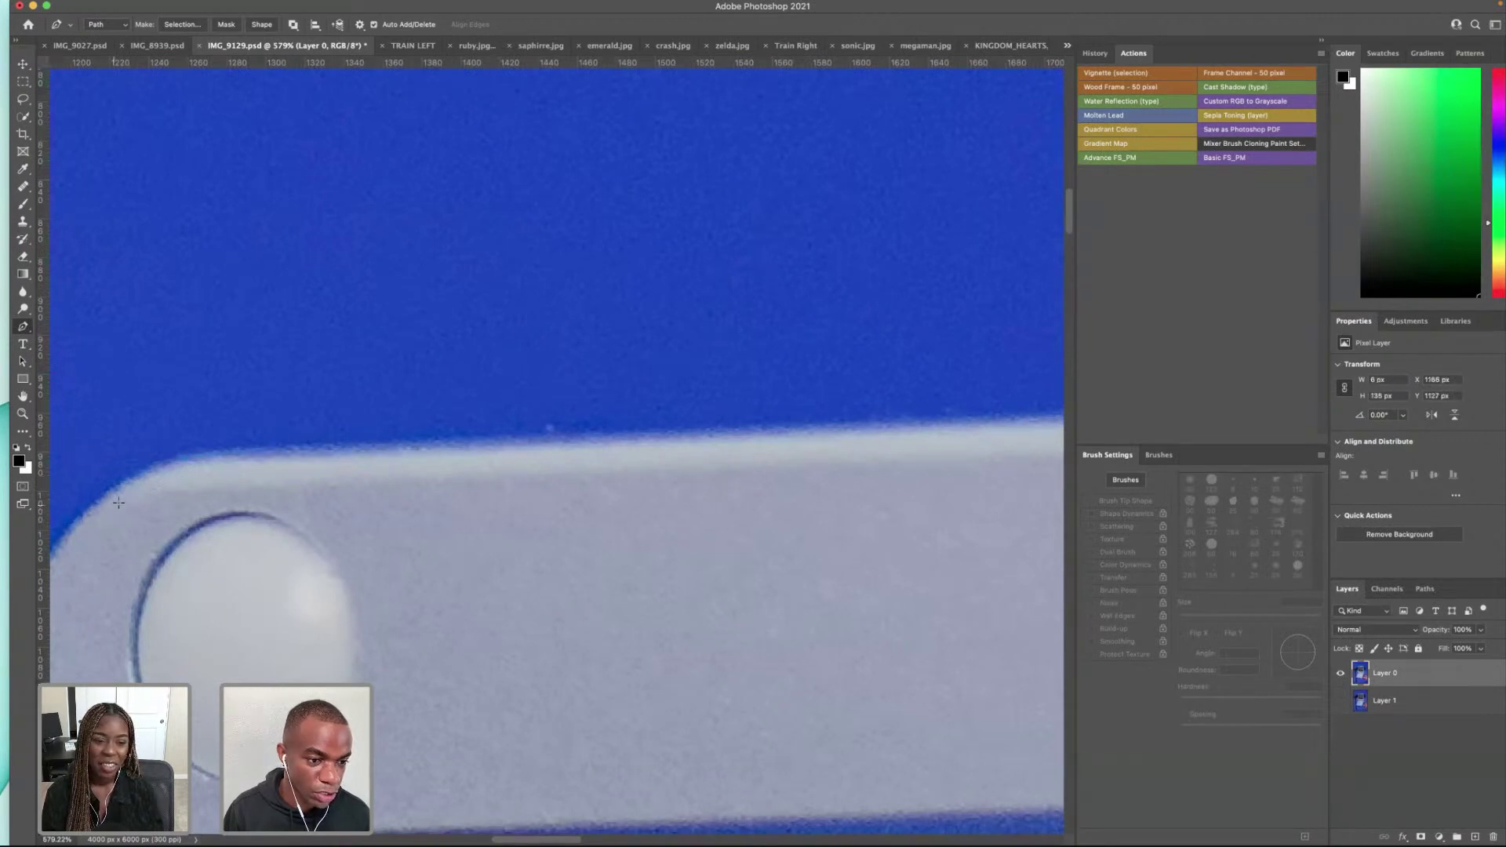
scroll(342, 538, left, 5)
scroll(342, 539, down, 1)
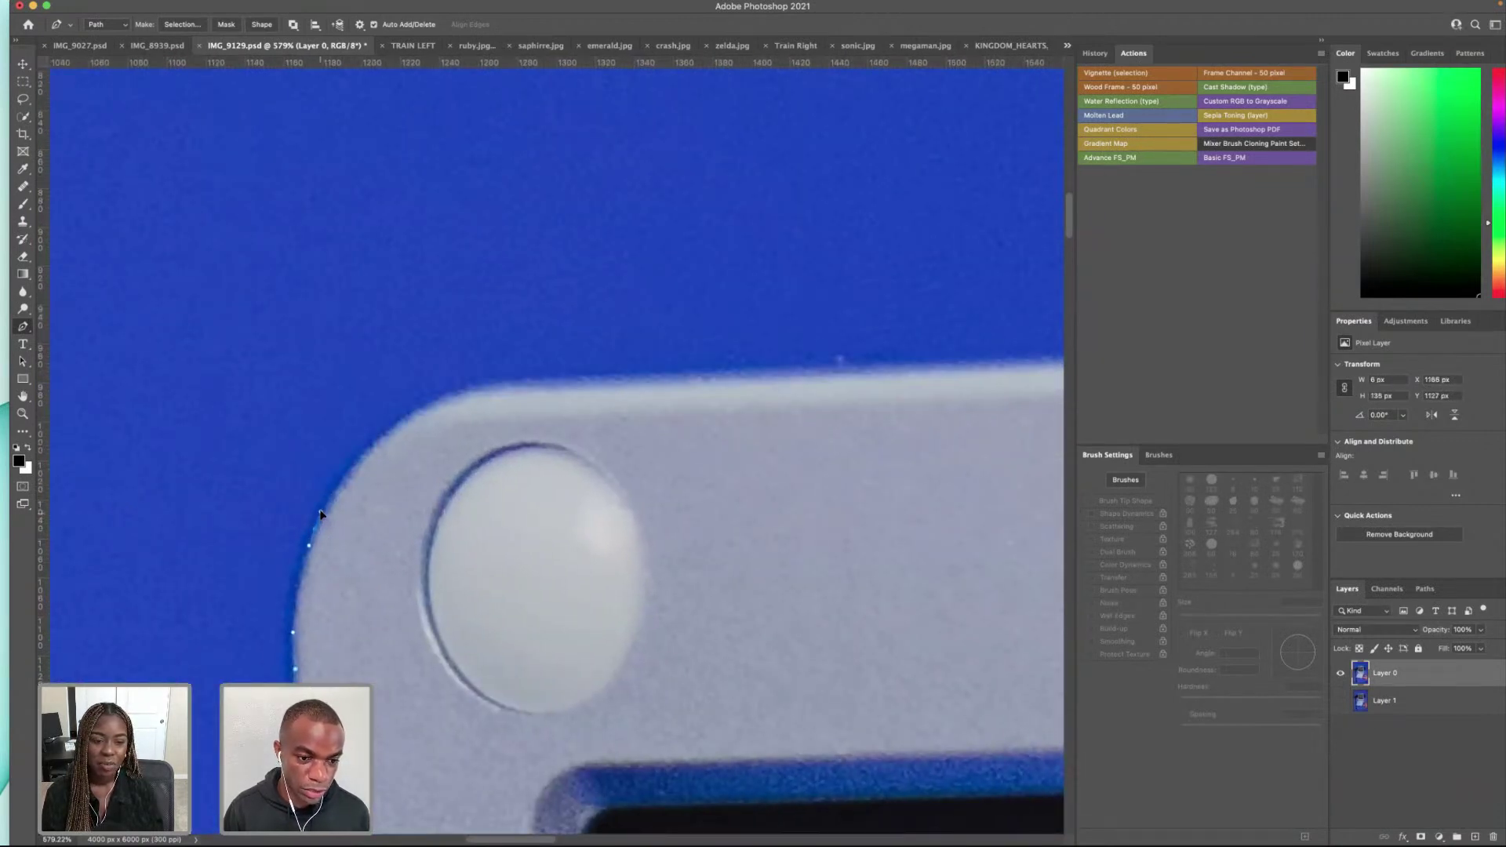
drag(331, 492, 595, 381)
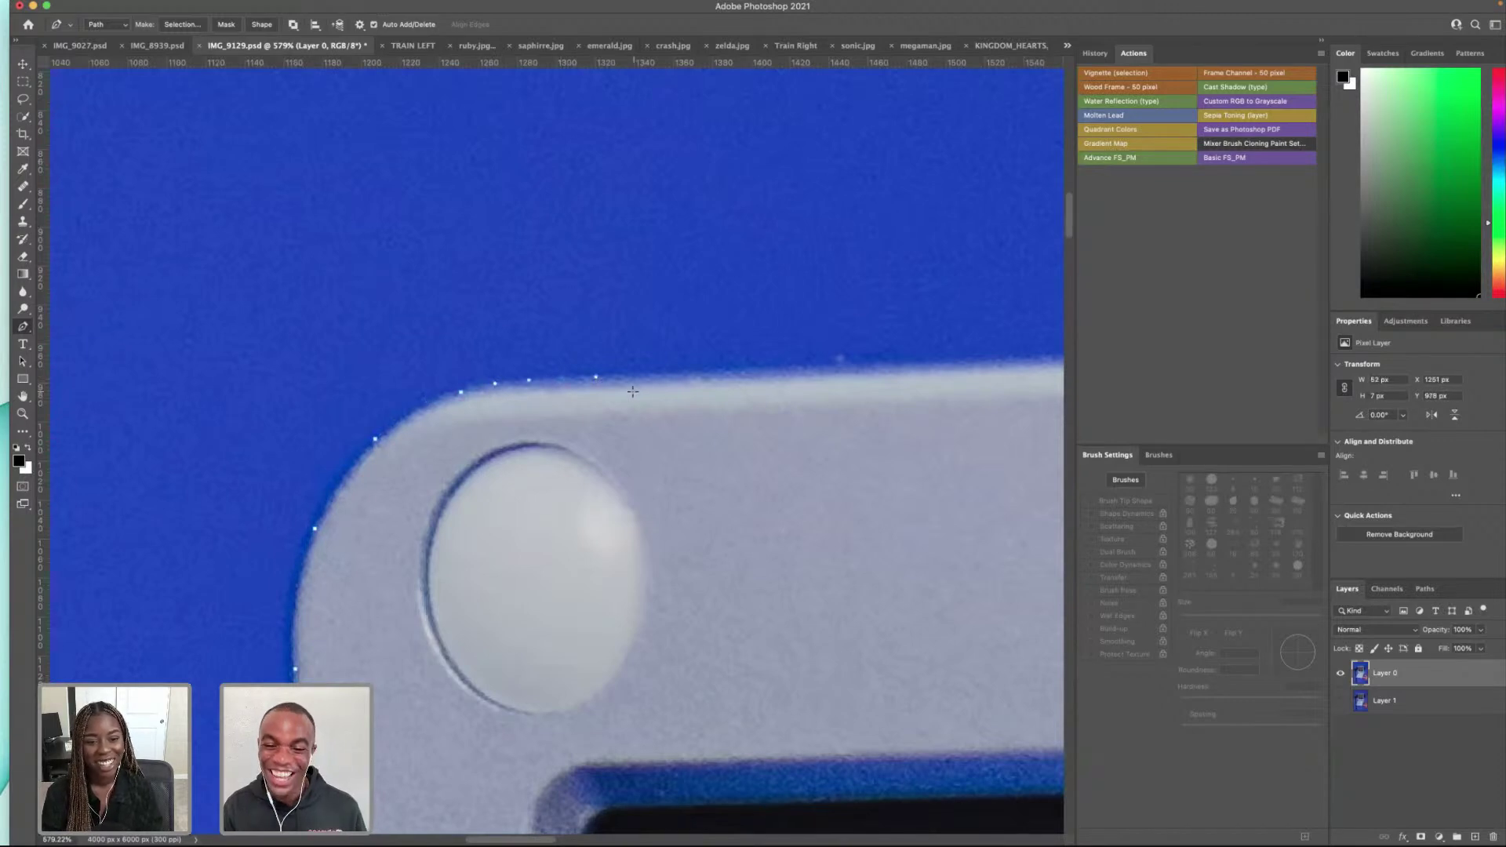
Step: Extend the path along the screen lid's top edge to just past the middle round pad, redoing the last anchor
scroll(667, 369, right, 5)
drag(769, 365, 814, 333)
scroll(785, 360, right, 9)
scroll(742, 369, right, 5)
scroll(814, 333, right, 8)
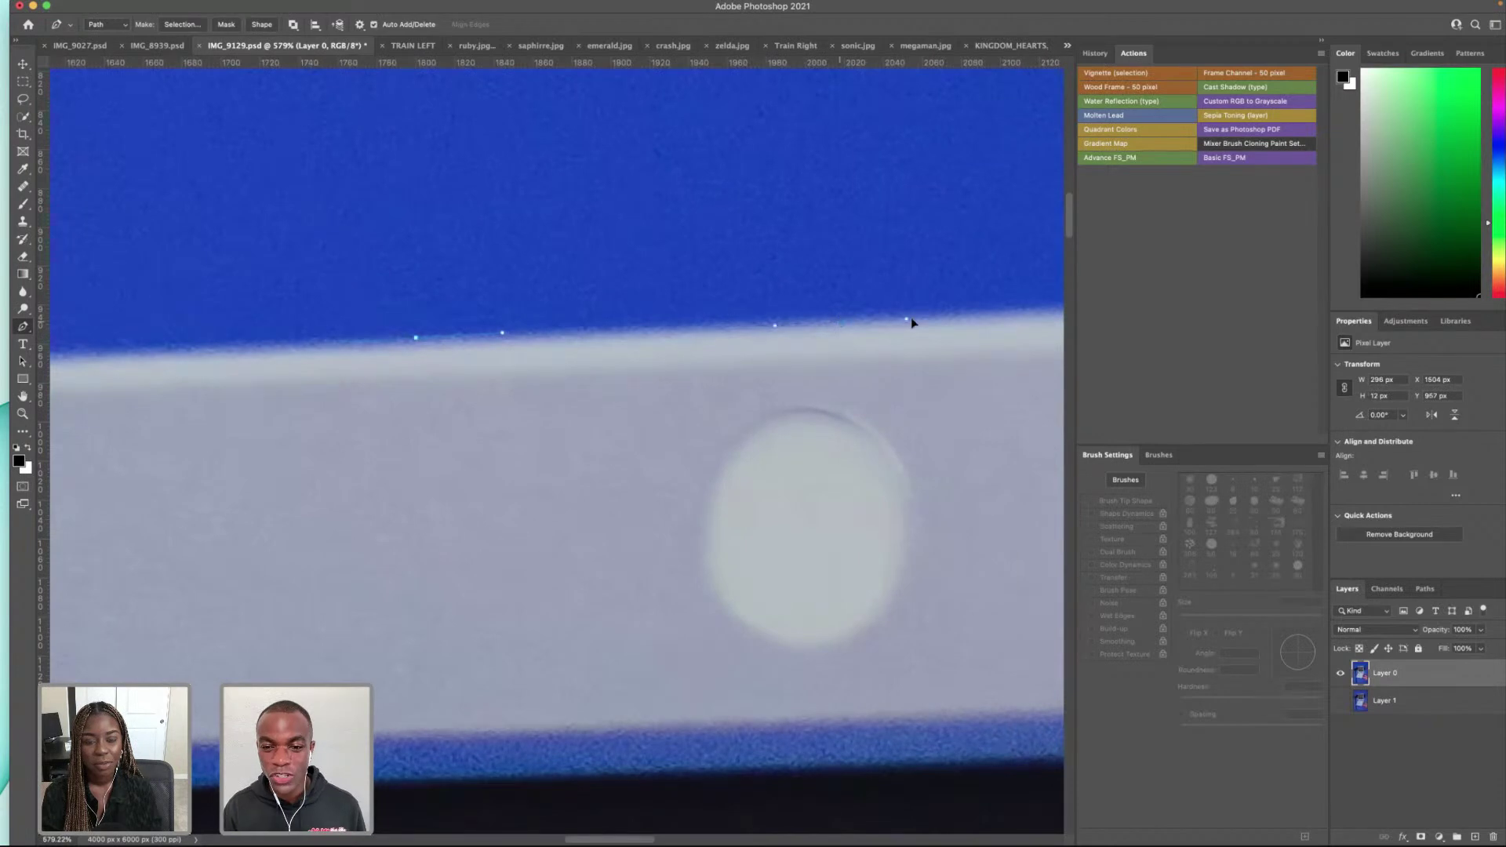
key(super+z)
drag(915, 315, 929, 314)
Step: Continue the path along the screen lid's top edge from the middle round pad toward the upper-right corner
scroll(894, 324, right, 10)
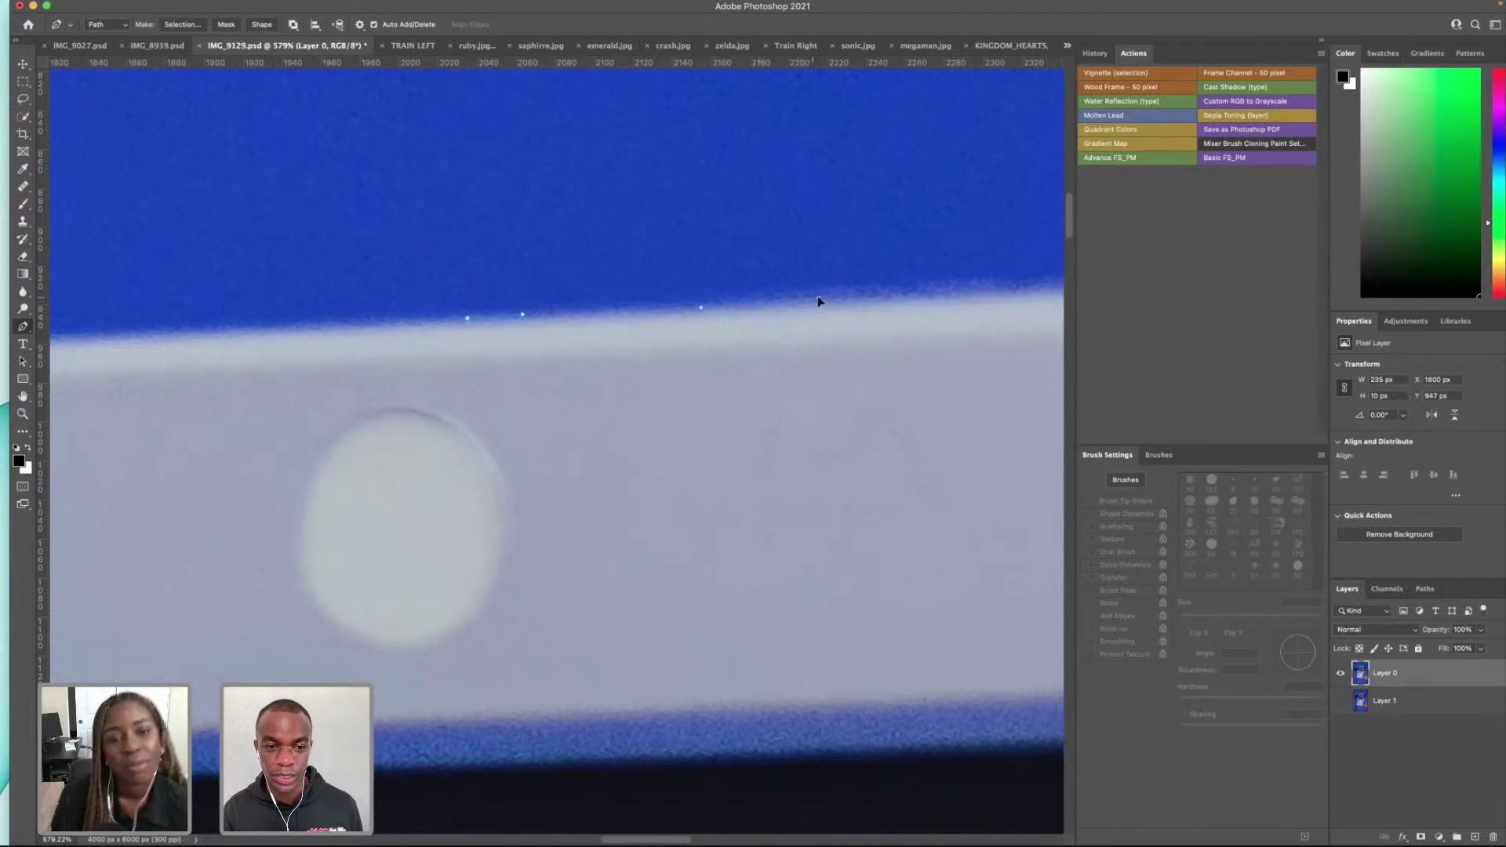
drag(823, 302, 856, 297)
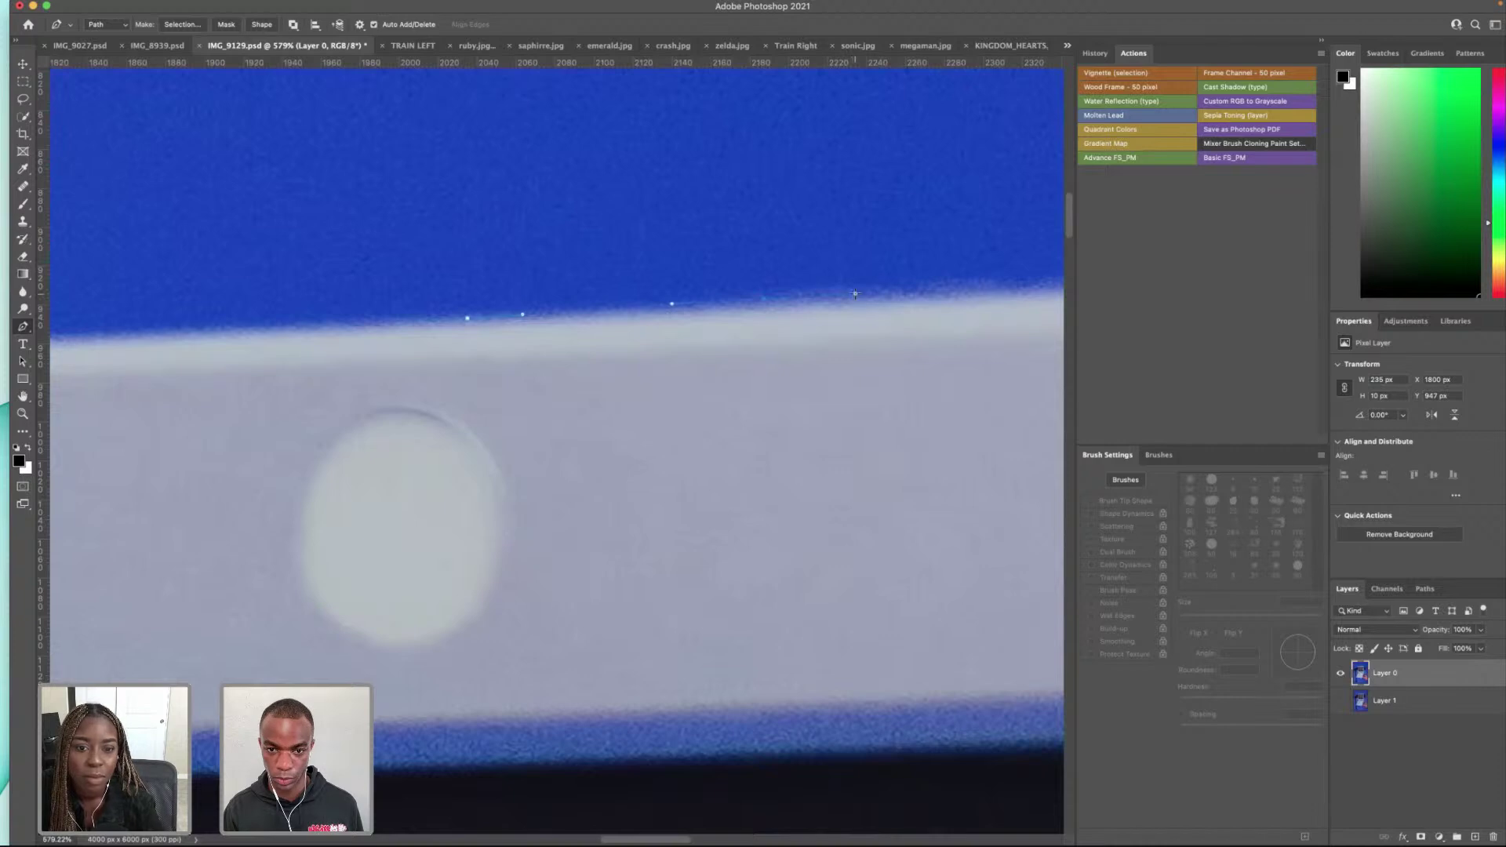
scroll(855, 296, right, 8)
scroll(905, 300, down, 3)
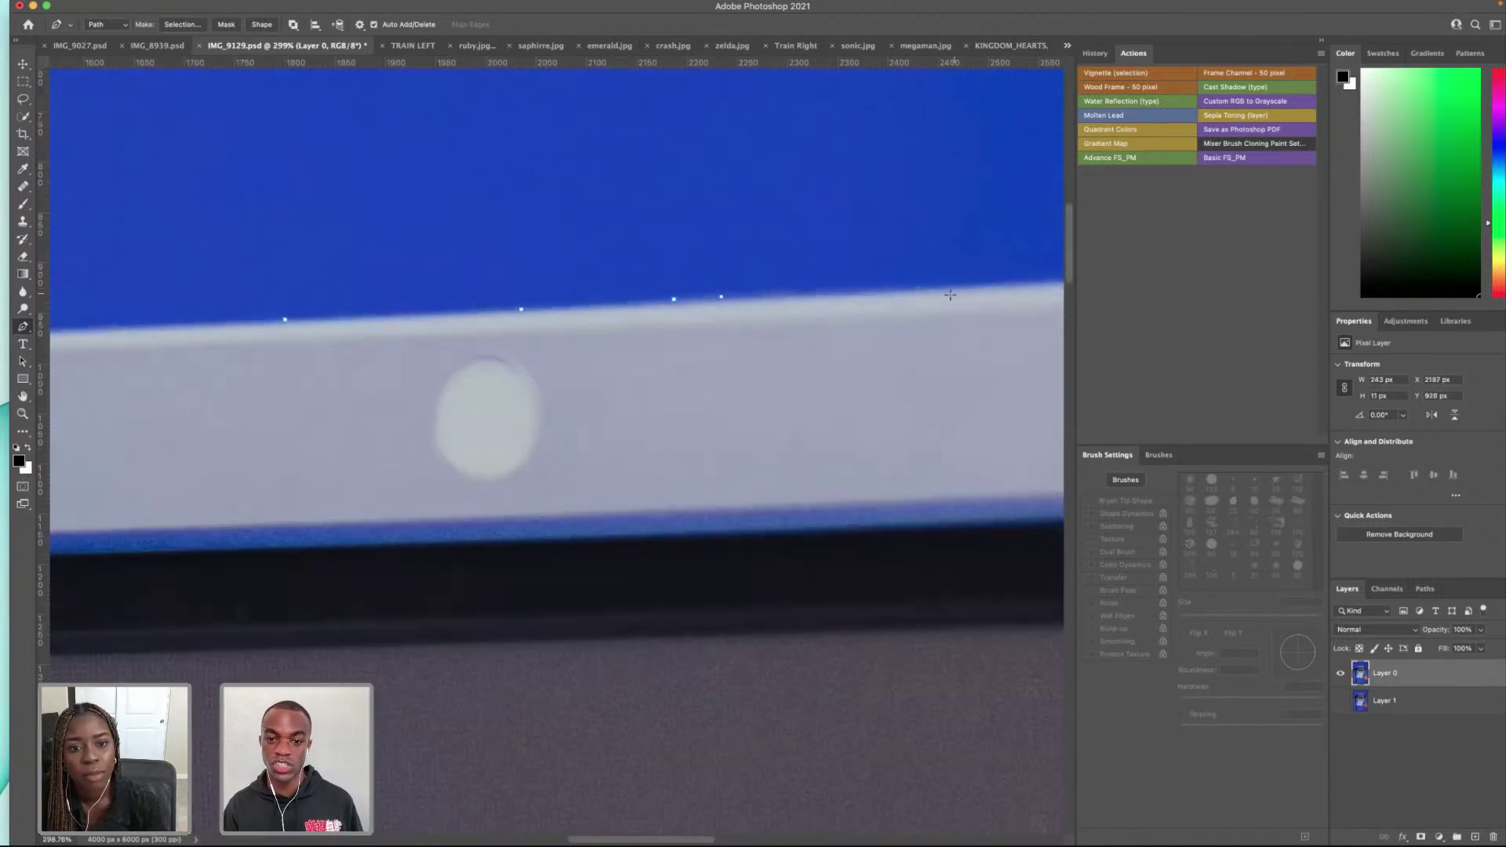
scroll(955, 294, right, 5)
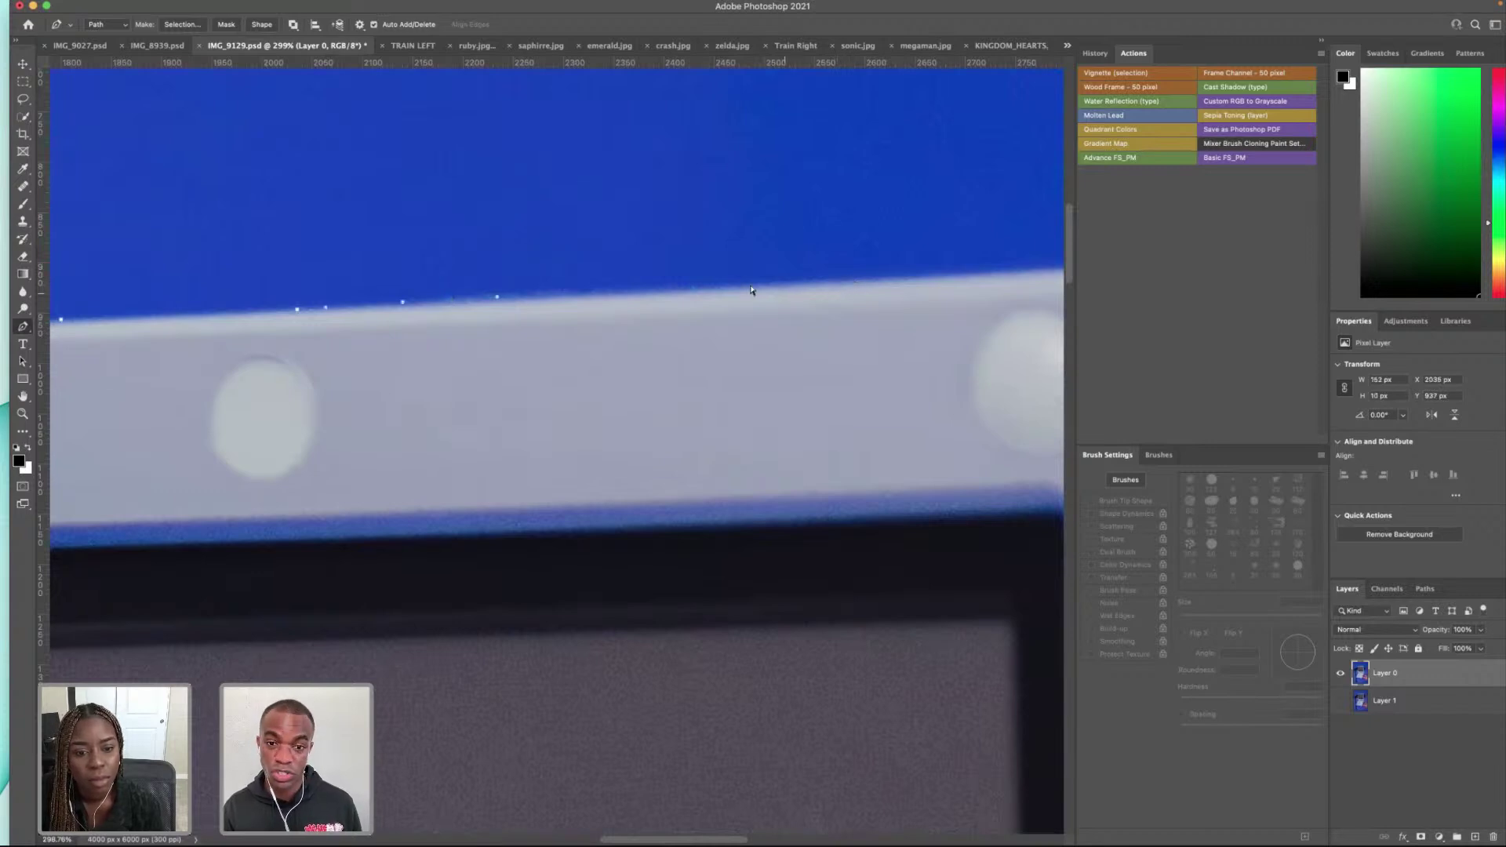
click(706, 286)
click(859, 279)
scroll(980, 281, right, 5)
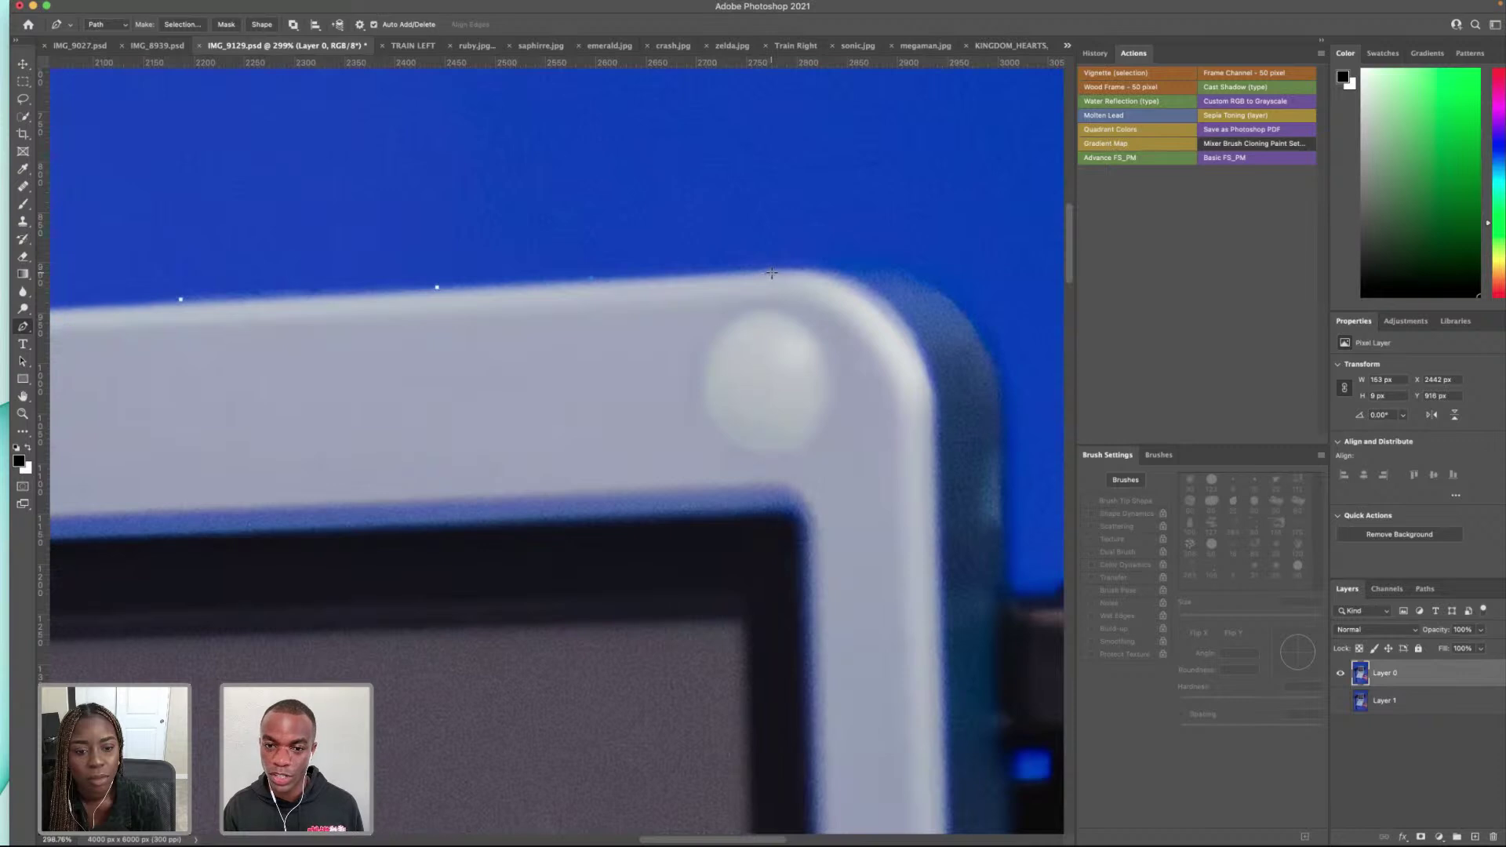
click(881, 272)
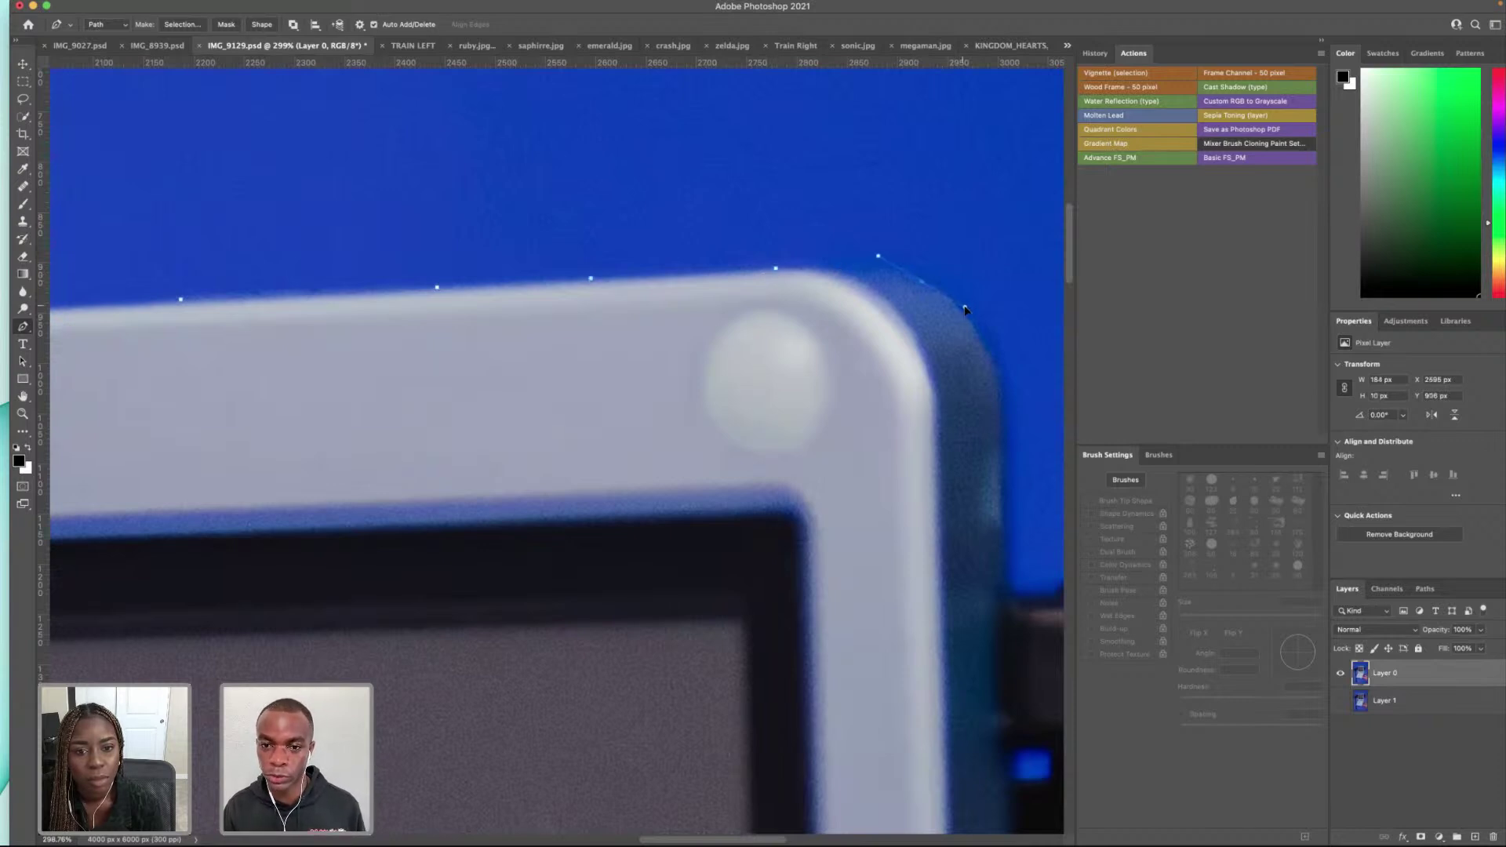
click(963, 307)
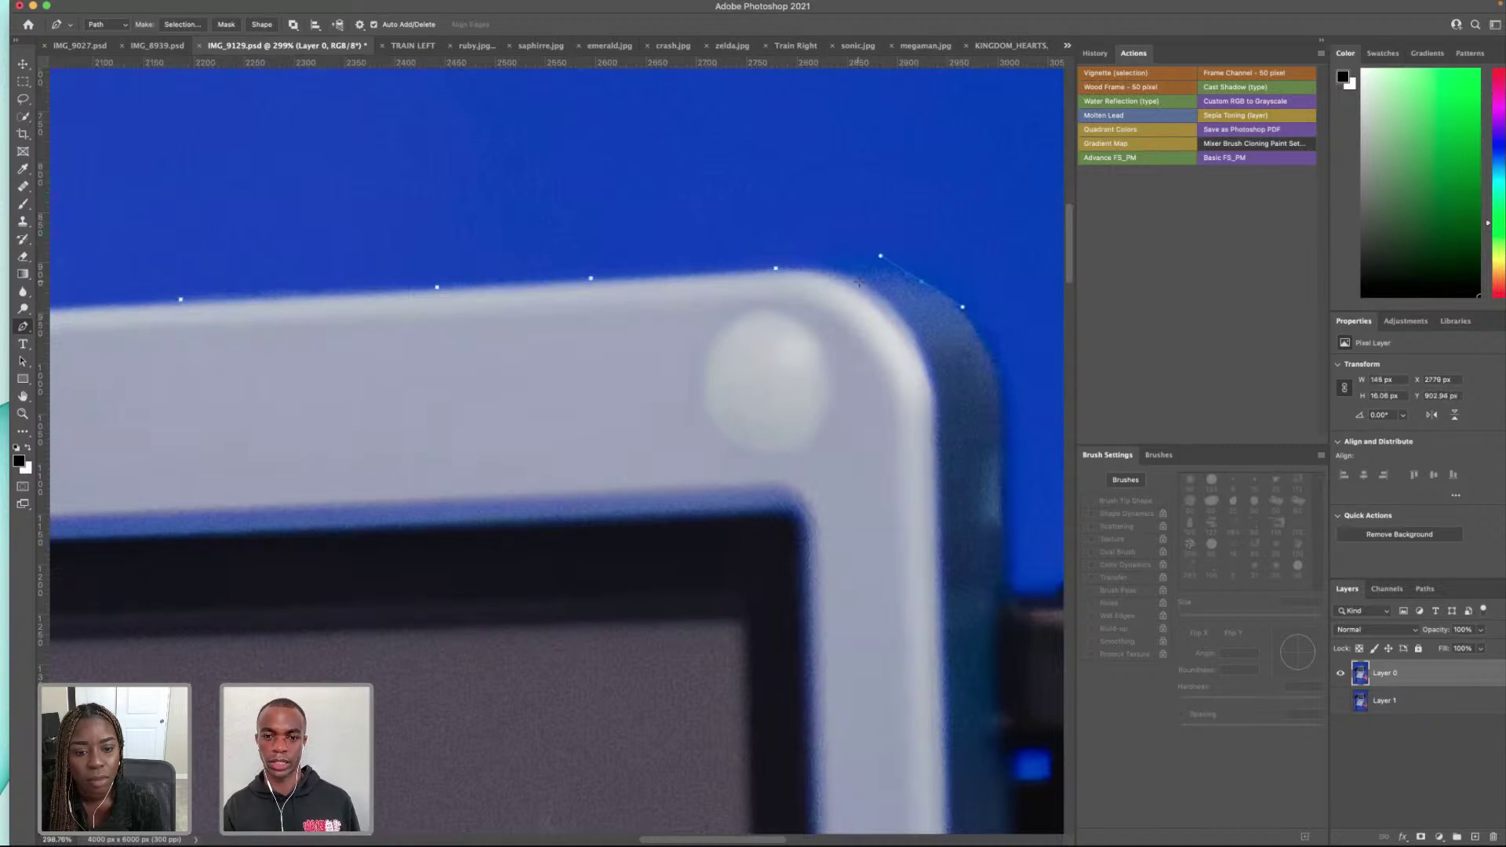
click(981, 329)
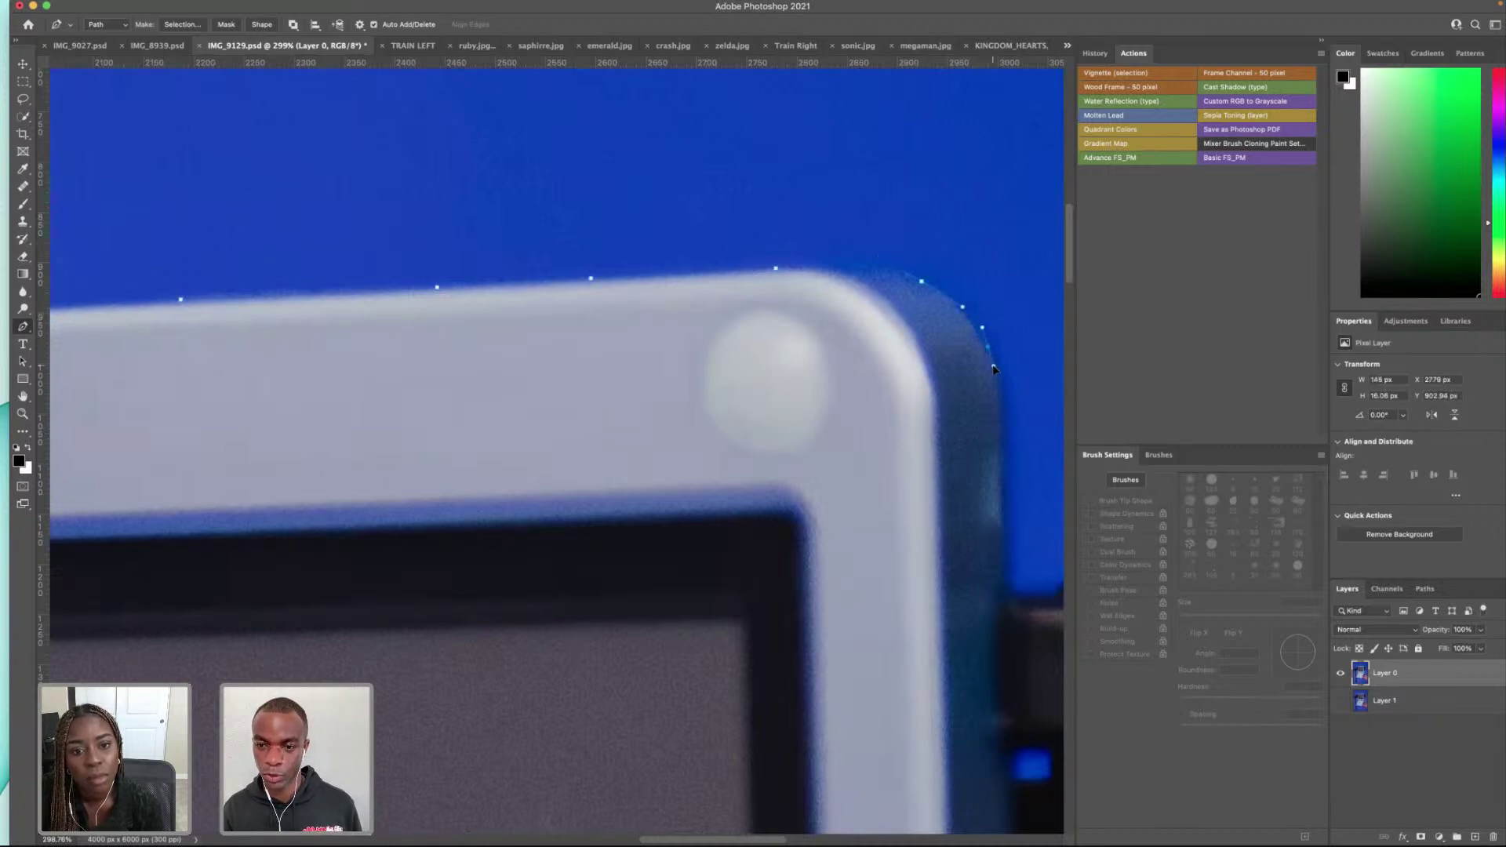
click(994, 364)
key(ctrl+z)
click(1004, 404)
click(1006, 448)
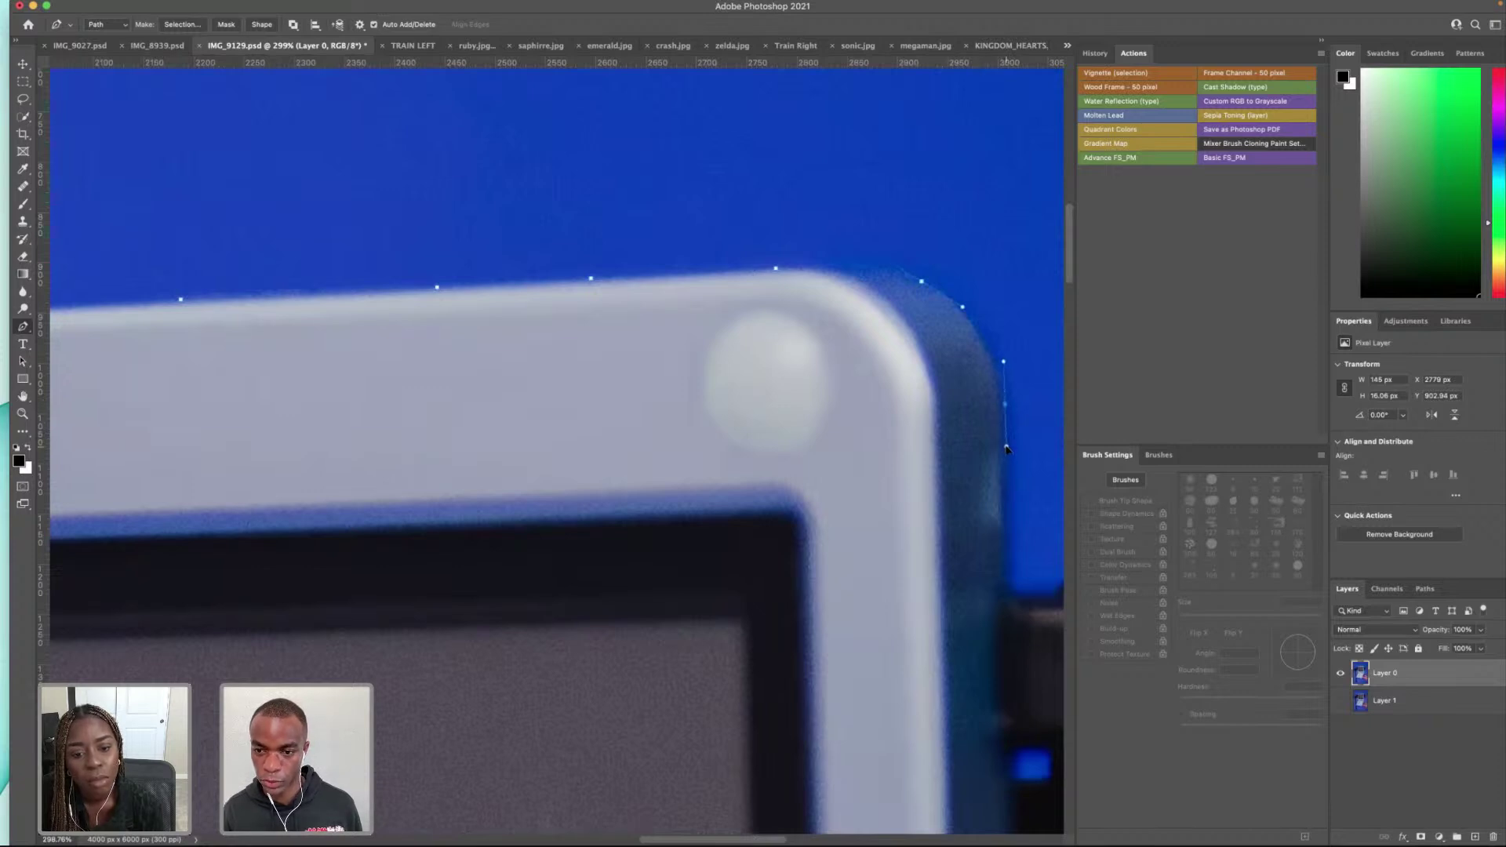
scroll(1005, 449, down, 5)
scroll(895, 380, right, 5)
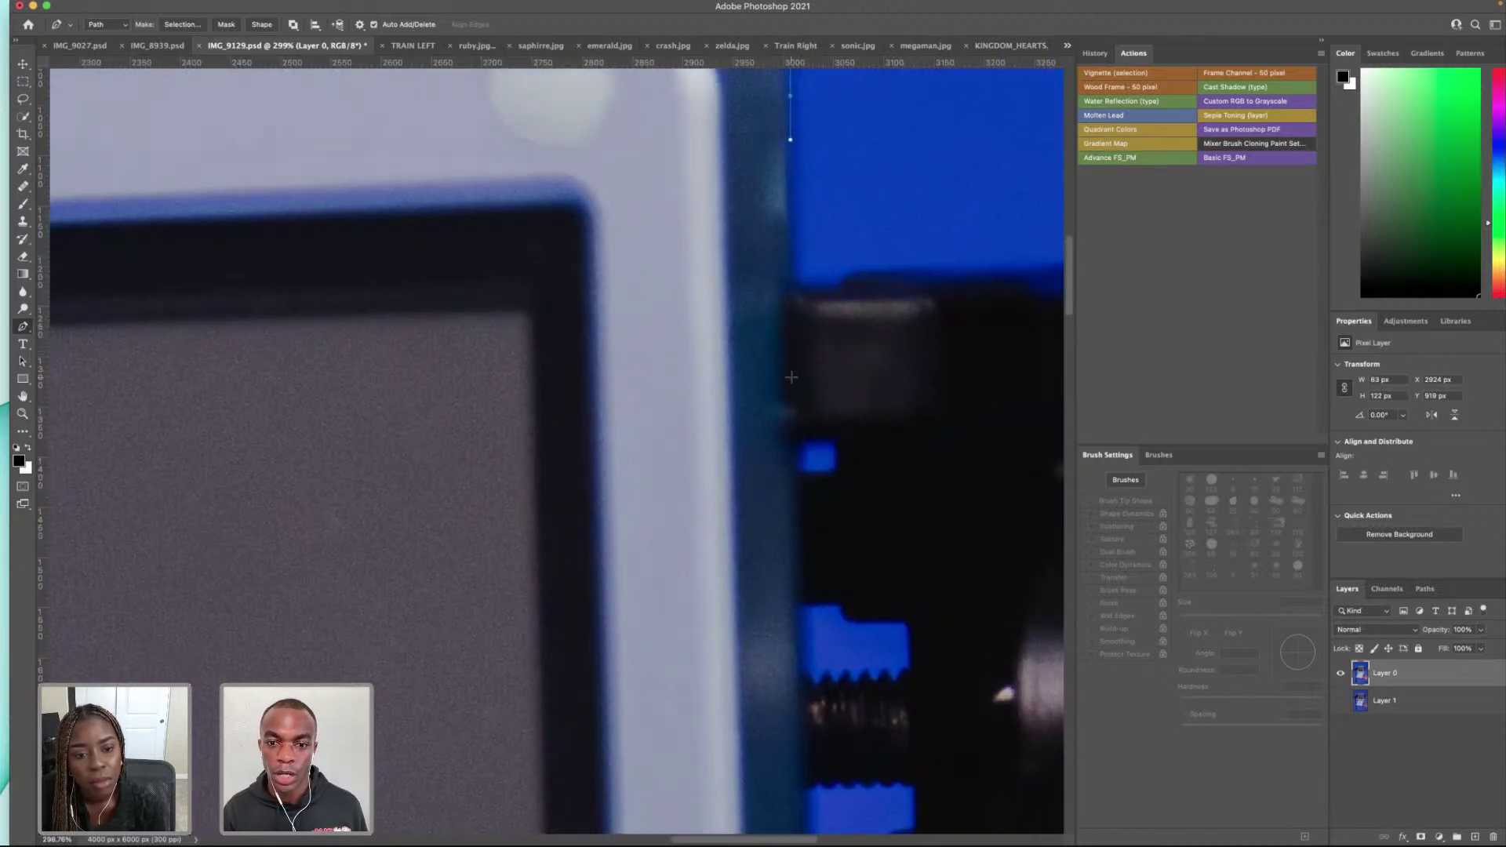
key(ctrl+z)
key(ctrl+z)
scroll(788, 239, up, 5)
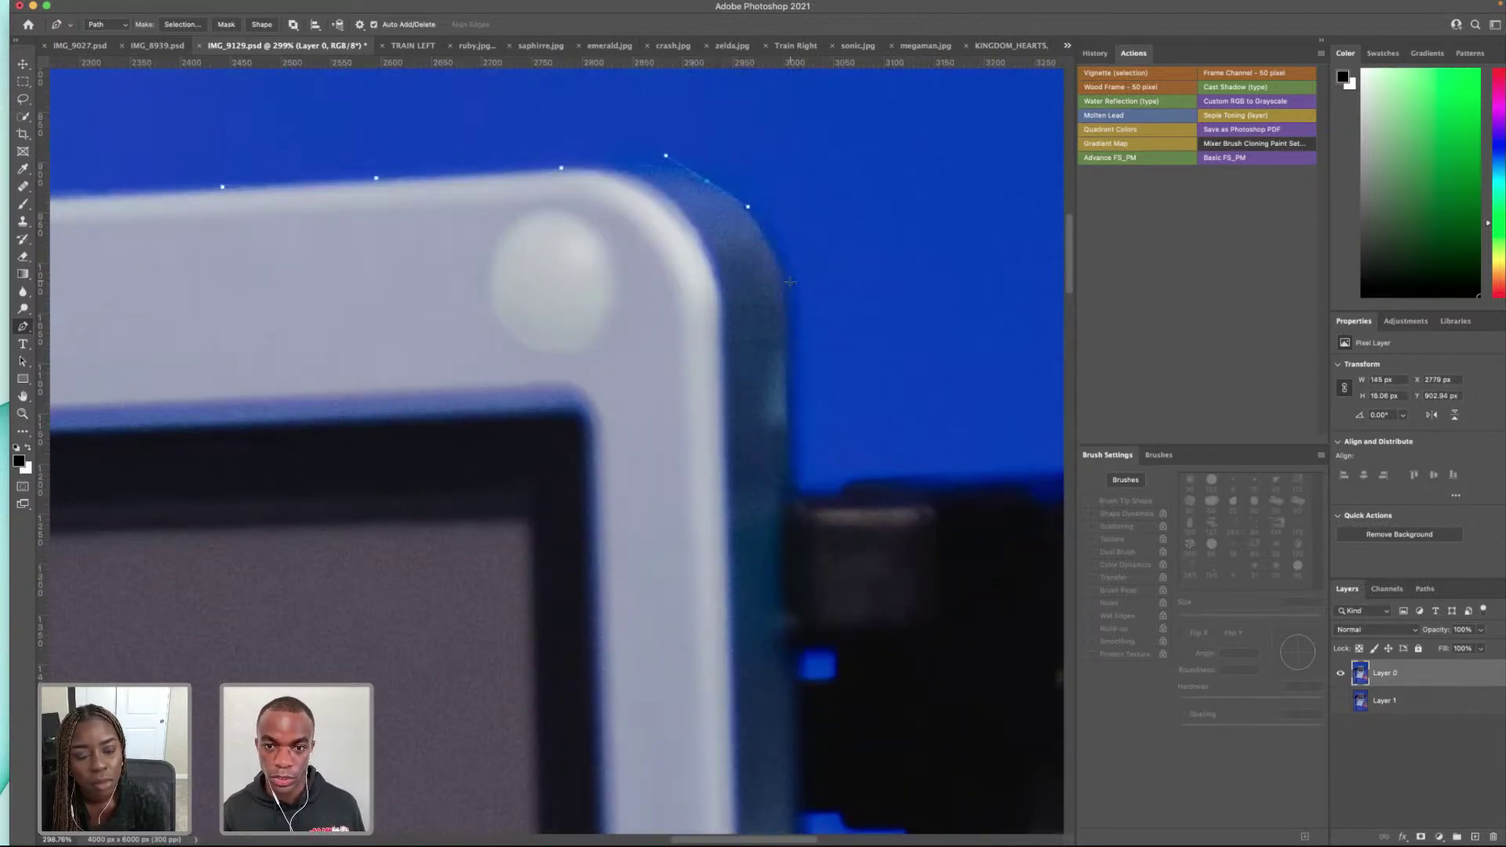
drag(786, 323, 787, 363)
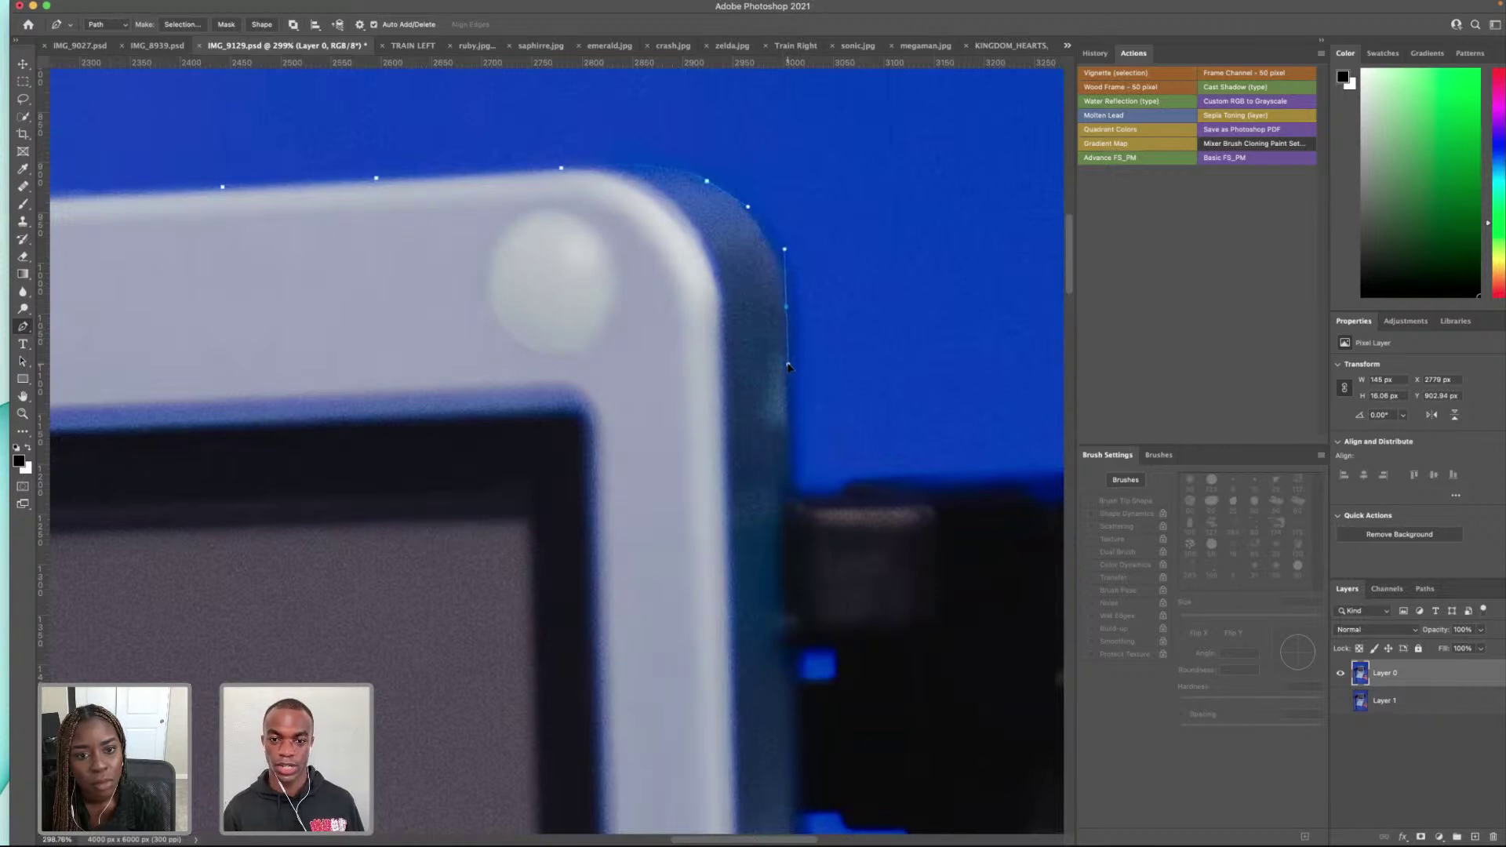
key(ctrl+z)
key(ctrl+z)
key(ctrl+z)
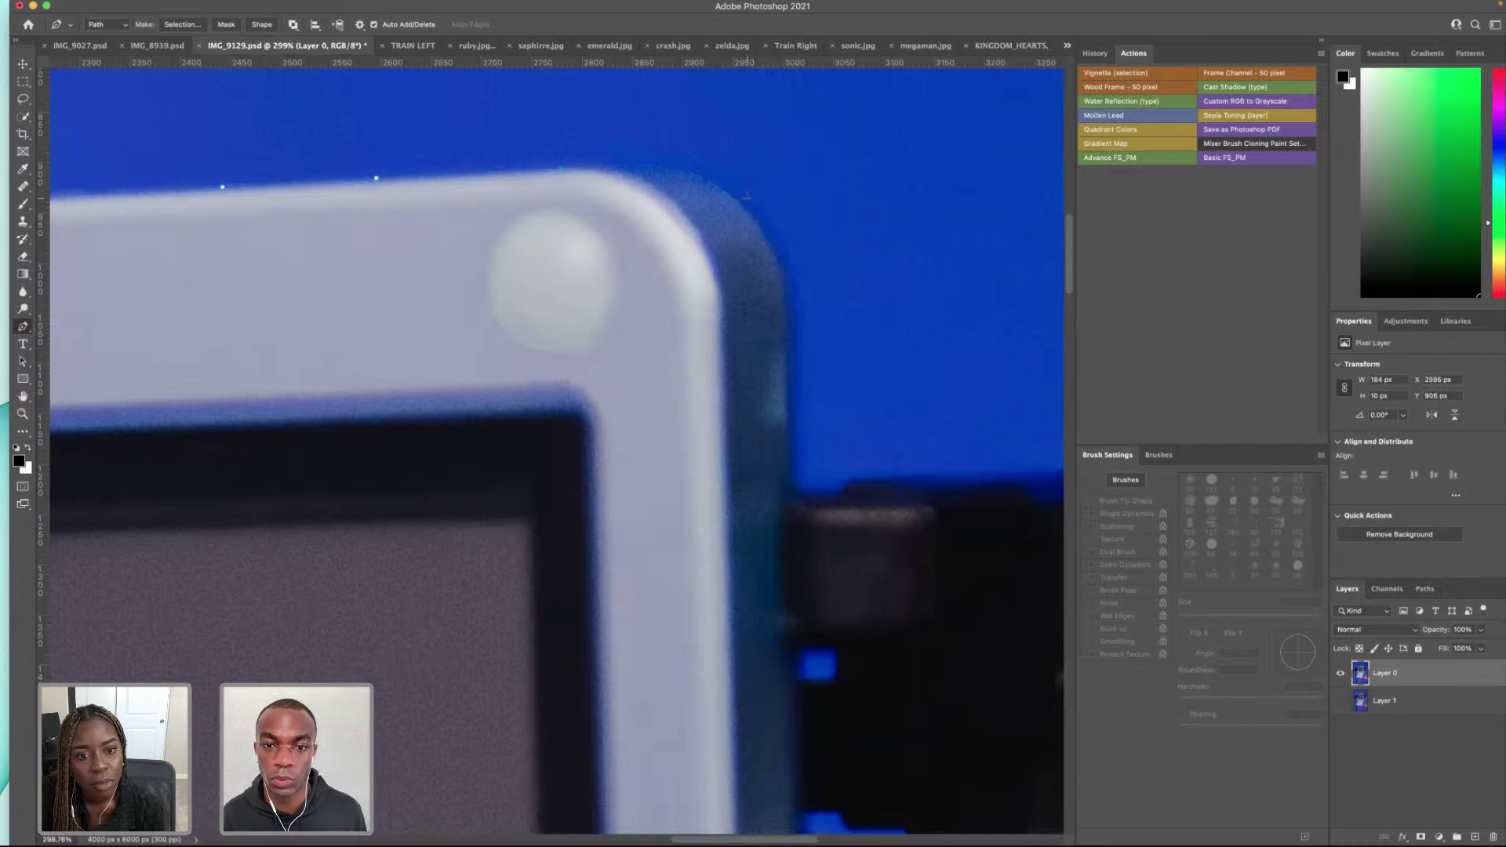
Step: Curve the path around the screen lid's dark upper-right corner and down its side to just above the black clamp
drag(685, 170, 792, 280)
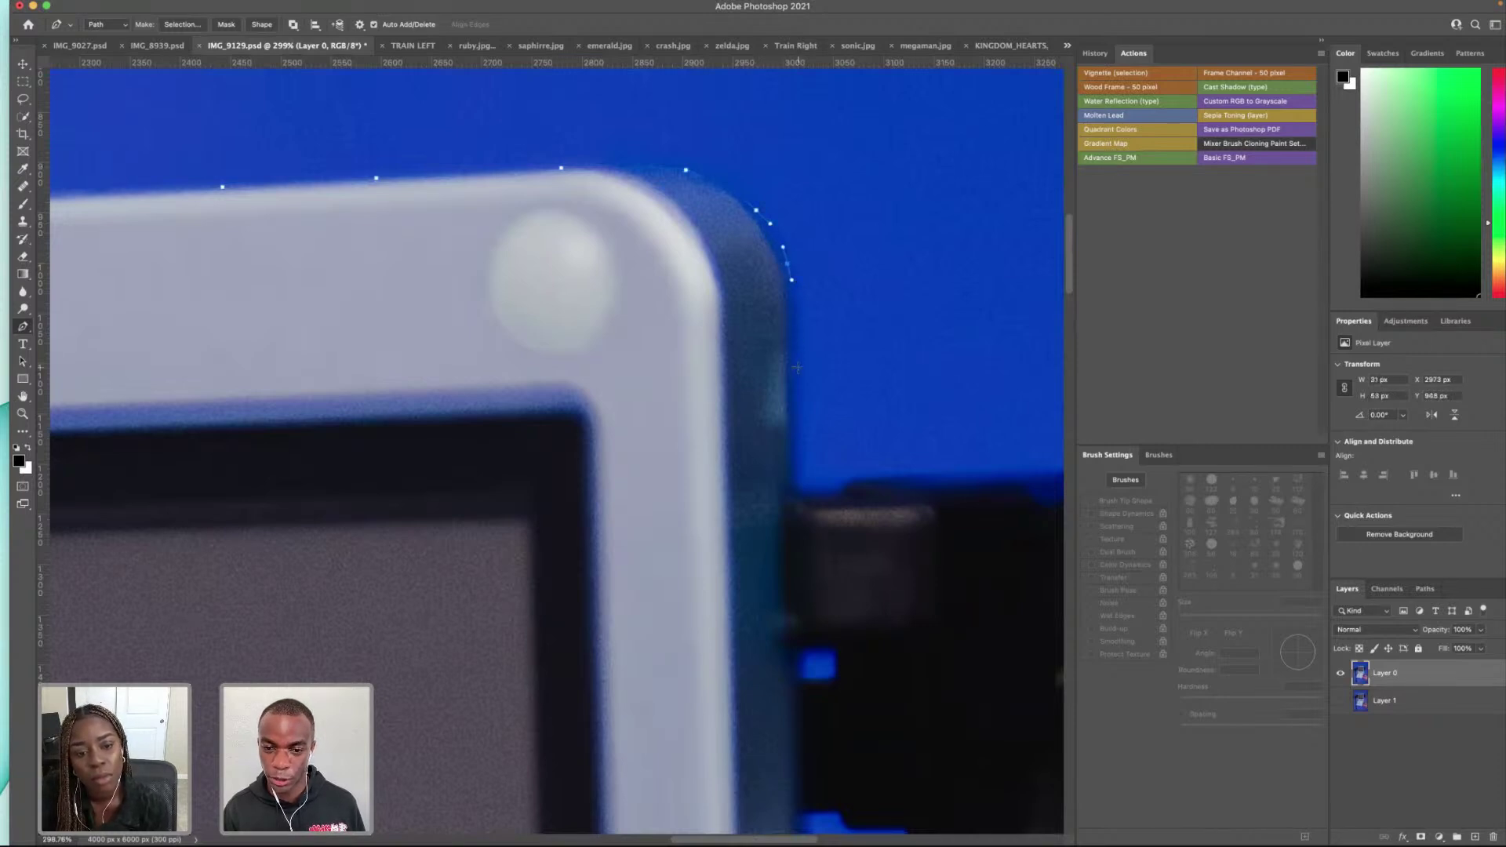
scroll(797, 367, down, 2)
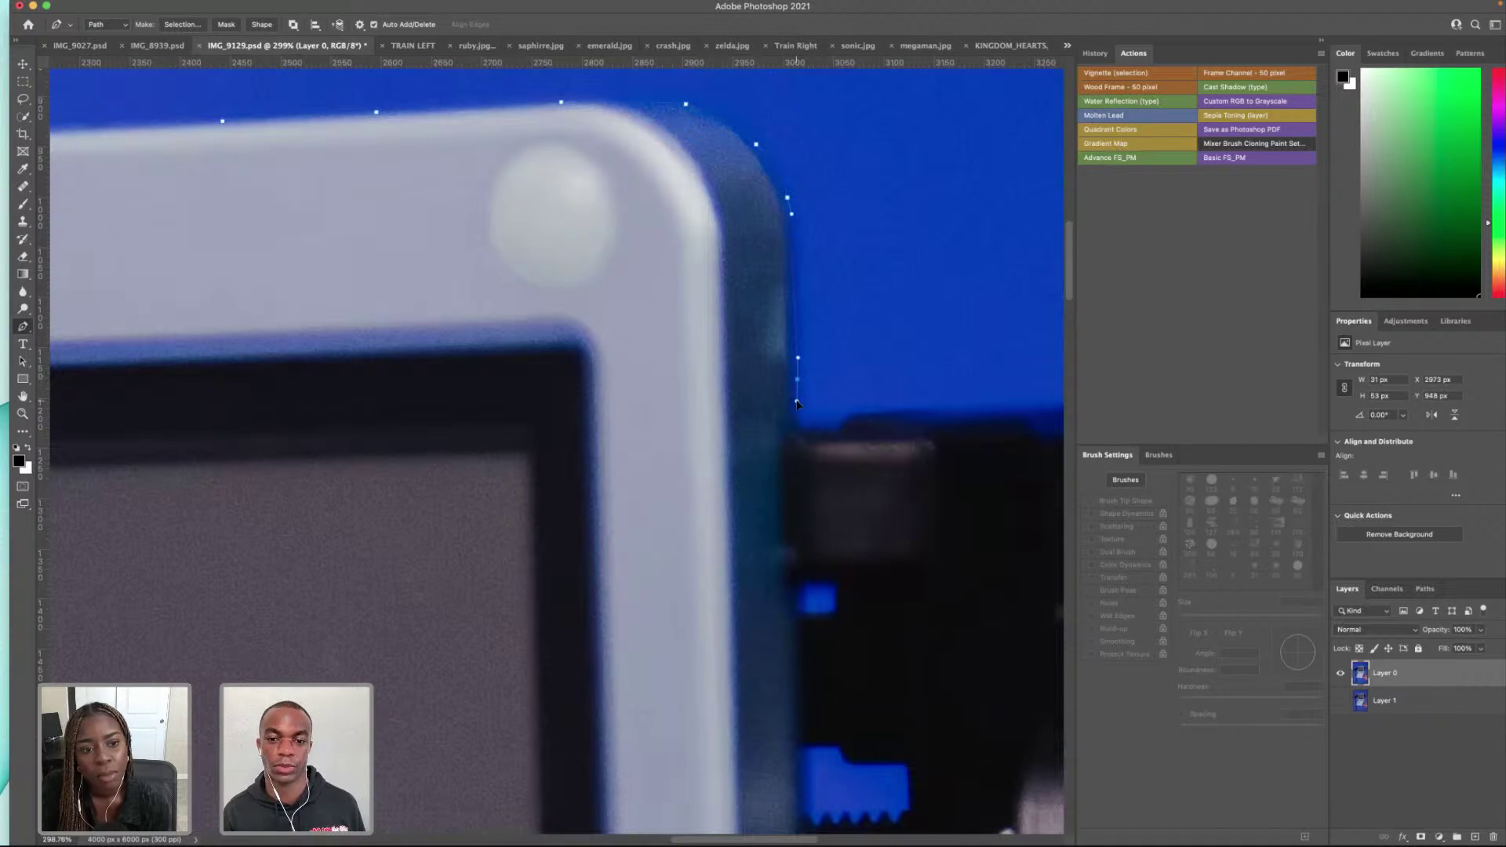
drag(795, 371, 797, 393)
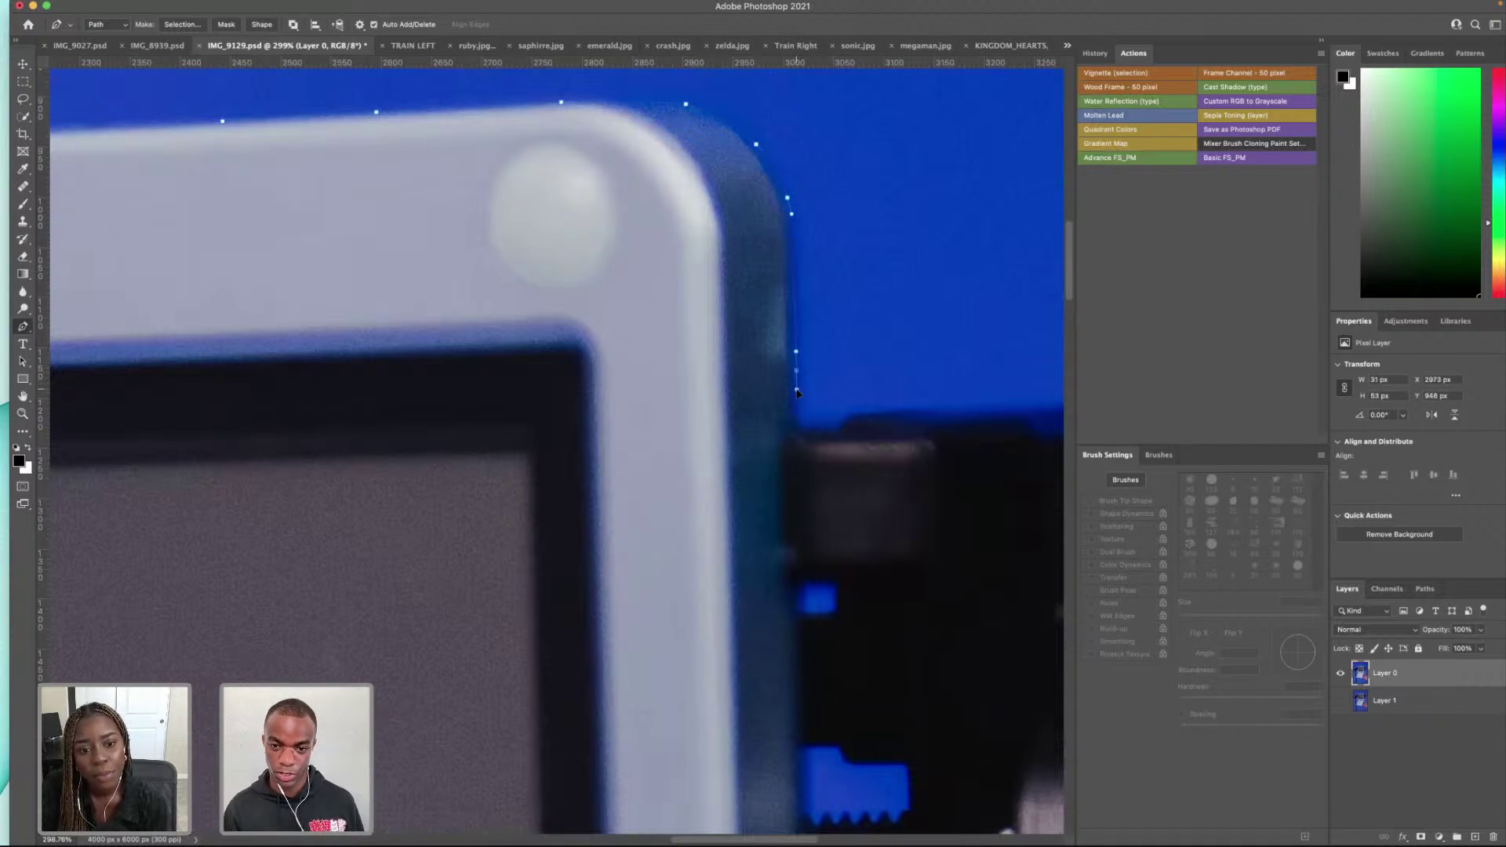
Step: Extend the path down the screen lid's right side, past the black clamp to an anchor level with the SP logo
scroll(796, 397, down, 10)
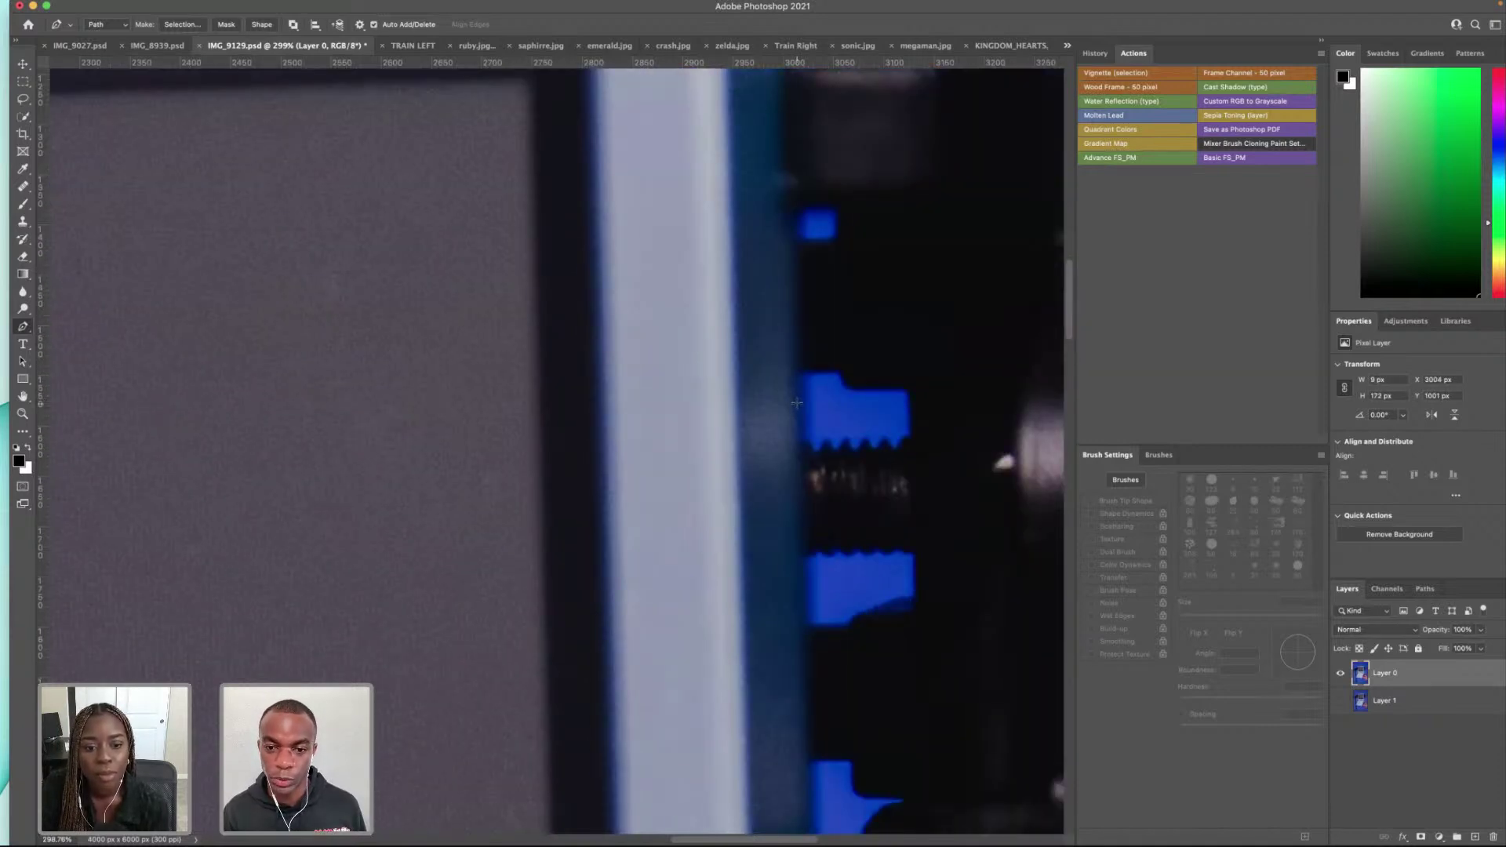
scroll(796, 402, down, 12)
click(814, 486)
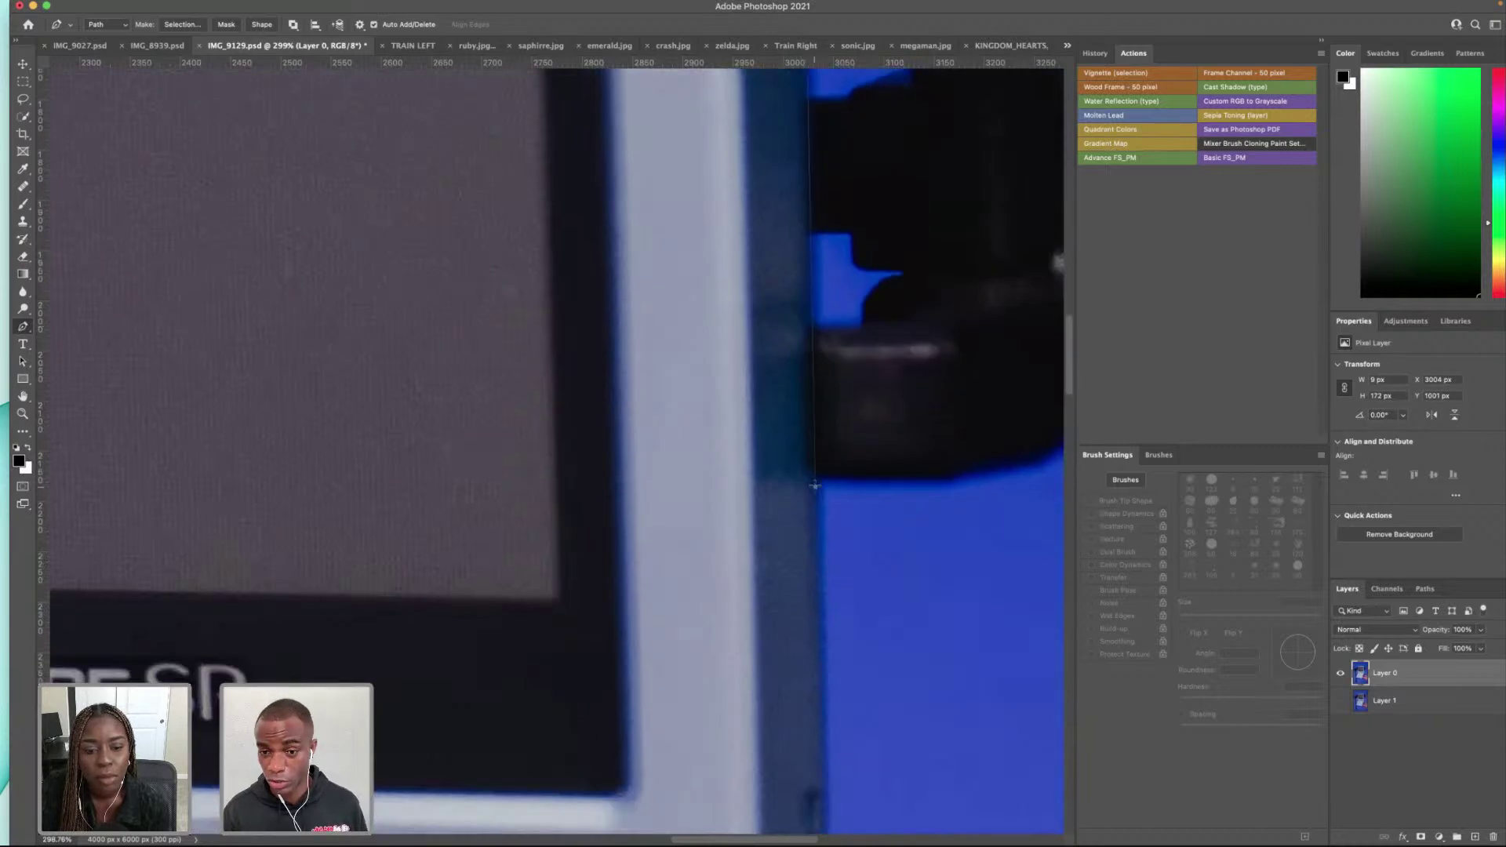
scroll(830, 439, down, 6)
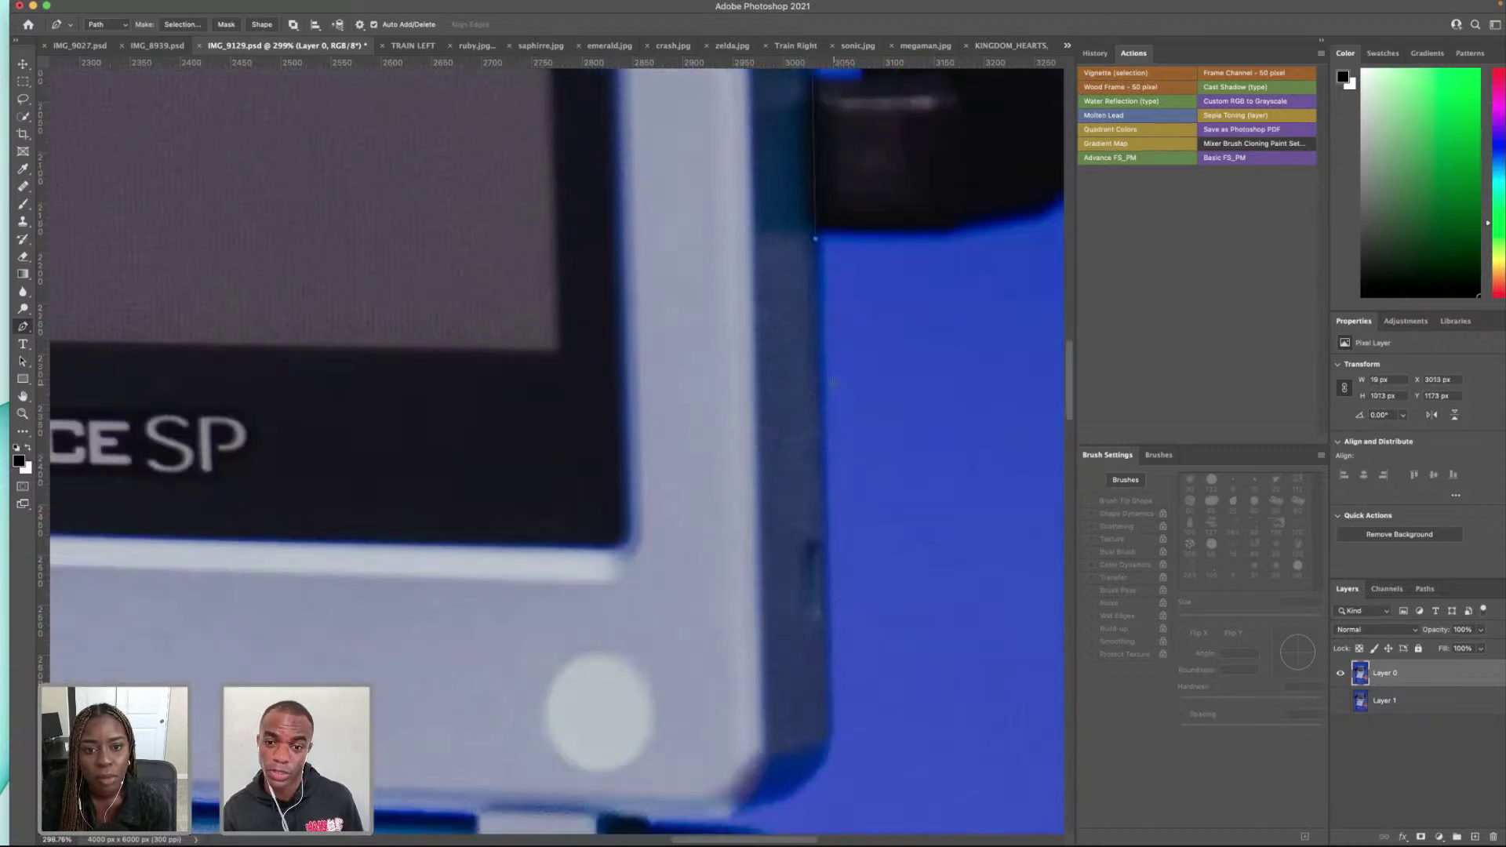
click(825, 387)
click(824, 386)
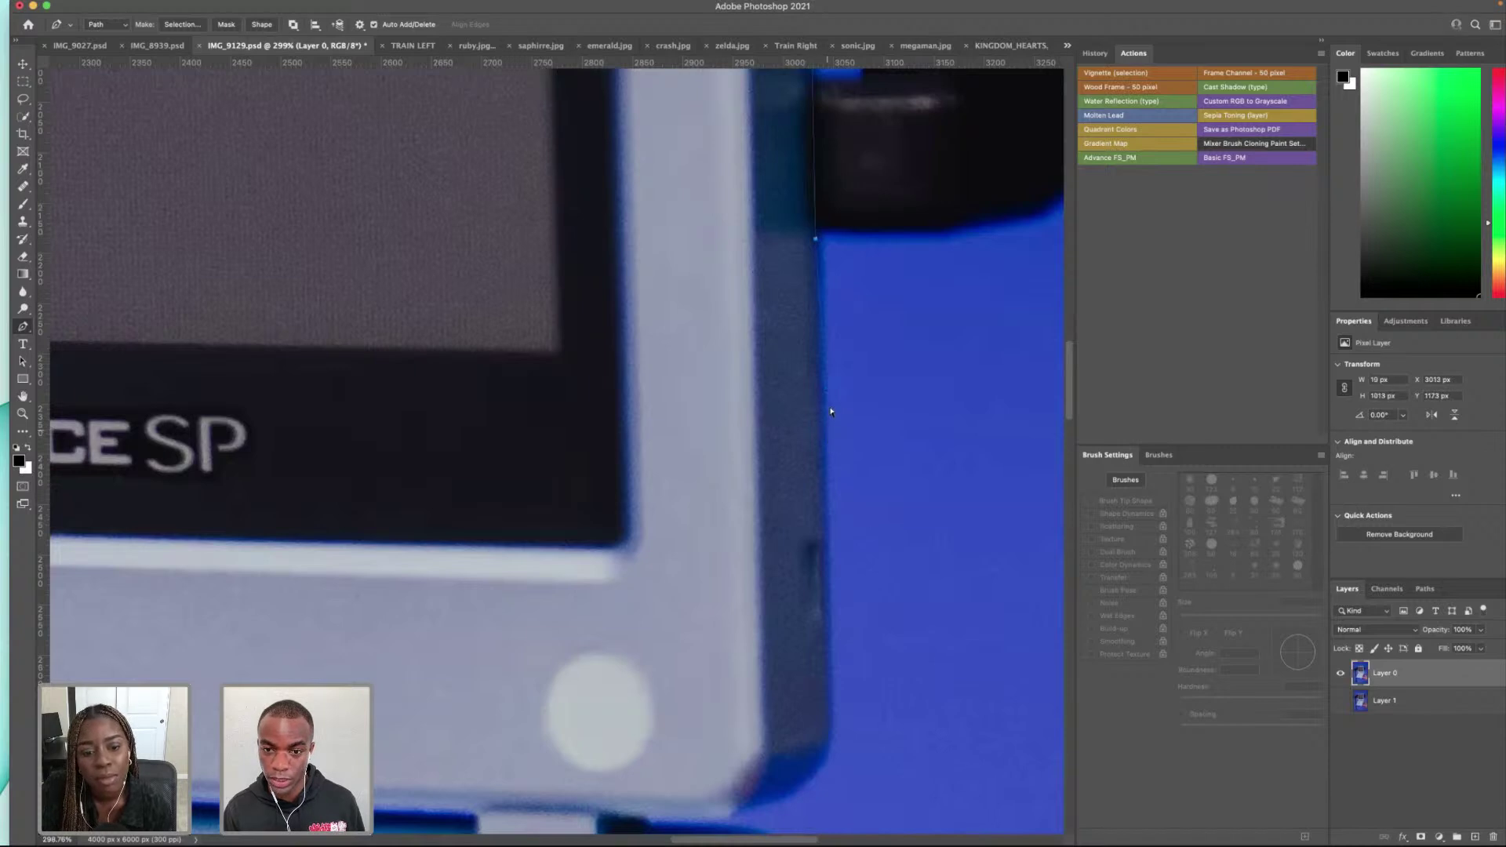
drag(824, 403, 824, 408)
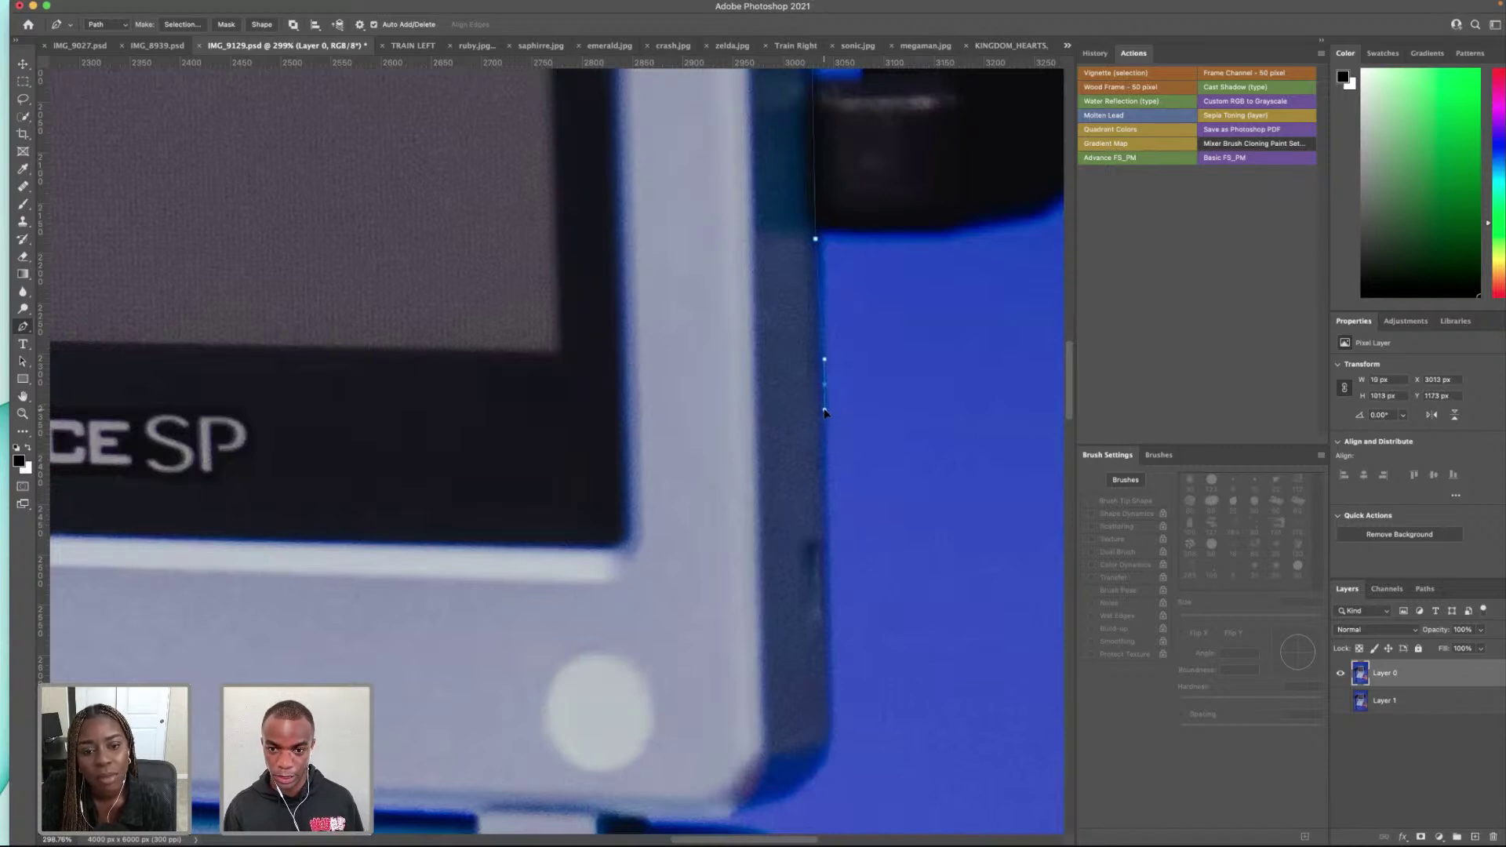
Step: Continue the path down the lower part of the screen lid's right side to the start of the bottom corner
scroll(827, 414, down, 5)
drag(830, 370, 829, 433)
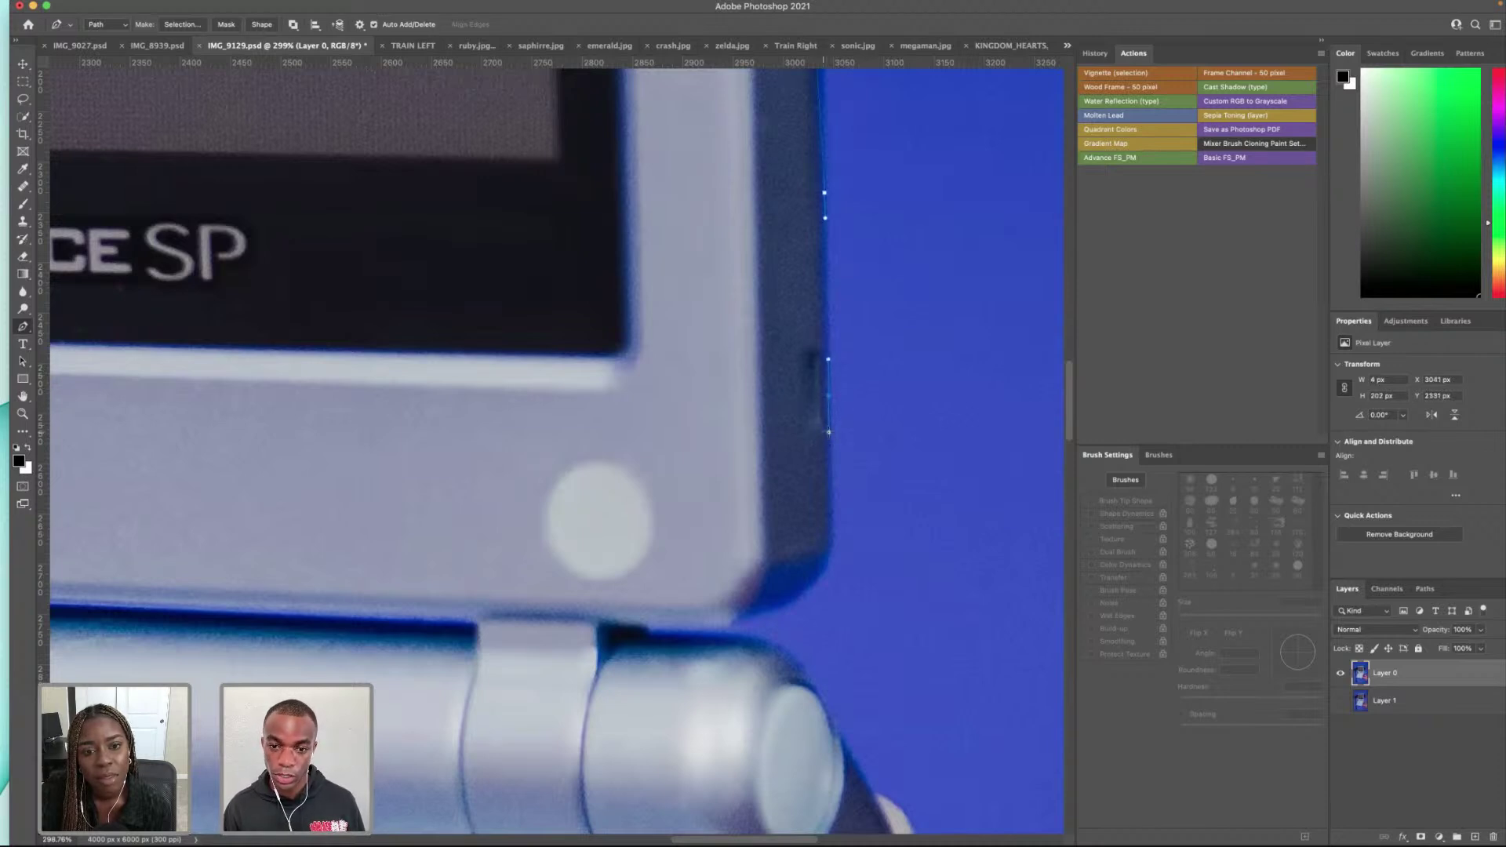
click(831, 519)
key(super+z)
drag(831, 515, 832, 541)
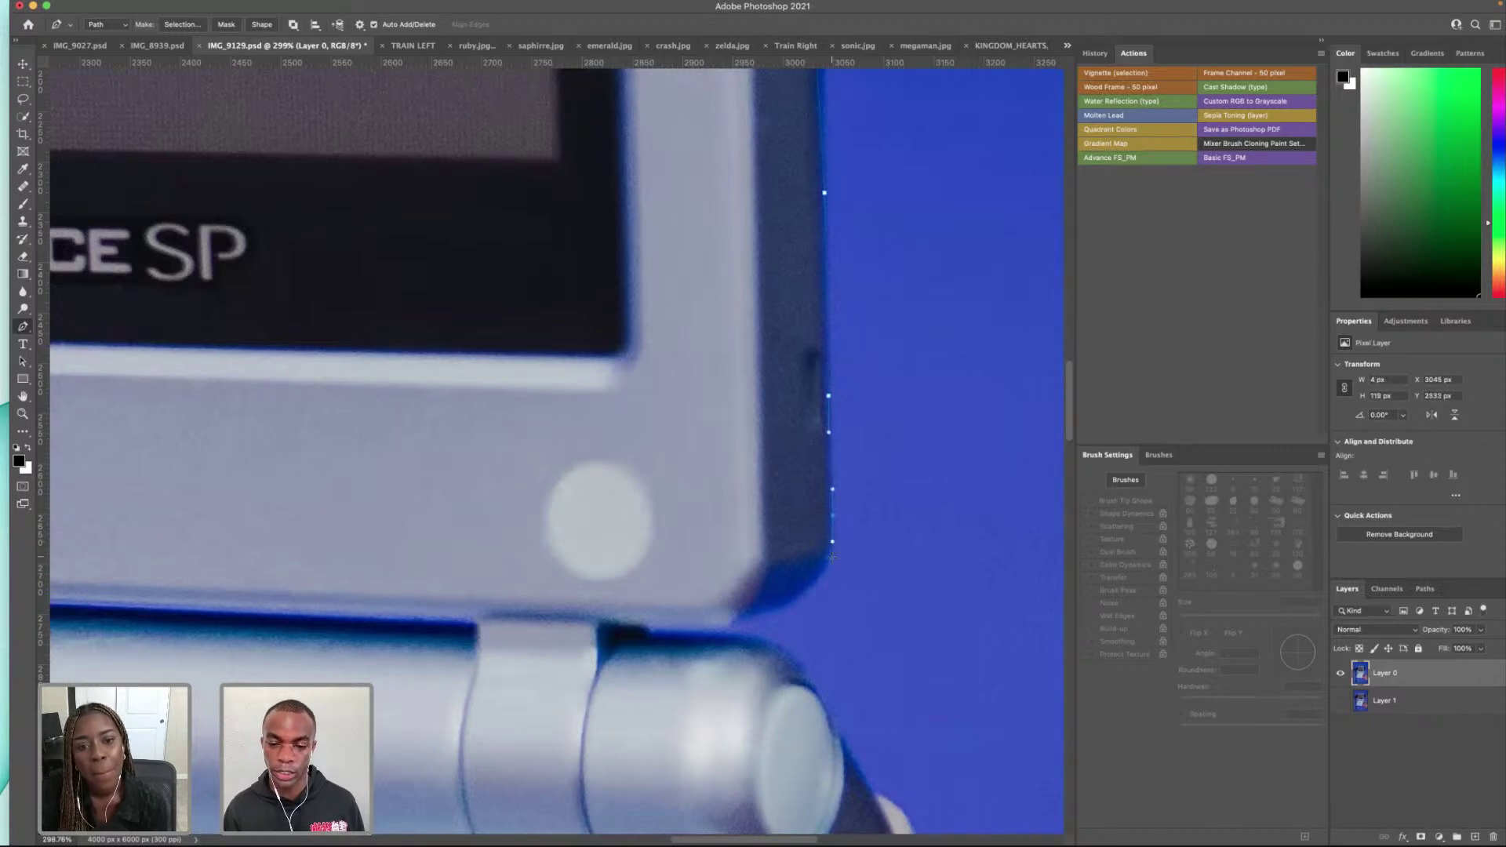
Step: Trace the path around the screen lid's lower-right corner and into the notch above the hinge
scroll(832, 557, down, 3)
click(841, 486)
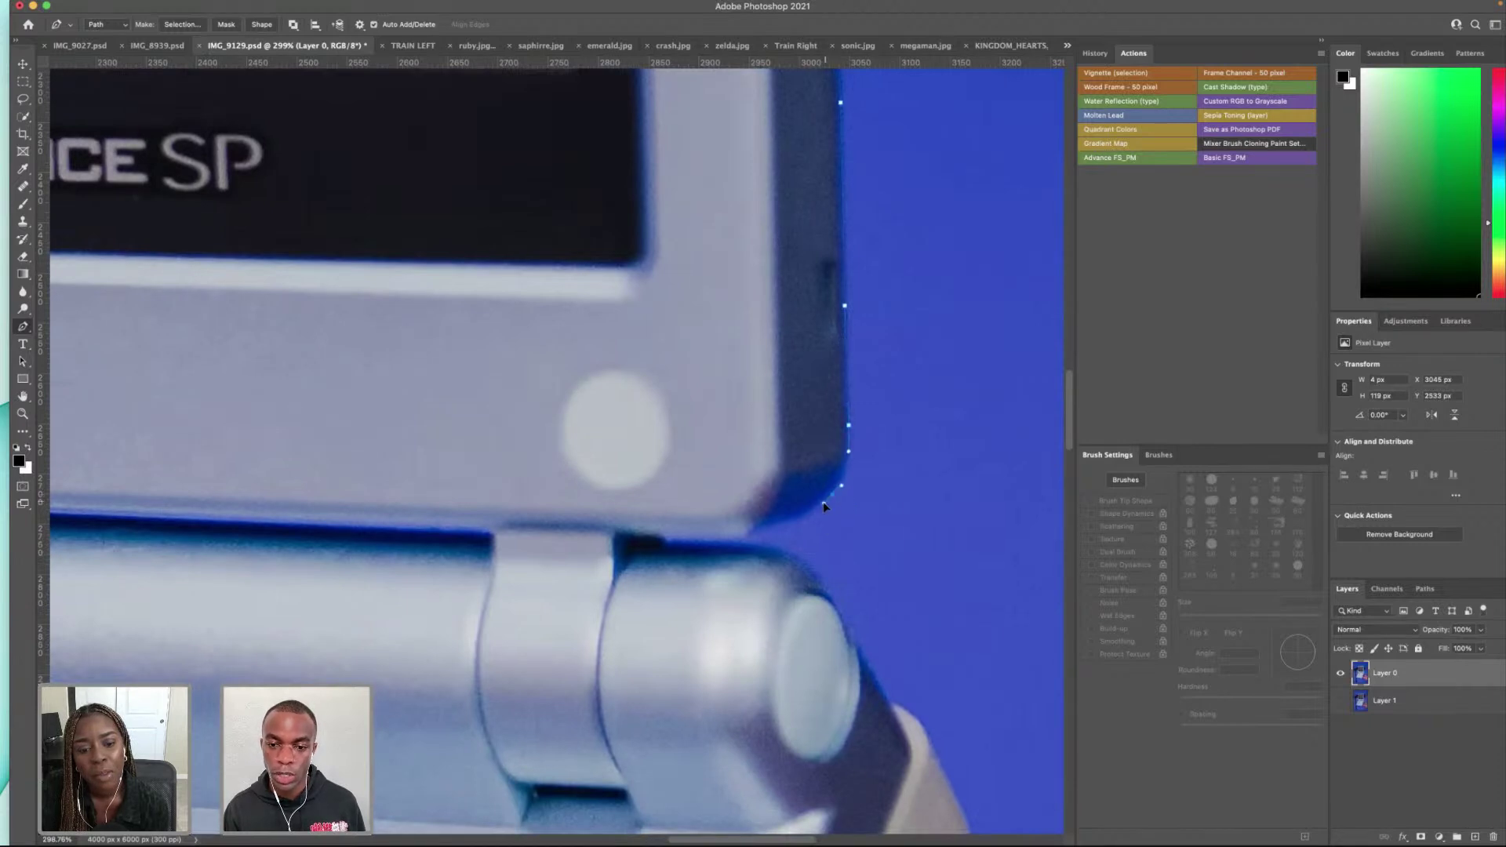
click(821, 506)
click(789, 521)
click(768, 530)
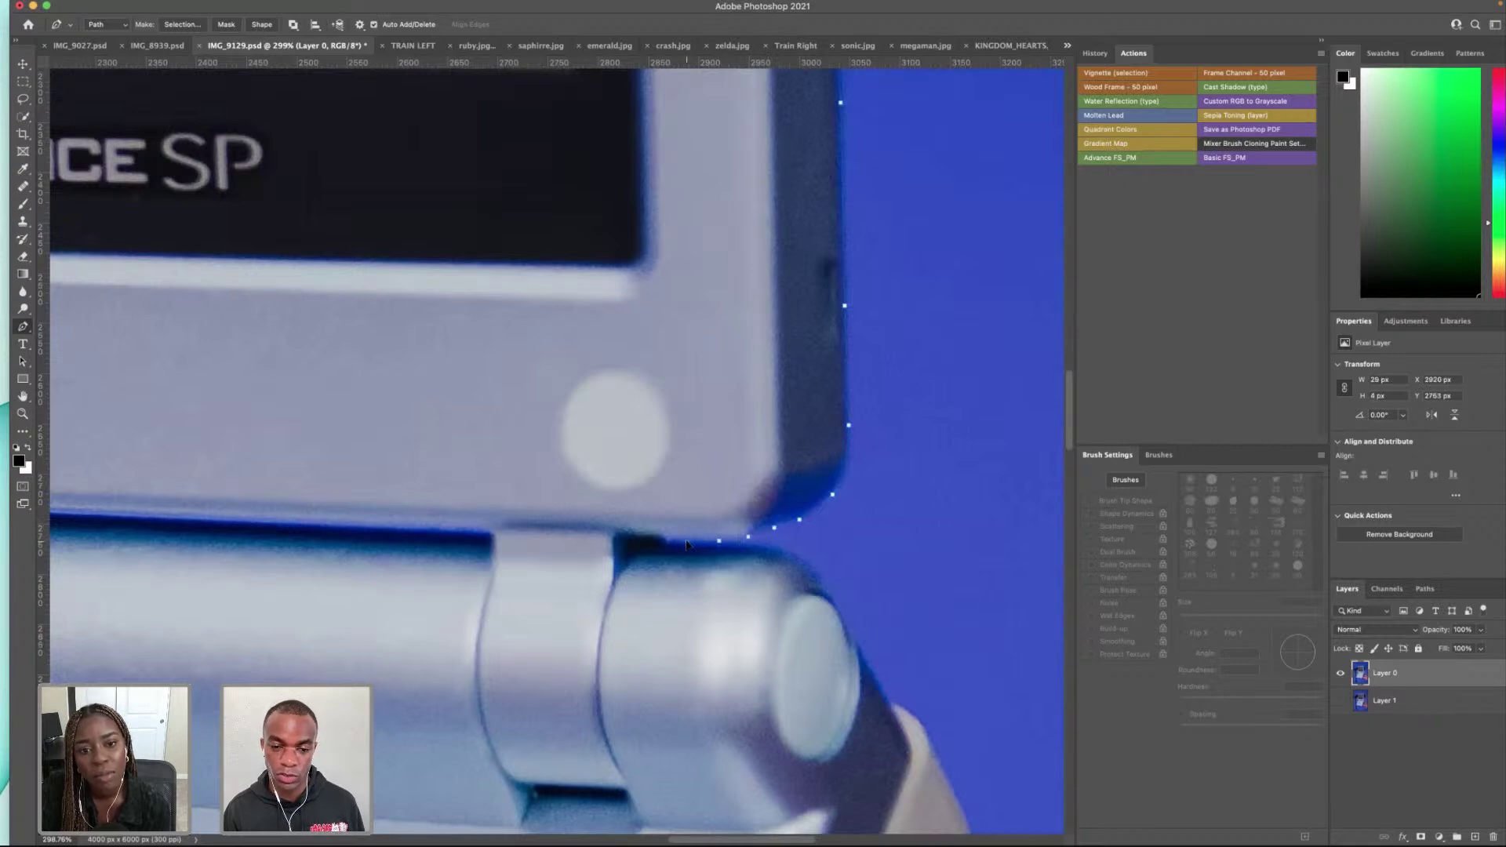
click(685, 541)
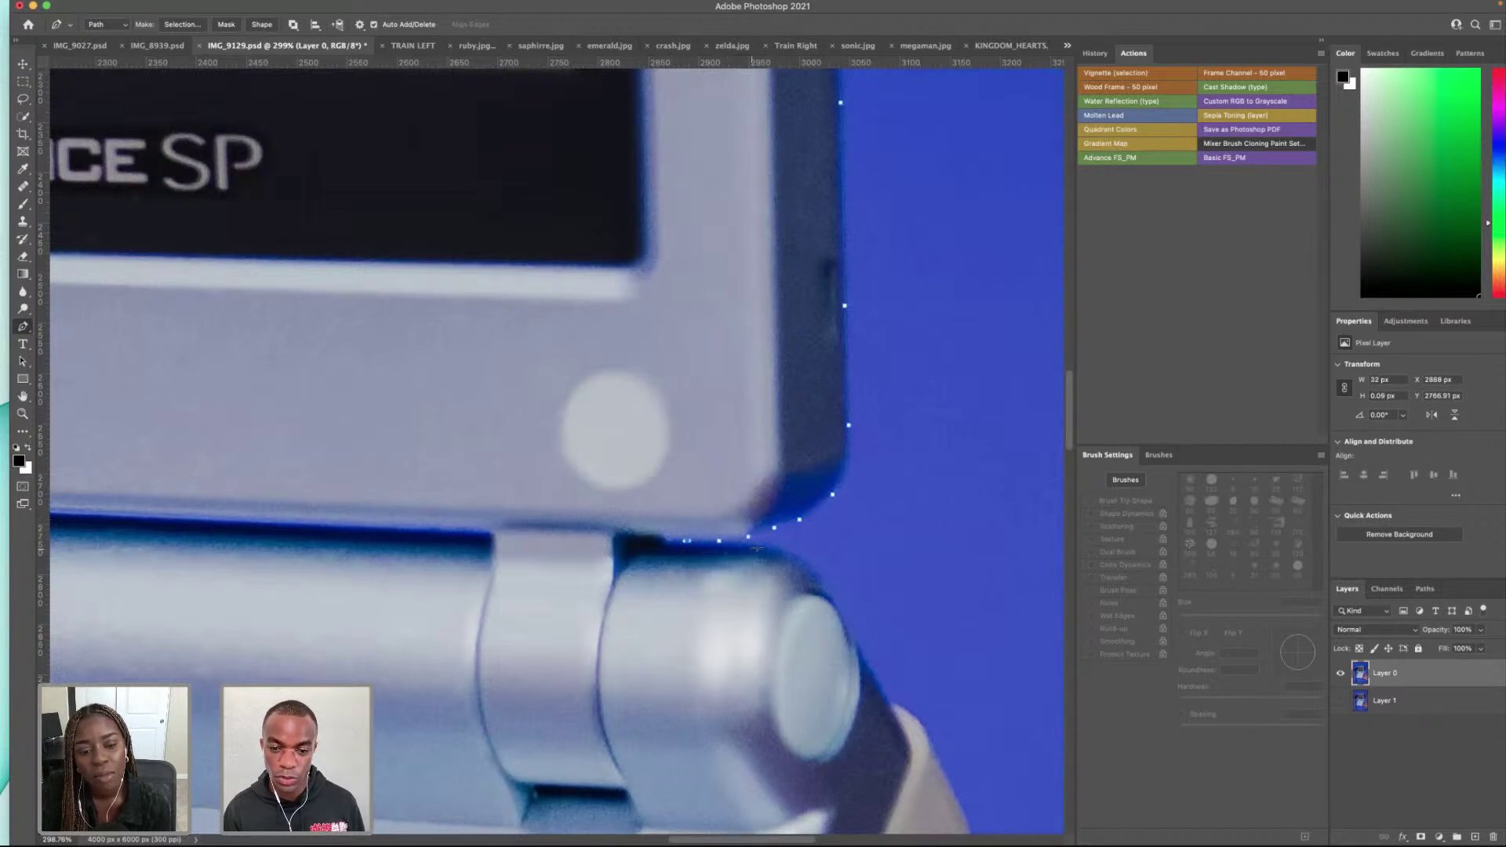
Step: Trace the path out of the notch and around the hinge's rounded right end to the top of the shoulder button
click(792, 554)
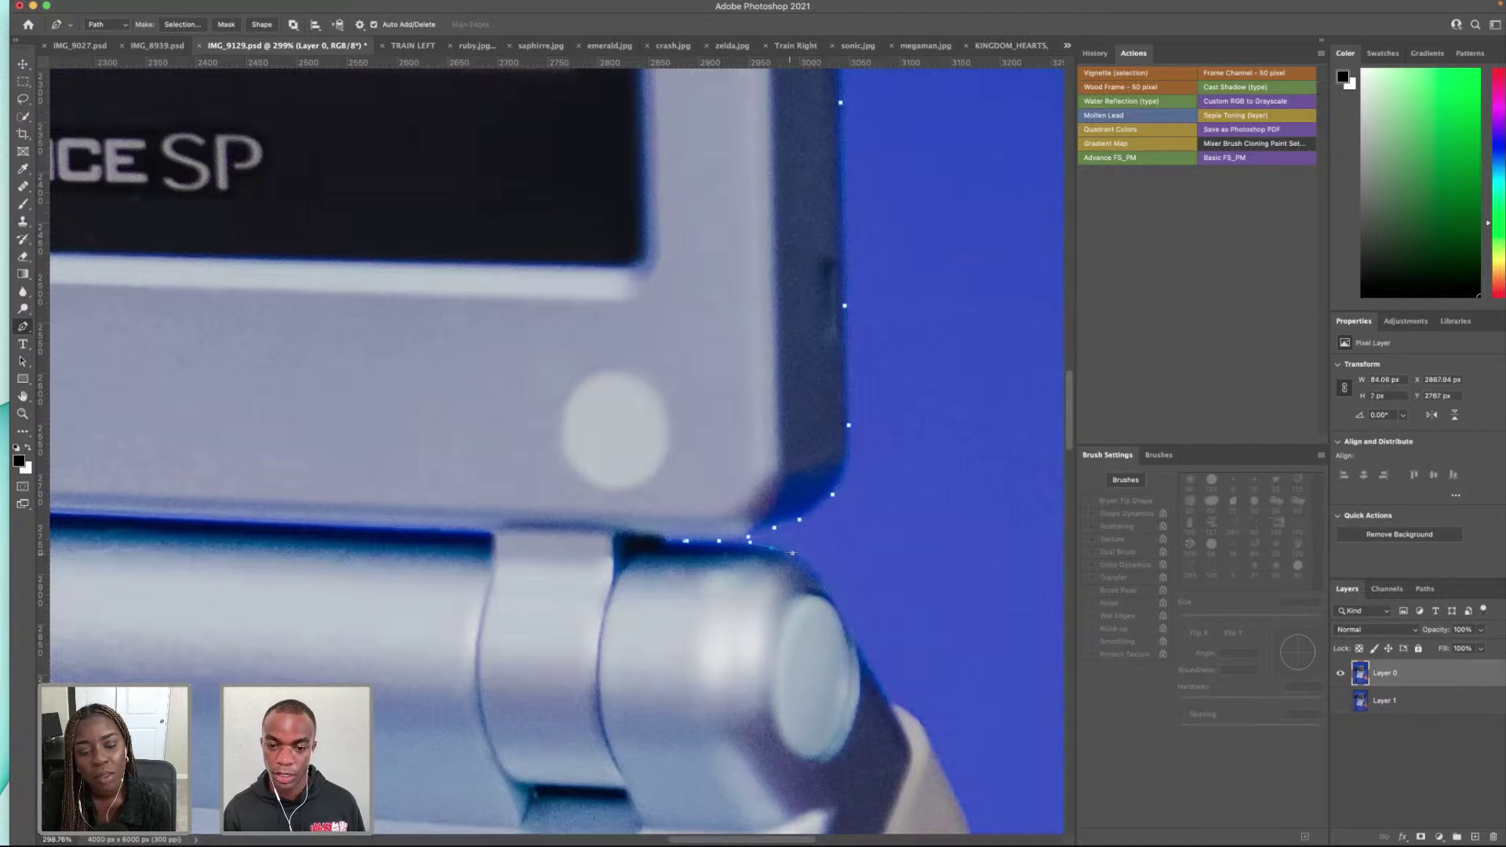
scroll(791, 553, down, 4)
click(824, 431)
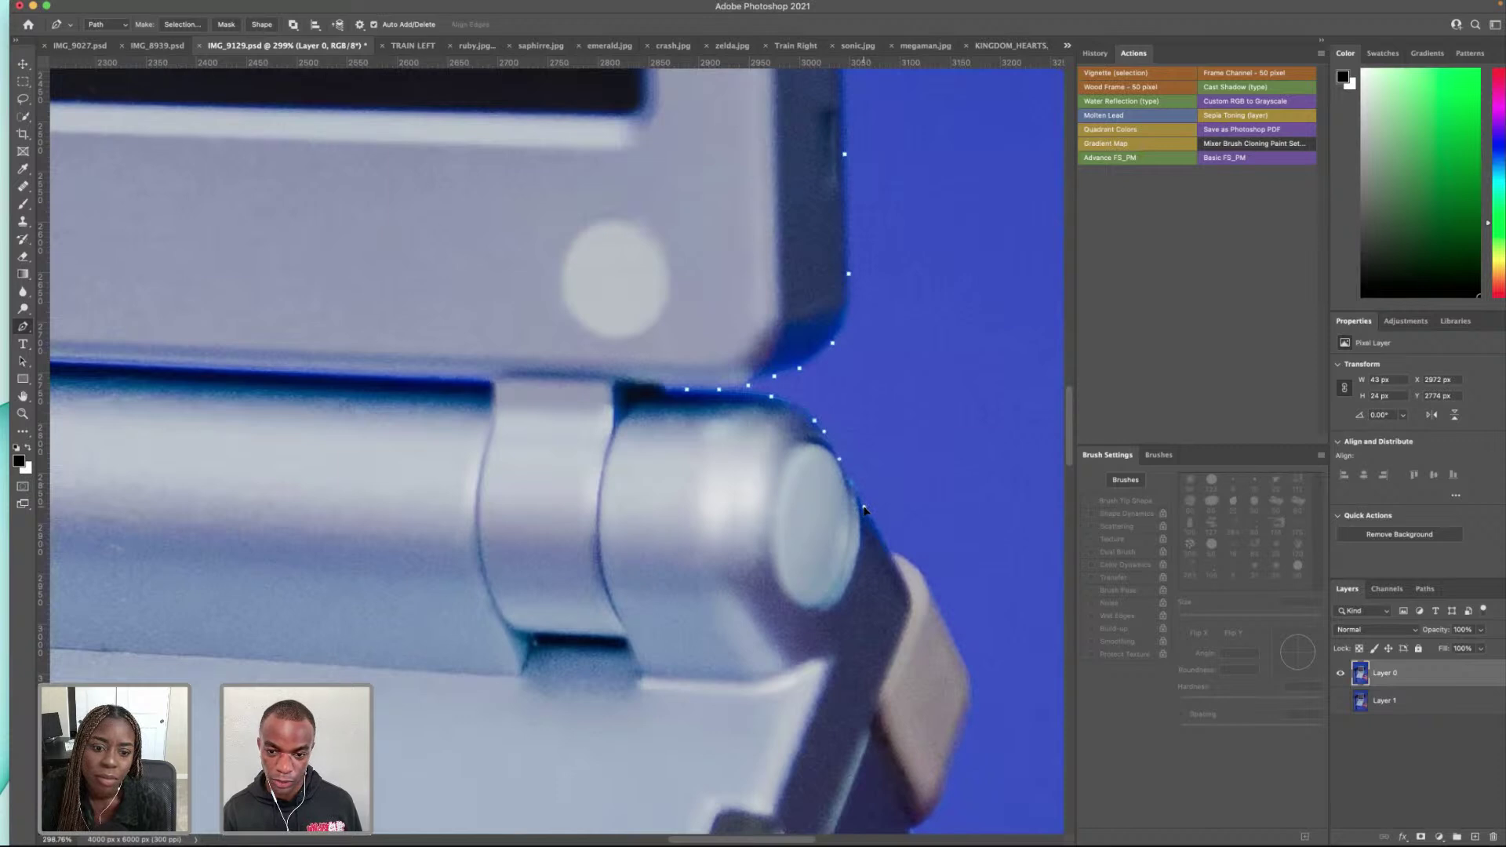
drag(868, 515, 909, 560)
scroll(908, 561, down, 5)
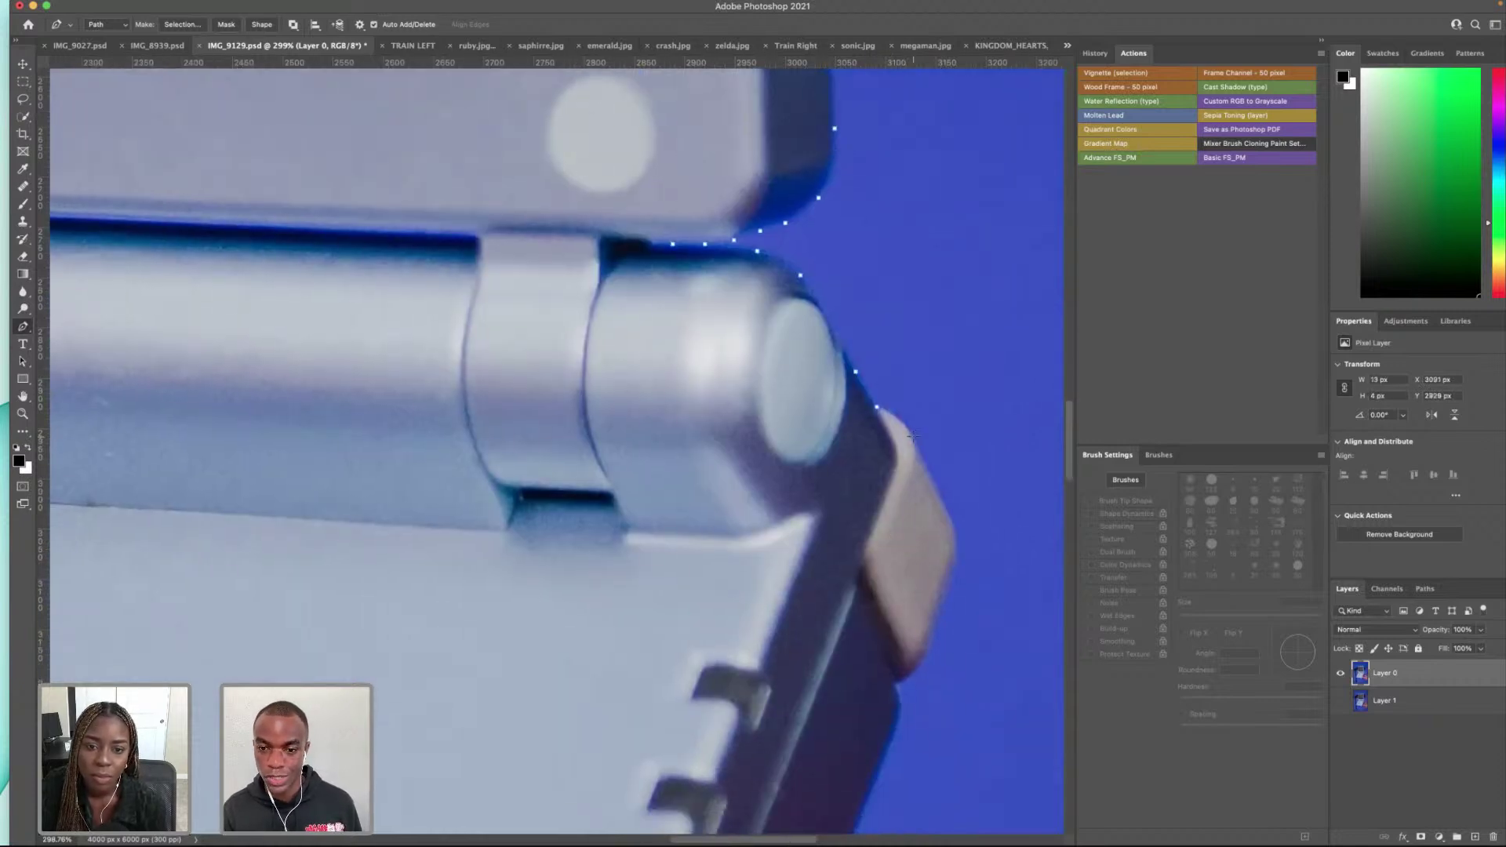
drag(906, 423, 912, 437)
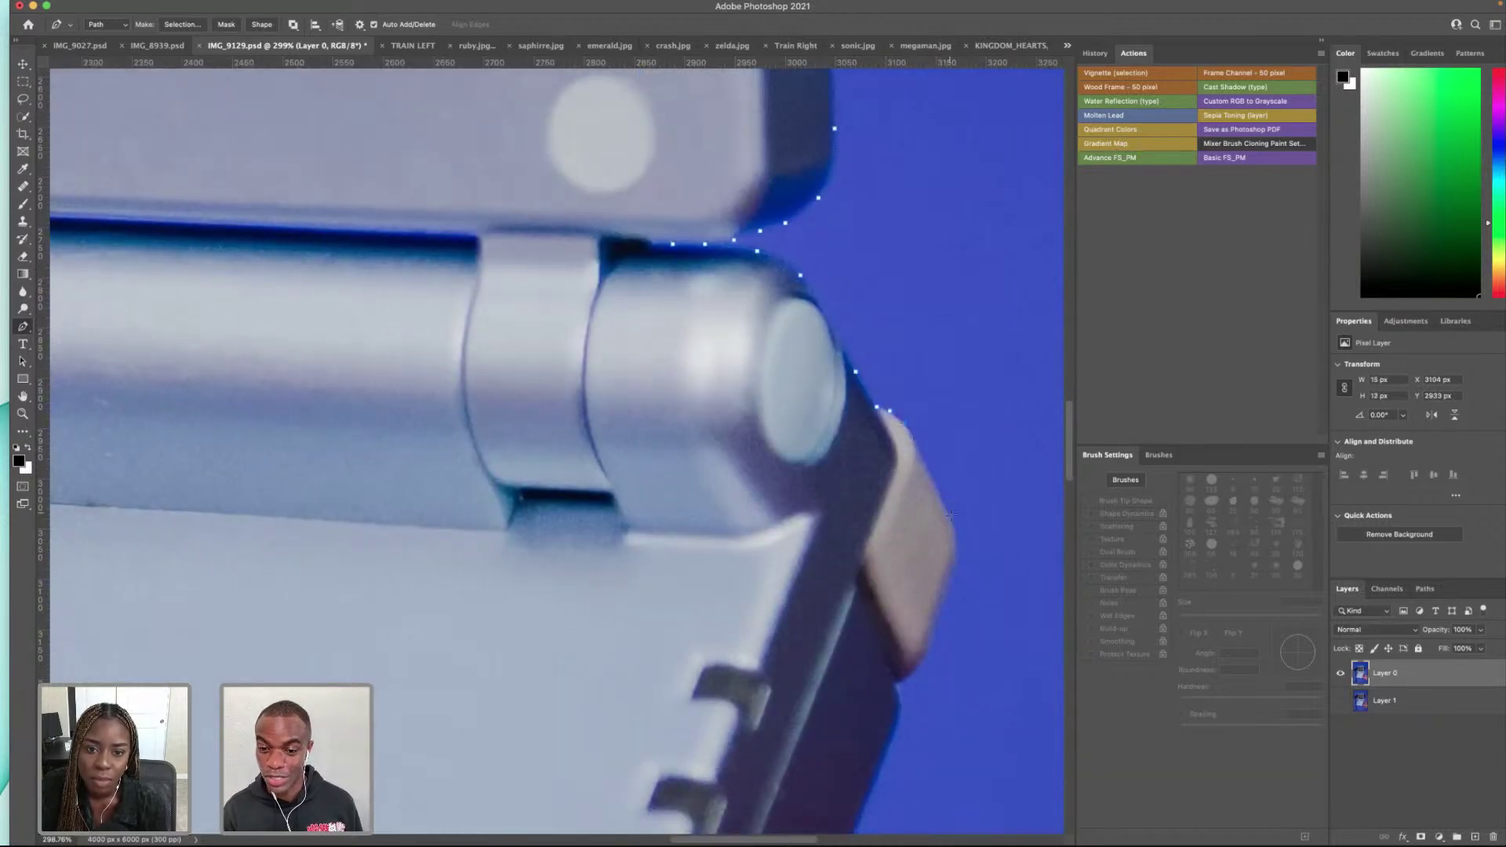
Step: Trace the path around the shoulder button's outer edge and onto the upper end of the base's right side
drag(955, 530, 953, 531)
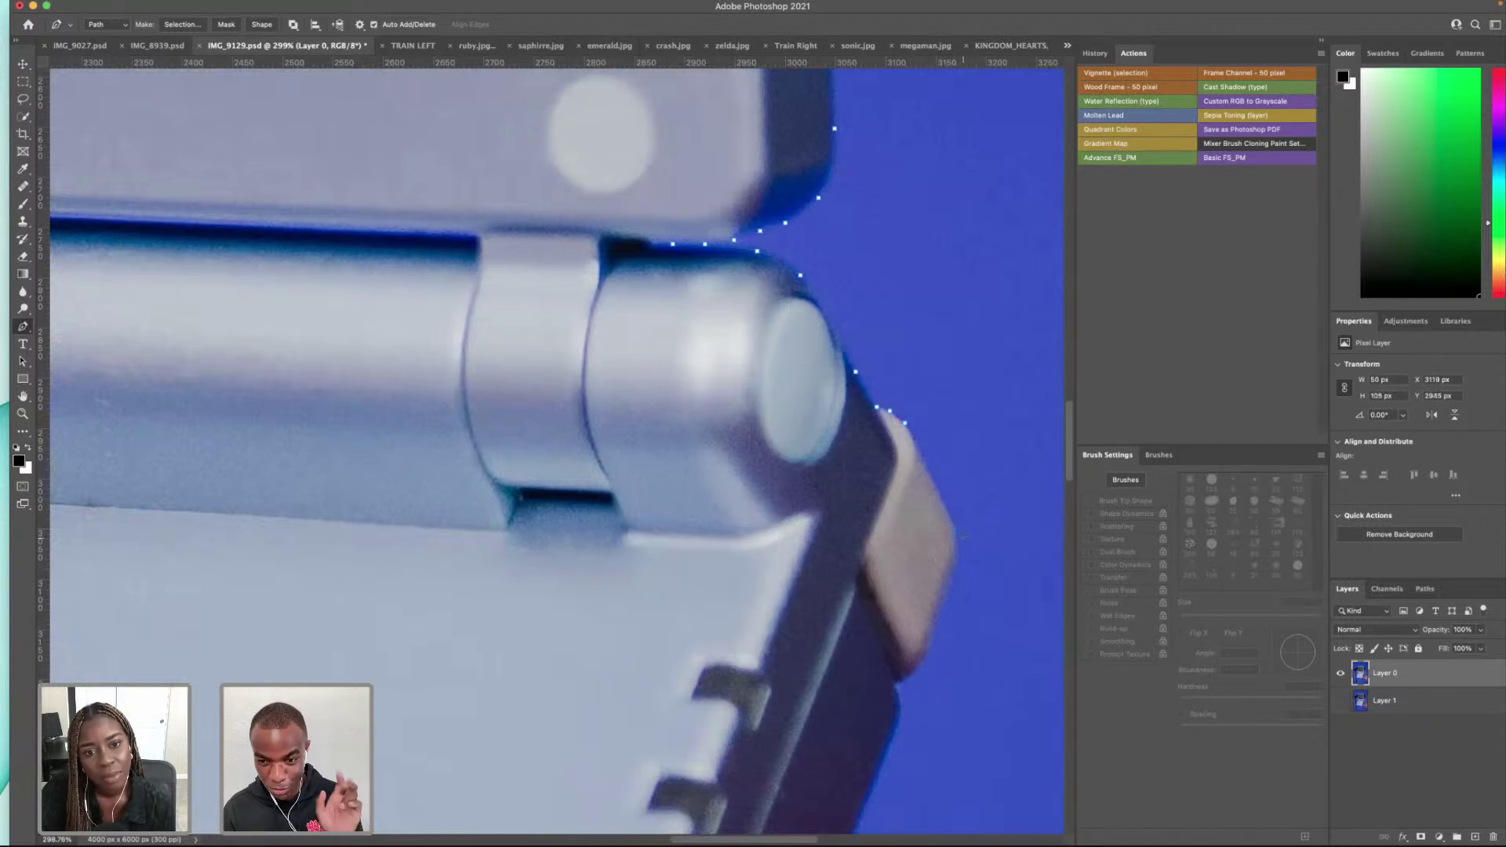
click(956, 541)
scroll(954, 549, down, 2)
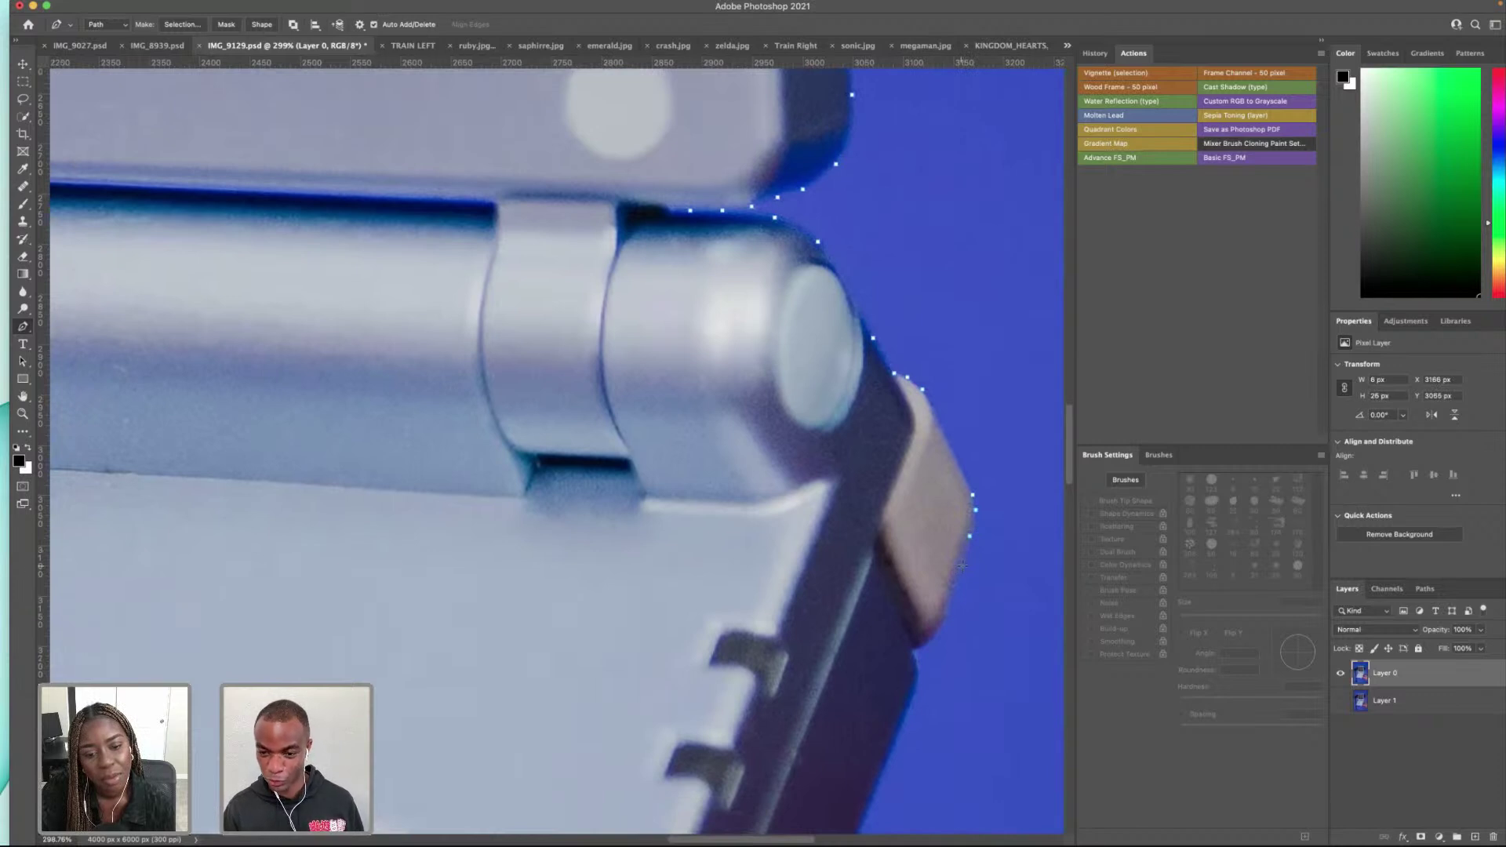
scroll(959, 571, down, 3)
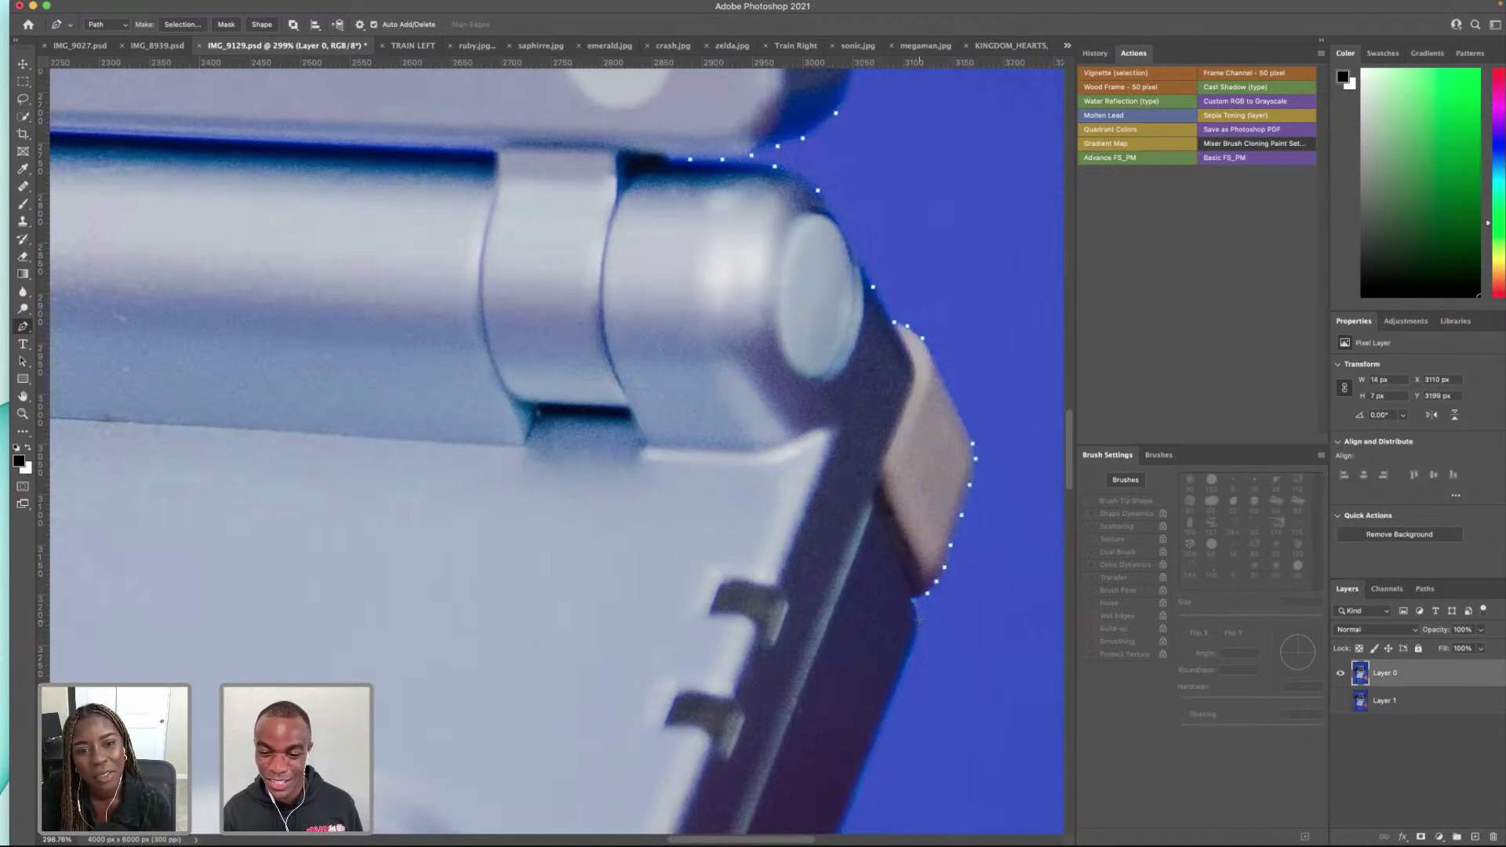
scroll(919, 632, down, 5)
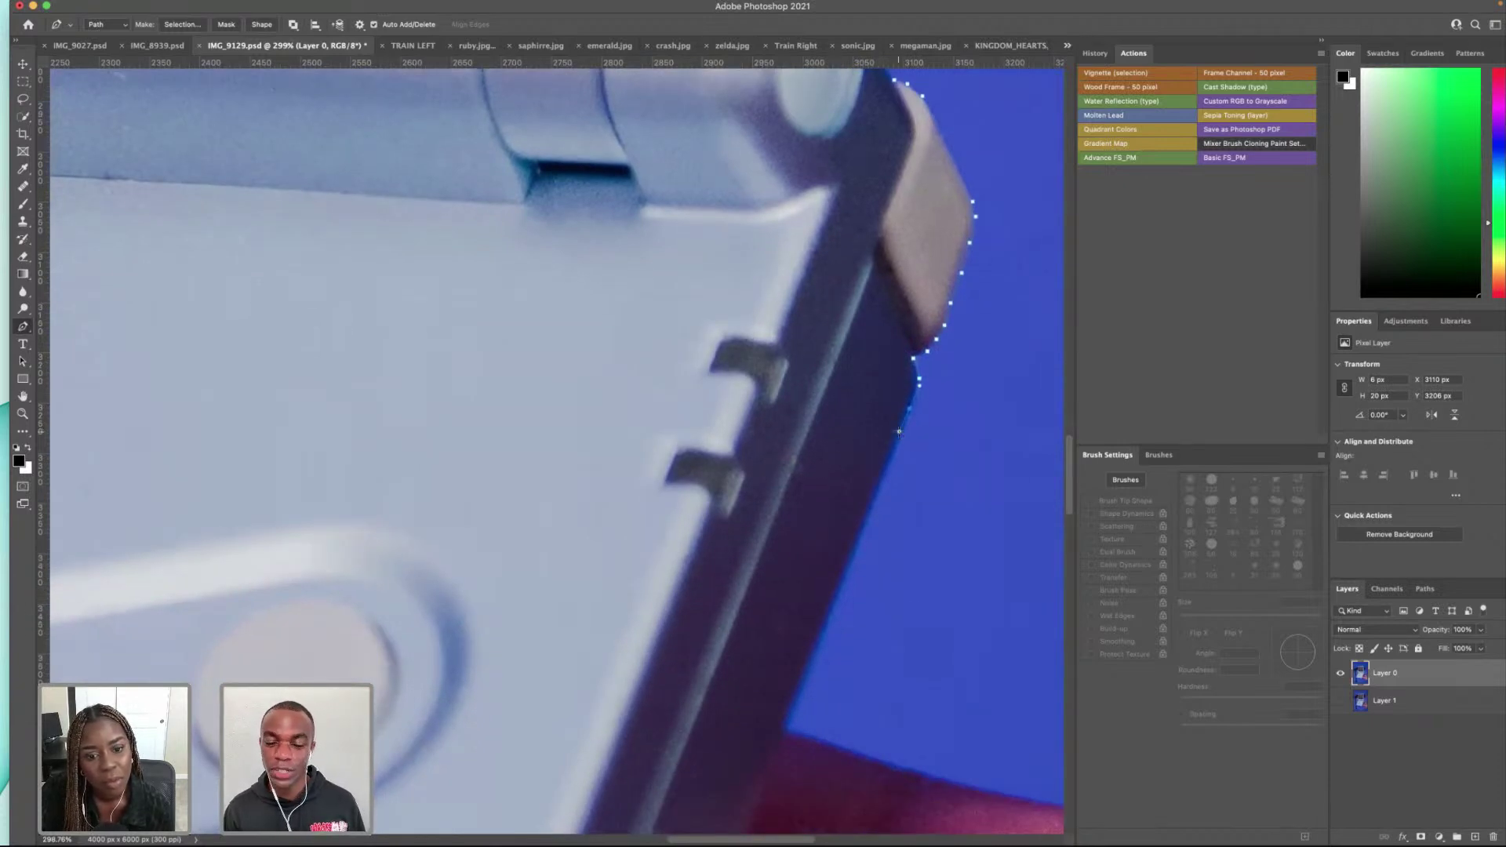
Step: Extend the path down the base's right side, past the upper finger, to where the edge meets the lower finger
scroll(864, 541, down, 5)
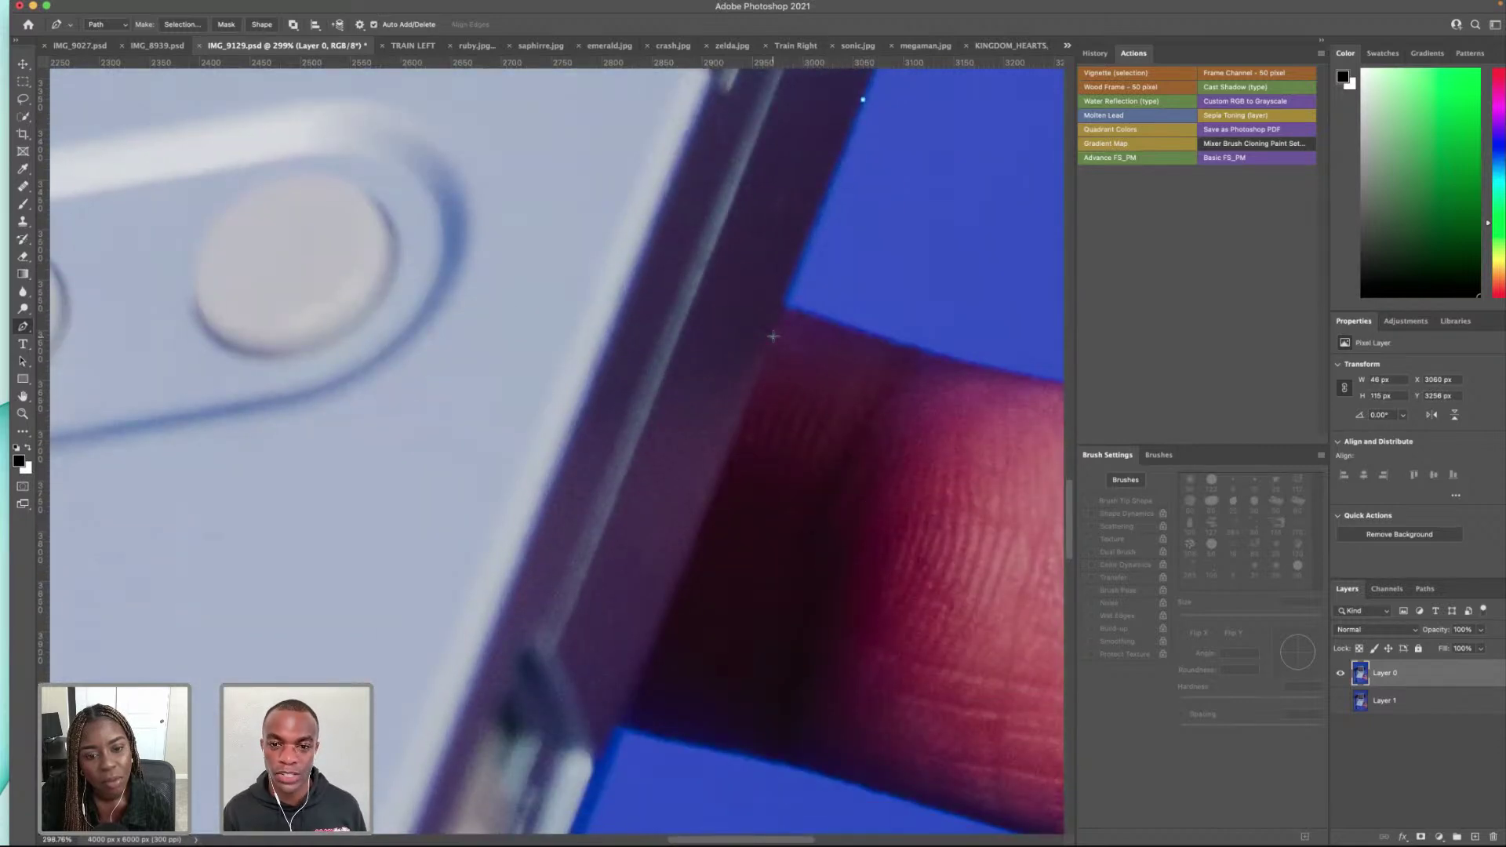
scroll(710, 486, down, 2)
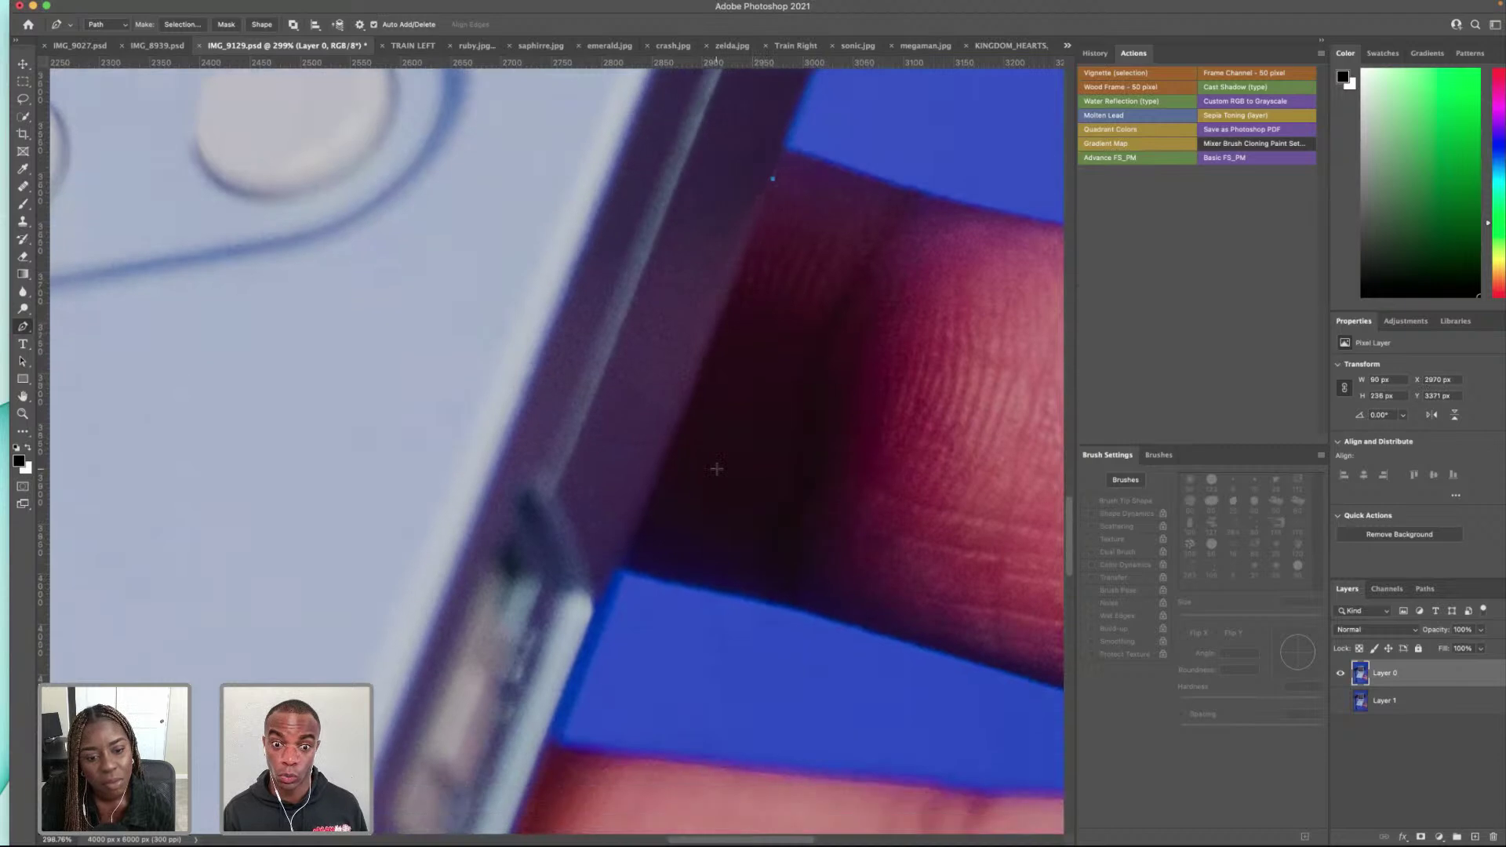
click(666, 447)
scroll(662, 451, down, 3)
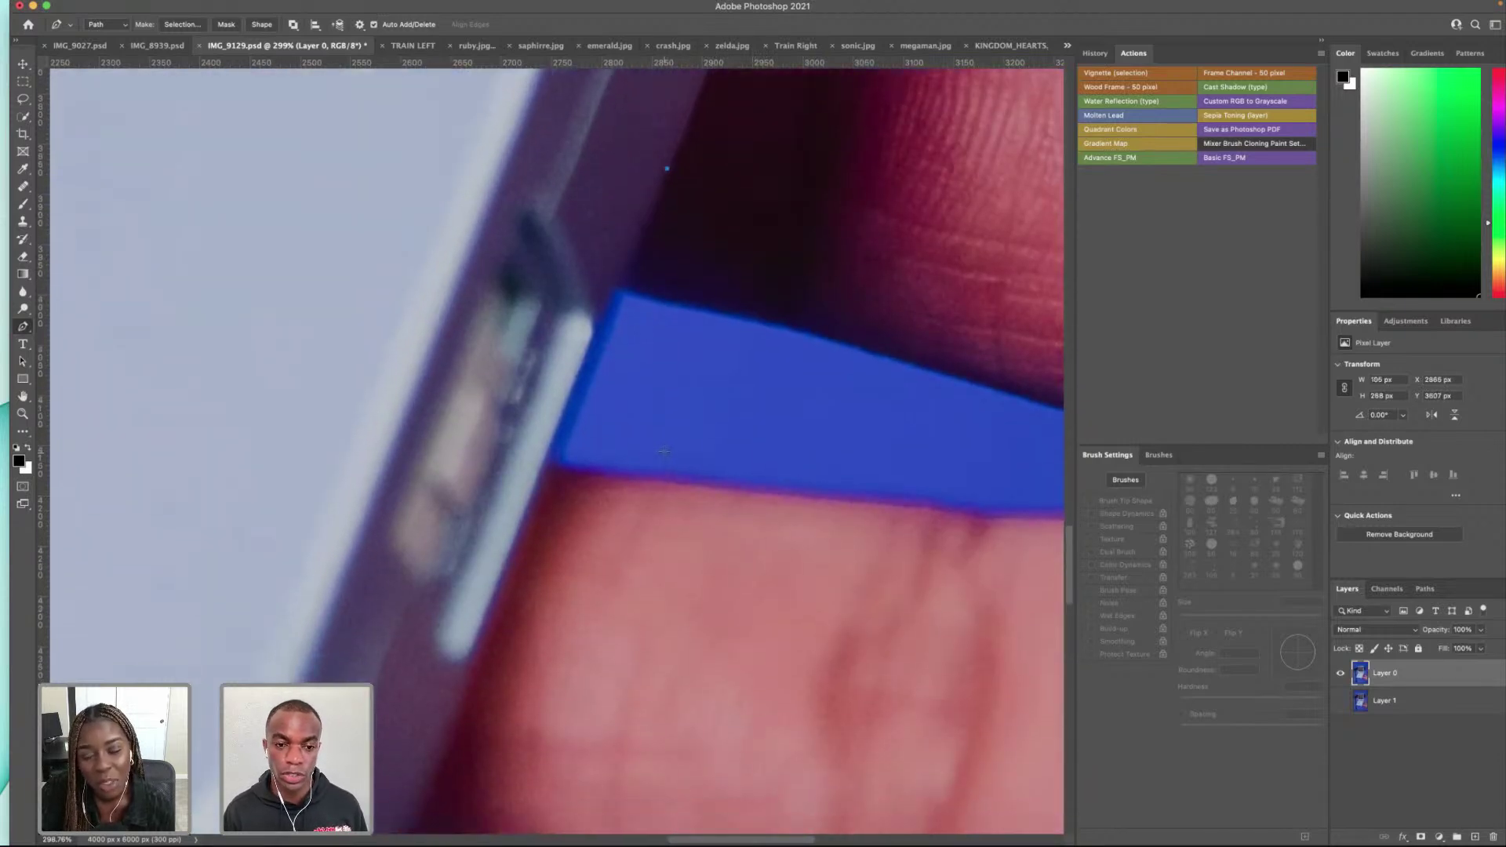
click(547, 482)
Step: Continue the path along the base's edge beside the lower finger to an anchor at the finger's underside
scroll(533, 483, down, 2)
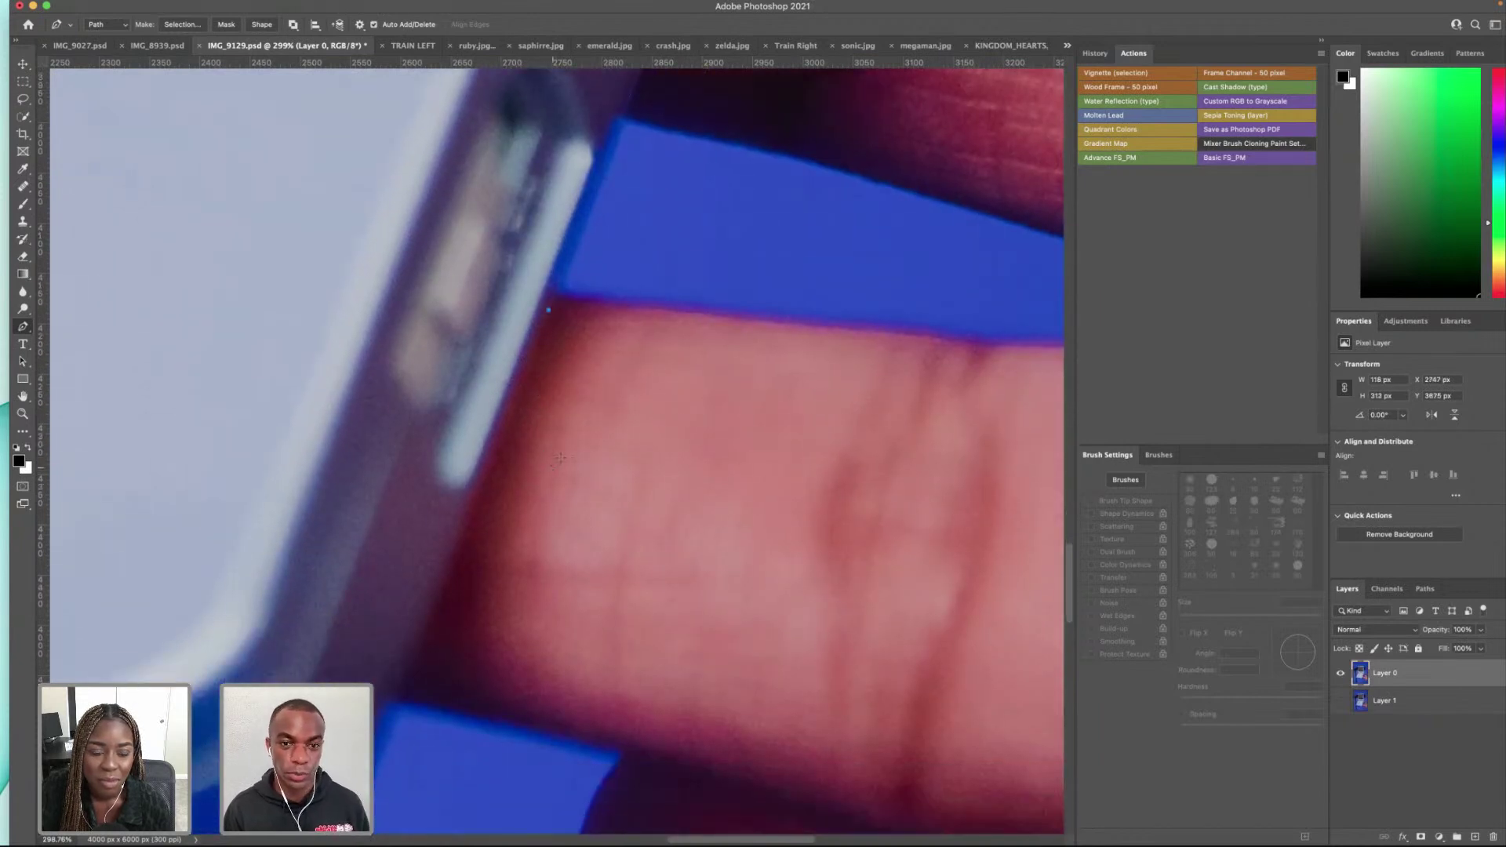
click(424, 623)
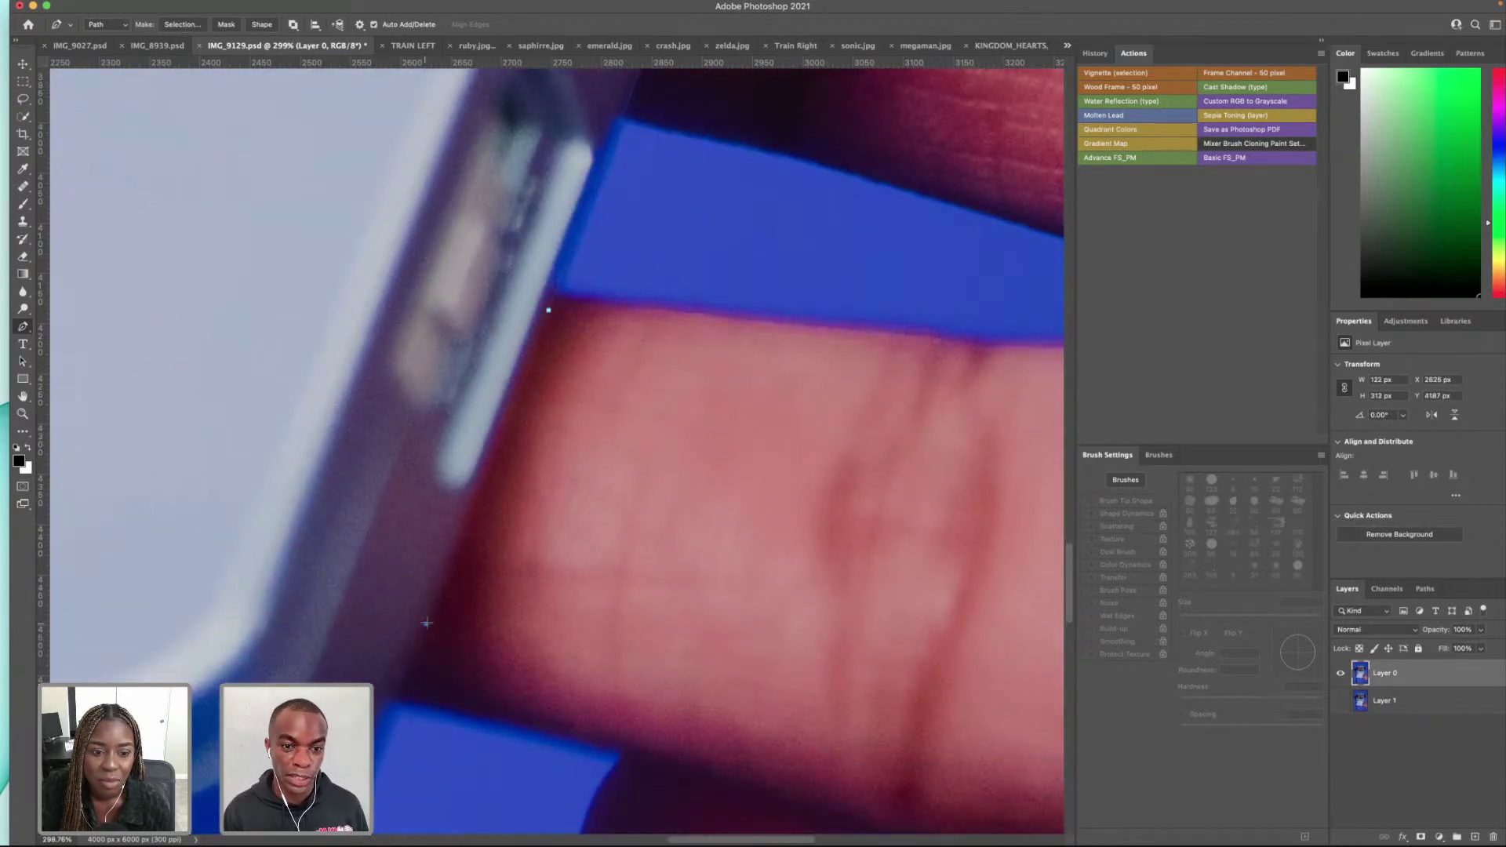
key(ctrl+z)
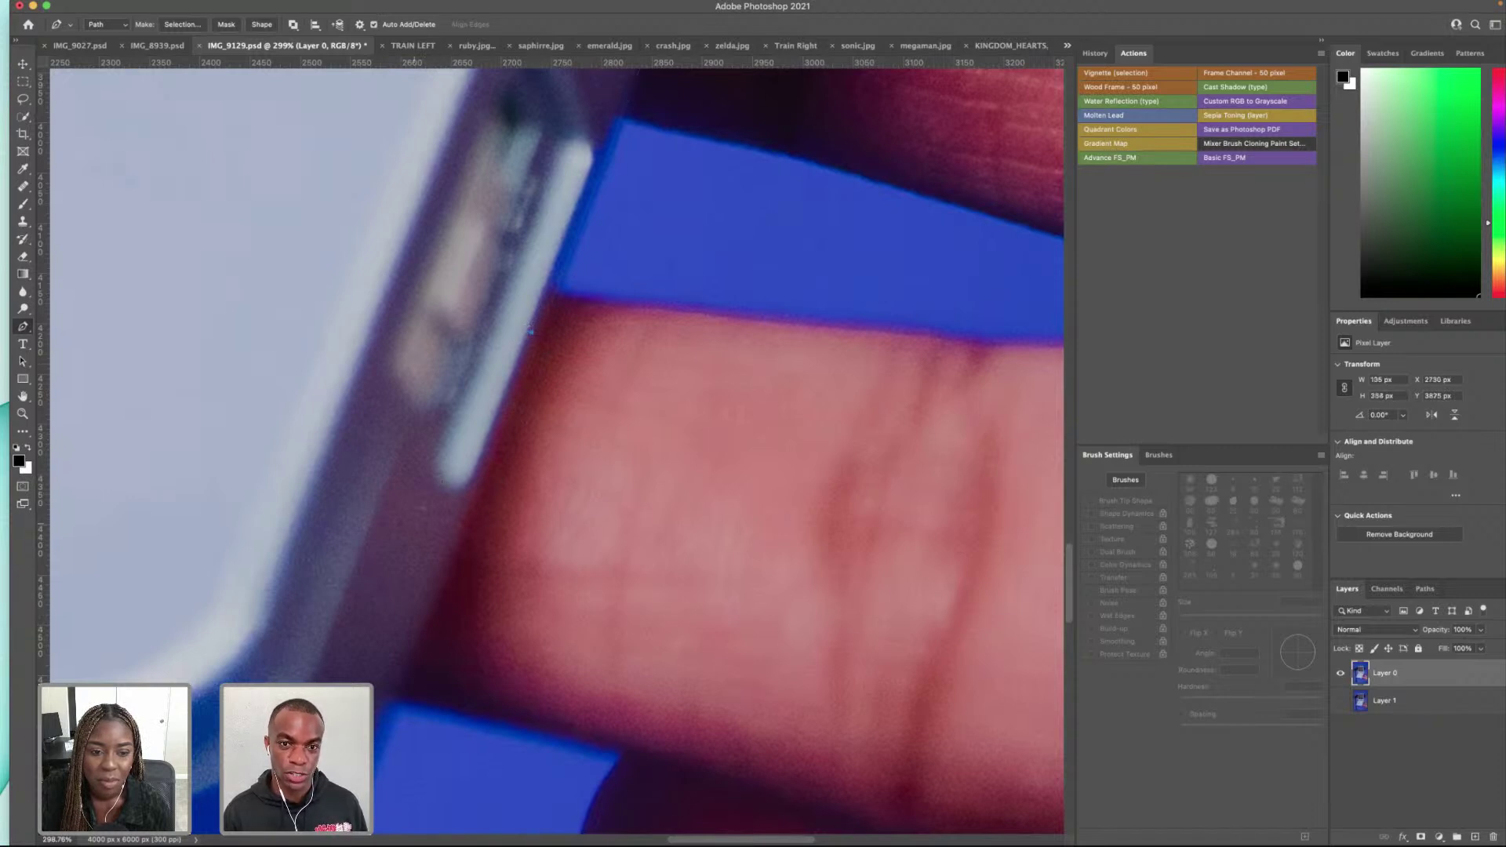
scroll(530, 329, down, 3)
click(406, 394)
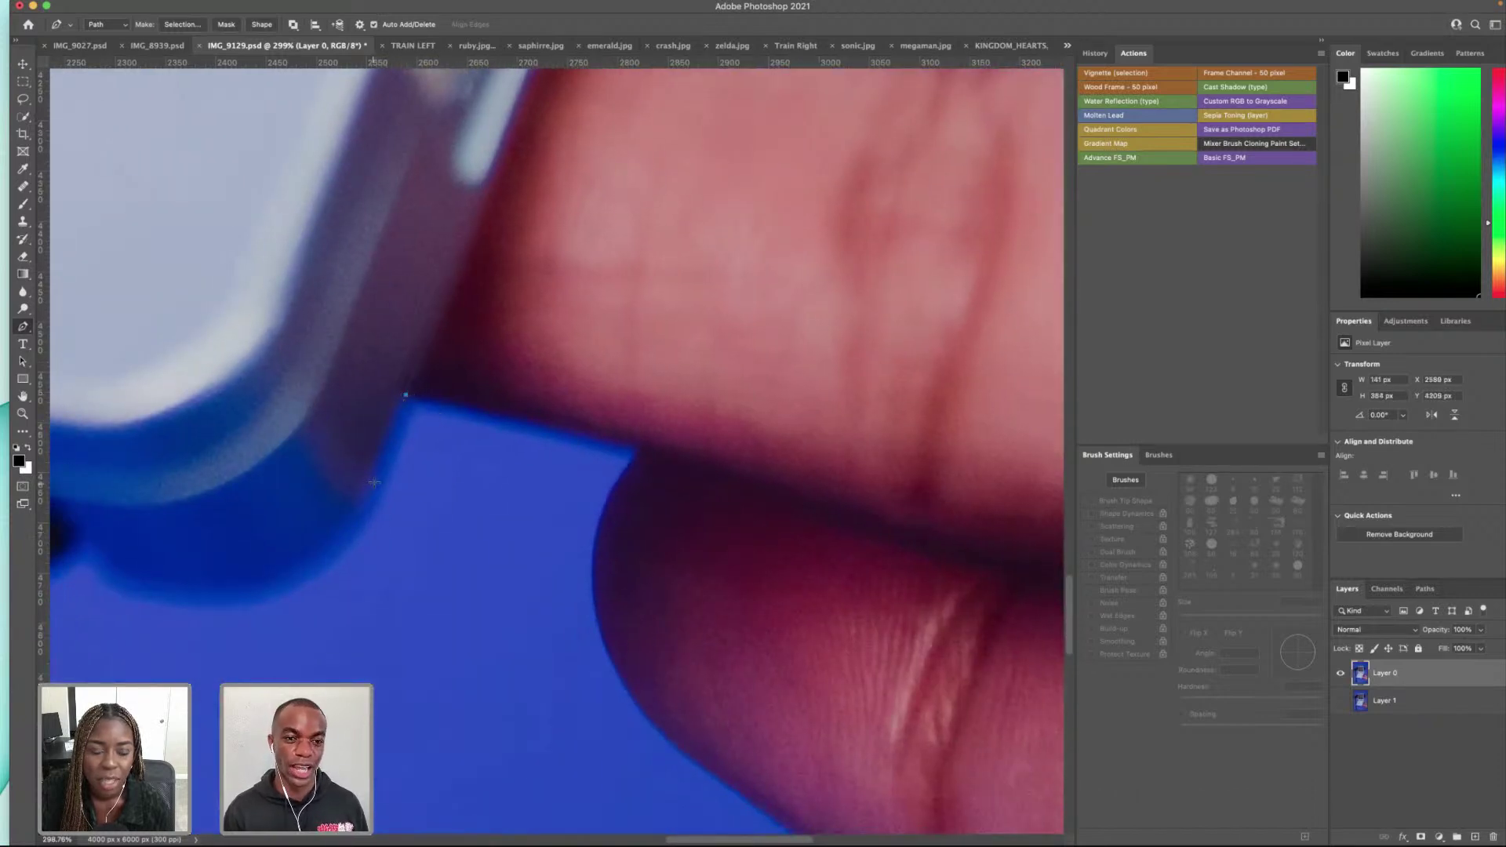
Step: Trace the path with curved anchors around the base's lower-right corner to the underside next to the dark slot
scroll(525, 427, left, 3)
scroll(526, 427, down, 1)
drag(523, 429, 489, 463)
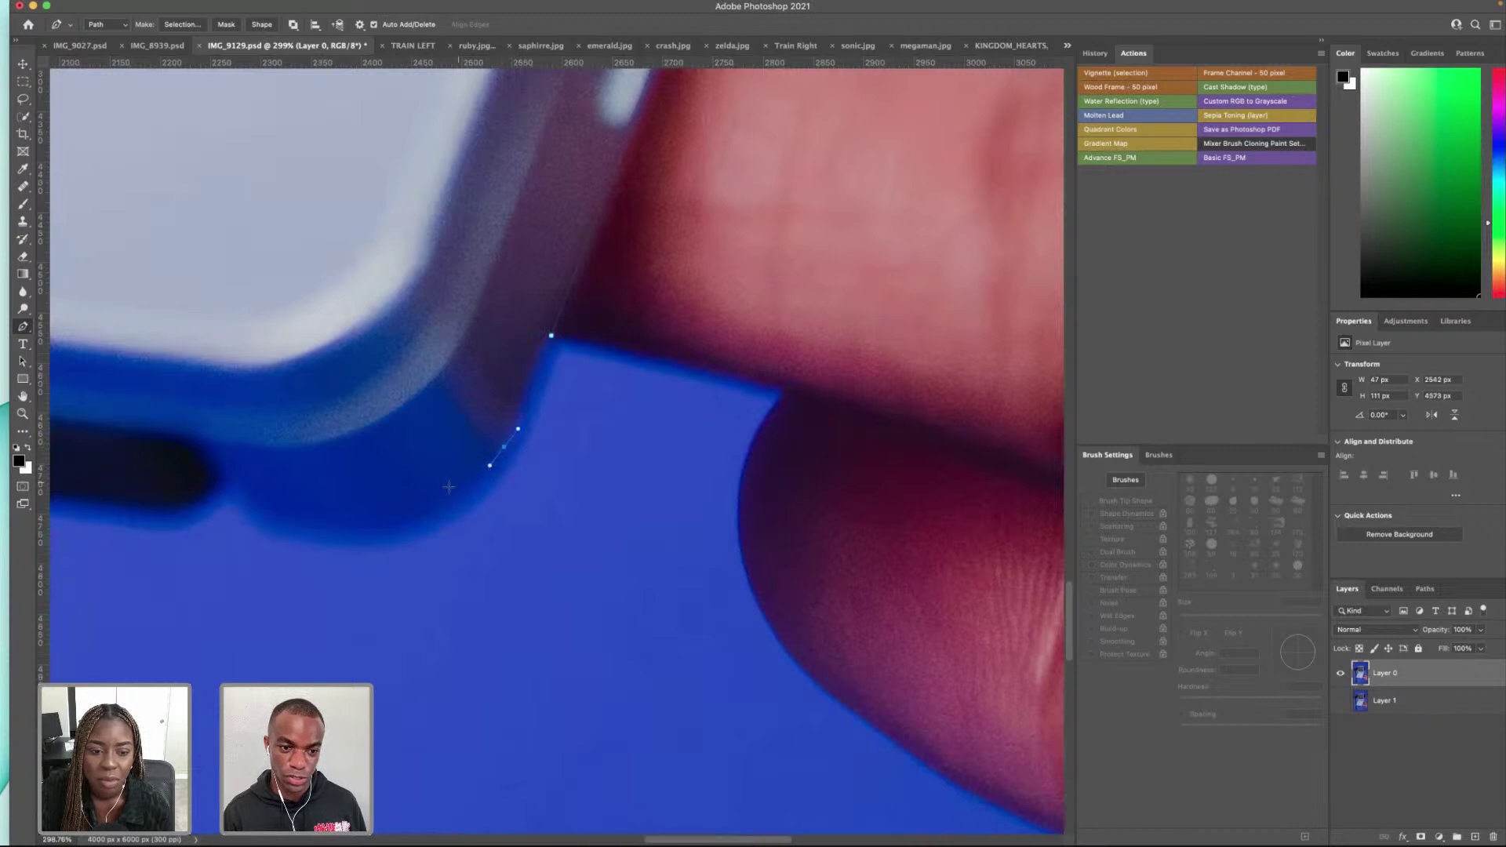
scroll(430, 511, left, 5)
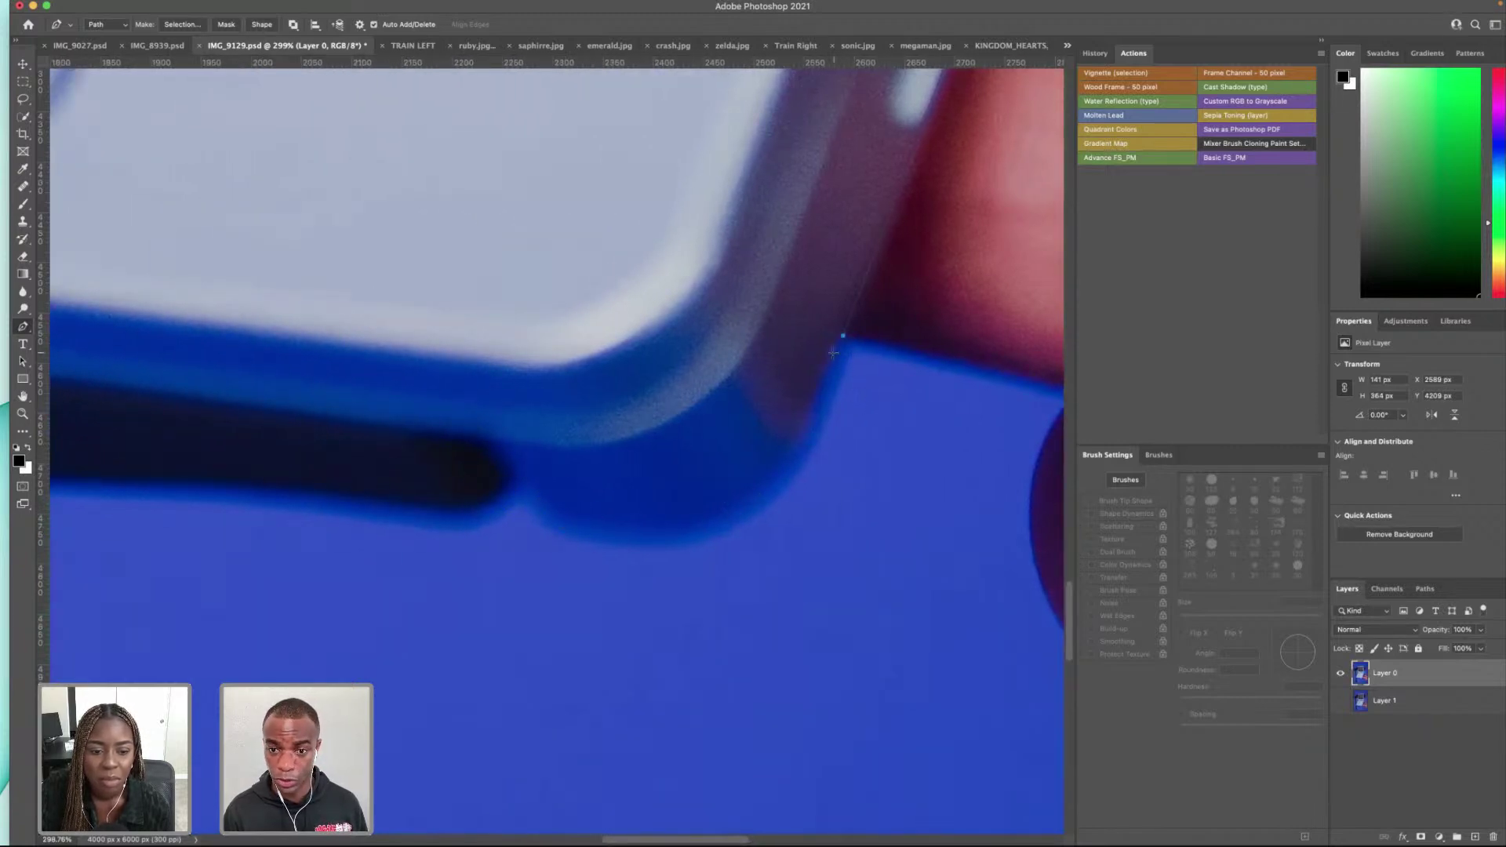
drag(563, 531, 538, 518)
key(ctrl+z)
drag(805, 449, 762, 491)
drag(580, 544, 574, 541)
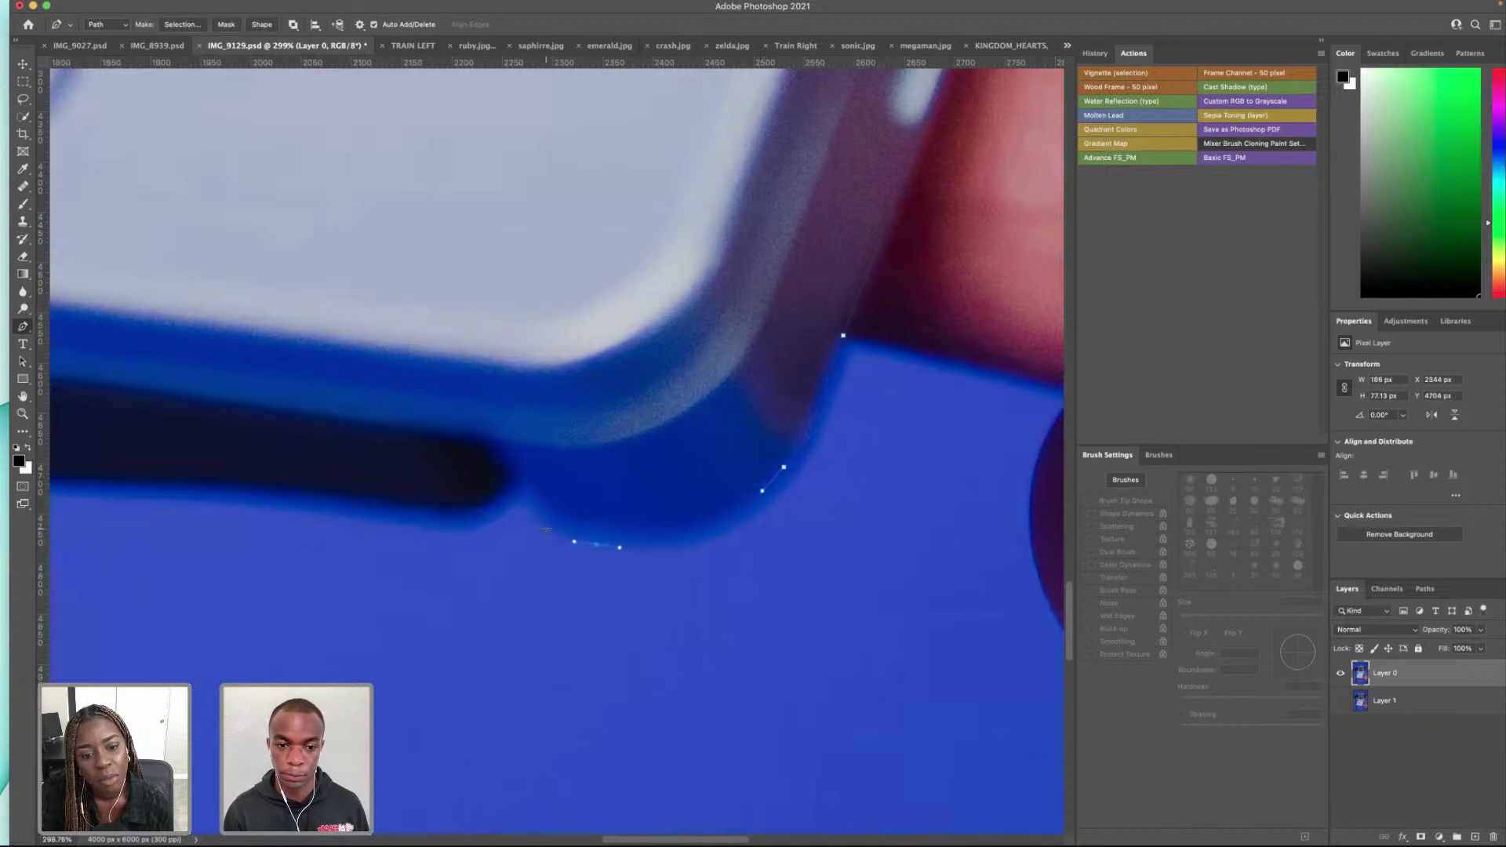
Step: Trace the path along the lower edge of the dark slot, from its right end to past its middle
drag(221, 538, 567, 504)
key(super+z)
drag(846, 508, 578, 496)
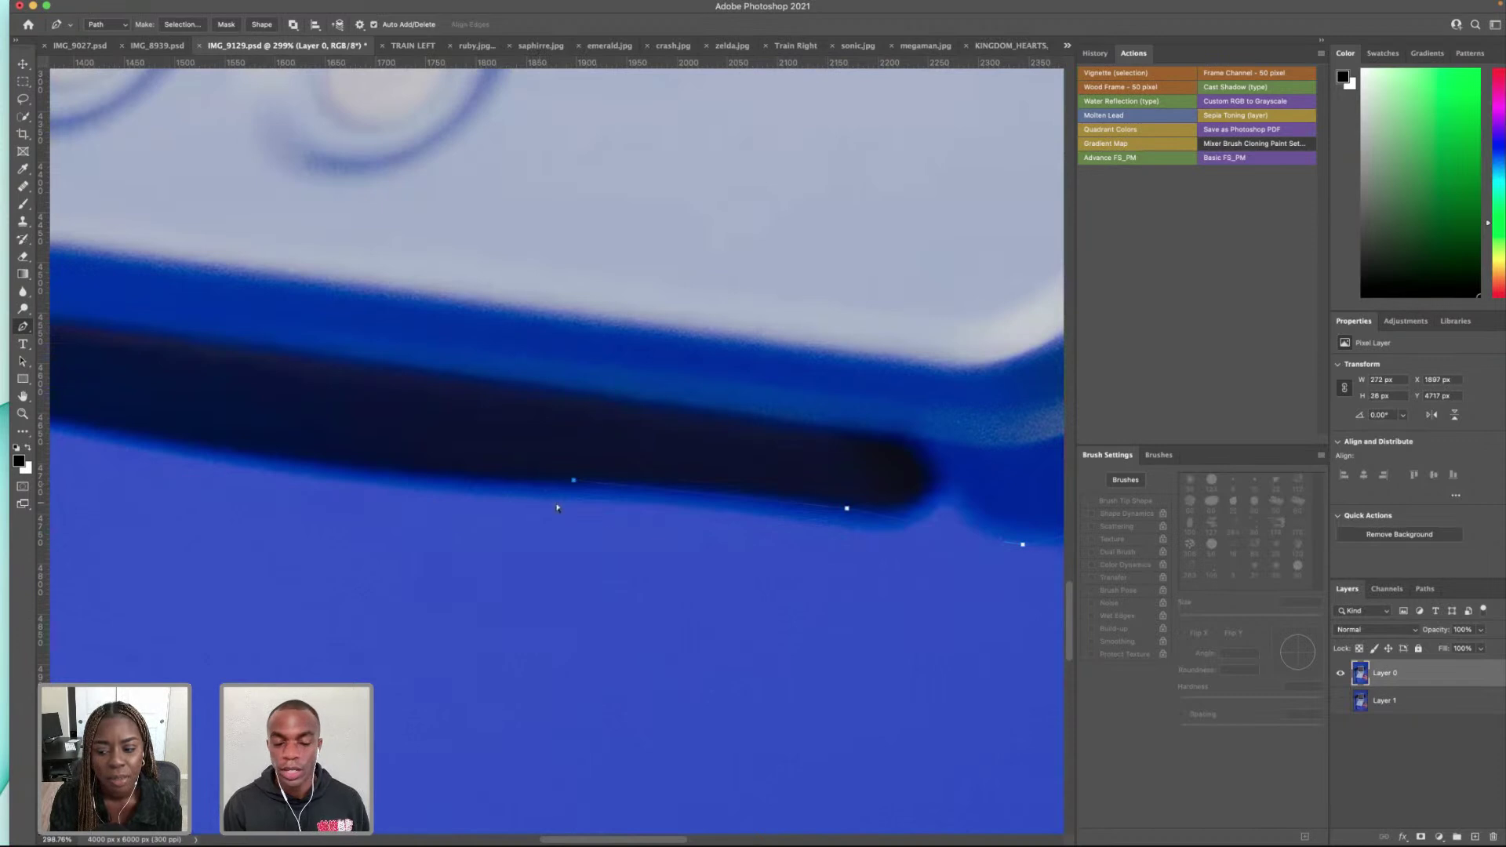
drag(653, 488, 601, 482)
drag(445, 475, 400, 474)
scroll(423, 466, left, 5)
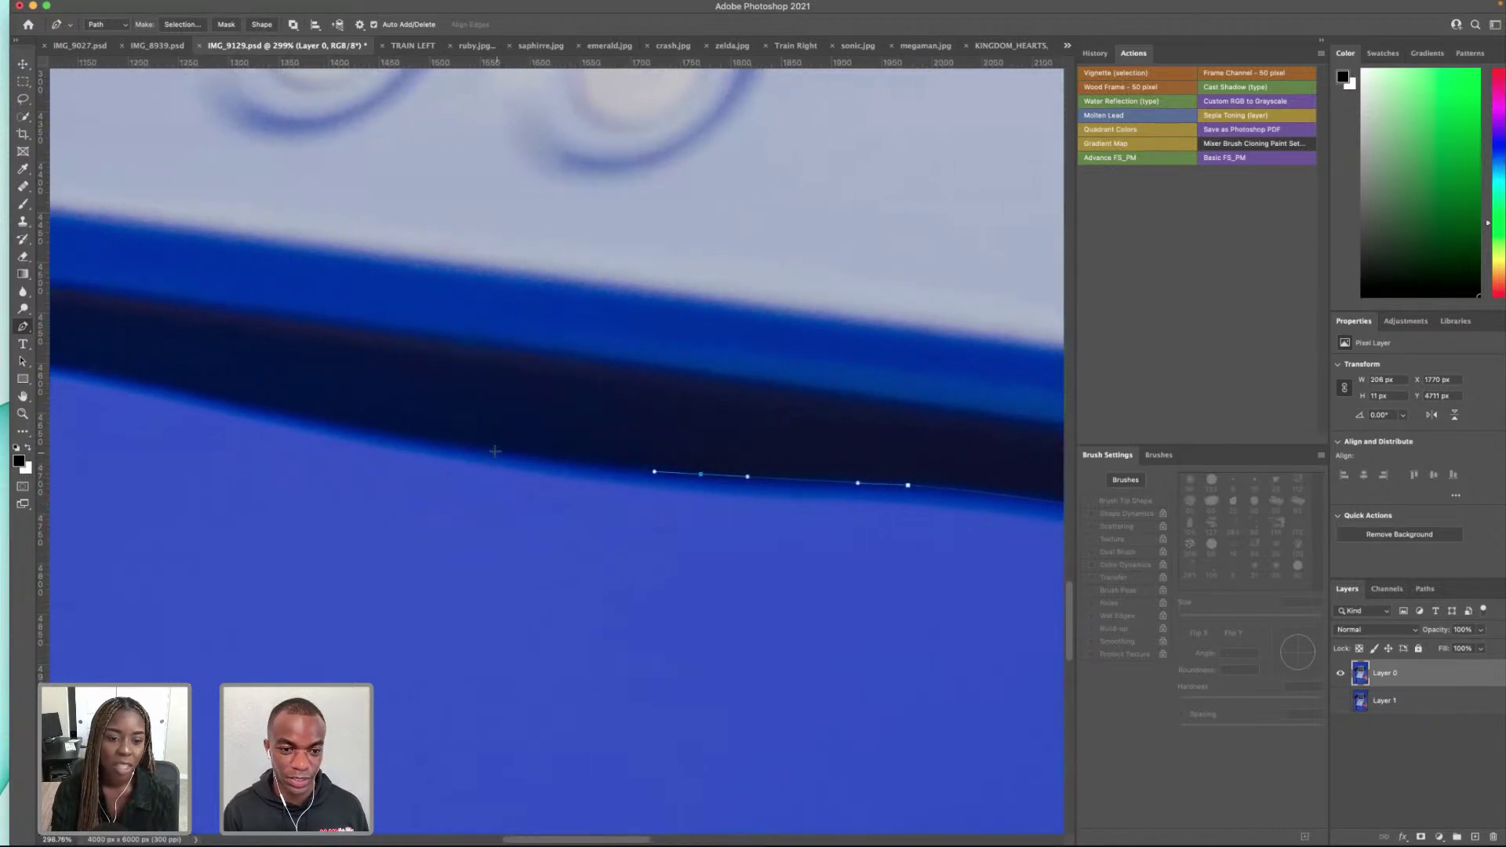
drag(486, 452, 428, 446)
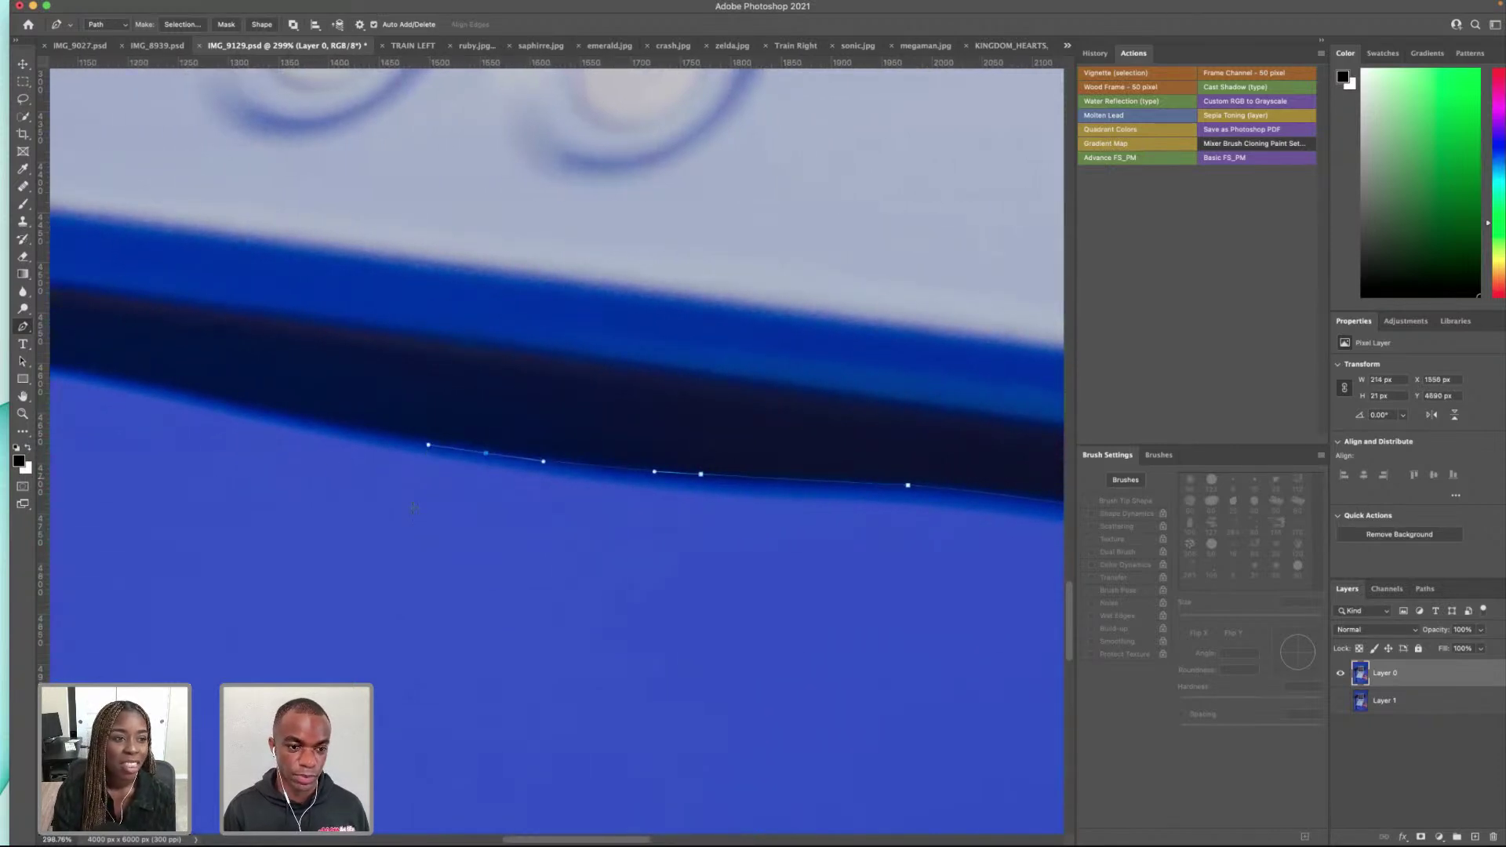
Step: Trace the rest of the dark slot's lower edge and the lower-left corner, closing the path at its existing anchor
scroll(357, 489, left, 3)
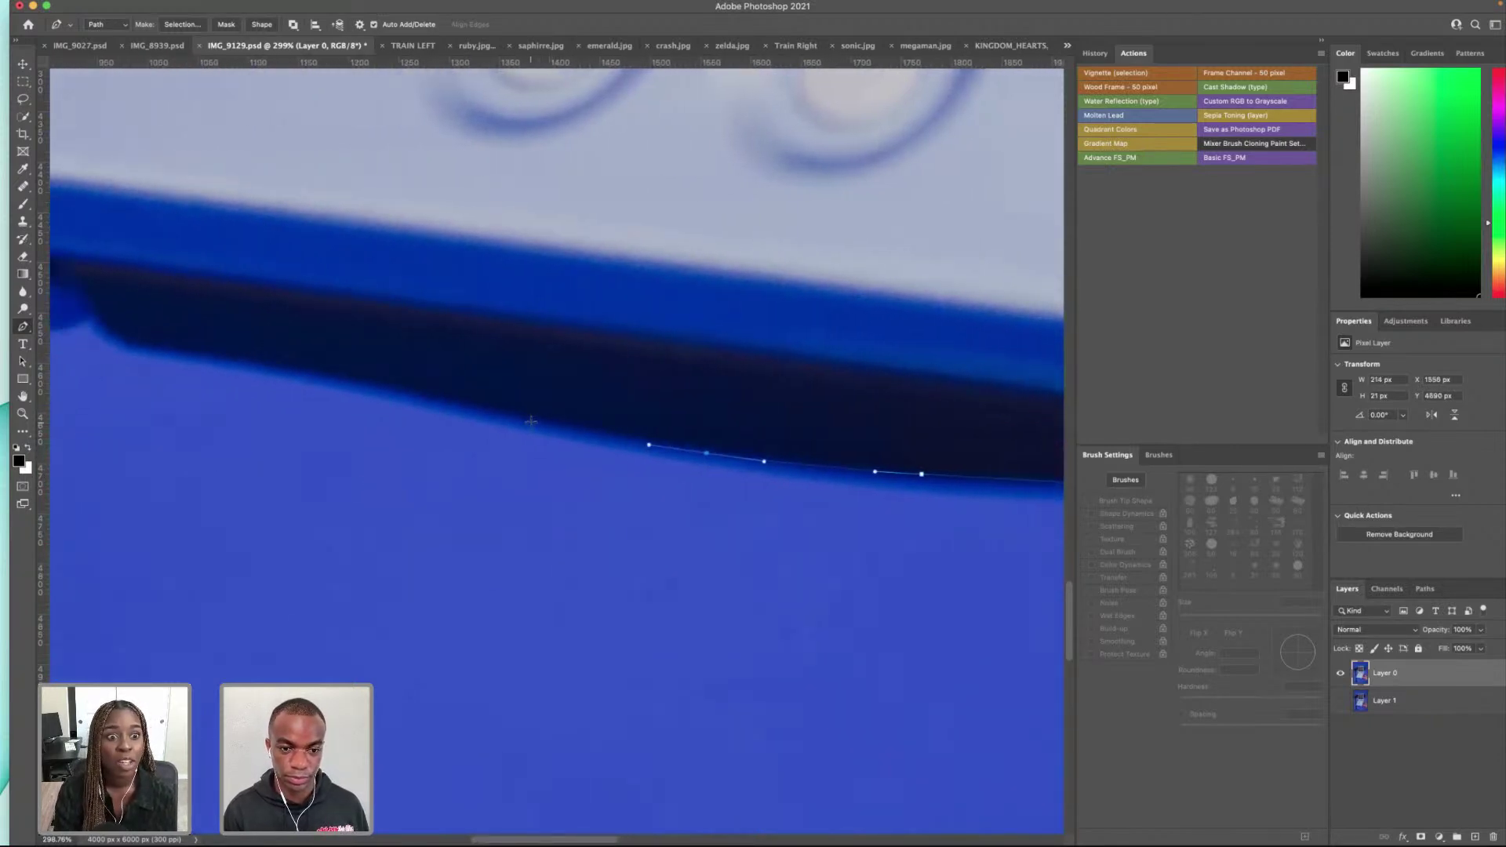
drag(486, 413, 351, 357)
scroll(470, 392, left, 8)
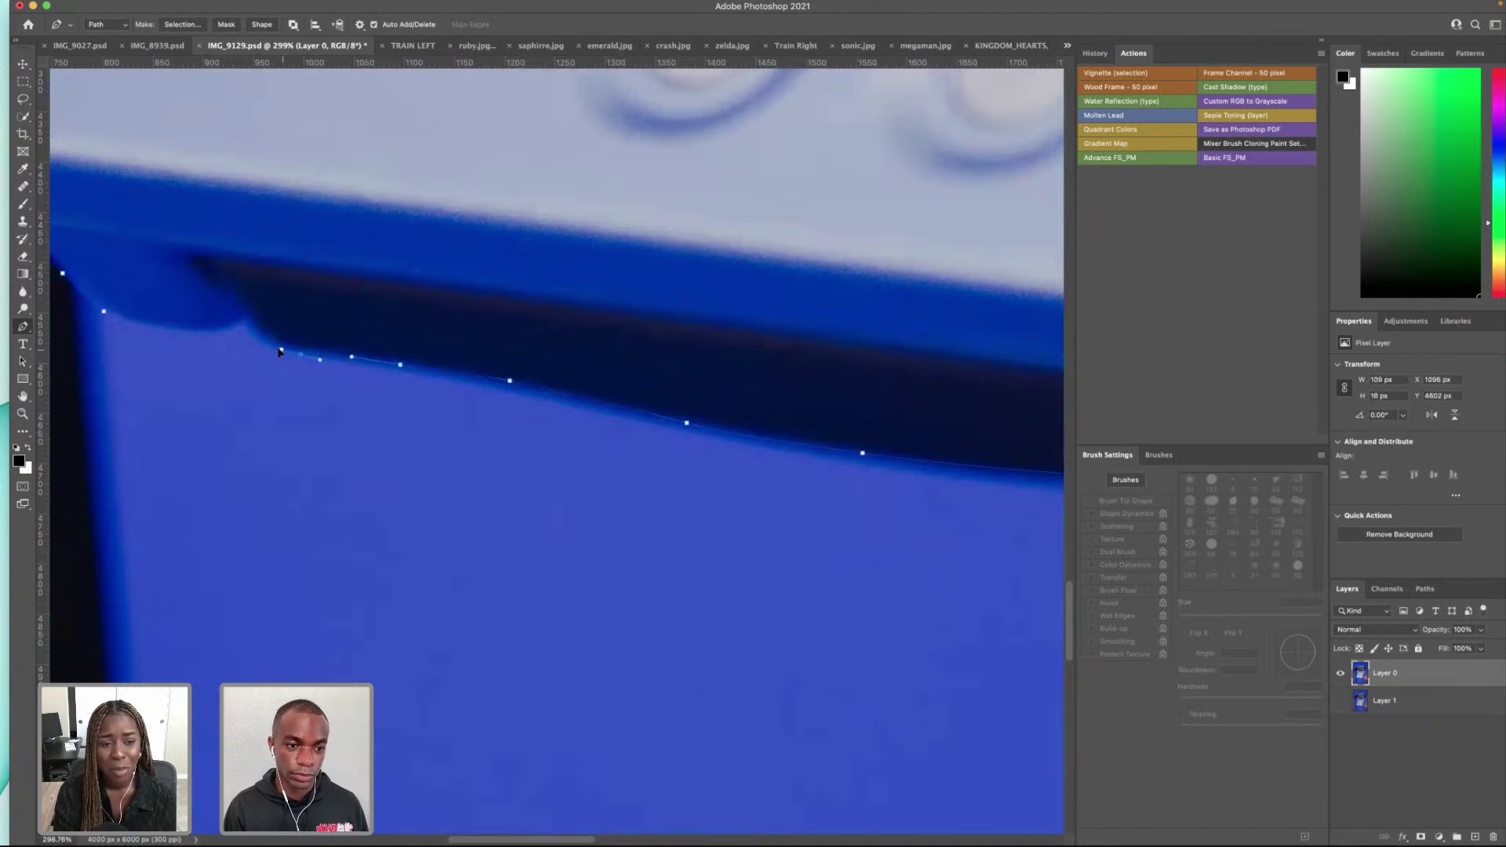
drag(266, 342, 112, 323)
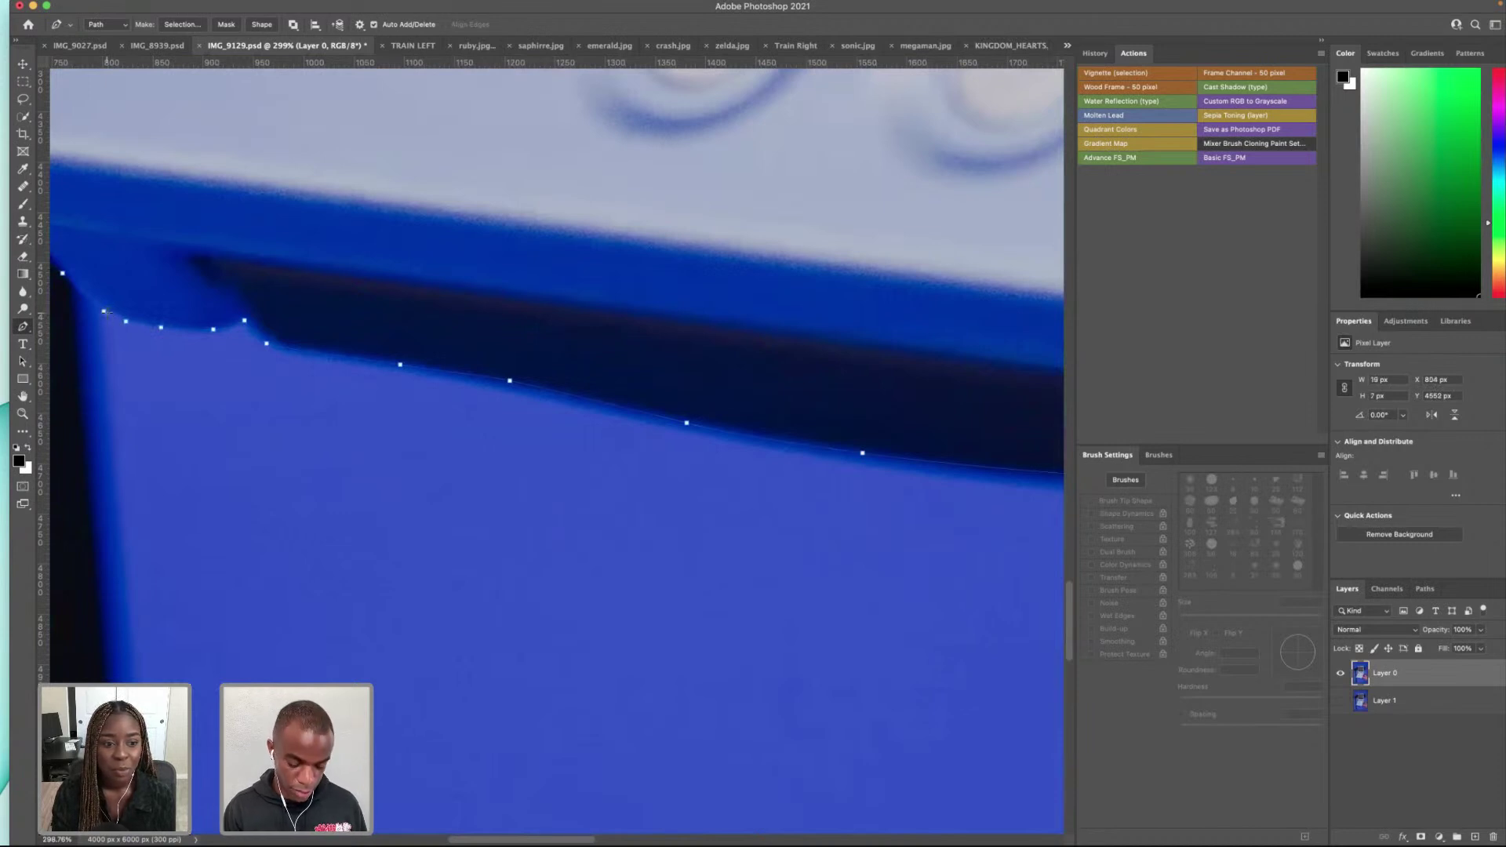
Step: Reshape the path's anchors and curve around the base's lower-right corner to fit the console's rounded edge
scroll(518, 362, down, 10)
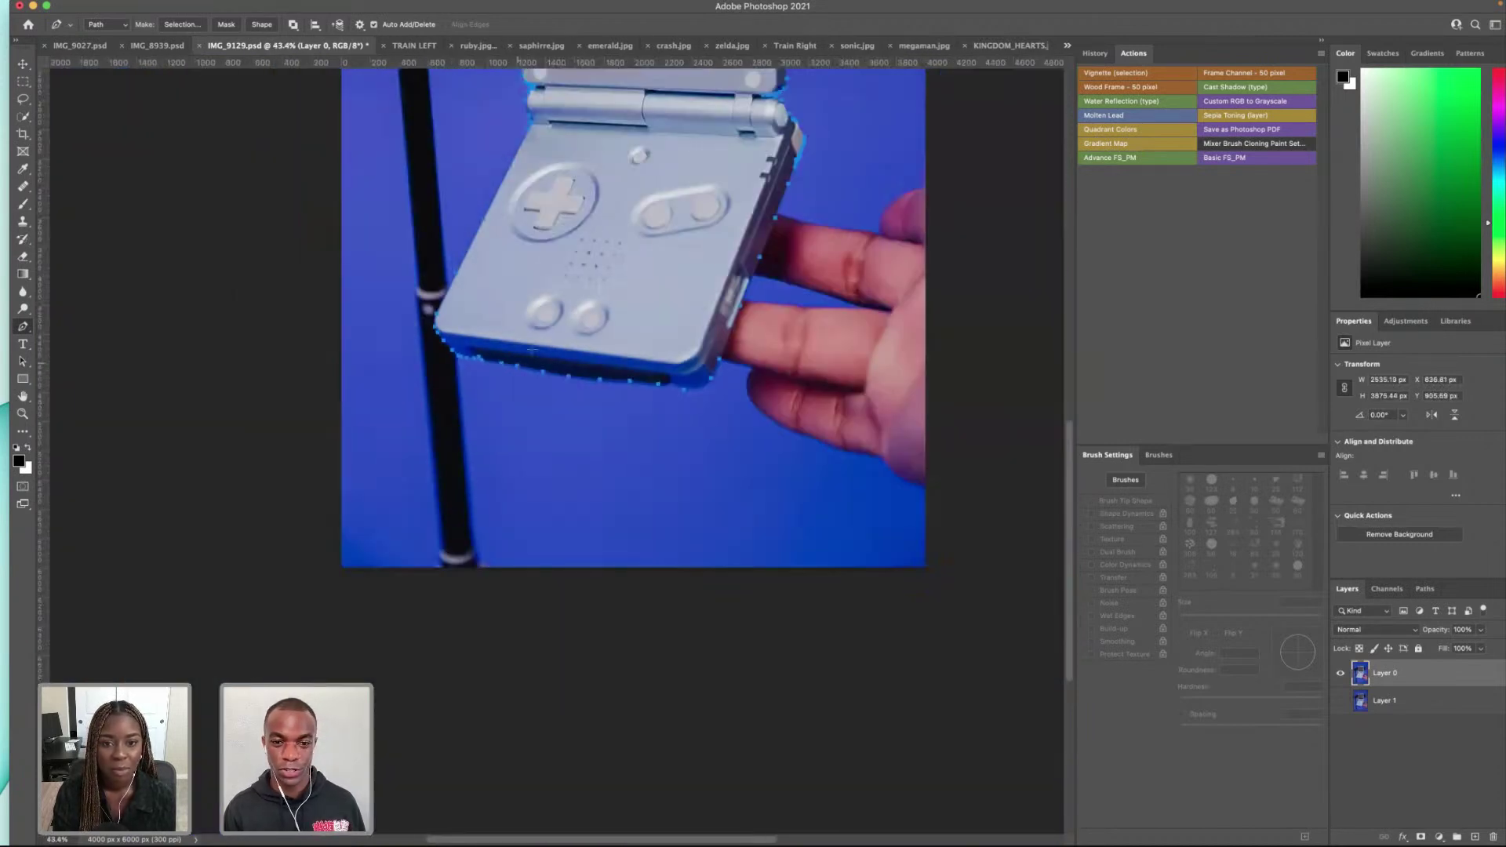
scroll(718, 398, up, 6)
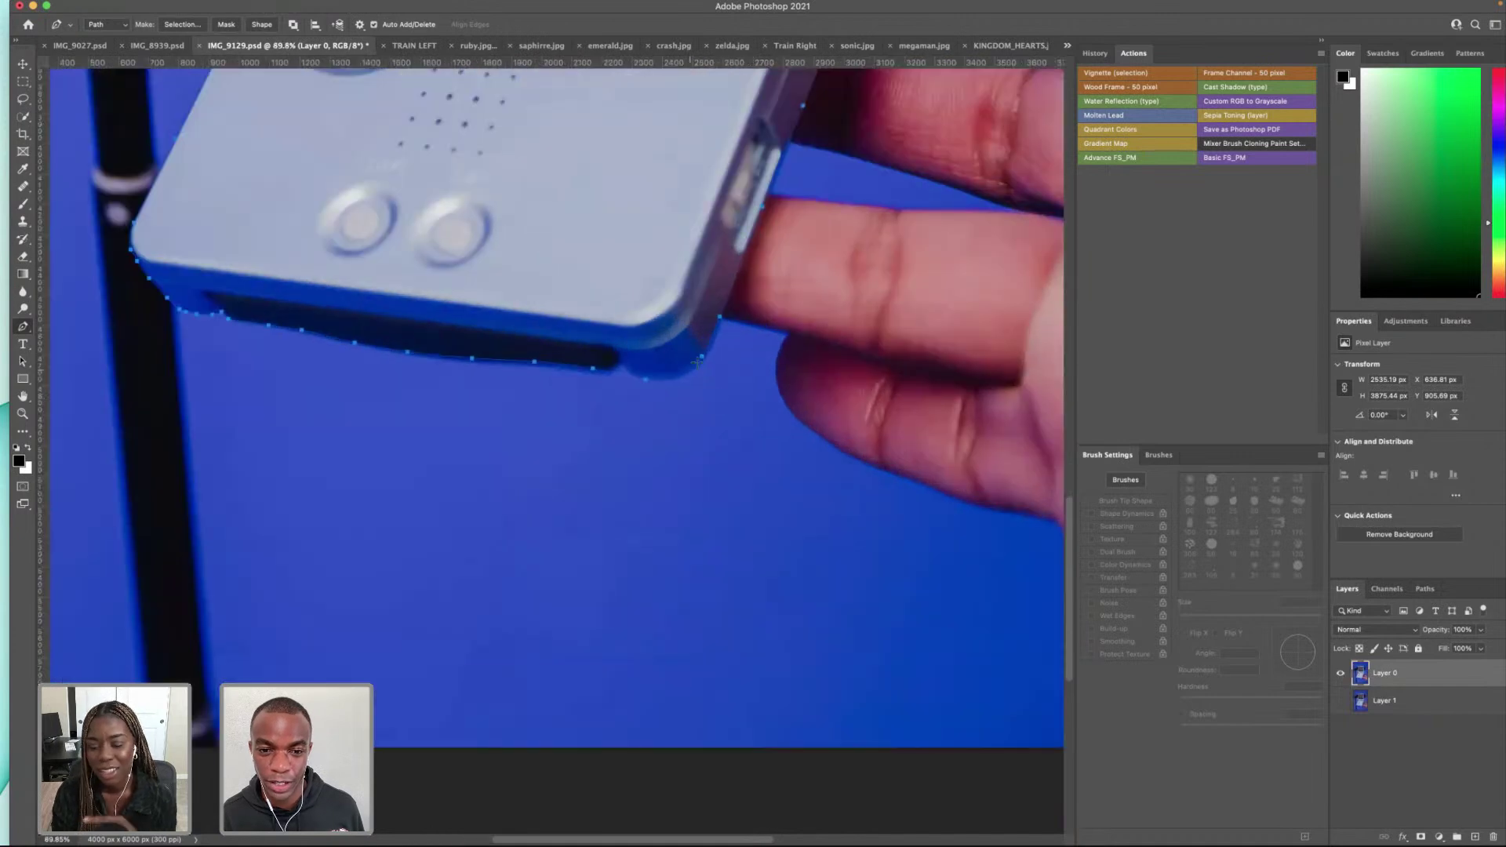
click(676, 366)
click(679, 375)
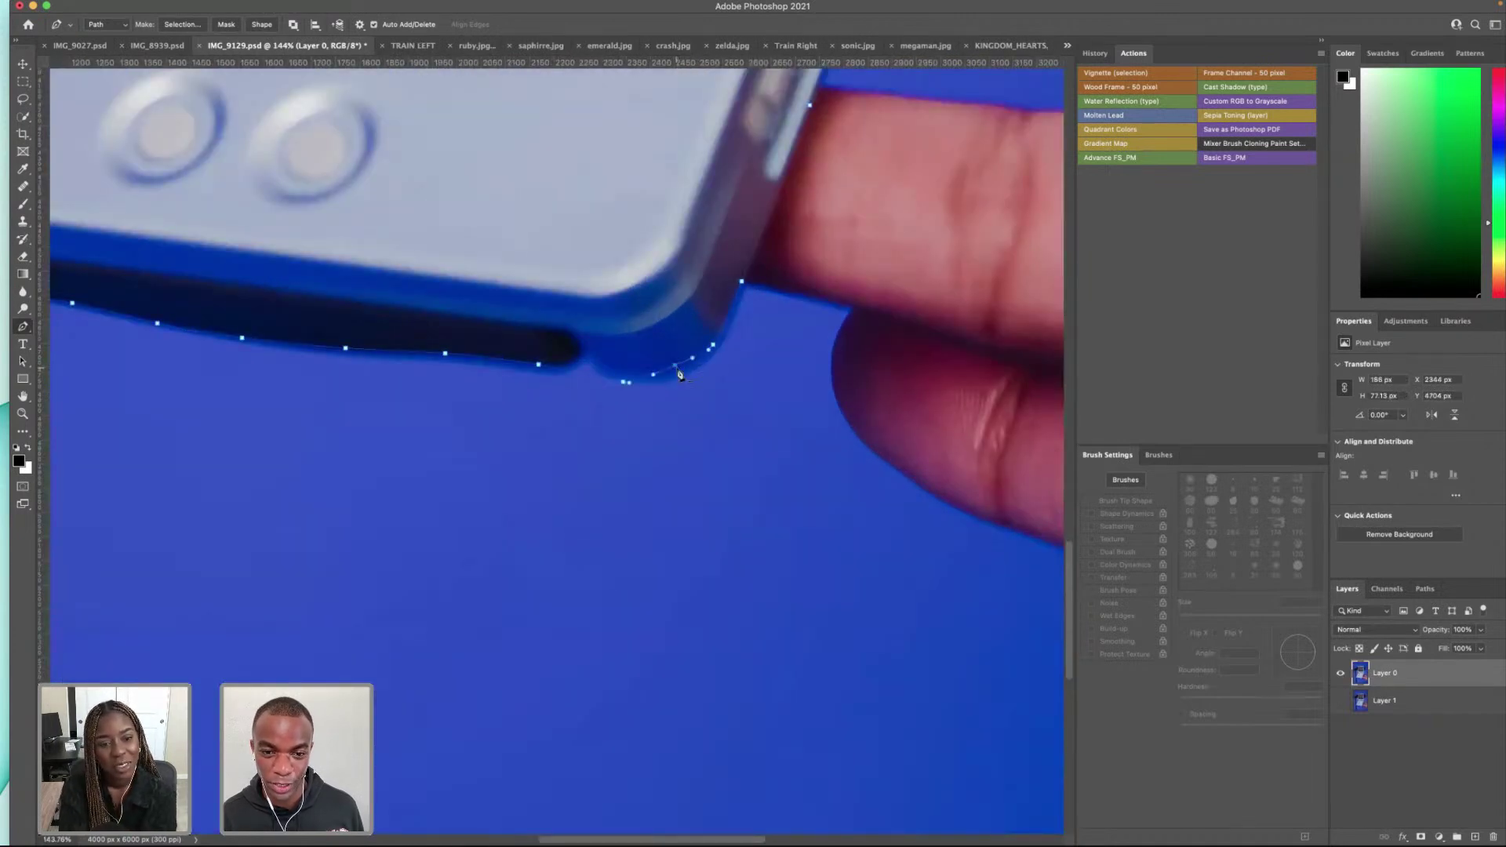
click(684, 378)
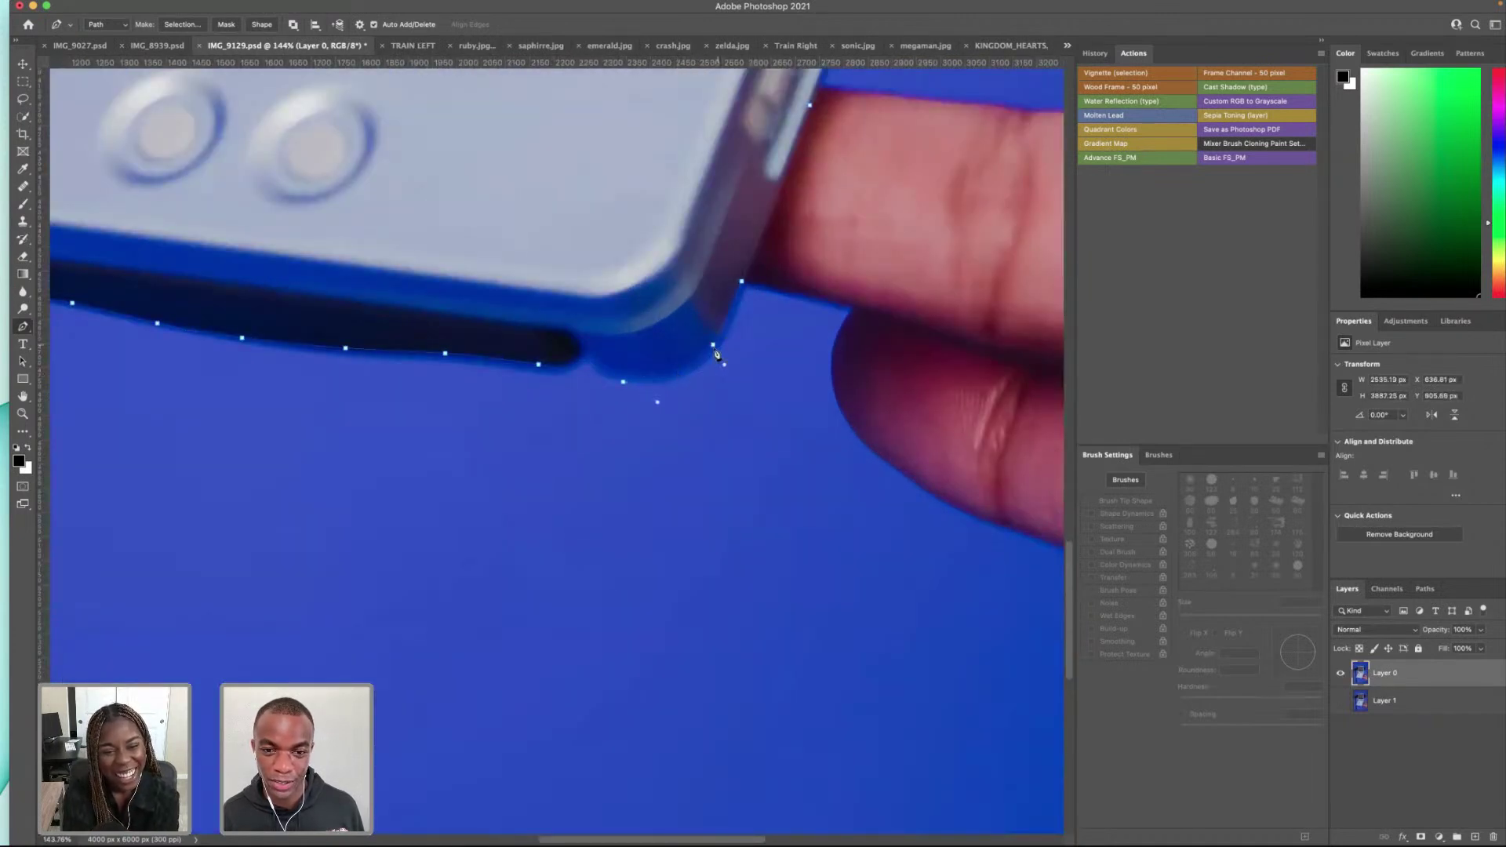
click(722, 368)
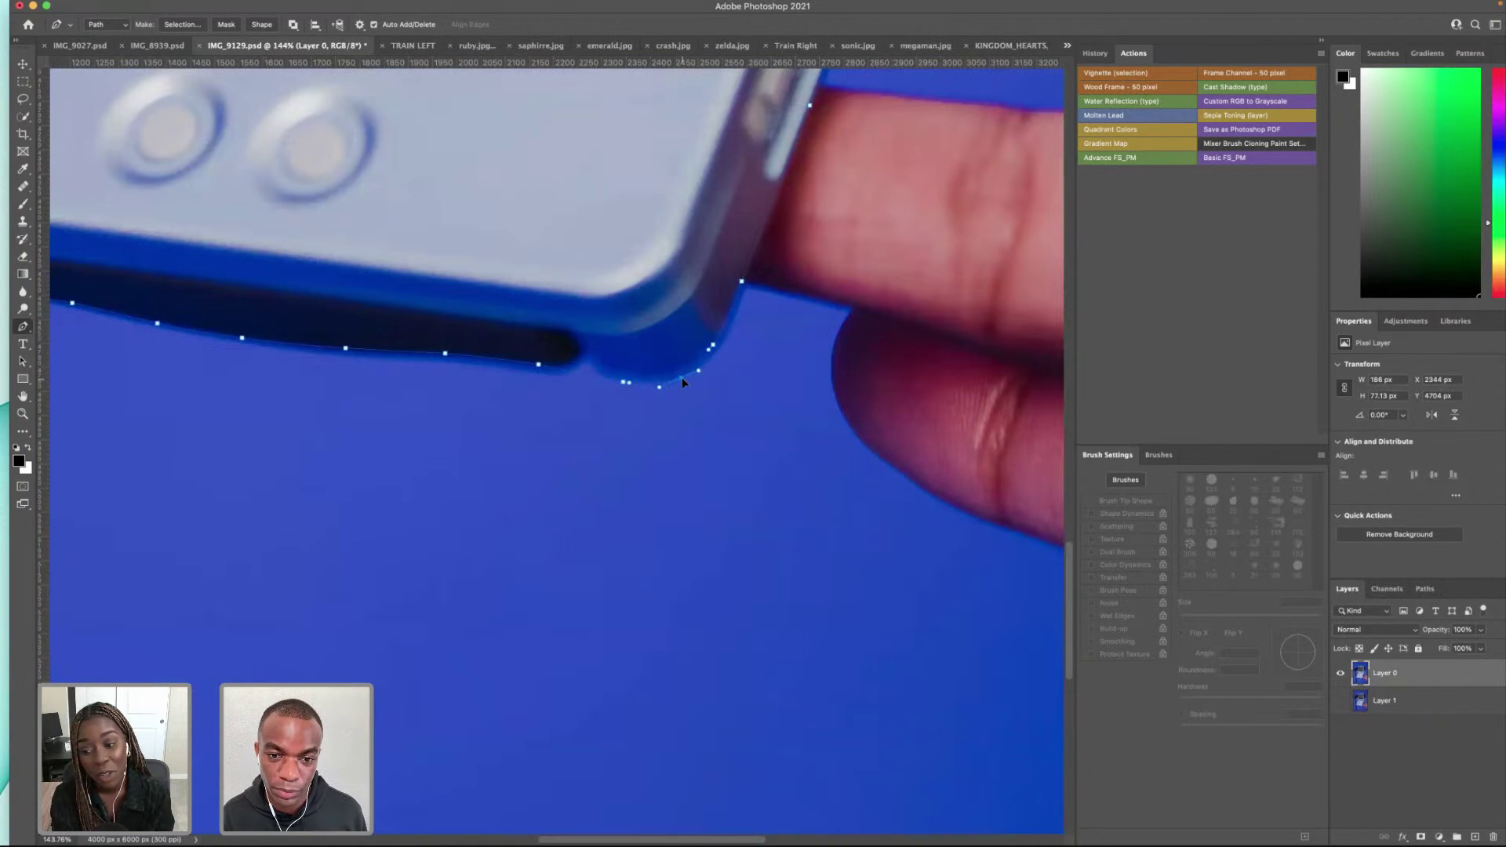
drag(684, 382, 748, 290)
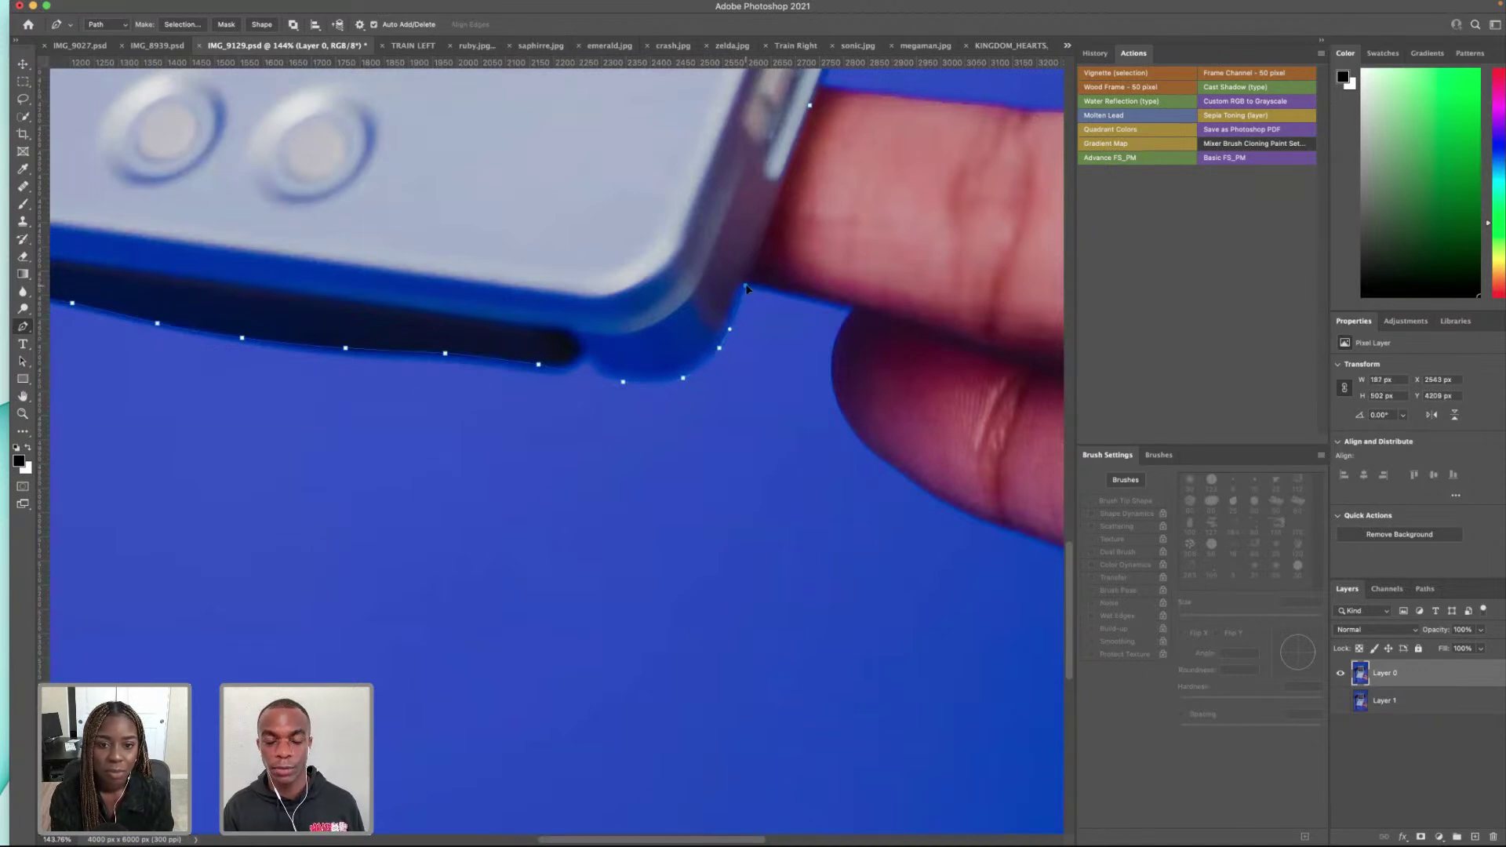
Step: Adjust the anchors and curve handles between the dark slot's right end and the lower-right corner to follow the notch
click(539, 366)
click(539, 369)
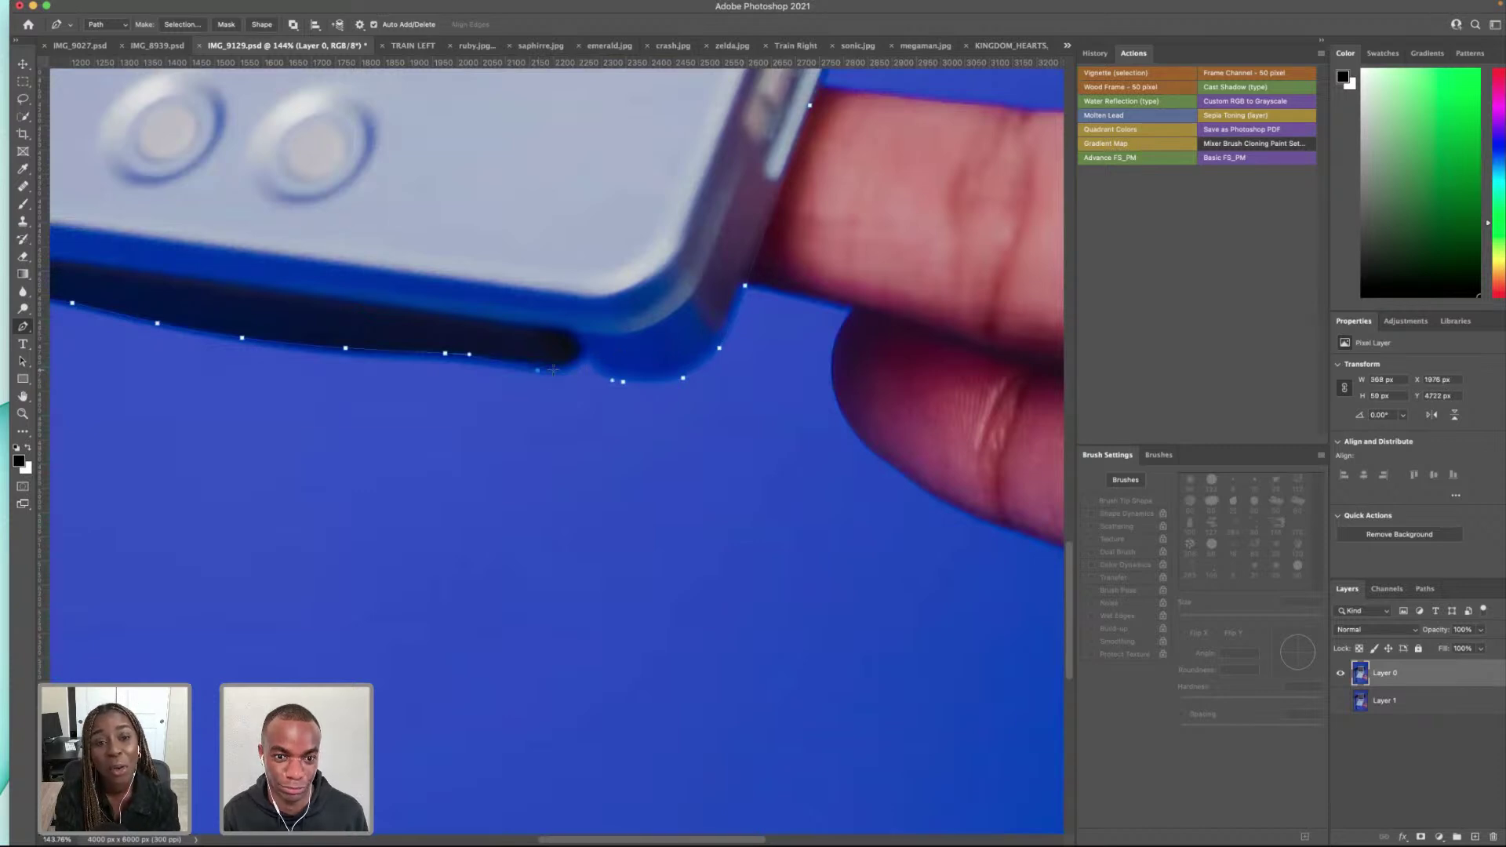
click(573, 375)
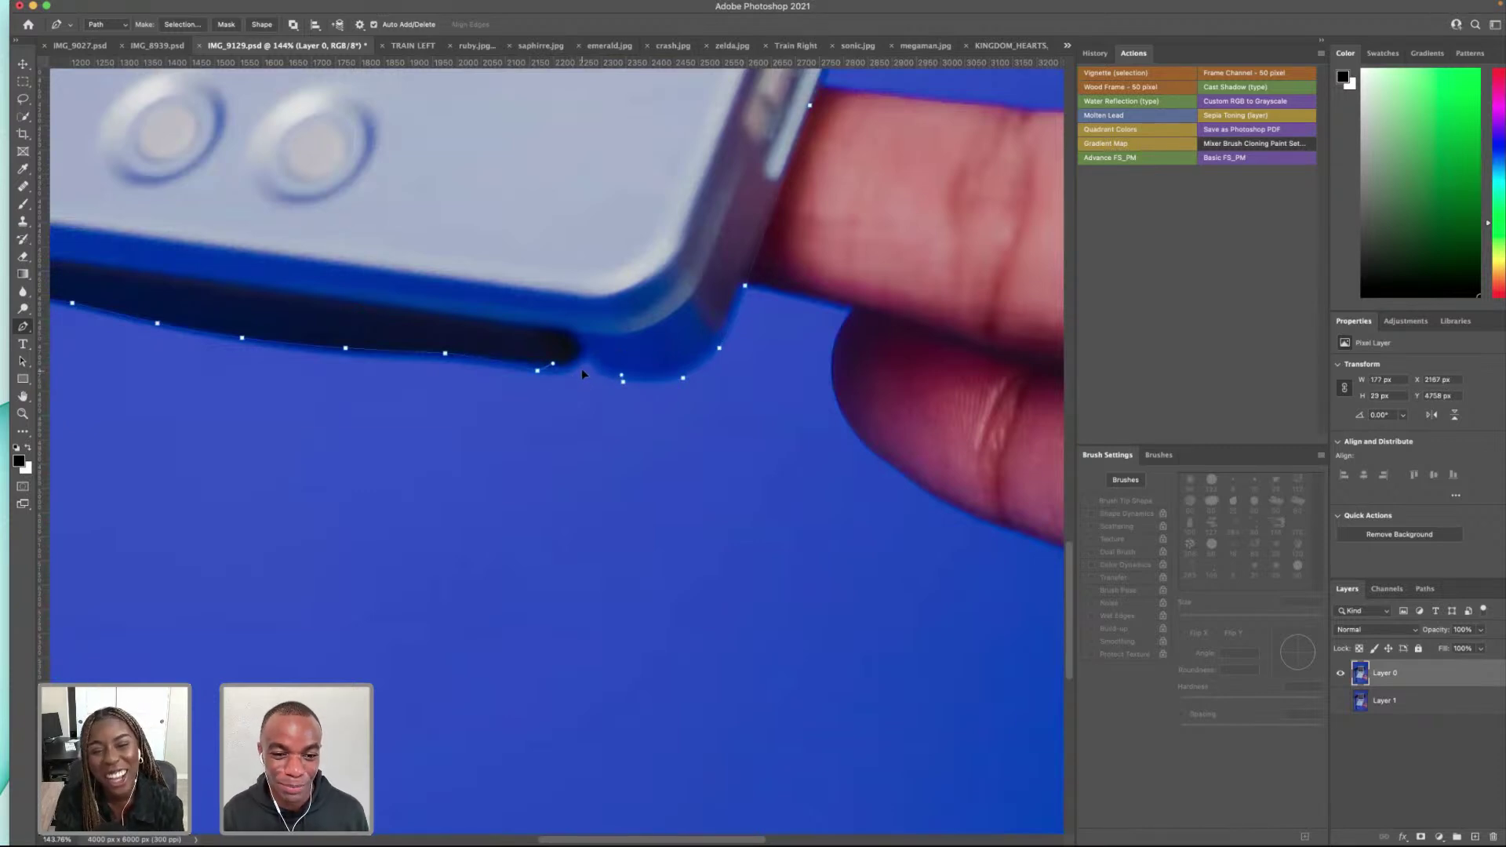
click(586, 377)
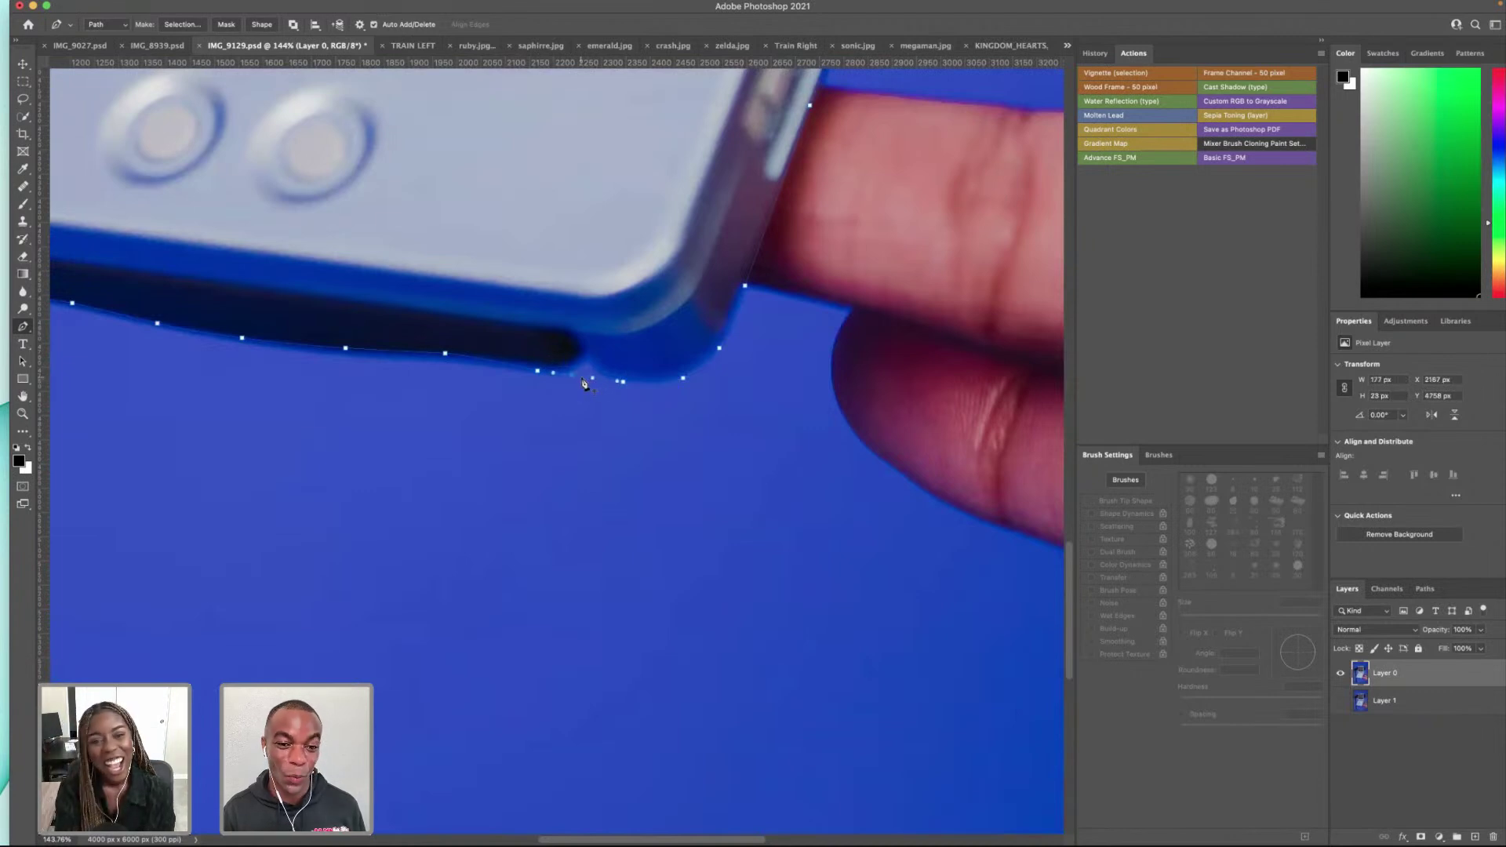
click(588, 380)
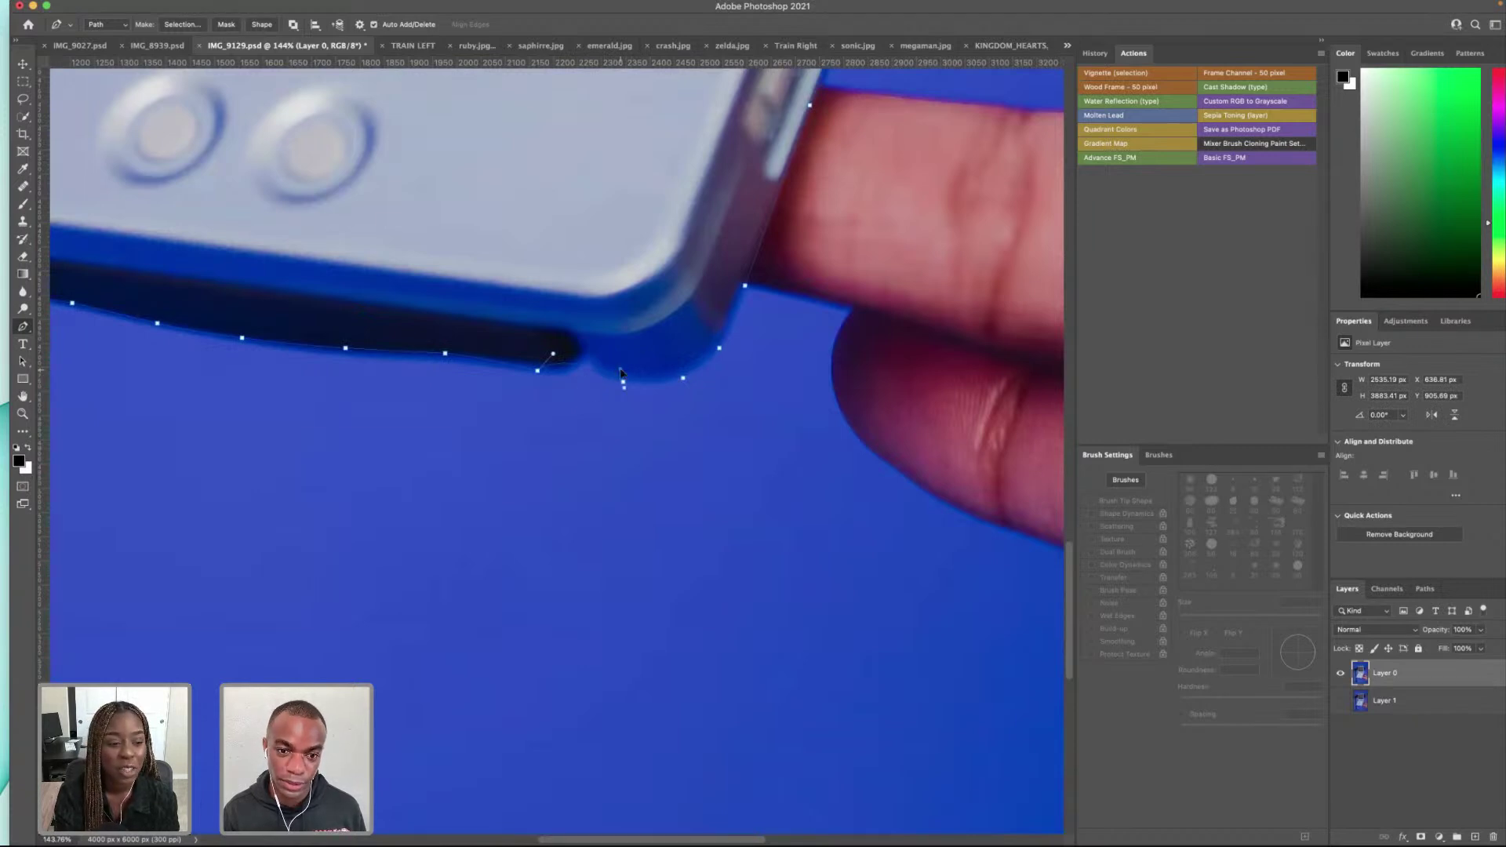
drag(553, 354, 582, 353)
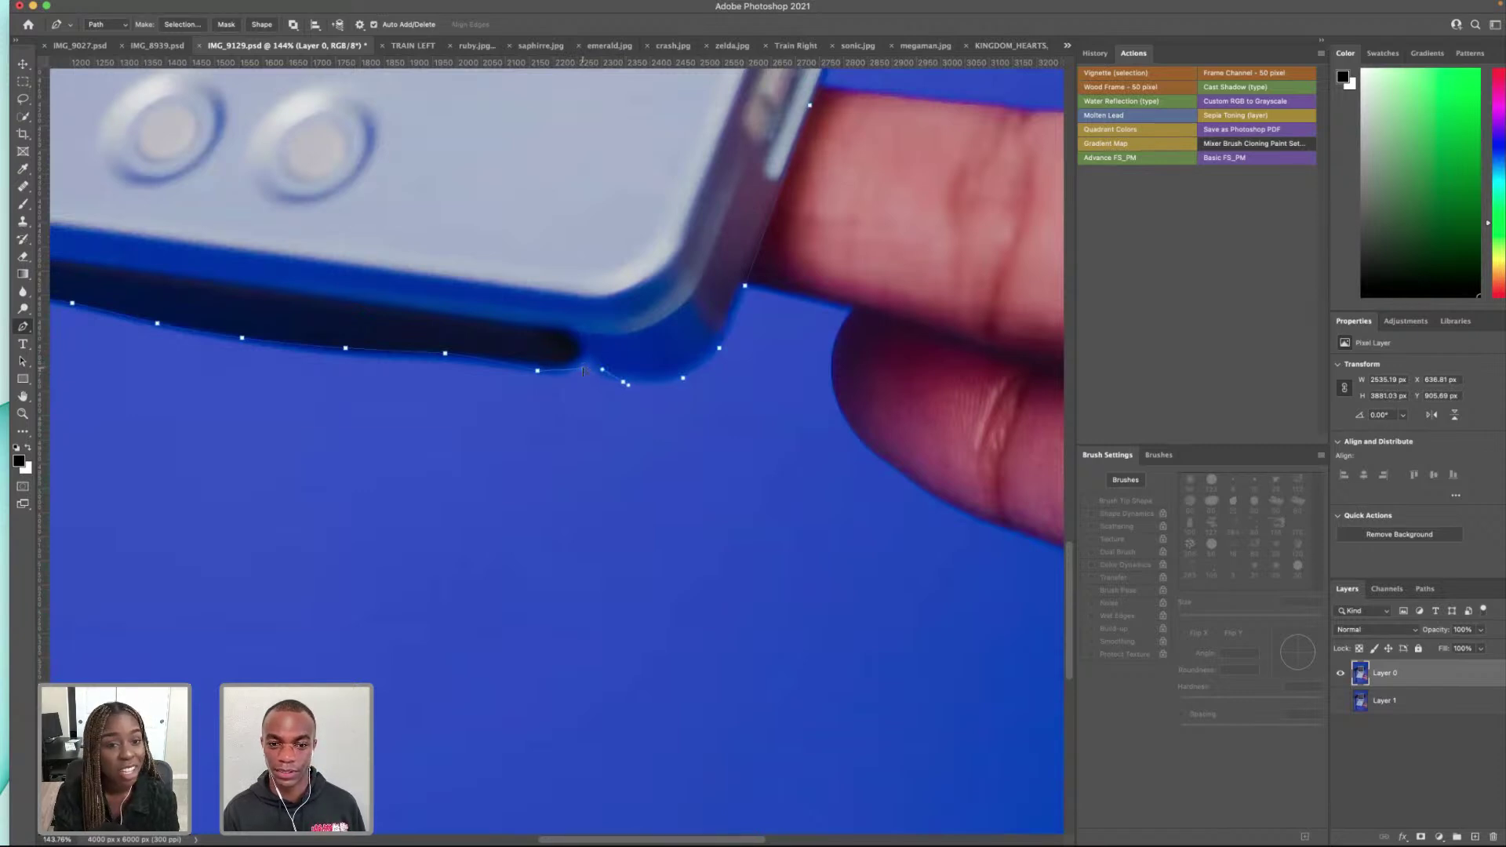
Step: Convert the finished path around the console into a new anti-aliased selection with a feather radius of 0 pixels
scroll(583, 371, down, 5)
scroll(554, 345, up, 5)
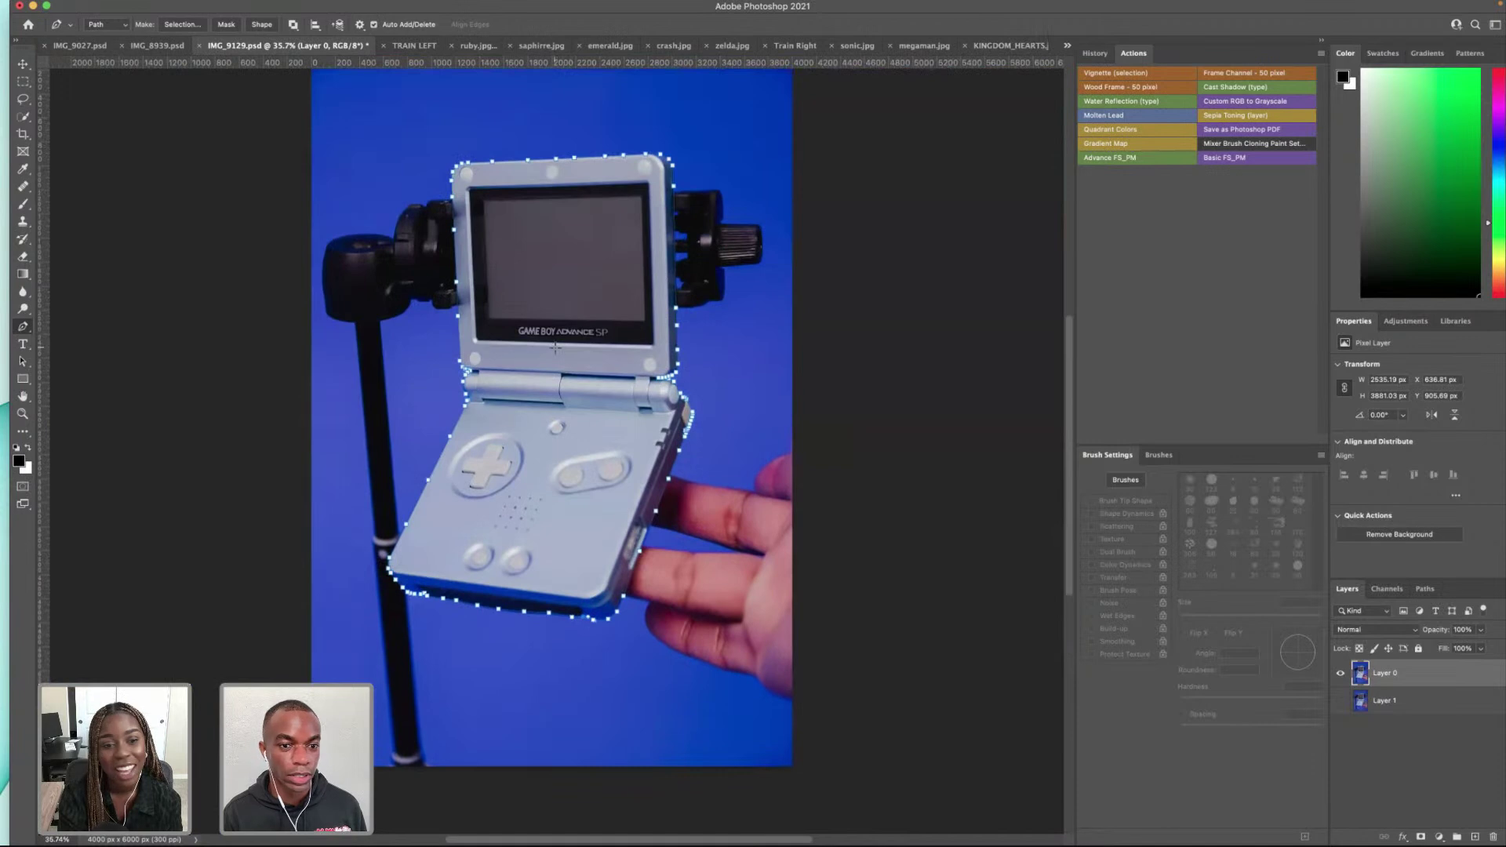
right_click(563, 381)
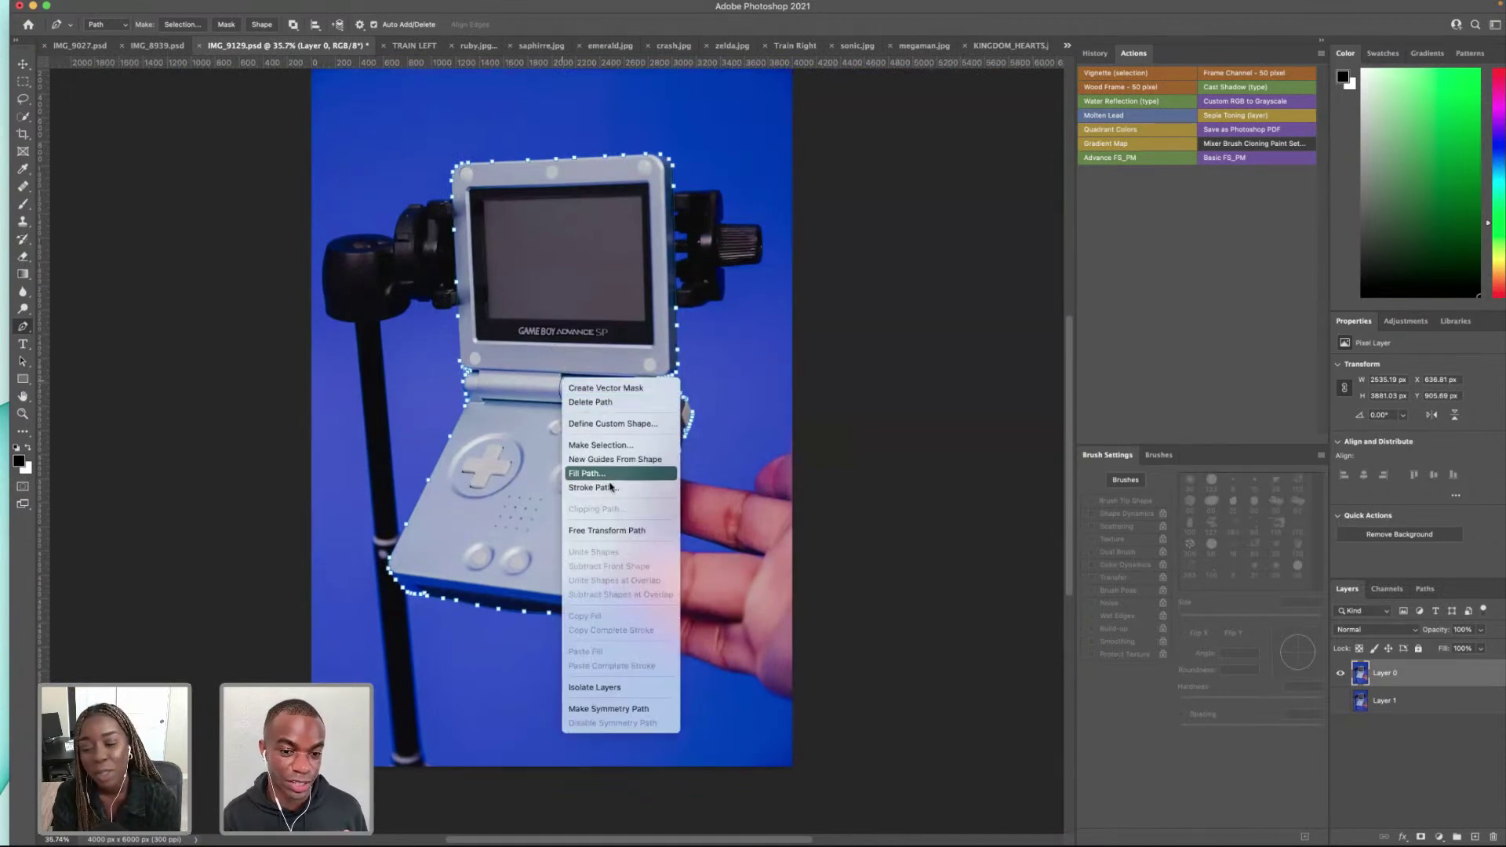
click(634, 445)
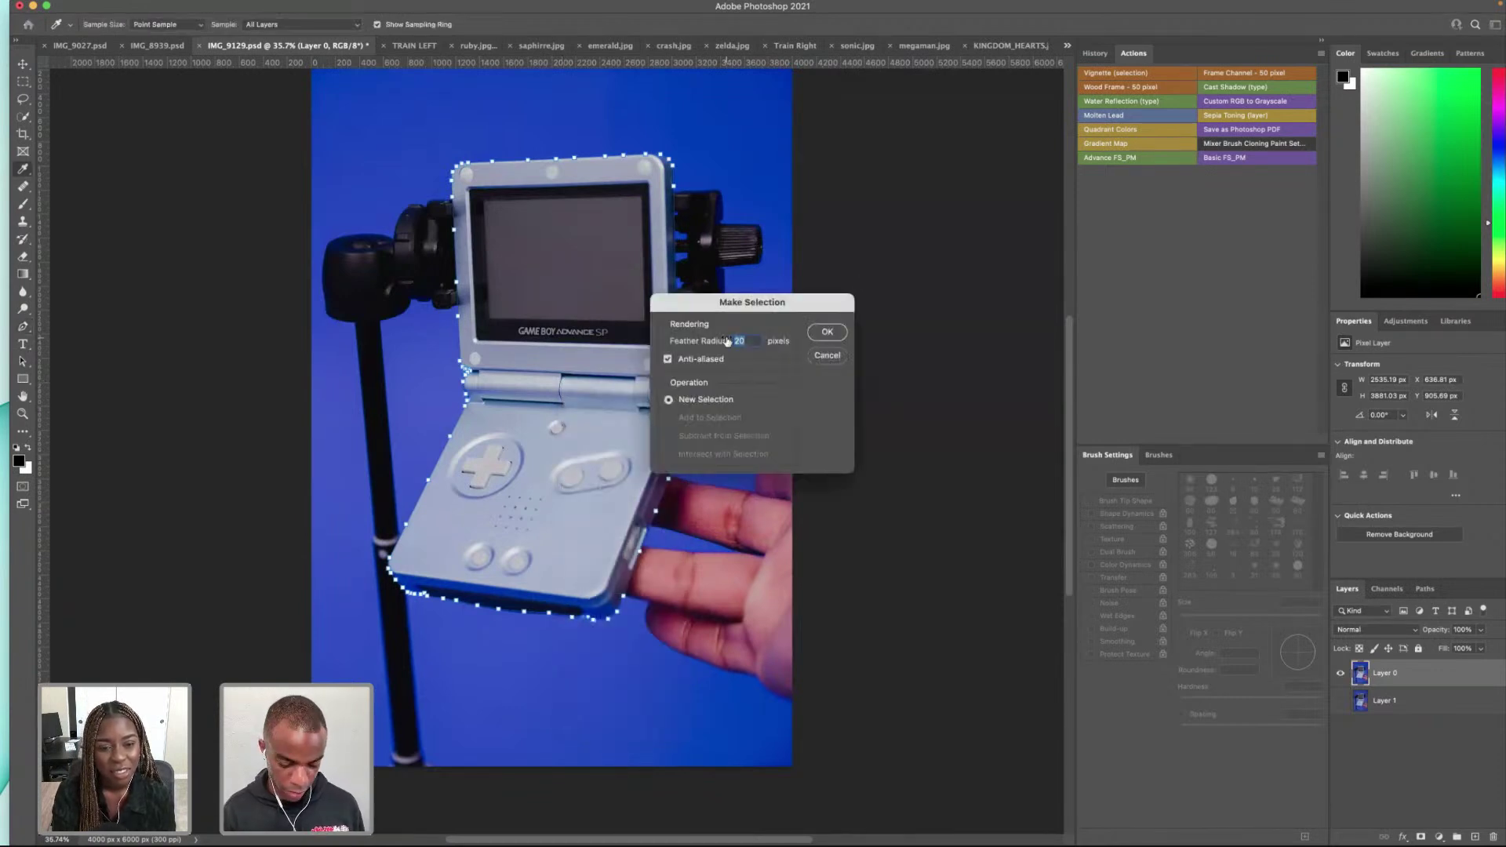
text(1)
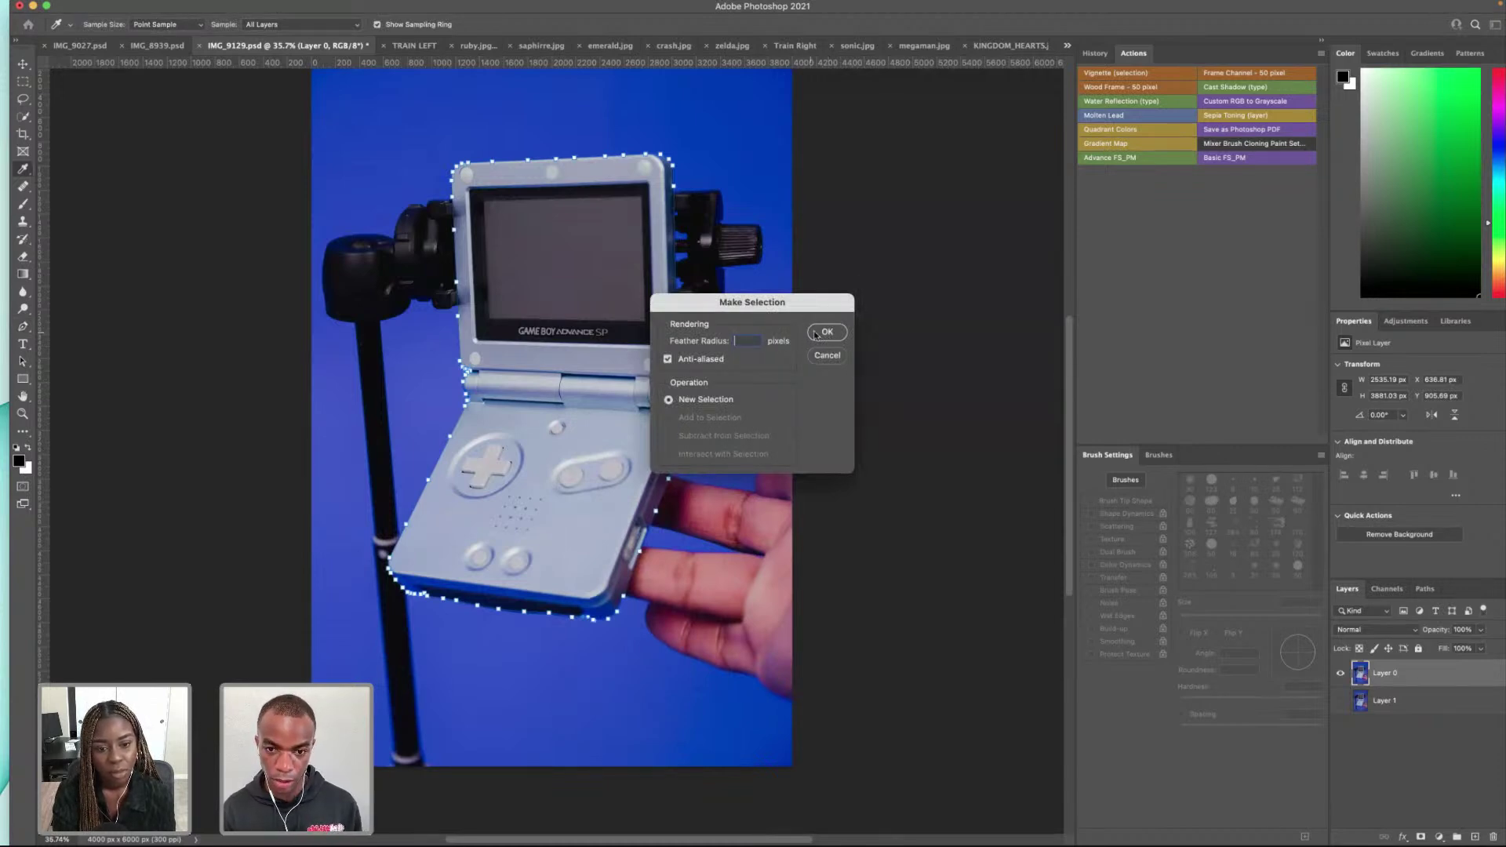
text(0)
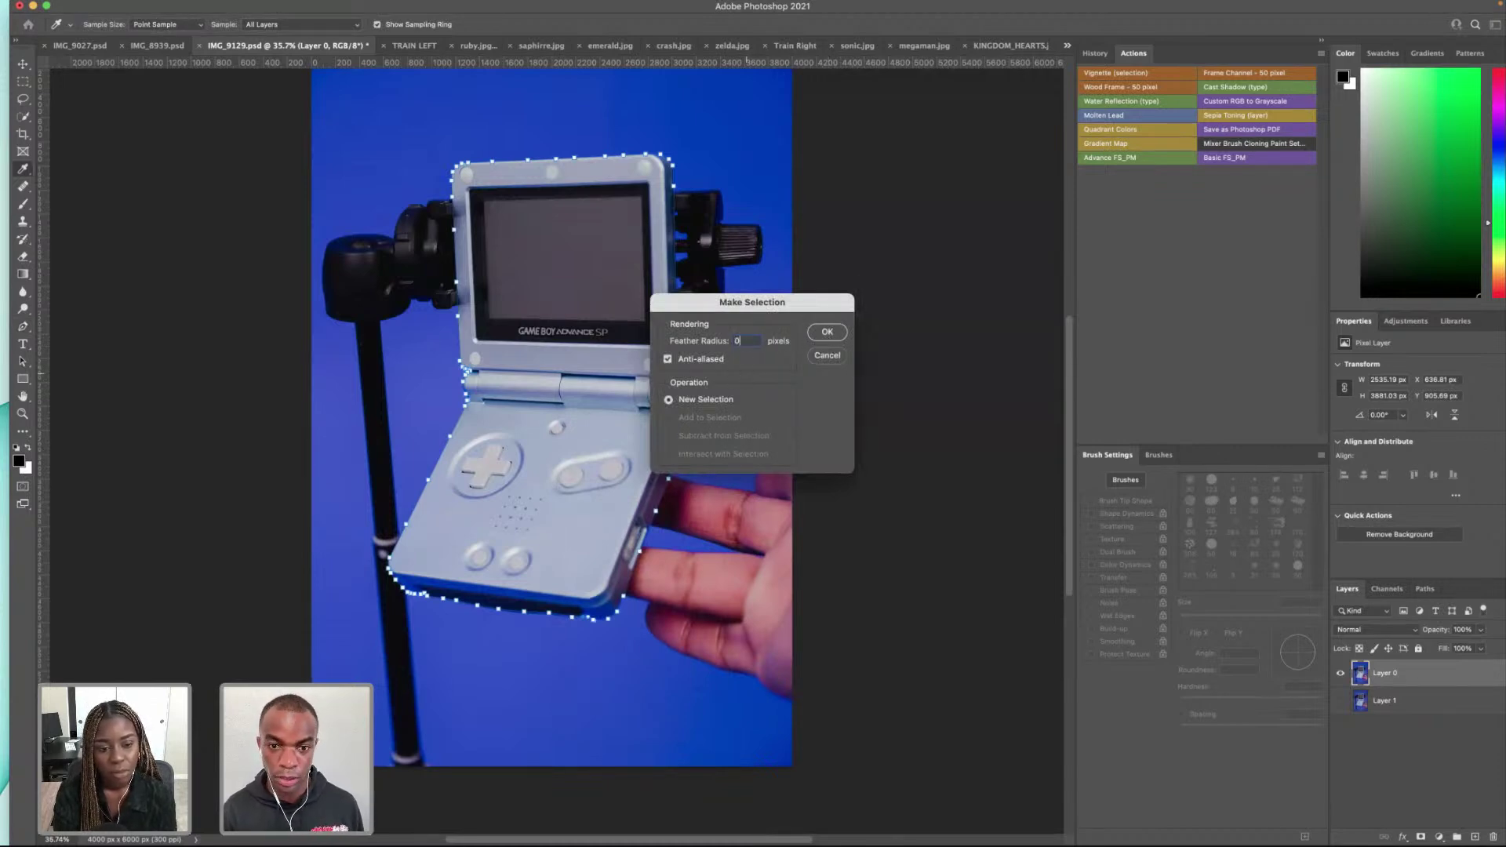
click(827, 332)
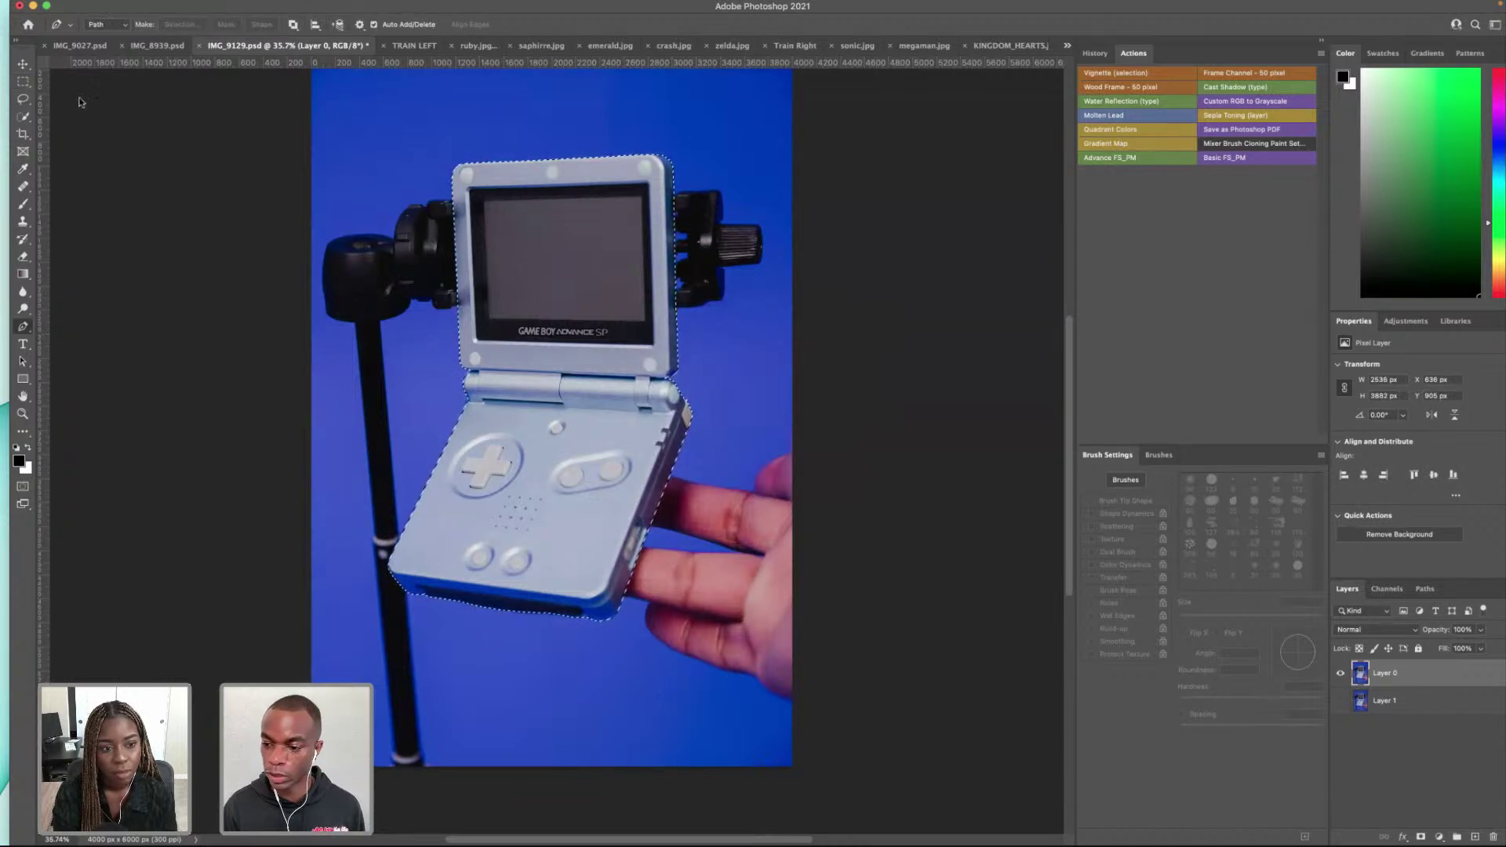
Step: Soften the console selection's edge in Select and Mask with a feather of about 3.7 px
click(23, 82)
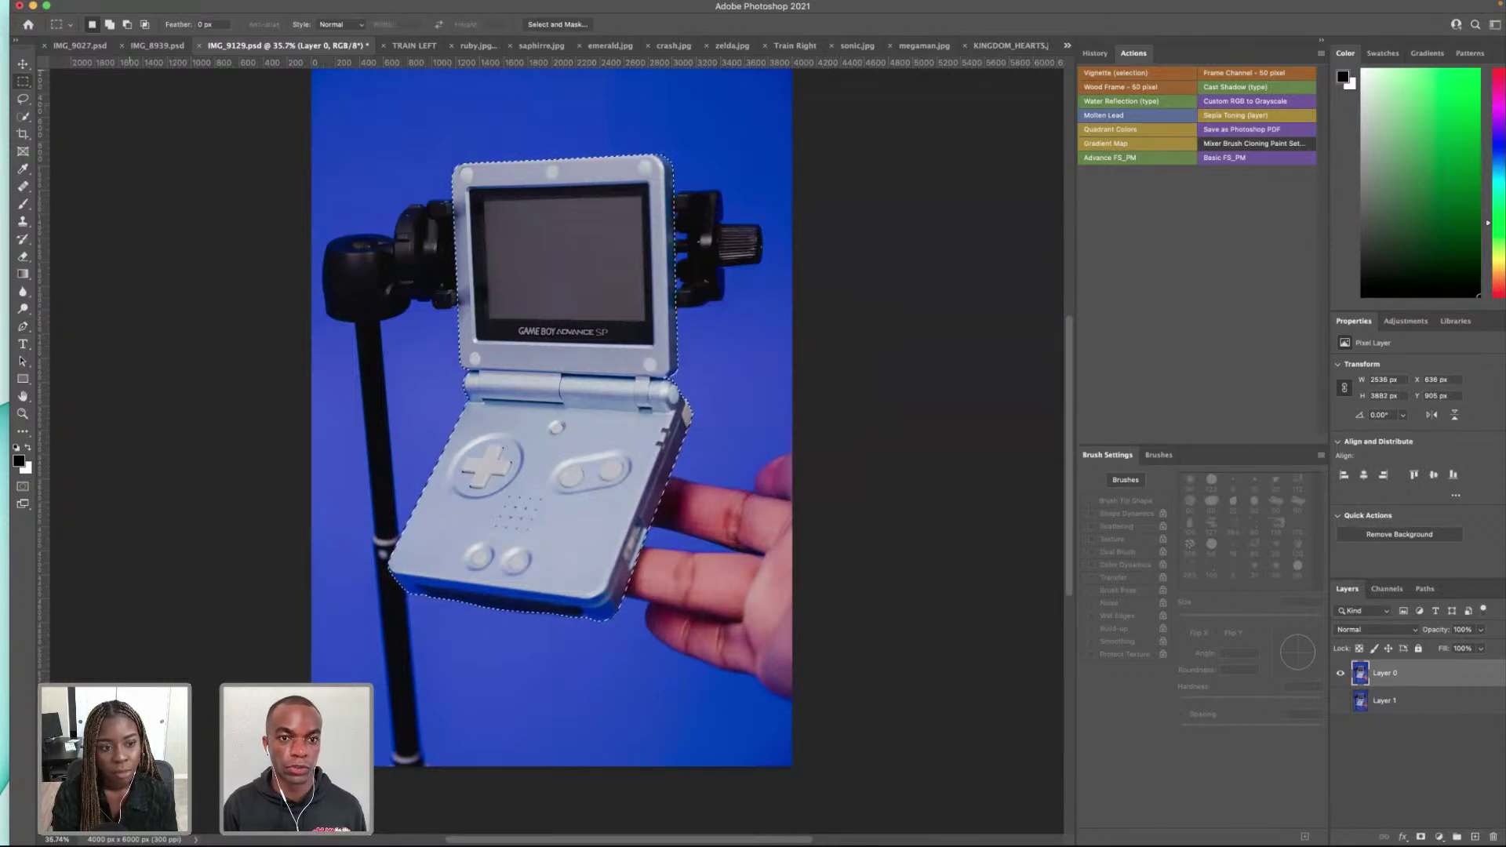
click(558, 24)
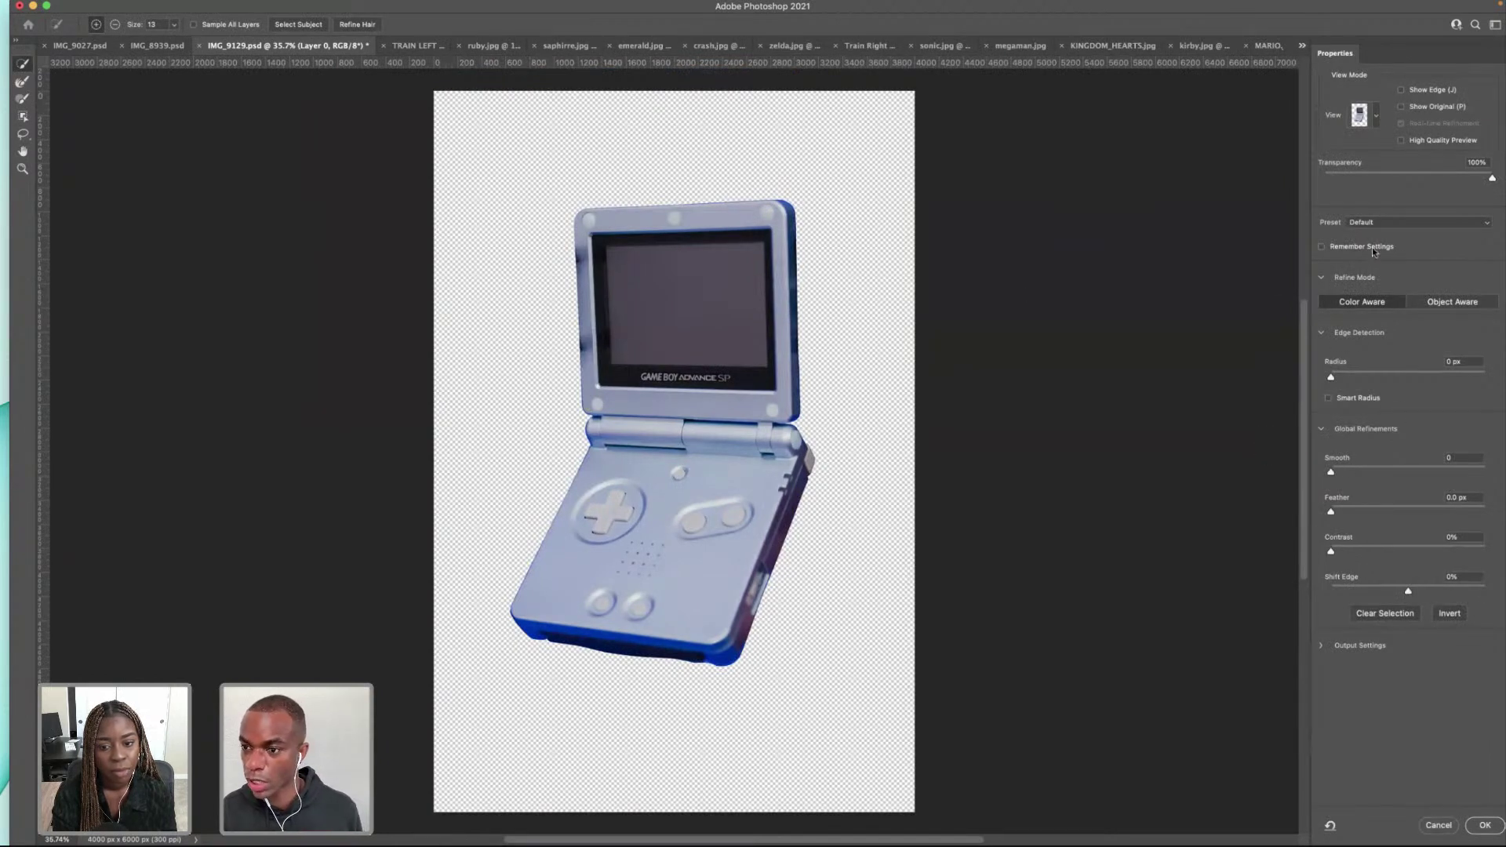
drag(1333, 512, 1363, 514)
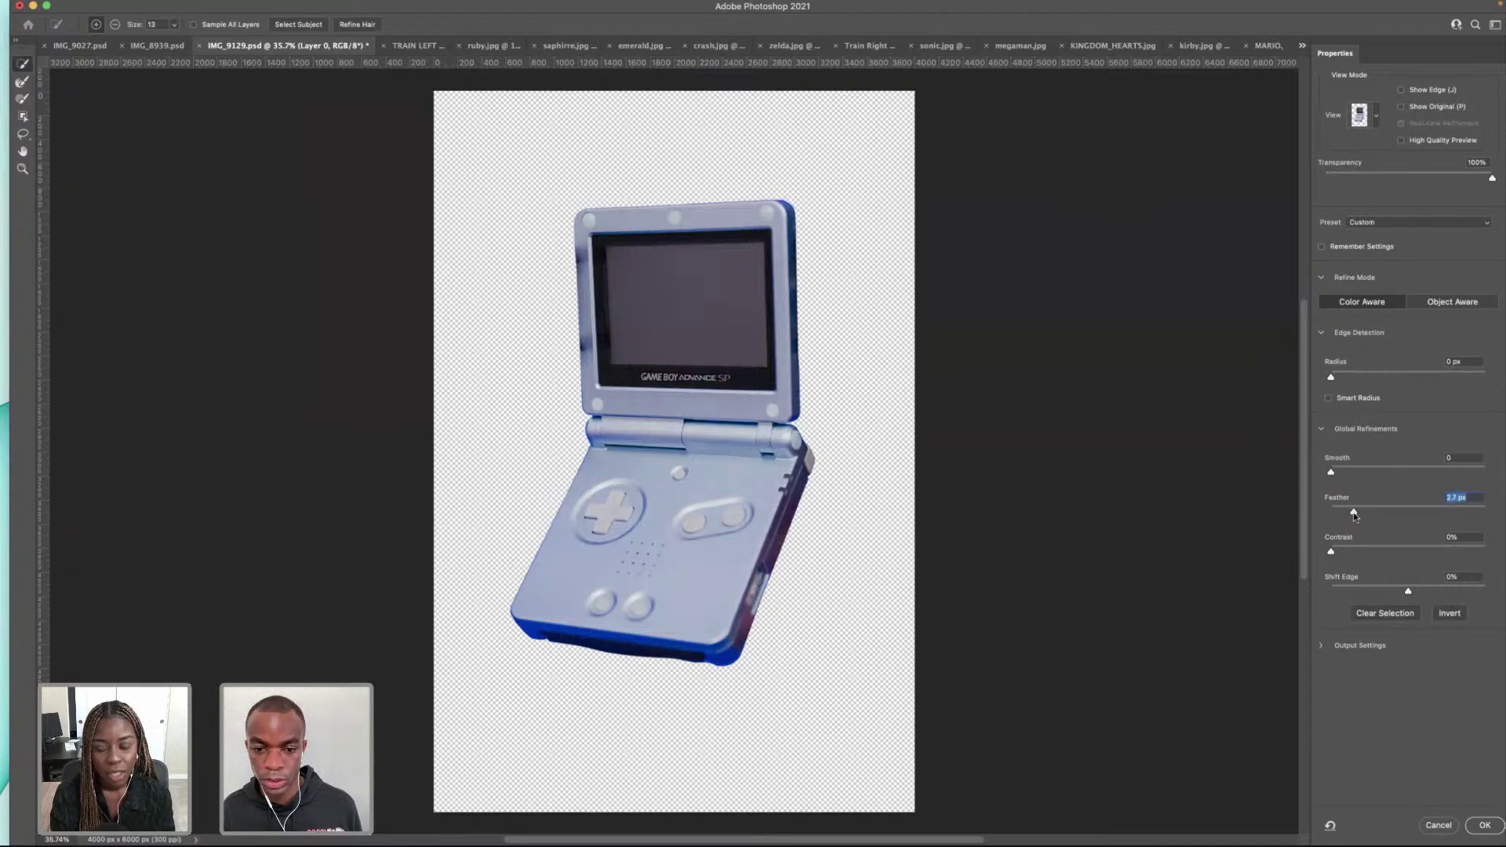
click(1470, 827)
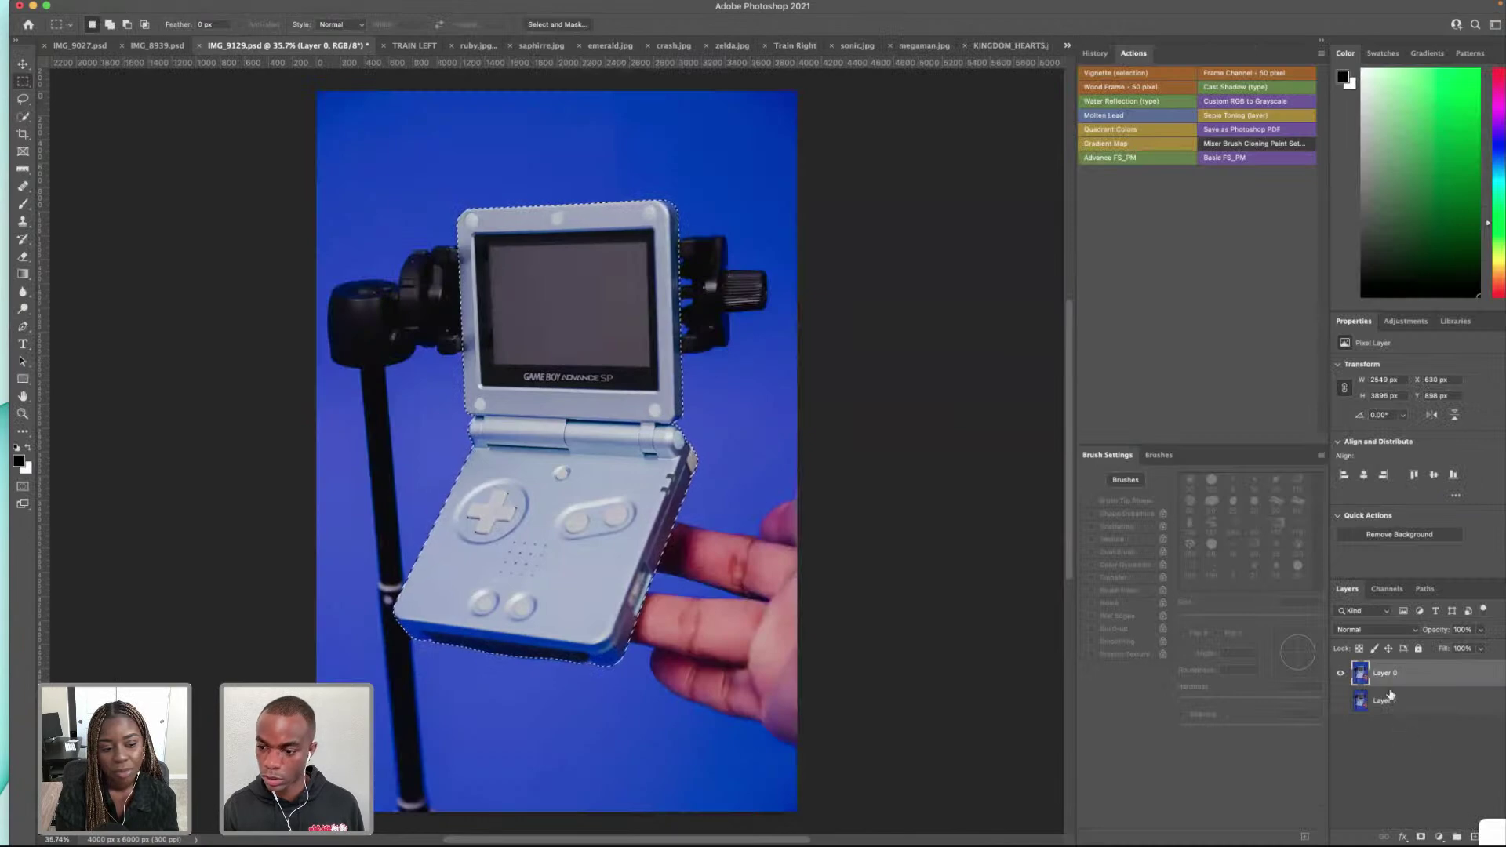
Step: Invert the selection, delete the background around the console on Layer 0, and clear the selection
click(274, 5)
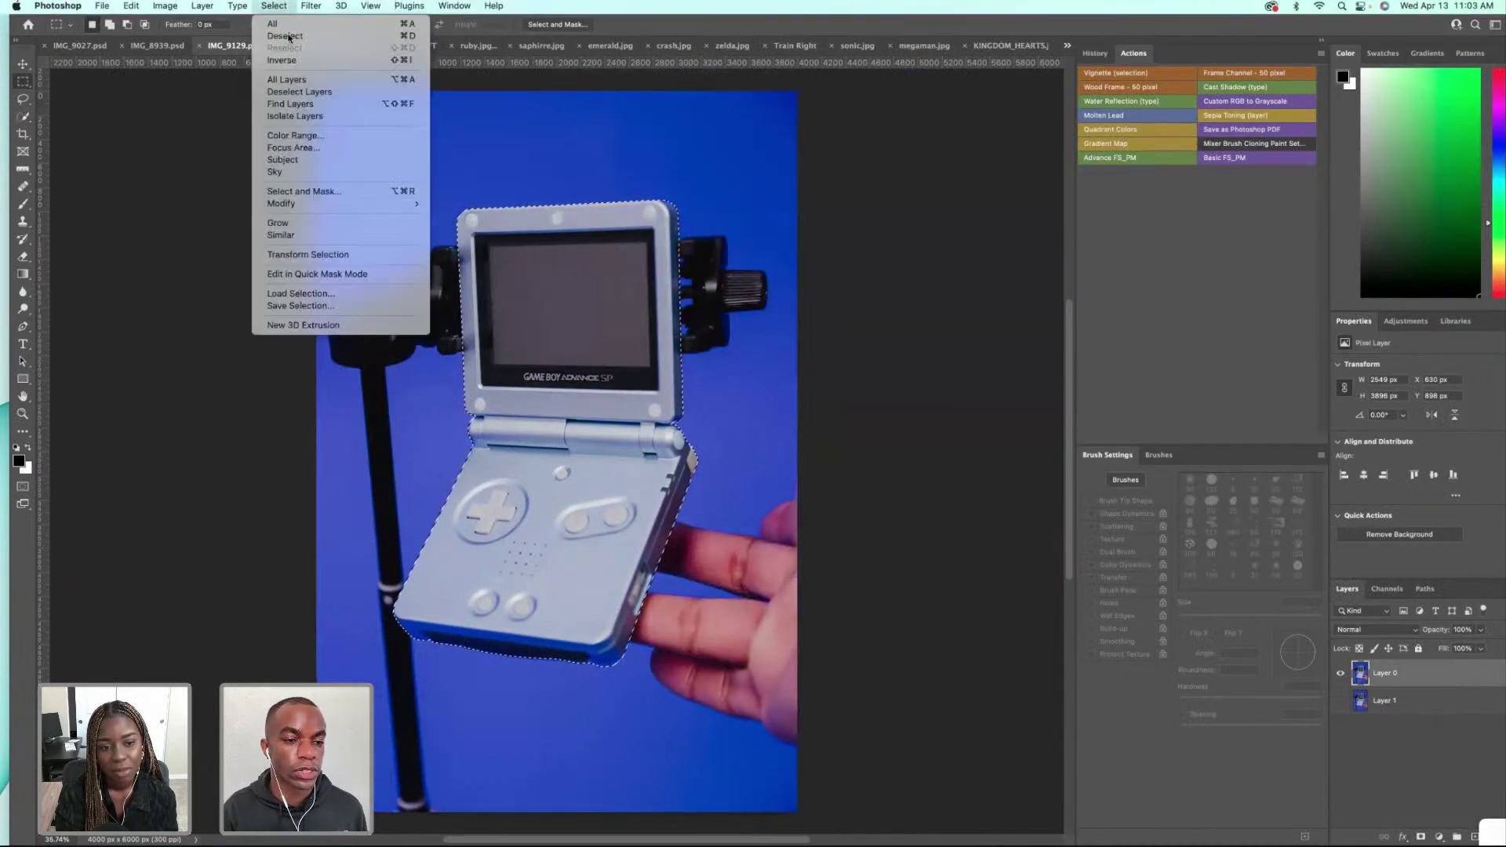
click(285, 61)
key(Delete)
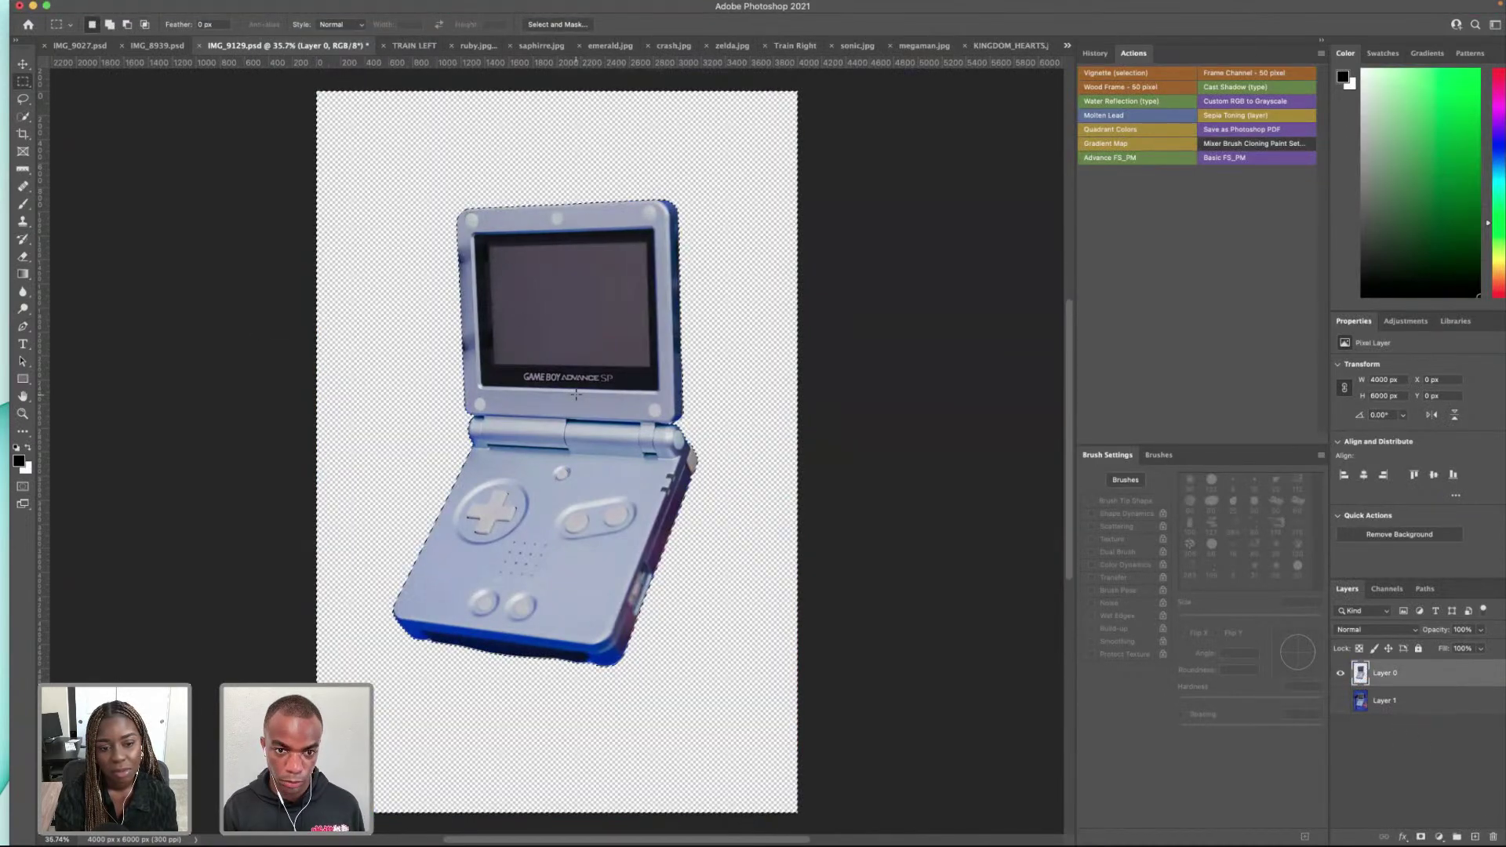
click(578, 400)
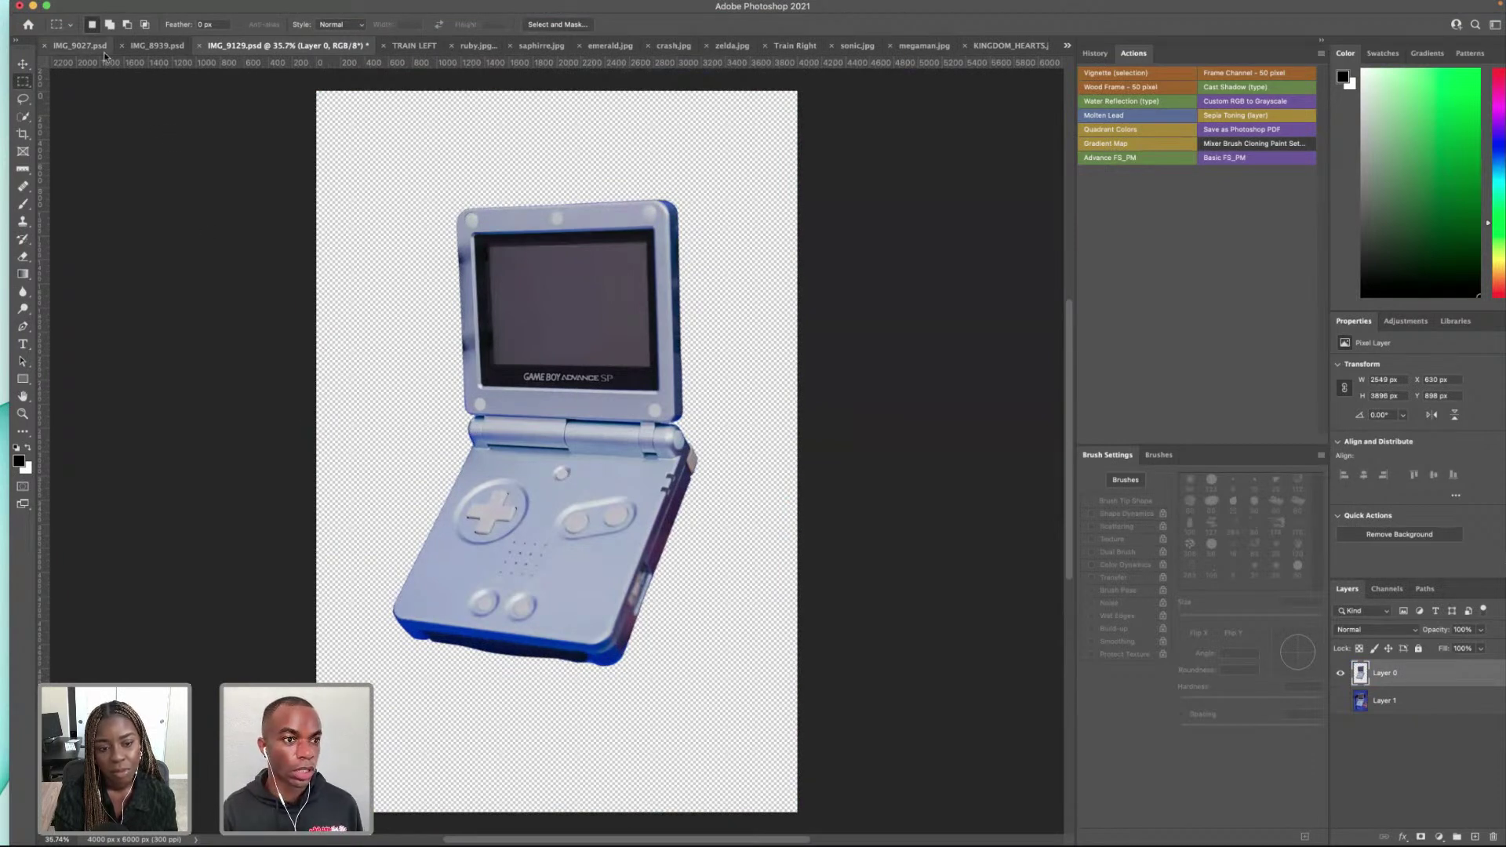
Step: Paste the isolated console into IMG_9027.psd, scale it to about 21% and place it in the composite's upper-right corner
click(1067, 47)
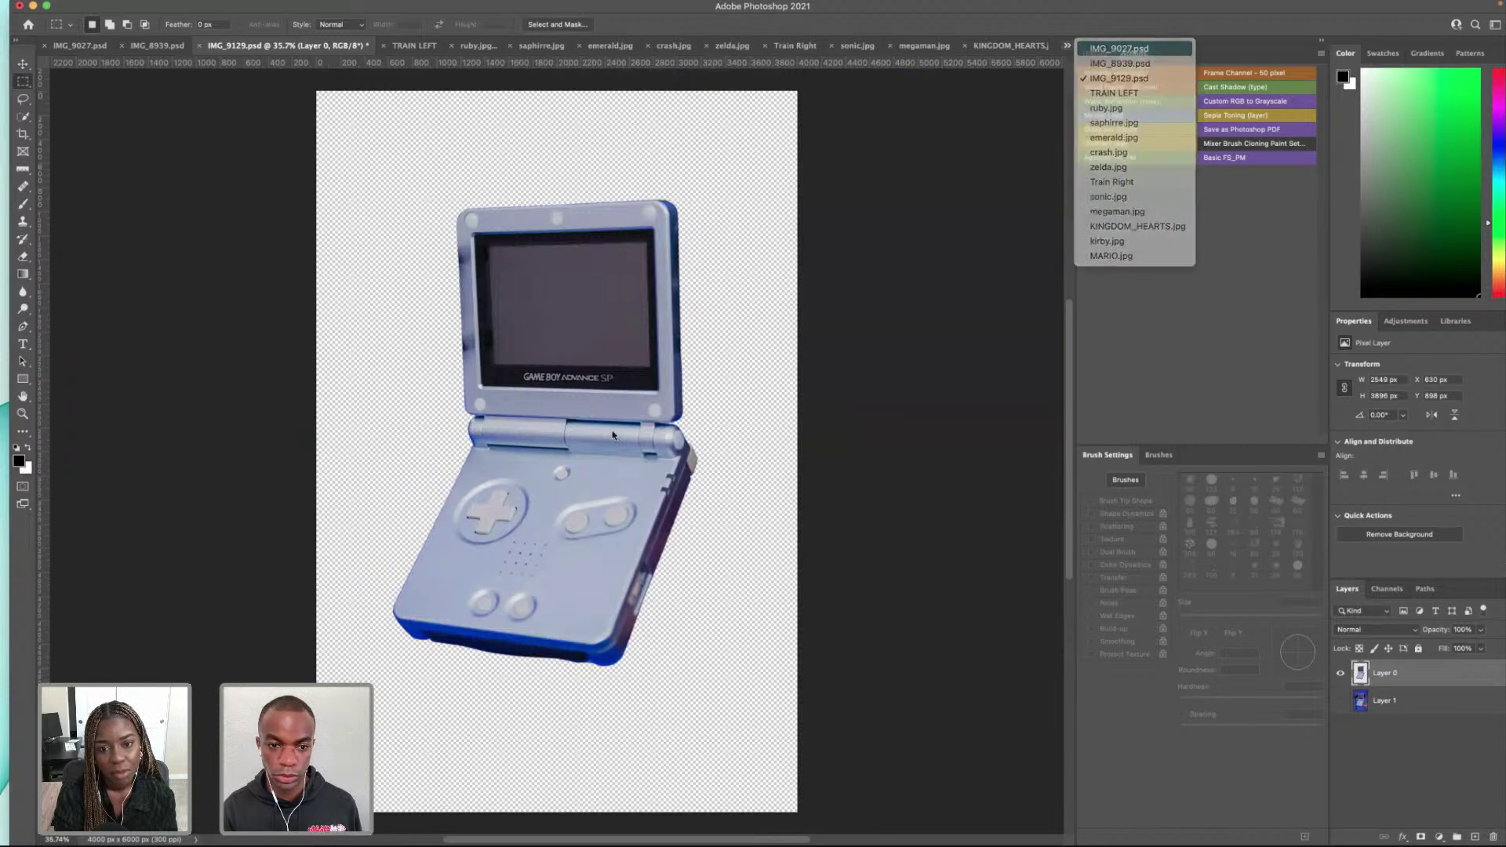
click(1118, 50)
key(ctrl+v)
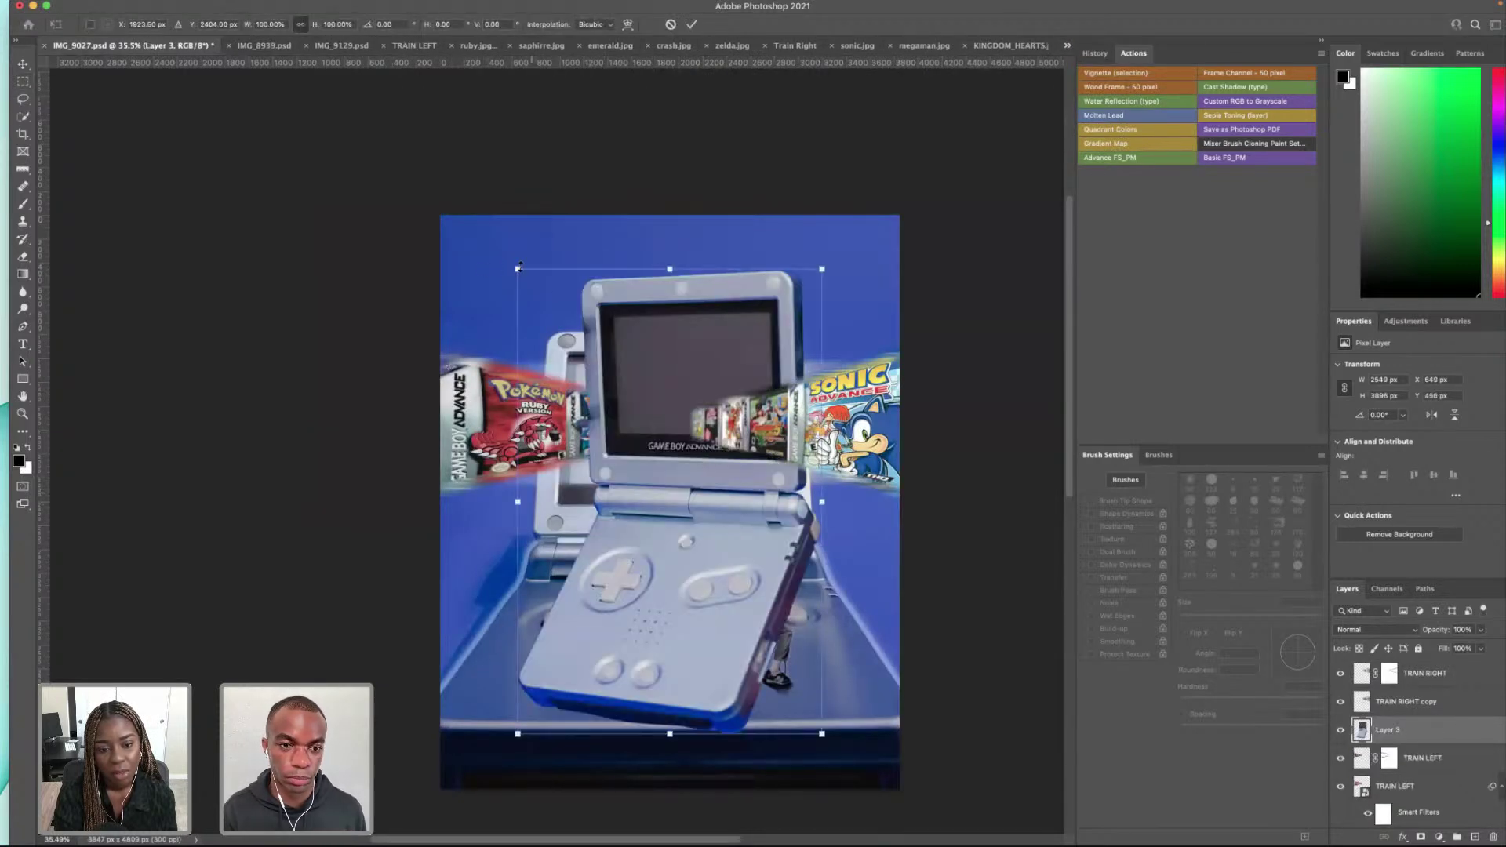
drag(487, 269, 803, 605)
drag(810, 659, 850, 248)
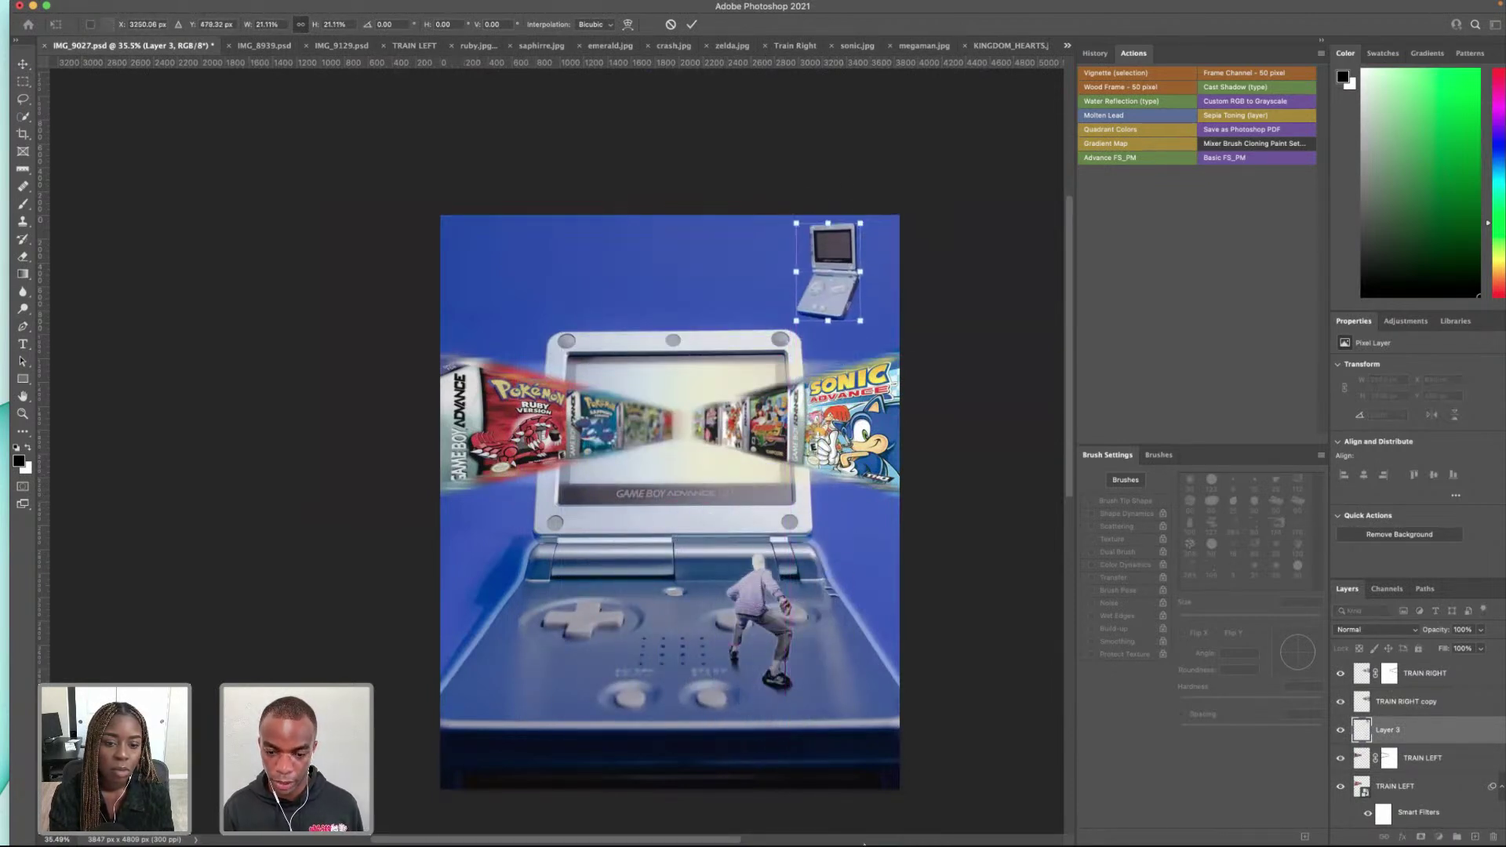
Step: Check the reference ads in ADOBE_1 (1).pdf, then shrink the small console to about 14.6% and tilt it clockwise in the upper-right corner
click(829, 812)
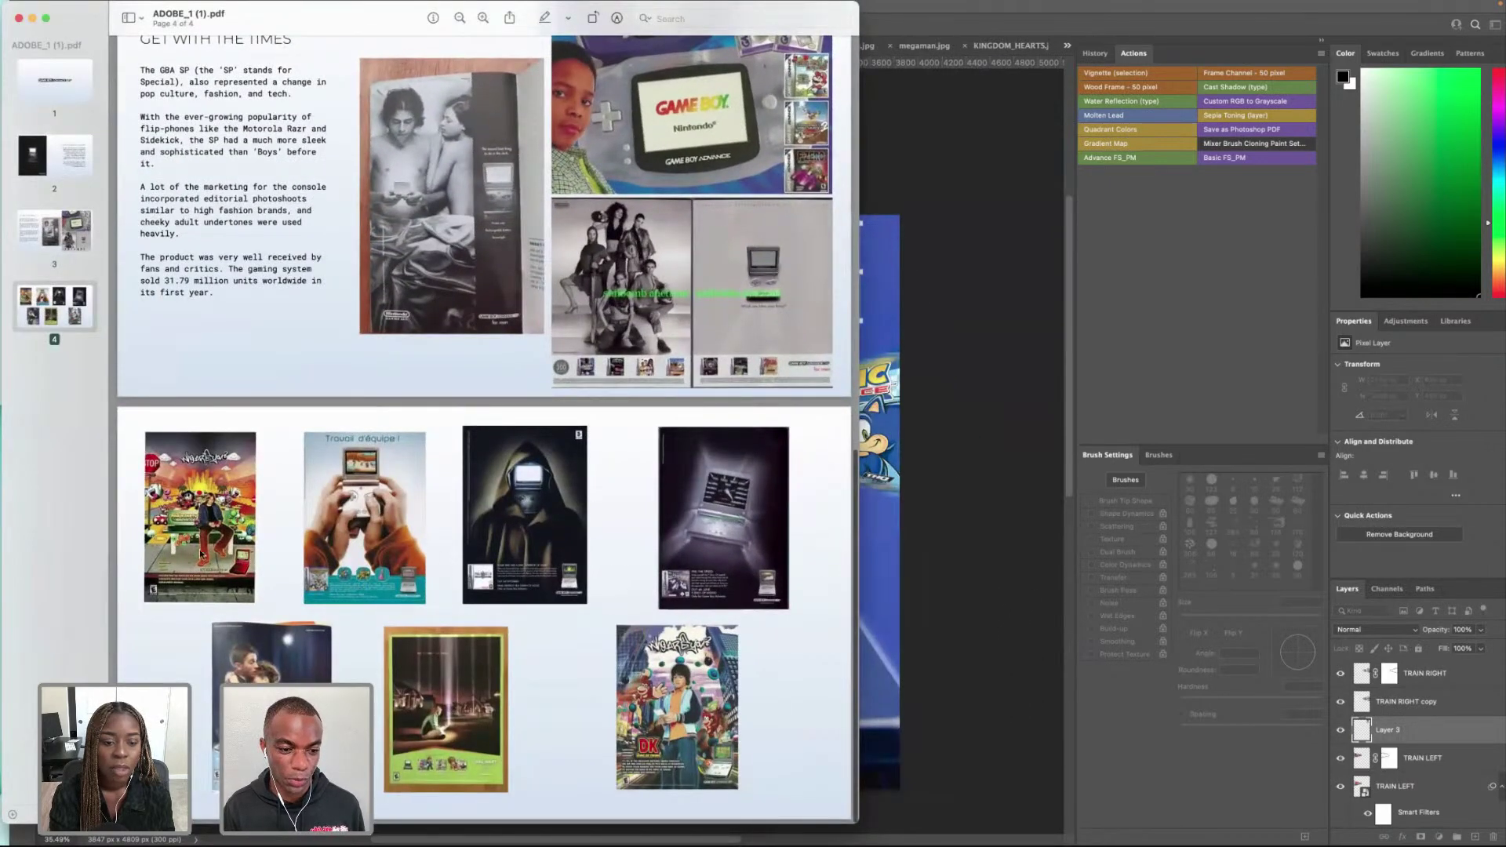
click(975, 35)
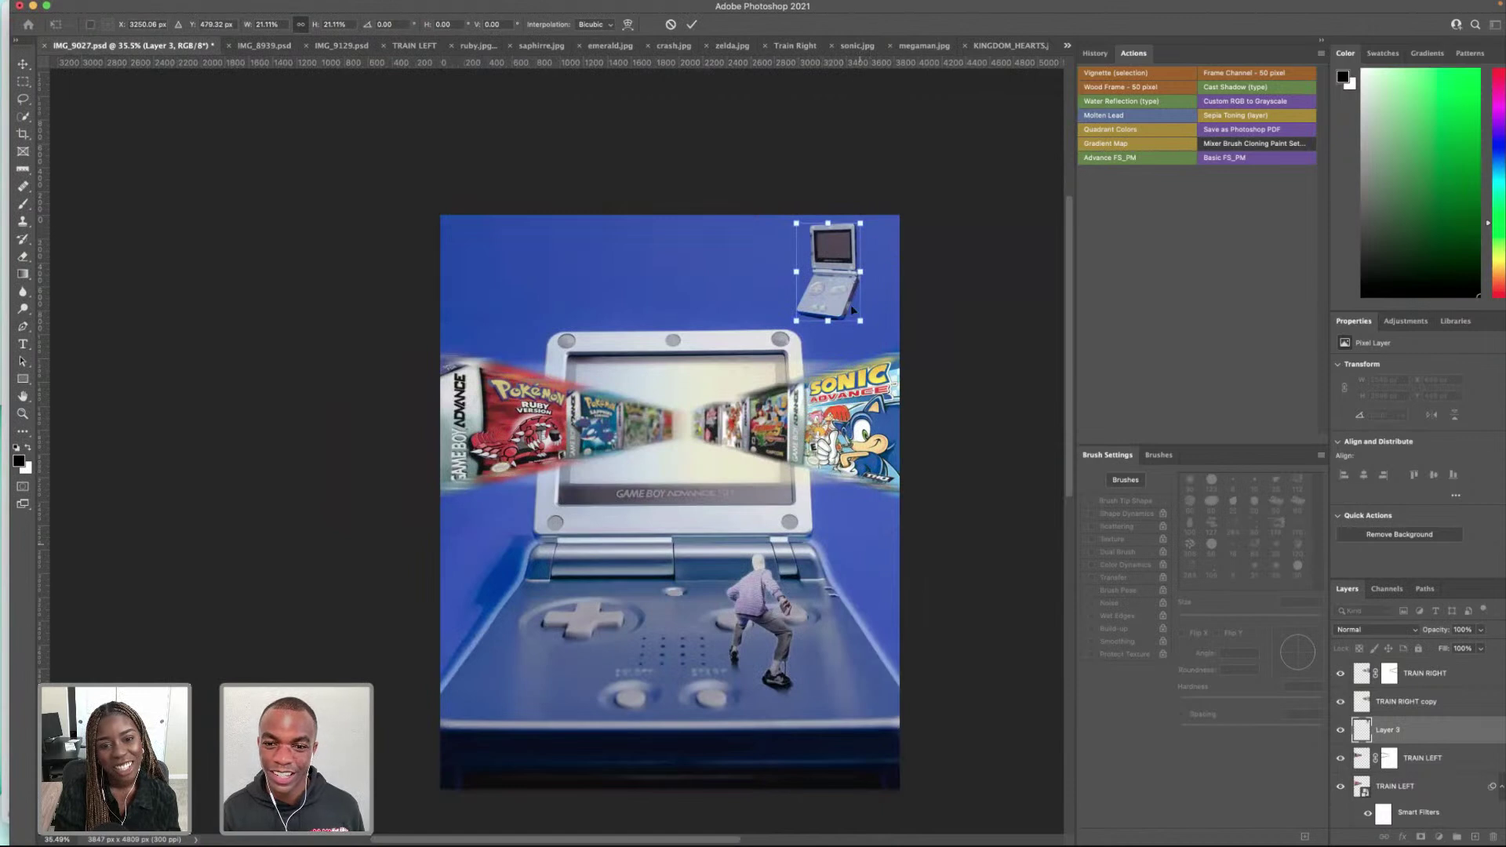
drag(804, 222, 823, 249)
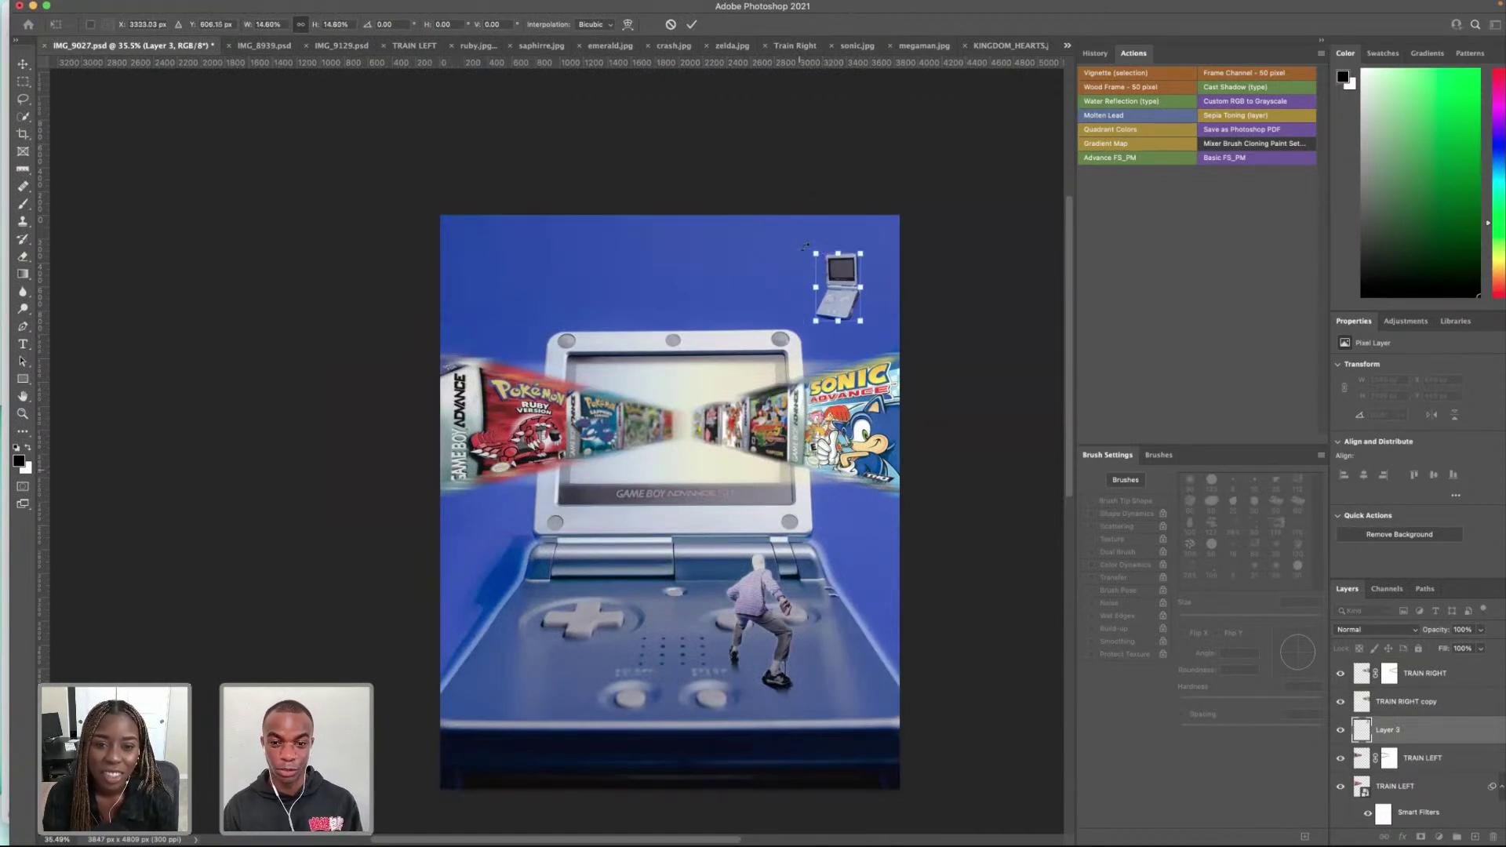
drag(874, 329, 873, 276)
key(Return)
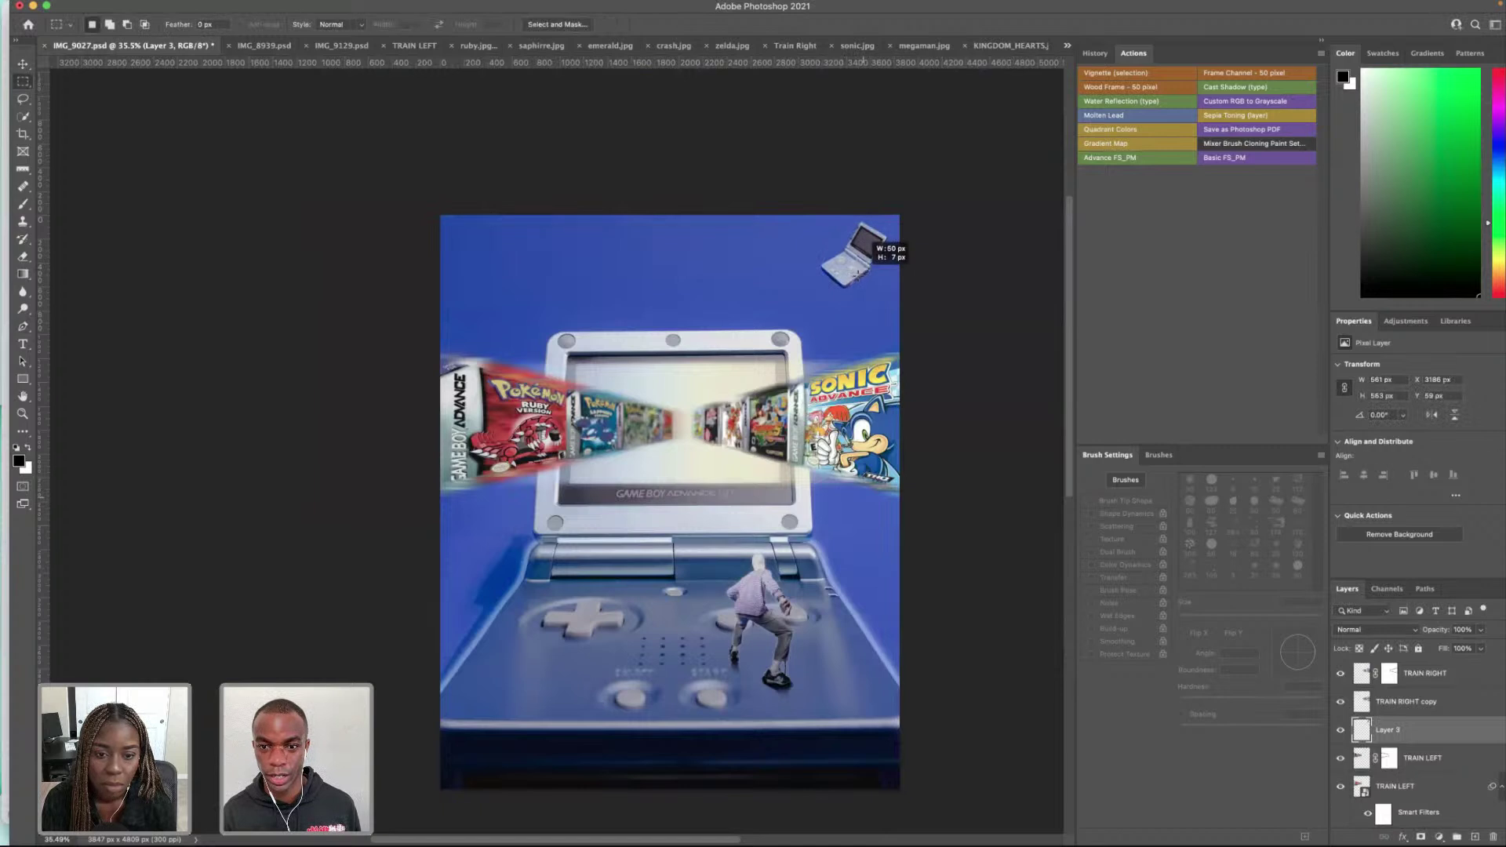
Step: Move Layer 3 to the top of the layer stack and rename it GBA SP
click(22, 62)
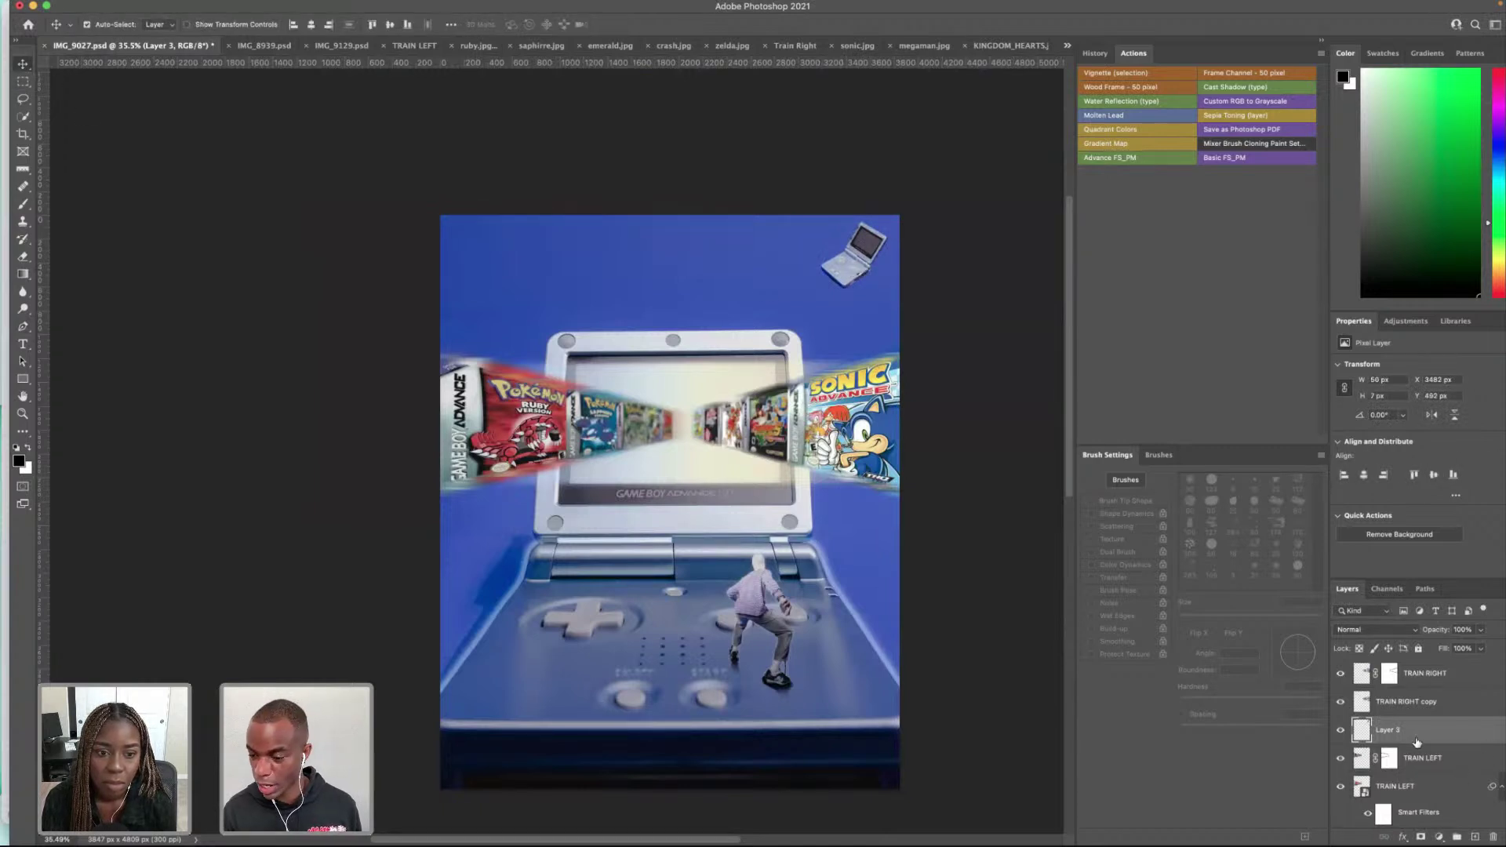
drag(1415, 739, 1404, 678)
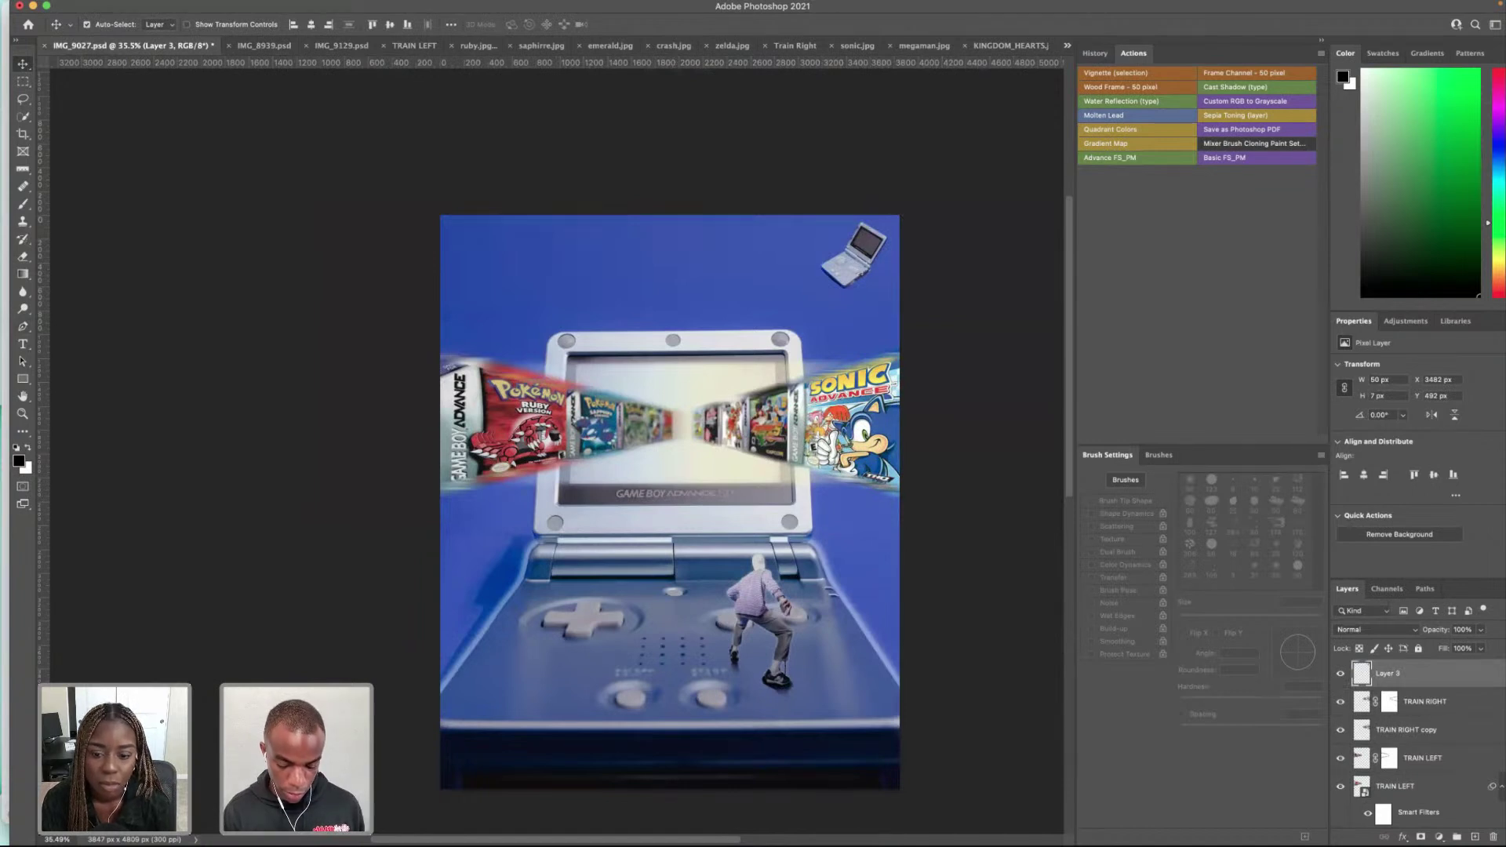
text(GBA SP)
key(Return)
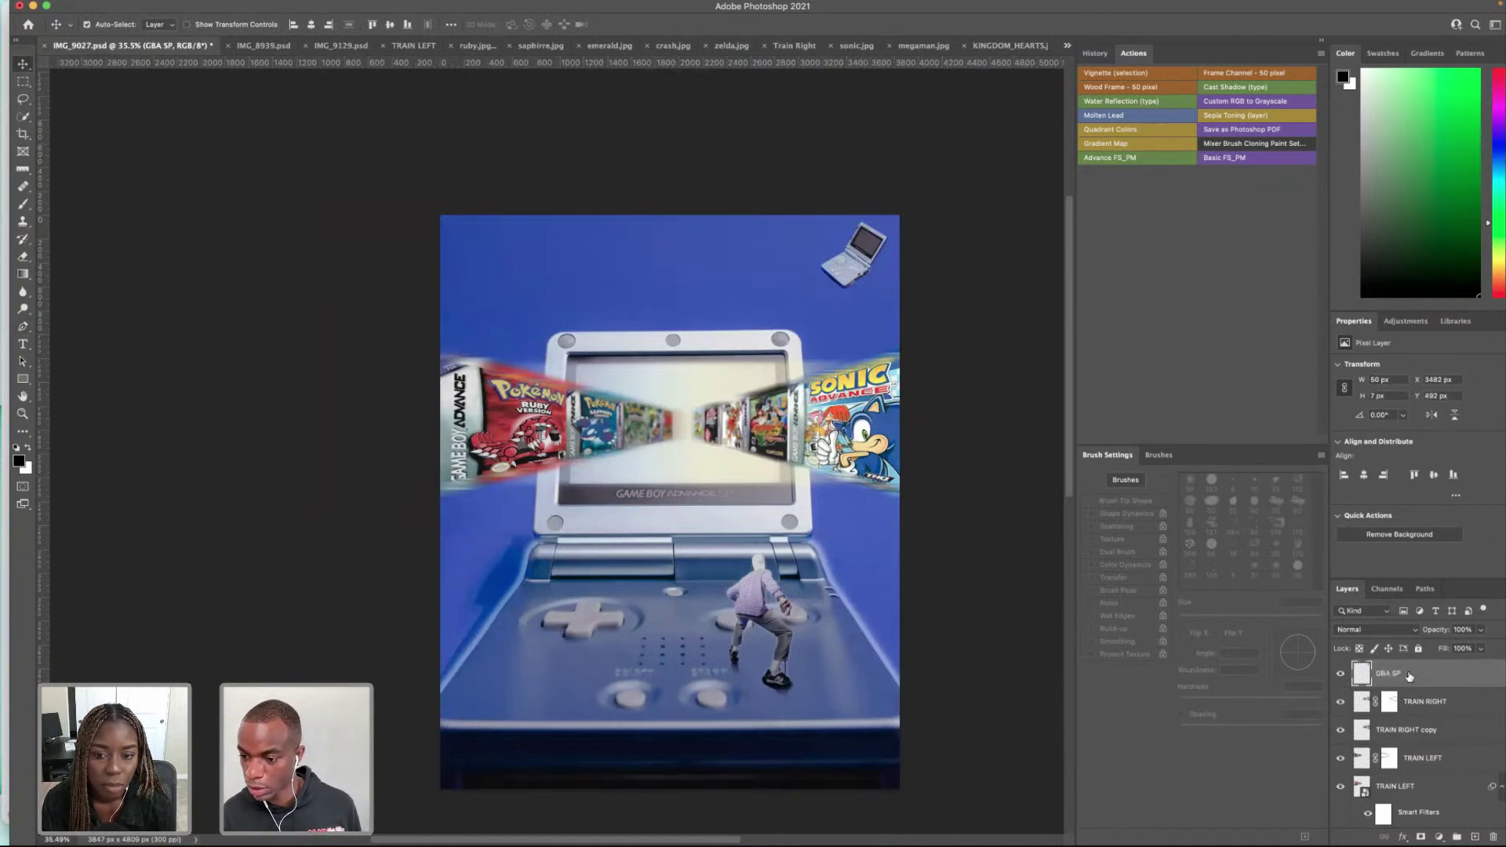
Step: Add an Outer Glow layer style to the GBA SP layer, raising its opacity and adjusting its spread and size
right_click(1404, 678)
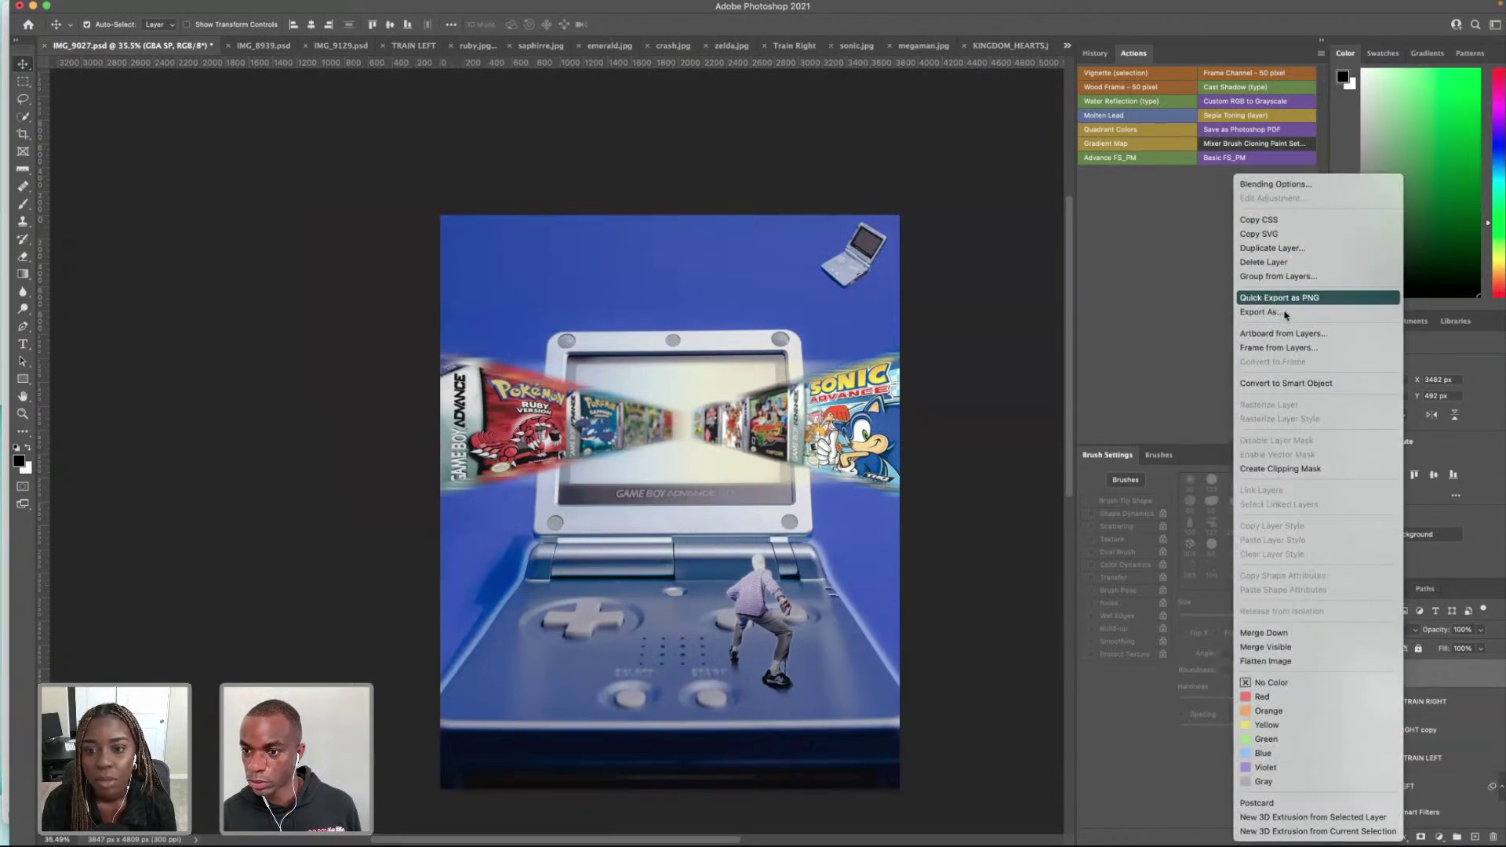
click(1272, 185)
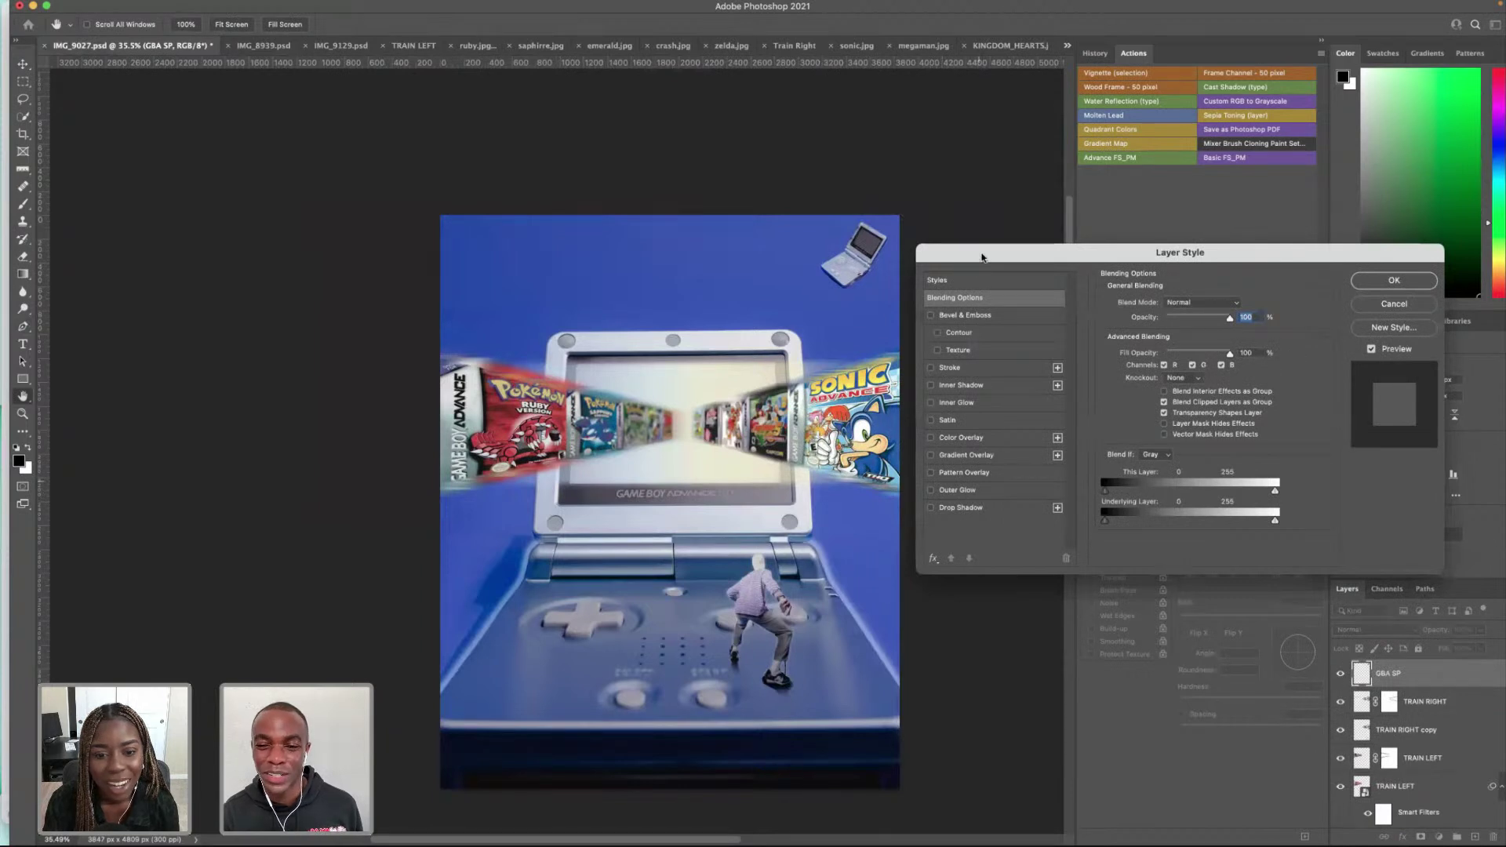
drag(980, 260, 961, 392)
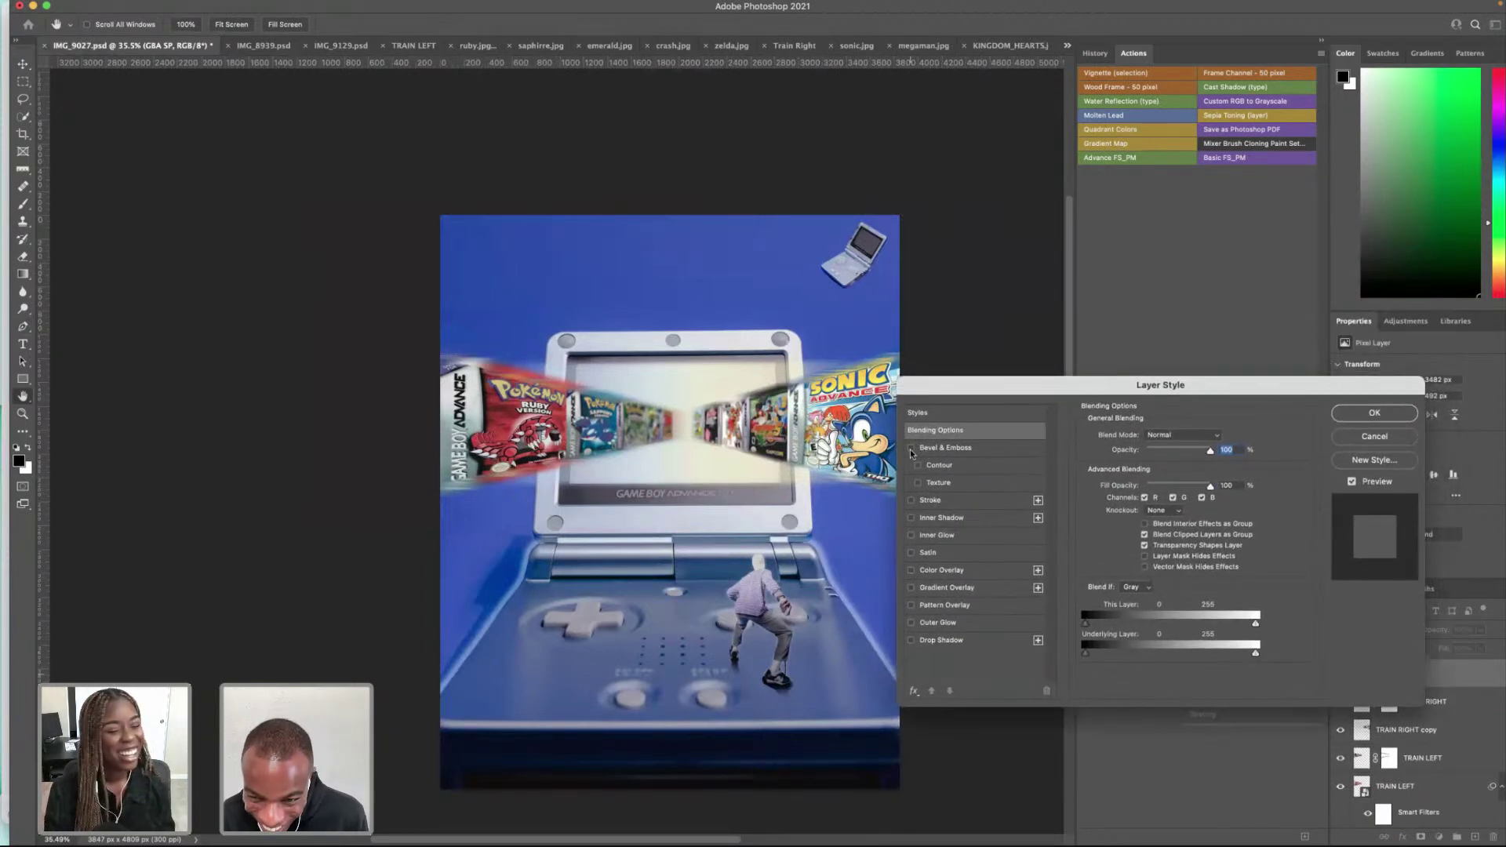
click(912, 622)
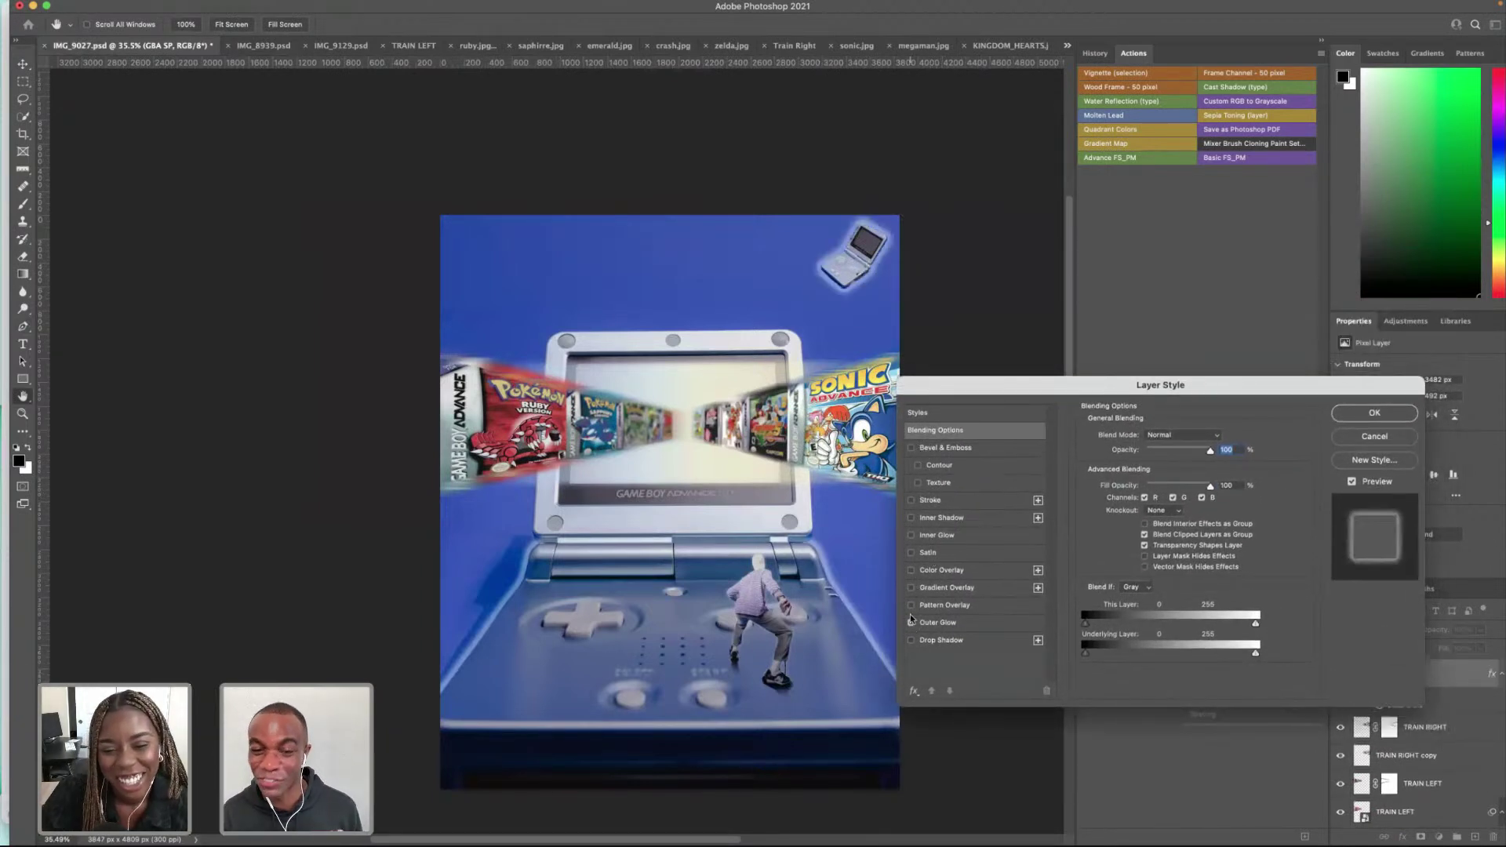
scroll(863, 261, up, 5)
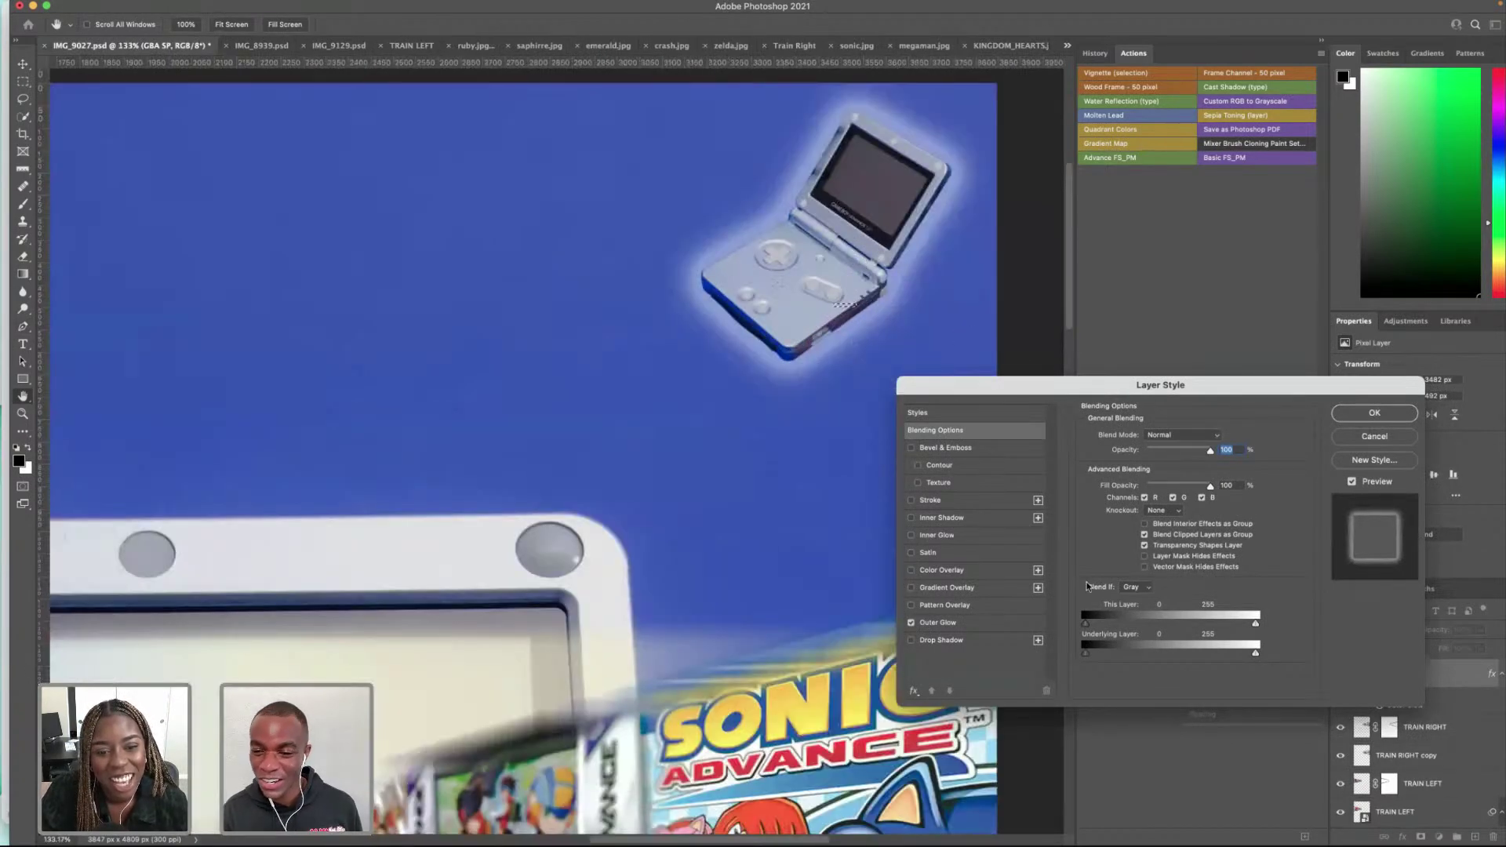
click(941, 622)
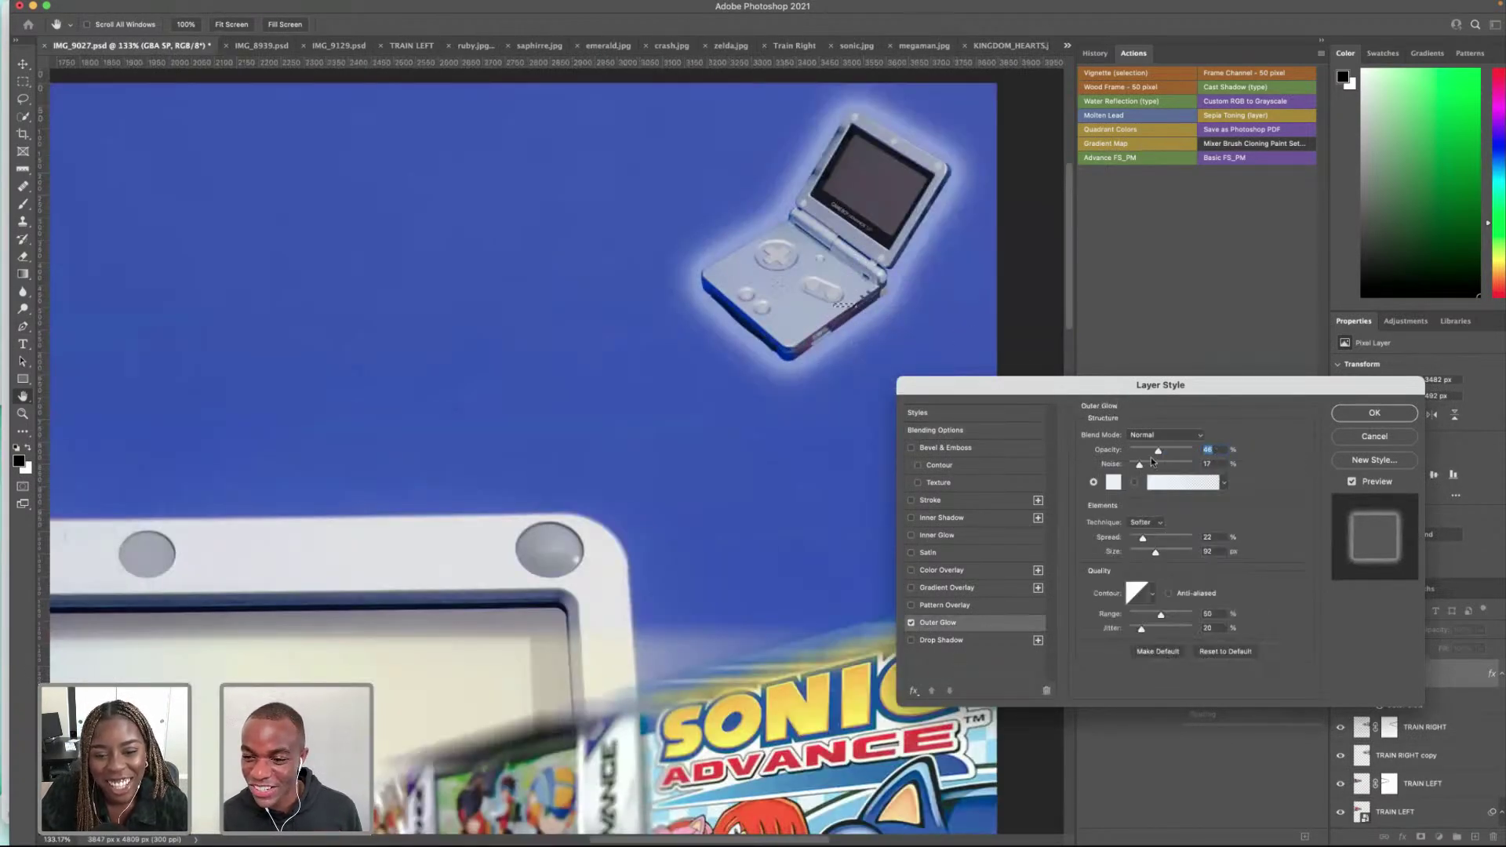
drag(1153, 454, 1168, 452)
drag(1143, 538, 1159, 554)
click(1386, 417)
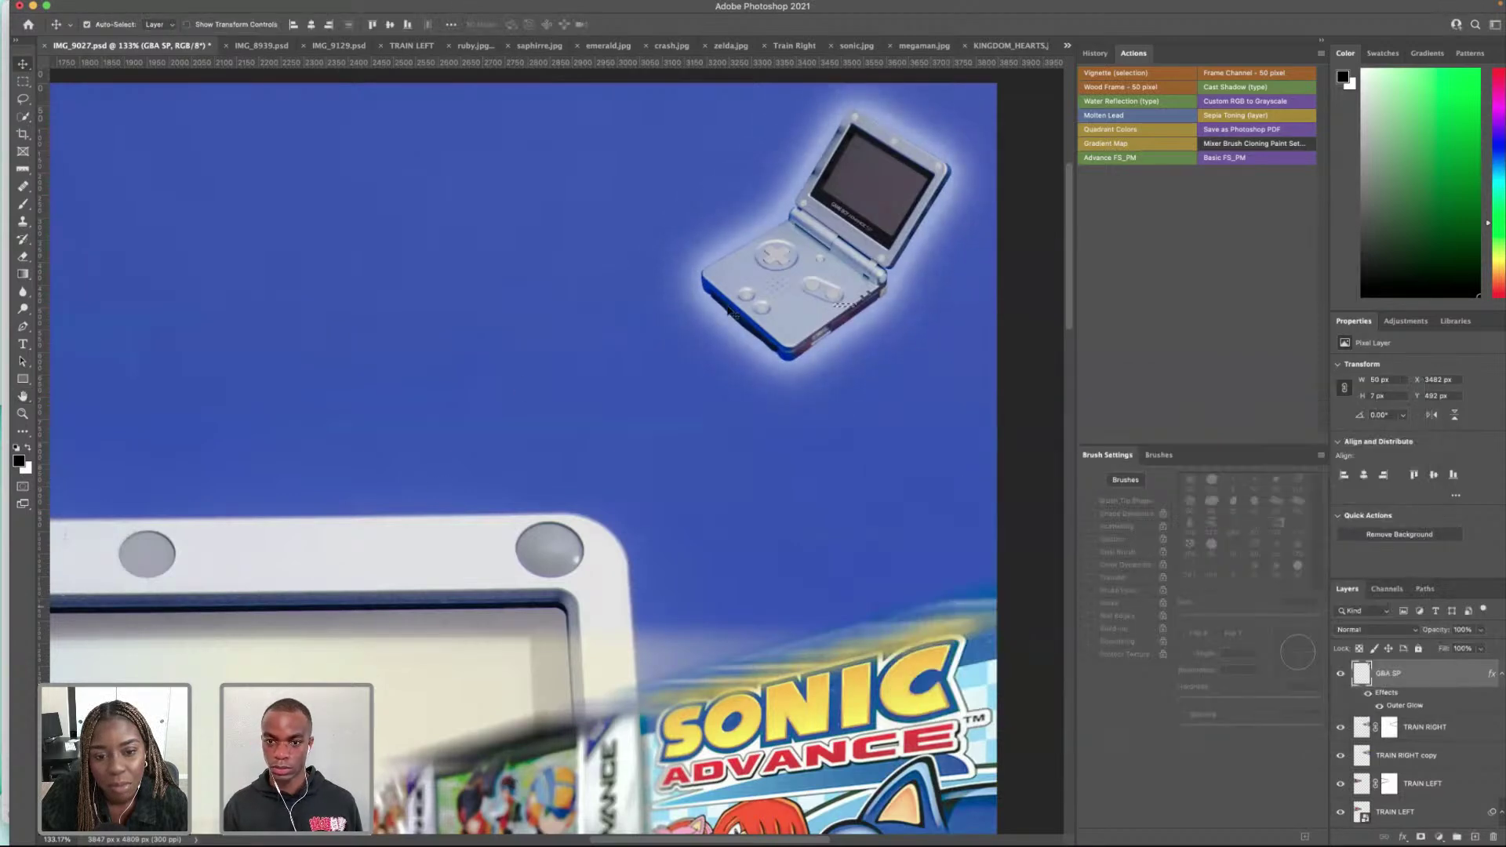
Step: Open the Gameboy_advance_SP_logo.svg.png logo from the STOCK folder
scroll(740, 382, down, 6)
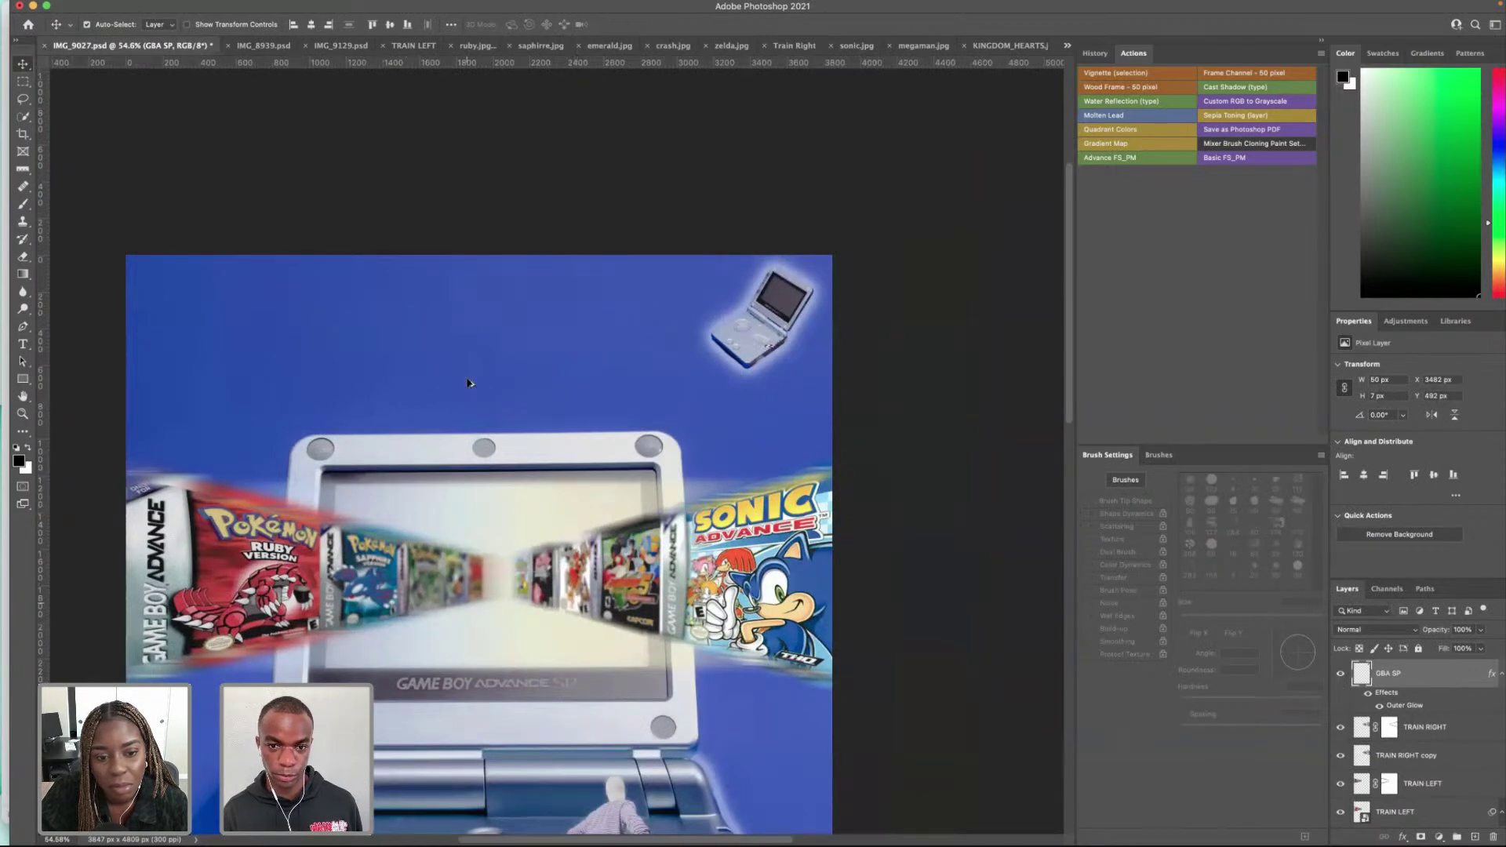
scroll(471, 386, down, 2)
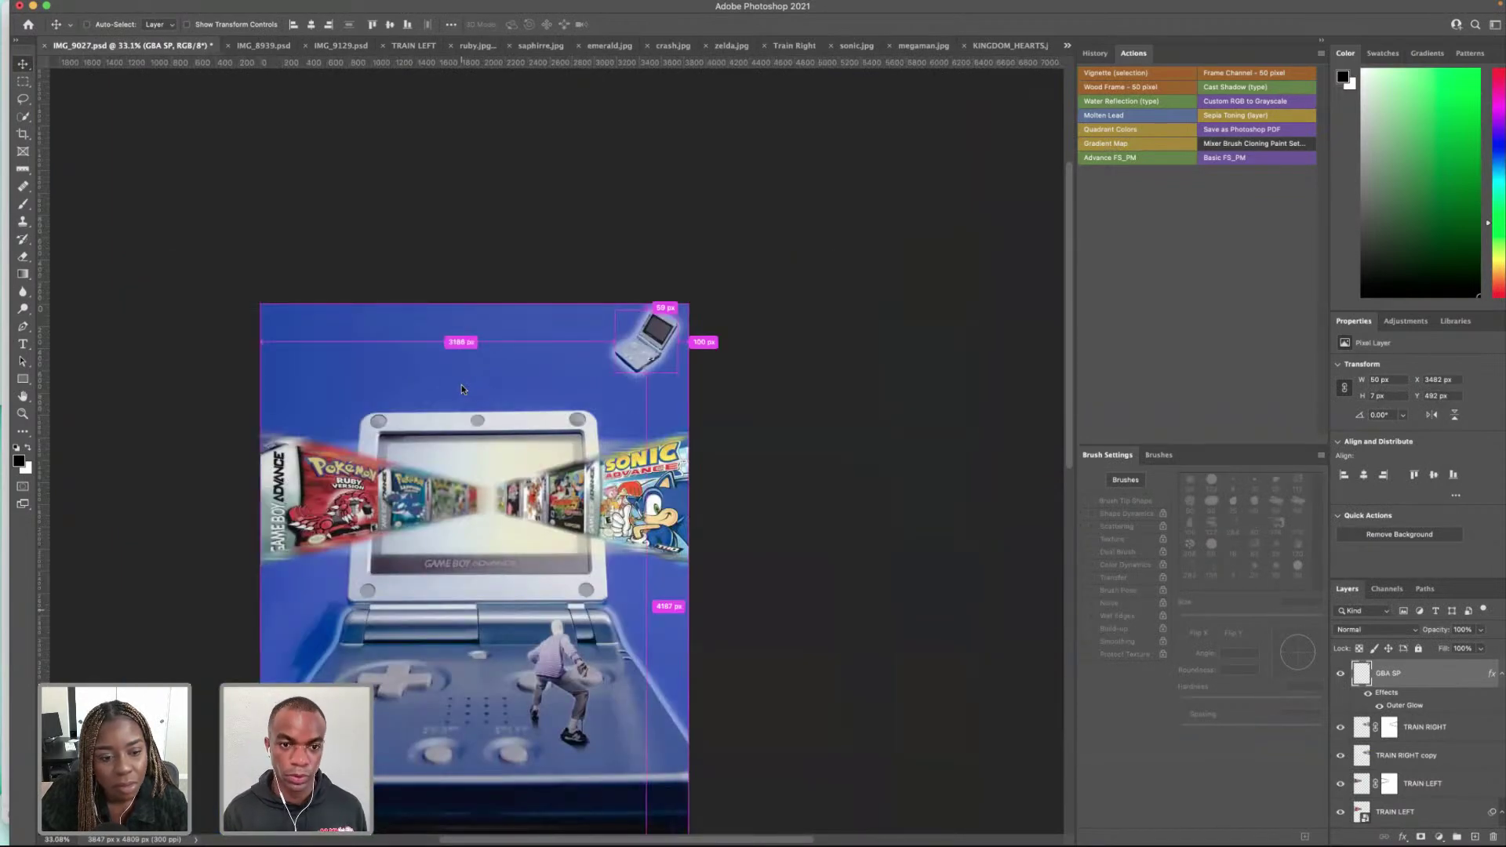
key(super+o)
click(812, 100)
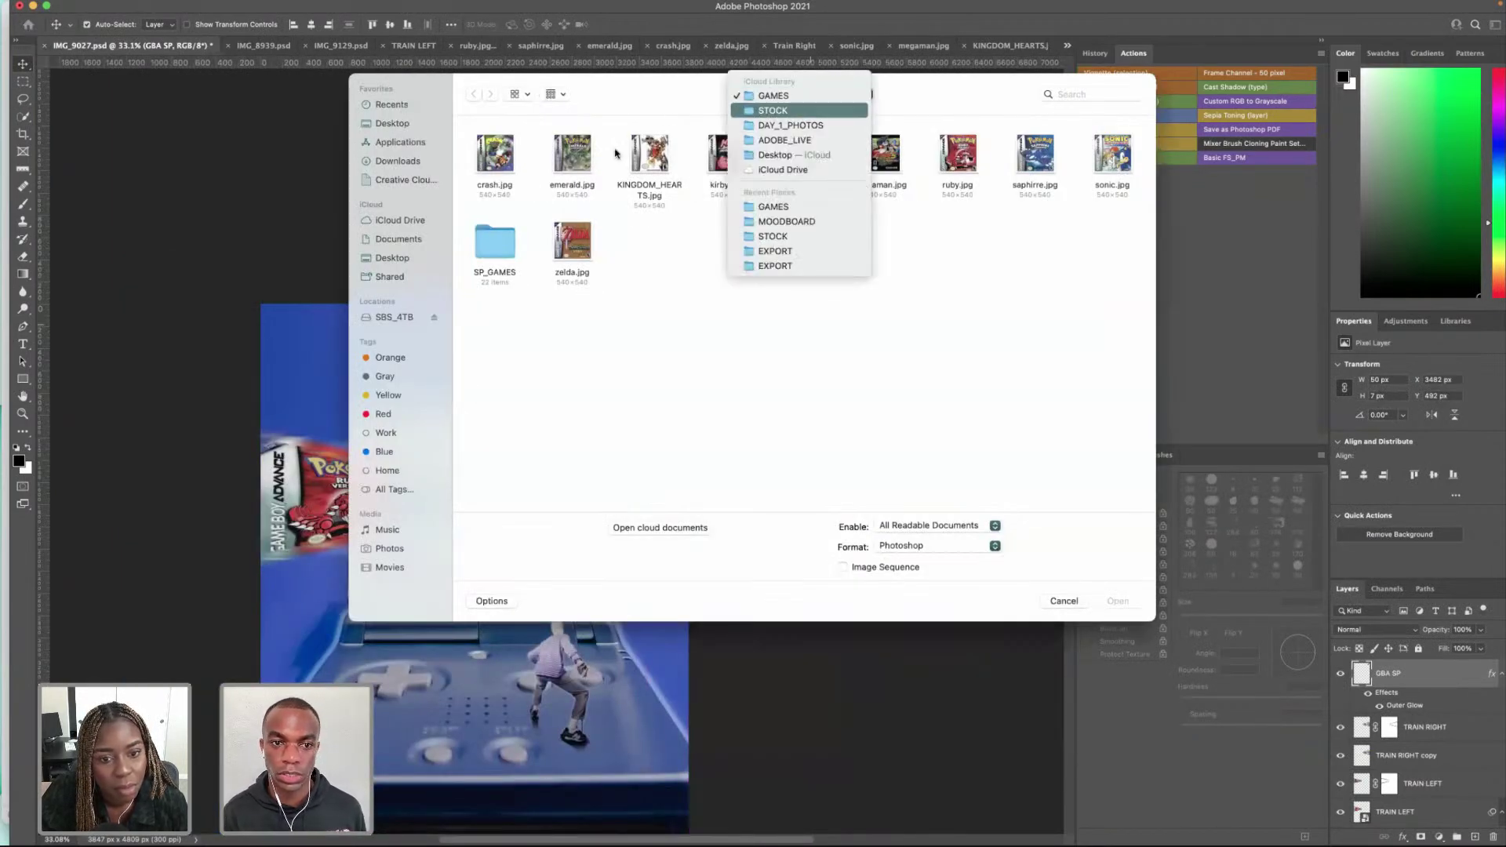
click(807, 111)
click(567, 157)
click(1118, 601)
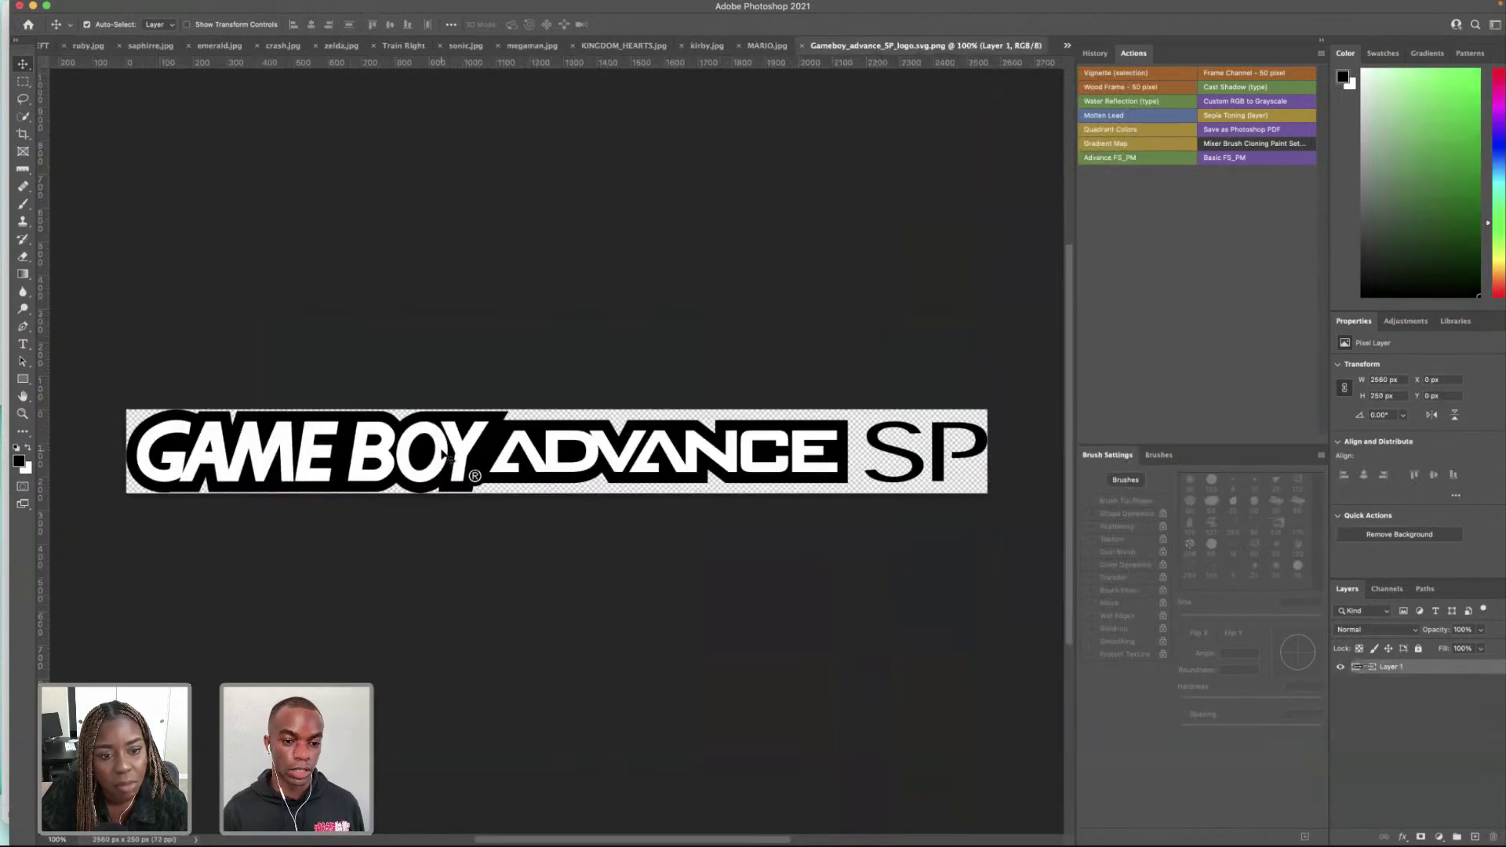
key(super)
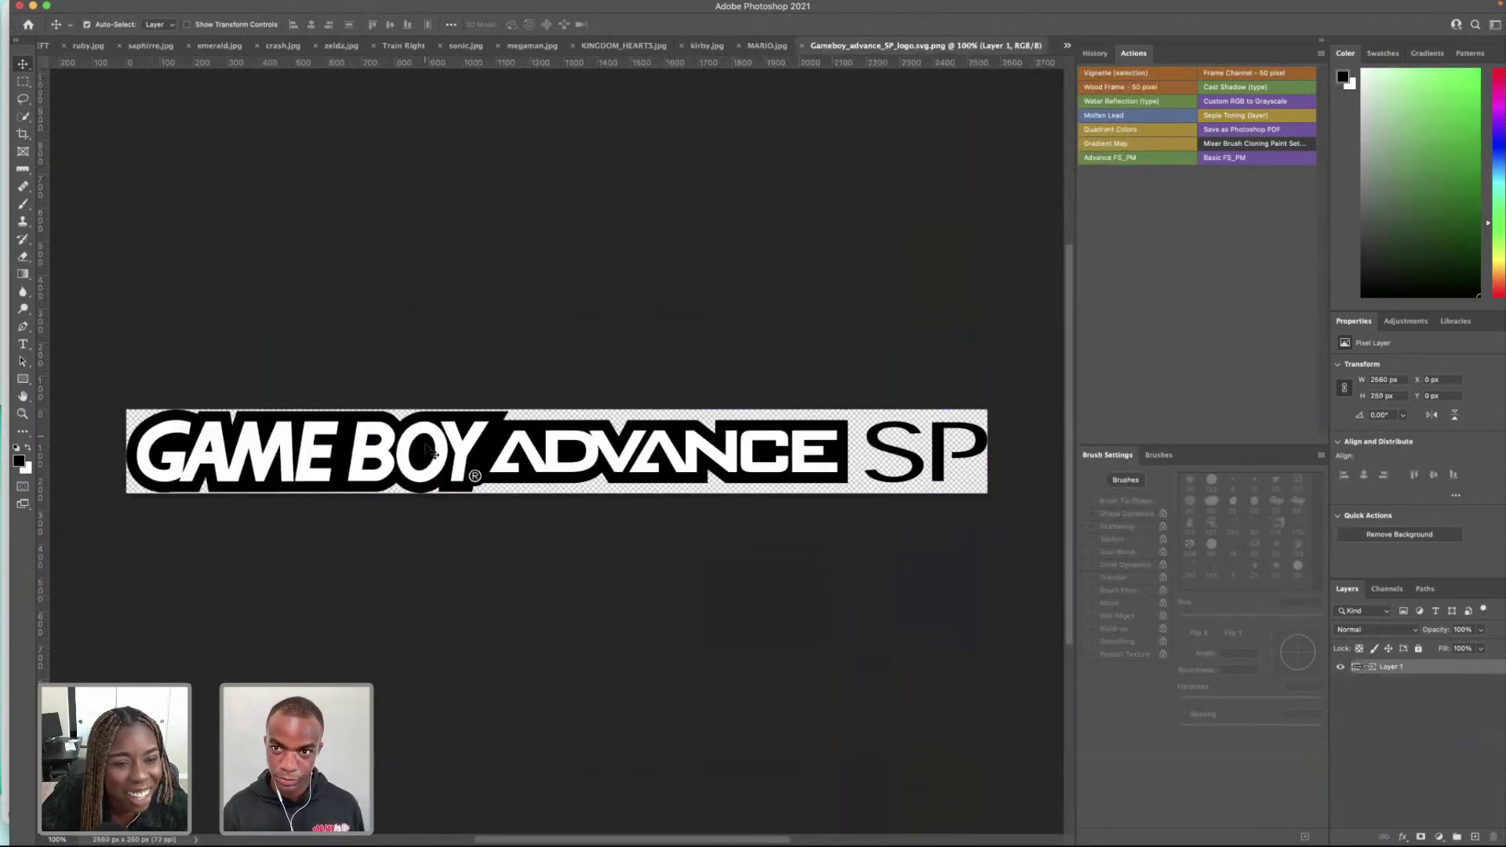
Step: Paste the copied logo into IMG_9027.psd, accept the color profile conversion, and place it just above the large console's lid
click(1068, 46)
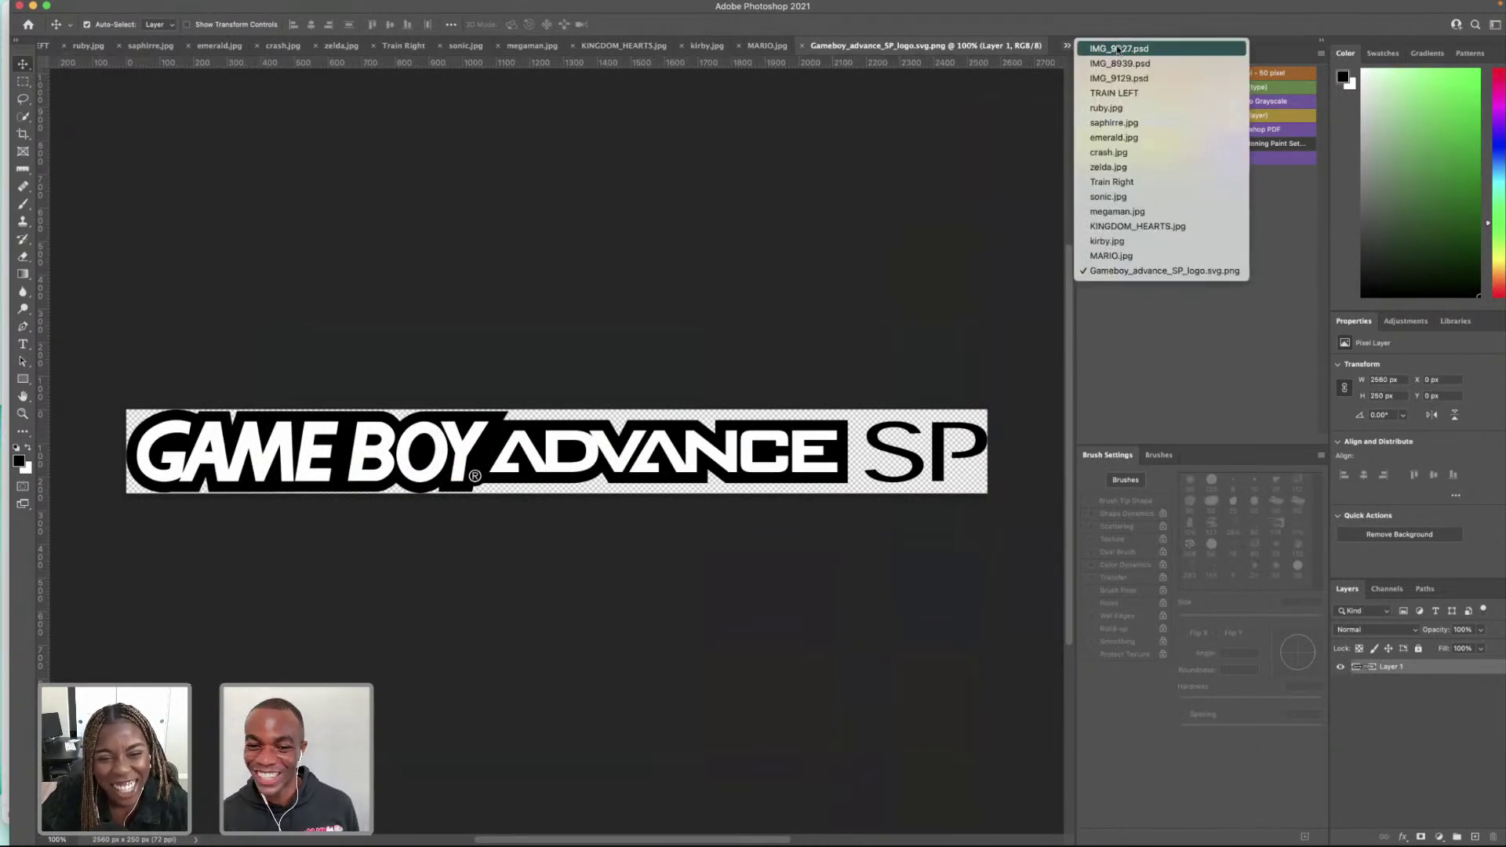
click(1119, 48)
key(super+v)
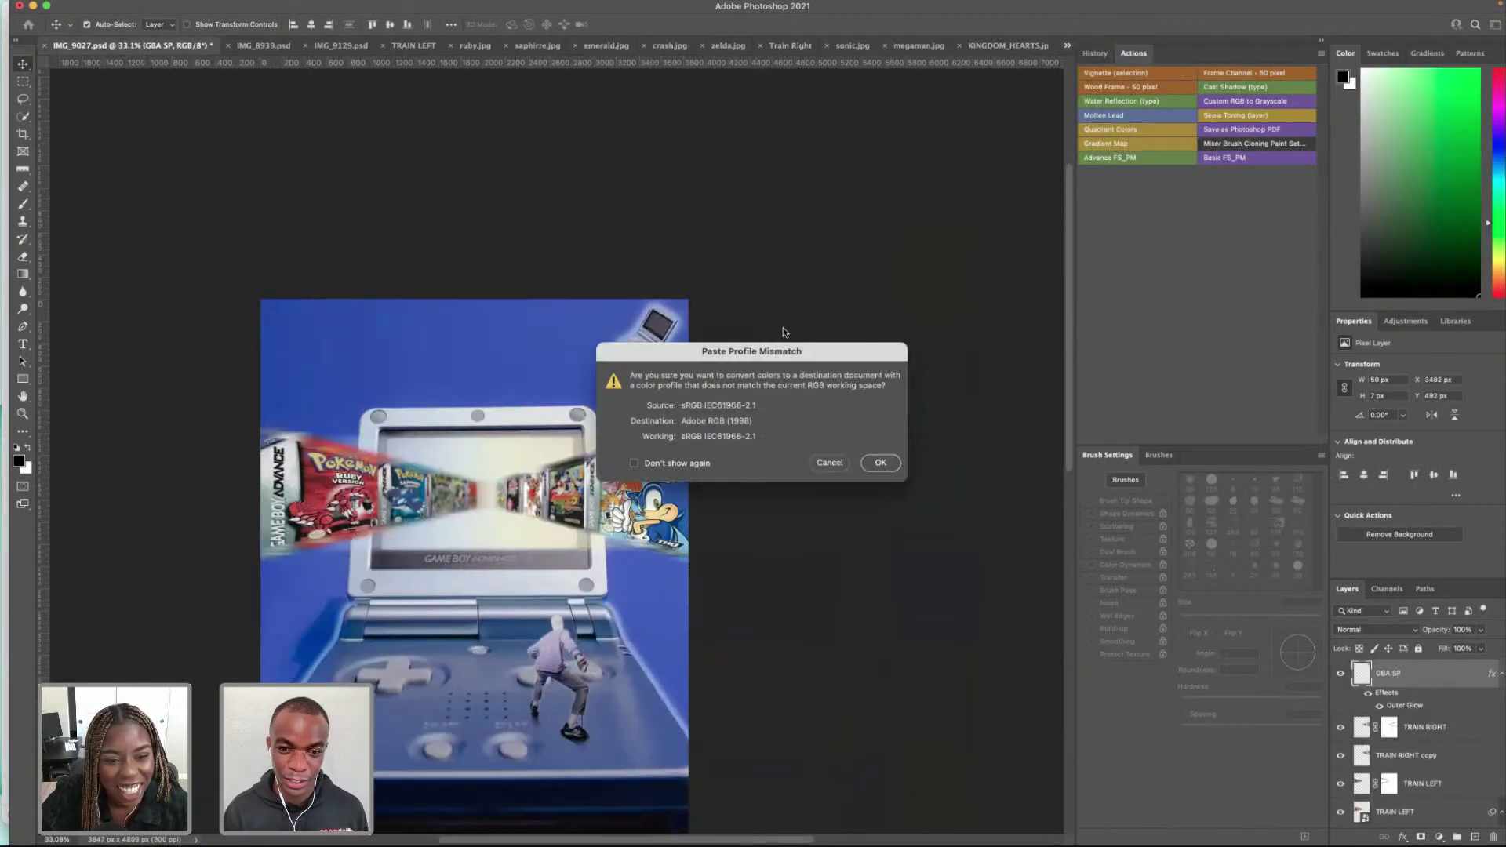
click(879, 462)
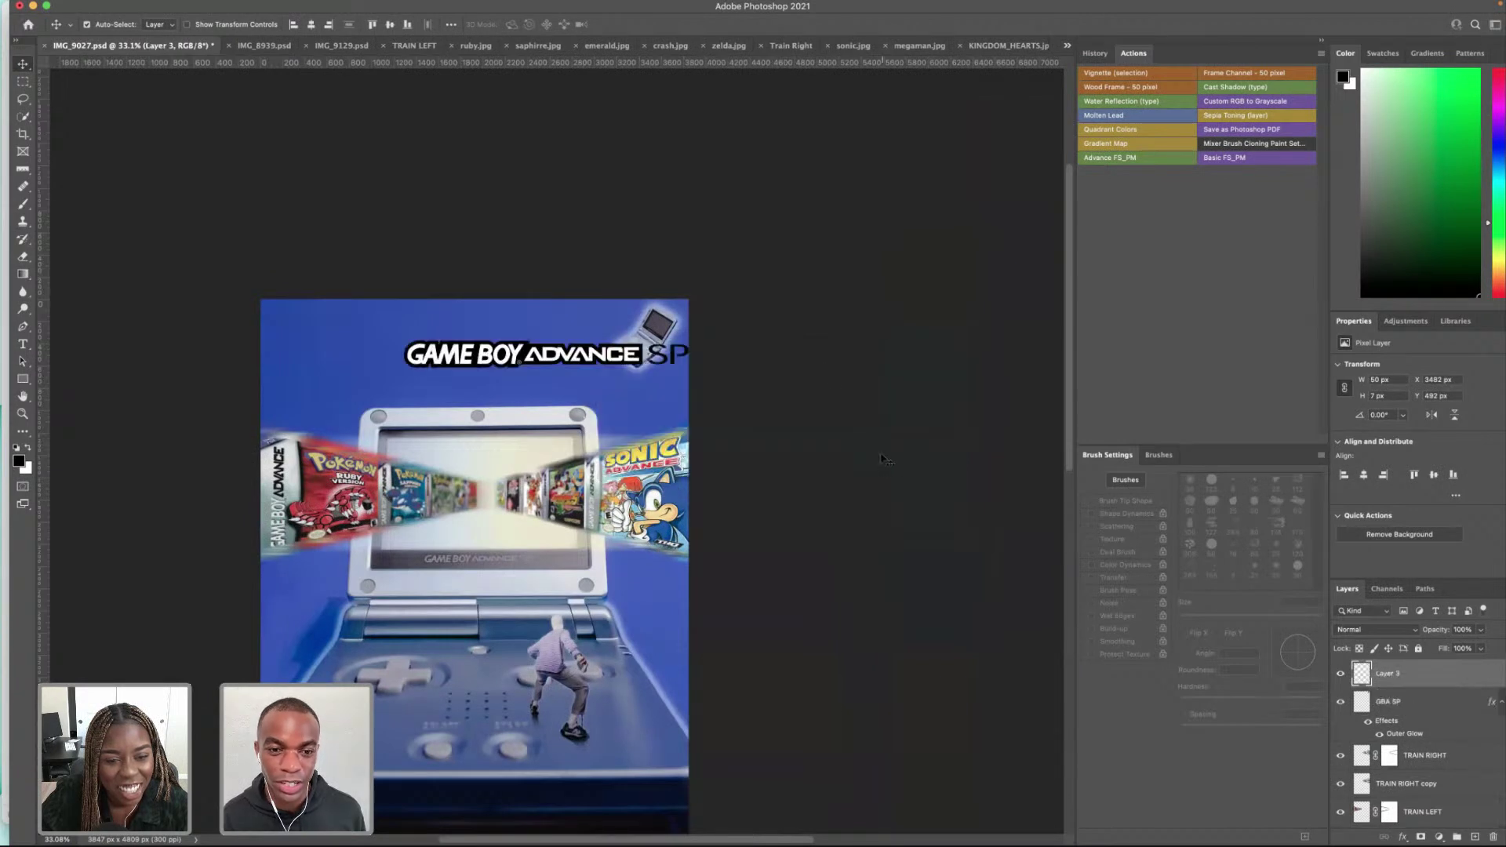
drag(536, 331, 499, 384)
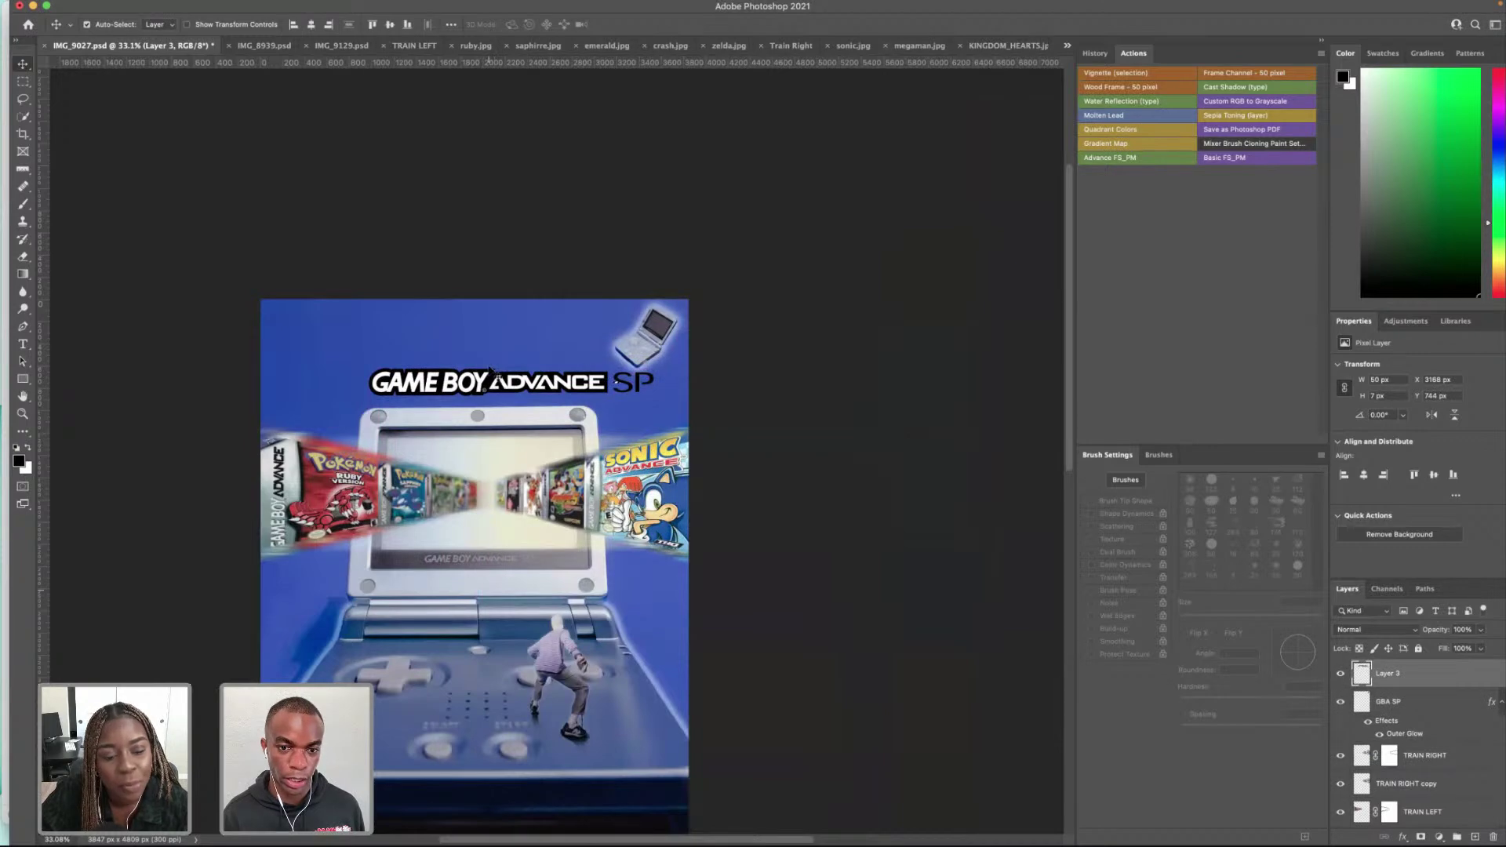
Step: Scale the Game Boy Advance SP logo down to about 26.4% and place it beneath the small console cutout
scroll(492, 370, up, 5)
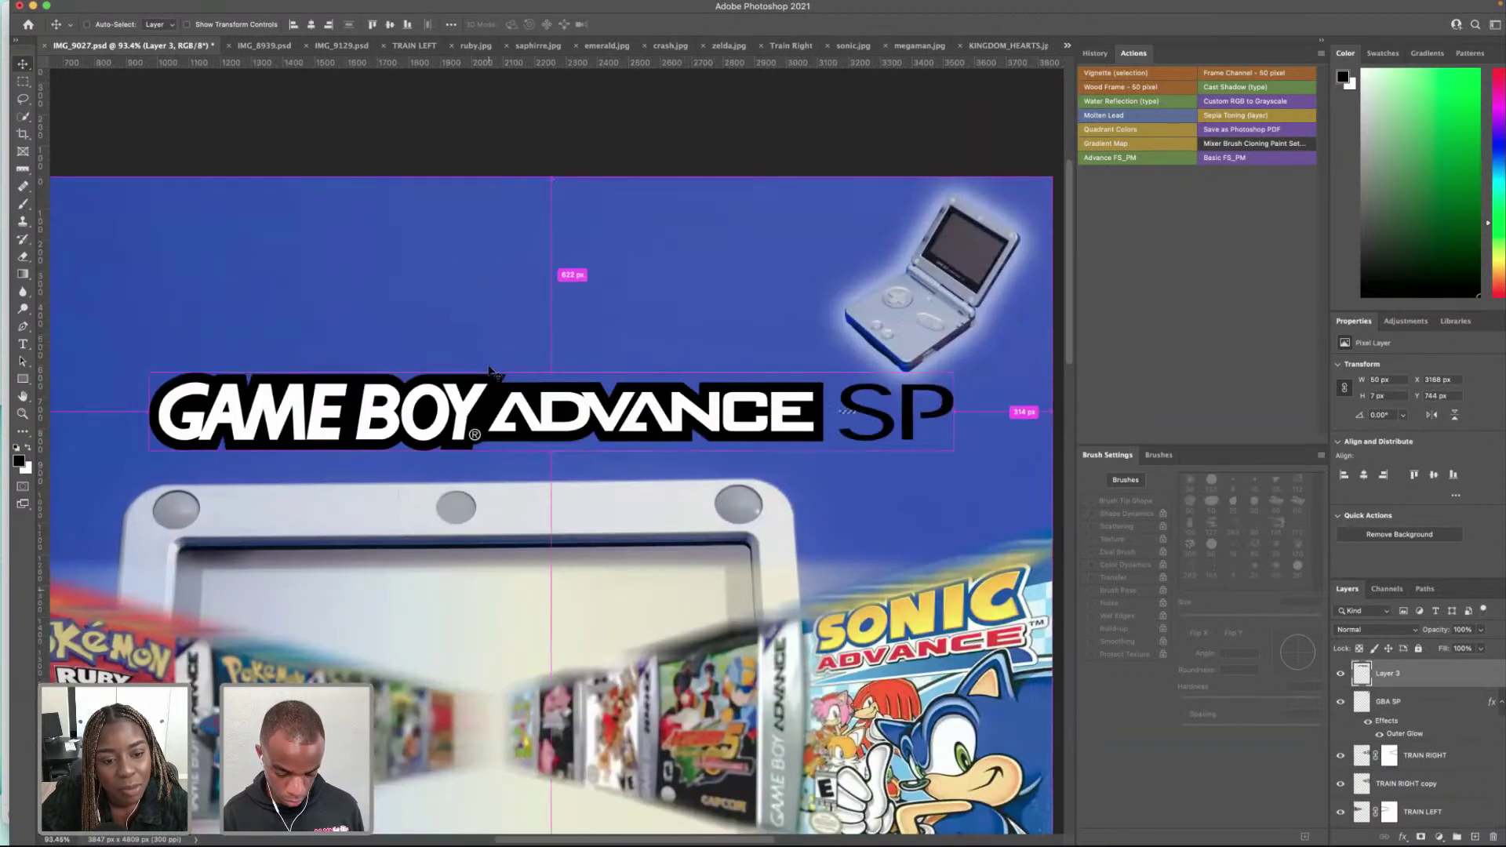
drag(489, 370, 489, 371)
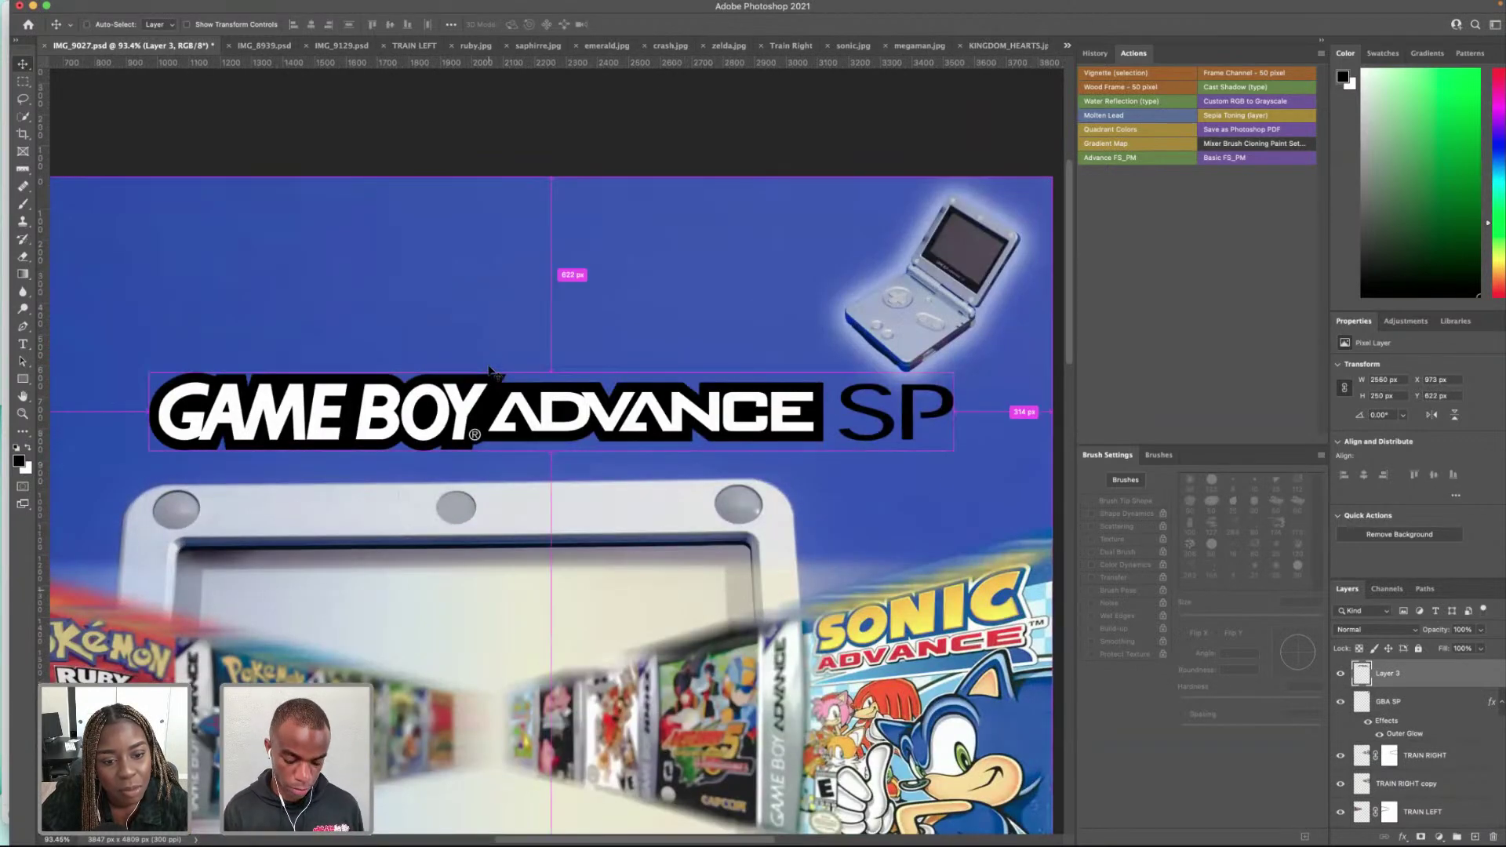
key(super+t)
drag(149, 370, 847, 416)
scroll(767, 422, right, 3)
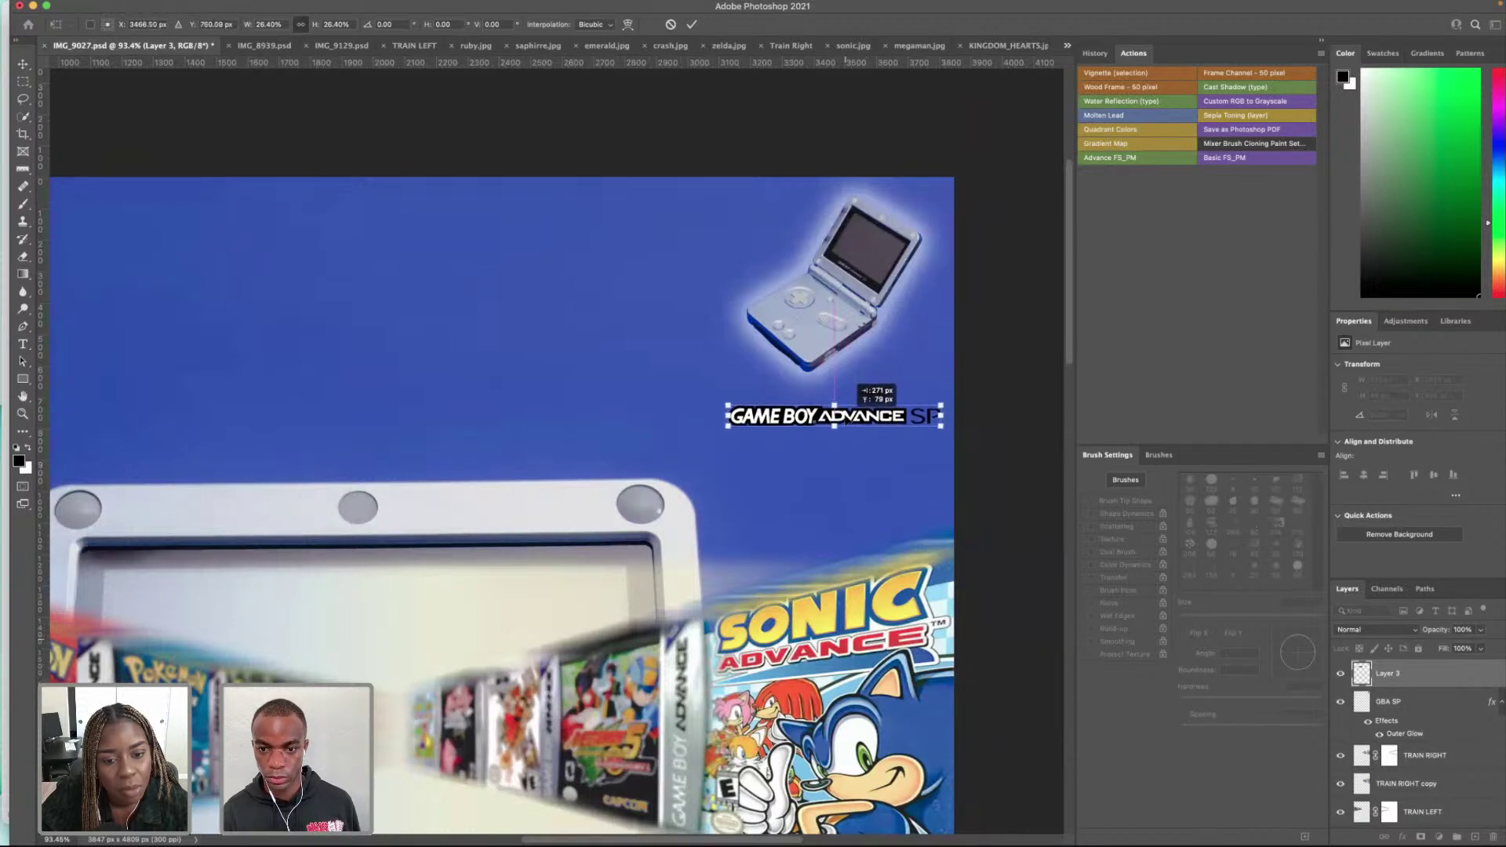
key(Return)
Step: Add an Outer Glow layer style to the logo's Layer 3 with 0% spread and a size of about 28 px
right_click(1410, 682)
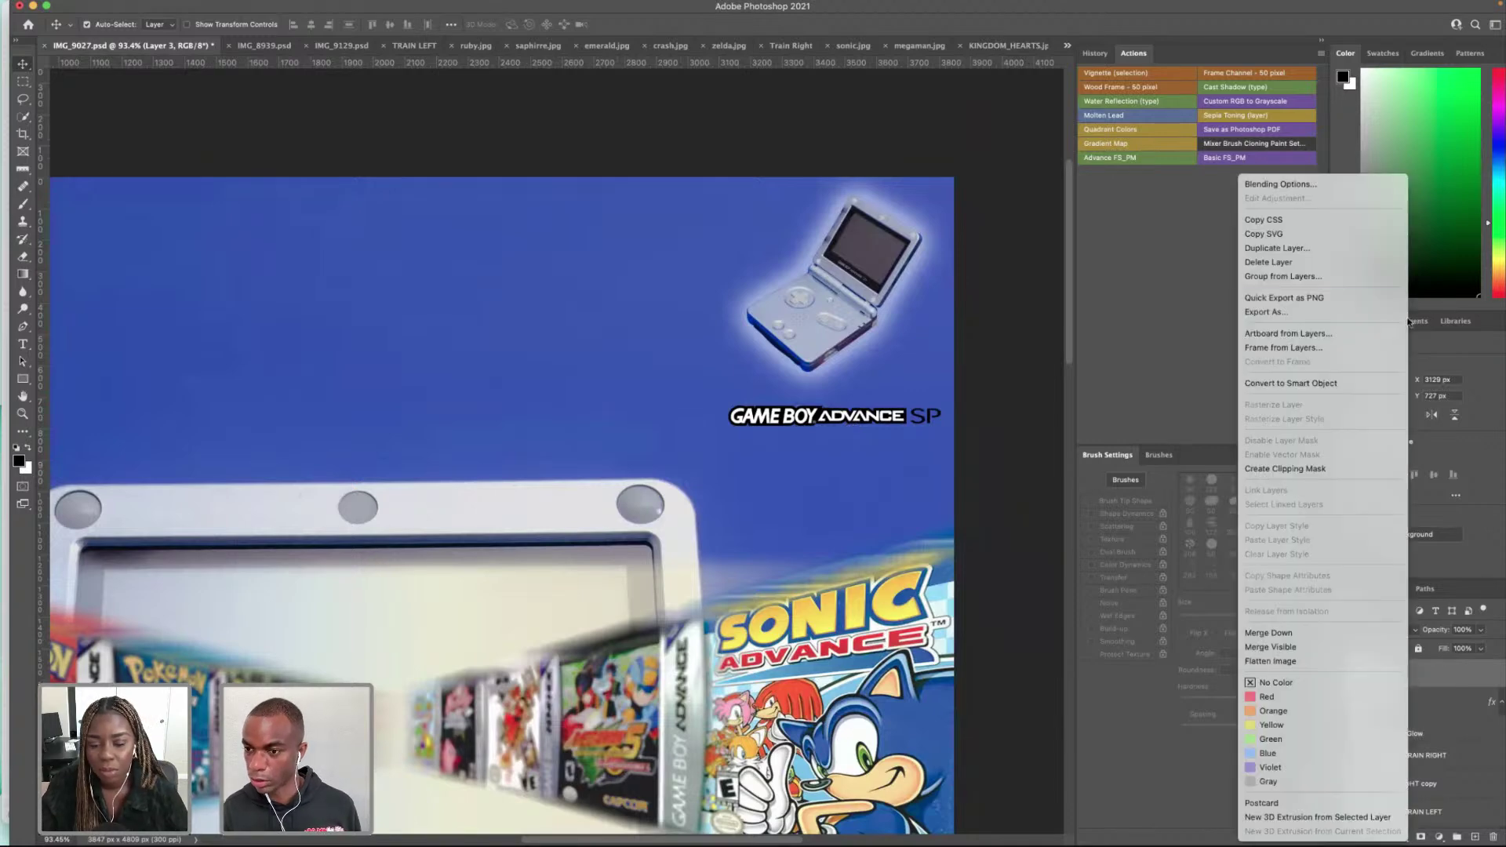
click(1345, 190)
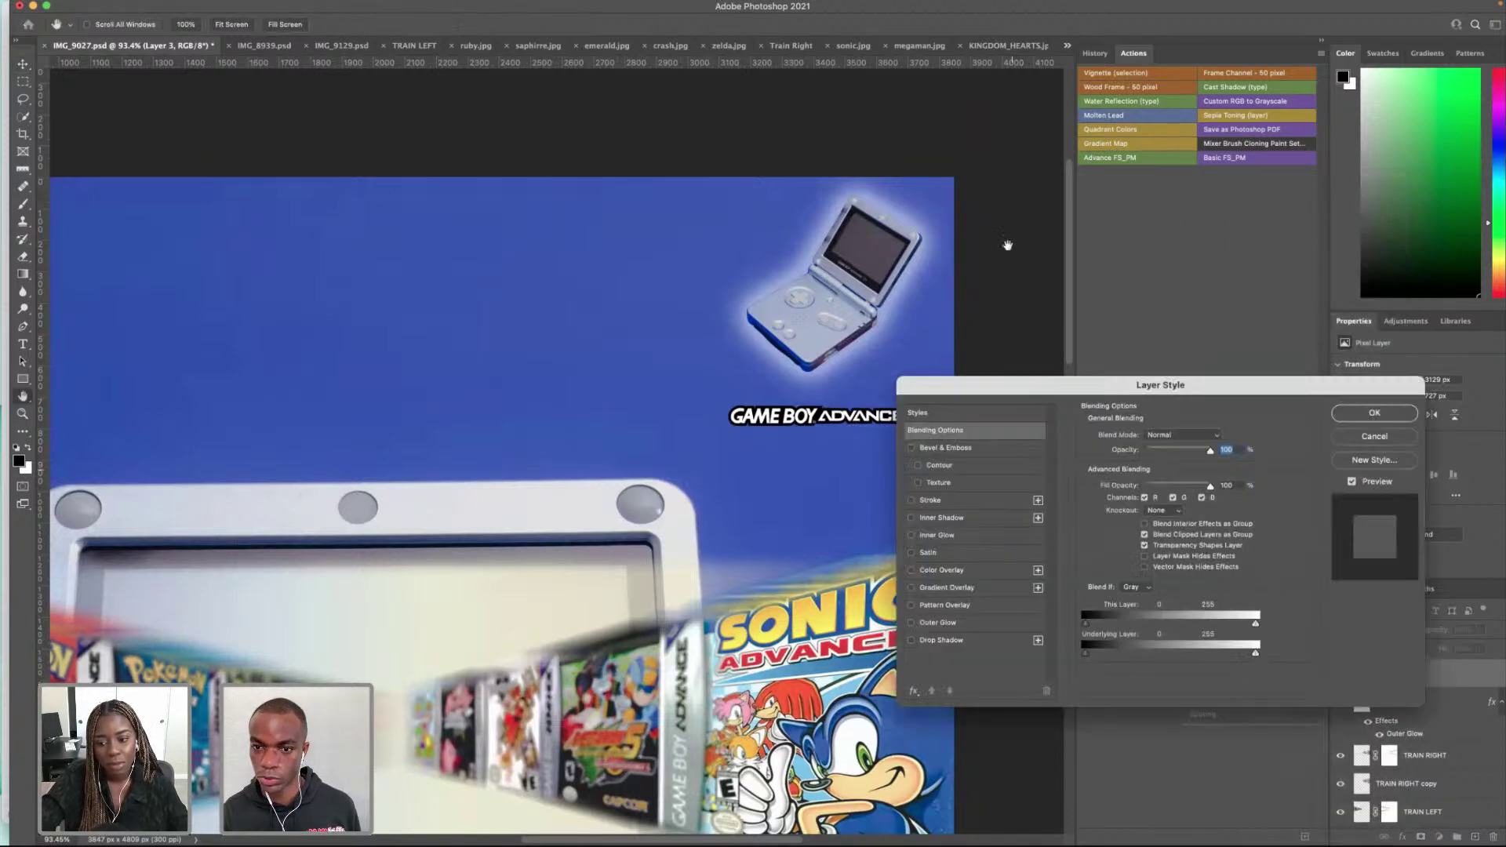
click(911, 622)
click(927, 623)
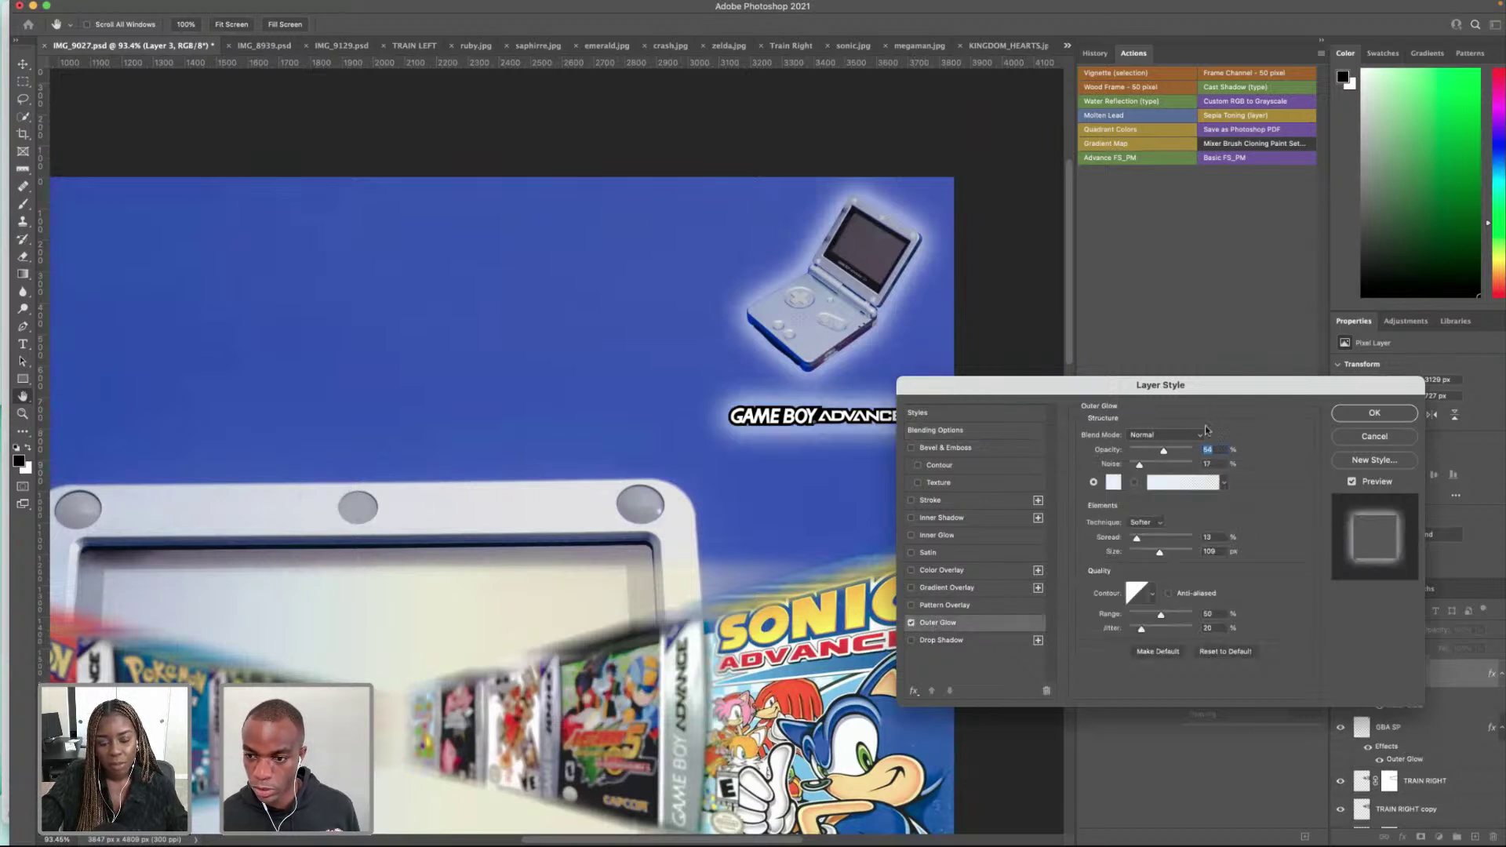
drag(1153, 552, 1125, 544)
click(1139, 553)
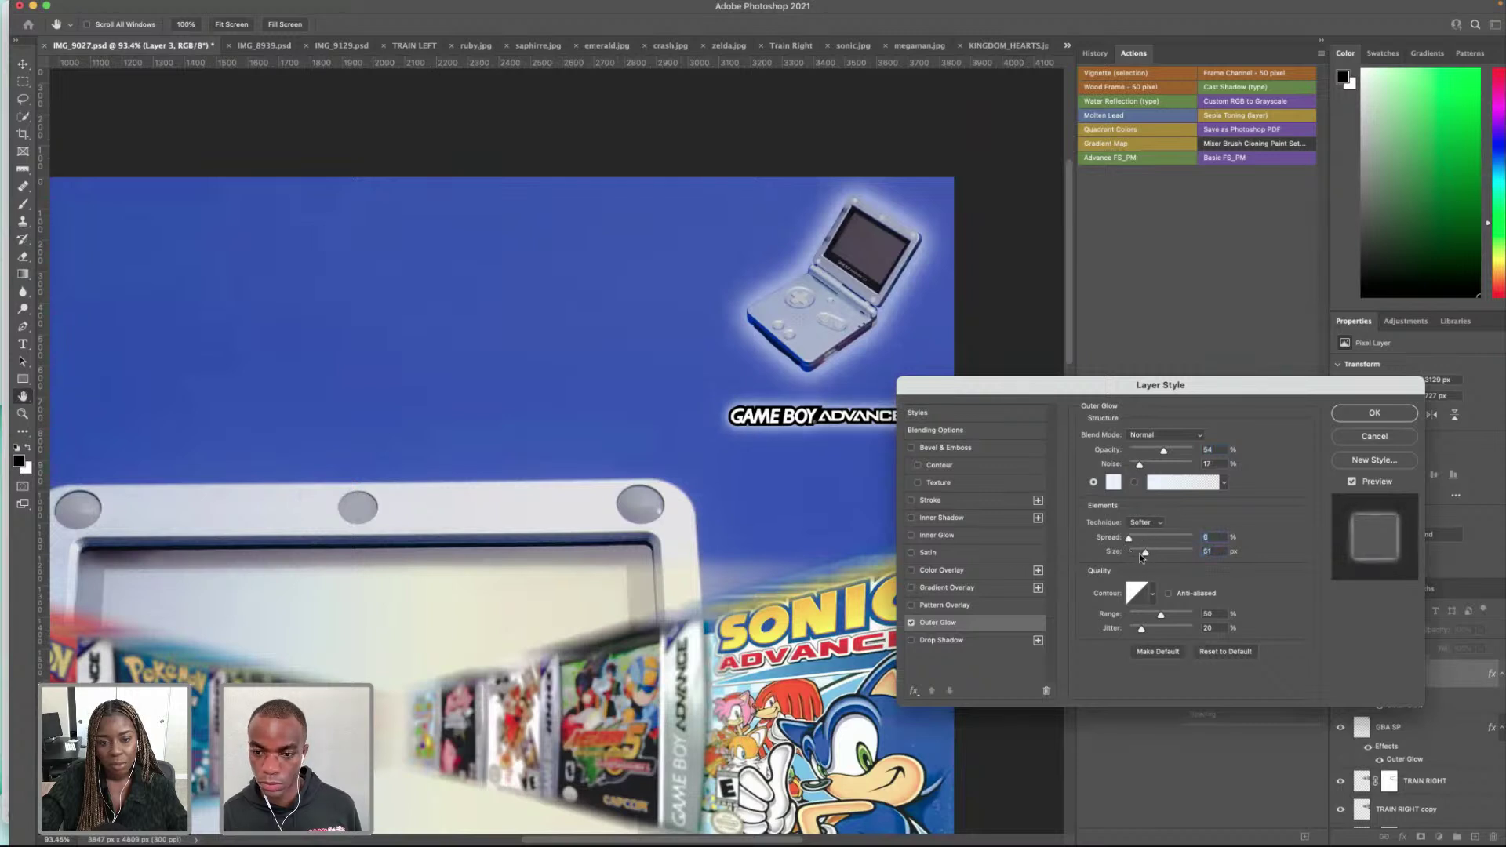
drag(1145, 549, 1142, 555)
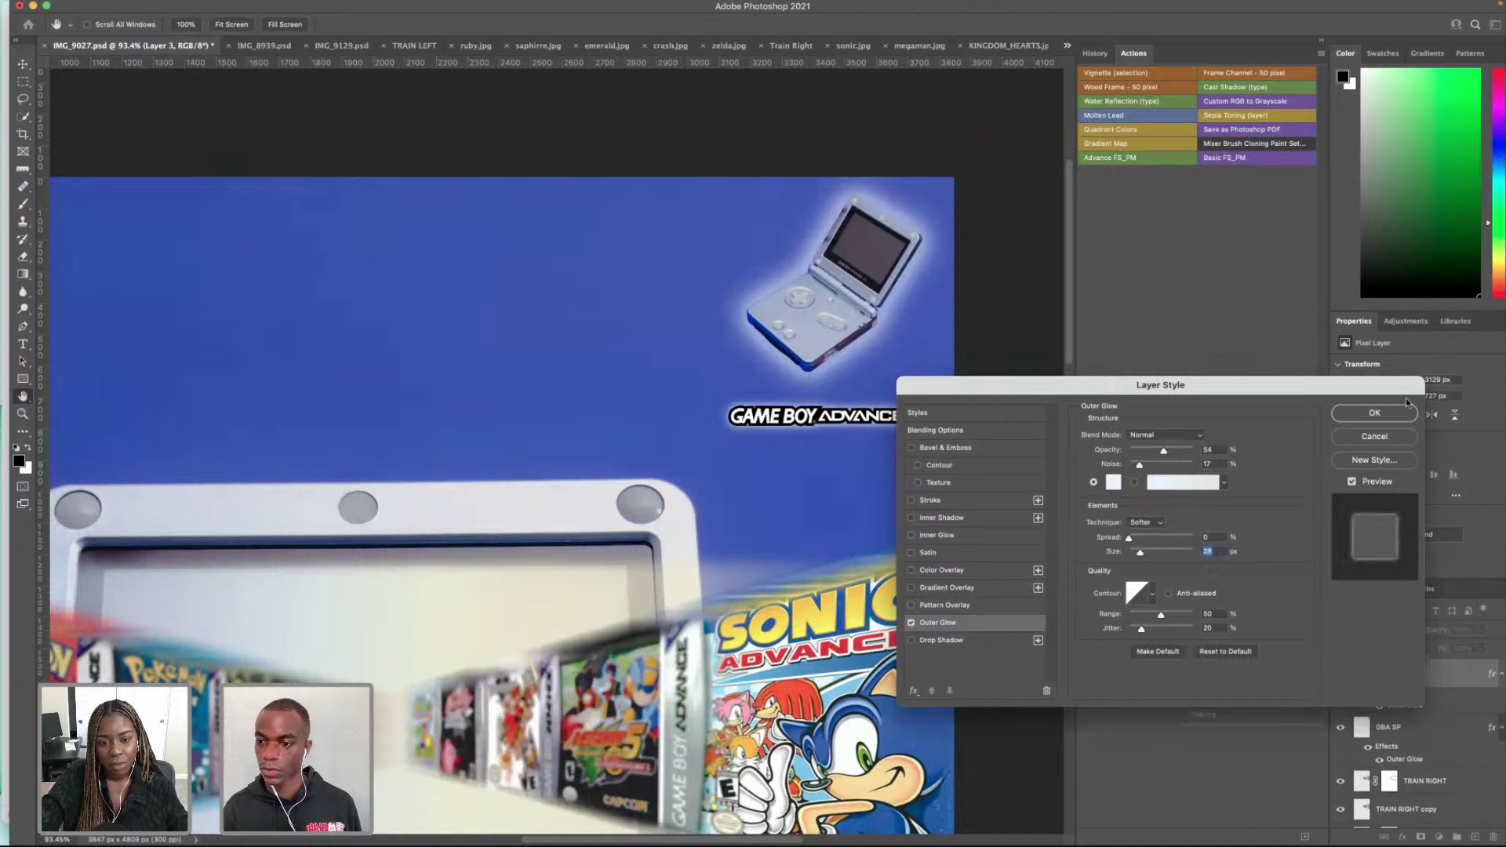
click(1374, 413)
Step: Shift the logo and the small console slightly left, away from the canvas edge
drag(820, 417, 799, 416)
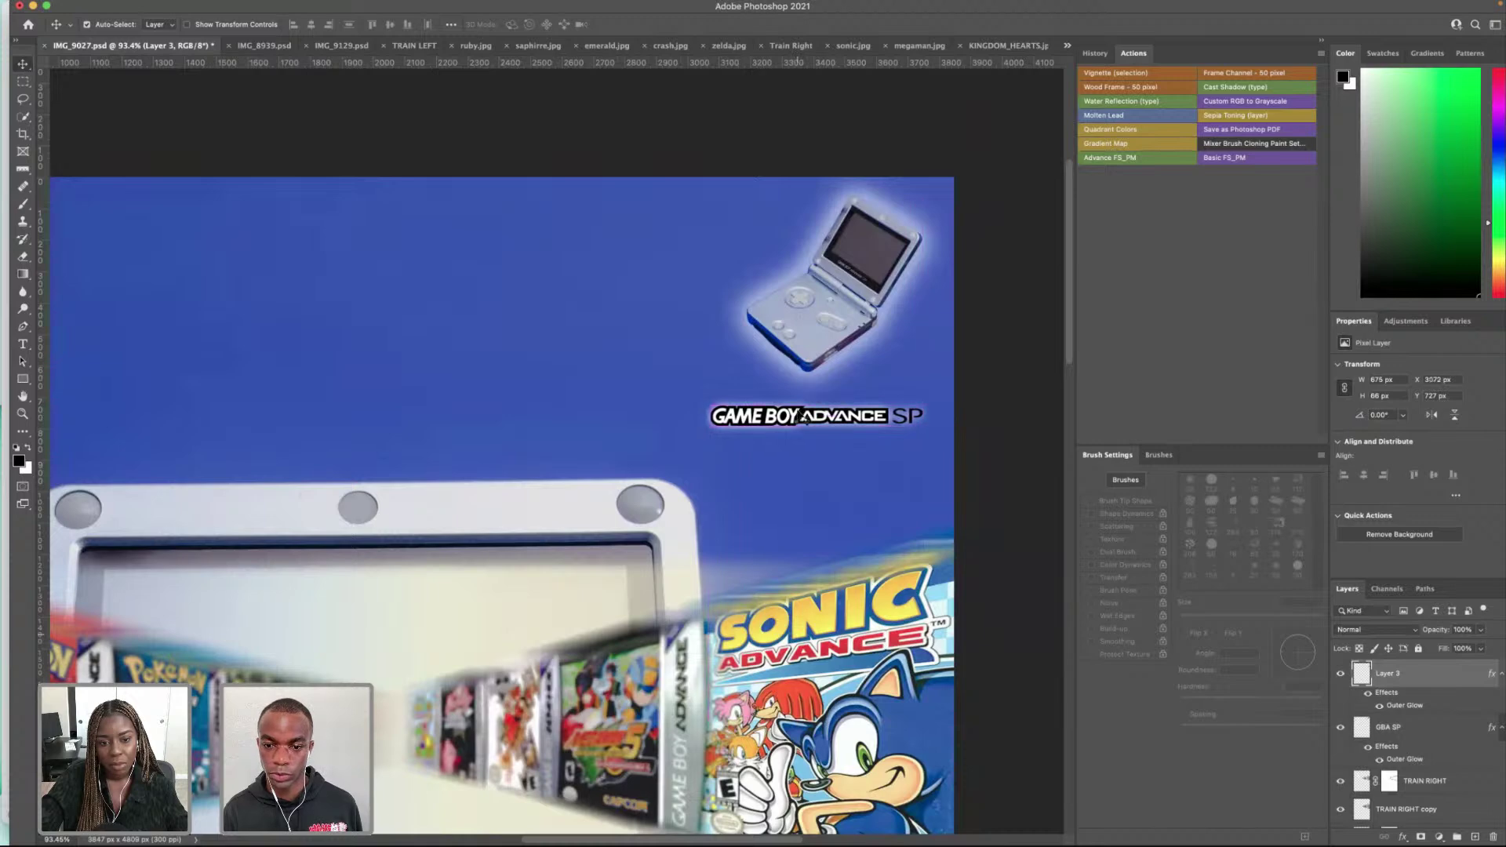
drag(856, 304, 837, 303)
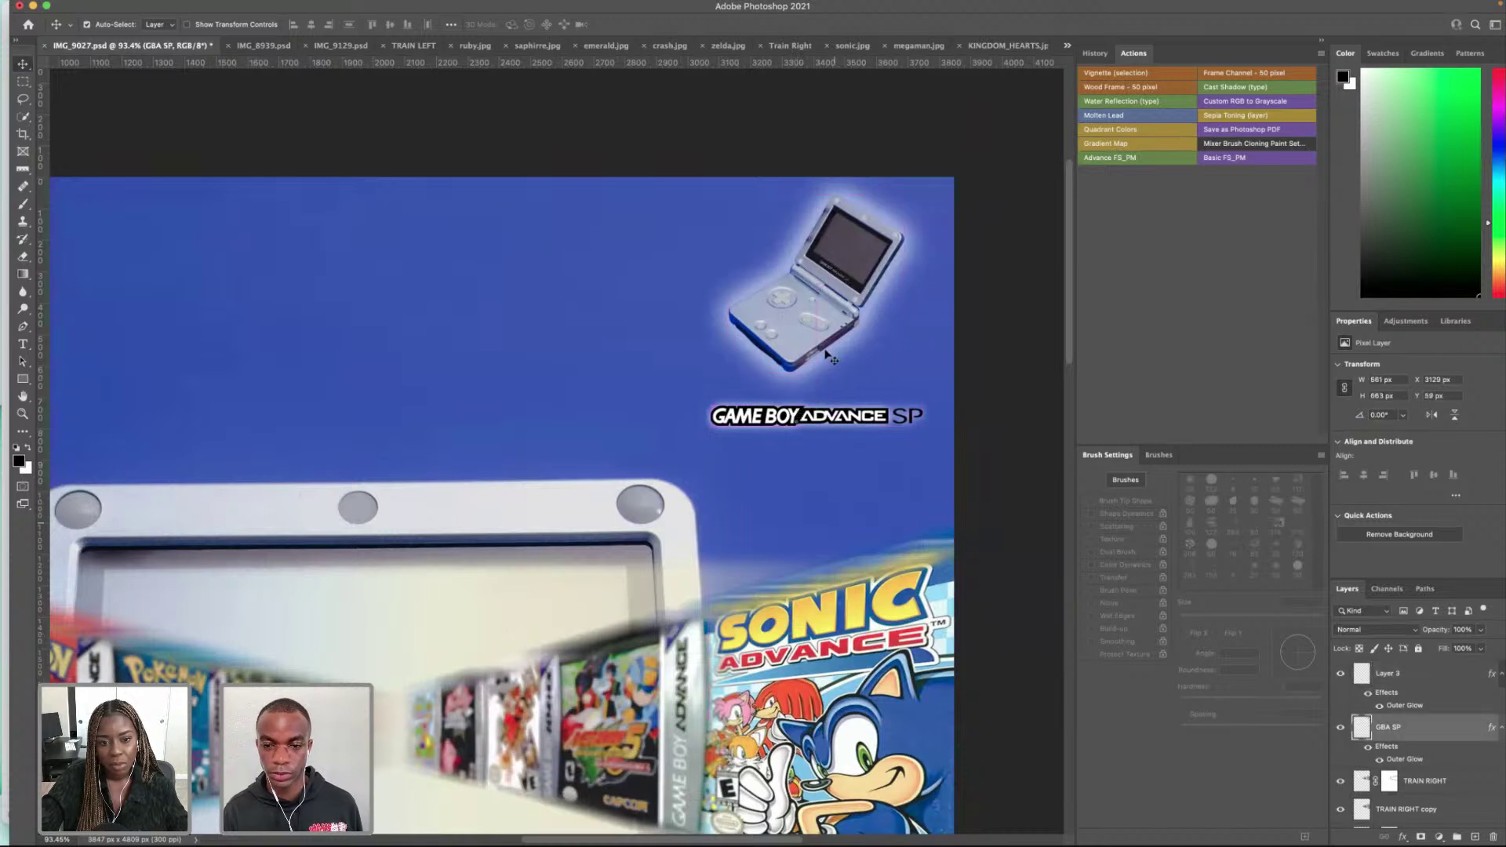
scroll(595, 371, down, 10)
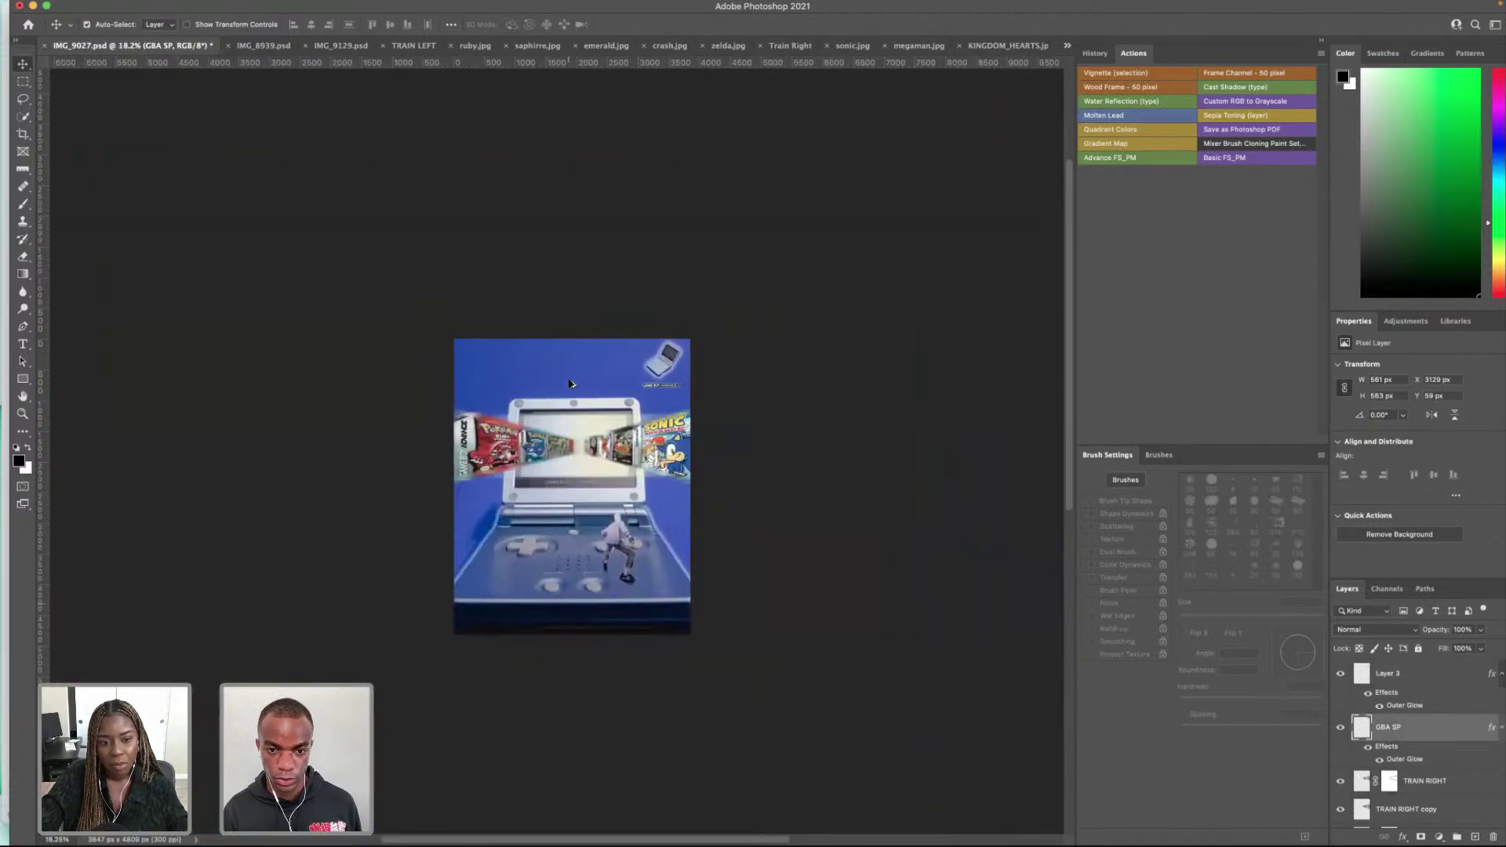
scroll(766, 363, up, 8)
scroll(830, 359, down, 2)
scroll(859, 355, right, 2)
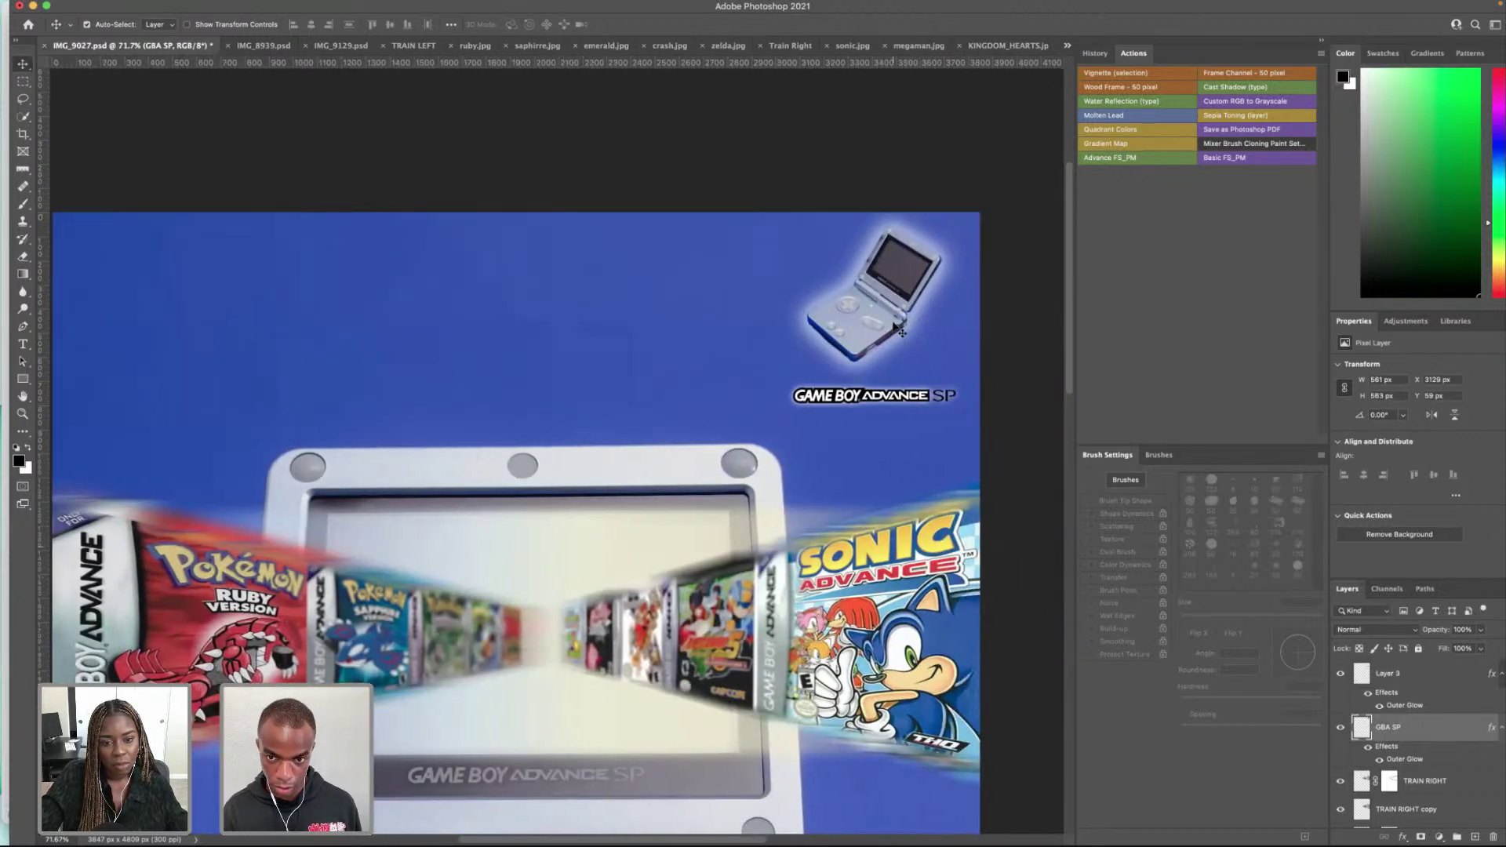
Step: Shrink the small console to about 436 by 437 px and raise it above the logo
key(ctrl+t)
drag(804, 218, 837, 256)
key(Return)
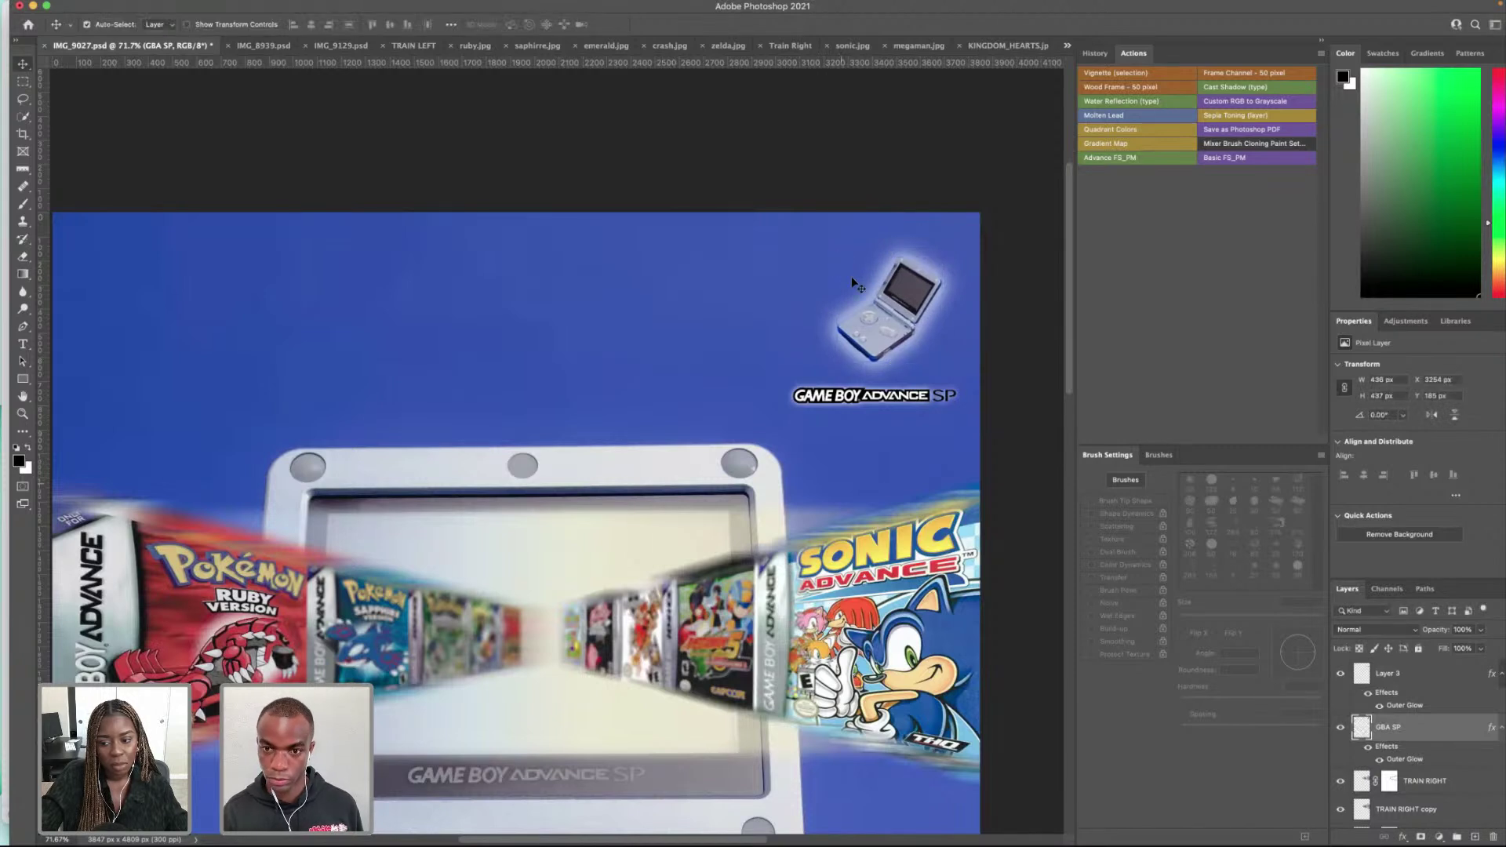
drag(880, 302, 876, 279)
Step: Shrink the logo to about 574 px wide and move it up close beneath the small console
click(882, 392)
key(ctrl+t)
drag(794, 385, 883, 366)
key(Return)
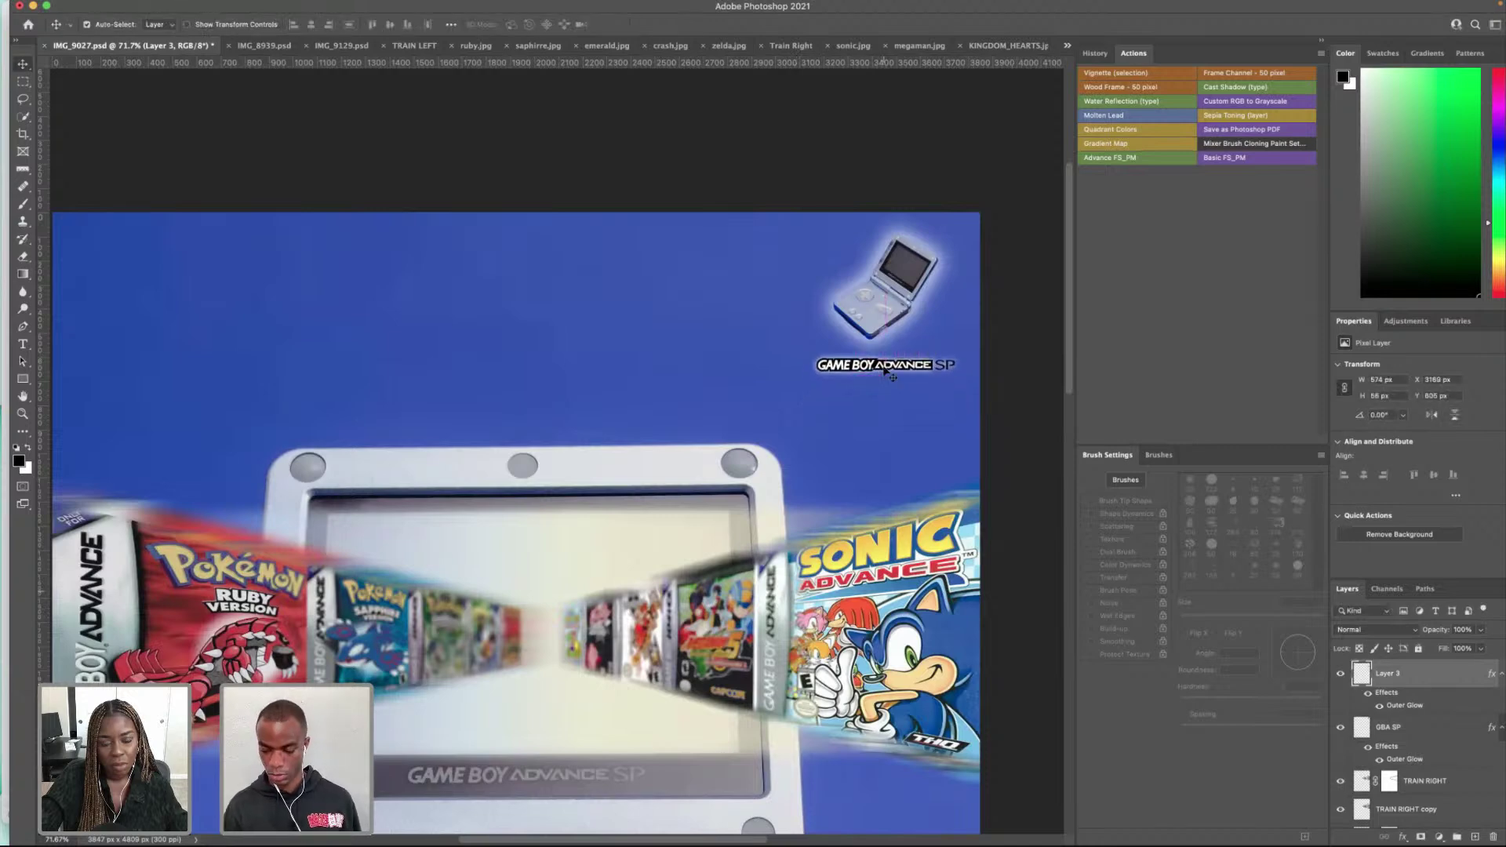
key(super+minus)
key(super+minus)
key(super+0)
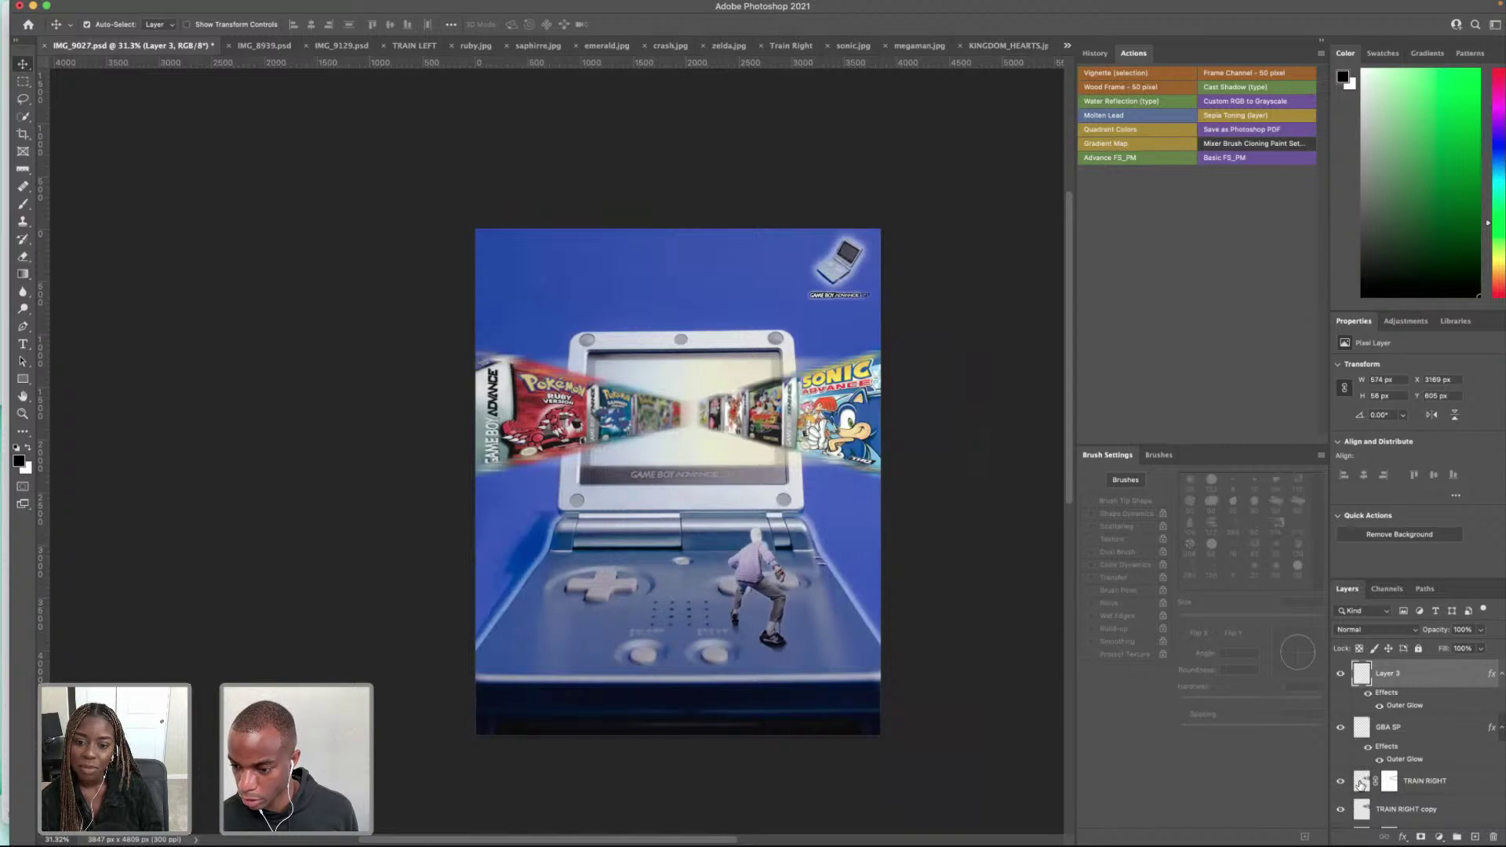
Step: Increase the Gamer layer's Outer Glow to about 22% spread and 38 px size
scroll(1361, 786, down, 3)
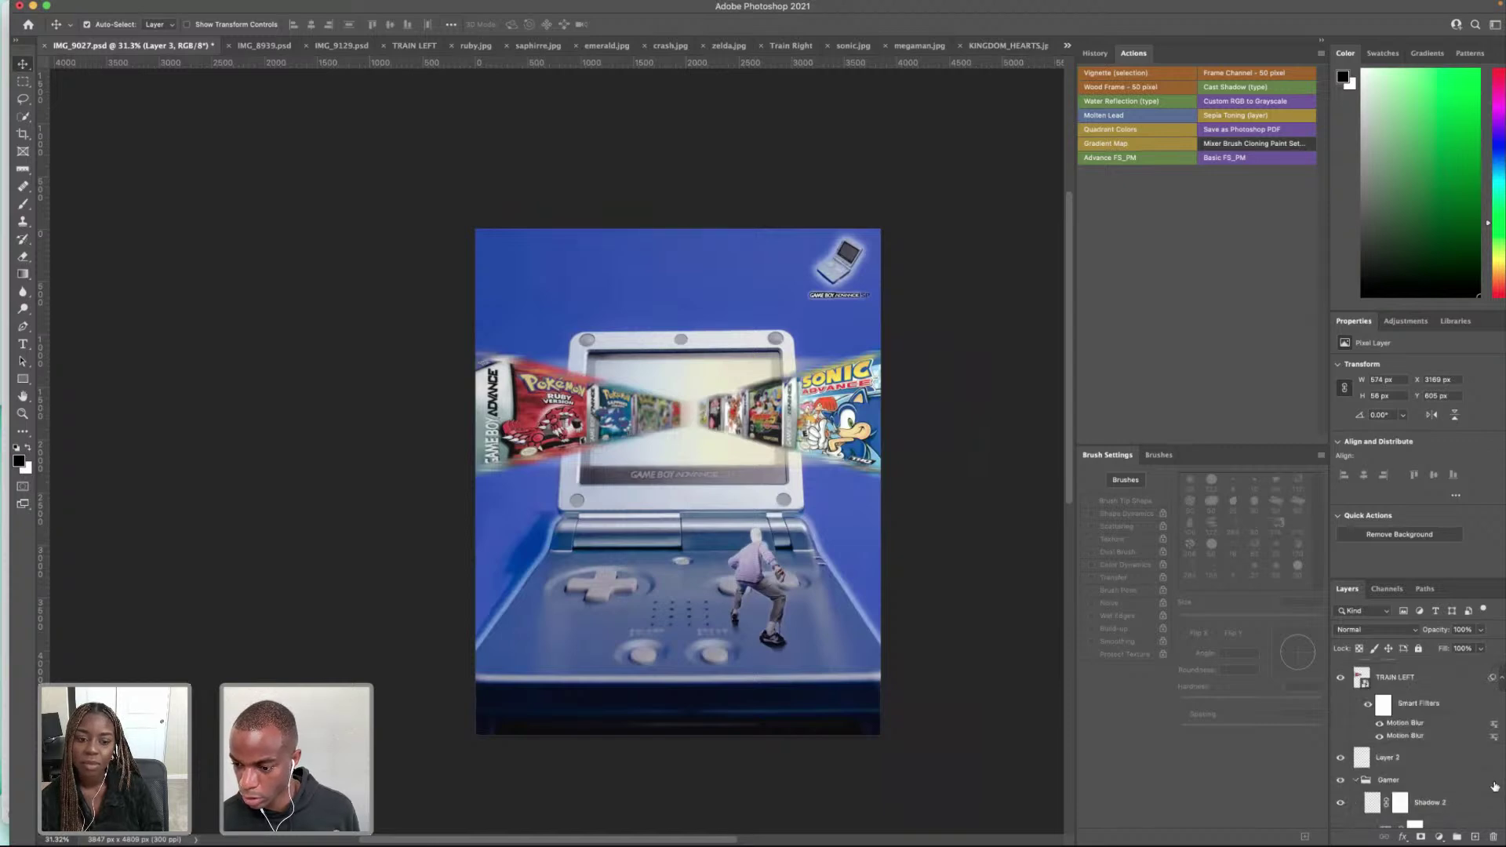
scroll(1429, 729, down, 3)
click(1429, 723)
double_click(1421, 767)
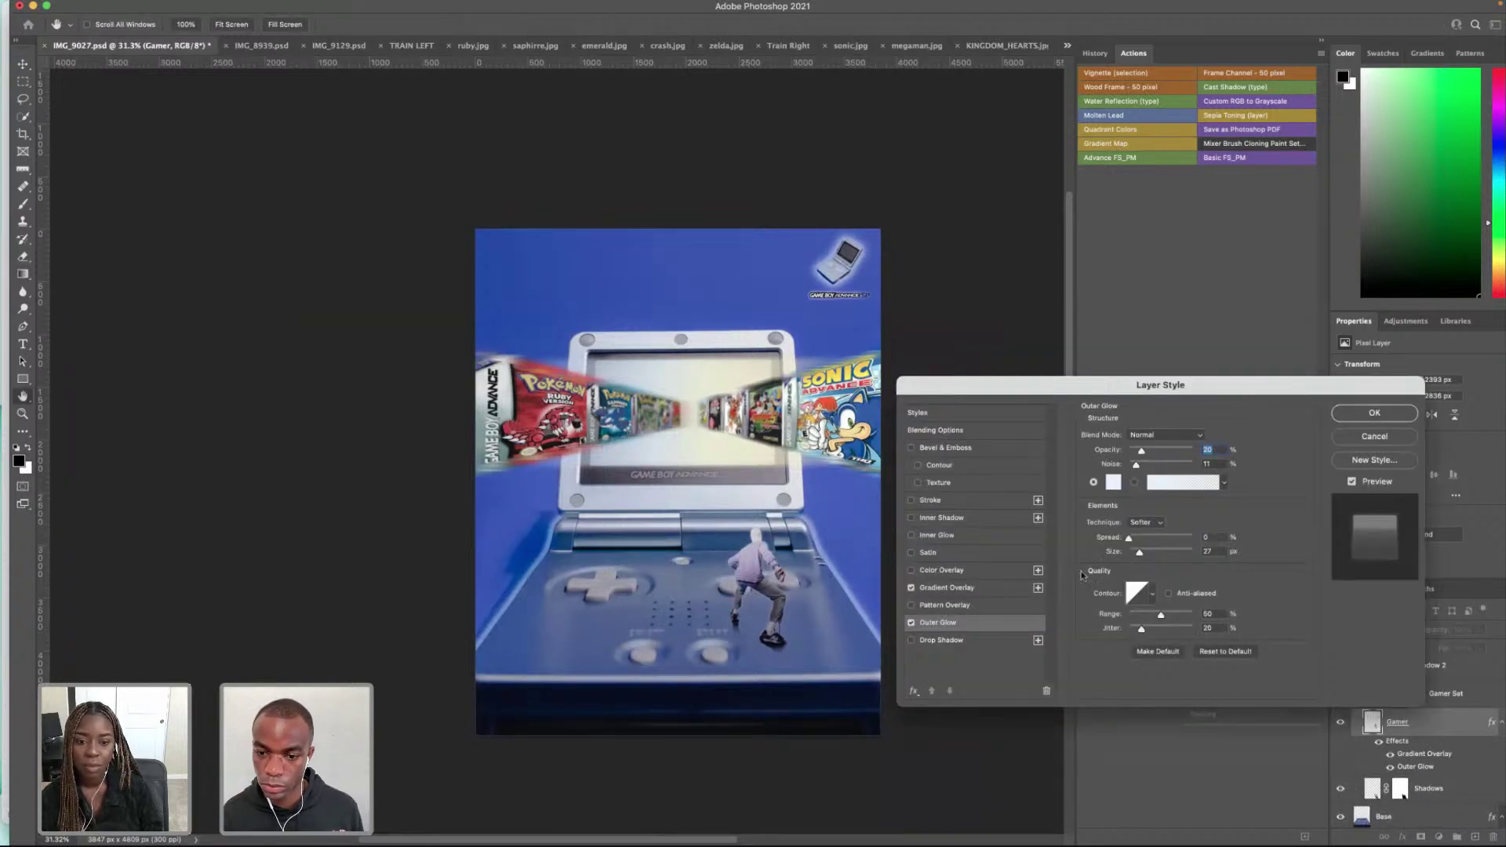
drag(1129, 539, 1143, 539)
mouse_move(1139, 552)
mouse_down()
mouse_move(1155, 552)
mouse_move(1142, 557)
mouse_up()
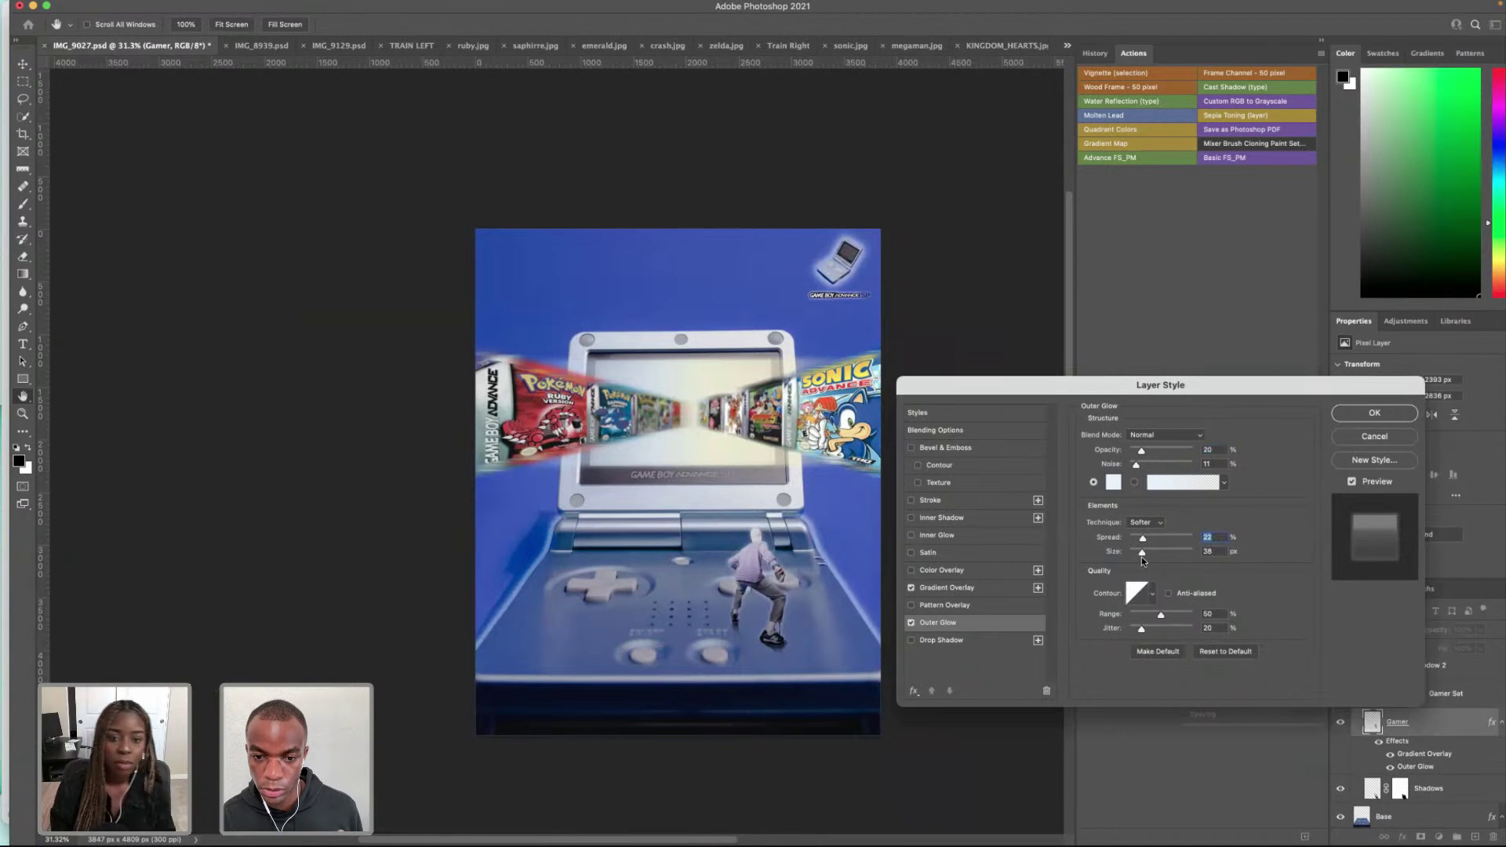
click(1374, 413)
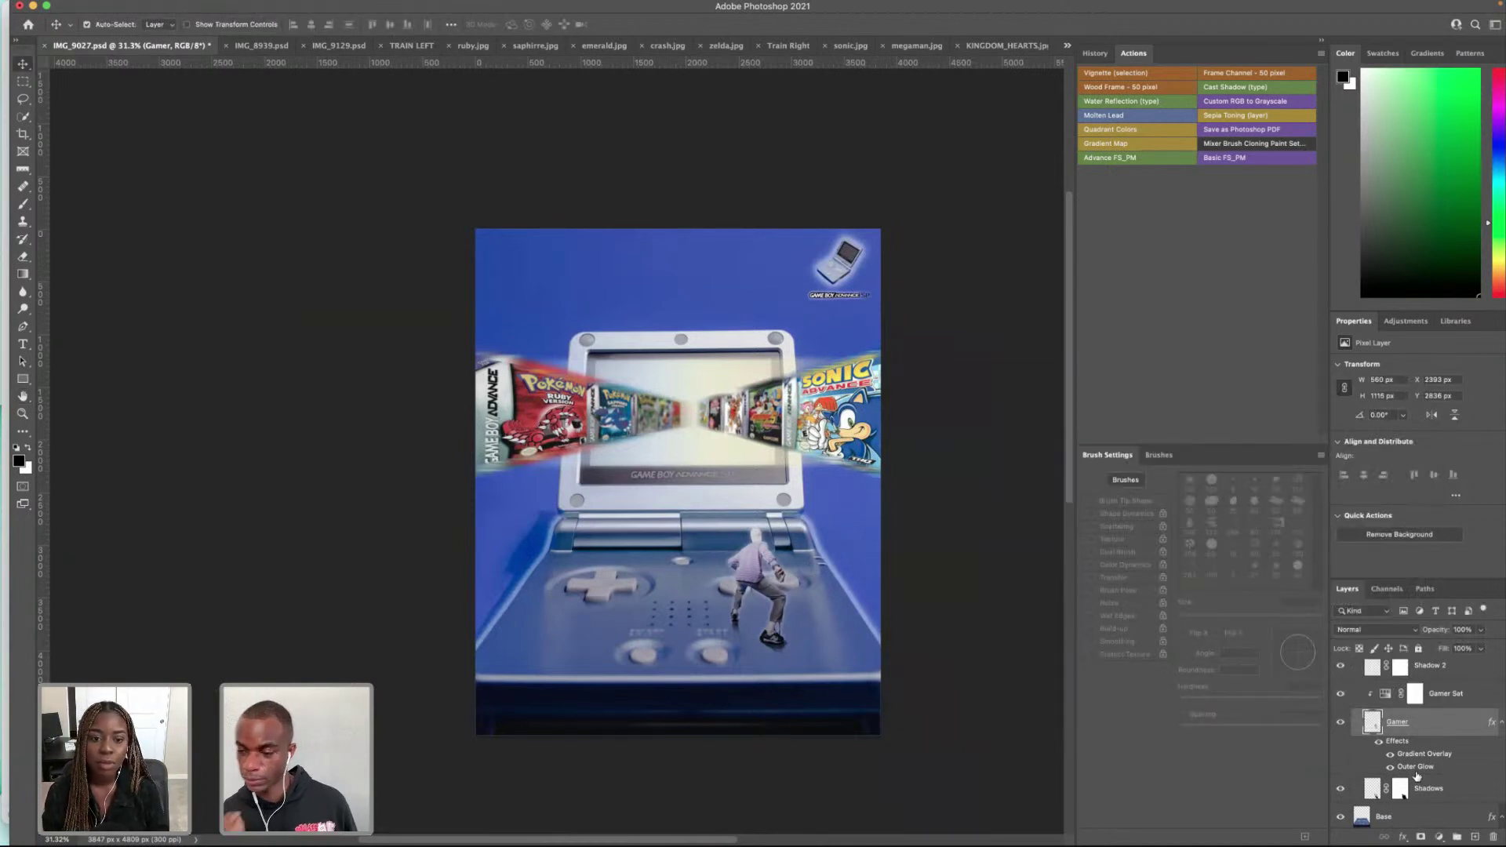
Step: Duplicate the Gamer layer and hide the layer effects on the copy
scroll(1417, 775, up, 2)
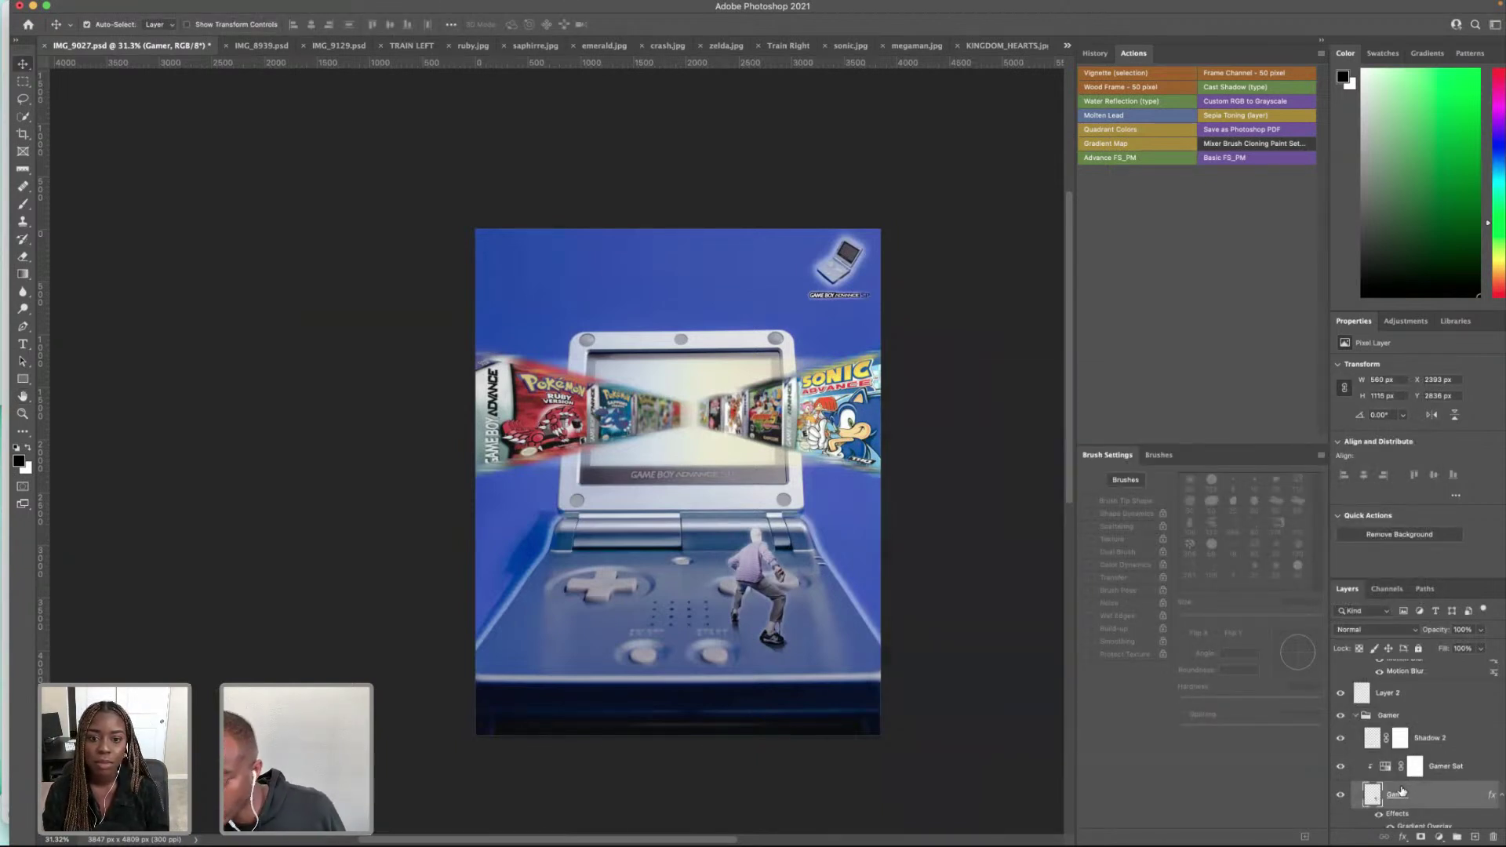
key(super+j)
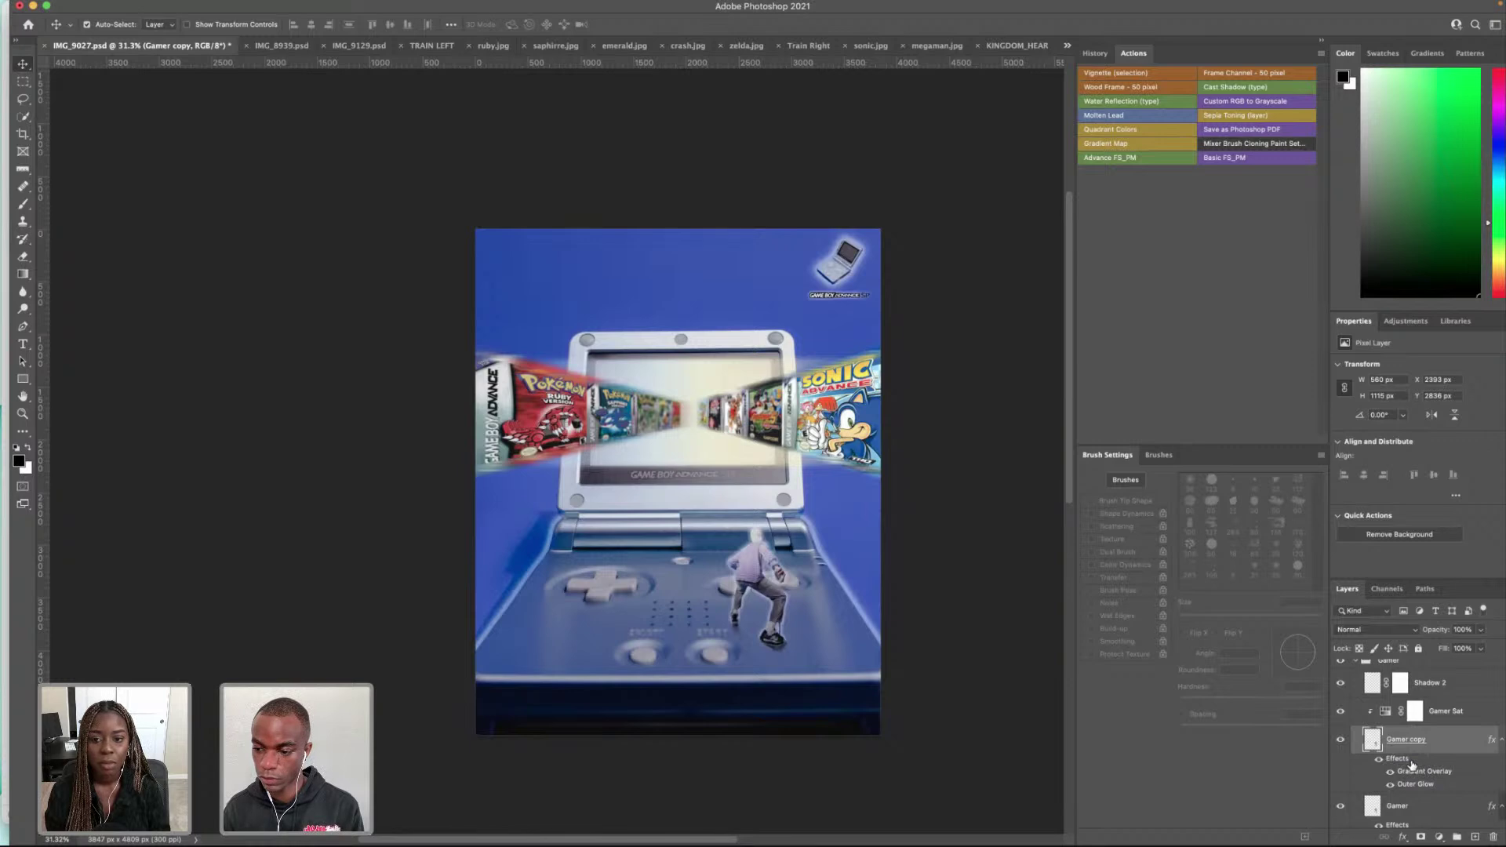
double_click(1411, 765)
click(1373, 440)
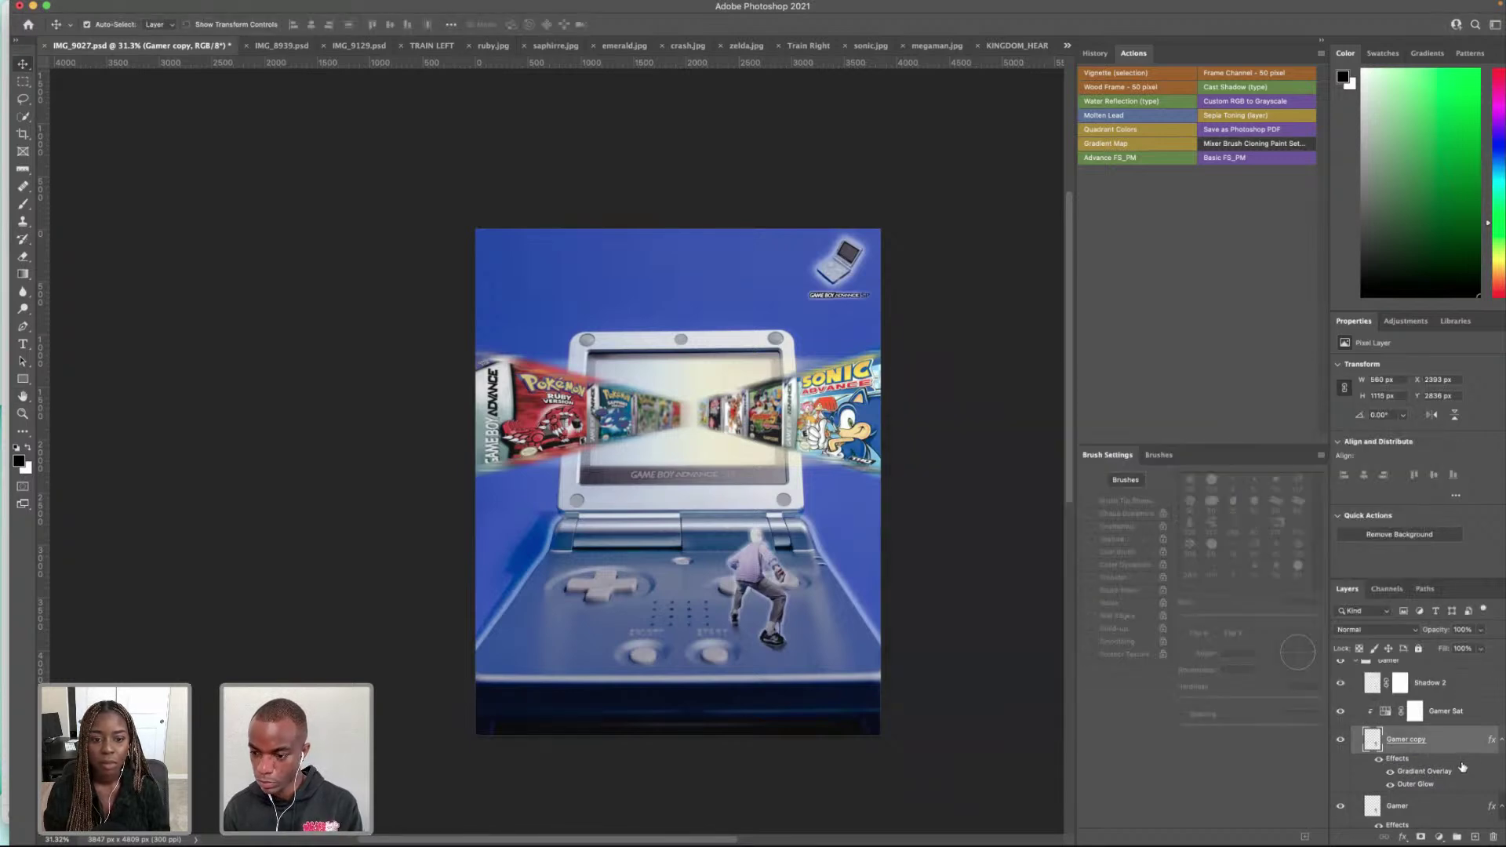
key(Delete)
key(super+z)
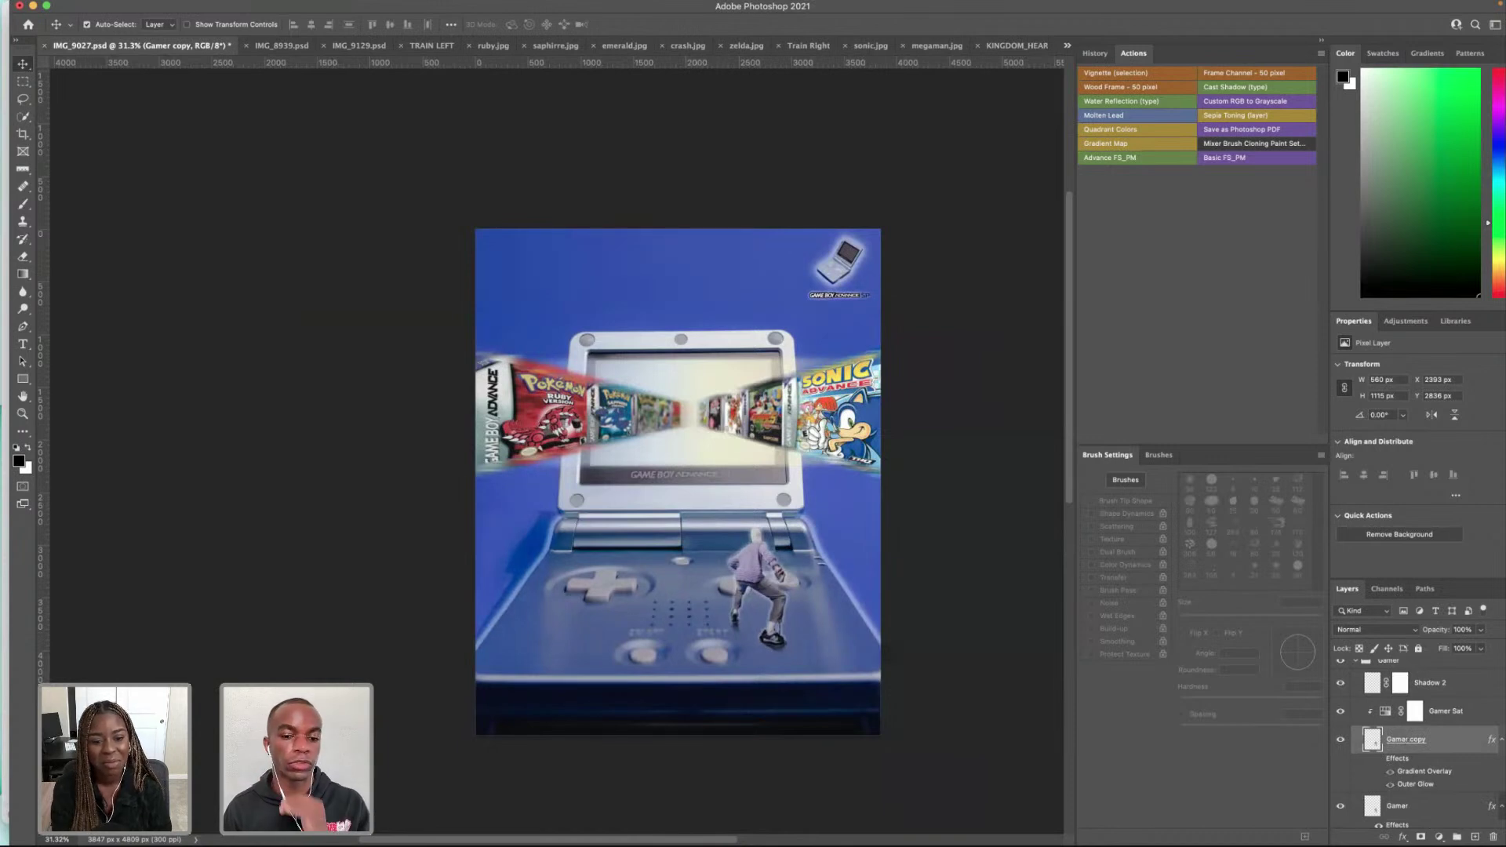
Step: Apply a Motion Blur to the Gamer copy layer with an angle of about 18° and a distance of about 408 pixels
mouse_move(268, 26)
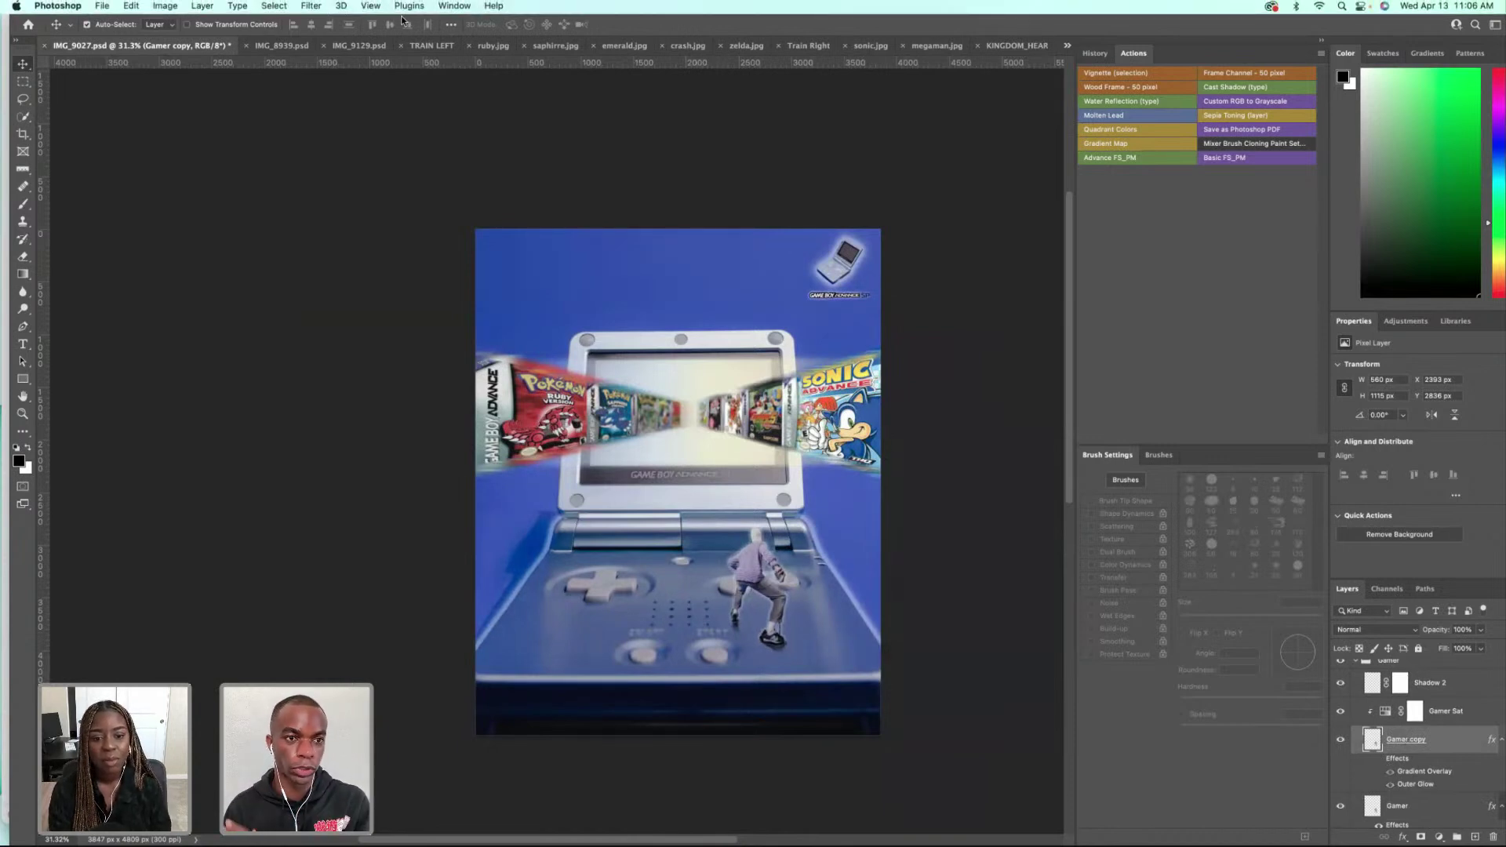
click(310, 6)
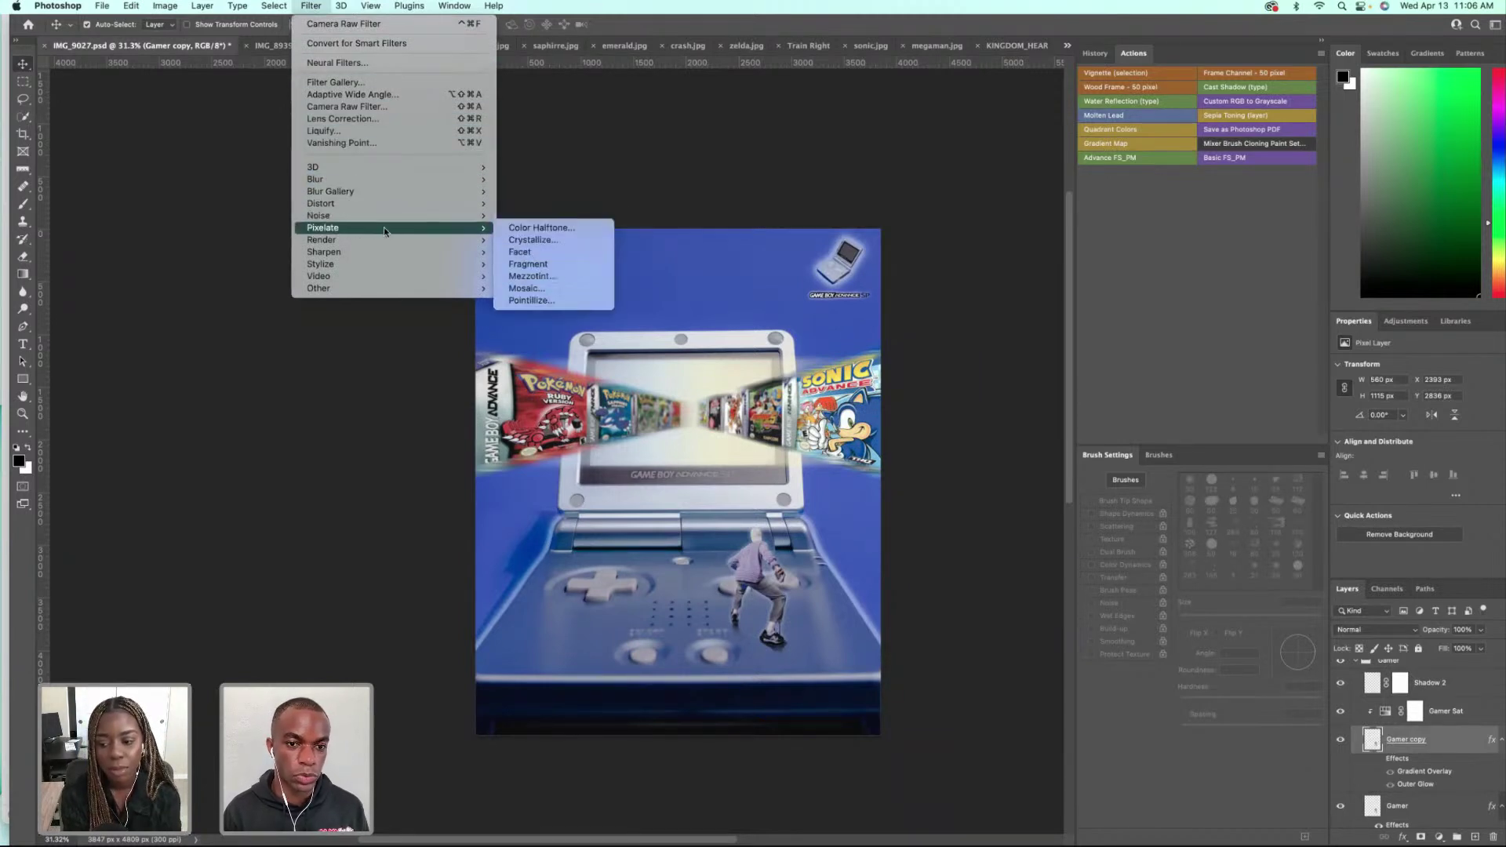
mouse_move(374, 222)
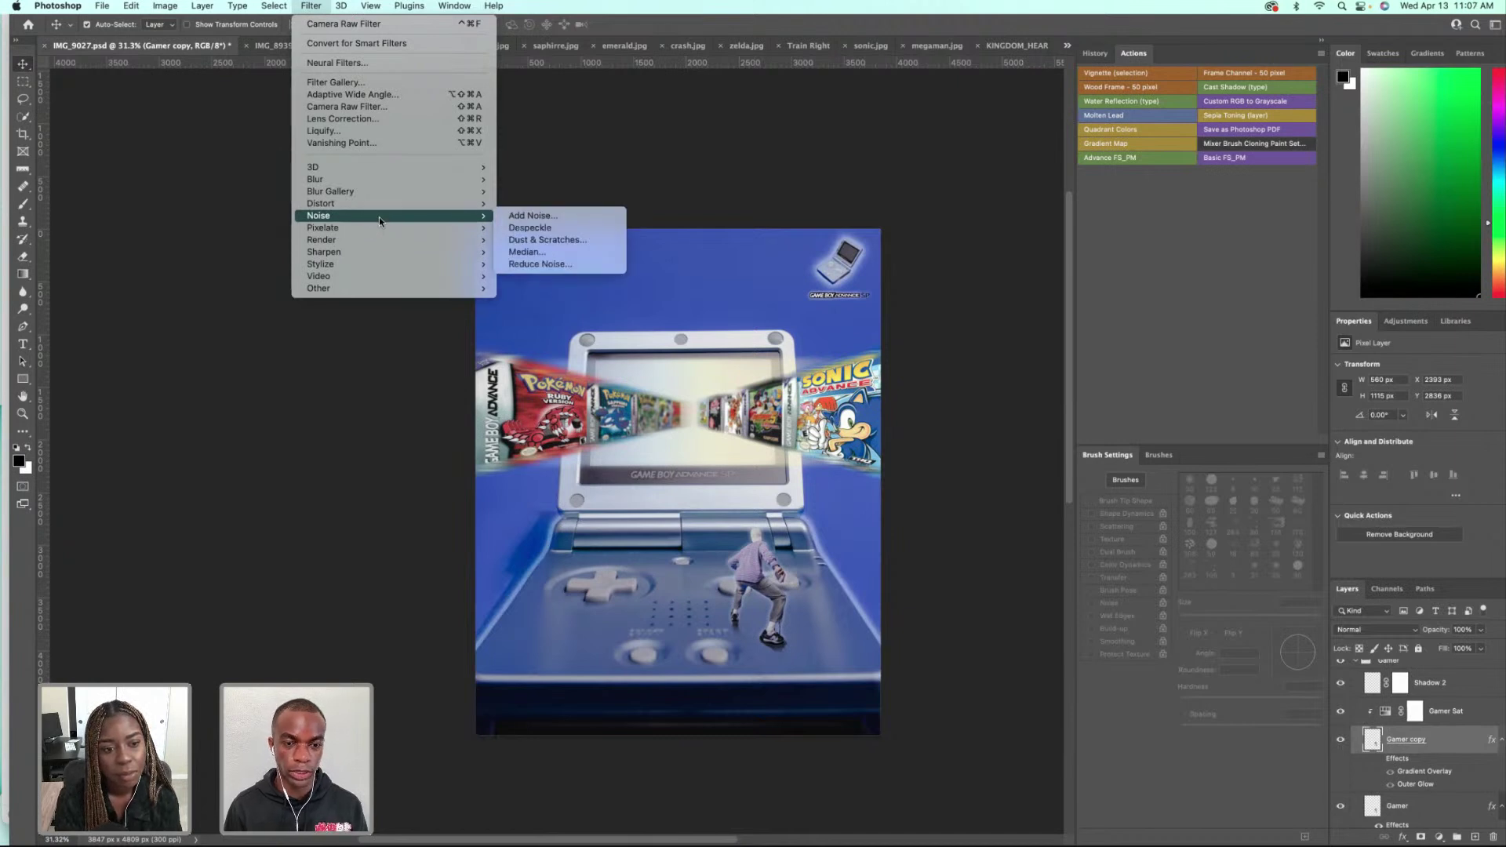
mouse_move(396, 197)
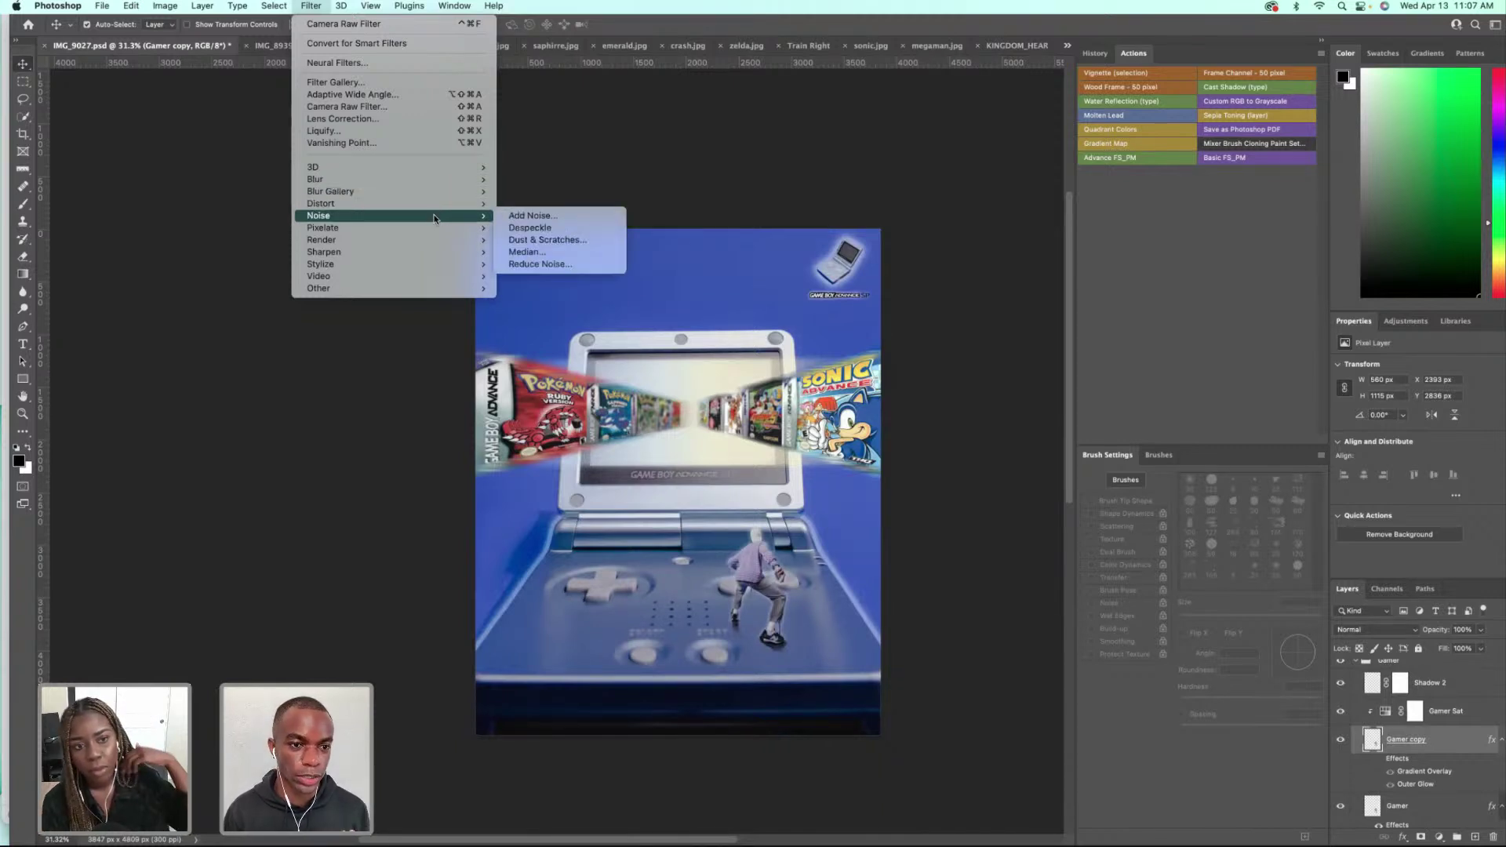
mouse_move(439, 181)
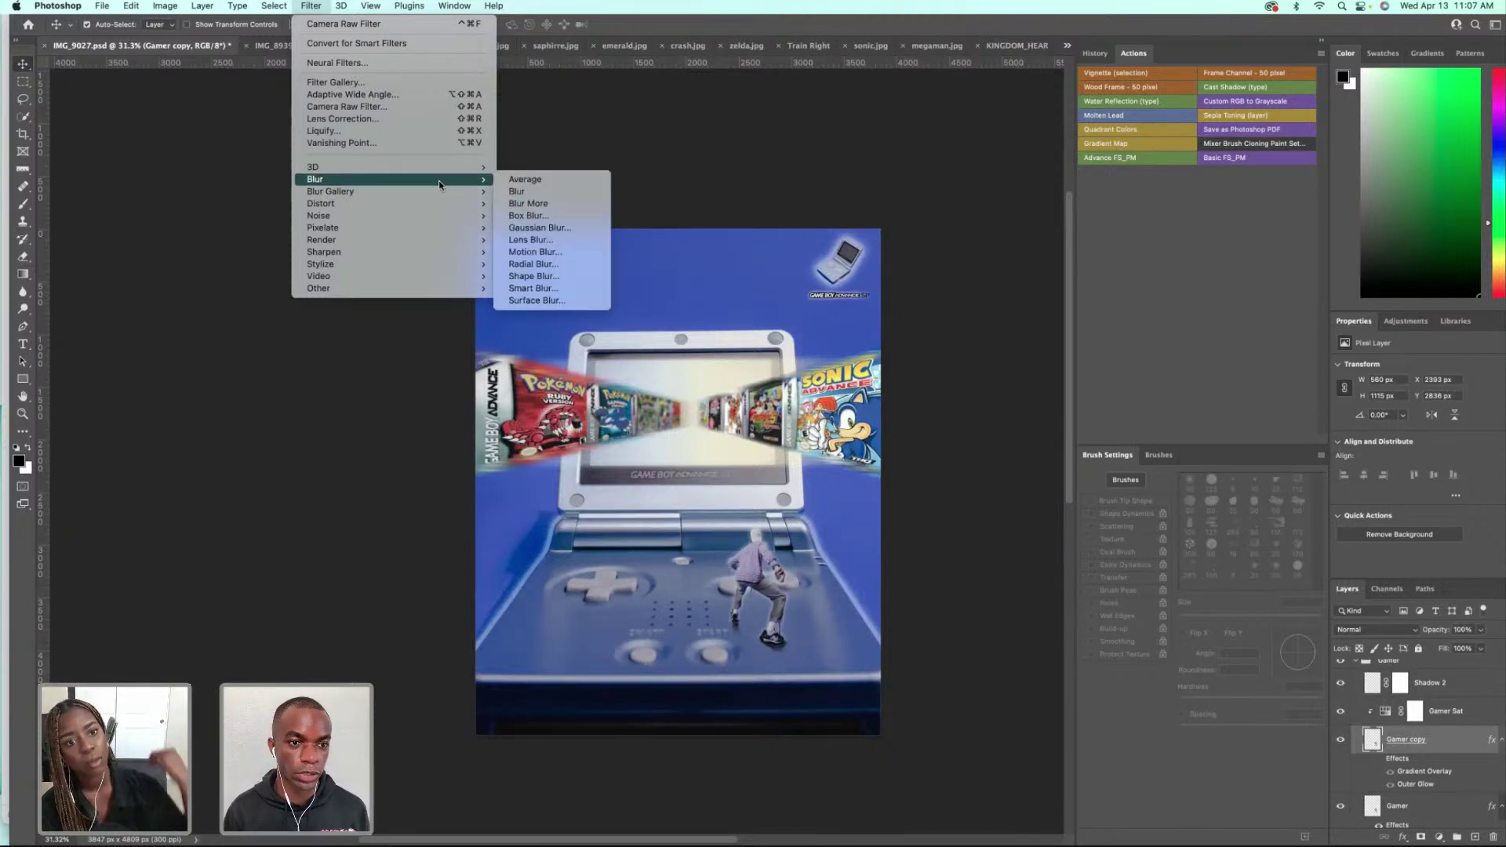
click(547, 253)
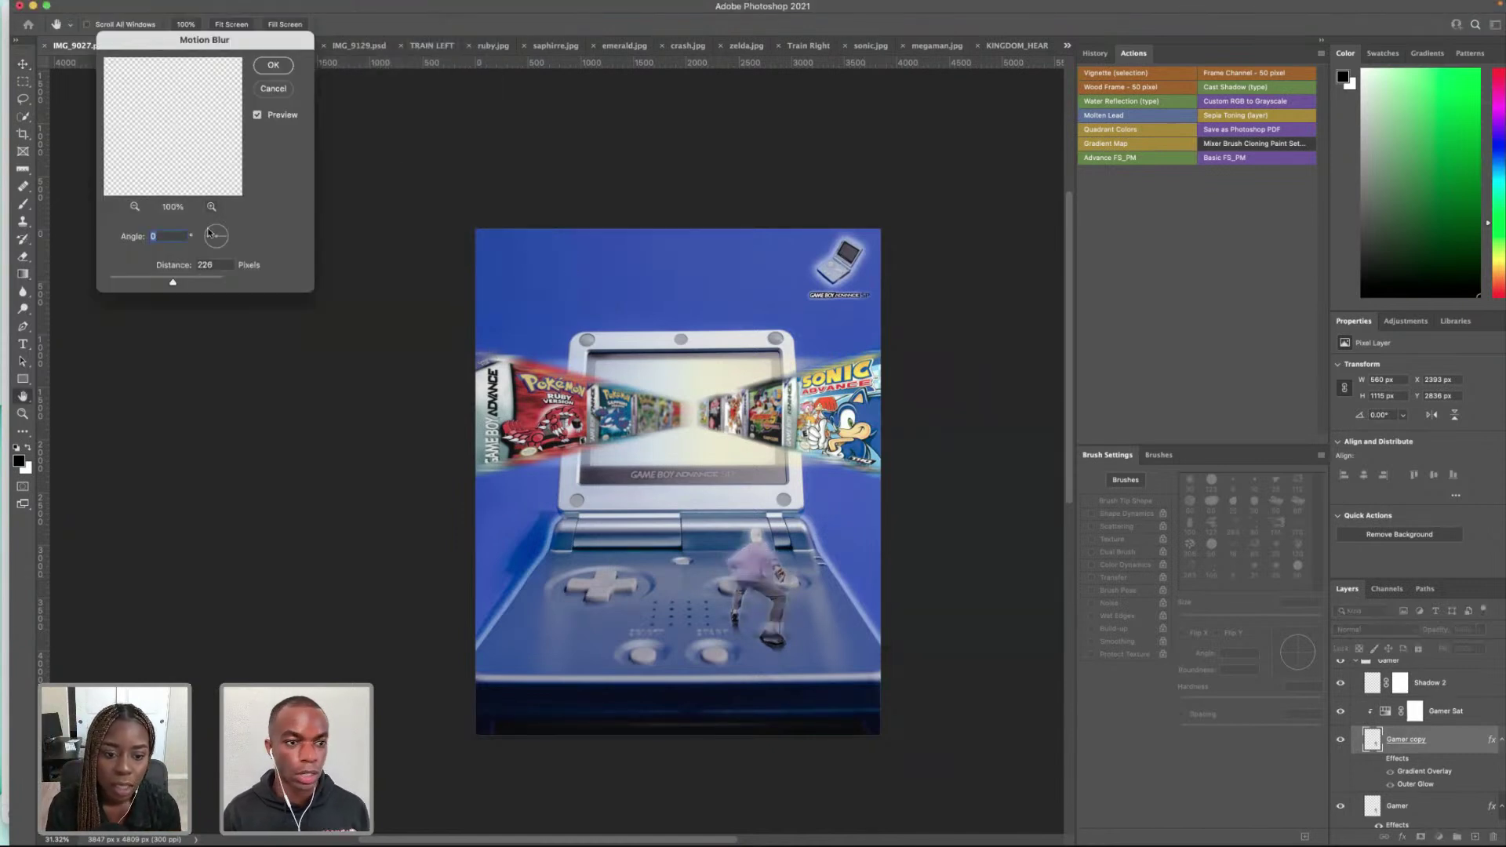
click(201, 280)
drag(178, 280, 175, 280)
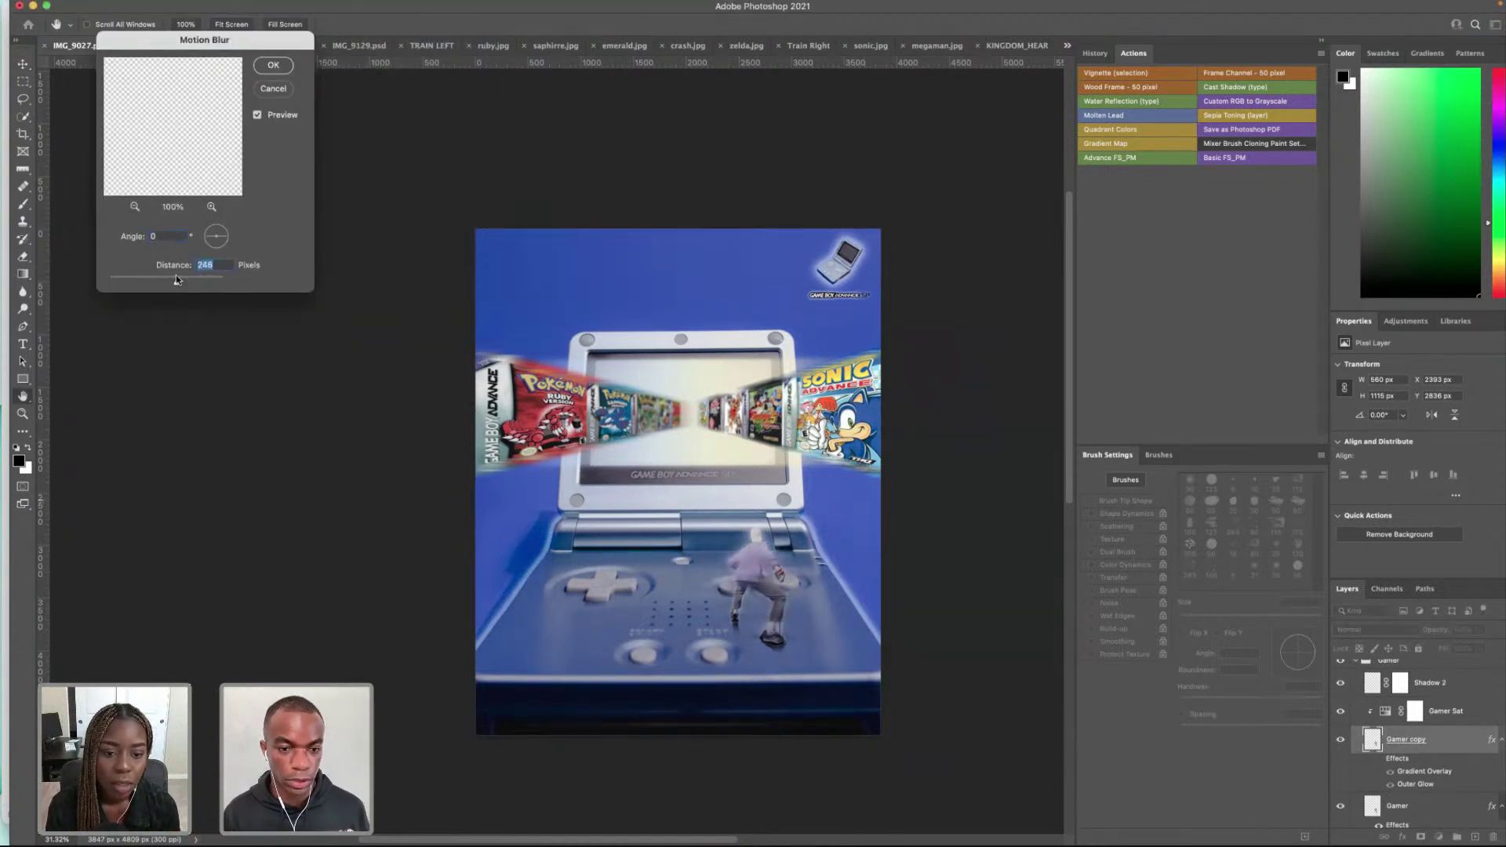
drag(224, 239, 228, 233)
click(189, 284)
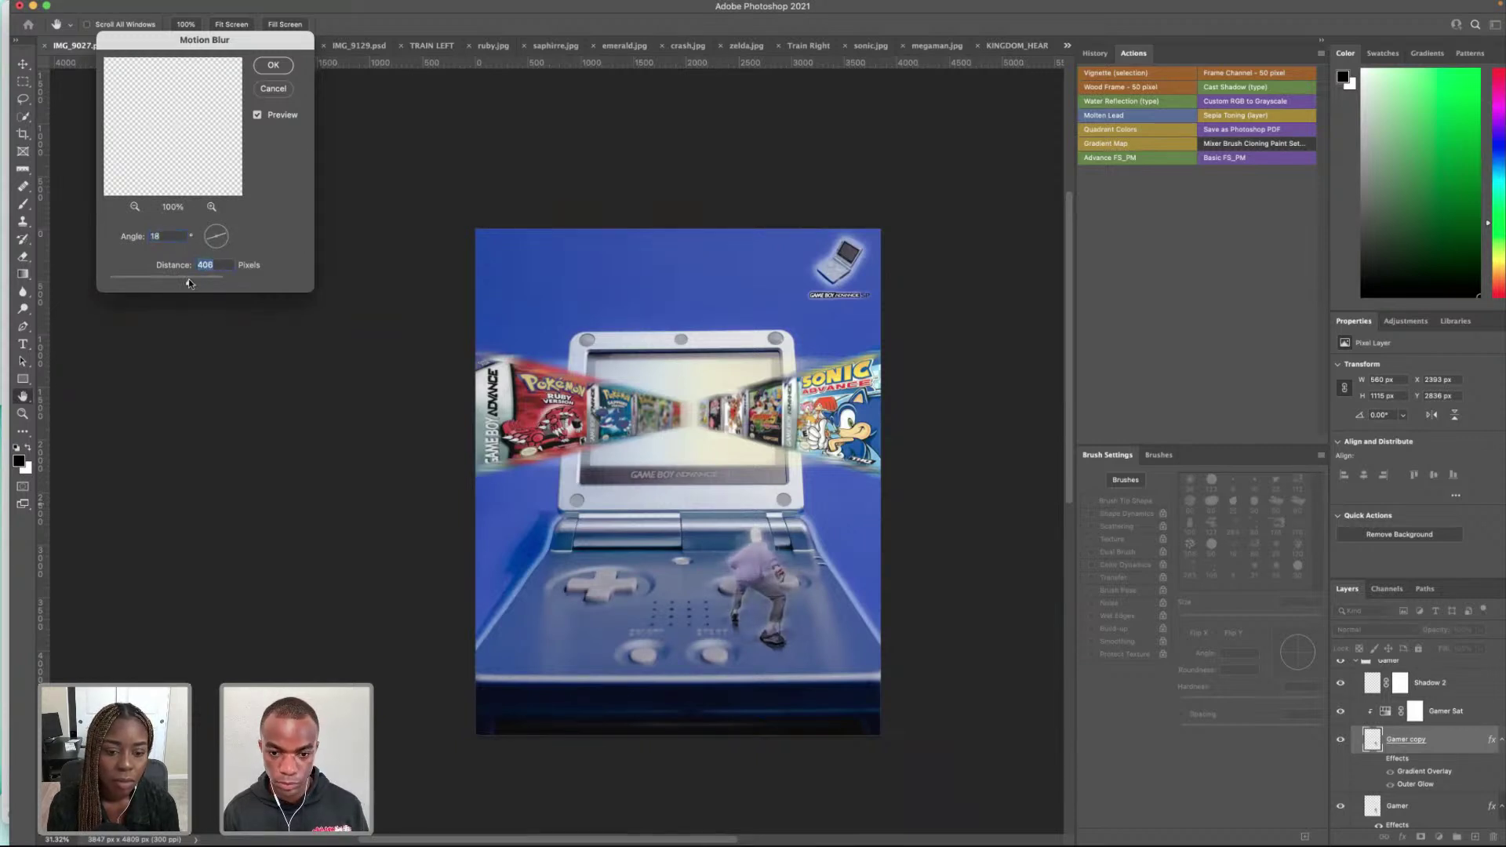
click(281, 67)
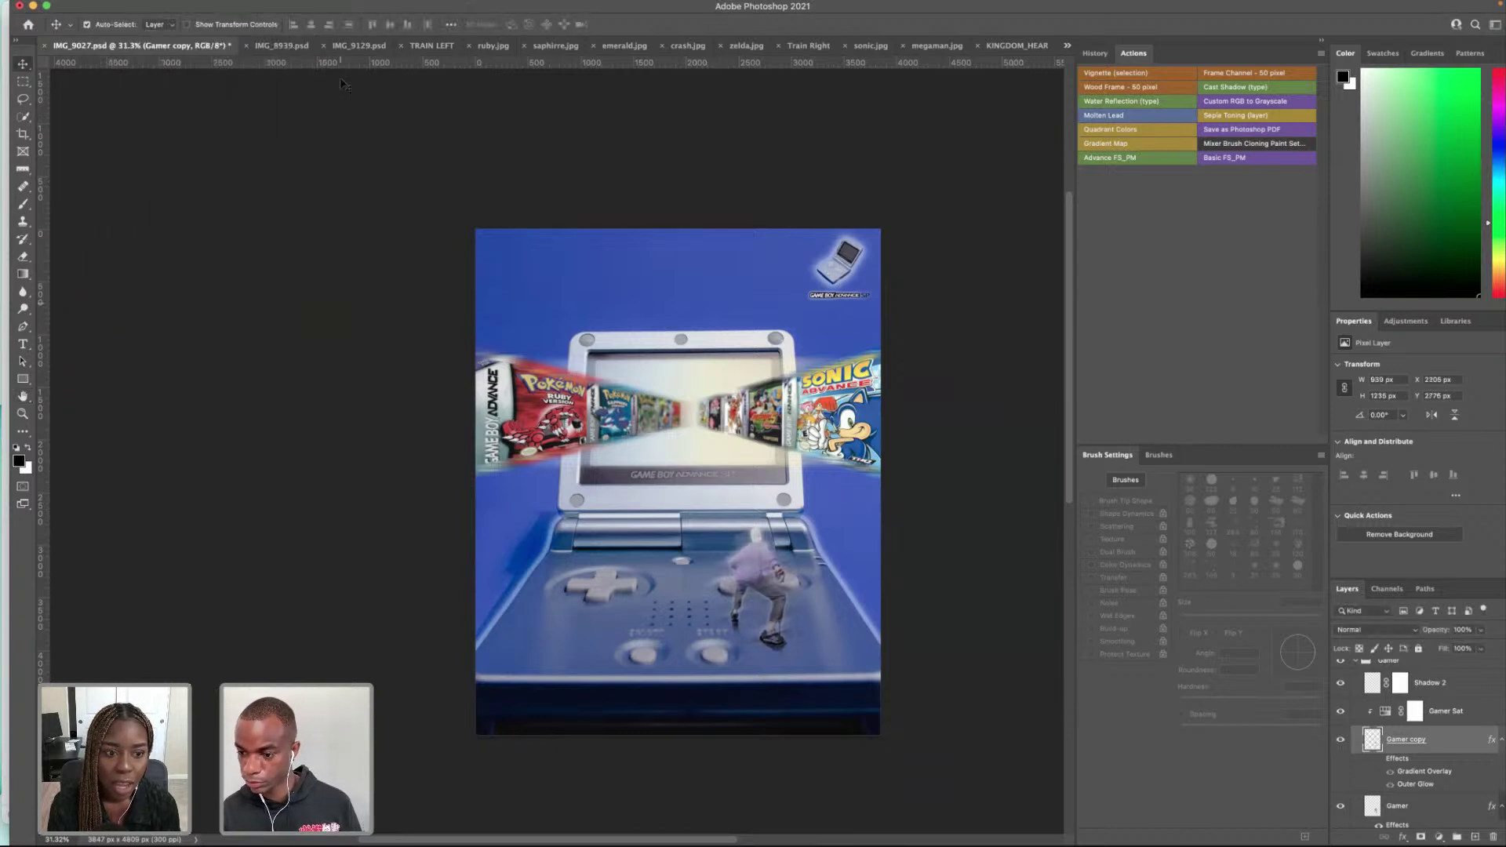
Step: Set the Gamer copy layer's blend mode to Soft Light and its opacity to 90%
click(1375, 632)
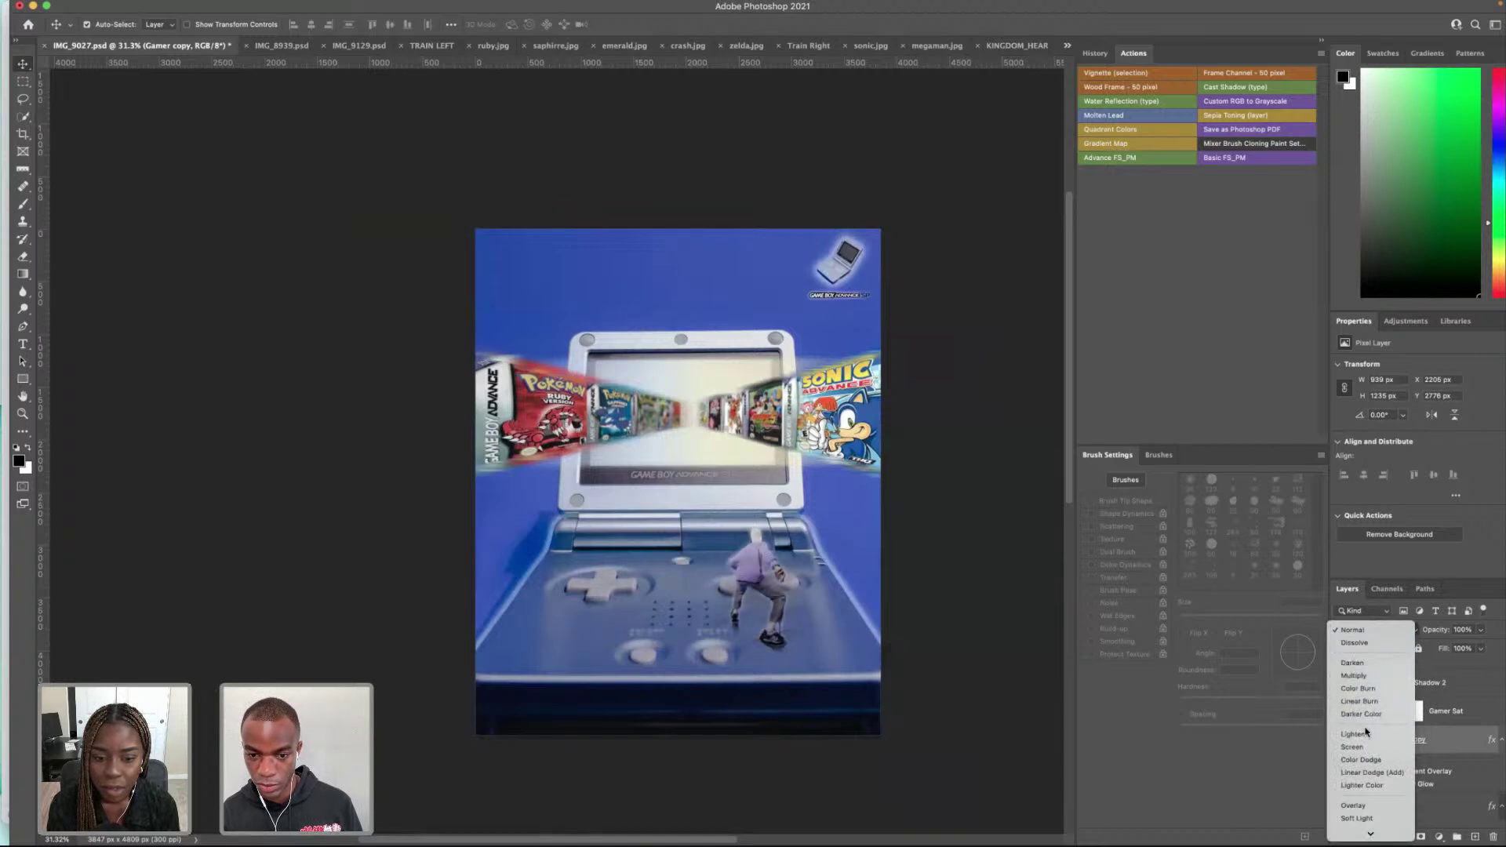
scroll(1363, 753, down, 2)
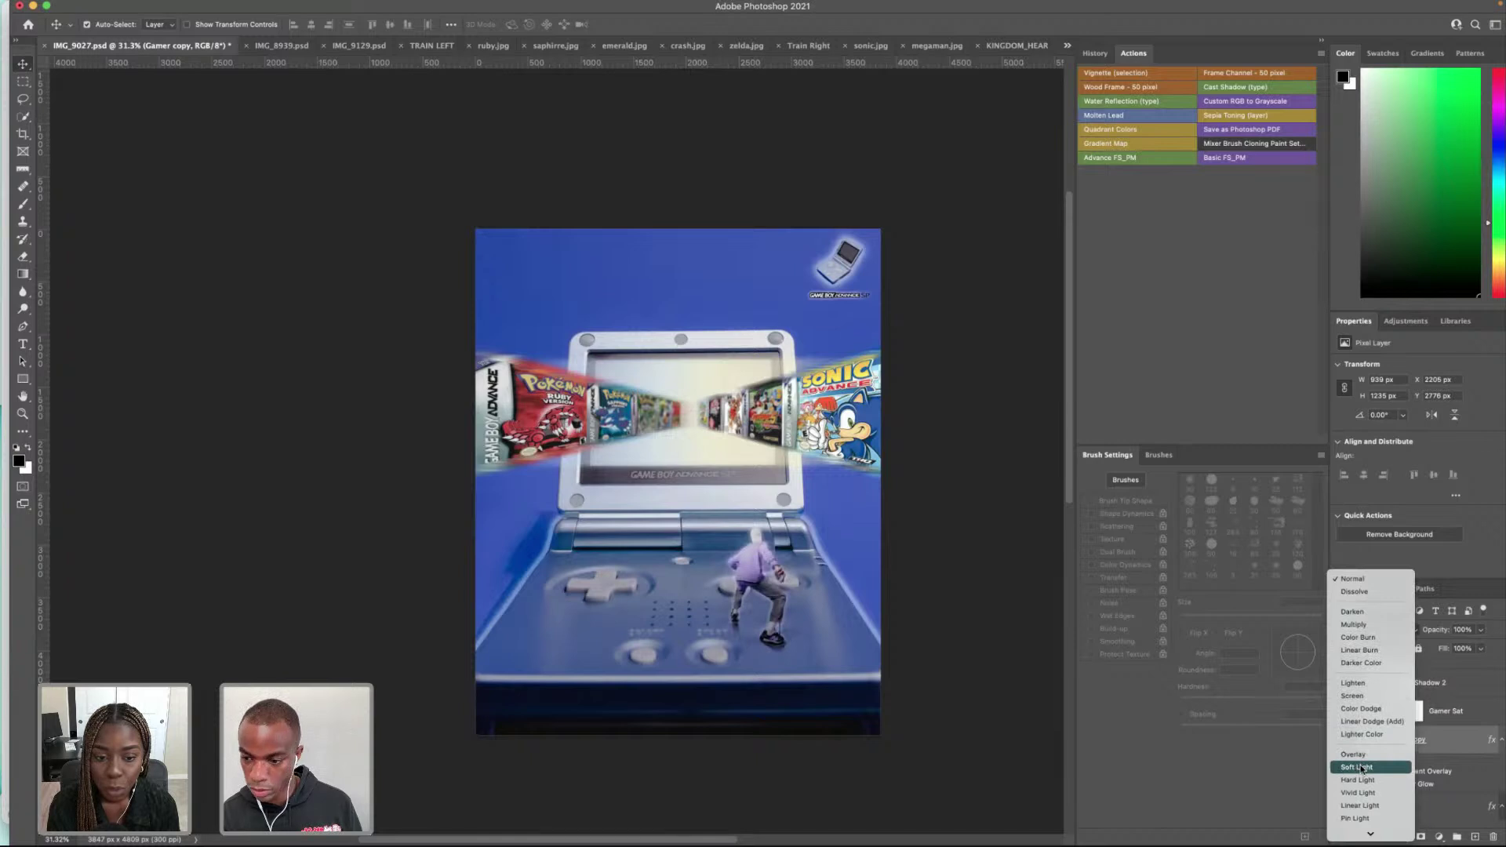
click(1362, 769)
click(1480, 629)
drag(1481, 648, 1470, 648)
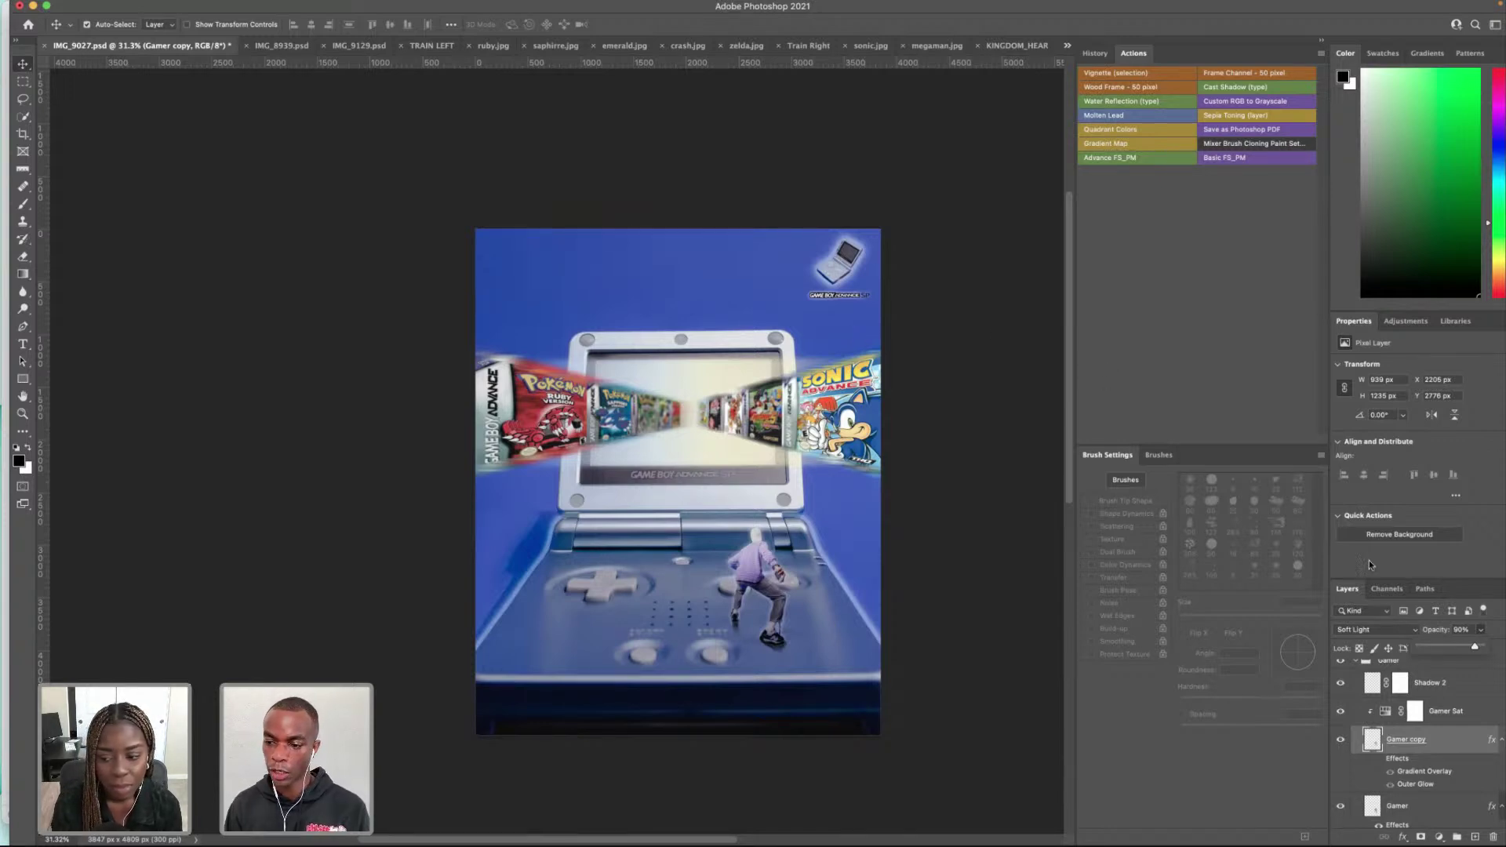
click(1464, 699)
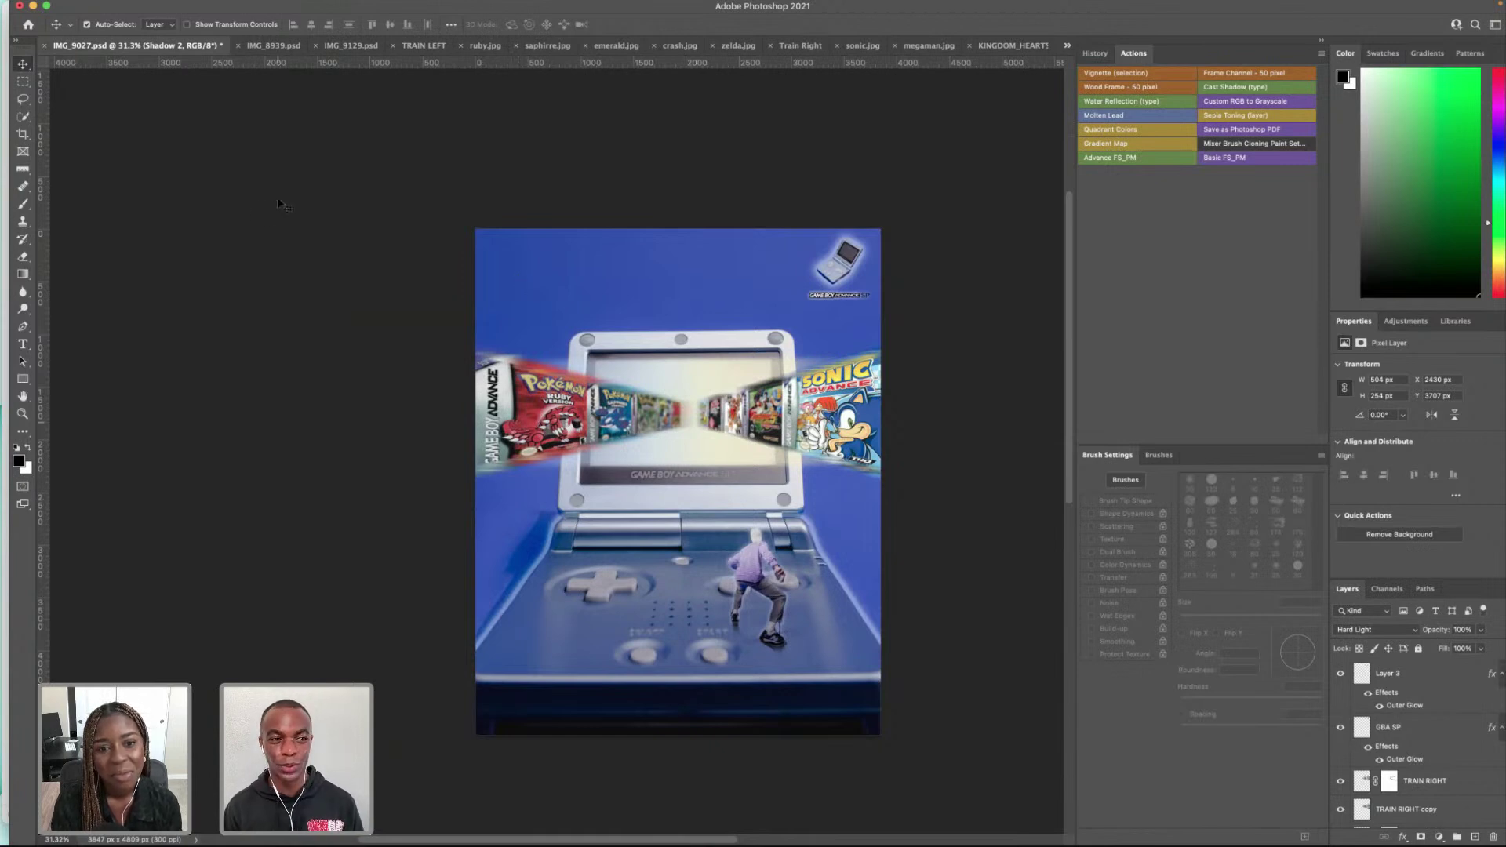
Step: Select Layer 3 and set the Horizontal Type tool's text color to pale yellow #fffbd5
scroll(120, 308, up, 1)
scroll(120, 308, right, 1)
scroll(733, 276, down, 8)
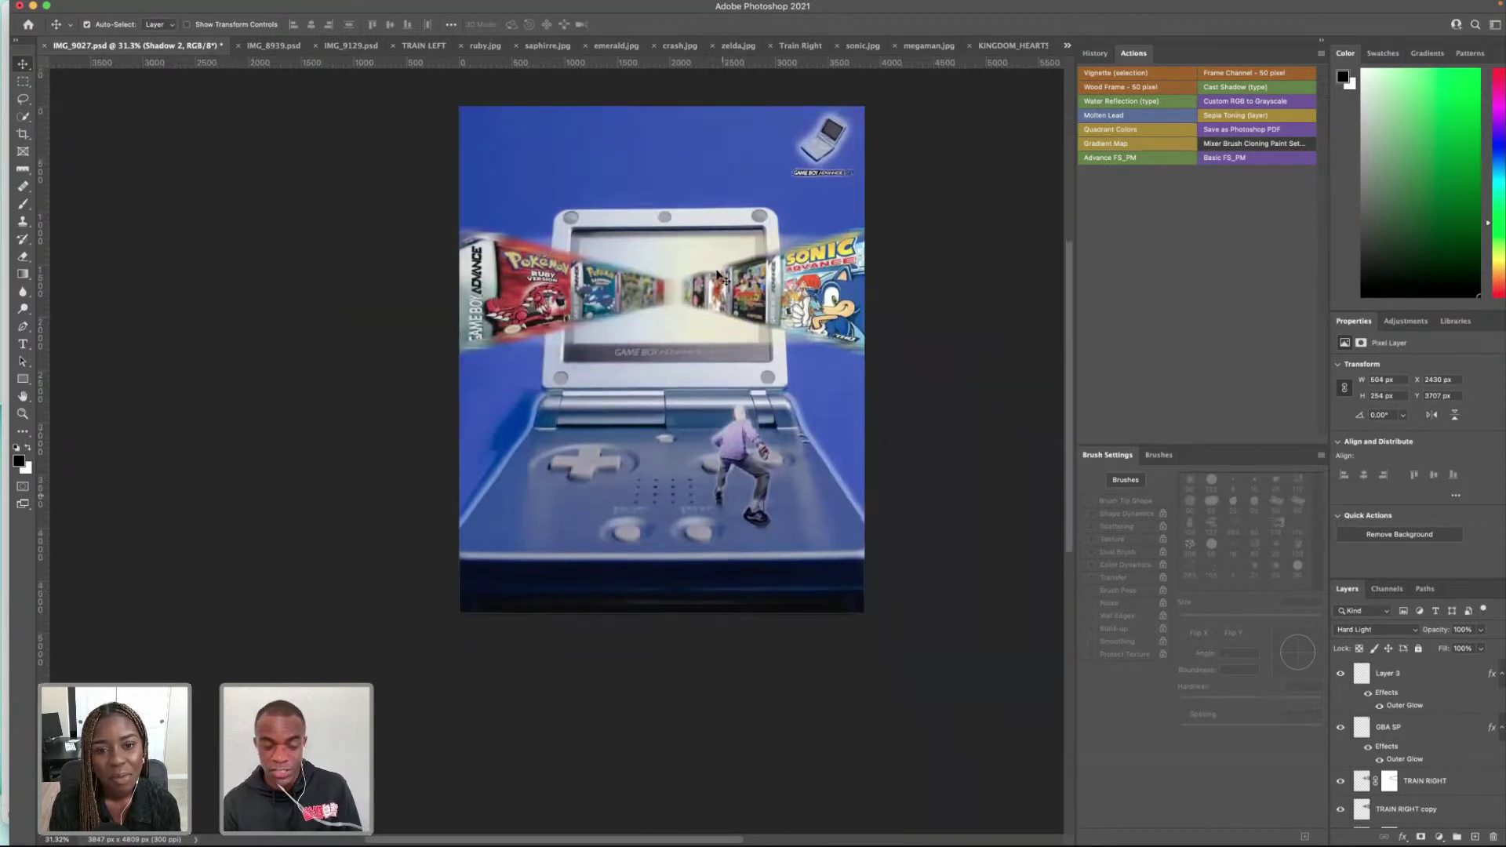
click(21, 345)
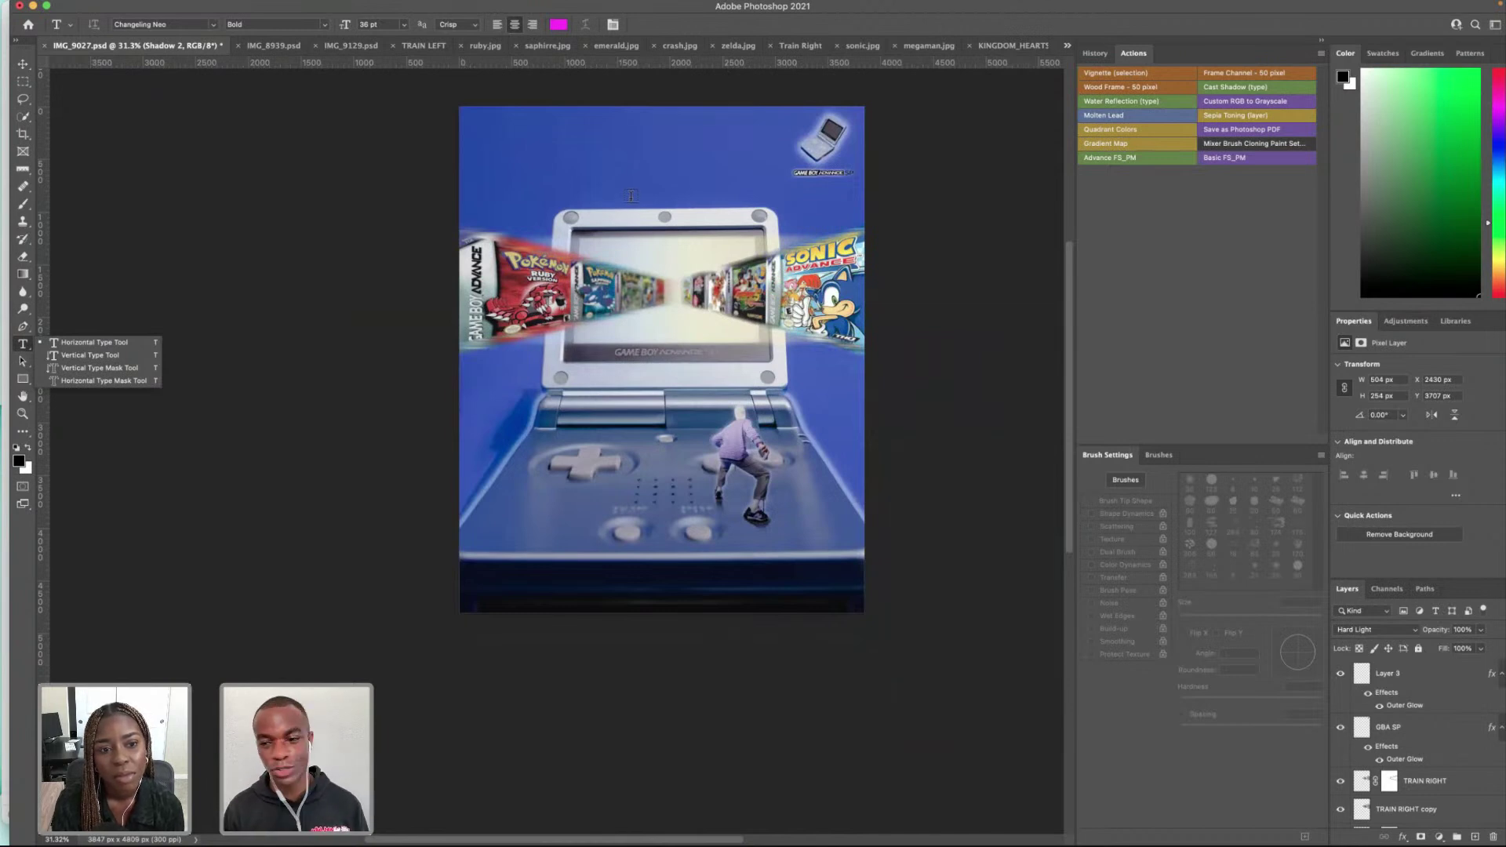
click(1416, 690)
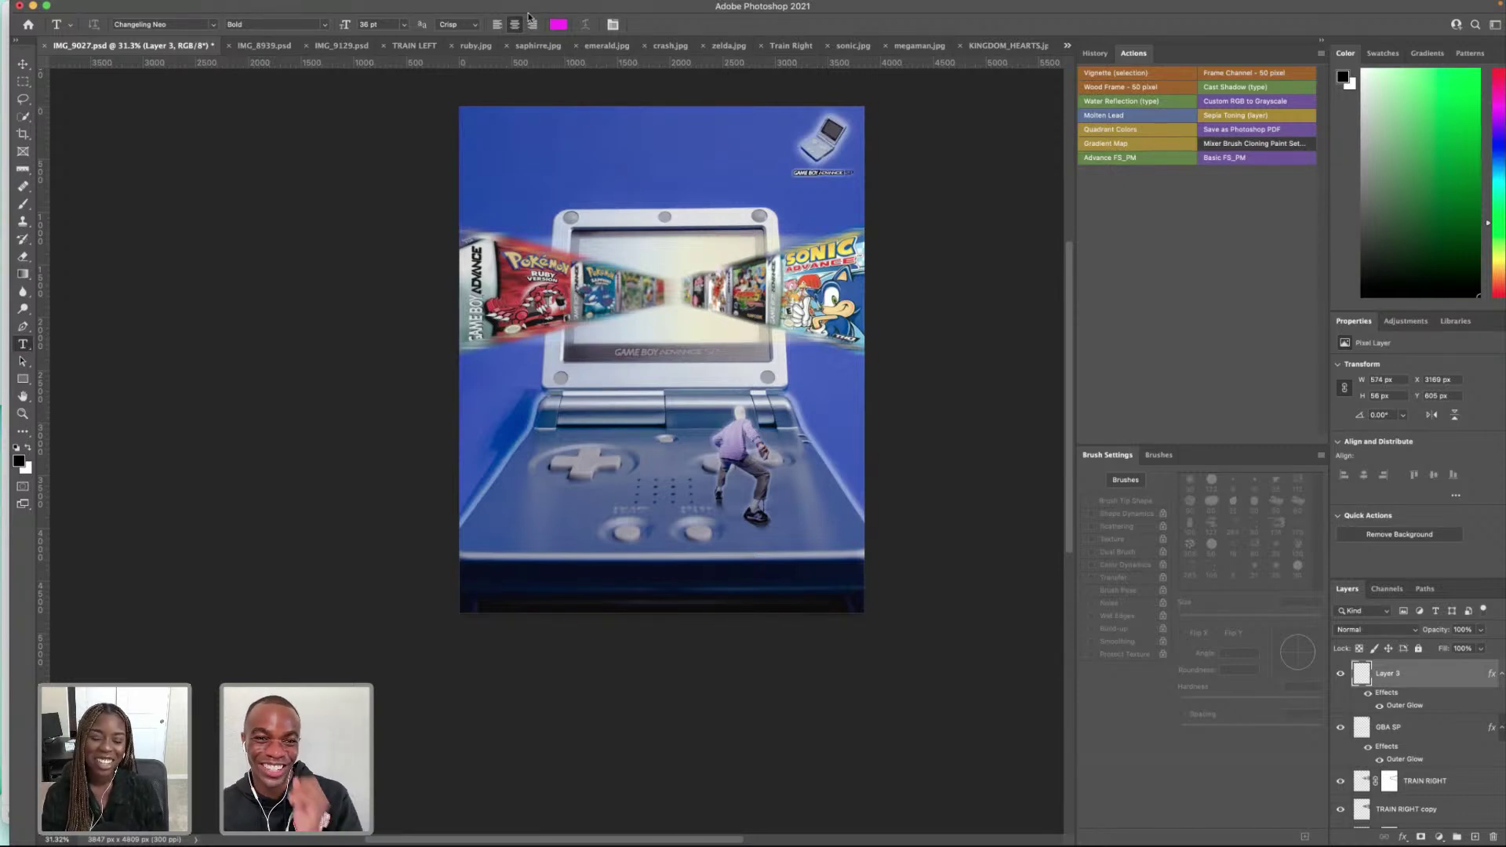
click(557, 25)
mouse_move(959, 462)
mouse_down()
mouse_move(910, 463)
mouse_move(964, 453)
mouse_move(938, 440)
mouse_move(905, 473)
mouse_up()
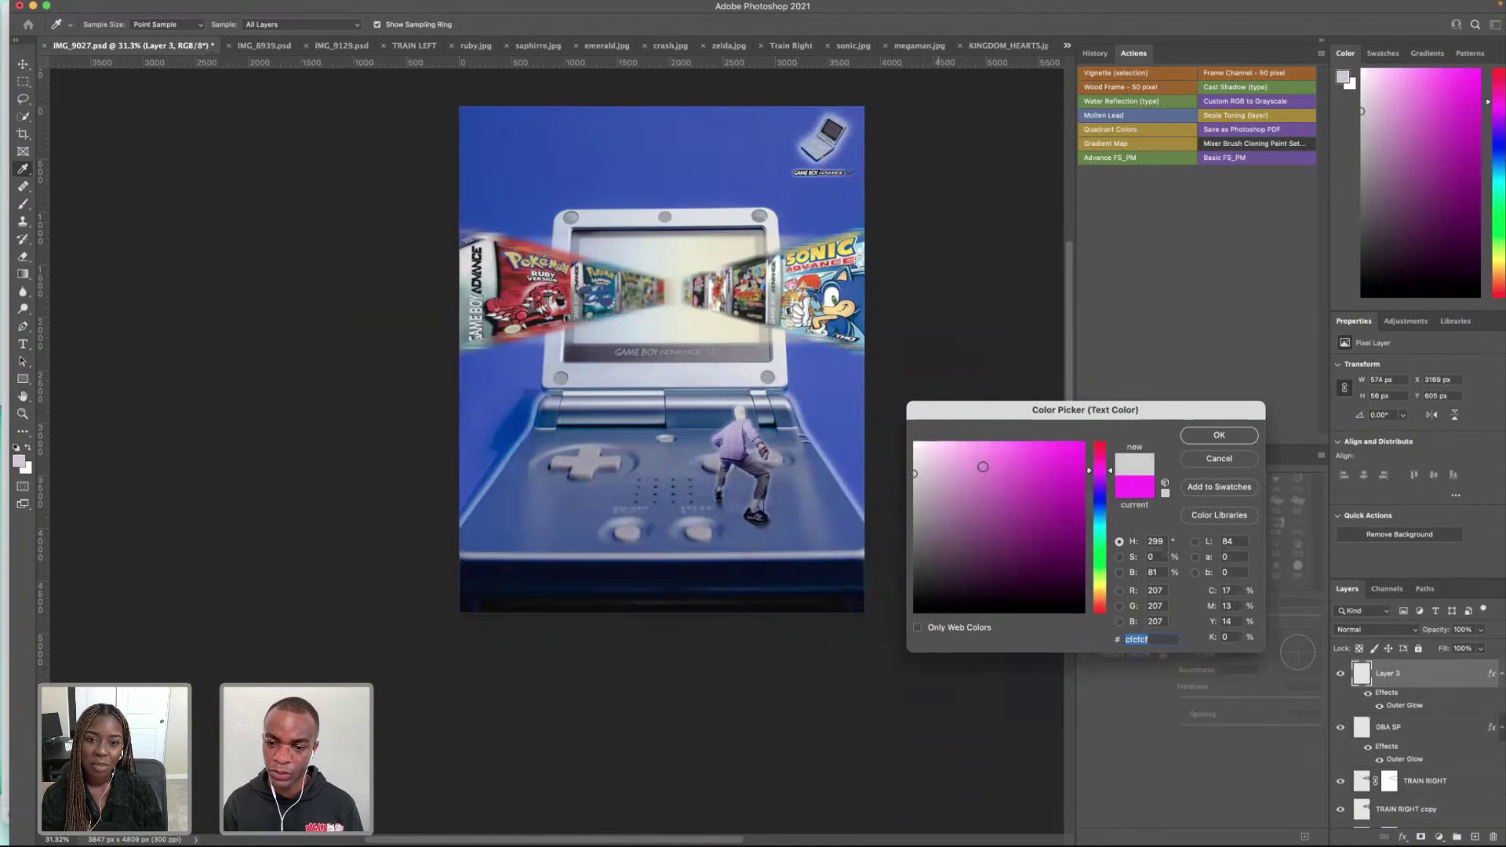
drag(1111, 532, 1094, 587)
drag(959, 442, 937, 440)
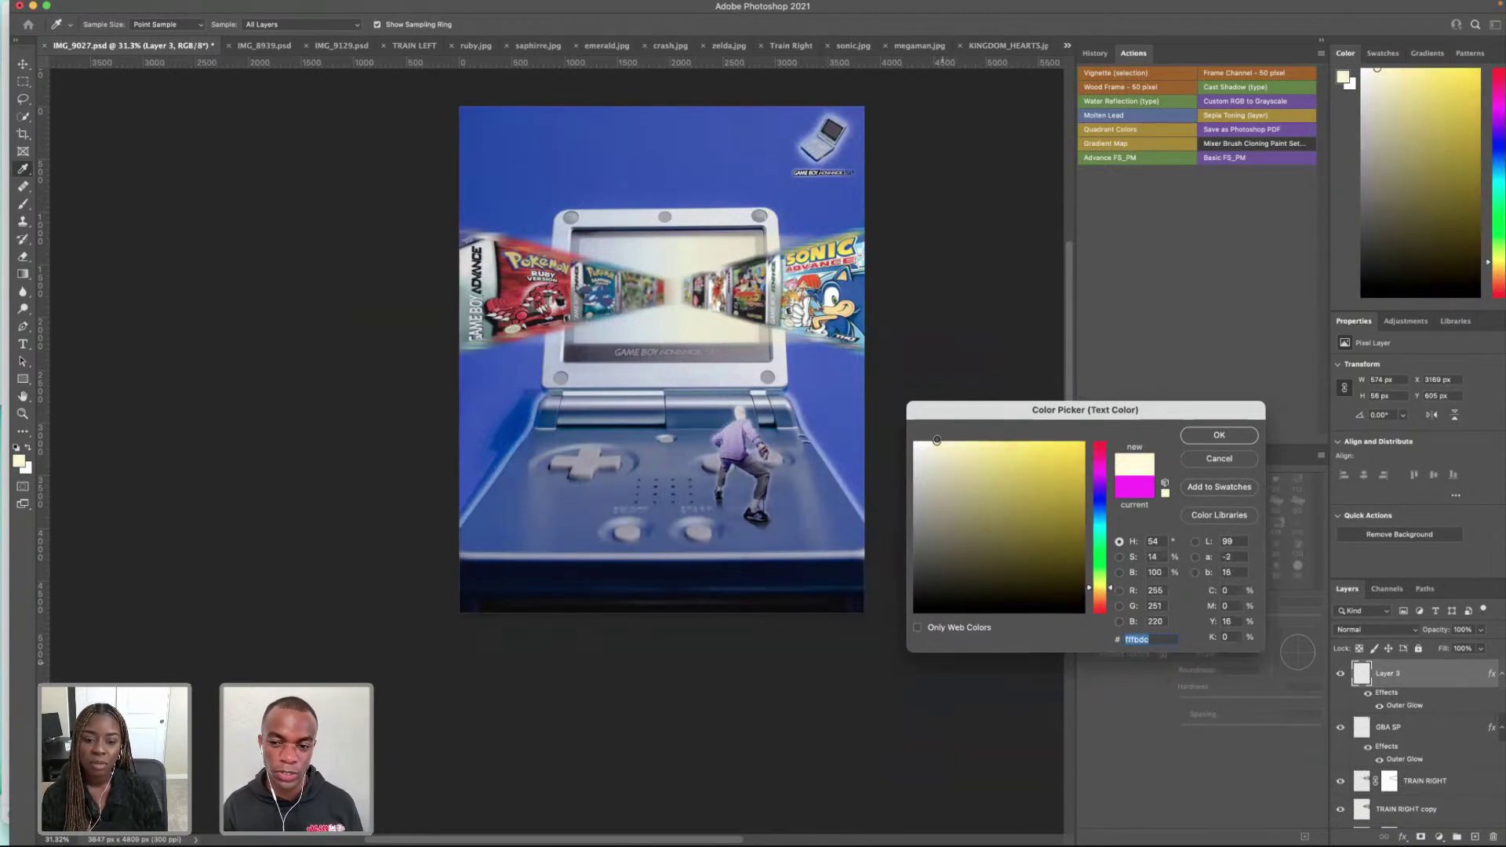
drag(933, 444, 941, 442)
click(1218, 433)
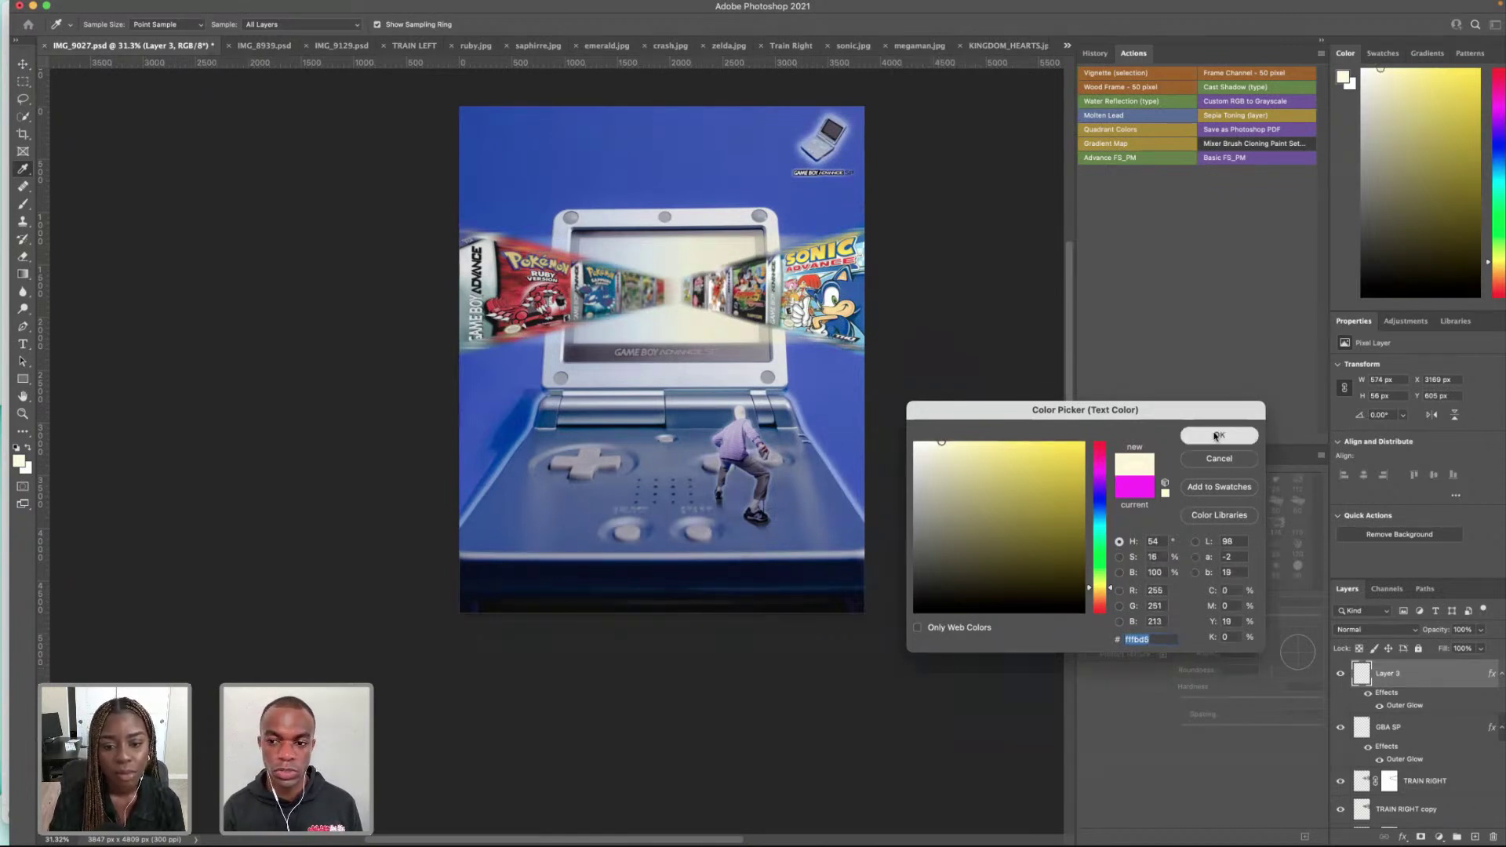
Step: Set the Type tool's font to OCR A Std Regular
click(190, 25)
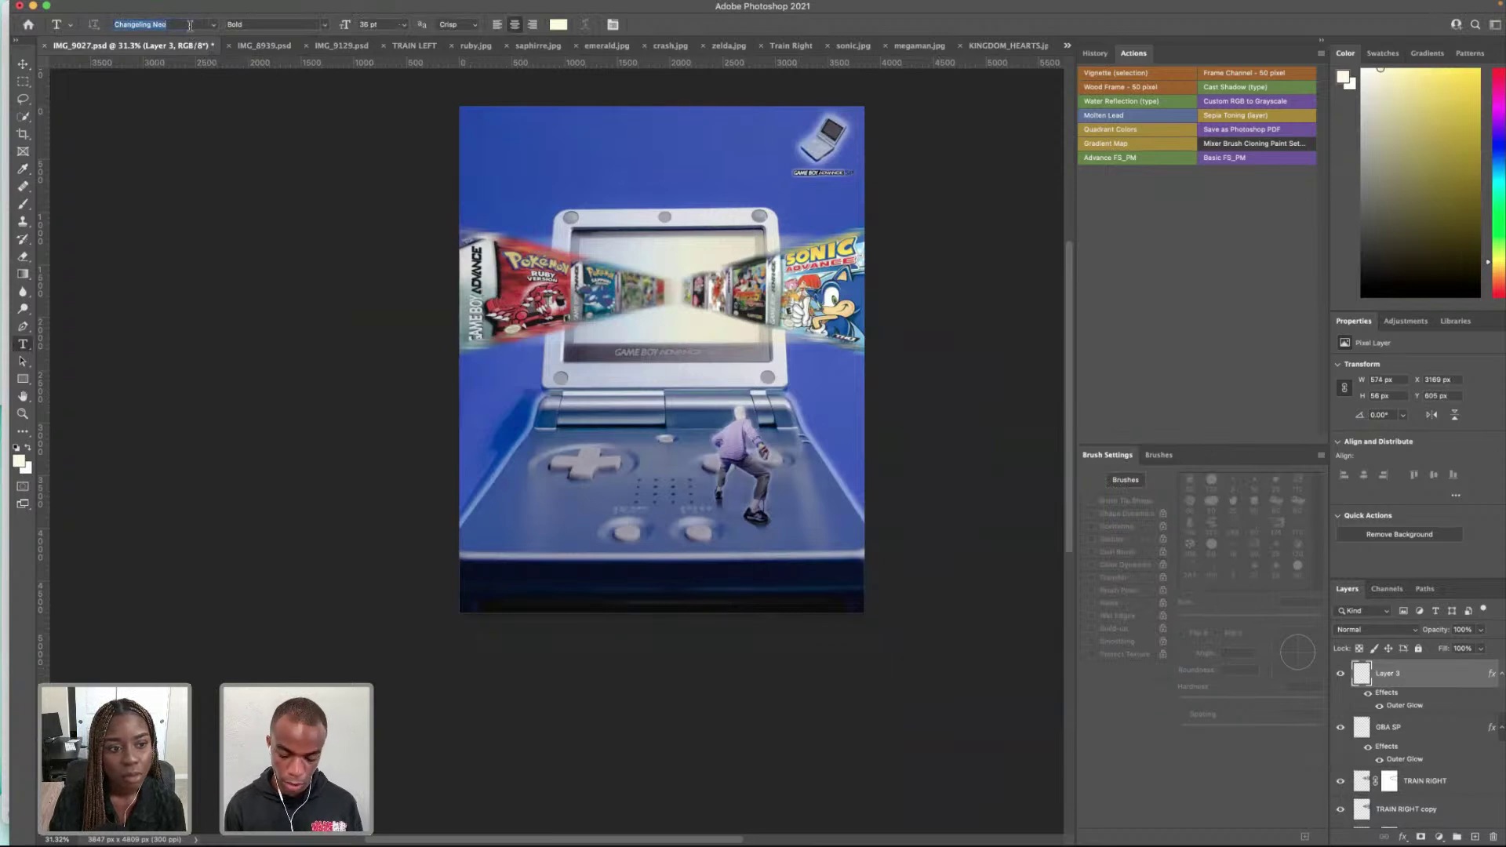
text(OCA)
key(BackSpace)
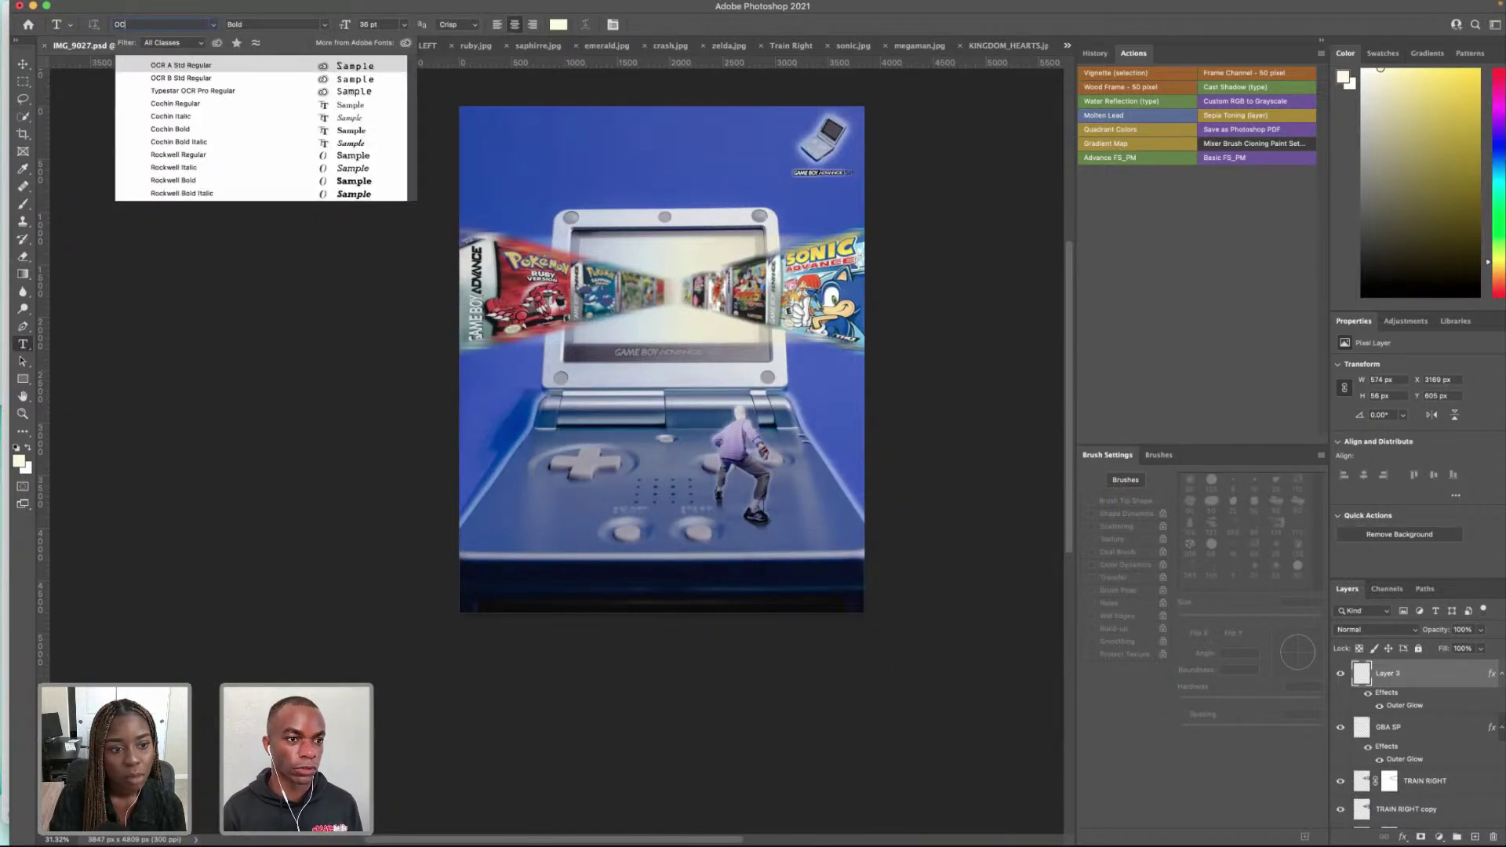
click(213, 67)
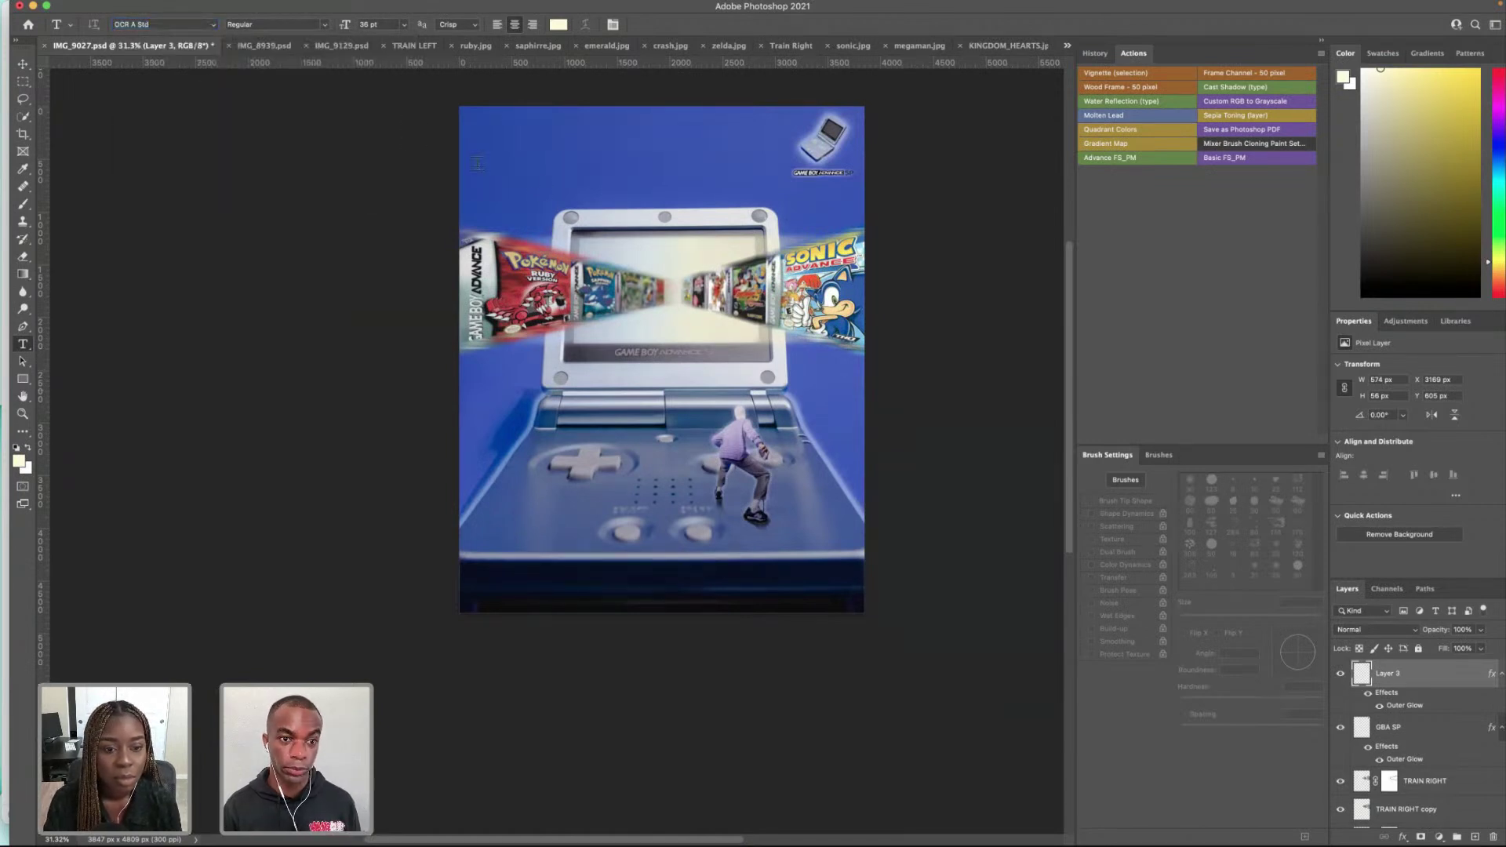
Step: Add the tagline "new stage. same classics." in 36 pt text just above the large console's screen
click(616, 193)
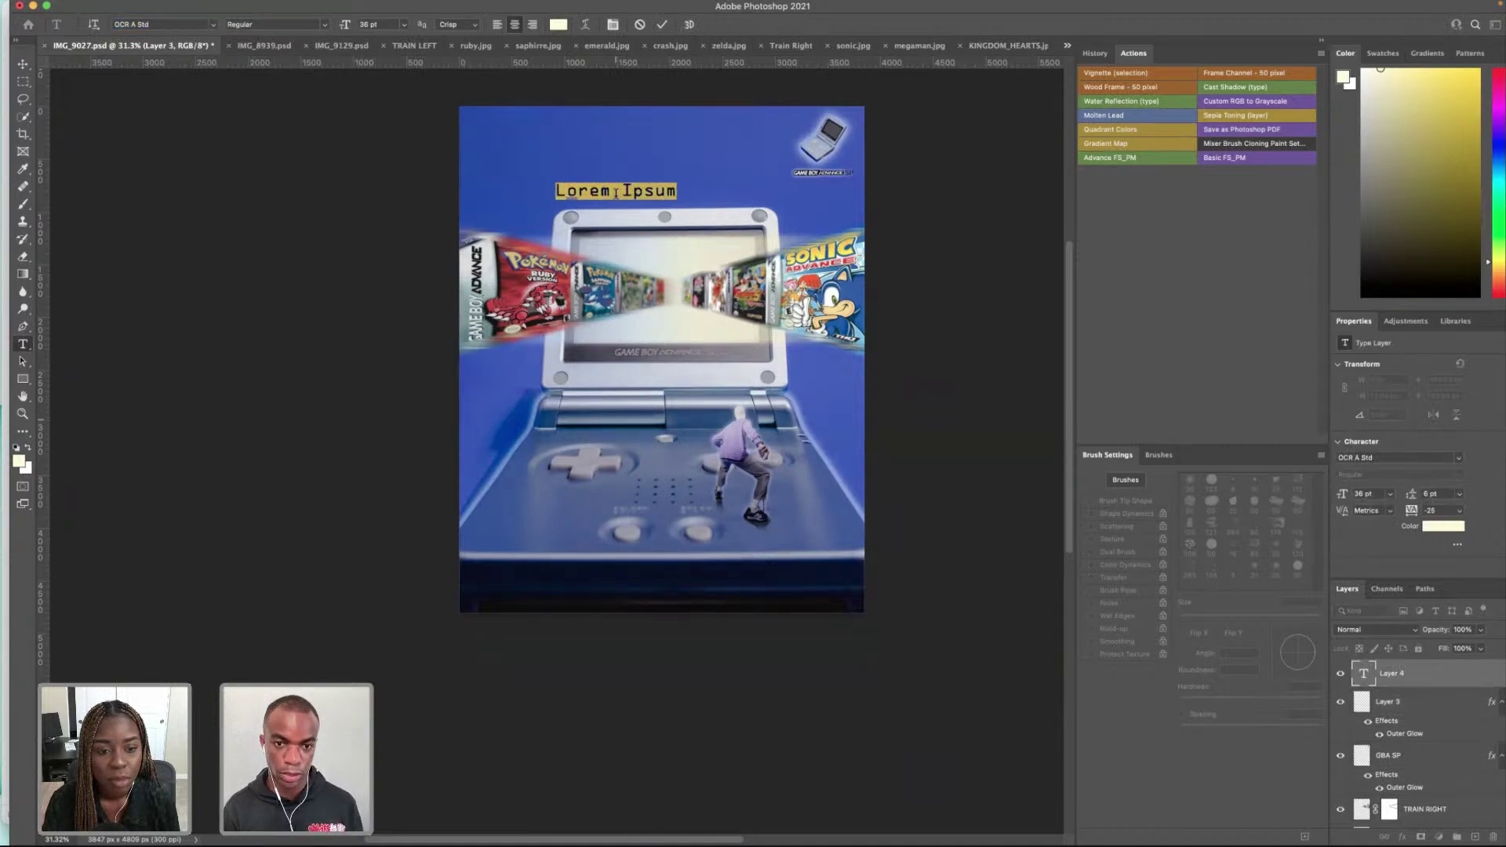
text(new)
text(. stage)
key(BackSpace)
key(BackSpace)
key(BackSpace)
key(BackSpace)
key(BackSpace)
key(BackSpace)
key(BackSpace)
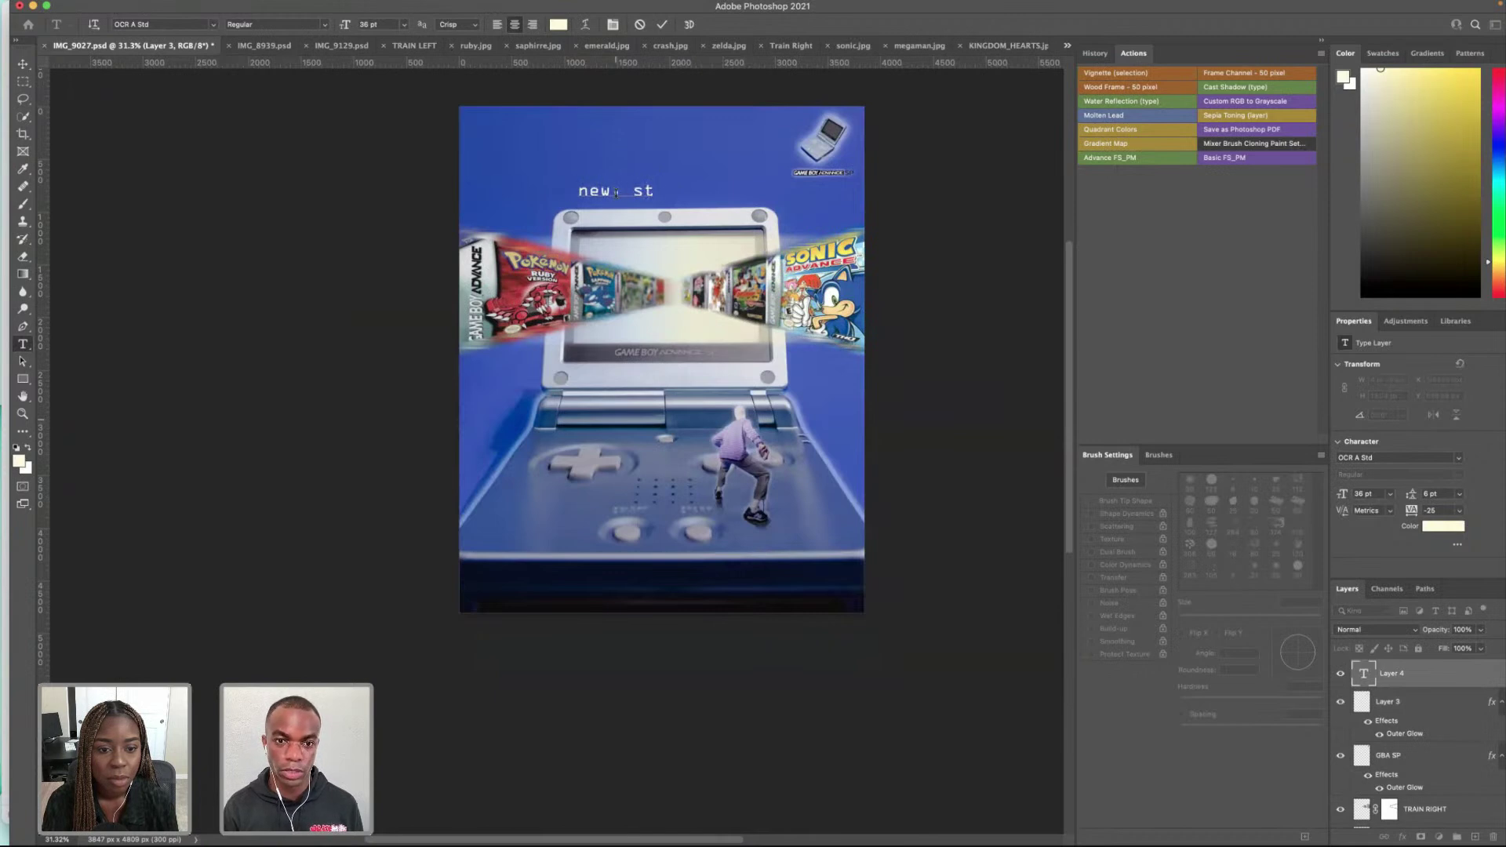
text(. Stag)
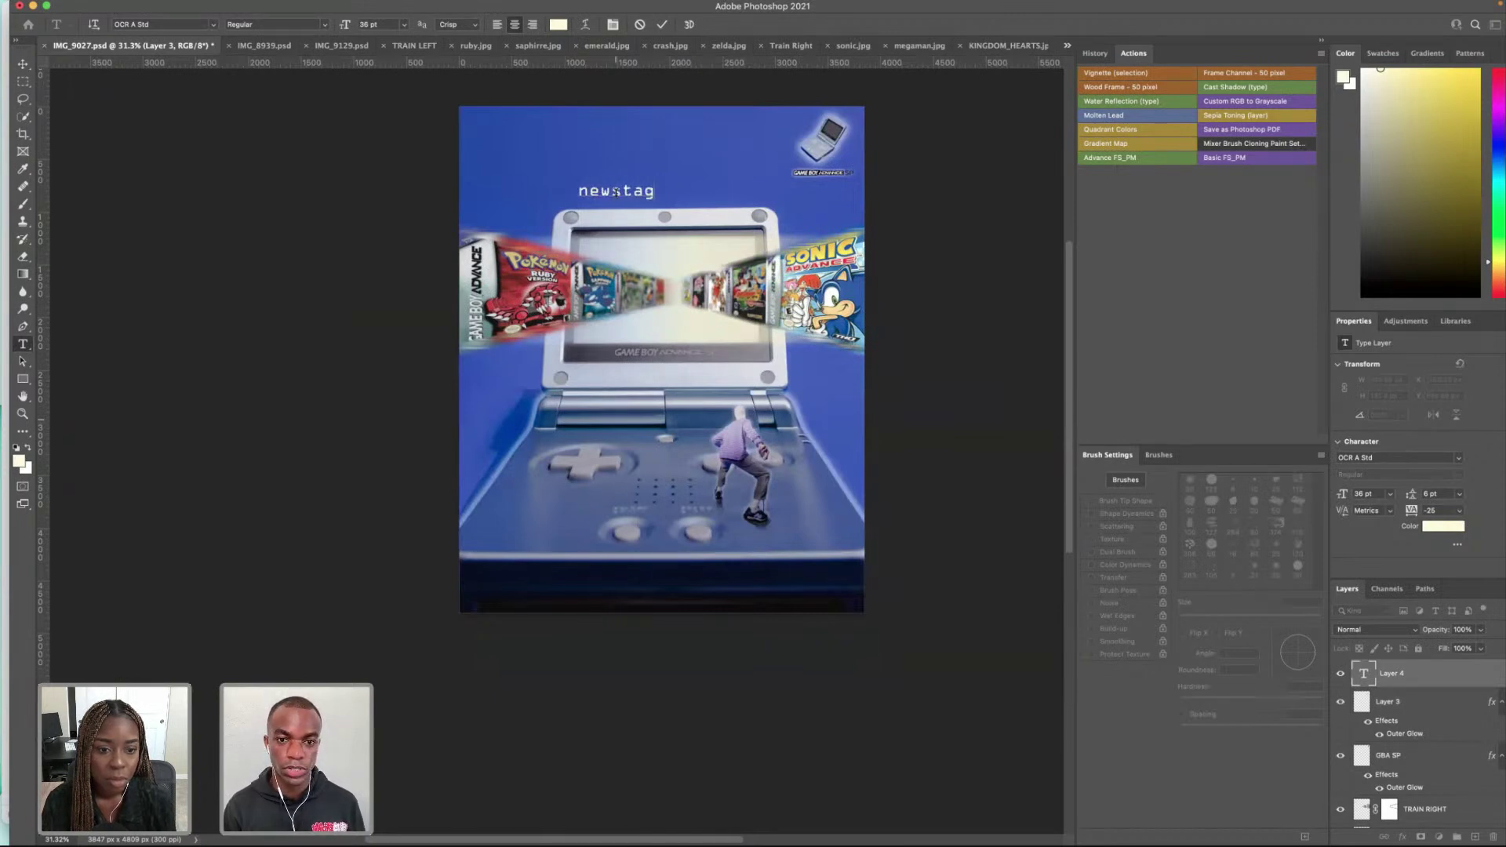
key(BackSpace)
key(BackSpace)
key(BackSpace)
key(BackSpace)
key(BackSpace)
key(BackSpace)
text(stage. sa)
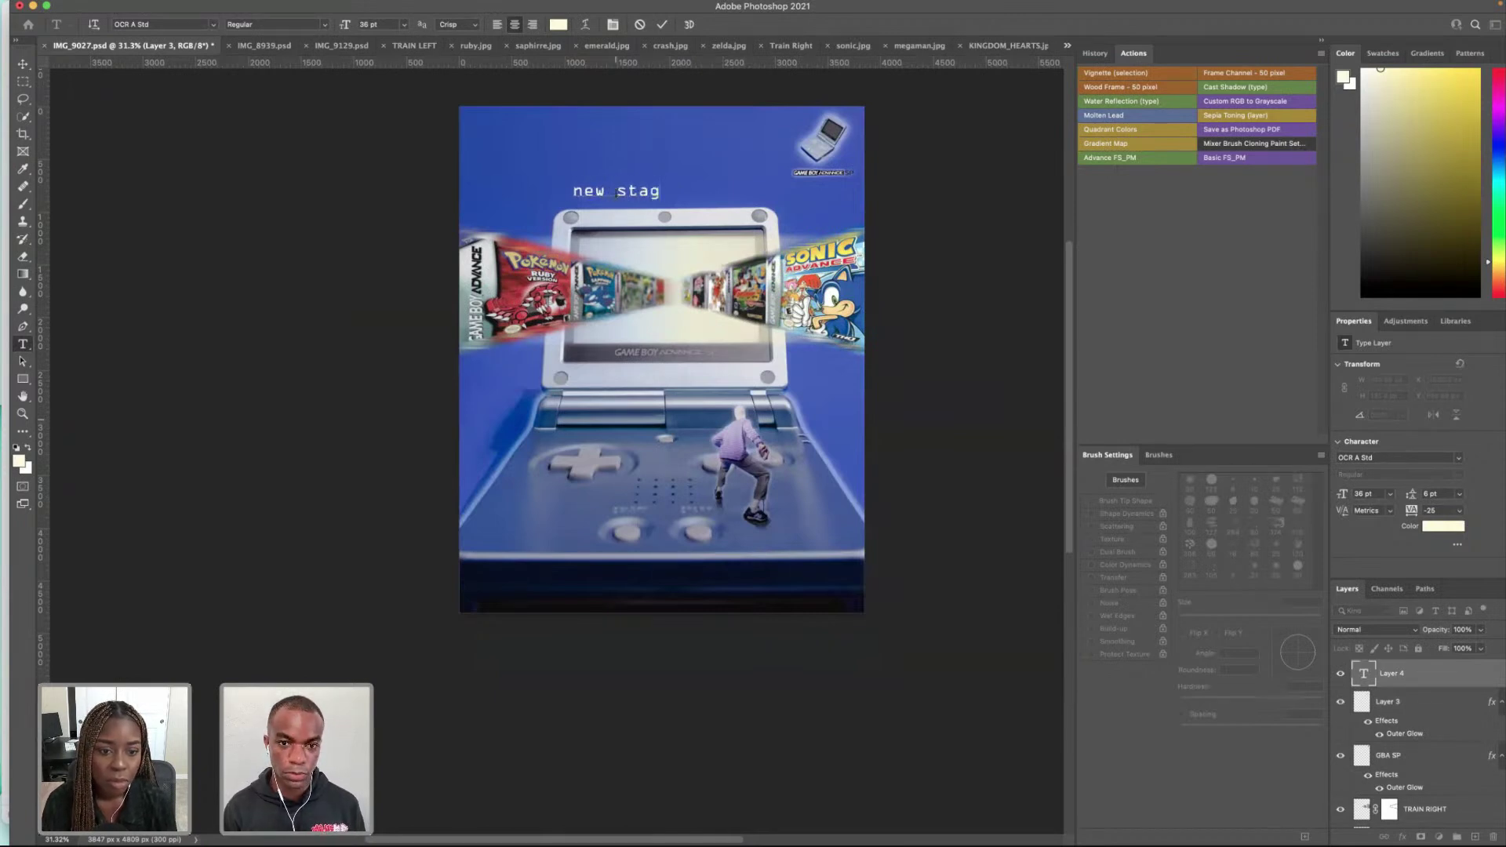
text(me classic)
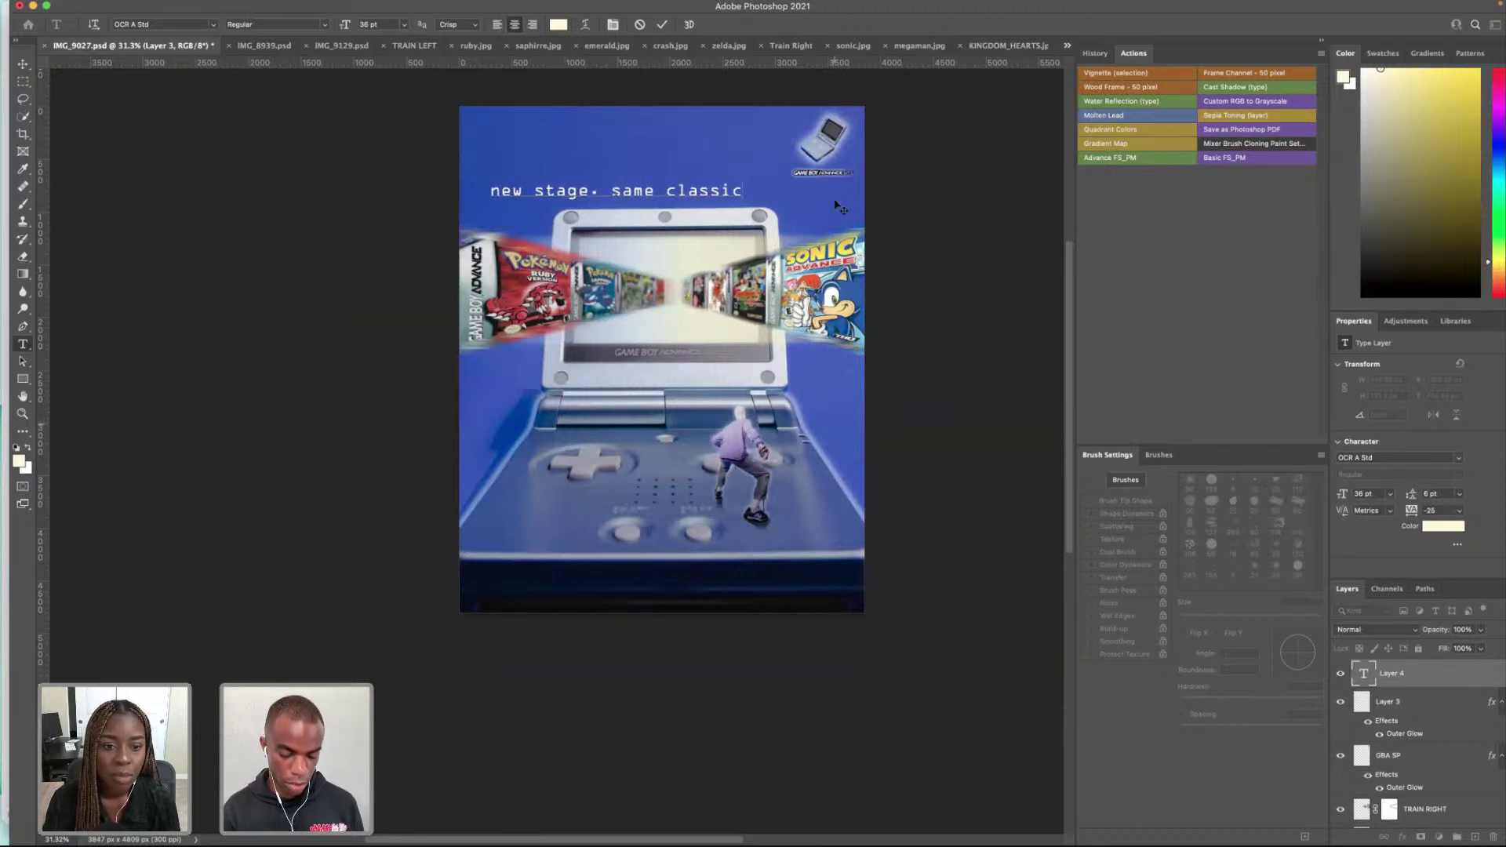
text(s.)
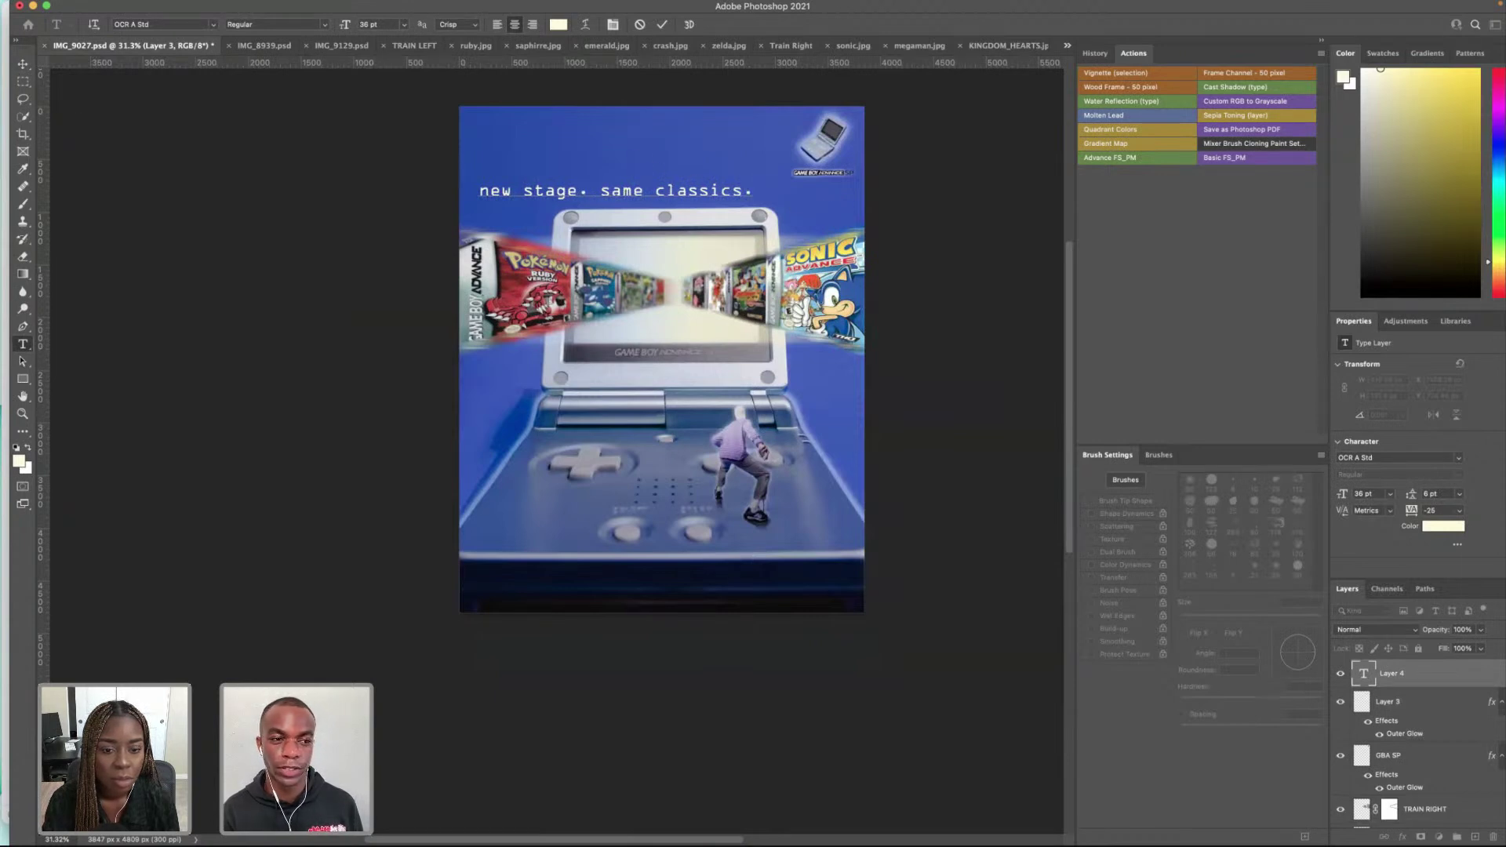
Step: Shift the tagline sideways so it sits centered over the large console's screen
click(23, 64)
click(1420, 708)
click(1409, 676)
drag(665, 200, 718, 199)
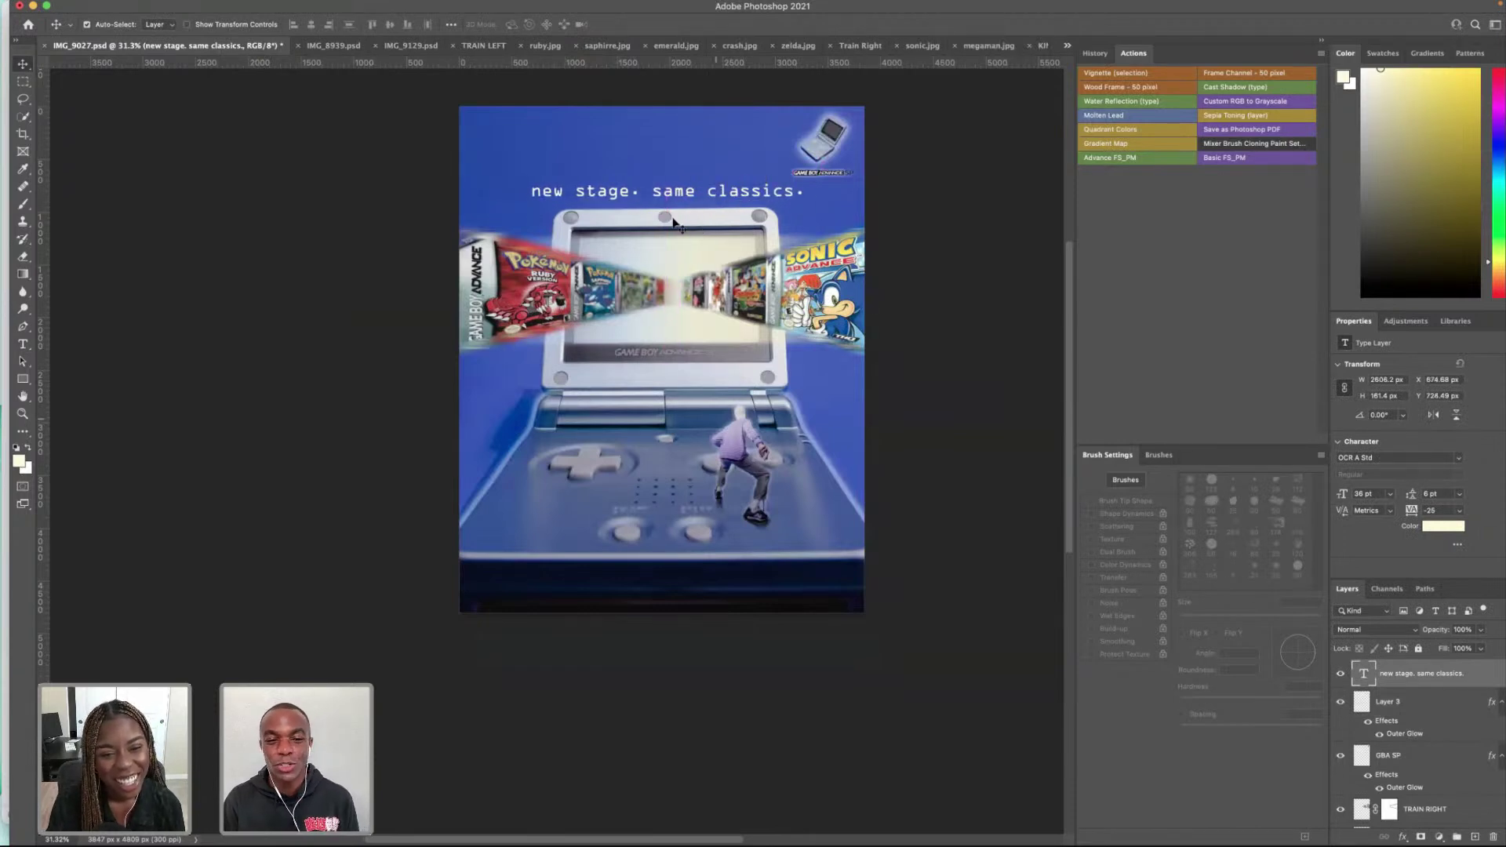
Step: Reduce the whole tagline's font size to 24 pt and nudge it slightly down toward the console
key(t)
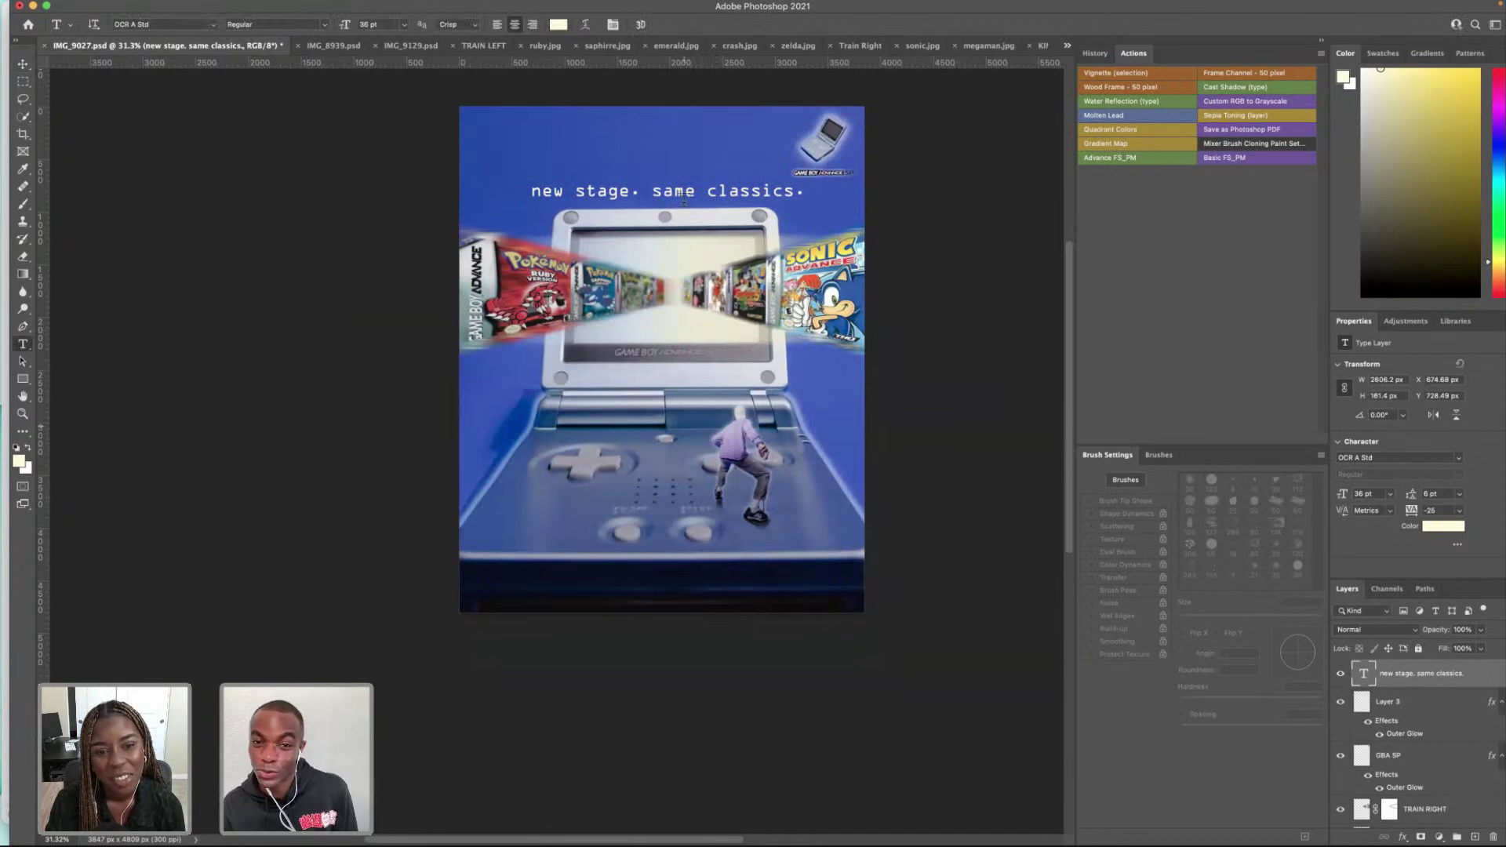
double_click(687, 192)
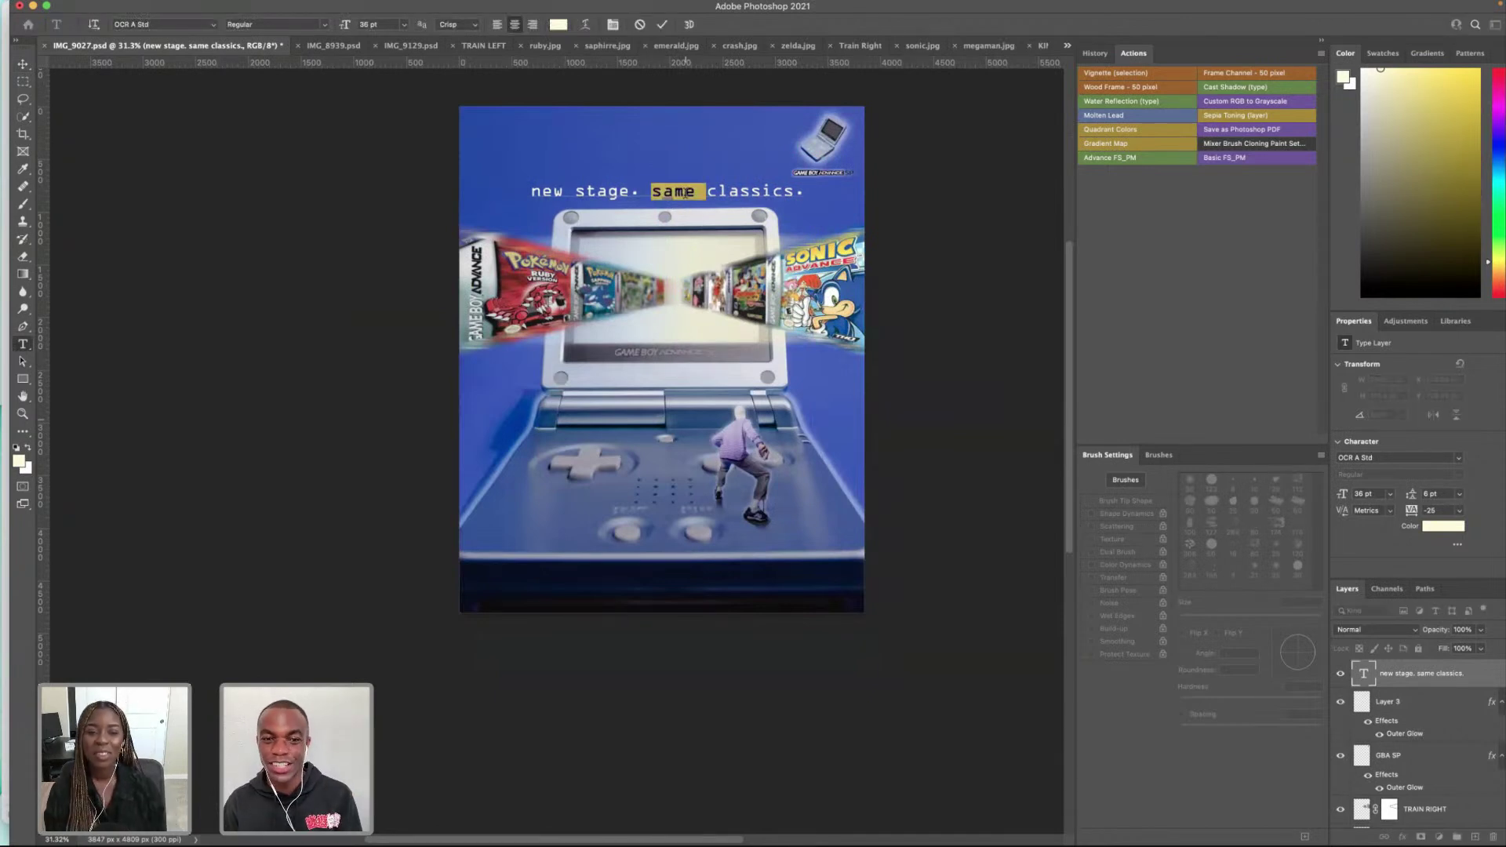
triple_click(687, 192)
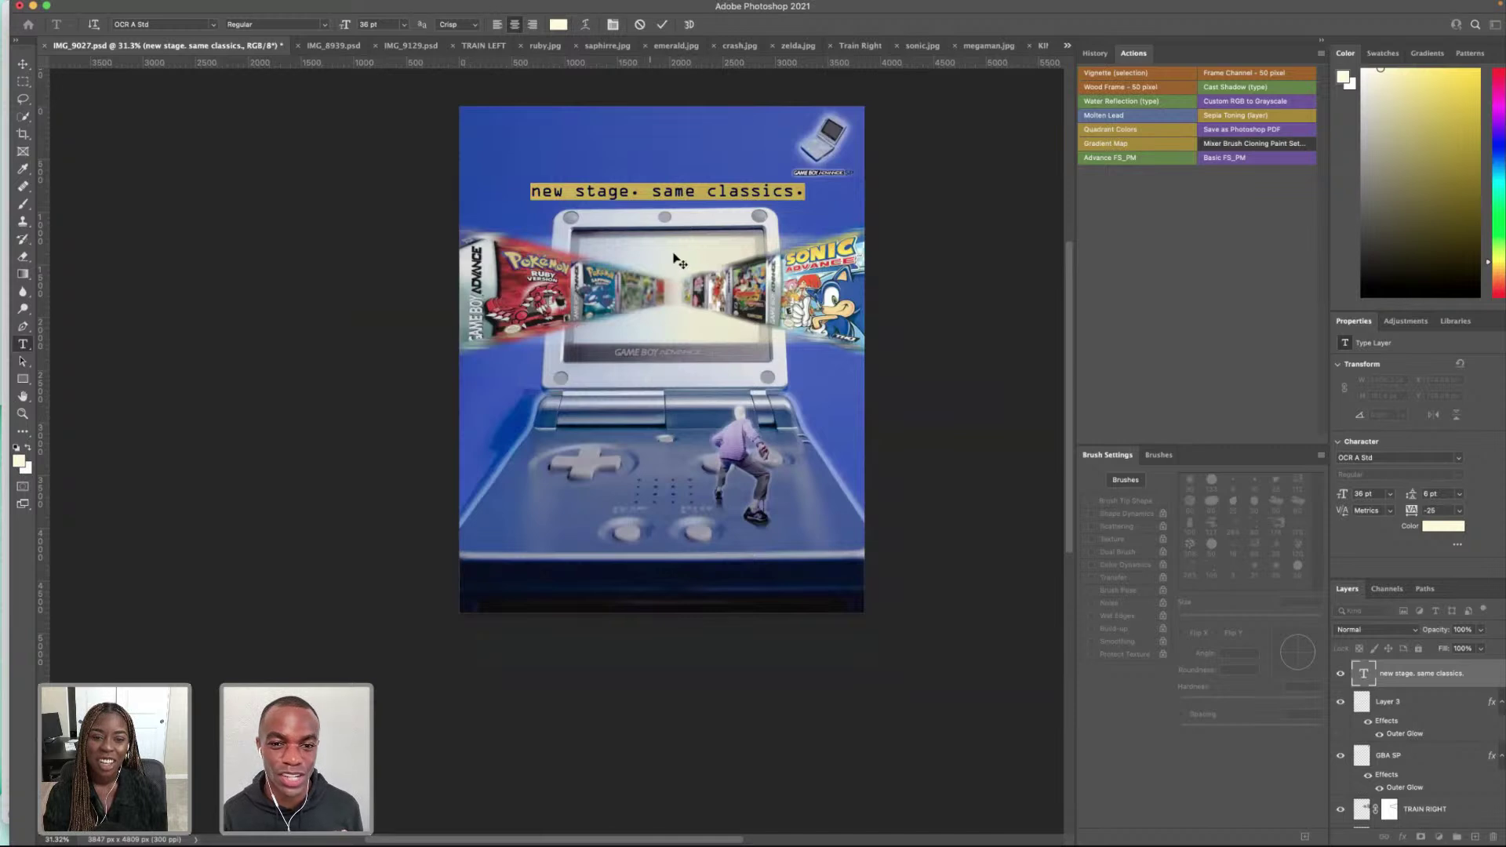
click(404, 24)
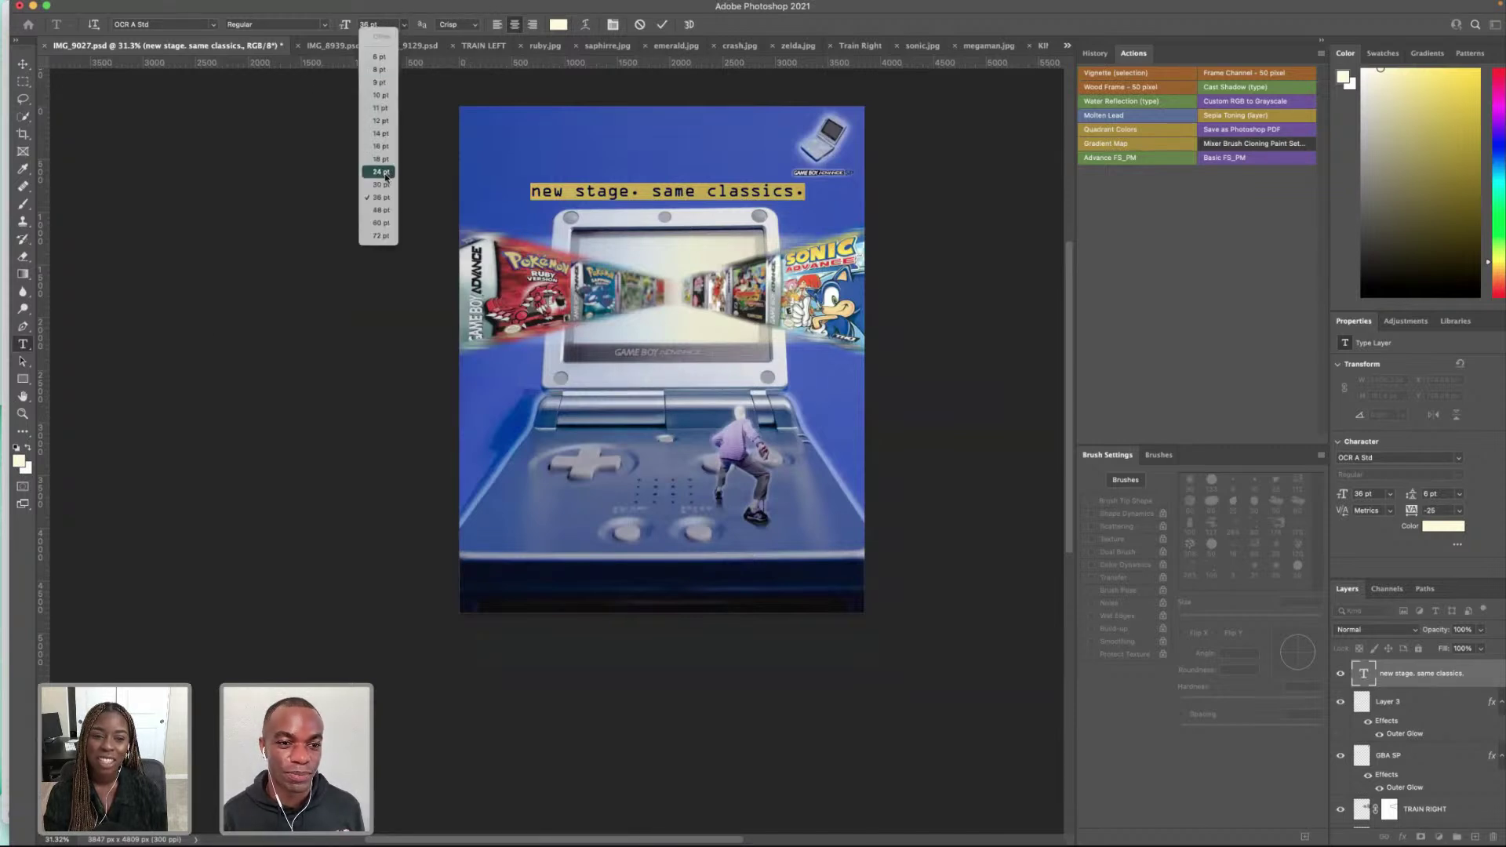
click(388, 172)
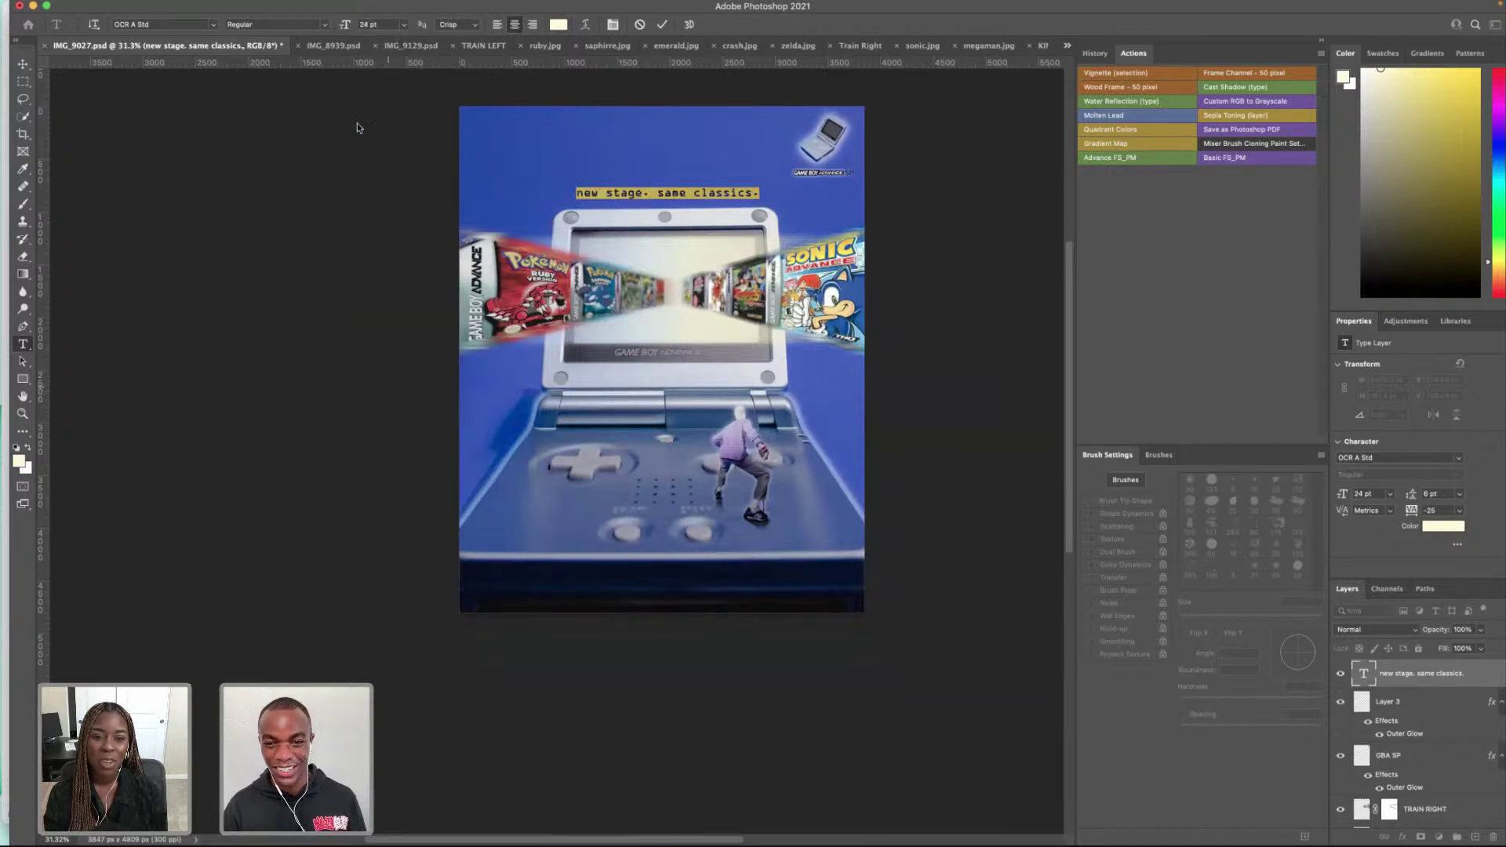
click(26, 66)
drag(686, 190, 687, 197)
Step: Add an Outer Glow layer style to the tagline text layer and set the glow color to pure white
right_click(1401, 679)
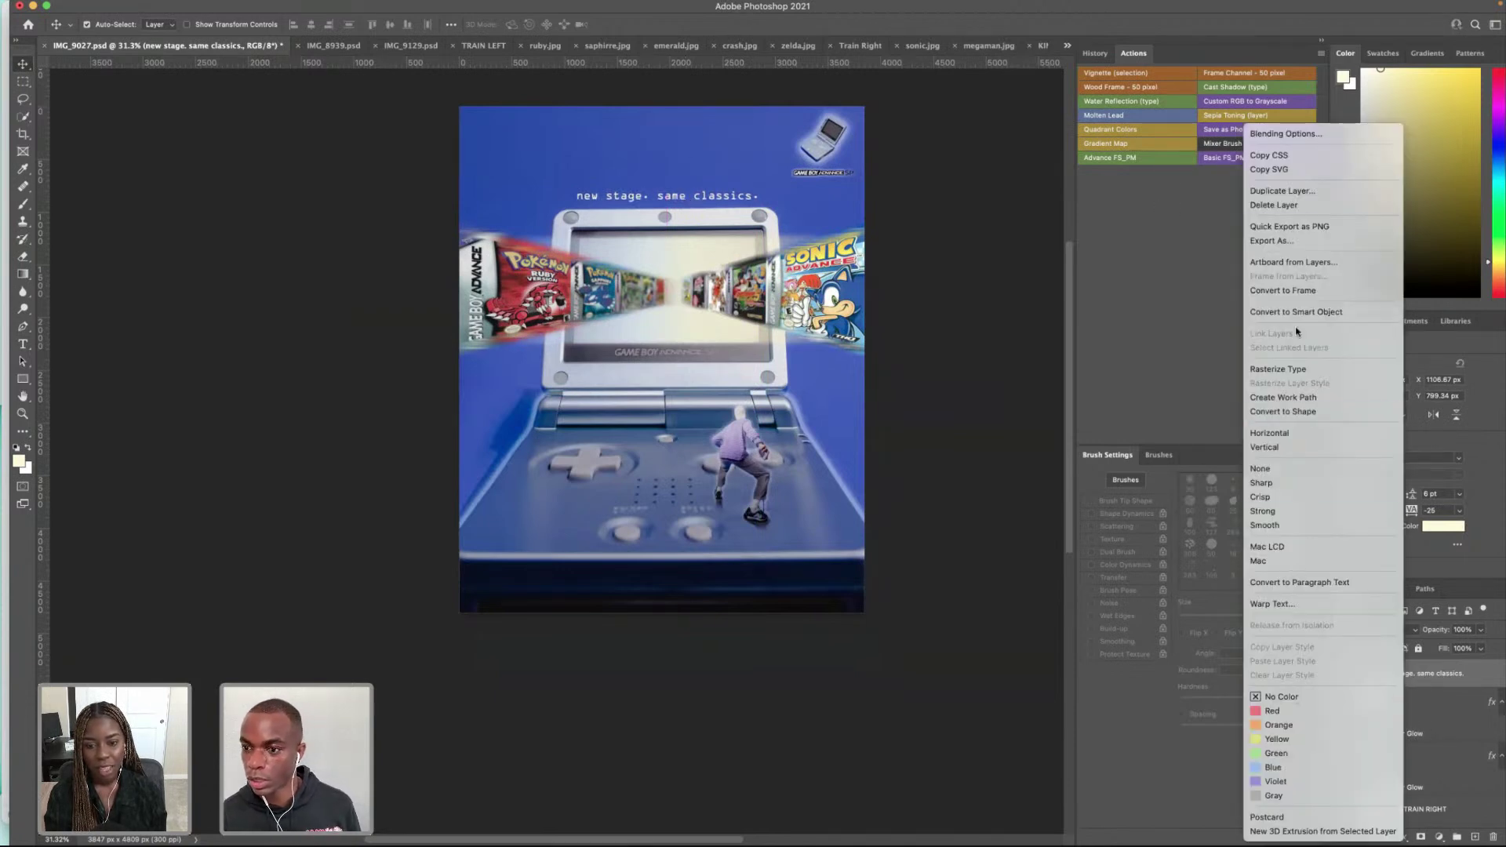
click(670, 427)
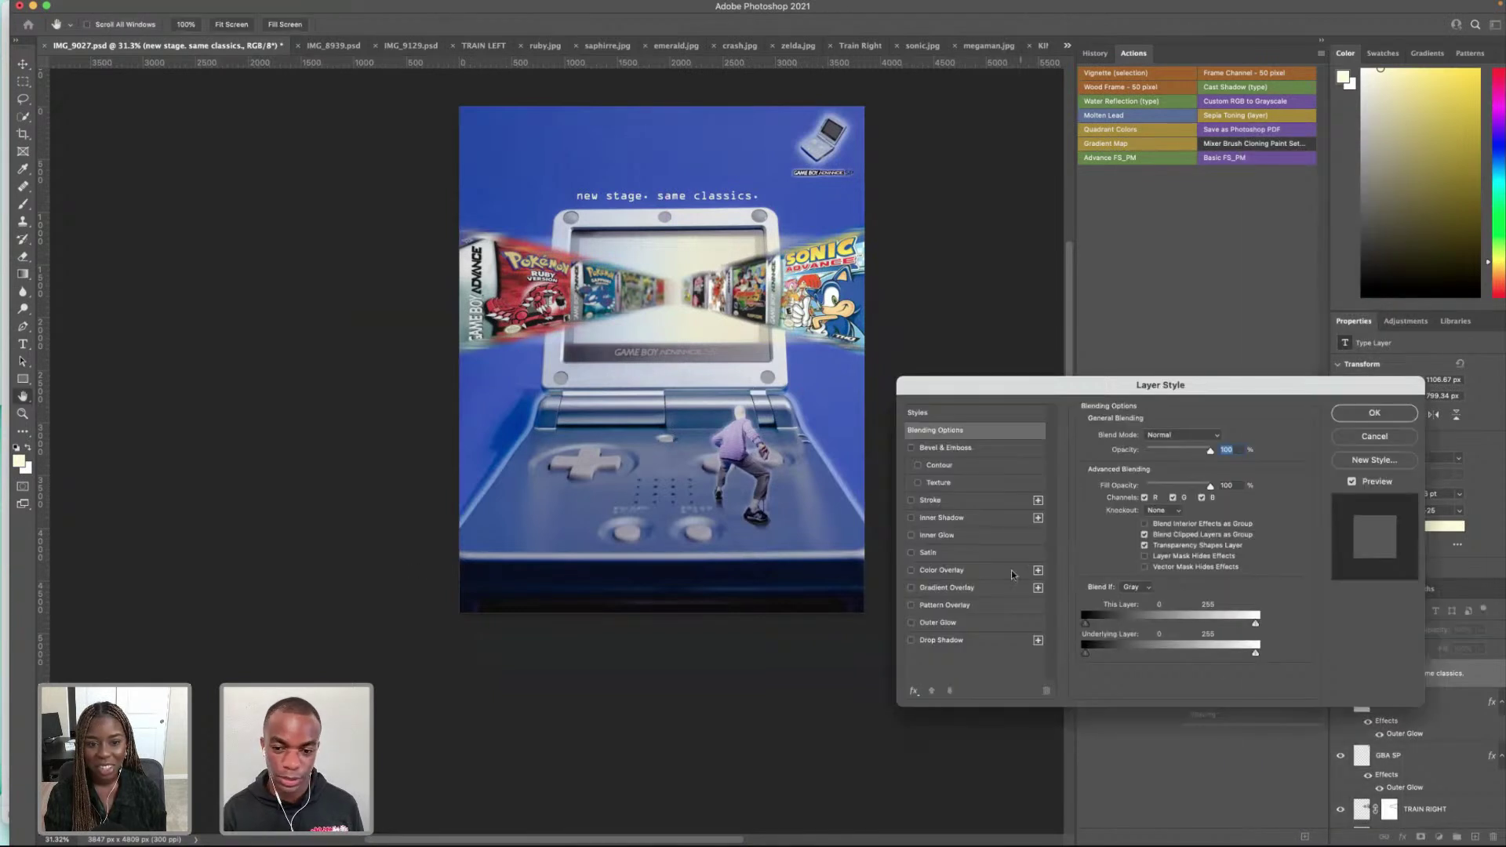
click(932, 622)
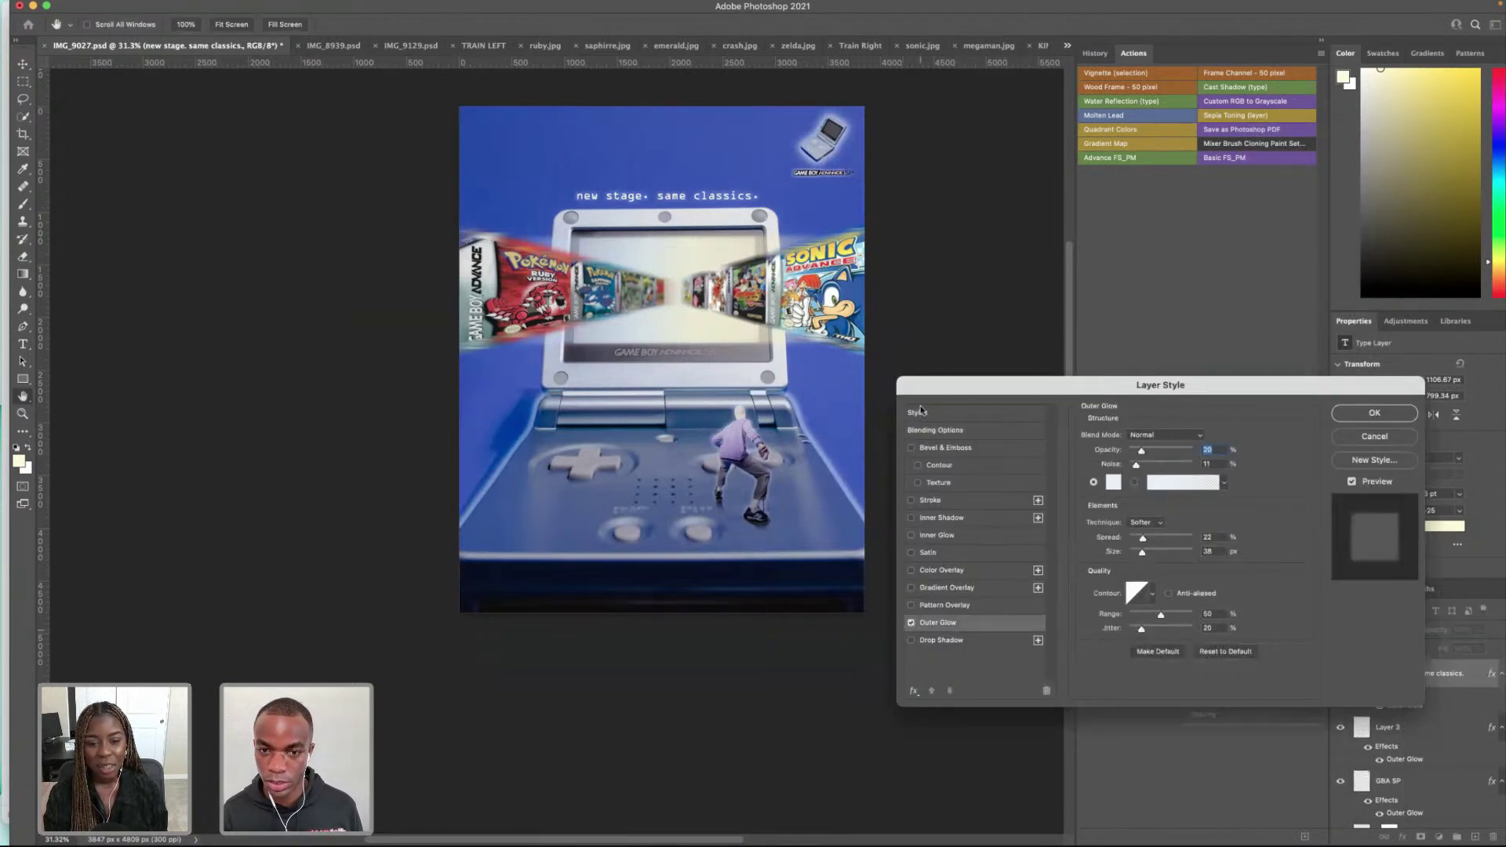
scroll(1273, 458, left, 1)
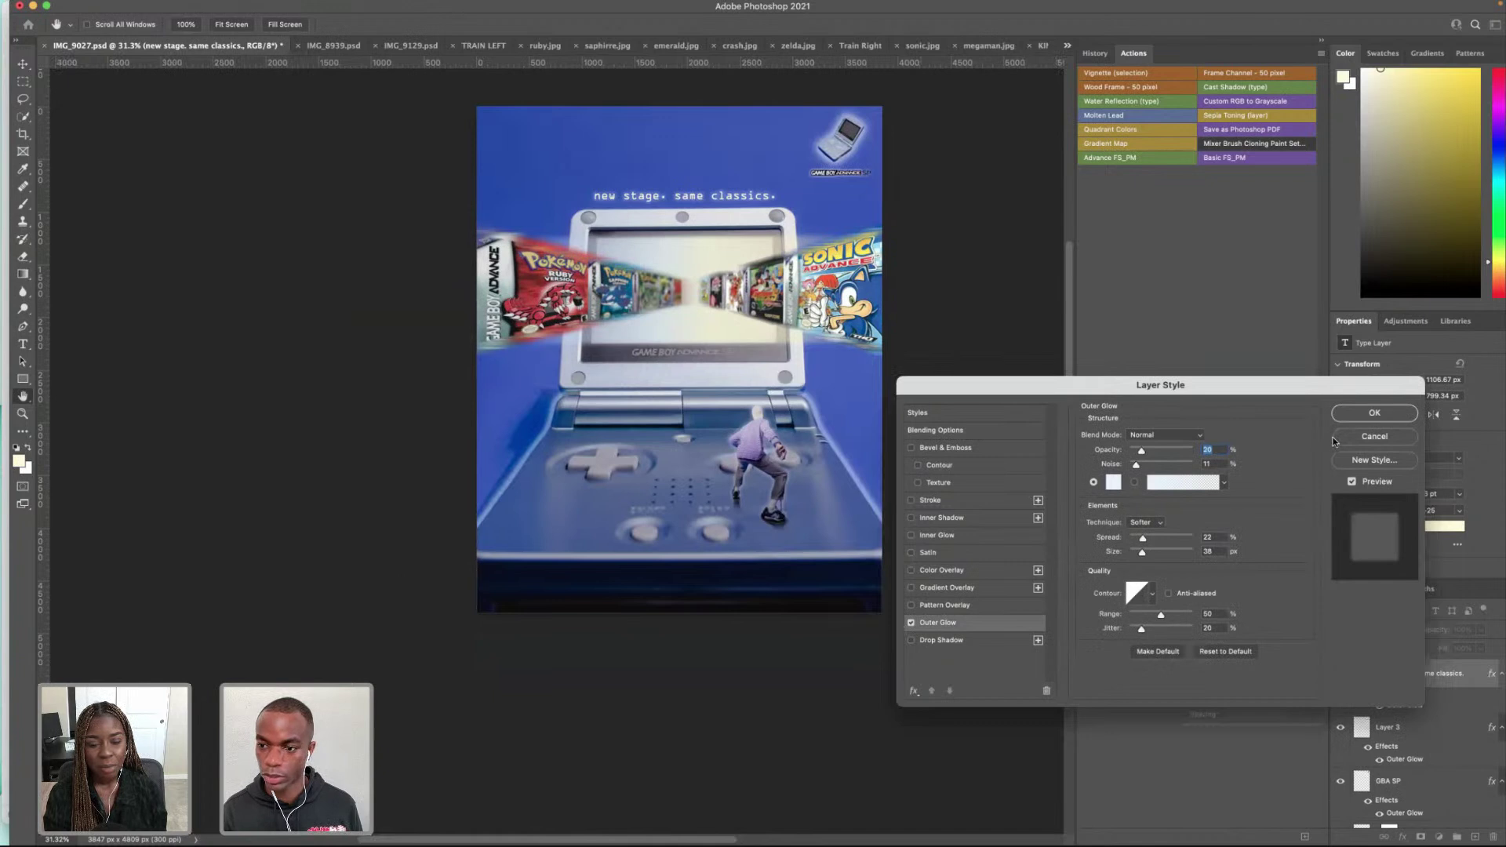
click(1114, 484)
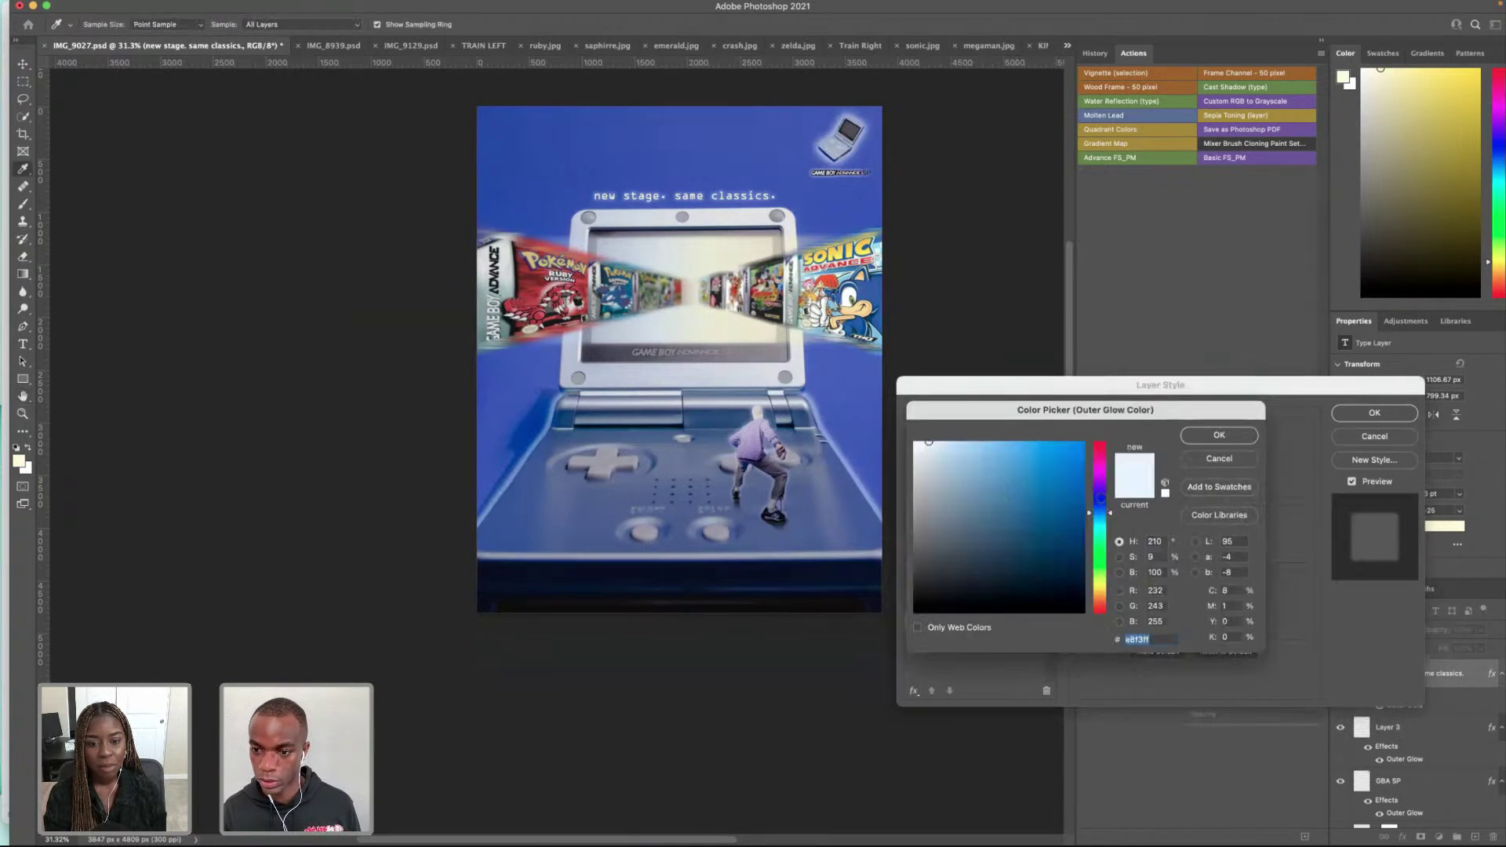
click(914, 443)
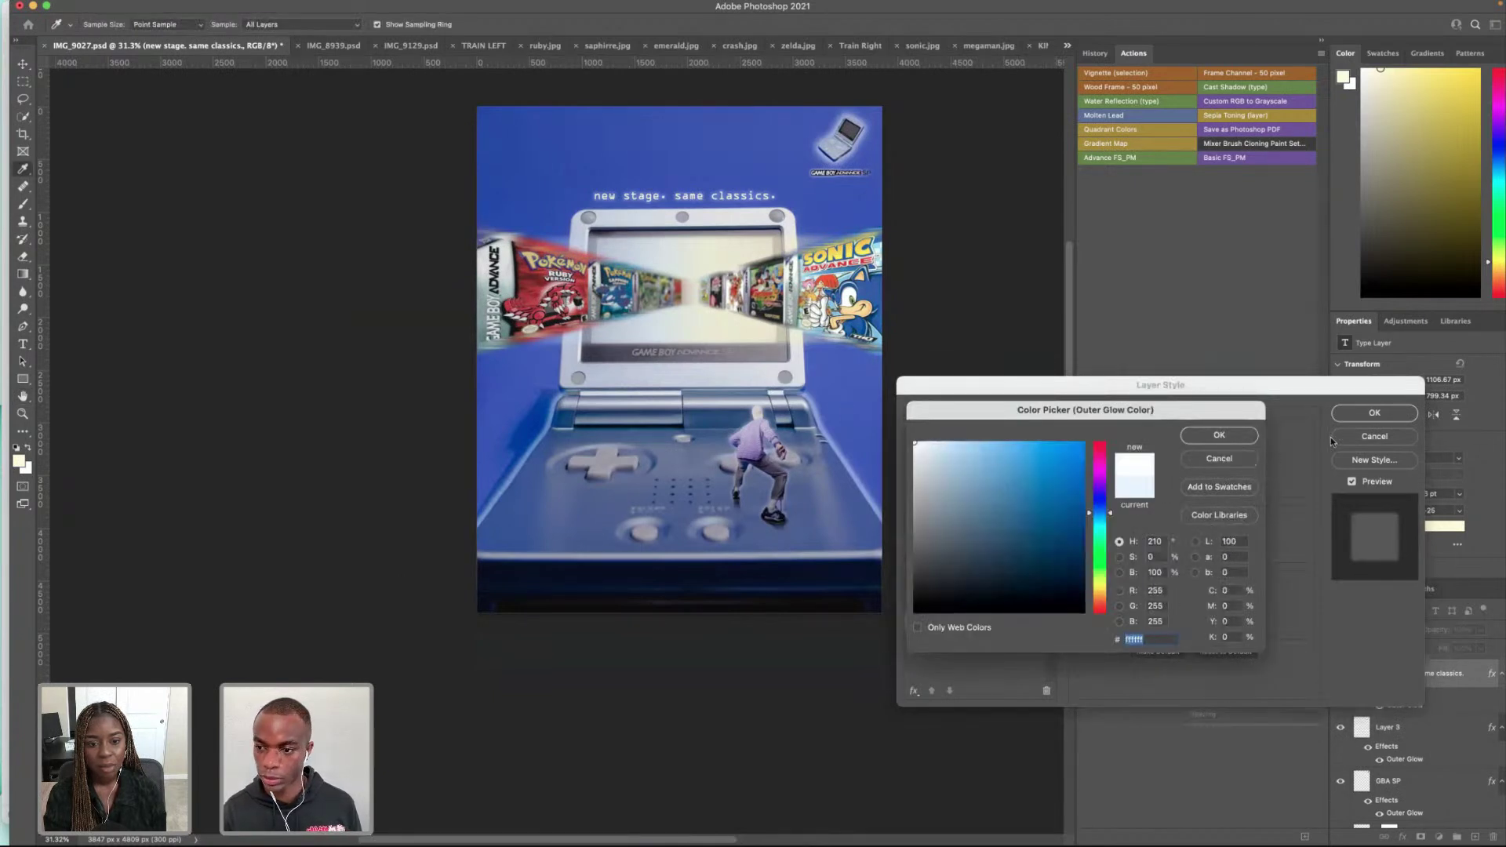
key(alt)
click(1232, 433)
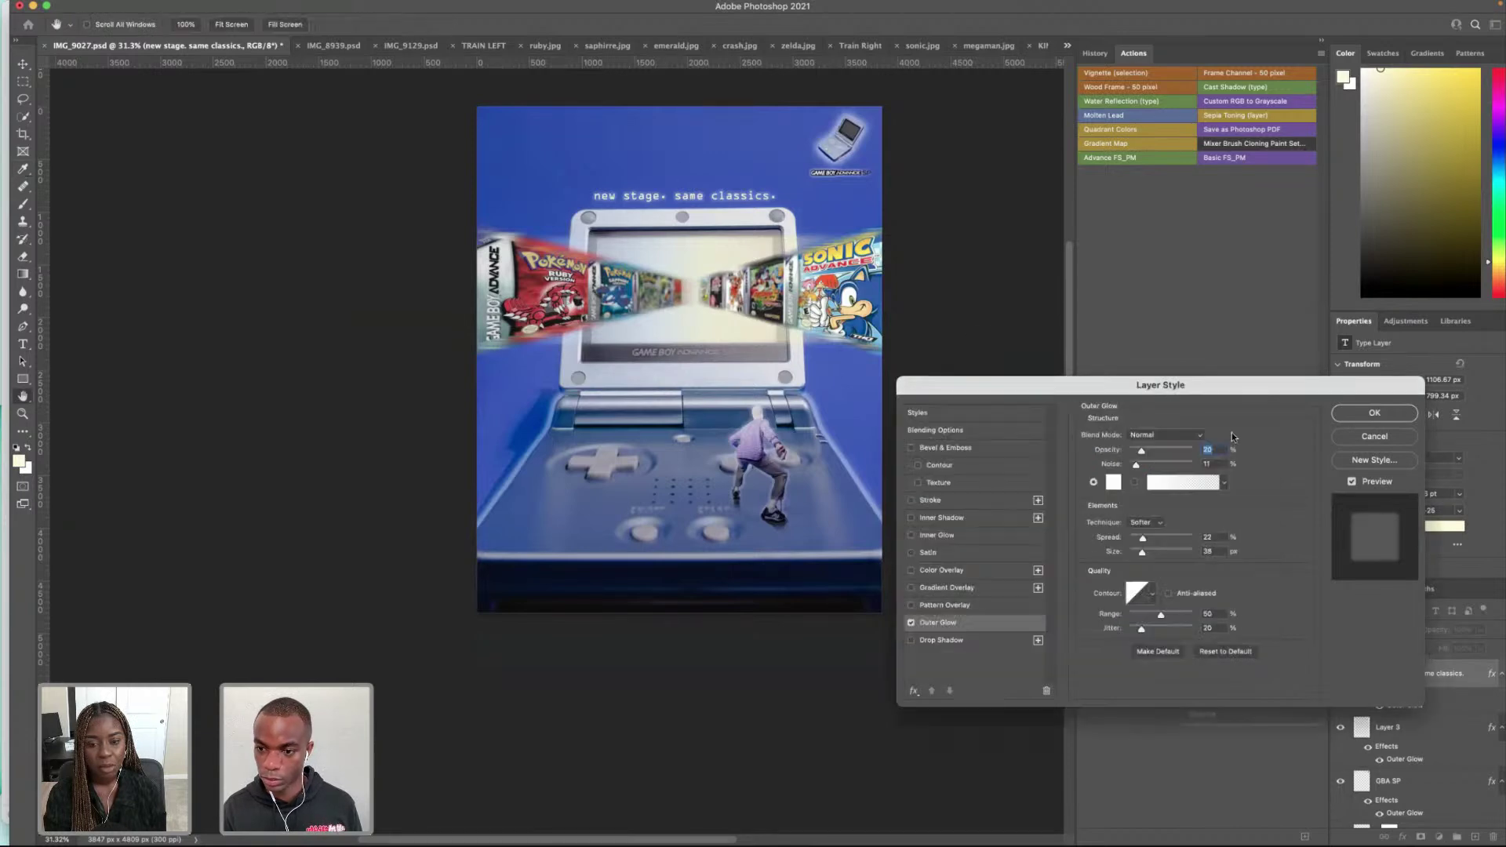
Step: Refine the tagline's outer glow to 40% opacity, 19% noise, about 5% spread and about 21 px size, and apply the style
drag(695, 207, 737, 206)
scroll(737, 206, up, 10)
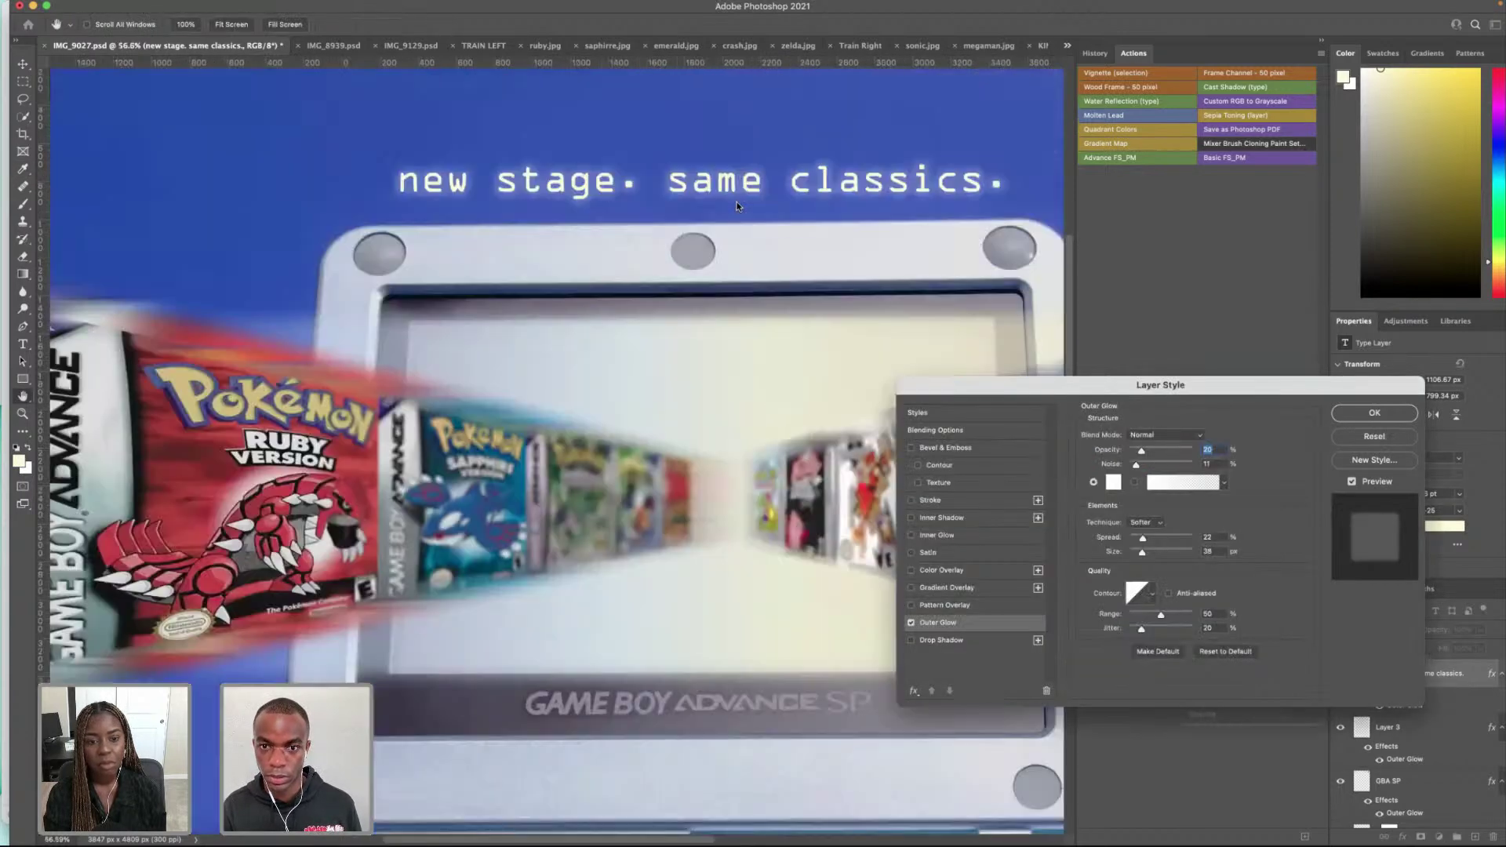
scroll(854, 313, down, 3)
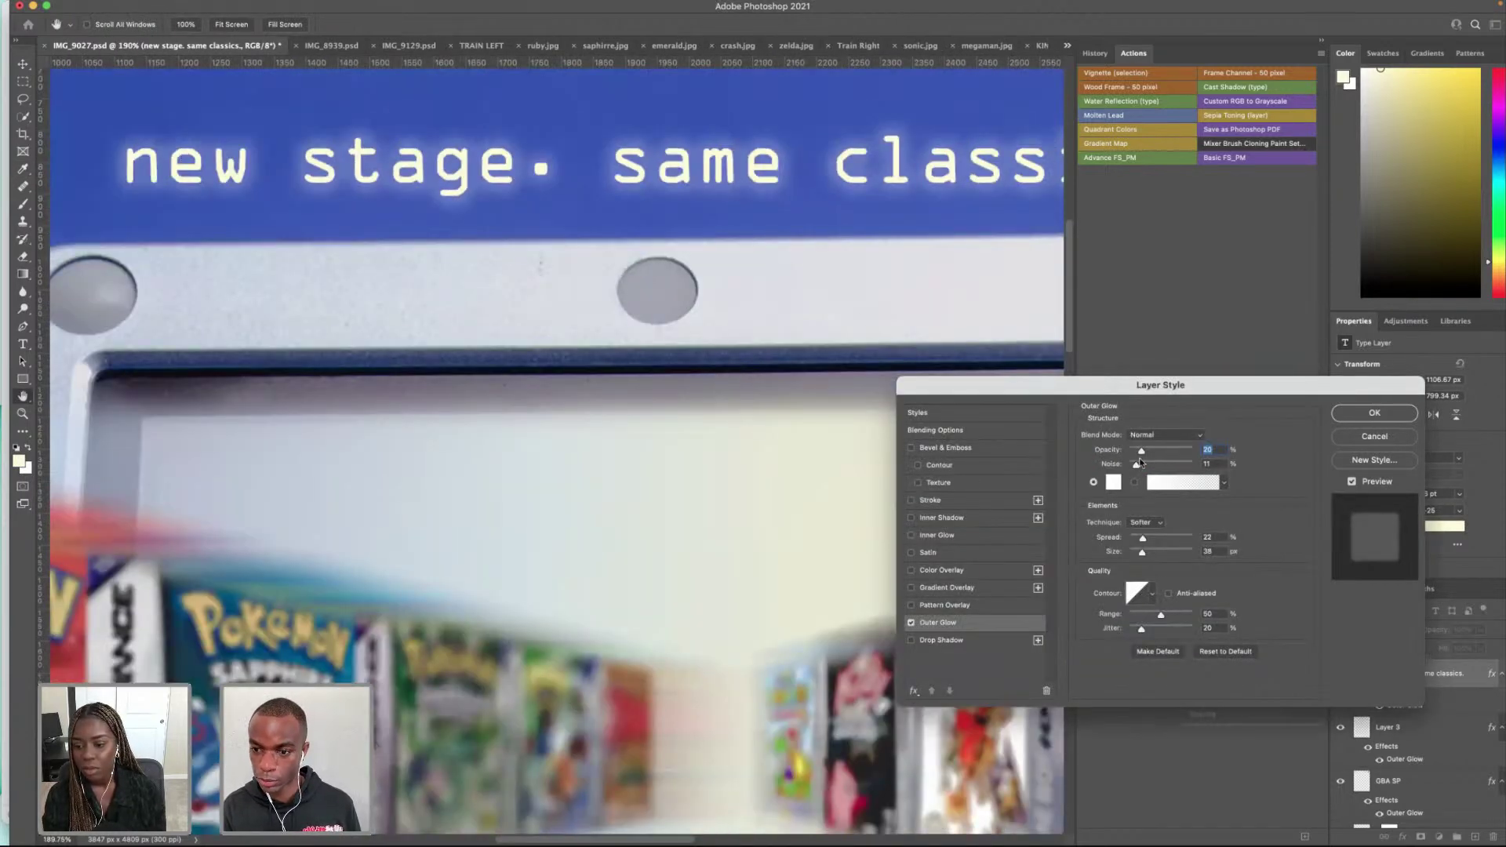
mouse_move(1143, 538)
mouse_down()
mouse_move(1169, 552)
mouse_move(1143, 554)
mouse_up()
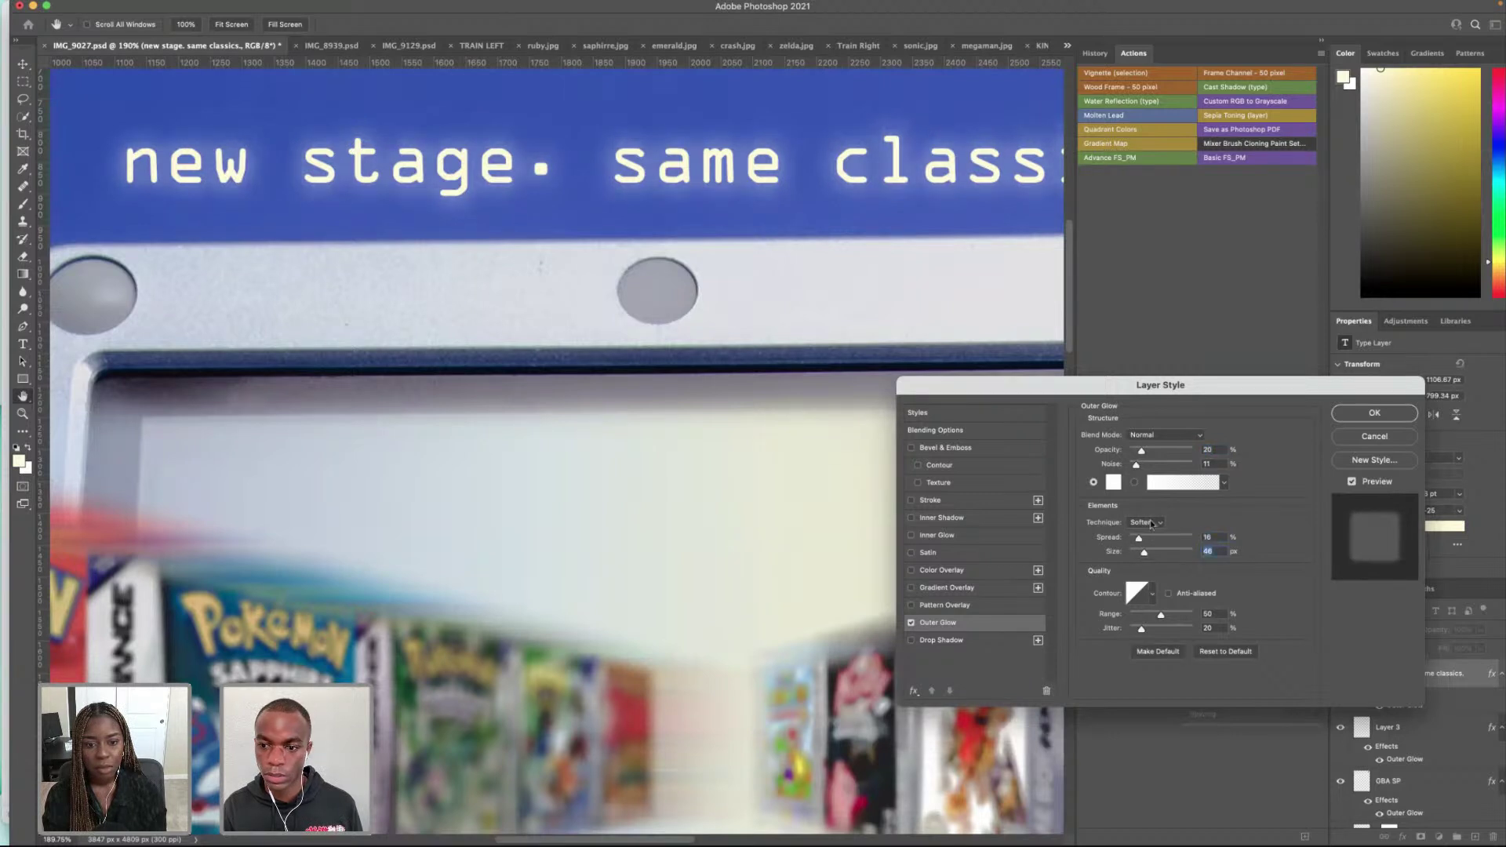
mouse_move(1137, 468)
mouse_down()
mouse_move(1170, 470)
mouse_move(1133, 472)
mouse_move(1151, 451)
mouse_up()
drag(1138, 540, 1138, 556)
click(1144, 469)
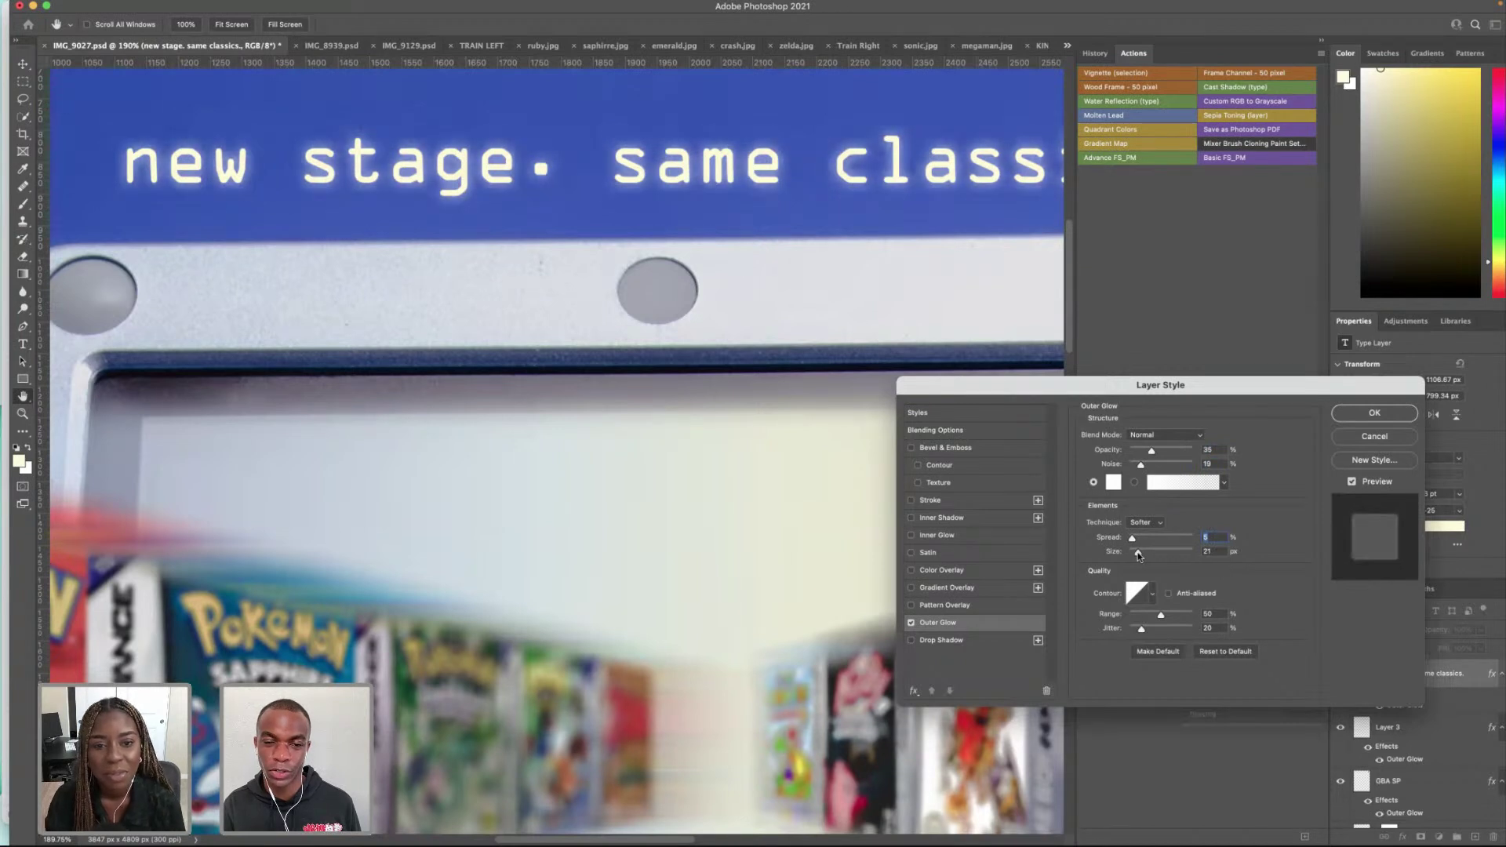
drag(1155, 448, 1157, 452)
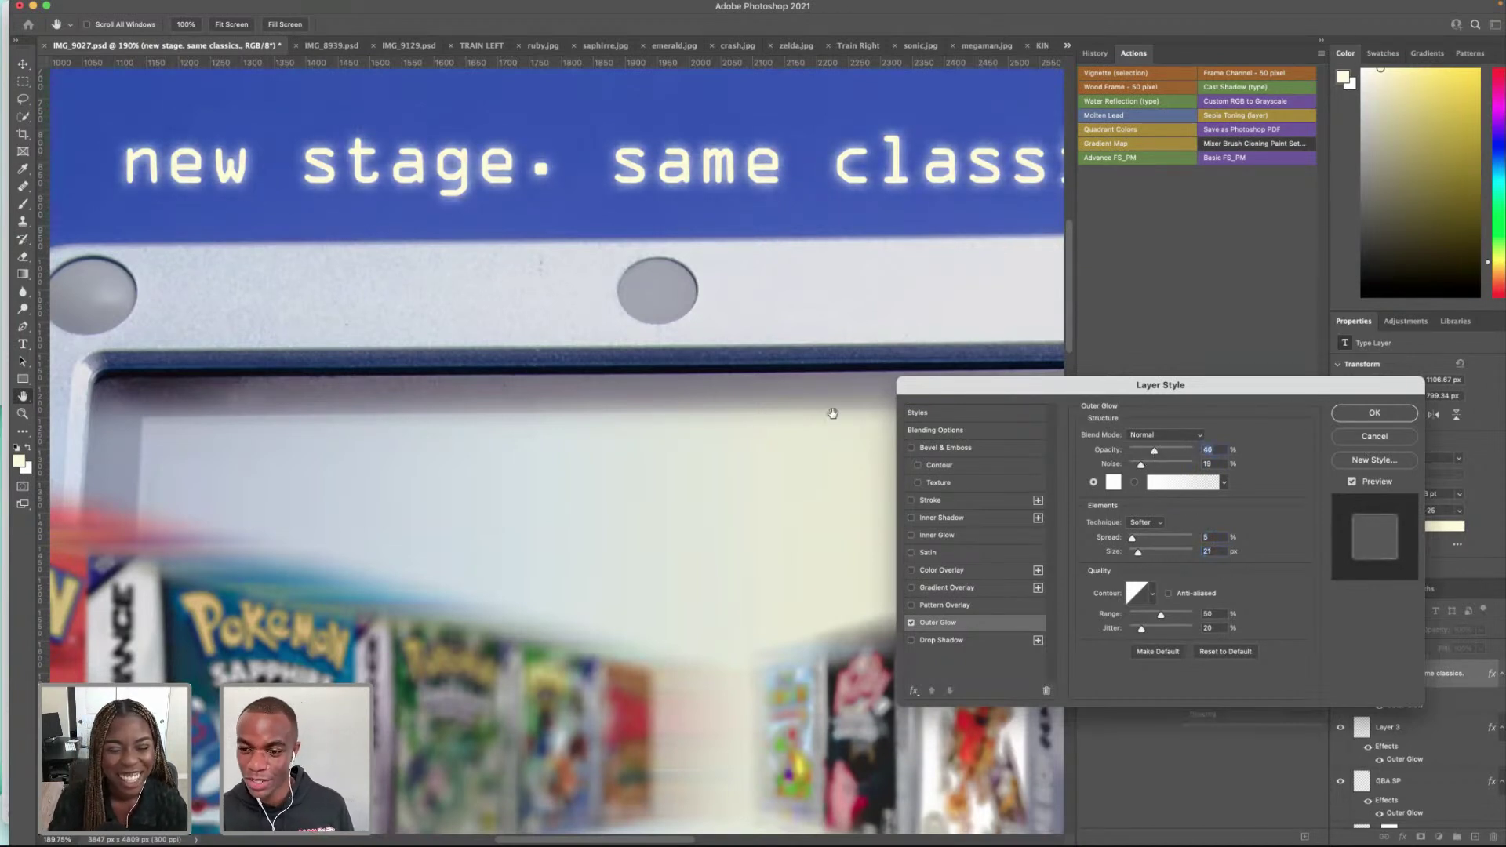
scroll(807, 417, down, 5)
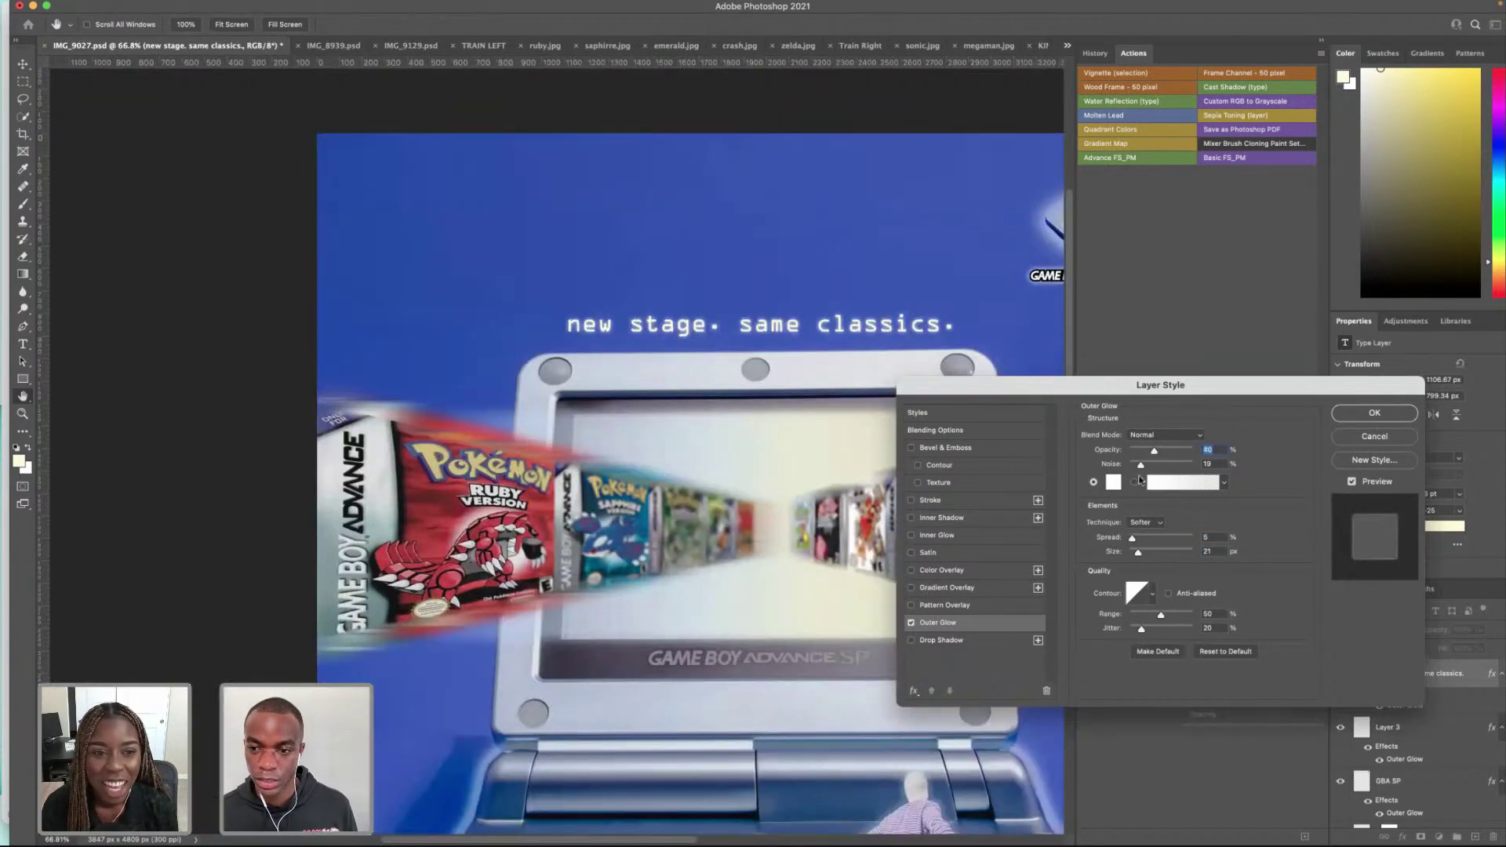
drag(1133, 537, 1138, 554)
click(1367, 418)
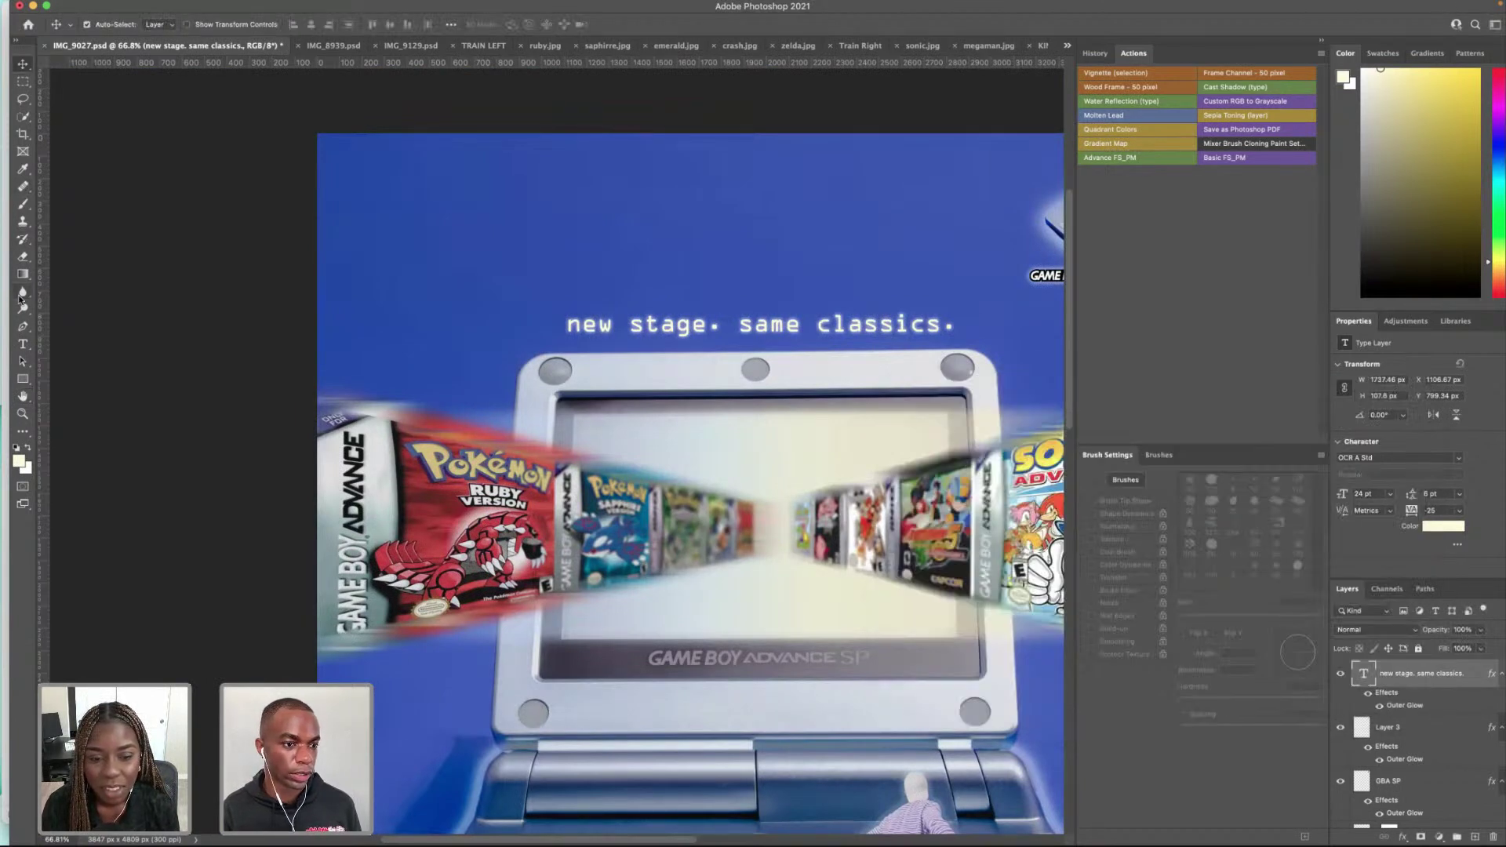
Step: Recolor the whole tagline to a more saturated pale yellow, #fff59e
click(23, 344)
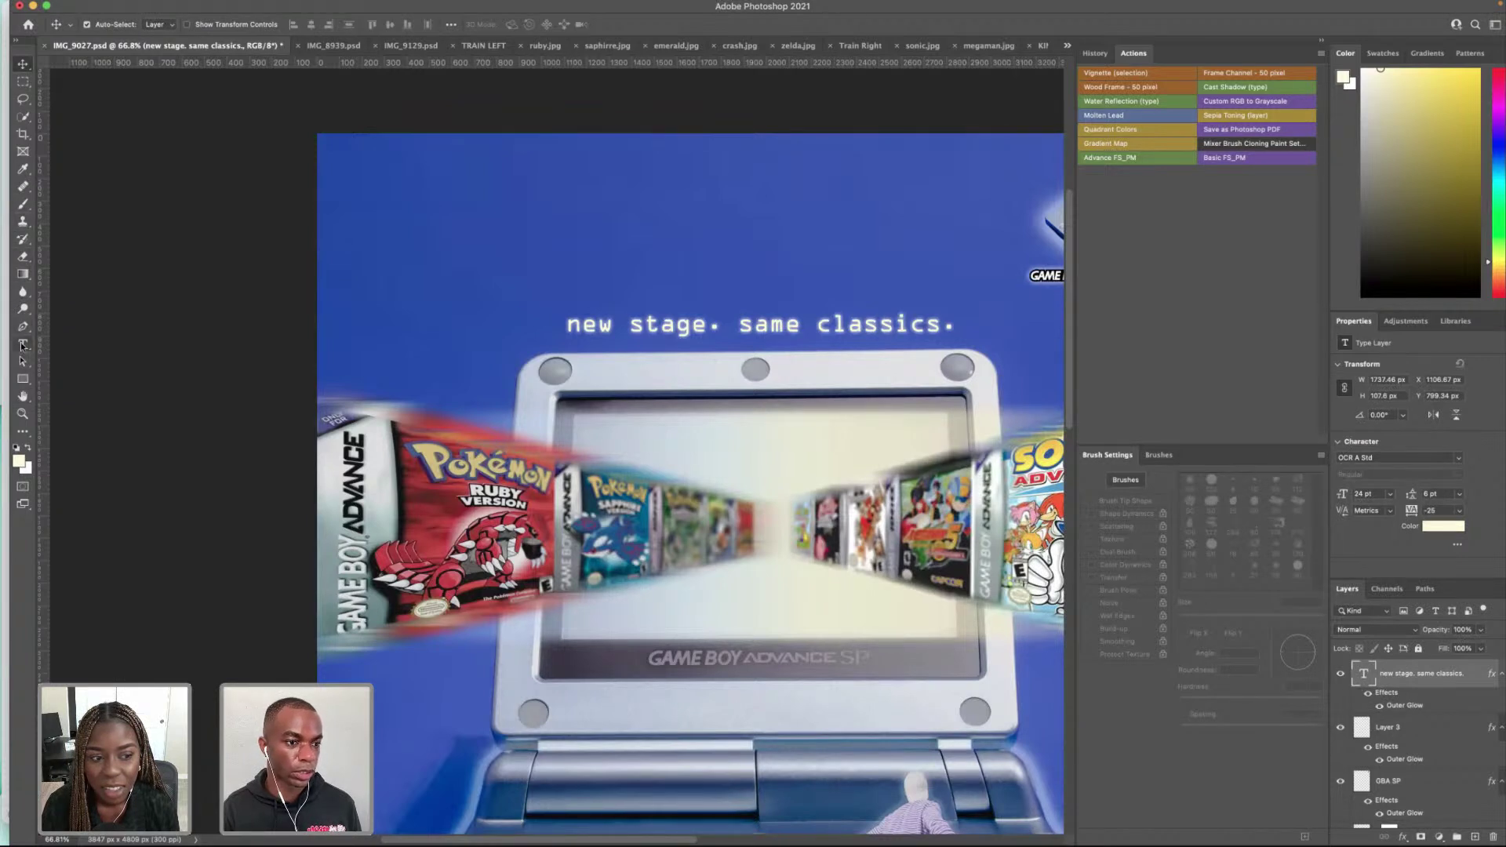
triple_click(684, 328)
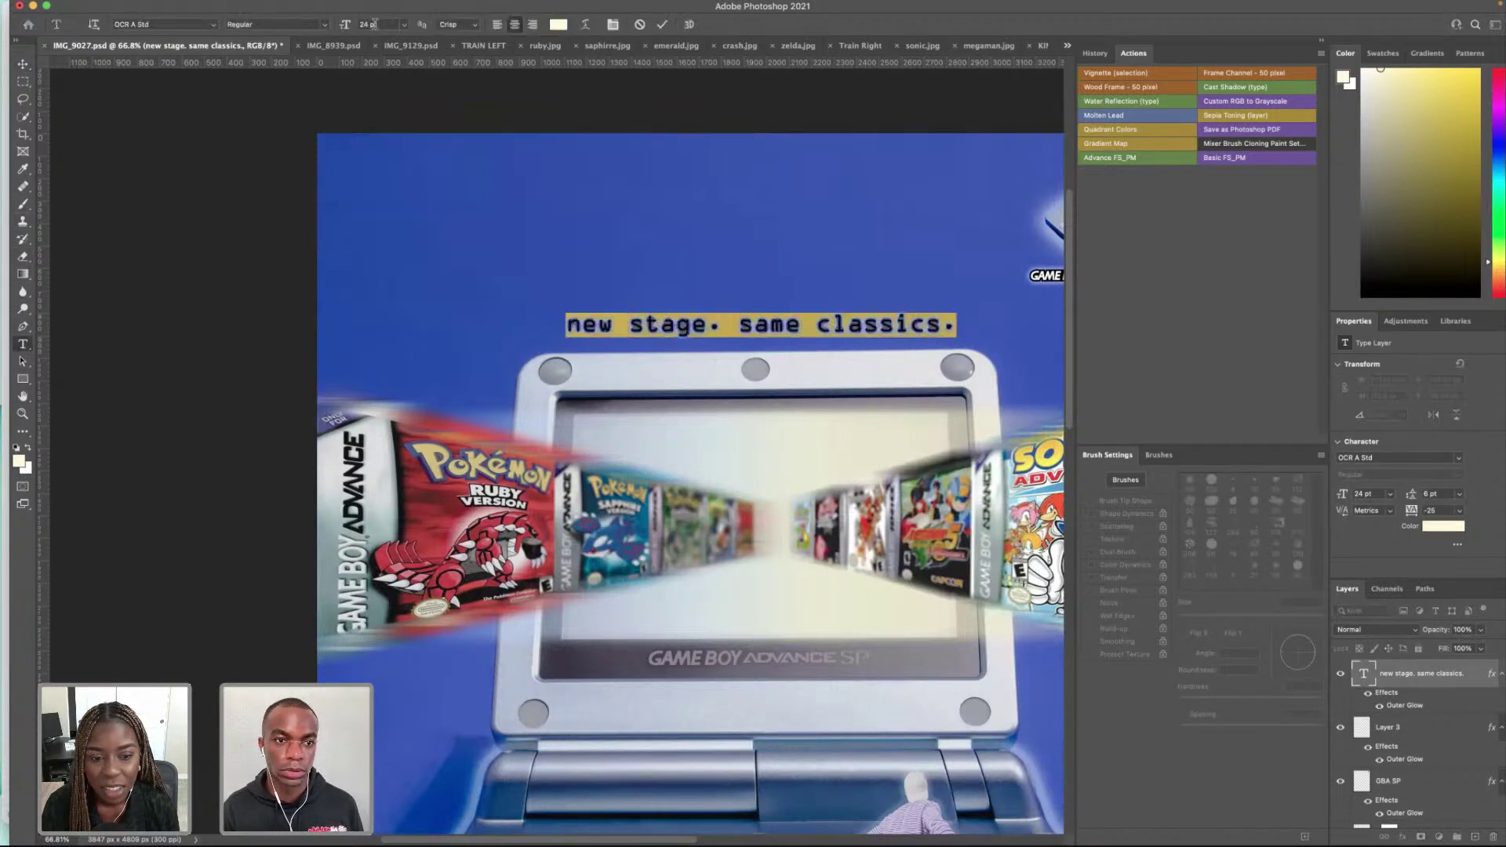
click(558, 24)
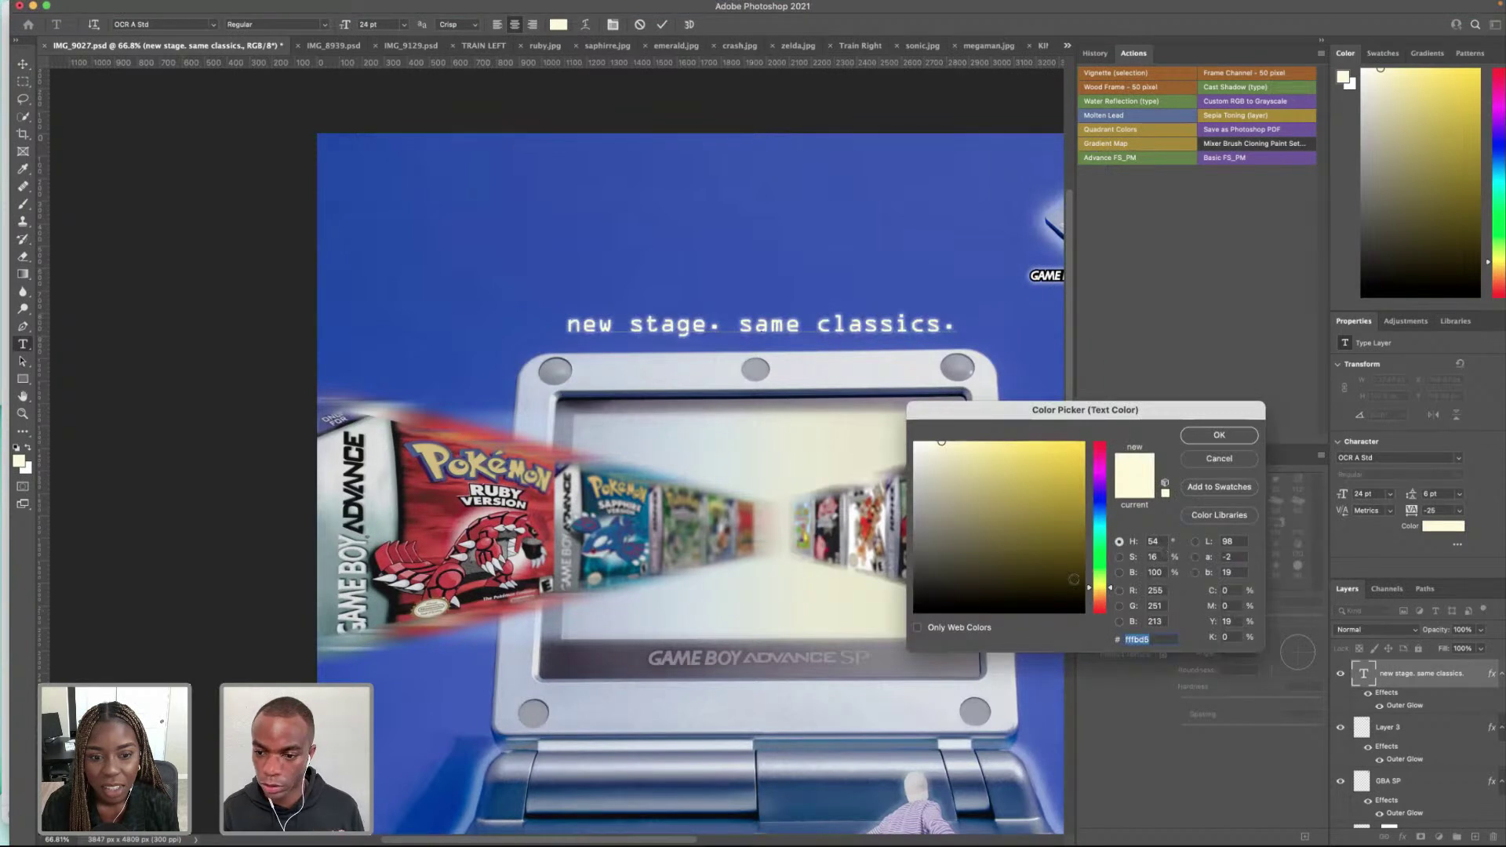
click(1119, 557)
drag(1111, 588, 1113, 547)
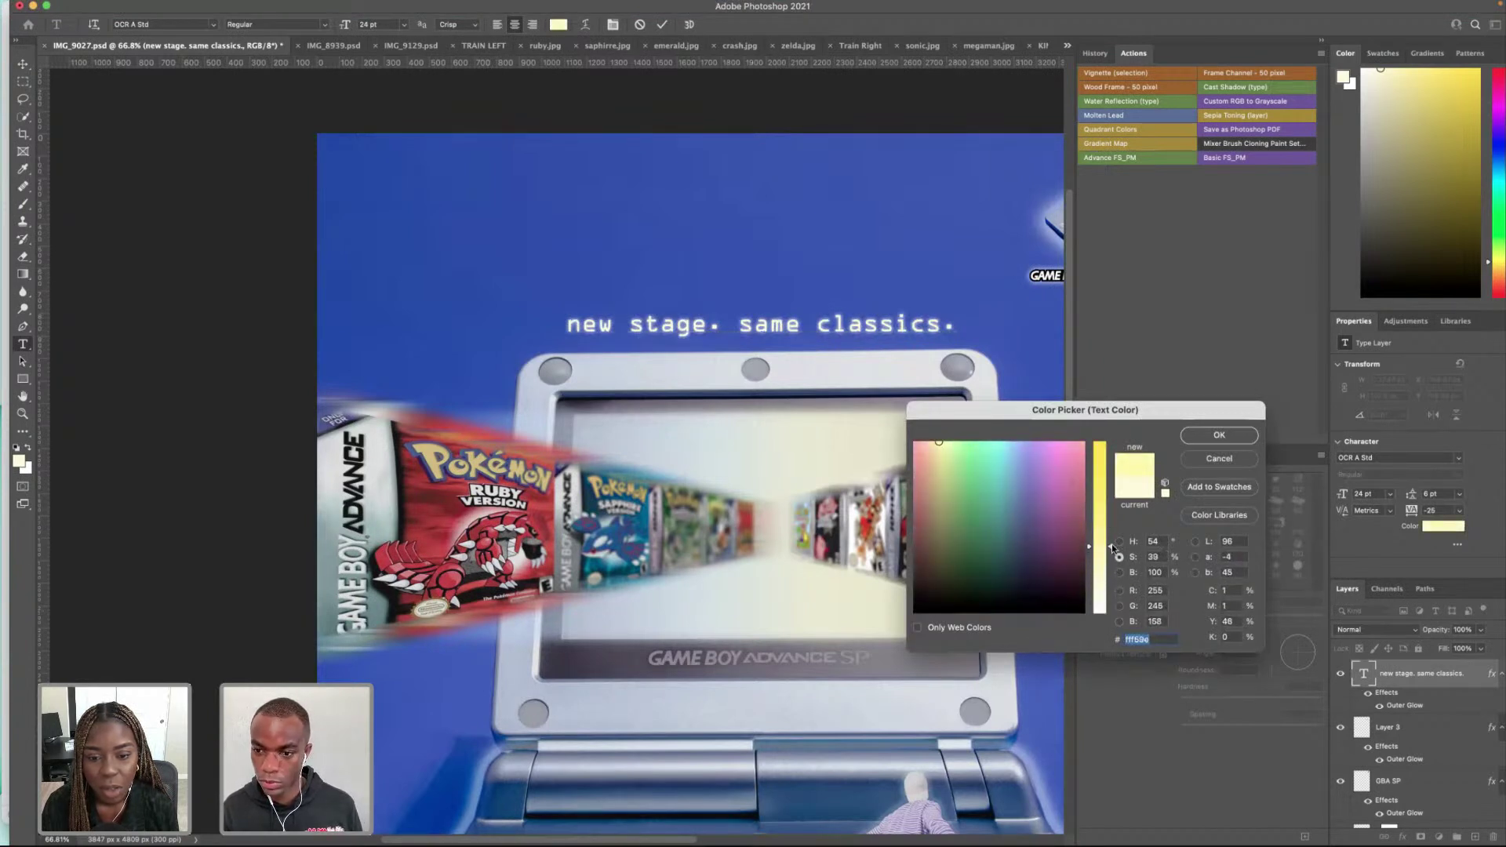
click(1219, 434)
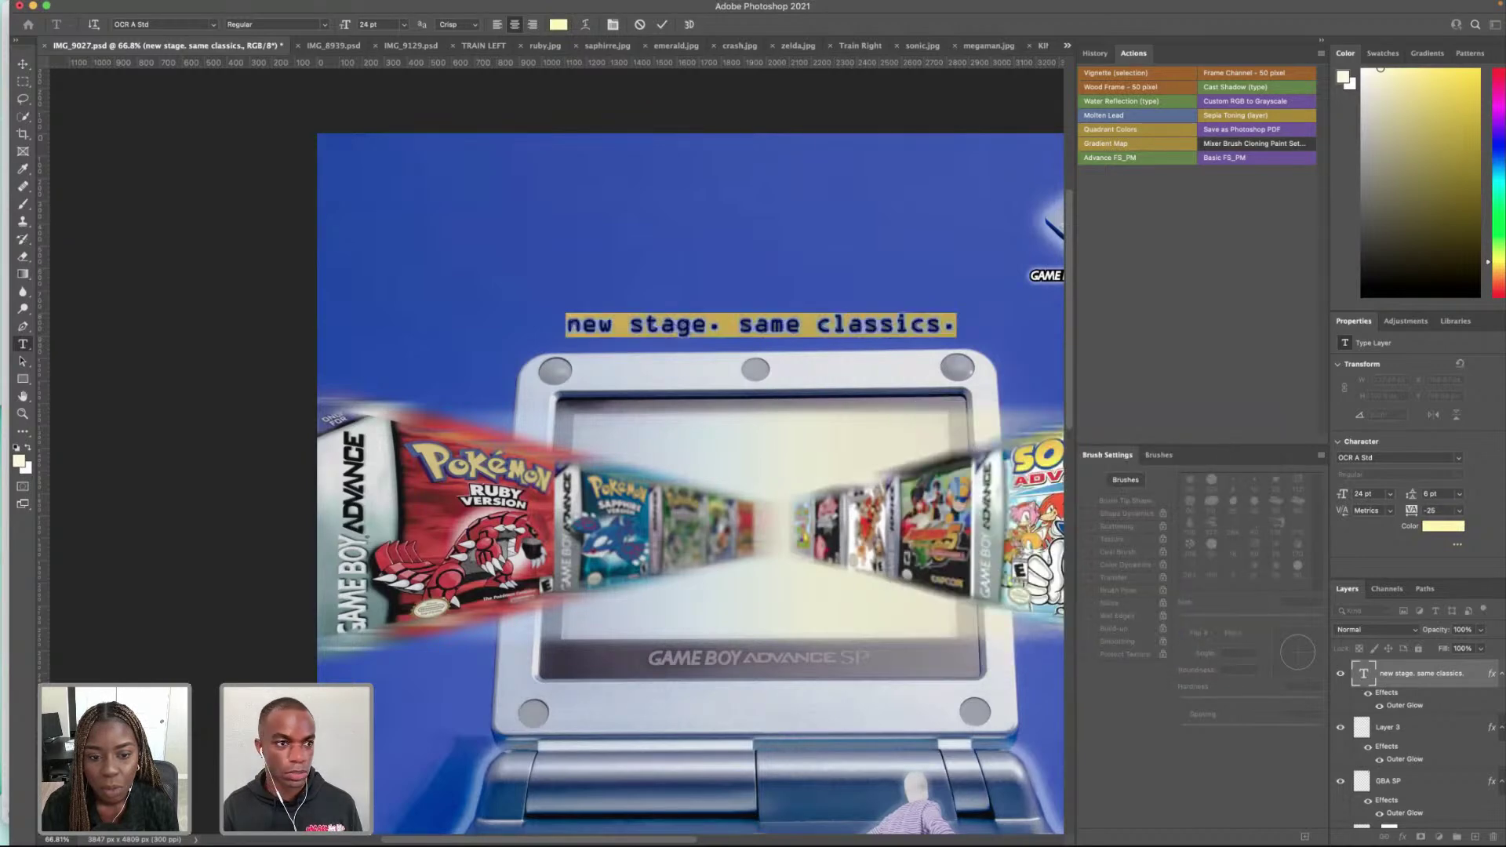
click(30, 65)
key(super+0)
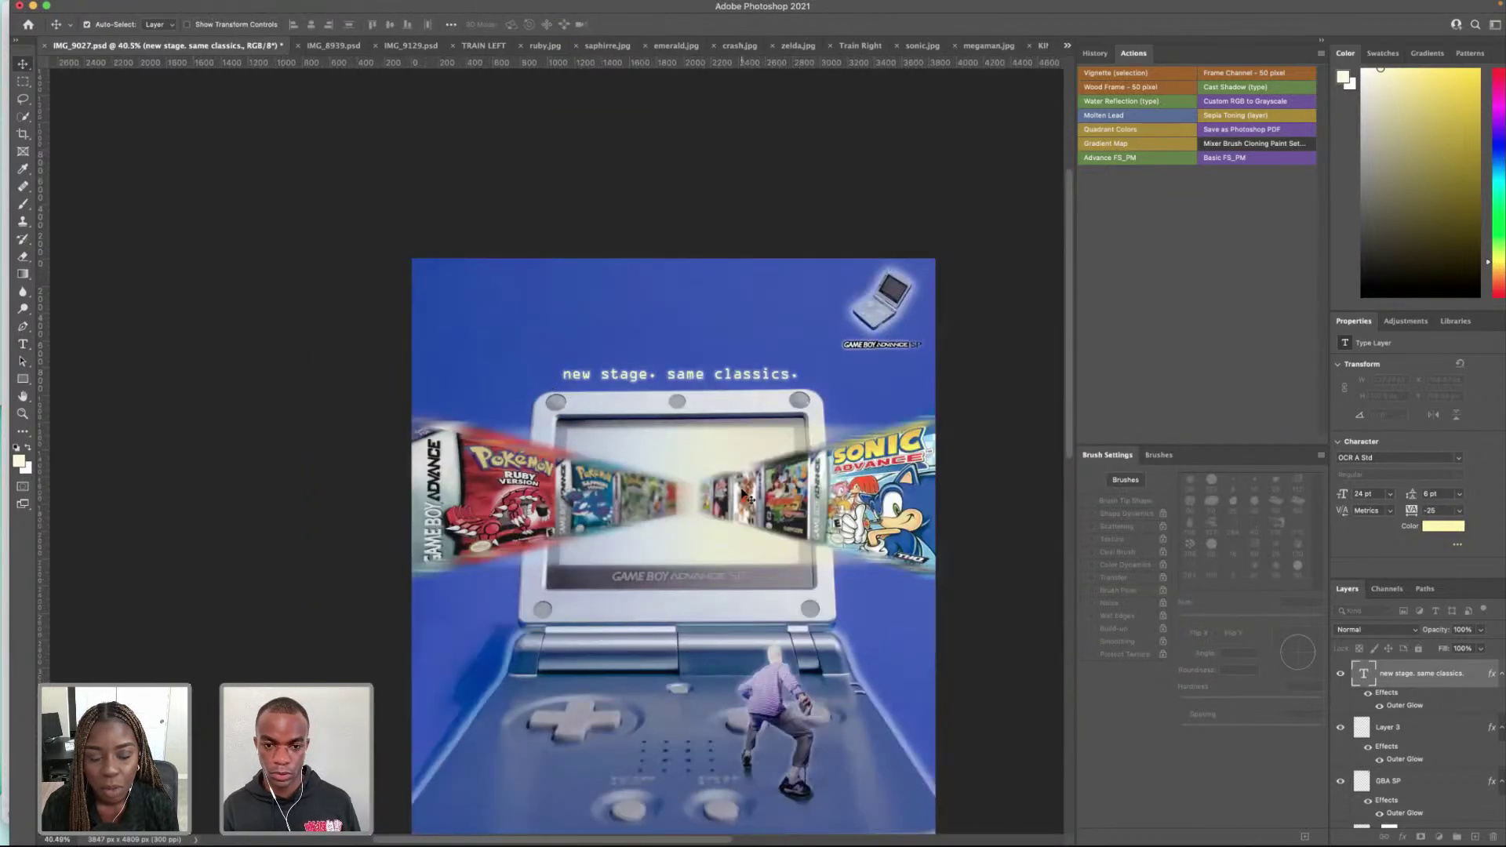
Step: Distort the masked TRAIN LEFT layer so its inner edge pulls back slightly from the center of the console's screen
scroll(749, 498, down, 2)
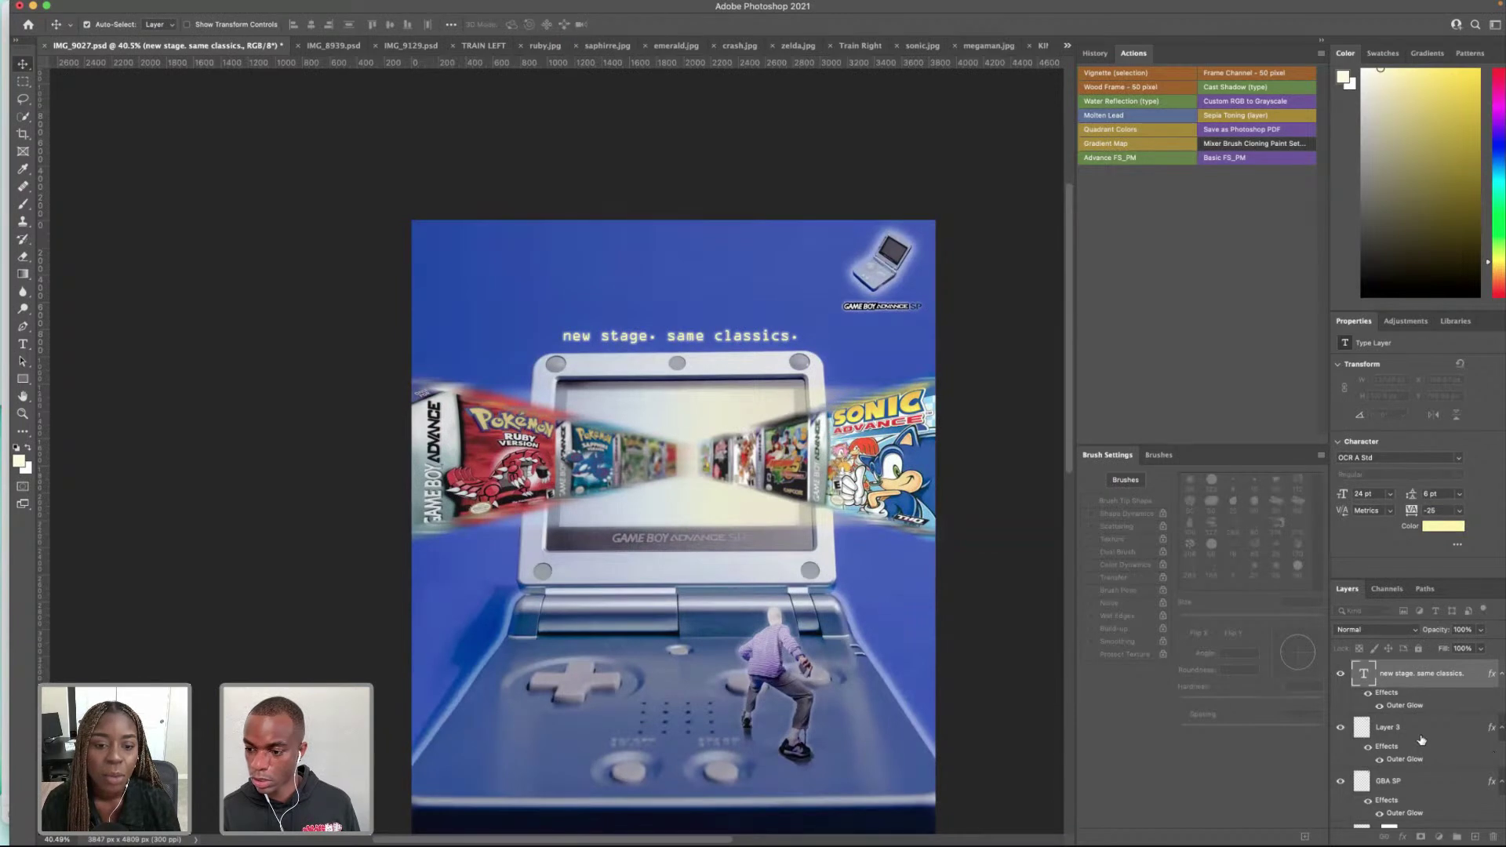
scroll(1408, 761, down, 2)
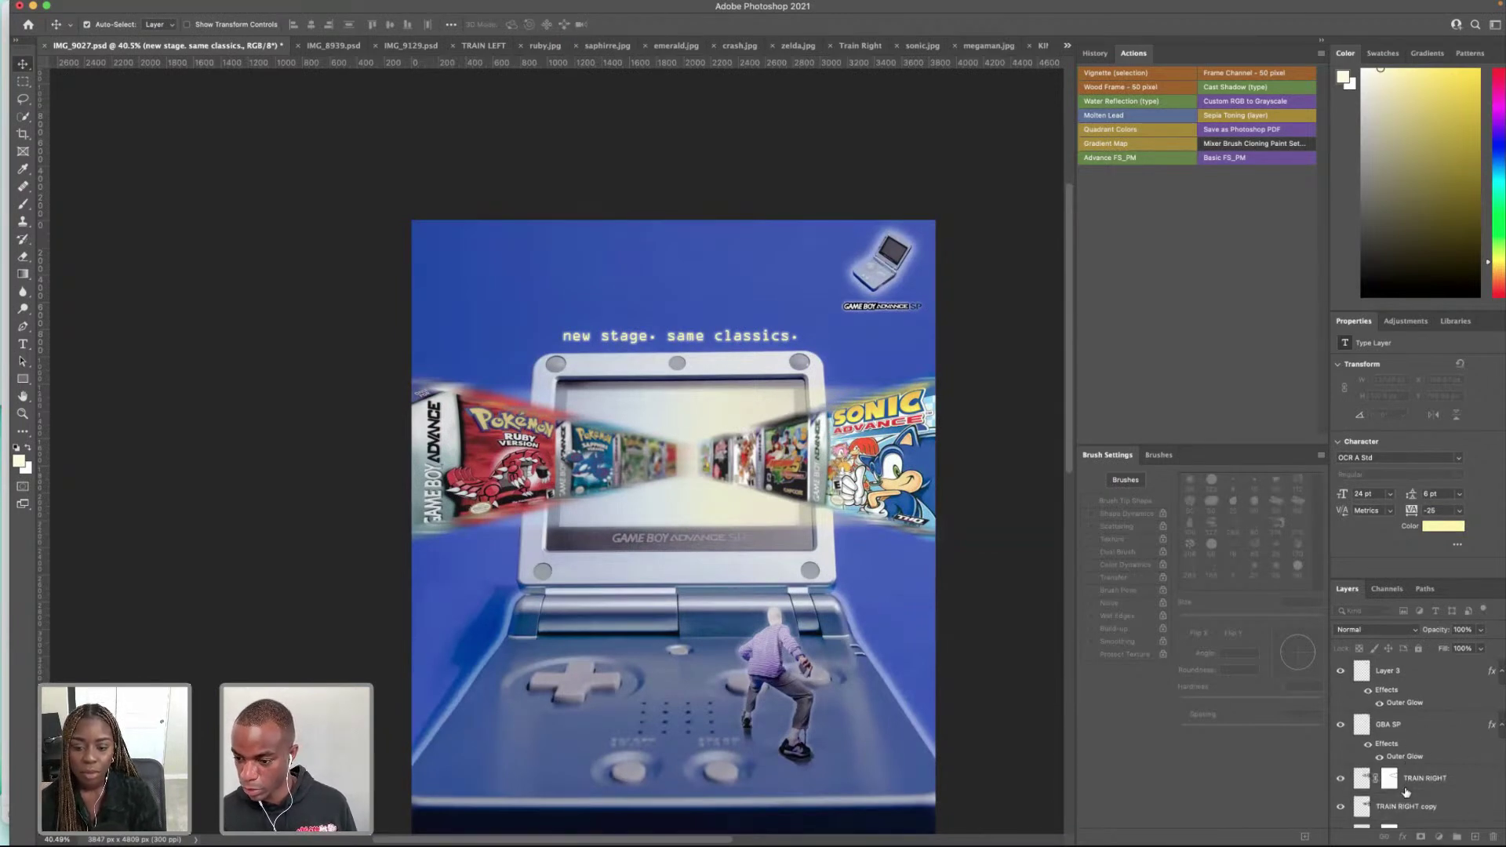
click(1406, 789)
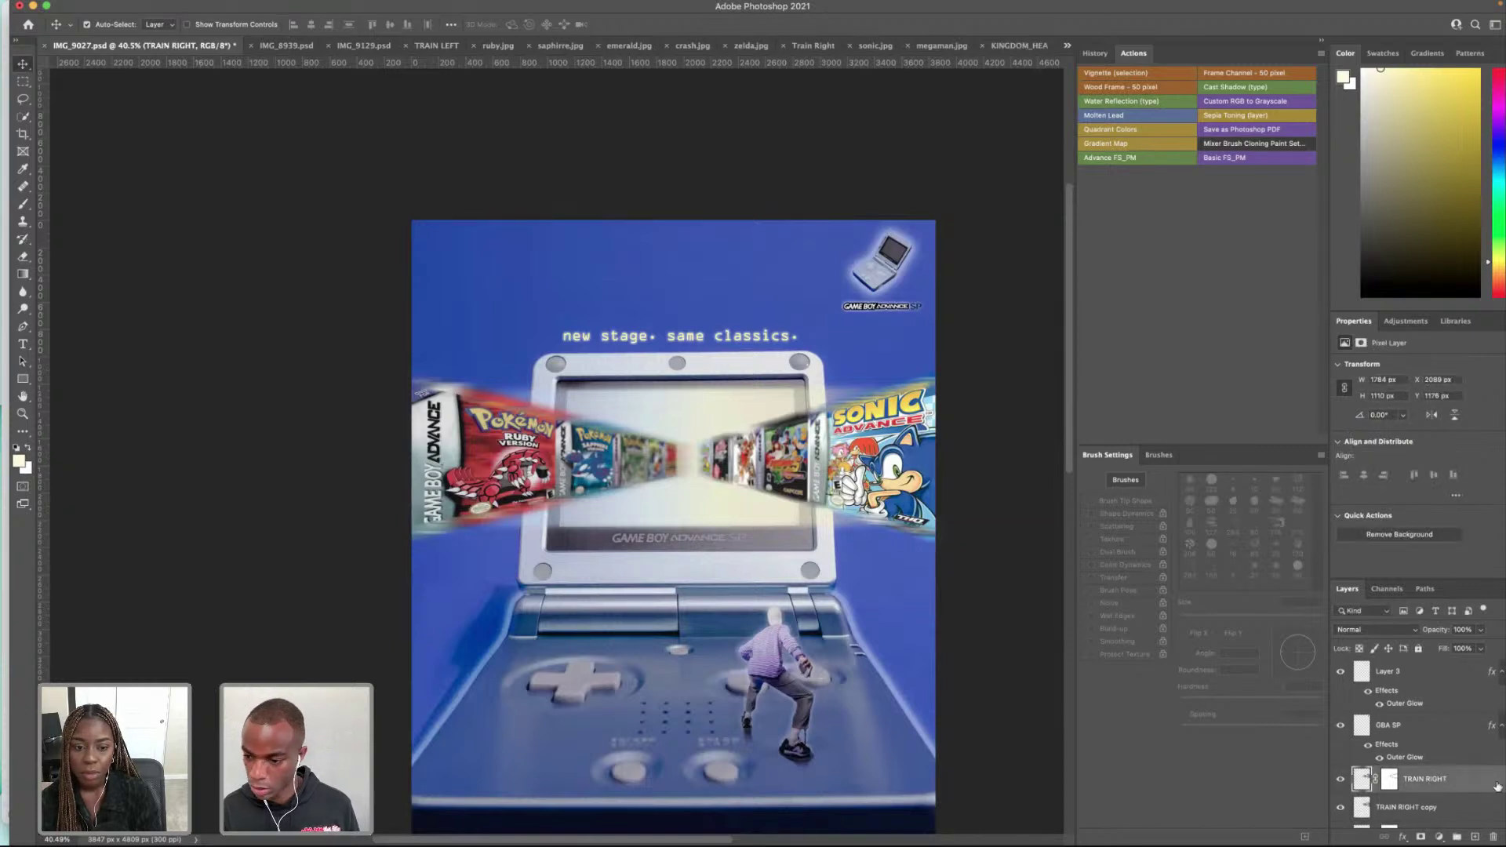
scroll(1354, 781, down, 2)
click(1356, 768)
key(super+t)
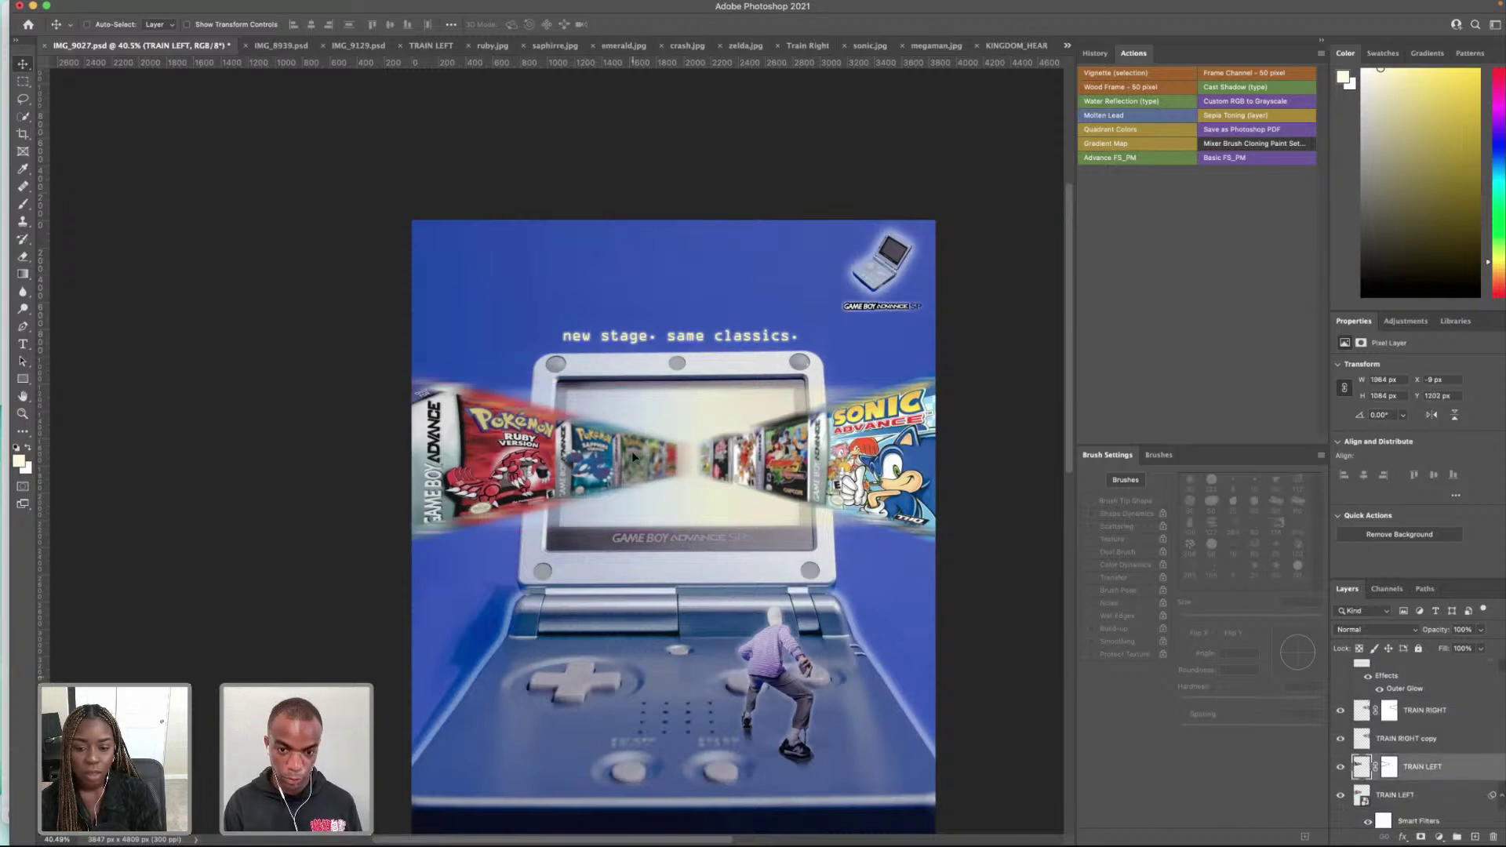
right_click(632, 452)
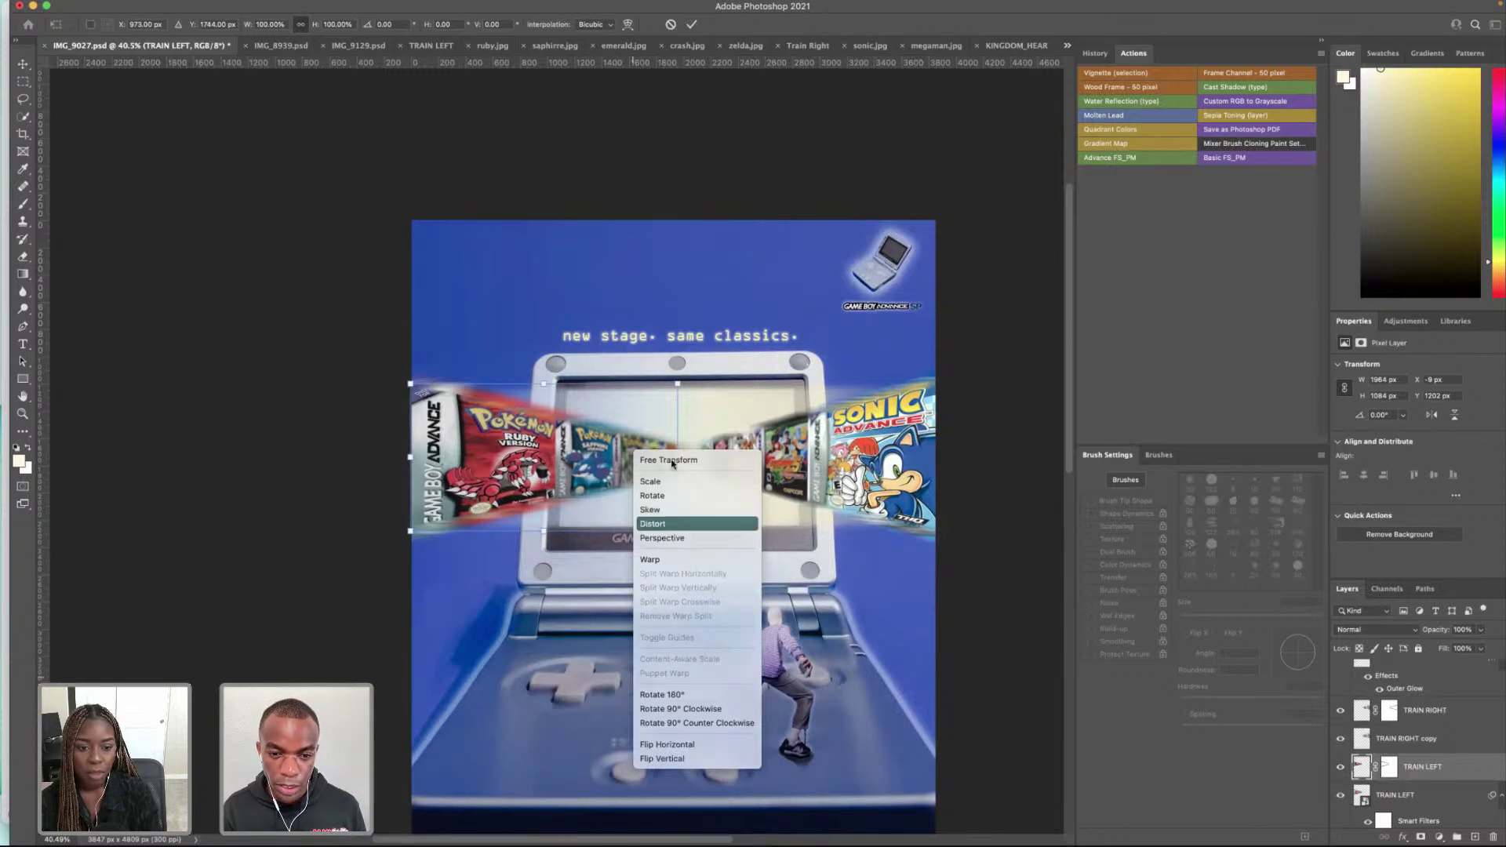
click(681, 512)
drag(678, 457, 668, 463)
key(Return)
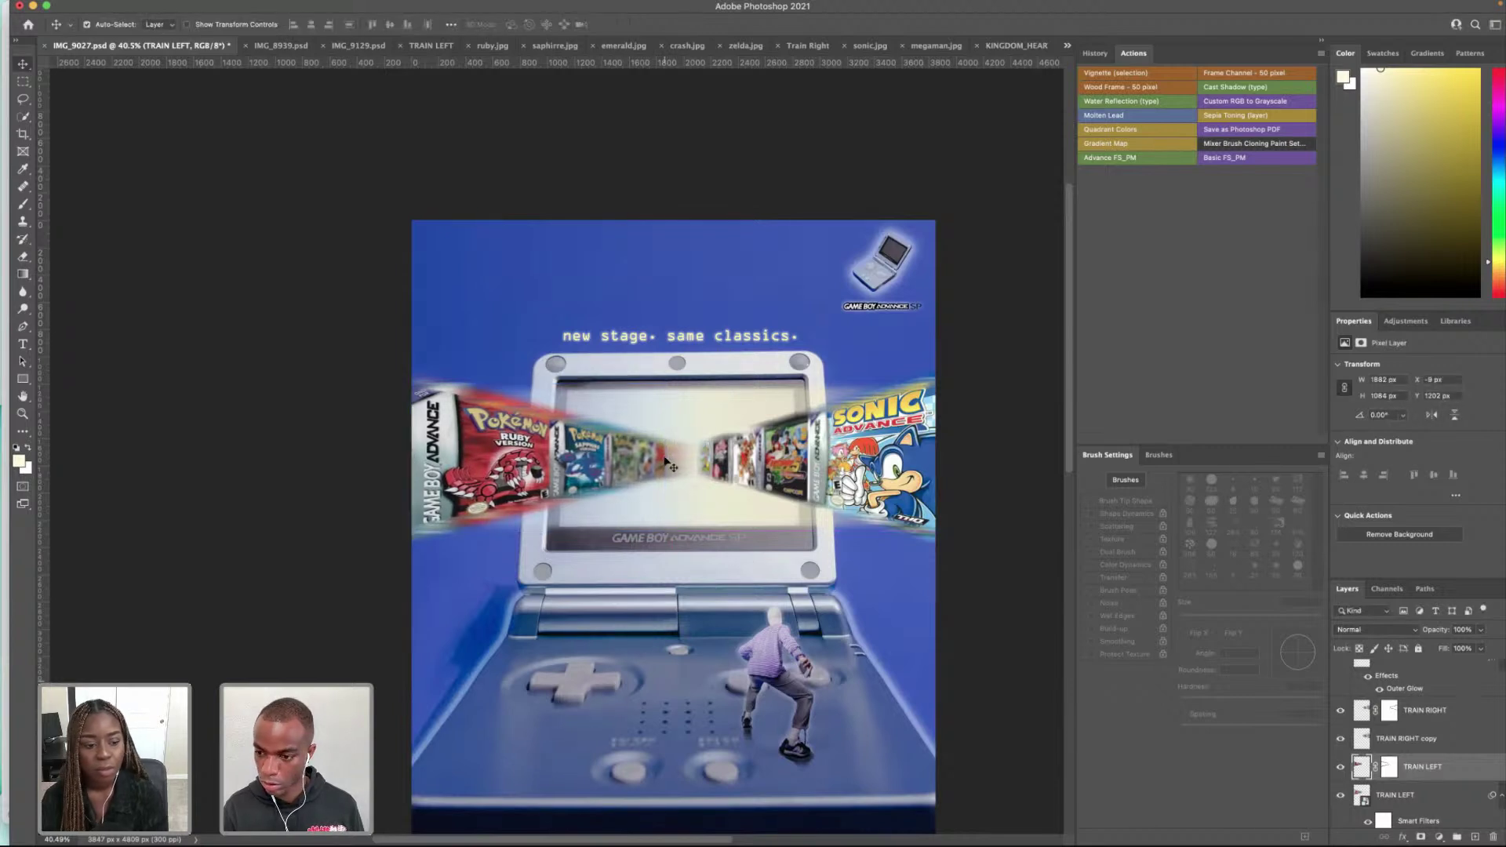
Step: Distort the TRAIN LEFT smart object by pulling its inner edge back to line up with the masked TRAIN LEFT layer
click(1380, 794)
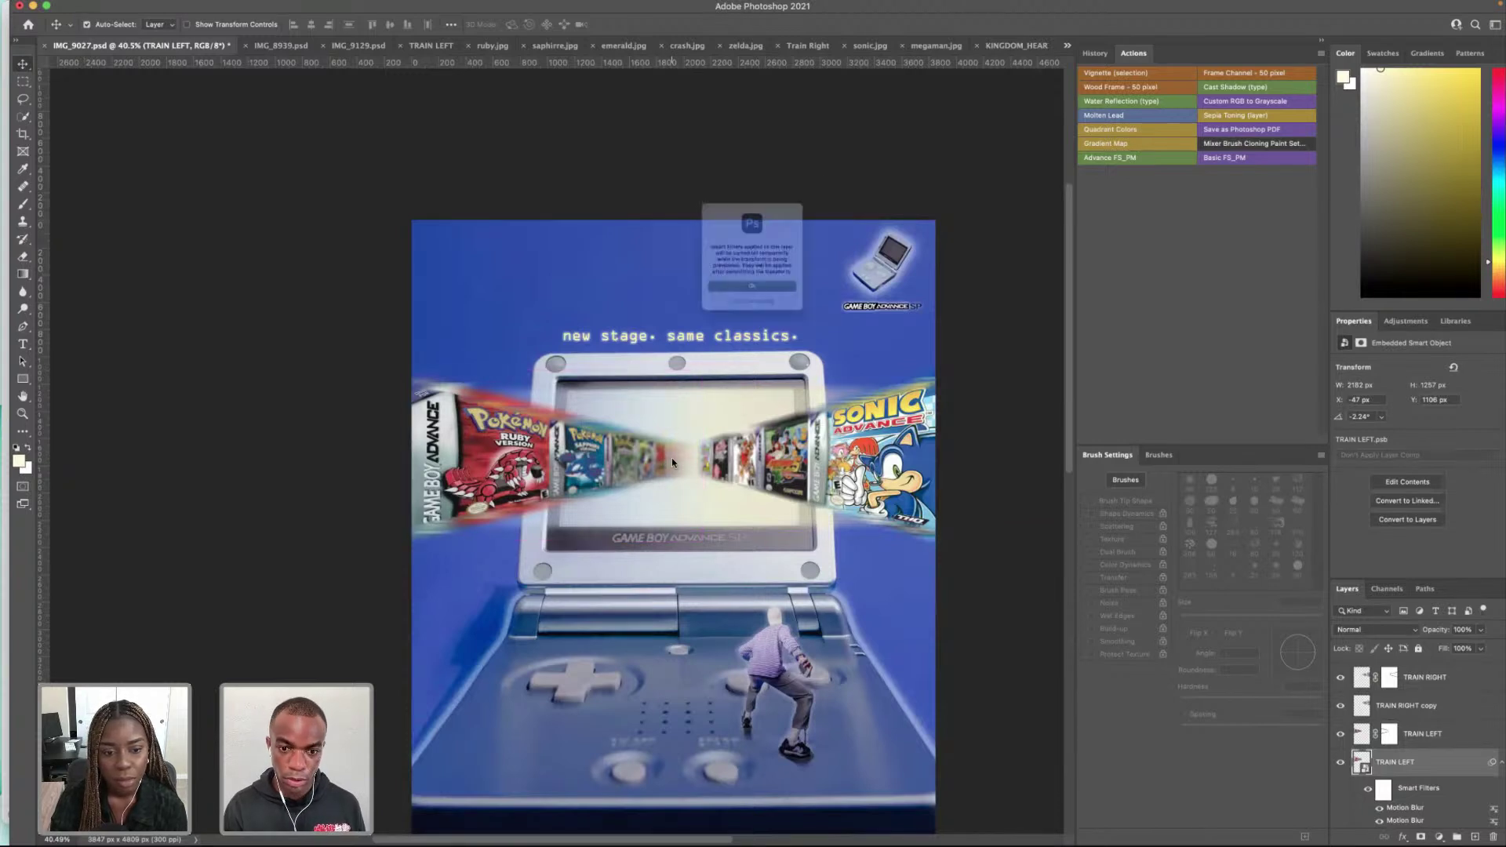
click(769, 305)
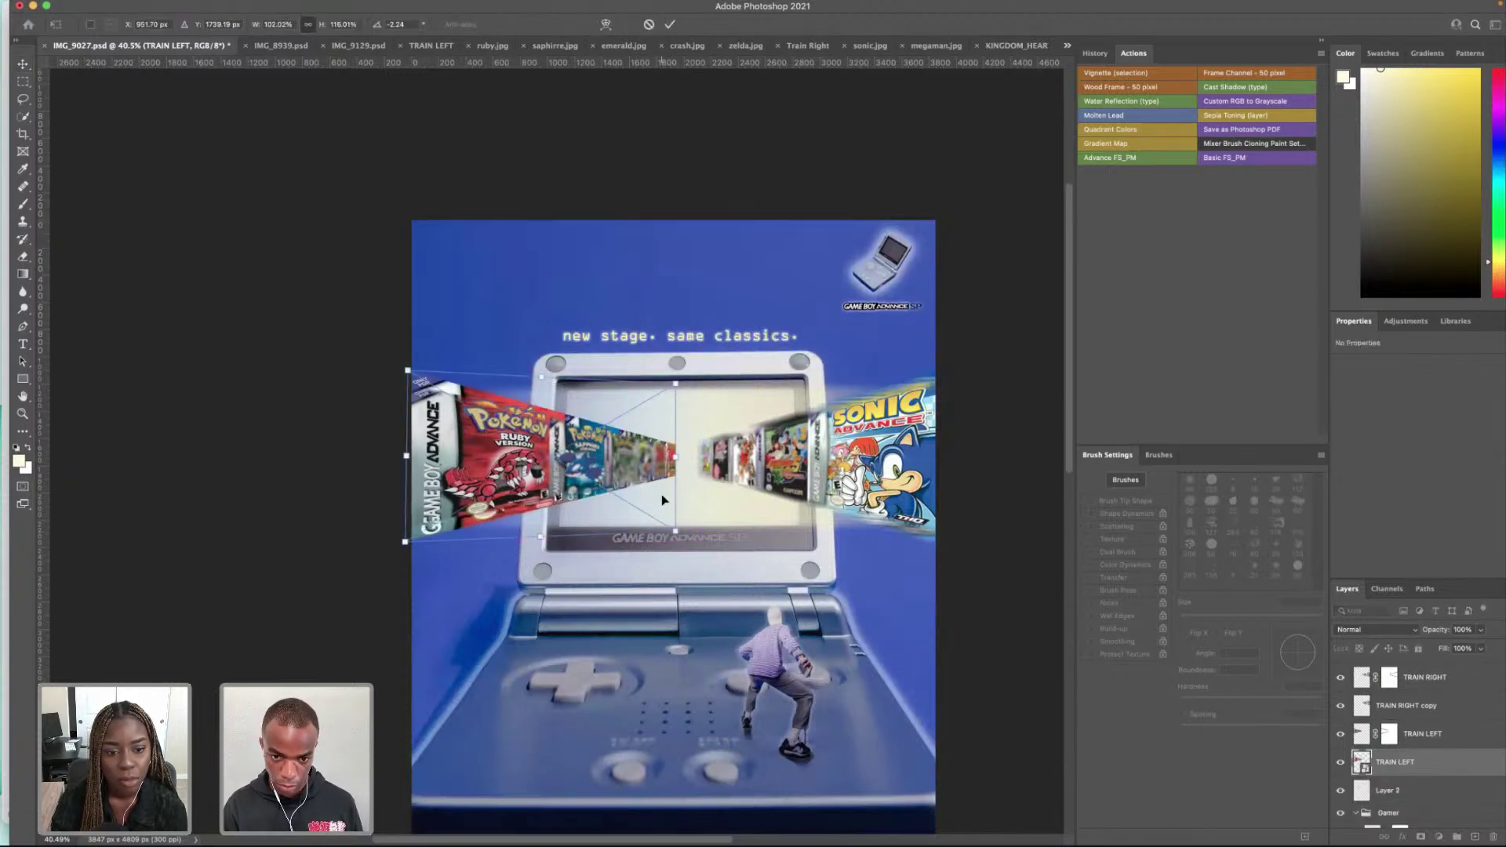
right_click(684, 484)
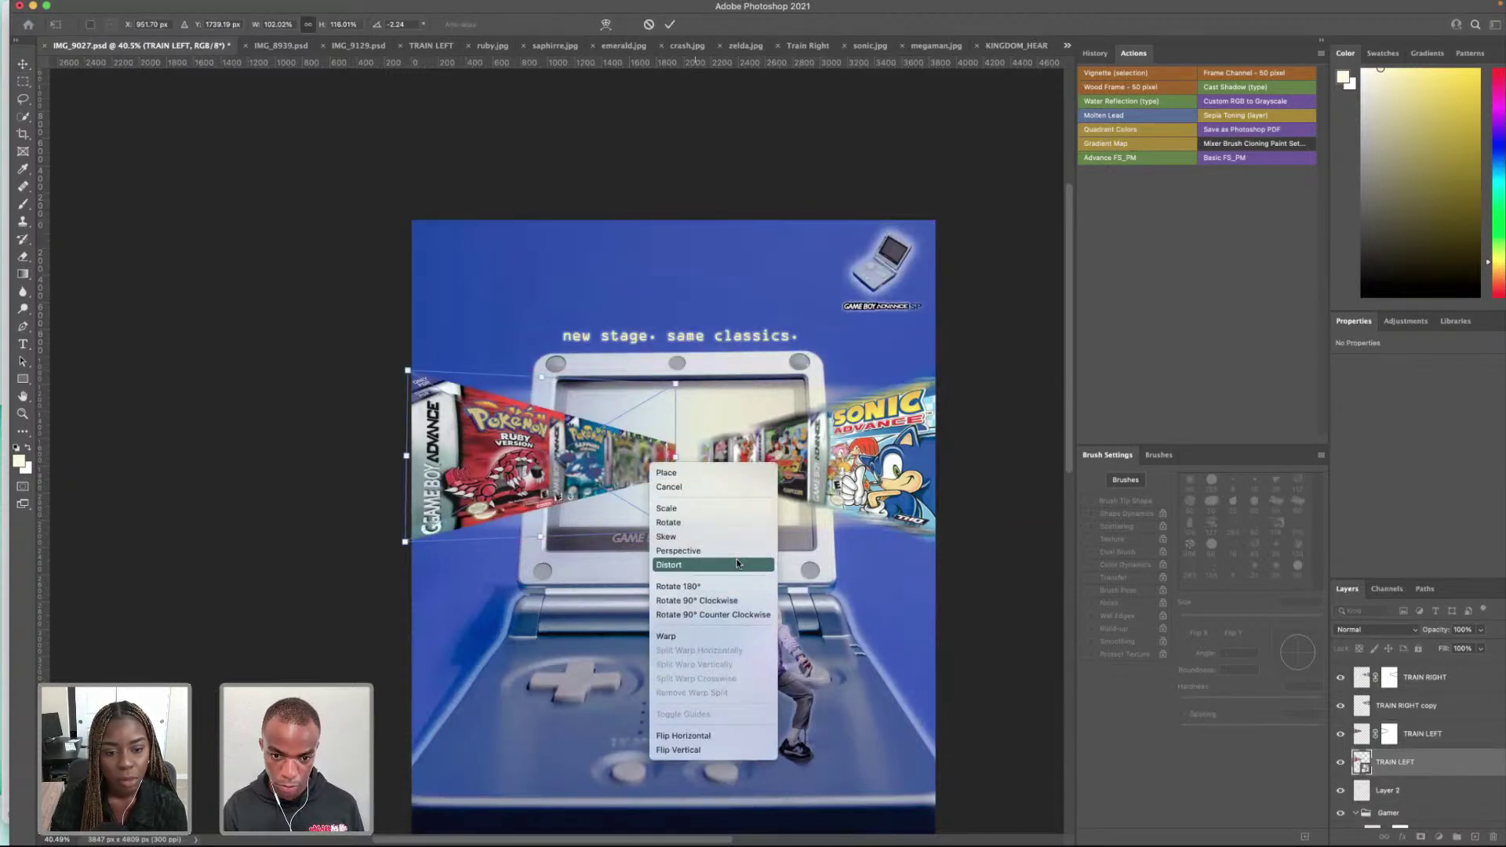
click(729, 564)
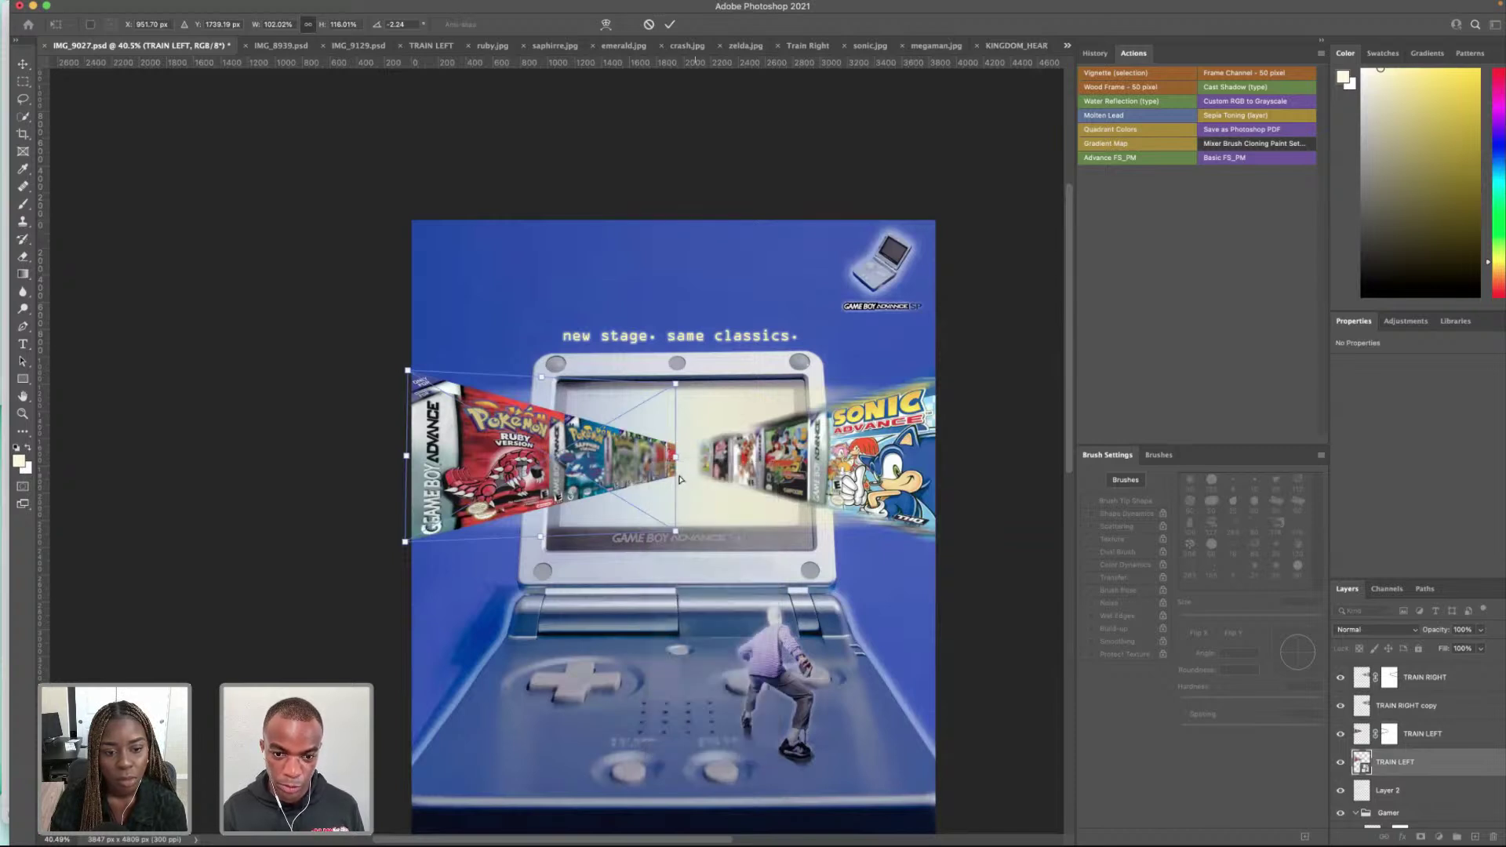
drag(675, 460, 666, 461)
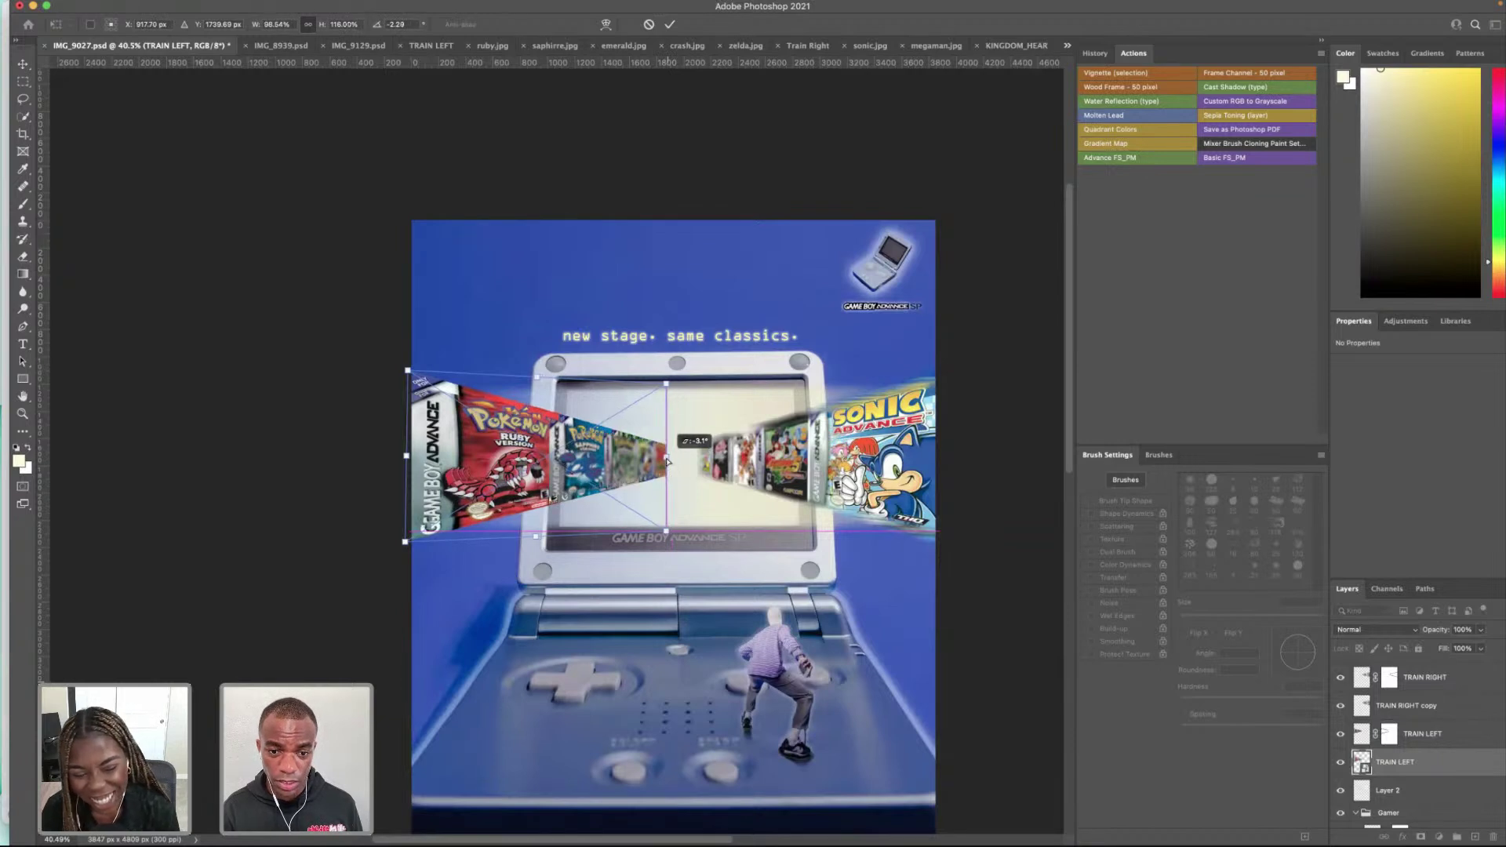
key(Return)
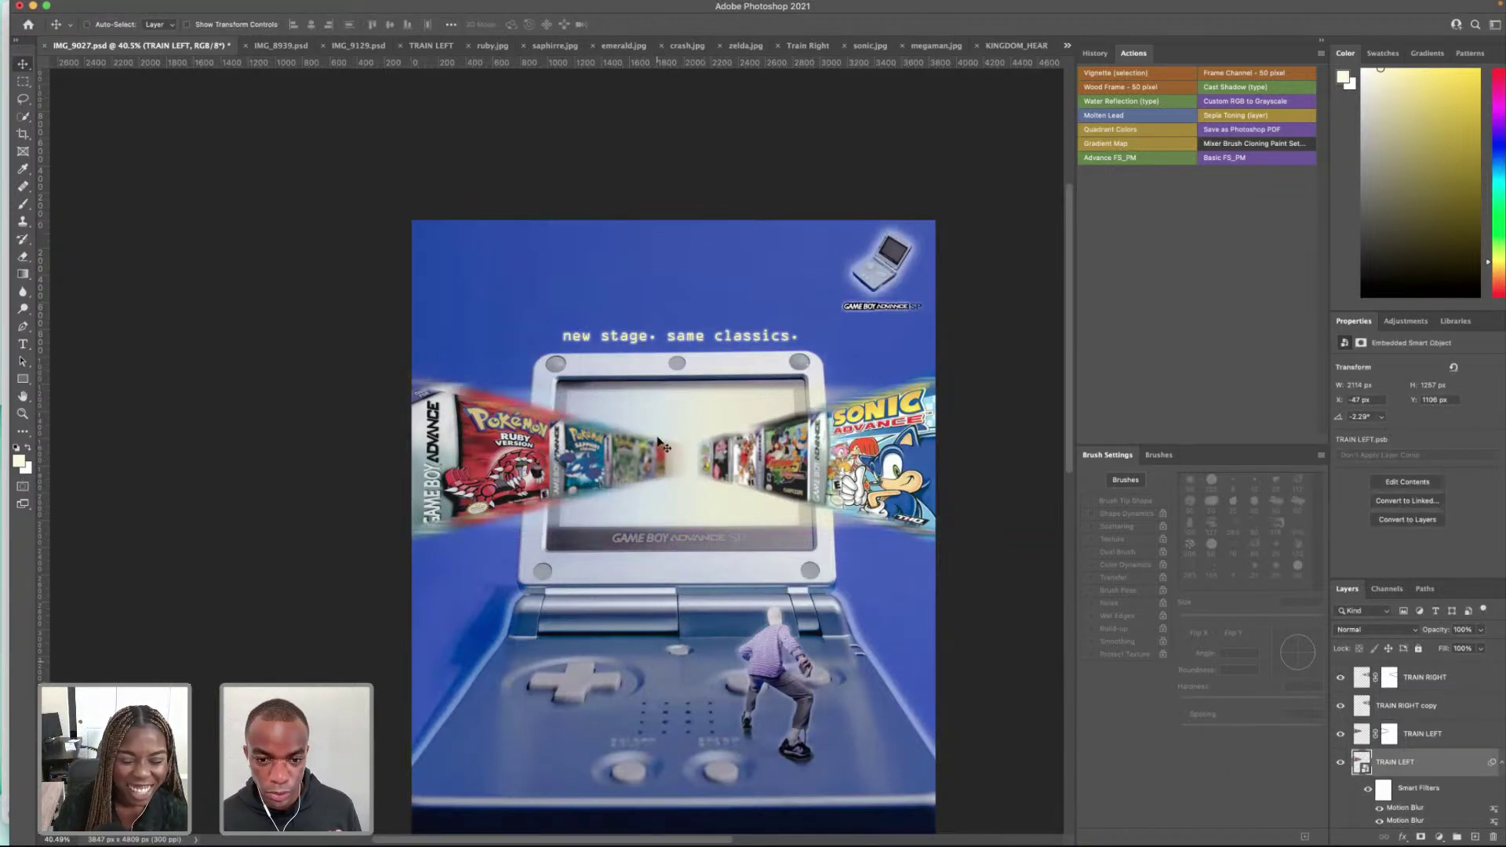
Step: Add a layer mask to the TRAIN LEFT smart object that carries the motion blur filters
scroll(664, 445, left, 1)
scroll(705, 465, up, 10)
scroll(704, 465, up, 4)
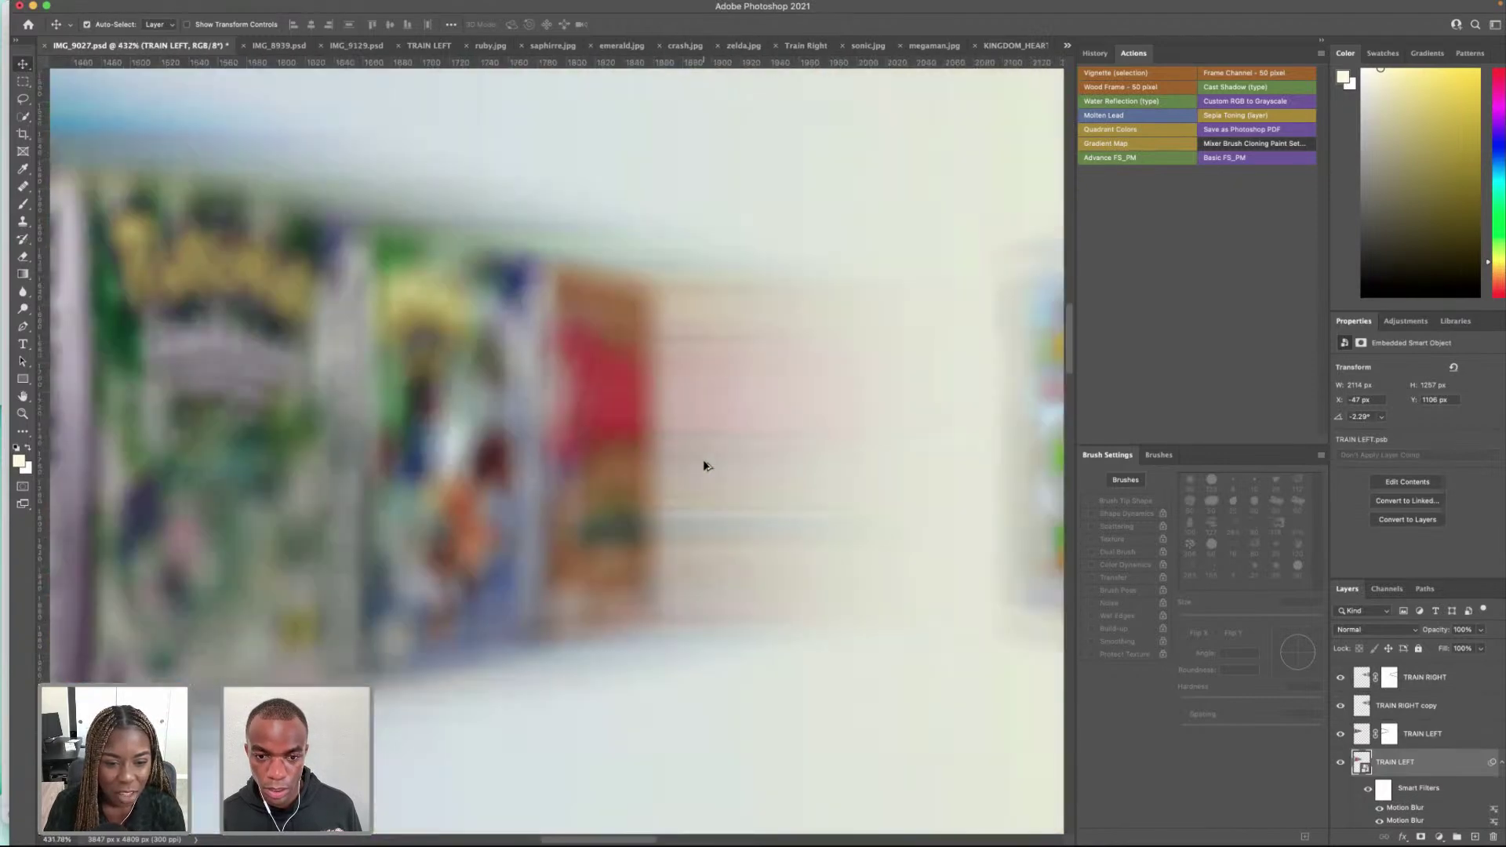
scroll(740, 377, right, 2)
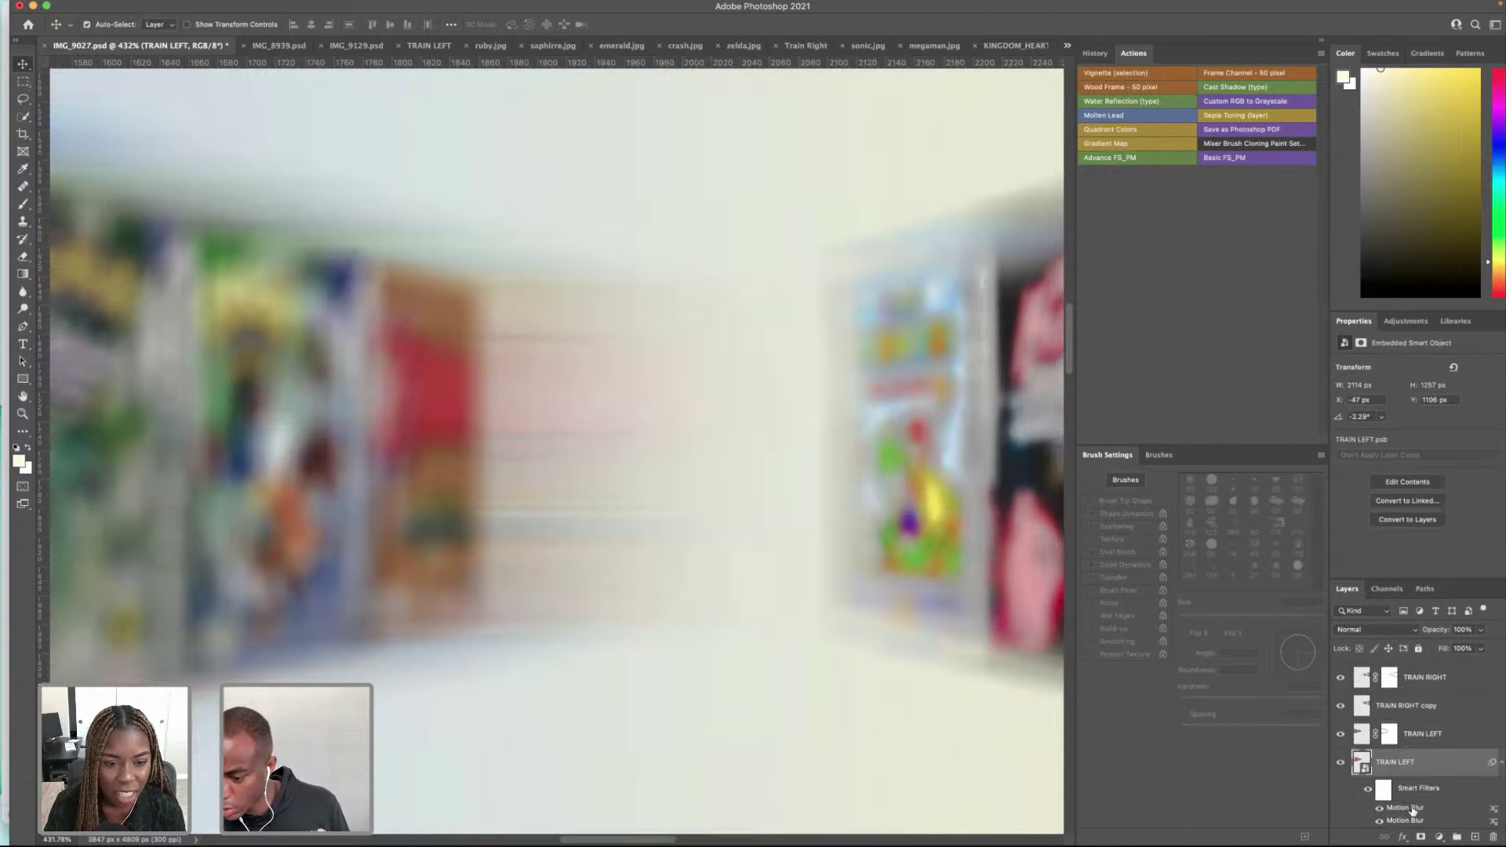
scroll(1404, 792, down, 1)
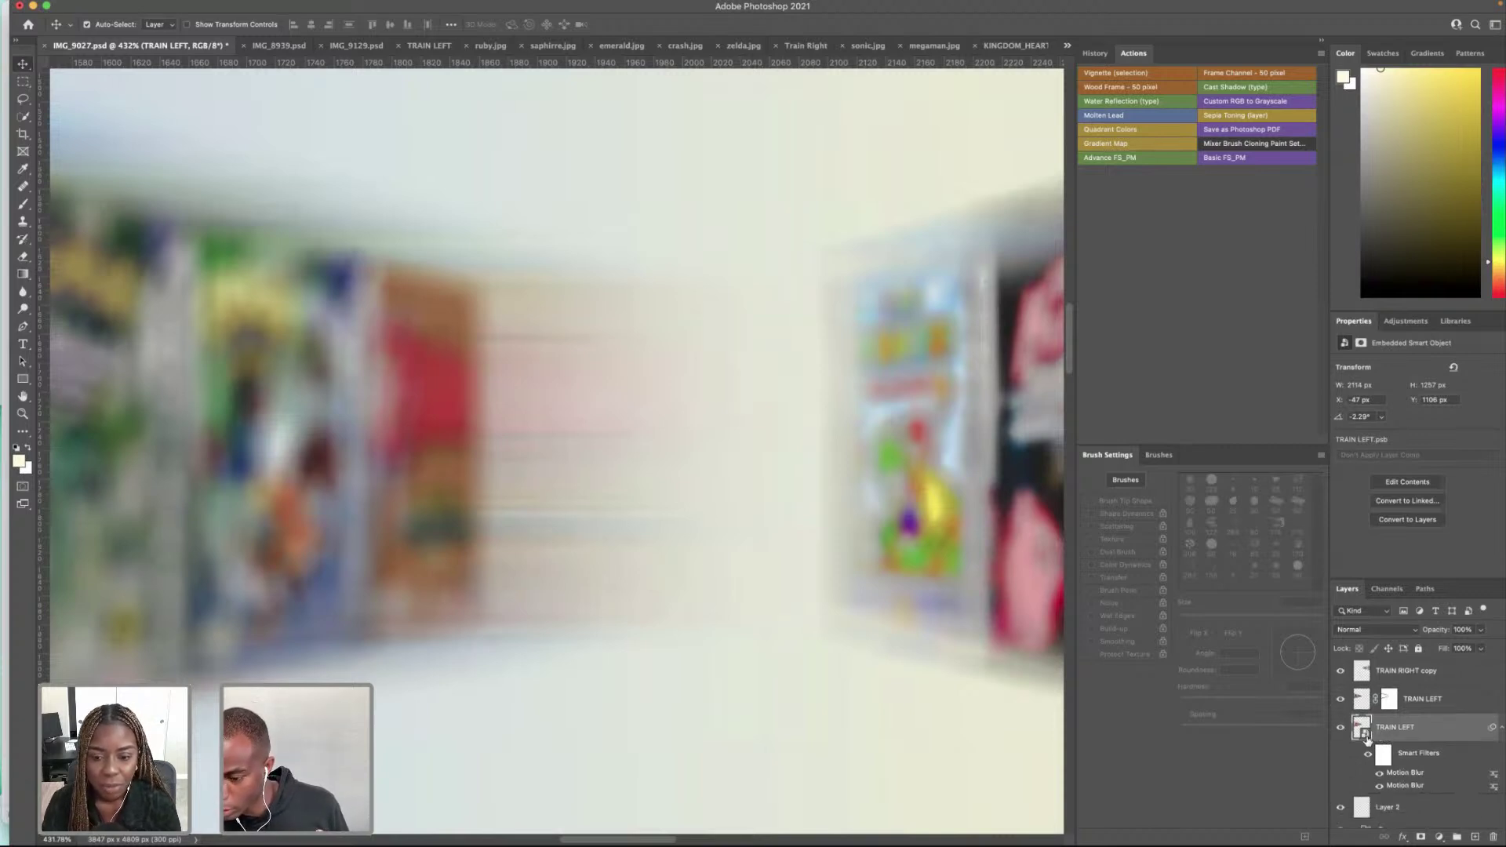
click(1419, 837)
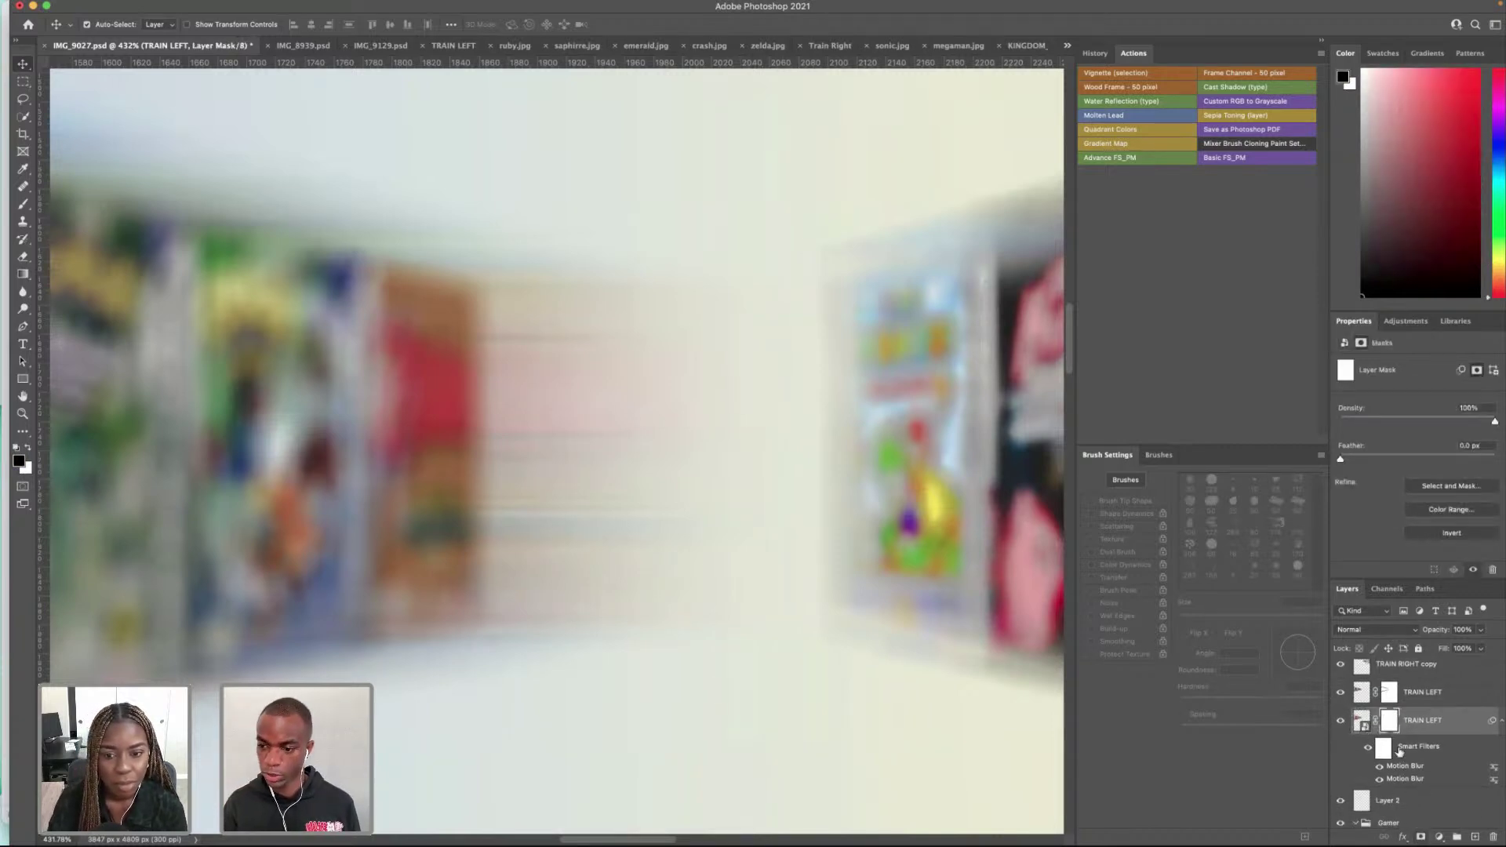
Step: Paint black on the TRAIN LEFT smart object's mask with a soft 70 px brush at 41% opacity to fade the blur streaks beyond its inner edge
click(23, 204)
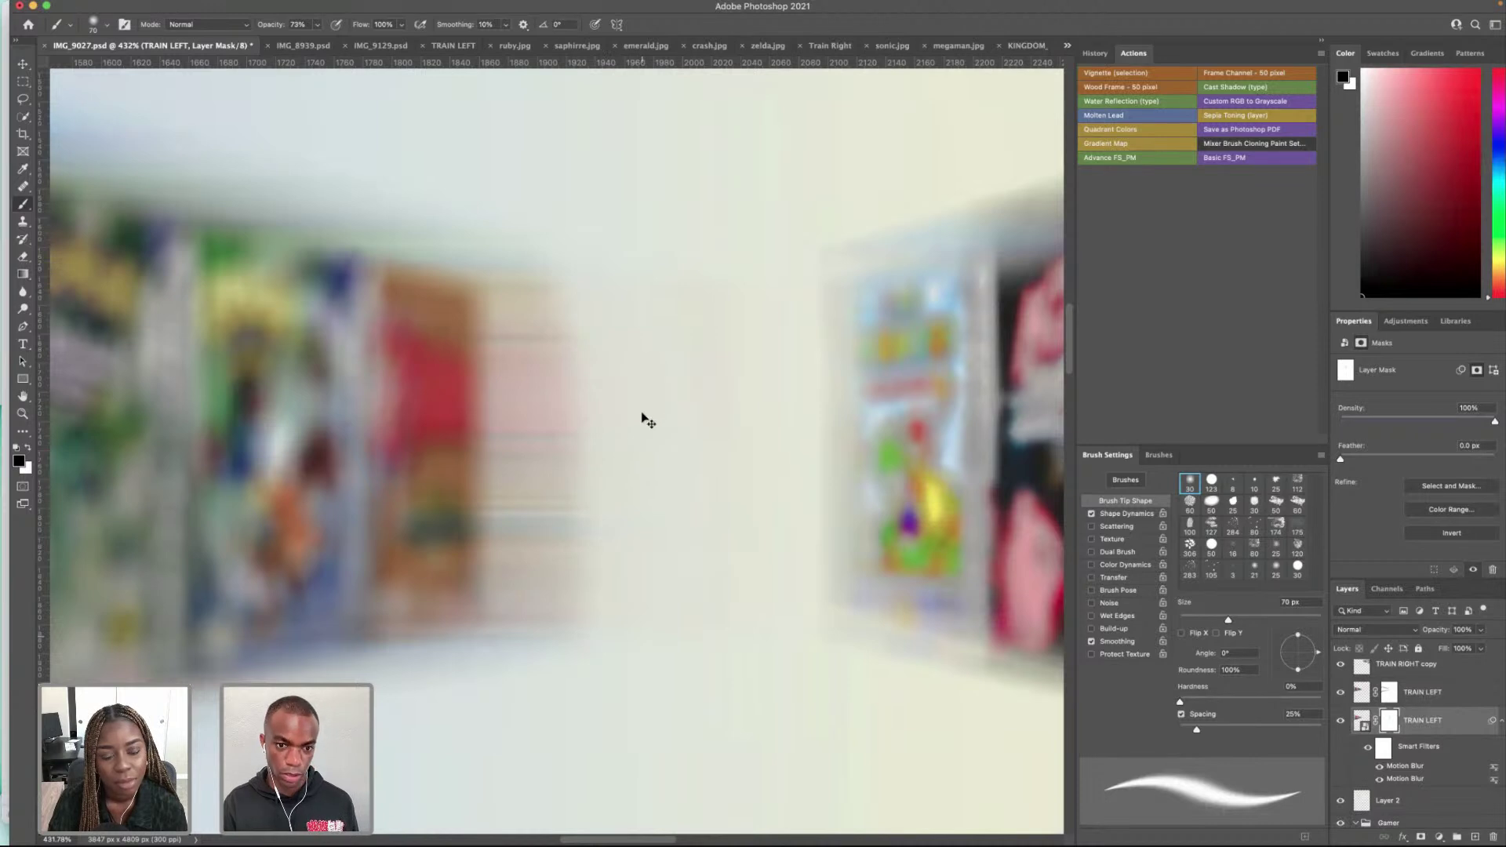
key(super+z)
drag(317, 29, 287, 47)
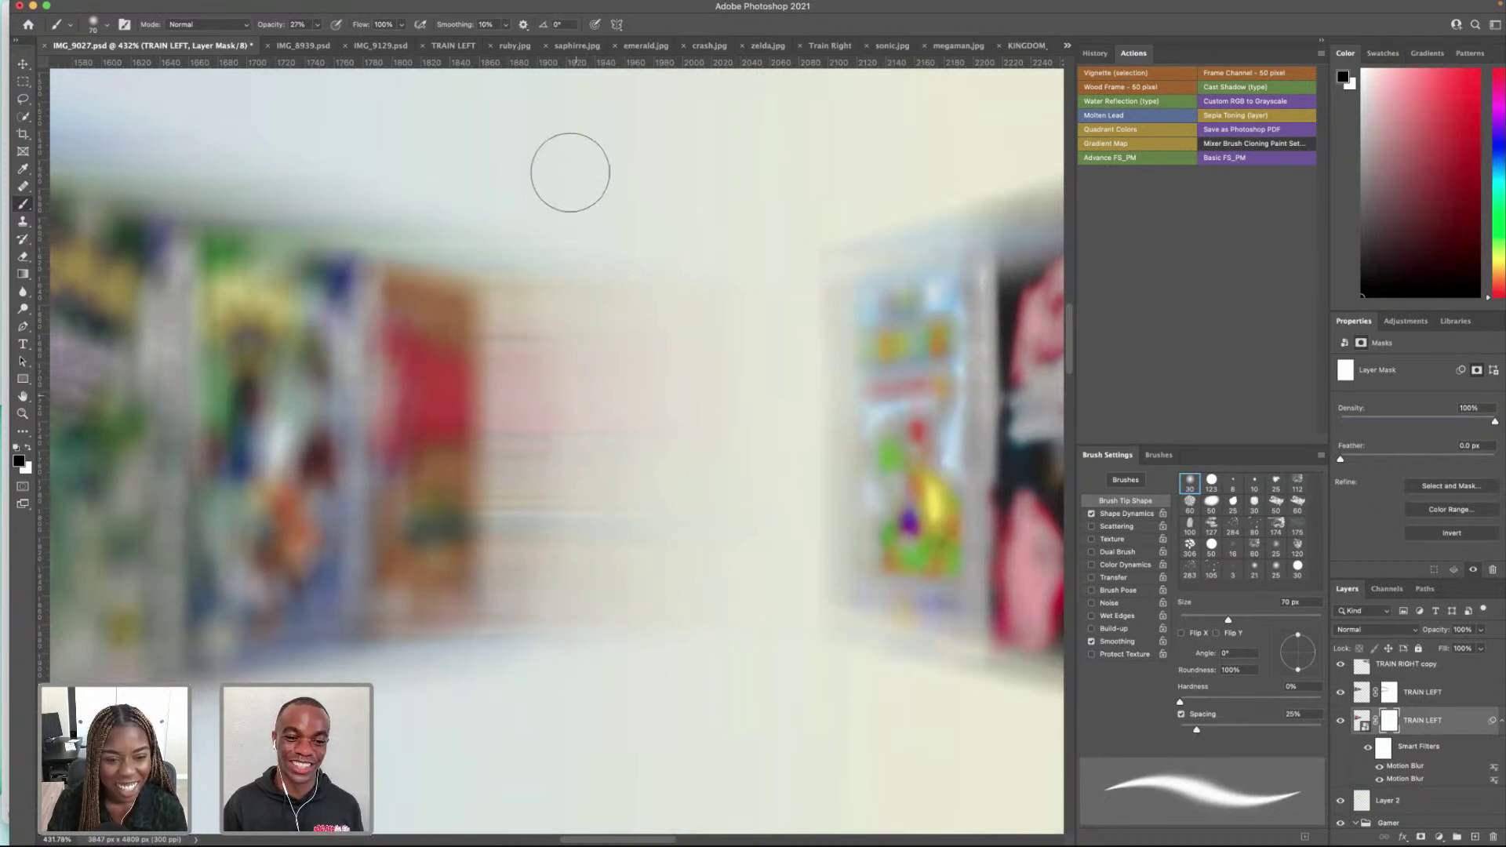
drag(317, 24, 324, 45)
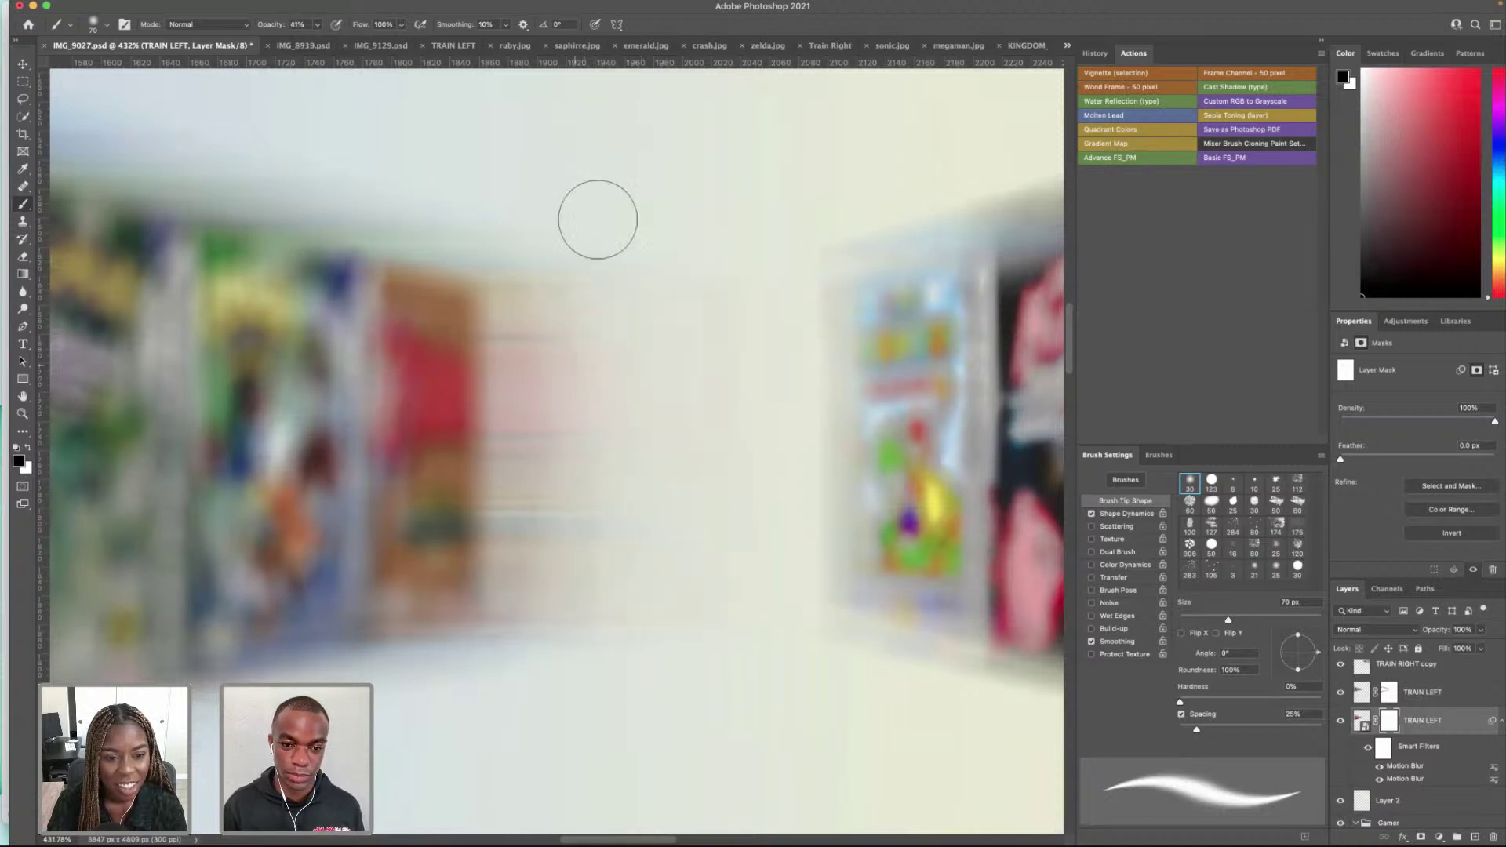
drag(558, 511, 518, 155)
mouse_move(540, 205)
mouse_down()
mouse_move(548, 543)
mouse_move(504, 726)
mouse_up()
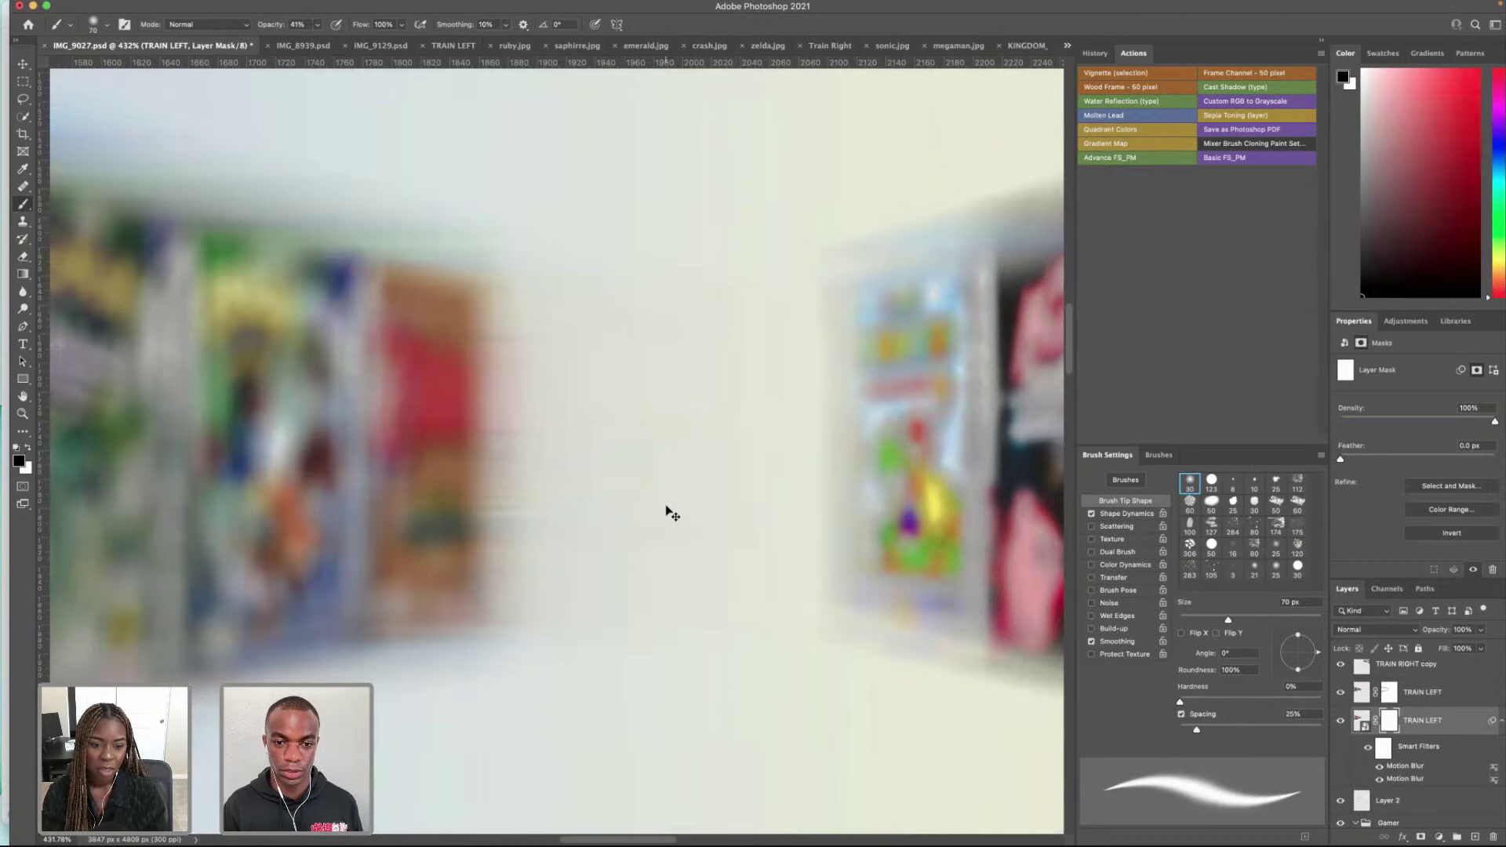
scroll(669, 511, down, 5)
scroll(609, 490, down, 6)
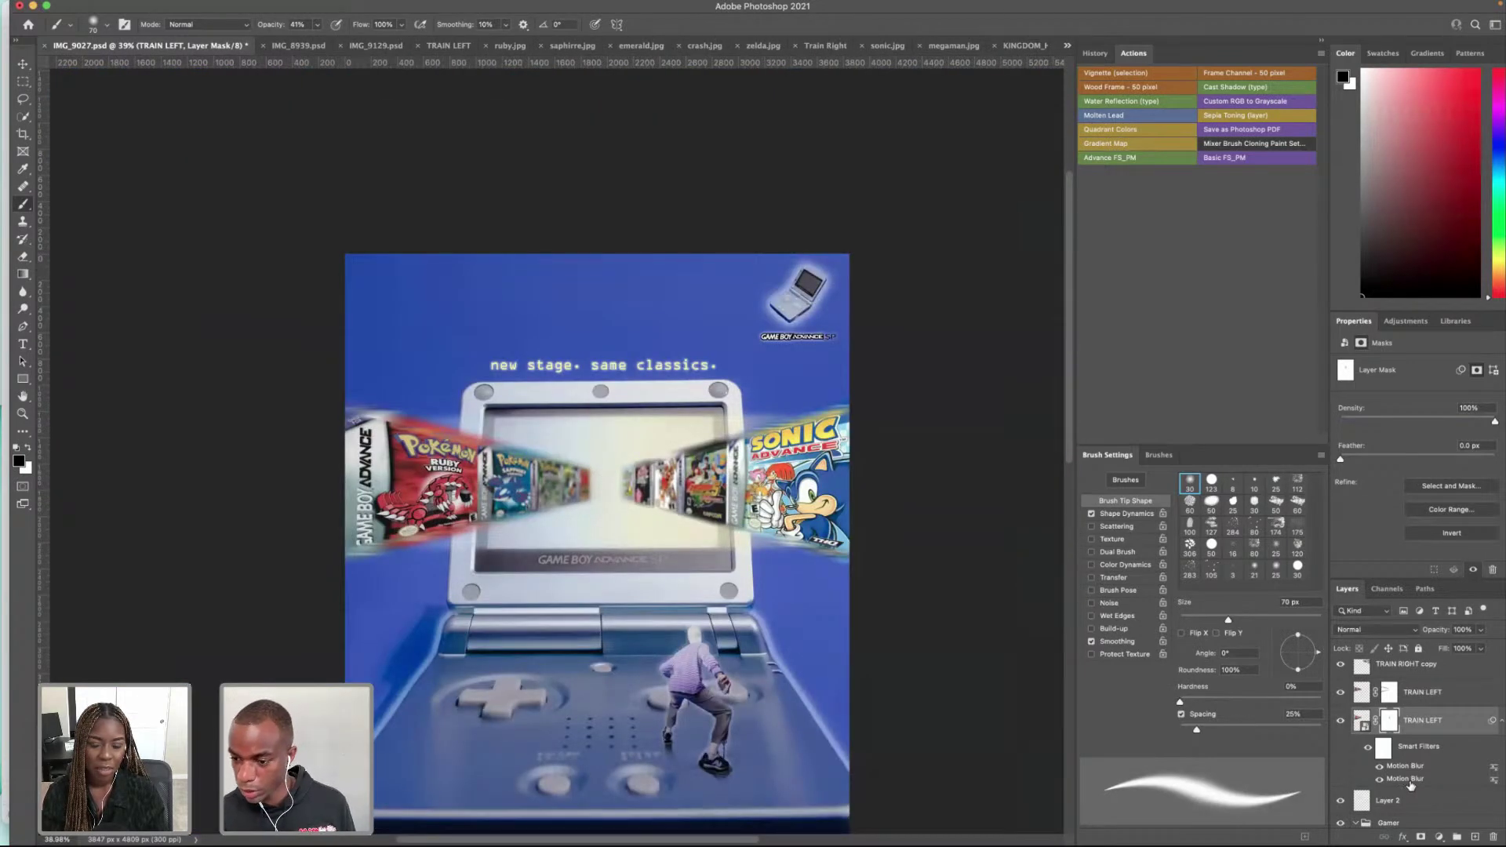
Step: Apply Add Noise to Layer 2 with a 21.27% amount and uniform distribution
scroll(1368, 724, down, 1)
click(1371, 729)
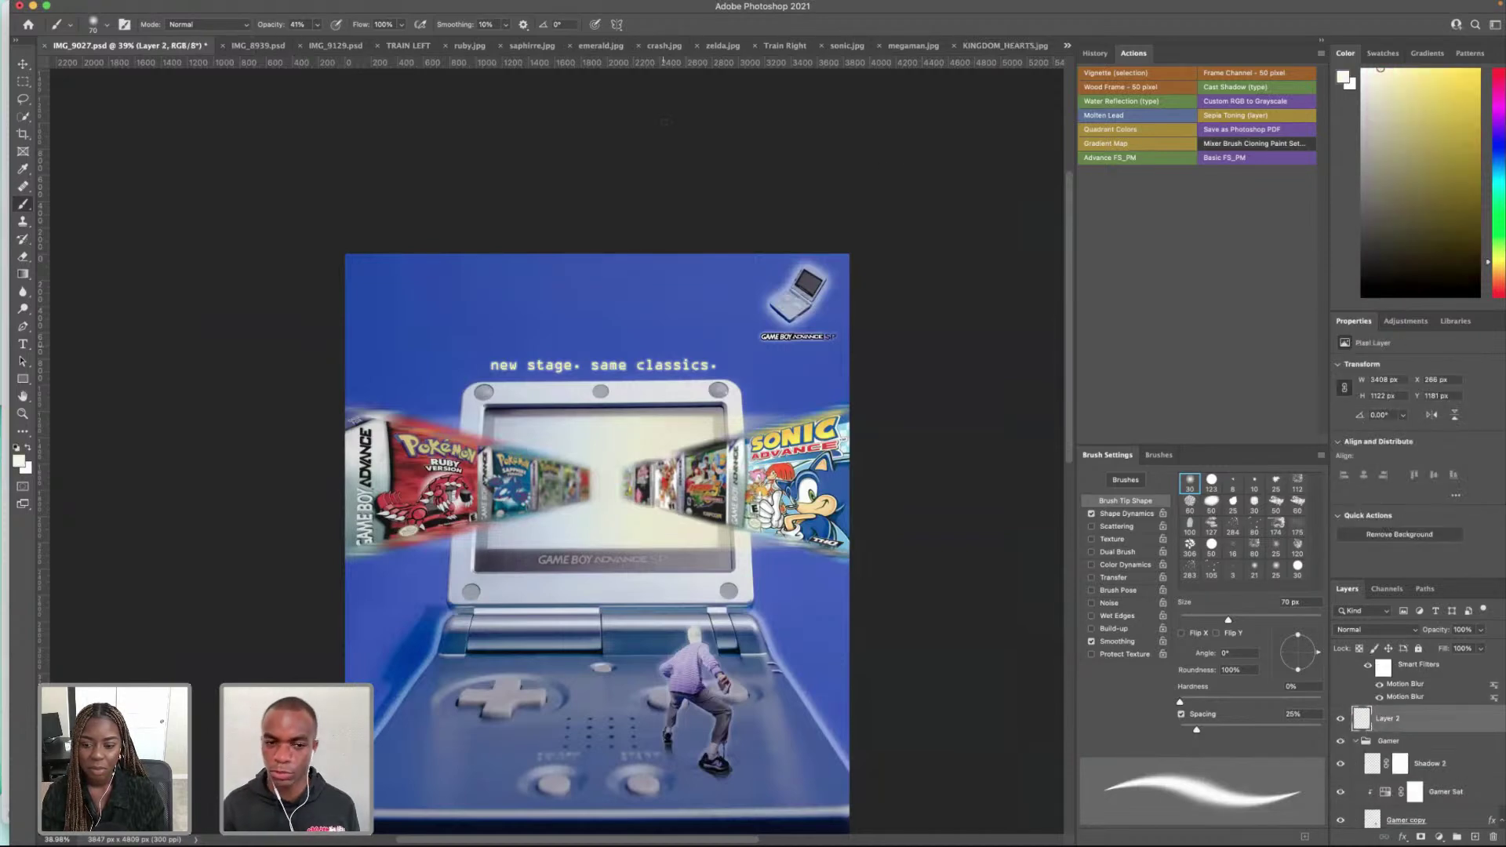
mouse_move(300, 14)
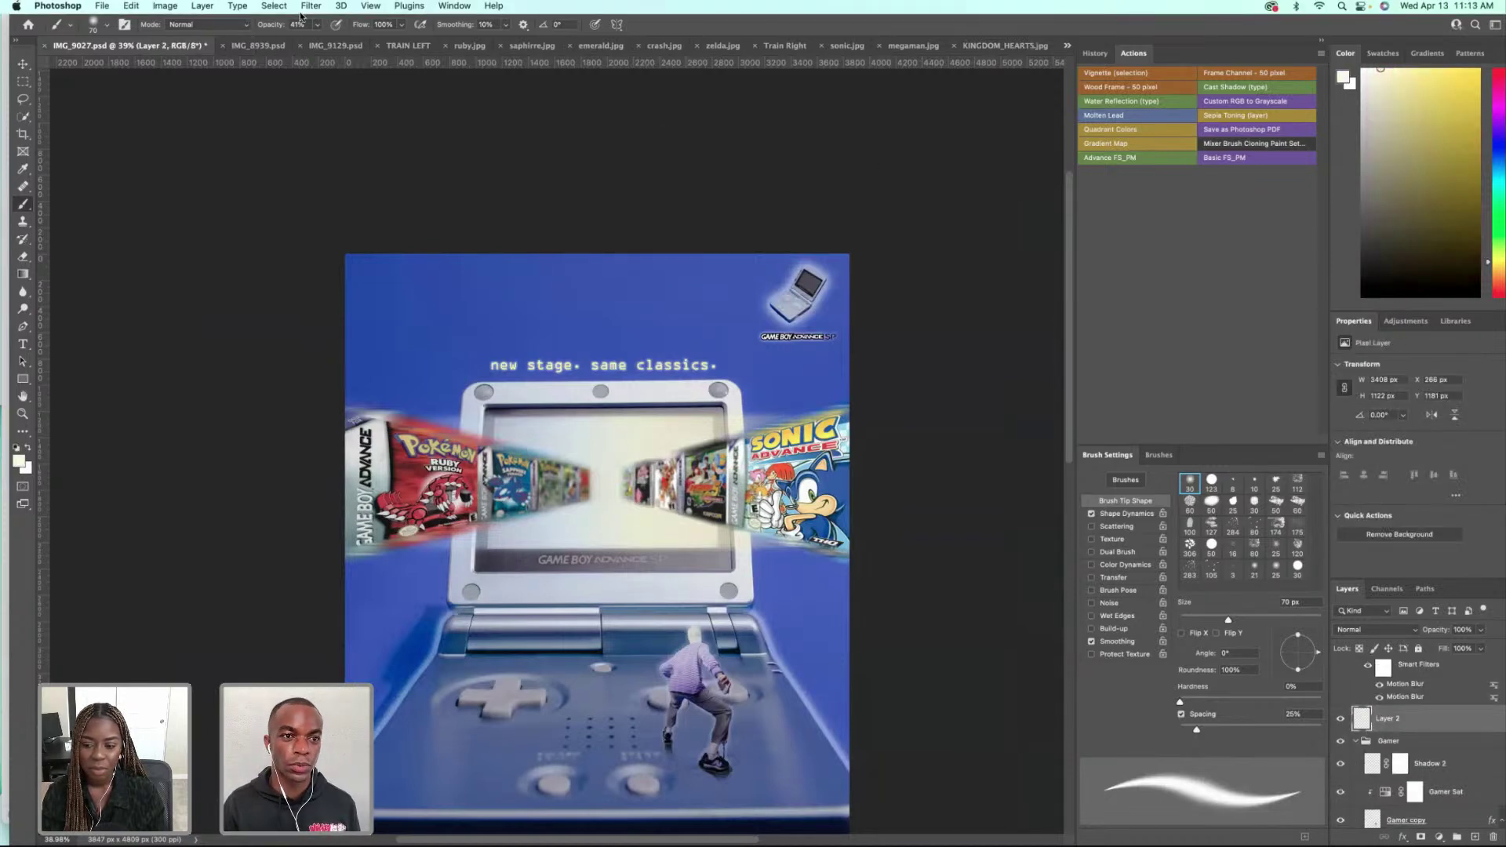
click(375, 10)
mouse_move(314, 6)
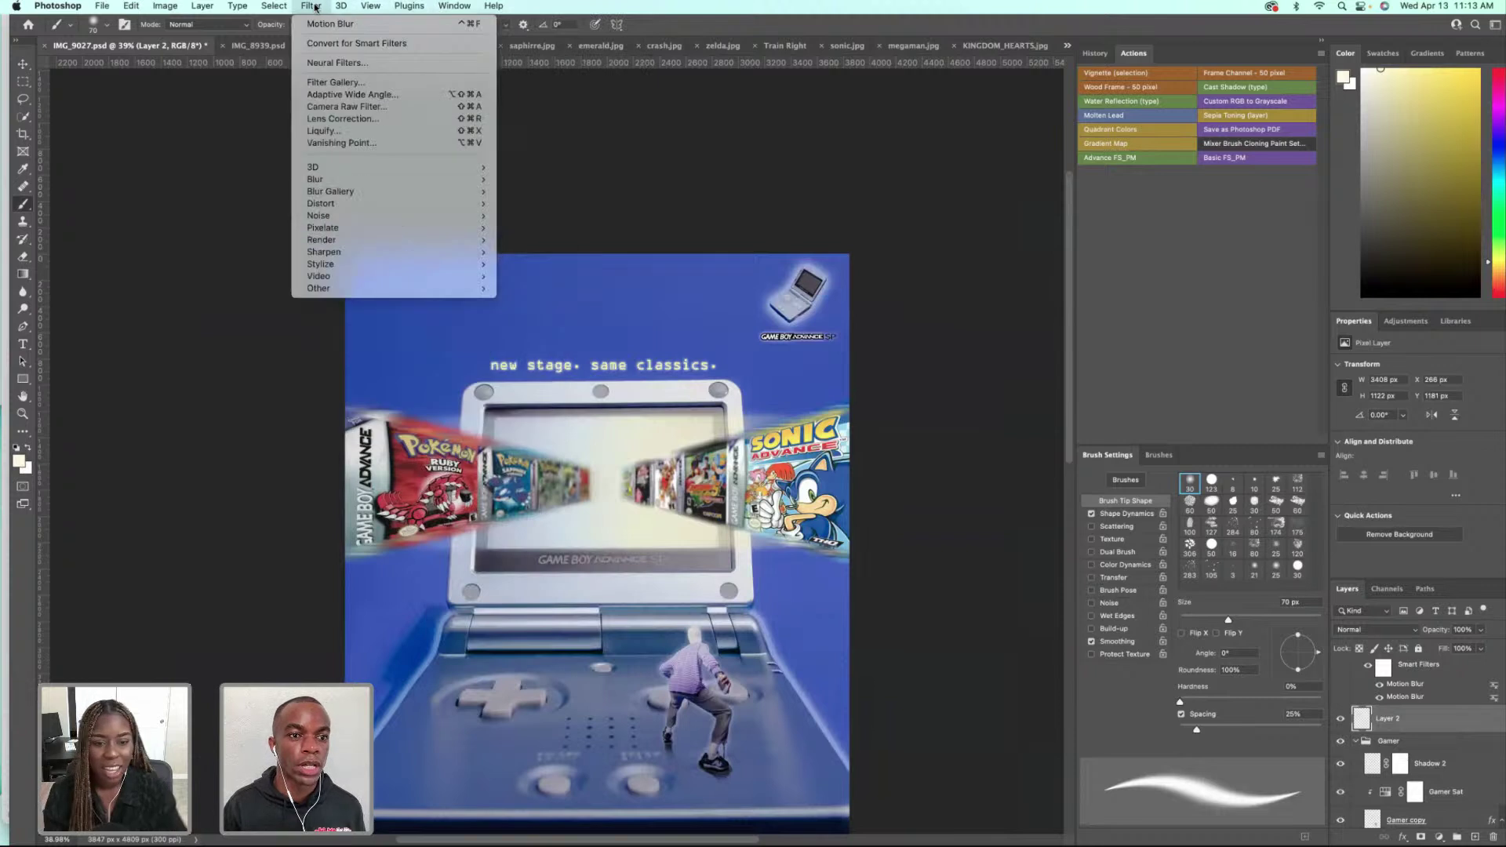
mouse_move(372, 221)
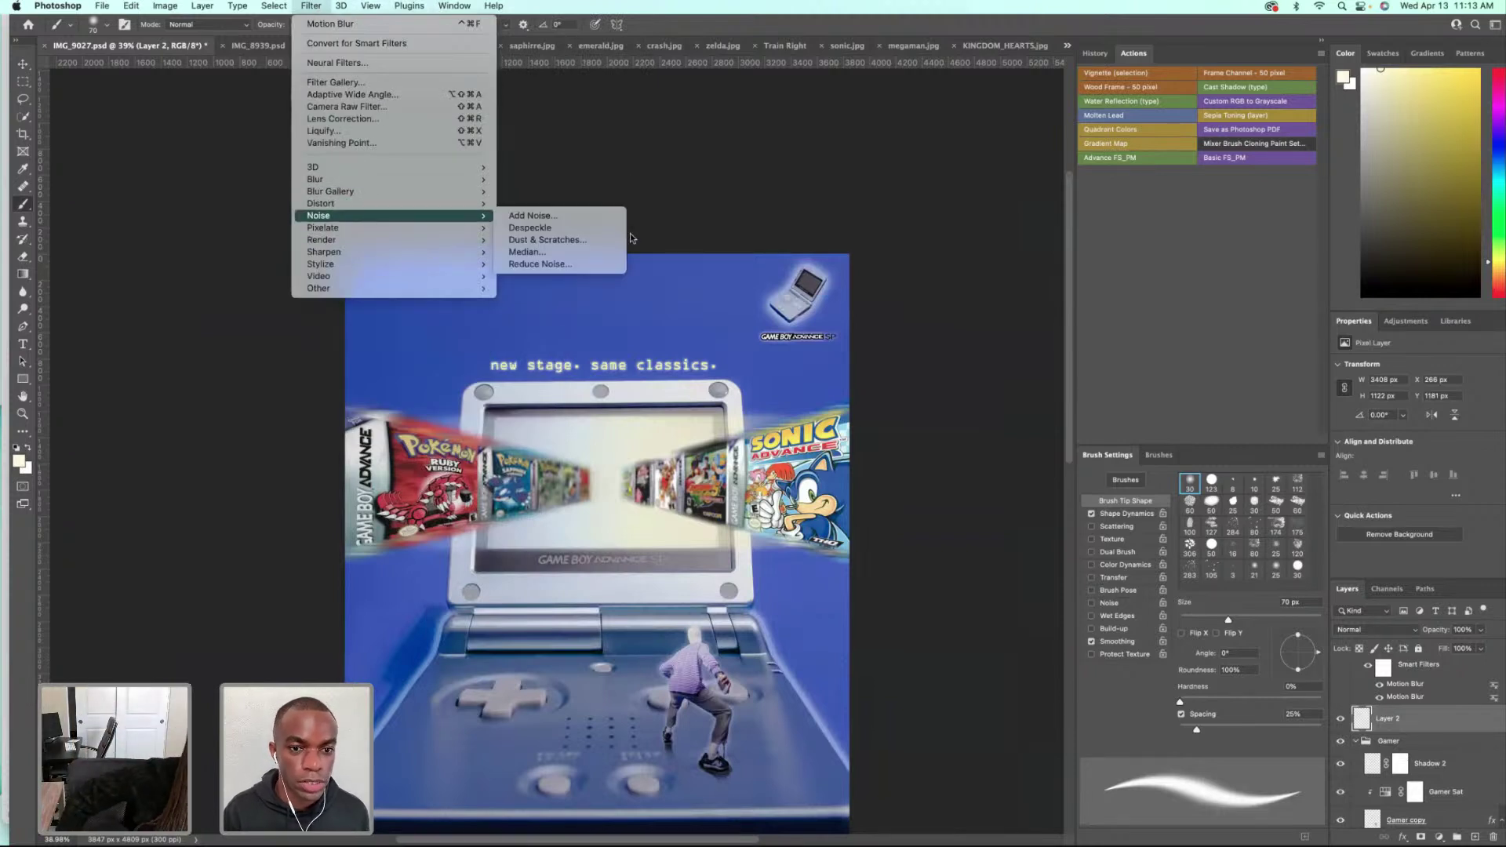
click(569, 216)
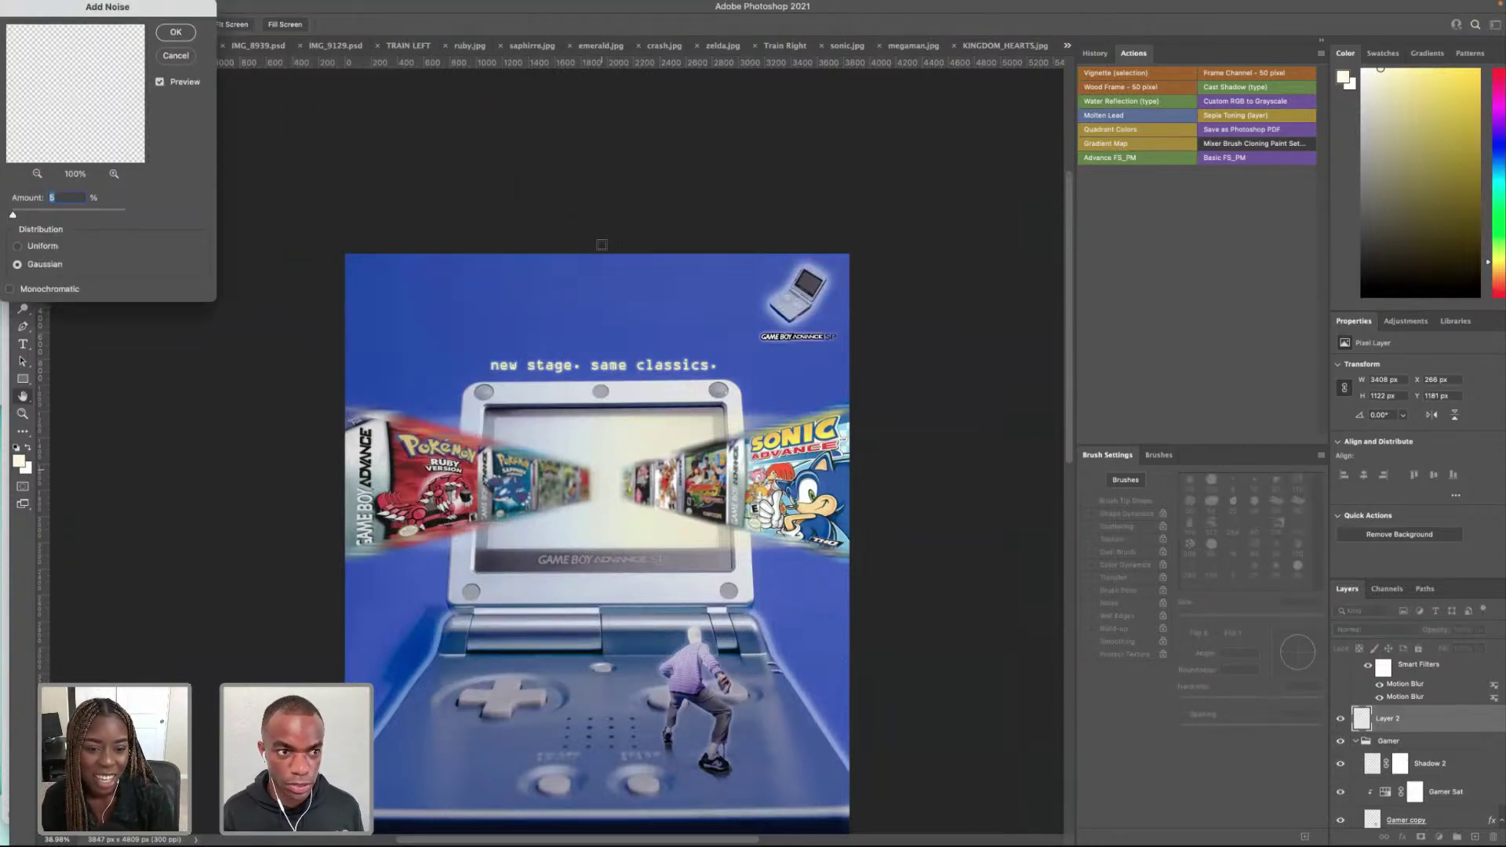
click(38, 208)
drag(37, 212, 21, 217)
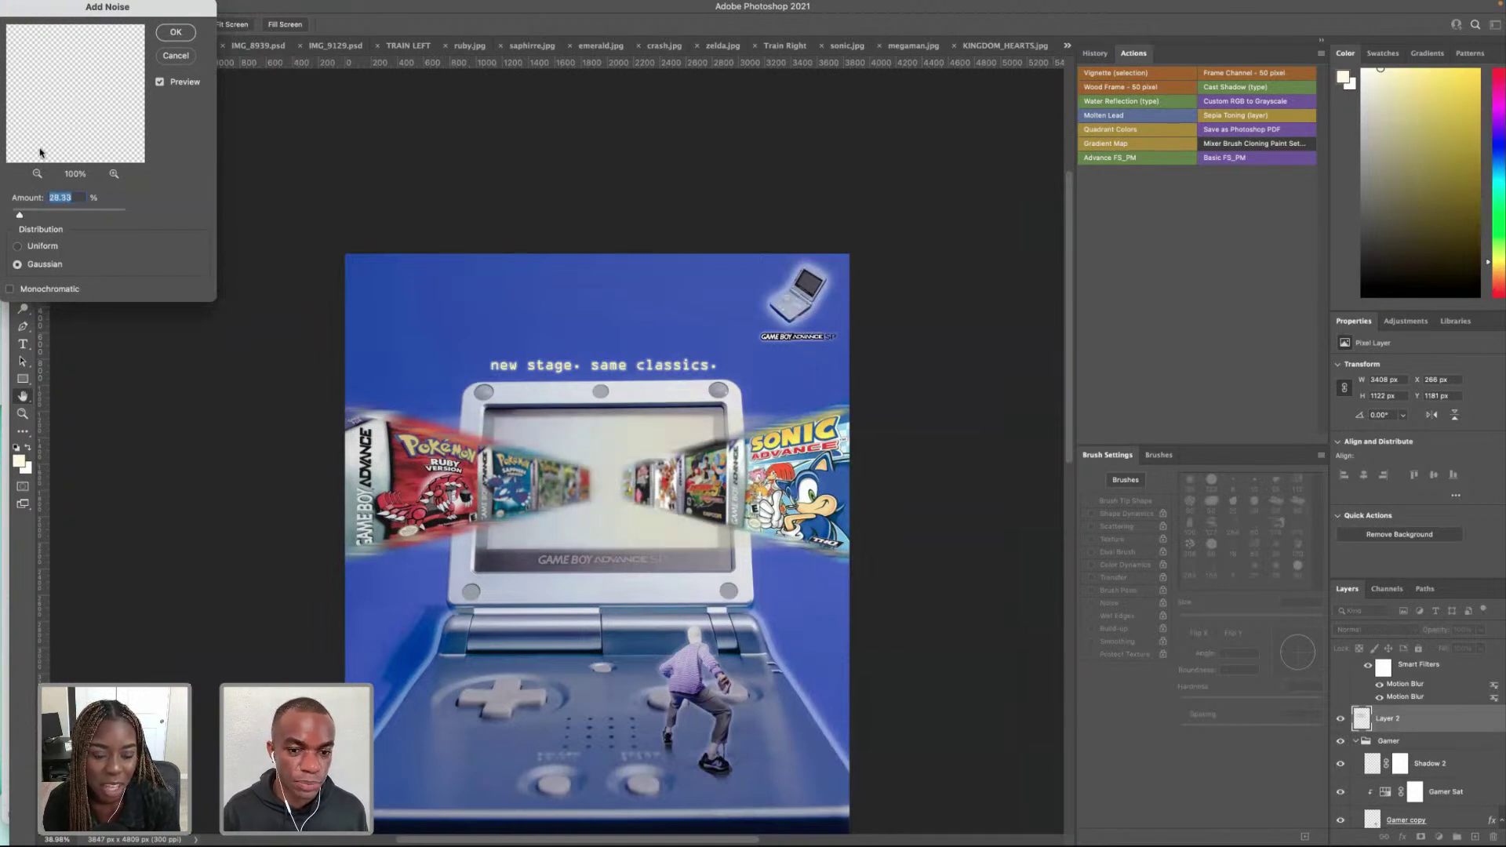
drag(73, 16, 150, 53)
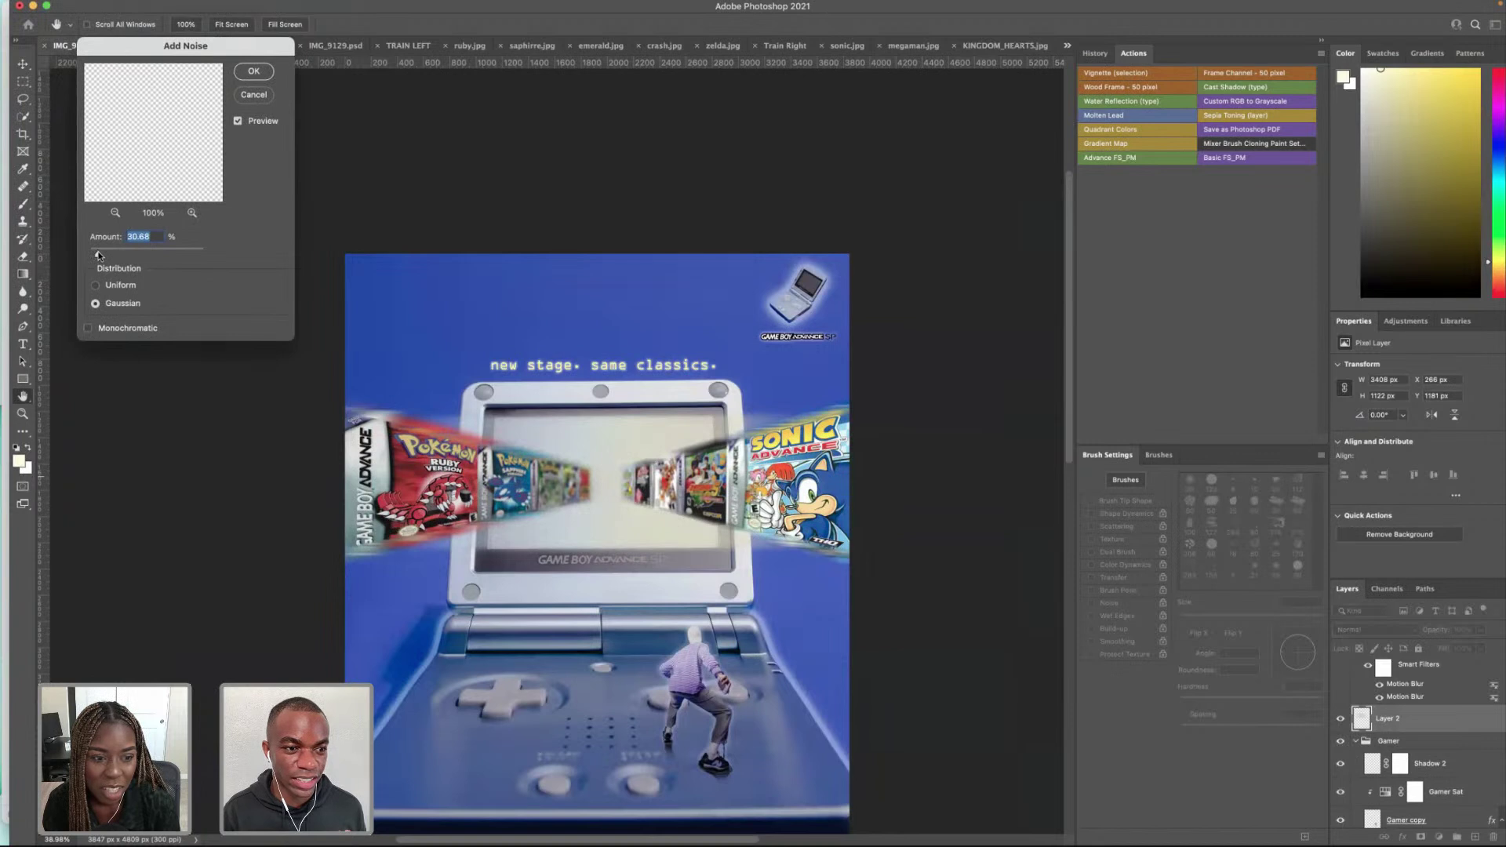
click(95, 287)
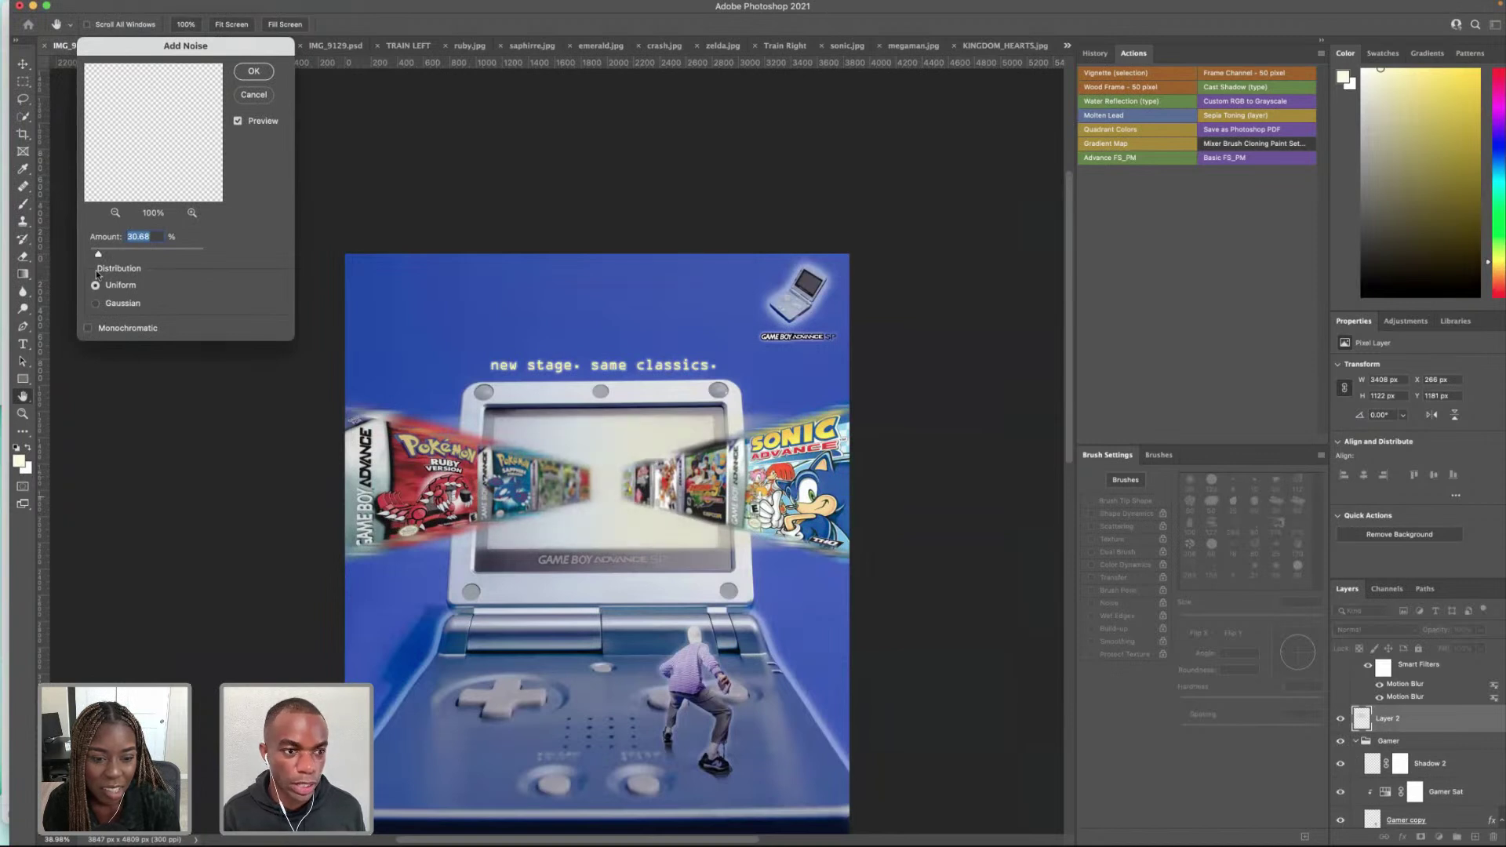
drag(97, 256, 96, 256)
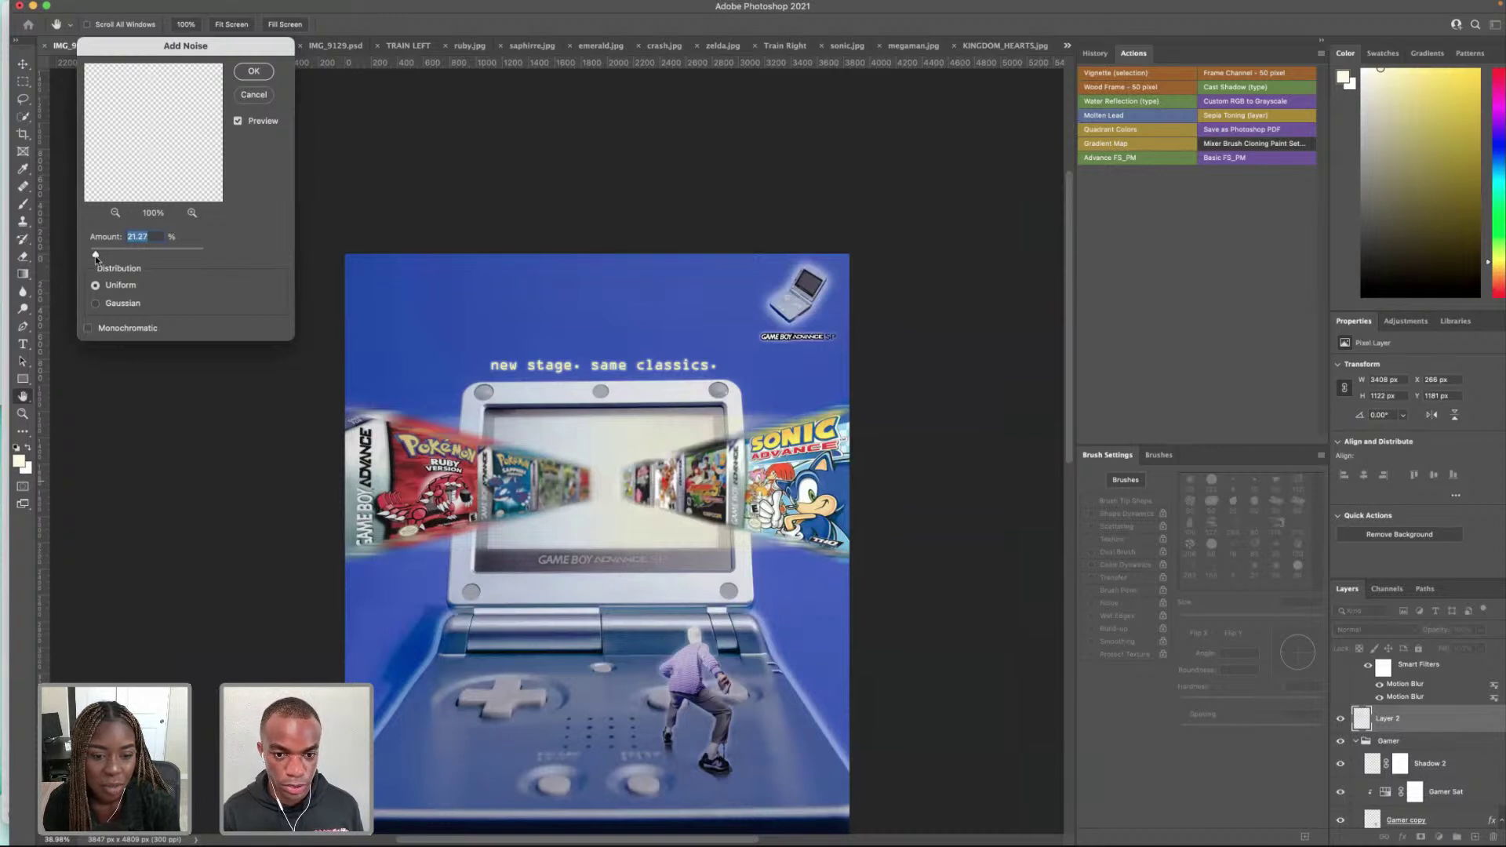
click(253, 72)
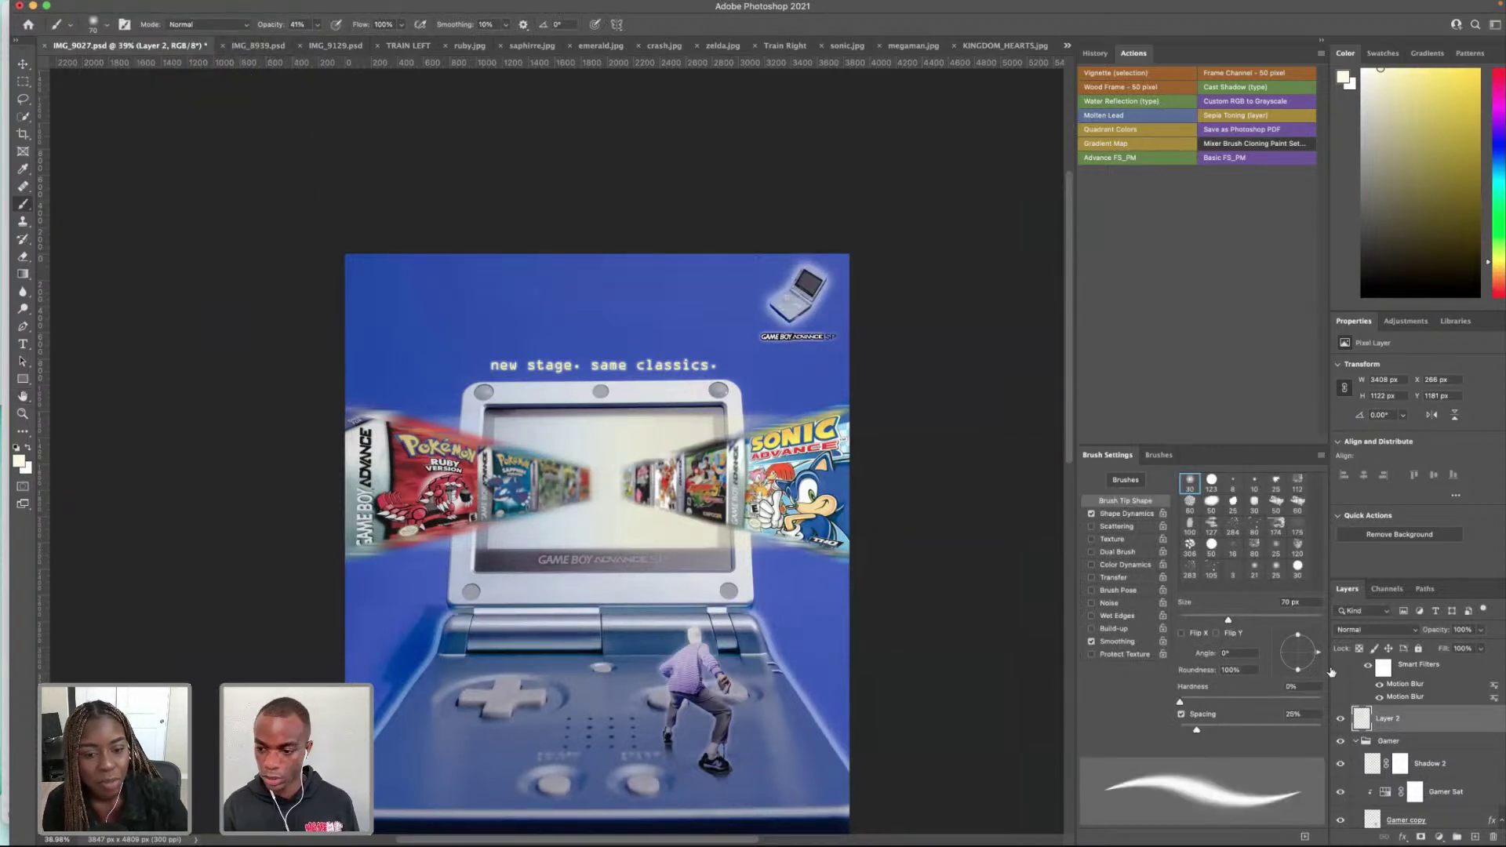
Step: Apply Add Noise to the Gamer layer with a 4.80% amount and uniform distribution
scroll(1378, 724, down, 3)
click(1378, 725)
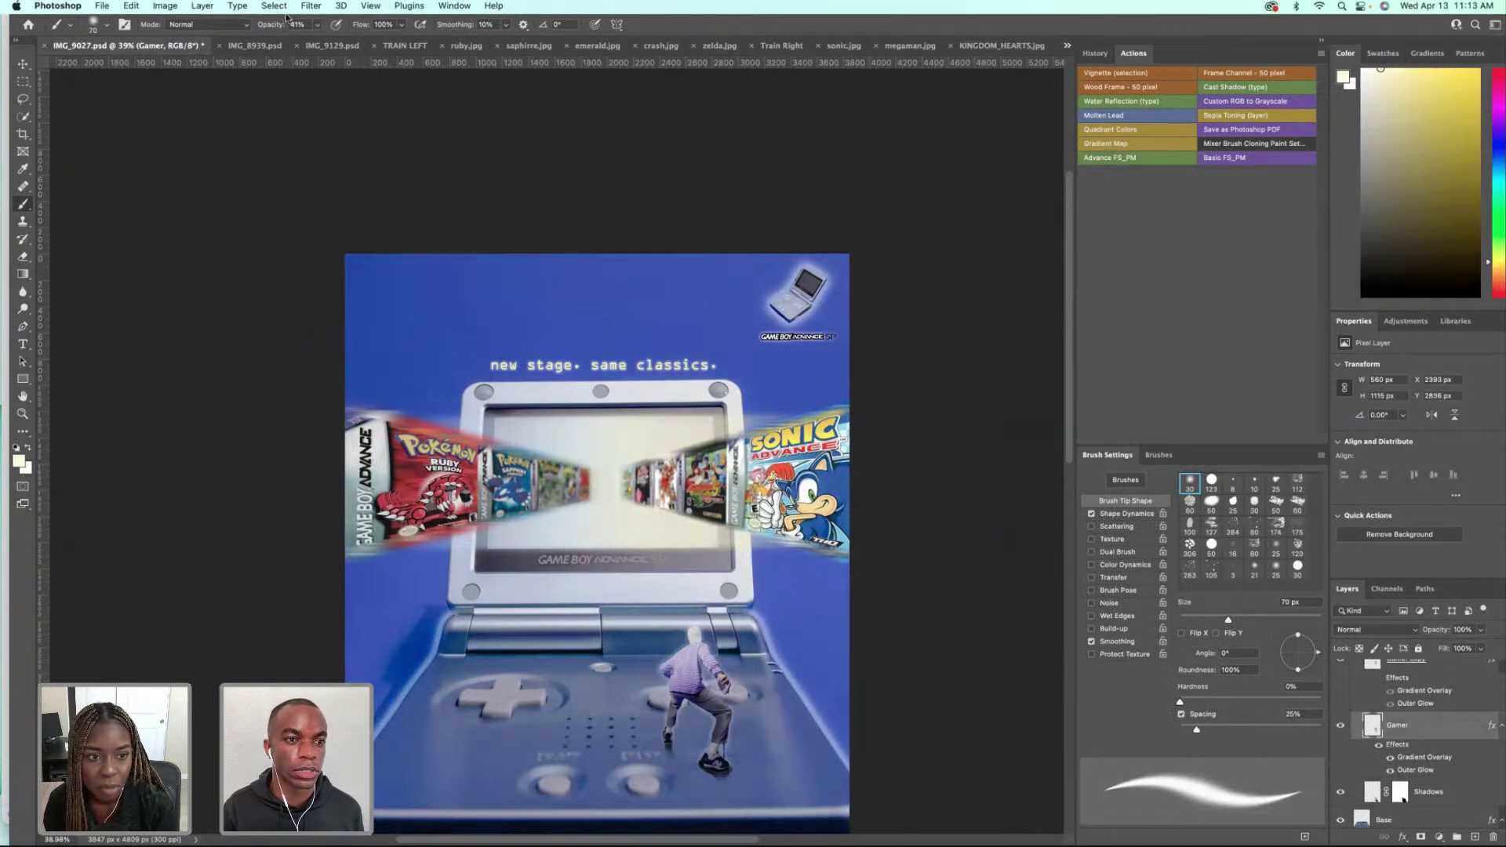
click(311, 6)
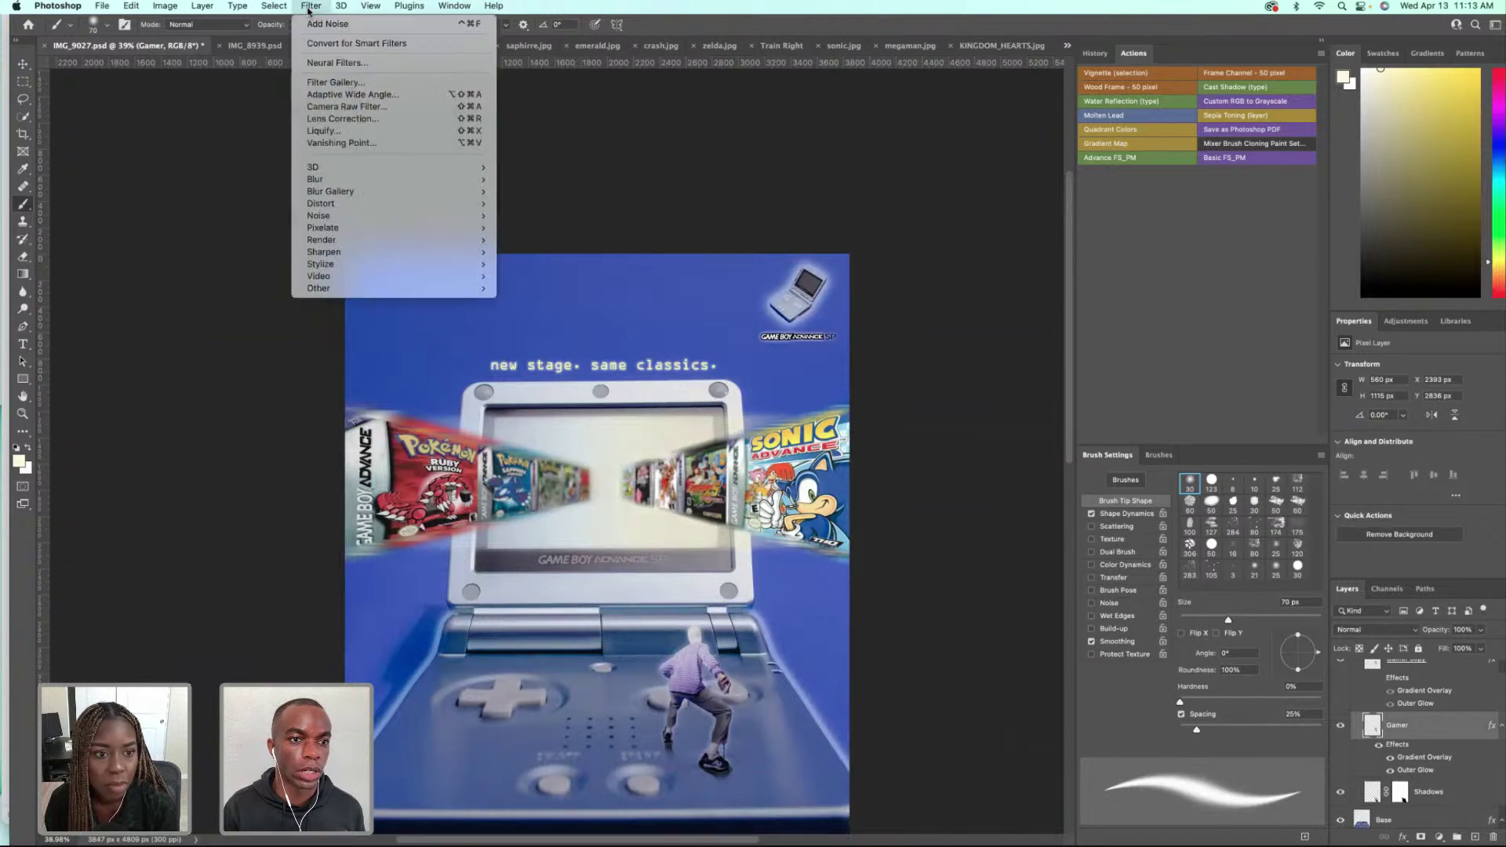
mouse_move(392, 216)
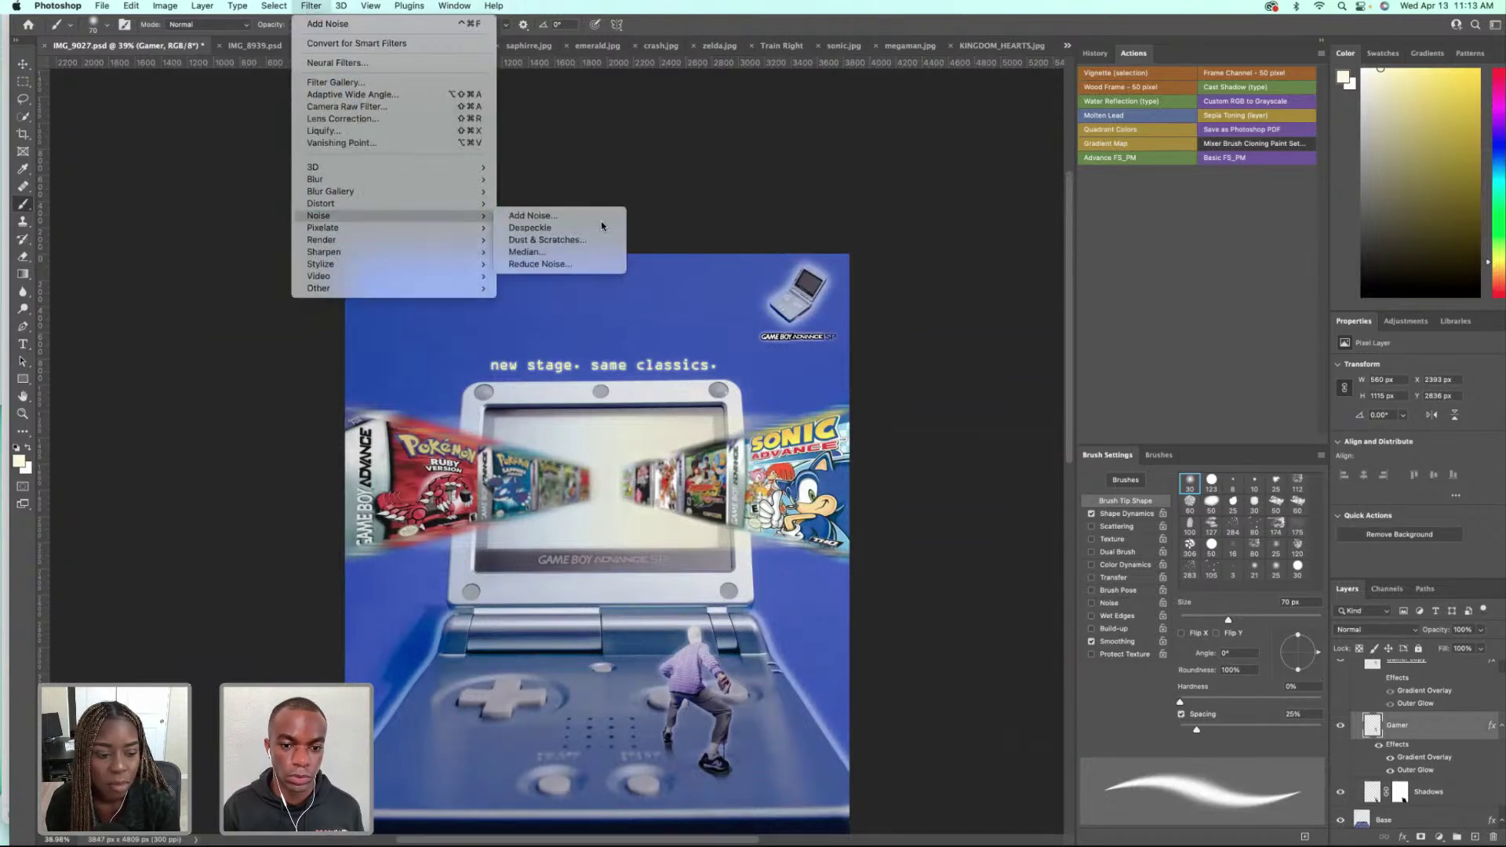
click(591, 217)
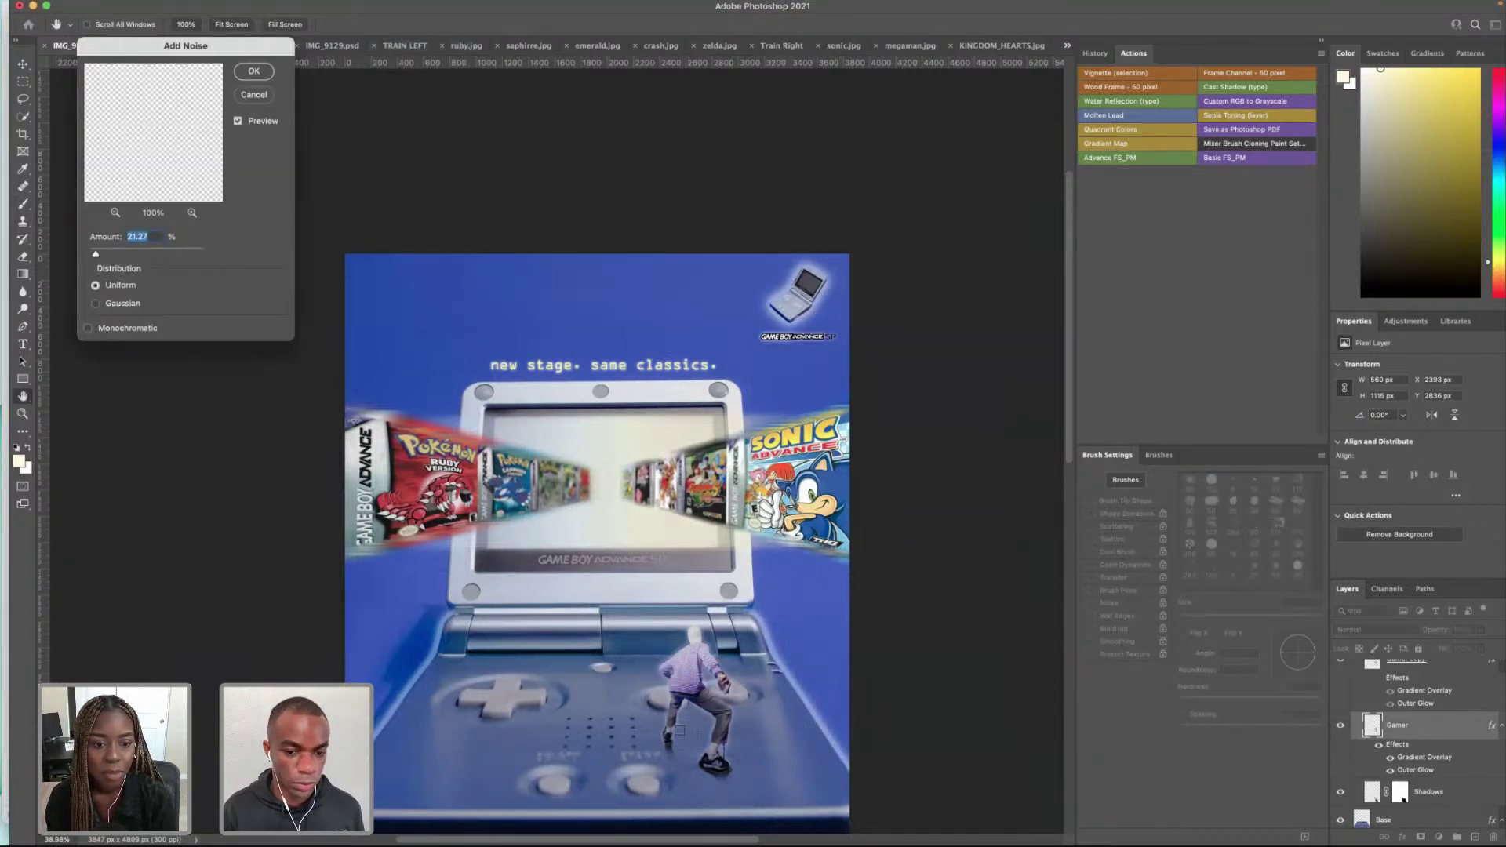
scroll(670, 663, up, 10)
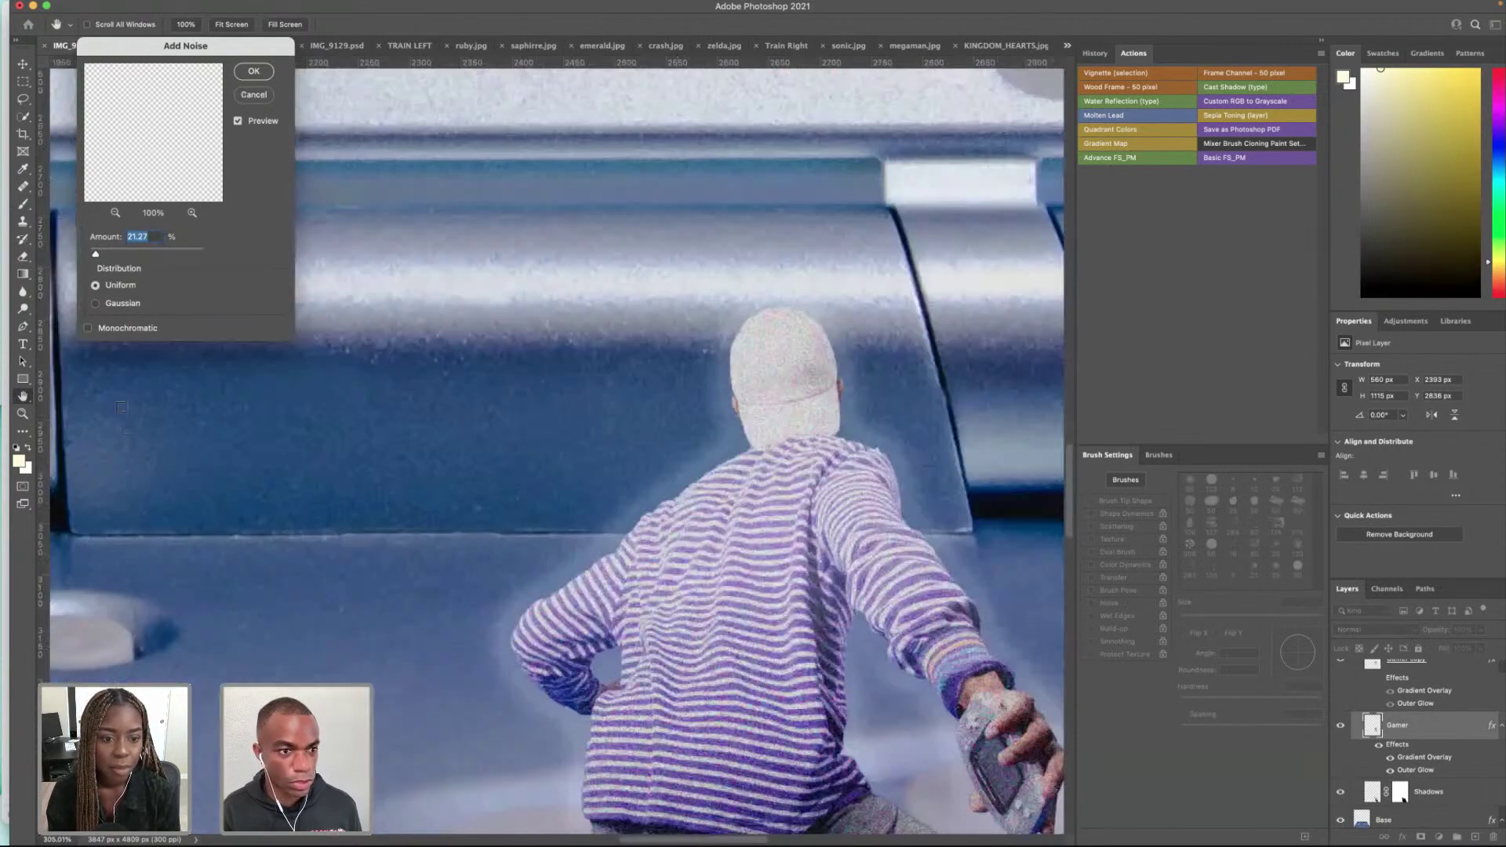
drag(97, 256, 89, 256)
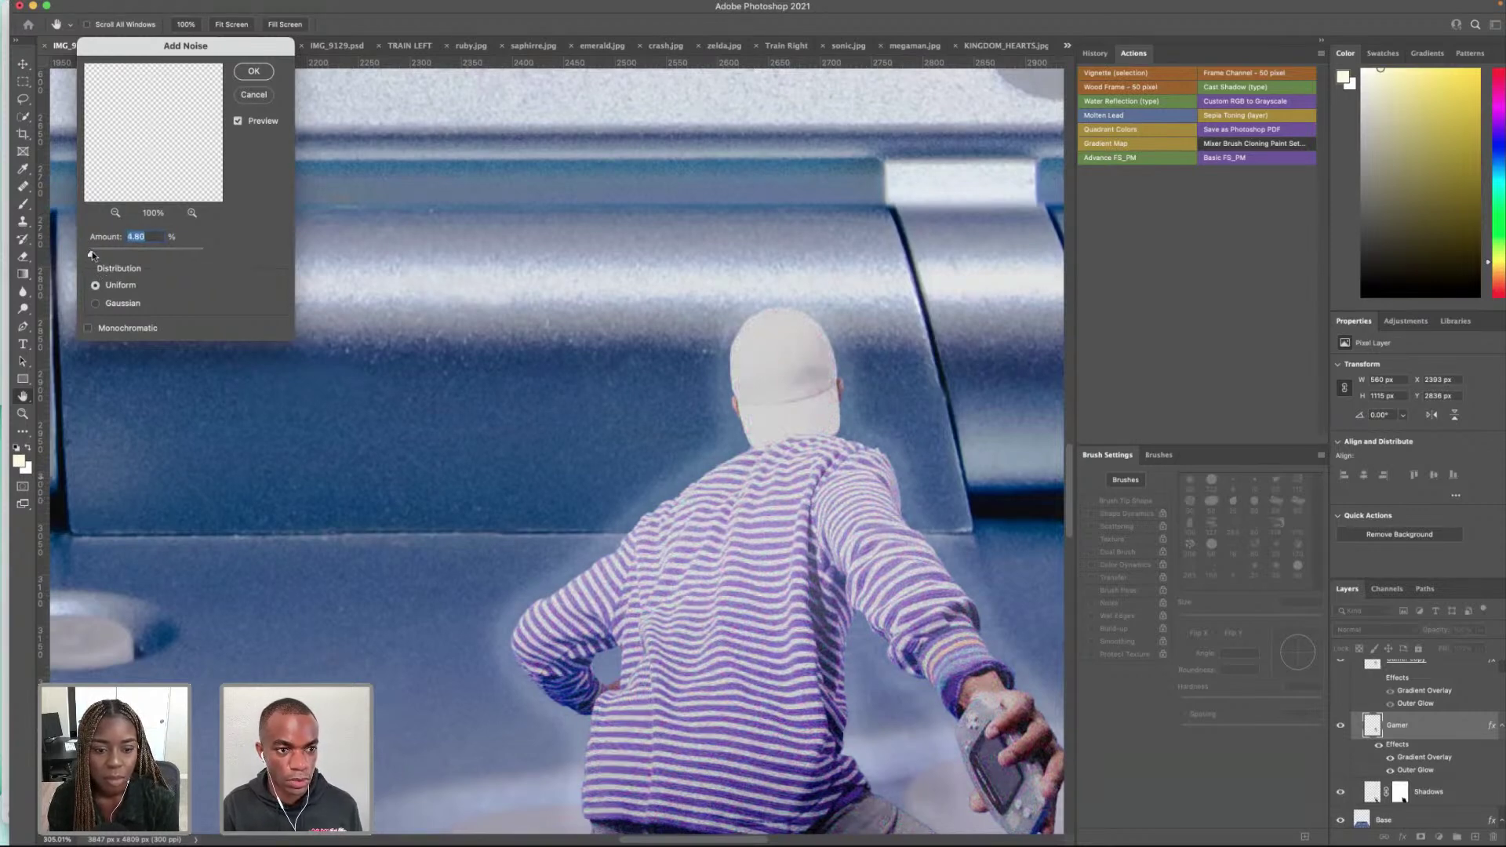
click(253, 71)
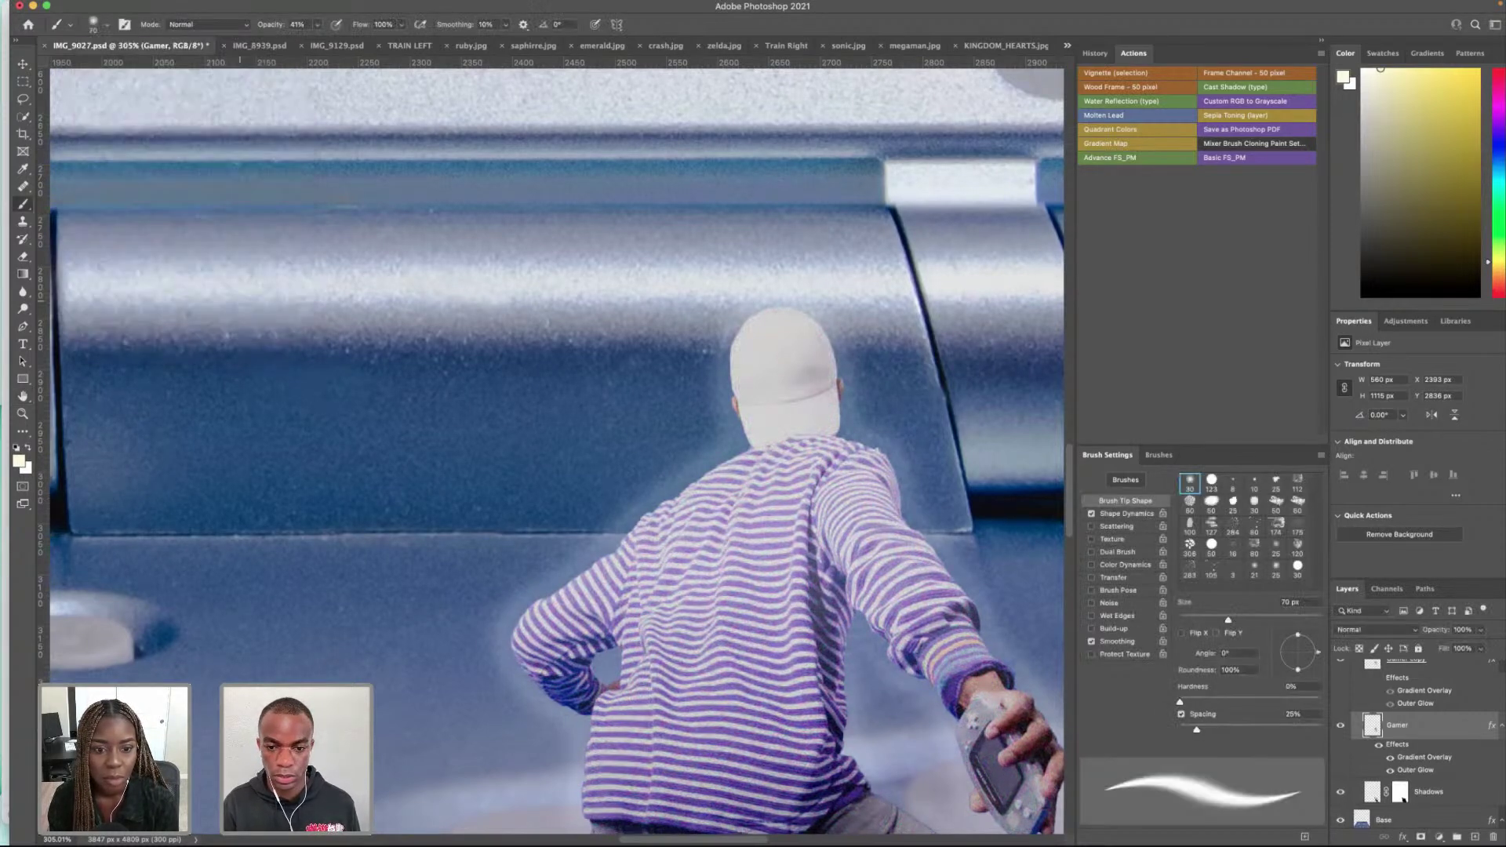
Step: Soften the Gamer layer with a Gaussian Blur of 0.7 pixels radius
scroll(635, 447, down, 10)
scroll(529, 436, up, 3)
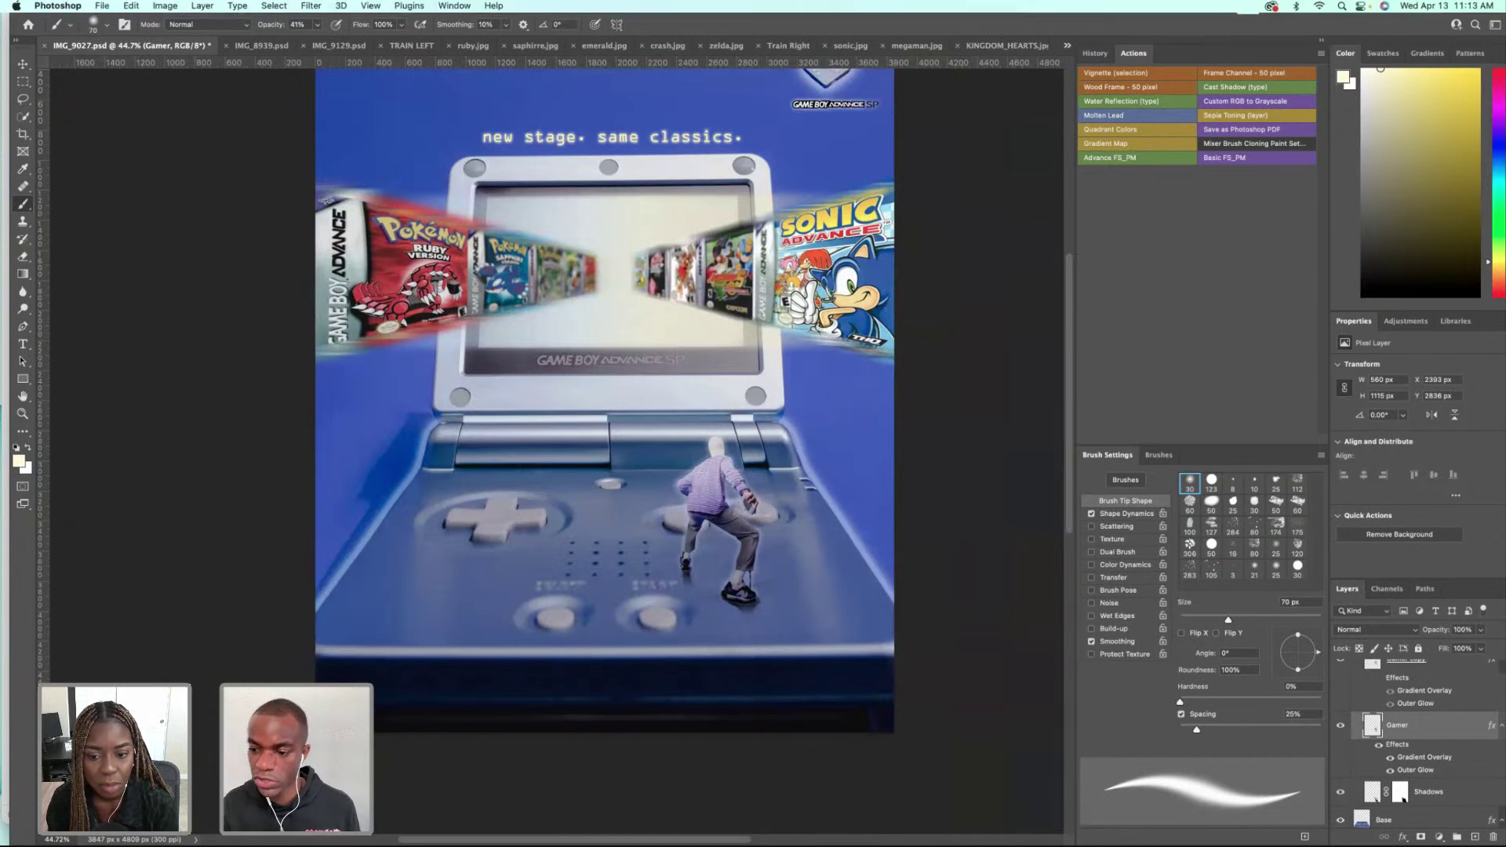
click(312, 6)
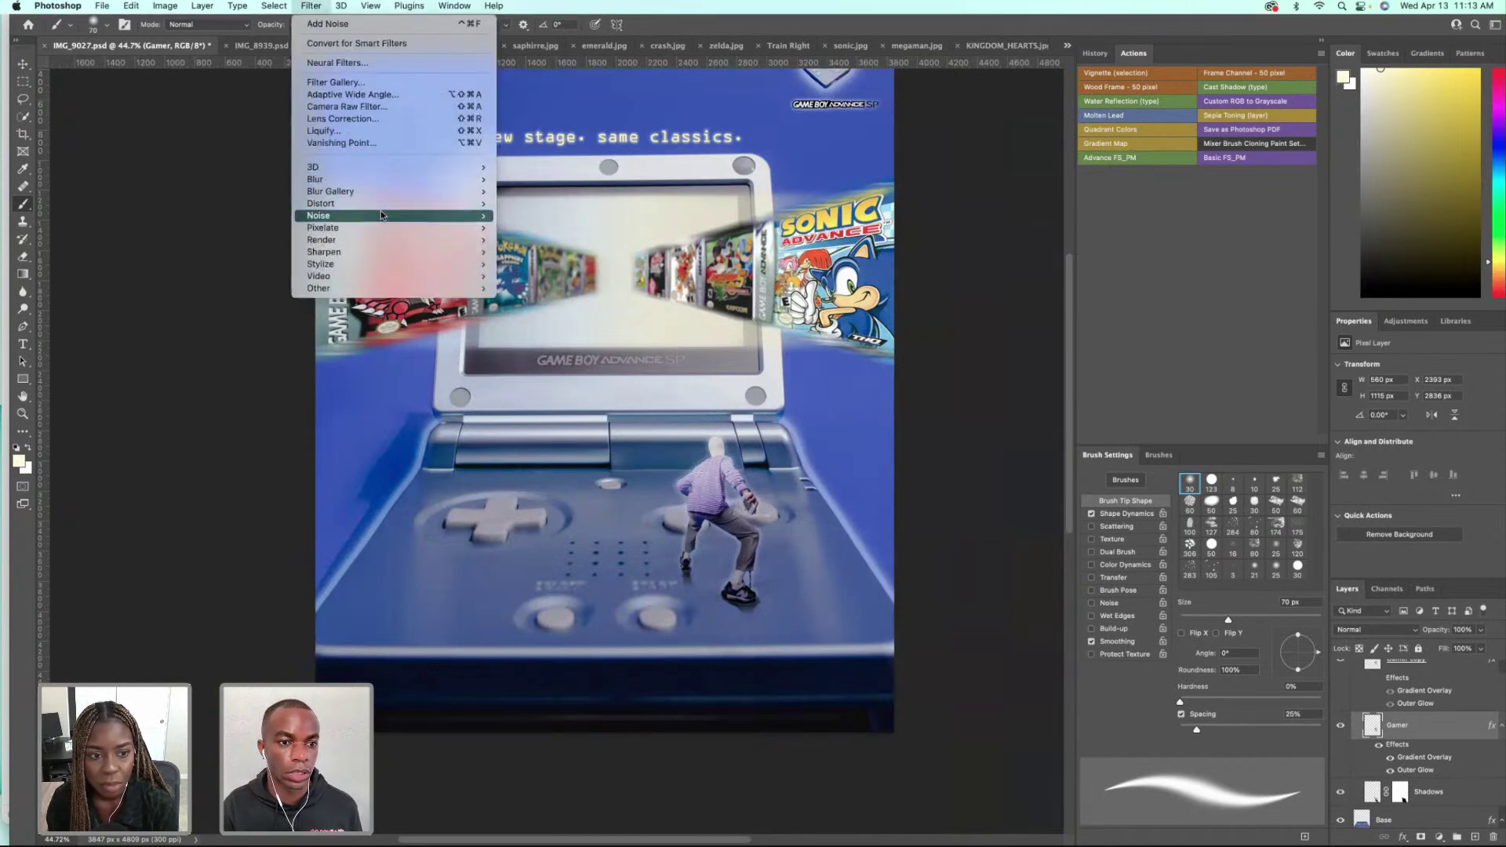
mouse_move(388, 192)
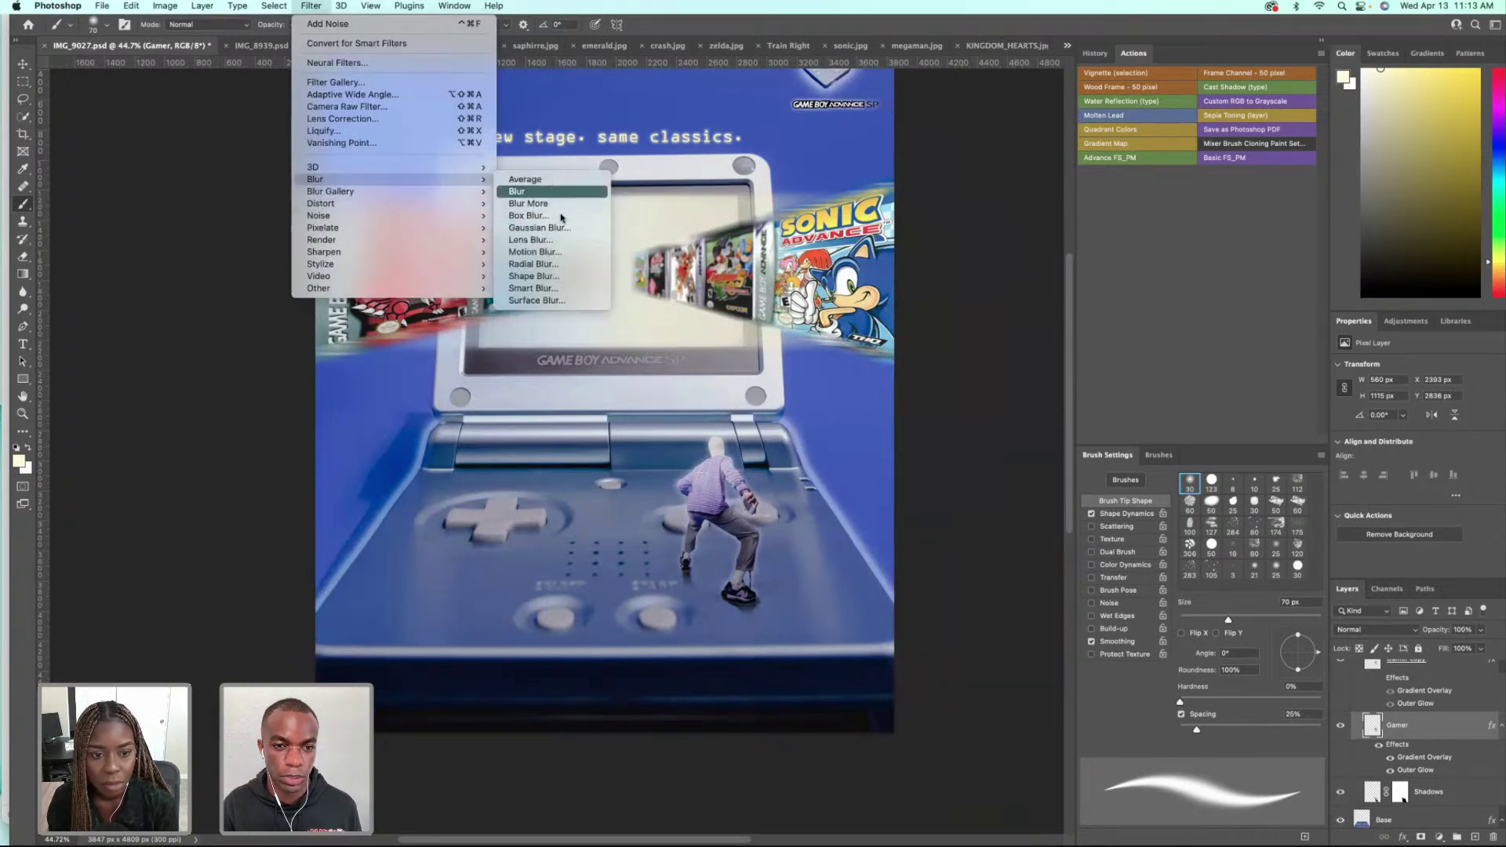
drag(1018, 456, 985, 456)
scroll(767, 495, up, 10)
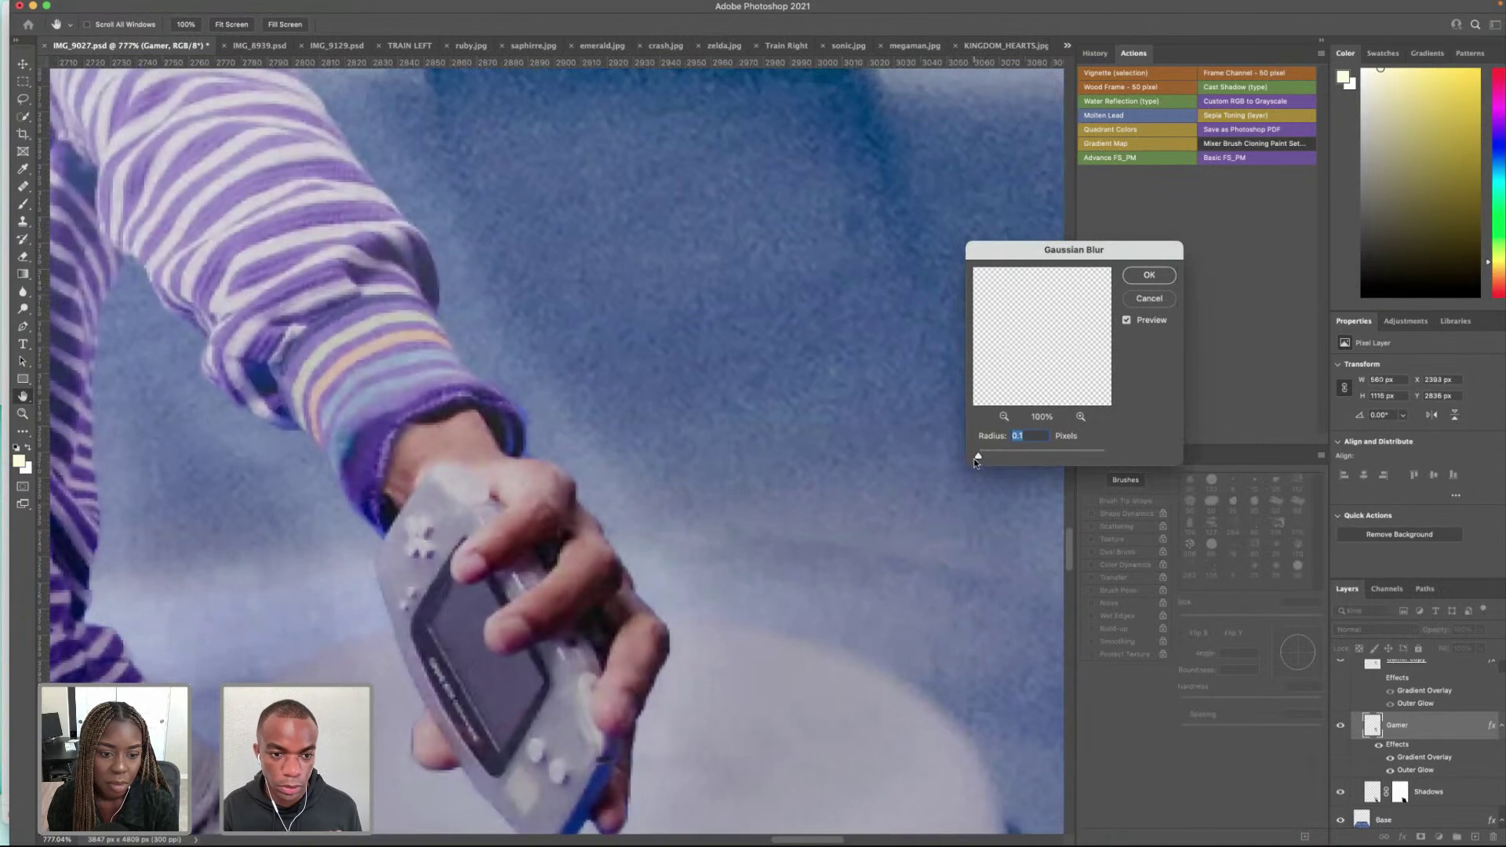
drag(977, 458, 984, 460)
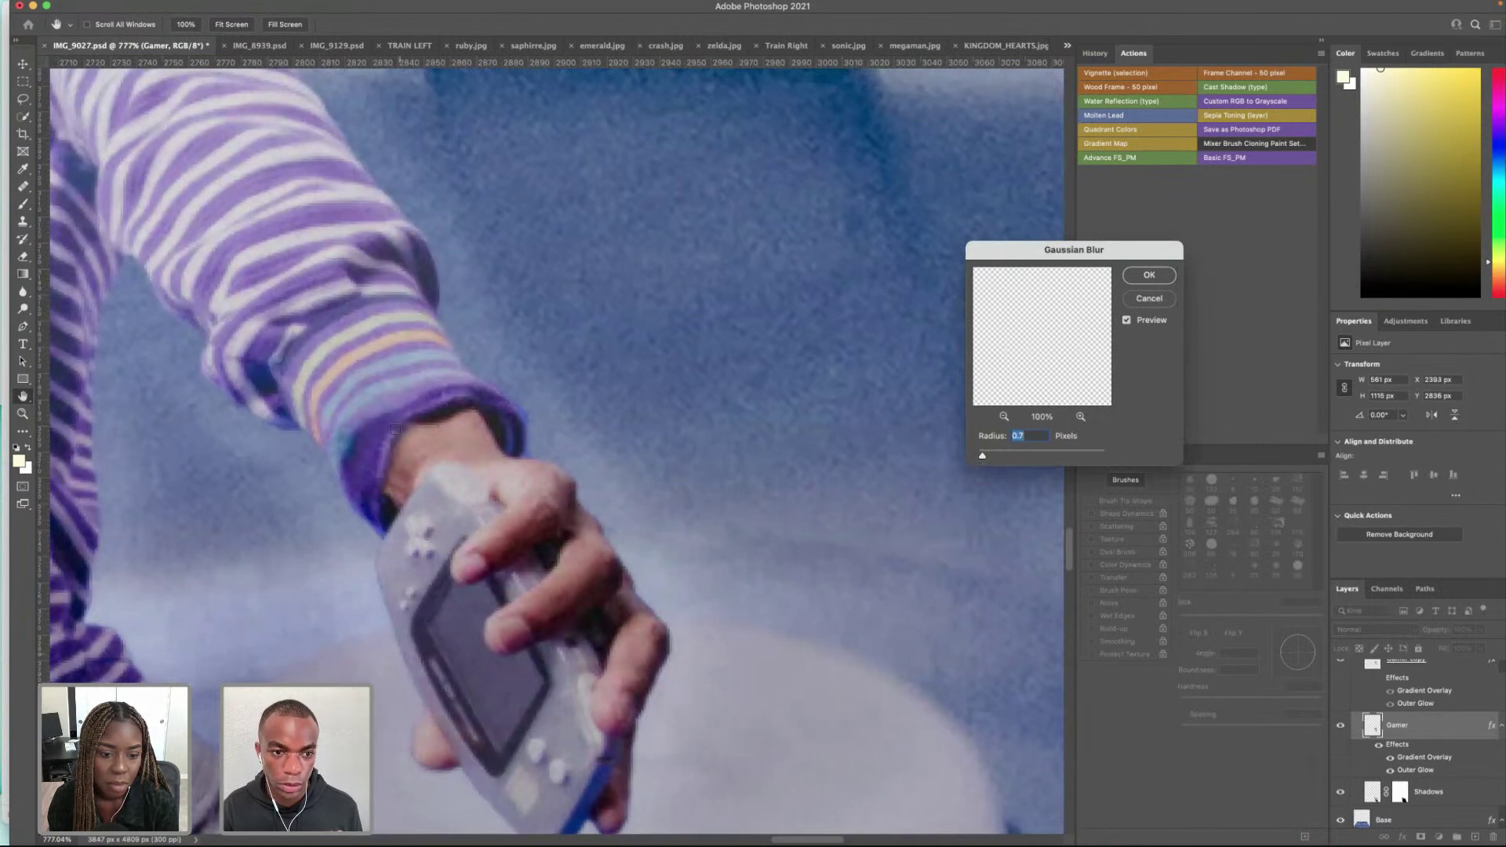
scroll(389, 429, down, 5)
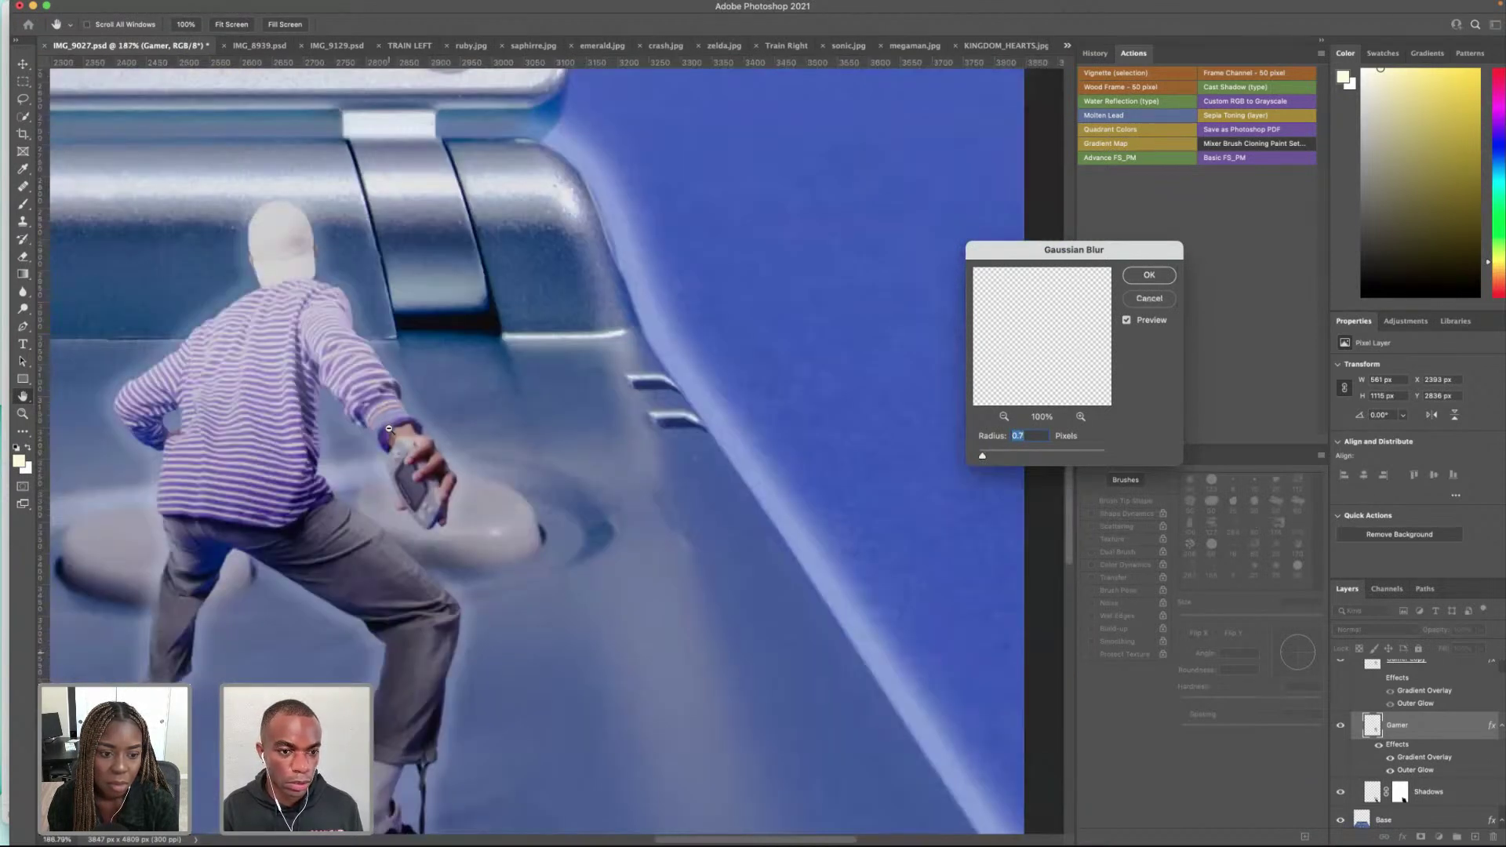
drag(1032, 252, 830, 343)
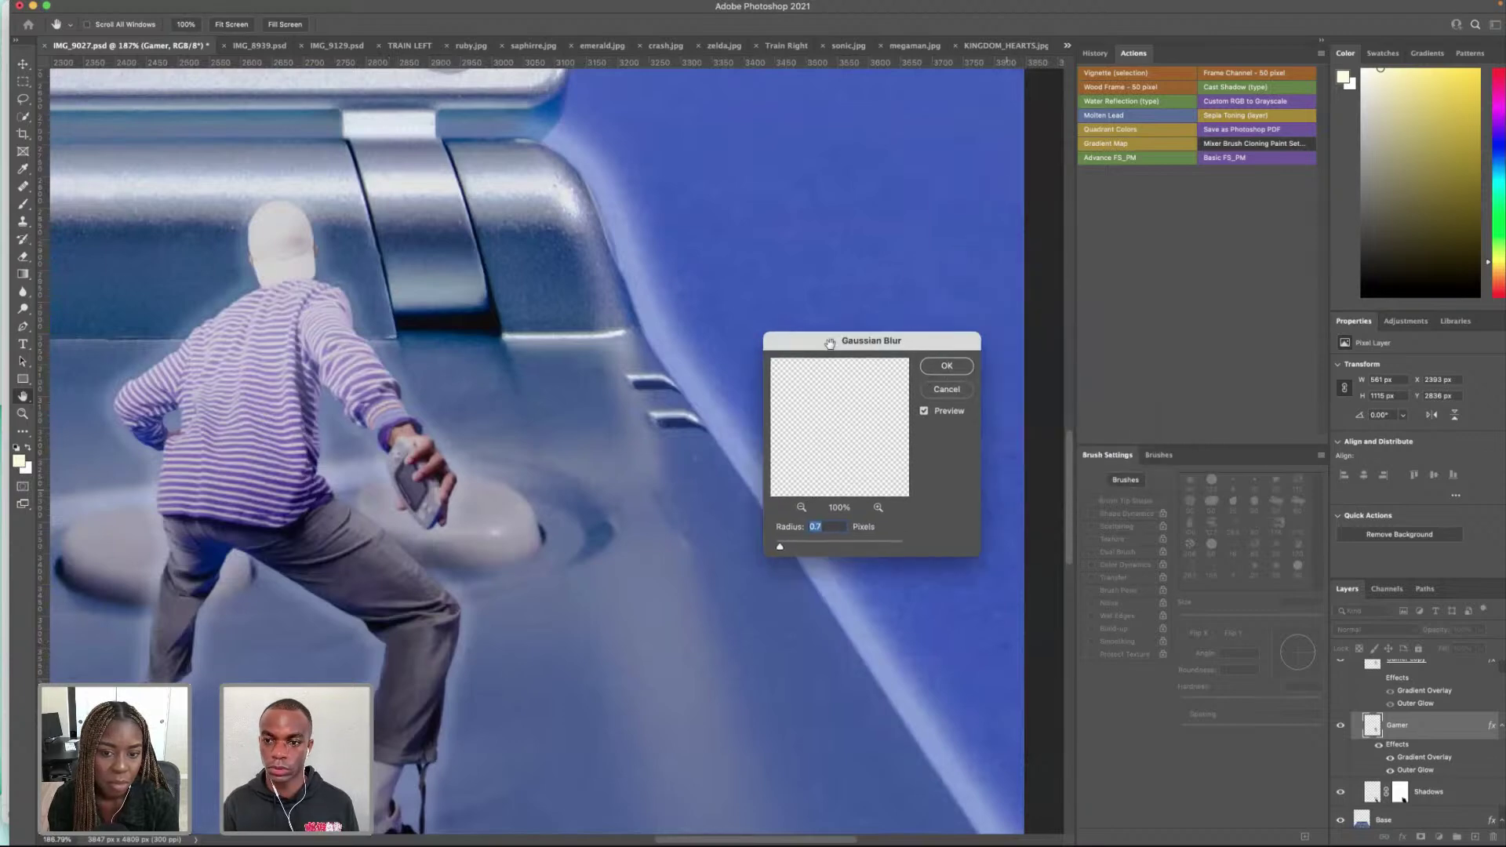
click(962, 364)
scroll(385, 364, down, 5)
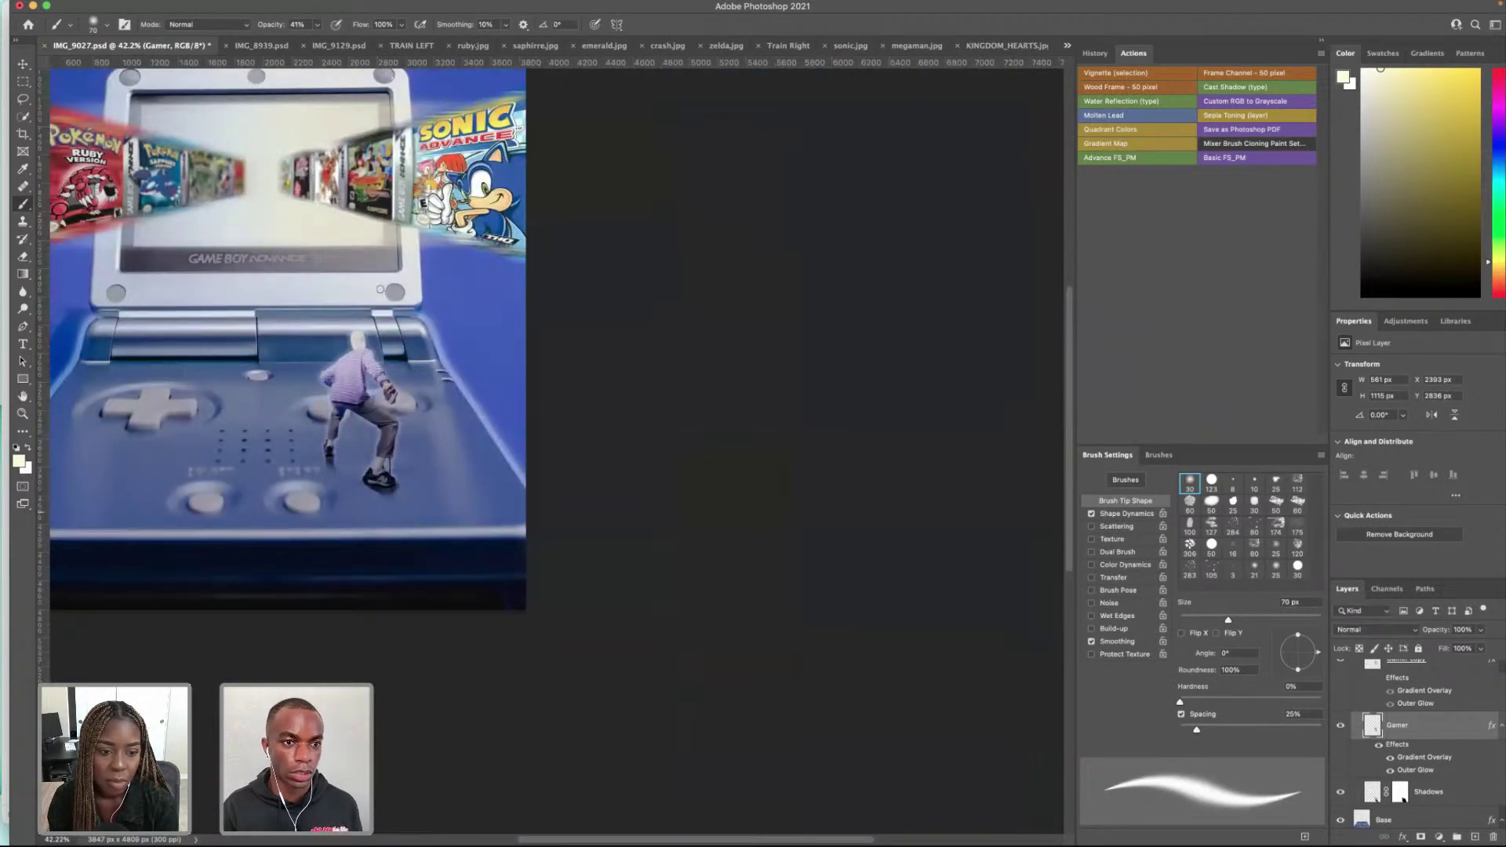
scroll(483, 300, left, 3)
scroll(483, 300, up, 5)
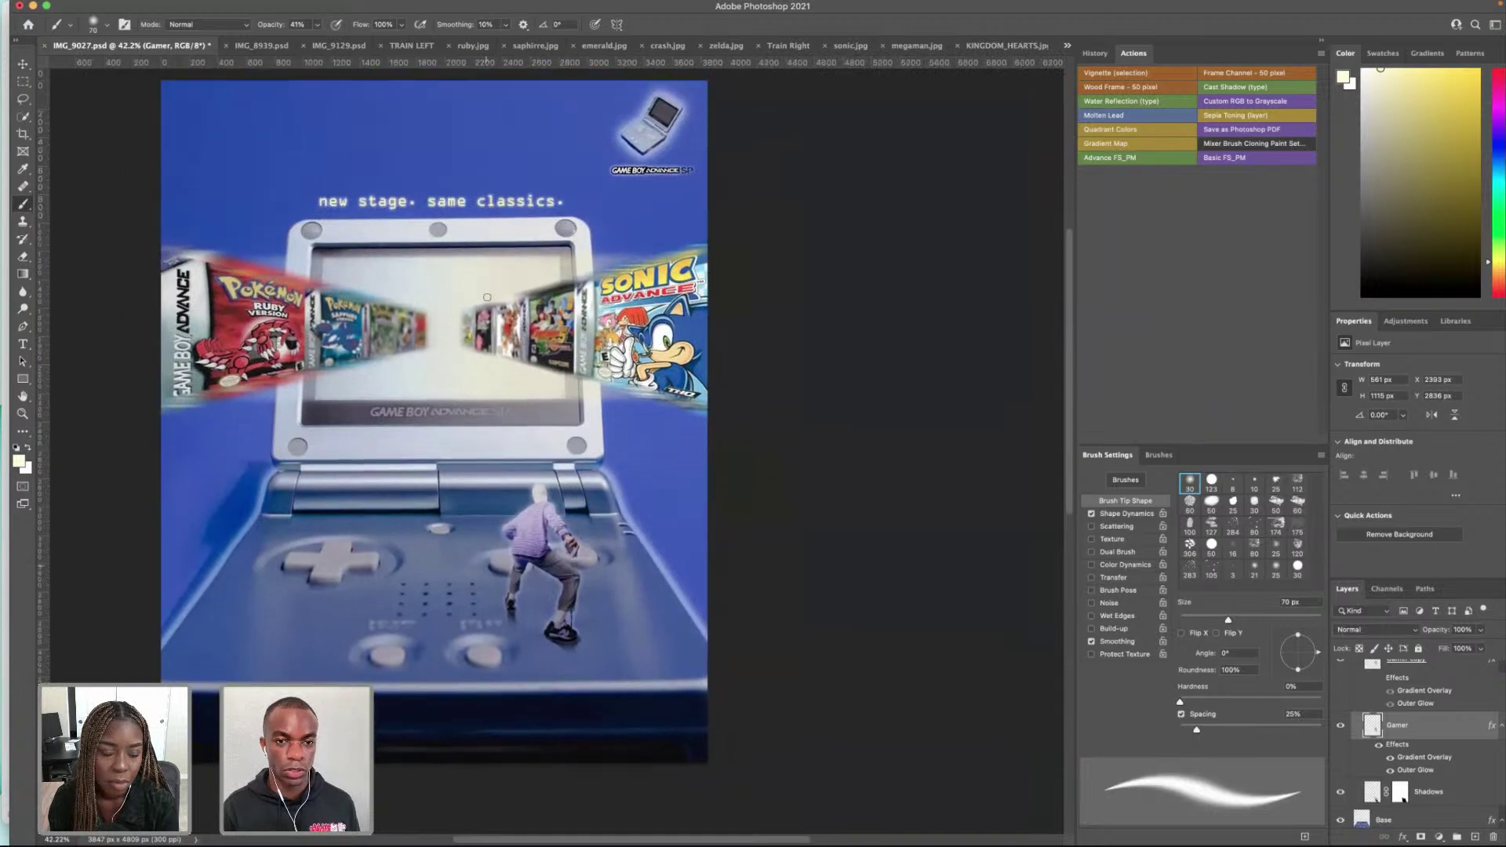
Step: Select the tagline text layer and open AdobeStock_462603206.jpeg from the STOCK folder, ignoring its invalid ICC profile
scroll(484, 300, left, 2)
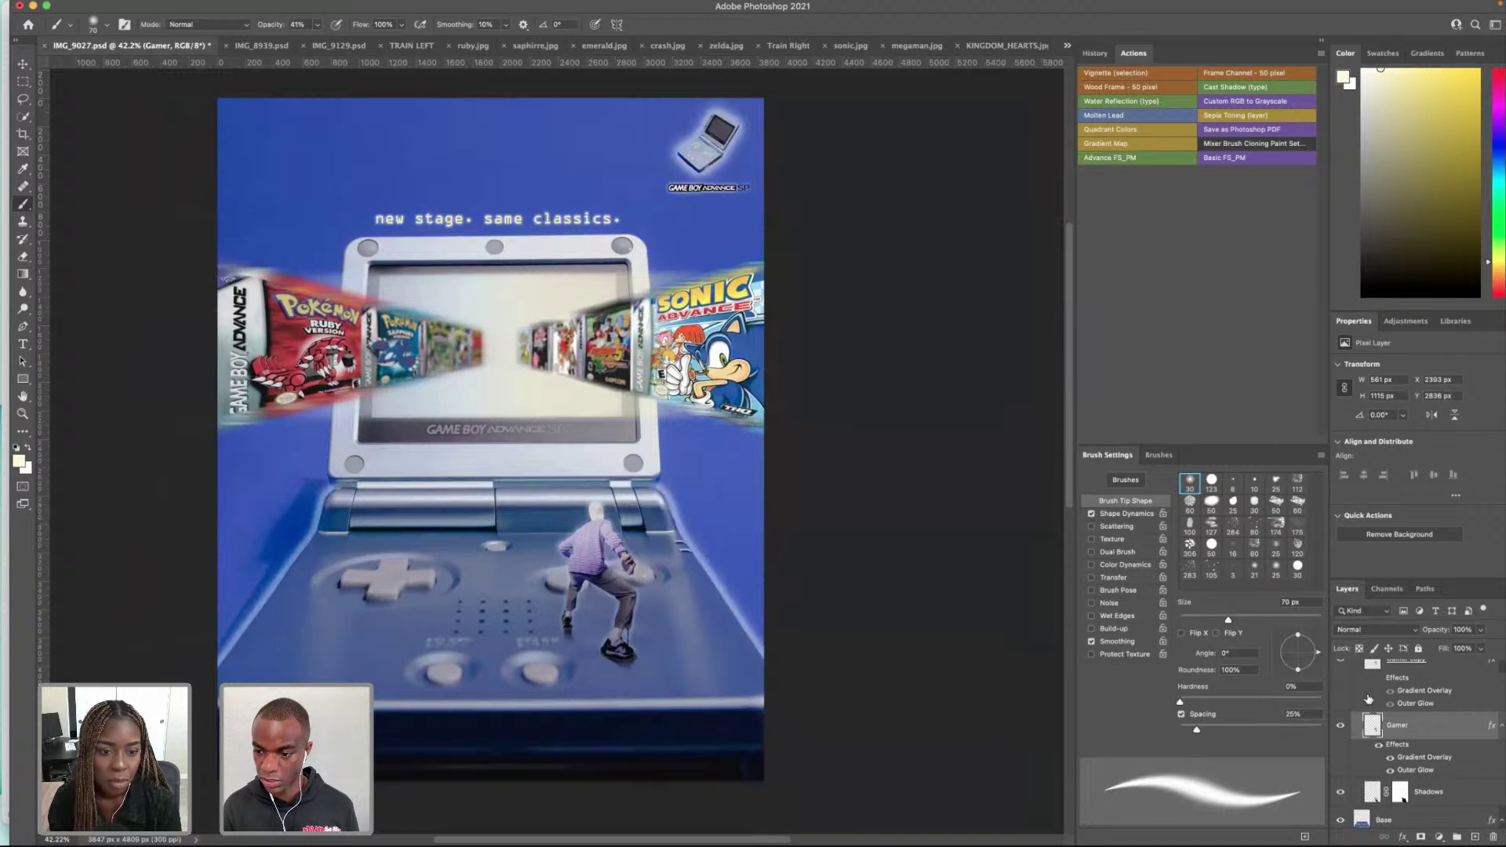
scroll(1412, 675, up, 5)
click(1412, 673)
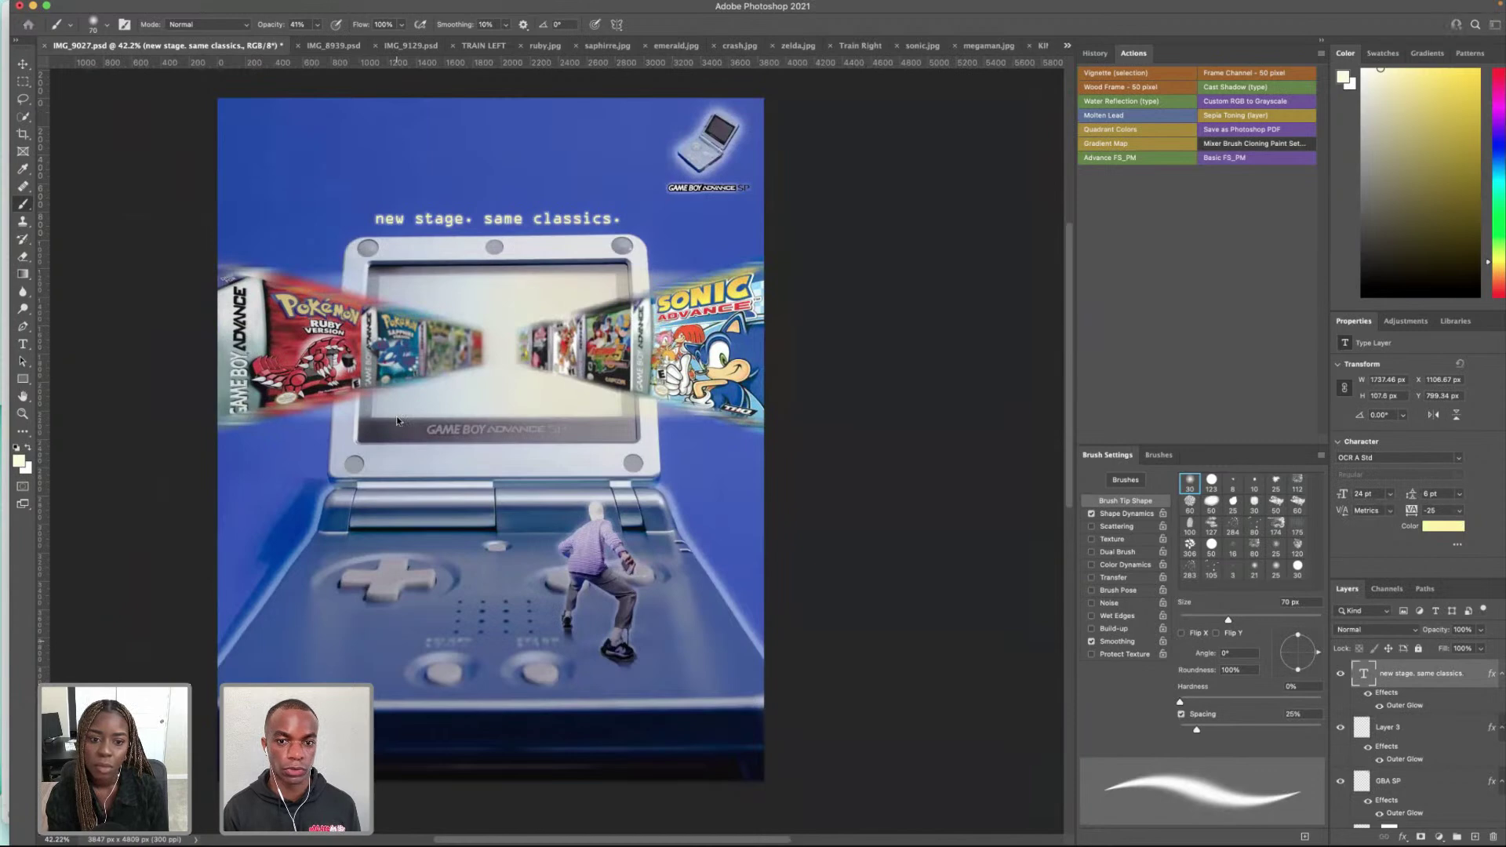
key(super+o)
click(494, 157)
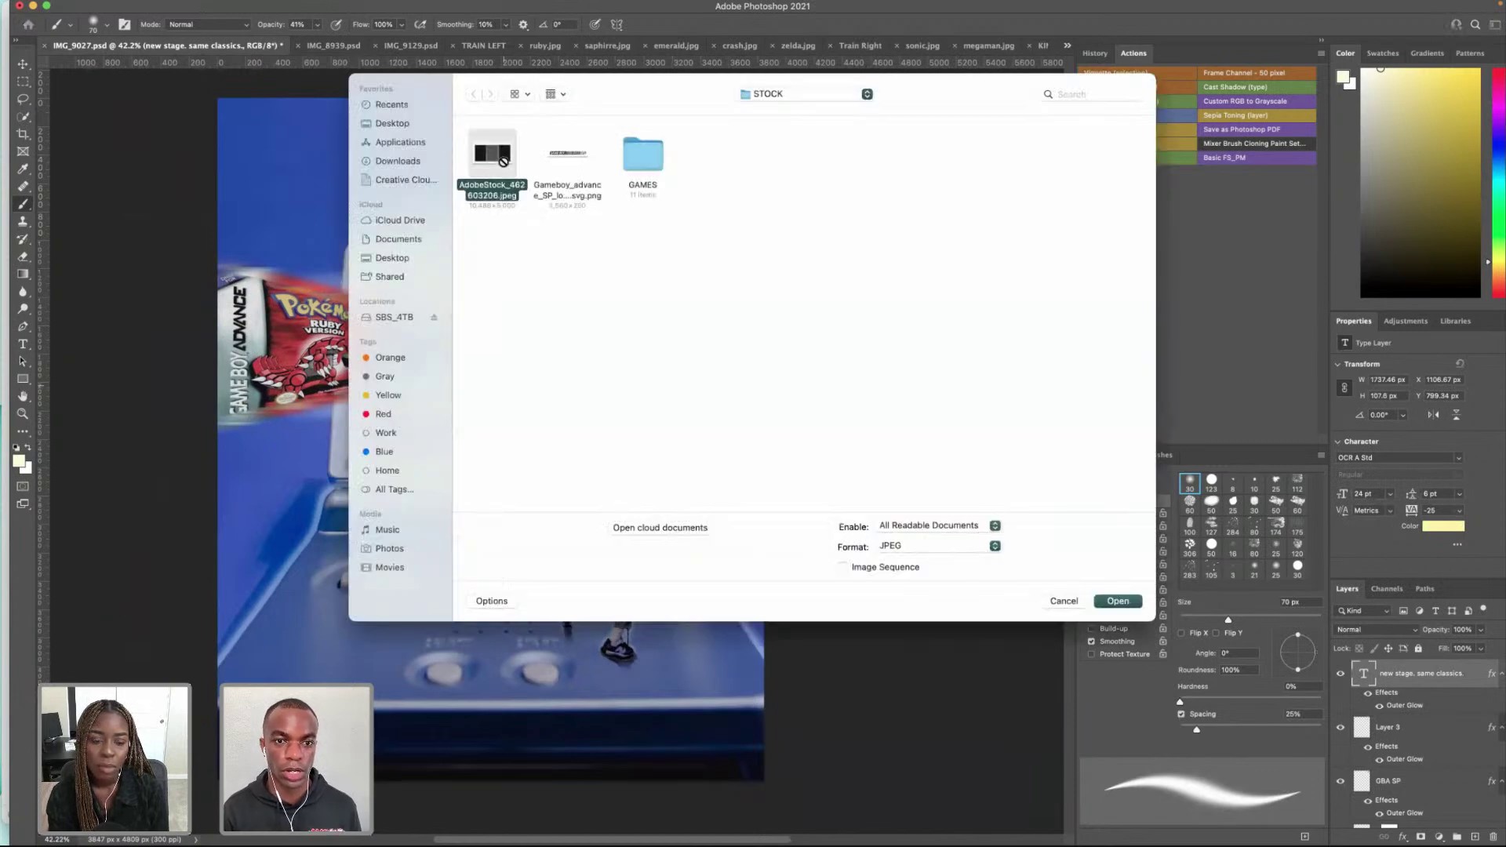
click(1118, 600)
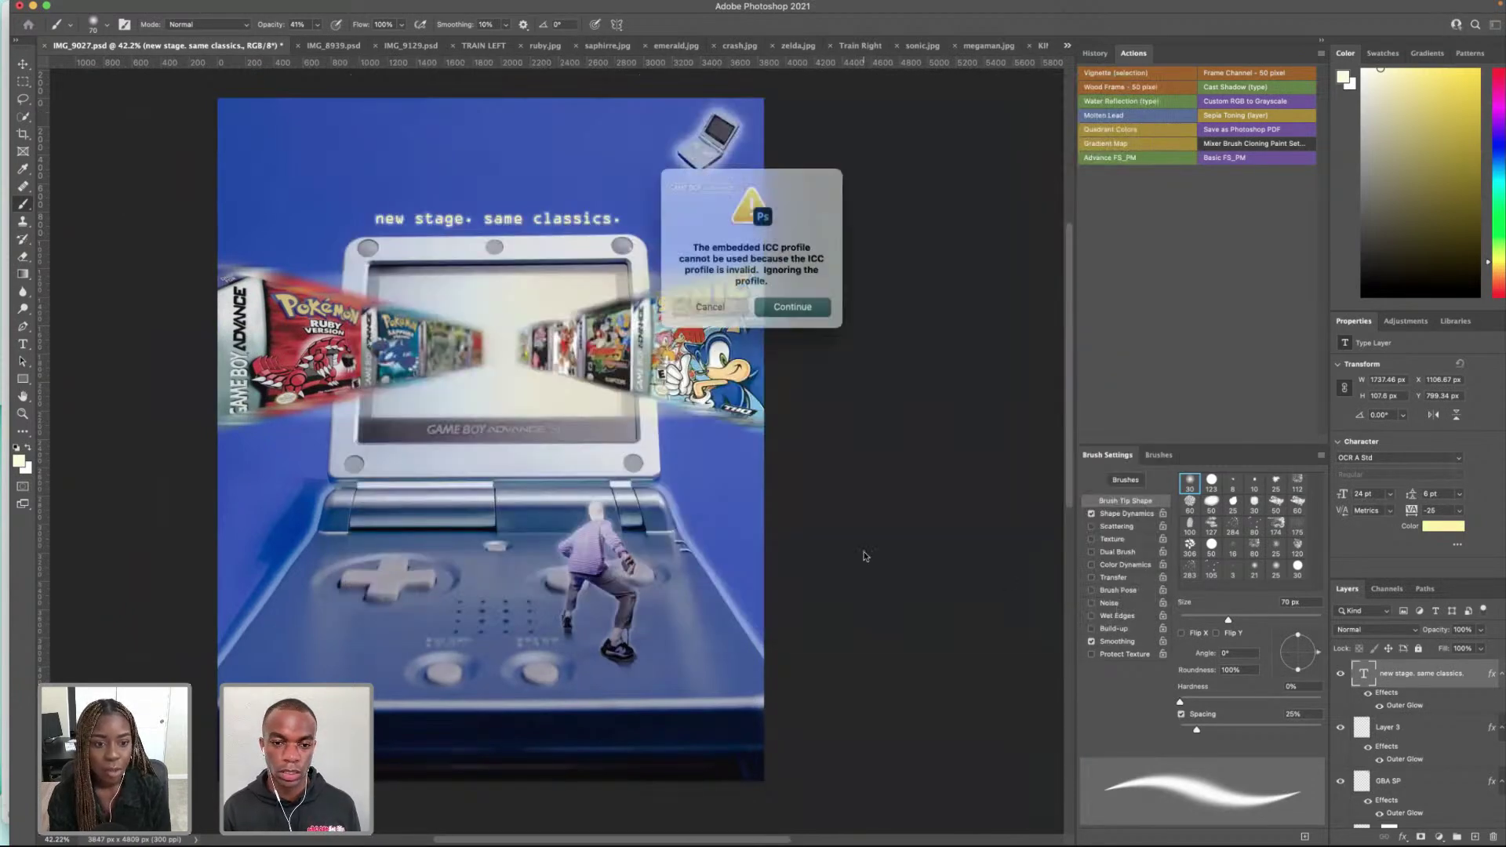
click(791, 304)
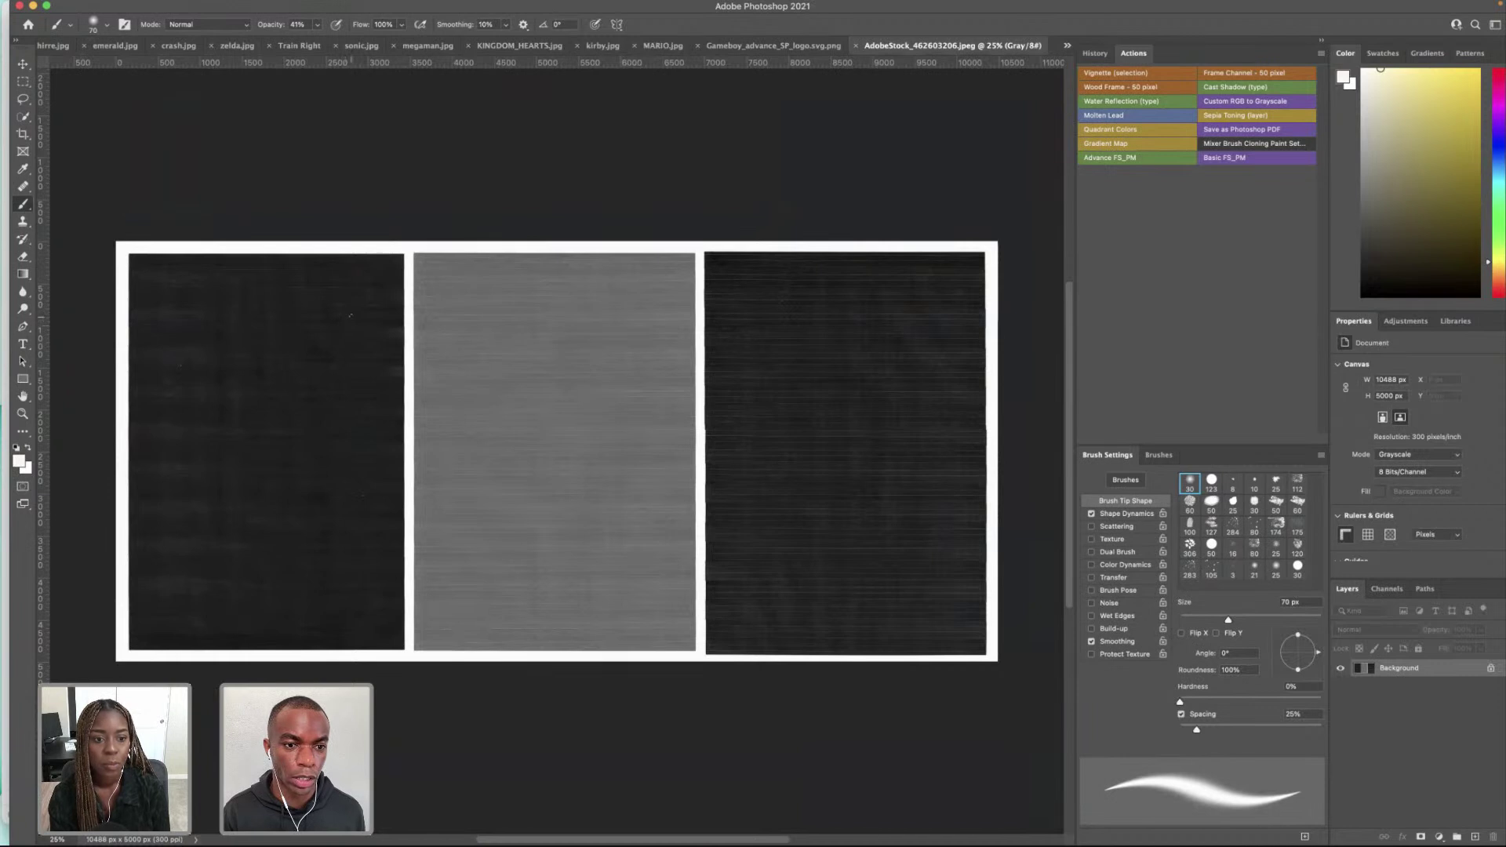
Step: Unlock the stock texture's Background layer and copy the texture into IMG_9027.psd above the tagline layer
click(1490, 669)
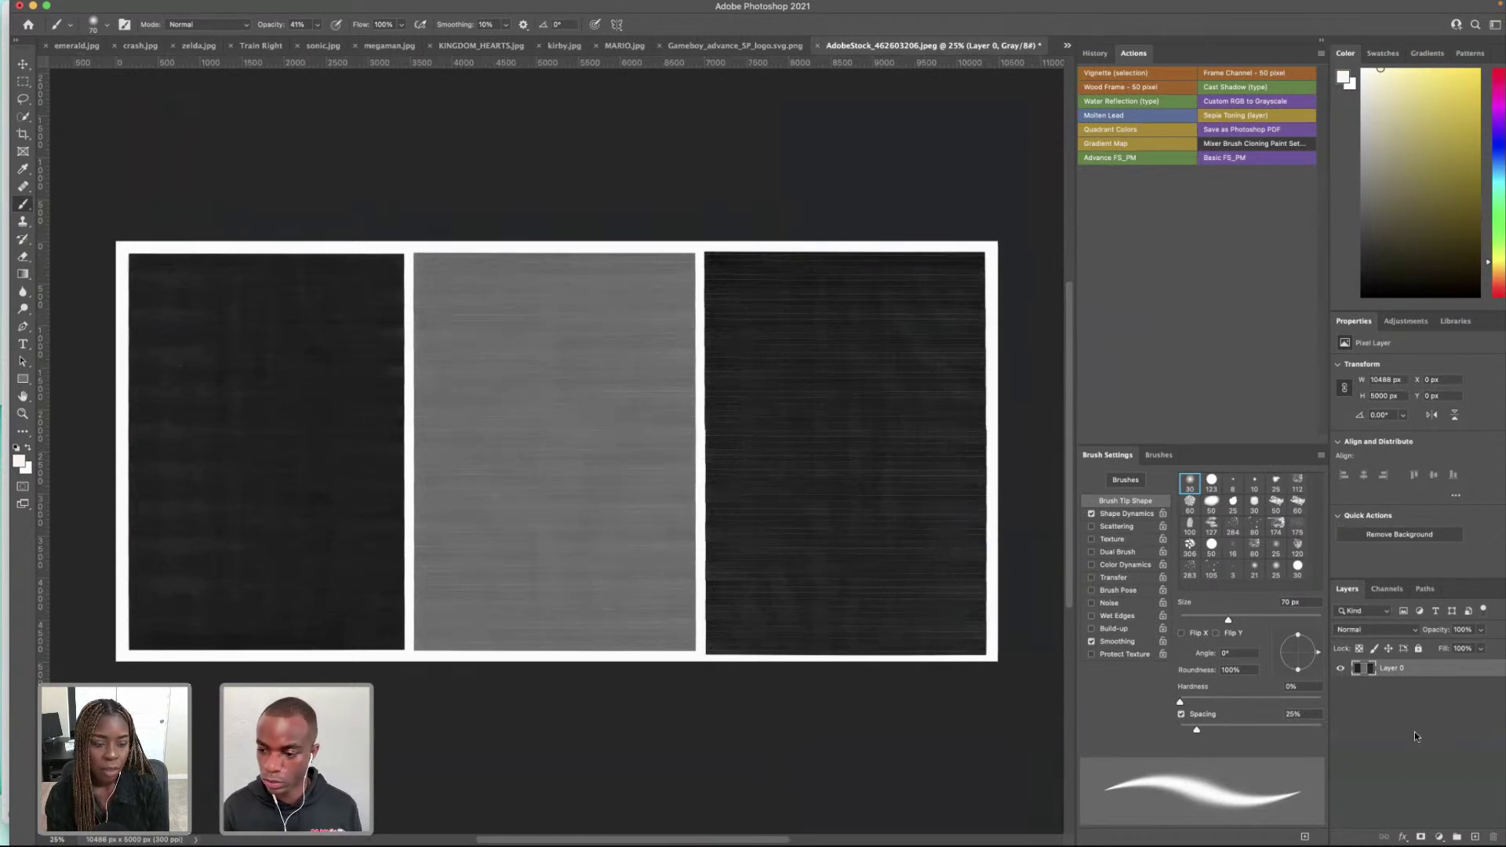
click(1067, 46)
click(1119, 49)
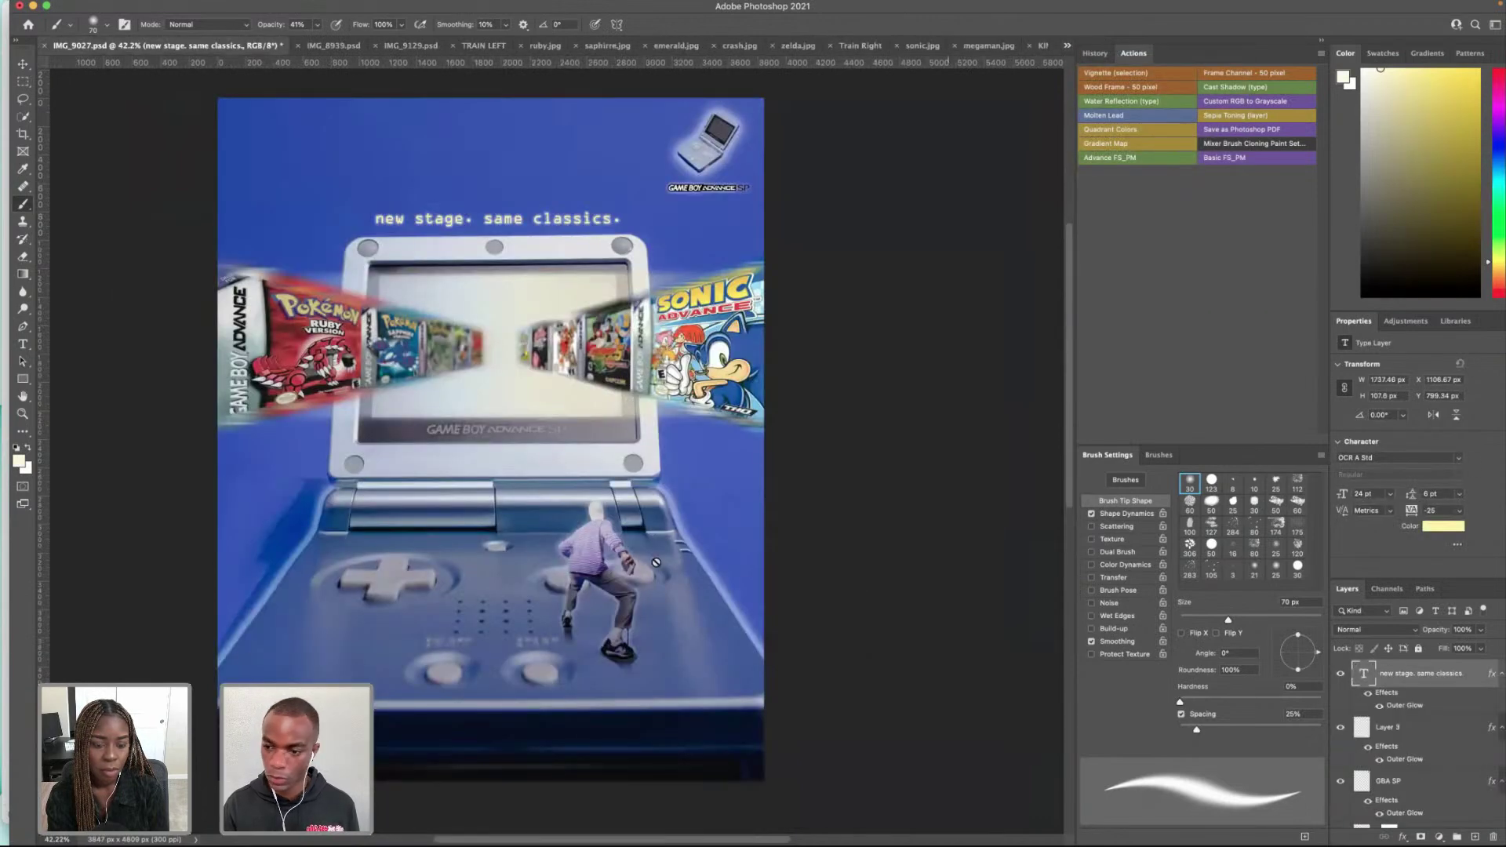
key(super+v)
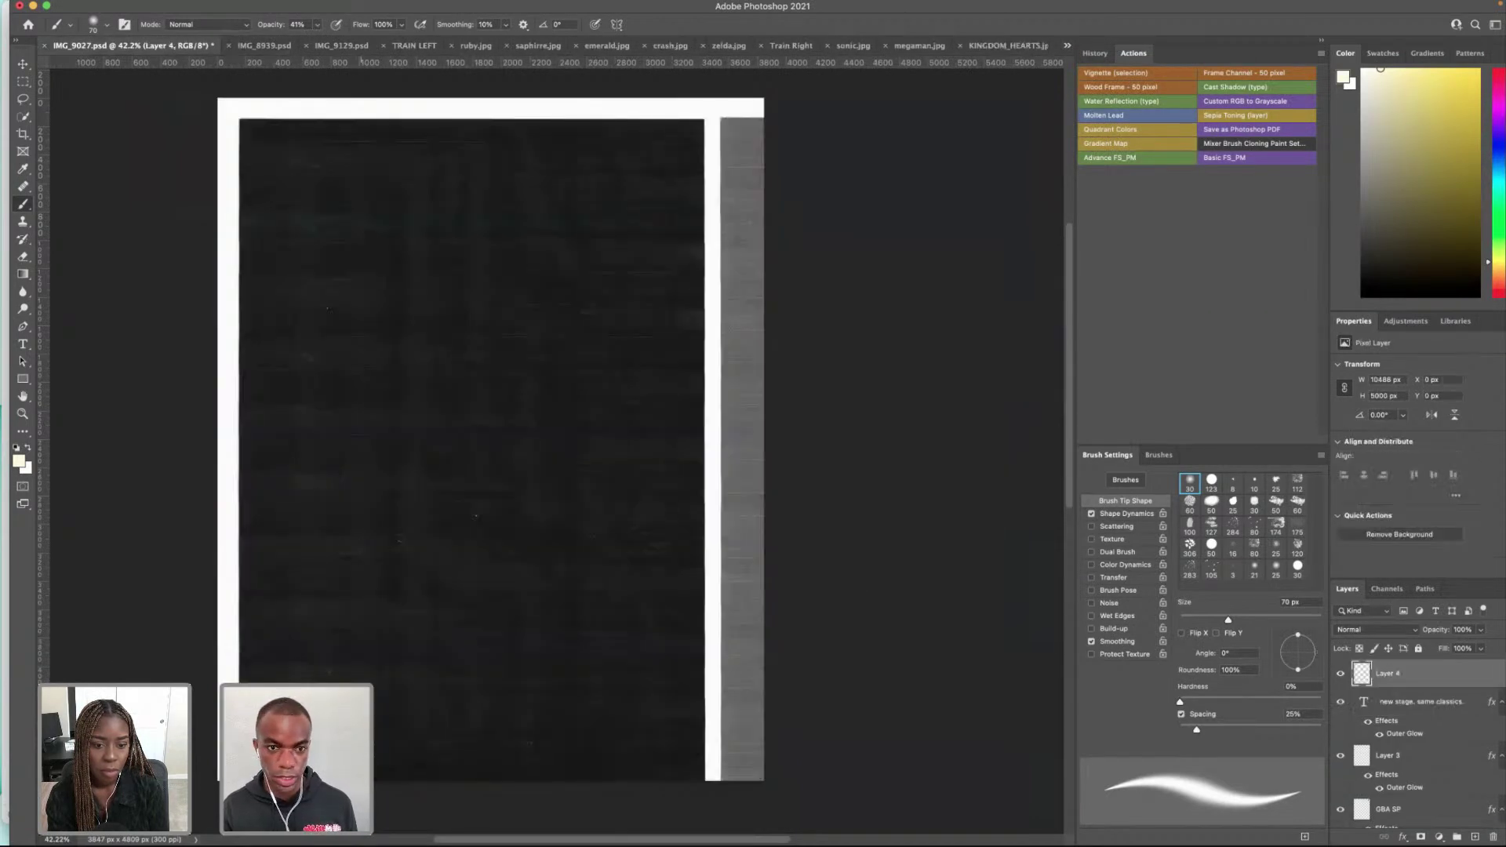
Step: Move the pasted texture to X -204 px, Y -191 px so its upper and outer white borders leave the canvas
scroll(404, 542, right, 3)
scroll(392, 543, down, 3)
scroll(374, 545, down, 5)
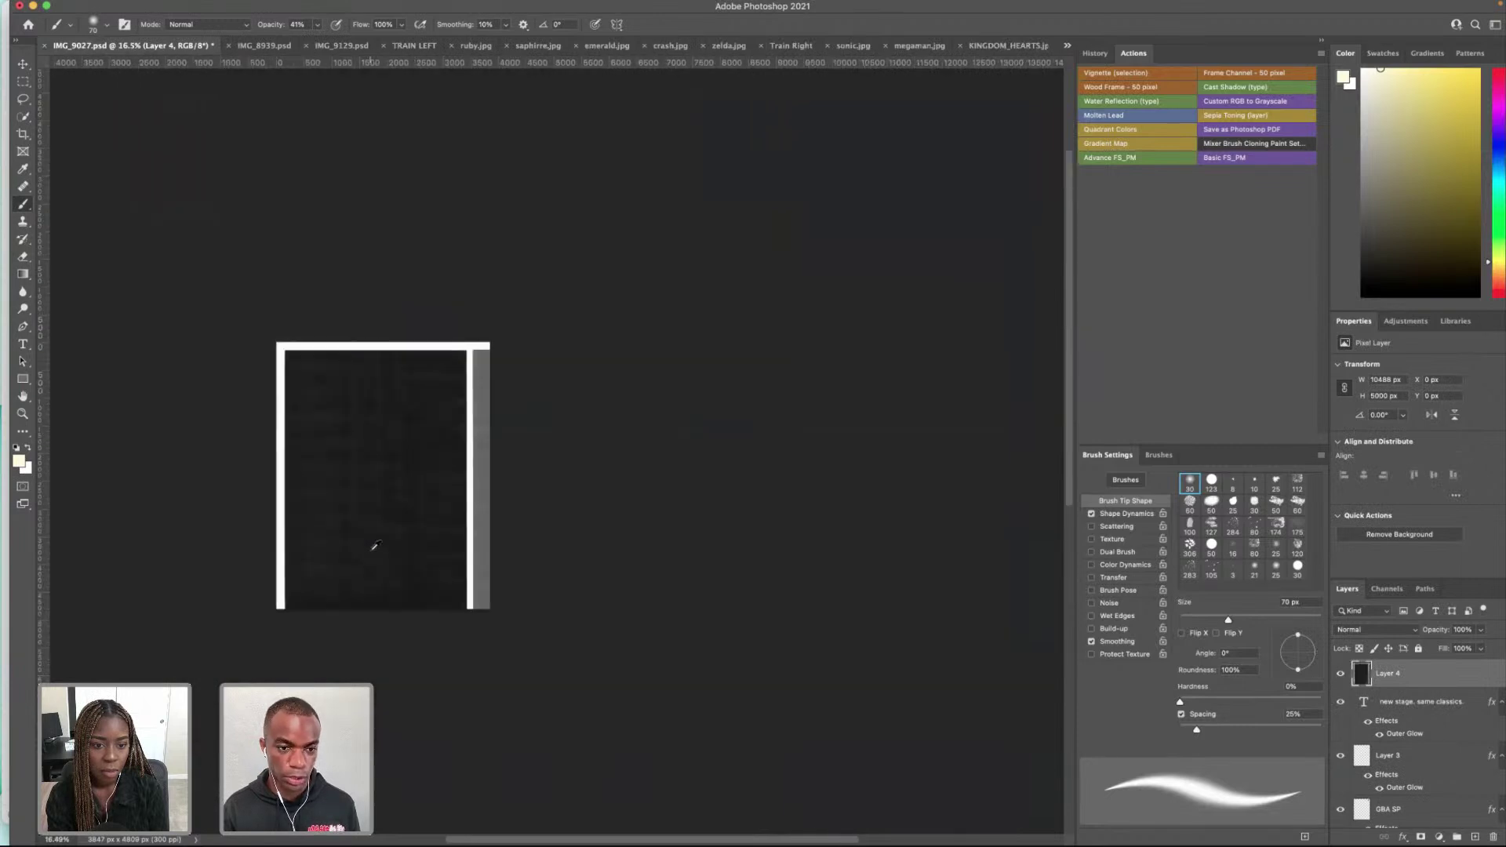
scroll(374, 545, up, 3)
click(23, 64)
mouse_move(353, 310)
mouse_down()
mouse_move(502, 310)
mouse_move(228, 299)
mouse_move(473, 303)
mouse_move(381, 293)
mouse_up()
Step: Scale the texture up to 12784 by 6094 px and shift it slightly so the dark panel covers the whole canvas
key(ctrl+t)
key(ctrl+minus)
key(ctrl+minus)
key(ctrl+minus)
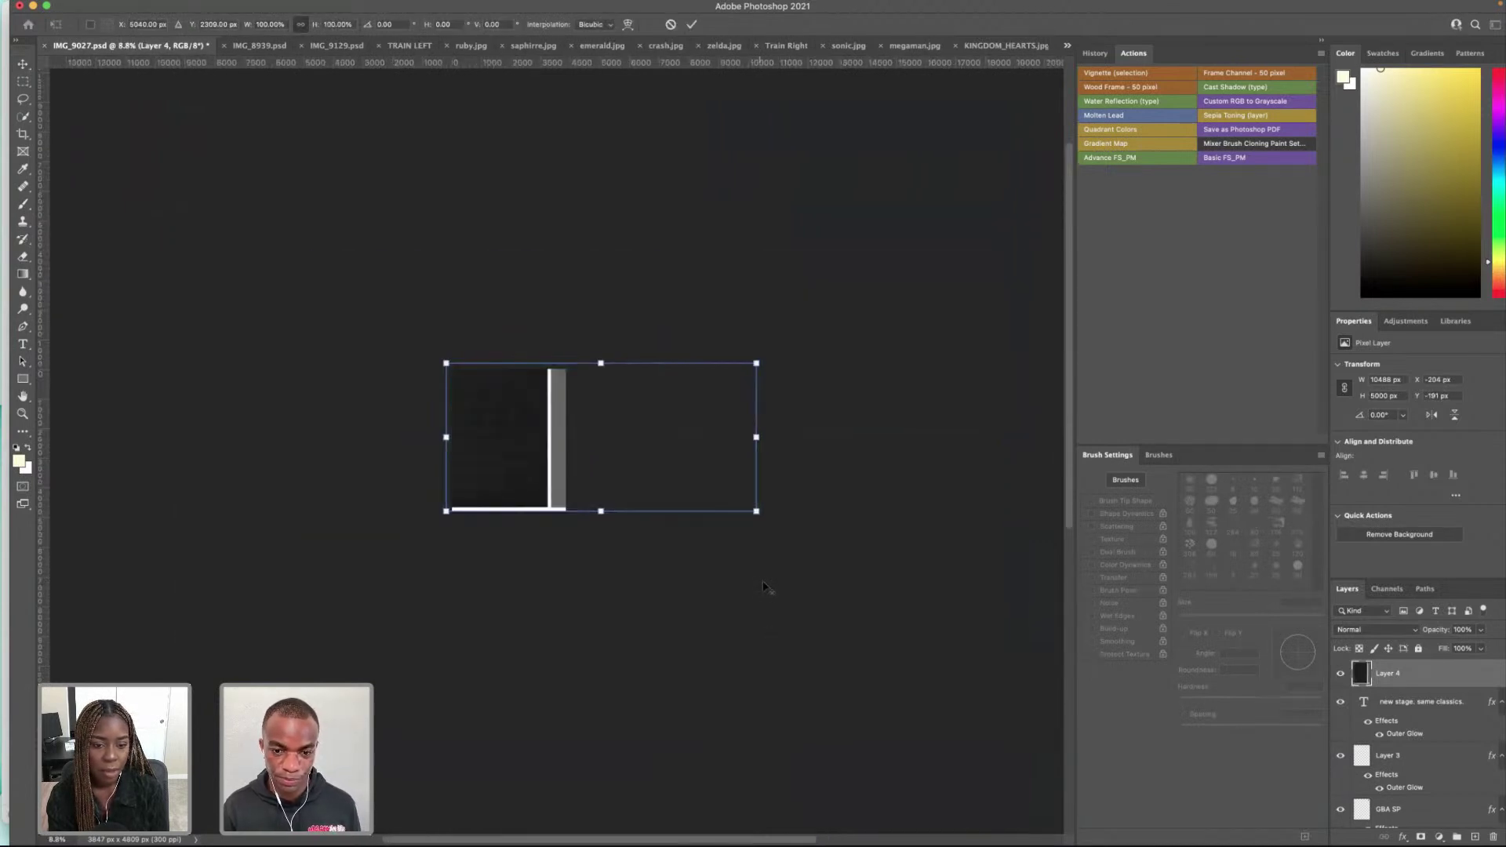
drag(757, 511, 826, 543)
key(Return)
scroll(505, 463, up, 5)
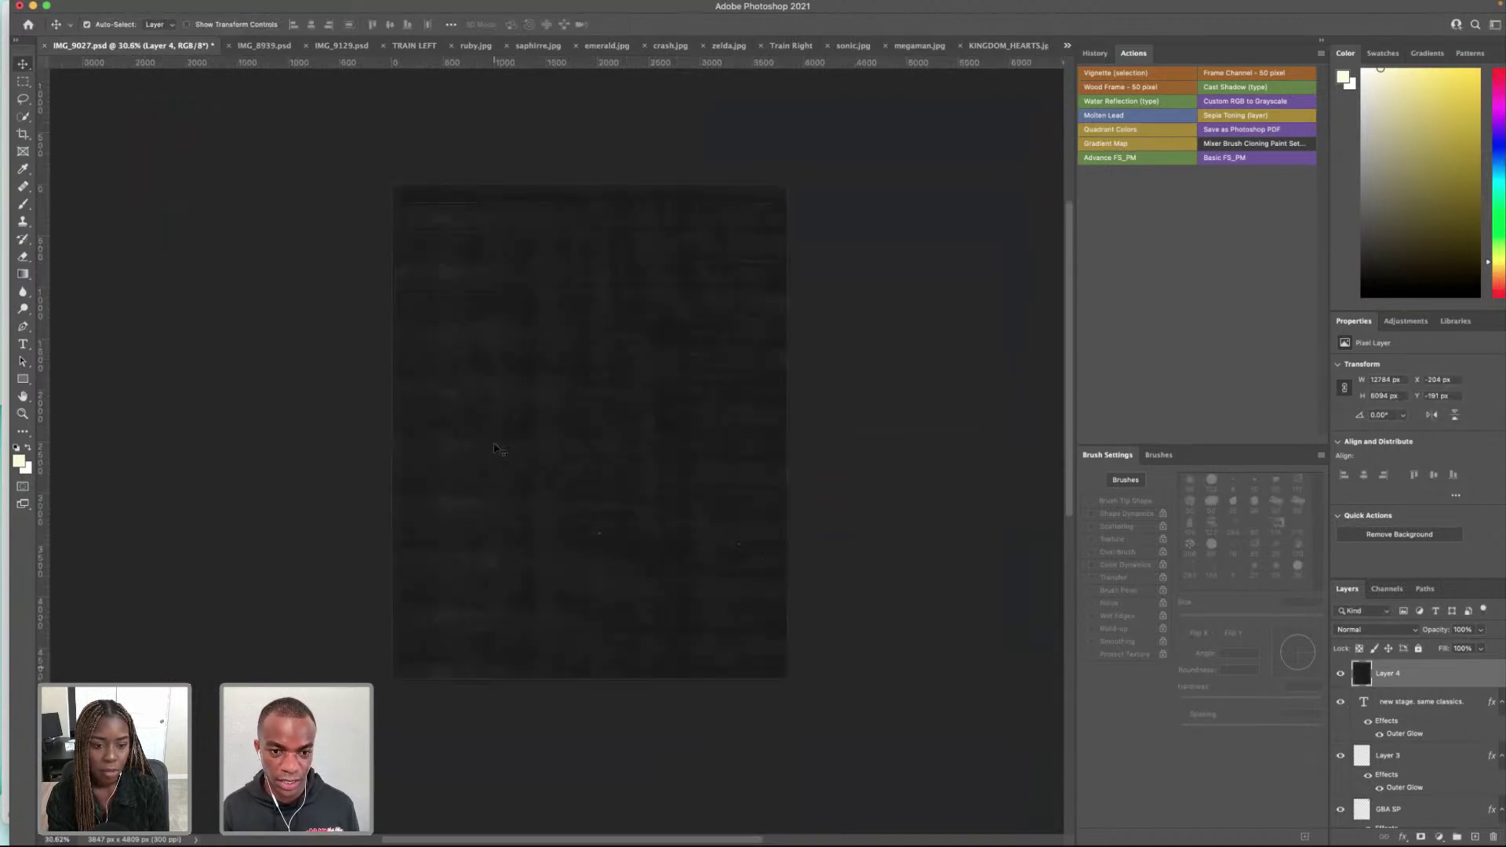
drag(639, 437, 640, 422)
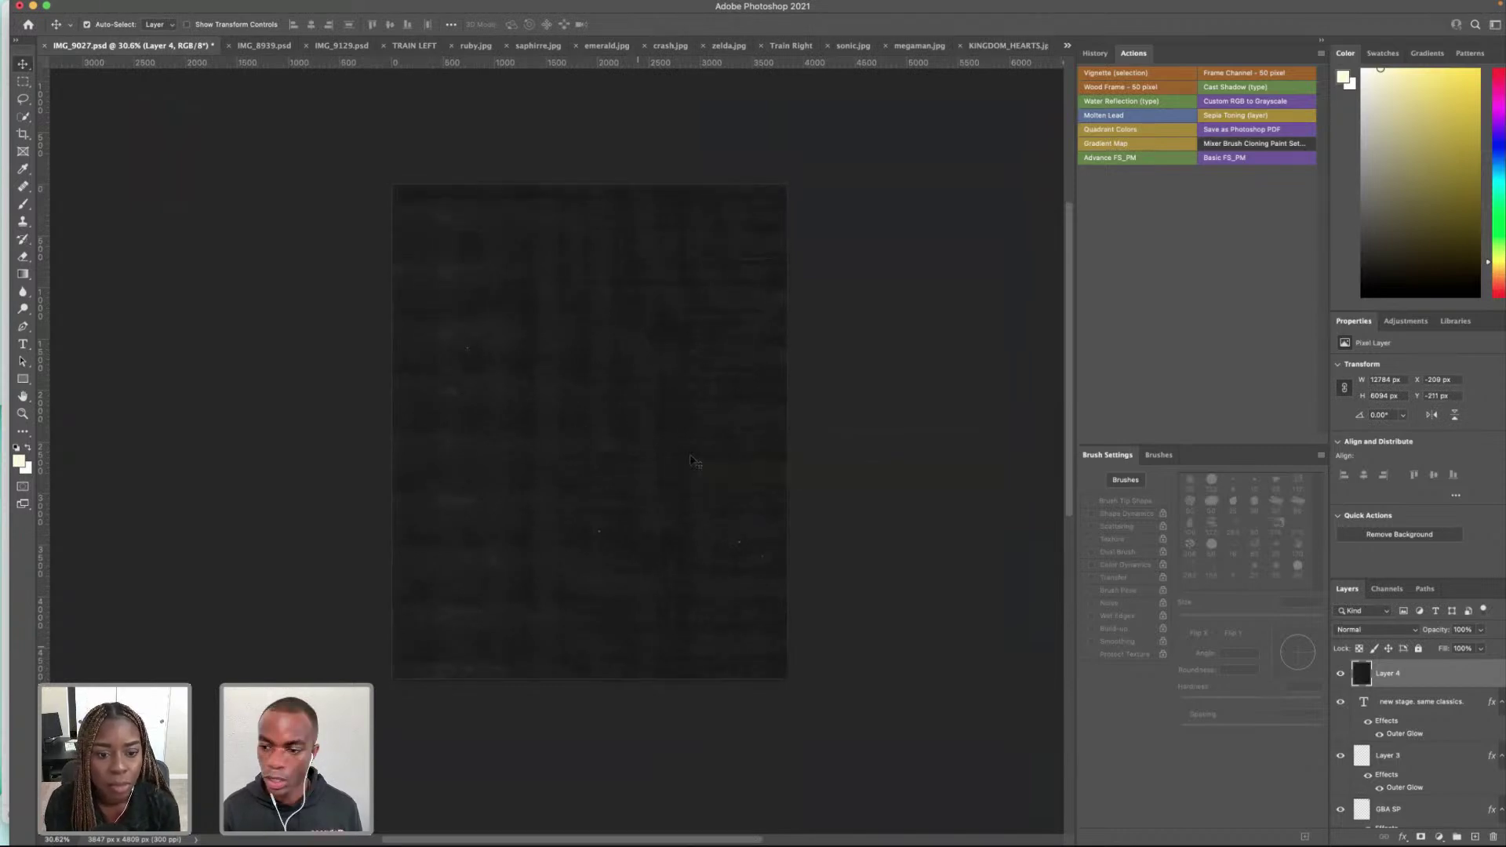
Step: Preview blend modes on the texture in Layer 4 and set it to Color Dodge
click(1378, 629)
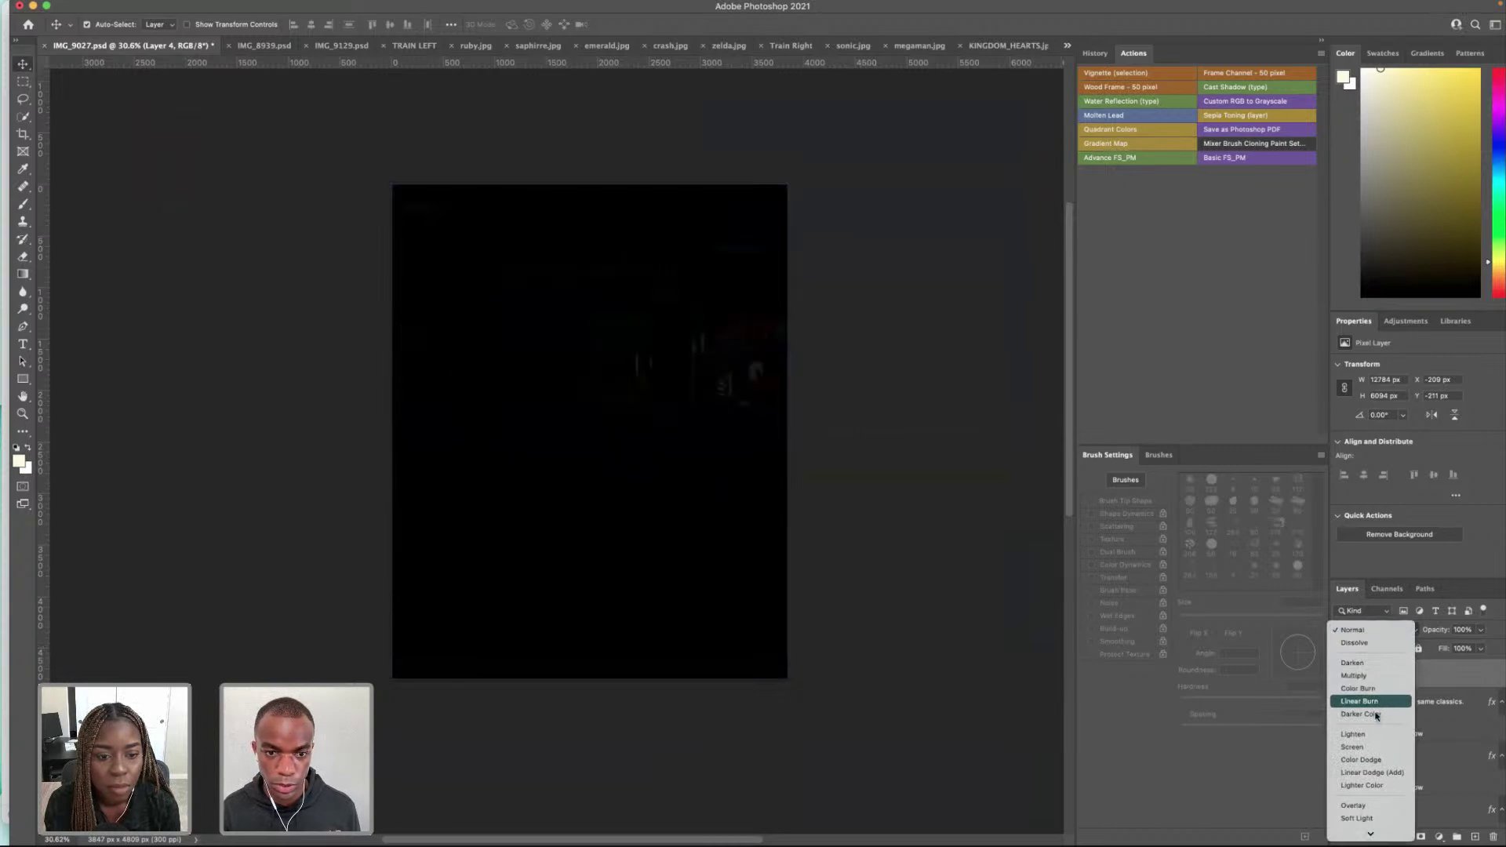
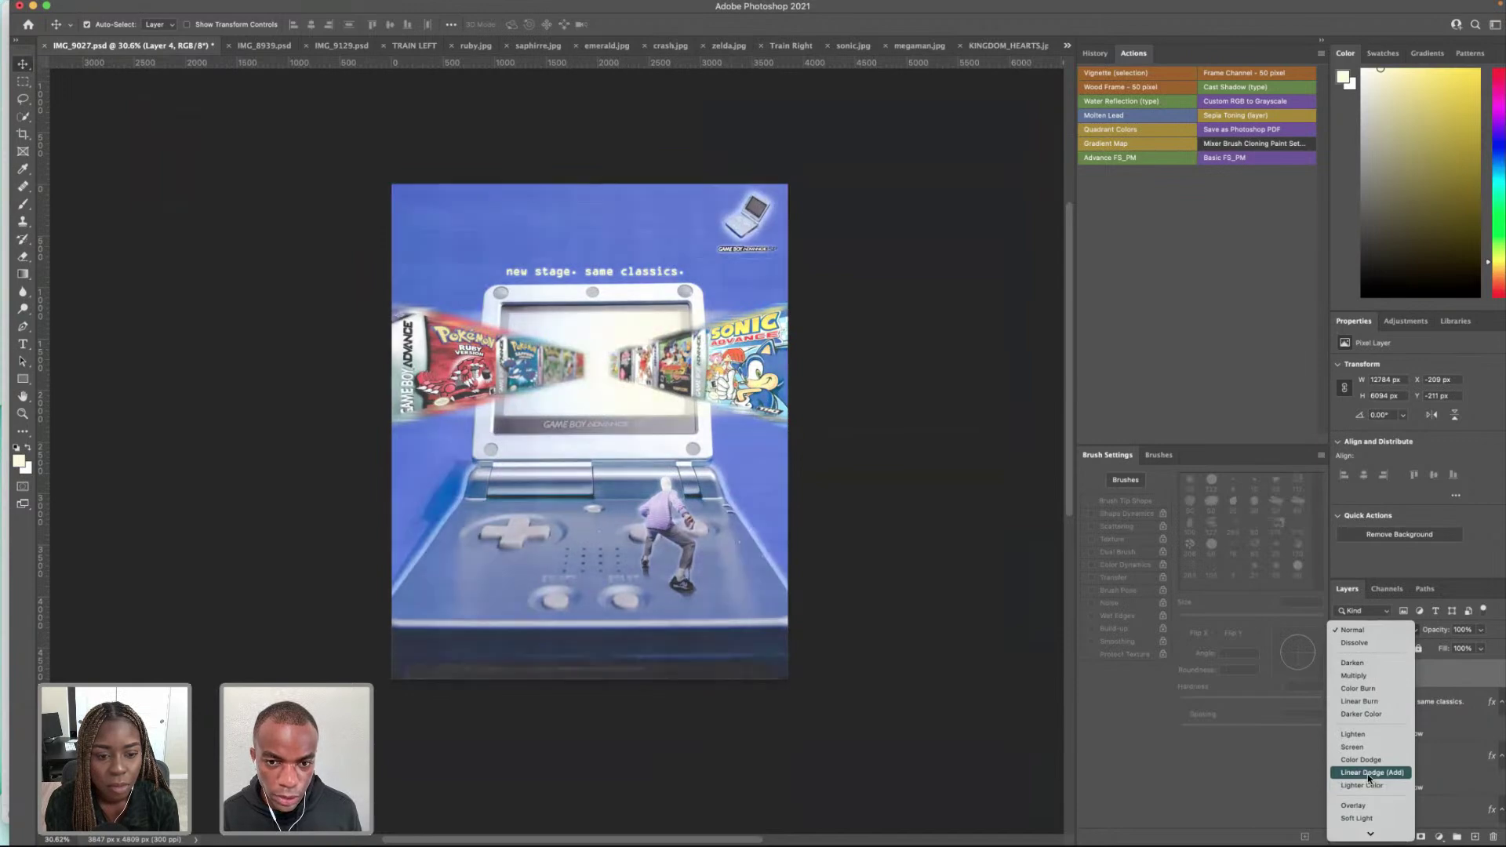
scroll(1368, 788, down, 3)
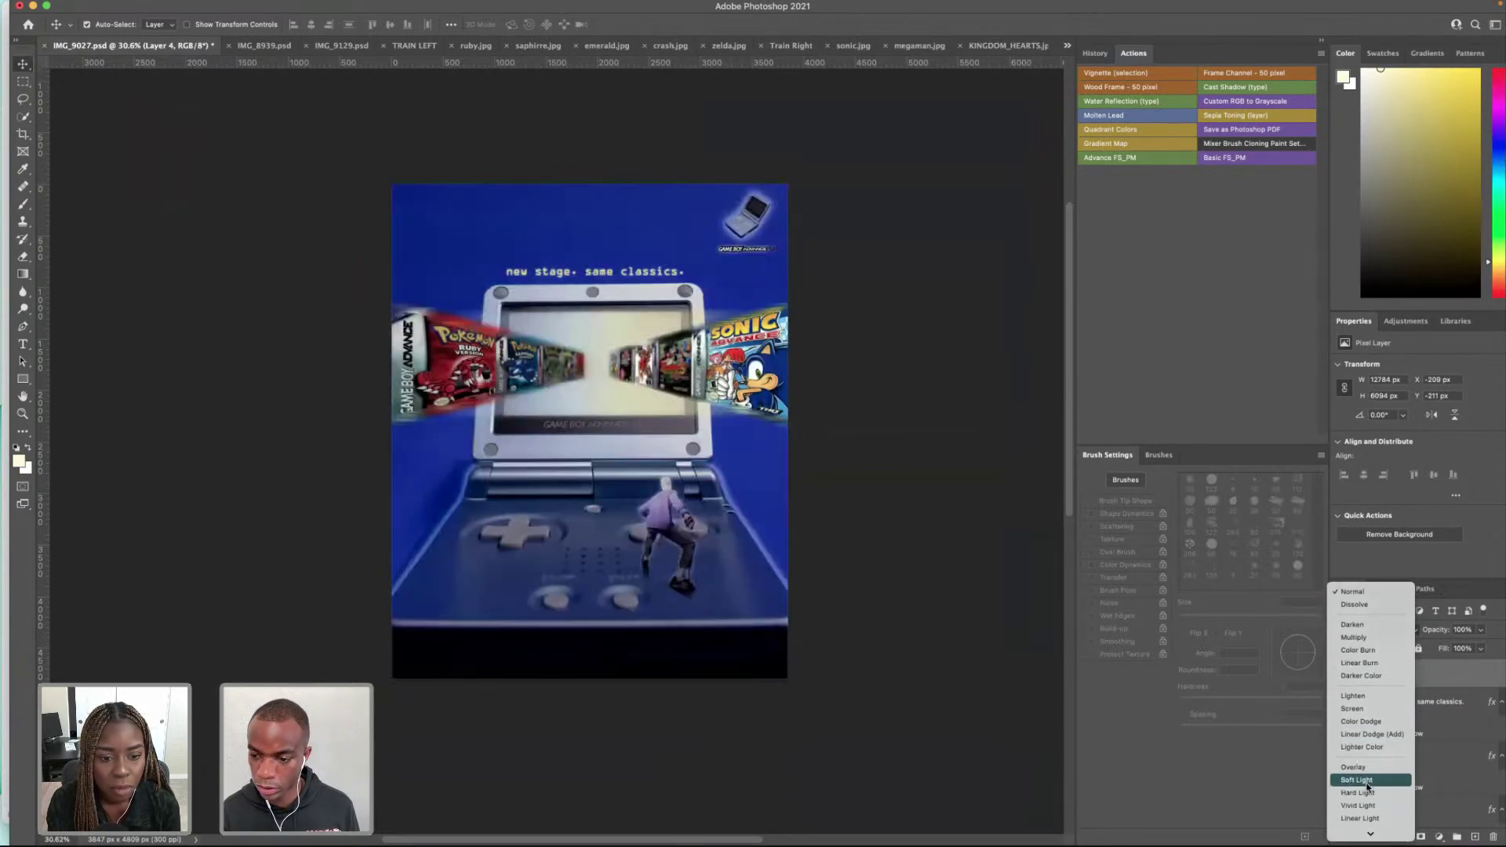
scroll(1361, 804, down, 1)
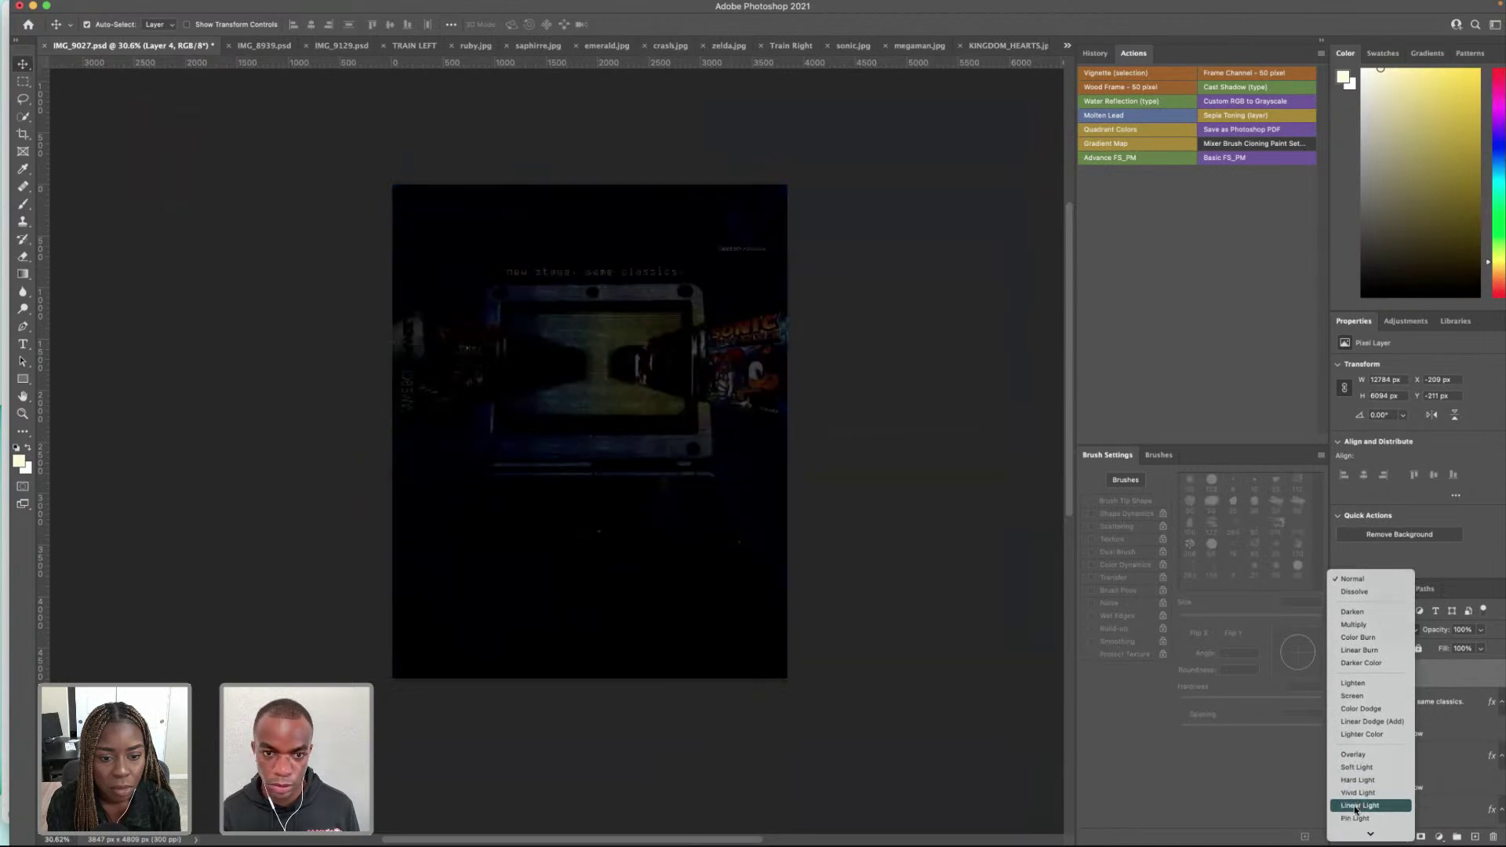
scroll(1357, 800, down, 3)
scroll(1355, 794, down, 3)
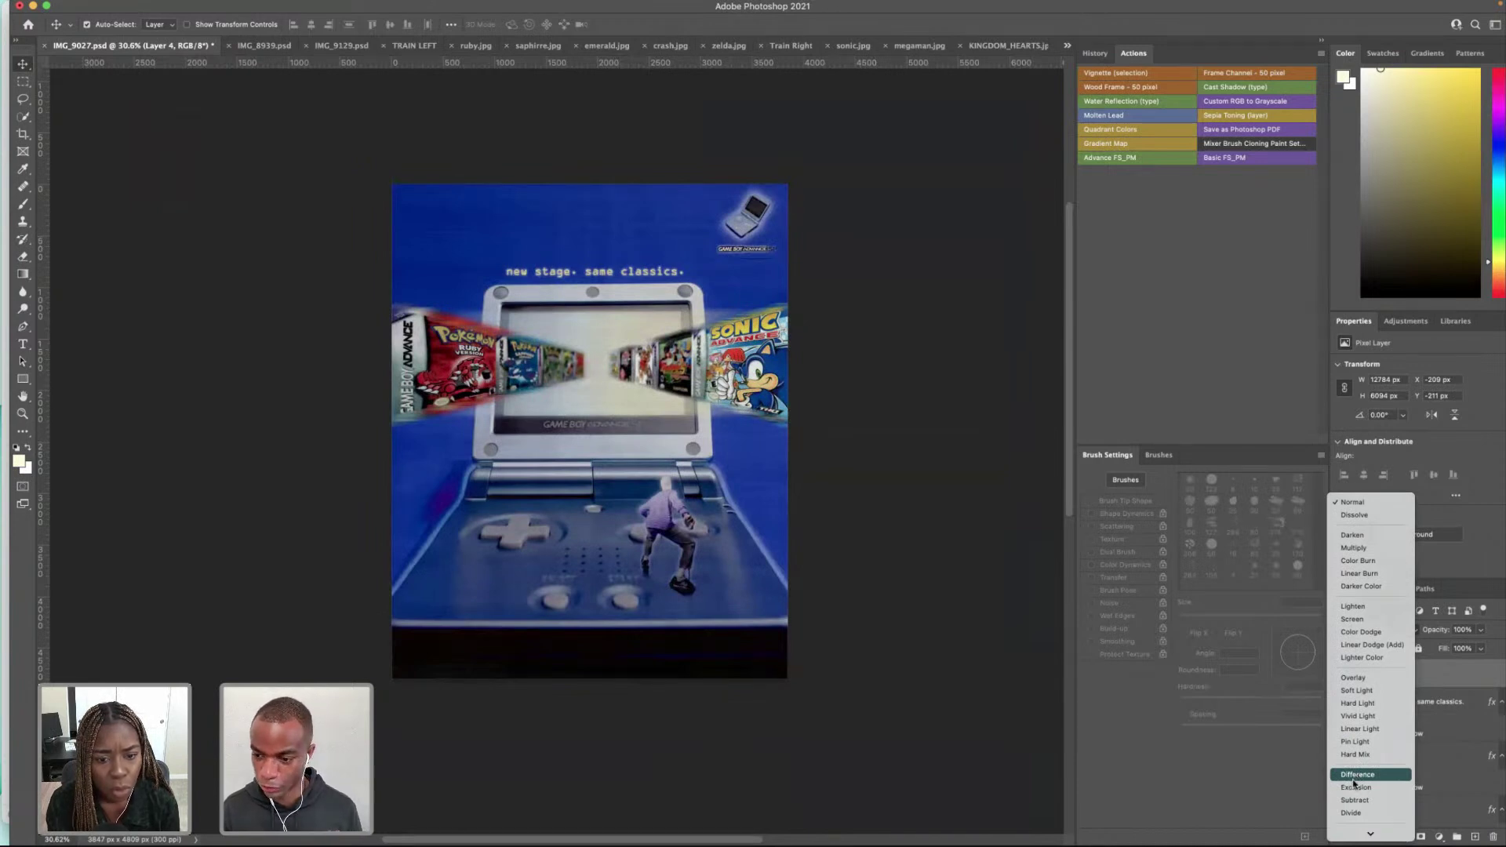
scroll(1357, 778, down, 3)
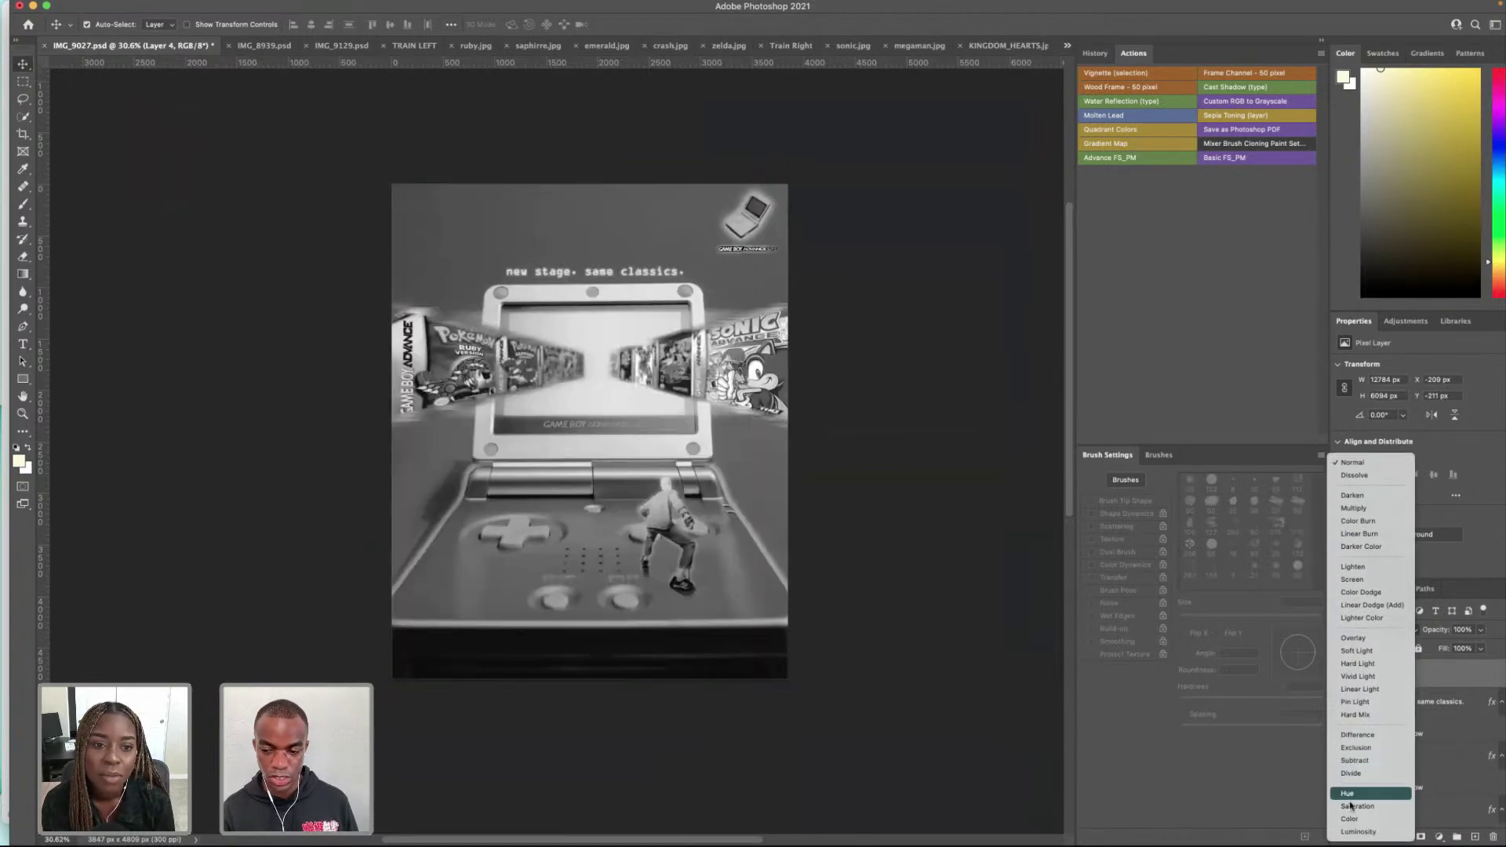
scroll(1350, 808, down, 1)
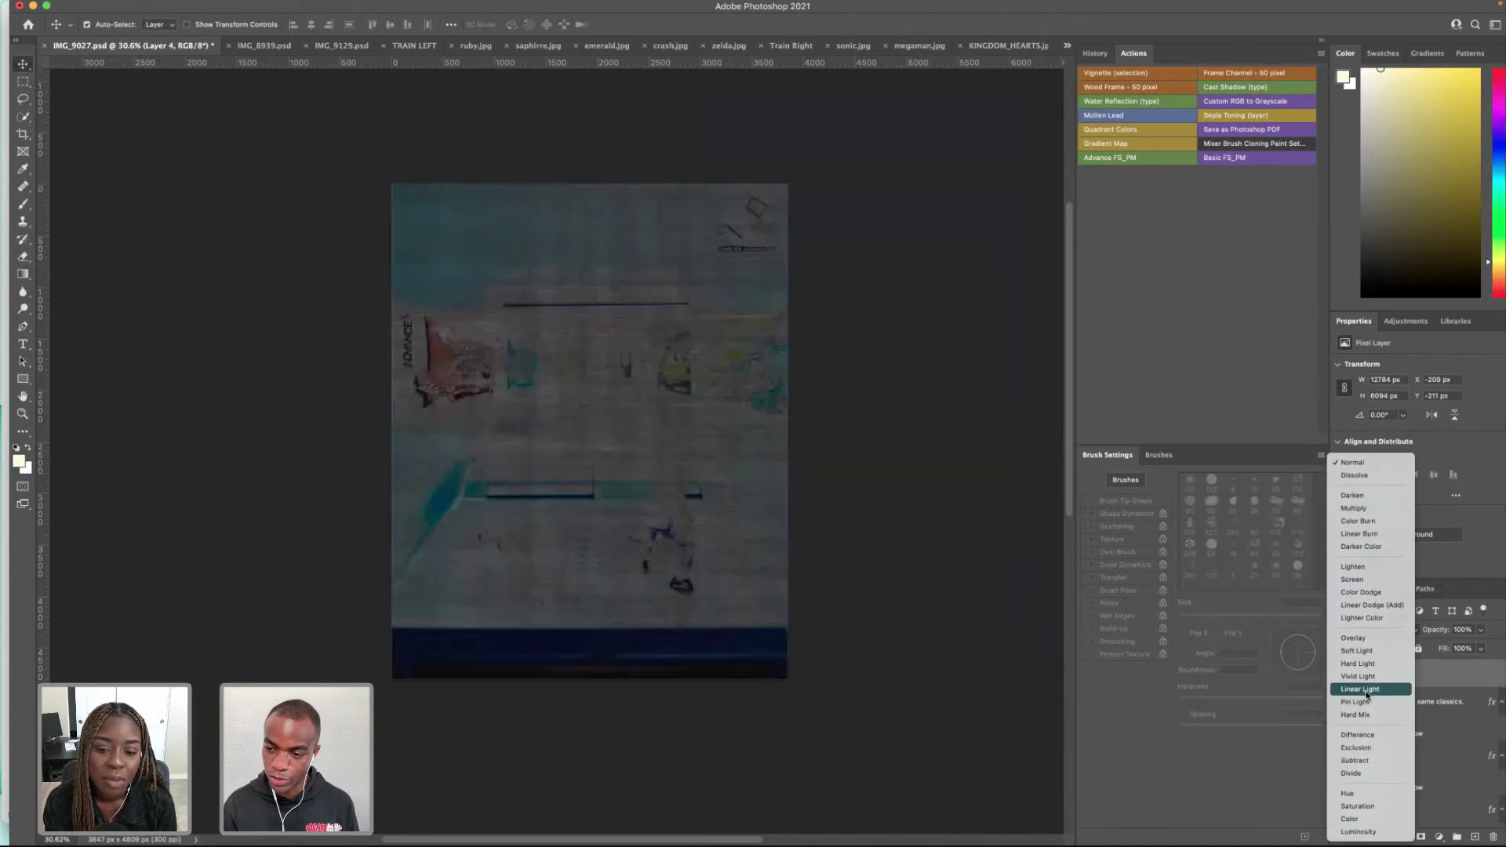
click(1386, 593)
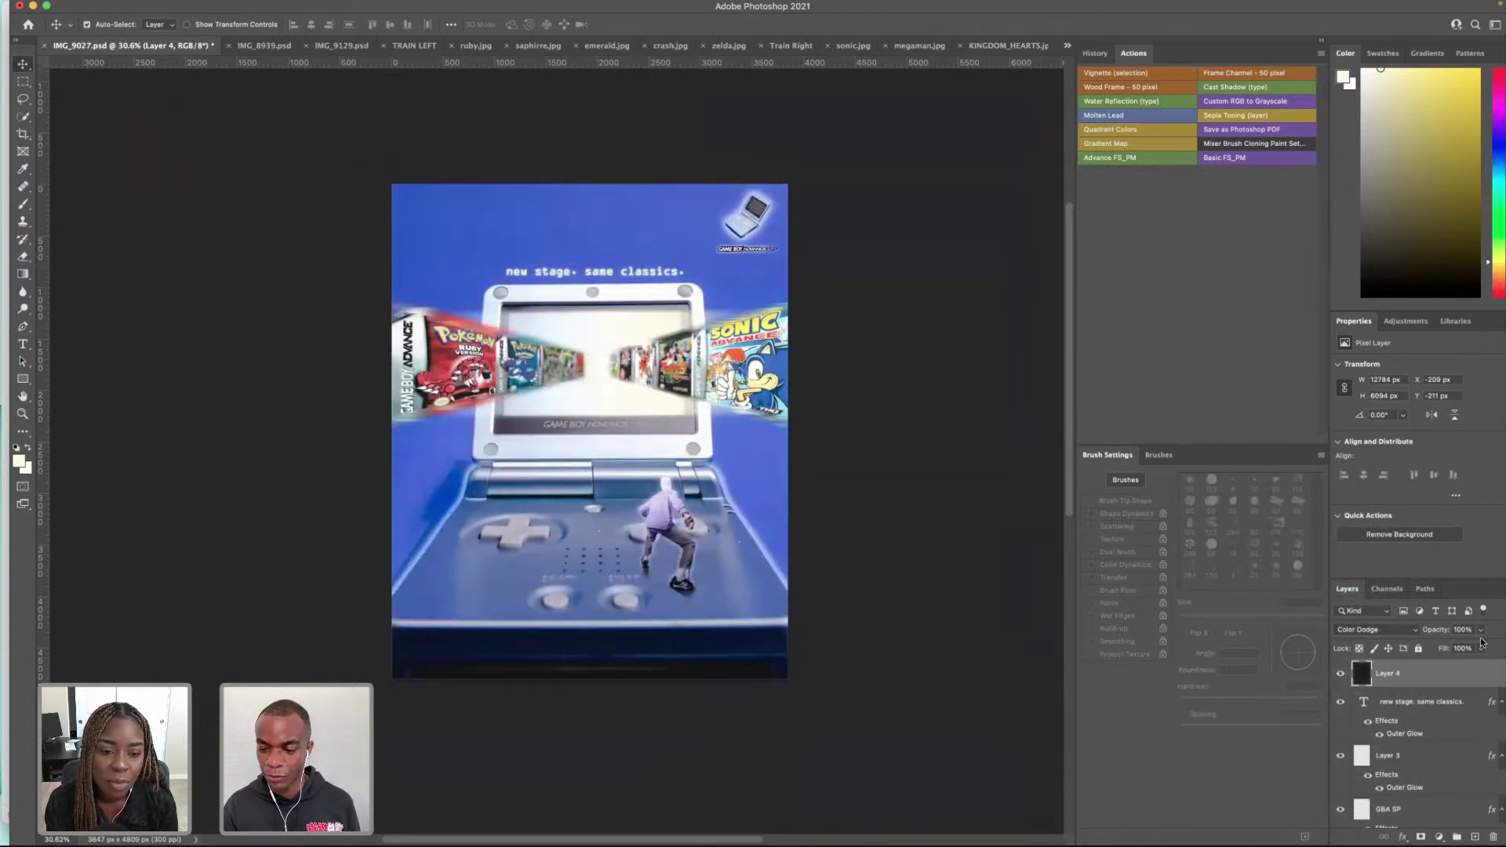
Step: Lower the opacity of the texture in Layer 4 to 32%
click(1482, 632)
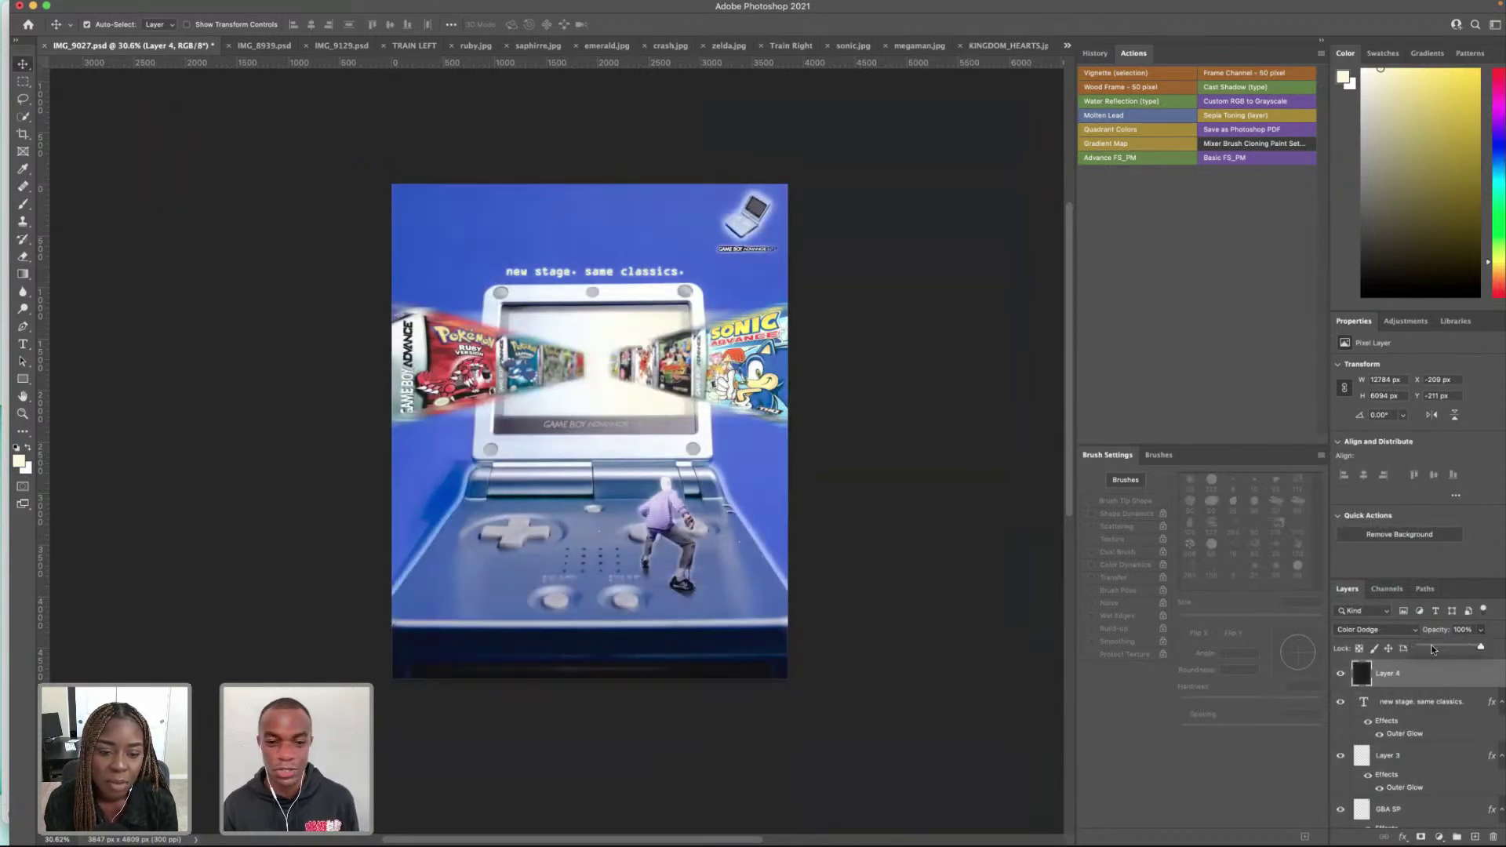
scroll(643, 271, left, 3)
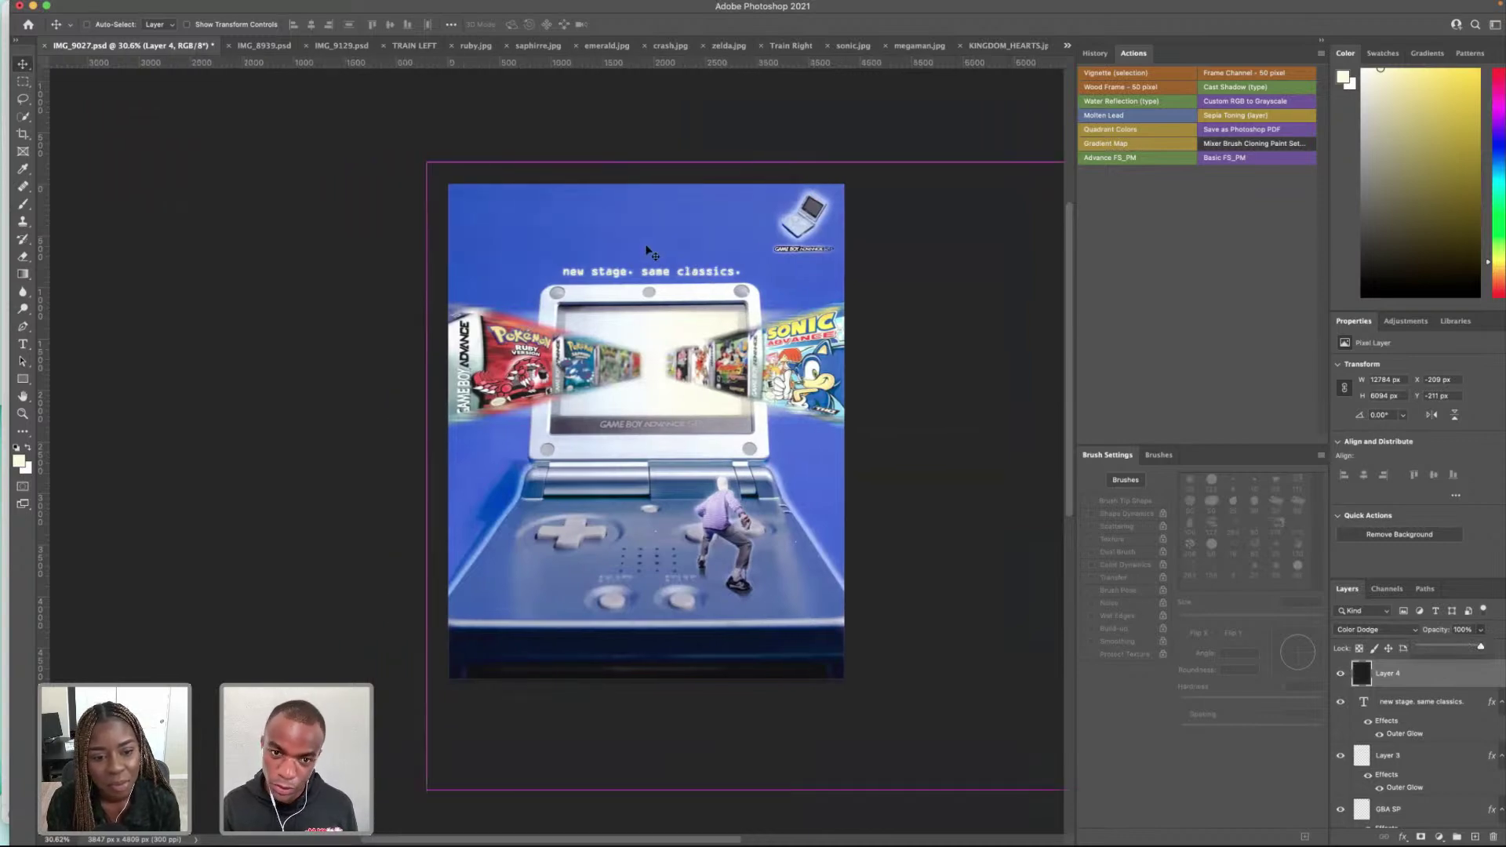
scroll(532, 240, up, 5)
scroll(543, 253, down, 4)
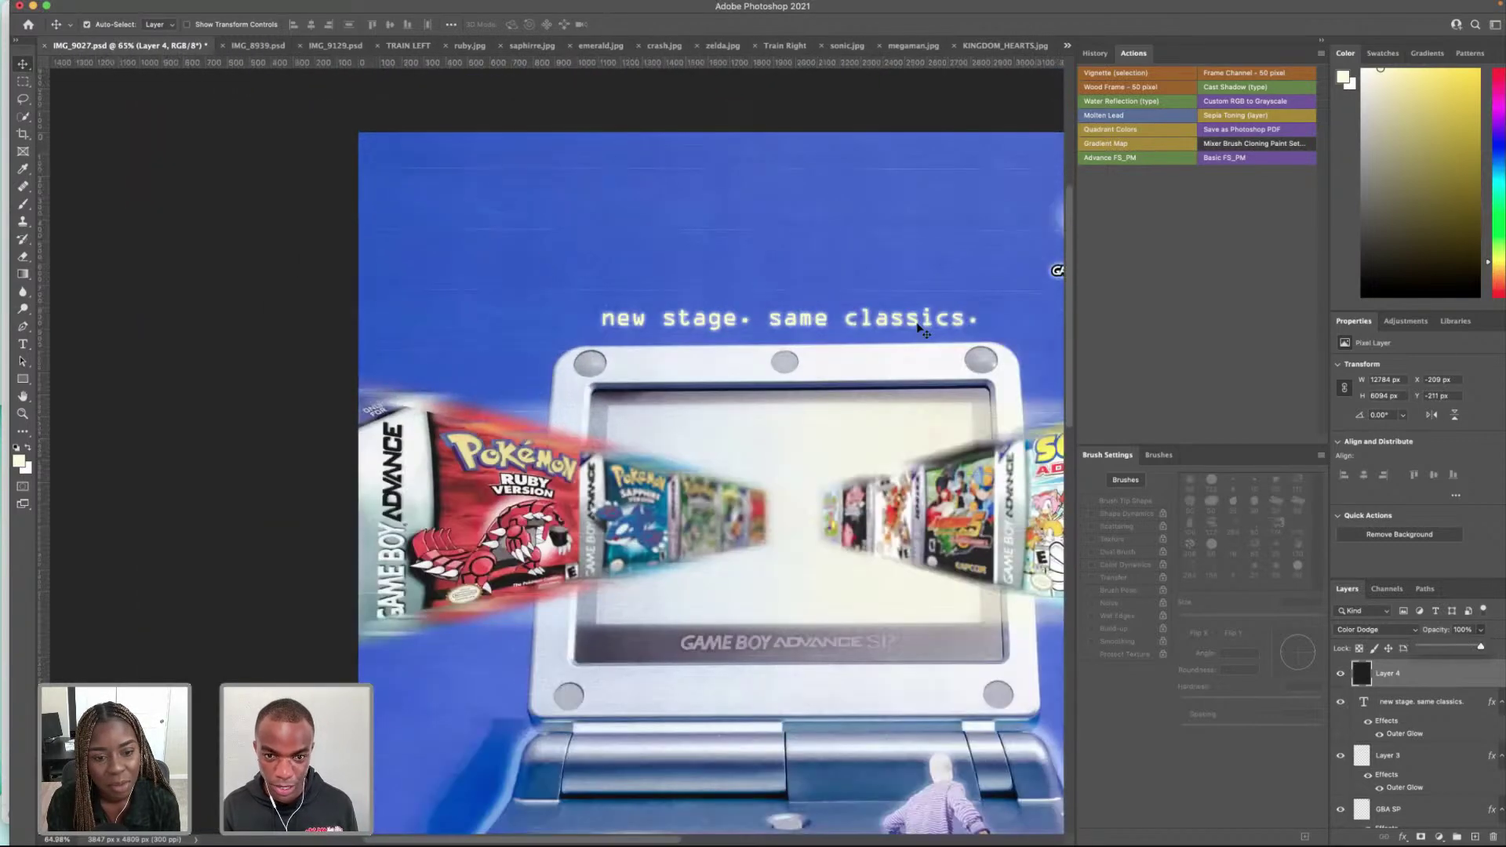
click(1427, 645)
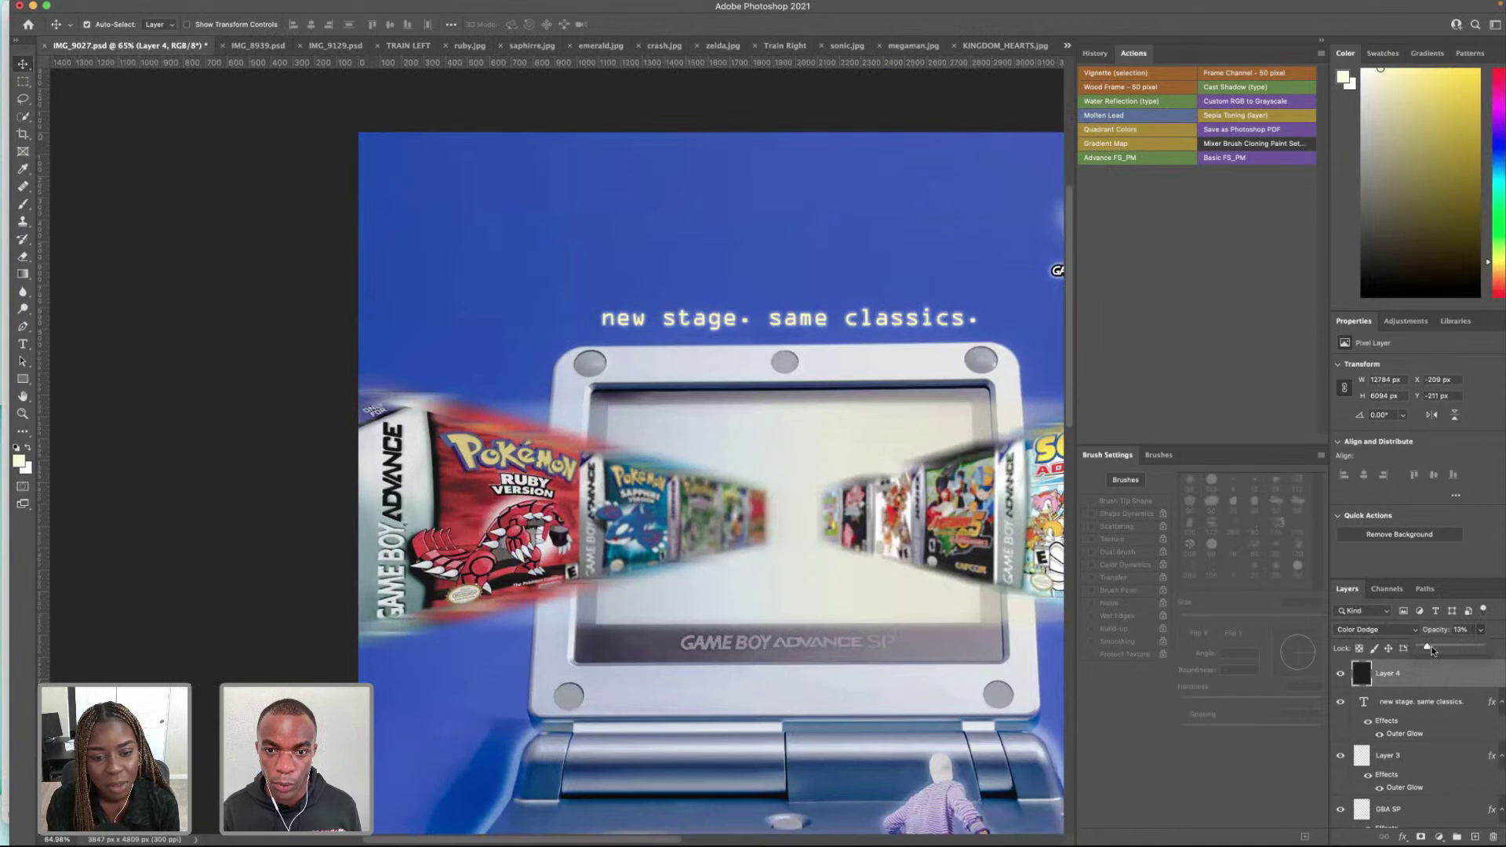
click(1438, 645)
scroll(801, 484, right, 5)
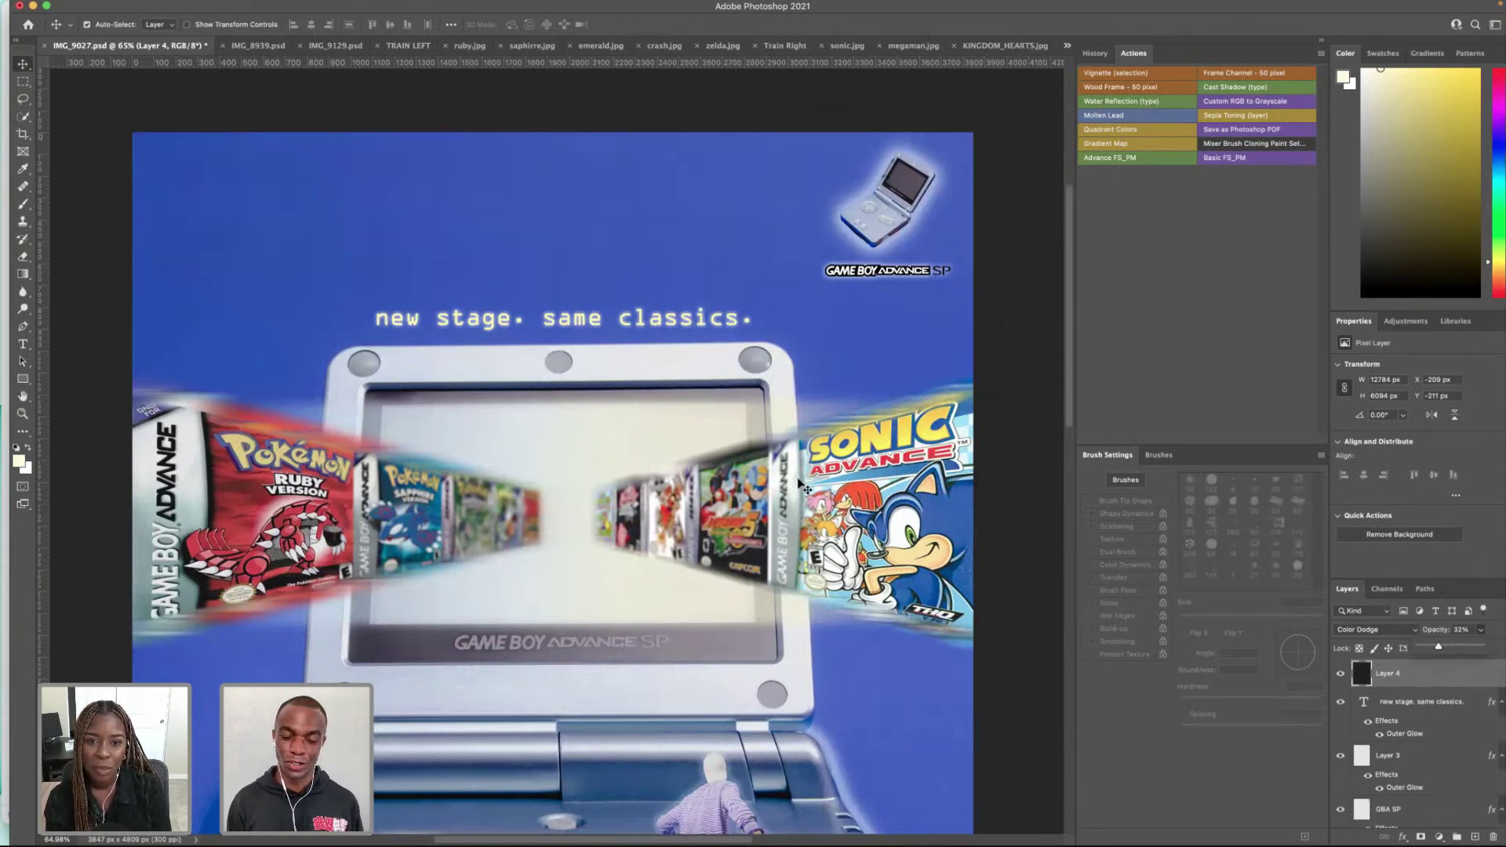
scroll(737, 510, down, 5)
scroll(741, 510, up, 4)
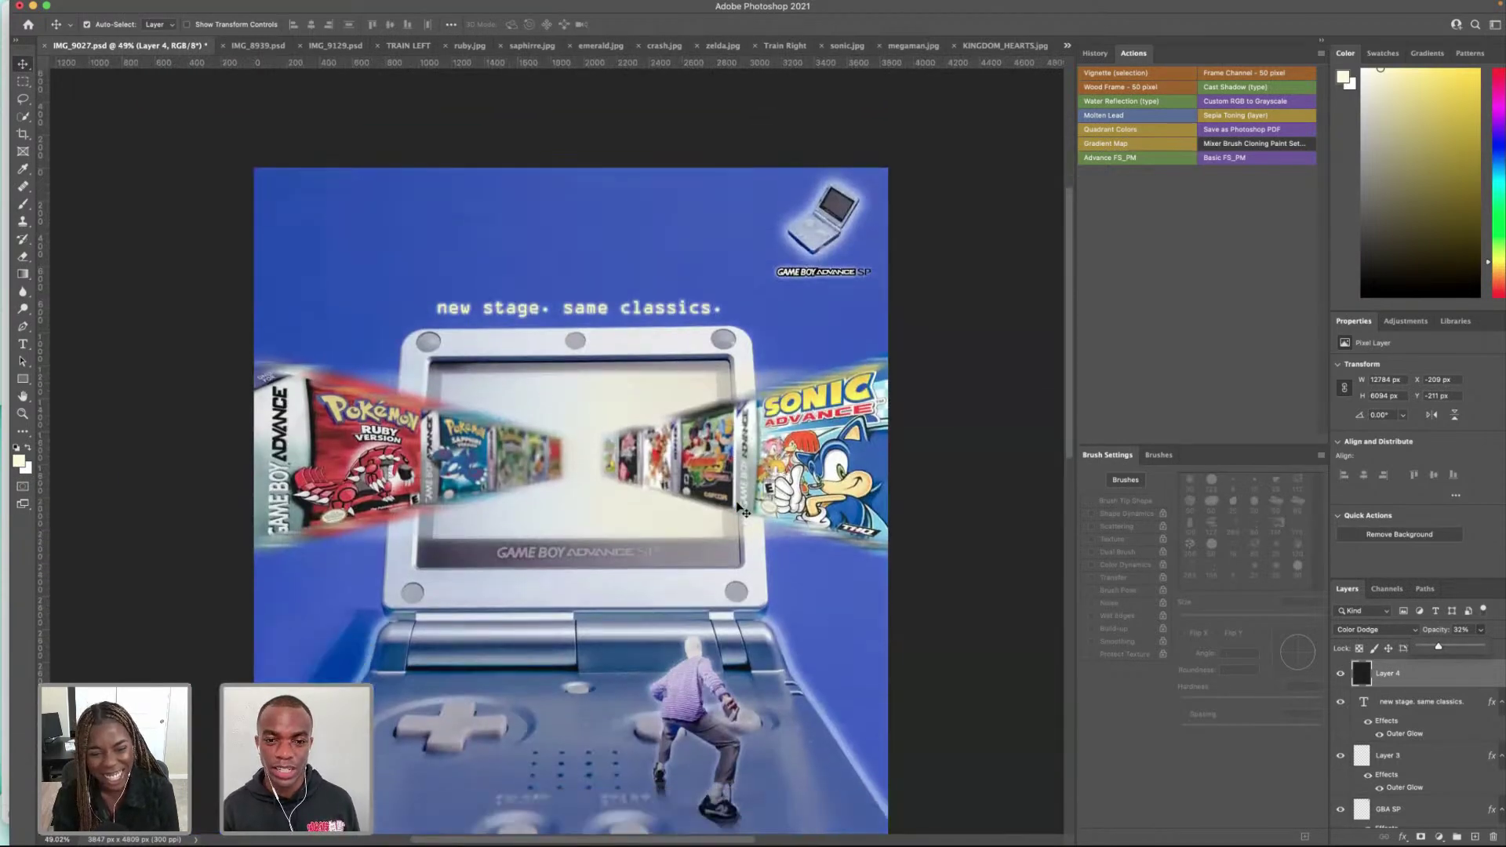
scroll(741, 511, down, 2)
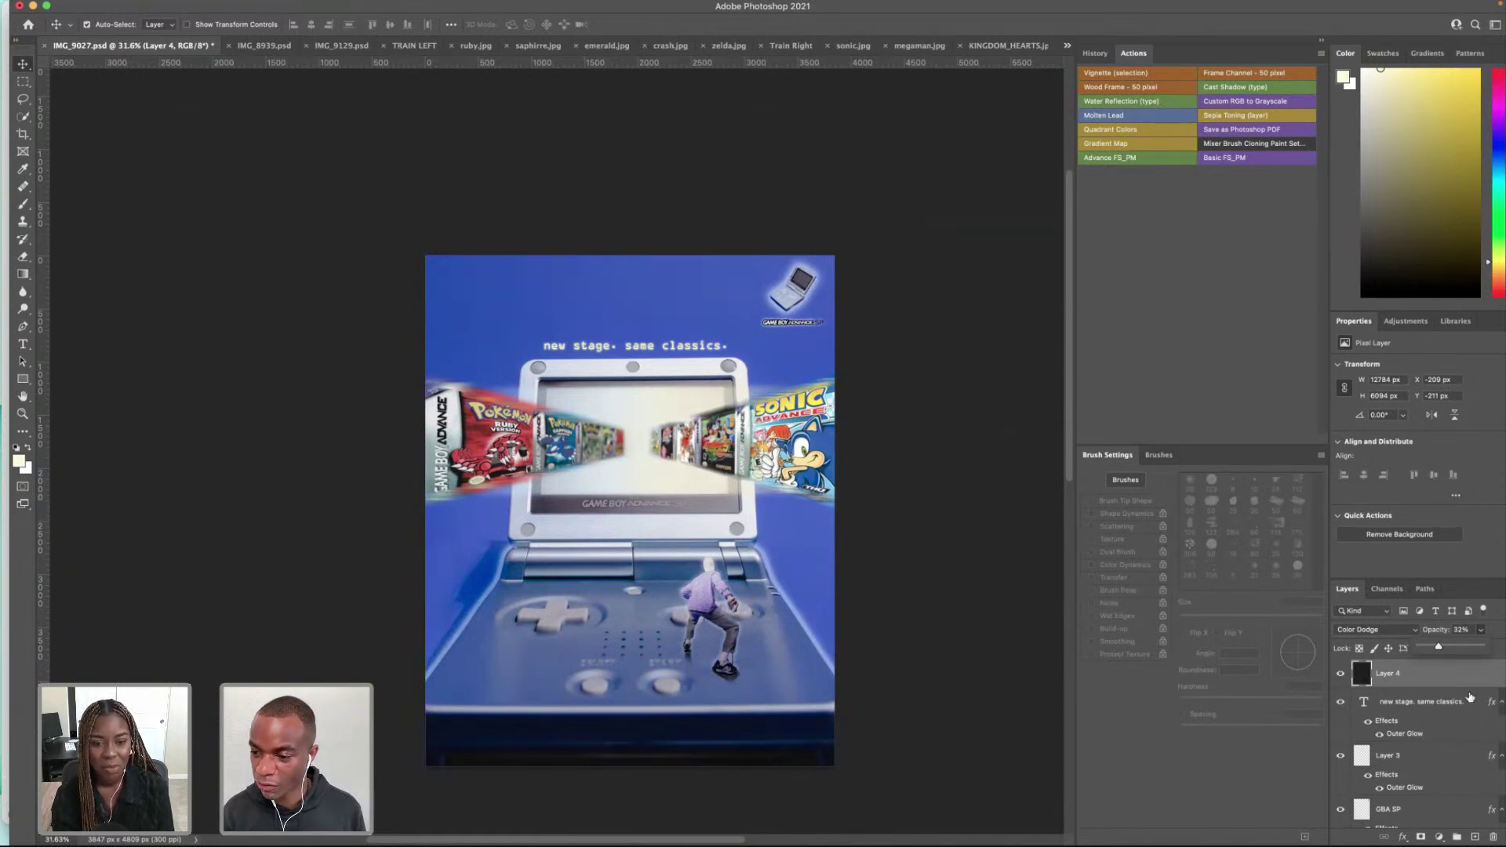
click(632, 558)
Step: Examine the texture overlay across the composite up close and as a whole, comparing it with Layer 4 hidden and shown
scroll(595, 296, down, 2)
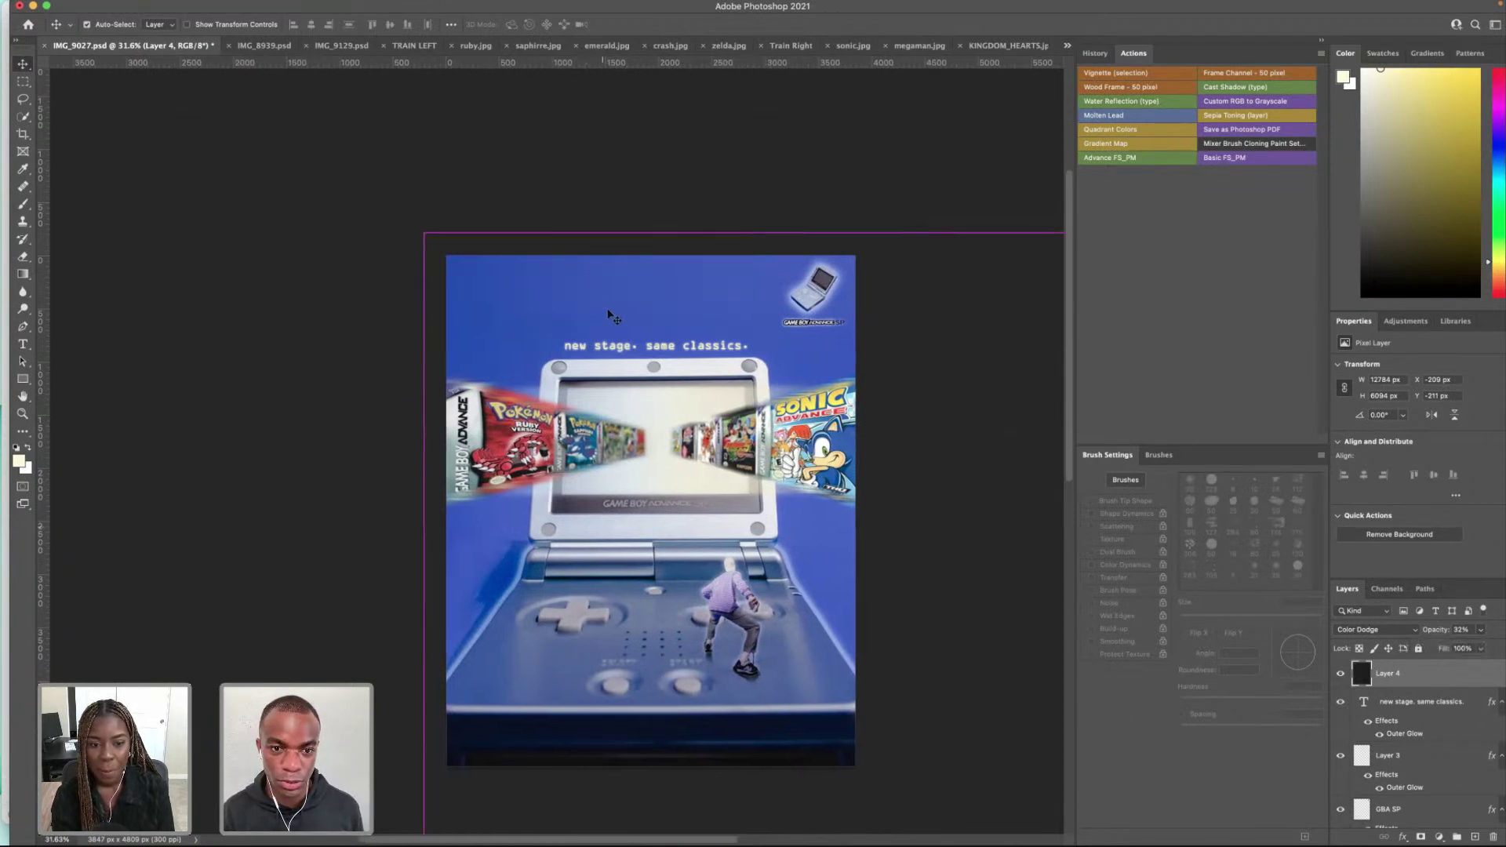
scroll(538, 246, down, 1)
scroll(539, 245, left, 1)
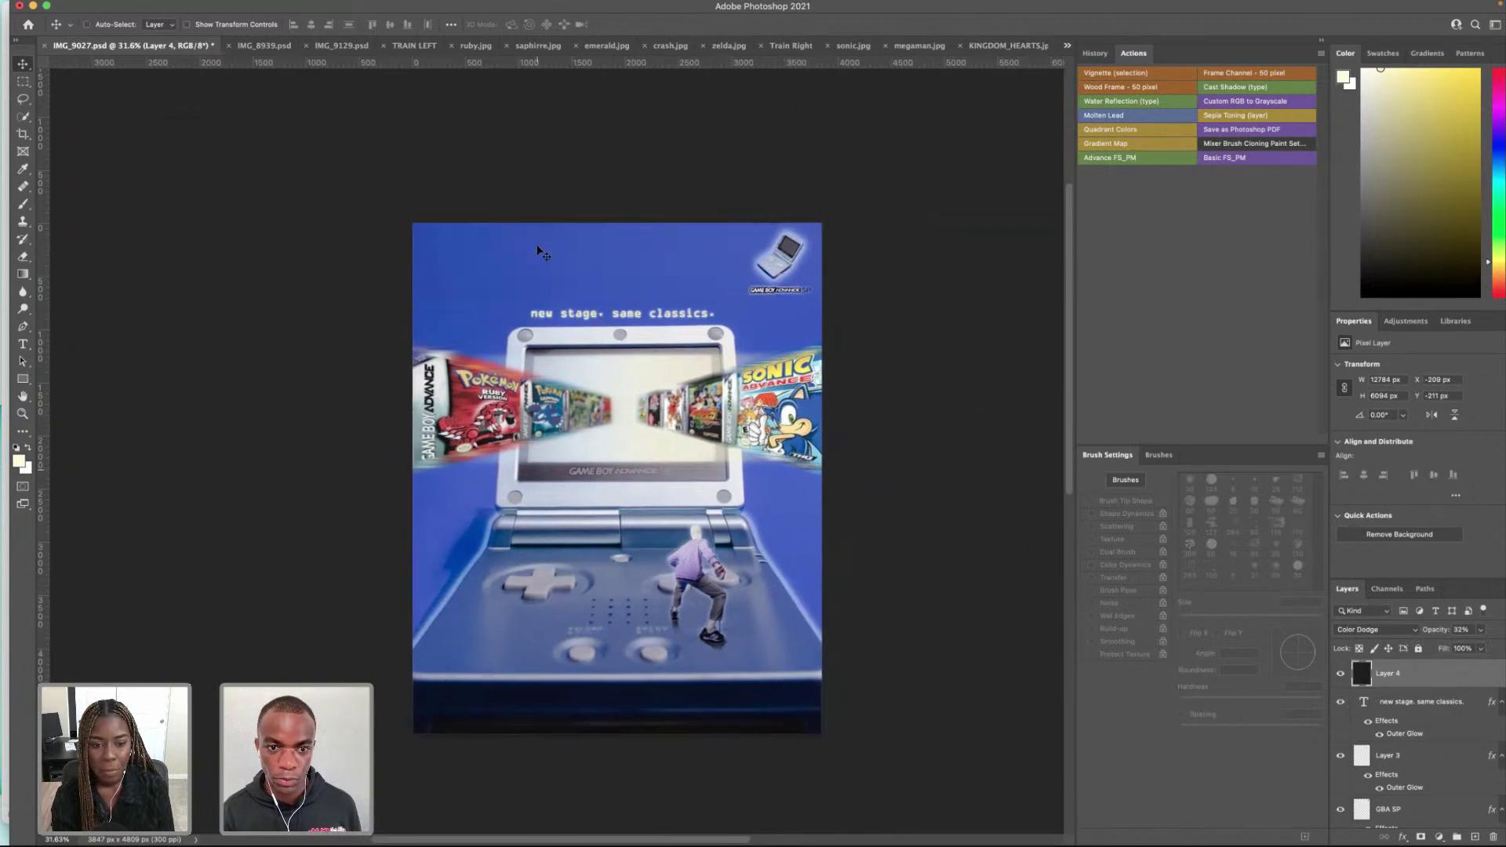
scroll(535, 260, up, 5)
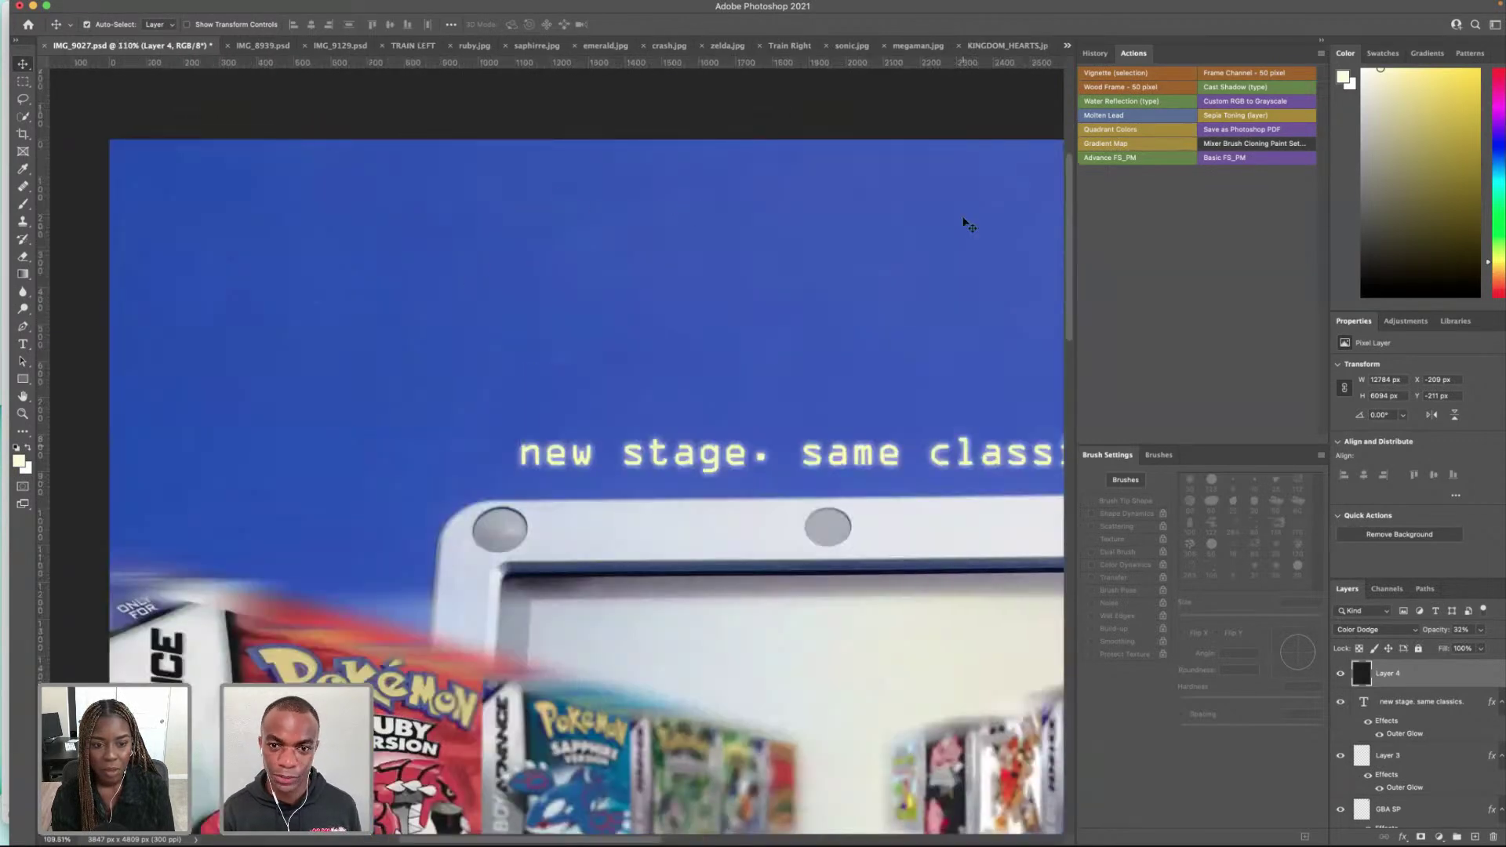
scroll(686, 335, down, 5)
scroll(682, 330, up, 2)
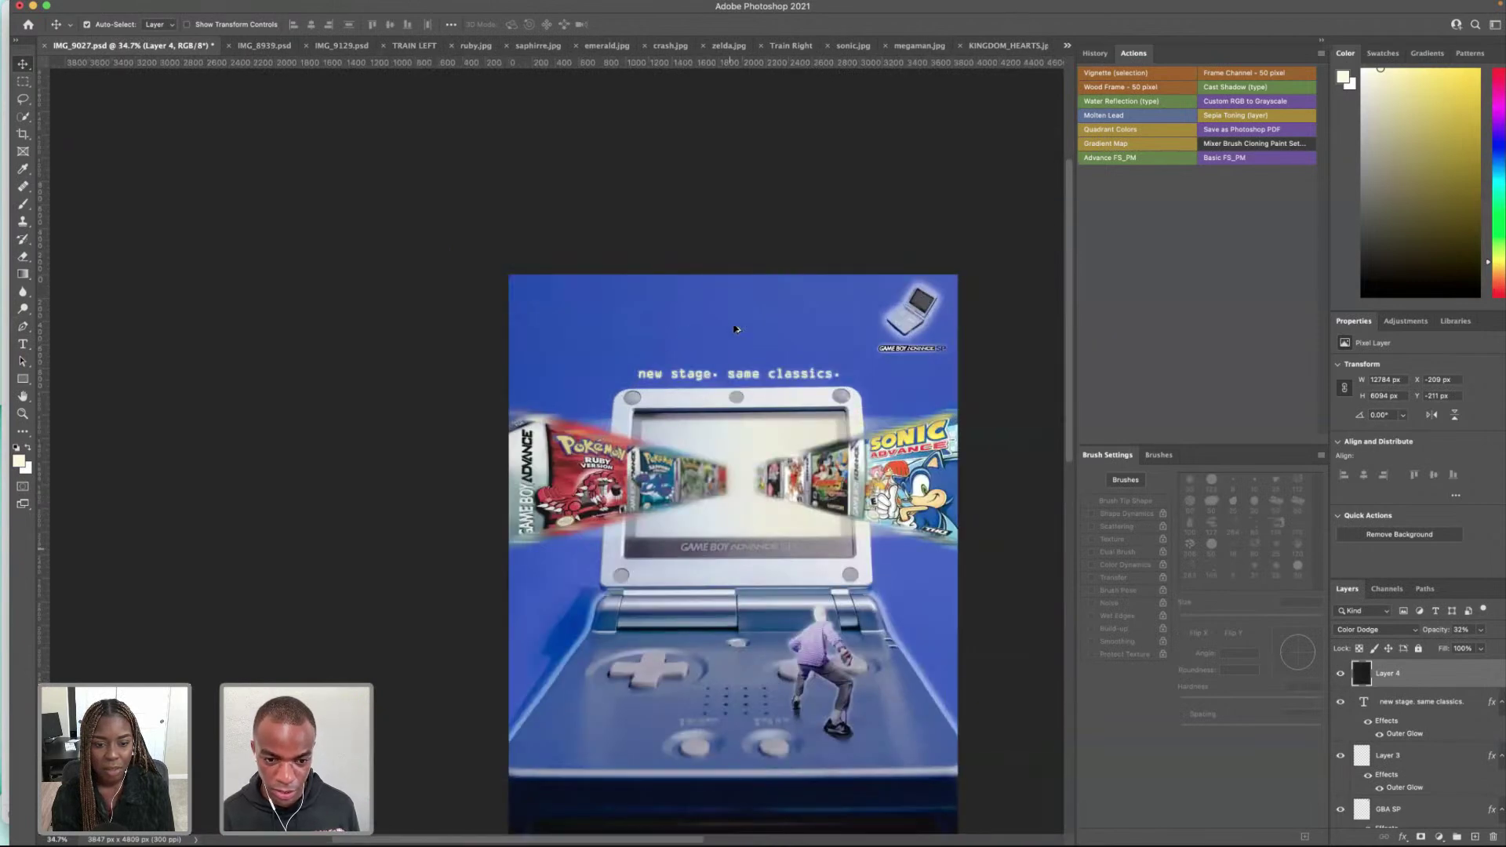
scroll(680, 326, right, 1)
scroll(680, 325, down, 2)
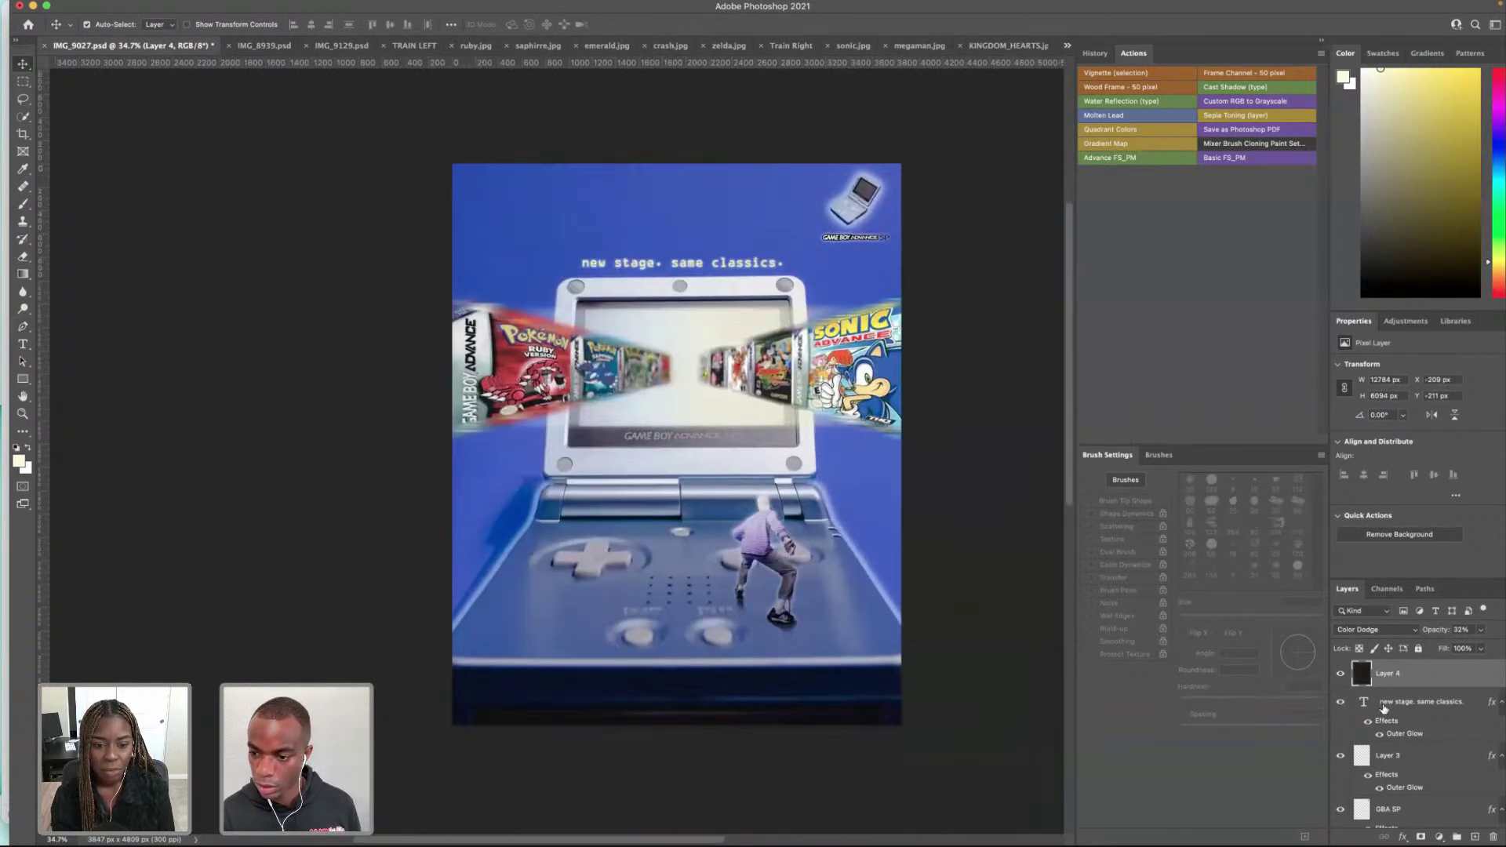
click(1341, 676)
click(1342, 676)
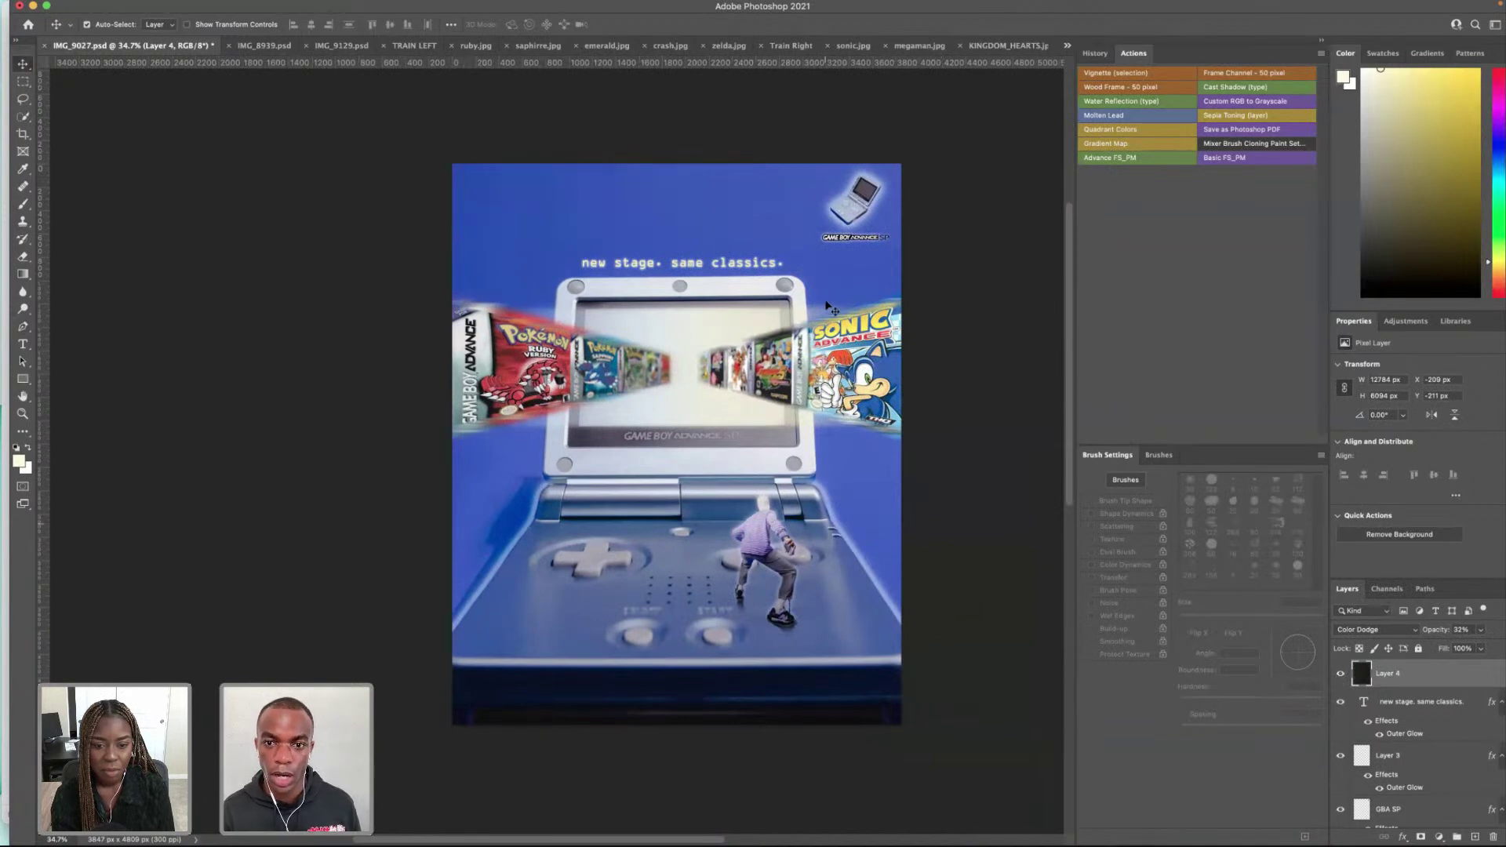
scroll(831, 307, right, 1)
scroll(816, 318, down, 1)
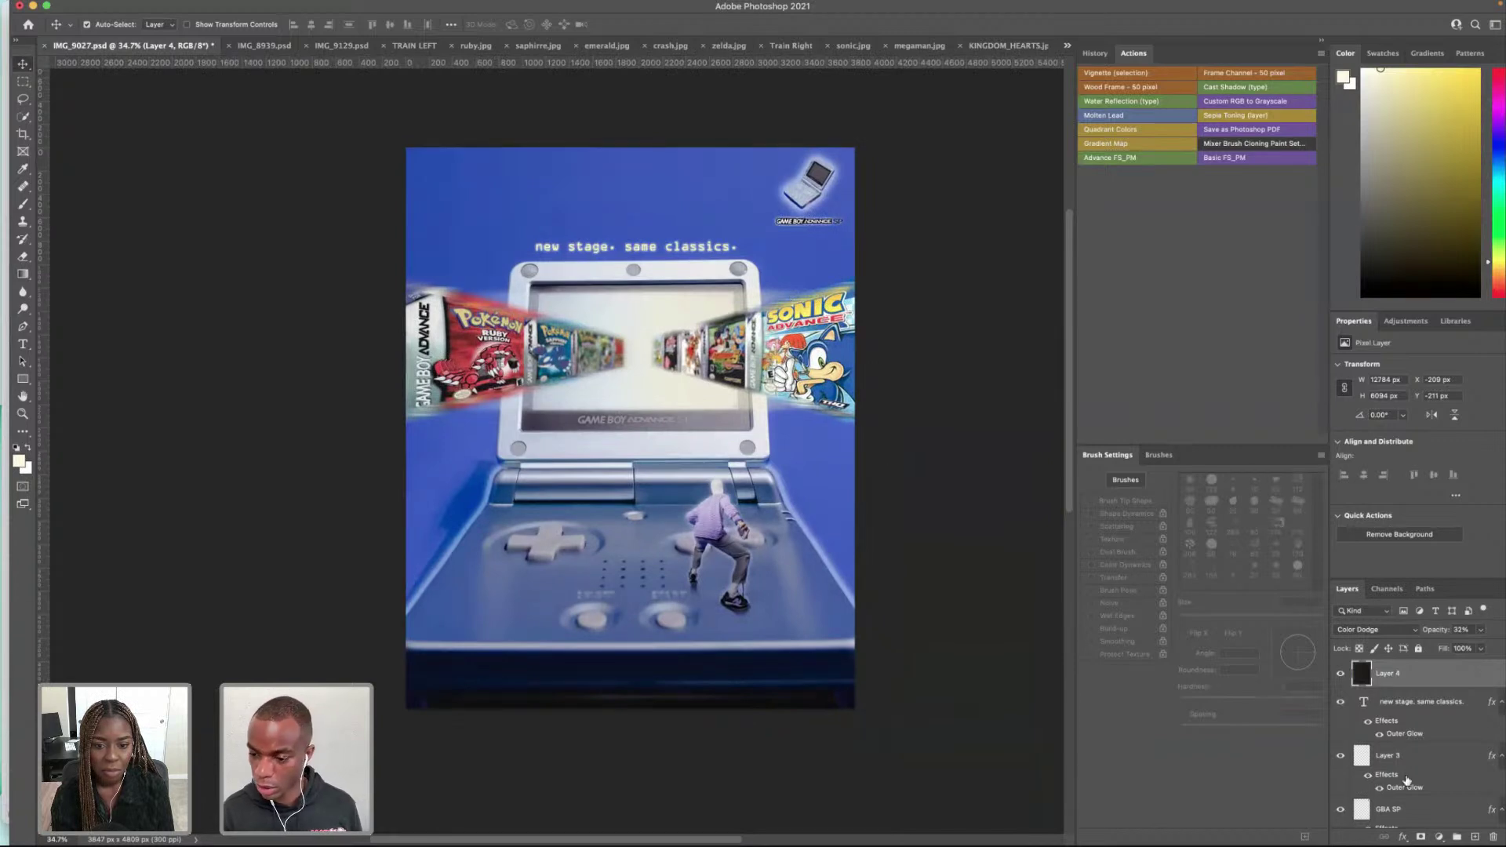
Step: Add uniform noise at 4.80% to the upper TRAIN LEFT layer so the game covers match the grain
scroll(1380, 757, down, 5)
click(1365, 745)
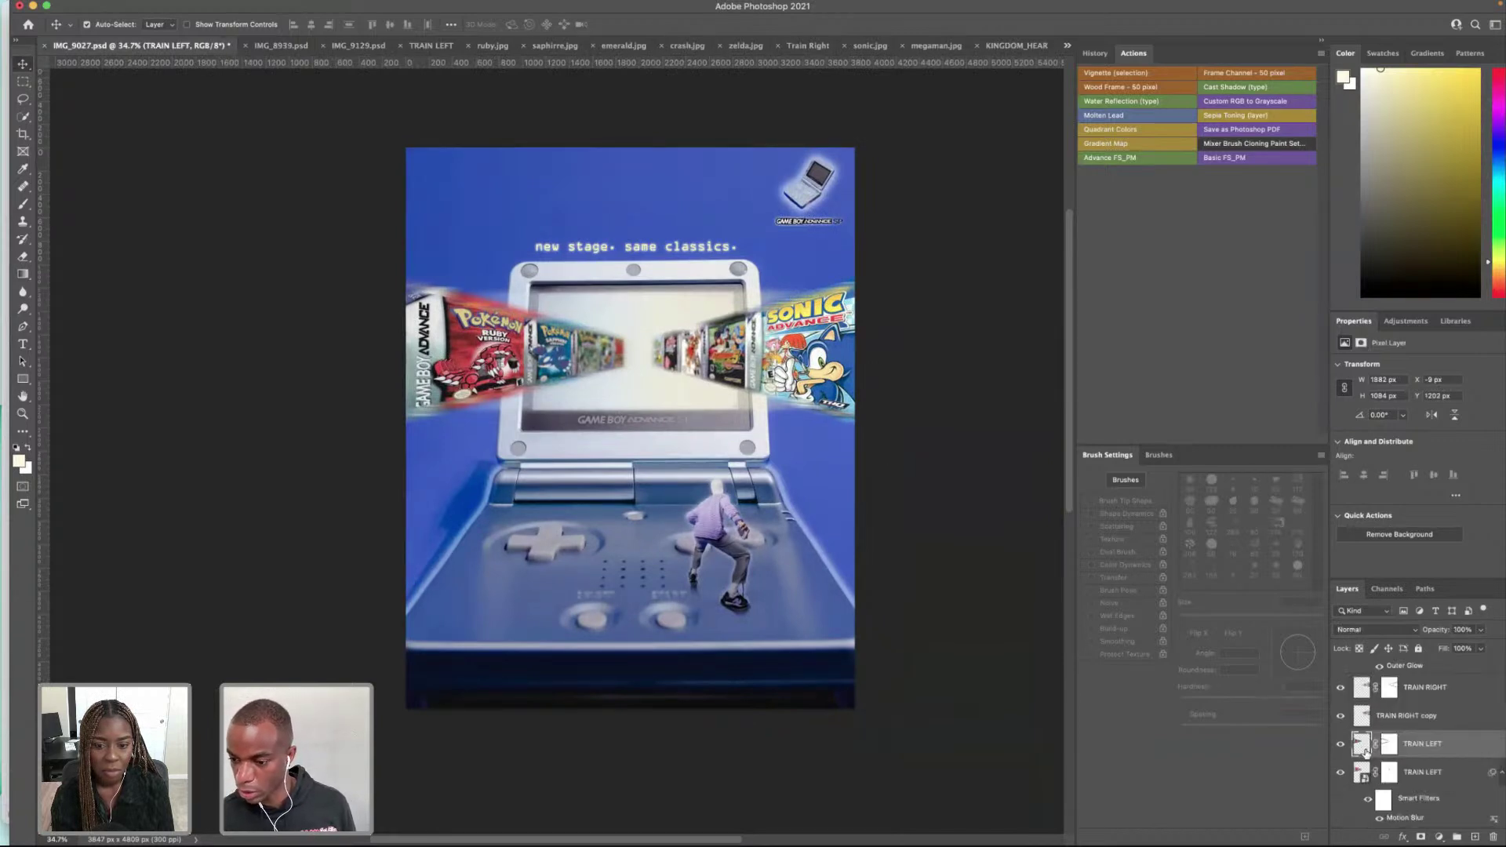
click(276, 8)
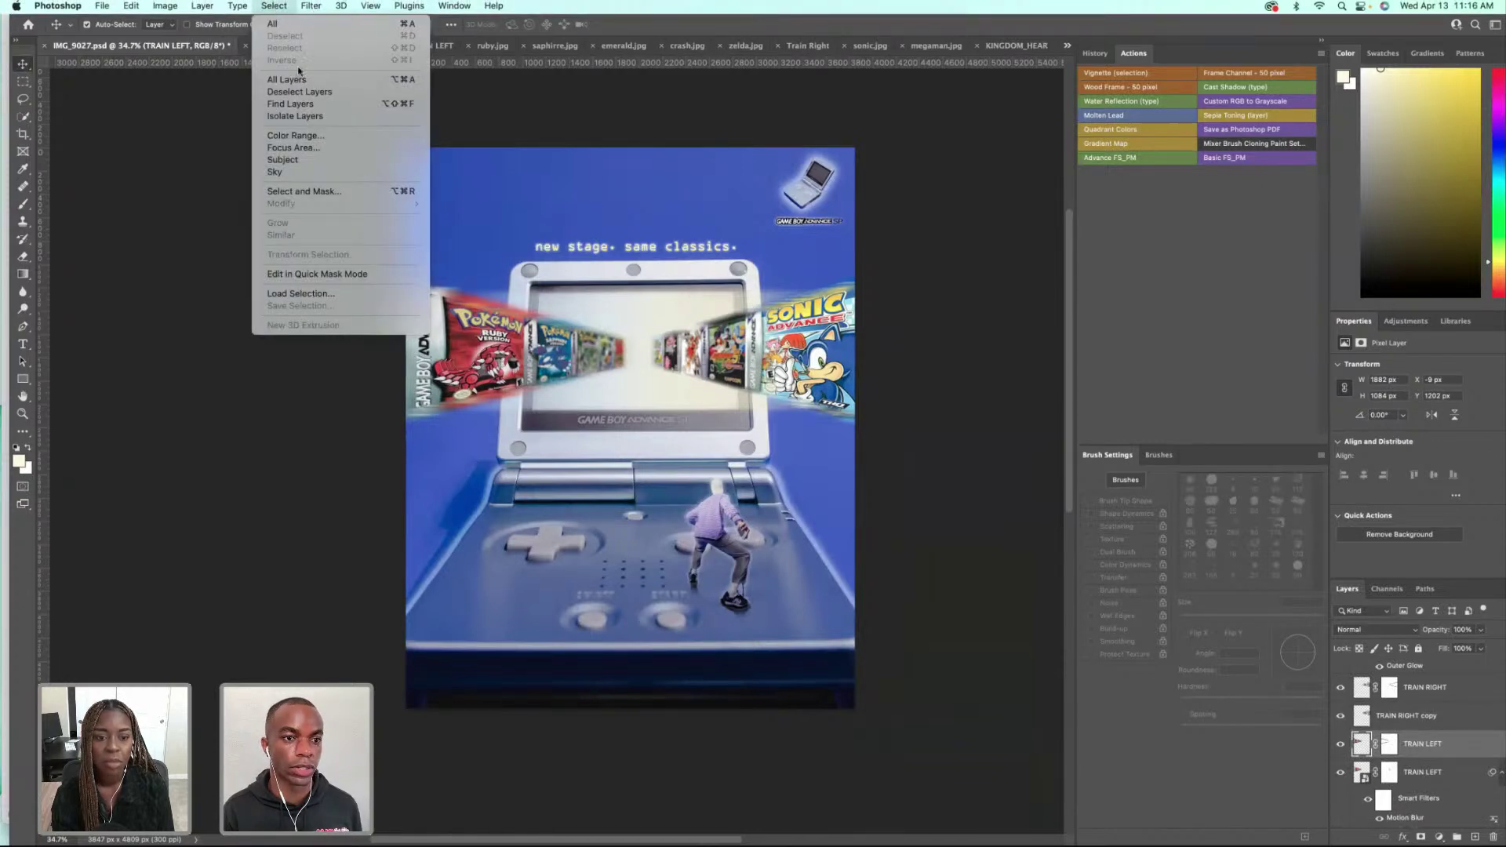
mouse_move(310, 6)
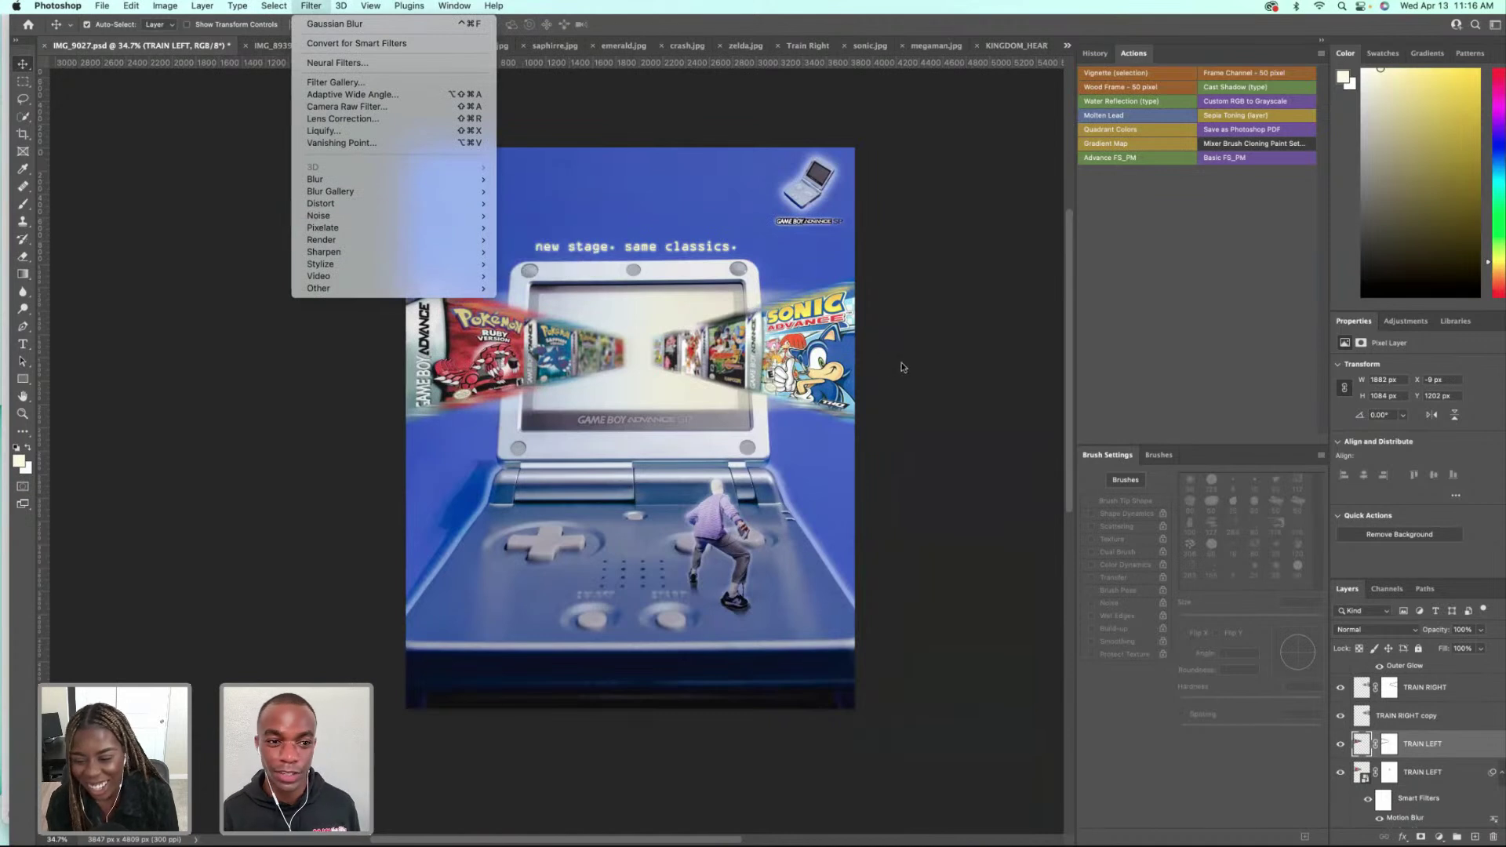
mouse_move(318, 218)
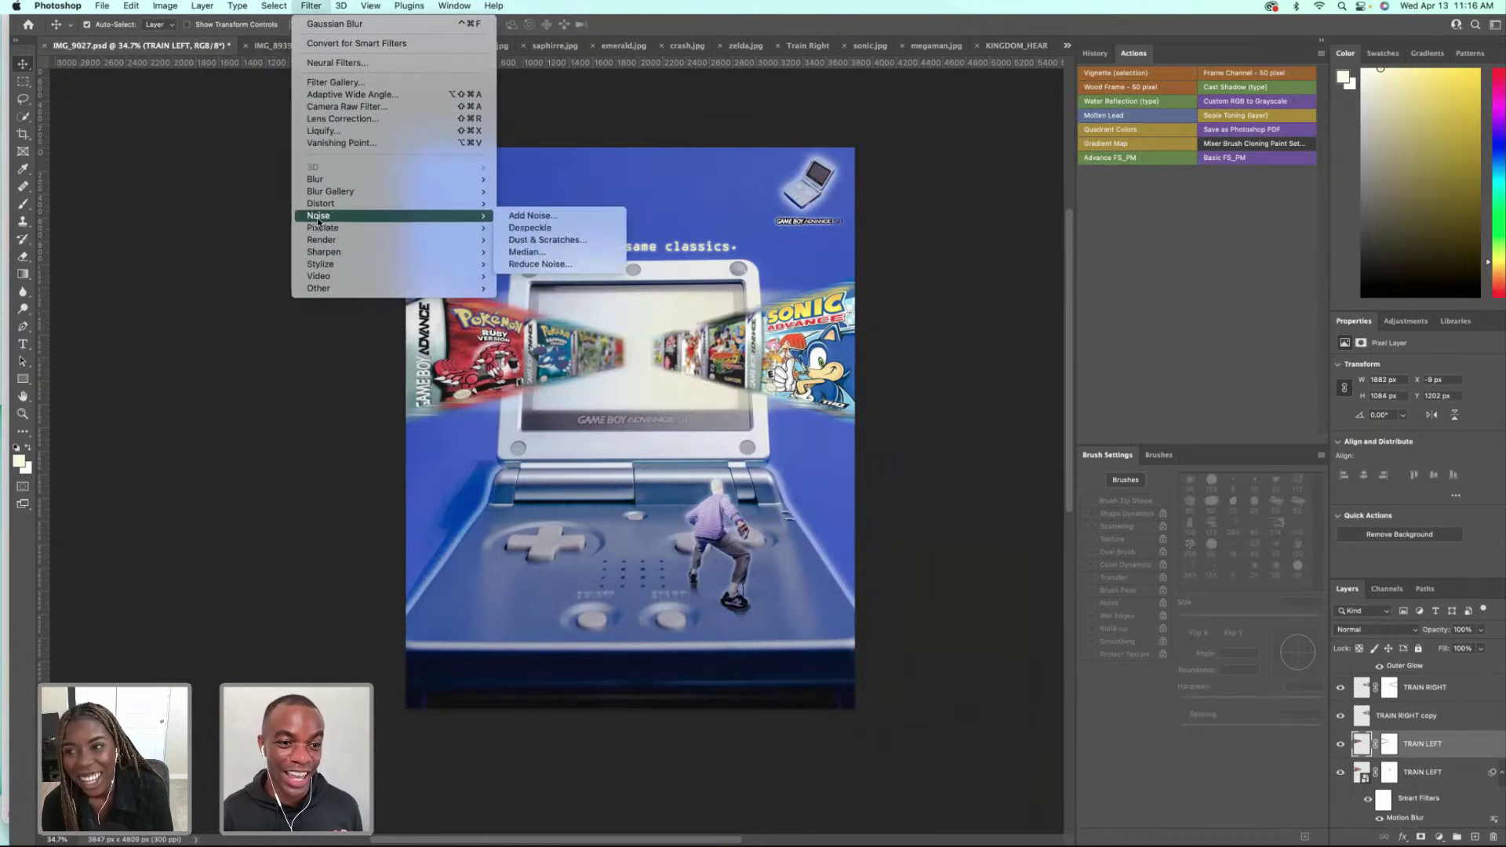
click(535, 216)
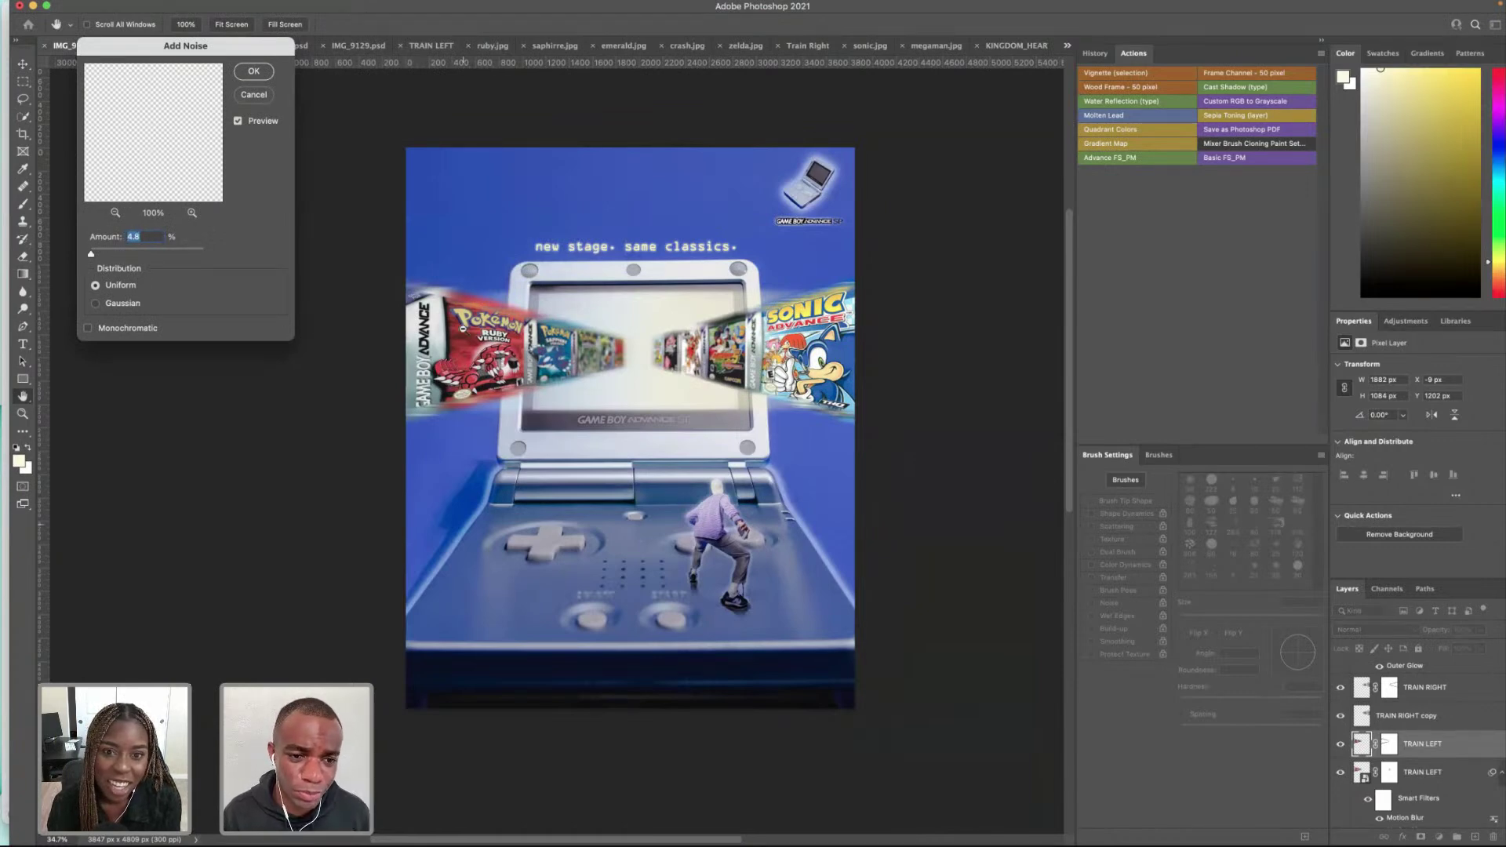
scroll(462, 325, up, 6)
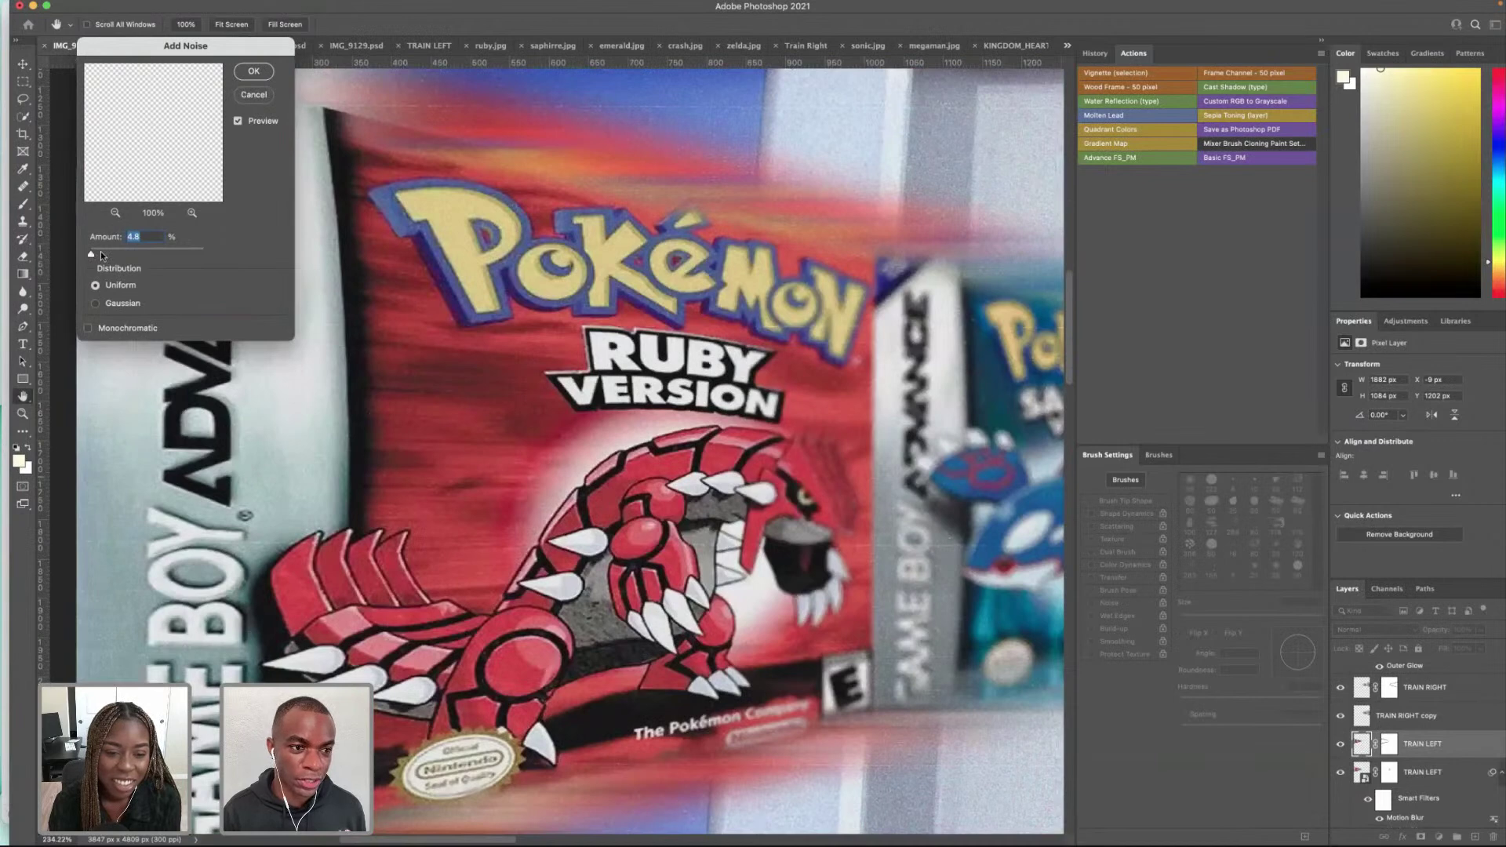
drag(100, 251, 91, 252)
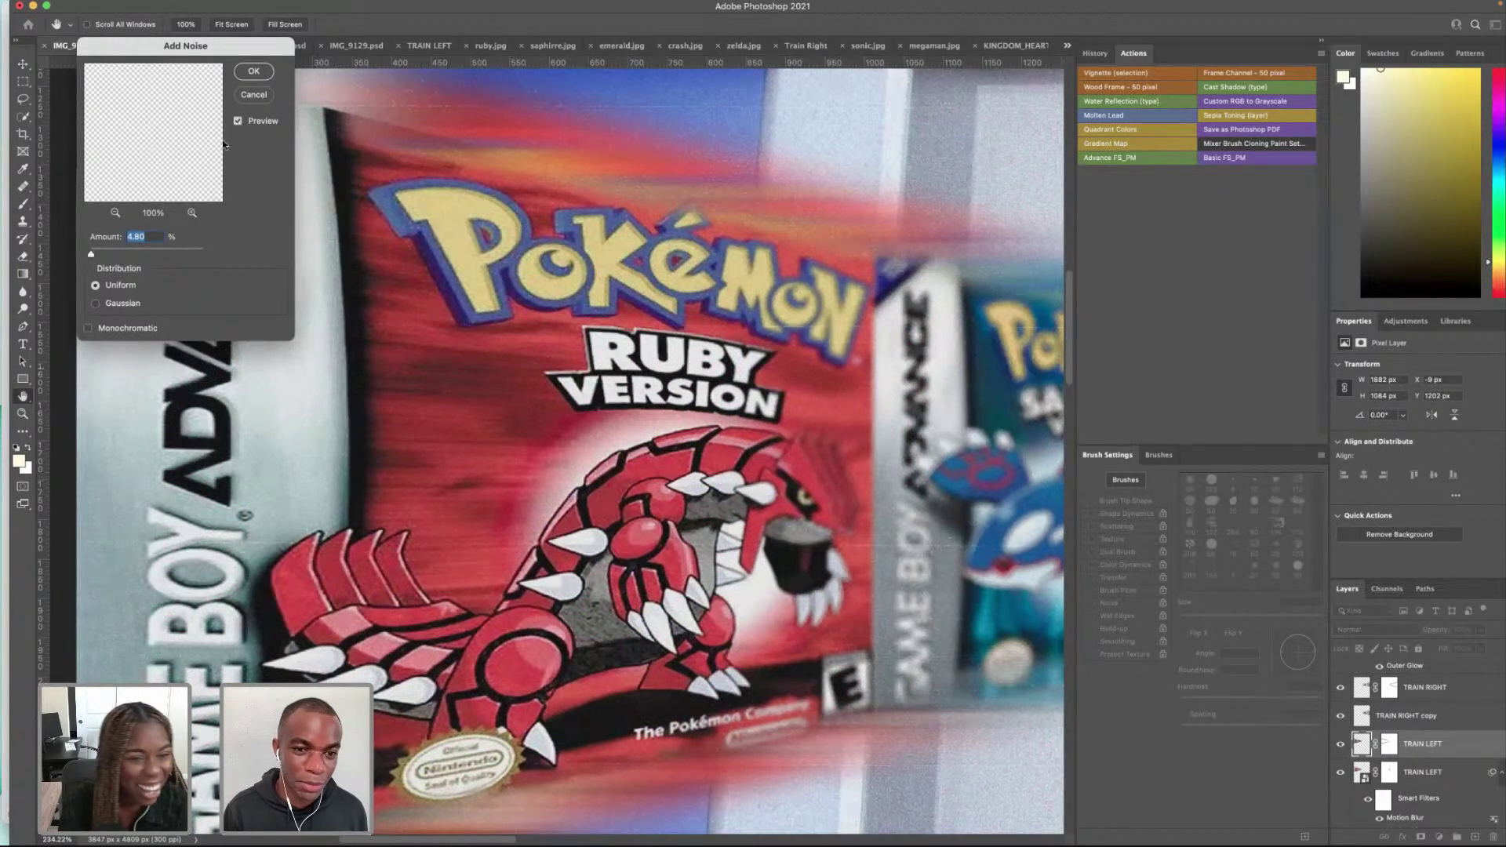
click(253, 71)
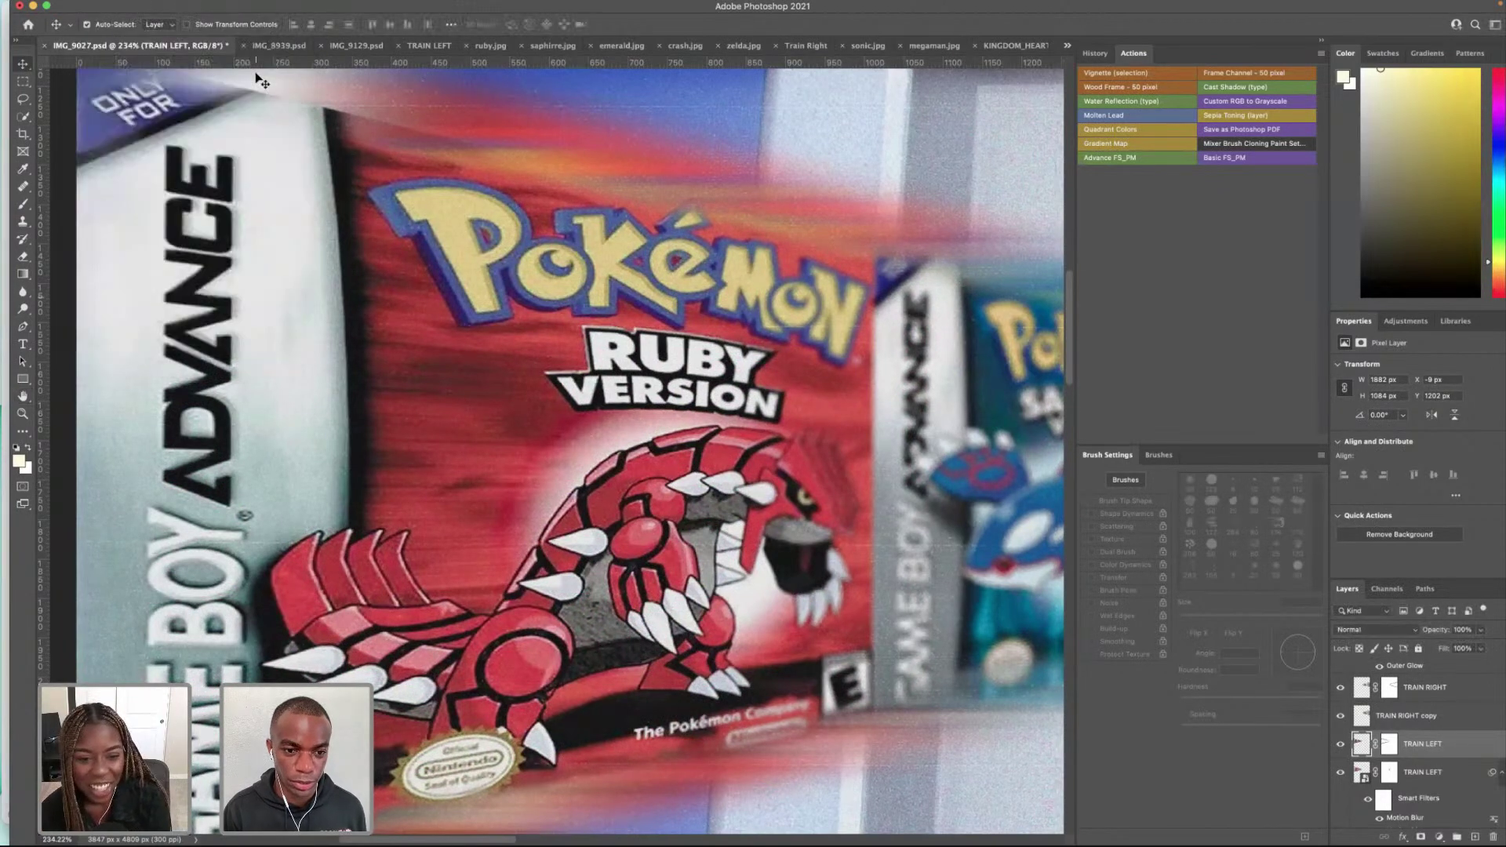
Step: Add uniform noise at 2.45% to the TRAIN RIGHT layer with the Sonic Advance cover
click(1365, 687)
scroll(594, 623, right, 15)
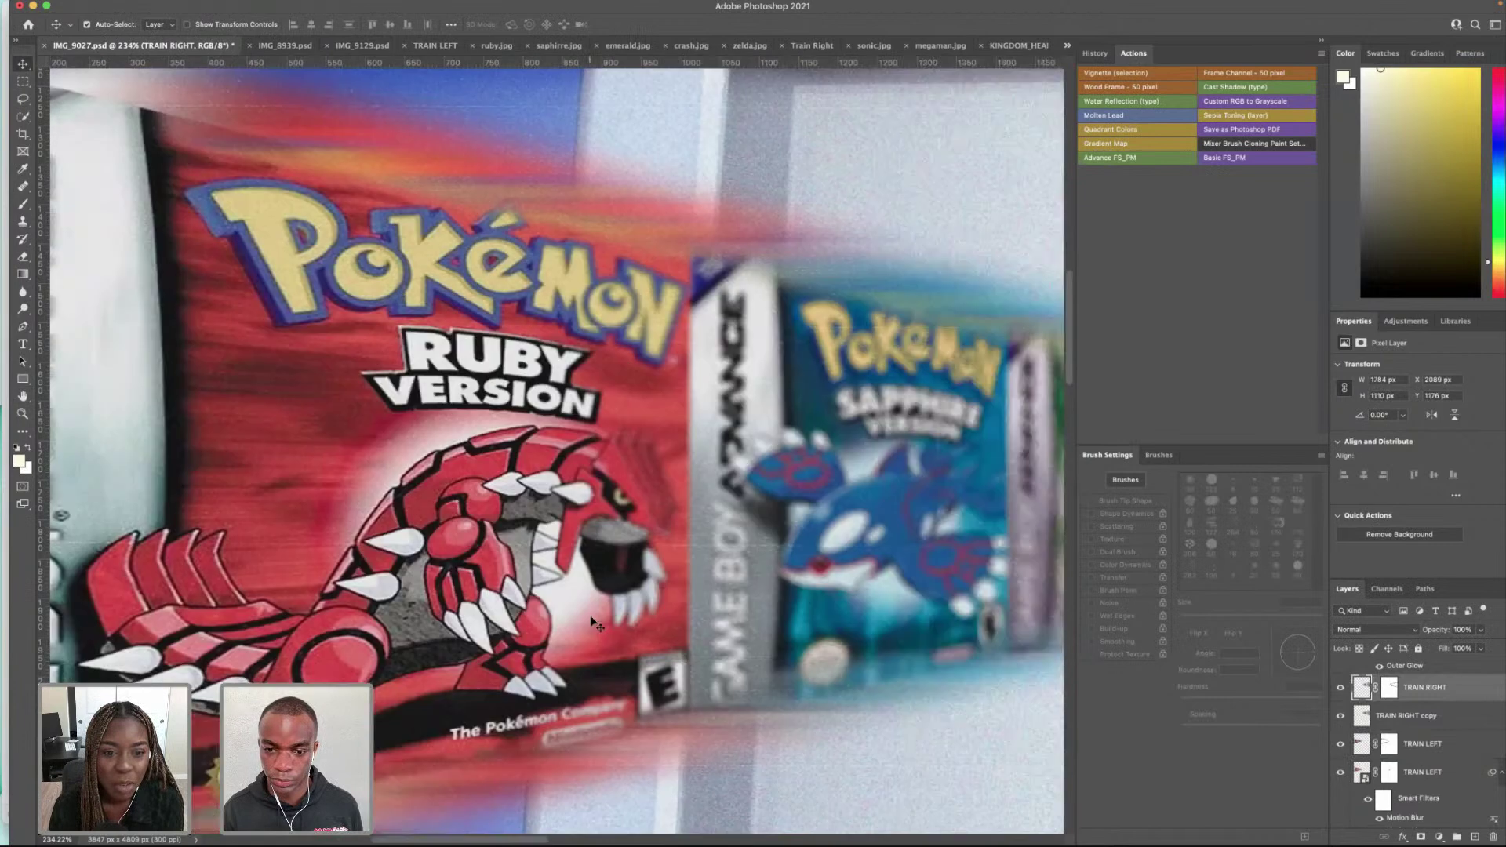
scroll(592, 618, right, 10)
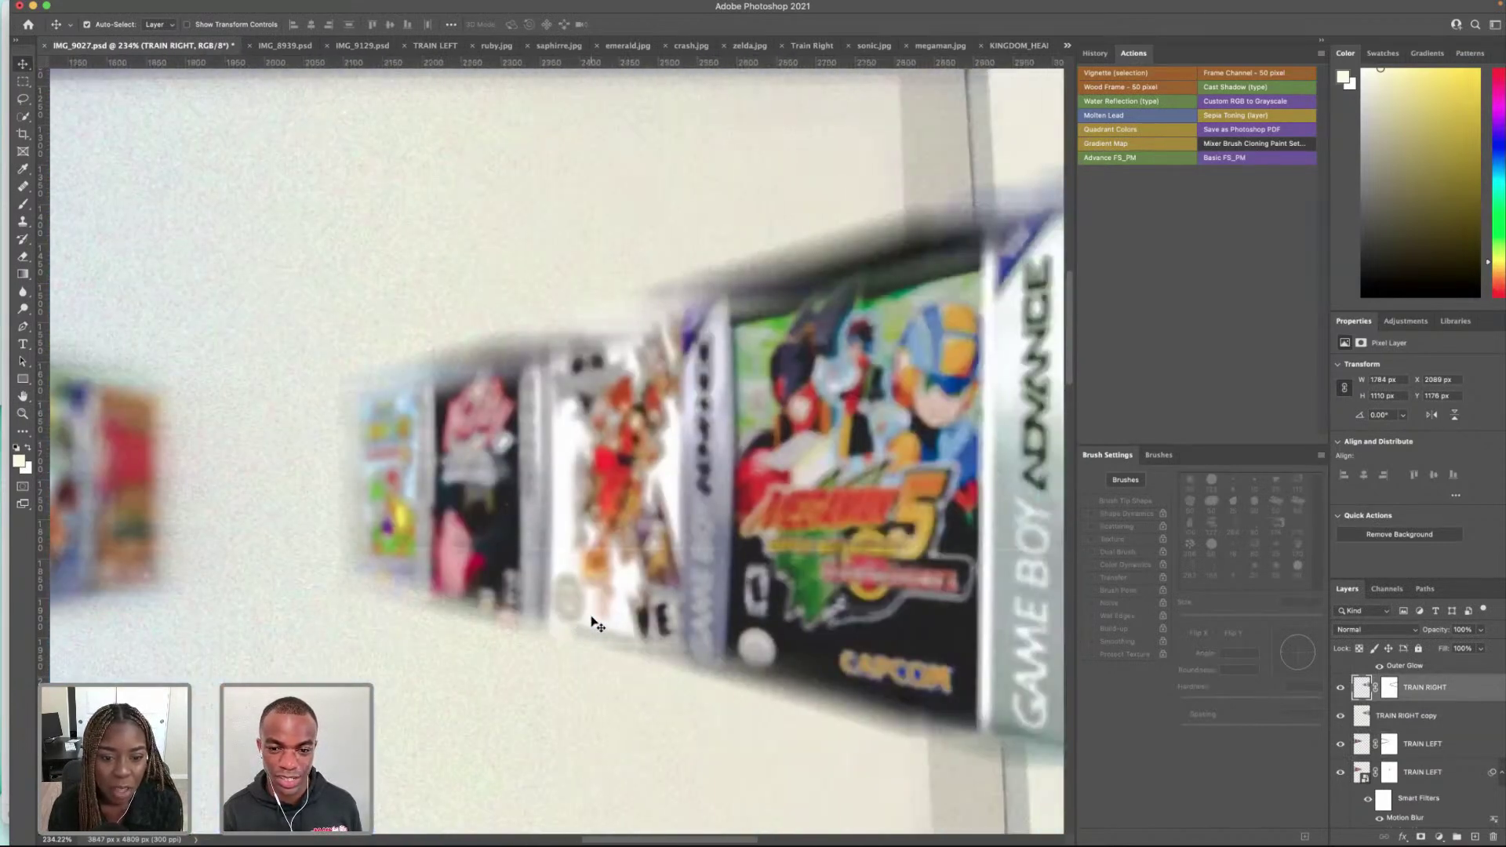
scroll(624, 617, right, 2)
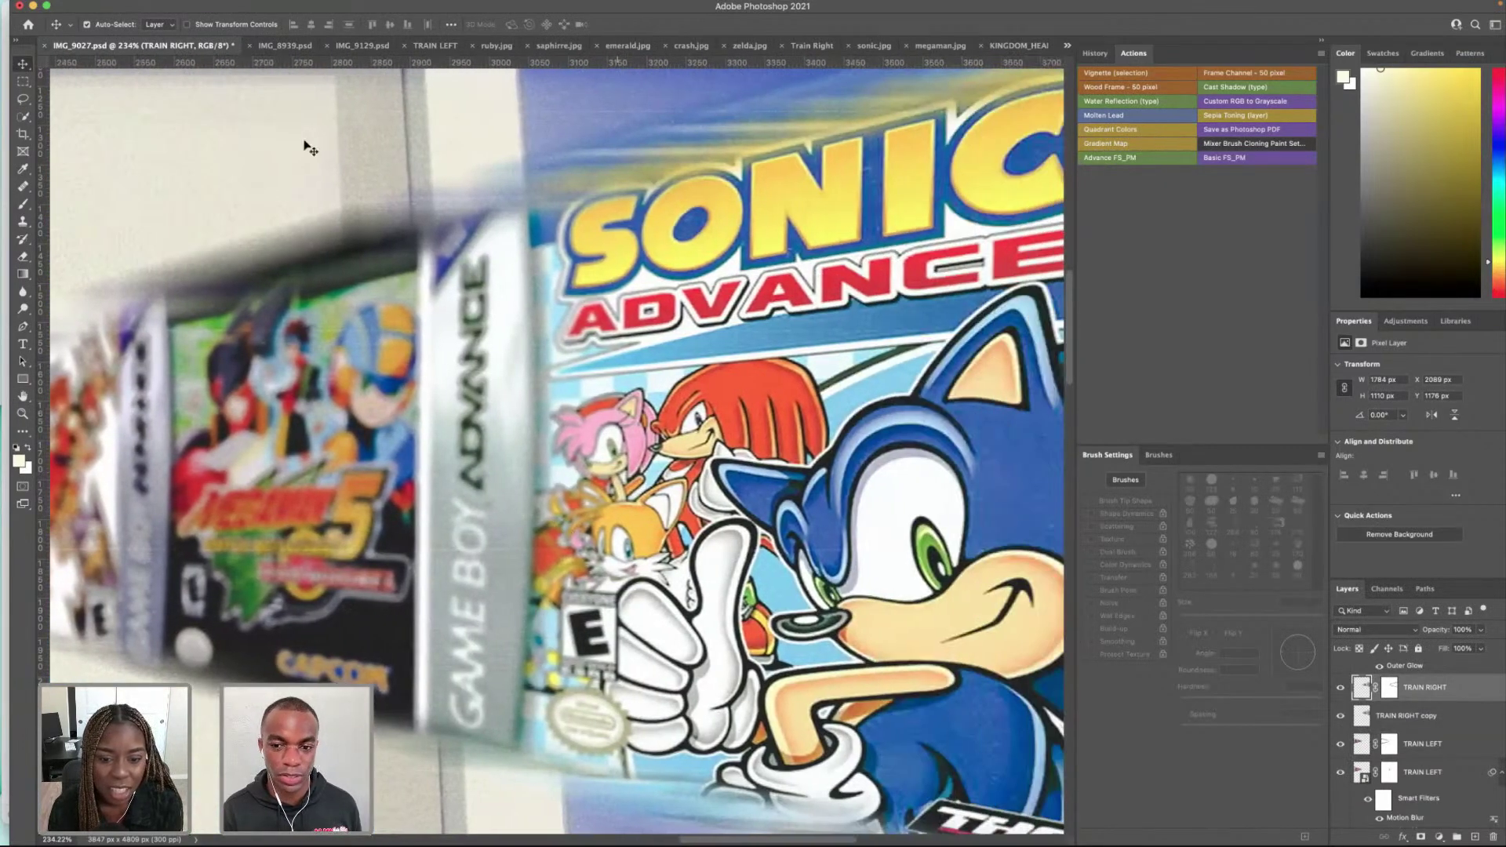
click(317, 8)
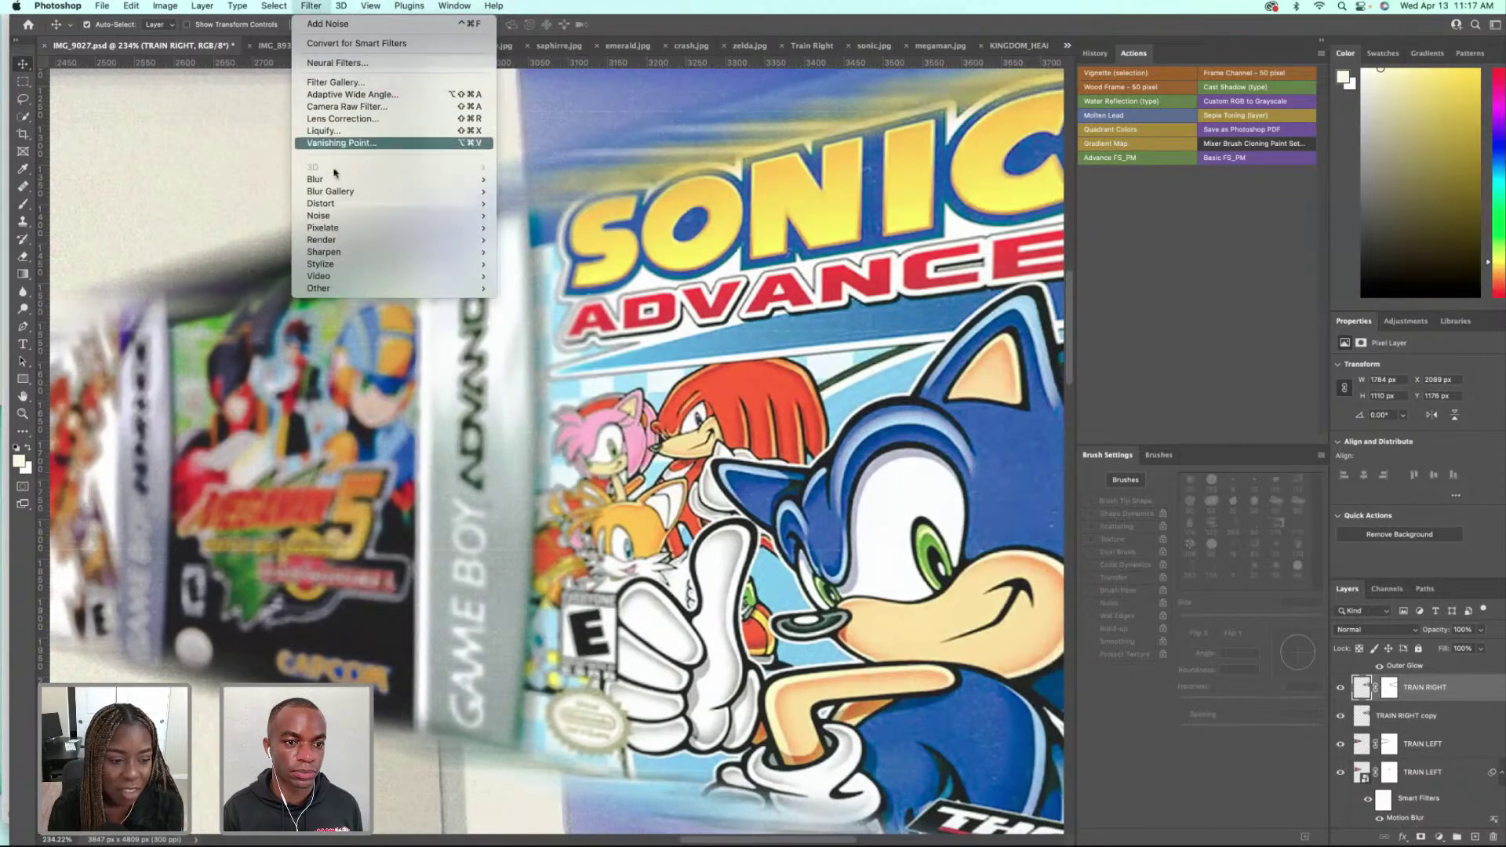
mouse_move(392, 215)
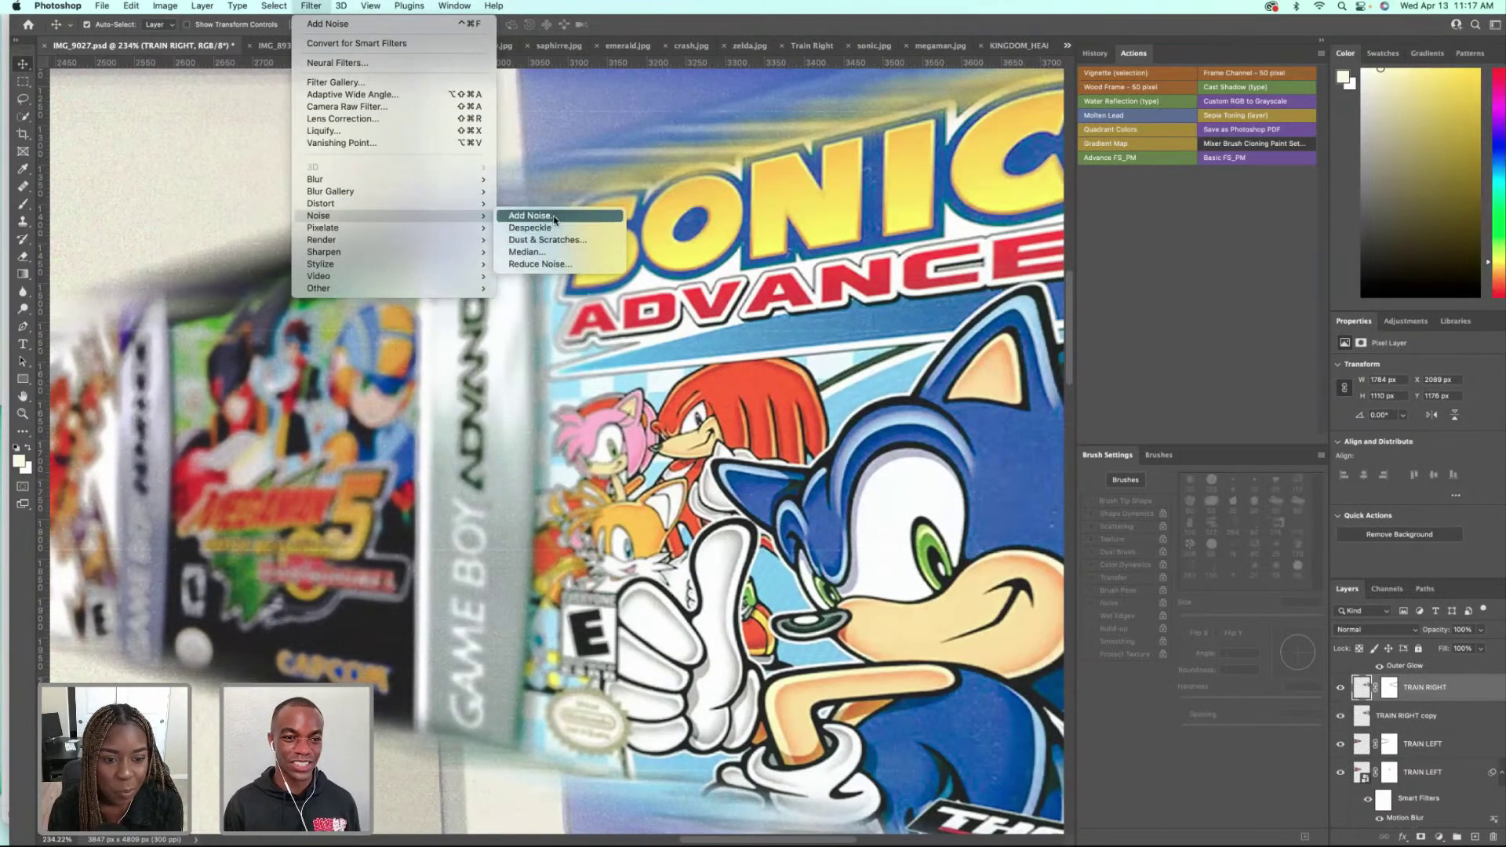
click(534, 215)
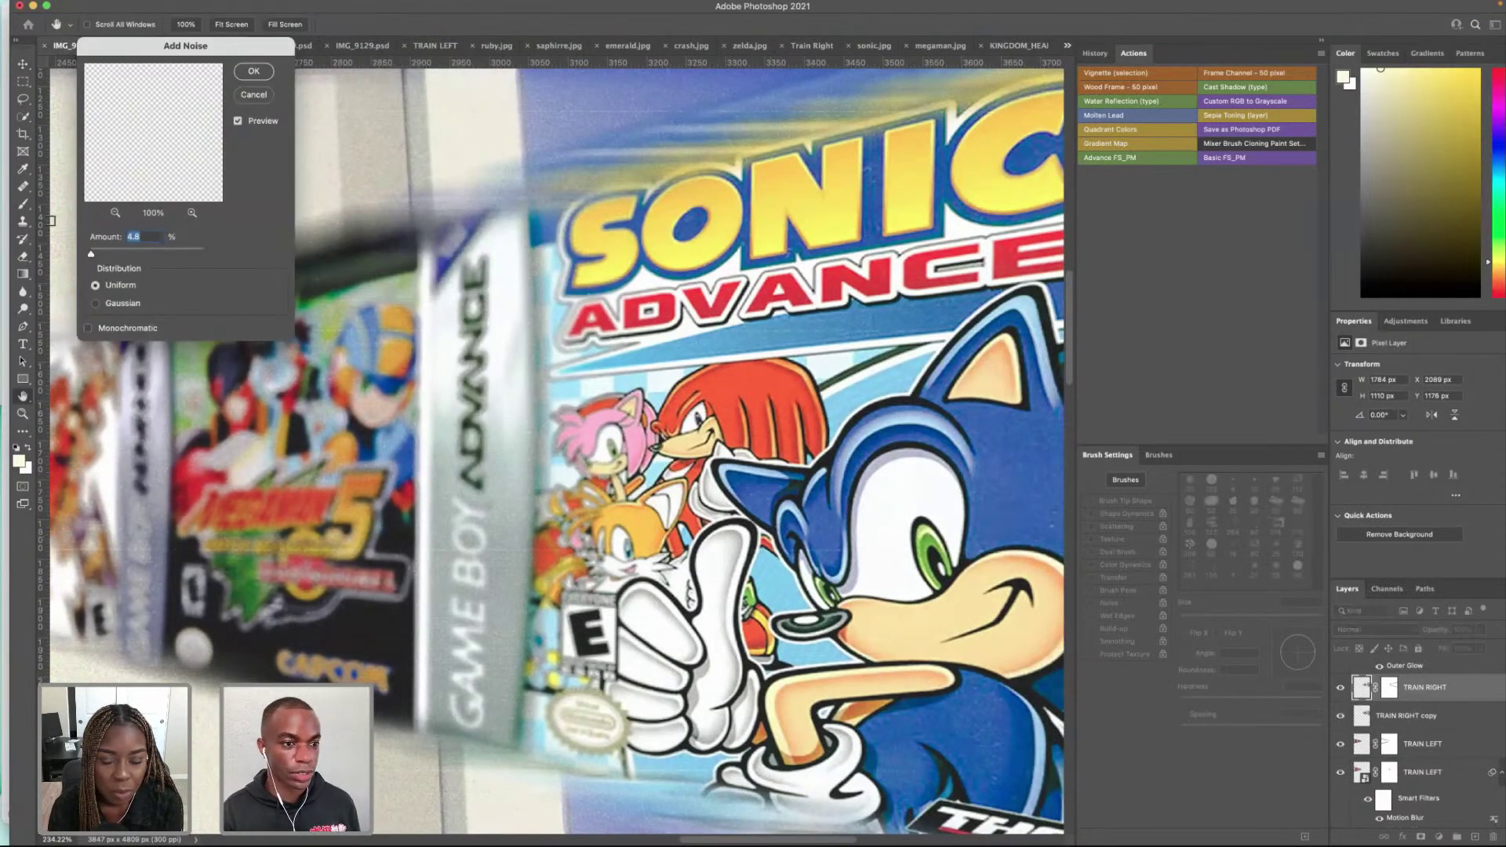
drag(91, 254, 89, 257)
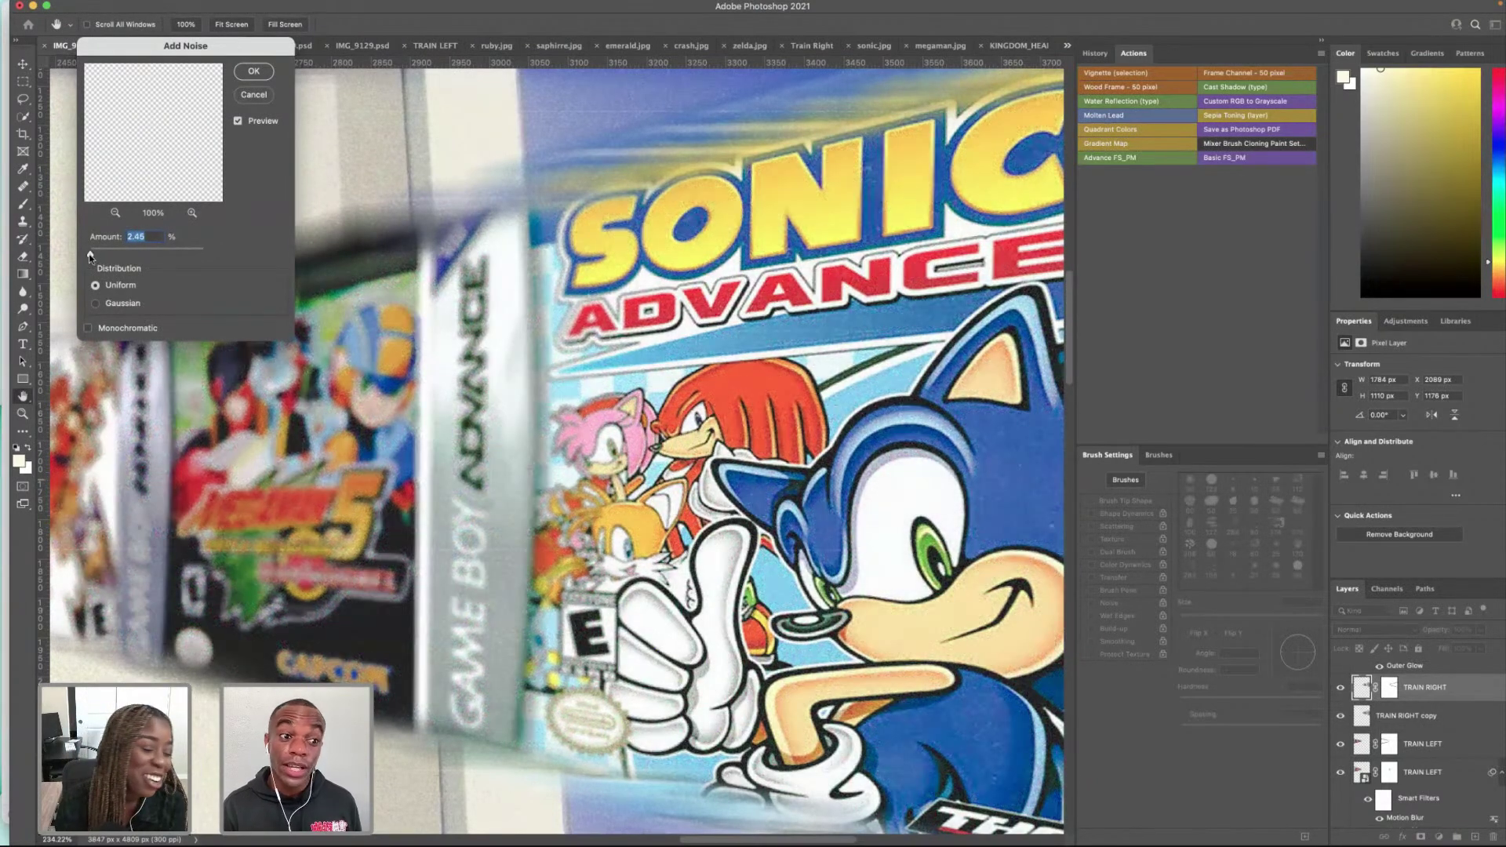
click(269, 75)
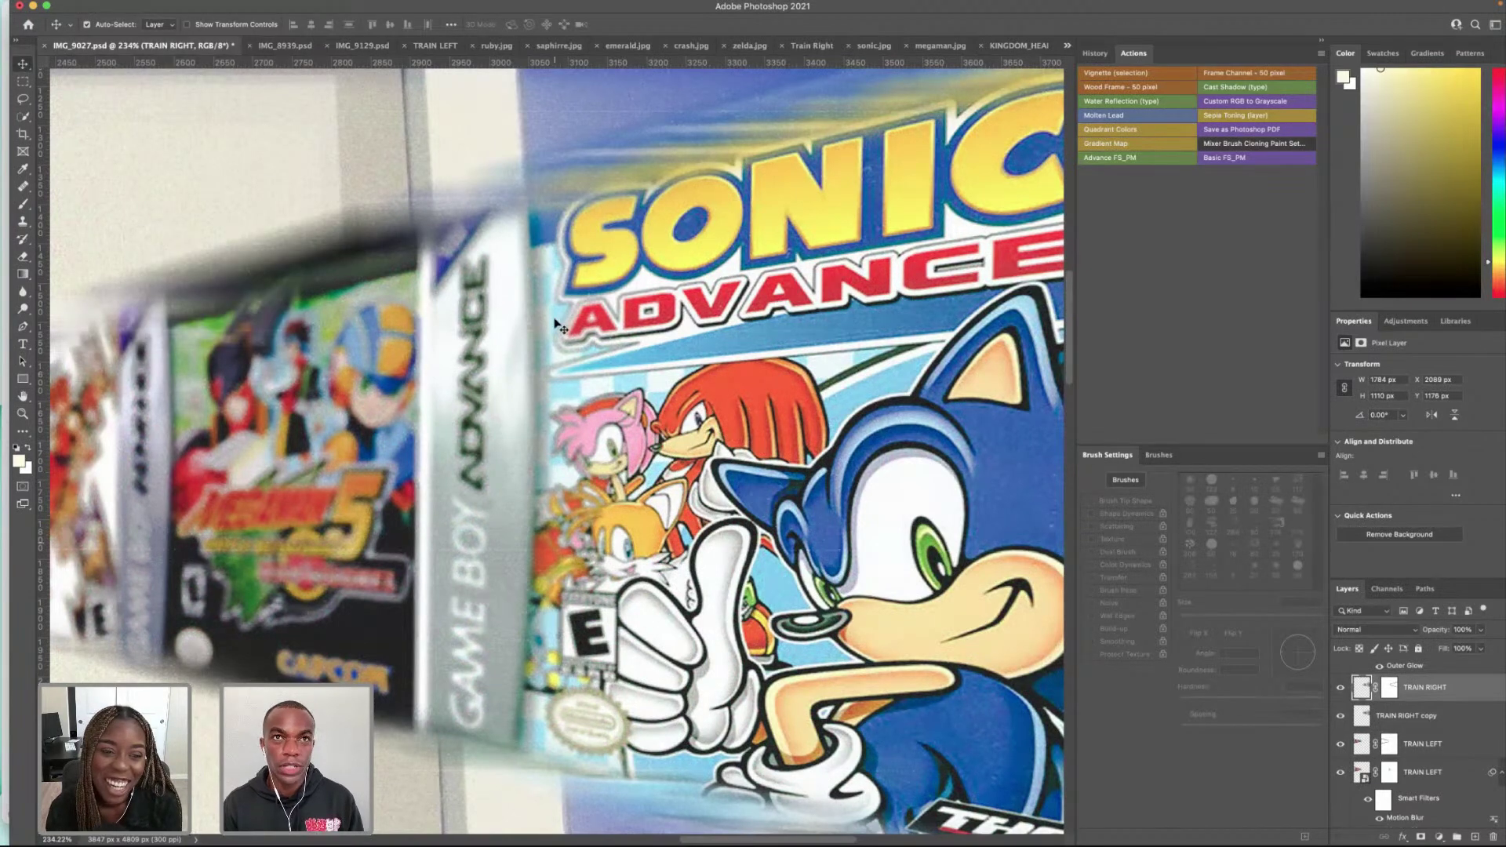
Step: Examine the grain on both cover trains up close and against the whole composite
scroll(502, 325, right, 2)
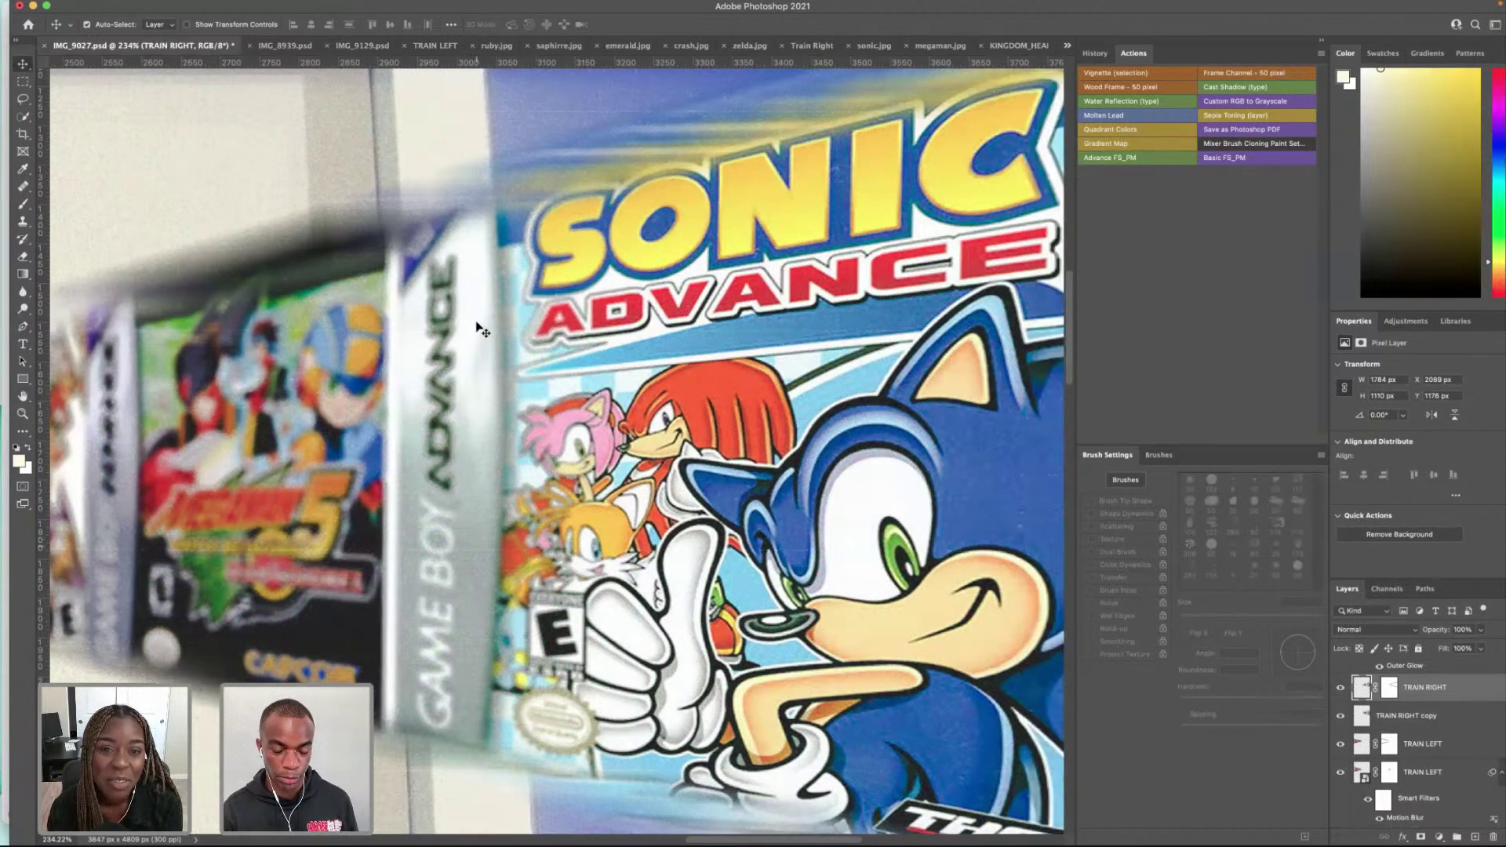
scroll(483, 329, down, 10)
scroll(487, 316, left, 2)
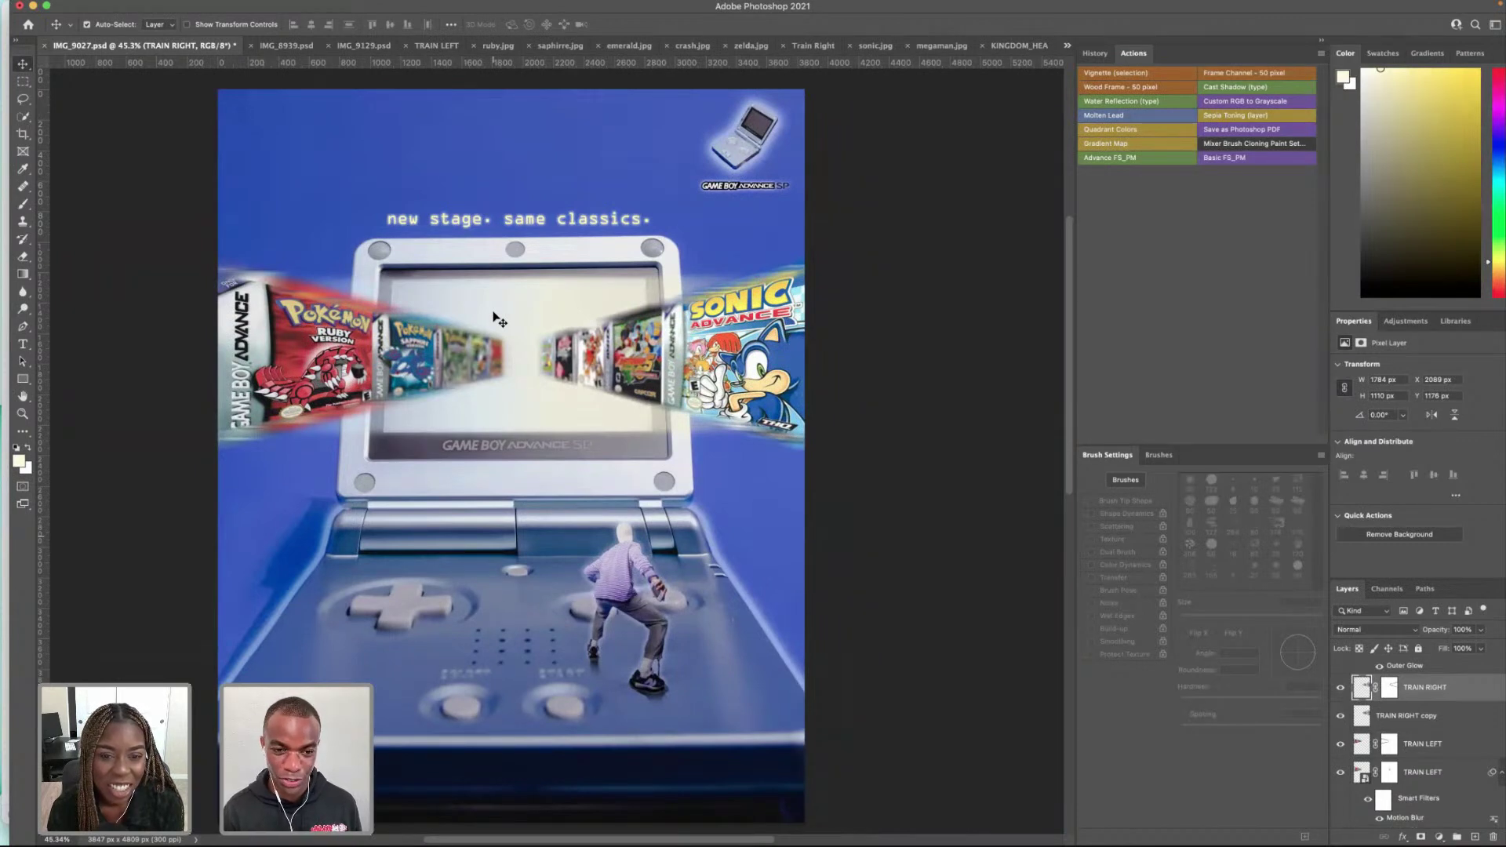
scroll(492, 314, down, 1)
scroll(496, 322, left, 3)
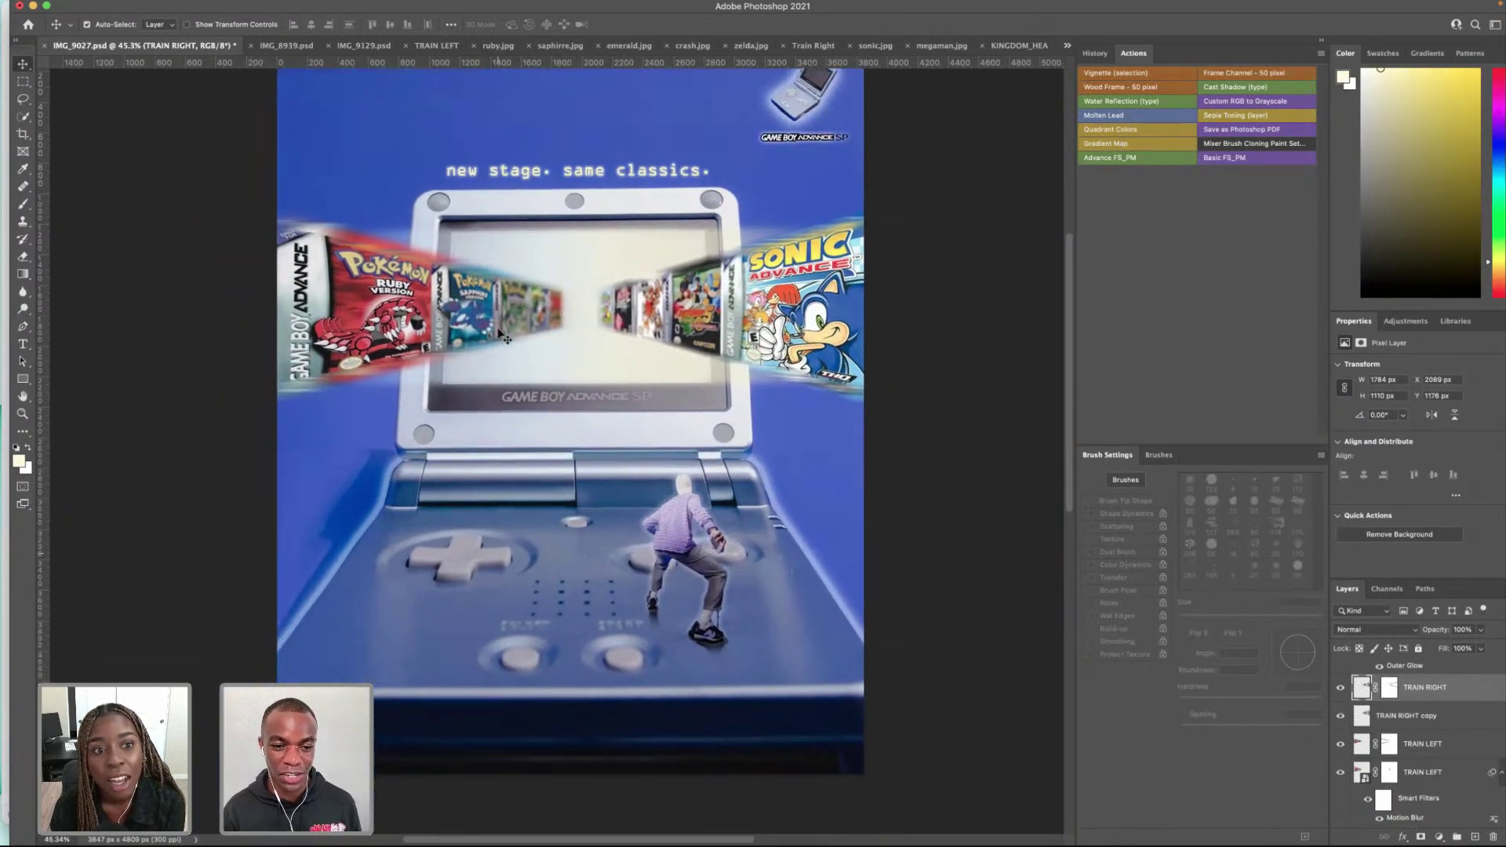
scroll(502, 333, up, 1)
scroll(511, 339, down, 2)
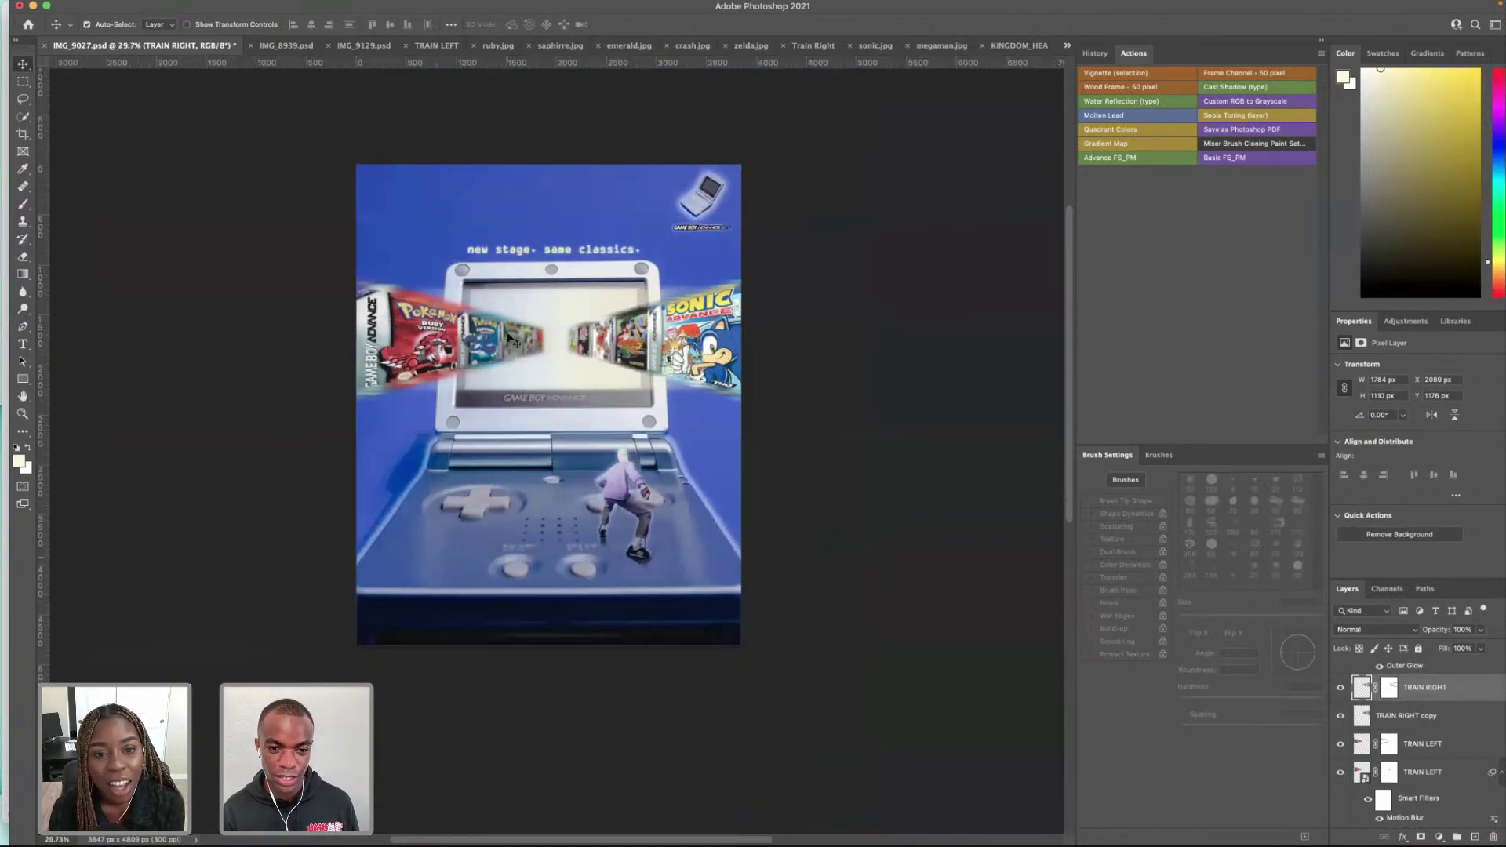
scroll(514, 339, up, 1)
scroll(513, 339, down, 1)
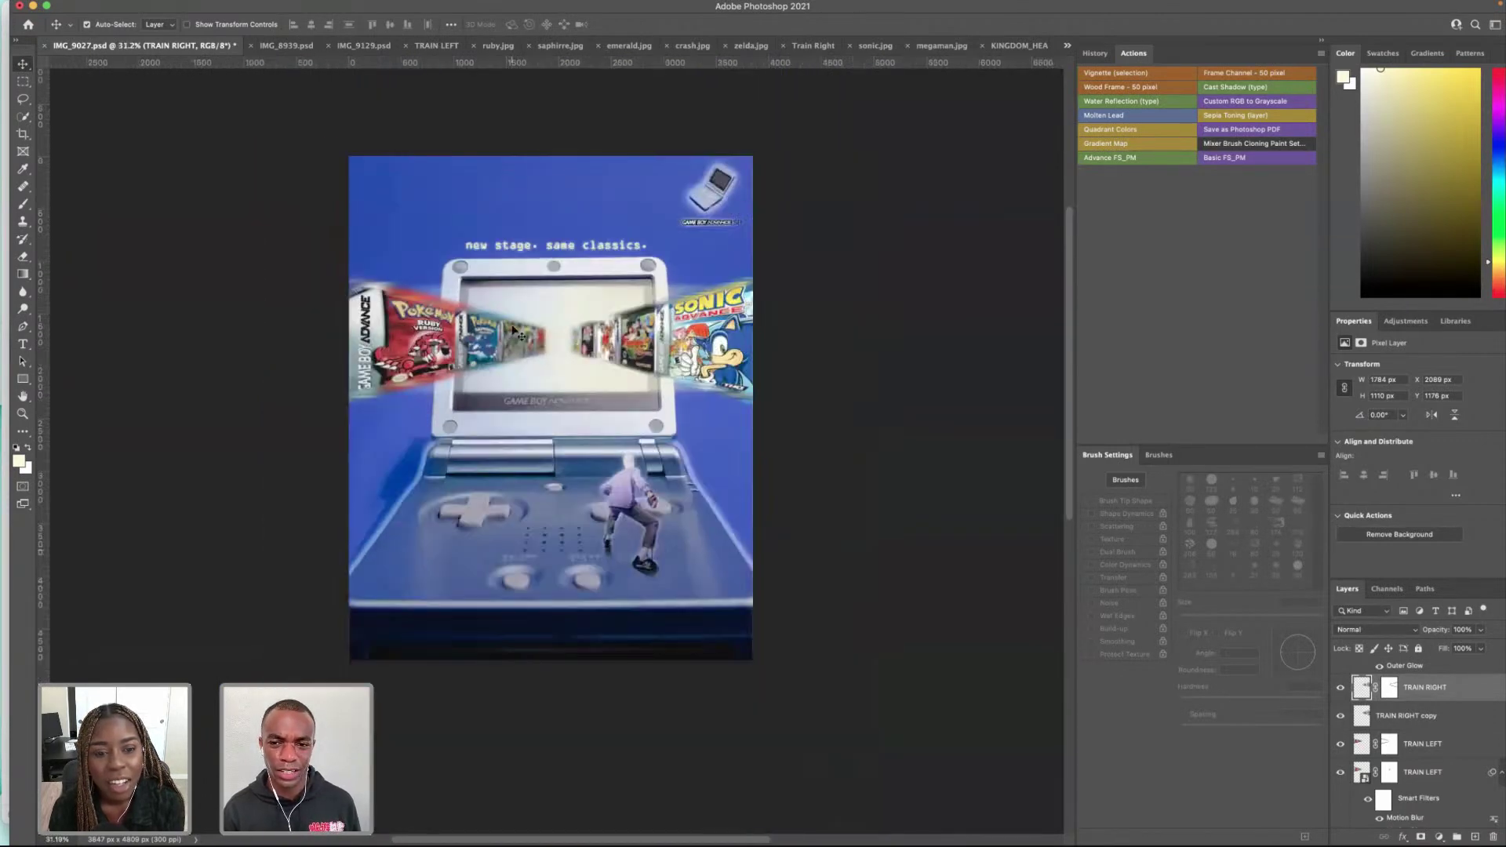
drag(1067, 218, 1063, 308)
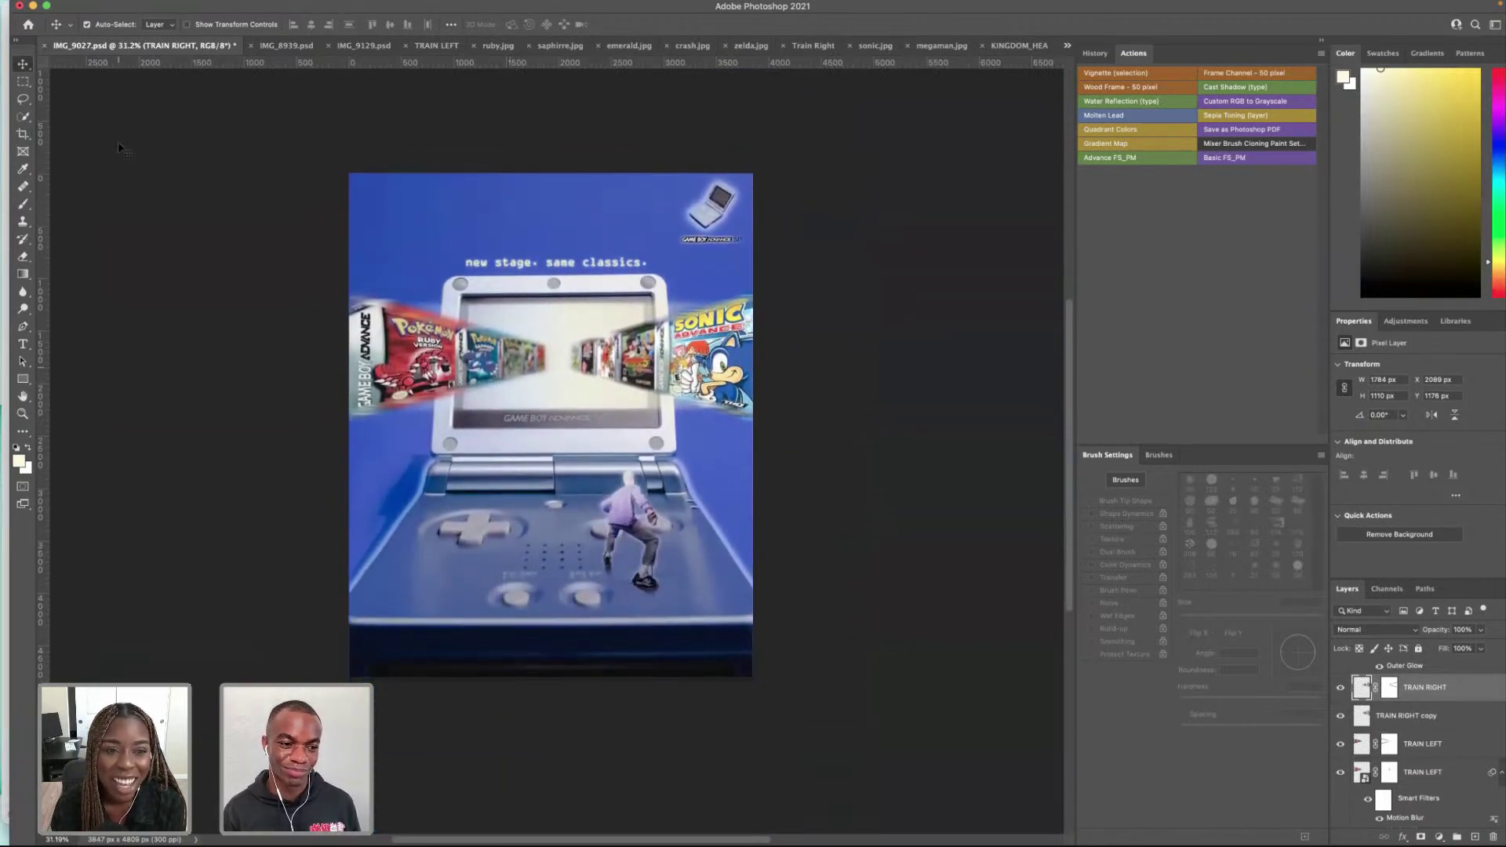
scroll(433, 394, up, 3)
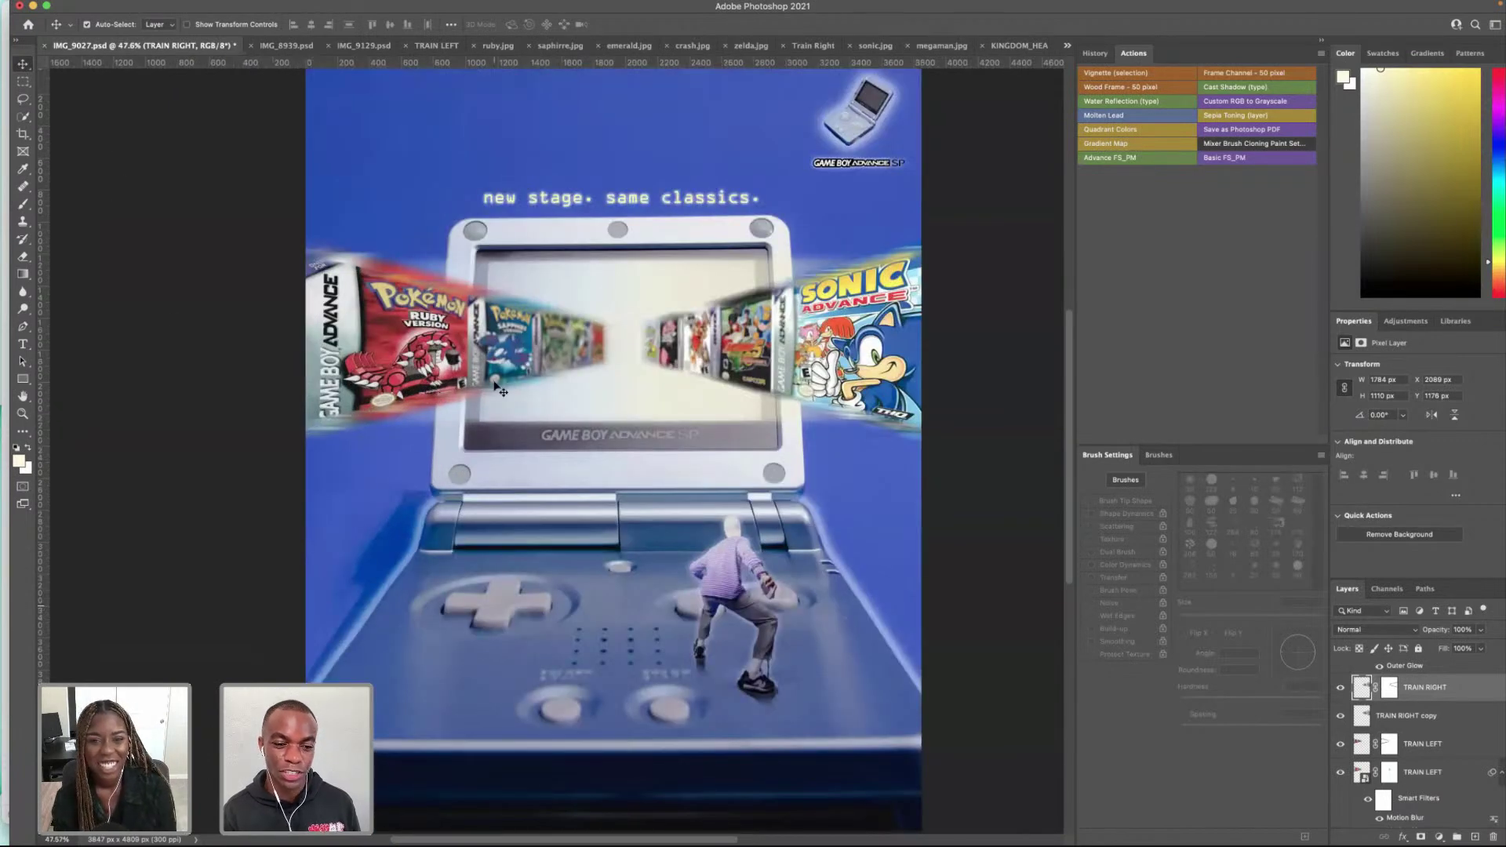
scroll(495, 389, up, 2)
scroll(495, 389, down, 2)
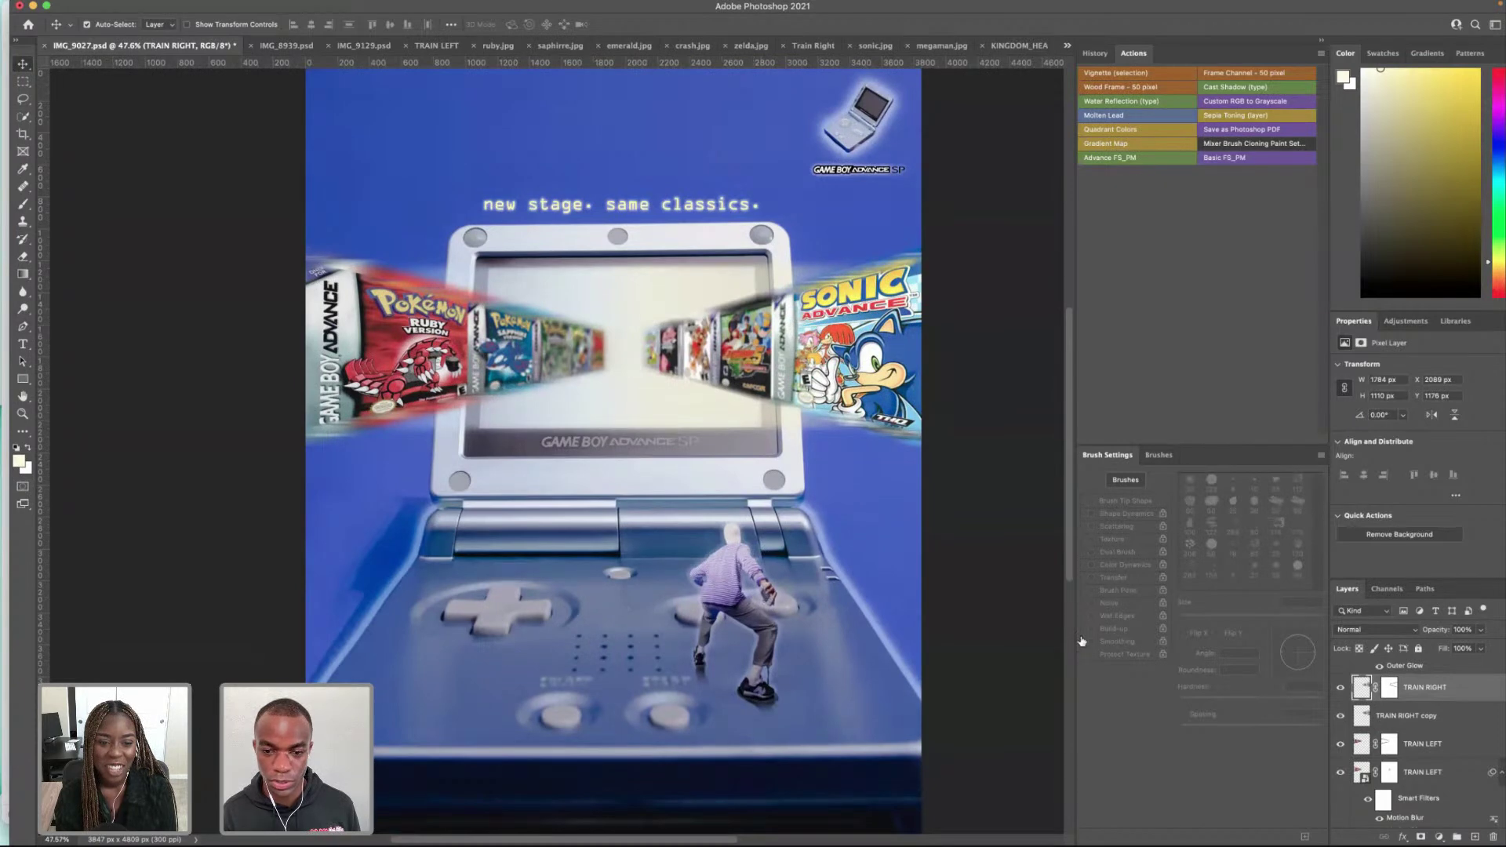
Step: Select the texture in Layer 4 for retouching around the gamer
scroll(1404, 690, up, 5)
click(1396, 676)
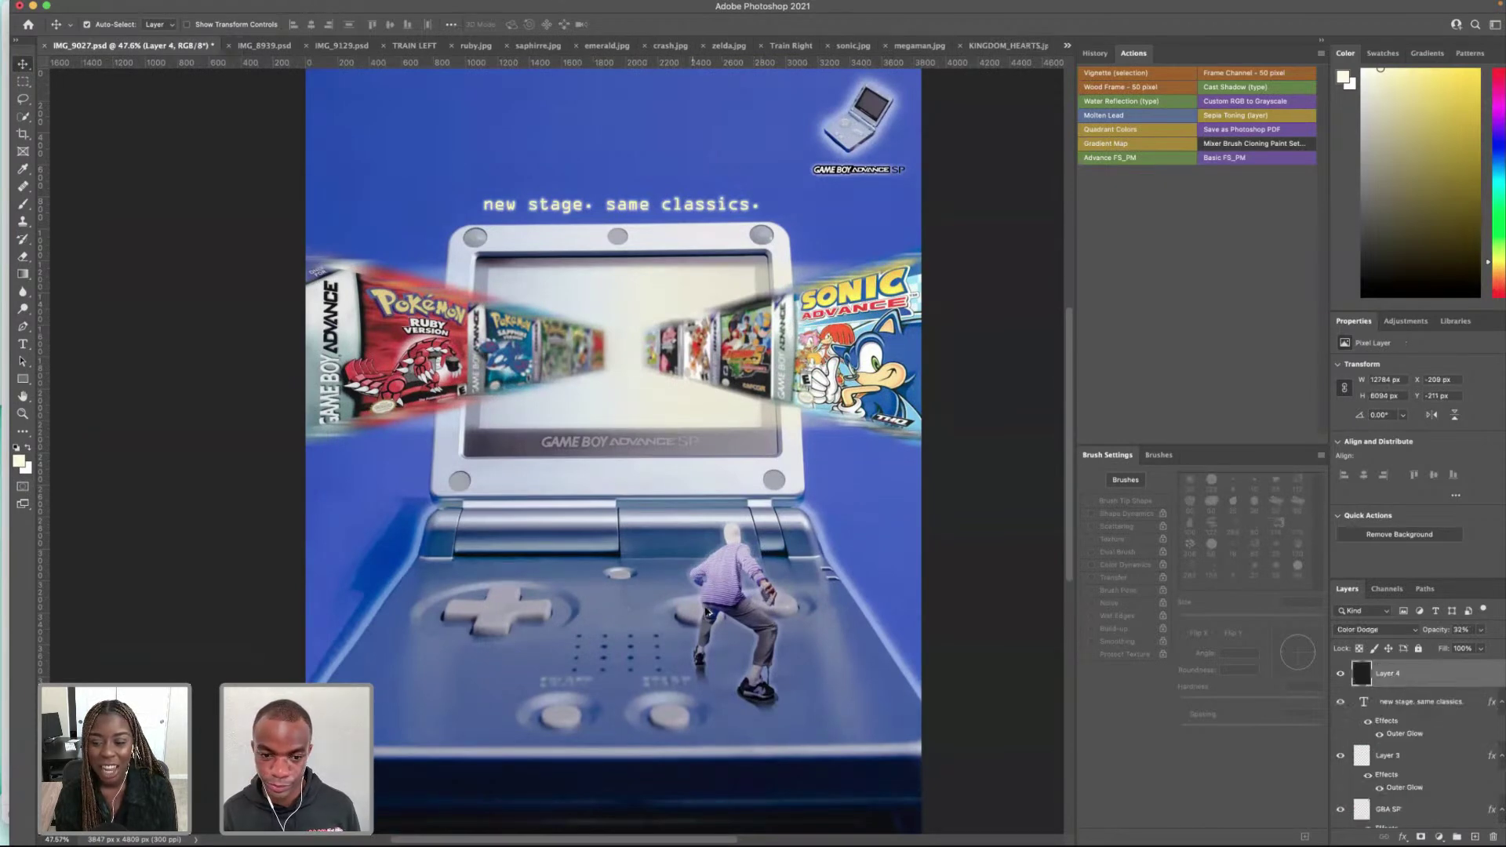
scroll(691, 610, up, 5)
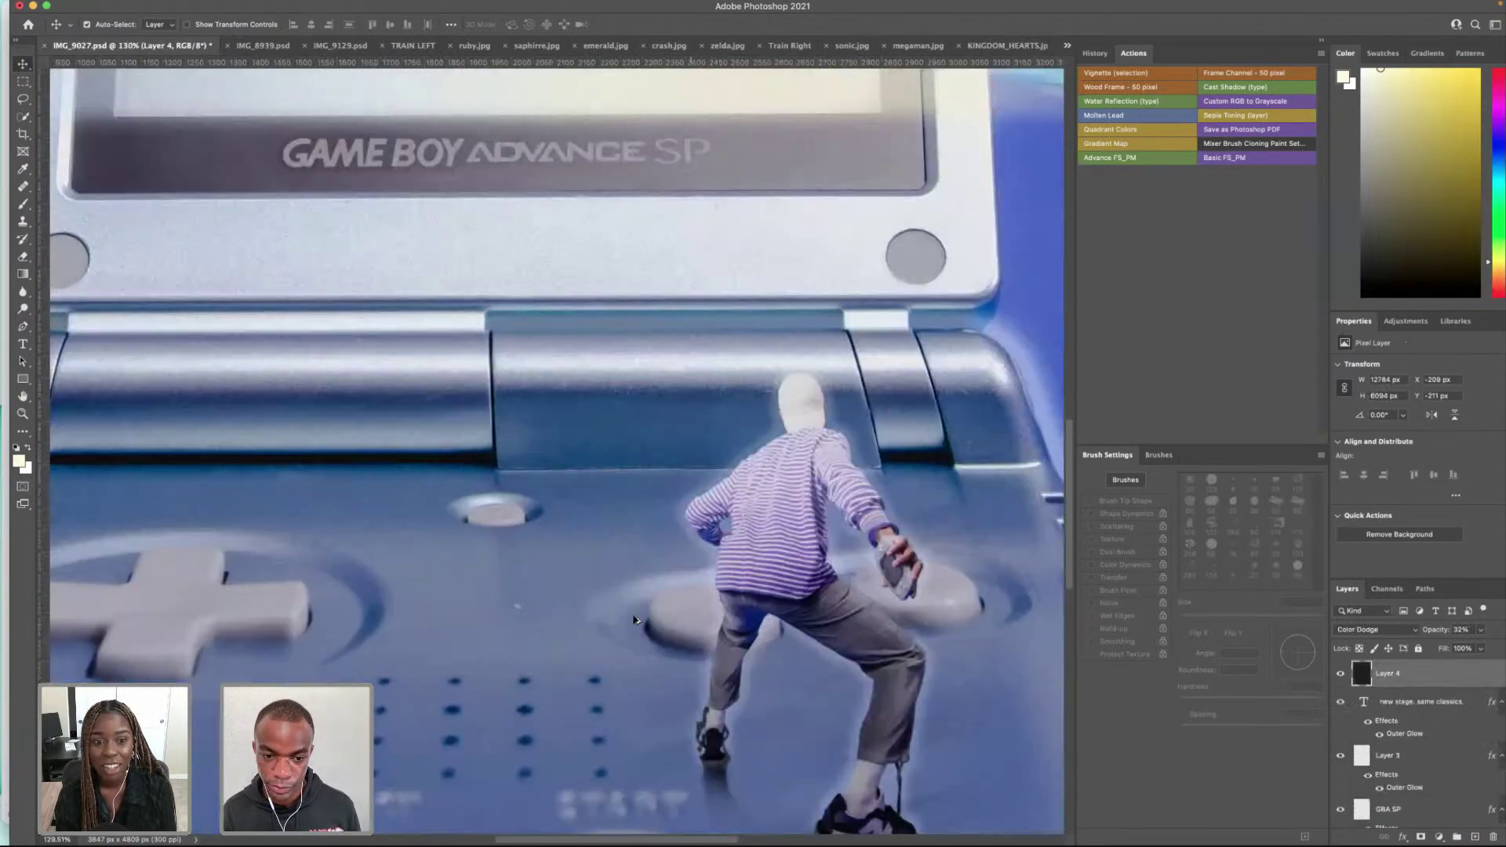
click(23, 223)
key(bracketleft)
key(bracketleft)
key(bracketleft)
key(bracketleft)
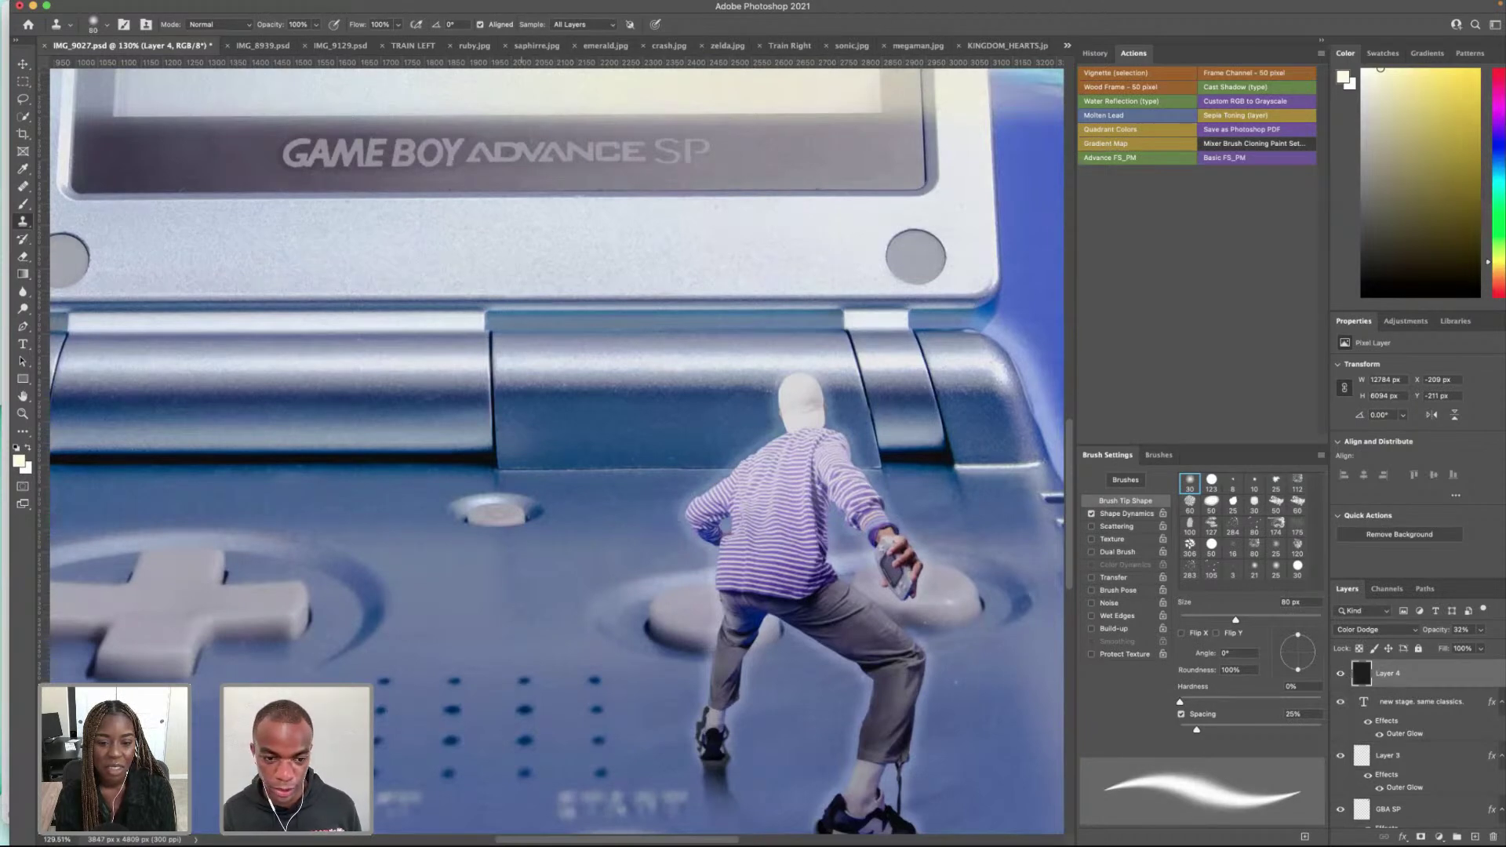
scroll(800, 593, right, 5)
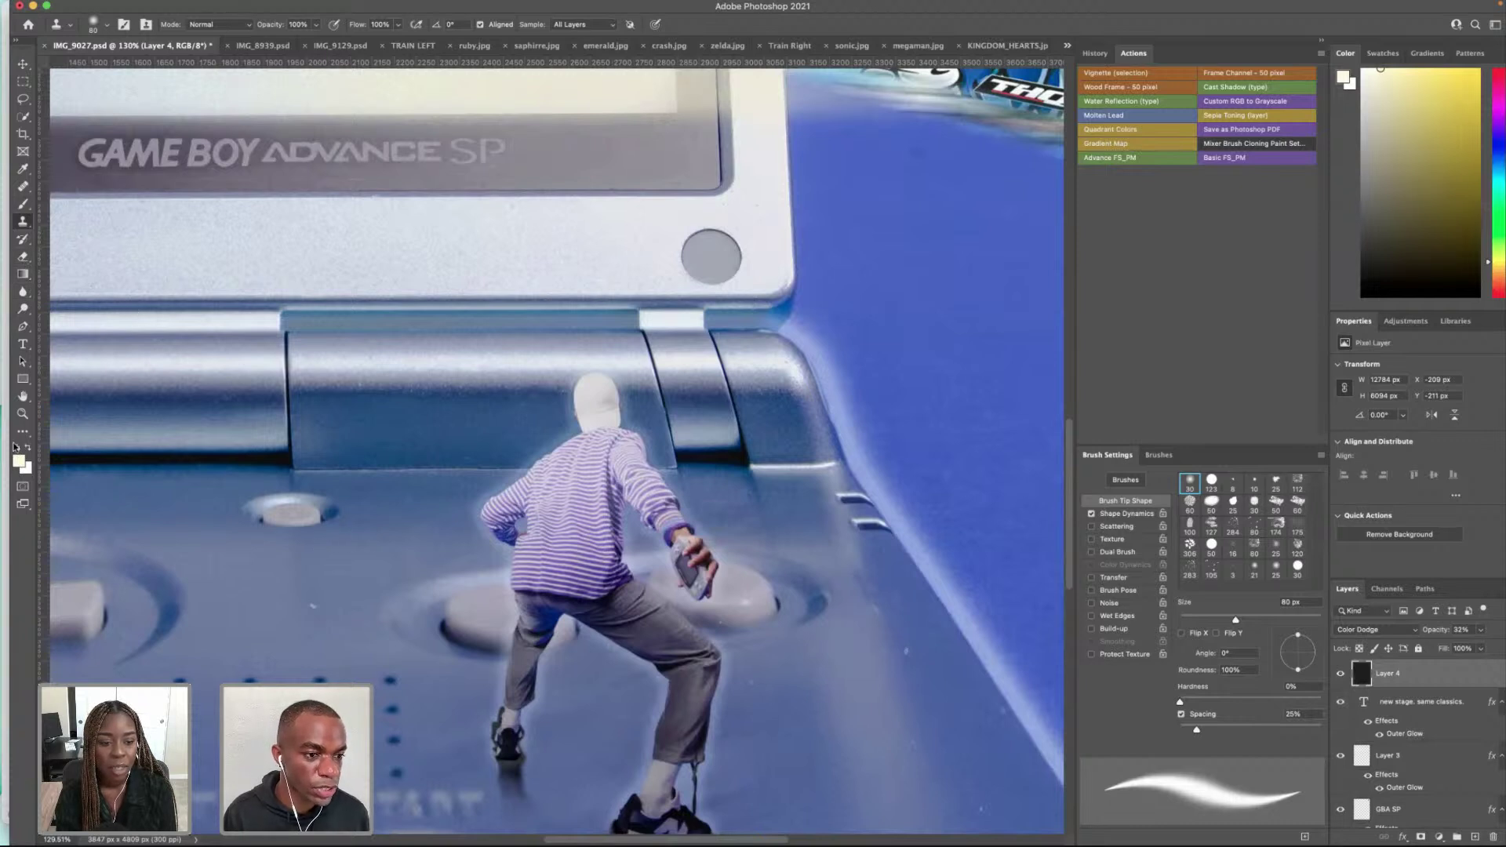
Step: Erase the stray white texture specks in Layer 4 on the blue console surface around the gamer with a small soft Eraser
click(22, 257)
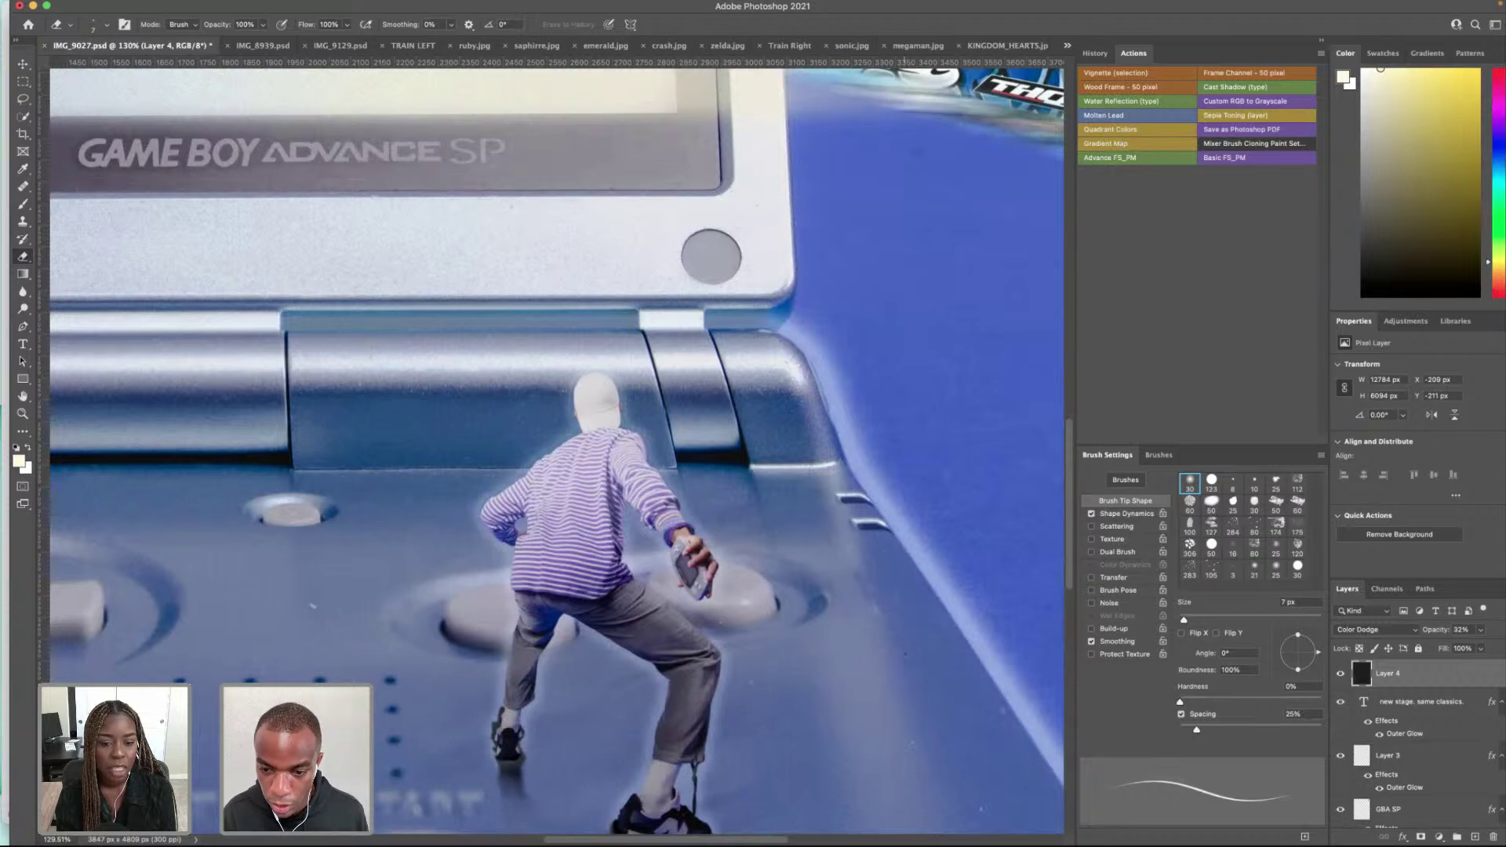
scroll(925, 651, up, 5)
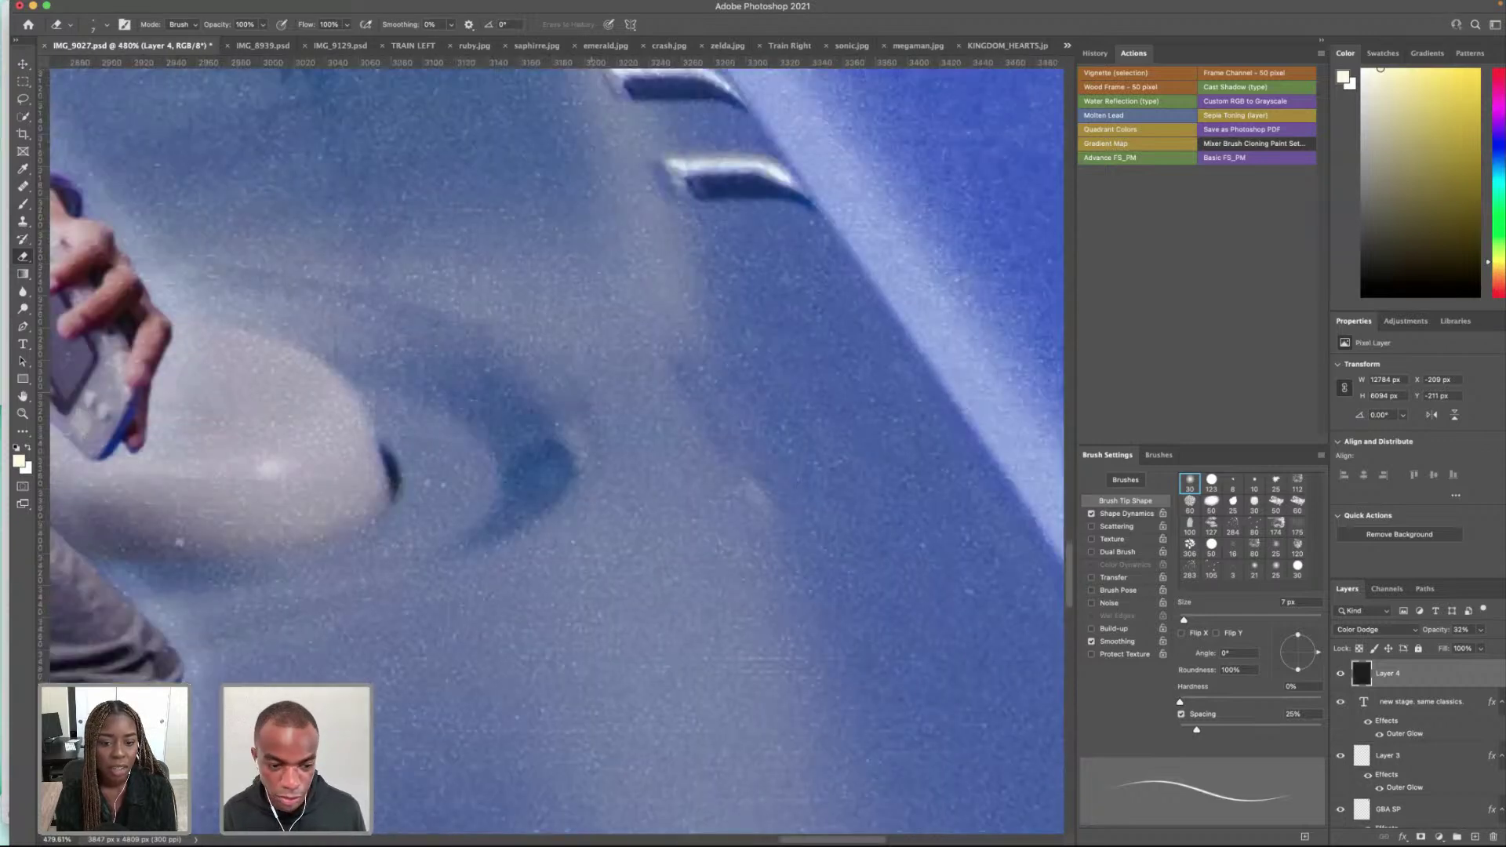
scroll(500, 445, left, 5)
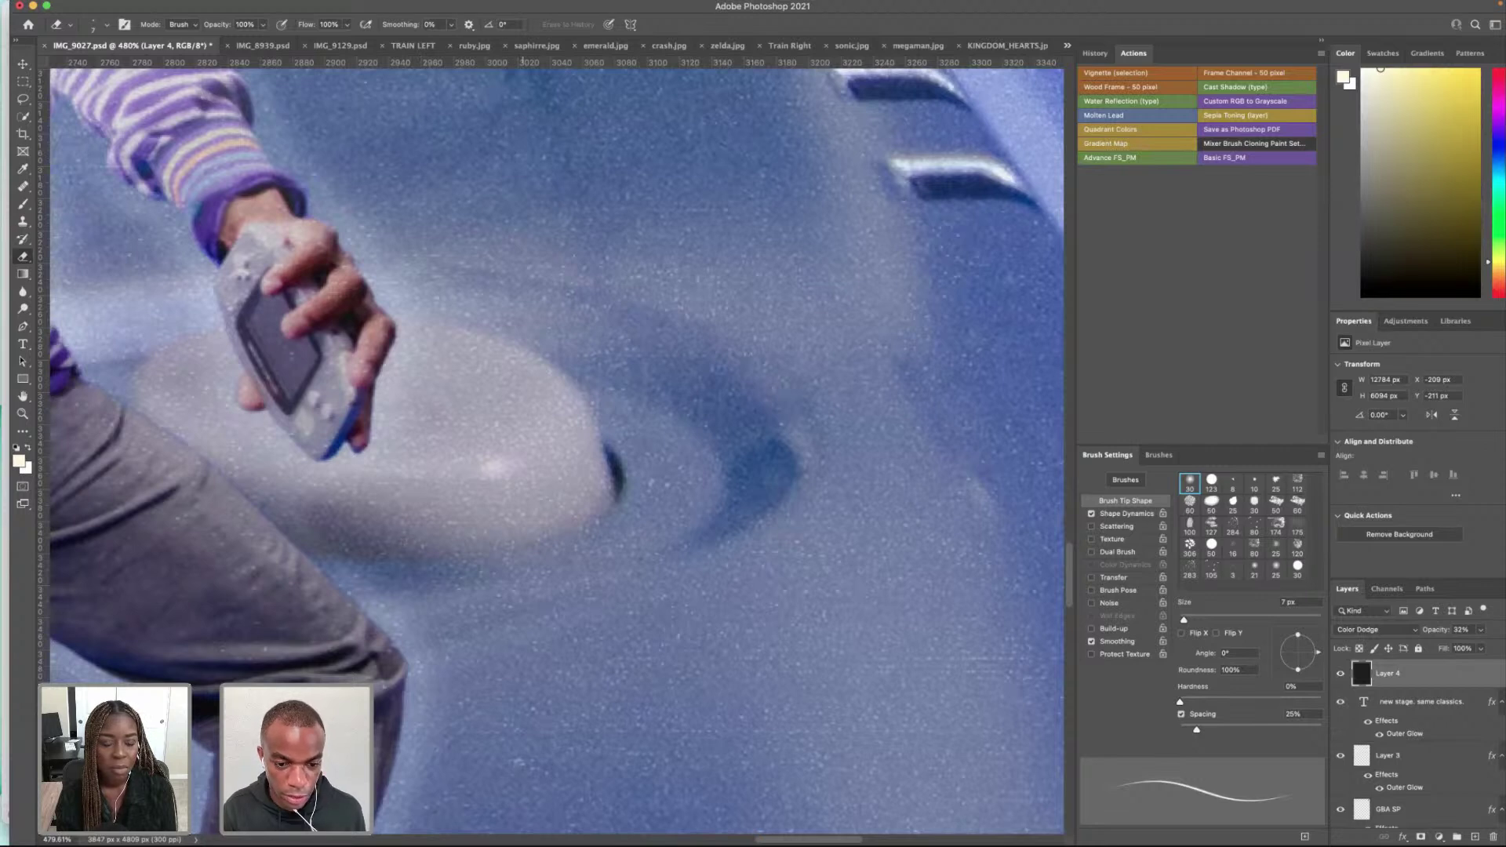
scroll(557, 447, left, 10)
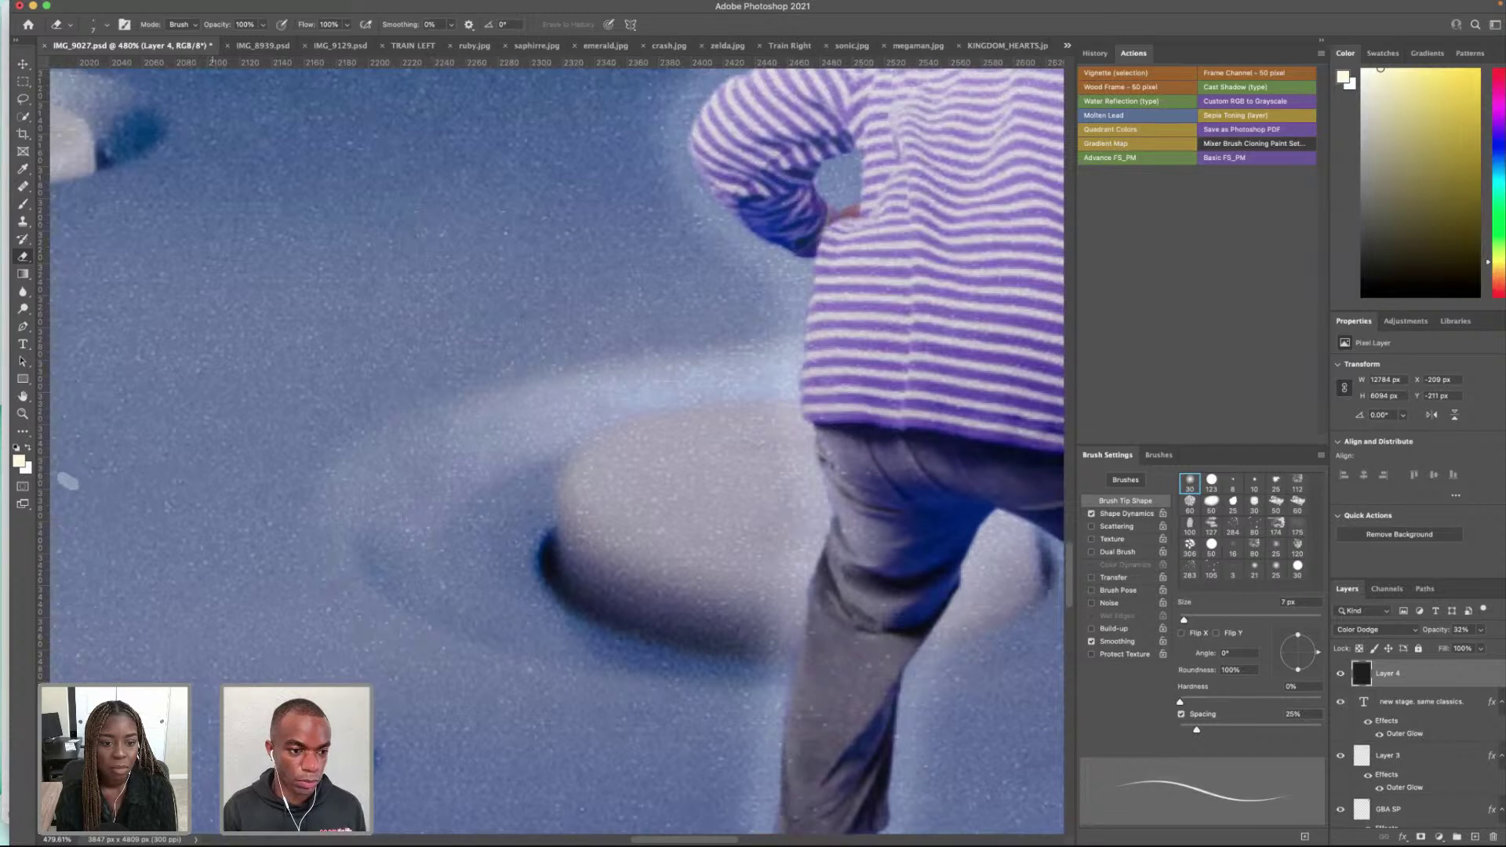
drag(68, 482, 369, 481)
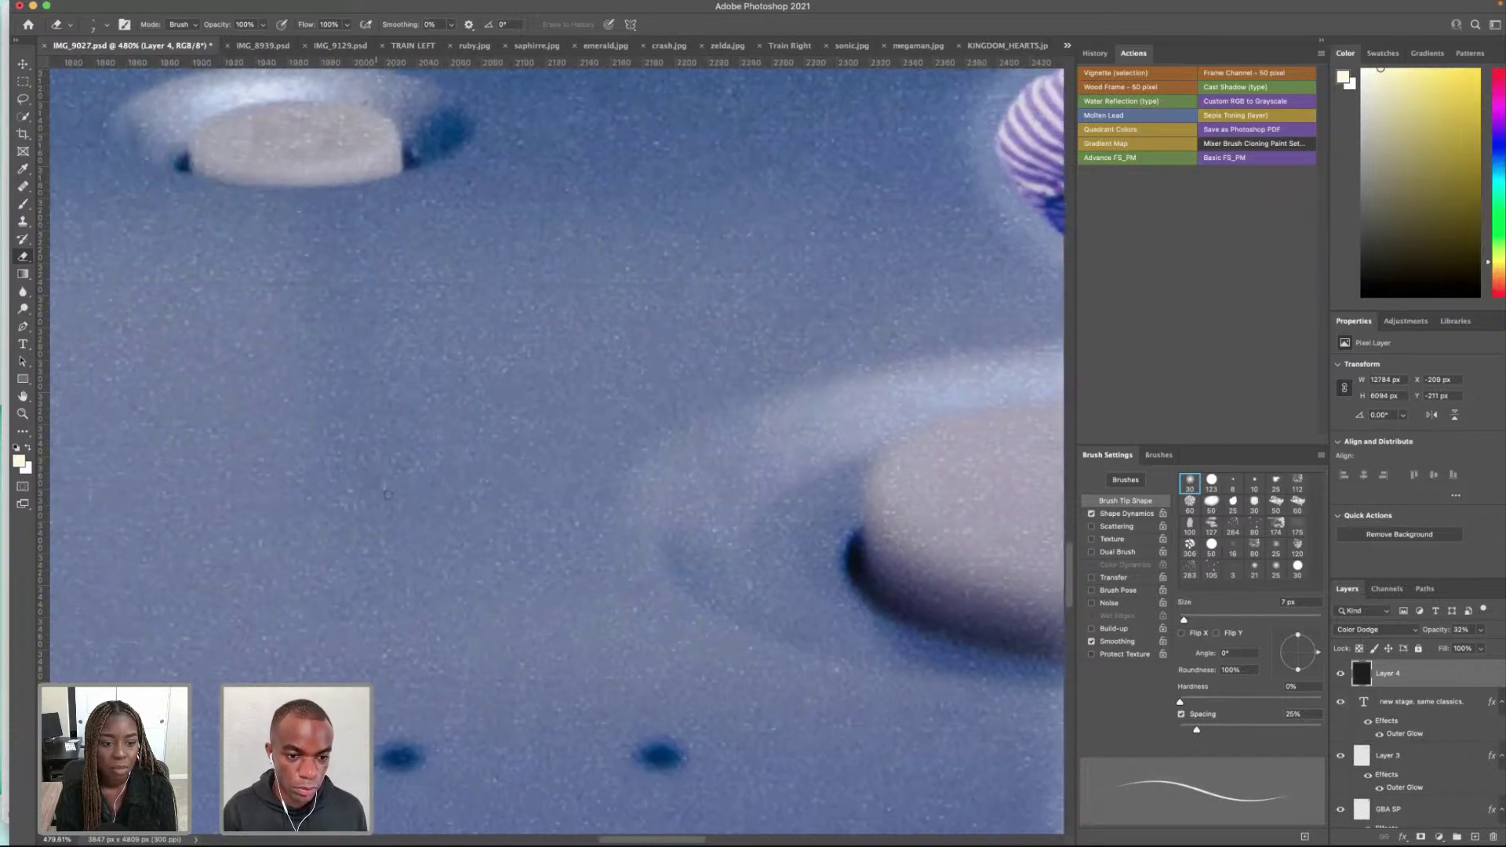
scroll(387, 487, down, 5)
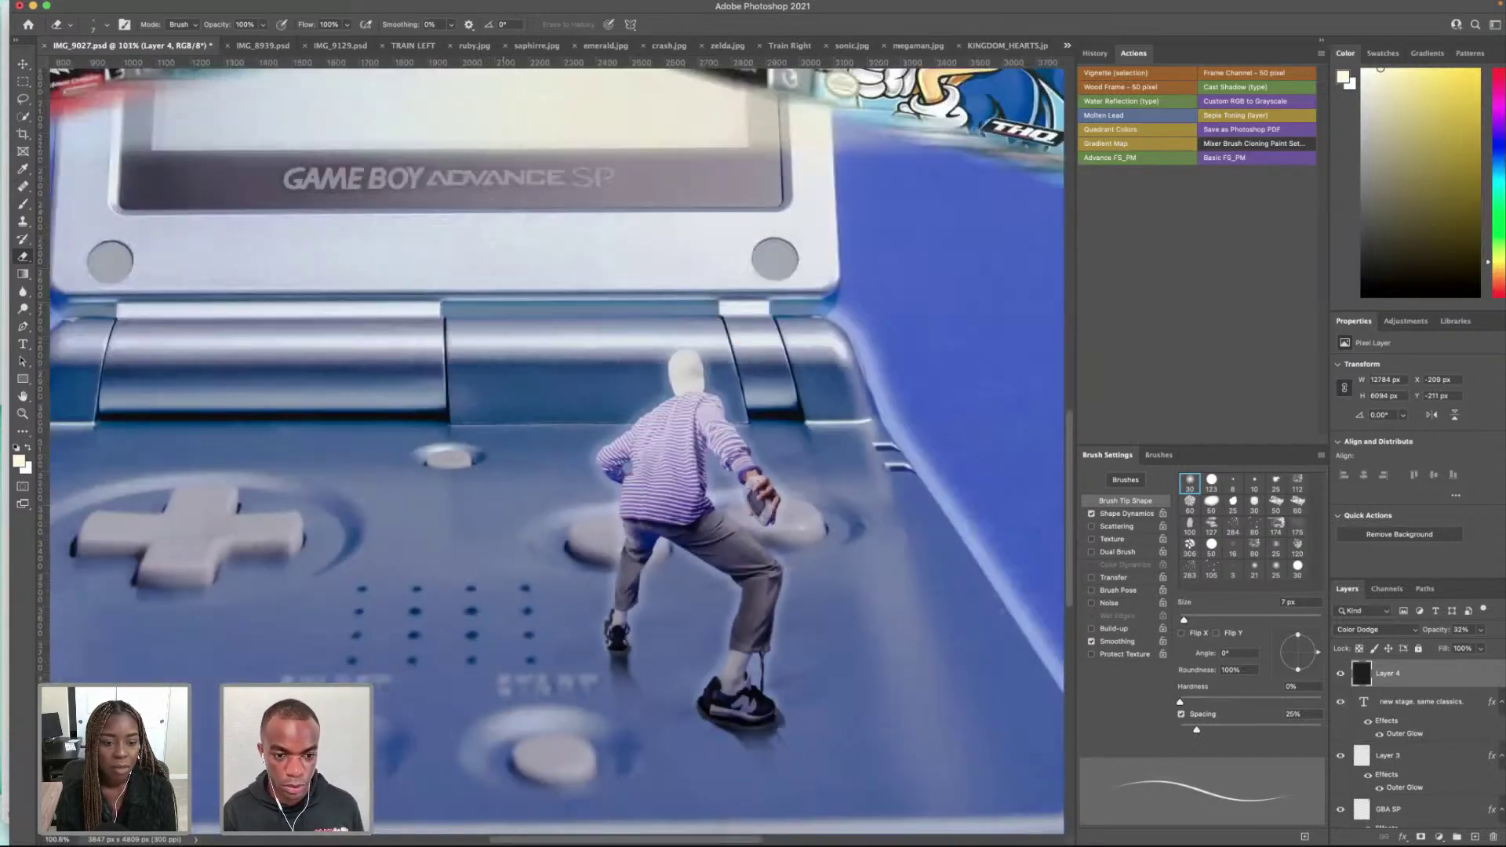
scroll(463, 536, up, 3)
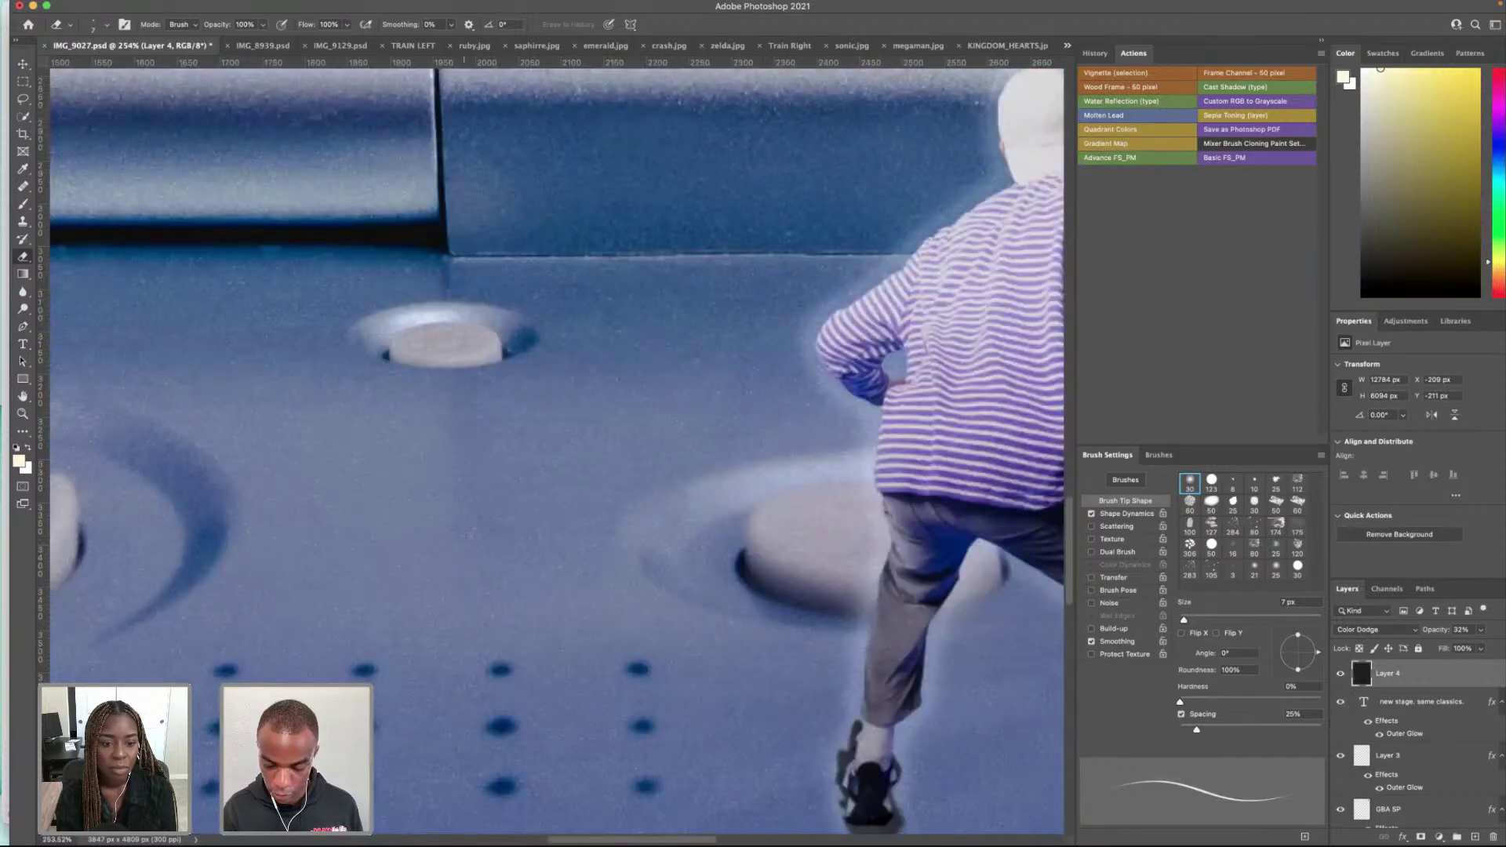
Step: Erase remaining texture specks in Layer 4 on the blue console surface beside the gamer with a soft 25 px Eraser
click(1276, 570)
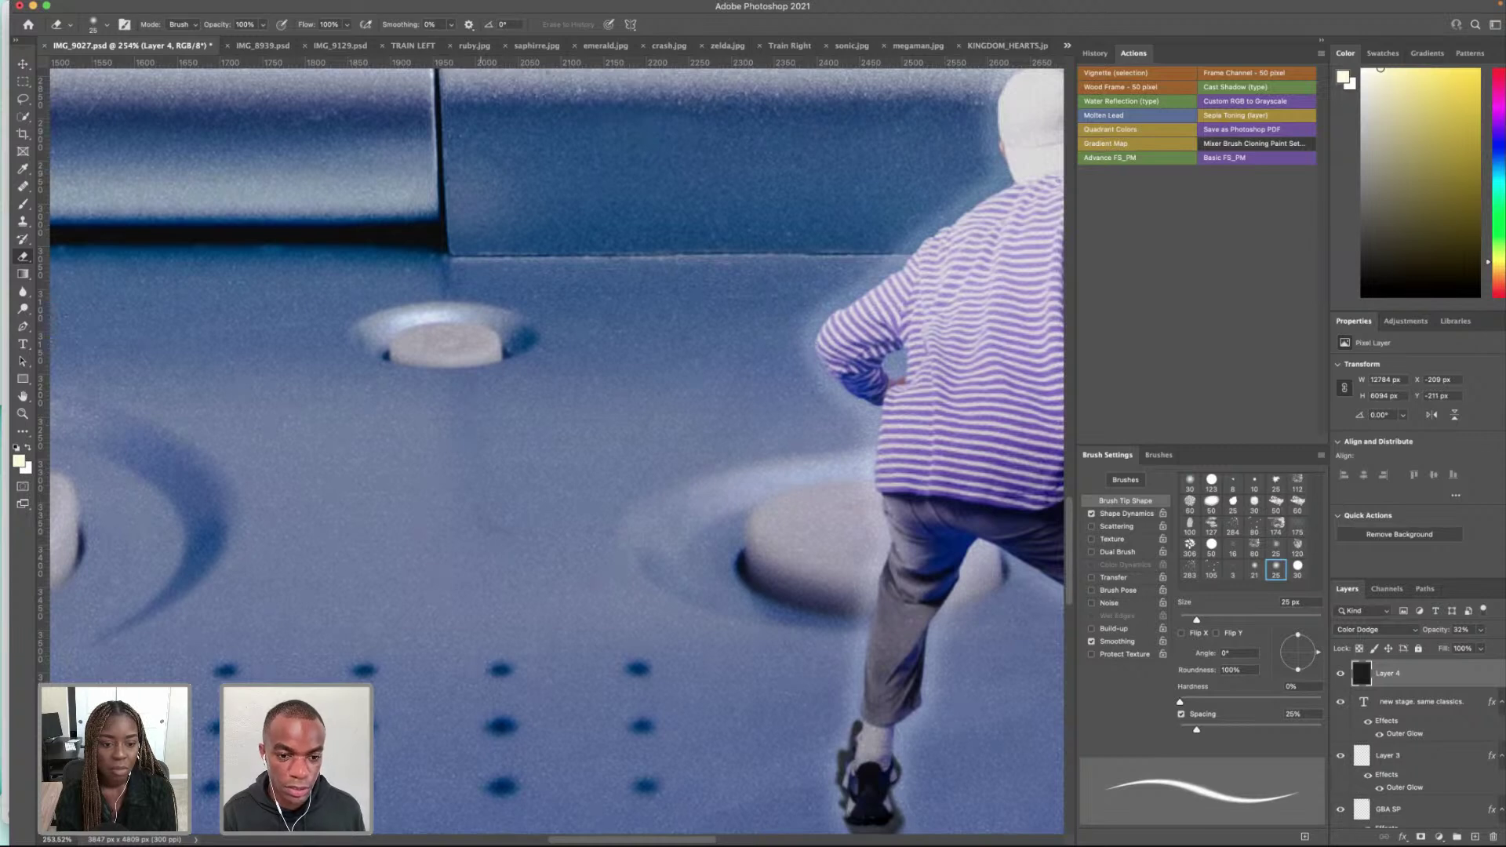
click(486, 524)
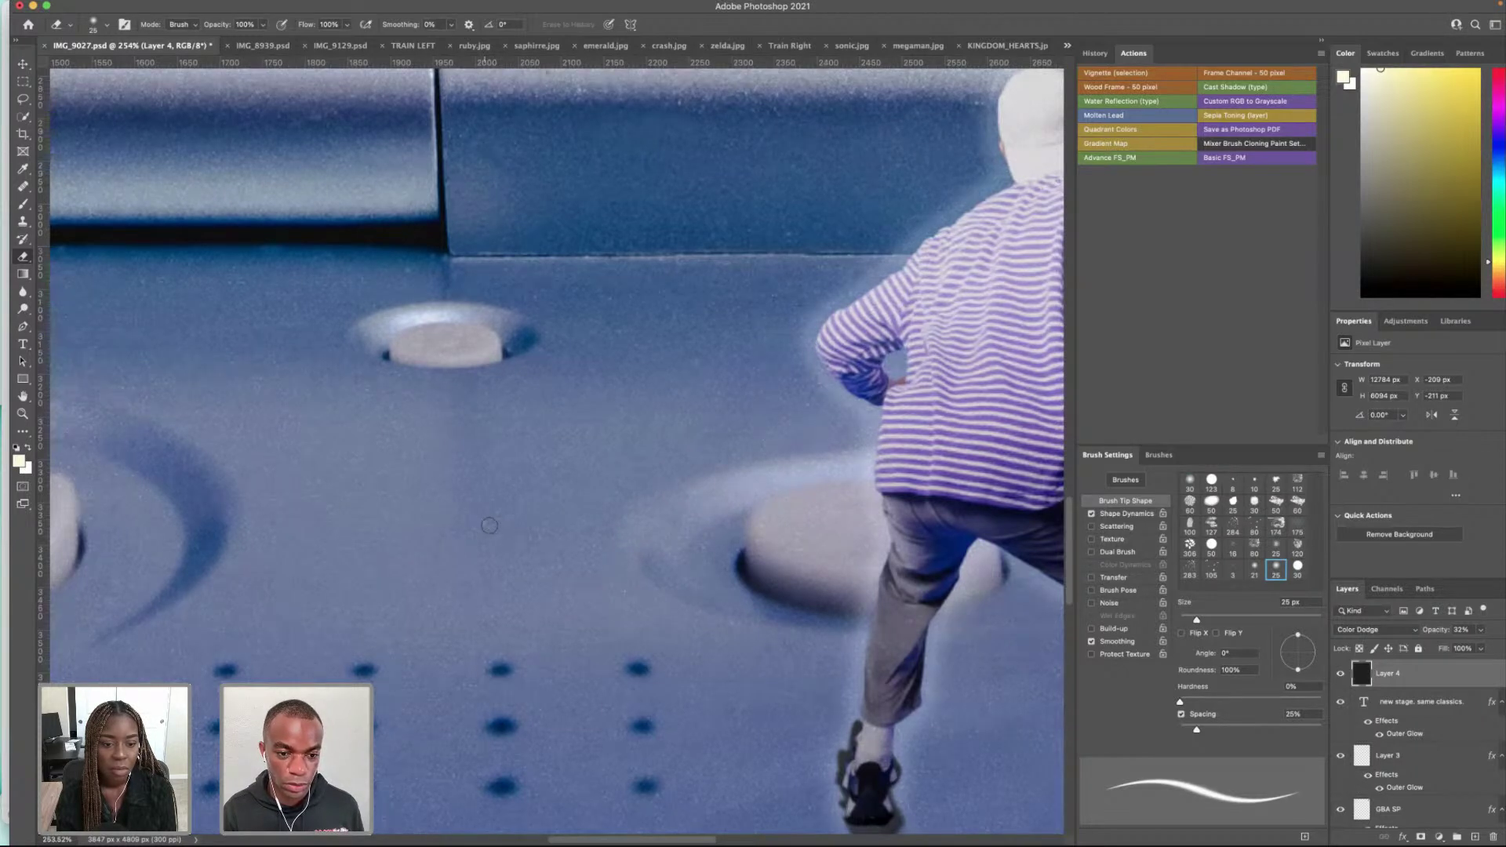
scroll(571, 561, down, 3)
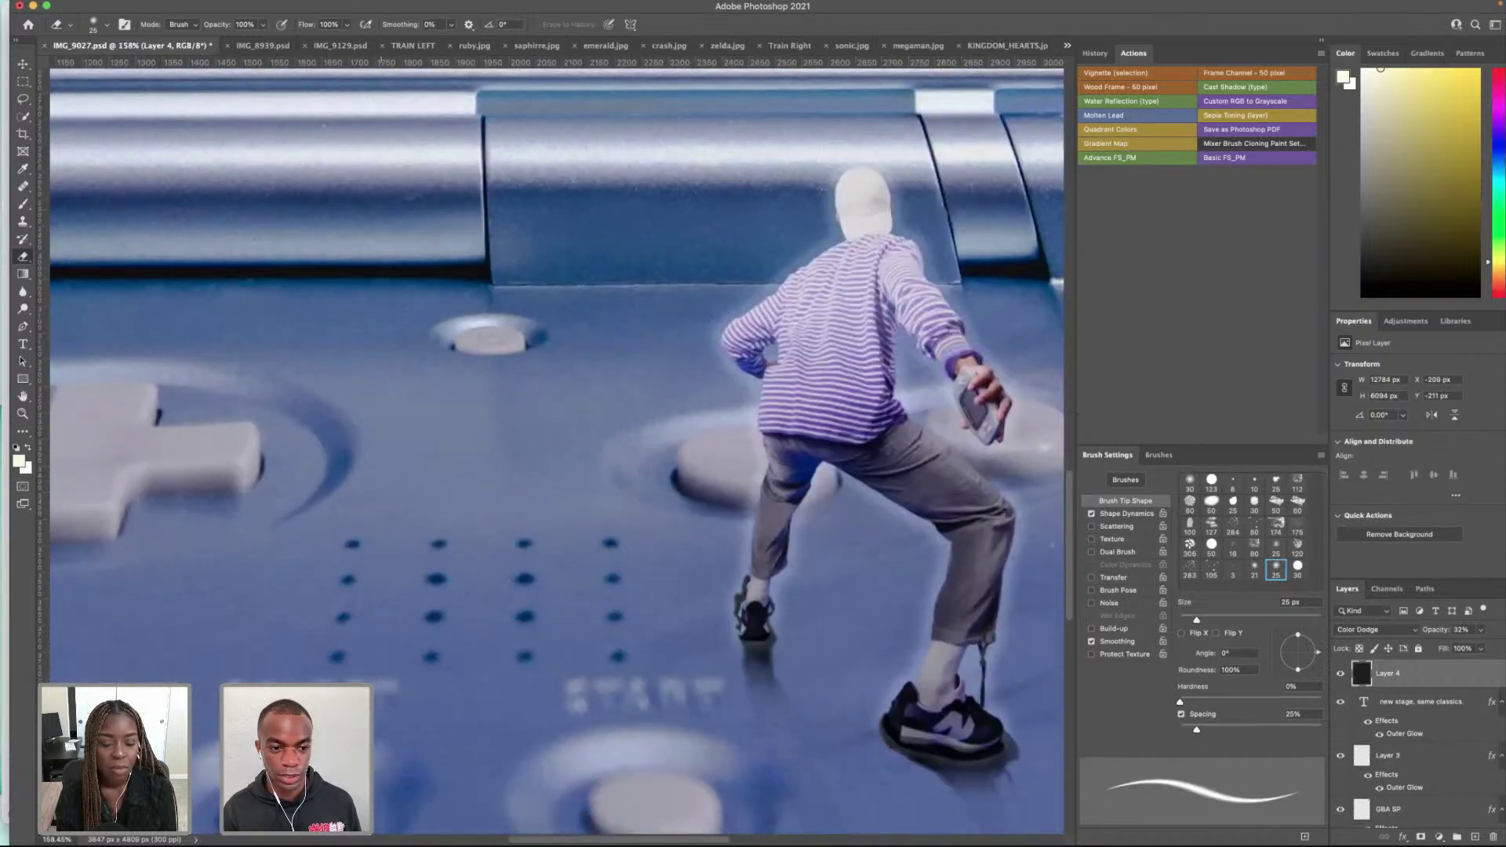
scroll(667, 565, down, 2)
key(super+0)
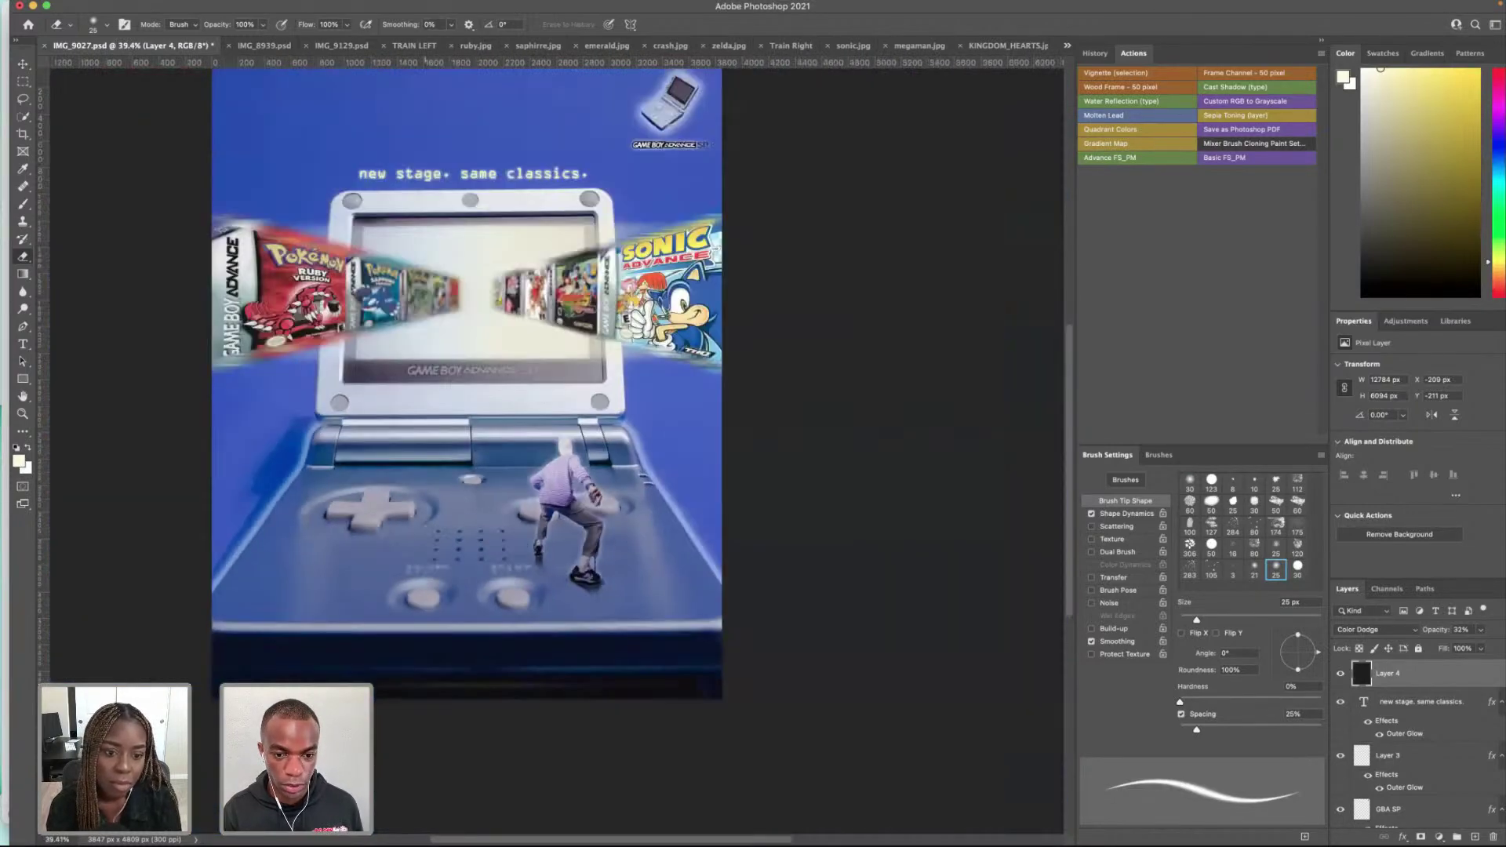
Step: Inspect the texture overlay up close along the console edge, blue background, screen frame and tagline, and against the whole composite
scroll(702, 440, up, 10)
scroll(584, 683, down, 5)
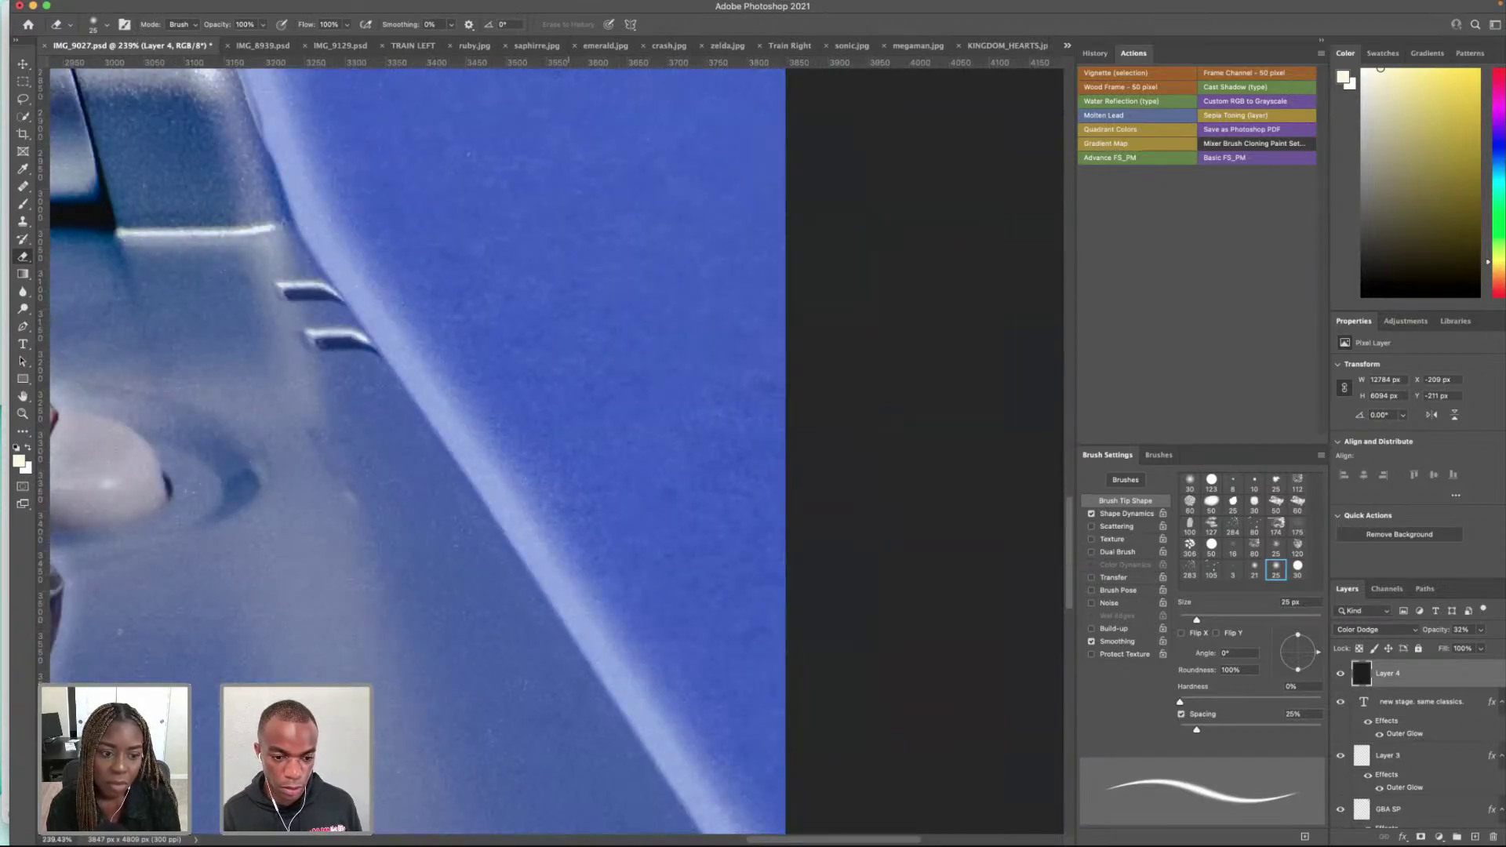
scroll(416, 451, down, 3)
scroll(418, 447, down, 4)
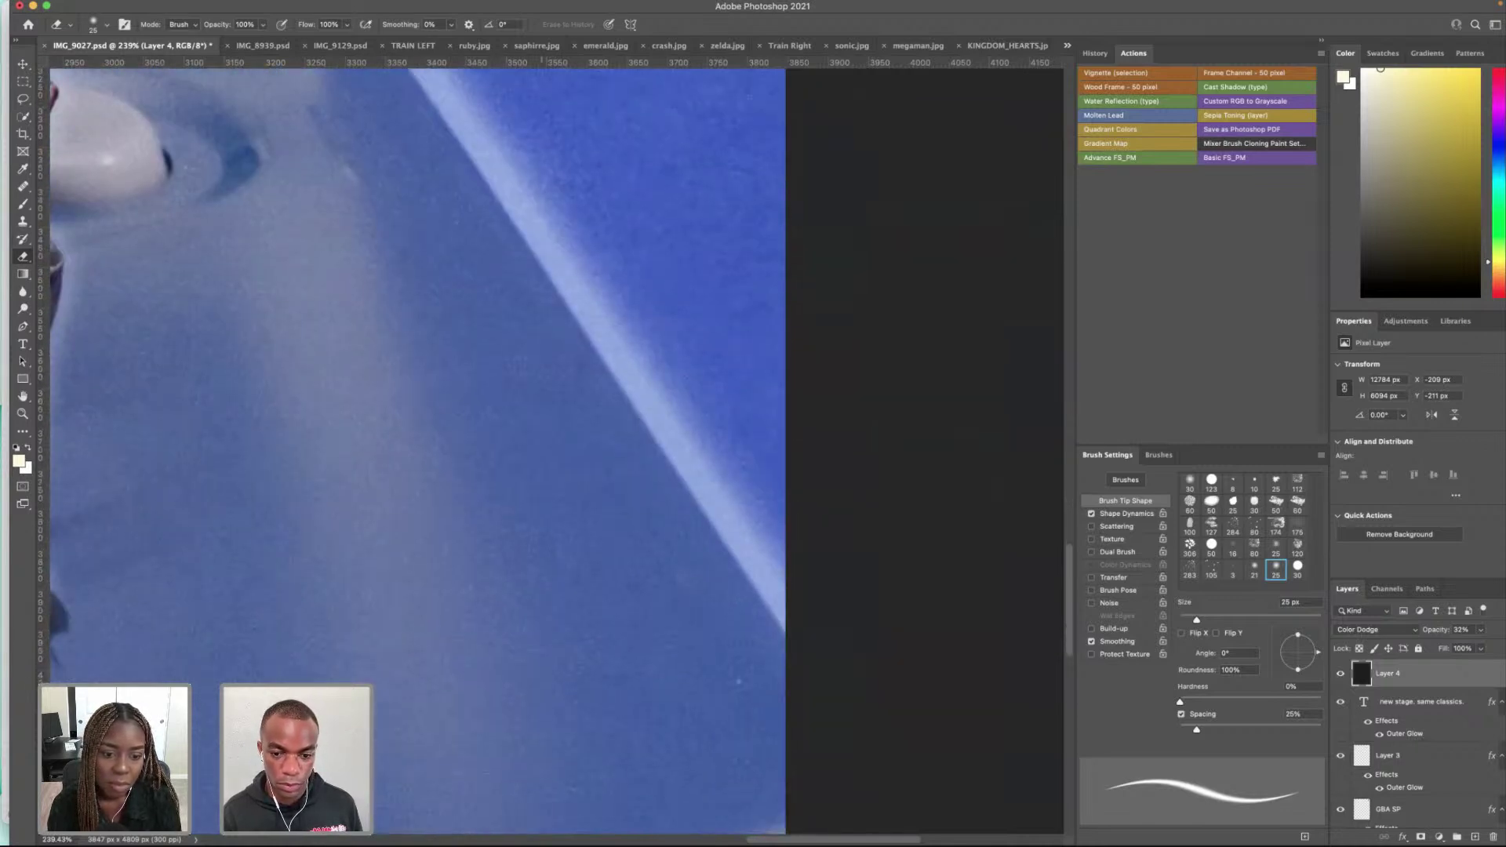
scroll(197, 457, up, 9)
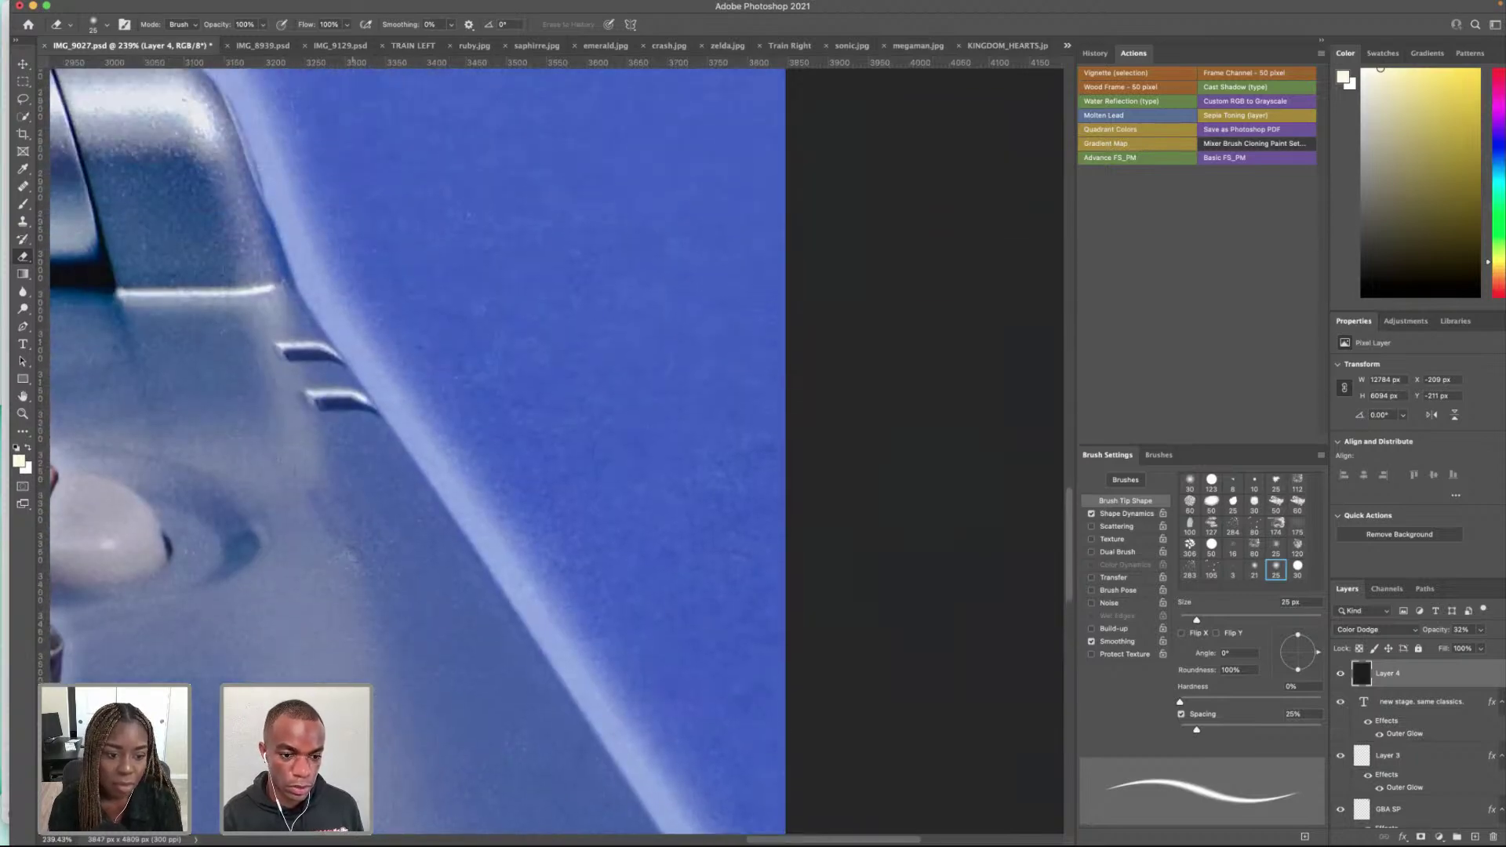
scroll(181, 364, up, 5)
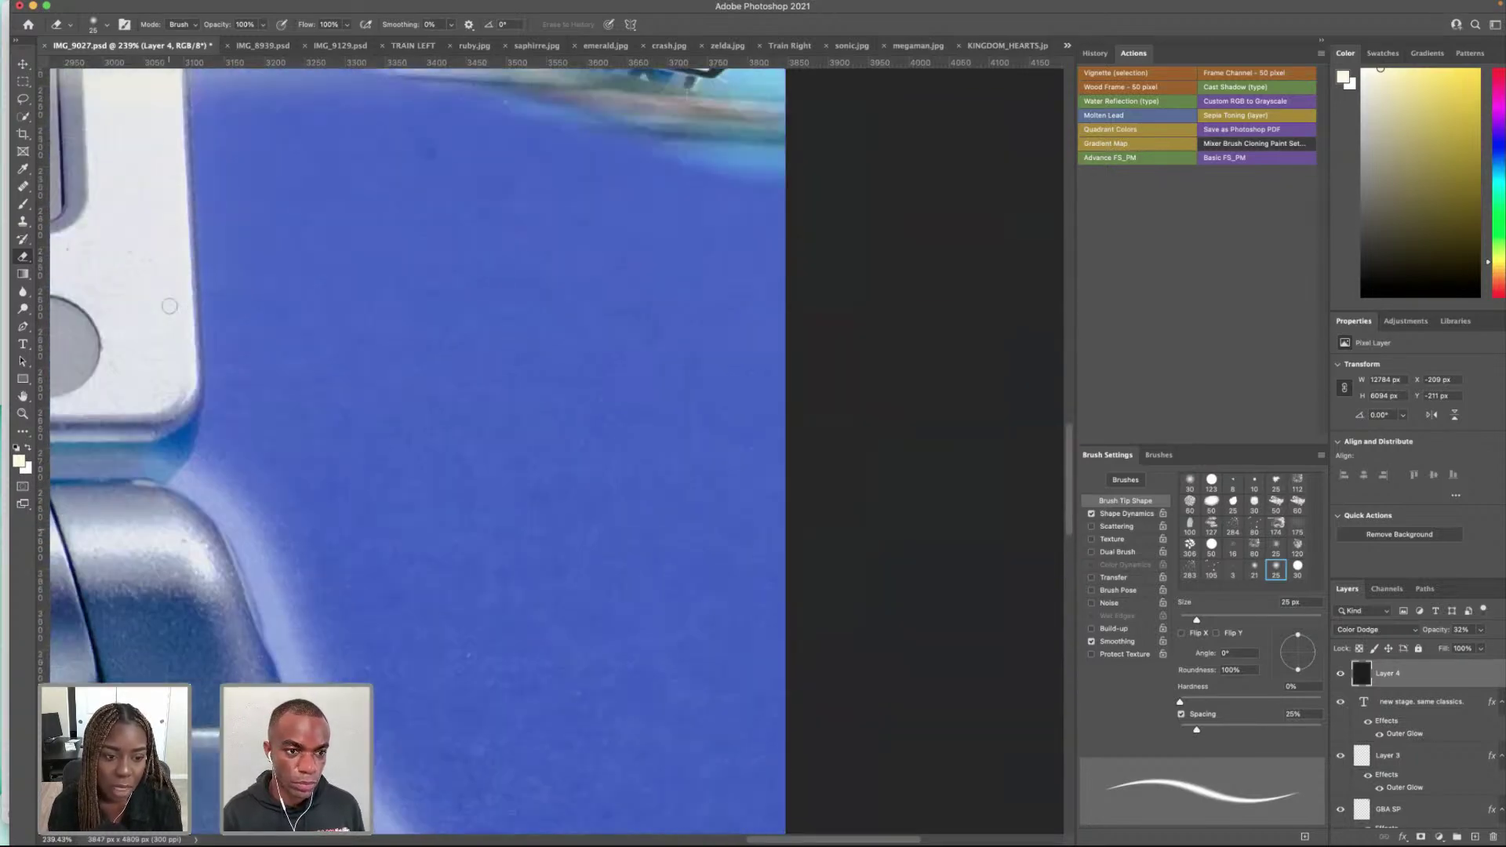
scroll(557, 447, left, 15)
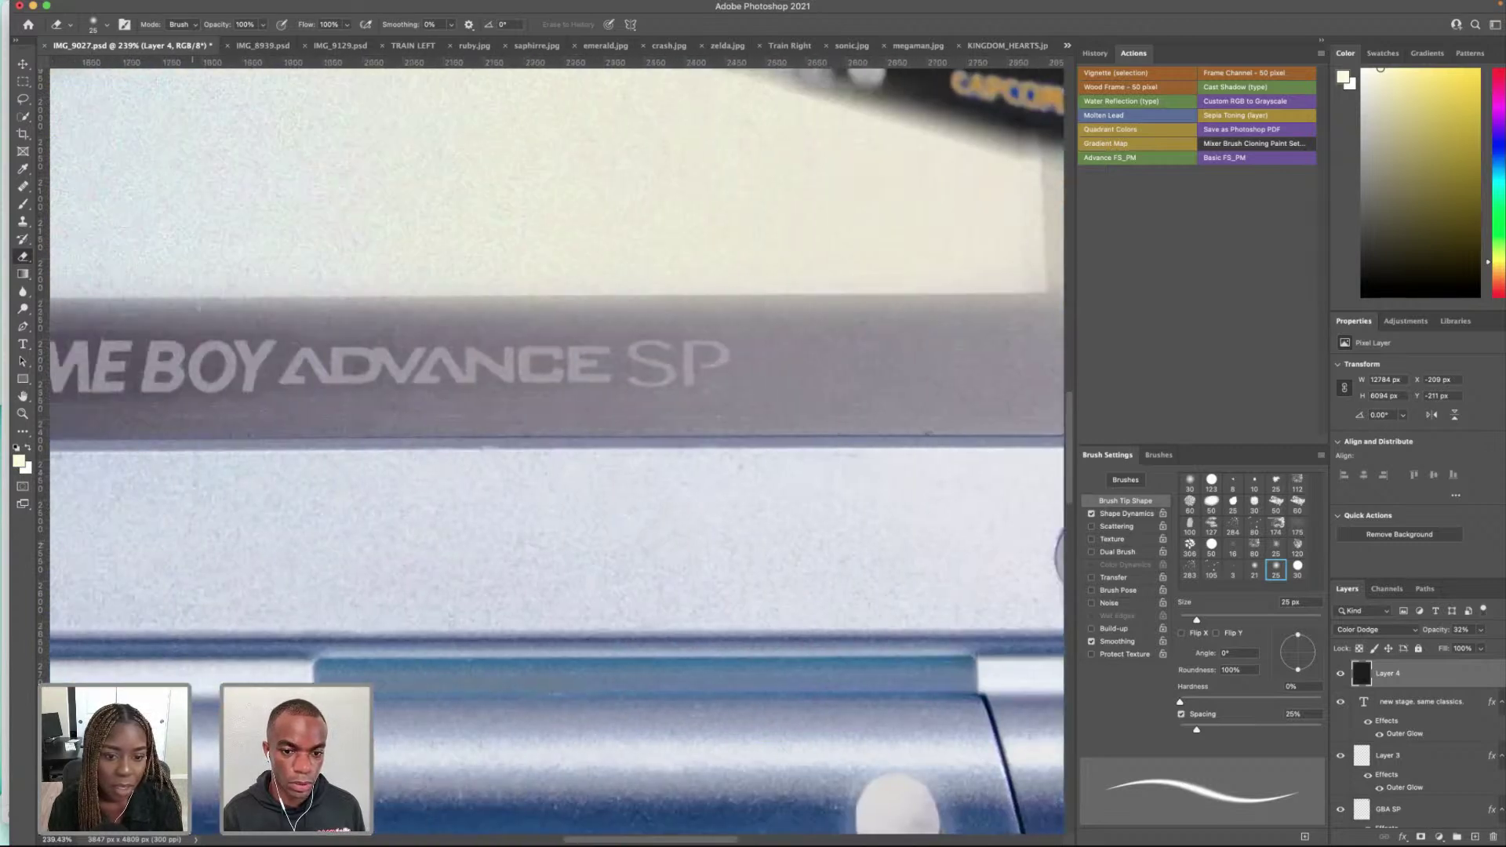
scroll(558, 446, up, 10)
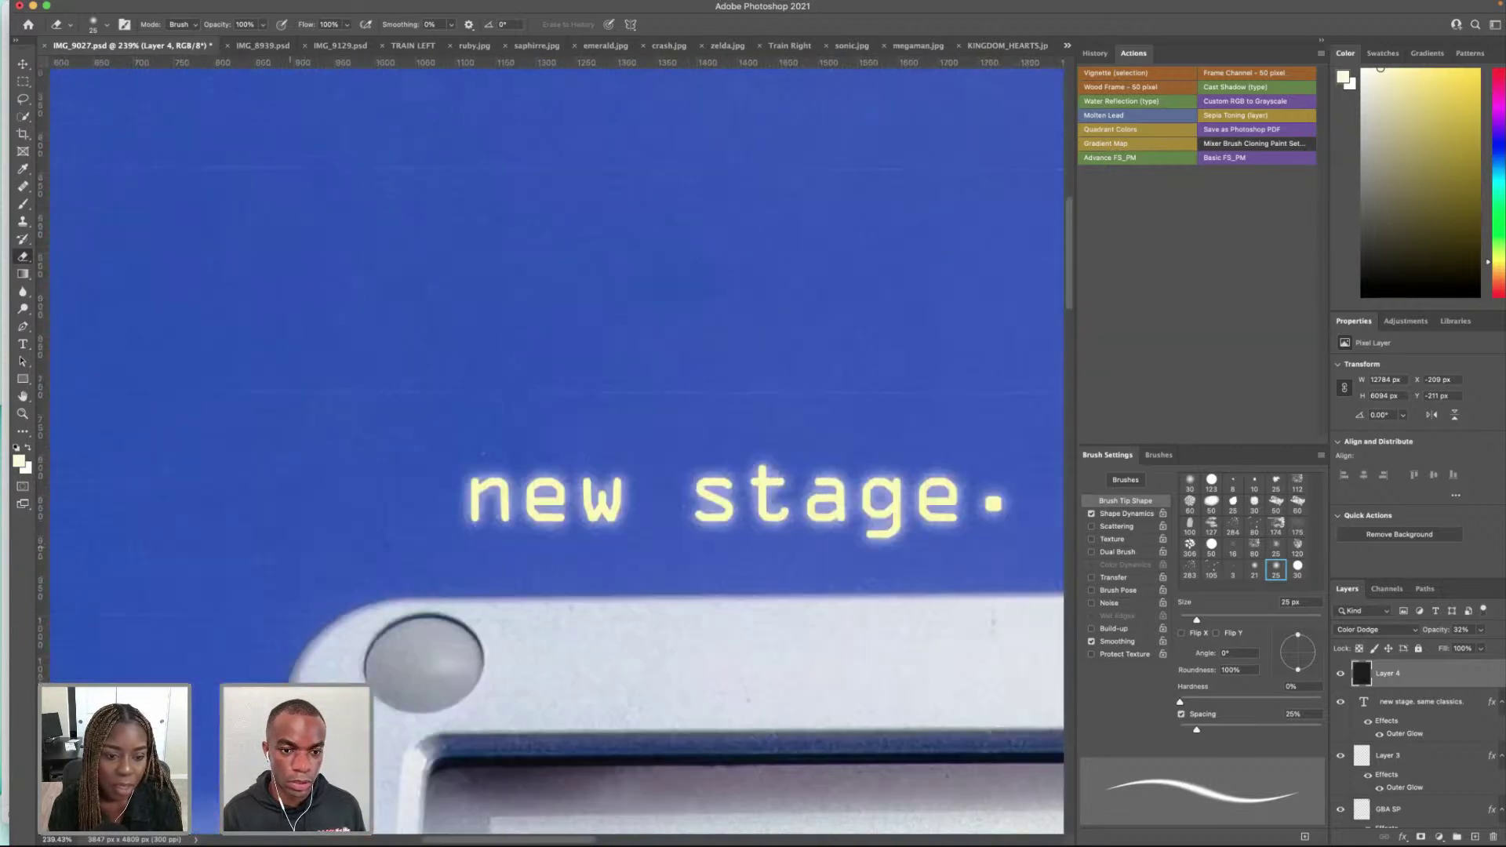
scroll(557, 447, right, 10)
scroll(557, 447, down, 4)
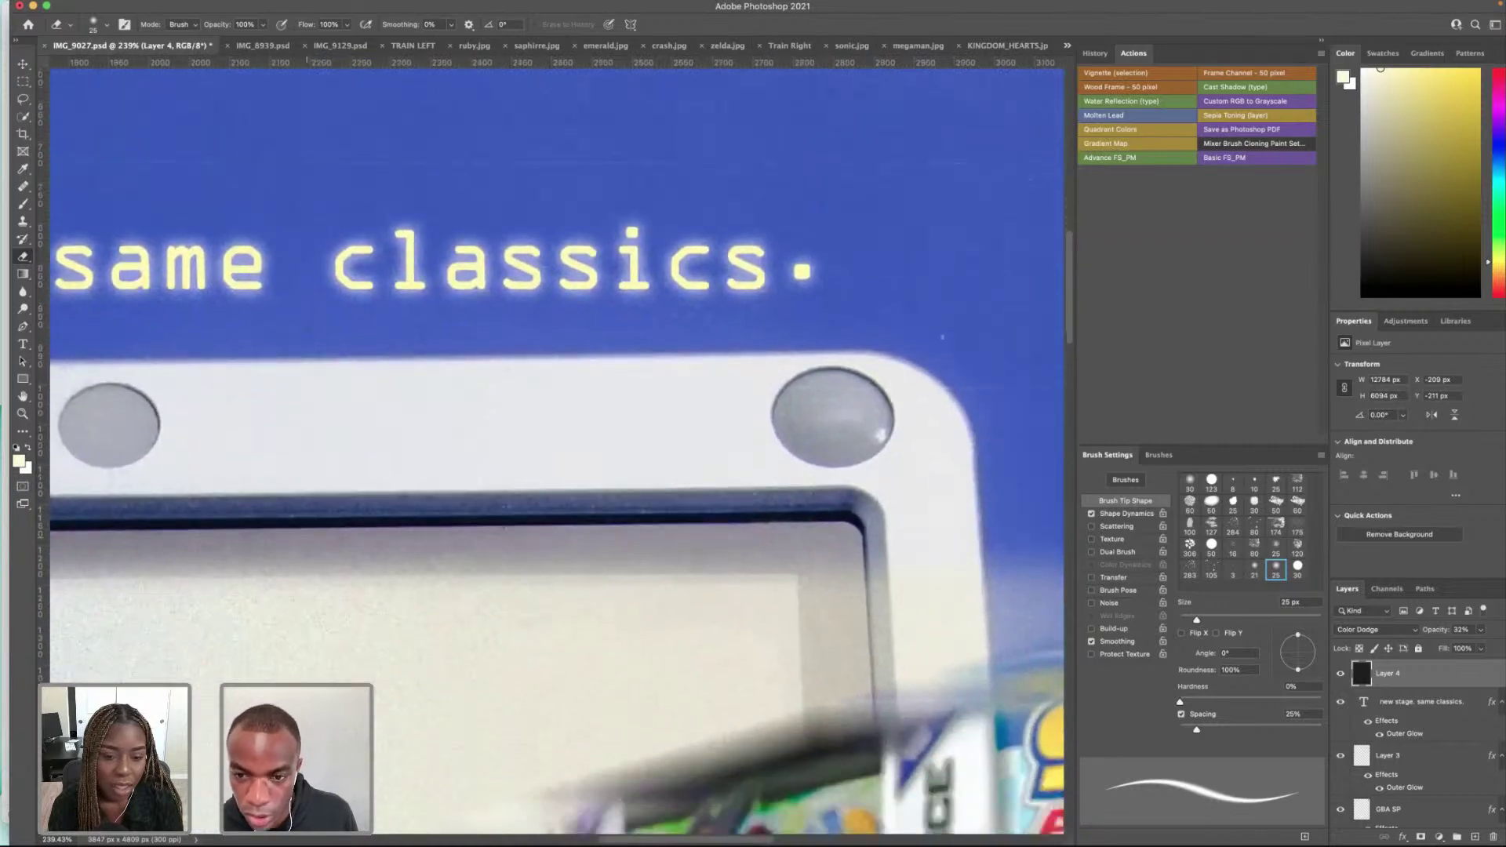
scroll(557, 447, down, 5)
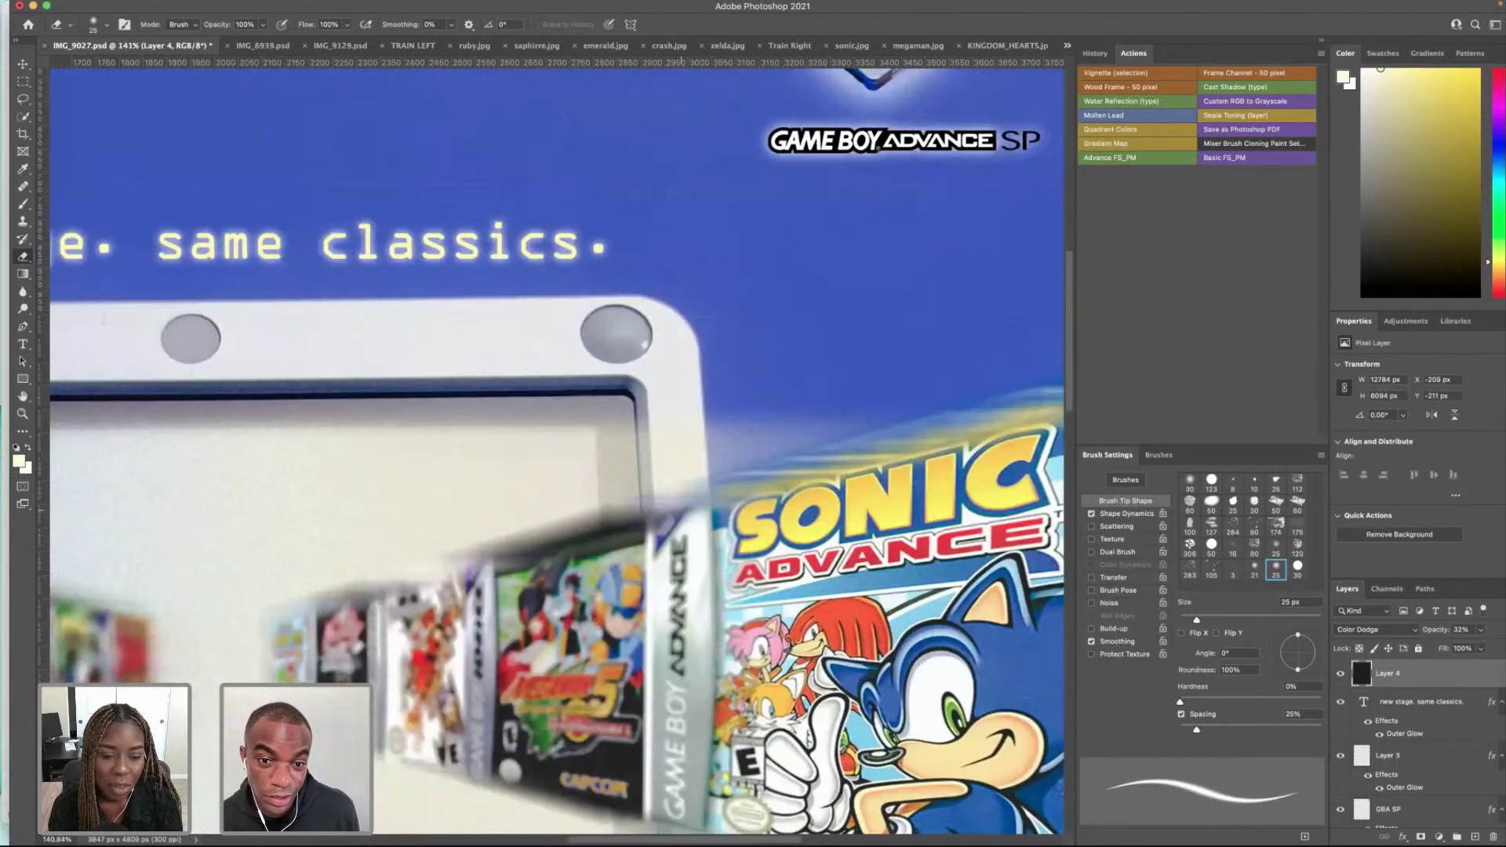
scroll(681, 314, down, 7)
scroll(681, 314, left, 3)
scroll(735, 389, down, 10)
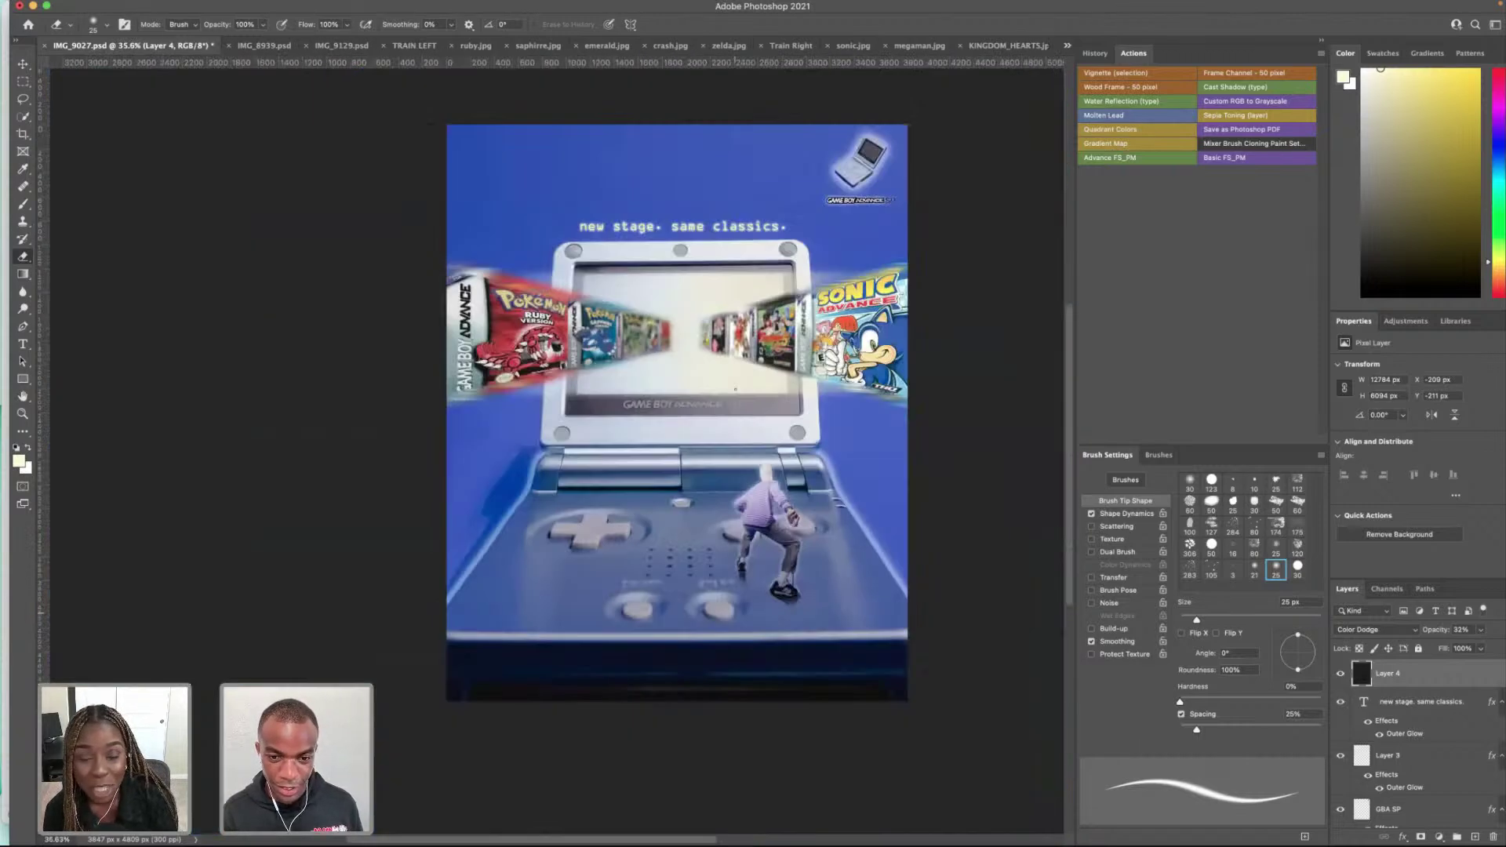
scroll(654, 412, right, 2)
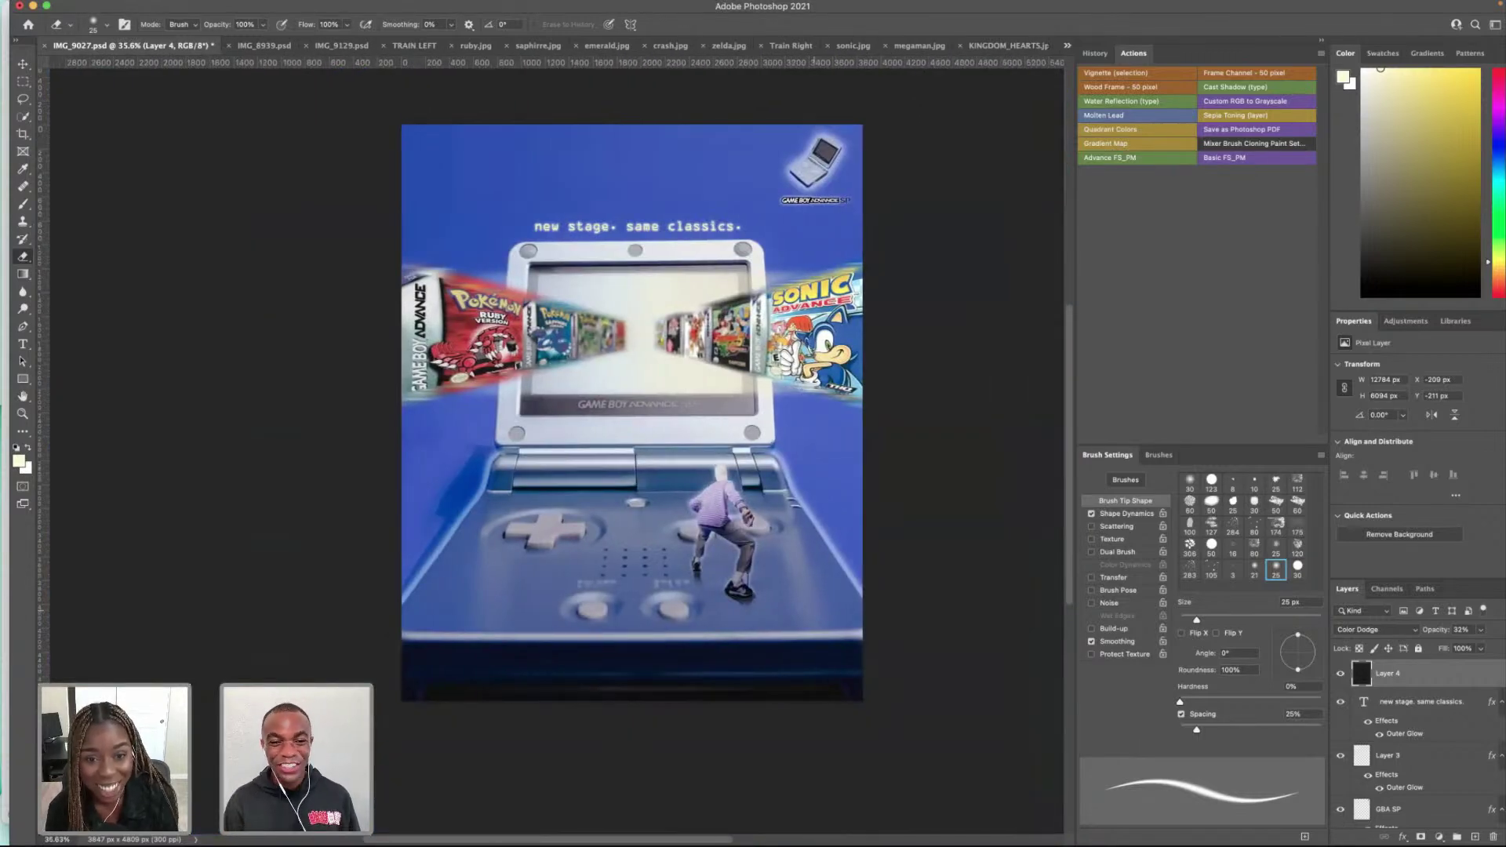
scroll(604, 413, right, 2)
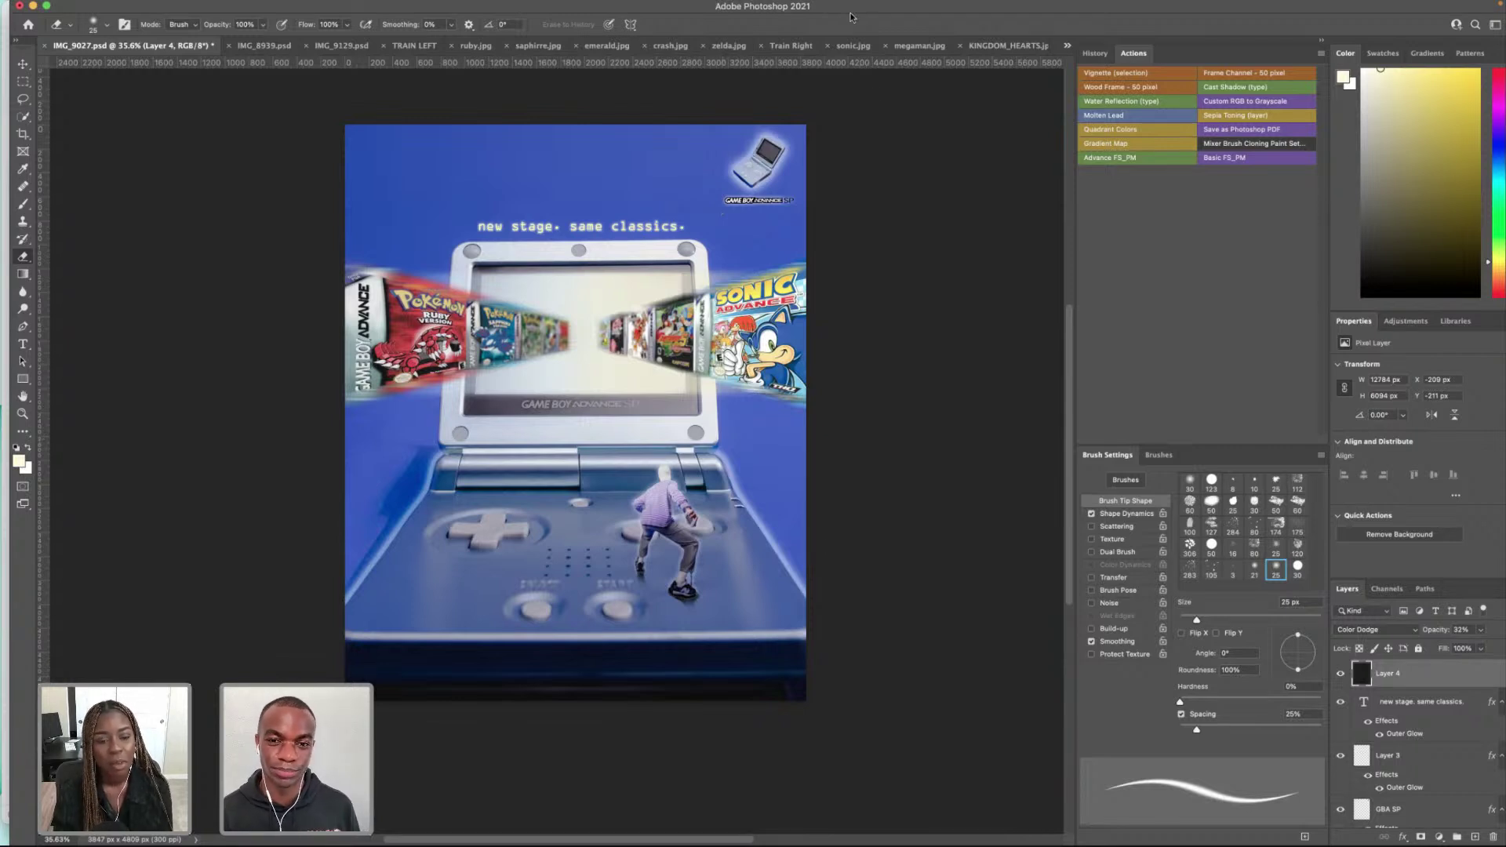
scroll(575, 412, down, 2)
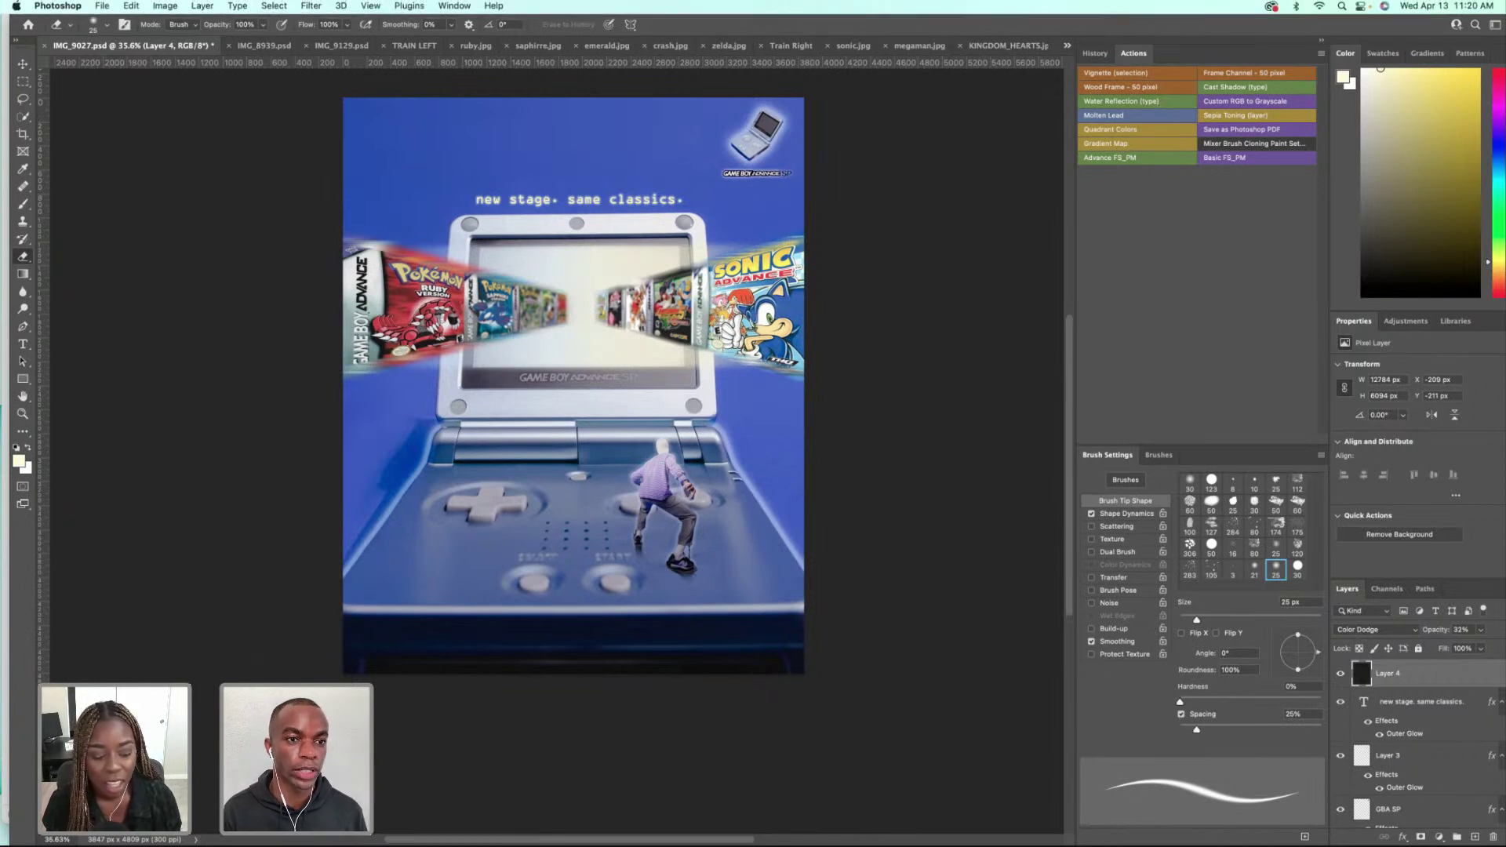
click(312, 6)
mouse_move(371, 181)
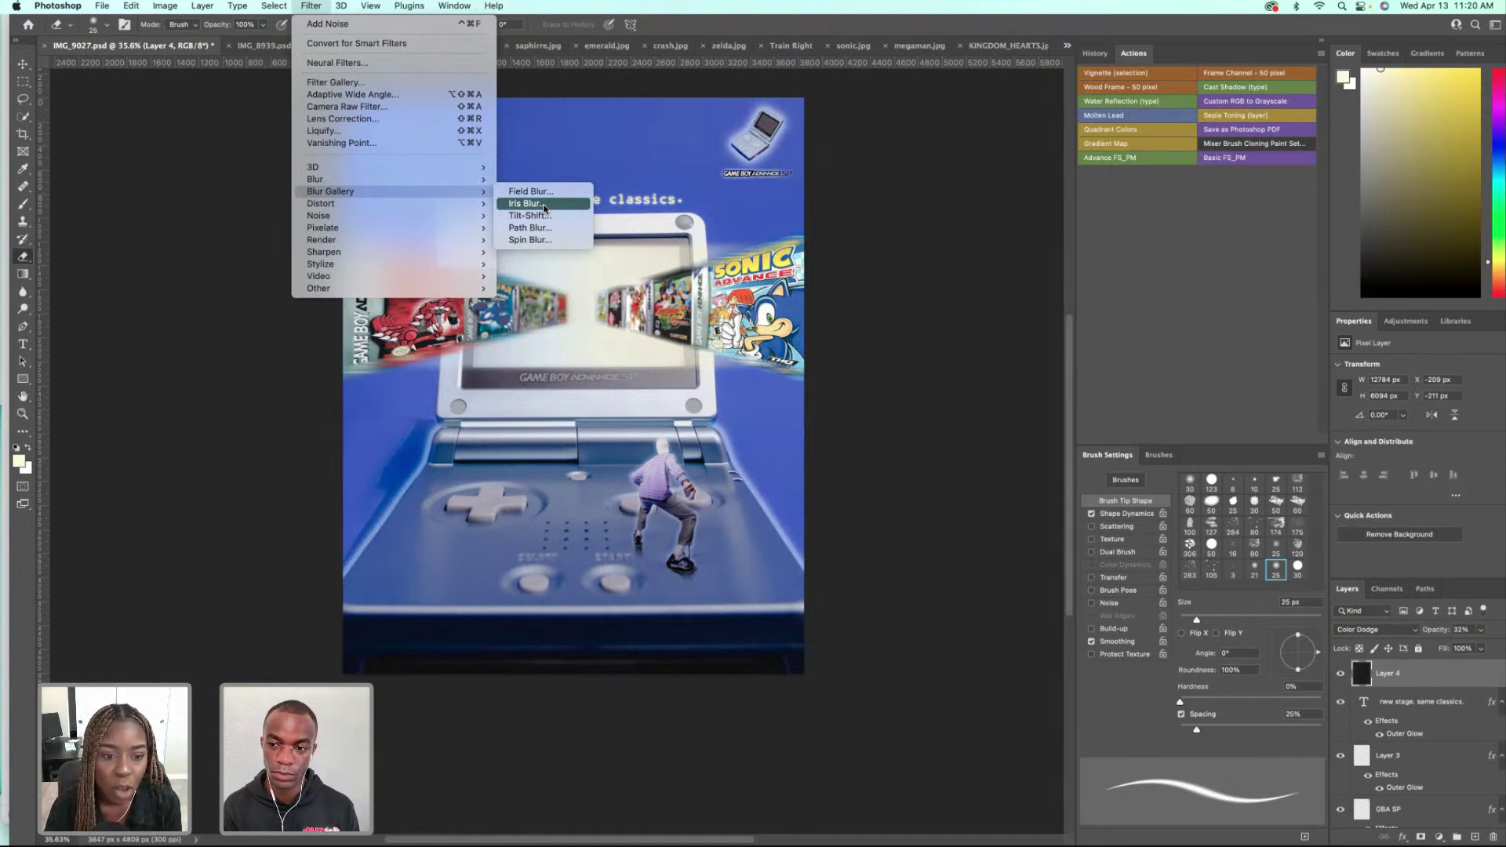
click(170, 163)
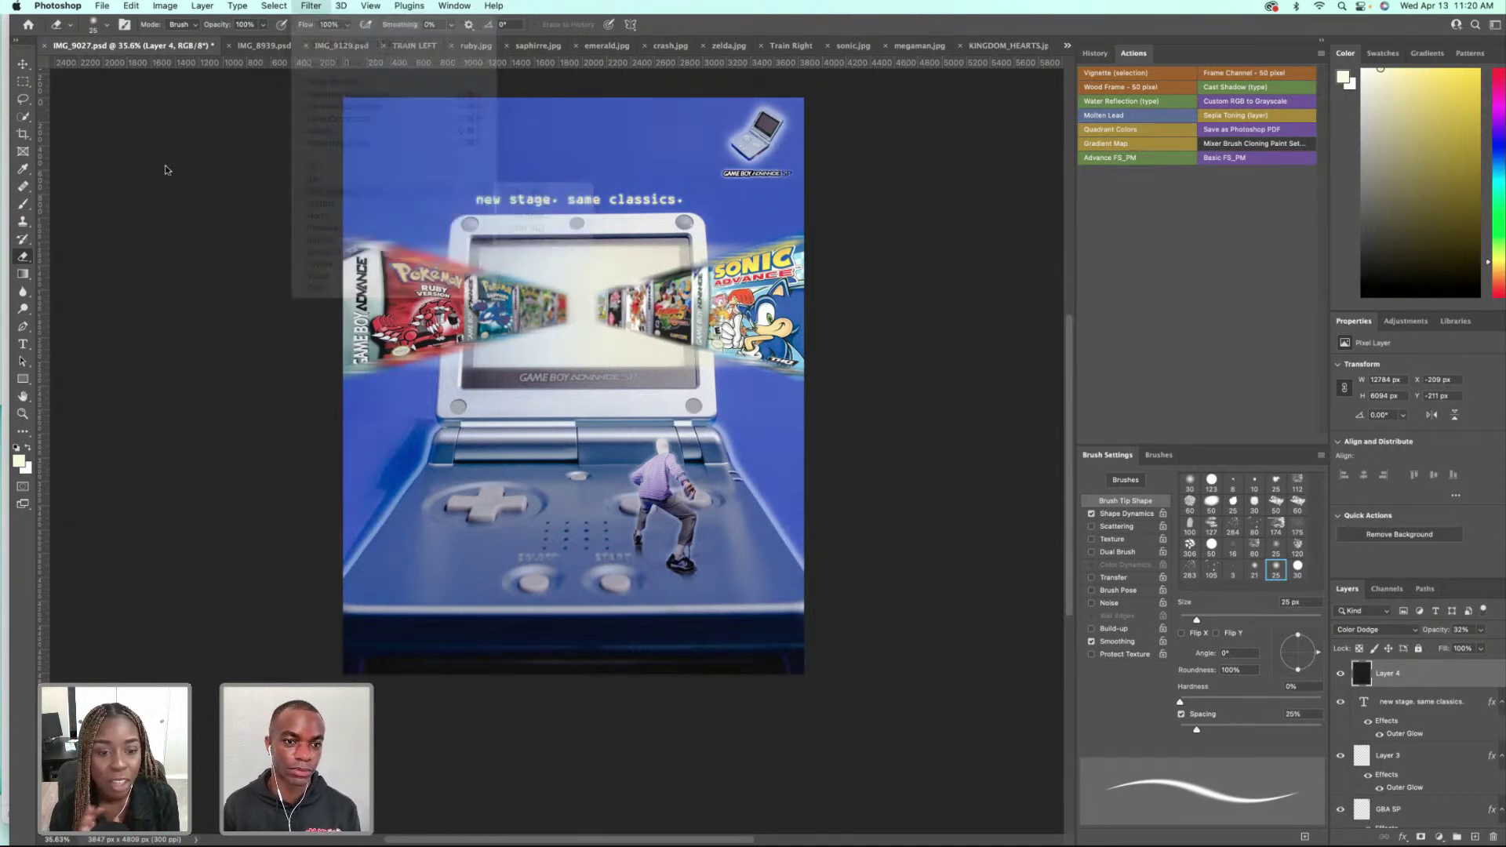
scroll(574, 392, up, 2)
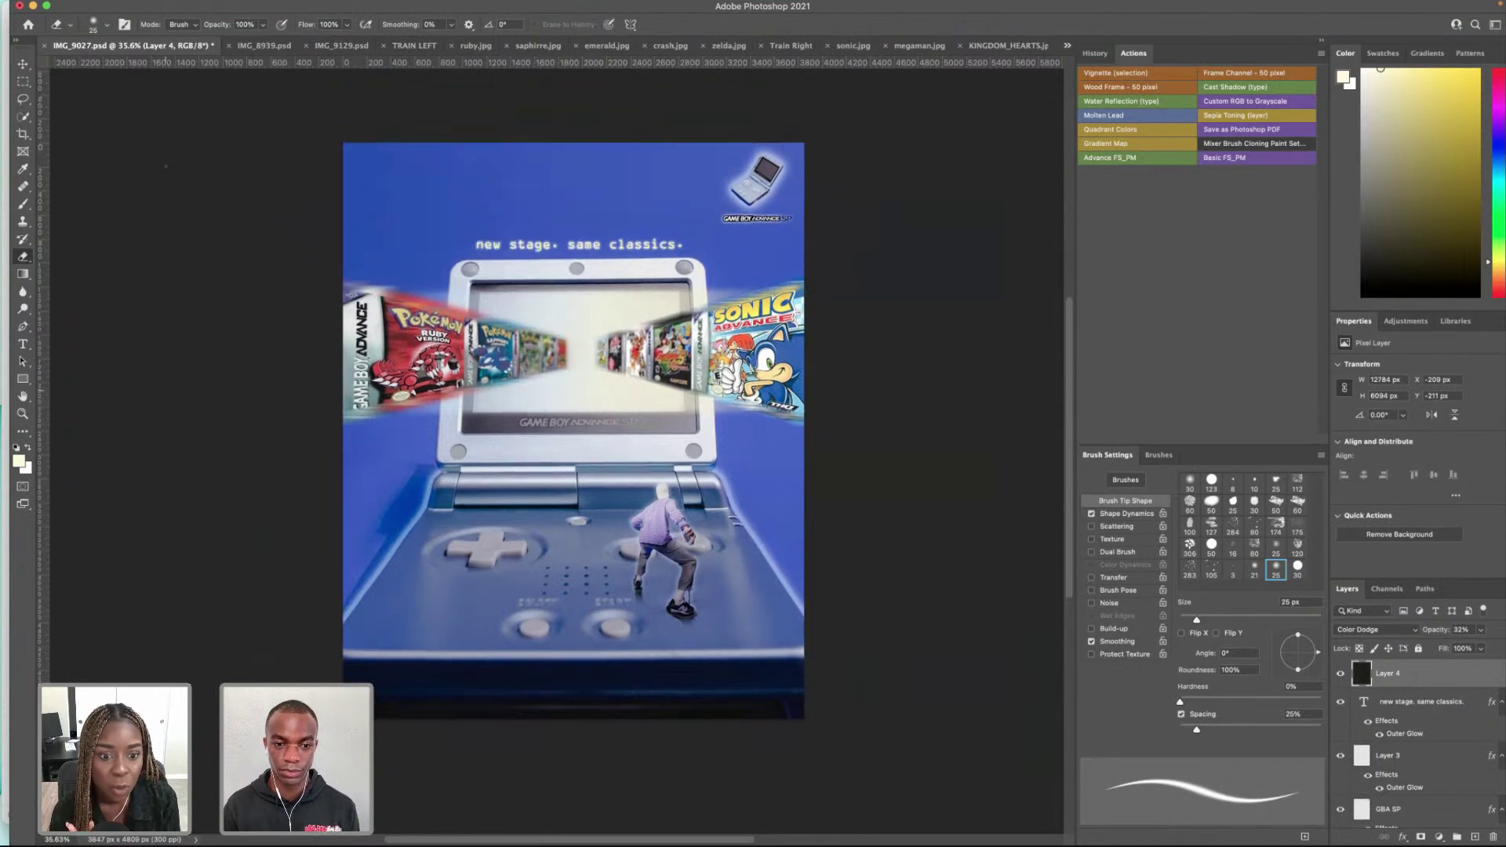